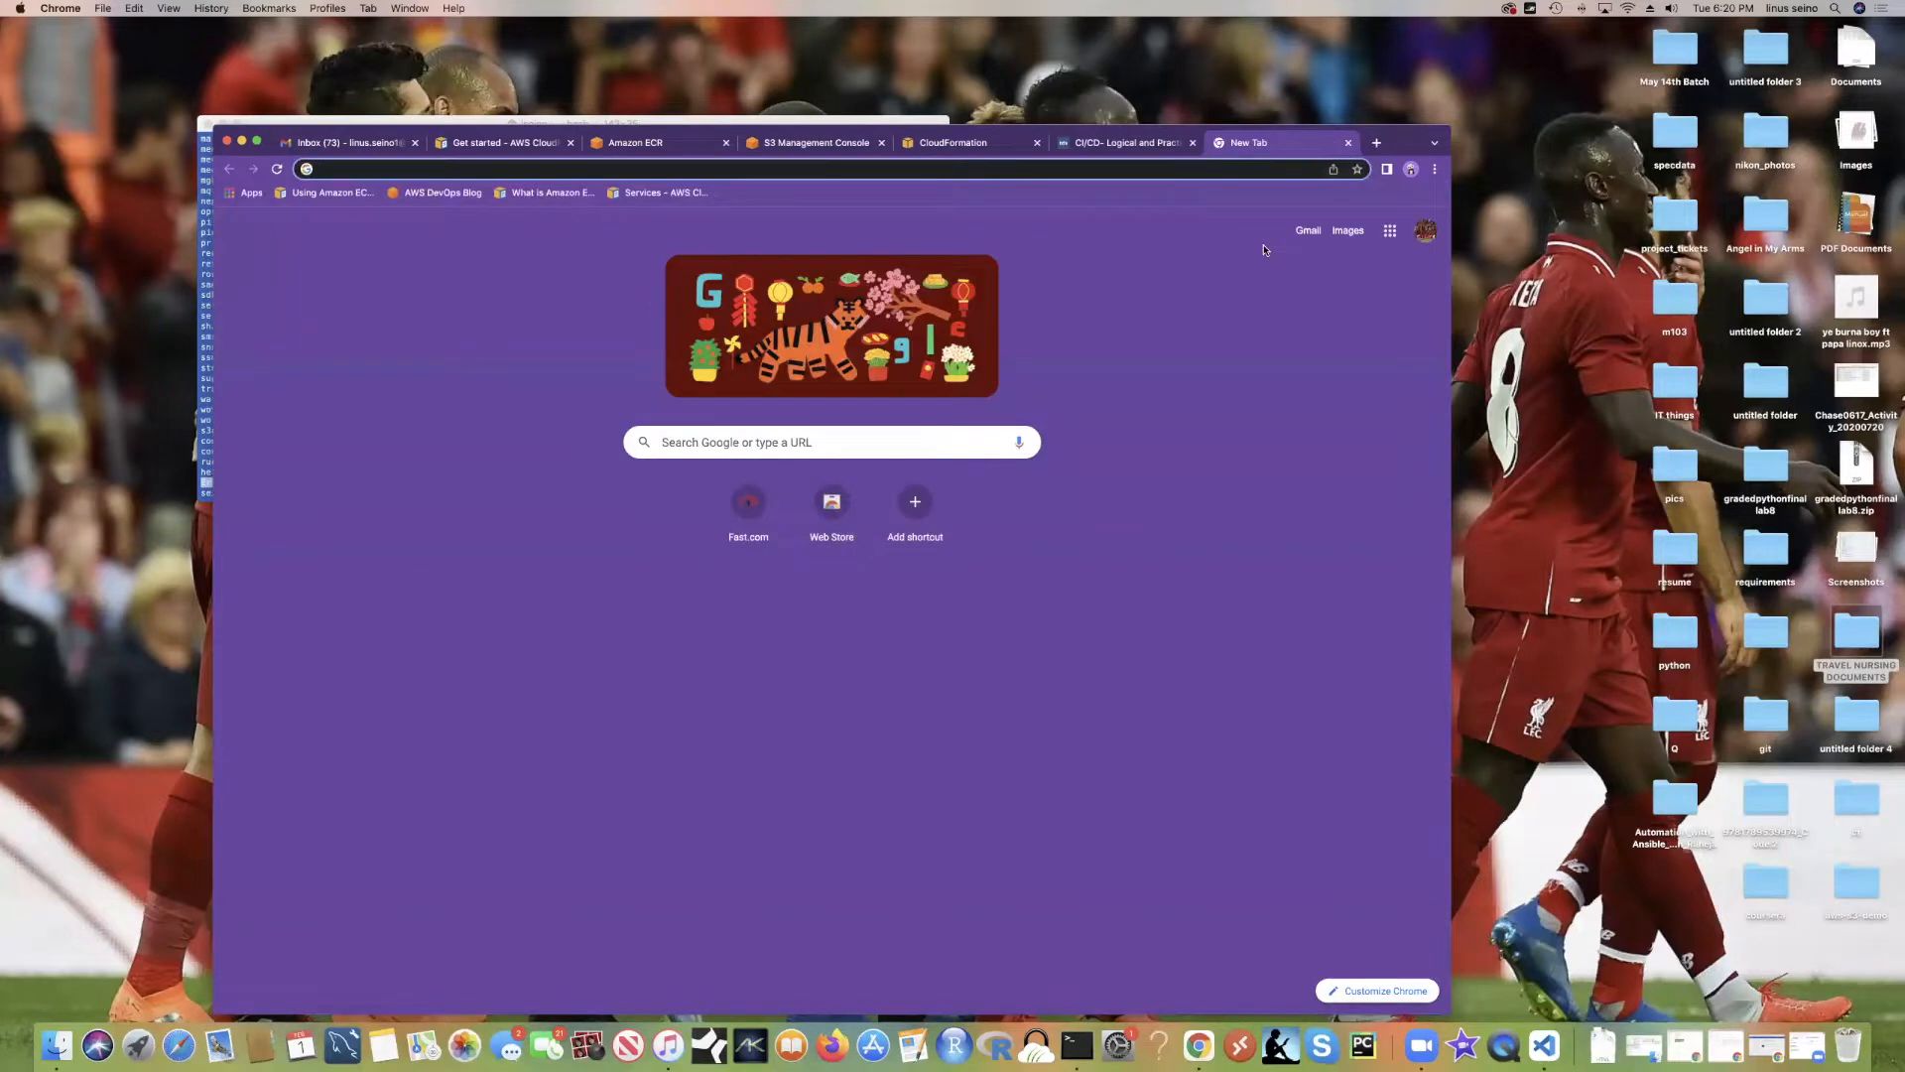
Step: Search the web for 'nginx', then refine the search to 'nginx image'
key(BackSpace)
key(BackSpace)
key(BackSpace)
text(nginx)
key(Return)
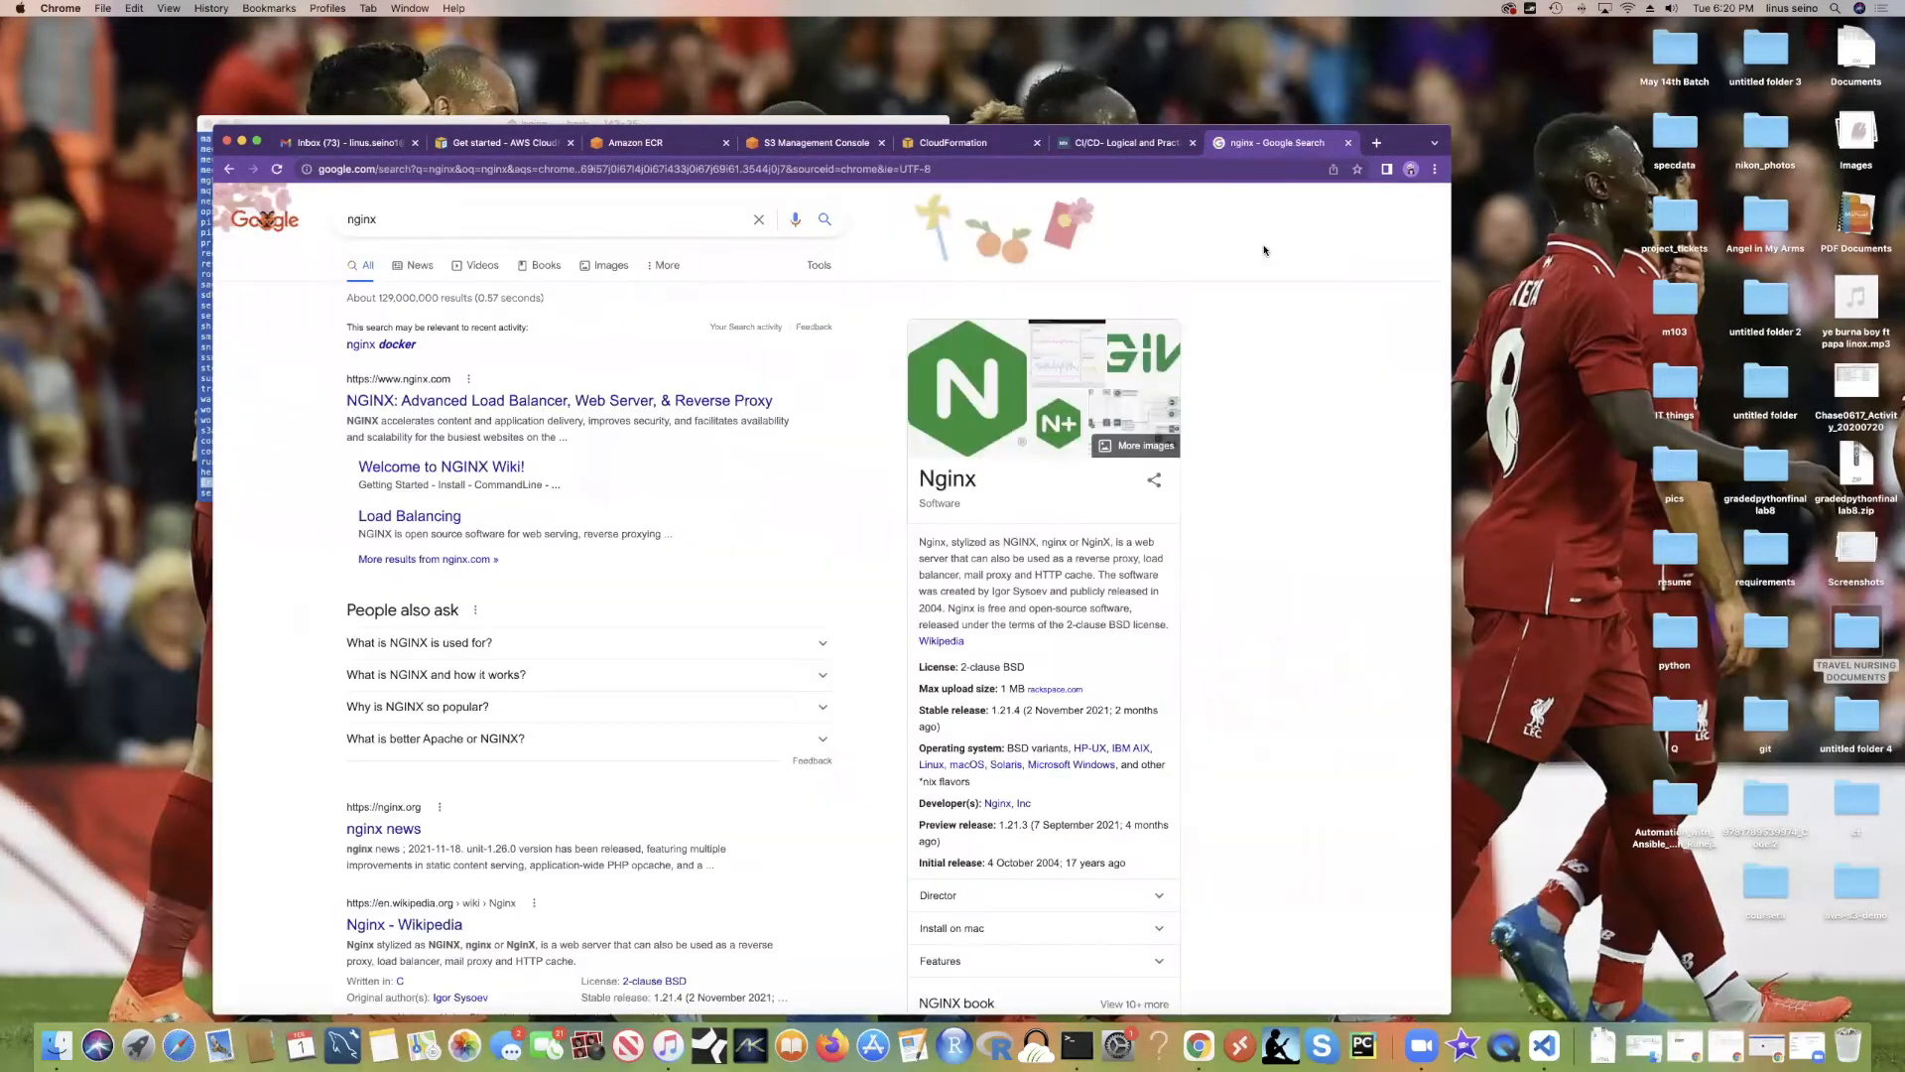
click(417, 221)
text(image)
key(Return)
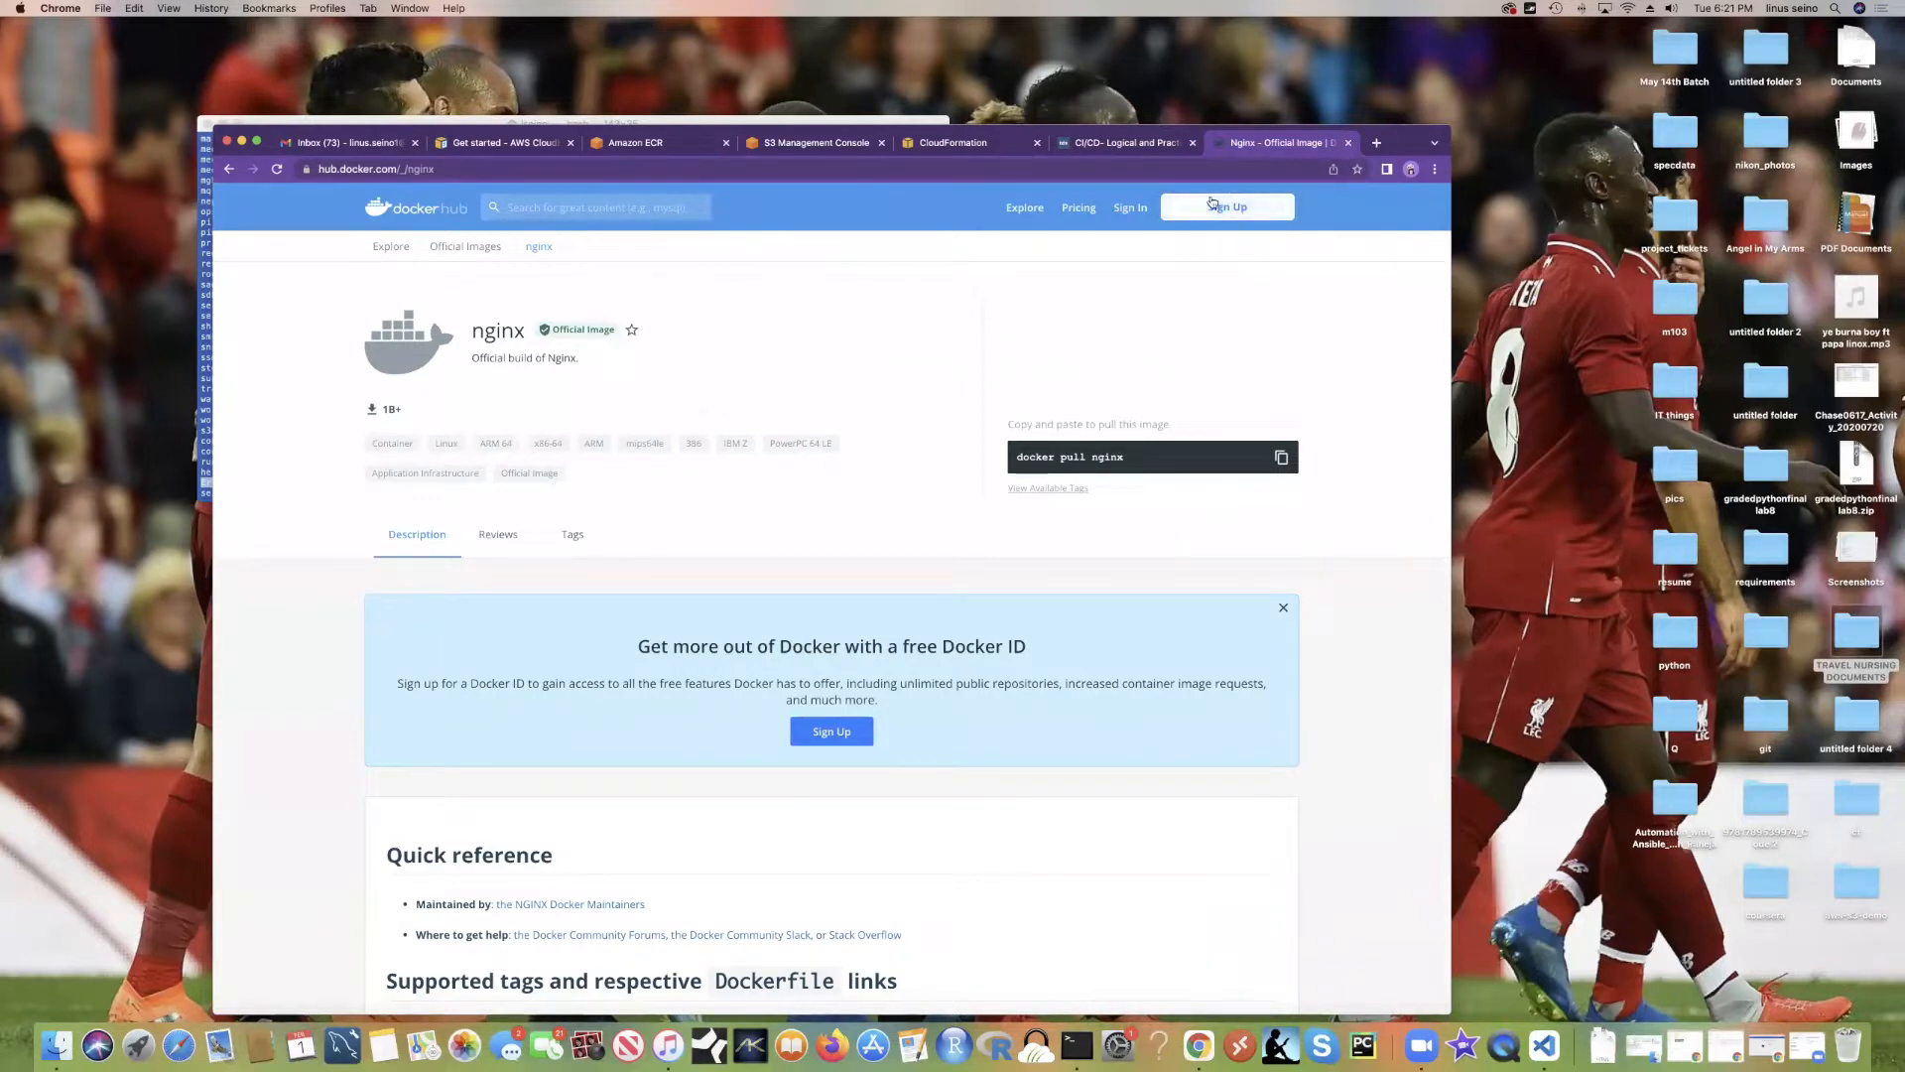
Step: Highlight the nginx name, its description and 1B+ downloads, then copy 'docker pull nginx'
right_click(1125, 205)
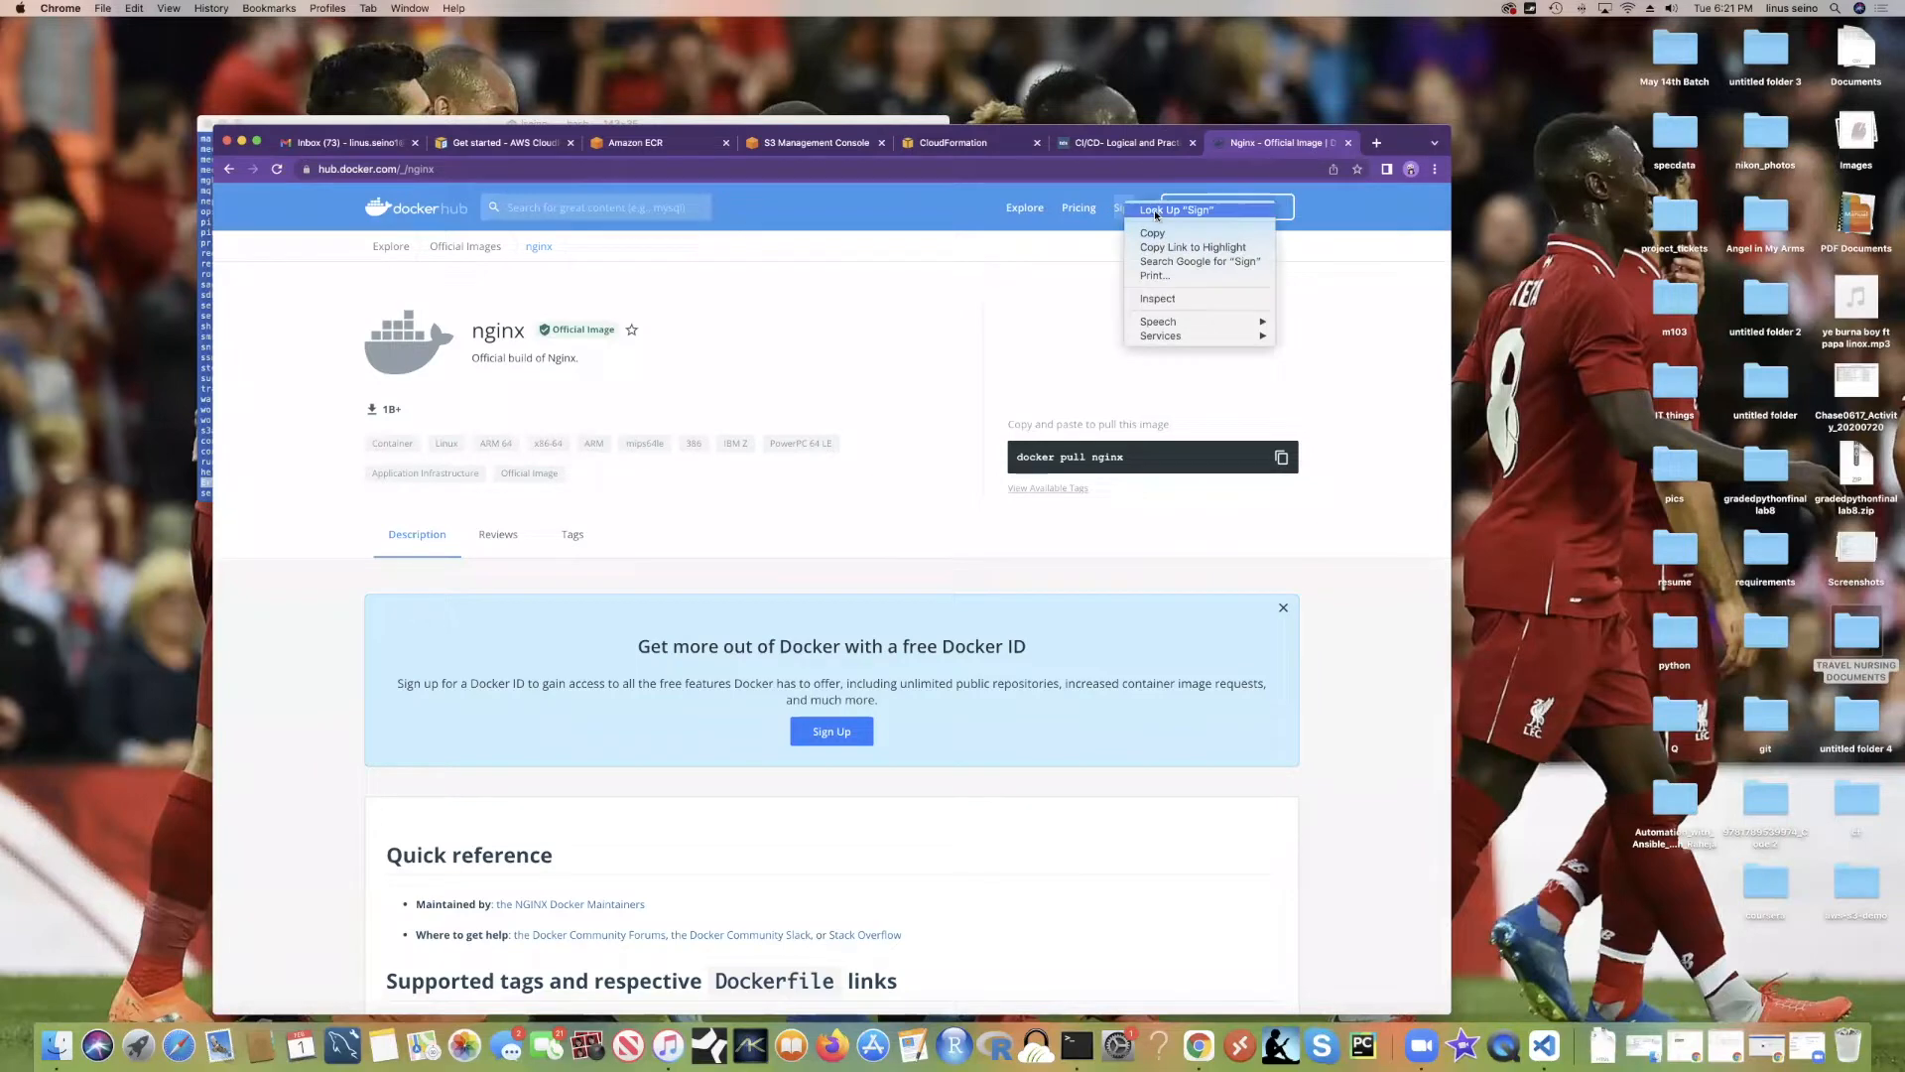
click(1082, 248)
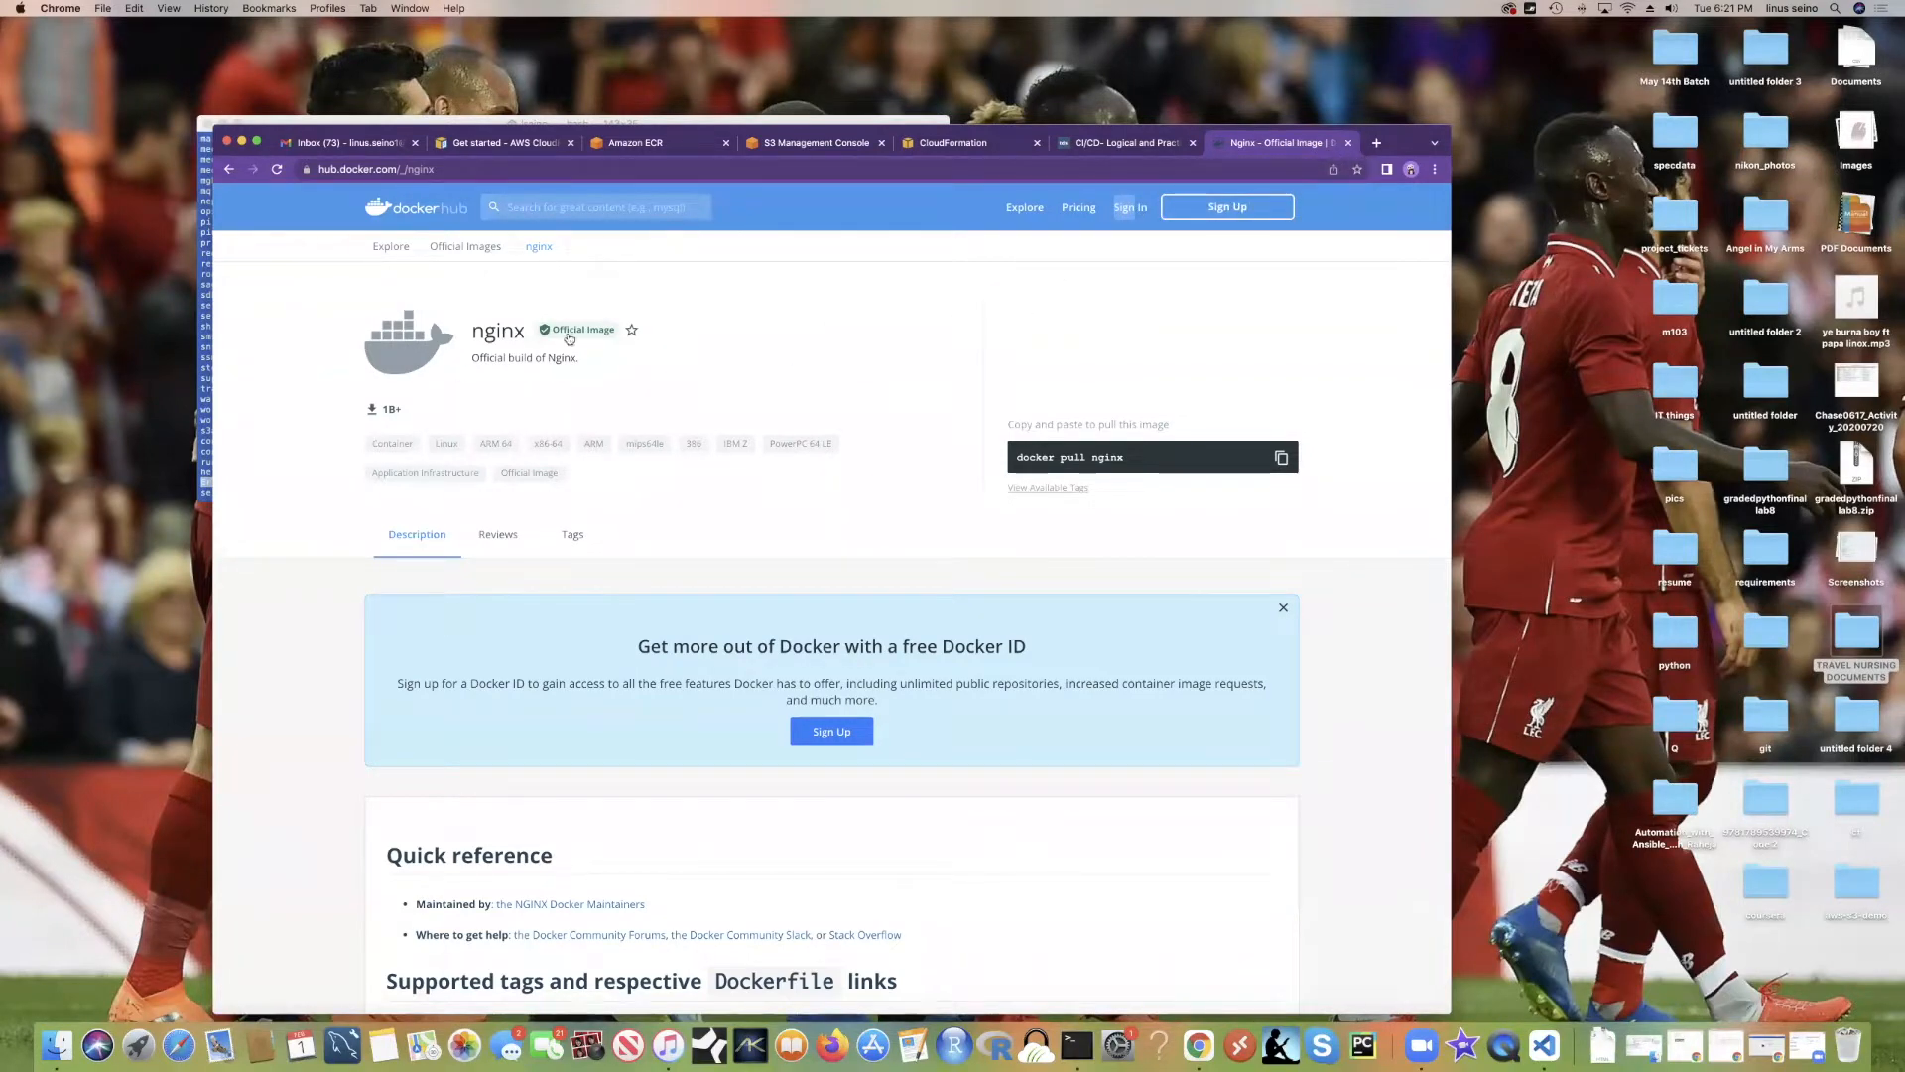
drag(469, 336, 561, 347)
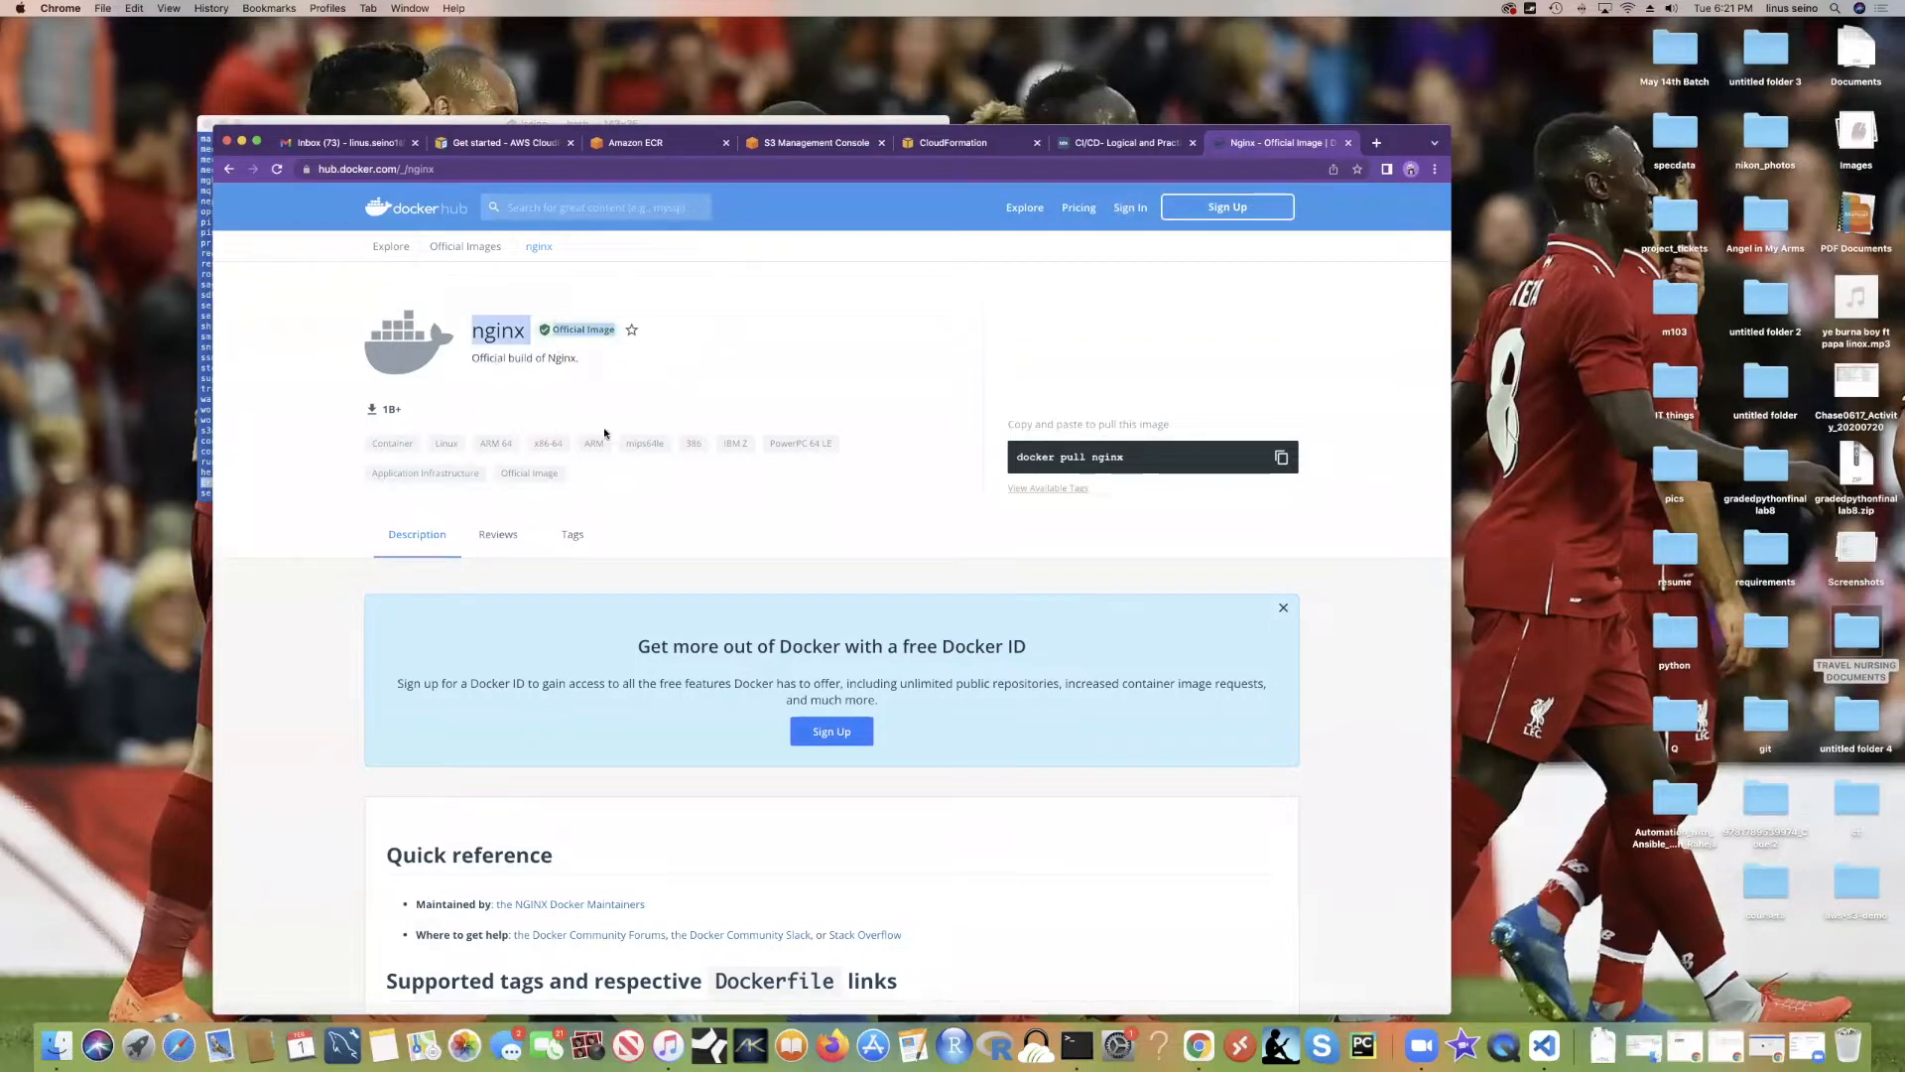
drag(584, 364, 472, 359)
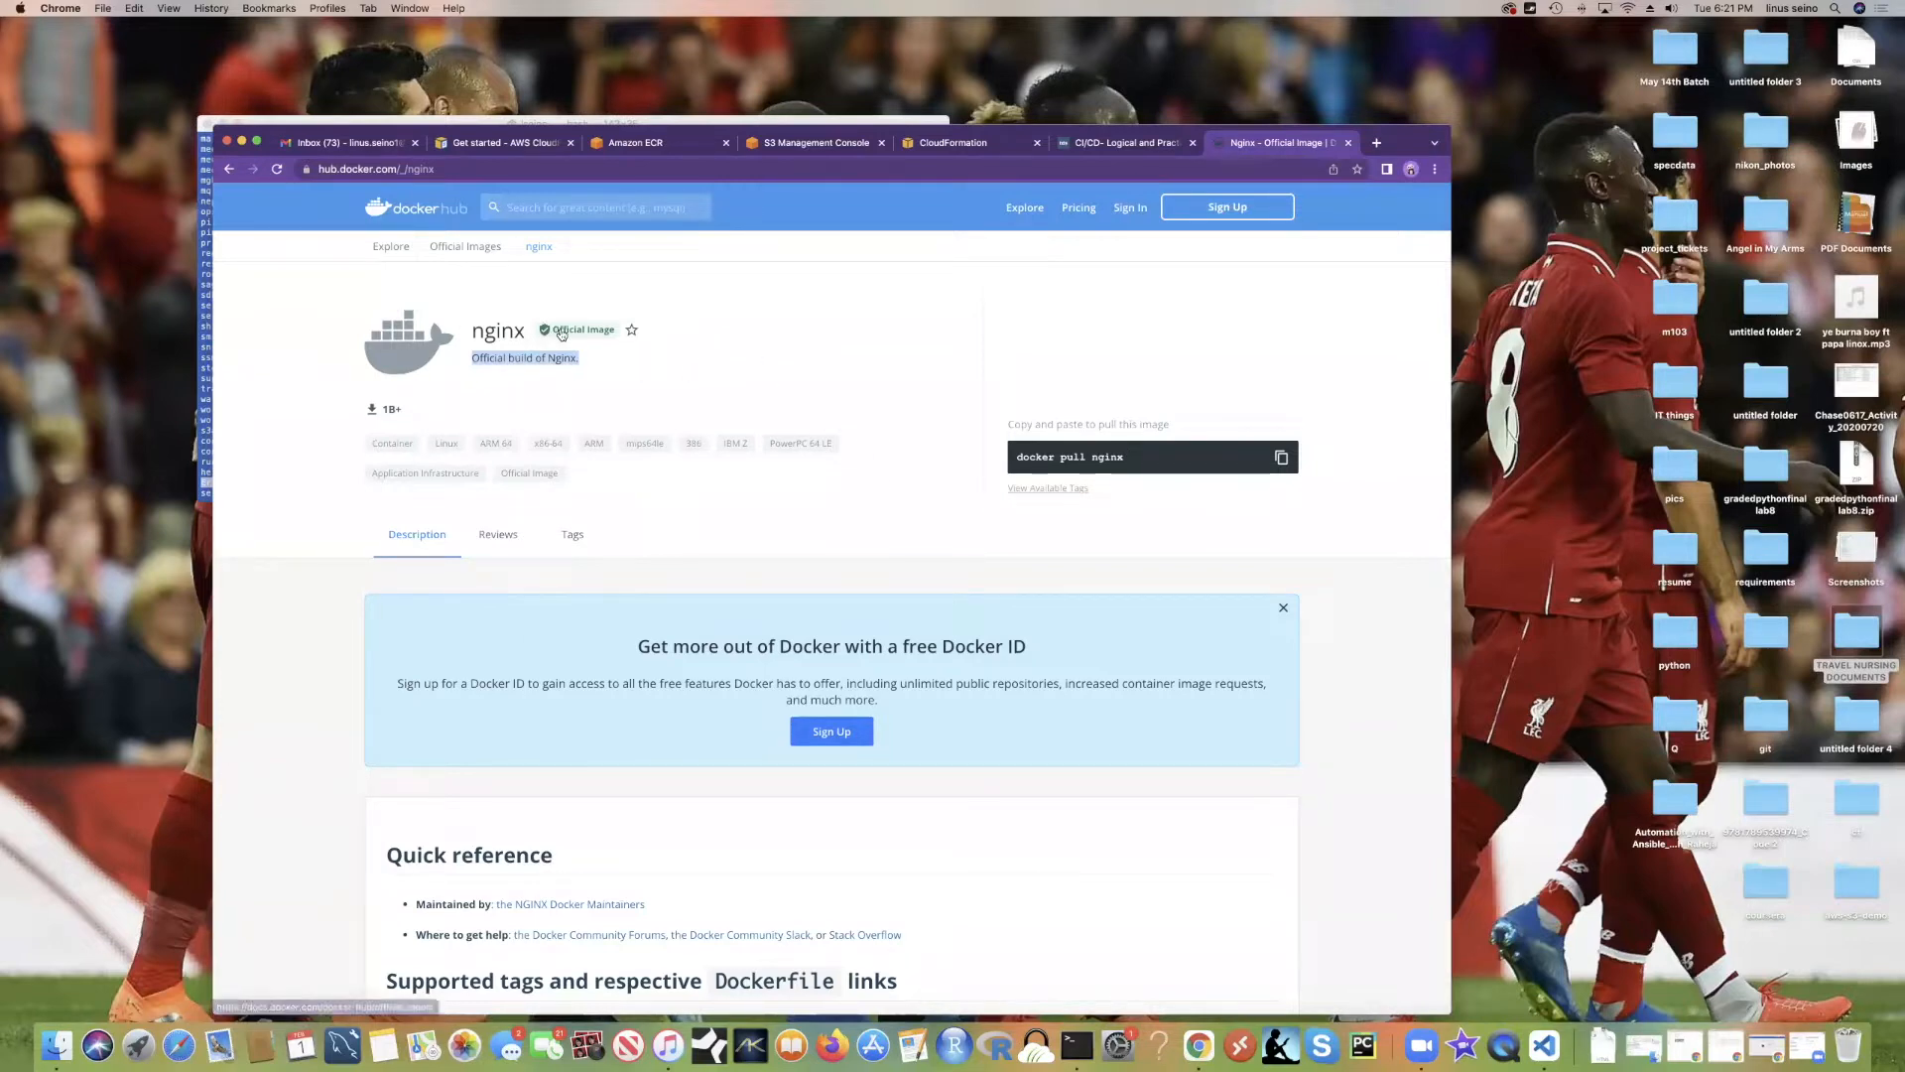
click(375, 411)
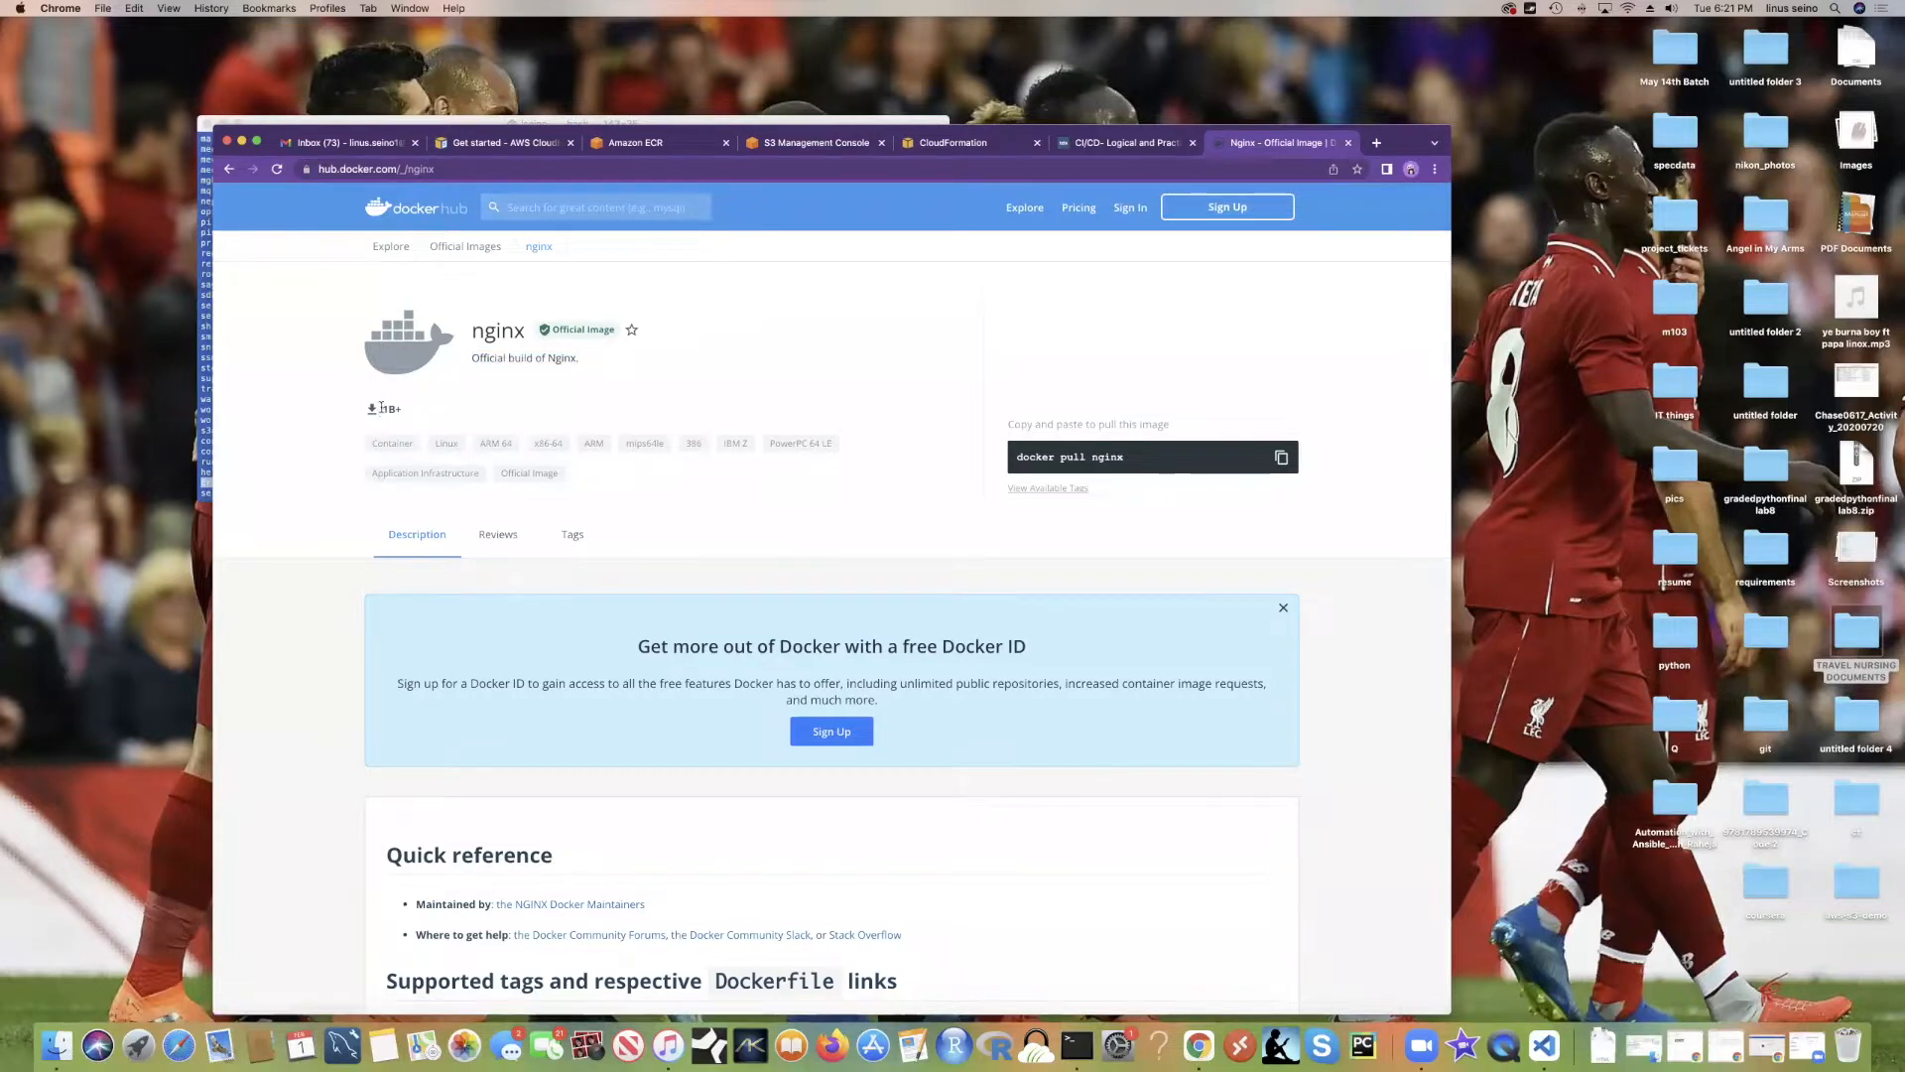
double_click(400, 408)
click(1281, 458)
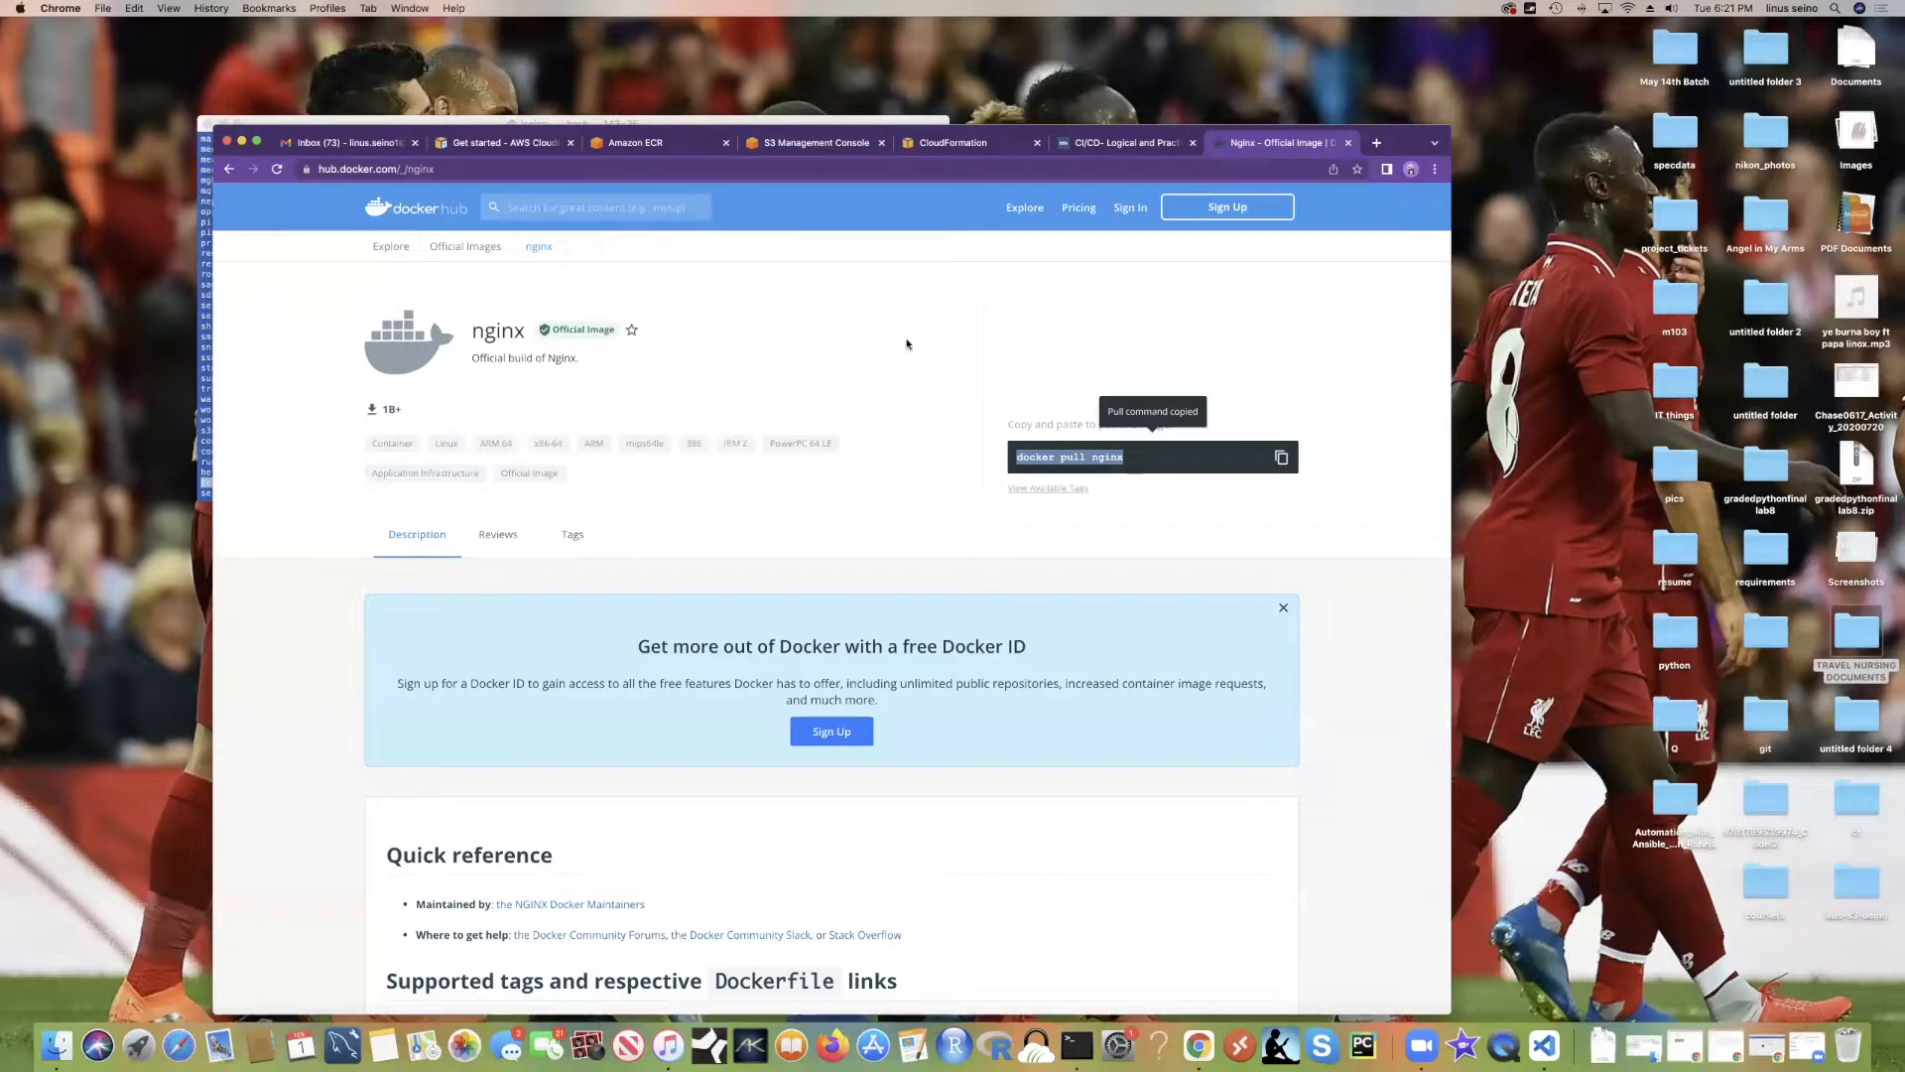
click(205, 296)
Step: Run 'docker pull nginx' and then 'service docker start' in Terminal
triple_click(428, 487)
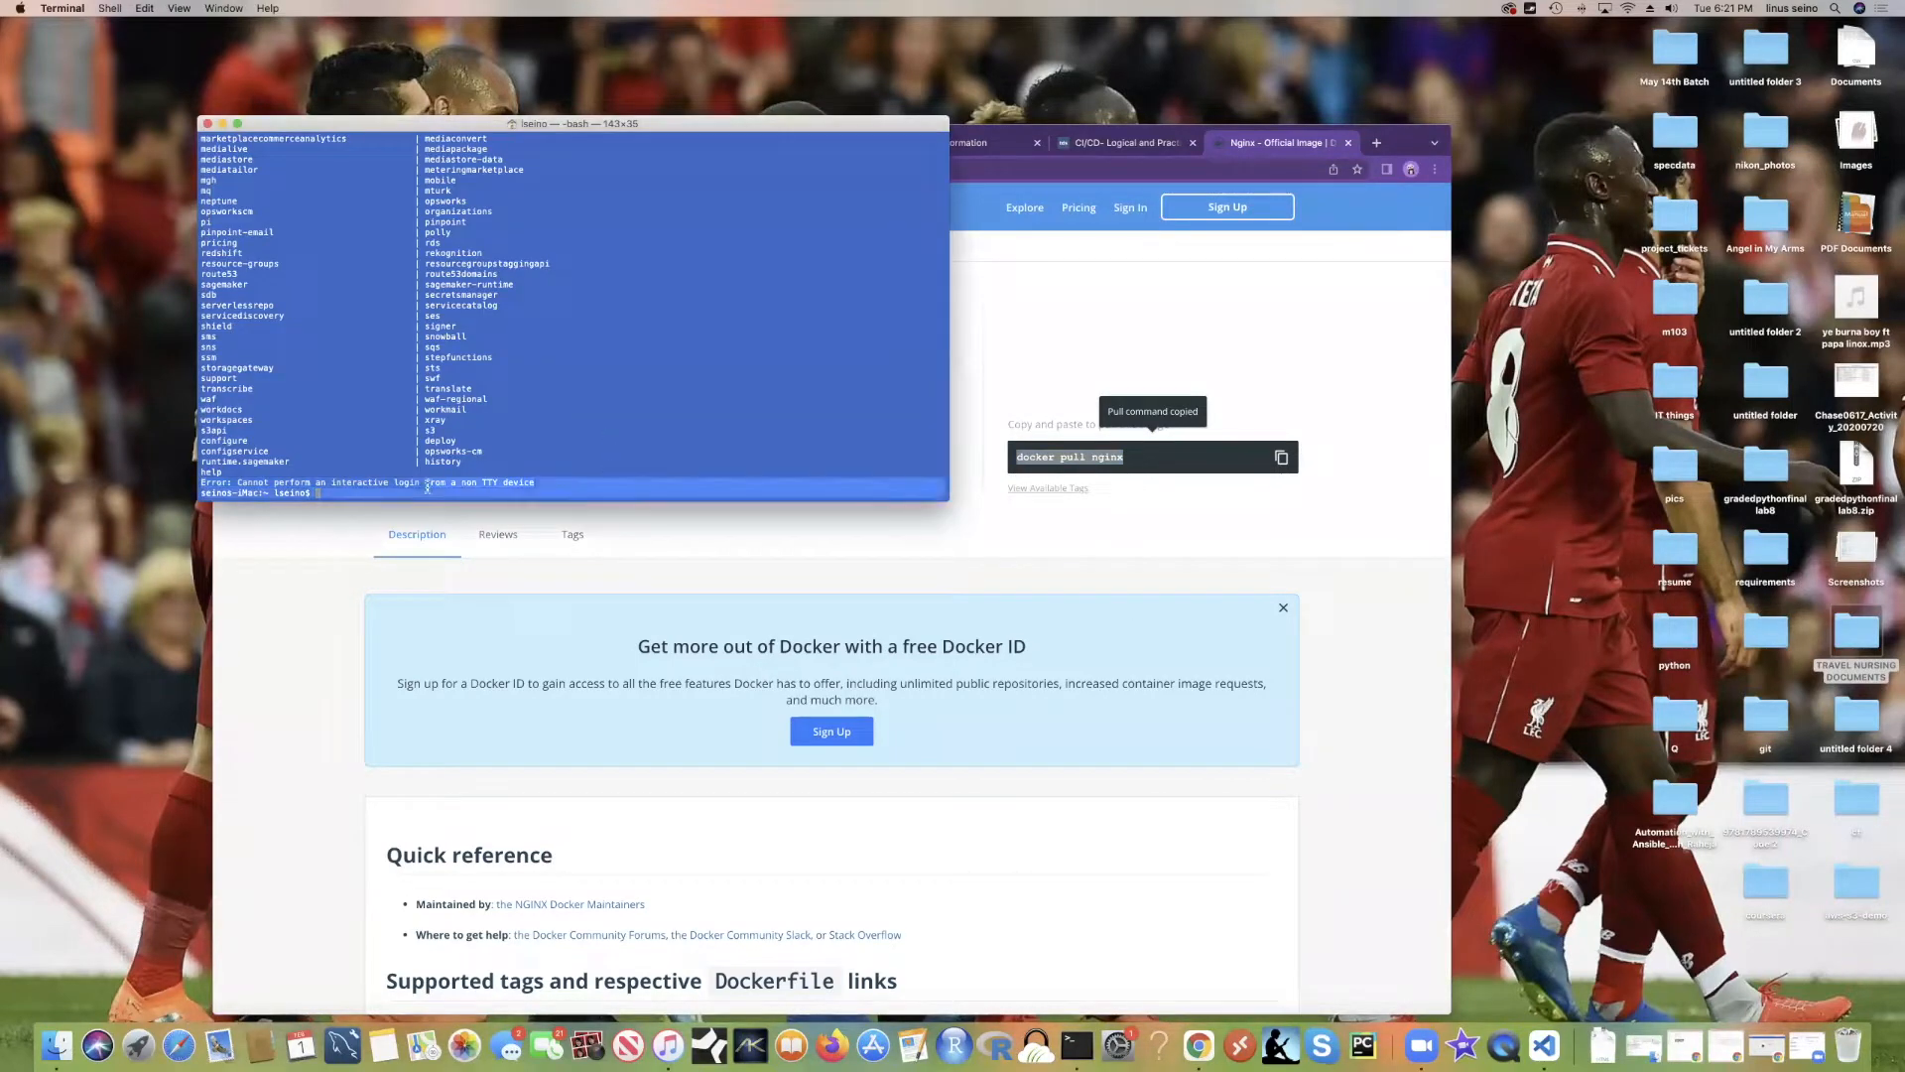
key(super+v)
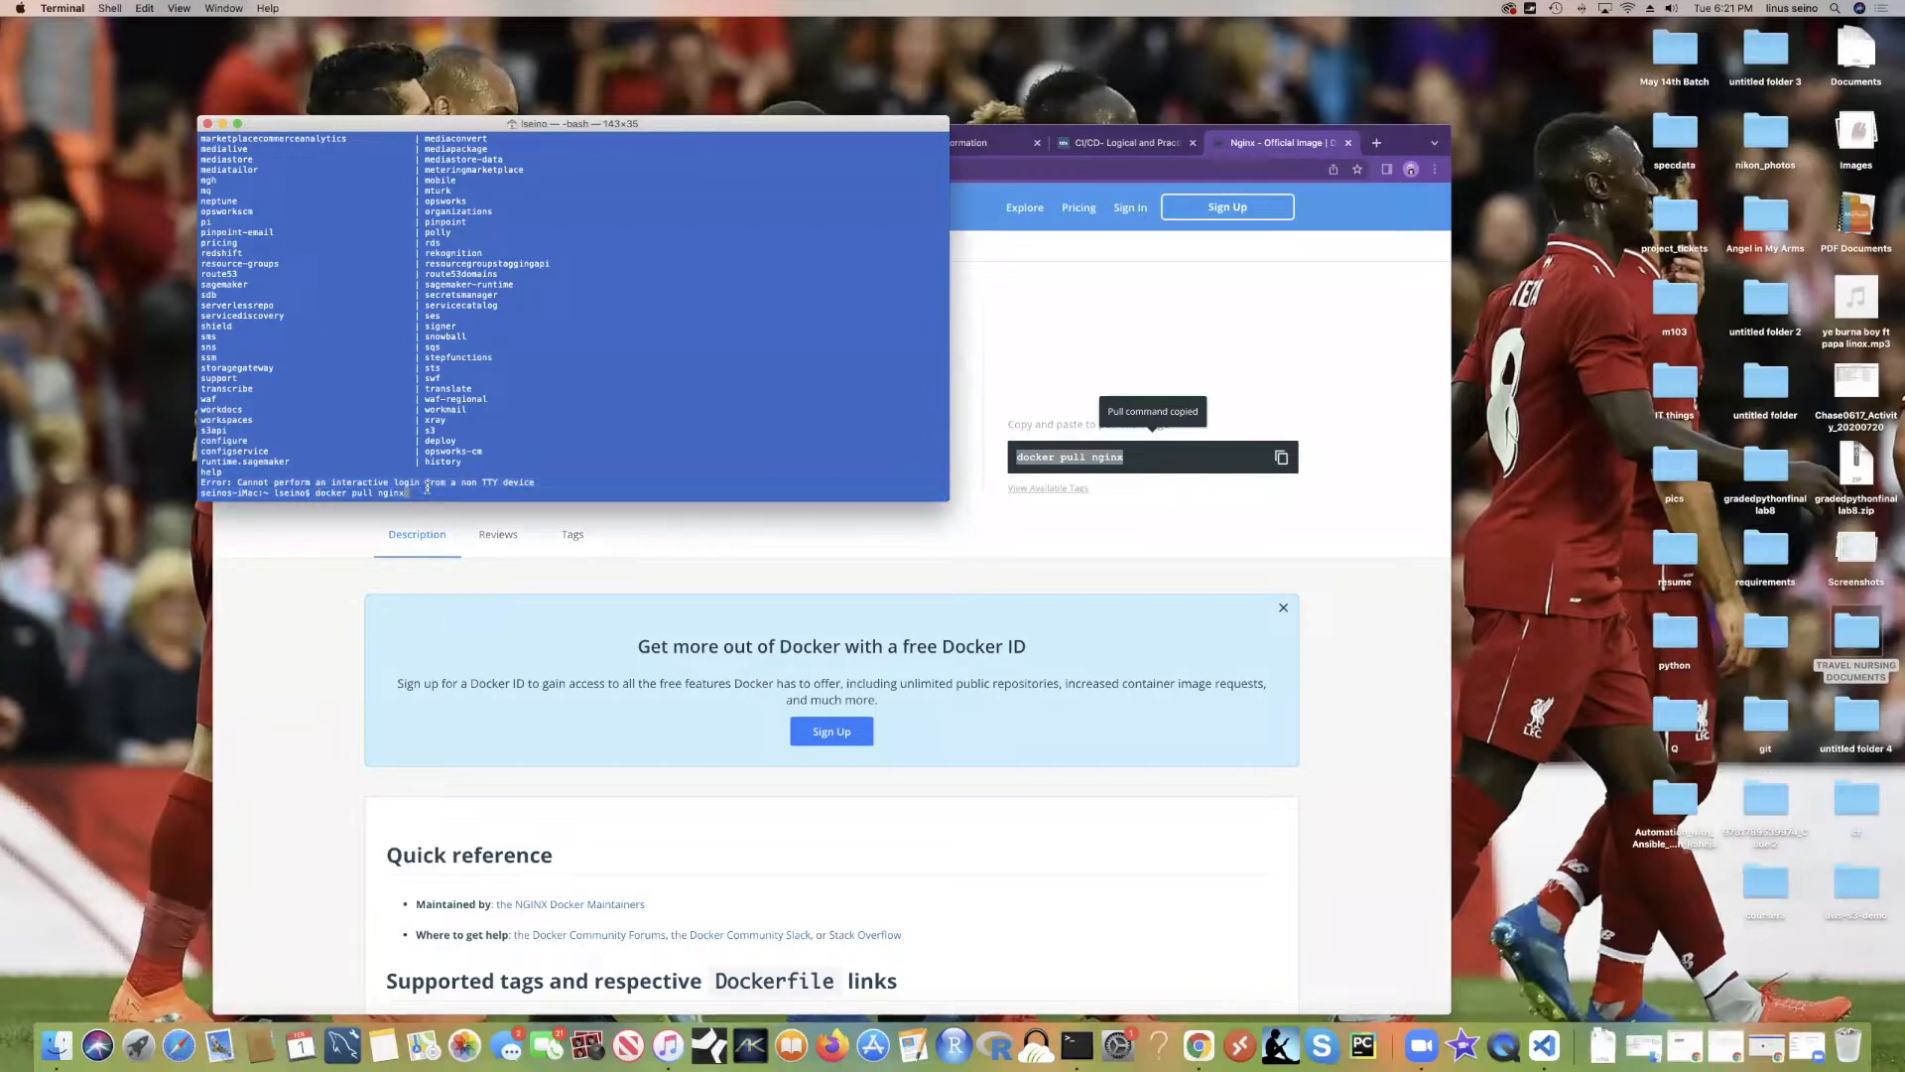
key(Return)
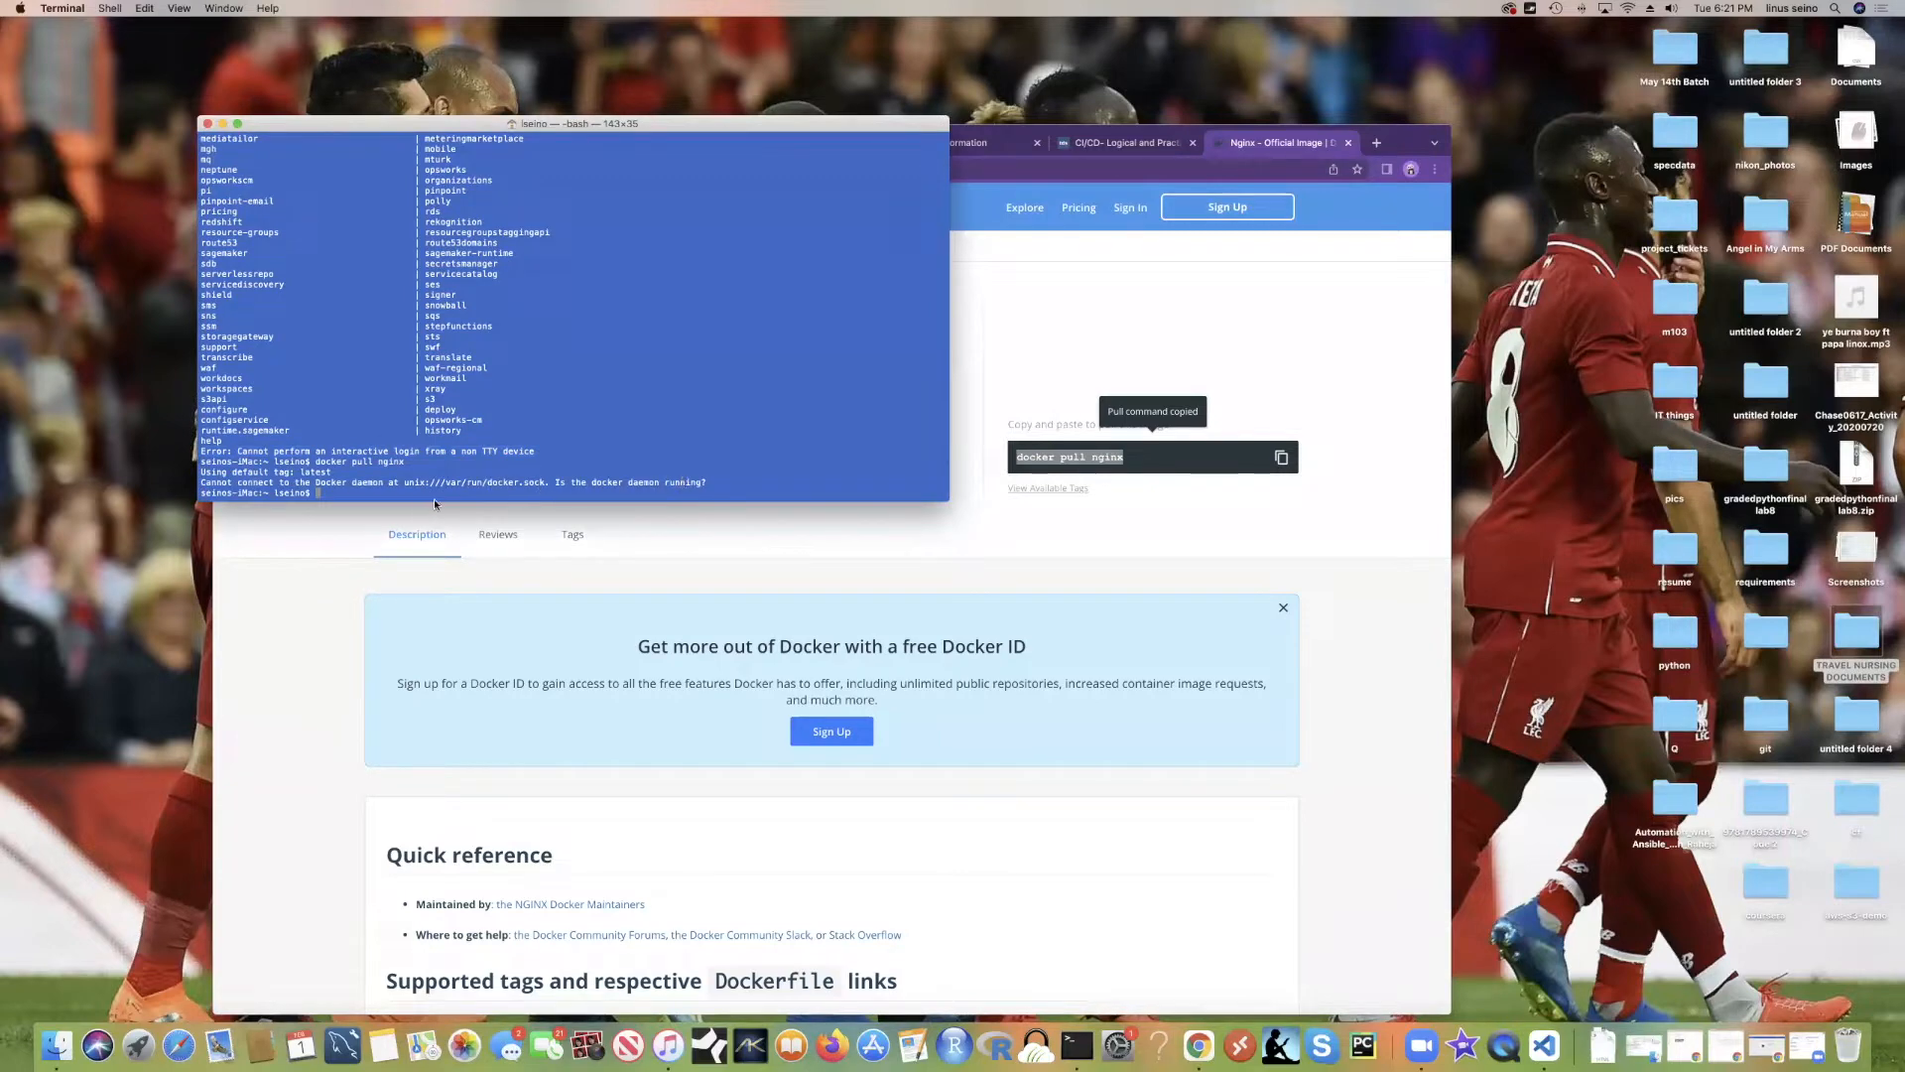
text(service docker start)
key(Return)
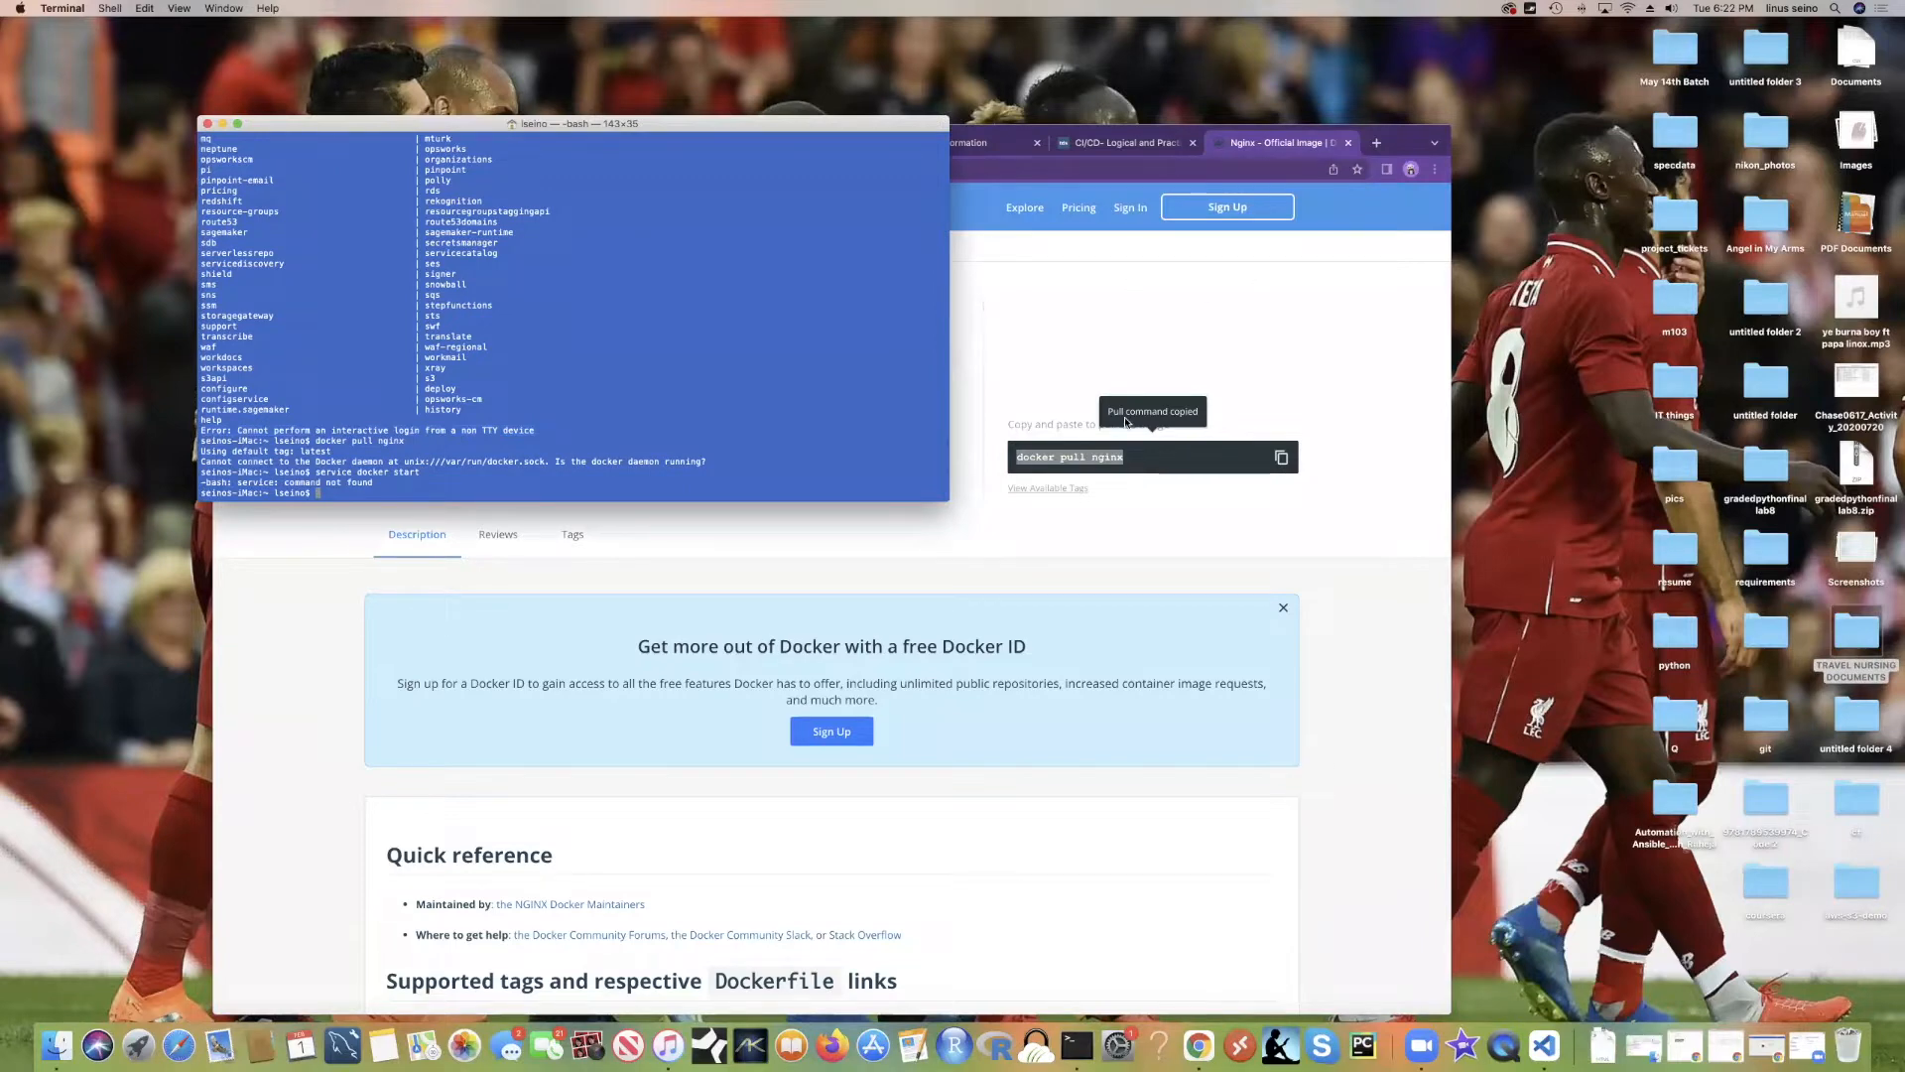
Step: Search Spotlight for a Docker app, then return to the Docker Hub nginx page
key(super+space)
text(docker)
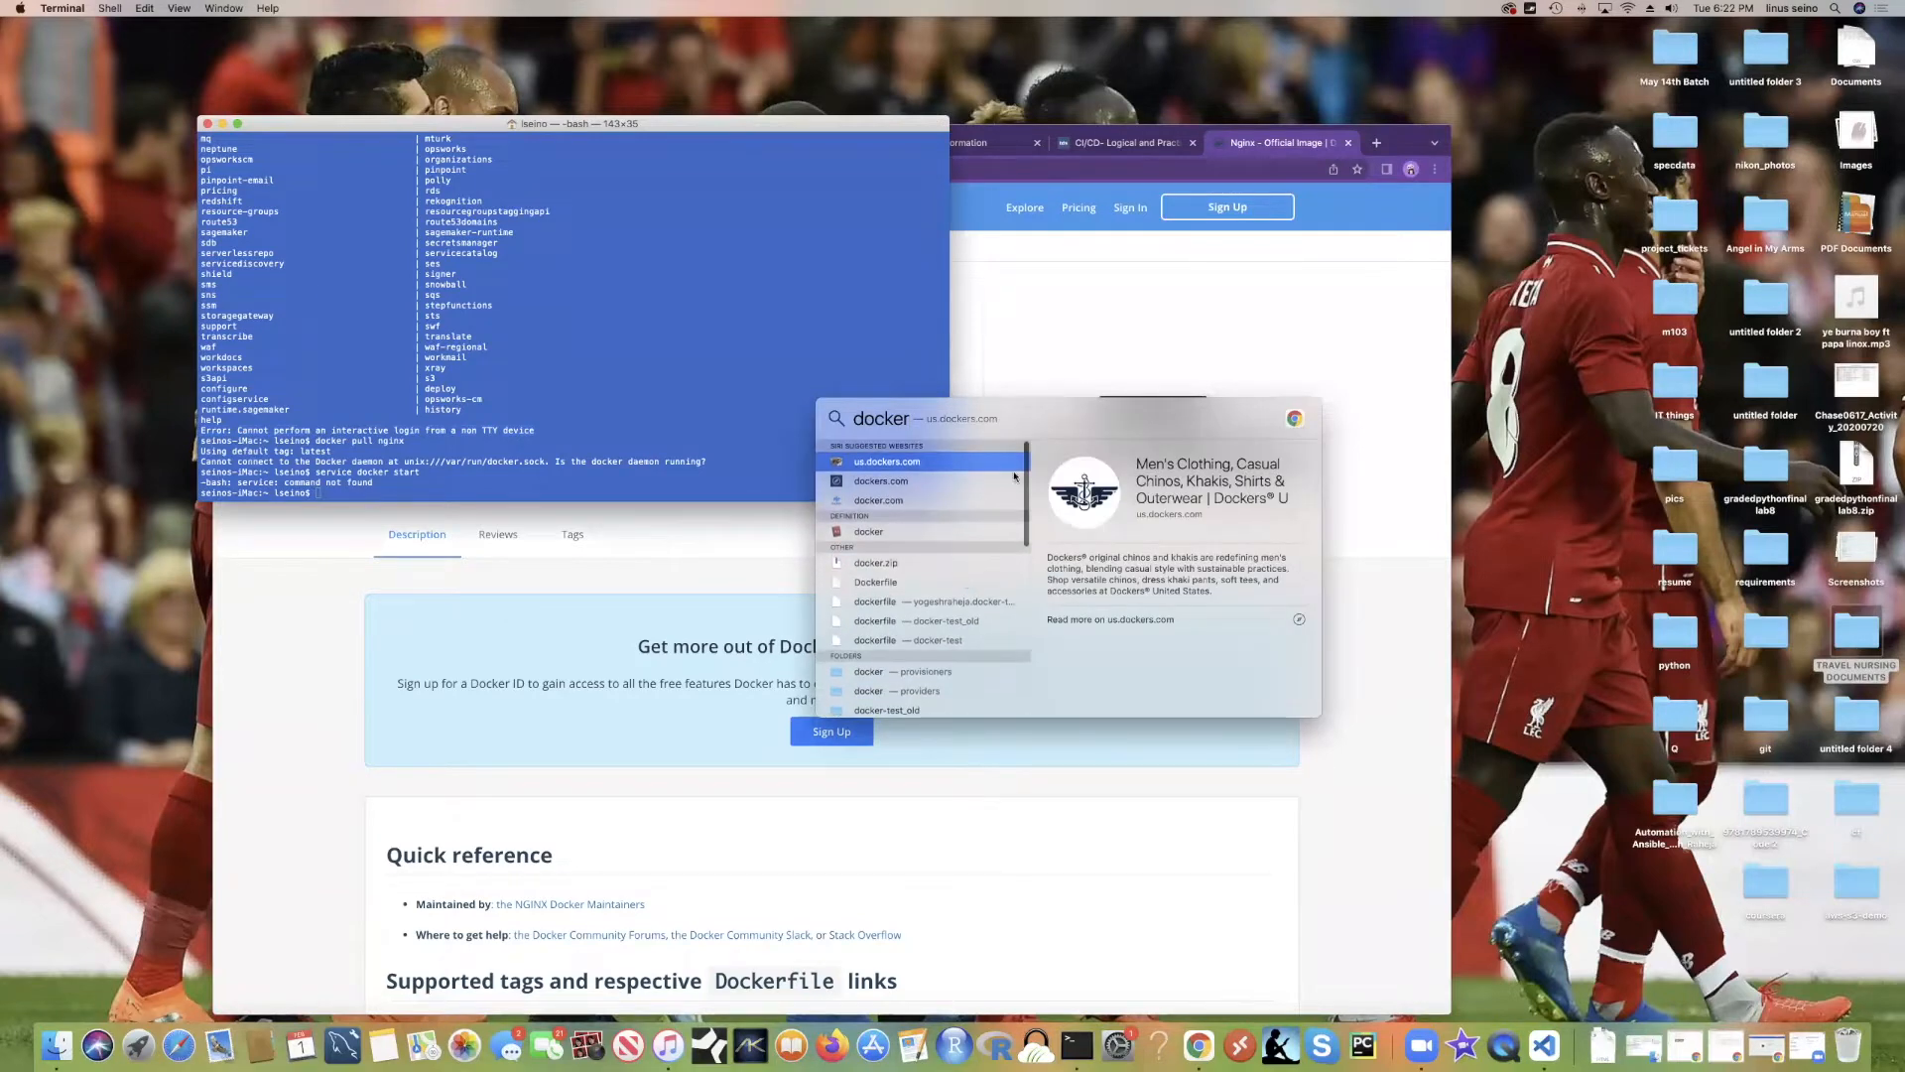
key(Escape)
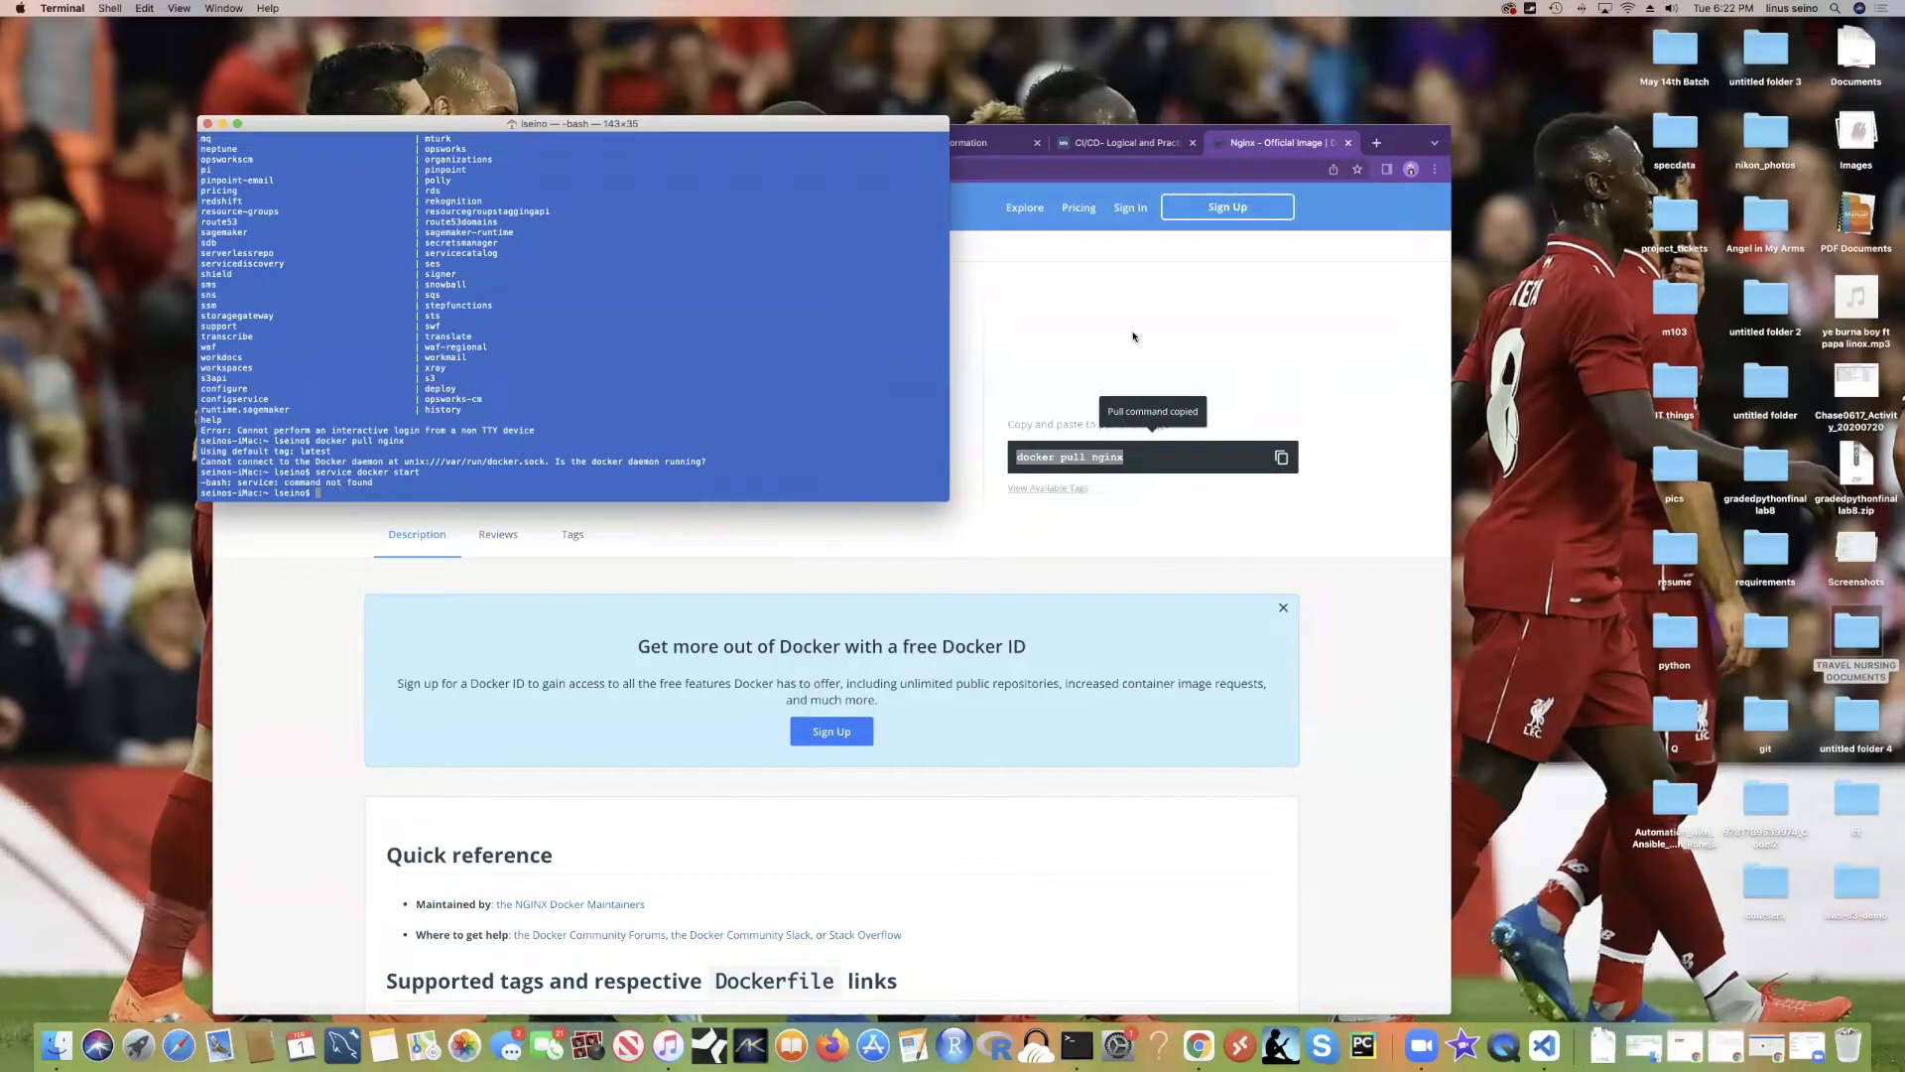
click(1165, 357)
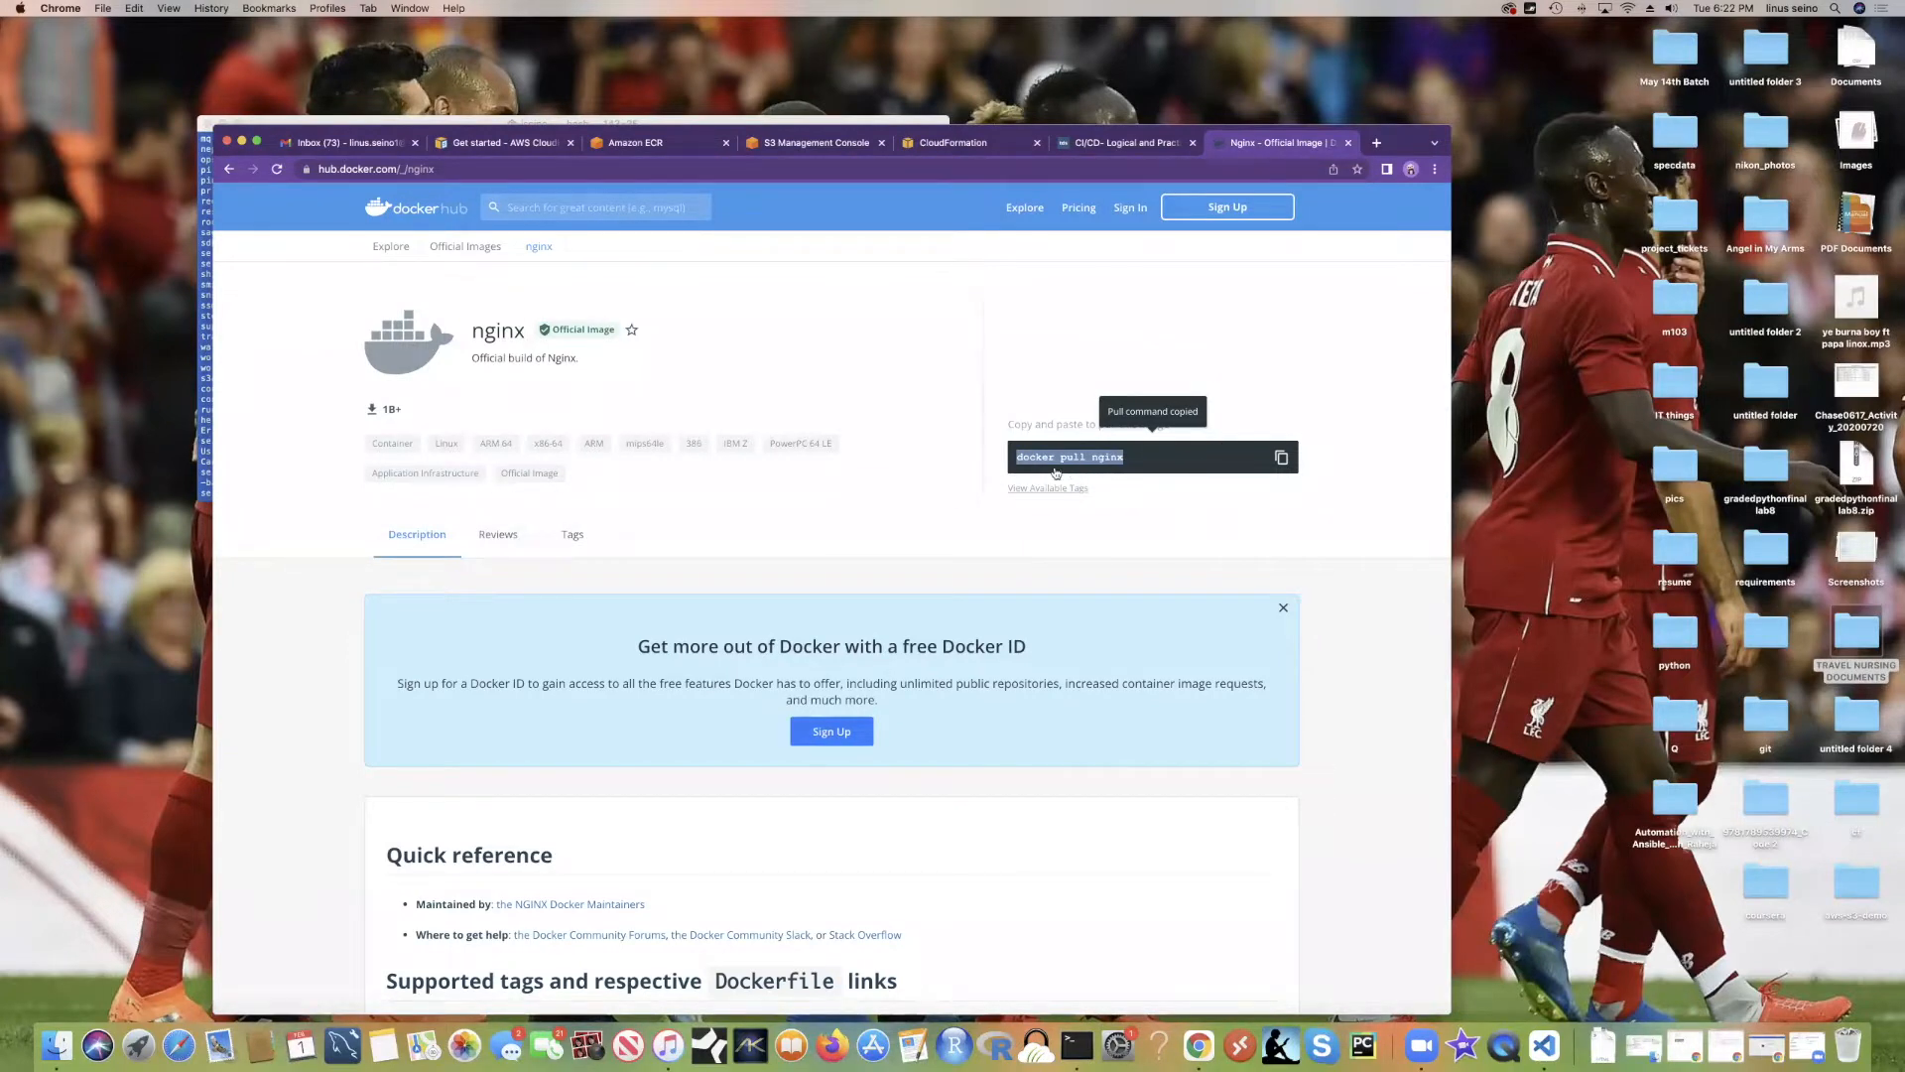
Step: Scroll the Docker Hub nginx page, then open a new blank tab
scroll(865, 447, down, 3)
scroll(865, 447, up, 3)
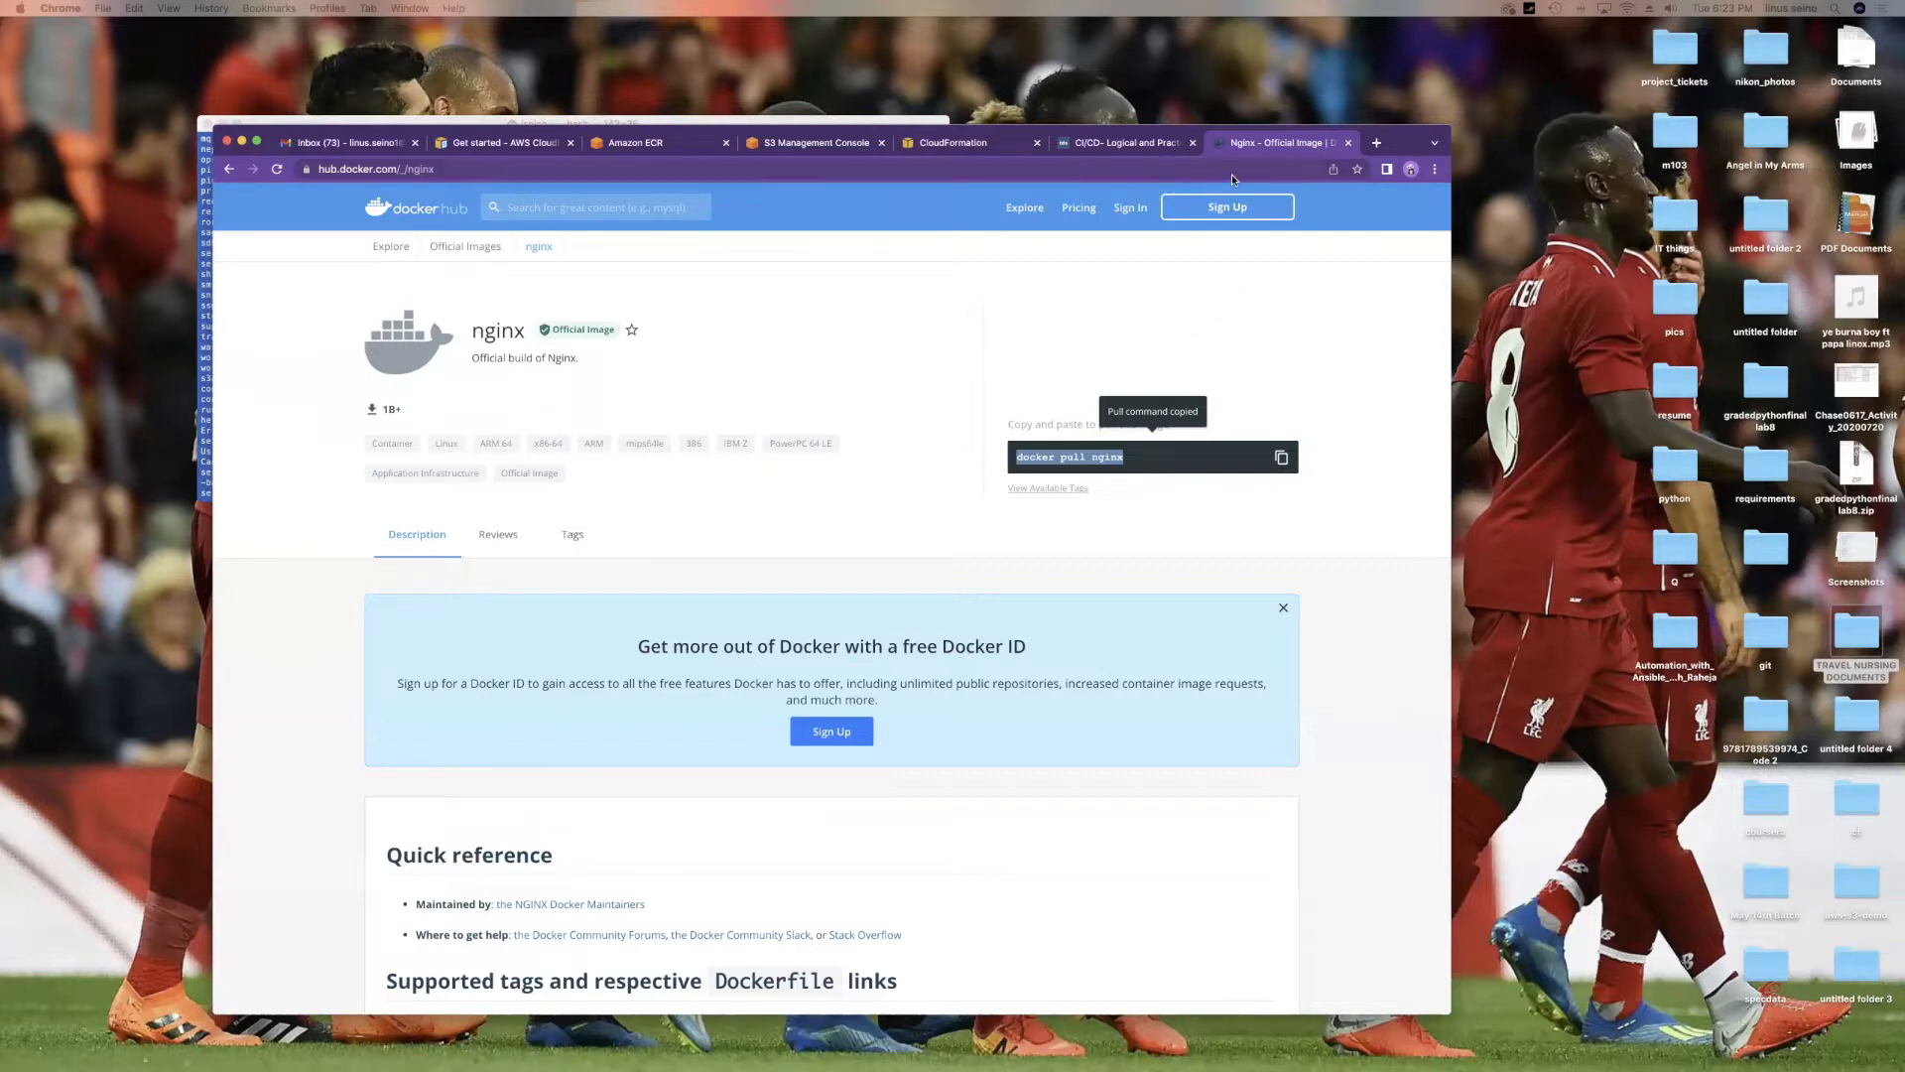
click(1376, 142)
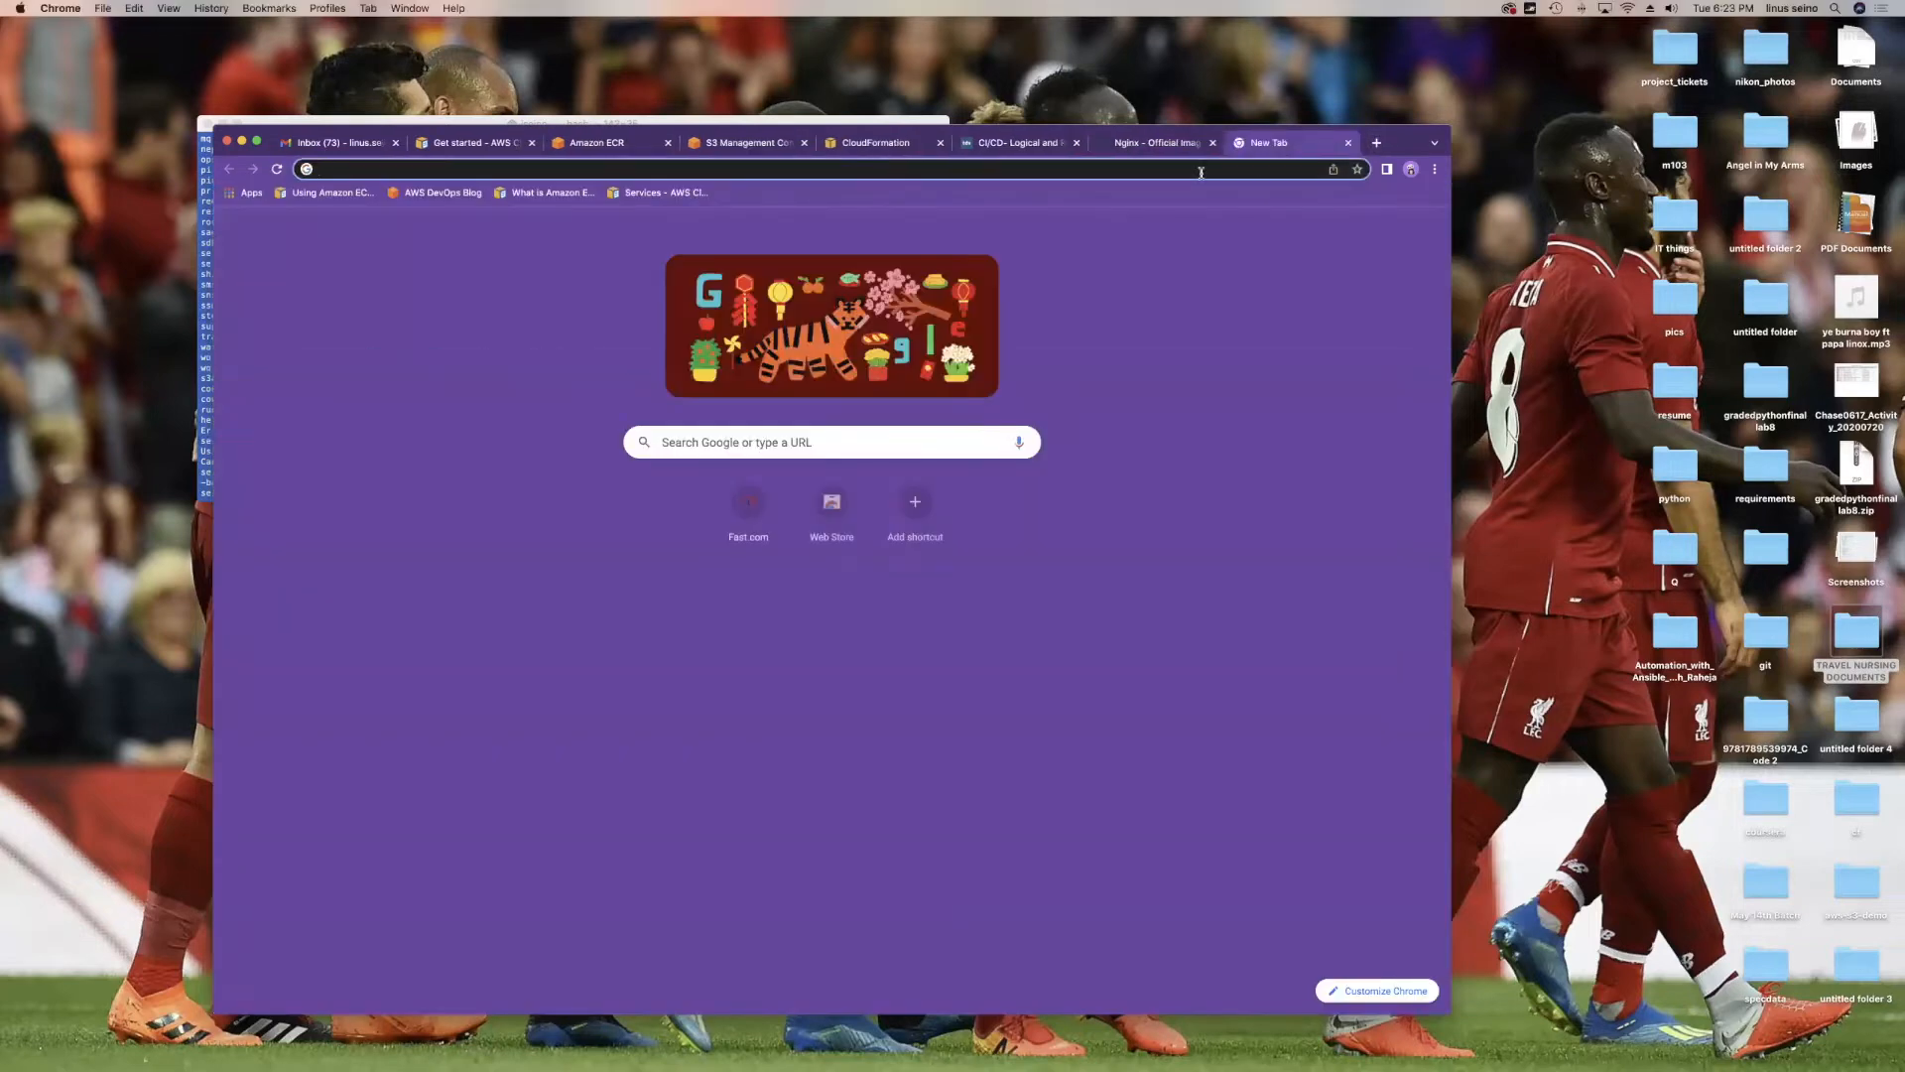
Step: Search the web for 'install docker' and open the Get Docker documentation result
text(install docker)
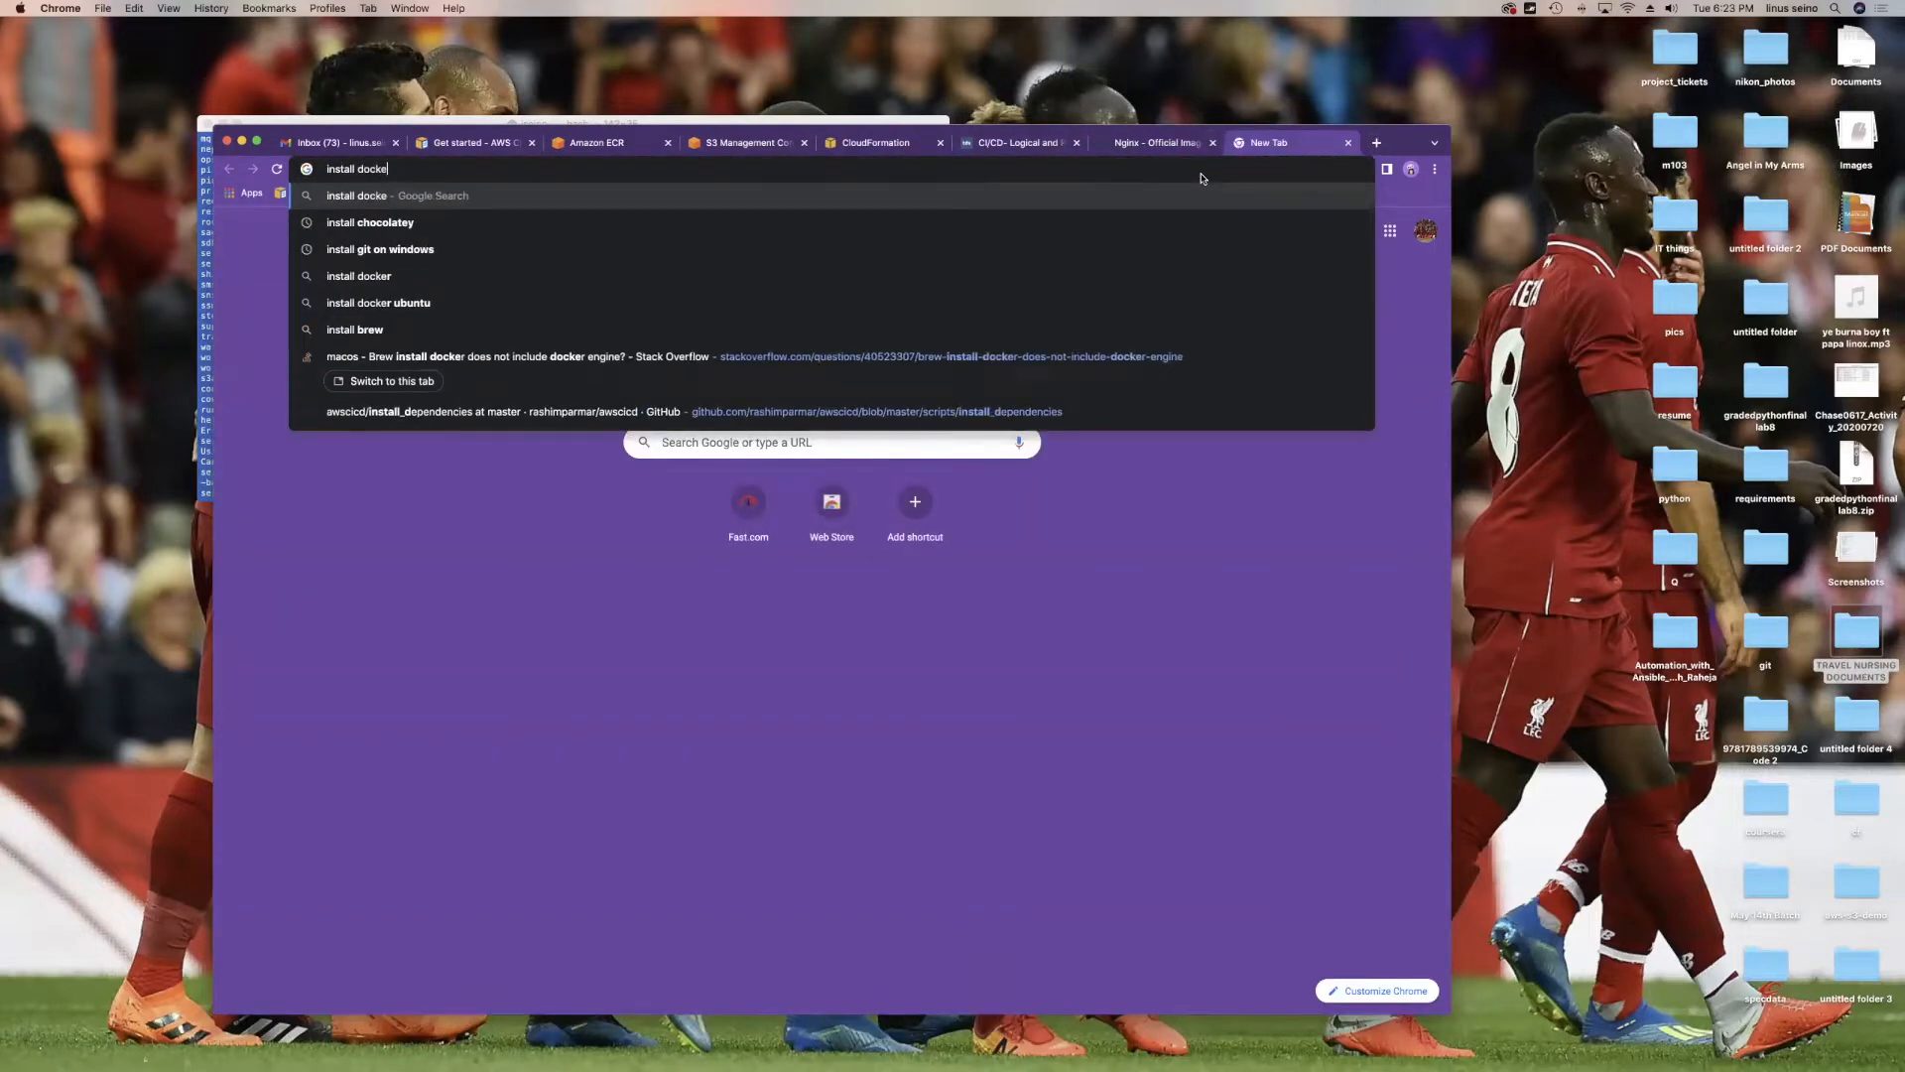
key(Return)
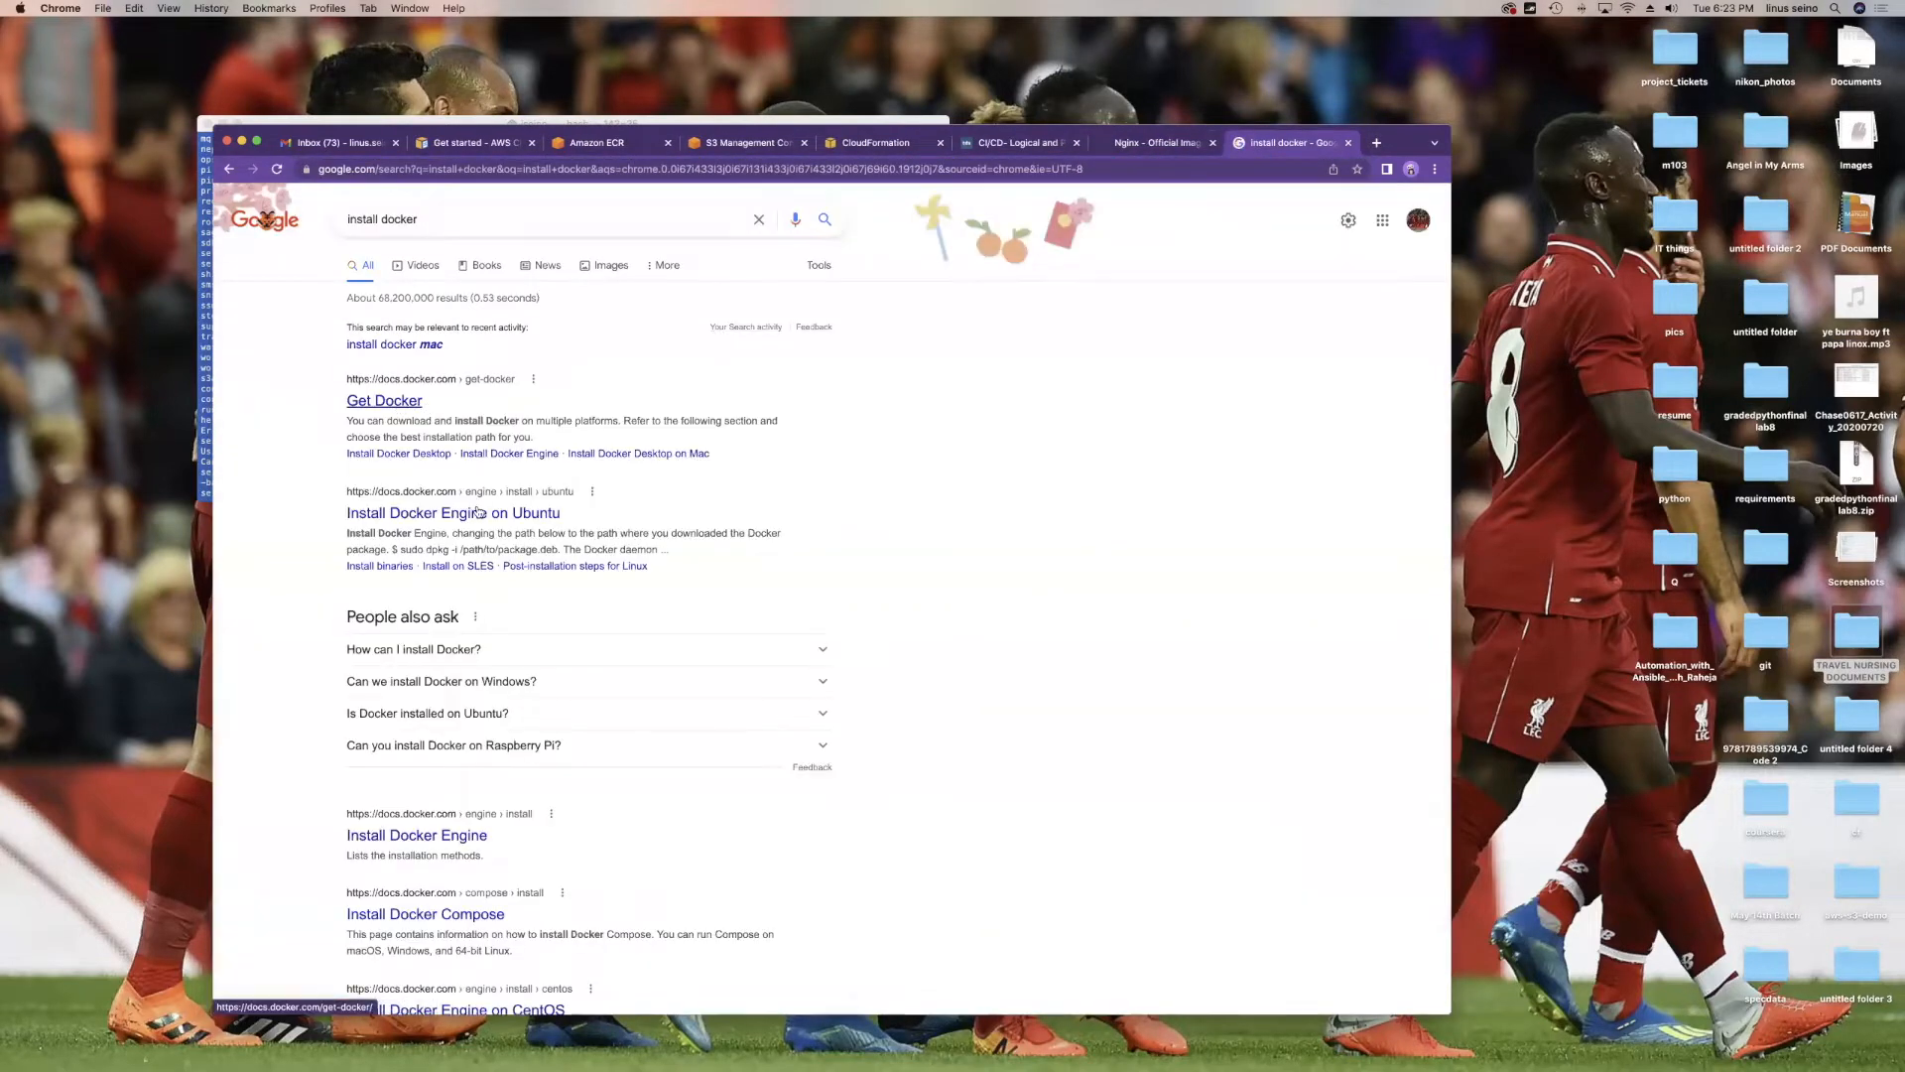
click(402, 405)
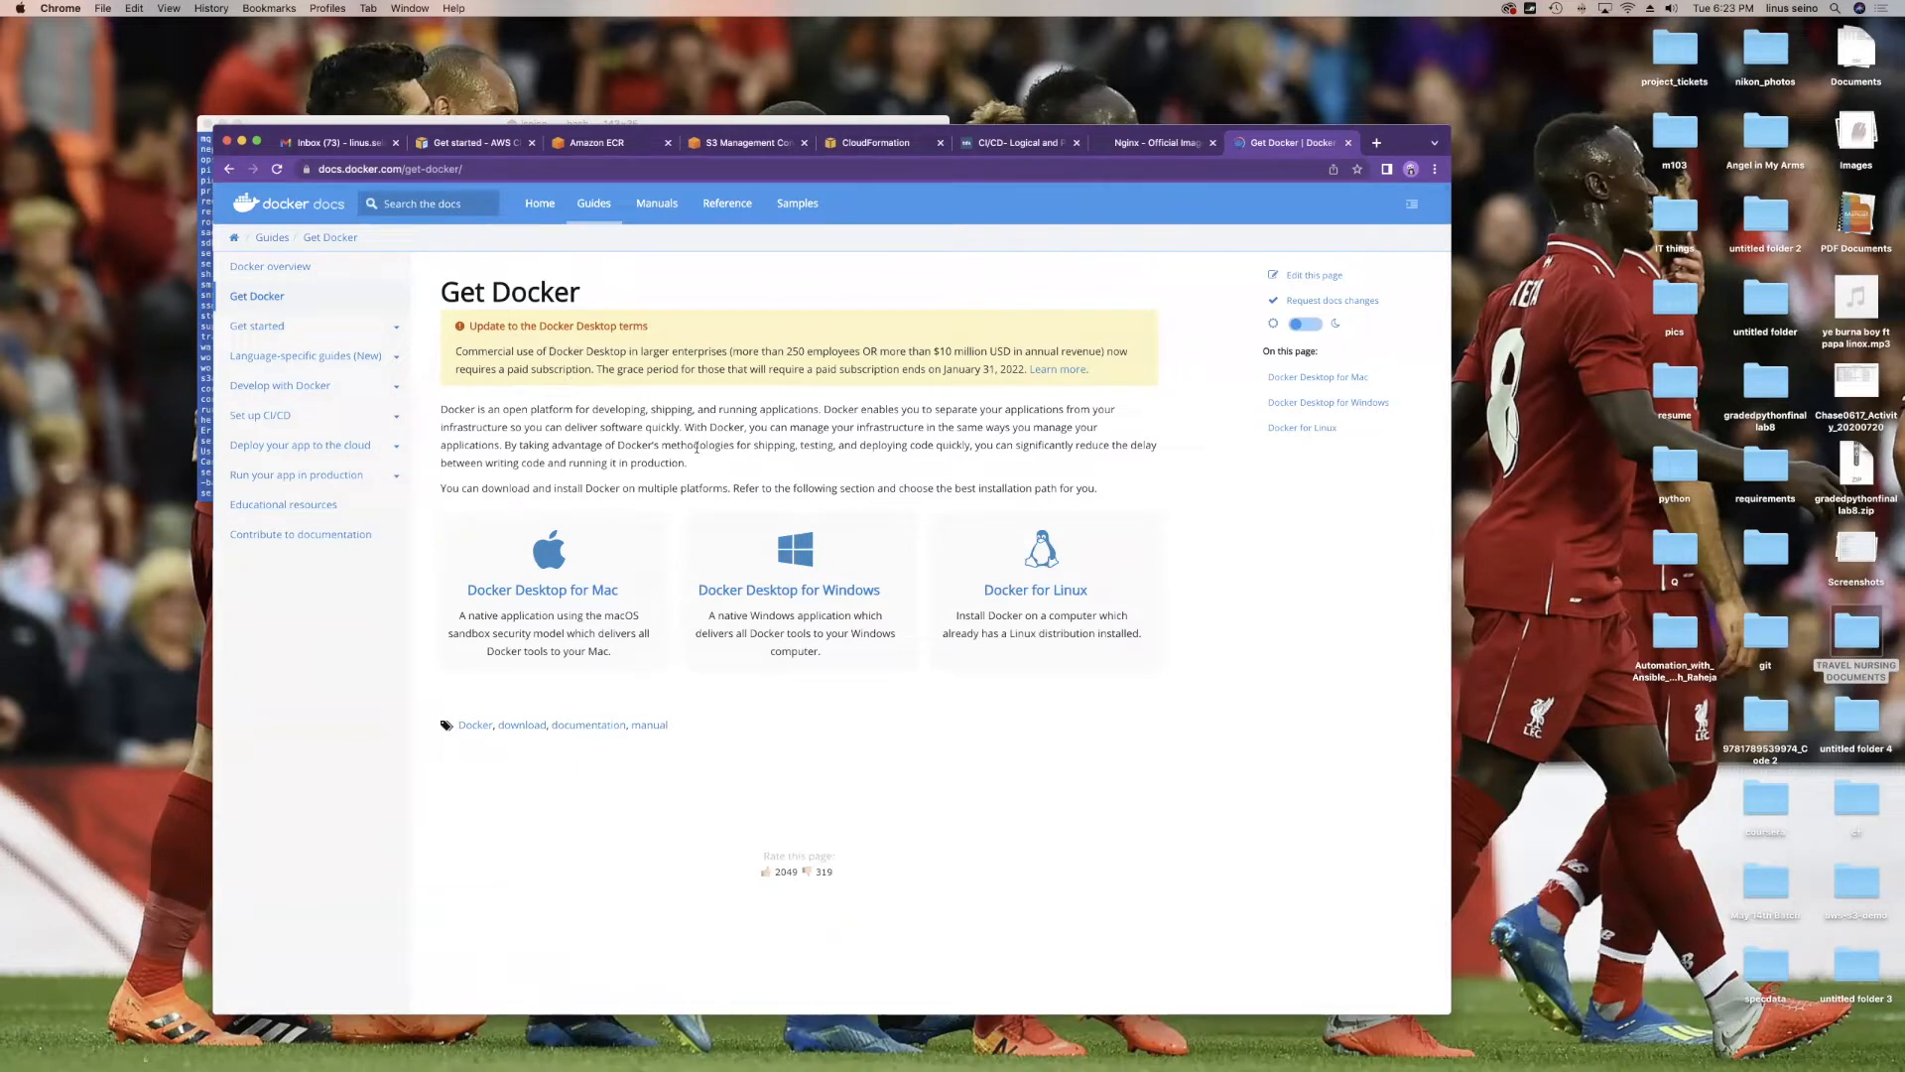
Step: Open the Docker Desktop for Mac guide and download the Mac with Intel chip installer
click(546, 566)
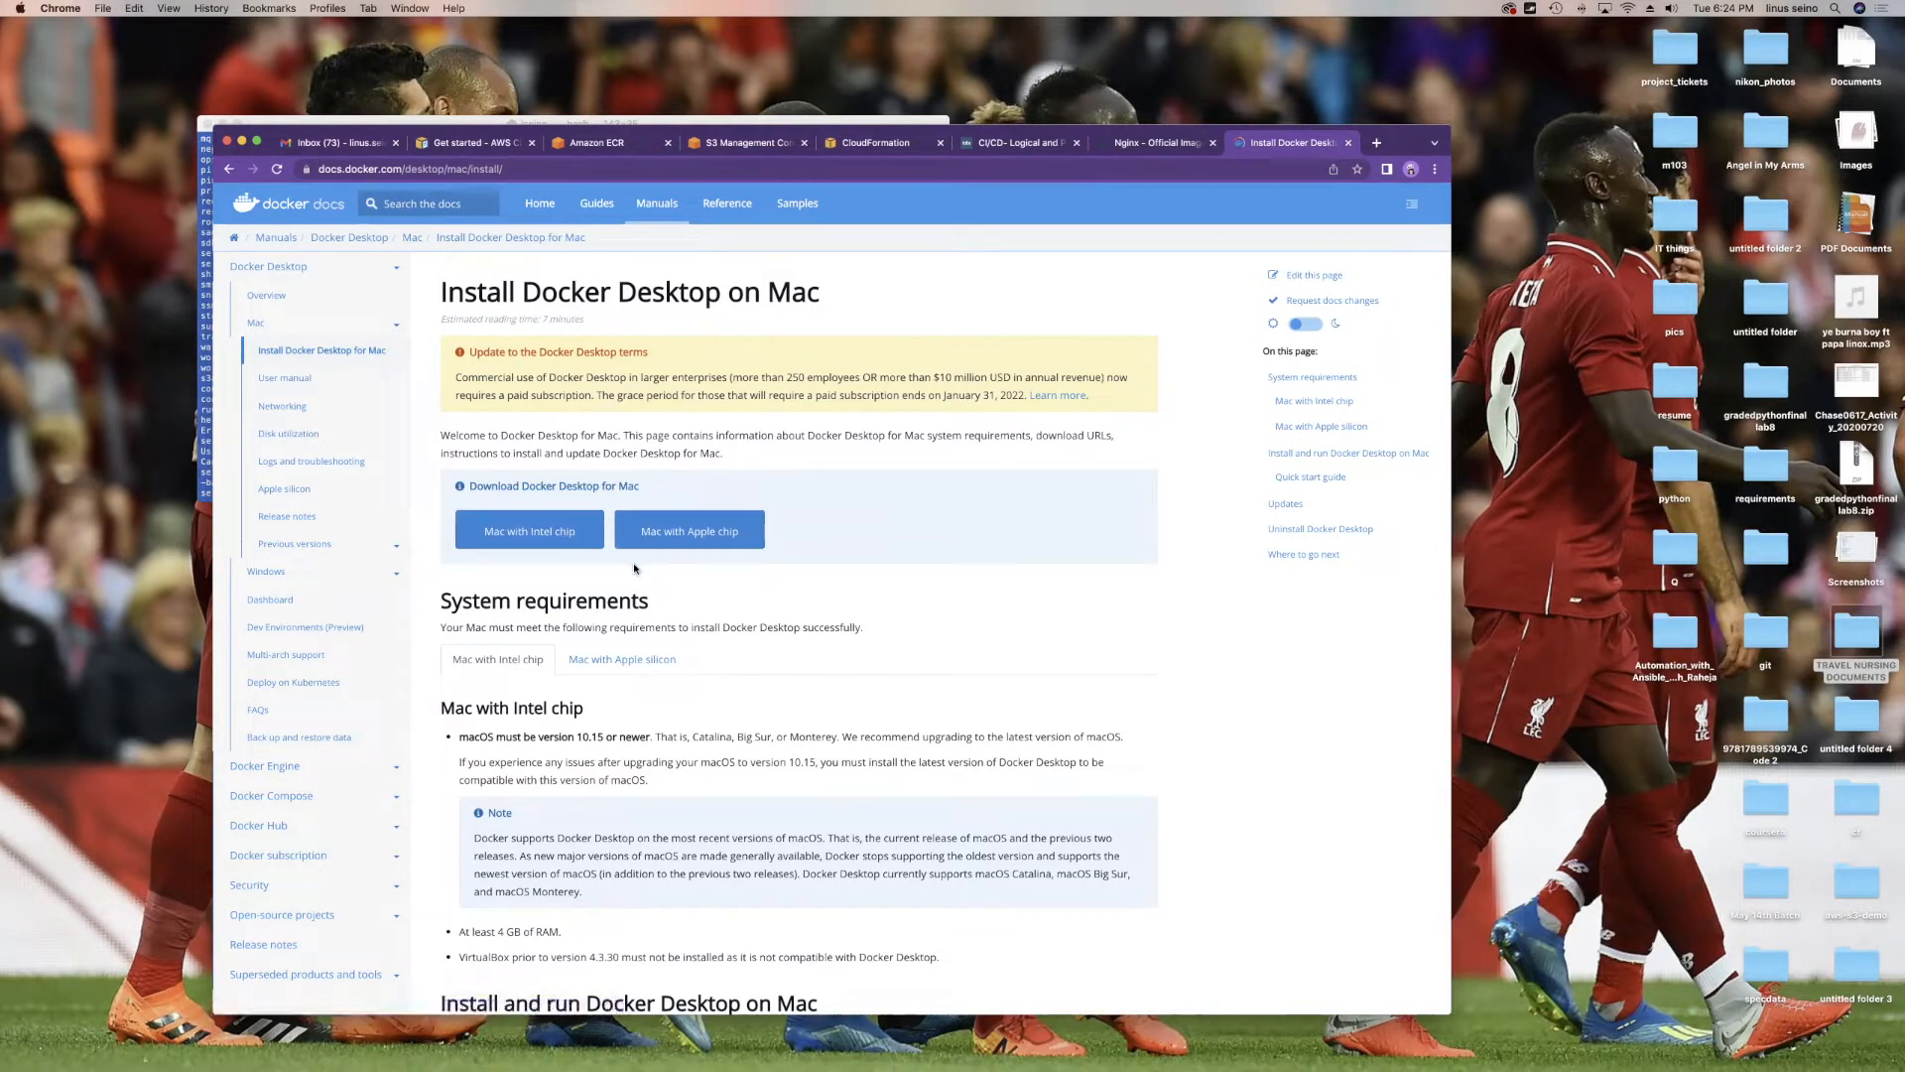
click(553, 533)
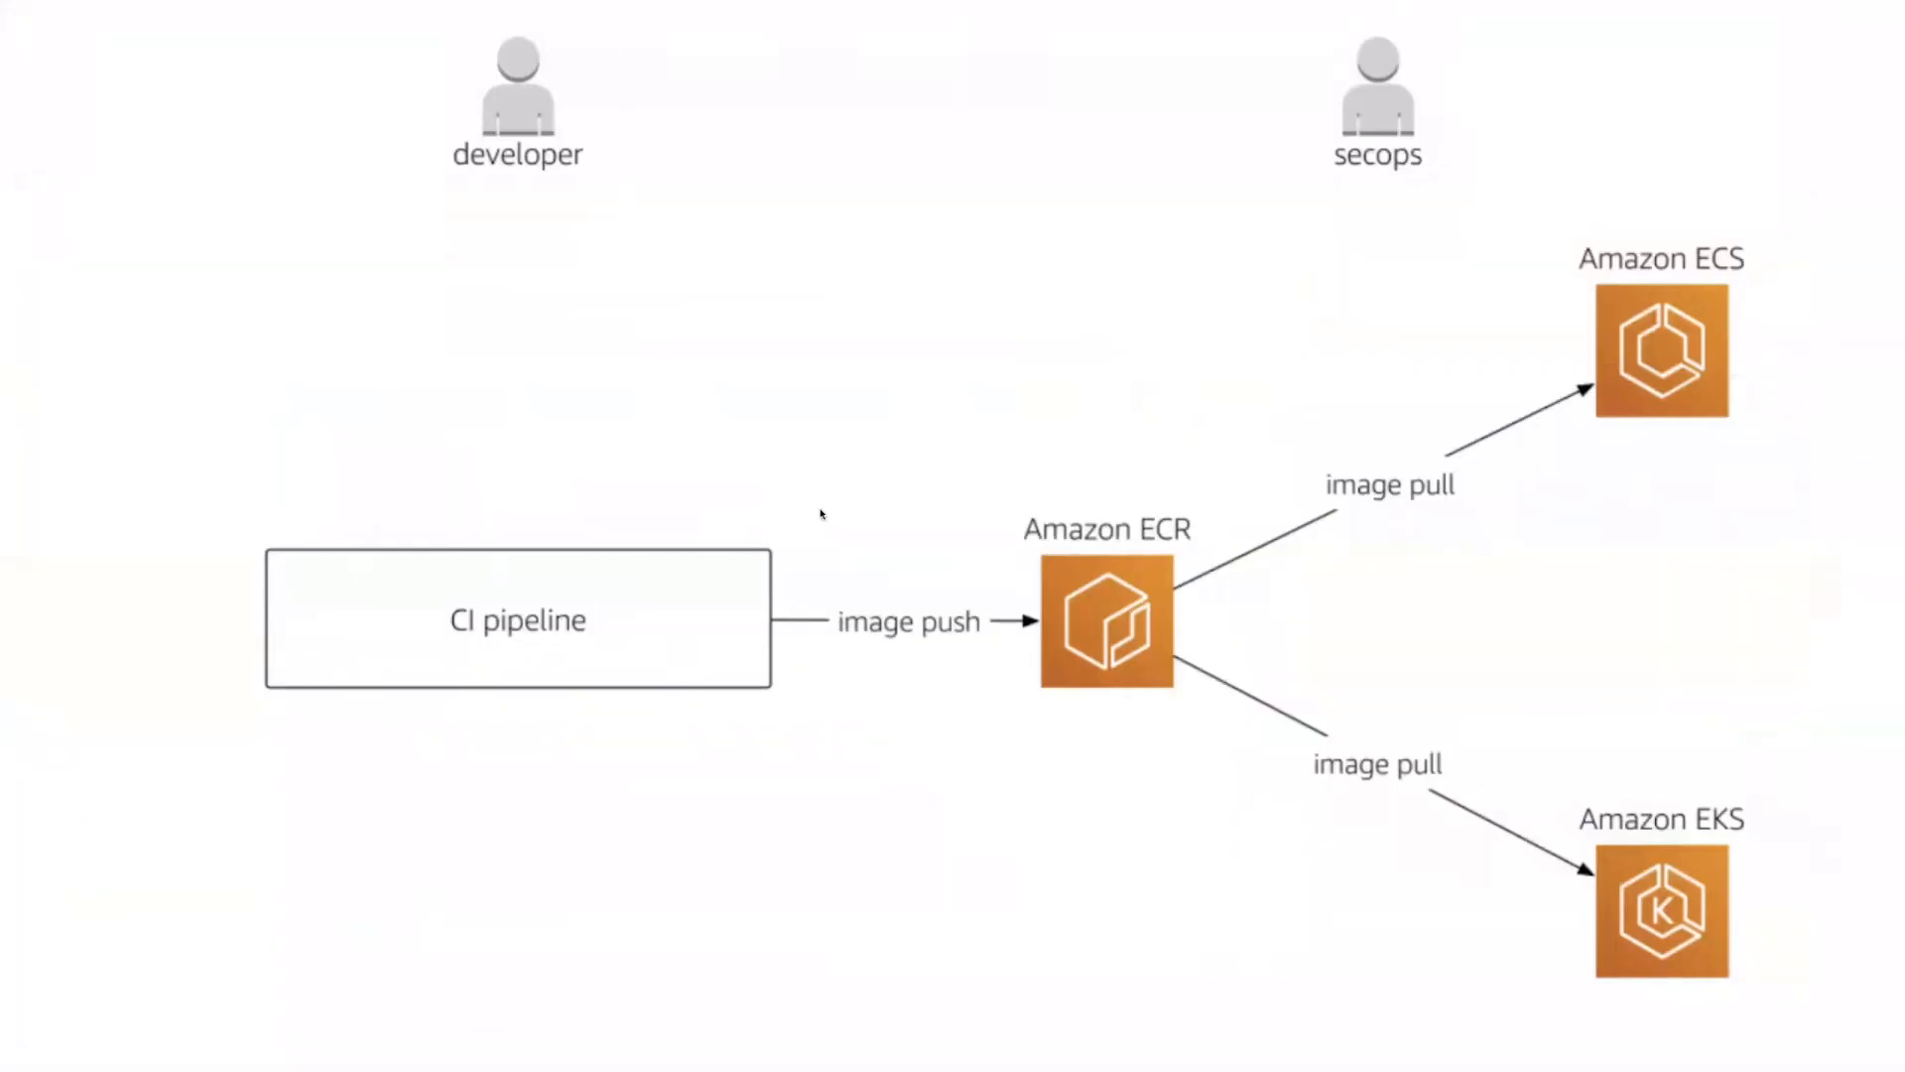
Step: Advance to the Amazon ECS slide, then return to the desktop with the Docker docs
key(Right)
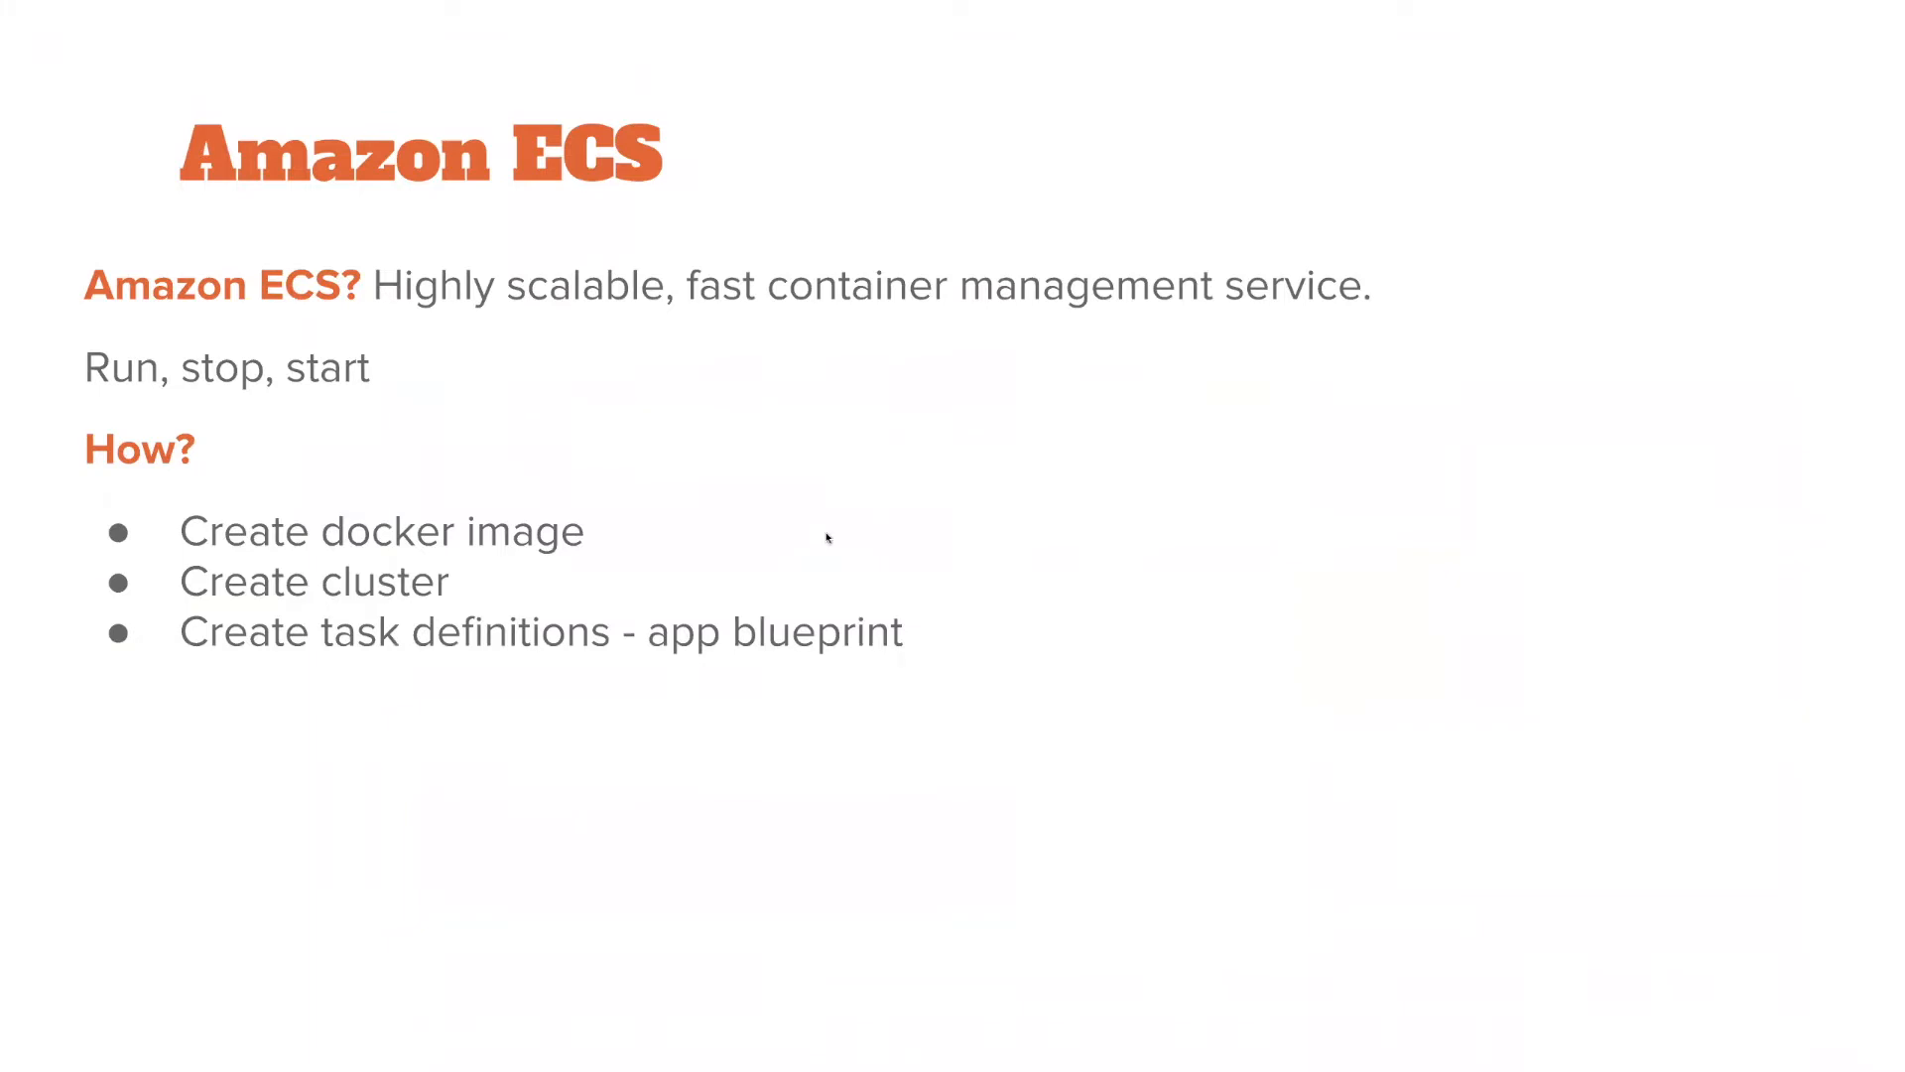
key(ctrl+Left)
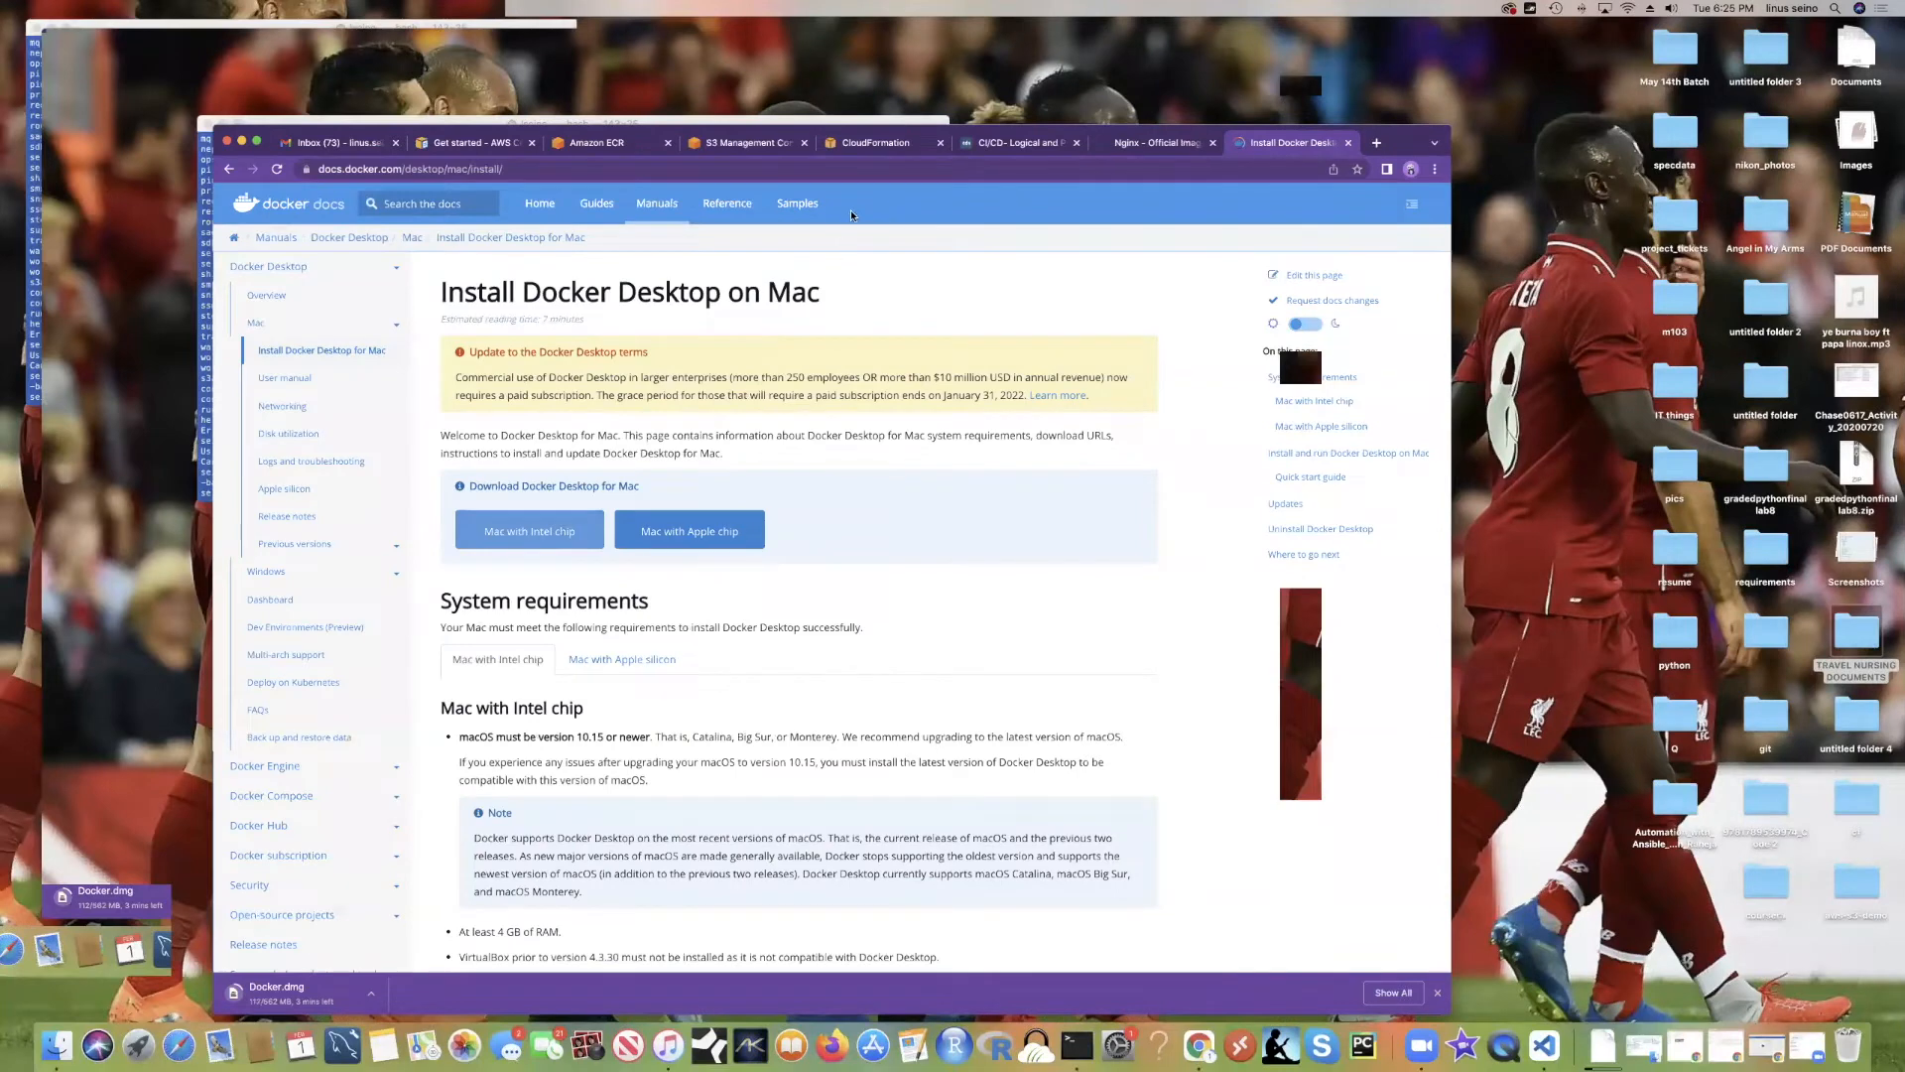
Step: Close the devops push commands and open Elastic Container Registry by searching 'ecr'
click(610, 144)
click(1114, 353)
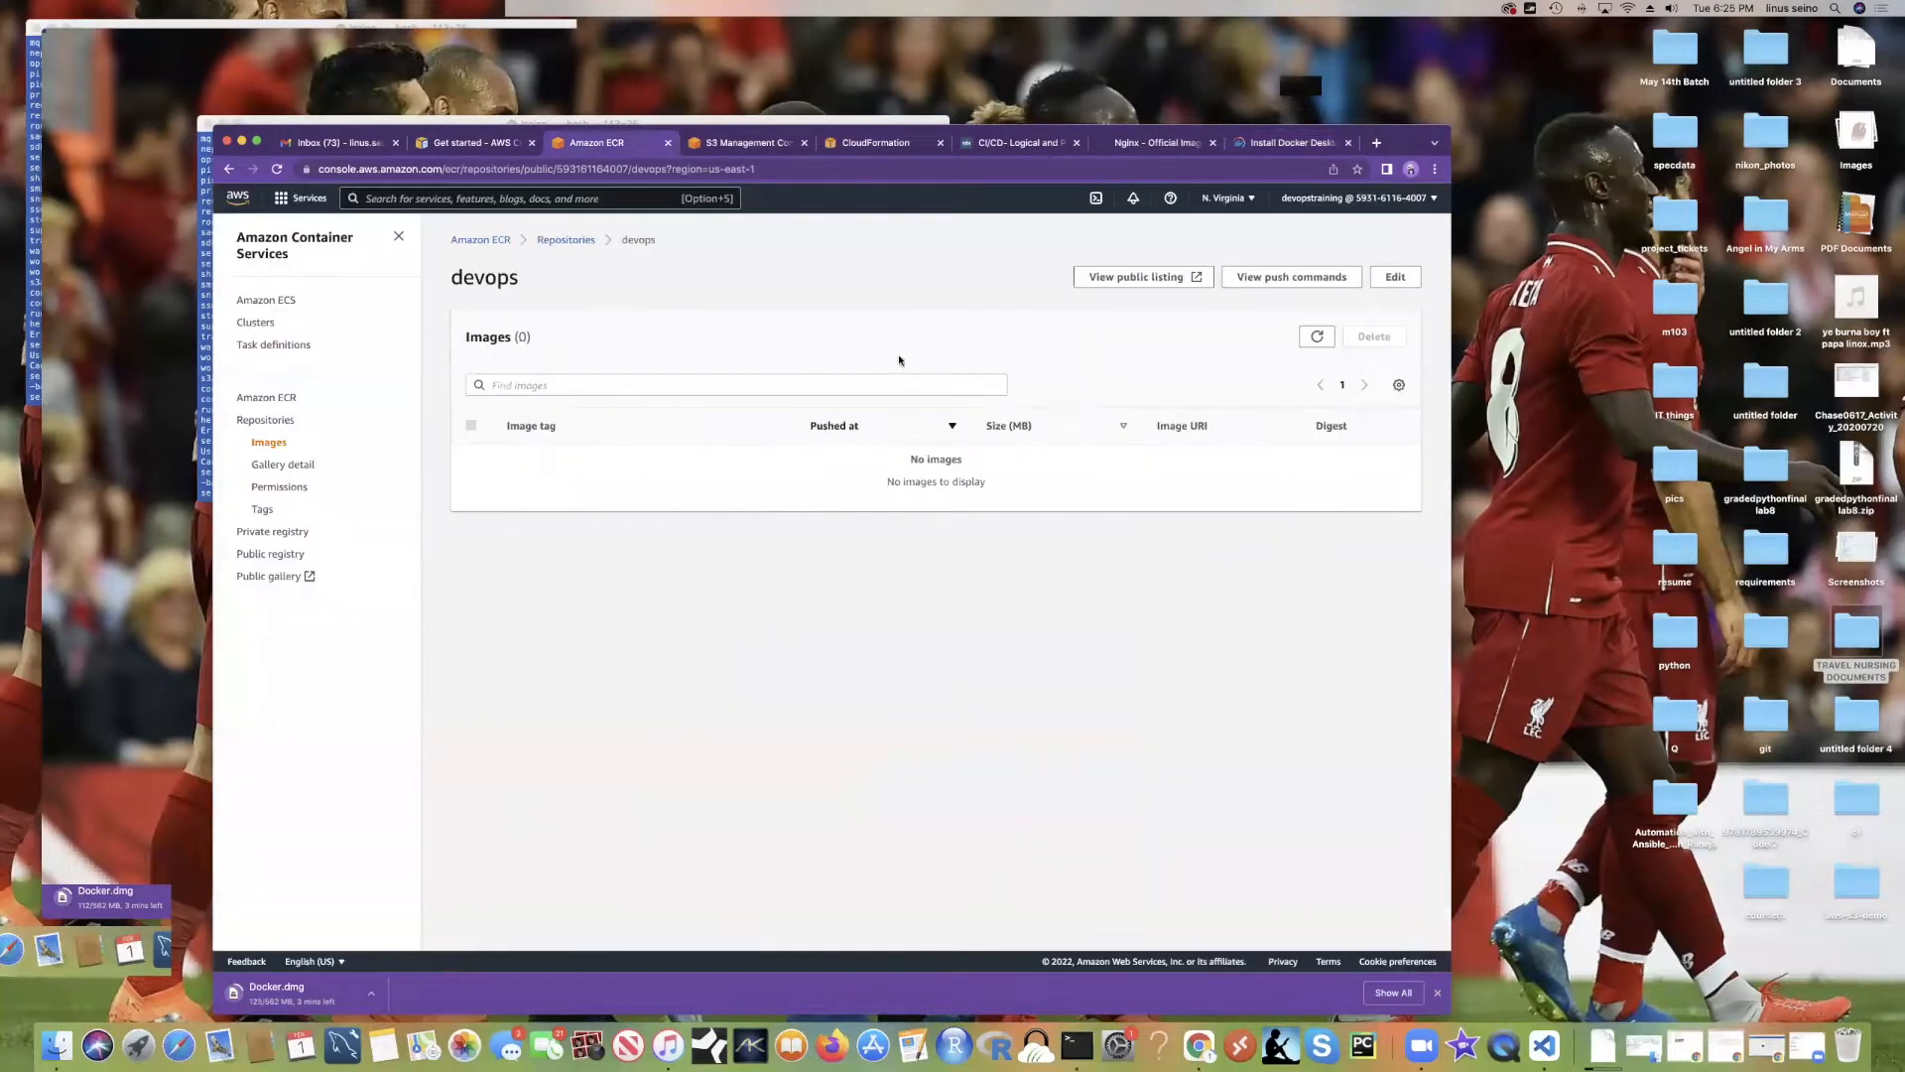
click(447, 199)
text(ecr)
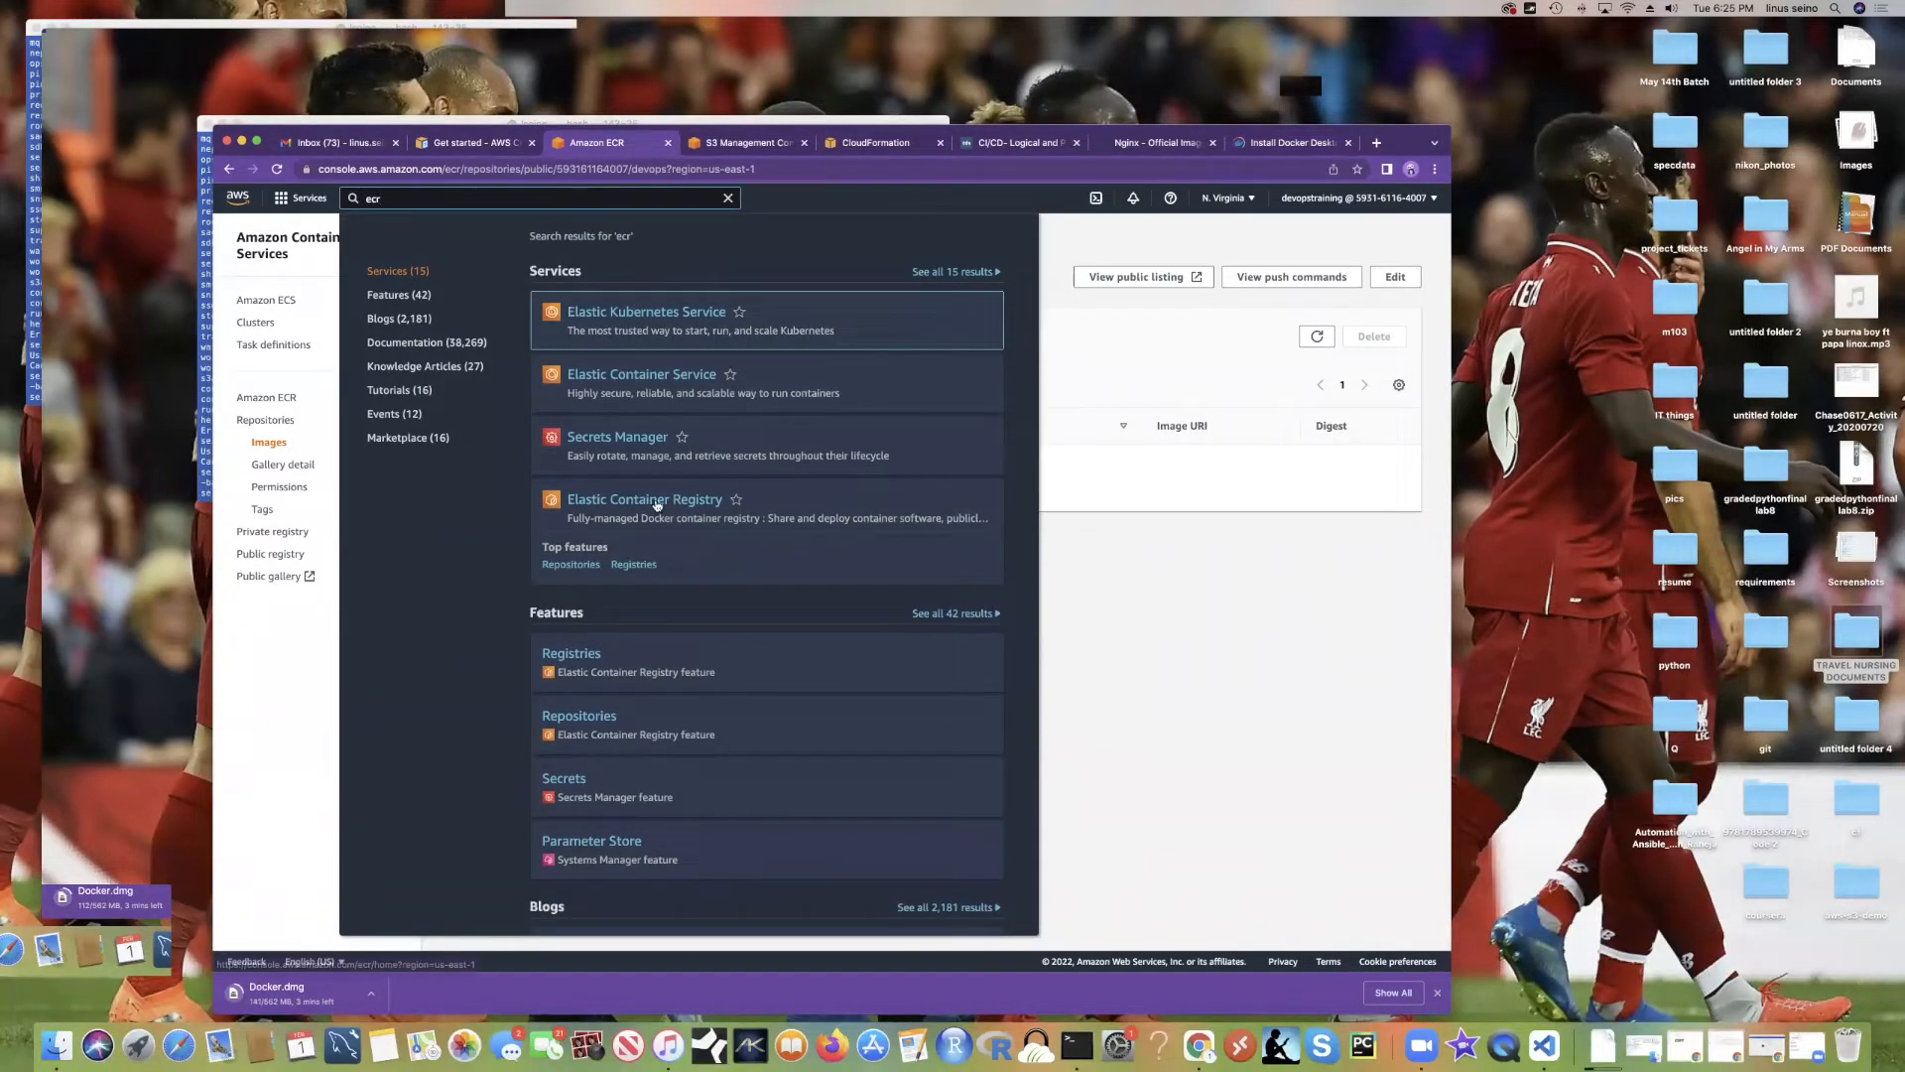
click(655, 501)
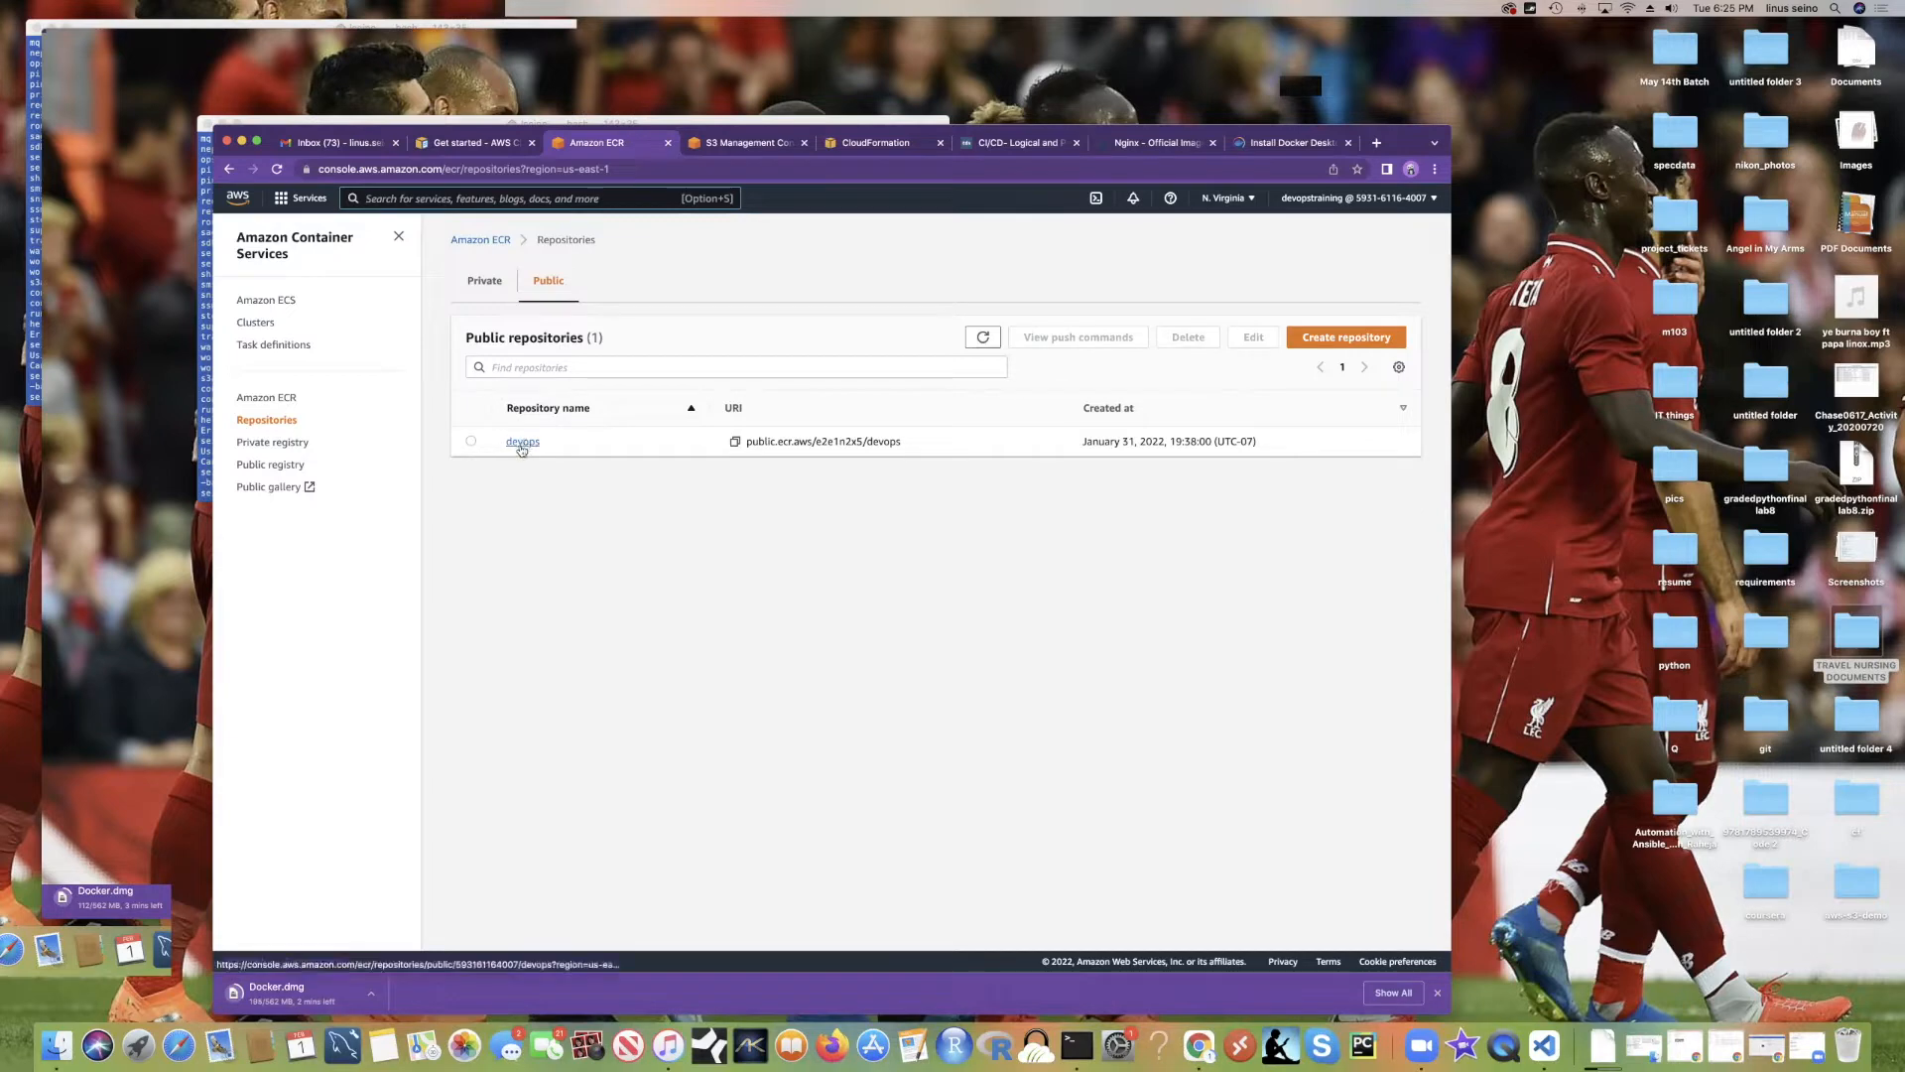
key(alt+s)
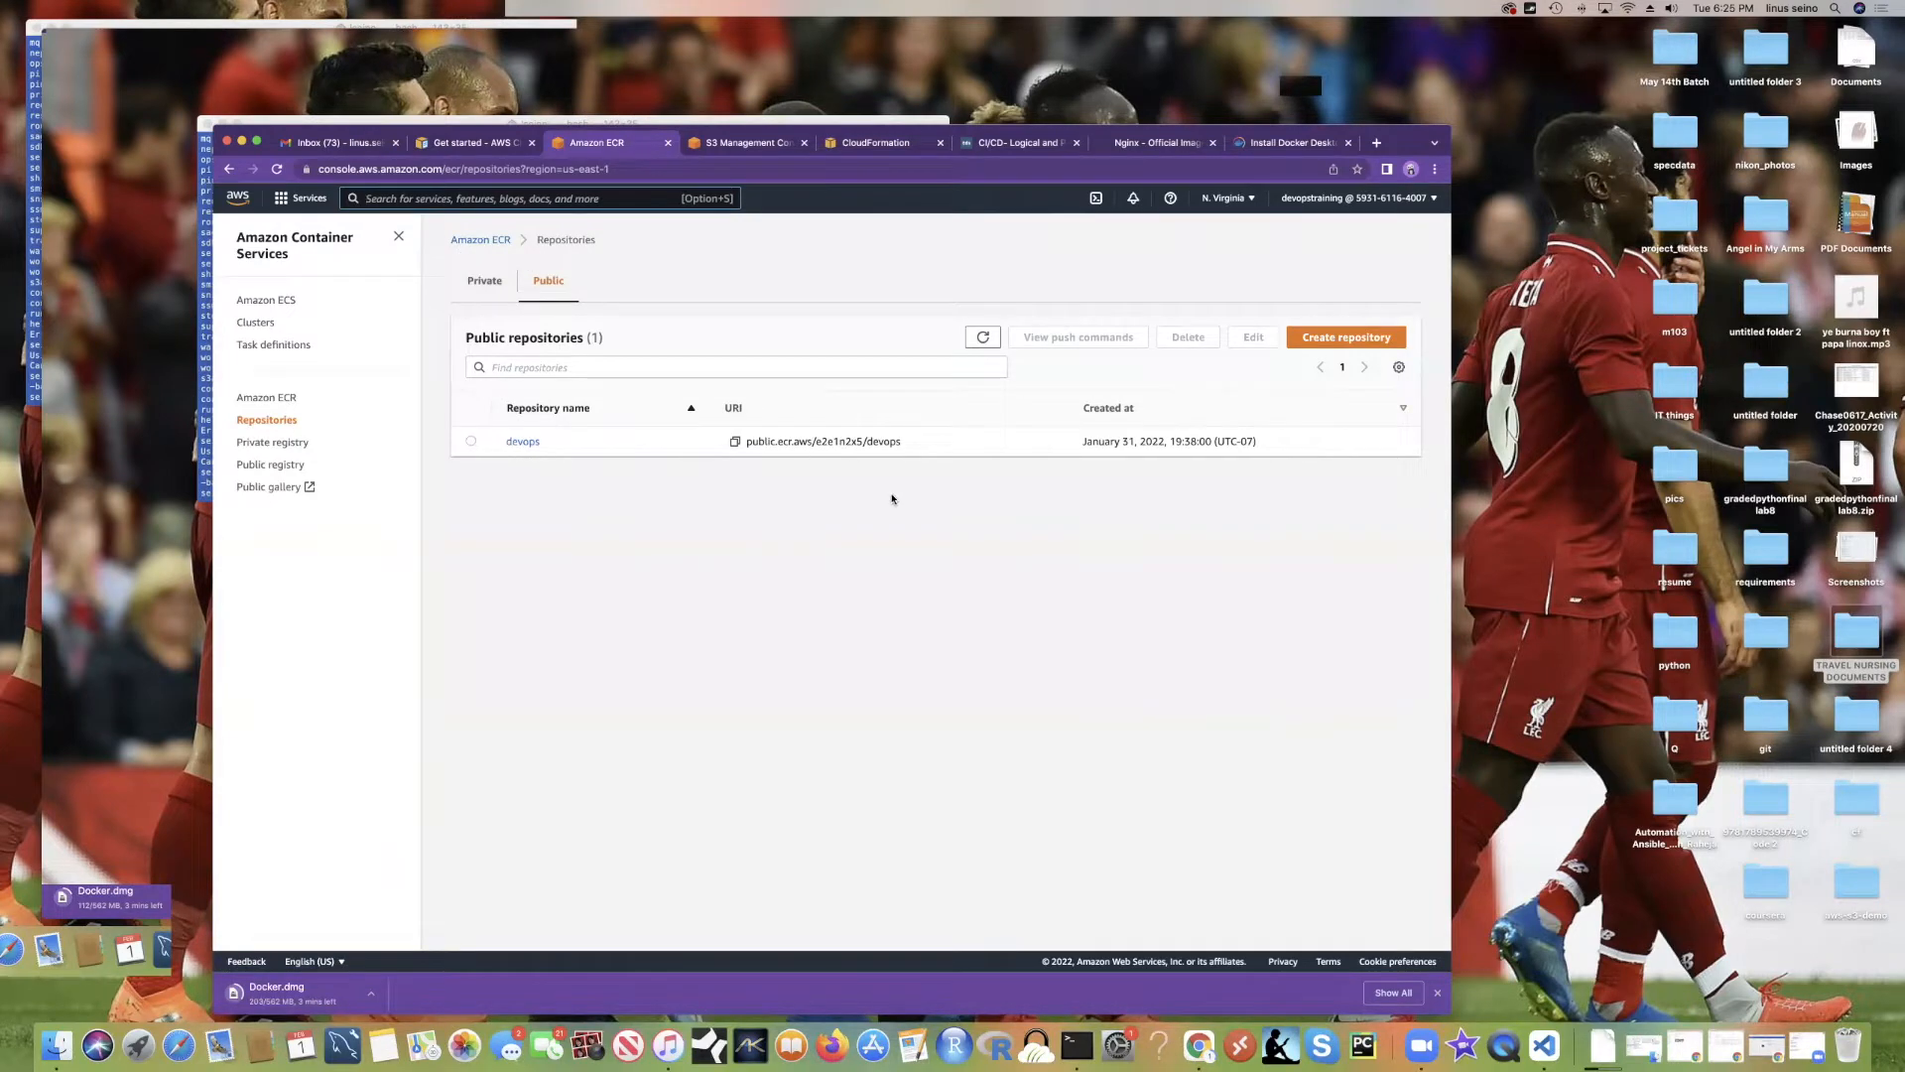
click(1336, 338)
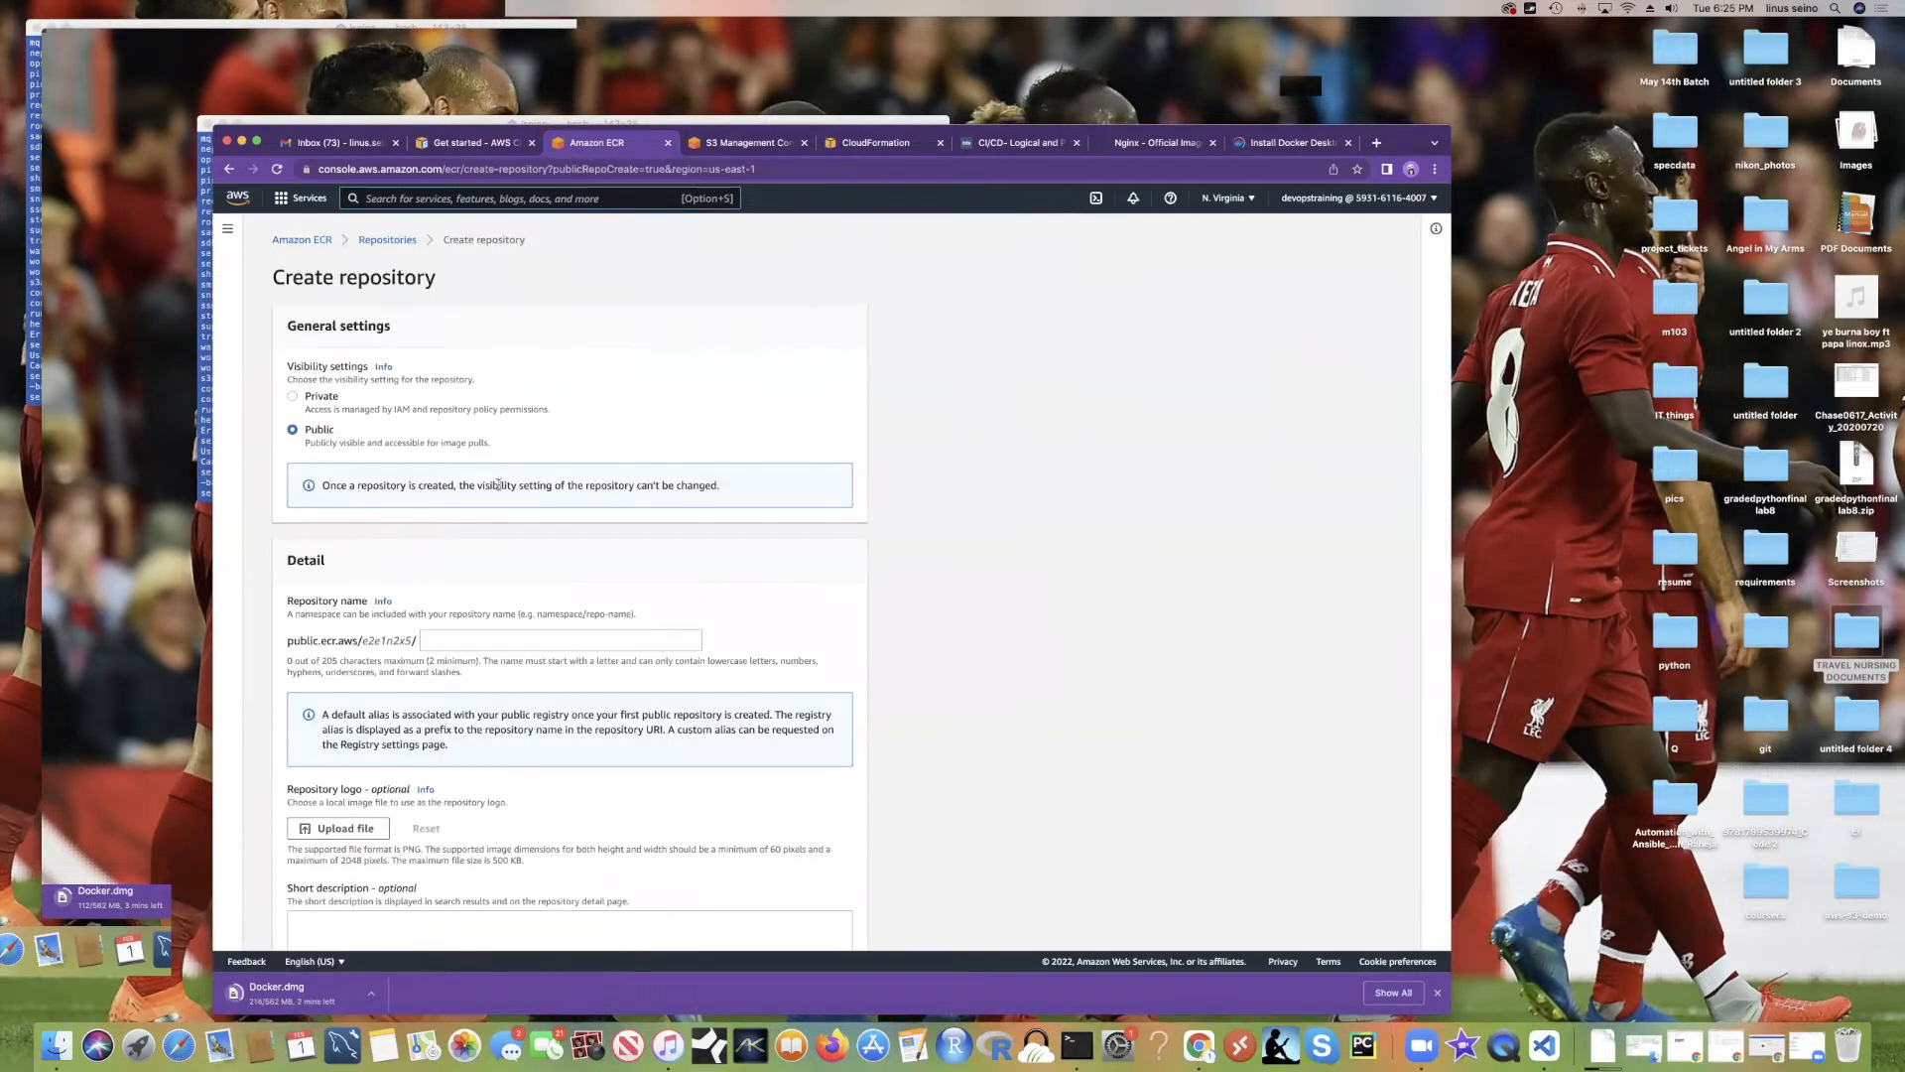
Step: Name the new public repository 'webserver' and create it
scroll(516, 675, down, 1)
click(472, 589)
text(we)
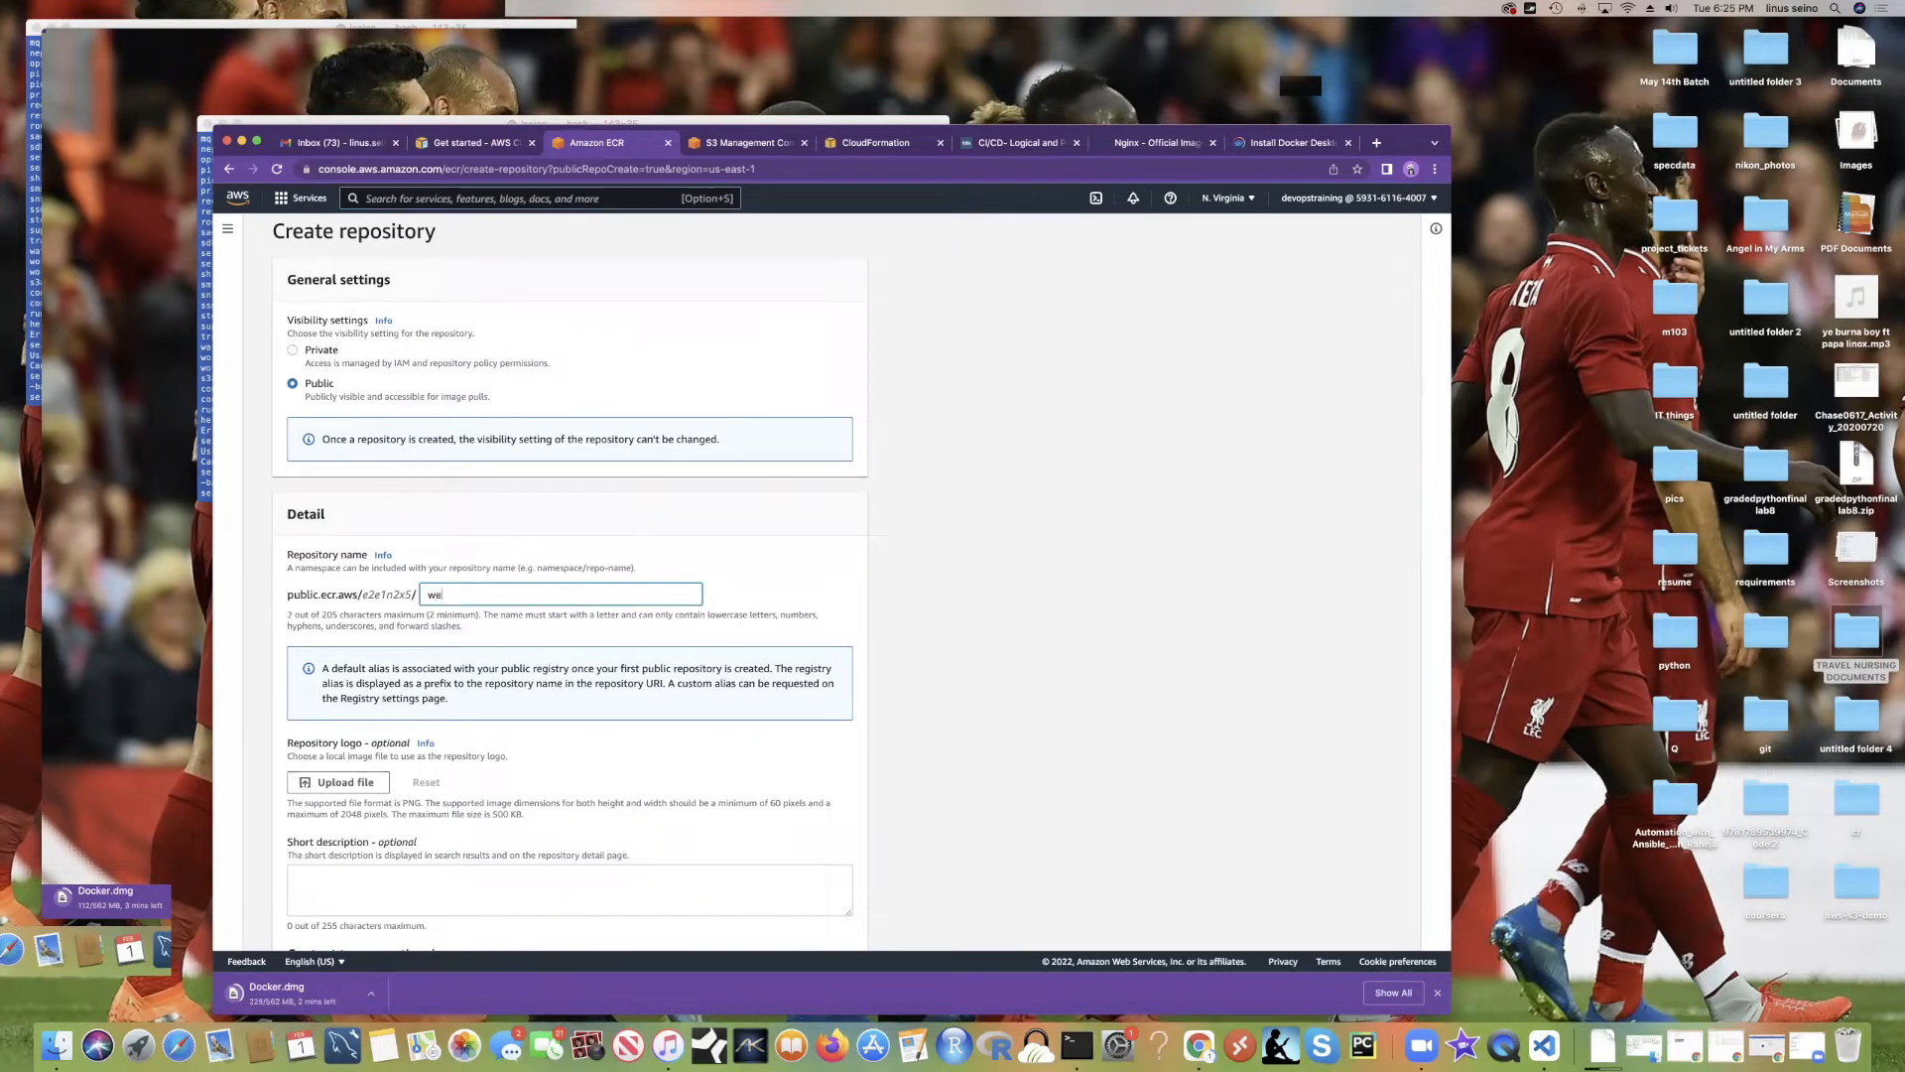
text(bserver)
scroll(609, 618, down, 10)
scroll(546, 659, down, 2)
scroll(526, 625, up, 3)
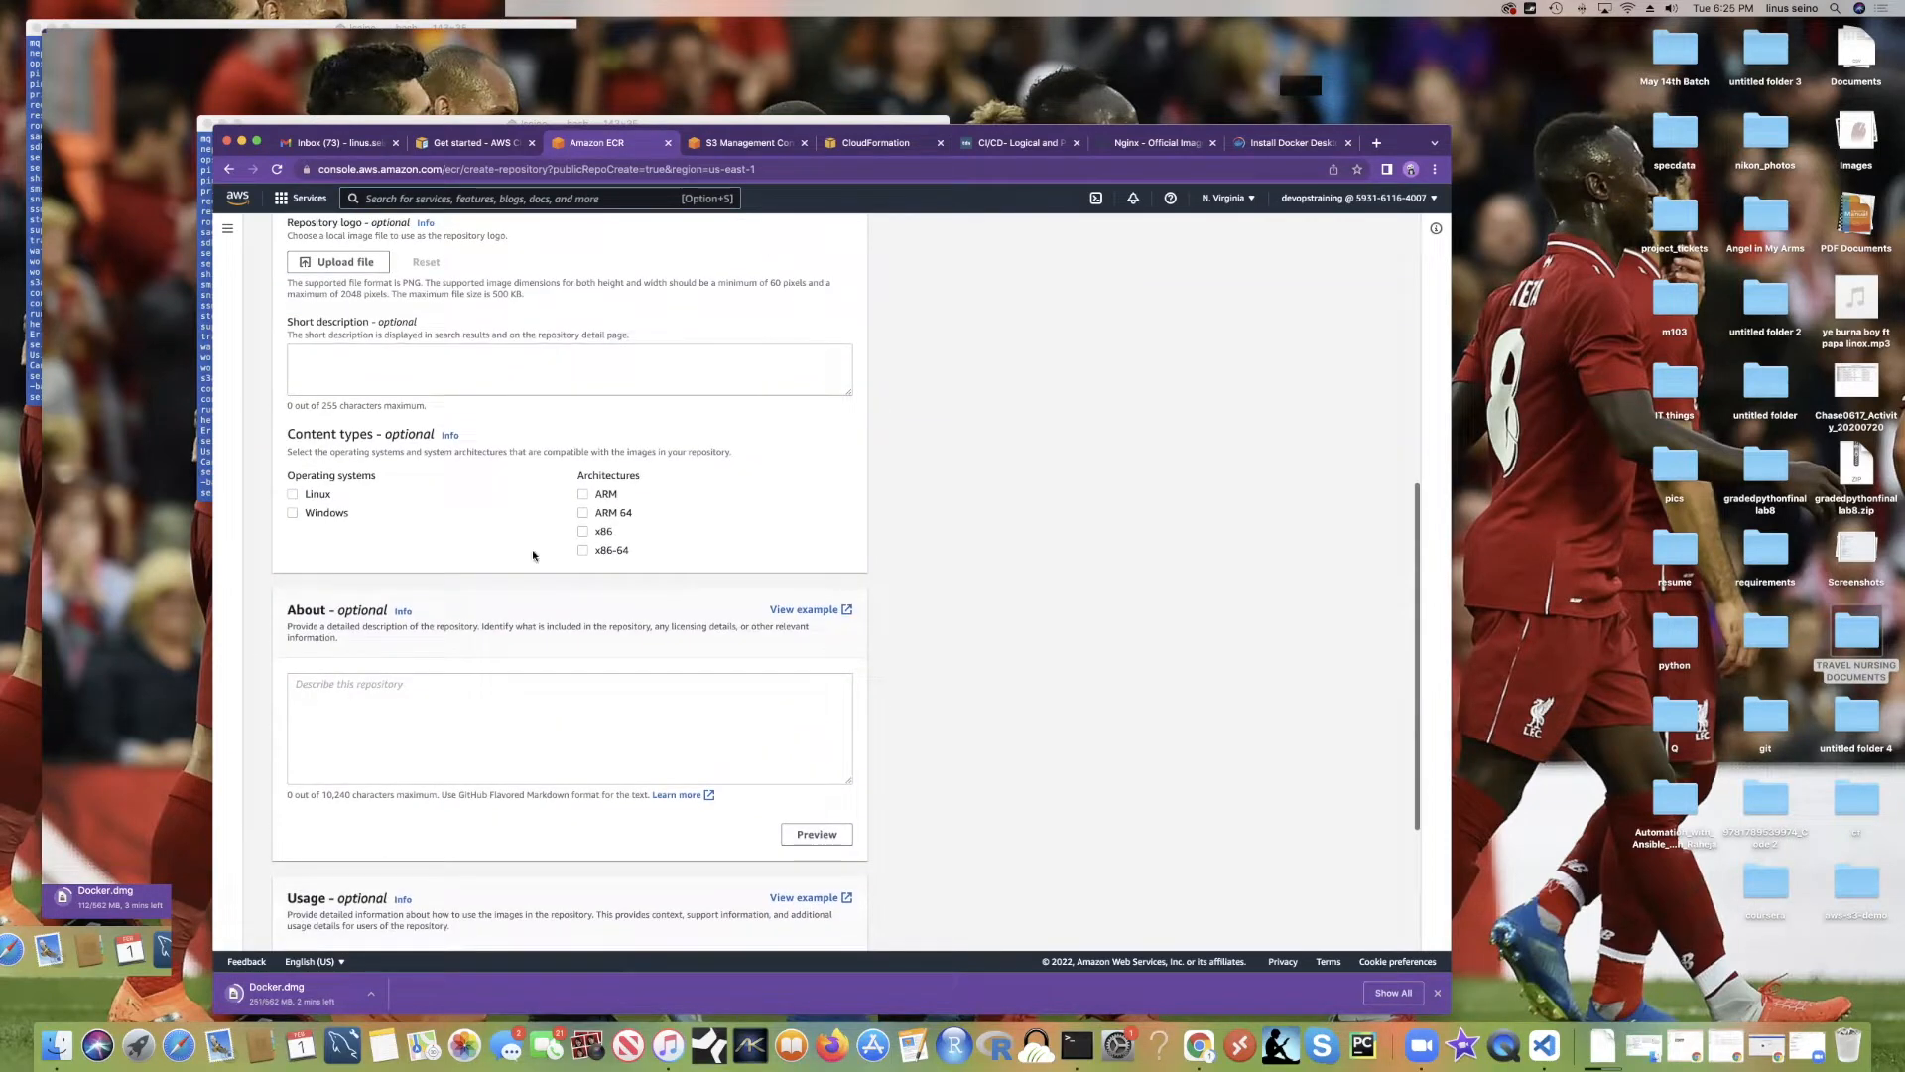
scroll(615, 605, down, 5)
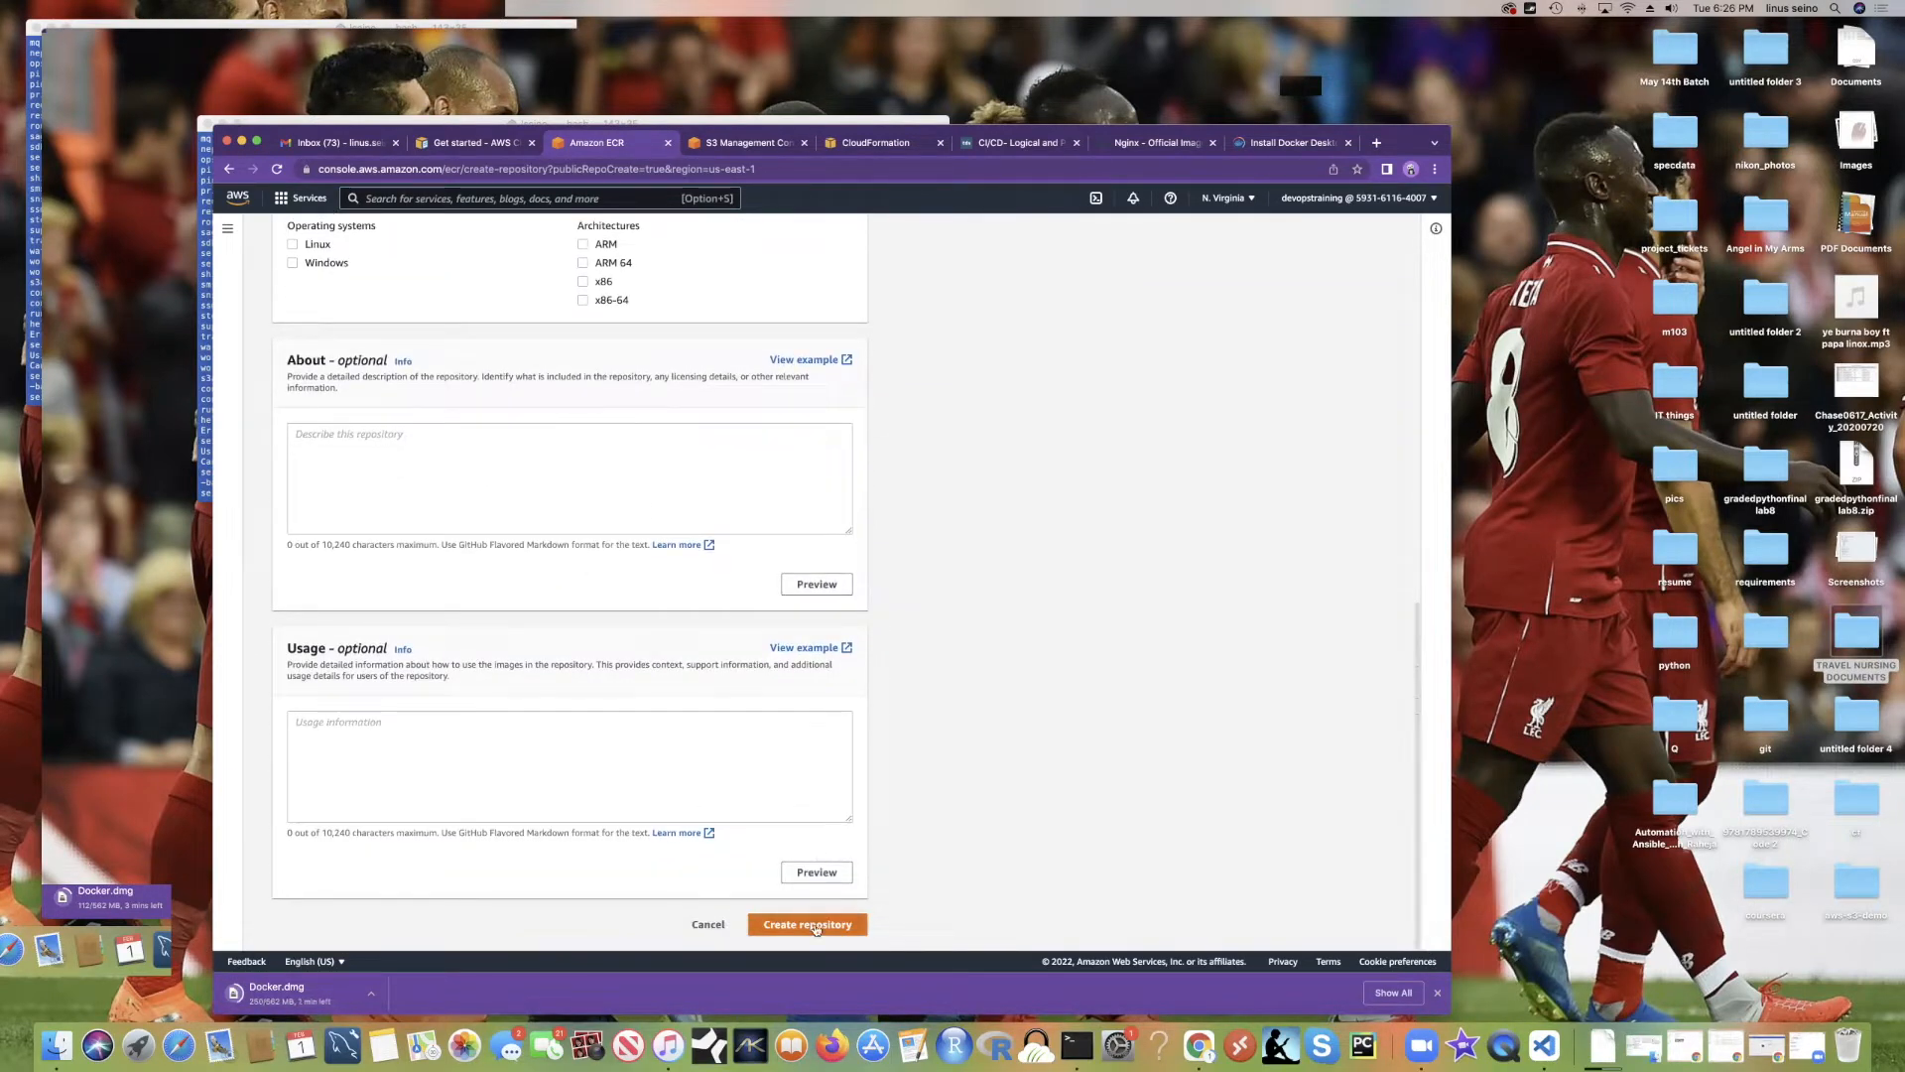
click(814, 925)
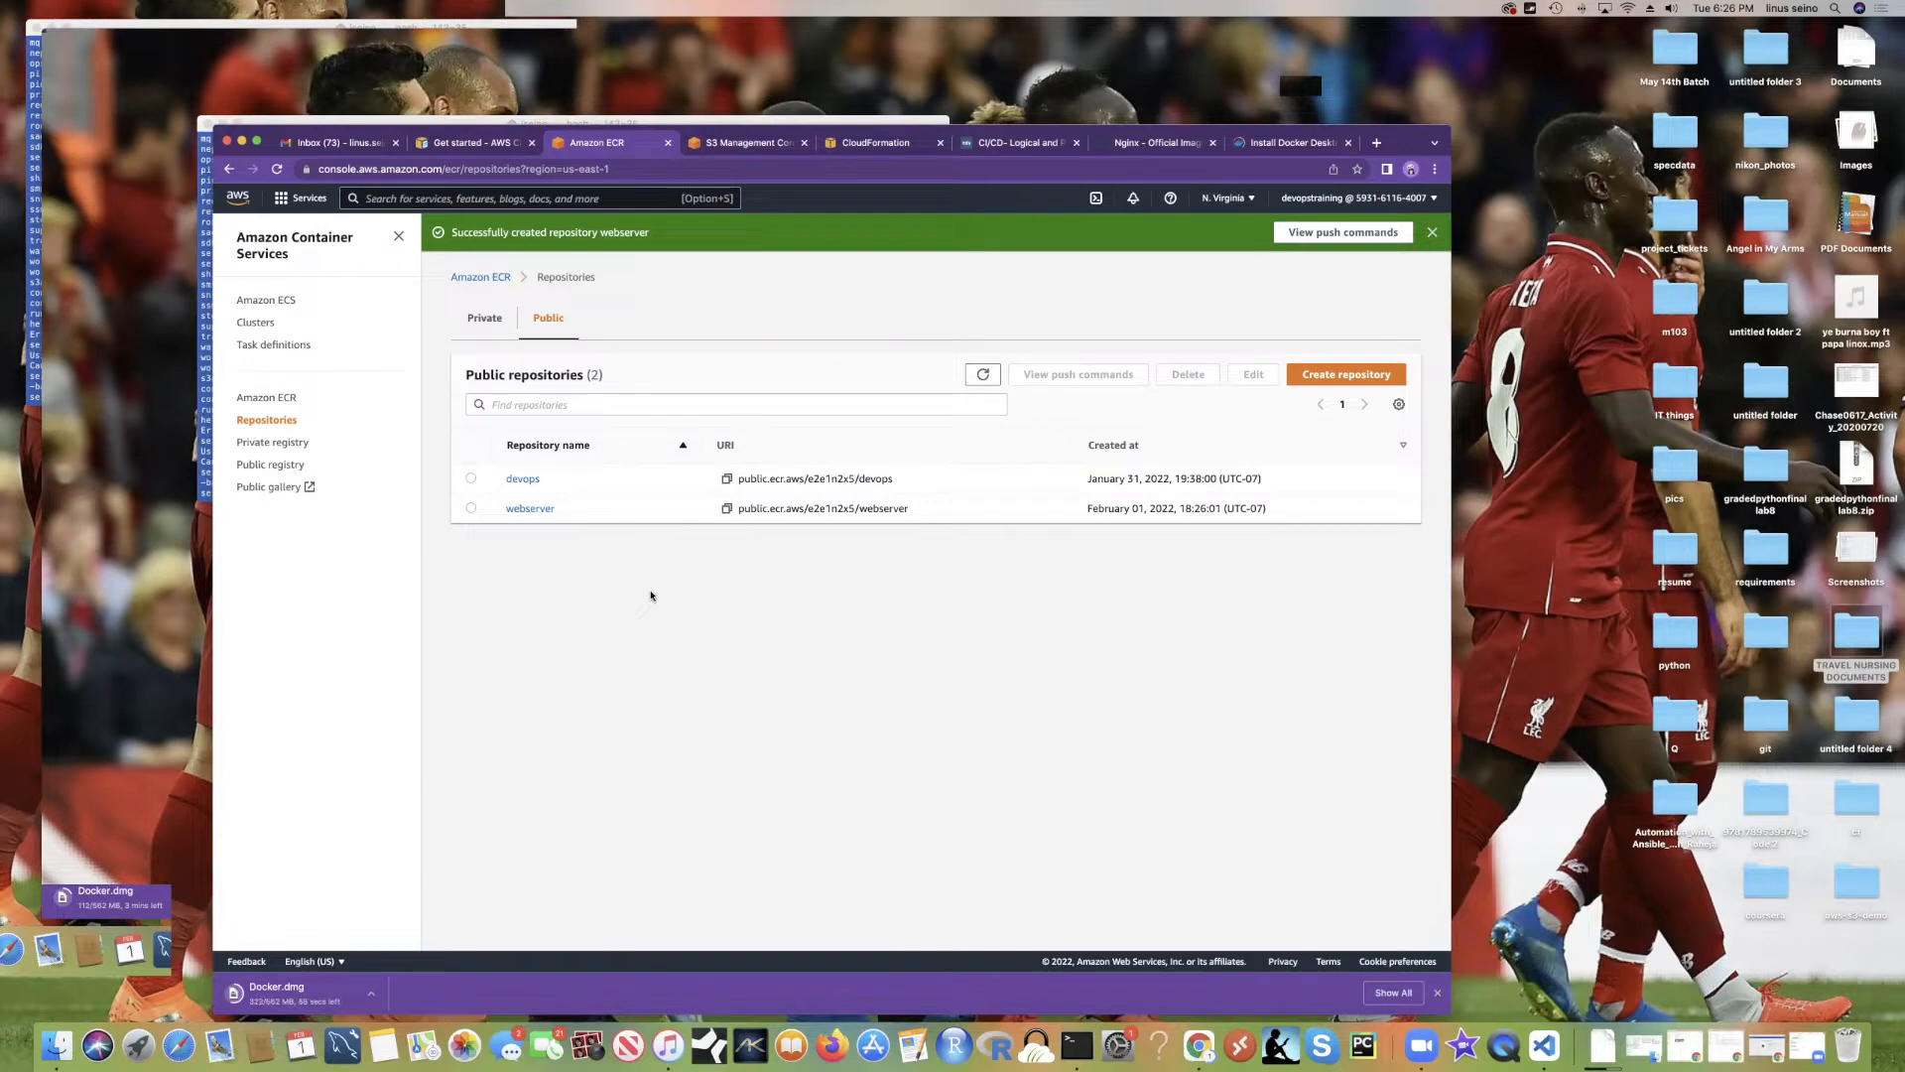
Step: Open the webserver repository, go back, then open devops and view its push commands
click(527, 509)
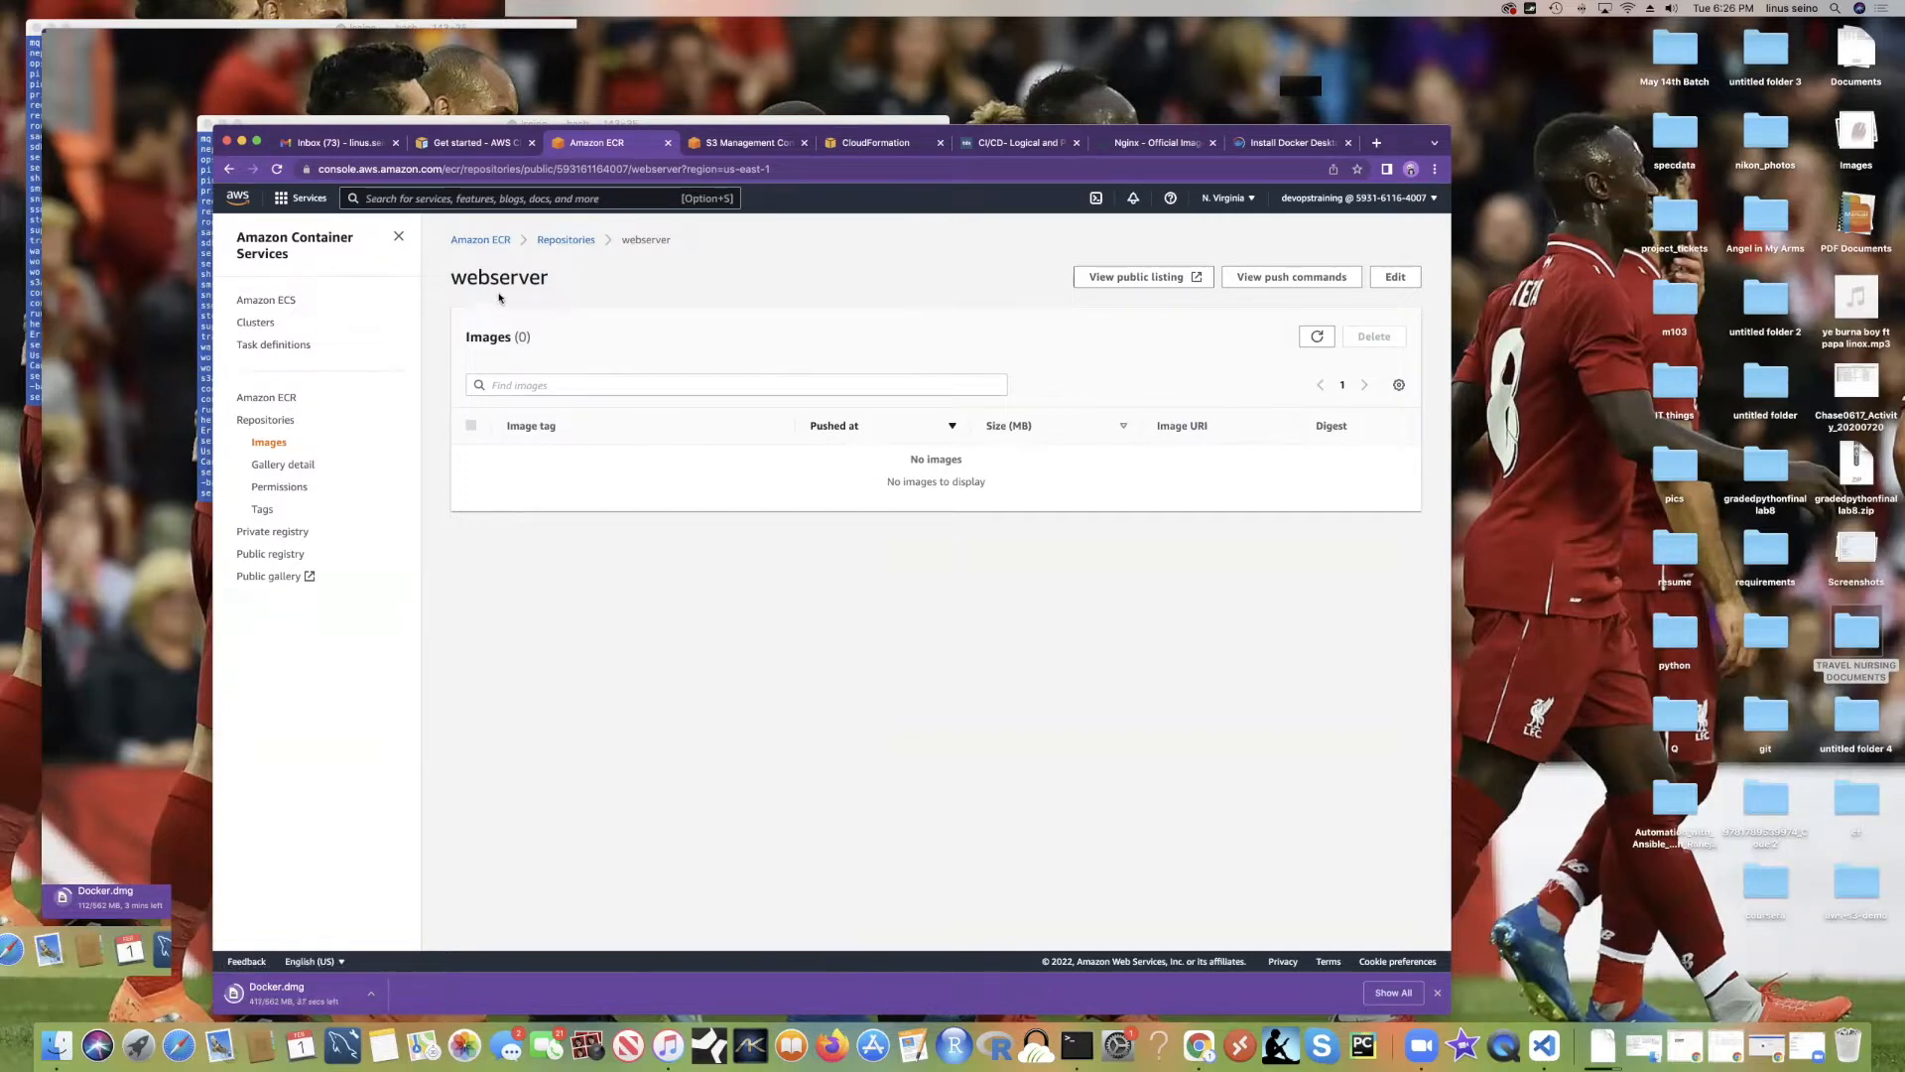
click(573, 244)
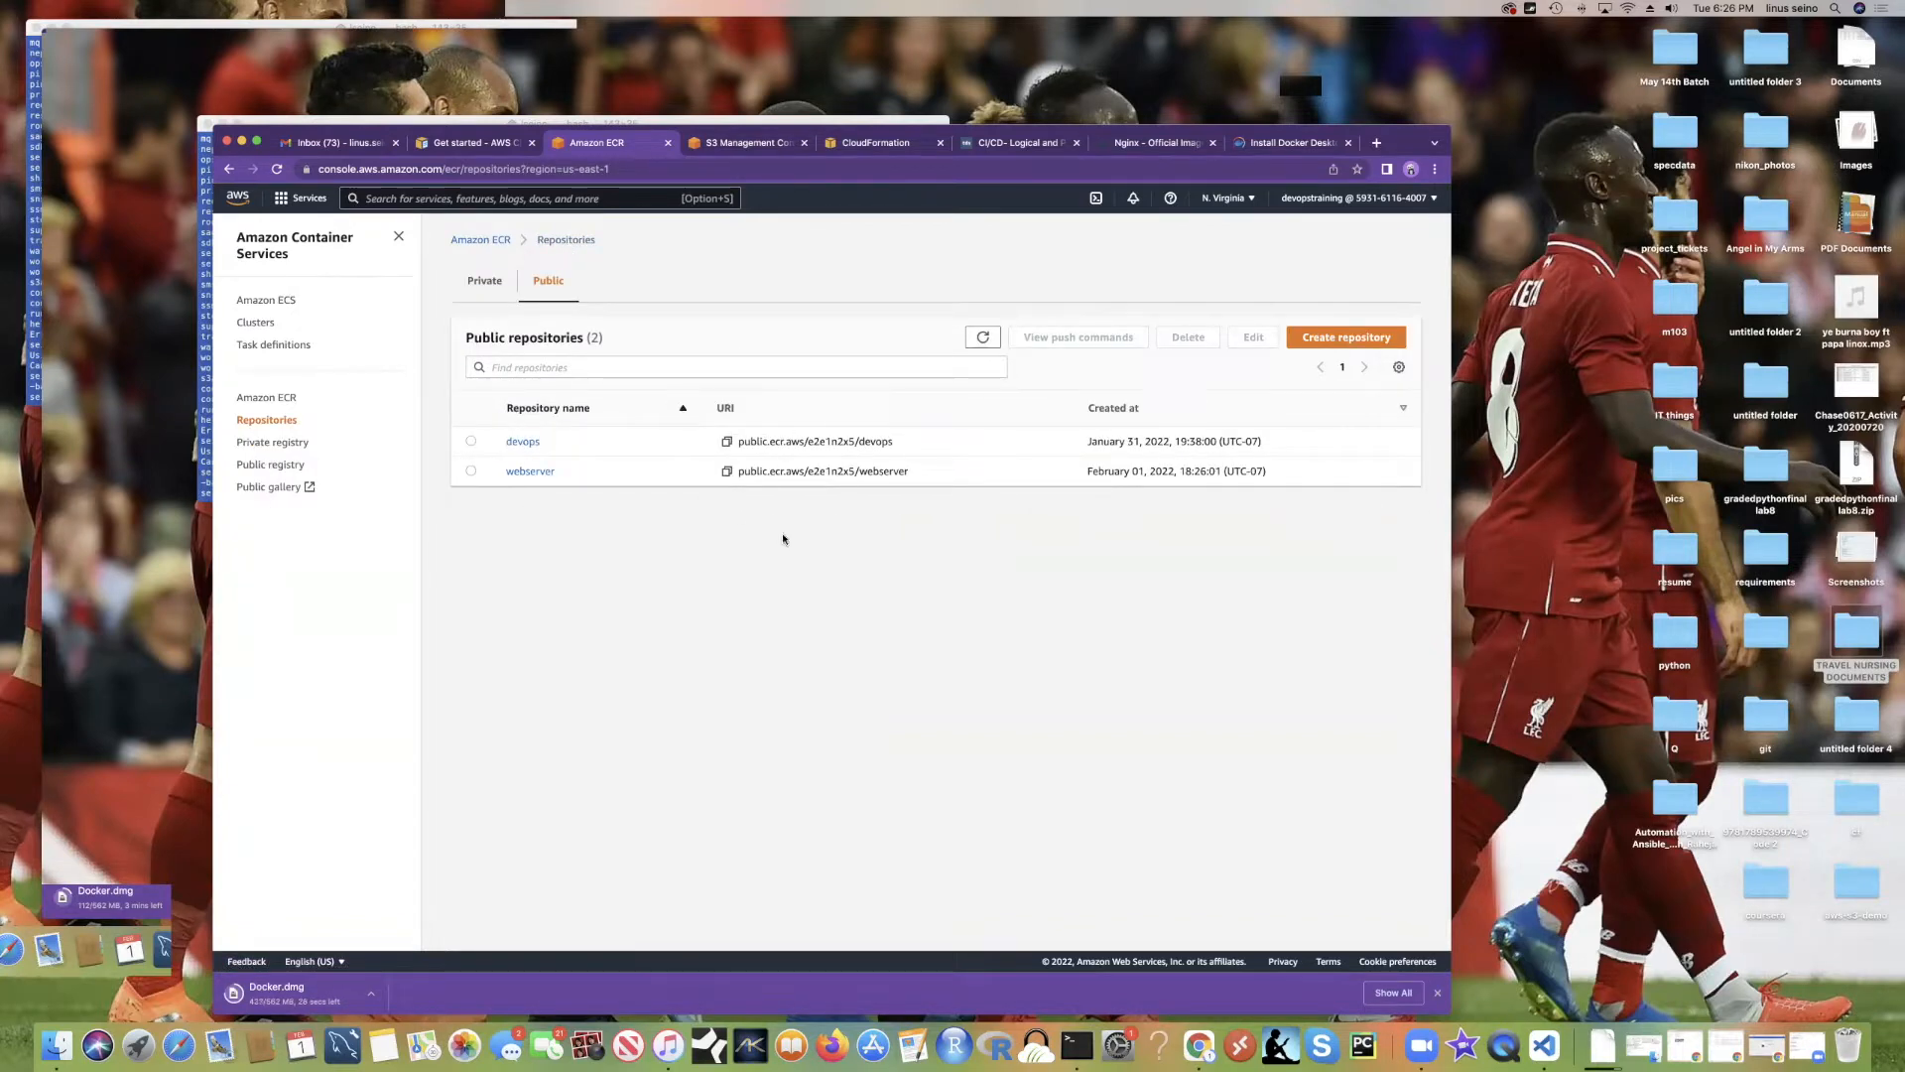
click(522, 441)
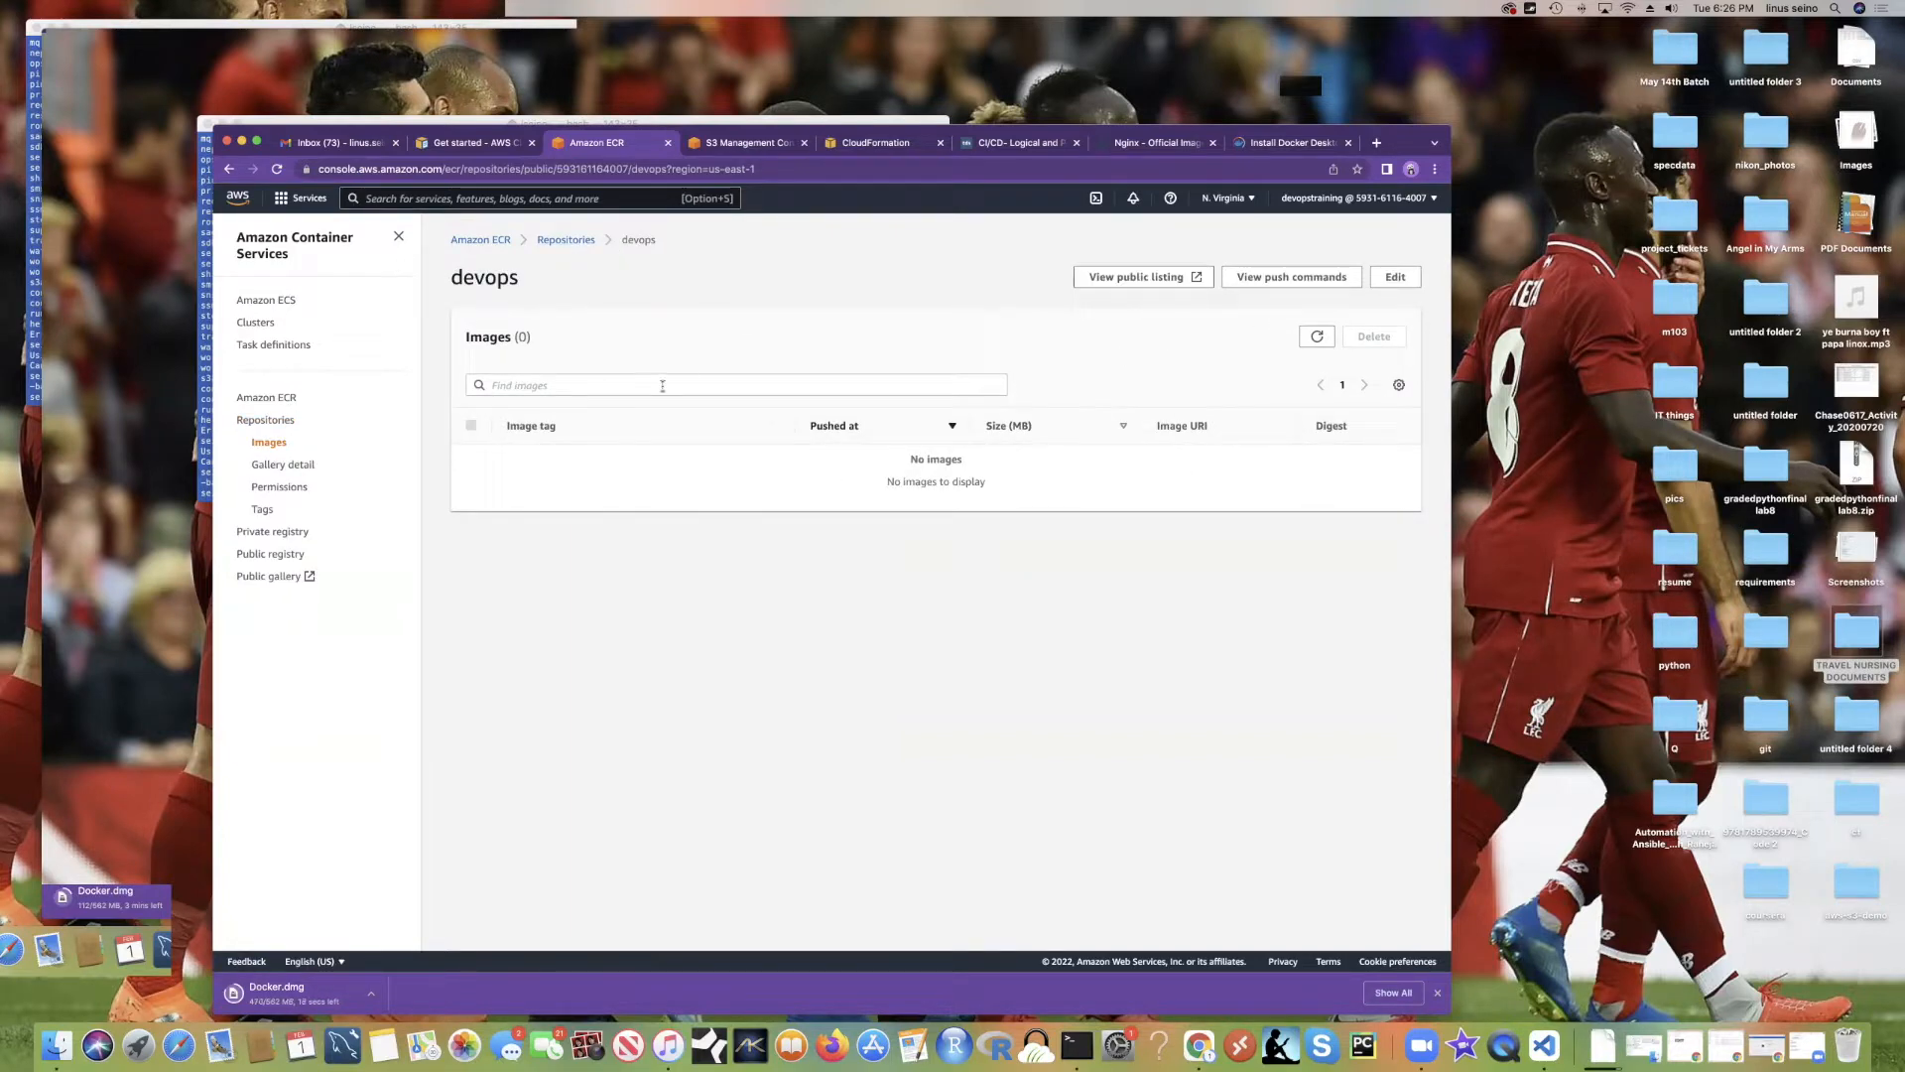
click(1290, 280)
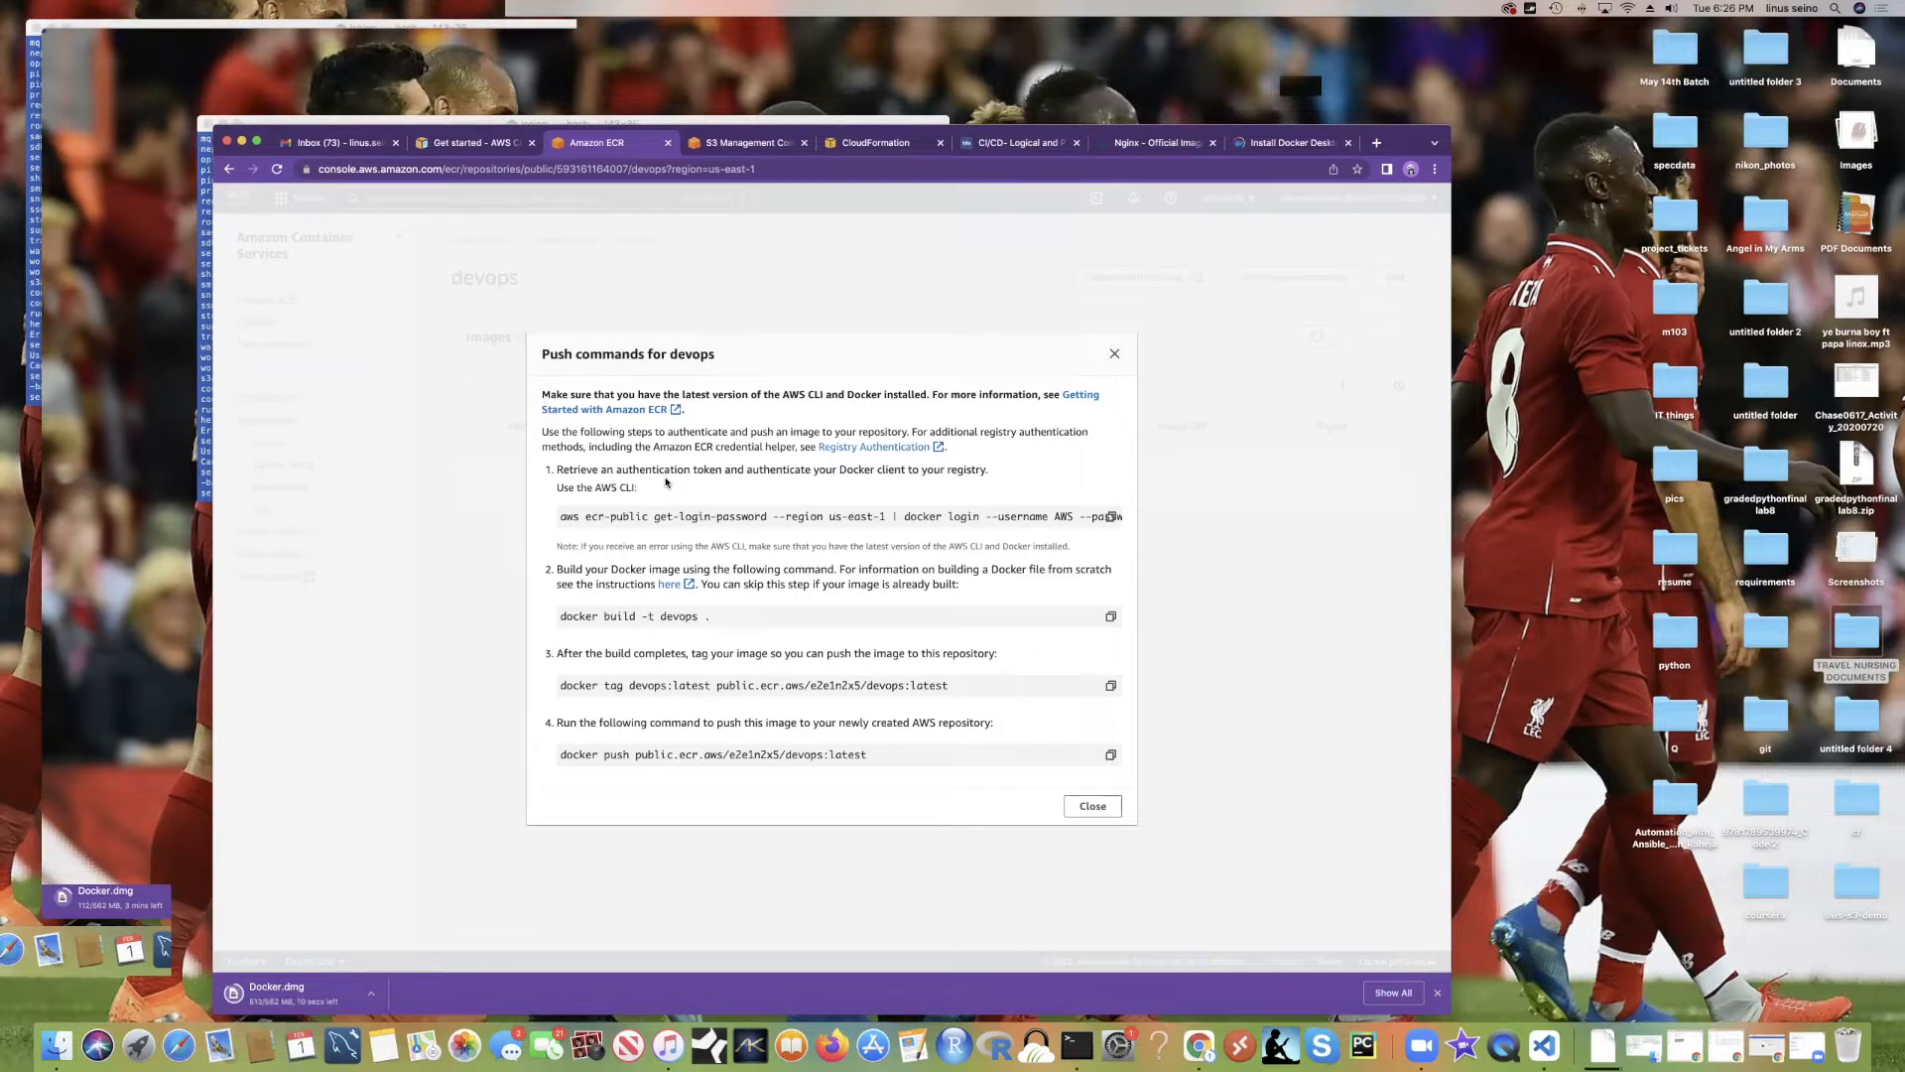
drag(561, 517, 1121, 524)
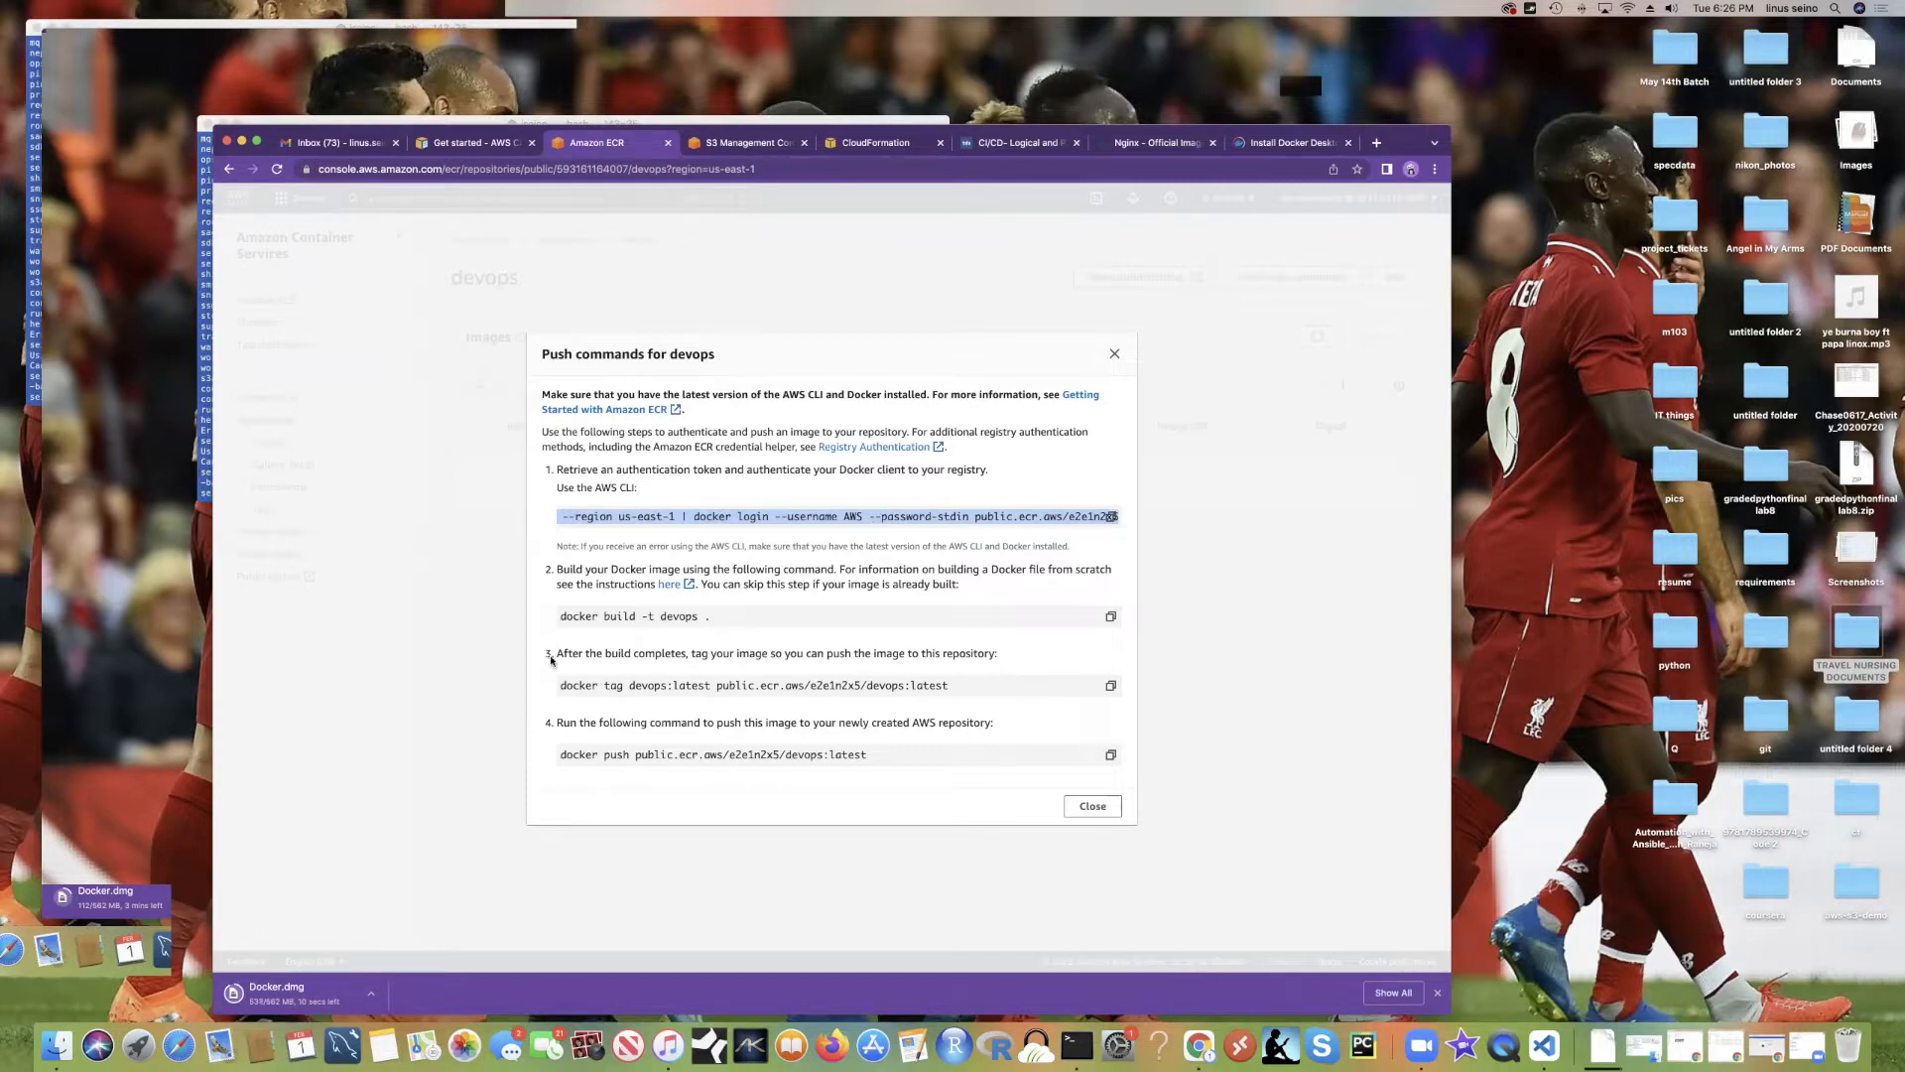
drag(714, 615, 560, 616)
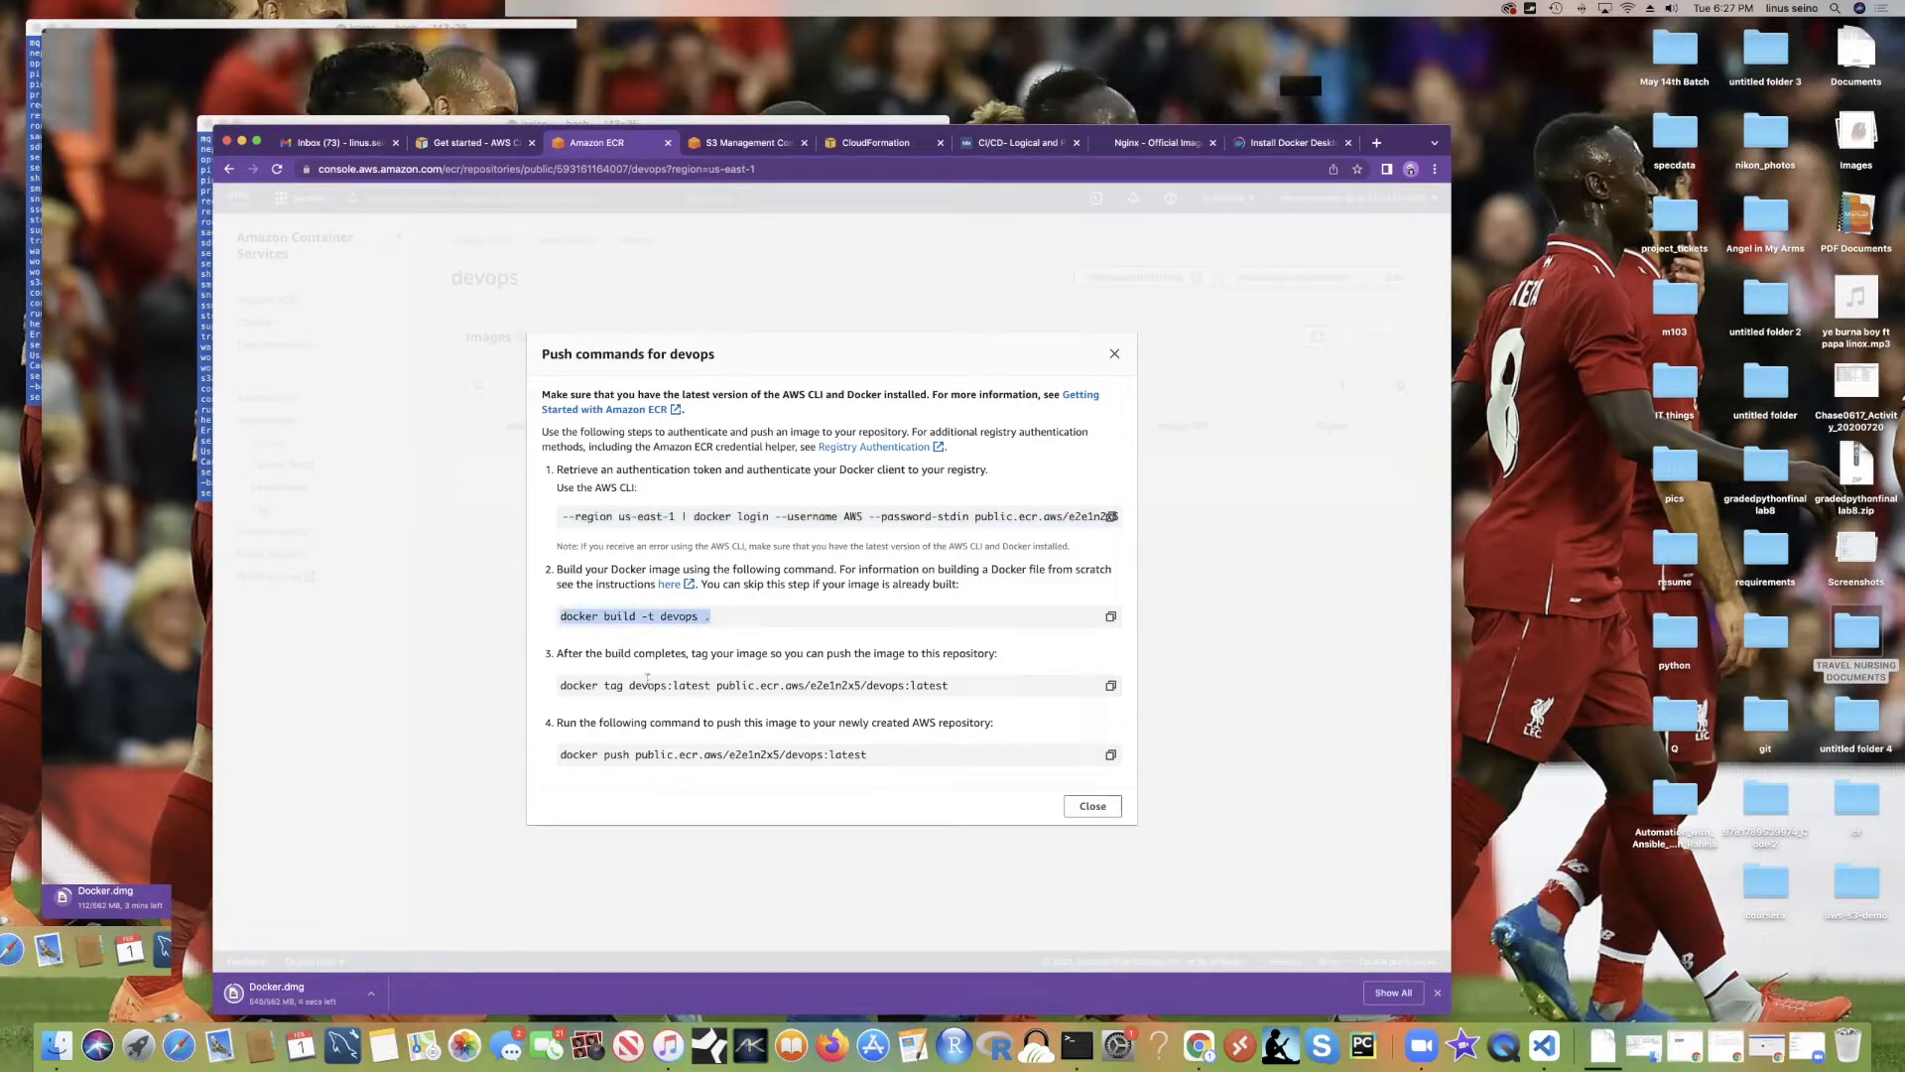
drag(971, 688, 563, 684)
drag(876, 761, 556, 756)
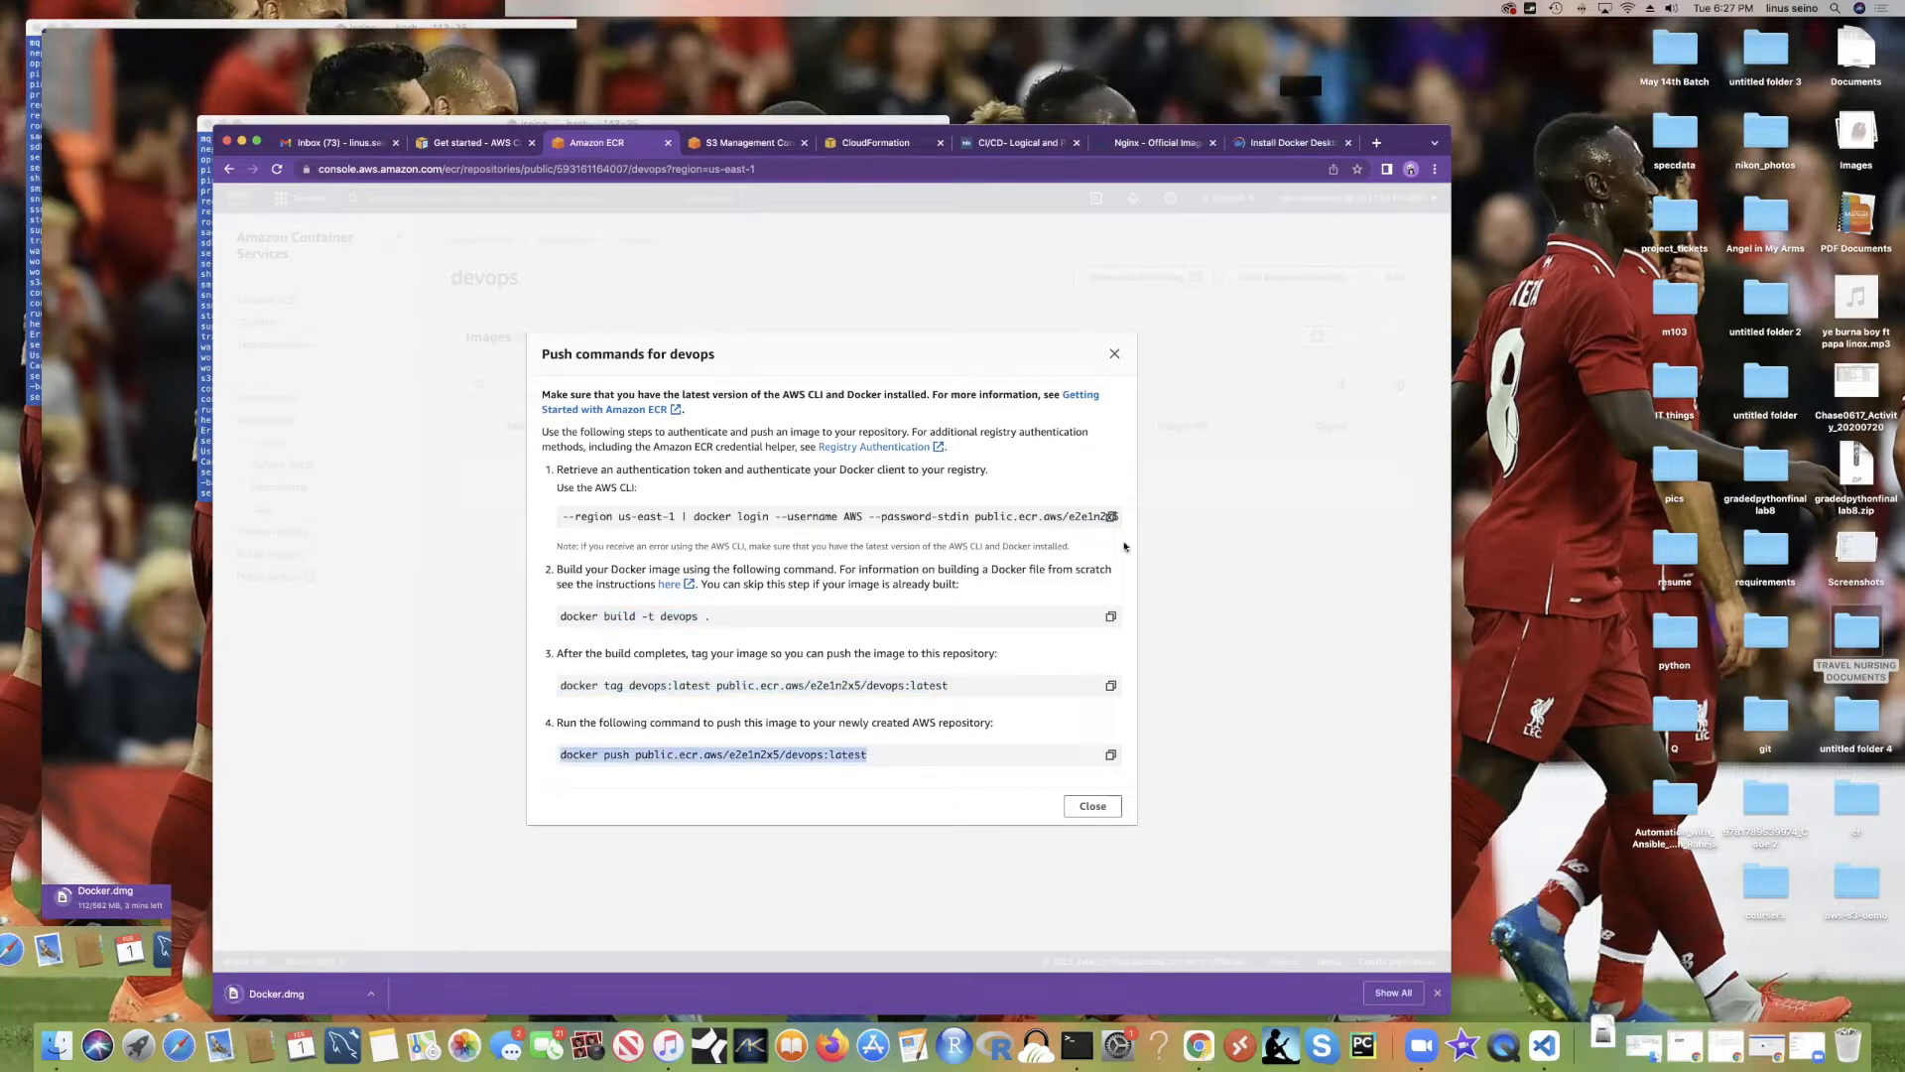
click(1114, 355)
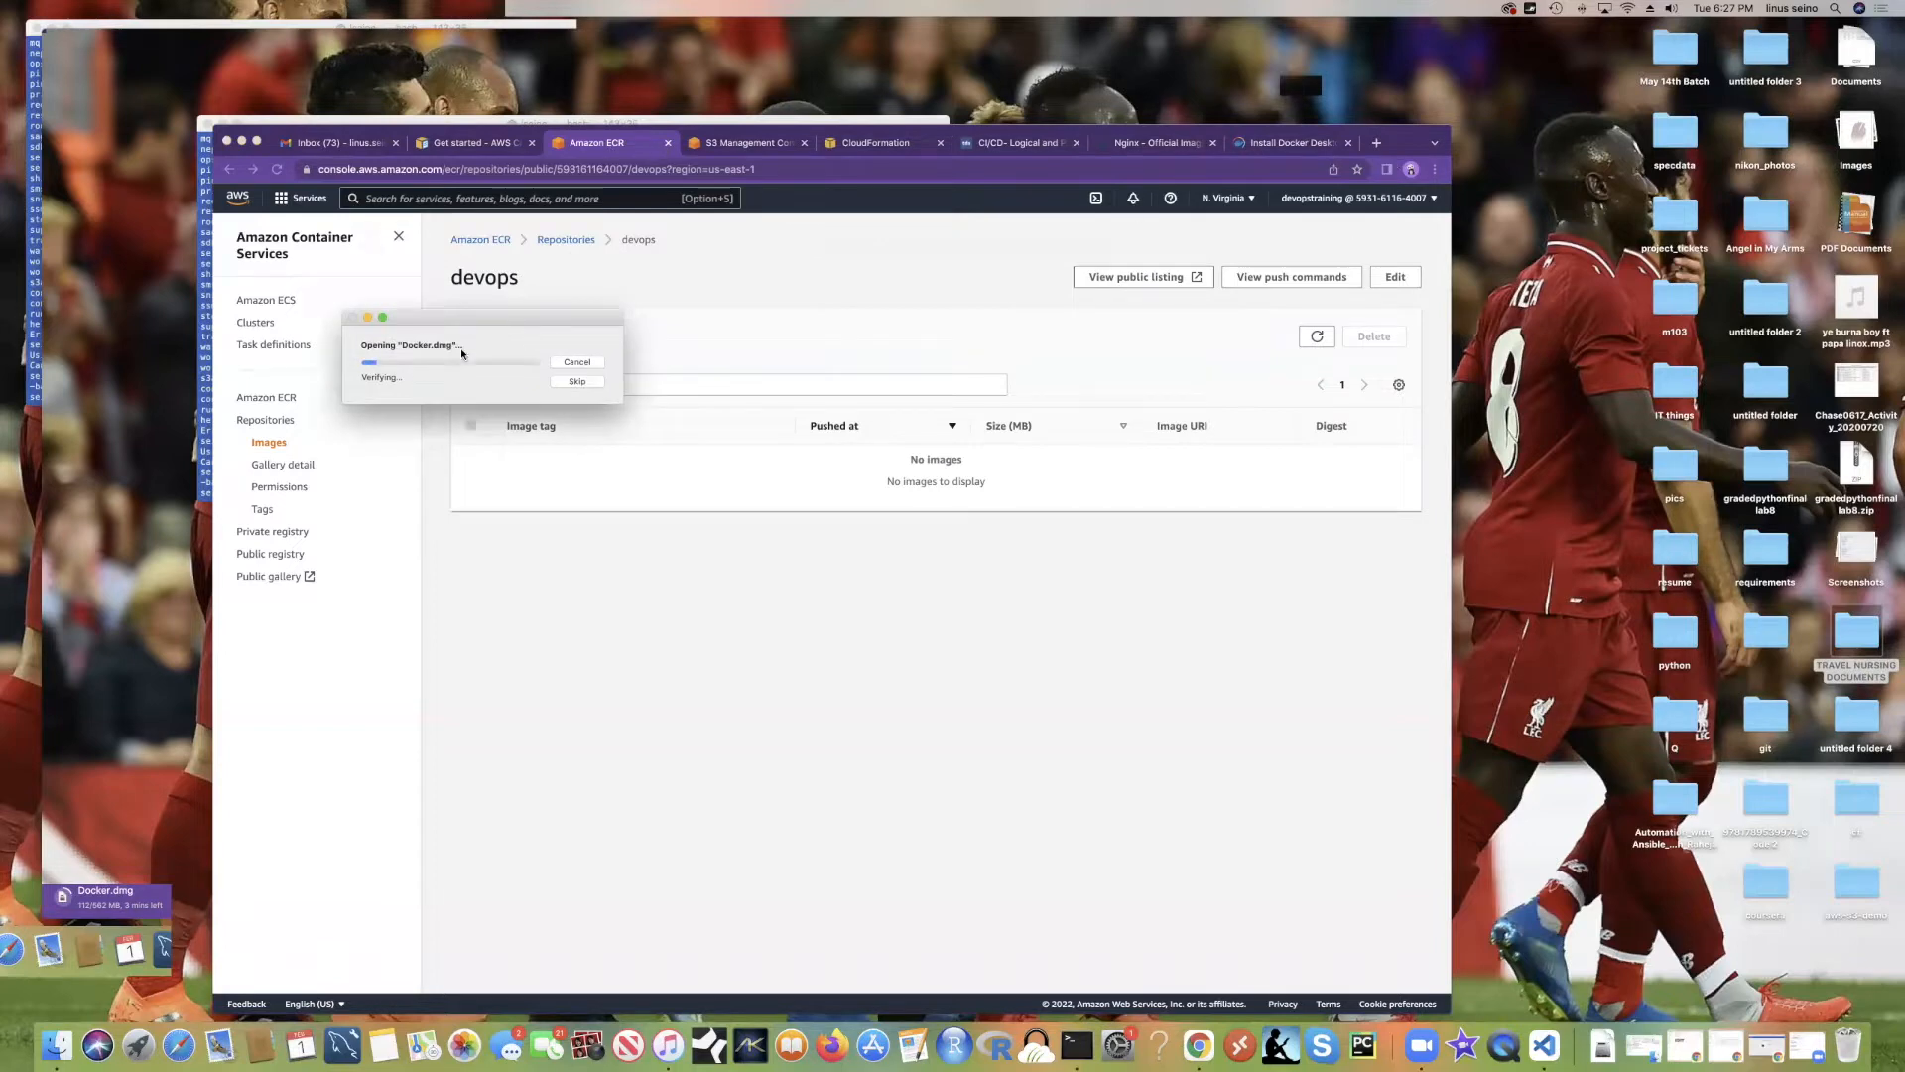
Step: Refocus the Chrome window showing the empty ECR 'devops' repository, then return to the full-screen Amazon ECS slides
drag(1388, 137, 1386, 144)
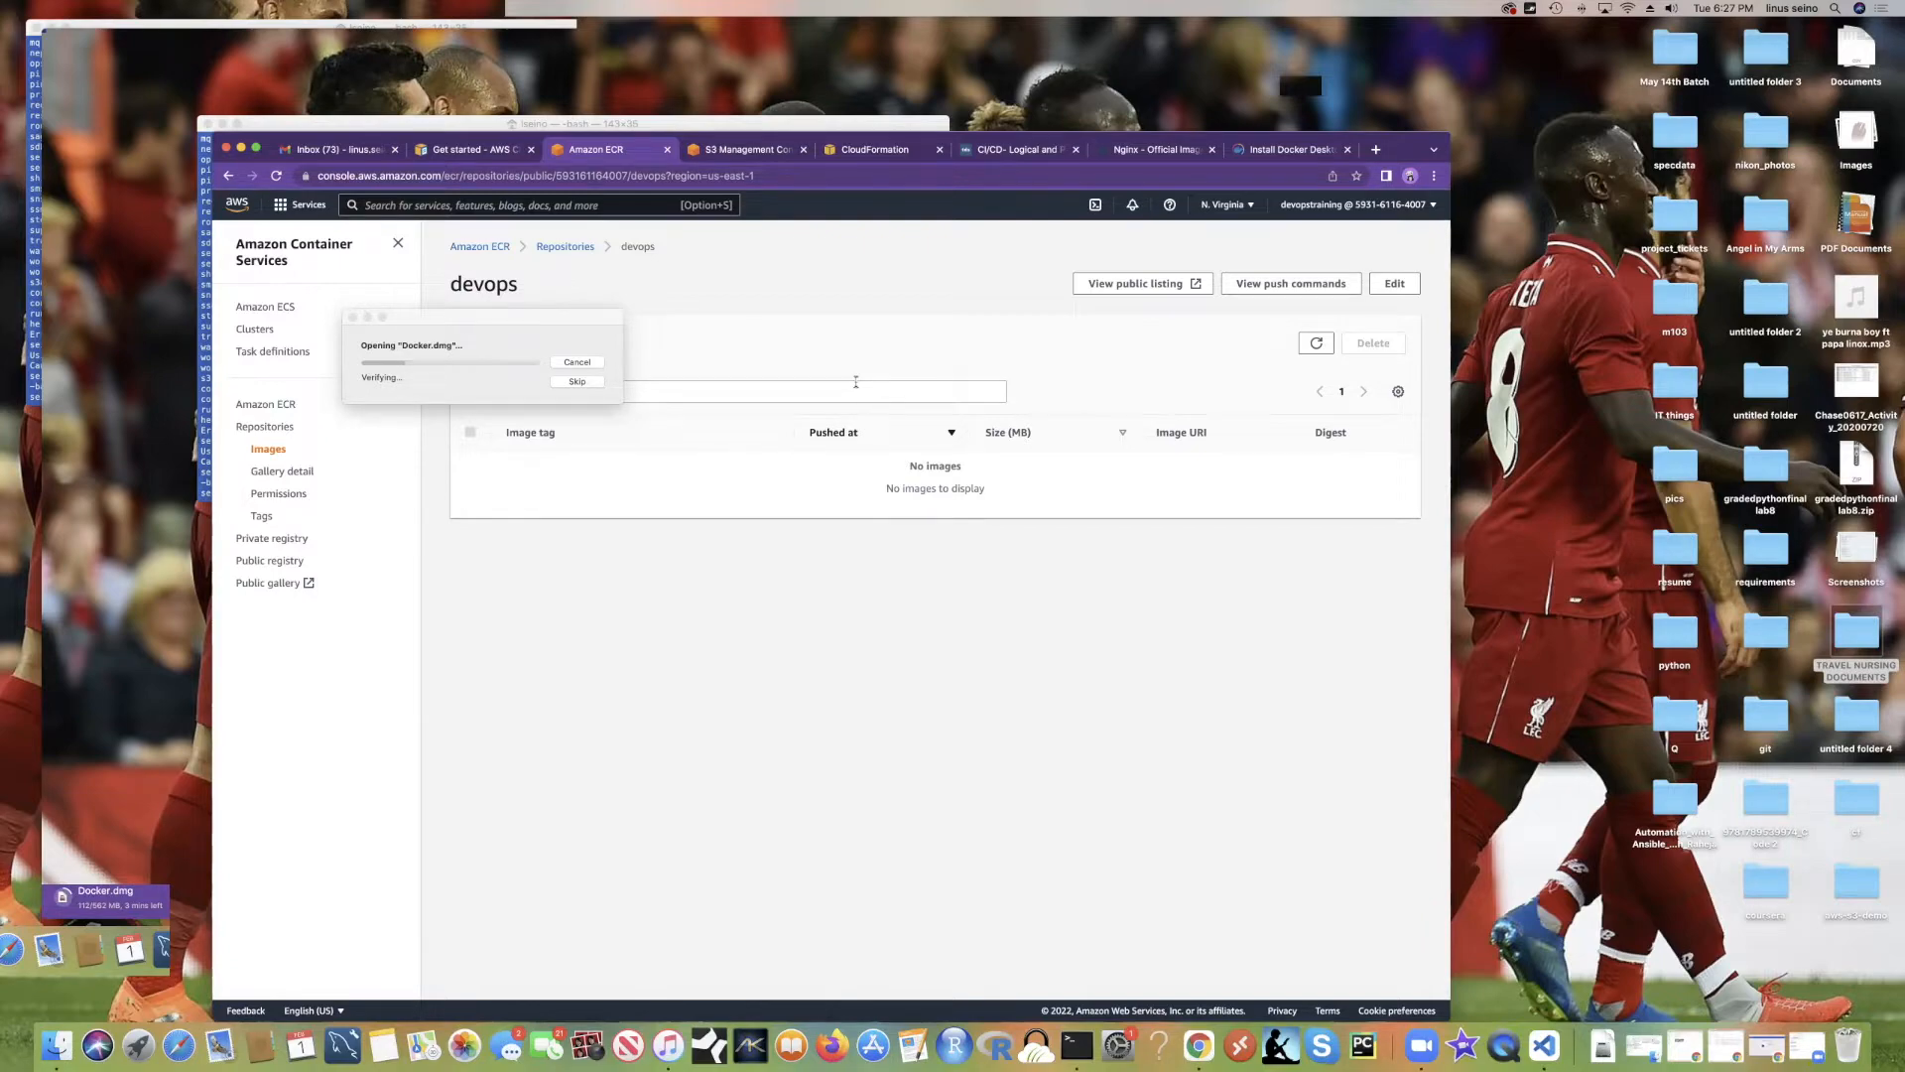
key(ctrl+Right)
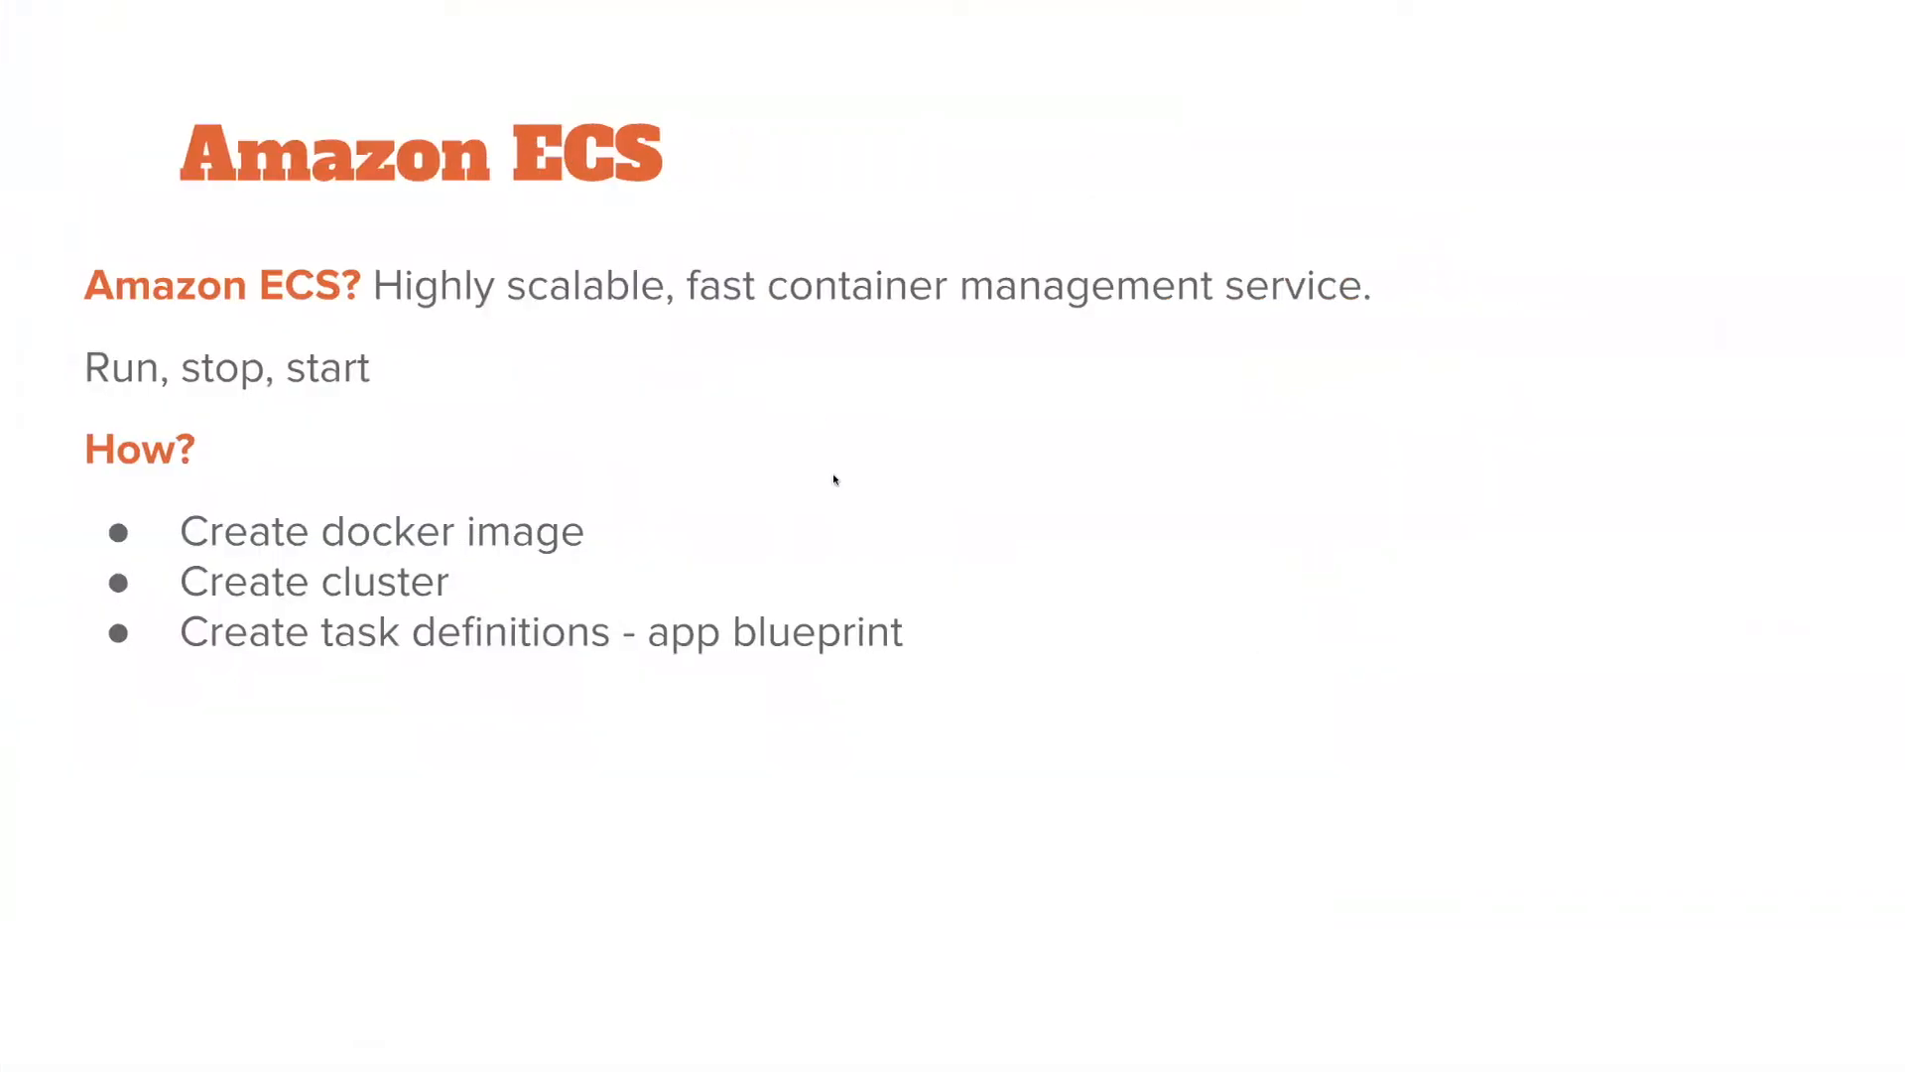
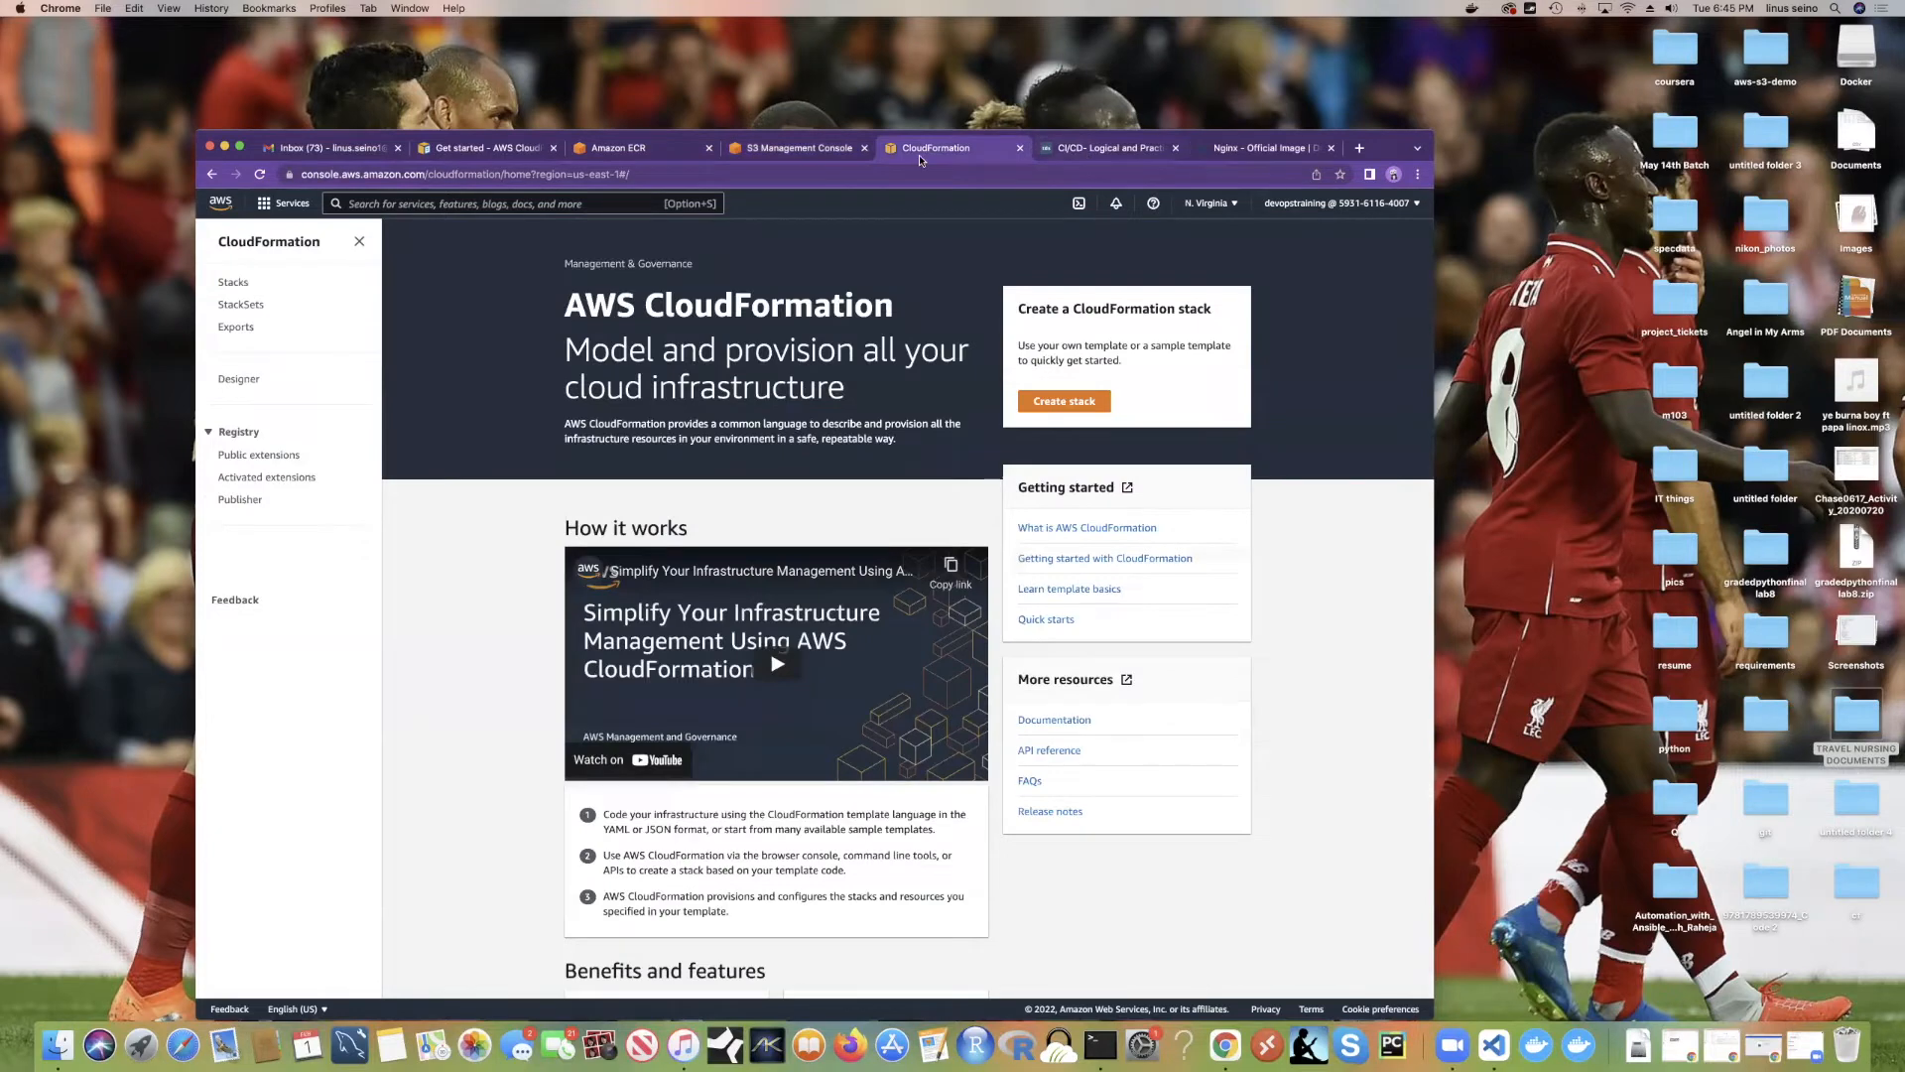
Step: Duplicate the CloudFormation tab and open Elastic Container Service from an 'ecs' service search
right_click(926, 157)
click(984, 234)
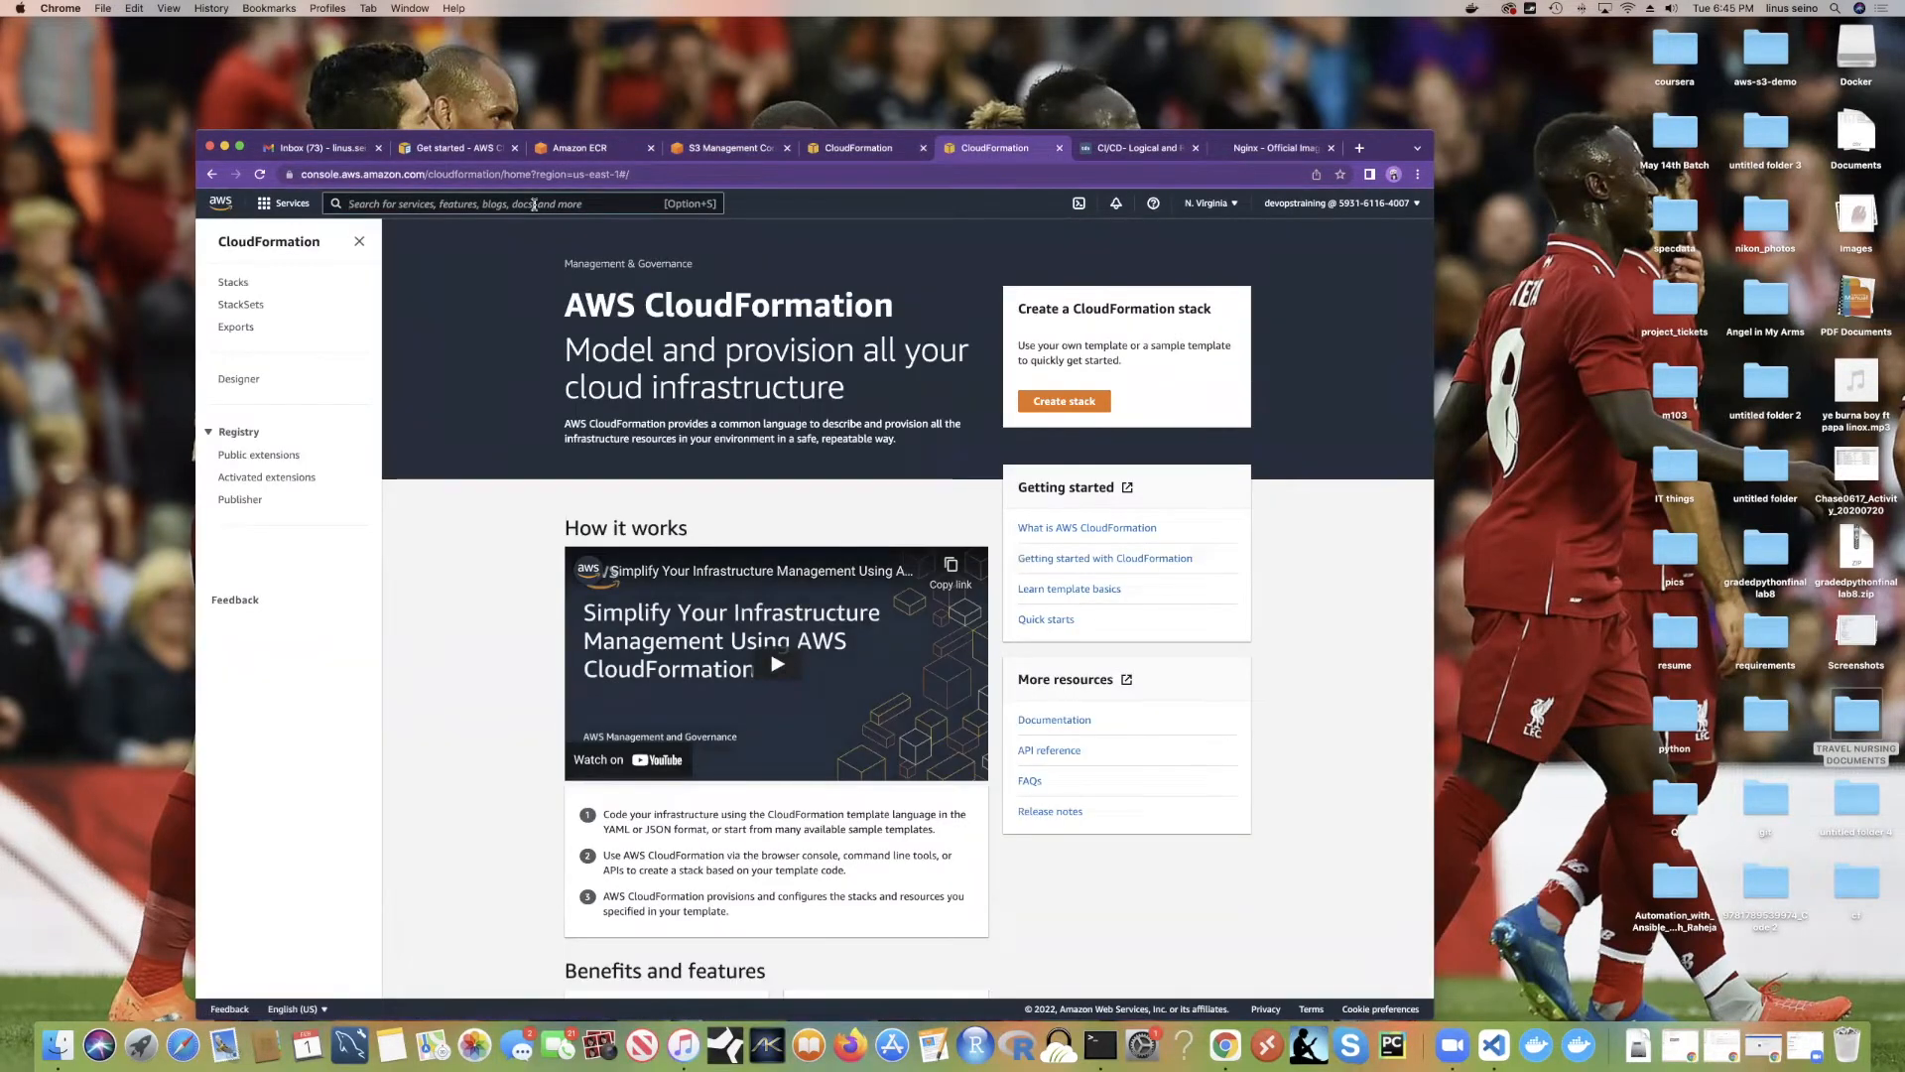
text(ecs)
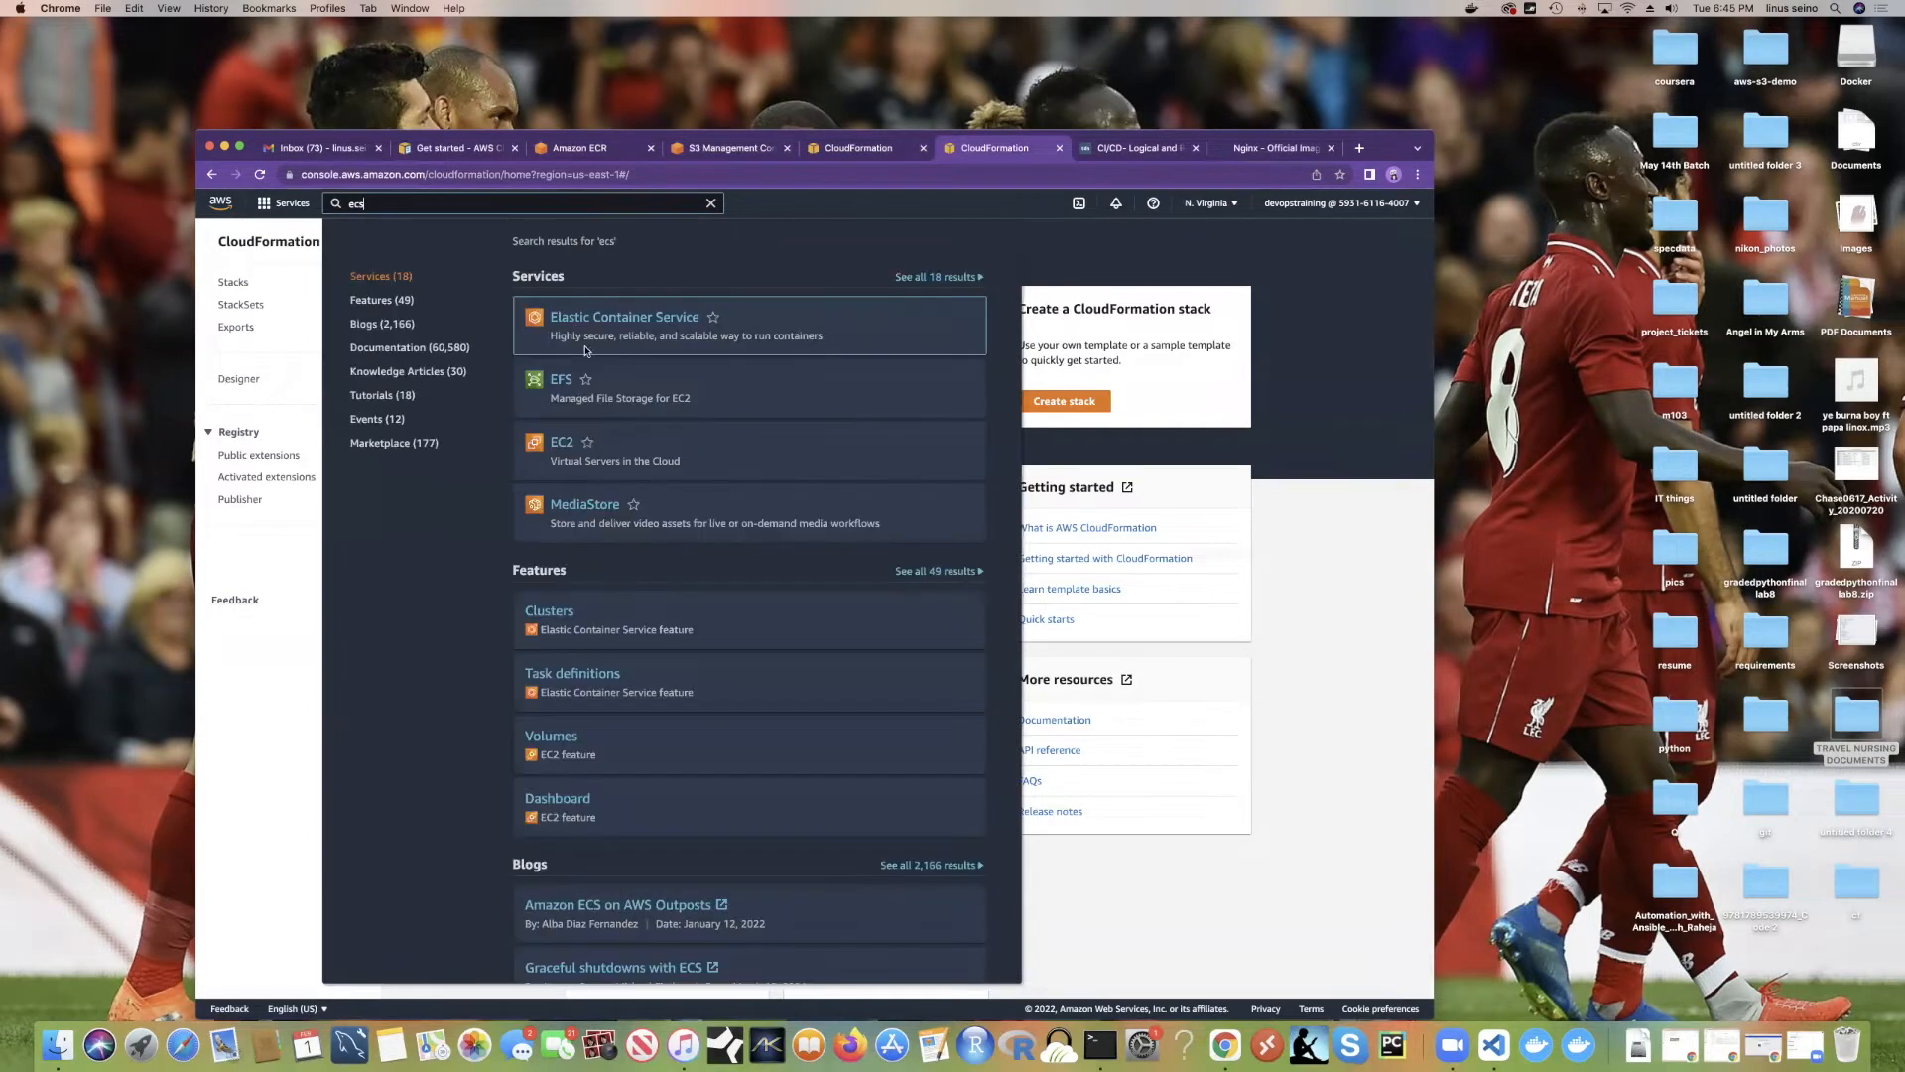
click(615, 330)
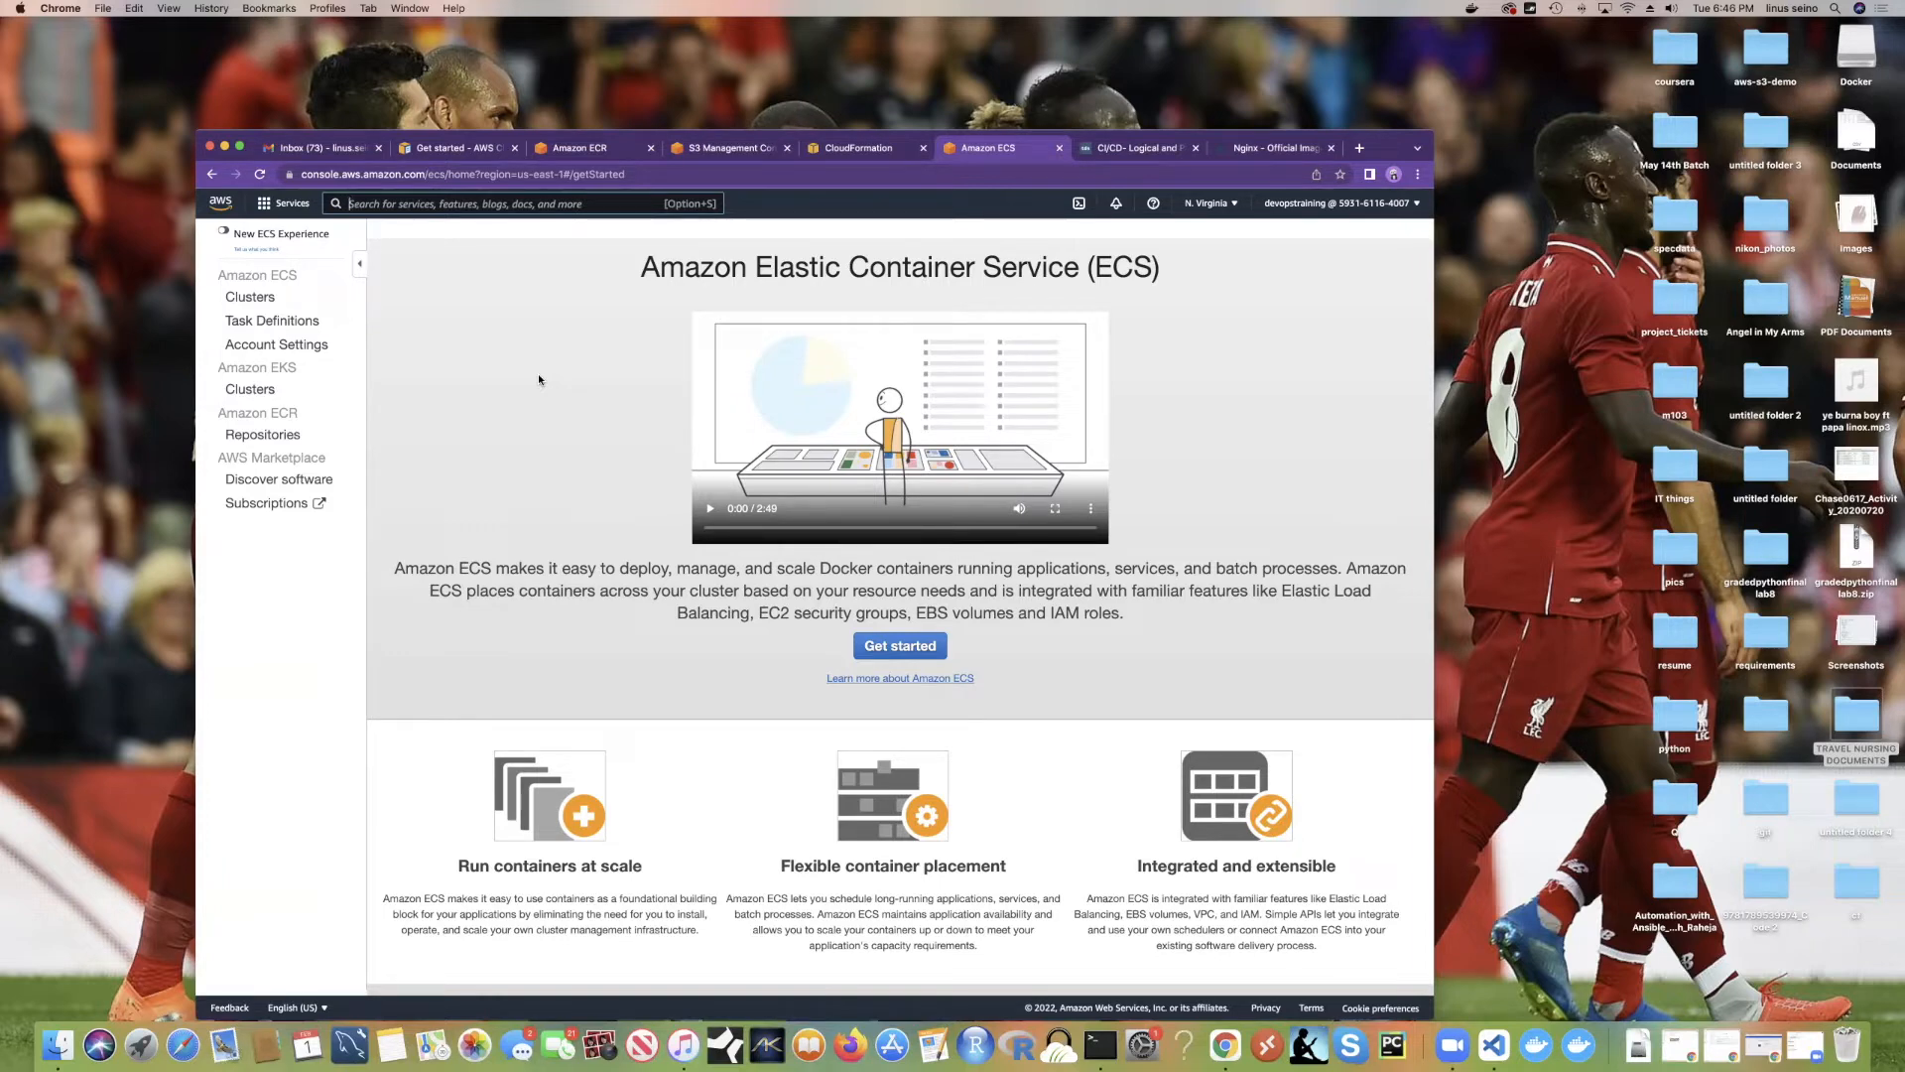
Step: Launch the Get started Fargate wizard from the Amazon ECS landing page
key(alt+s)
click(882, 646)
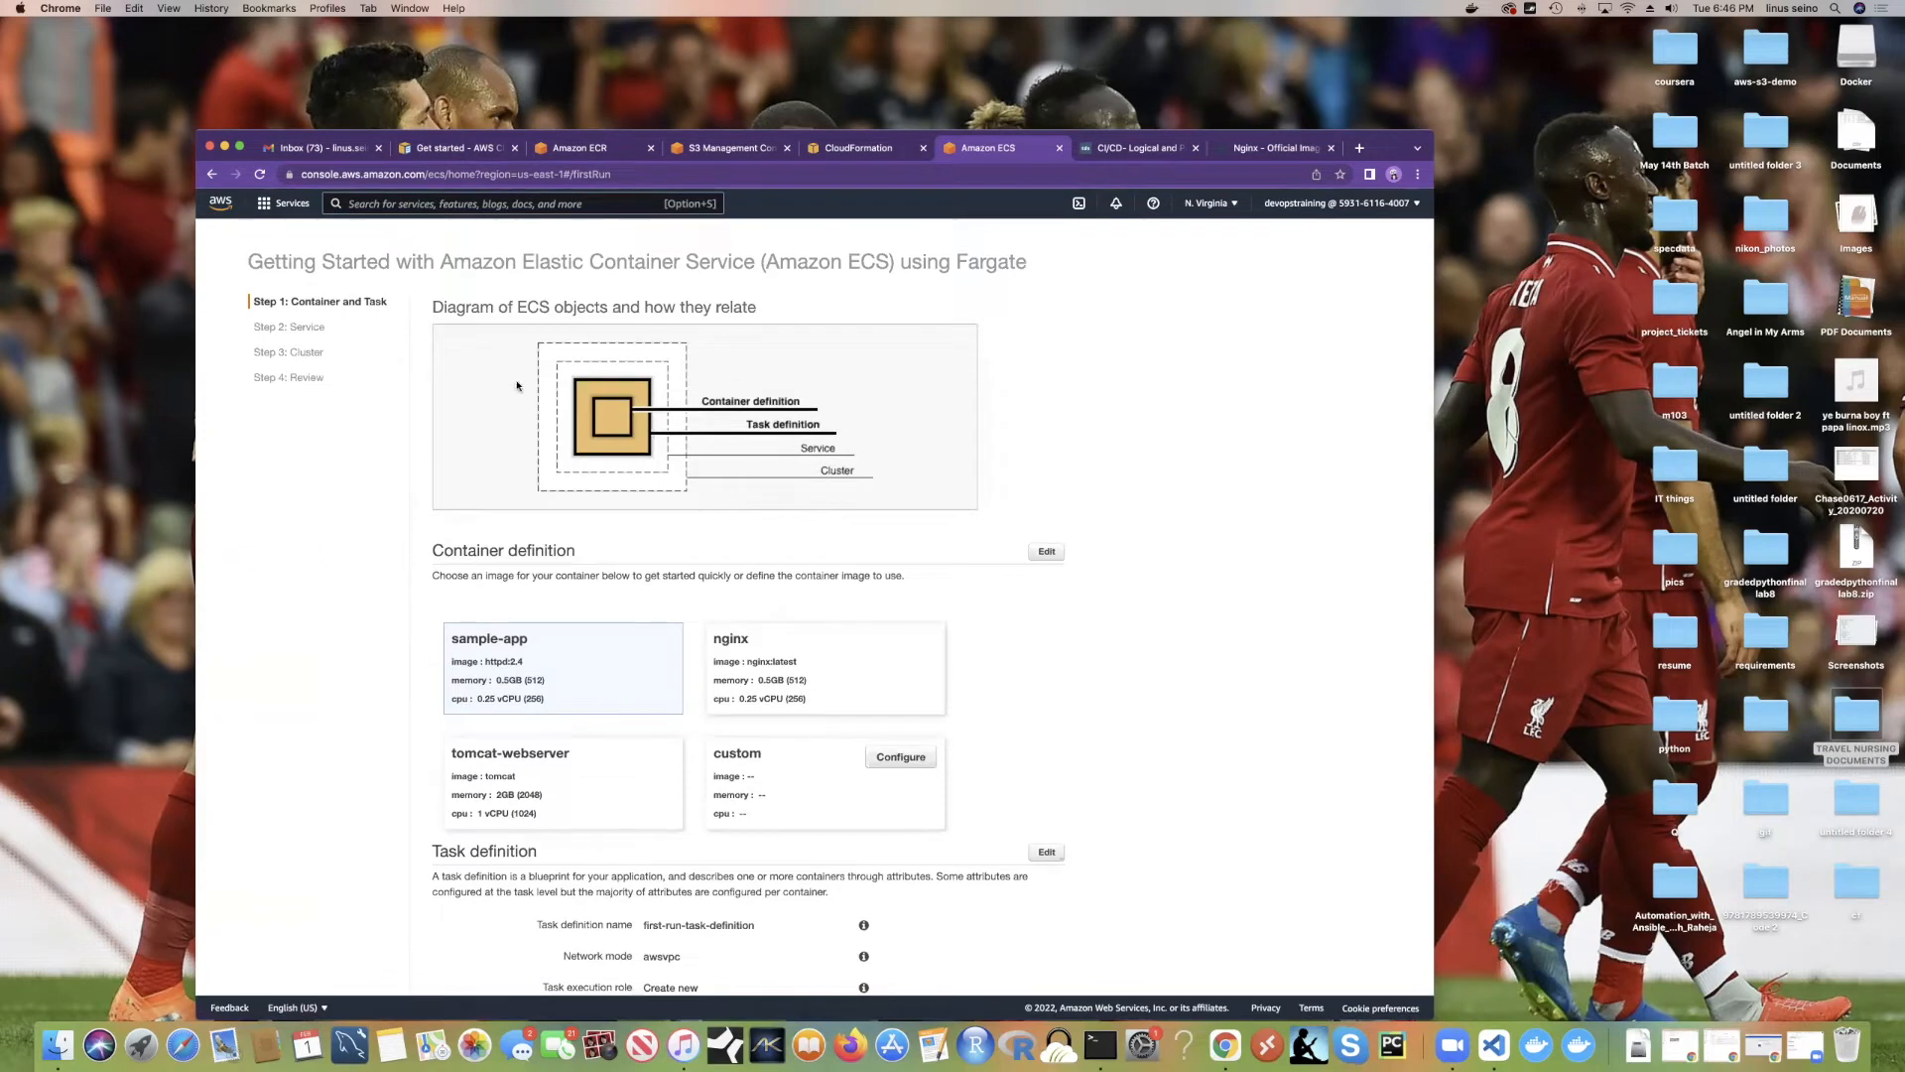
Step: Search services for 'ecs' again, then dismiss the results to return to the wizard
click(403, 204)
text(ecs)
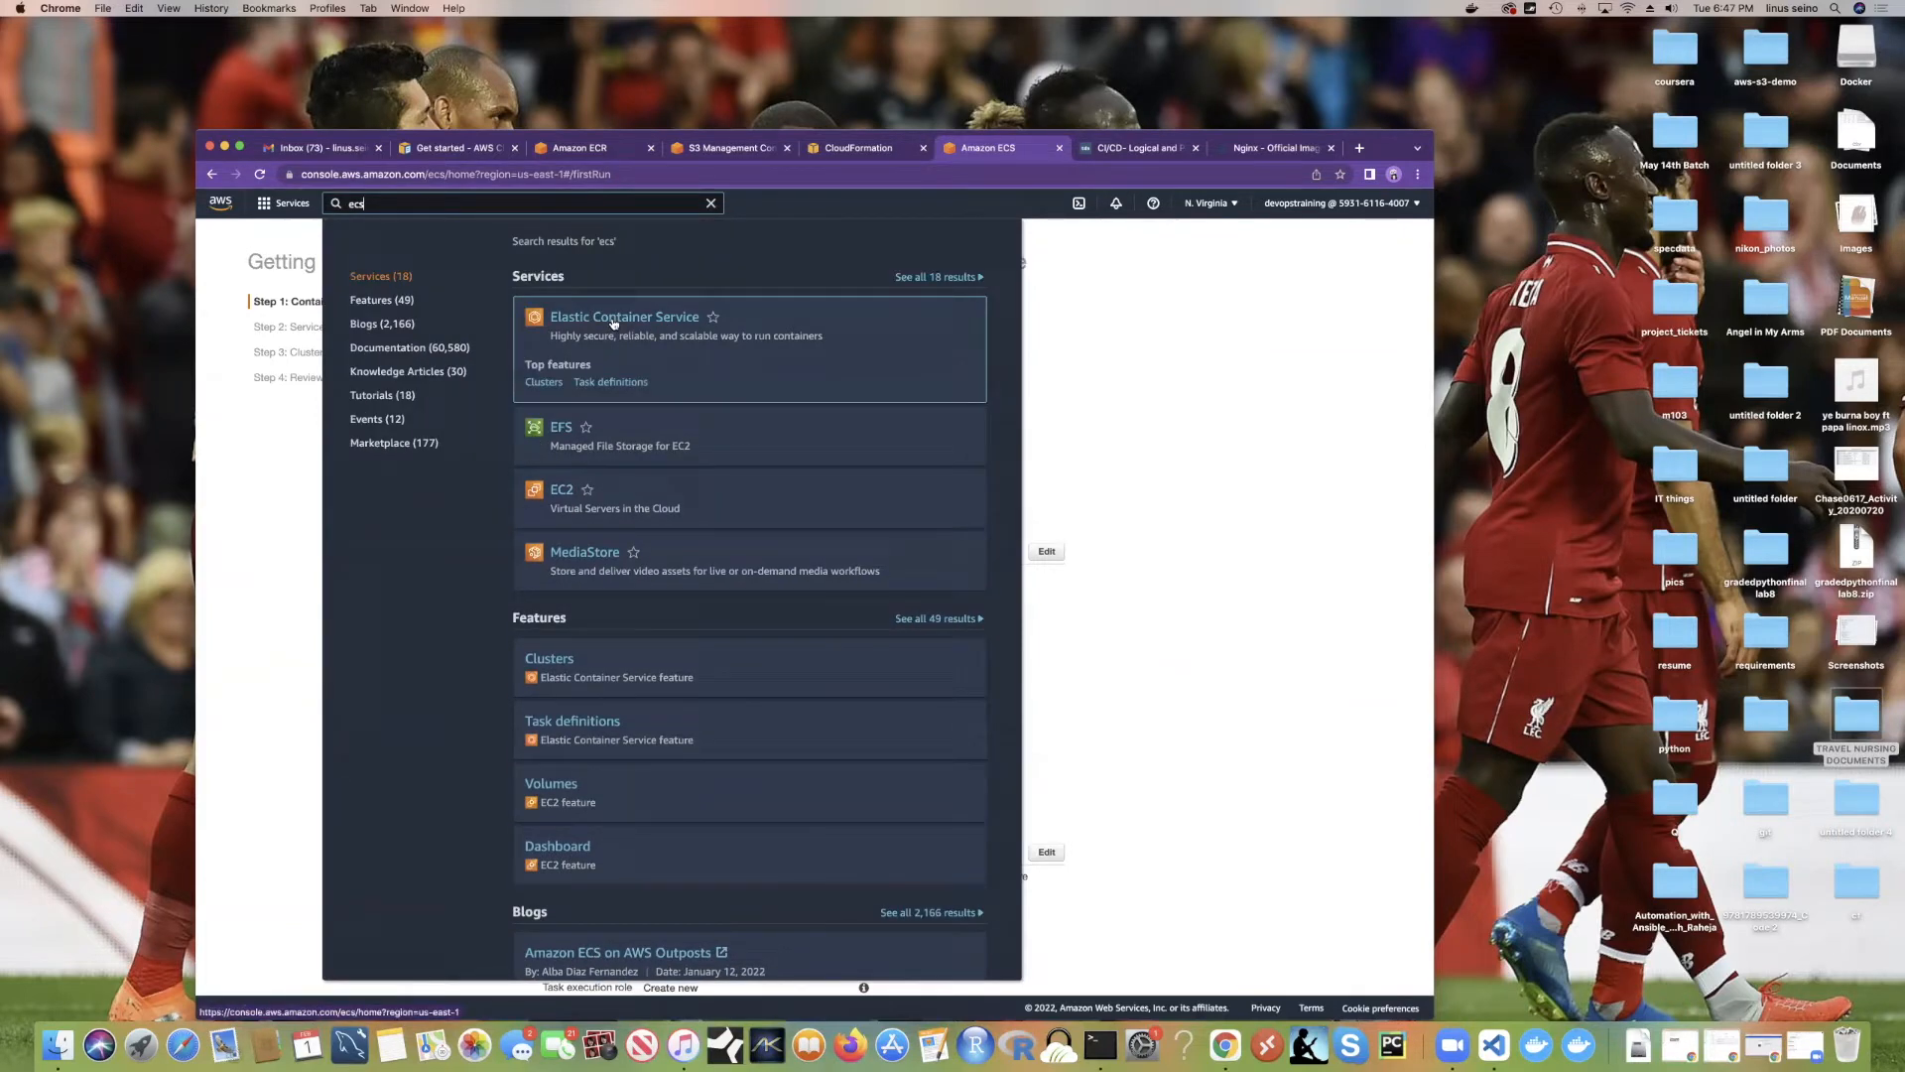
click(627, 319)
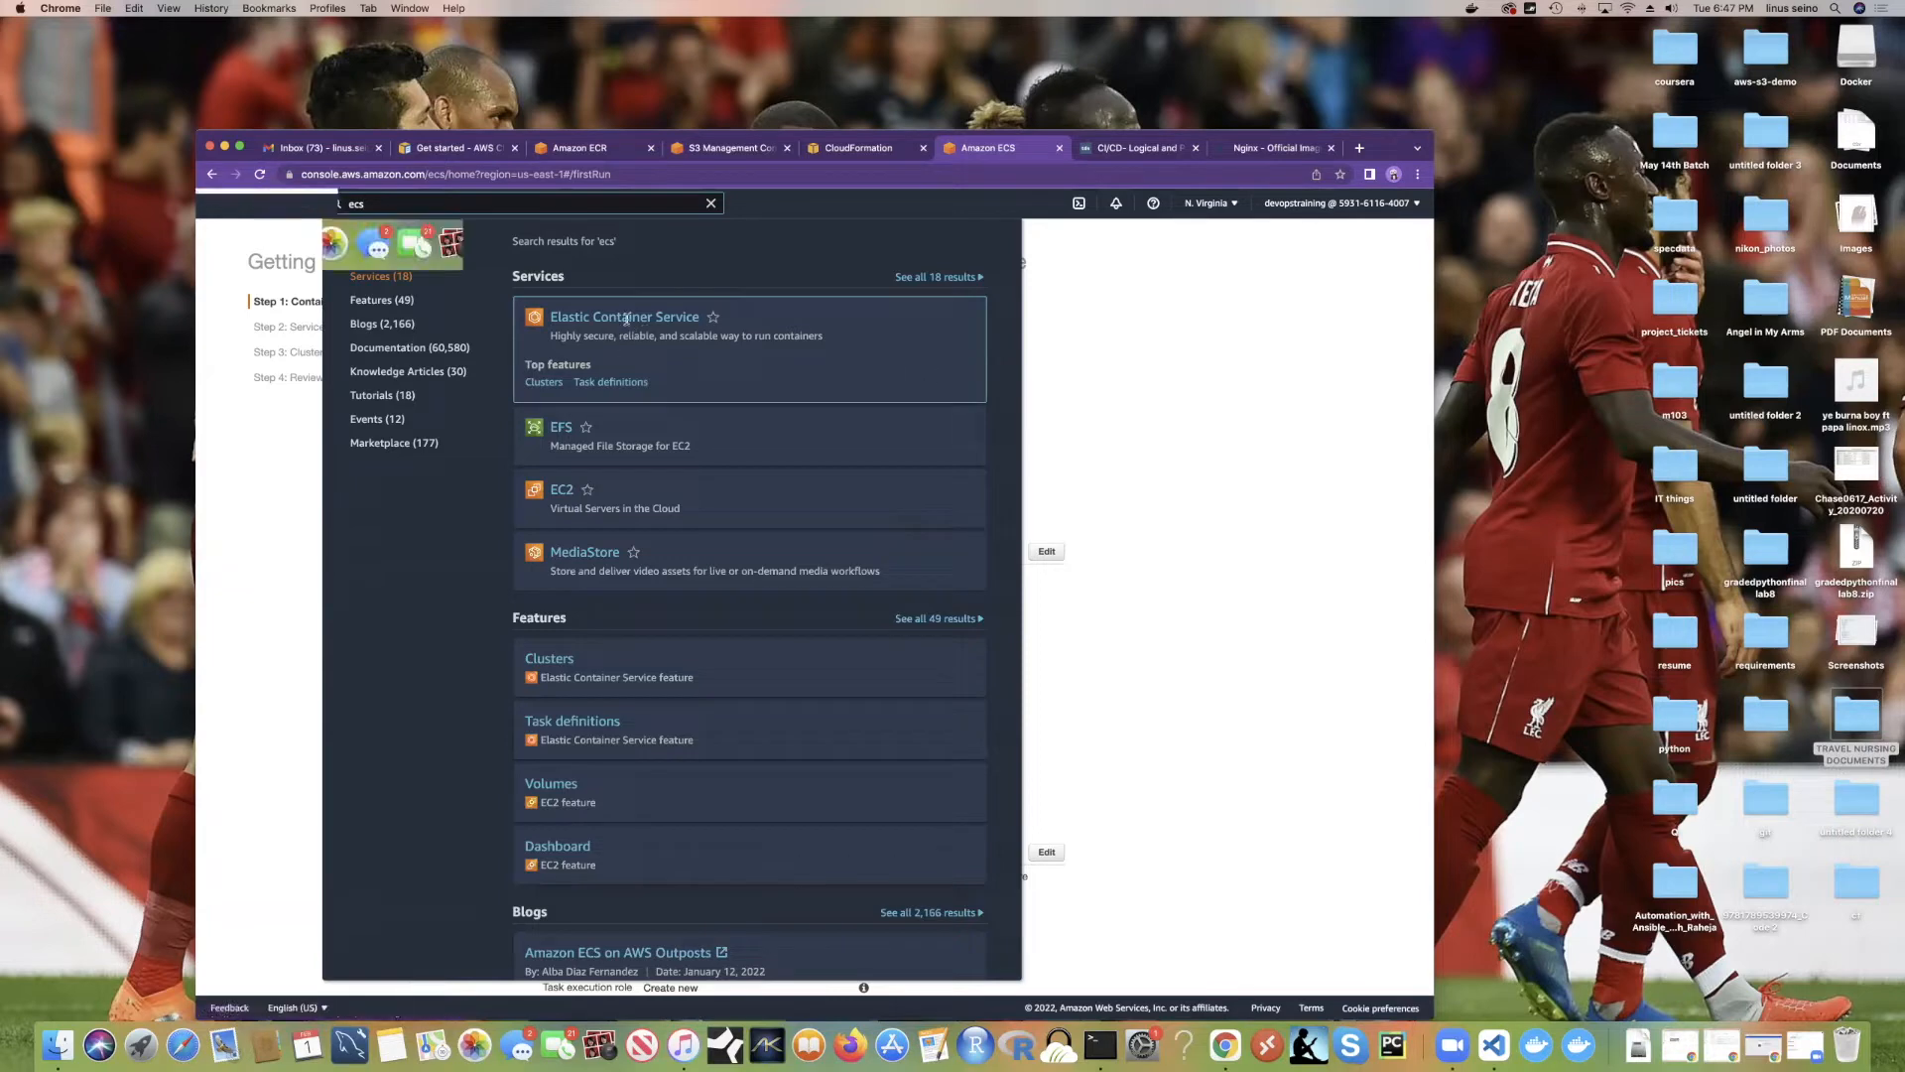
click(1136, 347)
Step: Choose the nginx sample container image and advance to the service definition step
scroll(1002, 474, down, 1)
scroll(1004, 481, up, 1)
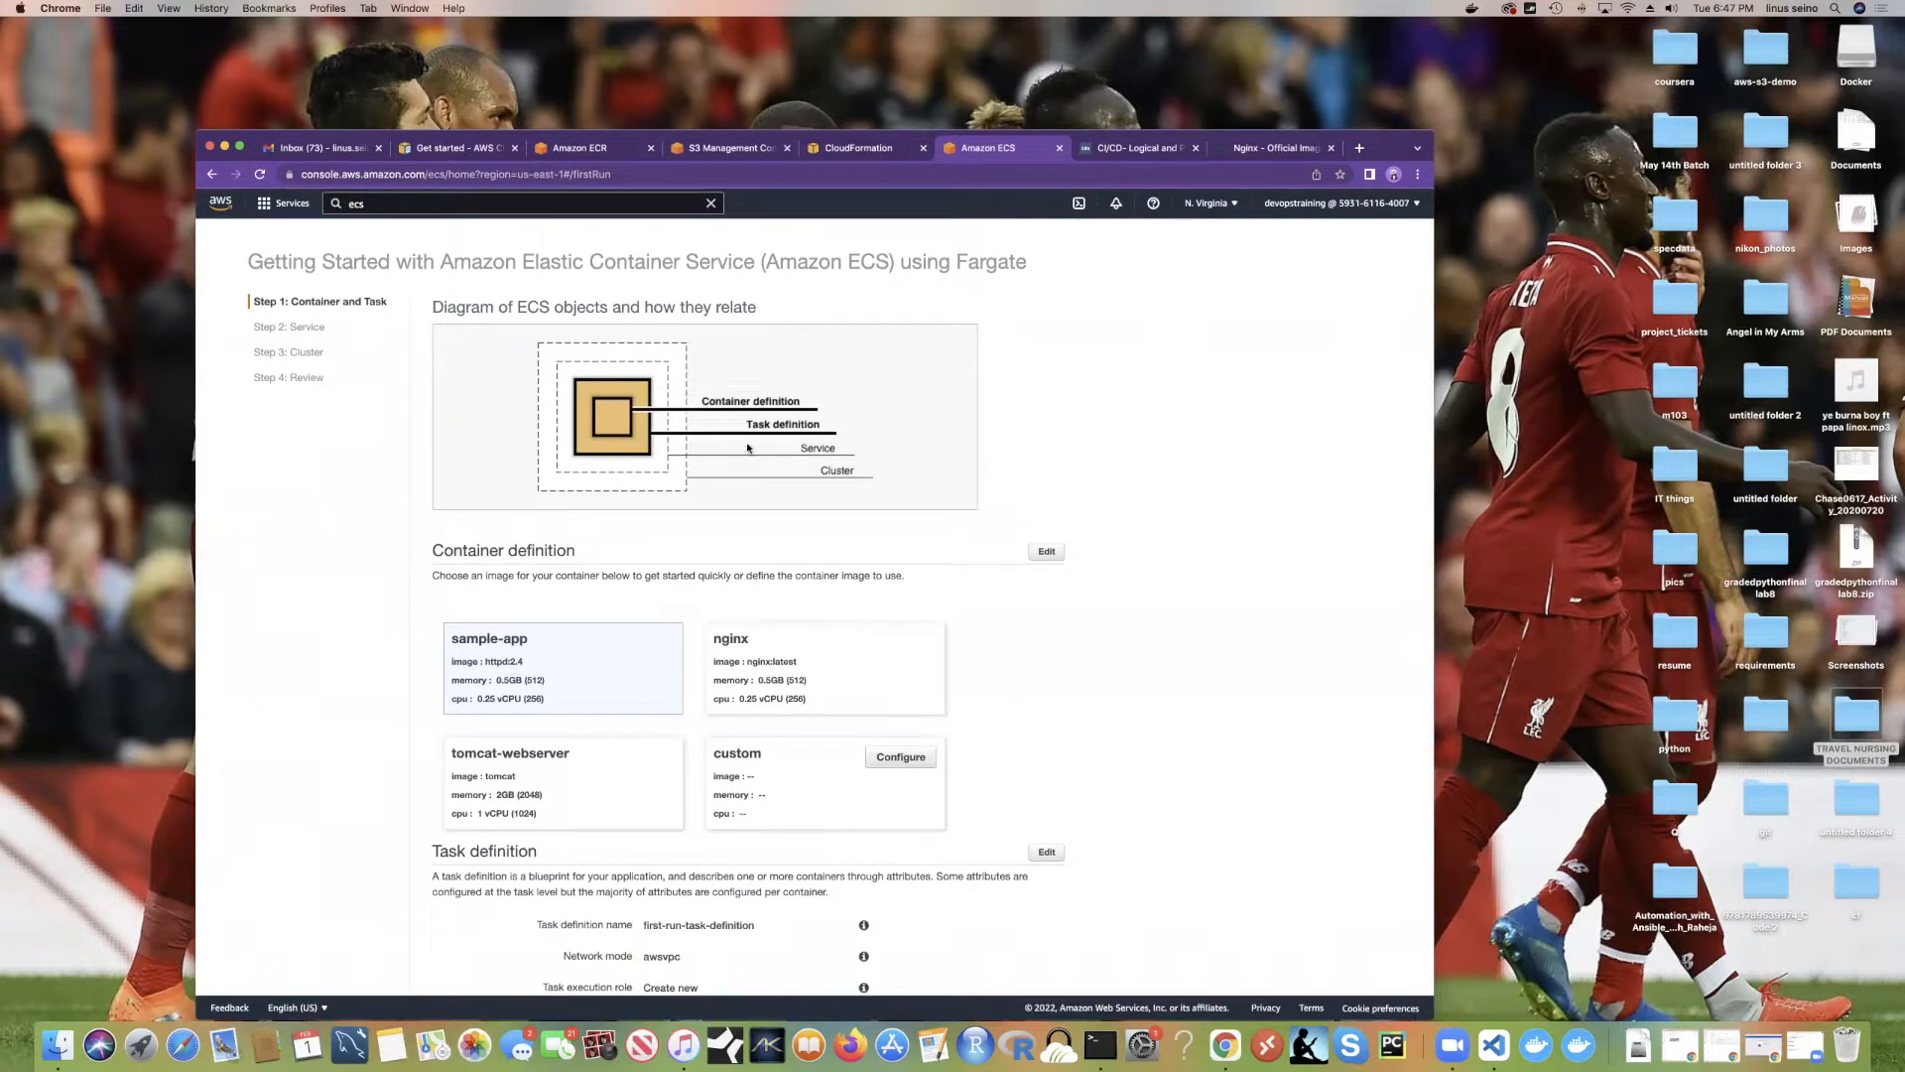
scroll(756, 513, down, 4)
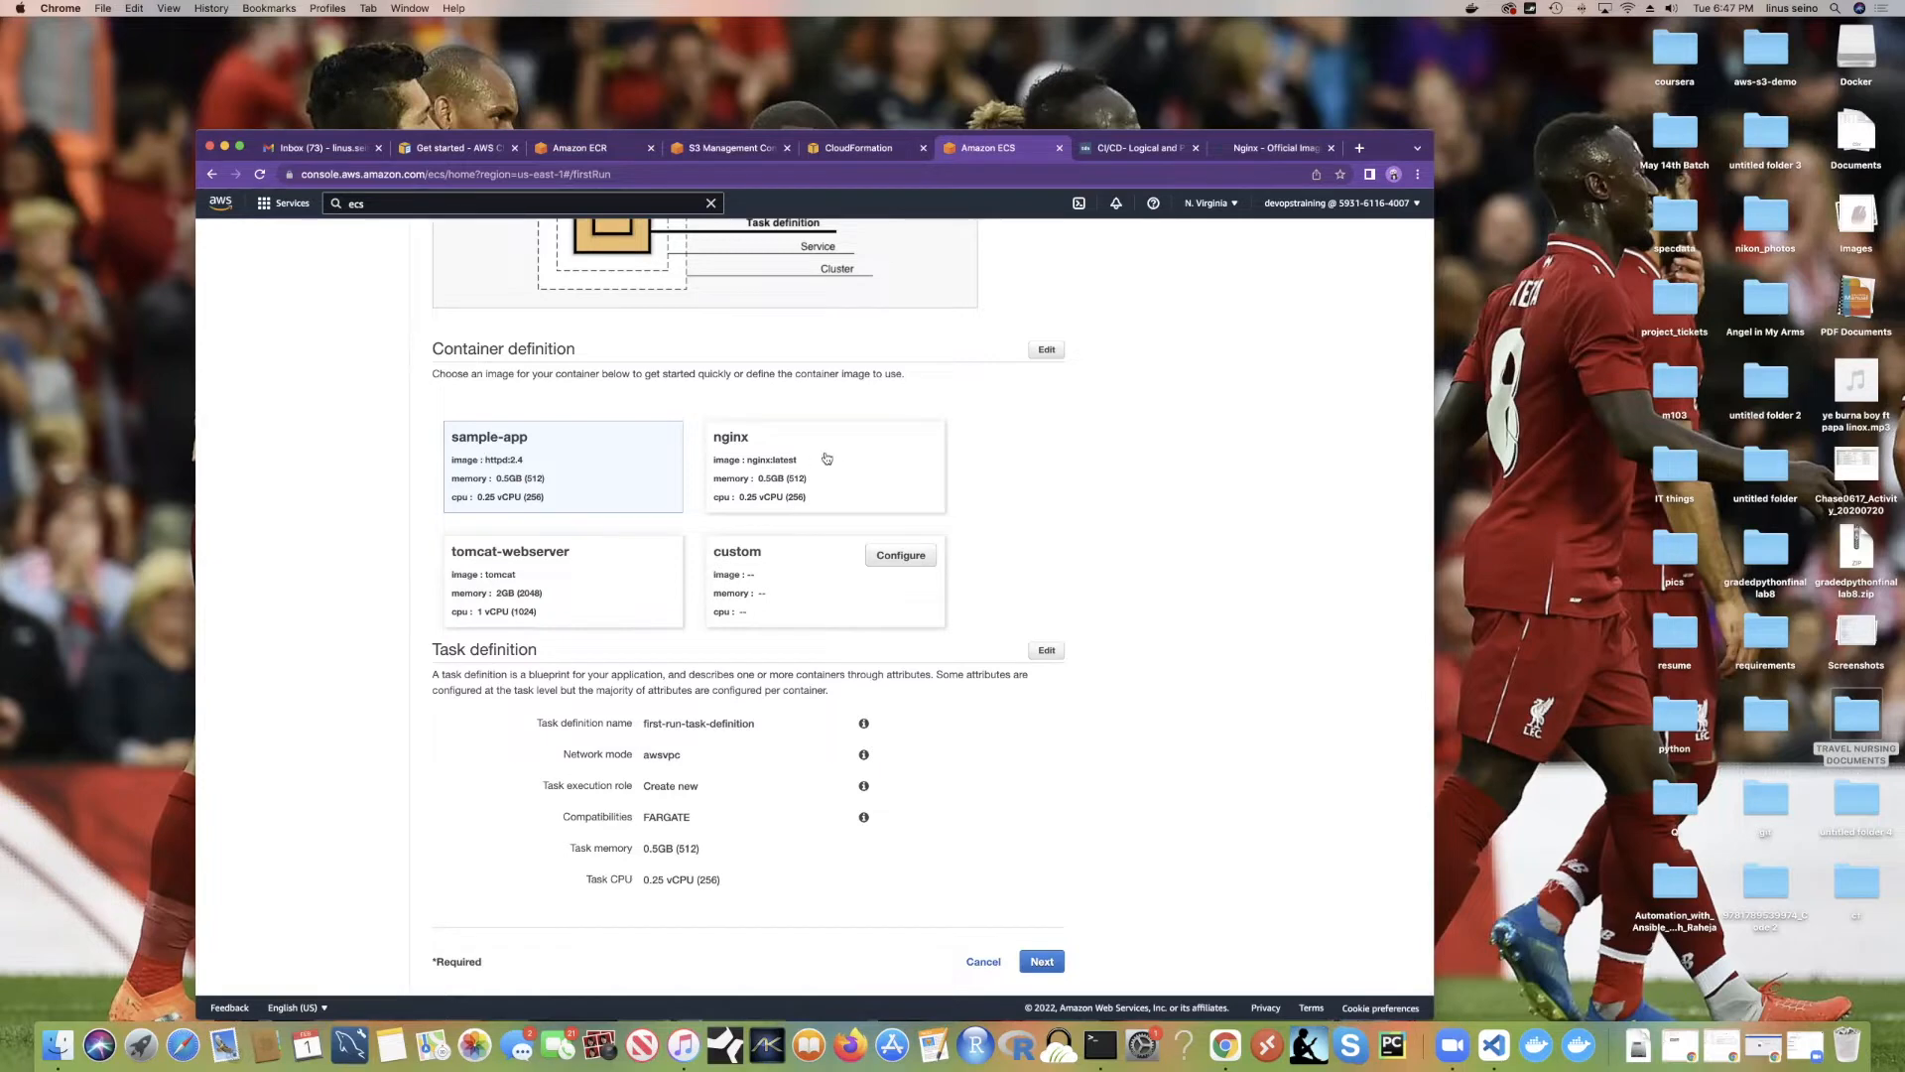
click(779, 472)
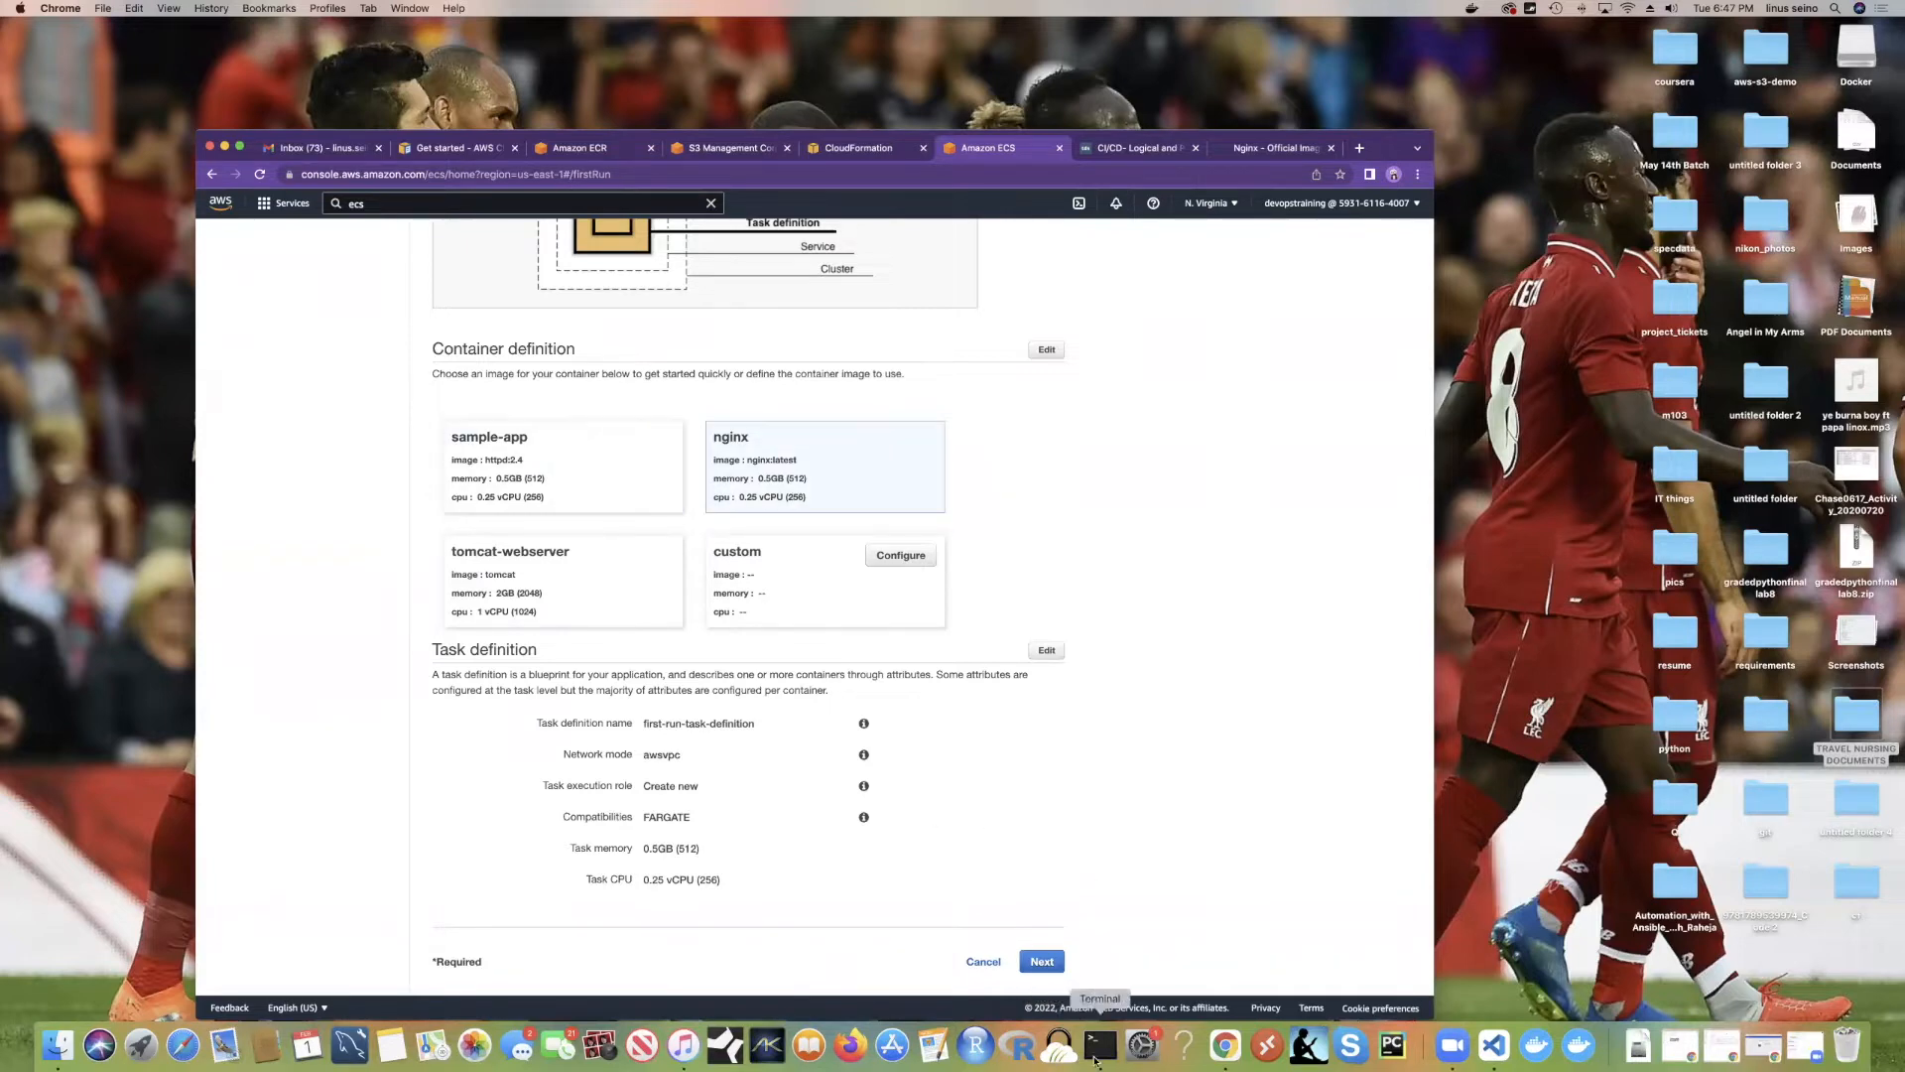
click(1038, 963)
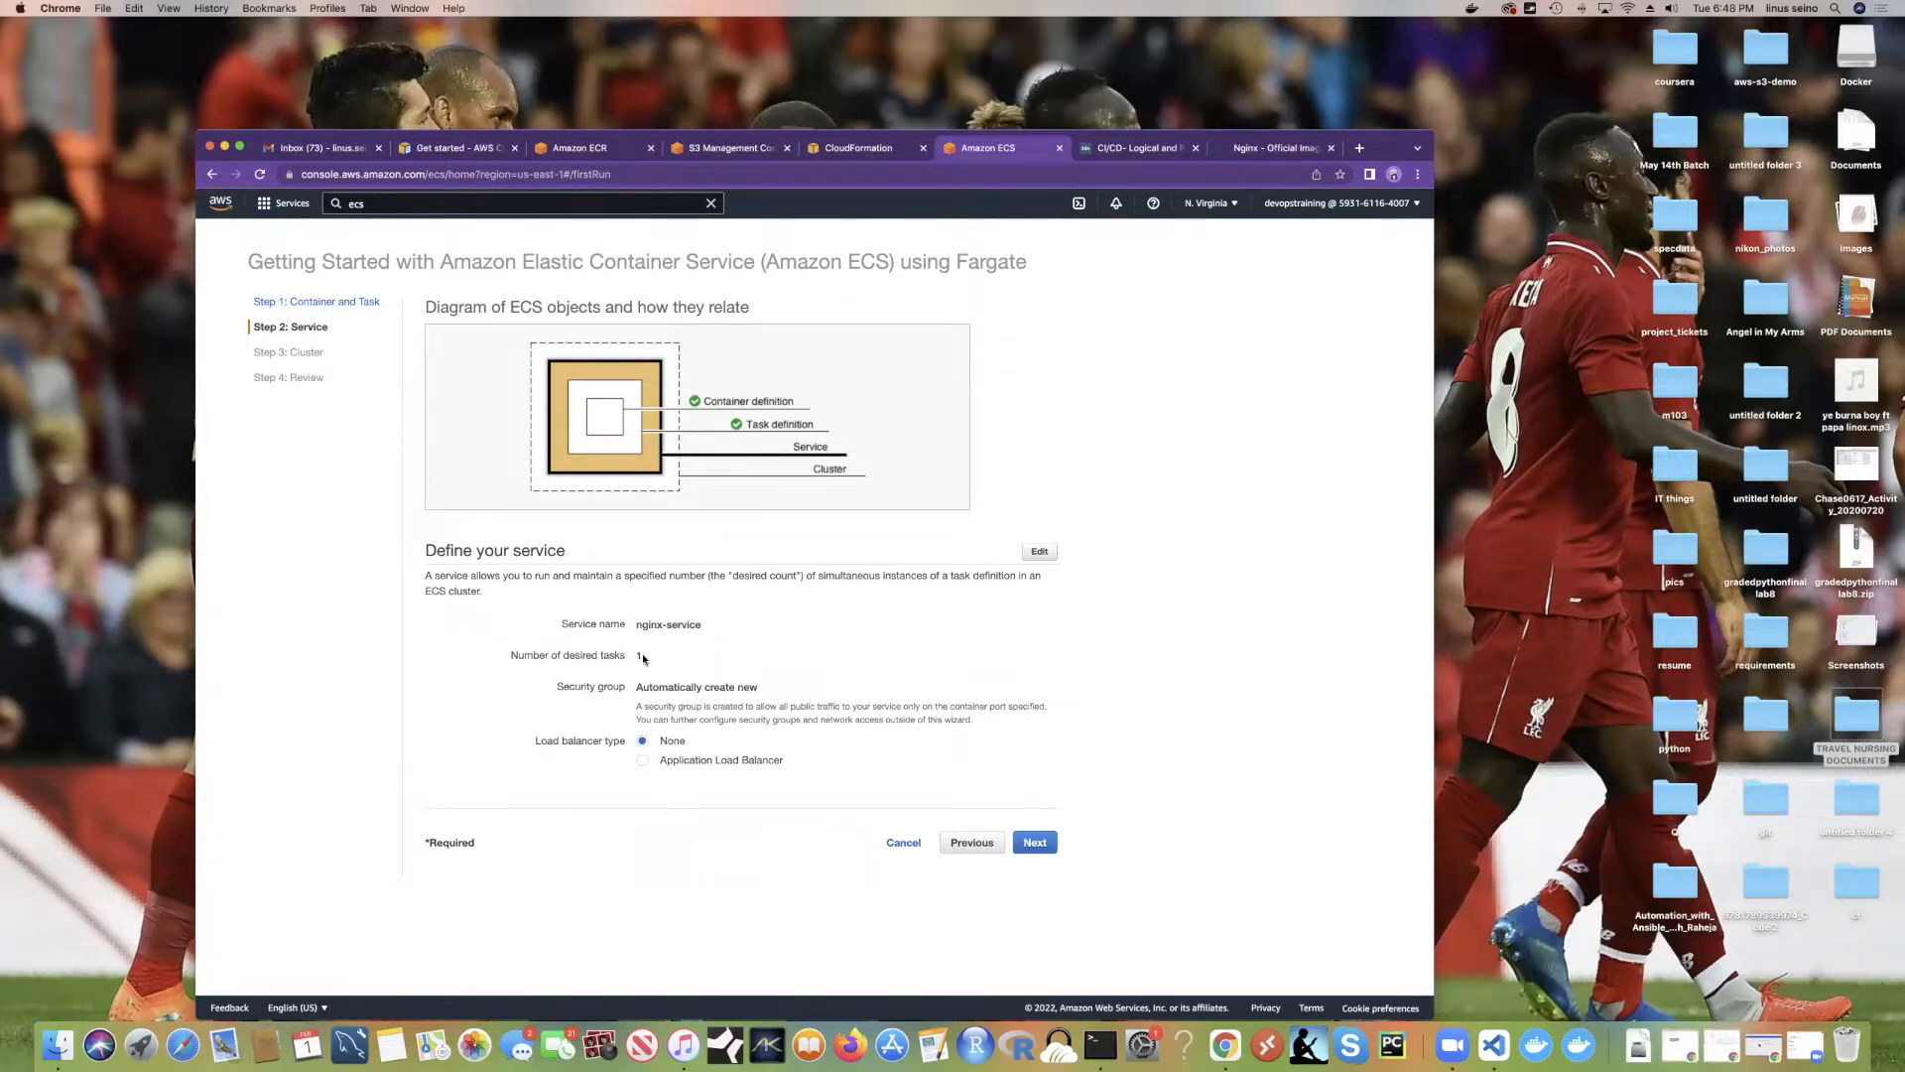
click(1040, 552)
Step: Raise nginx-service's number of desired tasks from 1 to 2 and save
click(885, 319)
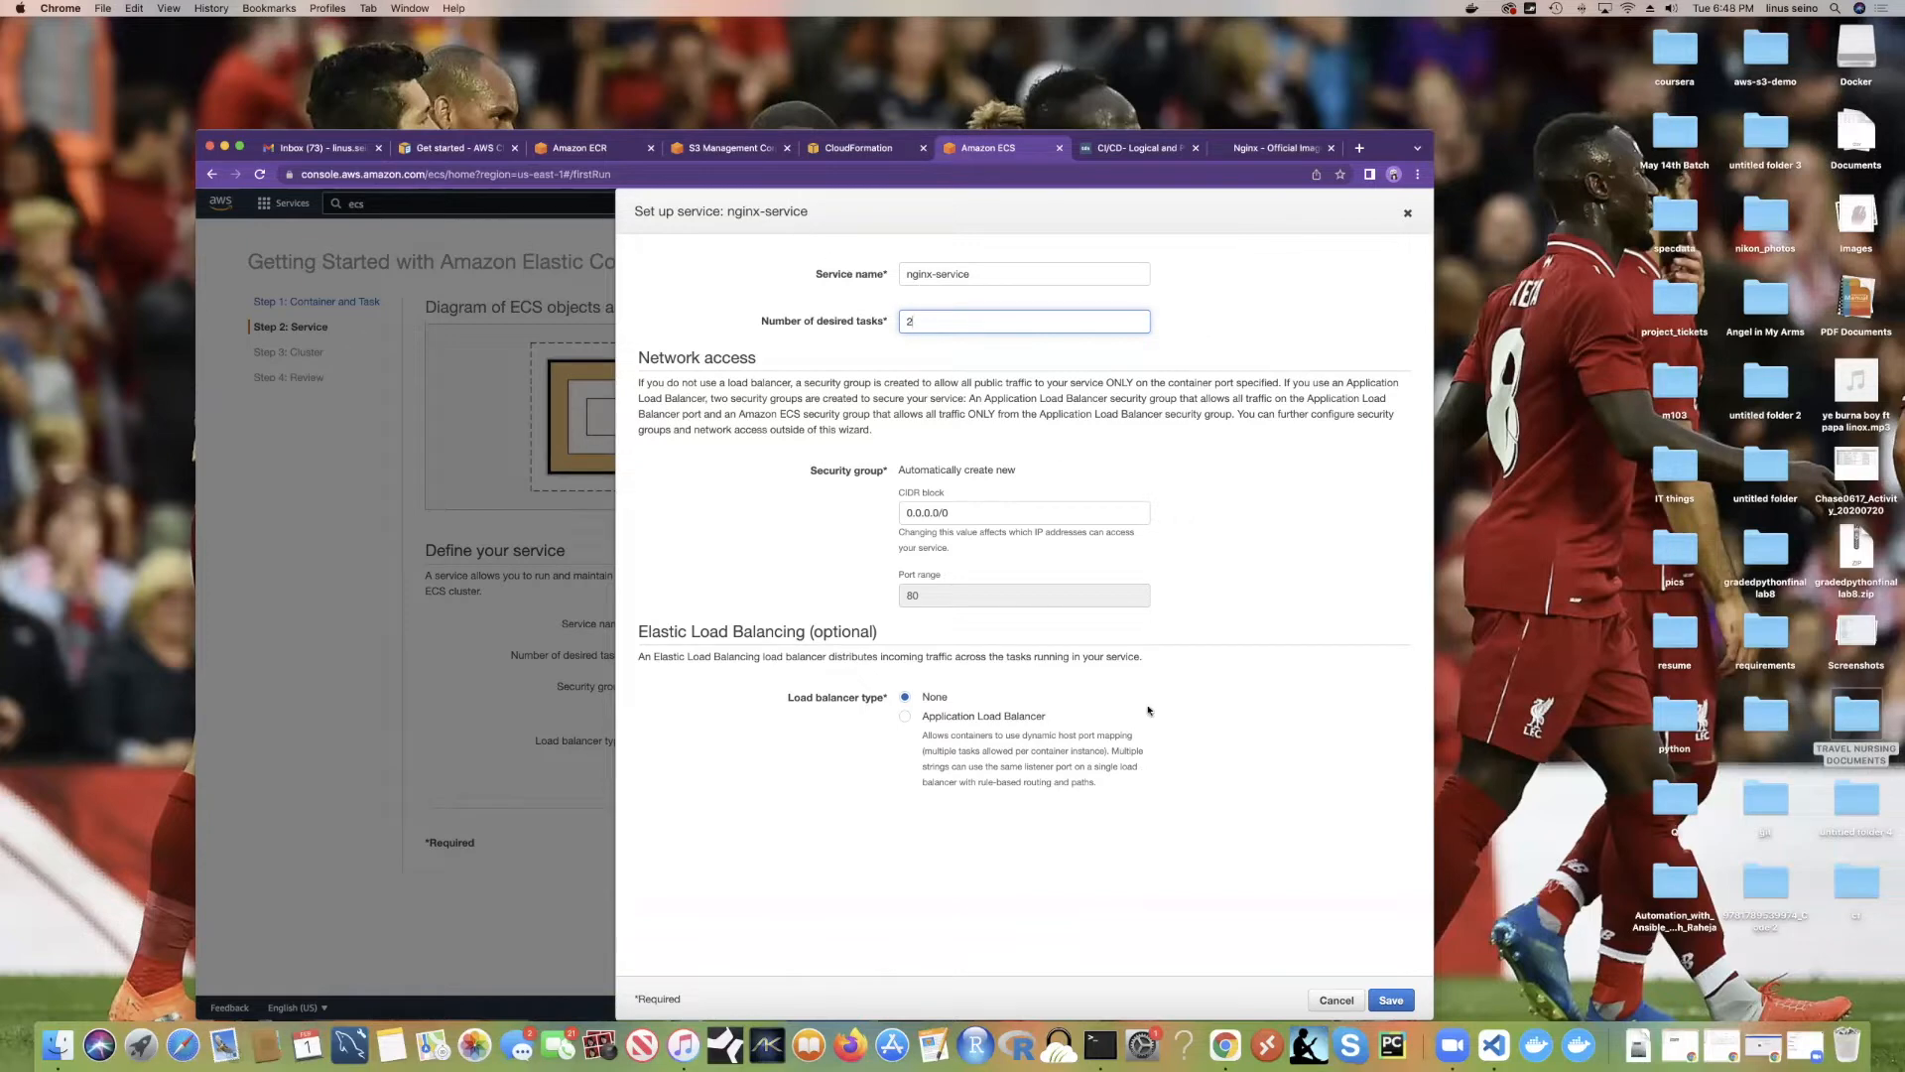
click(1390, 999)
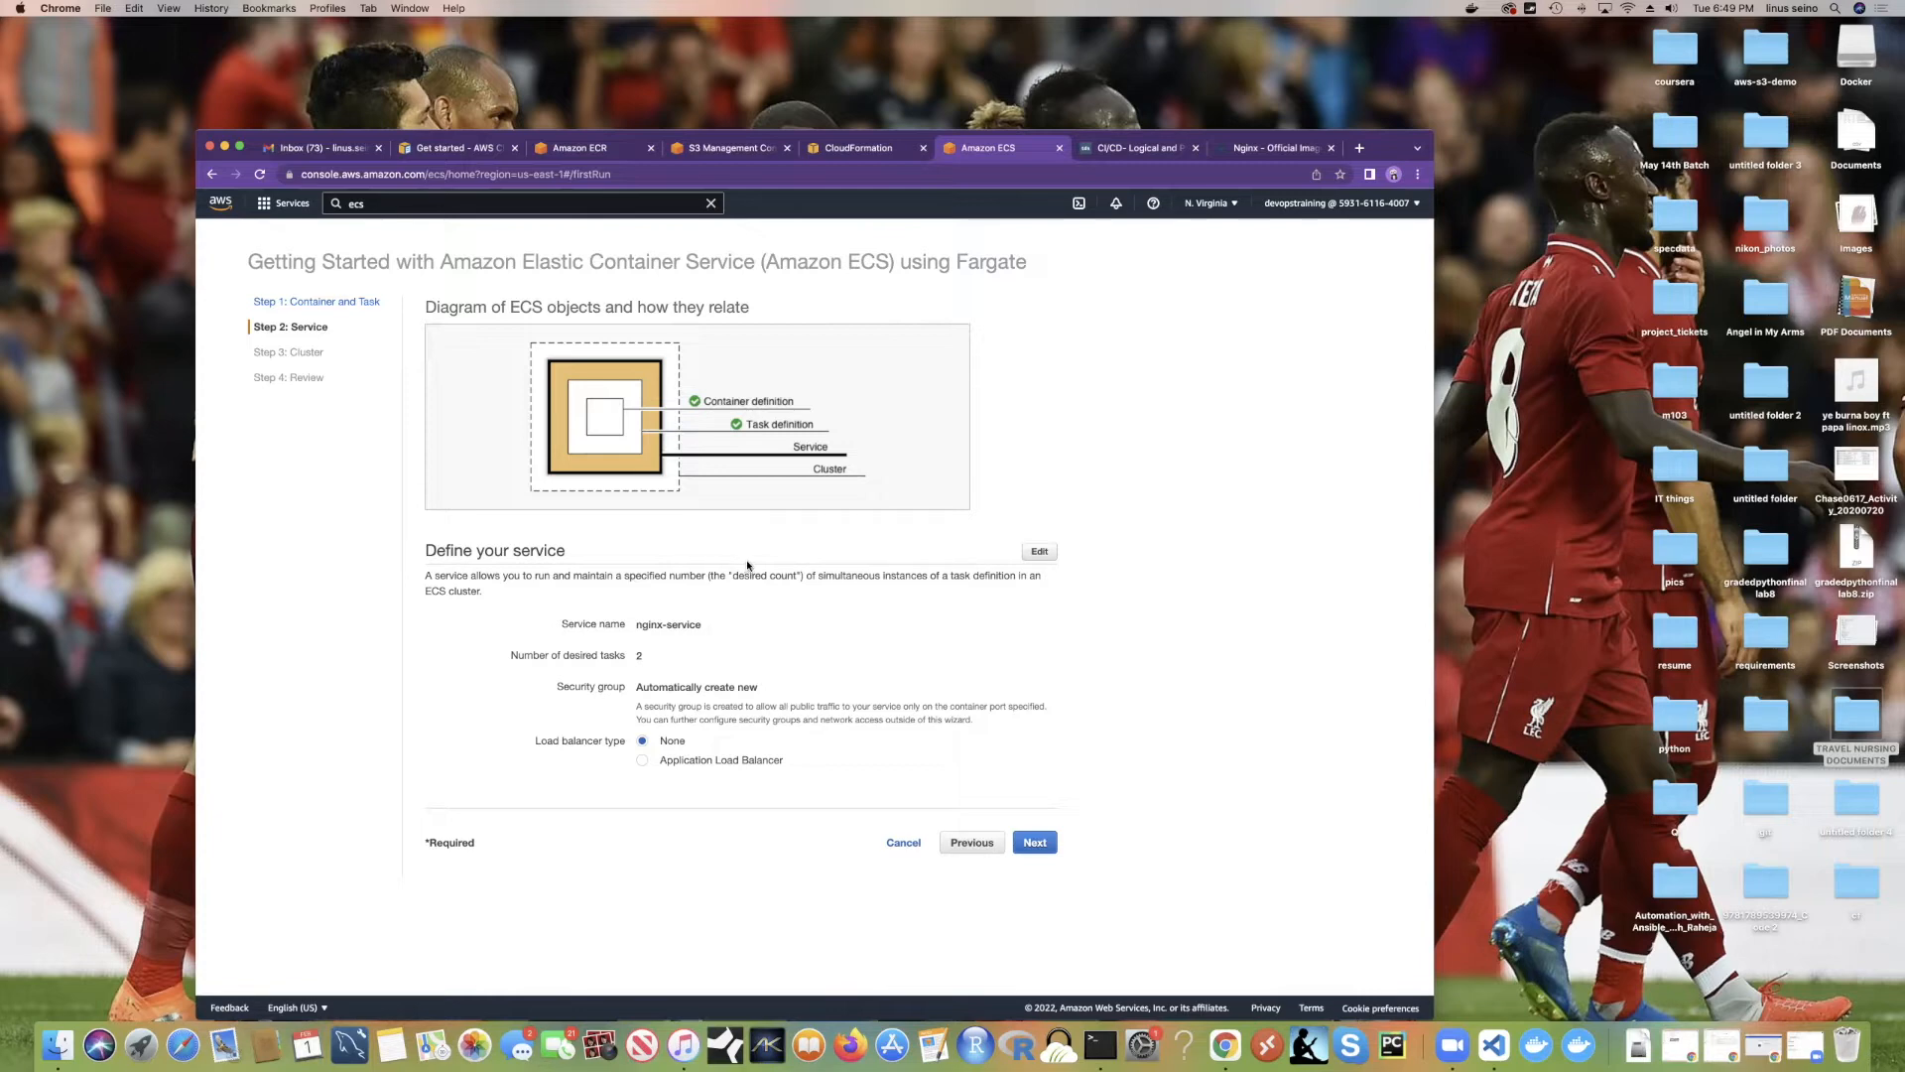
Step: Continue to the Cluster step, where a cluster named default is configured
click(1035, 846)
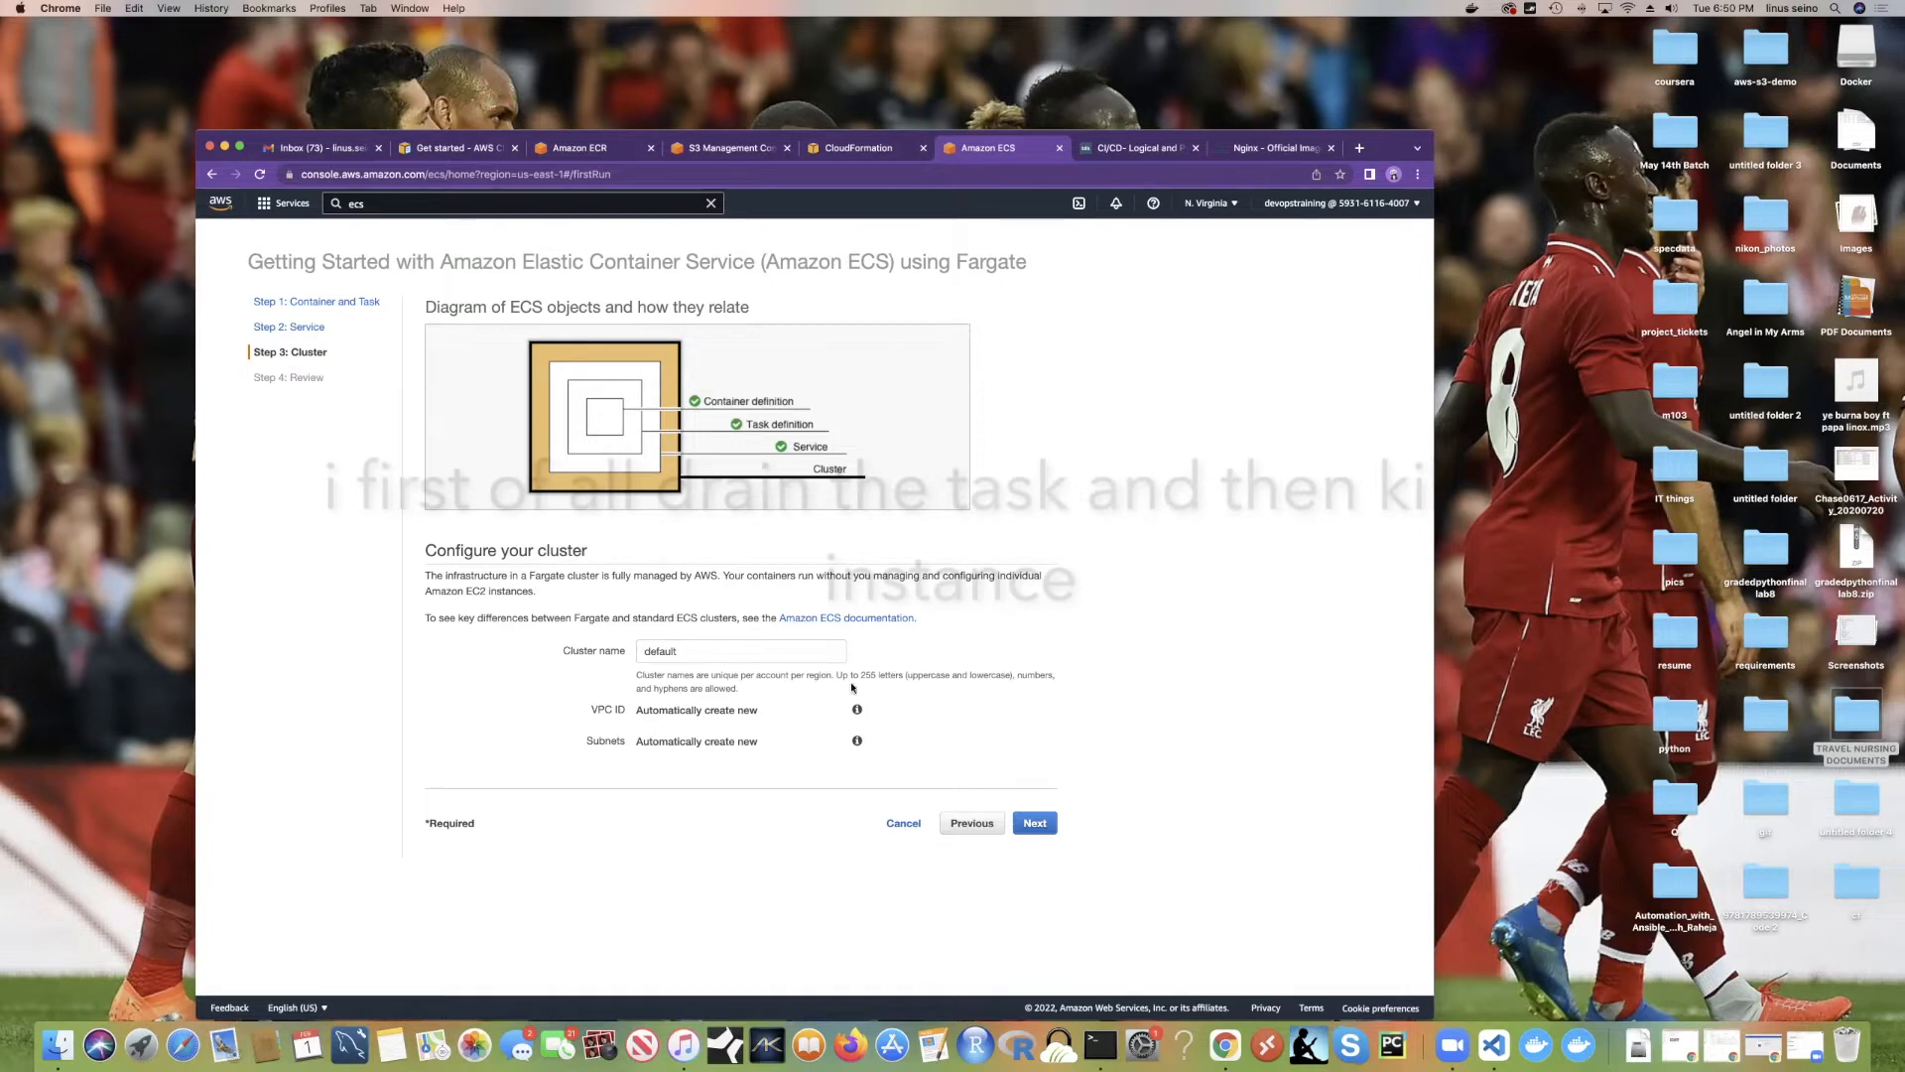
Step: Replace the cluster name 'default' with 'service' and continue to the Review step
click(728, 654)
drag(729, 654, 622, 651)
text(service)
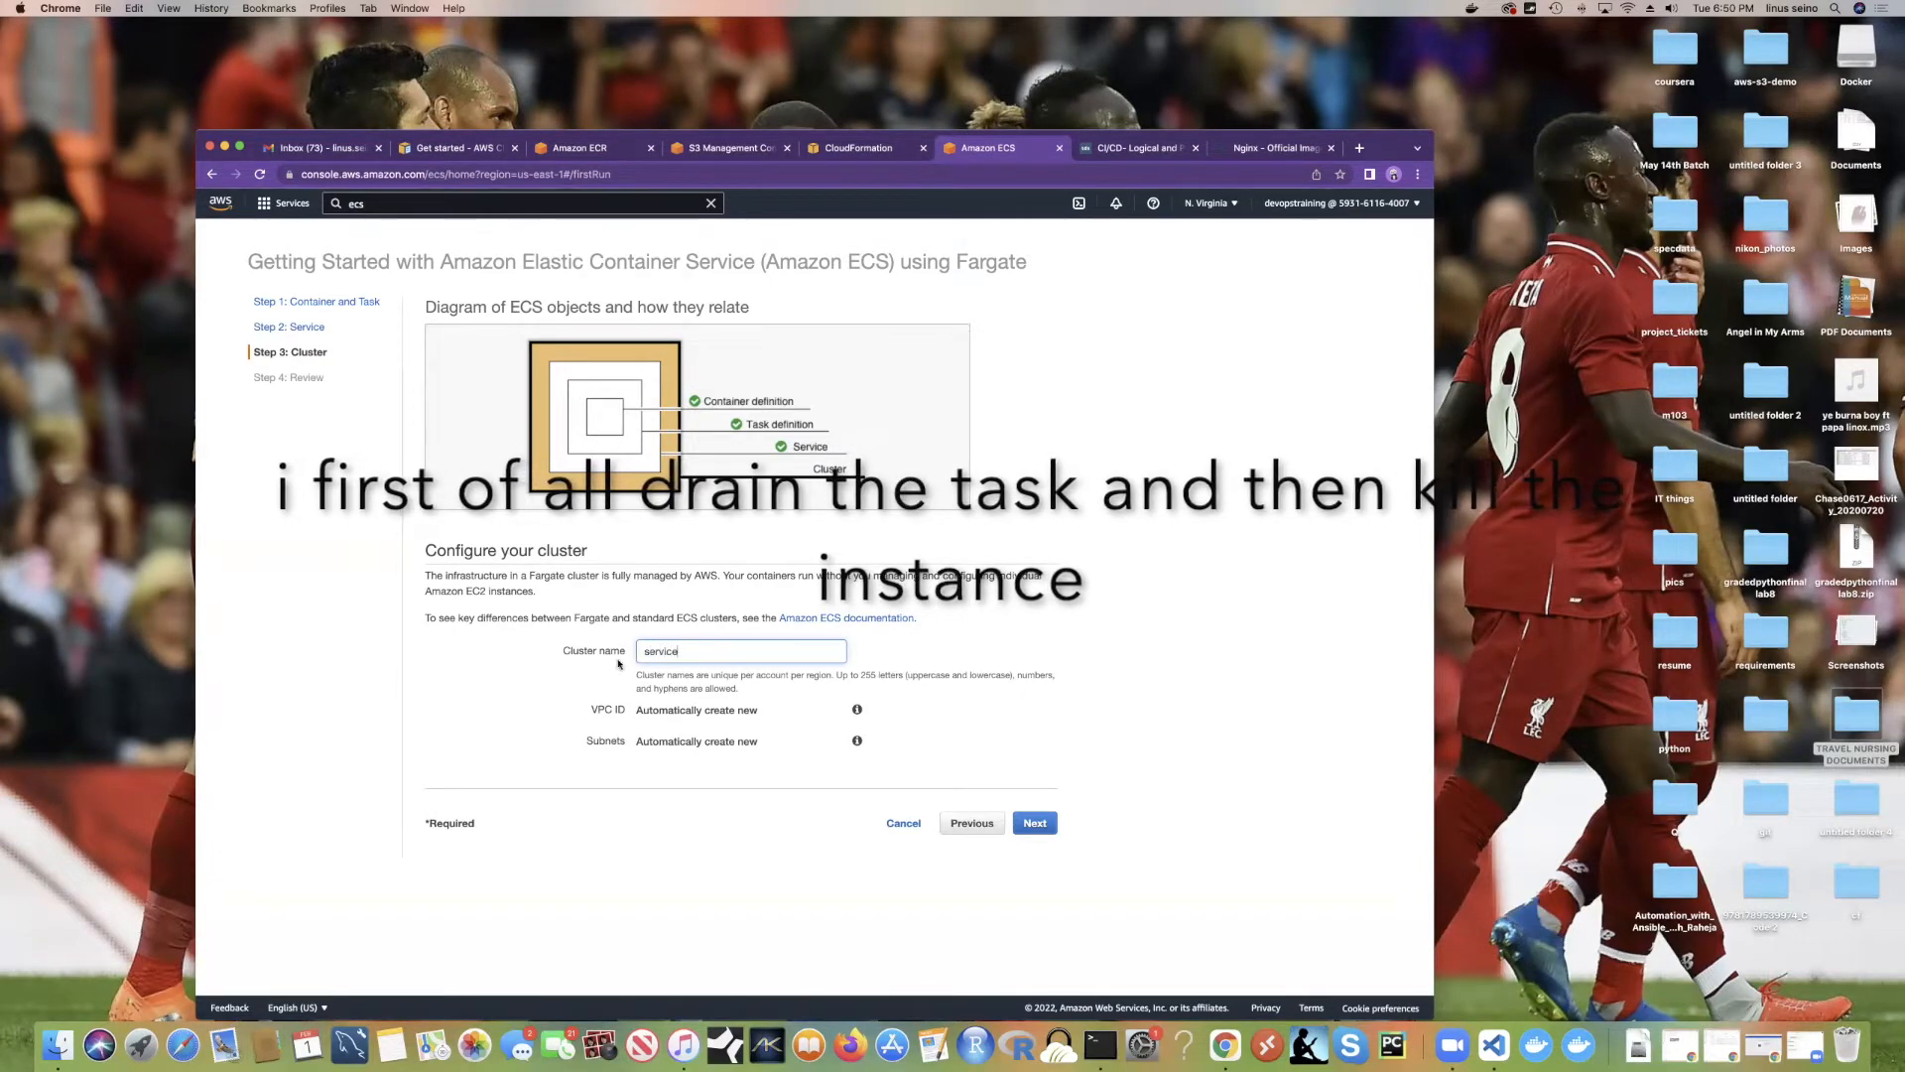
click(1035, 822)
scroll(906, 572, down, 3)
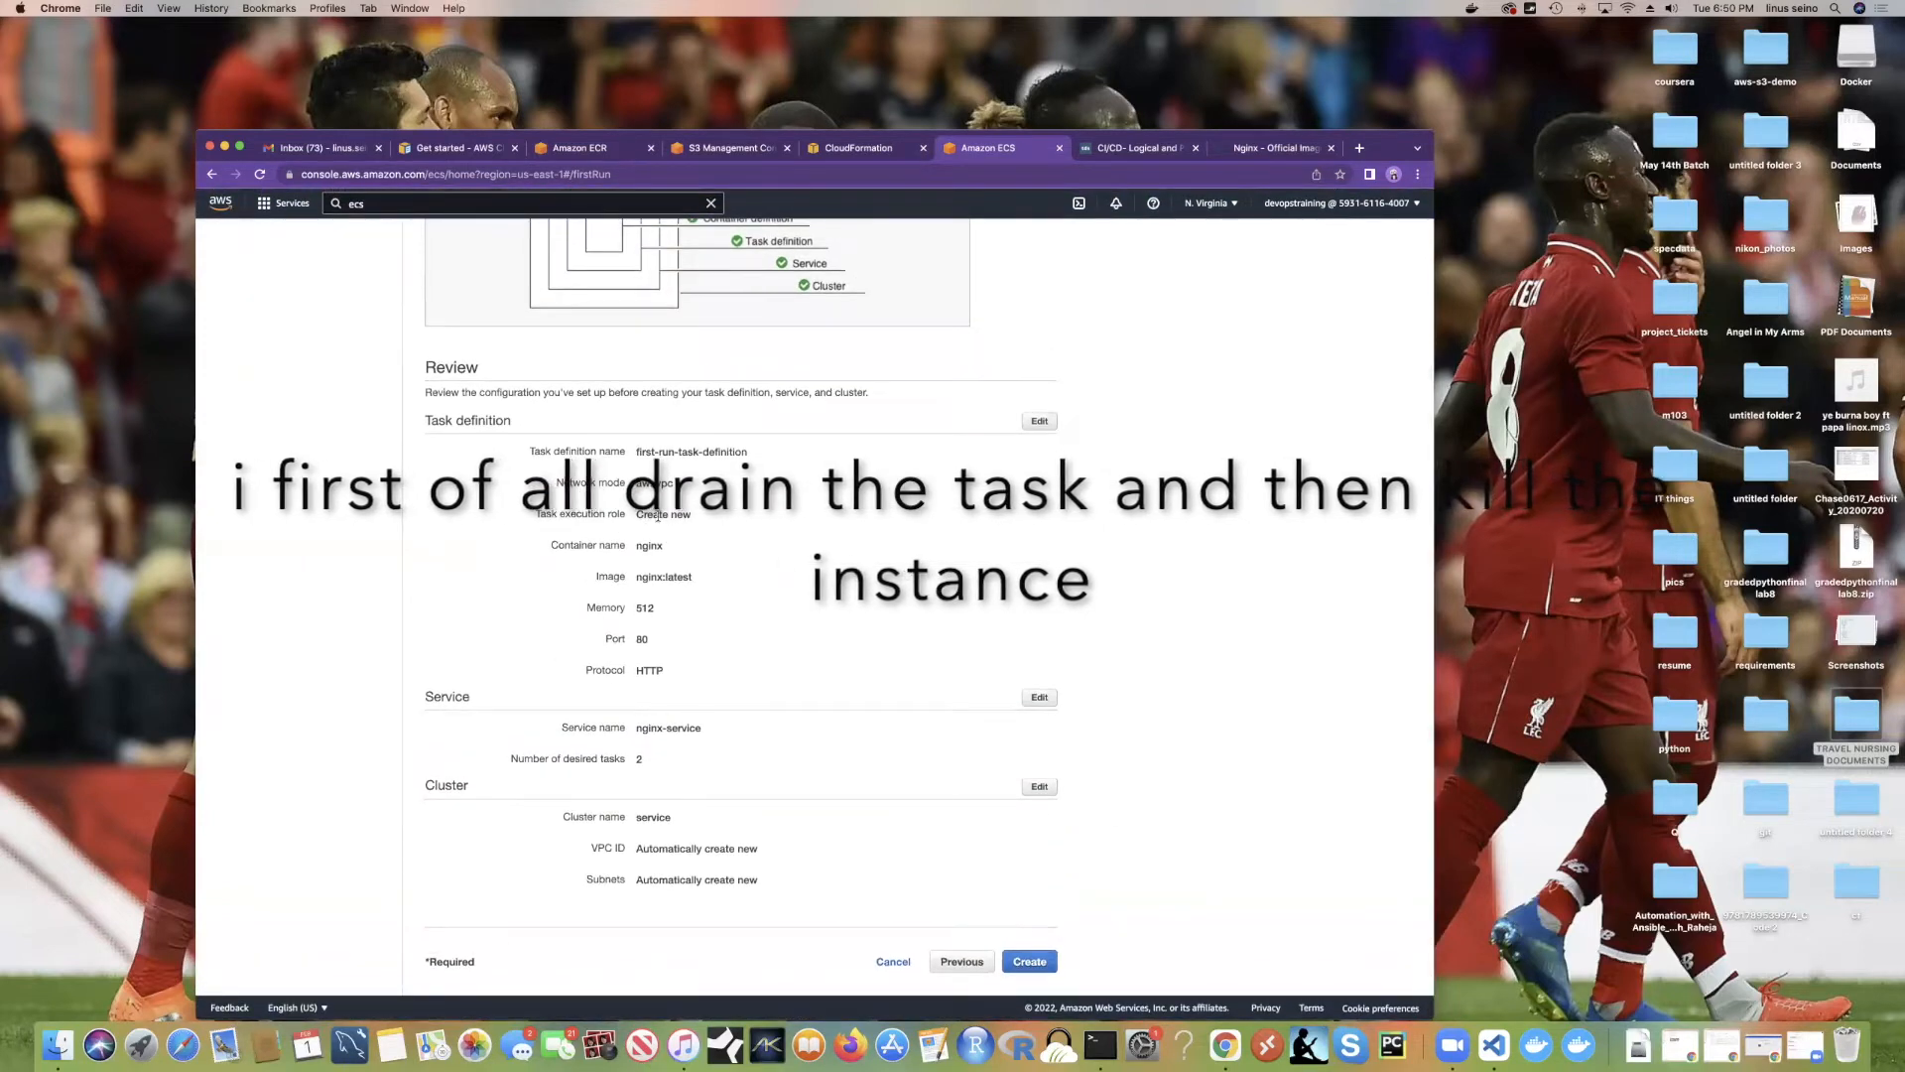
Step: Review the configuration, highlighting task definition name, awsvpc network mode, container name and nginx:latest image
scroll(702, 525, up, 3)
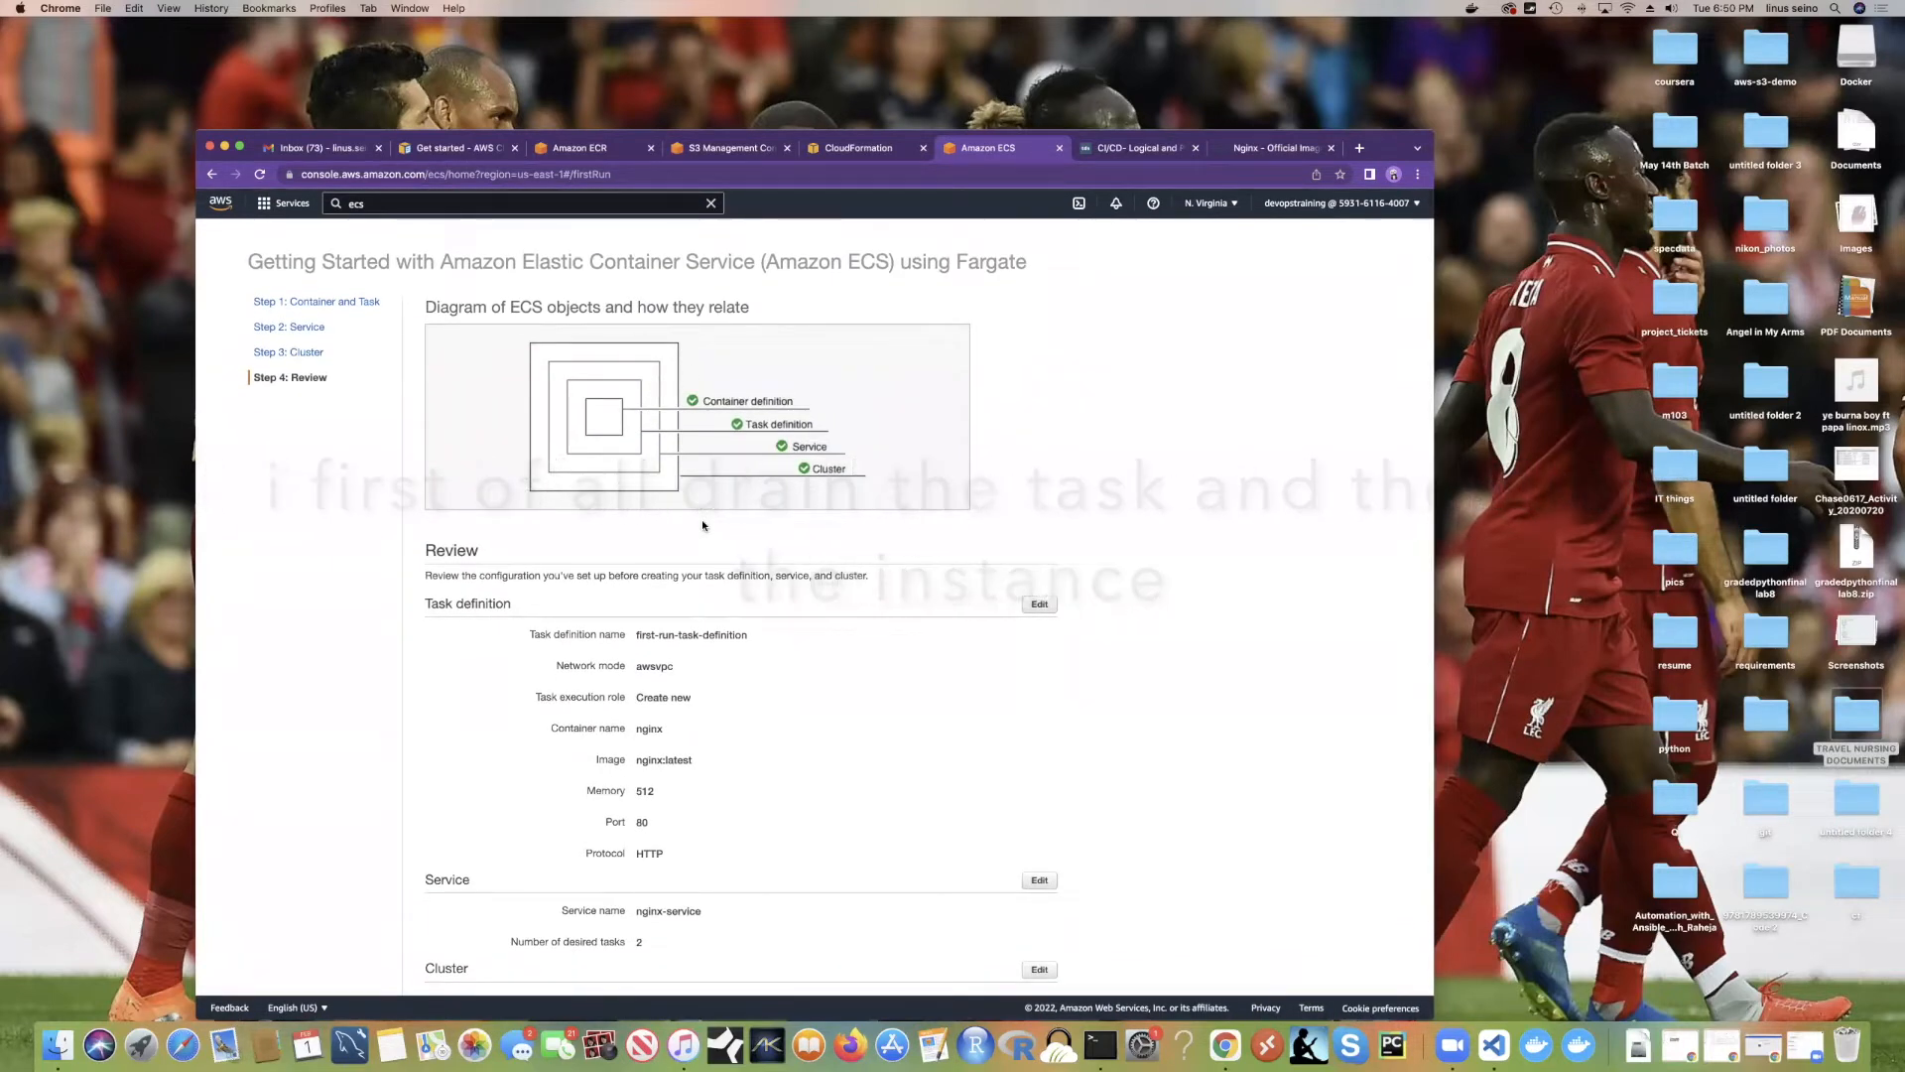
scroll(740, 596, down, 3)
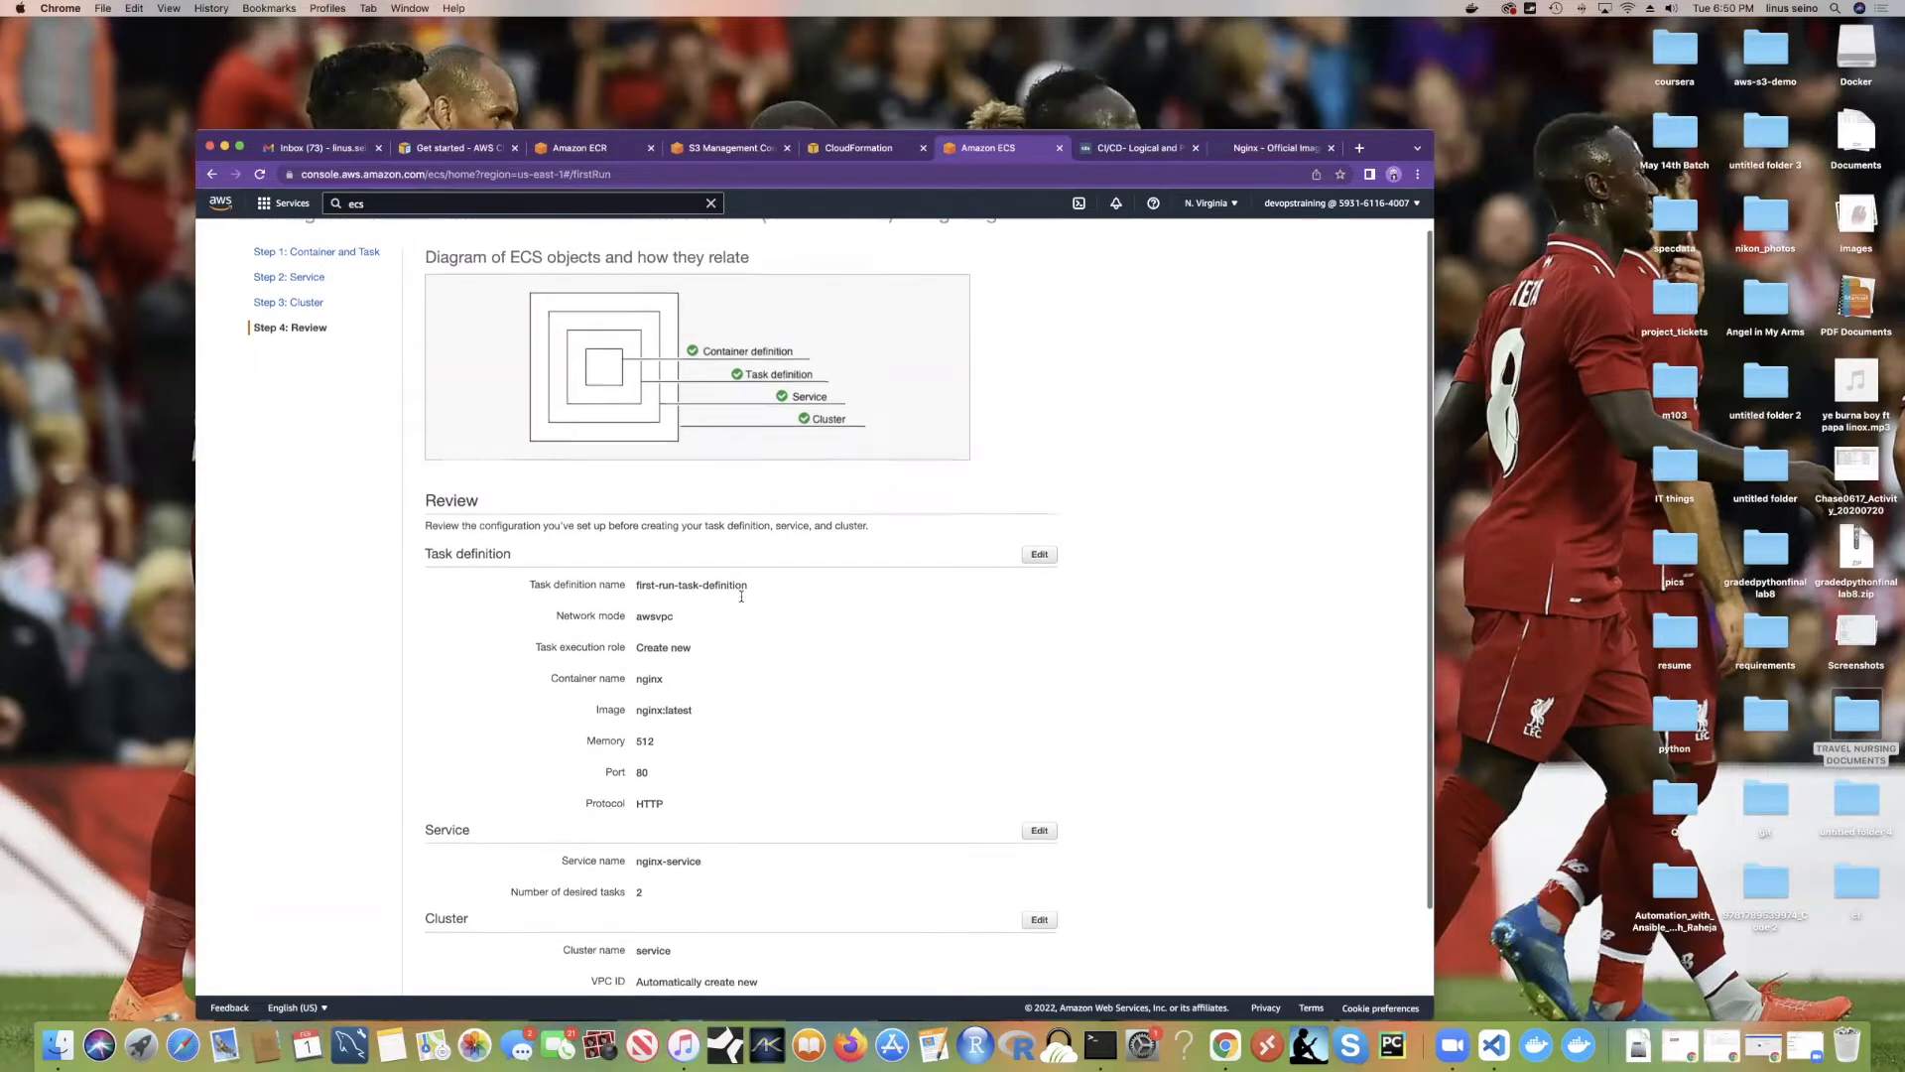
scroll(740, 596, up, 3)
scroll(740, 593, down, 1)
scroll(740, 593, down, 2)
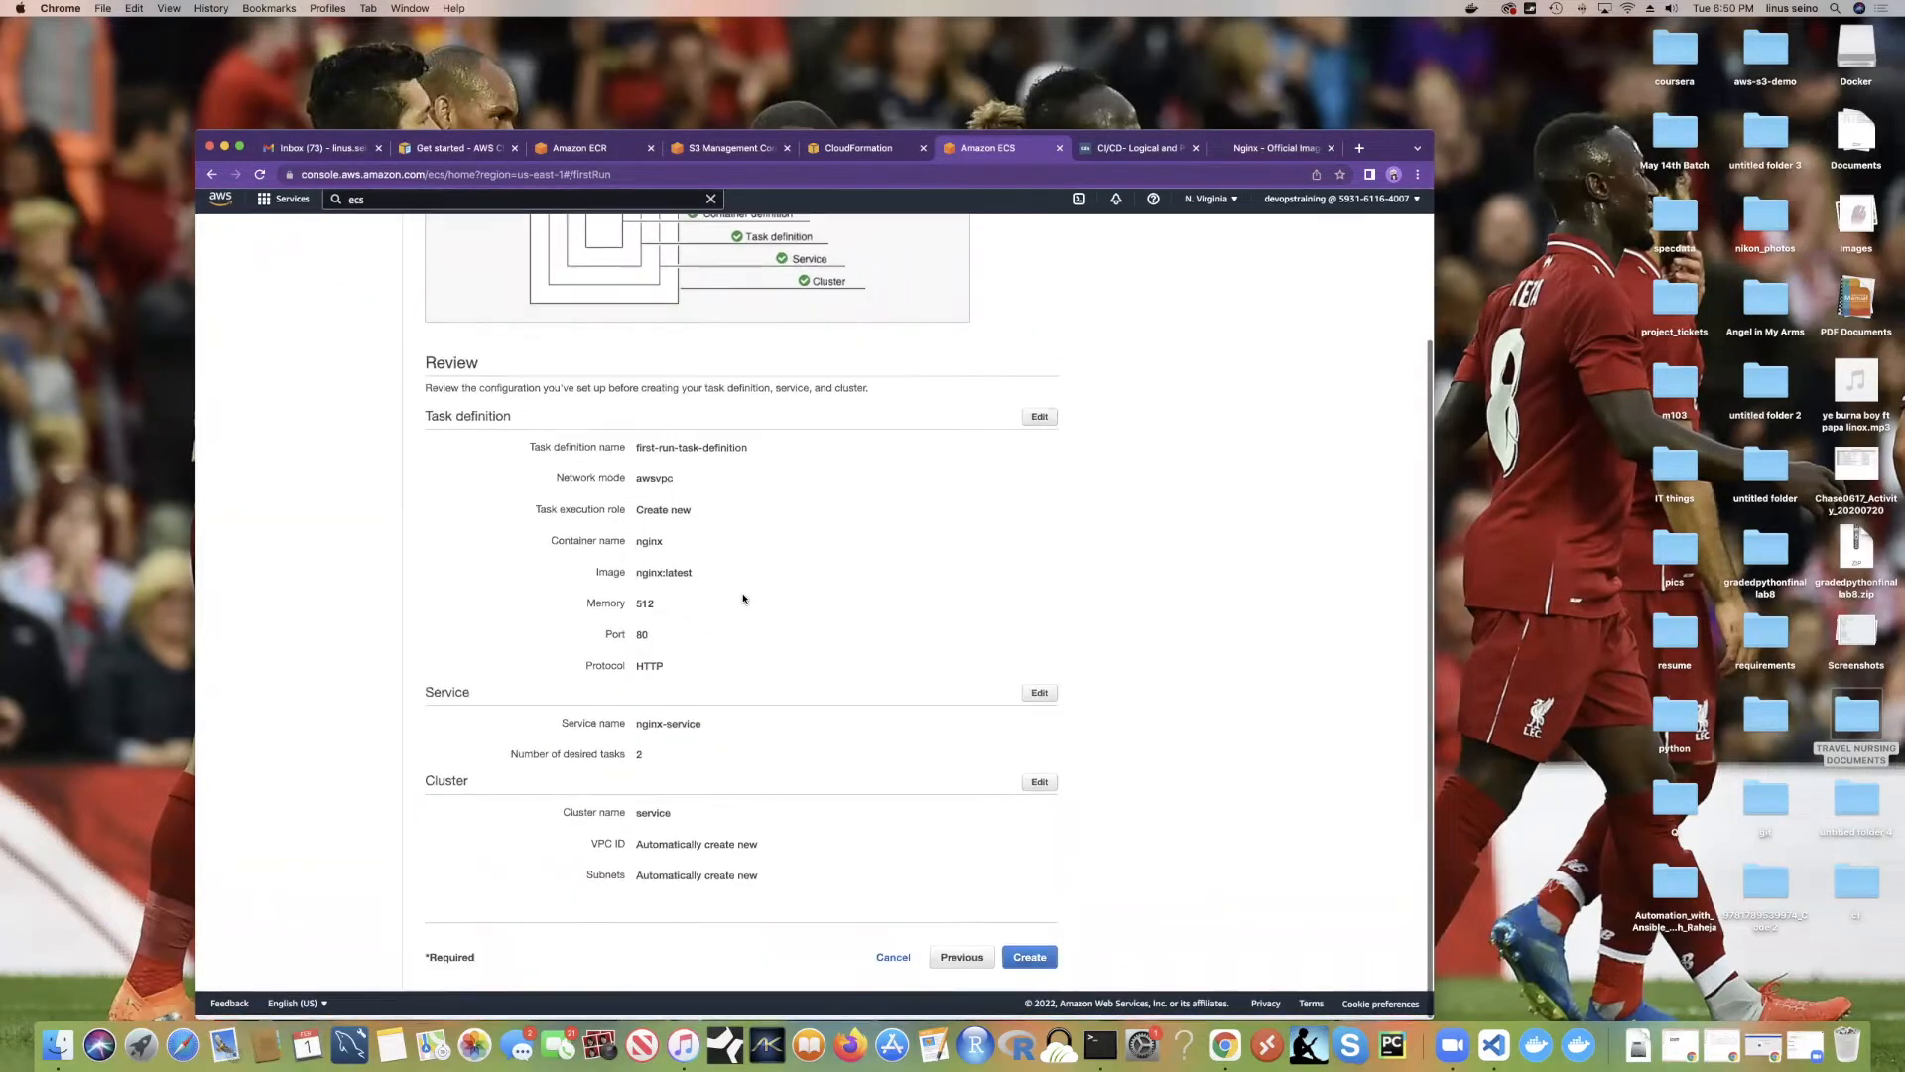
scroll(739, 591, up, 2)
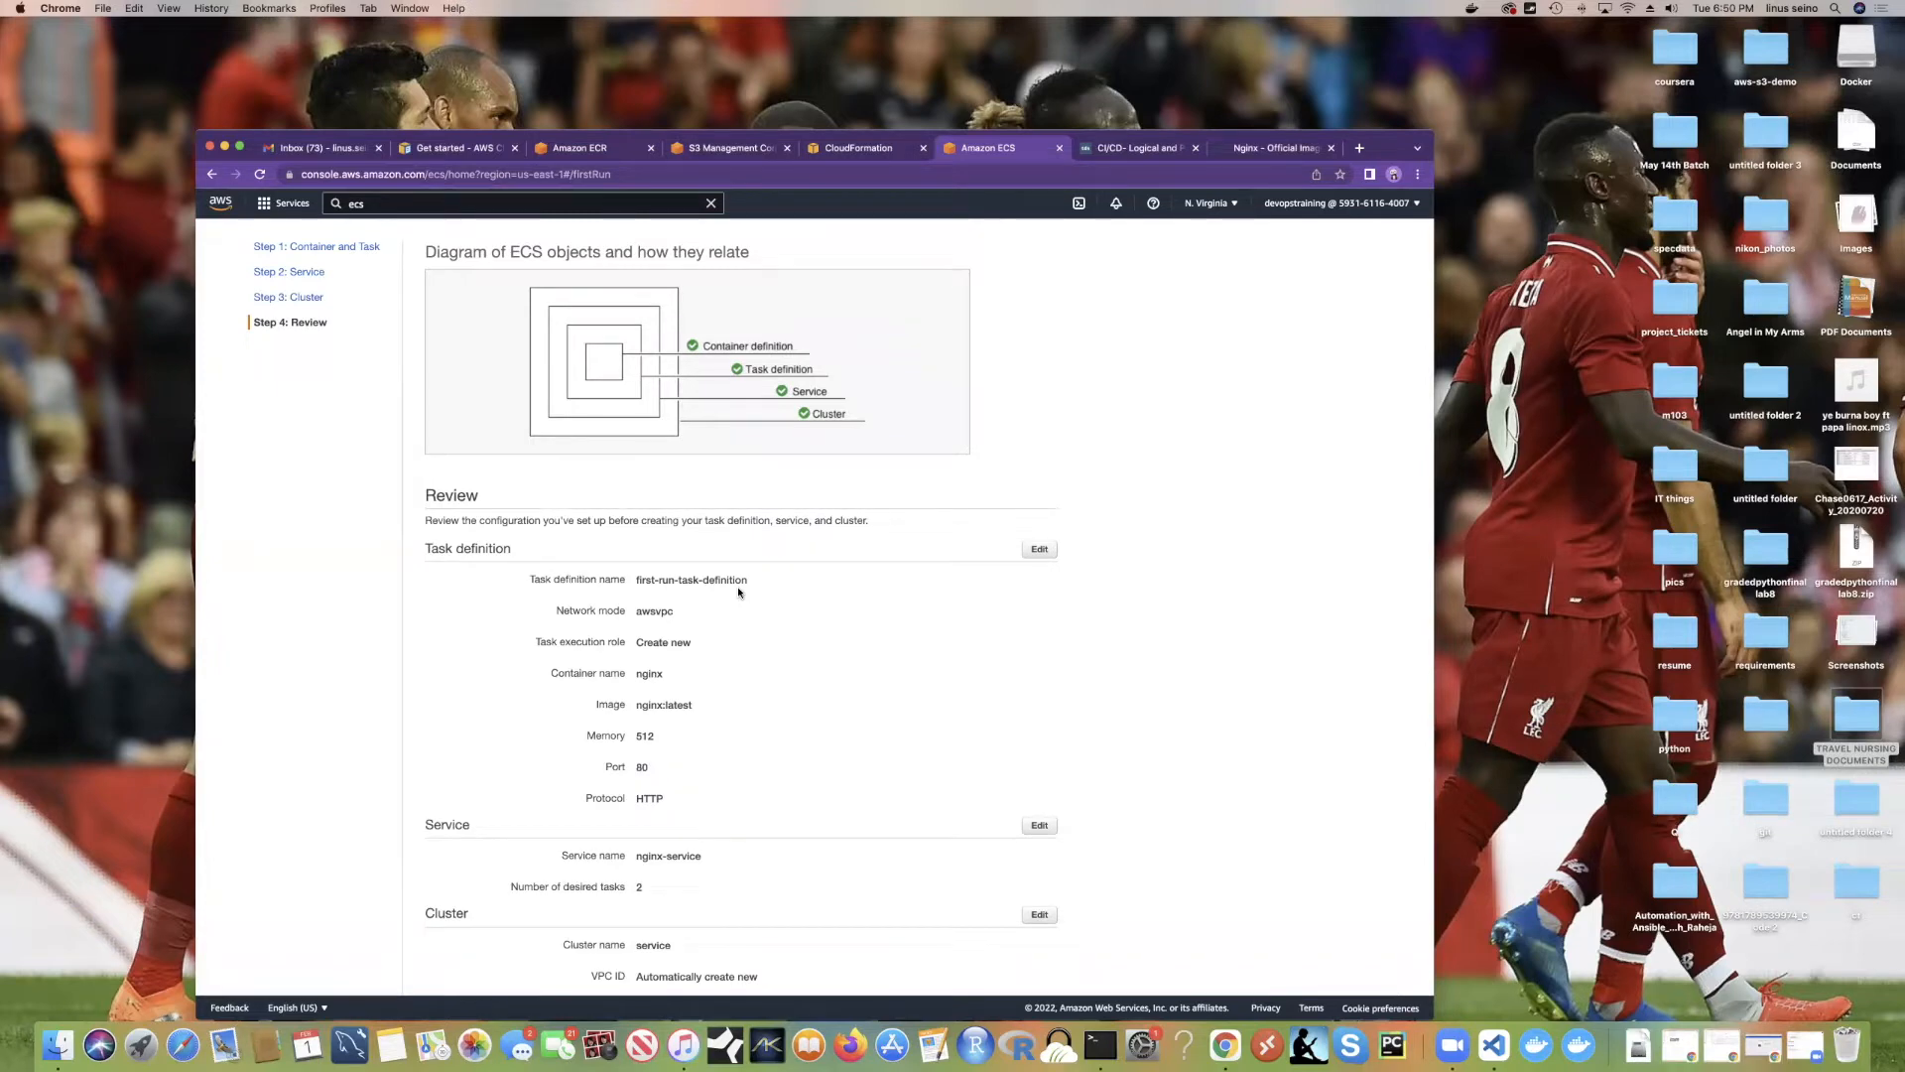
scroll(804, 595, down, 2)
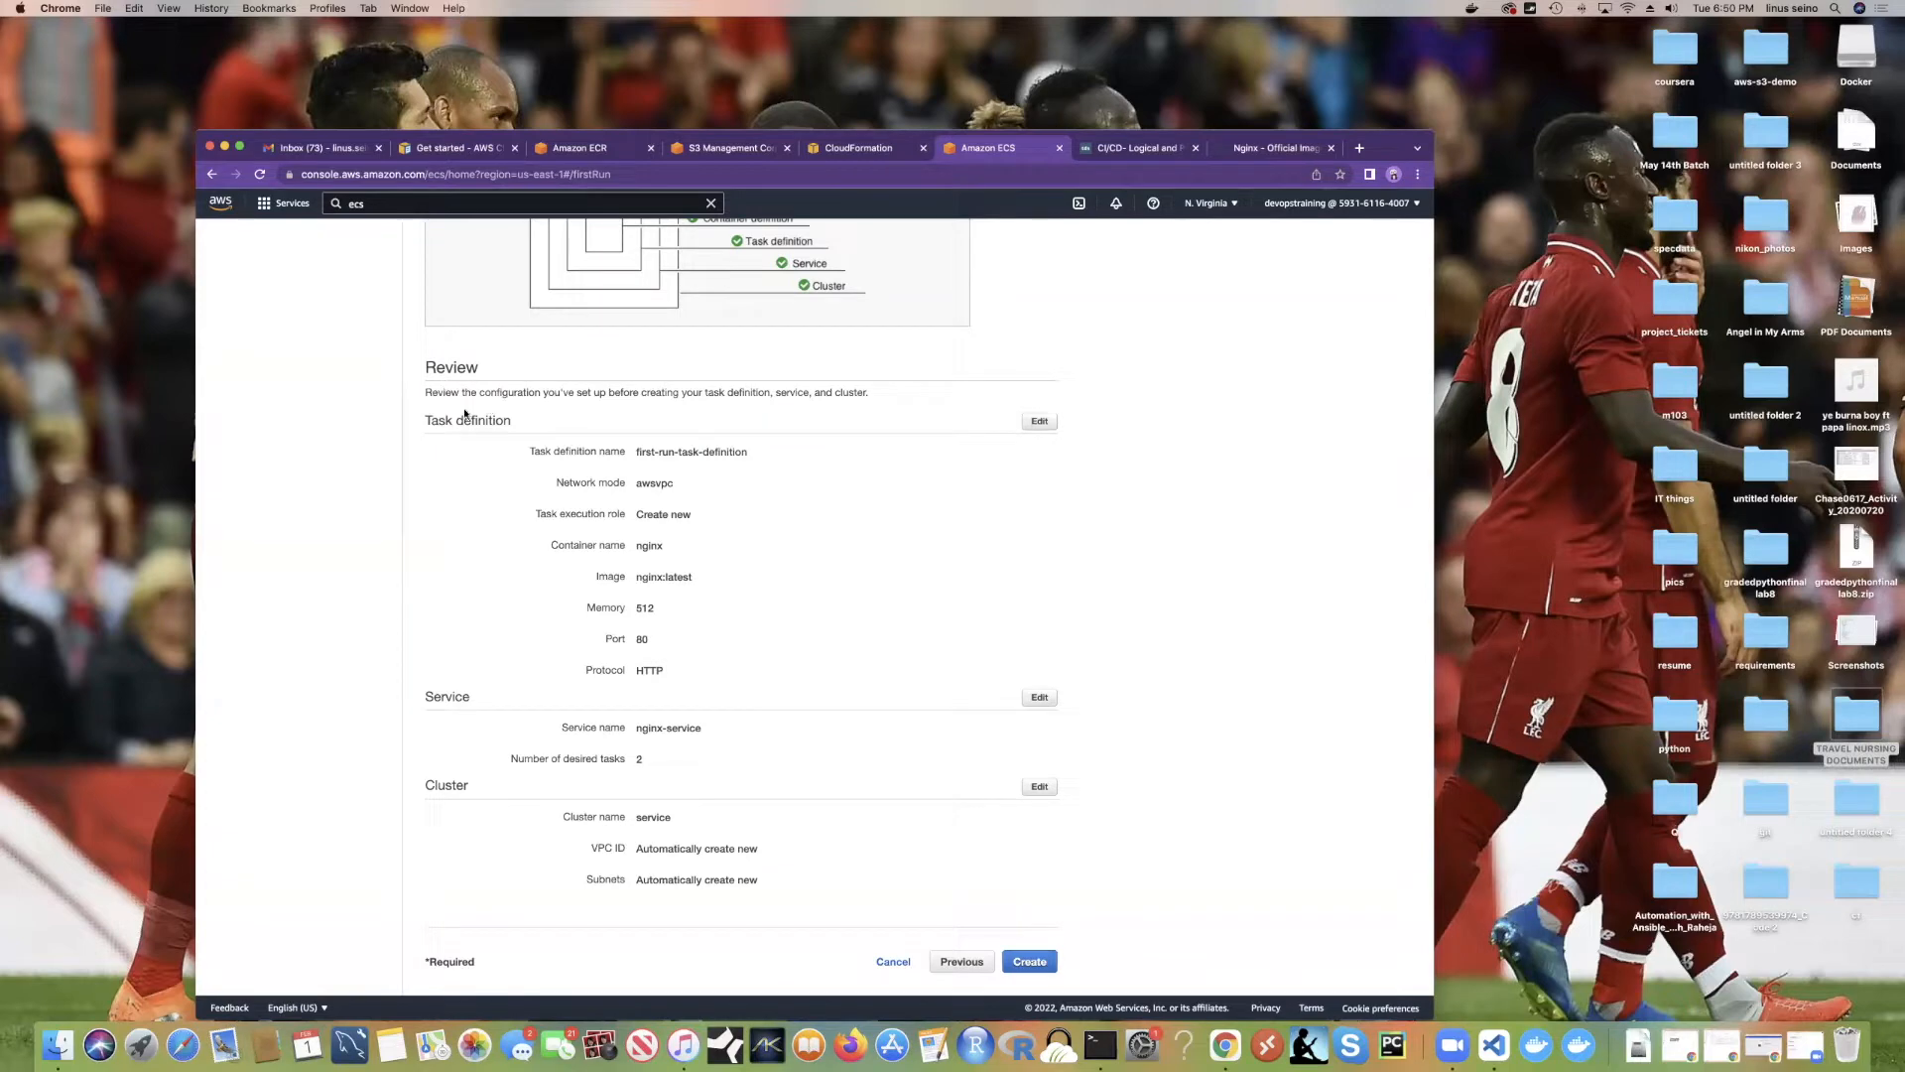
drag(529, 451, 747, 452)
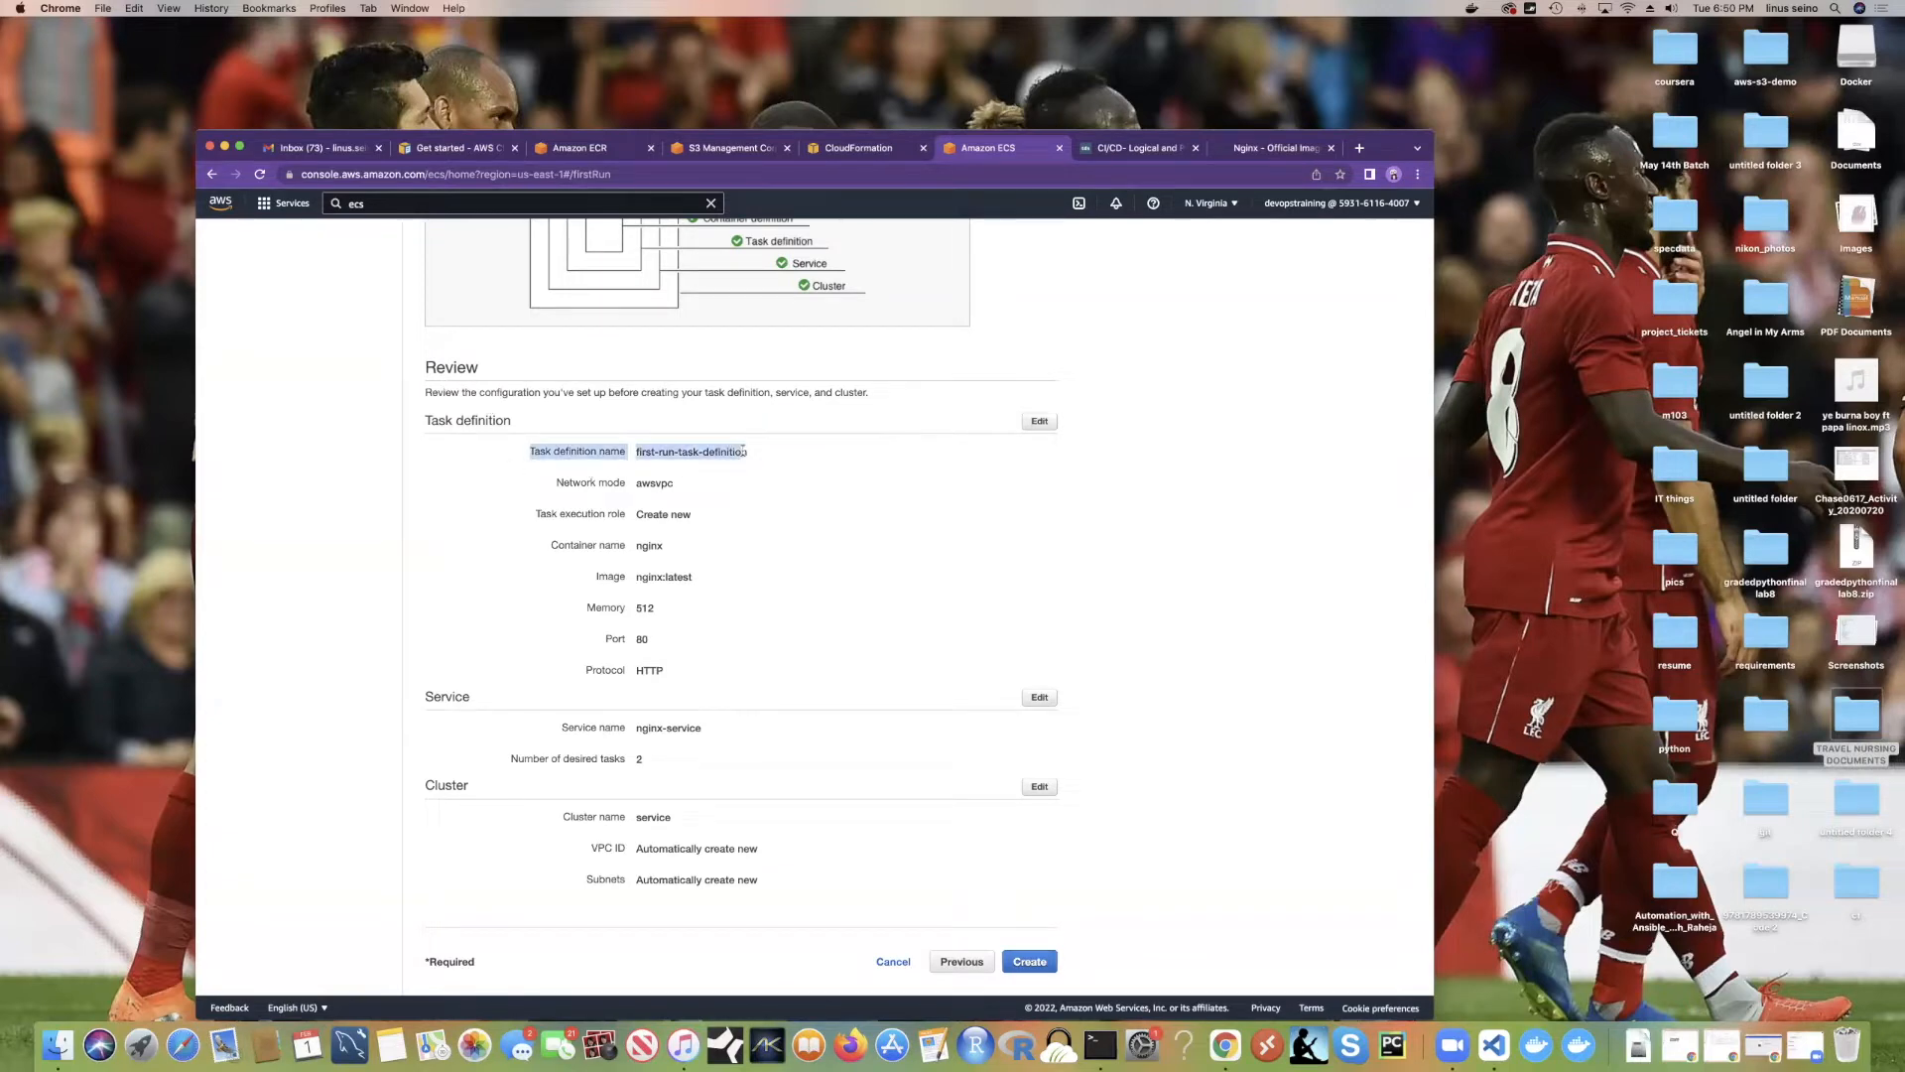
drag(635, 483, 685, 487)
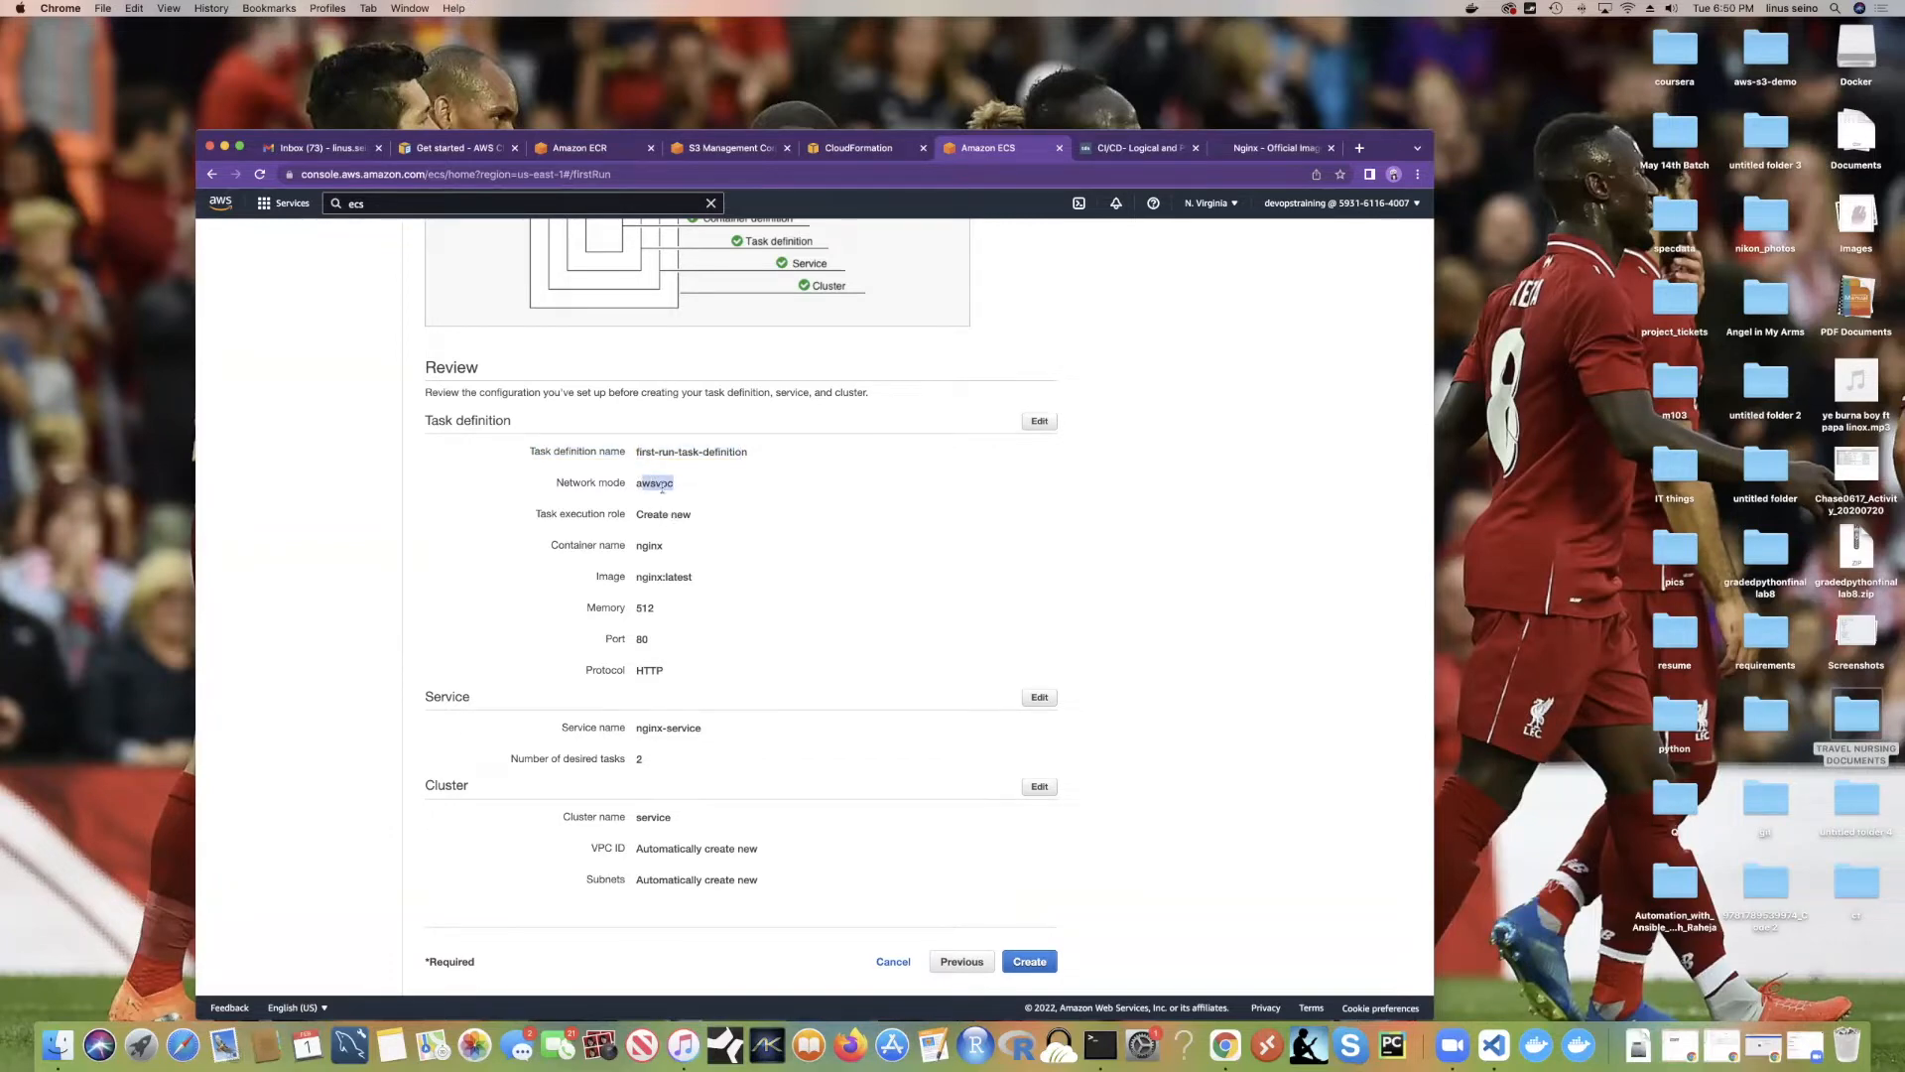
drag(551, 545, 687, 578)
drag(691, 577, 695, 578)
Step: Open the nginx image's Tags list on Docker Hub and find the mainline tag
click(1232, 150)
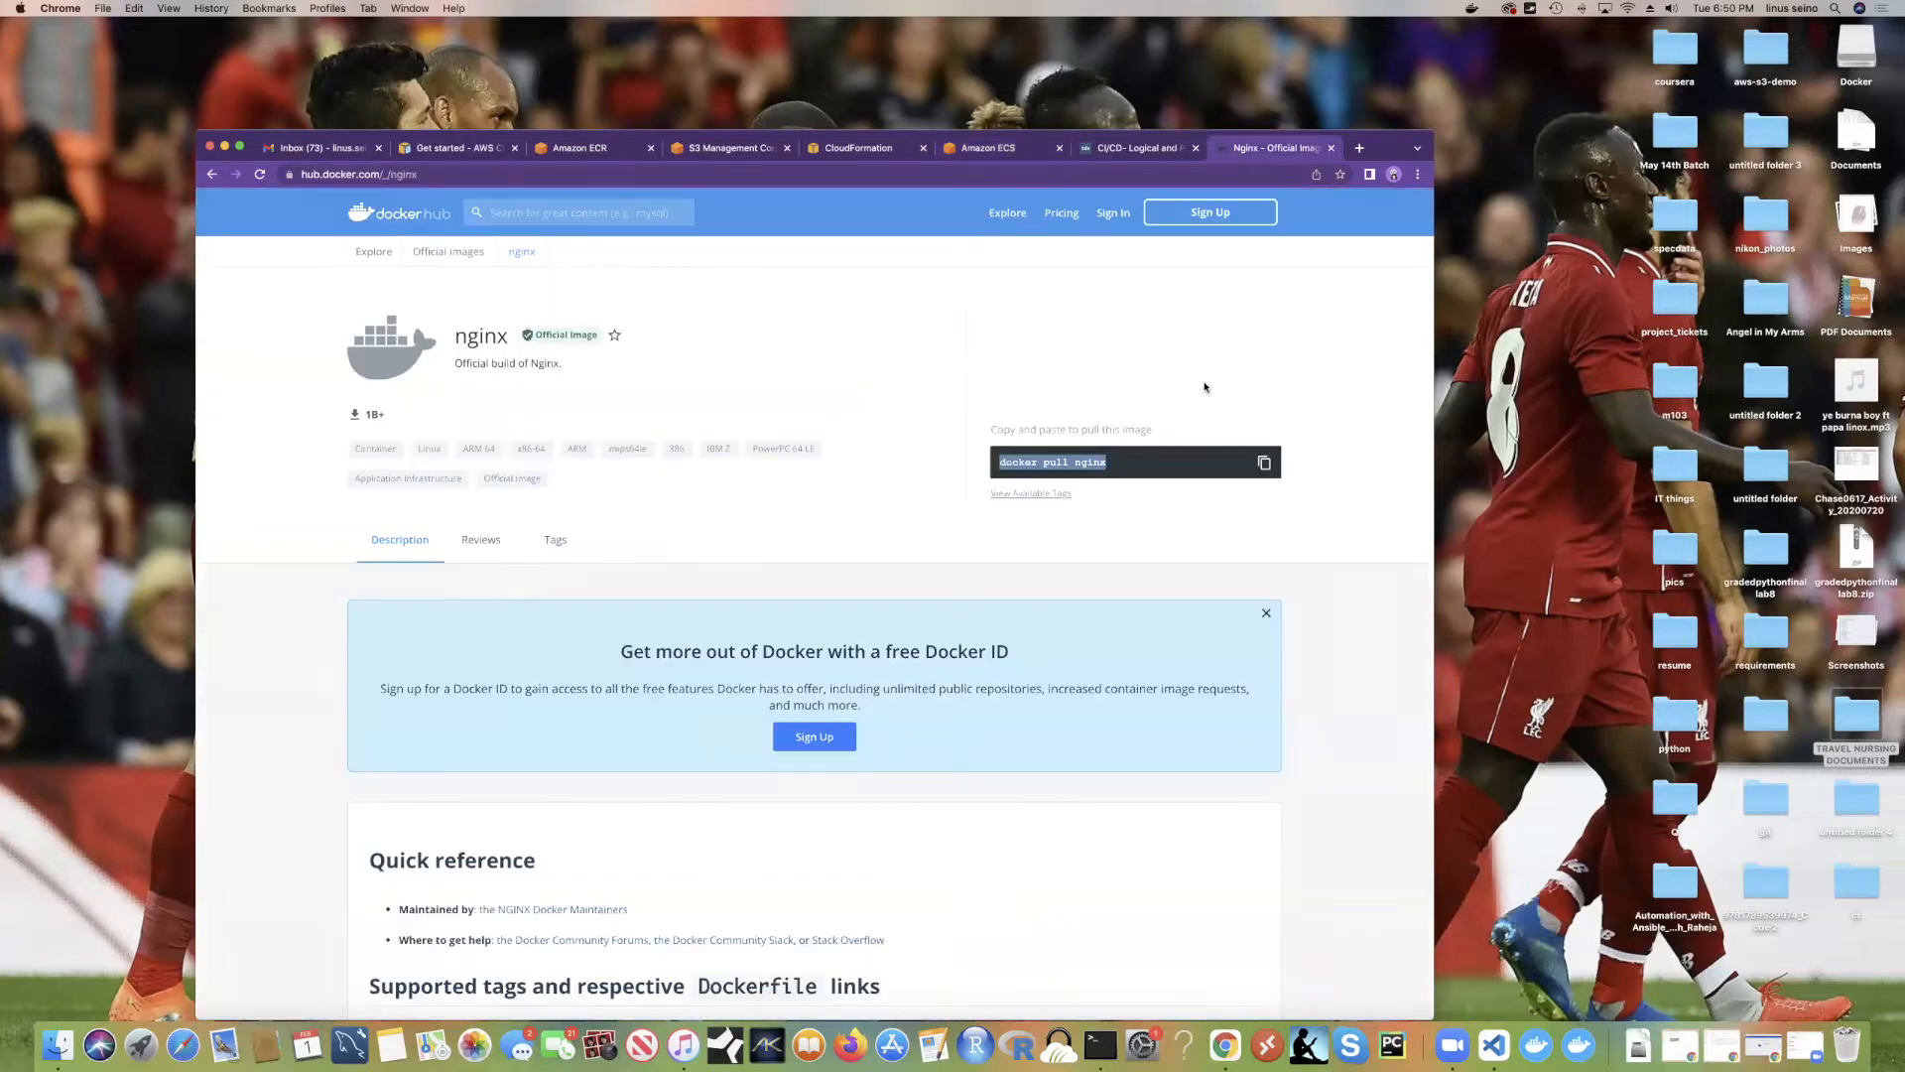
click(1076, 383)
click(548, 541)
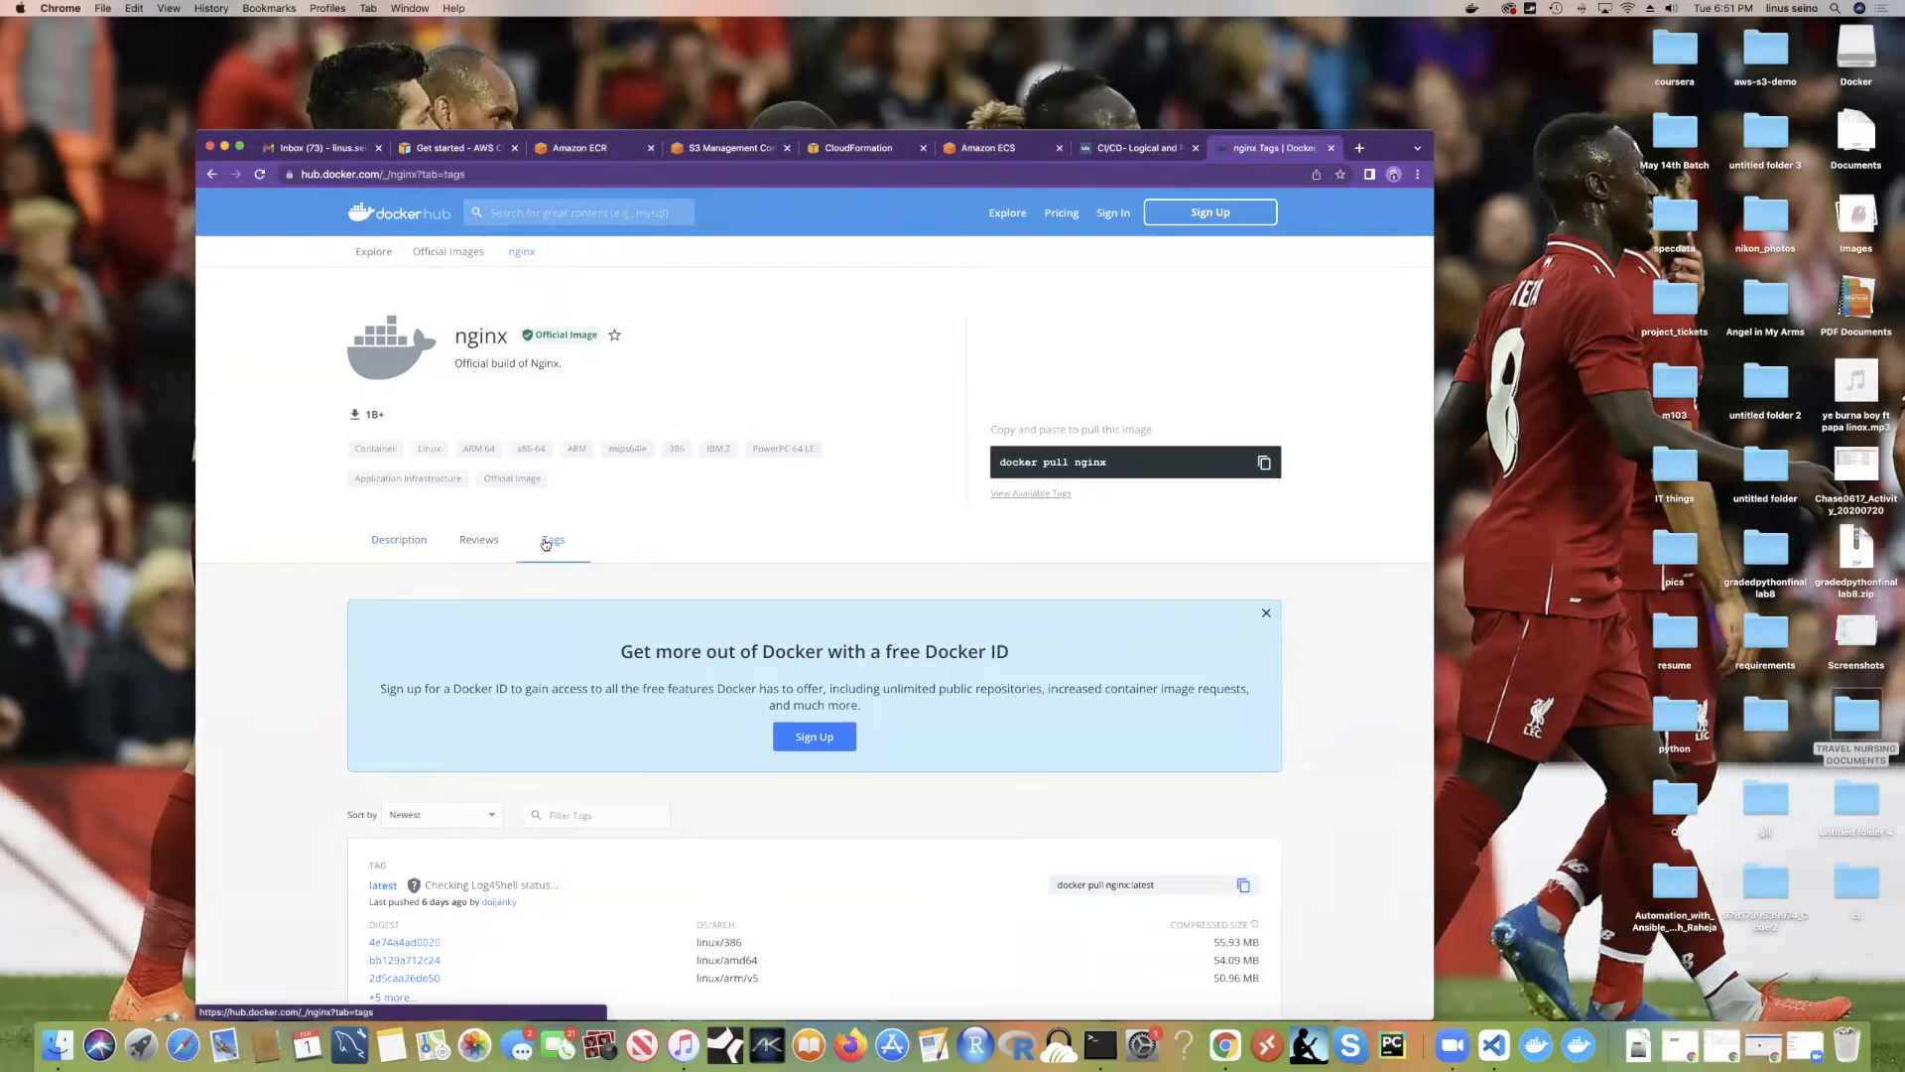
scroll(616, 629, down, 6)
scroll(616, 630, up, 2)
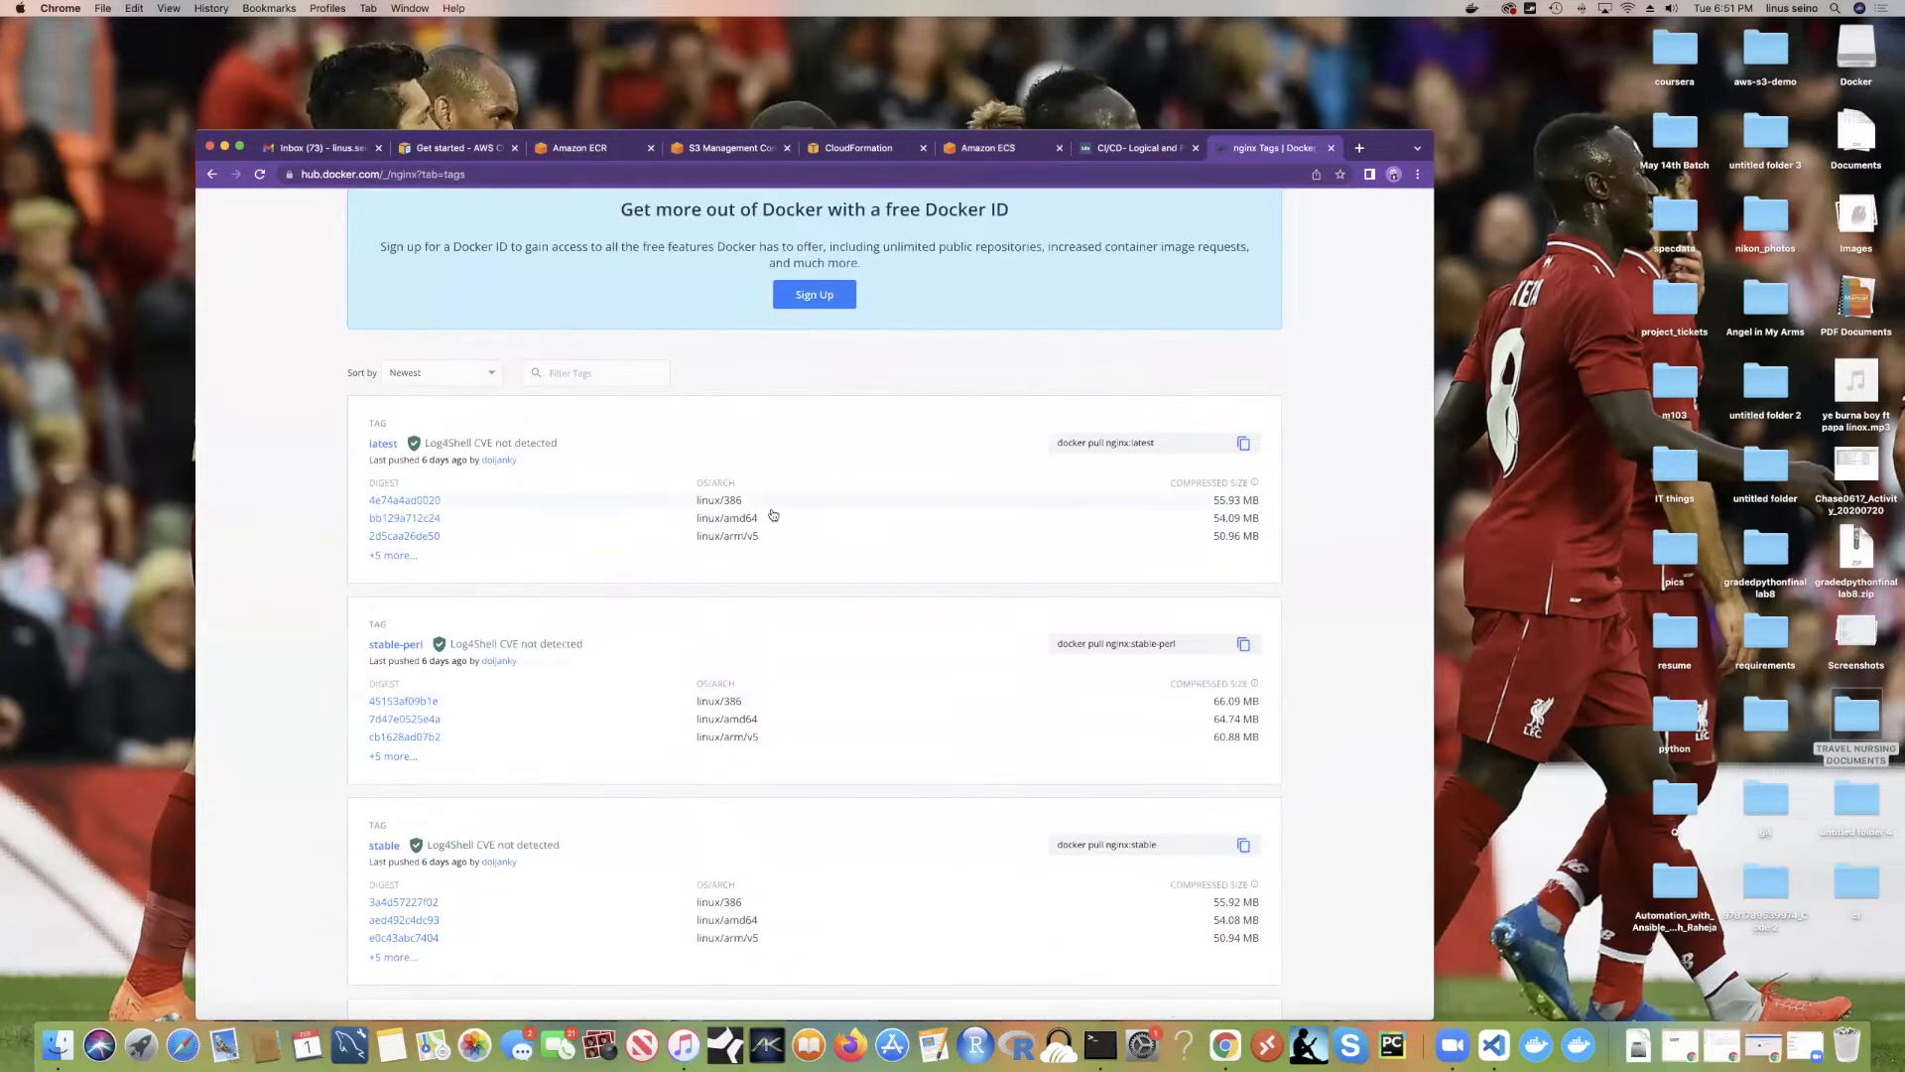
scroll(1191, 629, down, 4)
scroll(1191, 631, down, 3)
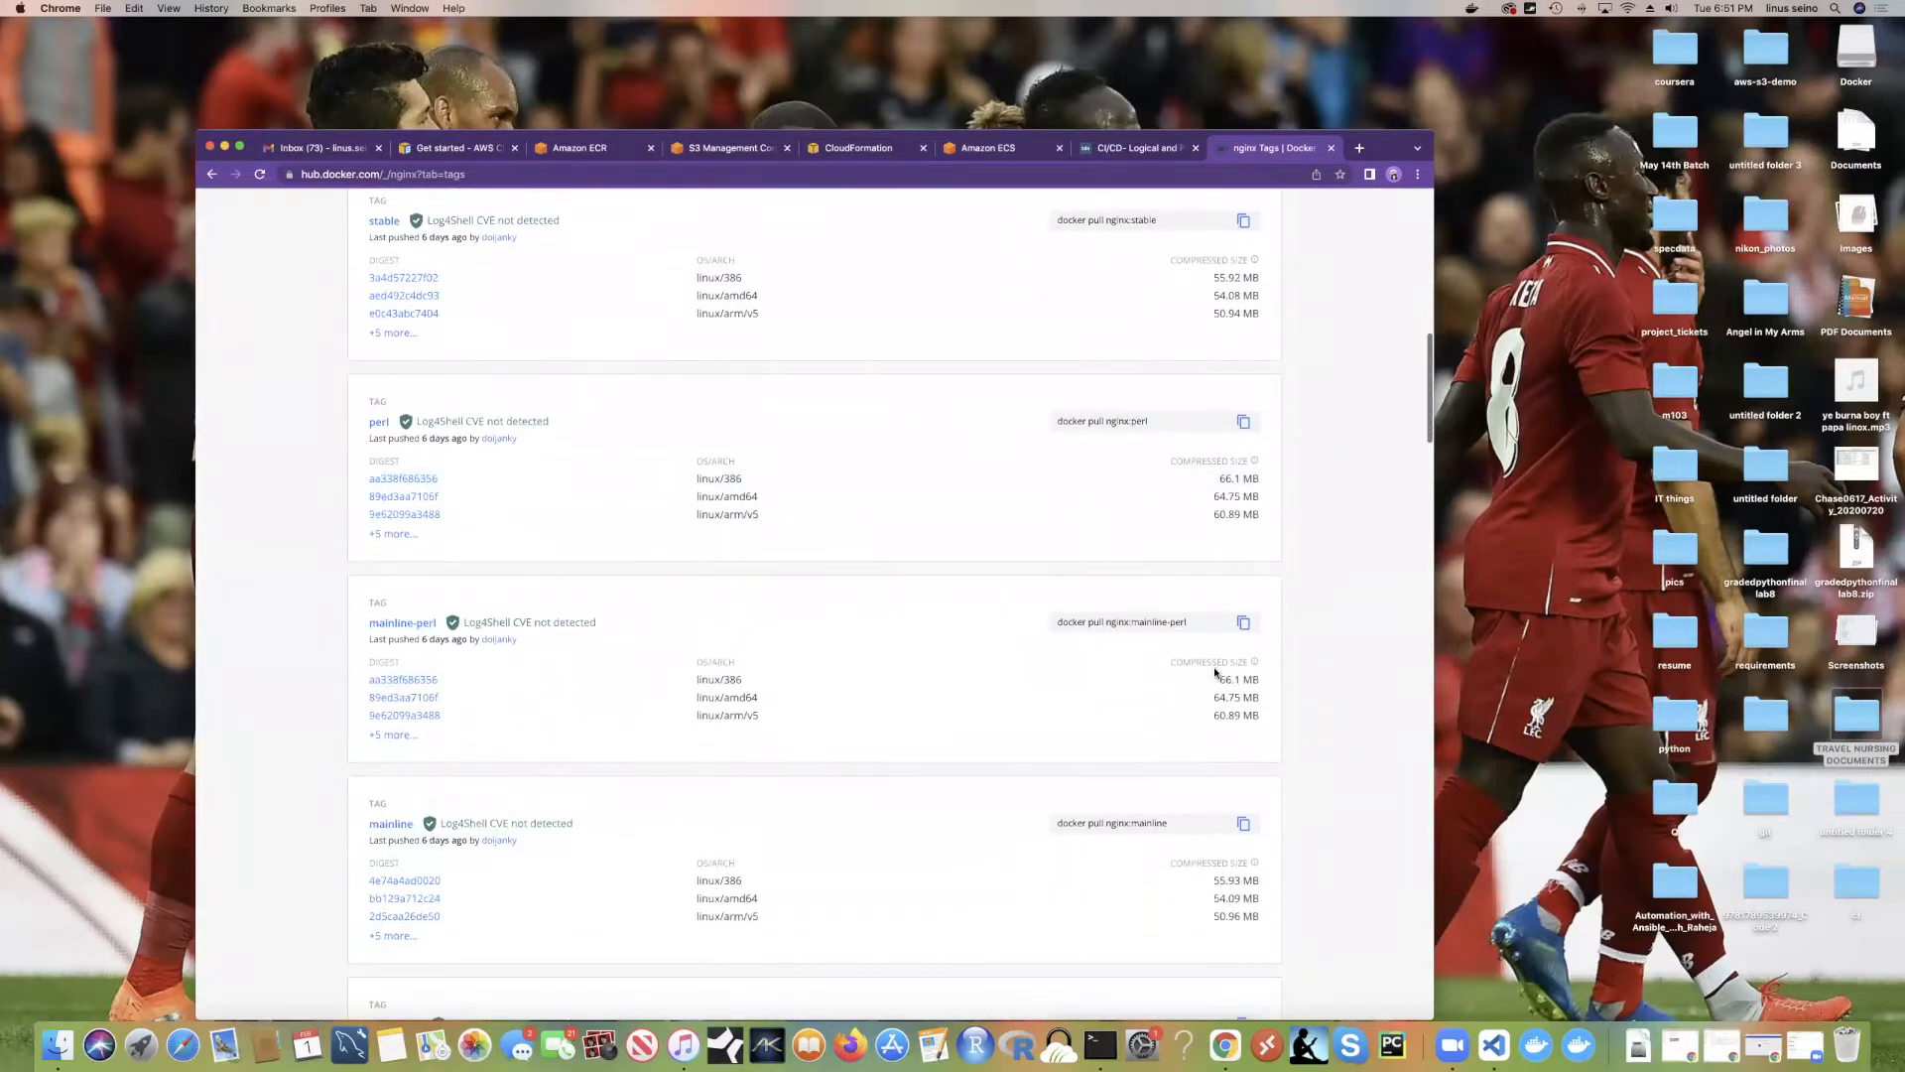
scroll(1183, 635, down, 3)
scroll(1155, 614, down, 2)
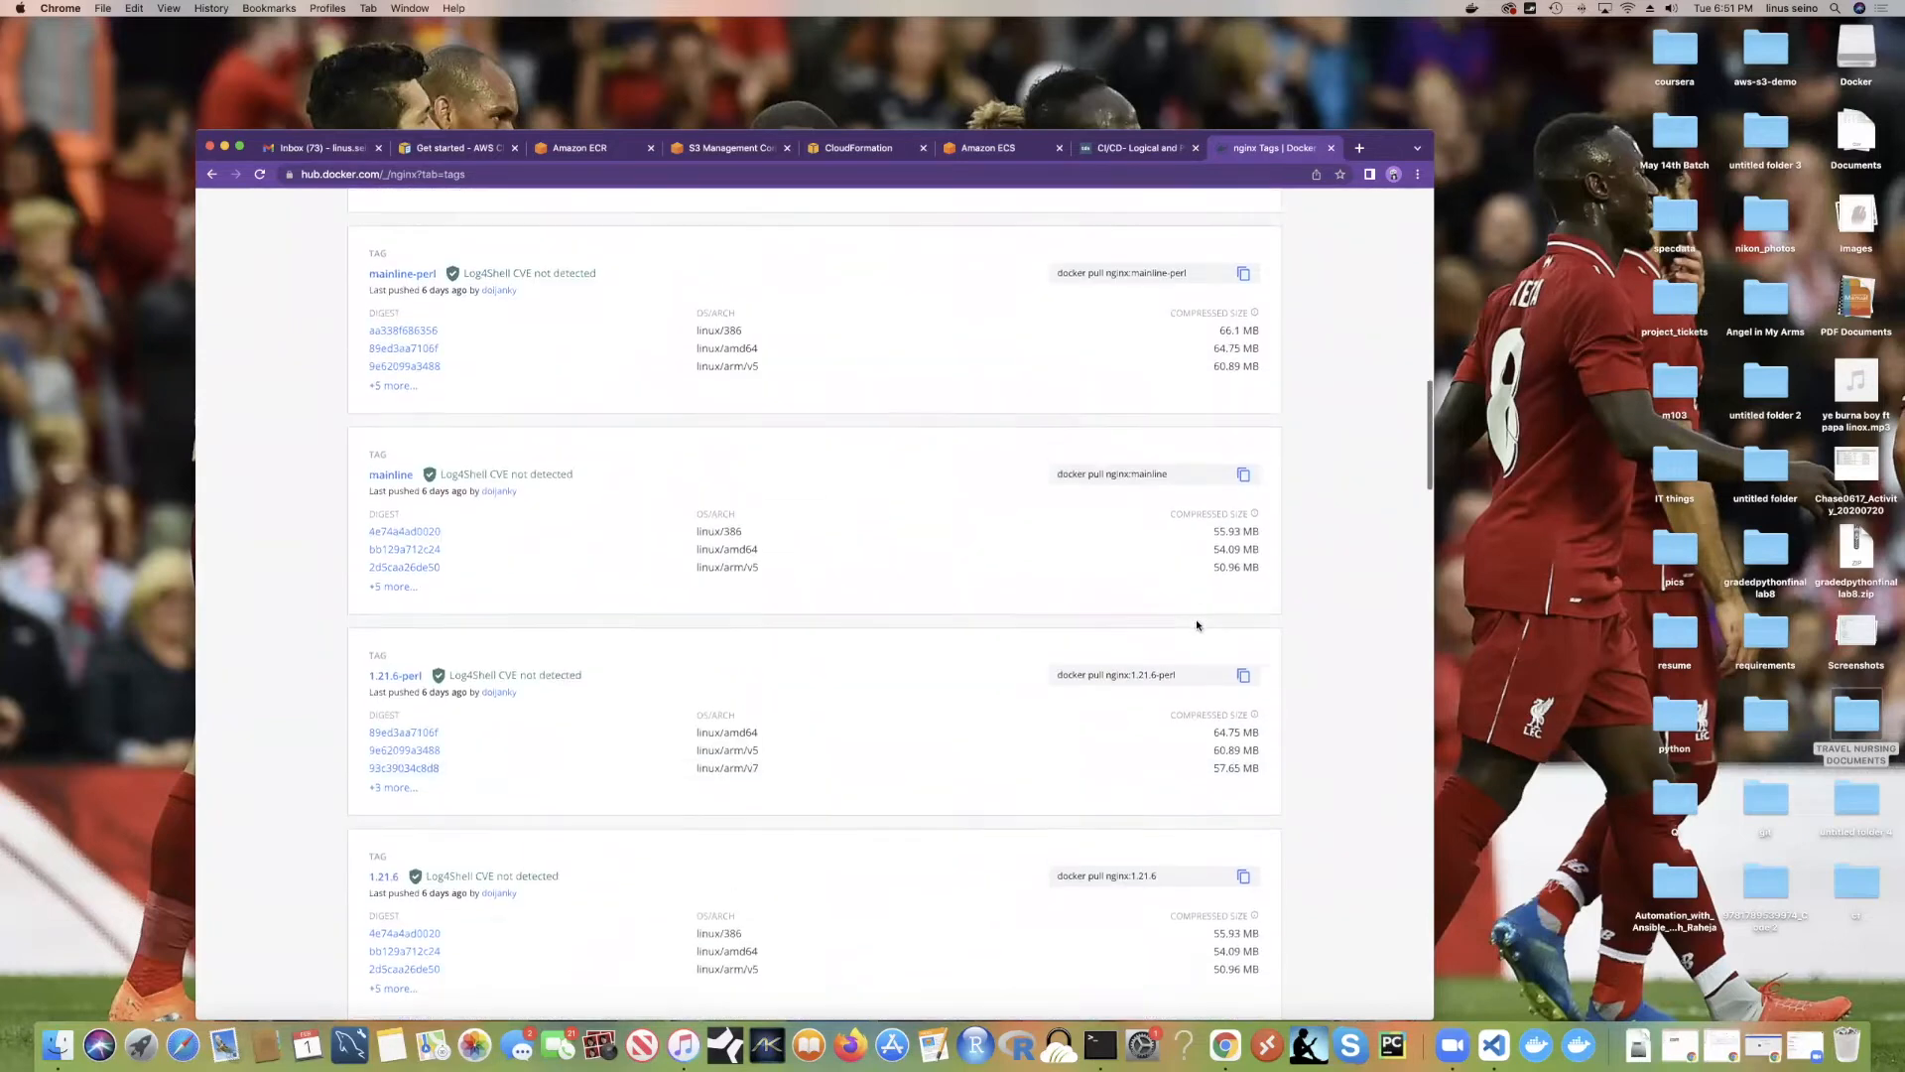
scroll(1197, 625, up, 1)
Step: Copy the 'docker pull nginx:mainline' command to the clipboard
mouse_move(1129, 542)
mouse_down()
mouse_move(1108, 539)
mouse_move(1148, 538)
mouse_move(1105, 537)
mouse_up()
key(super+c)
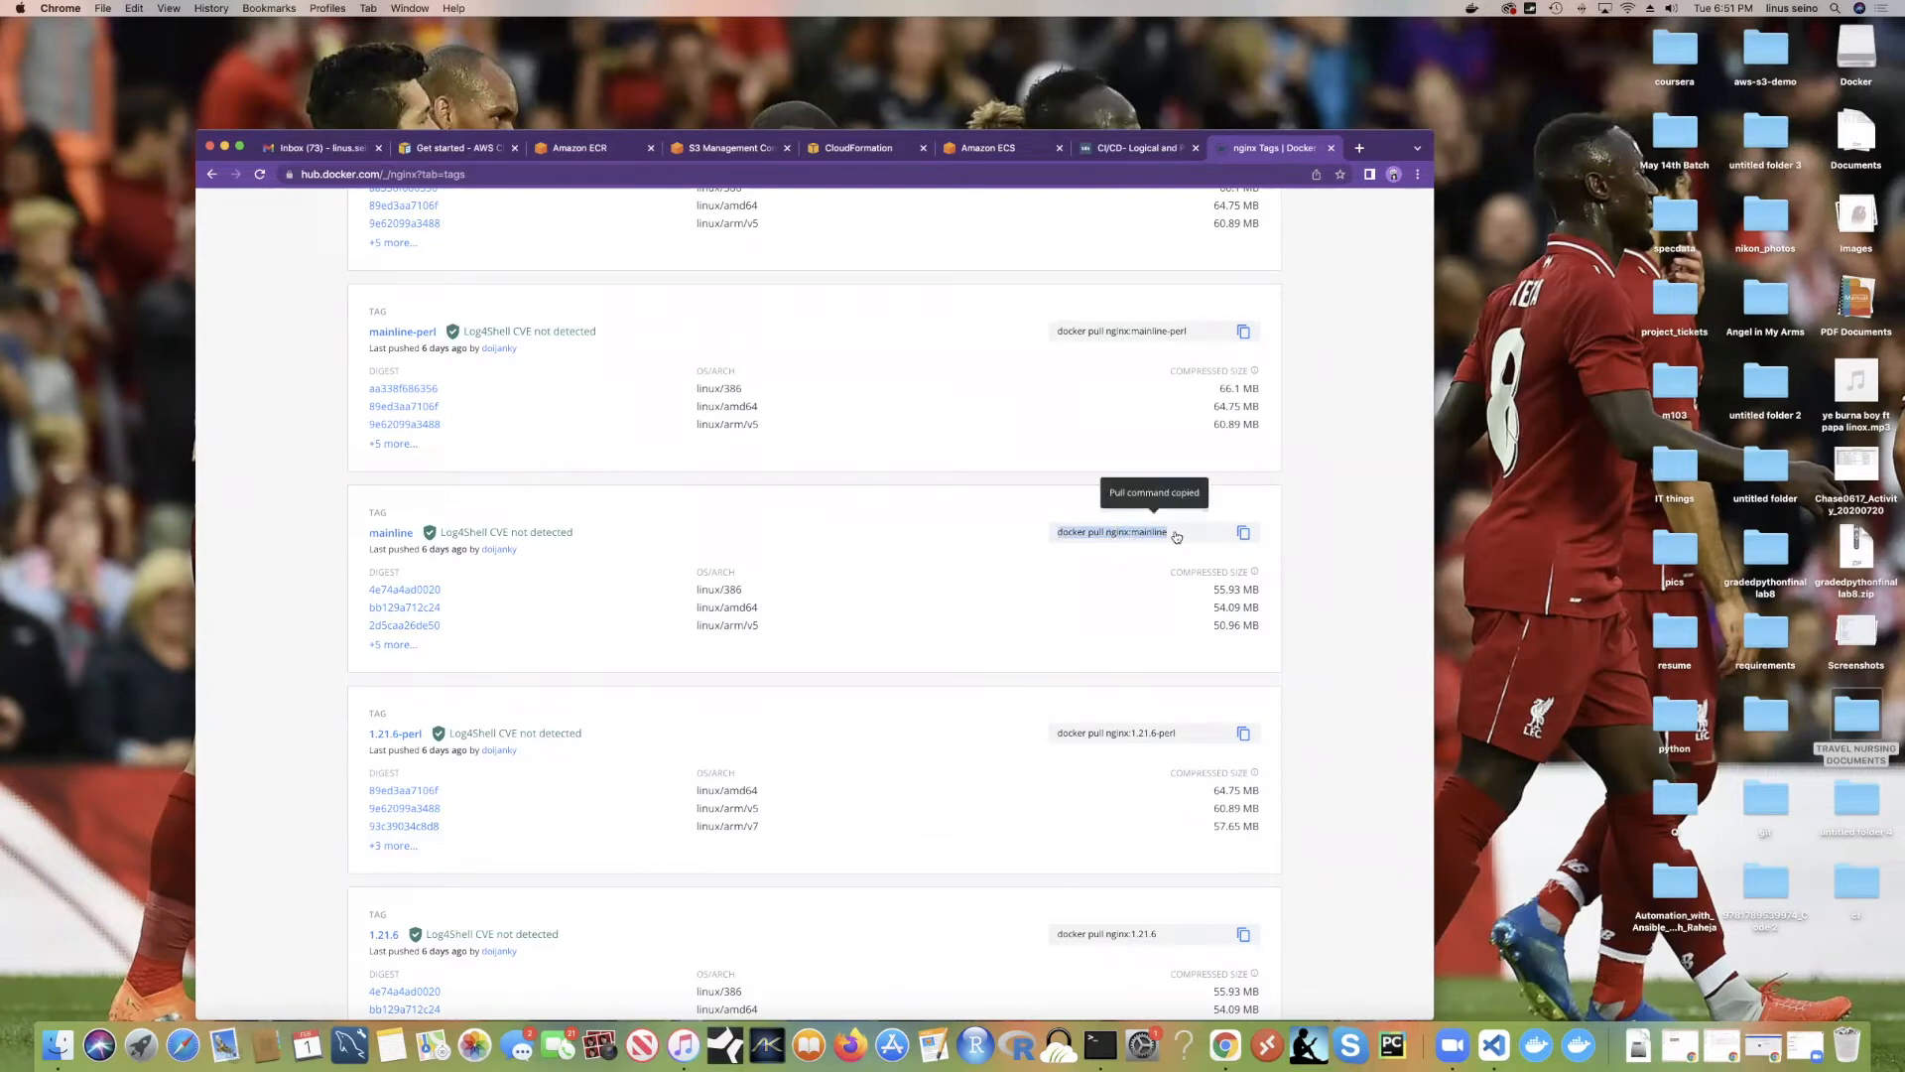
click(983, 149)
Step: Go back to the Container and Task step and open, then close, the task definition settings
click(1040, 422)
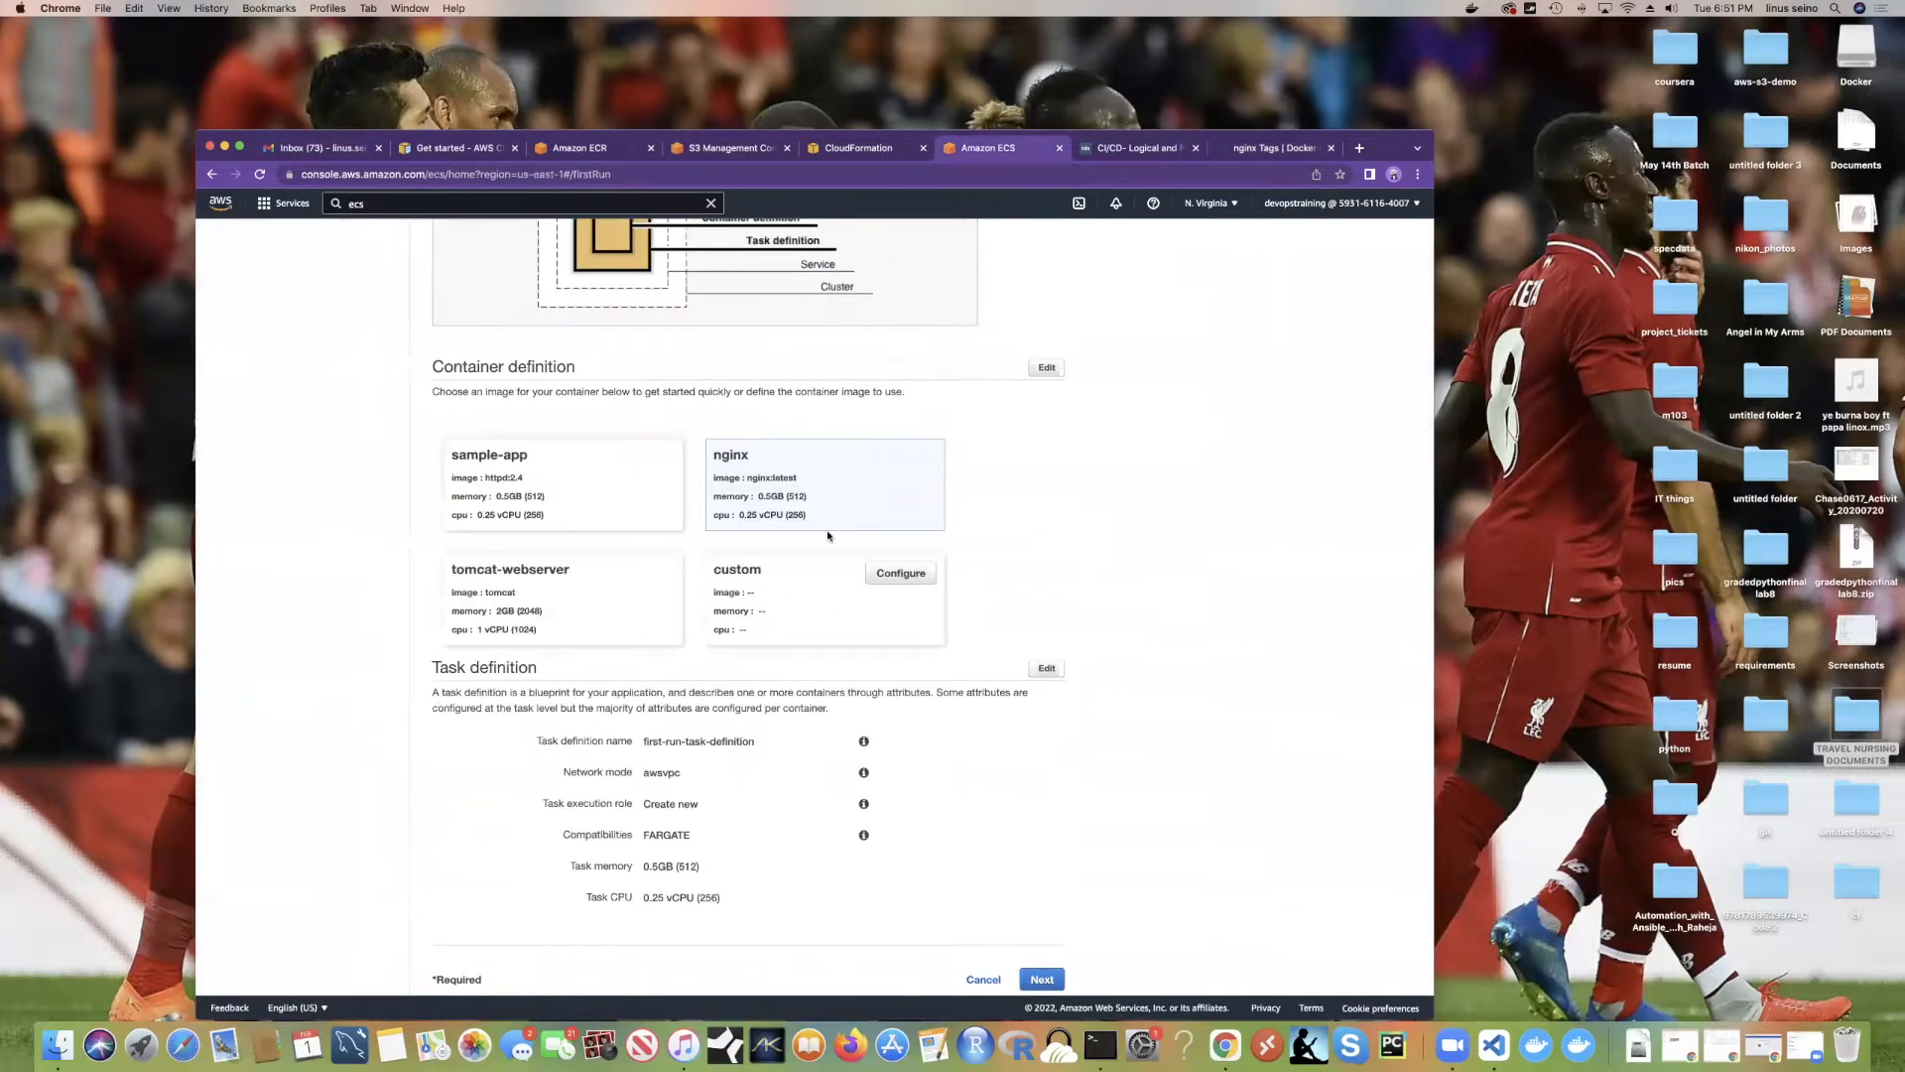
scroll(833, 609, down, 1)
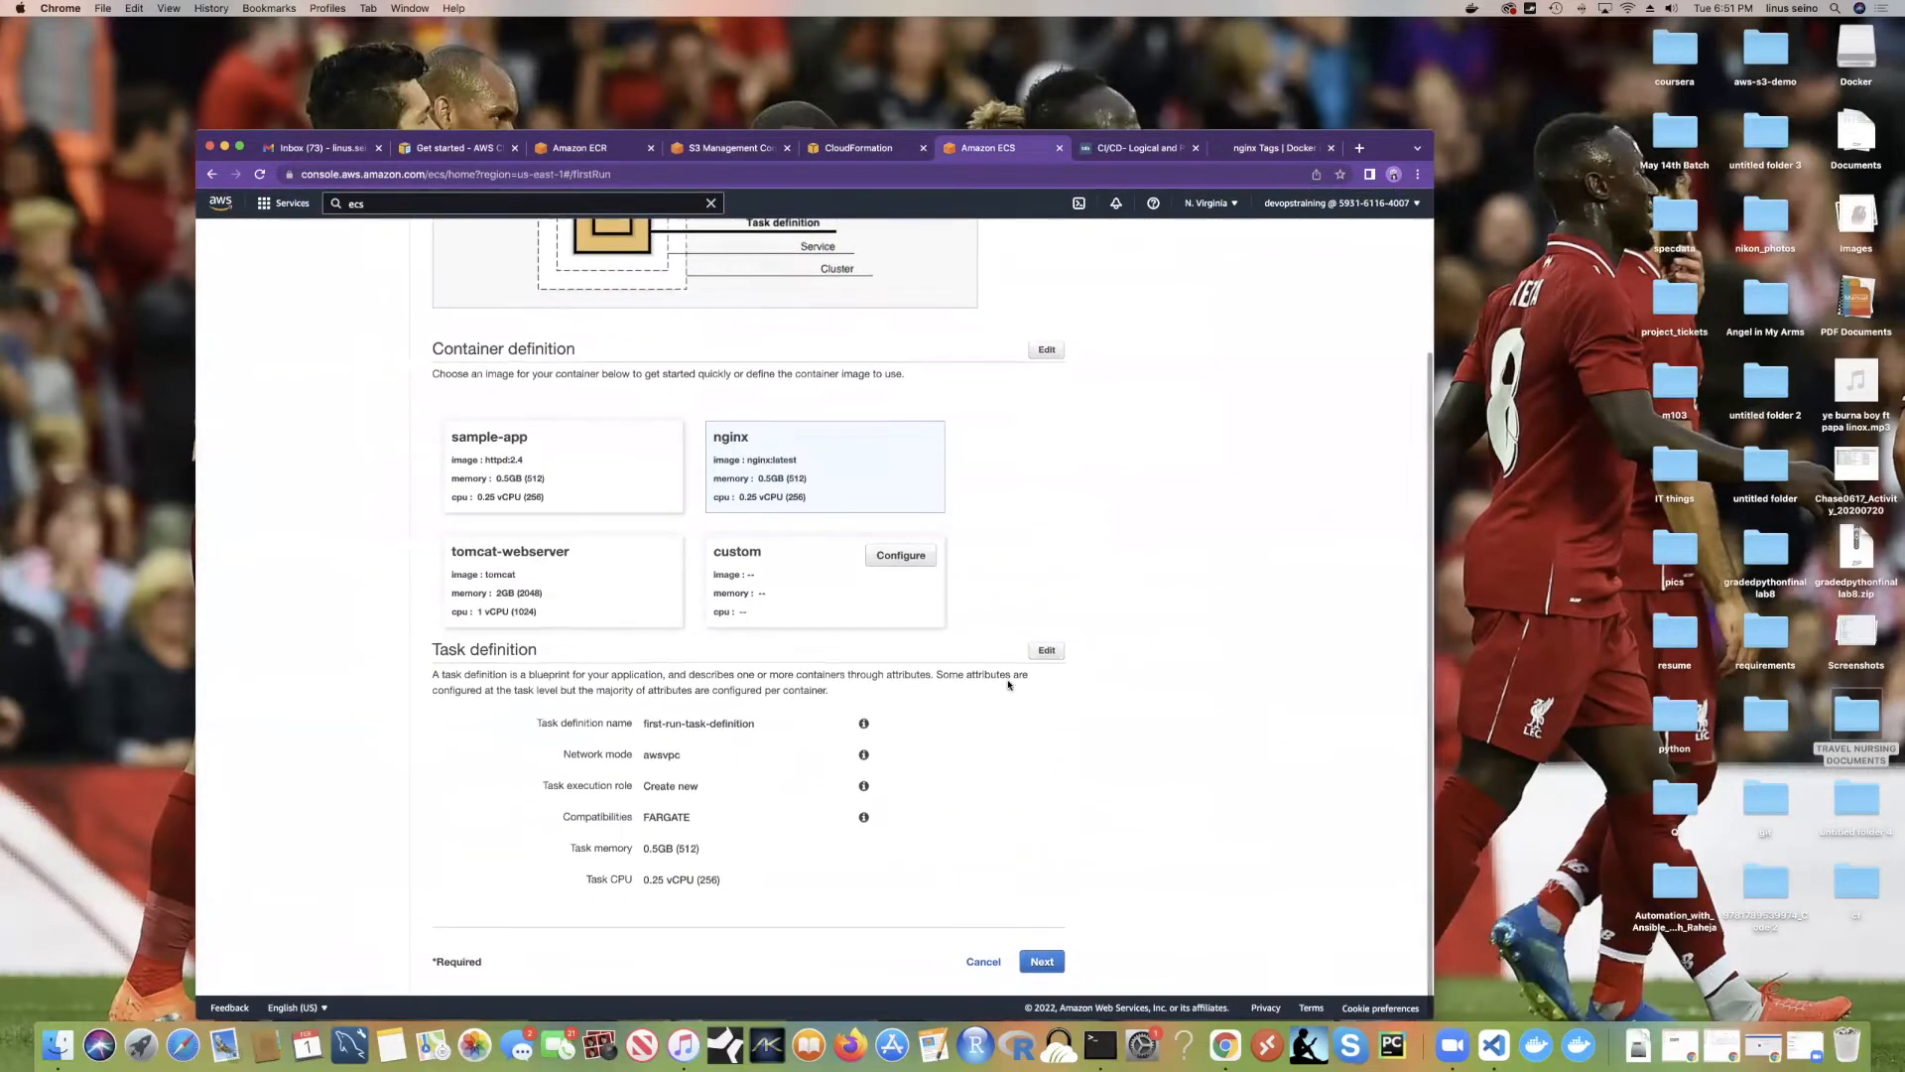
click(1046, 650)
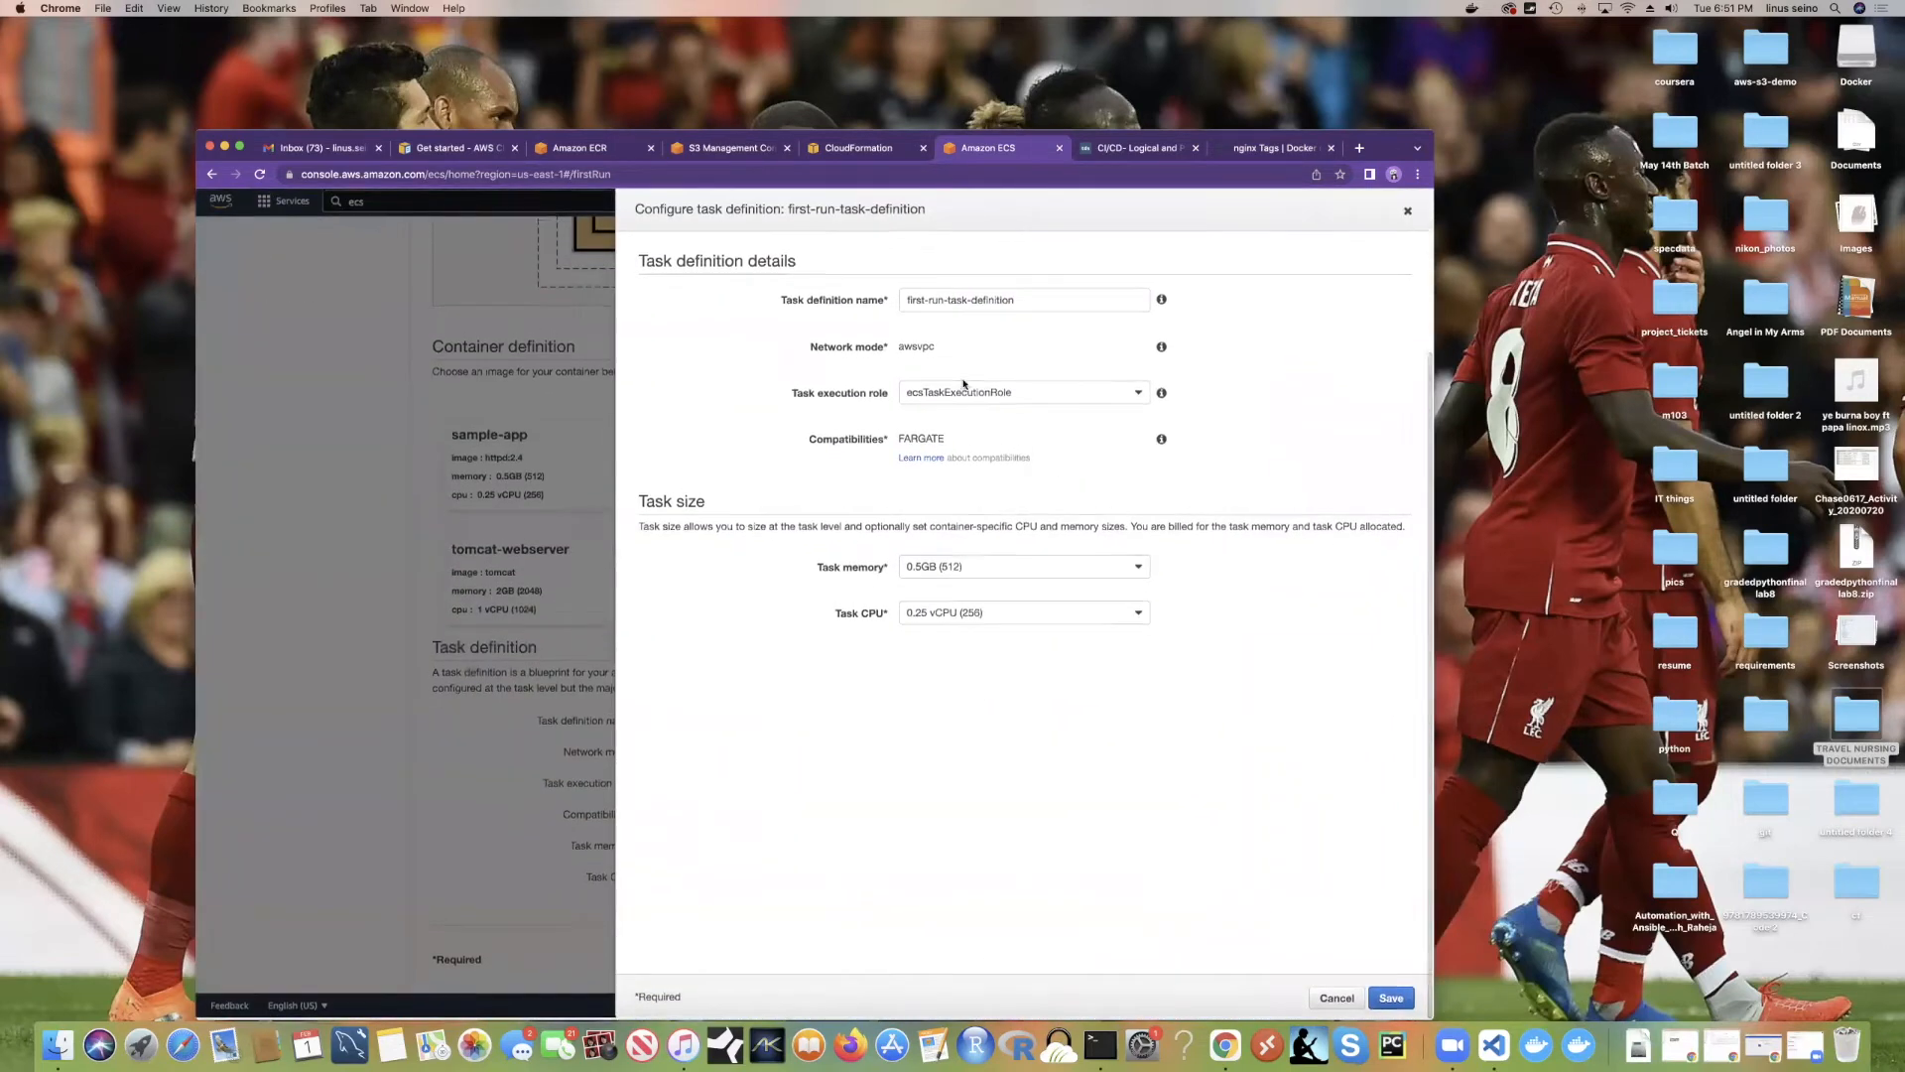
click(1408, 210)
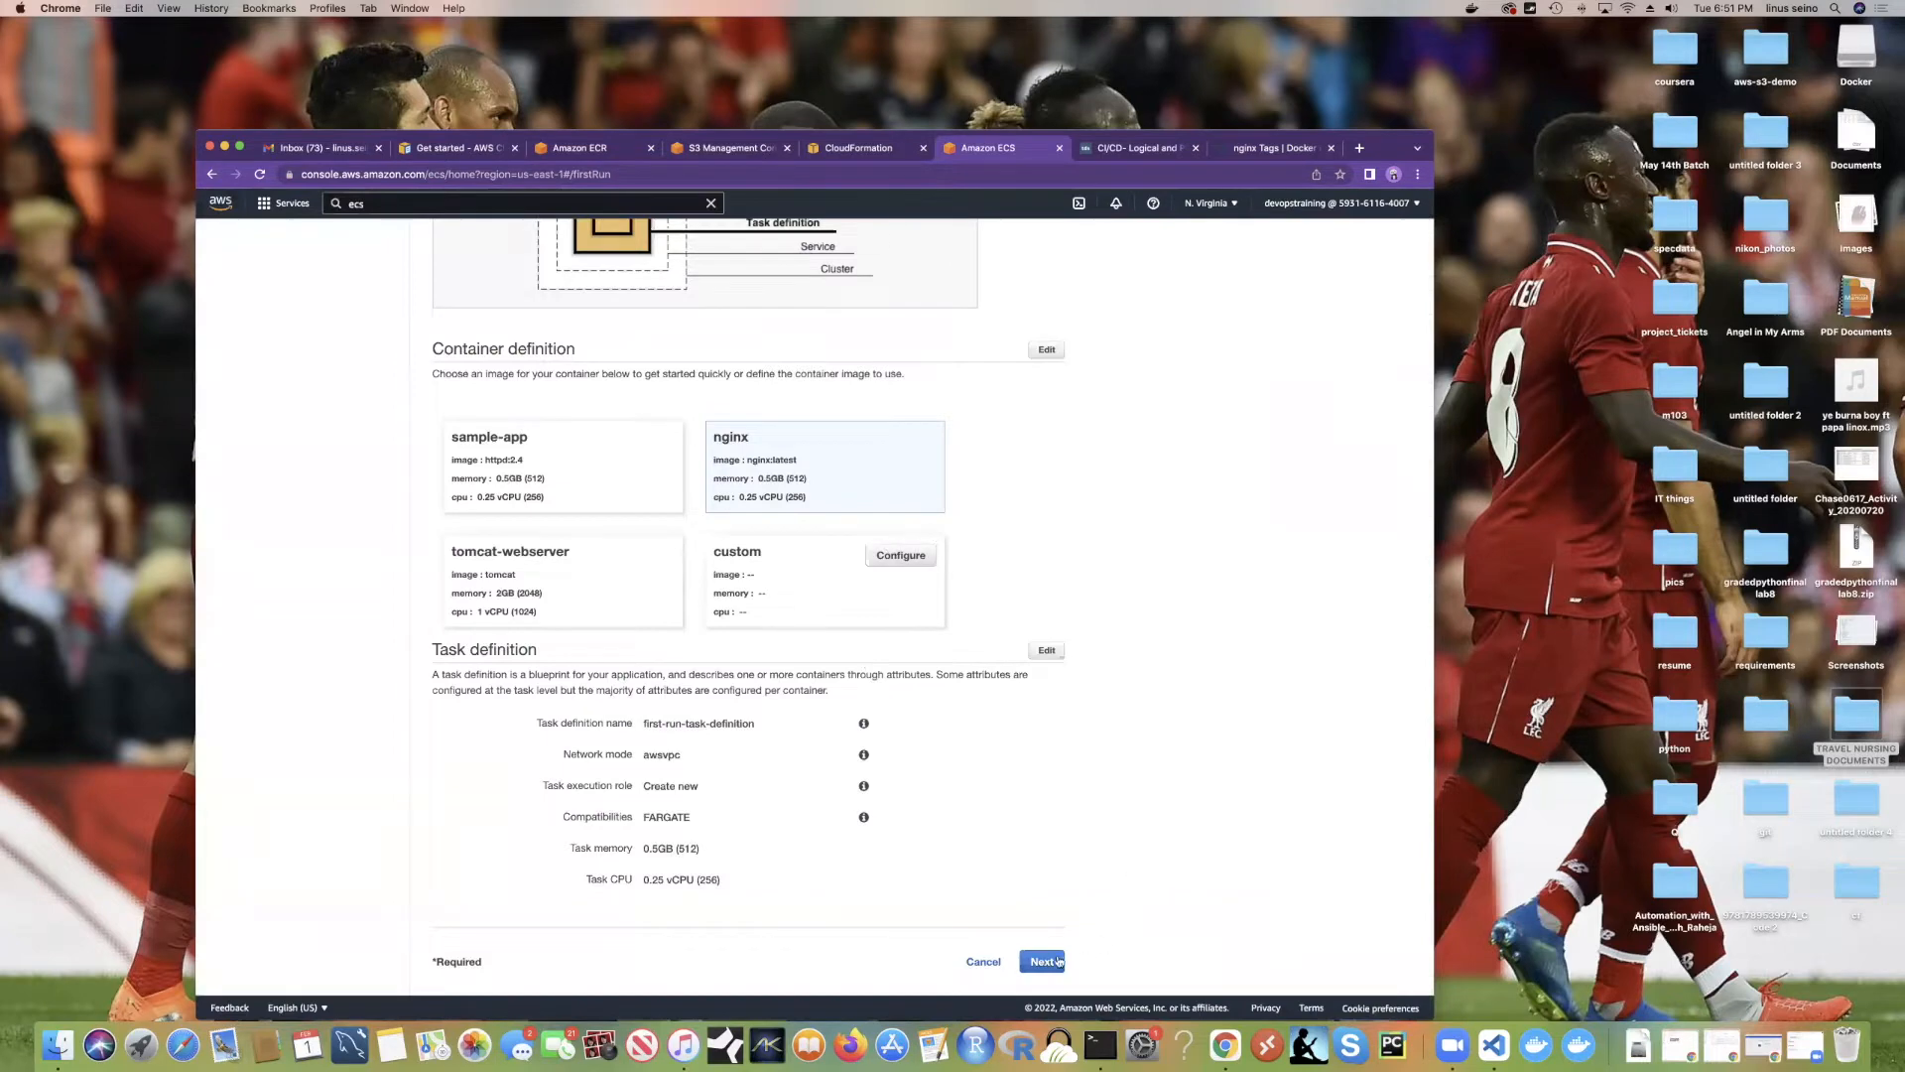
Step: Advance through the Service and Cluster steps back to Review, still showing nginx:latest
click(1057, 960)
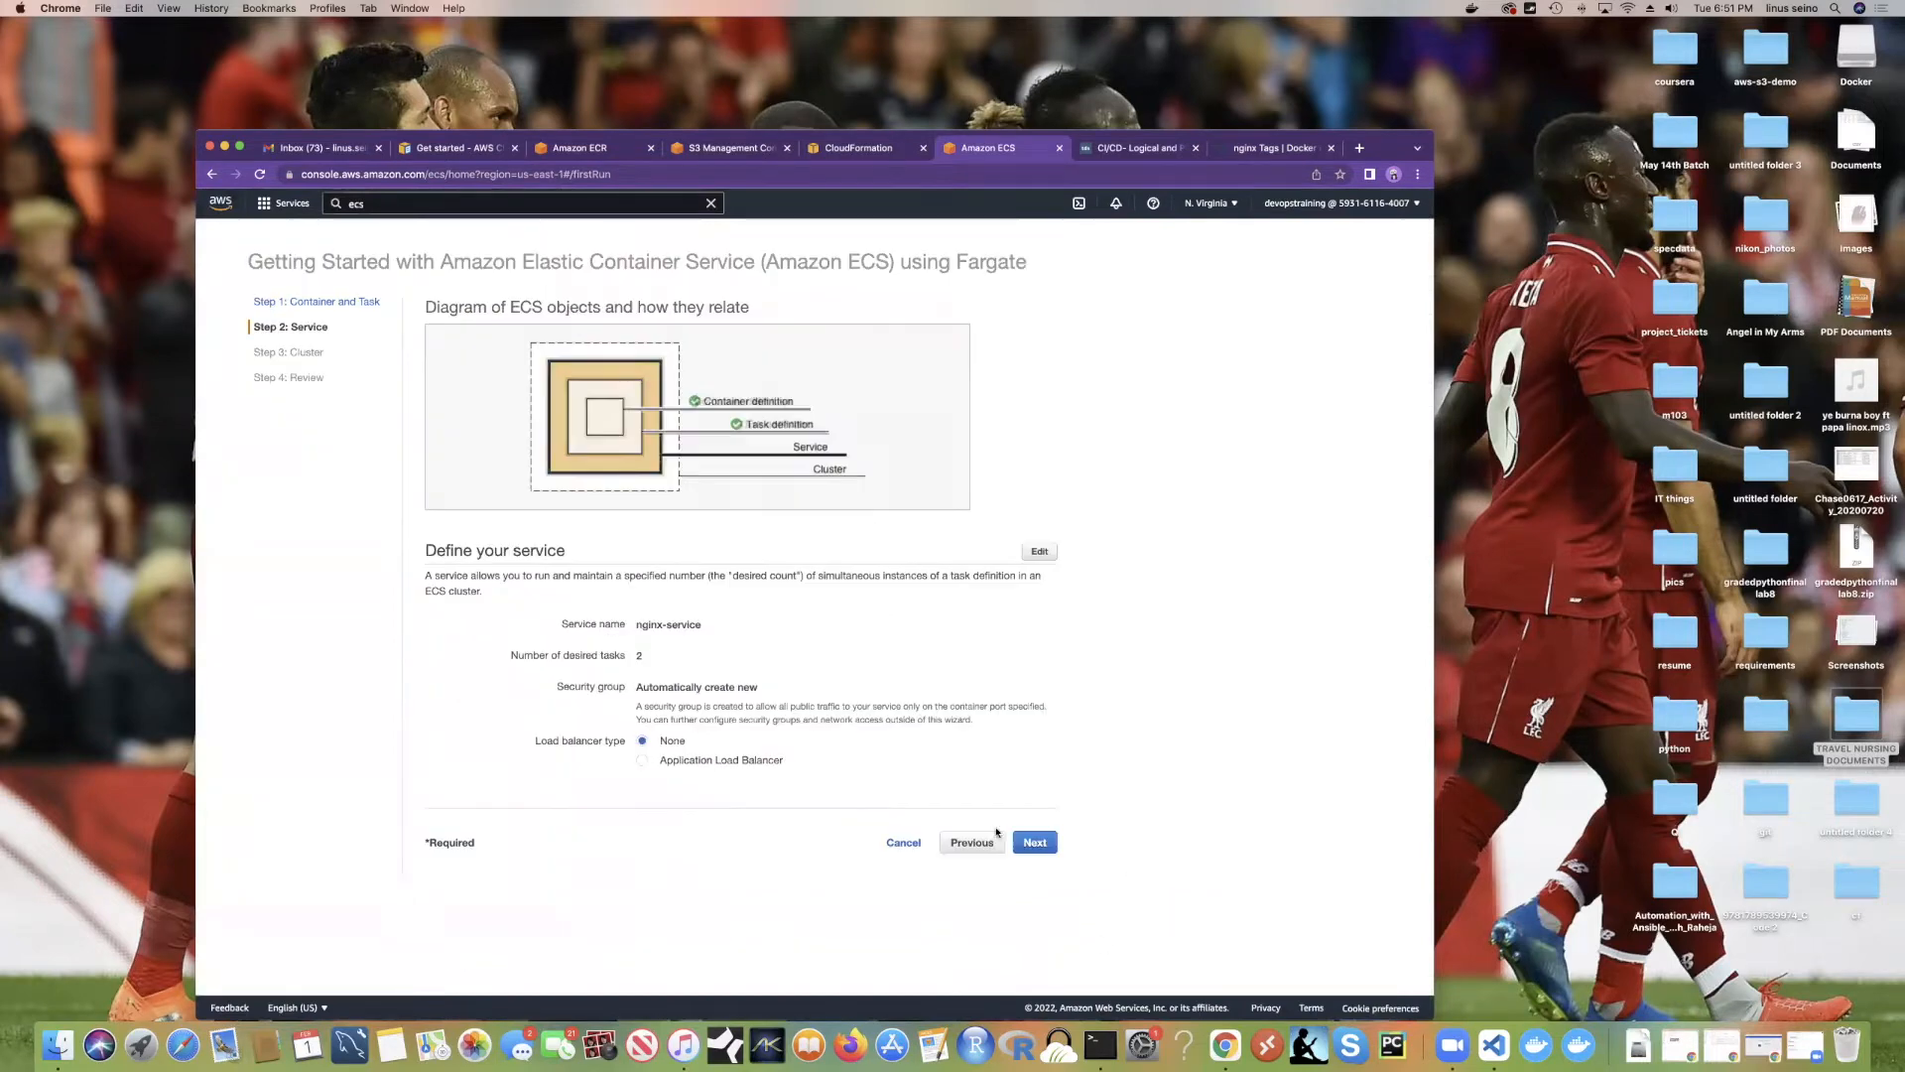
click(1059, 849)
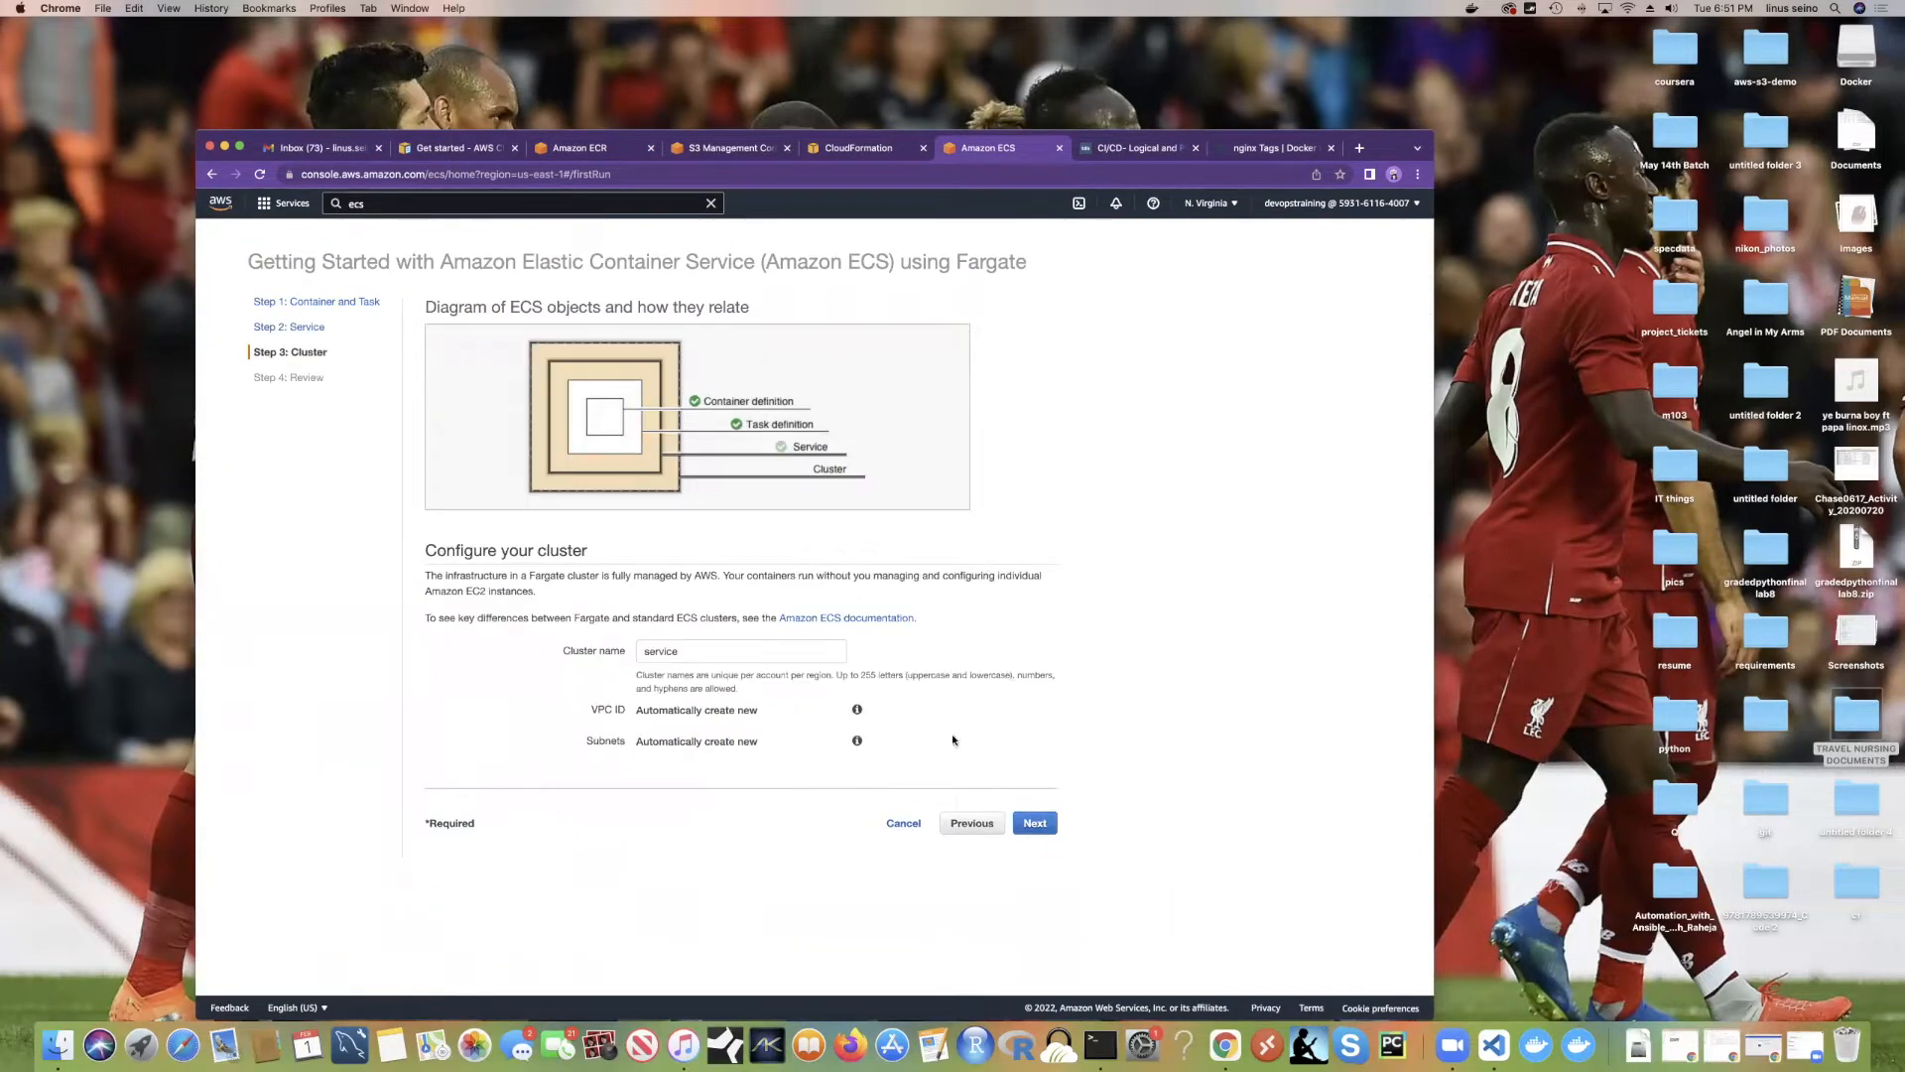
click(760, 656)
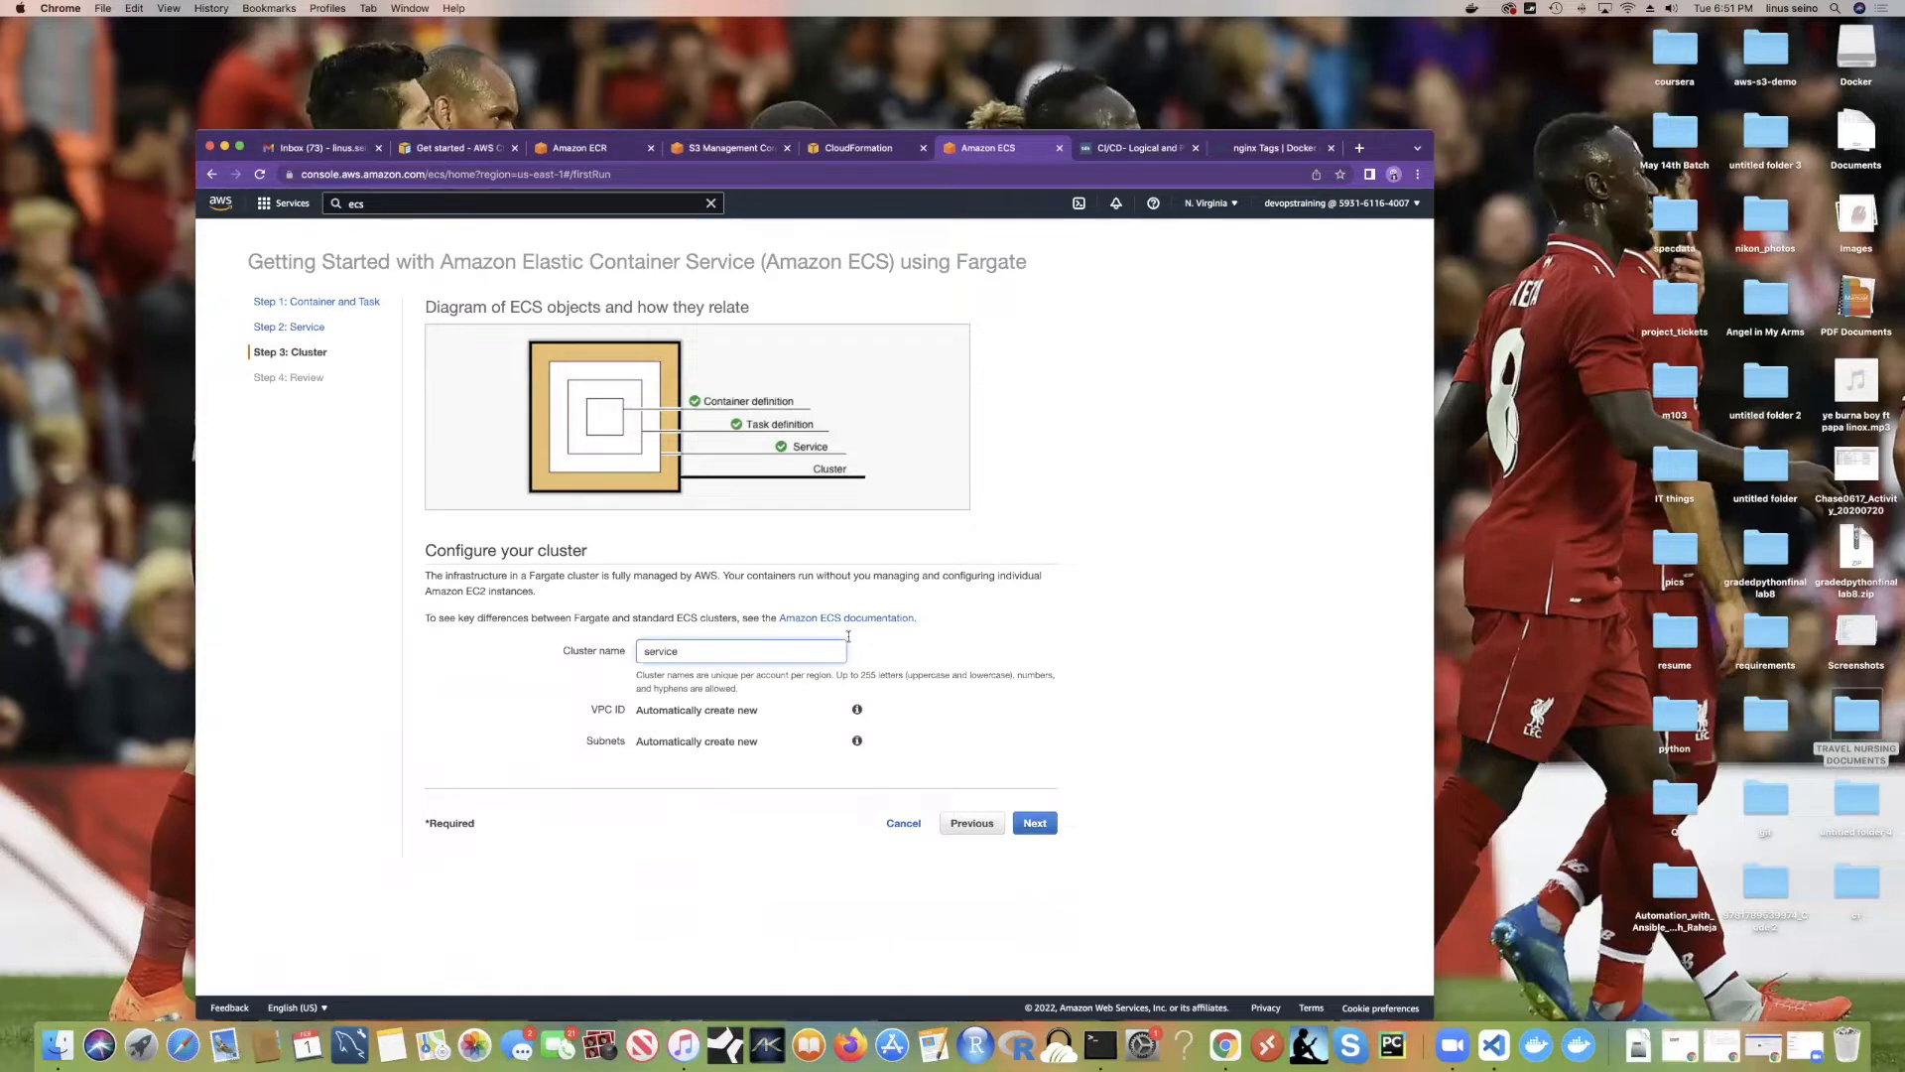
click(1024, 822)
scroll(819, 616, down, 3)
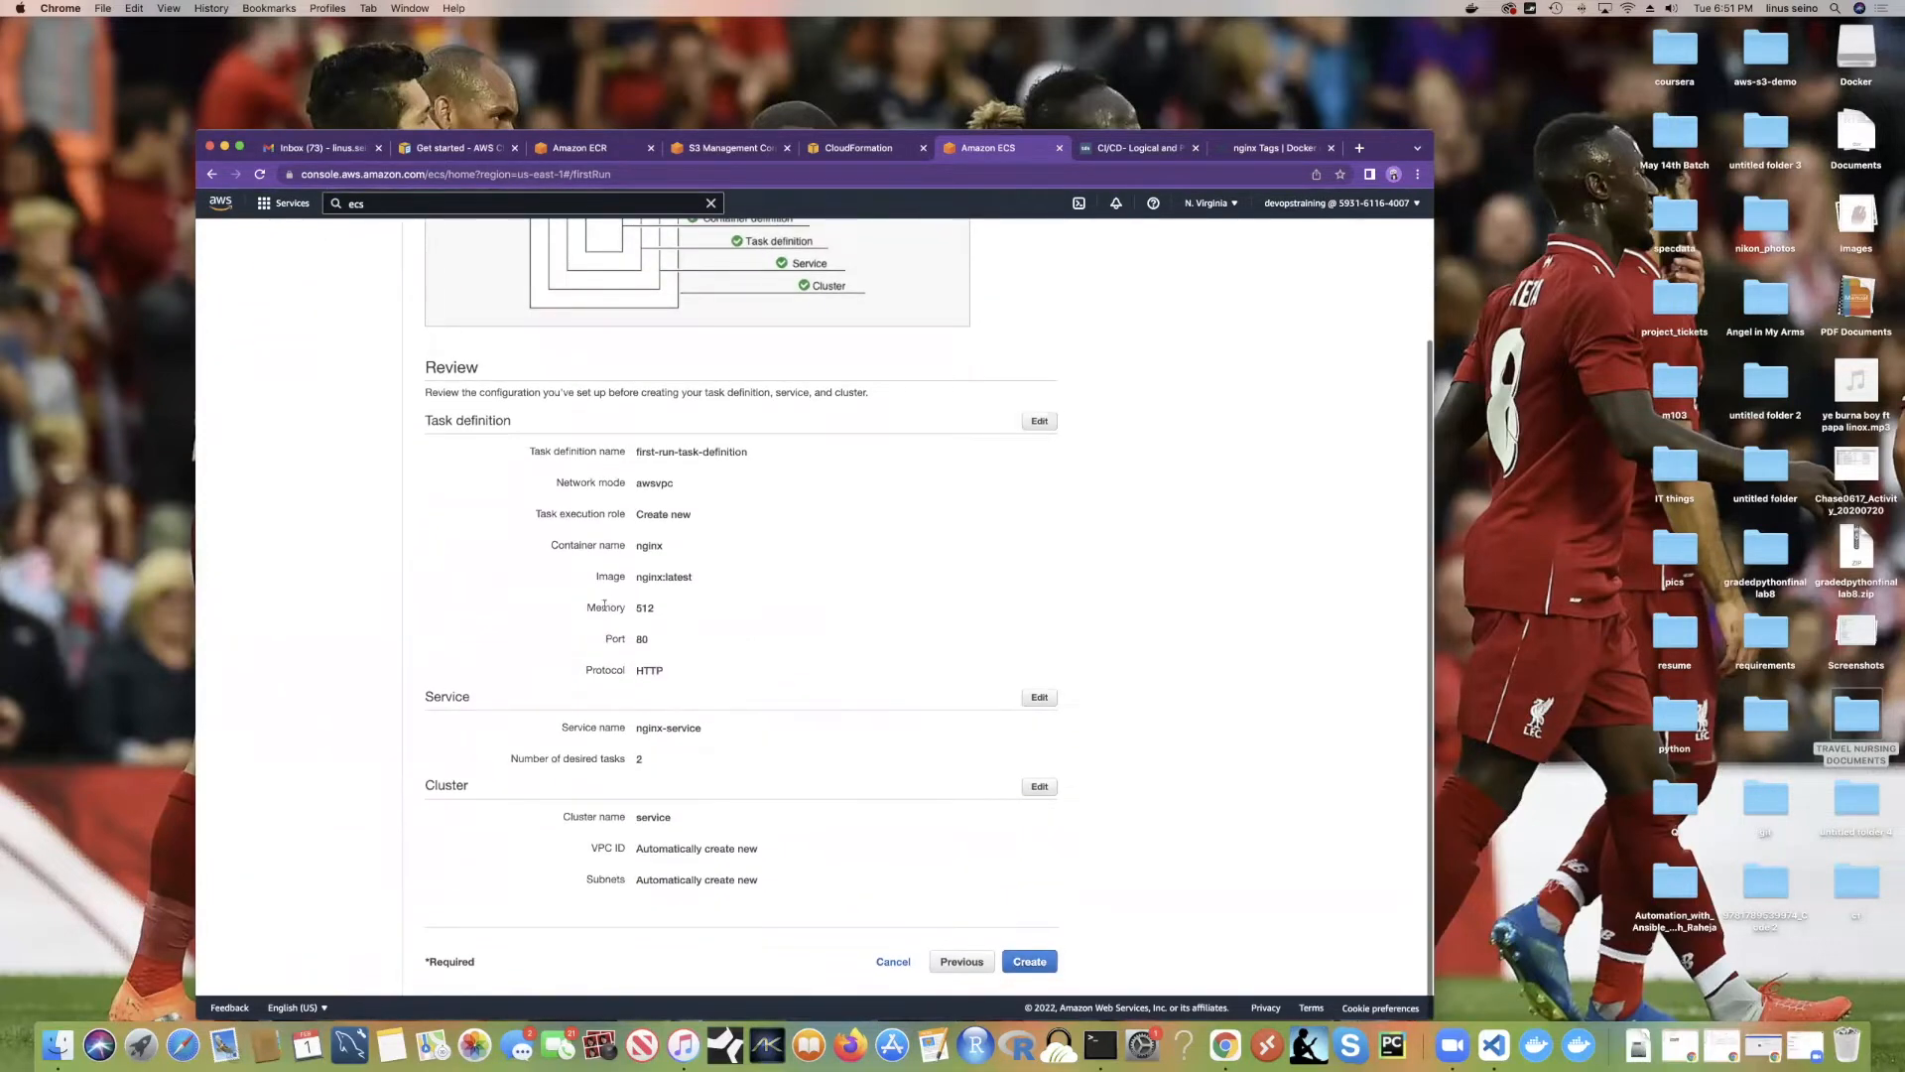
scroll(937, 492, up, 3)
scroll(943, 492, up, 1)
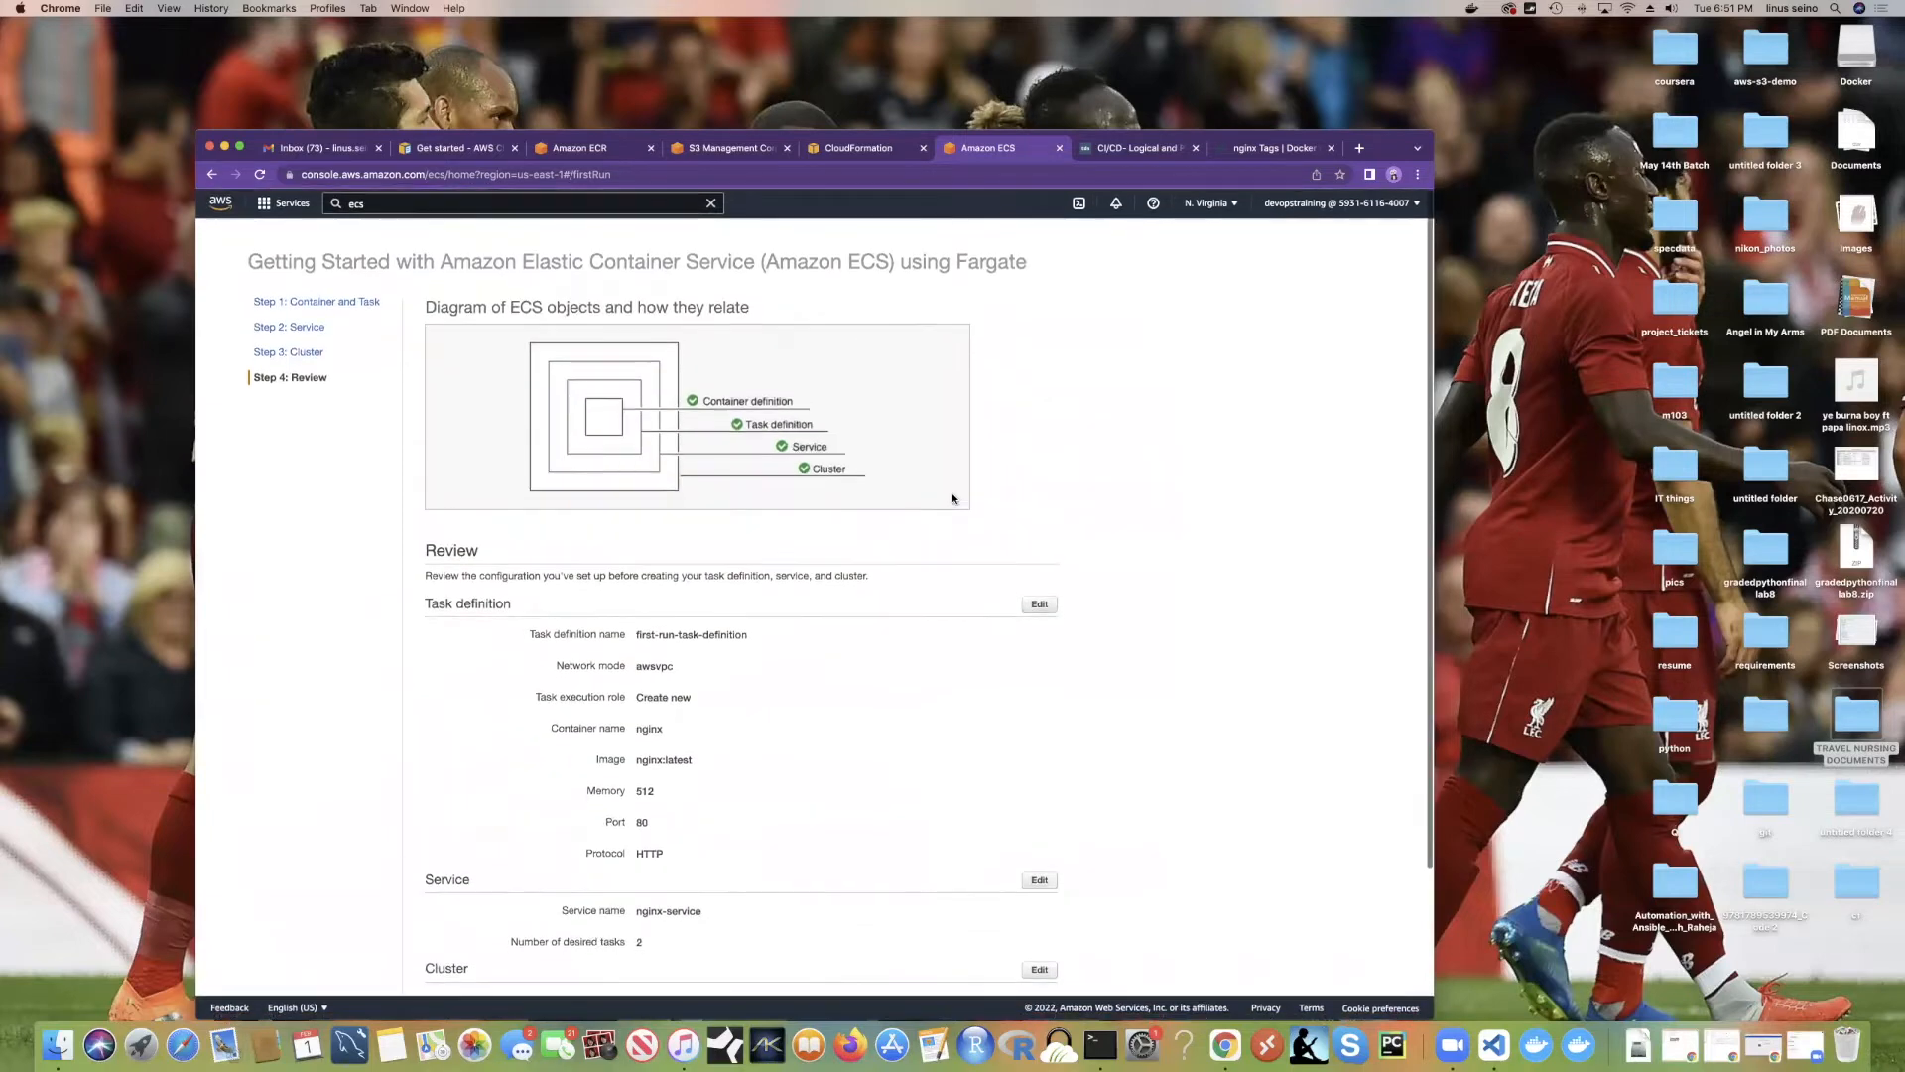
scroll(973, 488, down, 3)
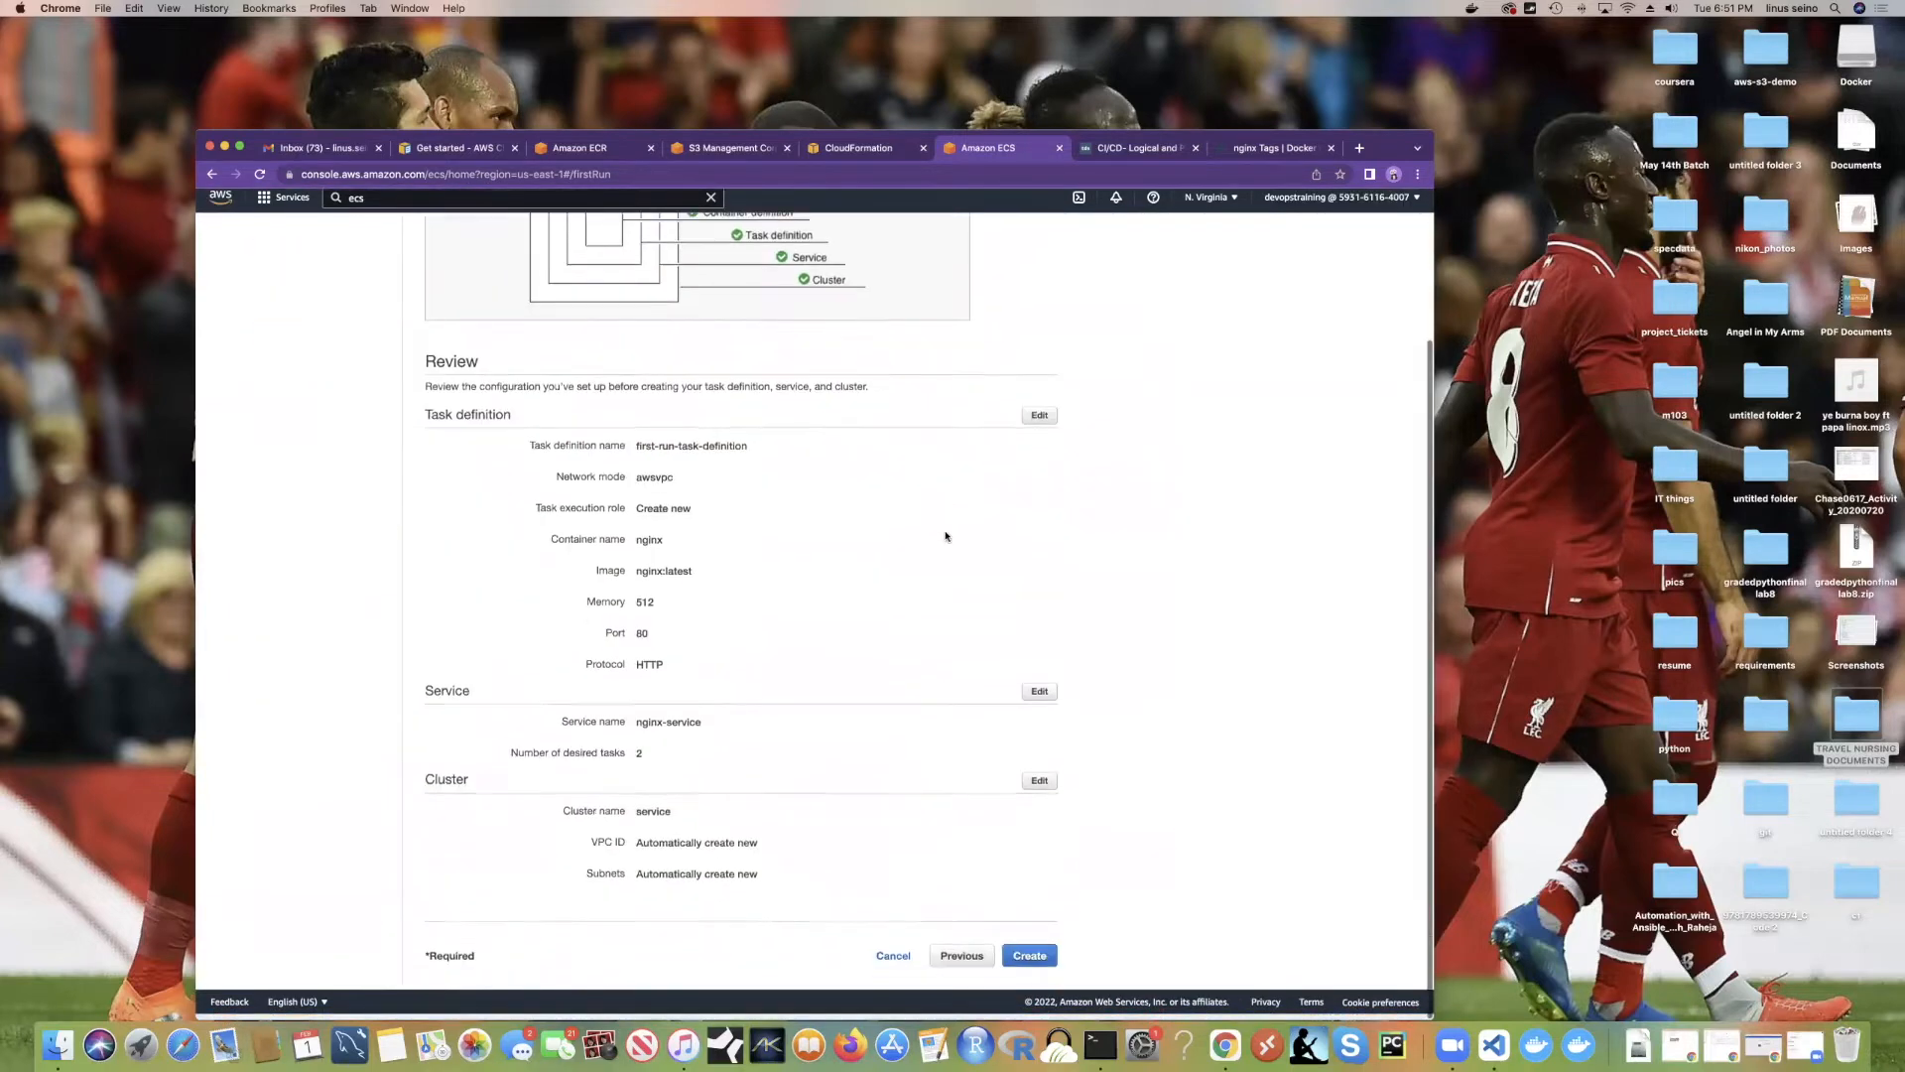
Step: Set the custom container's image to nginx:mainline by pasting the pull command and deleting 'docker pull '
click(1040, 429)
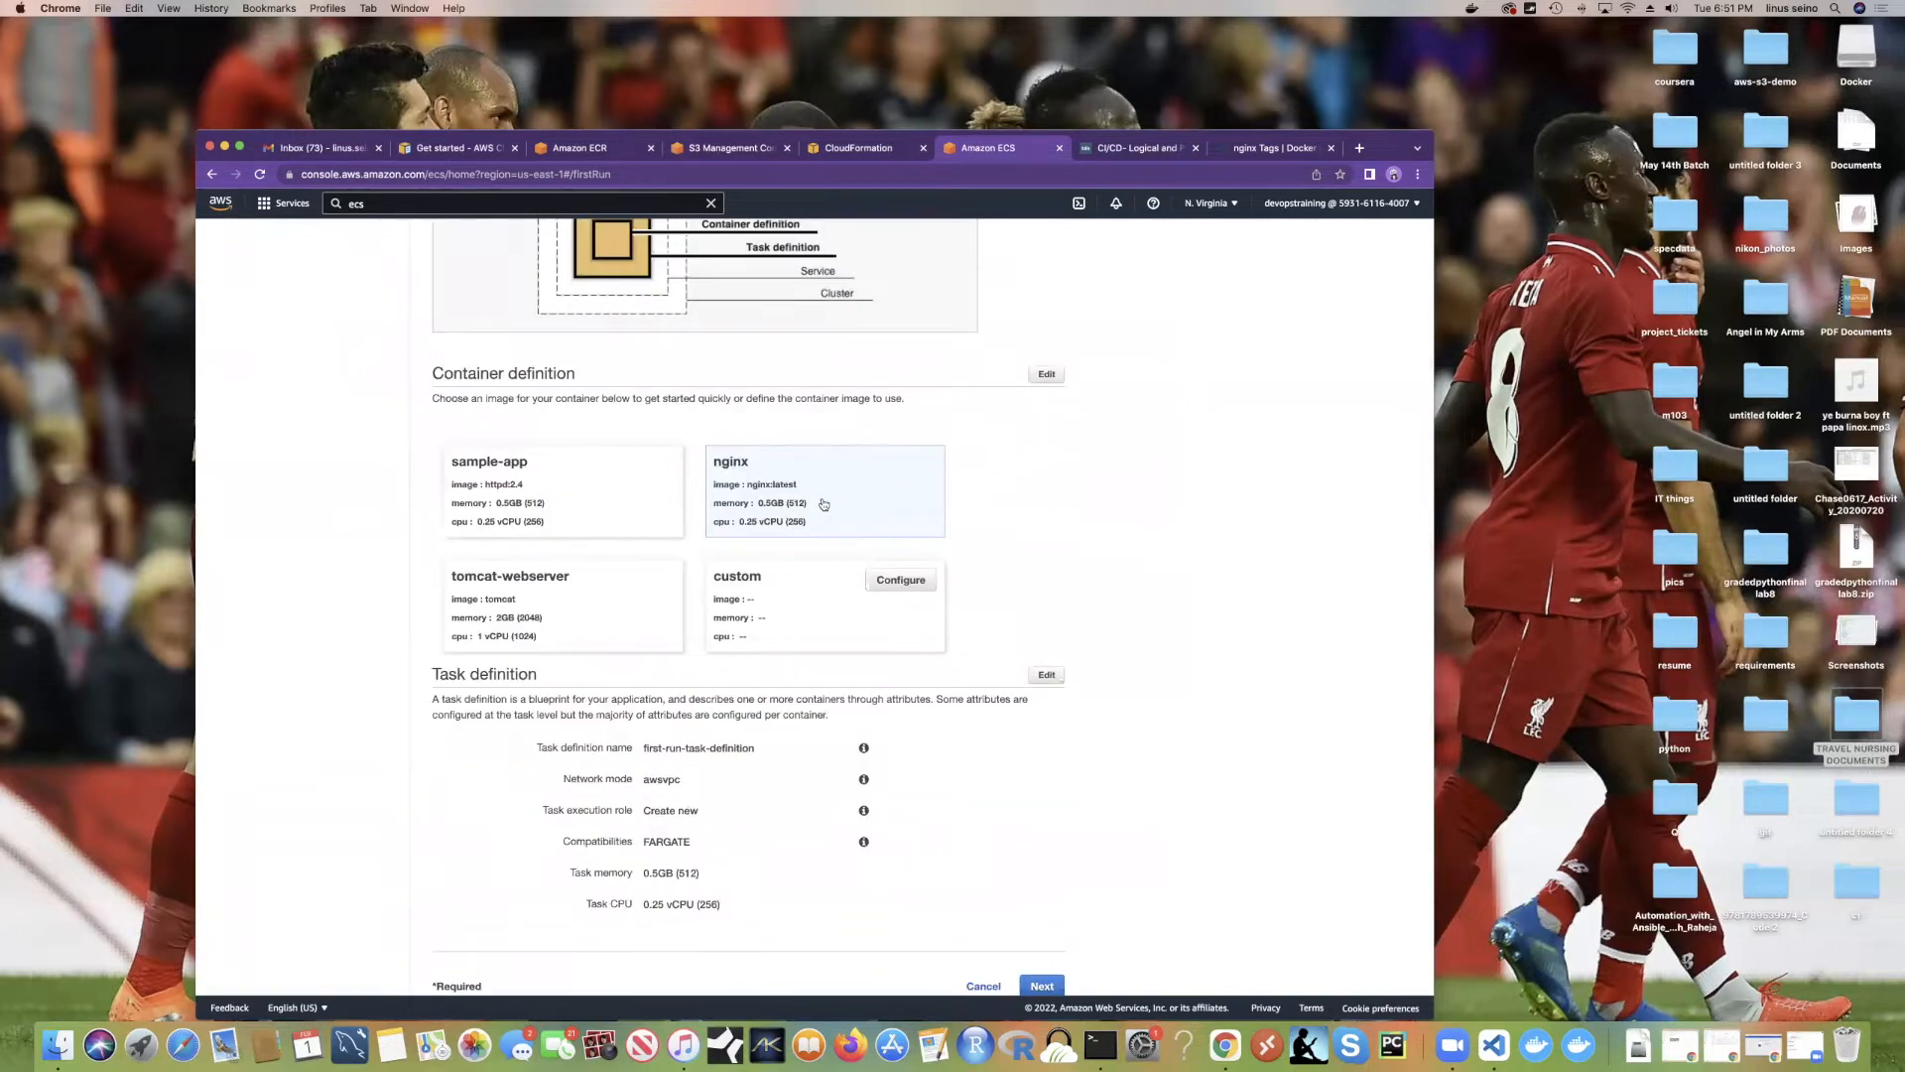
scroll(851, 535, down, 1)
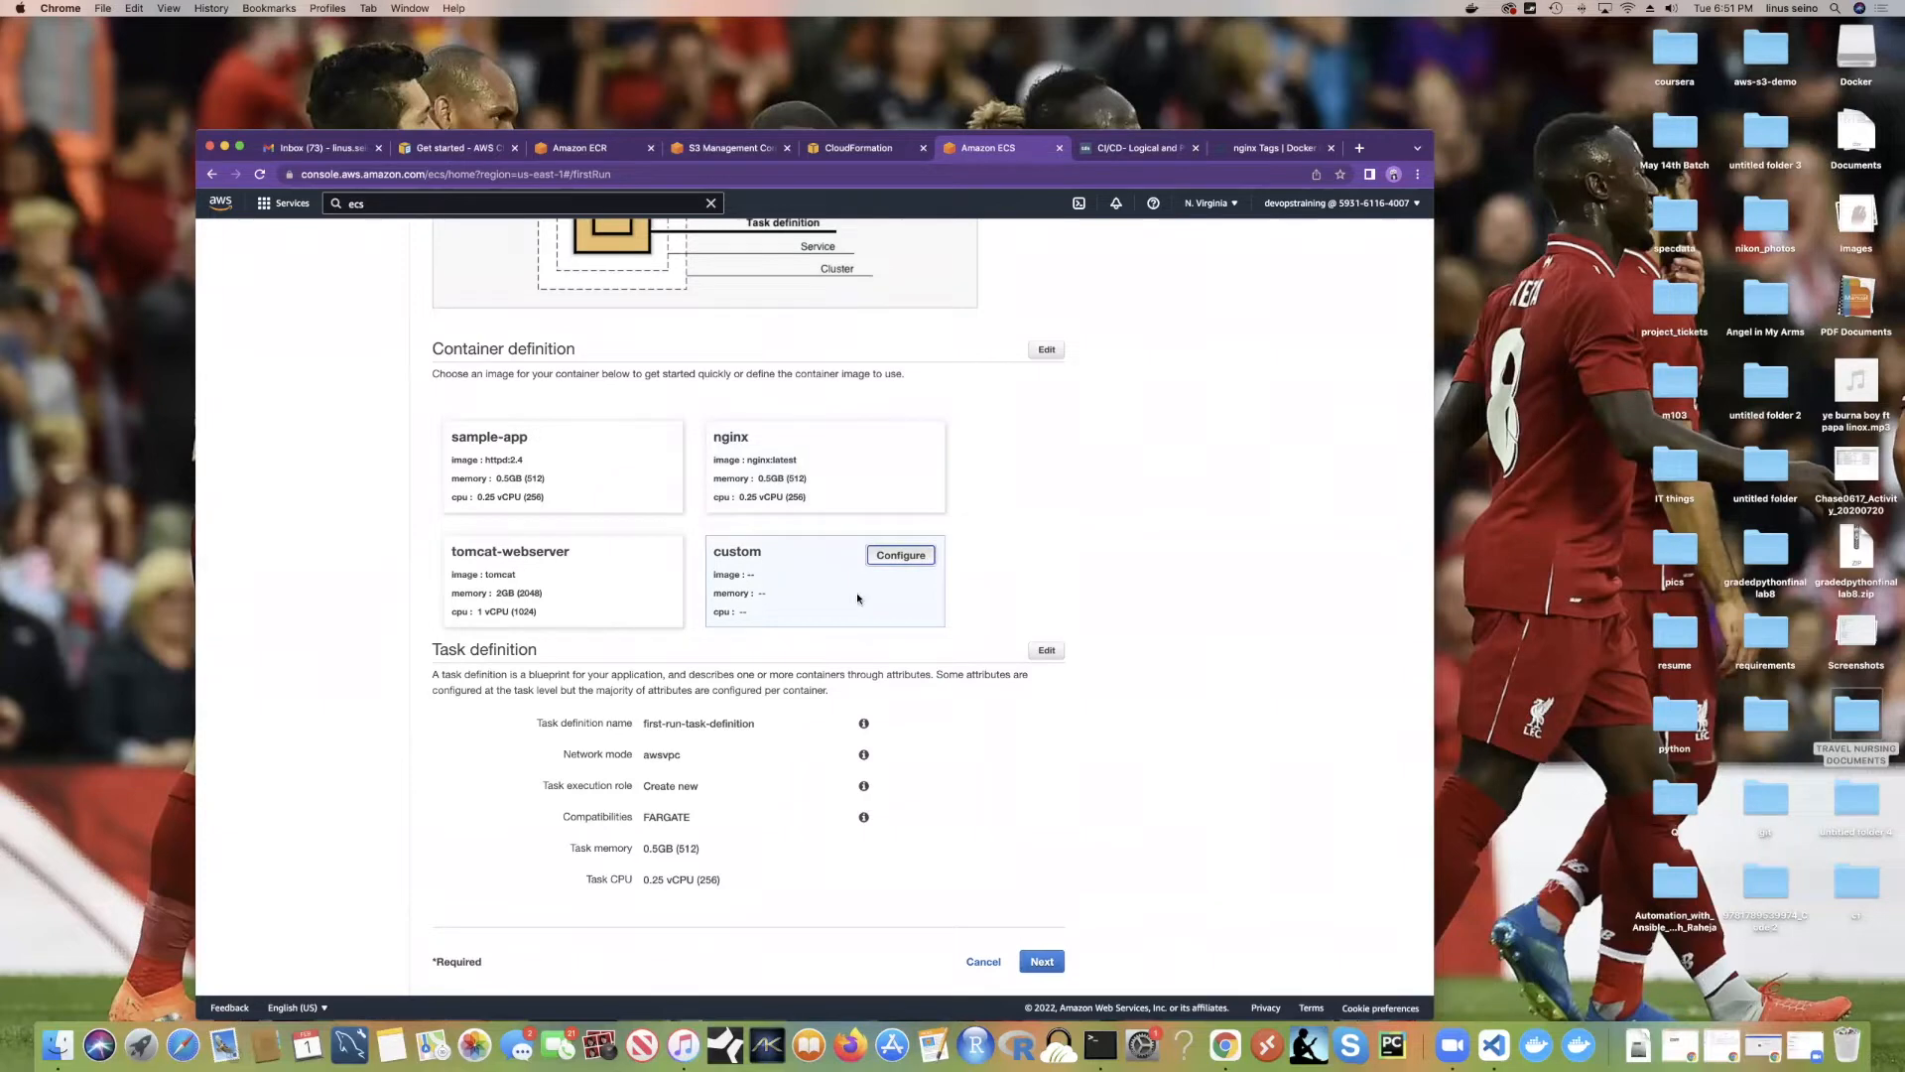
click(900, 555)
click(846, 354)
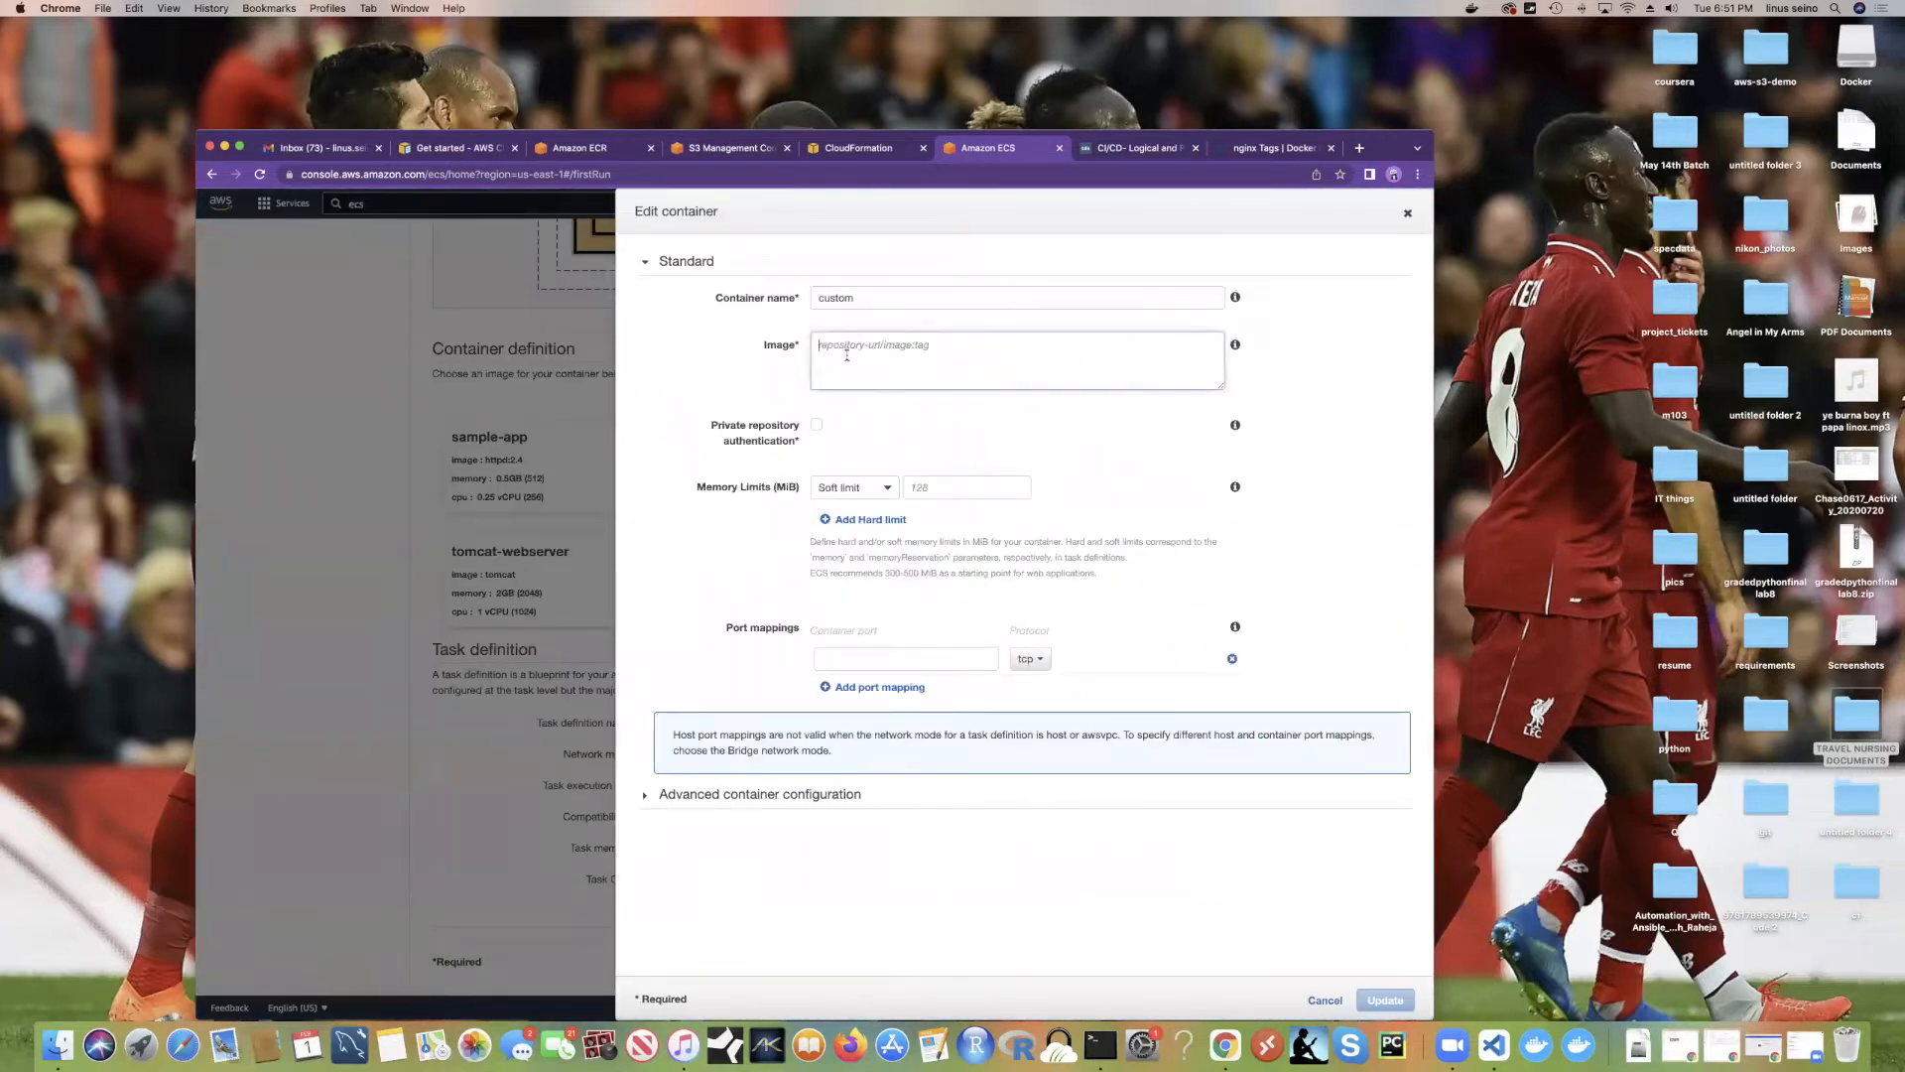
key(super+v)
drag(875, 345, 722, 345)
key(BackSpace)
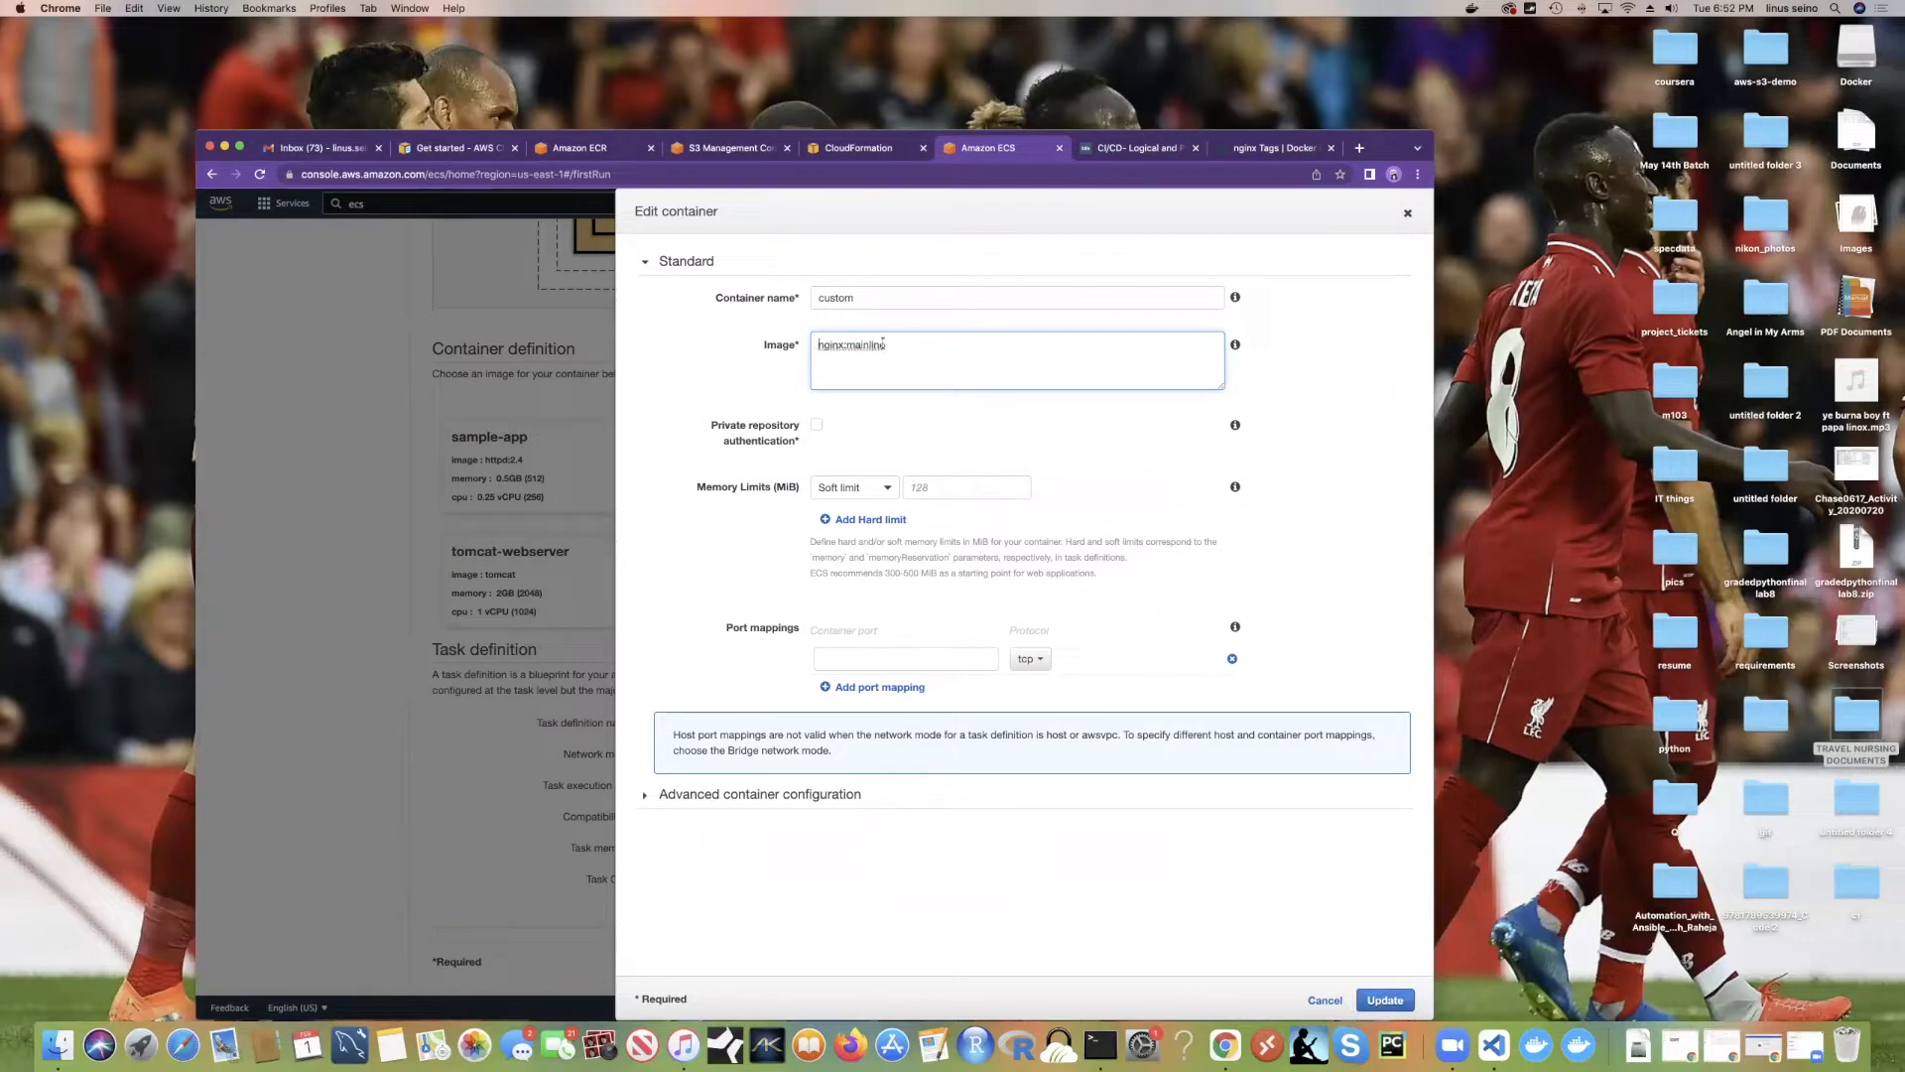
click(1253, 155)
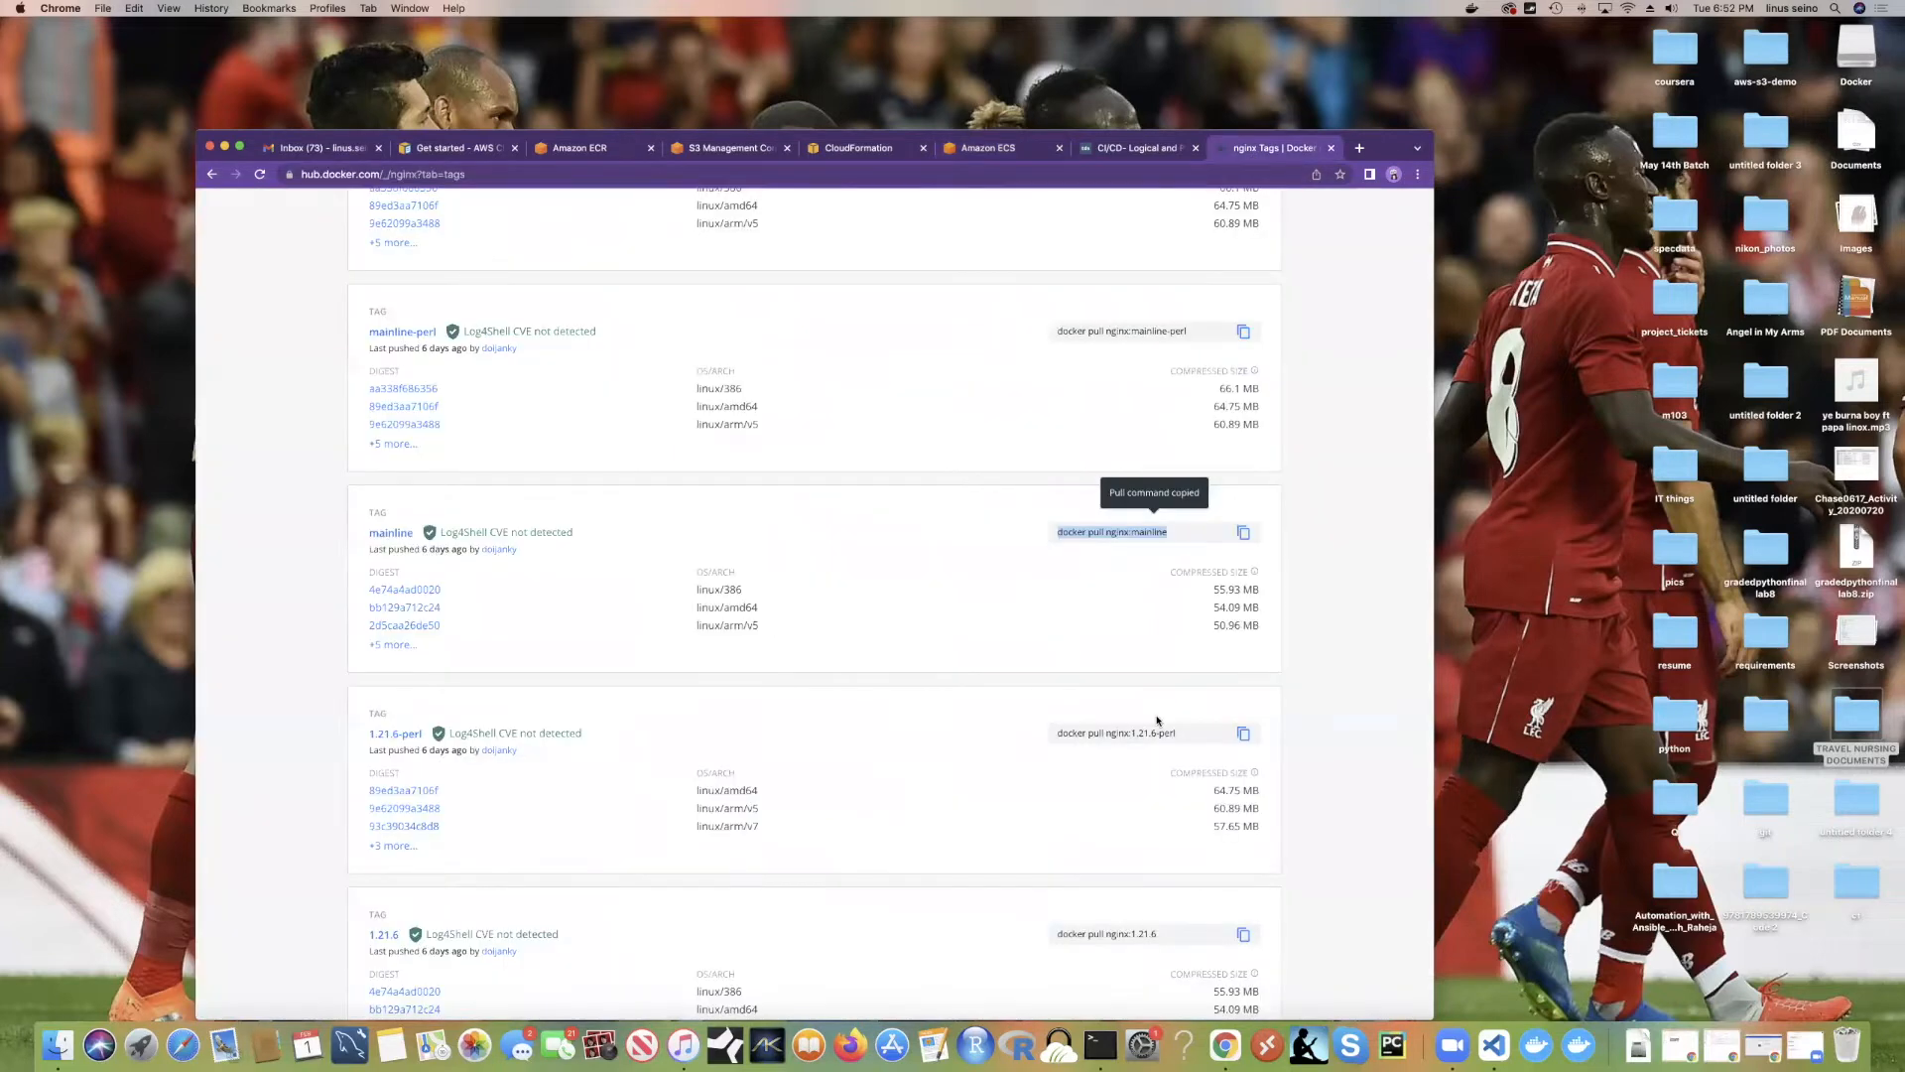
Step: Browse the nginx tags on Docker Hub, then return to the ECS editor showing nginx:mainline
scroll(1156, 721, down, 10)
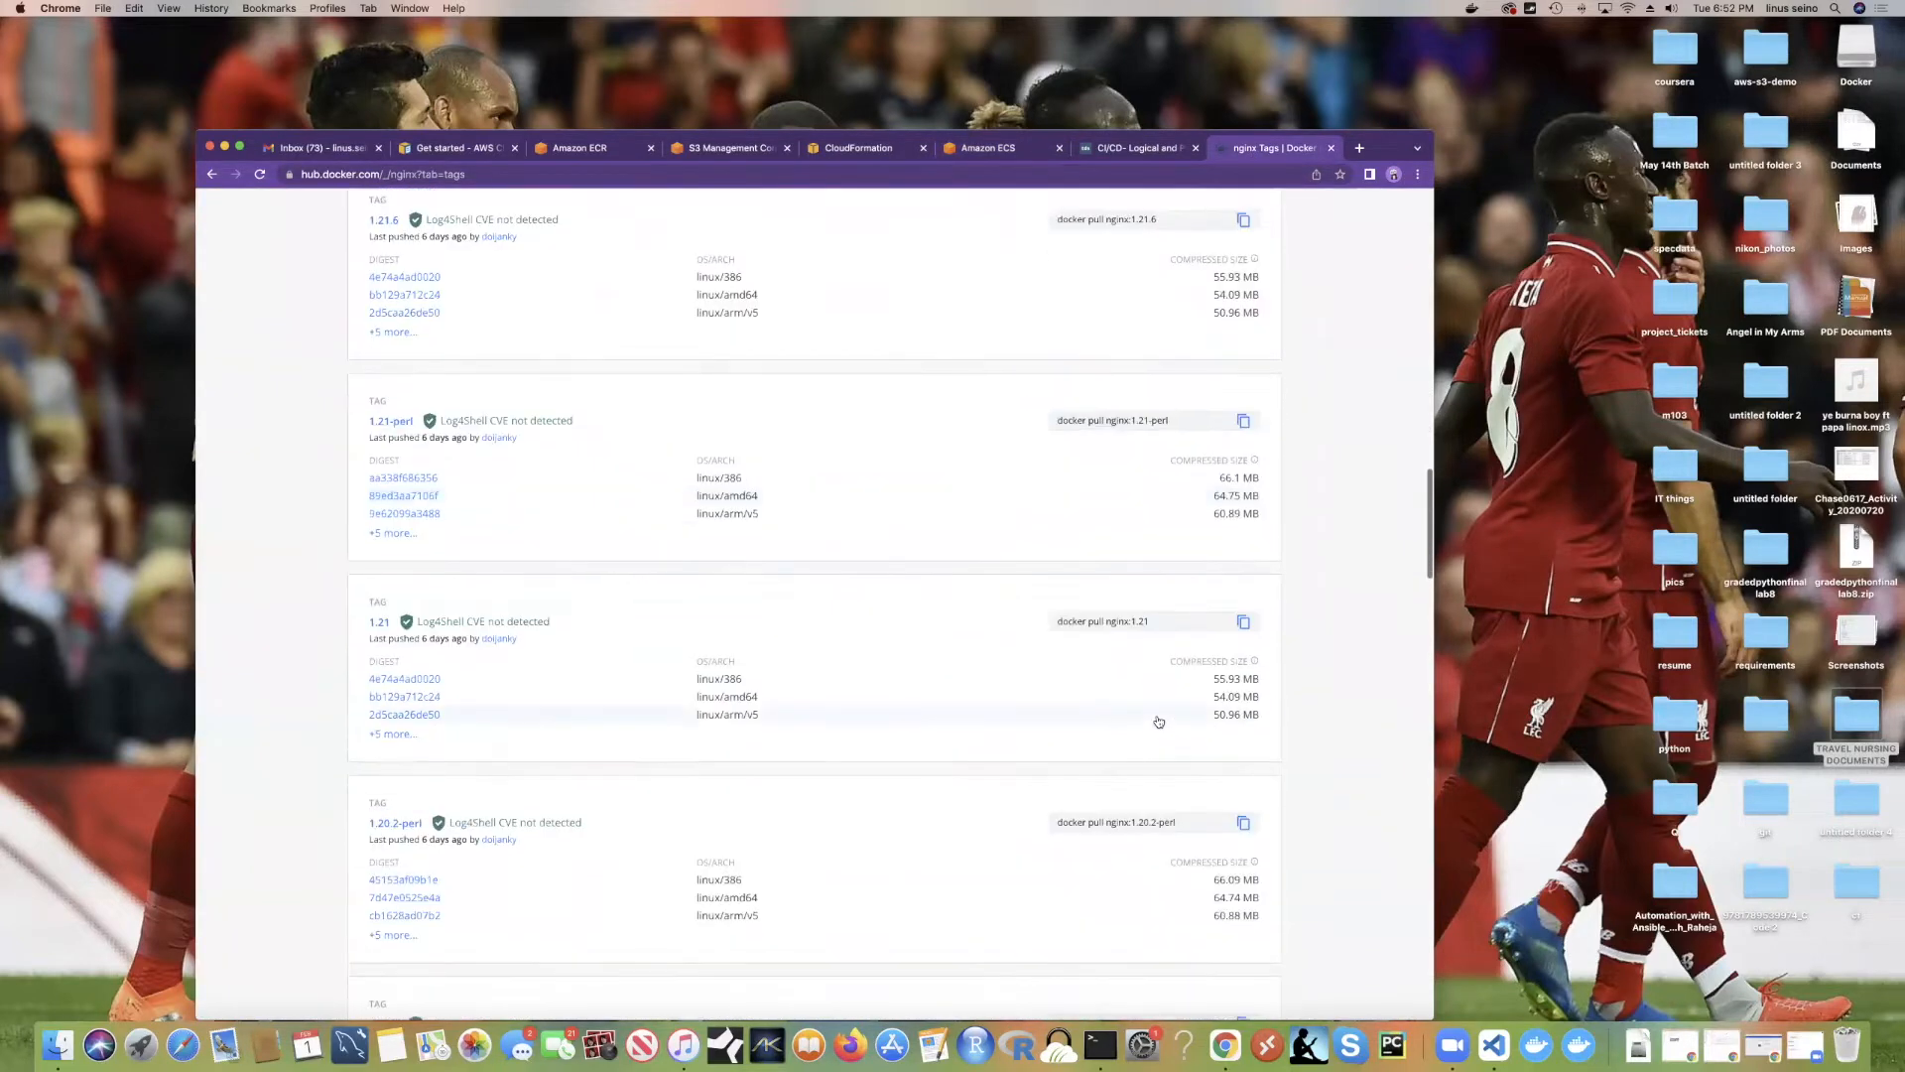
scroll(1156, 723, down, 2)
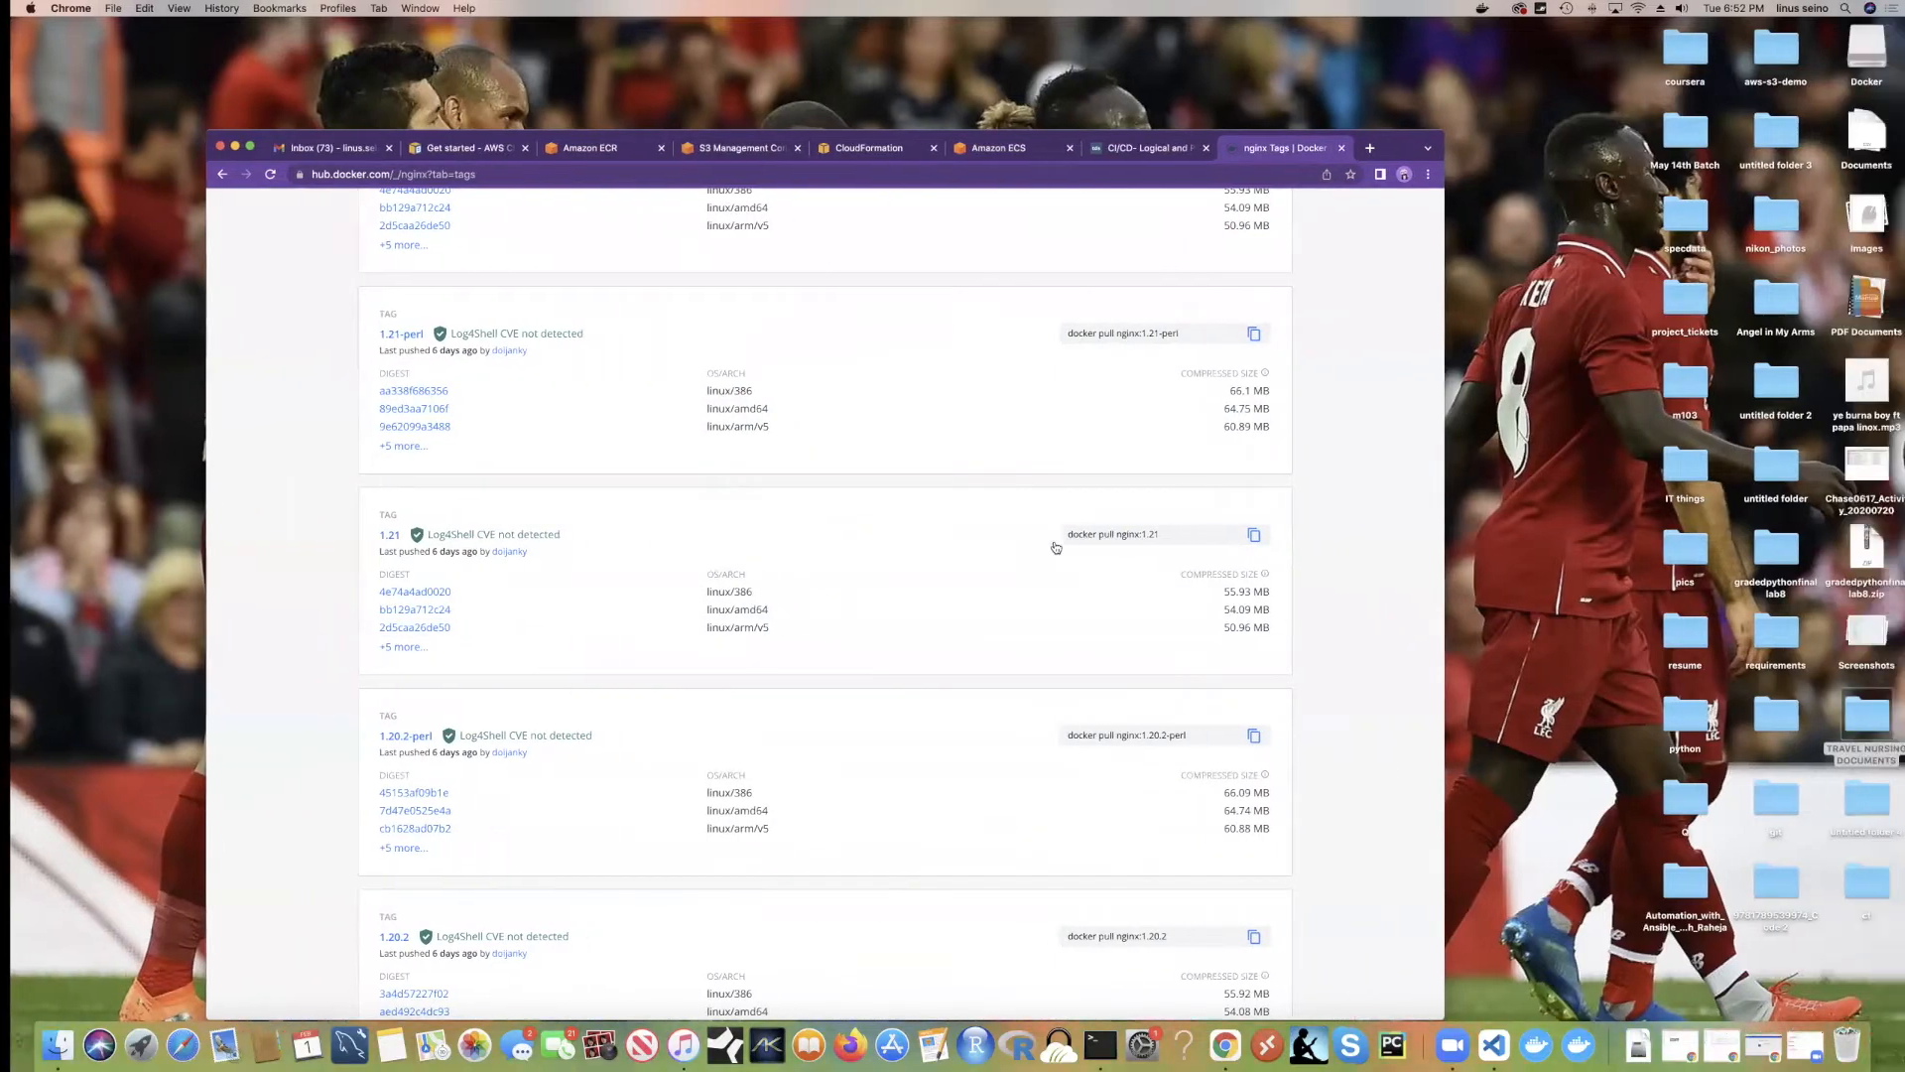
key(ctrl+Right)
key(ctrl+Left)
click(1006, 145)
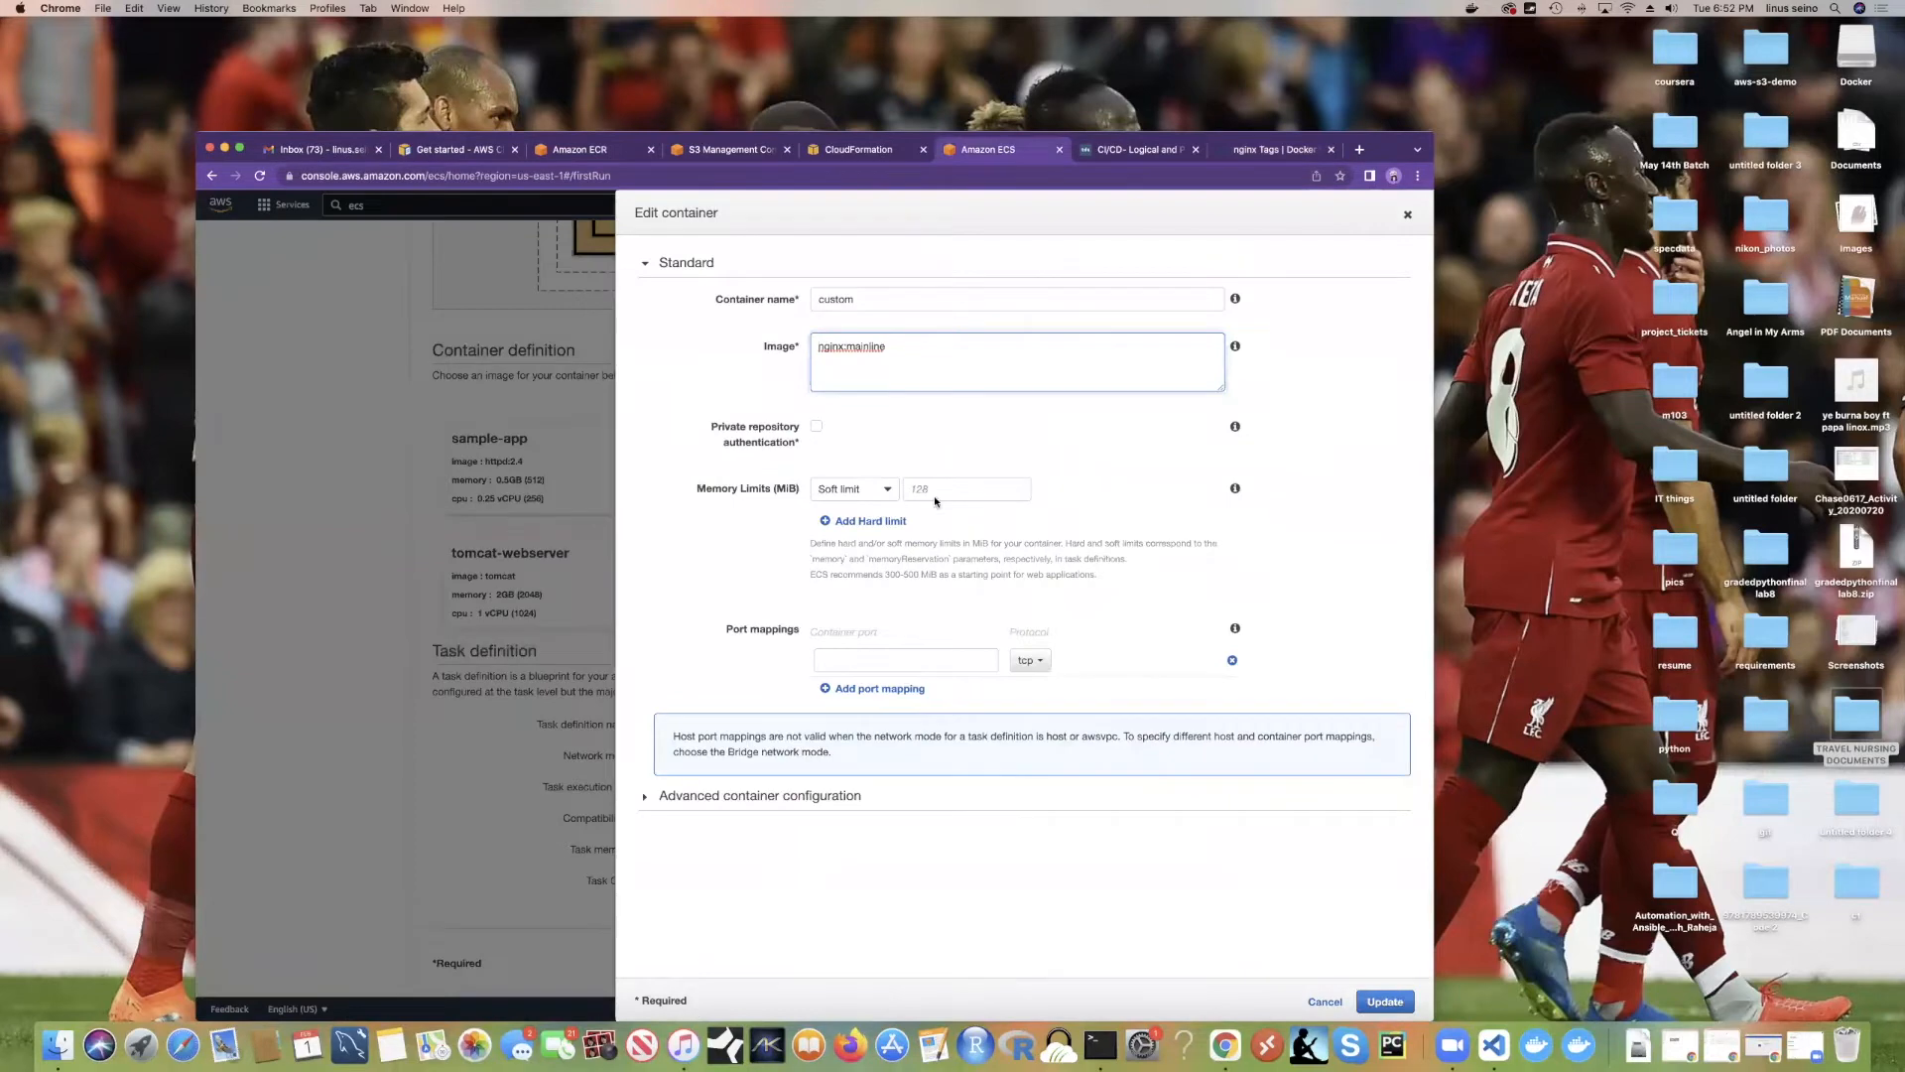
Step: Change the custom container's image tag from mainline to latest
drag(884, 355, 848, 347)
text(1.21)
double_click(848, 347)
click(882, 348)
double_click(872, 348)
click(897, 353)
double_click(850, 346)
drag(870, 348, 850, 347)
text(latest)
Step: Review the nginx tag list on Docker Hub, including the latest, stable-perl, stable and perl tags
click(1271, 148)
scroll(1125, 409, down, 2)
scroll(1125, 409, up, 10)
scroll(1201, 653, down, 5)
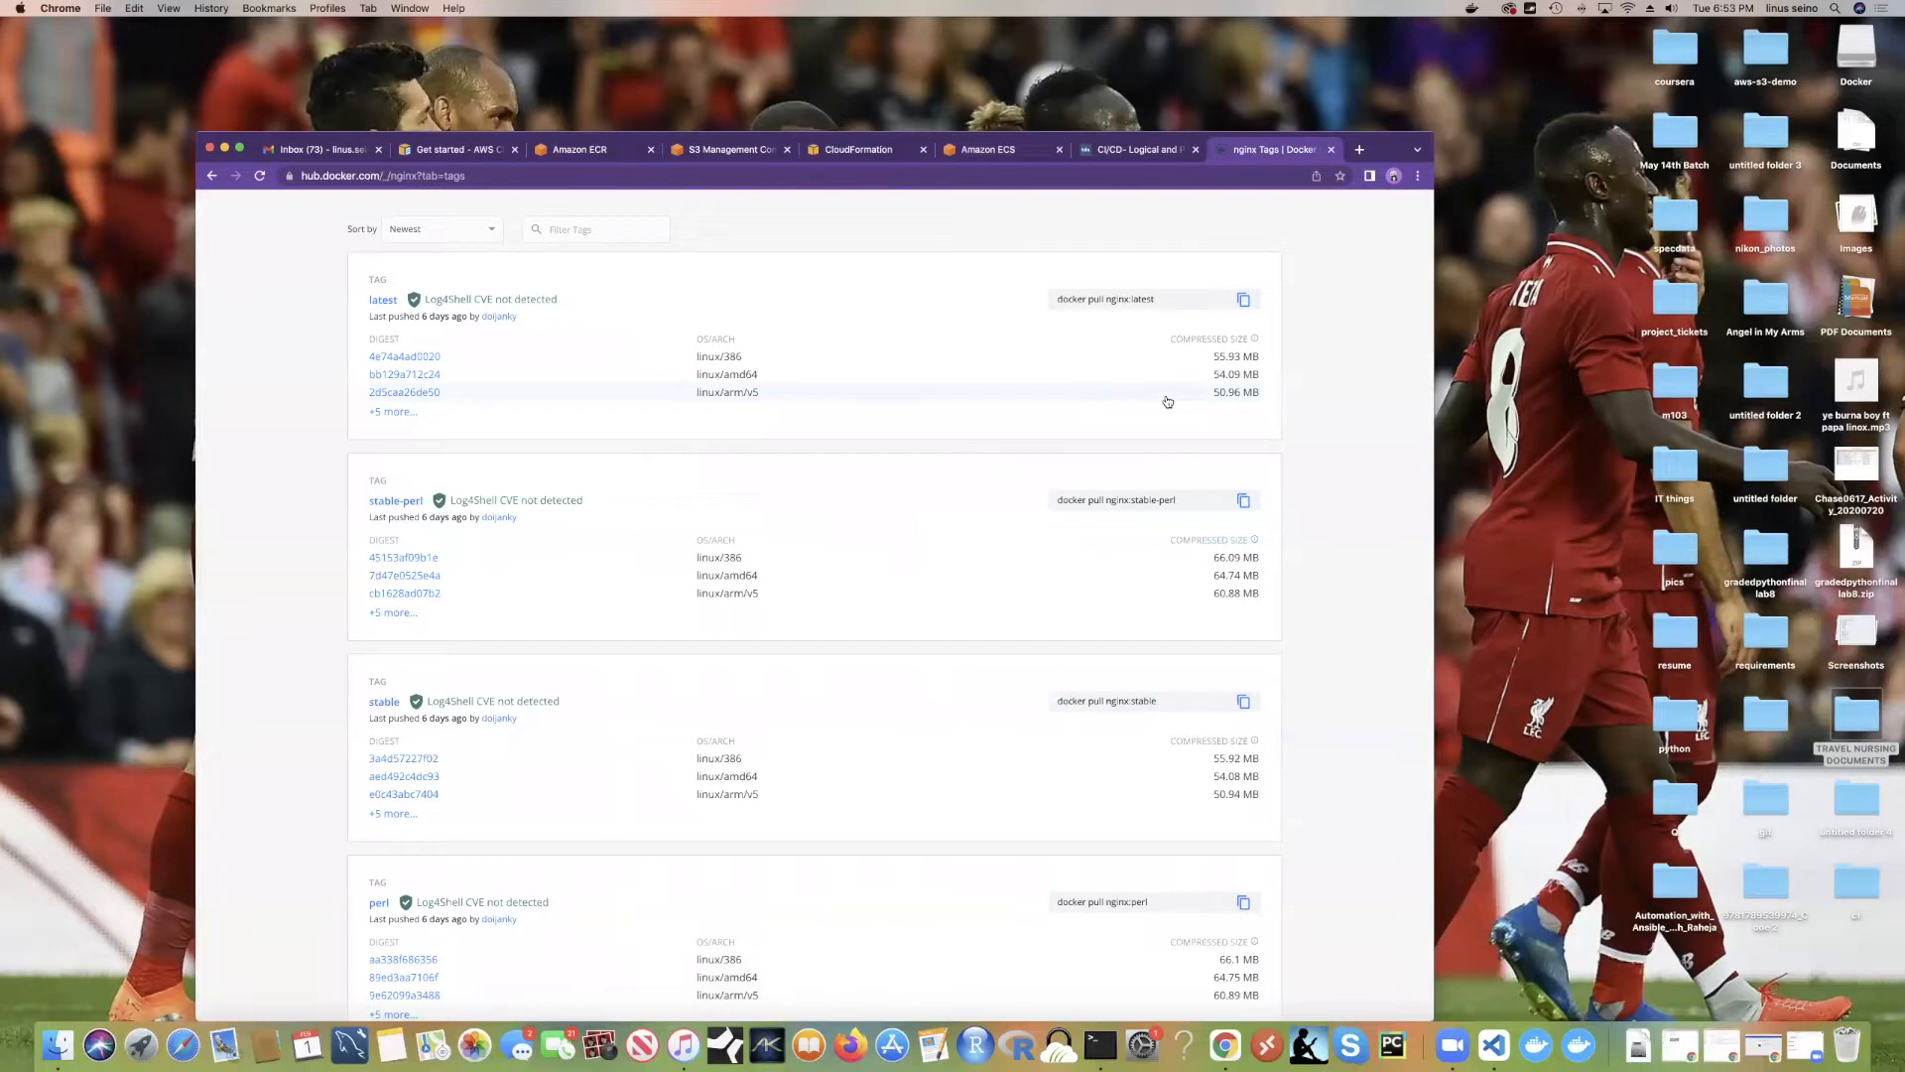
Step: Check the stable-perl pull command, then discard the custom container edits in ECS
drag(1178, 502, 1131, 507)
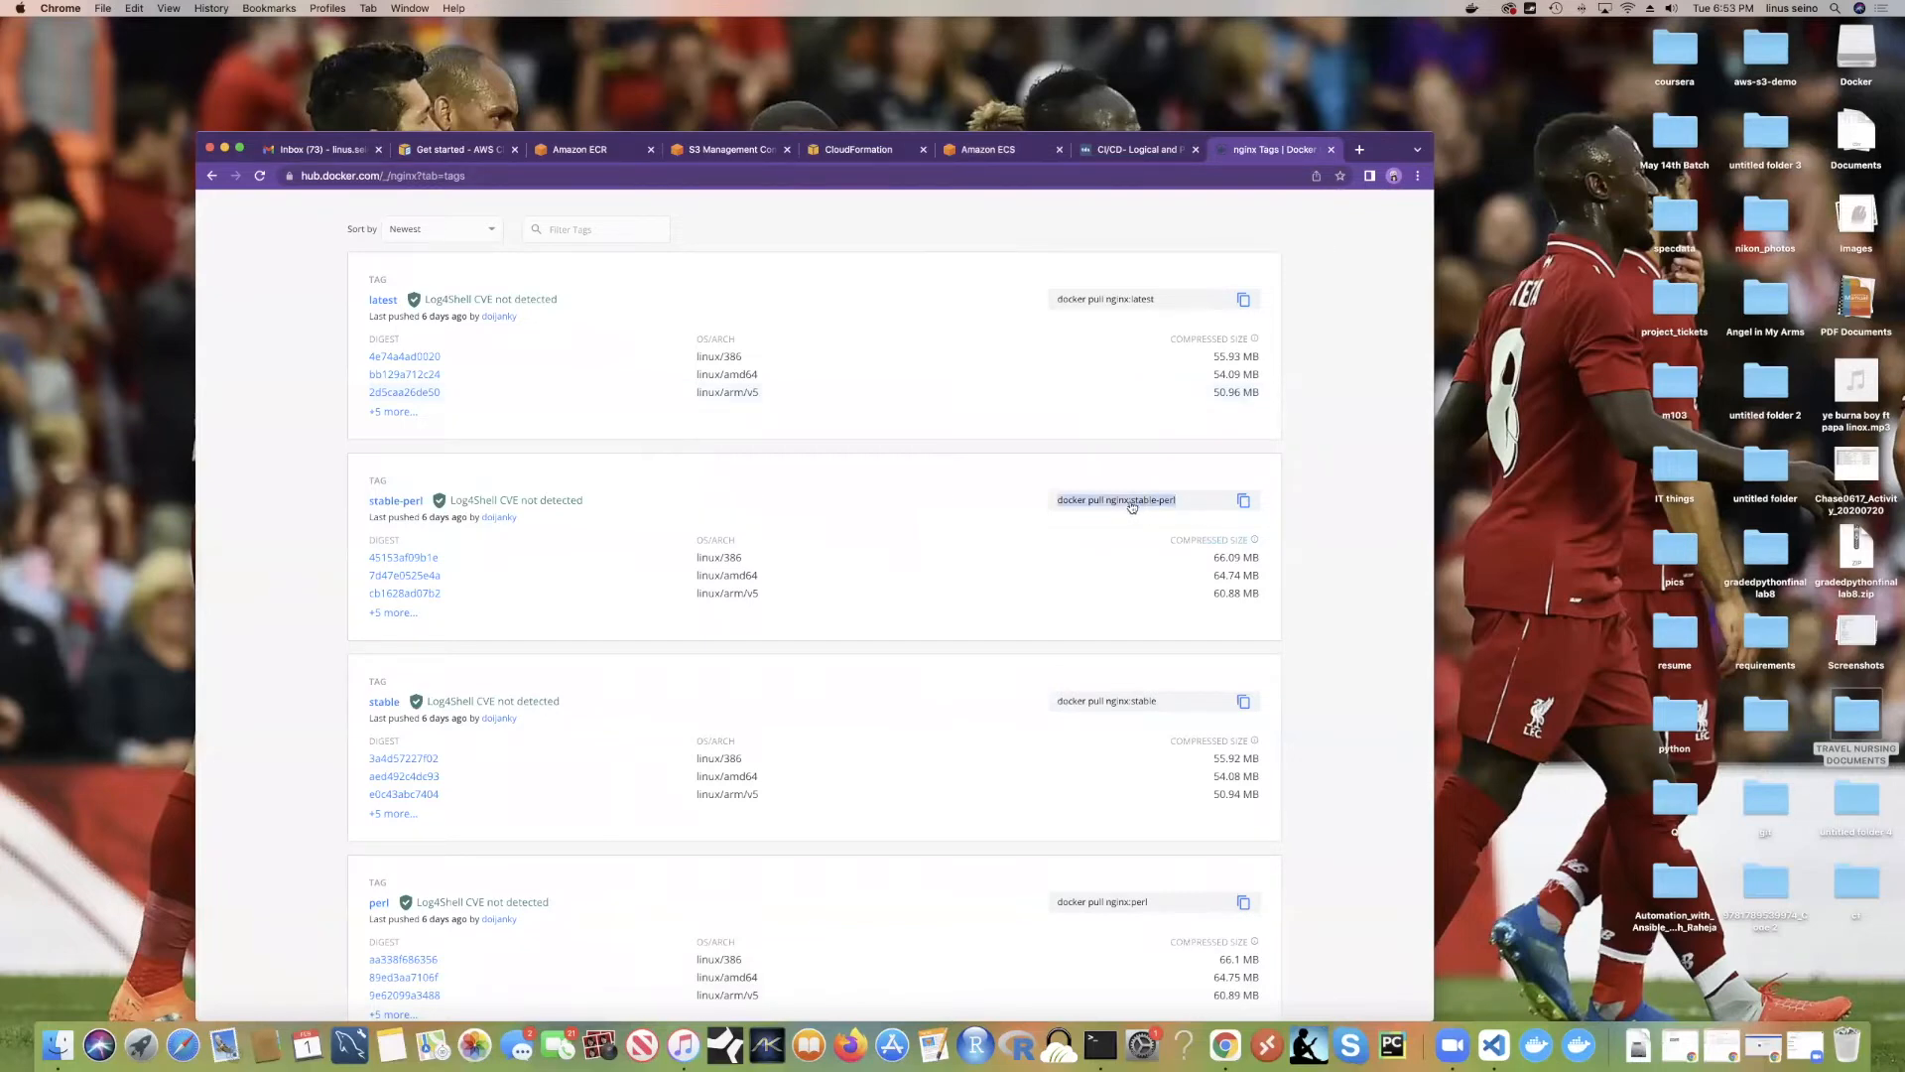
scroll(994, 444, up, 6)
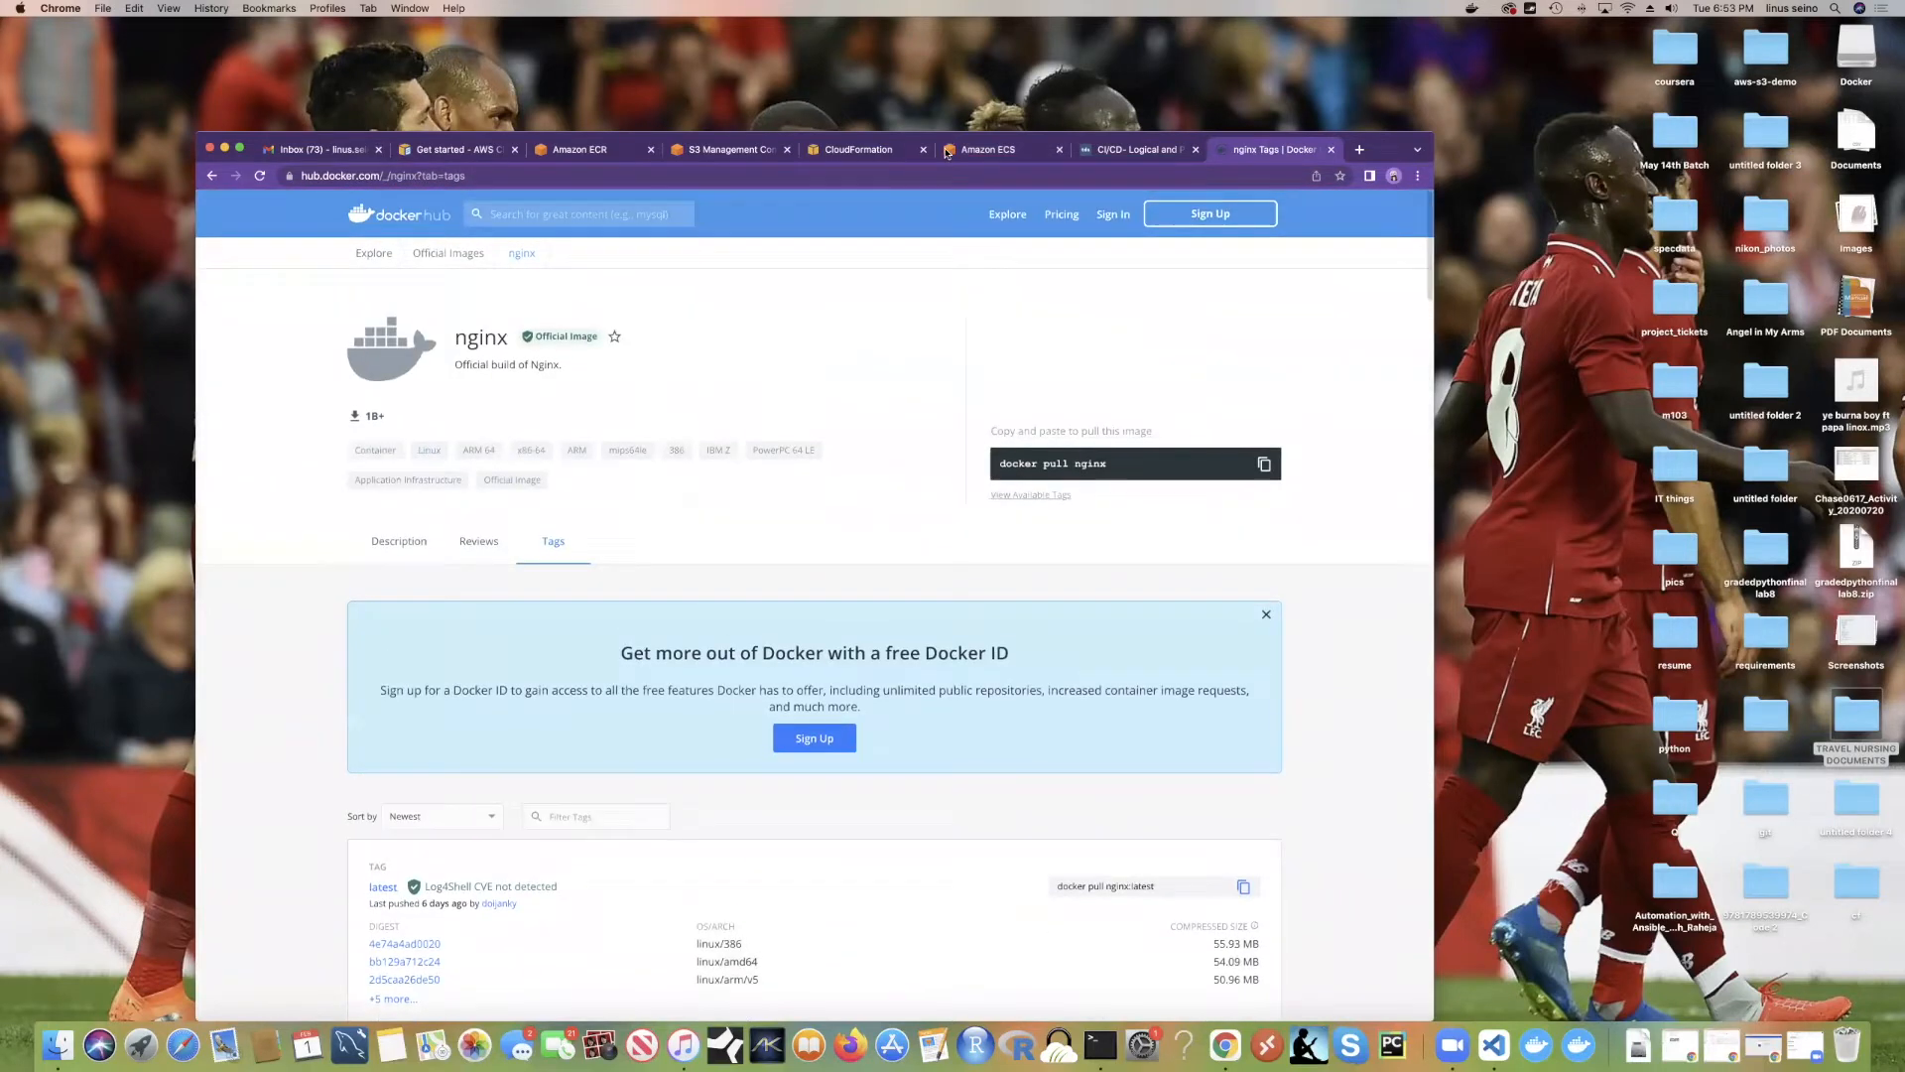
click(984, 148)
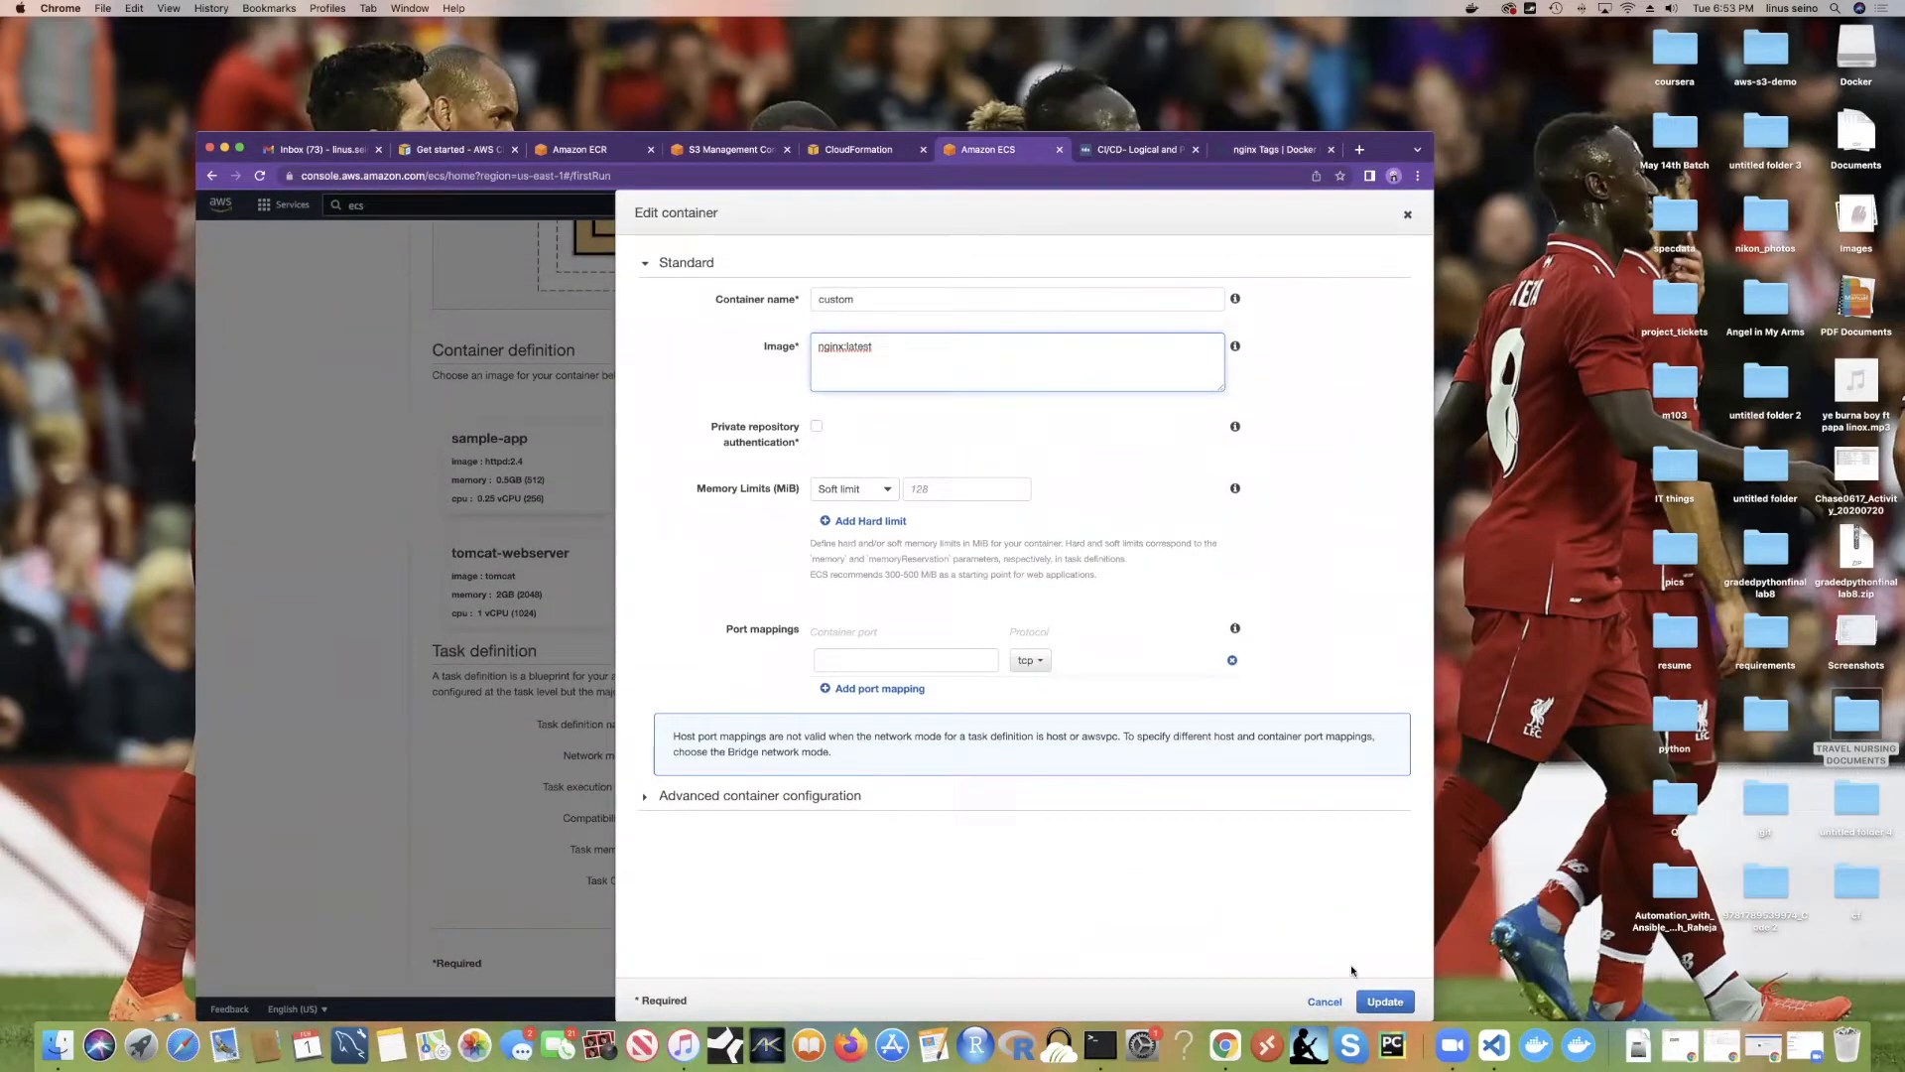
click(1324, 1002)
Step: Choose the nginx preset and create its service, task definition and cluster with default settings
click(801, 459)
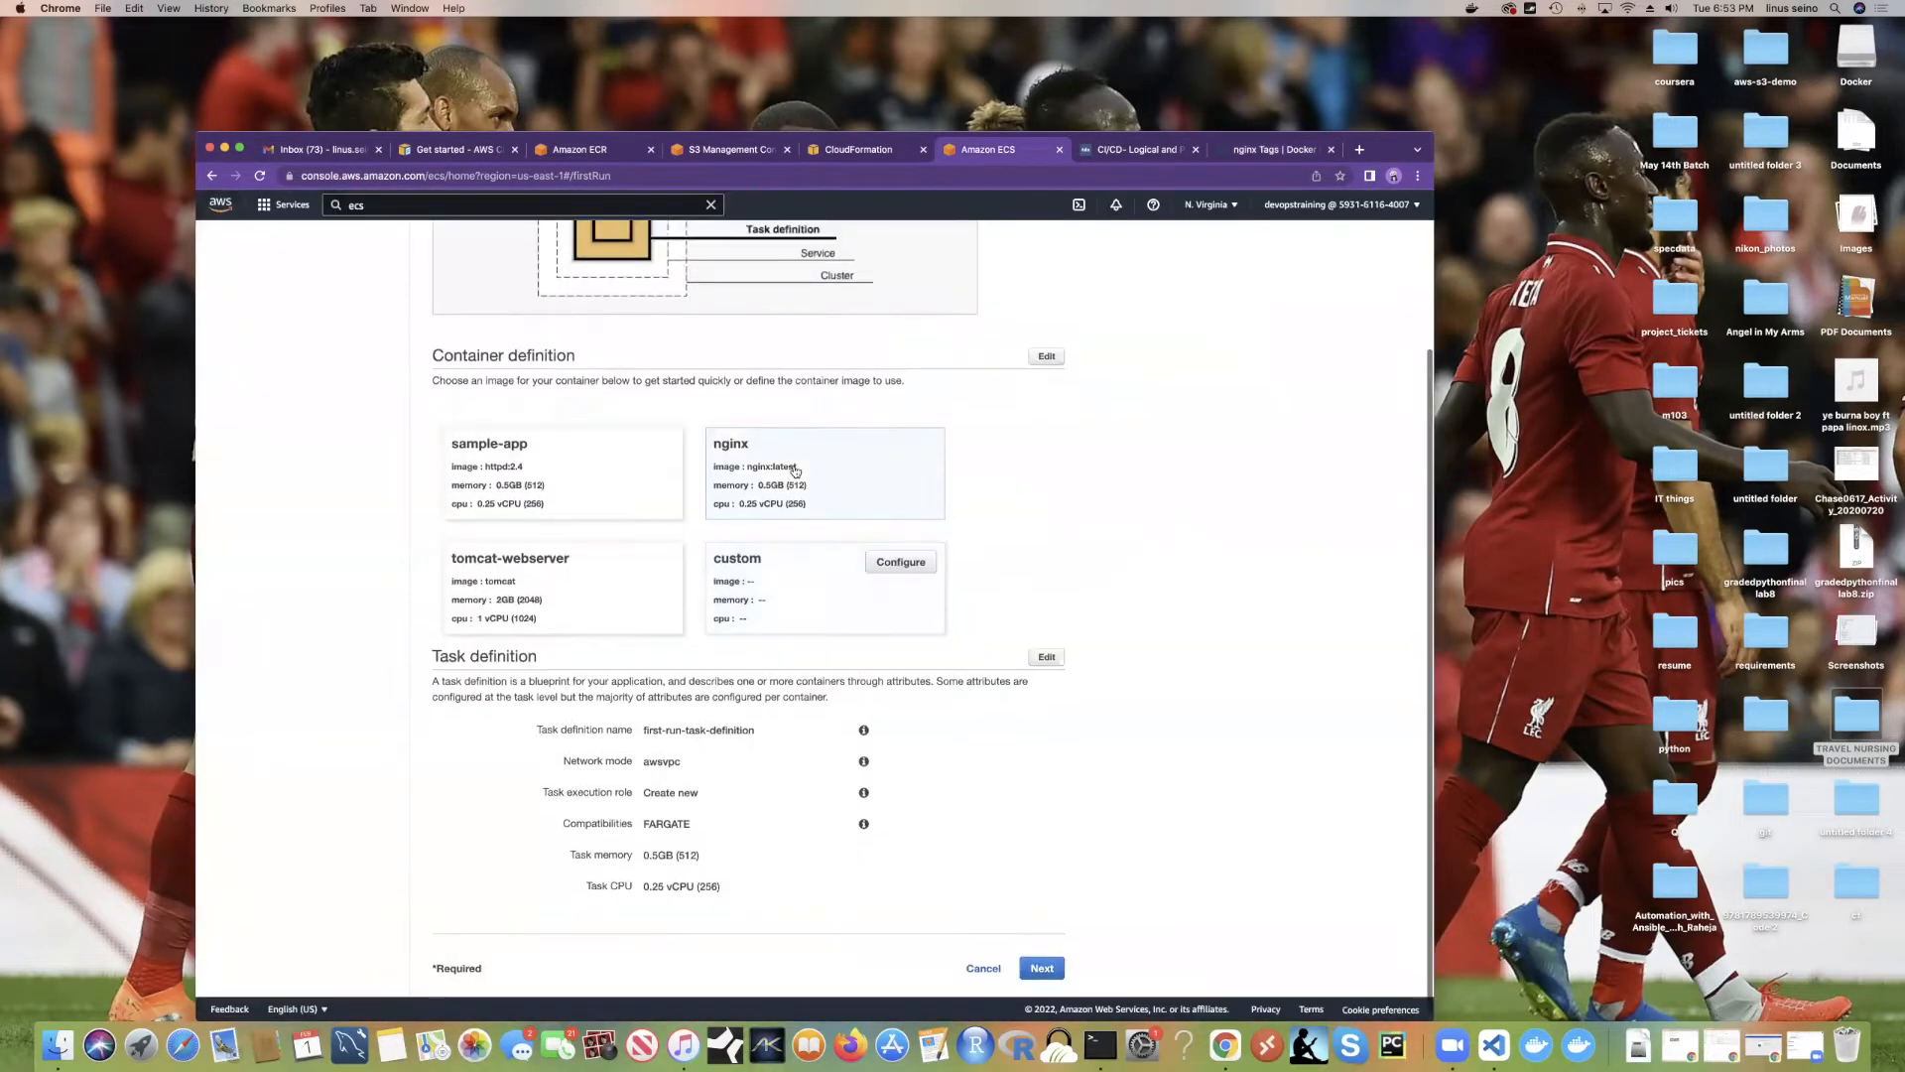
click(1053, 969)
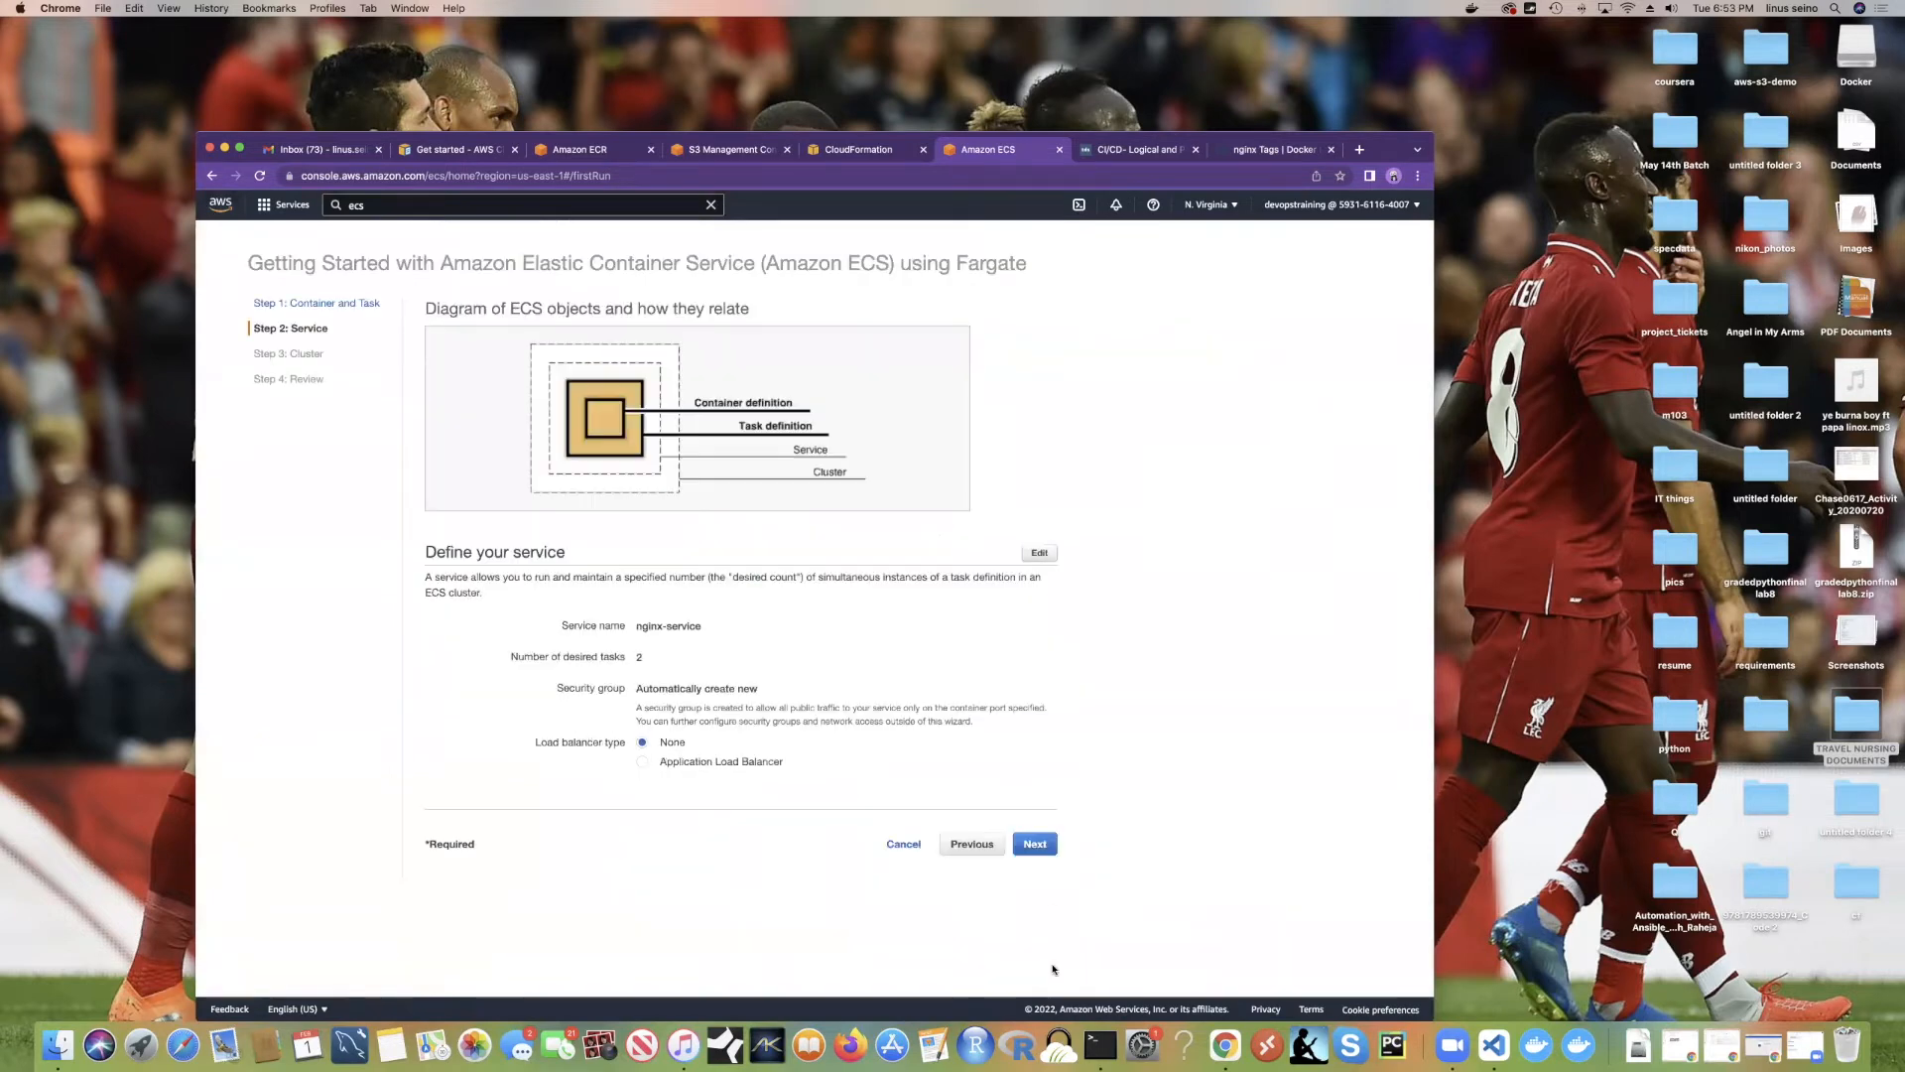
click(1032, 843)
click(1035, 830)
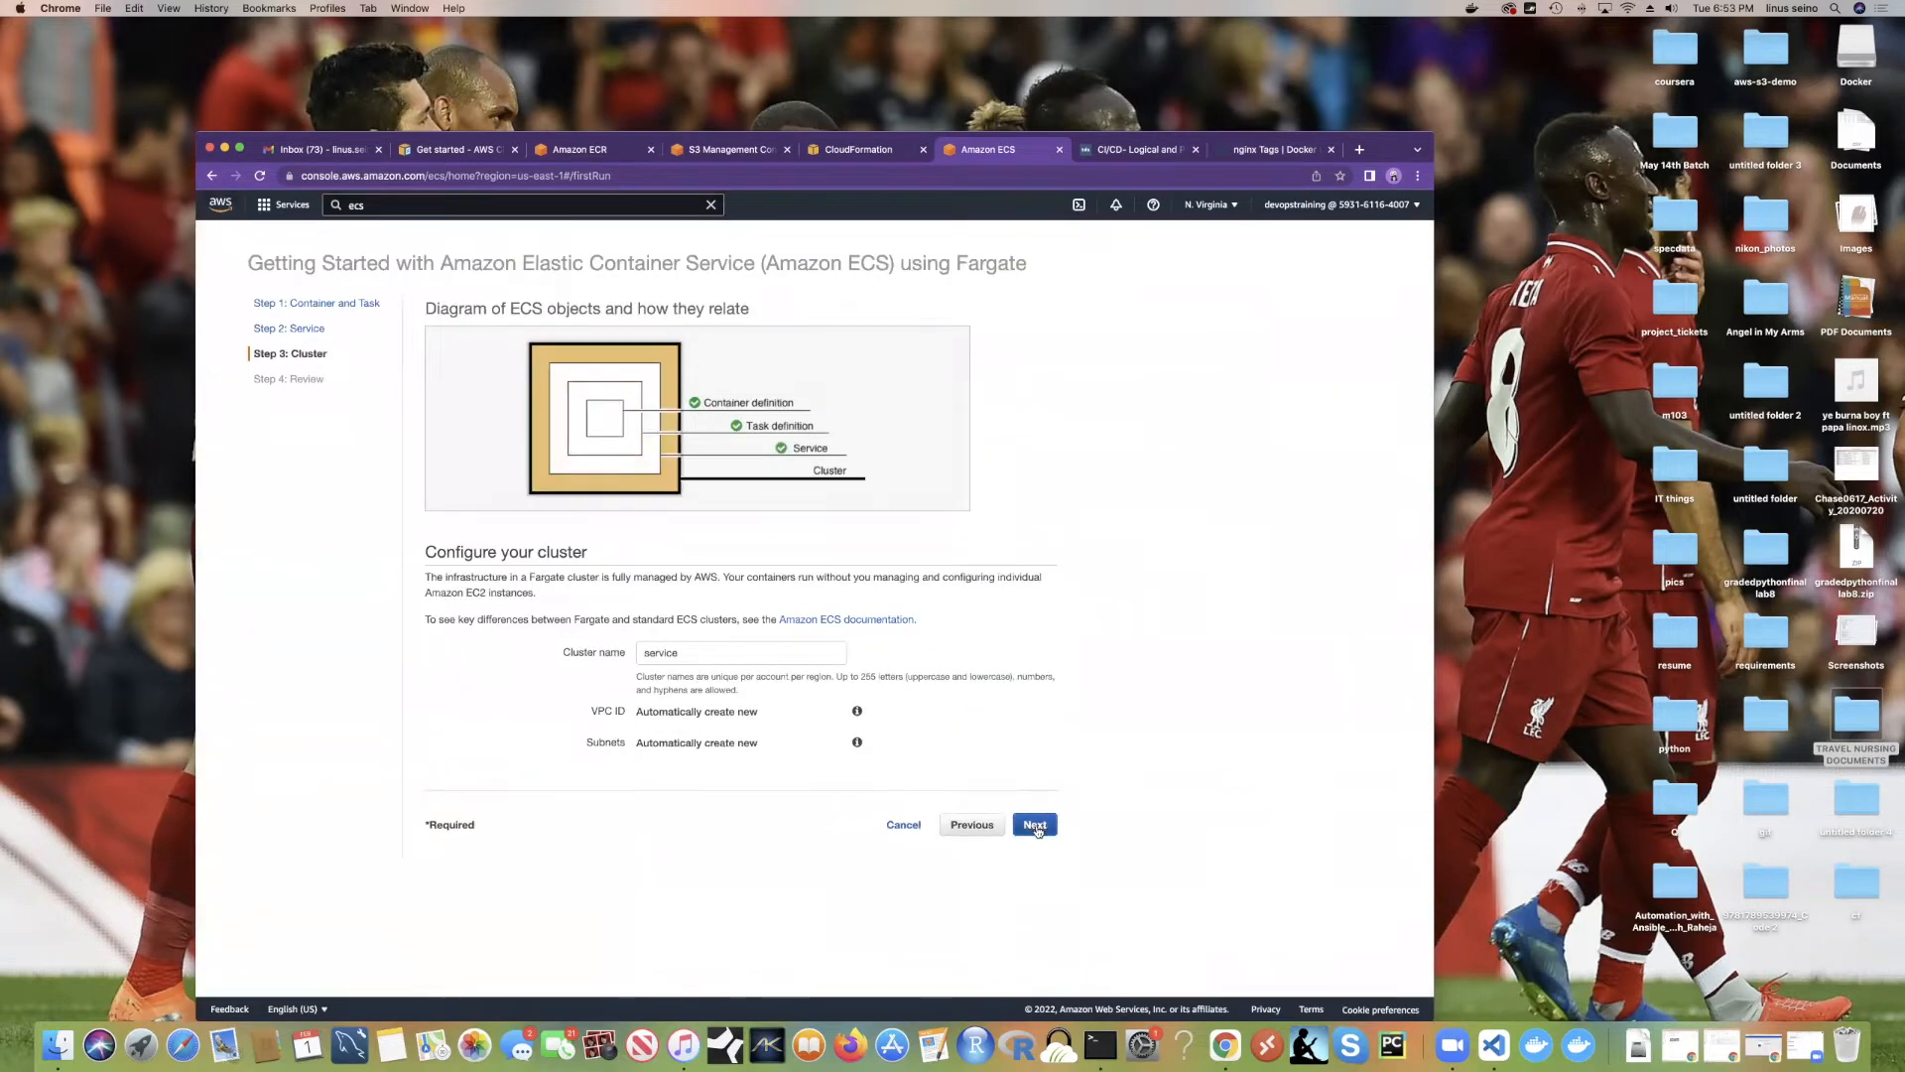
scroll(869, 548, down, 10)
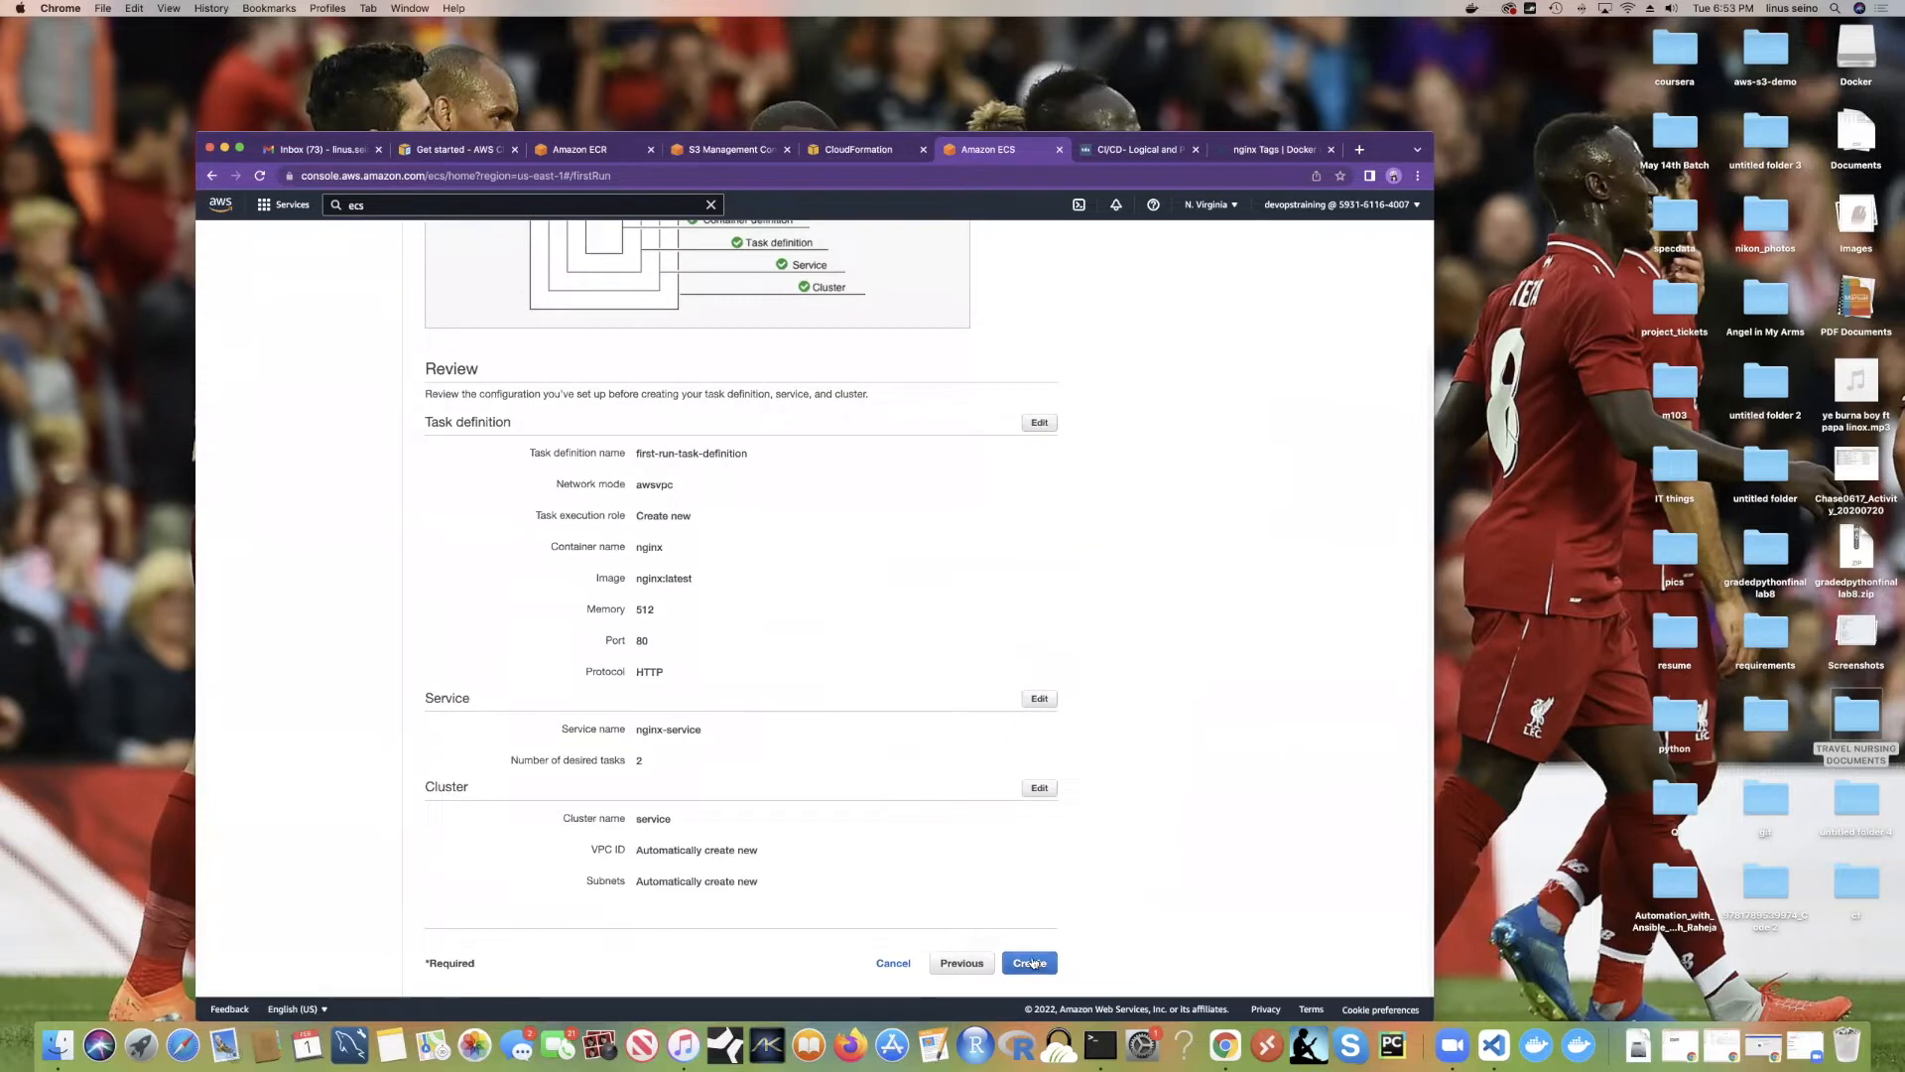
click(1030, 961)
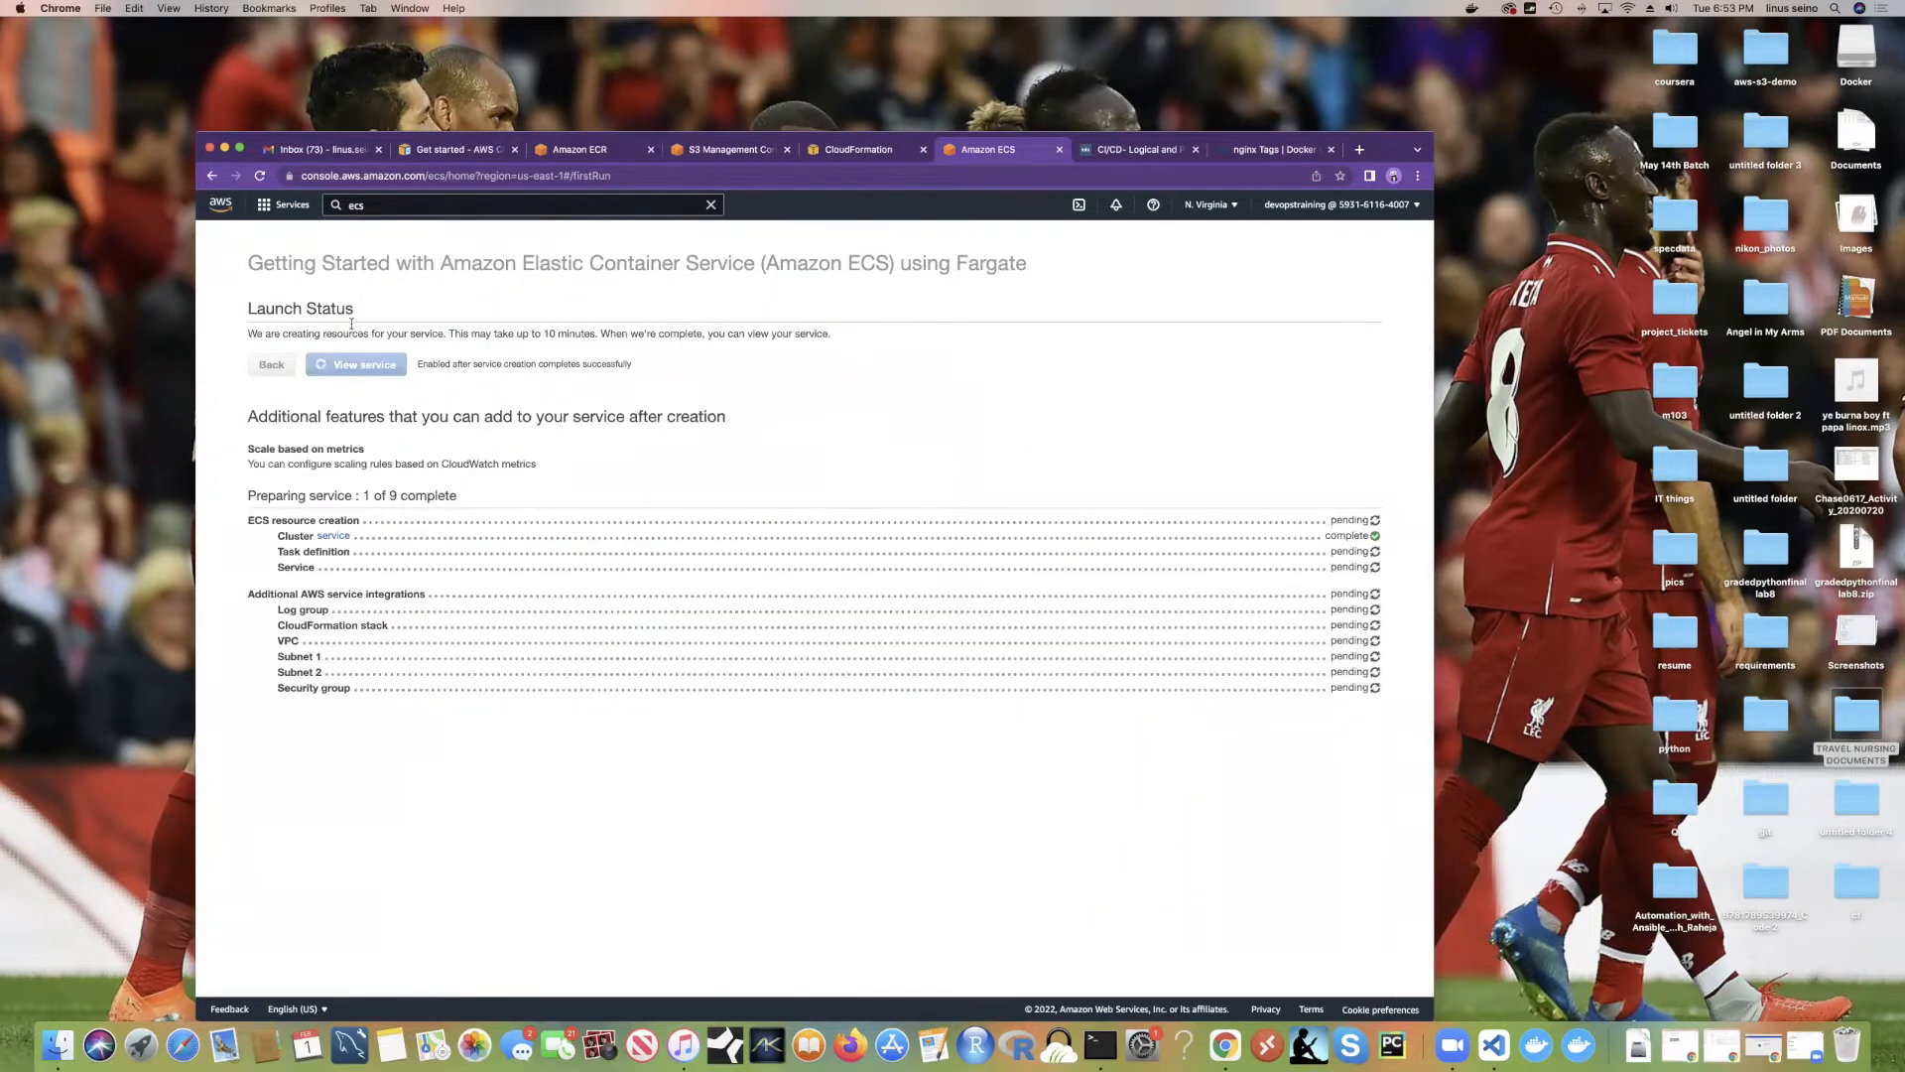
click(264, 206)
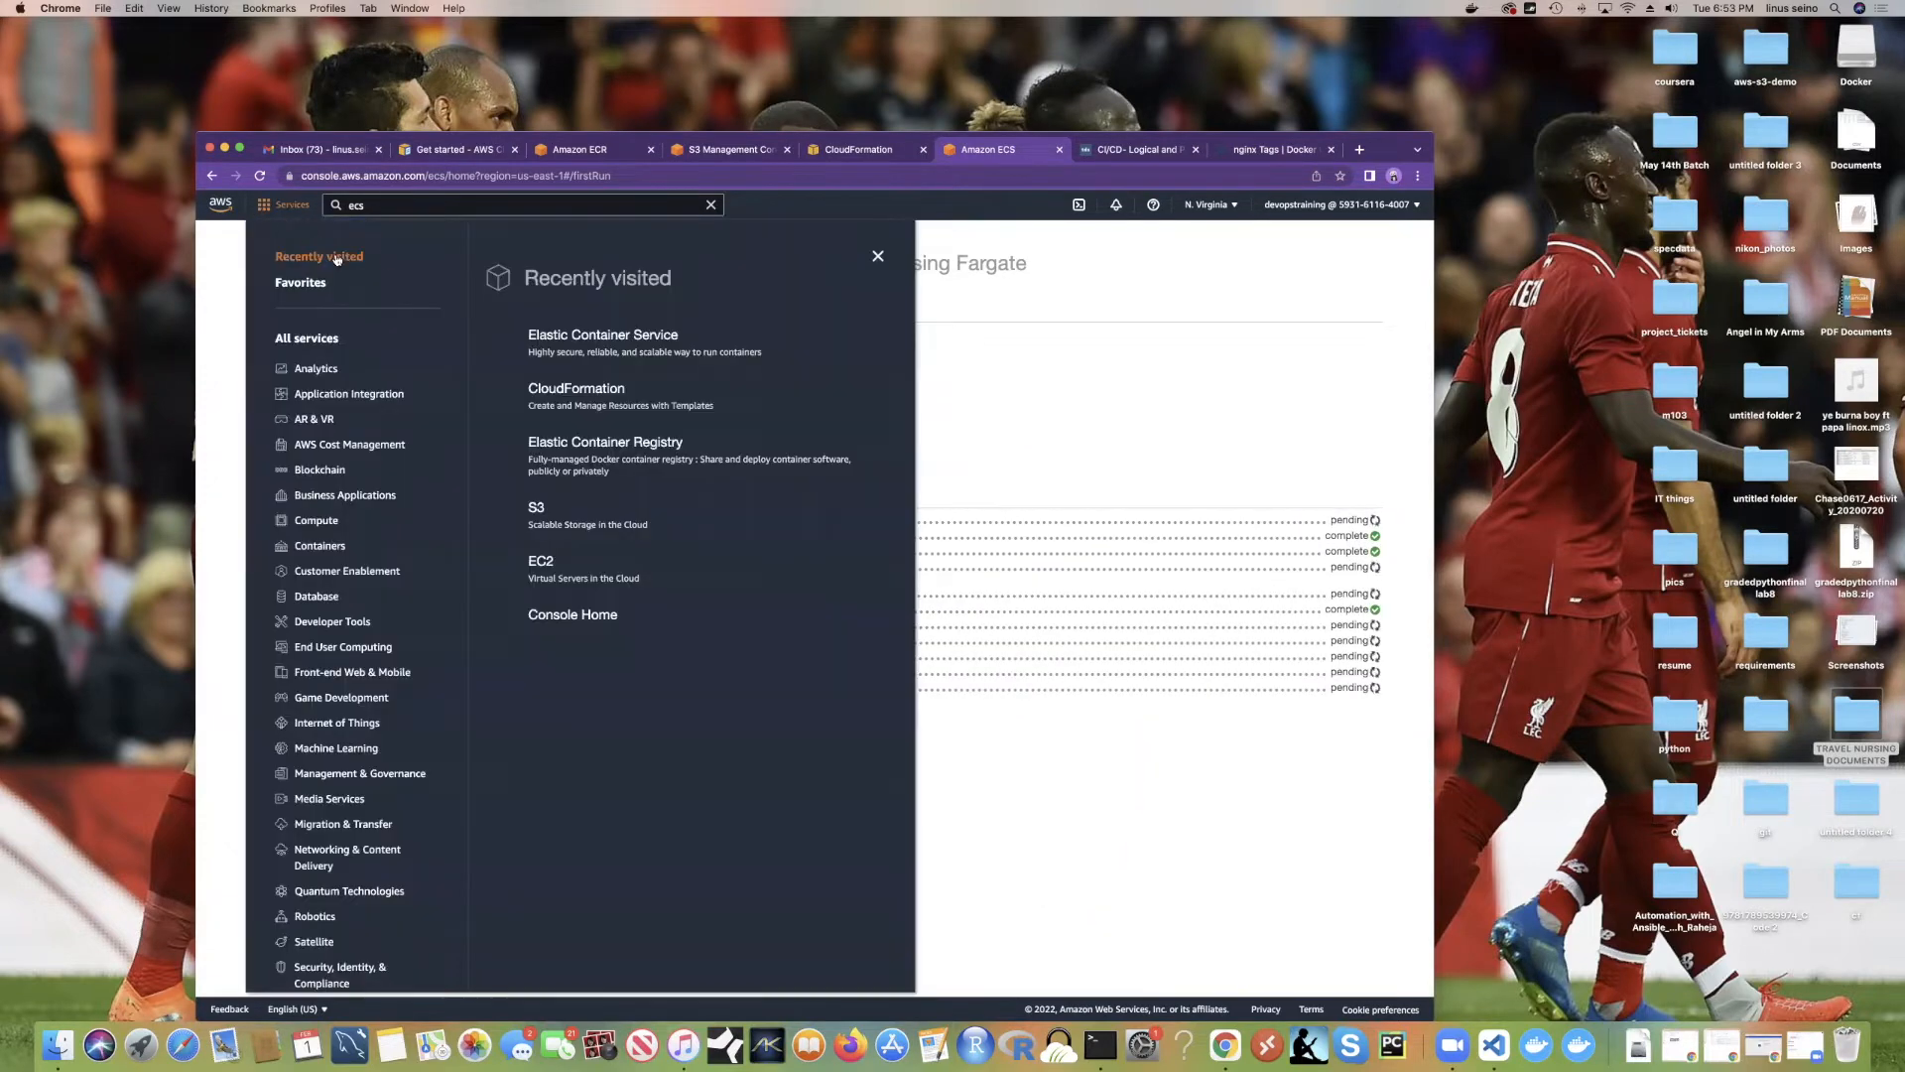
Step: Open Elastic Container Service in a new tab to view the service cluster's card
click(1105, 331)
click(268, 205)
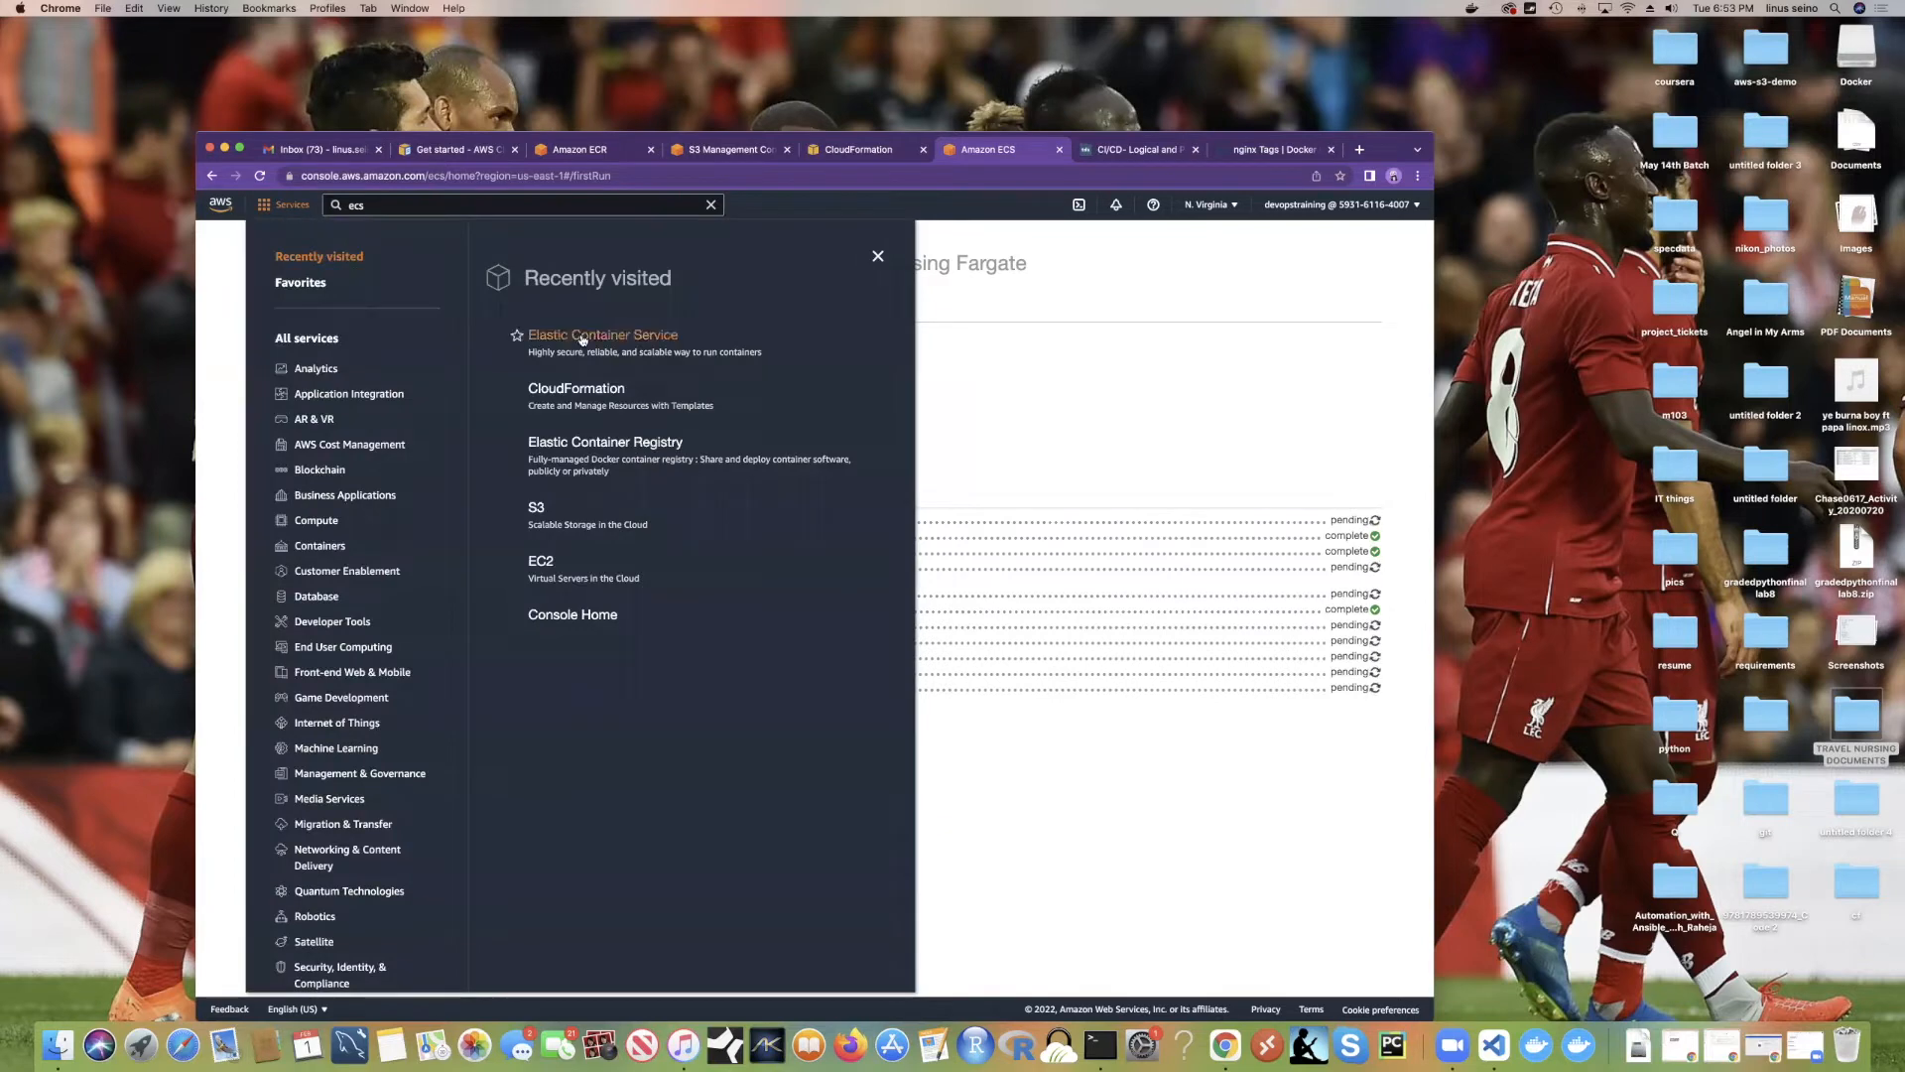
right_click(584, 336)
click(652, 345)
click(1037, 153)
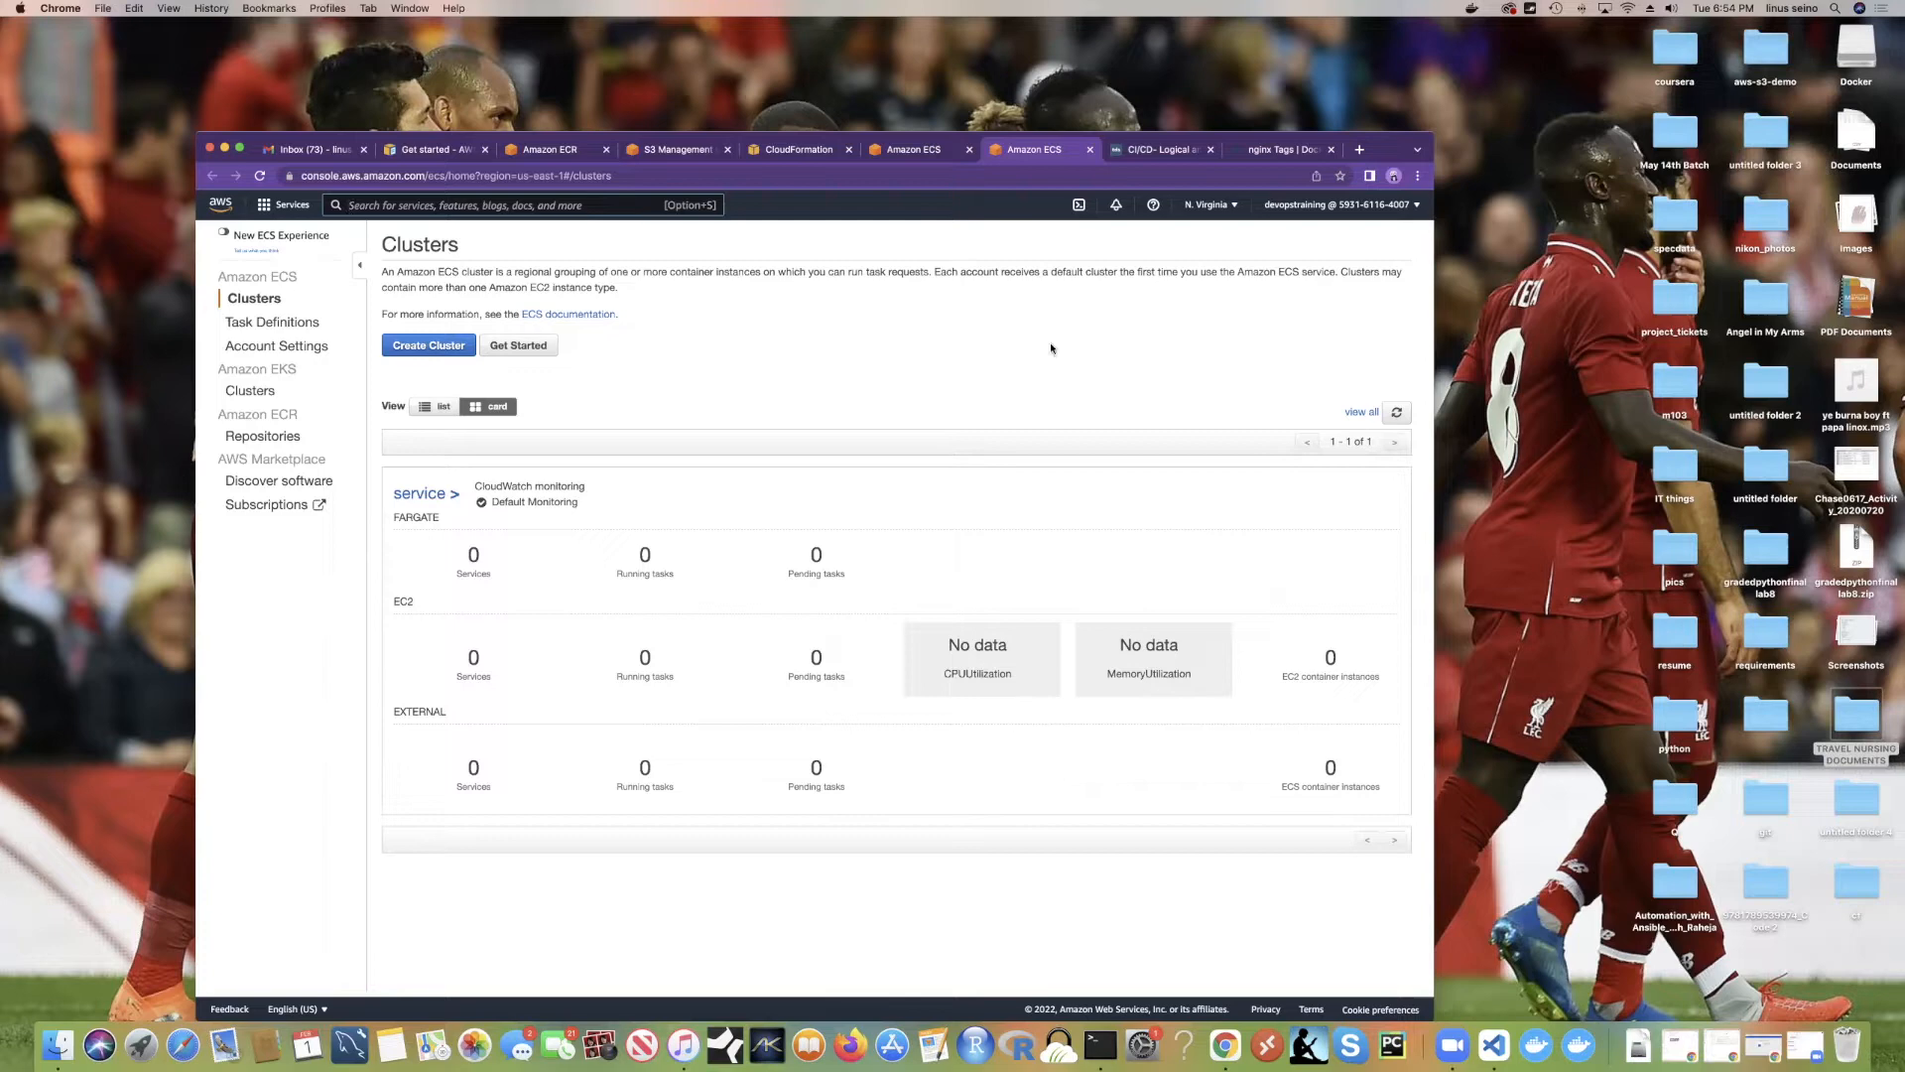
click(1471, 8)
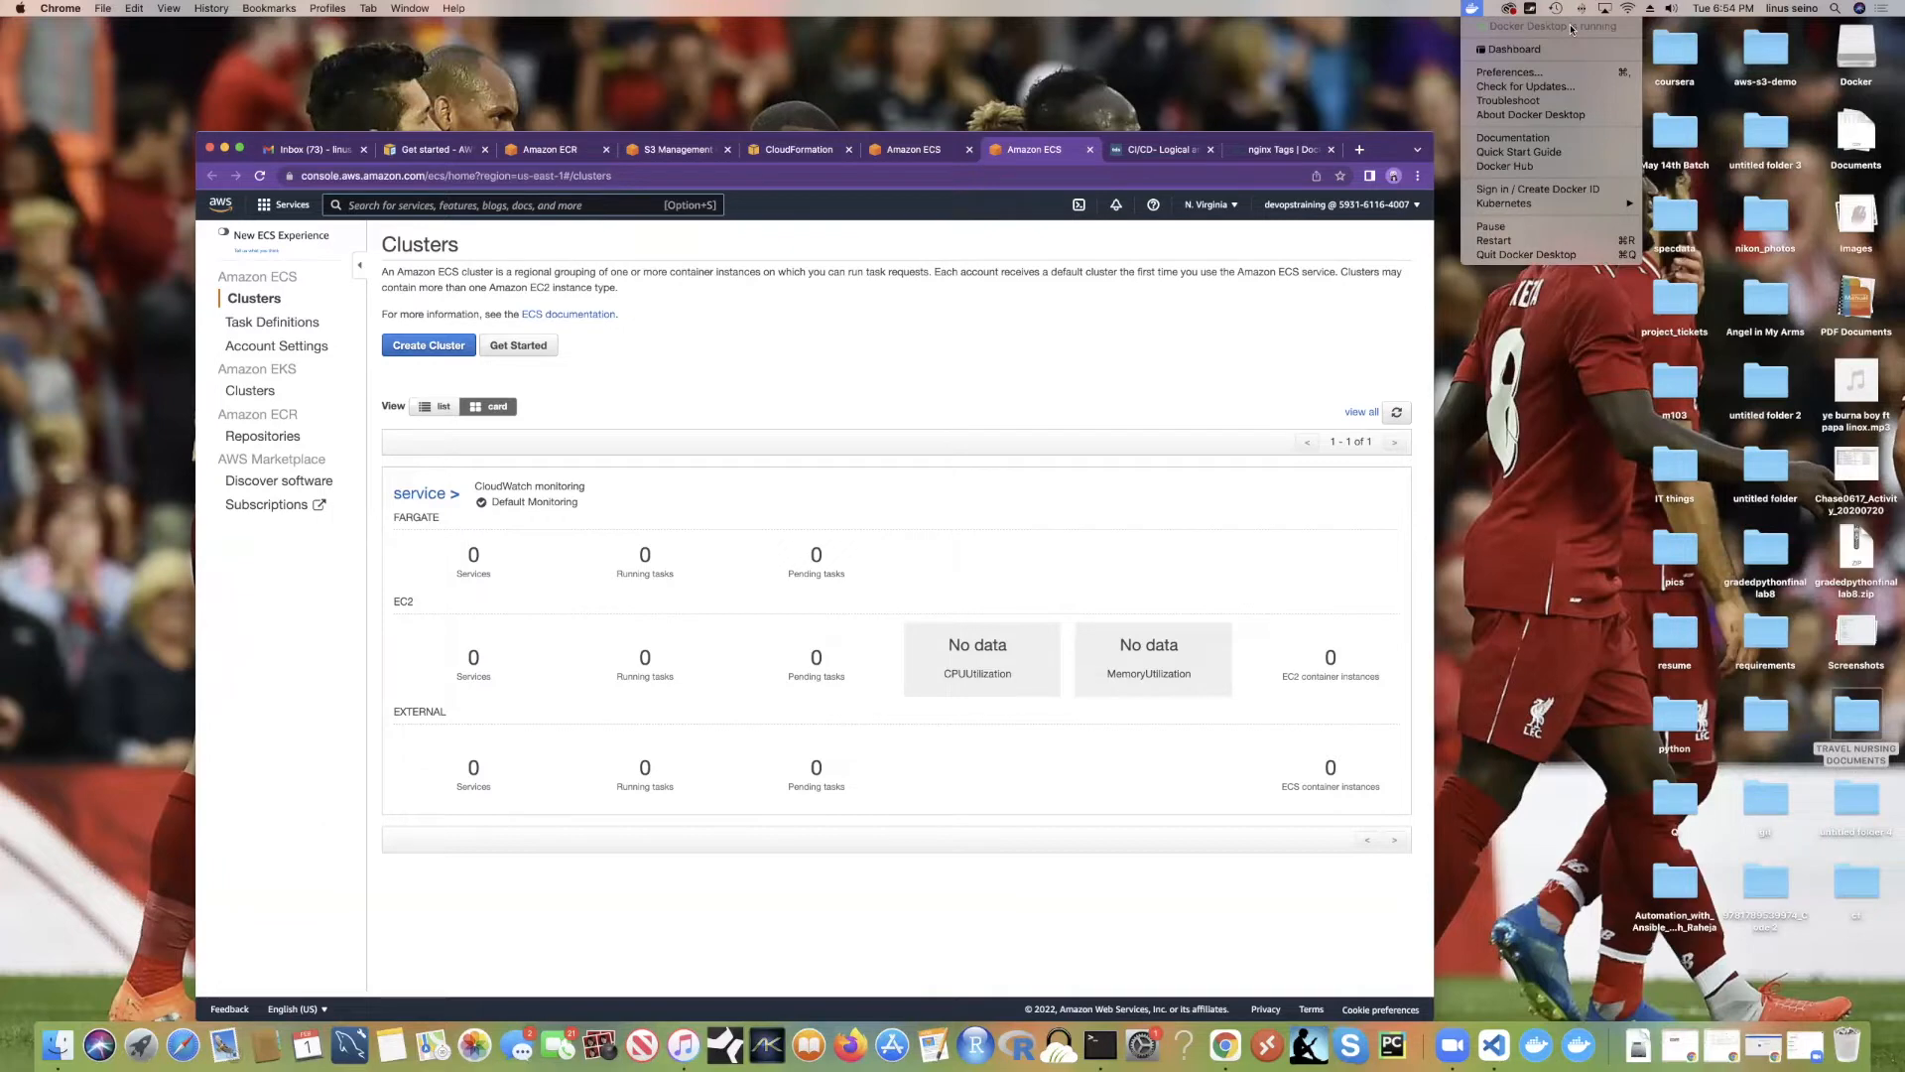
click(1472, 9)
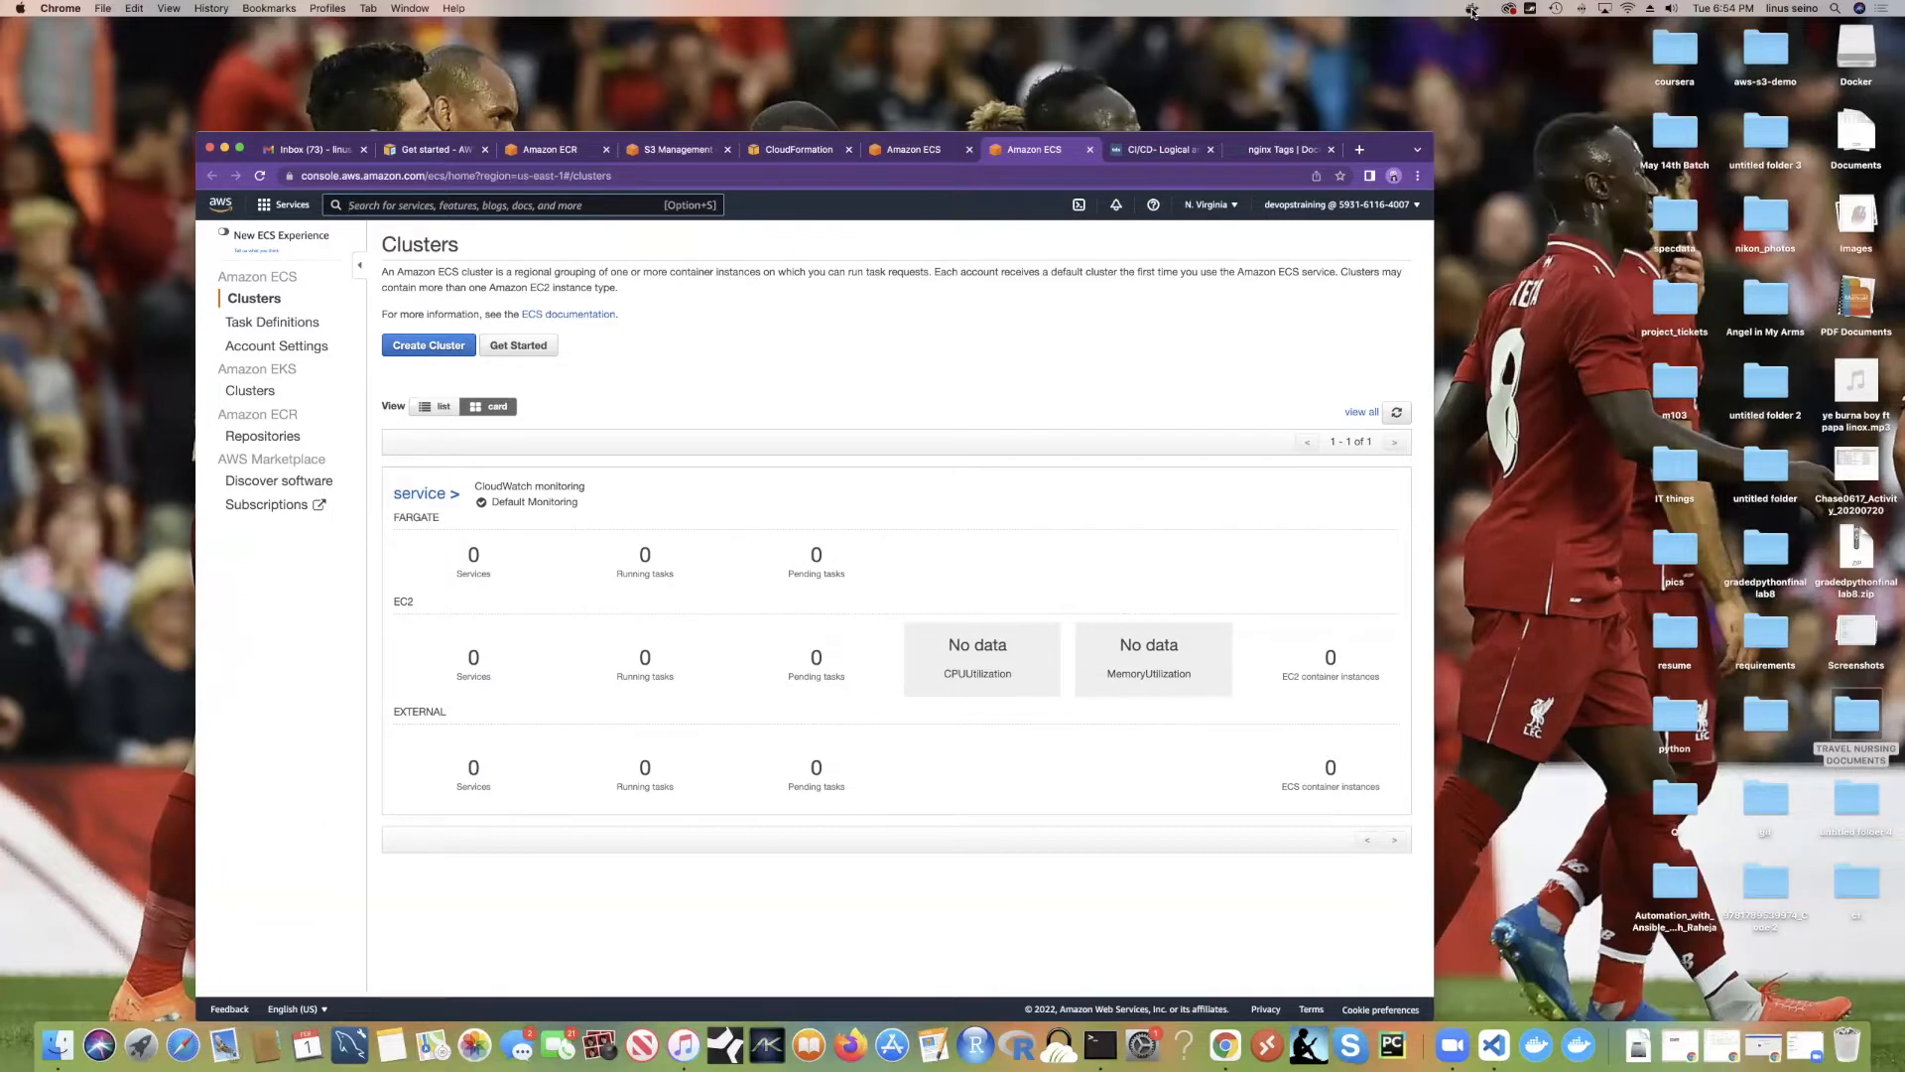
click(1471, 9)
click(1472, 8)
click(1472, 9)
click(1471, 9)
click(1472, 9)
click(1474, 9)
click(1397, 413)
Step: Start an EC2 Linux + Networking cluster and name it devops
click(448, 347)
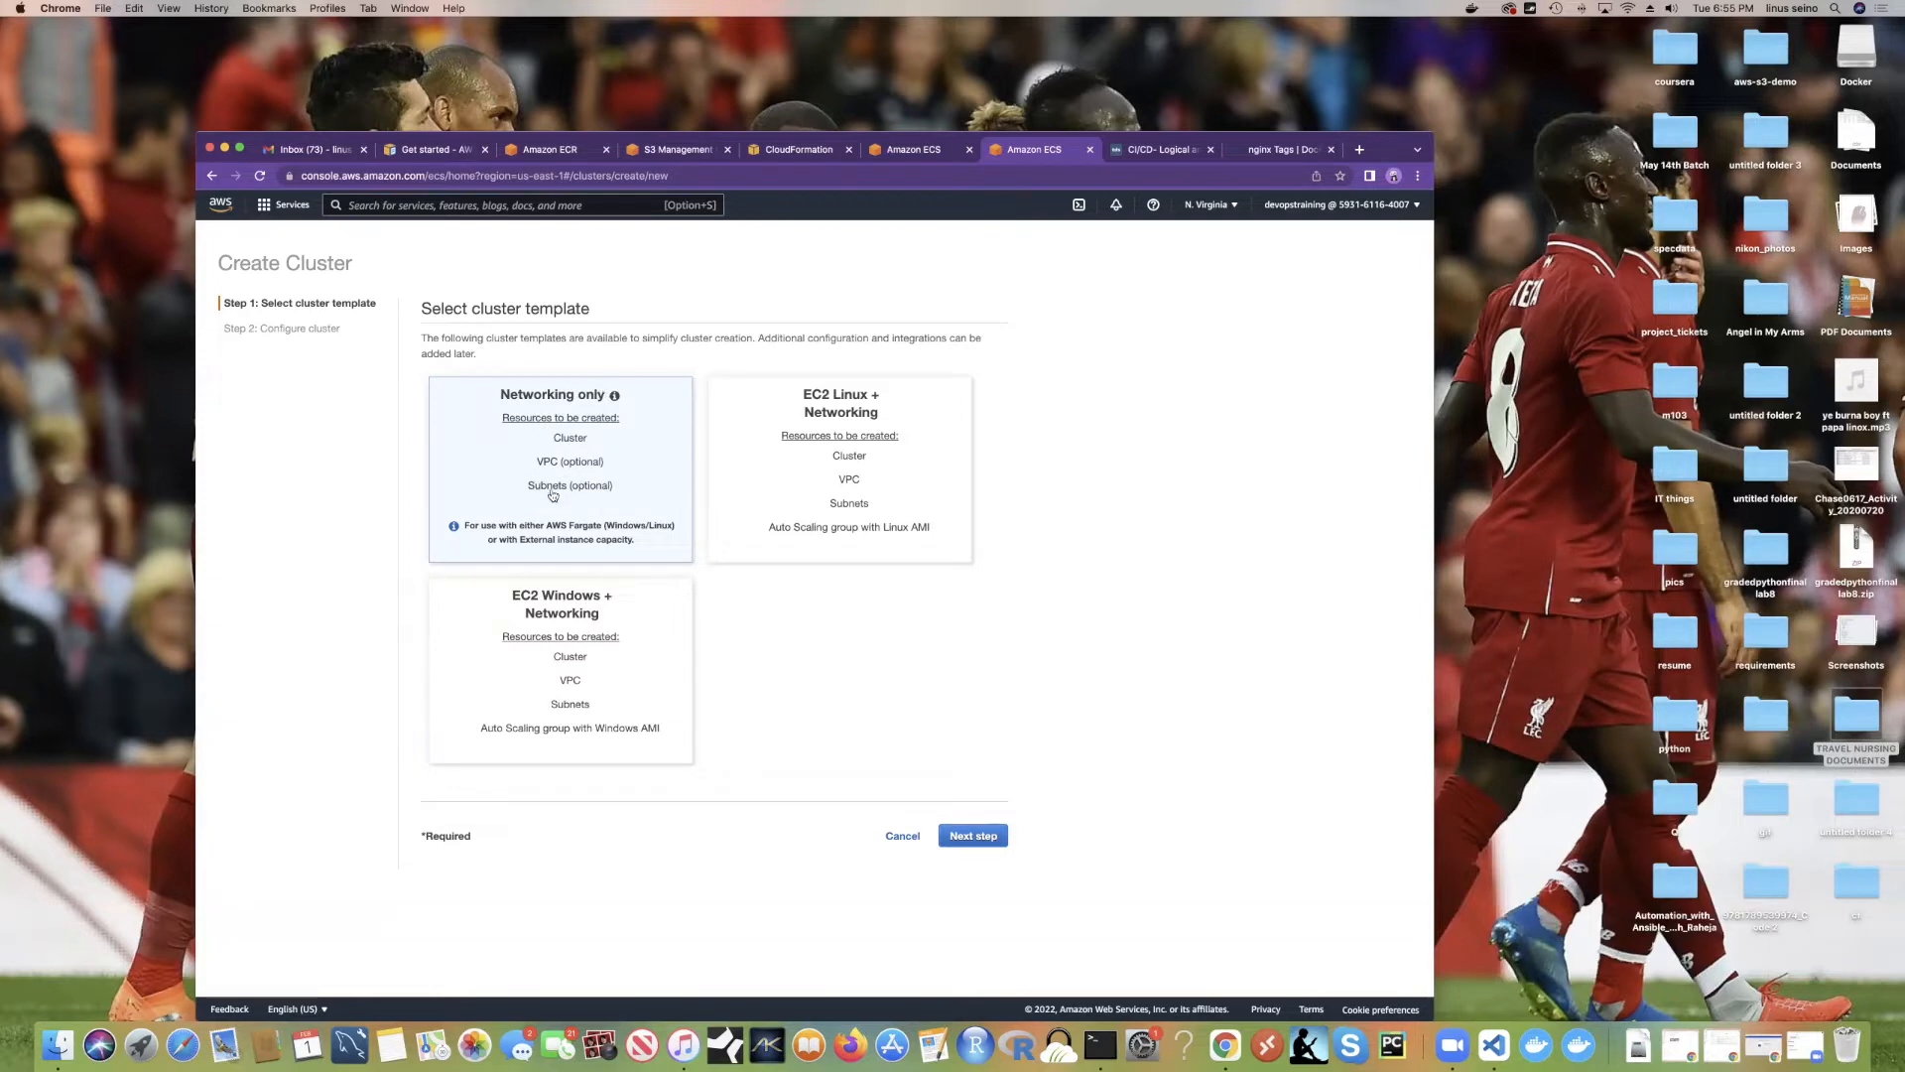
click(753, 469)
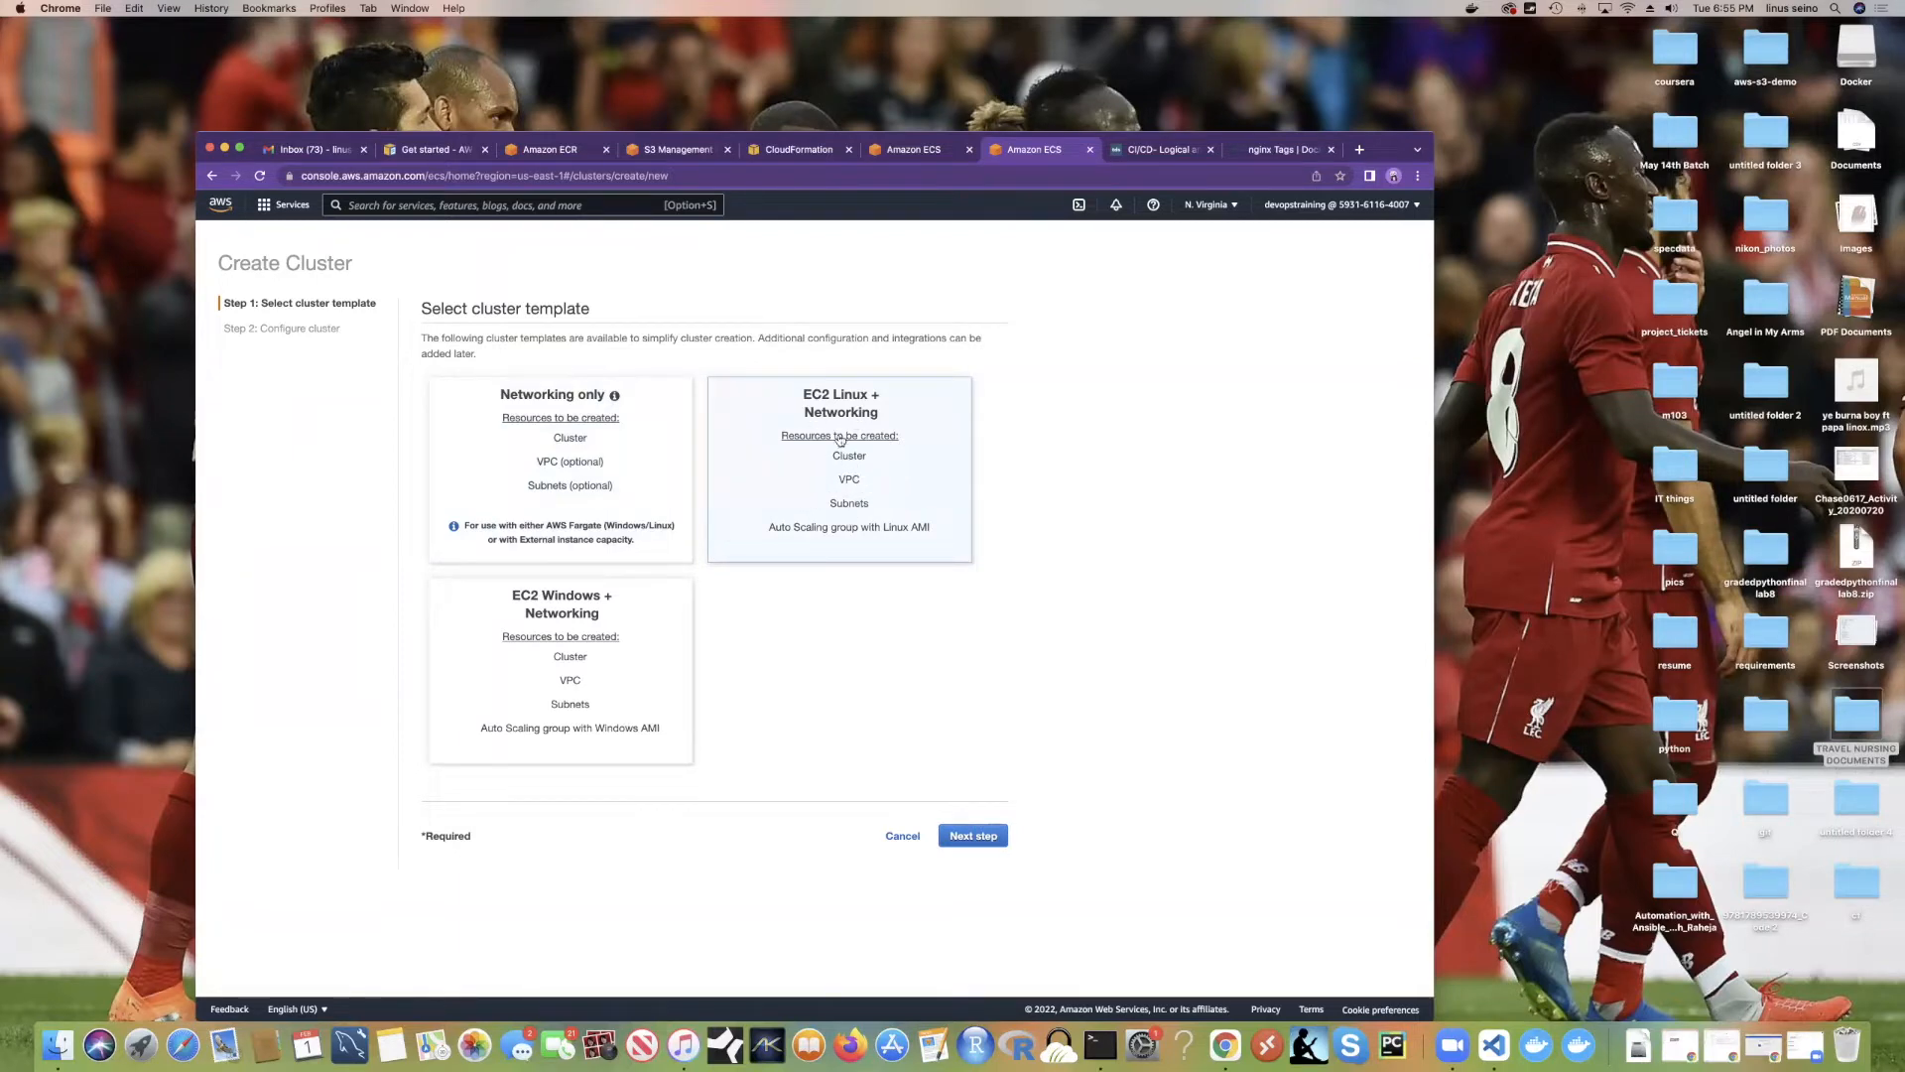
click(963, 838)
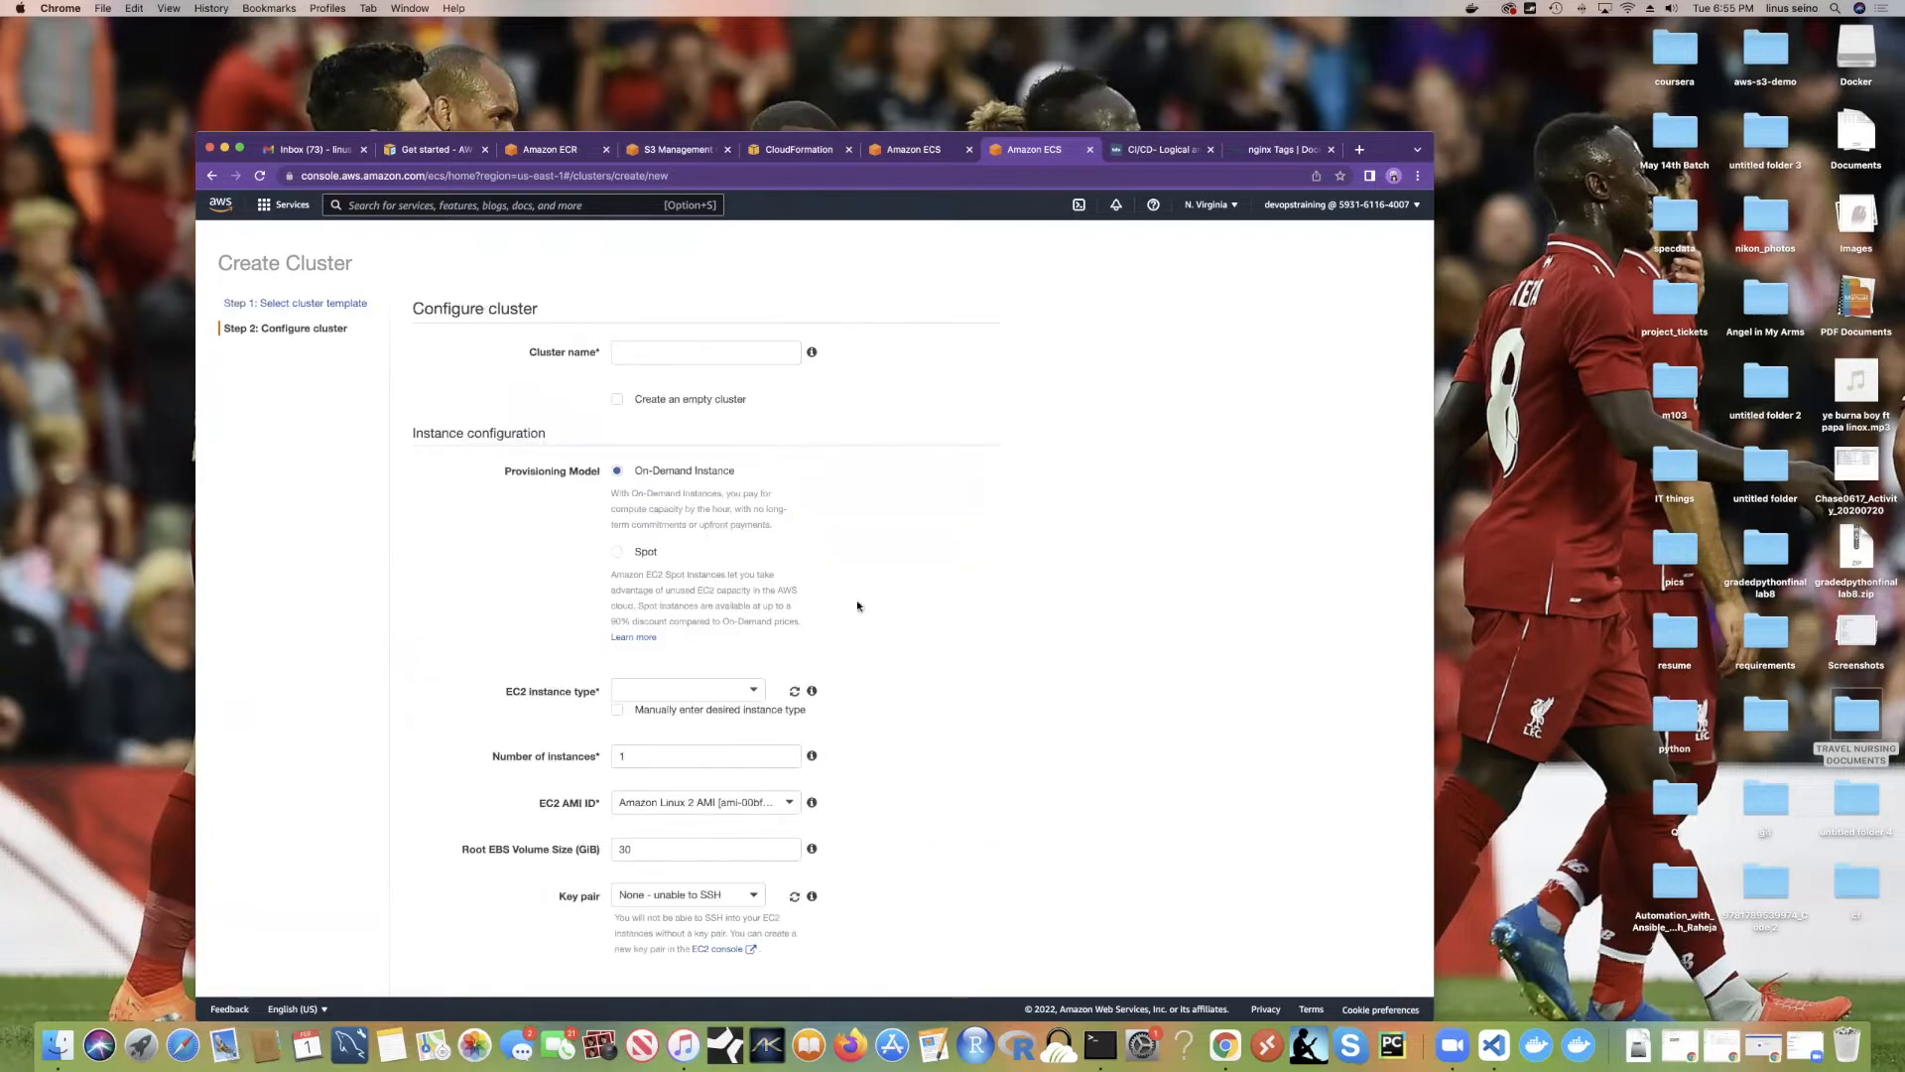
click(661, 354)
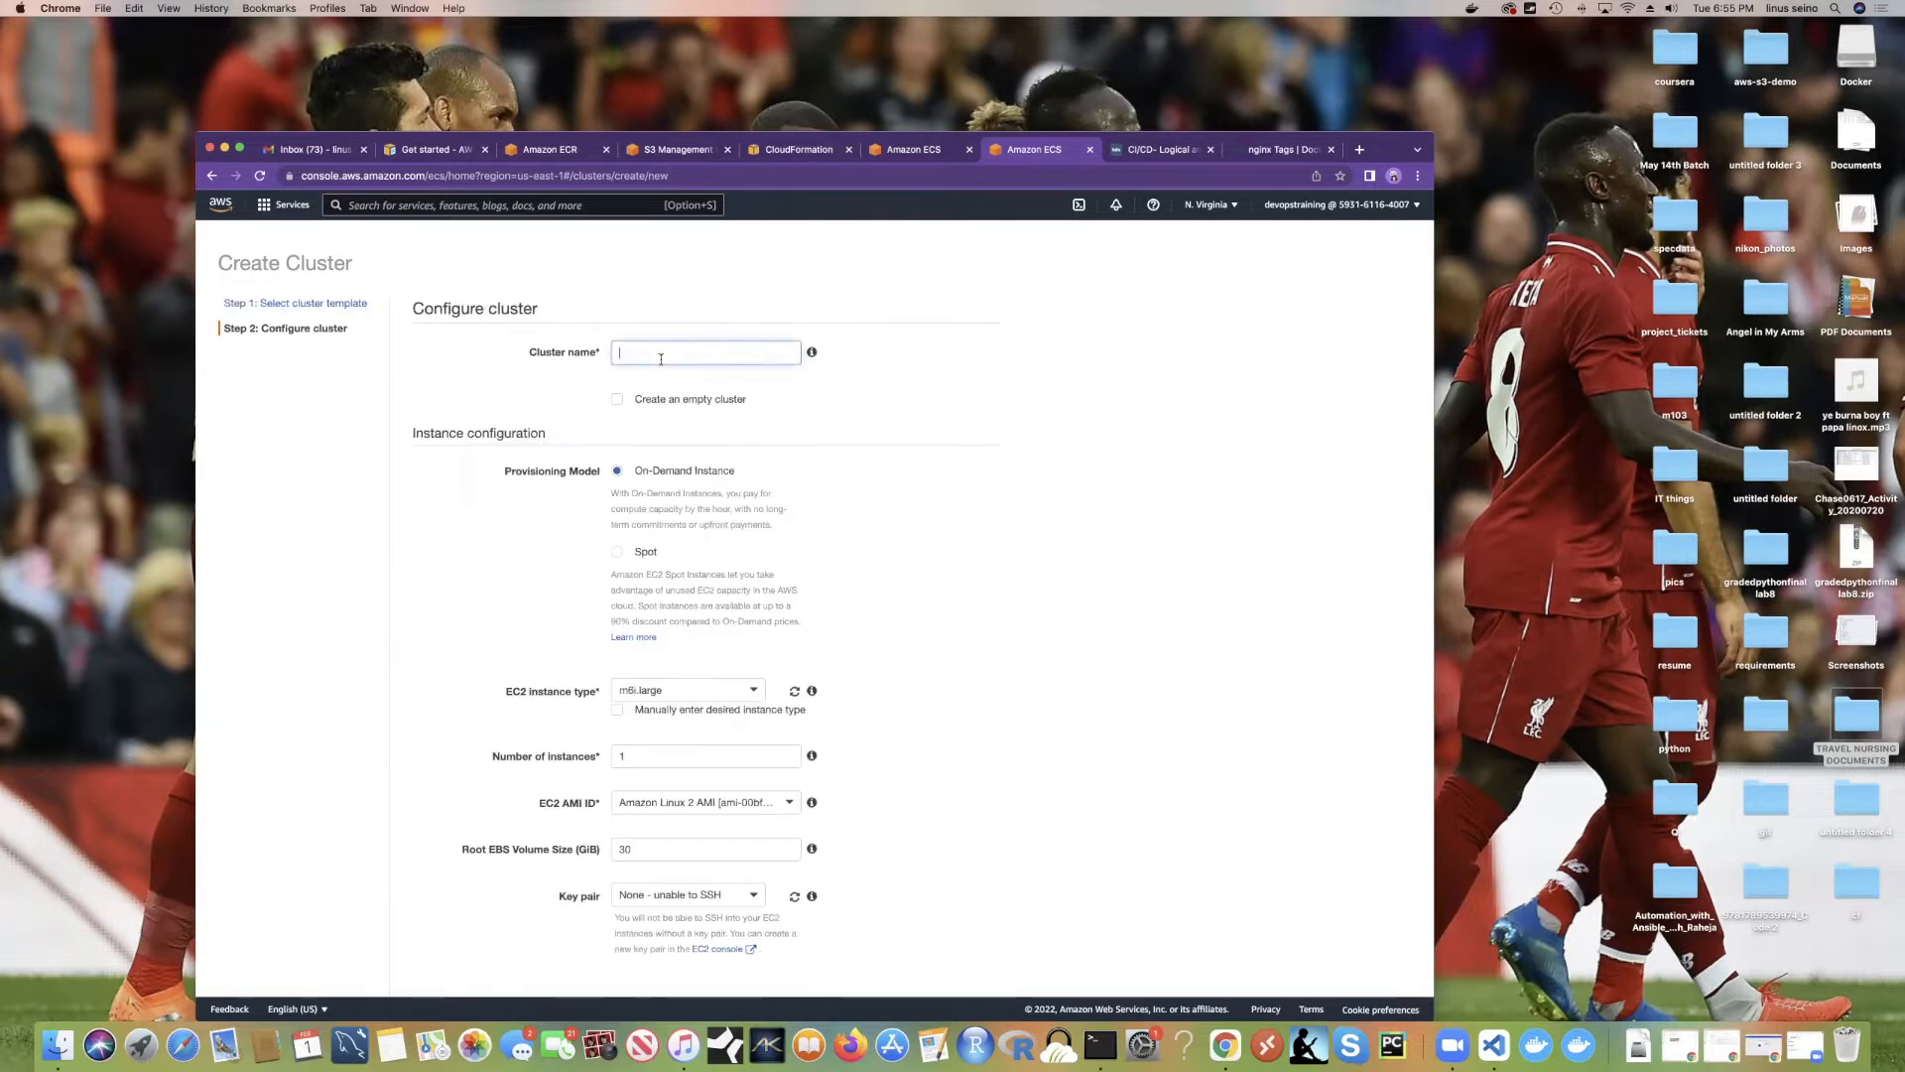
text(devops)
Step: Choose c4.large as the cluster's EC2 instance type
scroll(666, 447, down, 5)
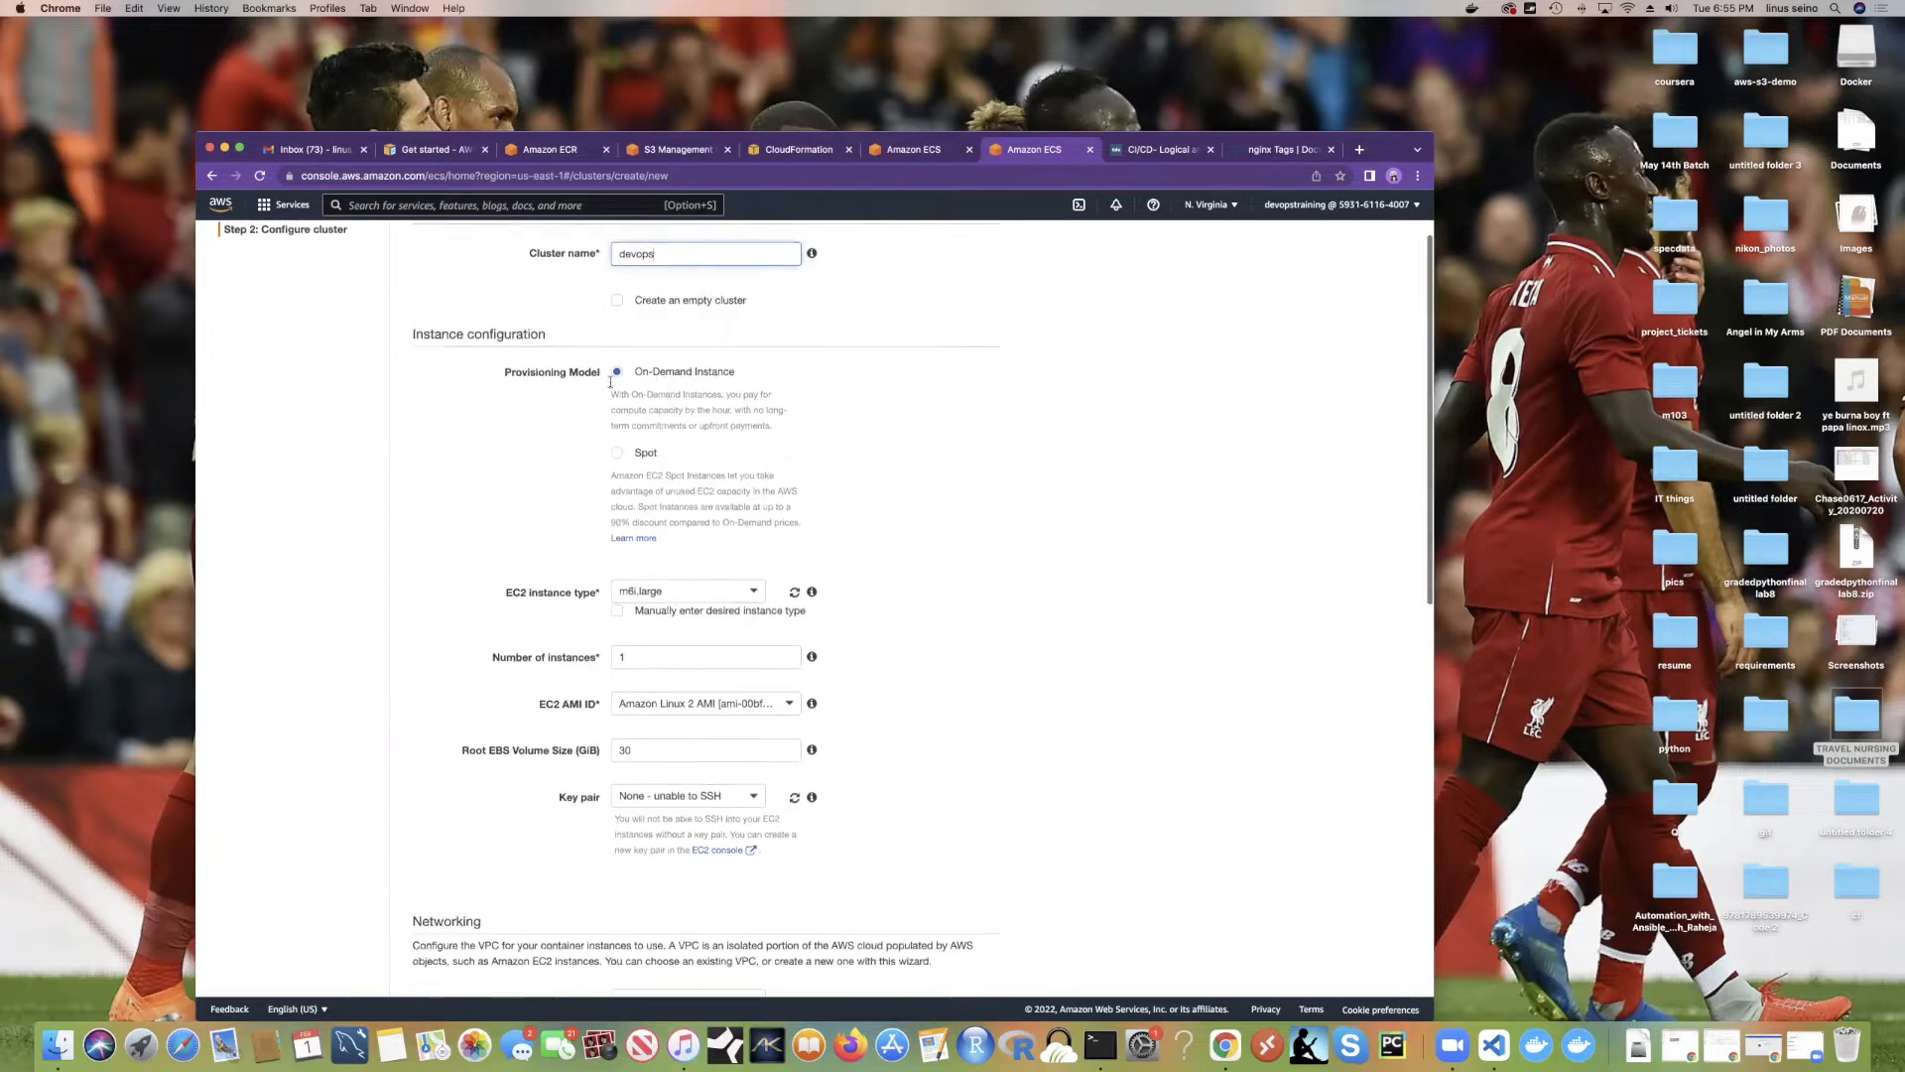
click(672, 502)
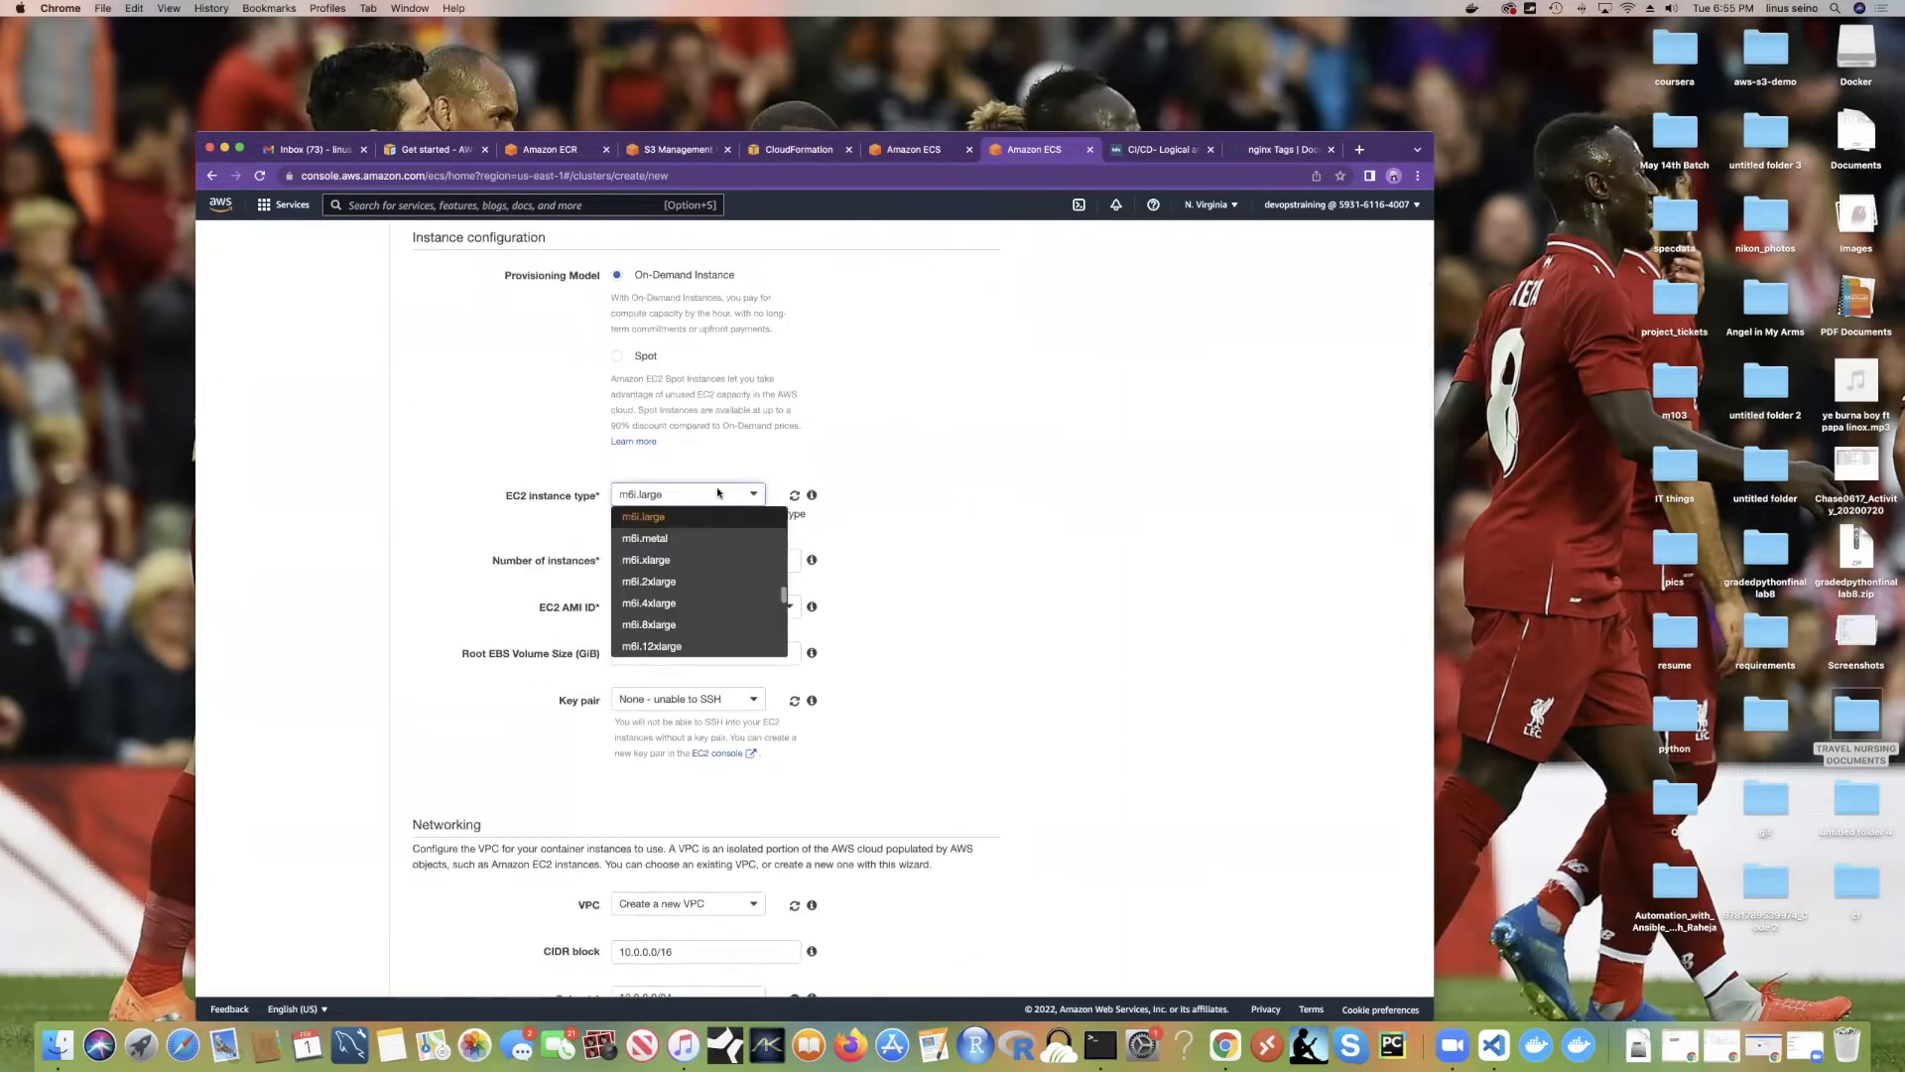
click(836, 429)
scroll(837, 534, up, 3)
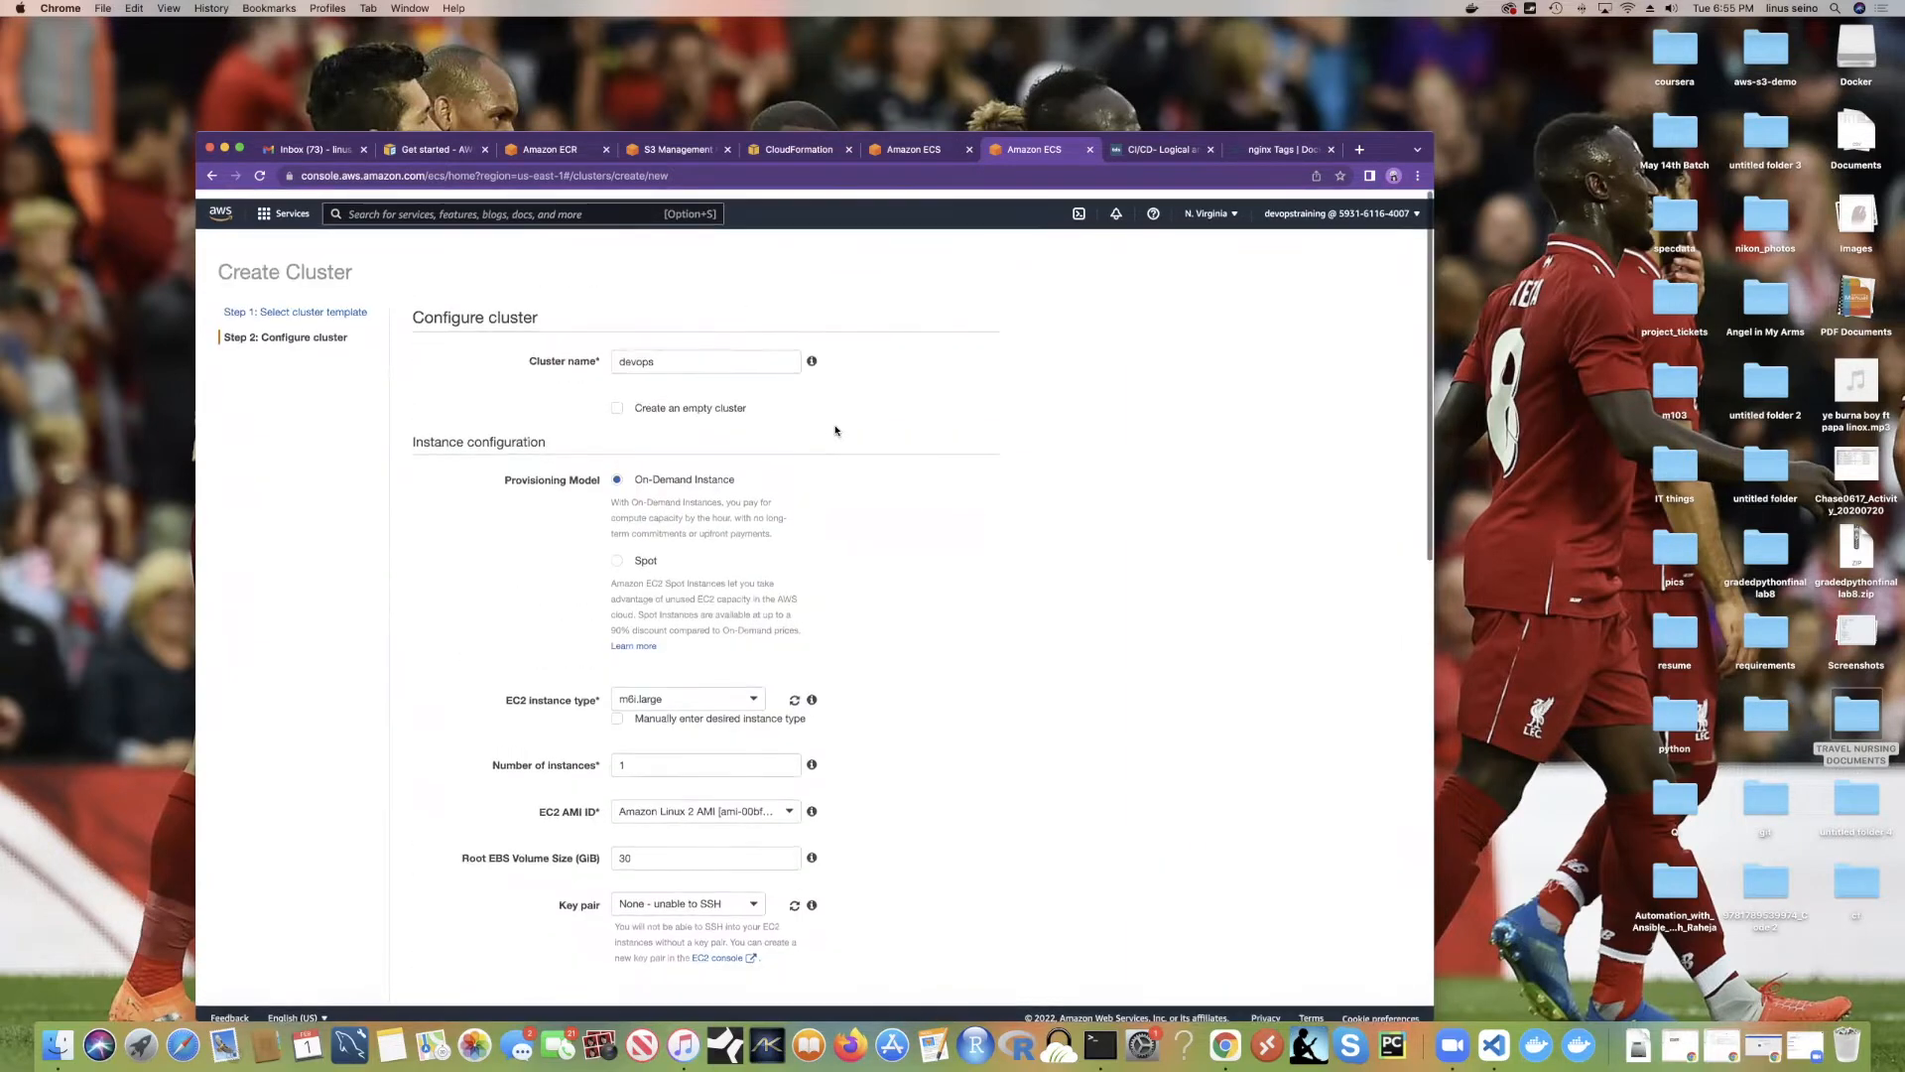
scroll(839, 539, down, 6)
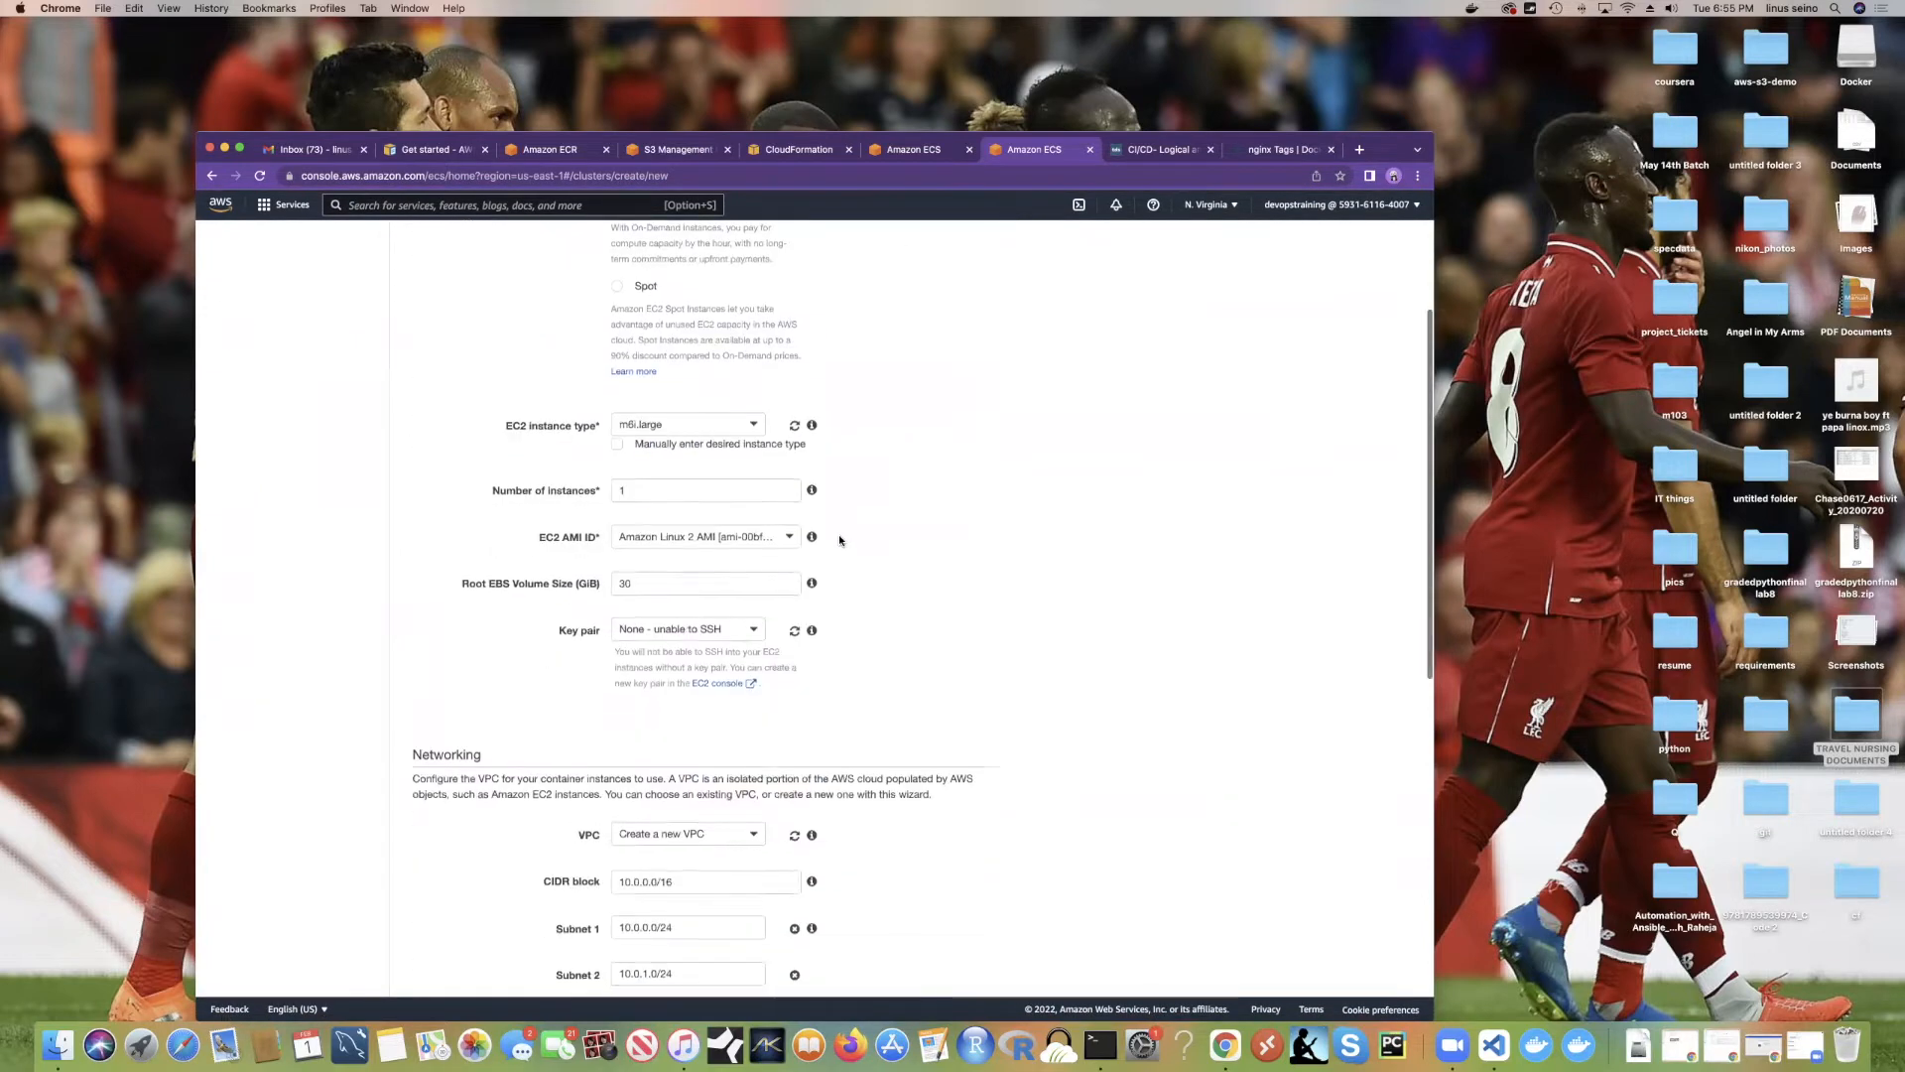
click(674, 387)
scroll(660, 451, up, 10)
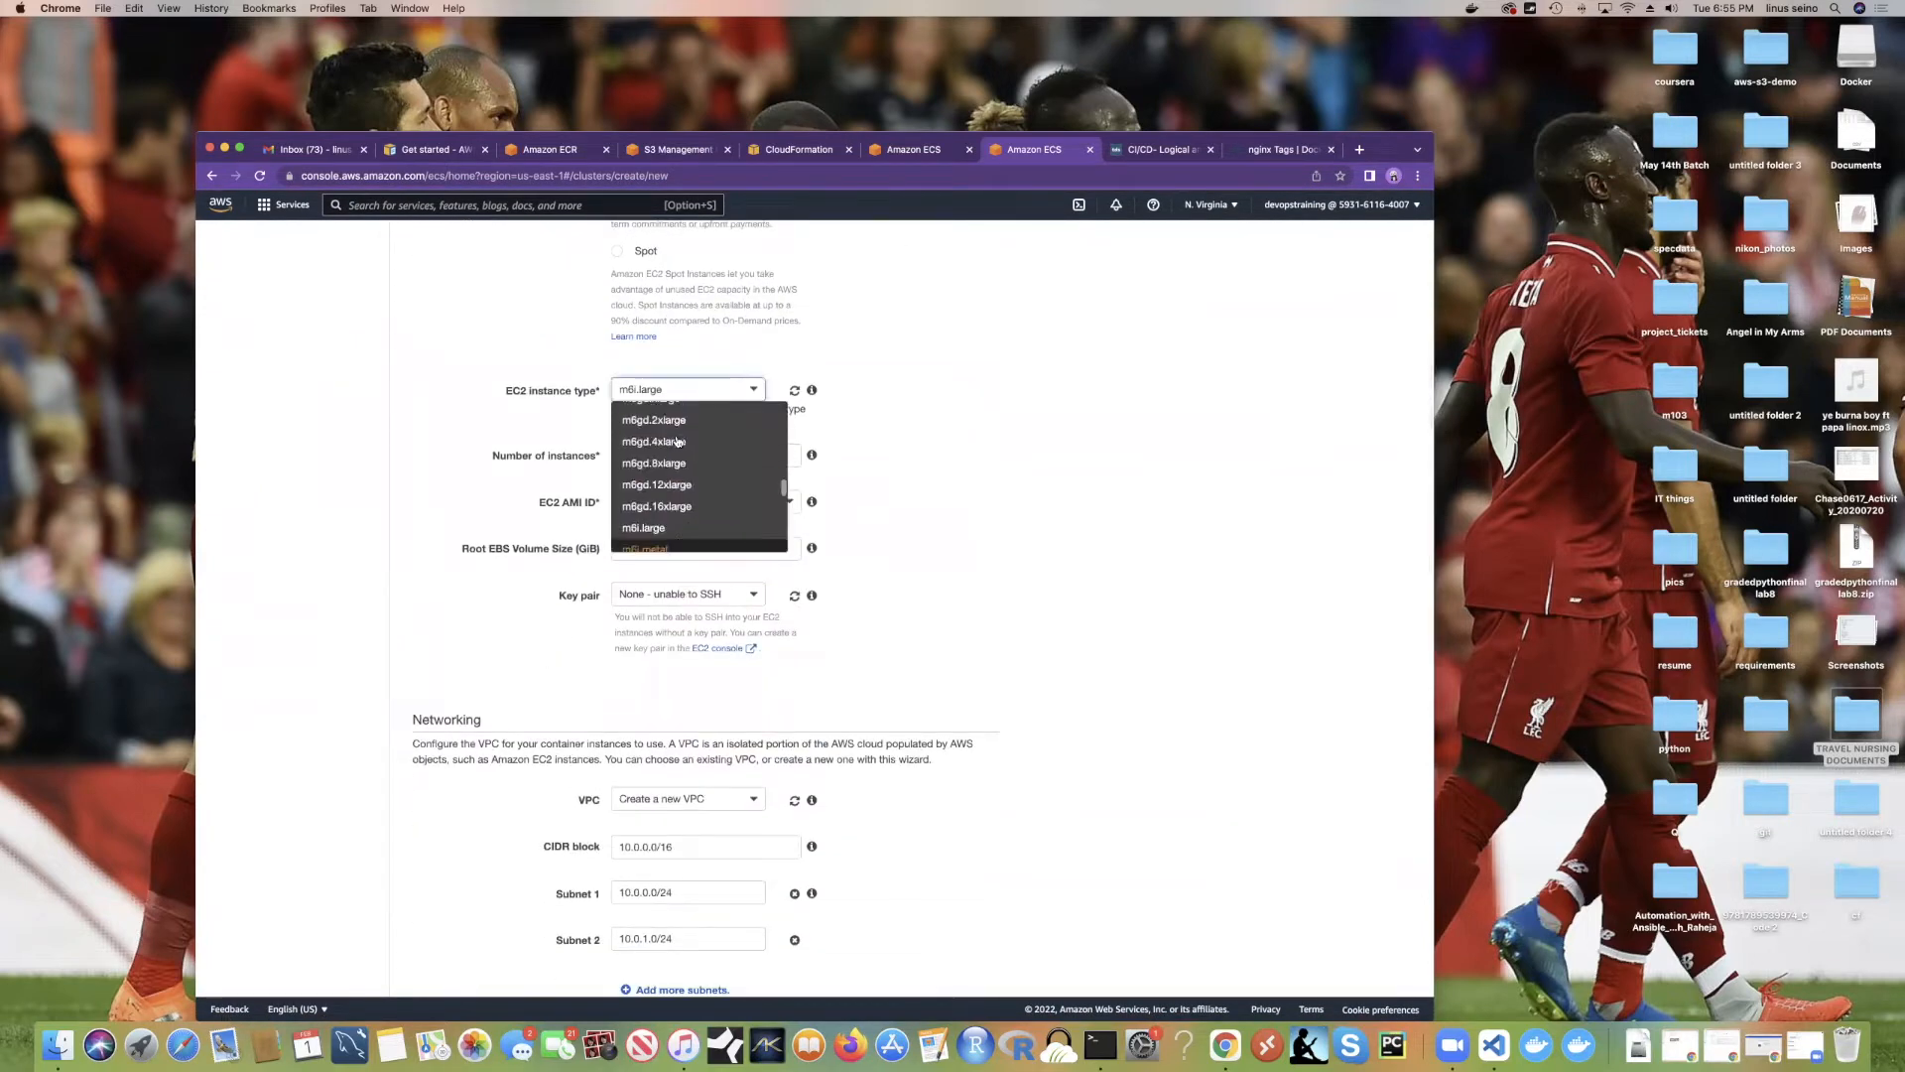
scroll(678, 440, up, 10)
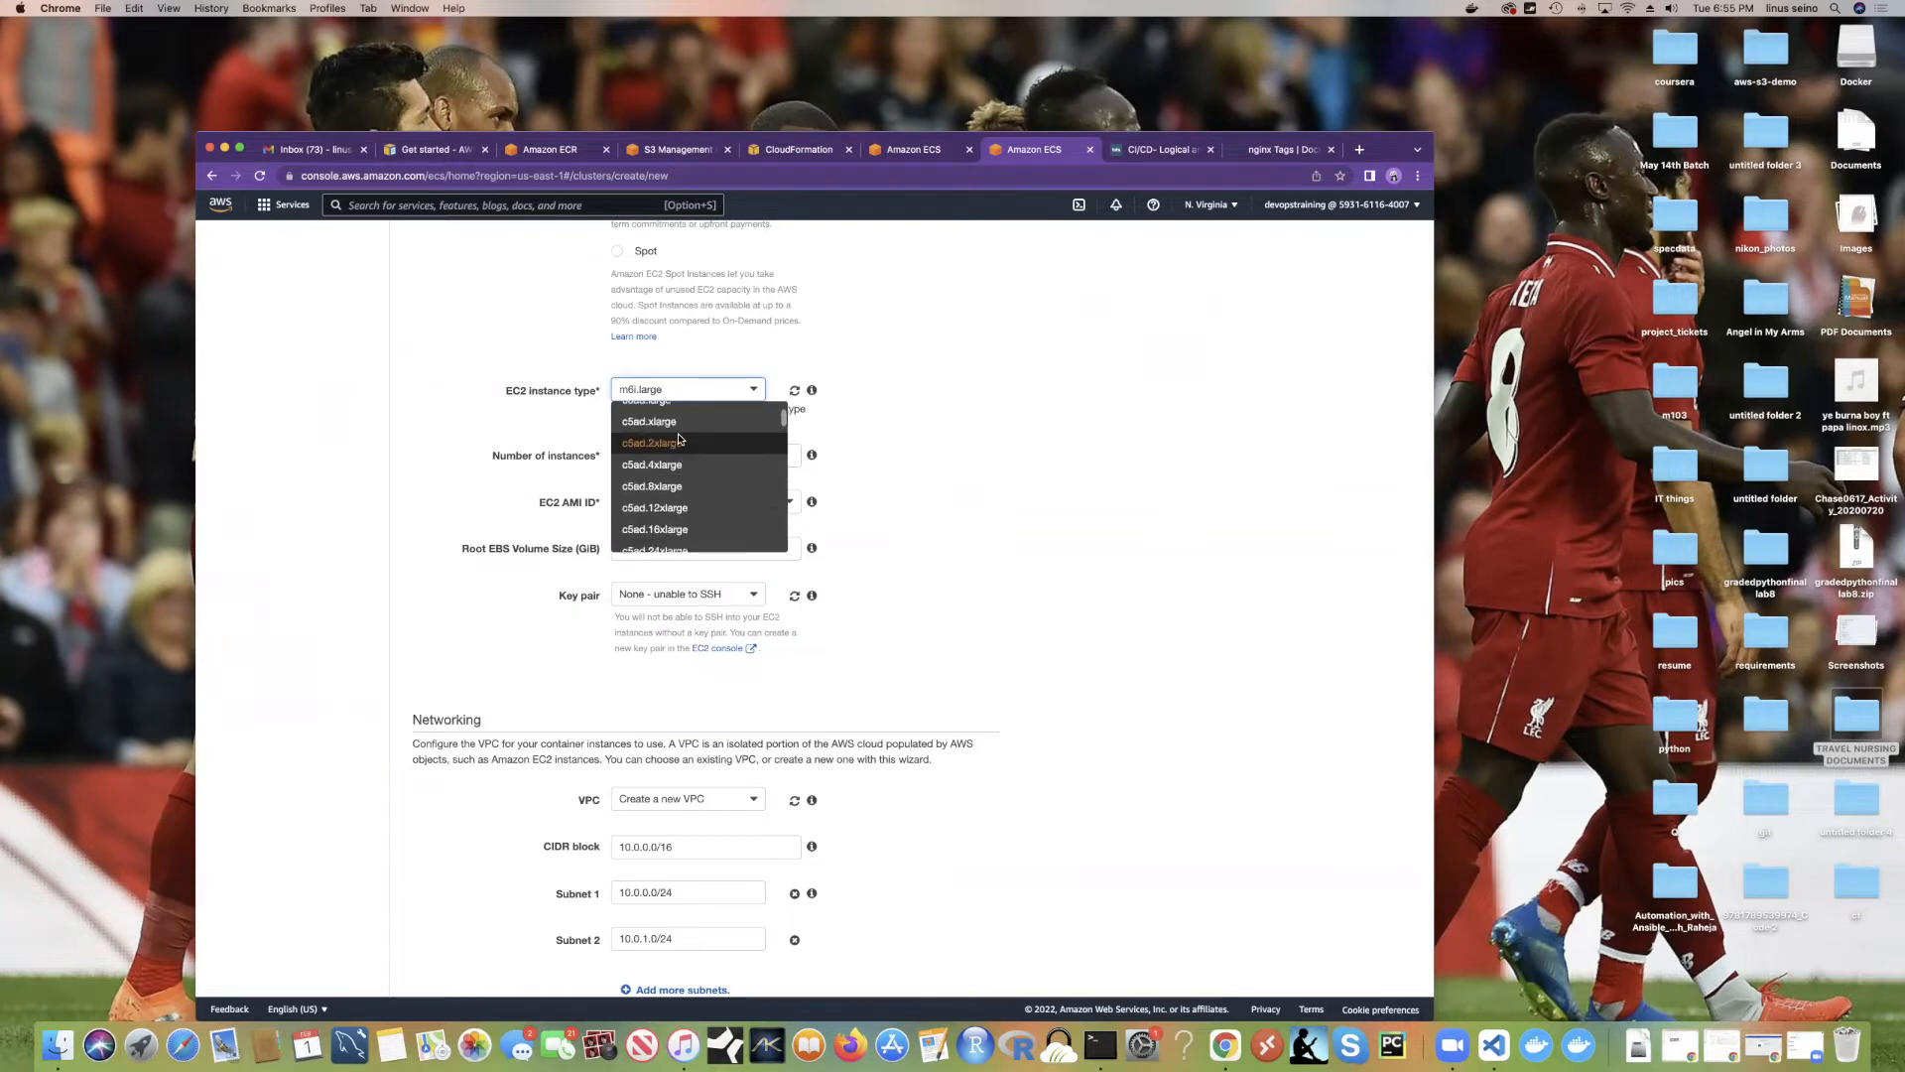
scroll(767, 534, up, 7)
scroll(767, 534, down, 10)
scroll(691, 393, down, 15)
scroll(691, 393, down, 15)
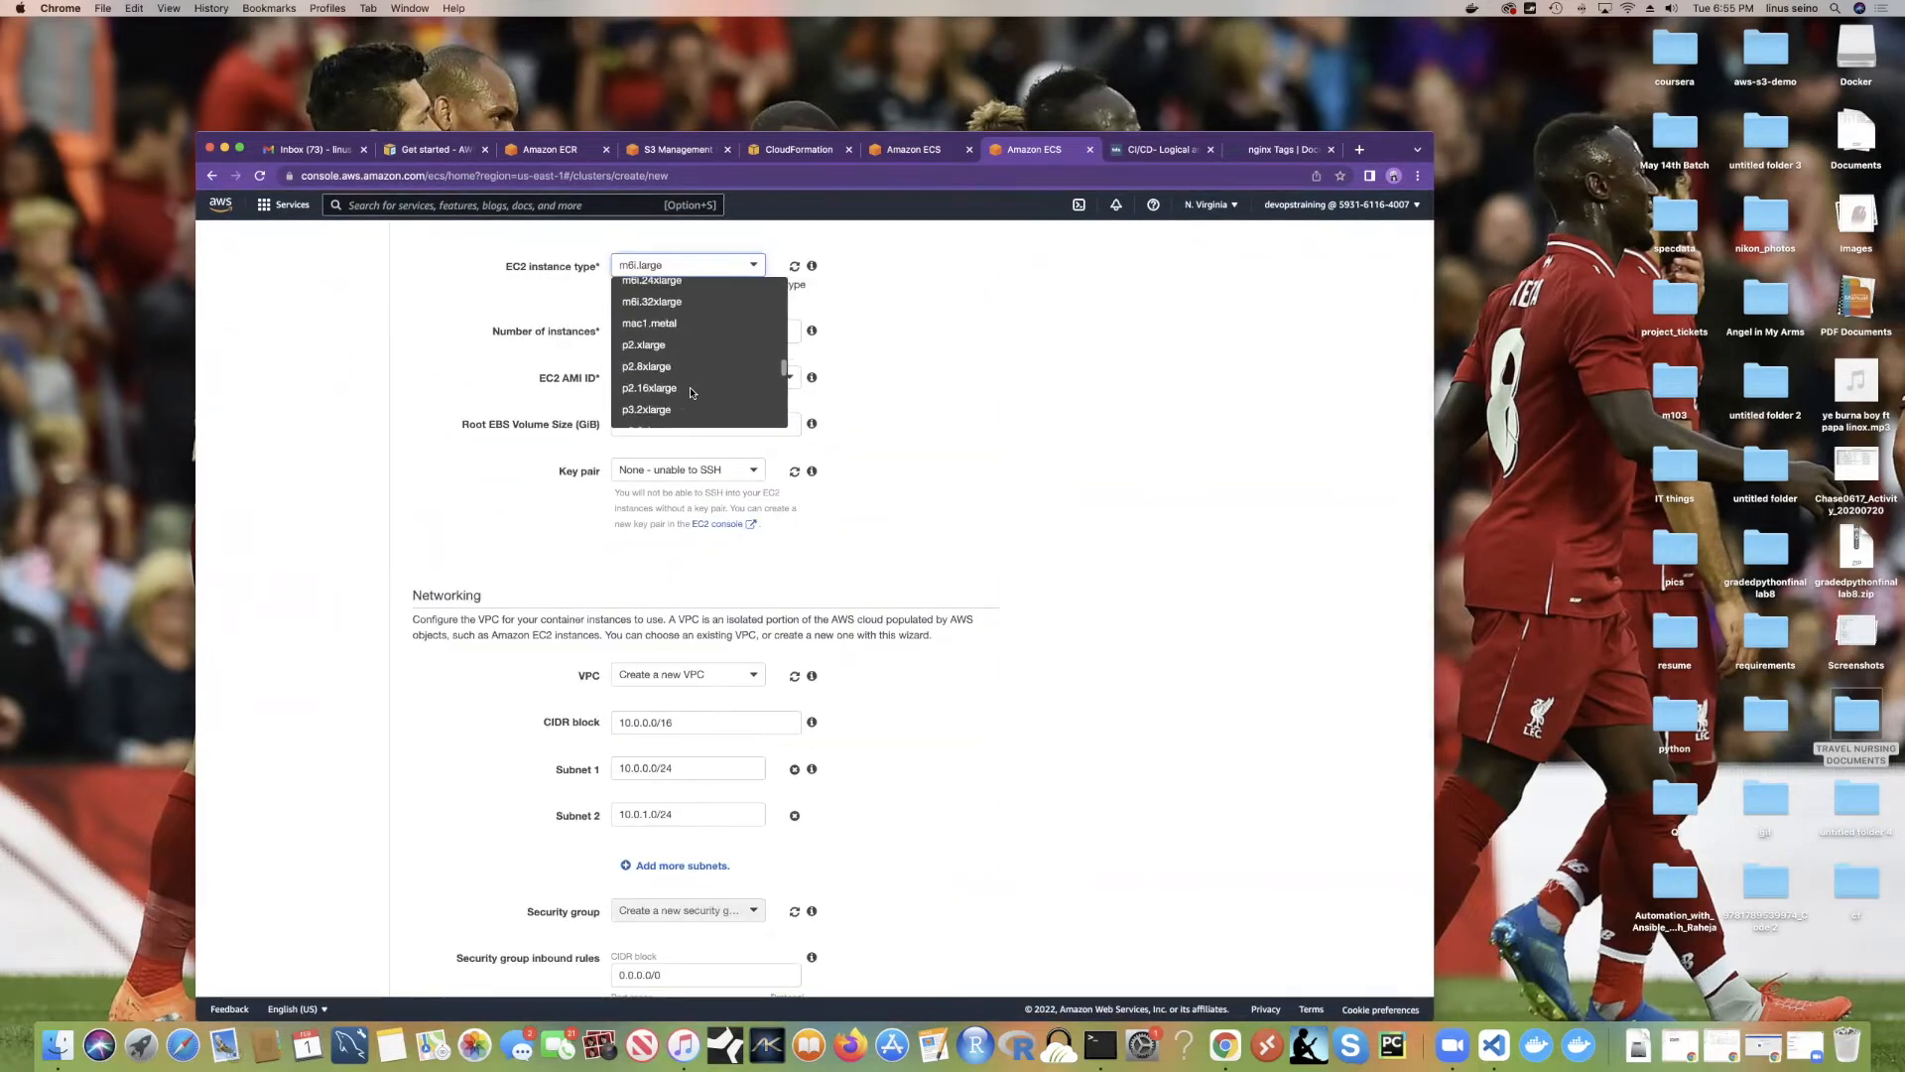
scroll(692, 393, up, 5)
scroll(691, 397, down, 10)
scroll(691, 401, up, 15)
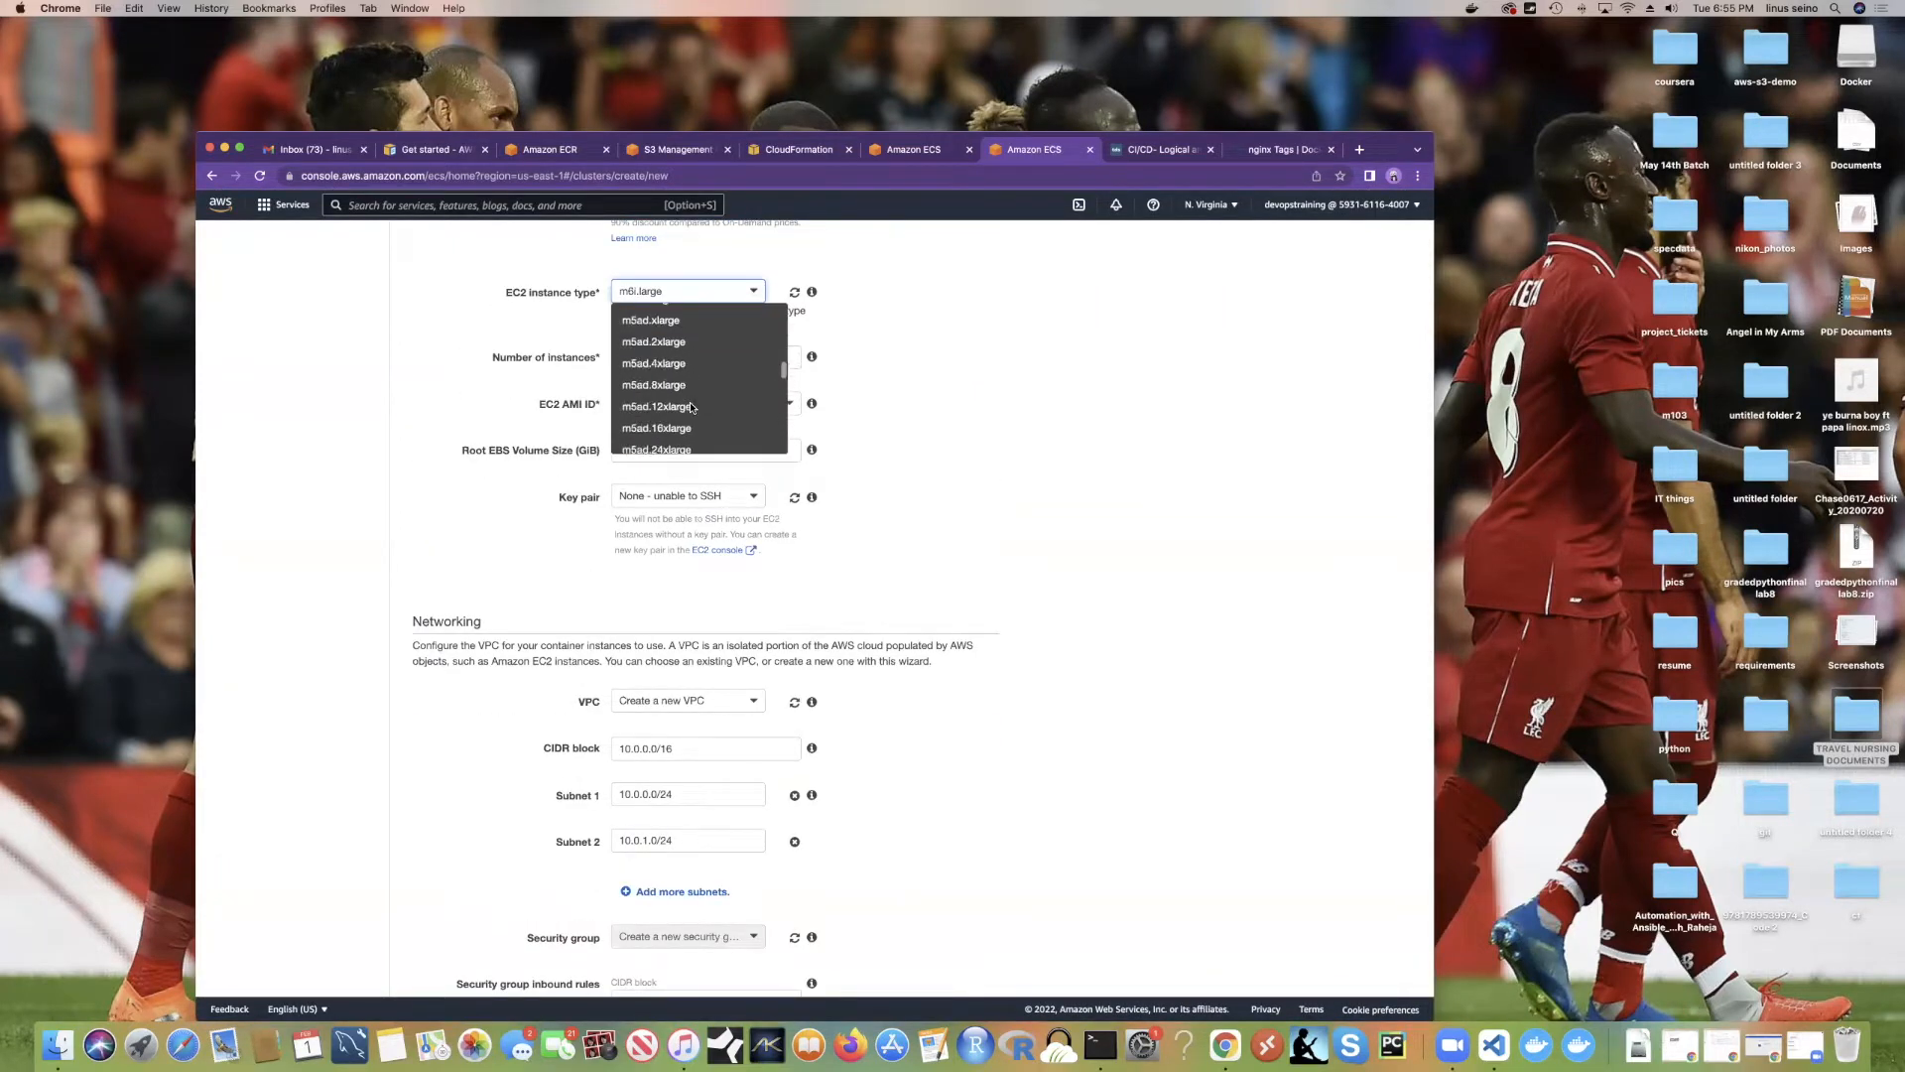
scroll(696, 391, up, 10)
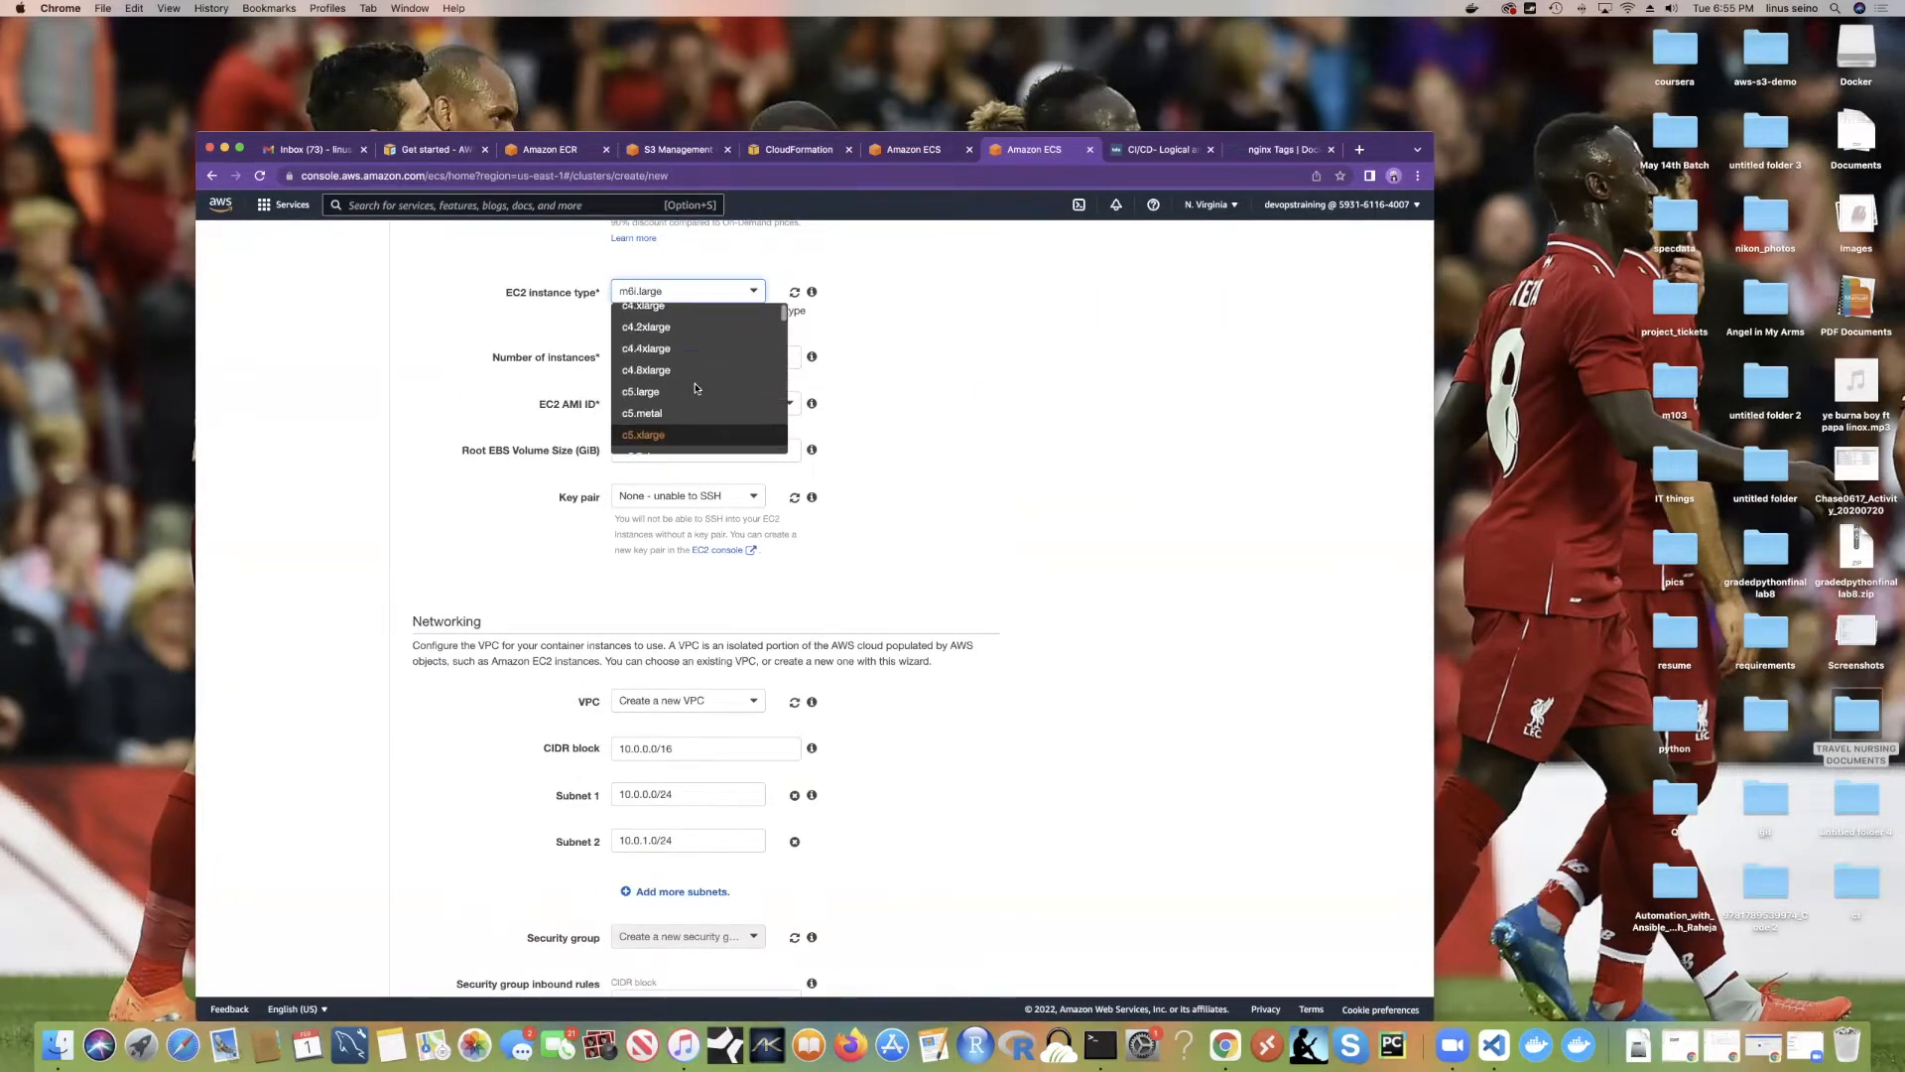
click(679, 320)
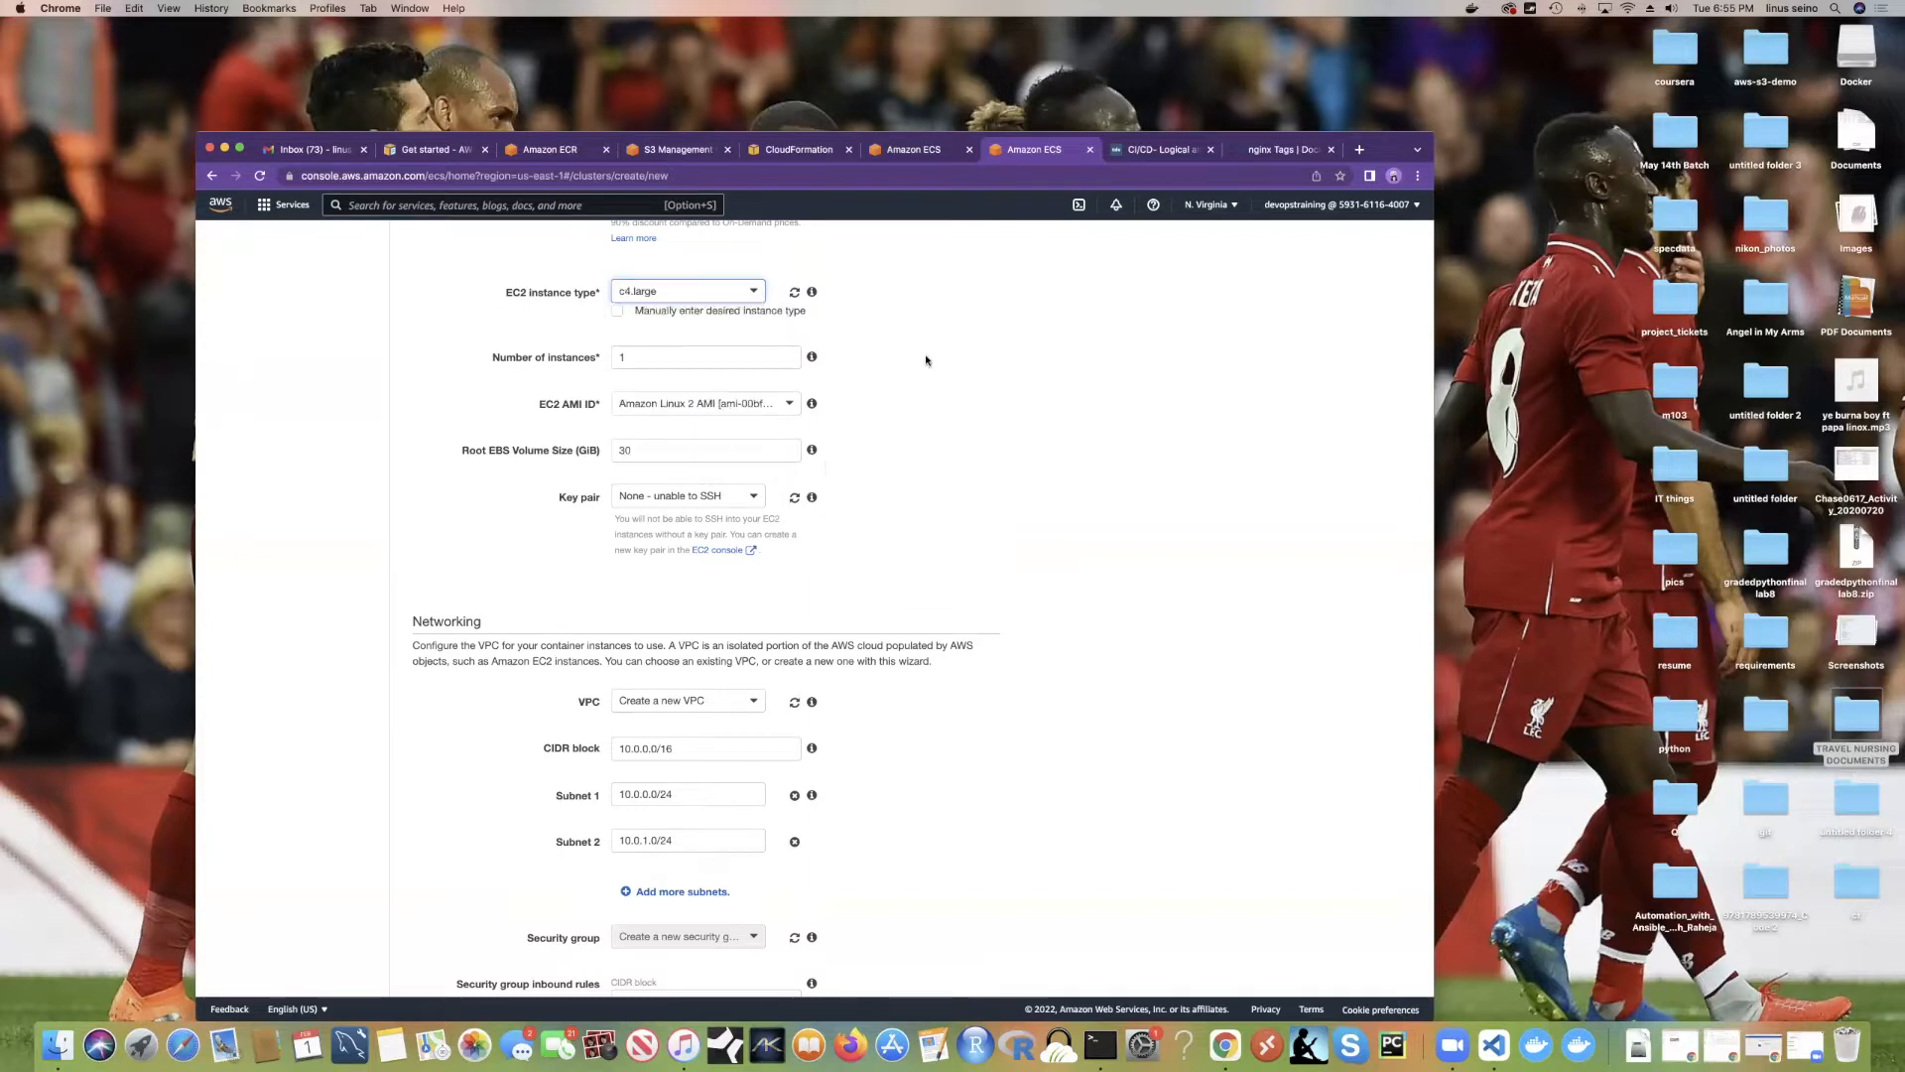
Step: Set 2 instances, keep the default AMI and 30 GiB root volume, and pick the class key pair
scroll(927, 360, up, 1)
click(612, 361)
scroll(929, 450, down, 1)
key(BackSpace)
text(2)
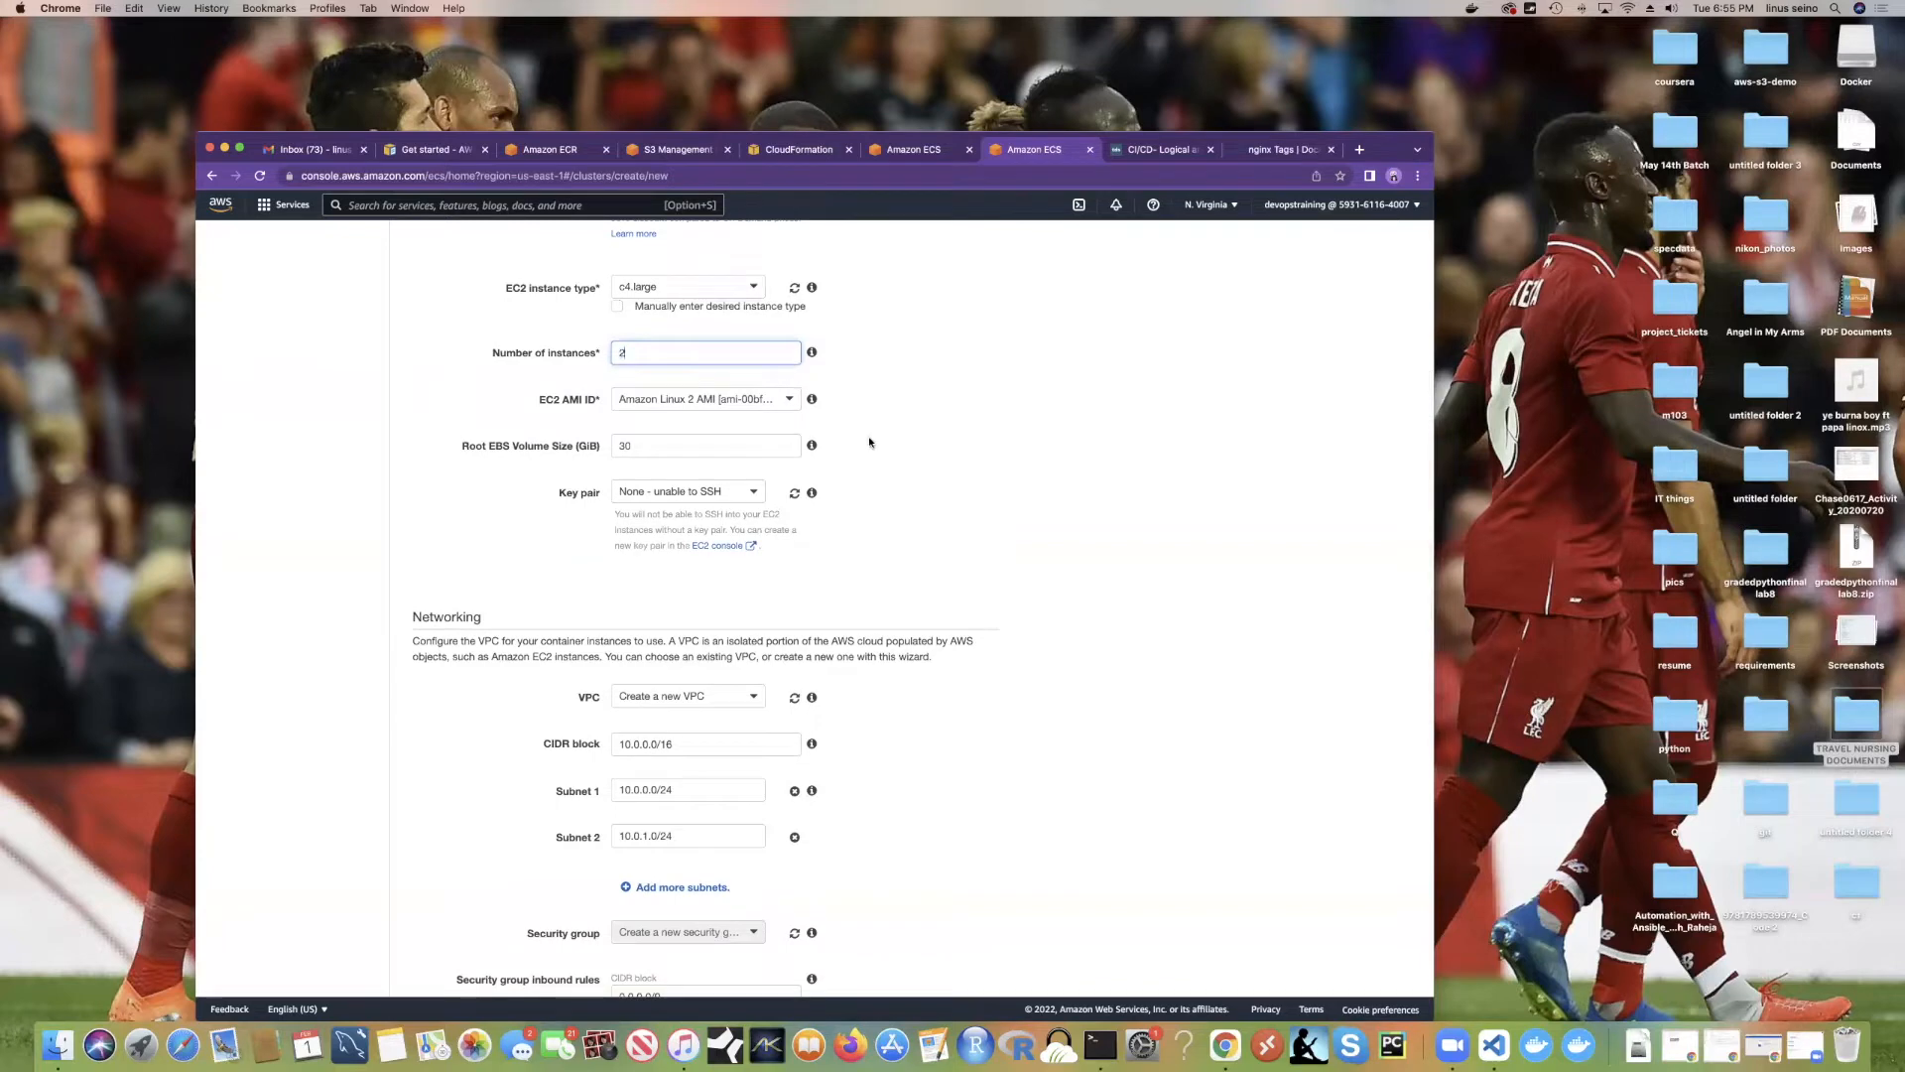
scroll(870, 441, down, 2)
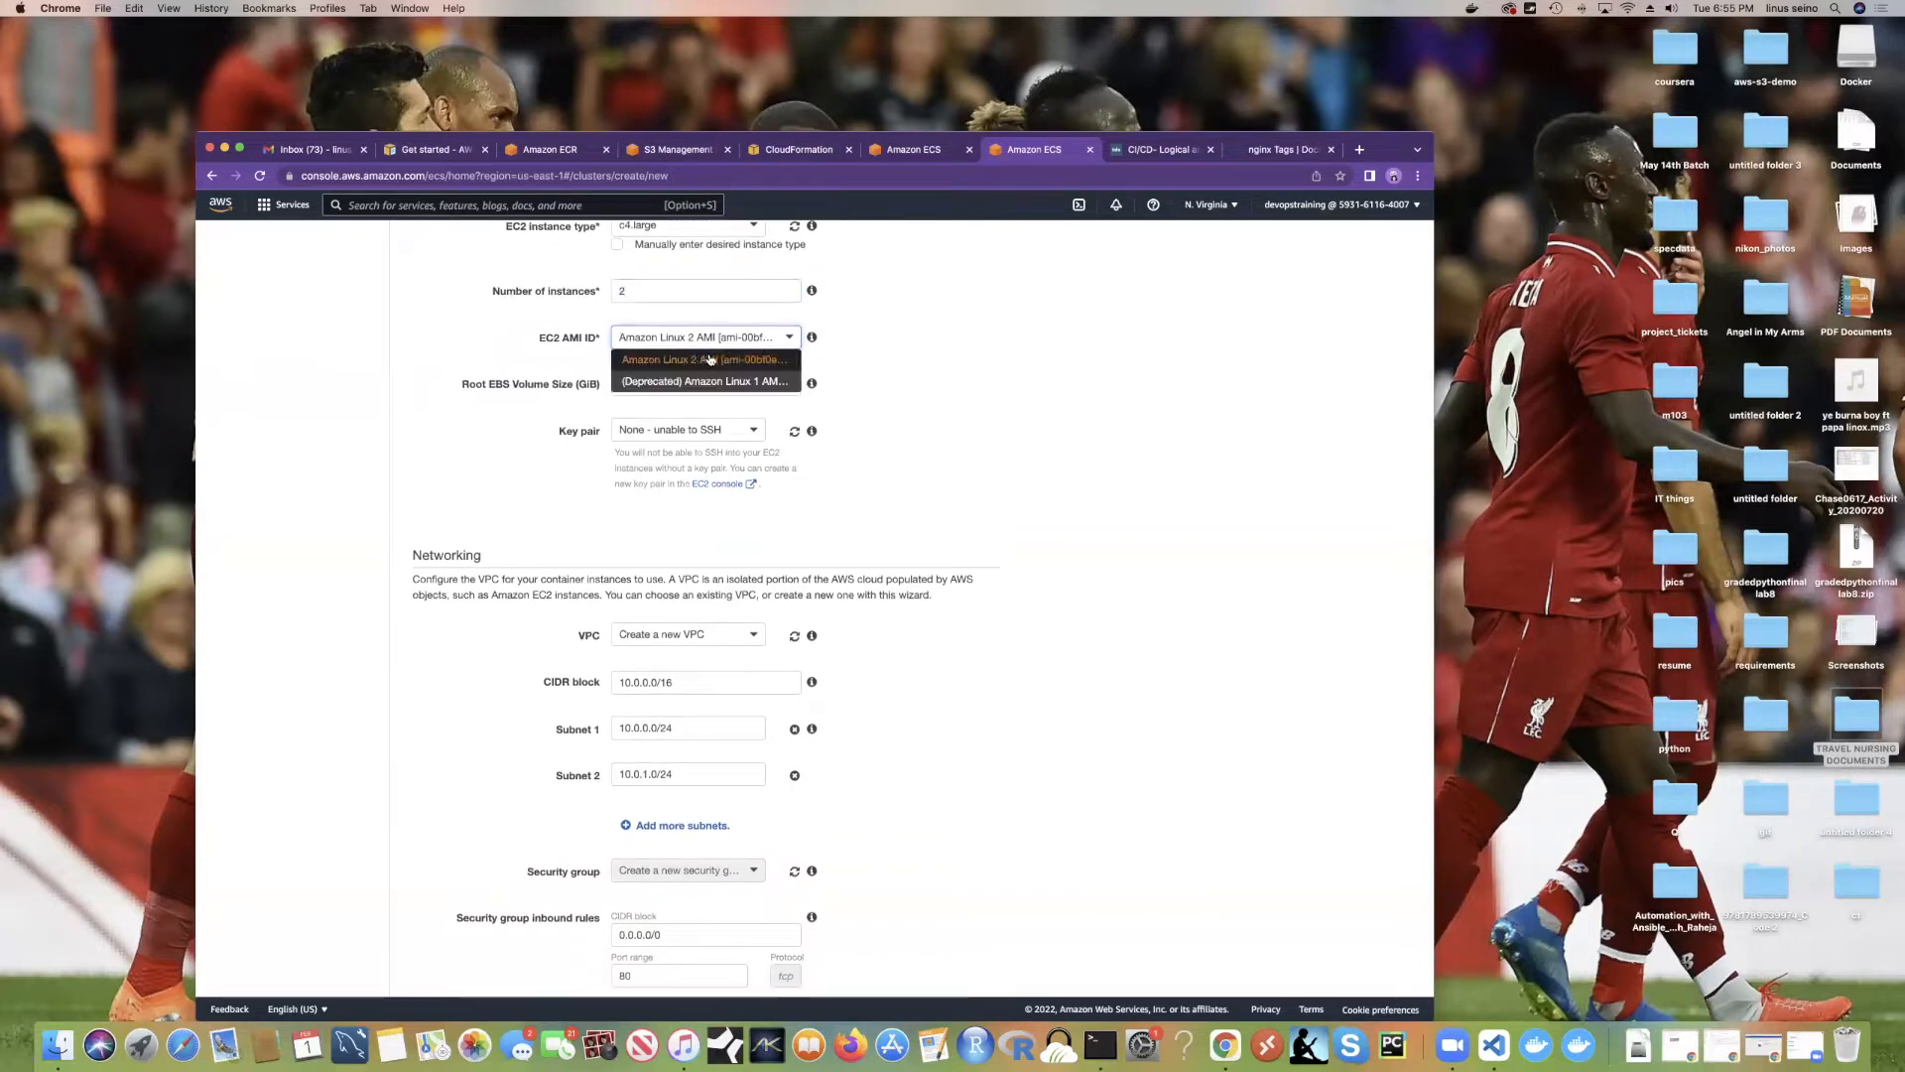
click(908, 347)
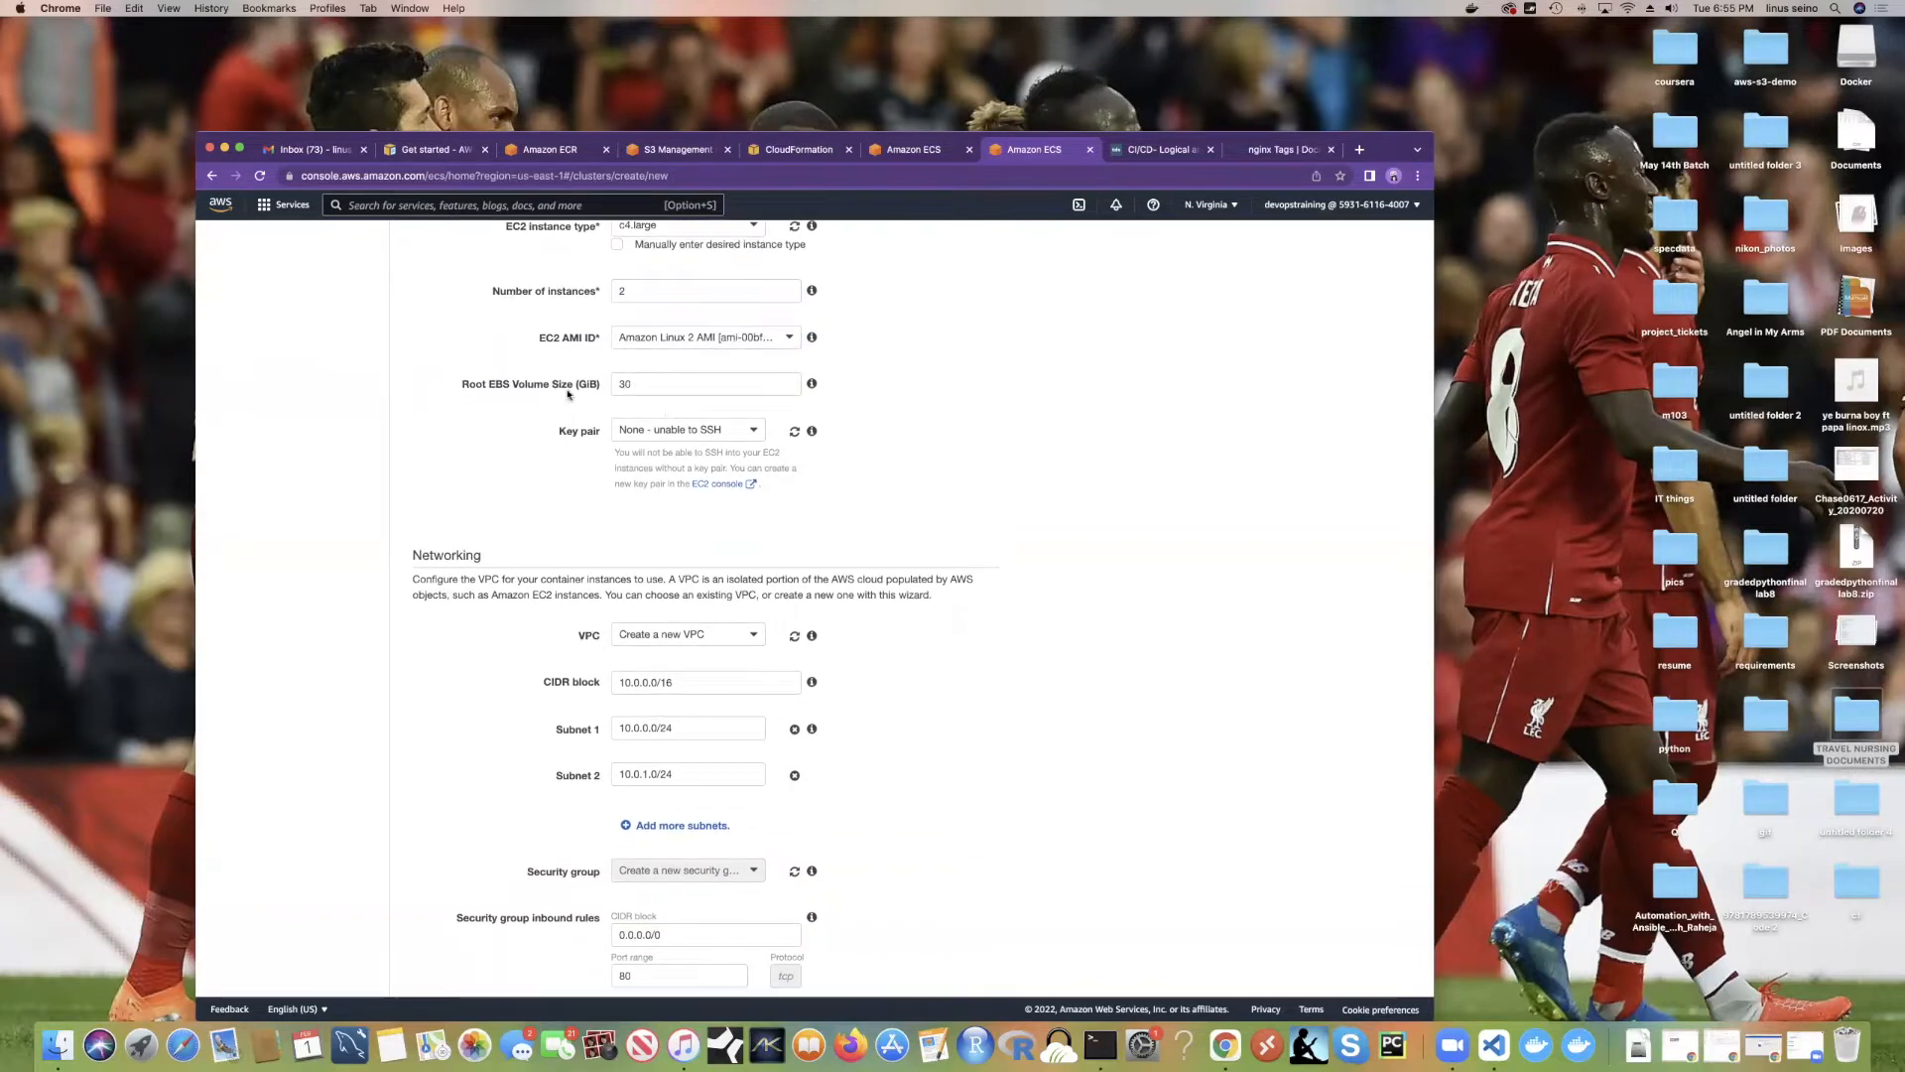
scroll(701, 432, down, 1)
double_click(652, 335)
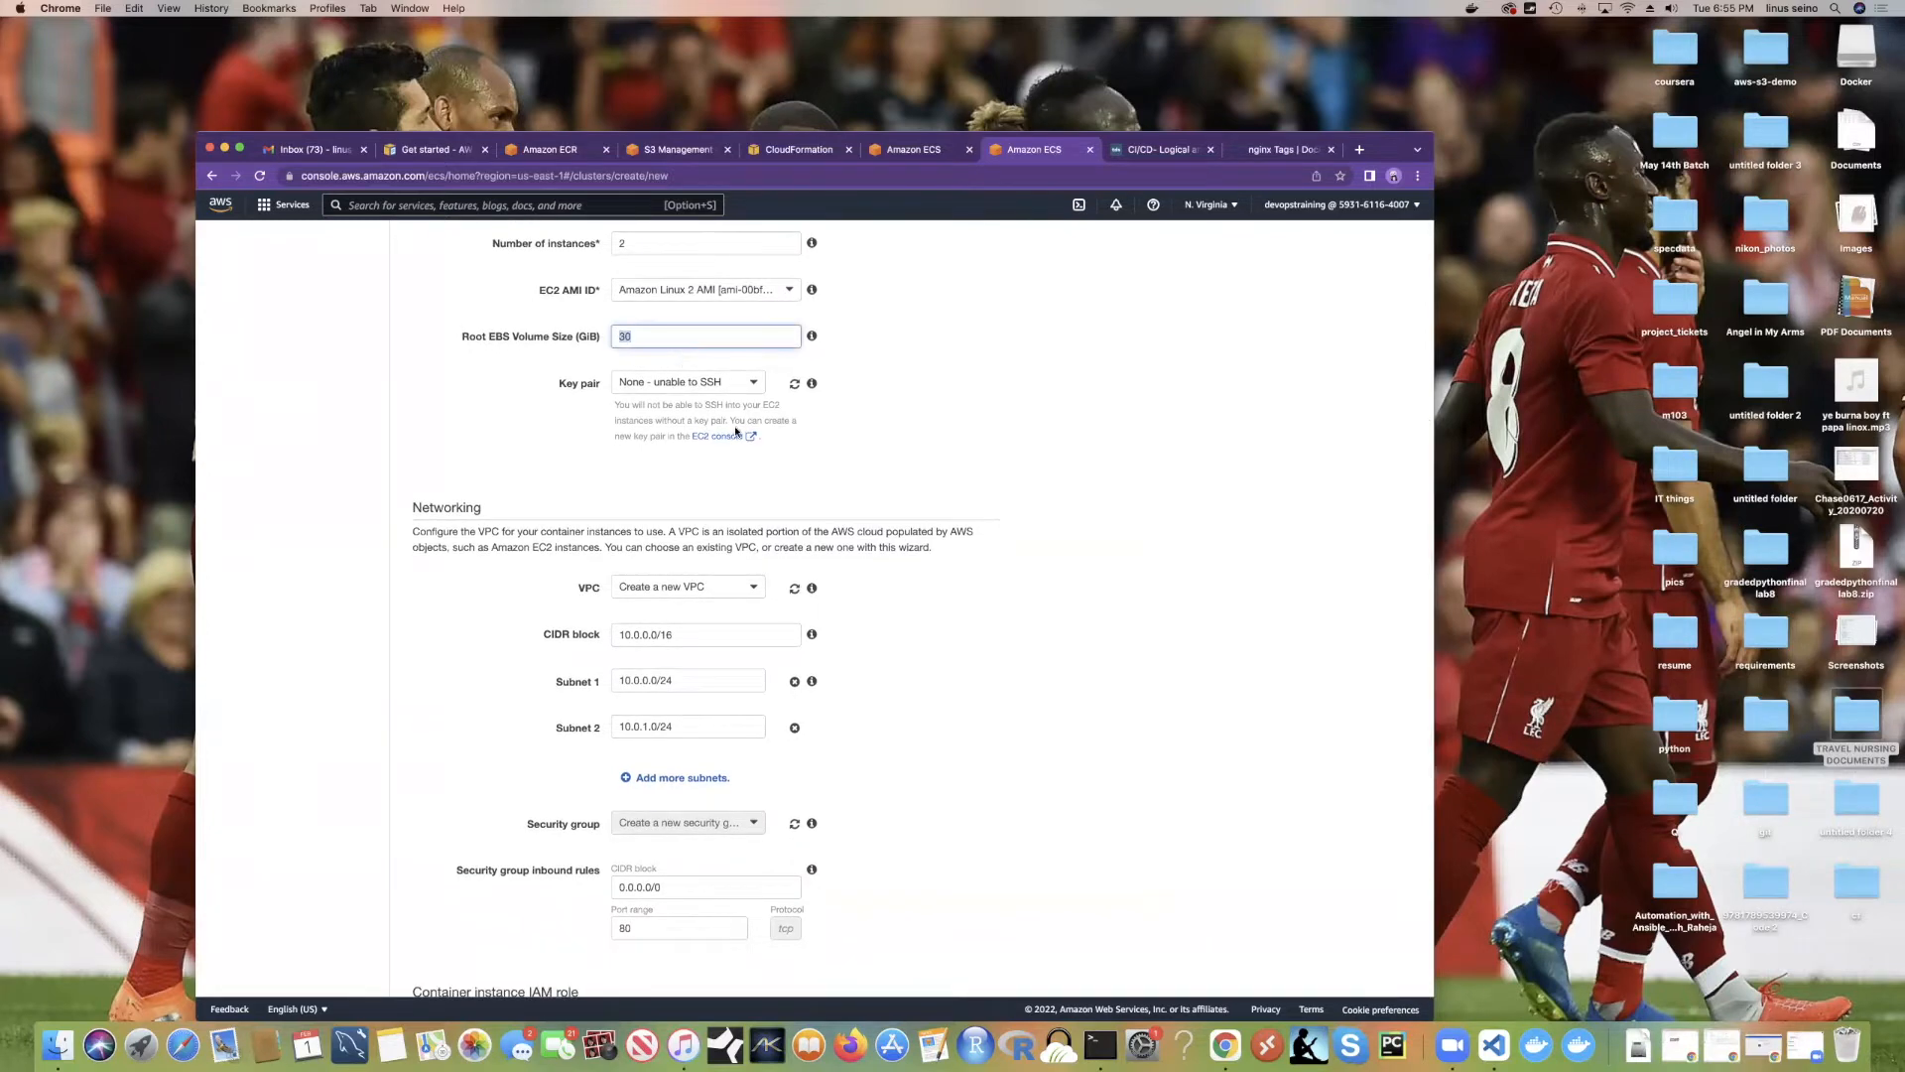
scroll(695, 405, down, 1)
click(695, 366)
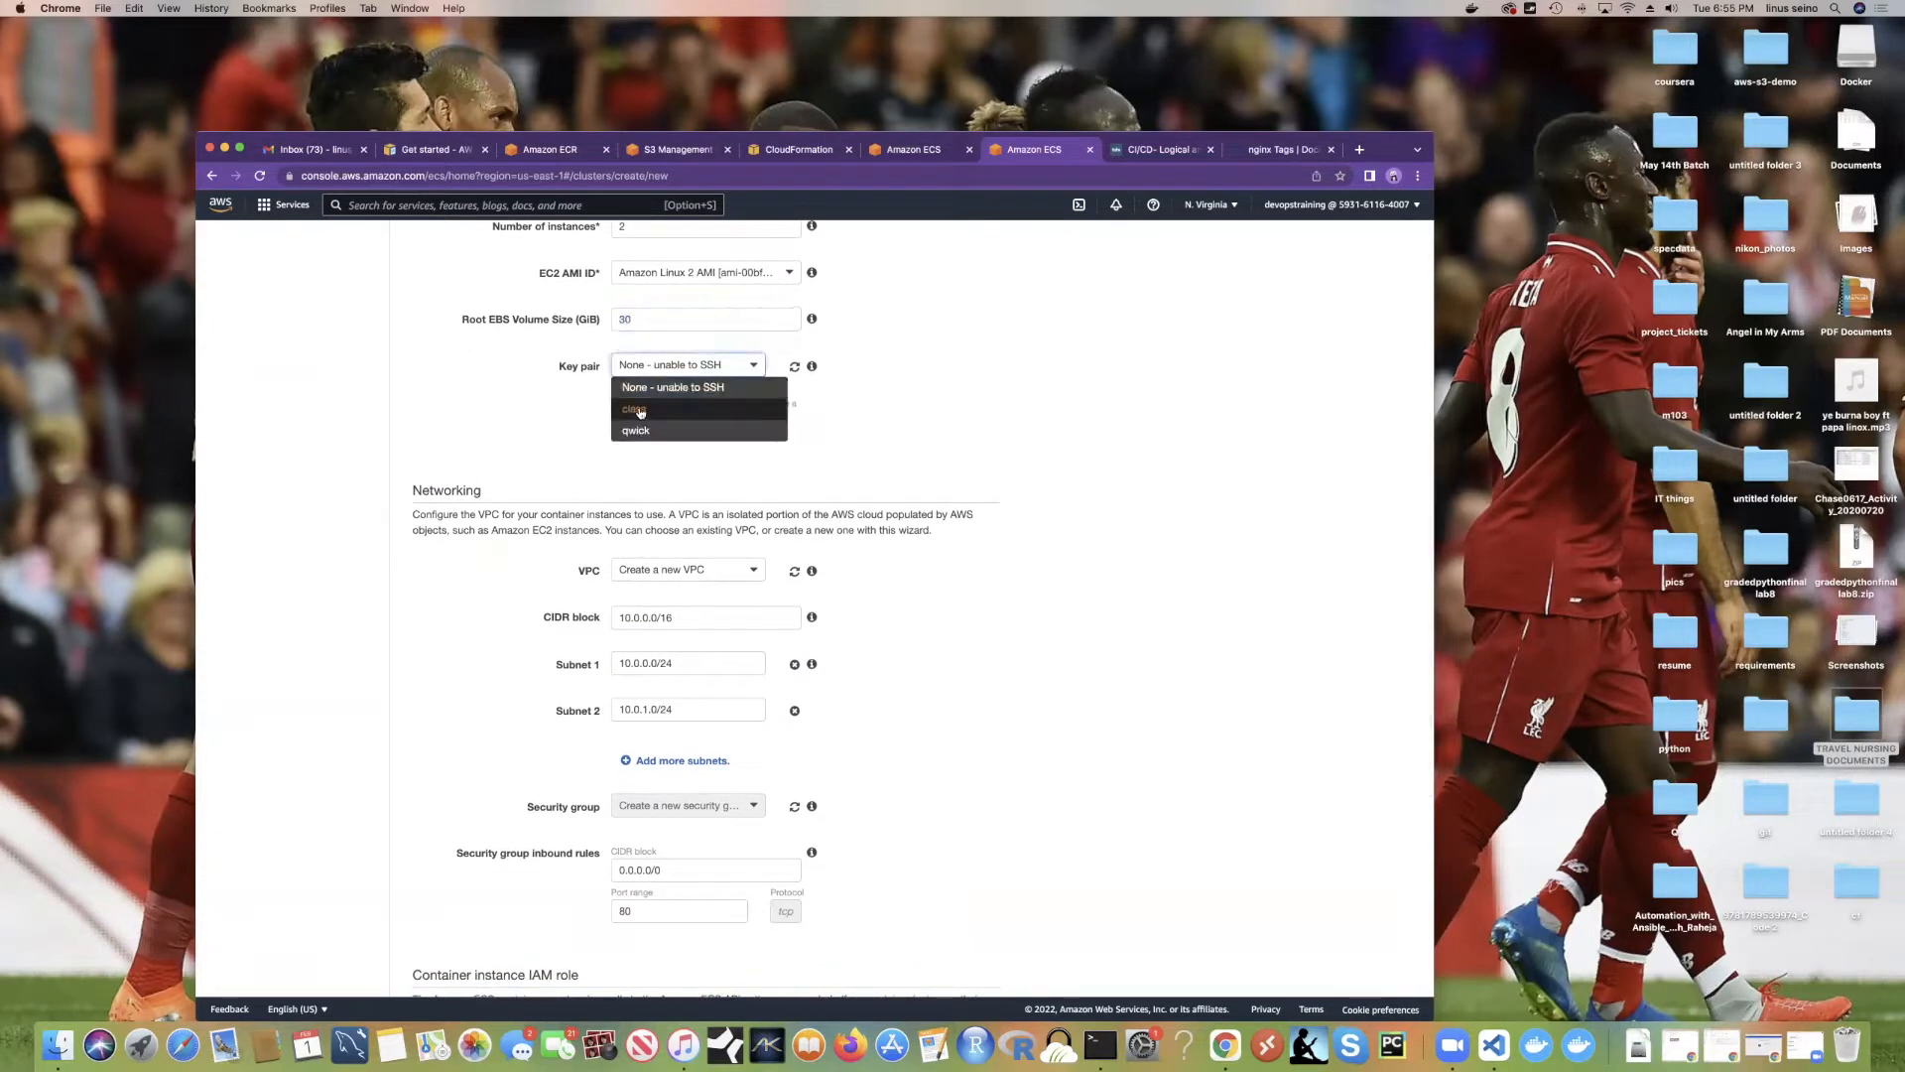
click(635, 410)
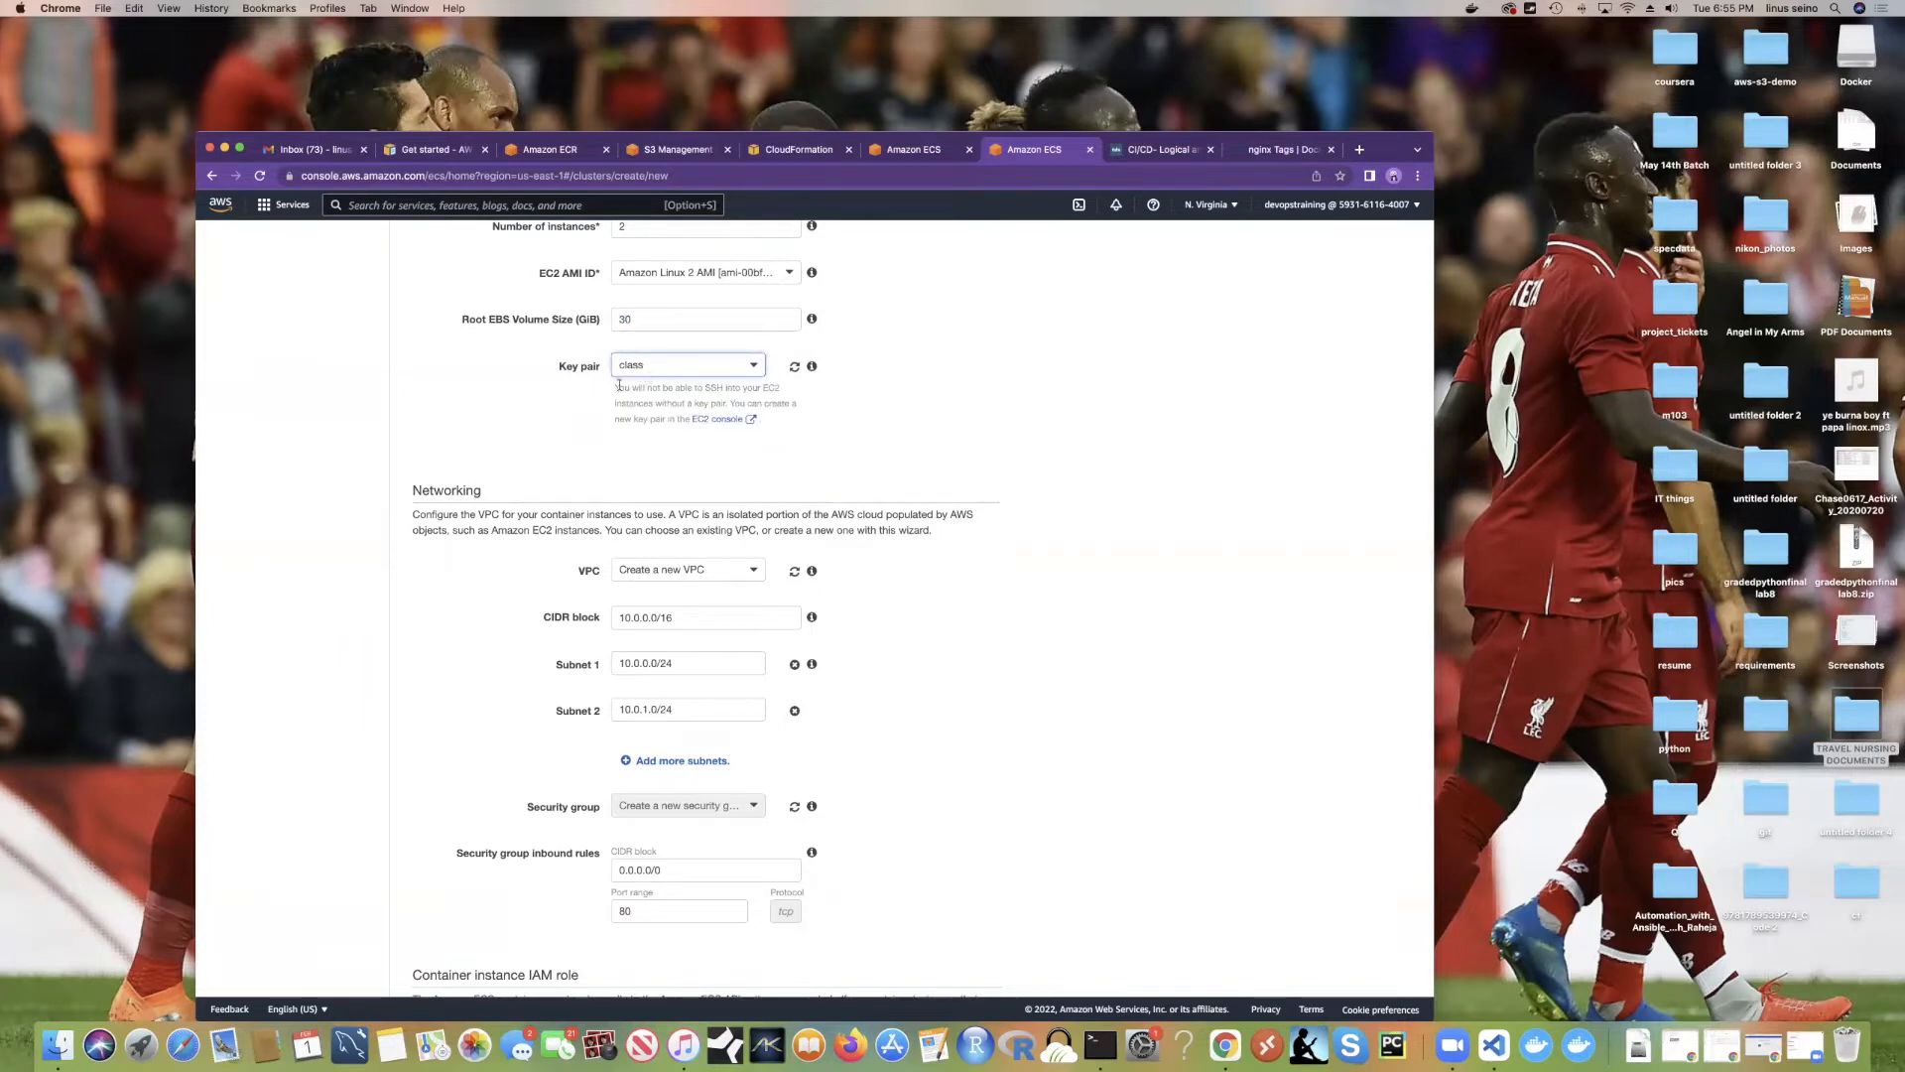
Step: Review the default subnets and port 80 inbound rule, then create the devops cluster
scroll(769, 405, down, 5)
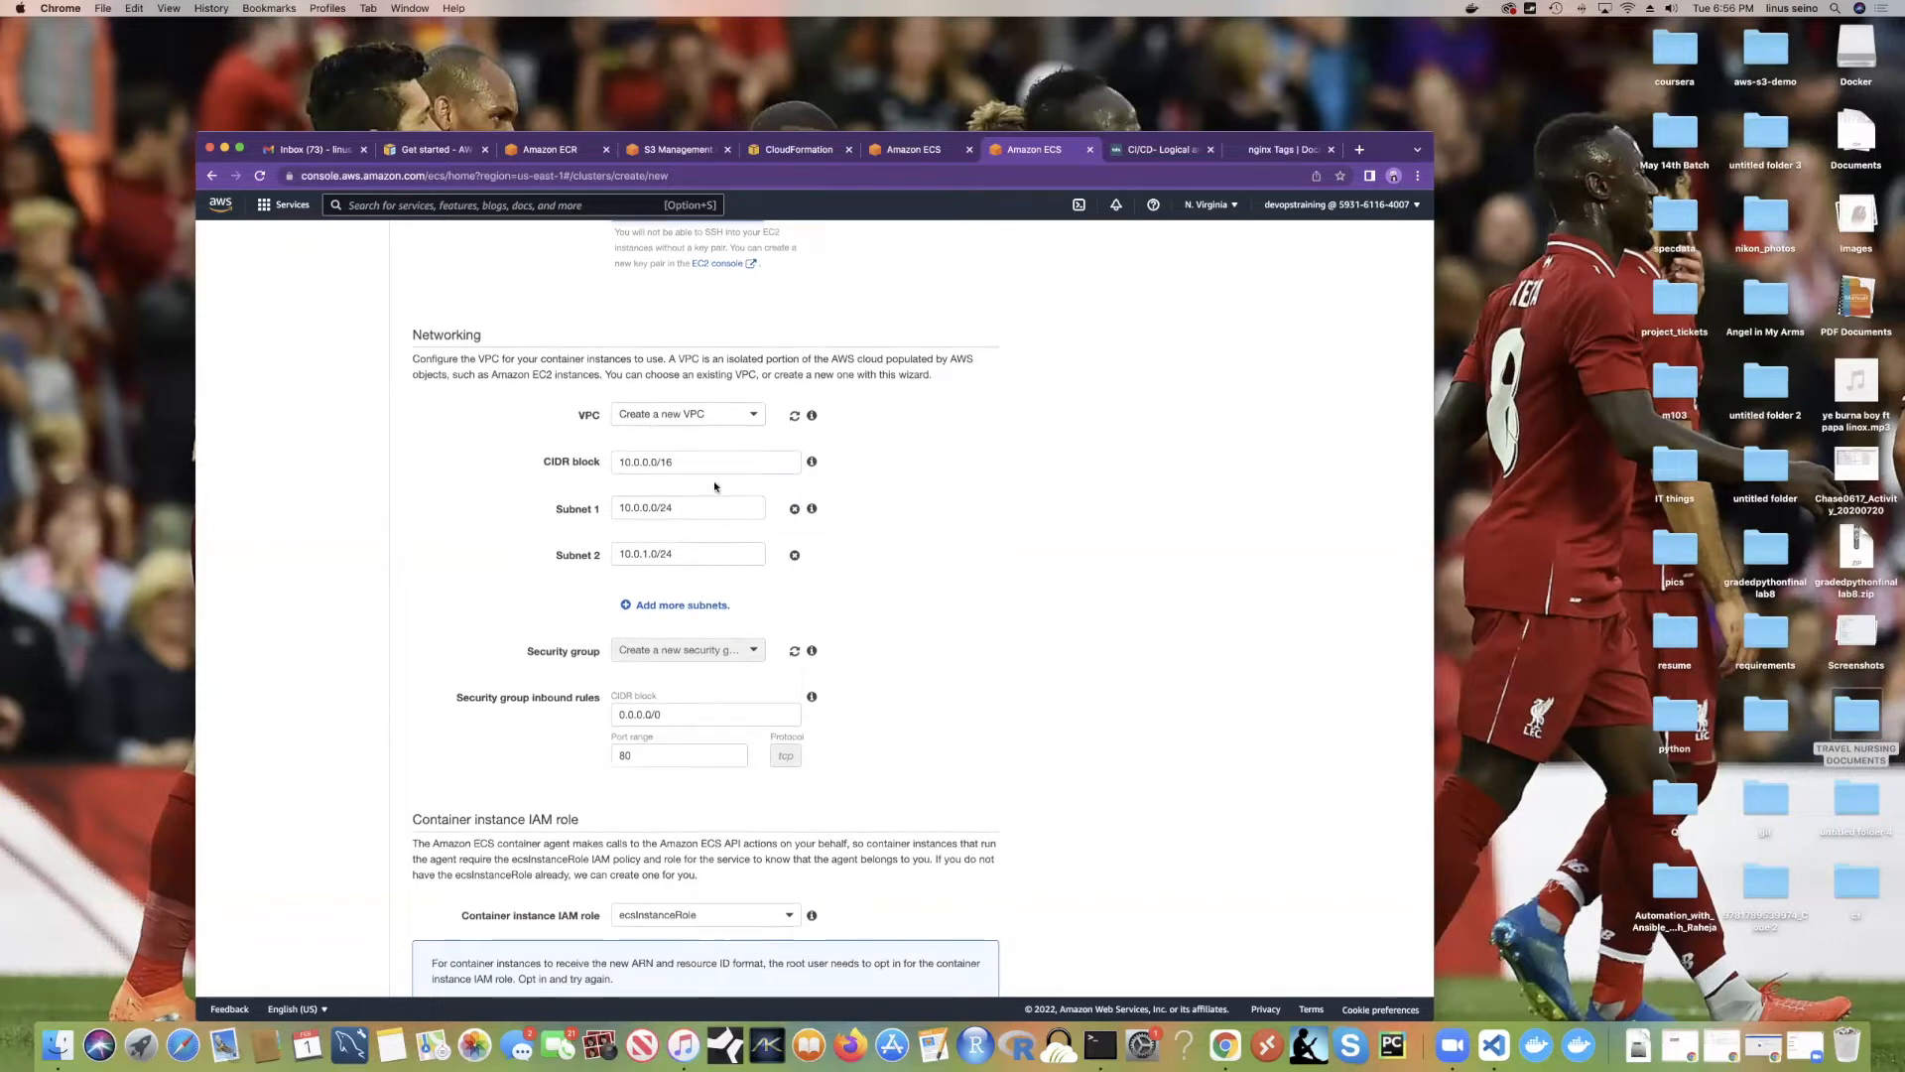
scroll(655, 477, down, 1)
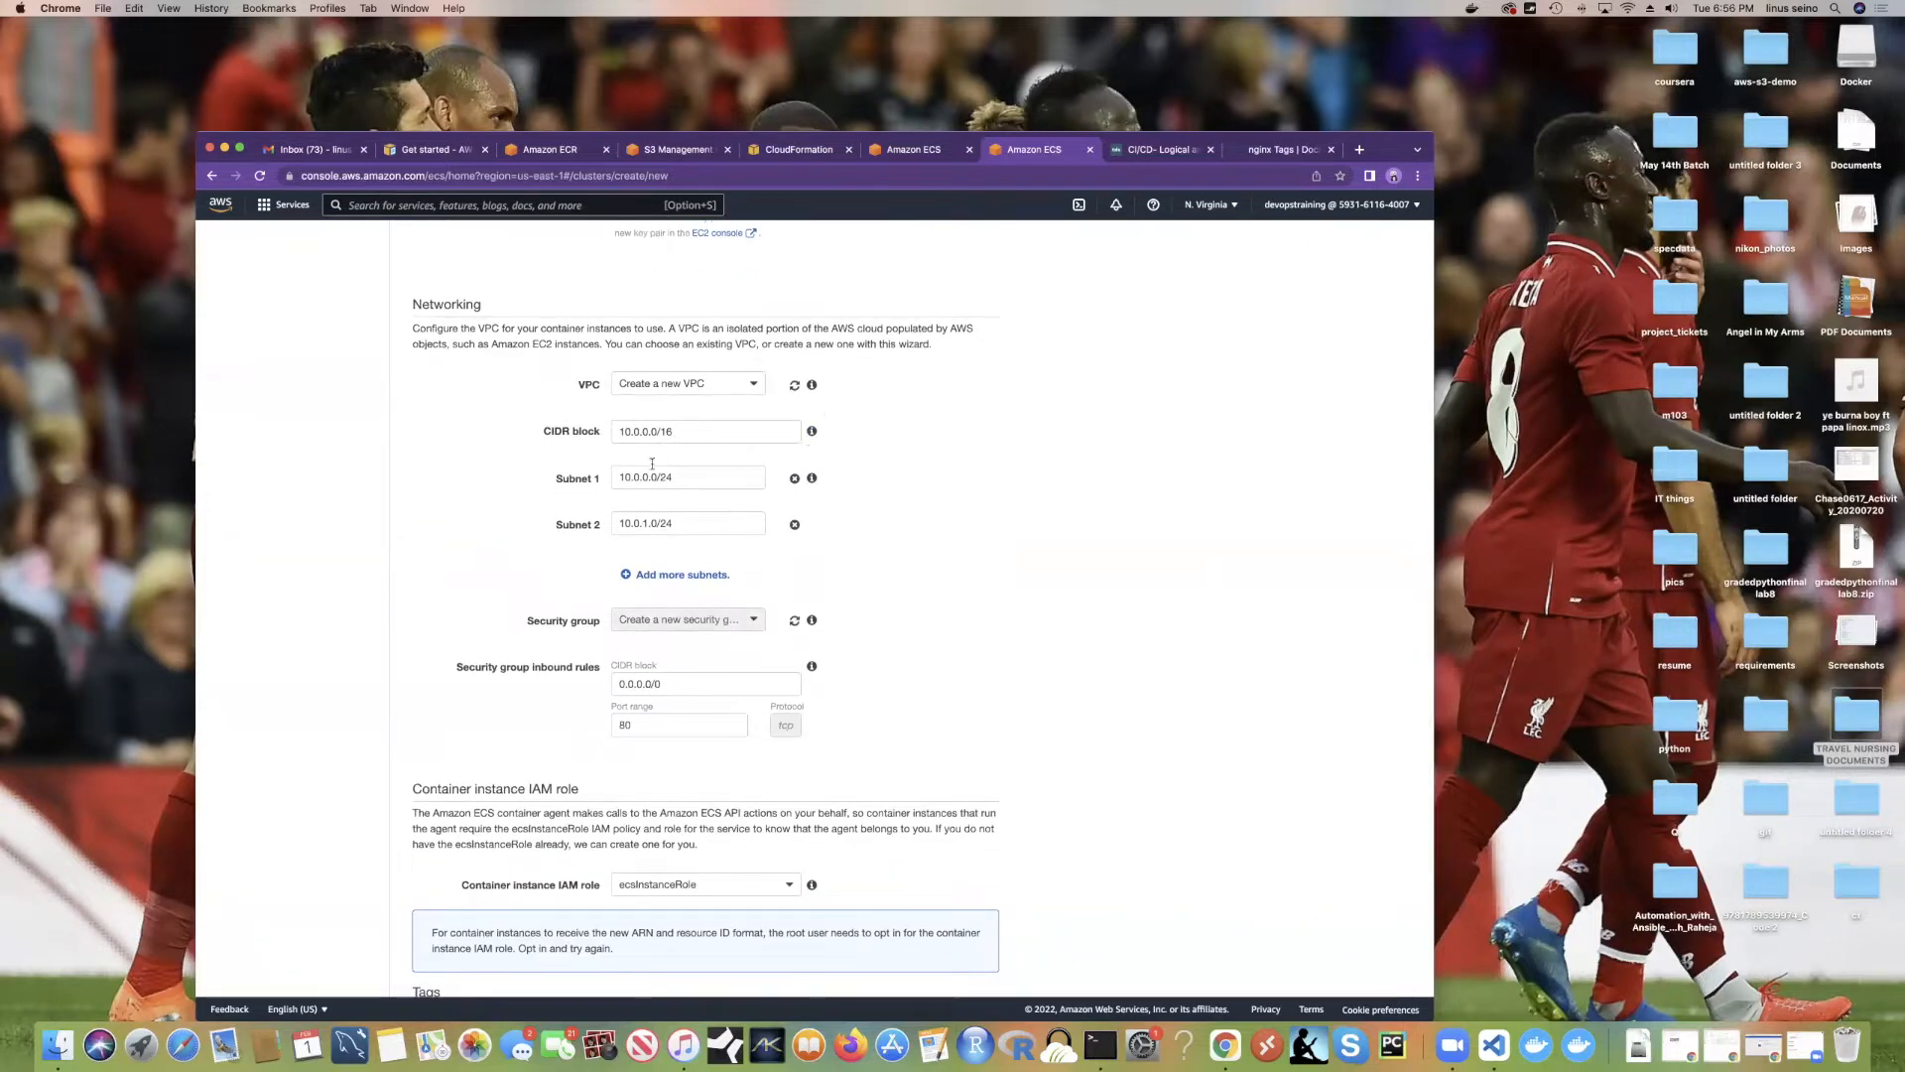
drag(683, 433, 608, 526)
scroll(765, 544, down, 7)
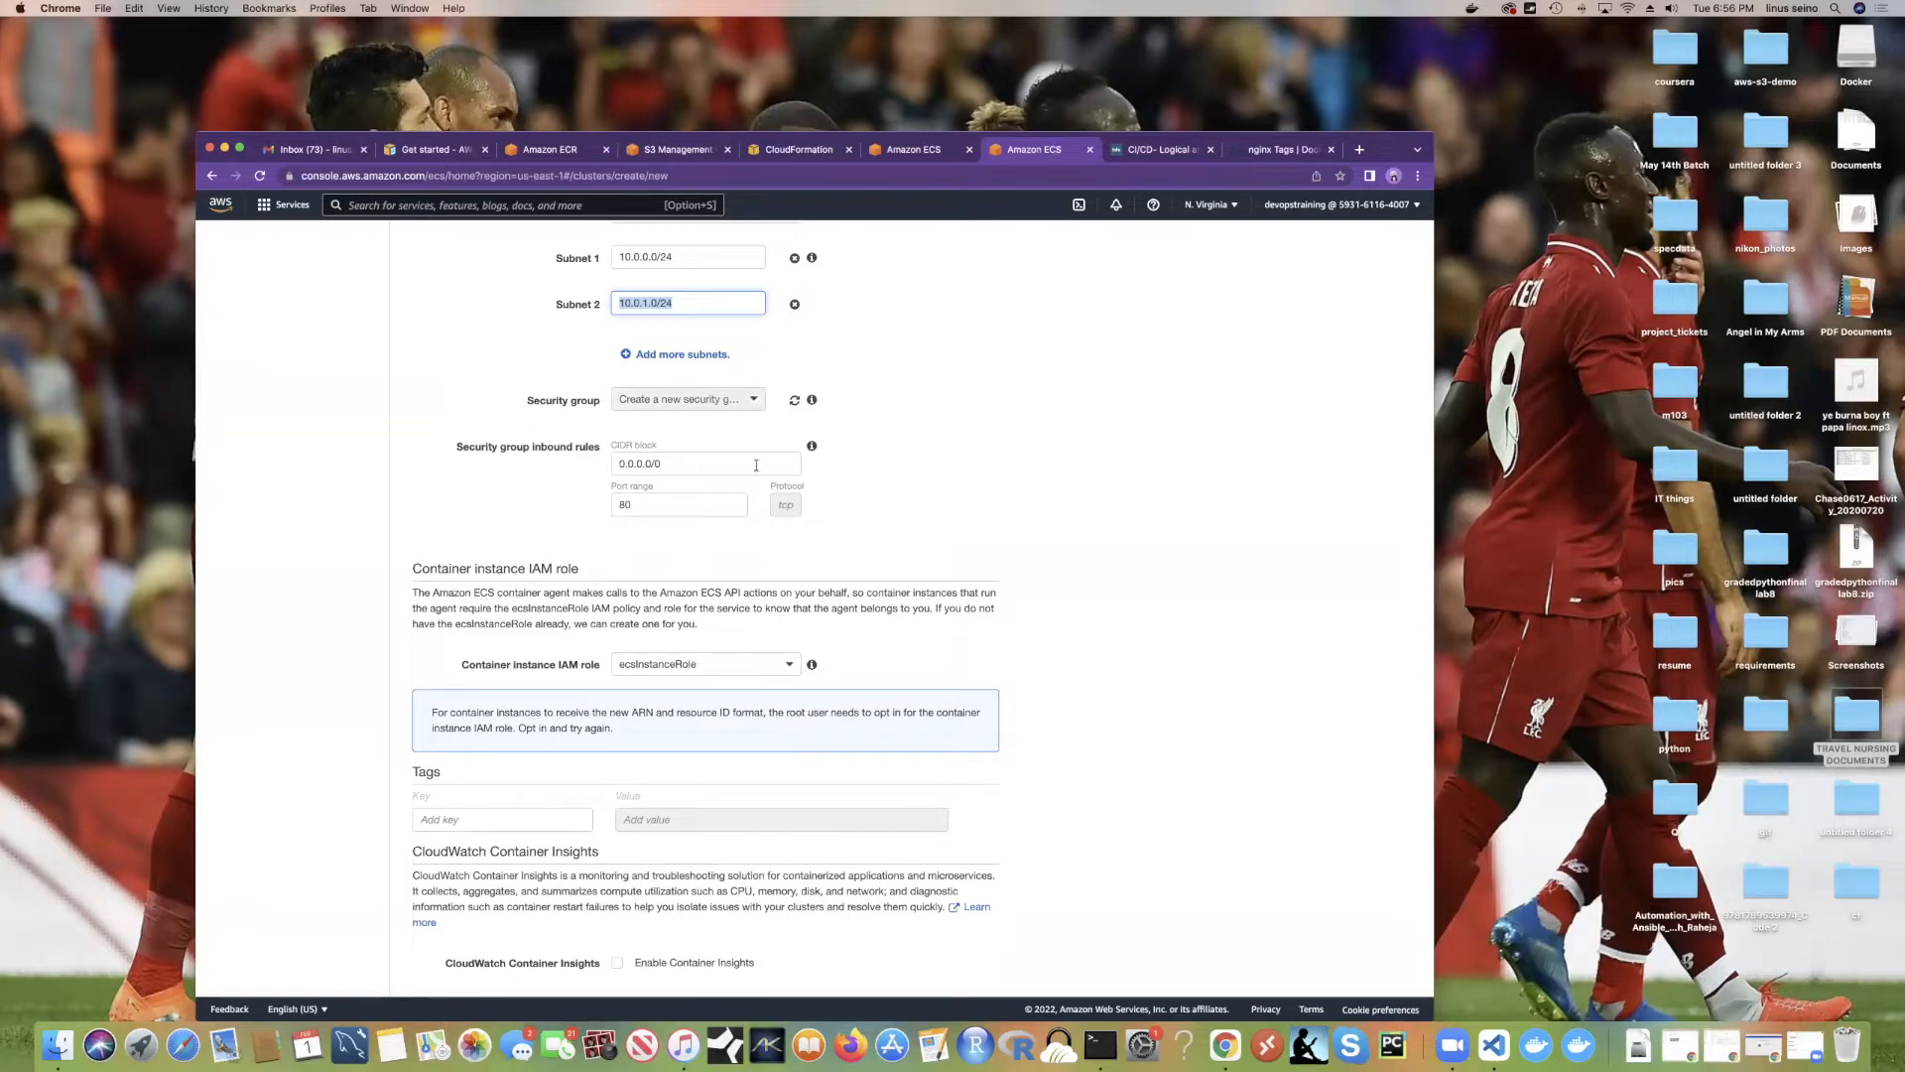
click(679, 467)
drag(631, 505, 610, 500)
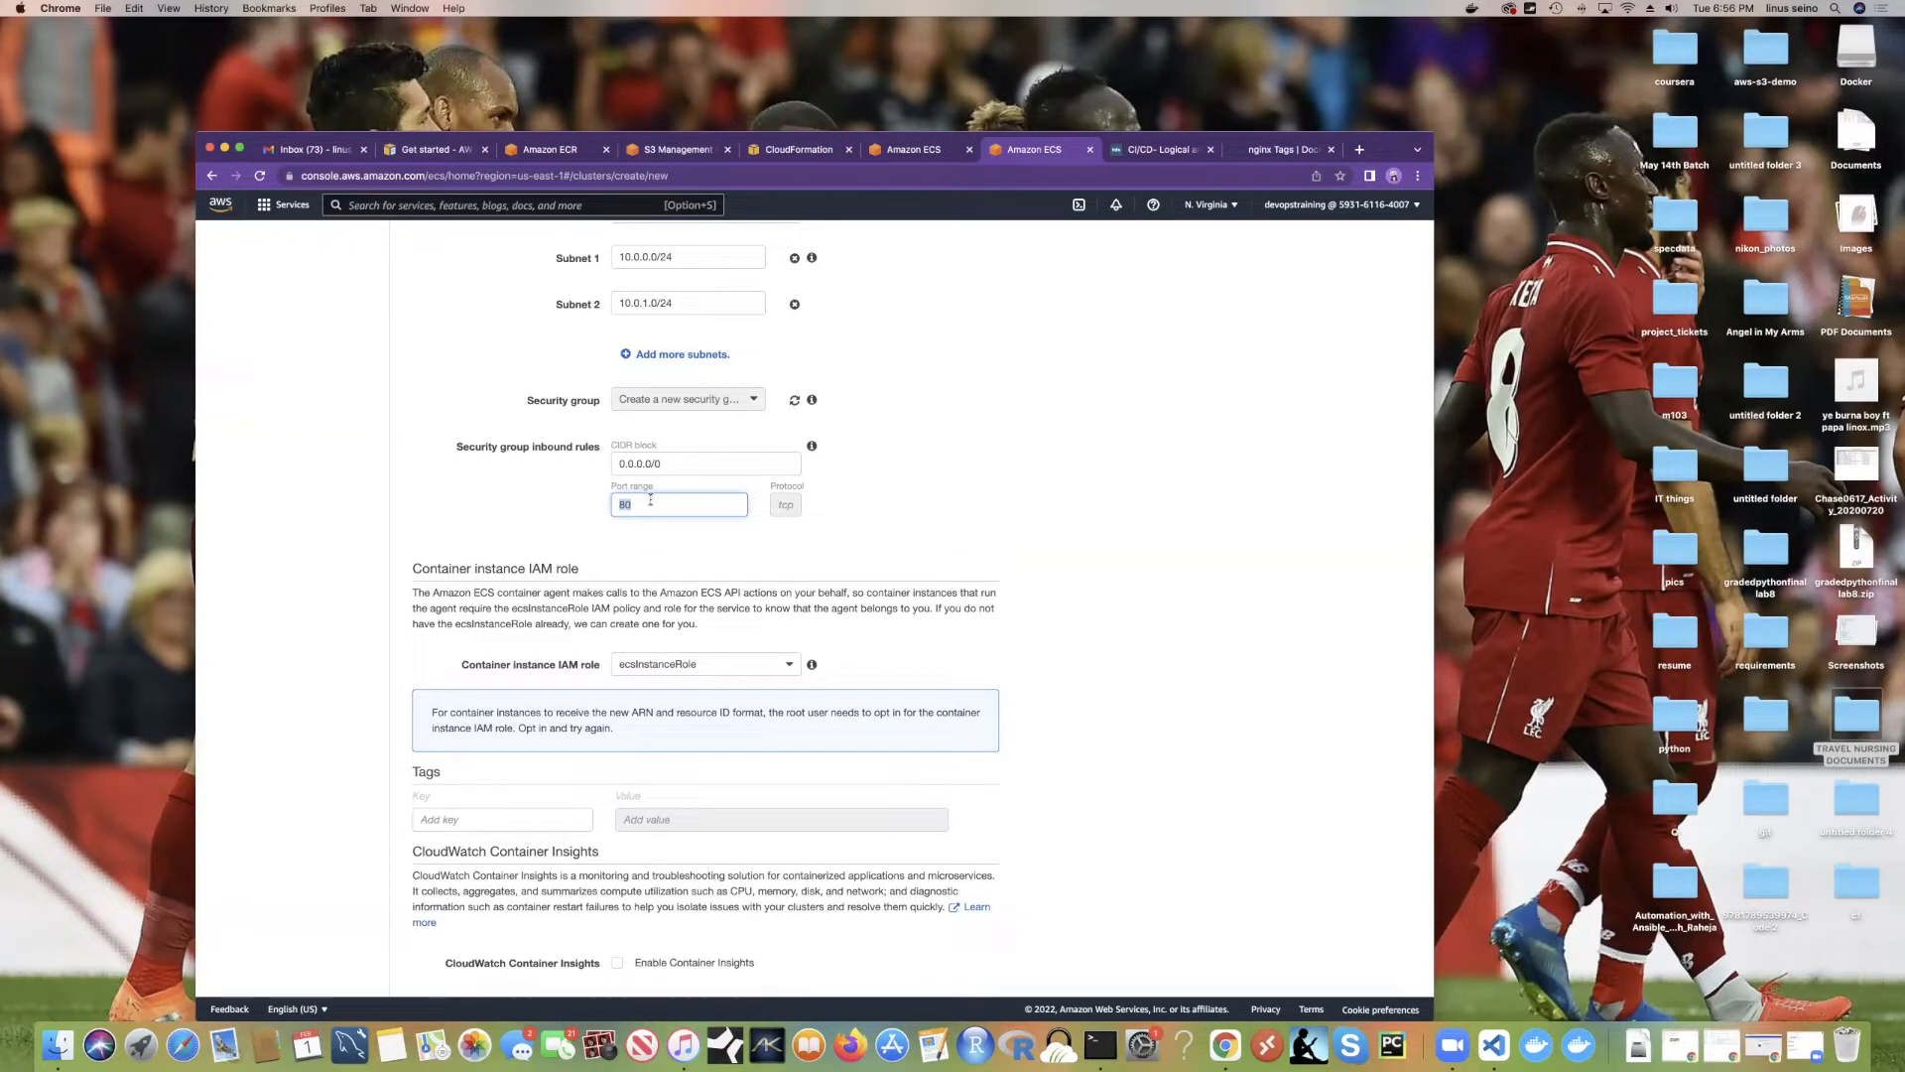
scroll(632, 527, down, 2)
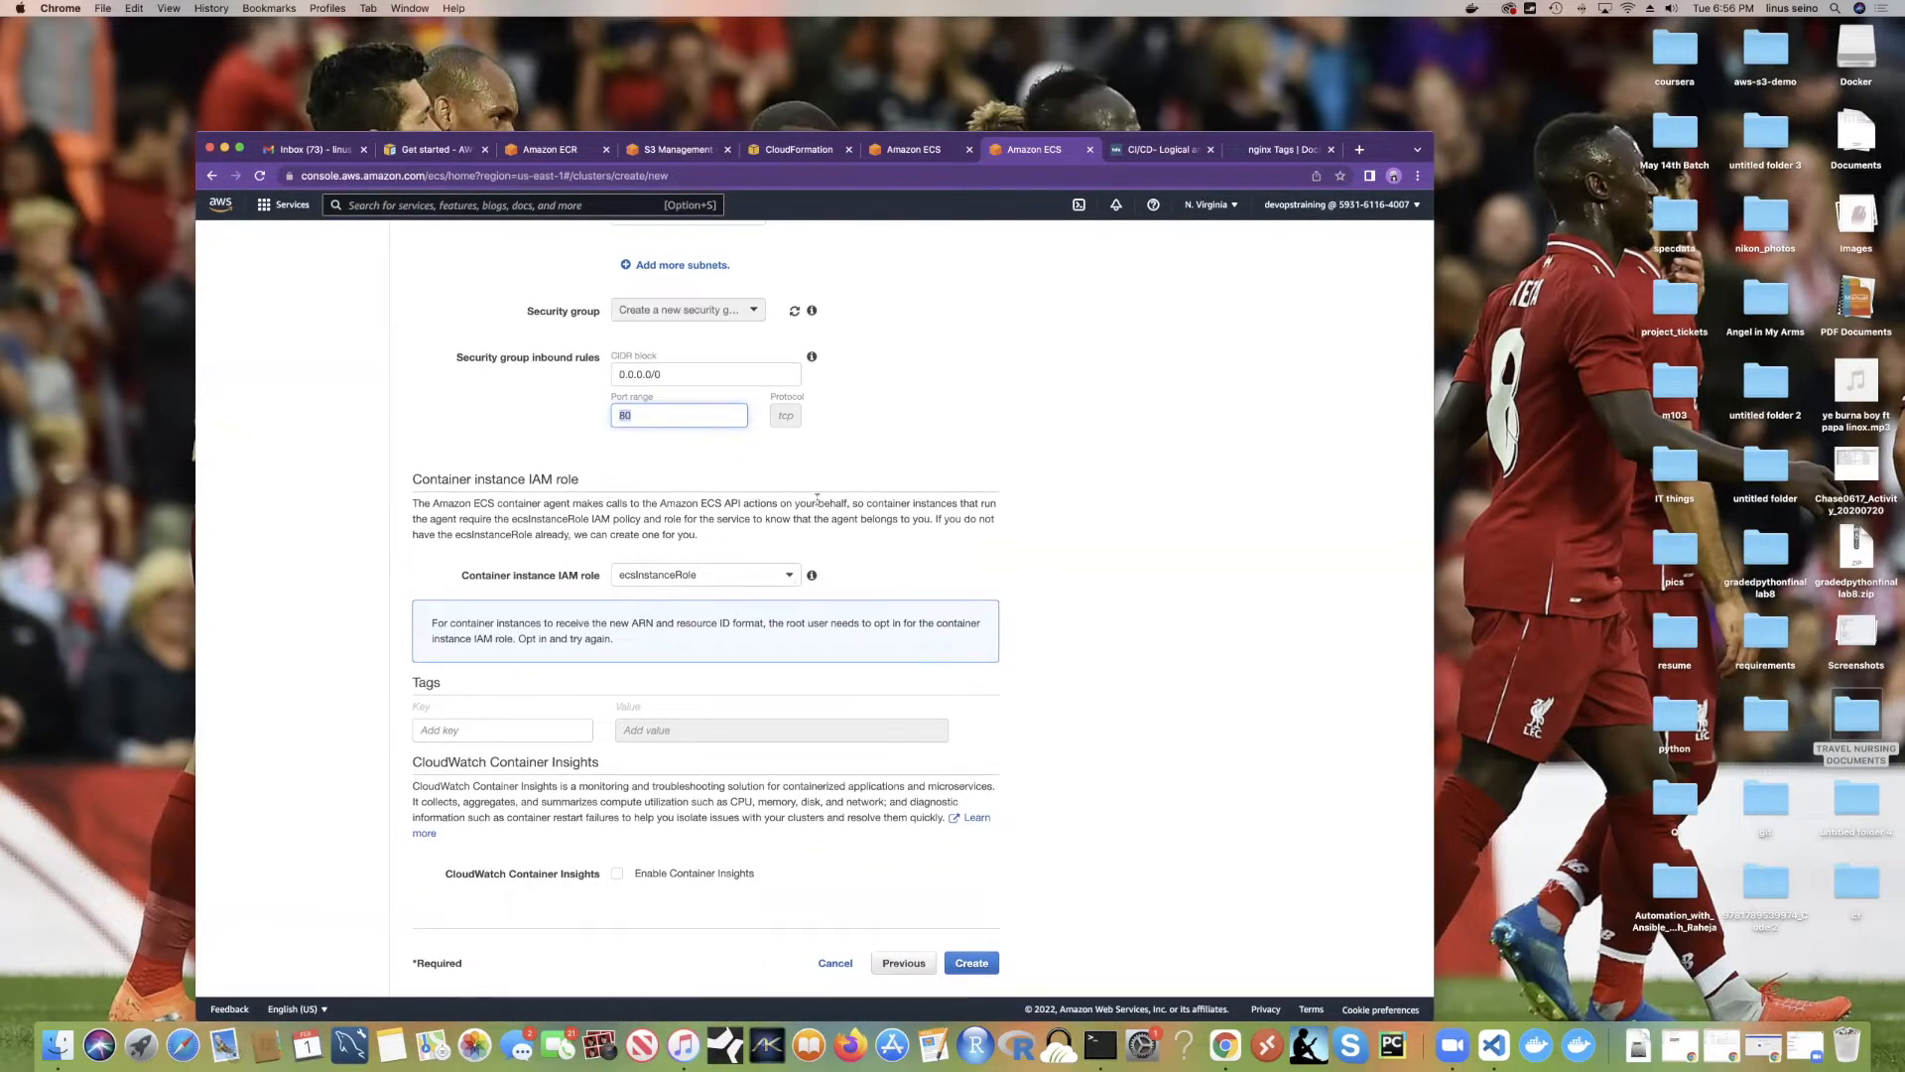
scroll(829, 539, up, 10)
scroll(828, 539, down, 10)
click(979, 963)
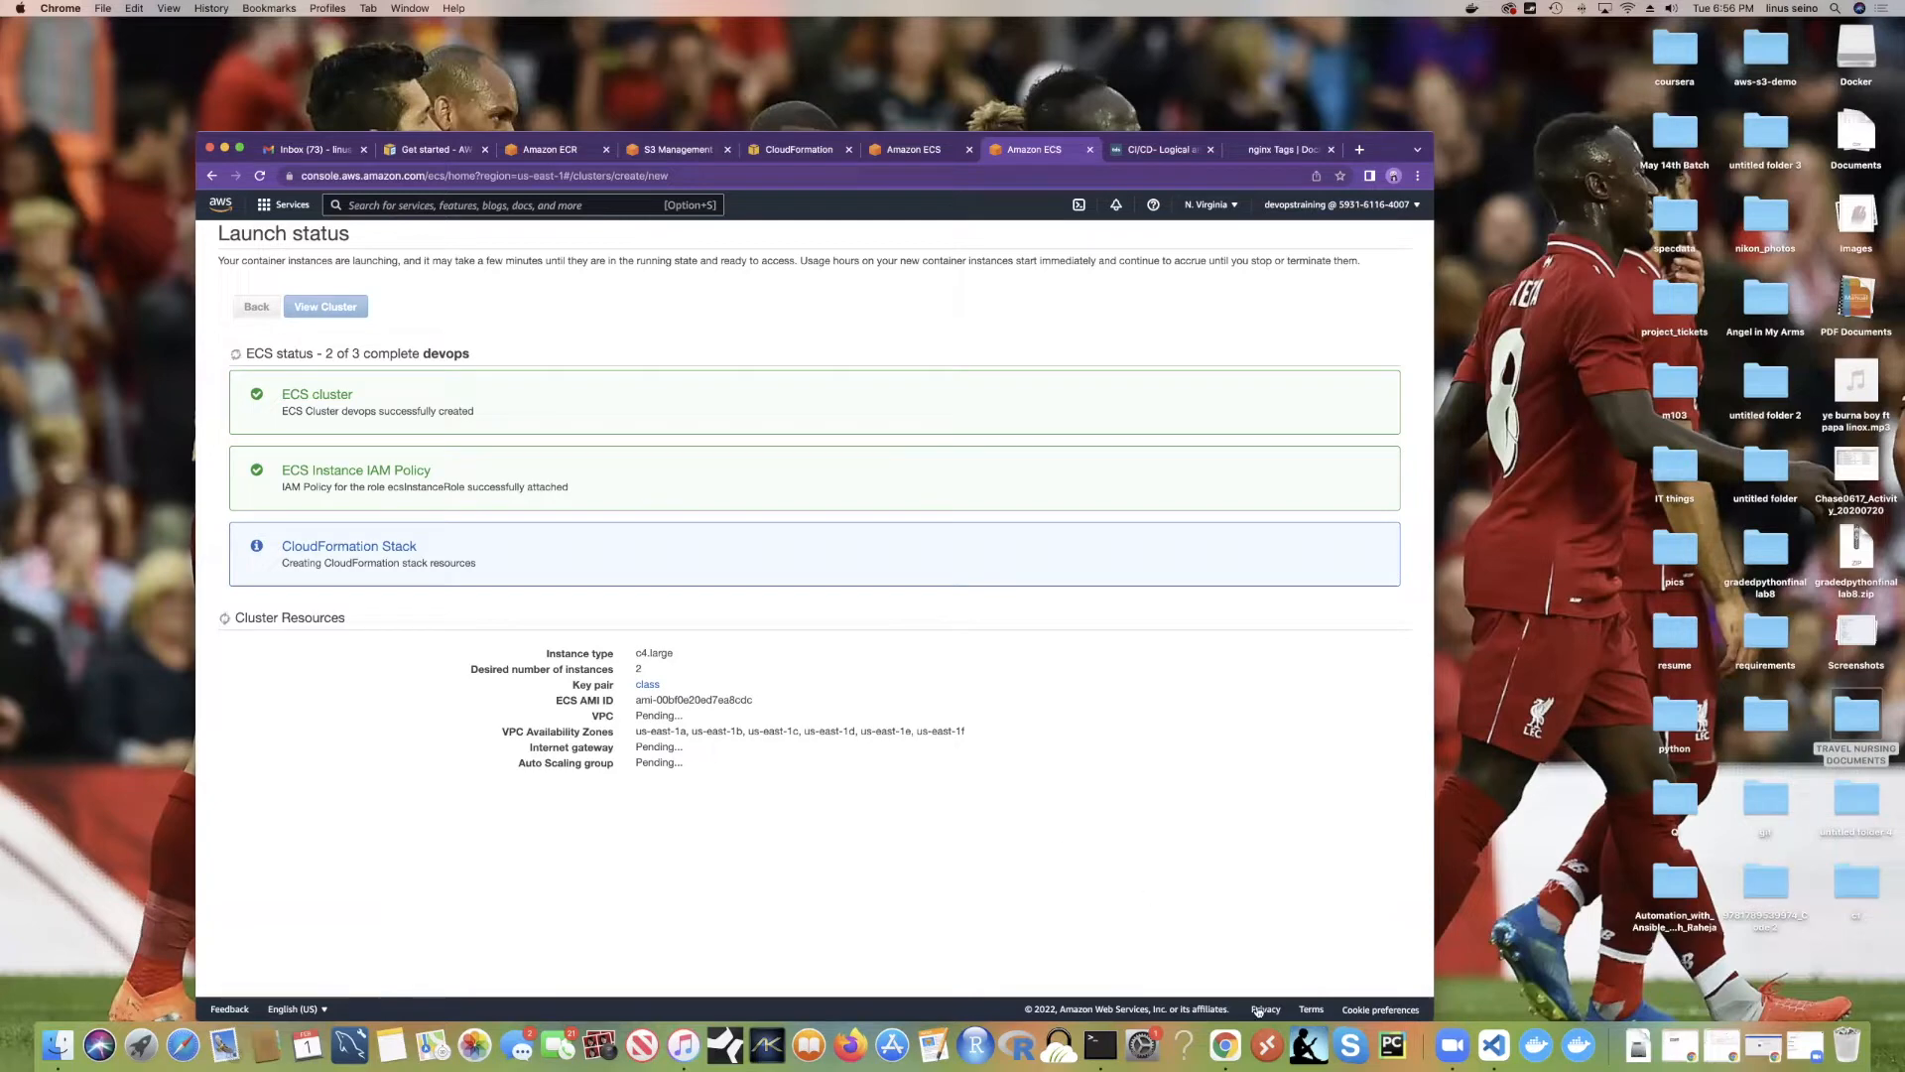
Step: Bring Terminal forward while the devops cluster's CloudFormation stack builds
click(1099, 1044)
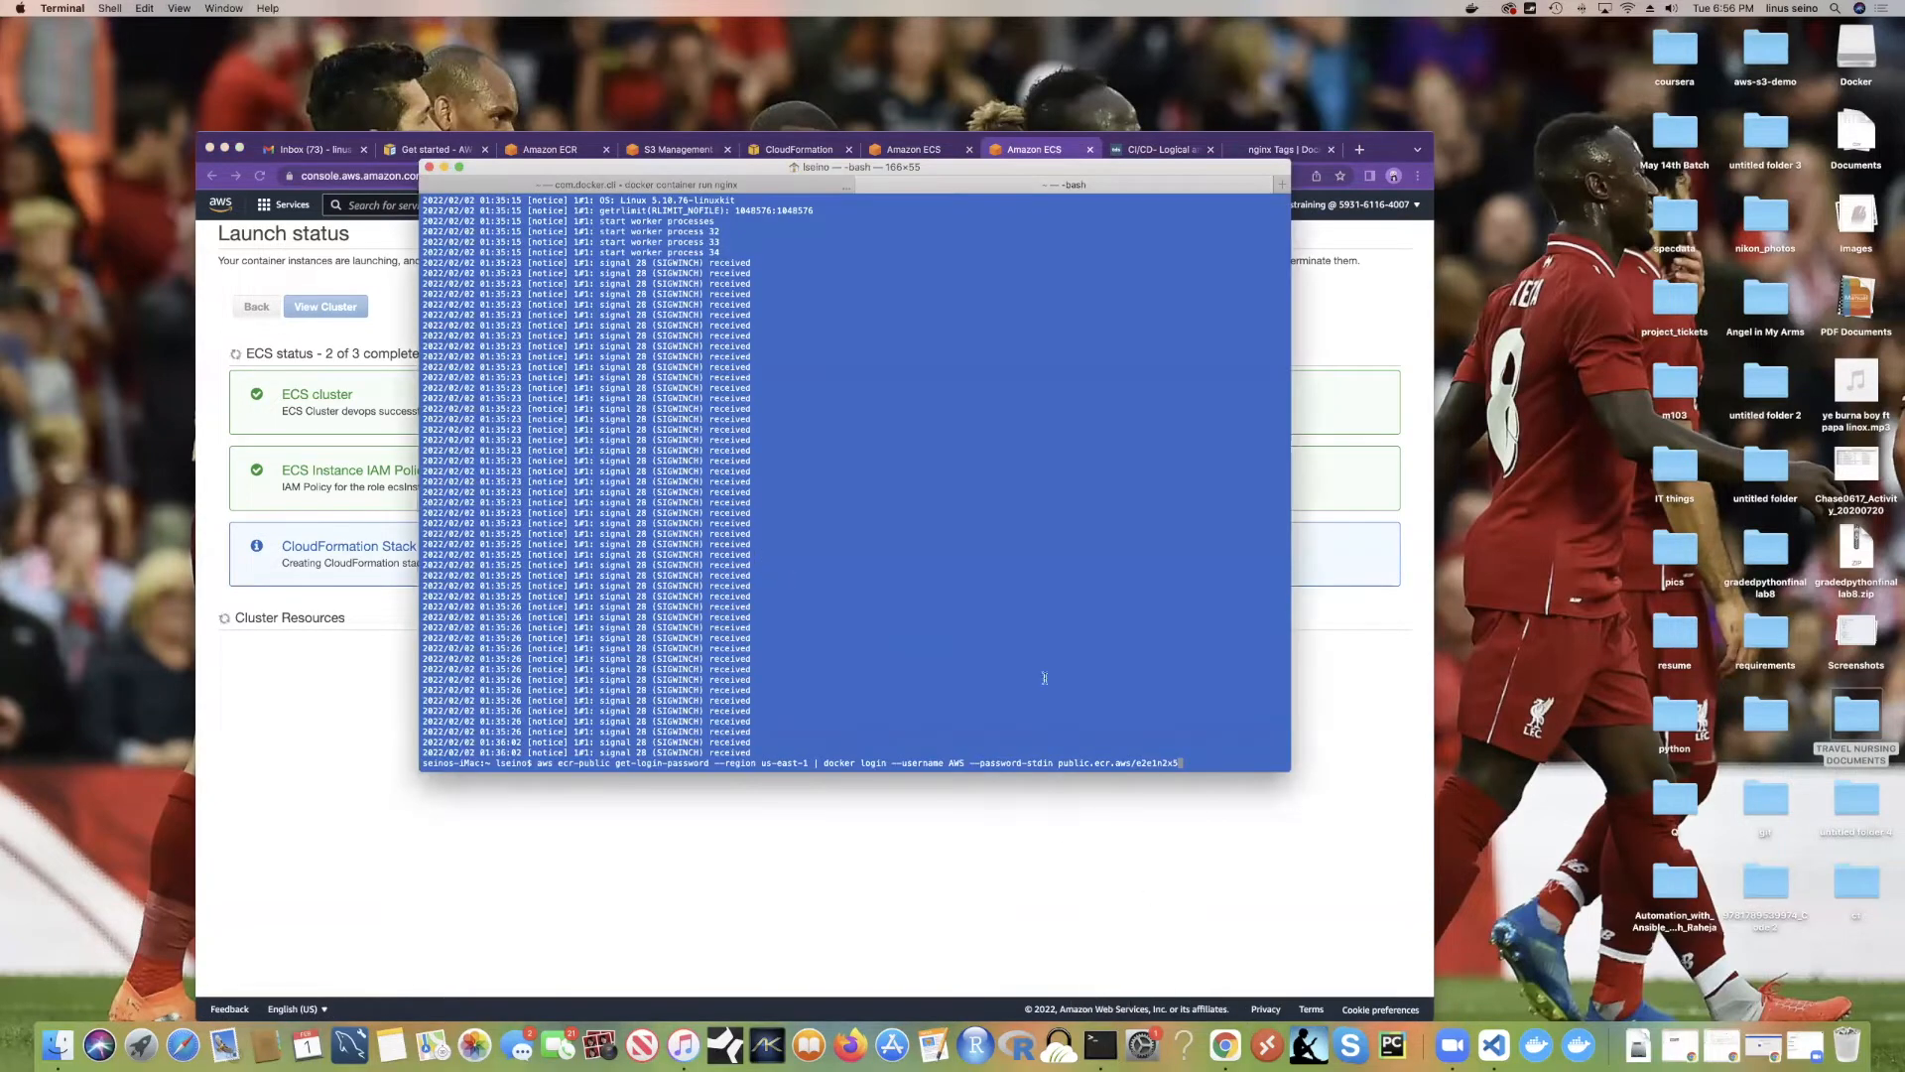
Step: Log in to public ECR, list running containers with docker ps, and confirm Docker 20.10.12
key(Return)
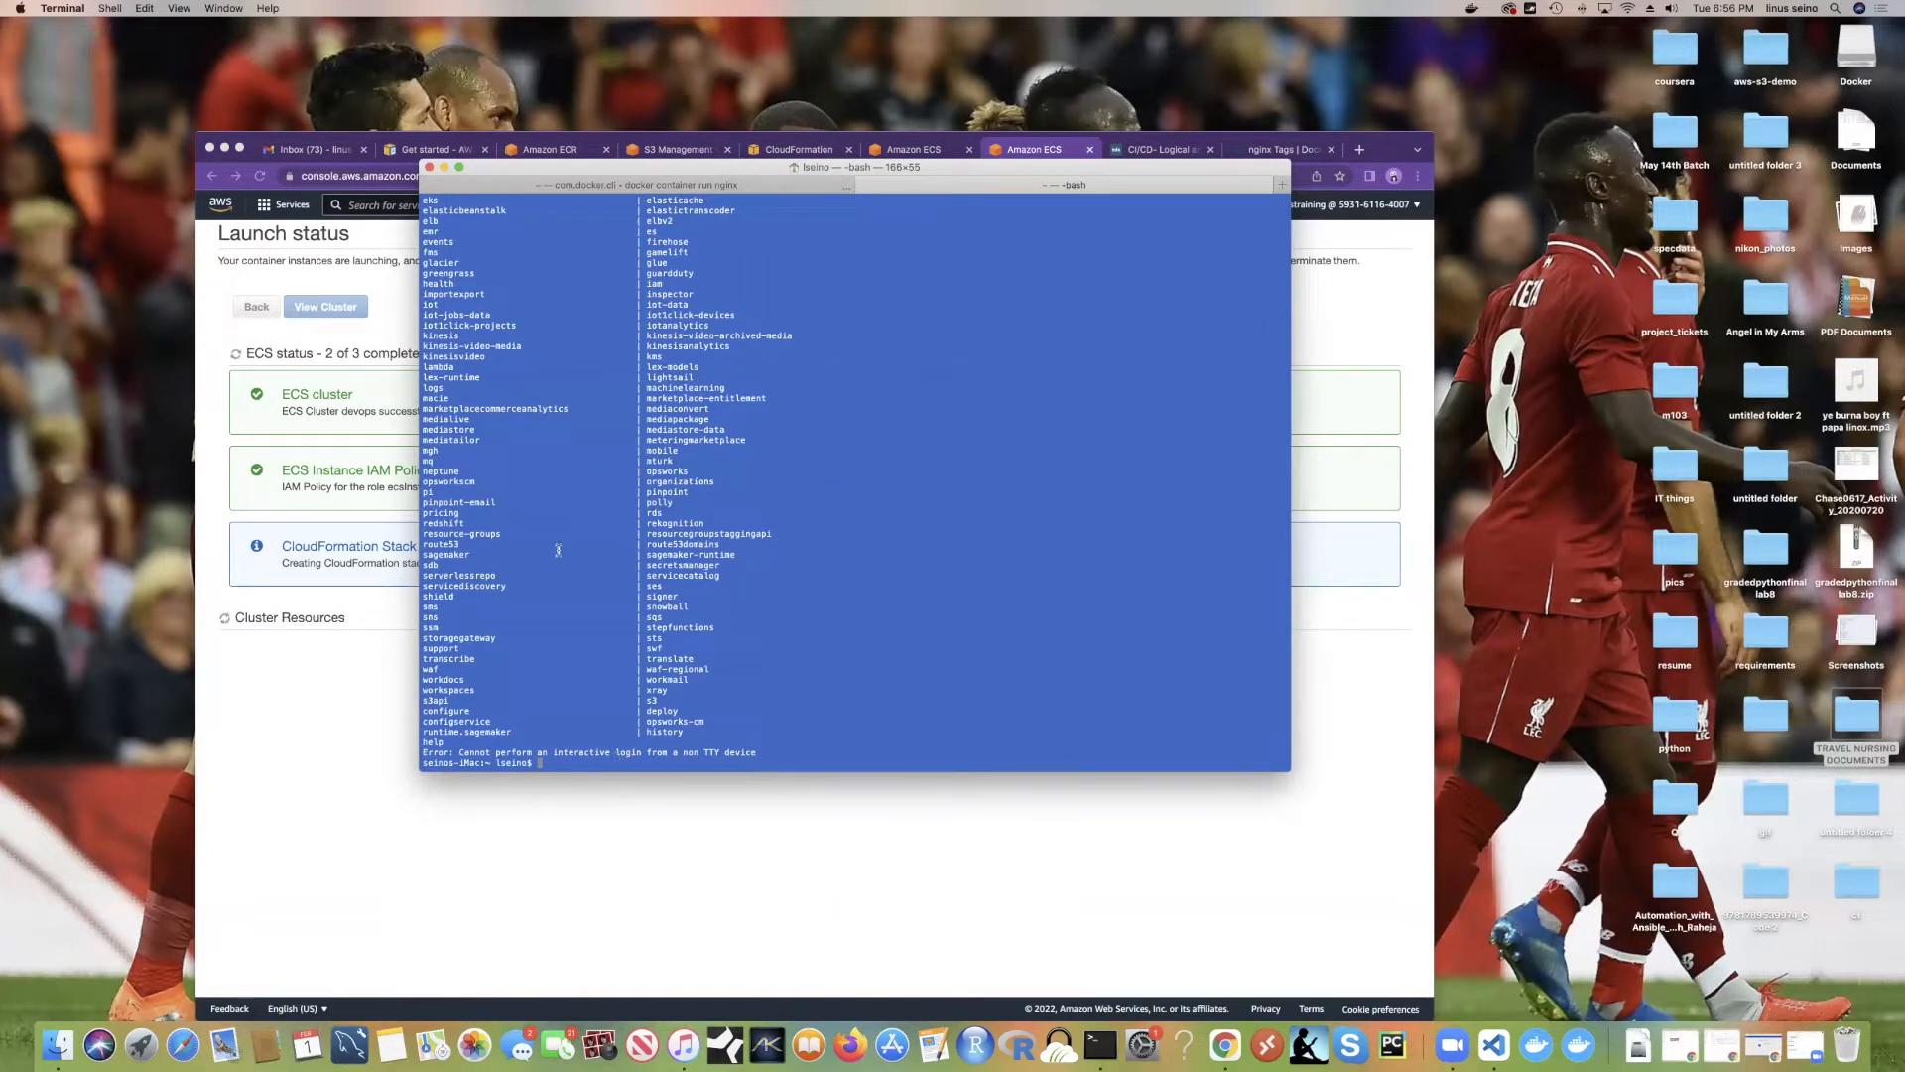
text(ocker ps)
key(Return)
text(docker -v)
key(Return)
triple_click(617, 752)
click(299, 694)
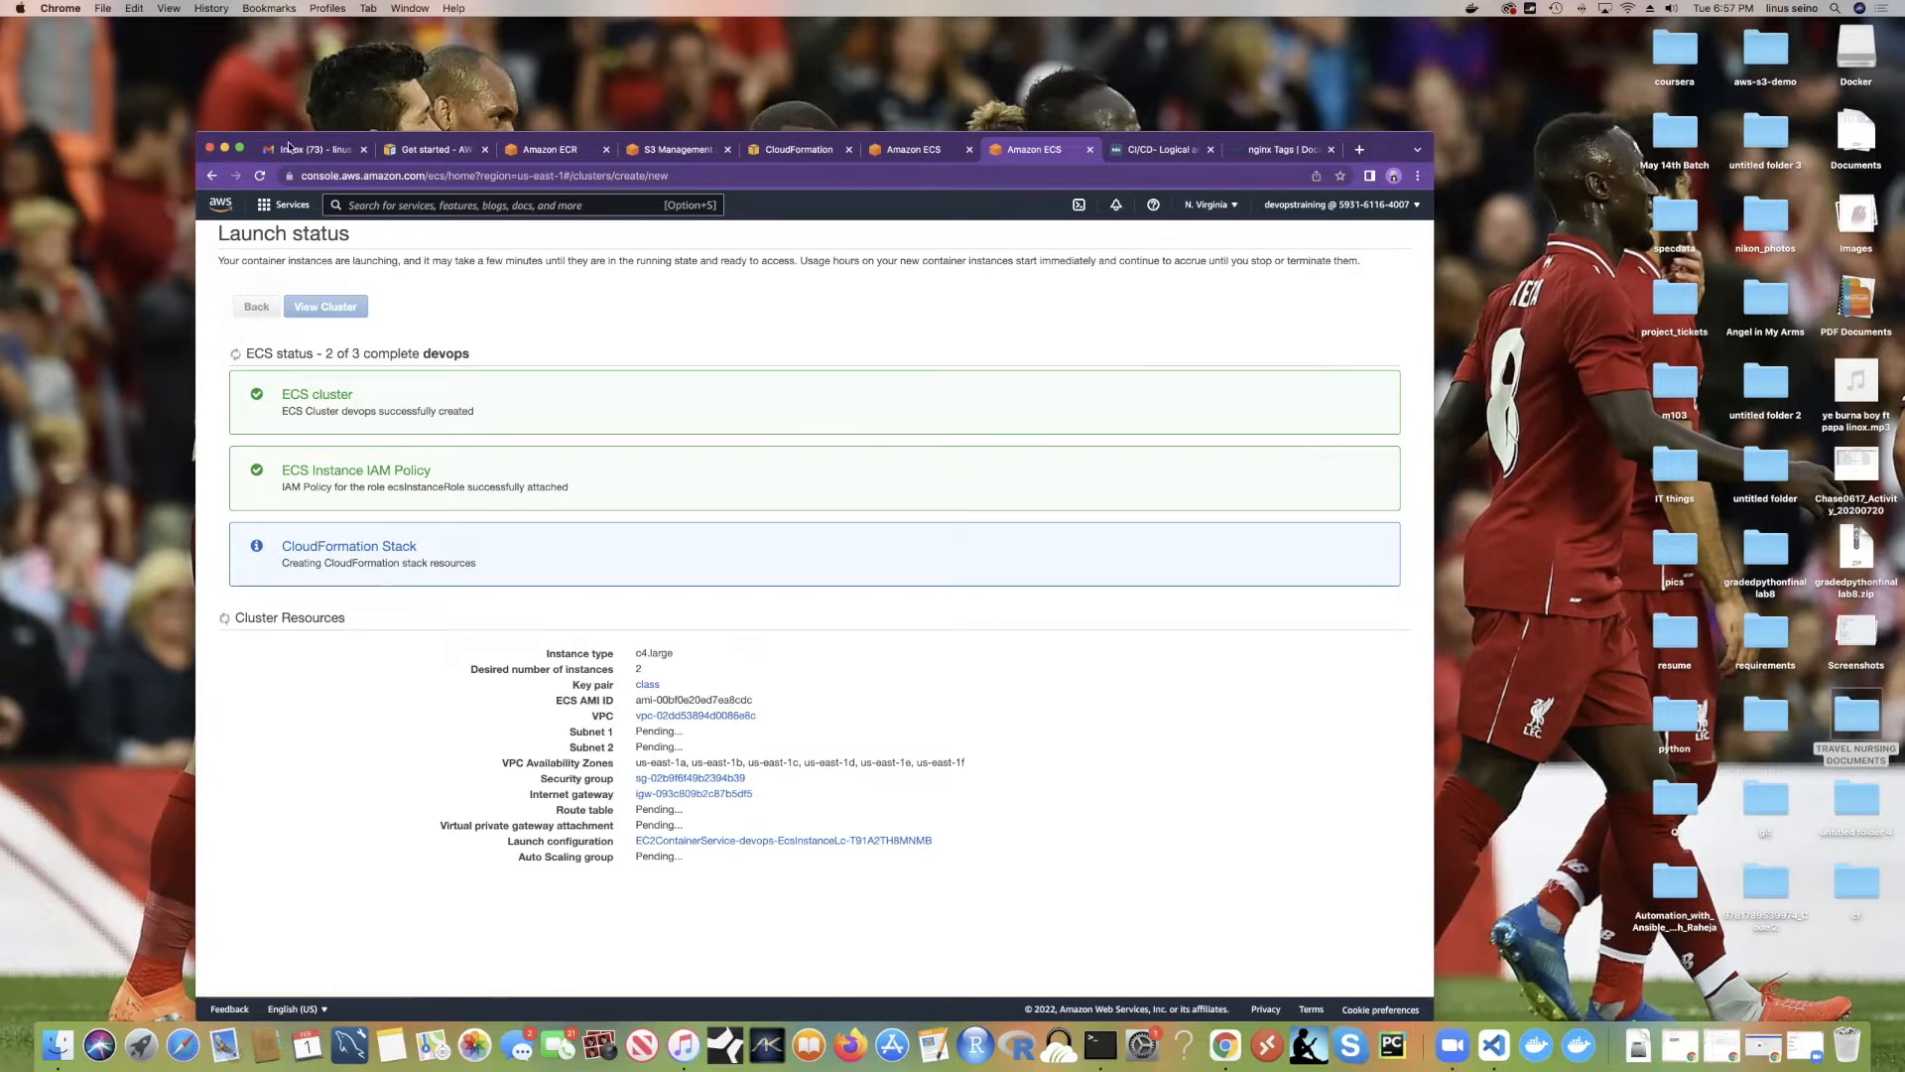
Step: Navigate back to the ECS Clusters list showing both the service and devops clusters
click(919, 156)
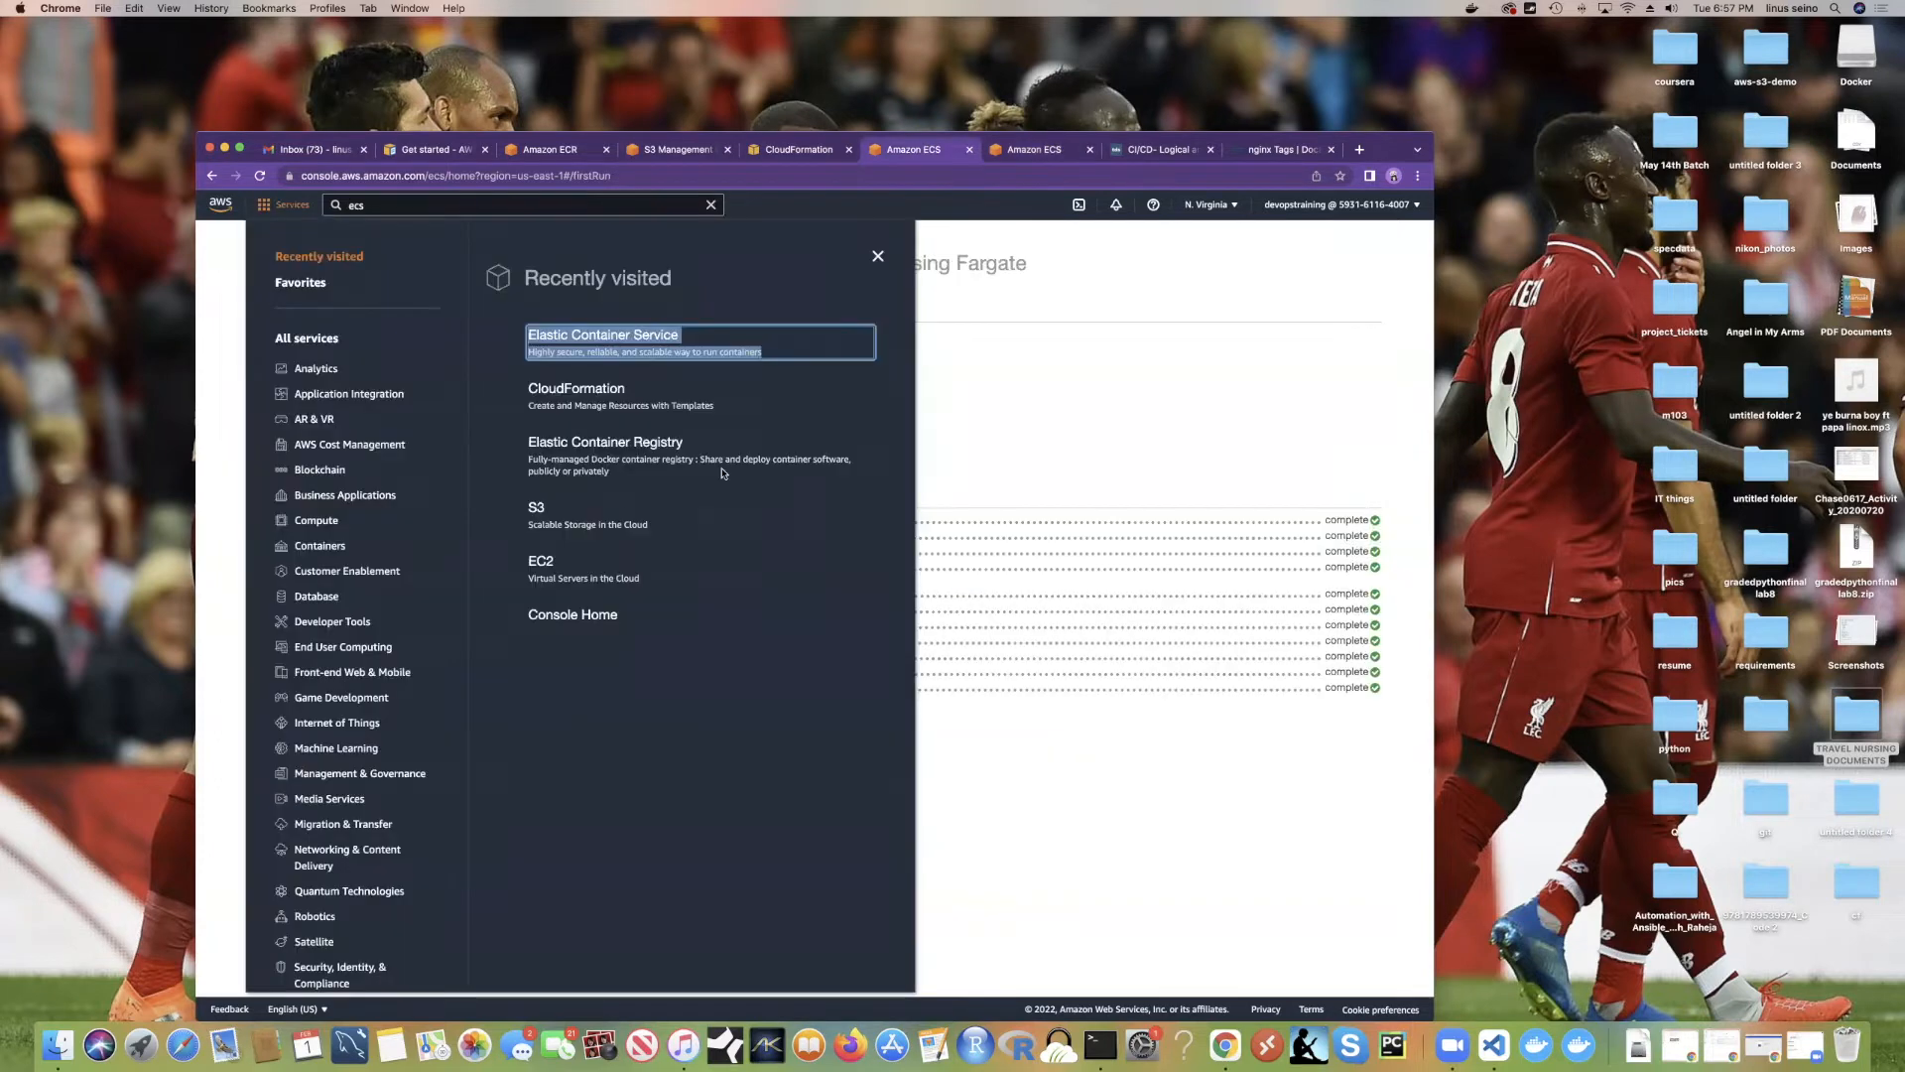
click(968, 346)
click(271, 365)
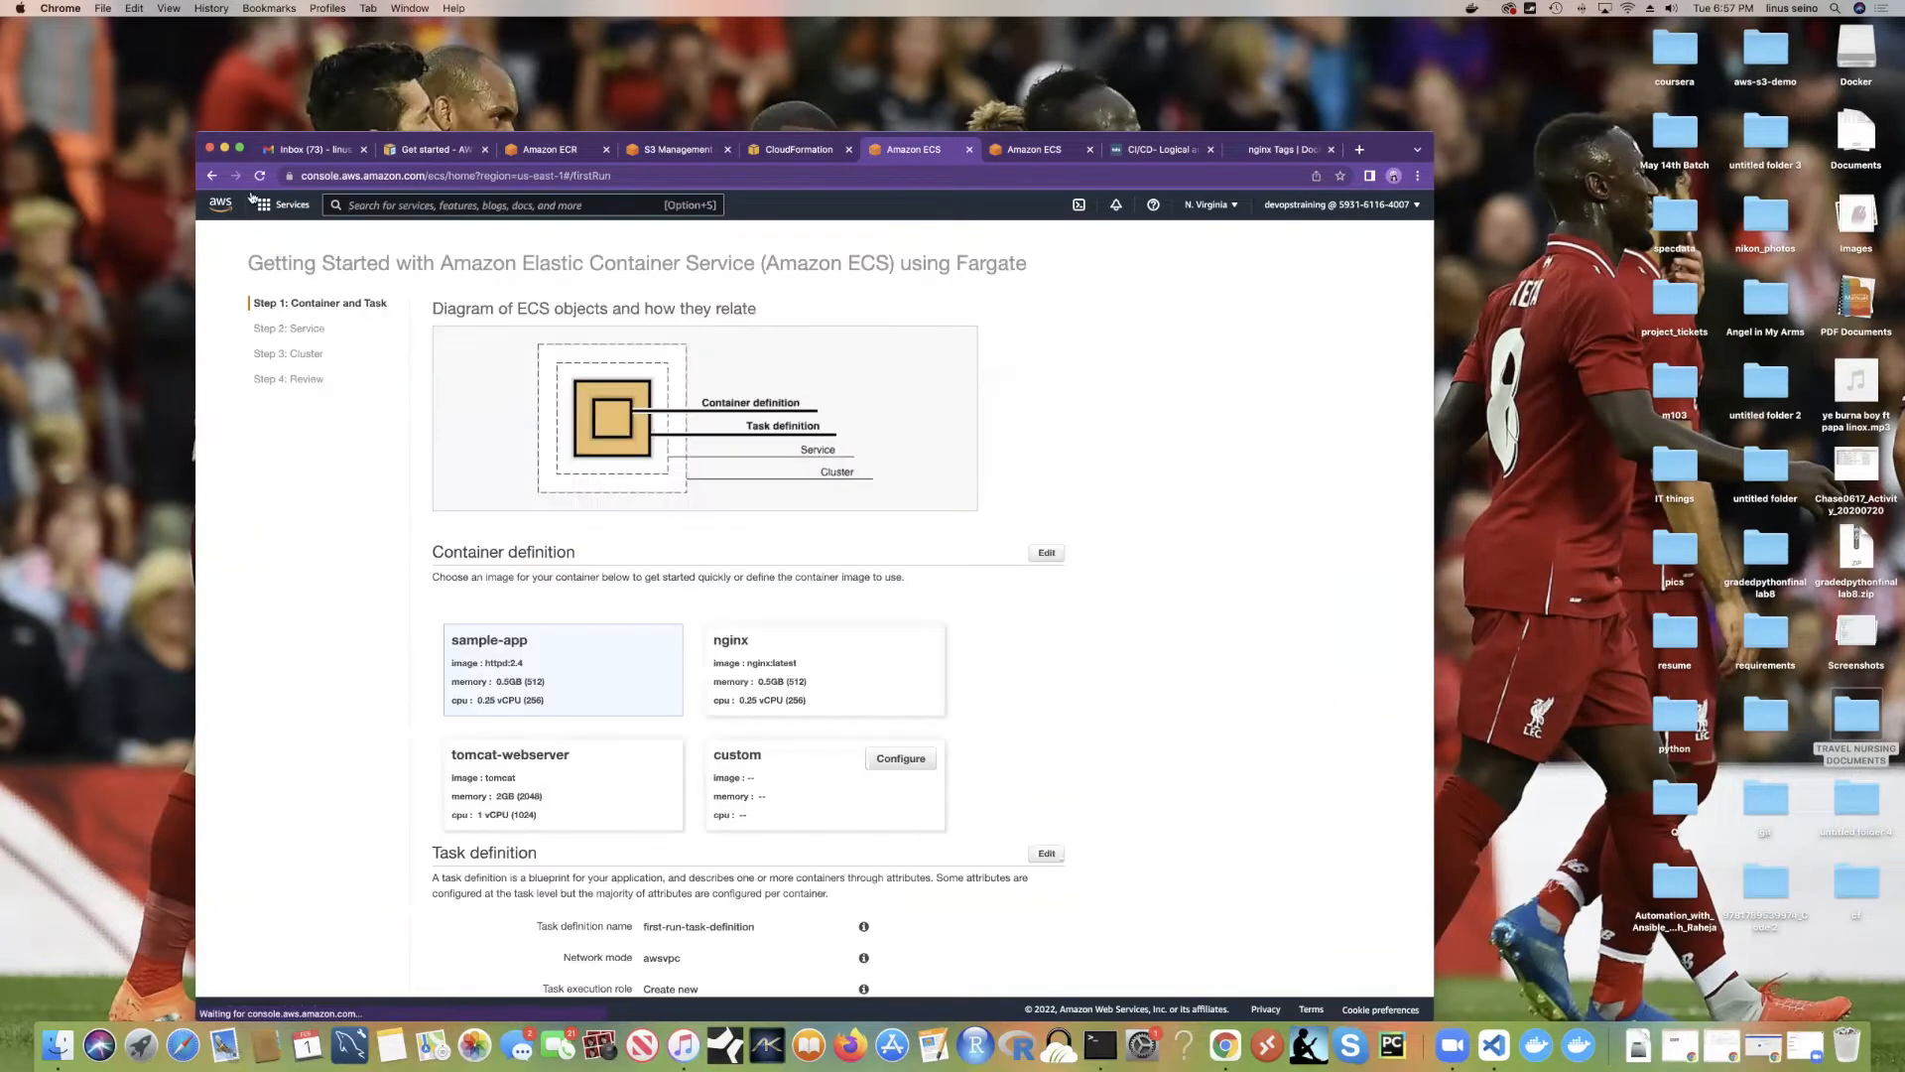
click(212, 176)
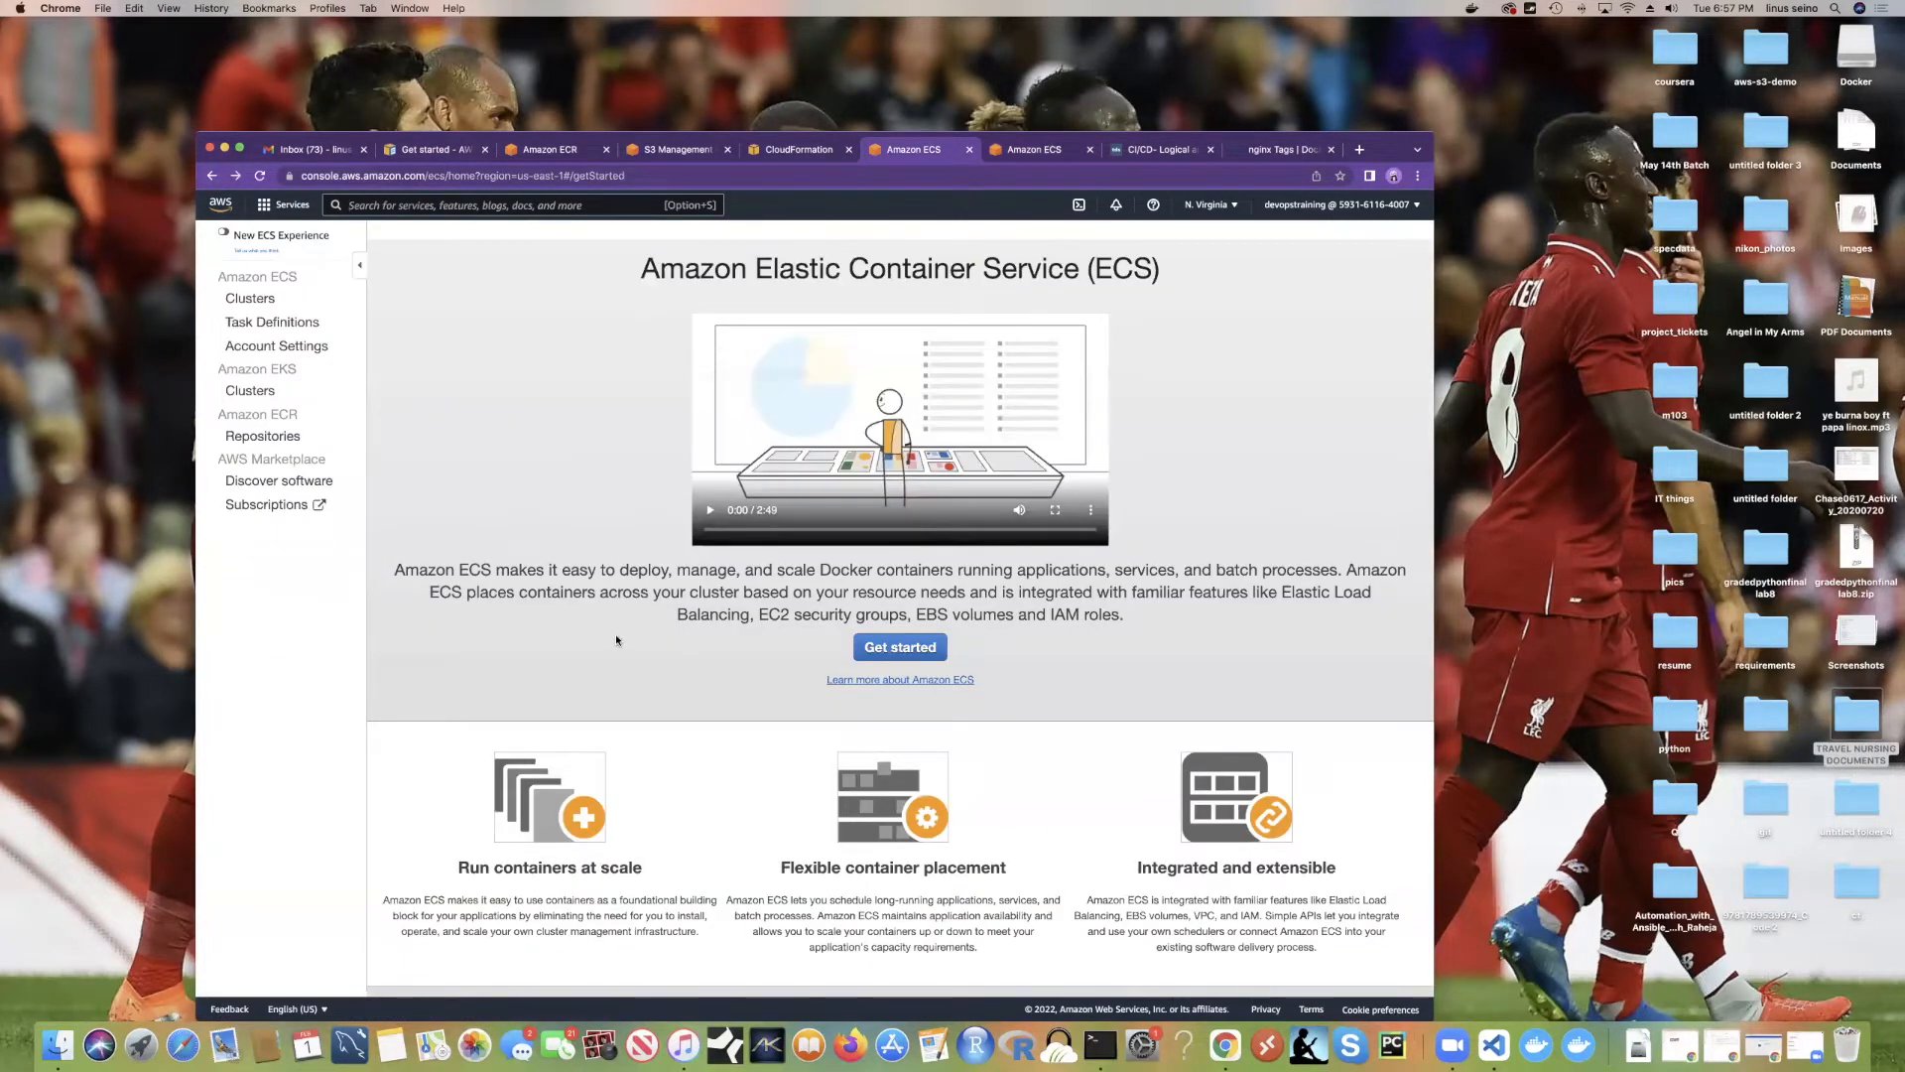
click(254, 300)
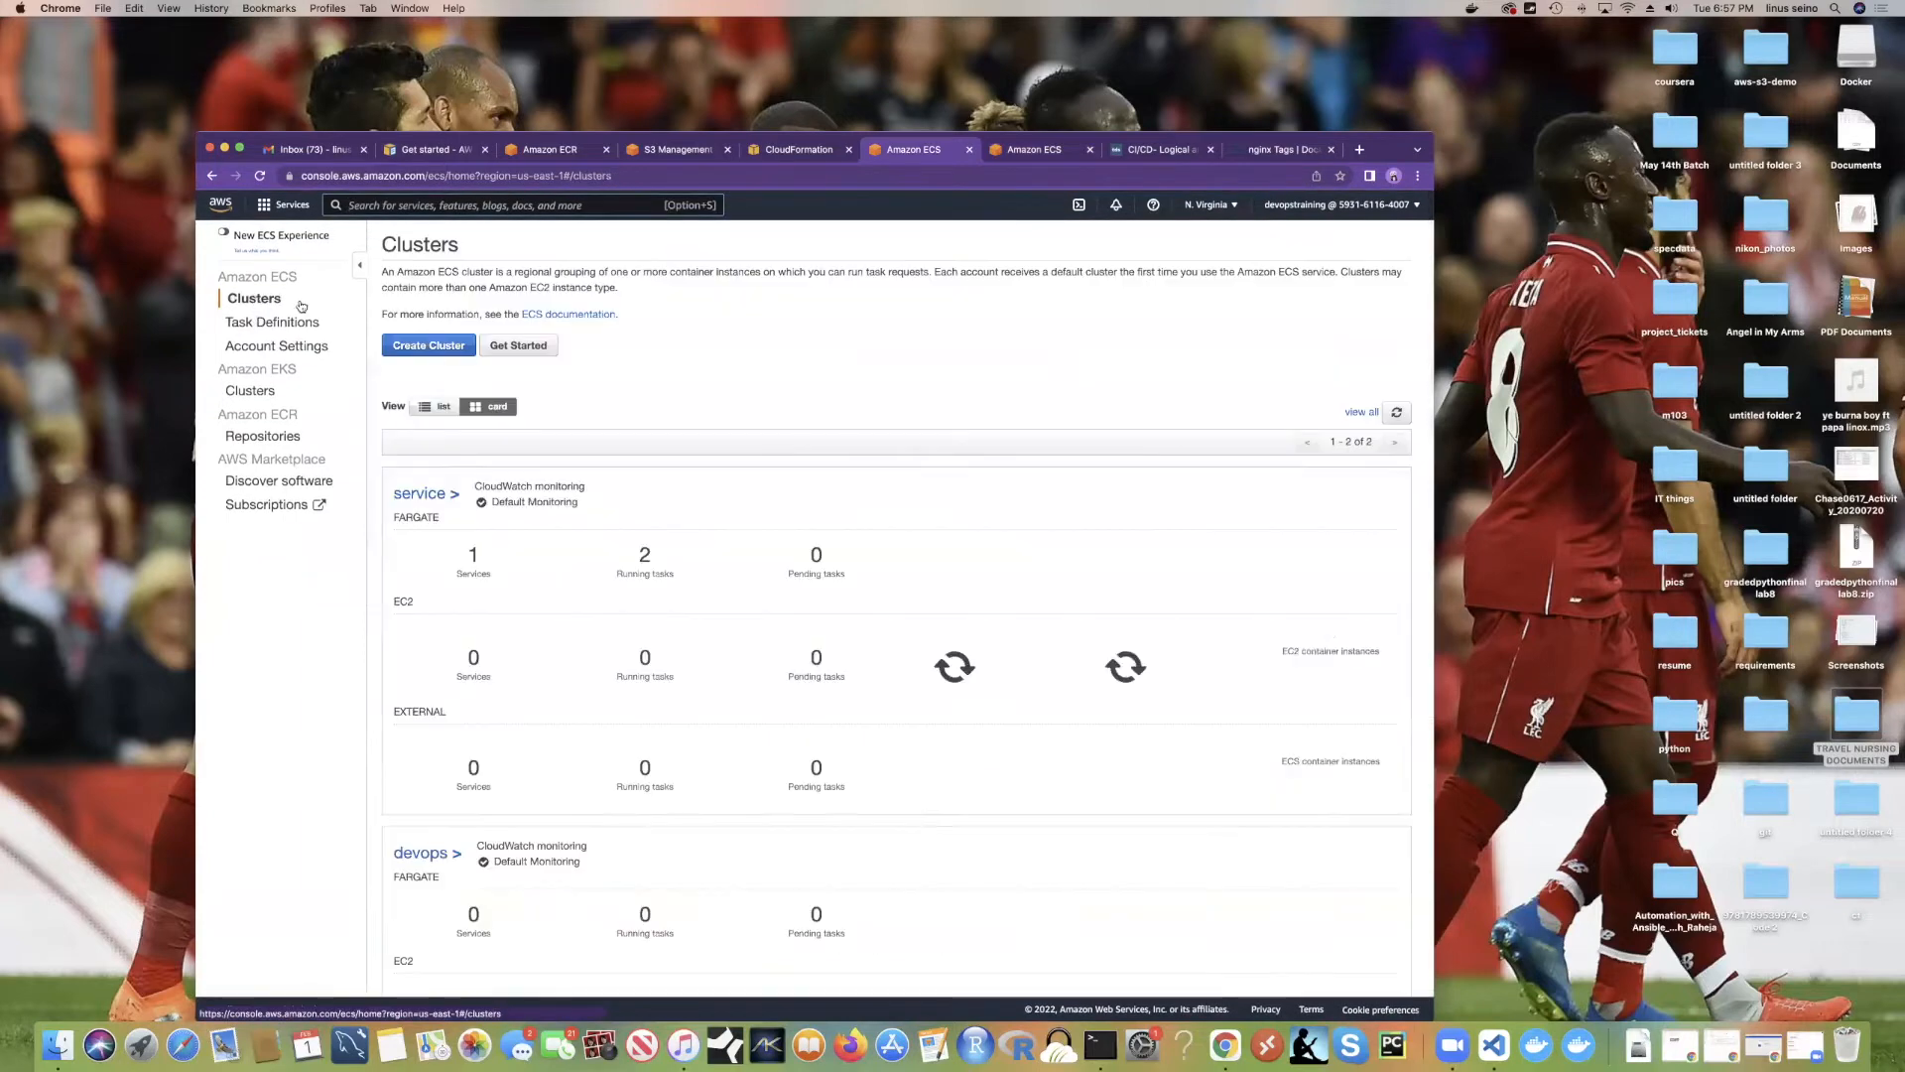
scroll(642, 526, down, 5)
scroll(643, 529, up, 2)
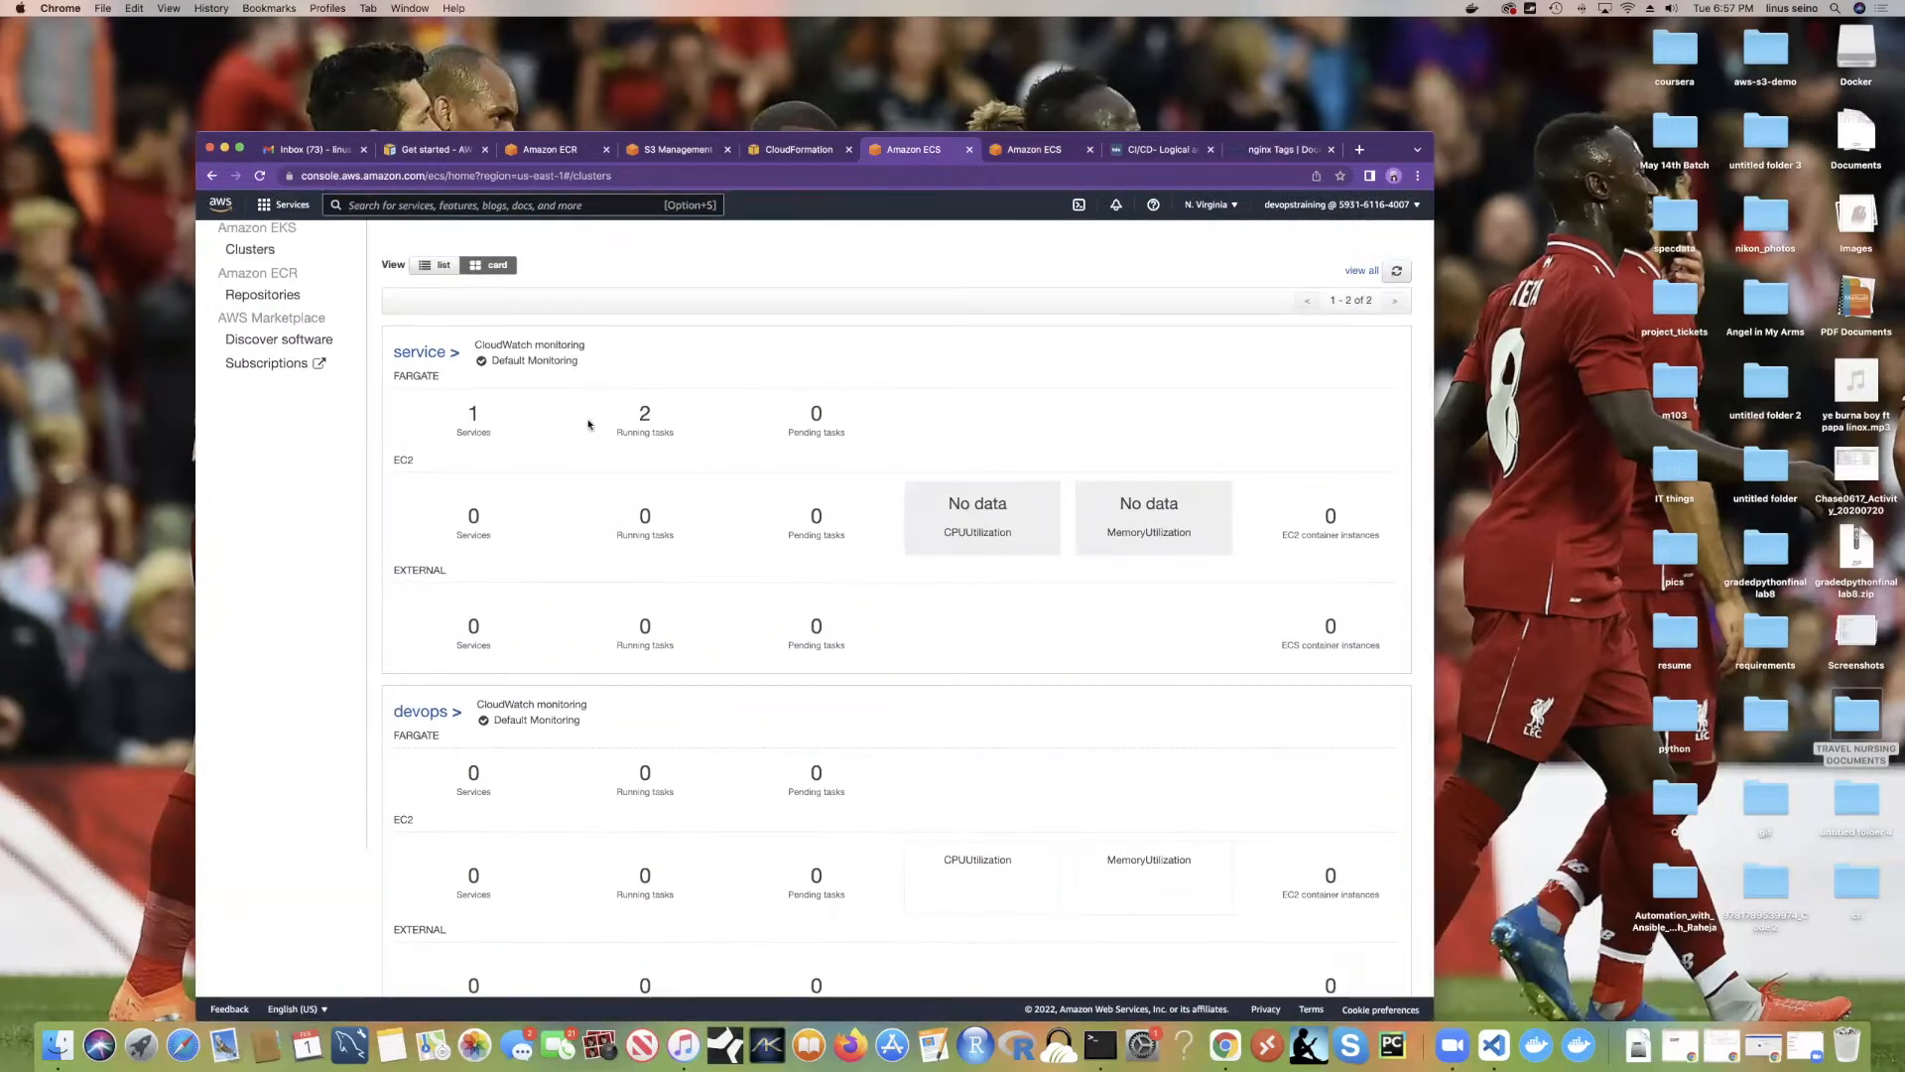
scroll(632, 428, down, 1)
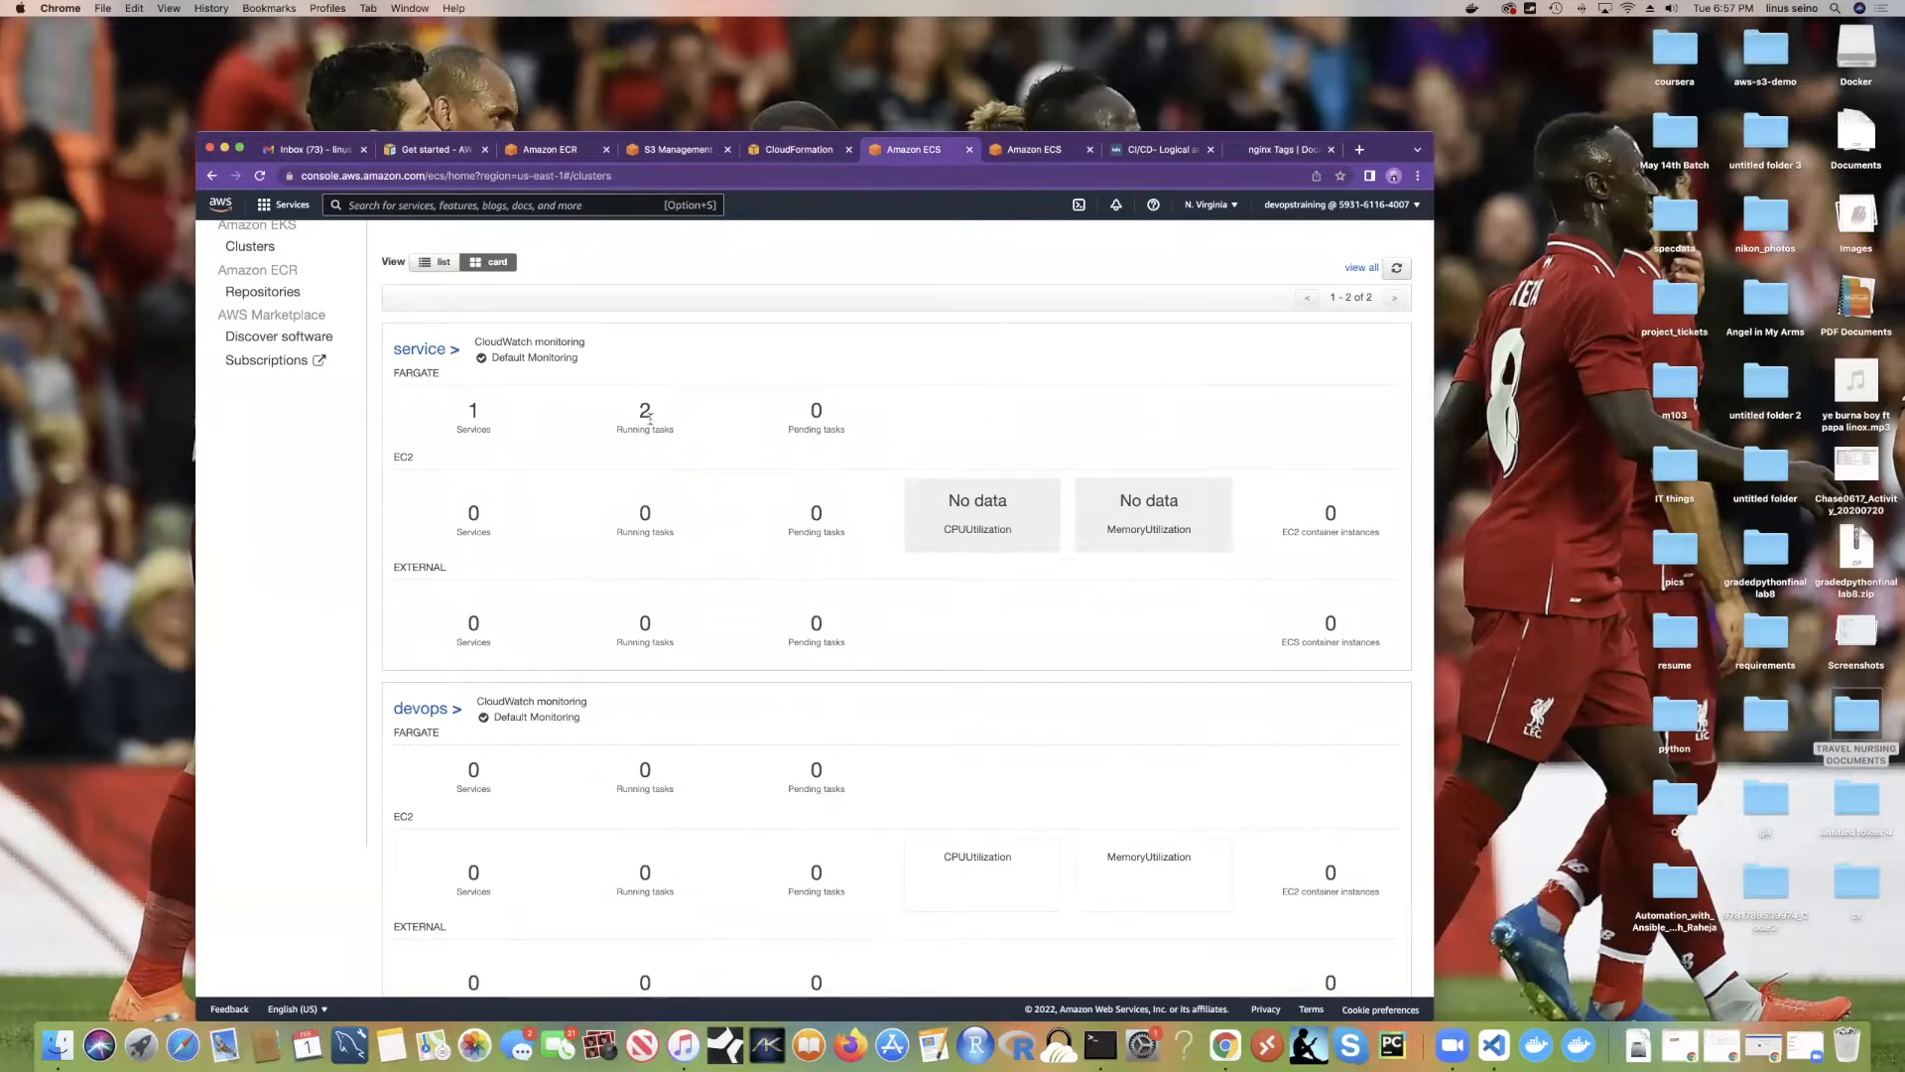
Step: Open nginx-service in the service cluster and list its two RUNNING Fargate tasks
click(428, 353)
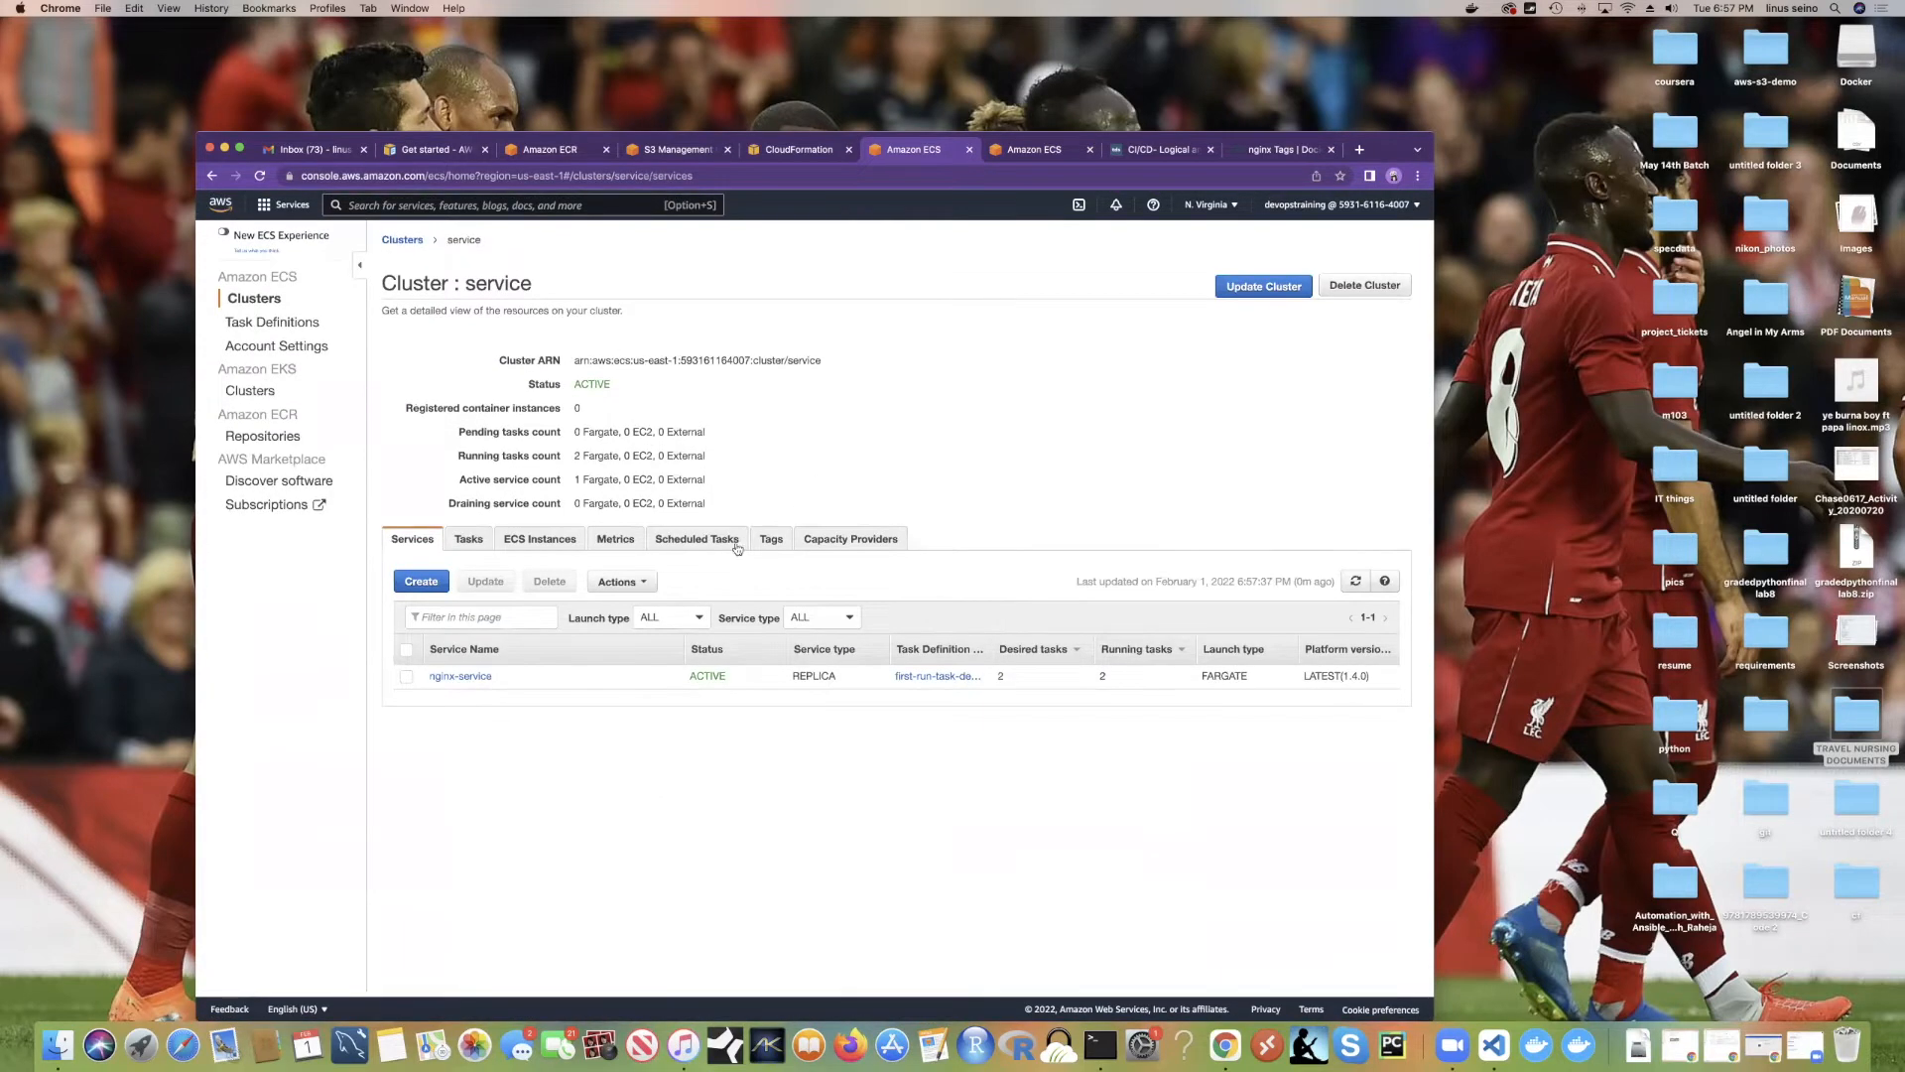
click(463, 677)
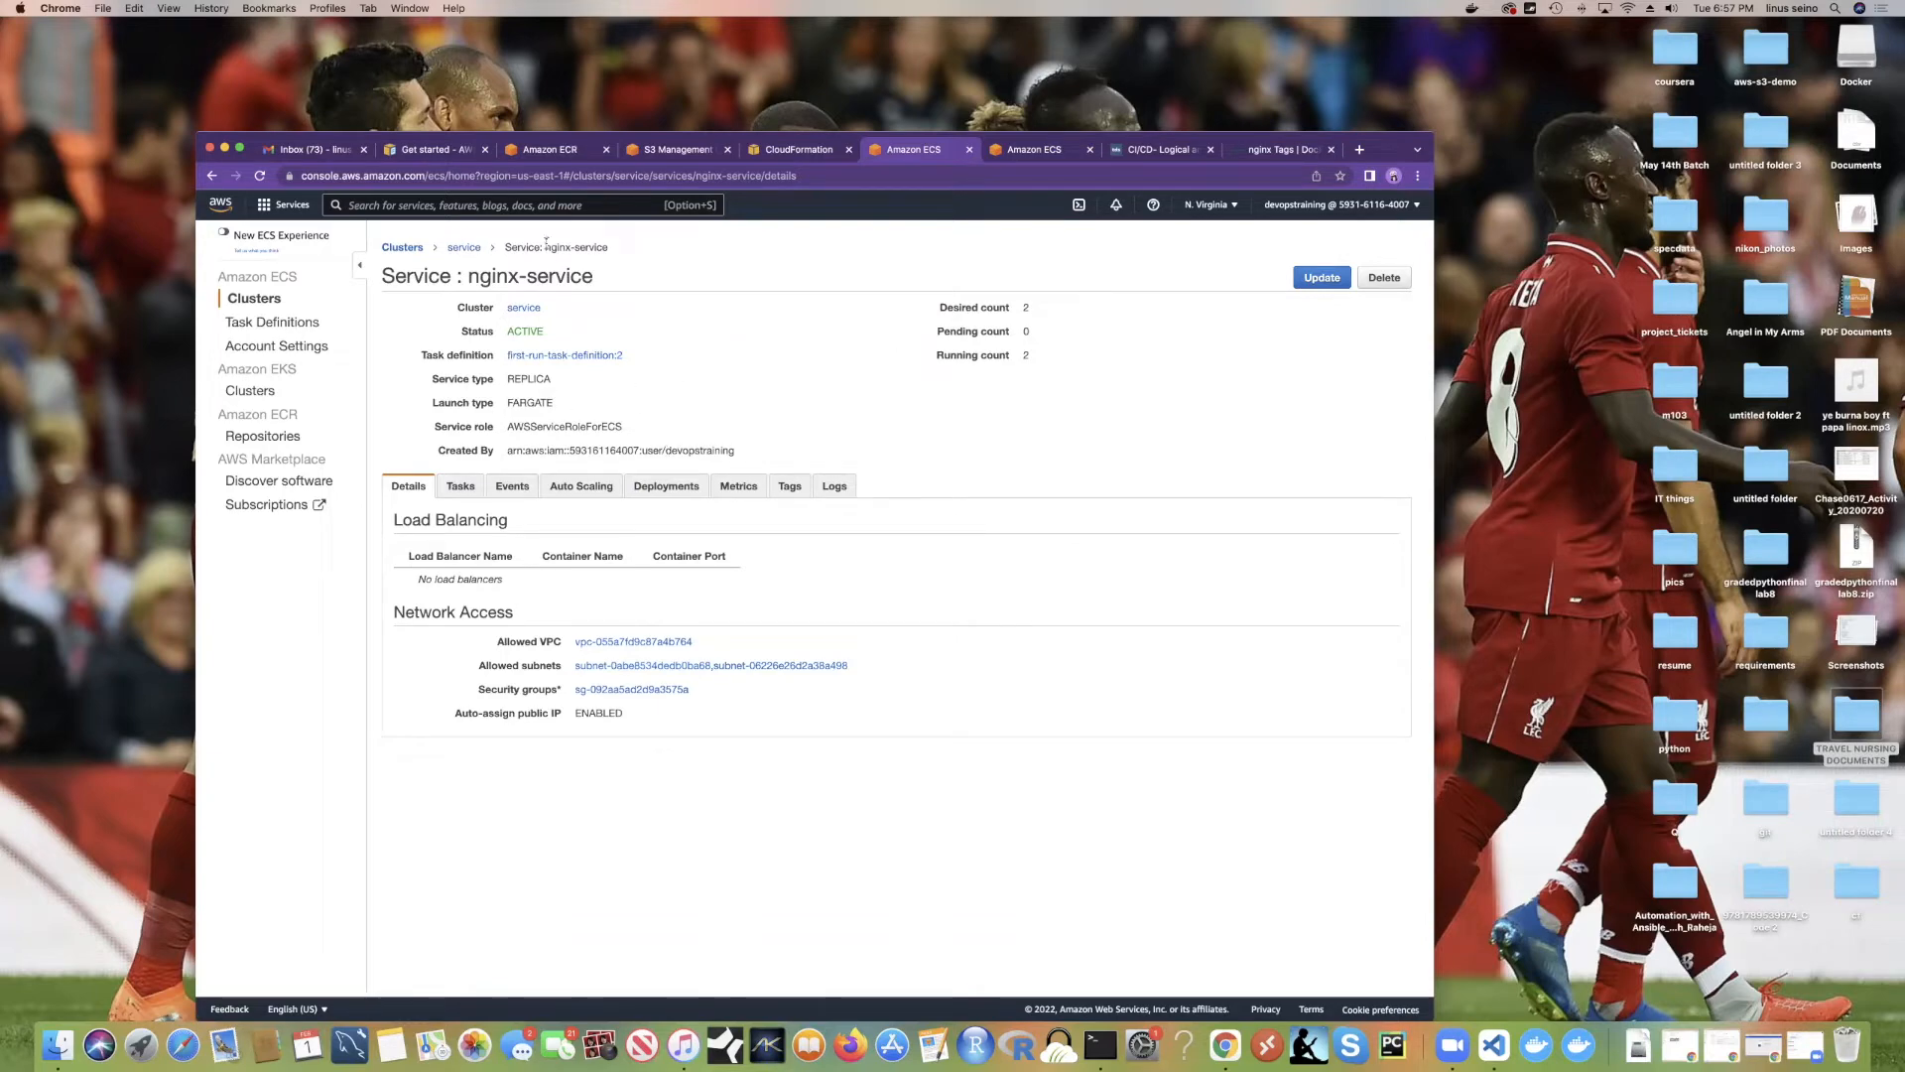
drag(546, 247, 624, 253)
drag(786, 449, 443, 313)
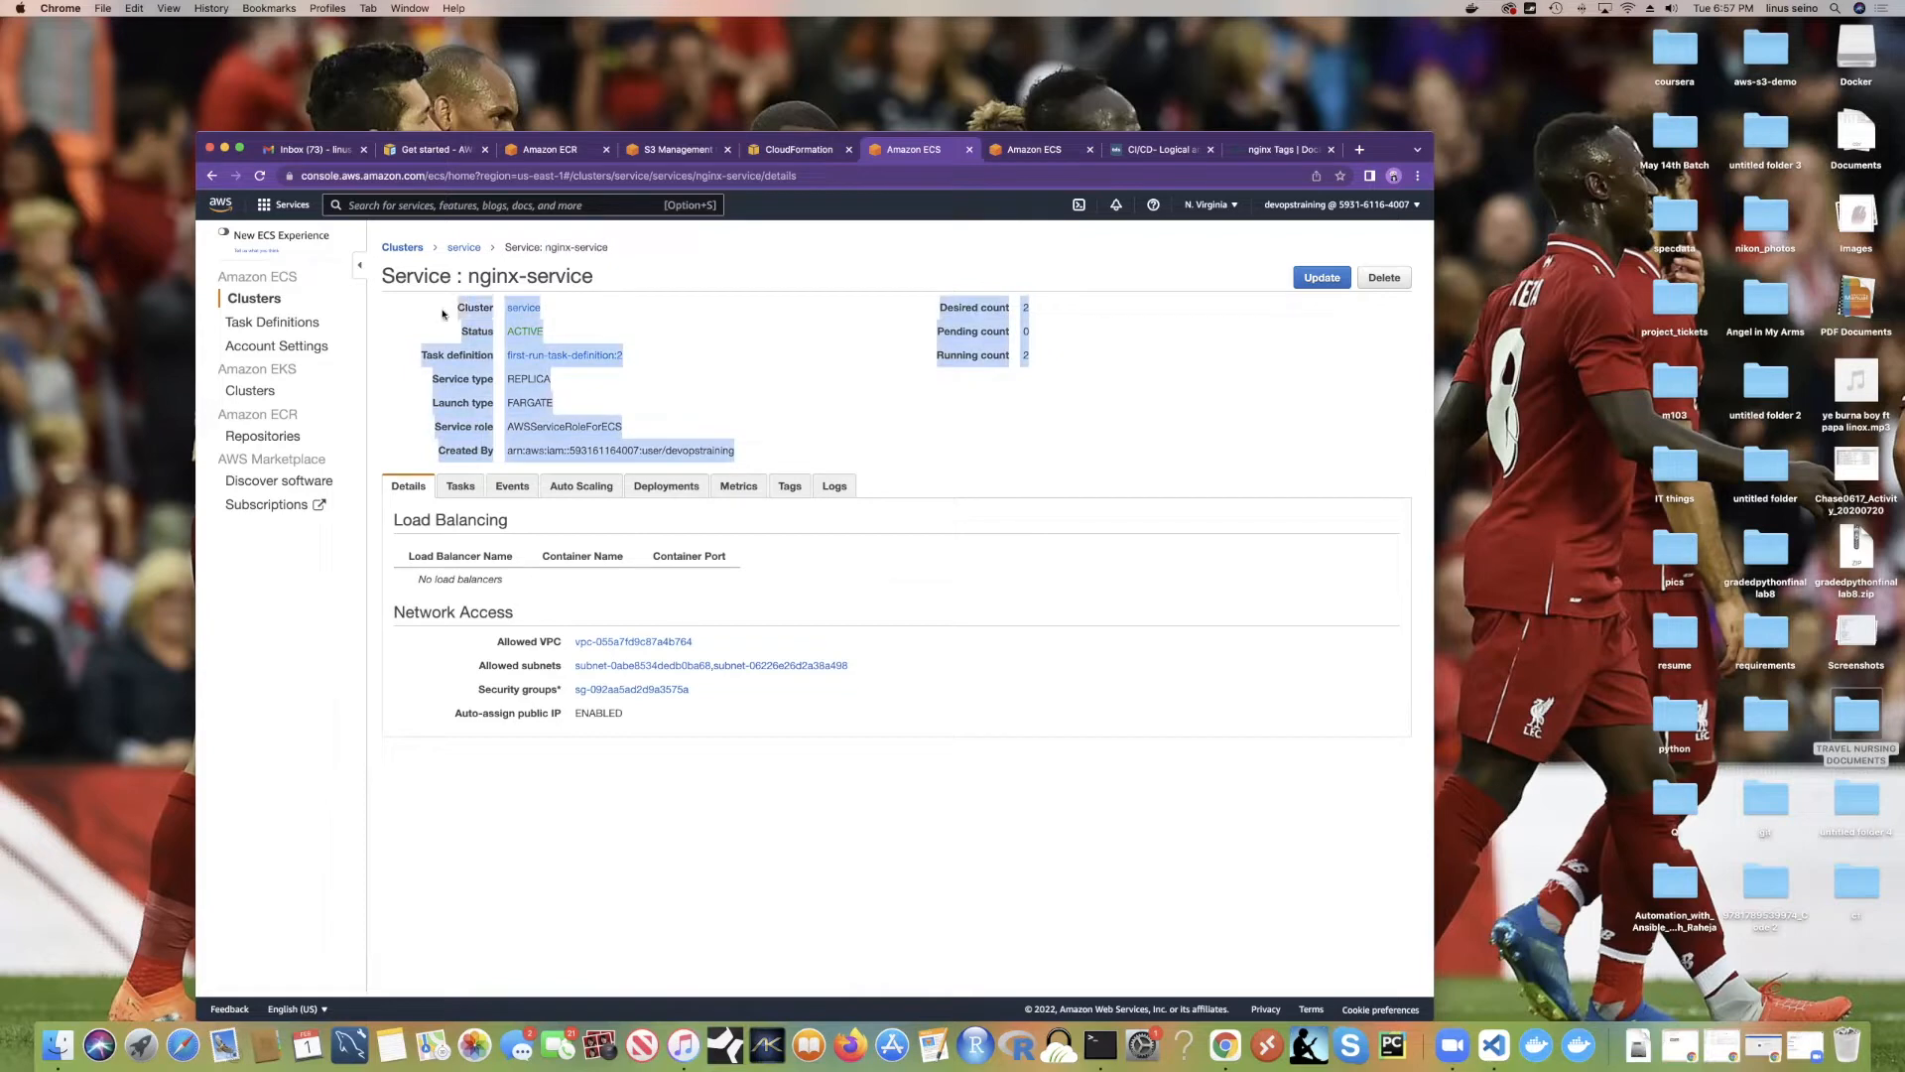
click(798, 367)
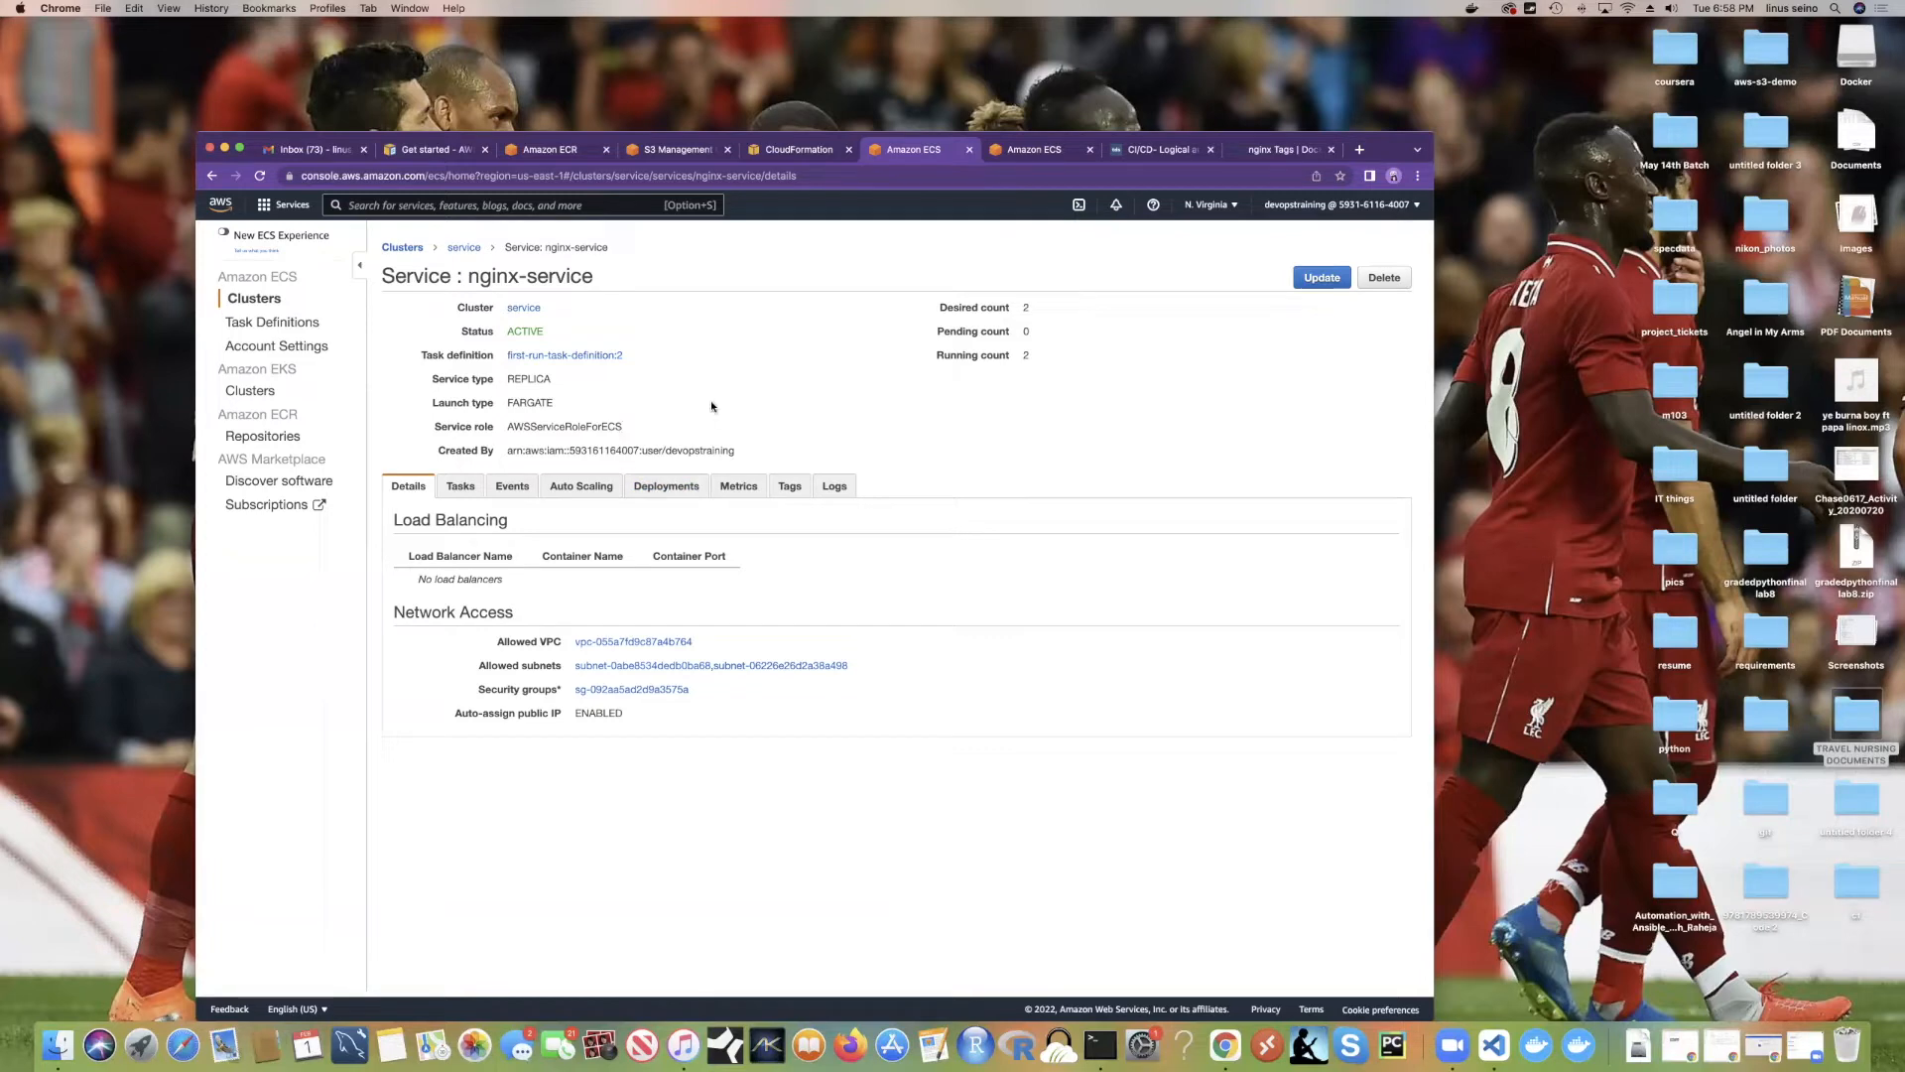
click(461, 486)
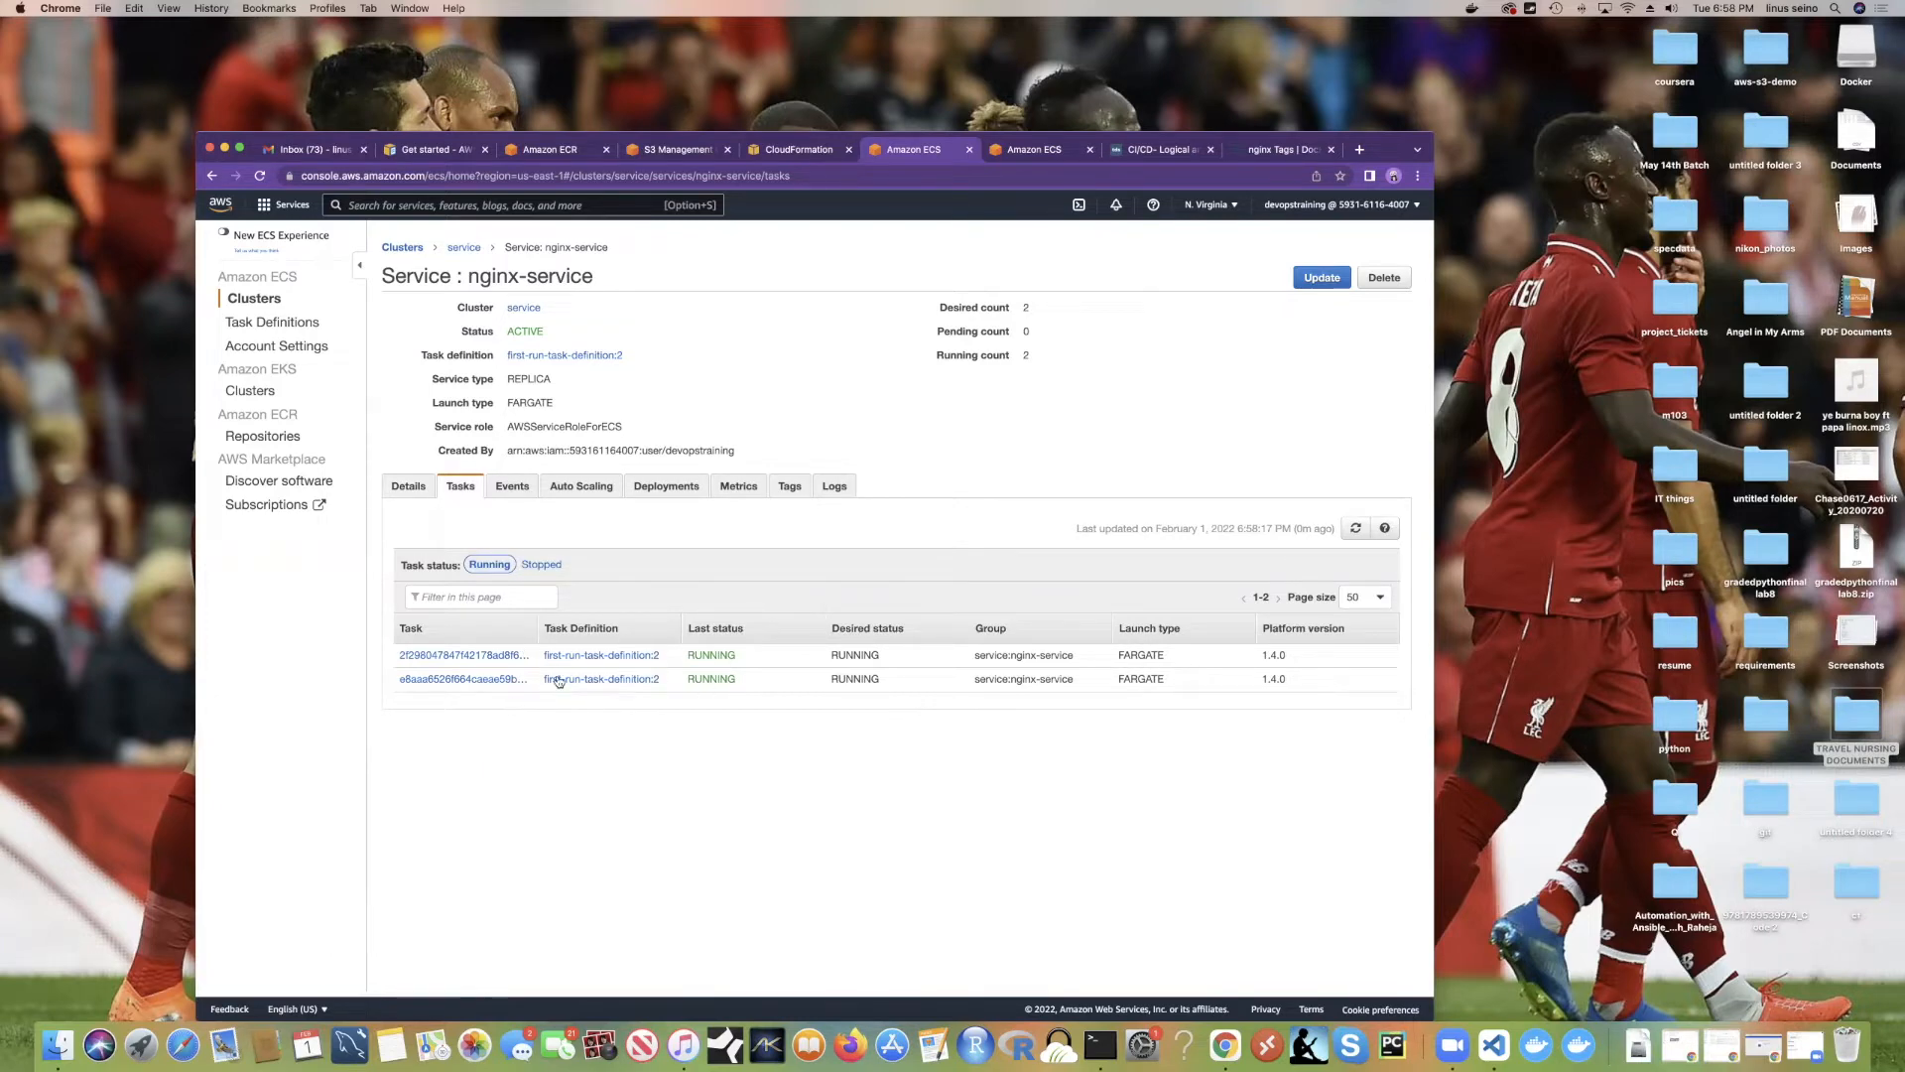
Step: Inspect the second nginx task, cancel stopping it, and return to the service cluster page
click(461, 684)
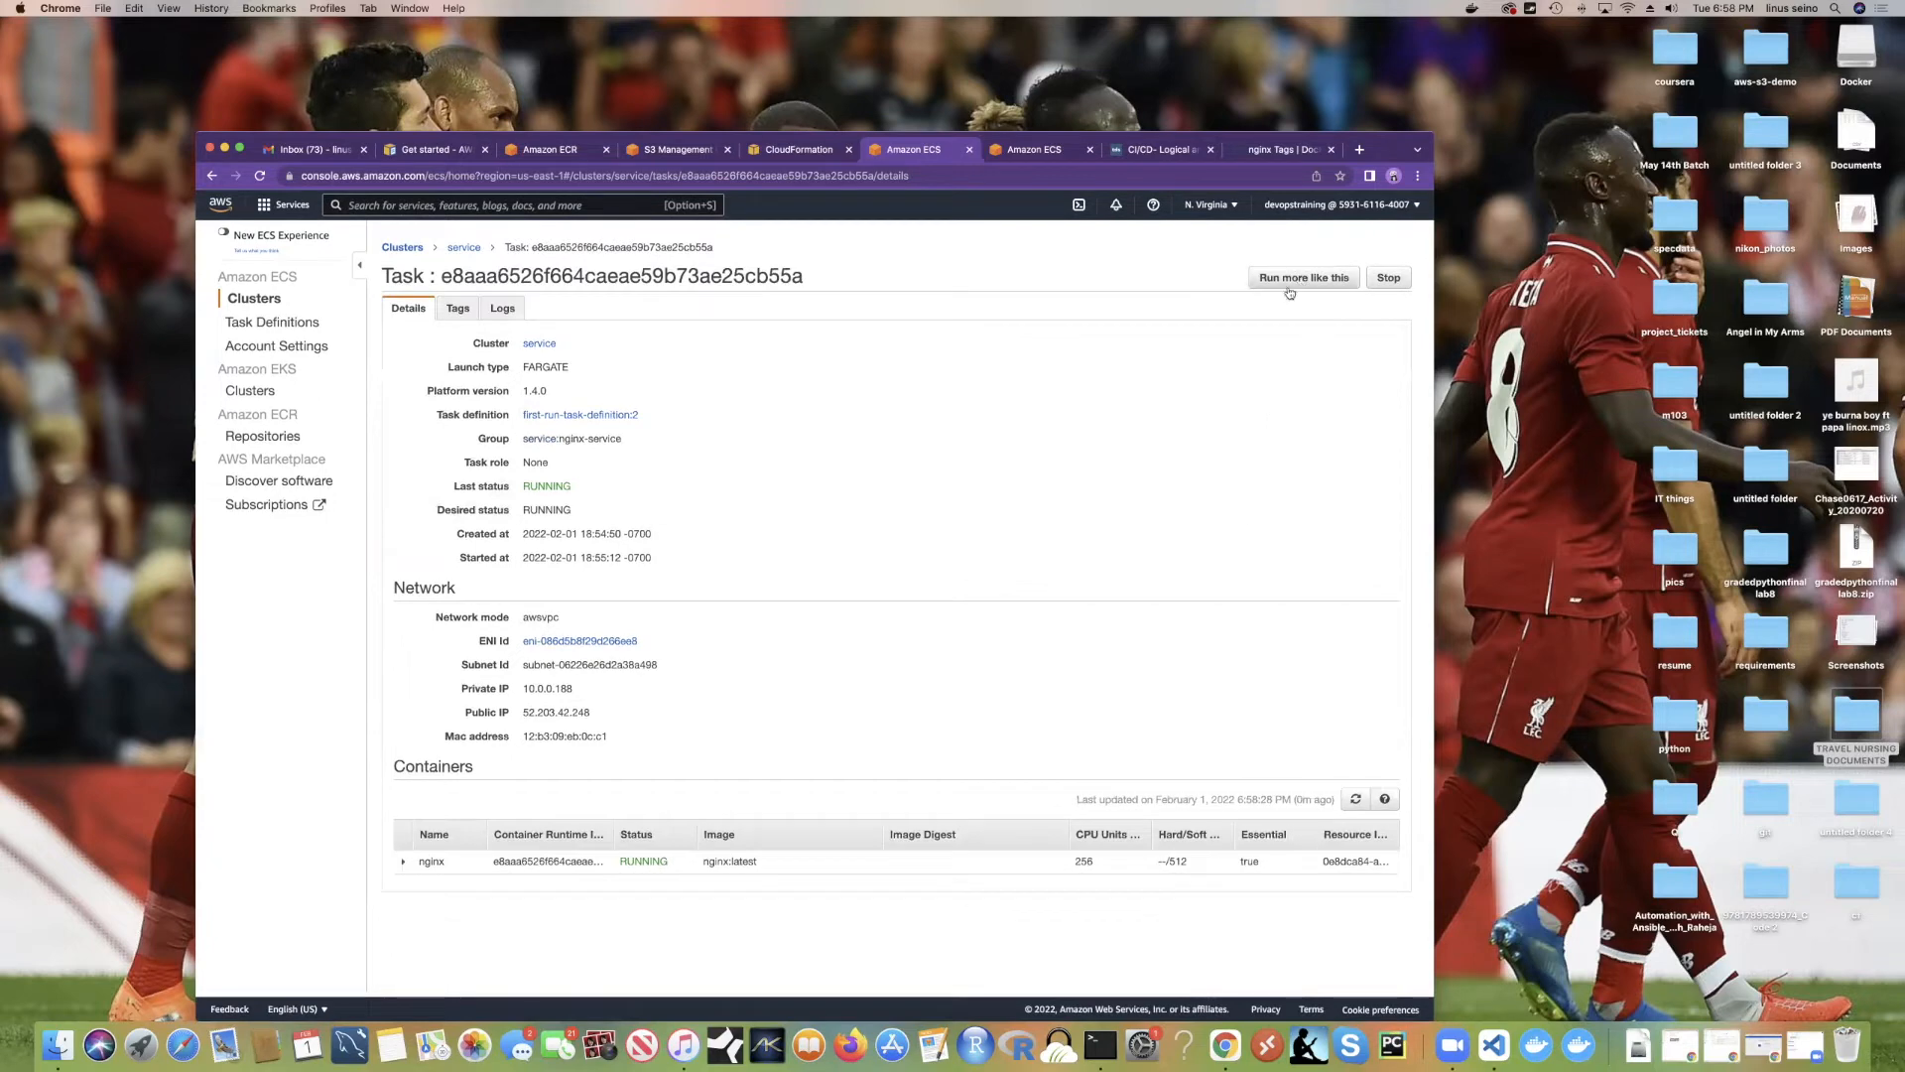
click(1388, 278)
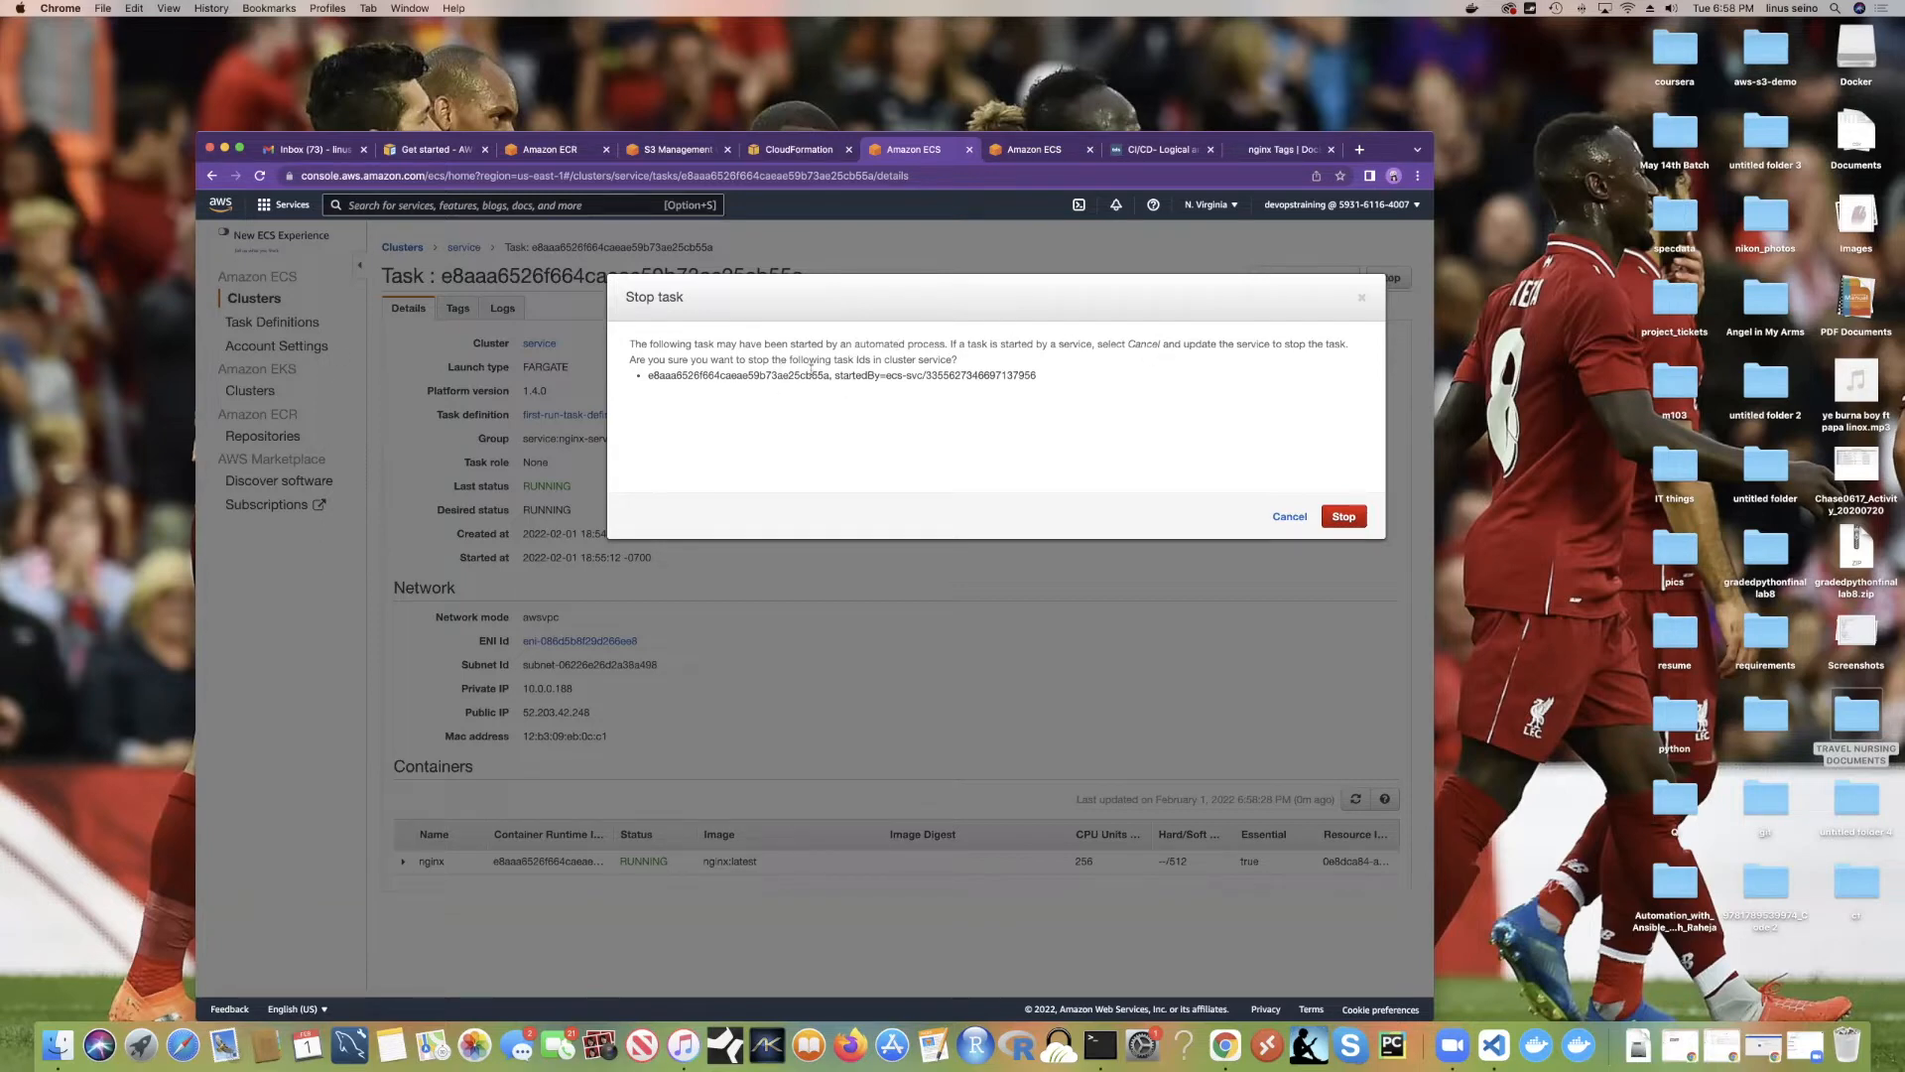
click(1362, 297)
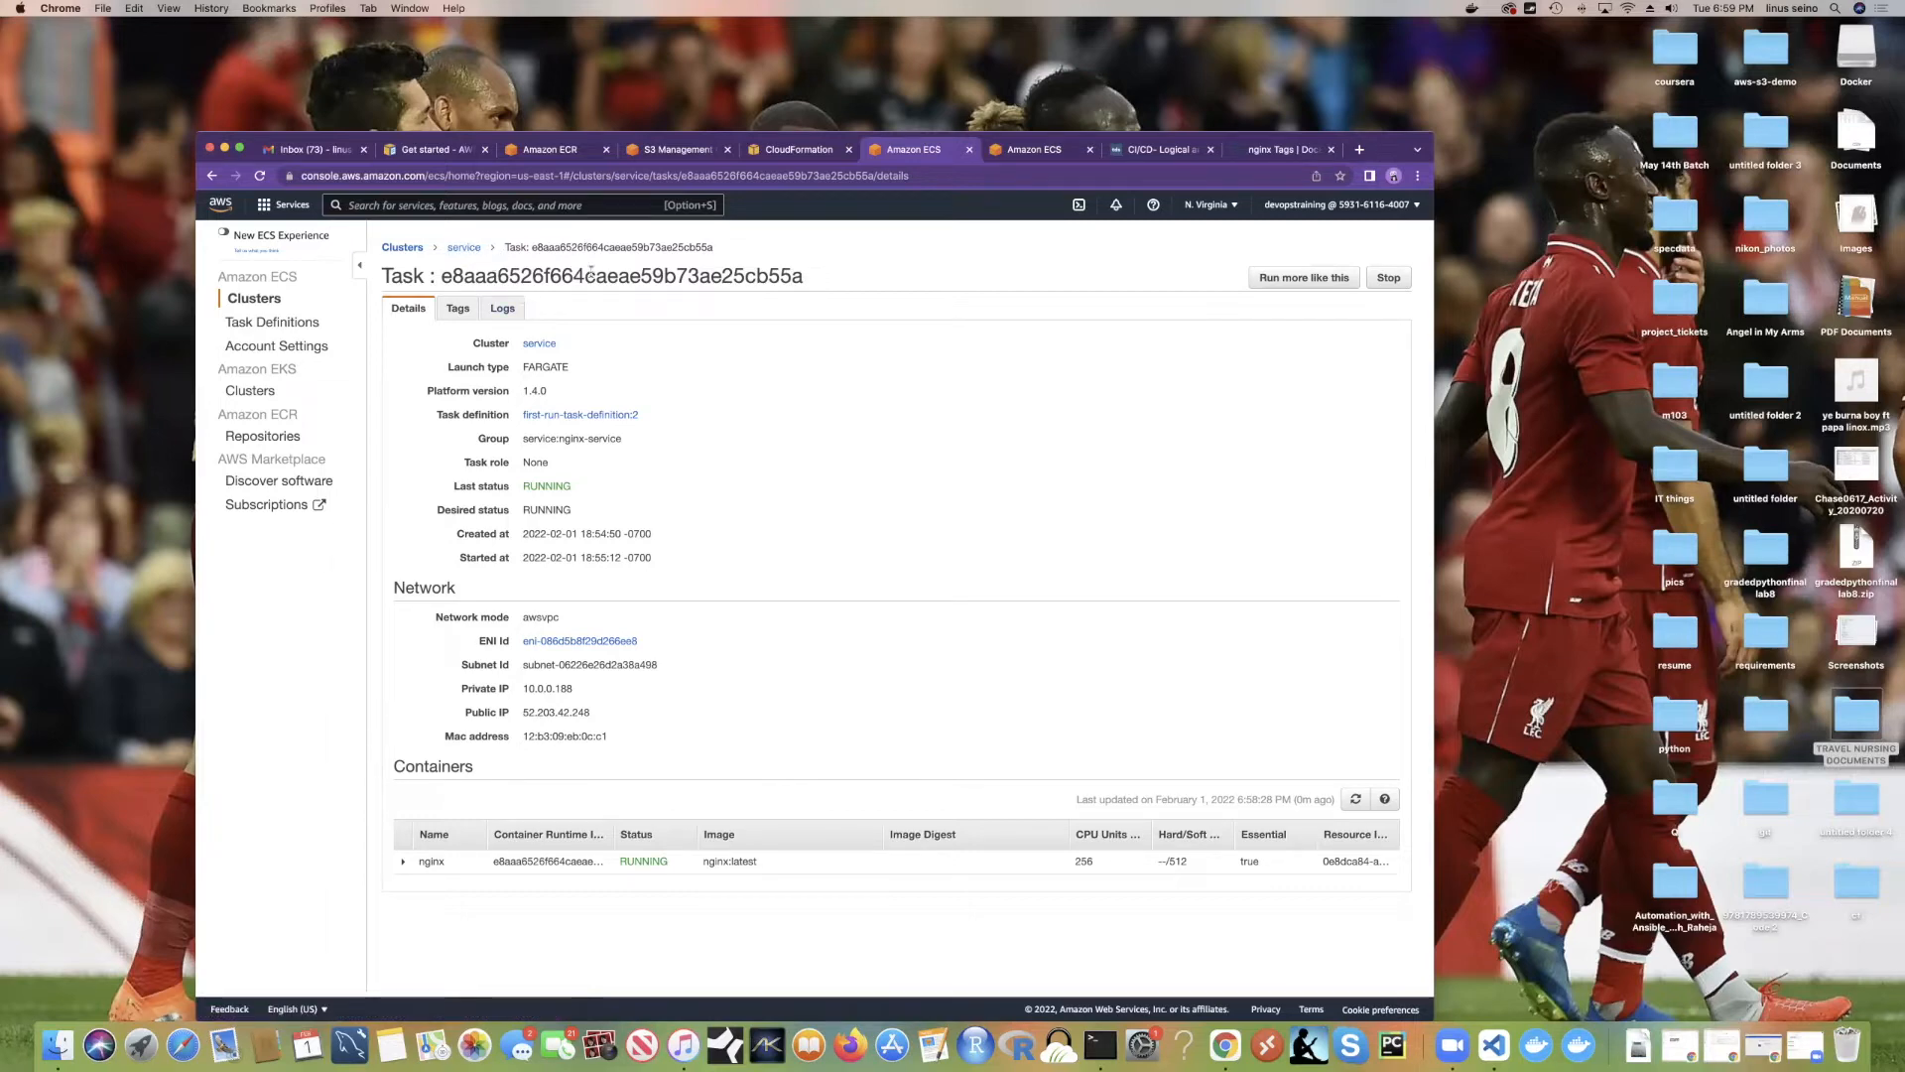
click(463, 248)
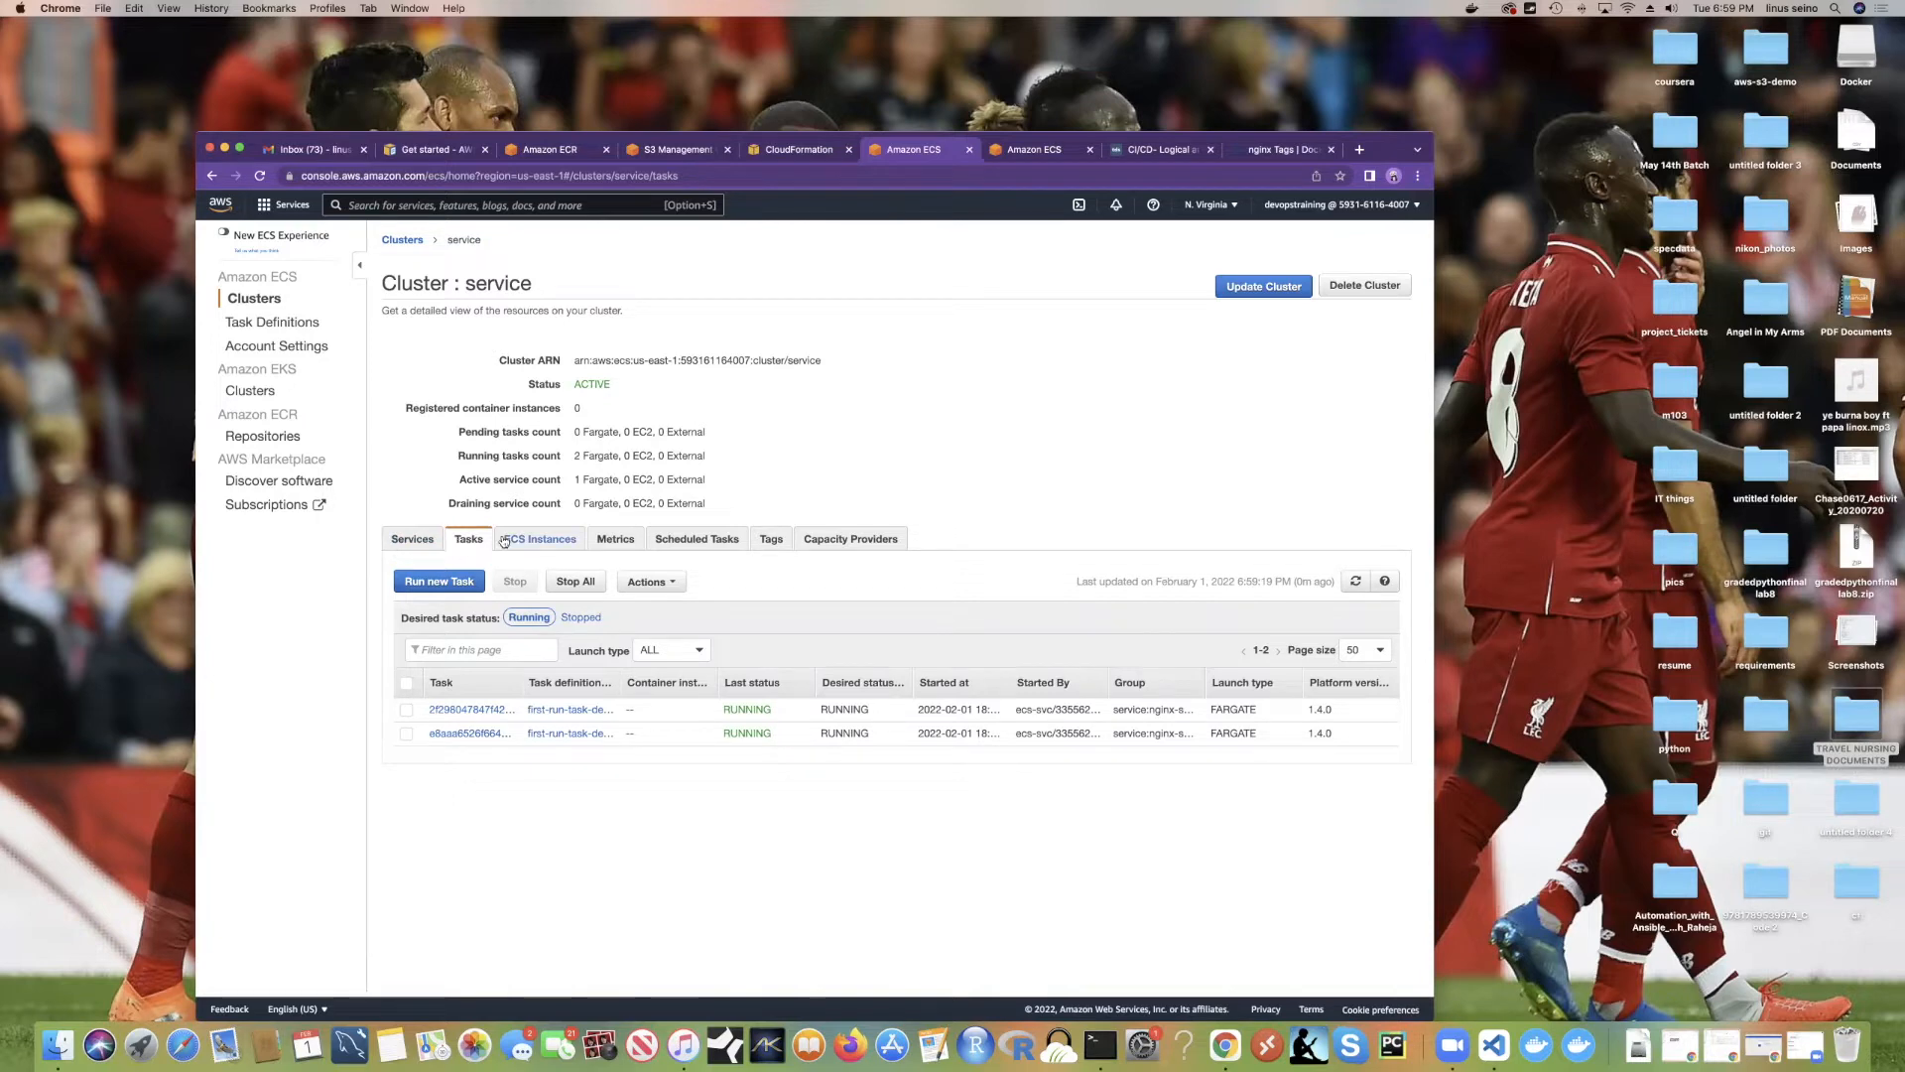
Step: Browse the devops cluster's Services, ECS Instances, Metrics and Scheduled Tasks tabs
click(414, 540)
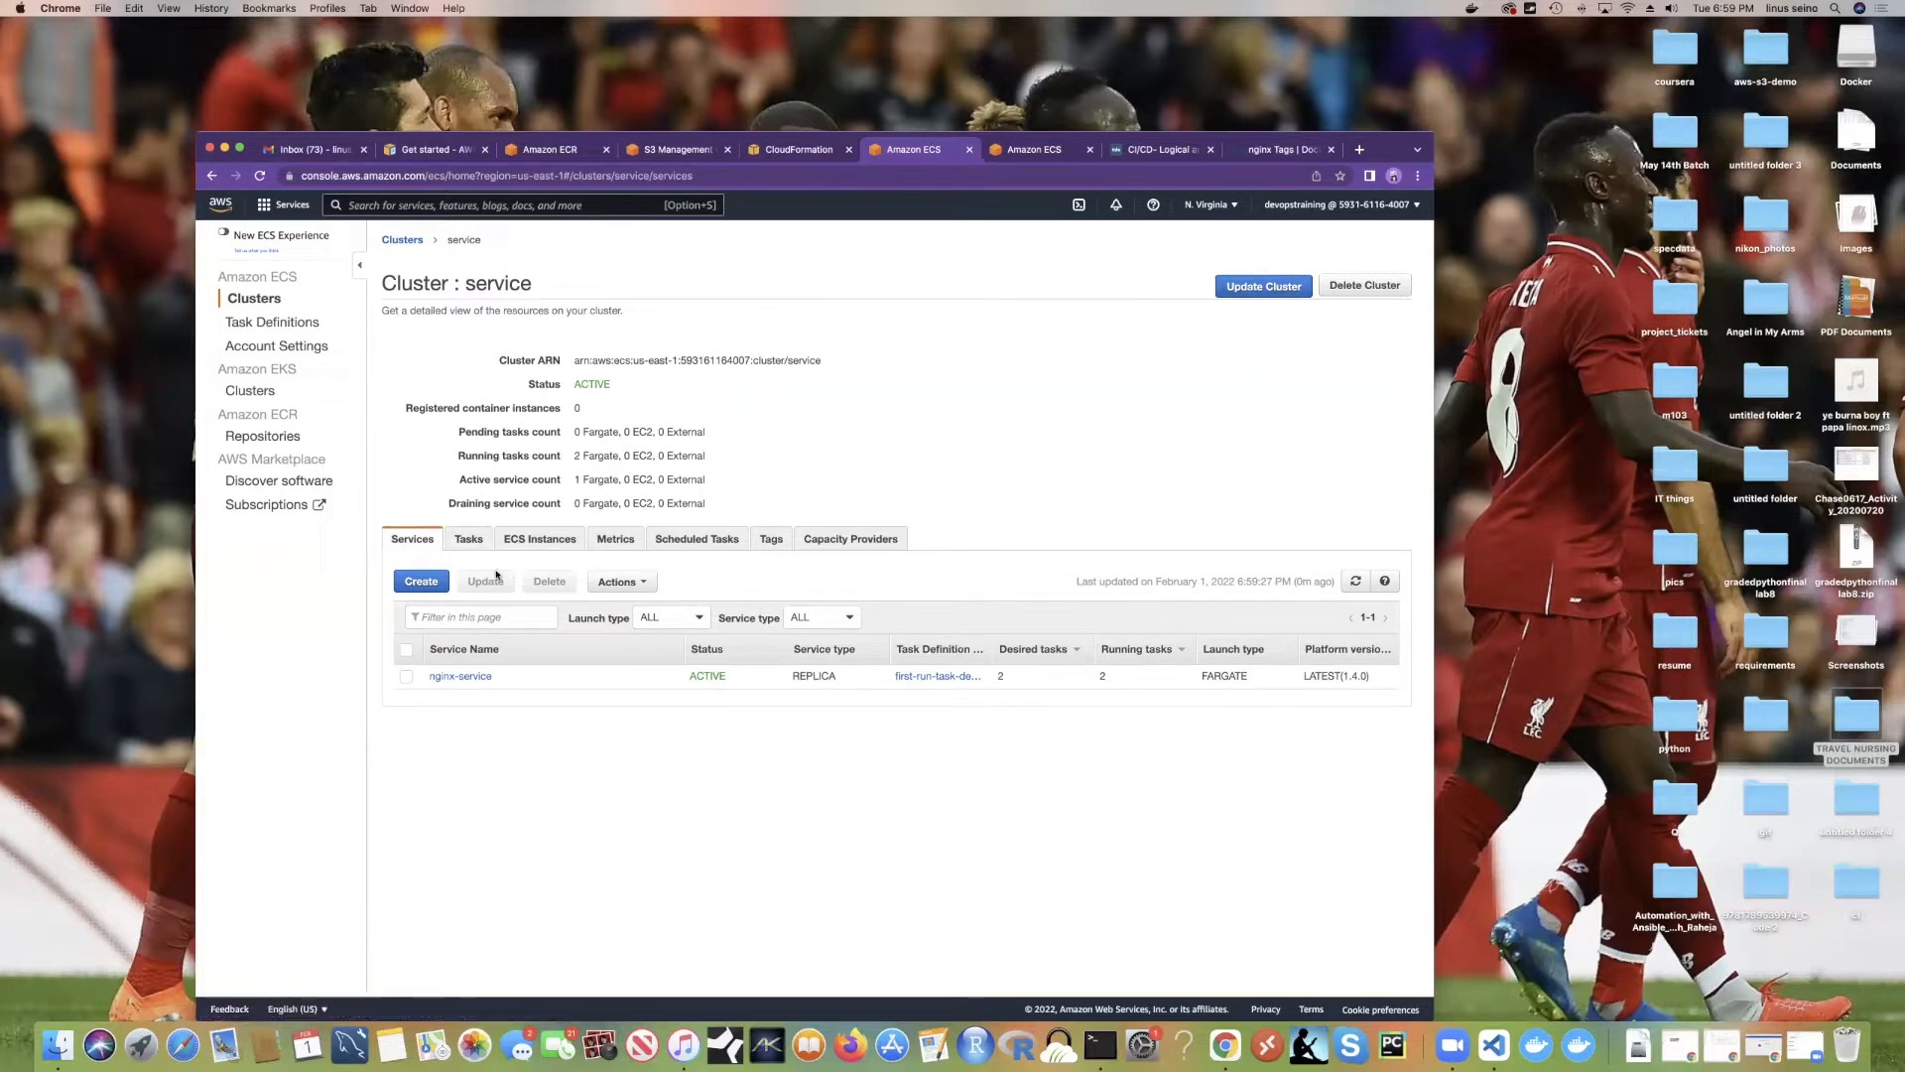
click(540, 539)
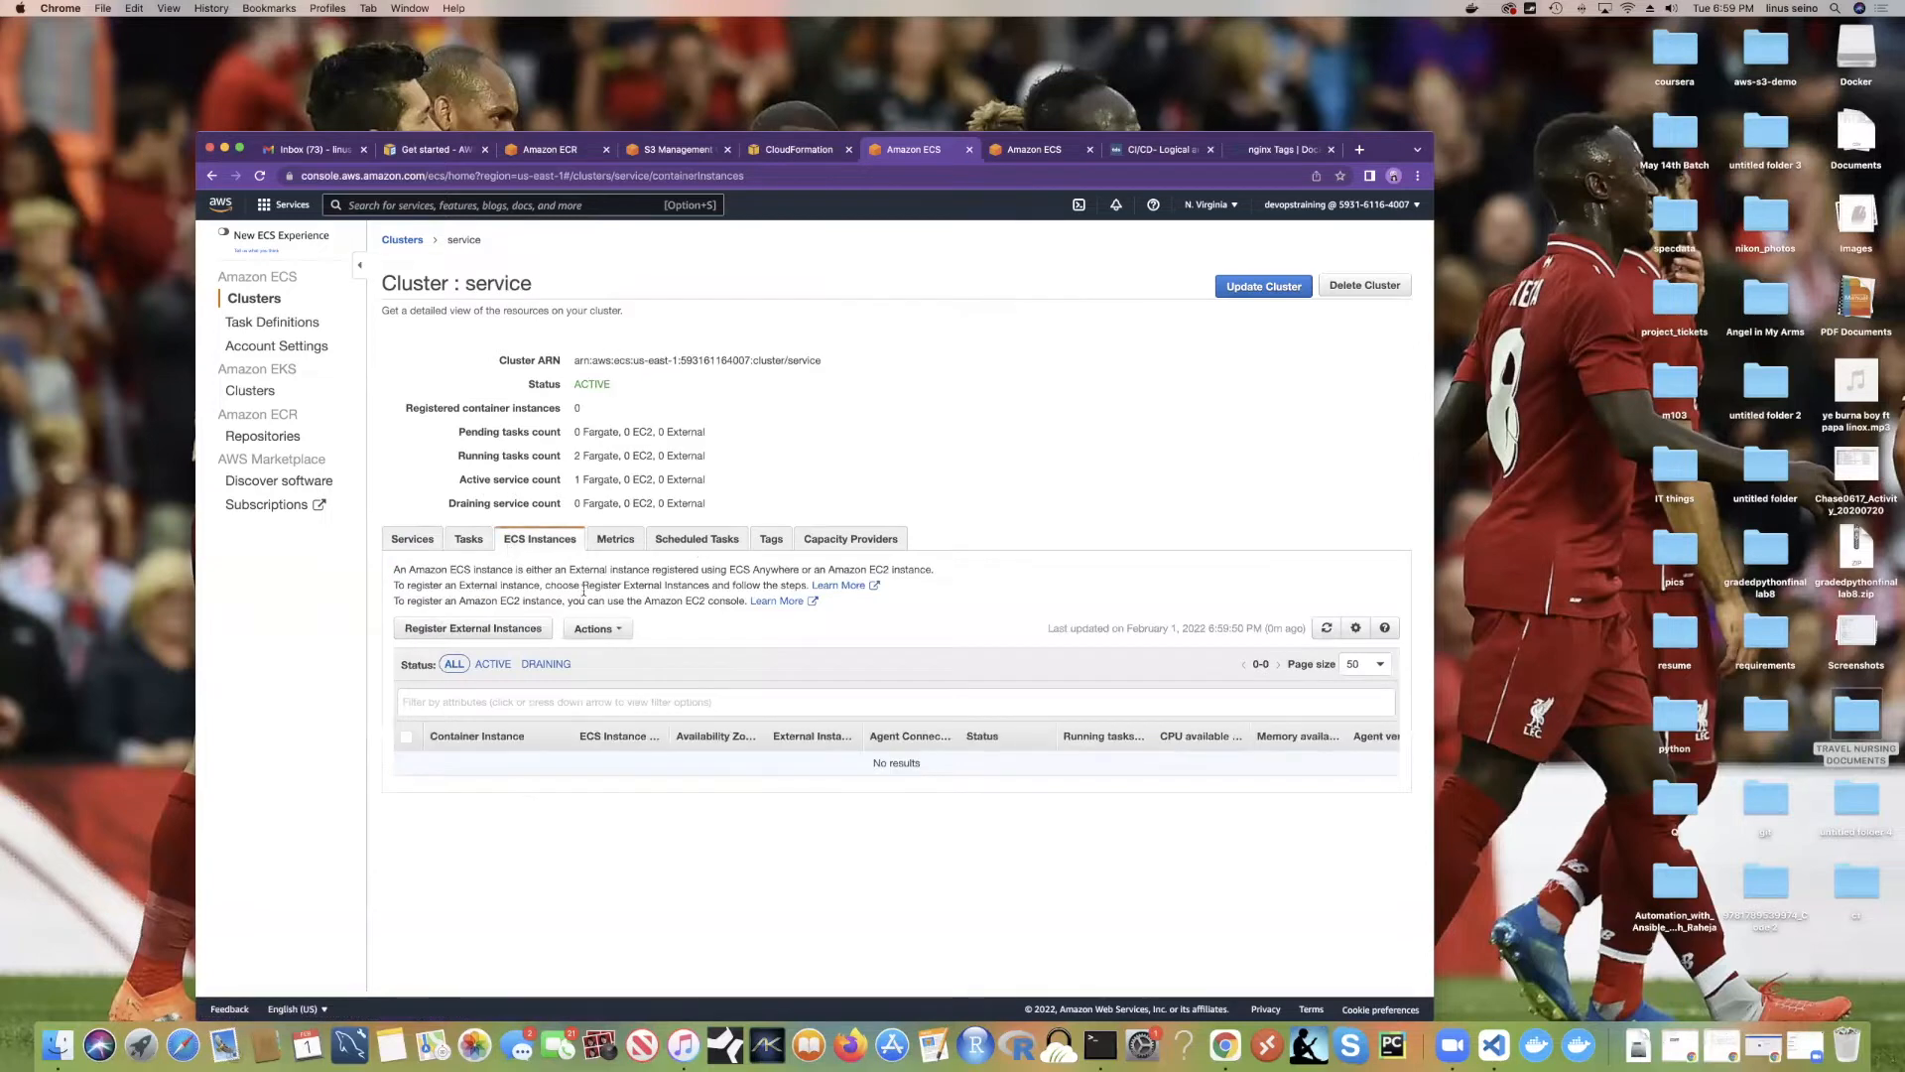
click(617, 541)
click(682, 541)
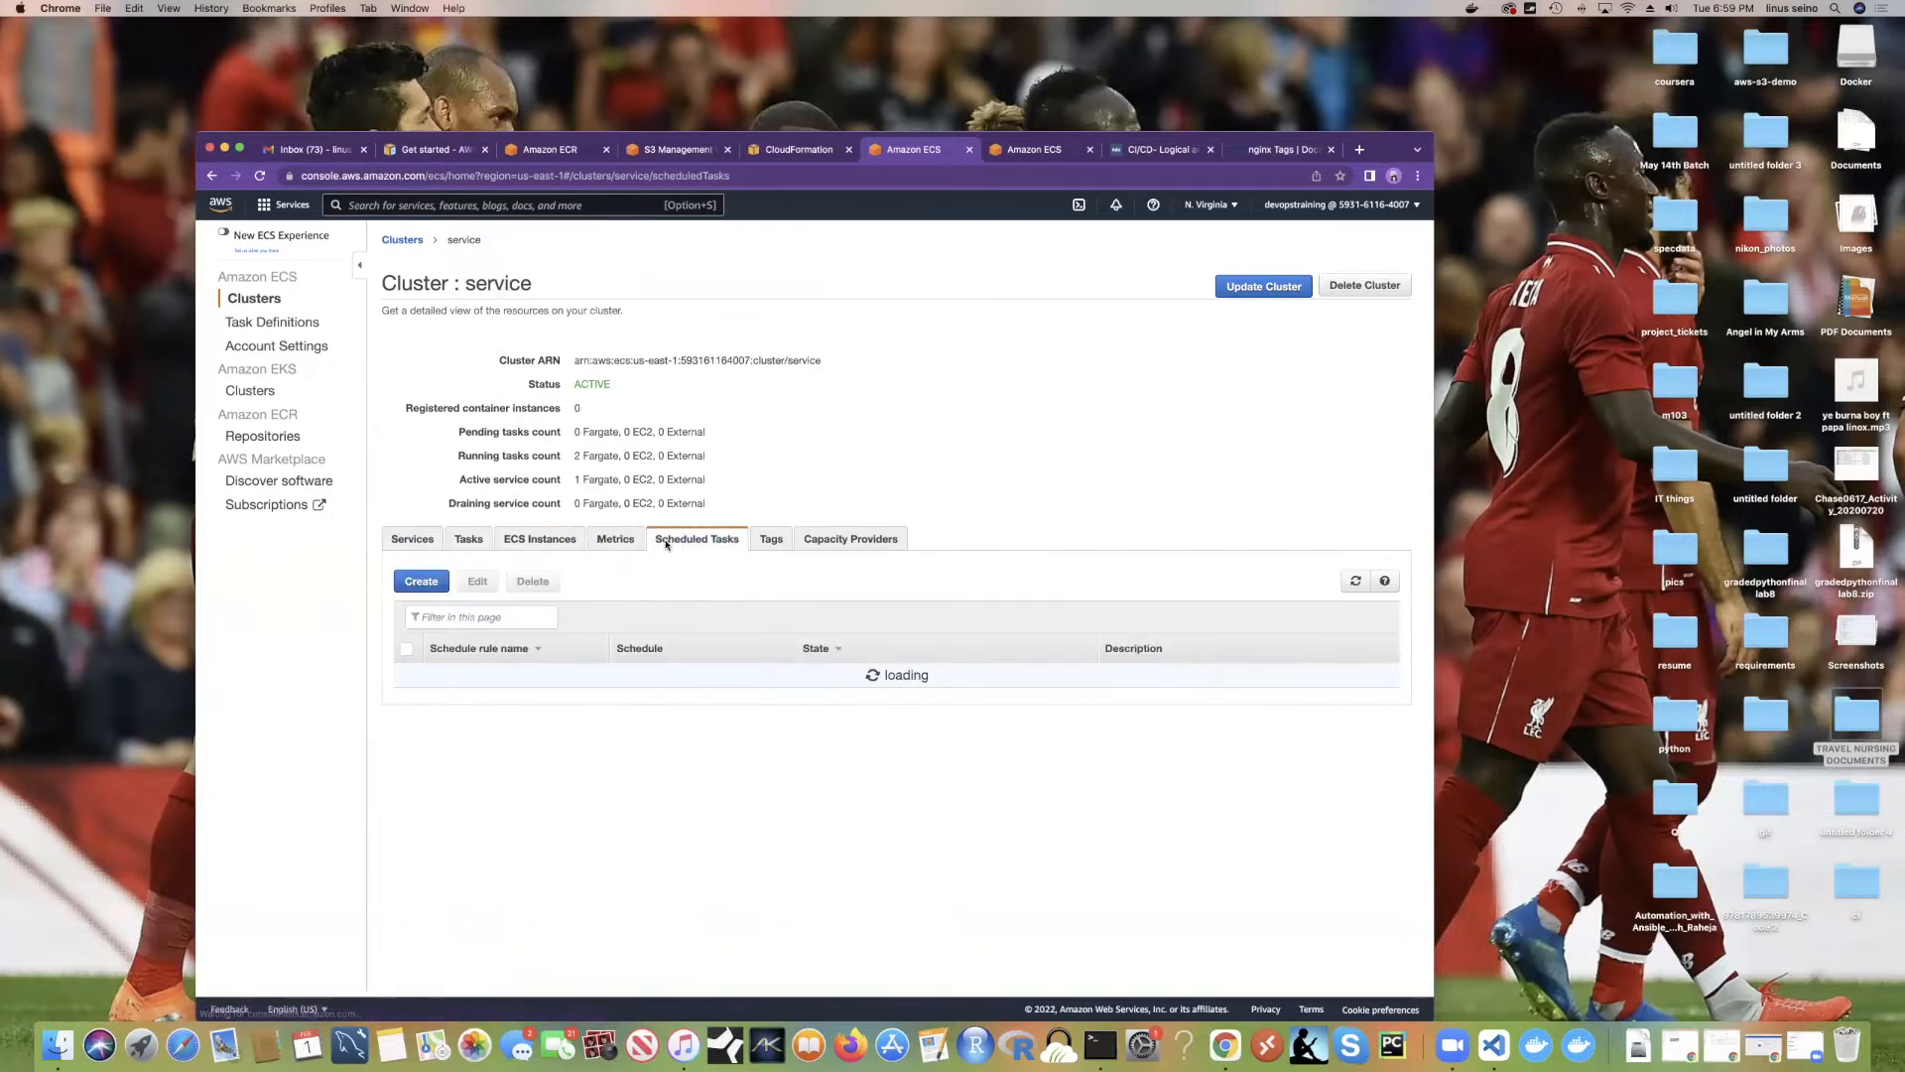
click(615, 539)
scroll(744, 631, down, 3)
scroll(744, 630, down, 3)
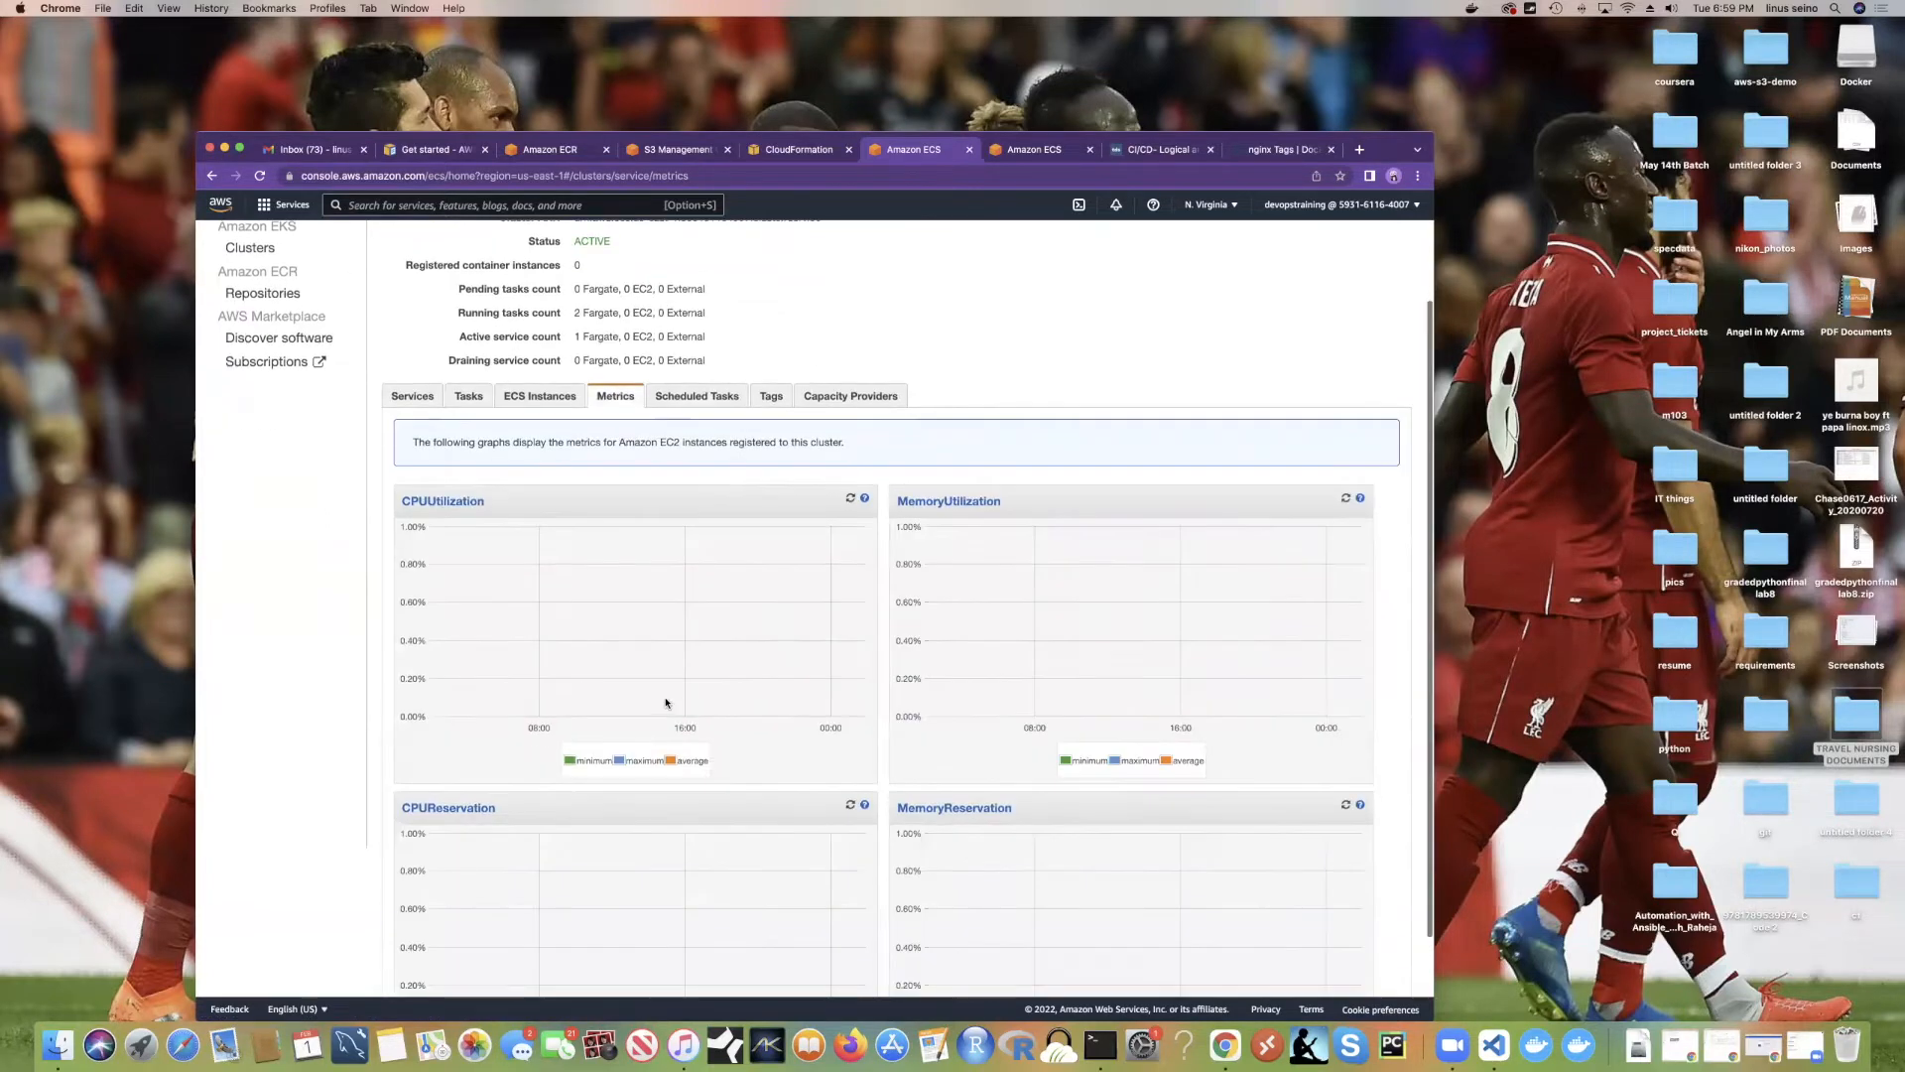
Step: Check the cluster's tags, capacity providers and active ECS instances, then return to the launch status
click(696, 289)
click(771, 539)
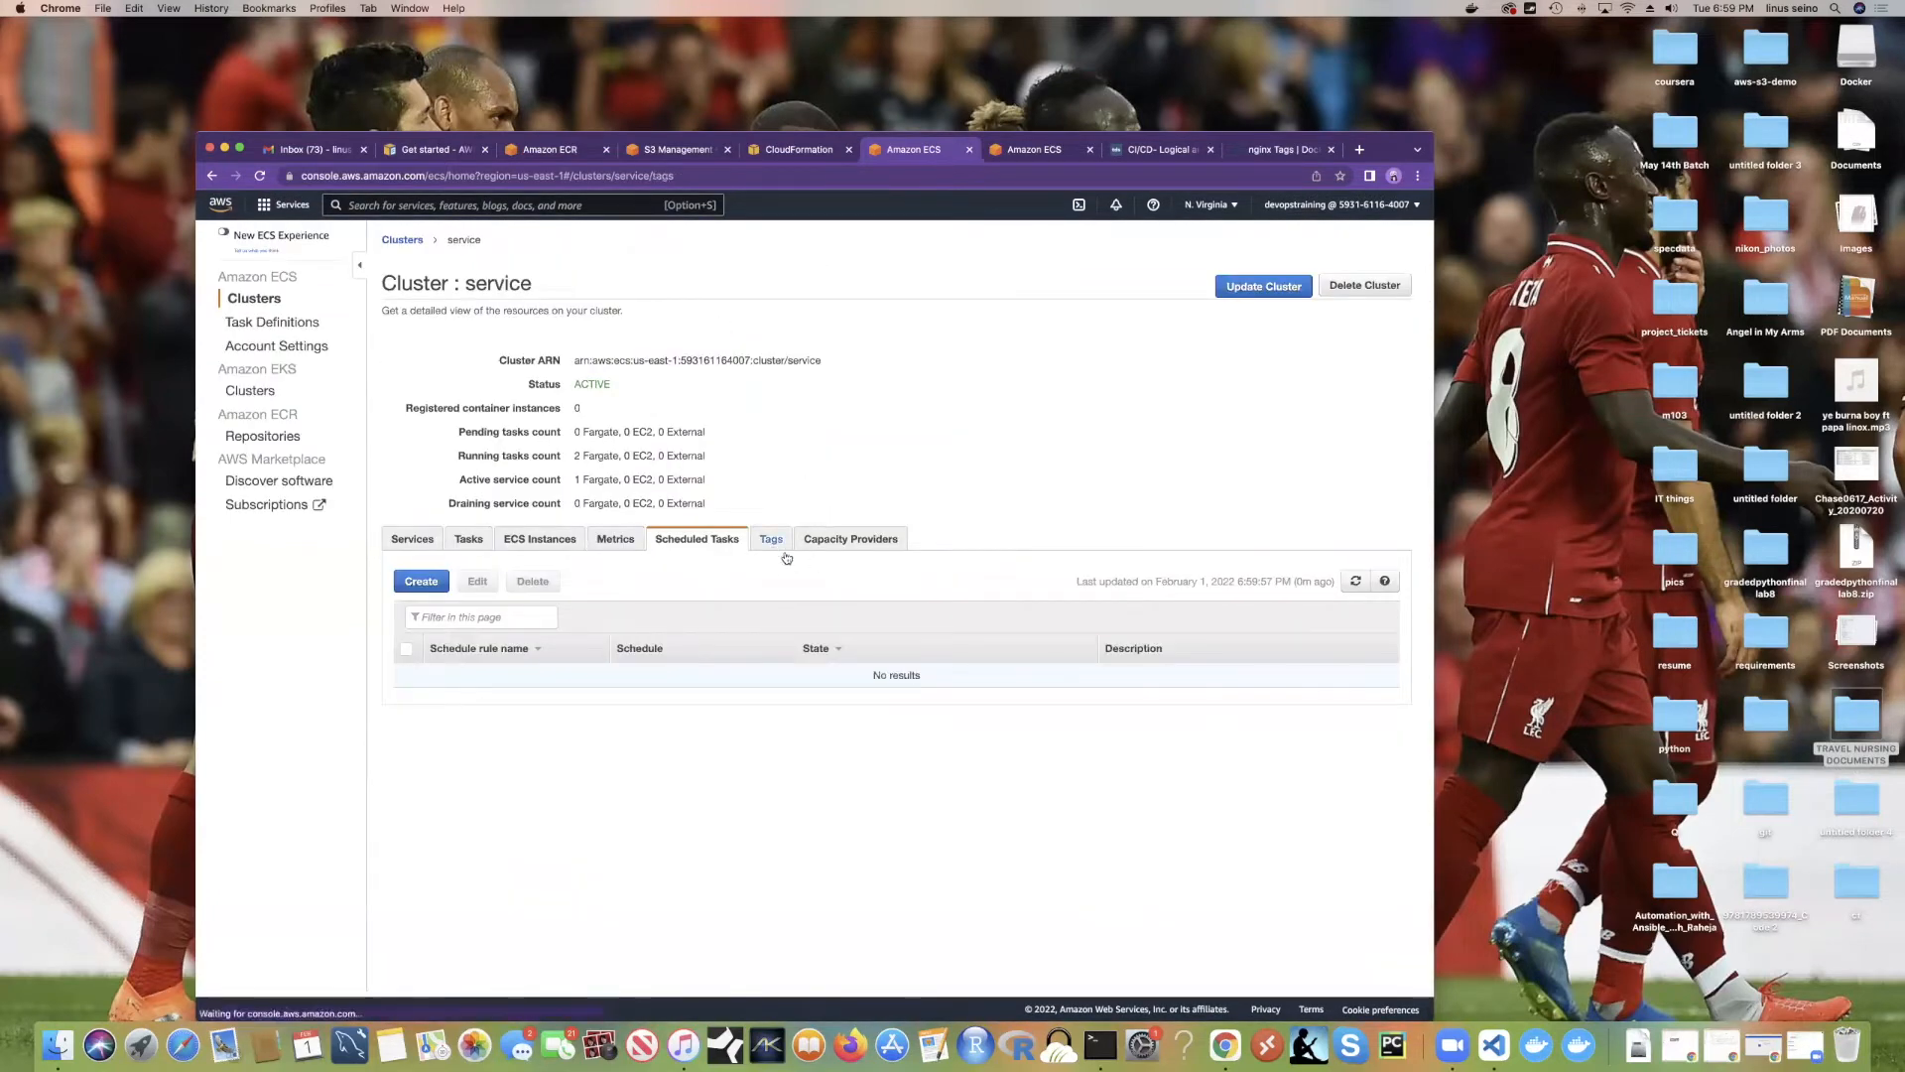
click(852, 540)
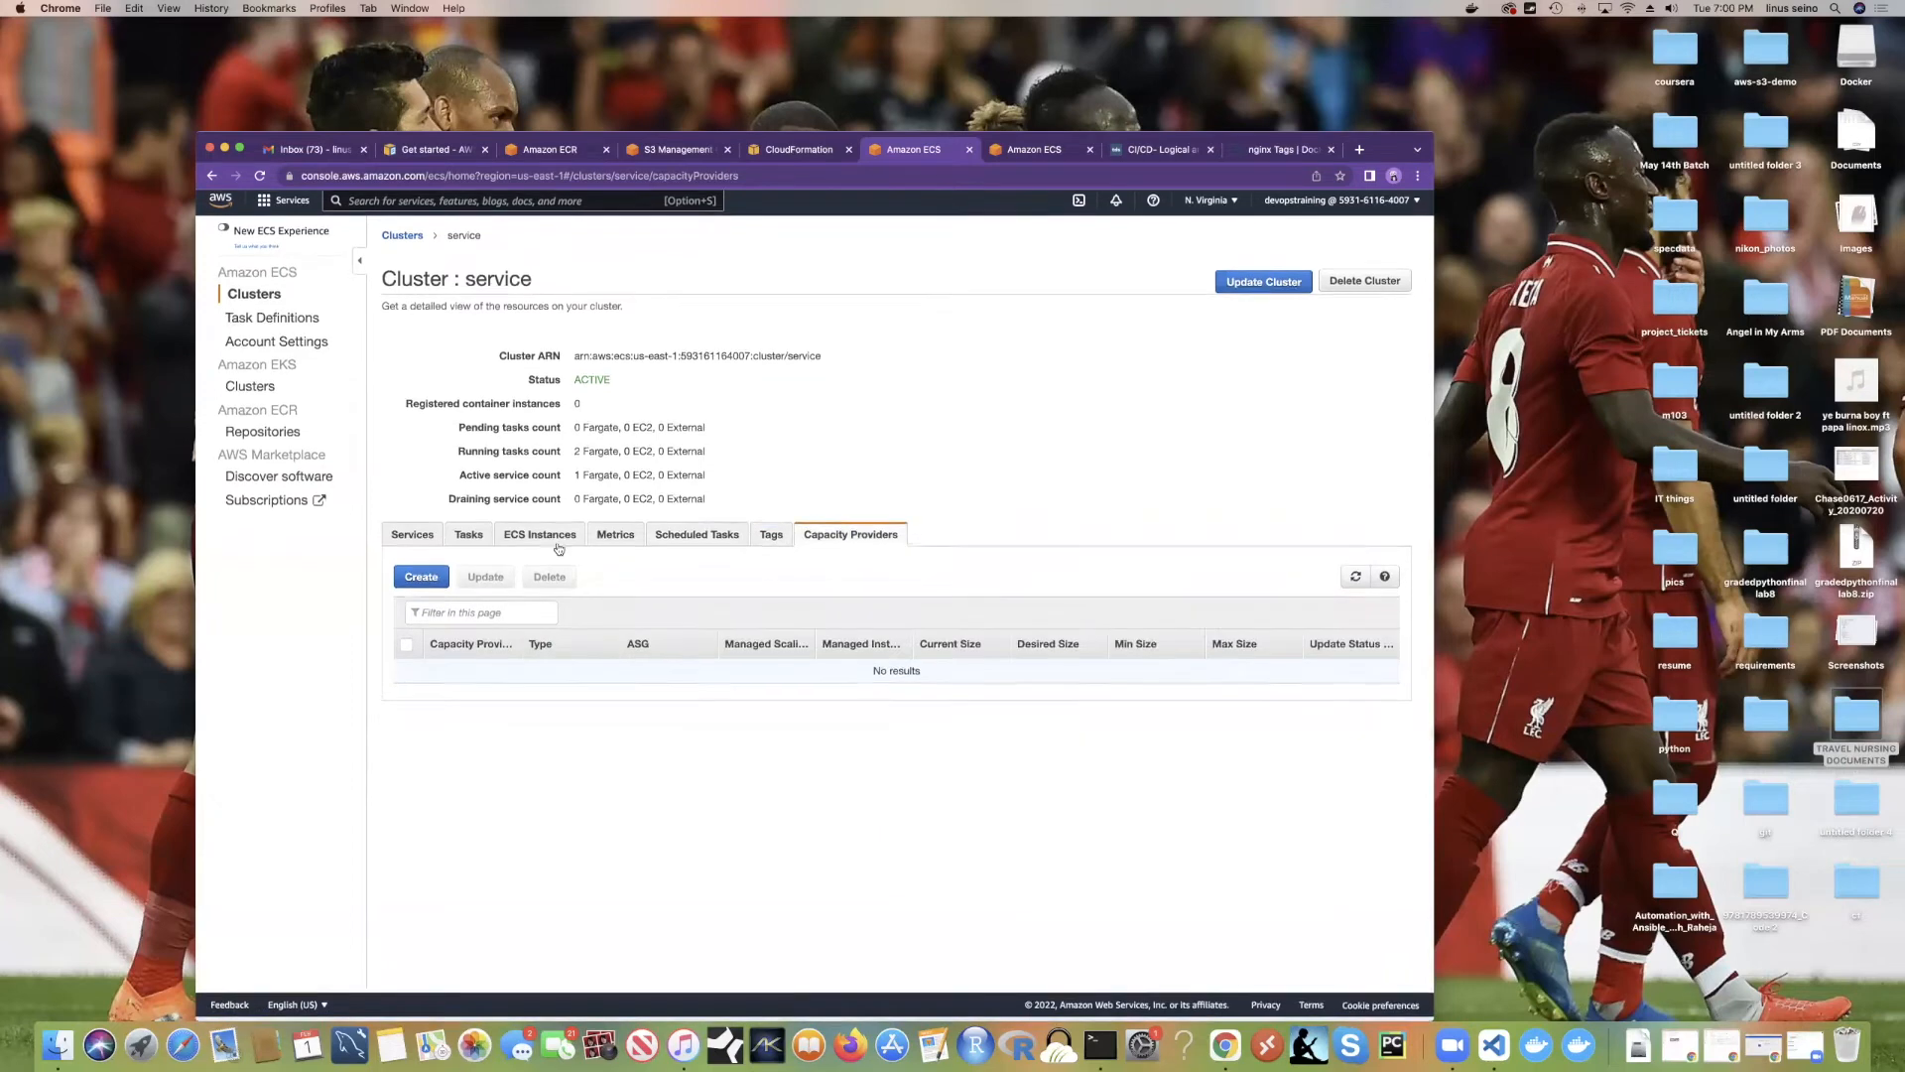
click(470, 541)
click(526, 544)
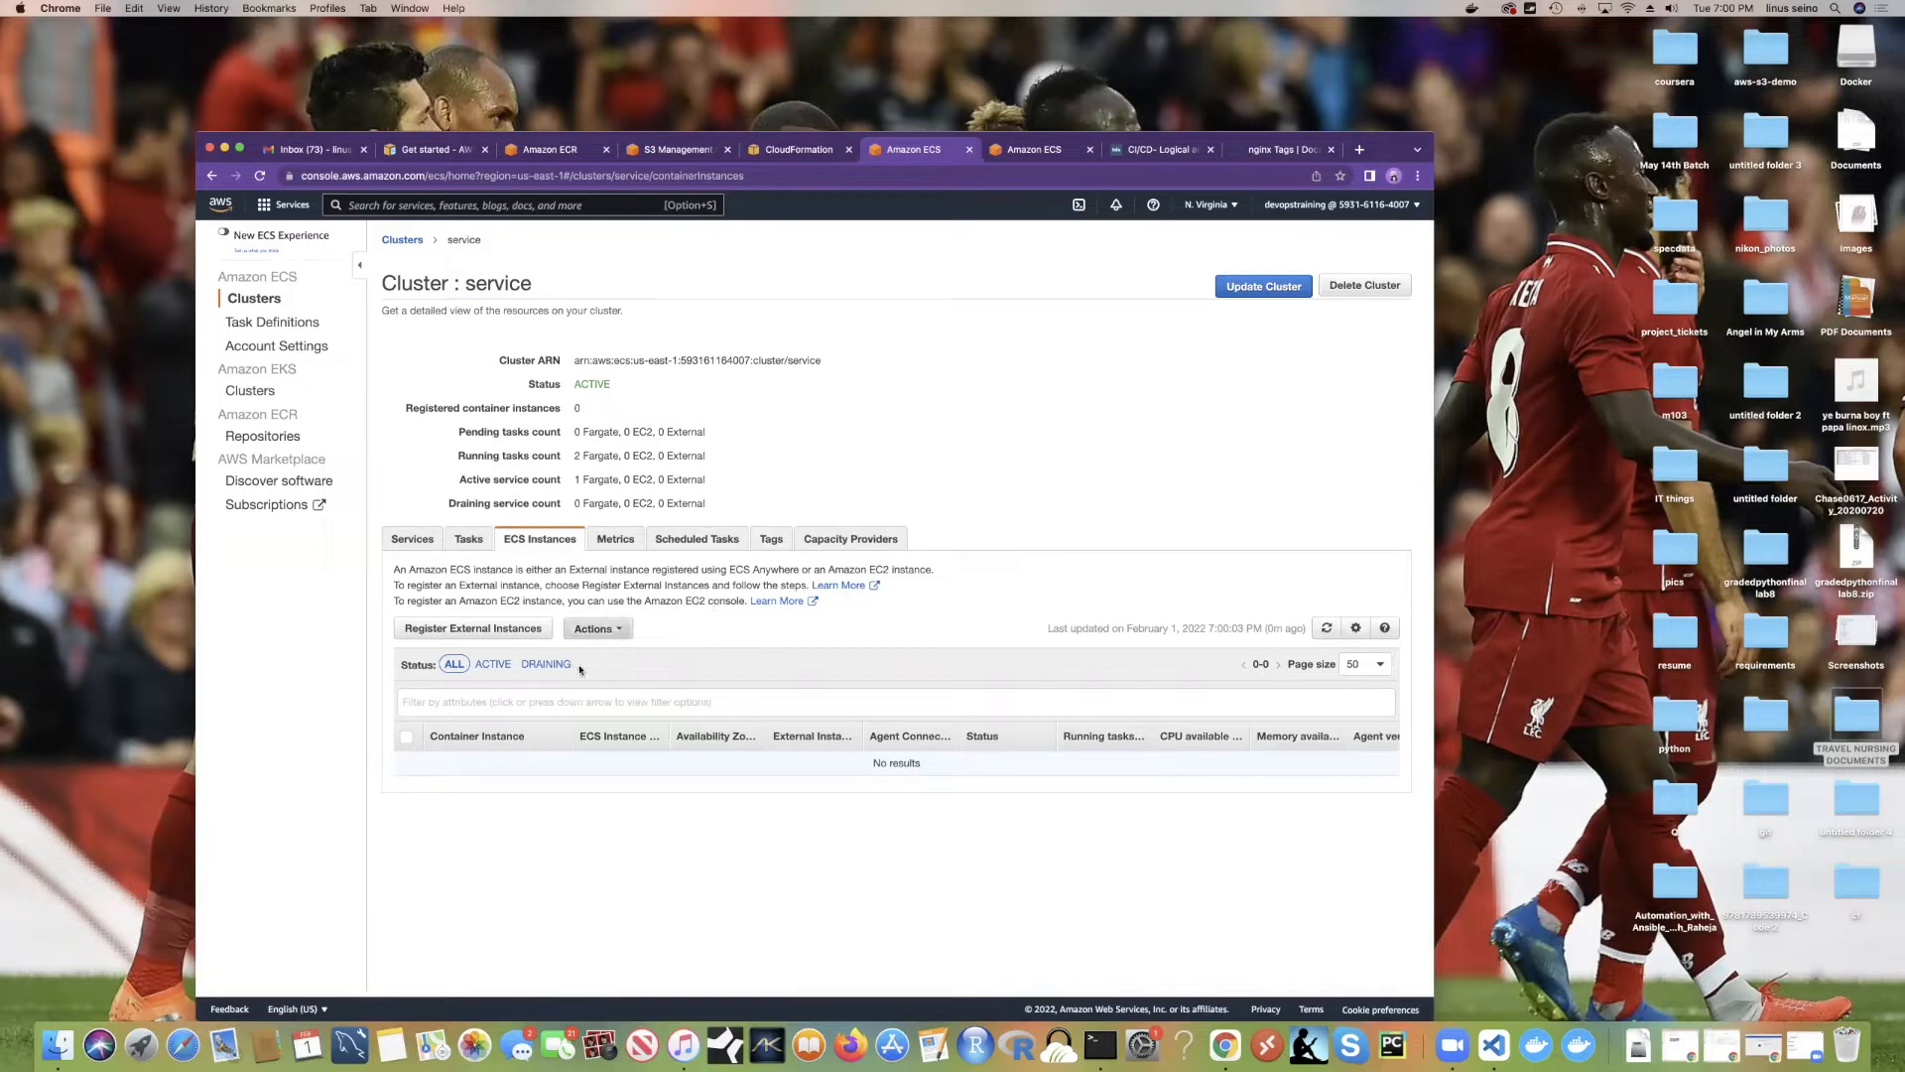
click(500, 665)
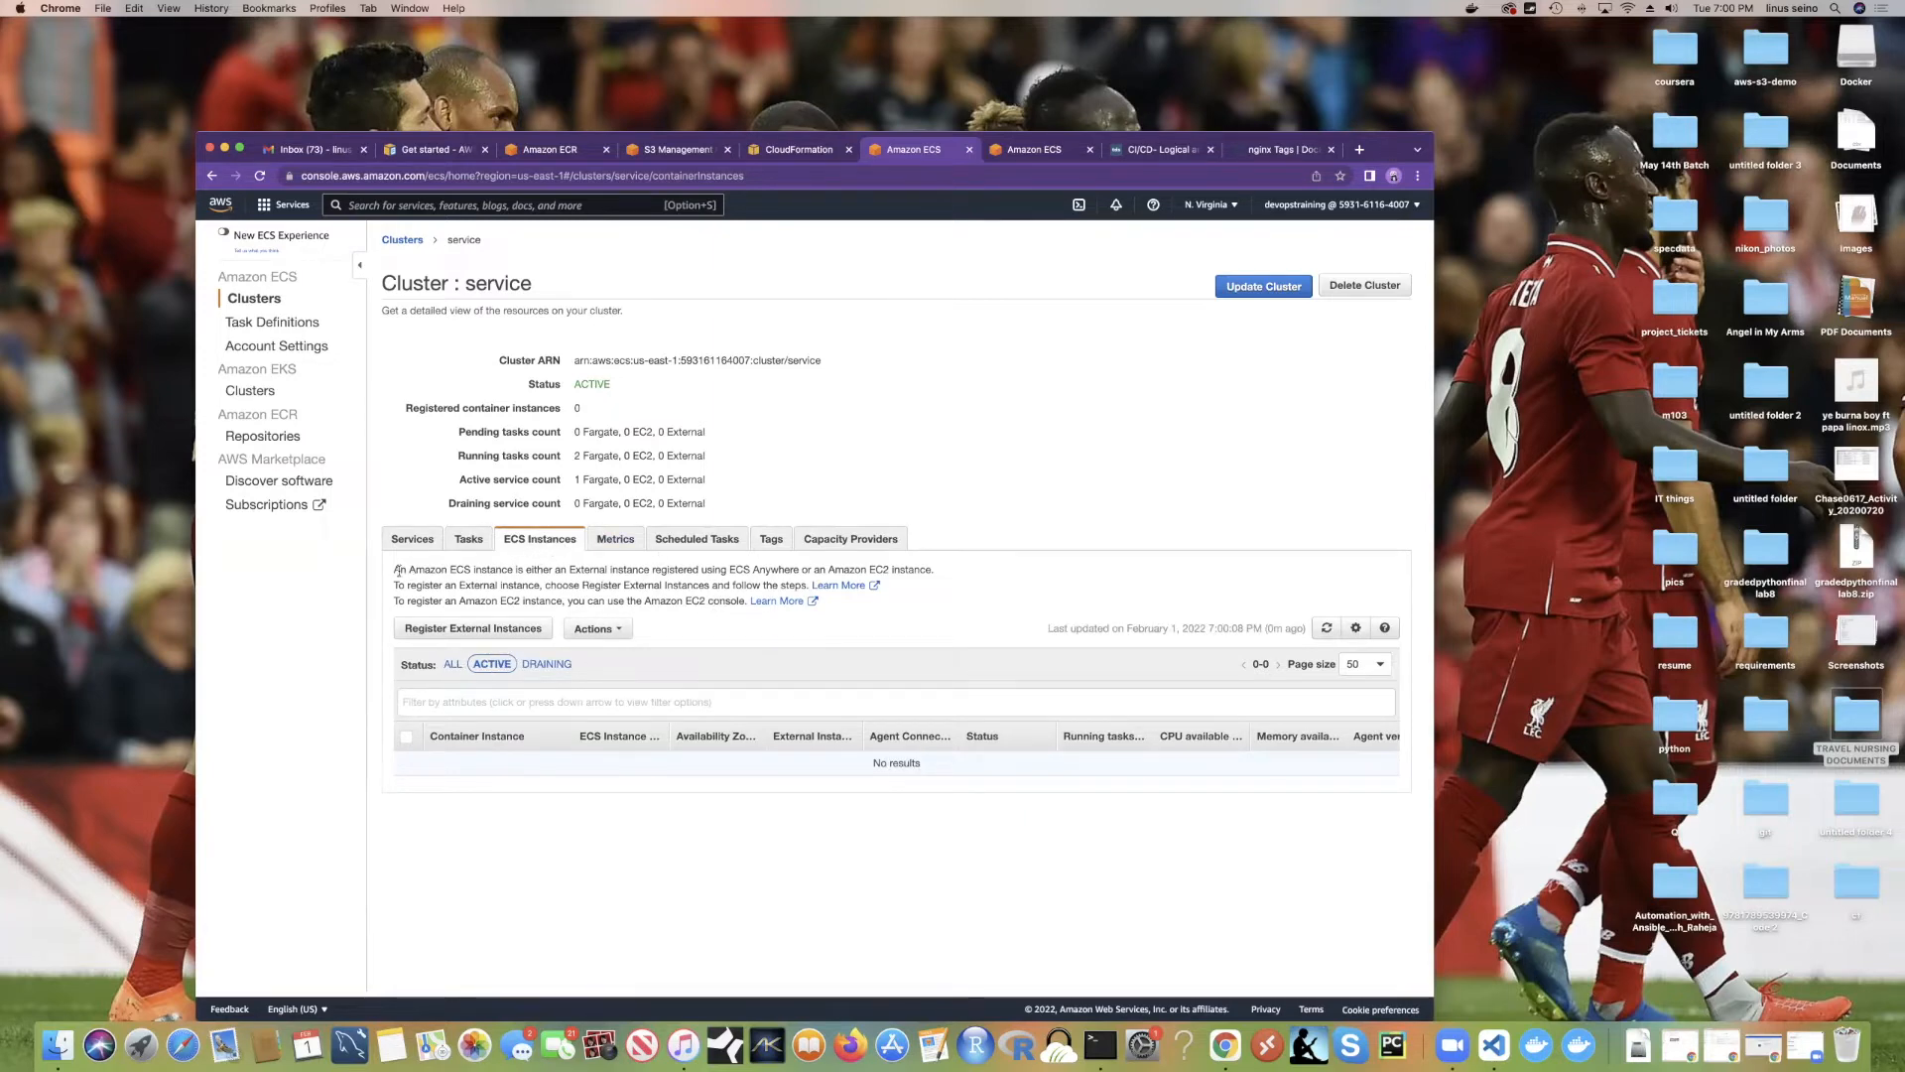
drag(400, 570, 744, 601)
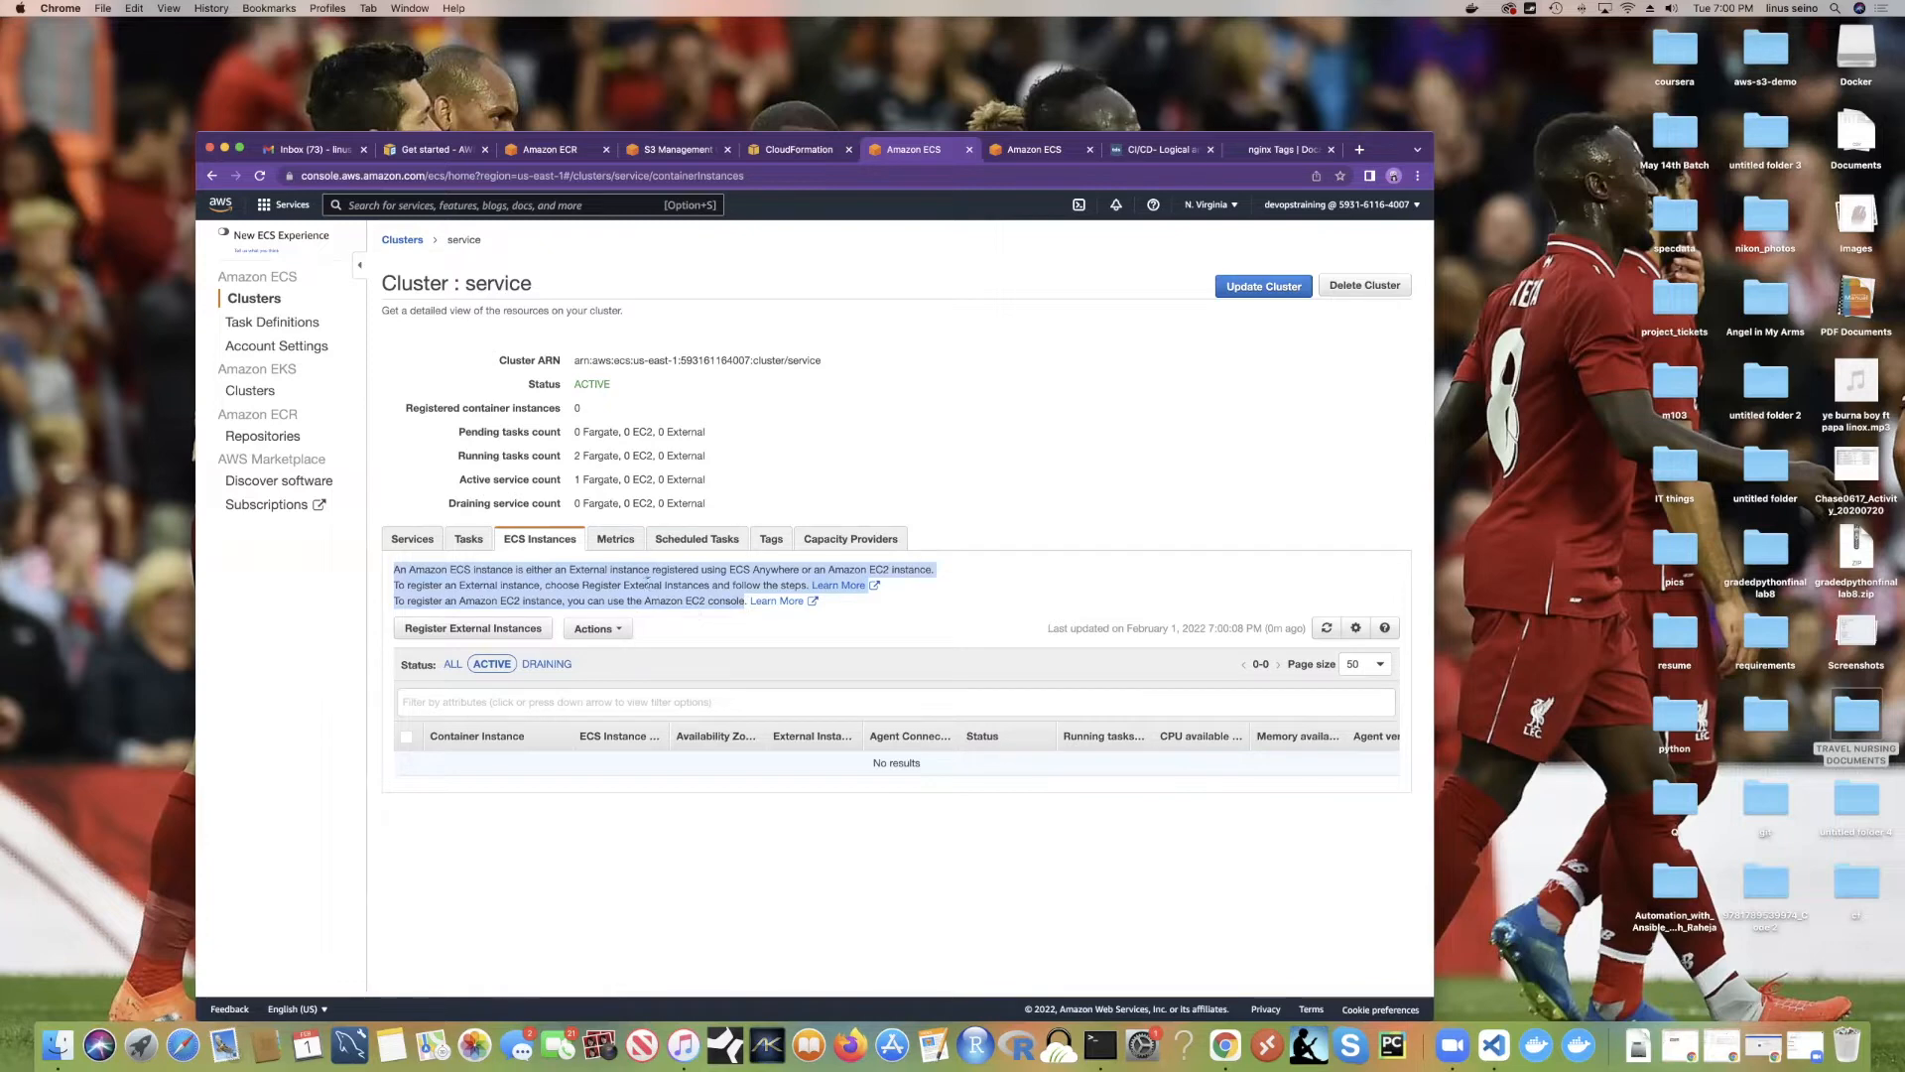
click(467, 538)
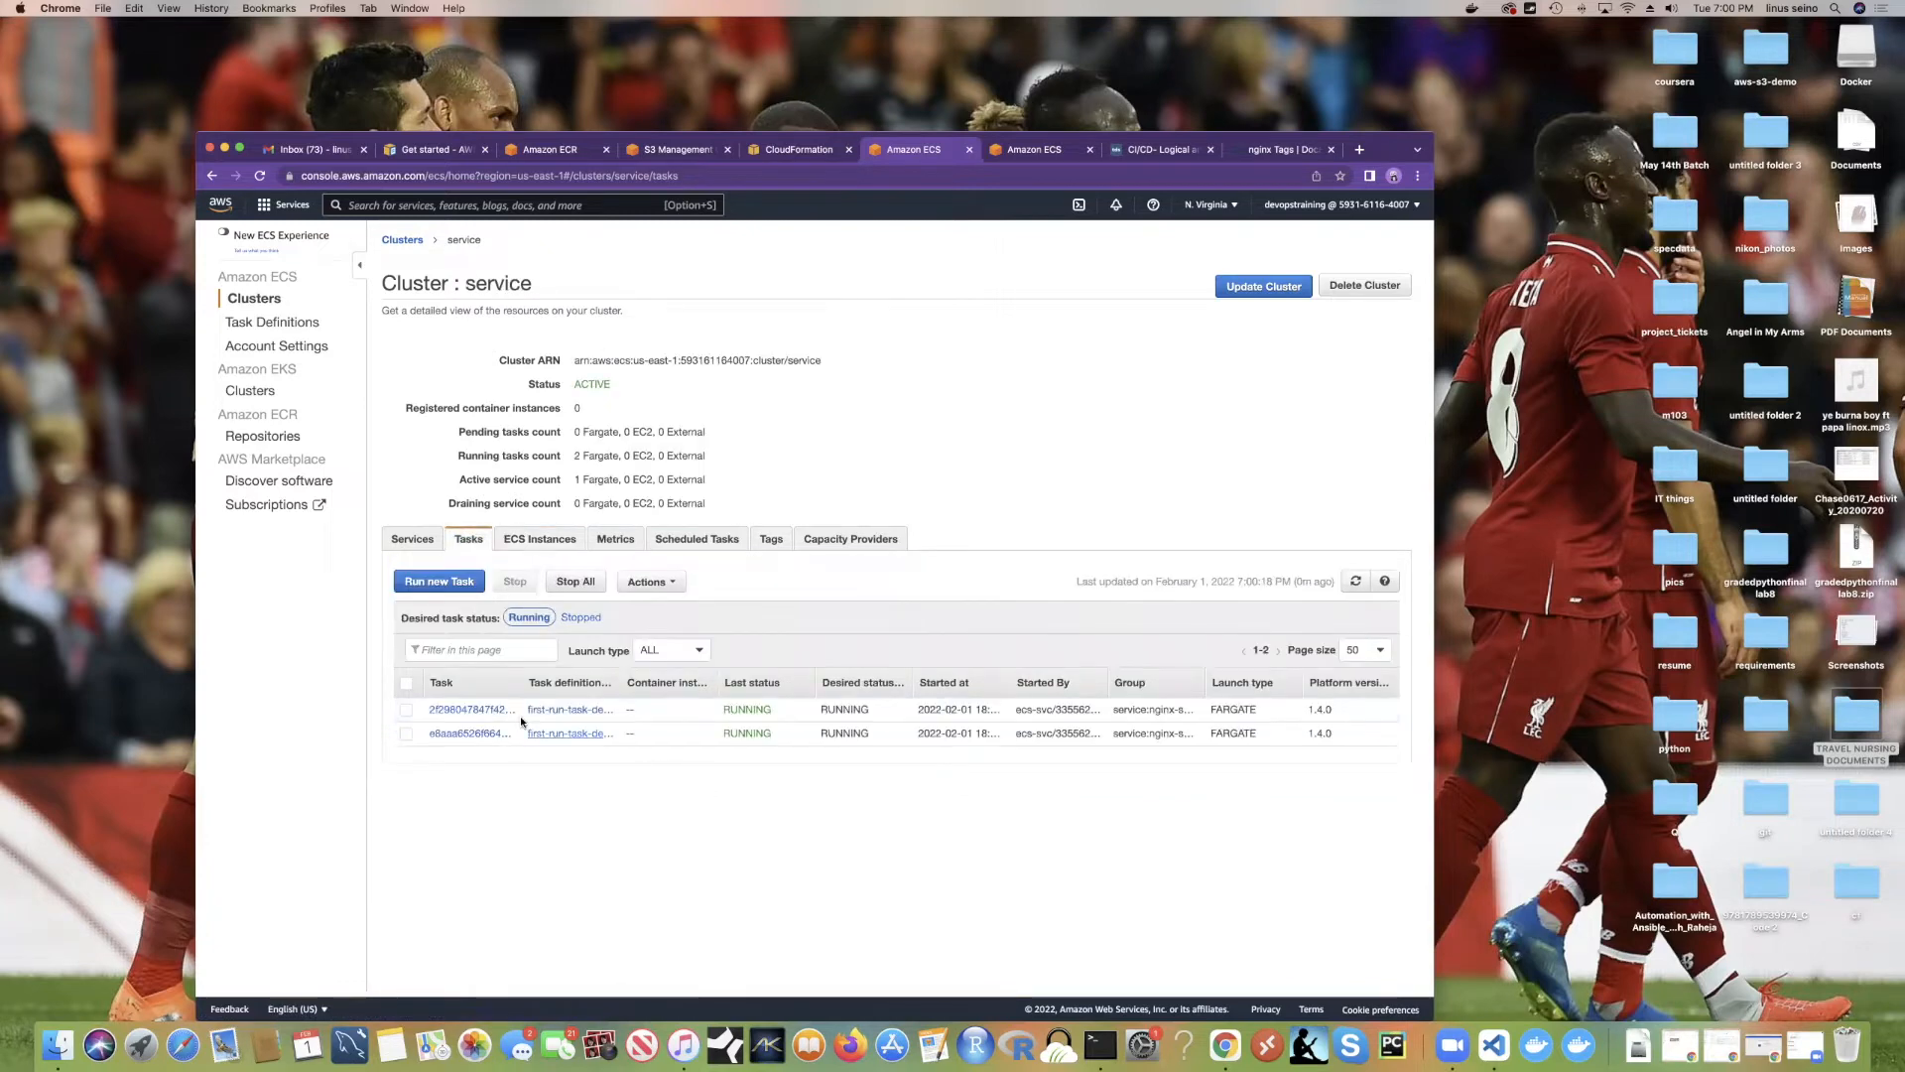
click(412, 539)
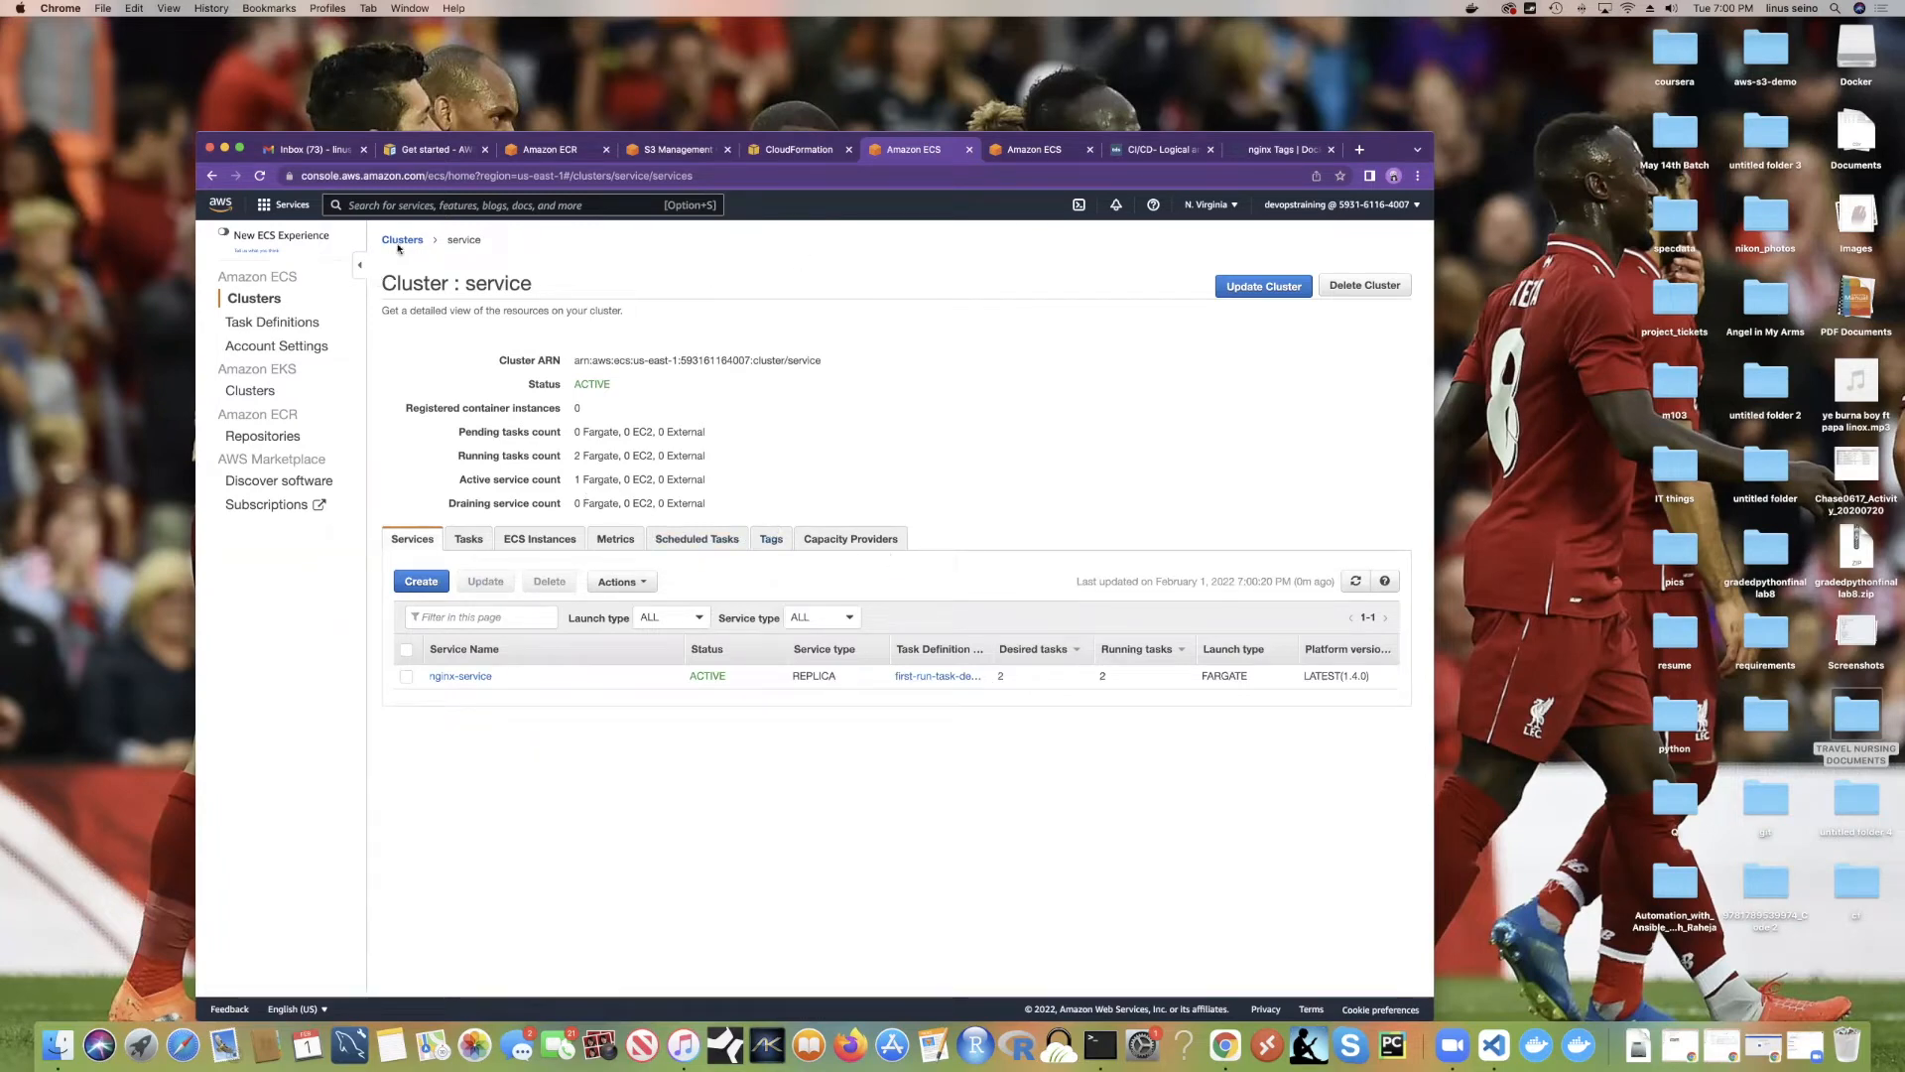
click(1028, 150)
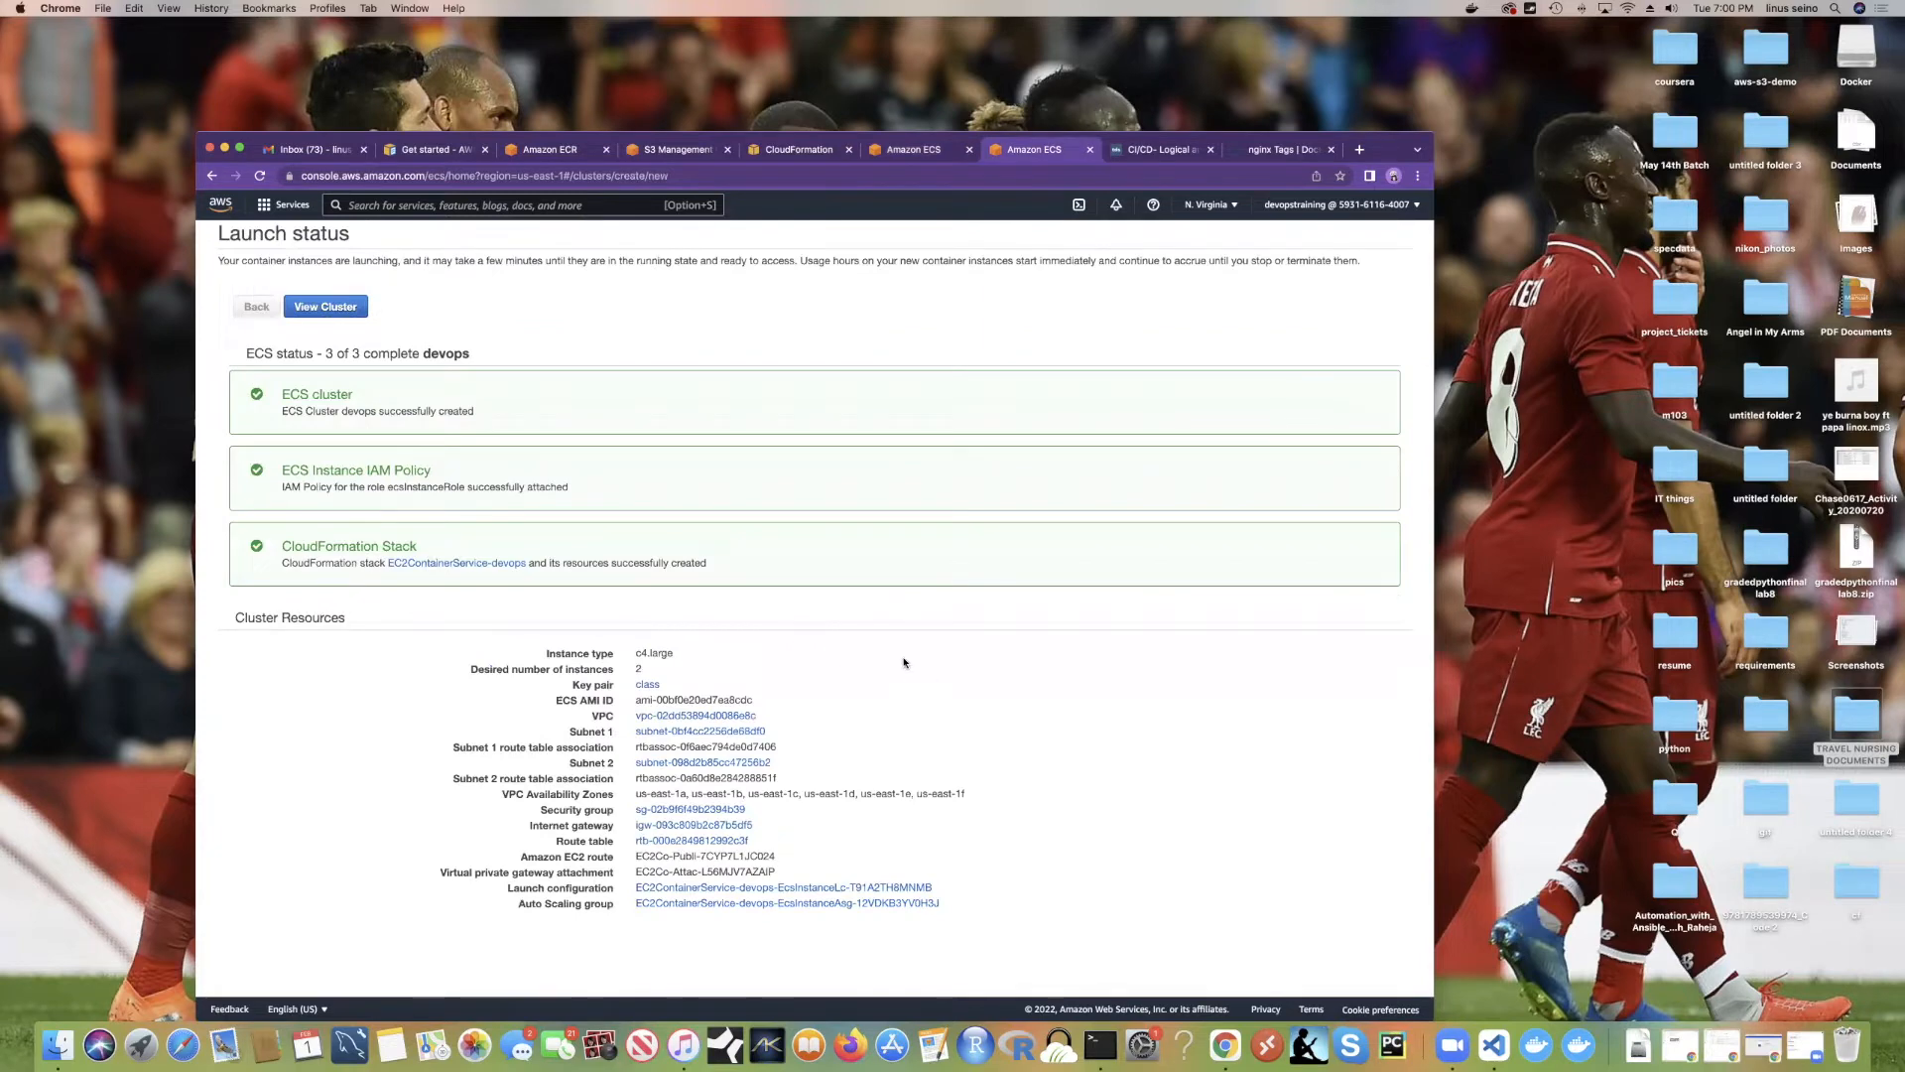
Step: Review the devops cluster and the clusters list, then begin a new task definition
click(331, 309)
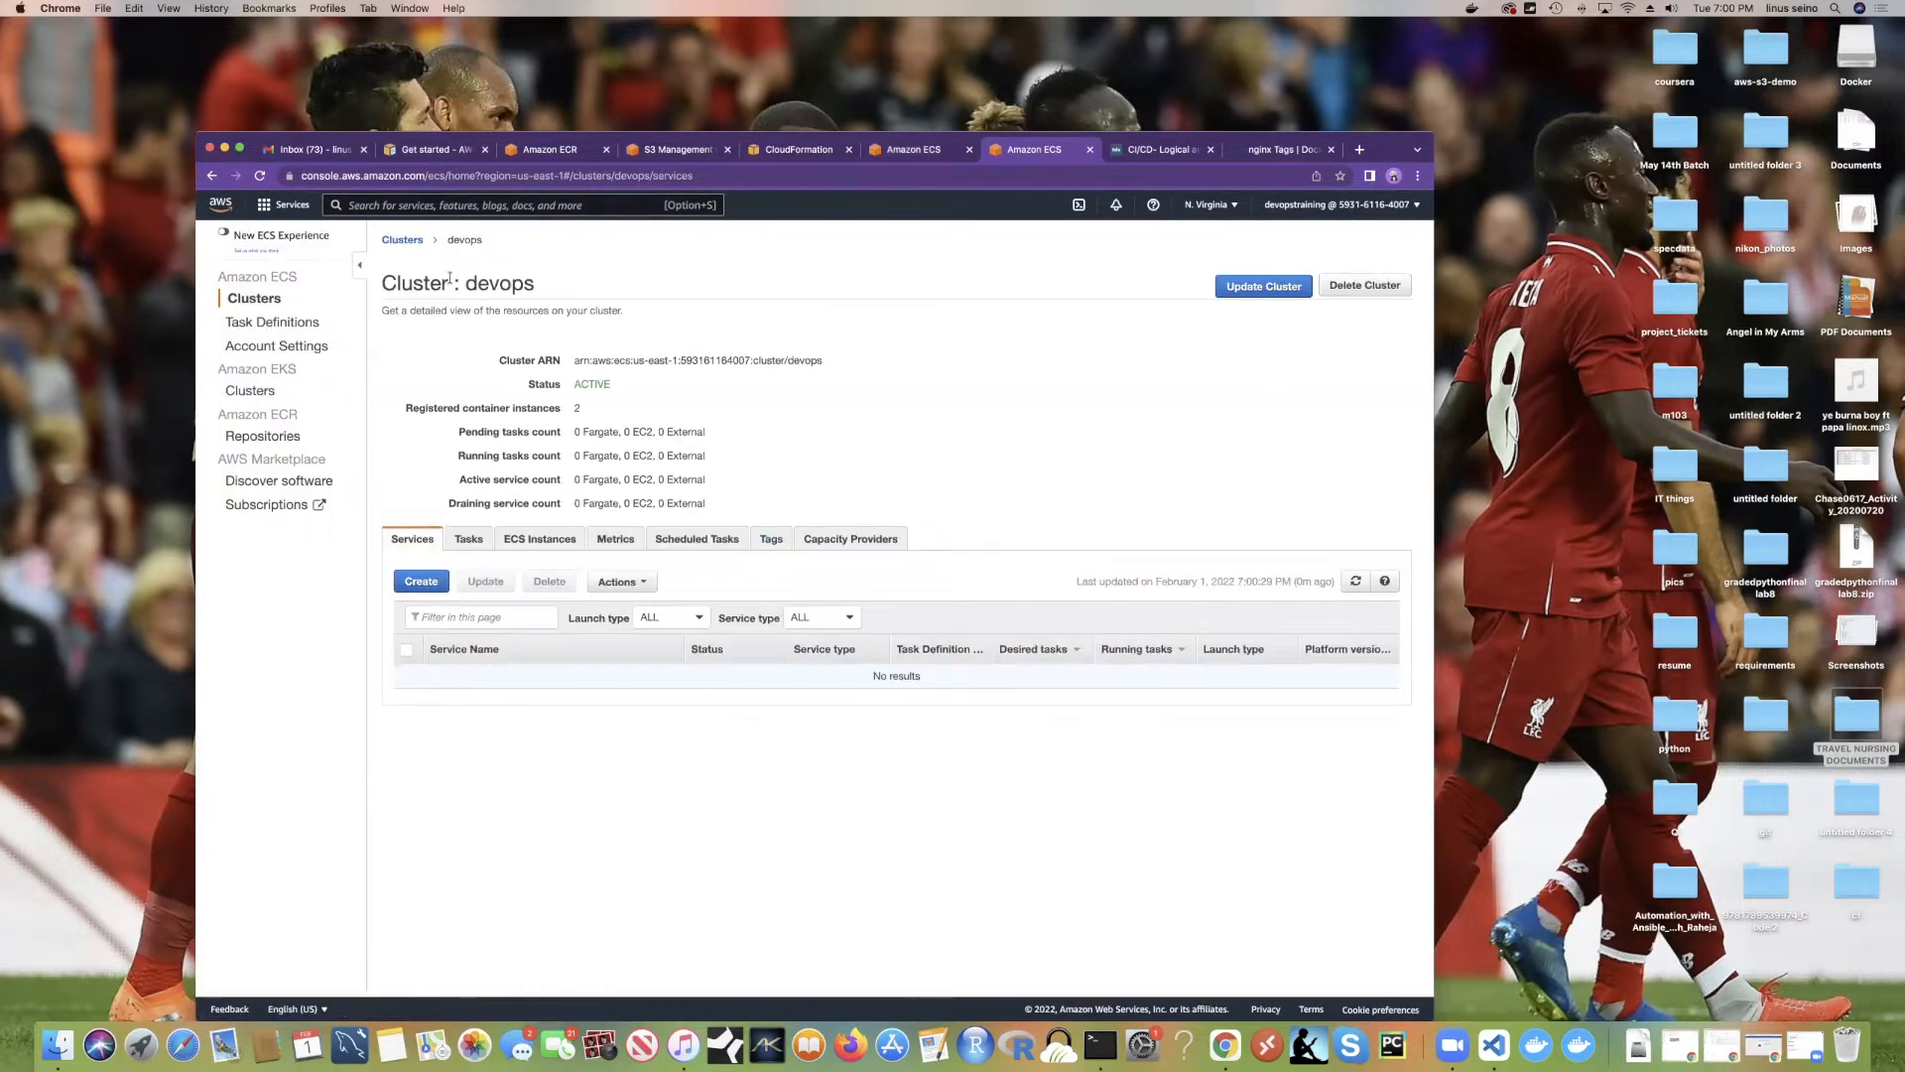
click(427, 244)
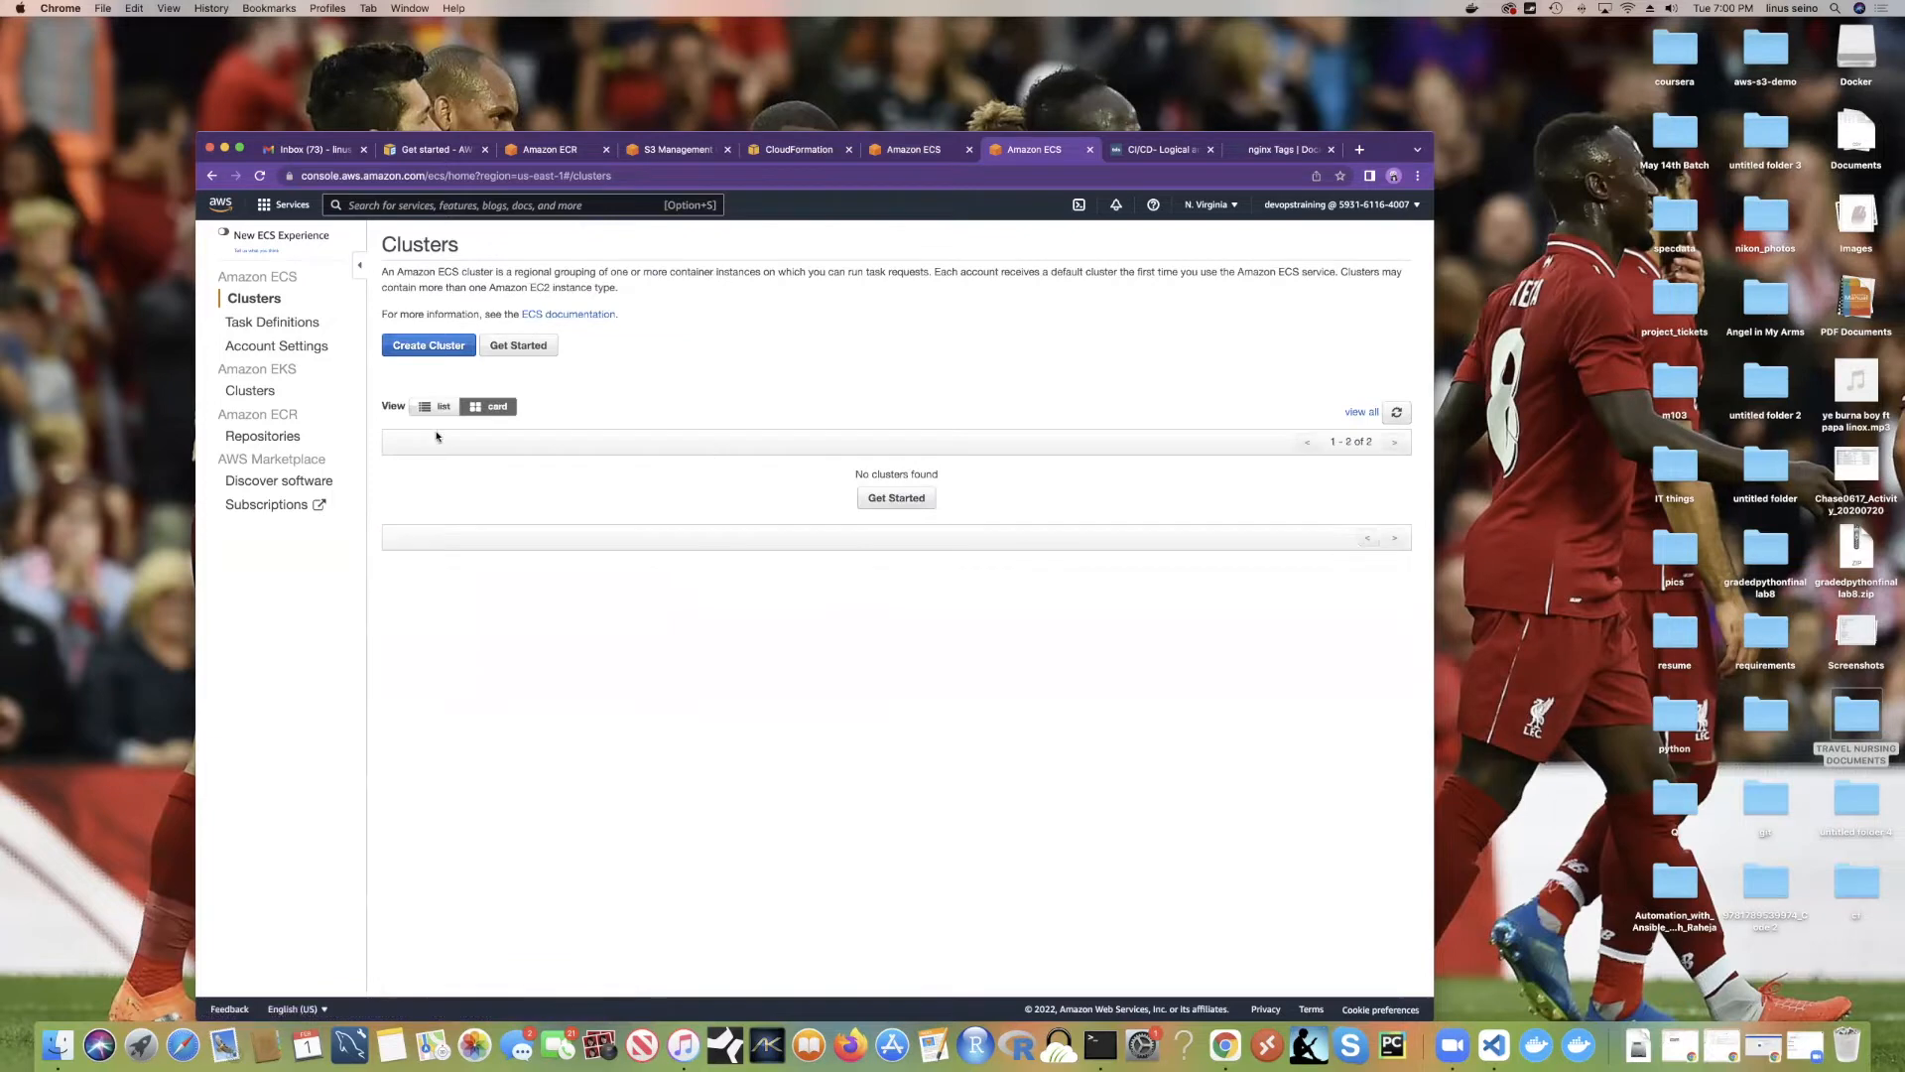
scroll(535, 605, down, 2)
scroll(535, 604, down, 1)
scroll(534, 605, up, 3)
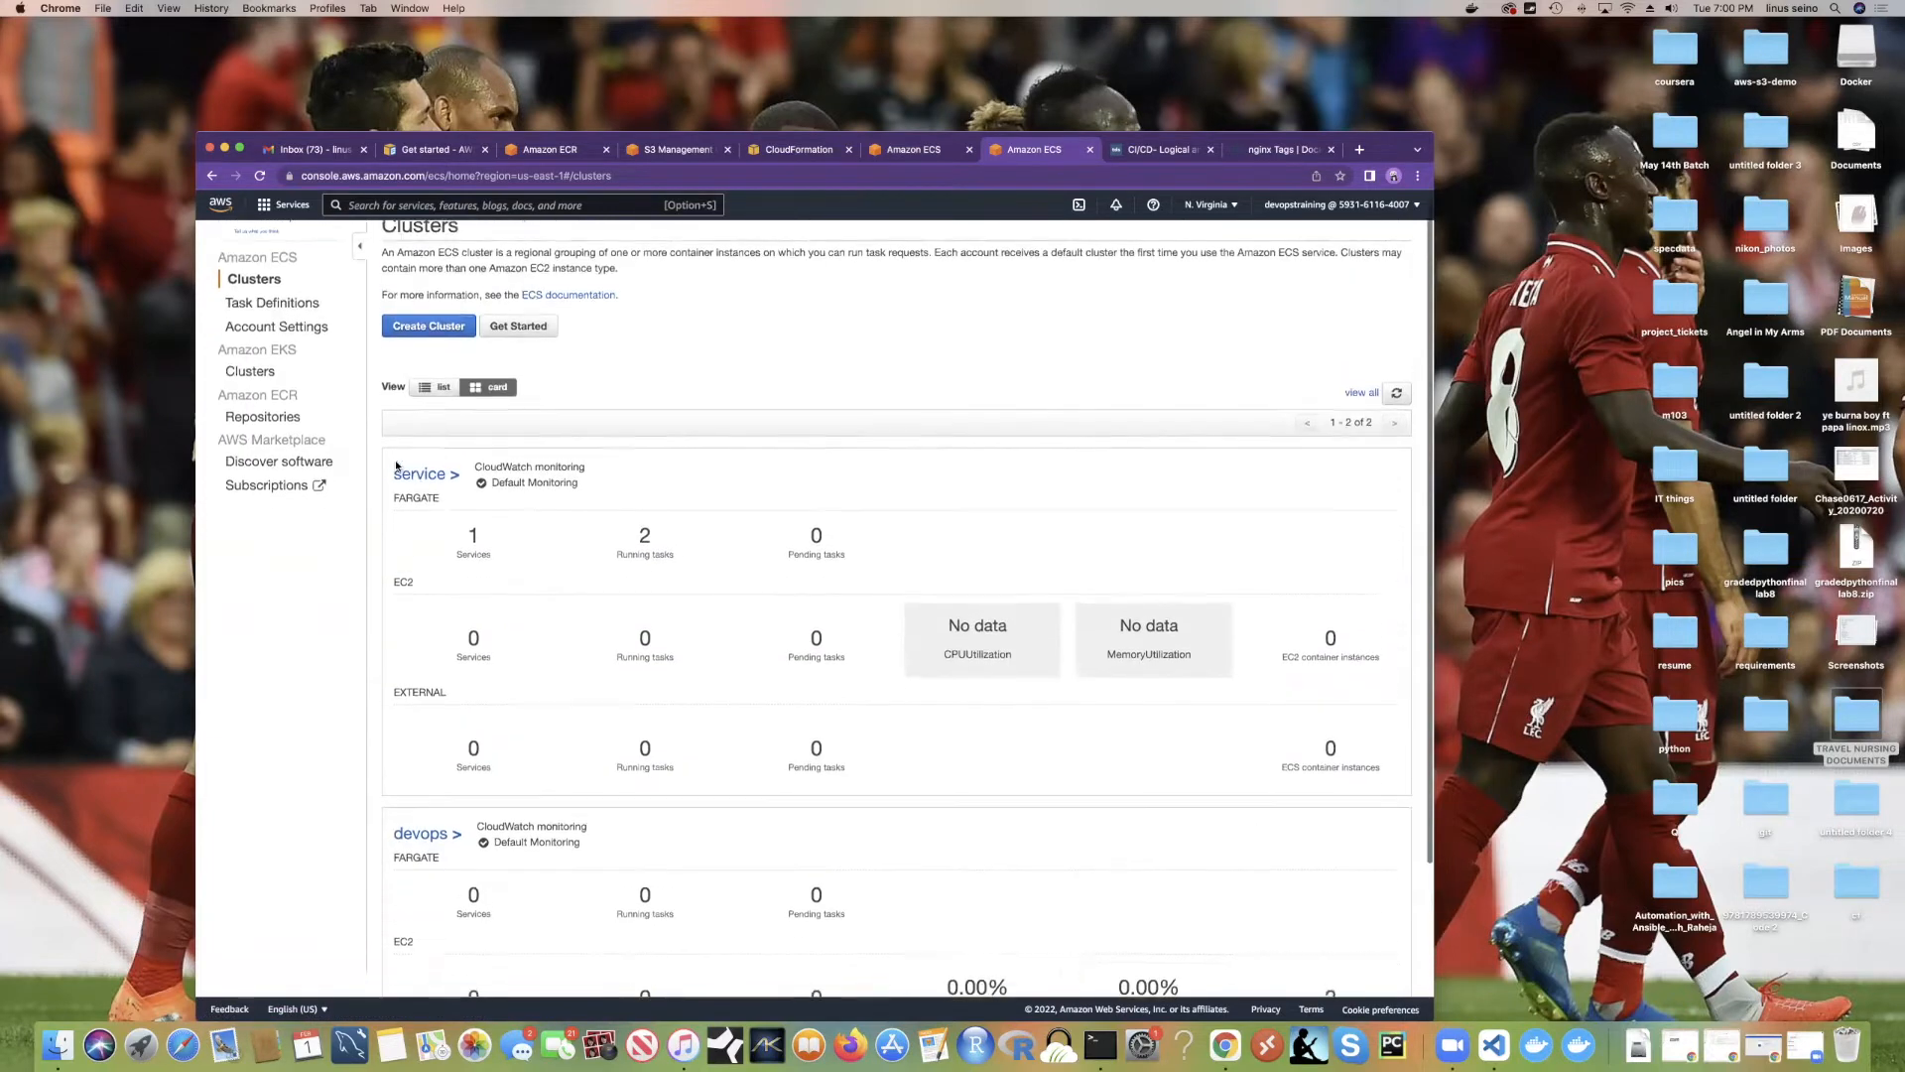
drag(389, 479, 439, 505)
scroll(476, 521, down, 5)
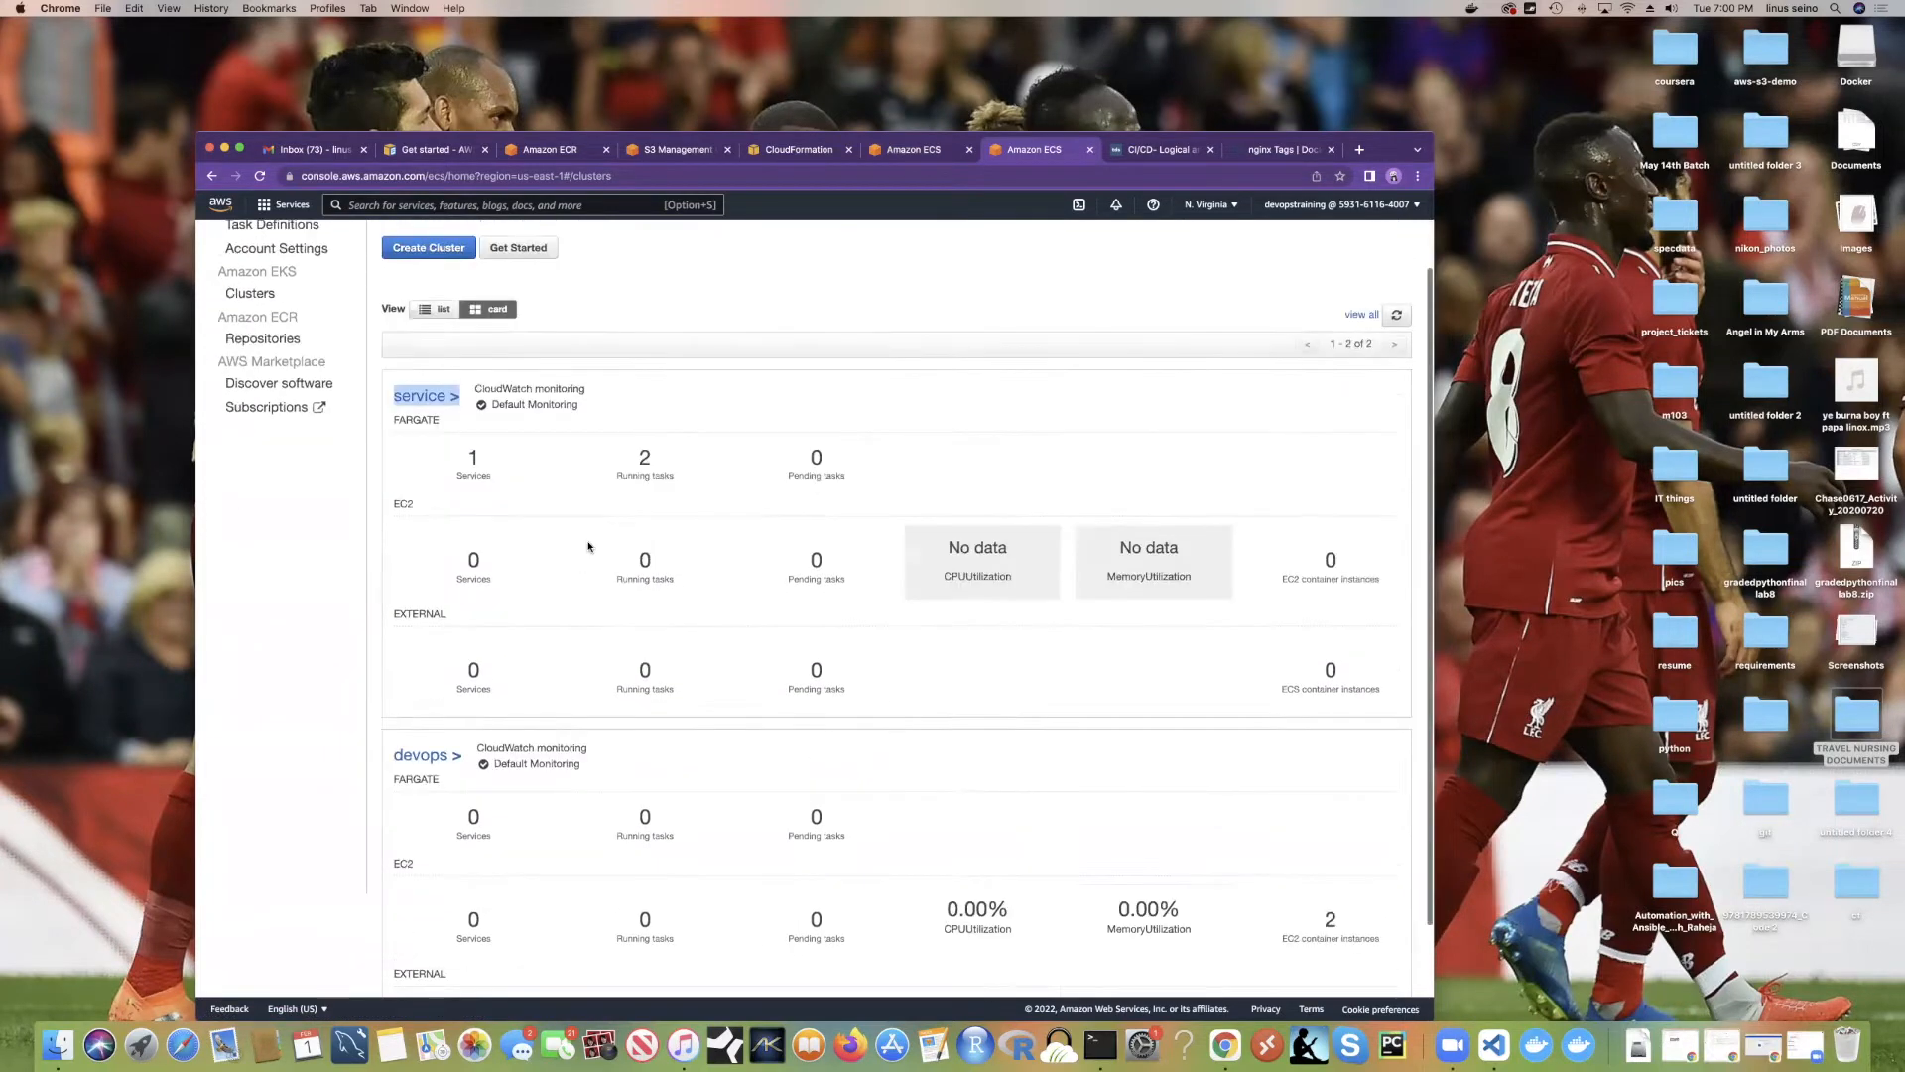
drag(395, 636, 456, 640)
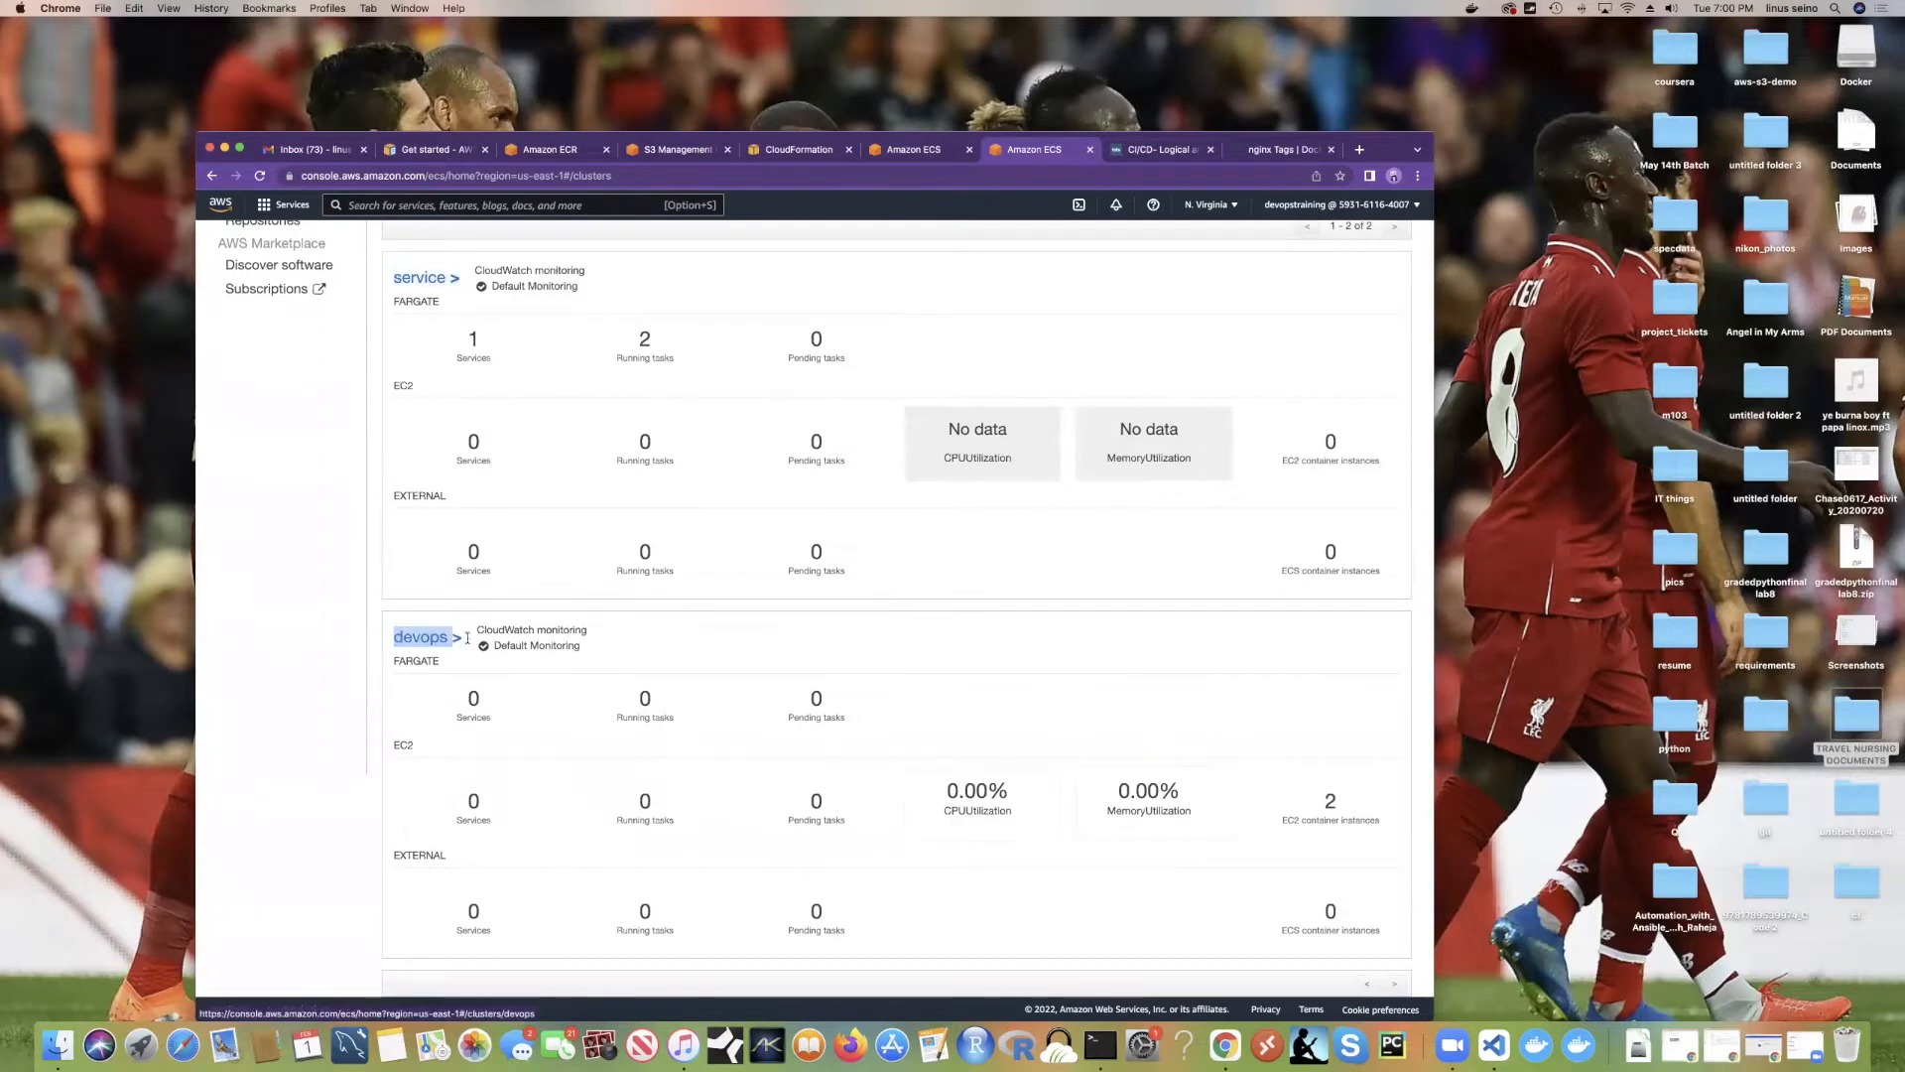
scroll(457, 640, up, 5)
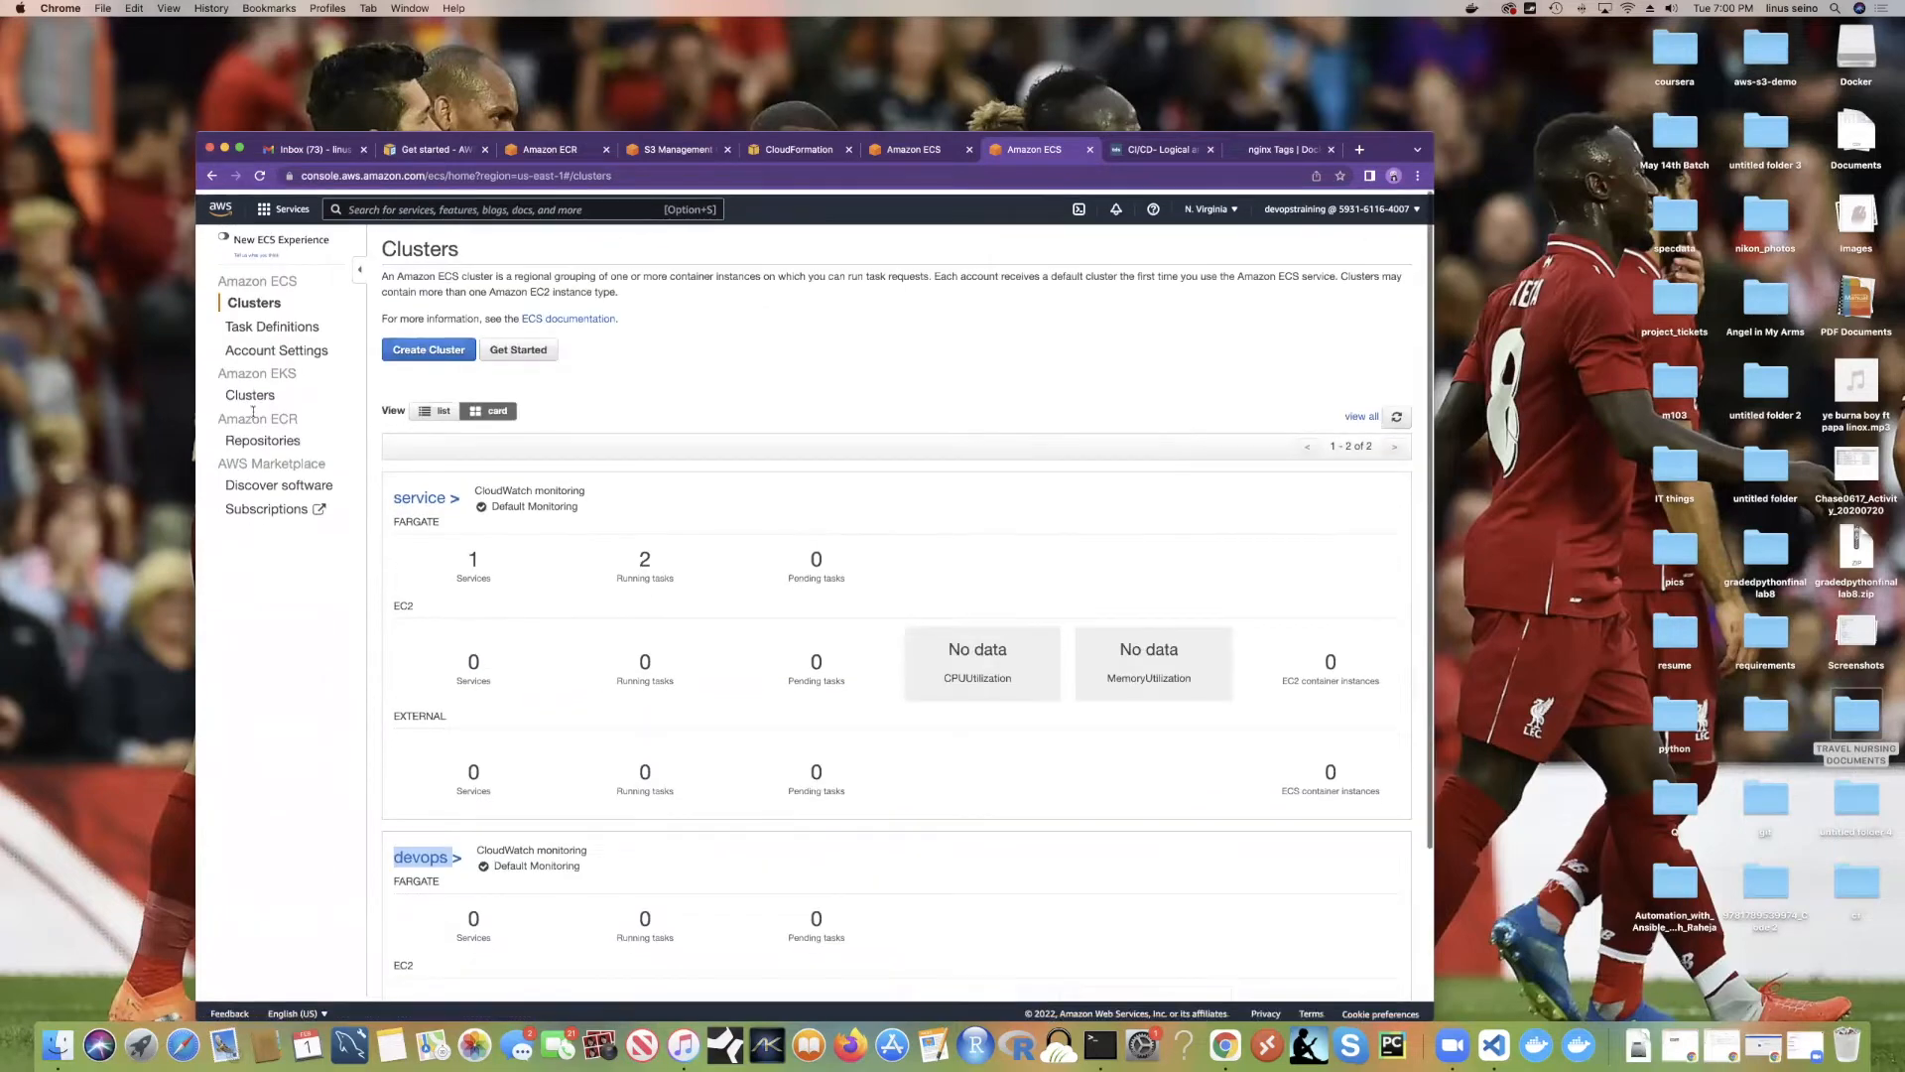
click(280, 323)
click(458, 344)
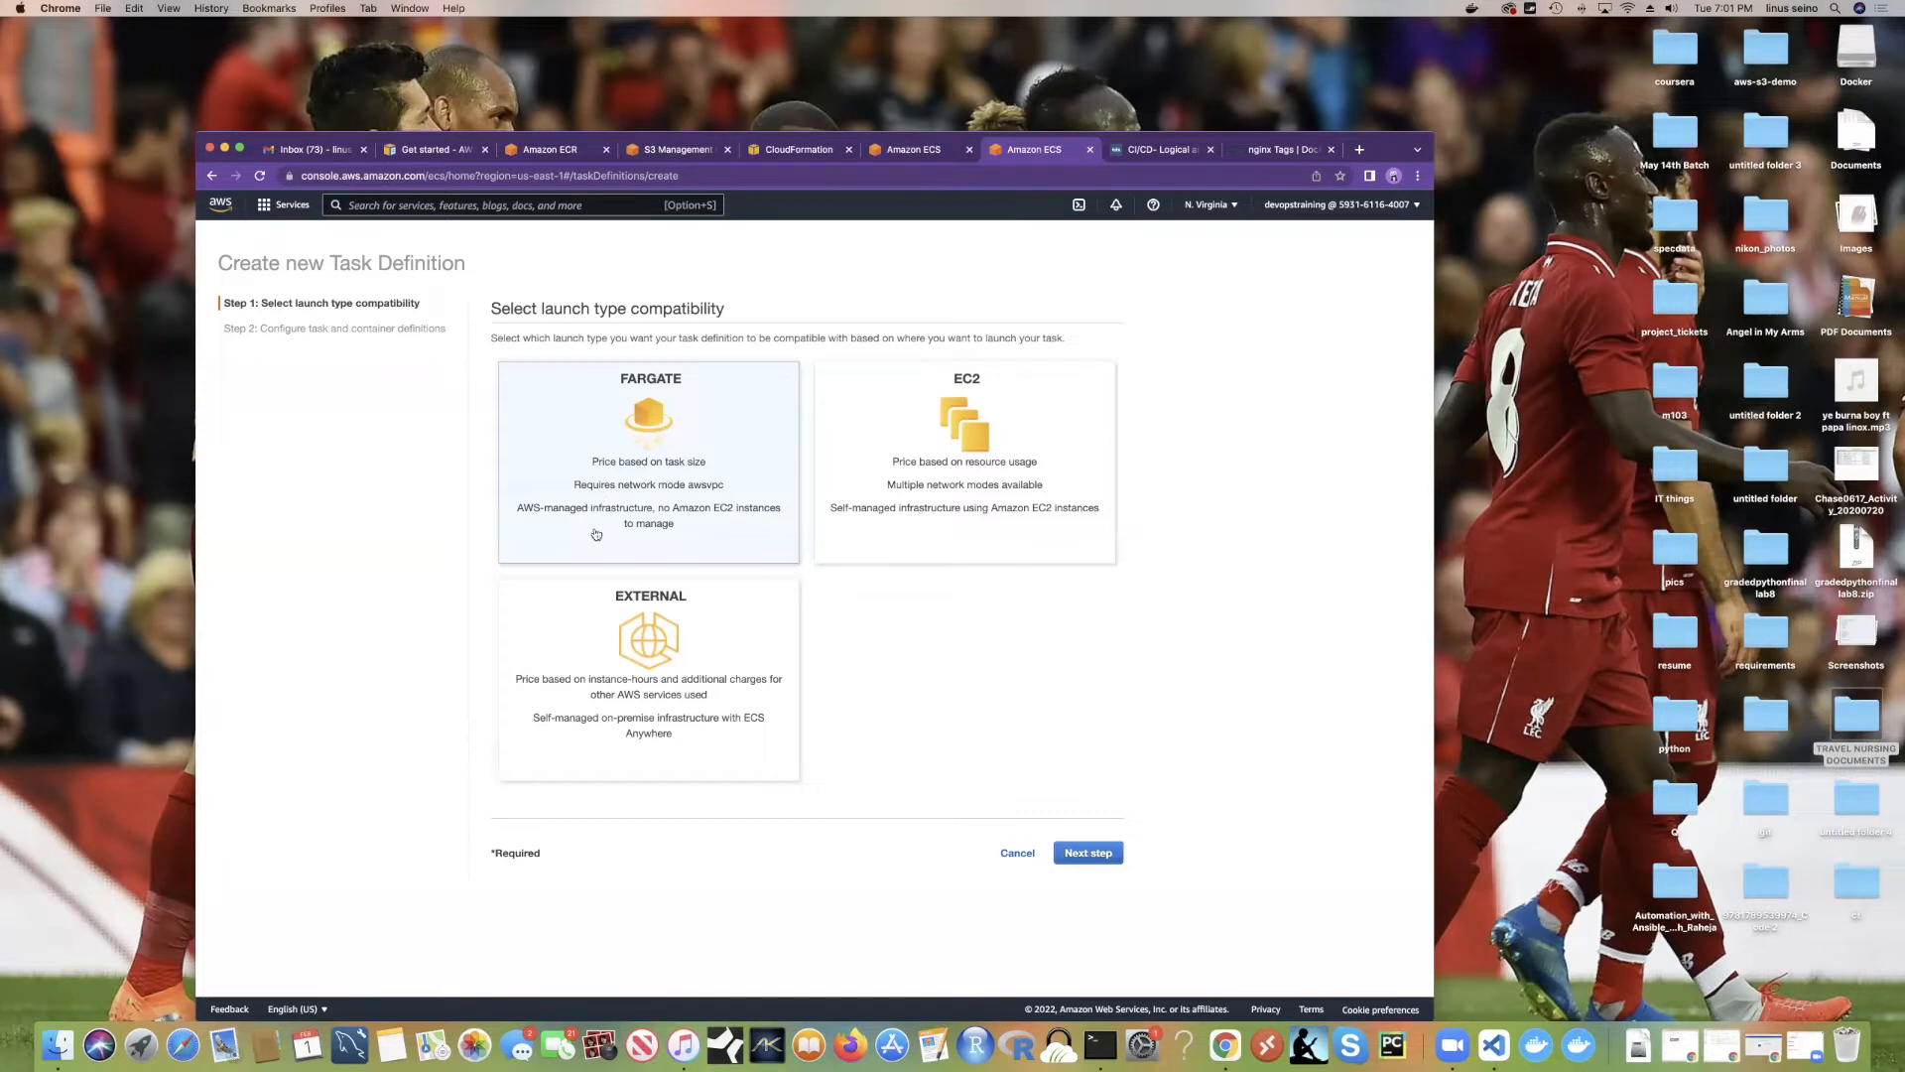
Step: Choose the EC2 launch type and name the task definition 'devops'
click(987, 483)
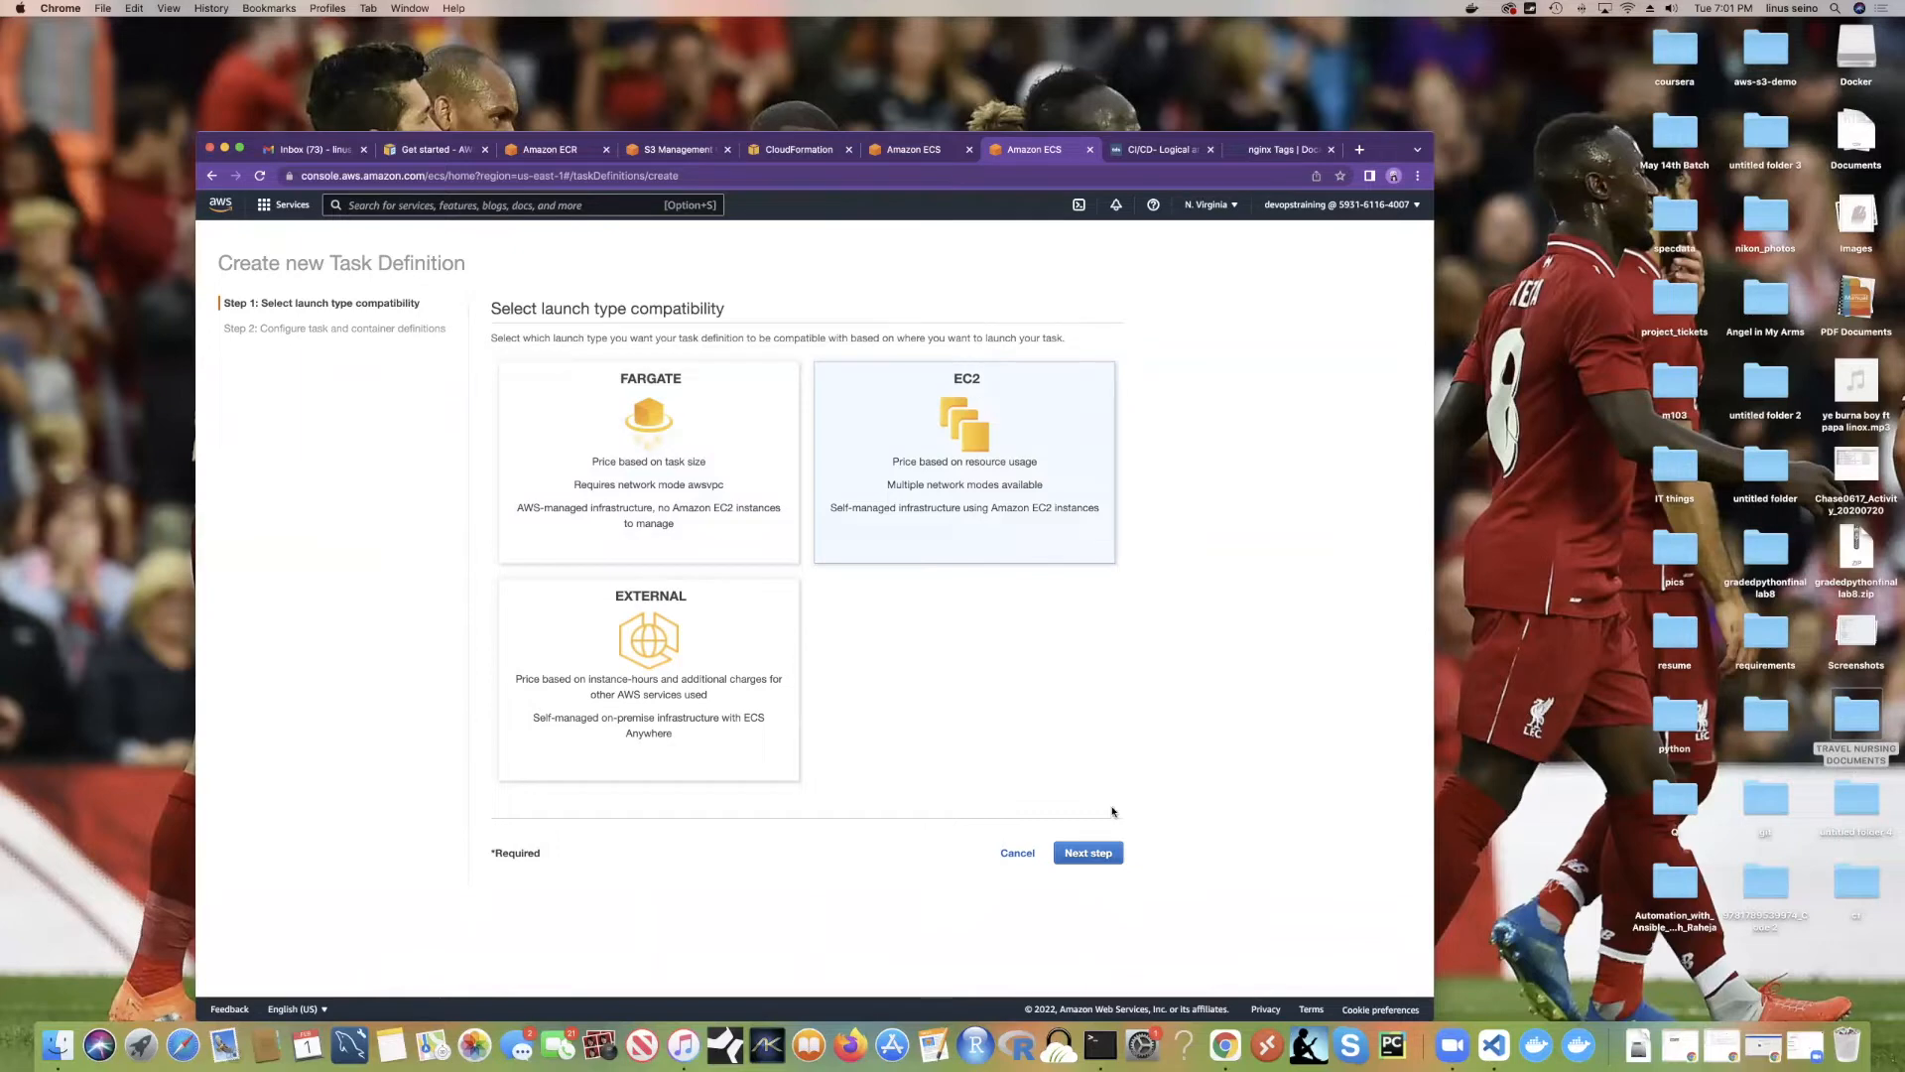
click(1113, 852)
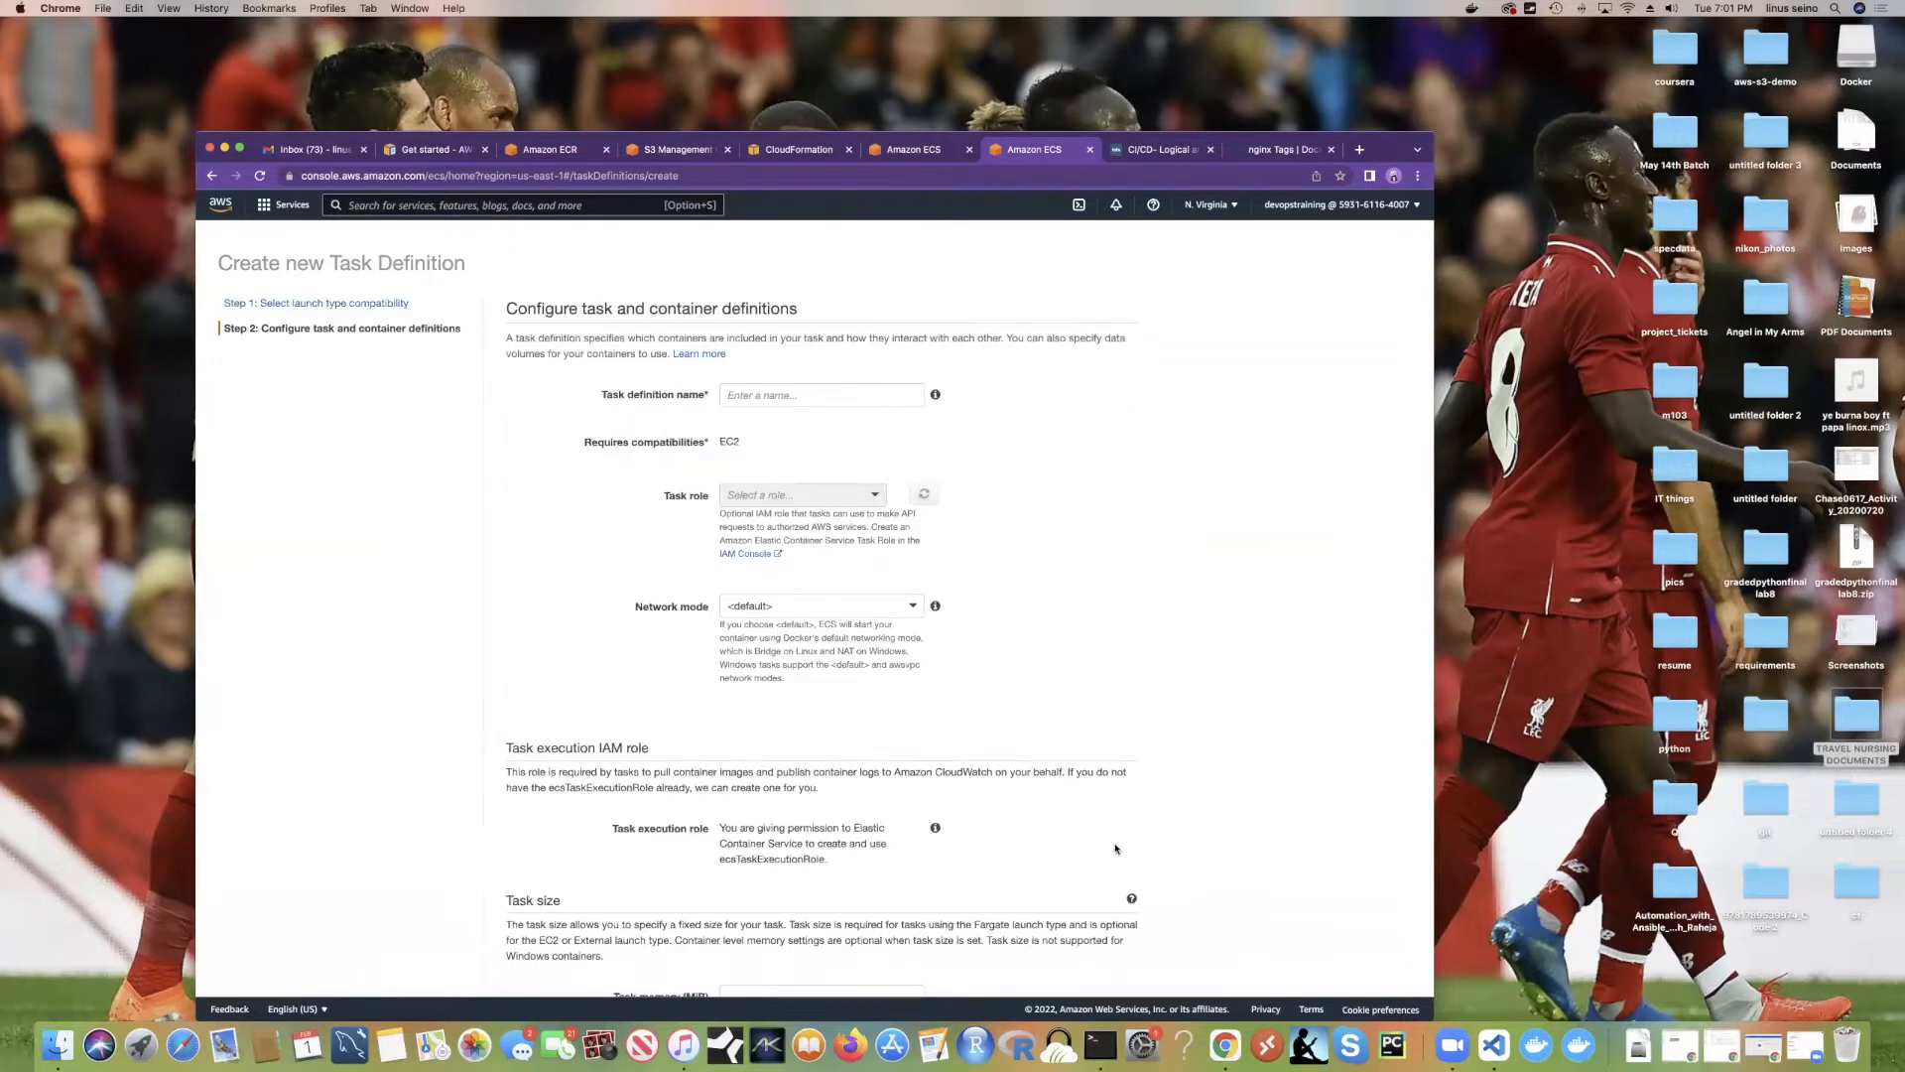
click(783, 395)
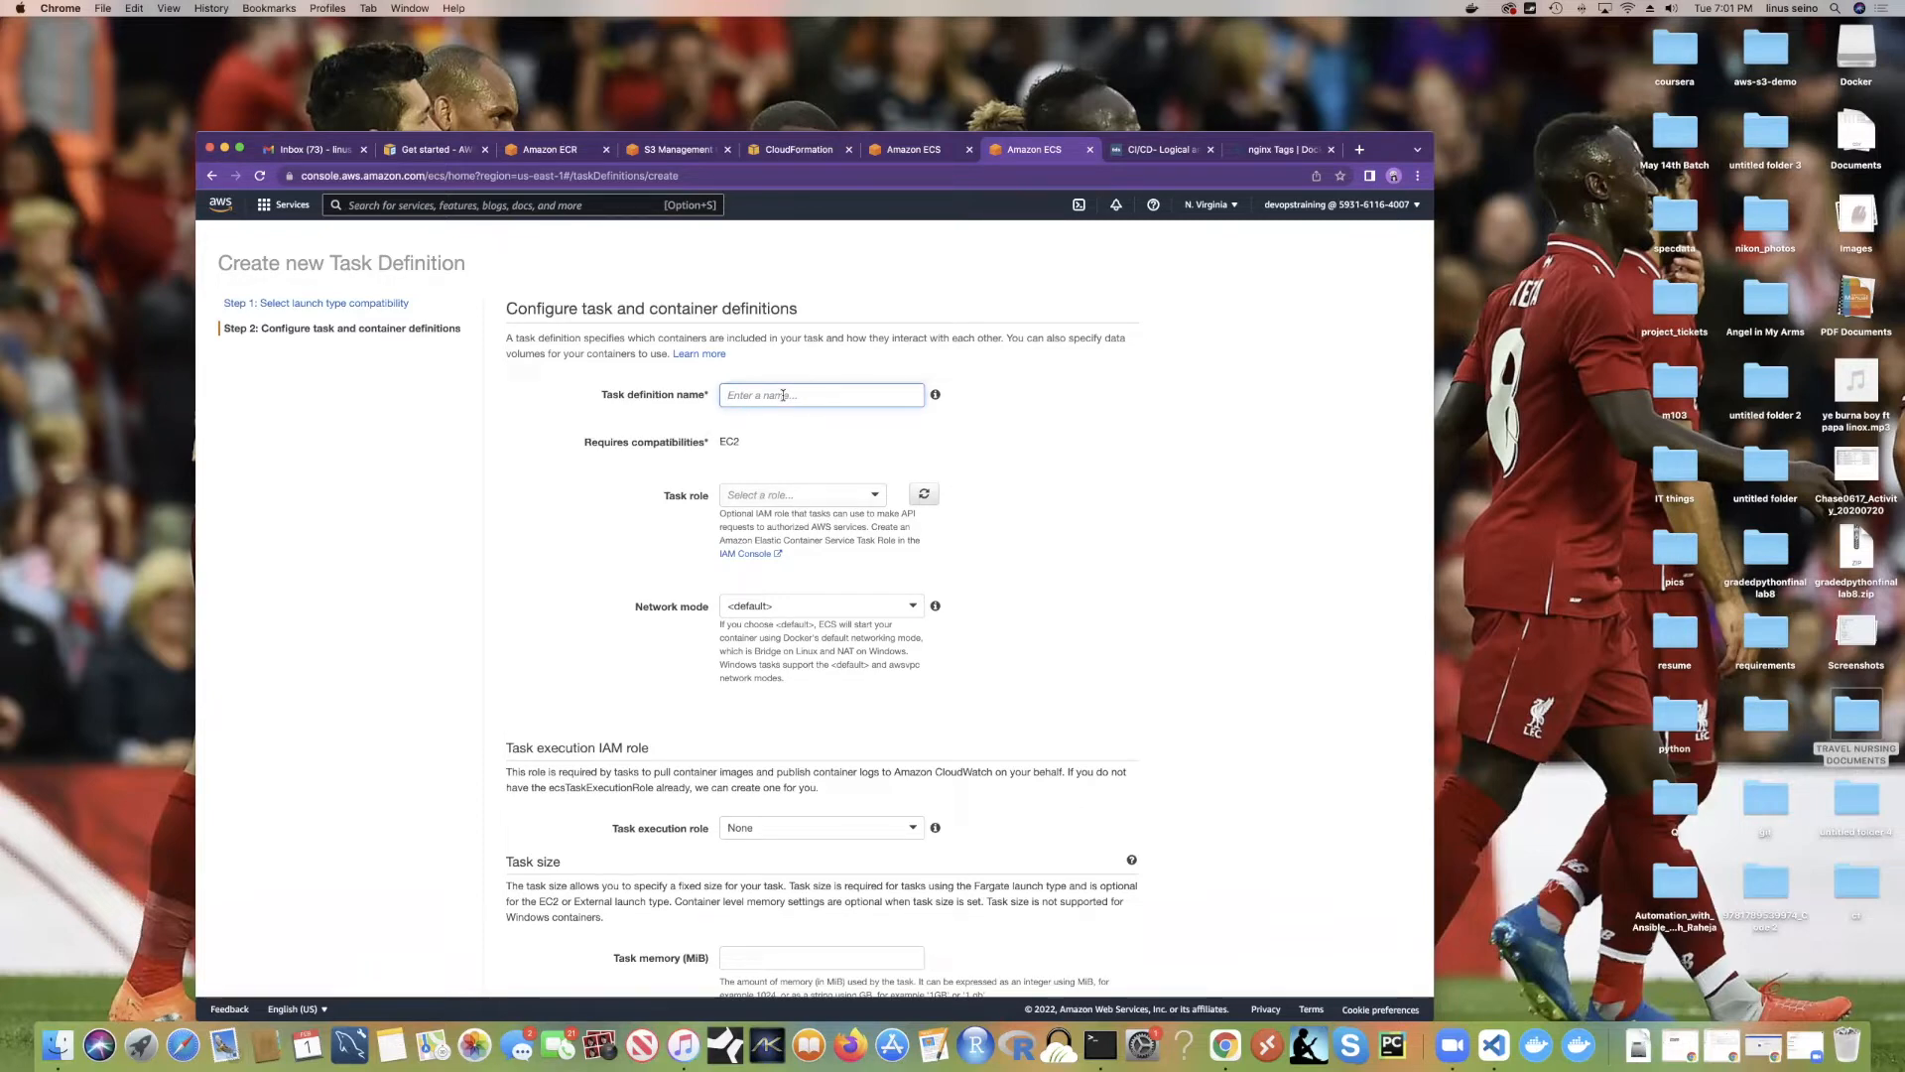
text(devops)
Step: Set the task role to ecsTaskExecutionRole
scroll(830, 502, down, 1)
click(794, 460)
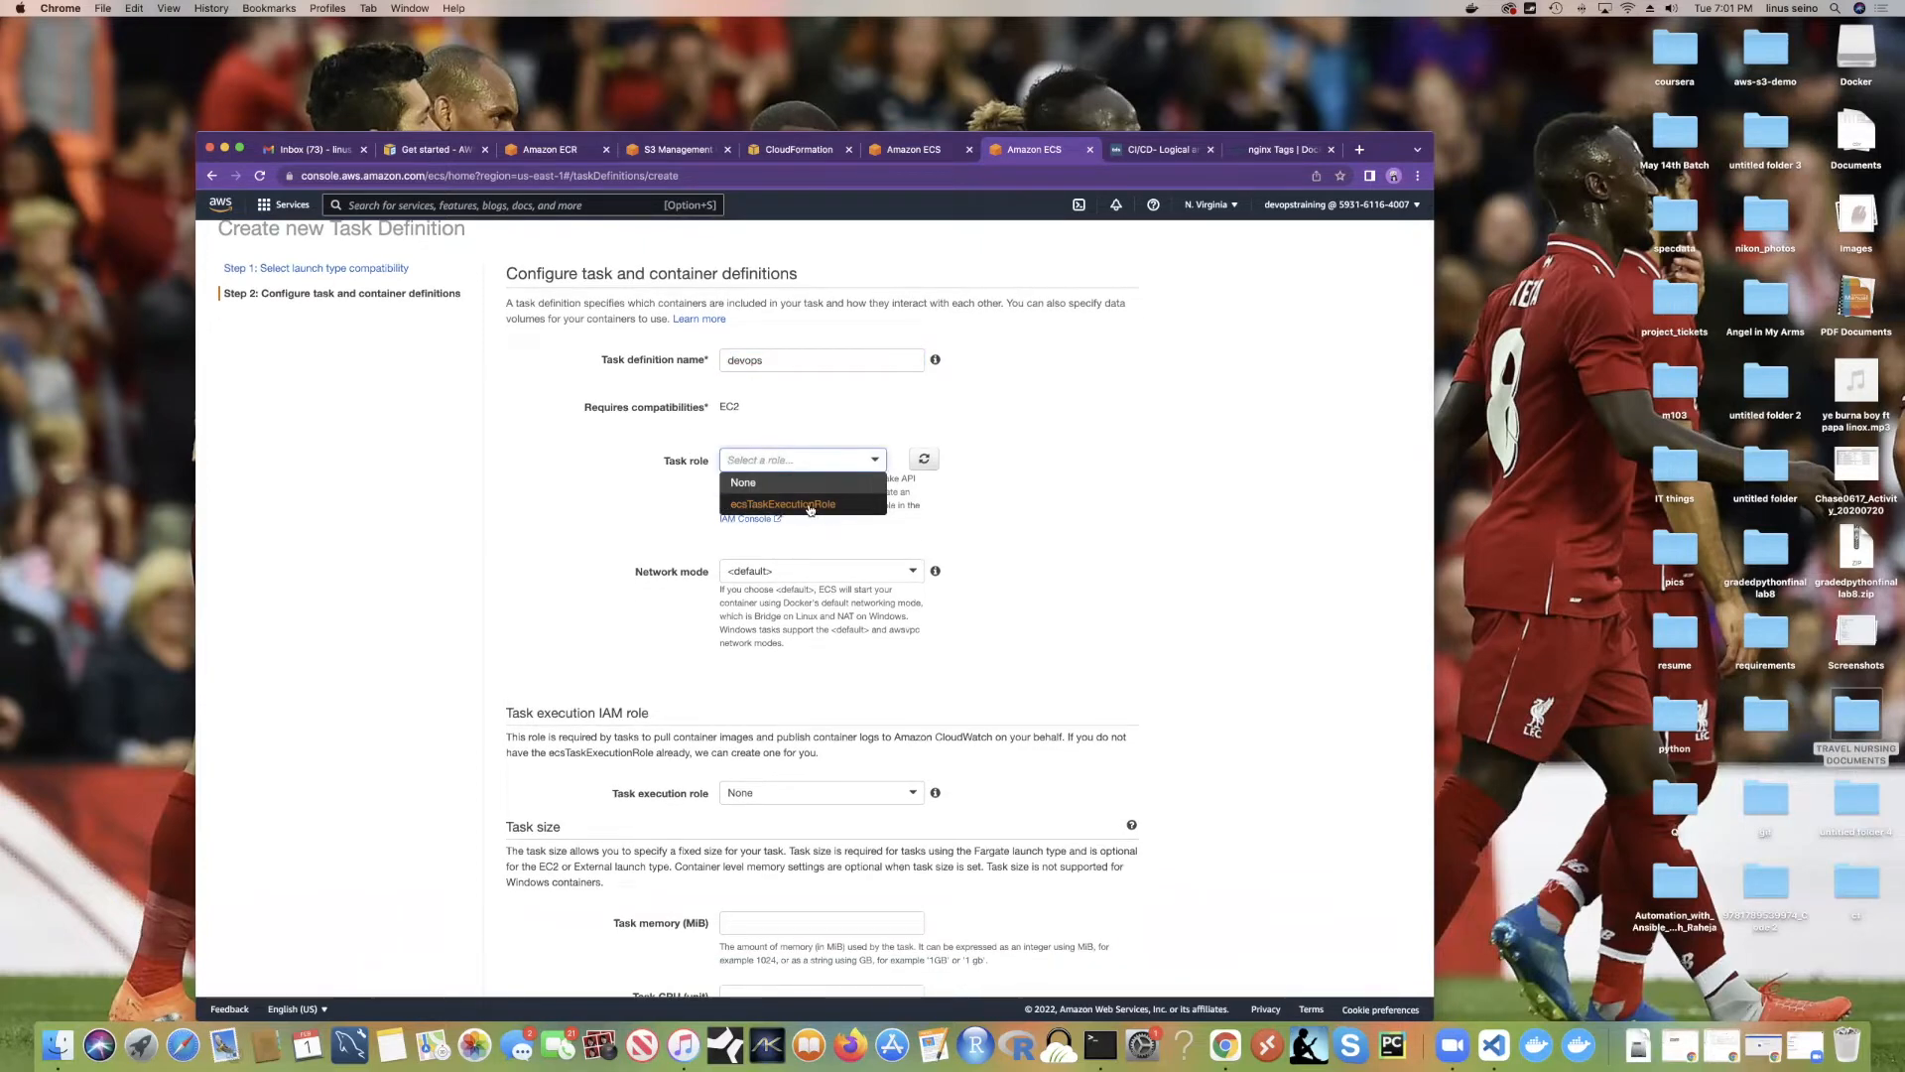
click(810, 506)
scroll(723, 434, down, 1)
click(814, 423)
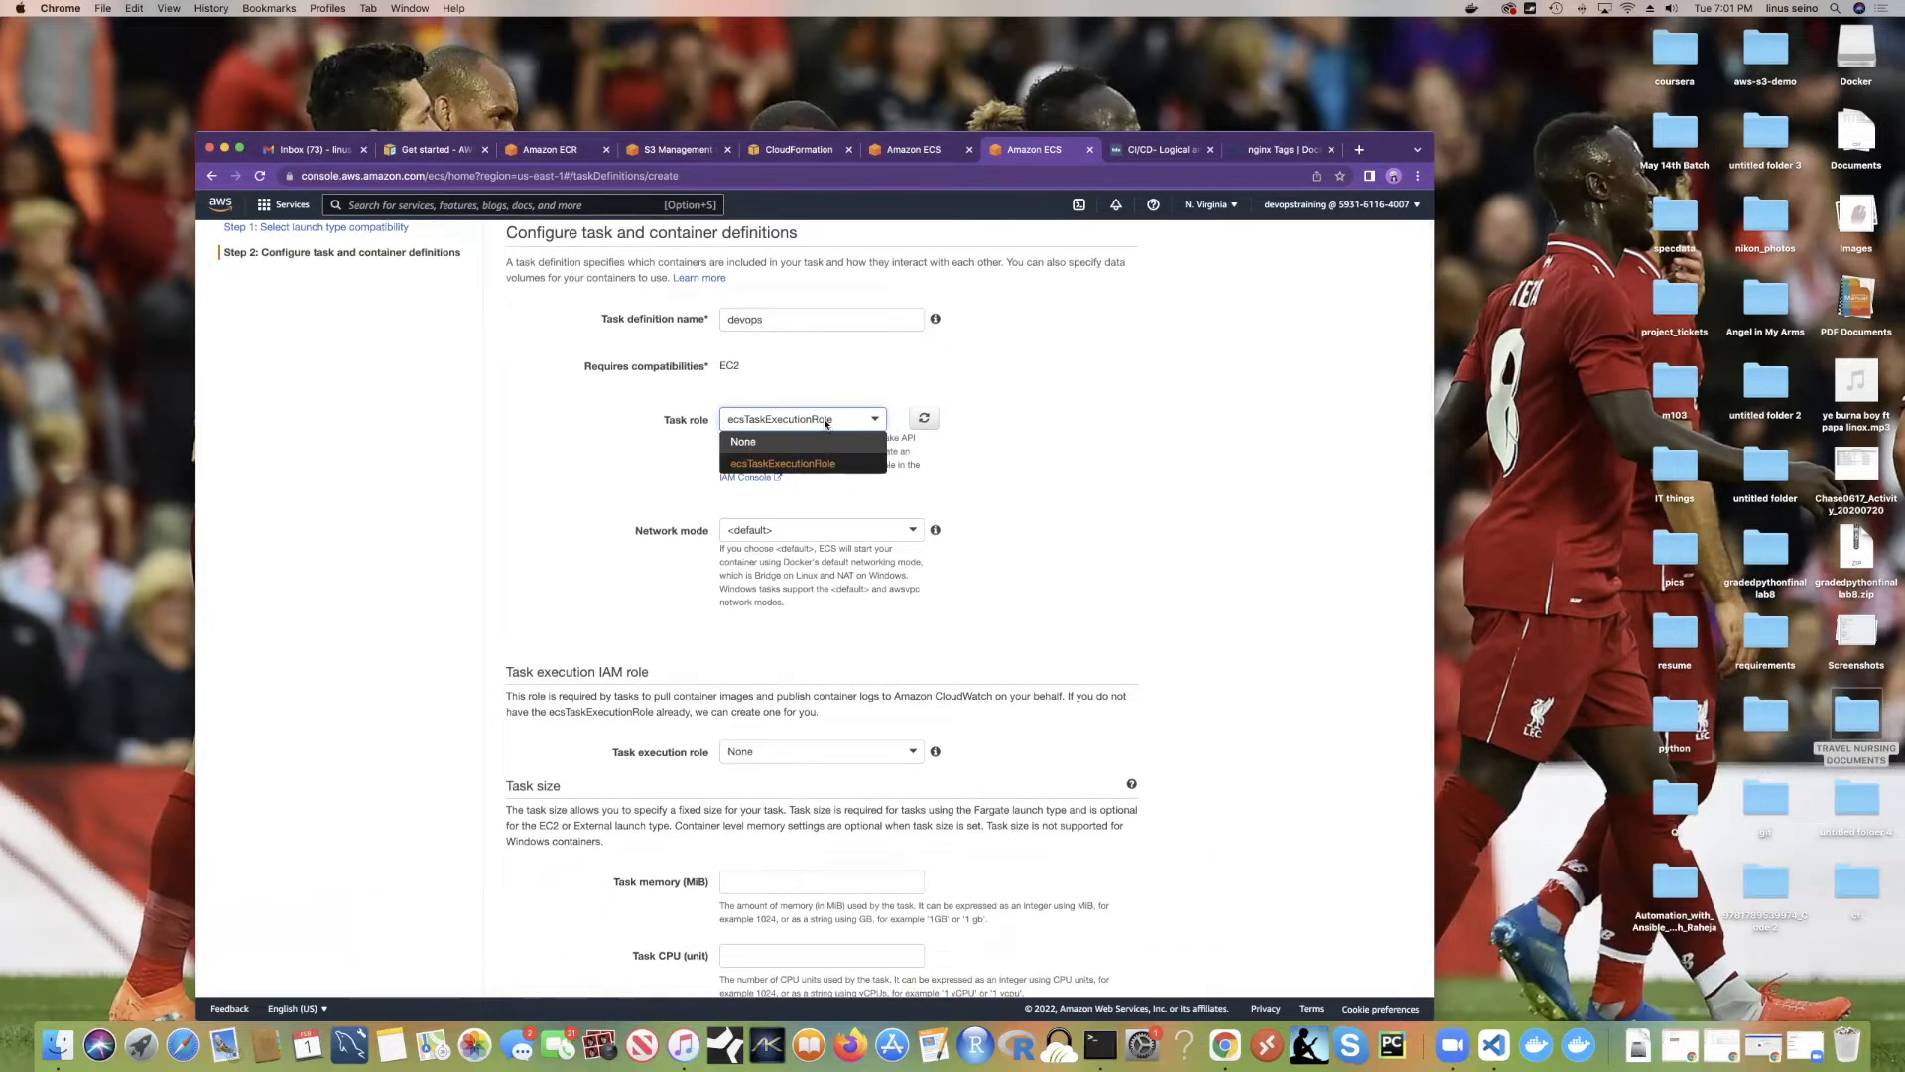
click(842, 449)
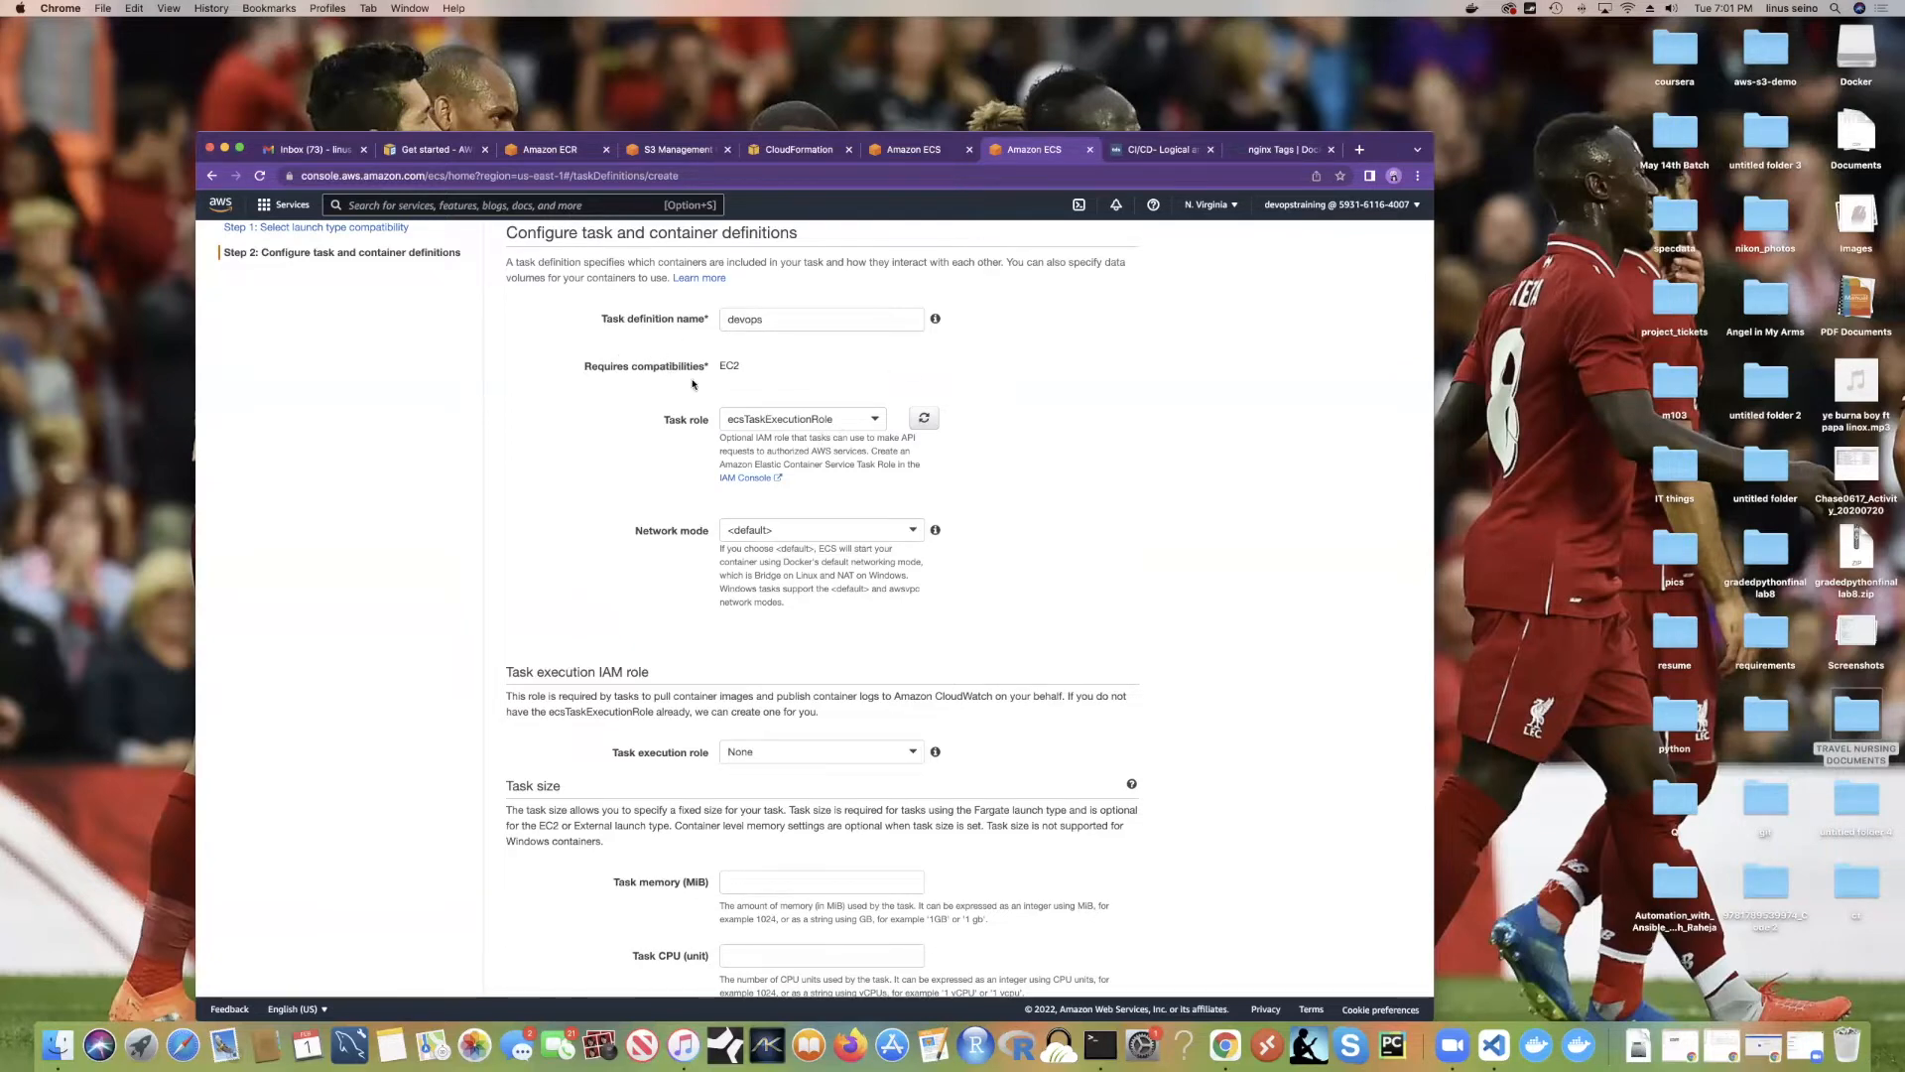
scroll(693, 384, down, 3)
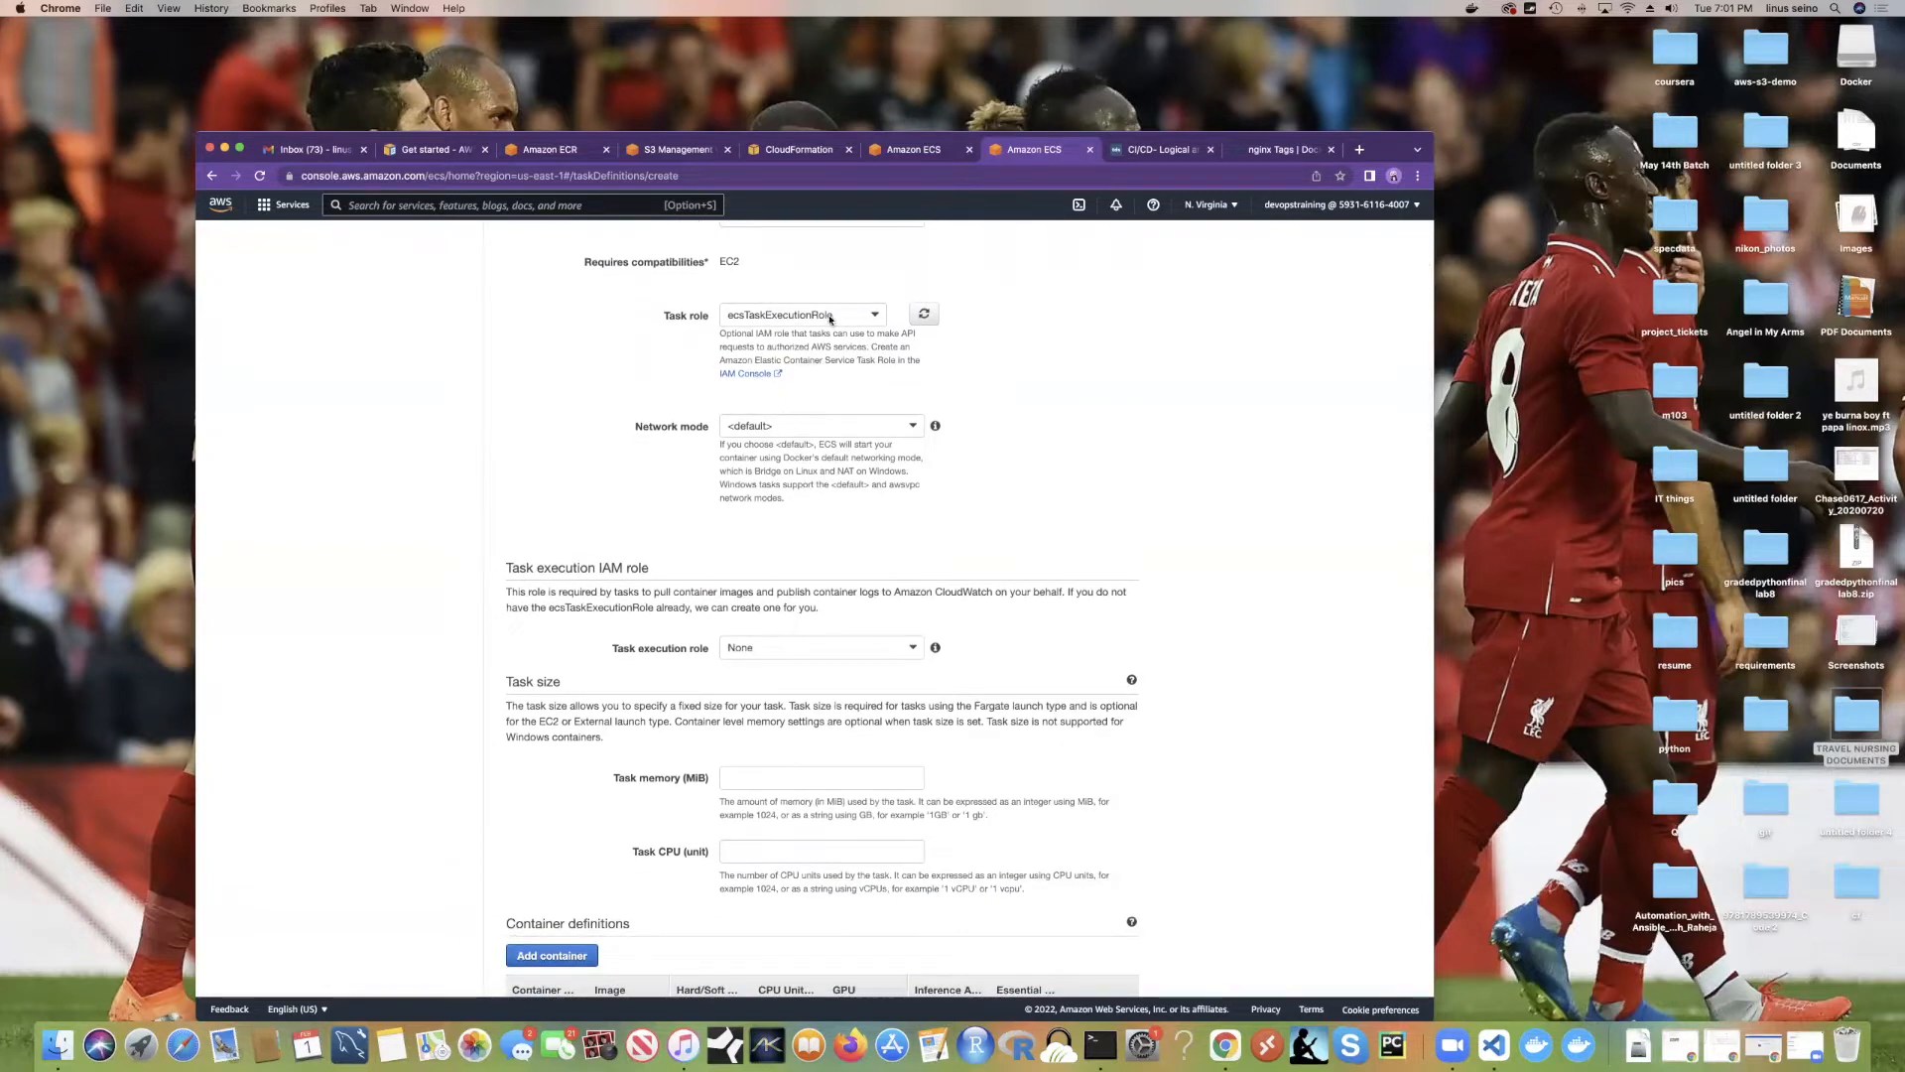
click(822, 316)
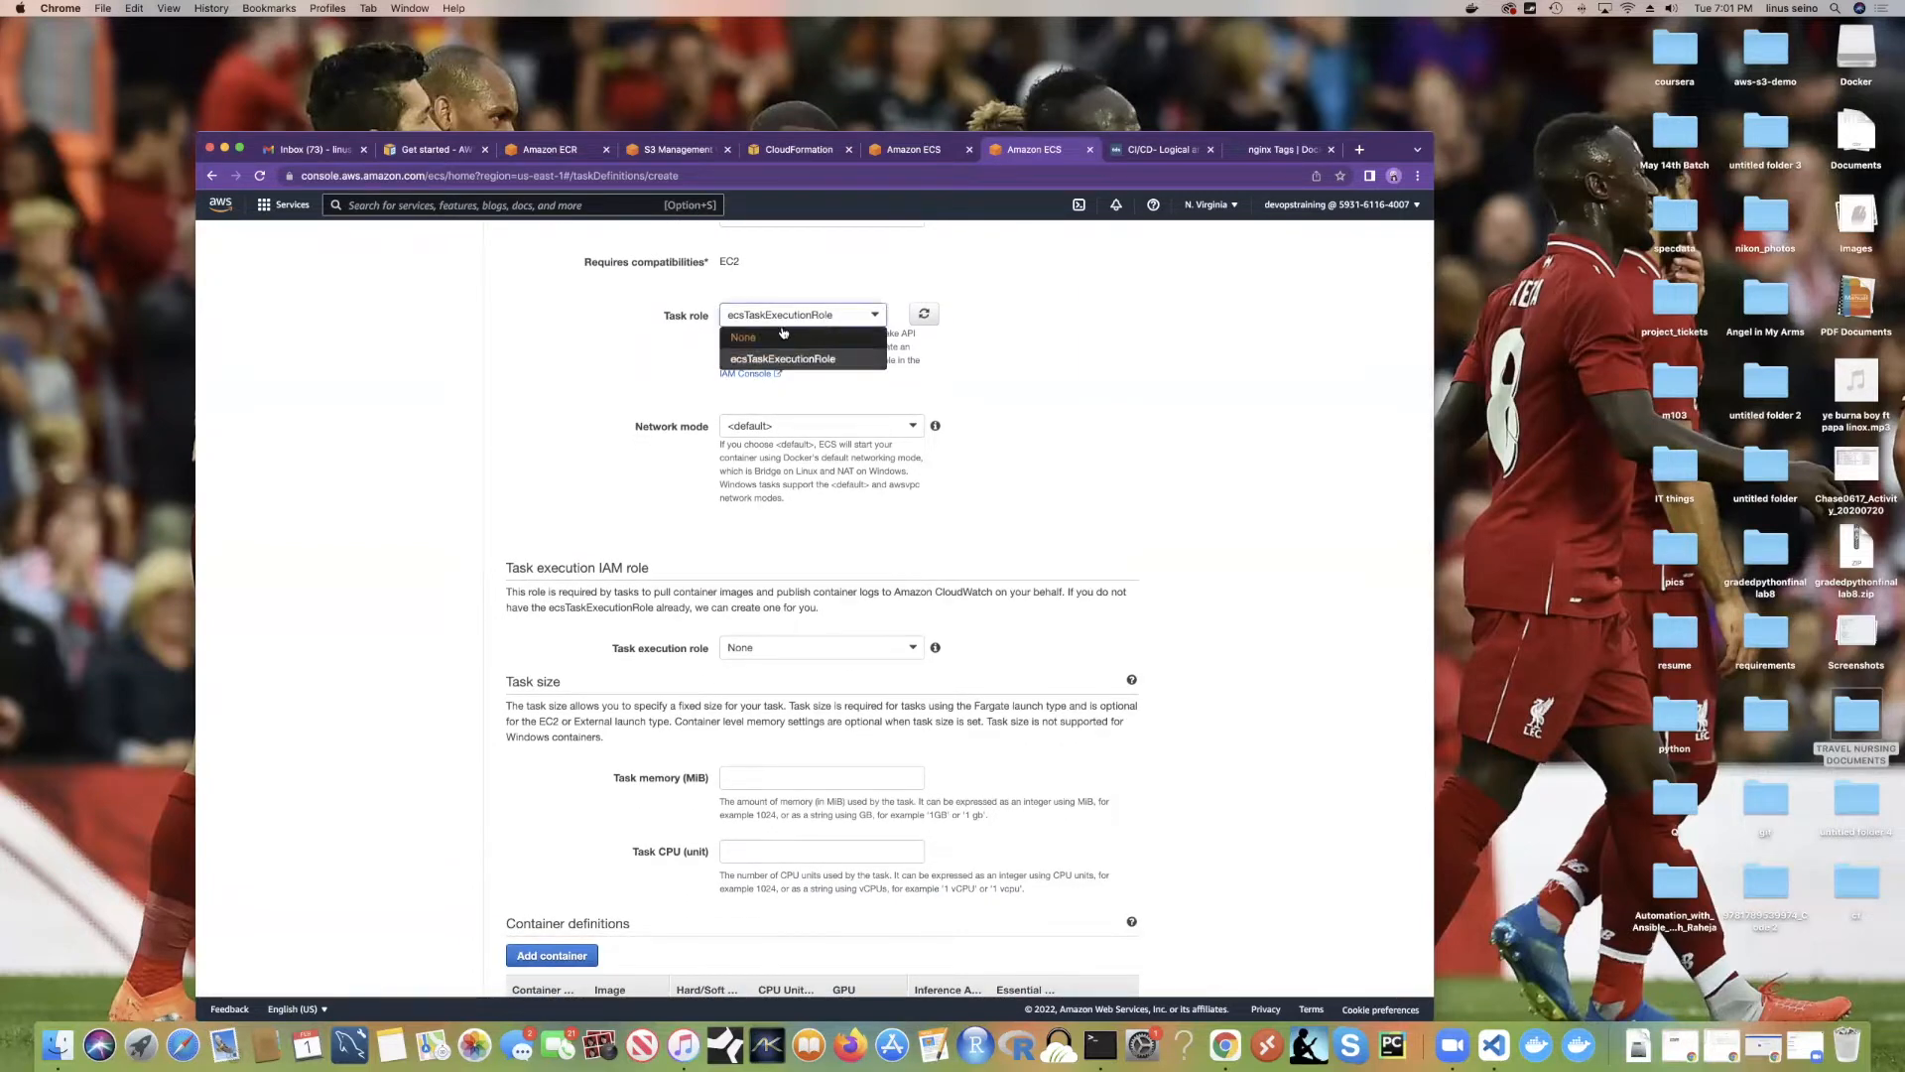
click(856, 265)
Step: Duplicate the Amazon ECS tab and open the IAM console in it
right_click(1056, 152)
click(1109, 242)
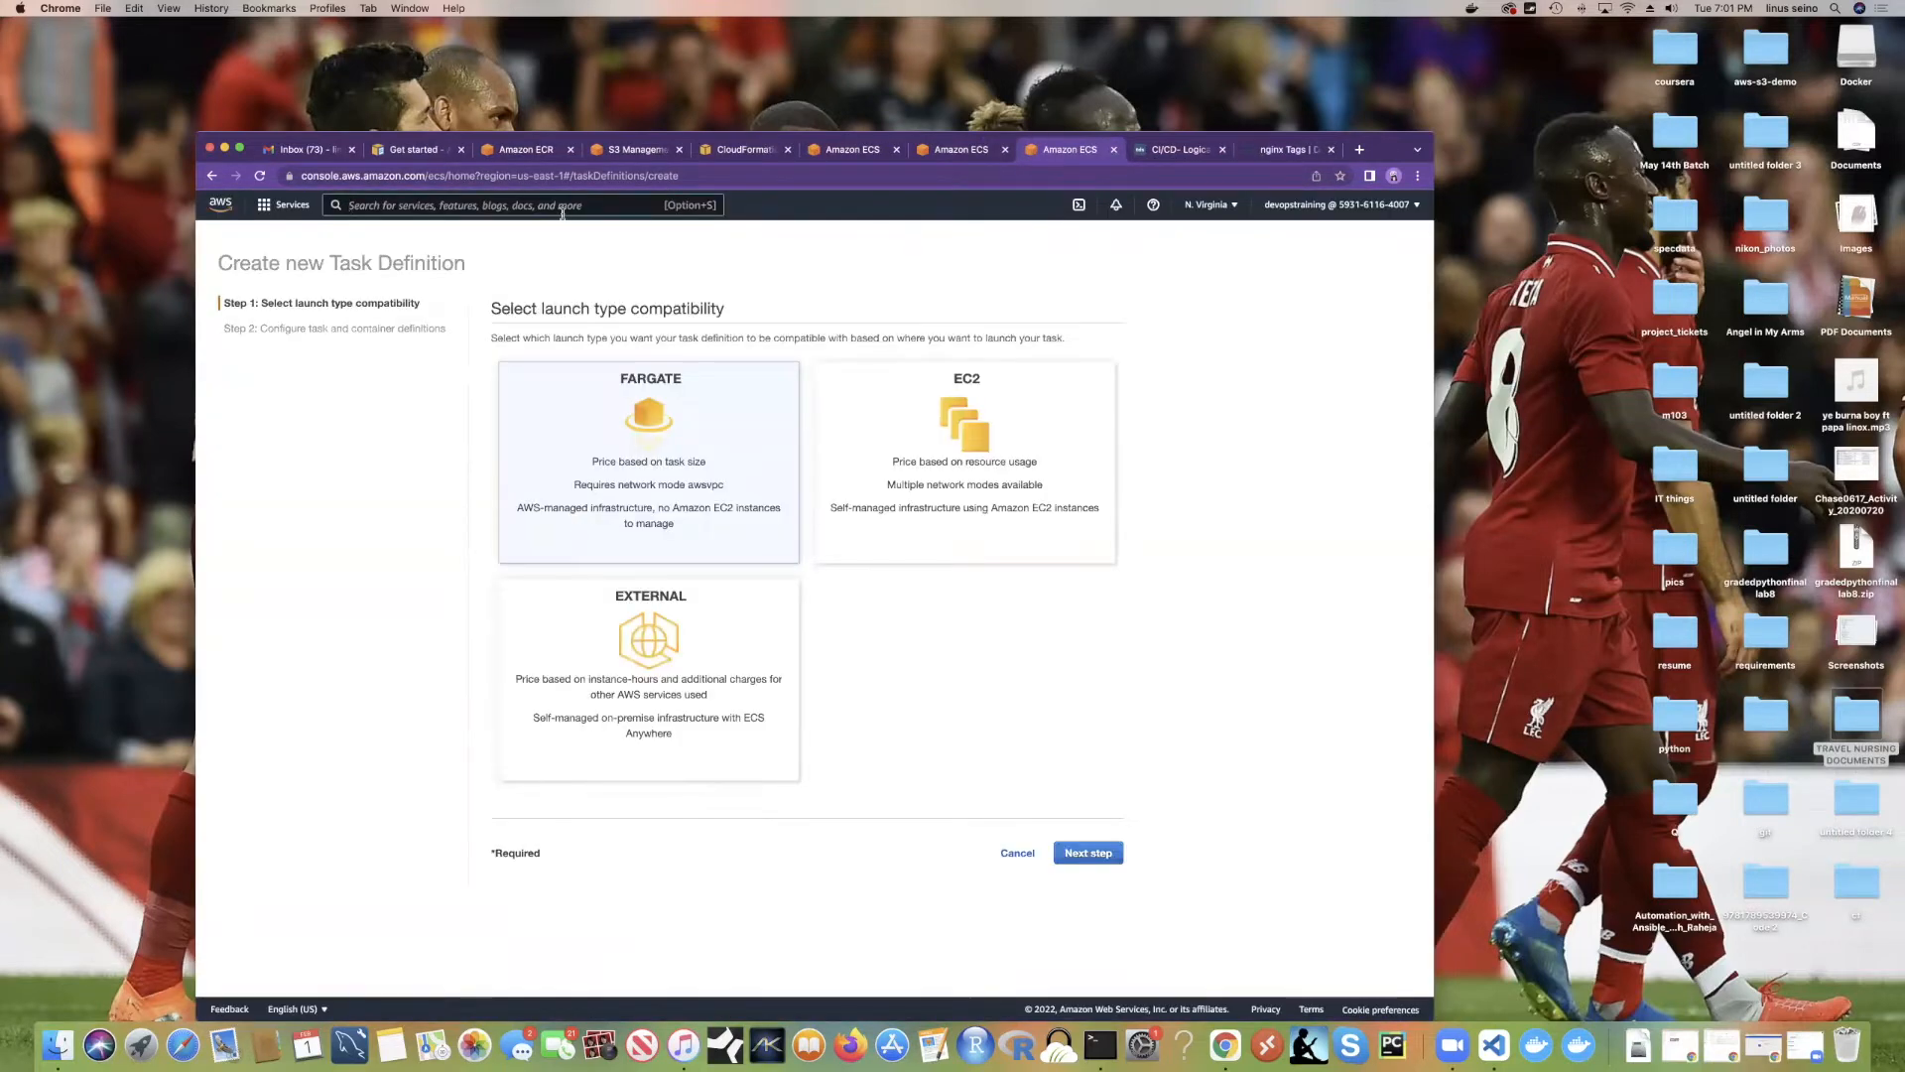
click(563, 207)
text(iam)
click(558, 322)
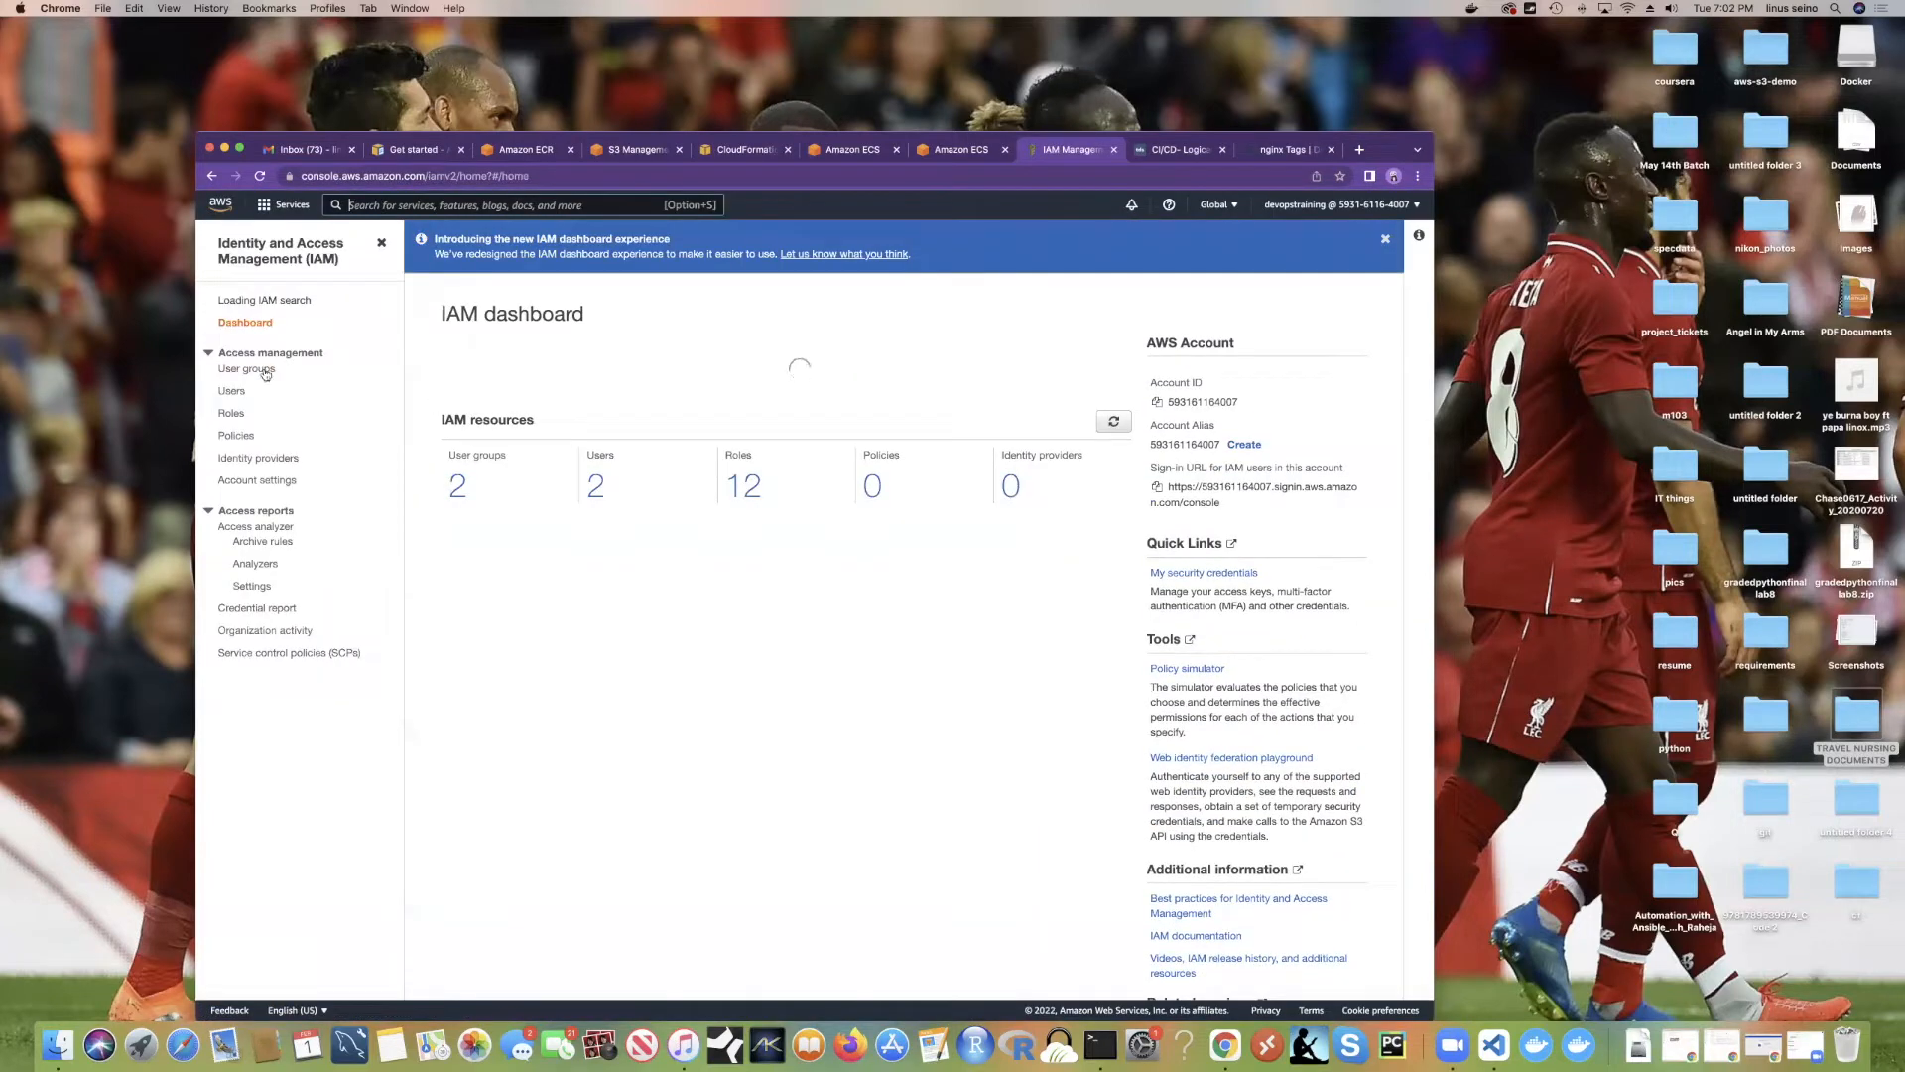
Step: Start a new IAM role for Elastic Container Service with the EC2 Role for Elastic Container Service use case
click(235, 421)
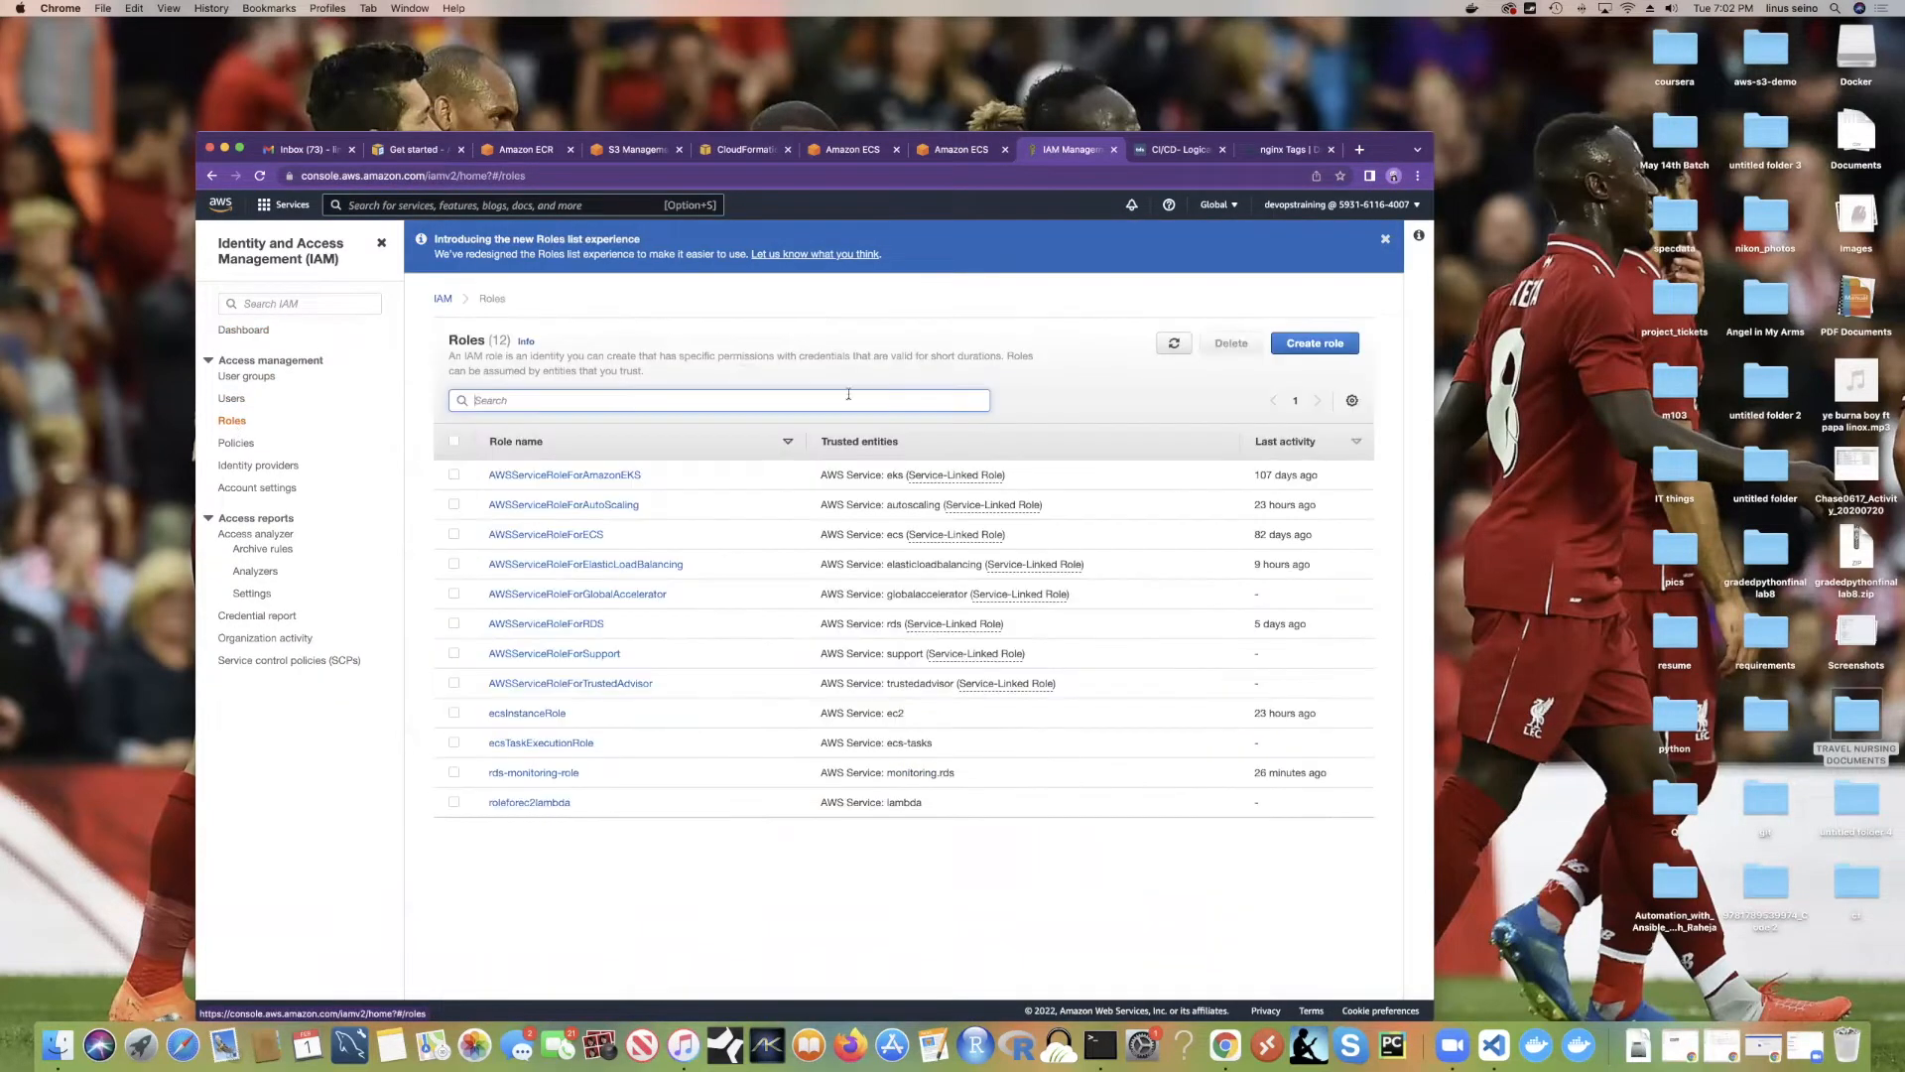
click(1315, 343)
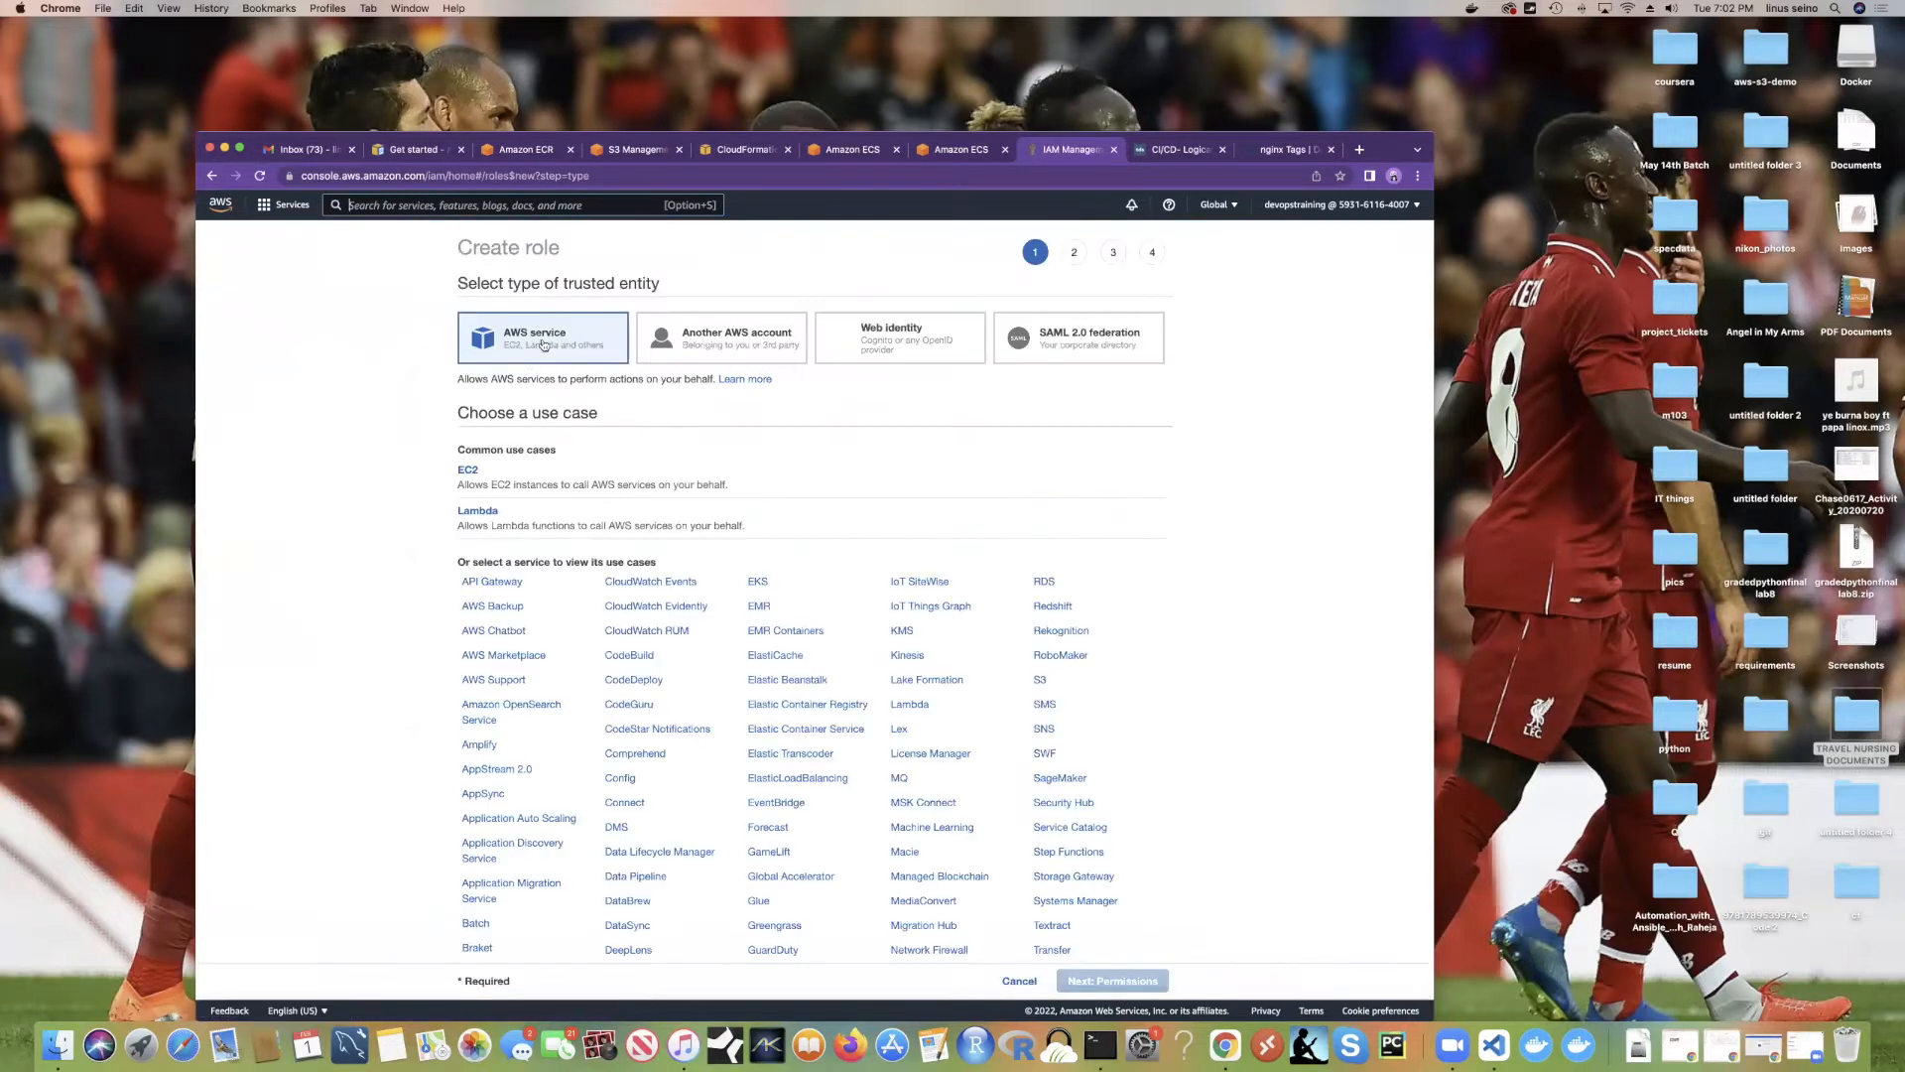
scroll(931, 522, down, 2)
scroll(931, 522, up, 2)
scroll(749, 486, down, 4)
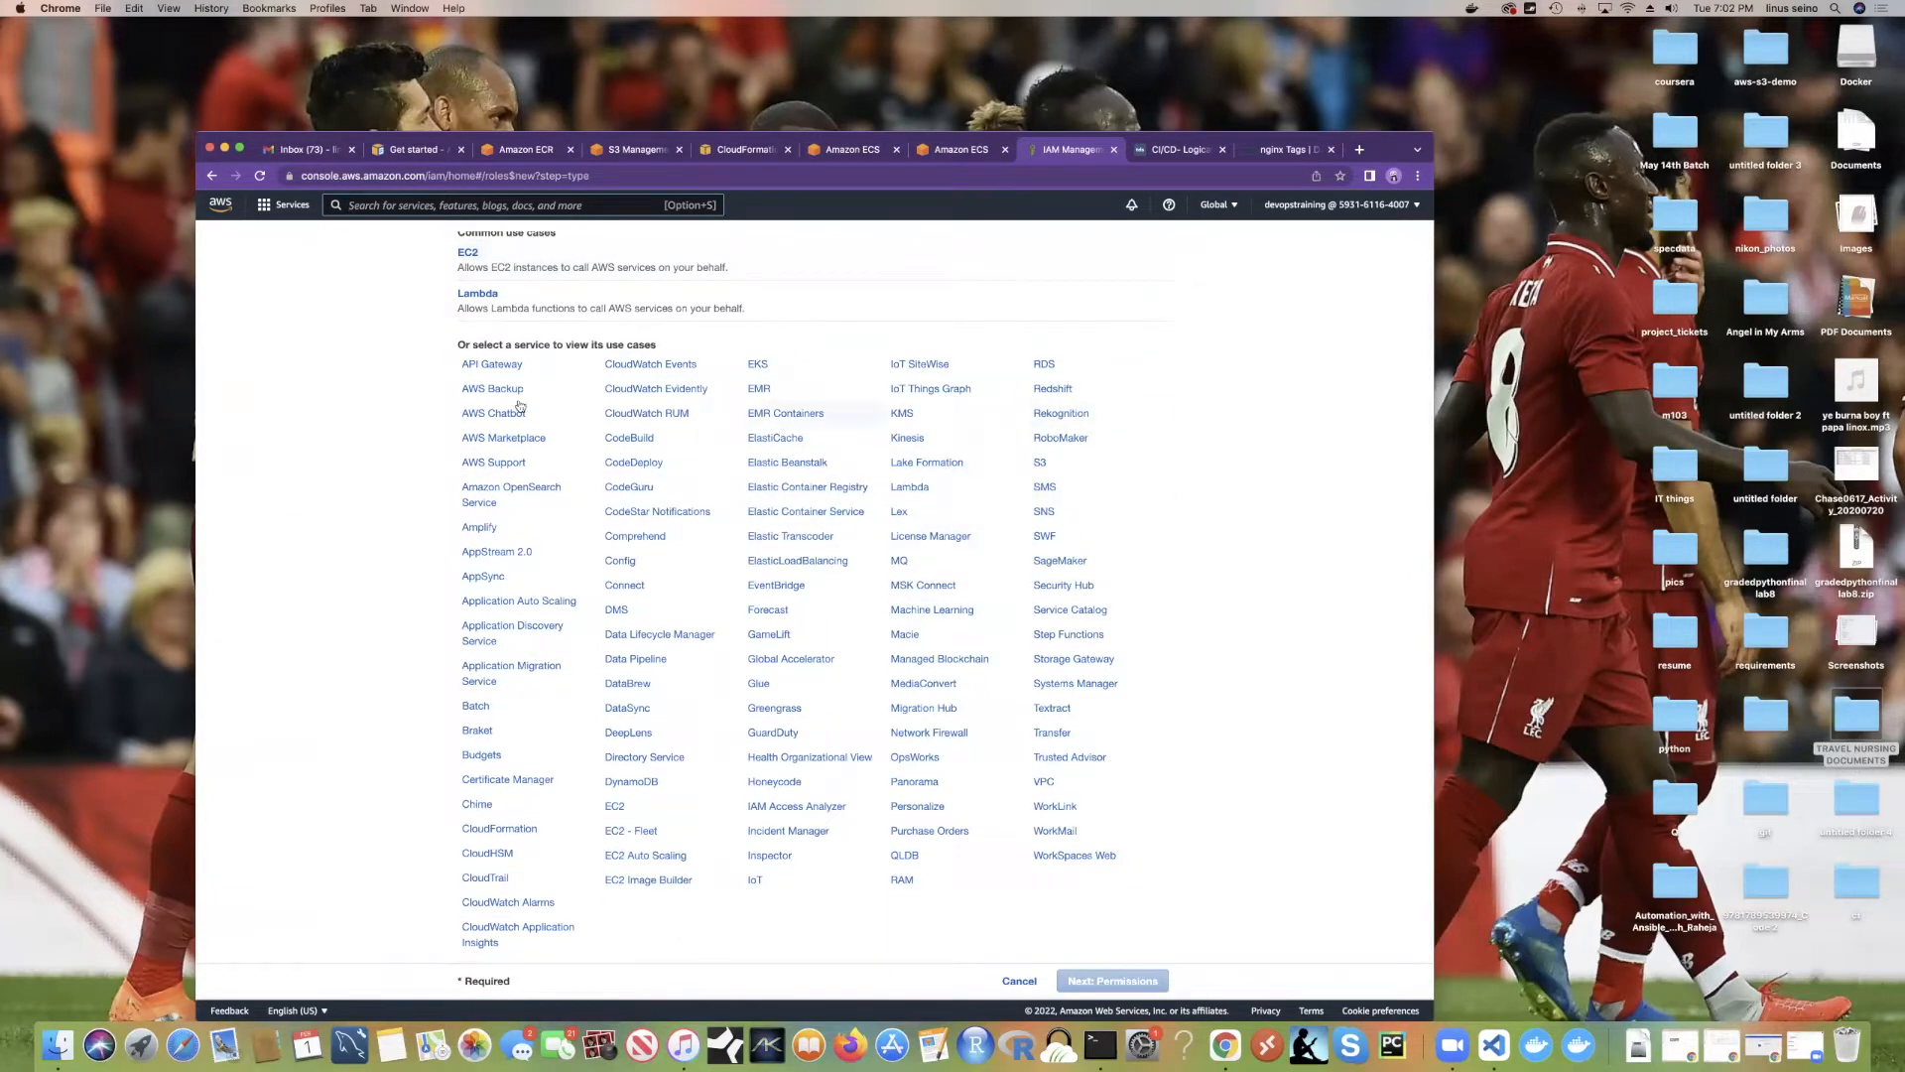
scroll(512, 961, down, 1)
click(809, 514)
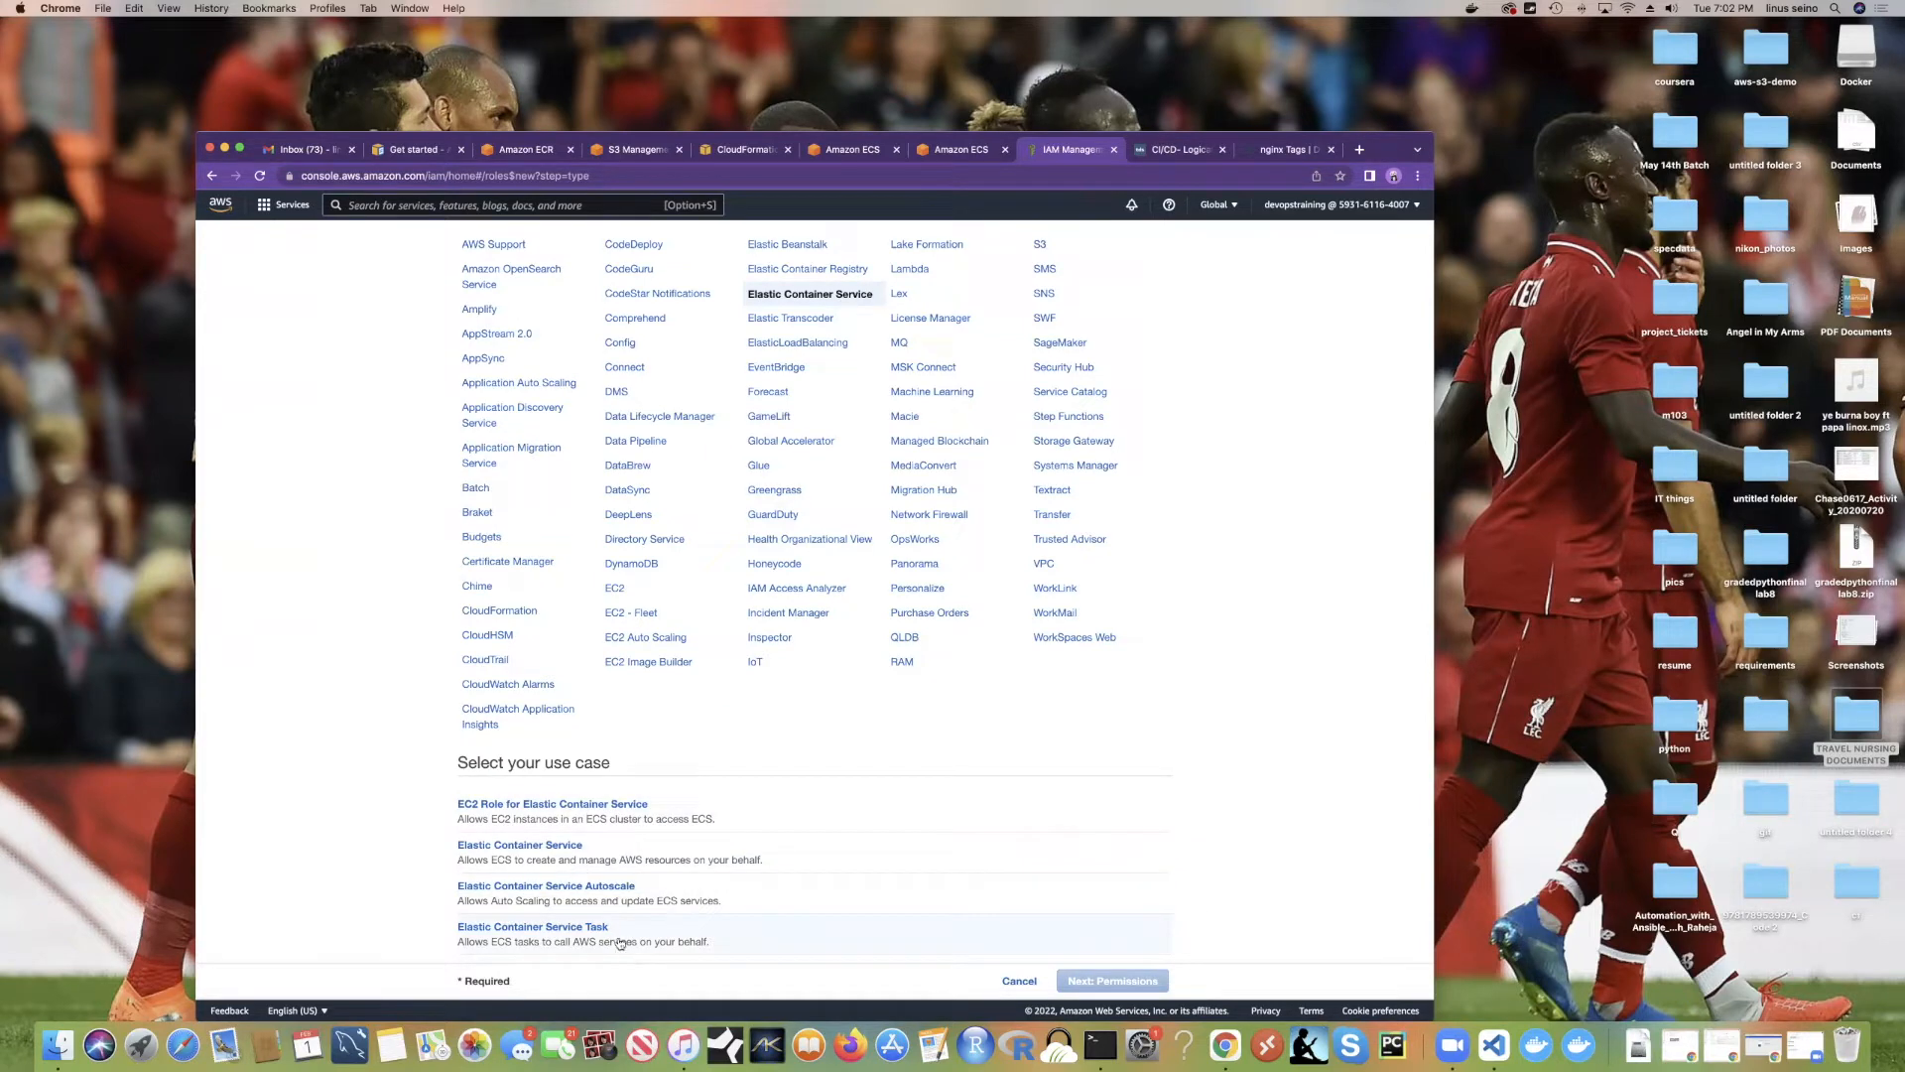
click(588, 821)
click(1119, 982)
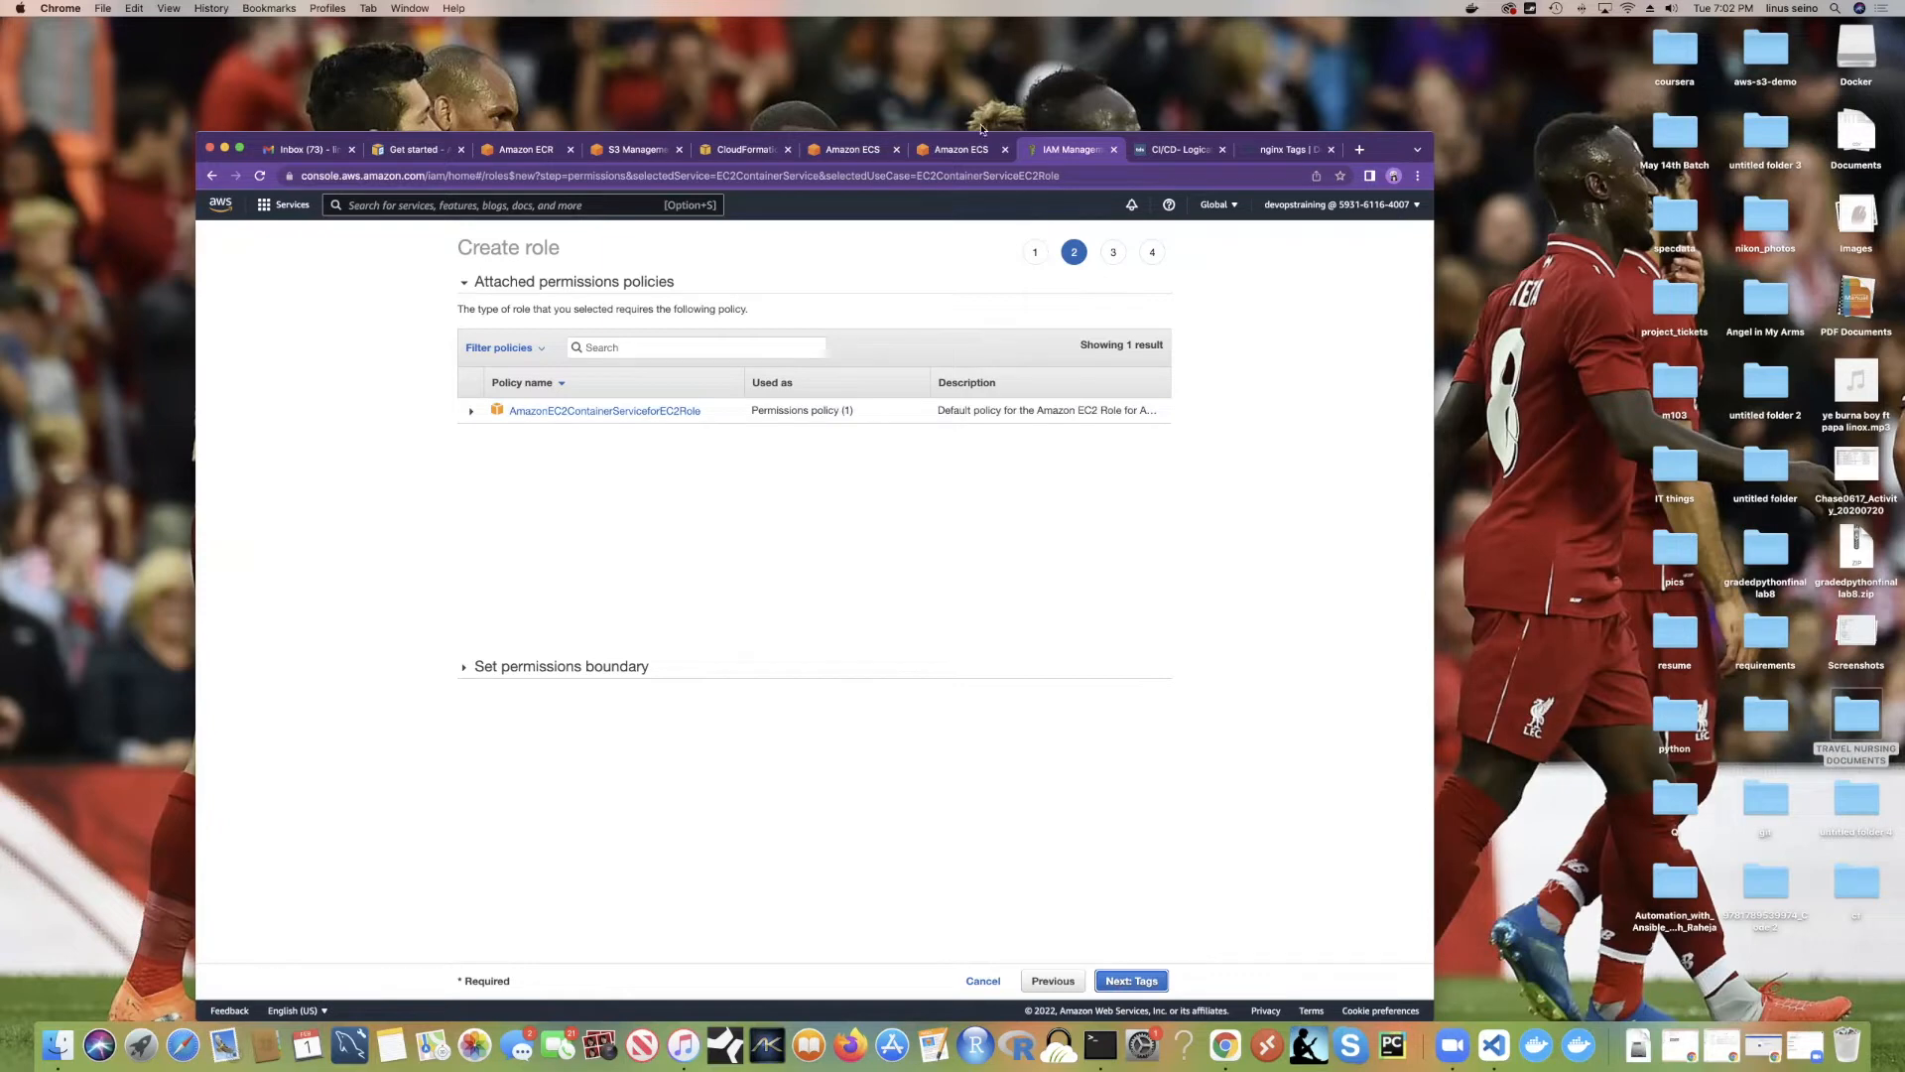
Step: Skip tags, name the role testroleecs and create it
click(1144, 988)
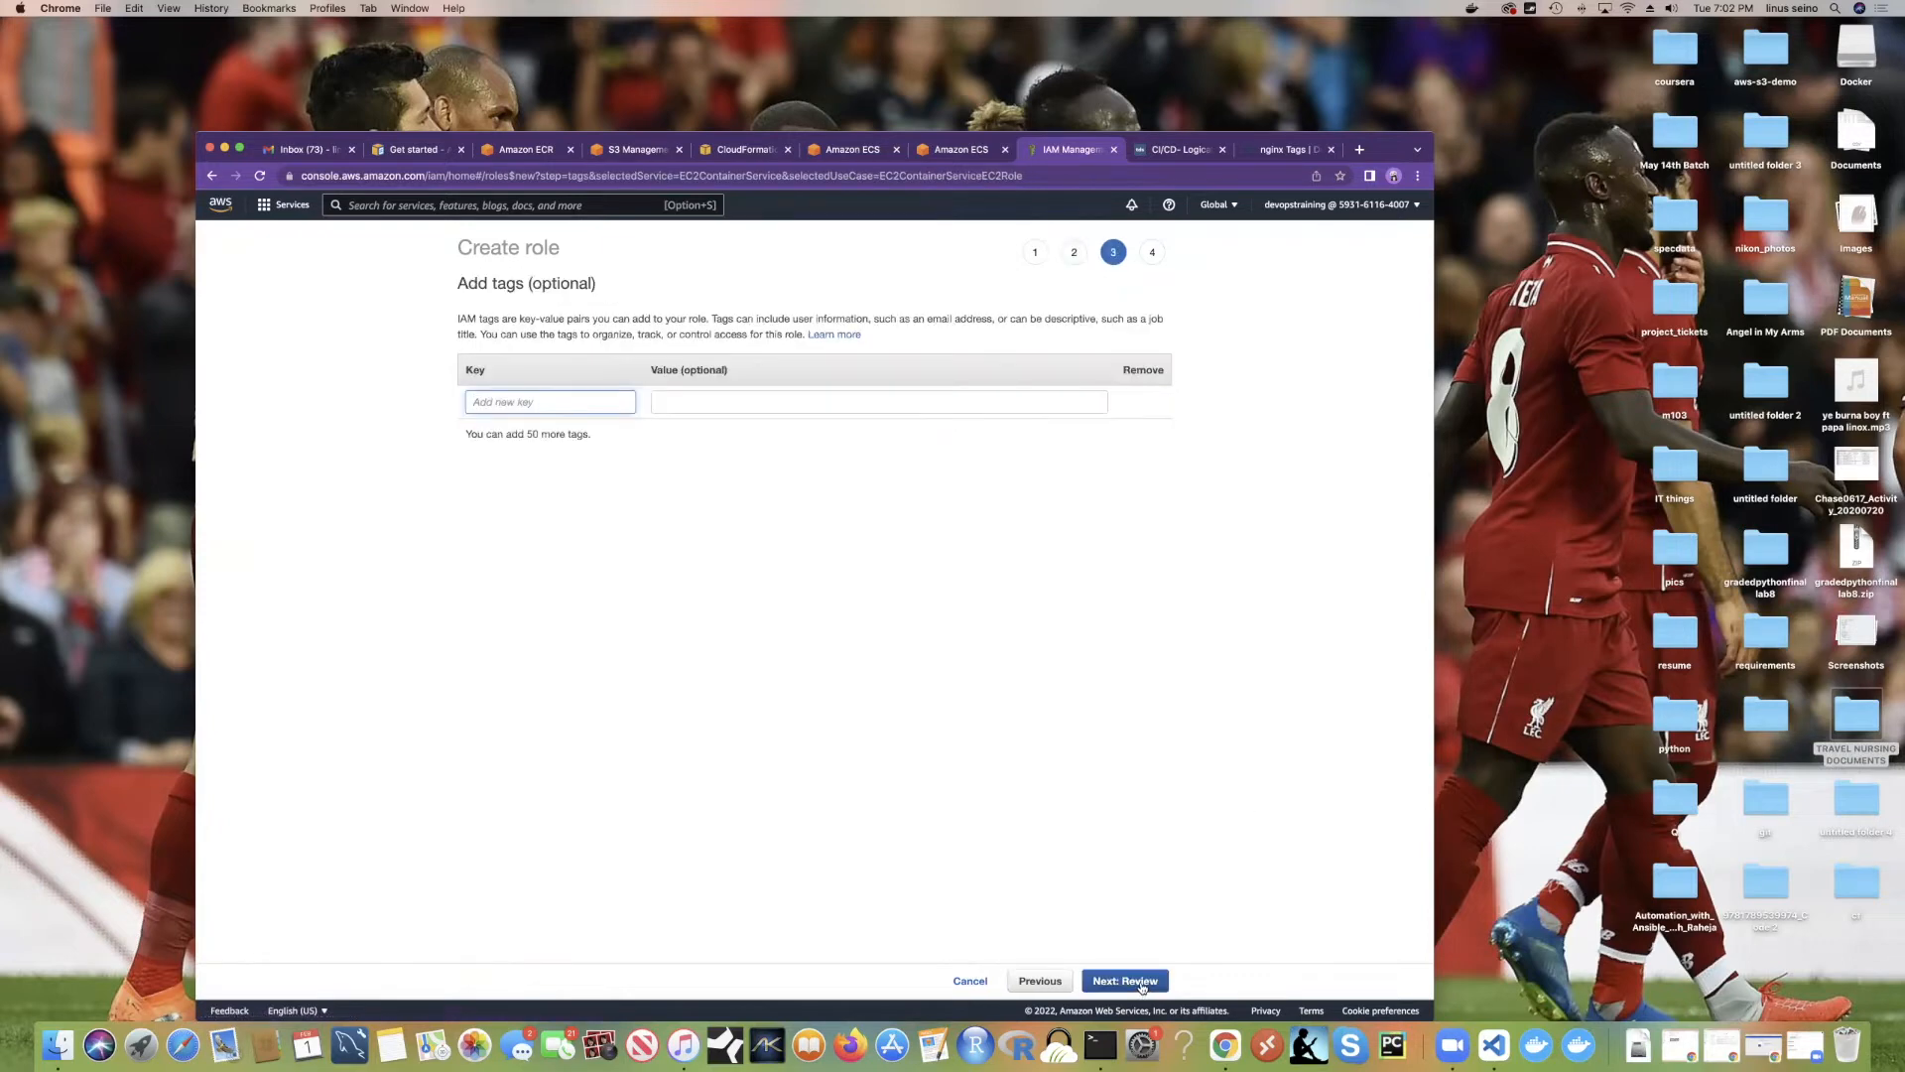
click(1142, 982)
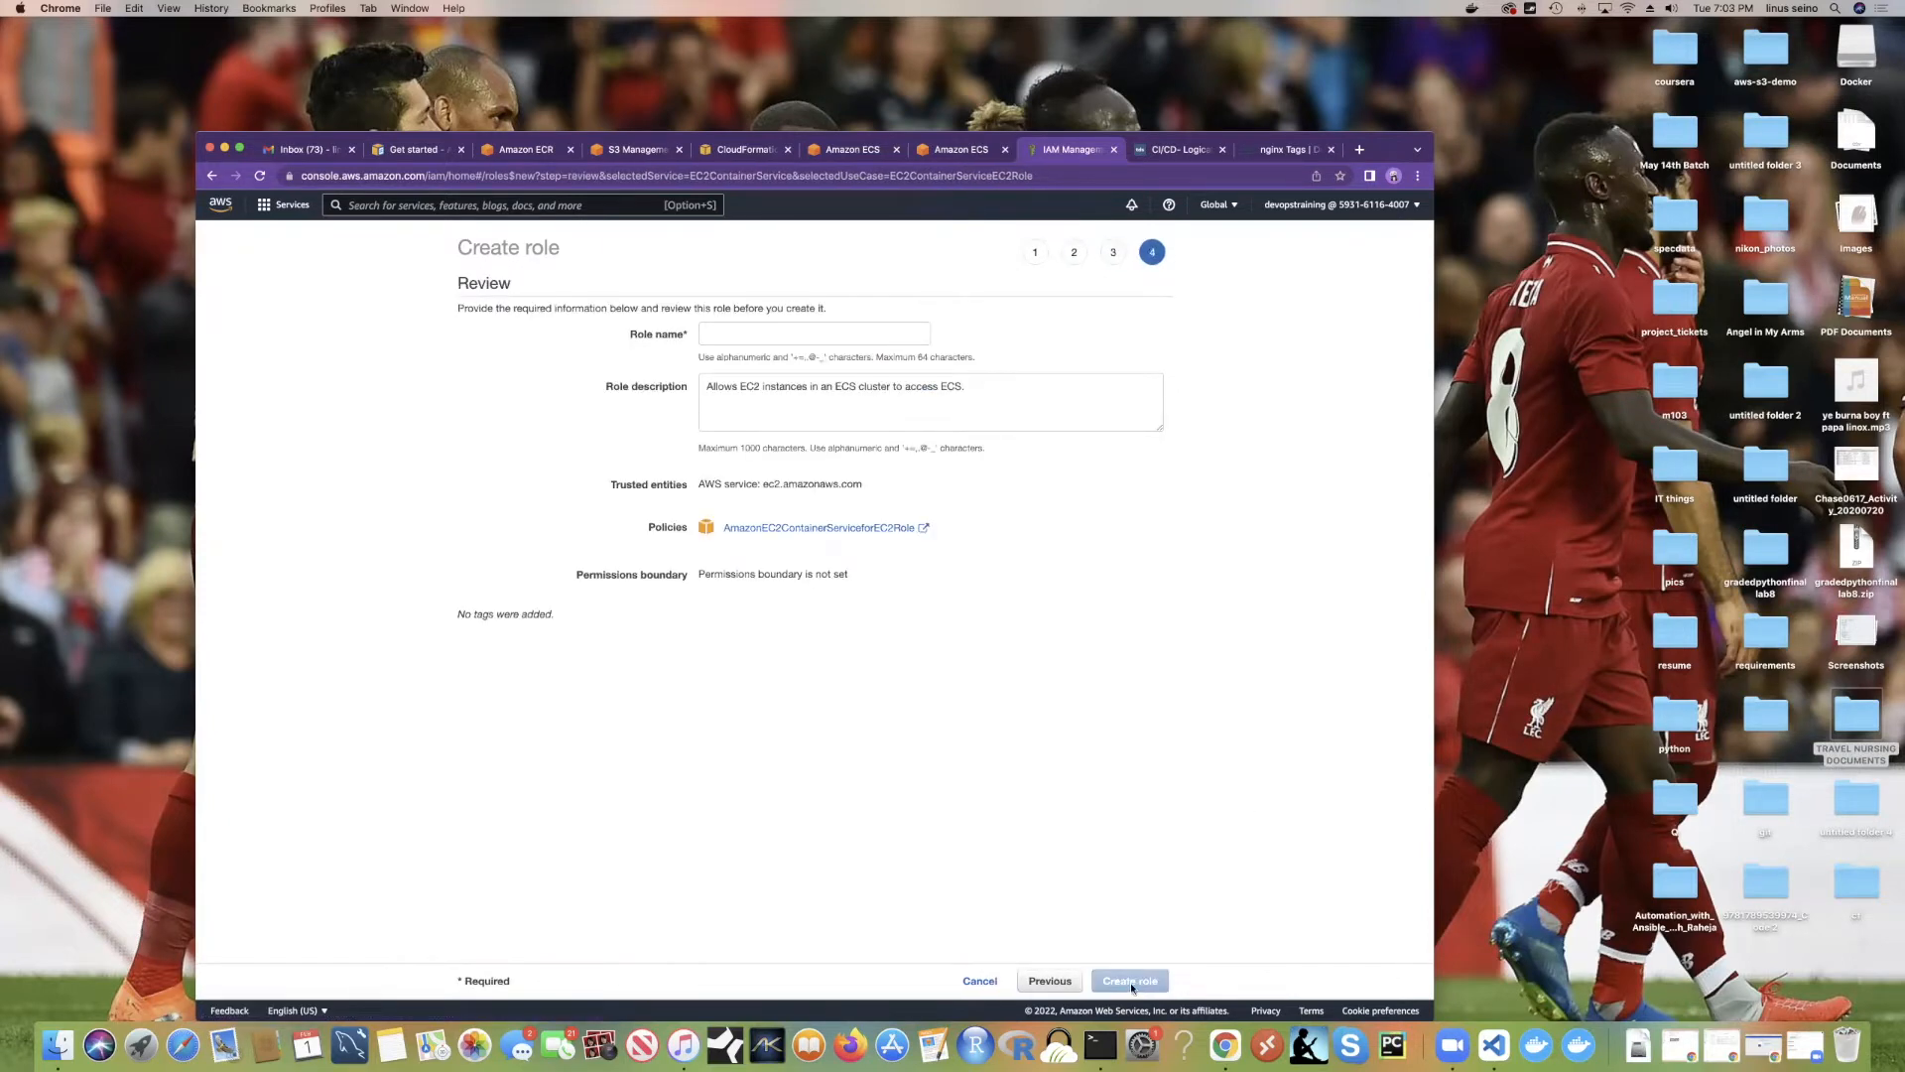
click(733, 336)
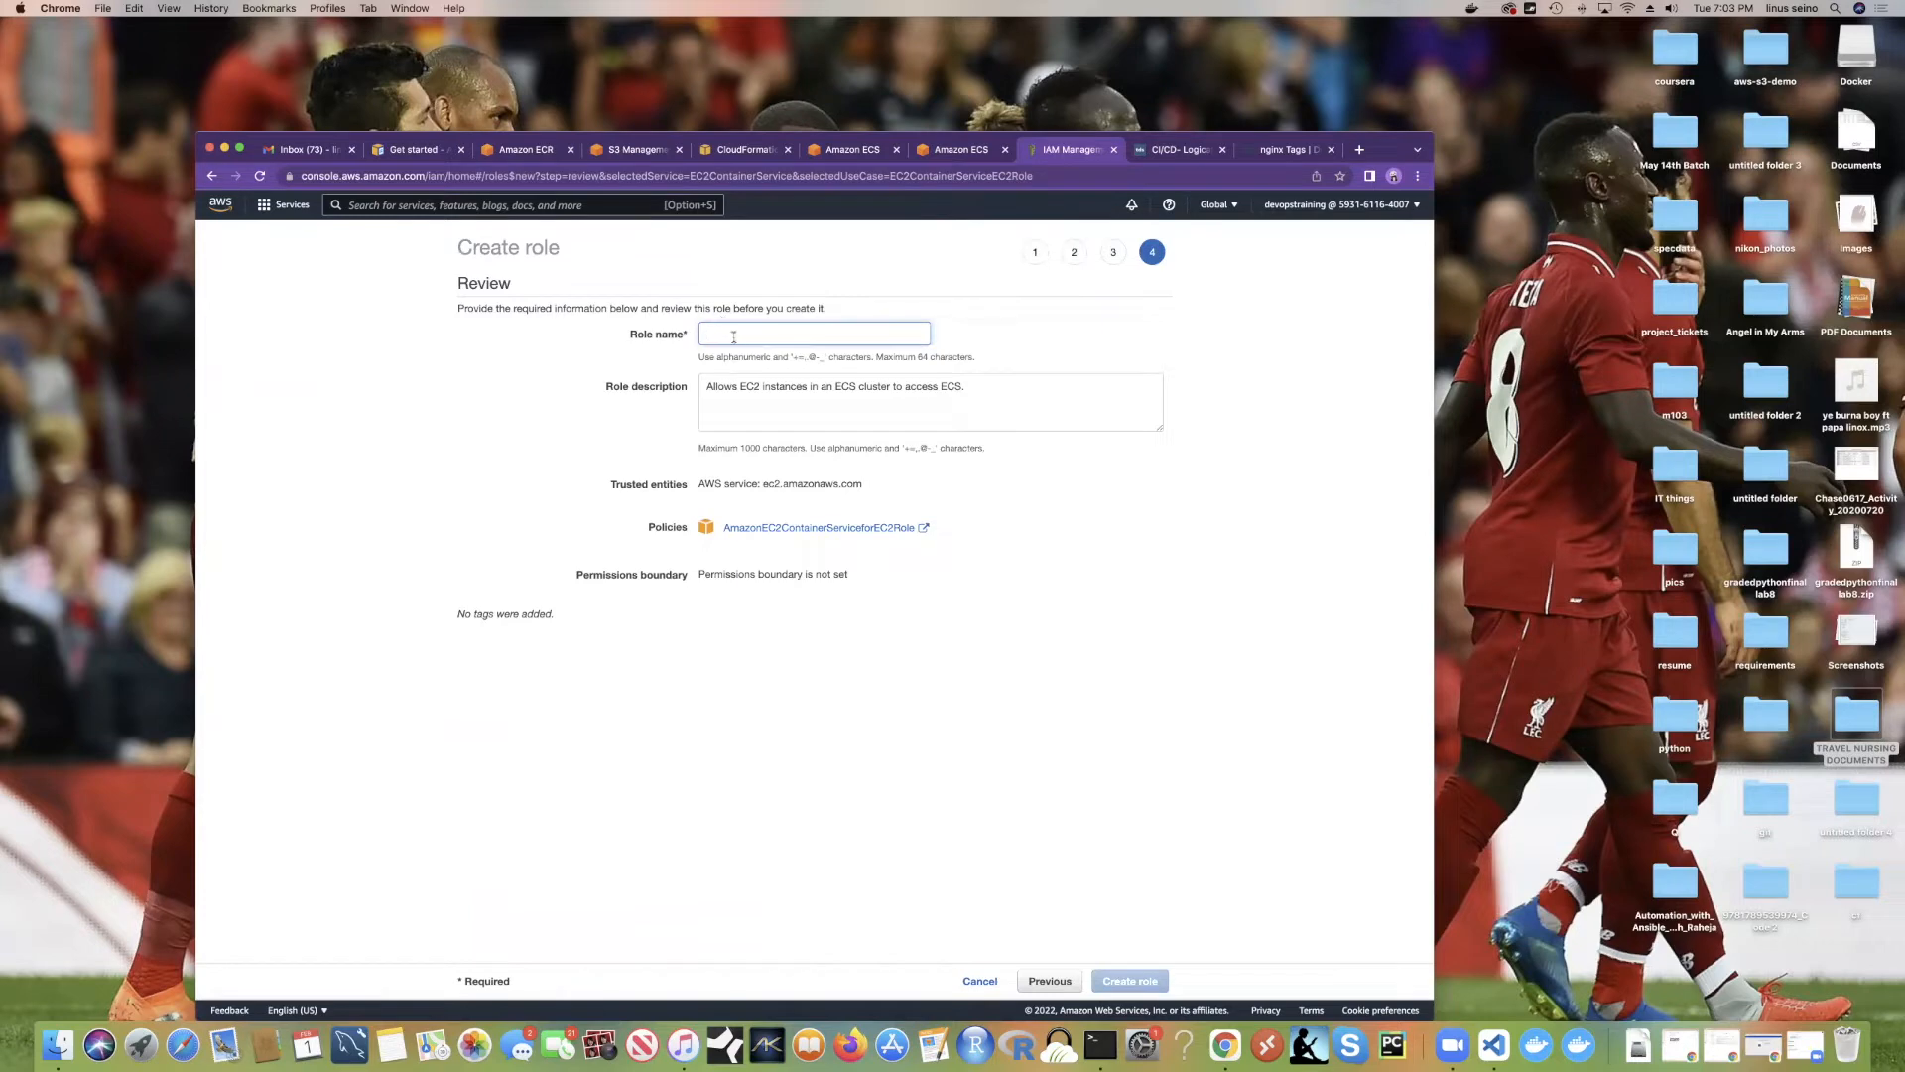
text(testroleecs)
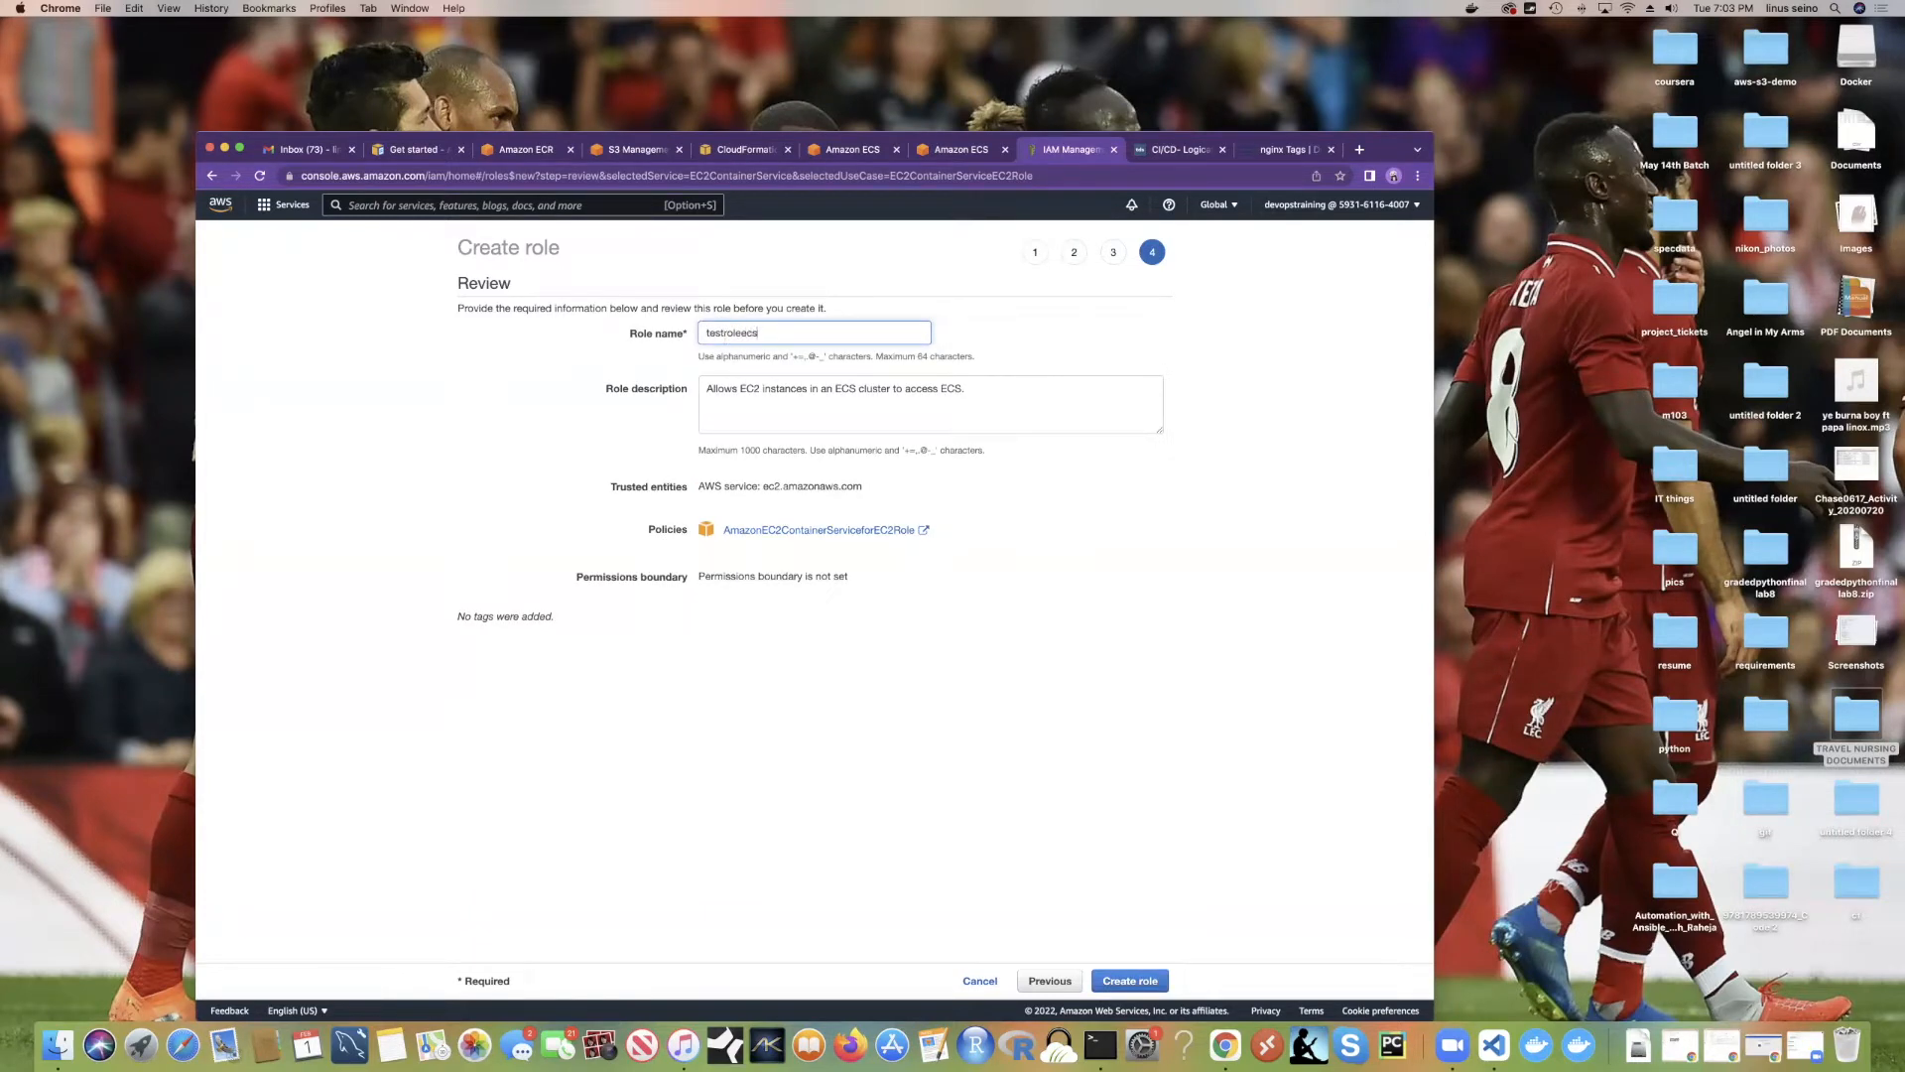
click(1130, 981)
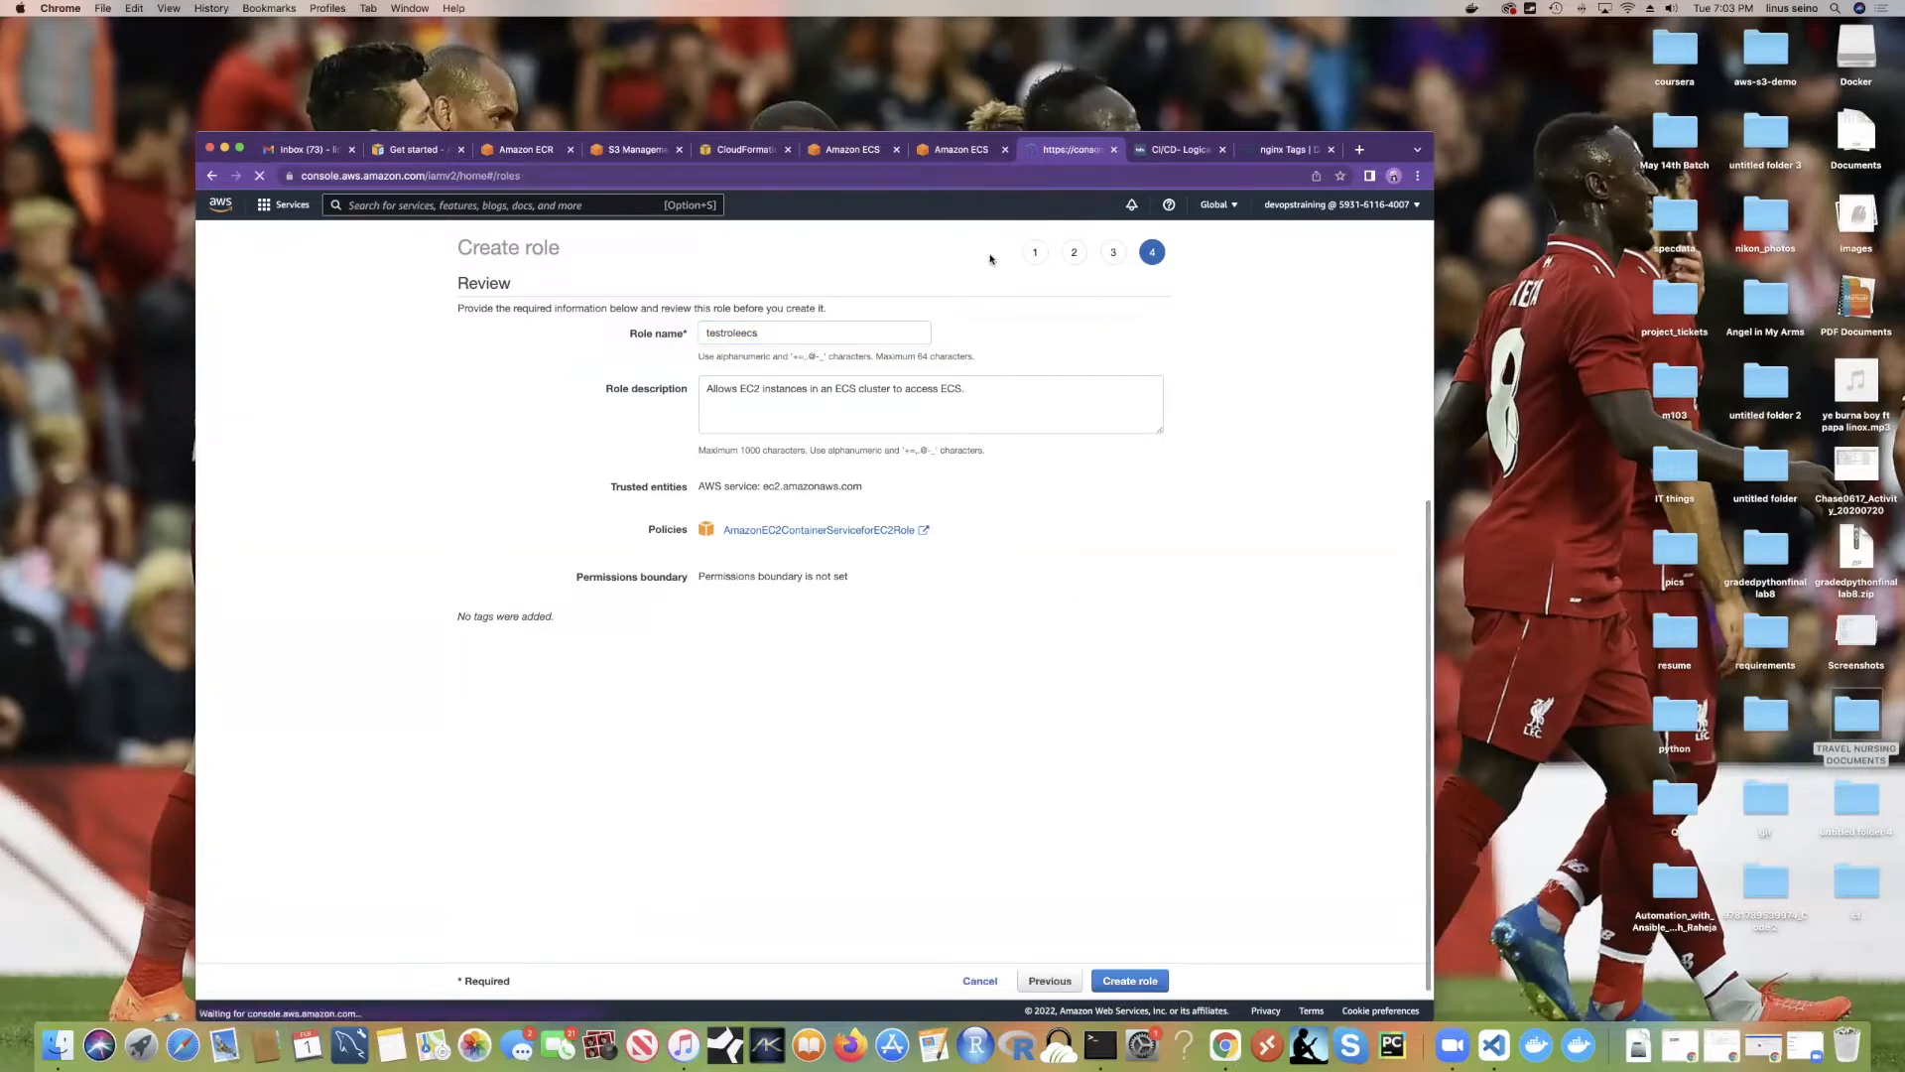
Step: Reload the task role list and inspect the testroleecs role in IAM
click(962, 157)
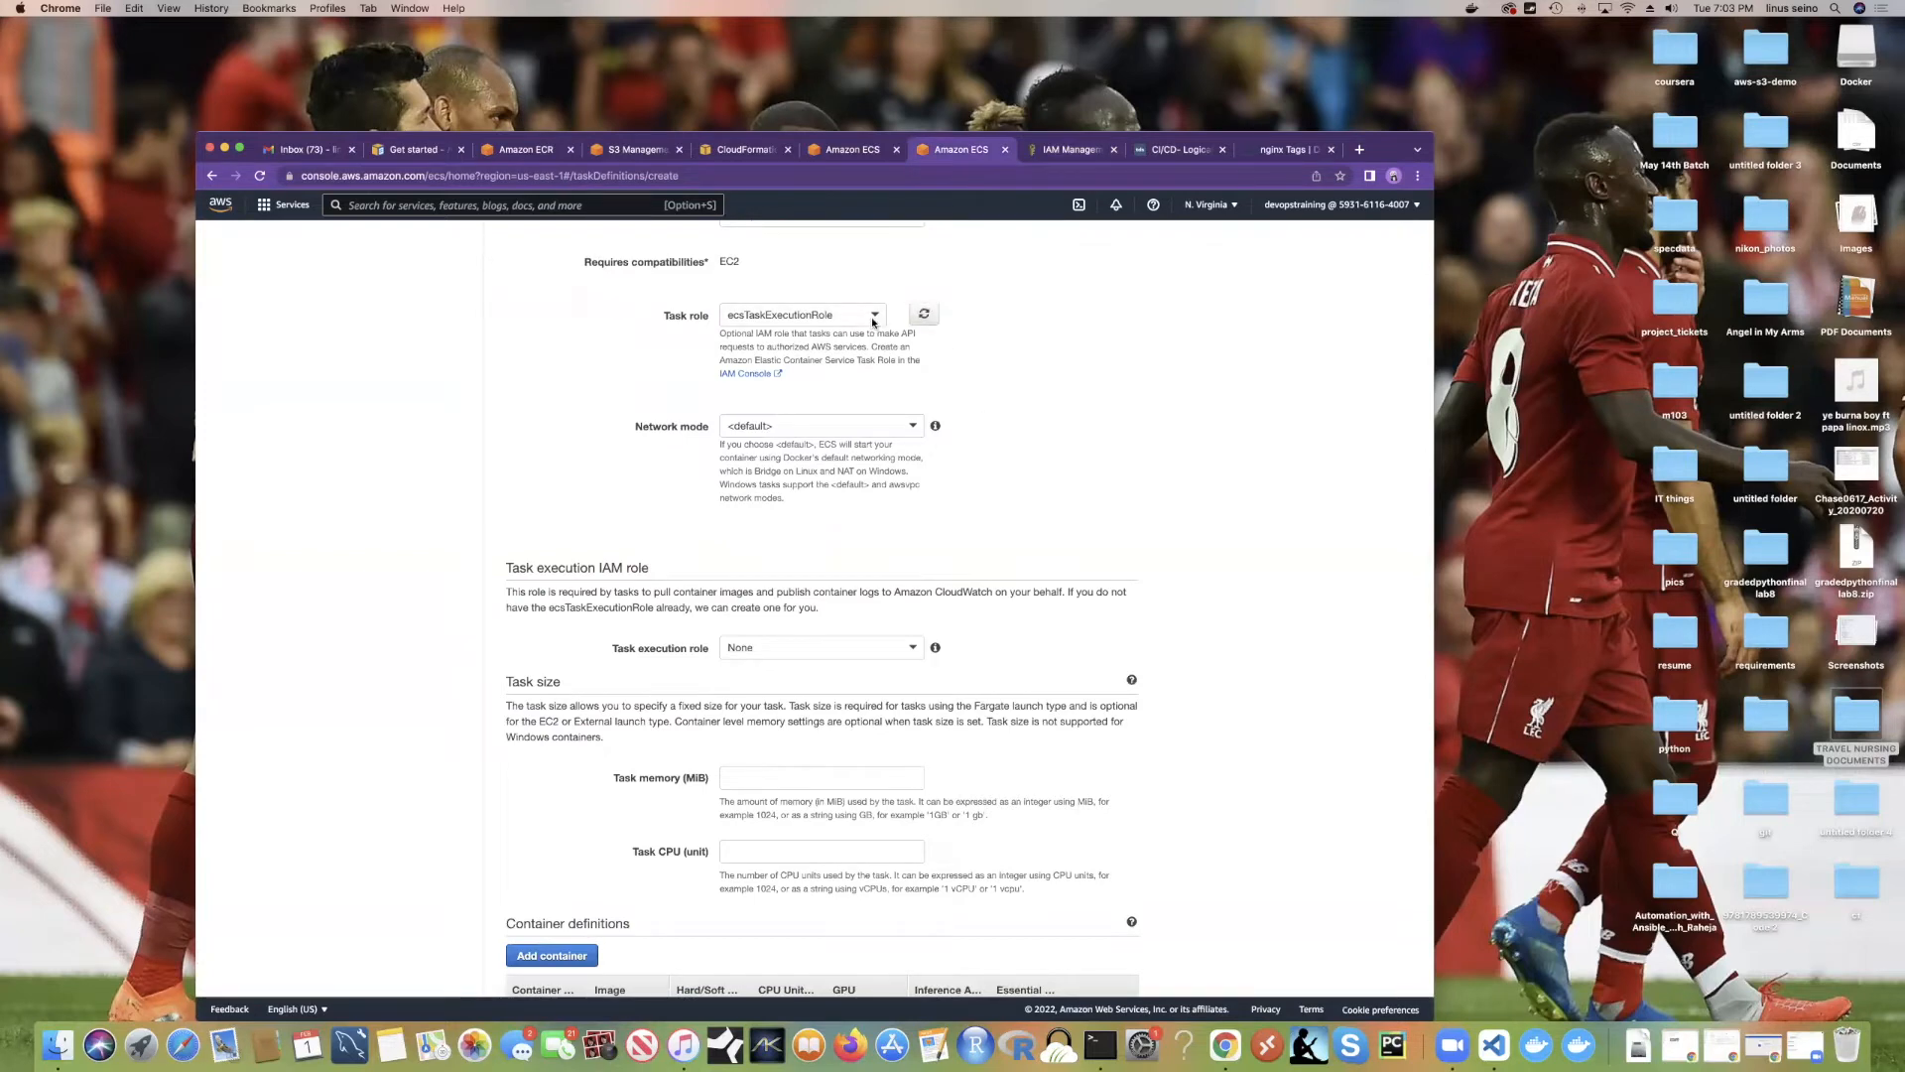
click(923, 313)
click(874, 314)
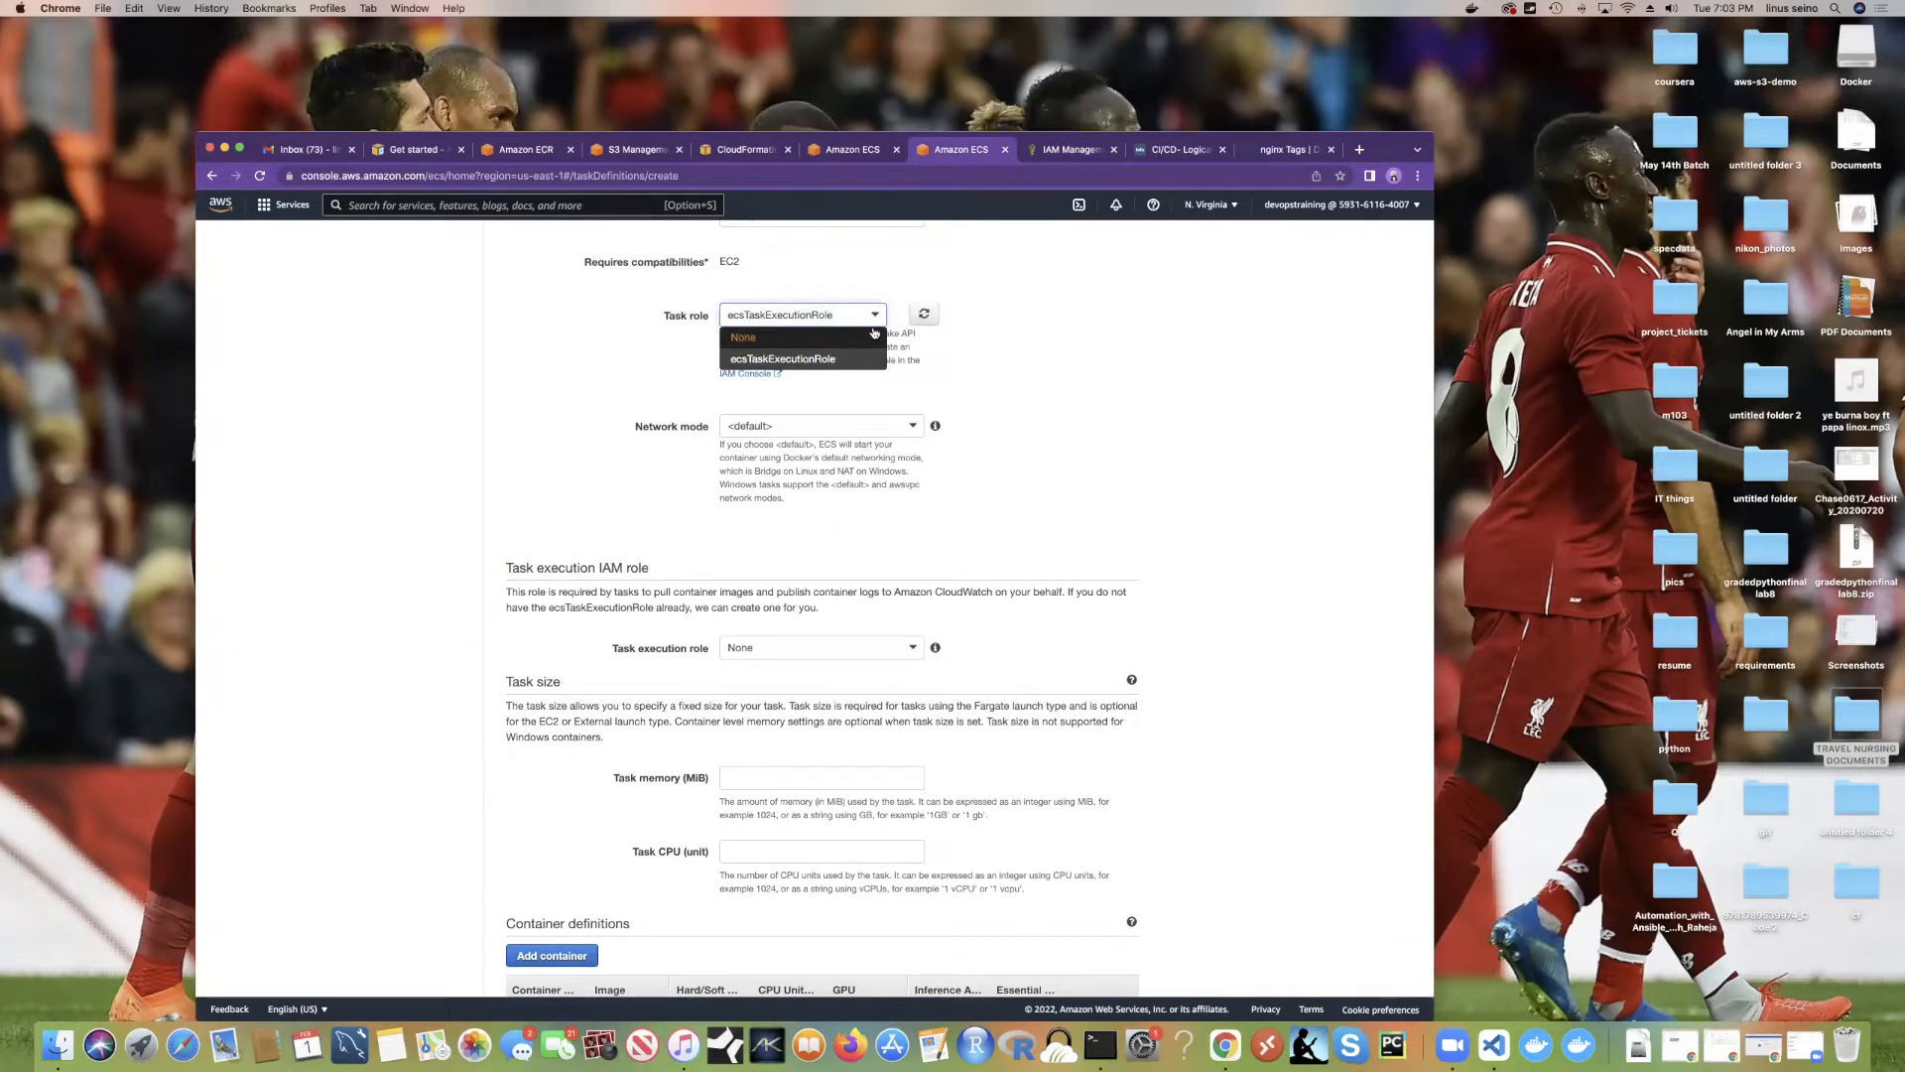
click(783, 359)
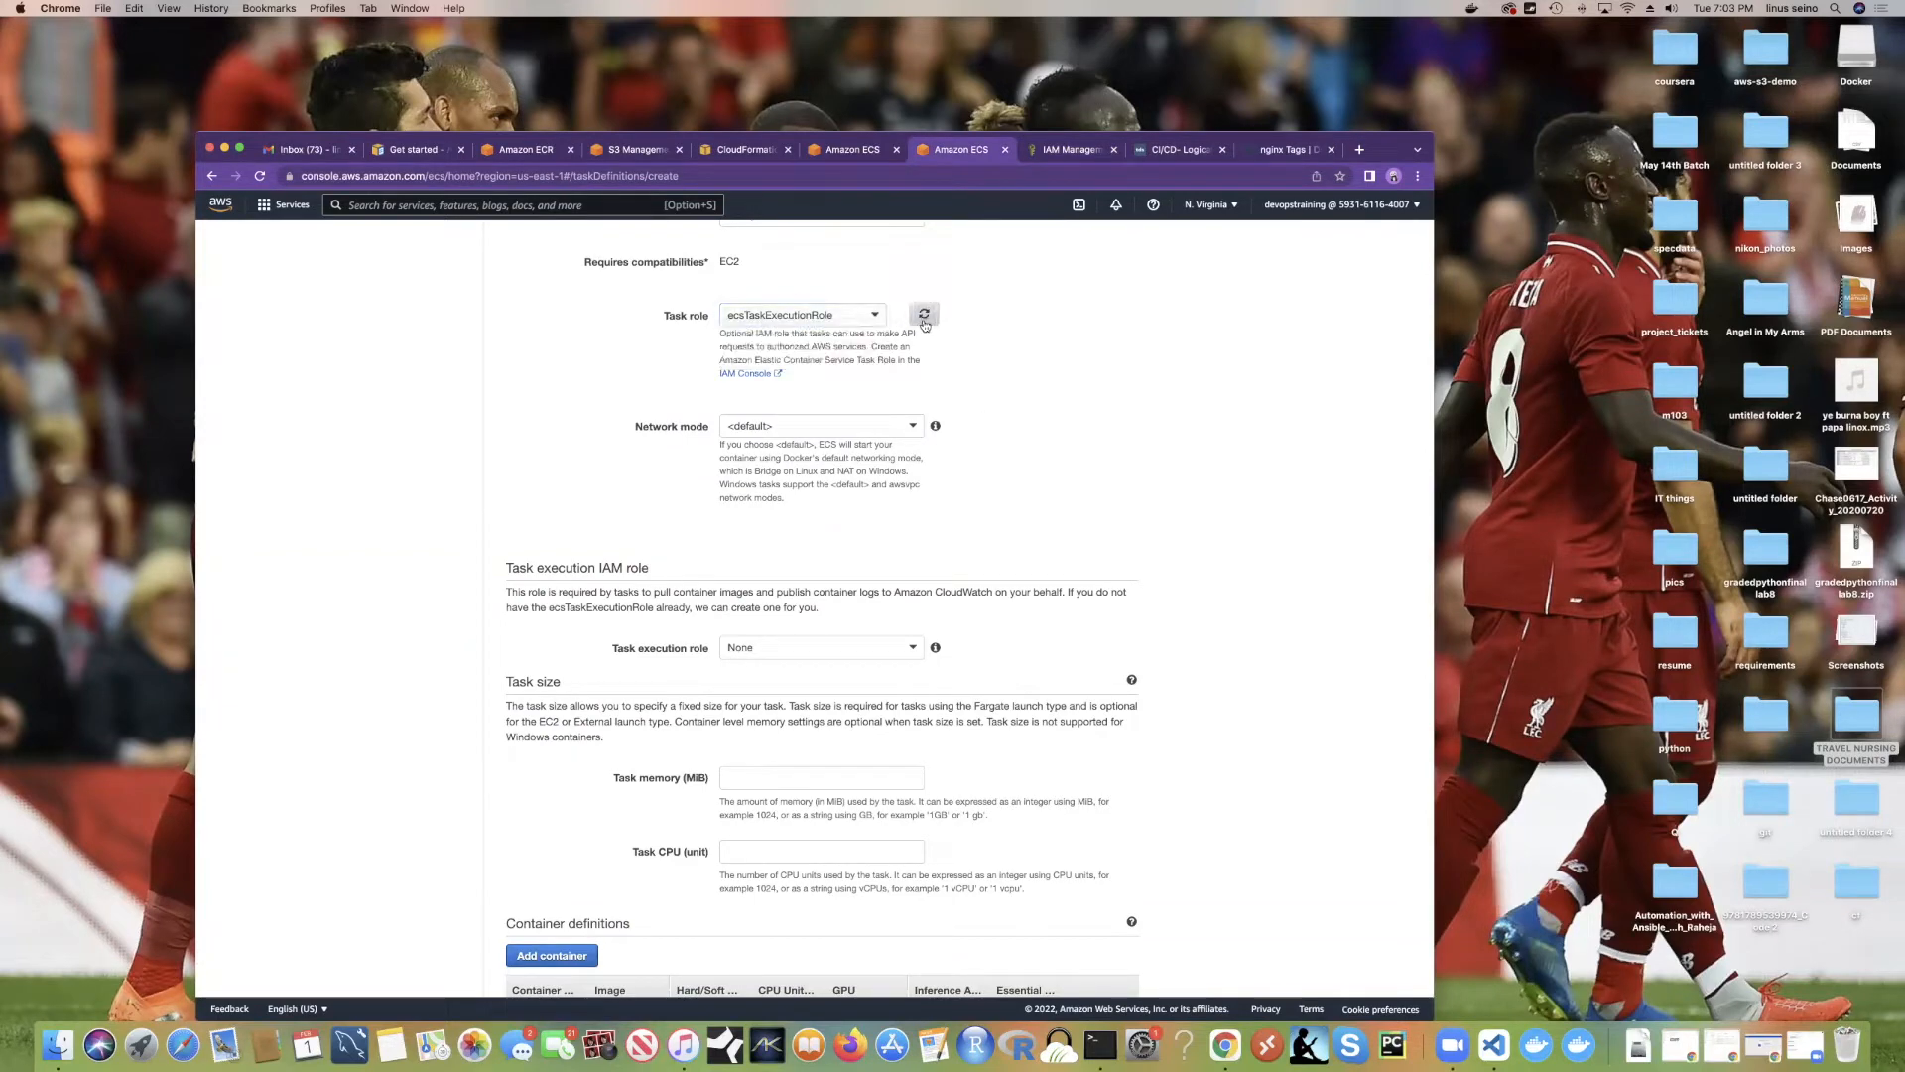
click(1067, 150)
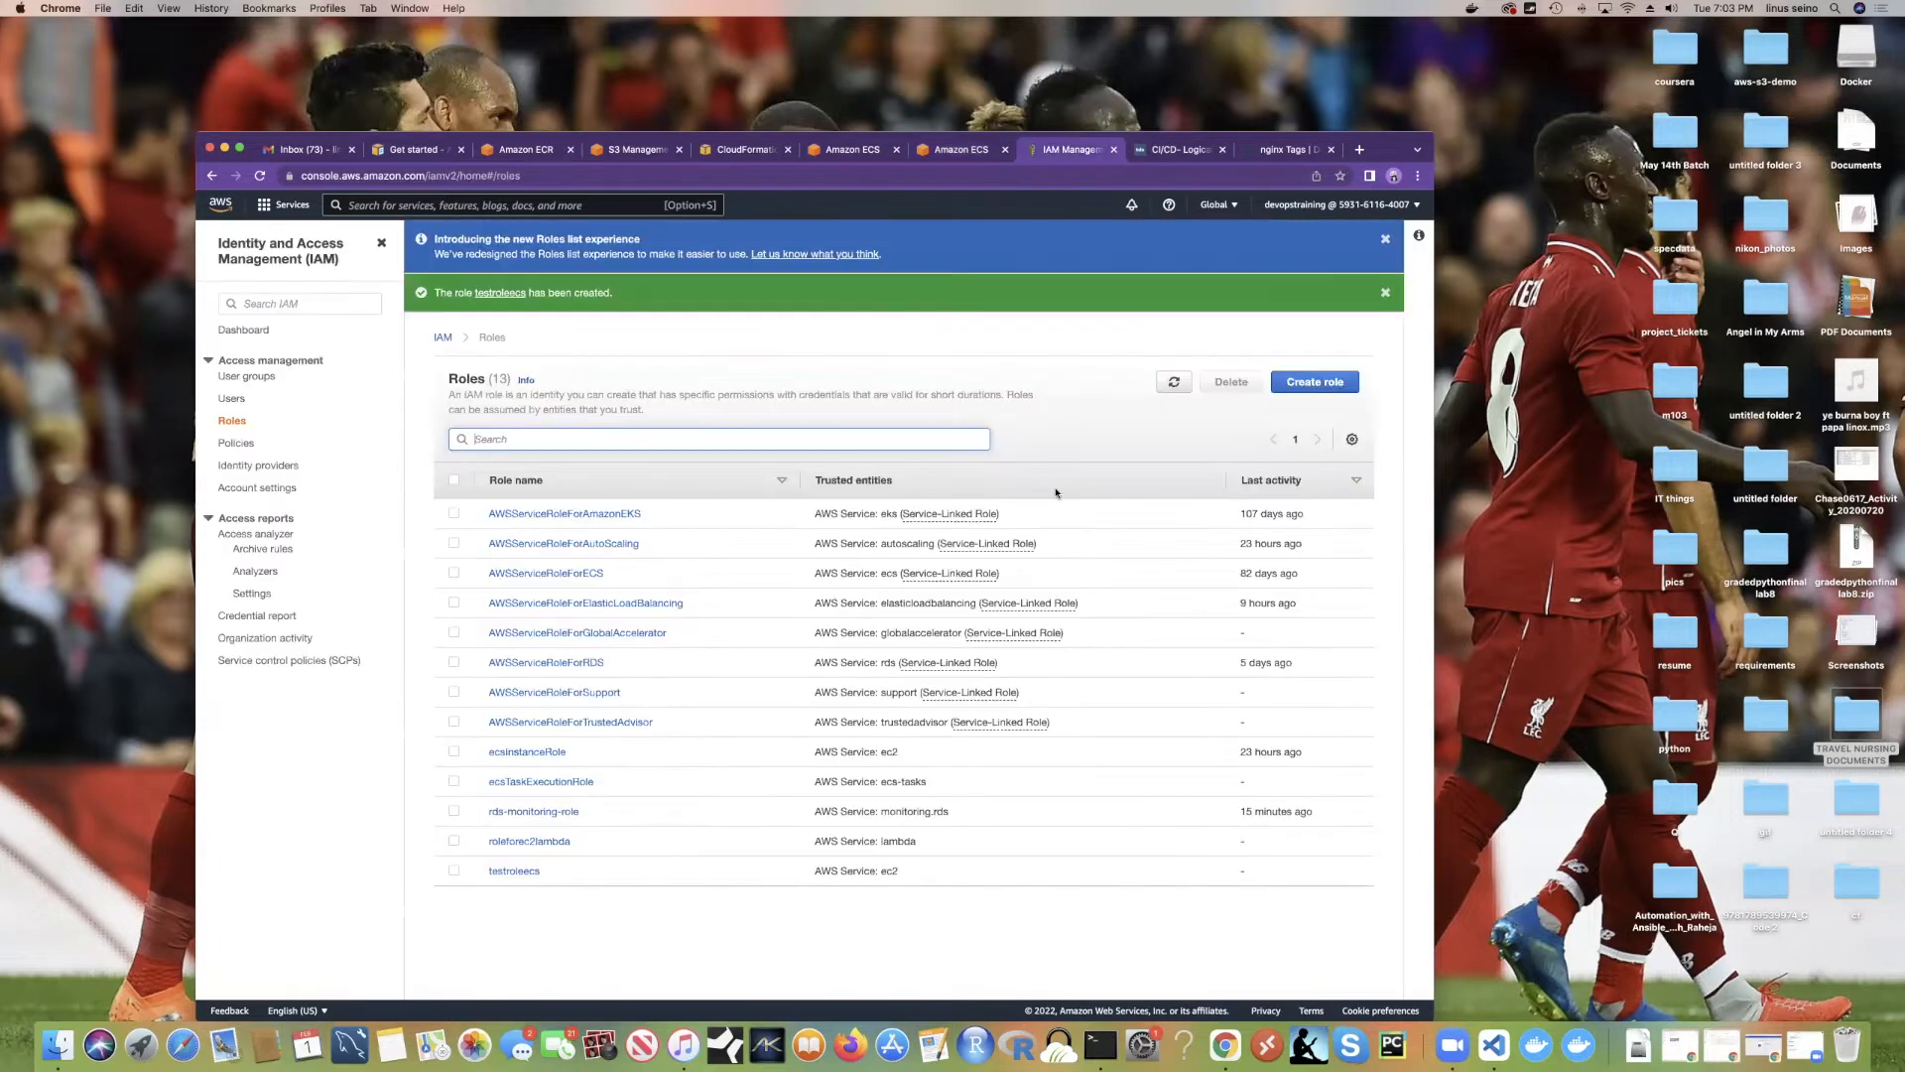
click(504, 296)
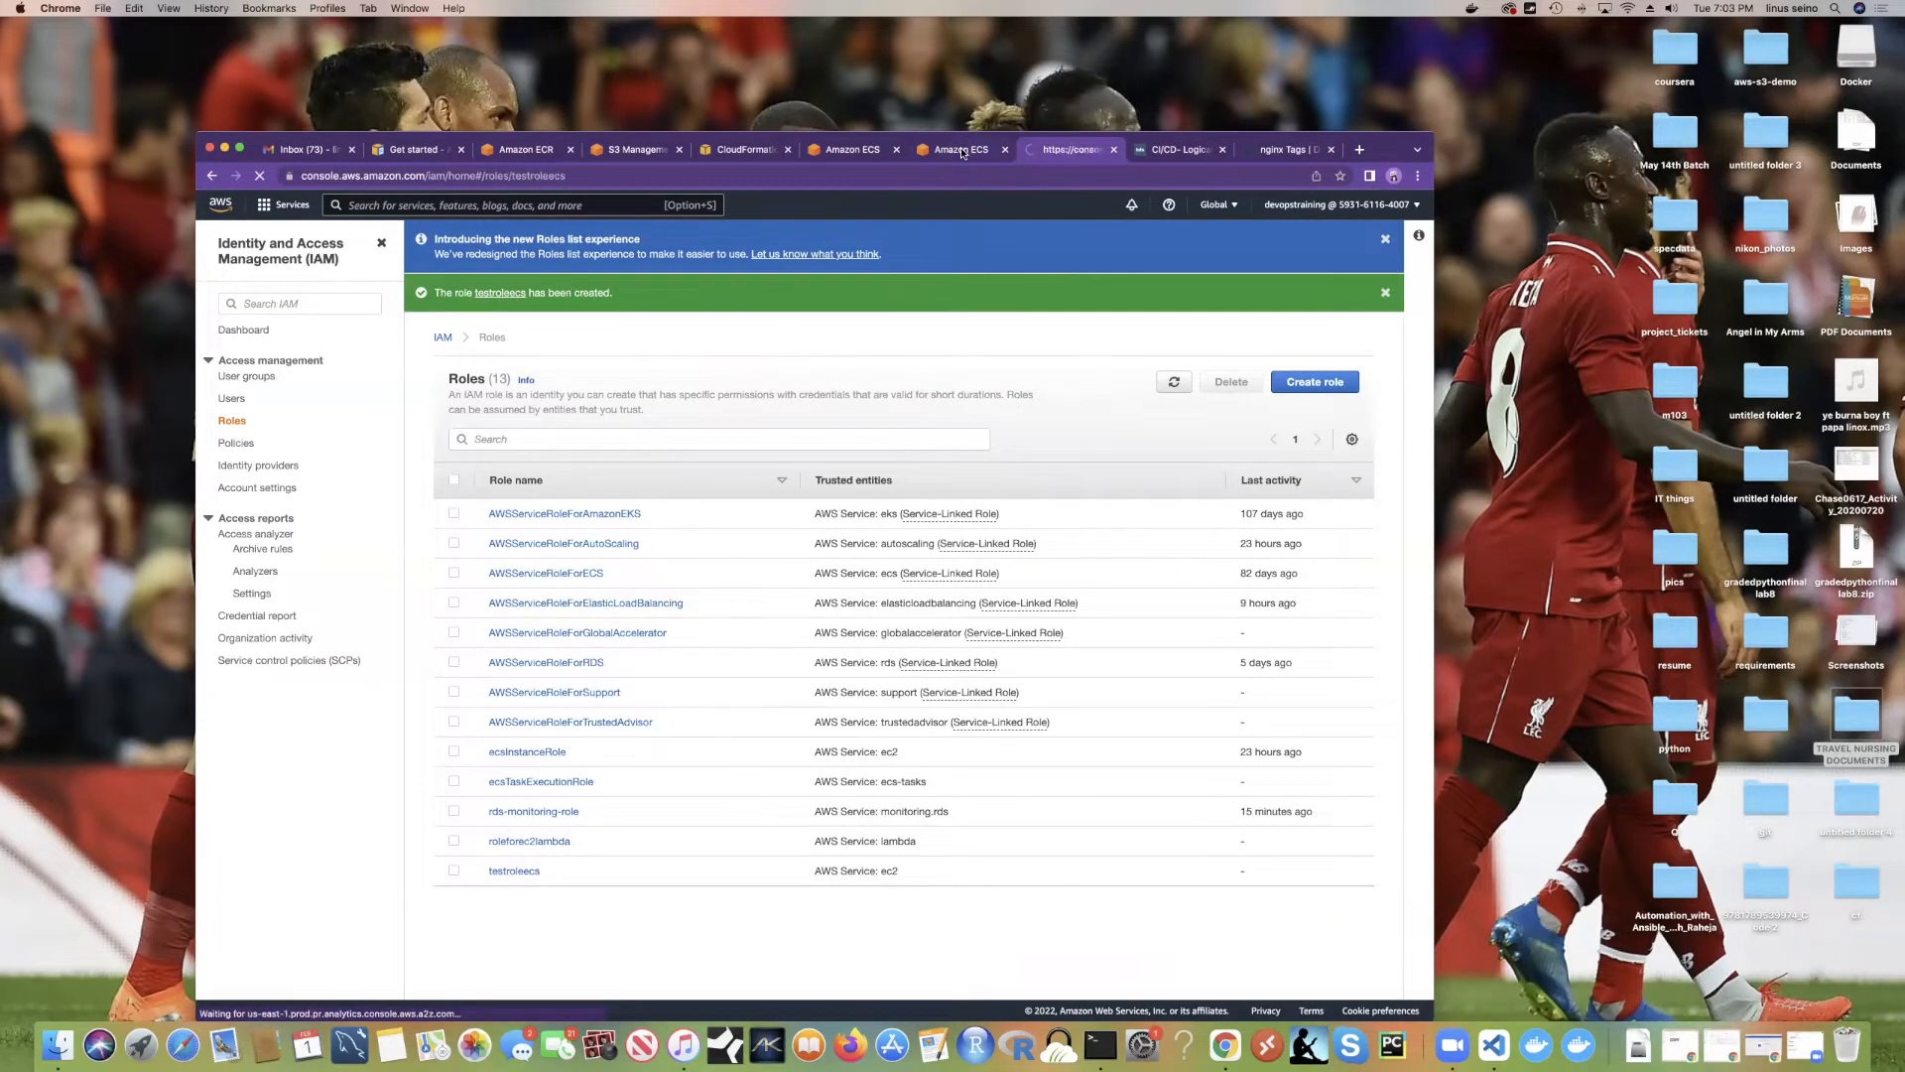
click(959, 149)
Step: Reset the task role to None, reload the roles, and re-enter the EC2 task definition step
click(873, 317)
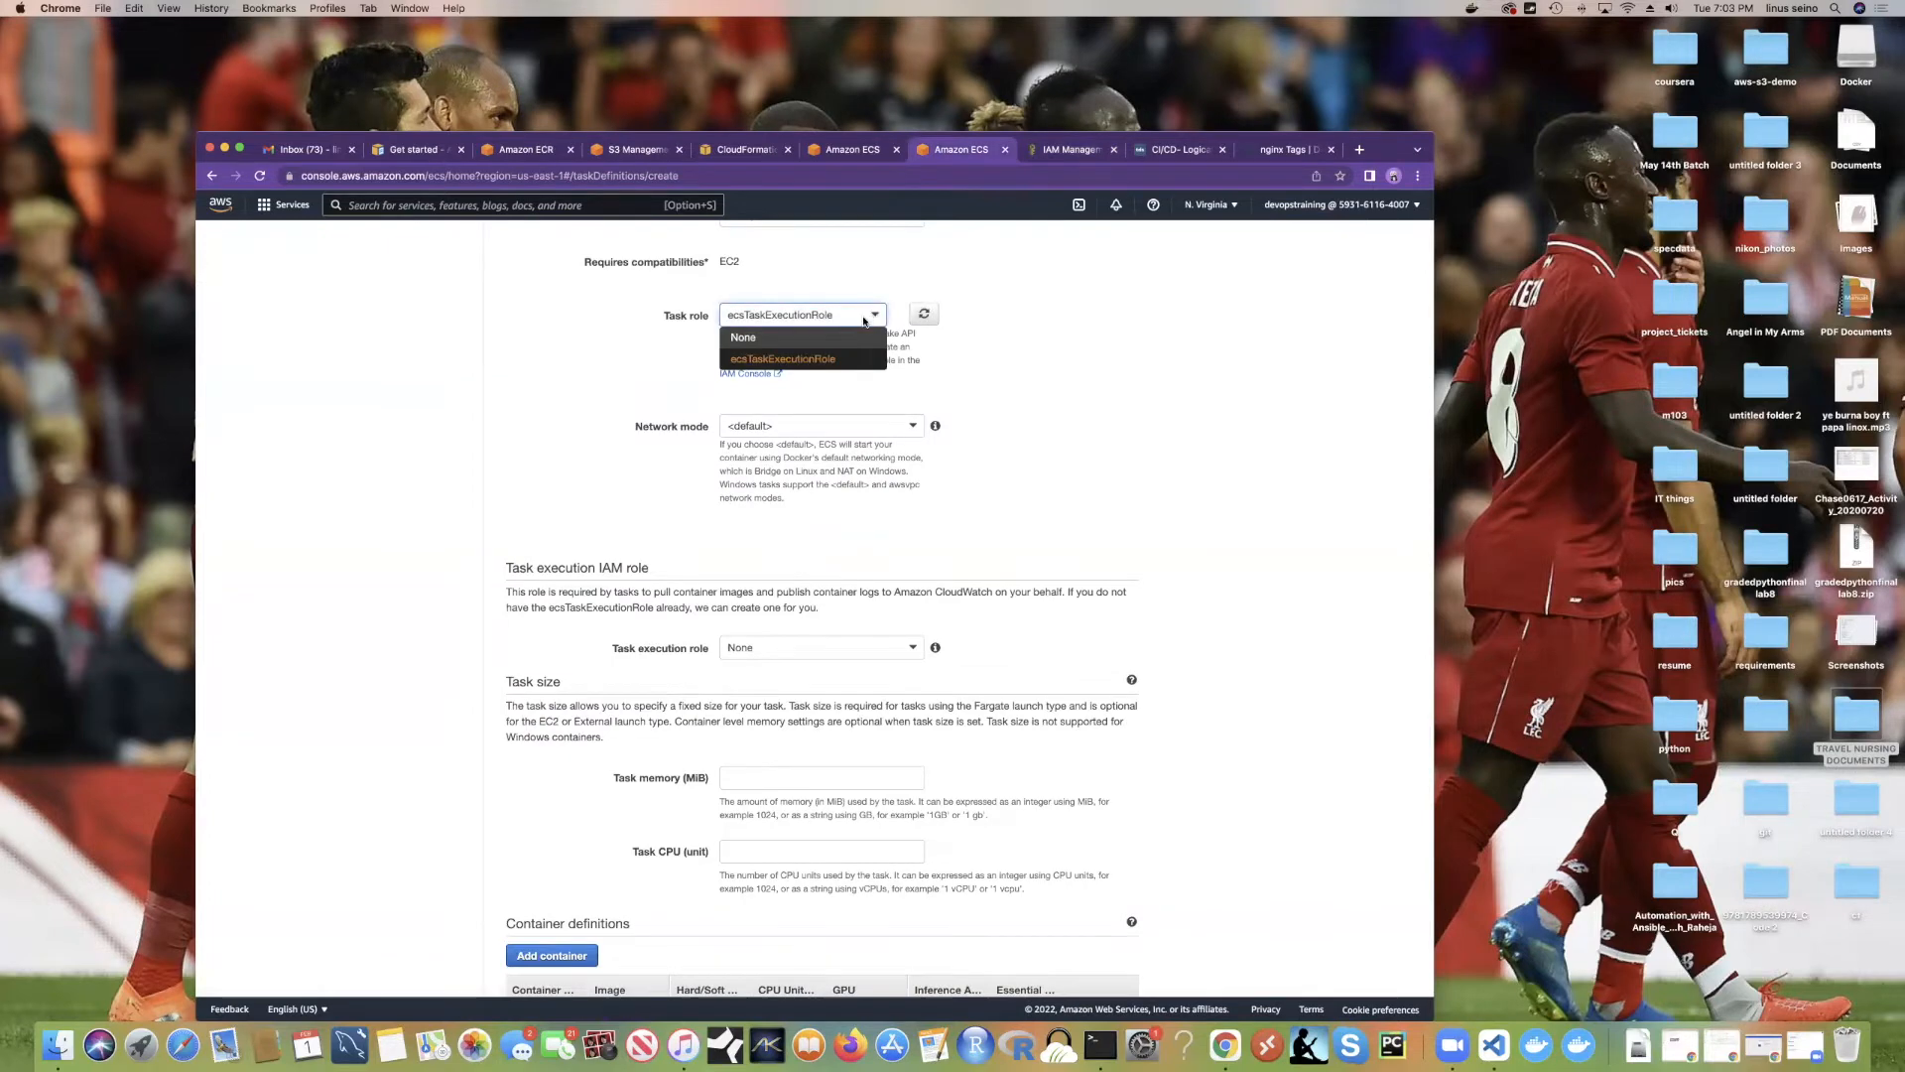
click(855, 336)
click(878, 314)
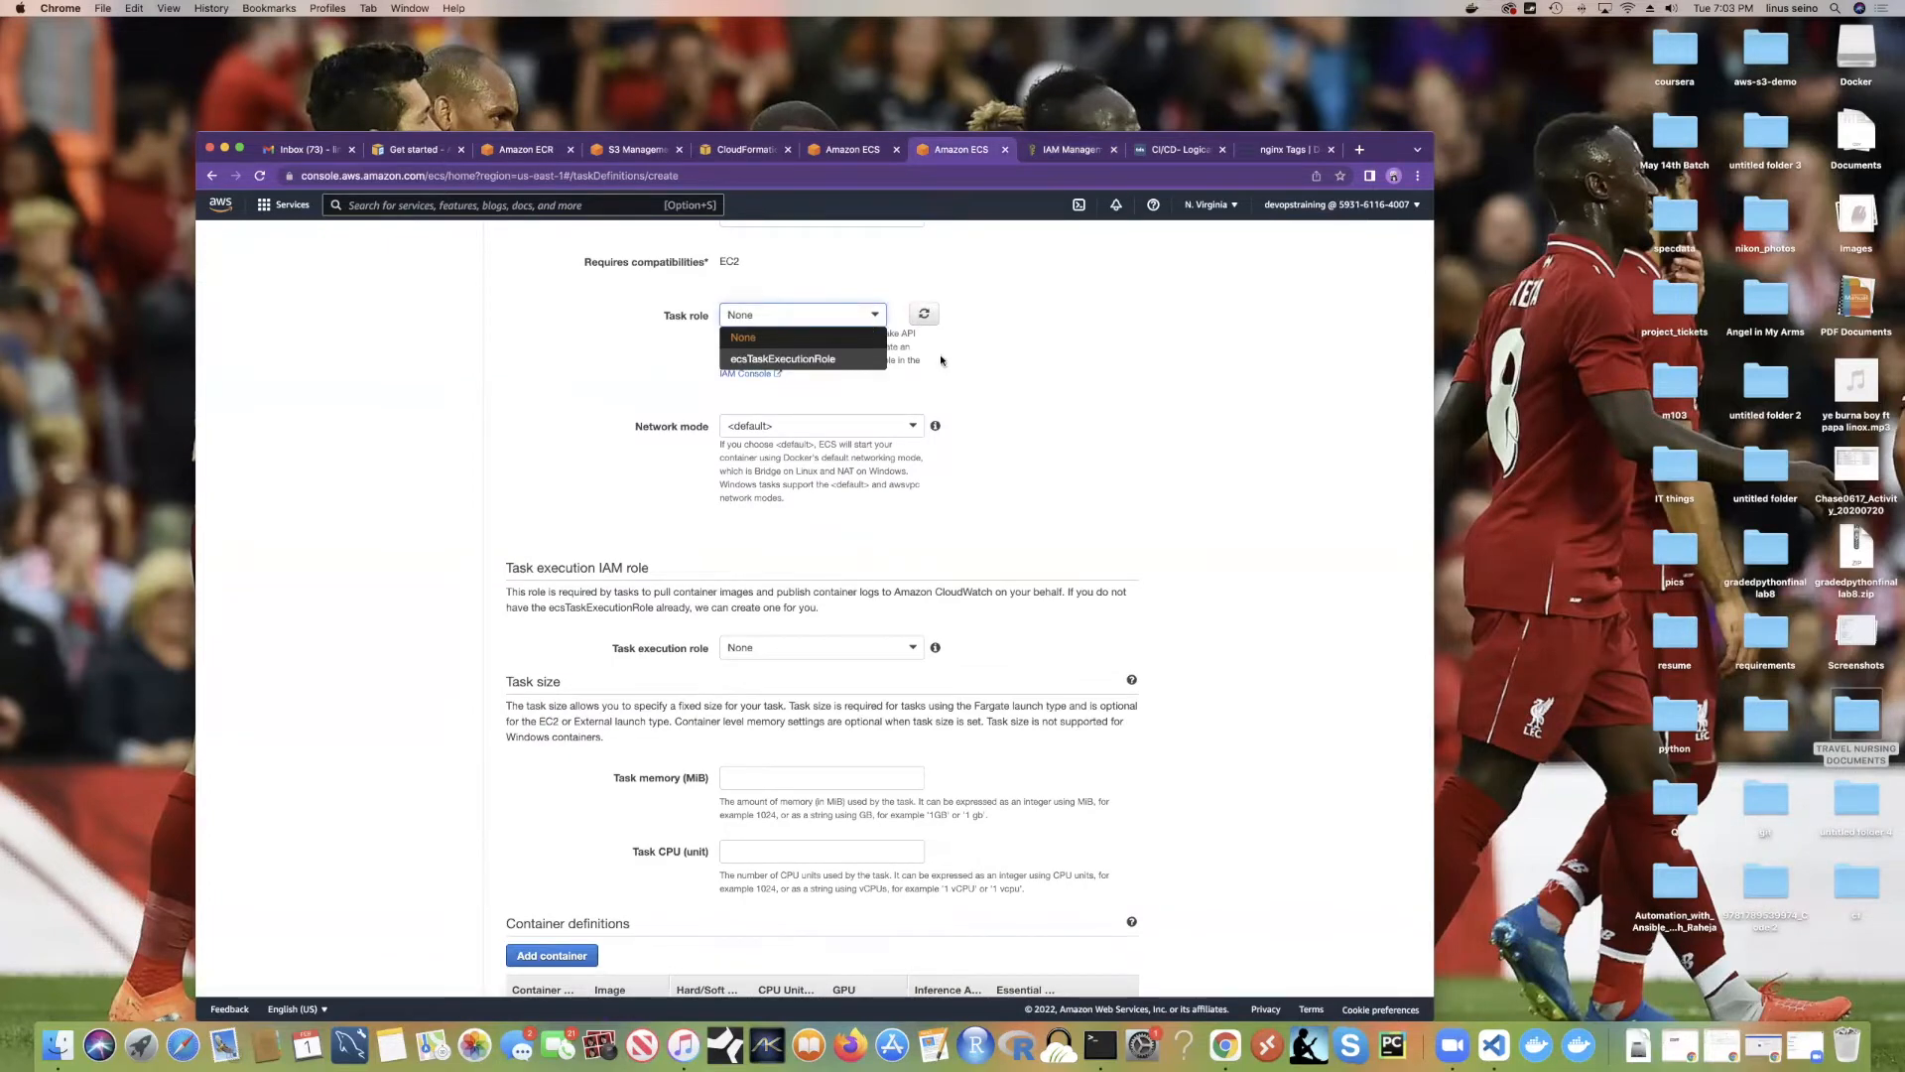
click(925, 315)
click(926, 317)
click(925, 316)
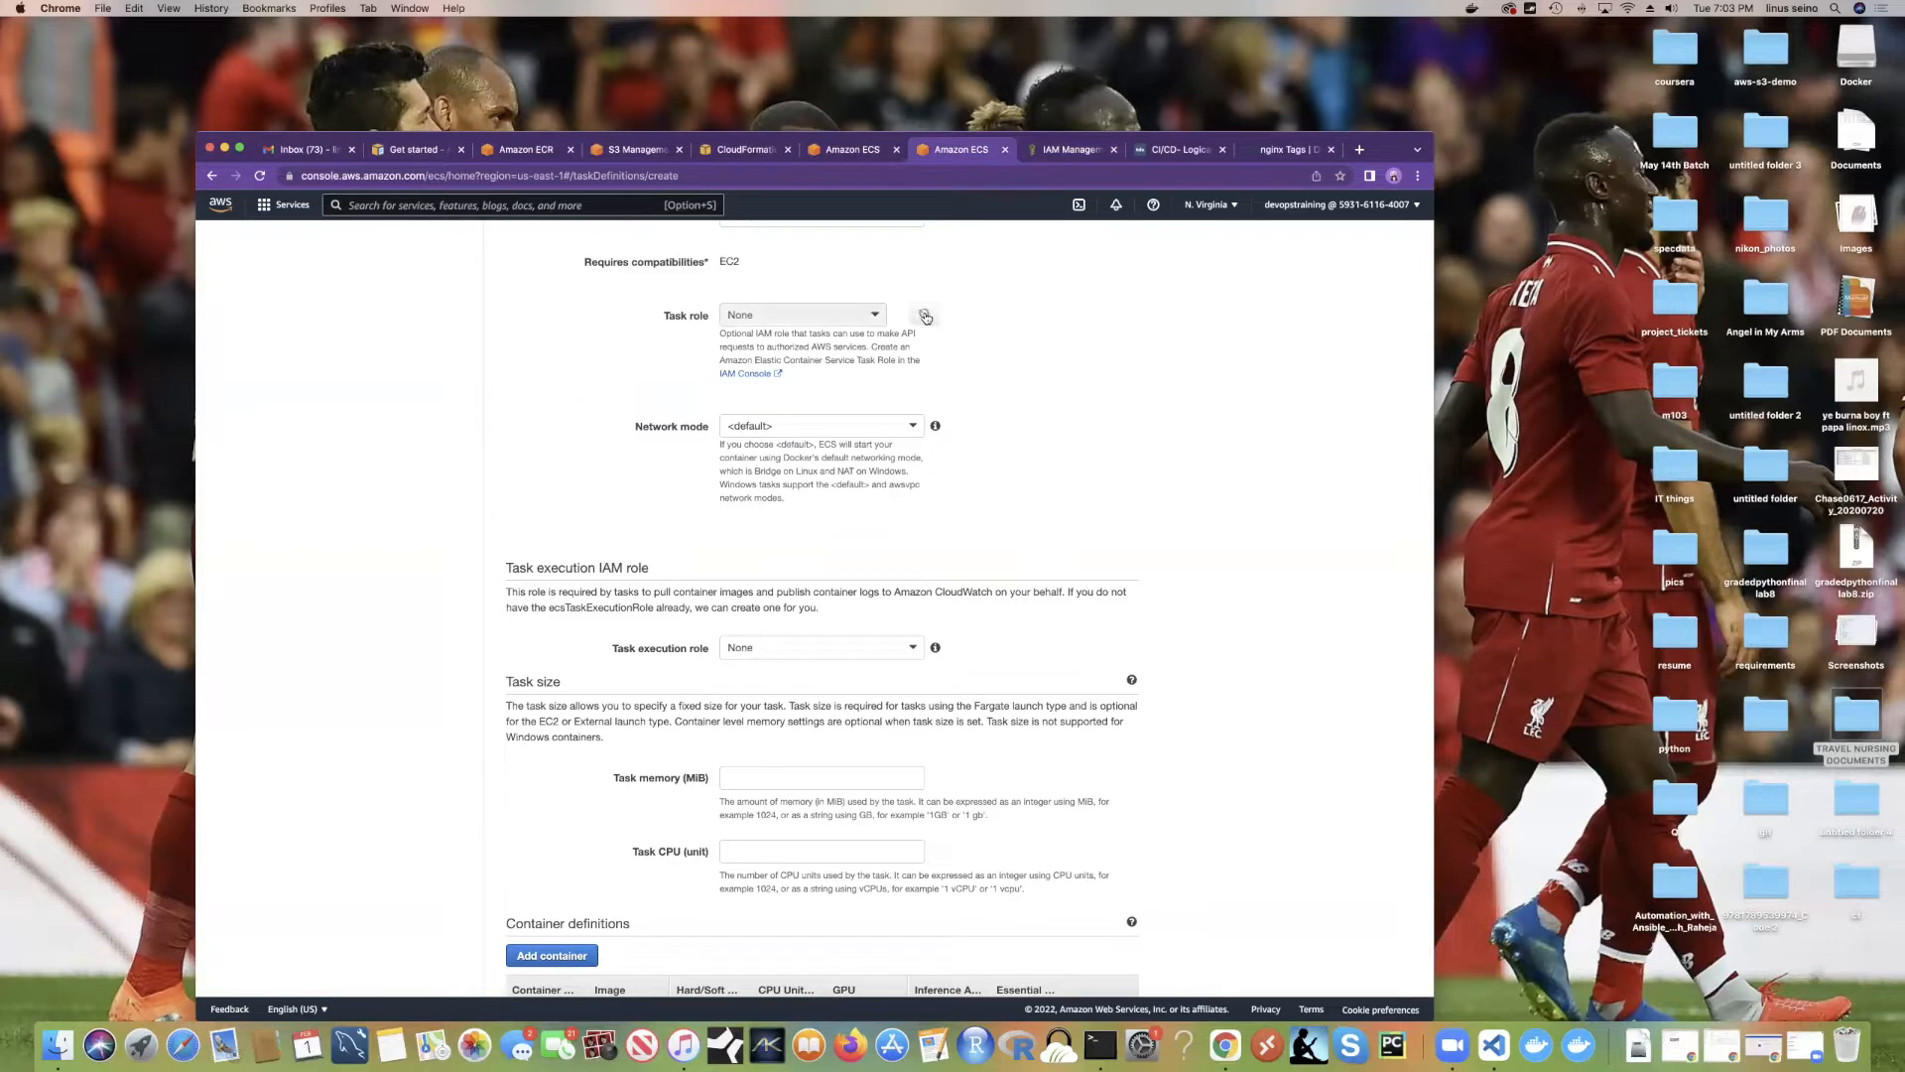
scroll(981, 642, down, 20)
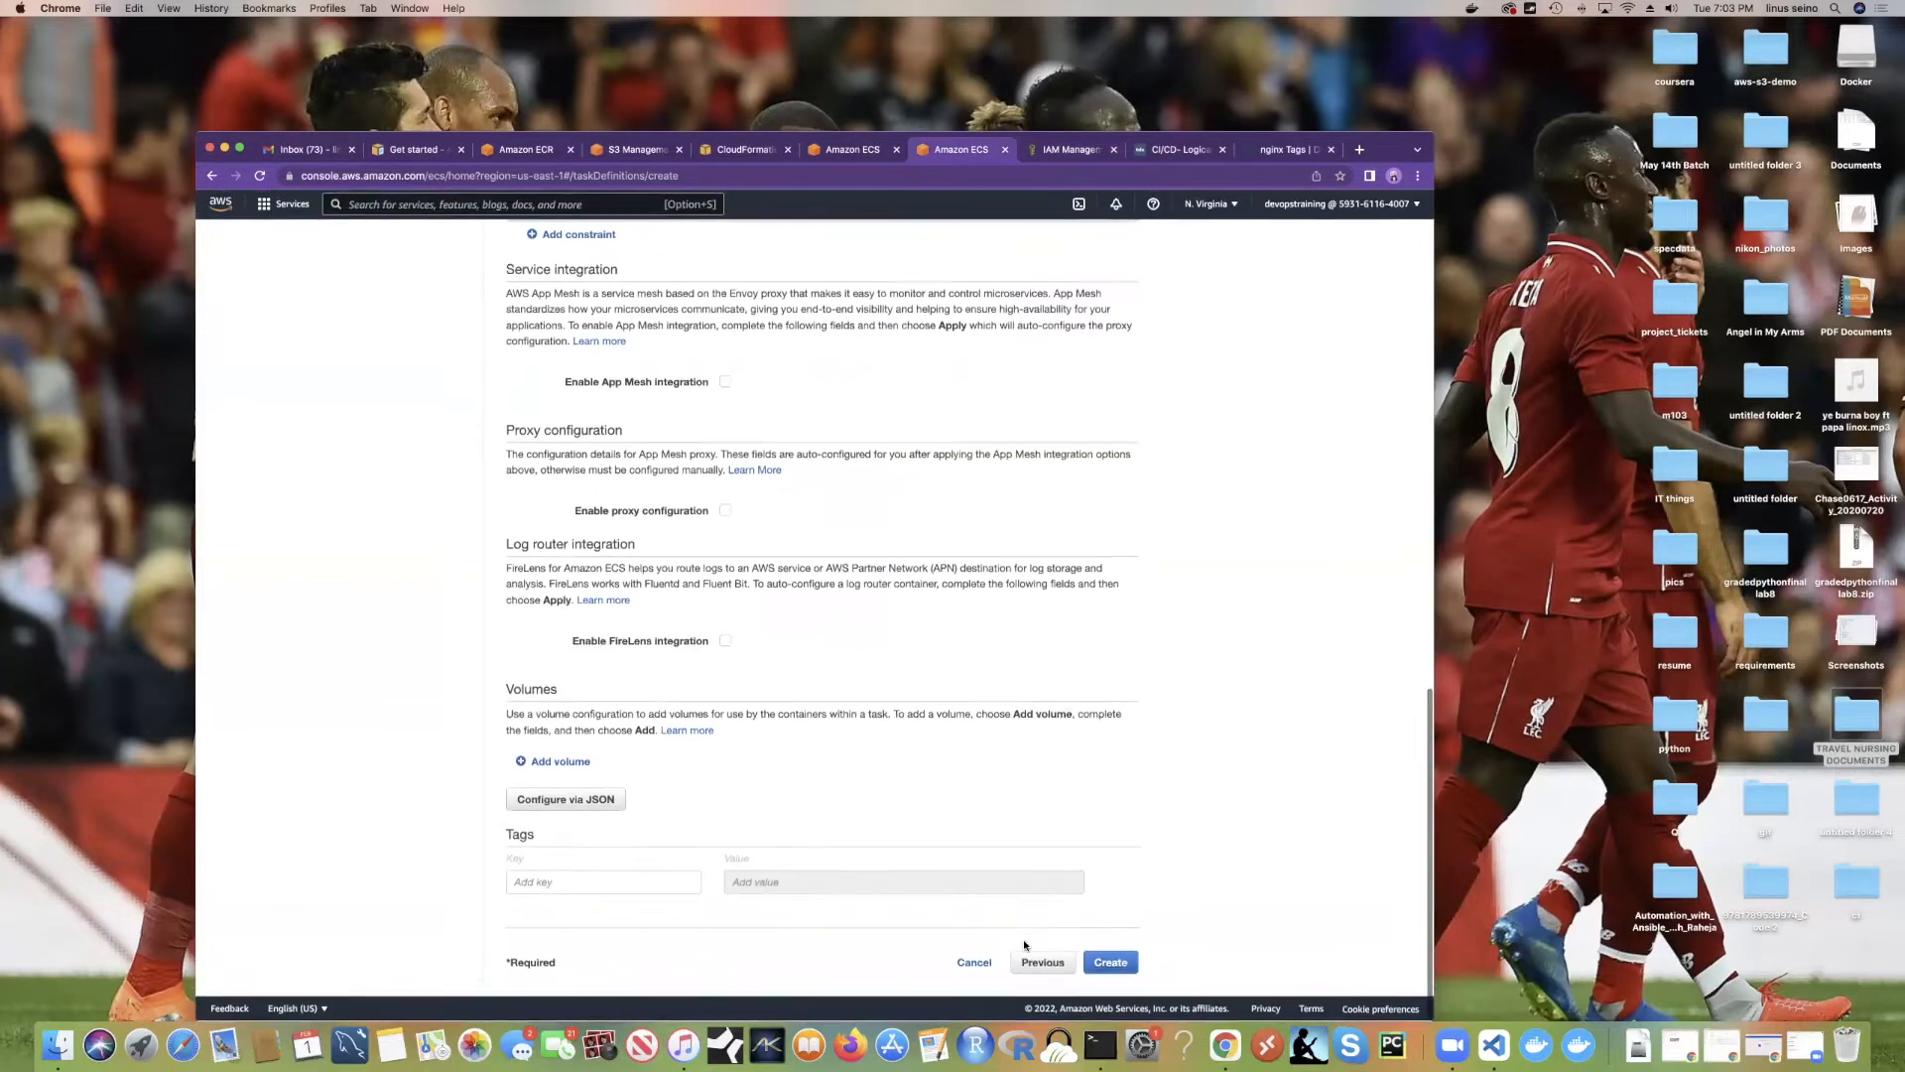
click(1042, 963)
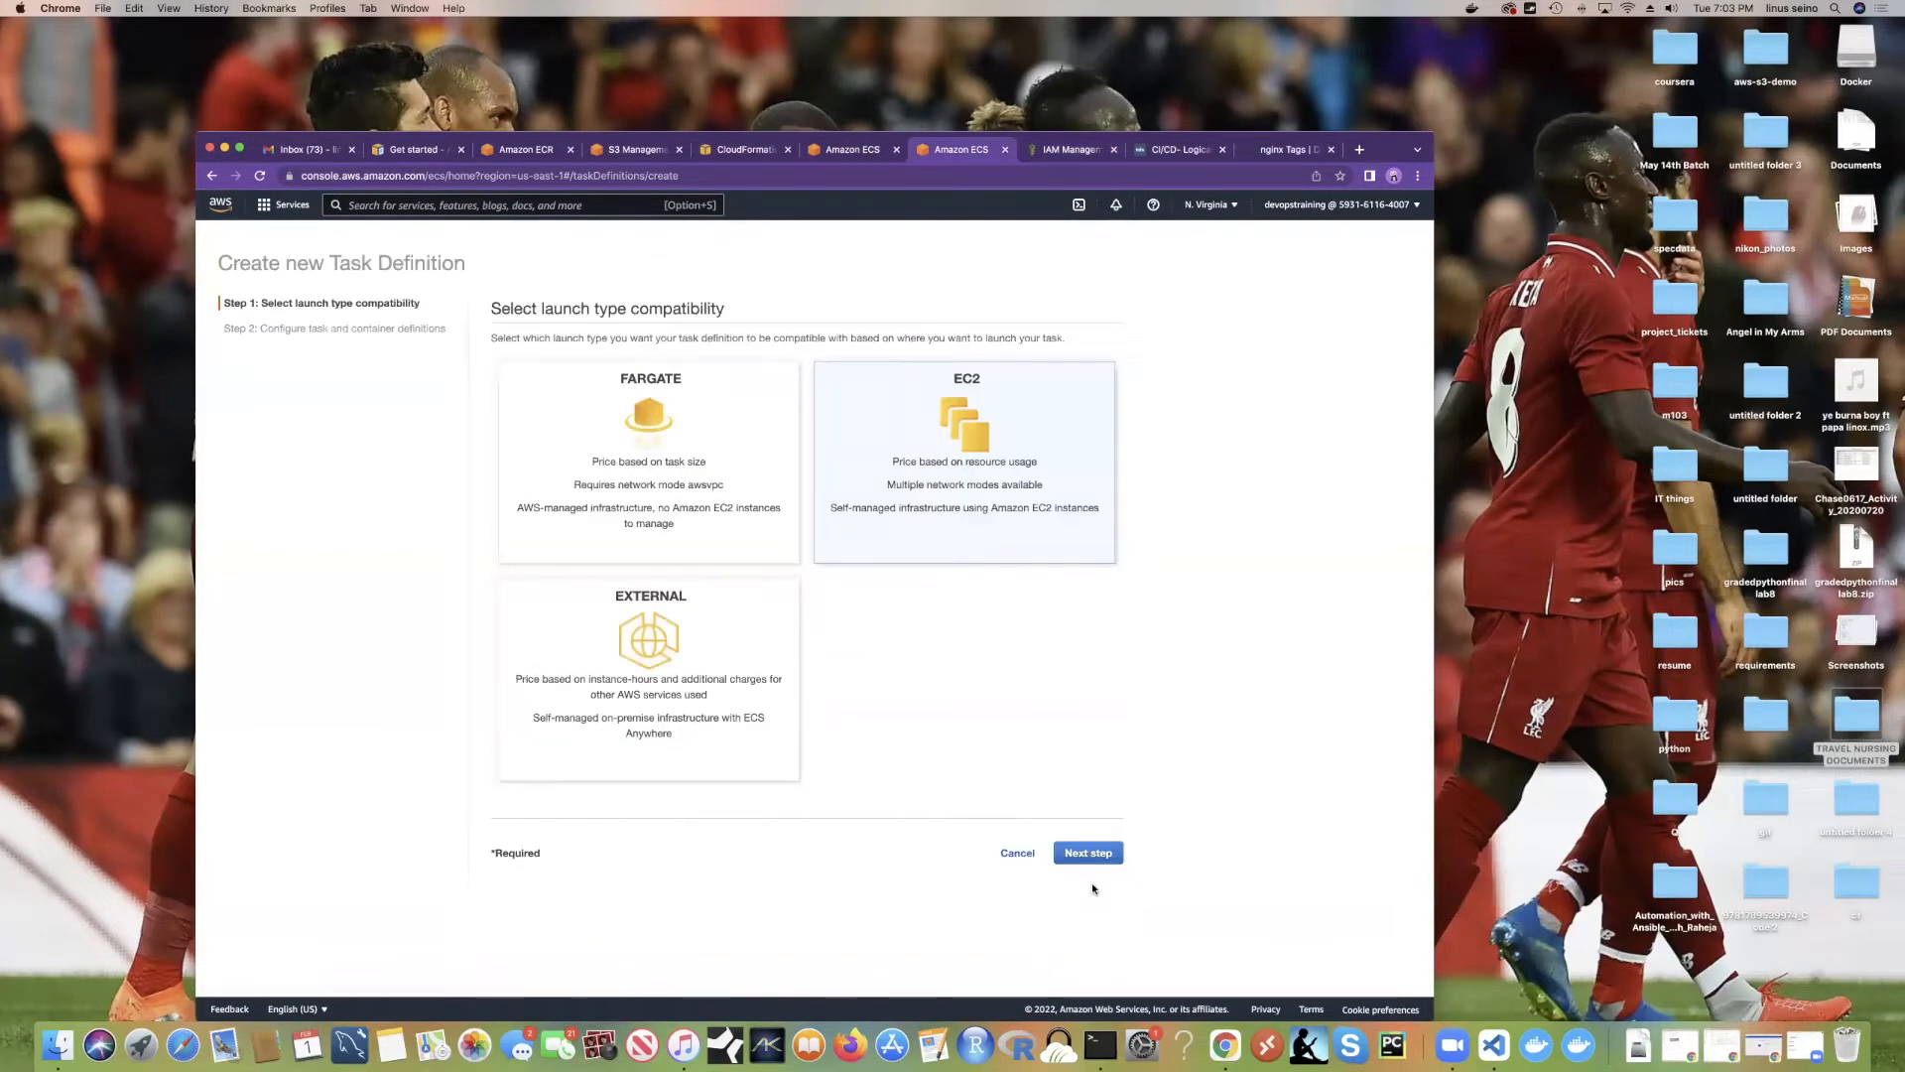
click(1088, 853)
Step: Pick ecsTaskExecutionRole as task role and review the testroleecs role summary in IAM
click(865, 491)
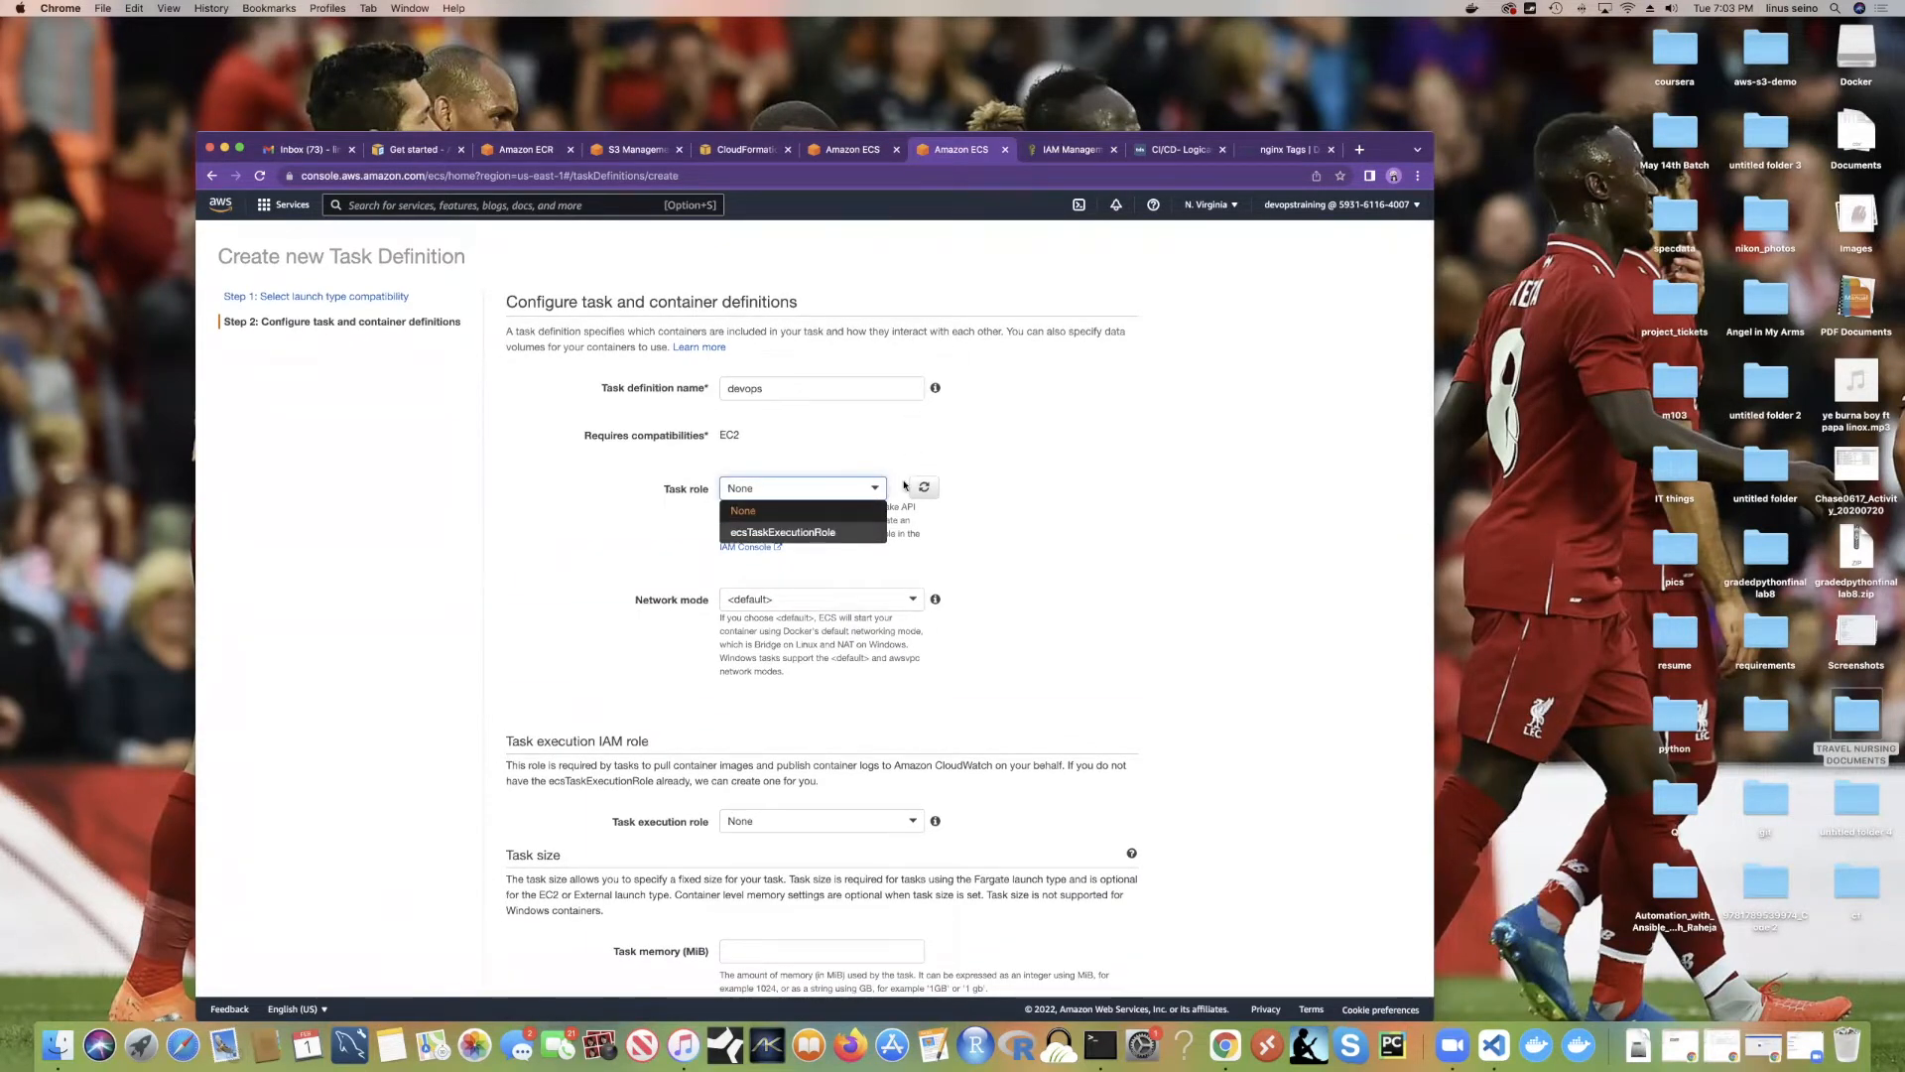
click(825, 532)
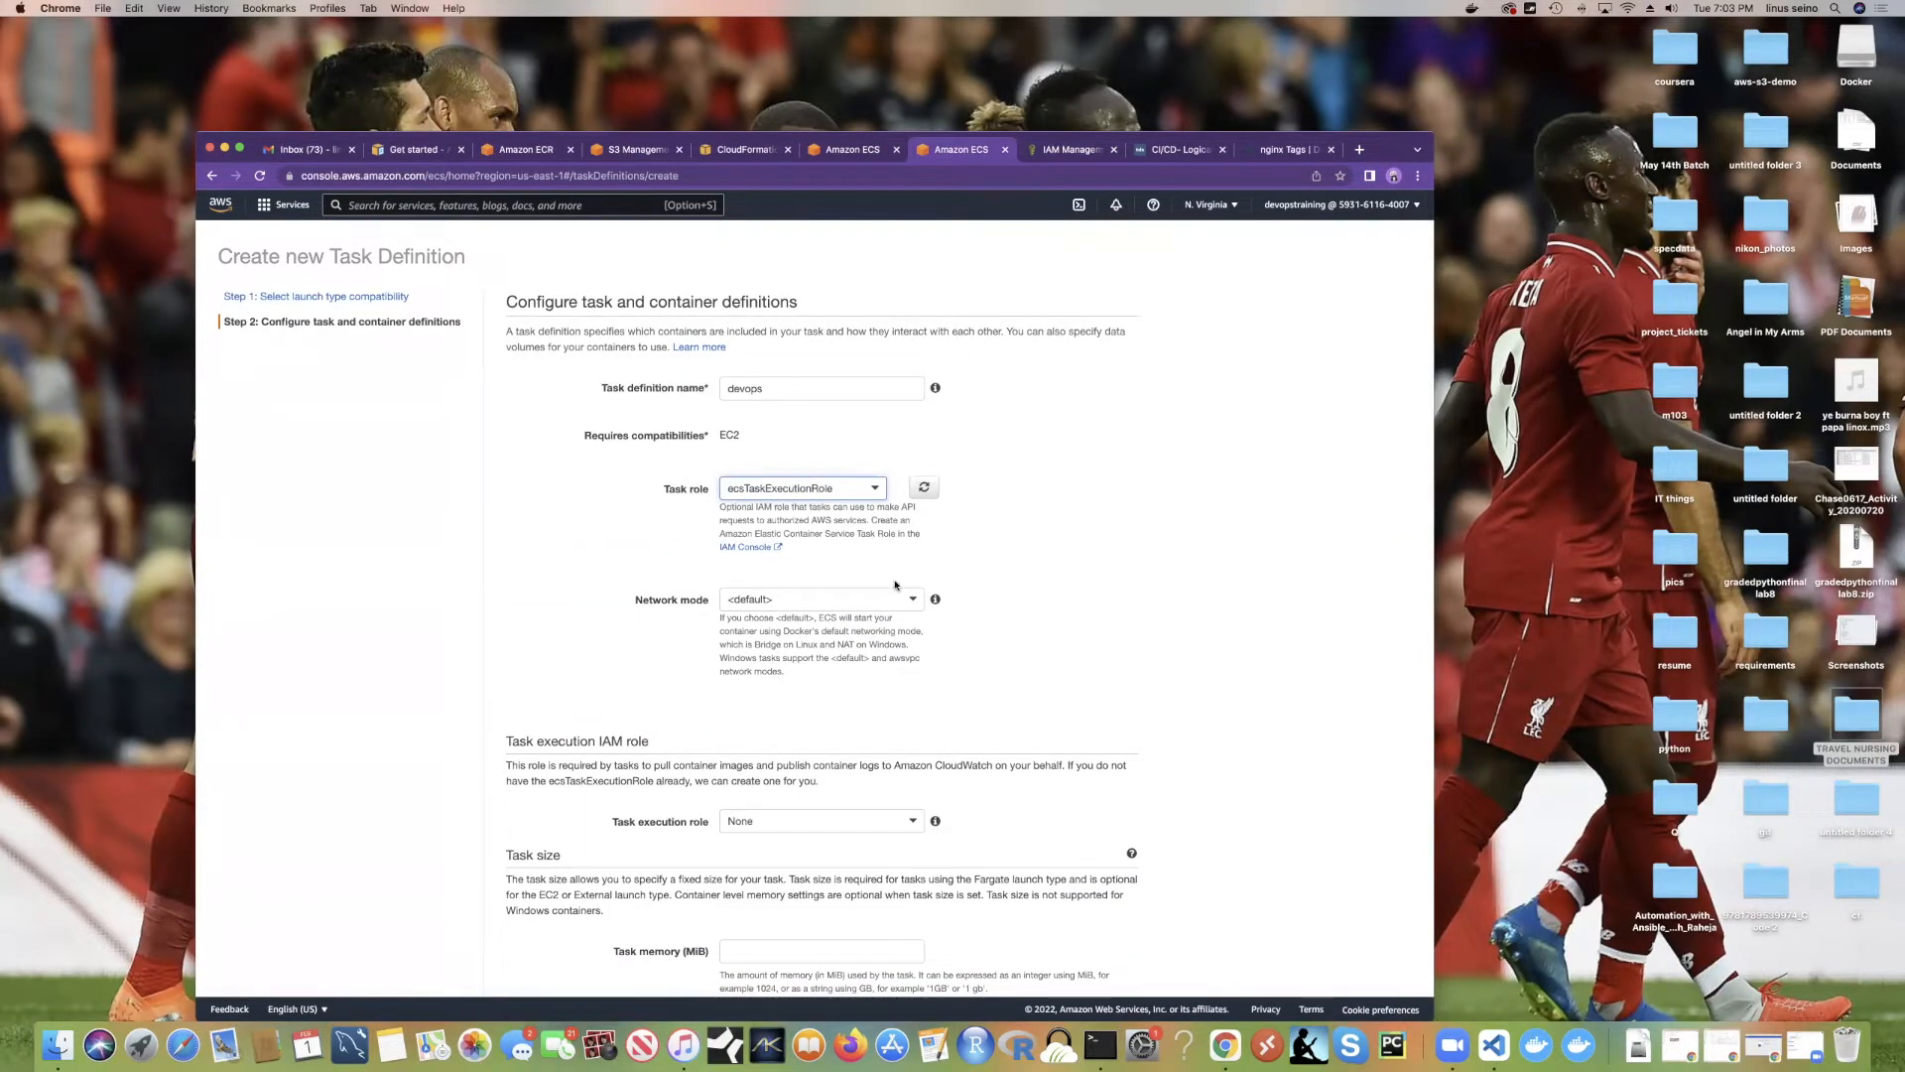
scroll(802, 548, down, 1)
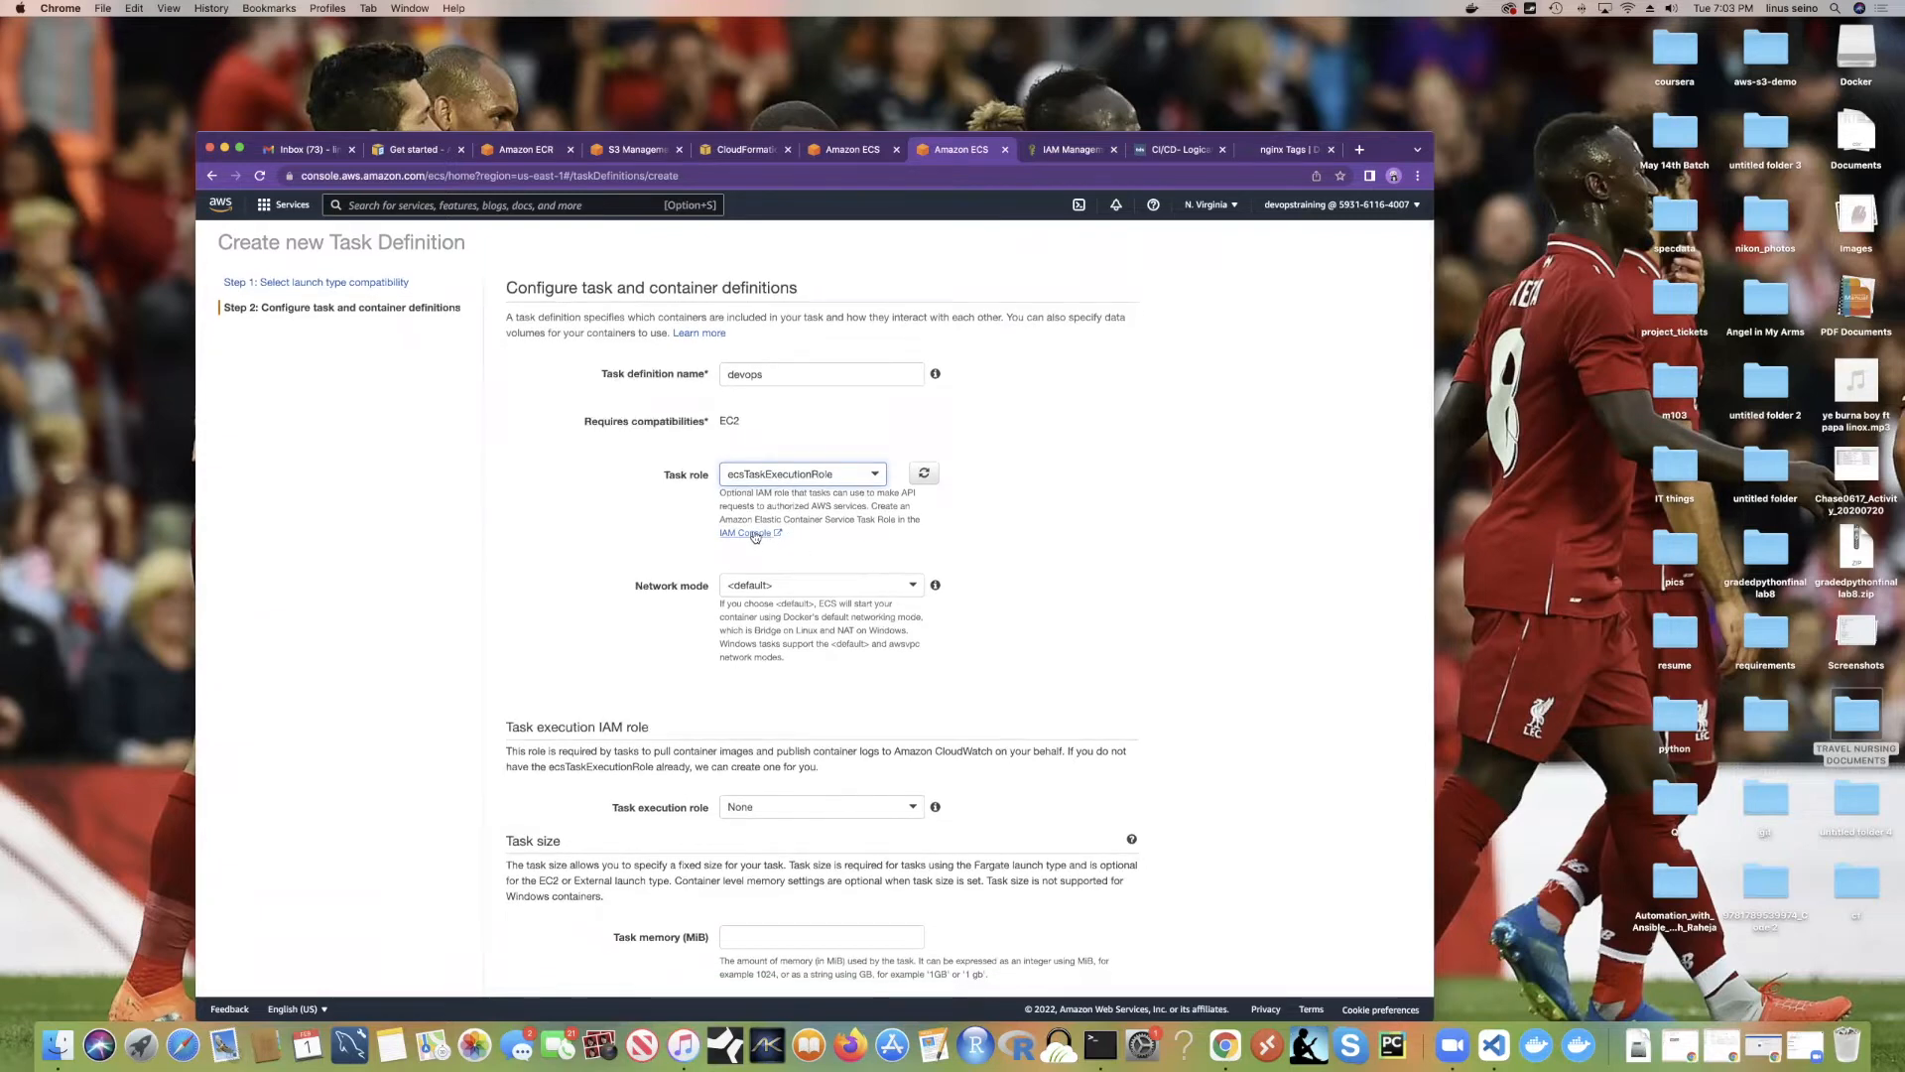
click(759, 534)
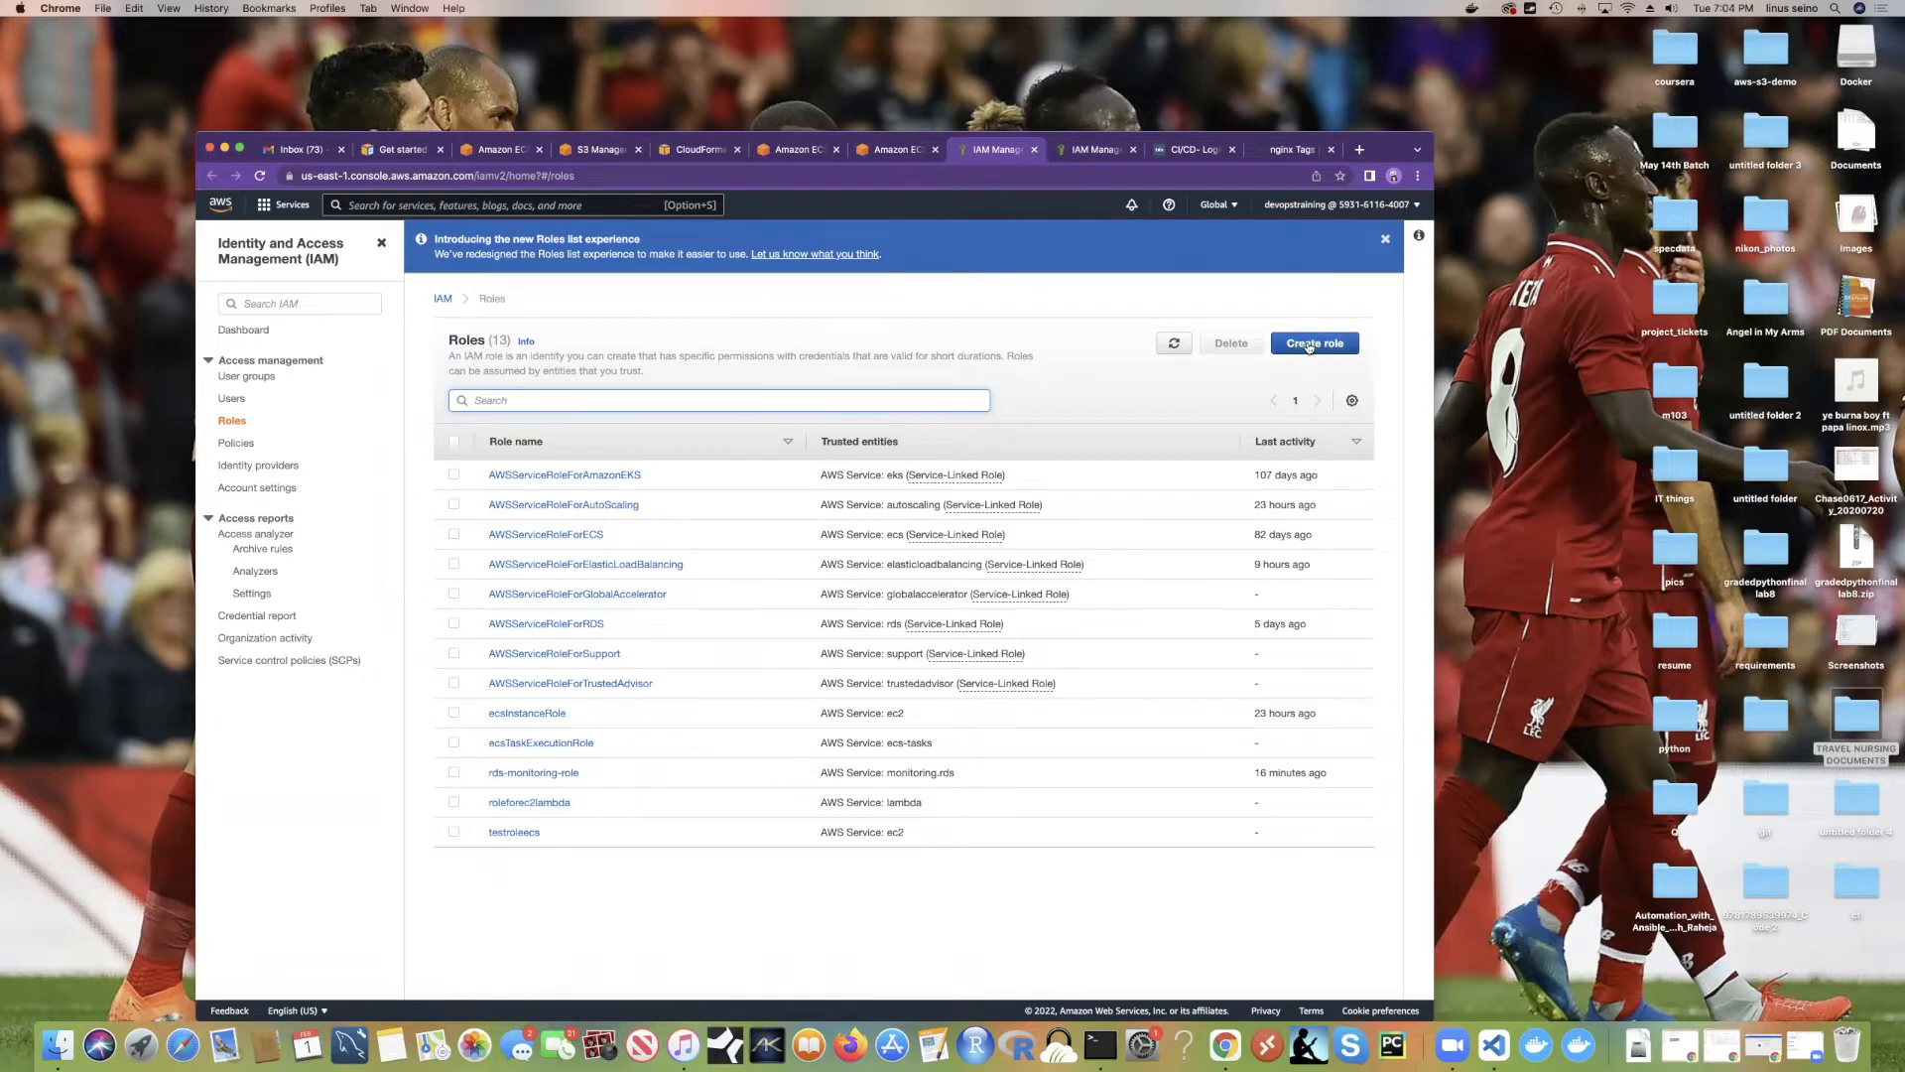
click(1091, 149)
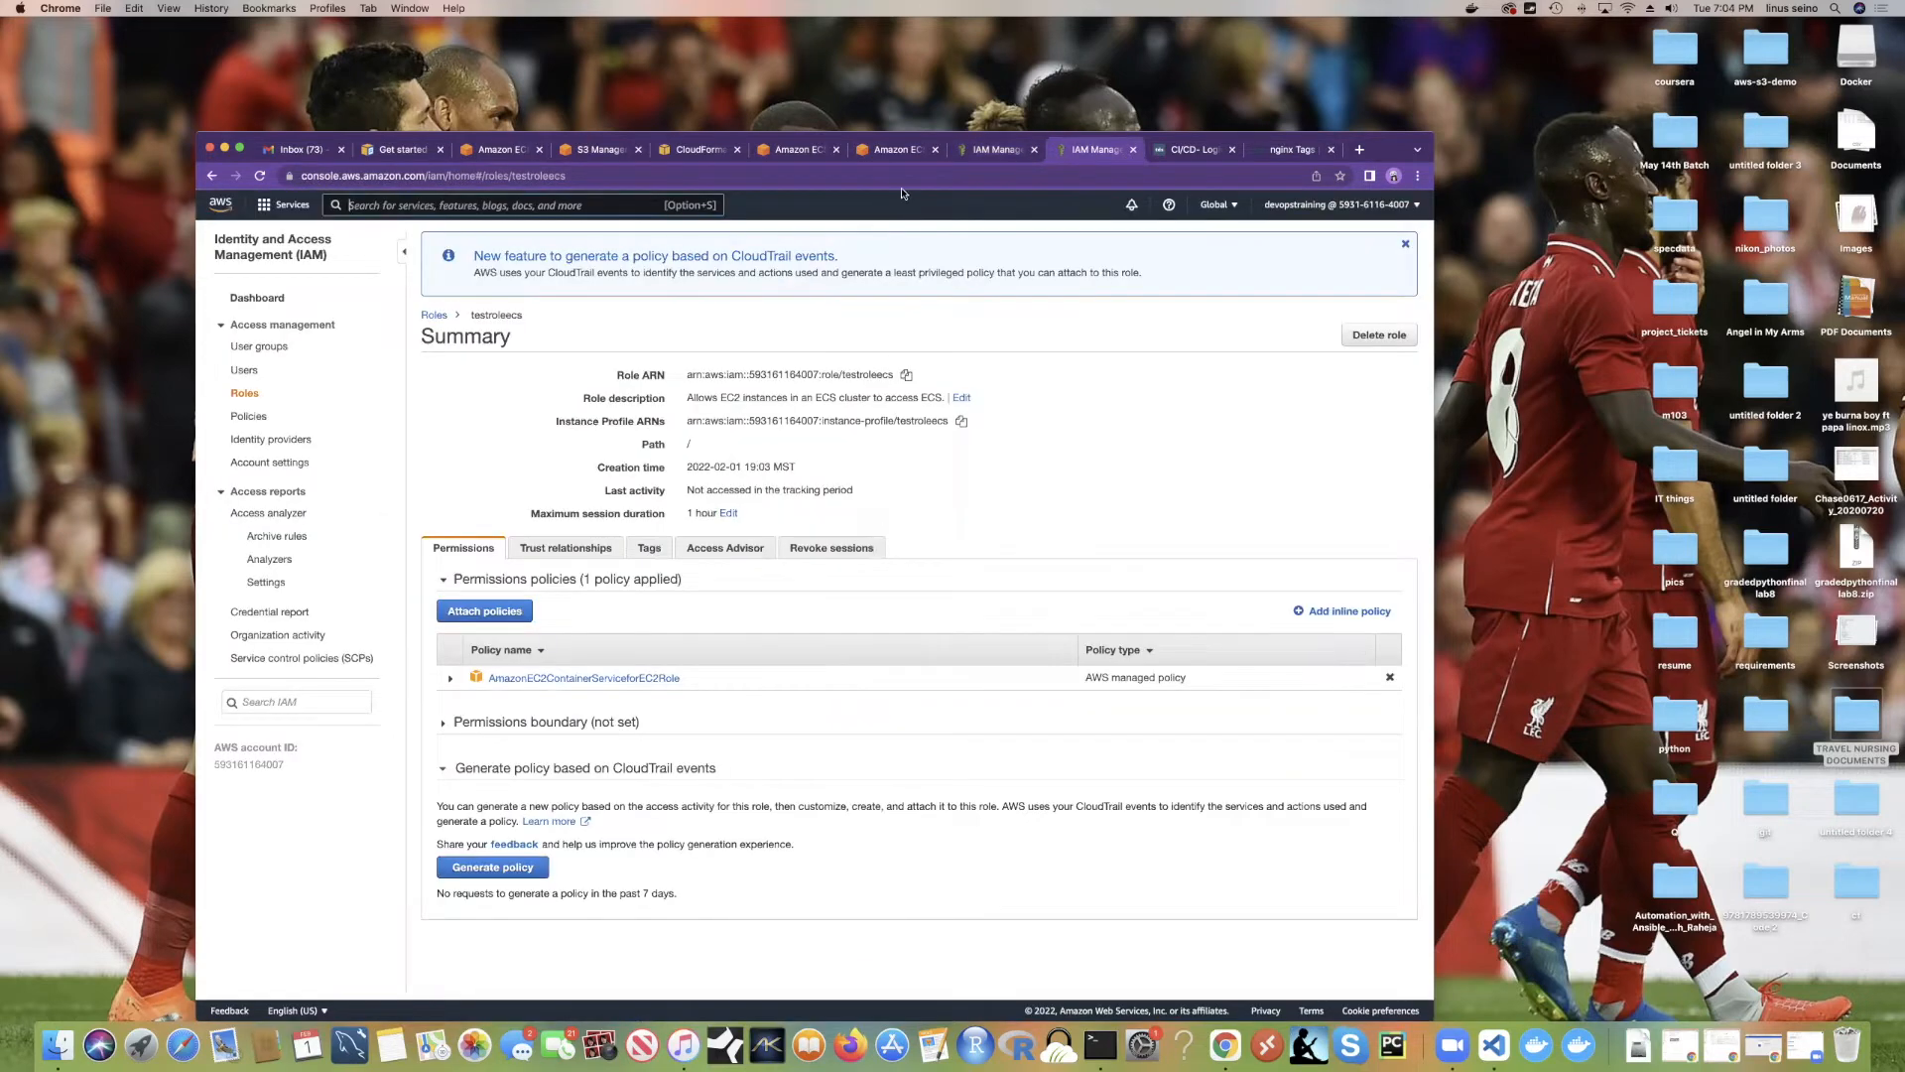
click(968, 150)
click(898, 149)
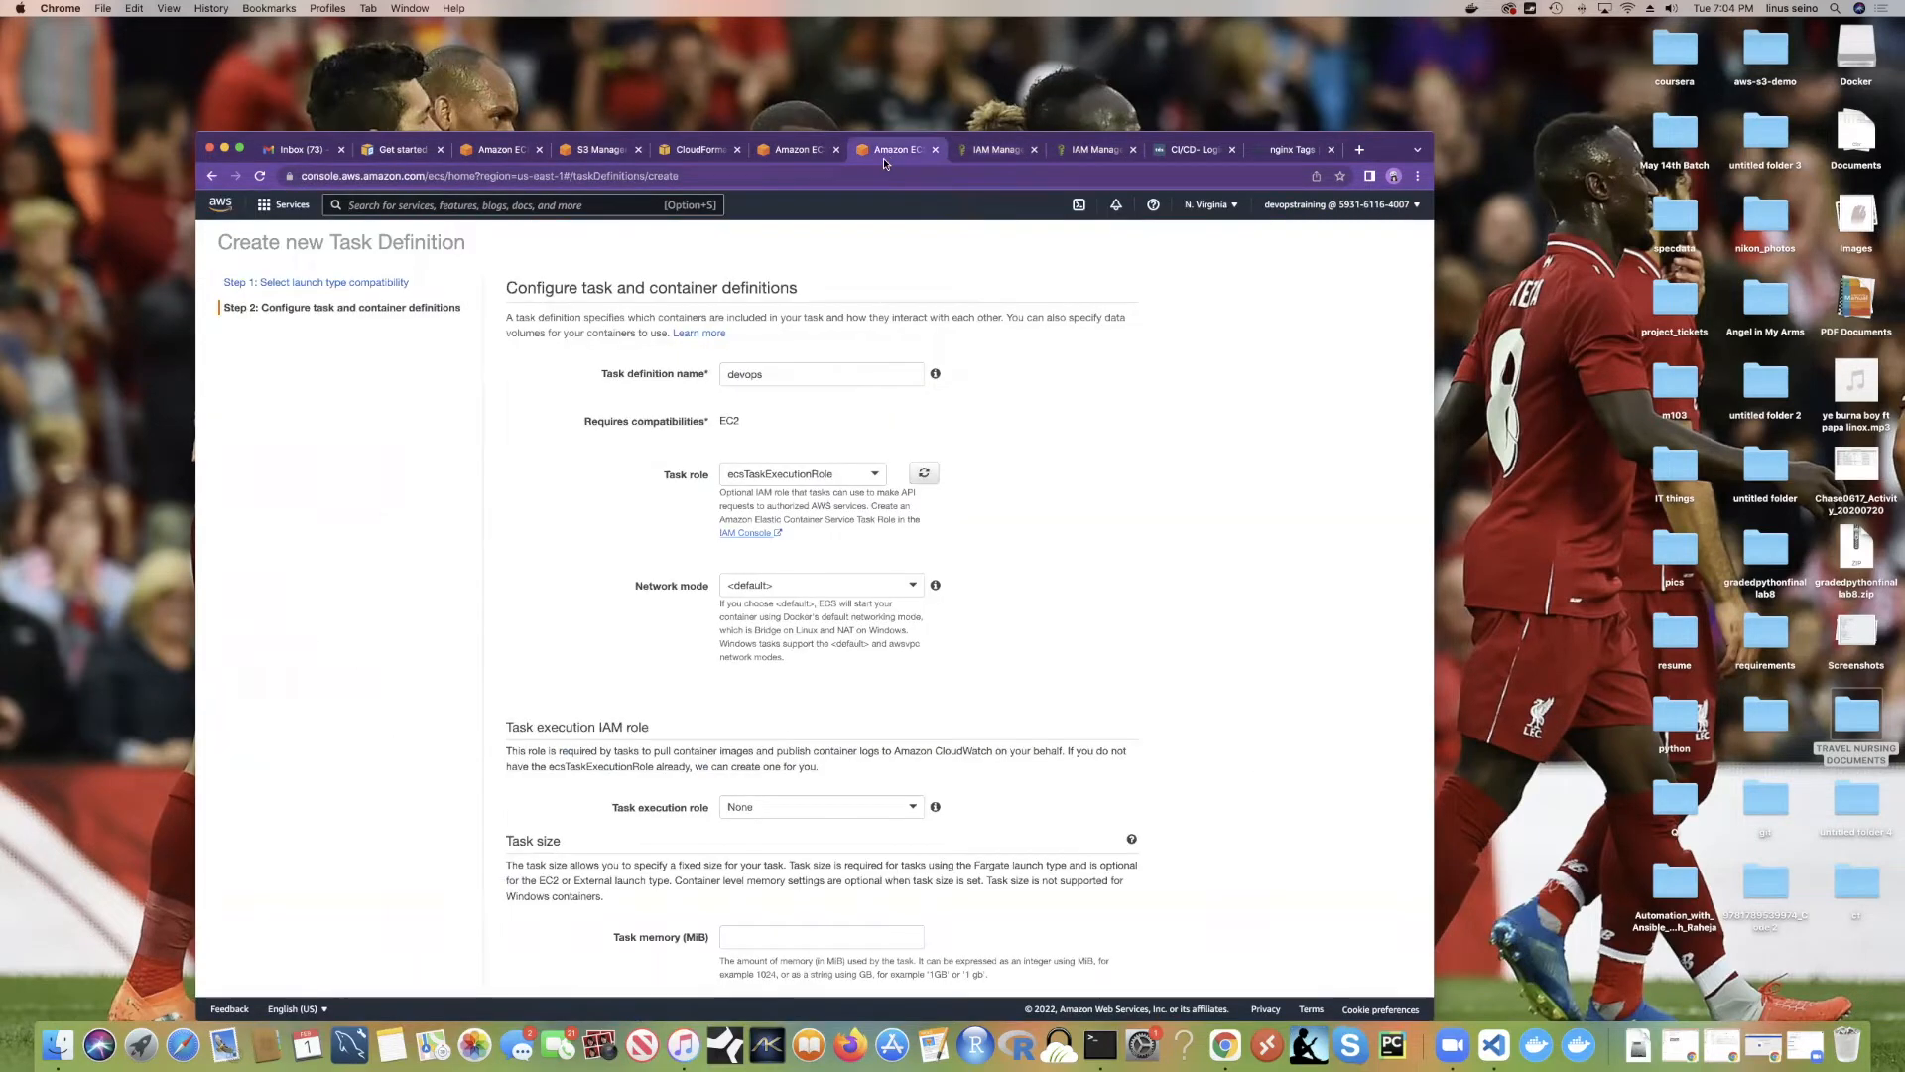
Step: Reload the task roles and reselect ecsTaskExecutionRole in the Task role dropdown
click(922, 474)
click(880, 475)
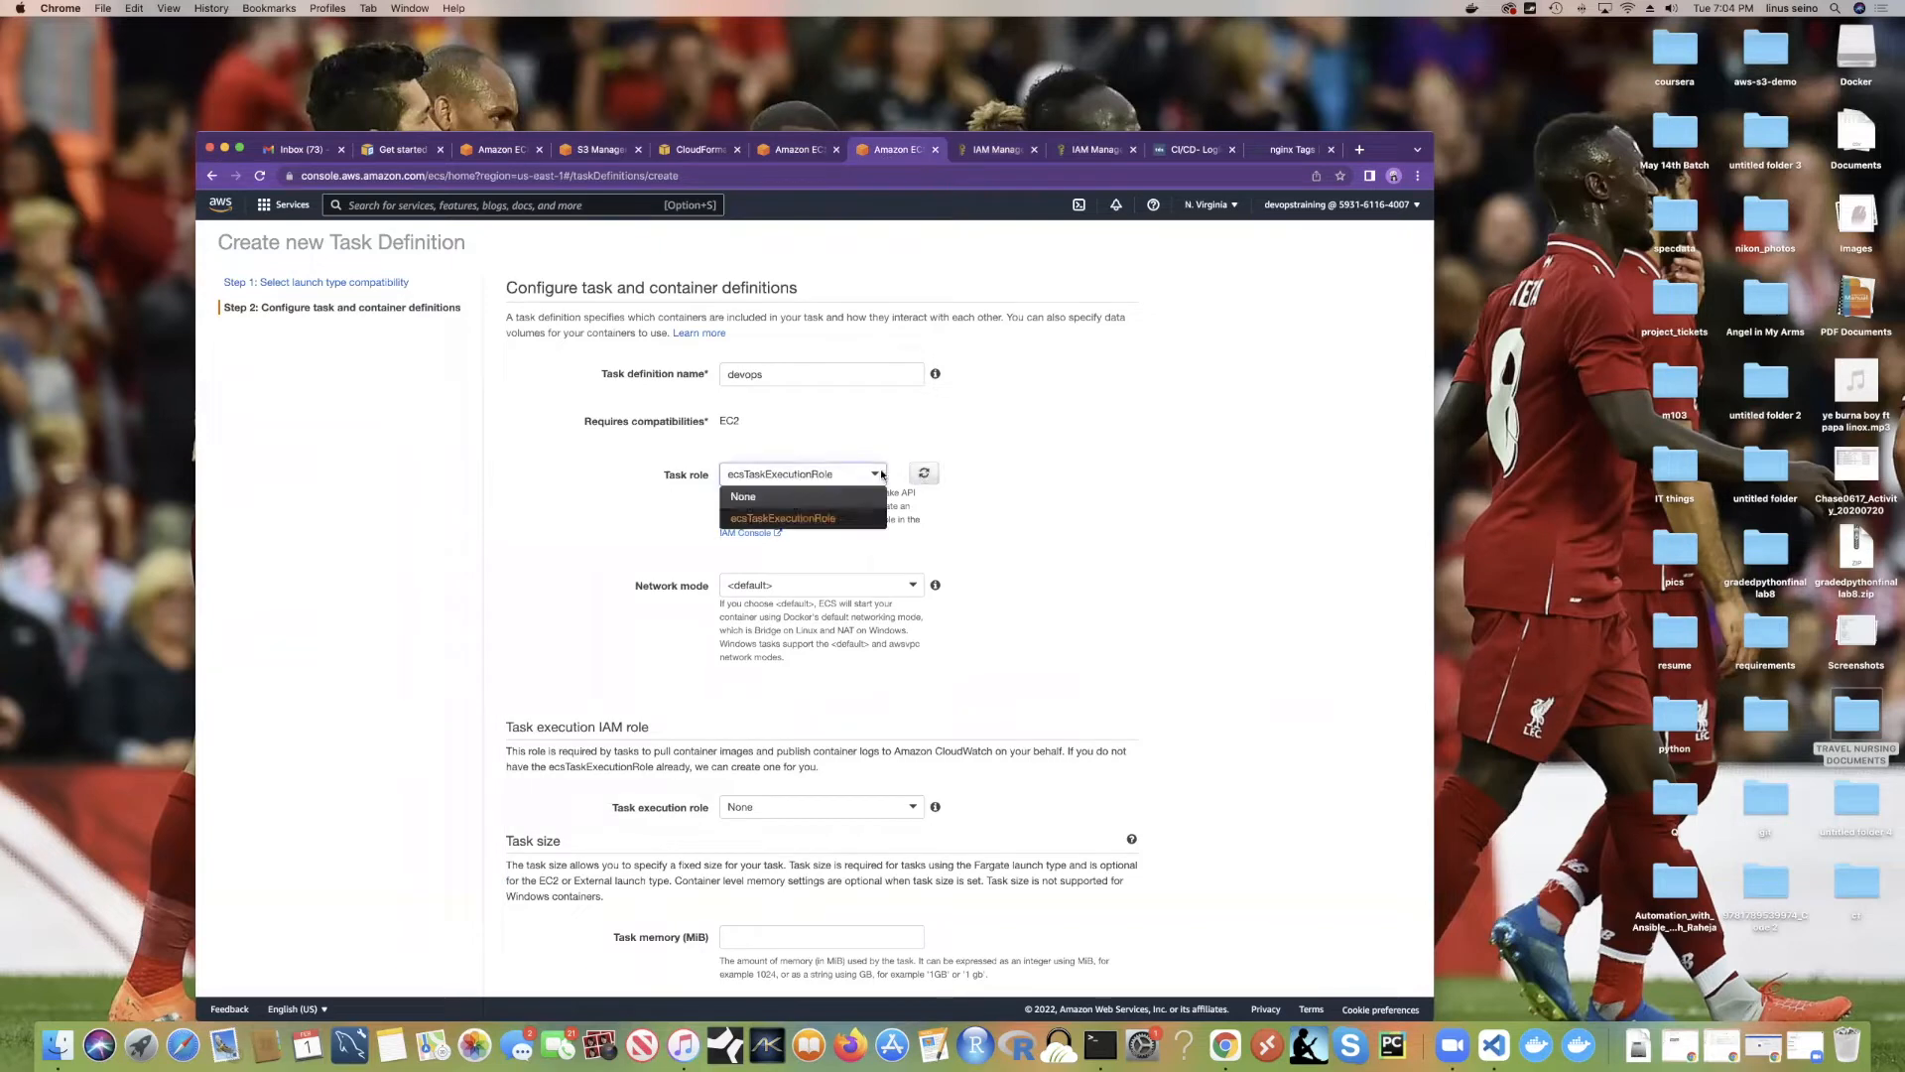
click(852, 497)
click(875, 479)
click(922, 476)
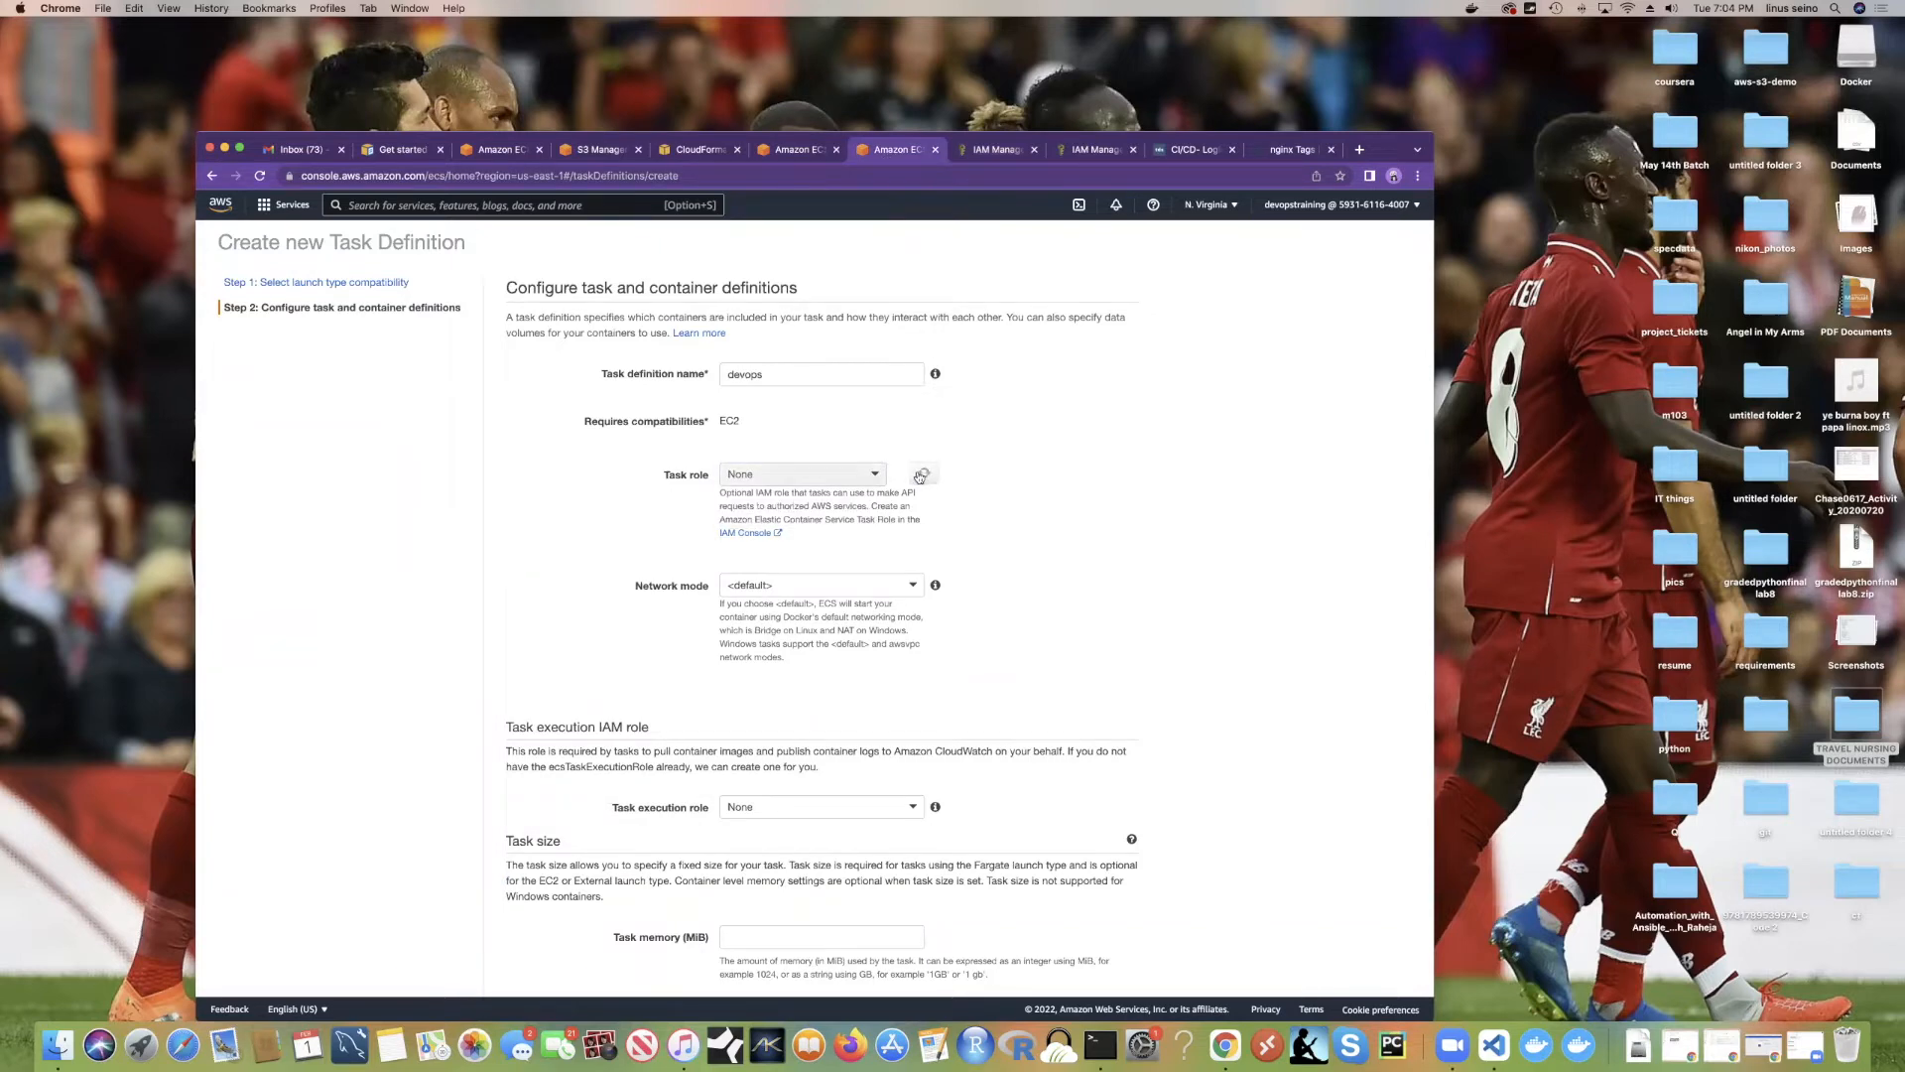
click(865, 475)
click(831, 518)
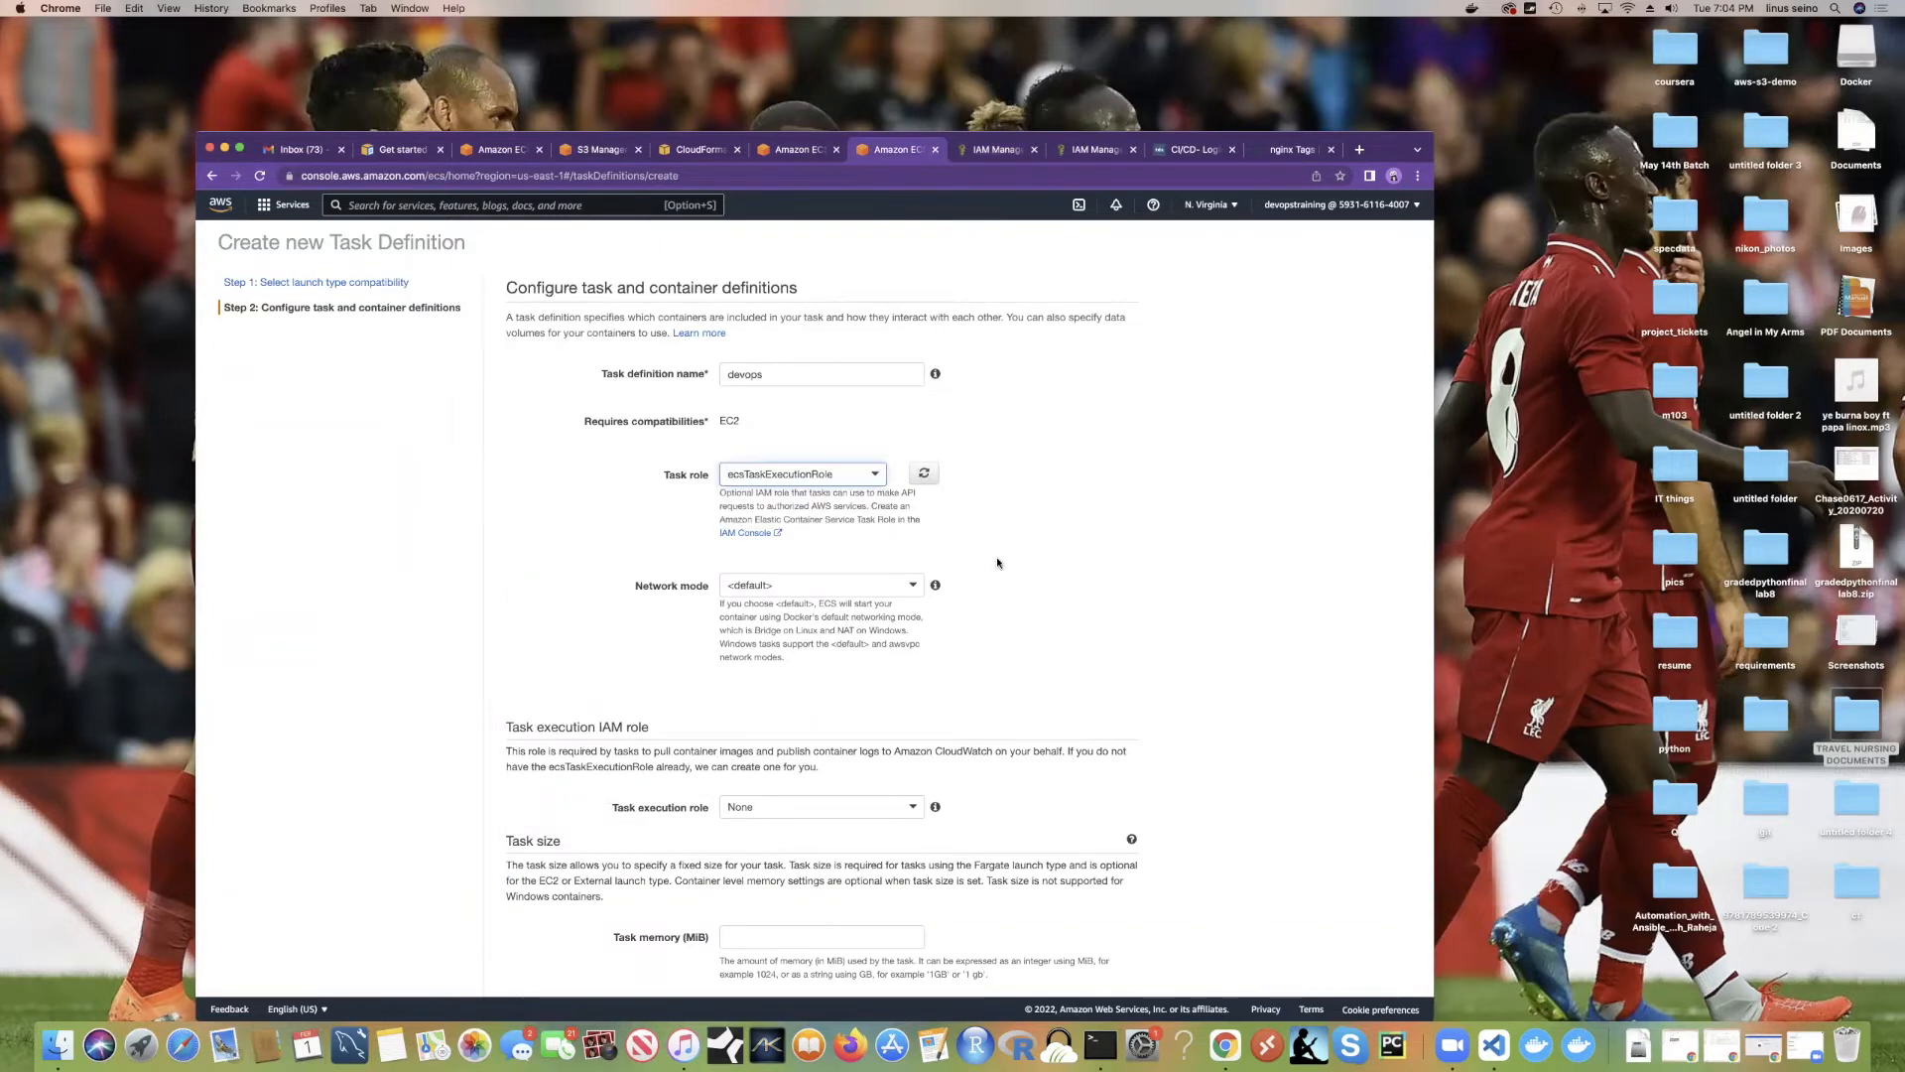
scroll(822, 344, down, 2)
scroll(911, 491, down, 2)
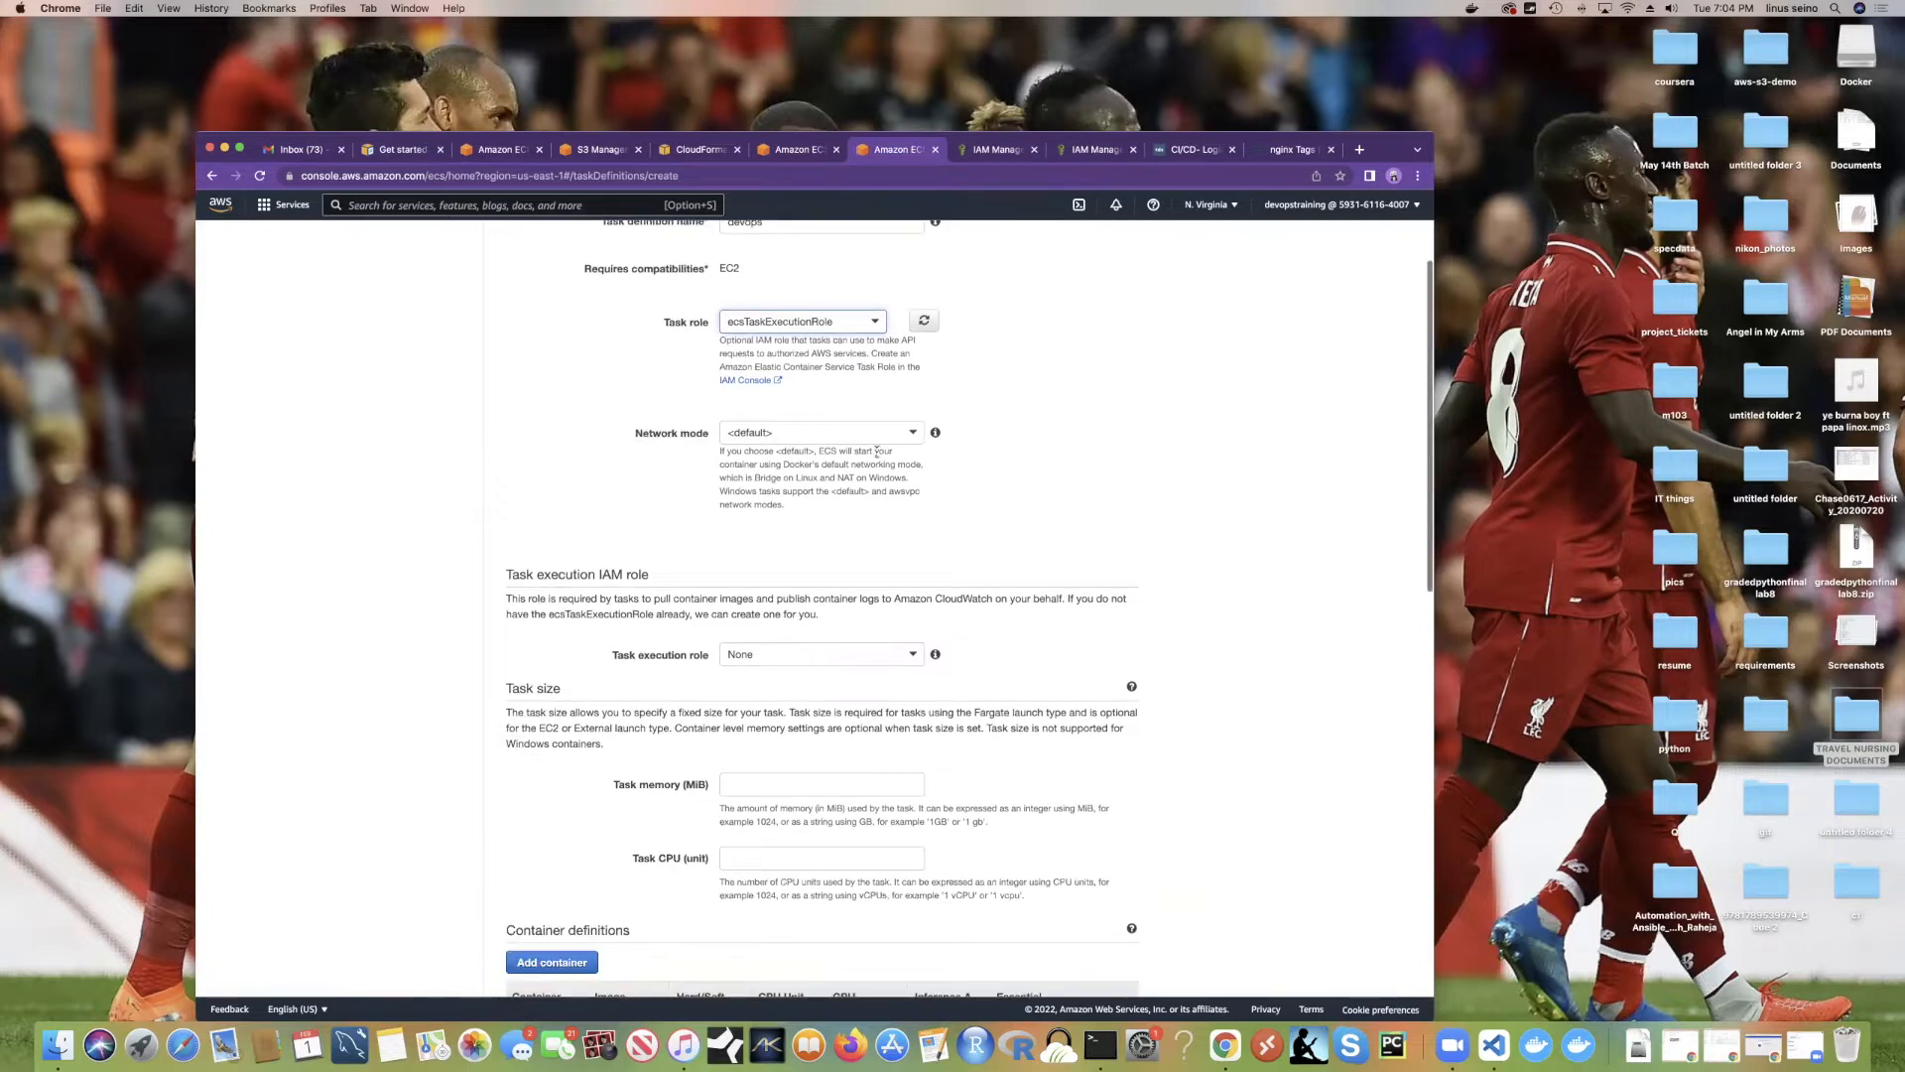
click(908, 418)
Step: Switch the devops task definition's network mode to awsvpc
click(756, 506)
scroll(944, 665, down, 3)
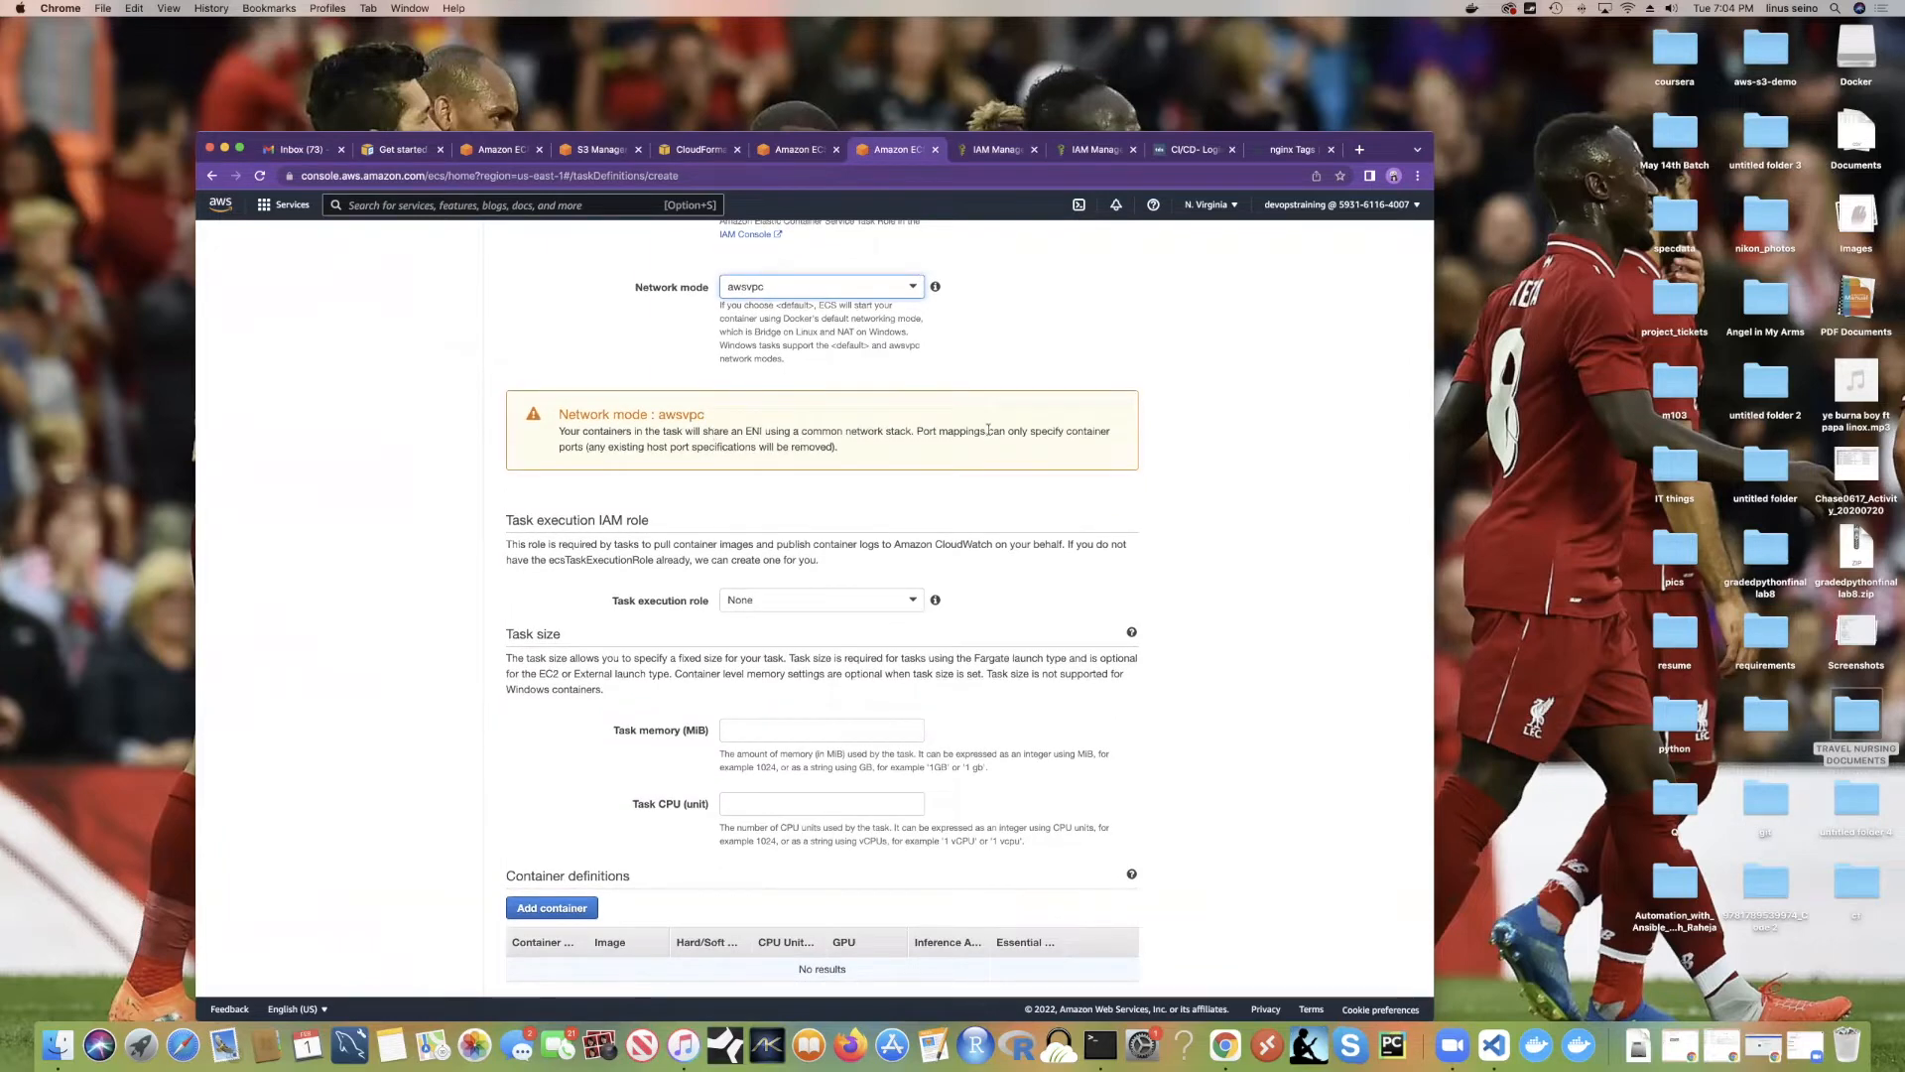
scroll(1032, 447, down, 3)
scroll(893, 416, up, 5)
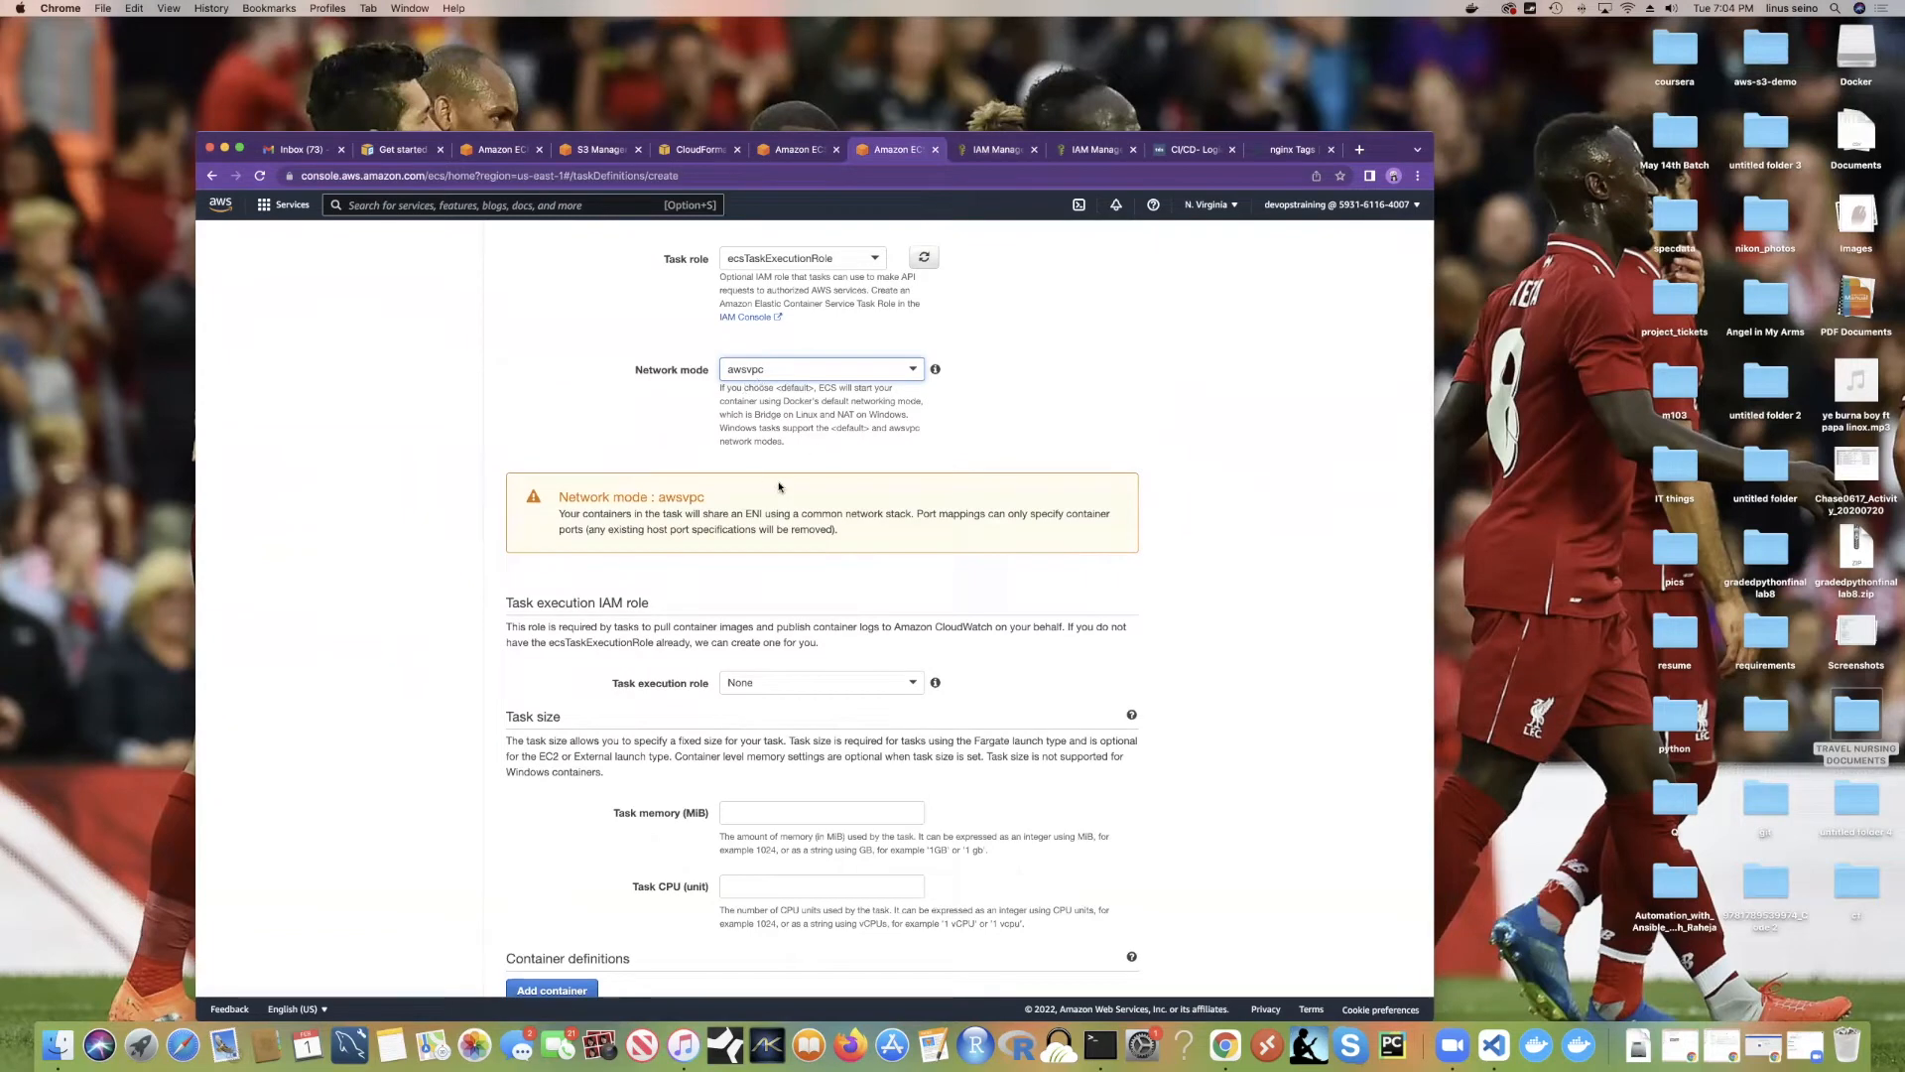
scroll(747, 487, down, 2)
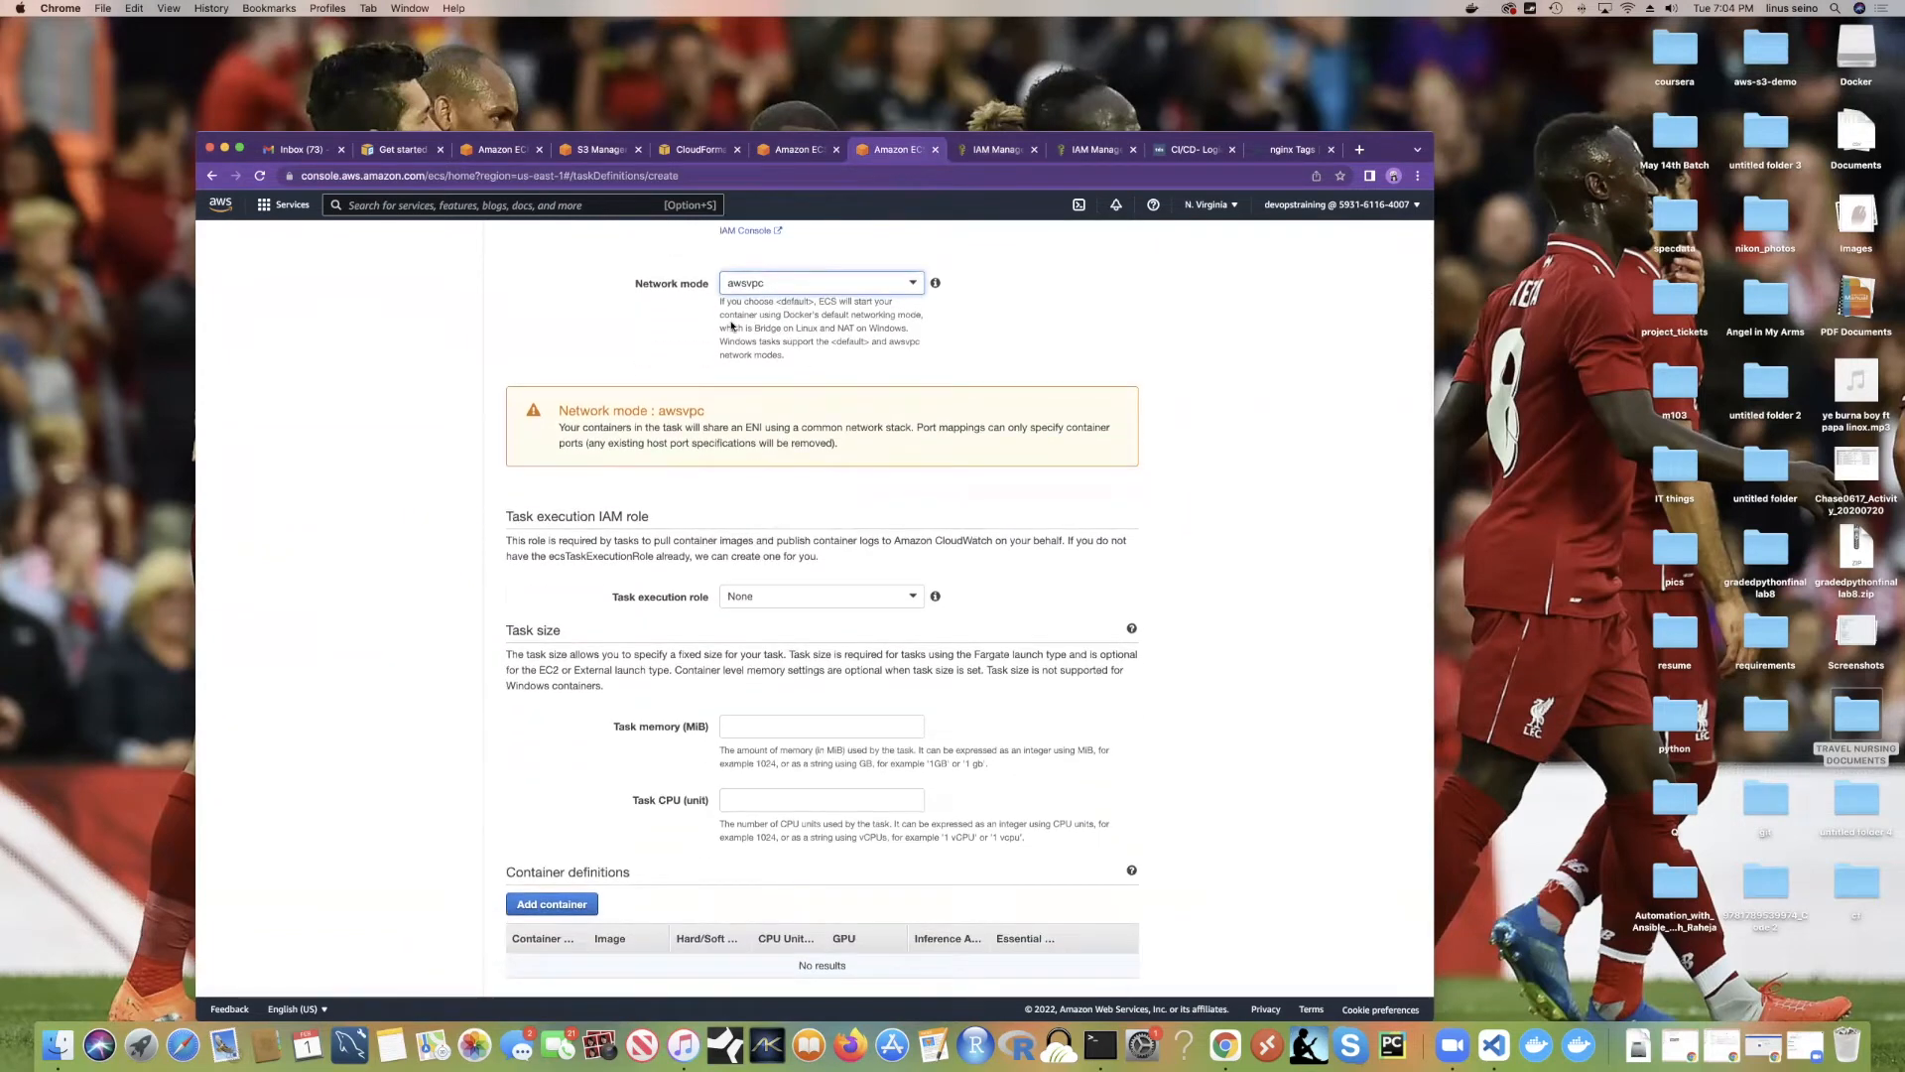
scroll(791, 479, down, 5)
Step: Set the task execution role to ecsTaskExecutionRole
click(772, 372)
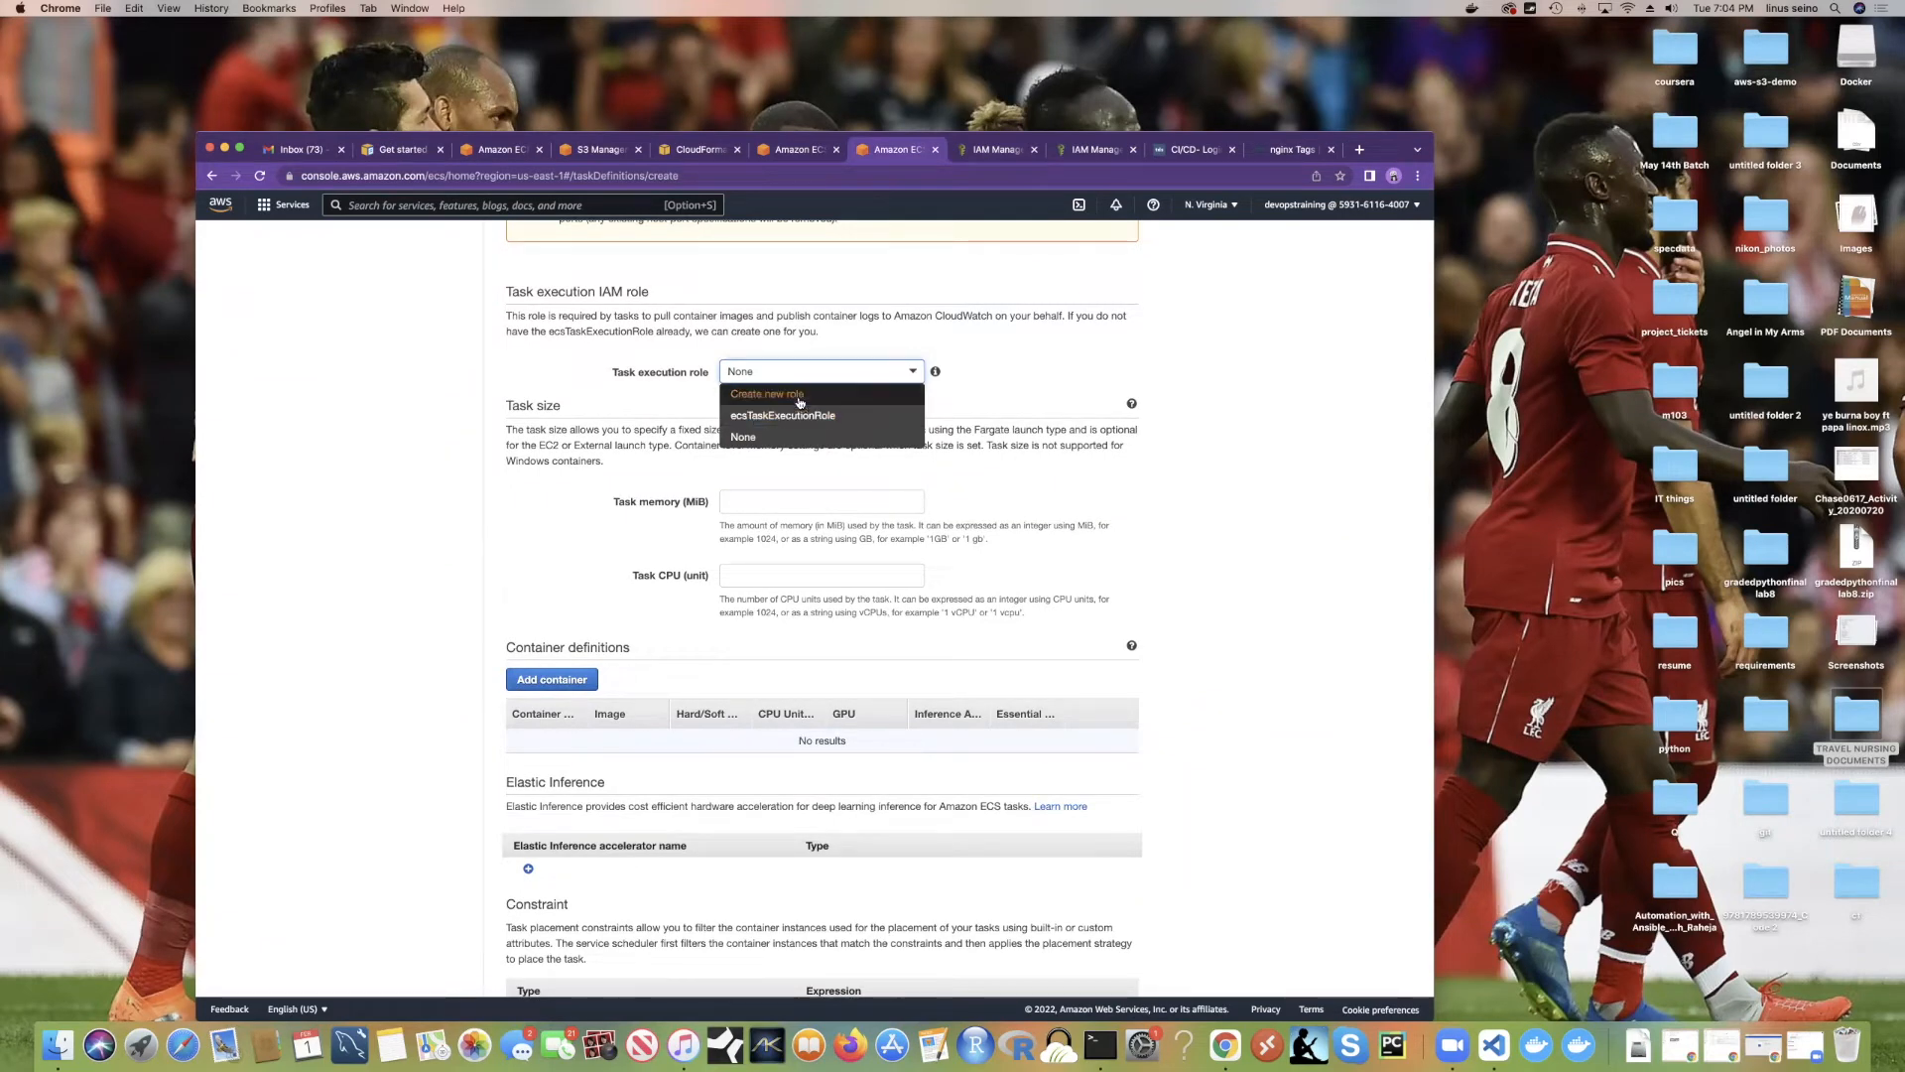
click(797, 418)
scroll(816, 386, up, 10)
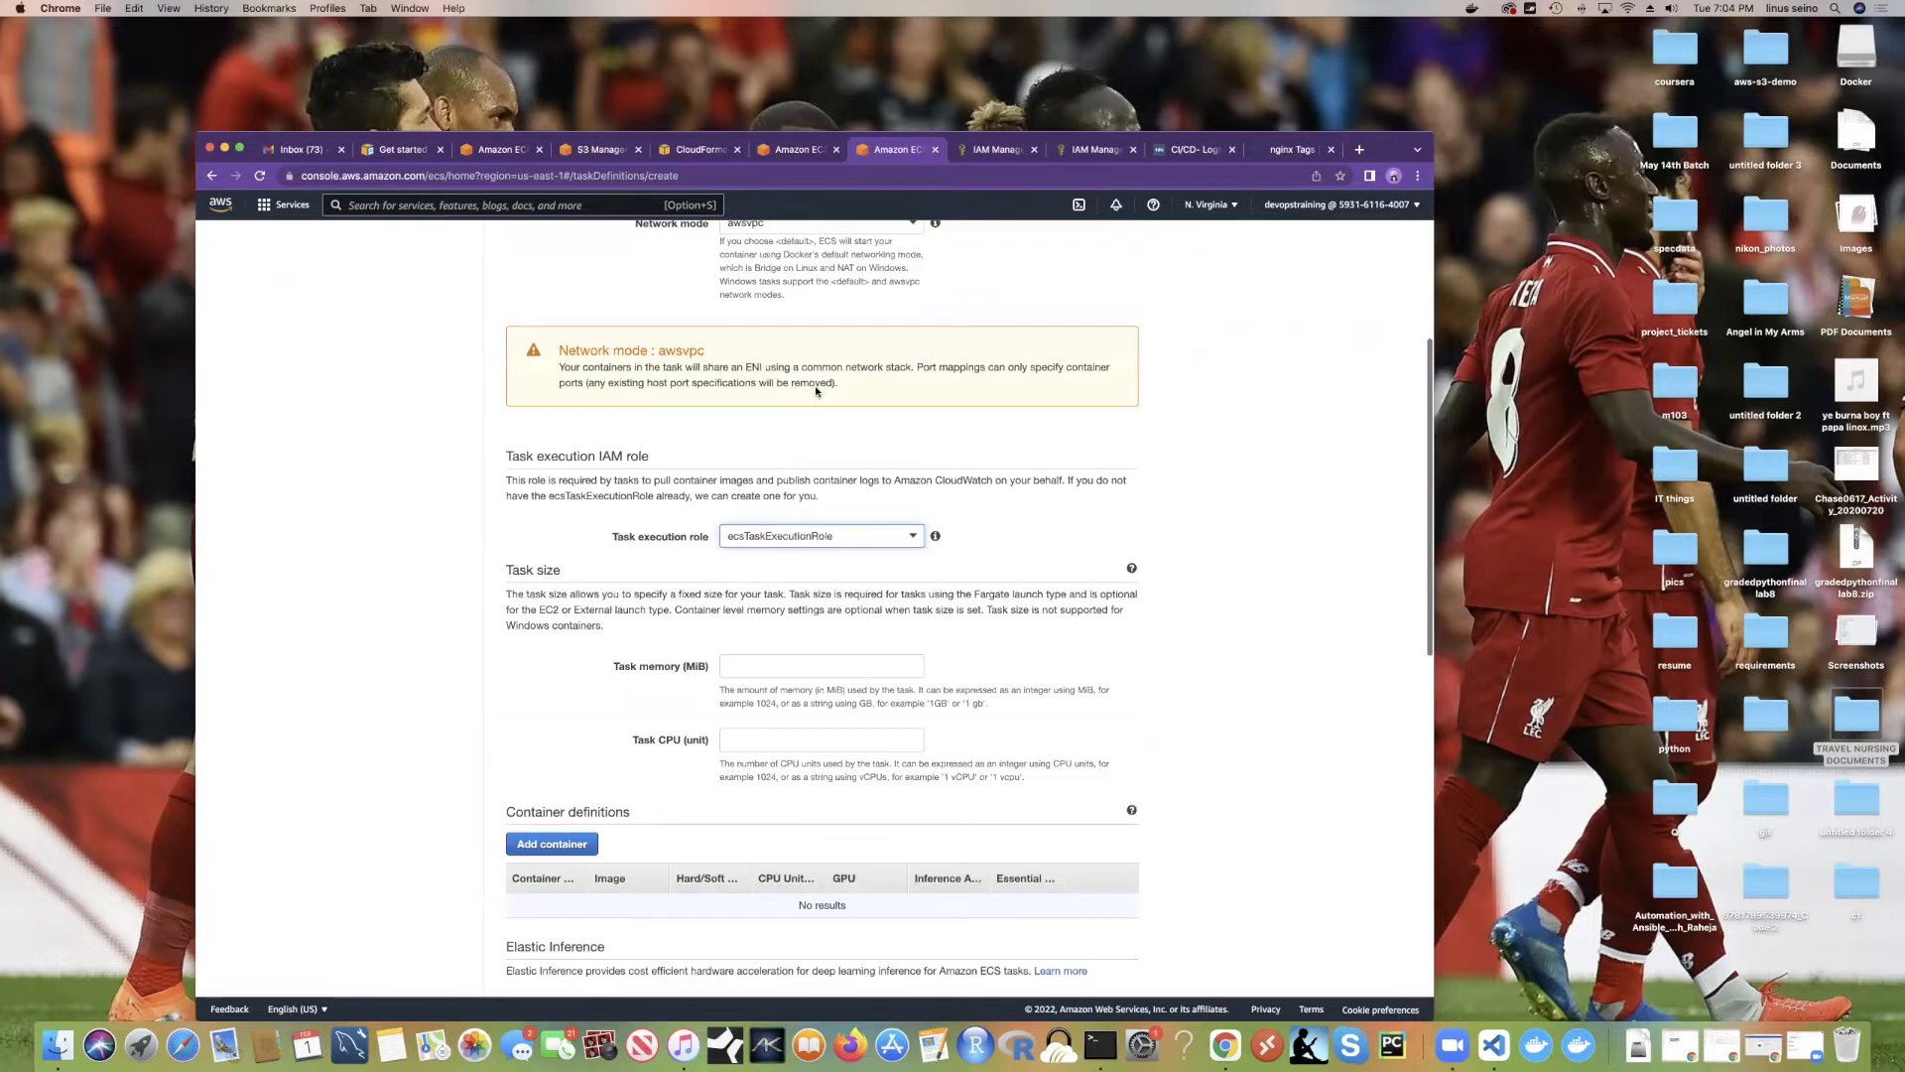
scroll(824, 446, down, 5)
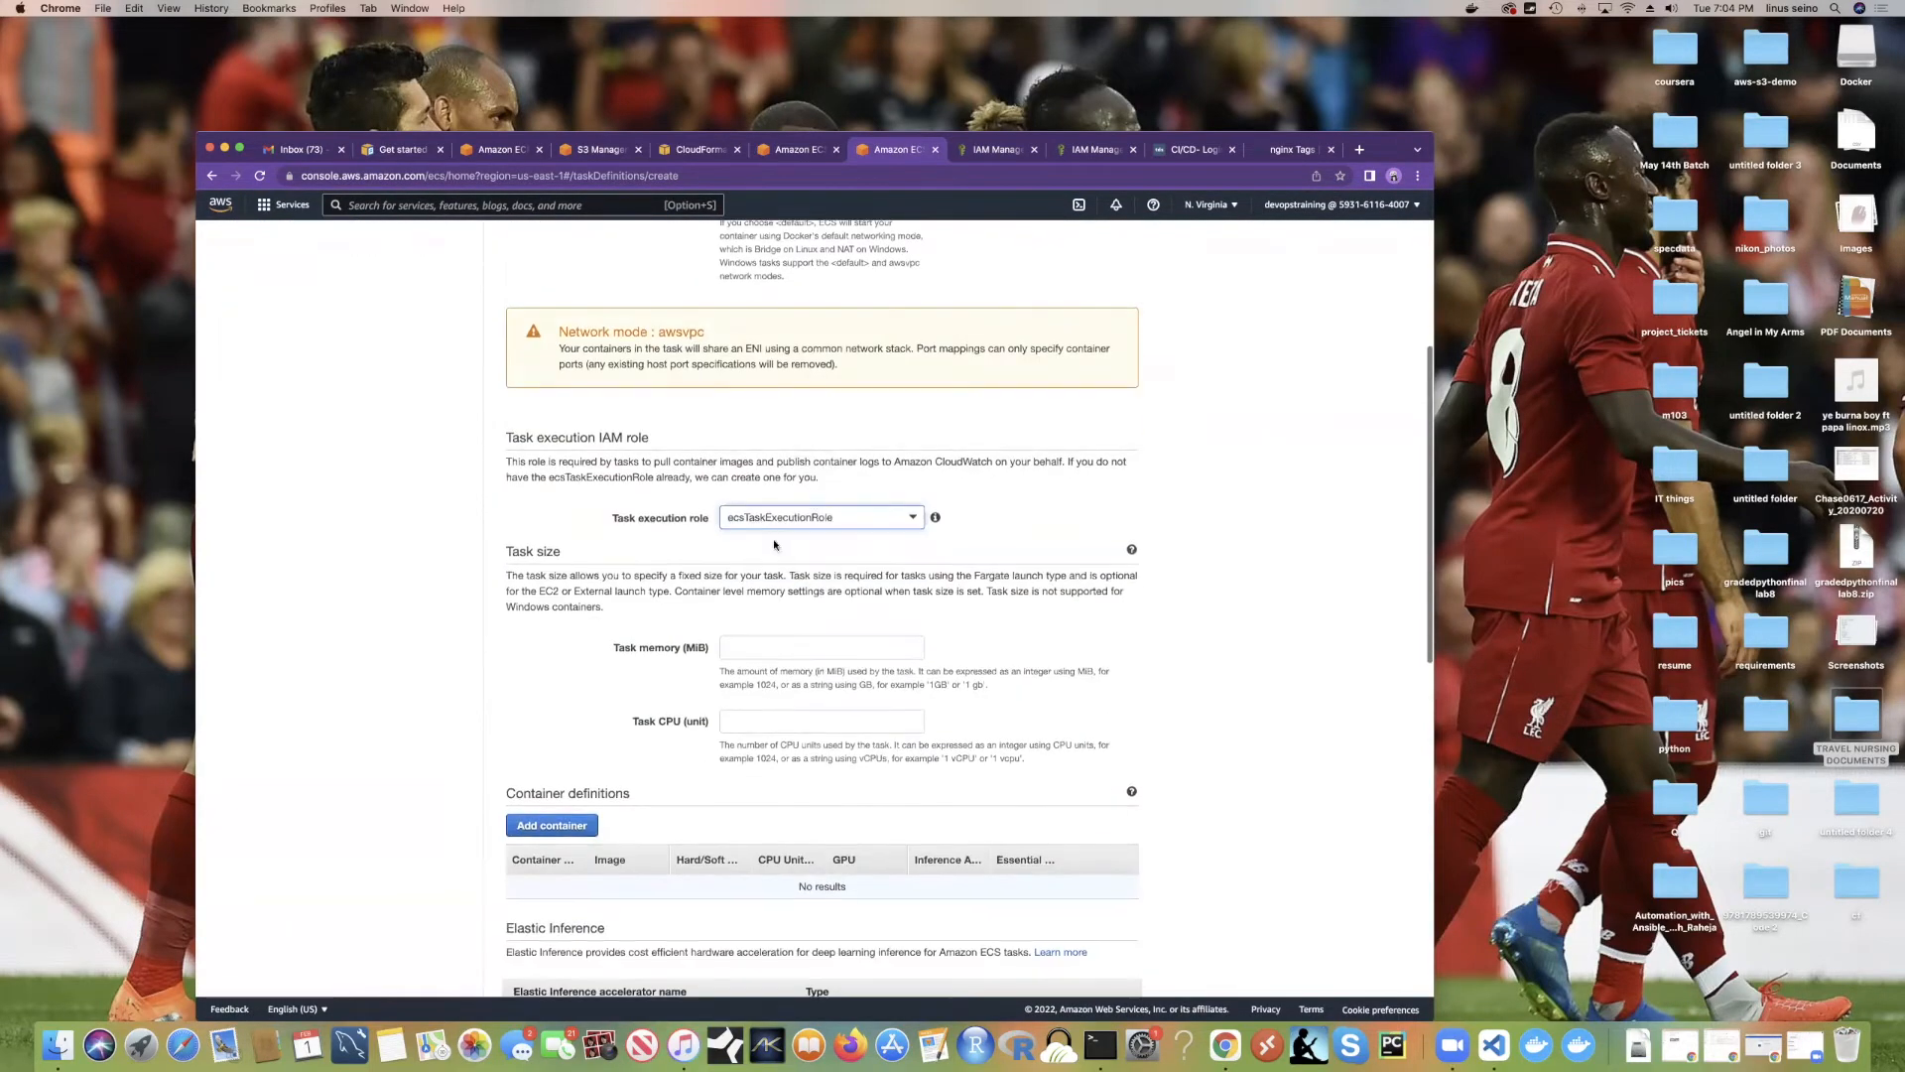
click(830, 521)
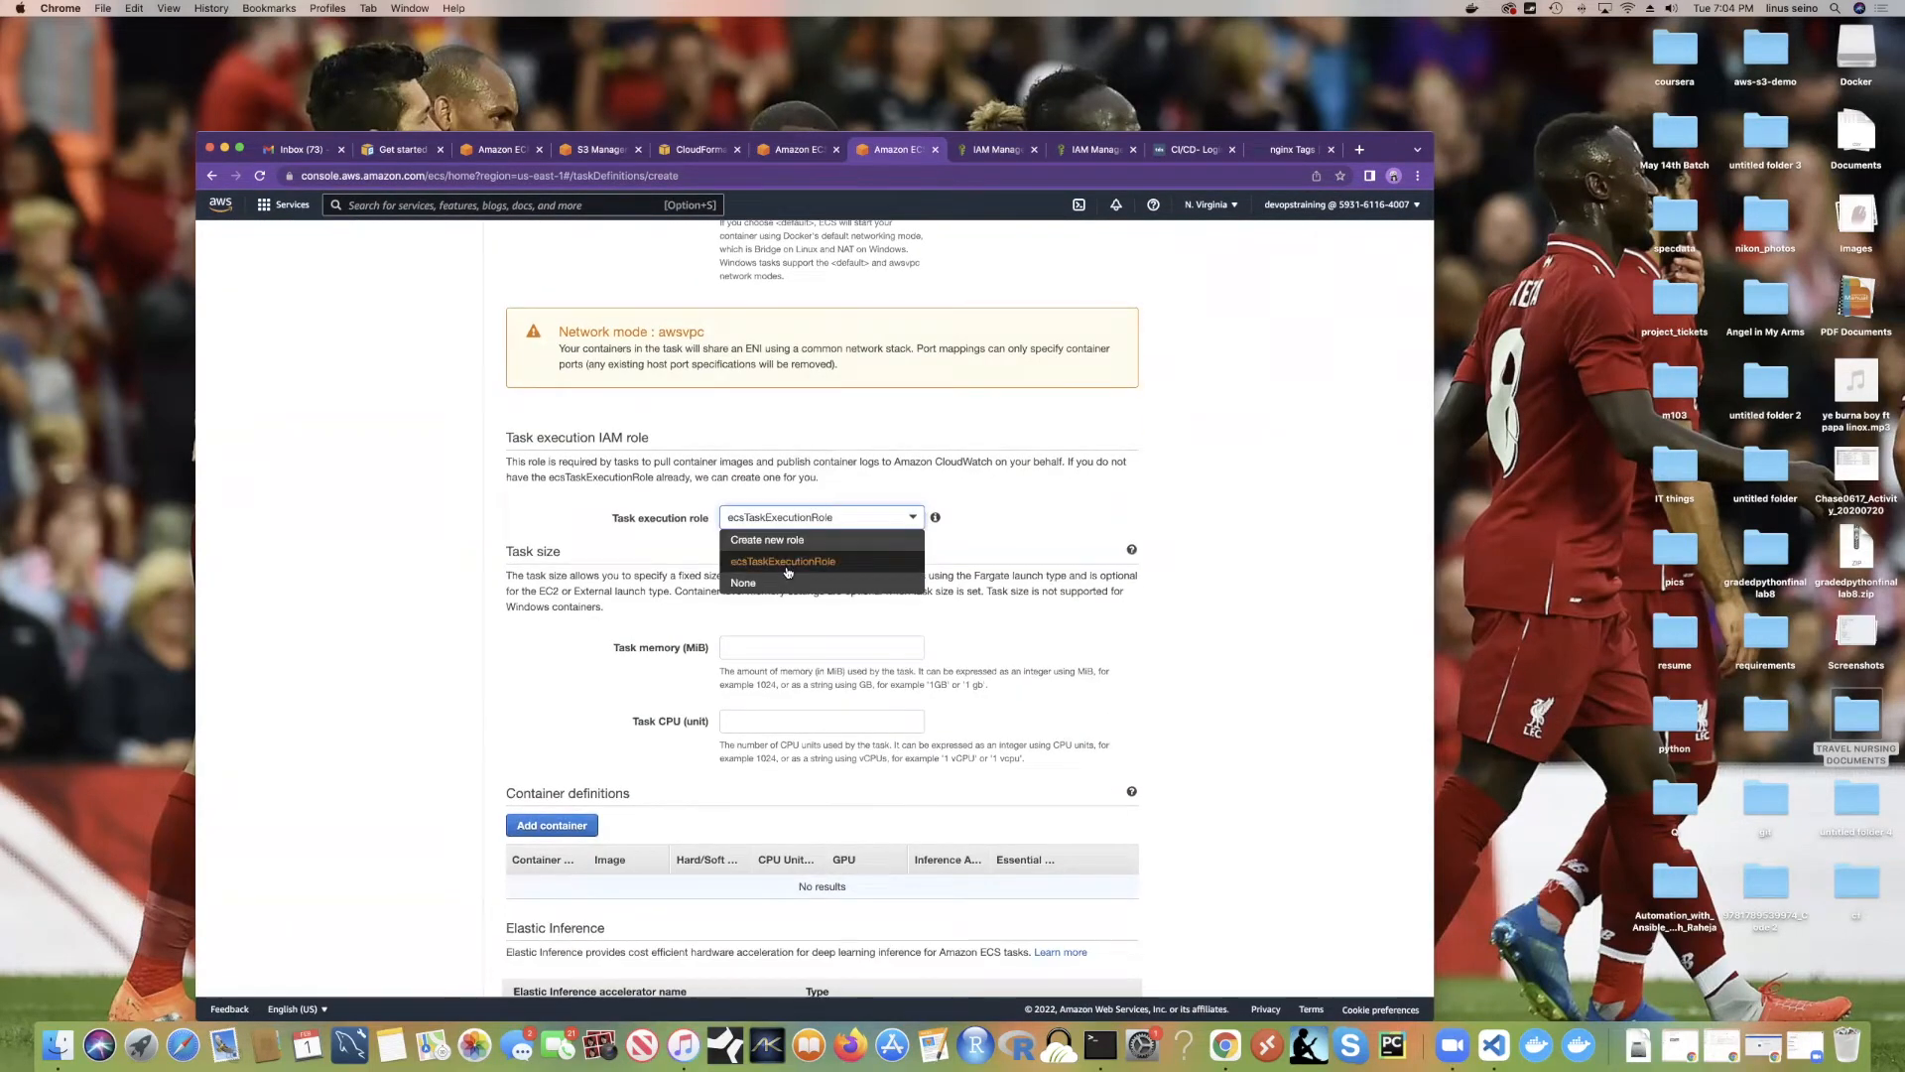
click(789, 566)
scroll(789, 567, down, 3)
click(753, 414)
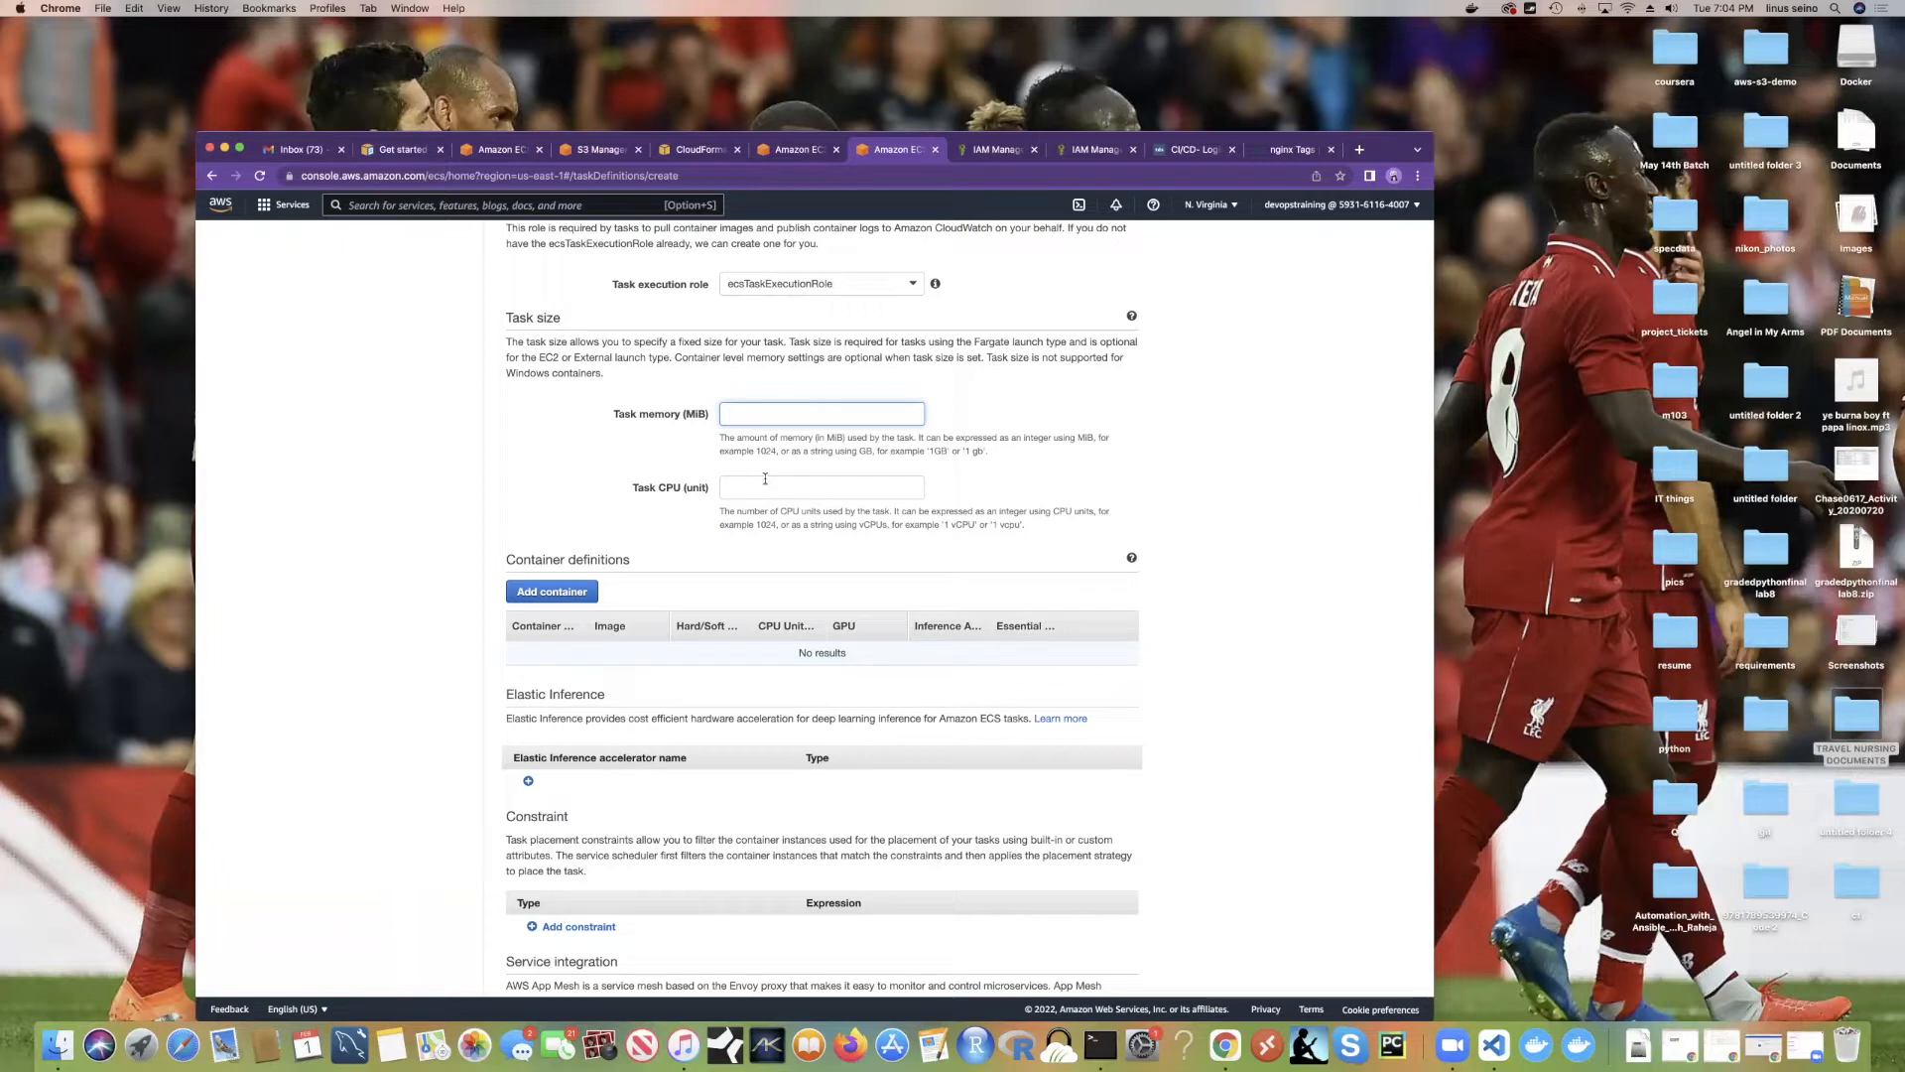
scroll(665, 556, down, 2)
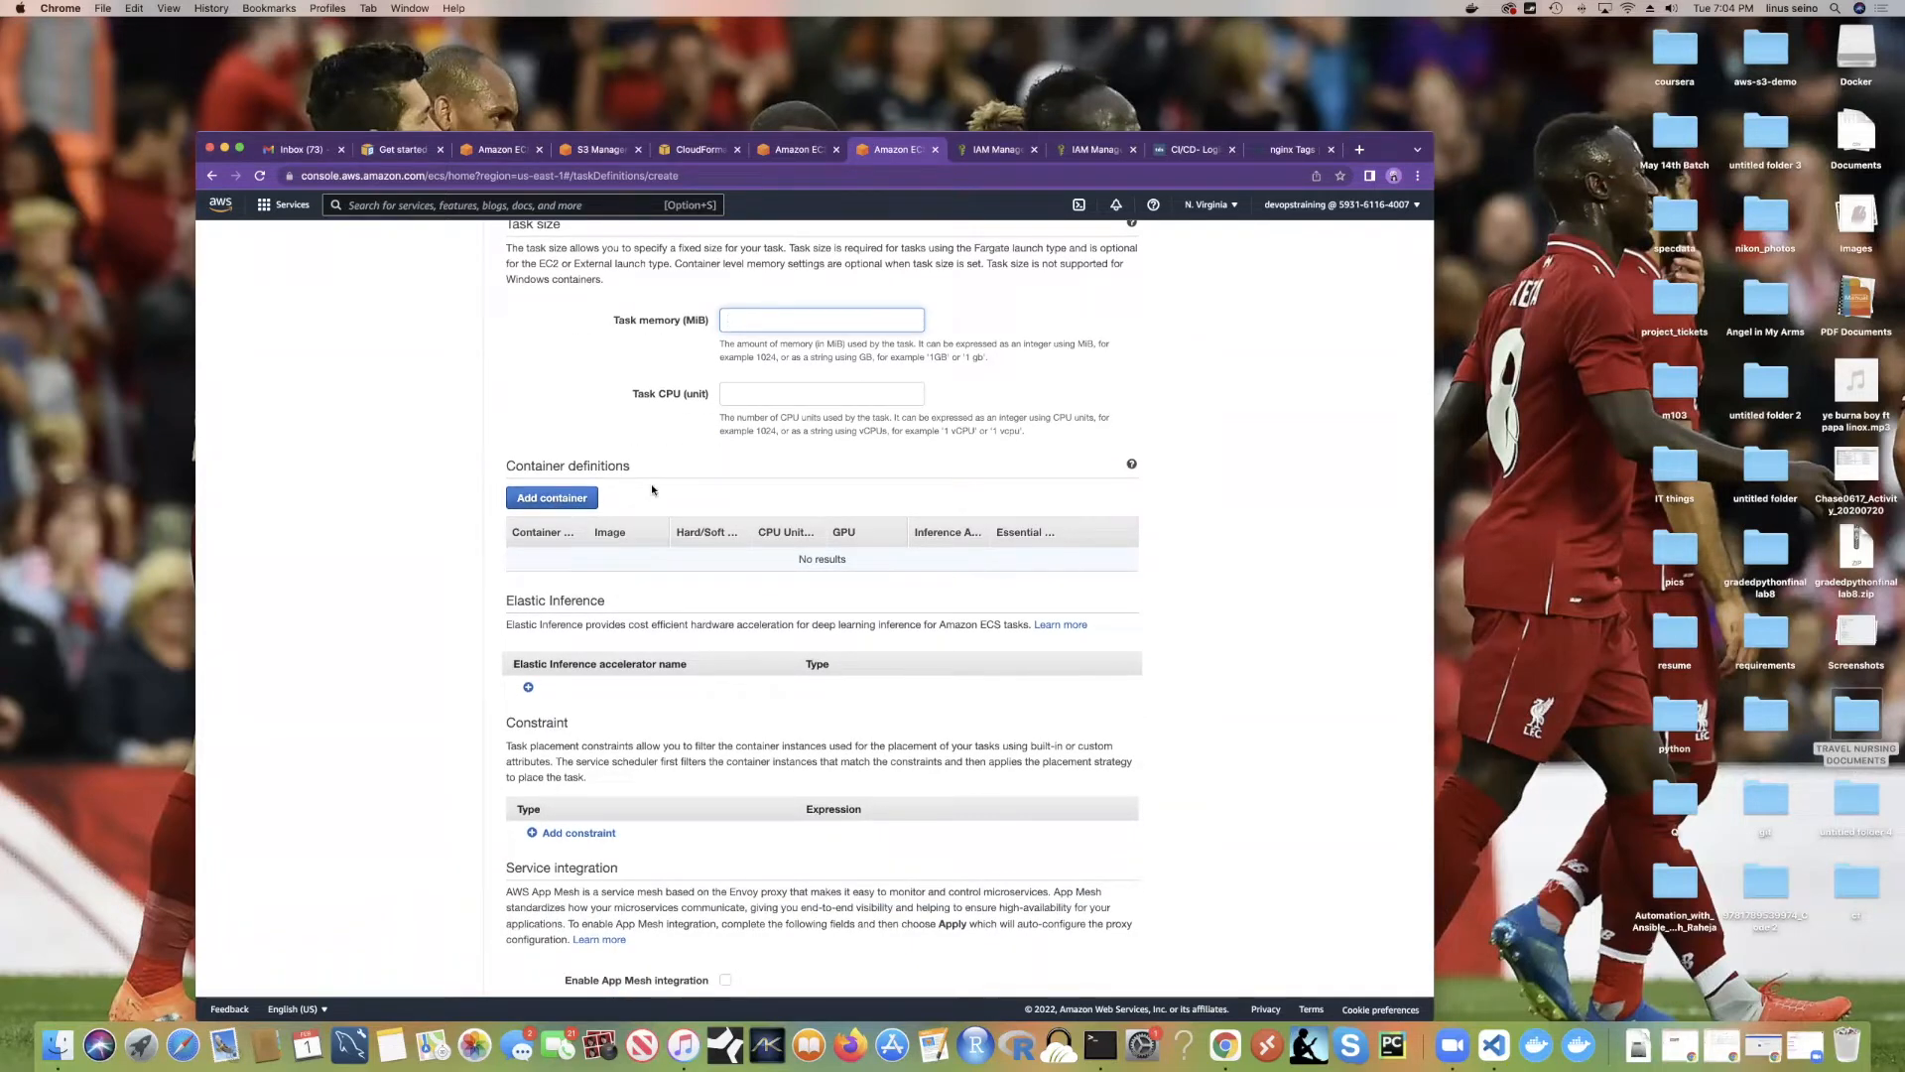
Step: Open the Add container form, then search Docker Hub for 'hello'
click(541, 497)
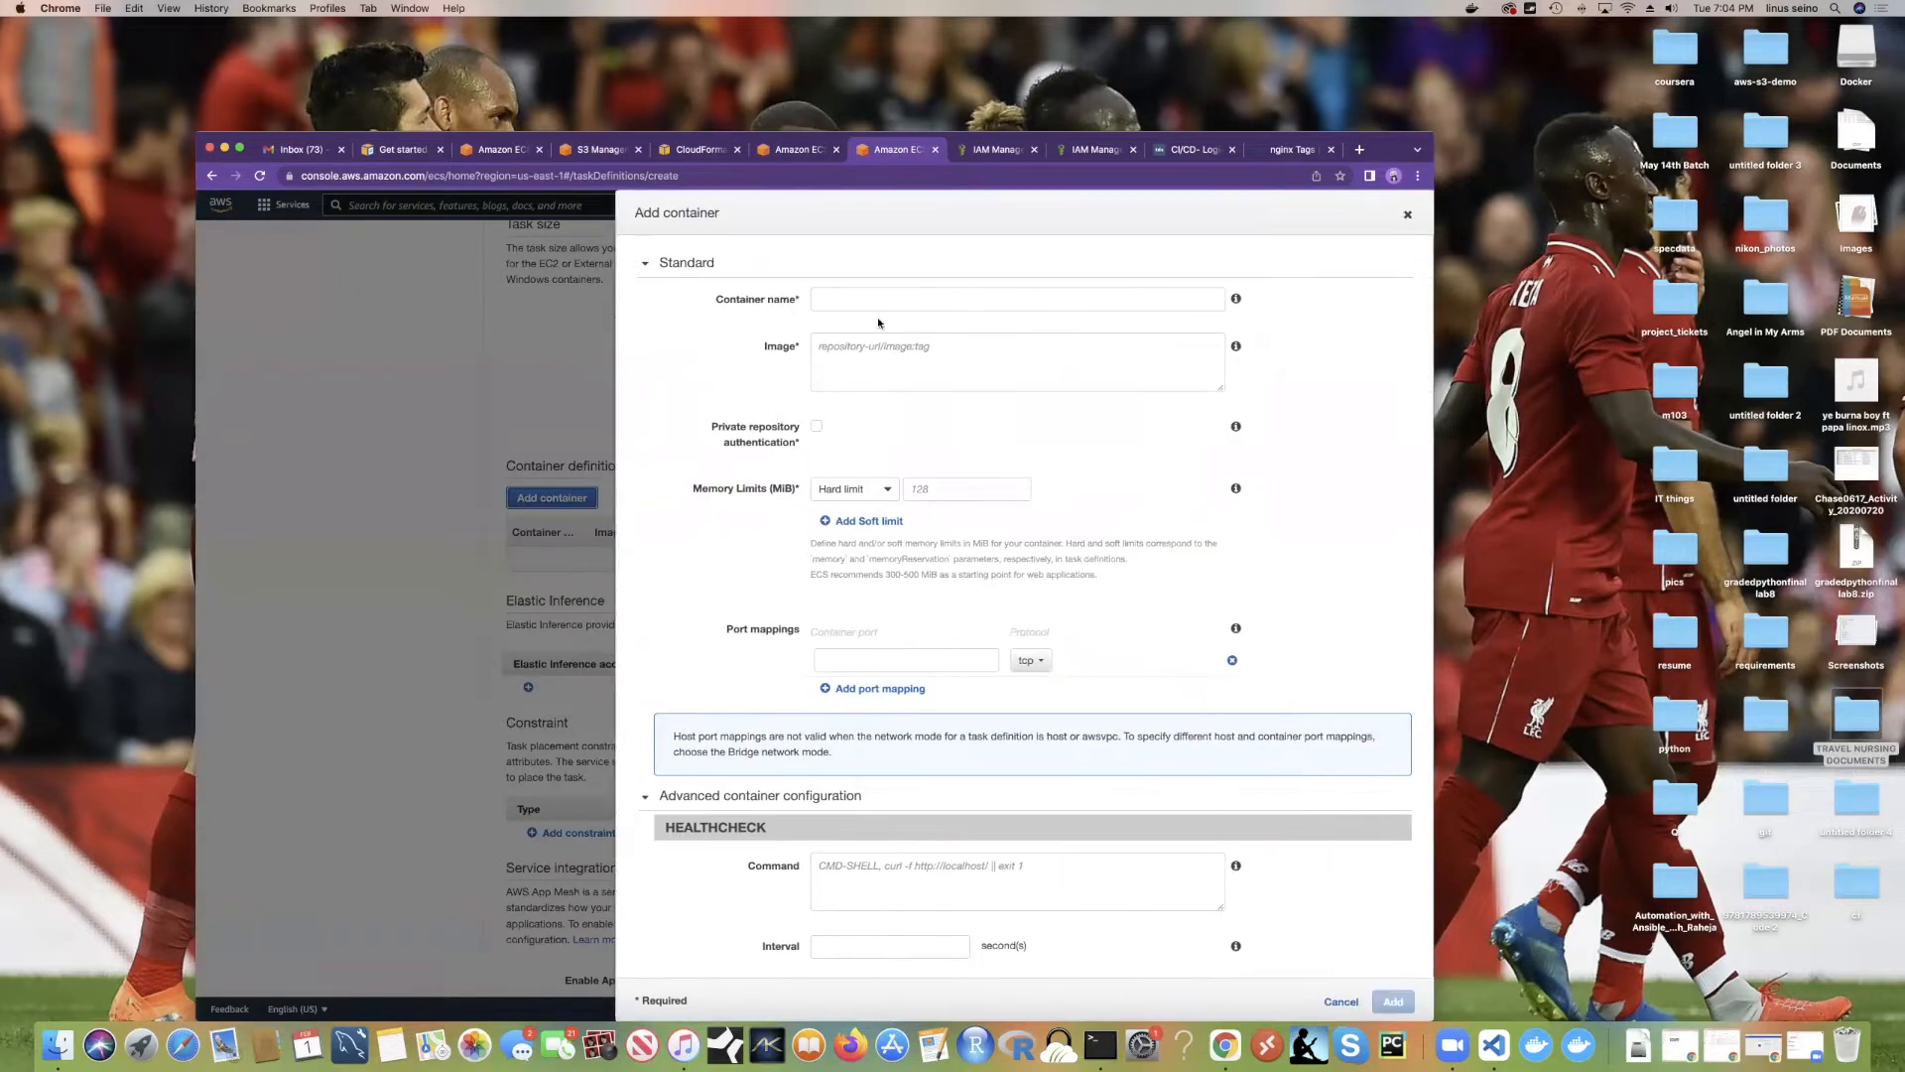
click(867, 303)
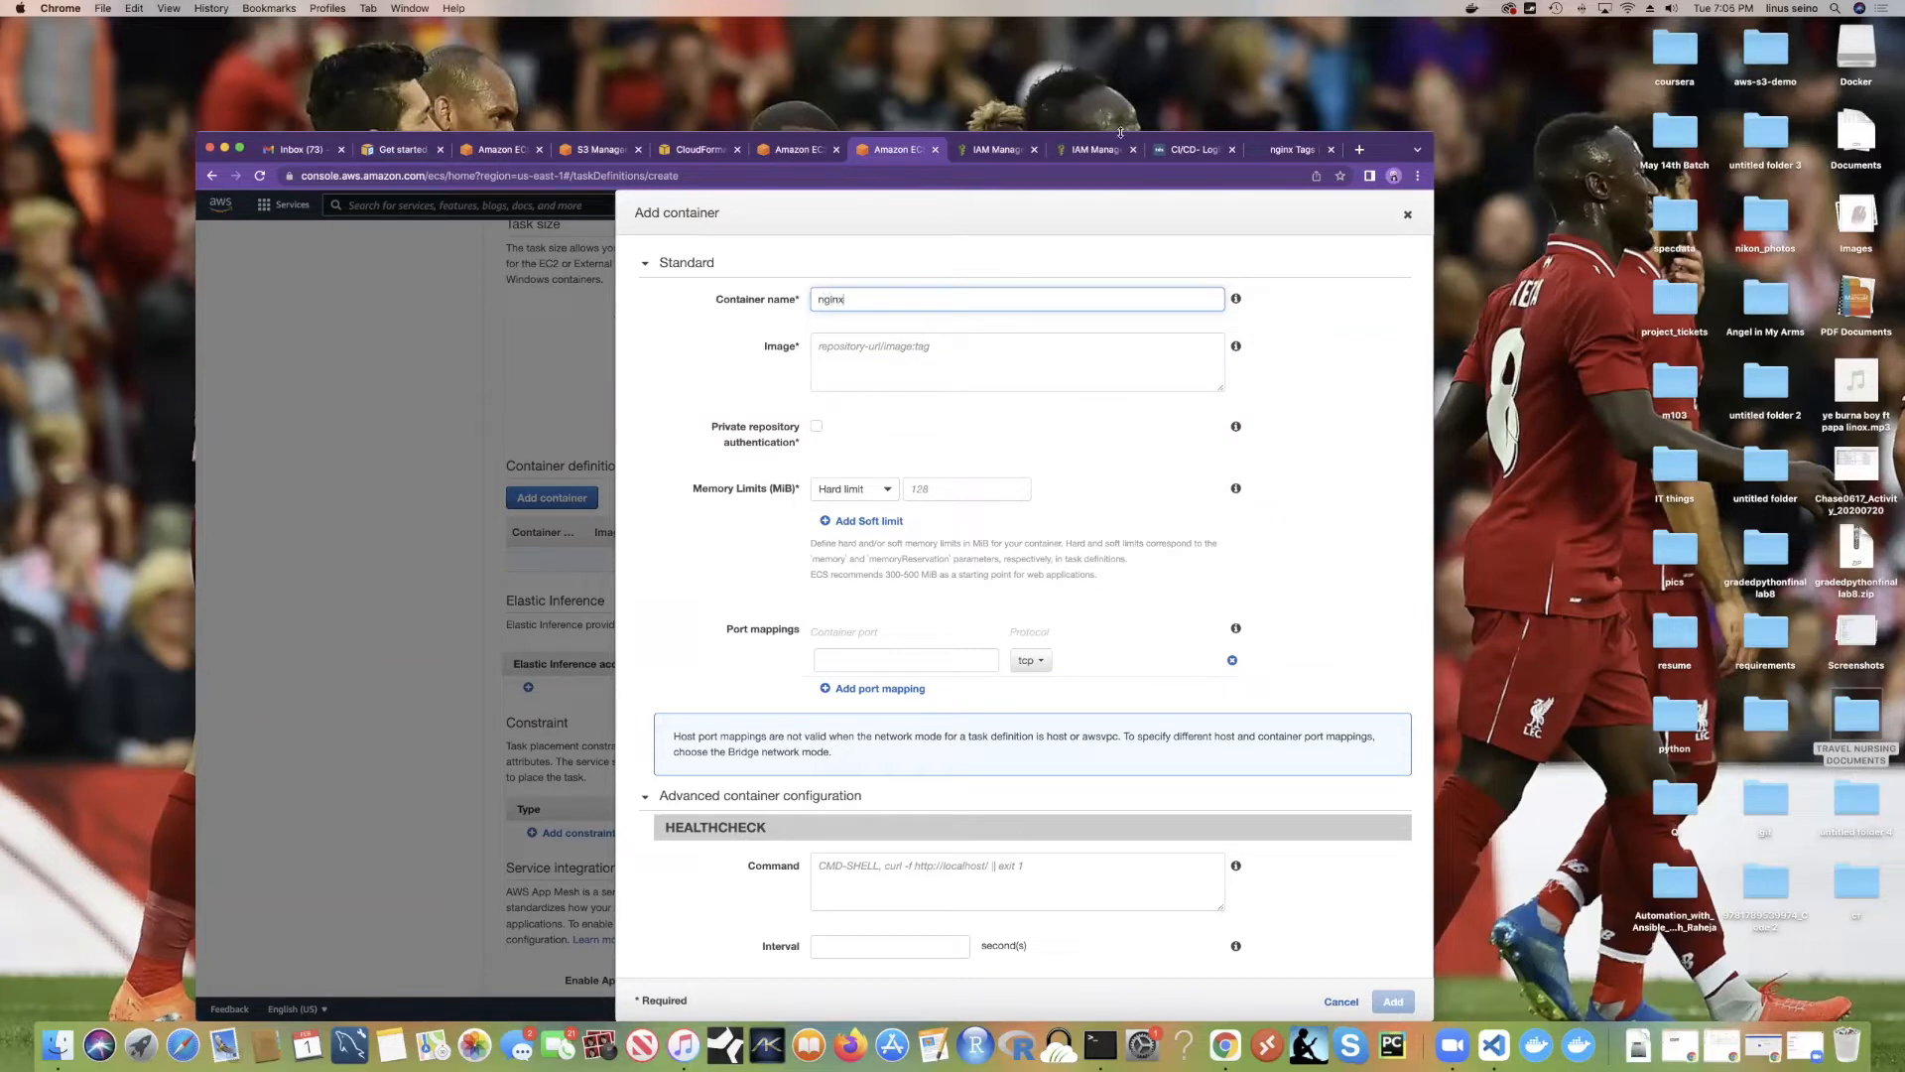
click(1288, 150)
click(587, 214)
text(hello)
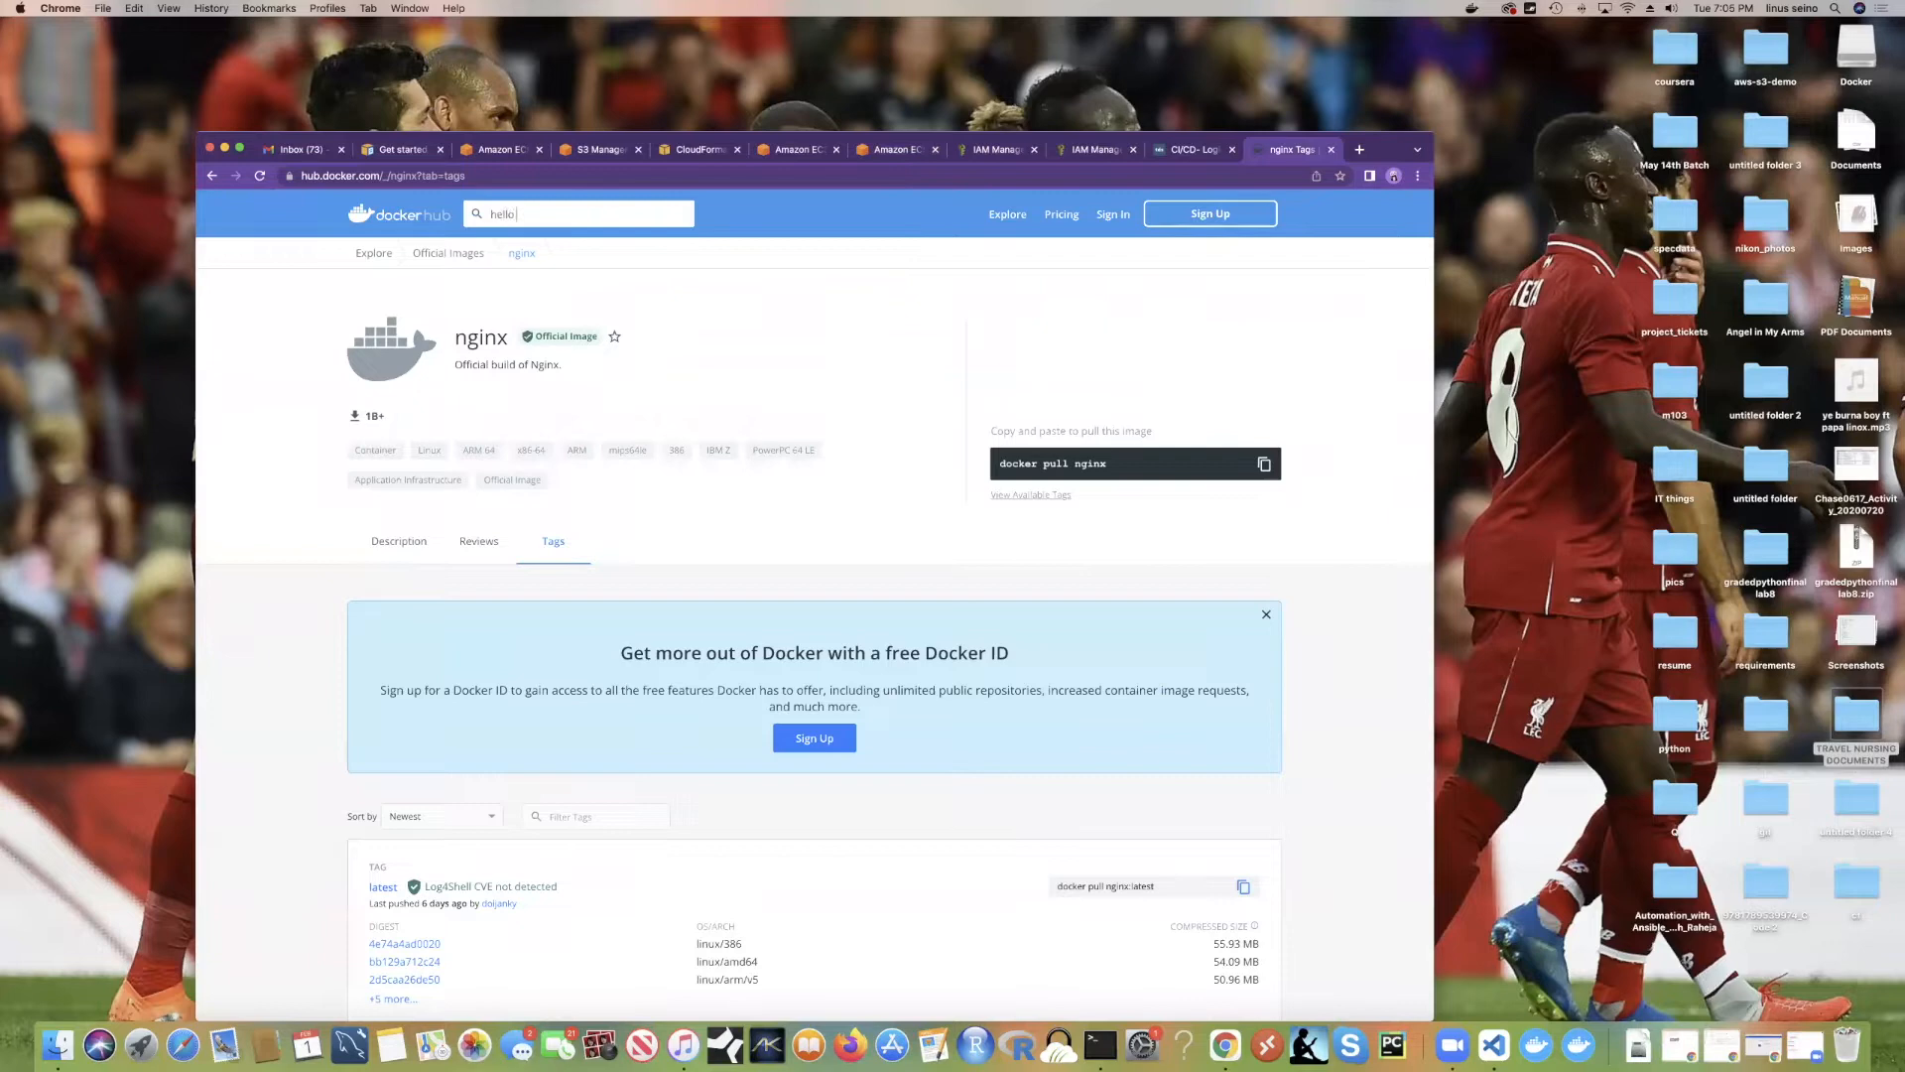
Step: Copy the 'docker pull hello-world' command from Docker Hub and return to the ECS container form
click(521, 279)
drag(1147, 466, 997, 464)
key(cmd+c)
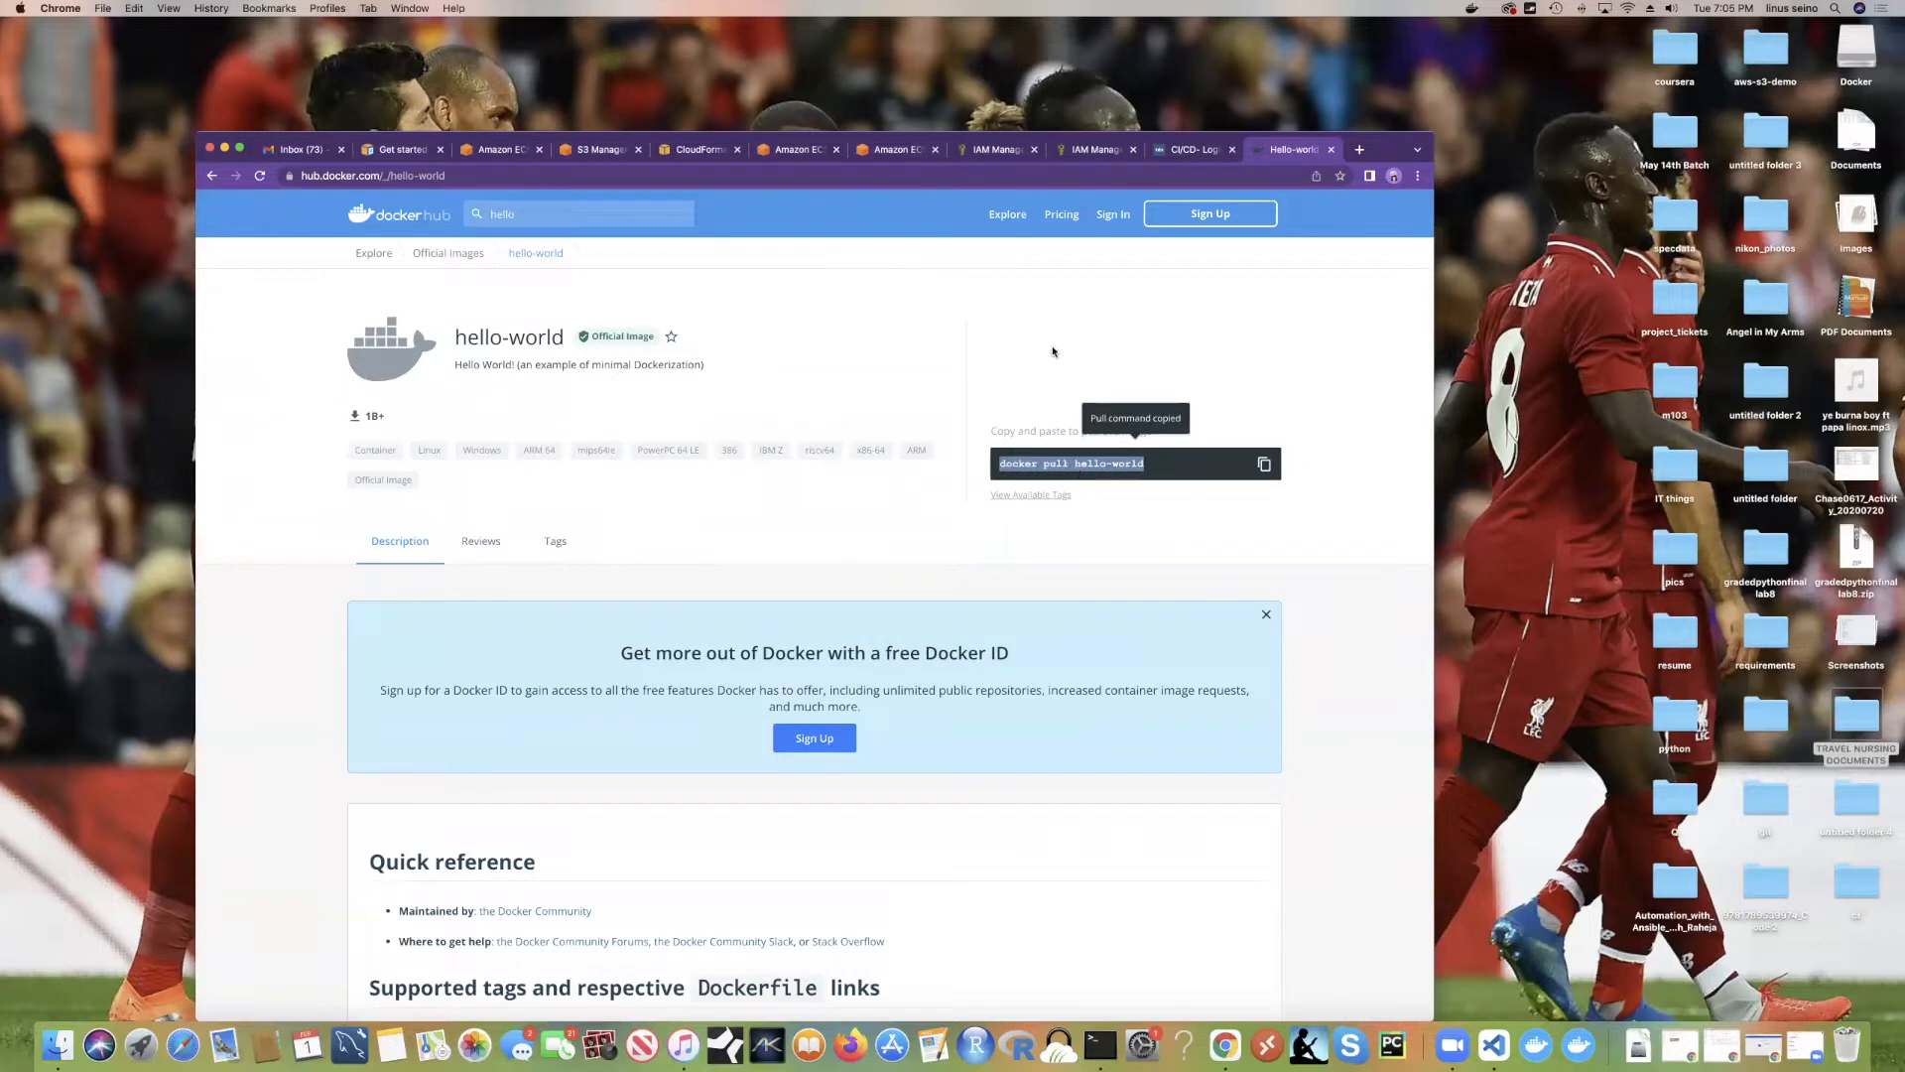
click(1196, 150)
click(1106, 150)
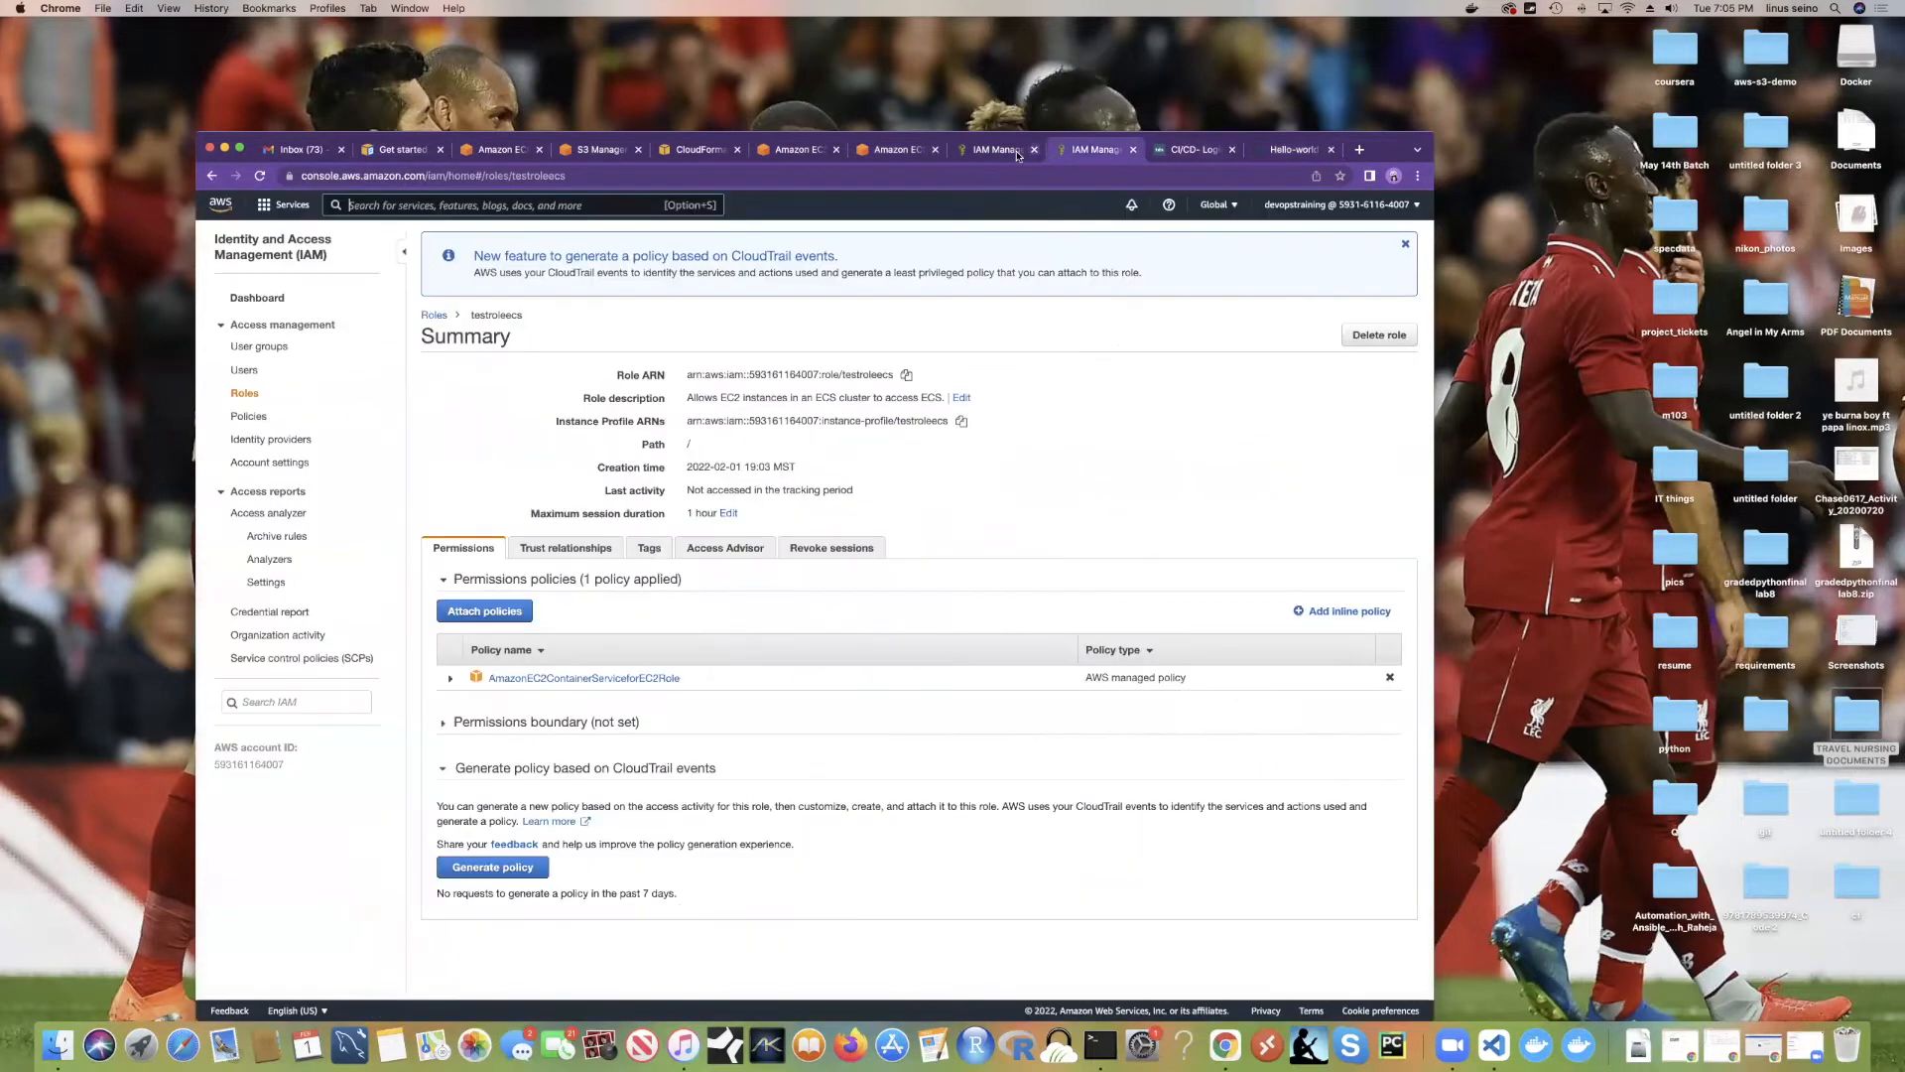
click(908, 151)
drag(867, 305, 796, 296)
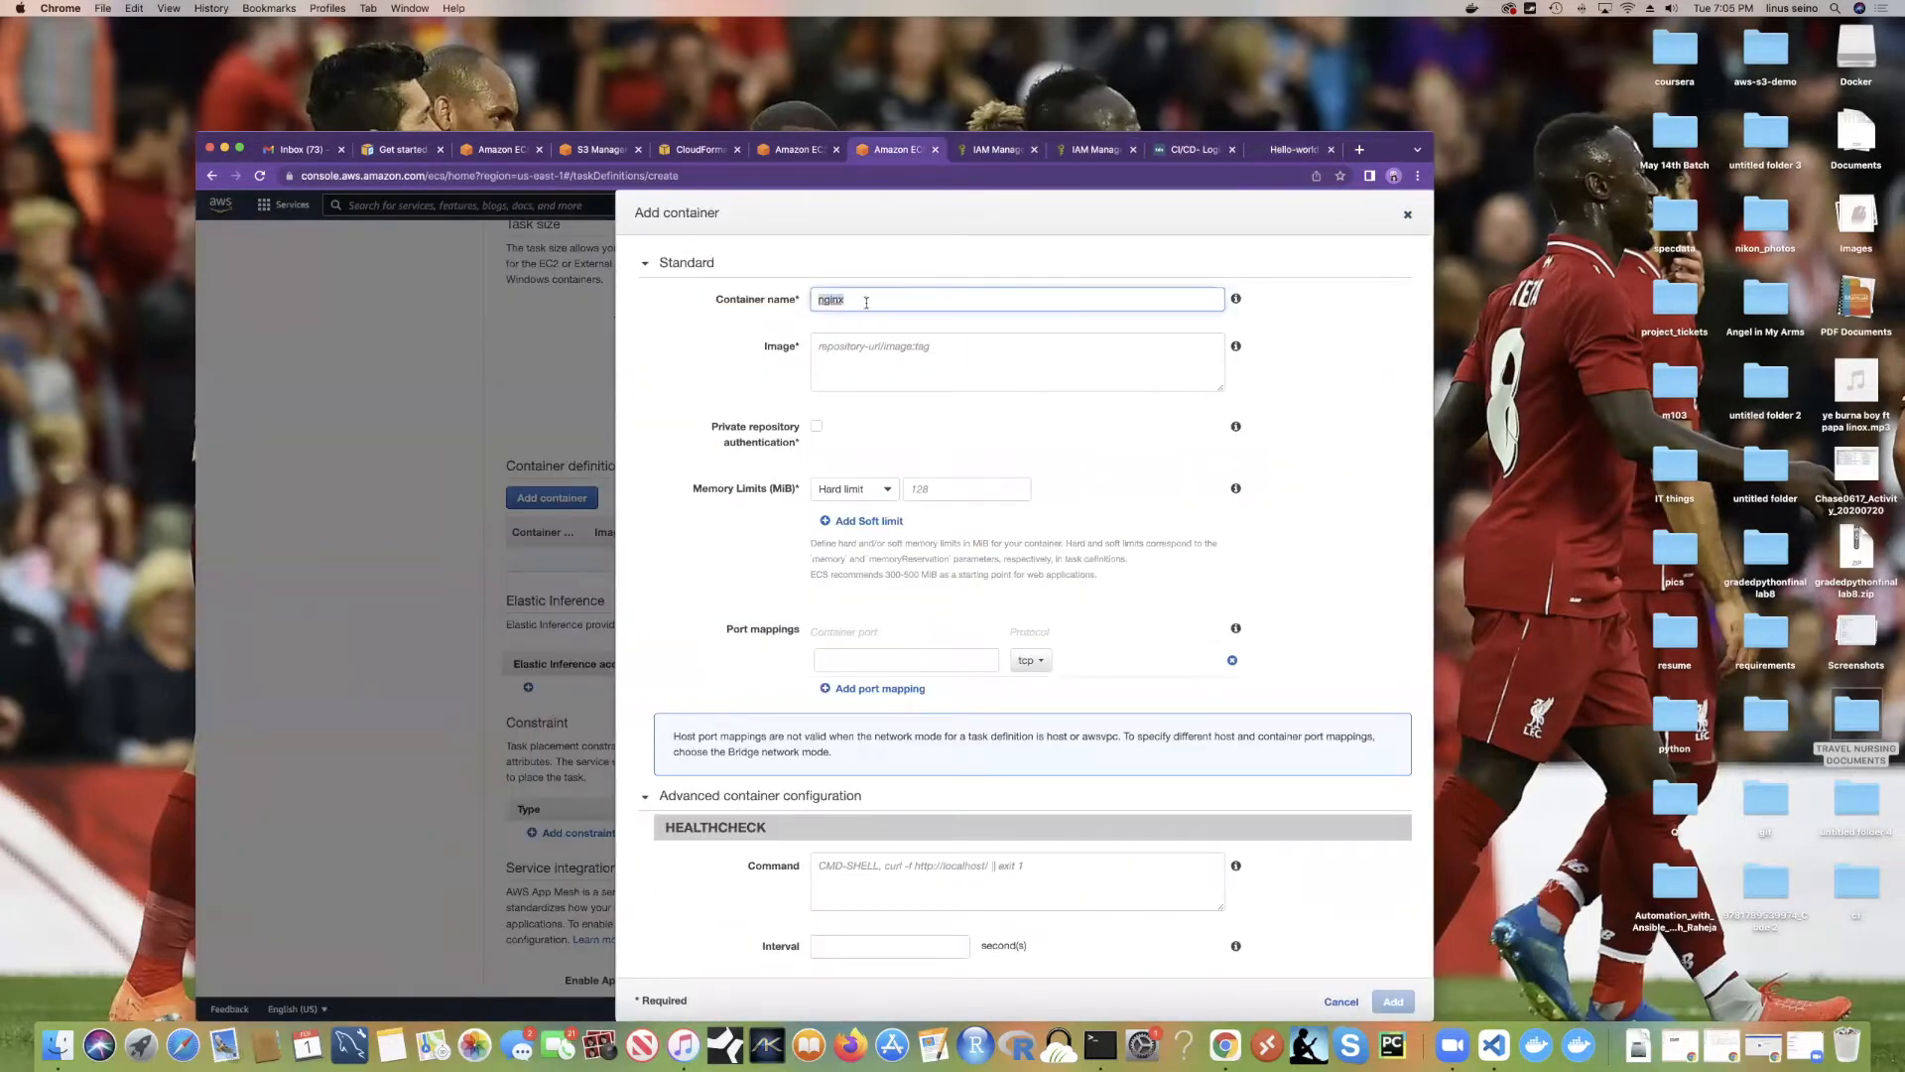
Step: Set the container image to hello-world and rename the container from nginx to helloworld
click(852, 368)
key(super+v)
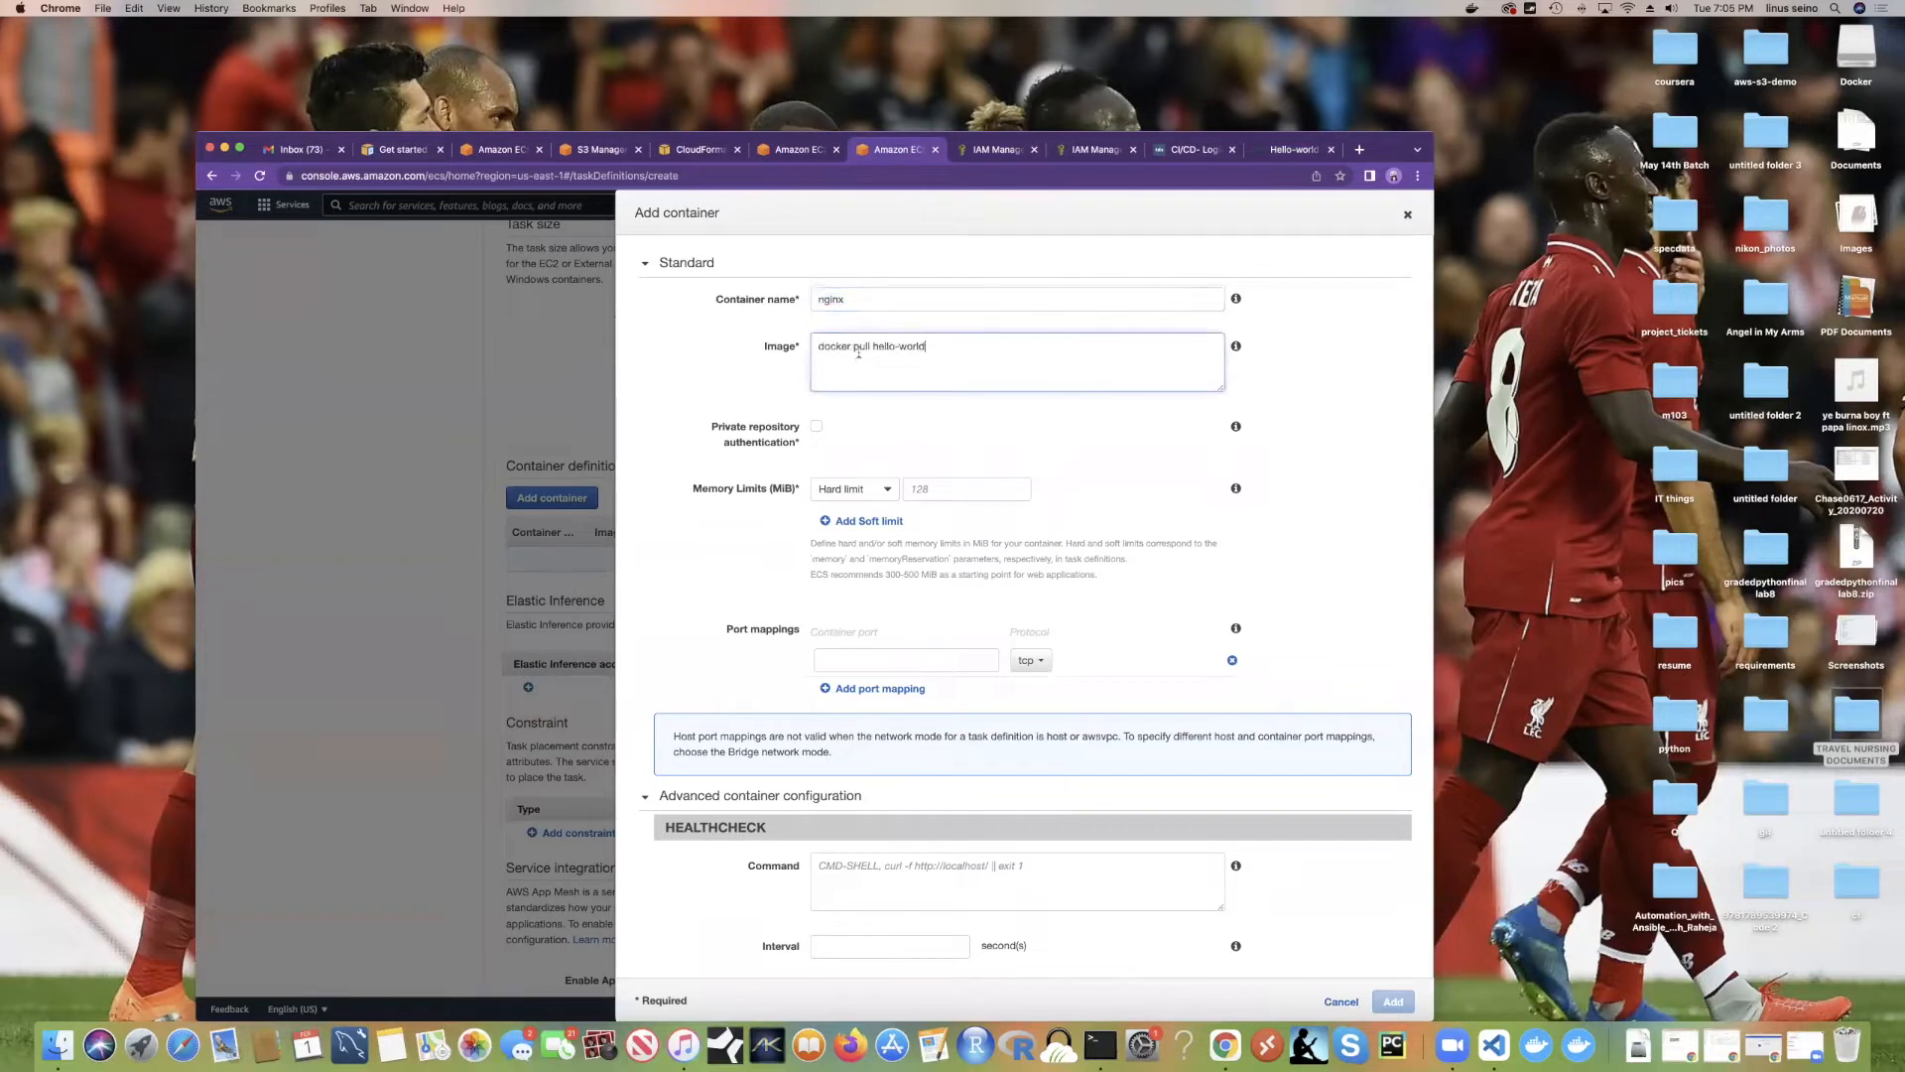
shift+click(813, 343)
key(BackSpace)
drag(849, 303, 804, 304)
text(helloworld)
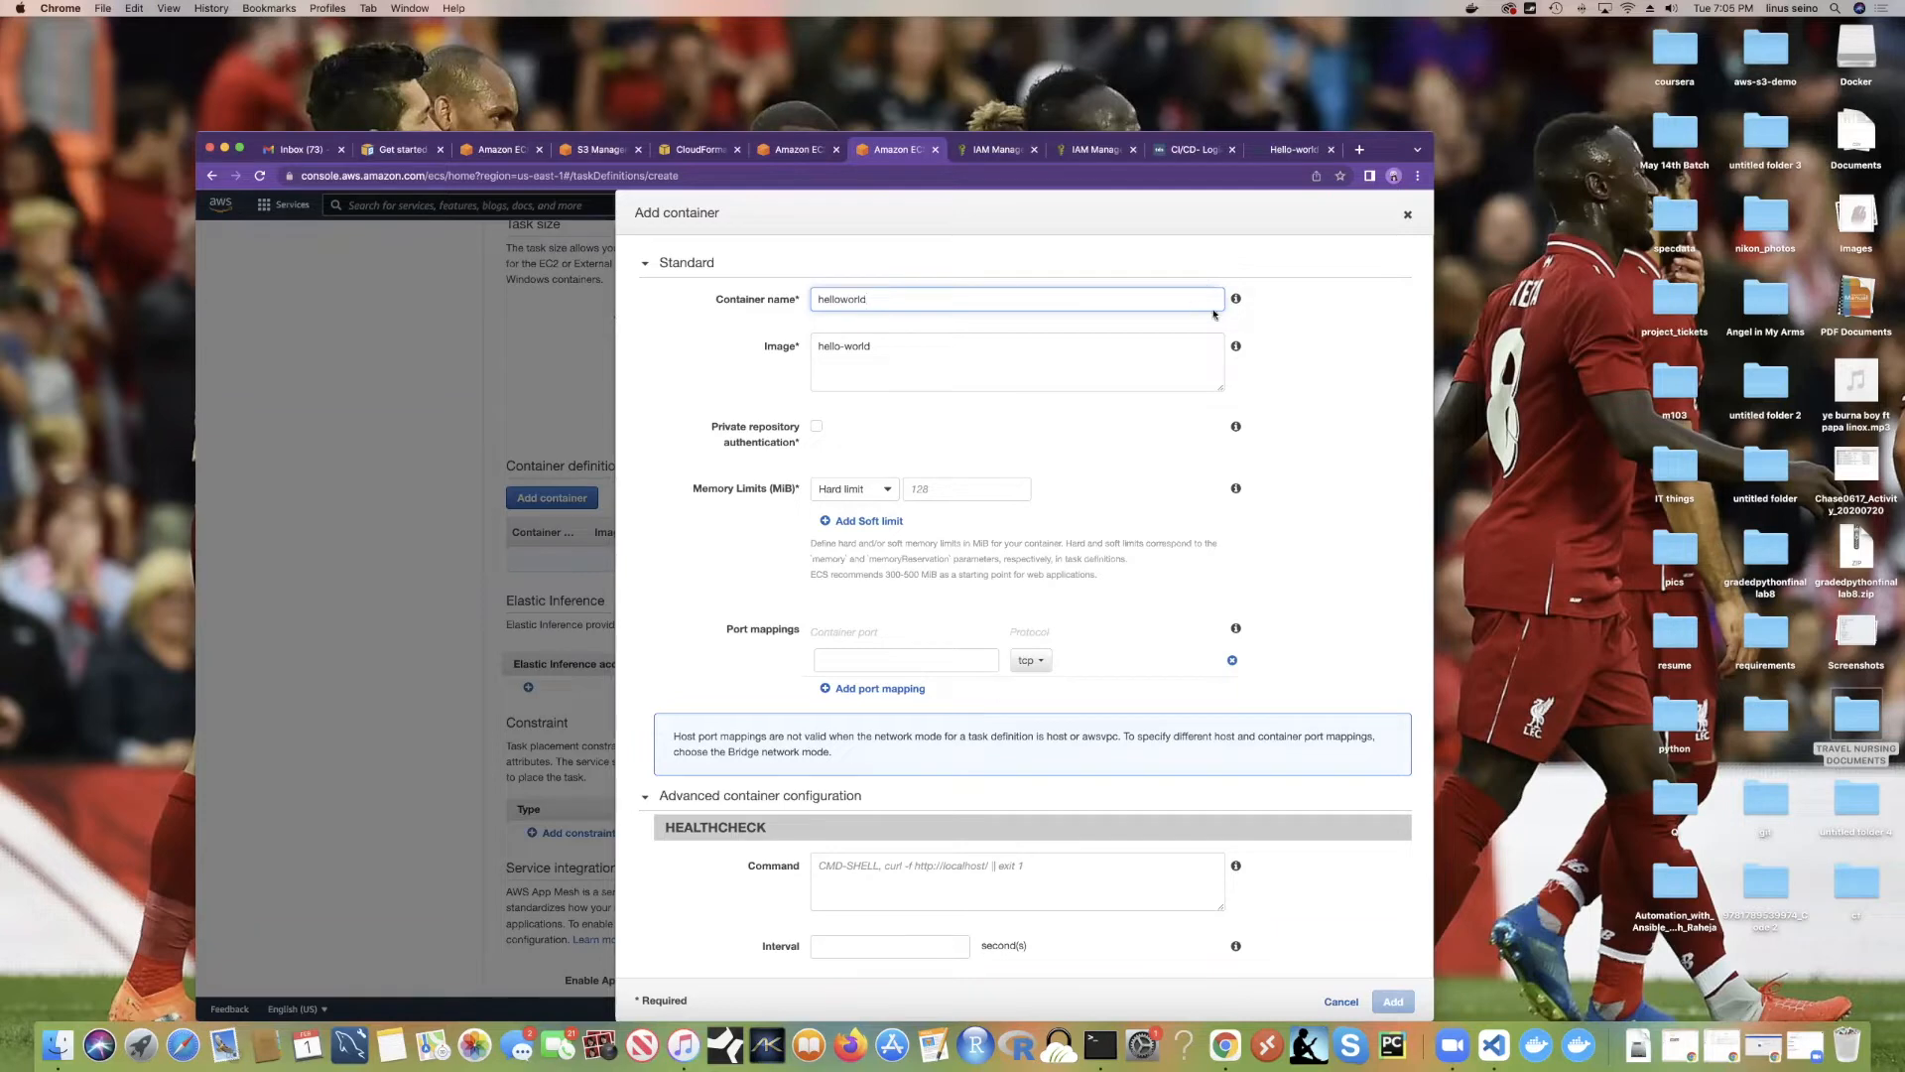
scroll(928, 364, down, 1)
scroll(929, 364, down, 1)
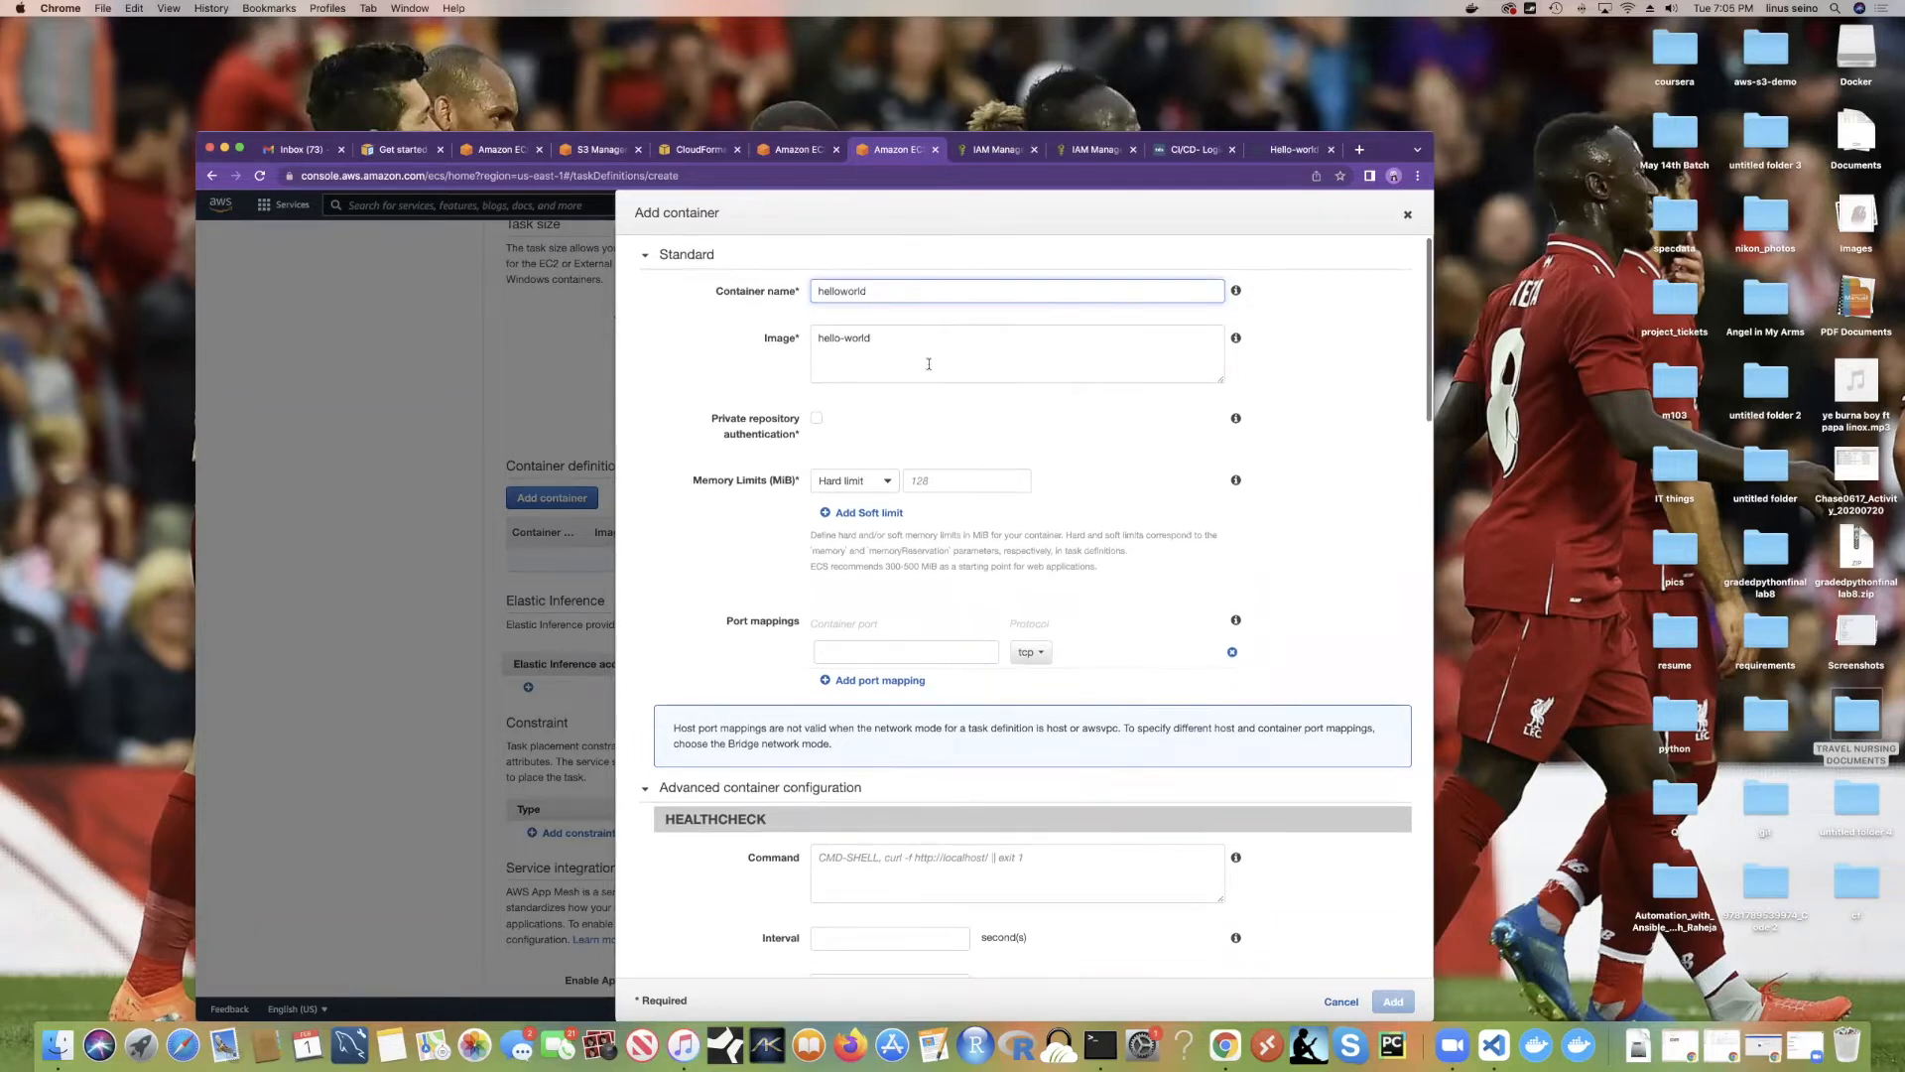
double_click(862, 292)
Step: Keep the Hard limit memory option and enable private repository authentication
scroll(878, 393, down, 3)
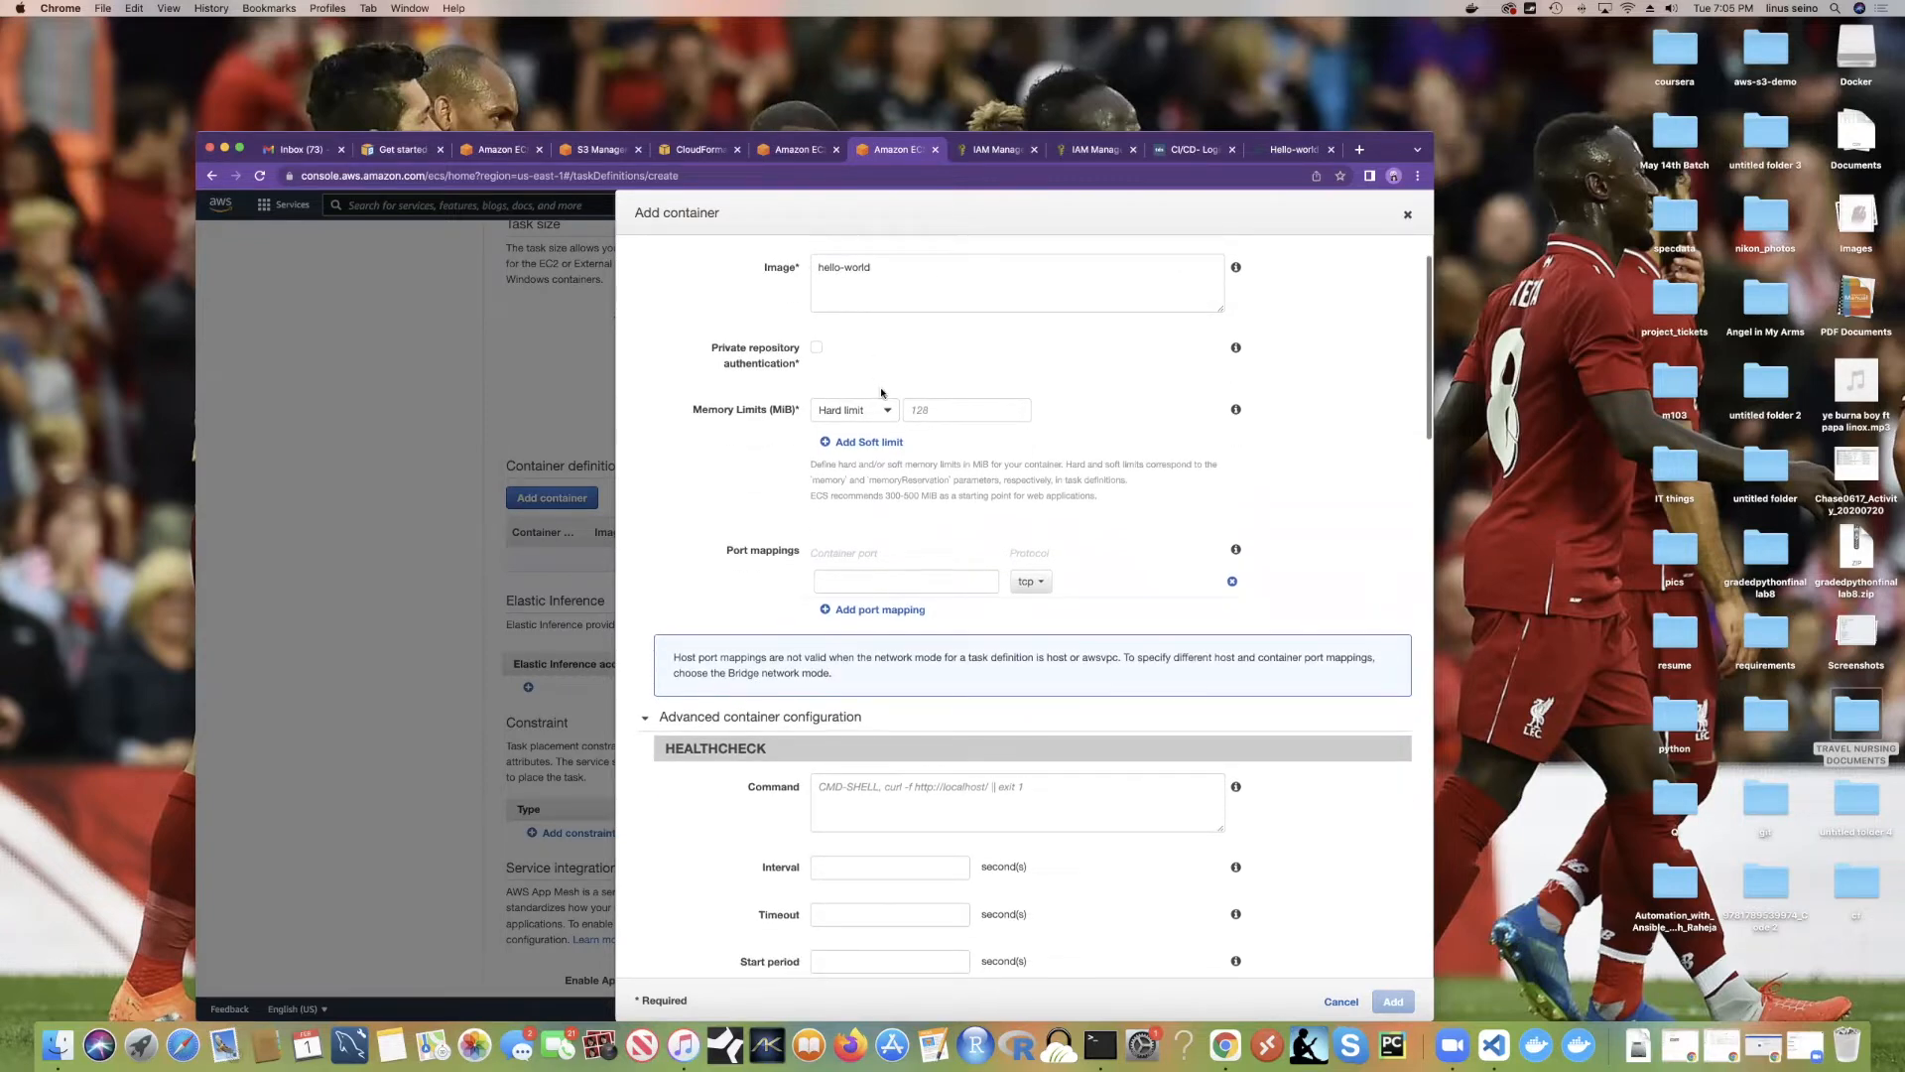
scroll(881, 393, down, 1)
scroll(882, 393, up, 3)
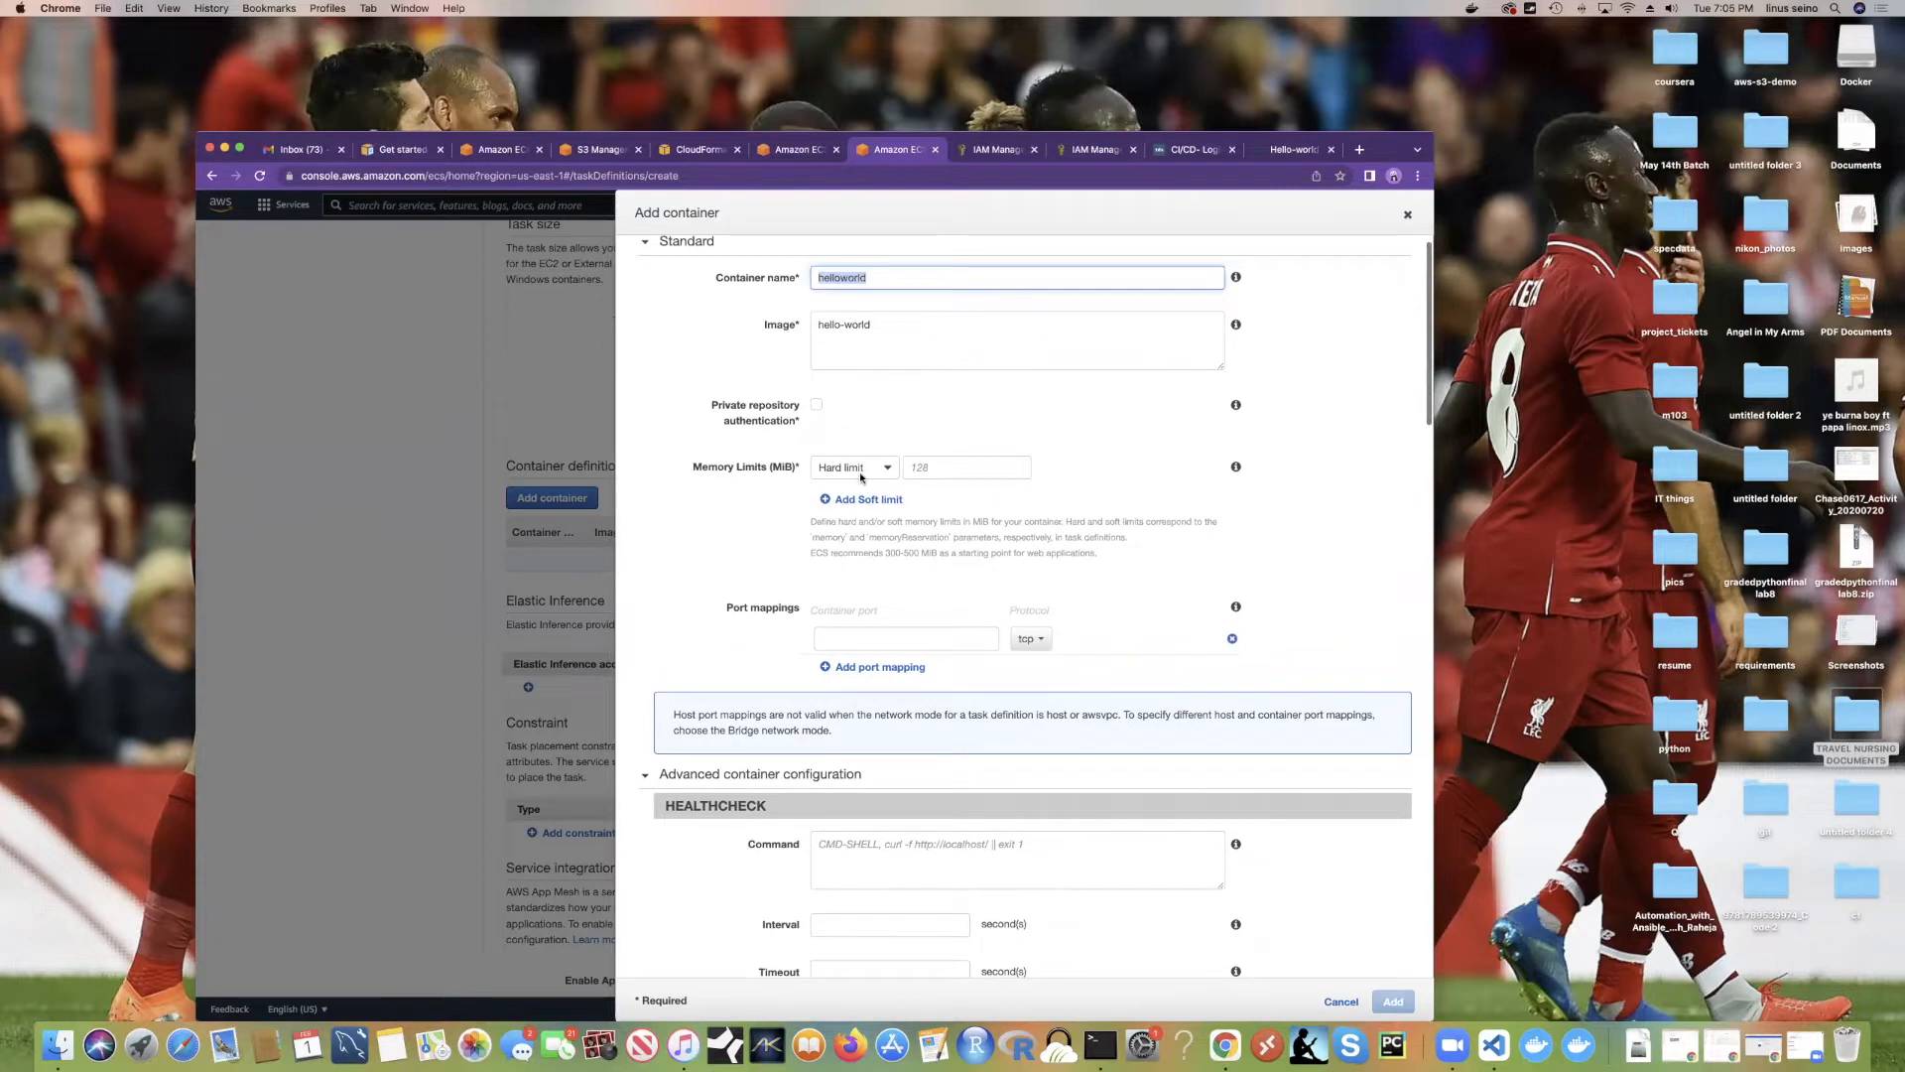
click(859, 472)
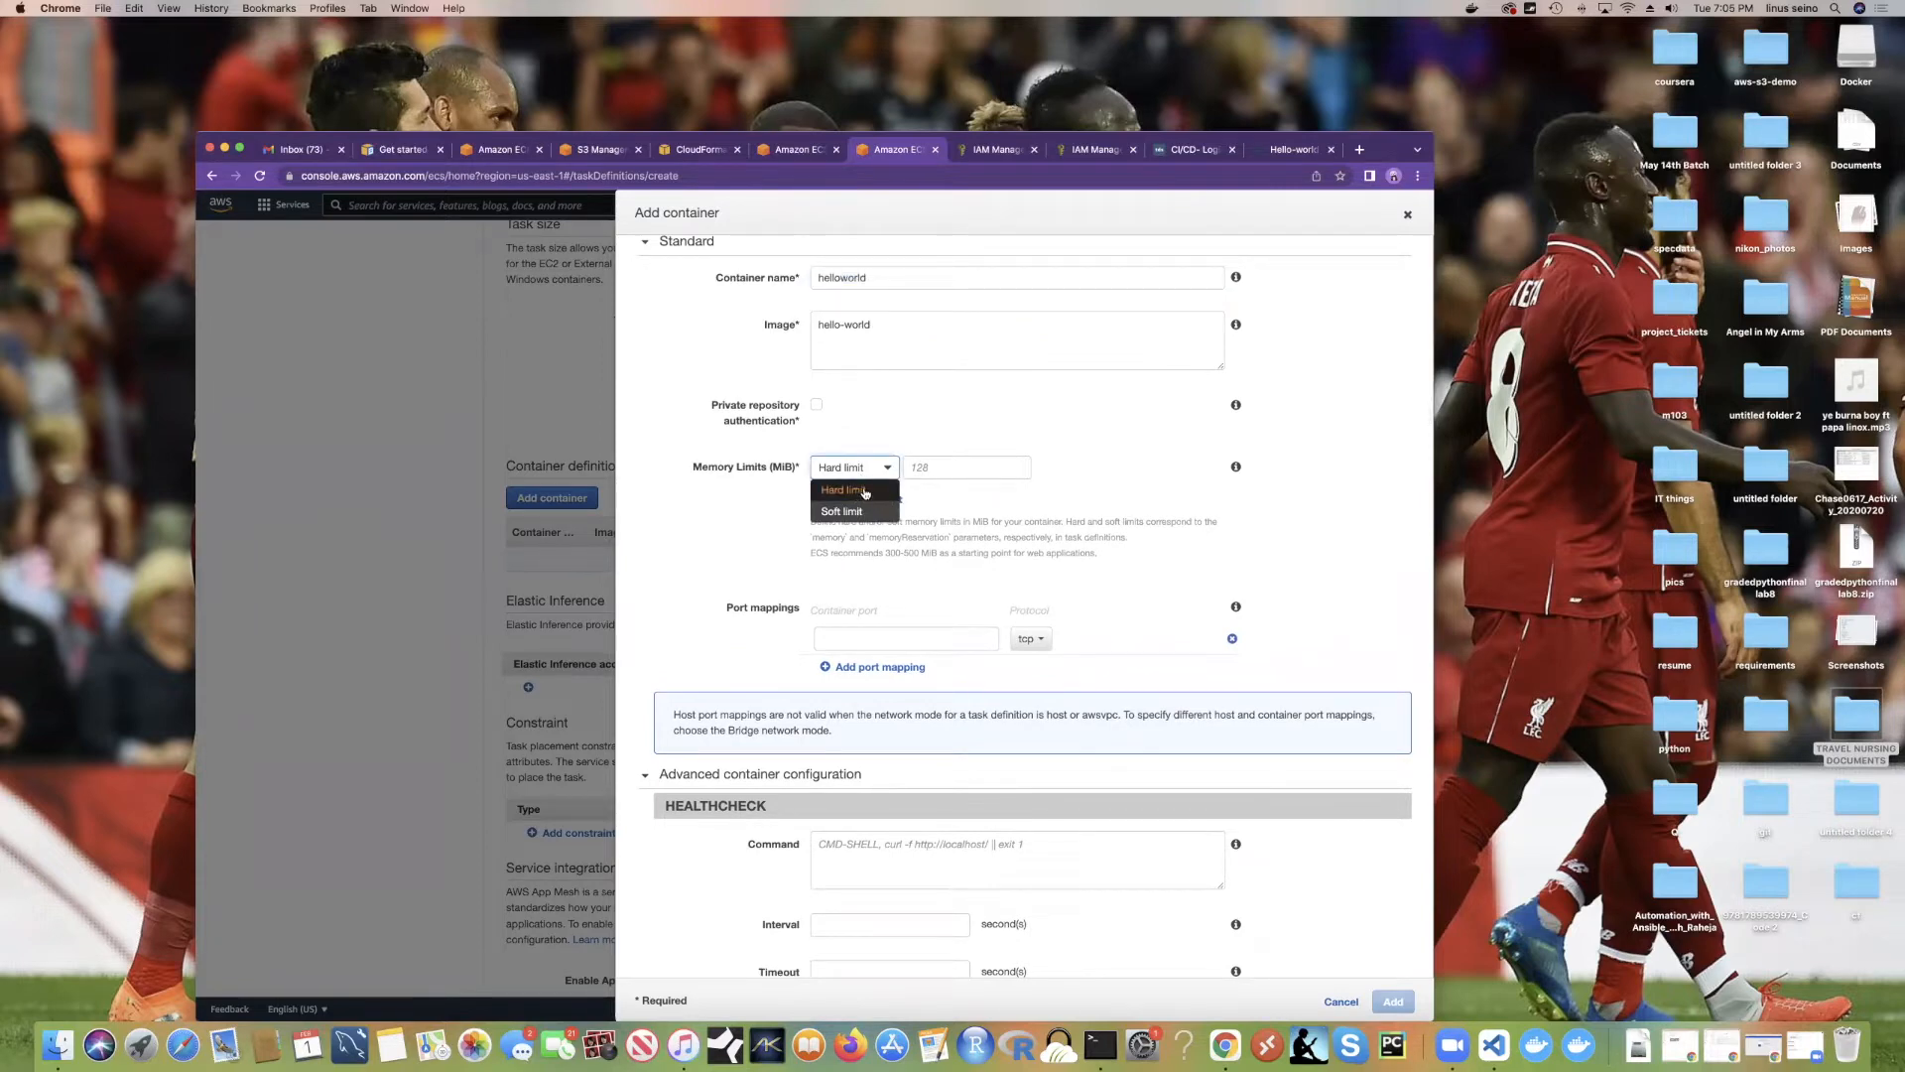
click(863, 491)
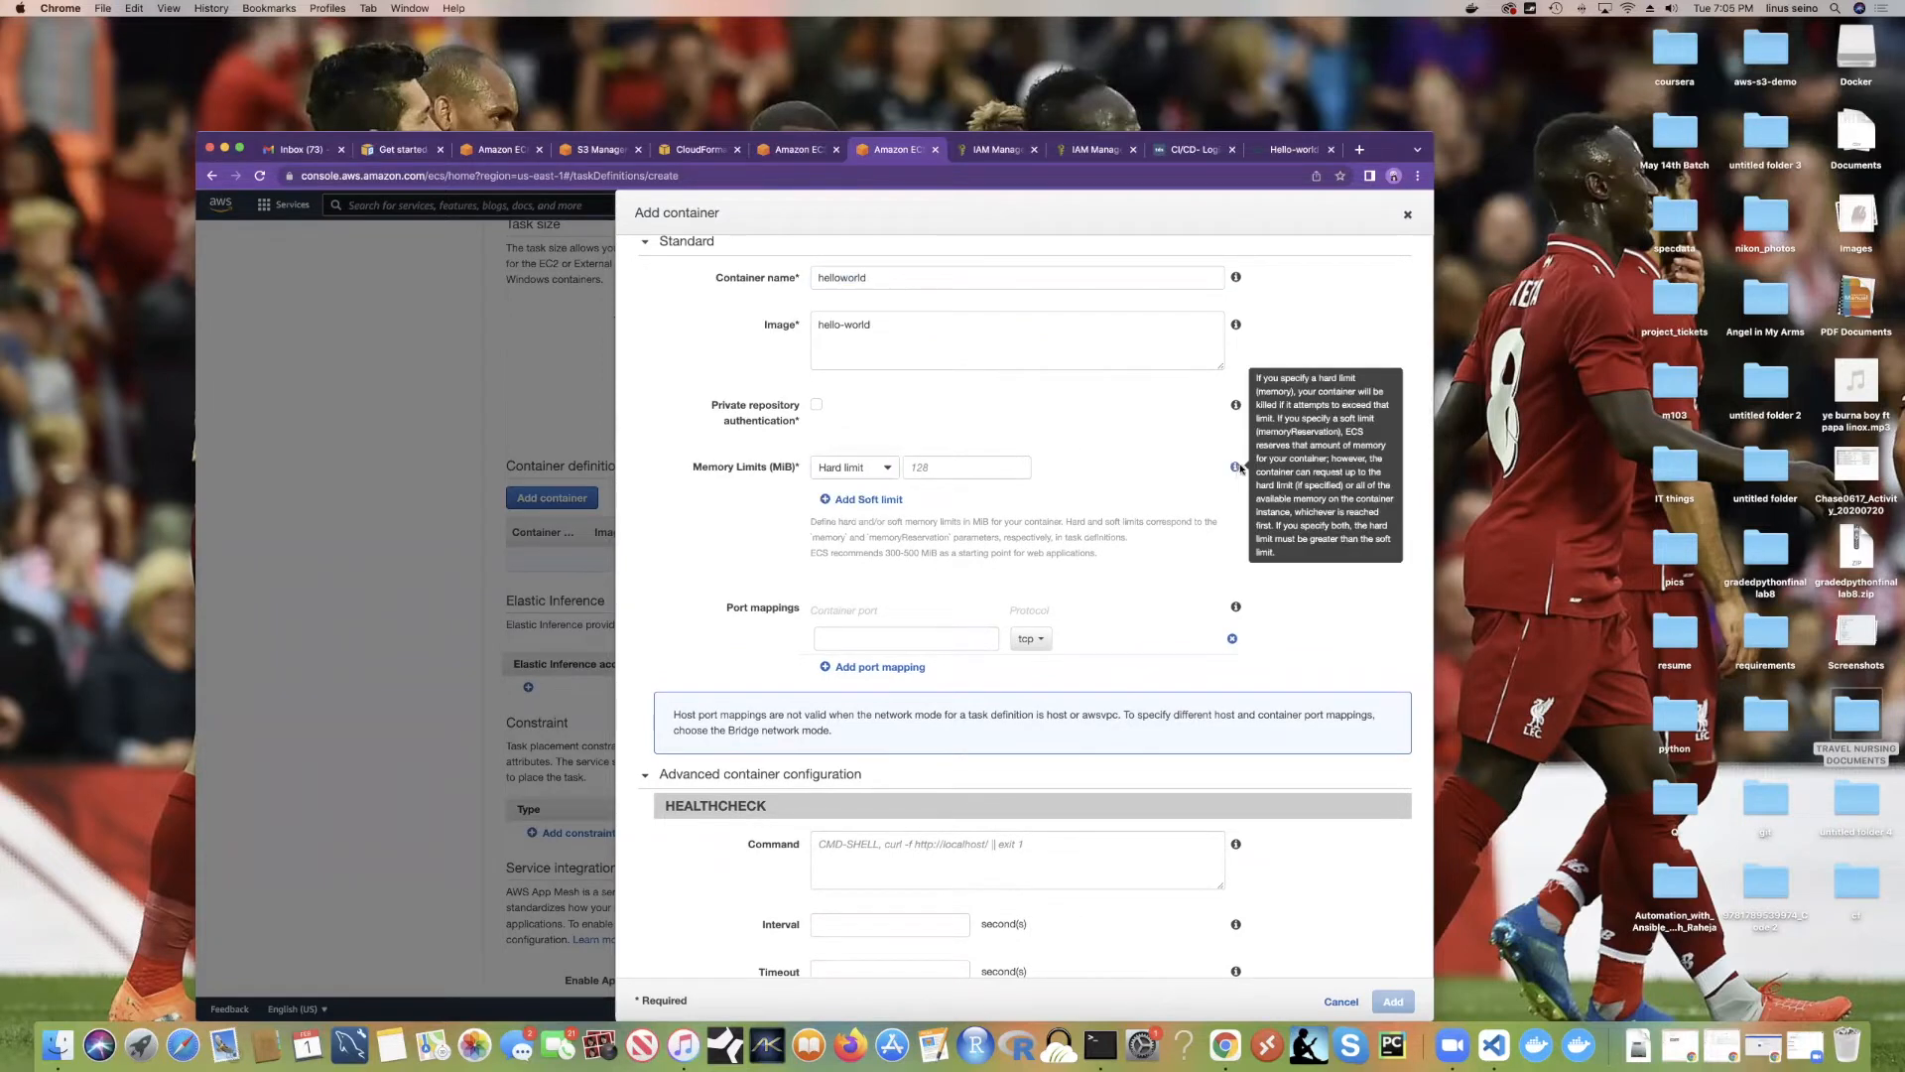
scroll(979, 458, up, 1)
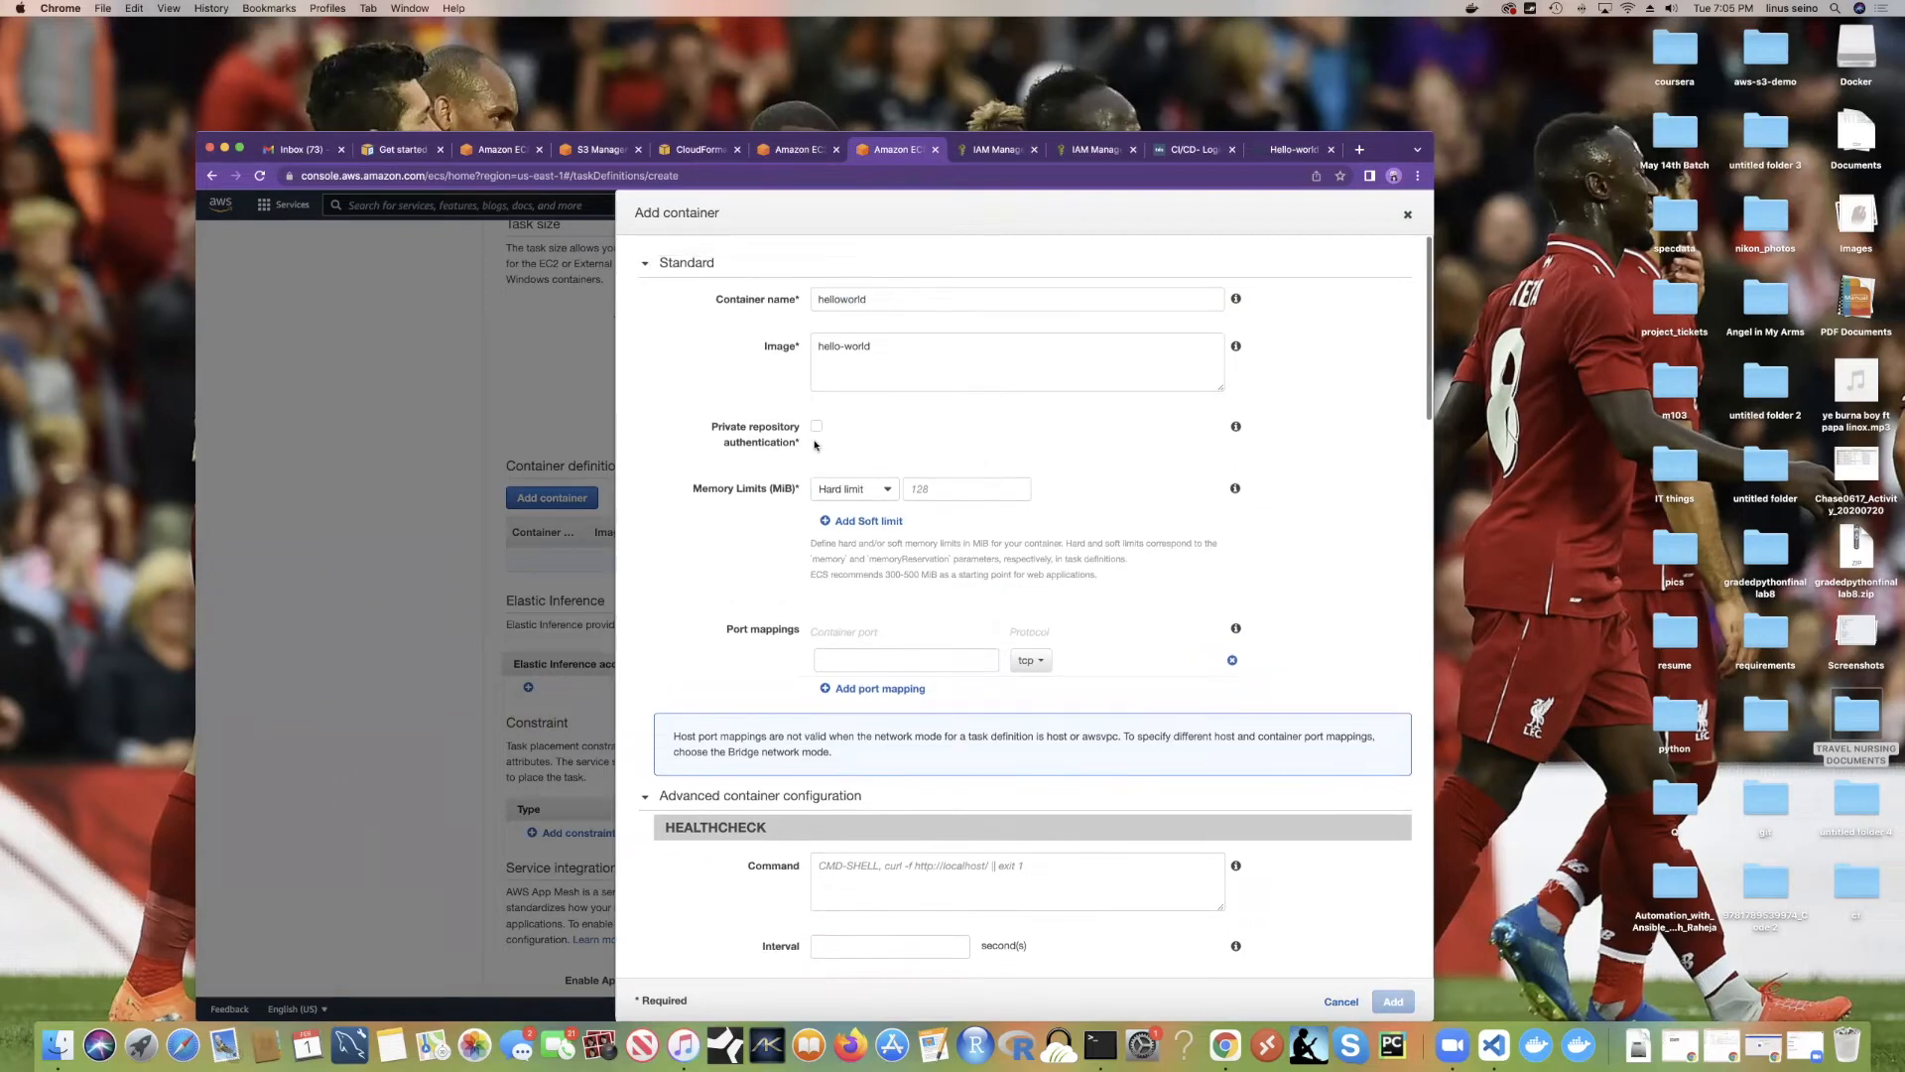
scroll(917, 435, up, 2)
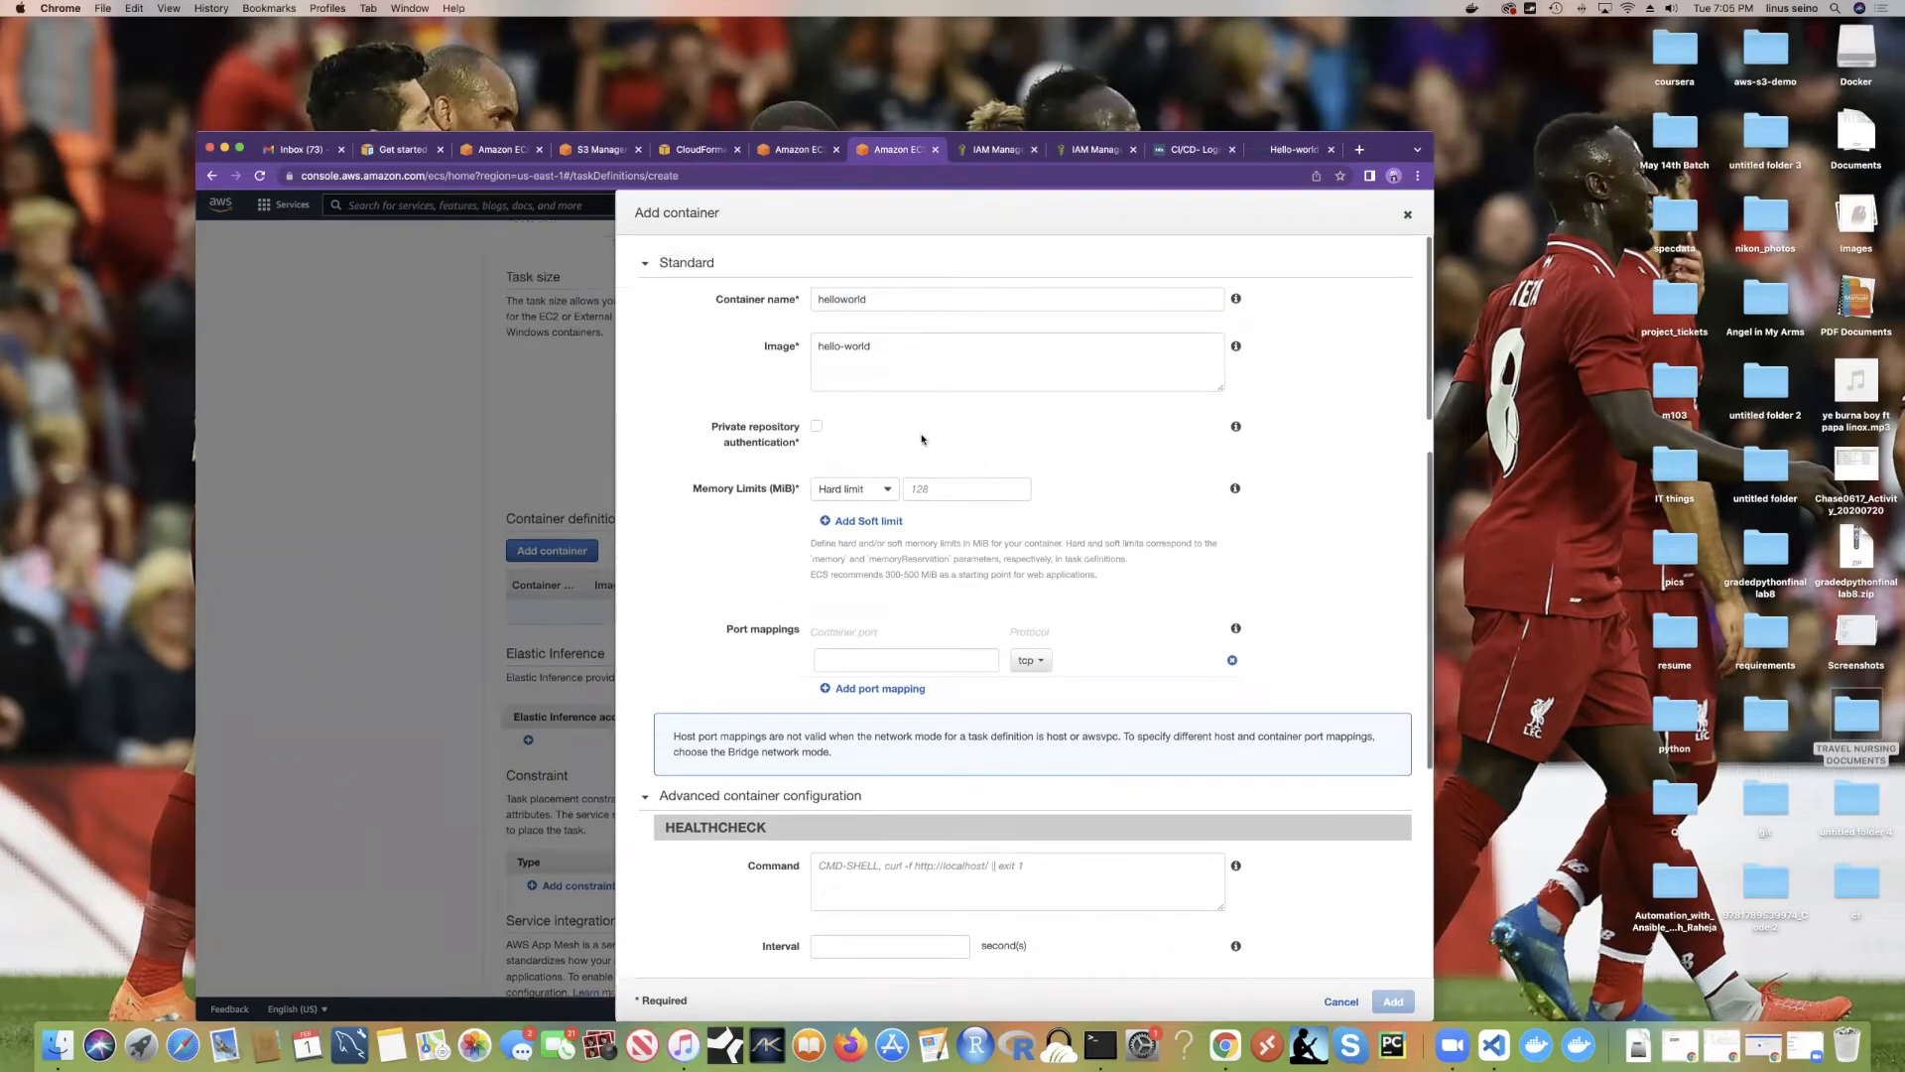
click(817, 430)
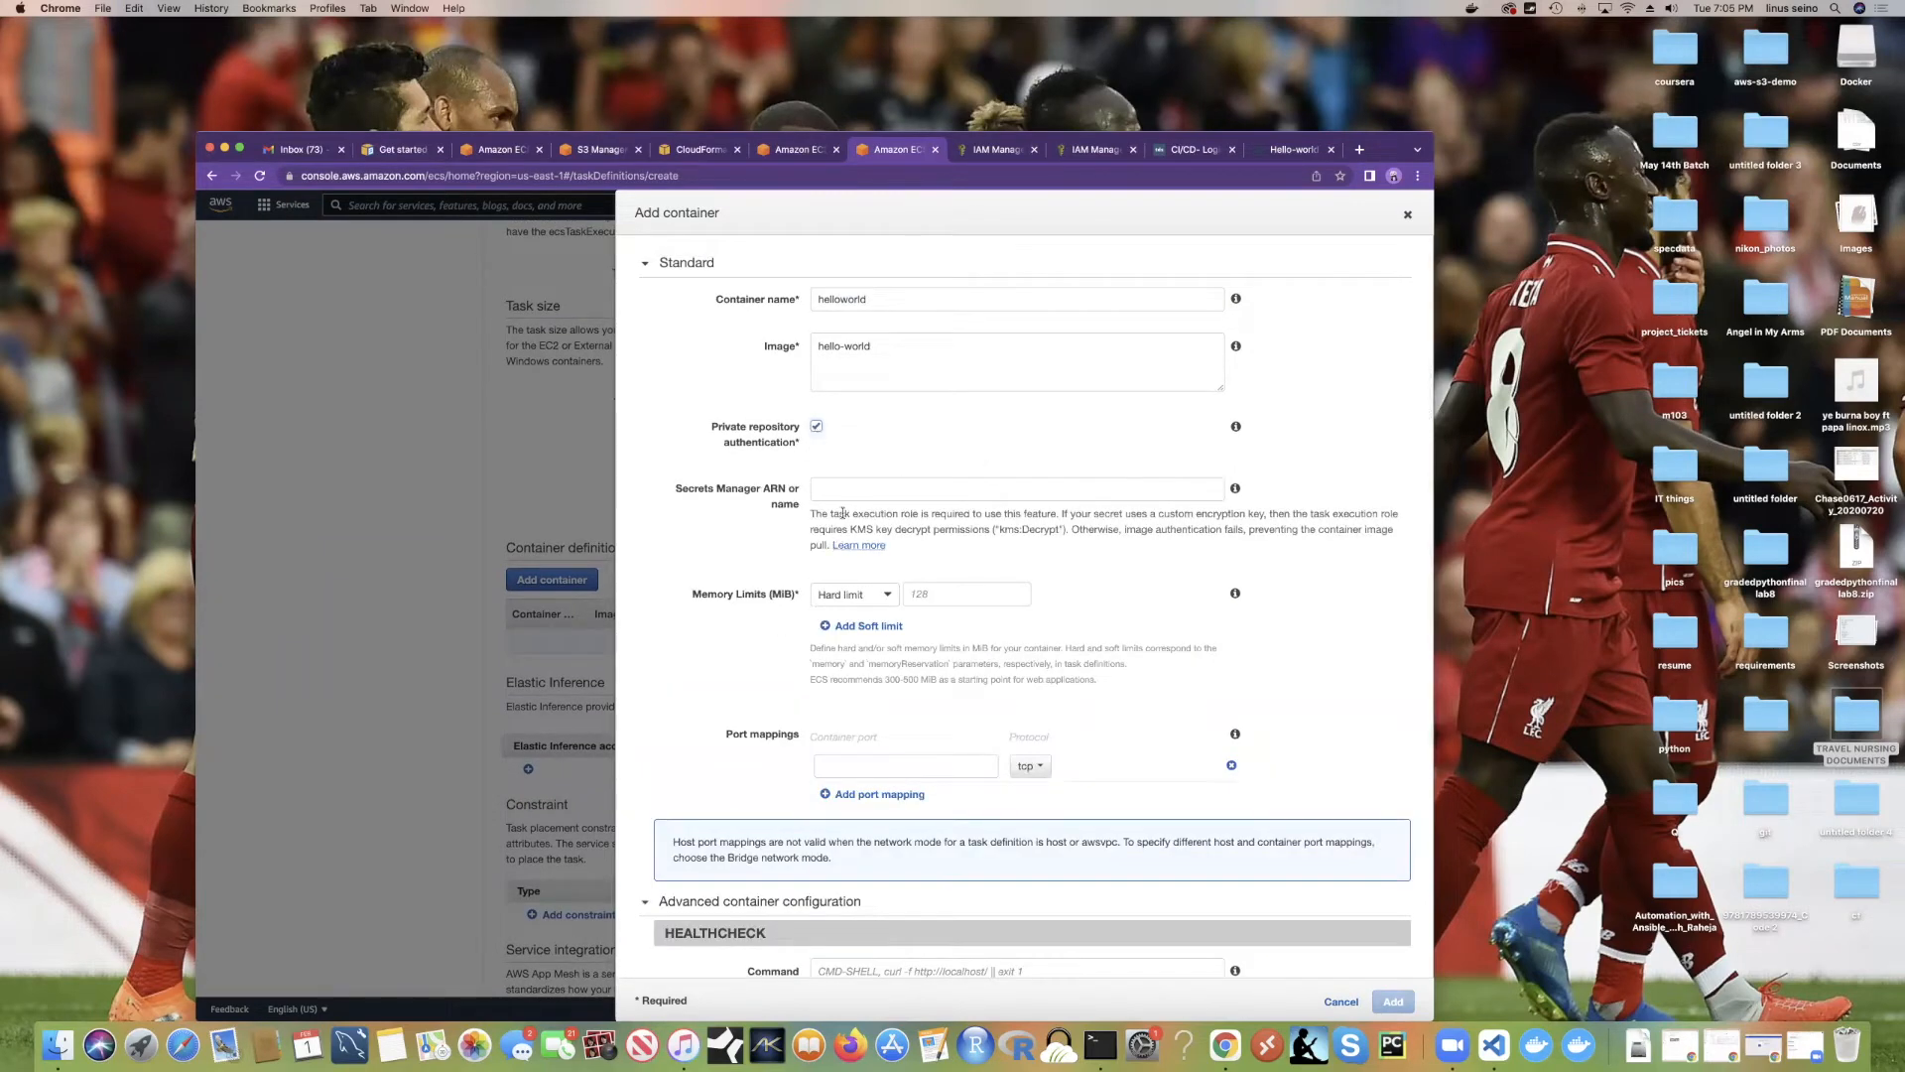
Step: Turn Private repository authentication back off in the Add container form
click(817, 429)
scroll(930, 463, down, 2)
scroll(930, 464, down, 5)
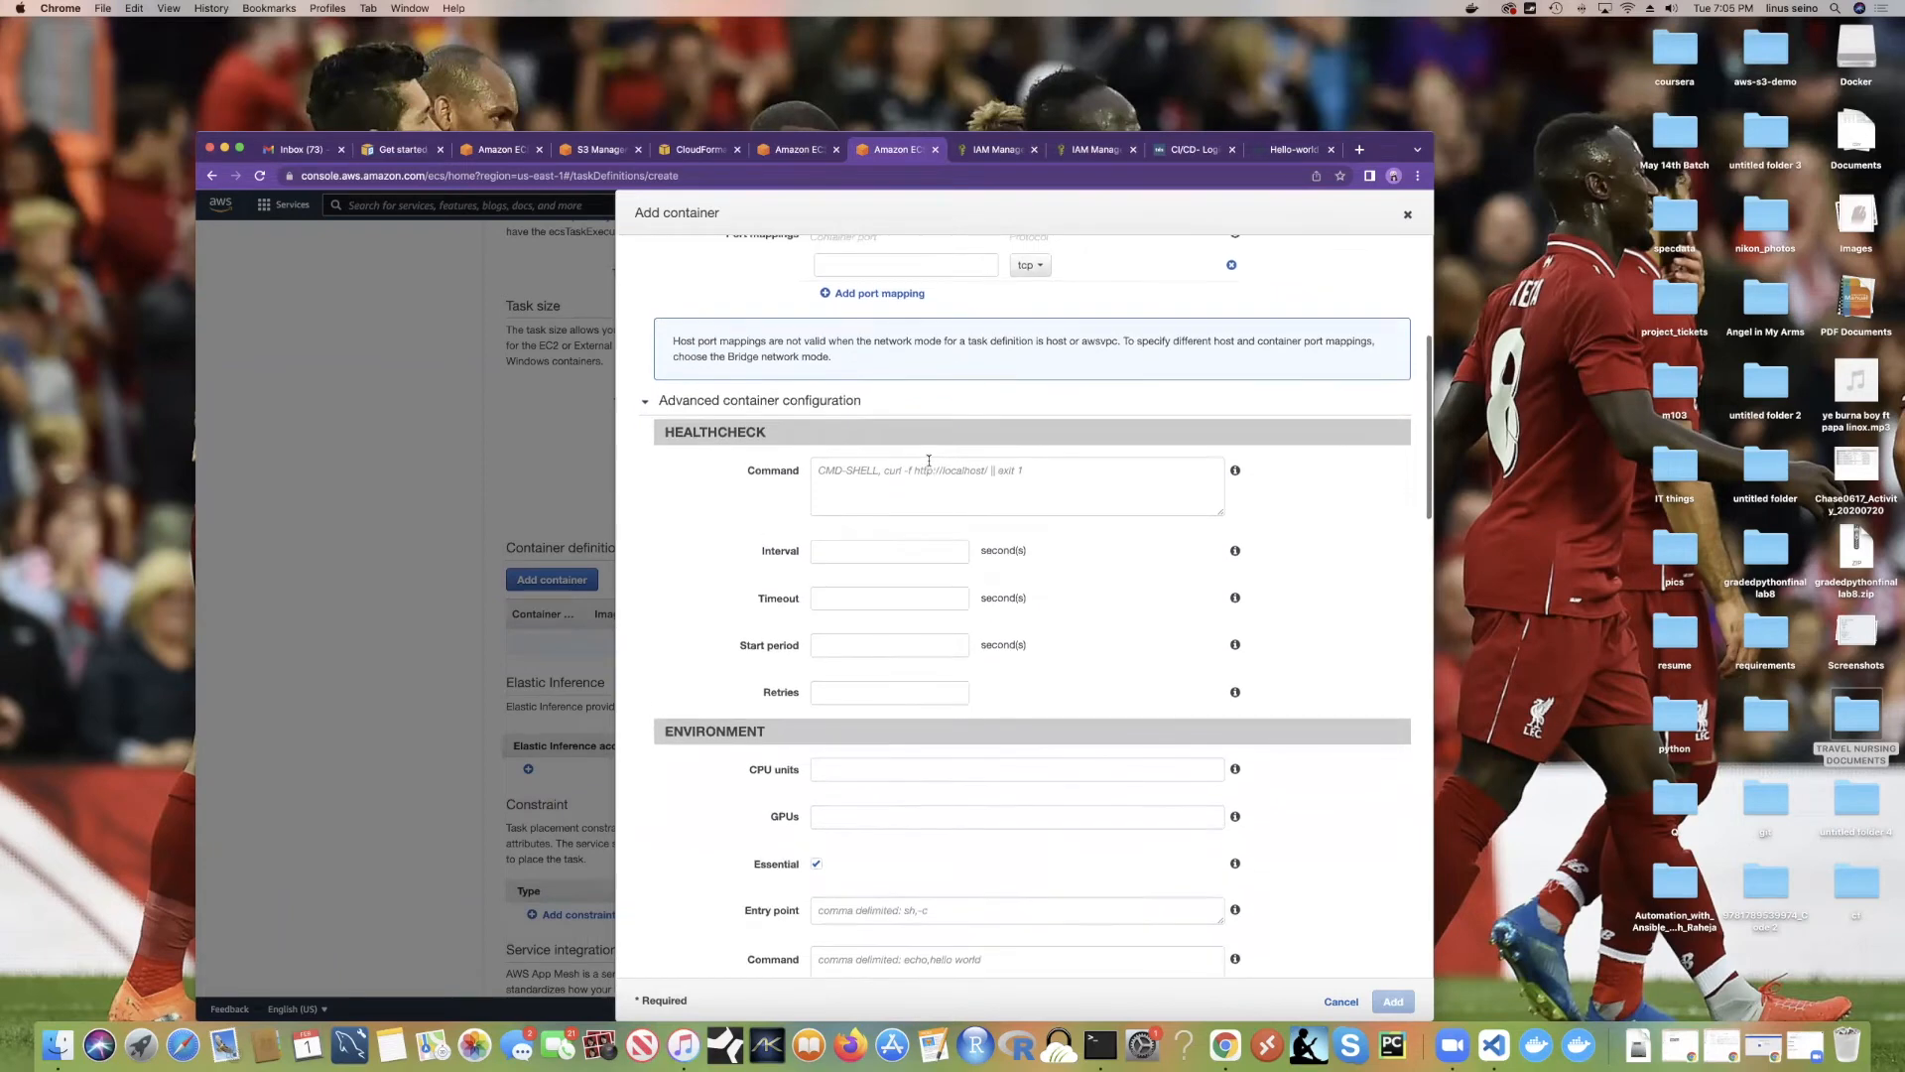
scroll(929, 459, down, 1)
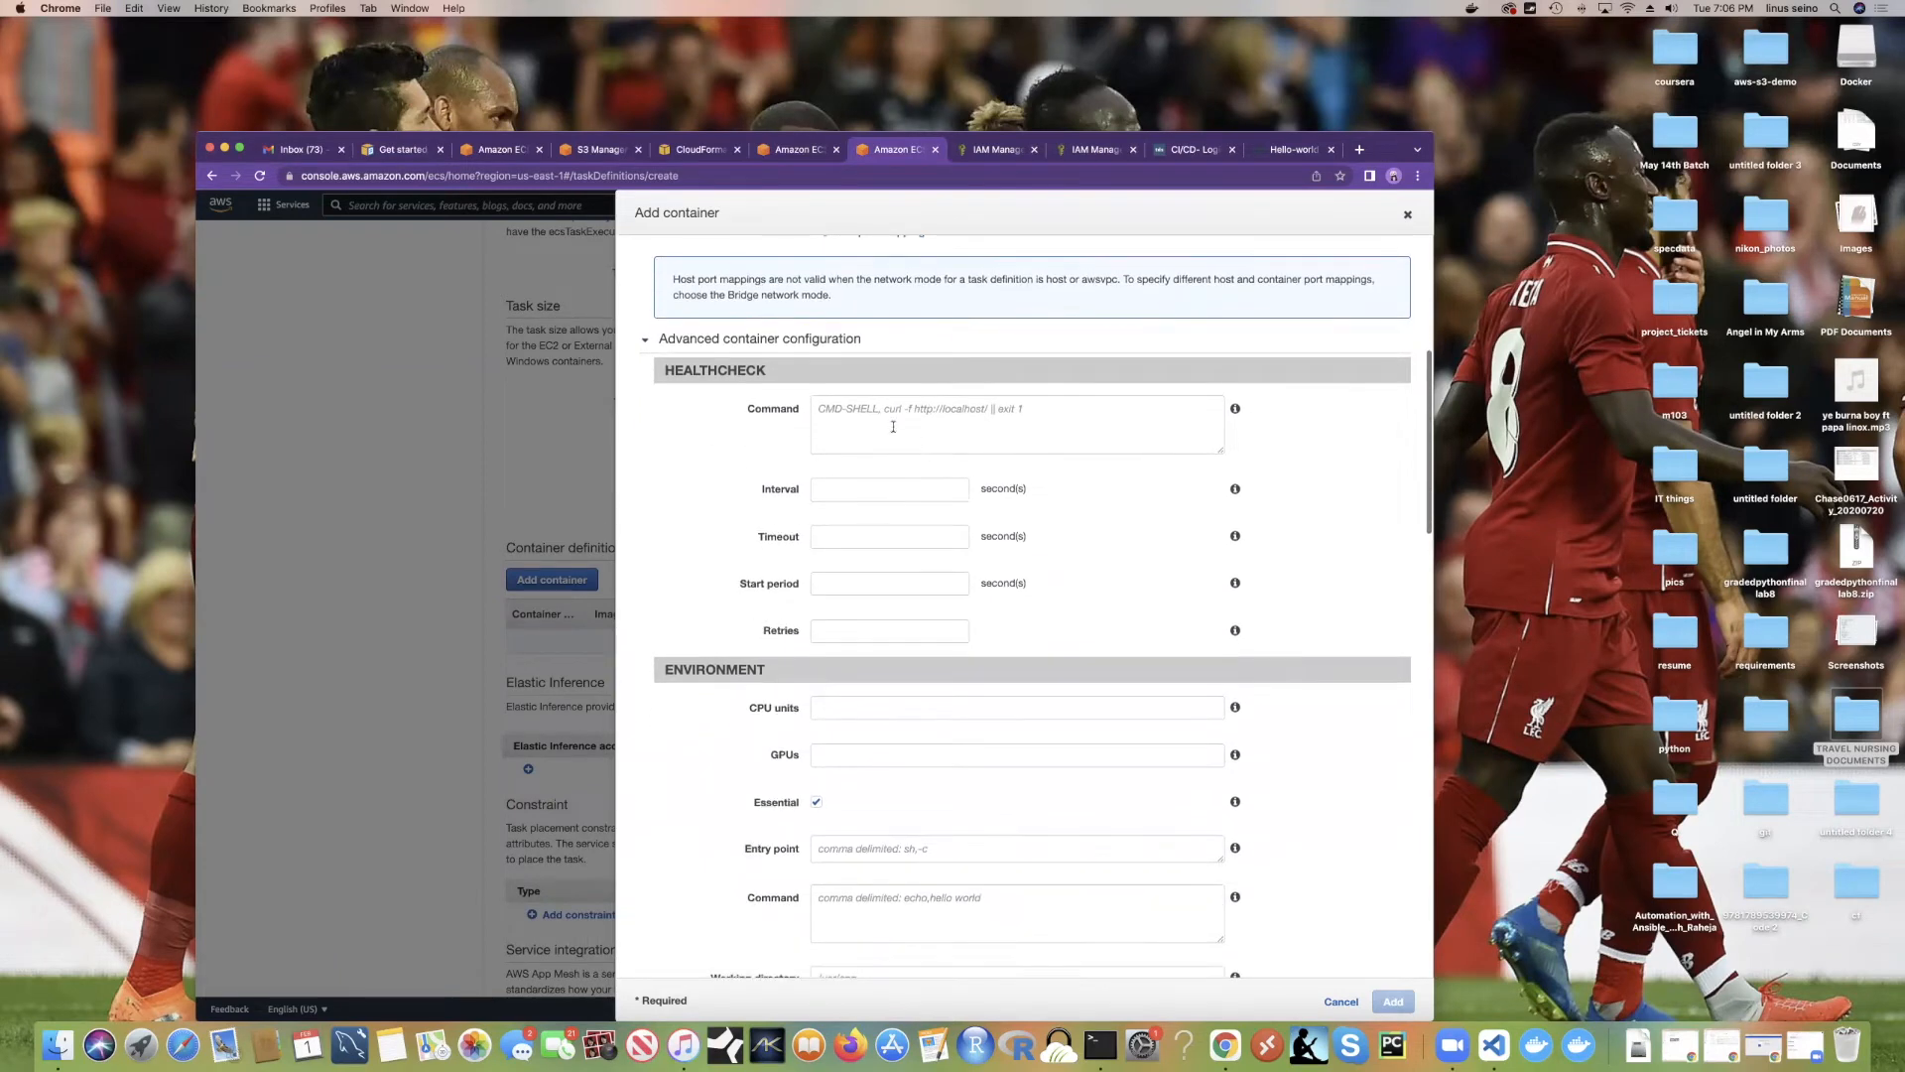
Step: Look over the Healthcheck Command box, then open a new blank browser tab
click(889, 423)
scroll(875, 417, down, 1)
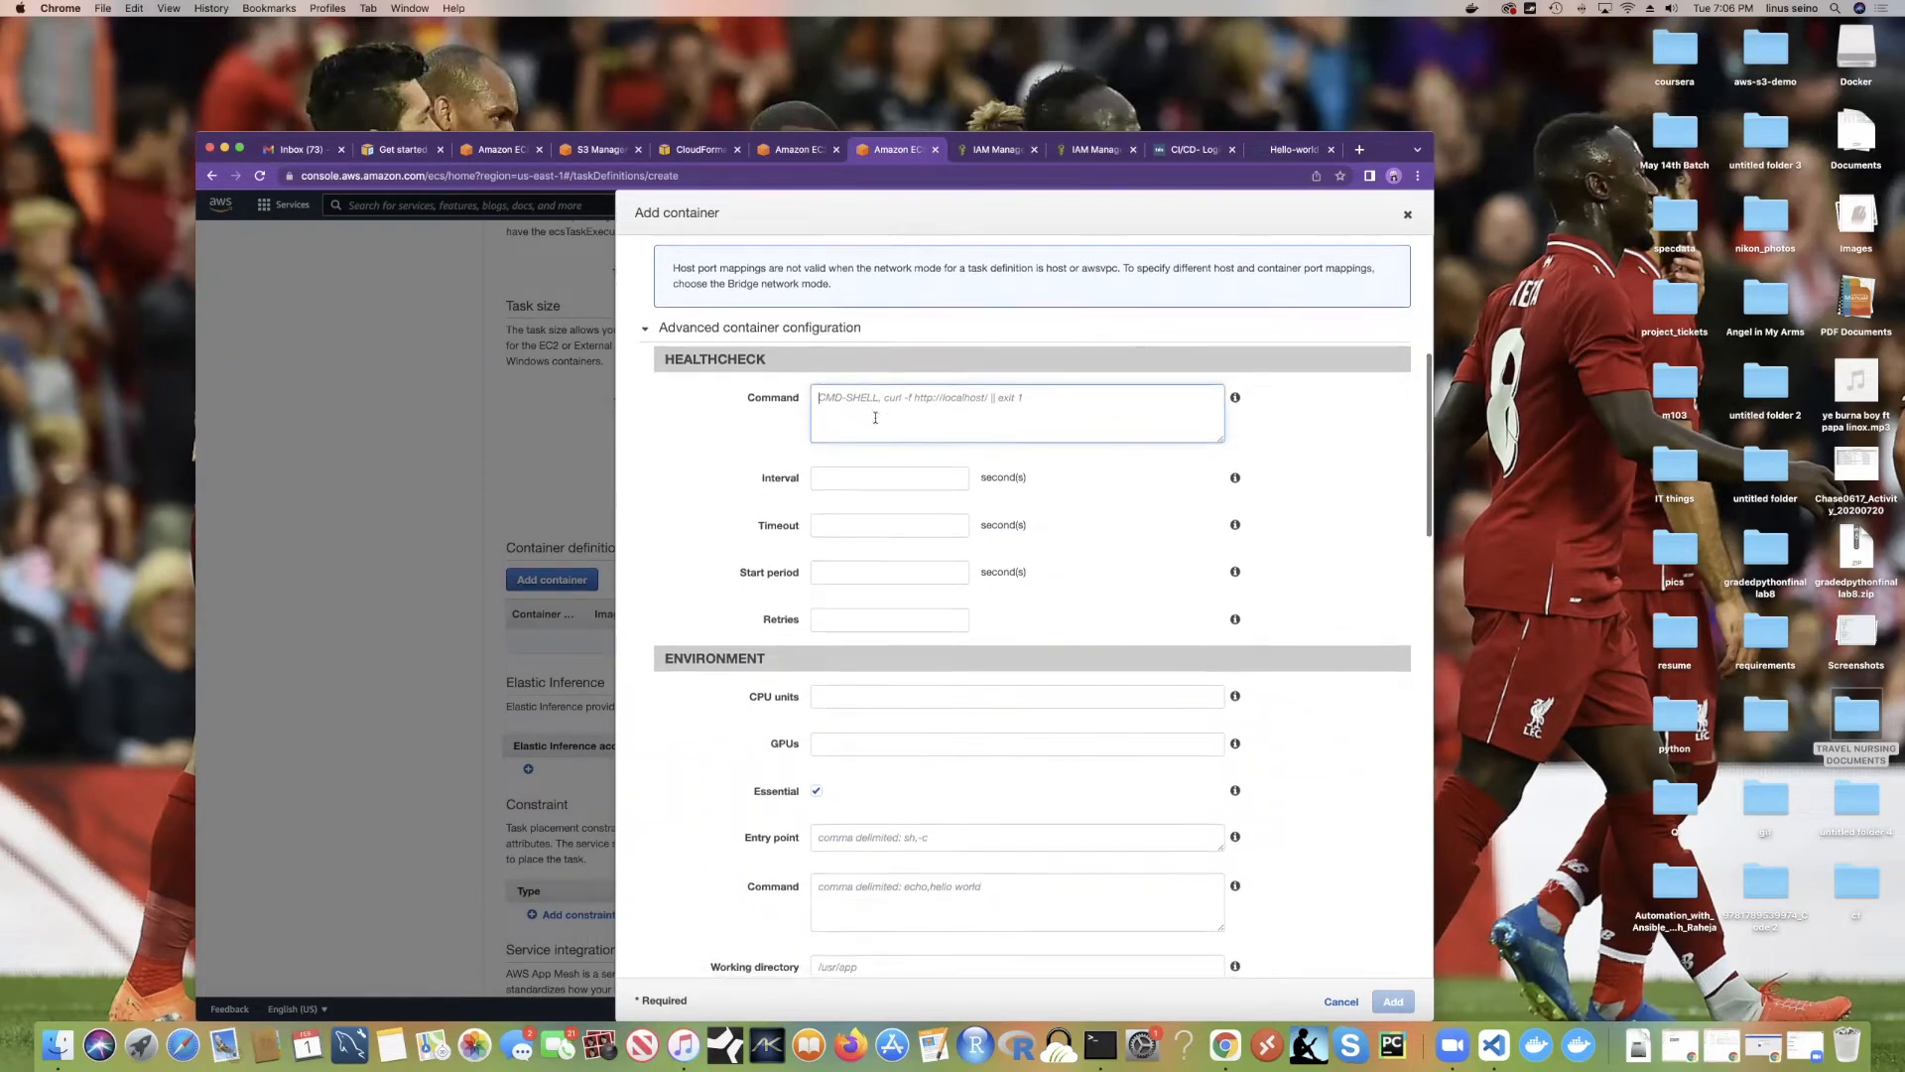
scroll(875, 418, up, 1)
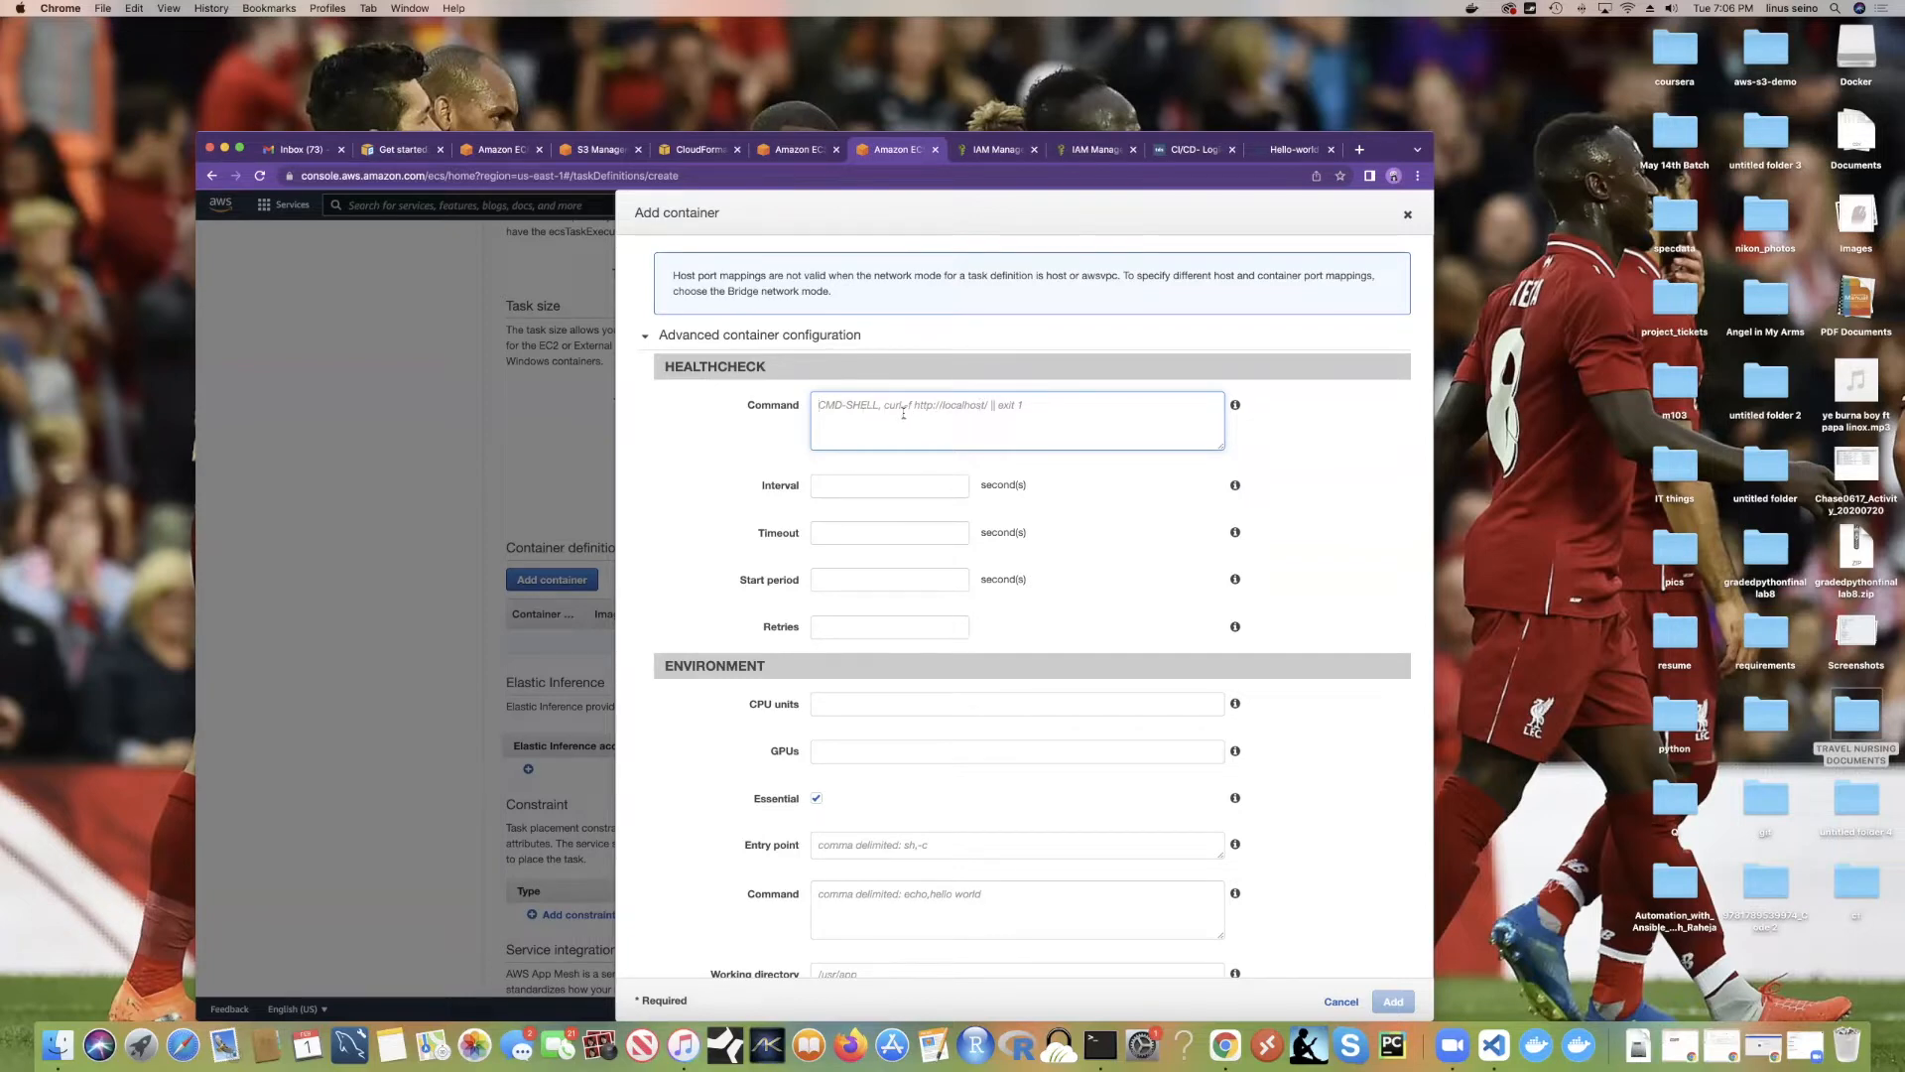
click(1360, 150)
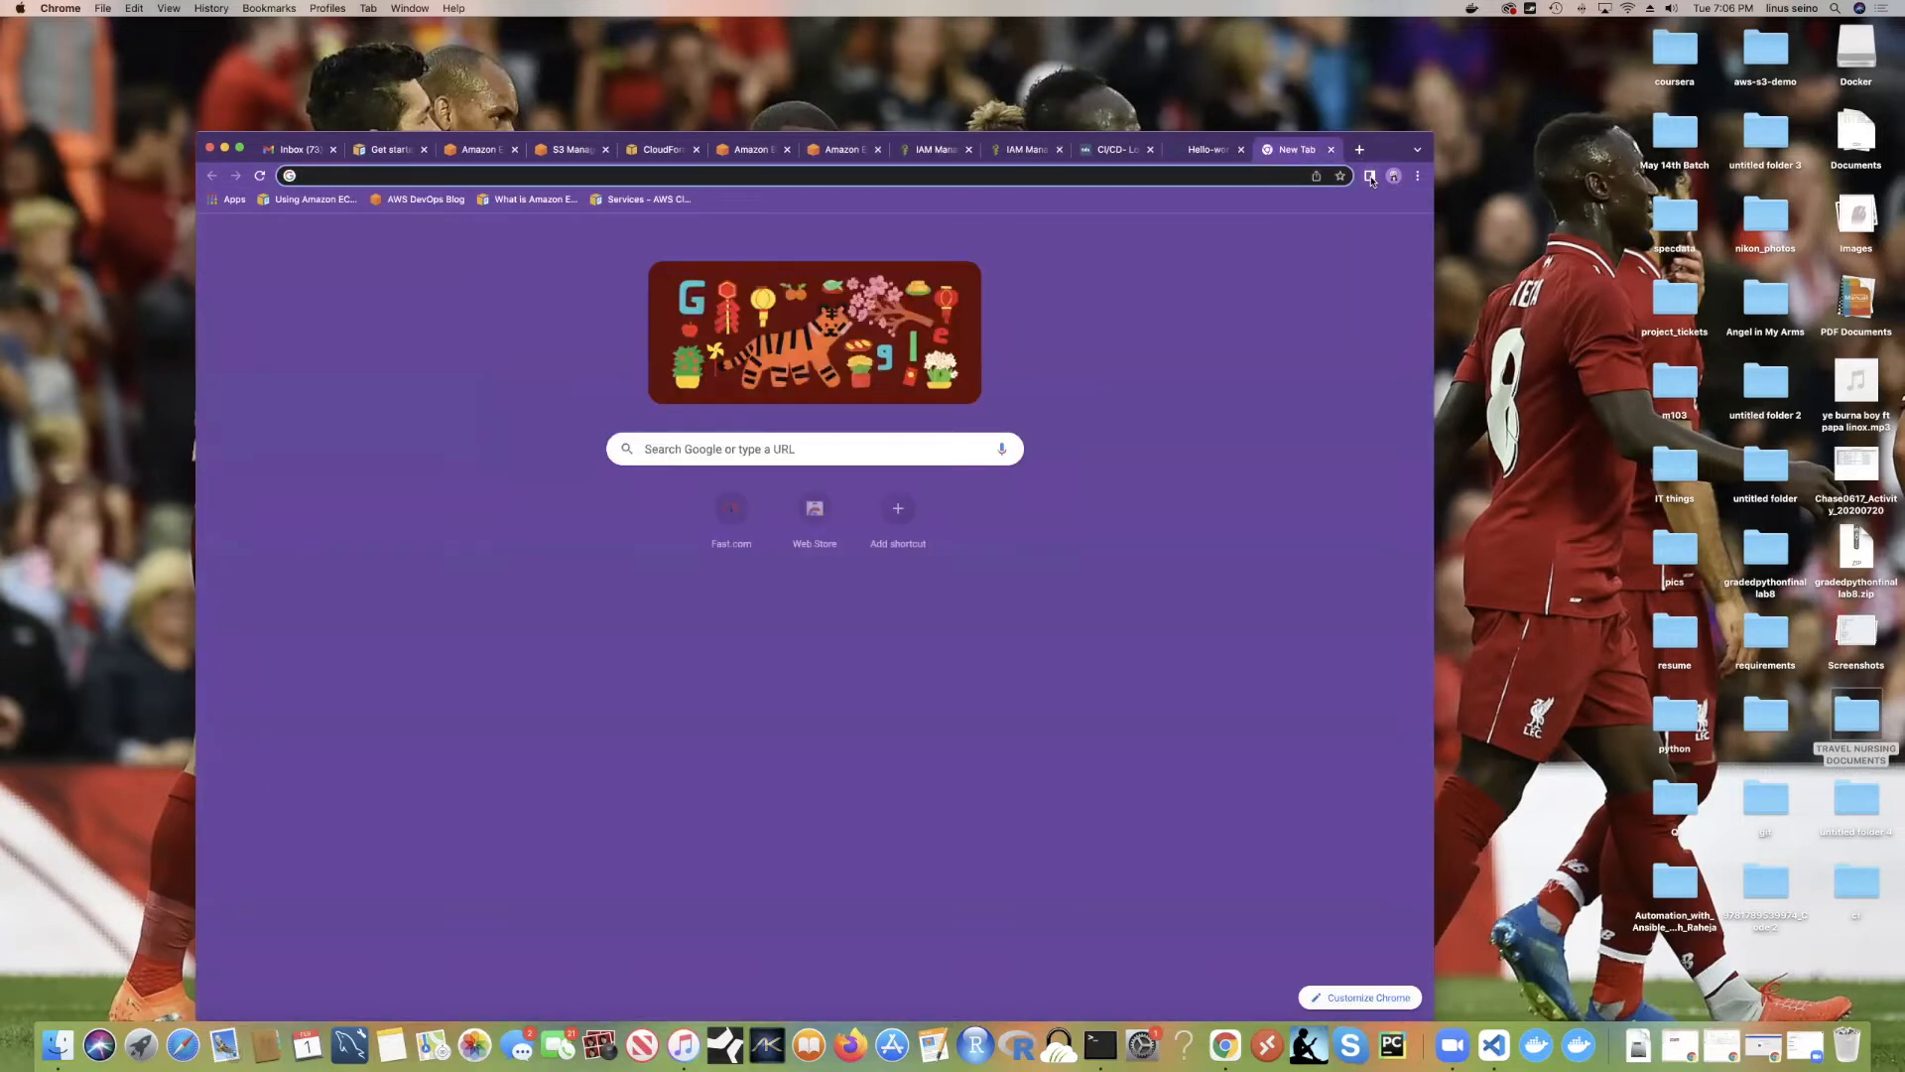
Step: Load walmart.com in the new browser tab
text(walmart.com)
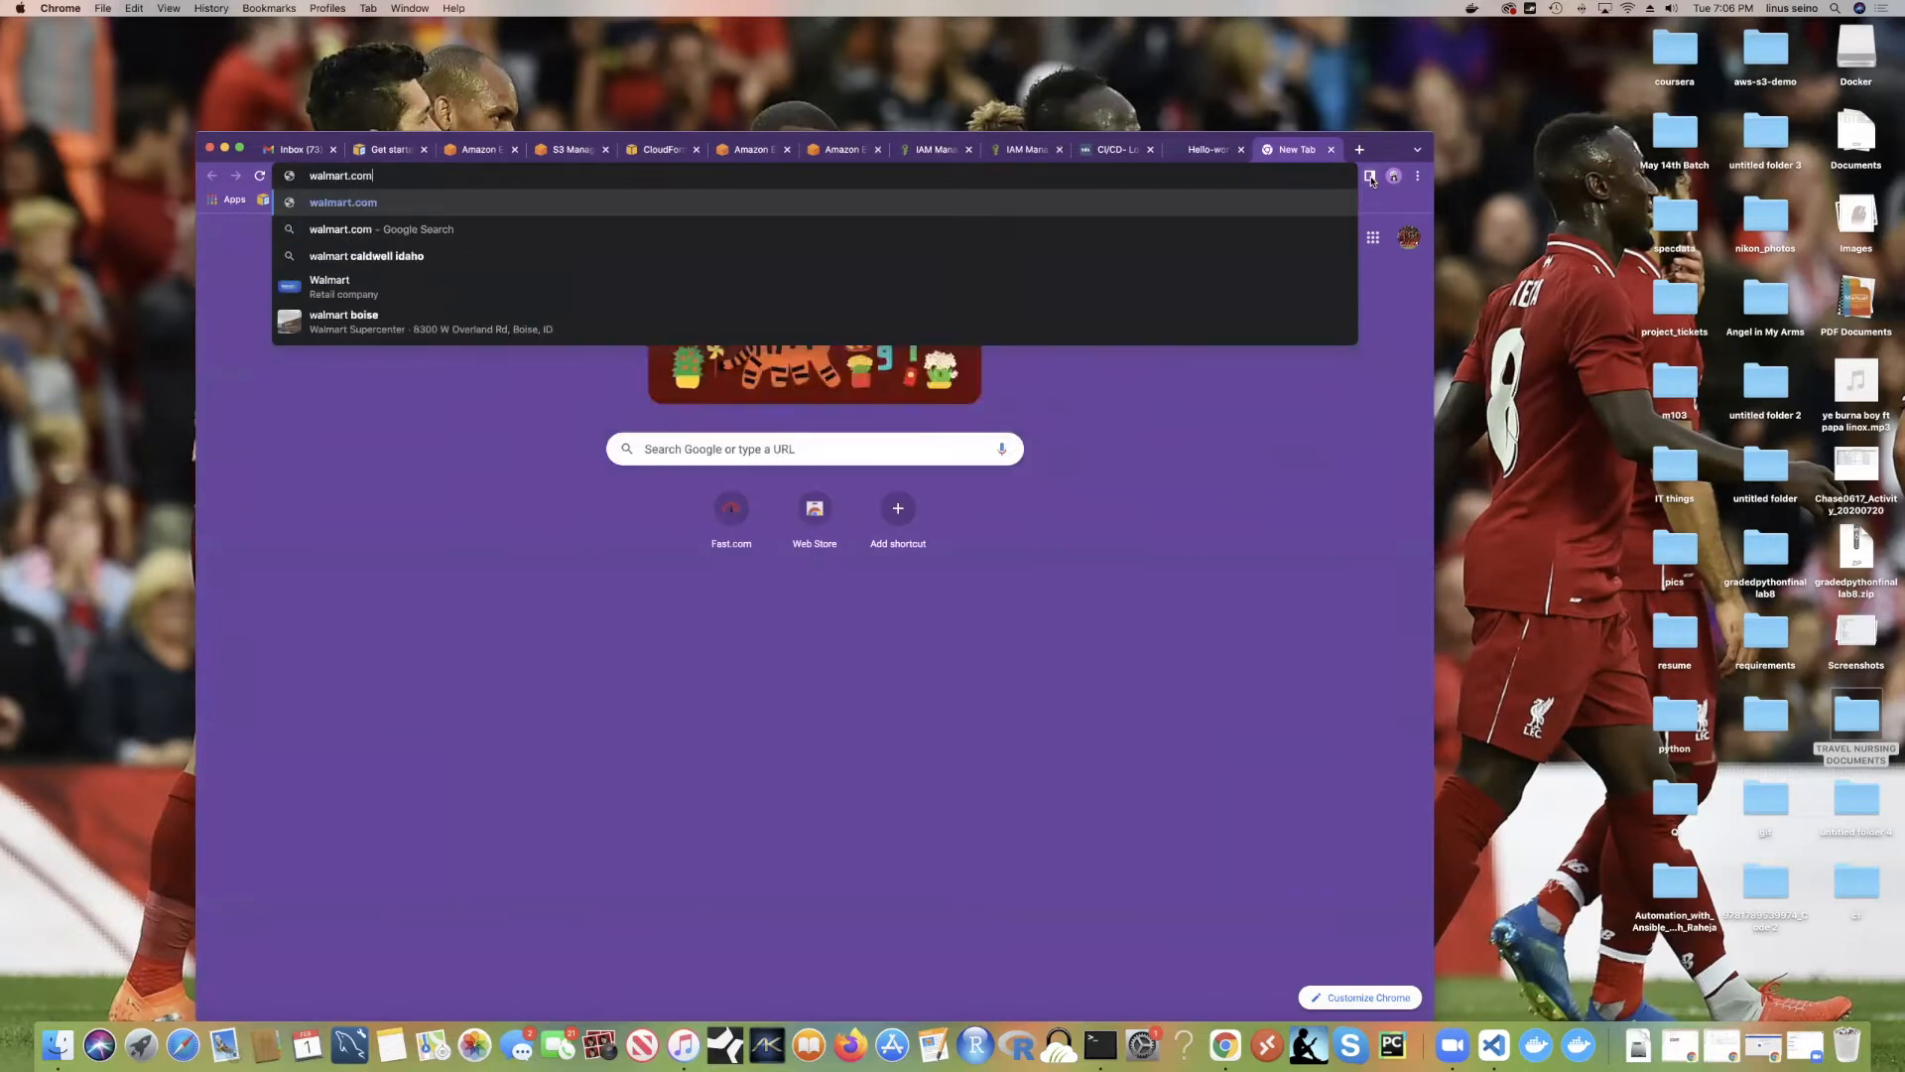
key(Return)
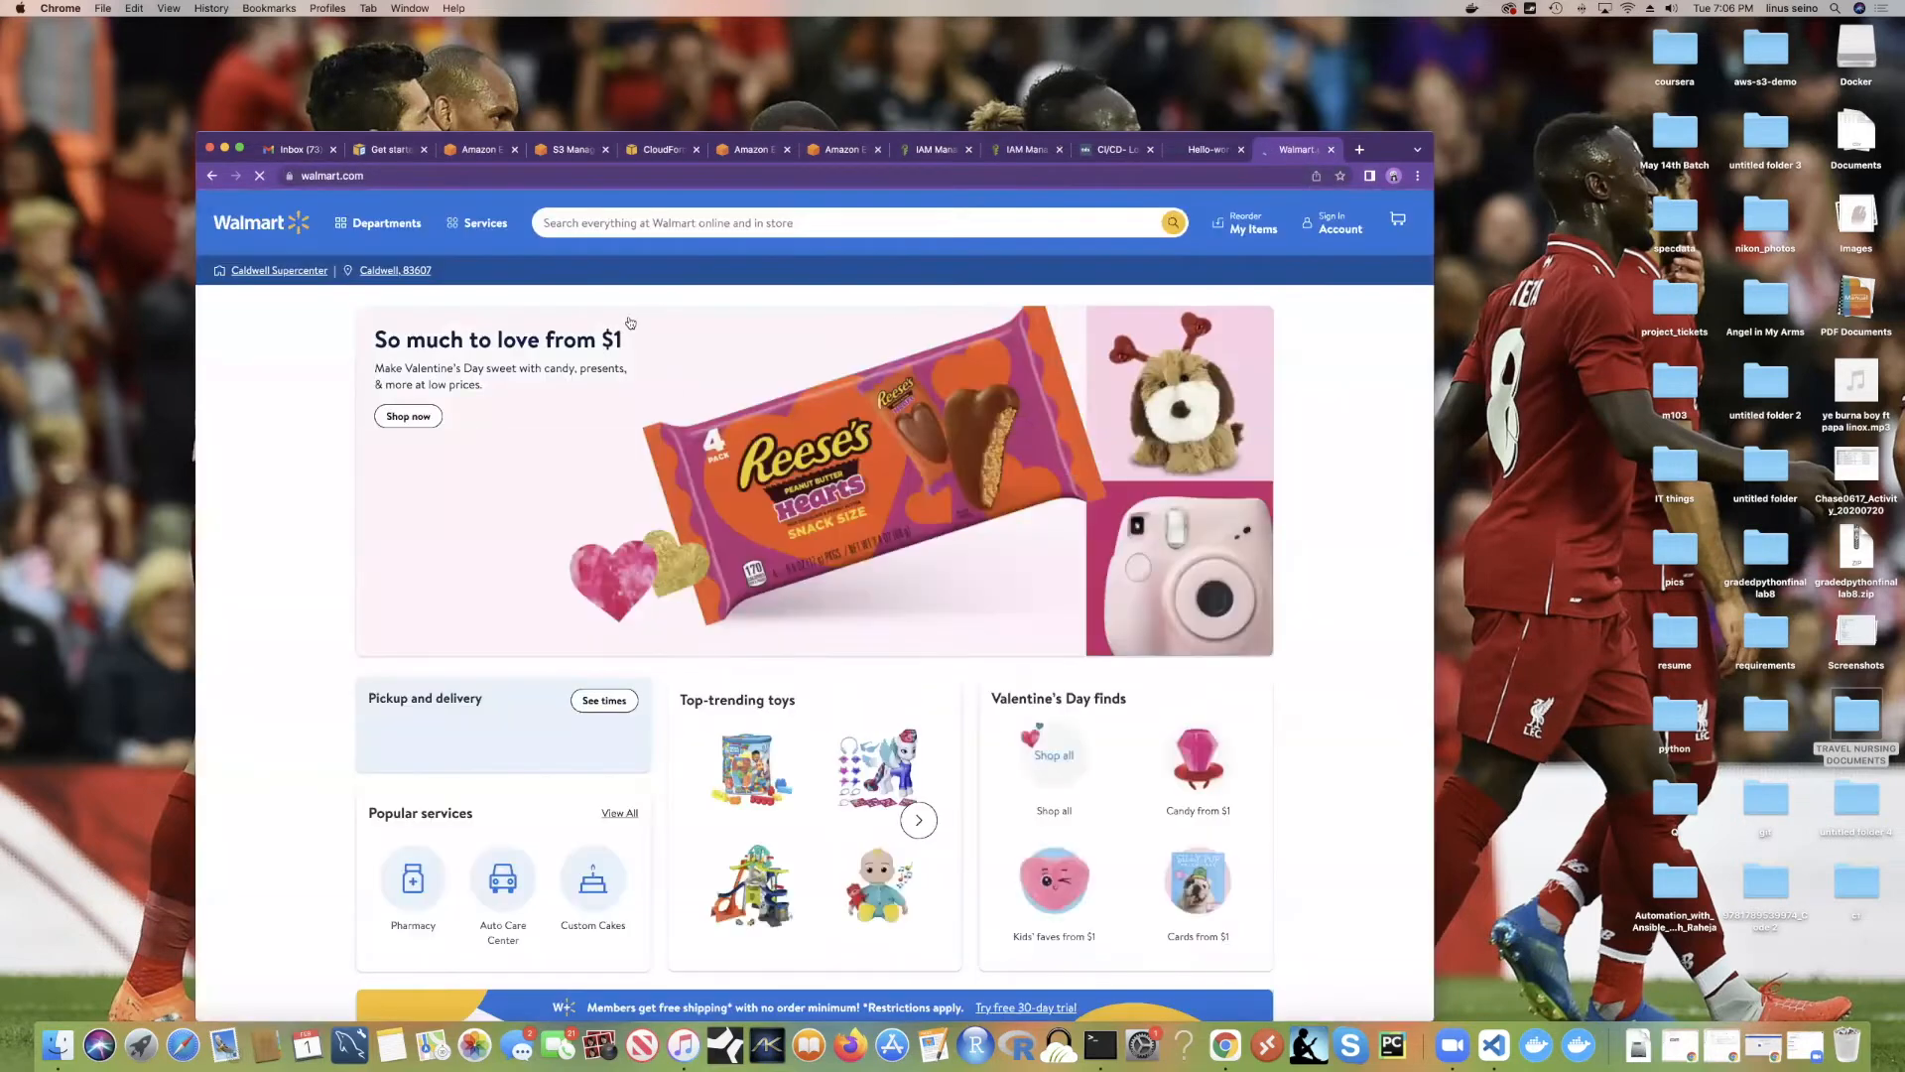
click(305, 176)
key(super+c)
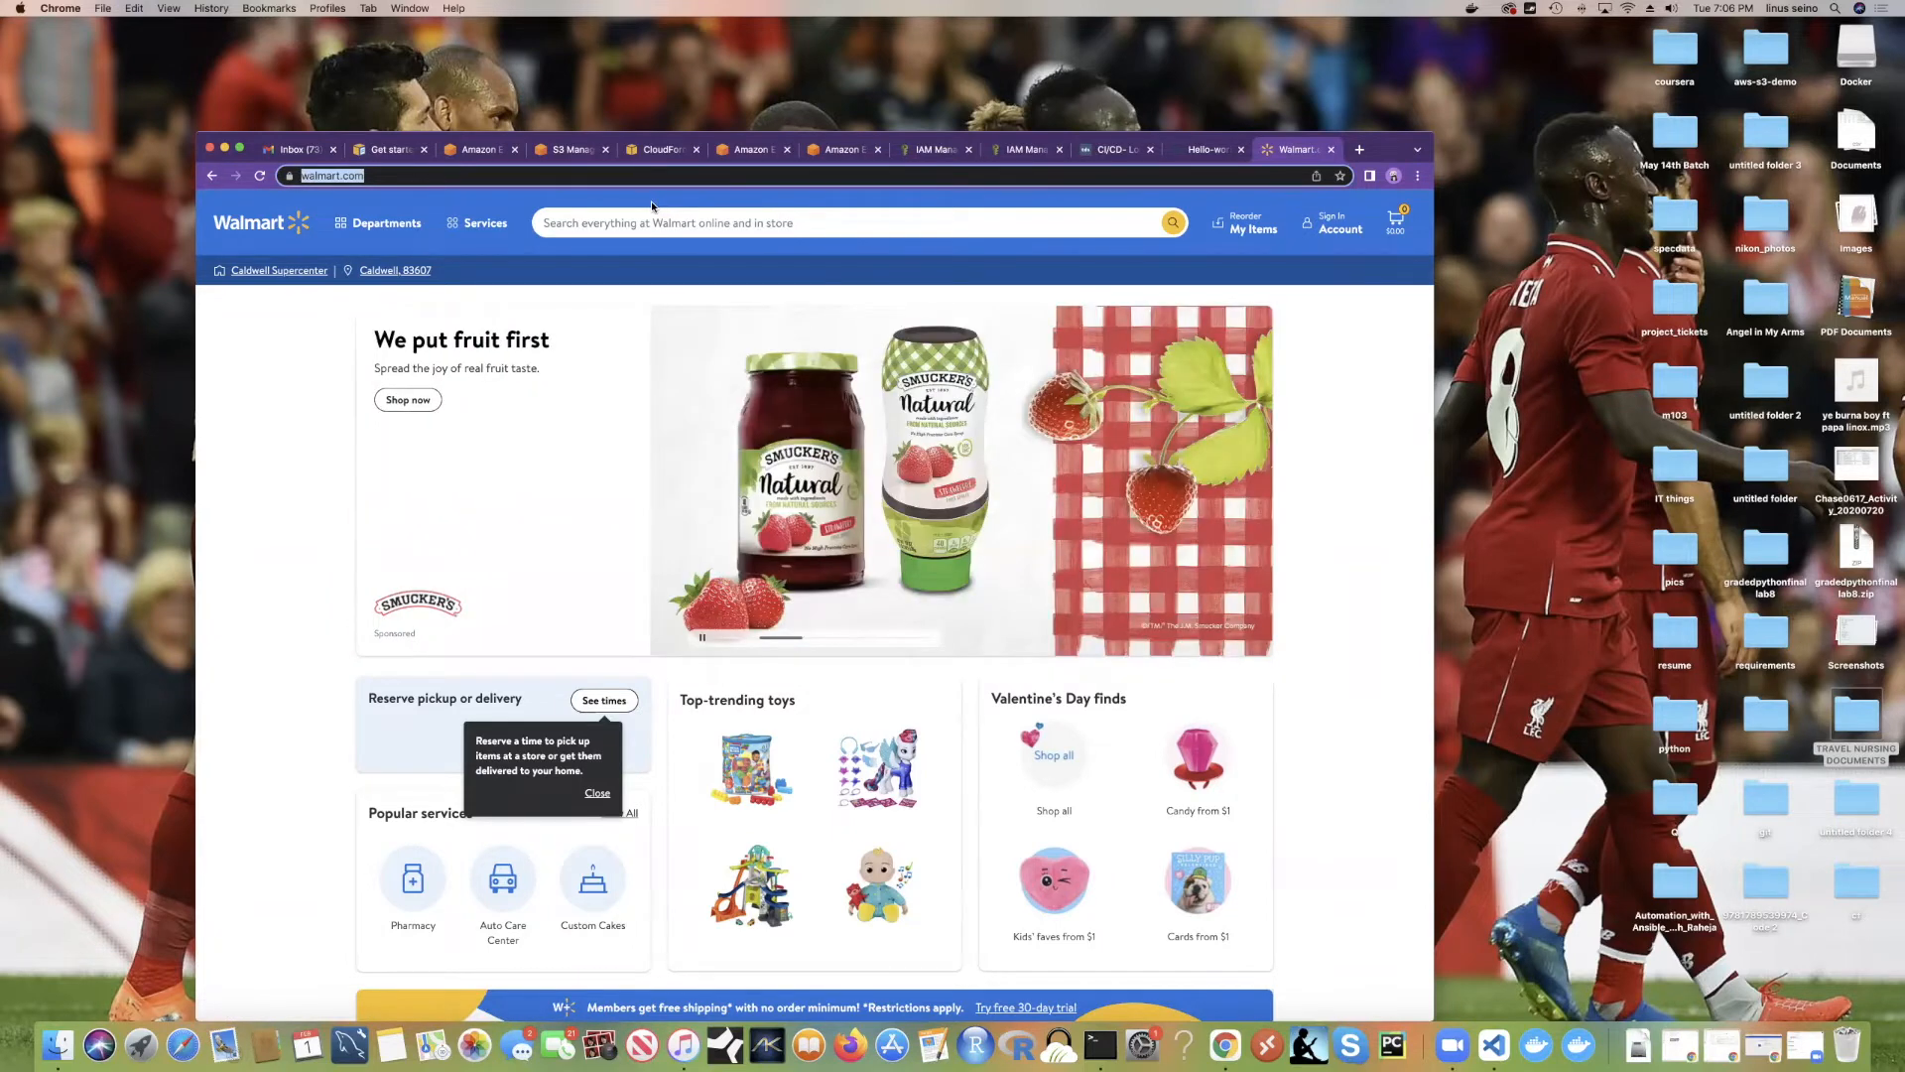
click(206, 208)
Step: Select all on the Walmart page, clear it, and return to the Docker Hub hello-world tab
key(super+a)
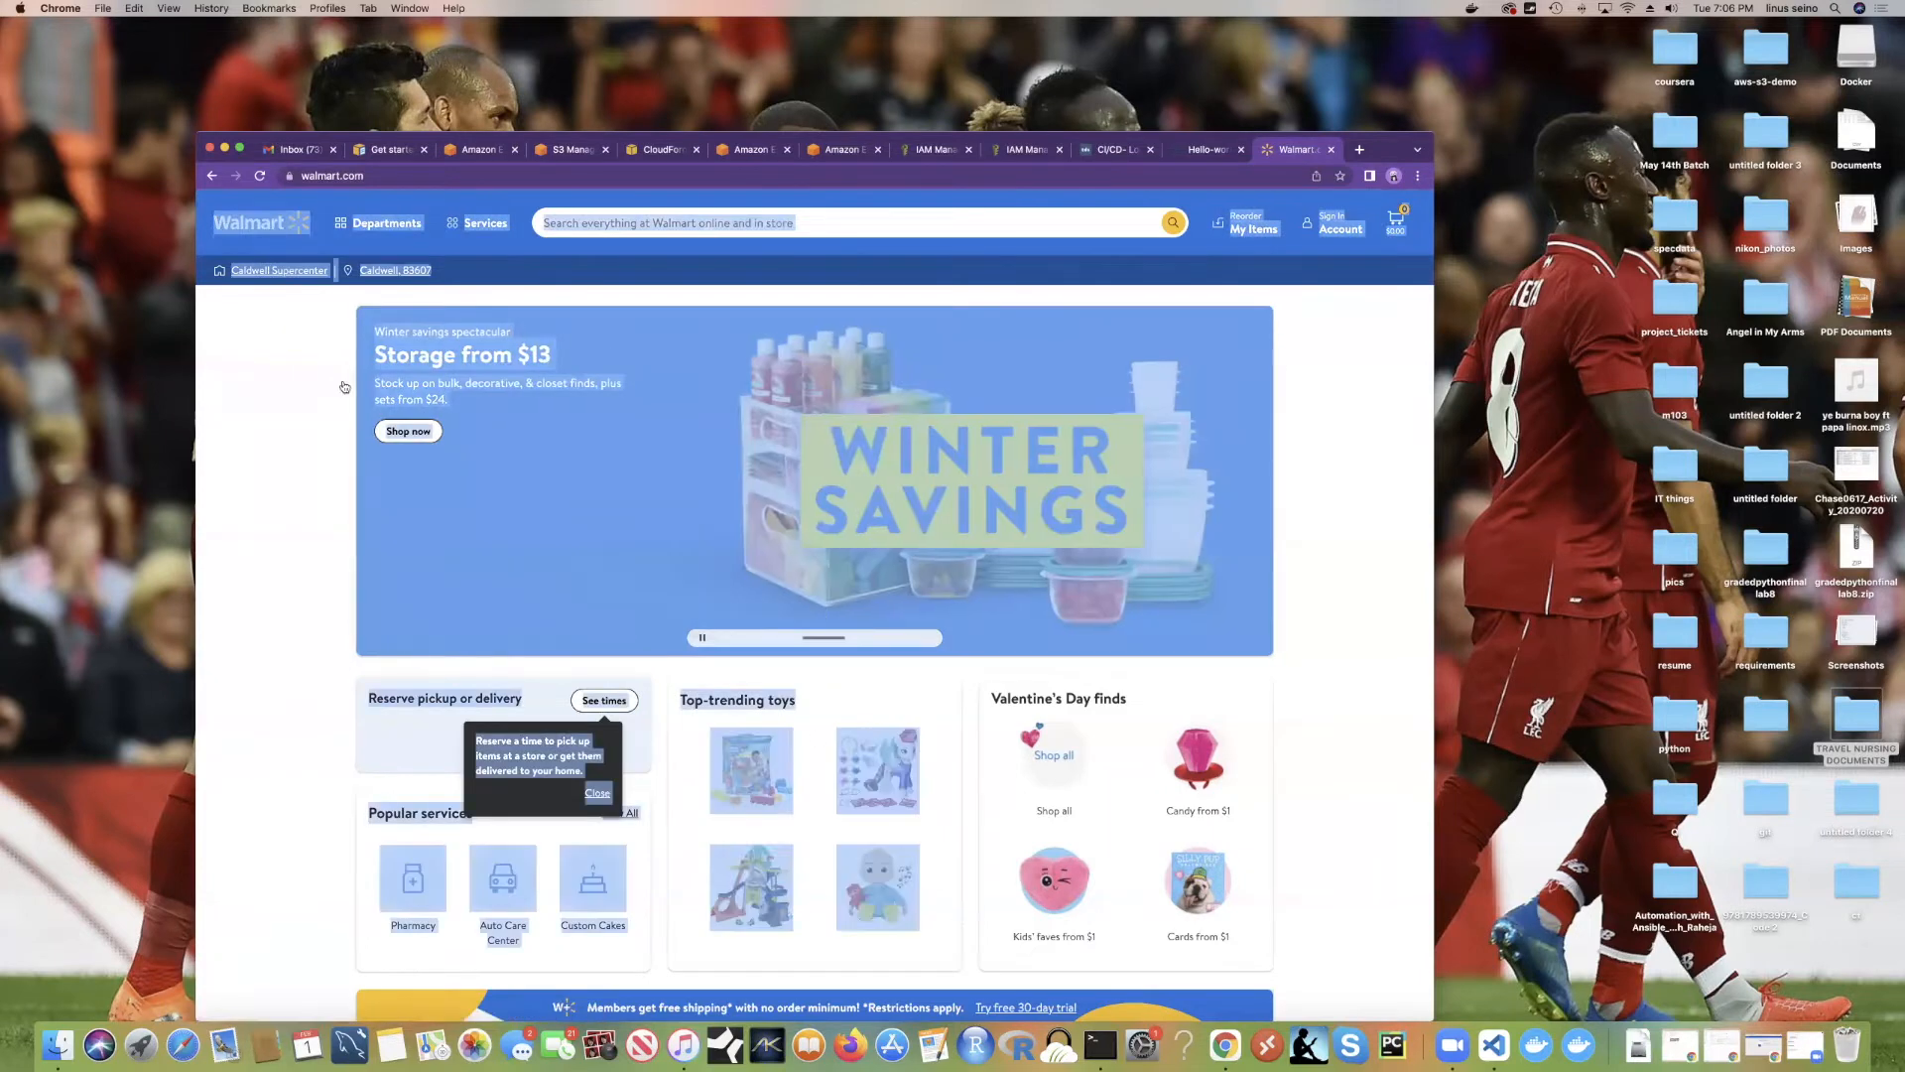
click(265, 372)
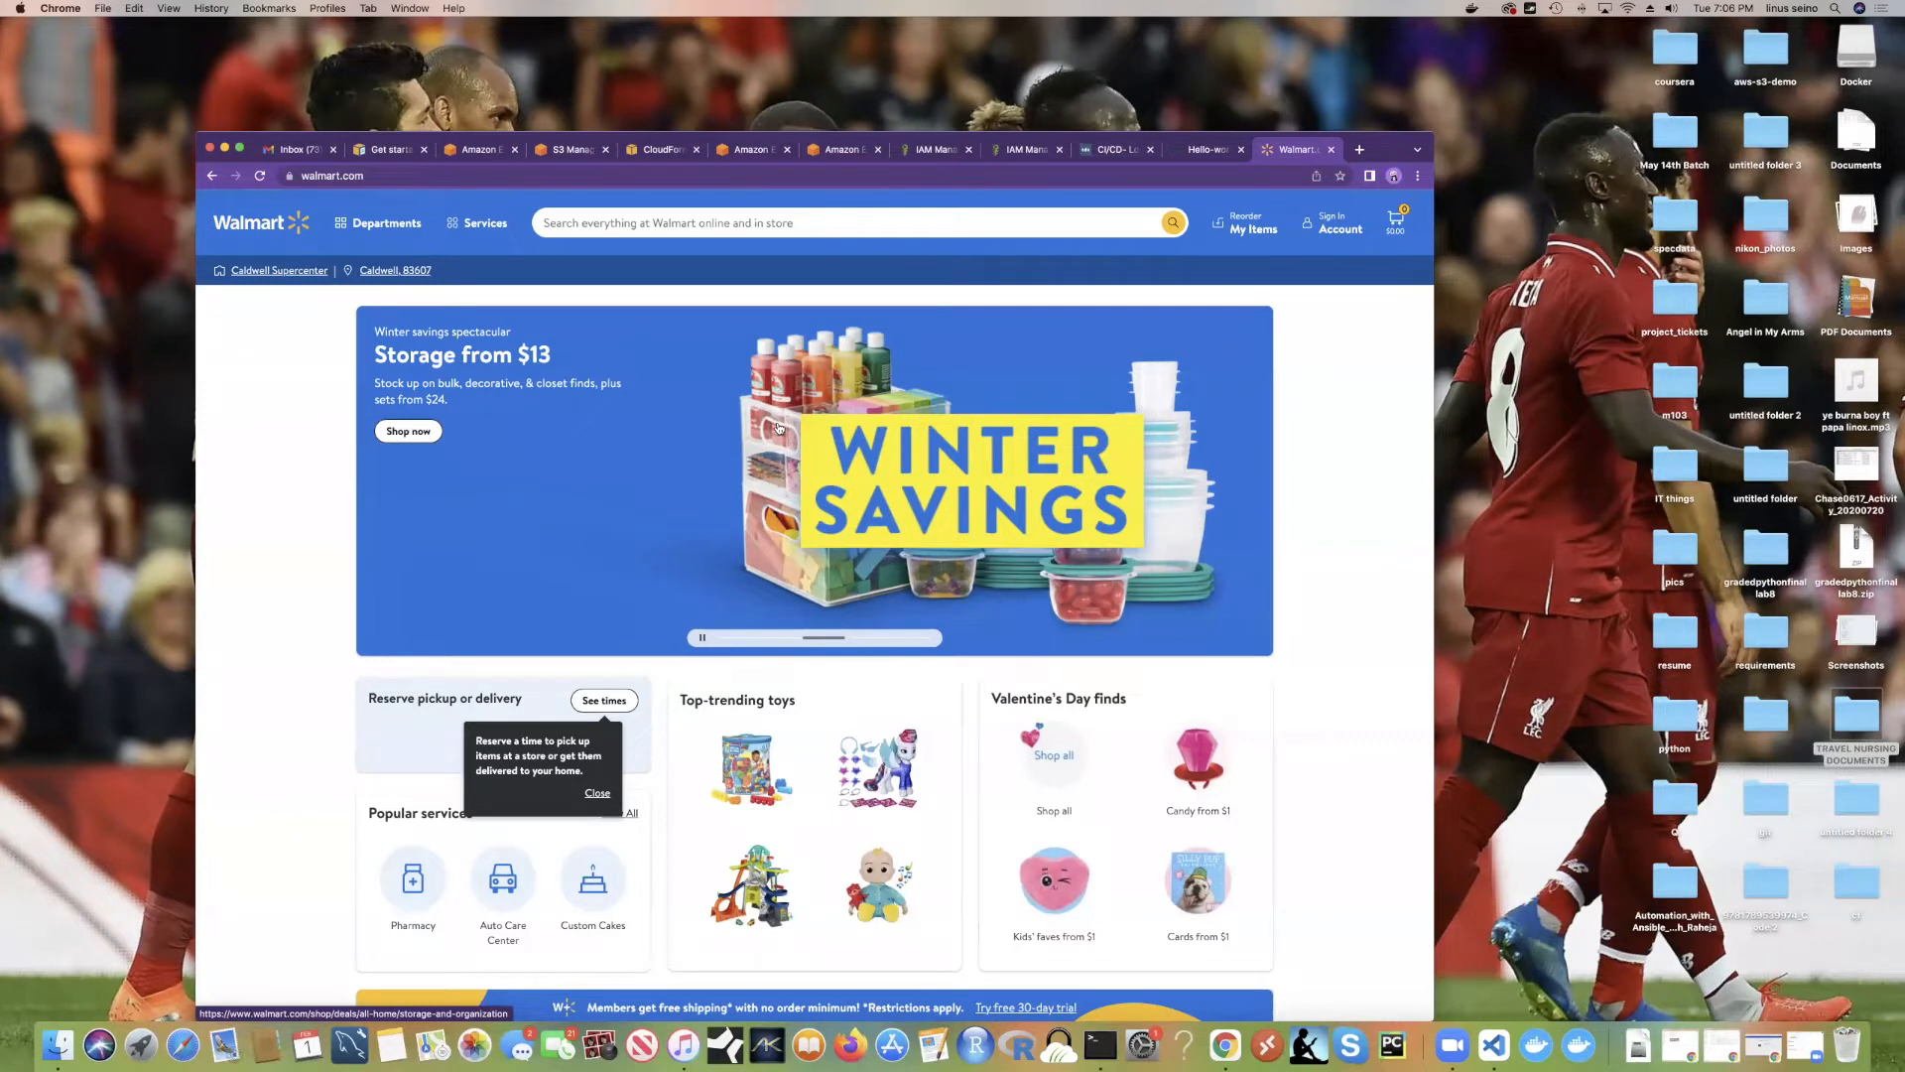
click(1206, 154)
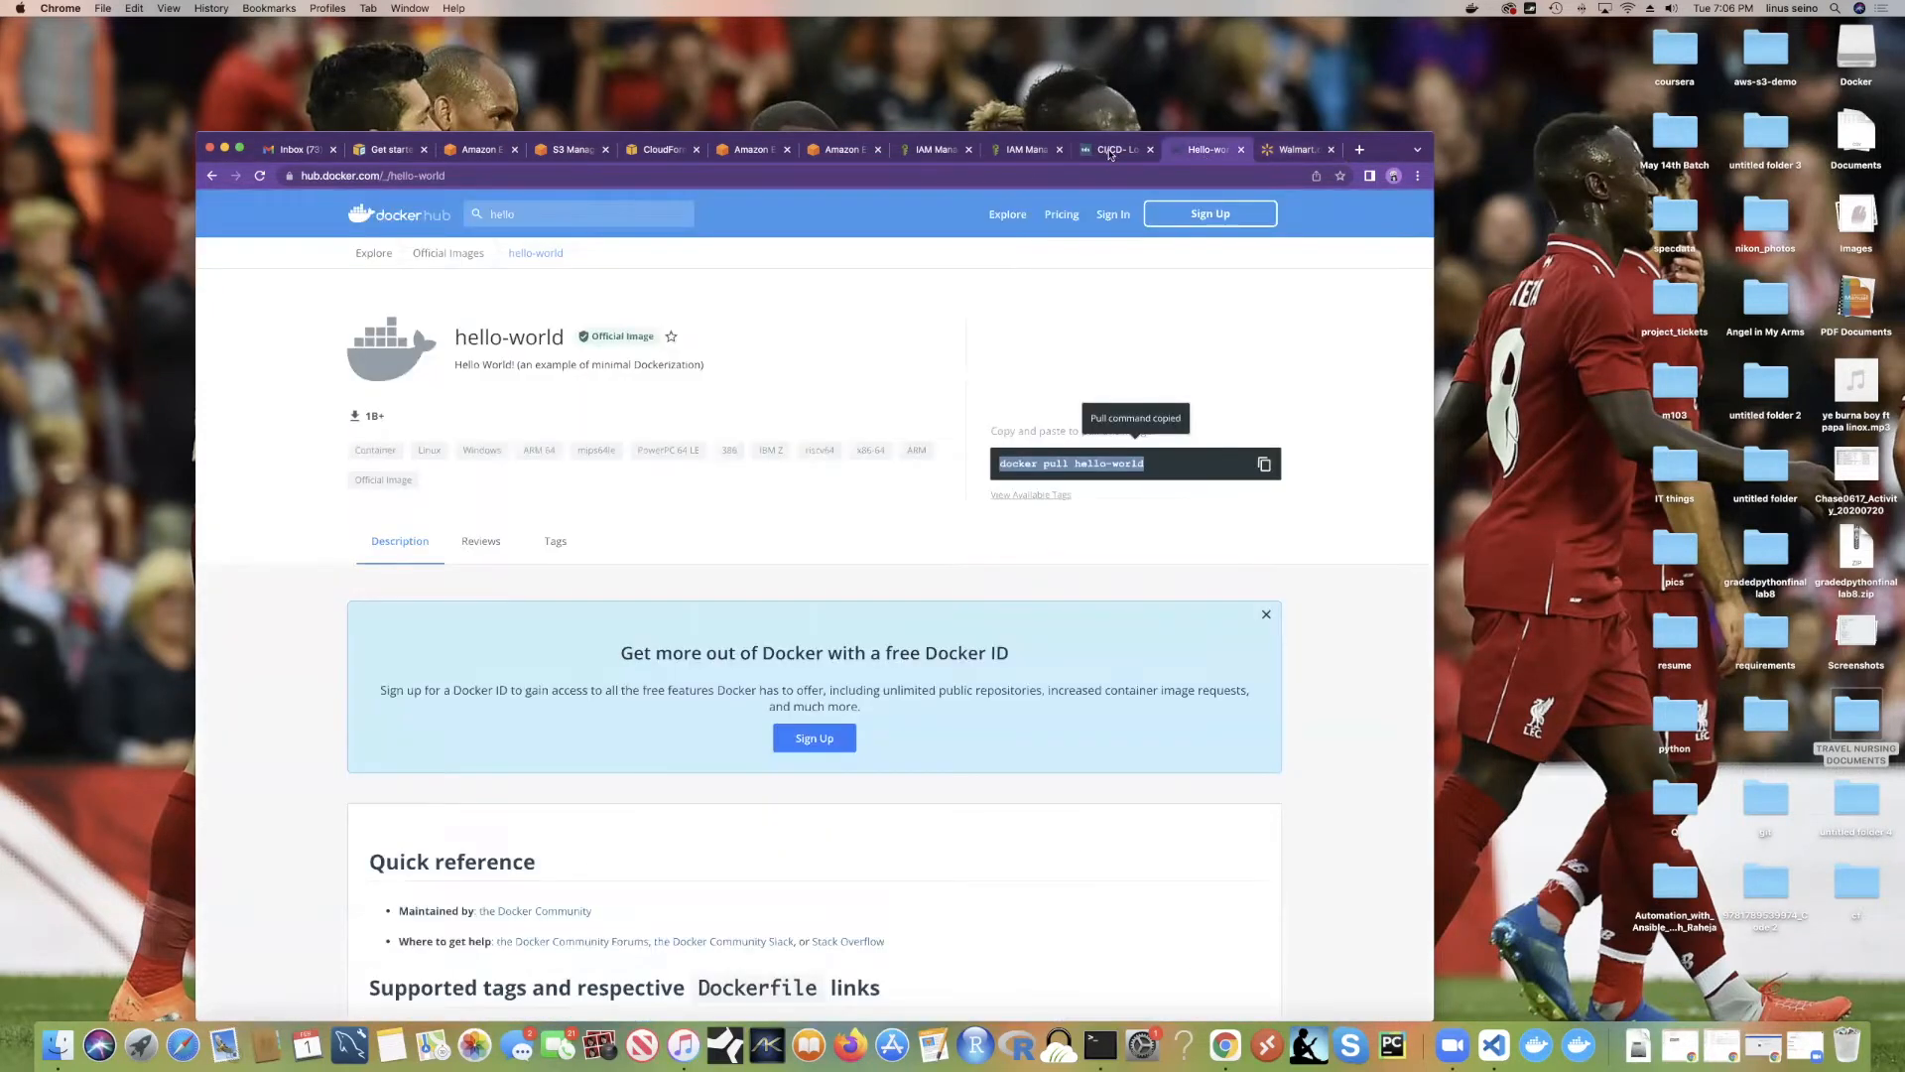
Step: Show the unfinished helloworld Add container form, then bring the terminal to the front
click(837, 153)
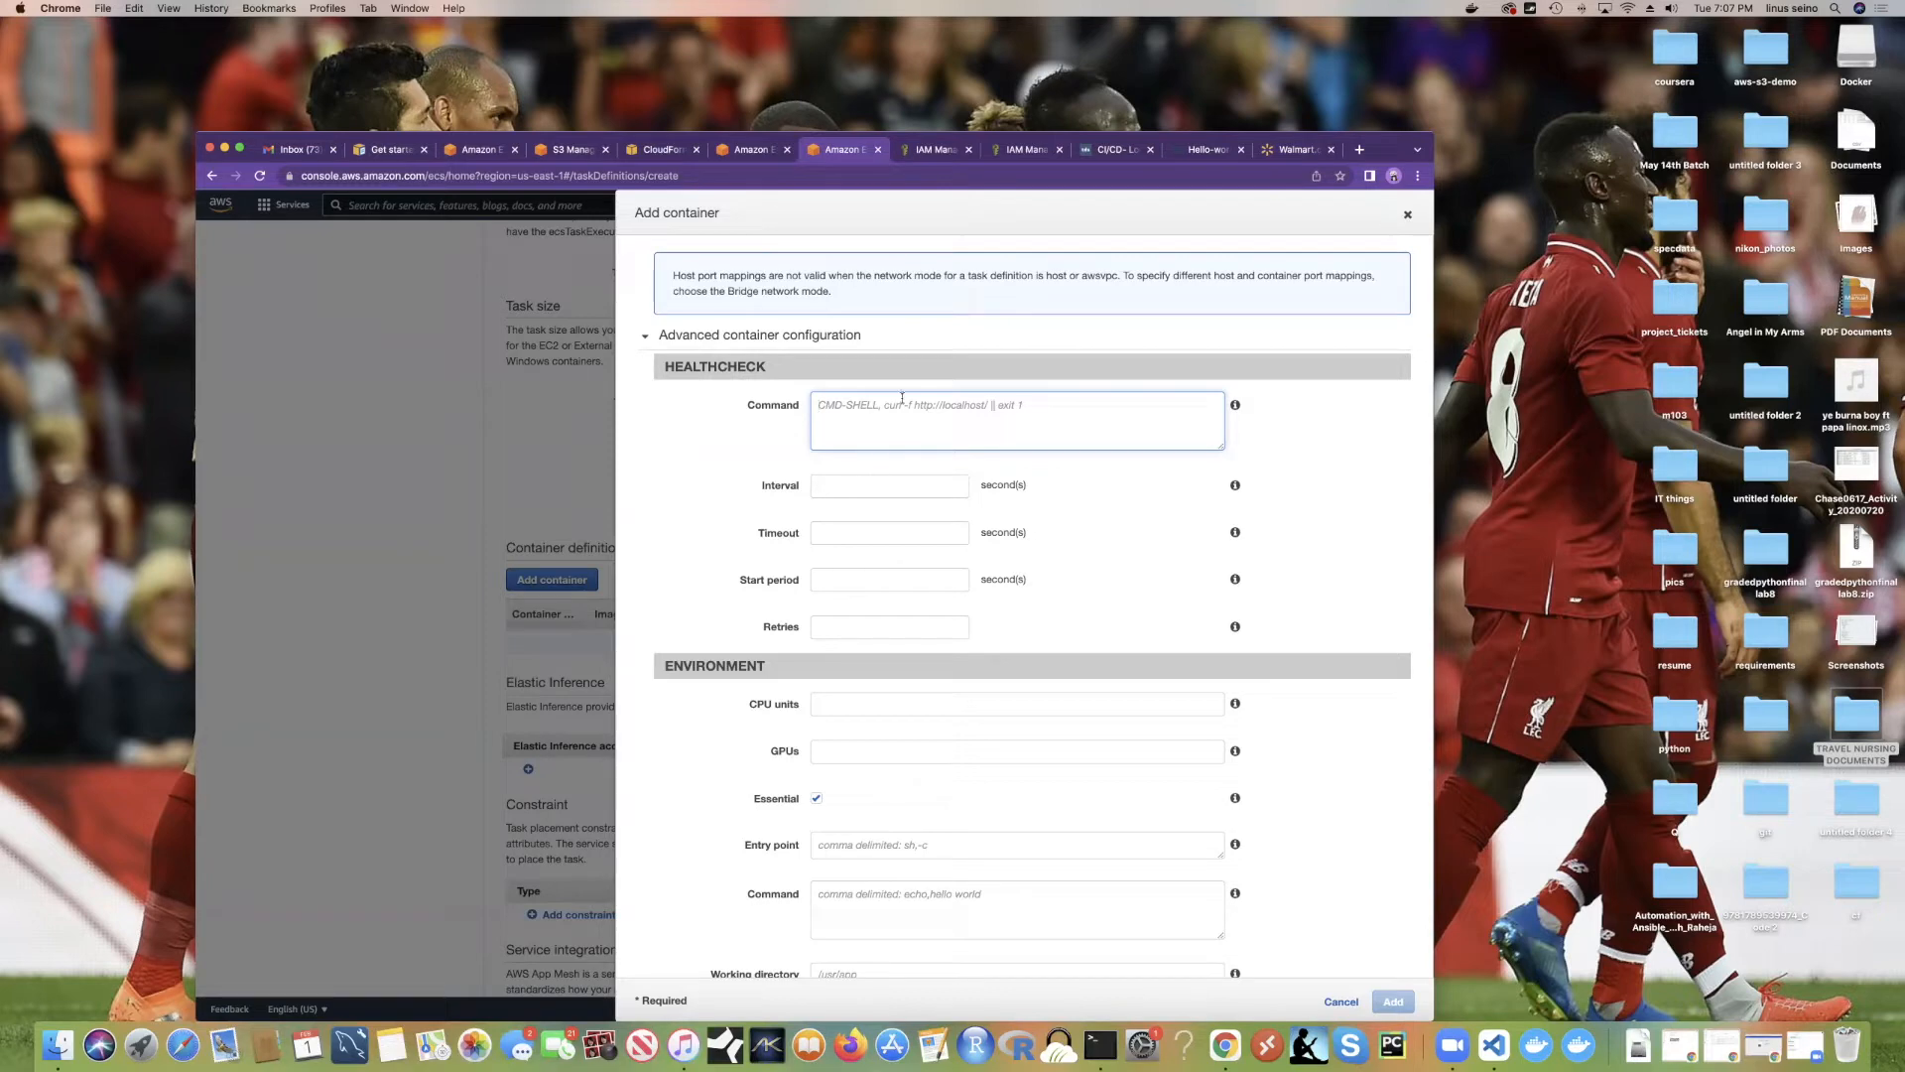
click(1100, 1044)
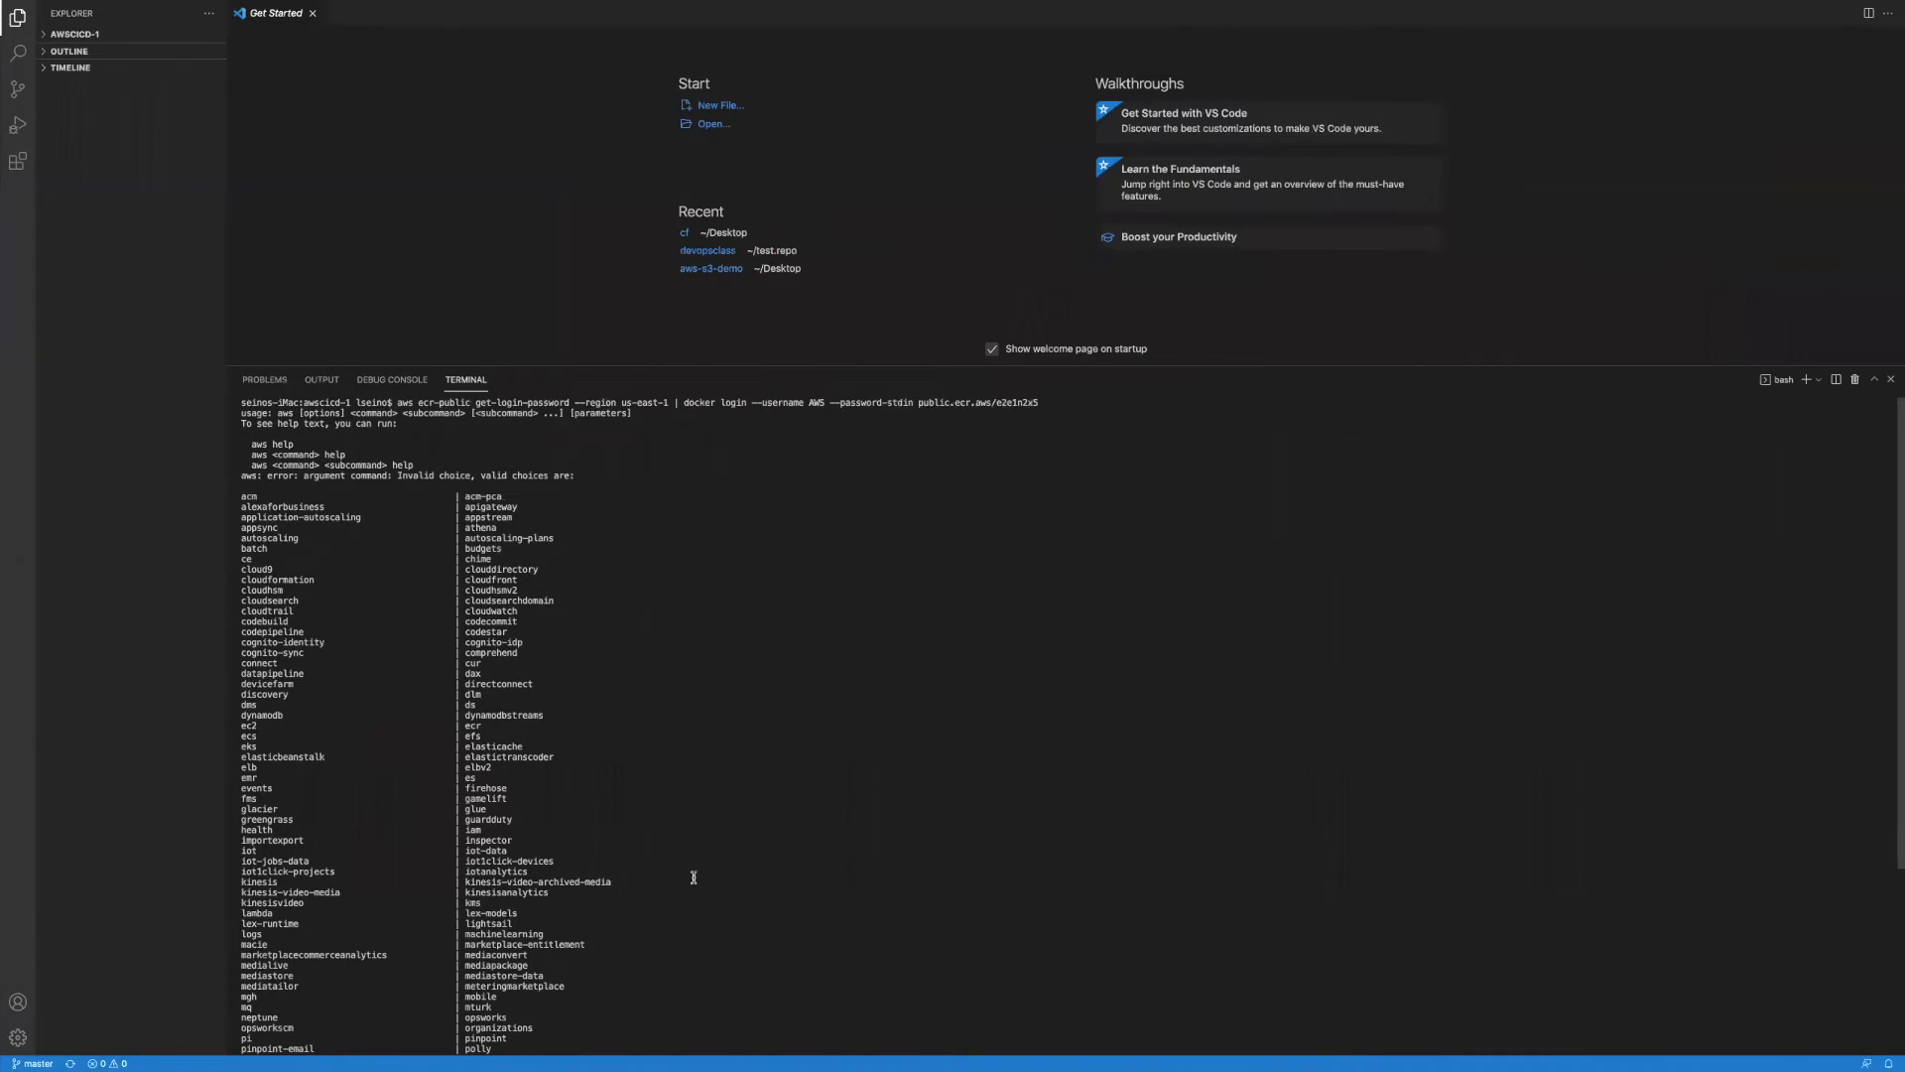
scroll(693, 878, down, 5)
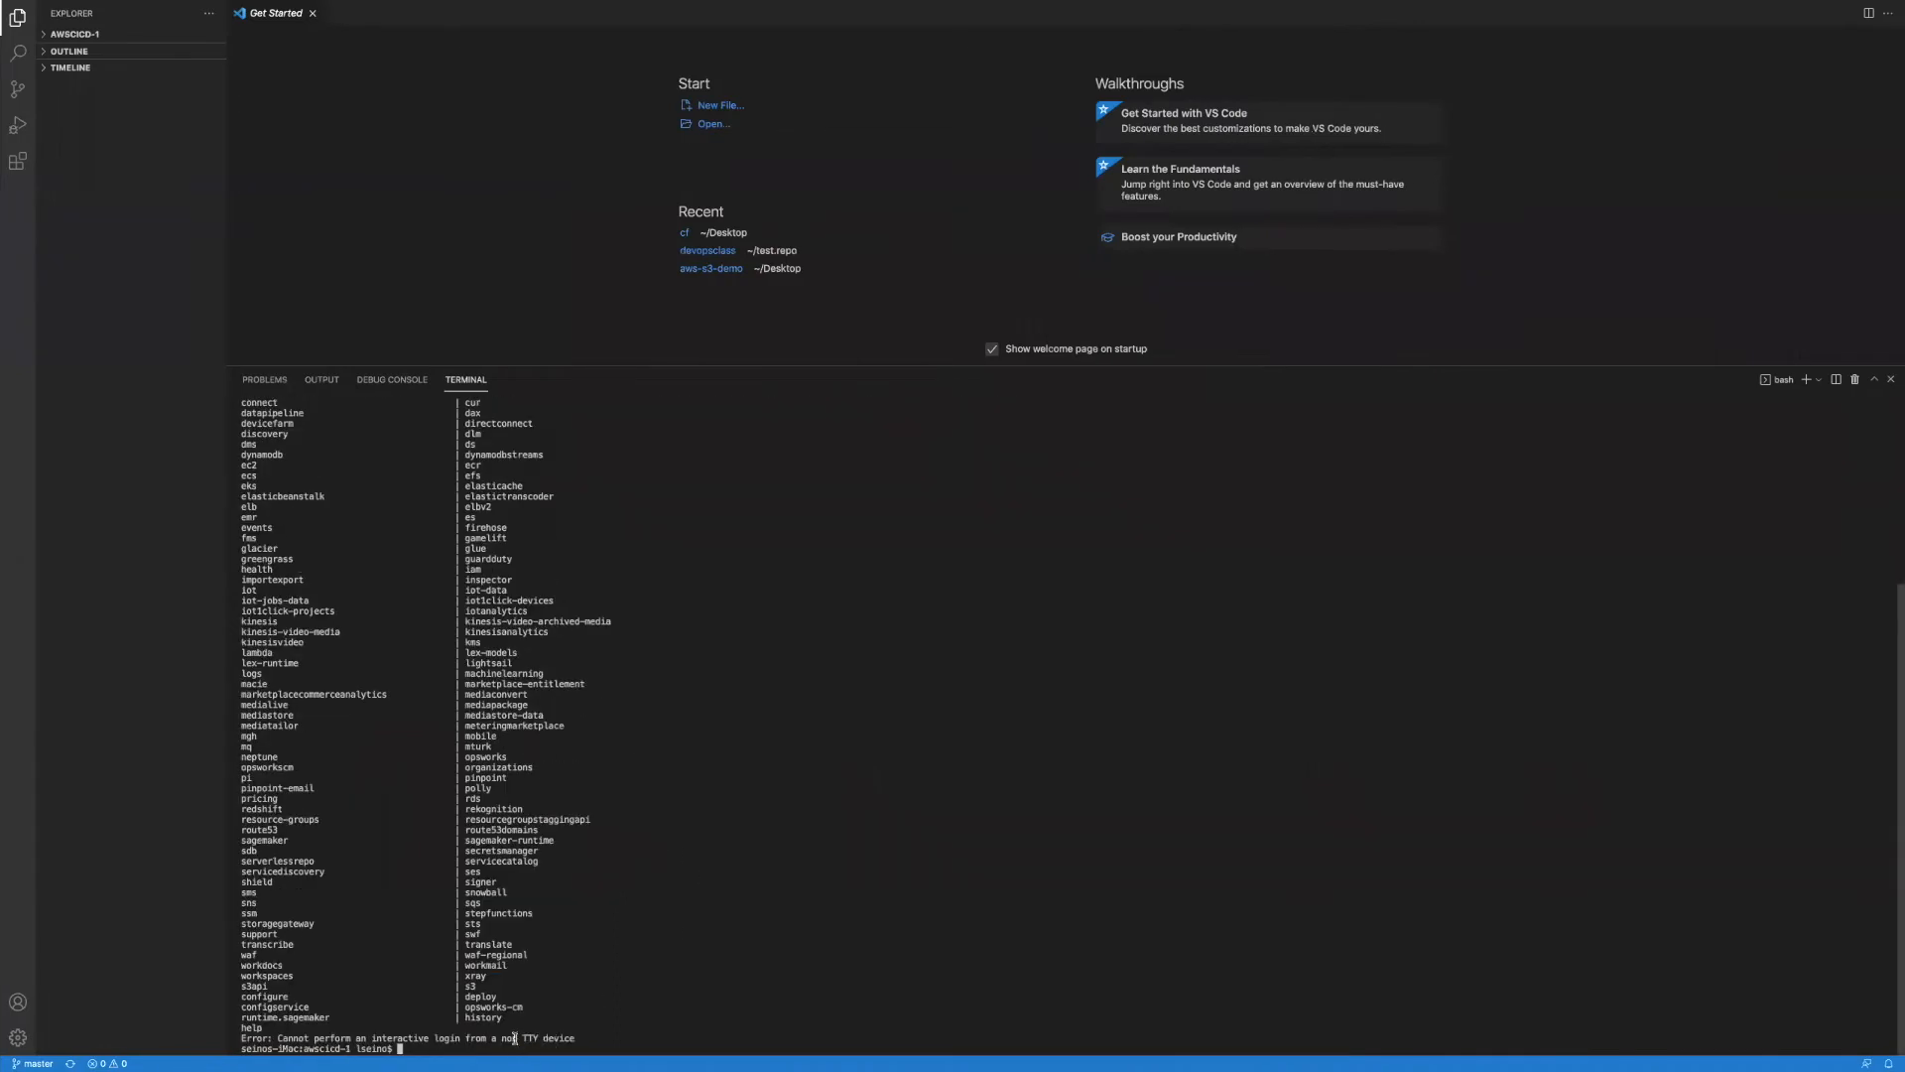
text(clear)
key(Return)
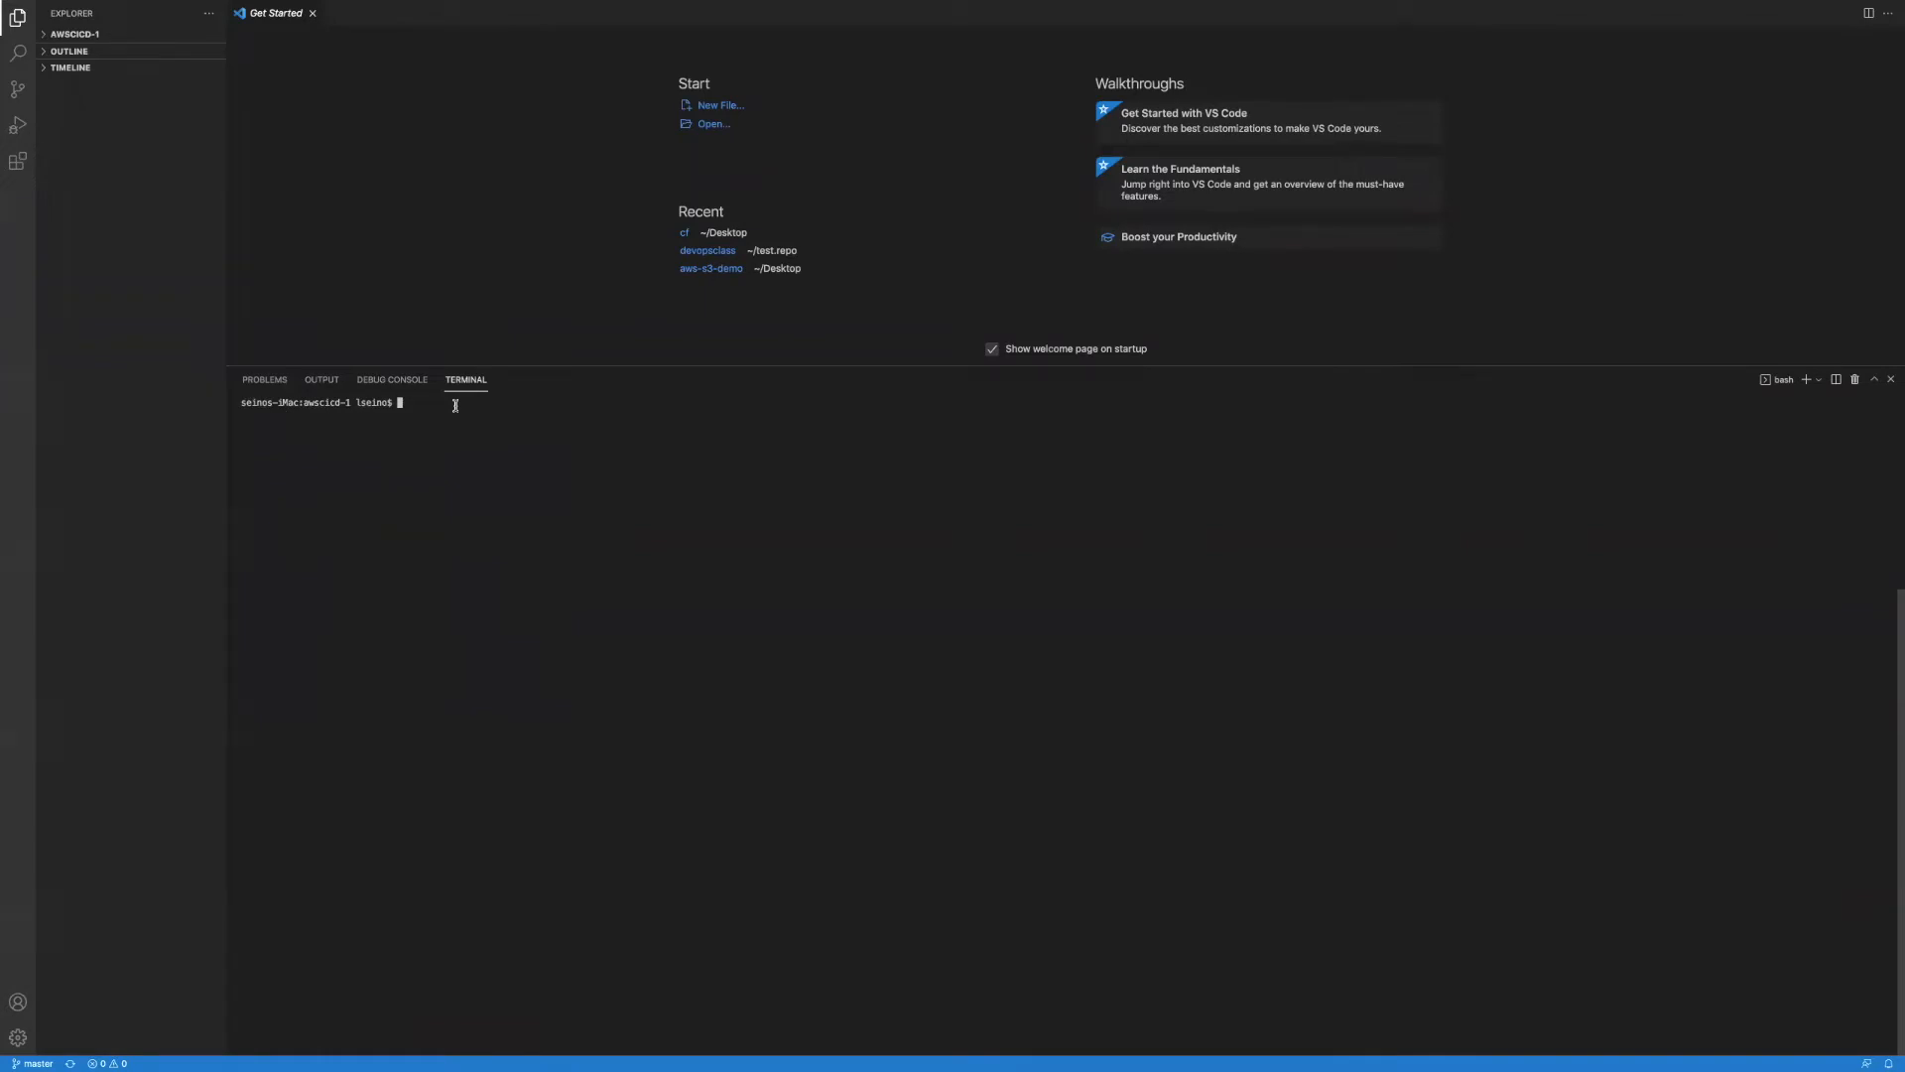
text(curl)
key(super+v)
key(Return)
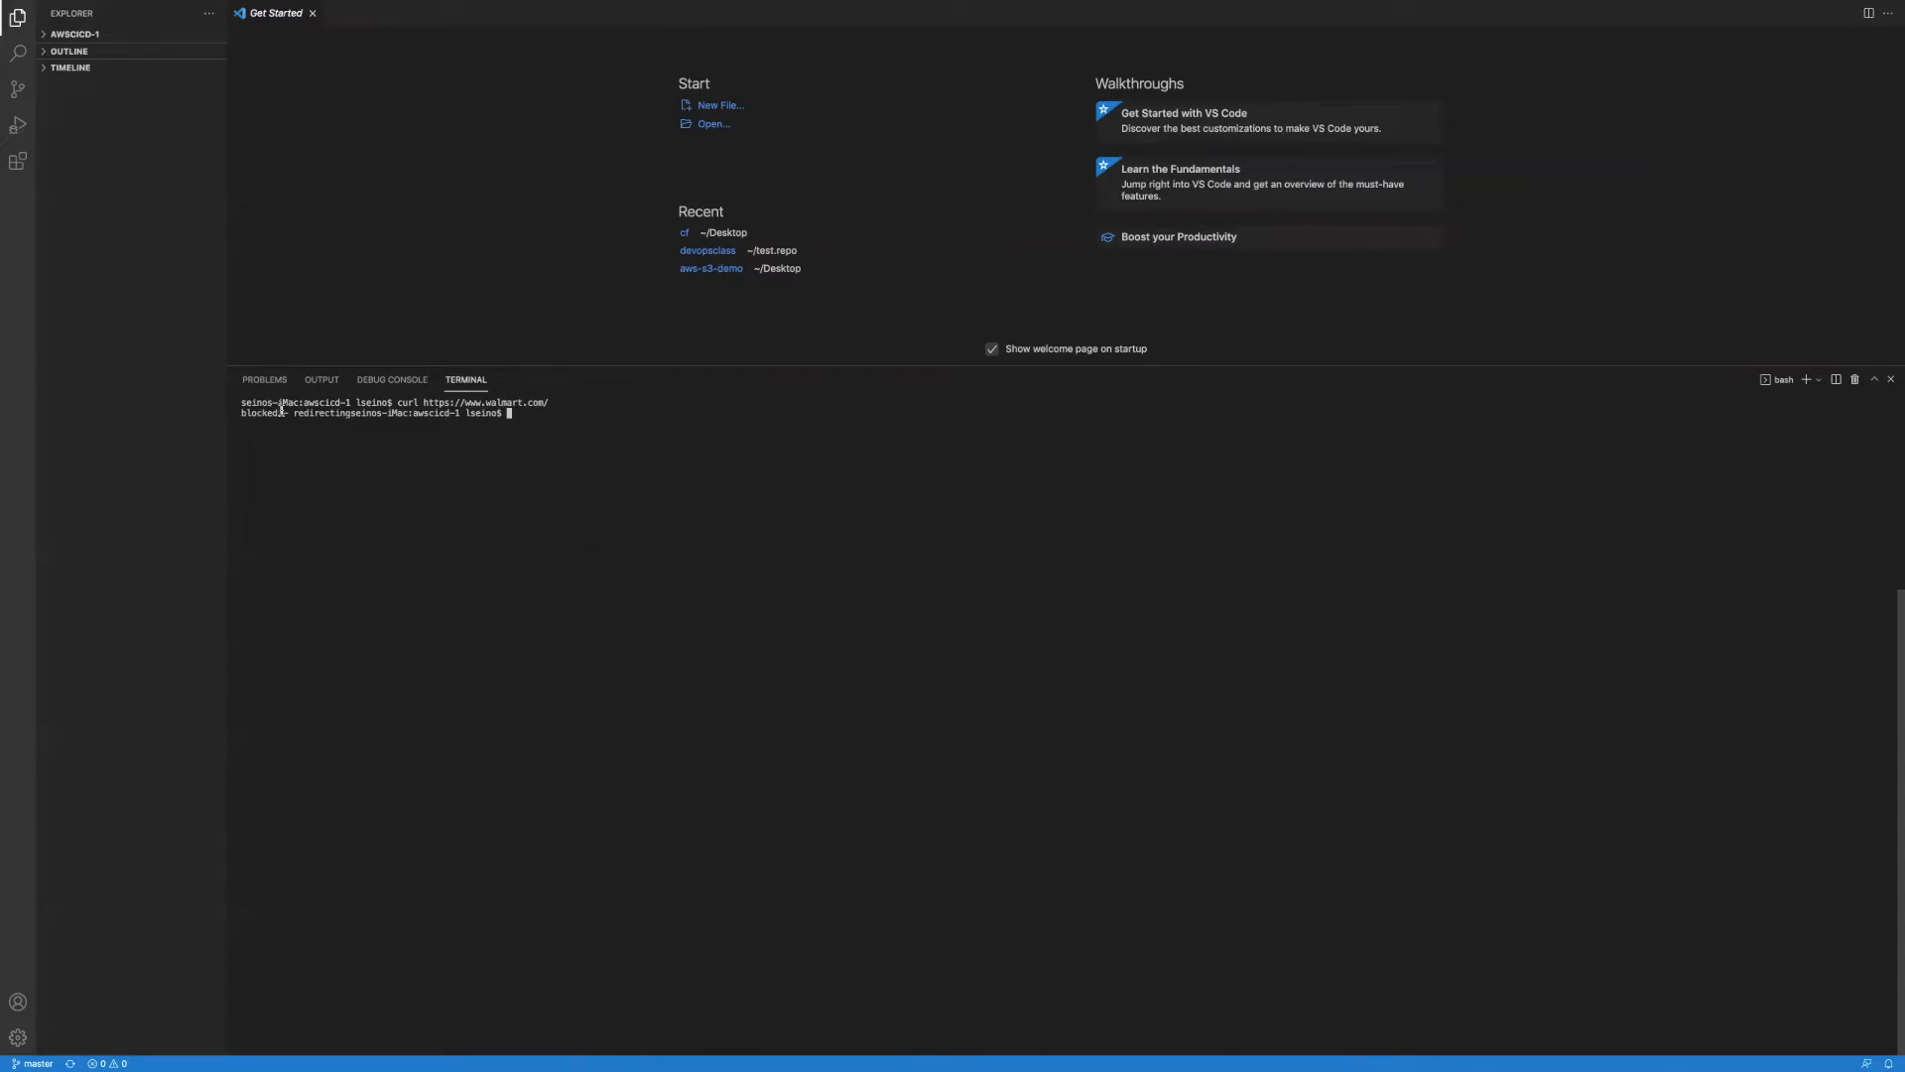
drag(399, 403, 526, 414)
click(526, 414)
Step: Run curl google.com and highlight Google's 301 Moved HTML response
text(curl google.com)
key(Return)
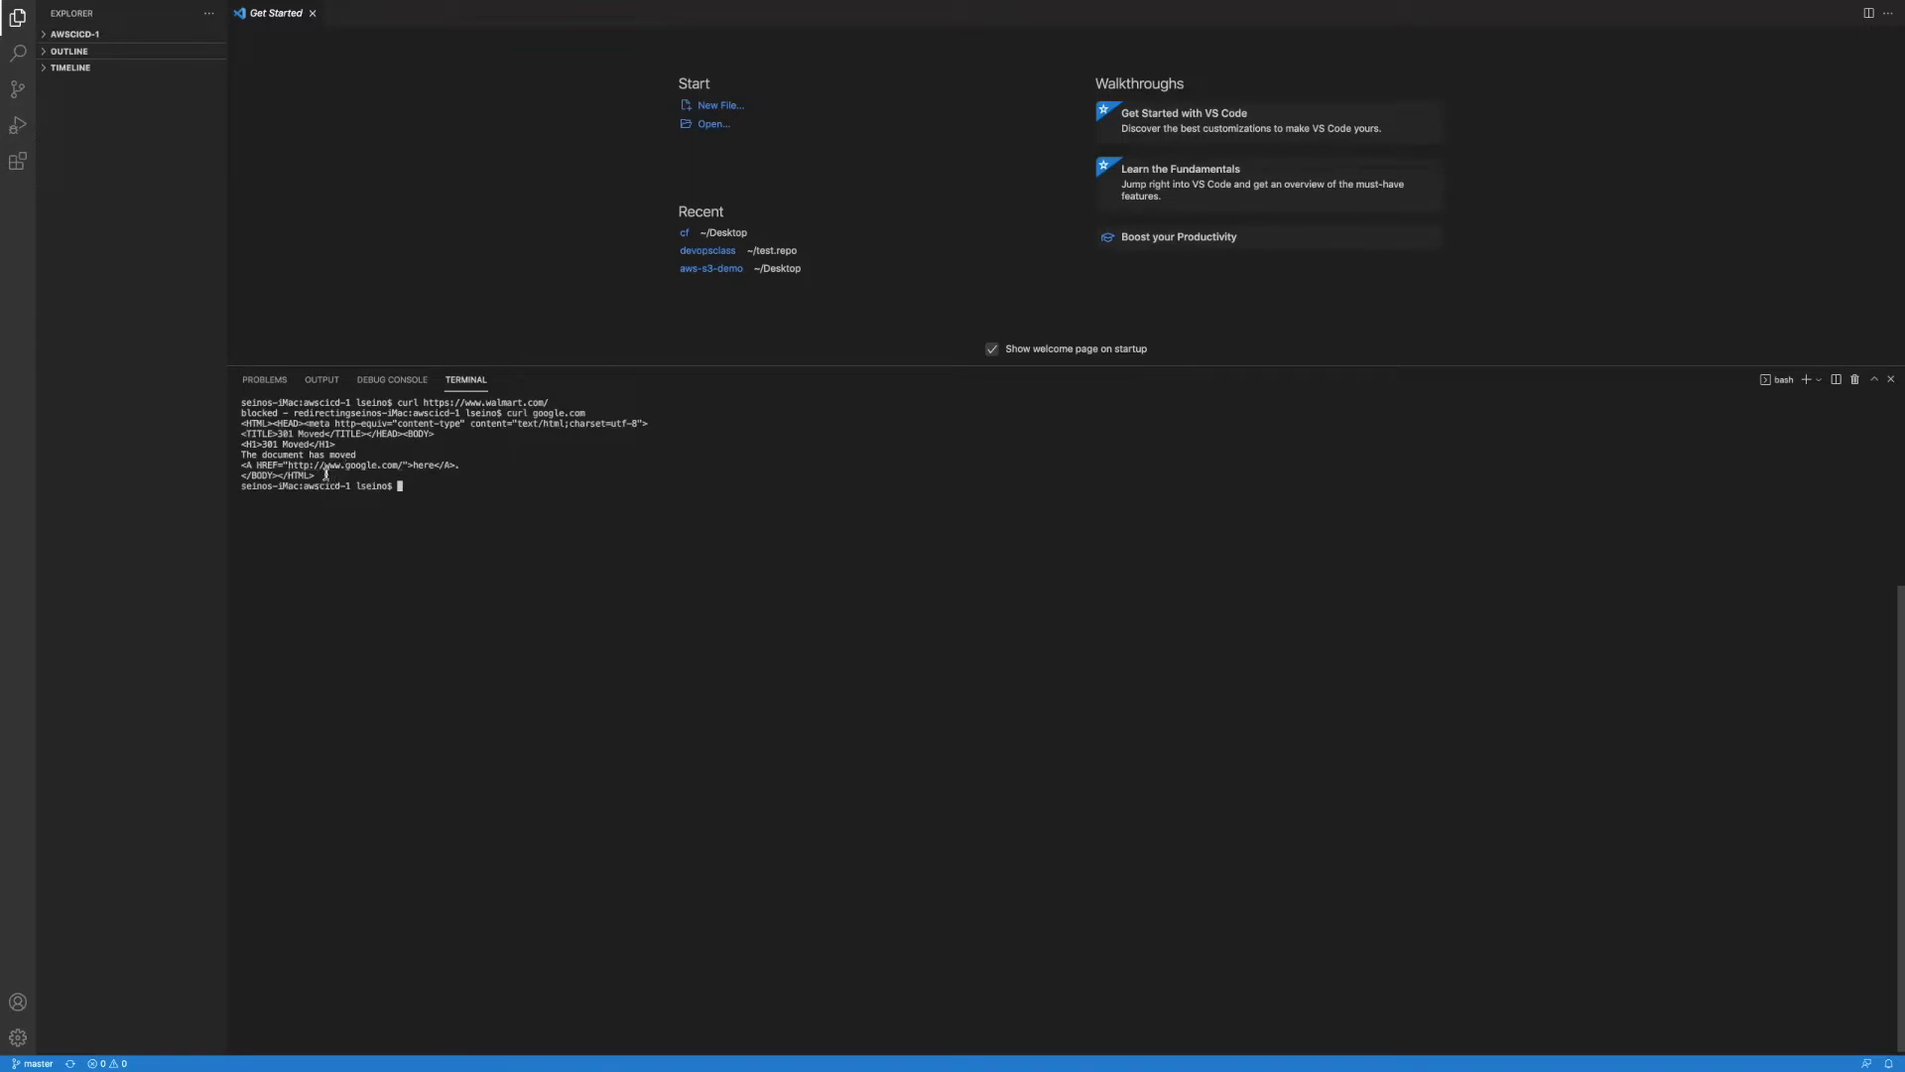
drag(315, 476, 231, 425)
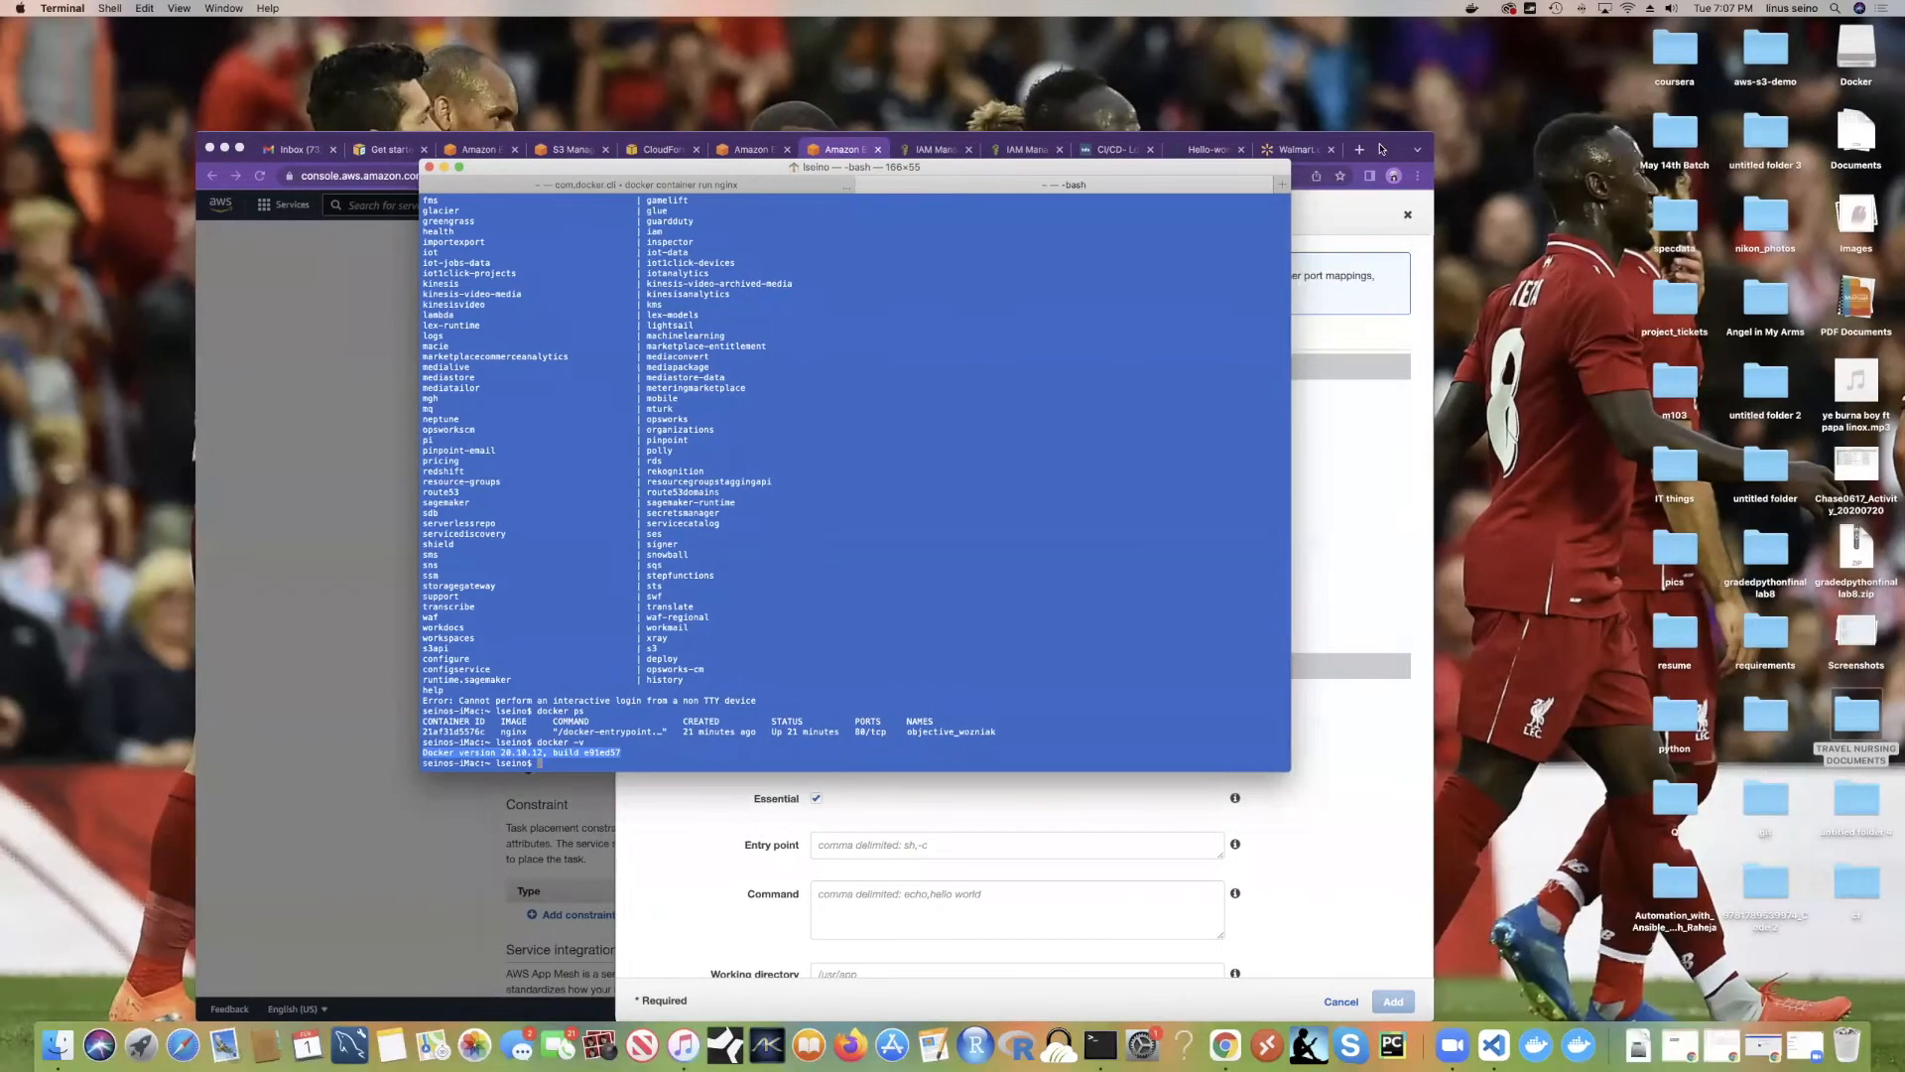
Step: Load google.com in a new Chrome tab and dismiss the claim-your-business prompt
click(1360, 149)
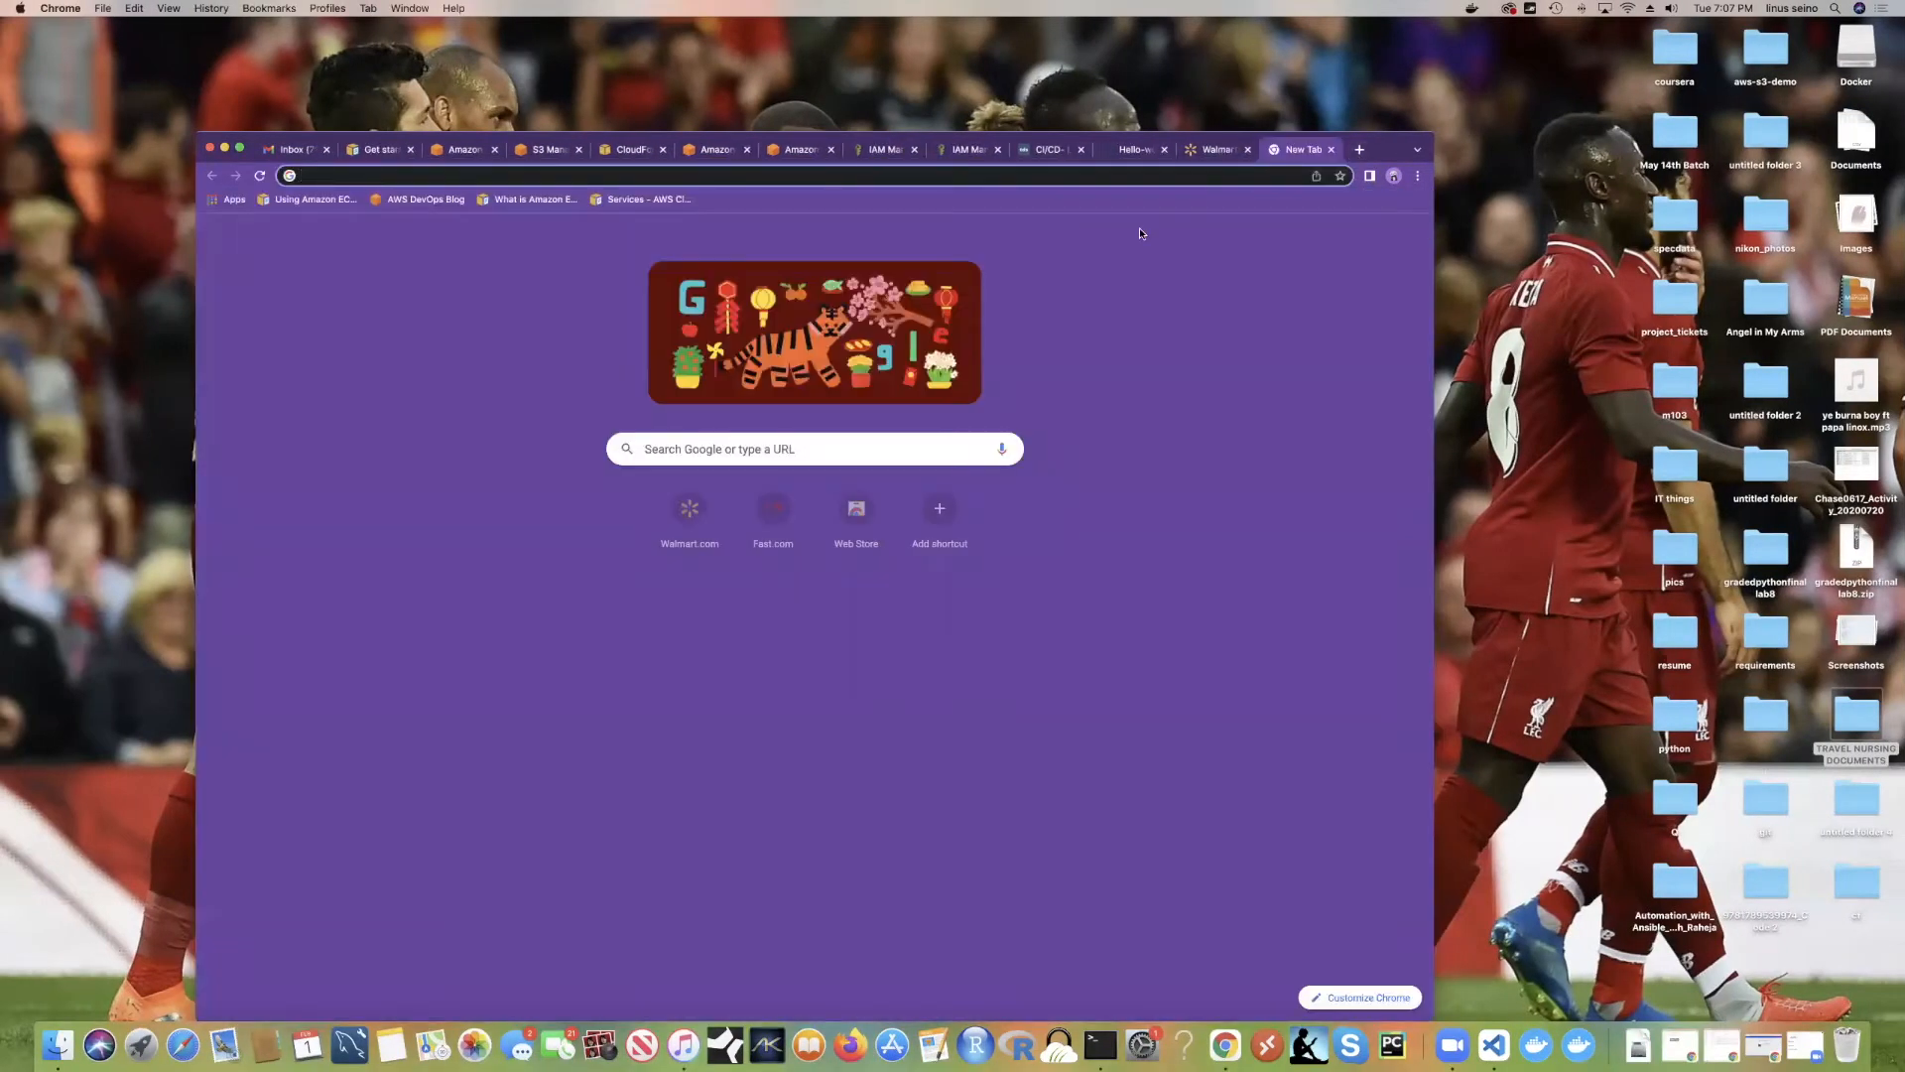
text(google.com)
key(Return)
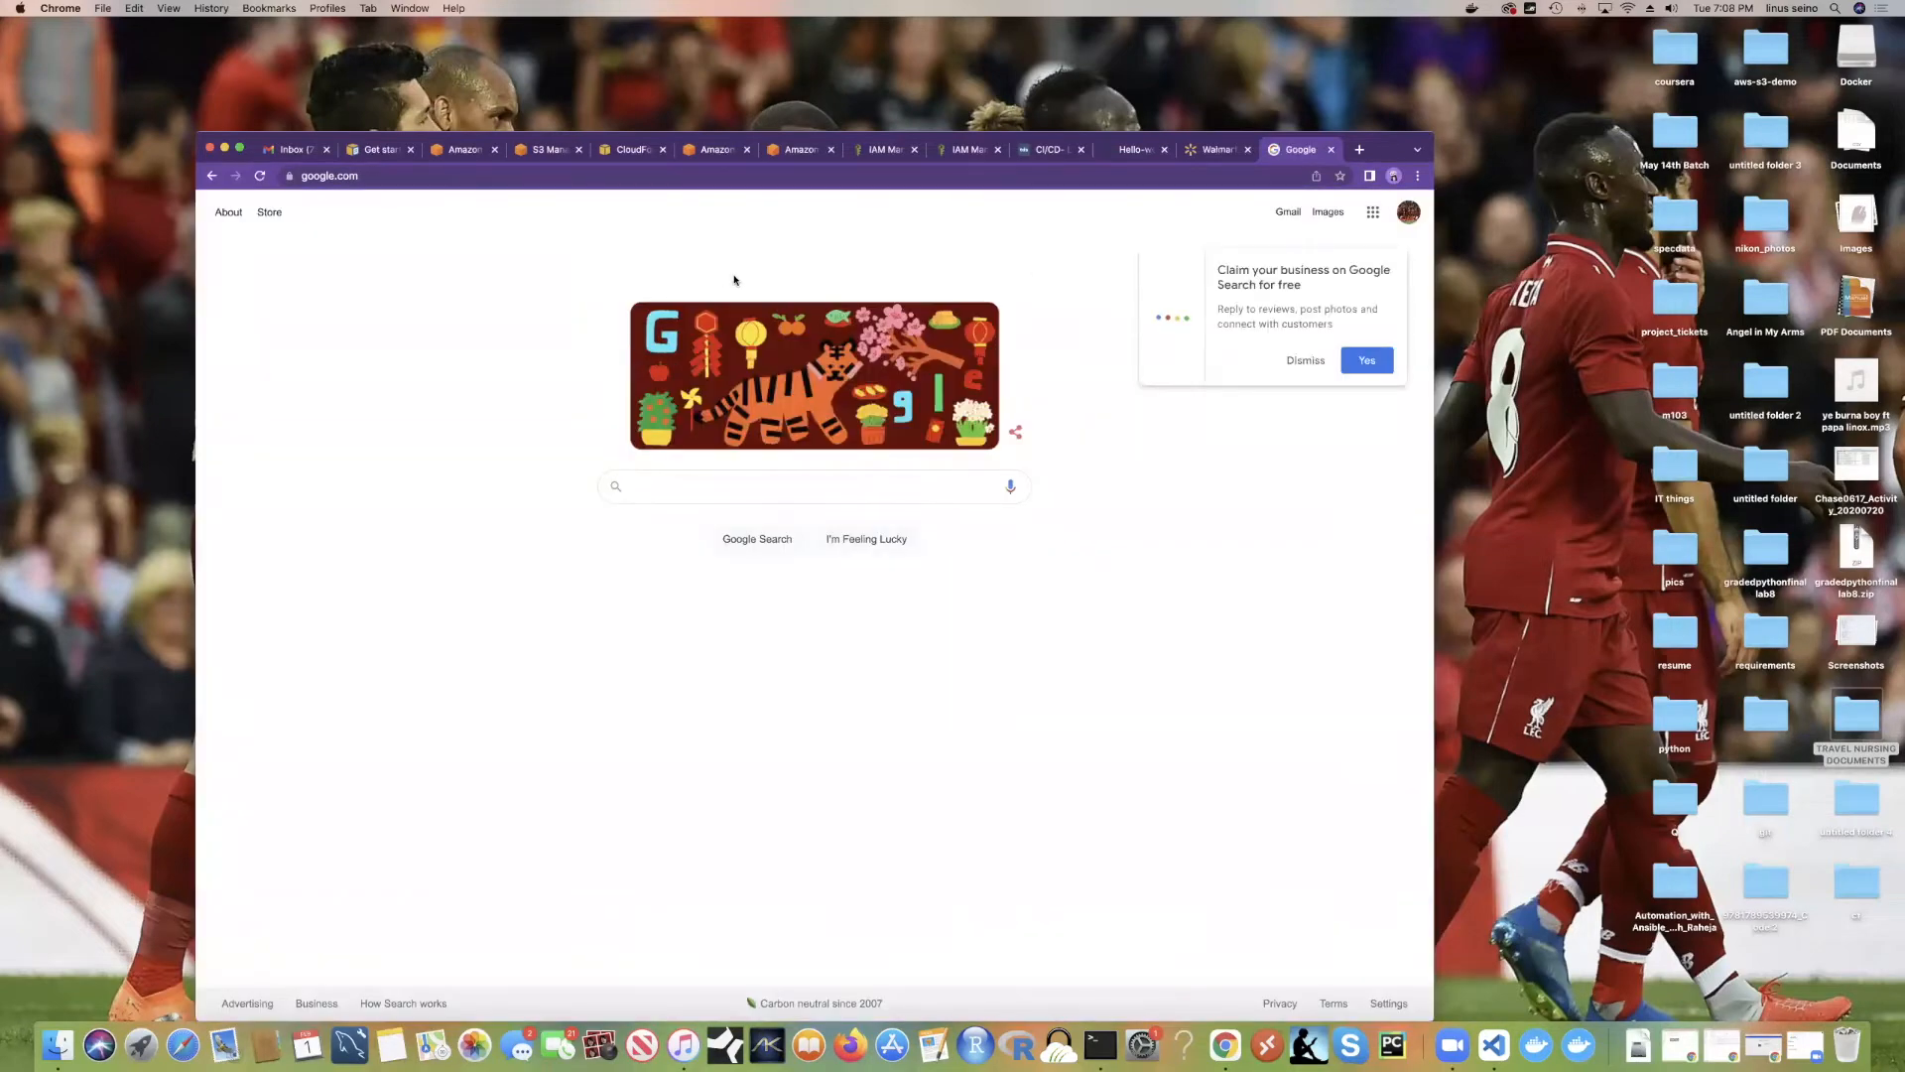
click(1306, 360)
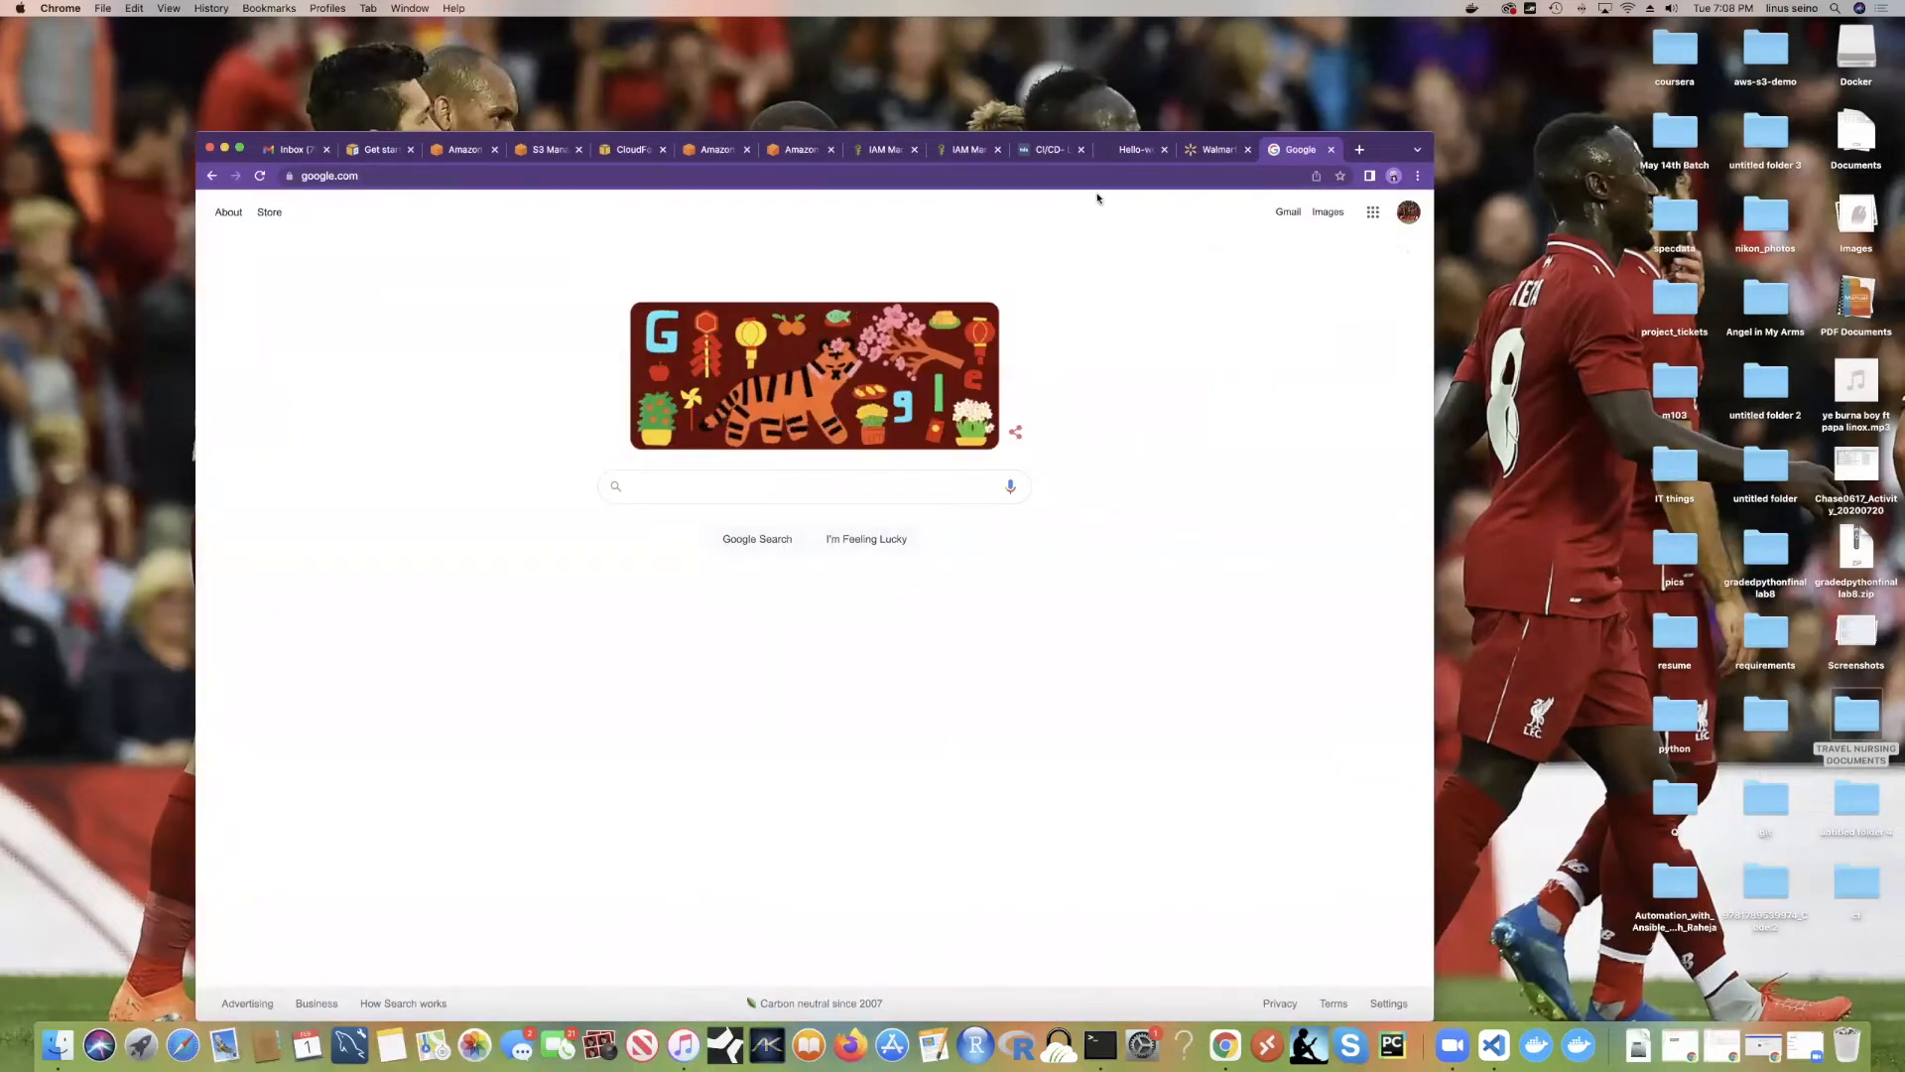
Step: Switch desktop spaces back to the VS Code terminal
key(ctrl+Right)
key(ctrl+Left)
key(ctrl+Right)
key(ctrl+Right)
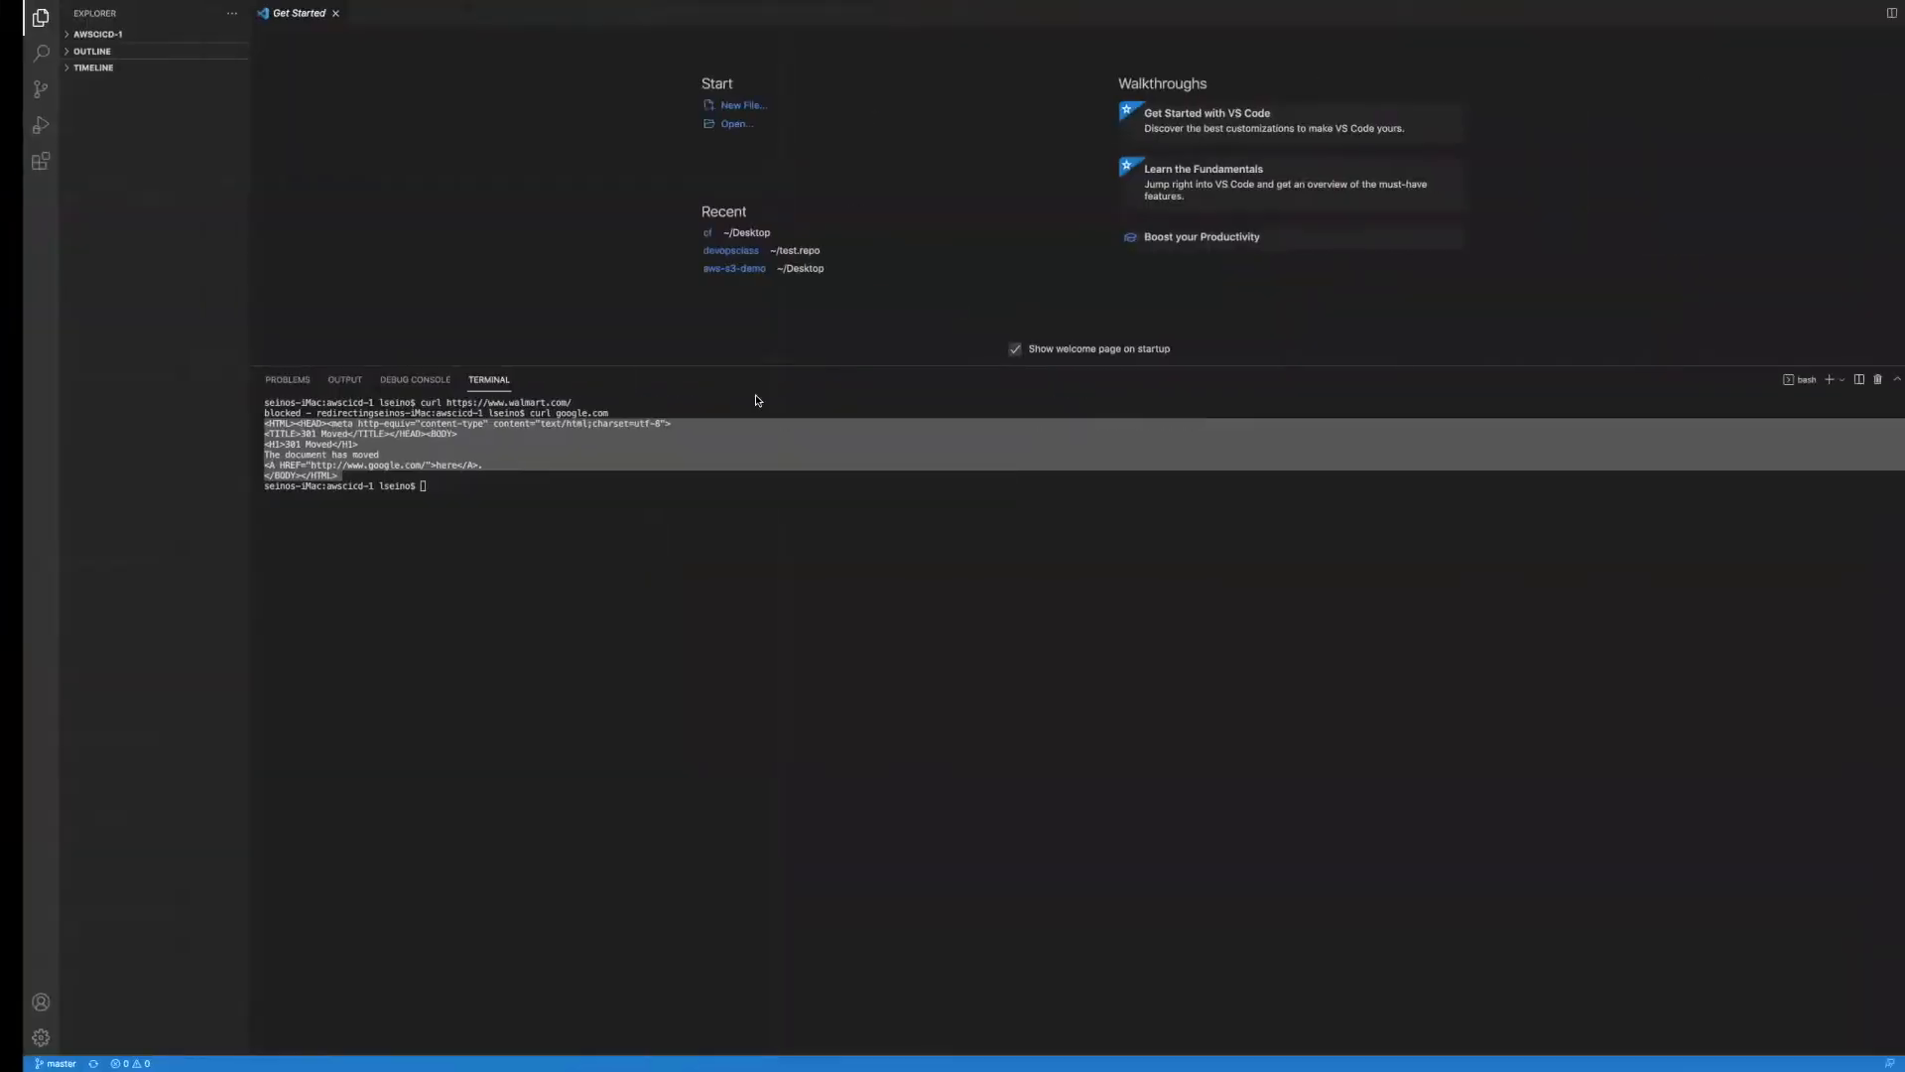
Step: Re-highlight Google's 301 Moved output and expand the AWSCICD-1 project file list
click(458, 474)
drag(322, 478, 219, 425)
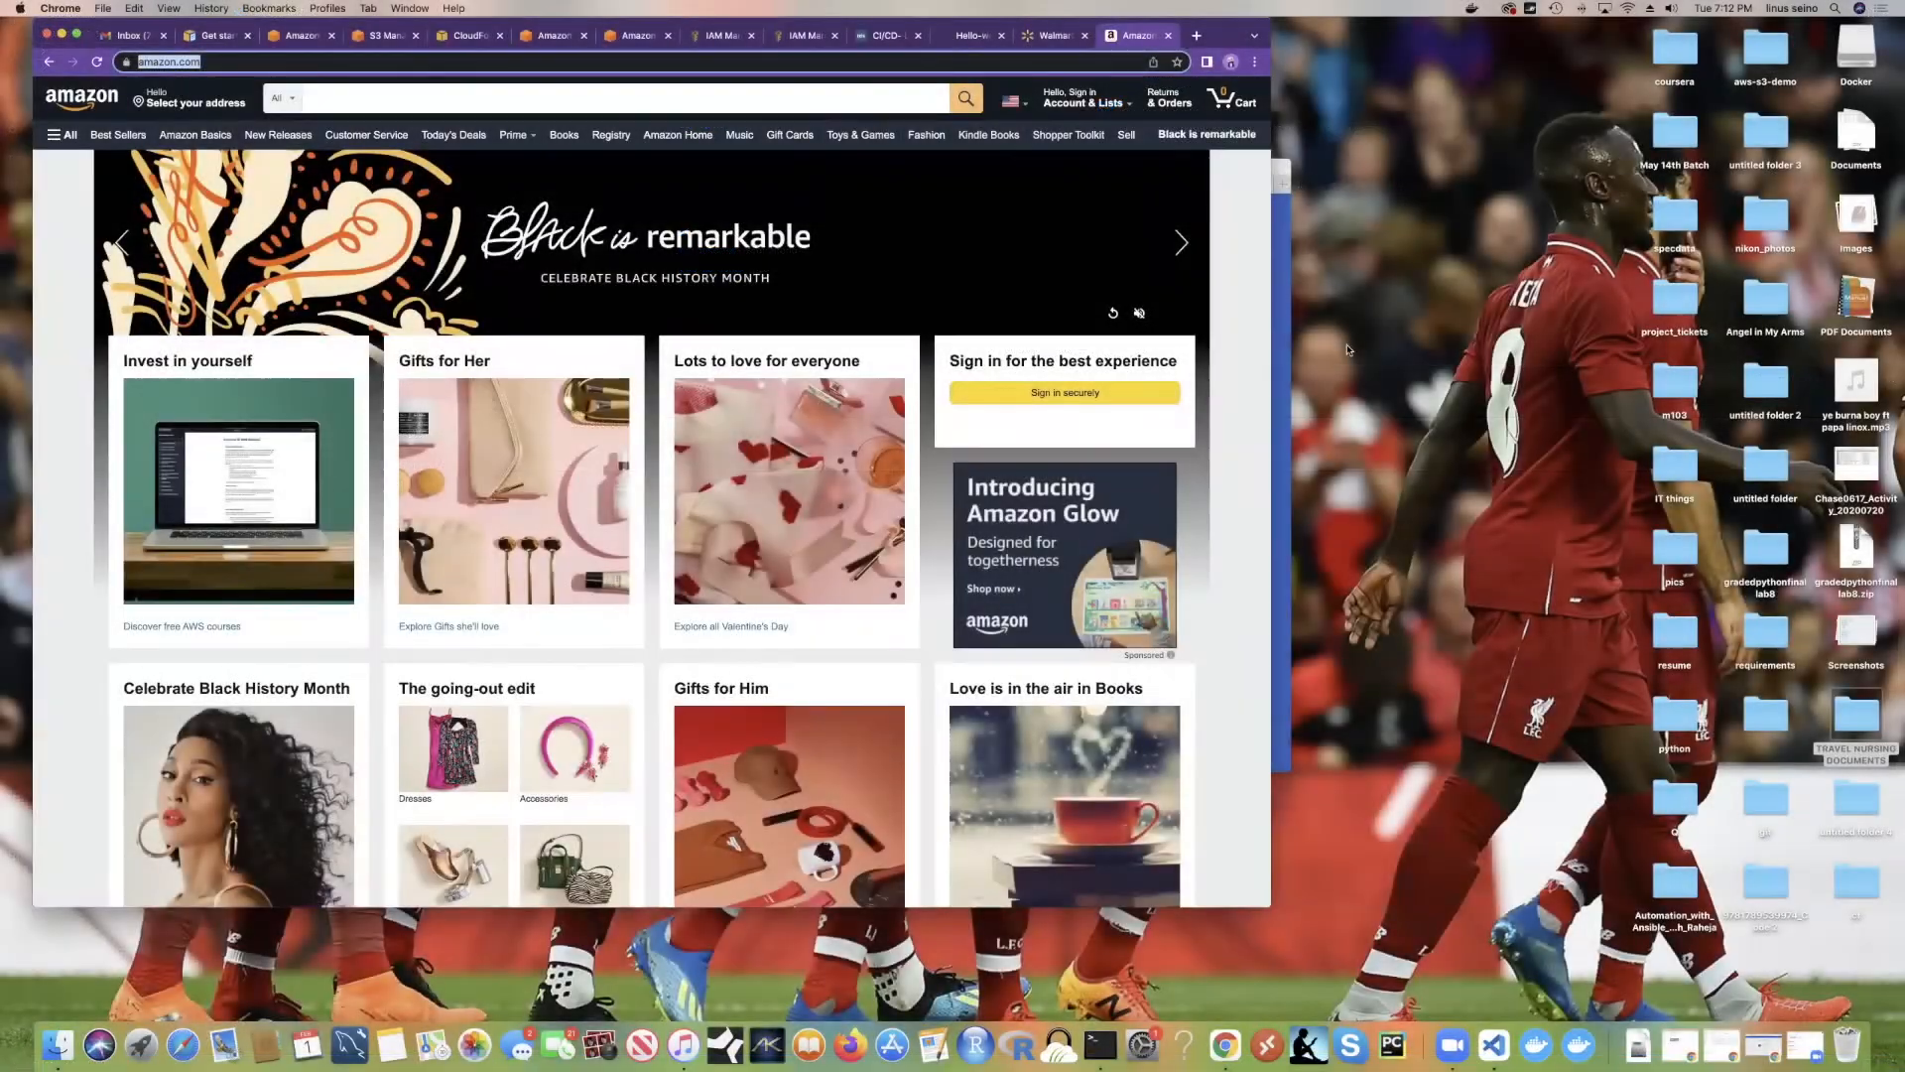
key(ctrl+Right)
key(ctrl+Right)
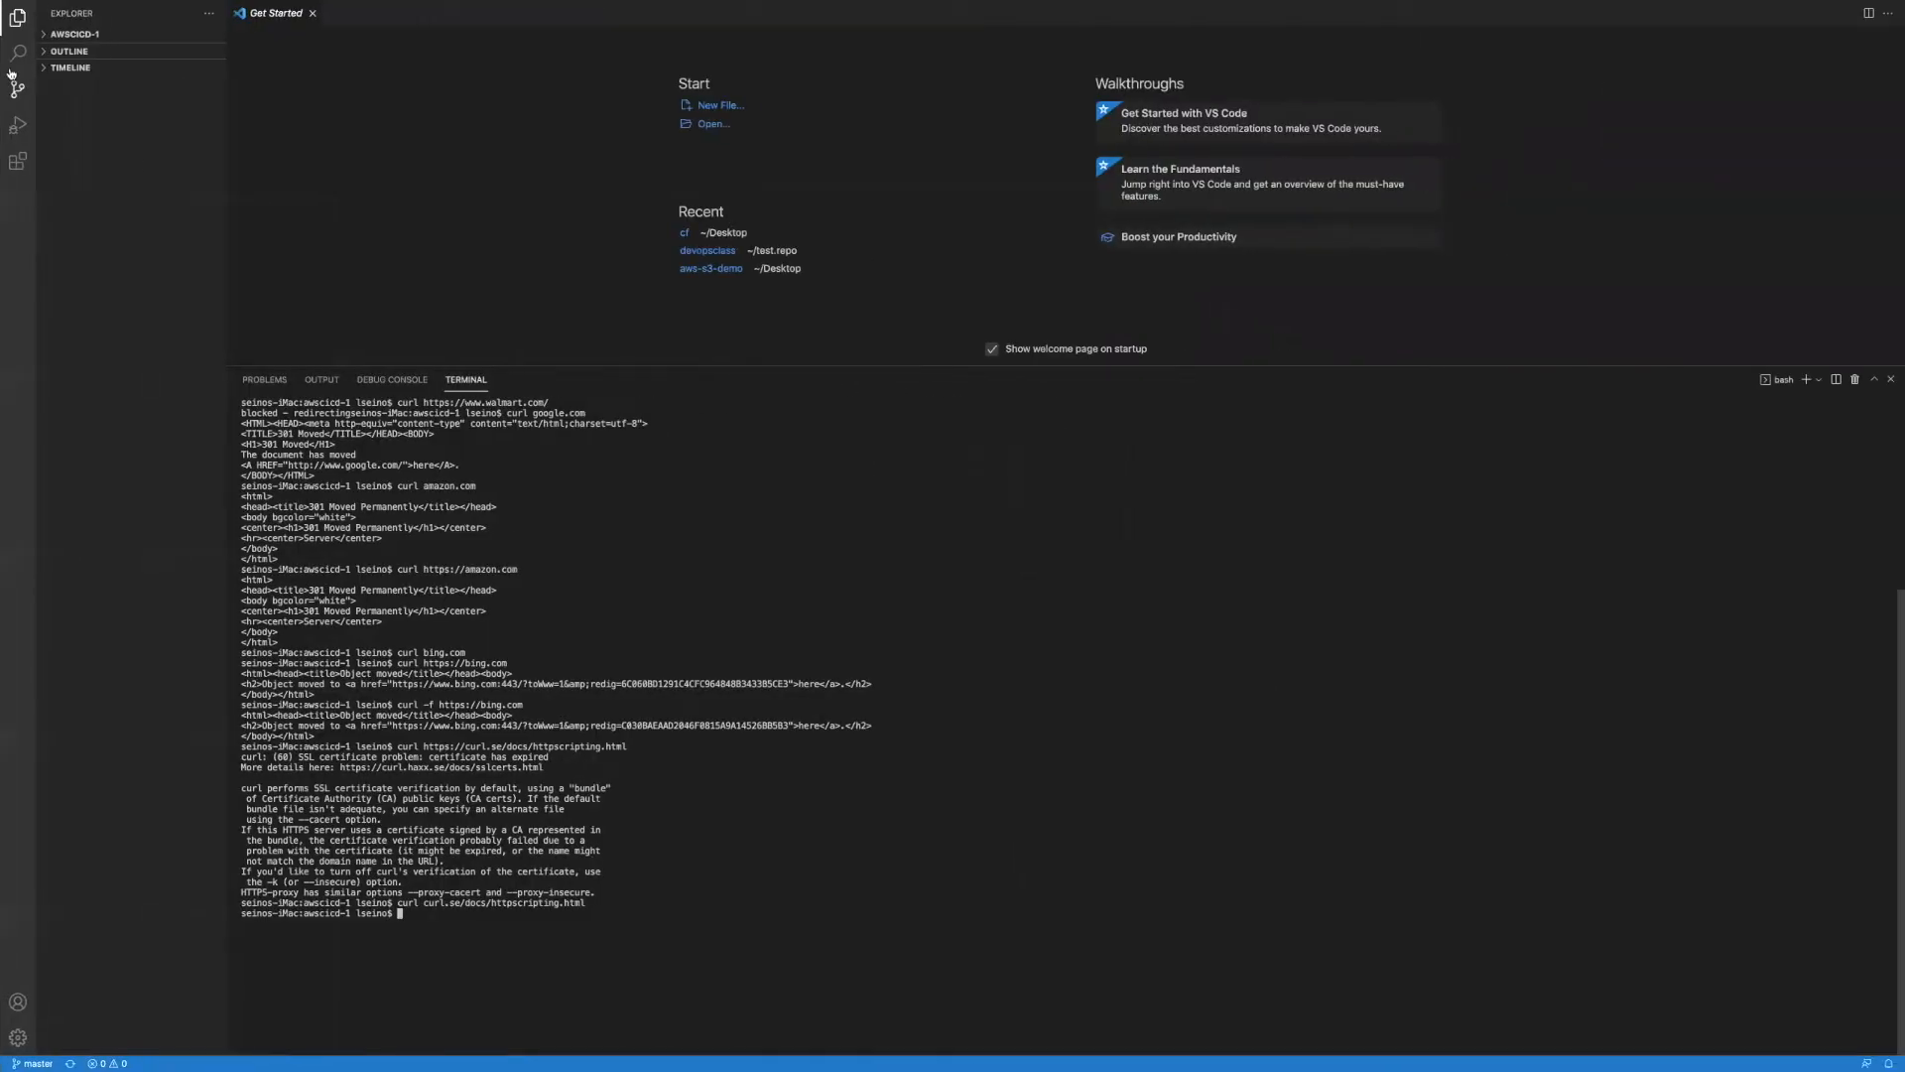
click(72, 42)
key(ctrl+Right)
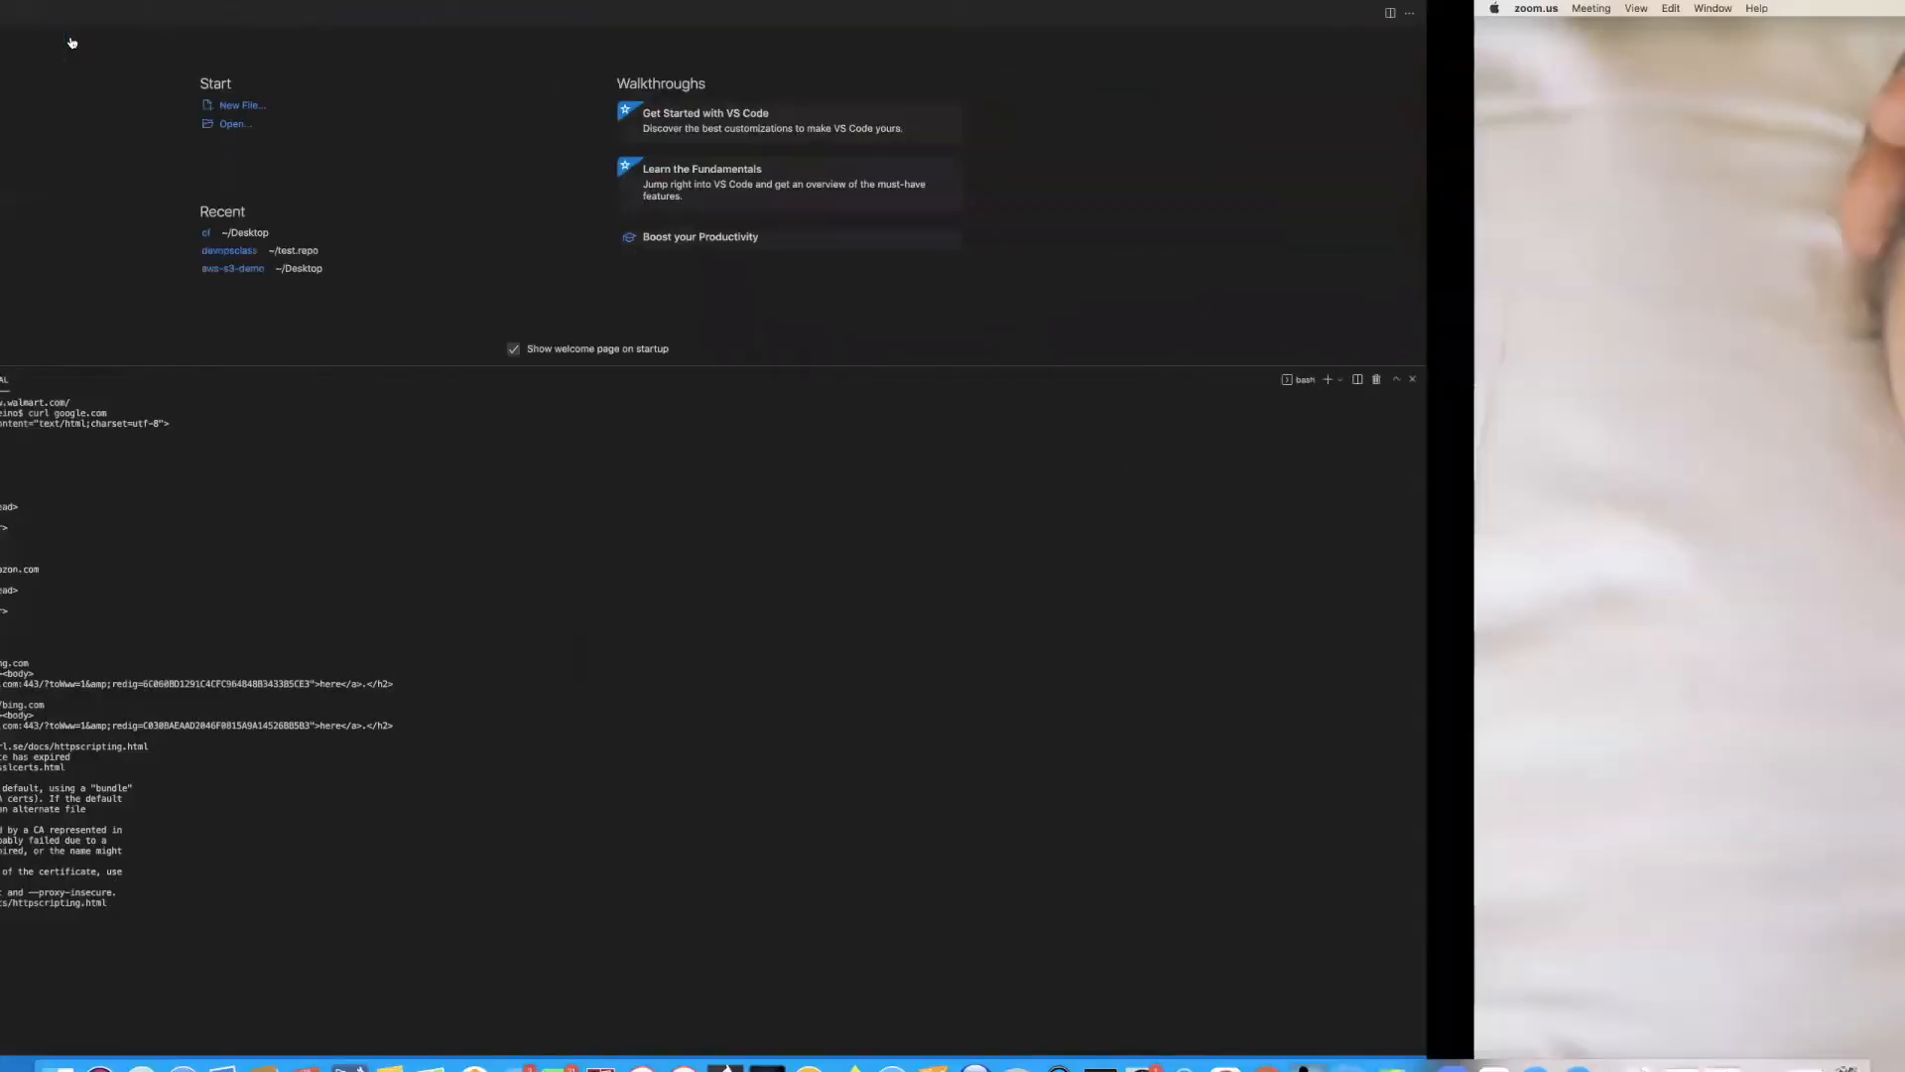
key(ctrl+Left)
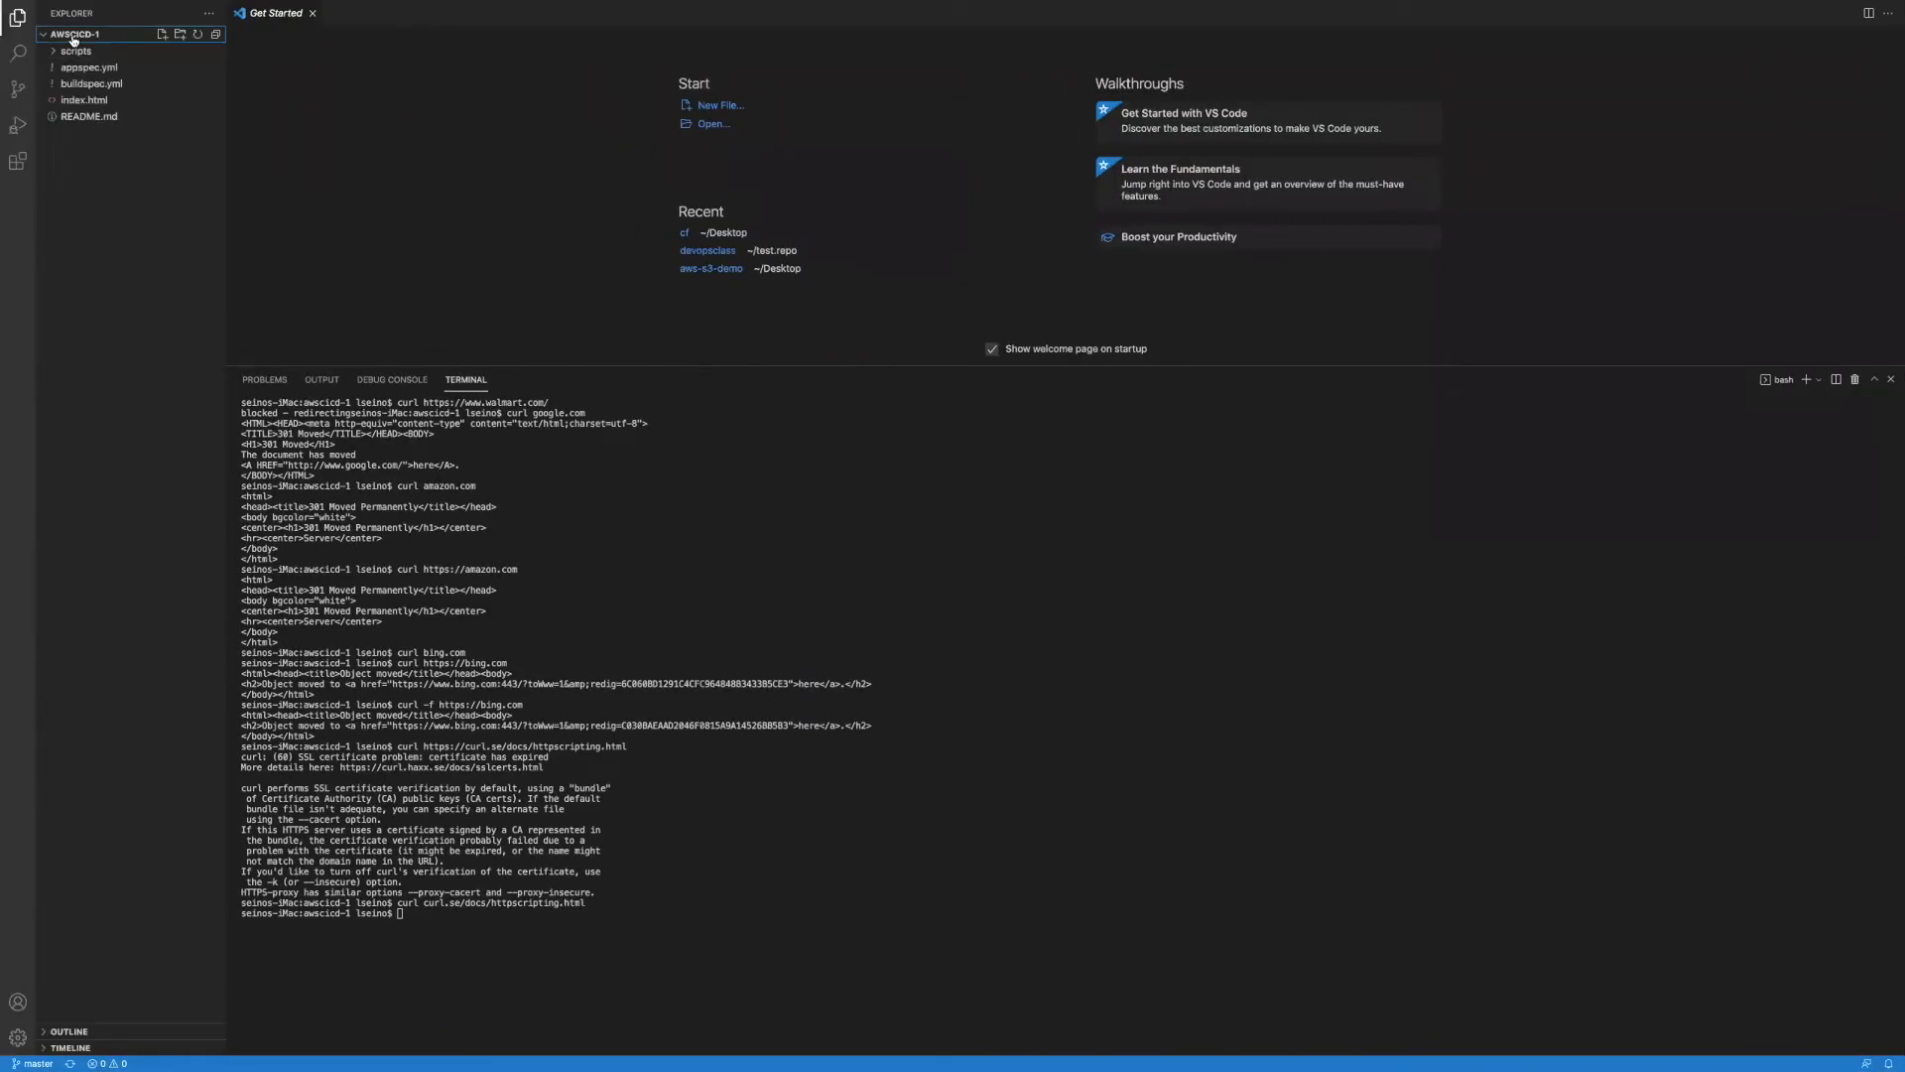
Step: Reposition the cf project window and open its index.html
click(81, 100)
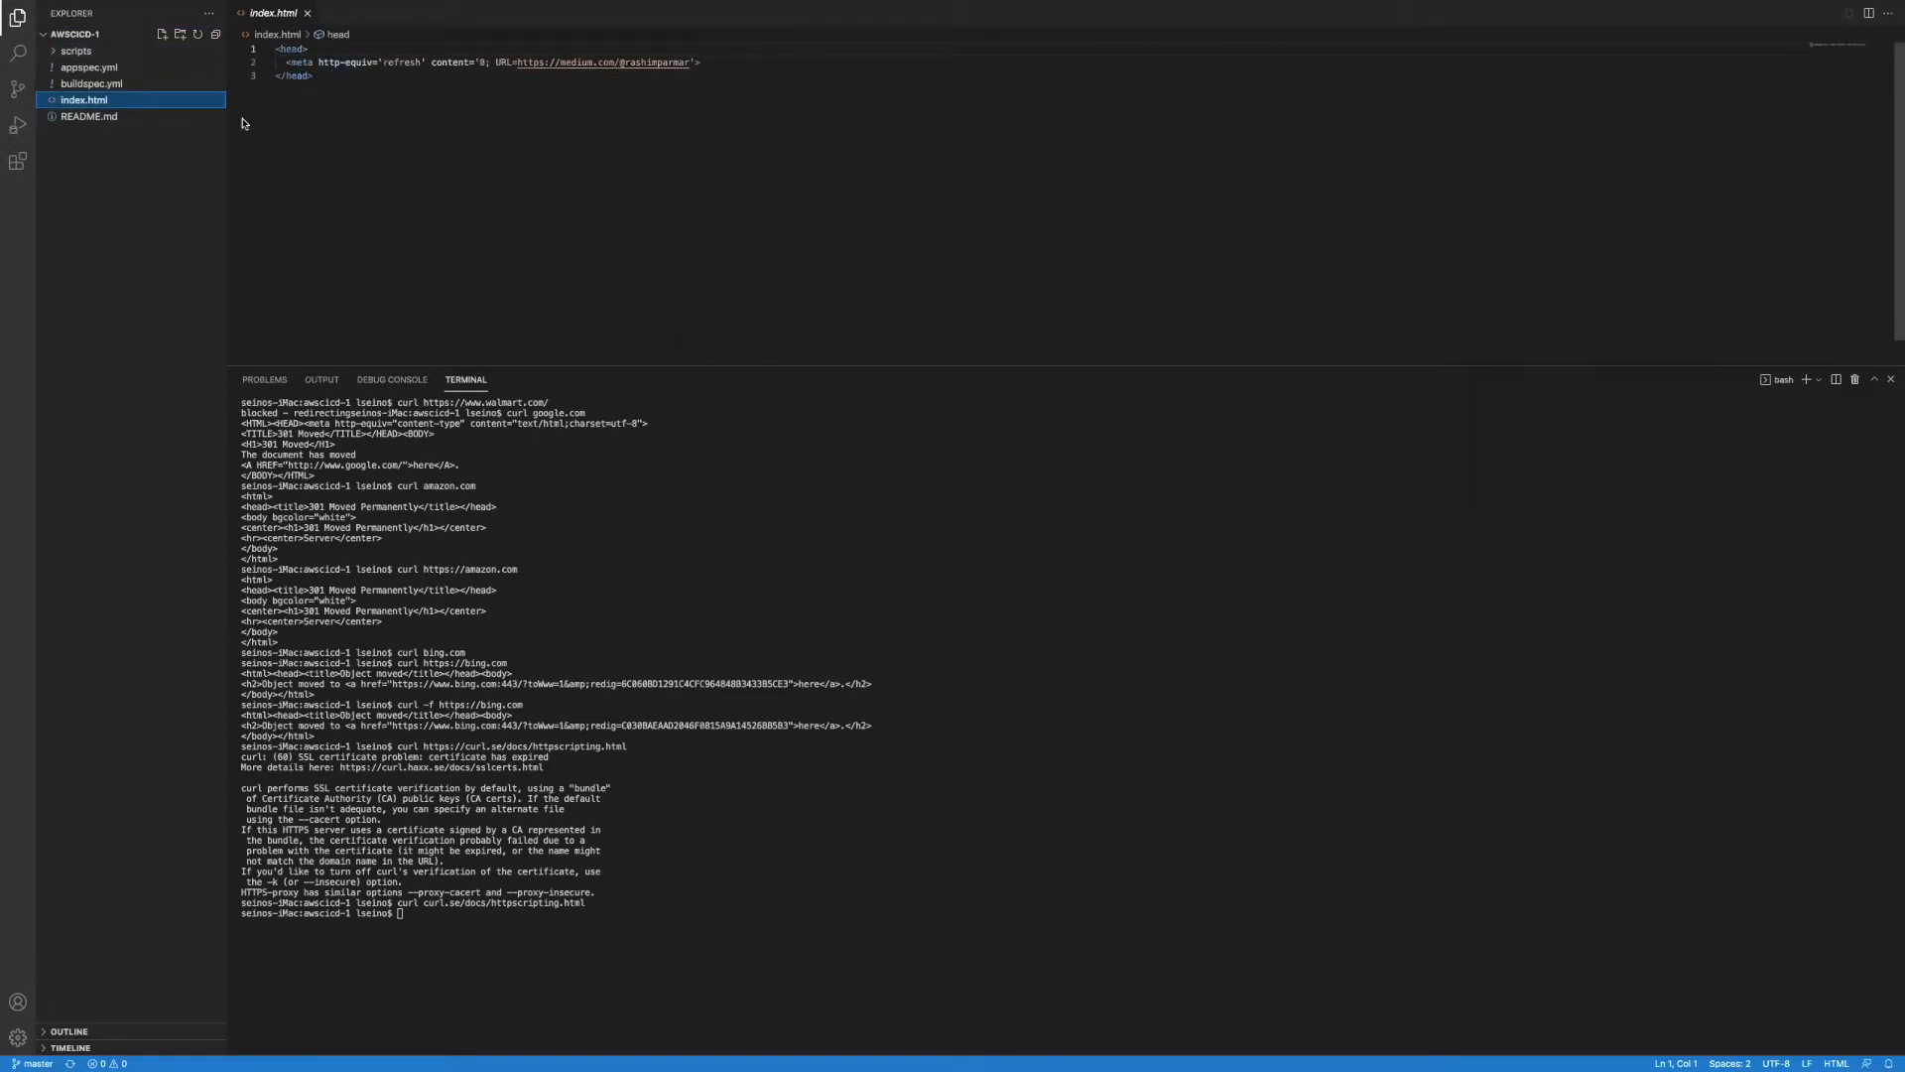
key(ctrl+Left)
key(ctrl+Left)
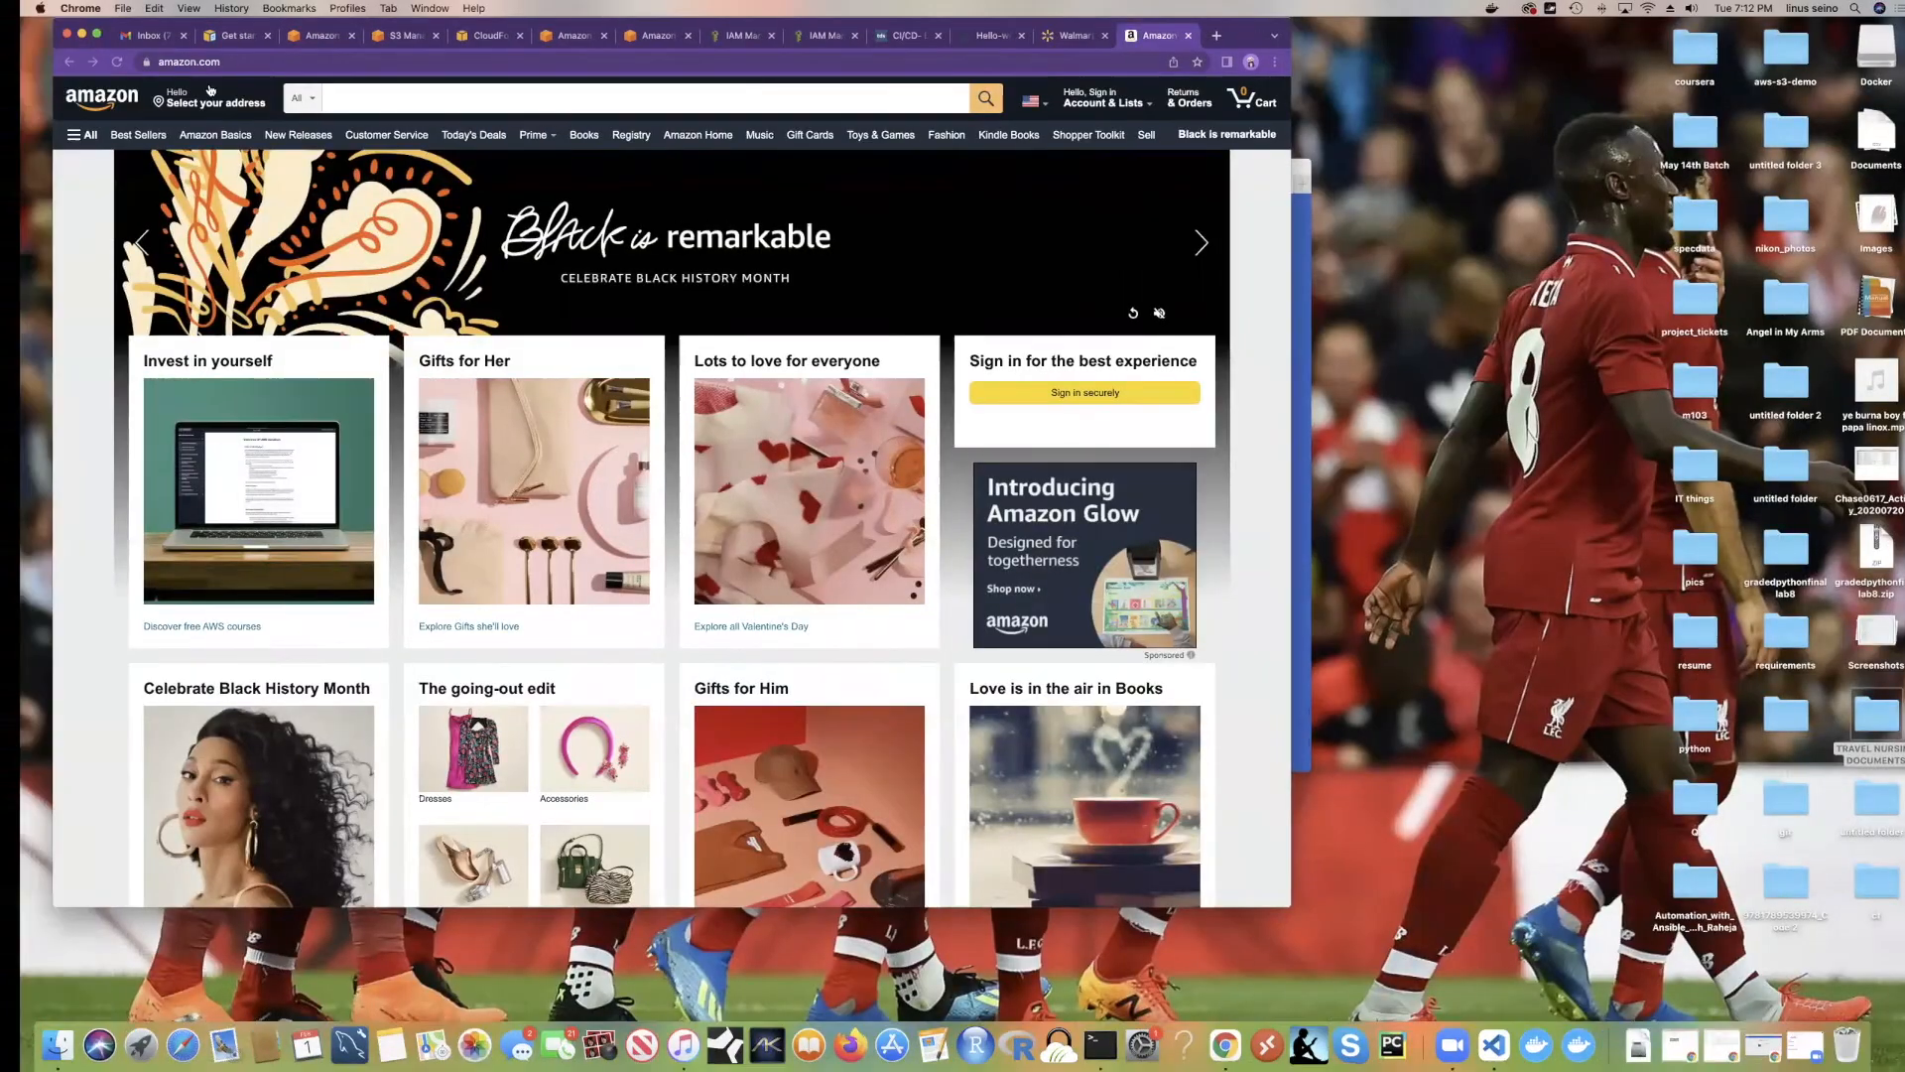
key(ctrl+Right)
key(ctrl+Right)
key(ctrl+Right)
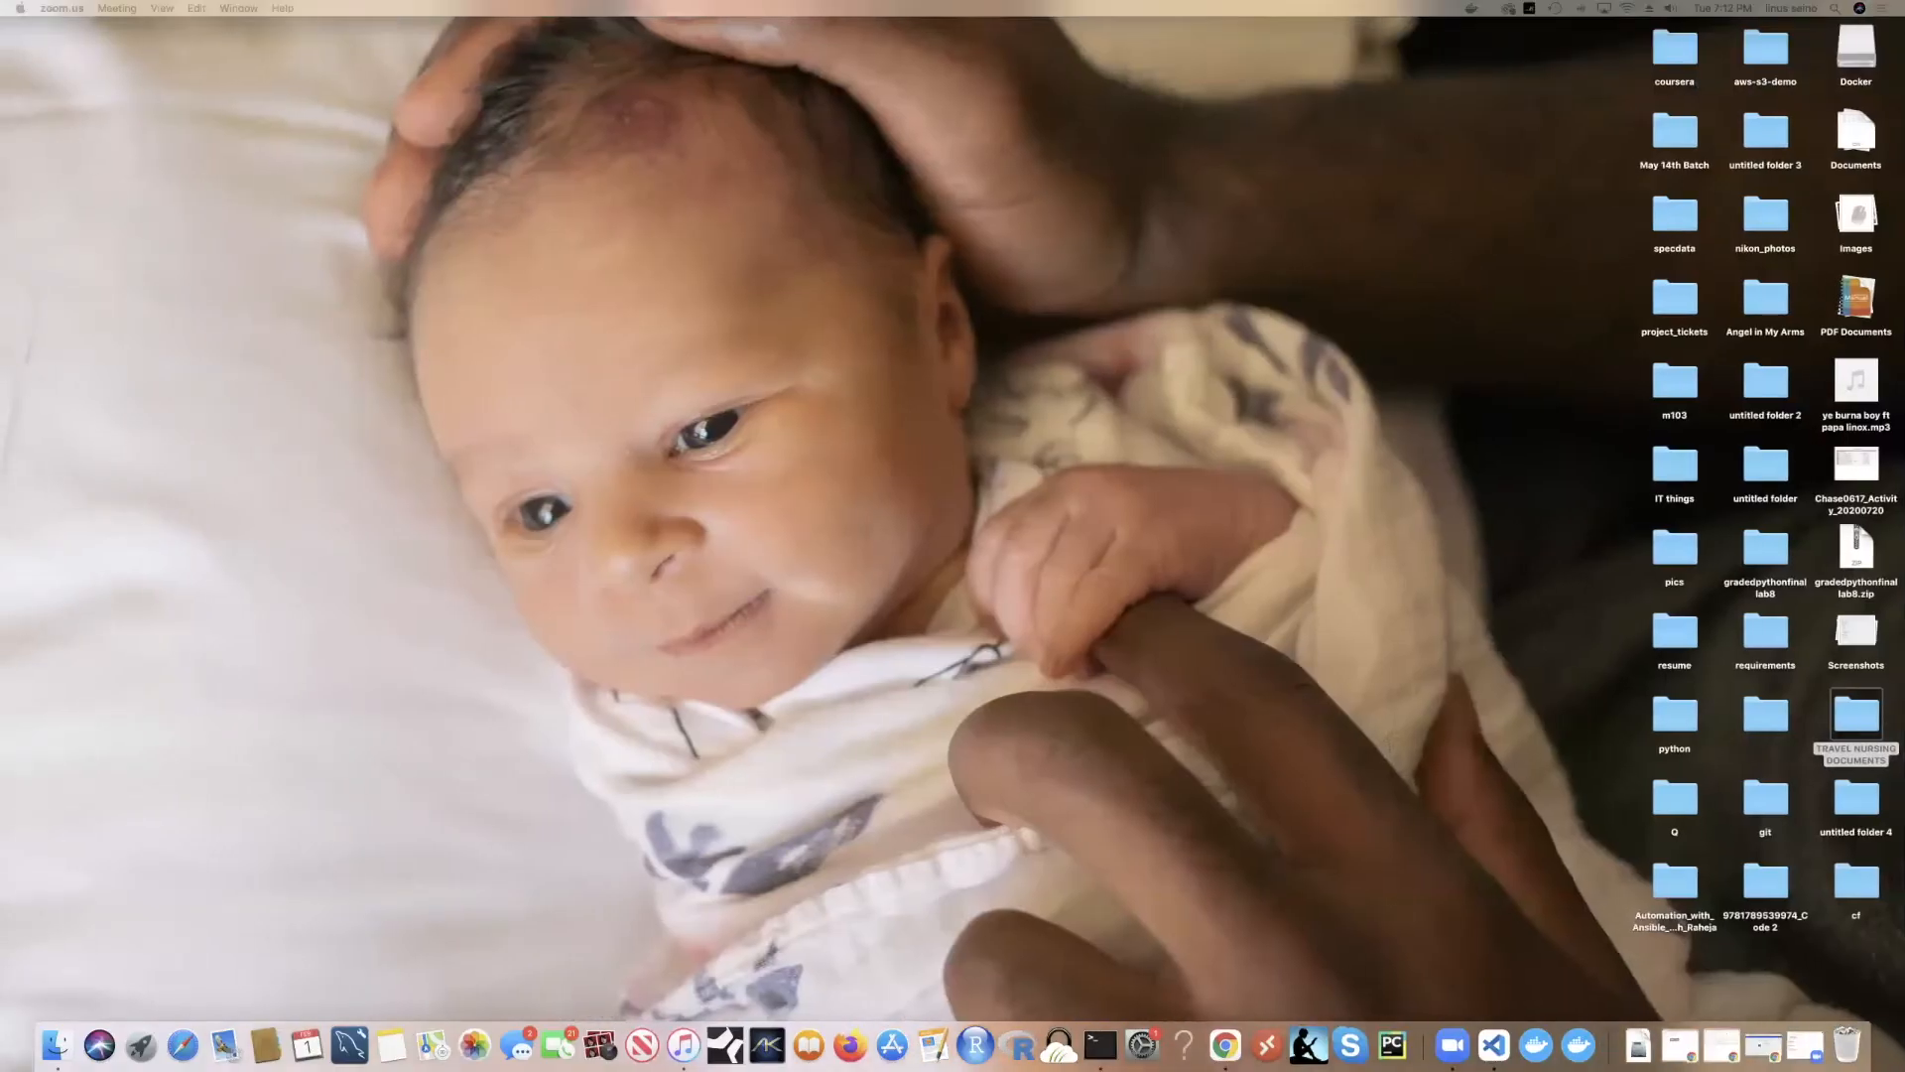
drag(940, 191, 458, 68)
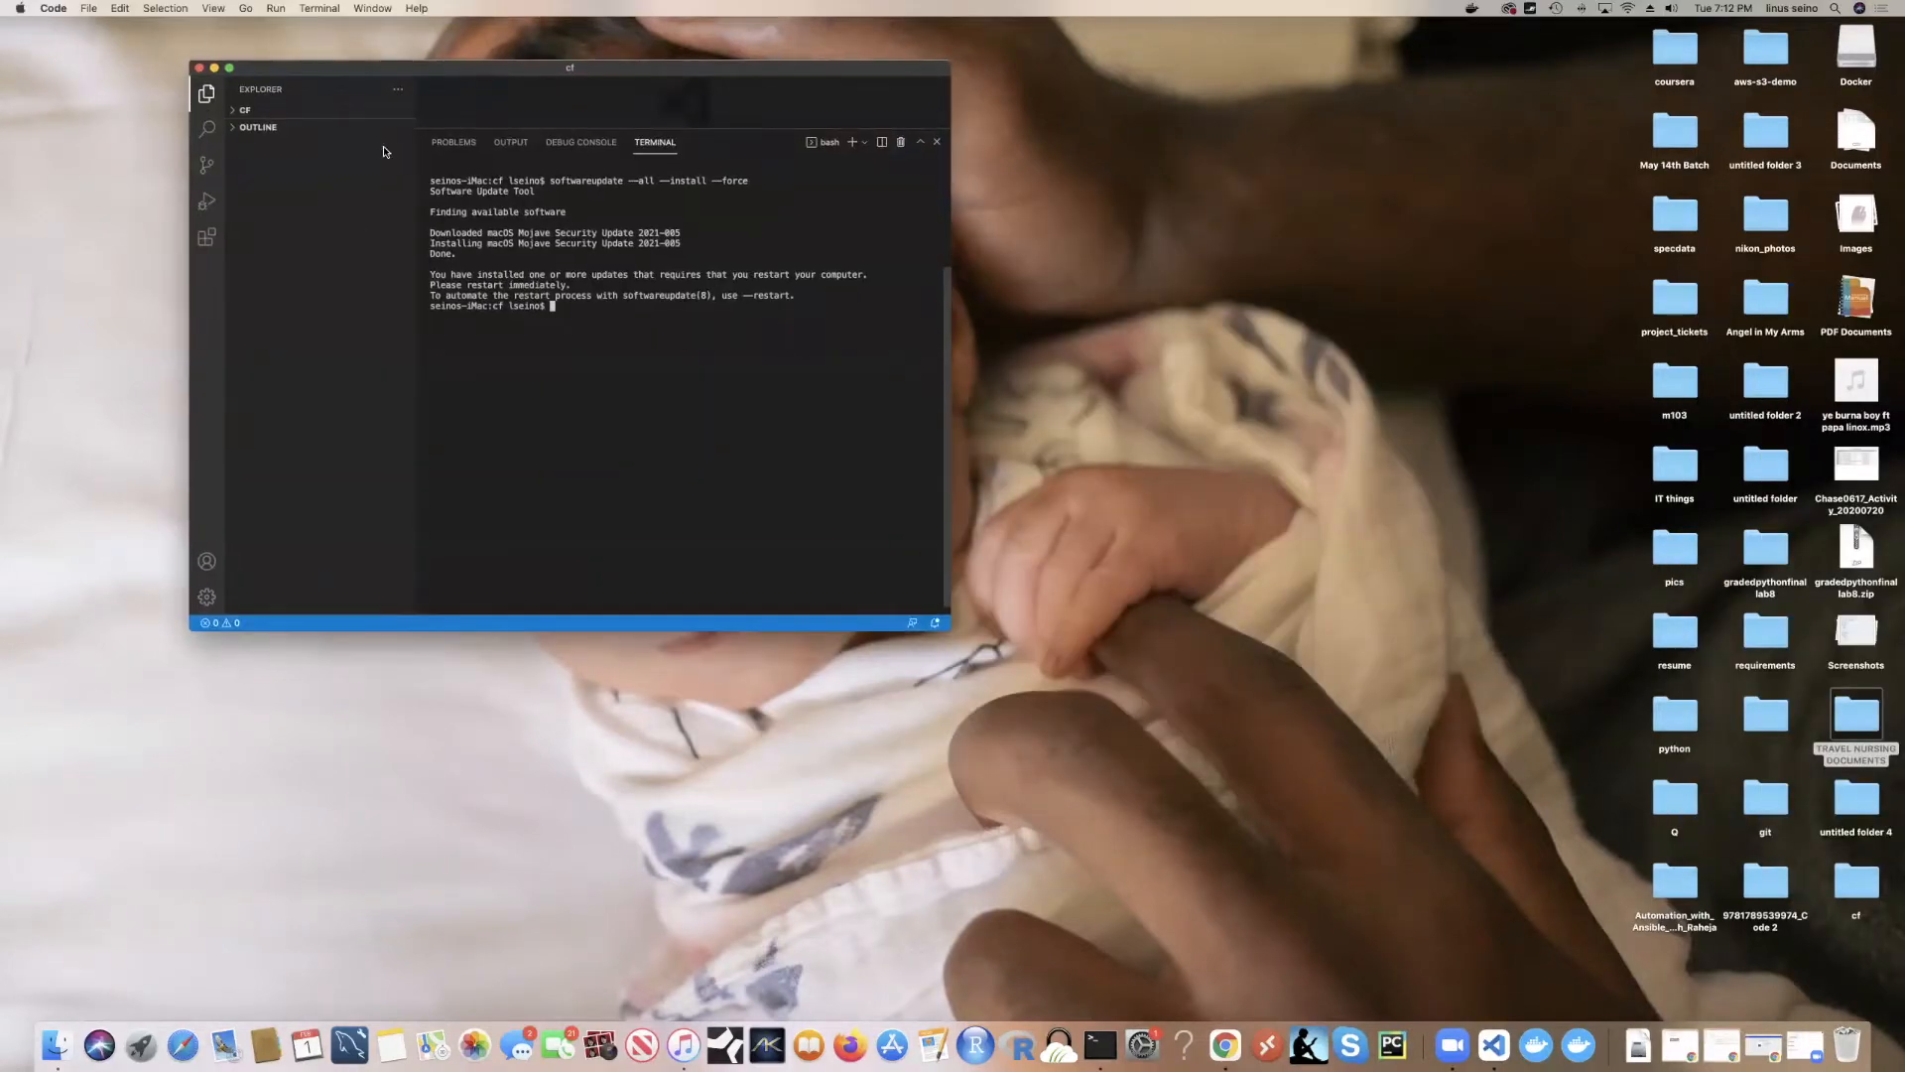
click(277, 113)
click(290, 209)
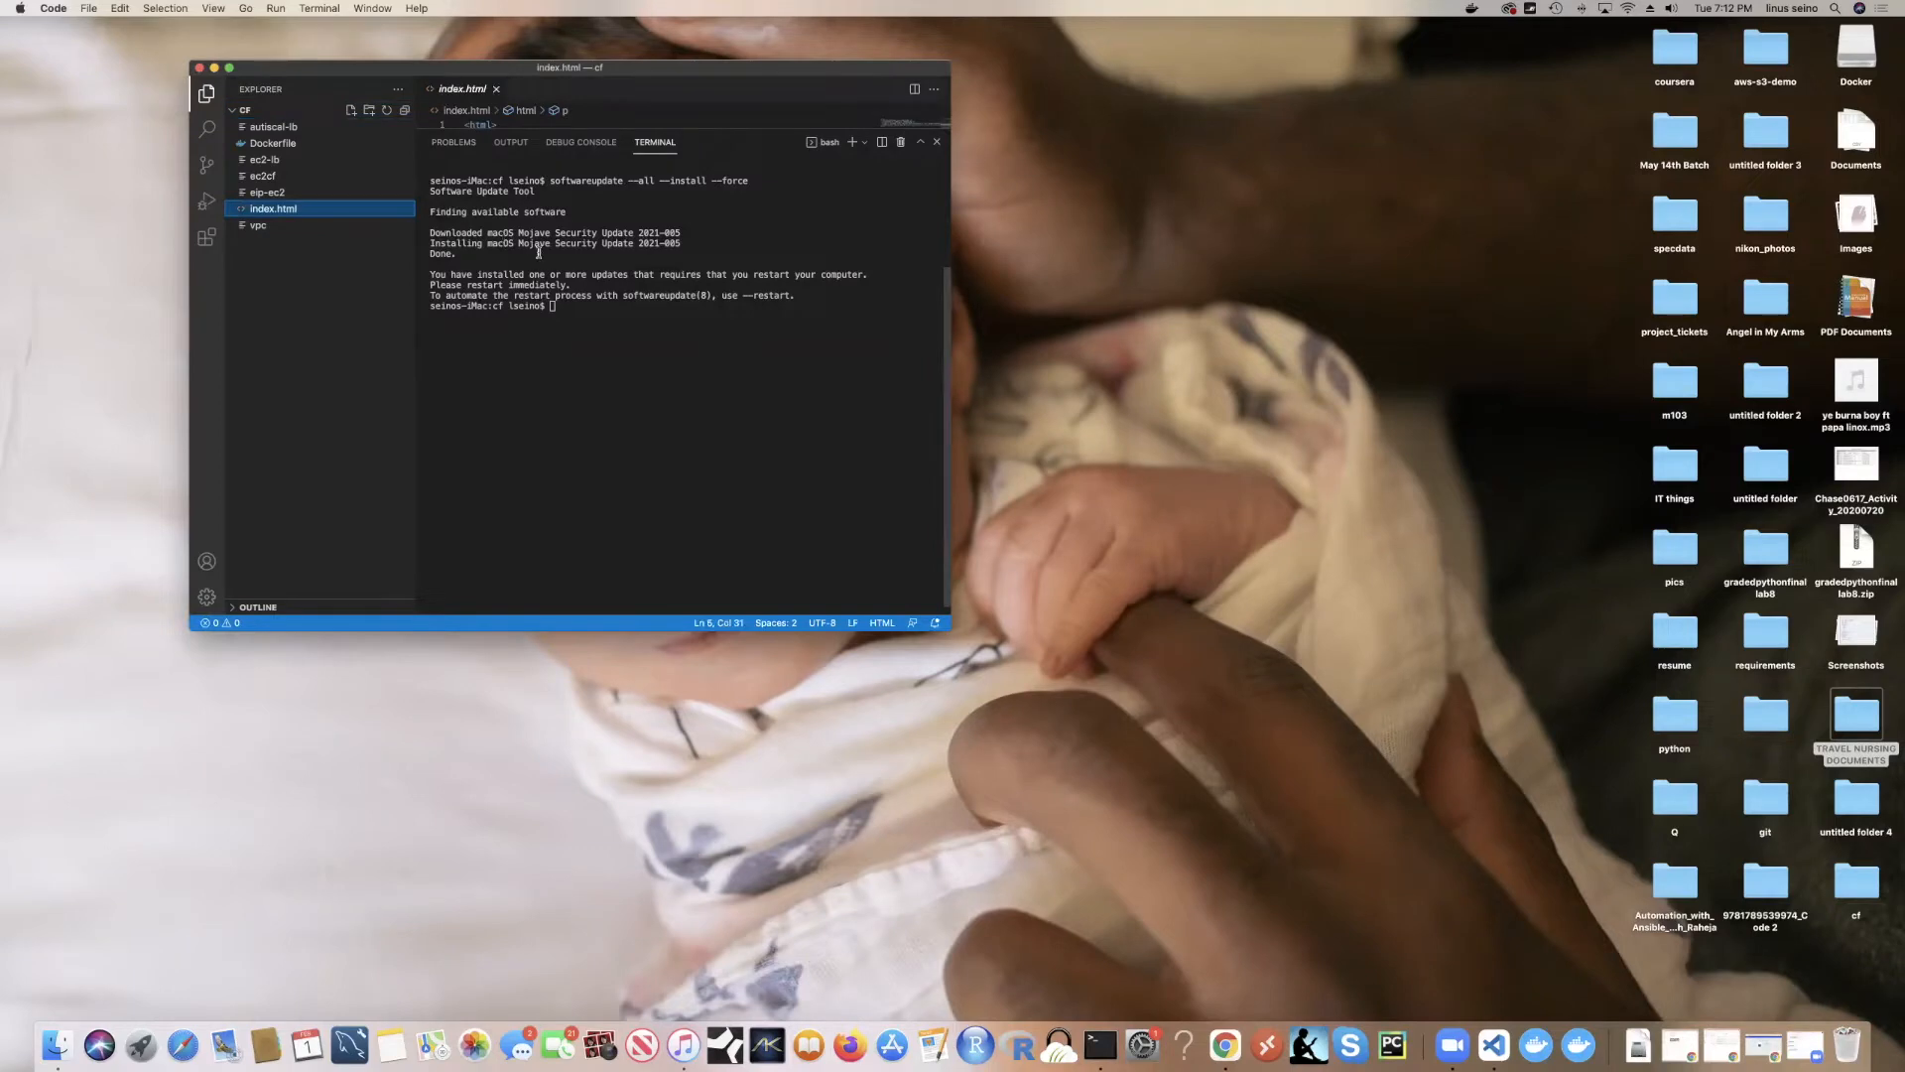
Step: Shrink the terminal to reveal the editor and reopen cf's index.html
scroll(543, 255, up, 3)
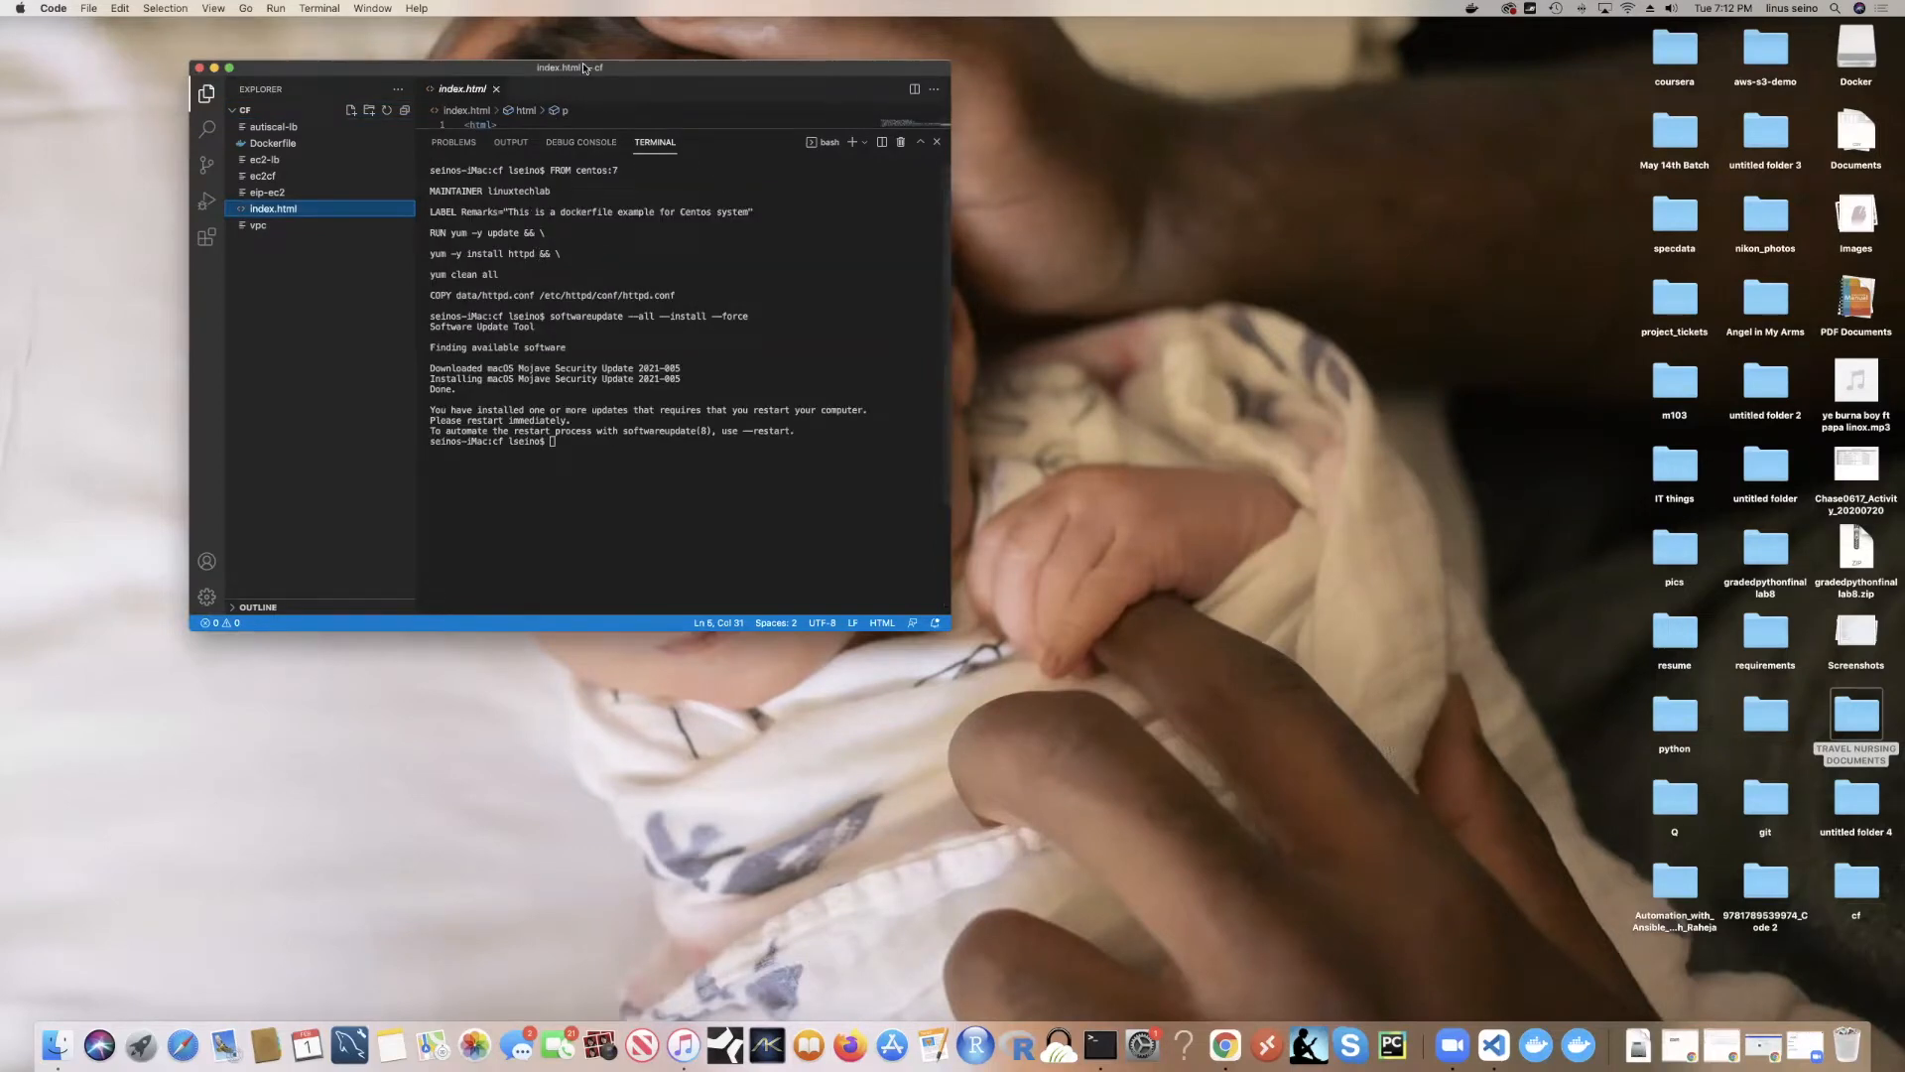
click(496, 88)
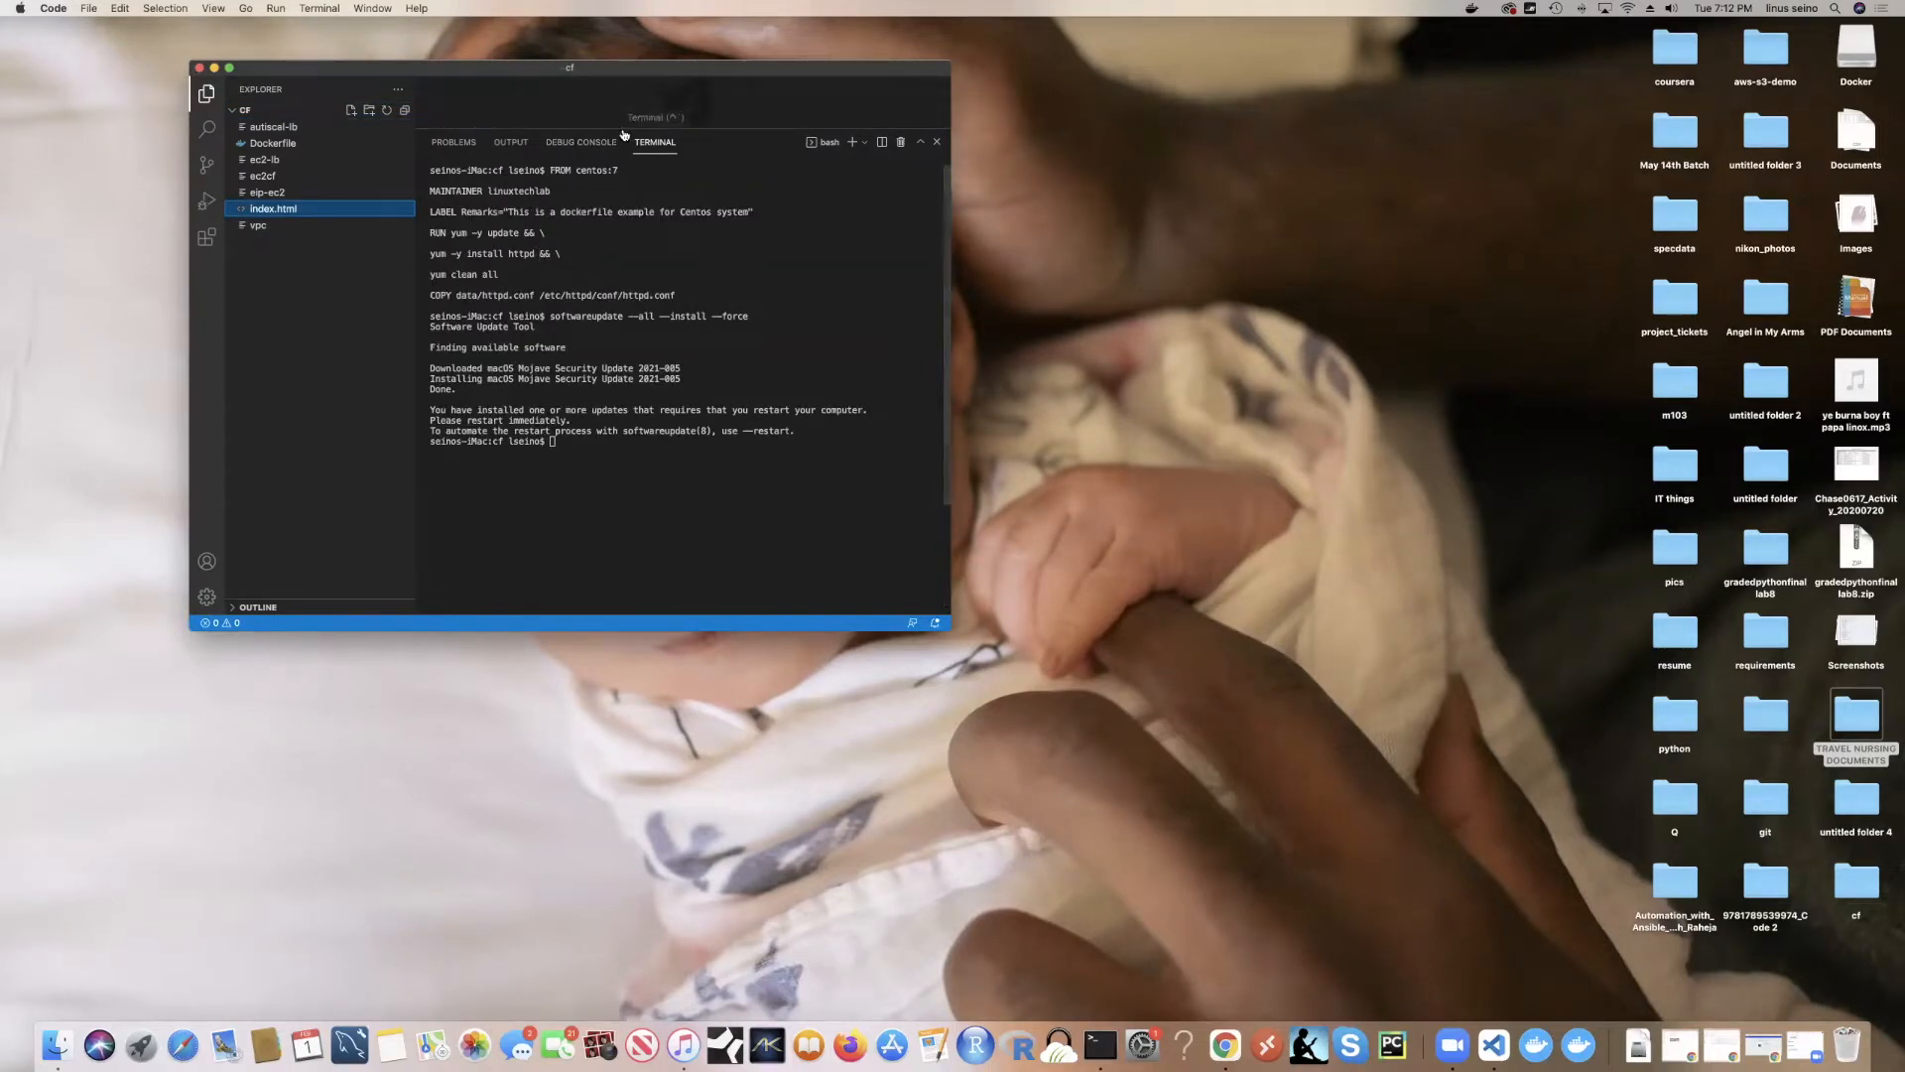
drag(618, 128, 635, 458)
click(287, 208)
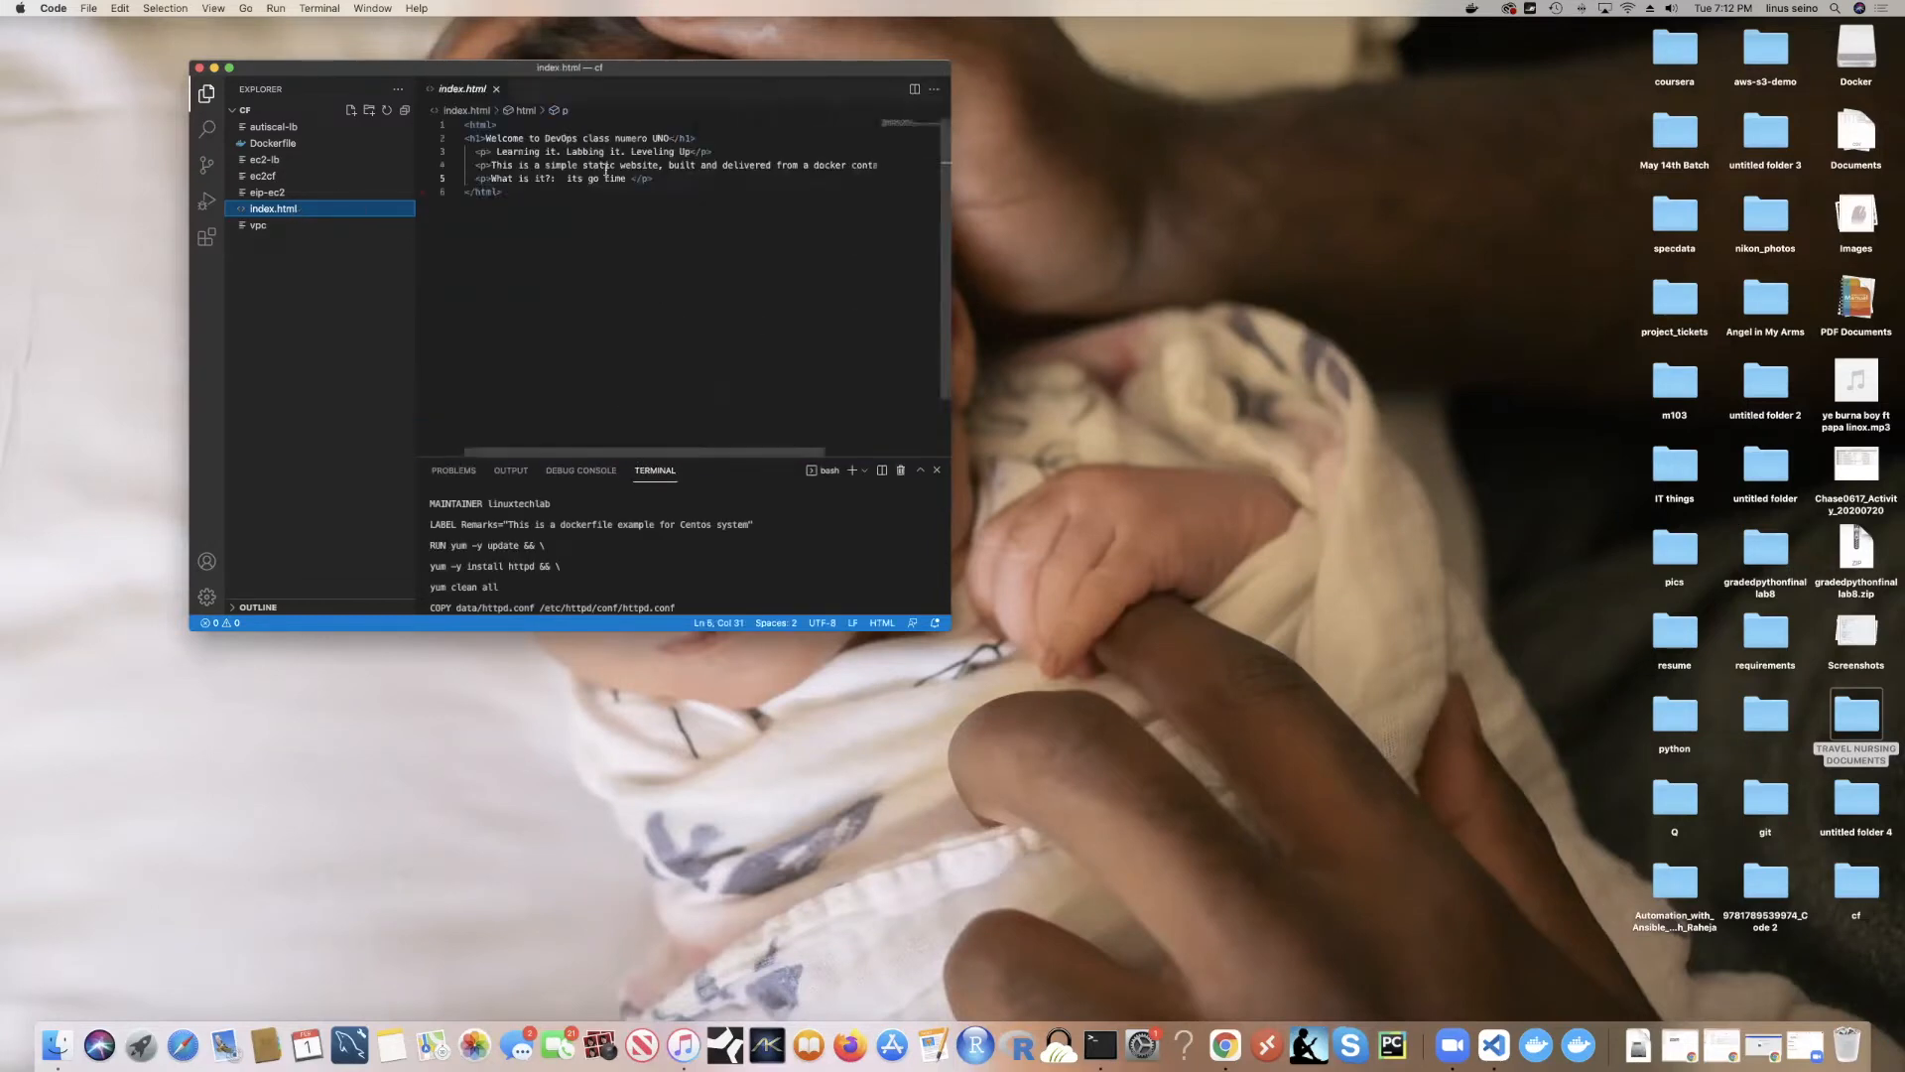
Step: Highlight the h1 heading and the paragraphs on lines 2–5 of index.html
click(510, 123)
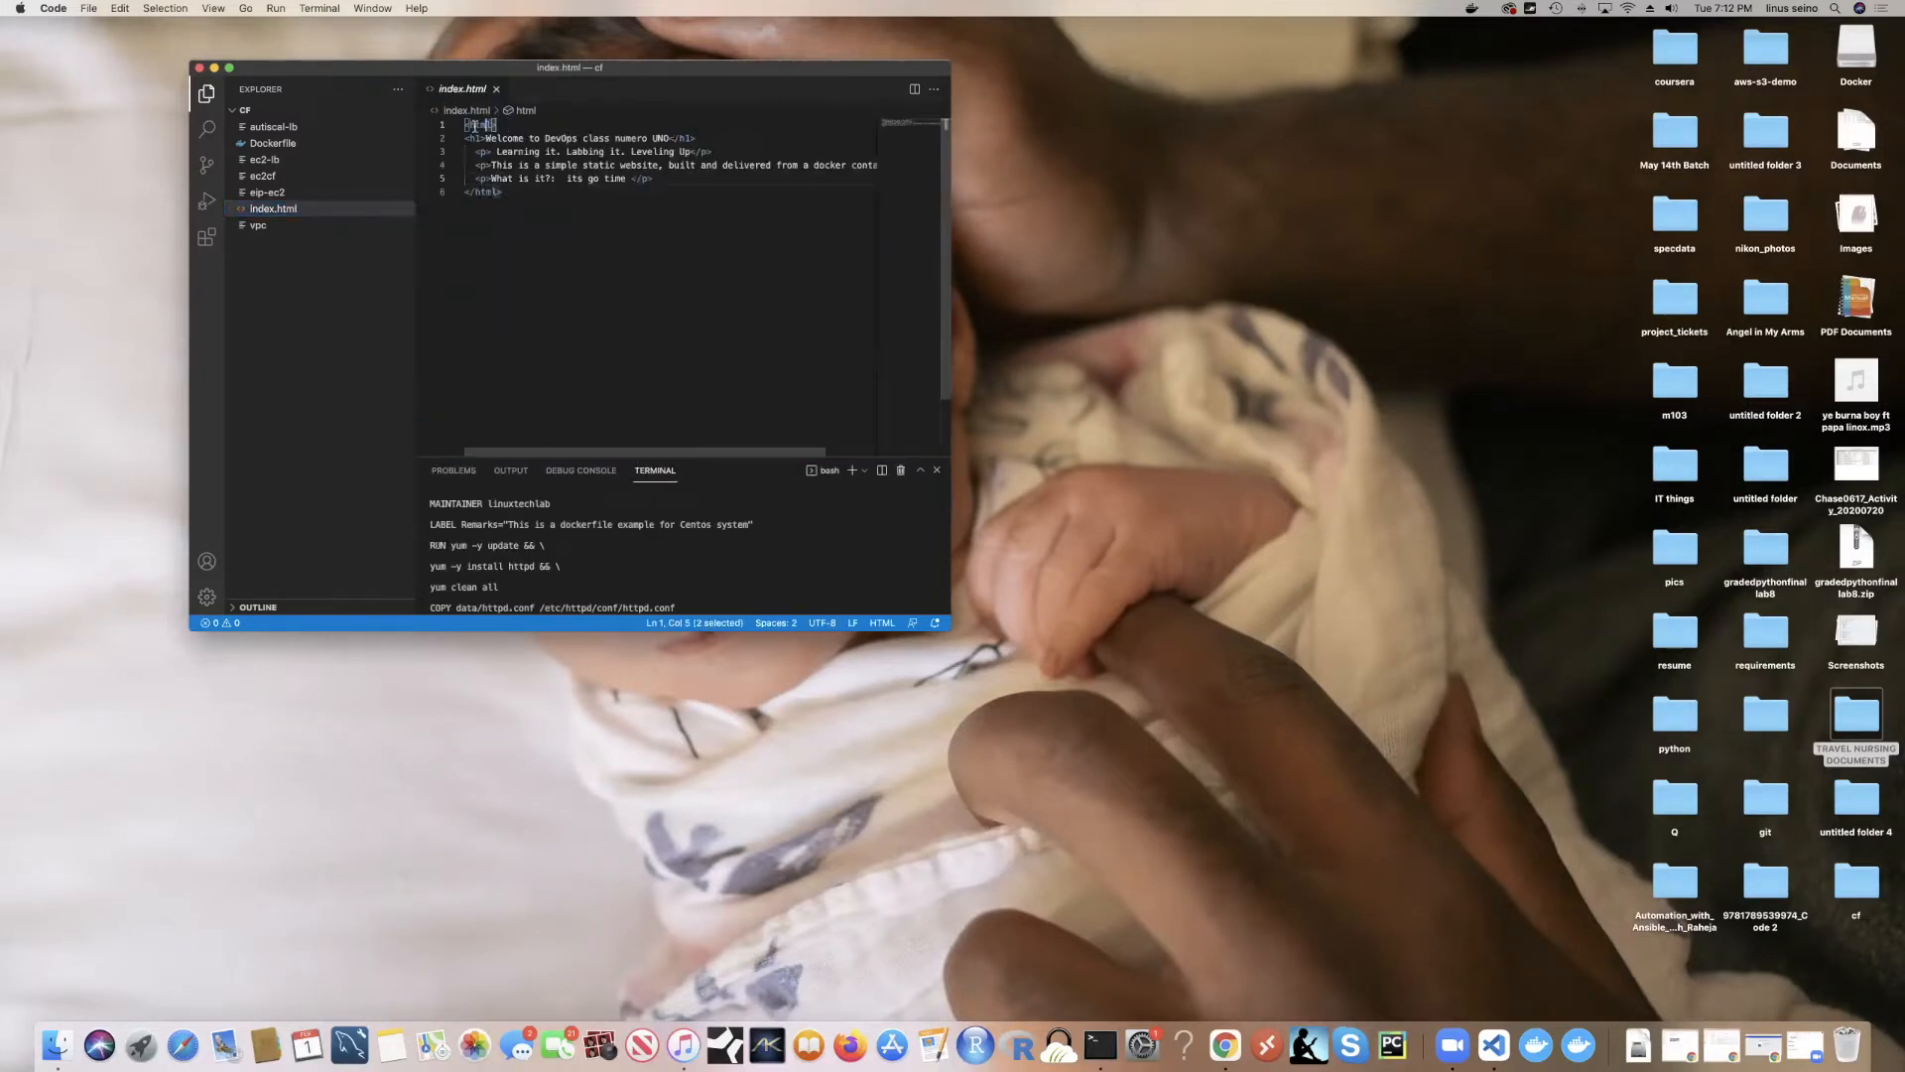
double_click(481, 138)
drag(485, 138, 667, 138)
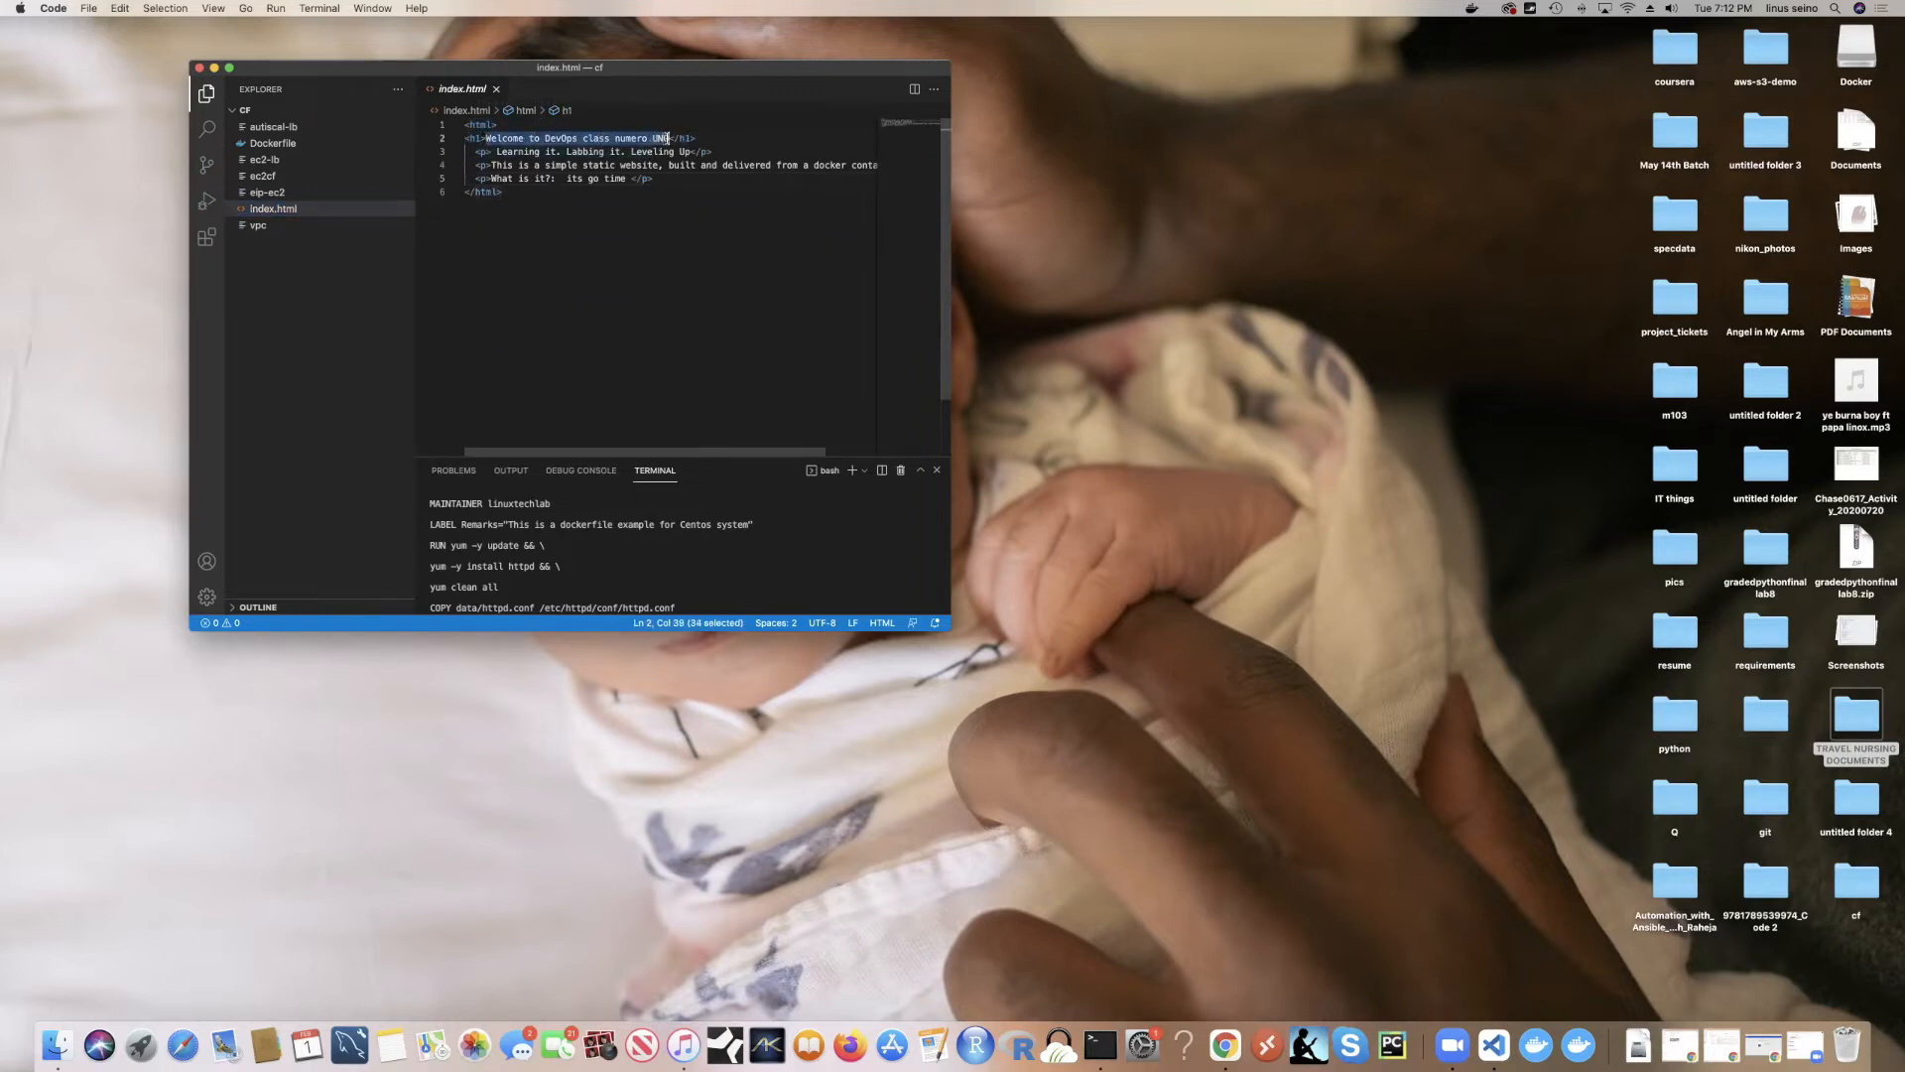
drag(487, 154, 688, 152)
click(523, 152)
drag(495, 164, 878, 165)
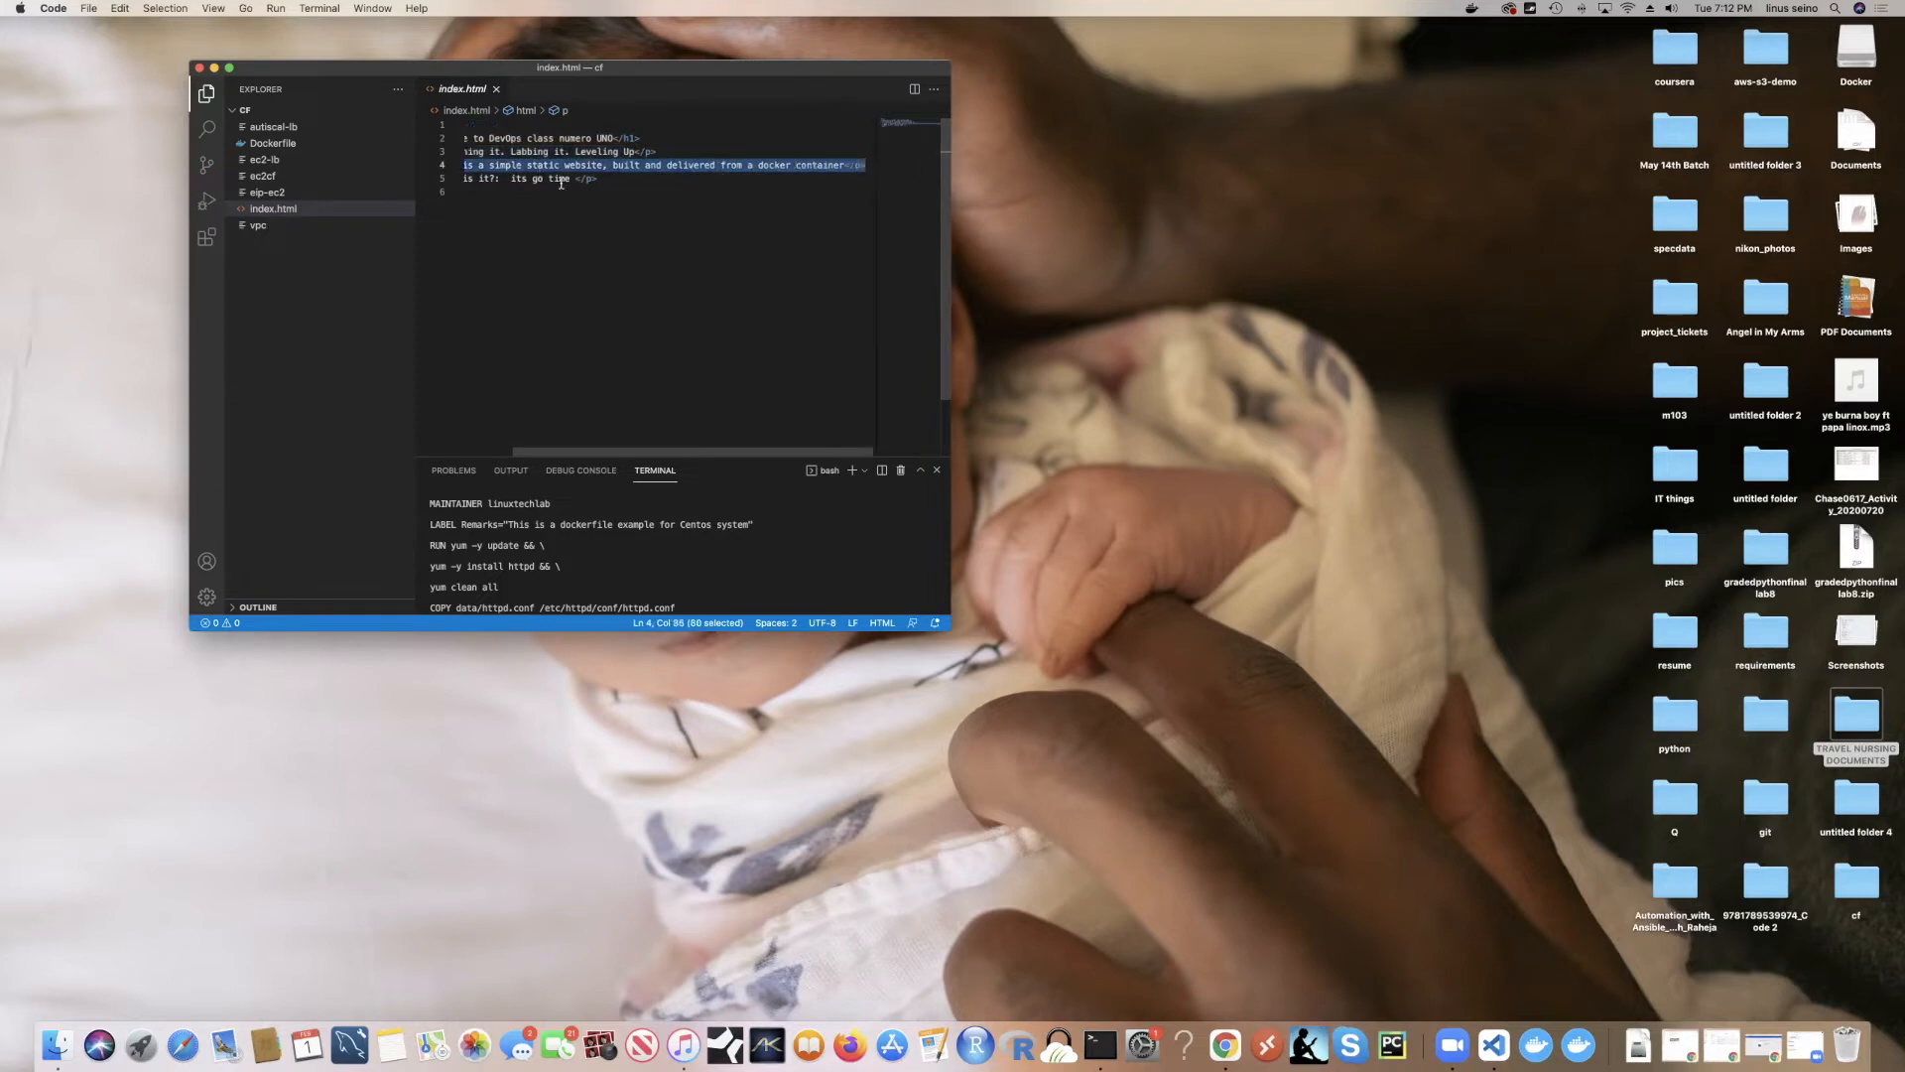
scroll(596, 183, left, 2)
drag(627, 178, 493, 178)
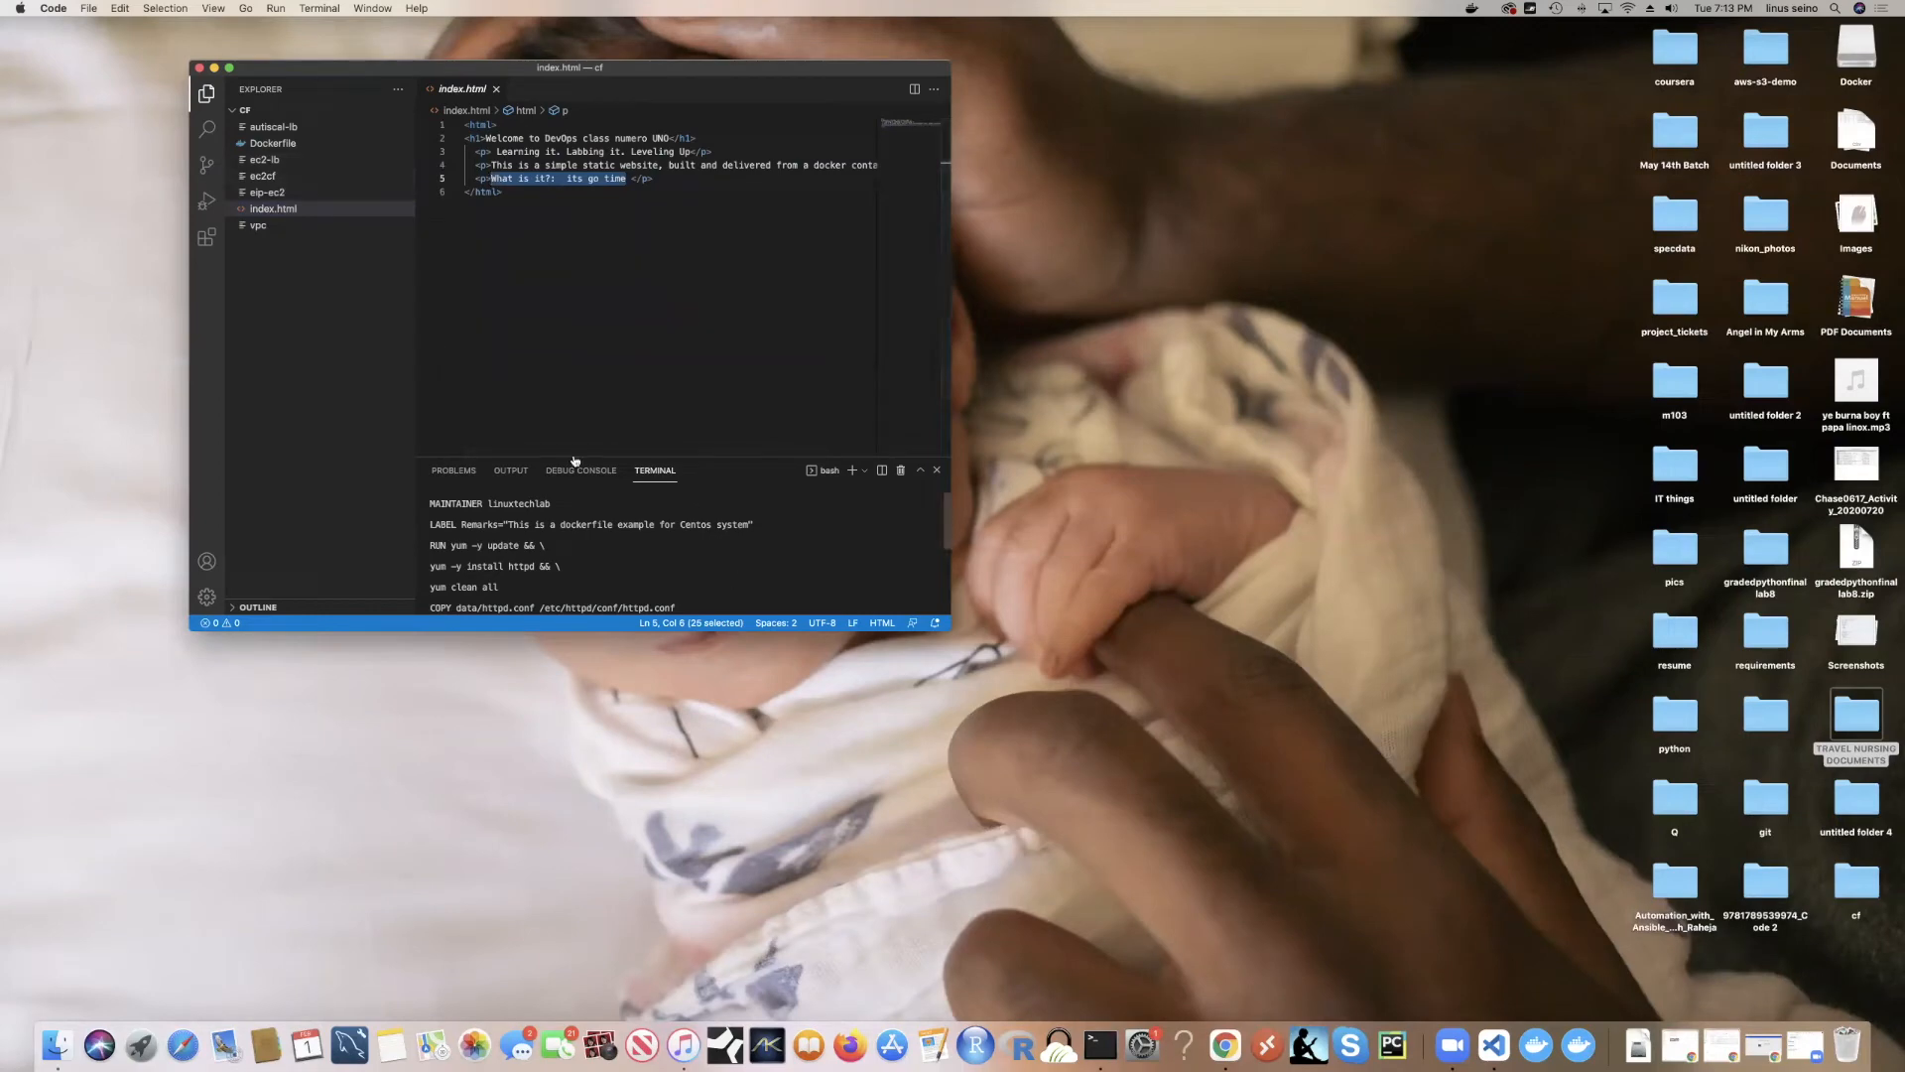
Step: View the Dockerfile, then close index.html so the editor is empty
click(496, 88)
click(298, 145)
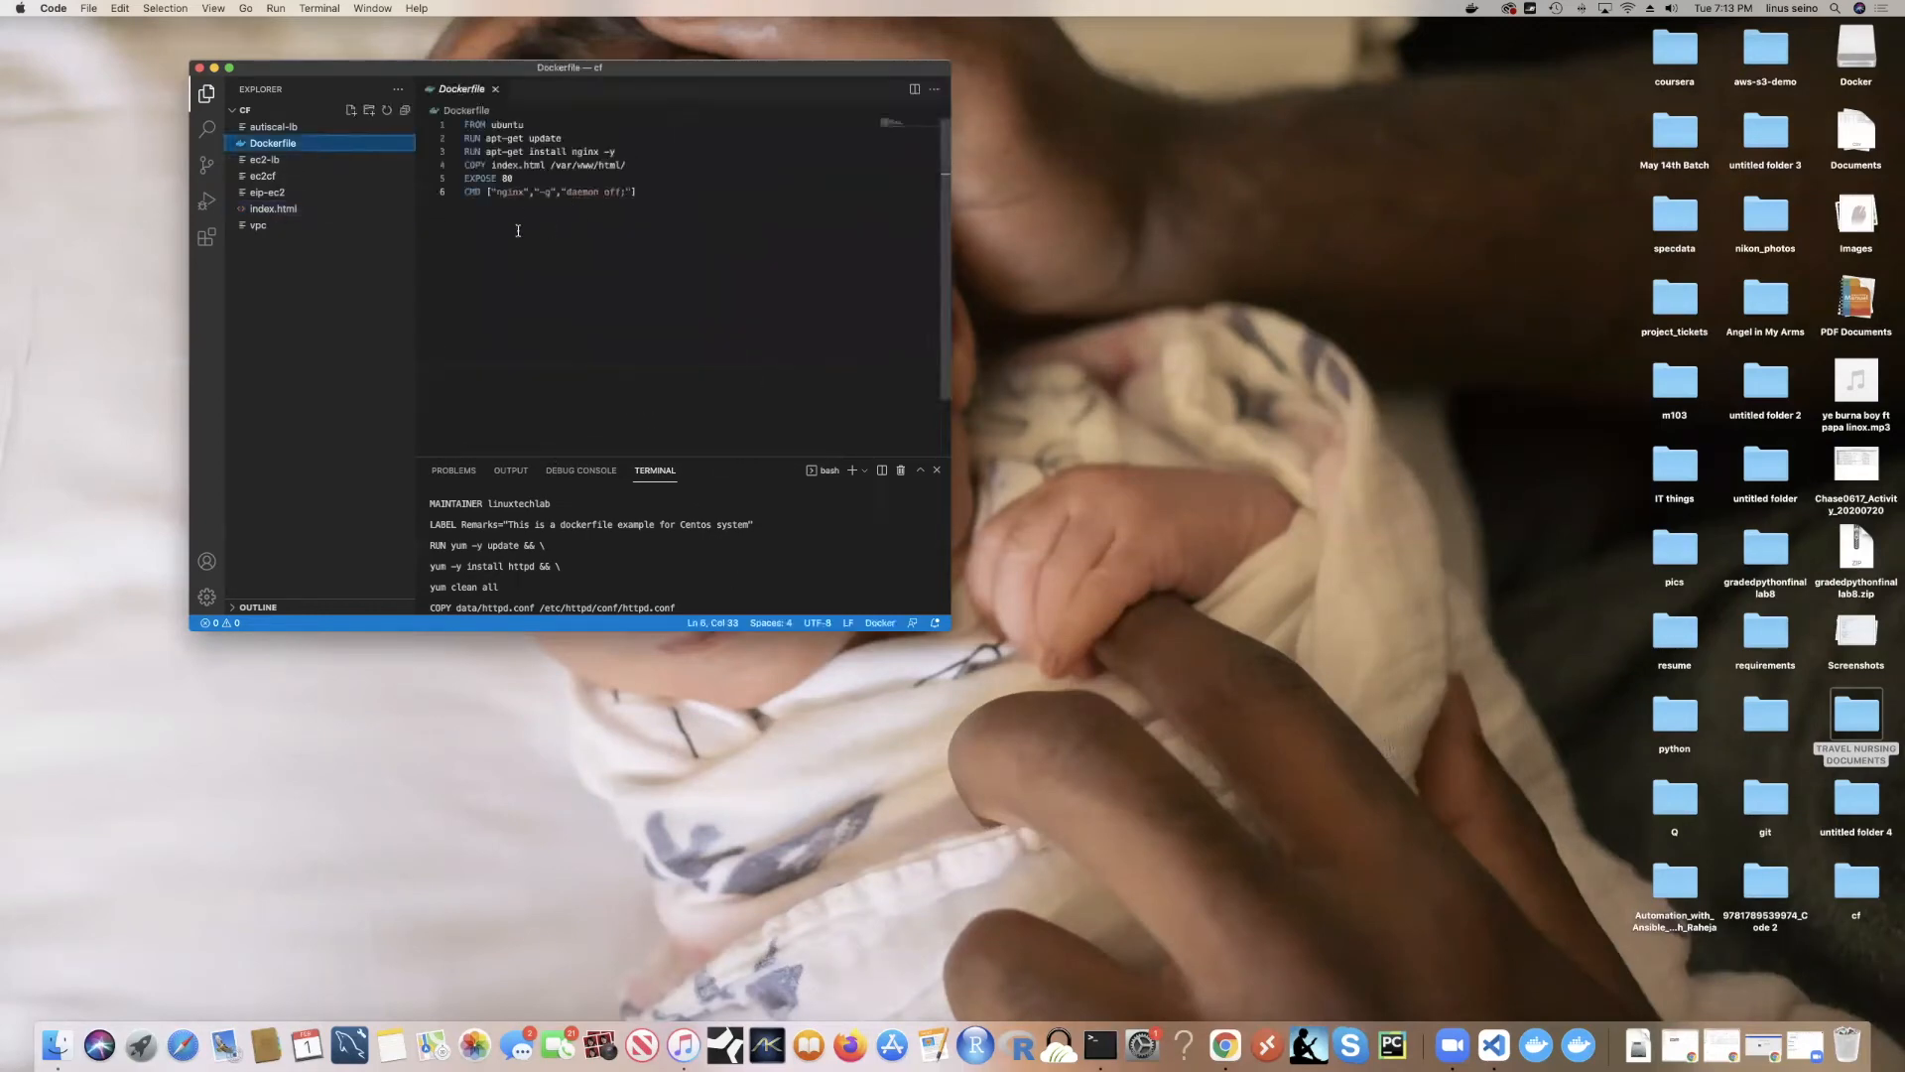
click(278, 209)
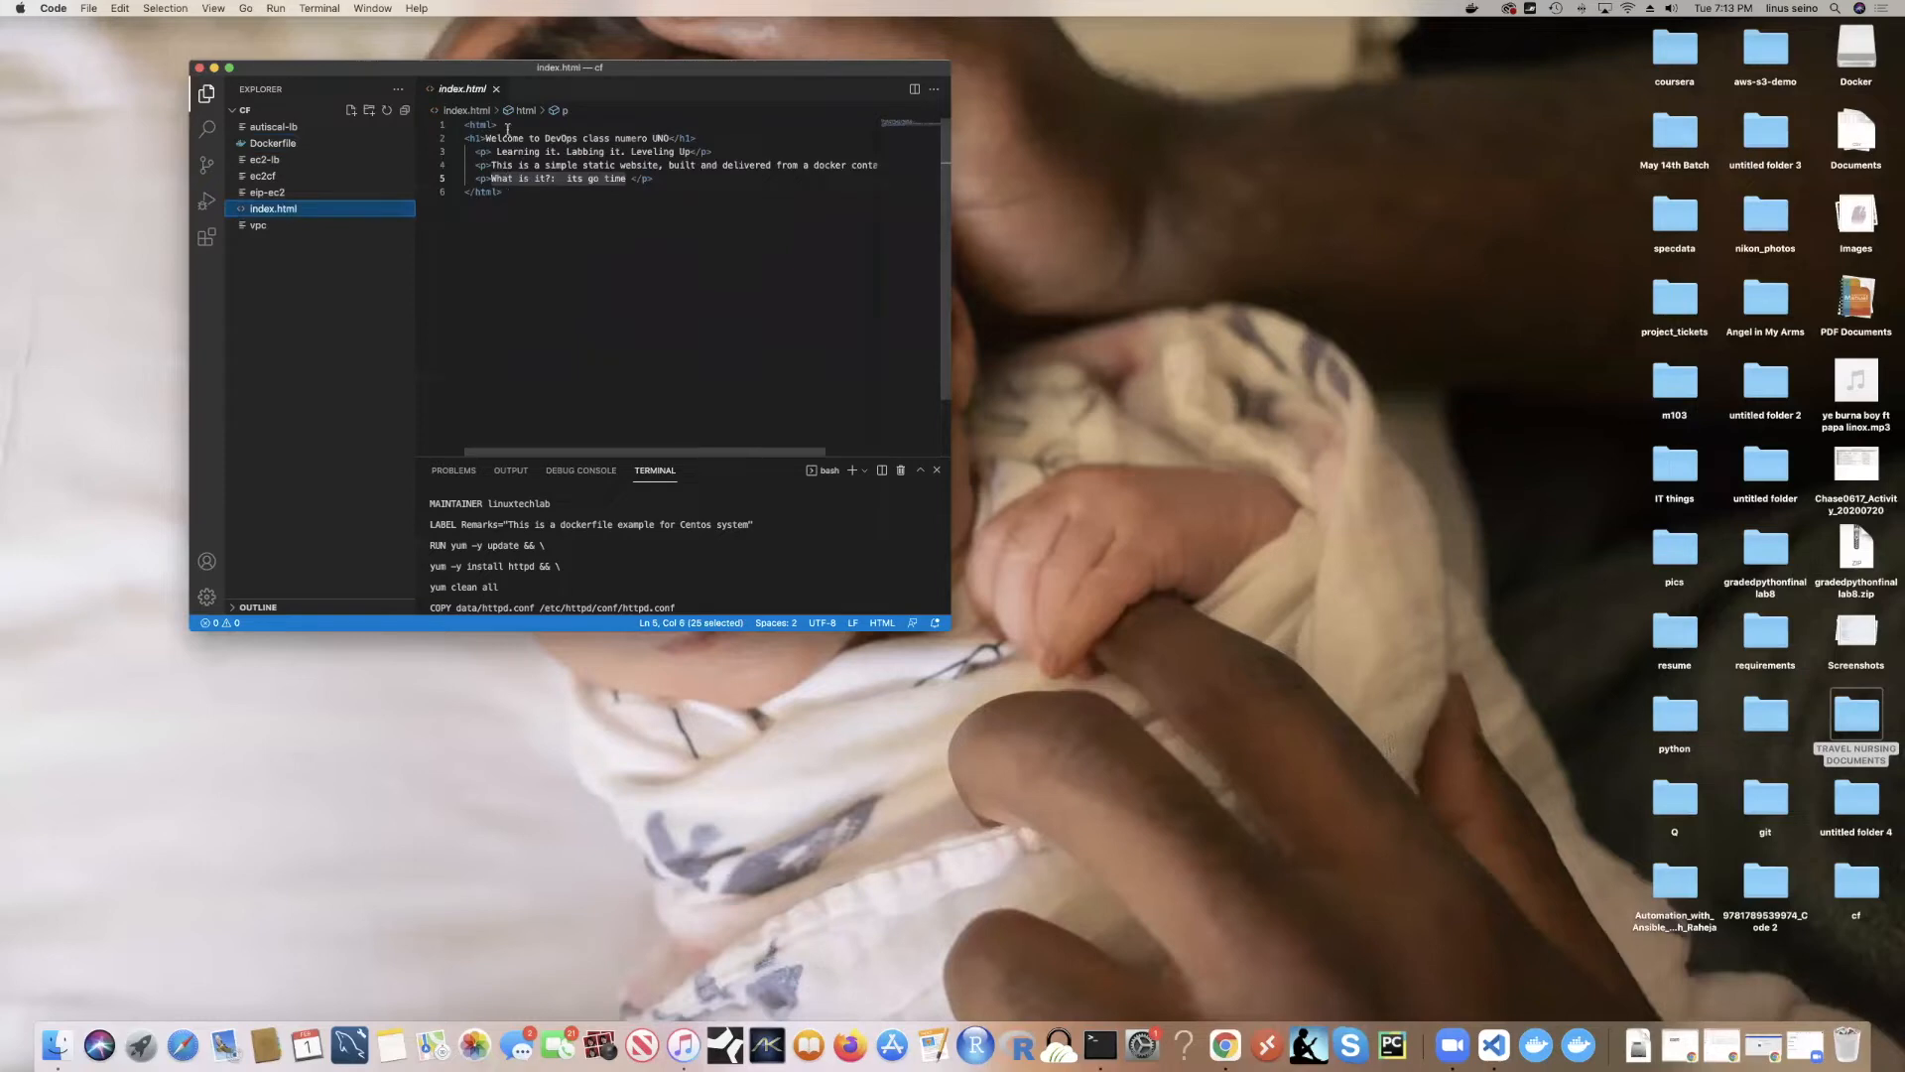
click(496, 89)
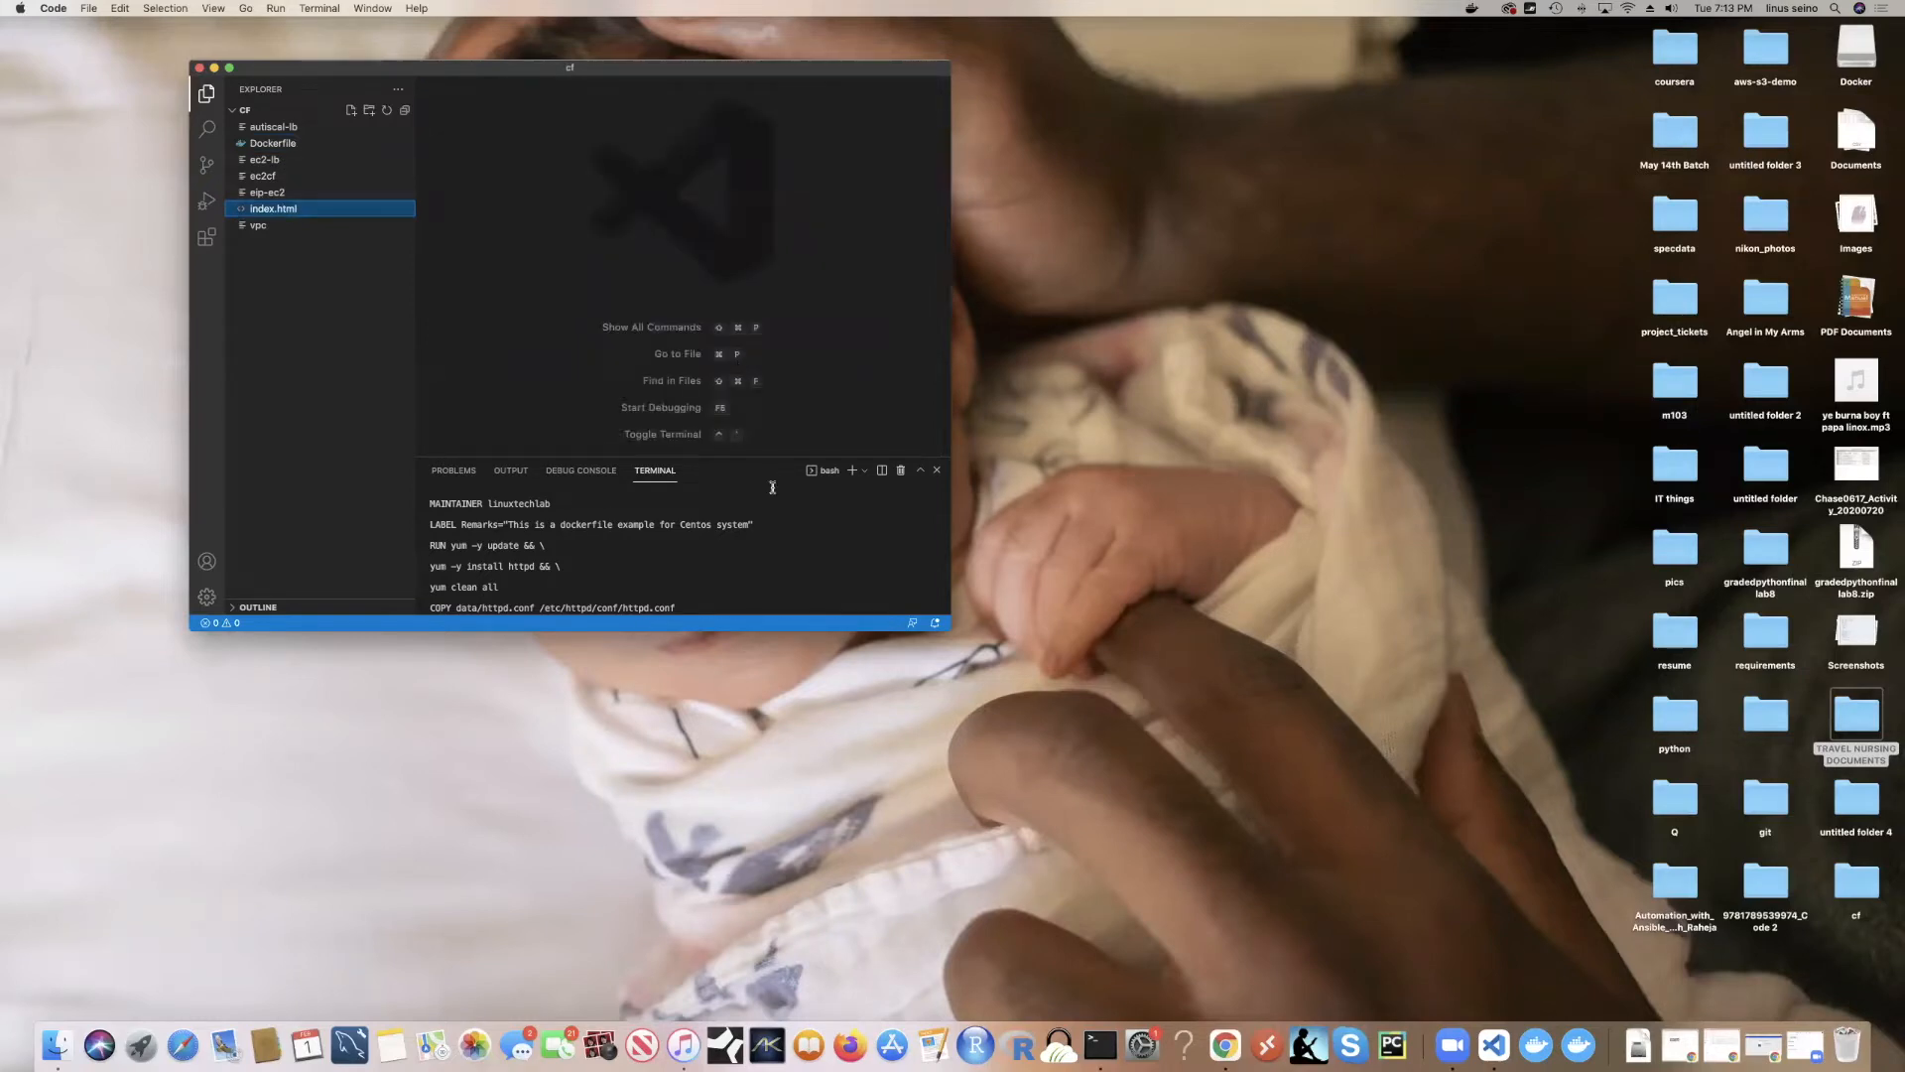
Step: Return to the ECS Add container form in the browser
key(ctrl+Left)
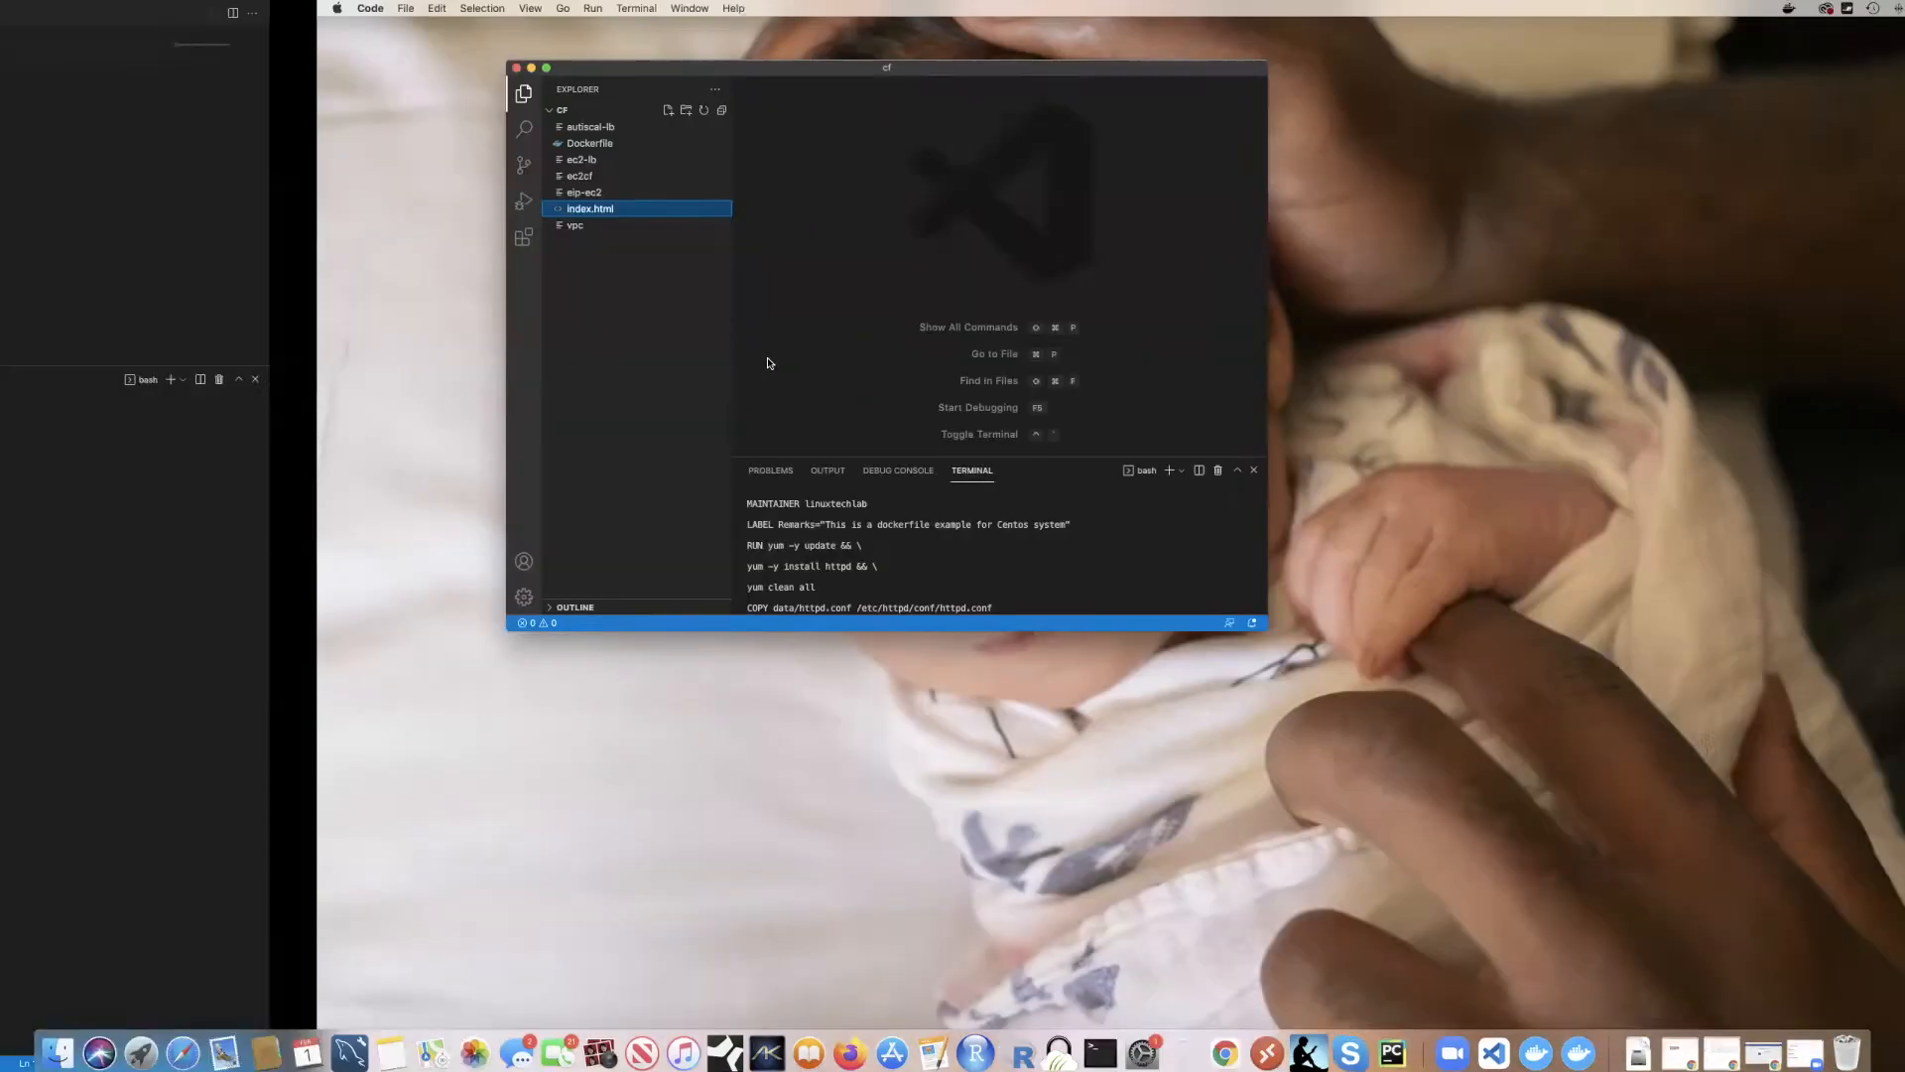
key(ctrl+Left)
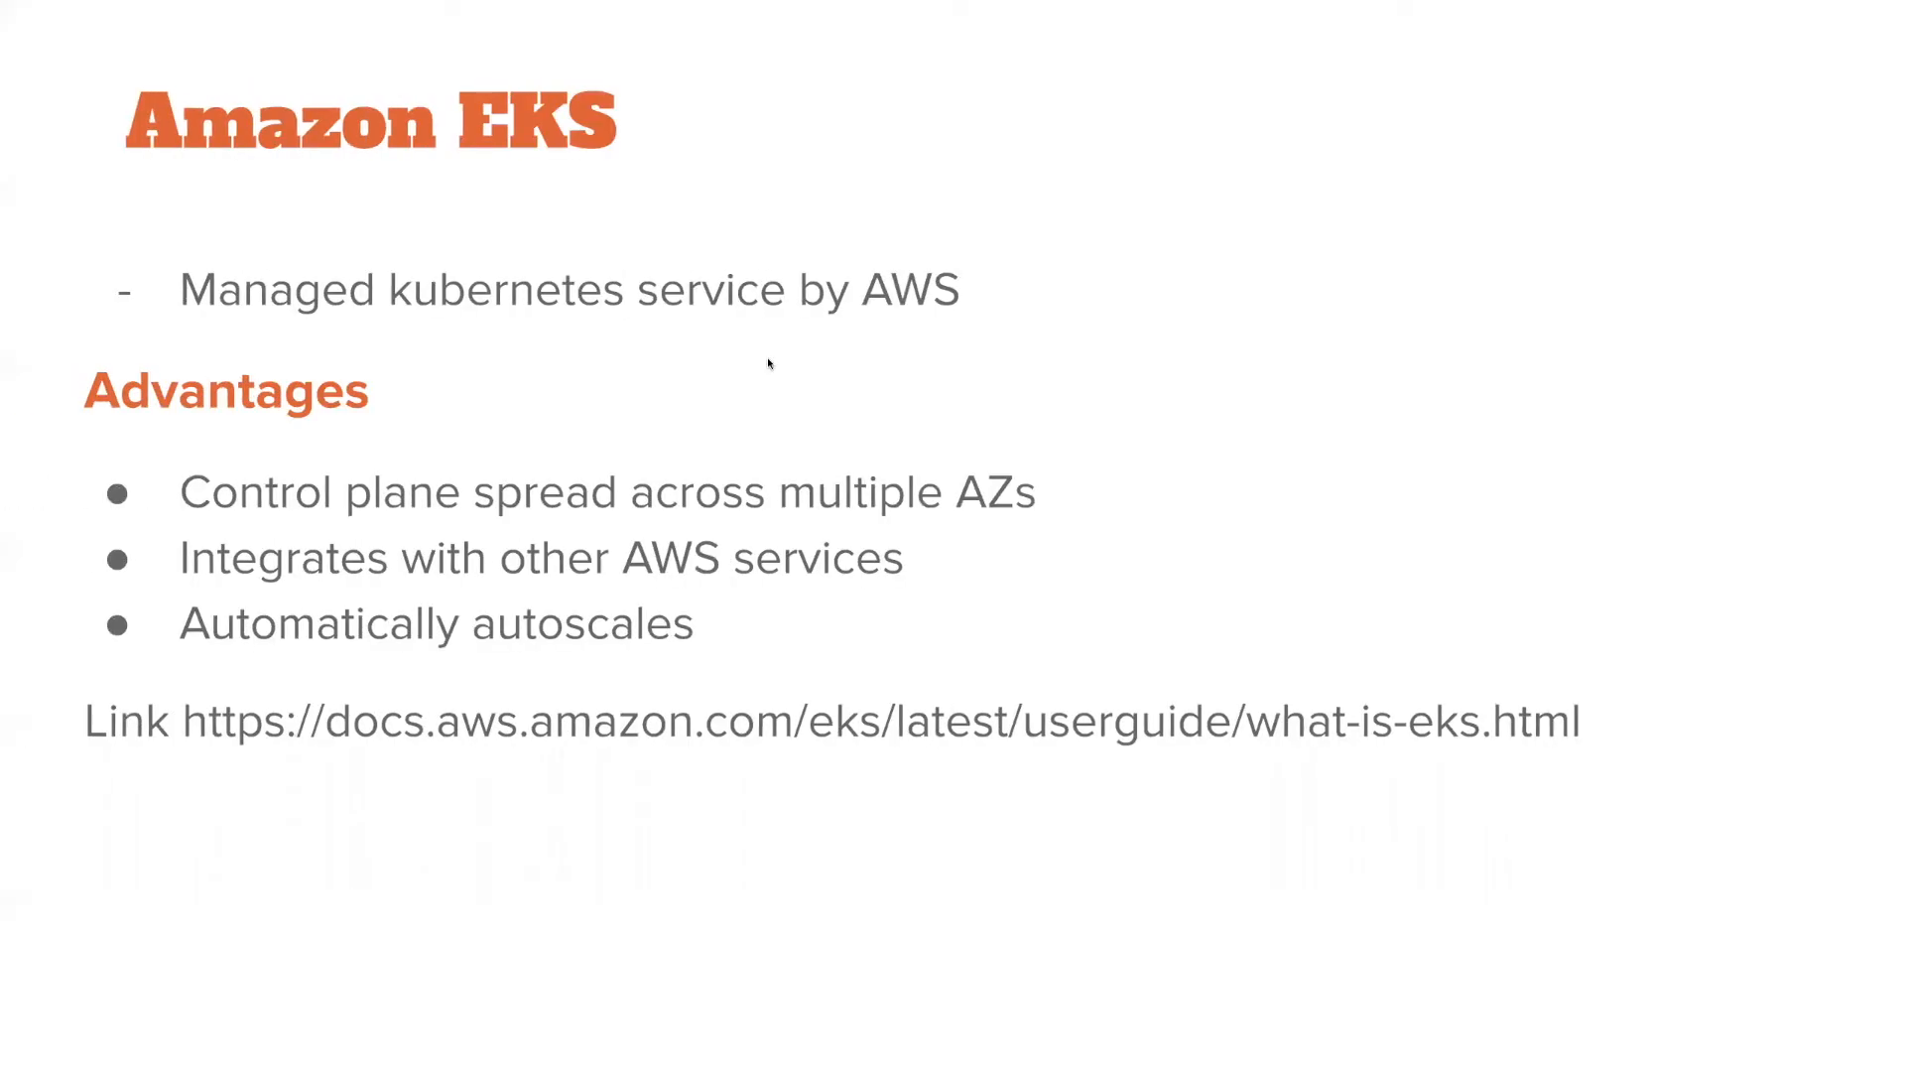
key(ctrl+Left)
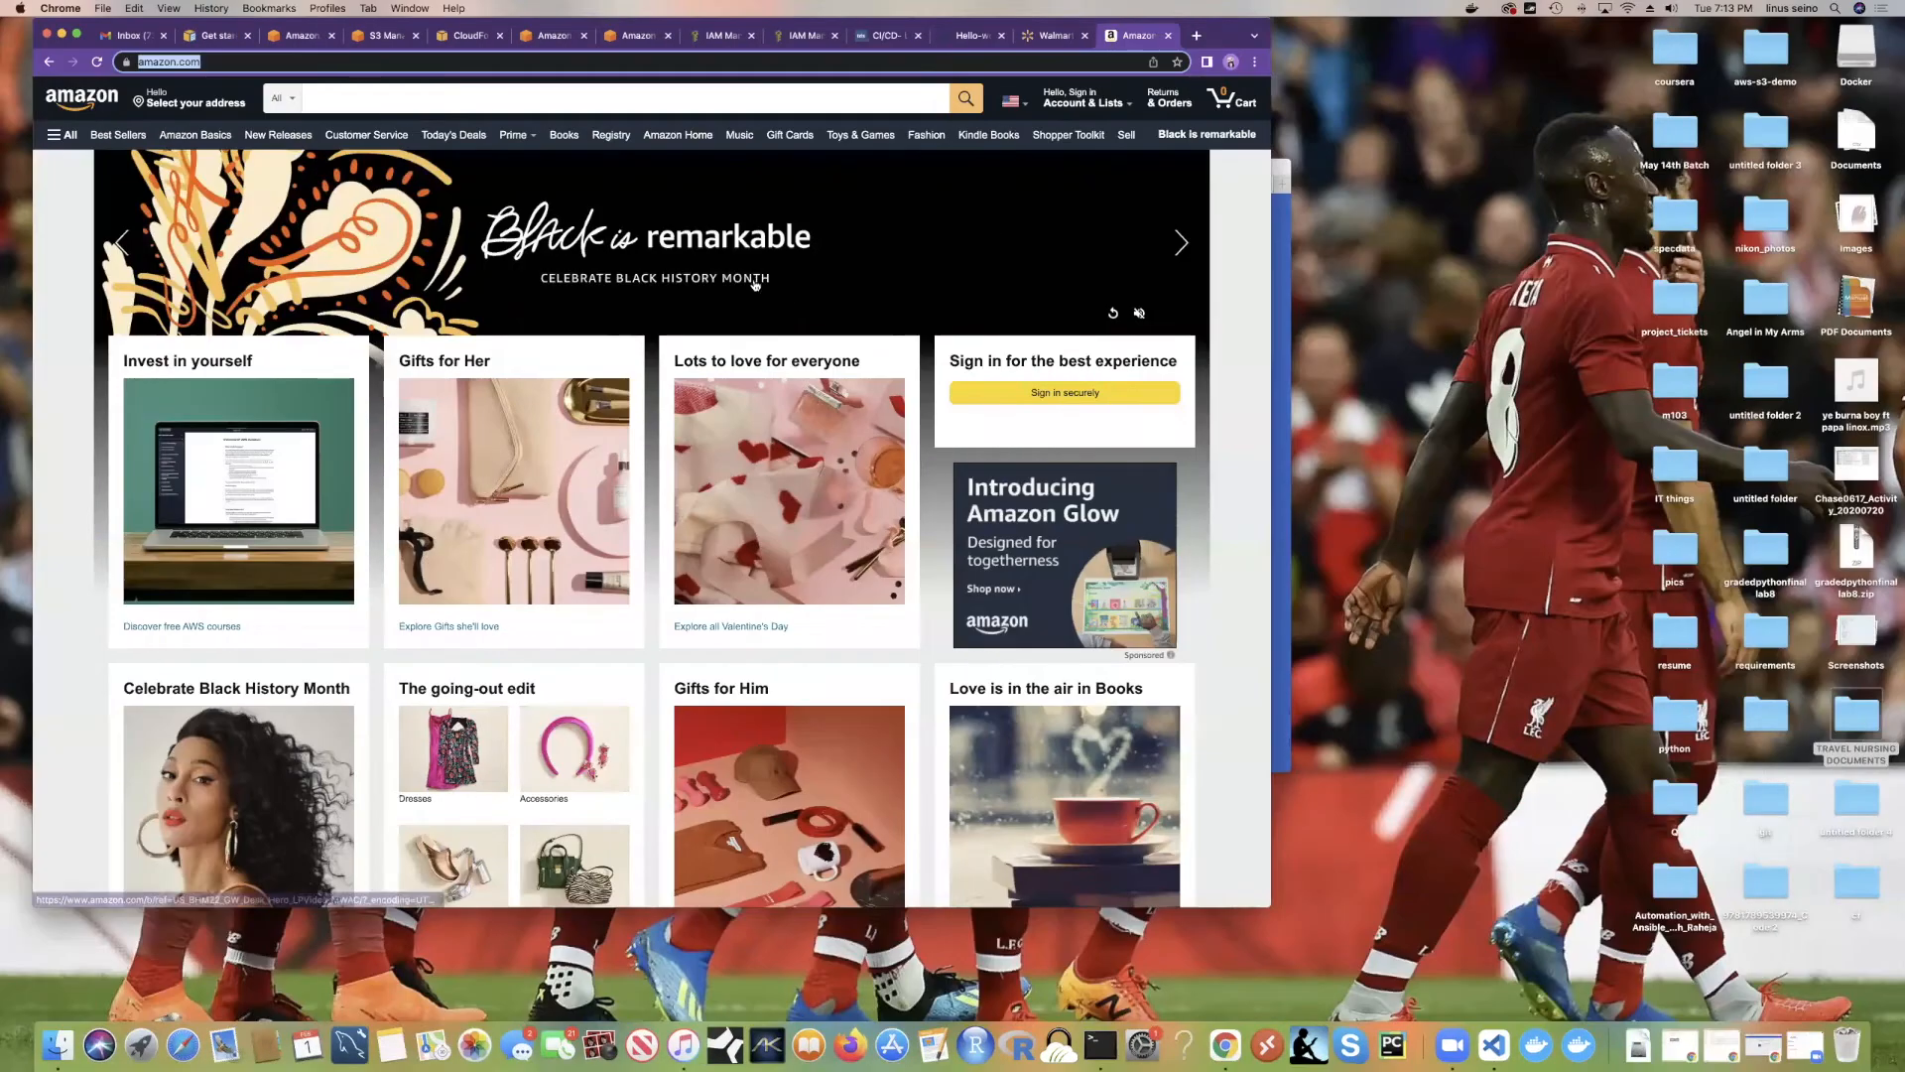
click(650, 37)
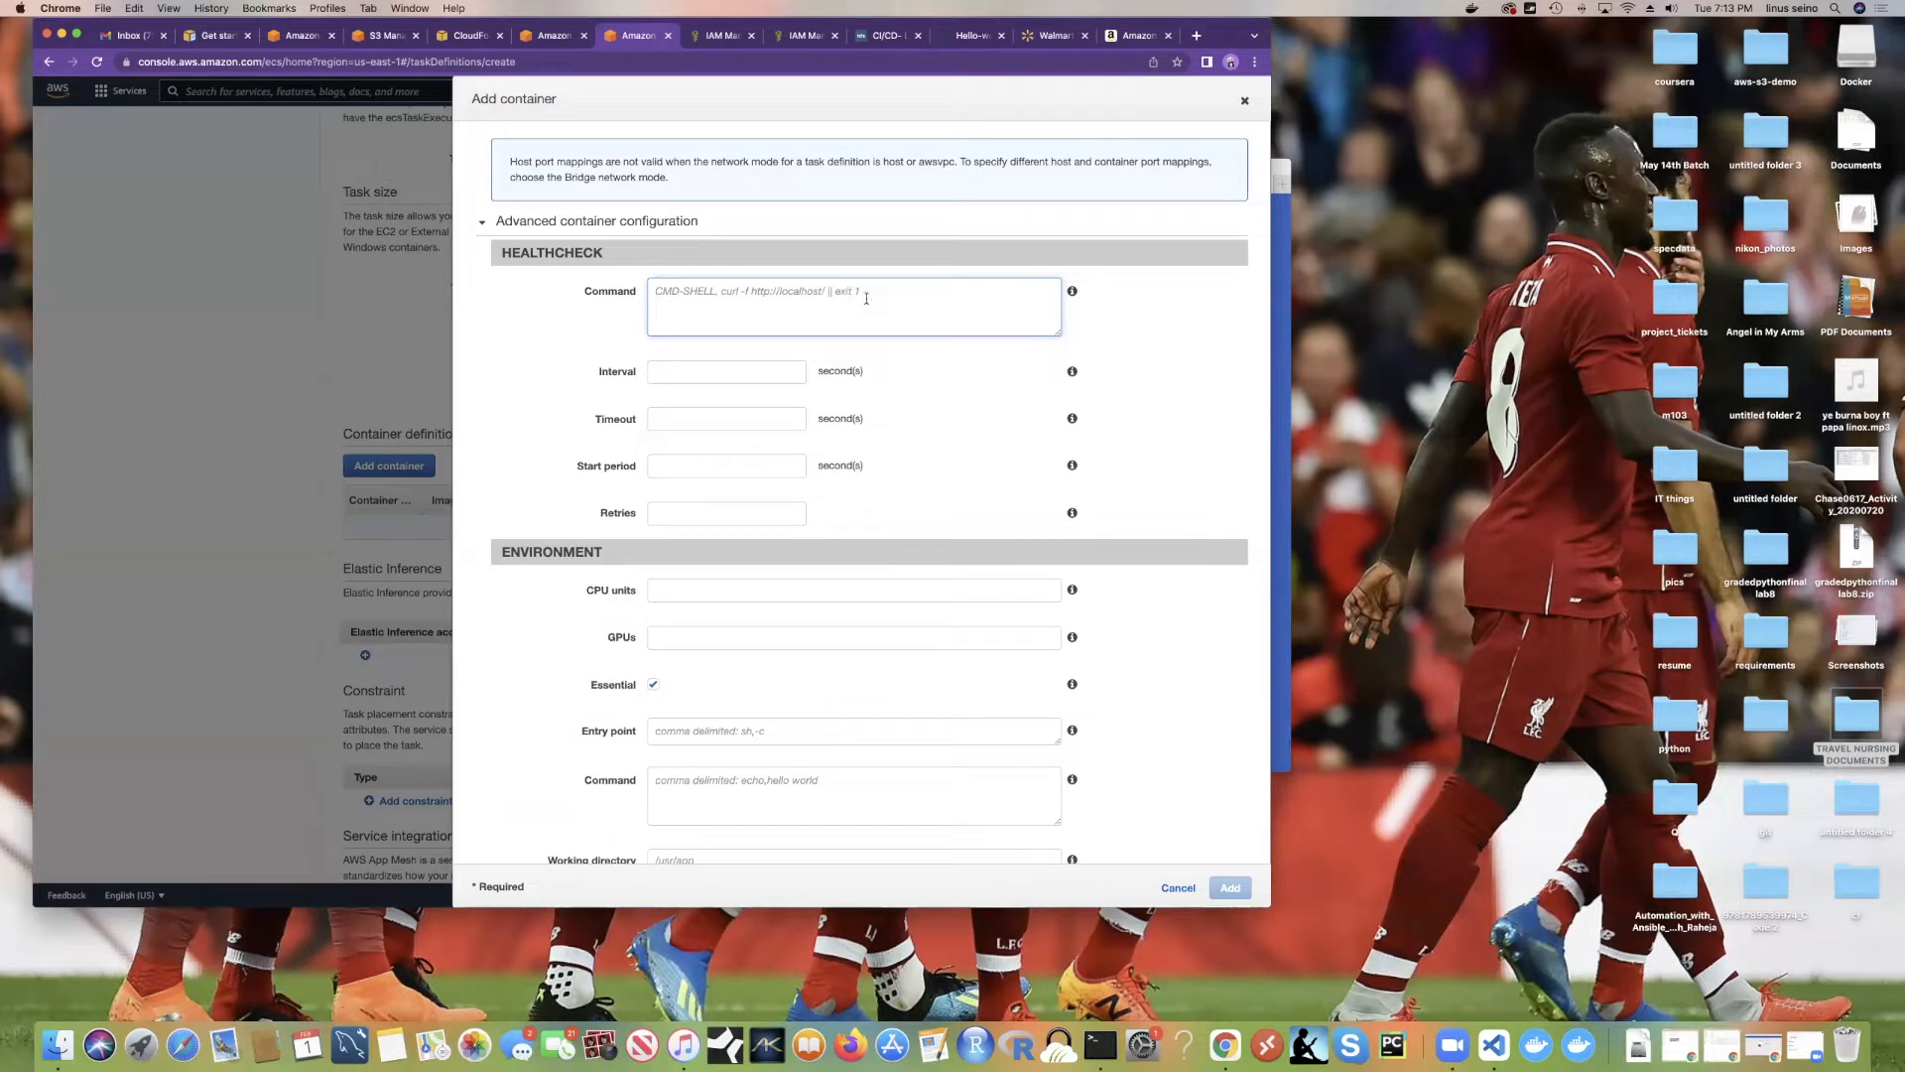
scroll(759, 337, down, 5)
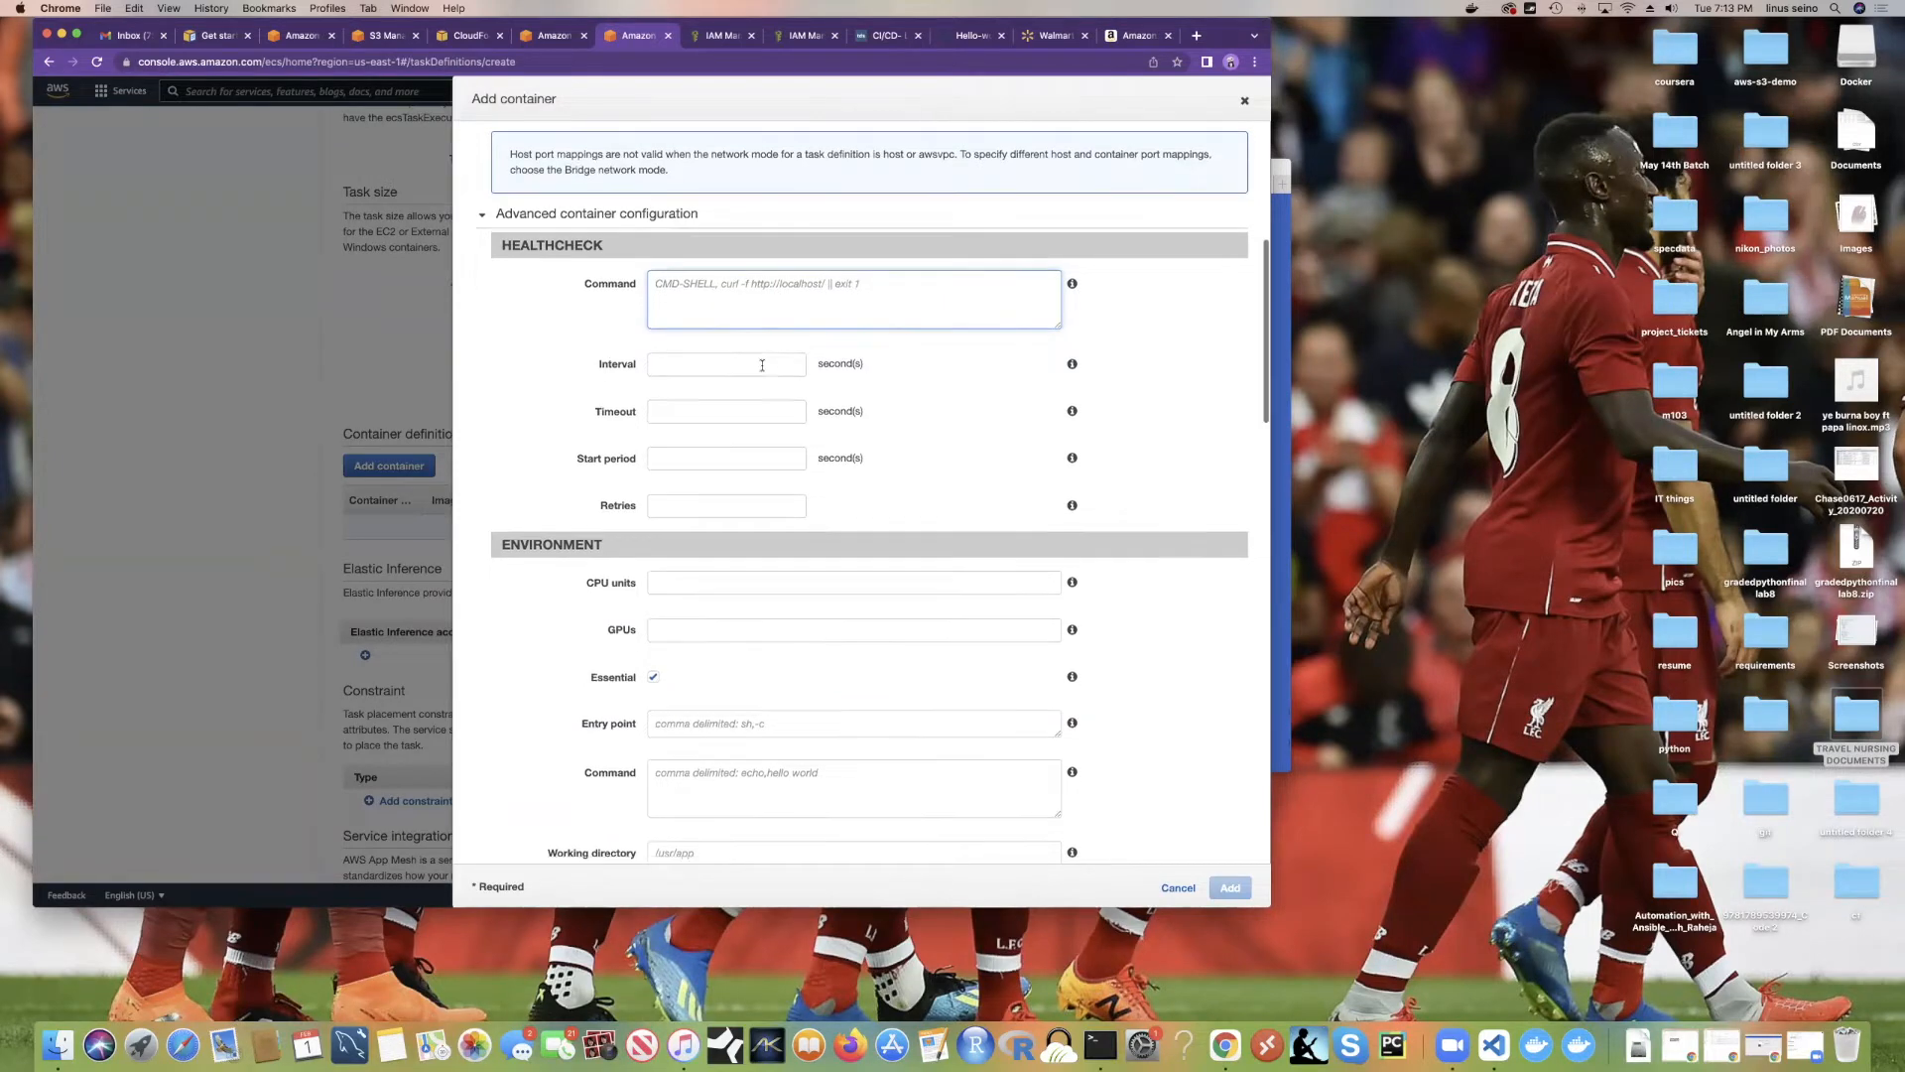
scroll(764, 369, up, 6)
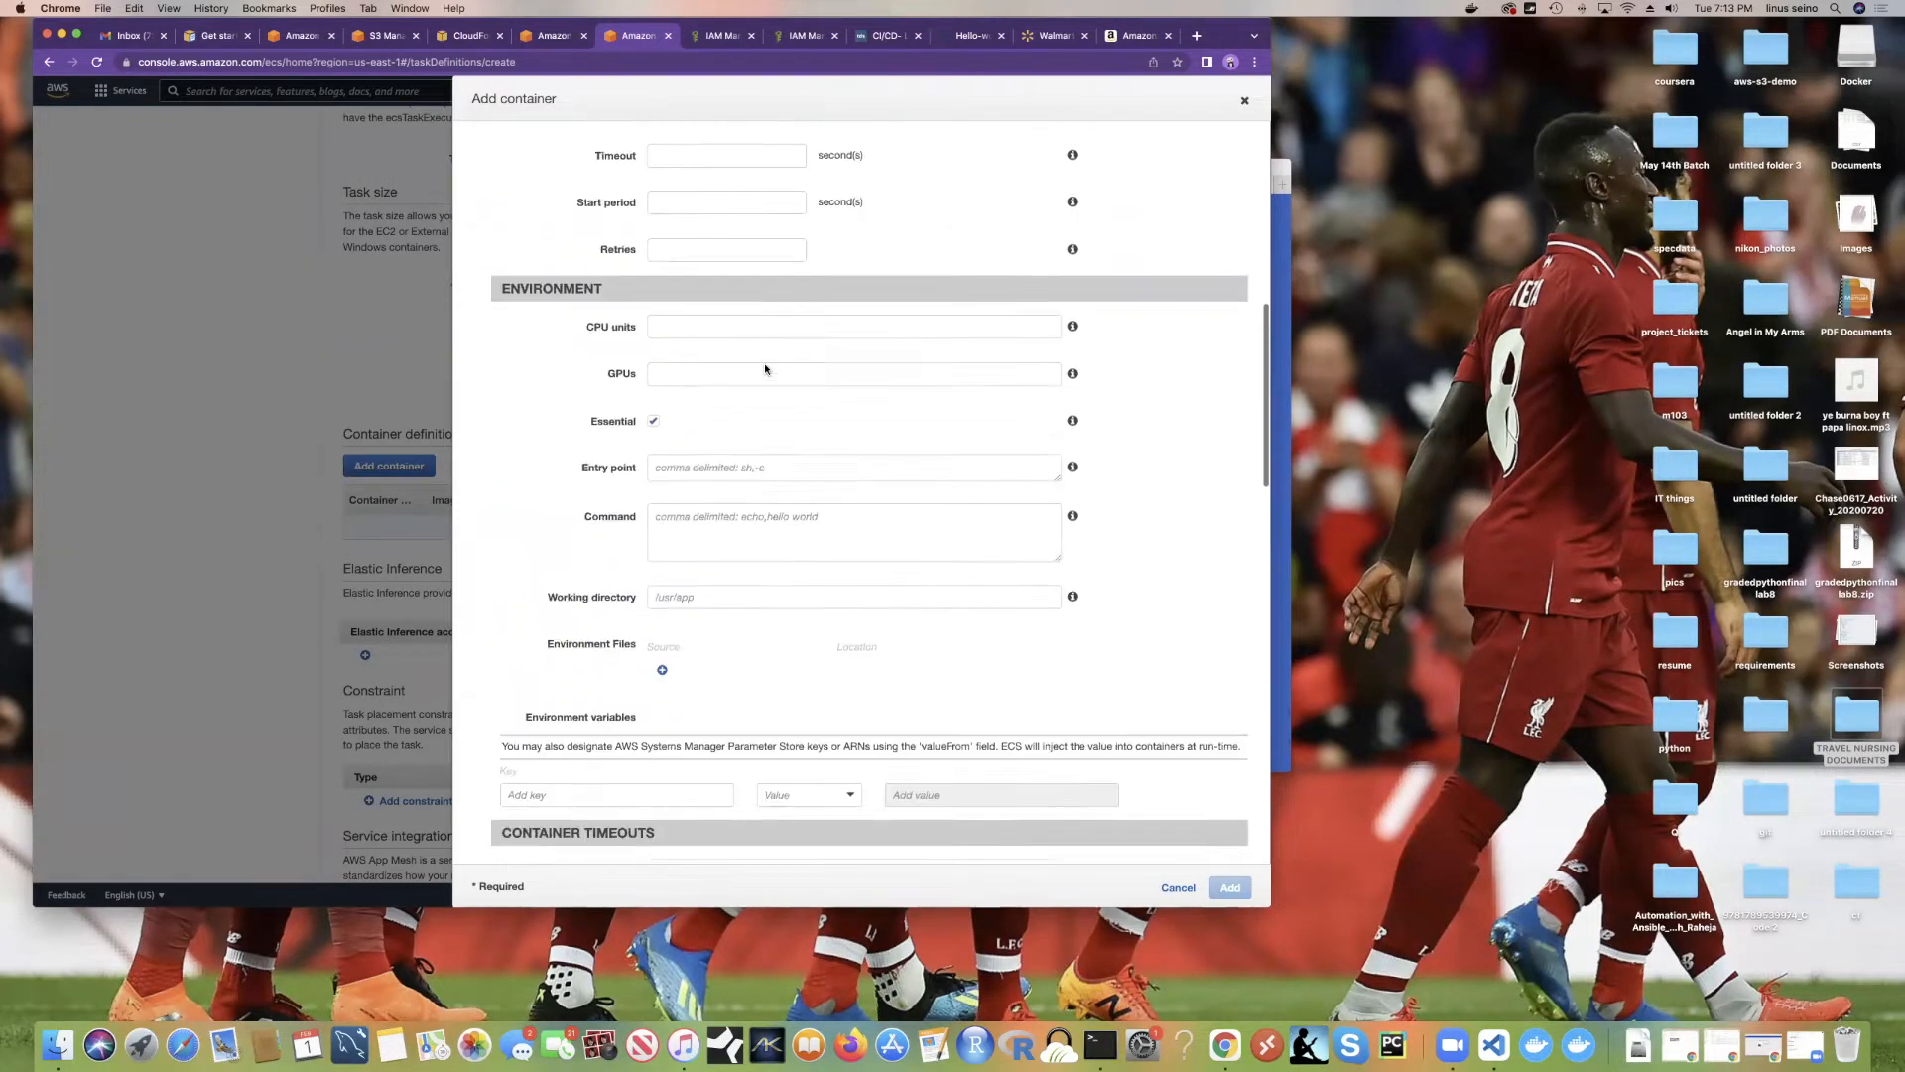
scroll(754, 362, down, 4)
scroll(748, 357, down, 15)
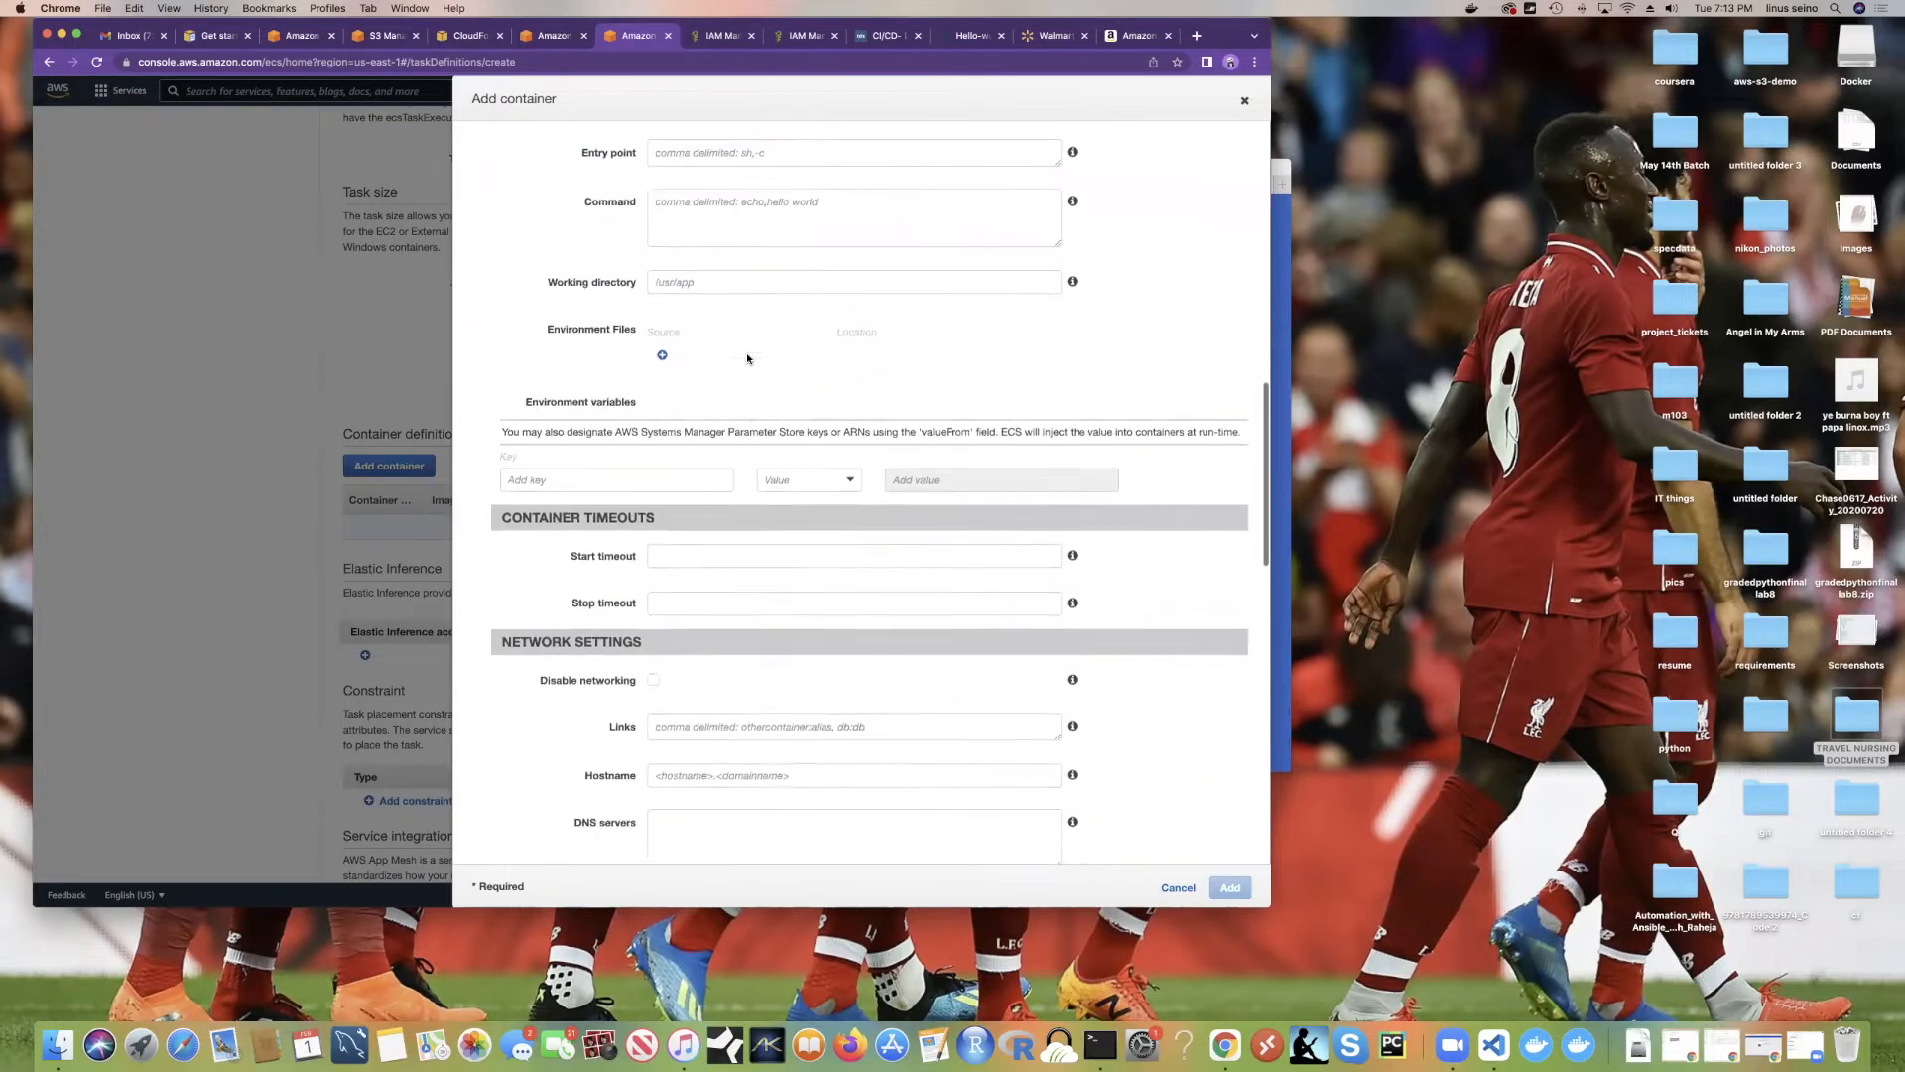
scroll(748, 354, up, 3)
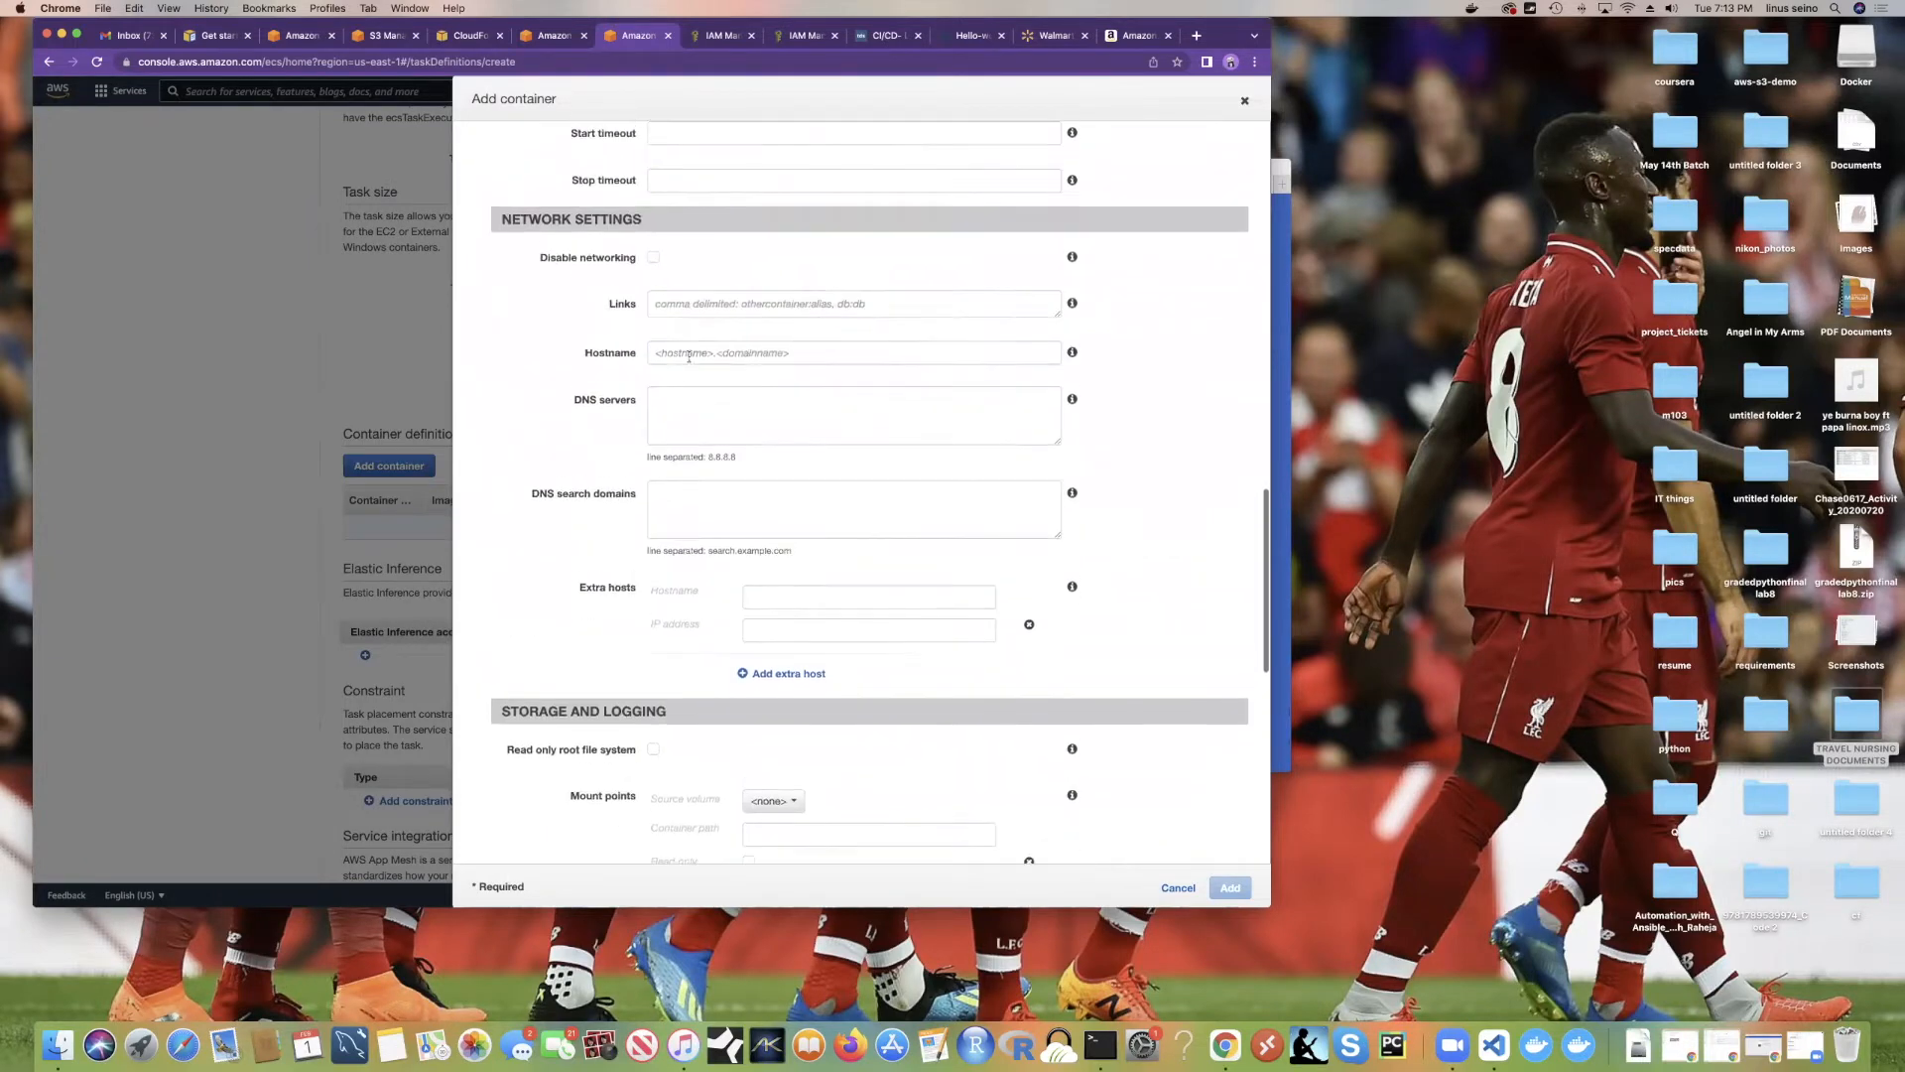
Step: Look over the Hostname help and the DNS servers example address
click(665, 309)
click(682, 354)
mouse_move(1073, 355)
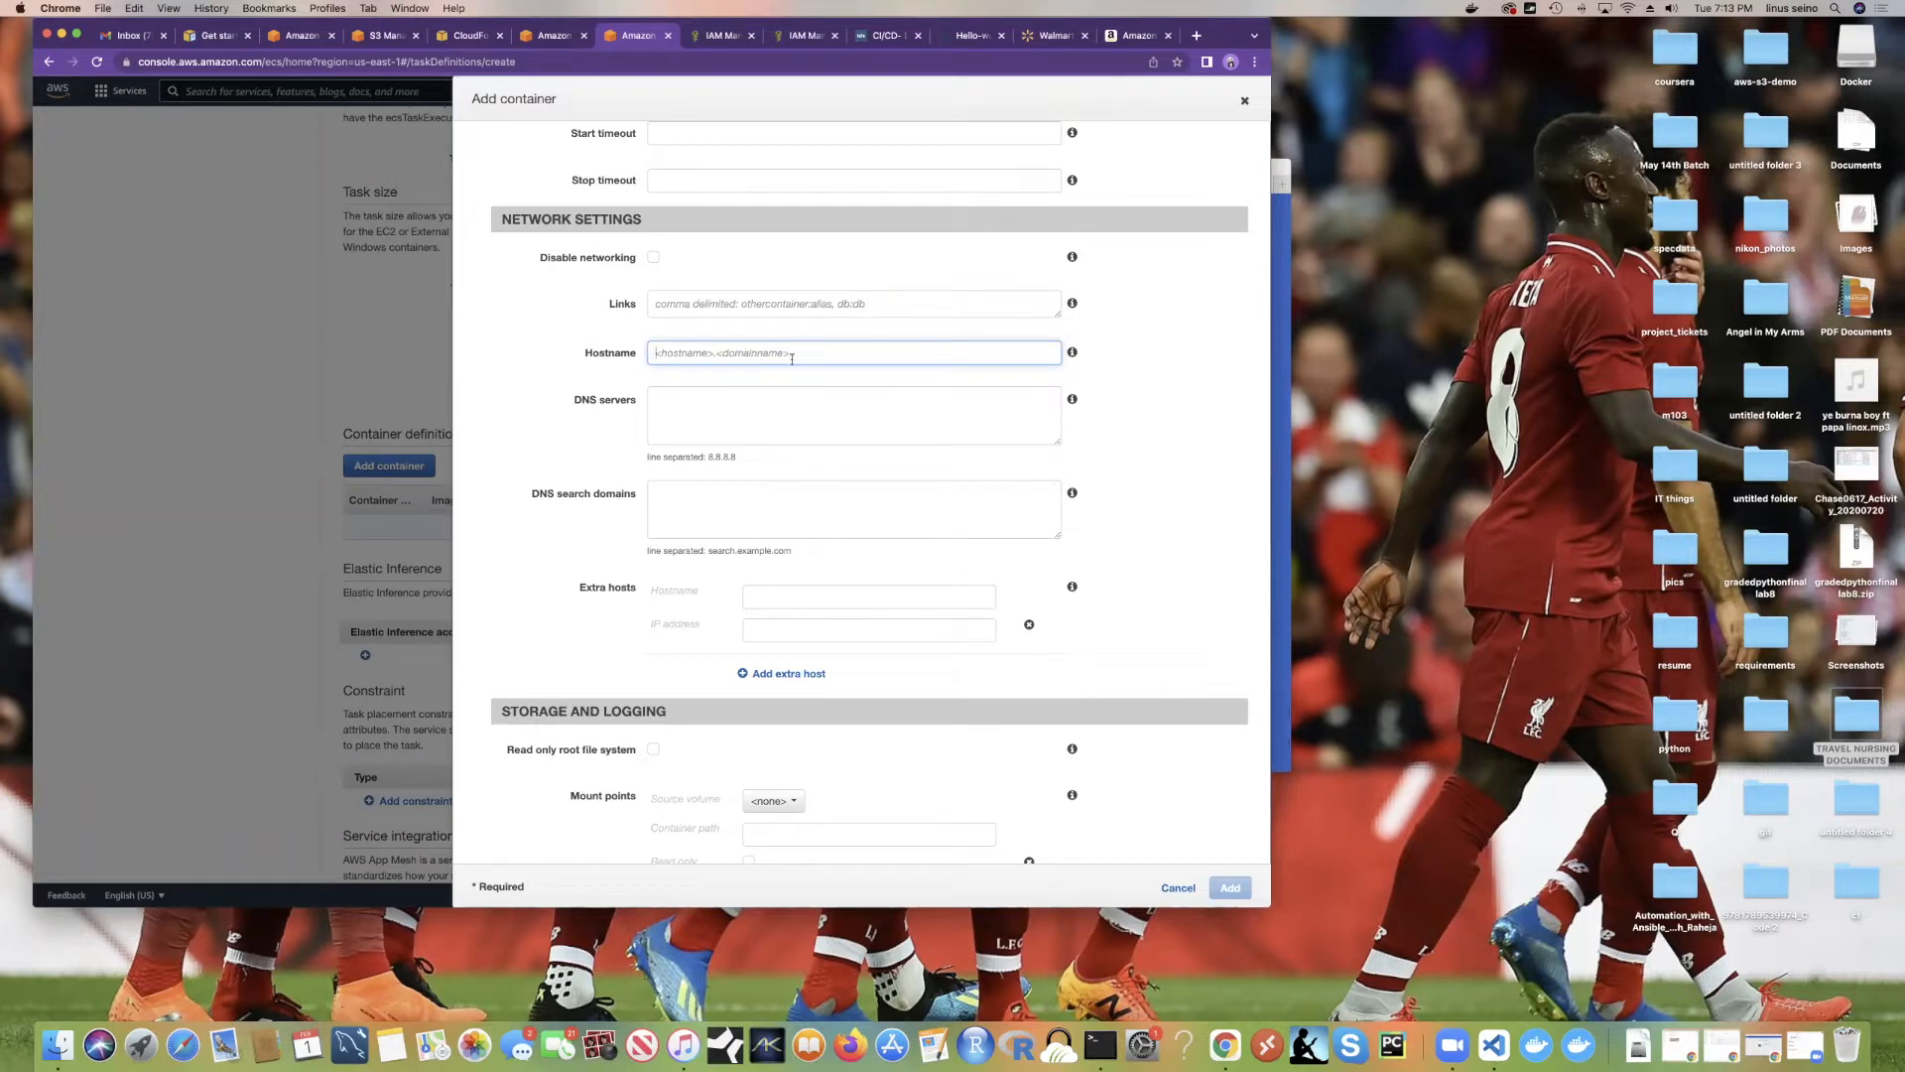
click(701, 419)
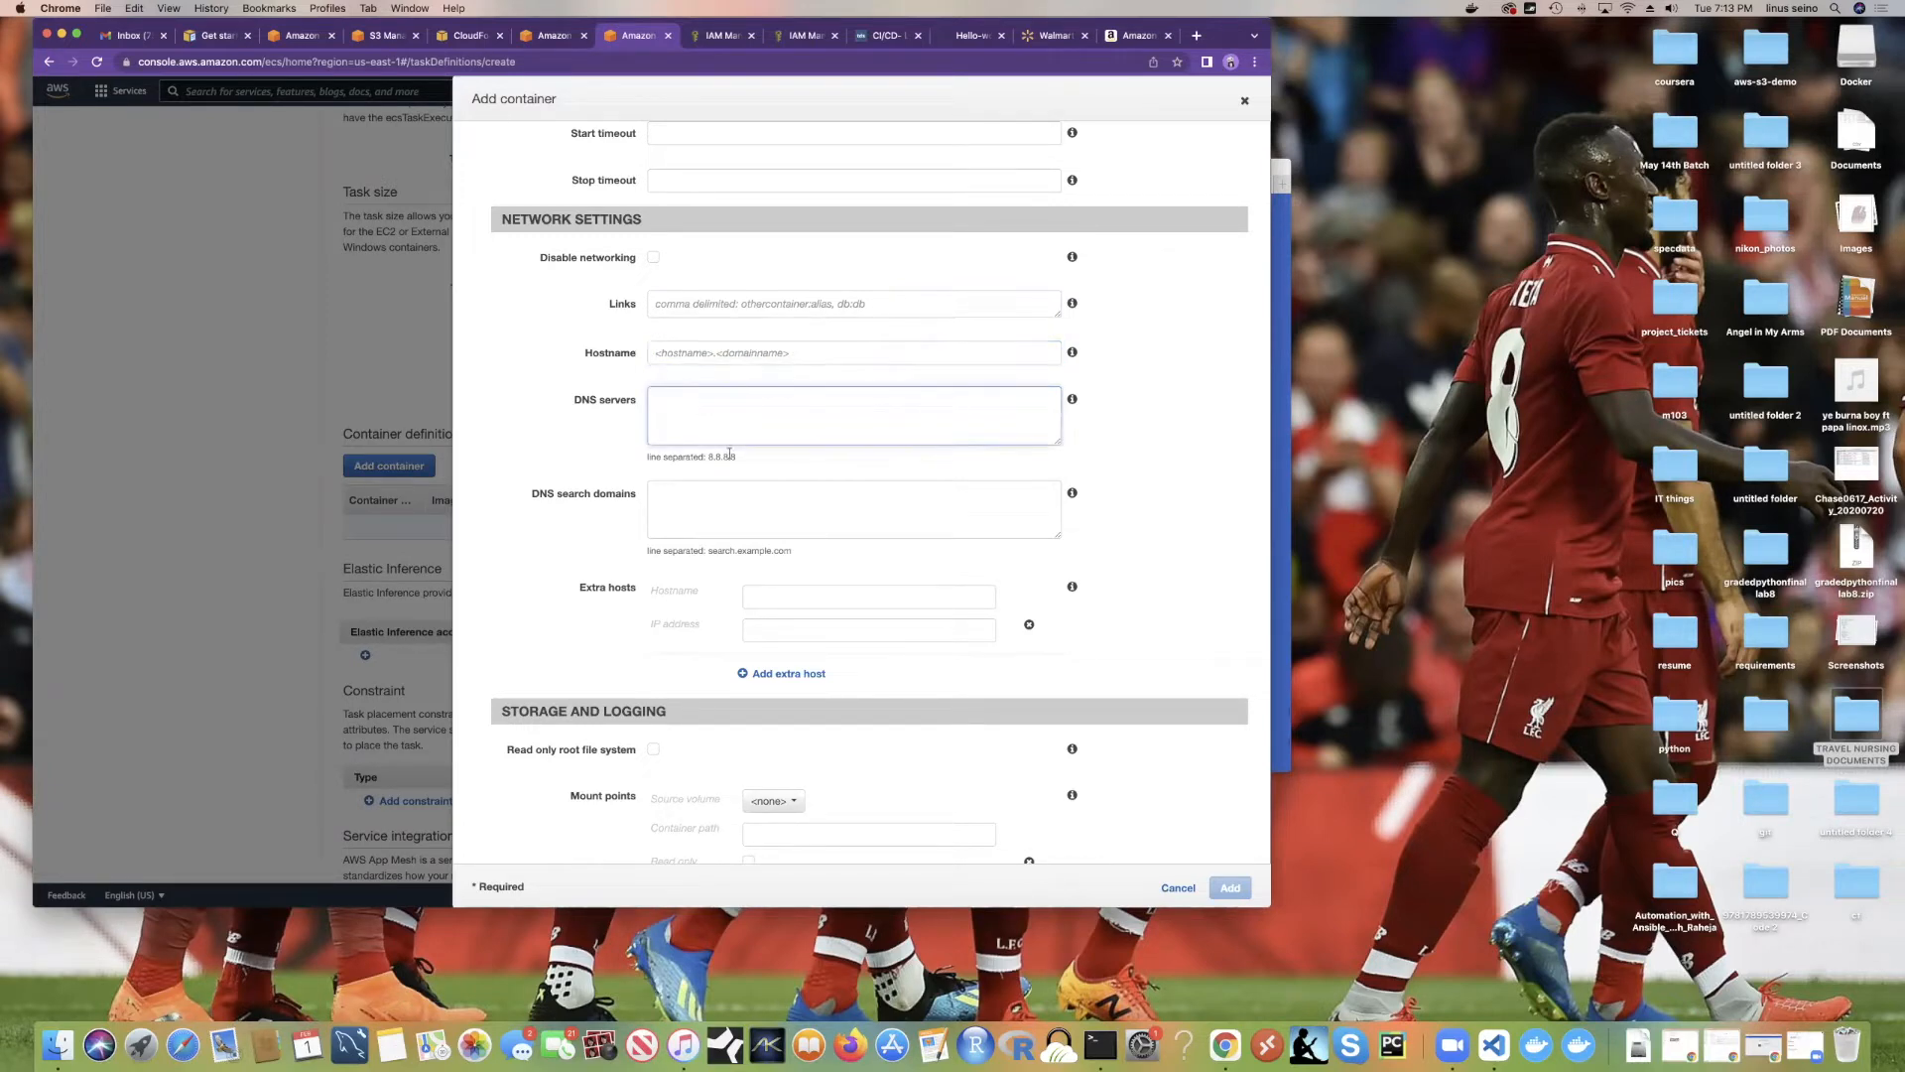
drag(740, 457, 709, 457)
click(674, 411)
Step: Enter container port 80 under Port mappings for the helloworld container
scroll(771, 533, down, 9)
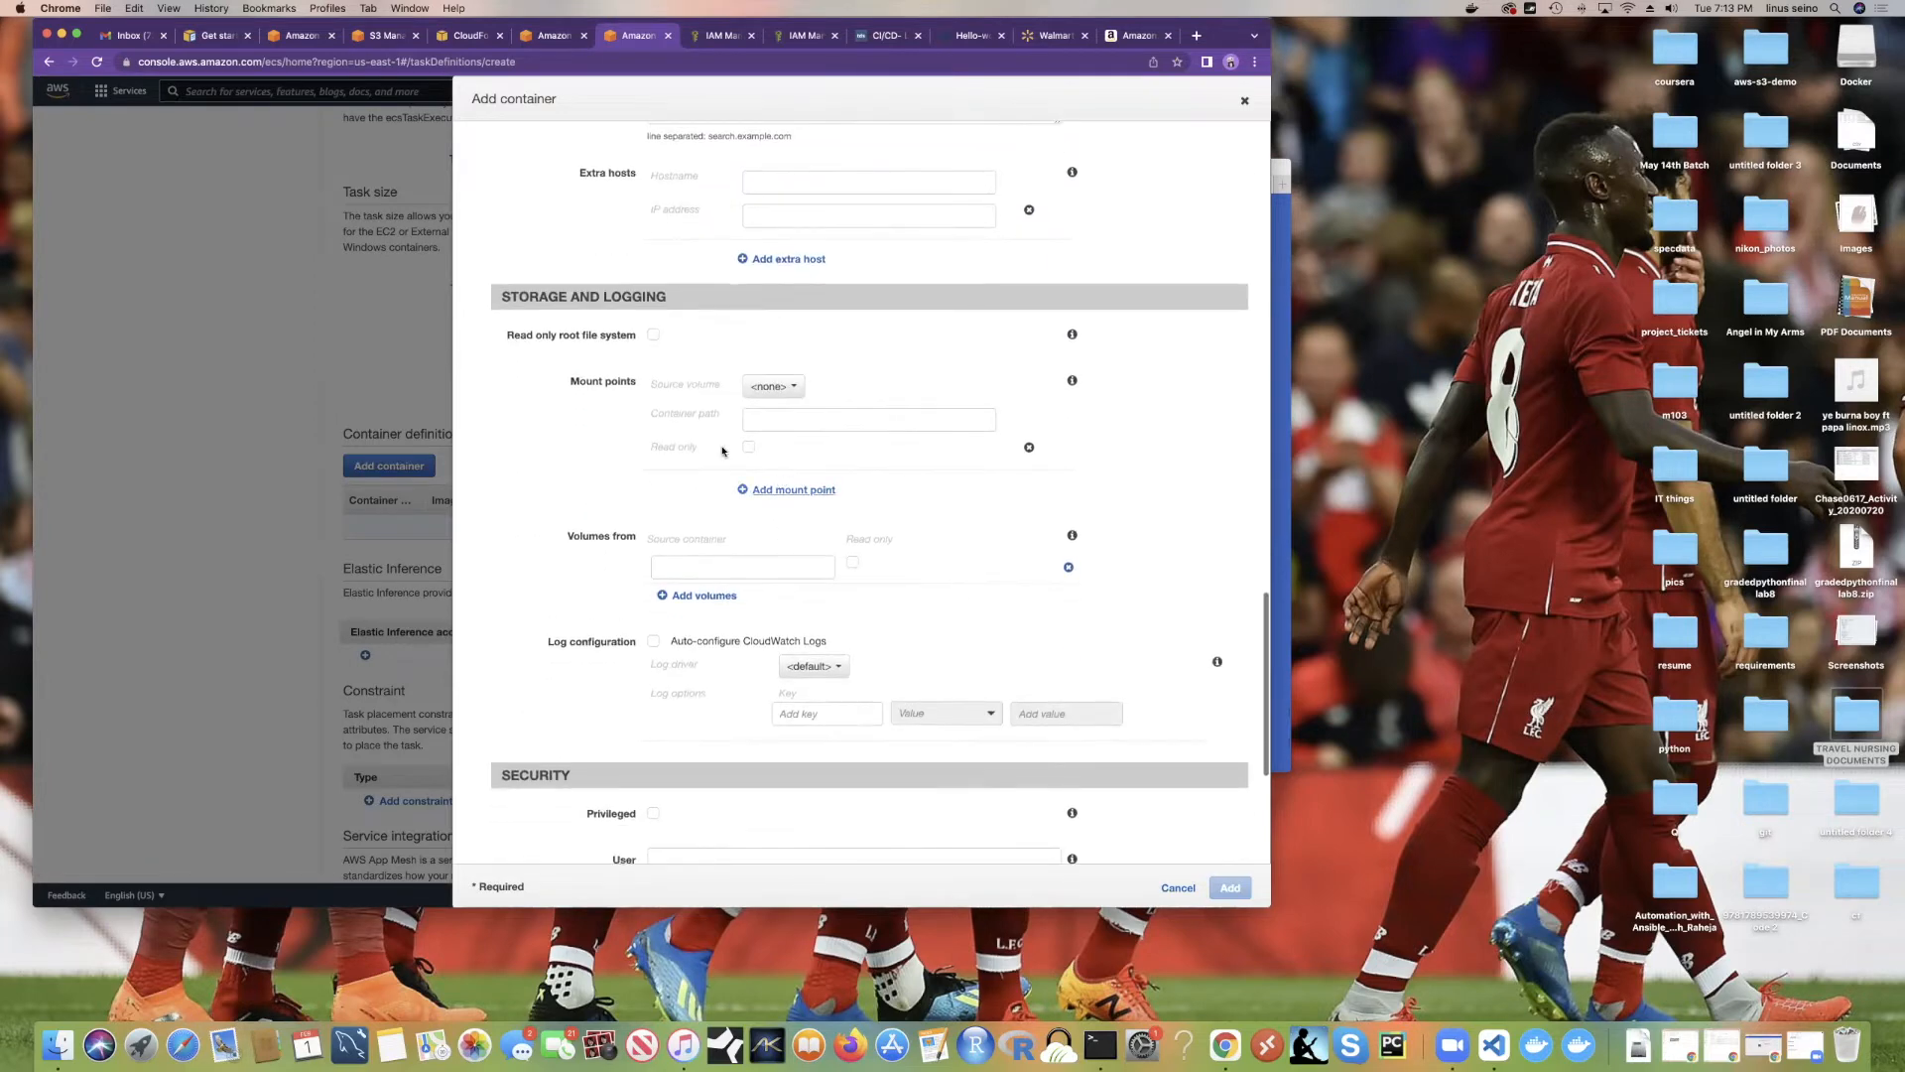
scroll(752, 462, down, 6)
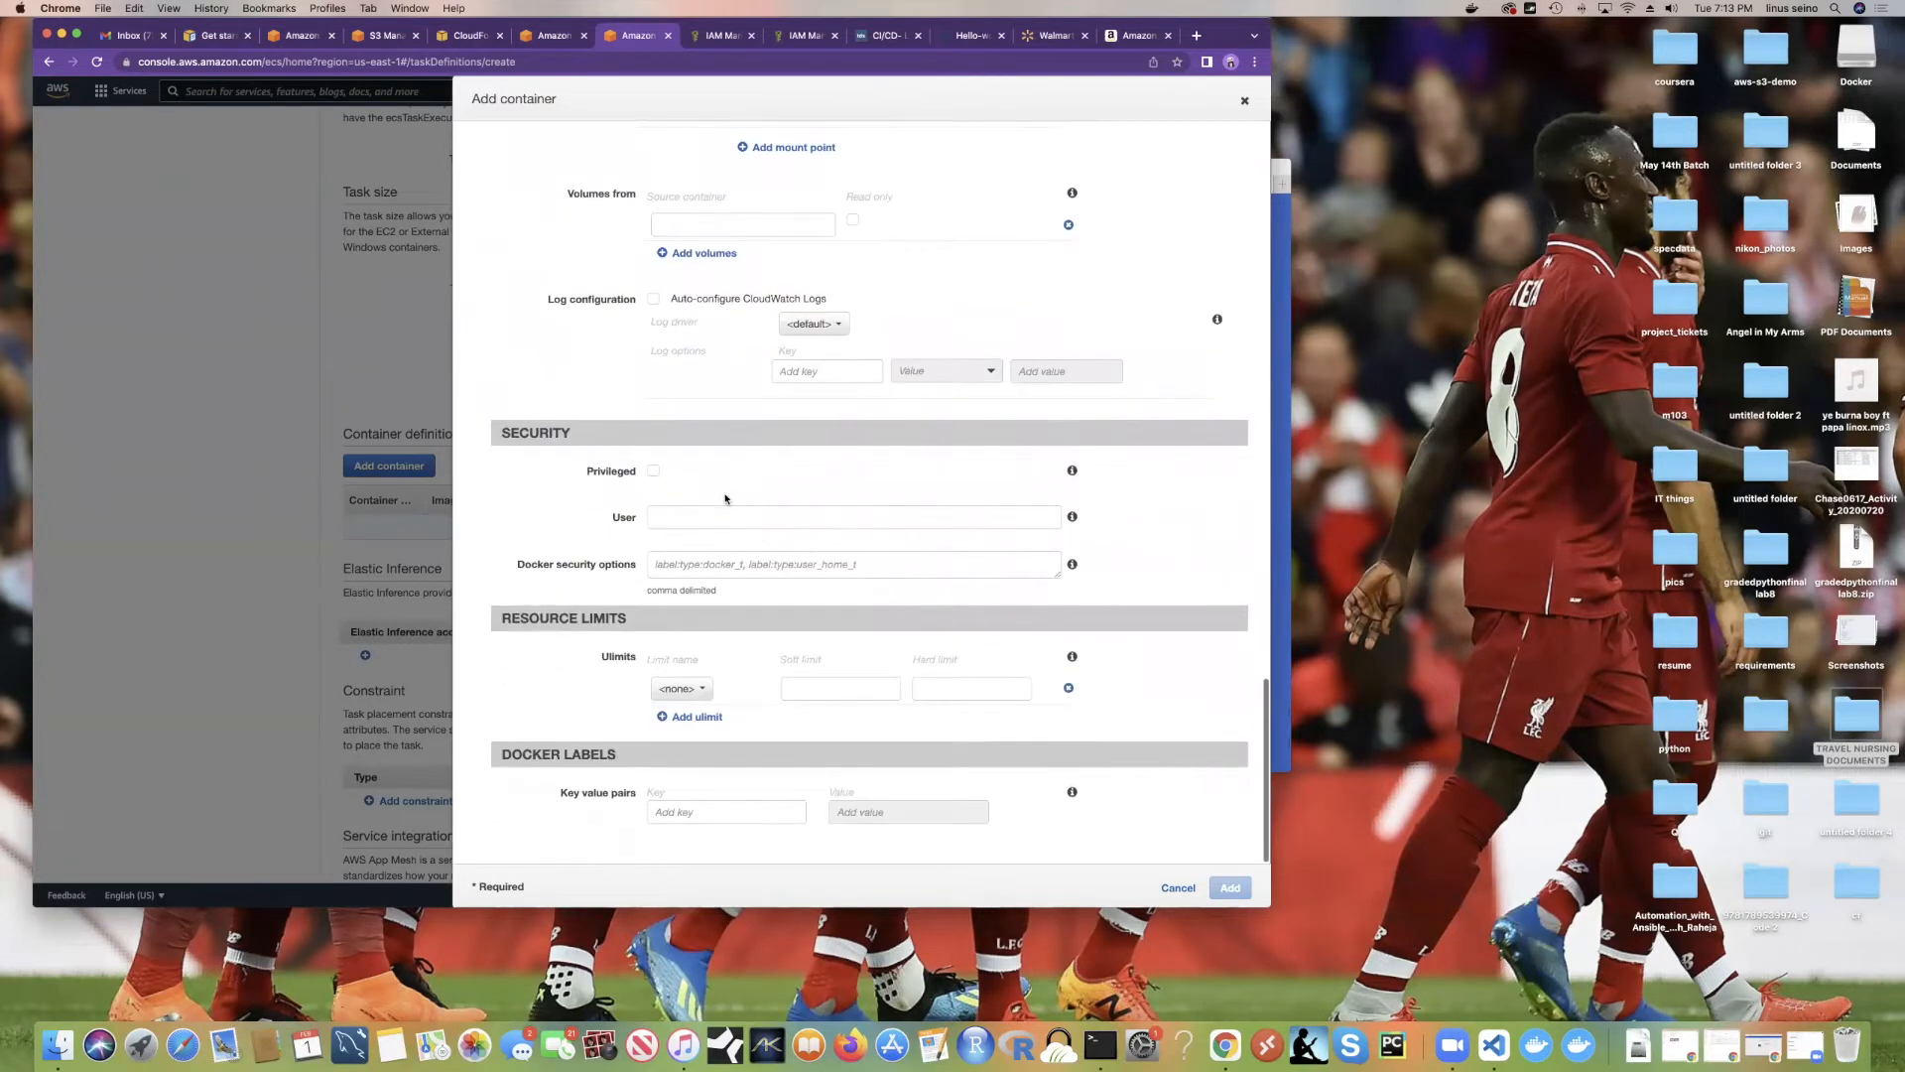
scroll(692, 518, down, 5)
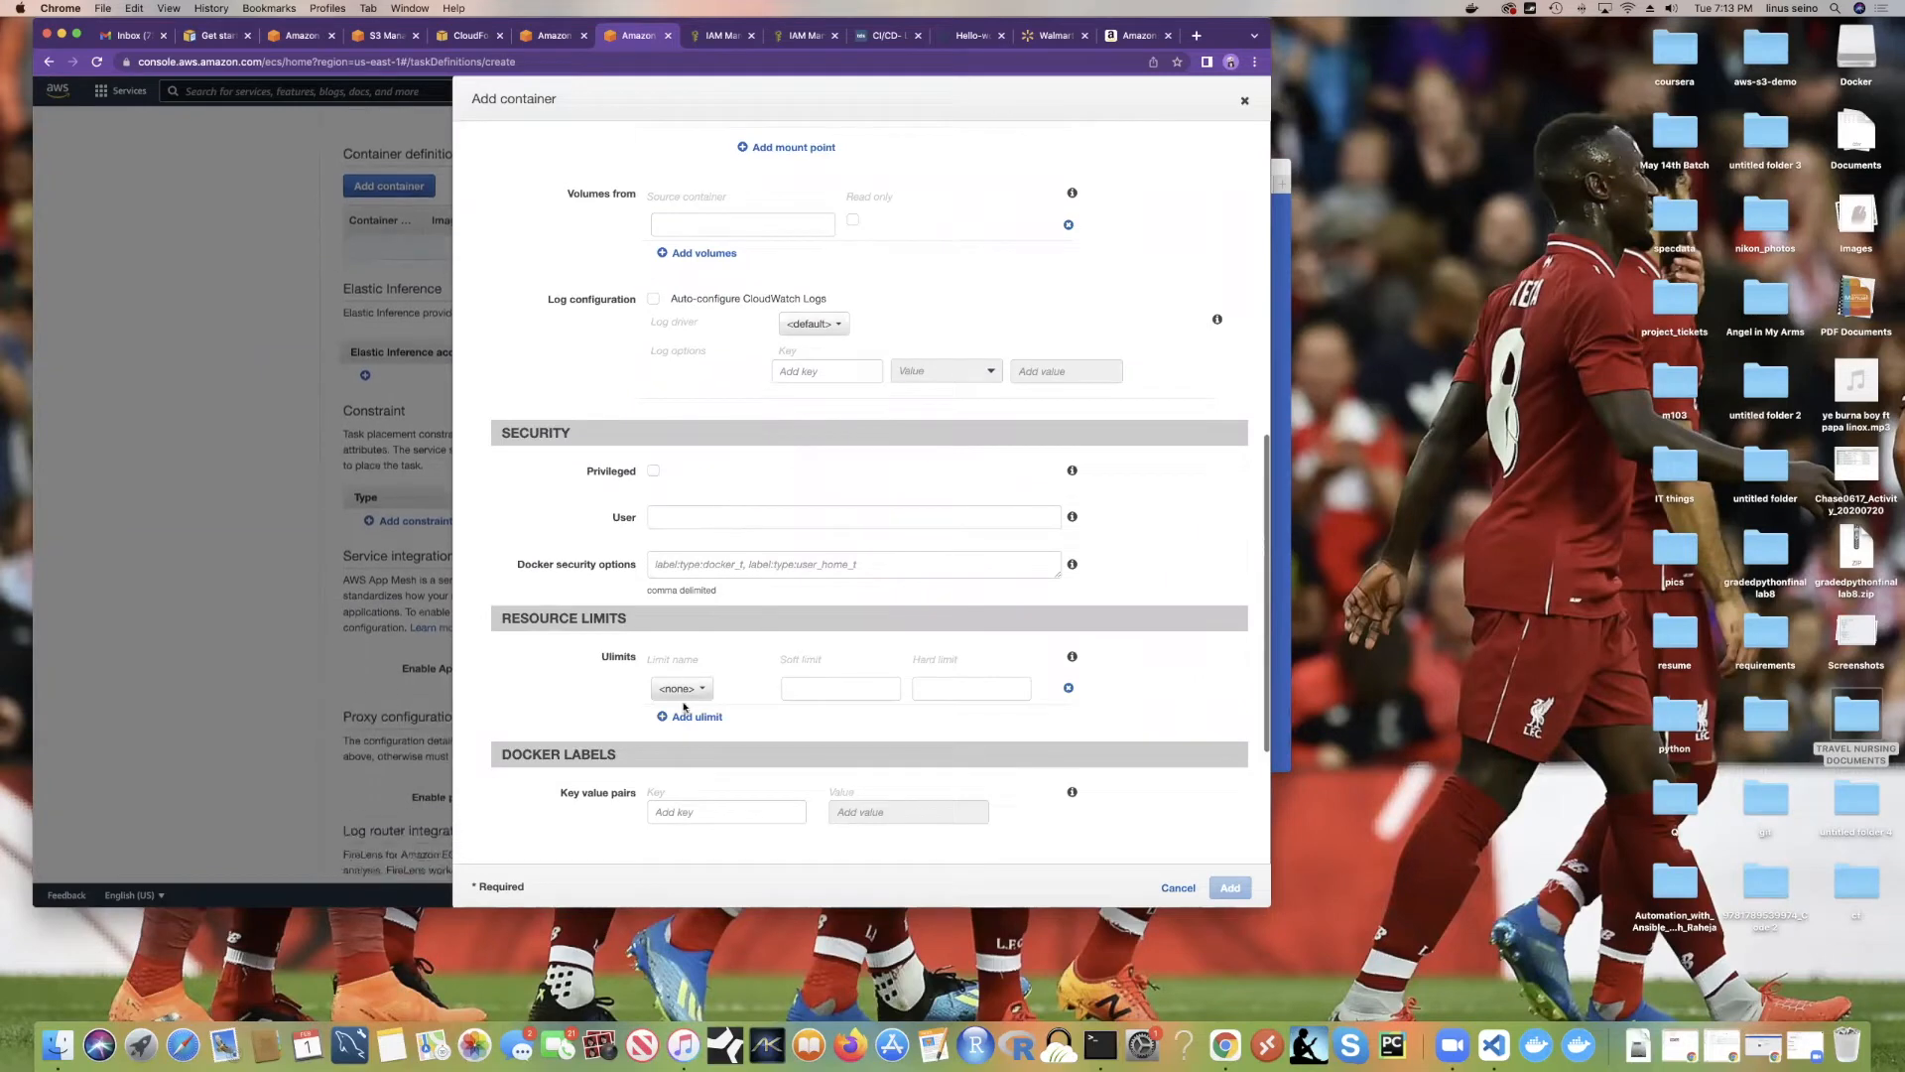
scroll(1028, 463, up, 15)
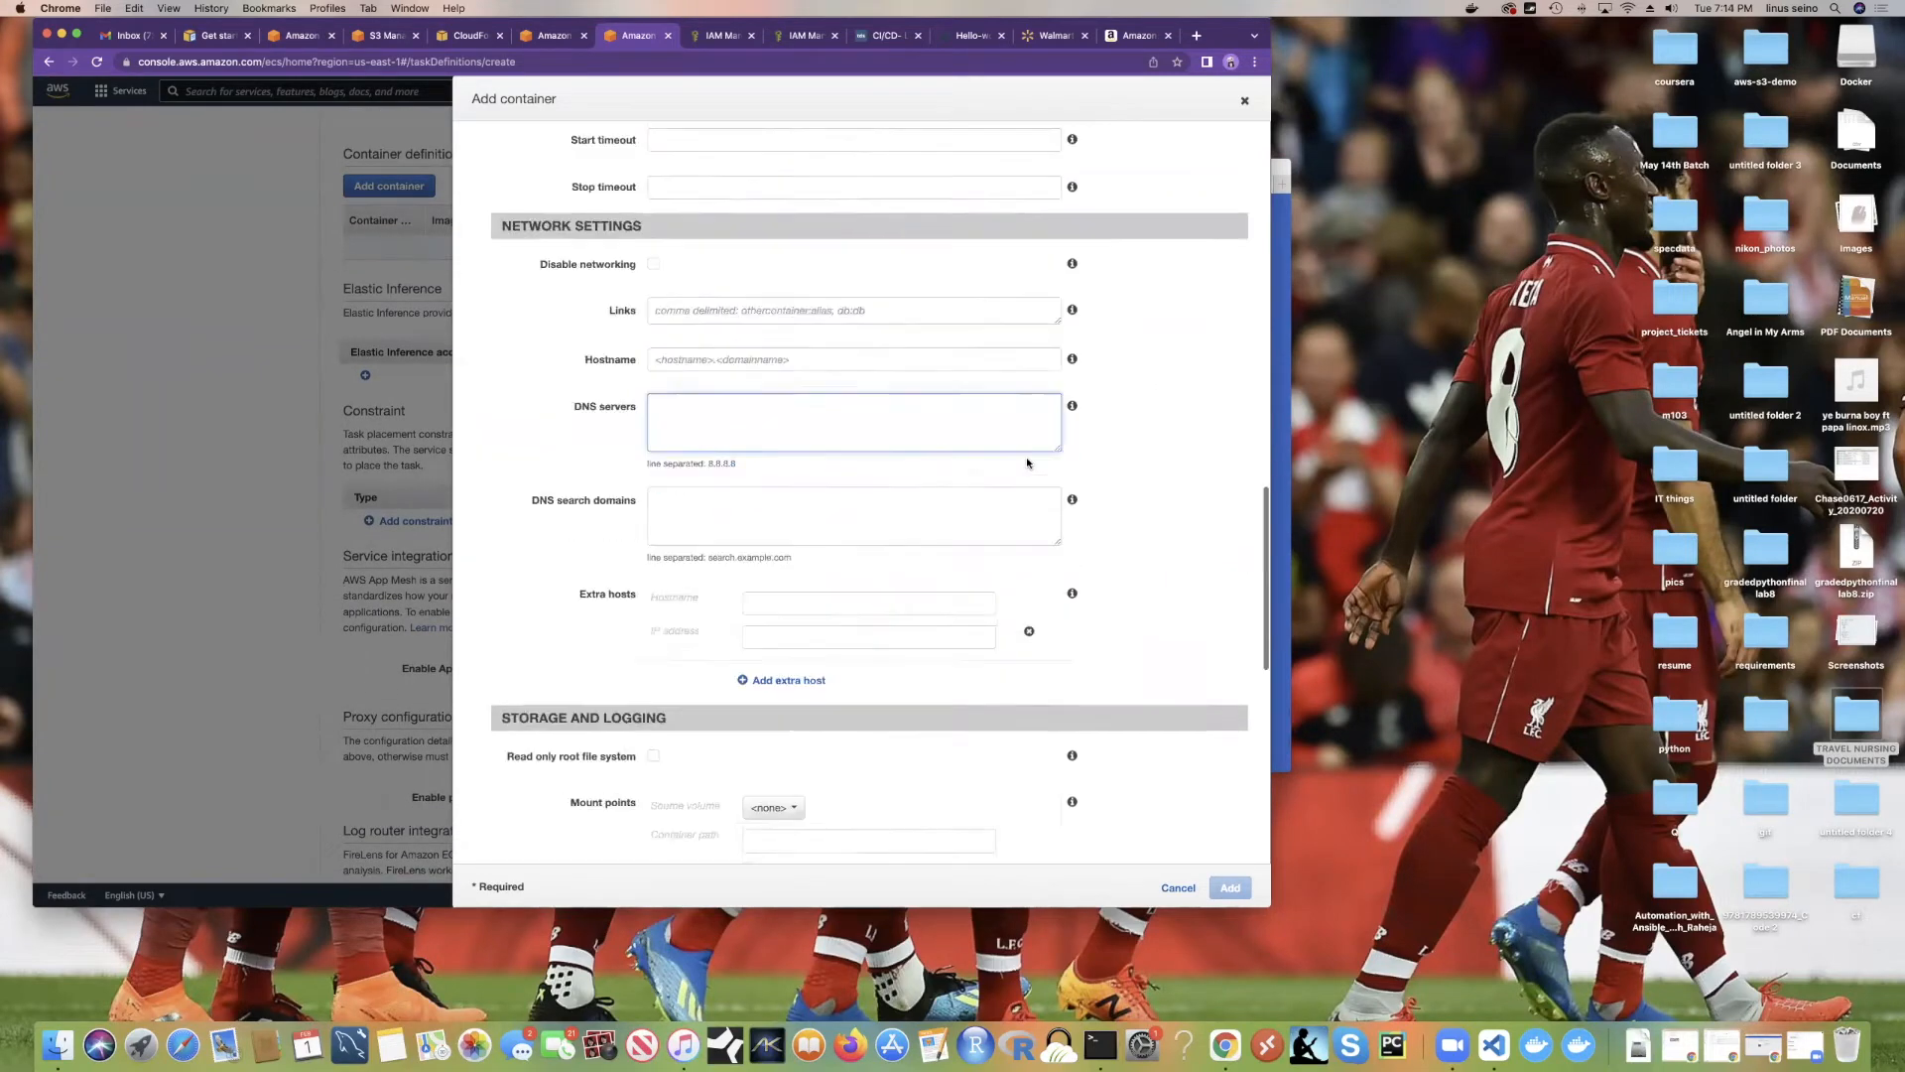
scroll(760, 329, down, 6)
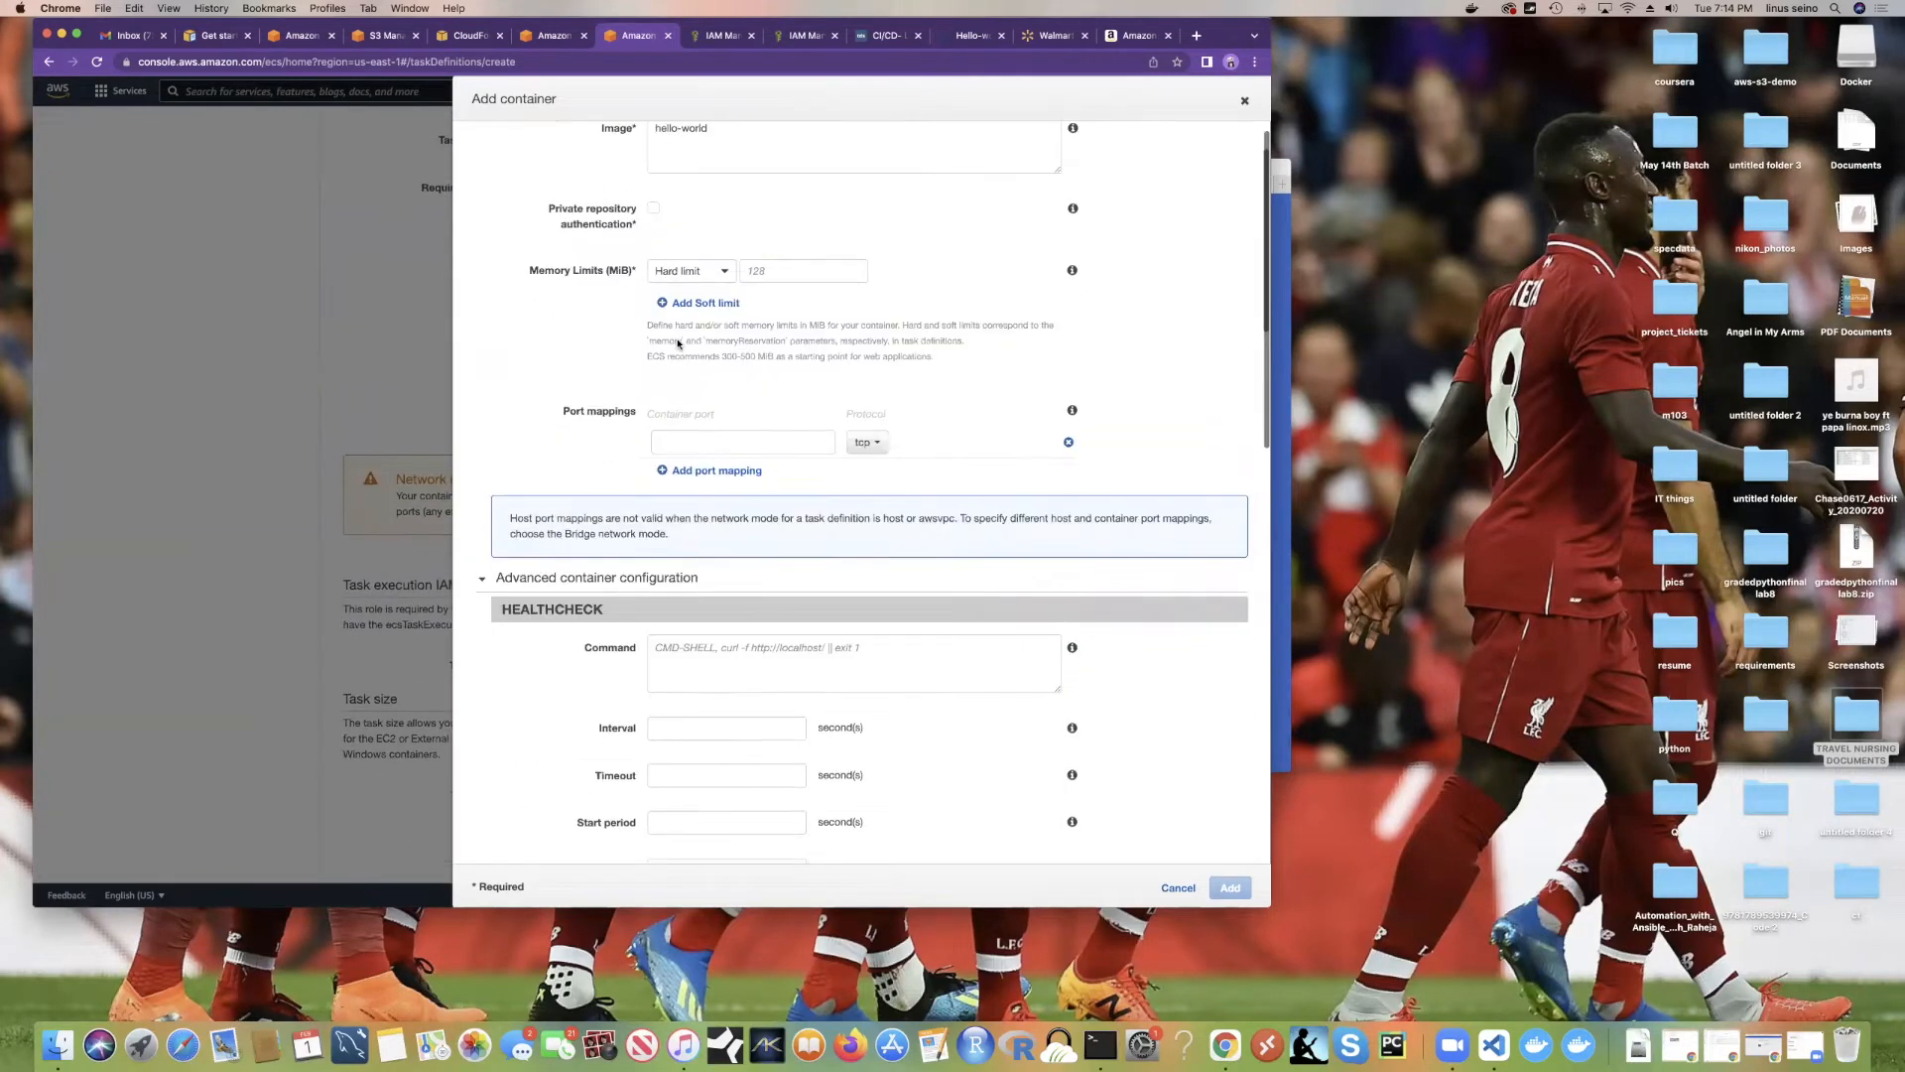
click(735, 316)
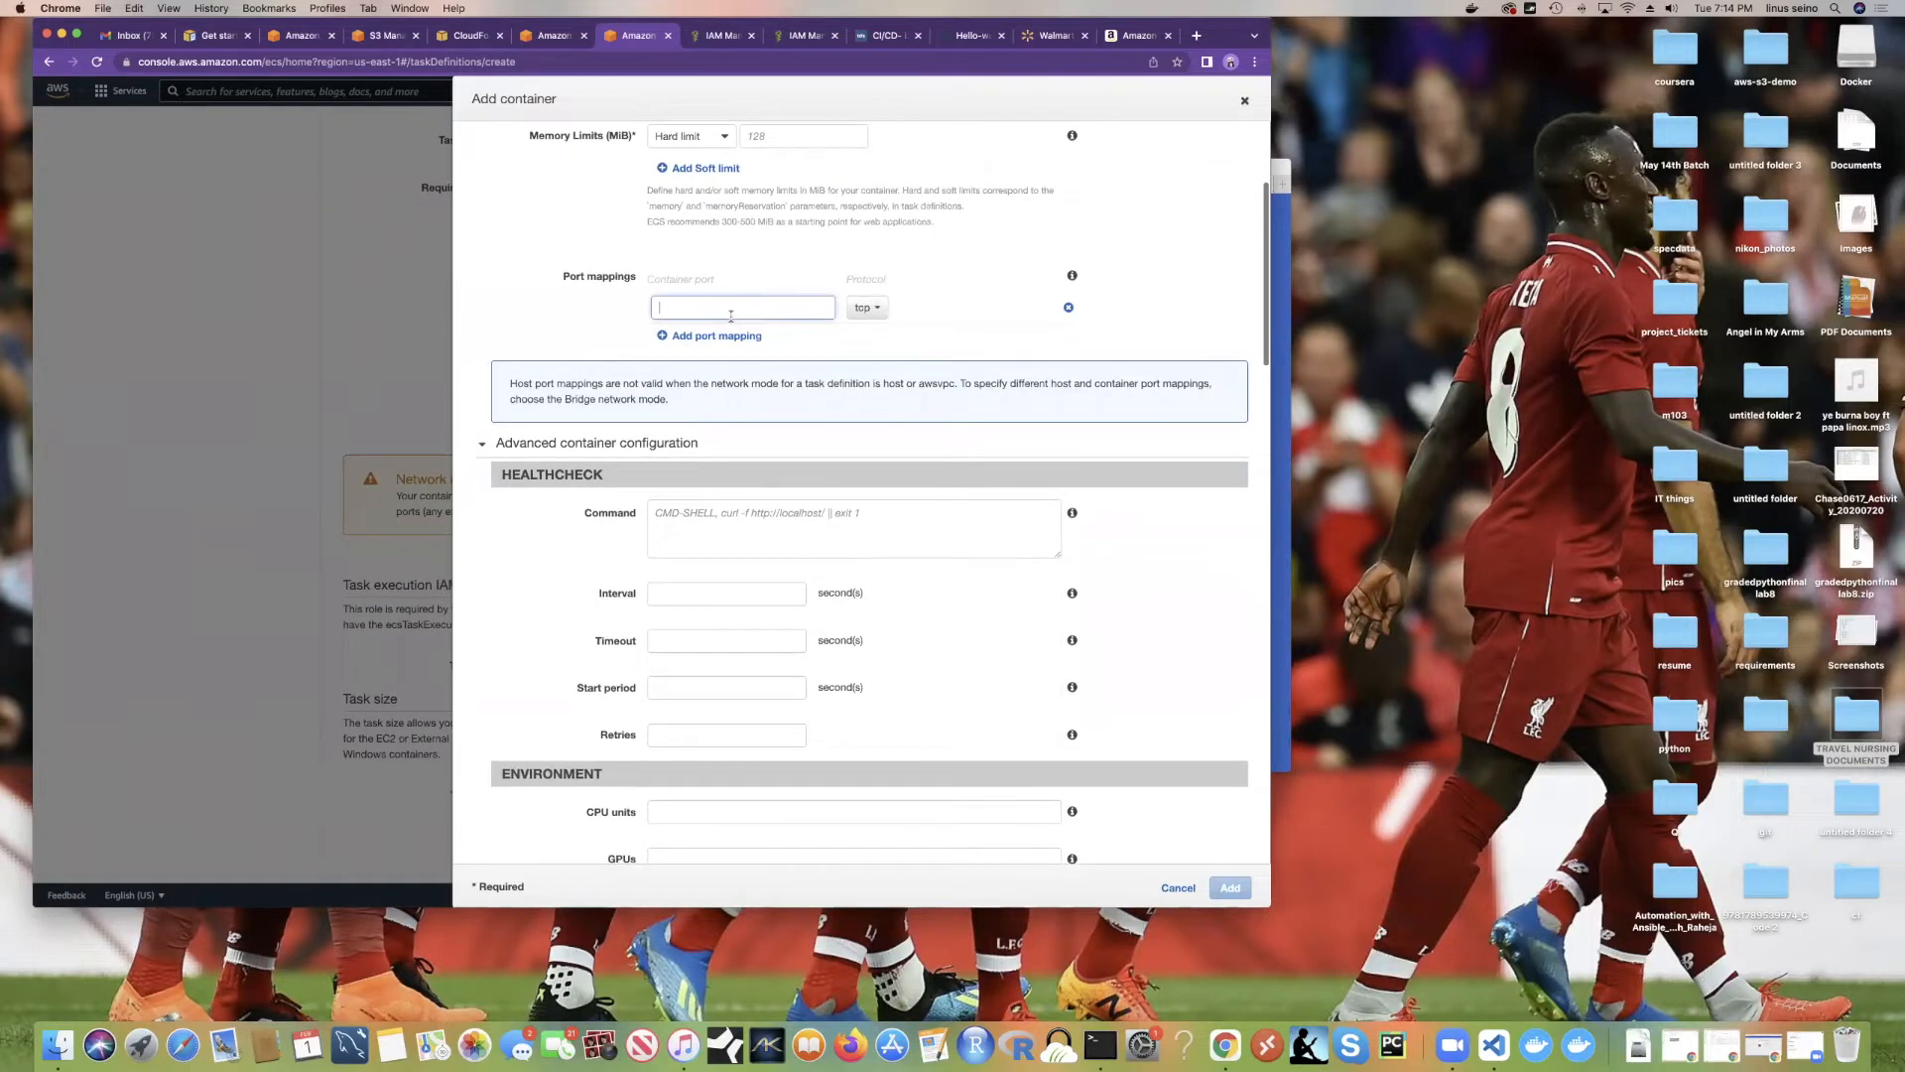
text(80)
scroll(726, 313, up, 5)
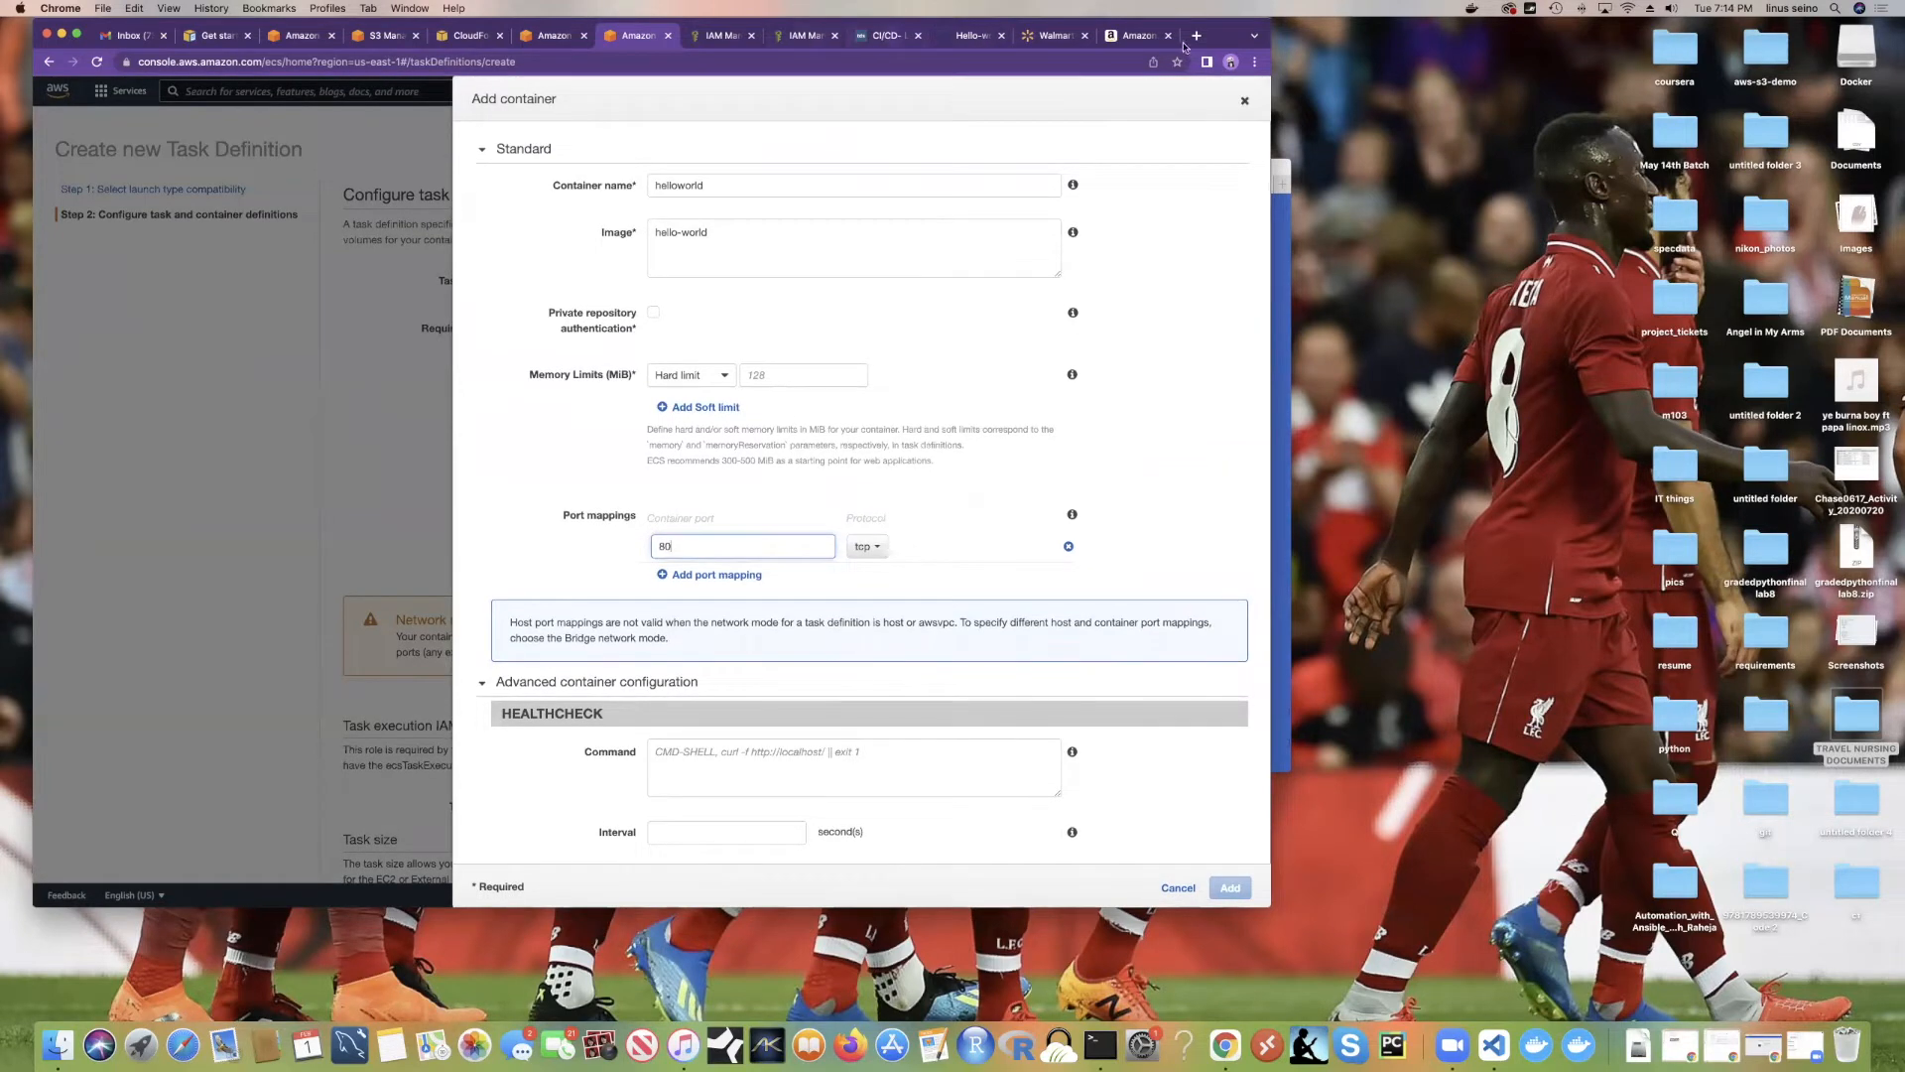
click(973, 35)
Step: Highlight the example 'docker run hello-world' command and its 'Hello from Docker!' output line
scroll(803, 404, down, 10)
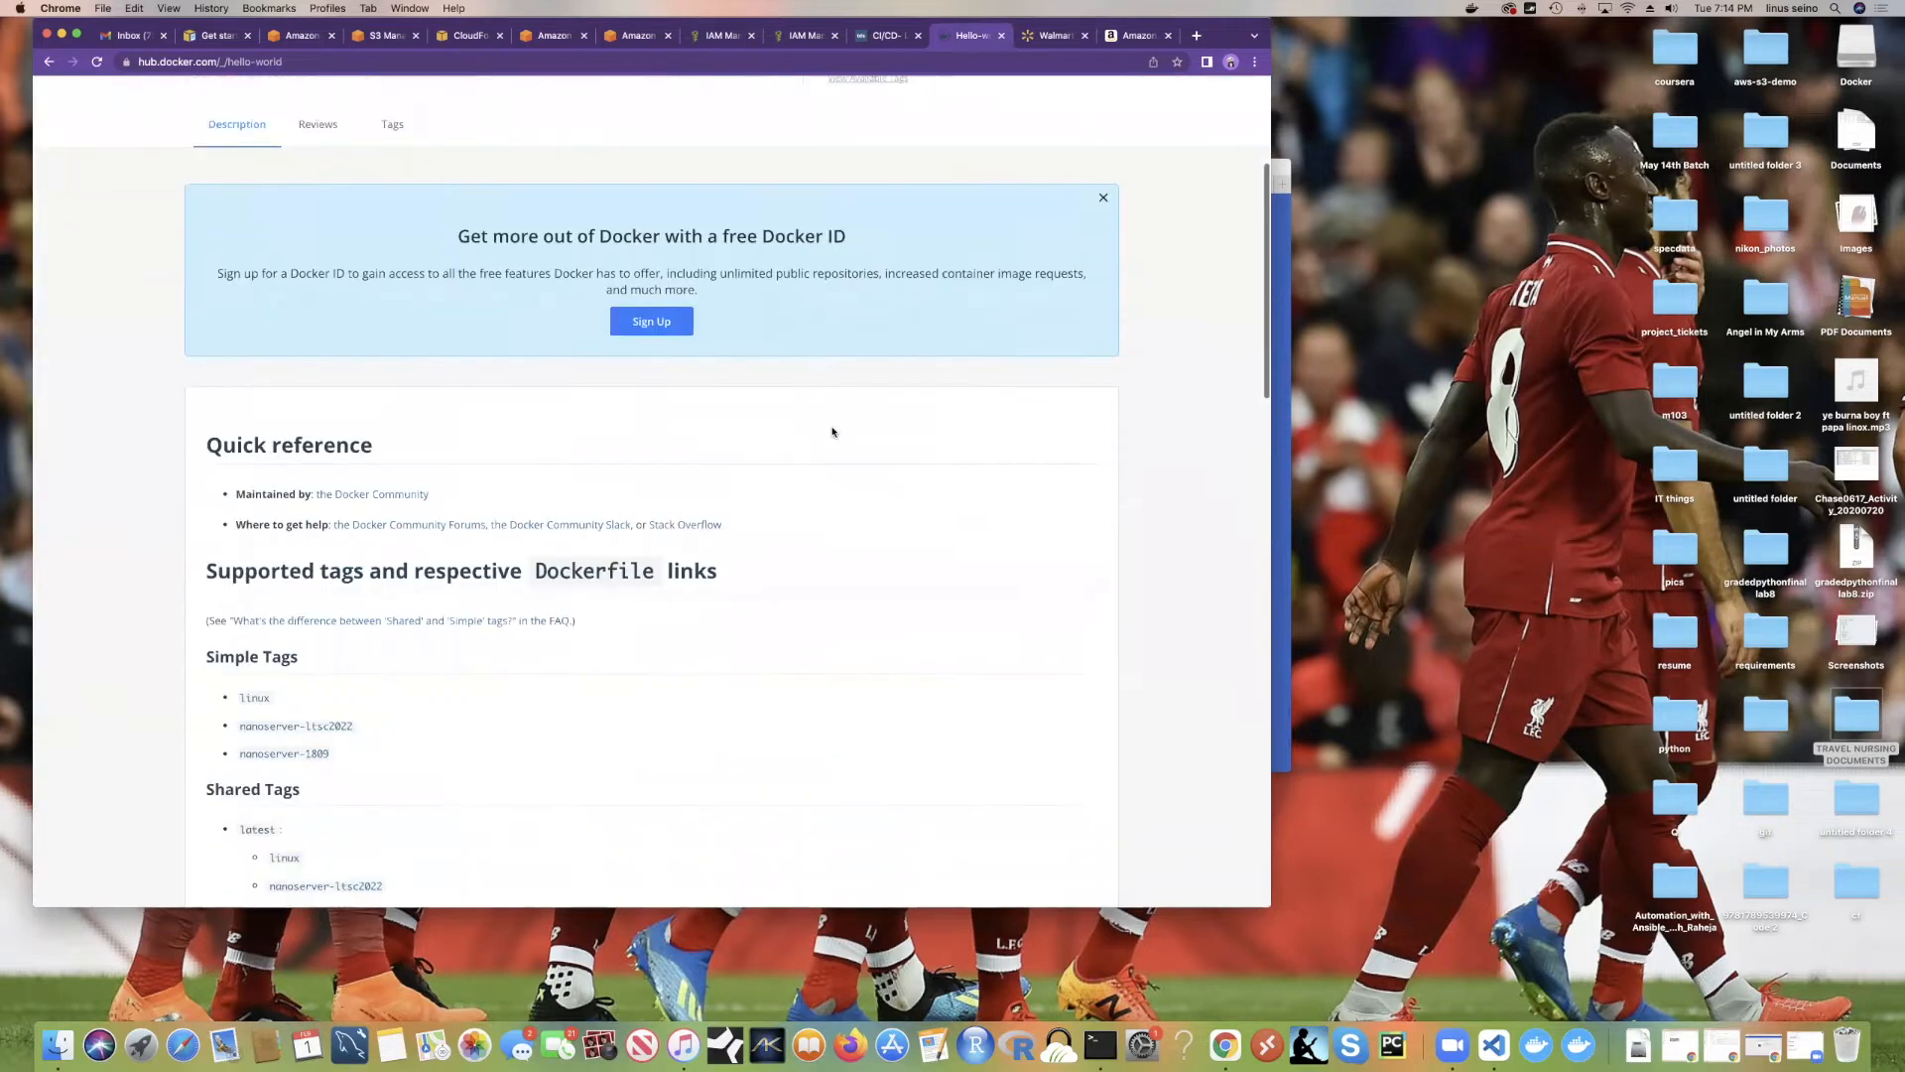
scroll(453, 402, down, 5)
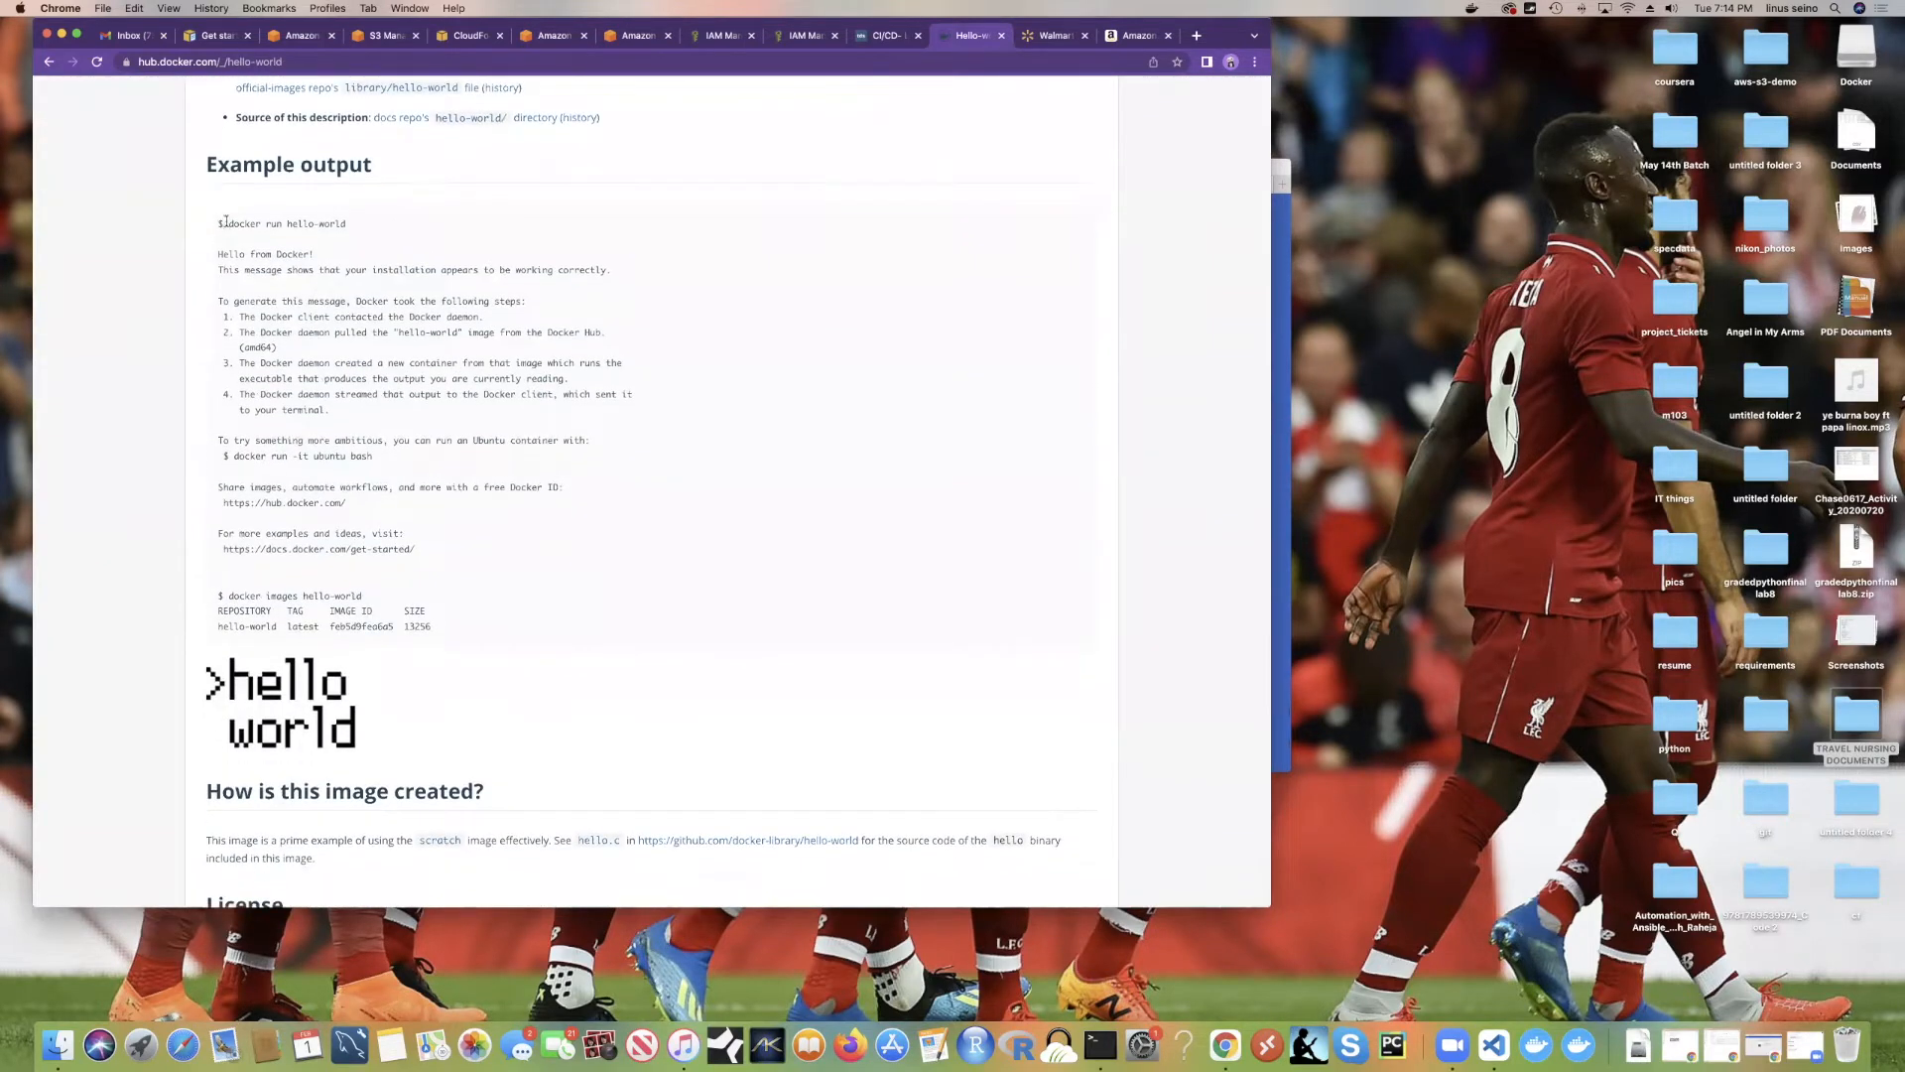
scroll(470, 434, down, 2)
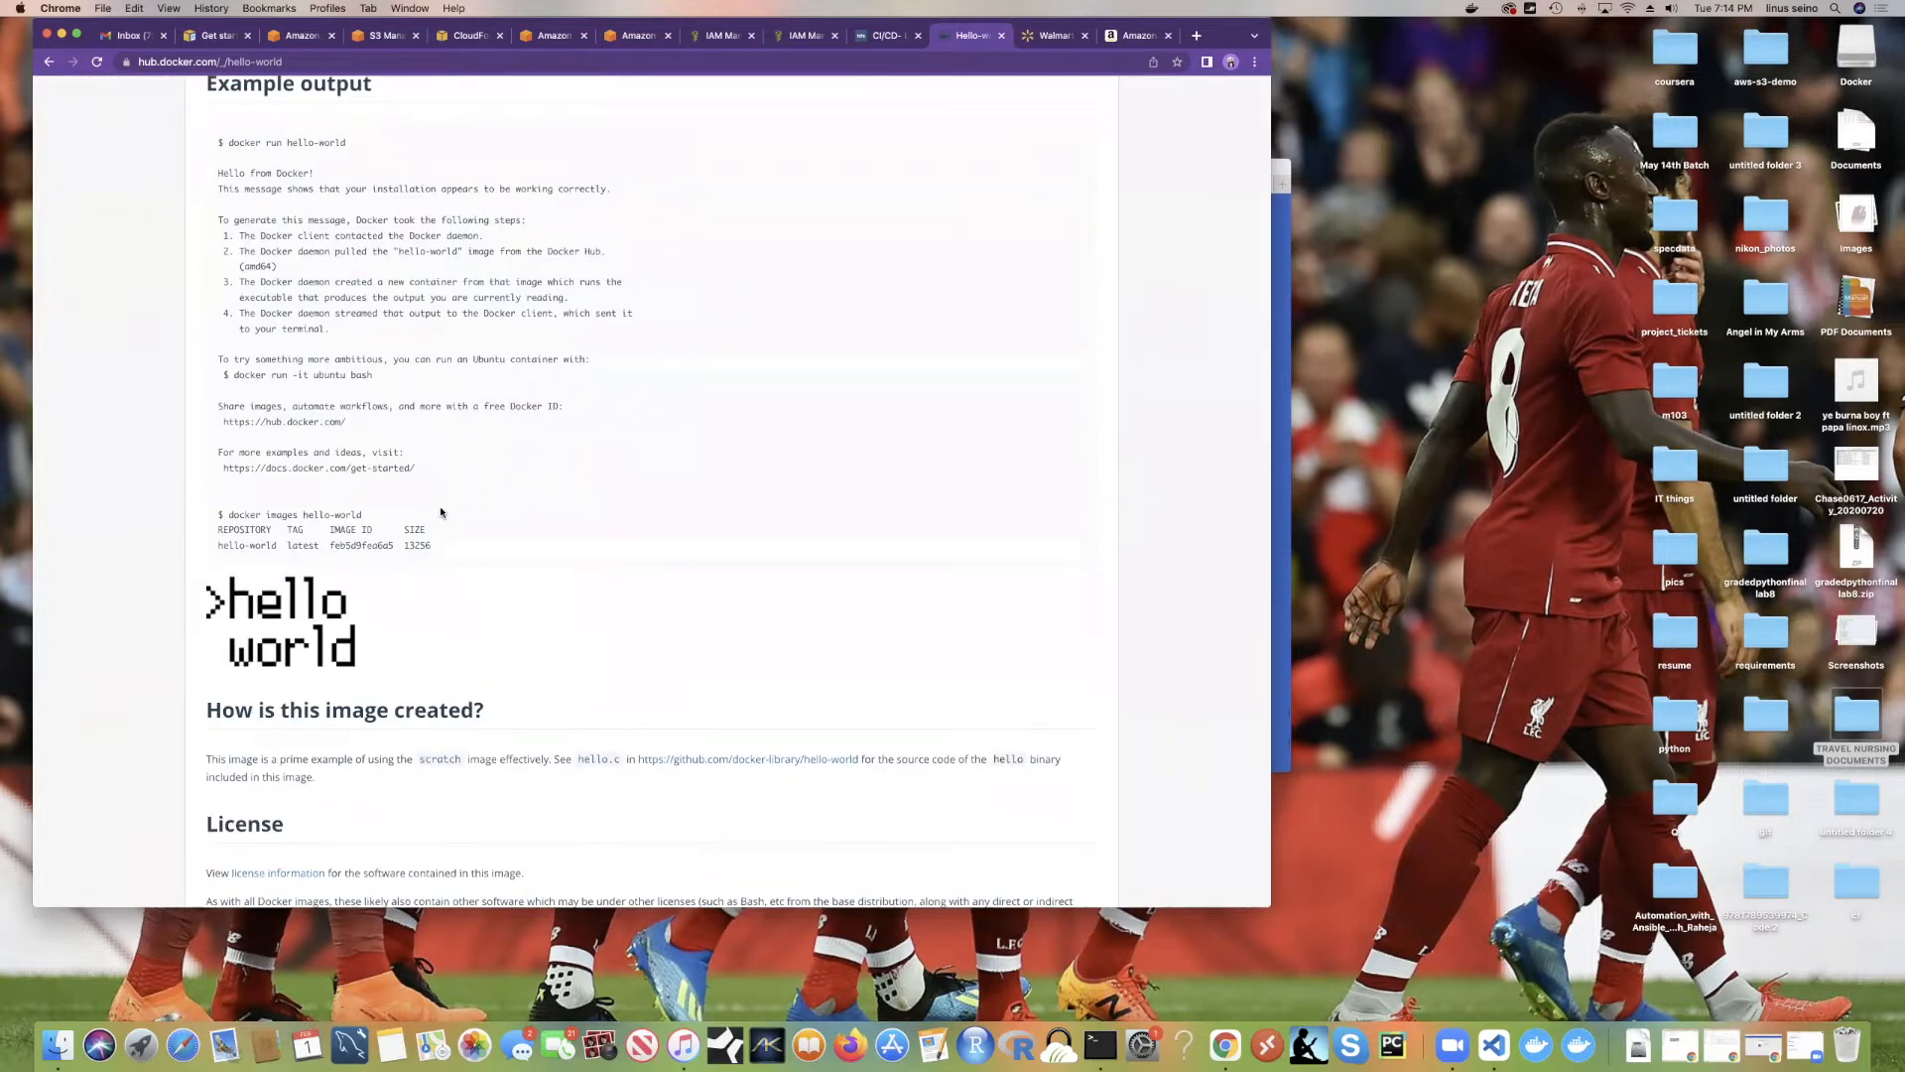
scroll(407, 517, down, 3)
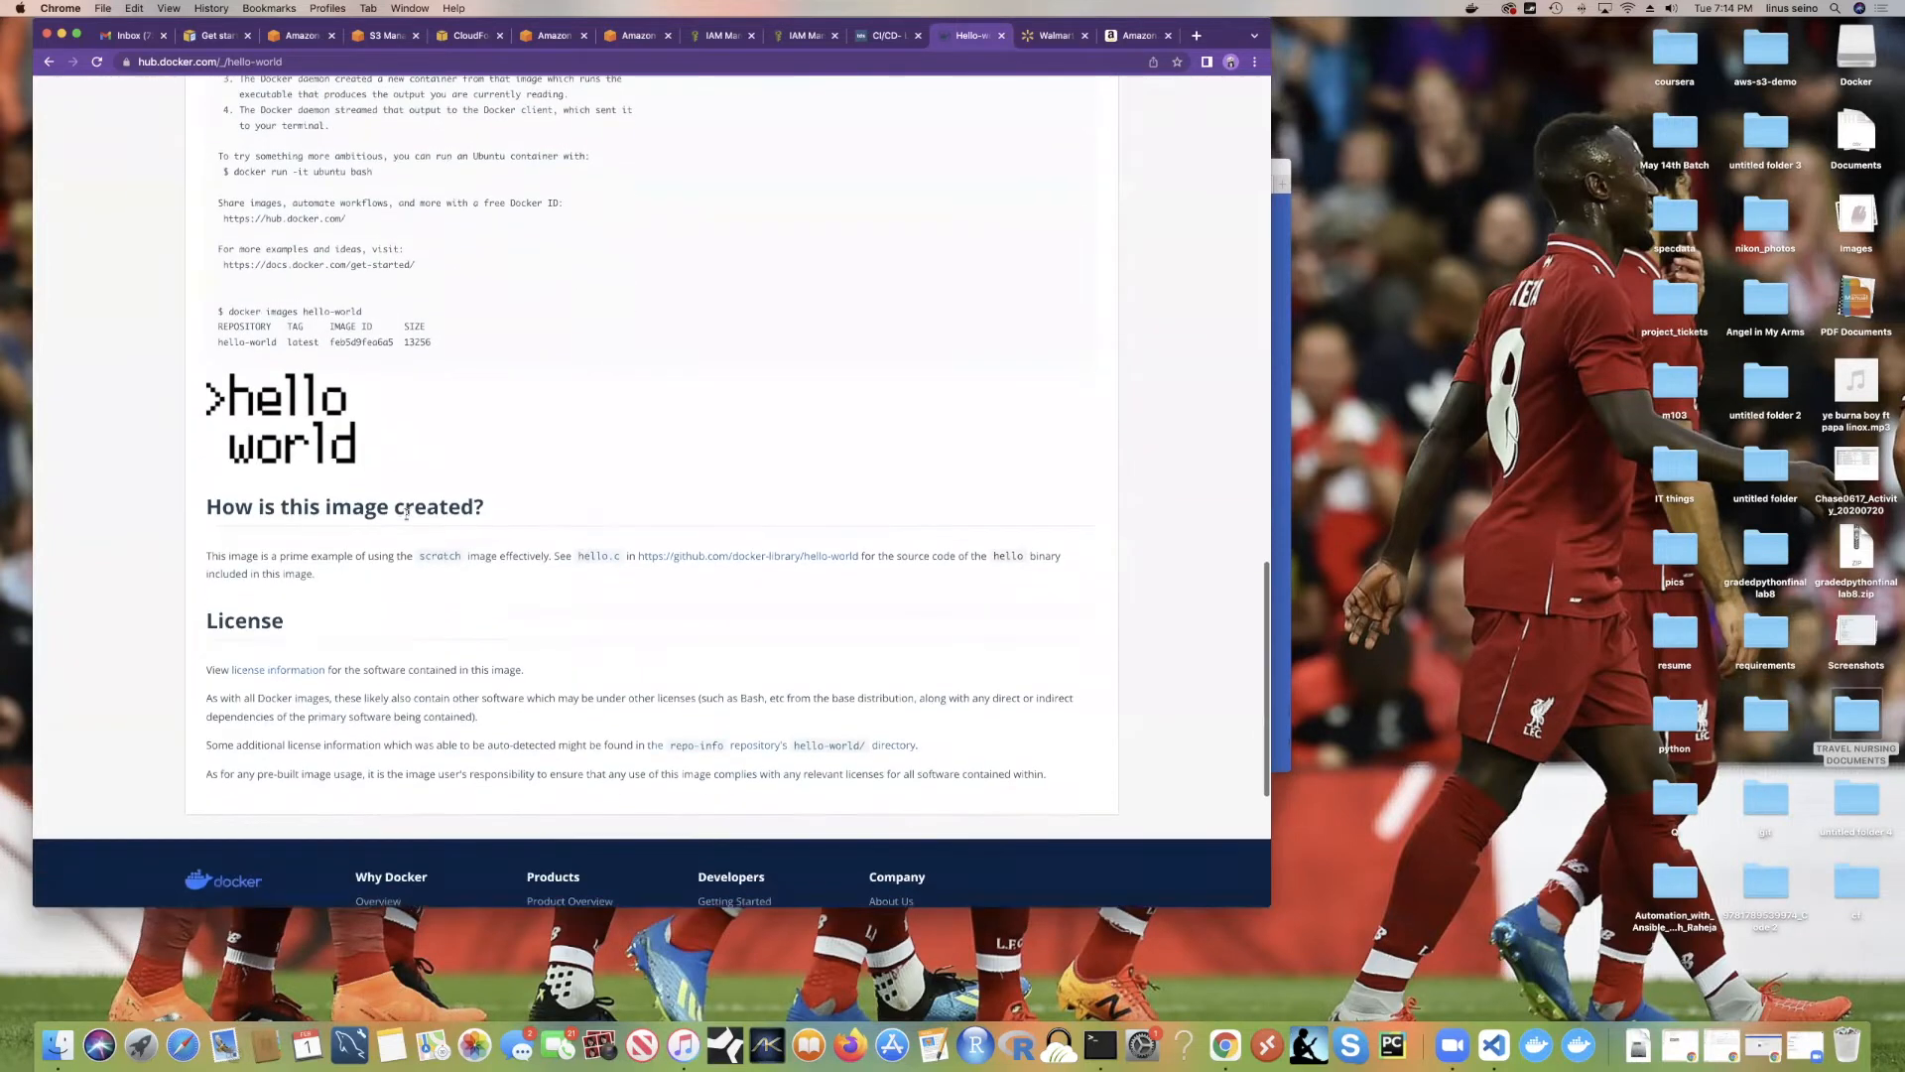
scroll(457, 527, up, 5)
scroll(457, 527, up, 1)
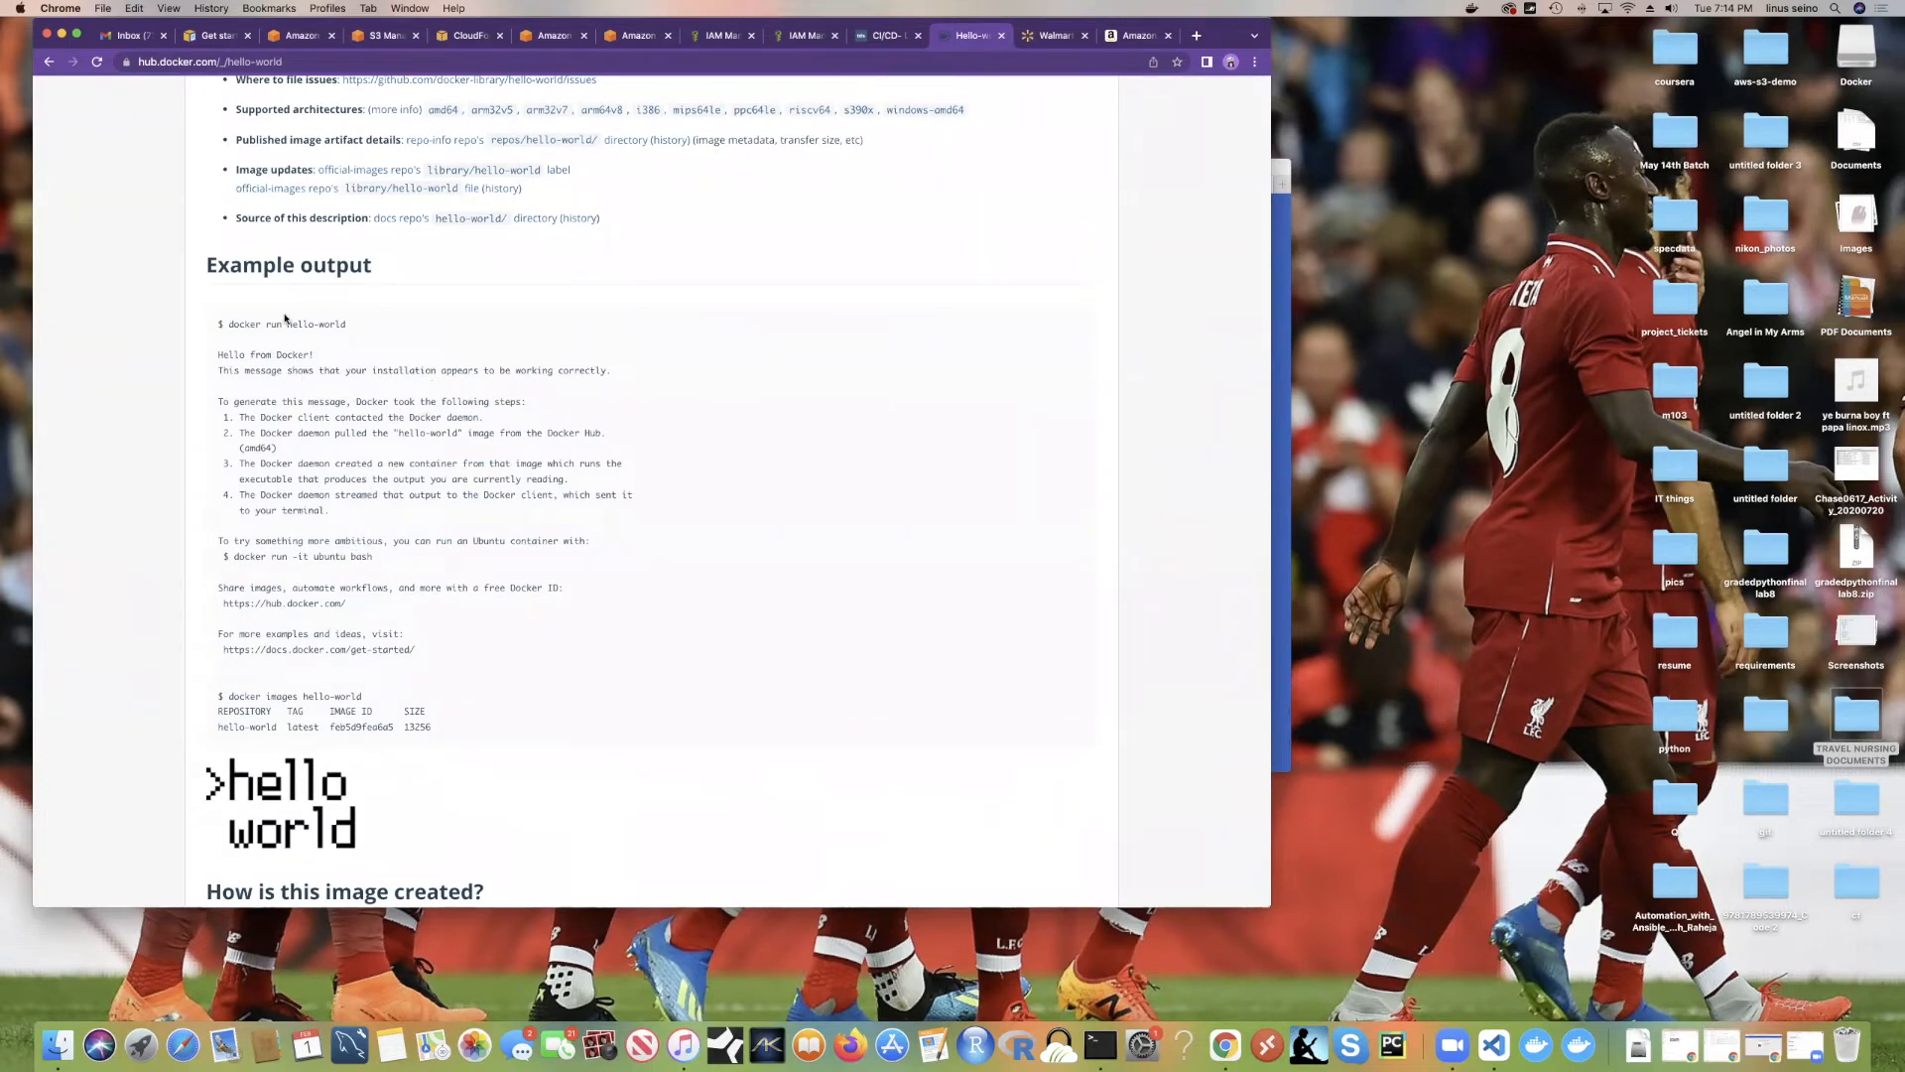
drag(227, 324, 354, 337)
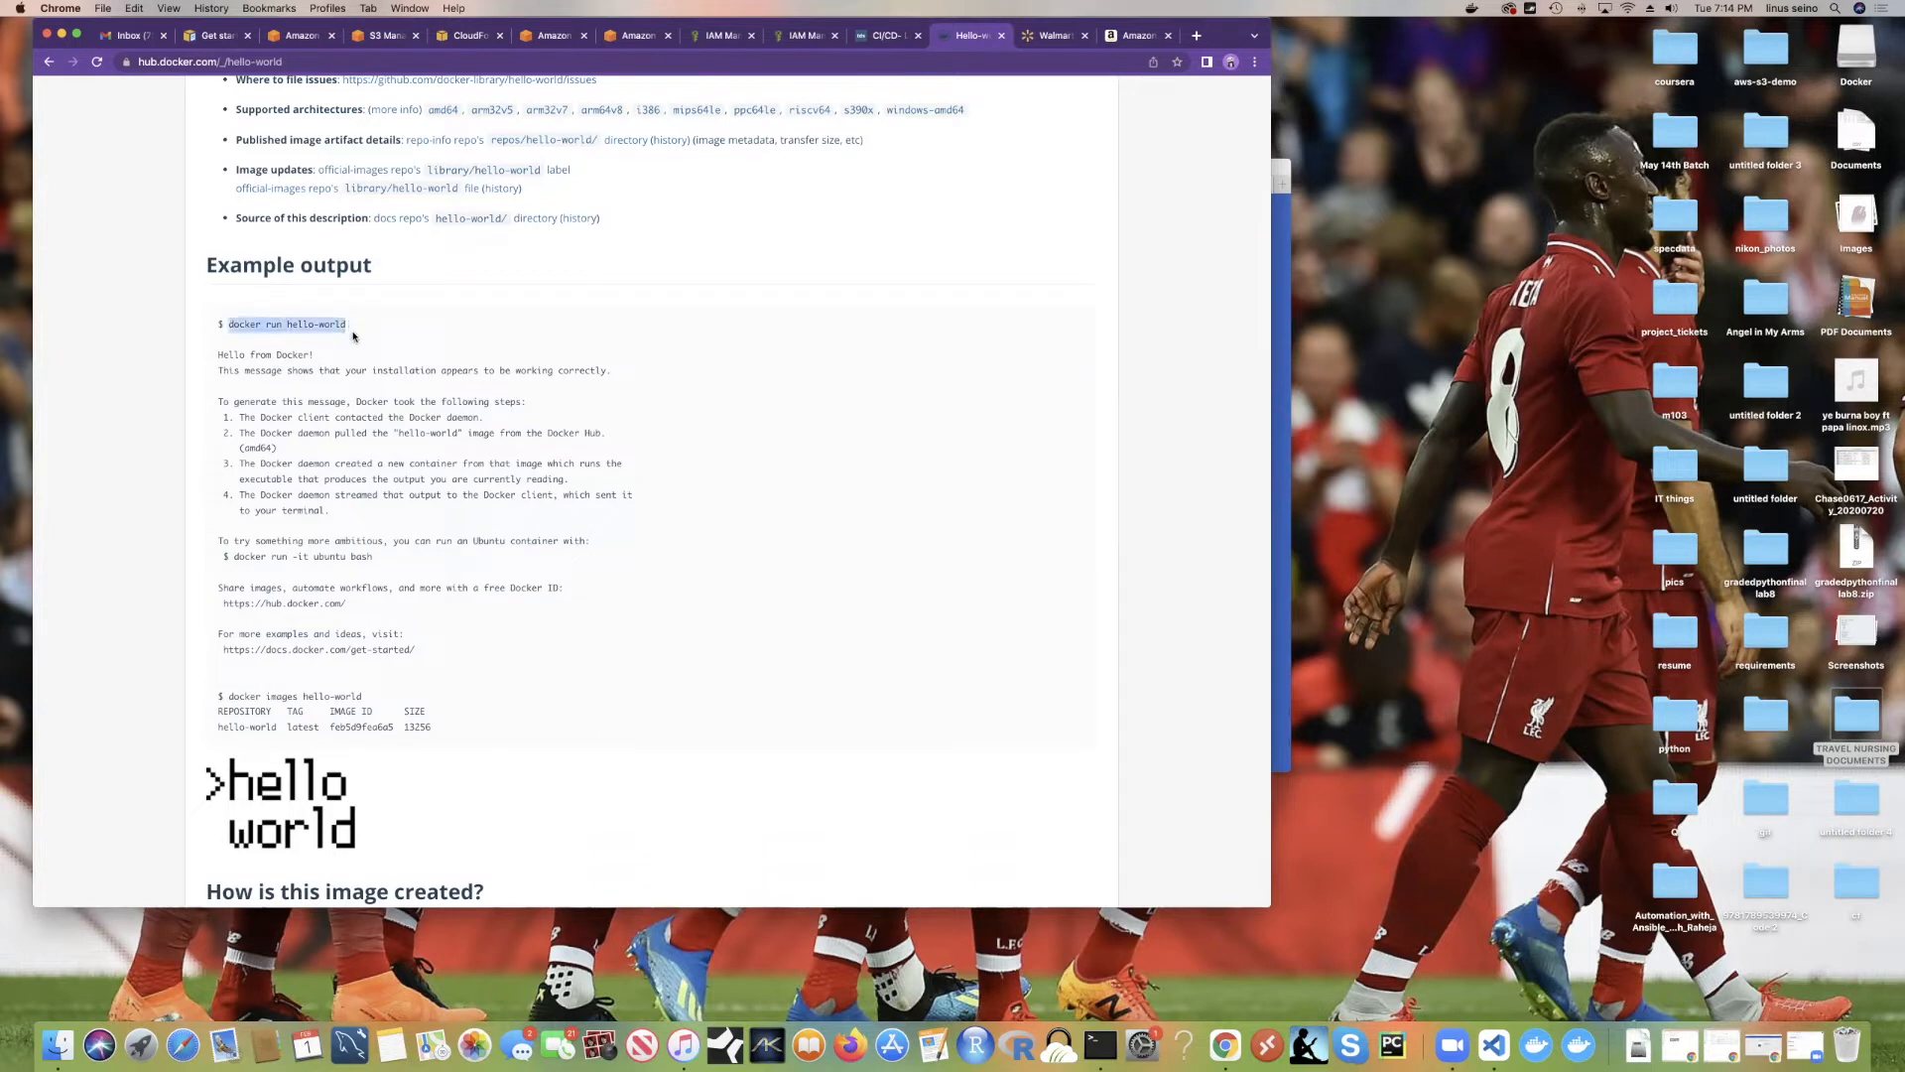
drag(218, 354, 313, 355)
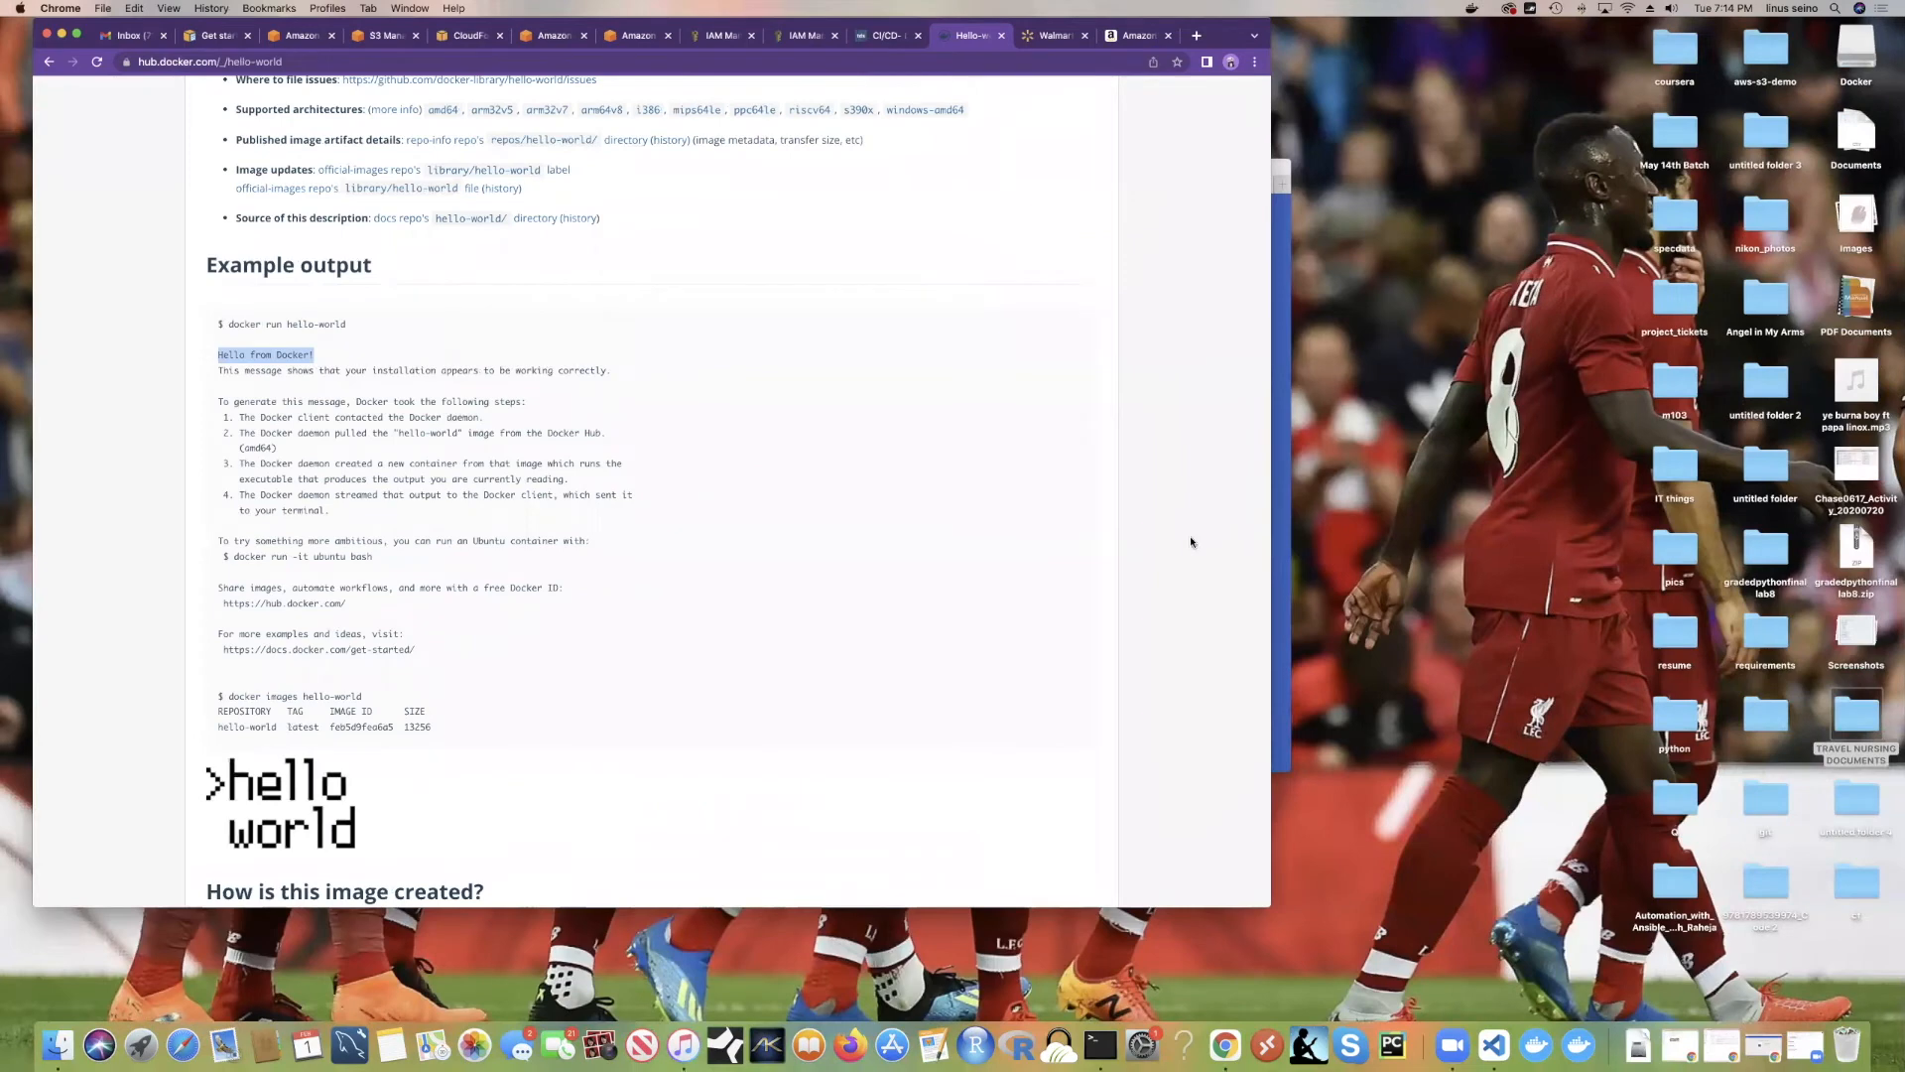
click(1281, 526)
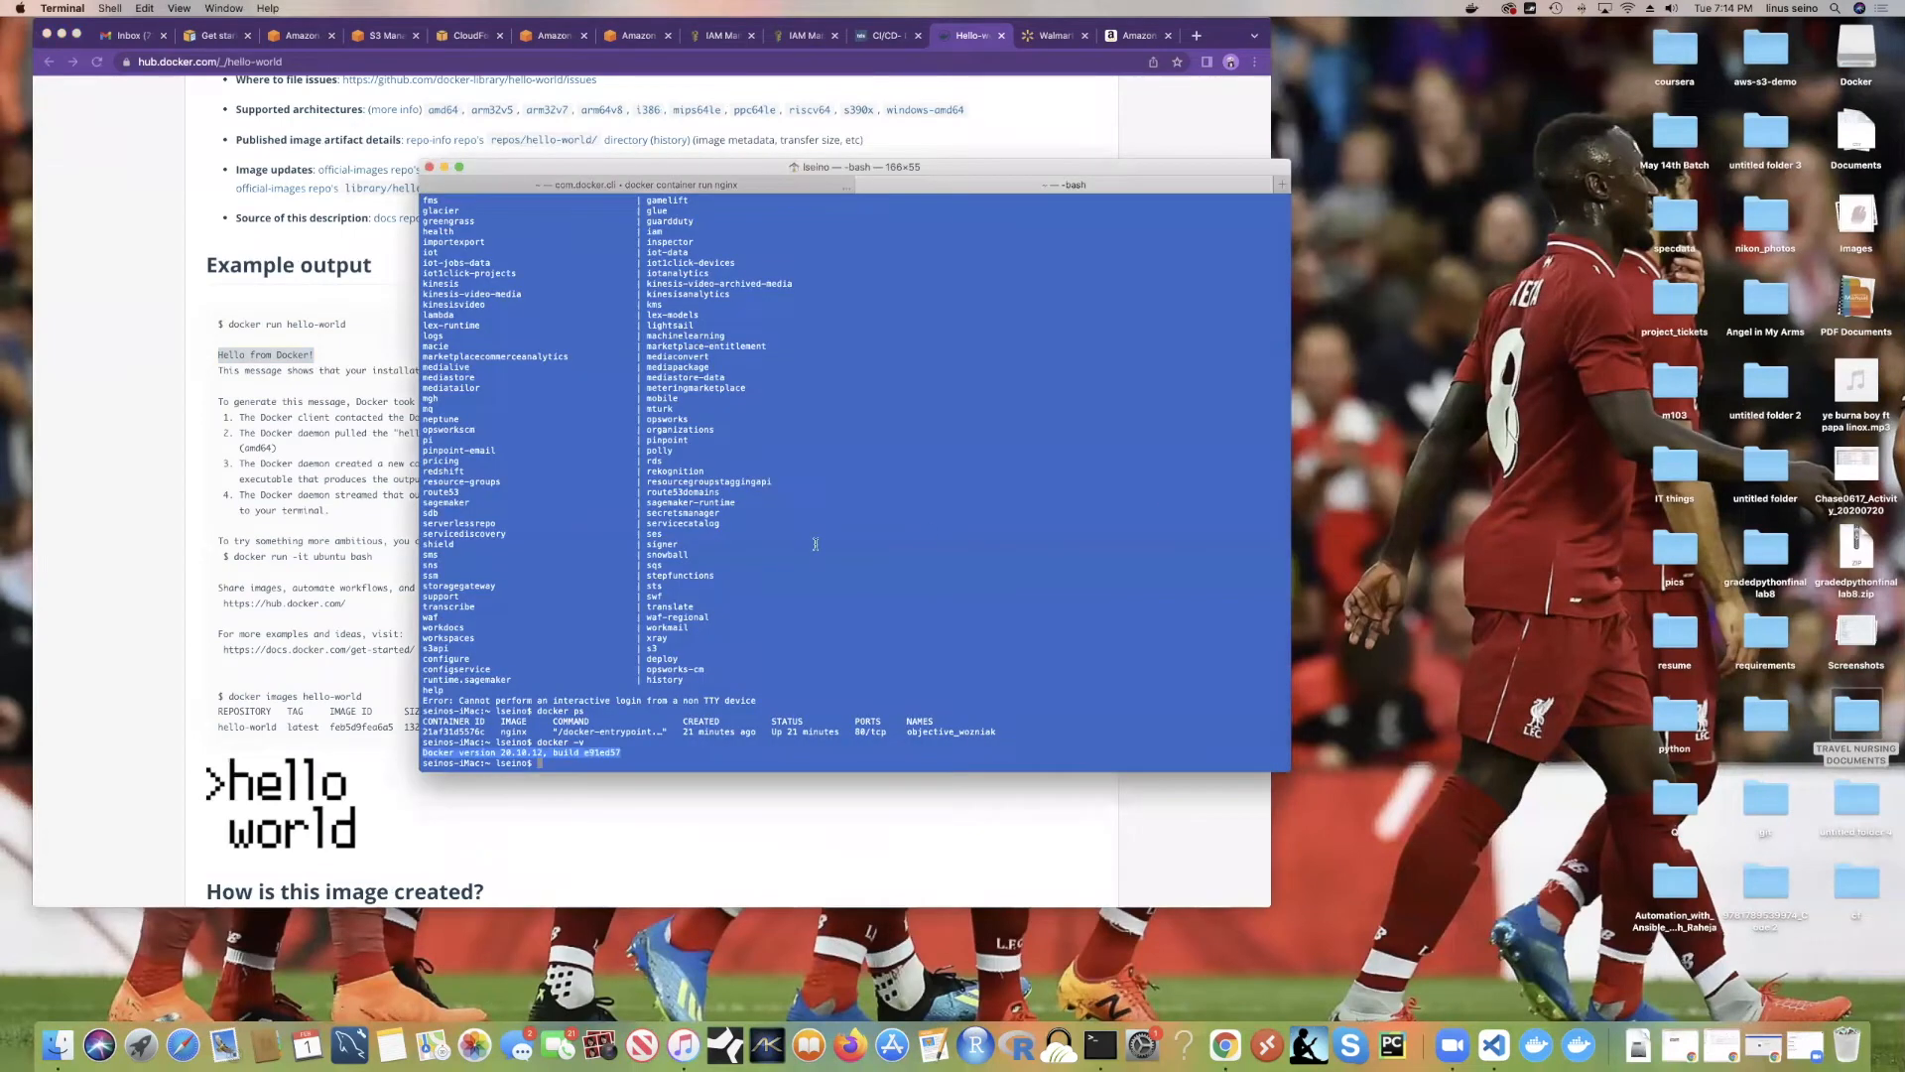
Step: Clear the terminal, run 'docker pull hello-world', and start typing 'docker run hello-world'
click(638, 724)
text(clear)
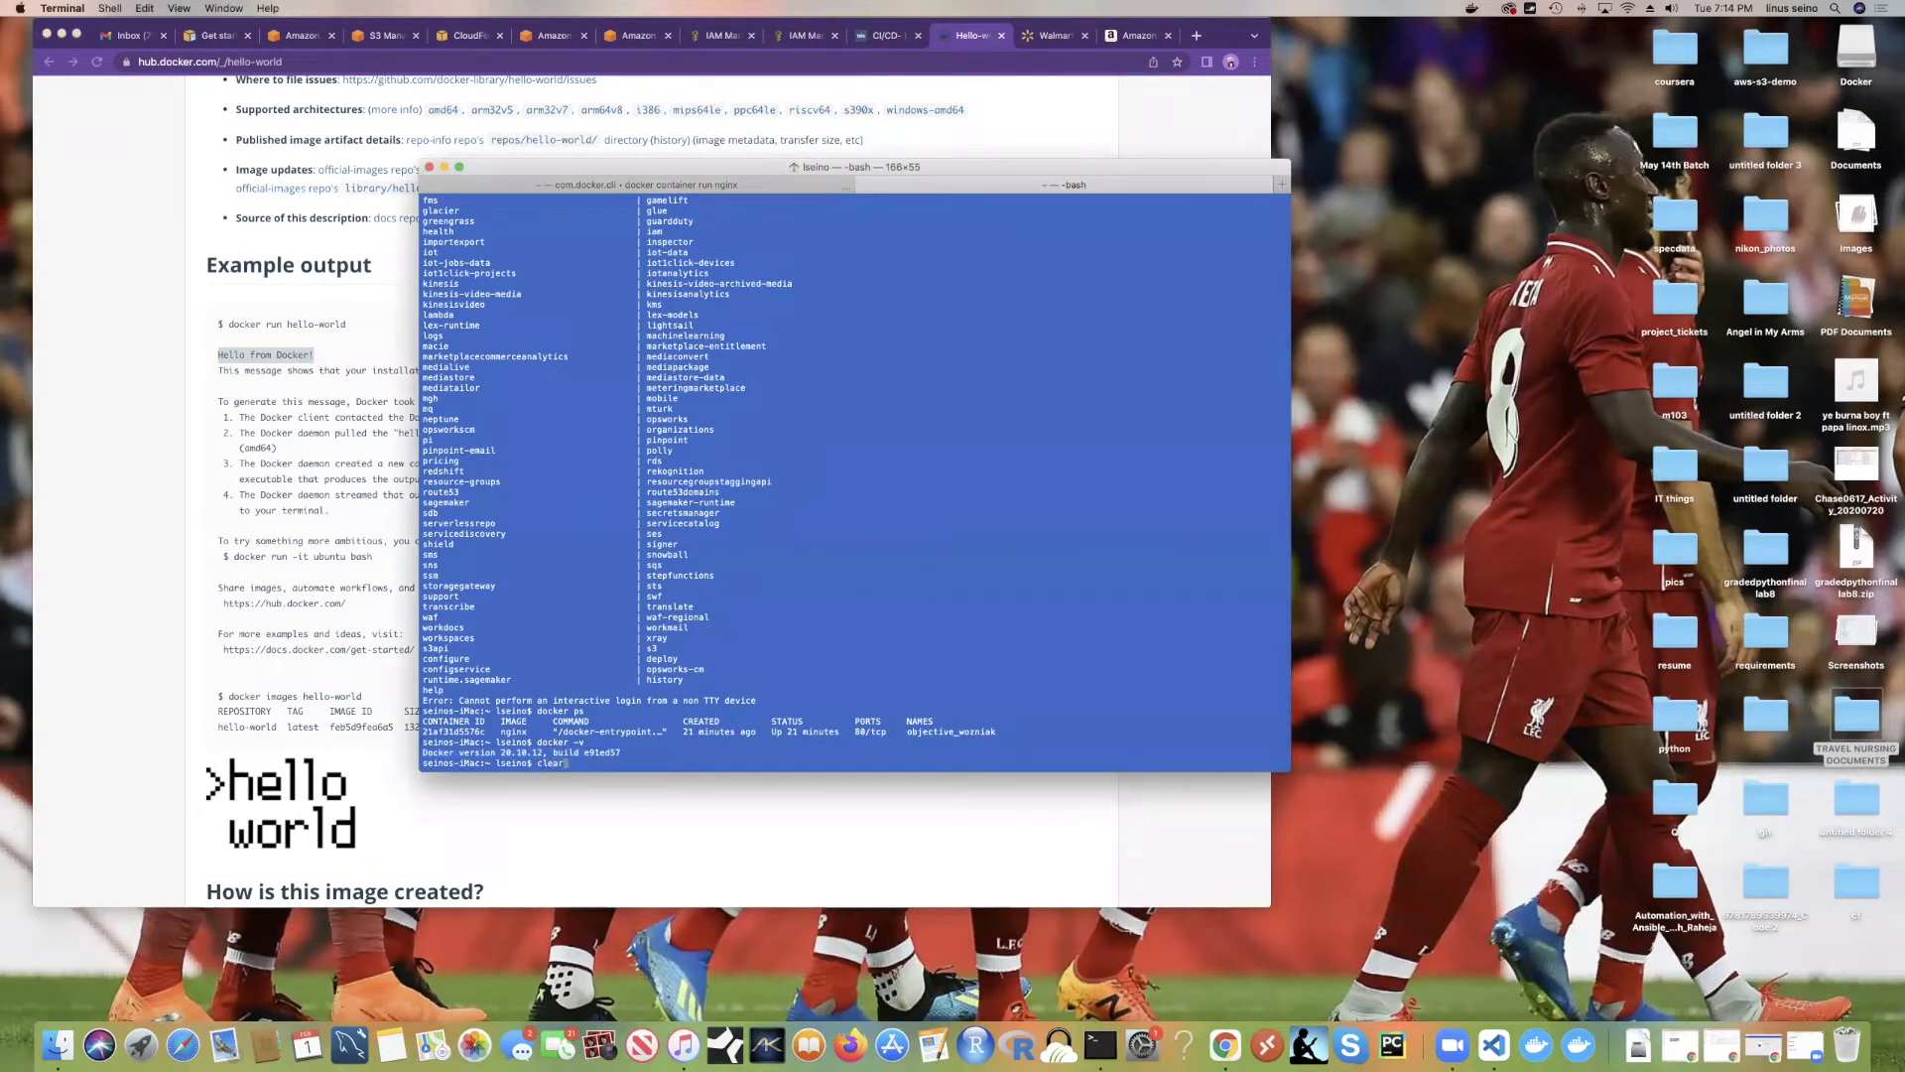
key(Return)
text(docker pull h)
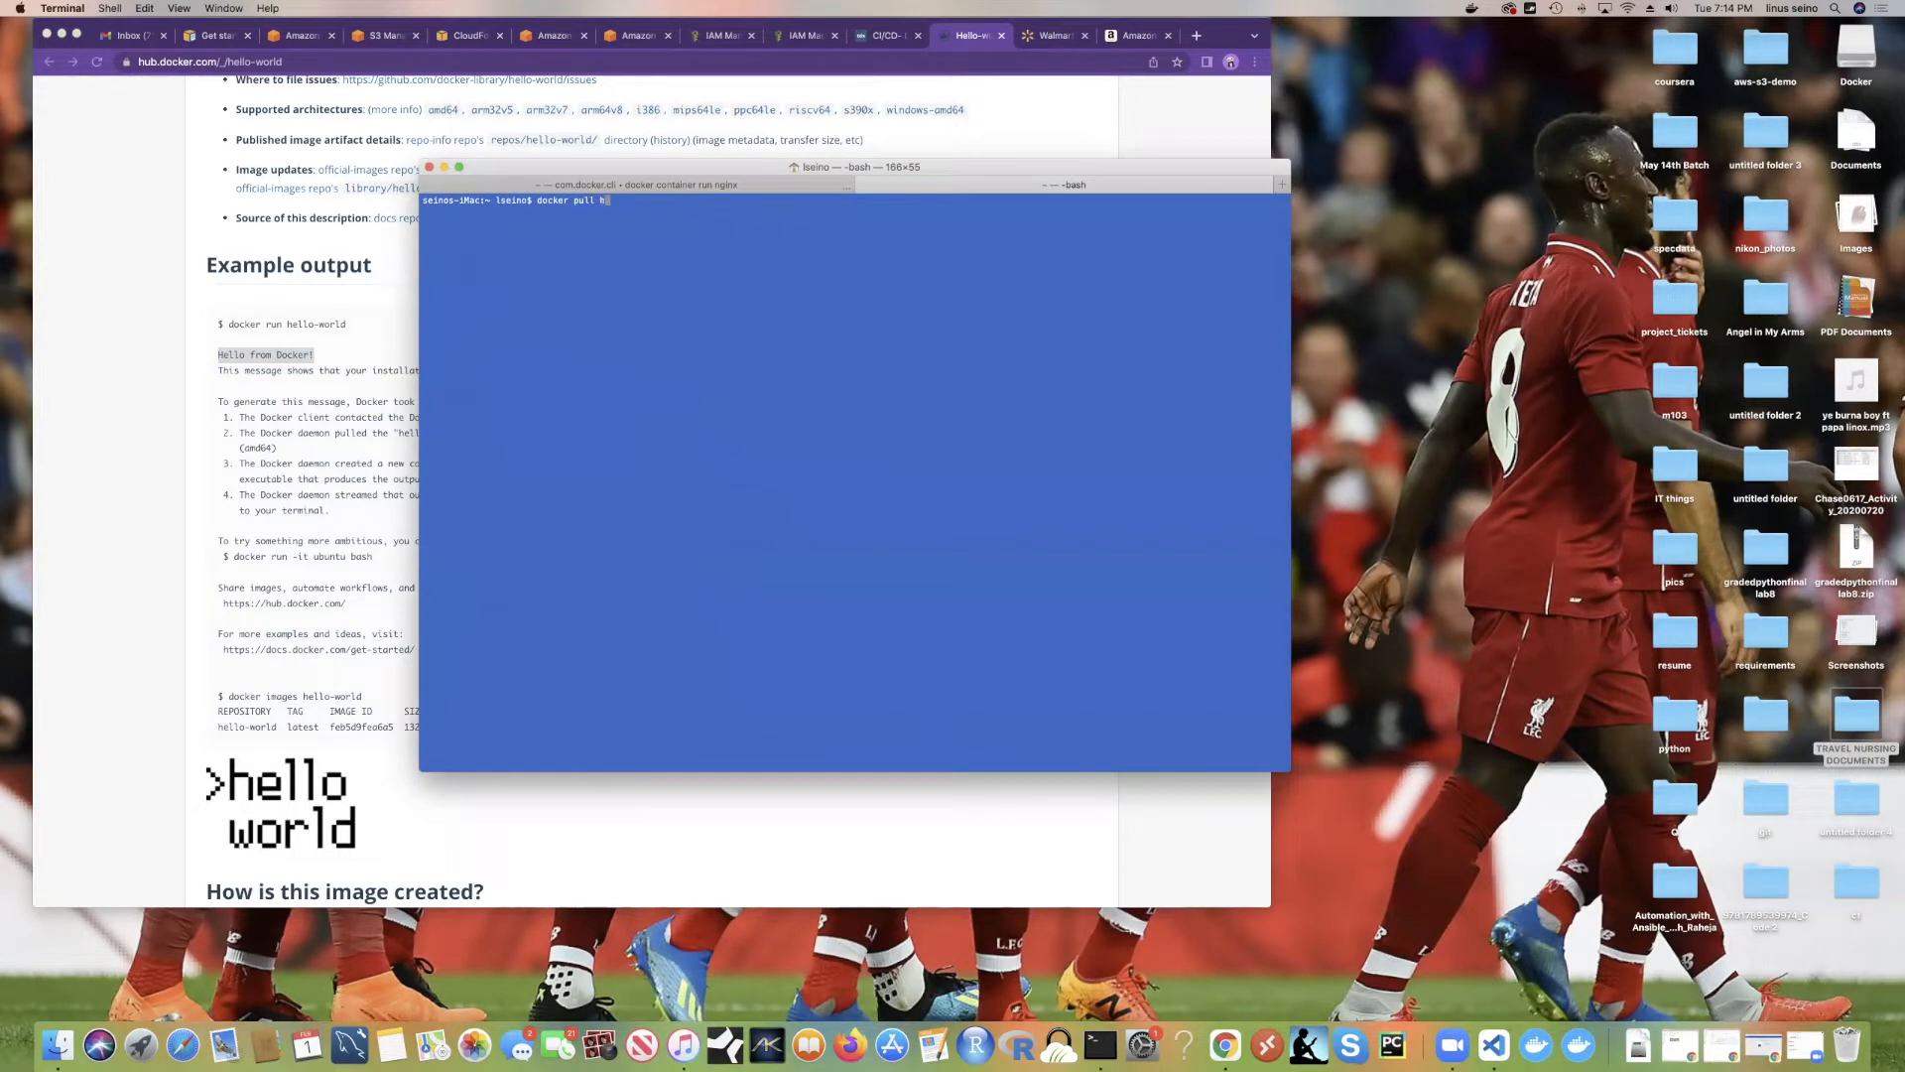
text(ello-world)
key(Return)
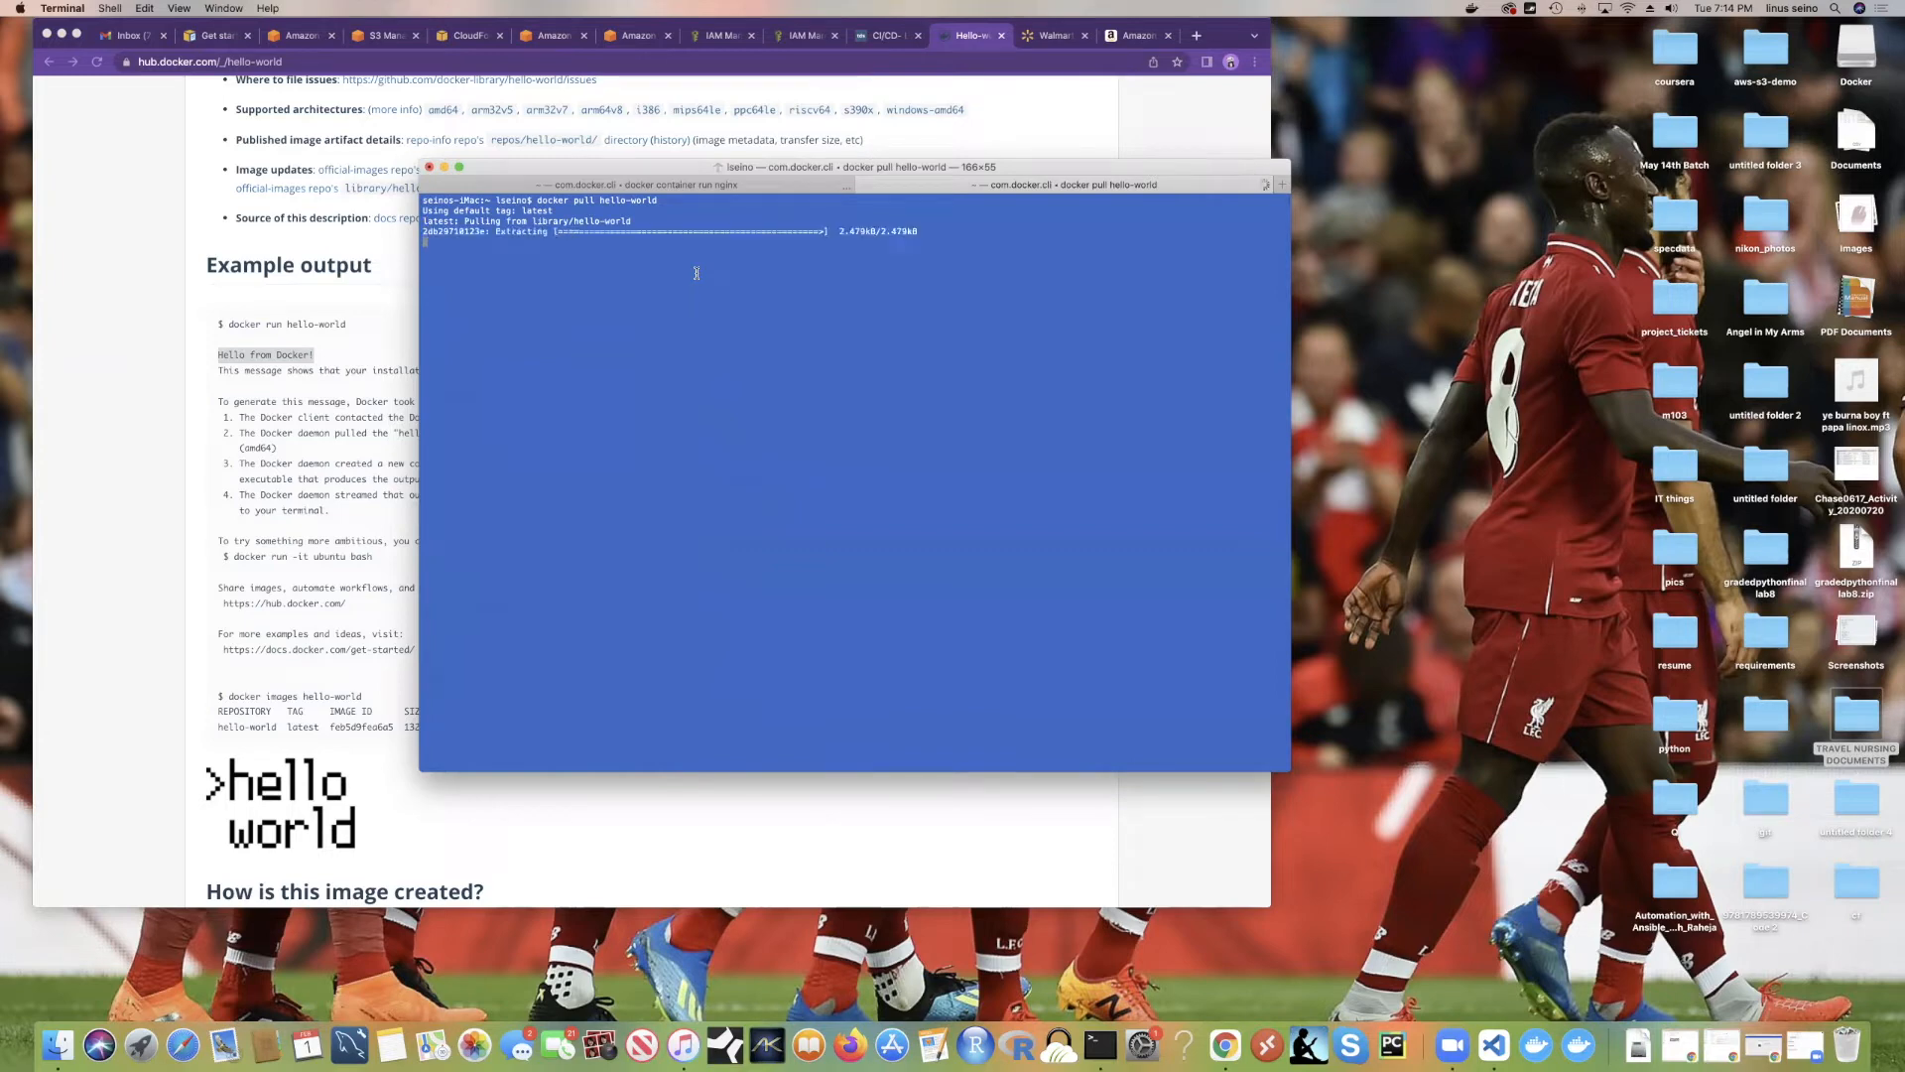
text(docker run)
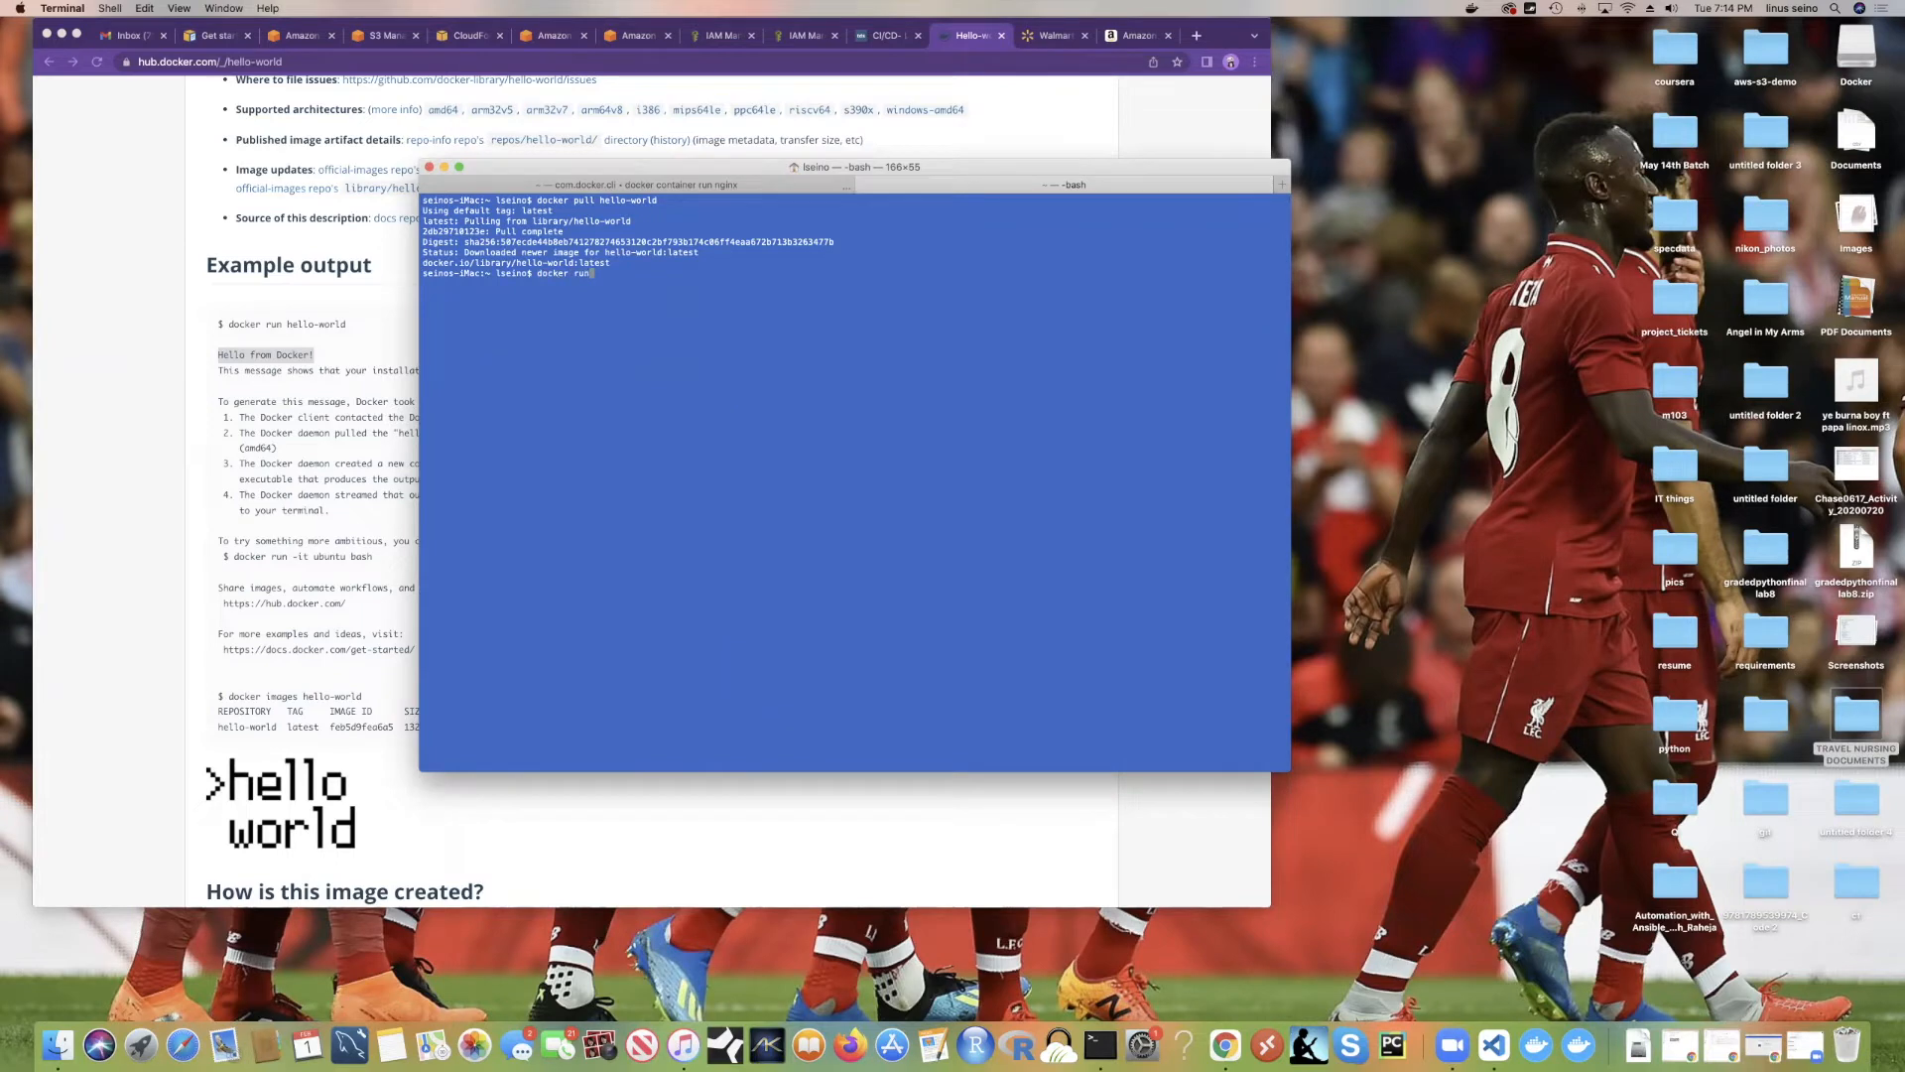
text( hello-world)
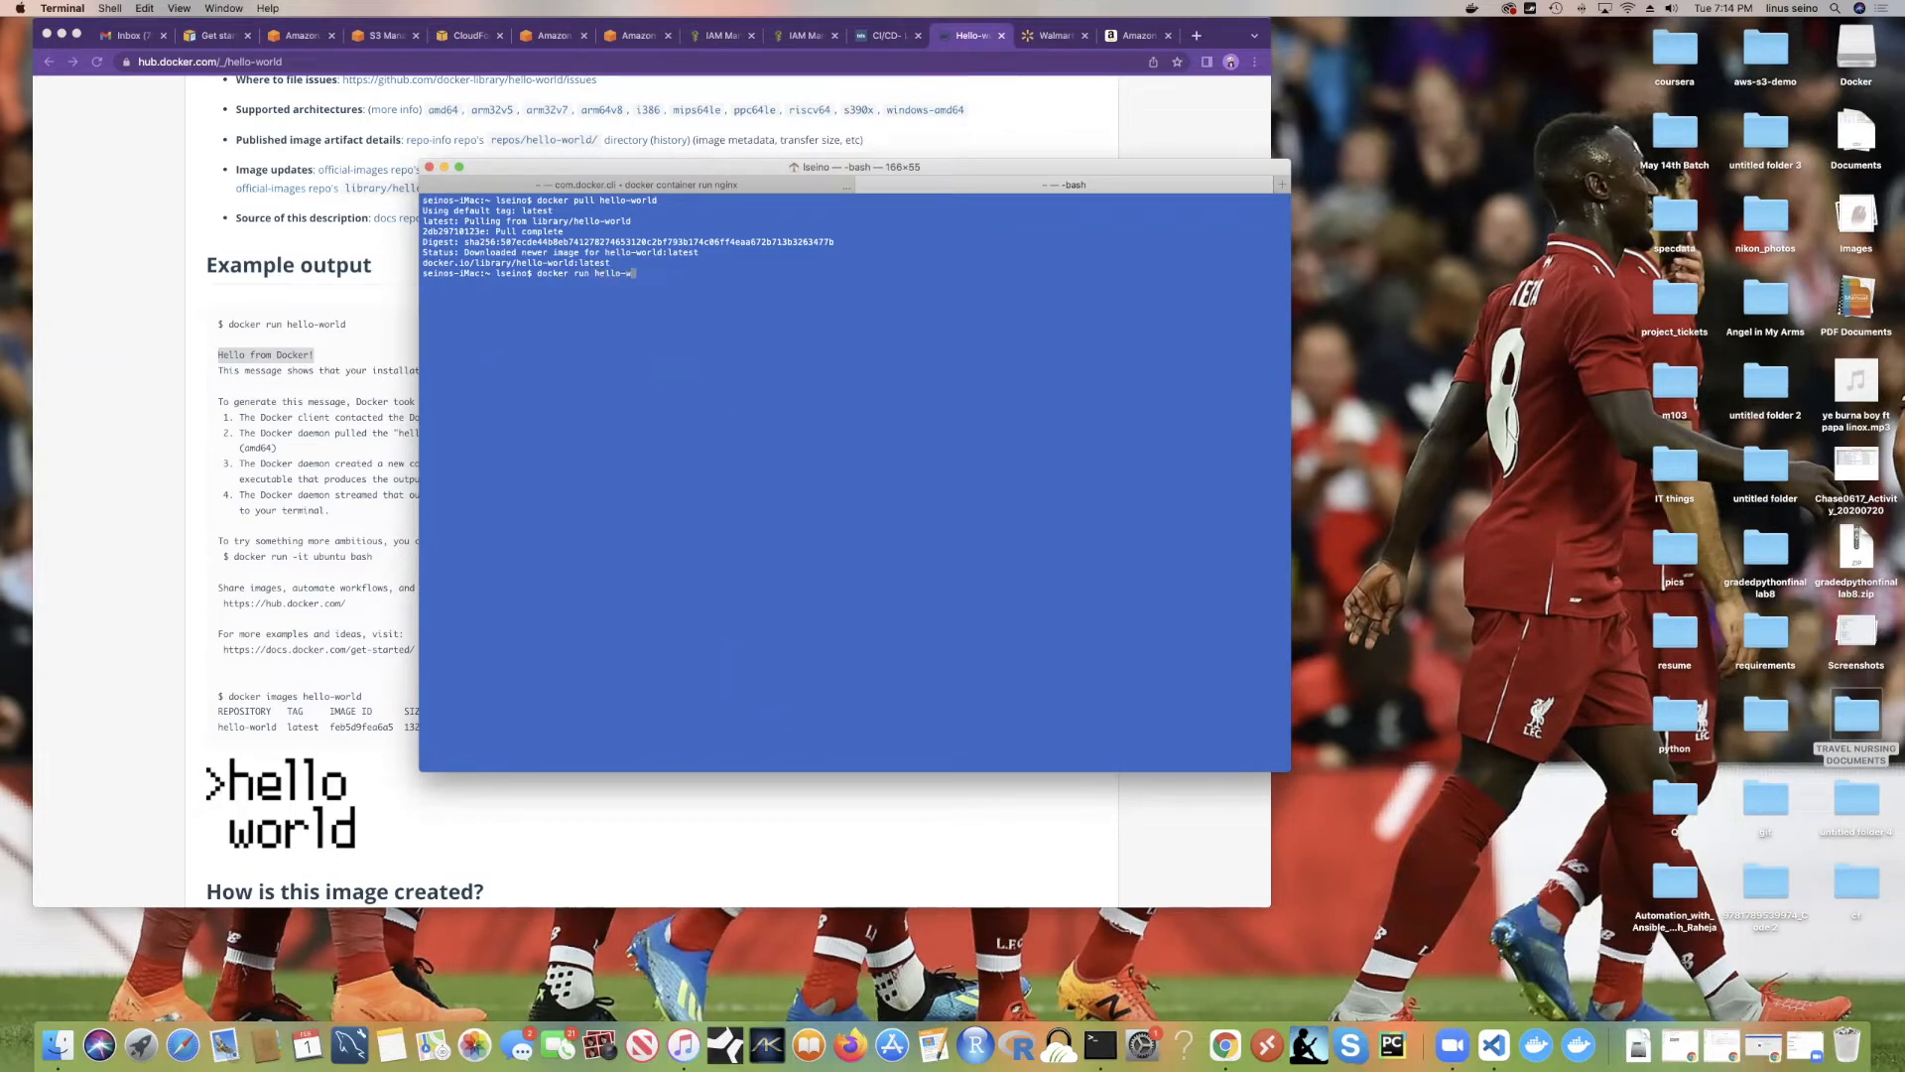
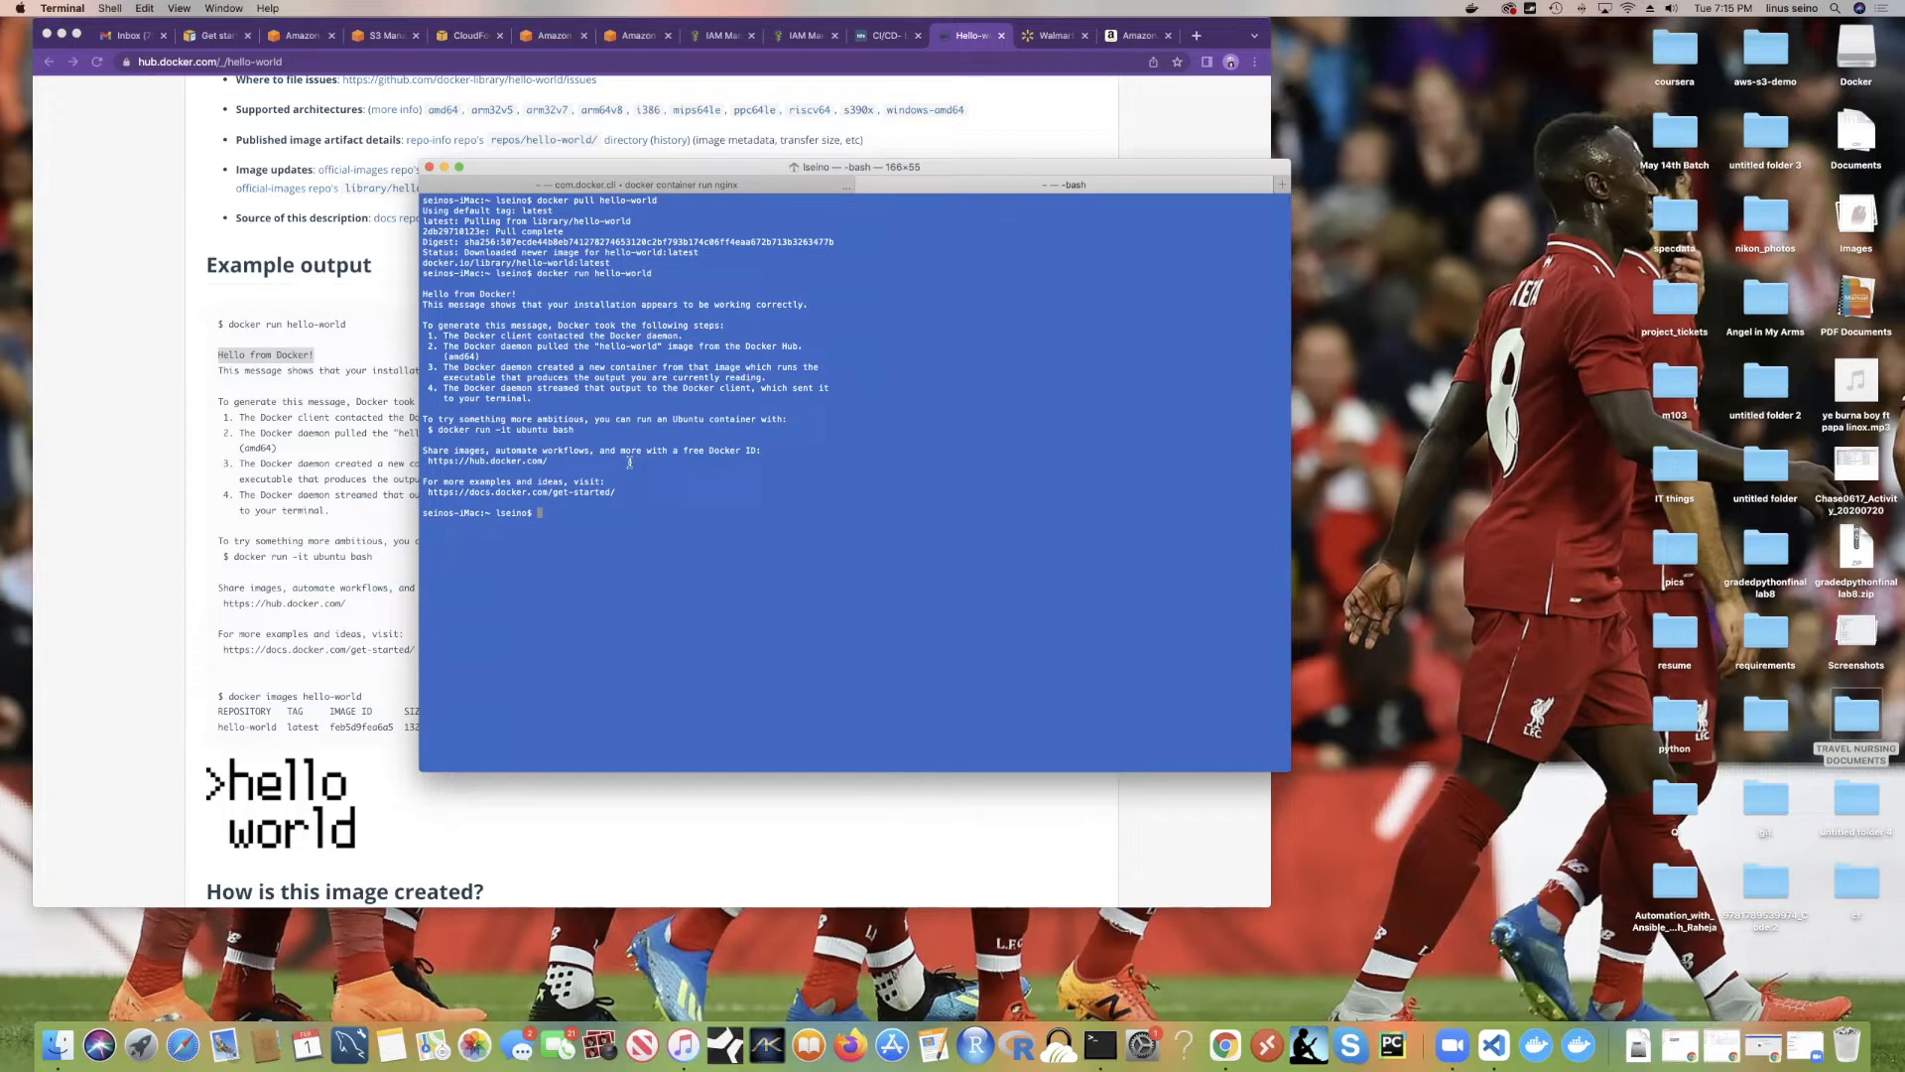
Step: Highlight the 'Hello from Docker!' output, from the greeting down to the get-started link
drag(423, 294, 789, 314)
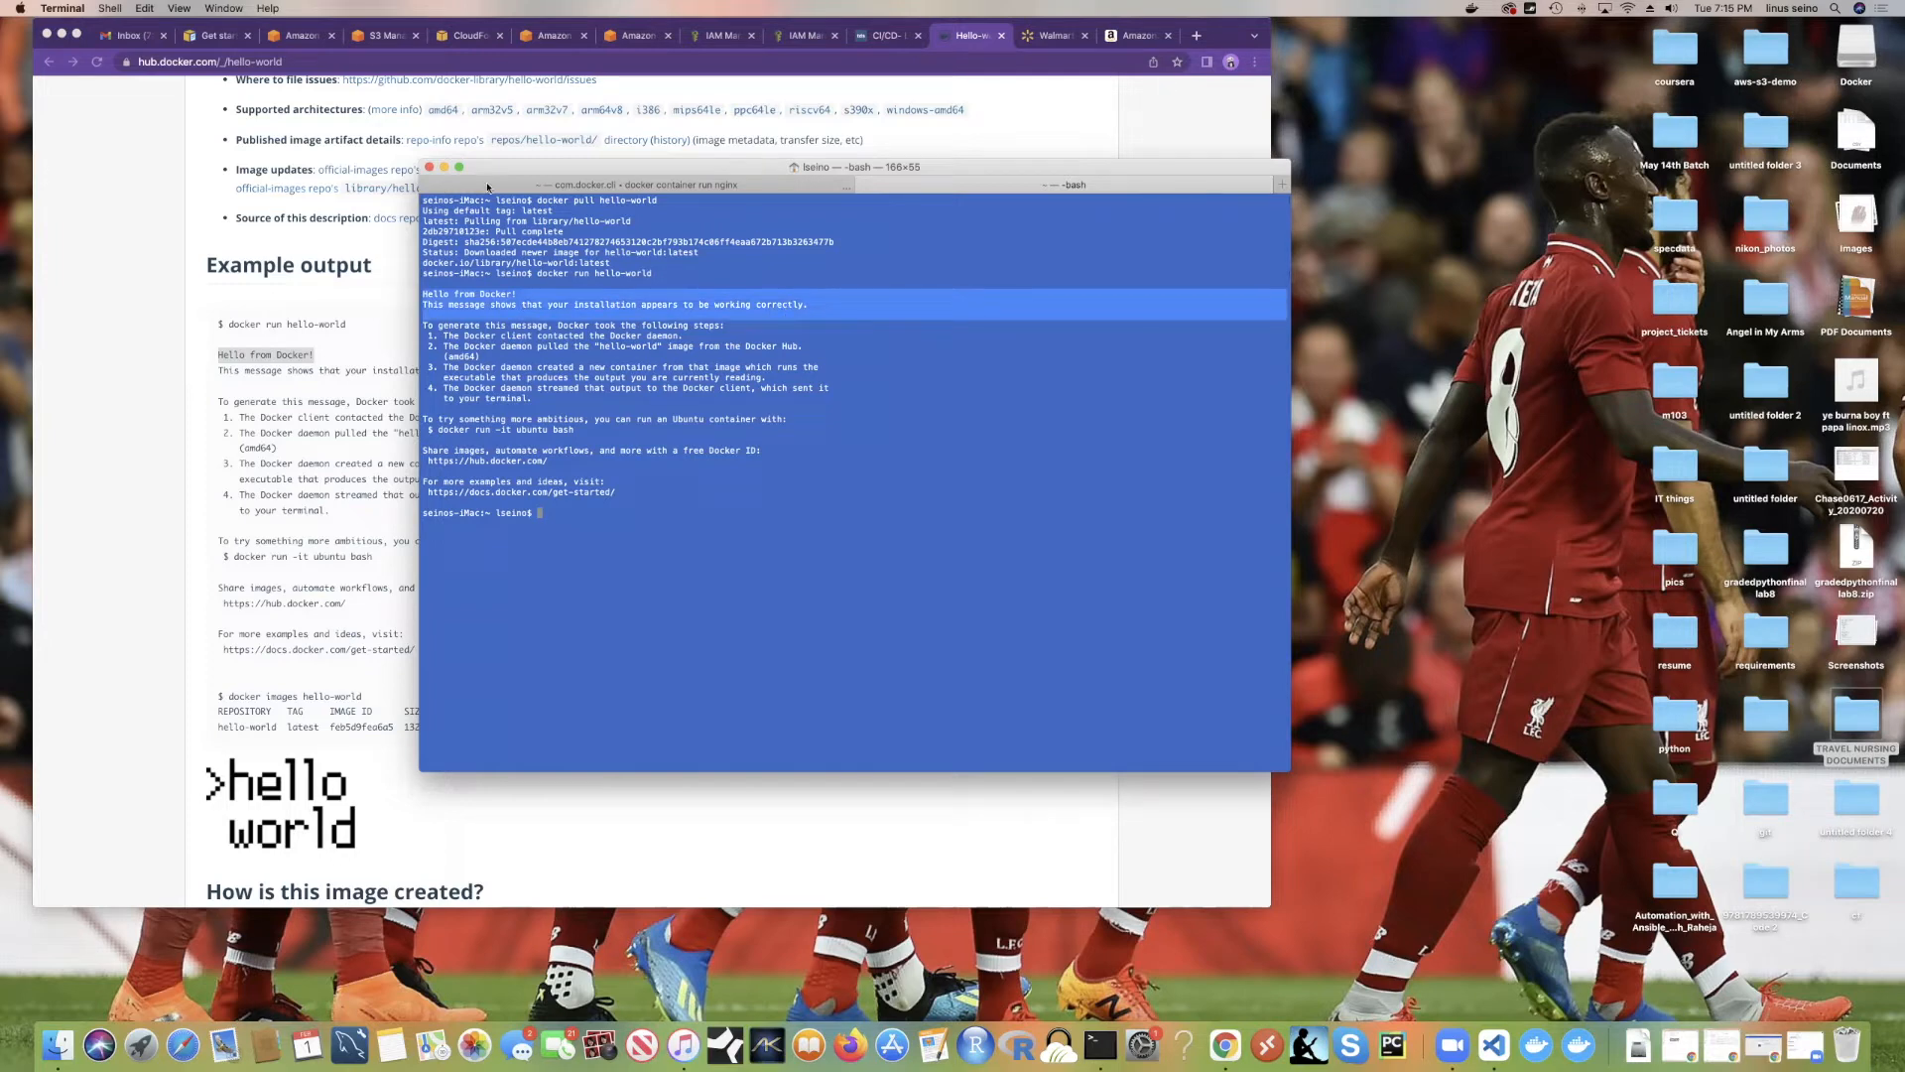
click(517, 296)
drag(421, 293, 656, 491)
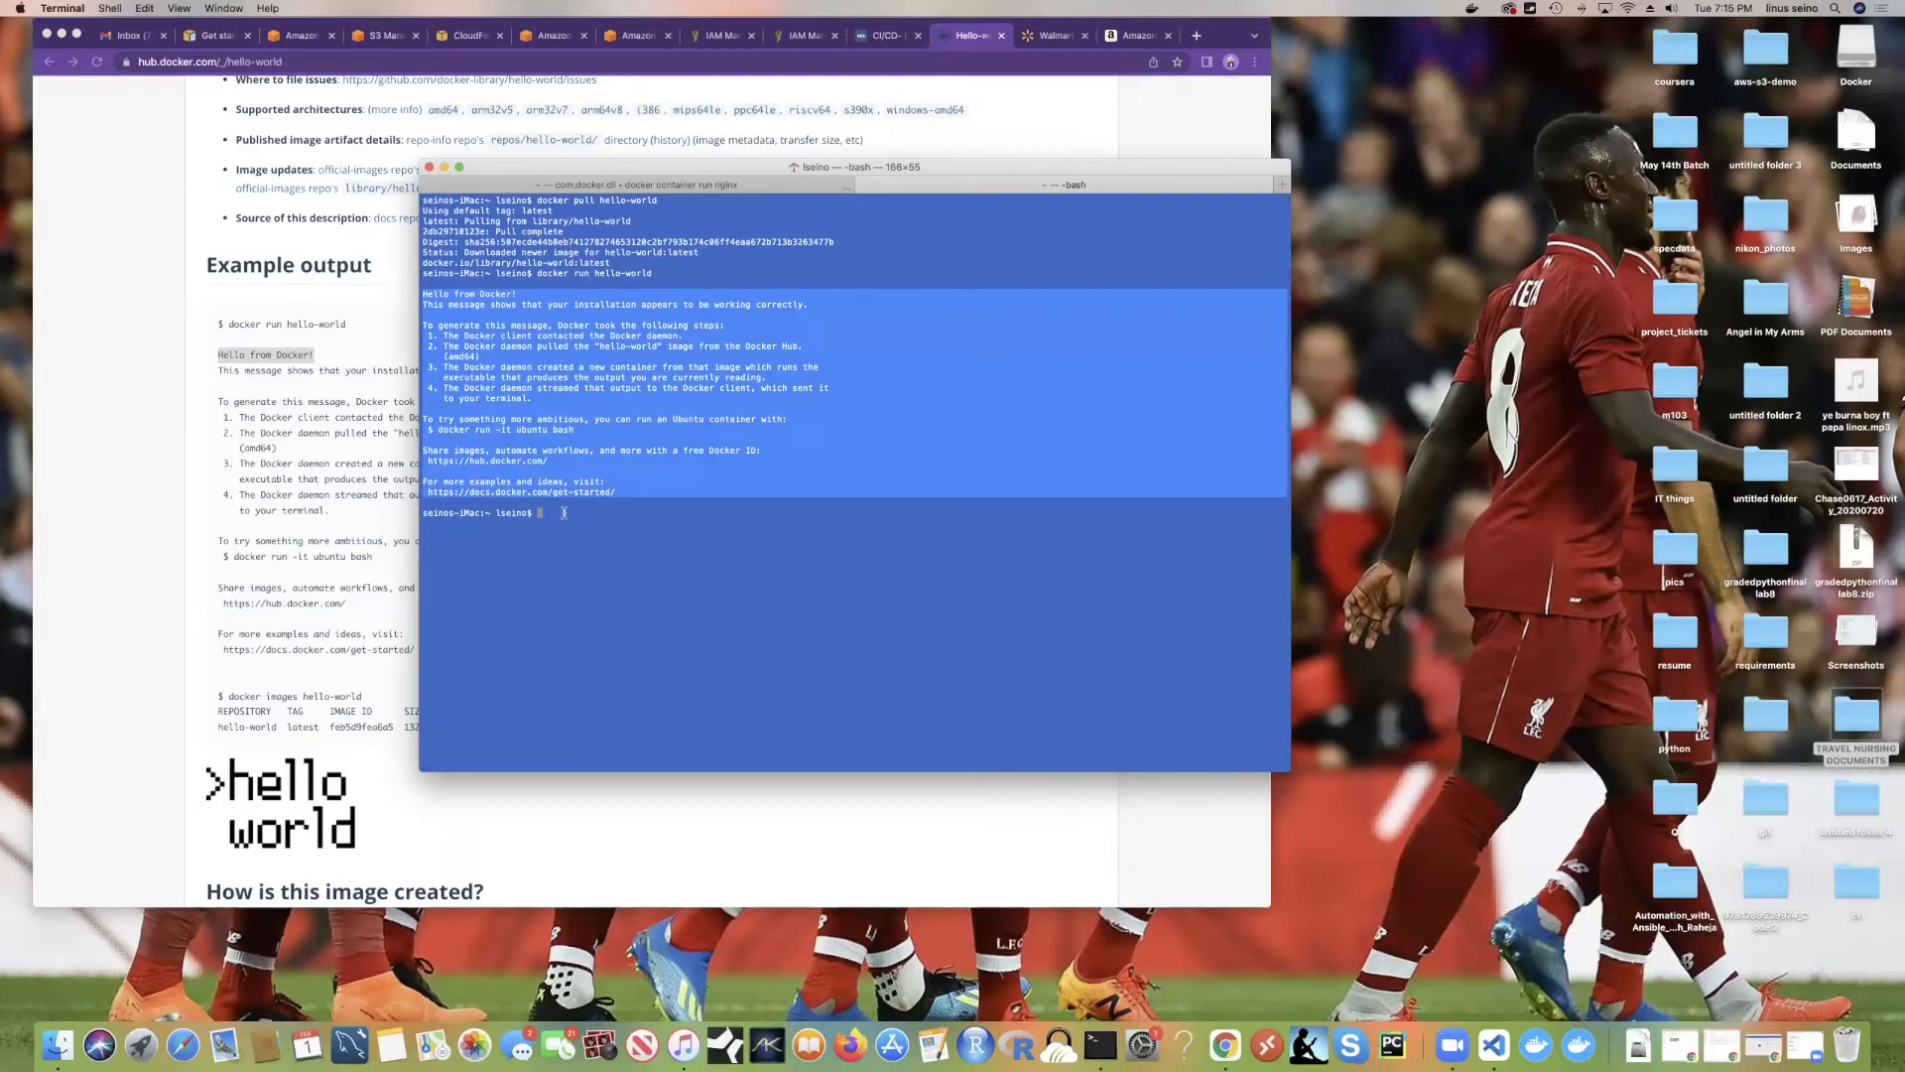
click(474, 300)
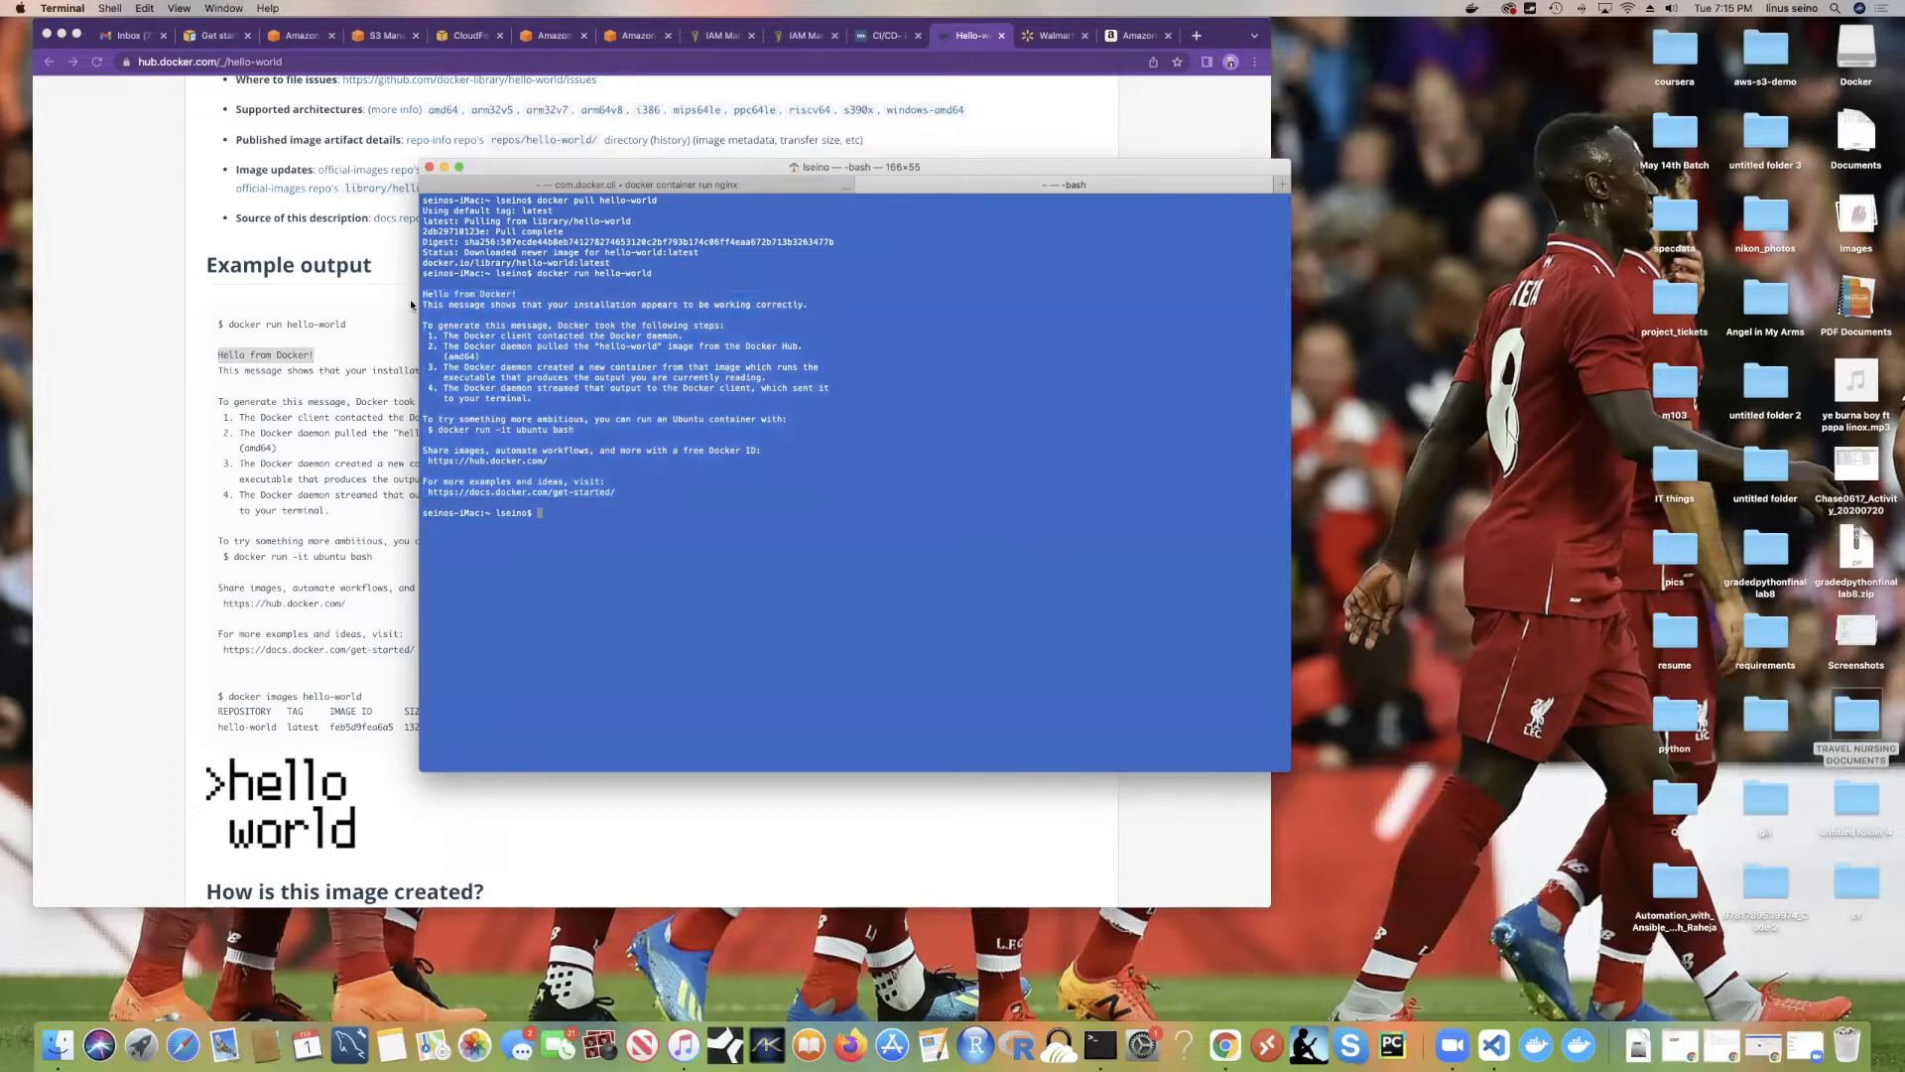
drag(421, 294, 630, 492)
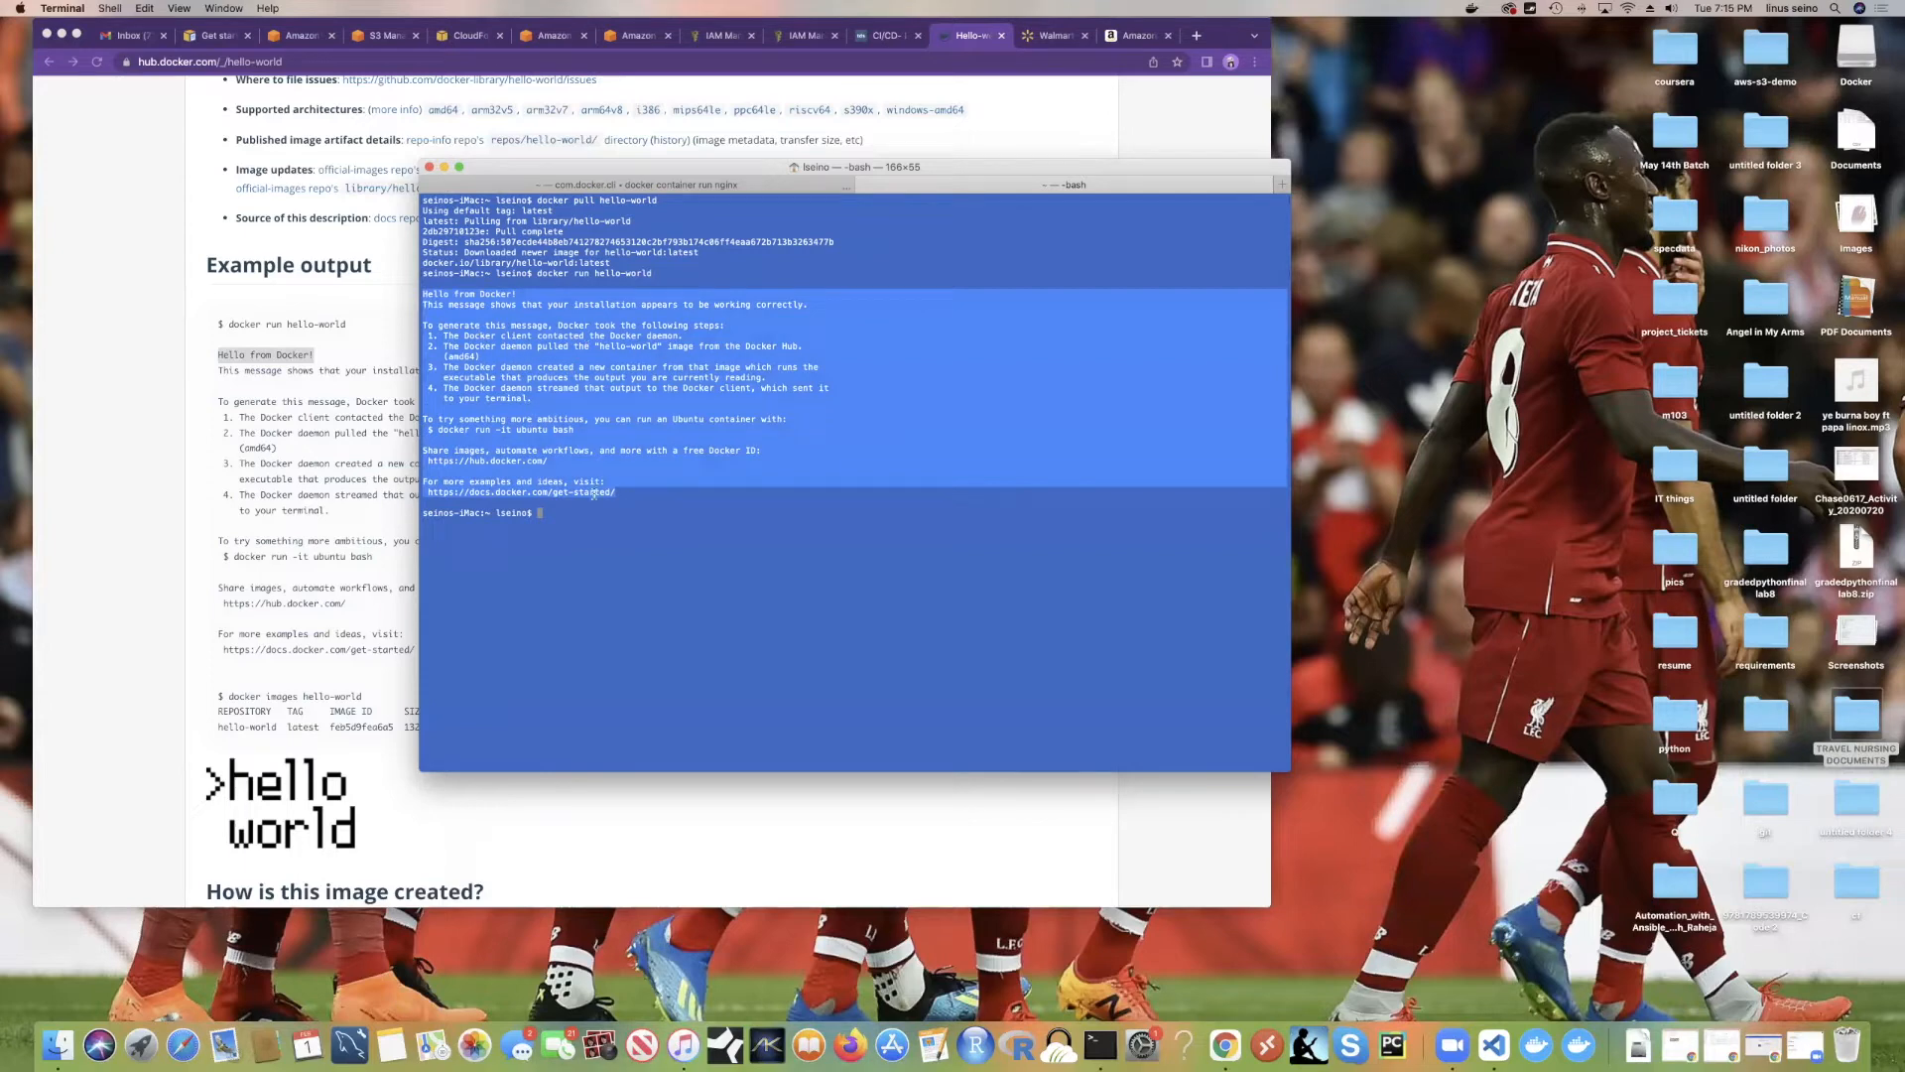
click(572, 451)
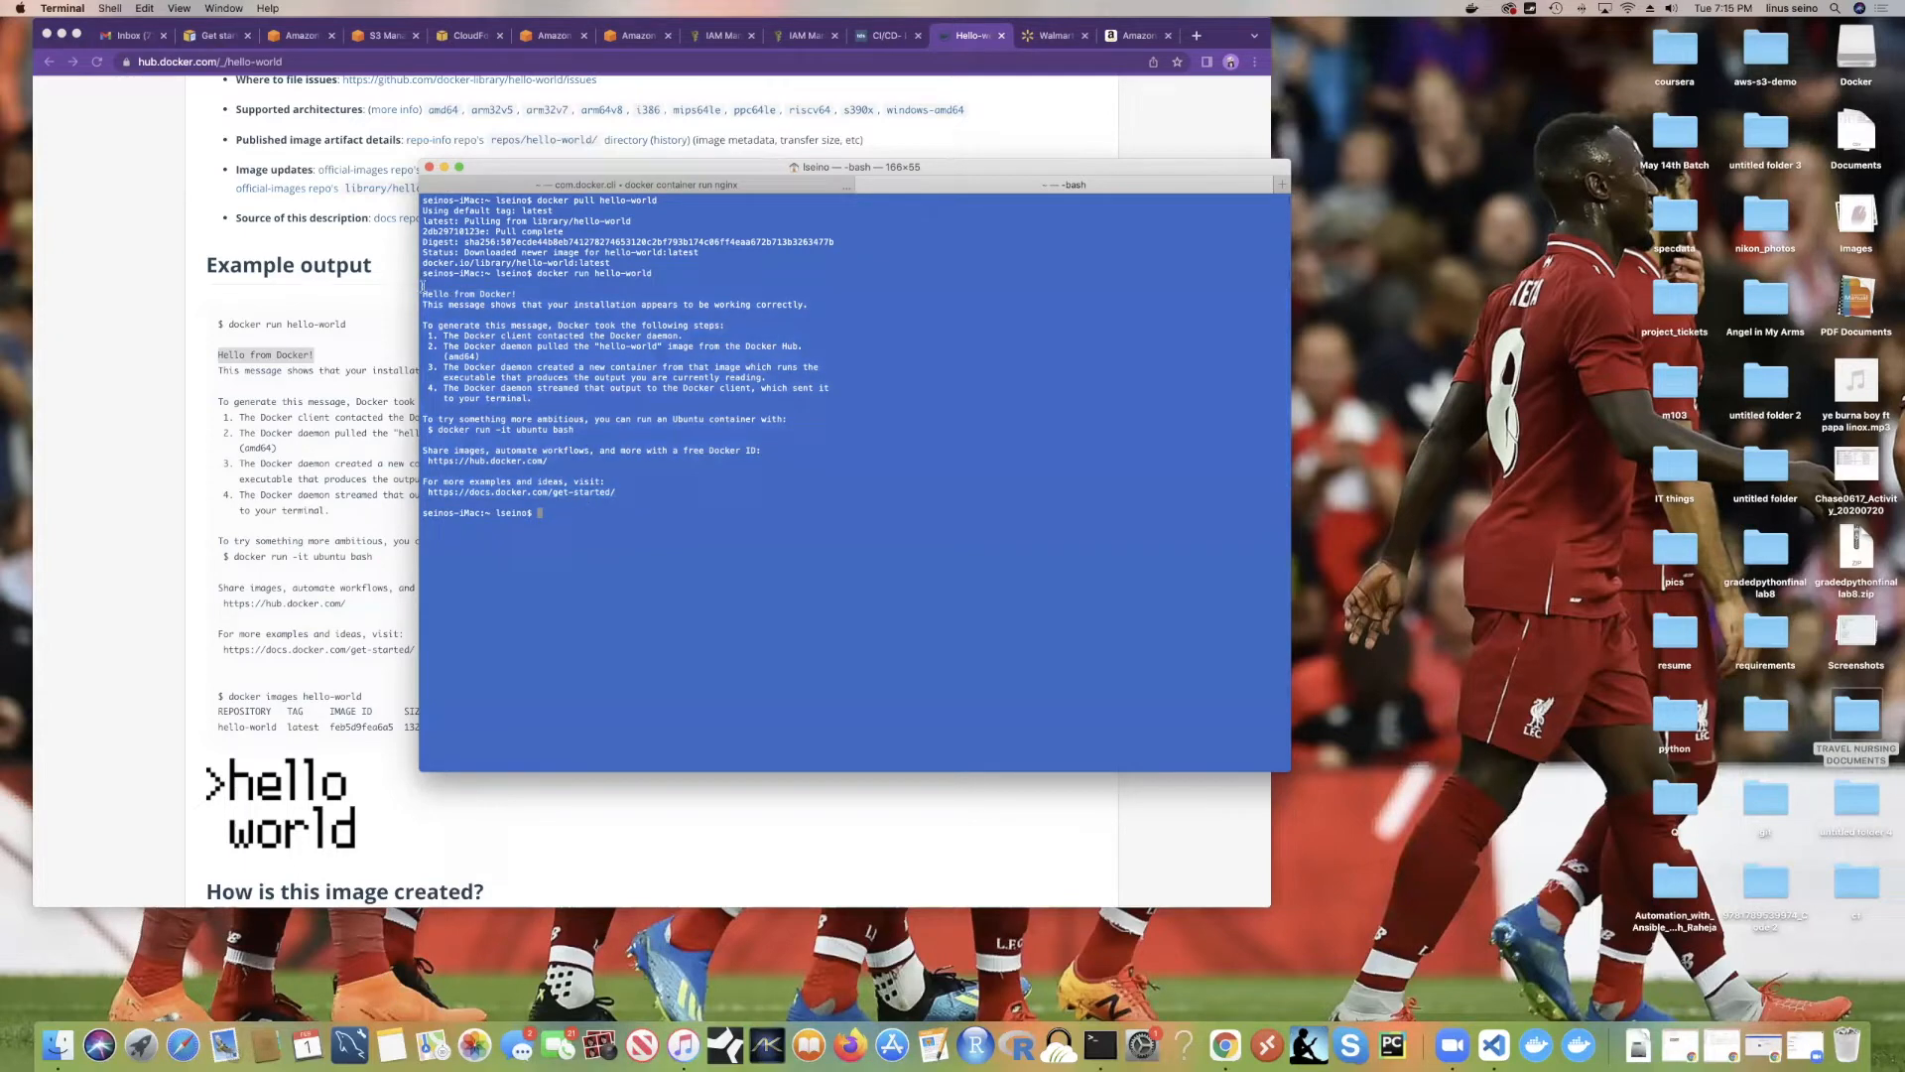
drag(420, 289, 640, 494)
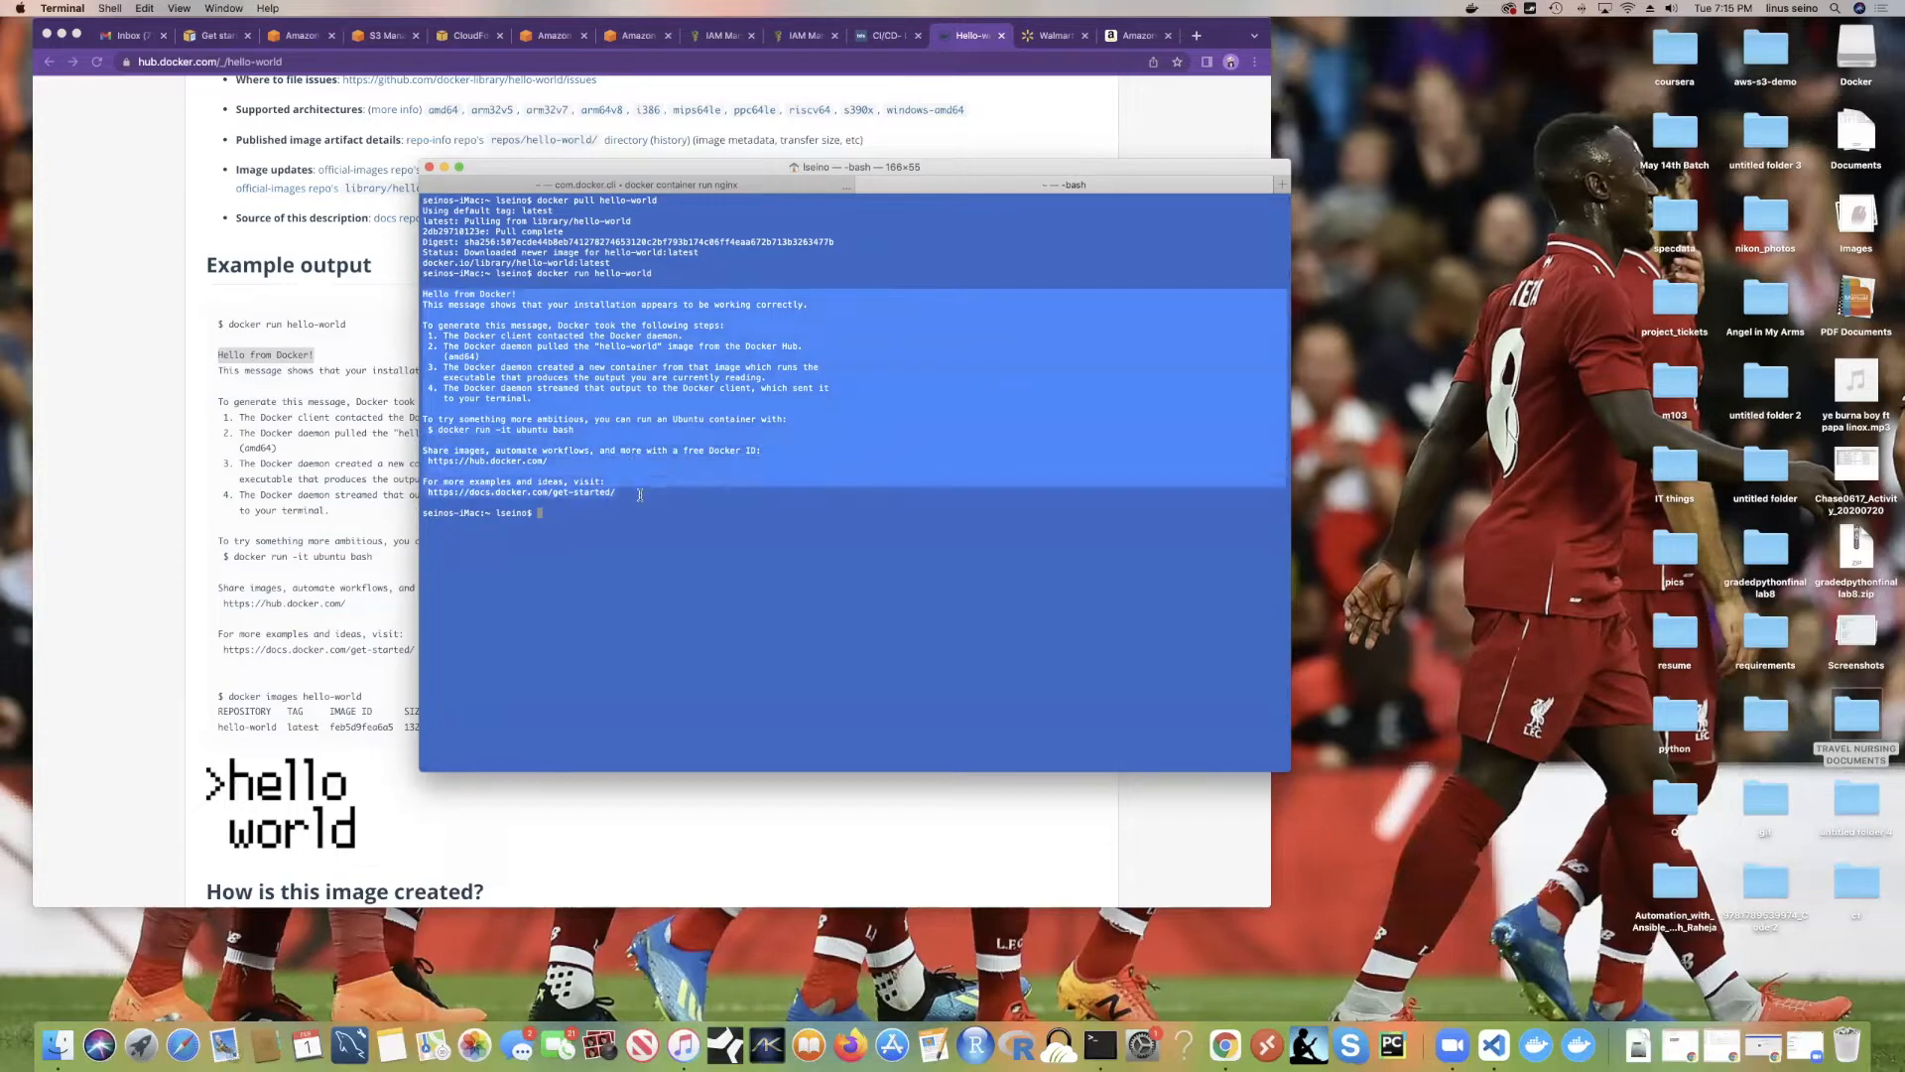
click(685, 459)
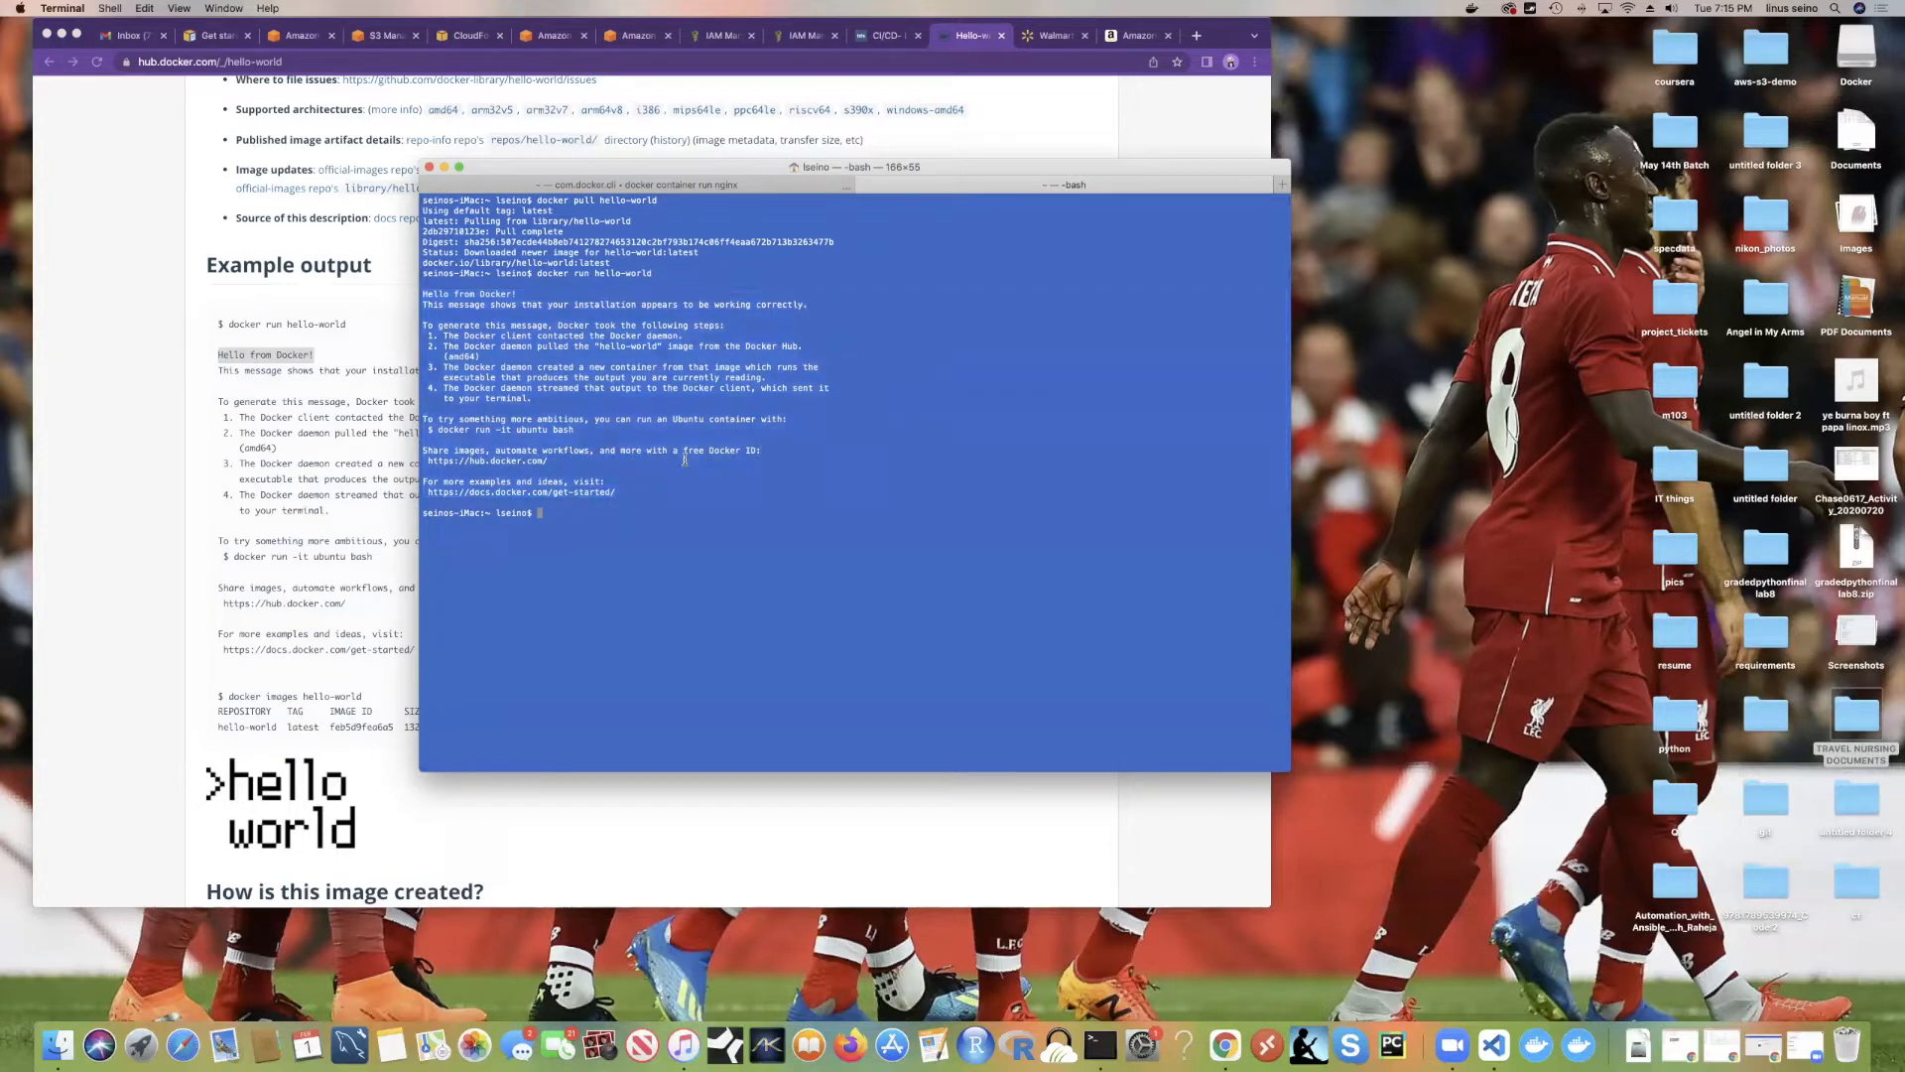
drag(641, 490, 420, 292)
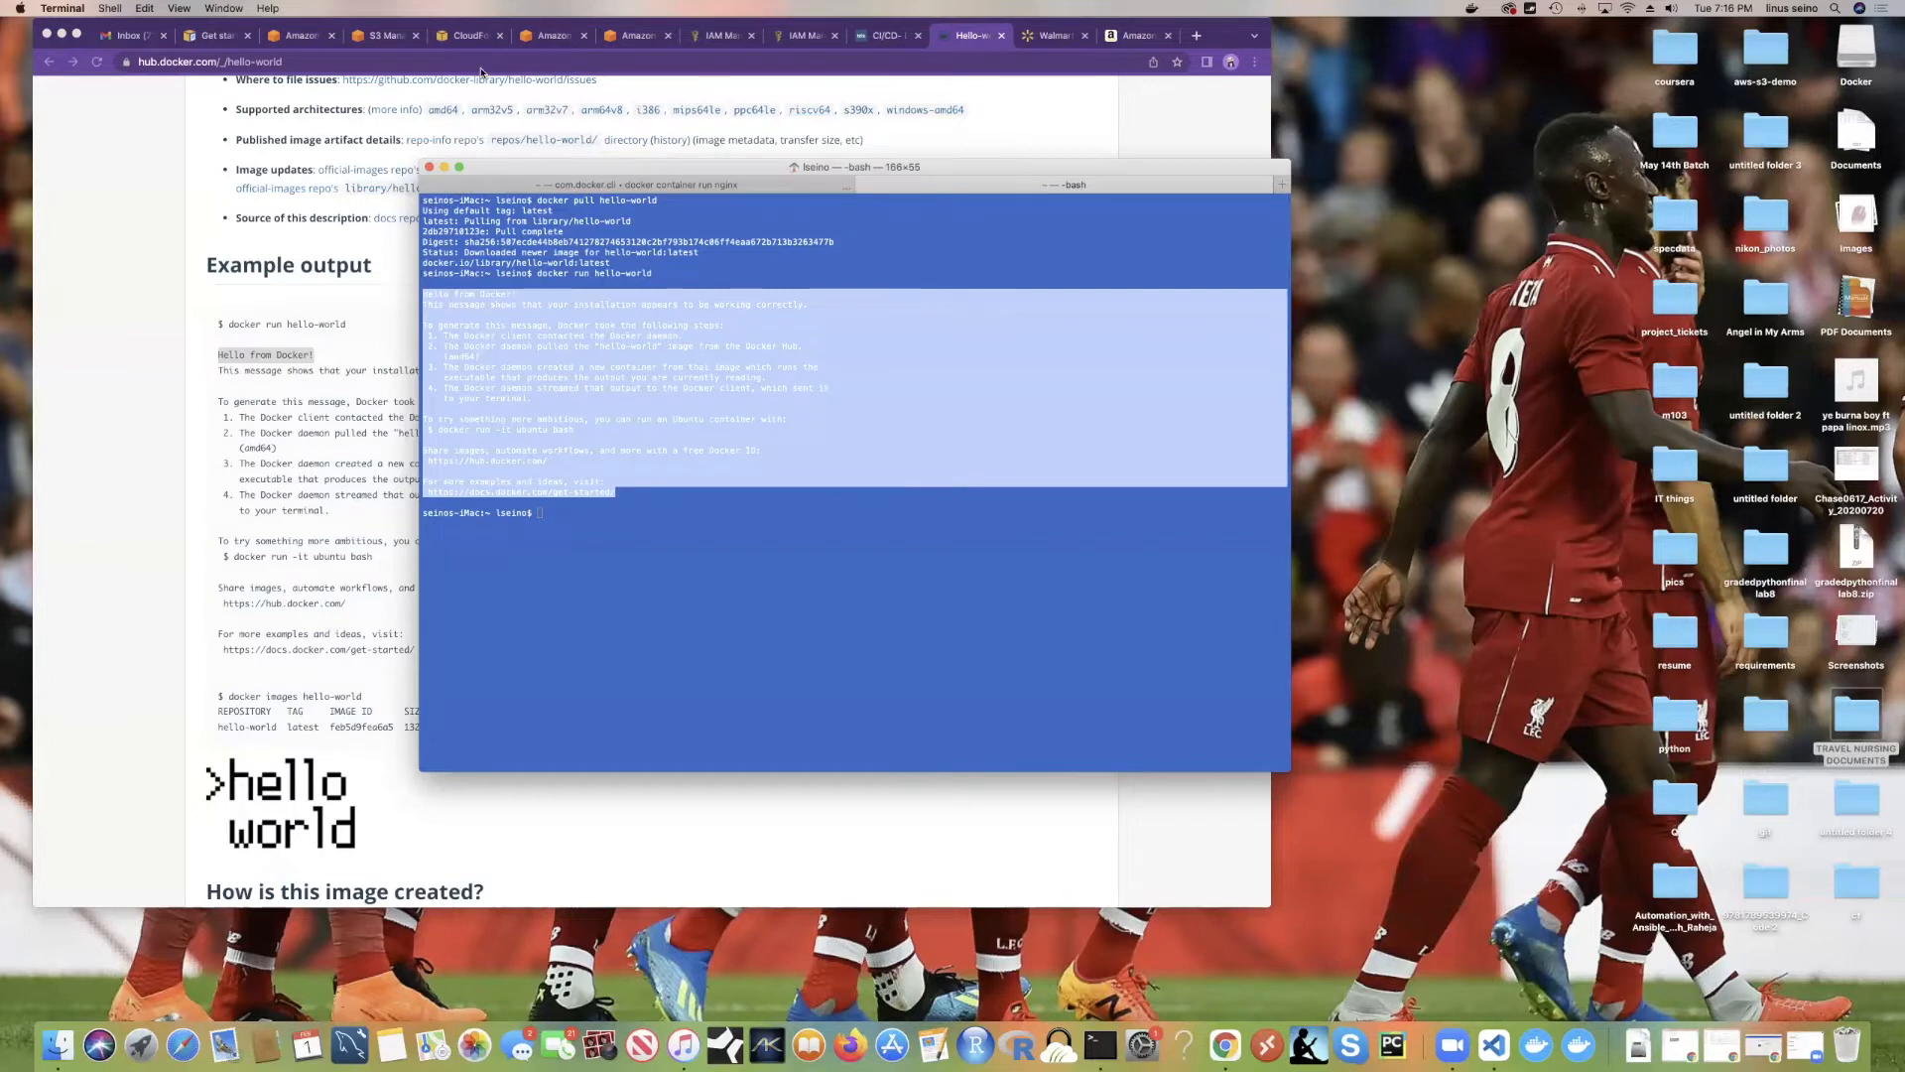
Step: Highlight the get-started URL line, then return to the Chrome browser window
triple_click(757, 492)
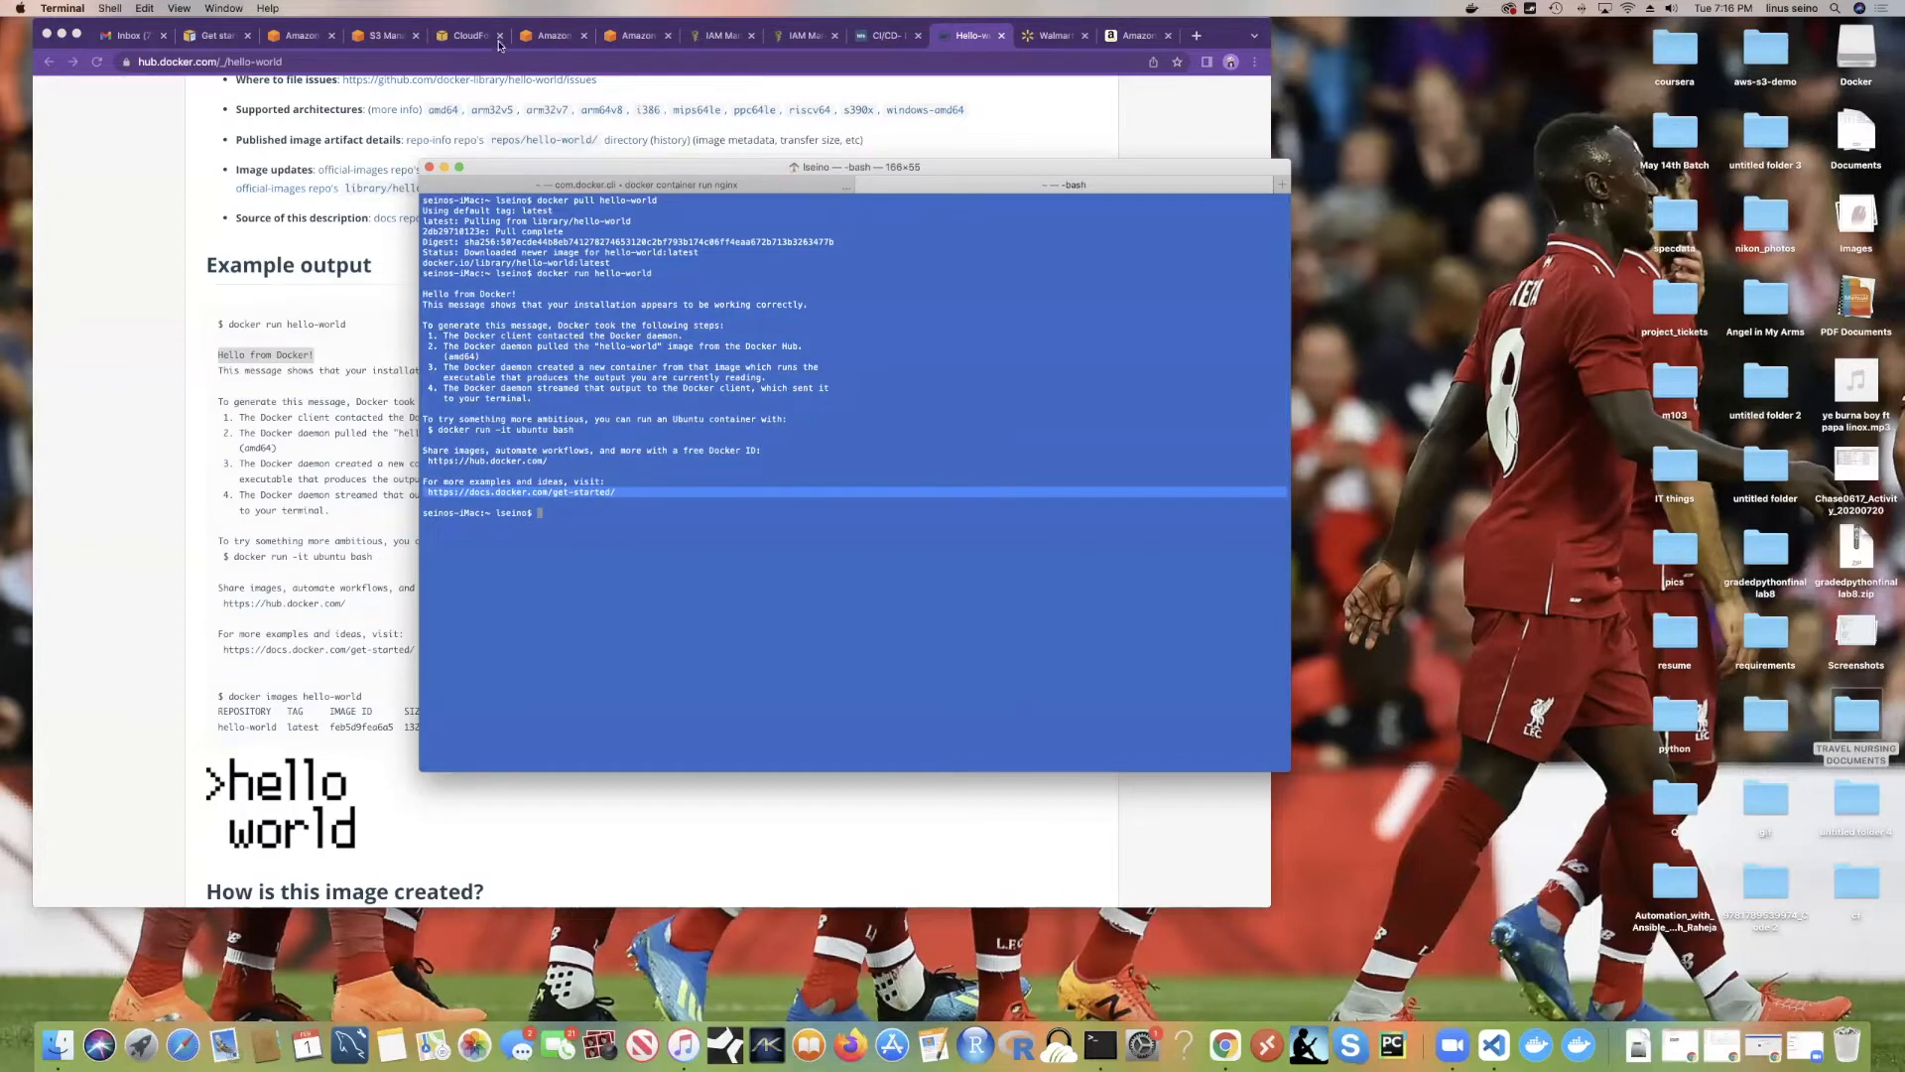
click(530, 510)
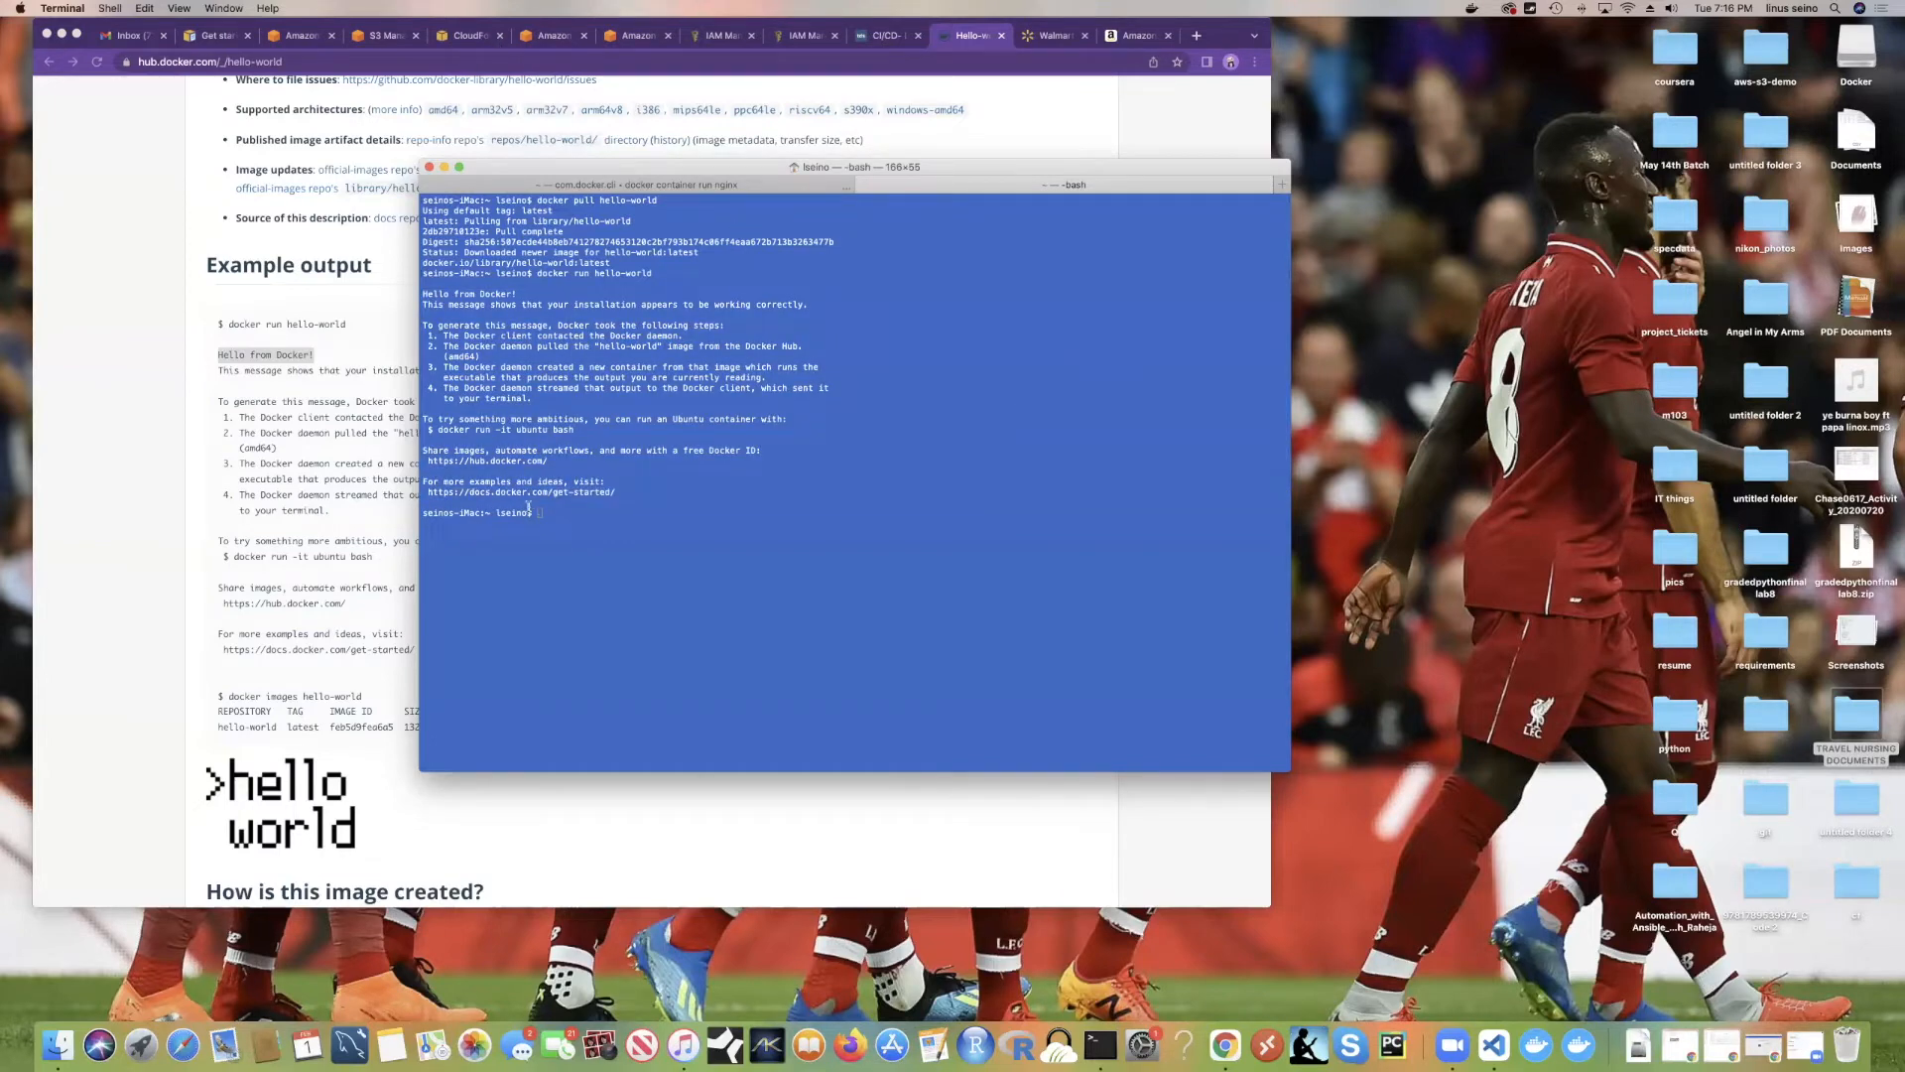
key(ctrl+Right)
key(ctrl+Right)
key(ctrl+Left)
key(ctrl+Left)
click(990, 90)
Step: Add a Docker label with key 'name' and value 'hello-world' to the helloworld container
click(635, 35)
scroll(771, 514, down, 1)
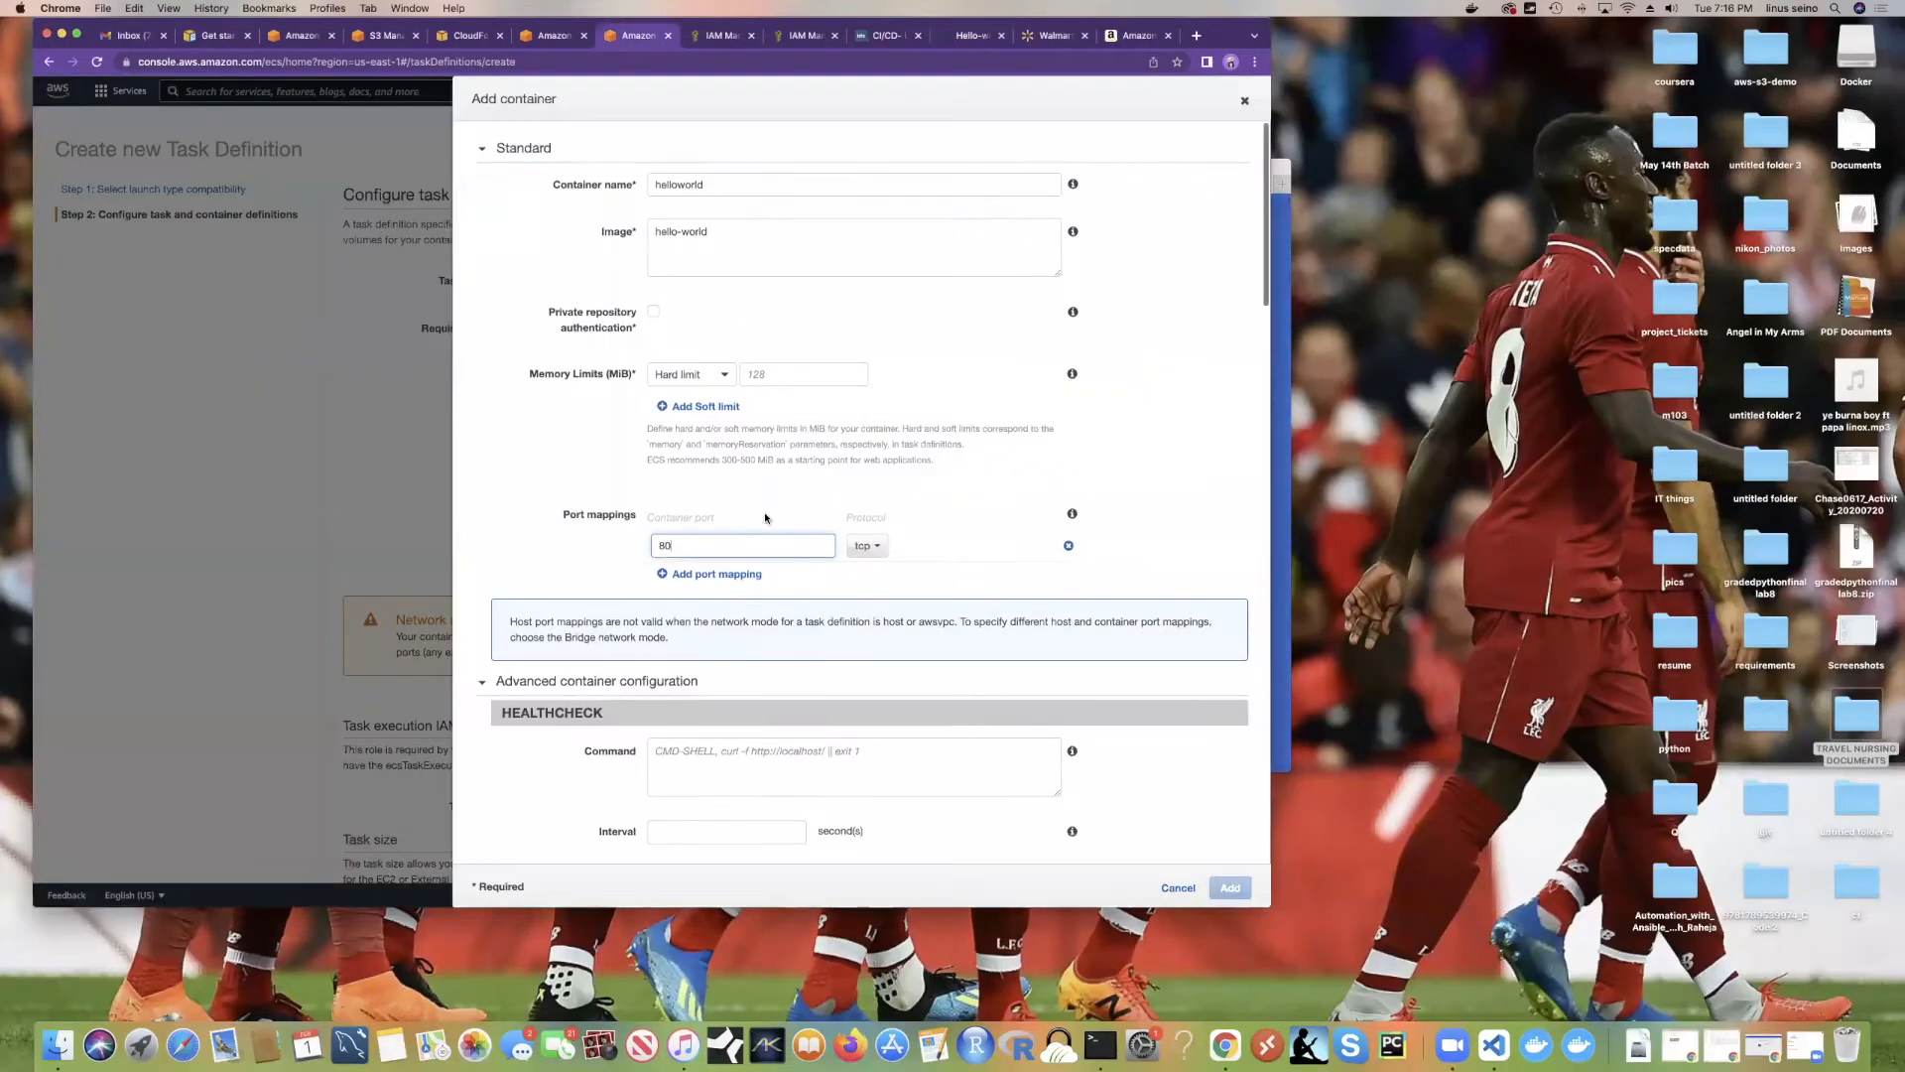
click(937, 509)
scroll(650, 506, down, 5)
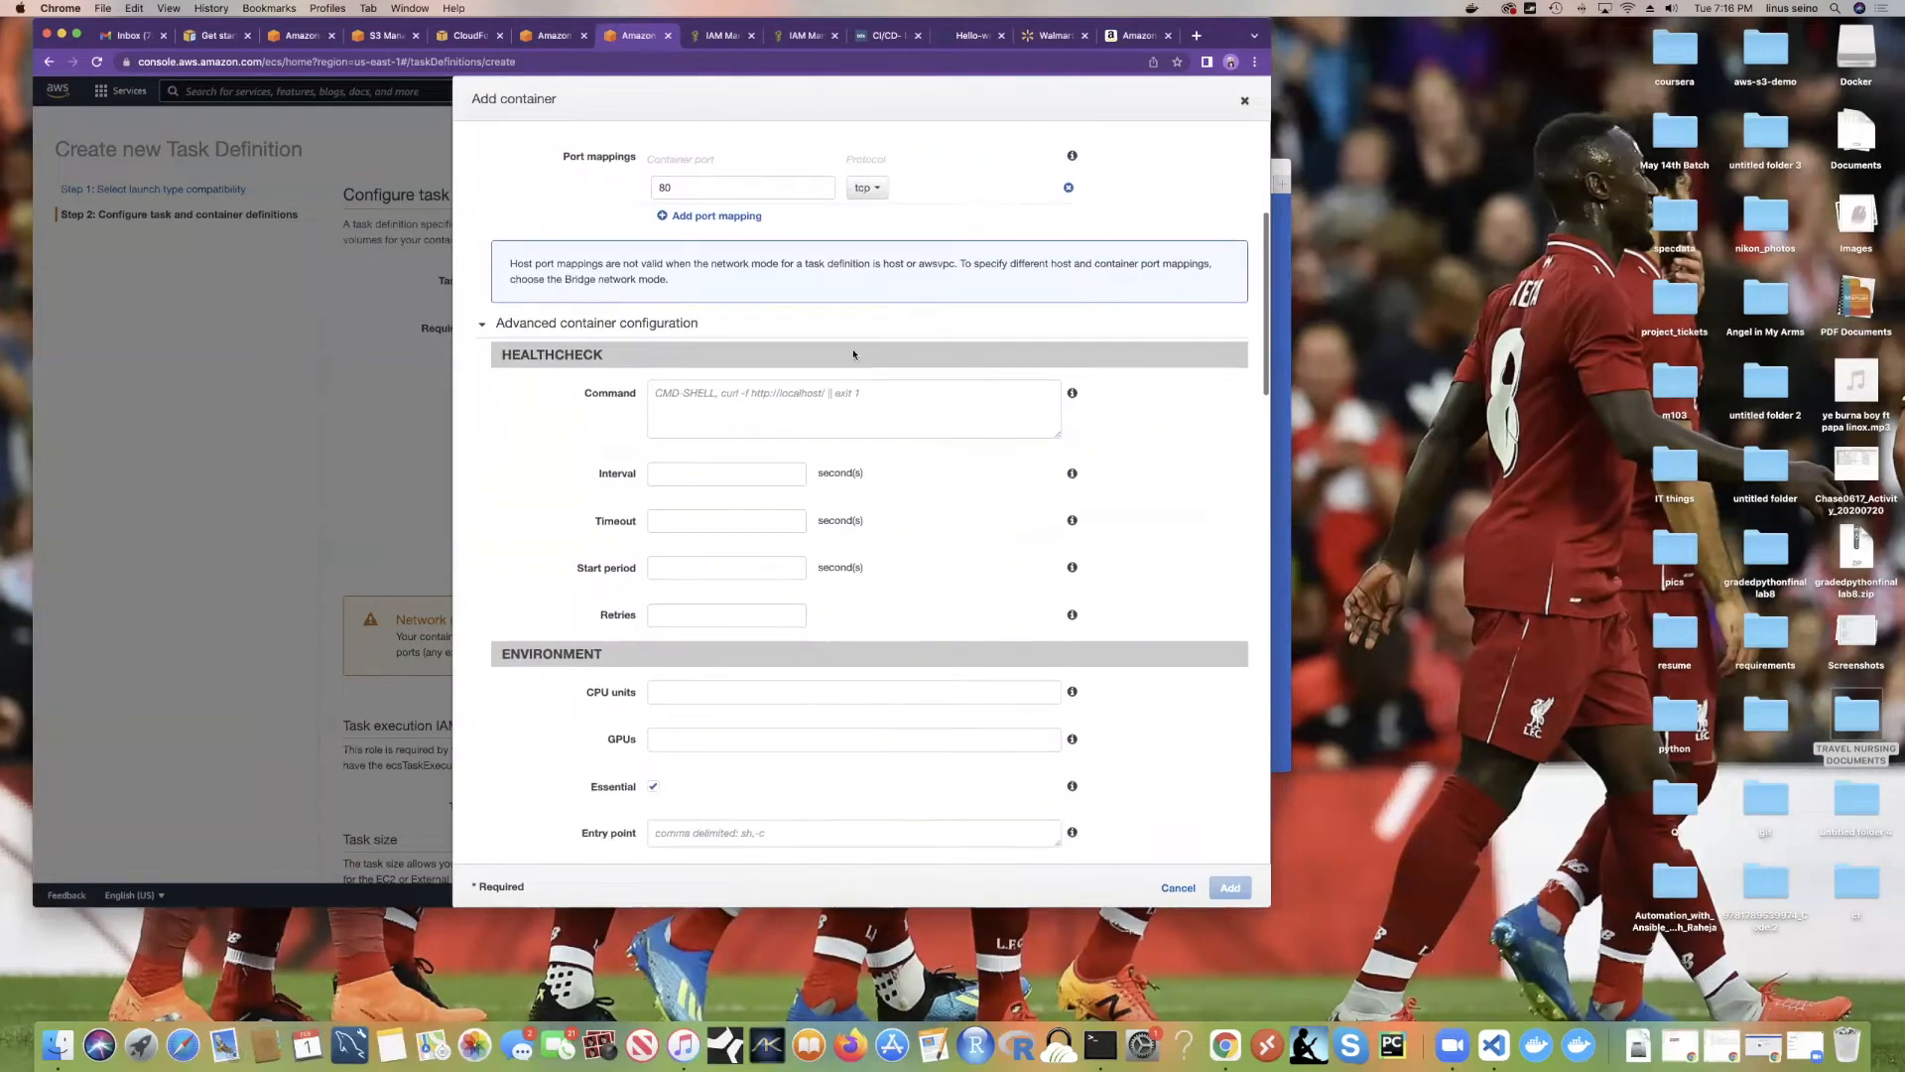
scroll(788, 409, up, 5)
scroll(850, 478, down, 6)
scroll(824, 475, up, 3)
scroll(811, 474, down, 5)
scroll(818, 474, down, 10)
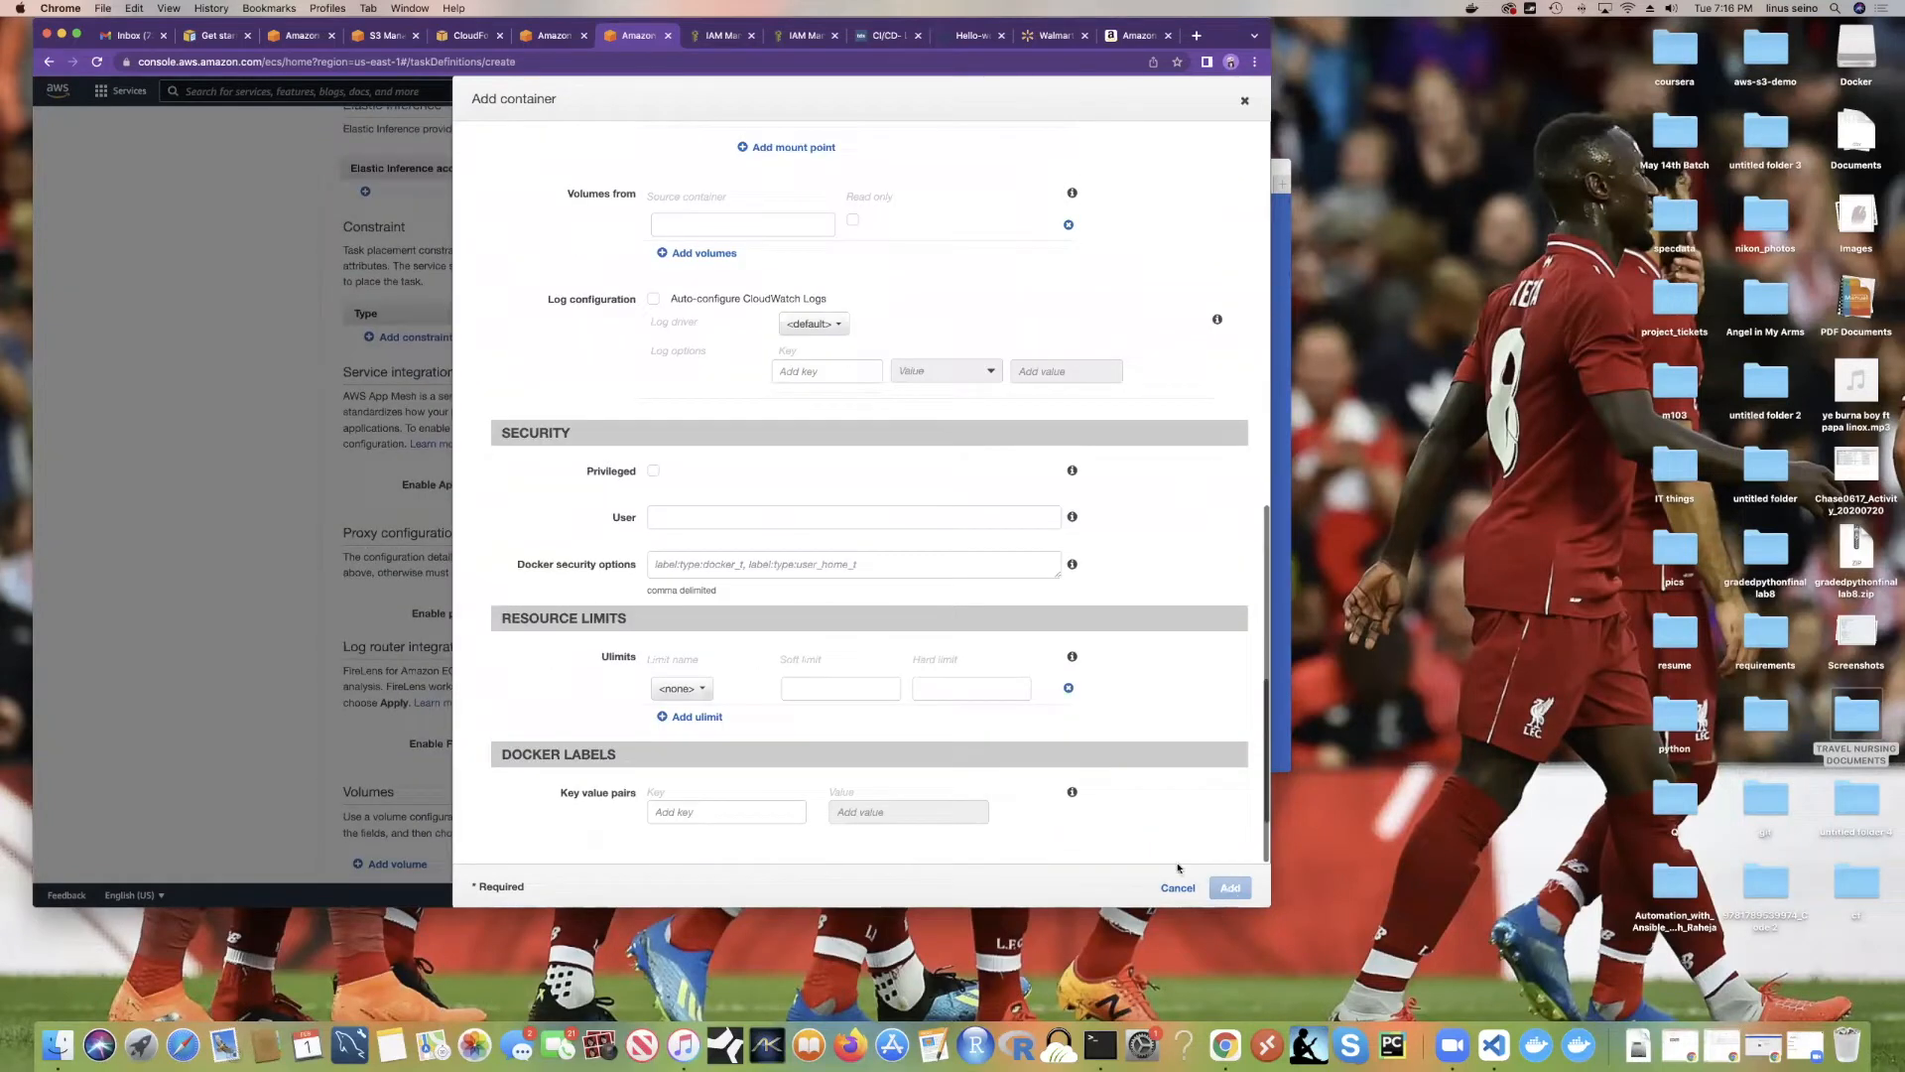
scroll(809, 817, up, 3)
scroll(809, 817, down, 3)
click(737, 808)
text(name)
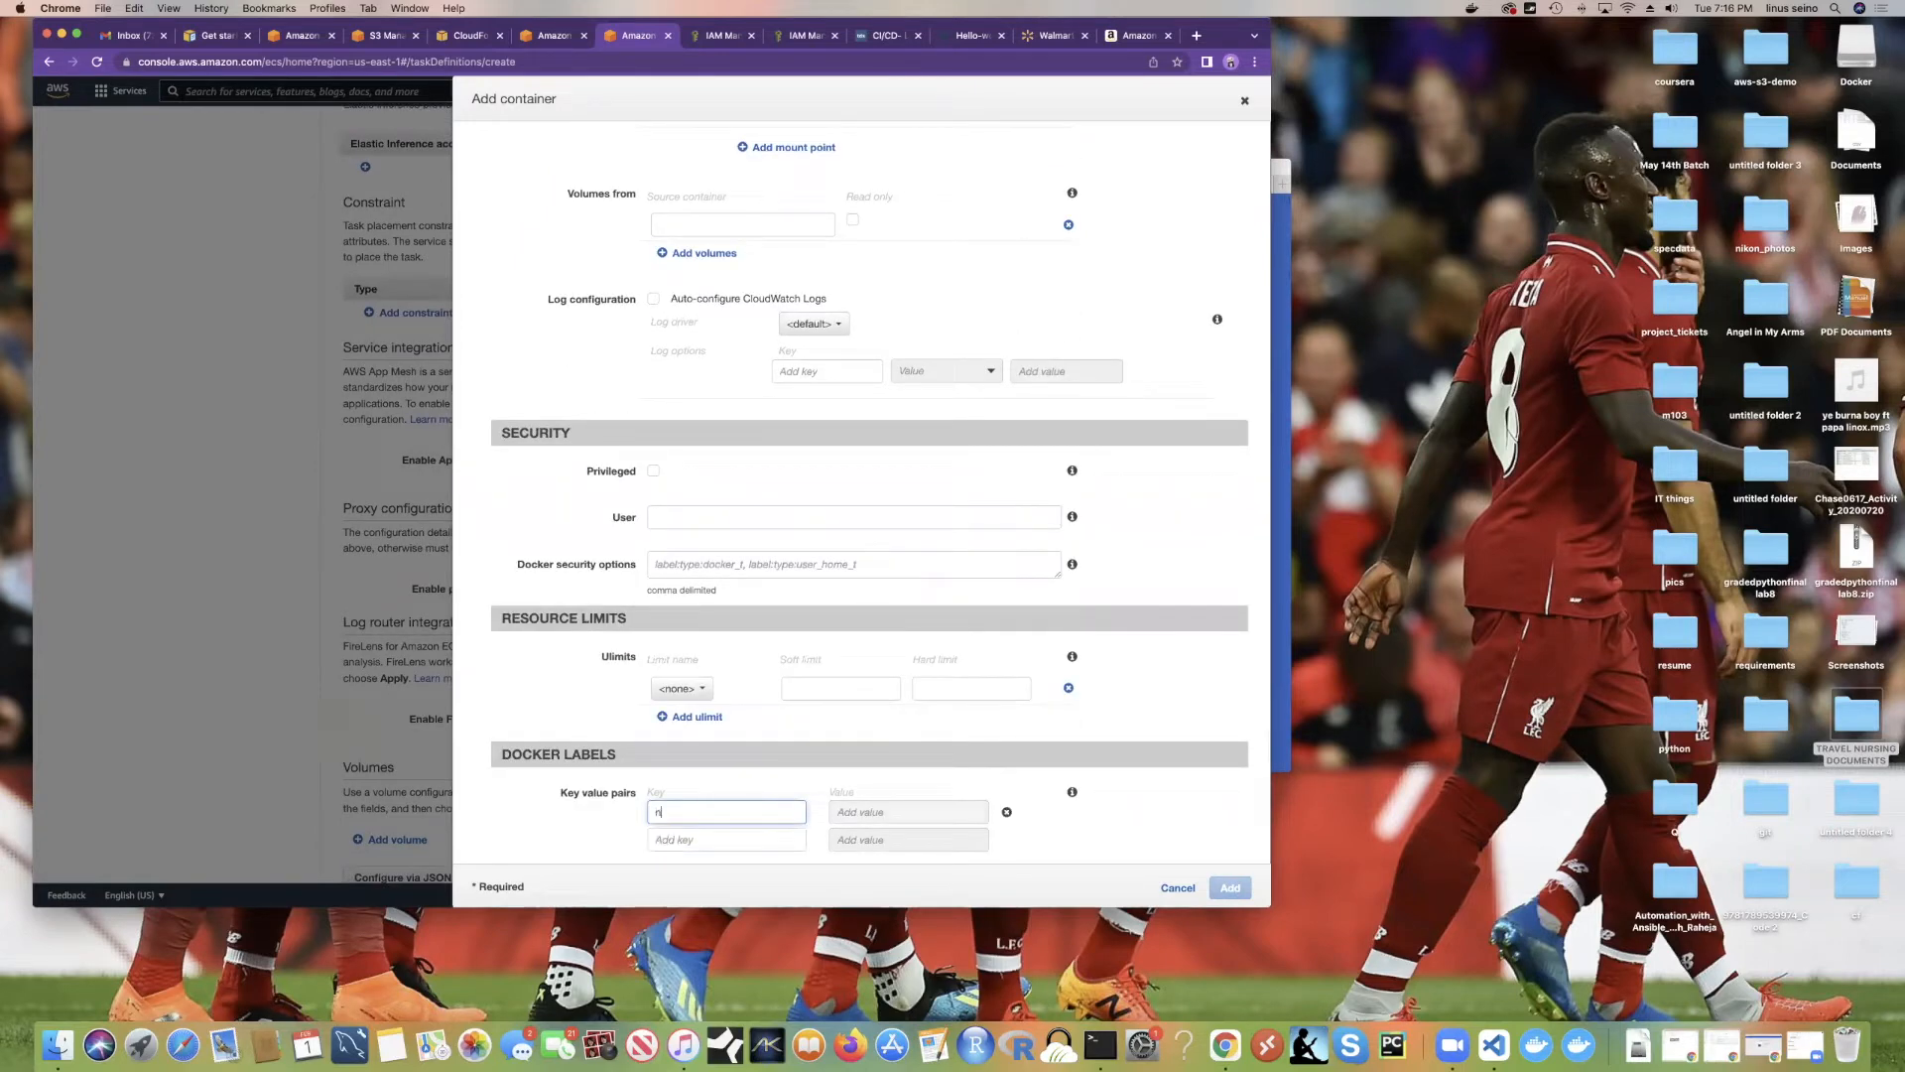
click(903, 814)
text(hello-world)
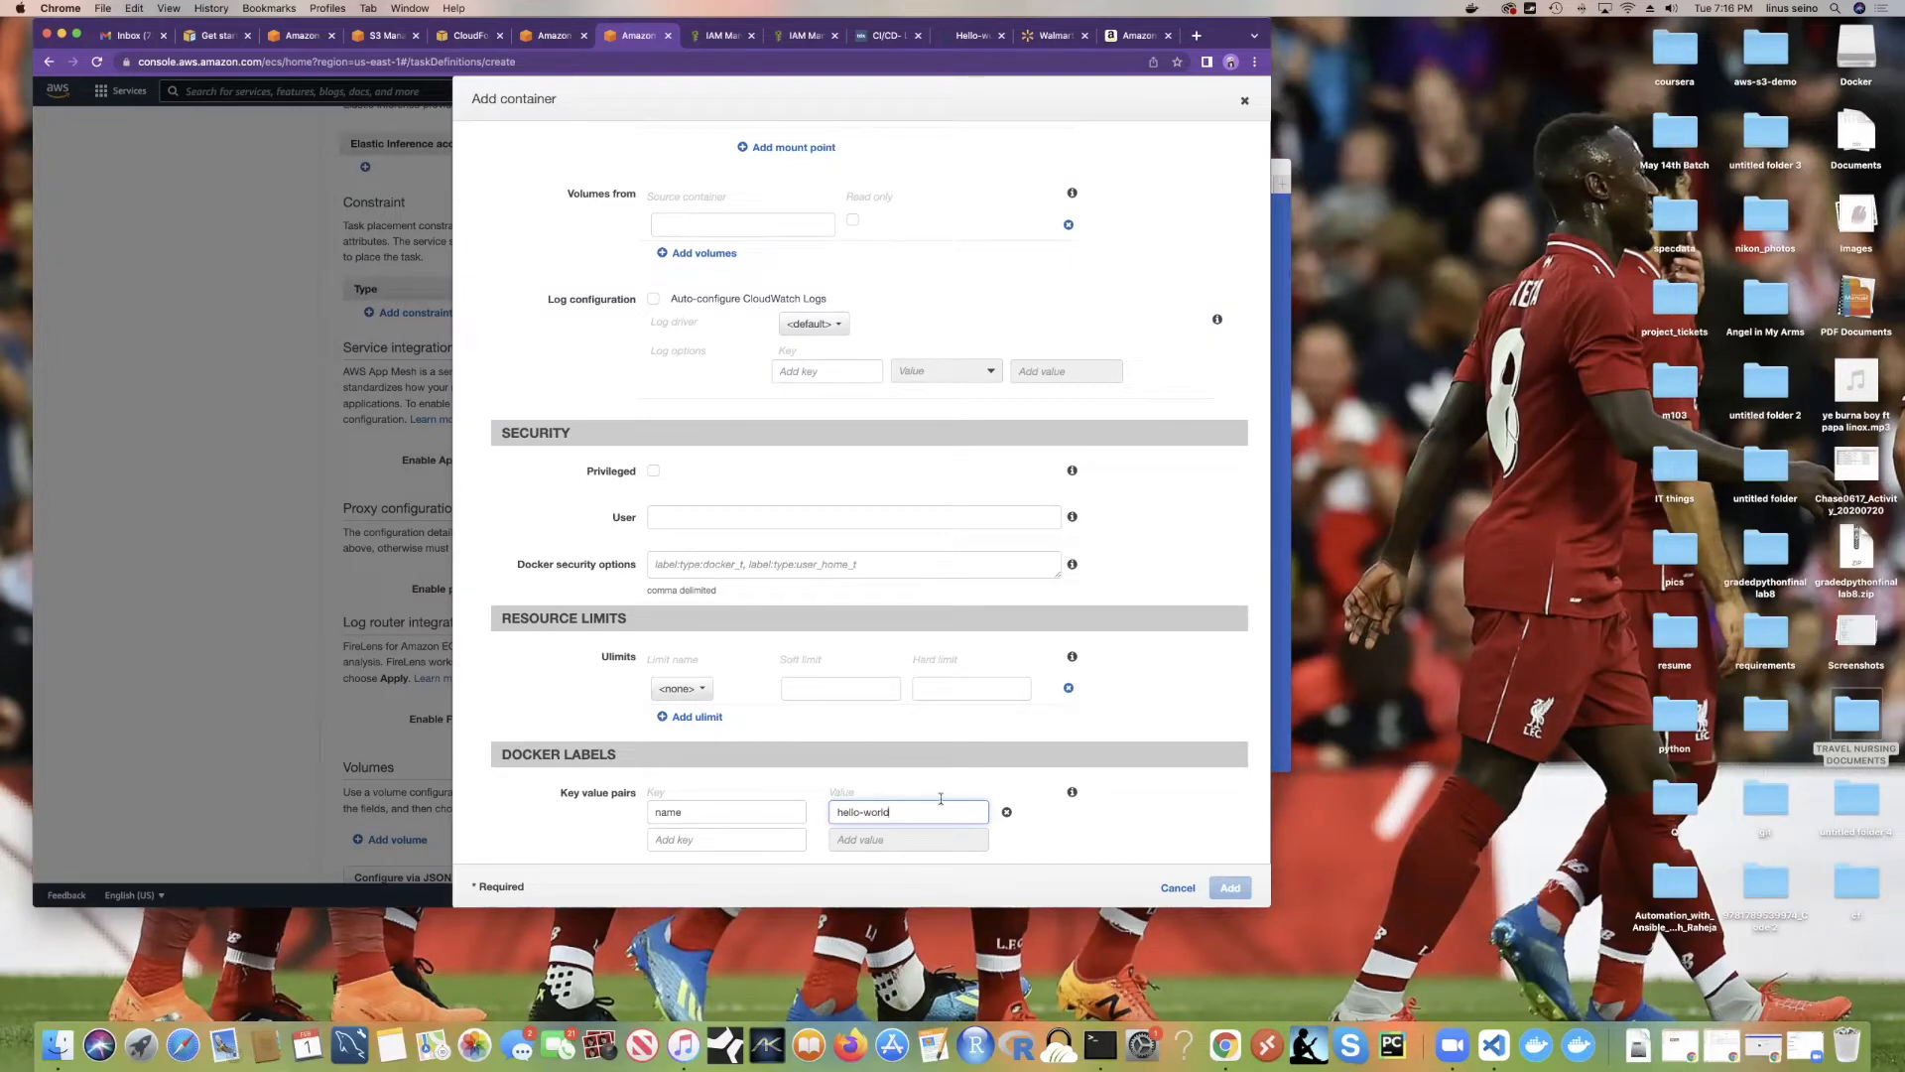
Step: Collapse the Advanced container configuration and select the memory hard limit field
scroll(937, 706, up, 5)
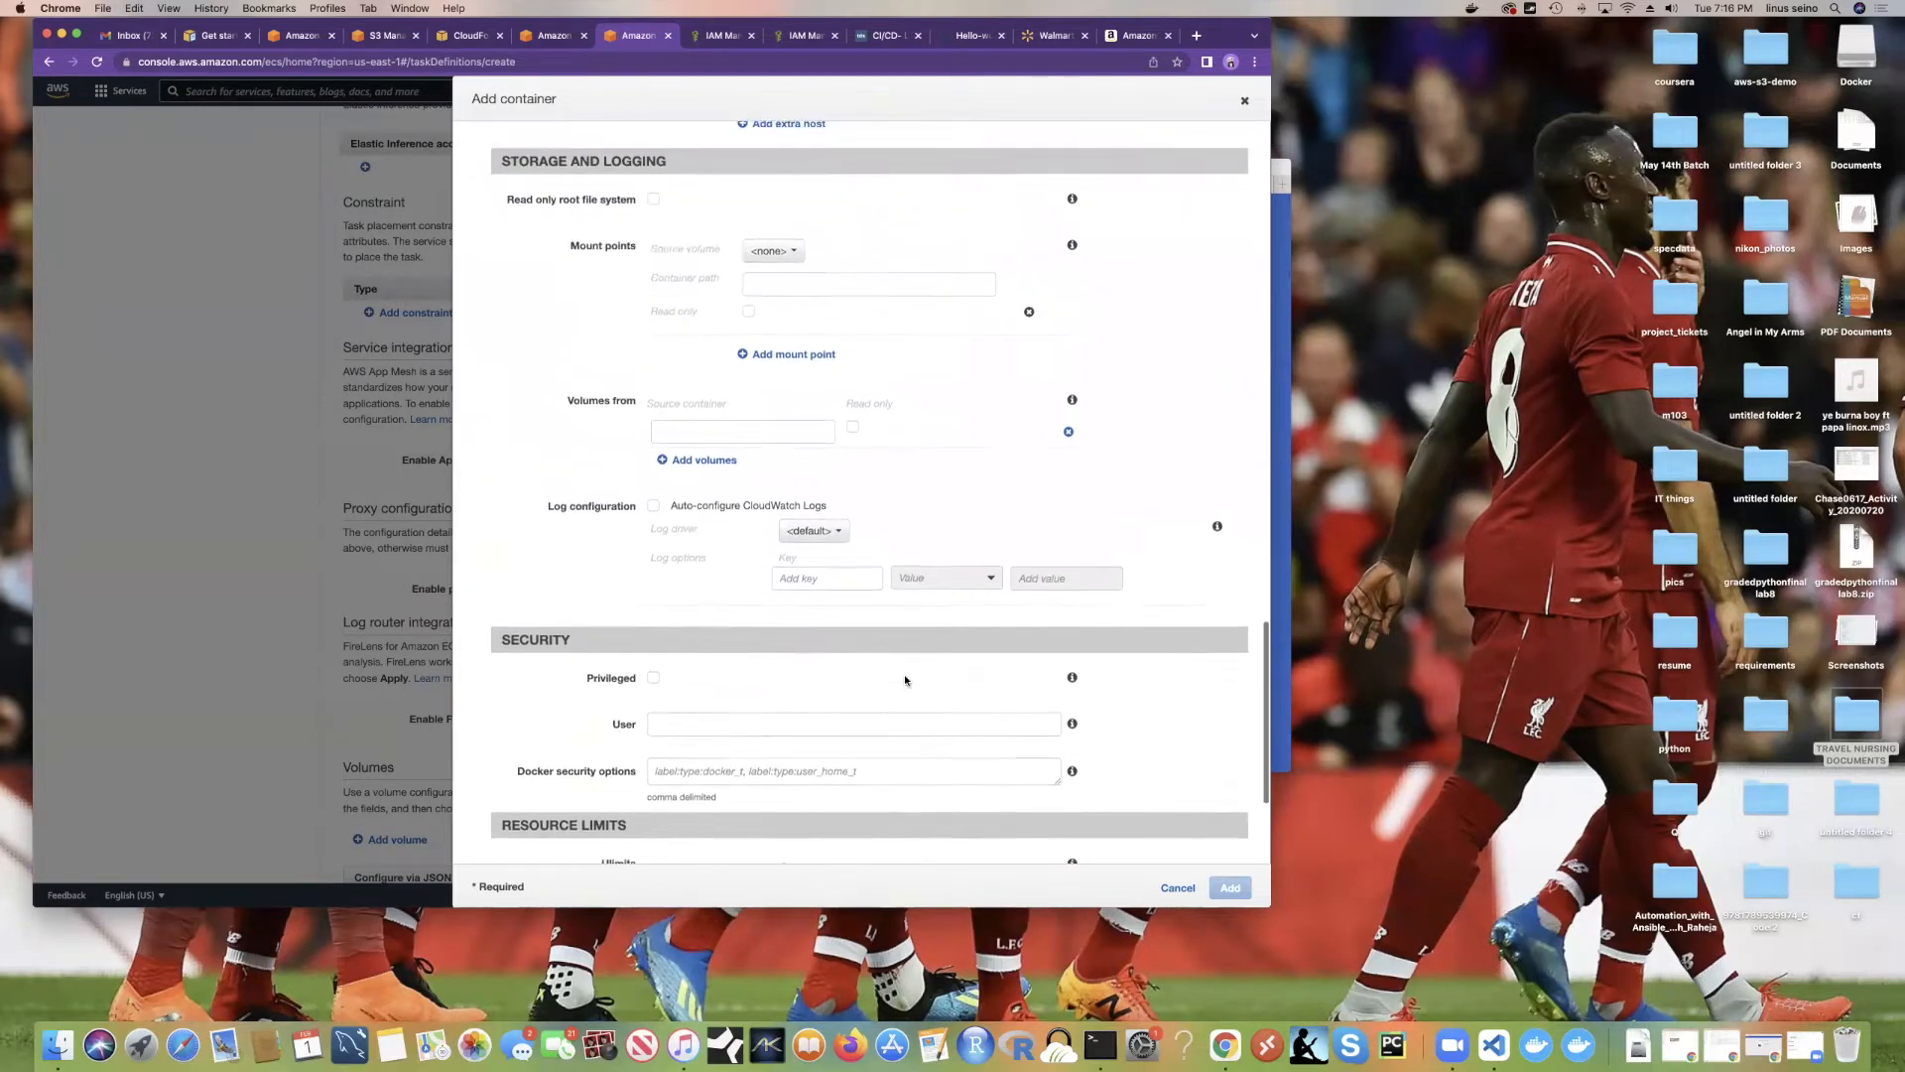
scroll(903, 675, up, 7)
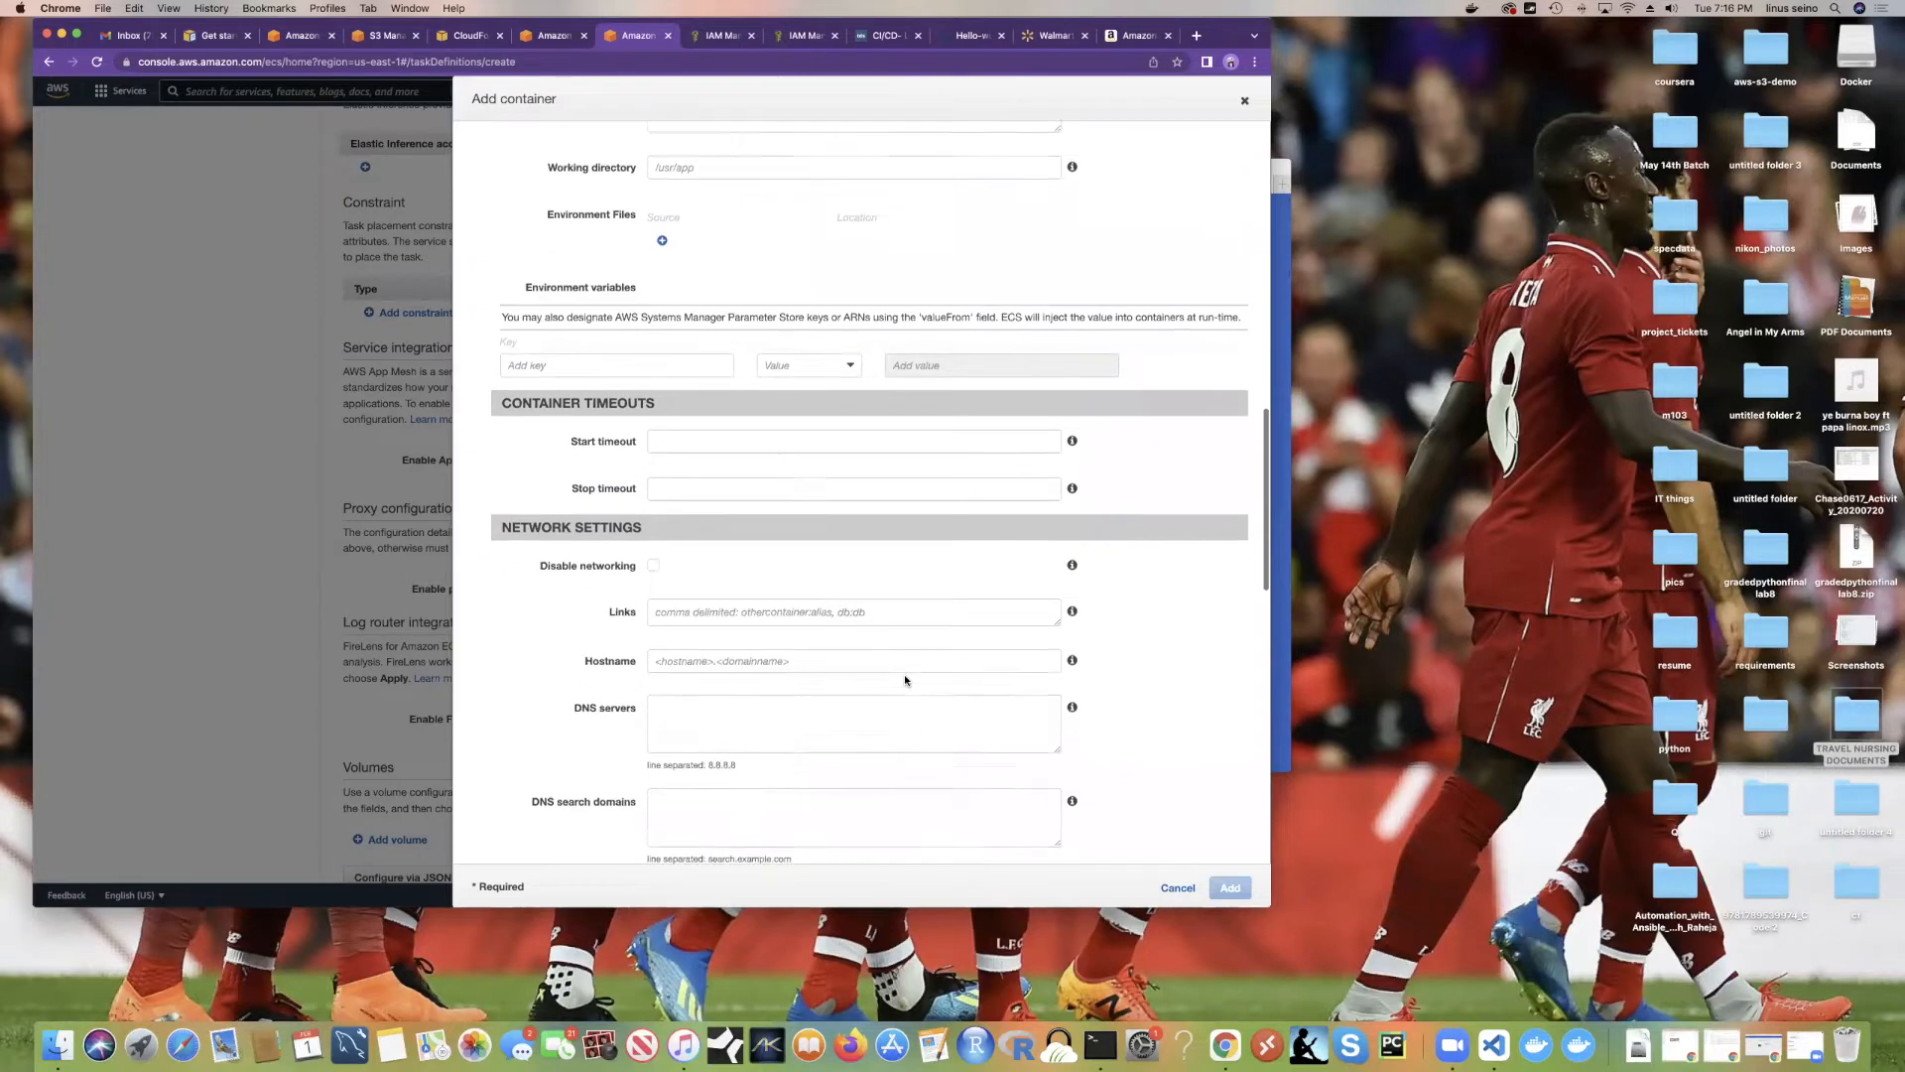
click(906, 552)
scroll(910, 570, up, 3)
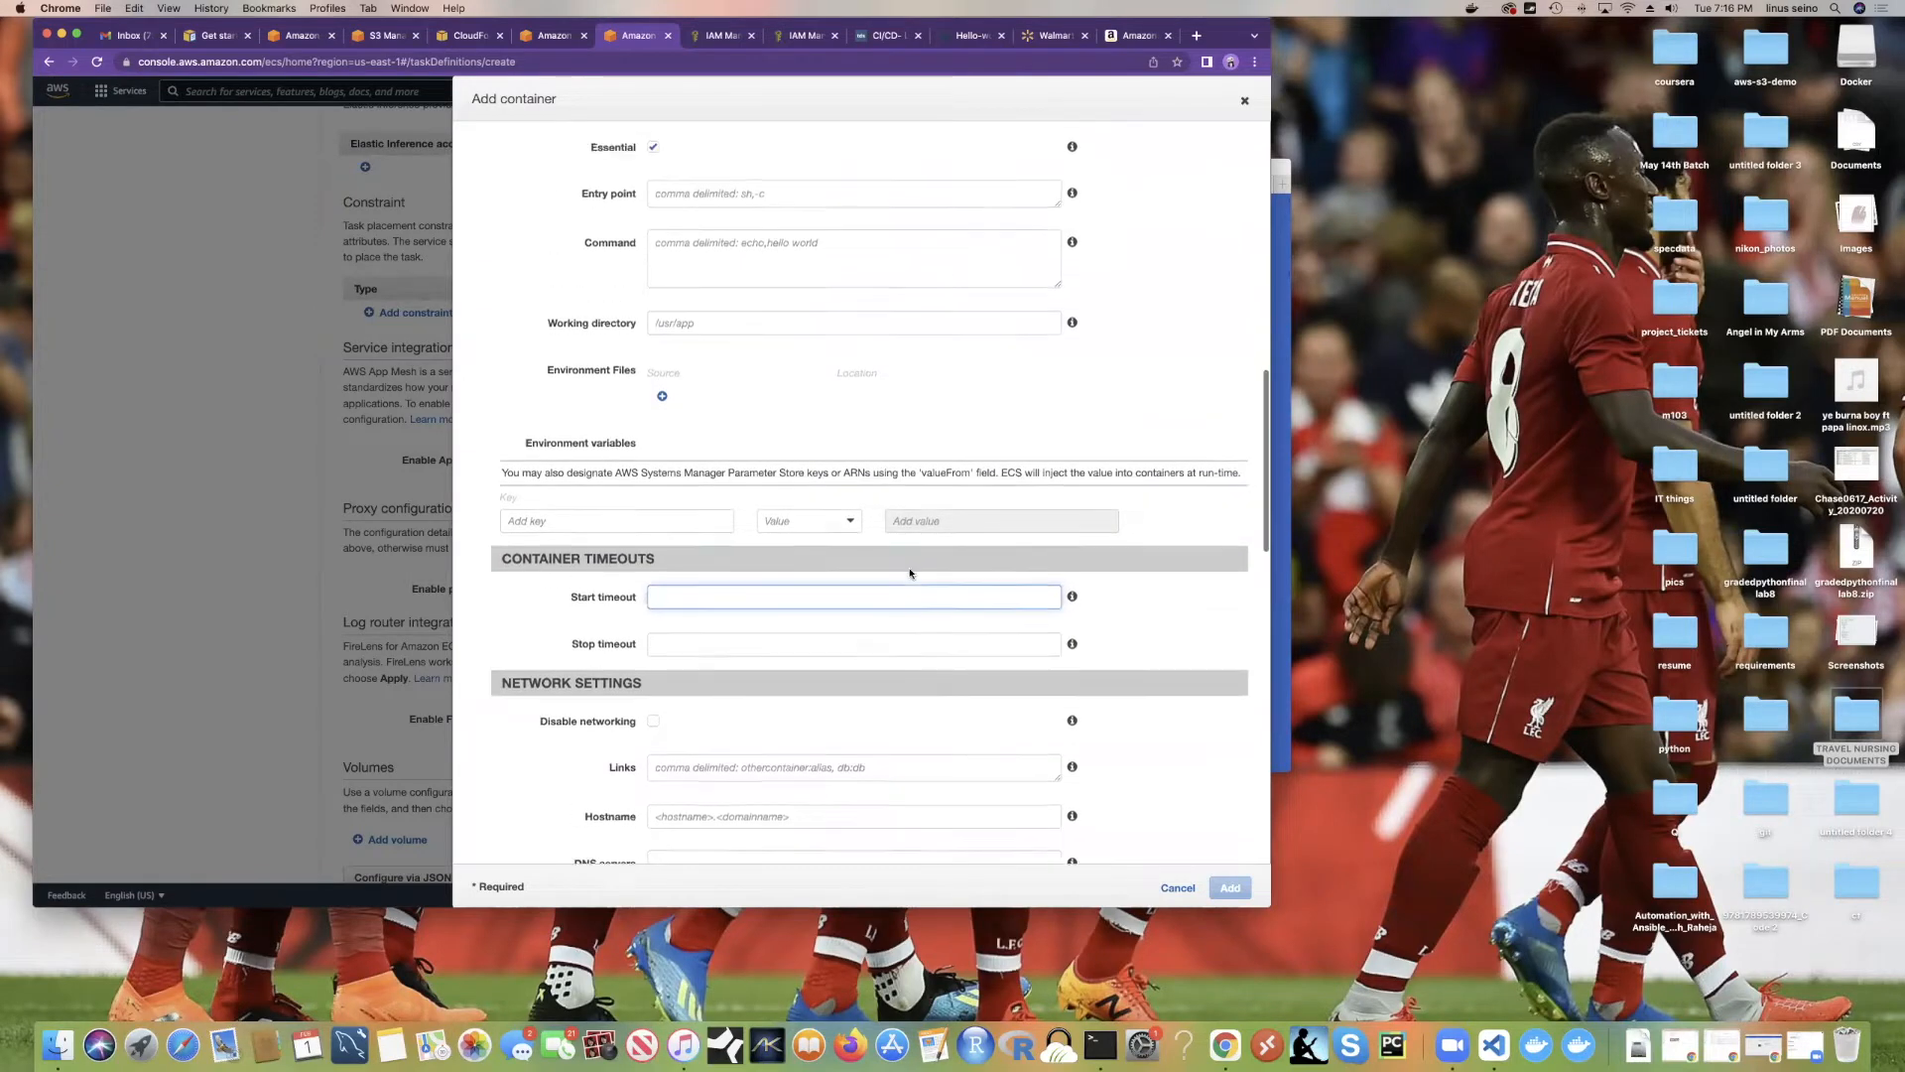
scroll(910, 573, up, 10)
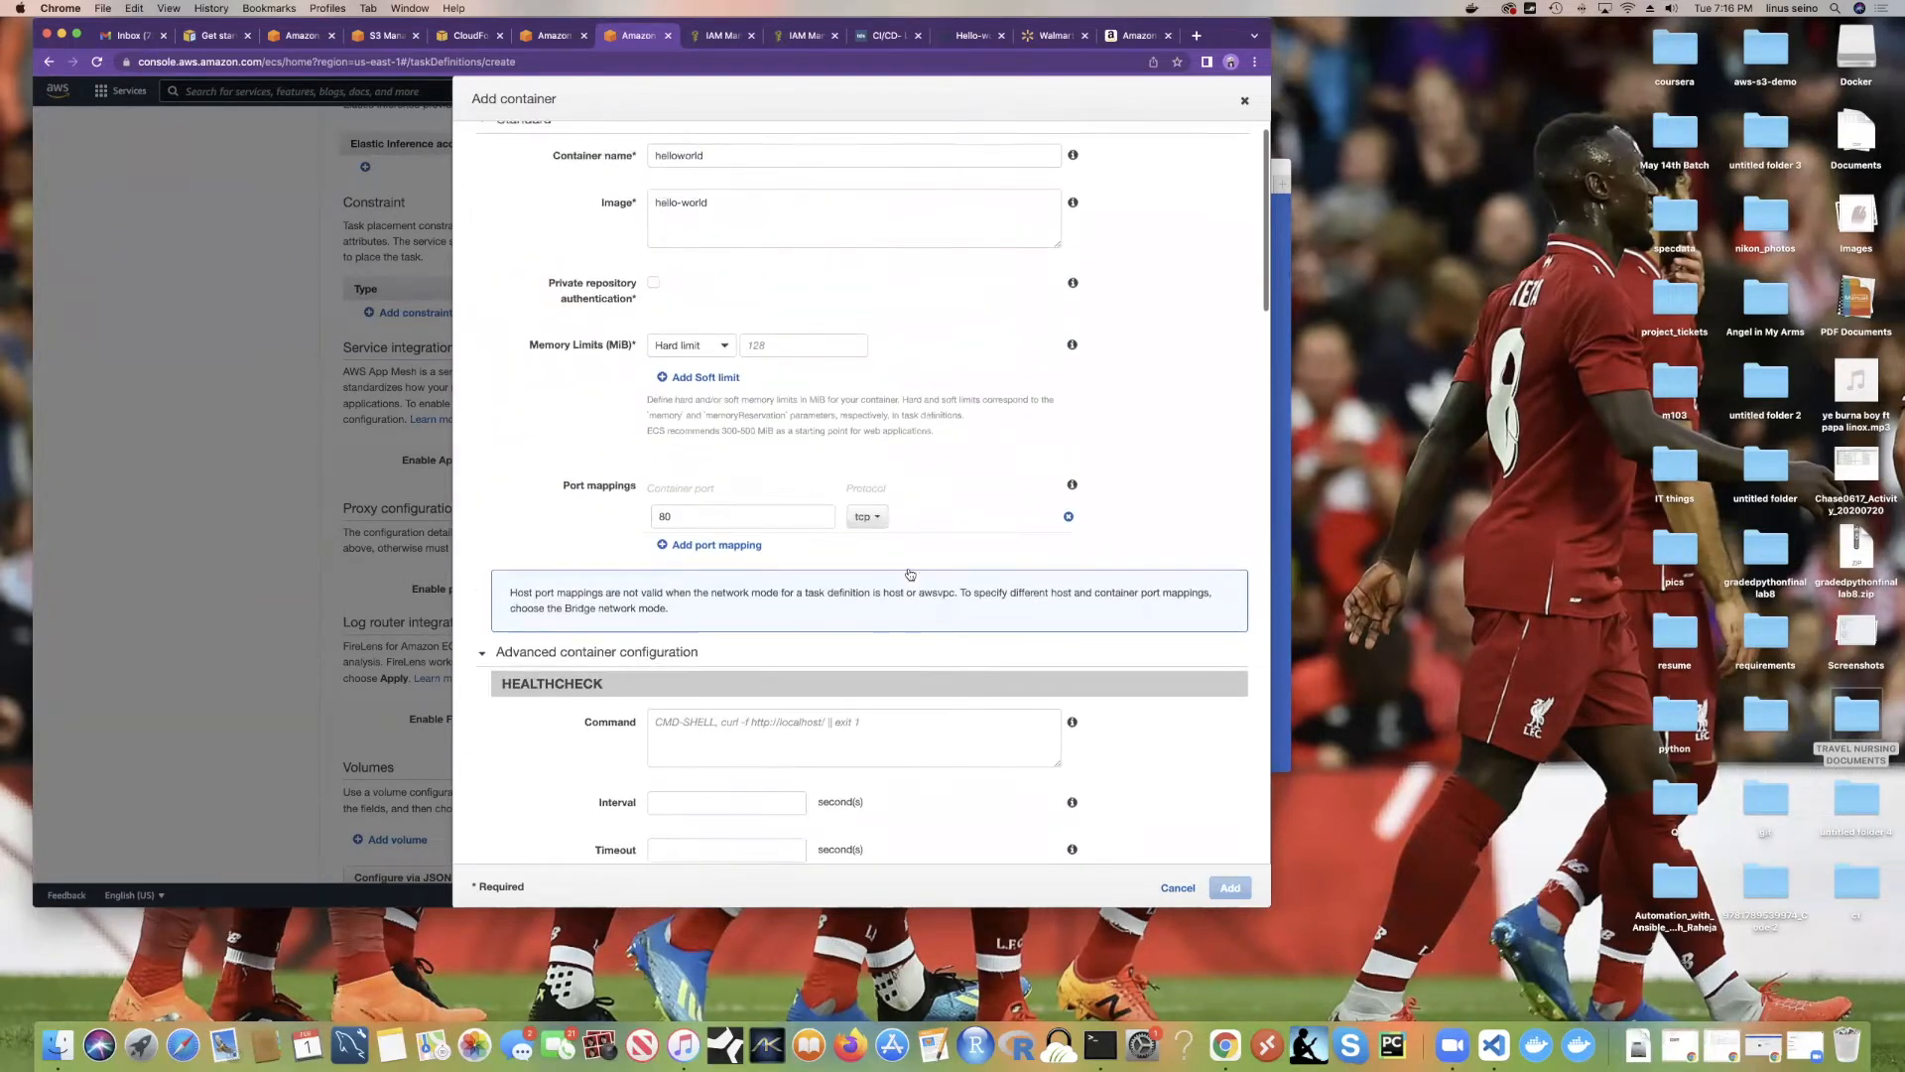
scroll(910, 572, down, 2)
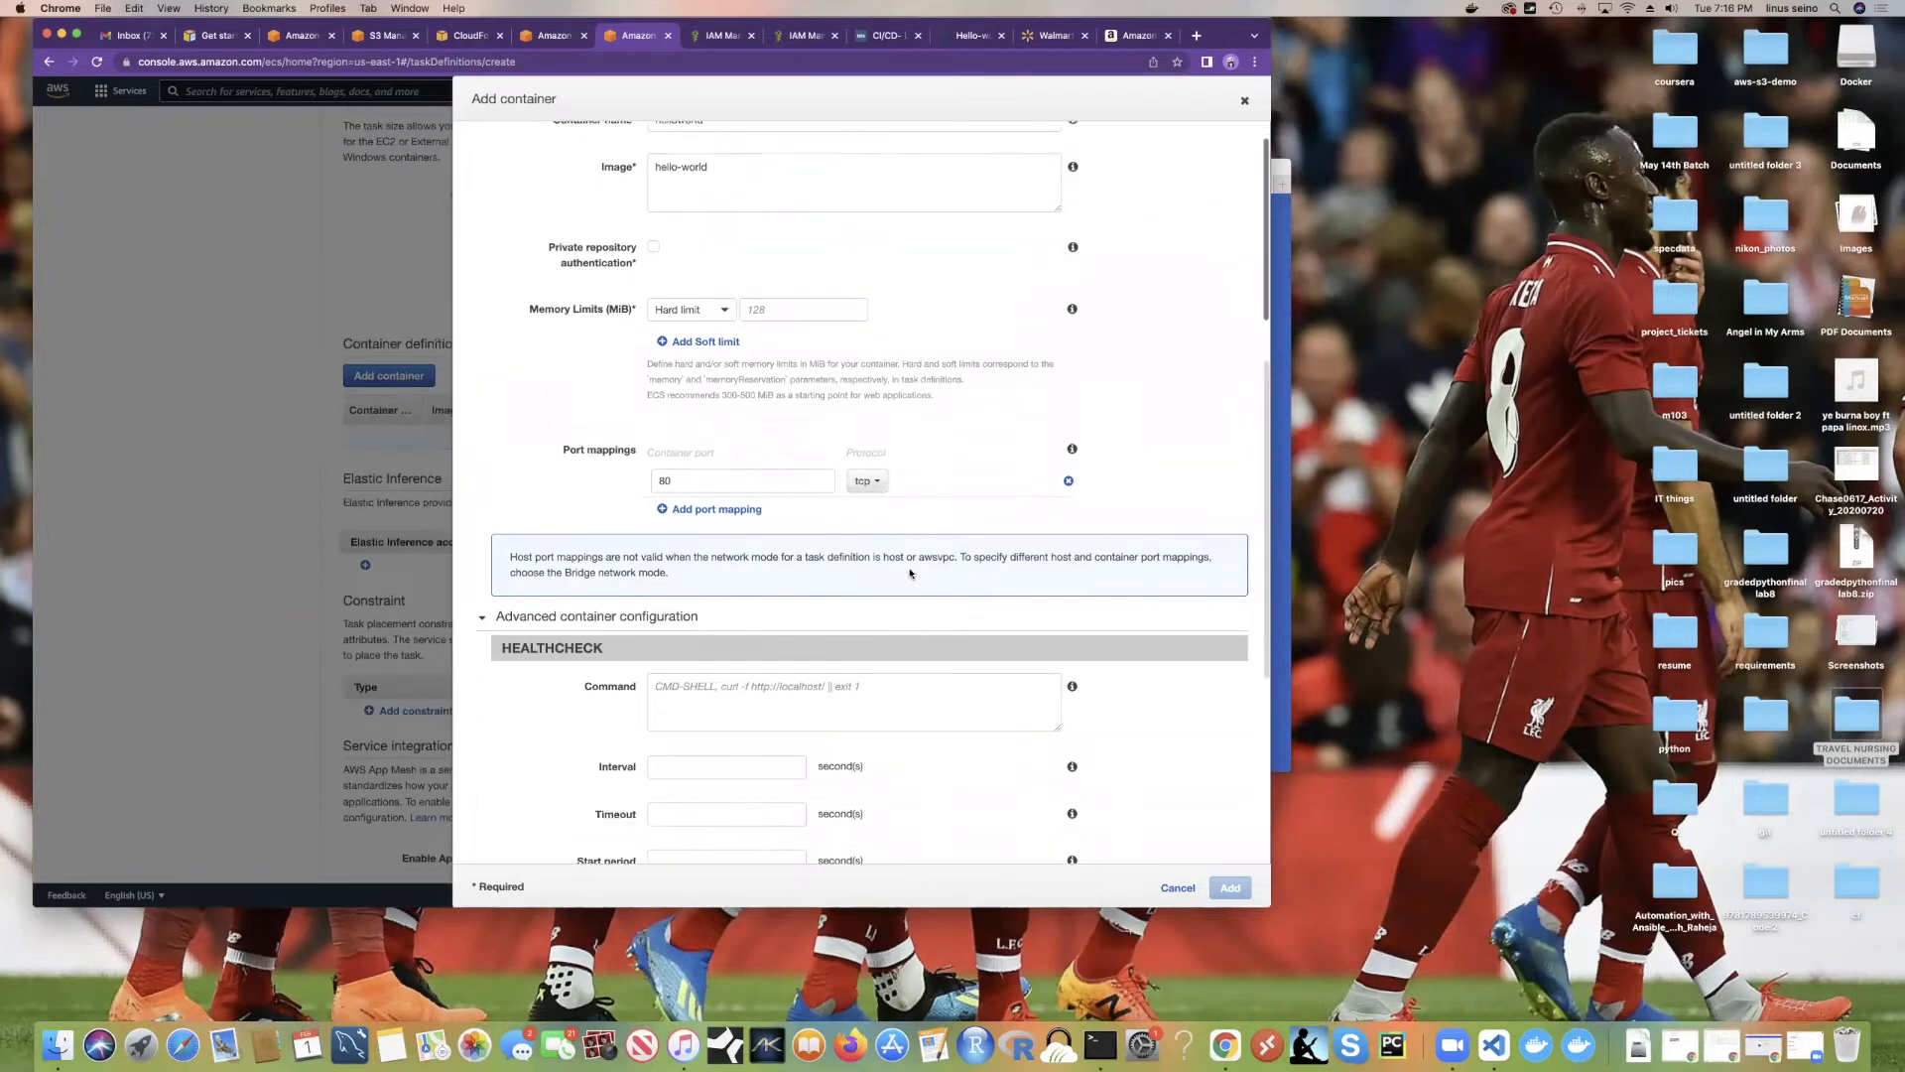
scroll(913, 581, down, 5)
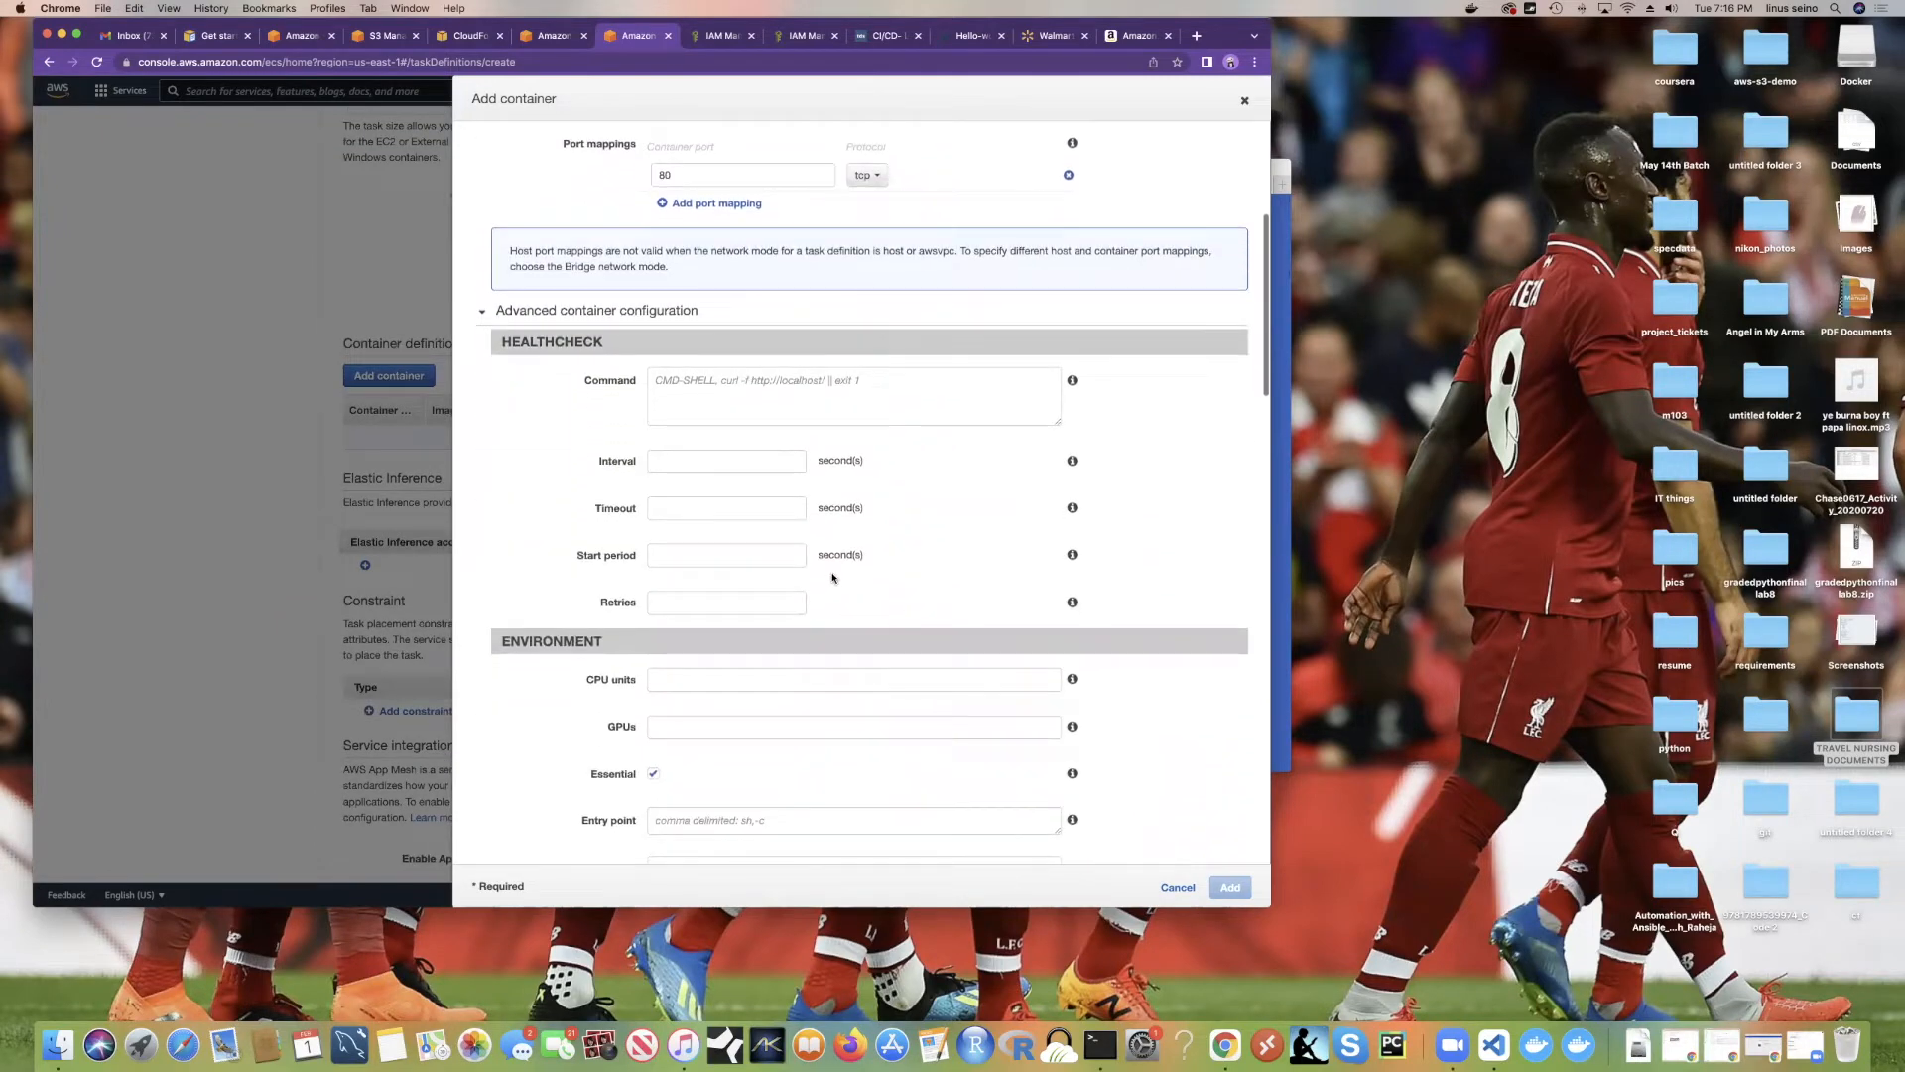
scroll(855, 553, down, 1)
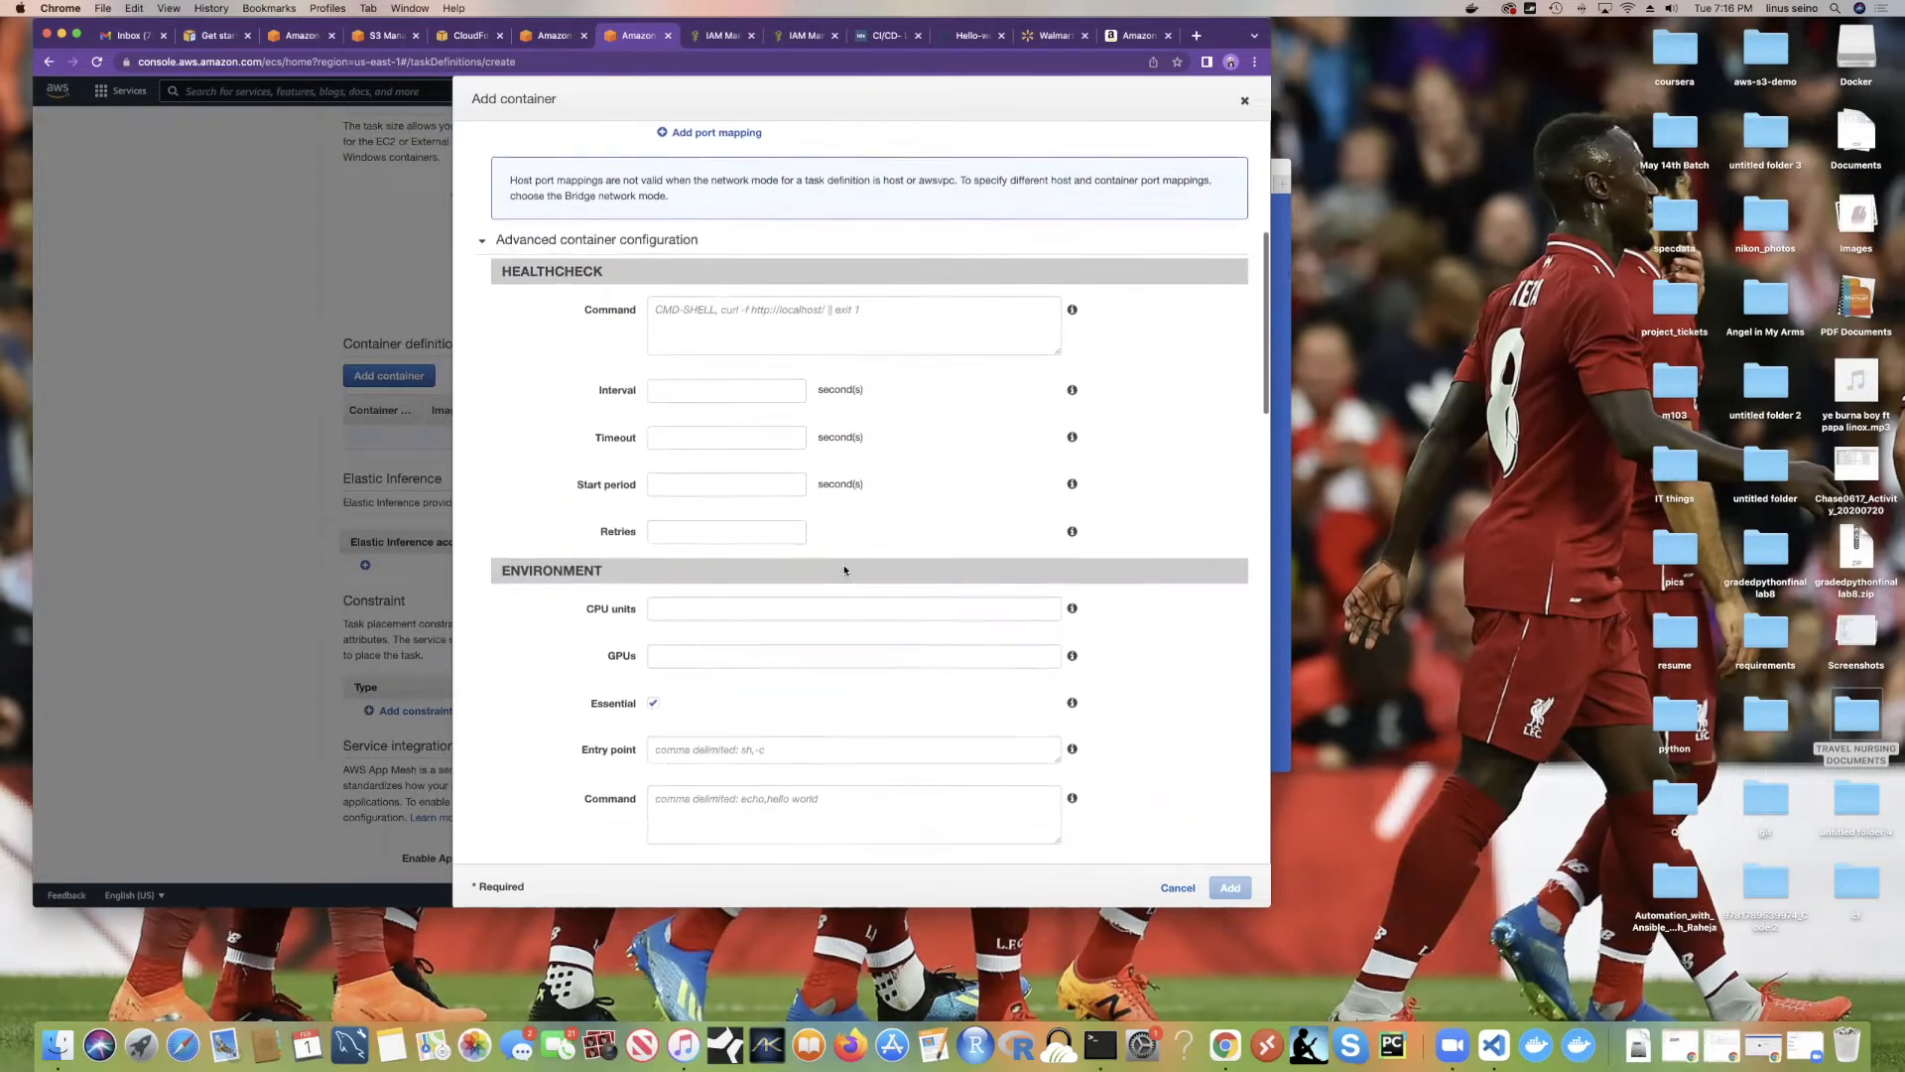
click(484, 238)
scroll(655, 378, up, 3)
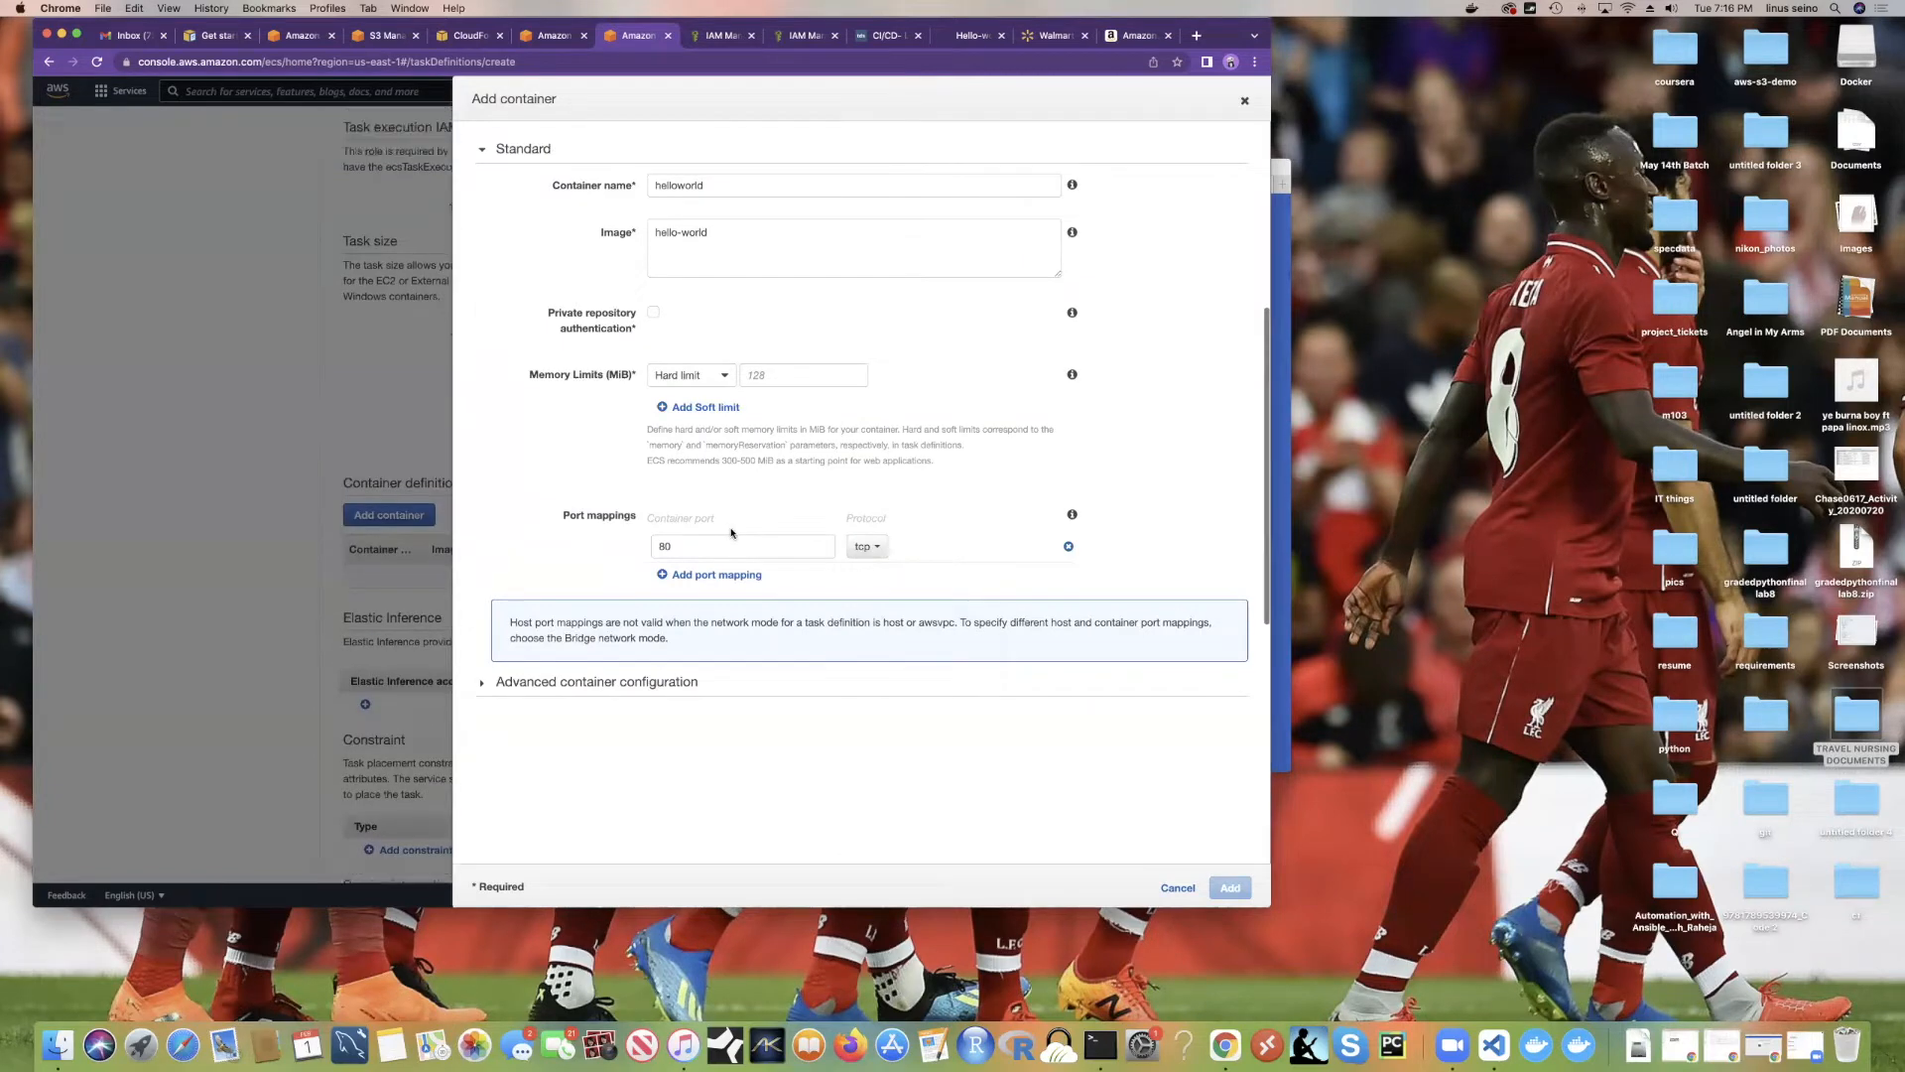
scroll(734, 467, up, 3)
click(777, 375)
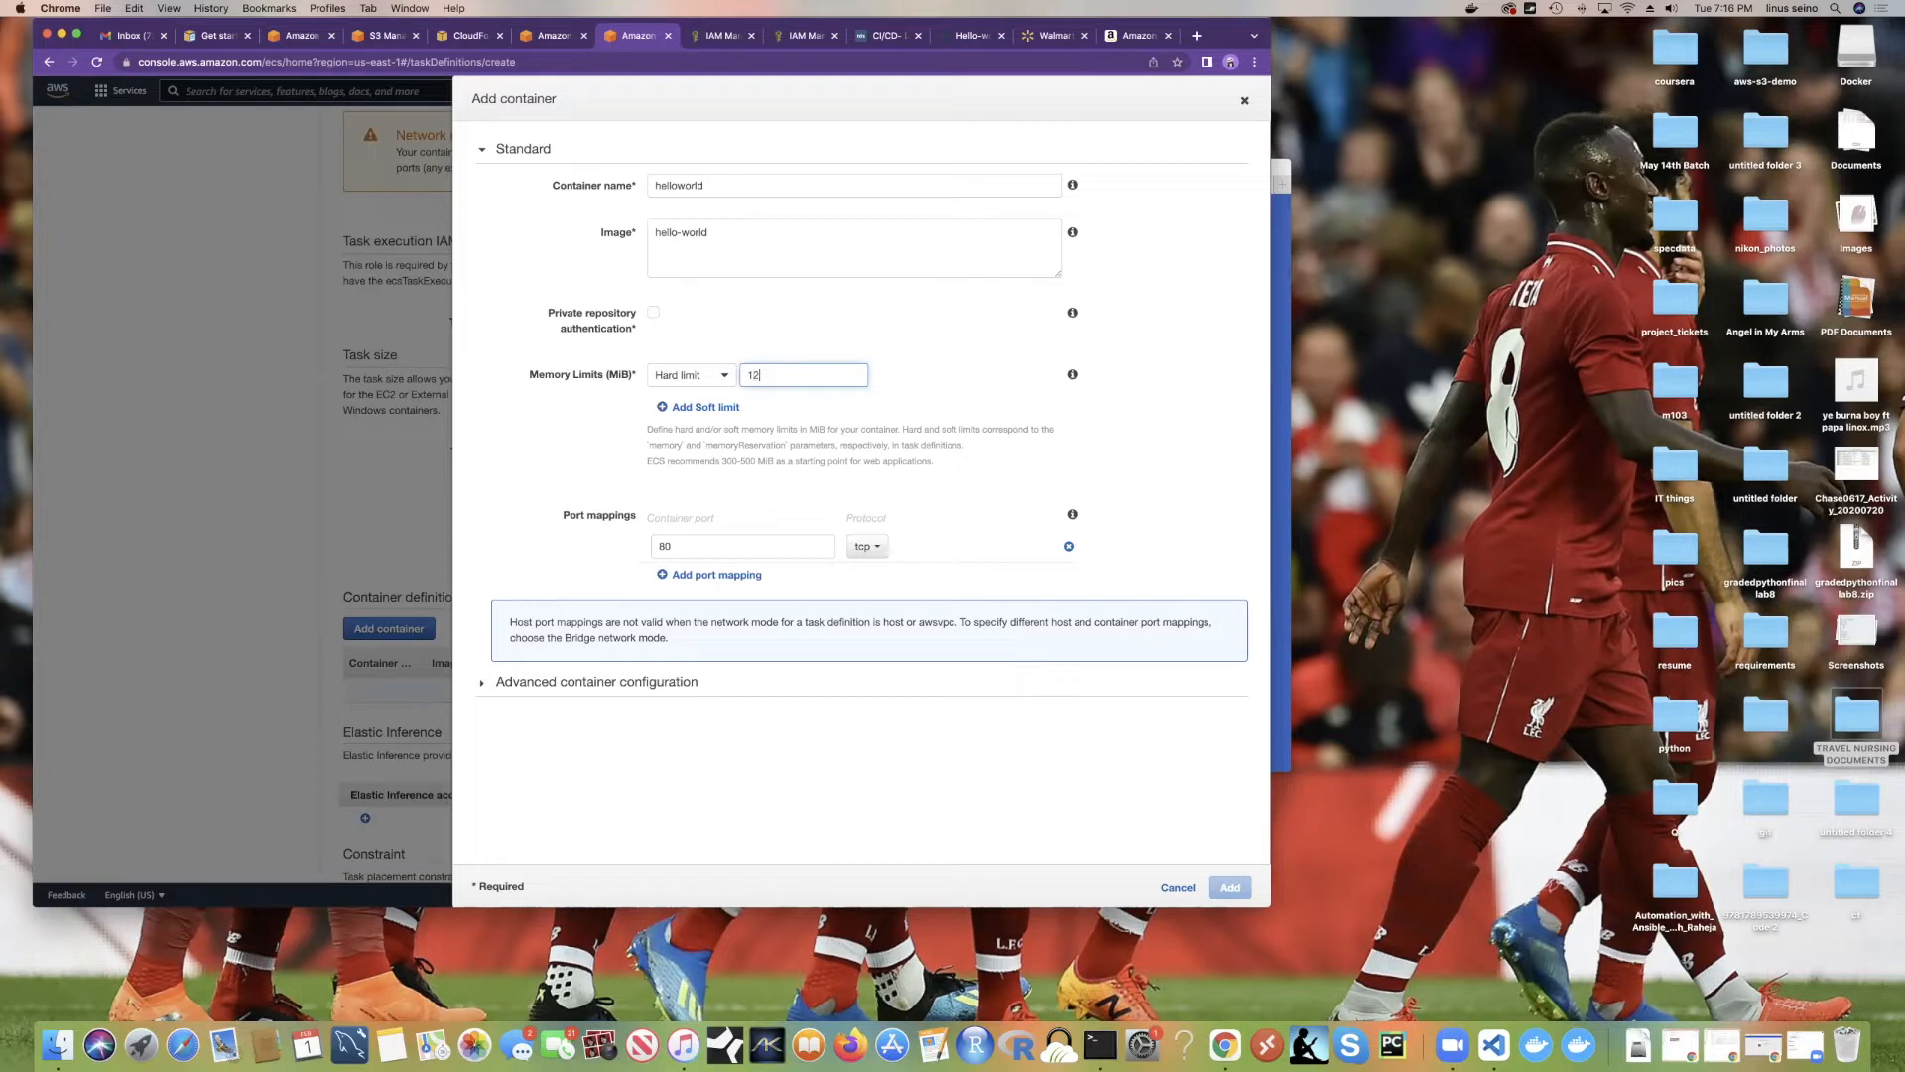
Step: Keep tcp as the protocol for the port 80 mapping
scroll(683, 341, up, 3)
scroll(905, 219, up, 5)
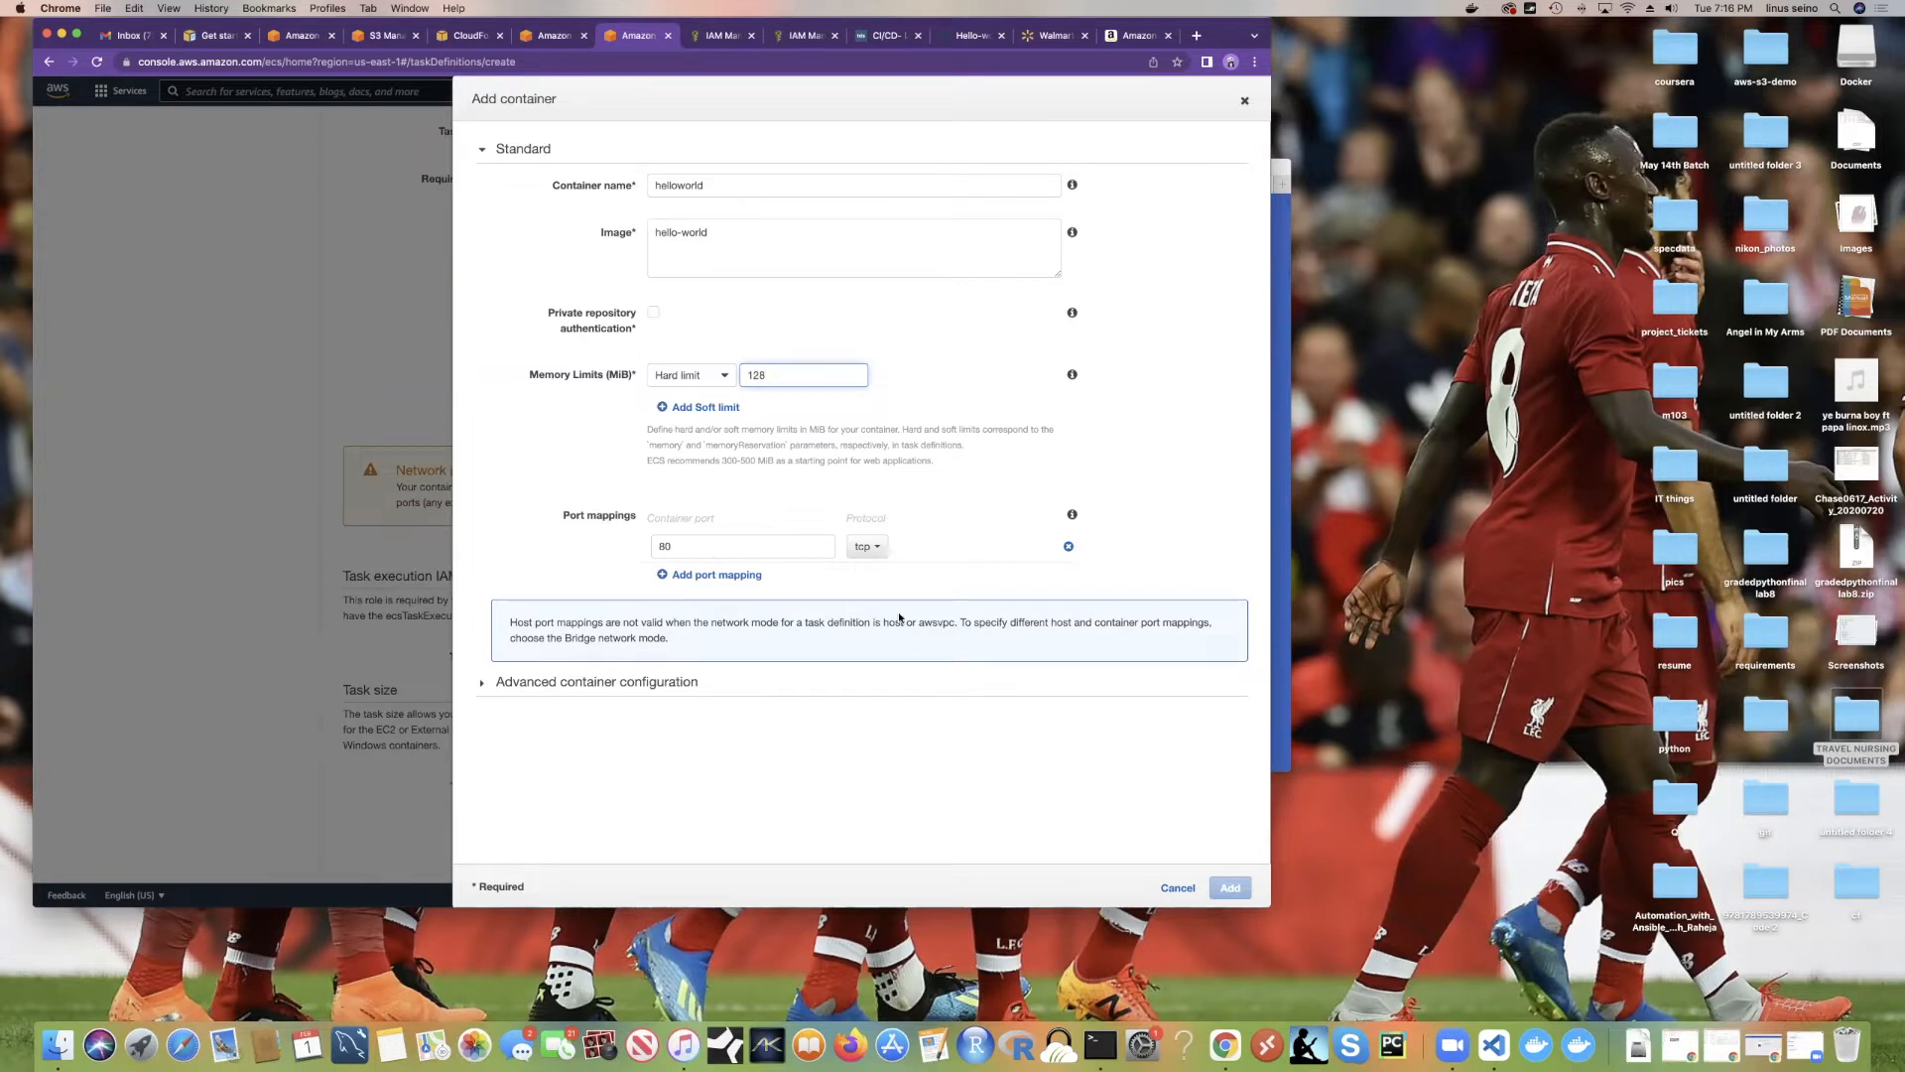
click(866, 547)
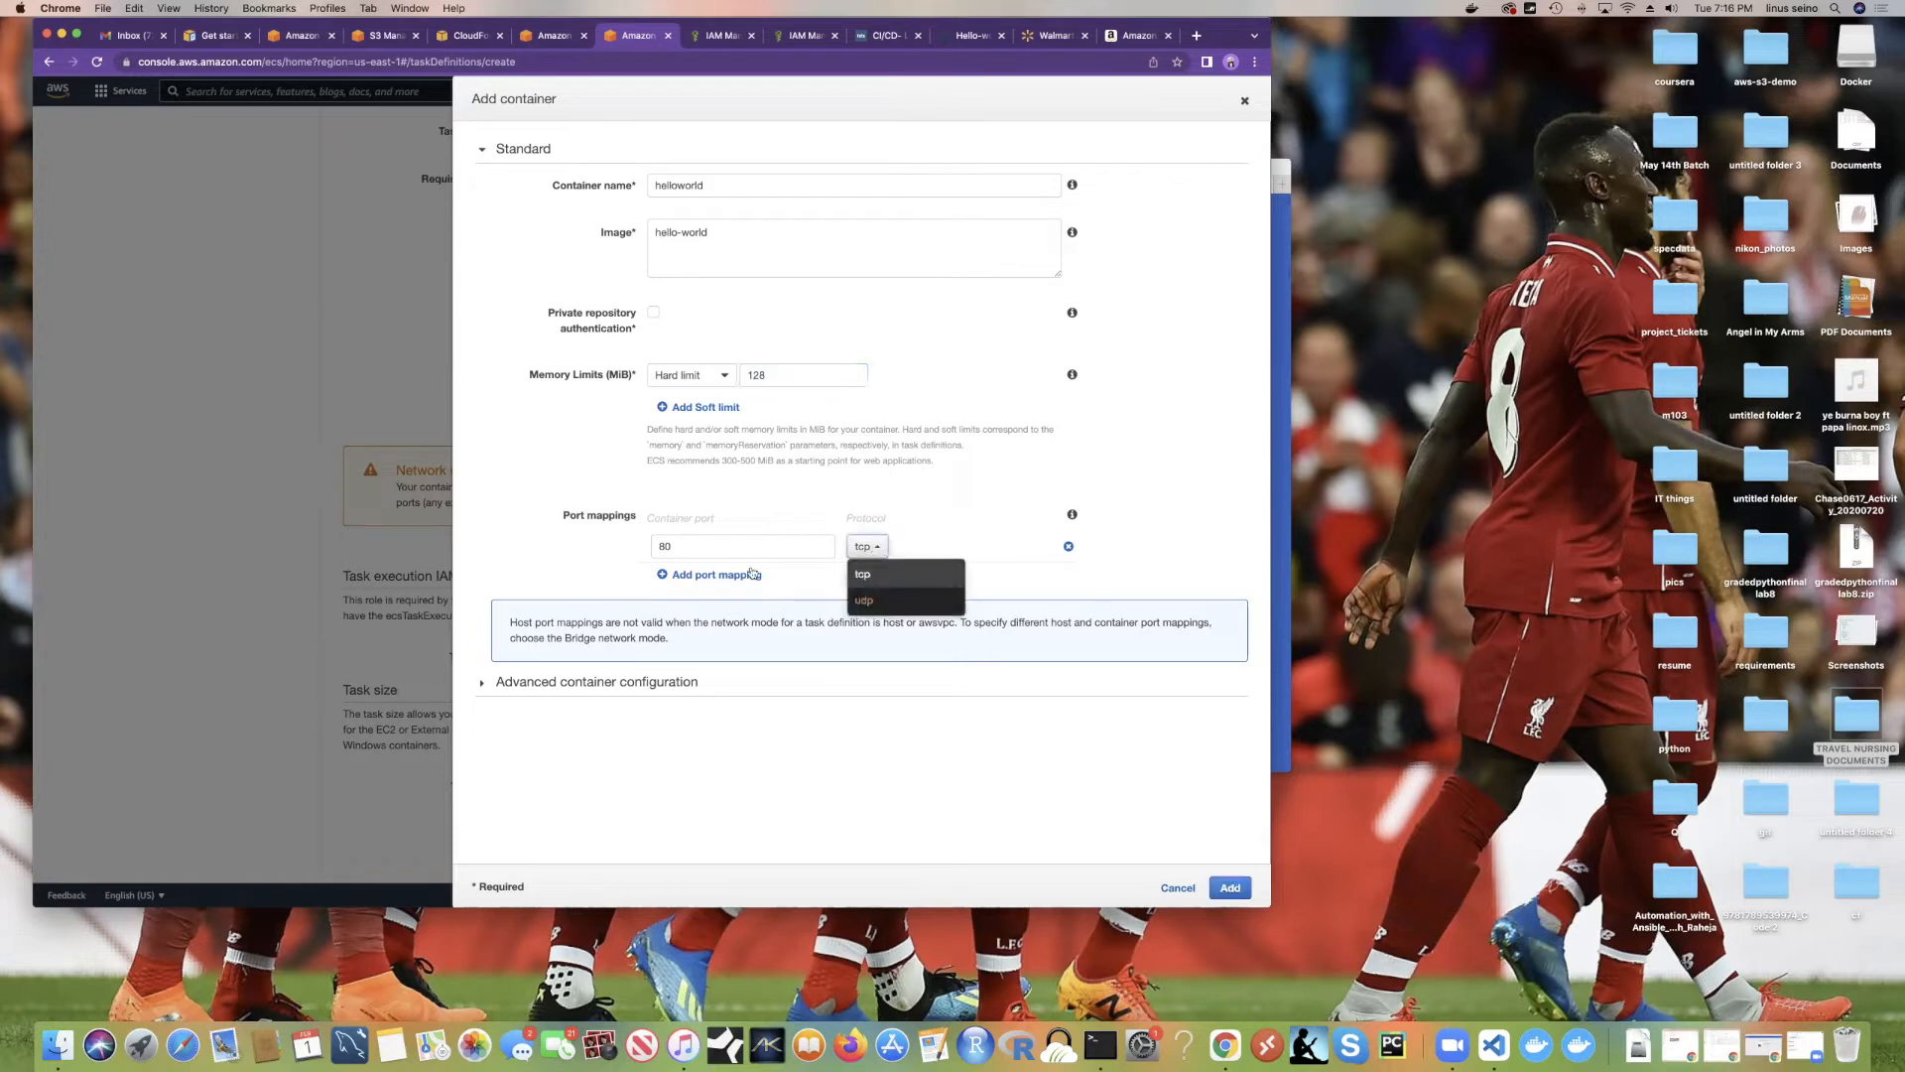
click(863, 573)
Step: Review the Advanced container configuration, then add the helloworld container to the task definition
scroll(908, 600, up, 3)
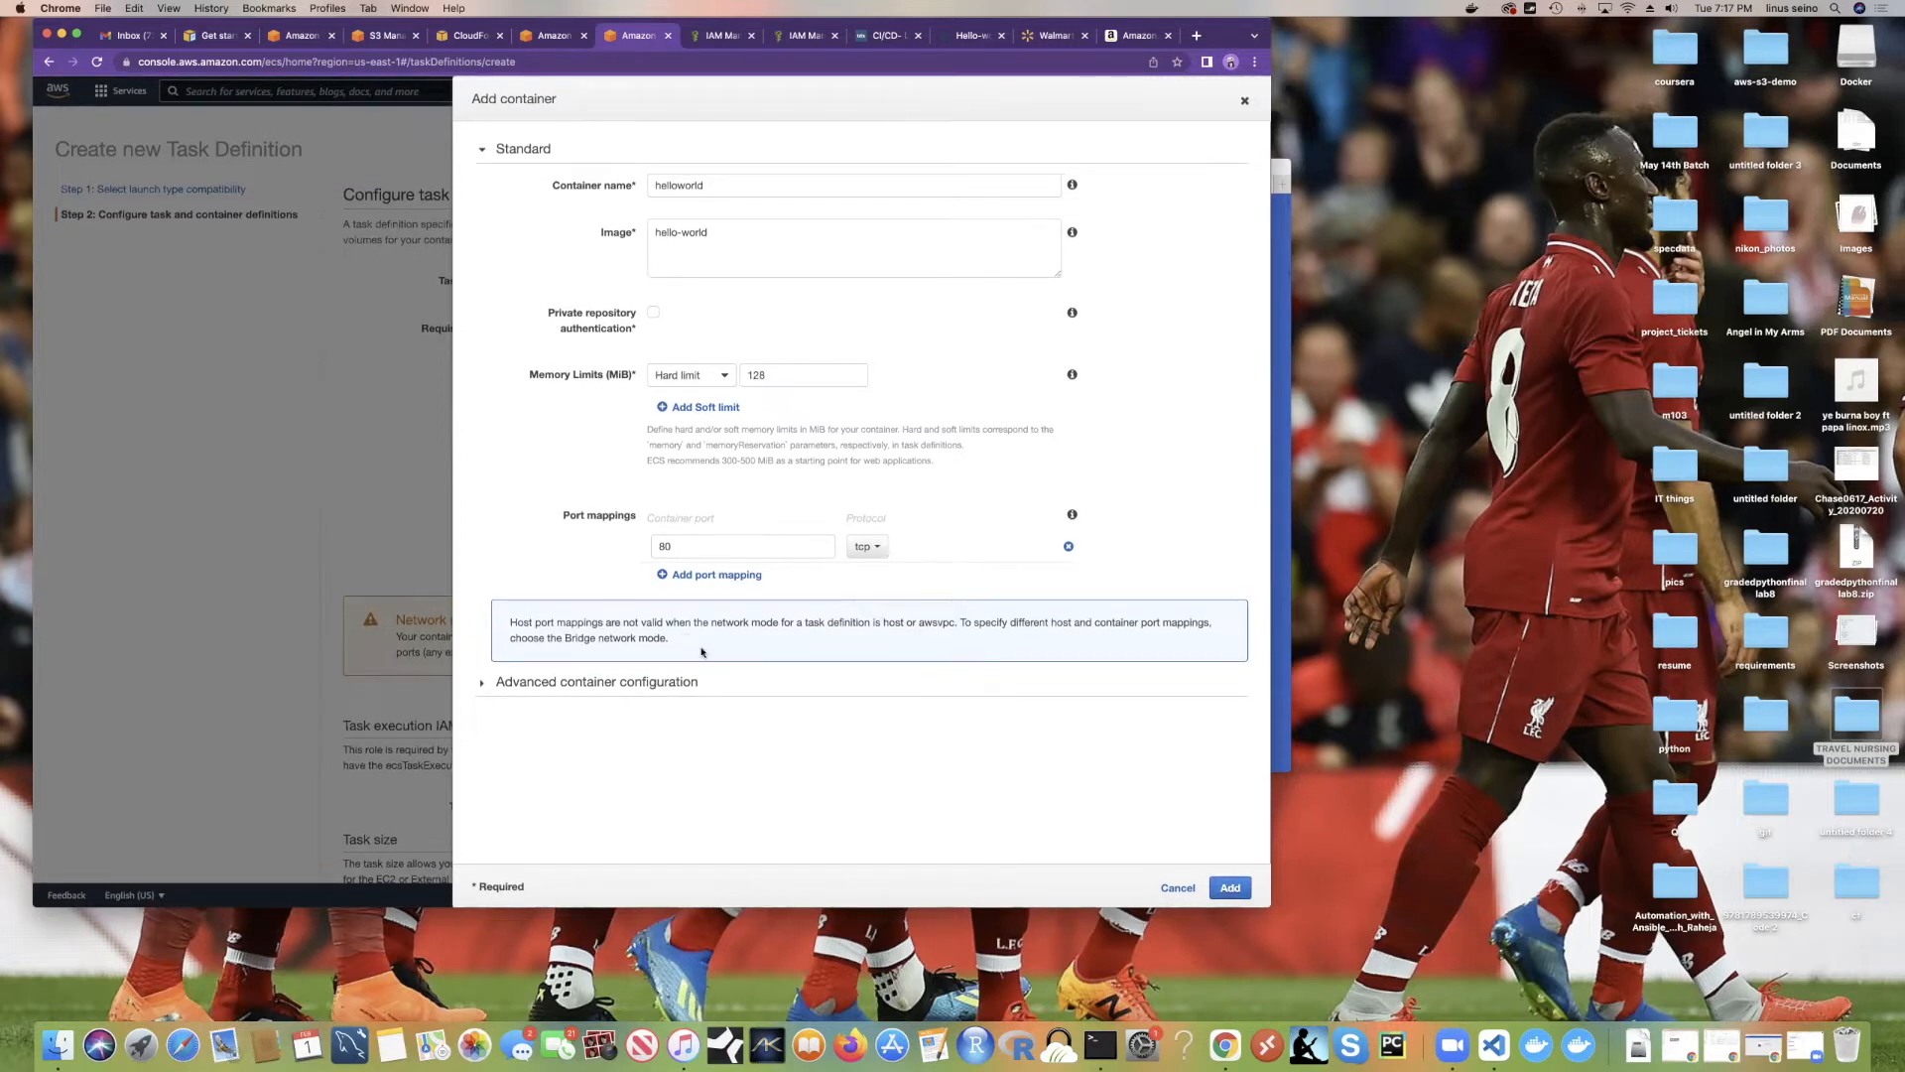
click(680, 683)
scroll(700, 685, down, 10)
scroll(695, 596, up, 4)
scroll(691, 455, down, 15)
scroll(691, 455, down, 10)
scroll(692, 455, up, 5)
scroll(694, 460, down, 5)
scroll(693, 460, up, 3)
scroll(692, 460, down, 3)
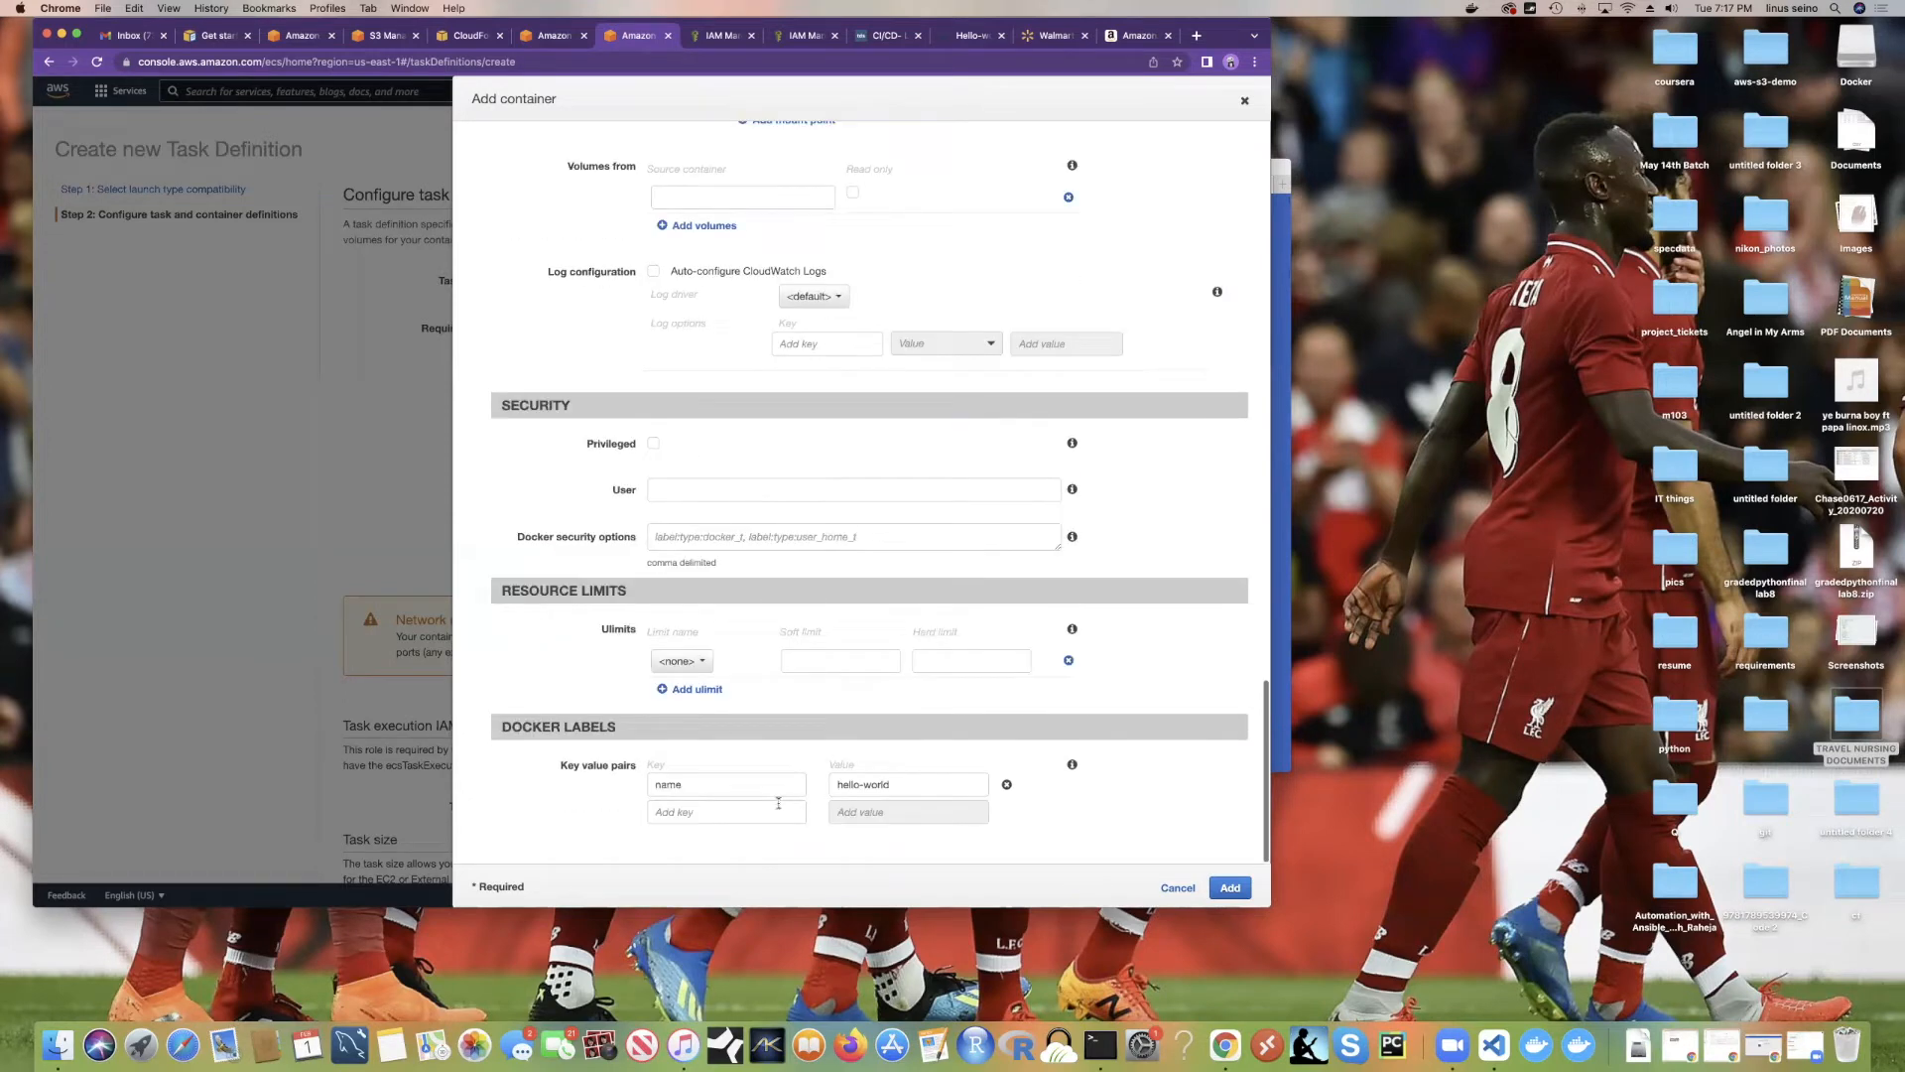
scroll(678, 577, up, 15)
scroll(679, 580, up, 10)
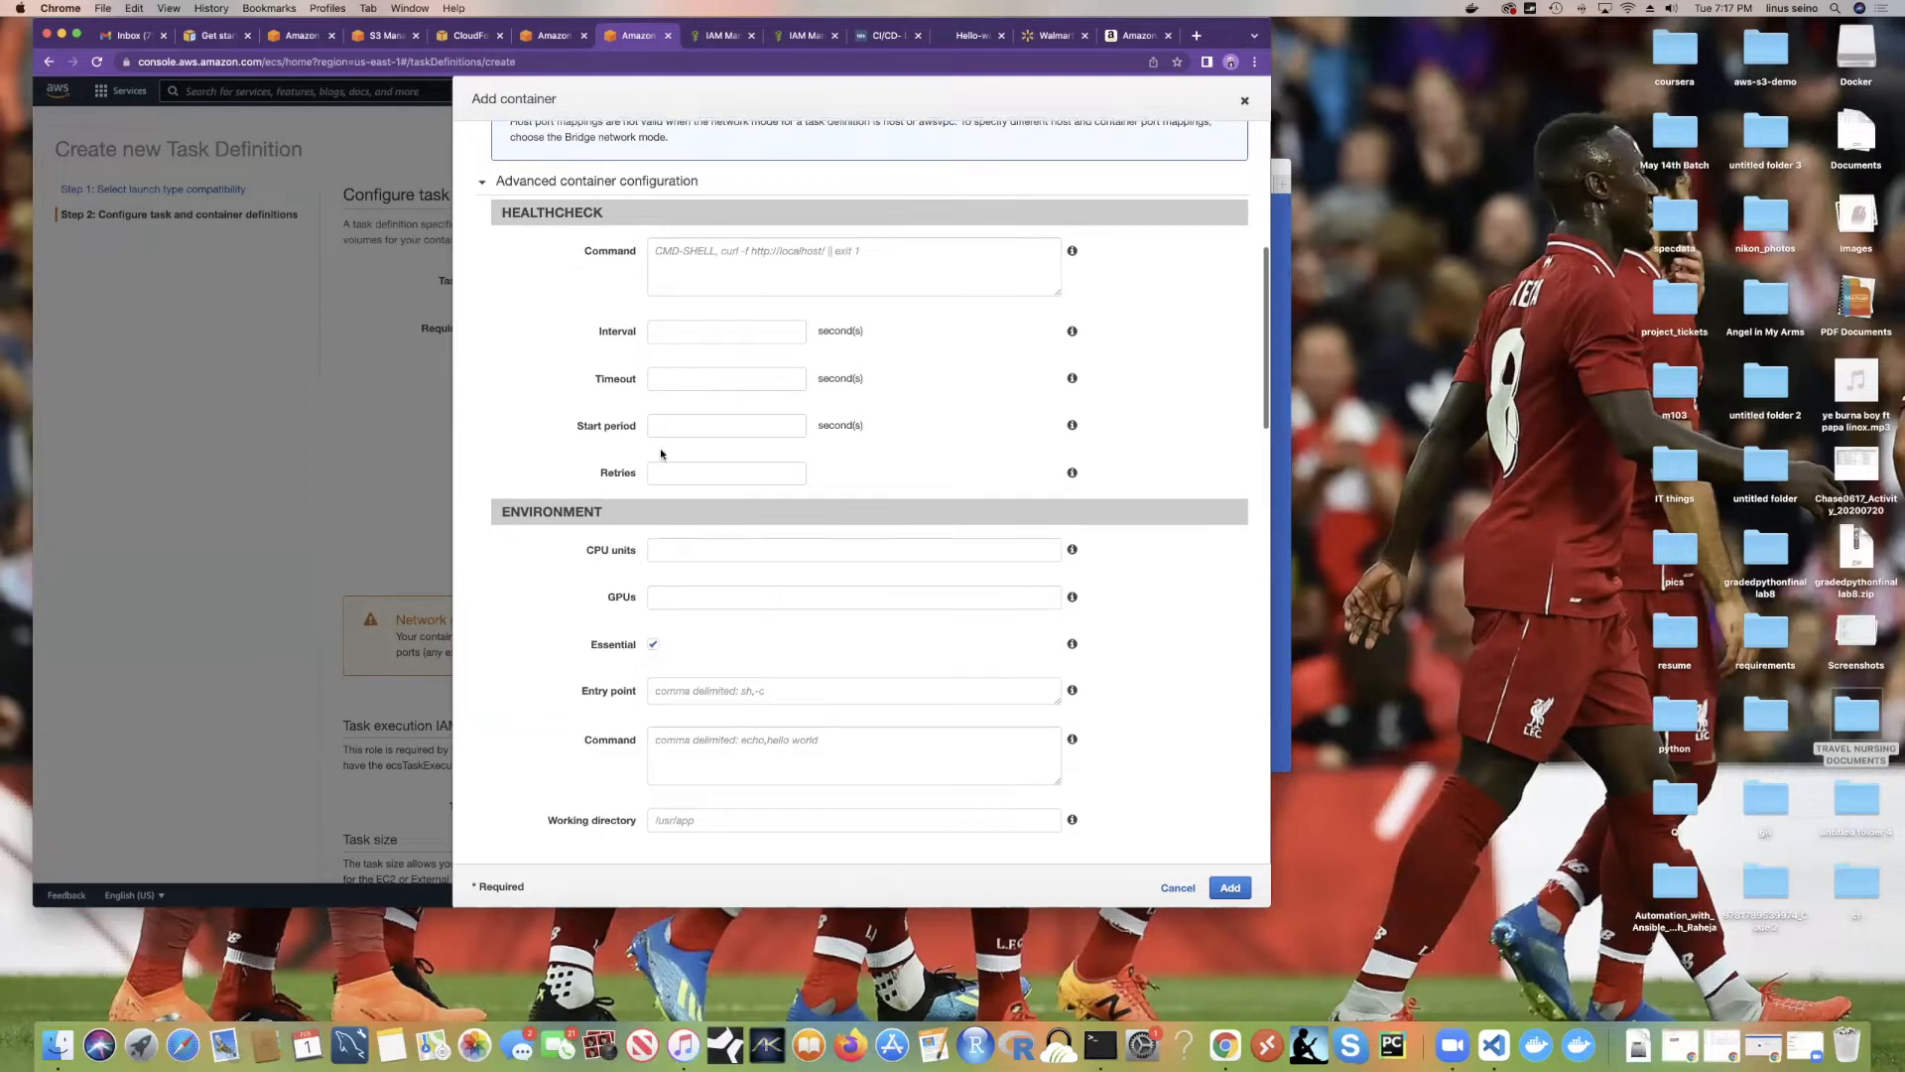
scroll(662, 454, up, 3)
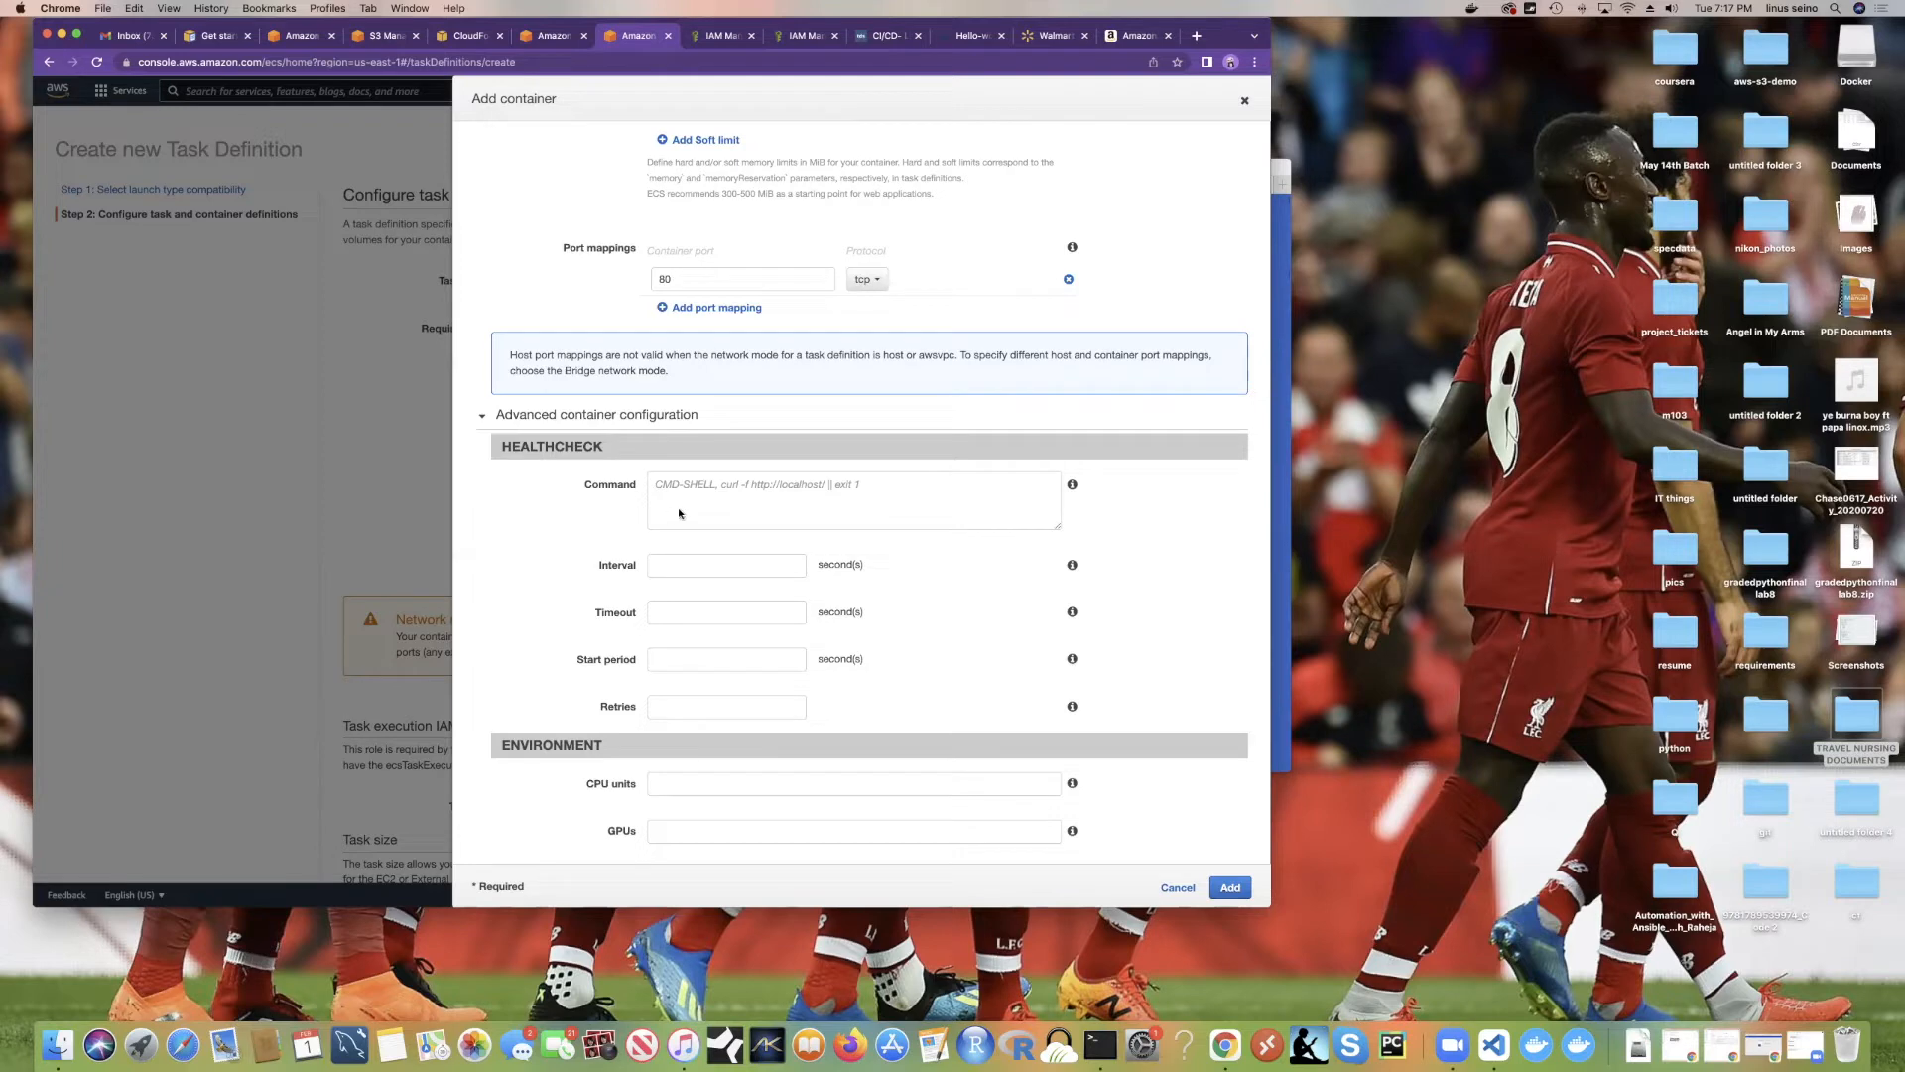
click(1231, 887)
Step: Add the tag name = helloworld and create the devops task definition
scroll(880, 647, down, 10)
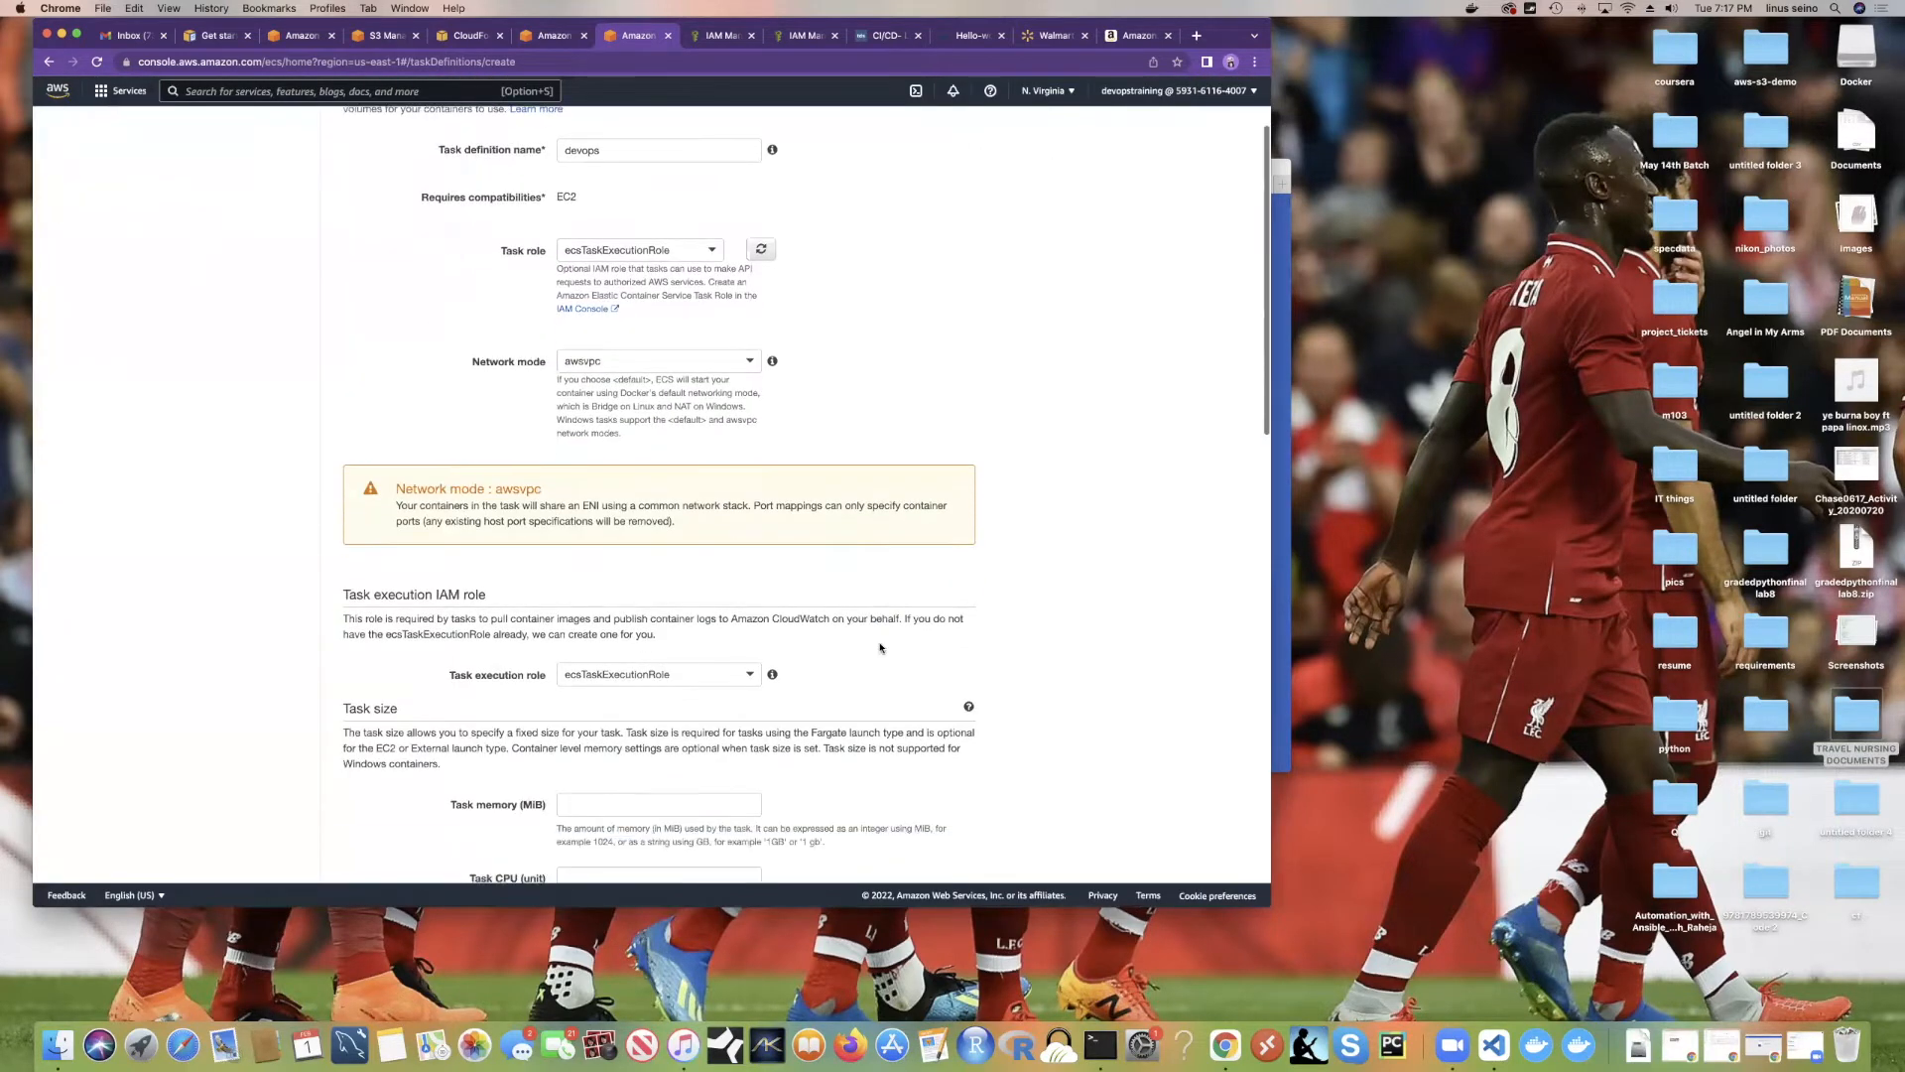
scroll(880, 647, down, 5)
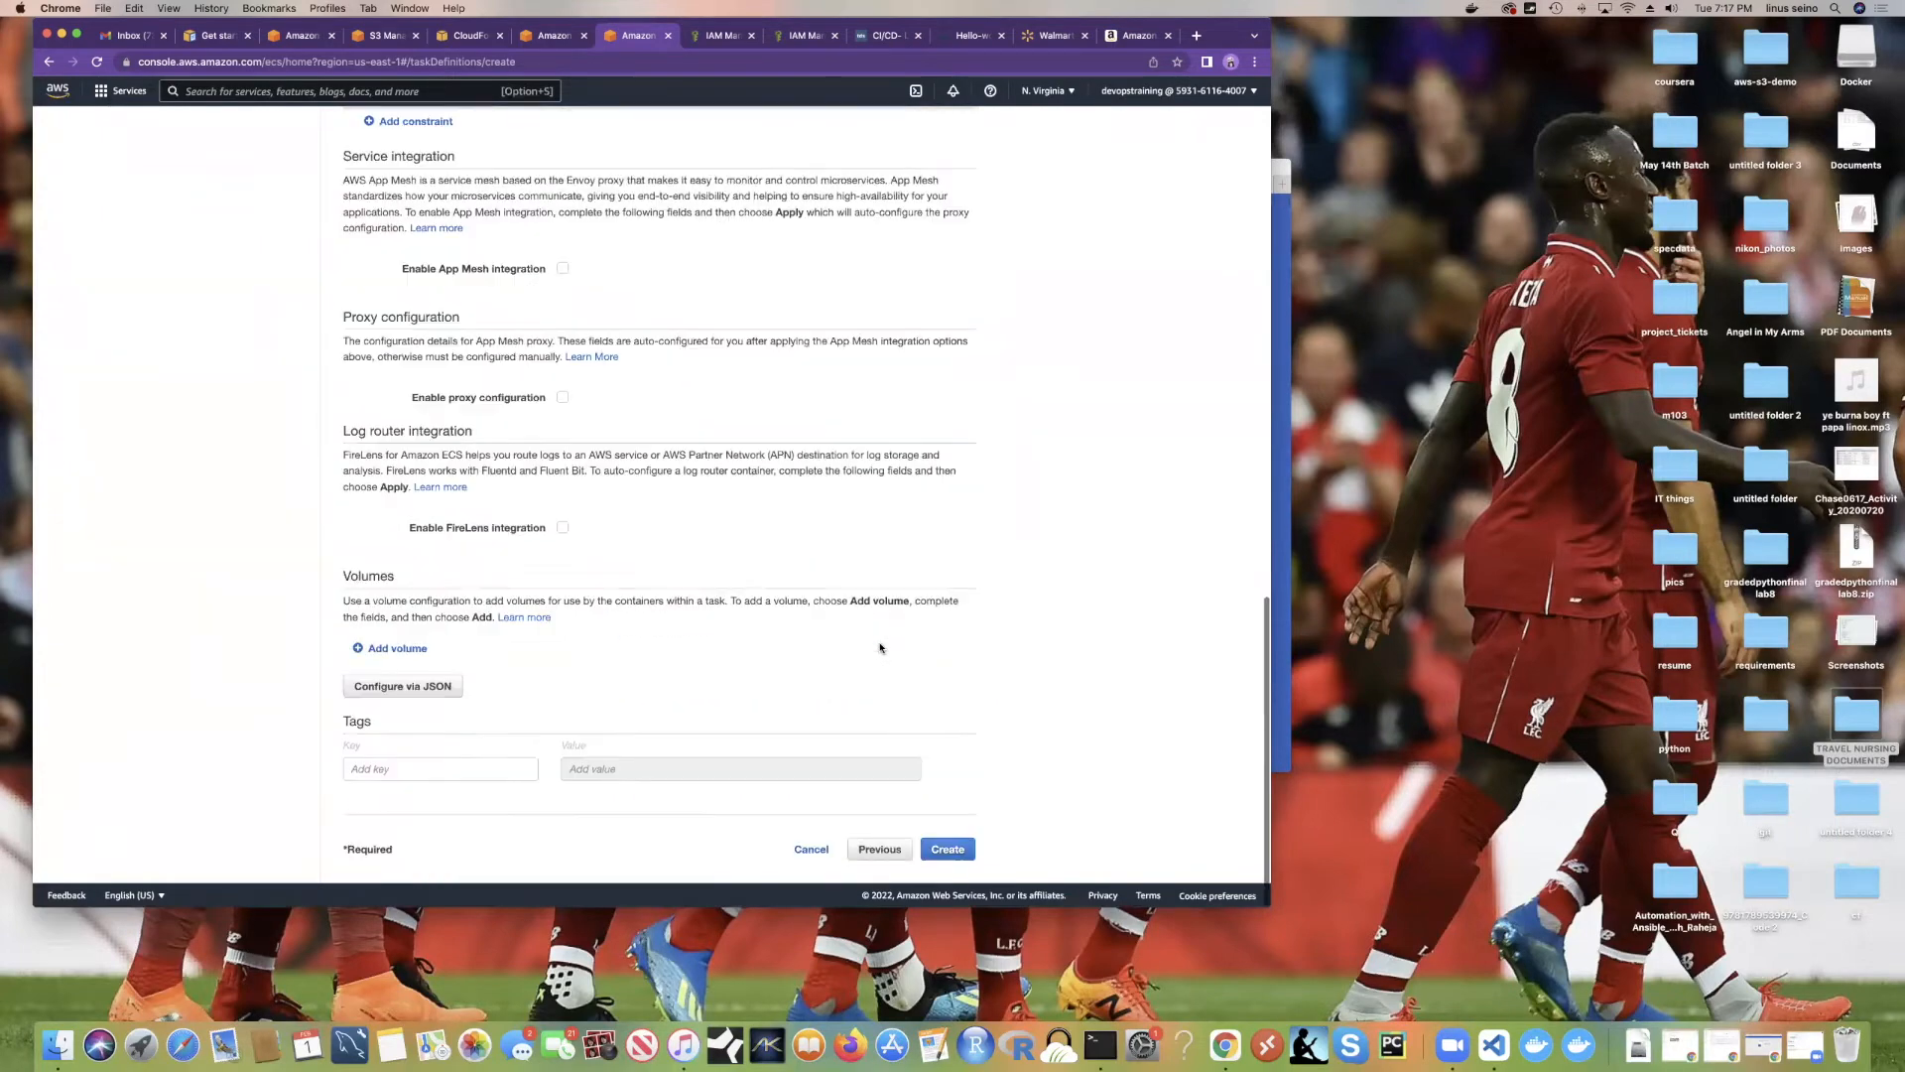
scroll(731, 568, up, 15)
scroll(730, 568, up, 5)
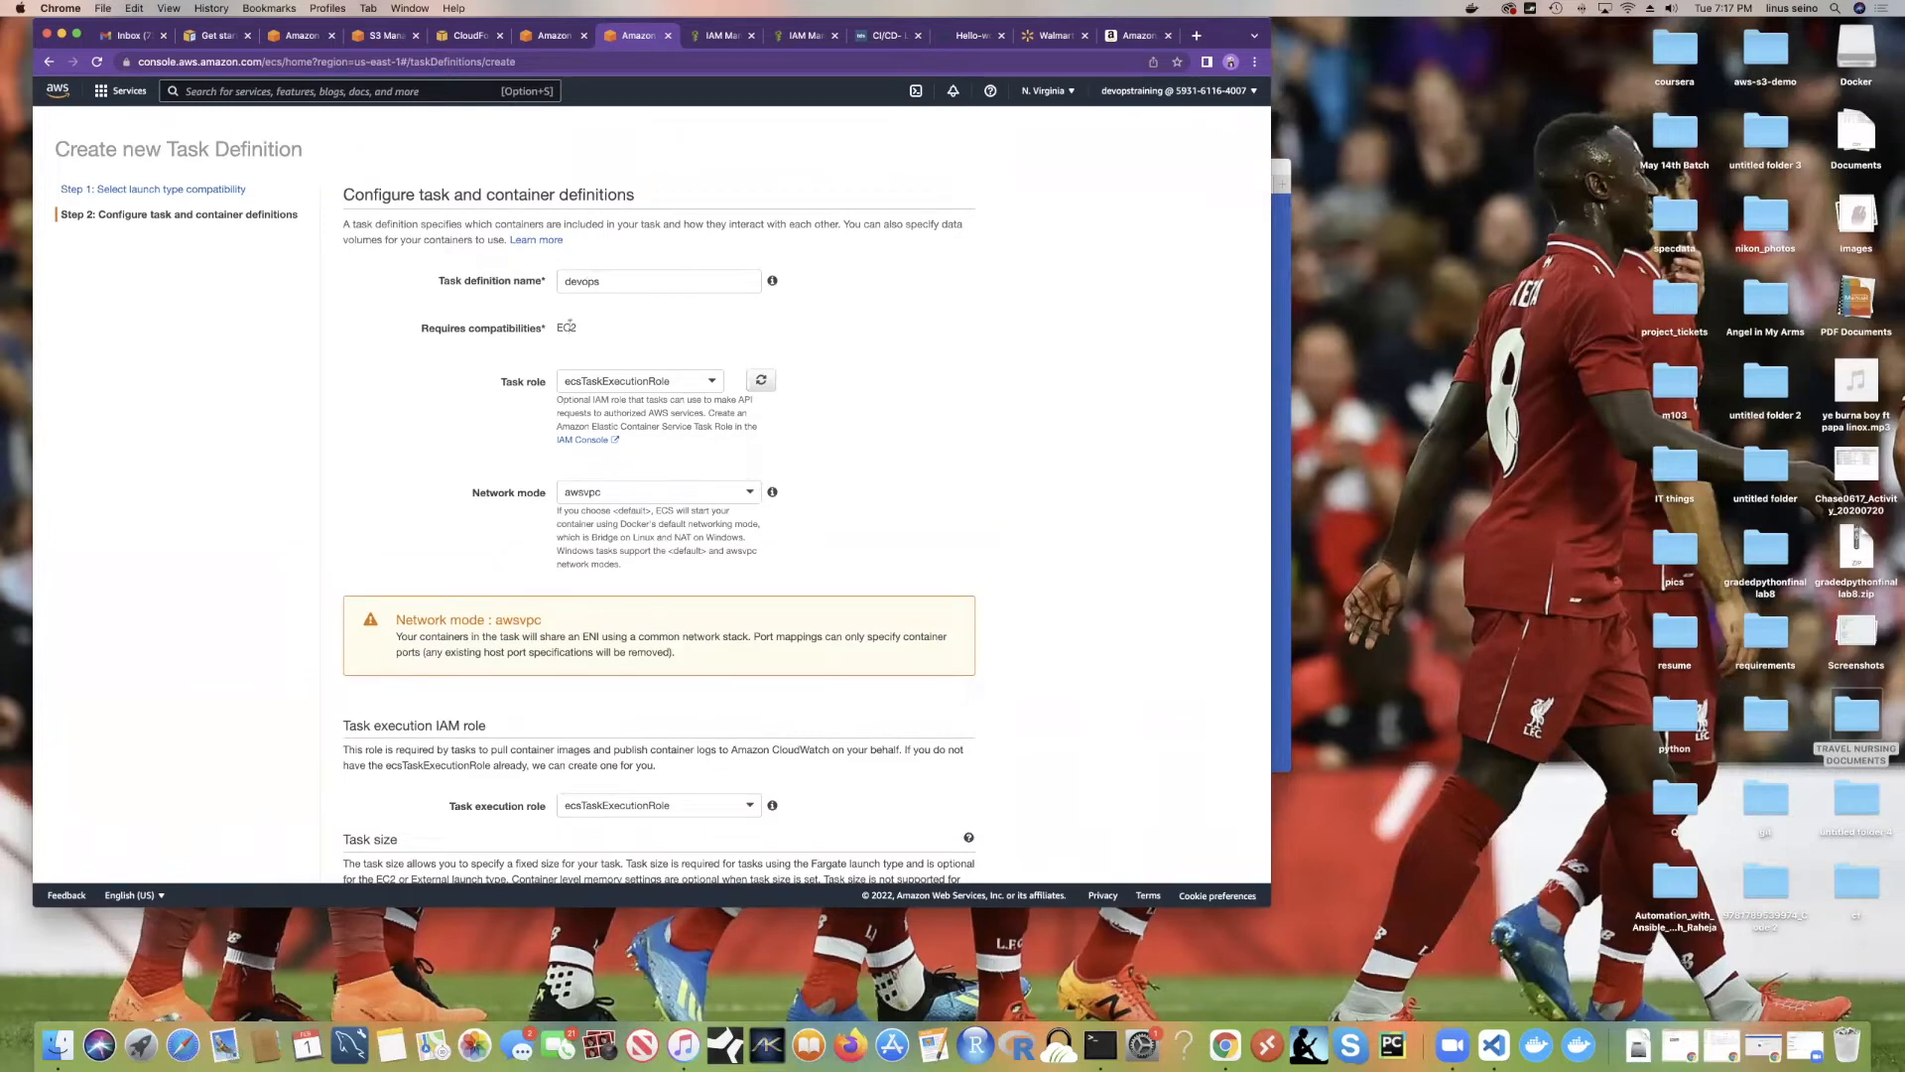
scroll(649, 437, down, 3)
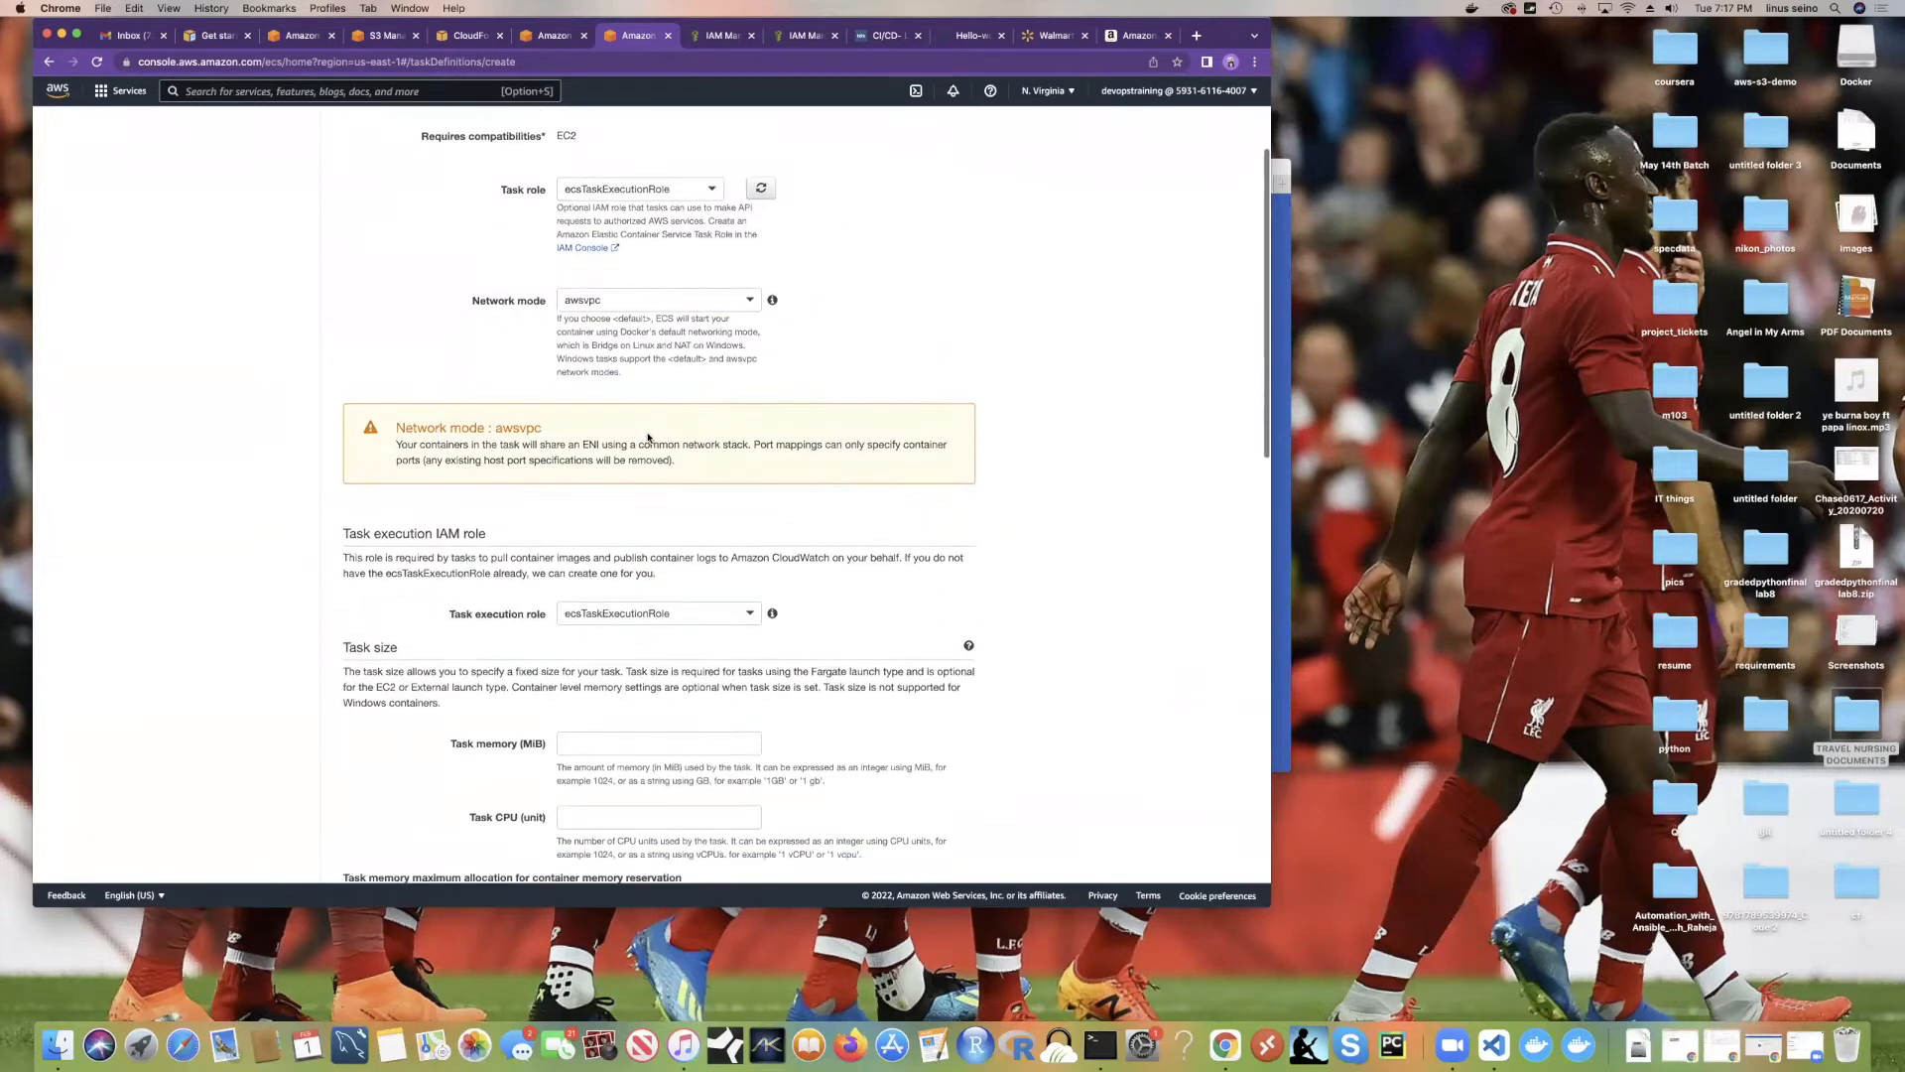
scroll(648, 437, down, 3)
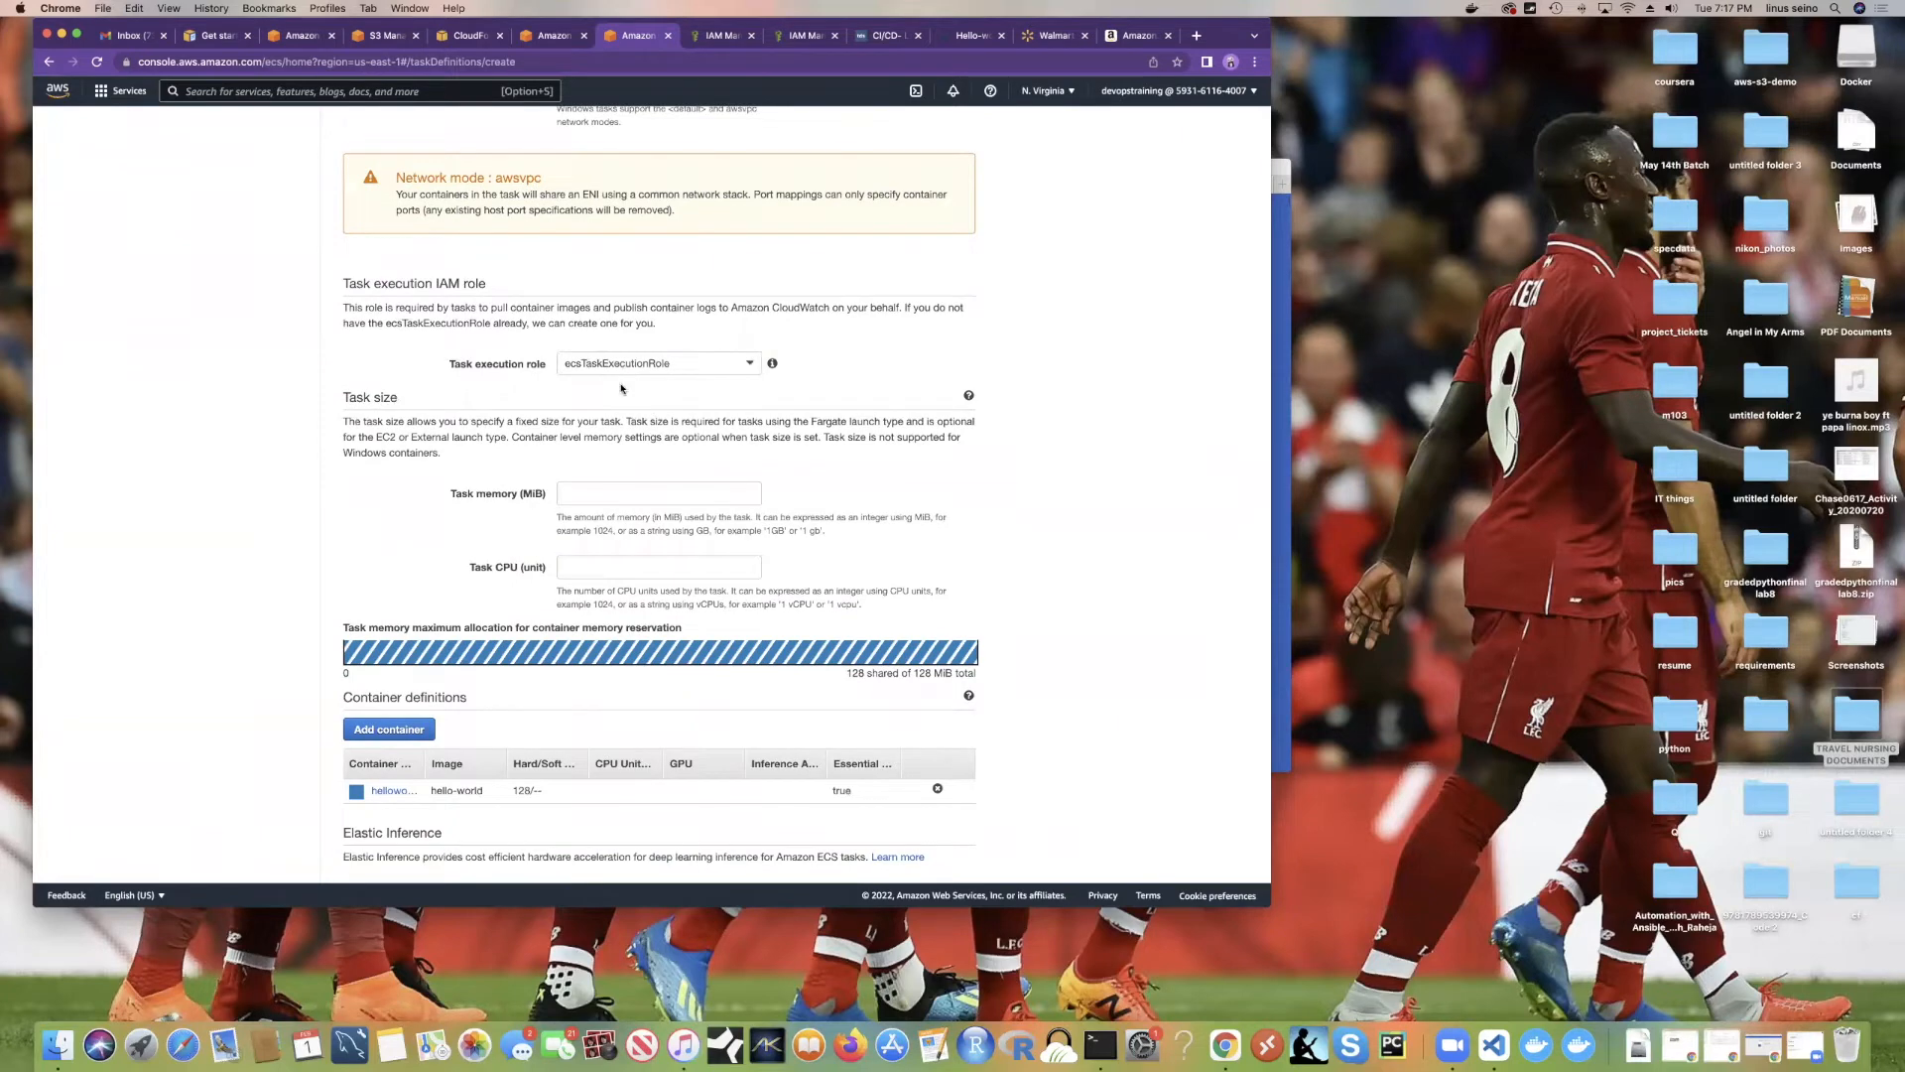
scroll(622, 388, down, 2)
scroll(623, 388, down, 1)
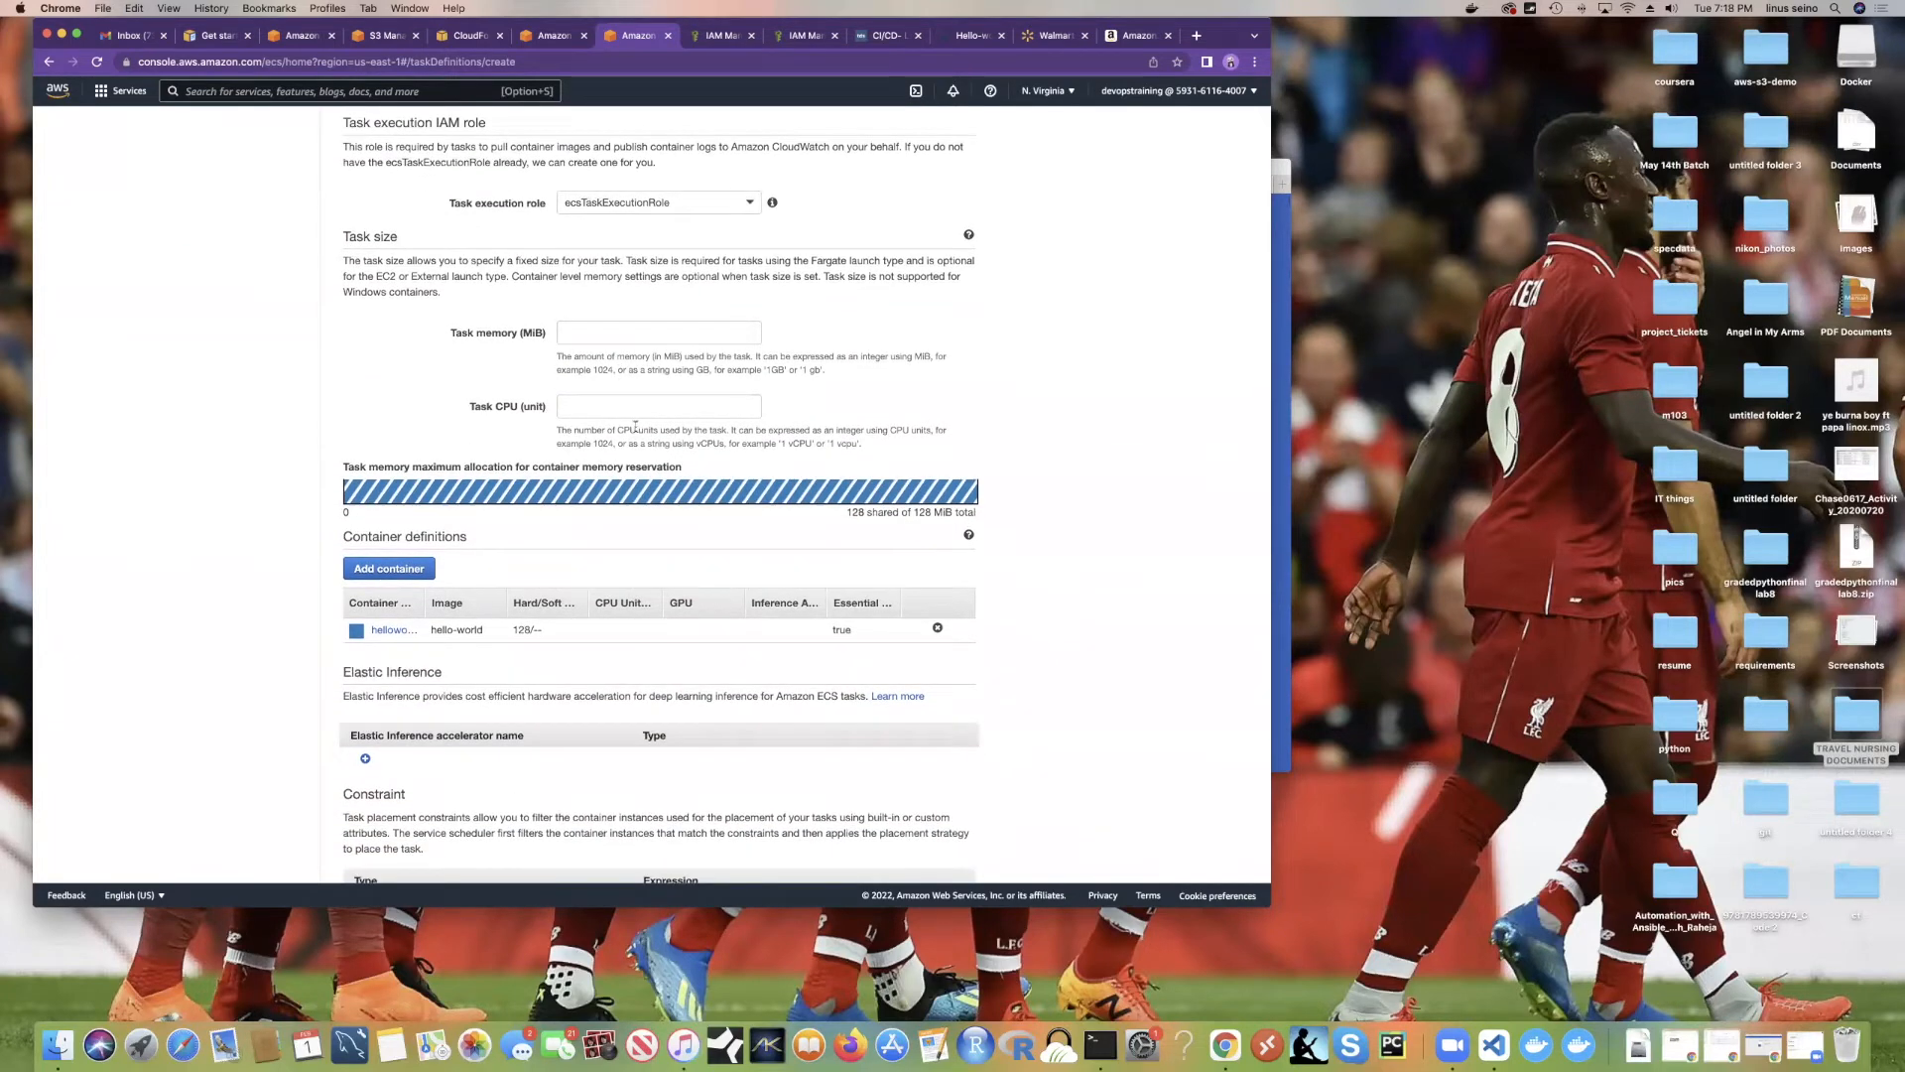
scroll(647, 338, down, 3)
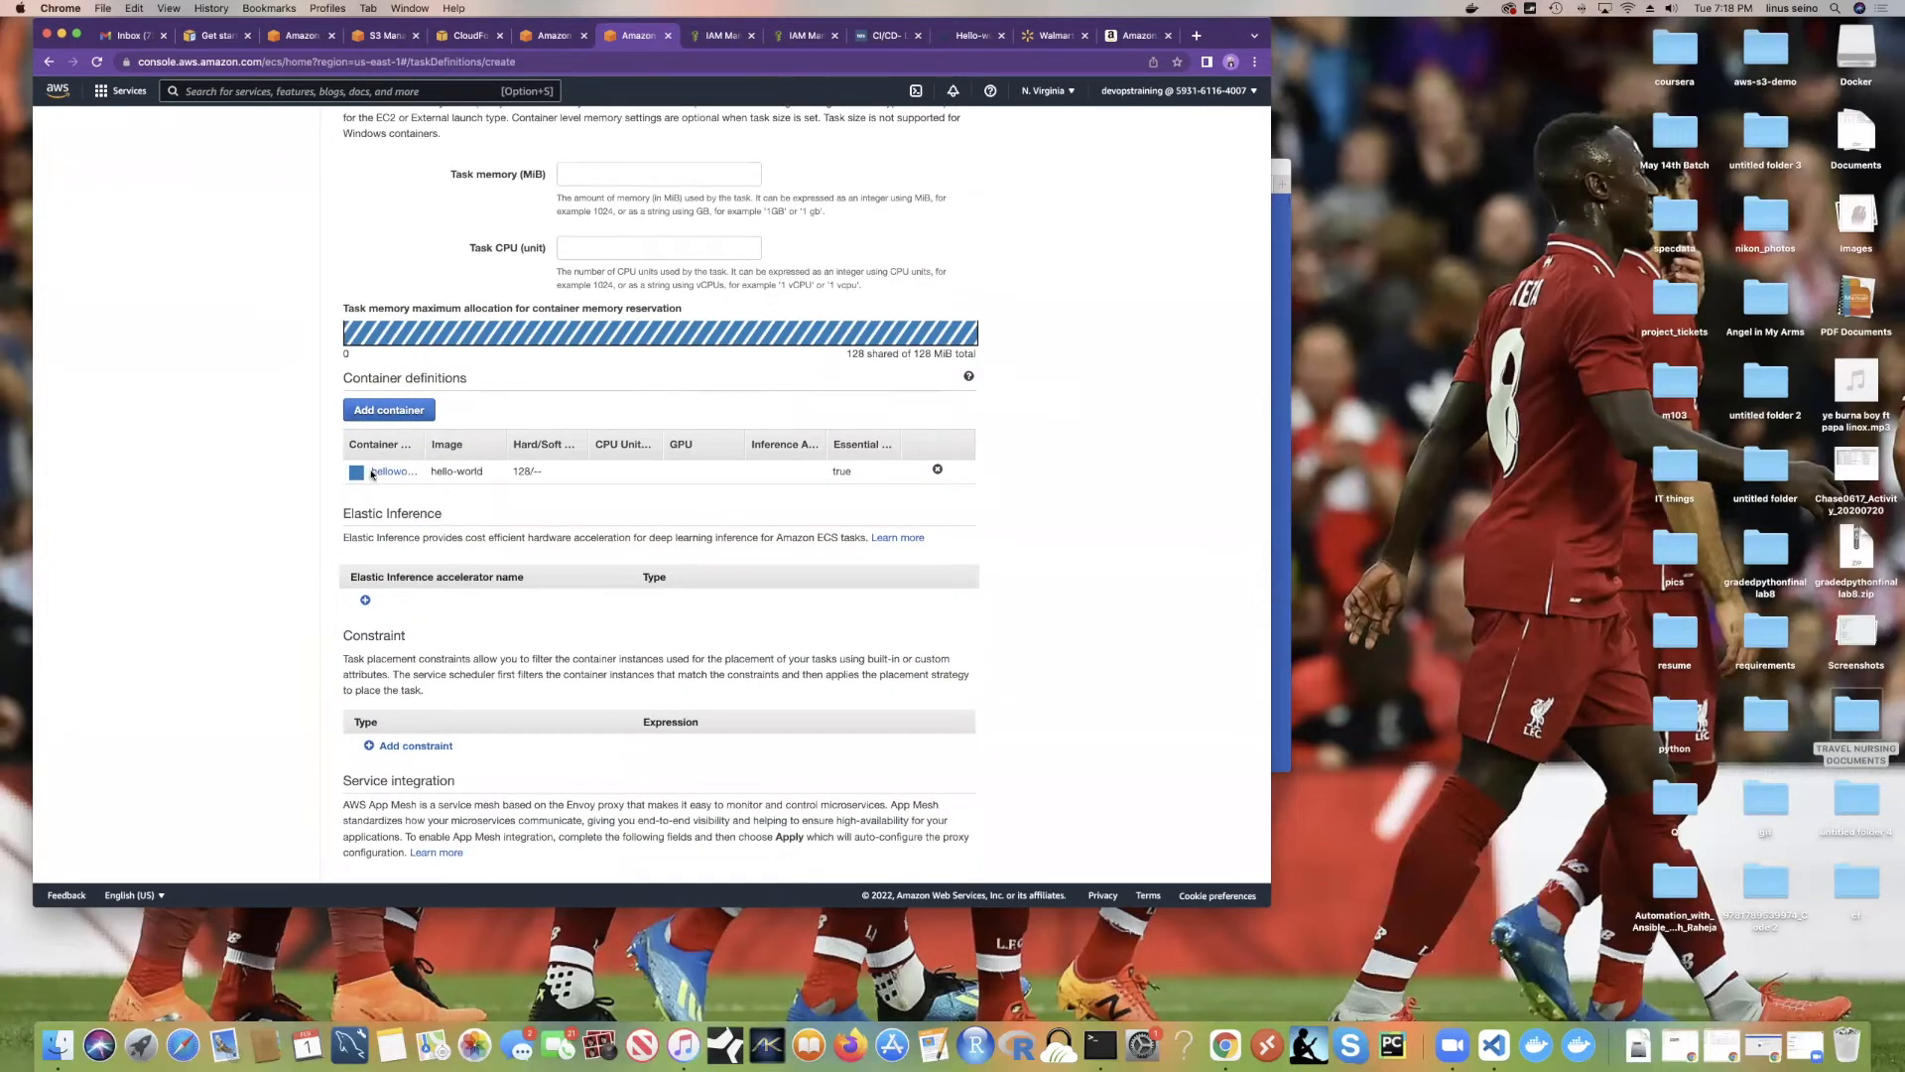
scroll(539, 492, down, 8)
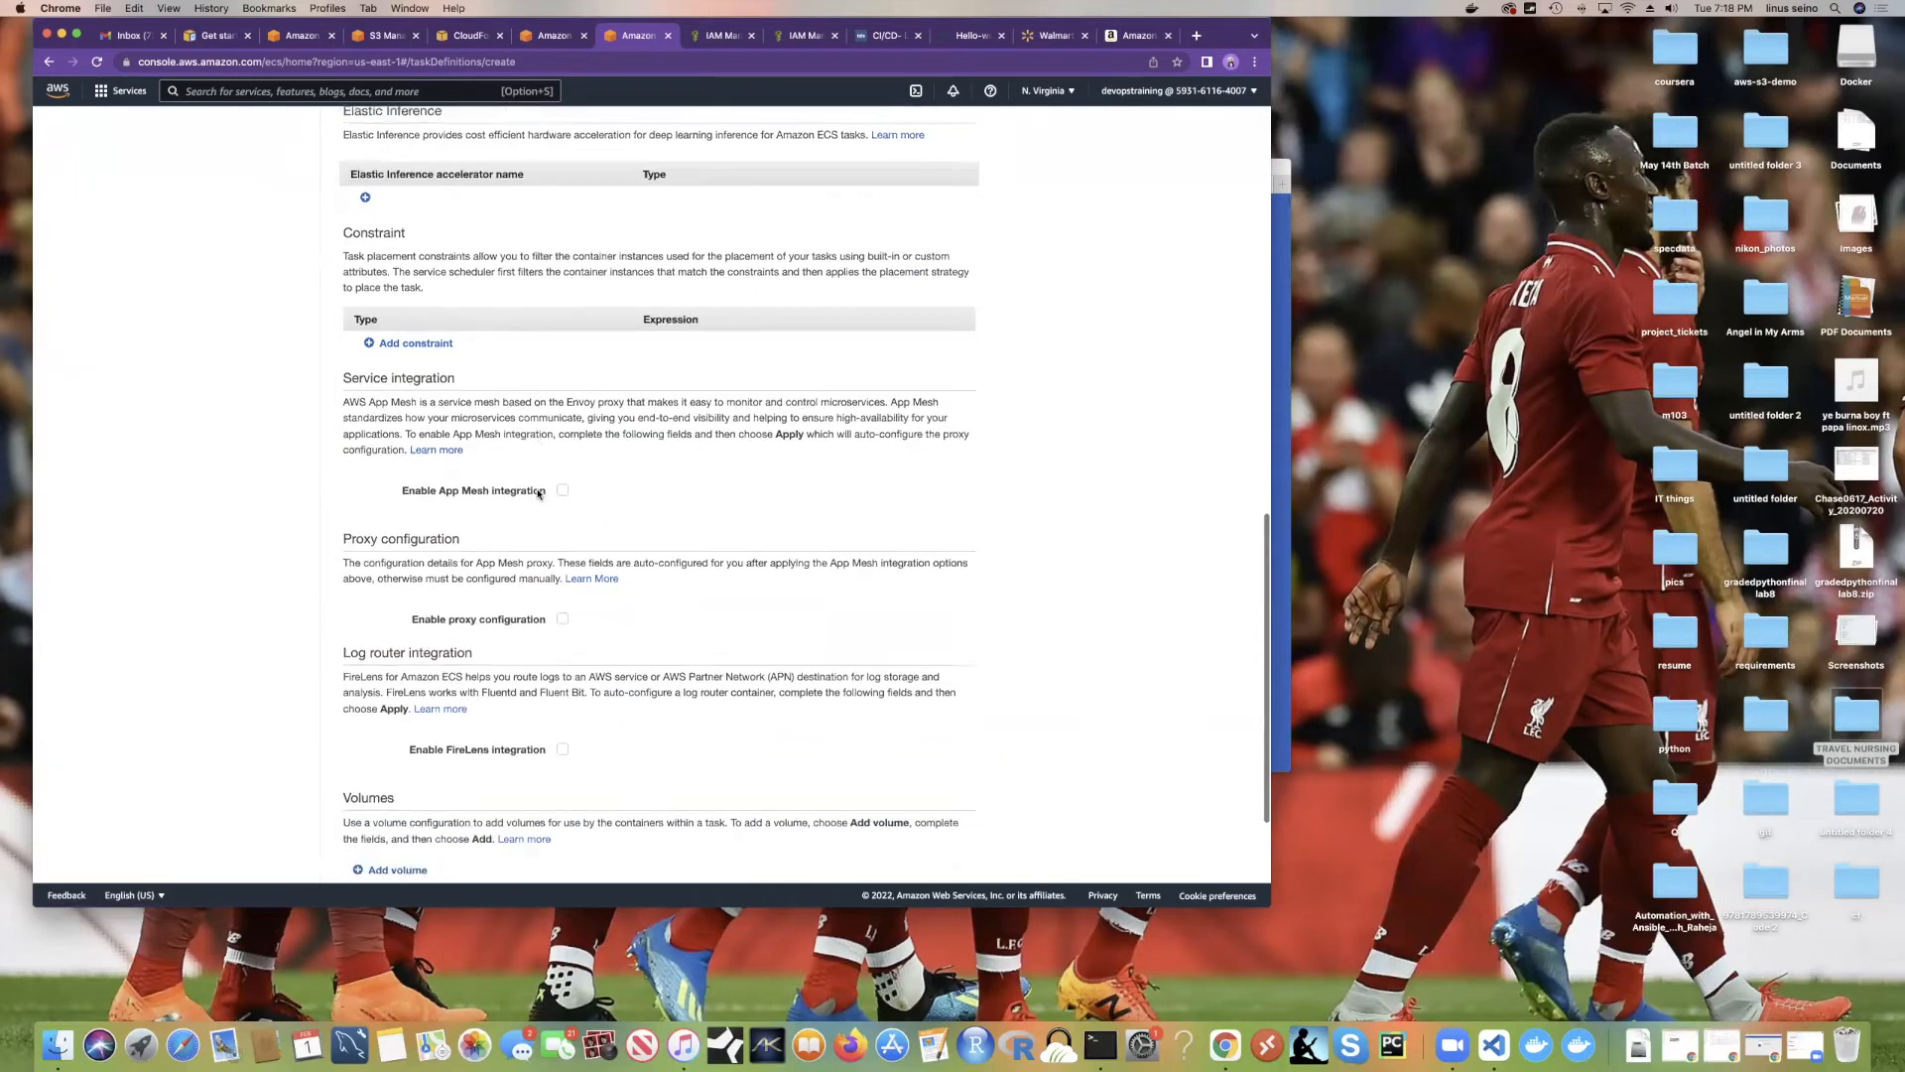
scroll(535, 396, down, 3)
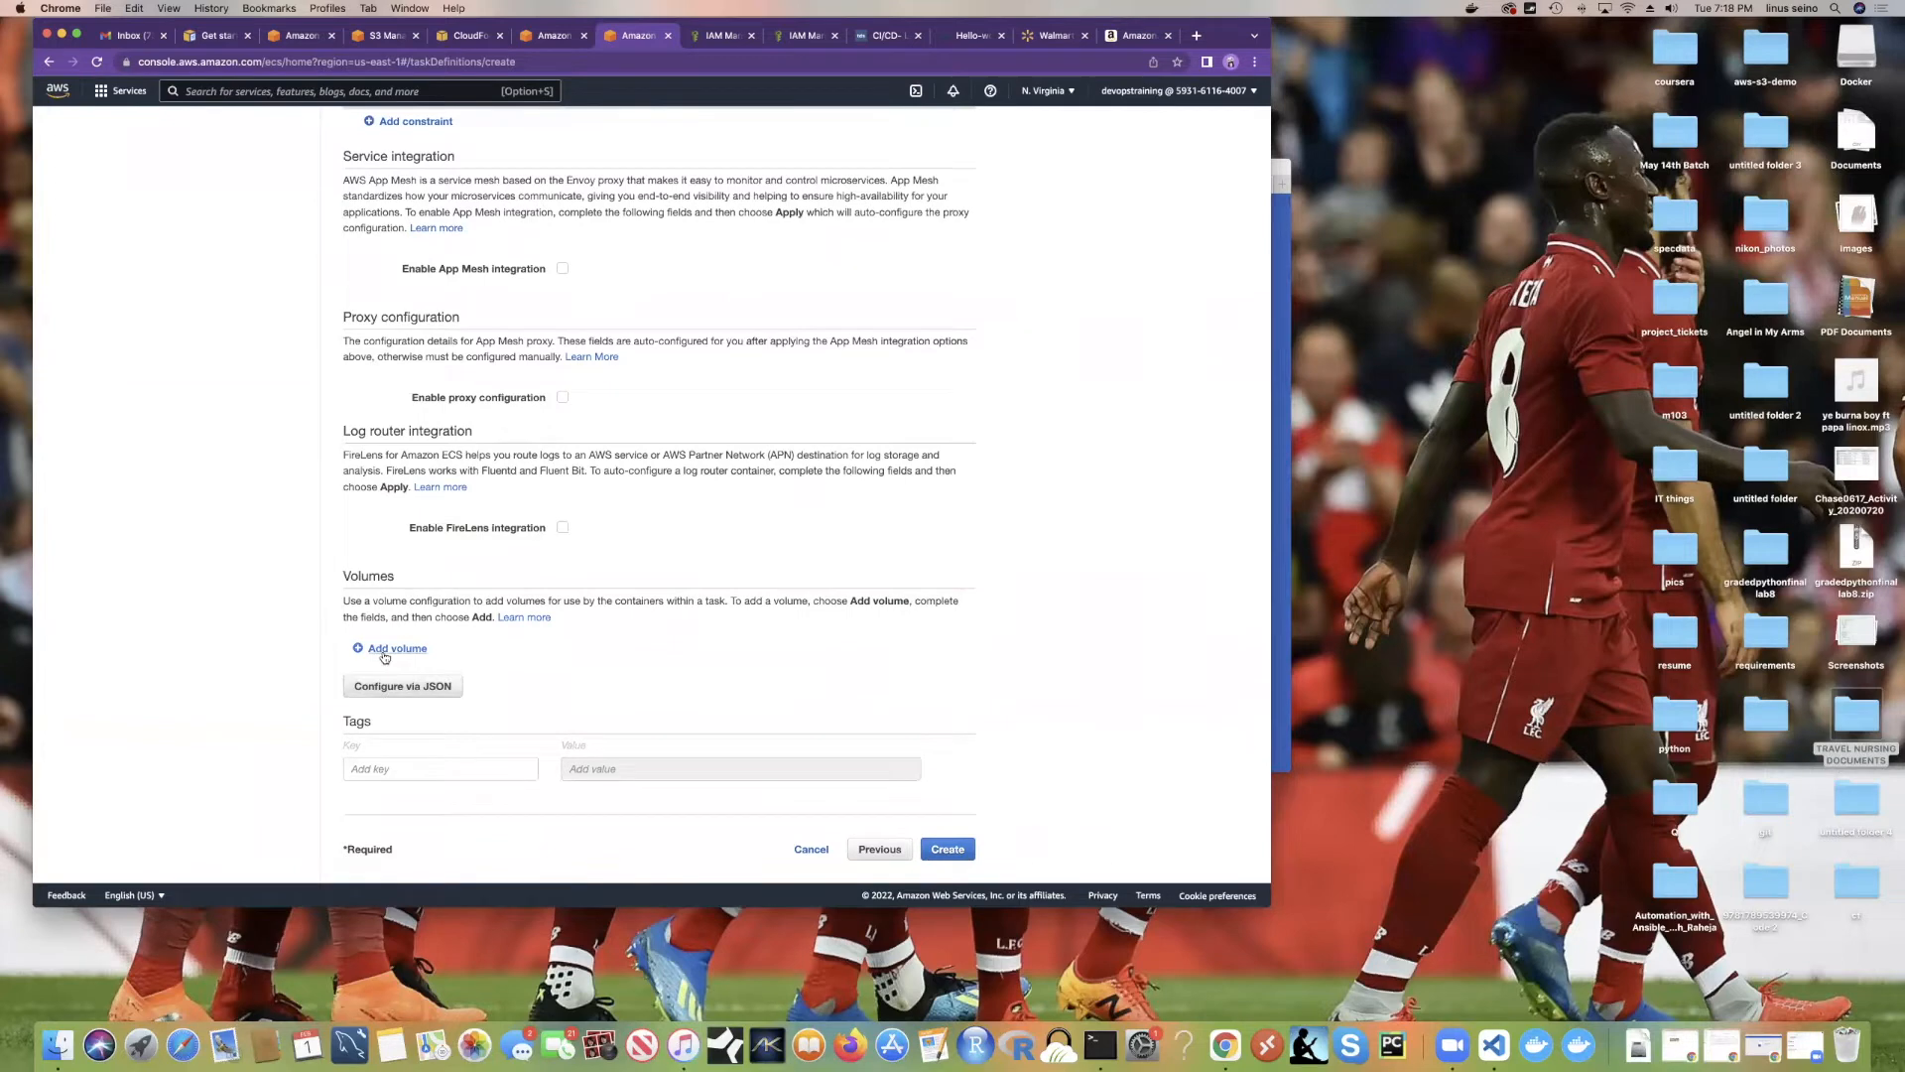
click(483, 760)
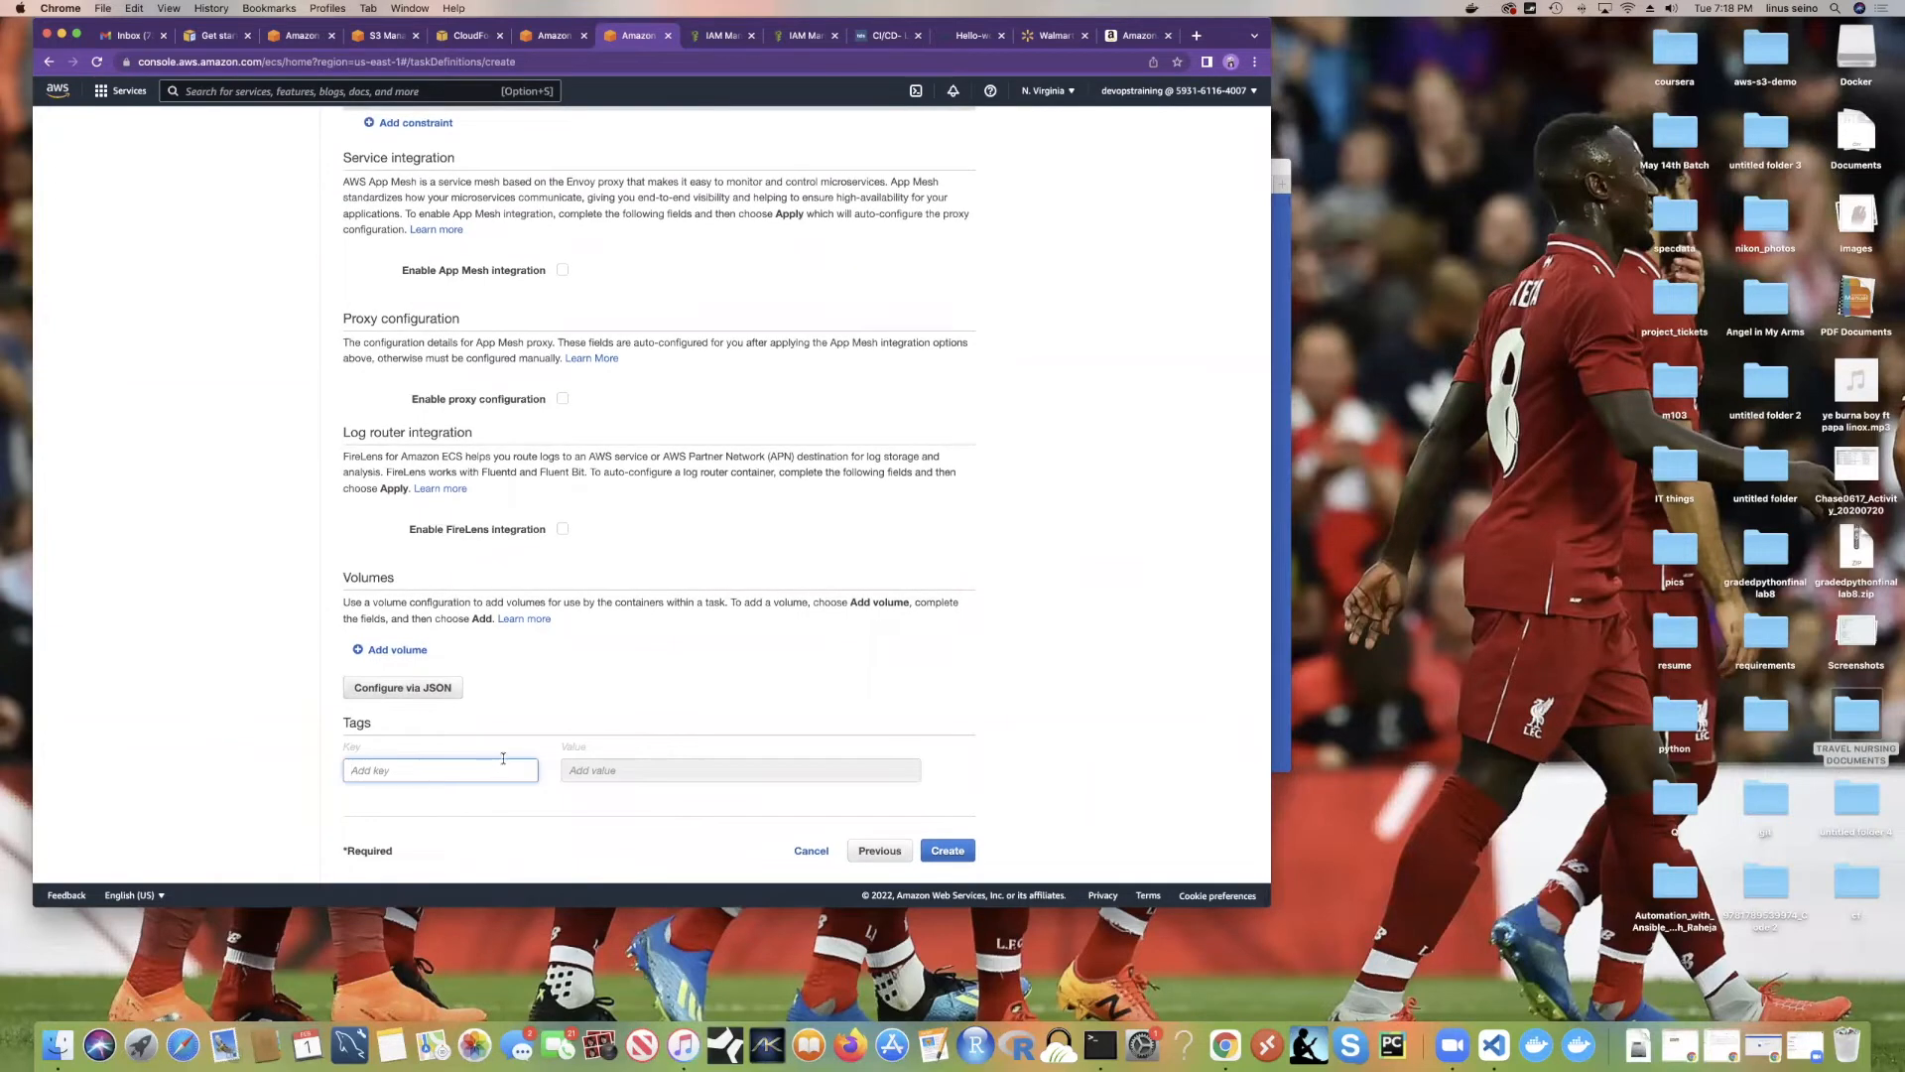
text(name)
click(660, 761)
text(helloworld)
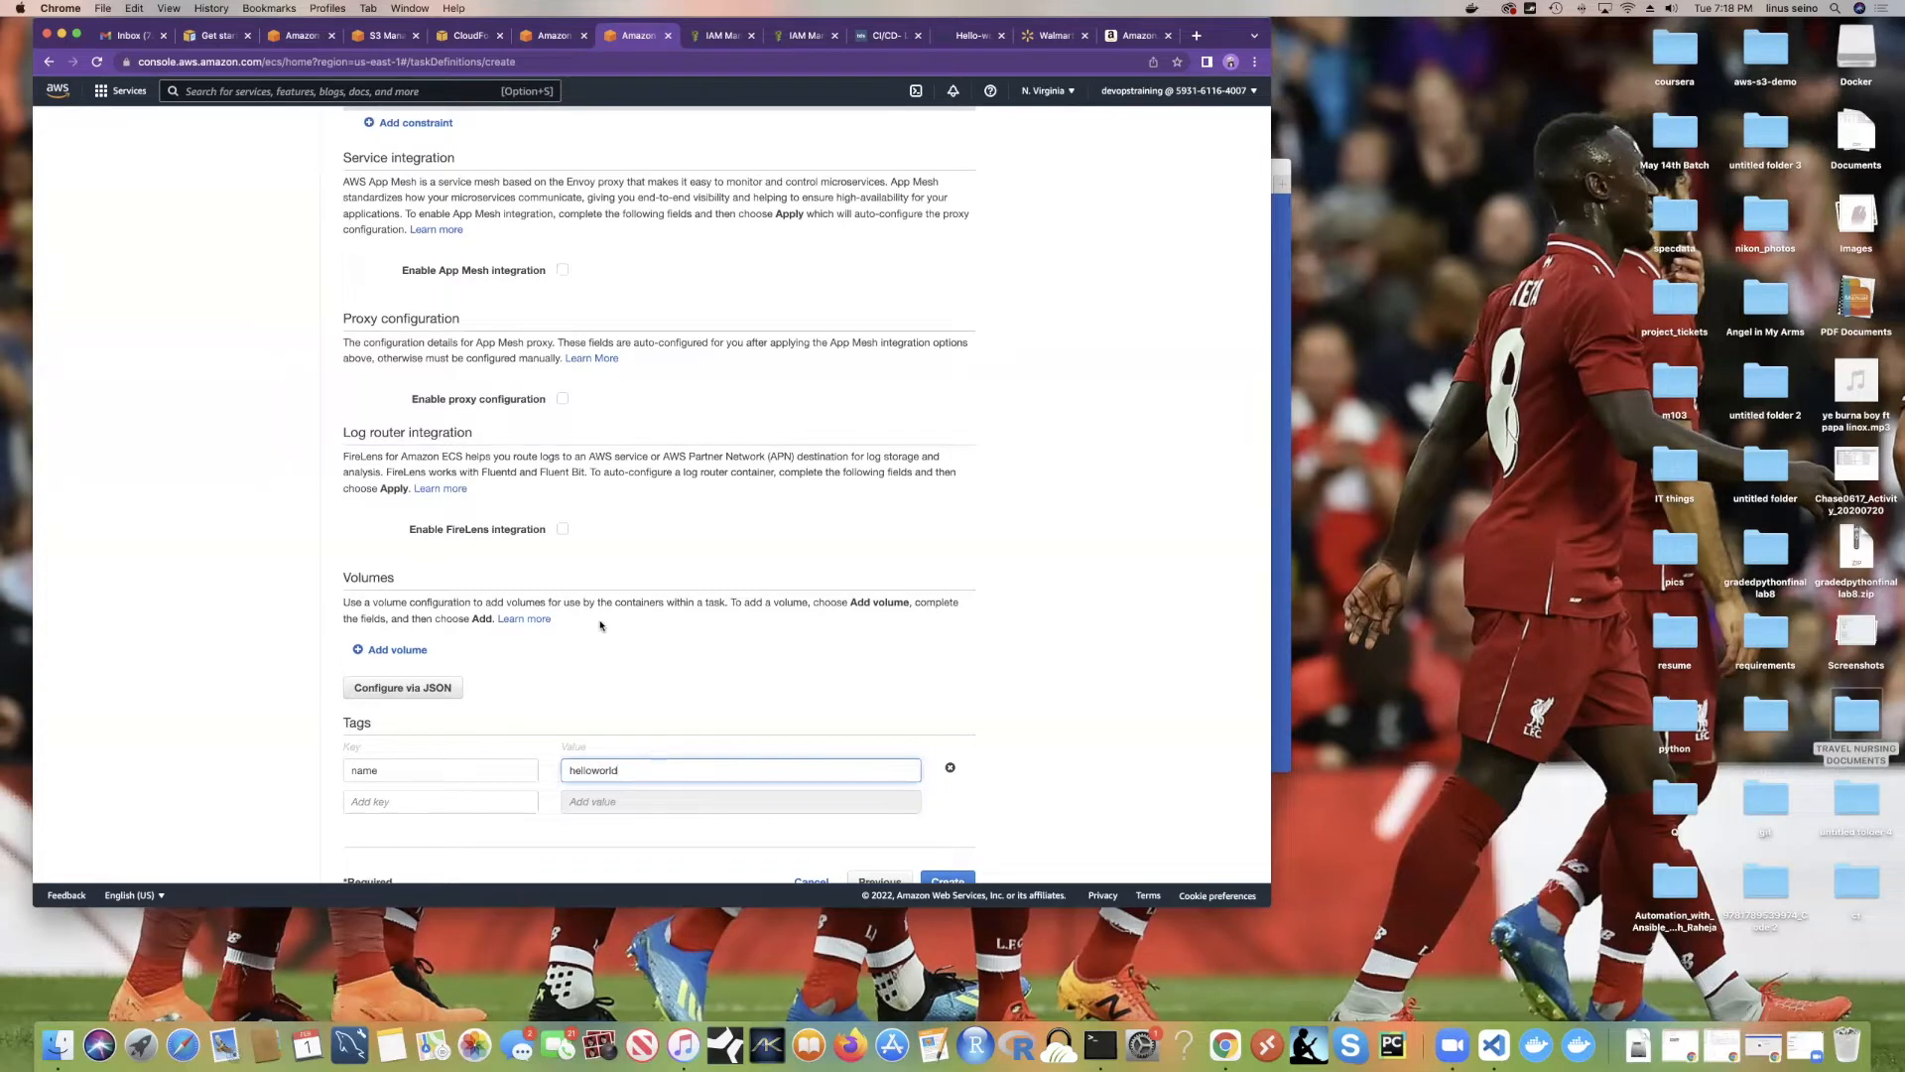
scroll(601, 625, down, 1)
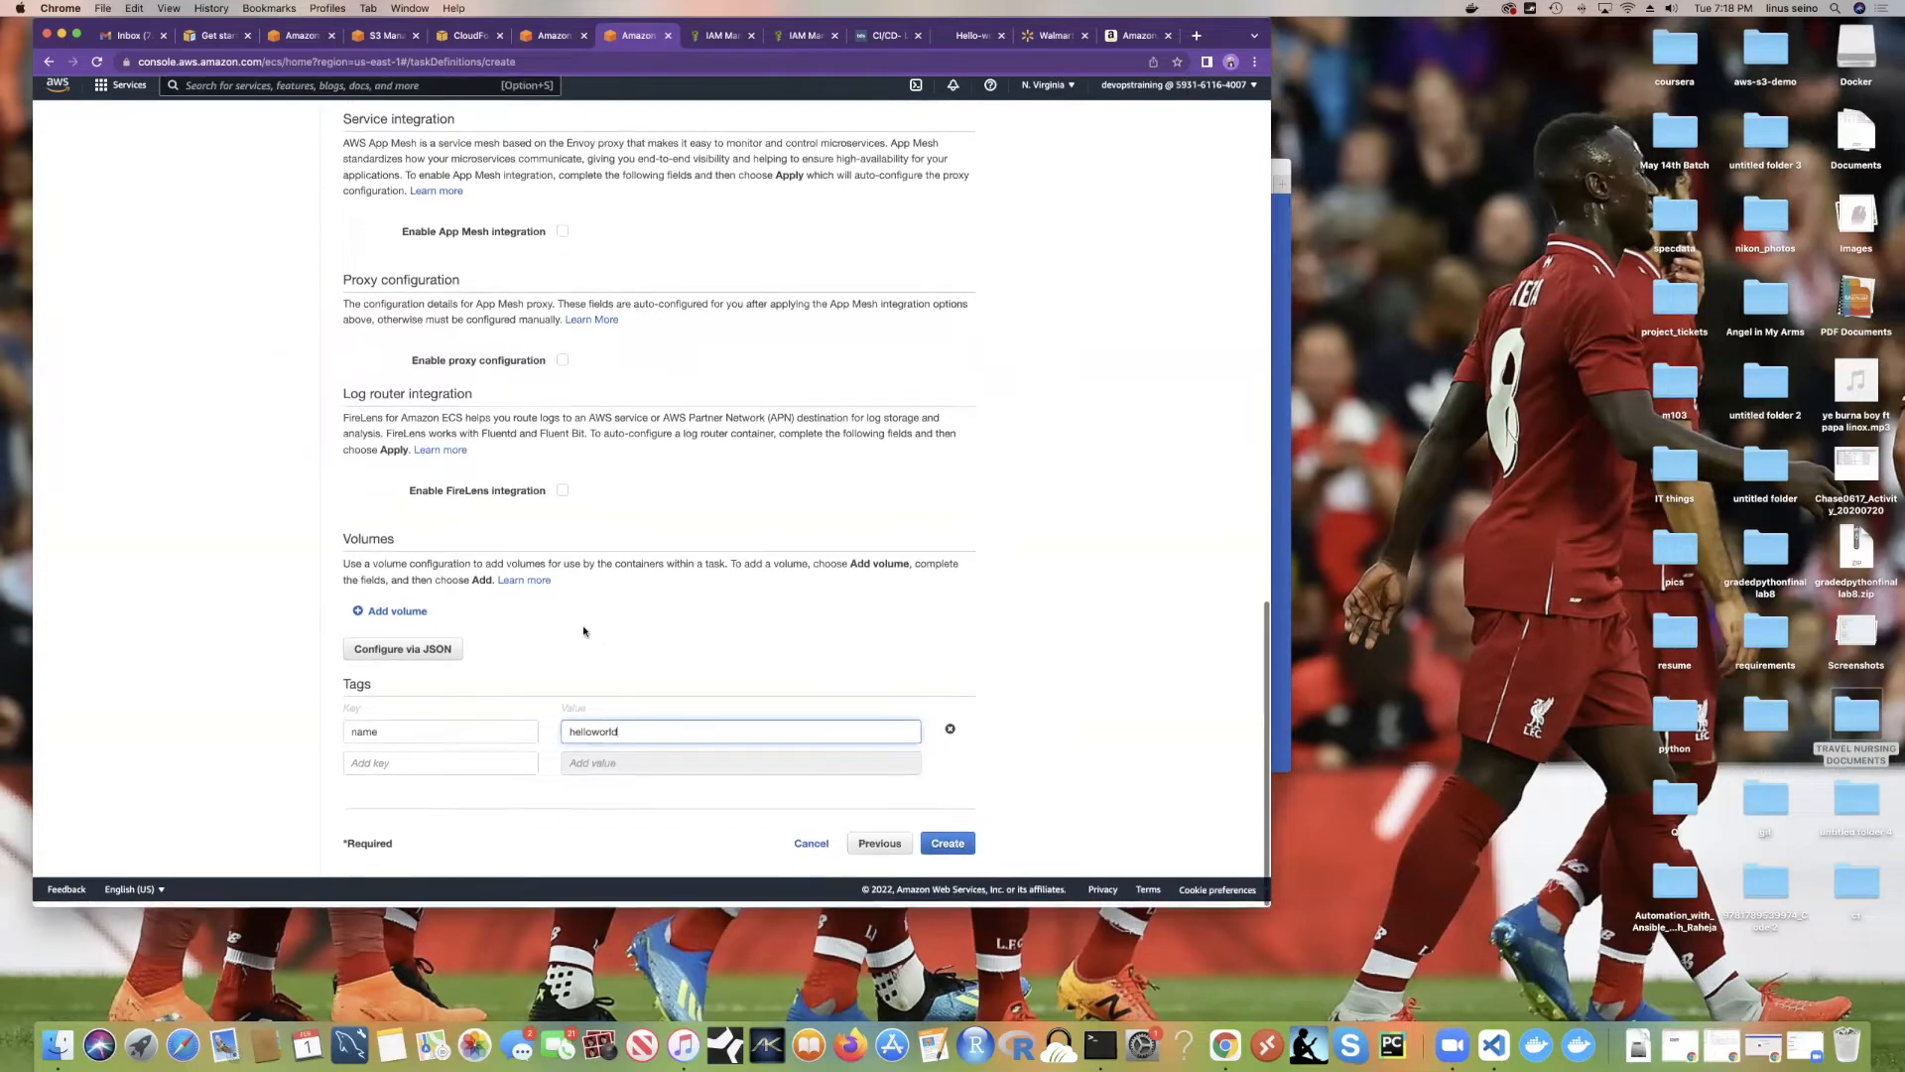
click(944, 850)
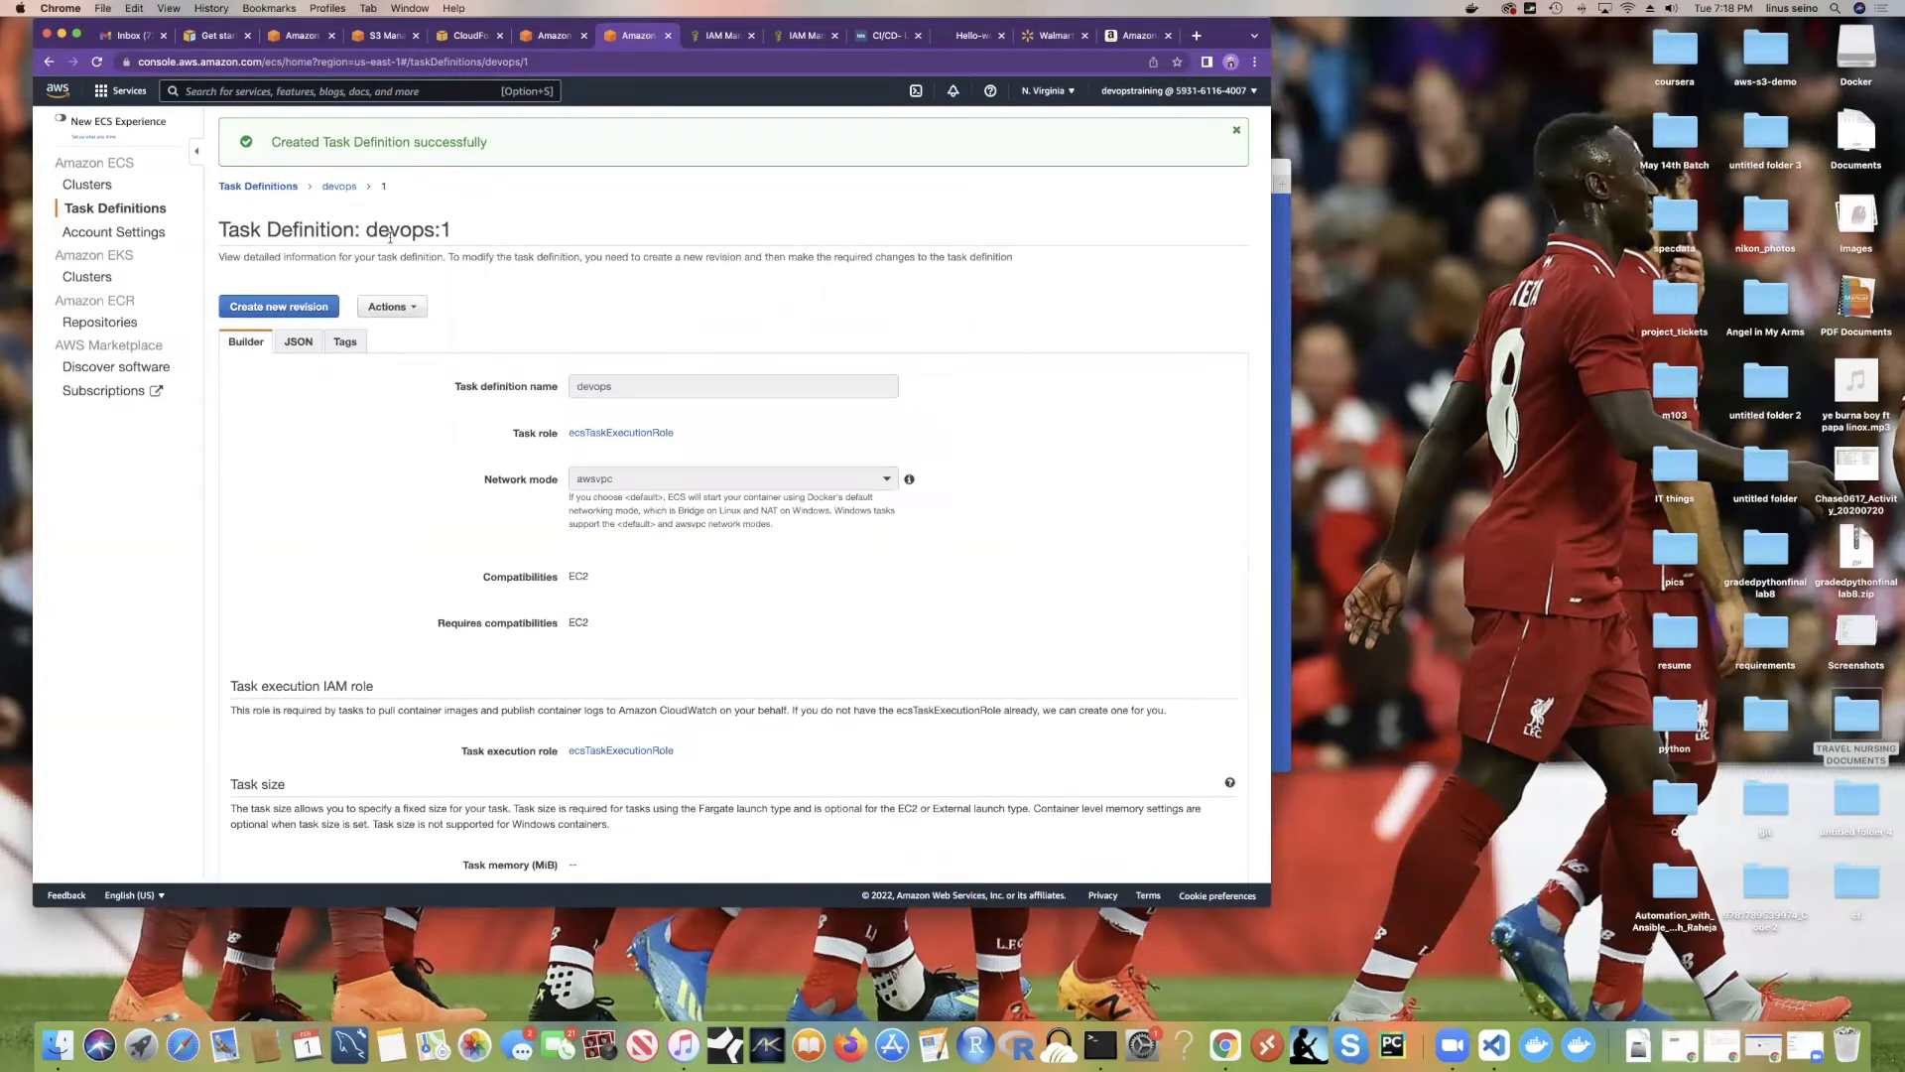
Step: Open revision devops:1 of the devops task definition and review its details
click(117, 210)
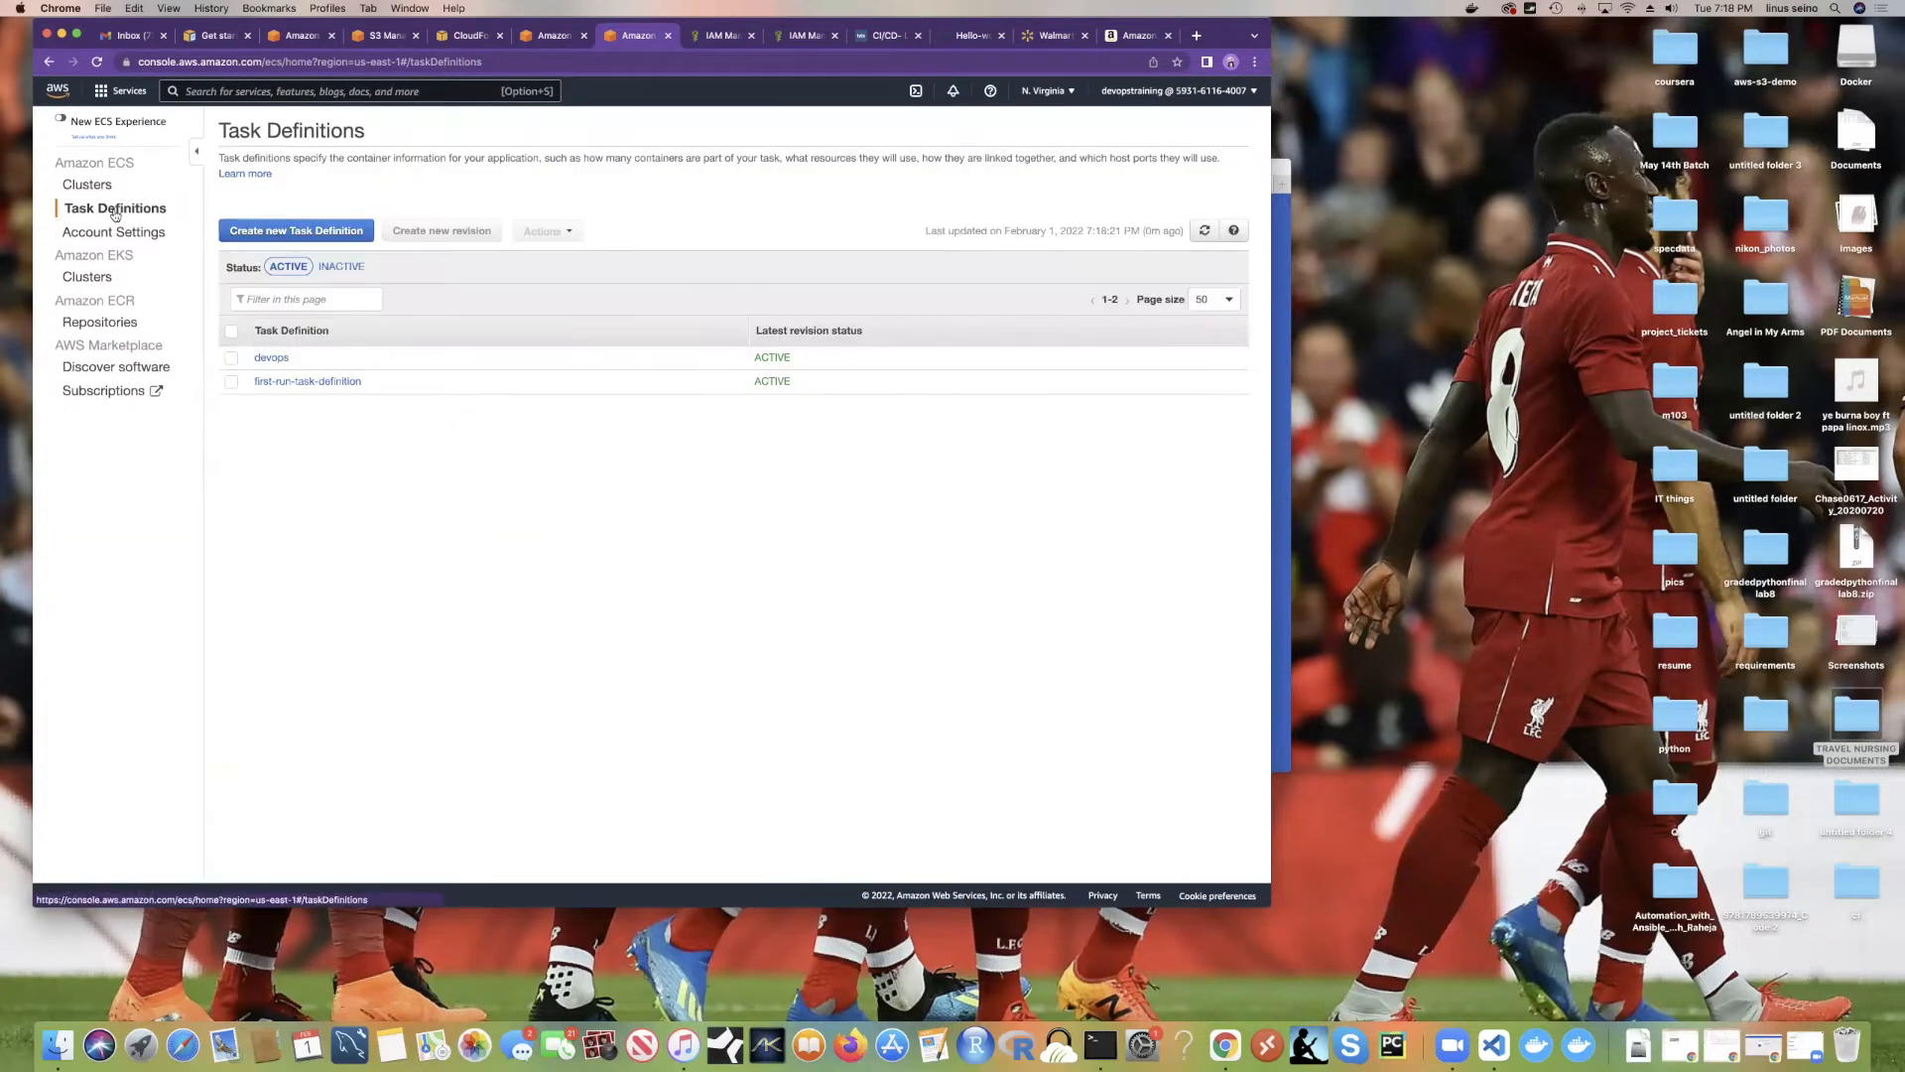
click(271, 359)
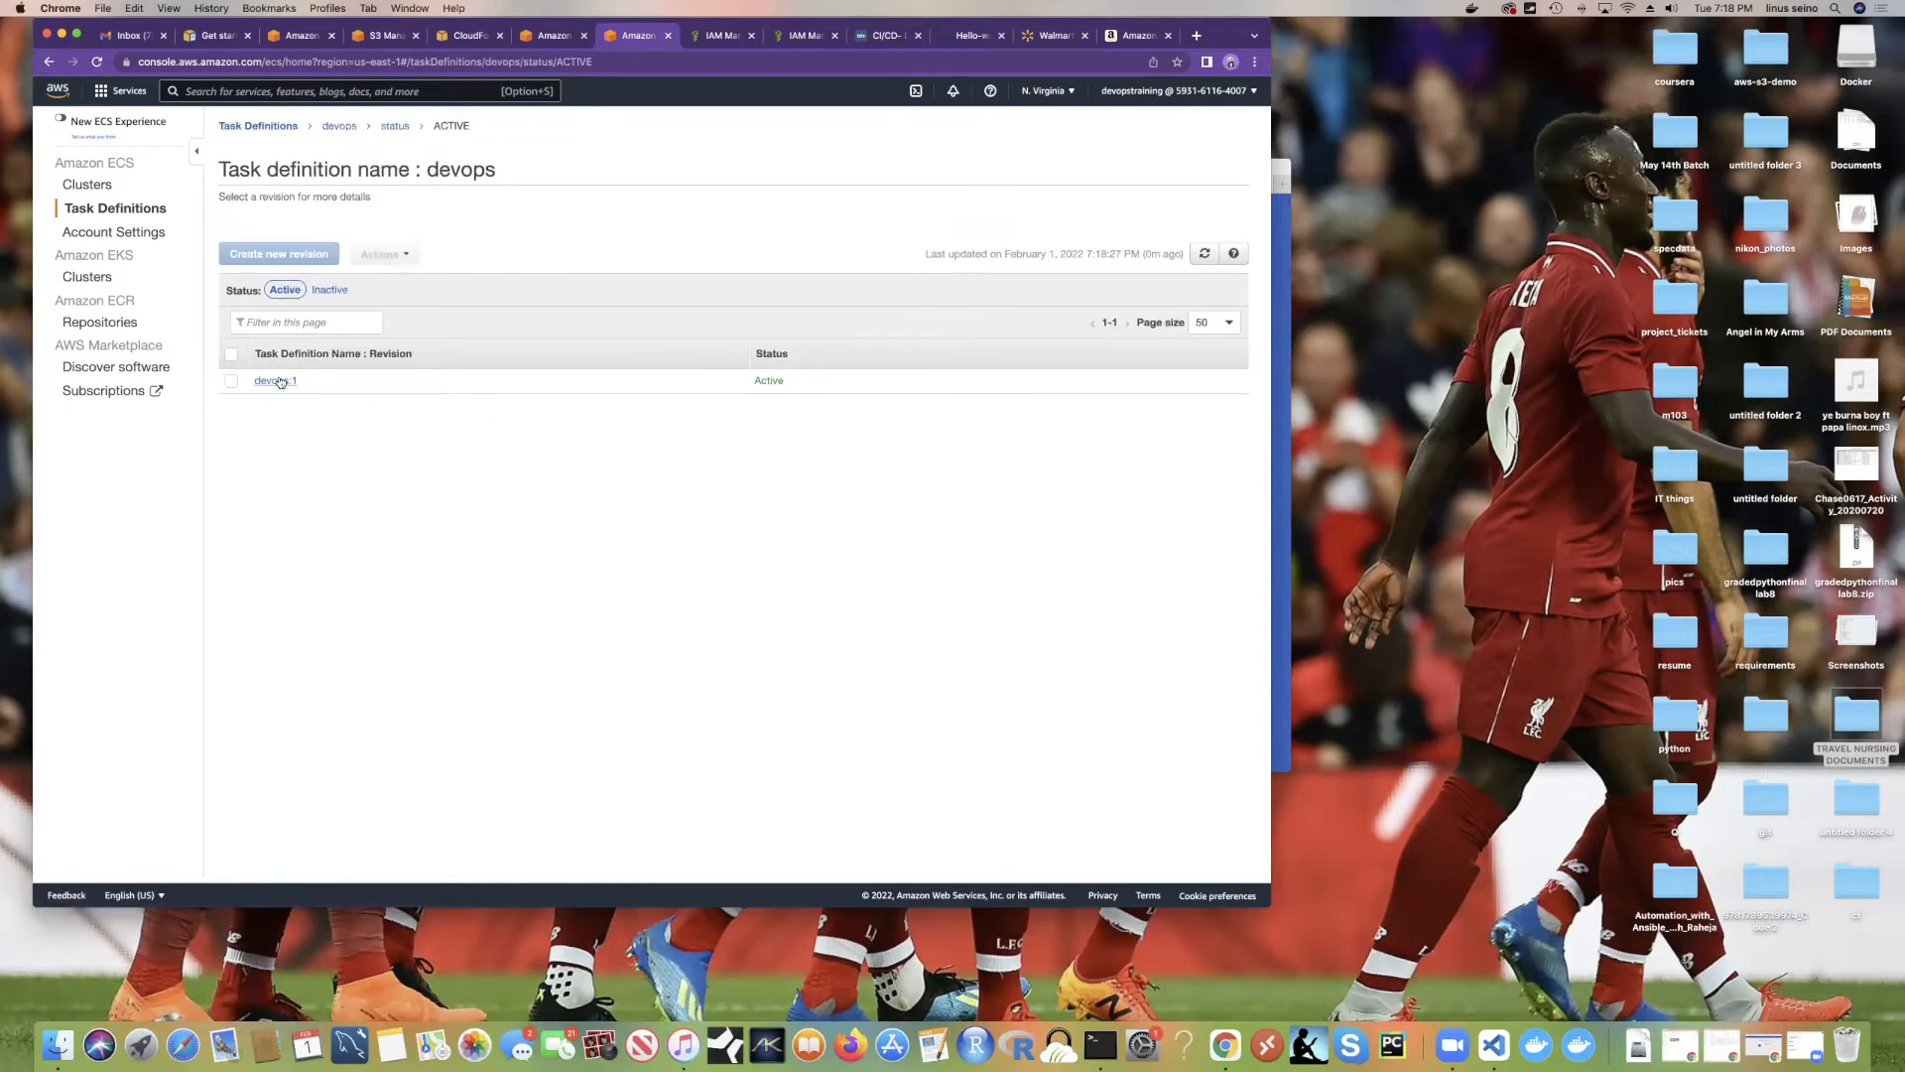
click(281, 382)
scroll(694, 483, down, 5)
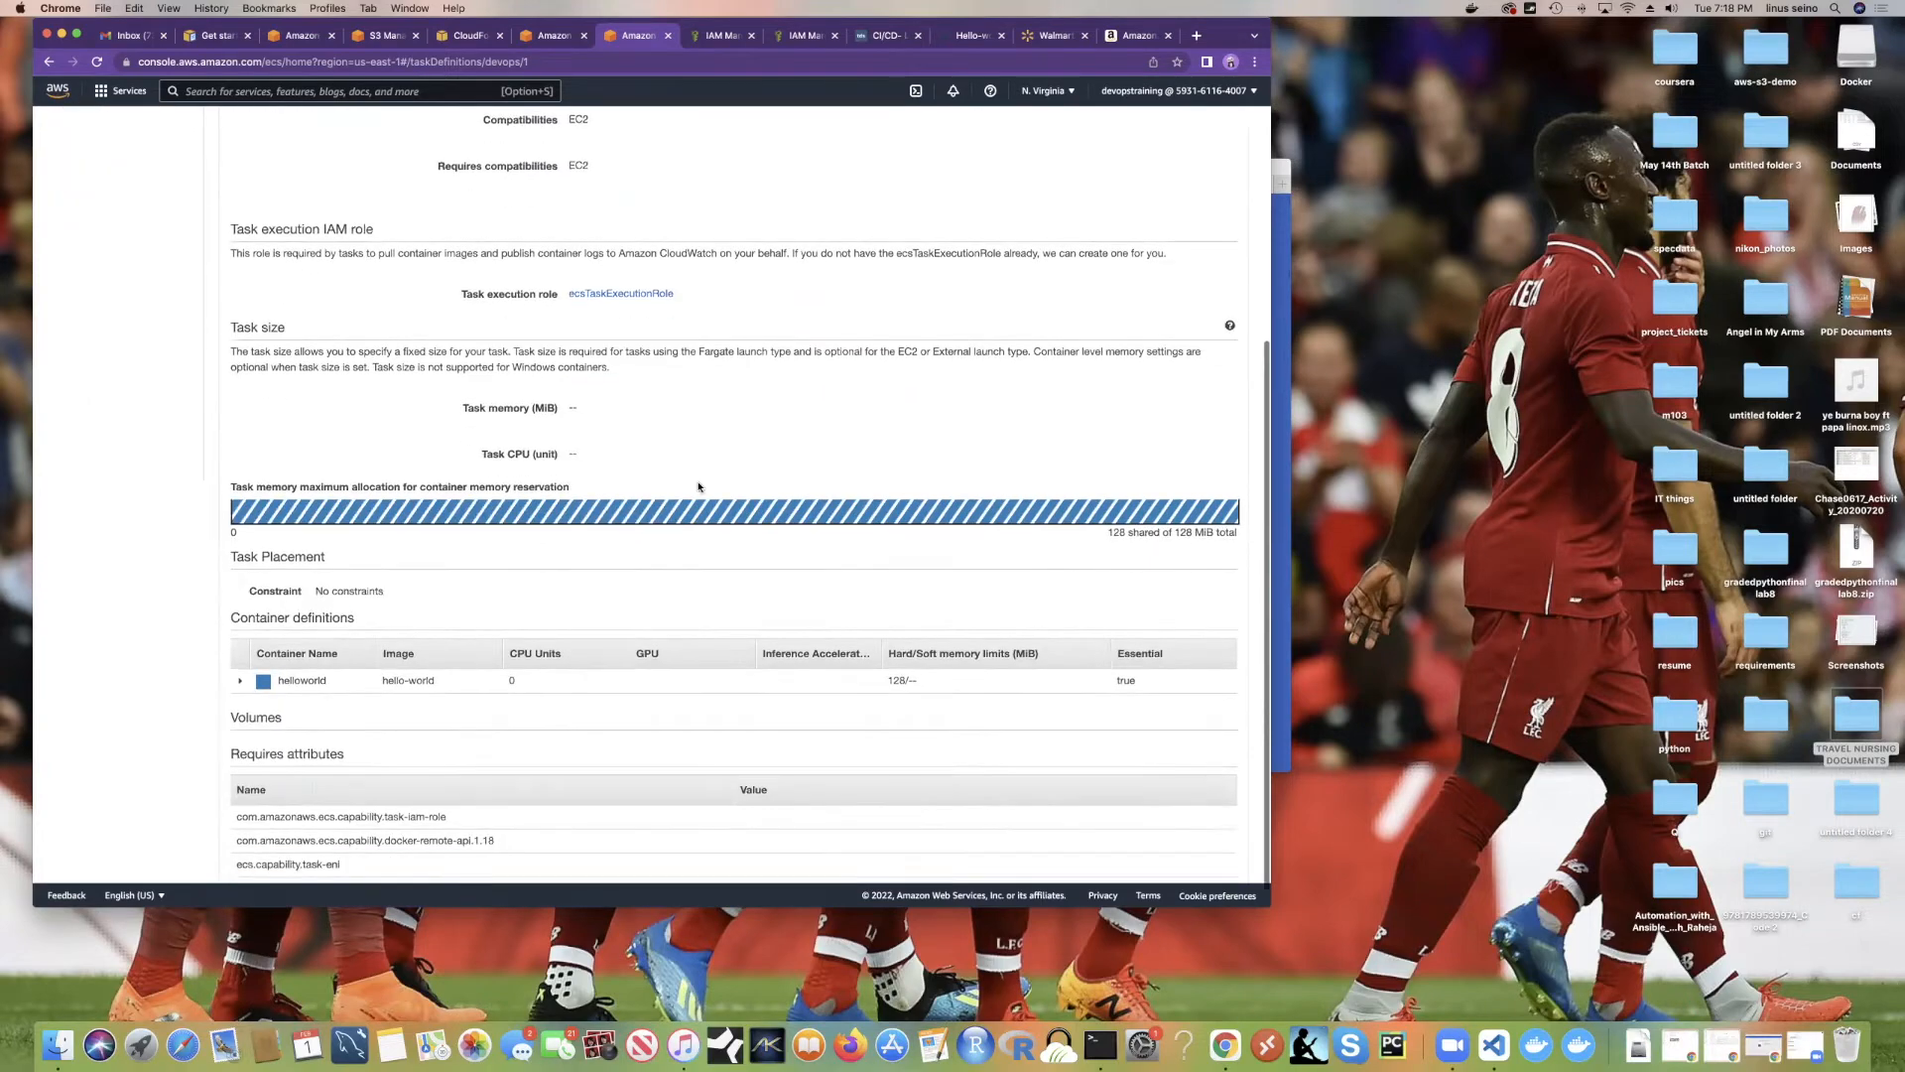
scroll(699, 487, up, 5)
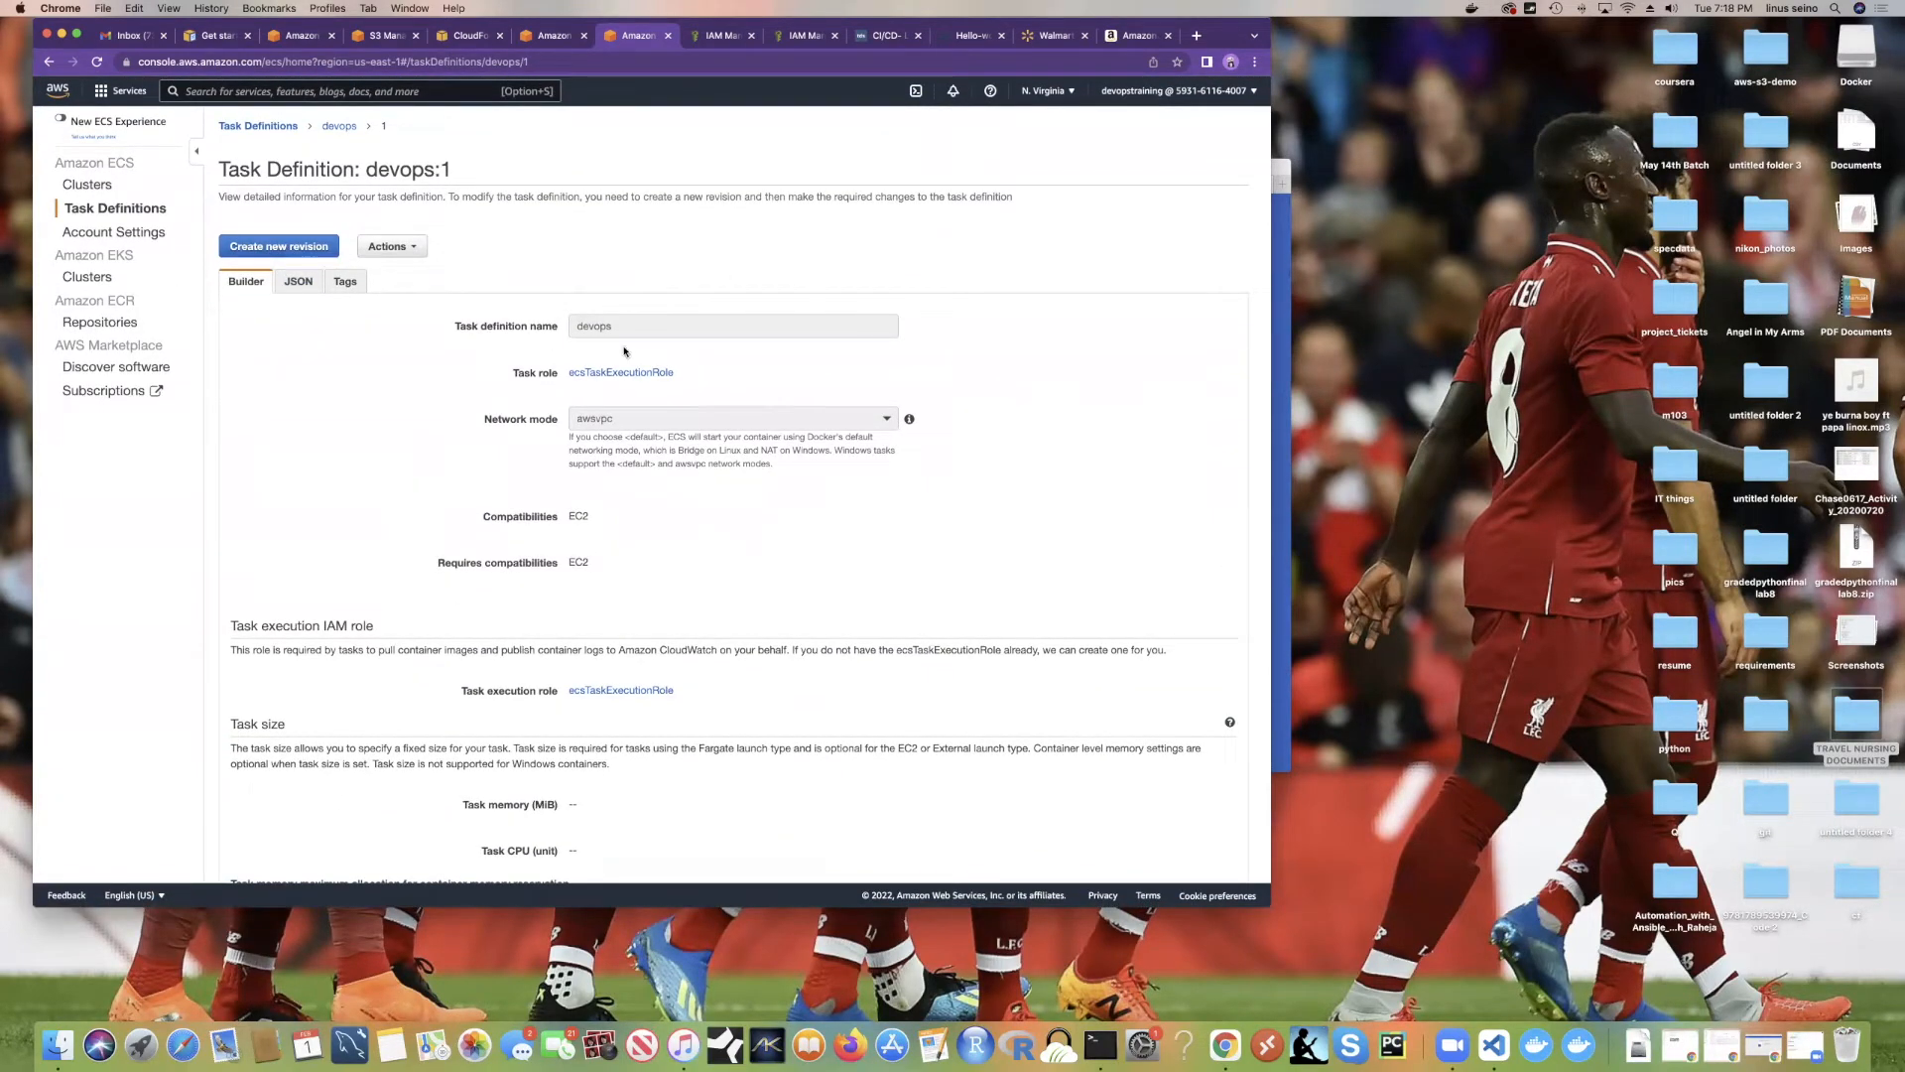
scroll(423, 436, down, 5)
scroll(476, 337, up, 1)
scroll(511, 269, down, 1)
scroll(511, 269, up, 5)
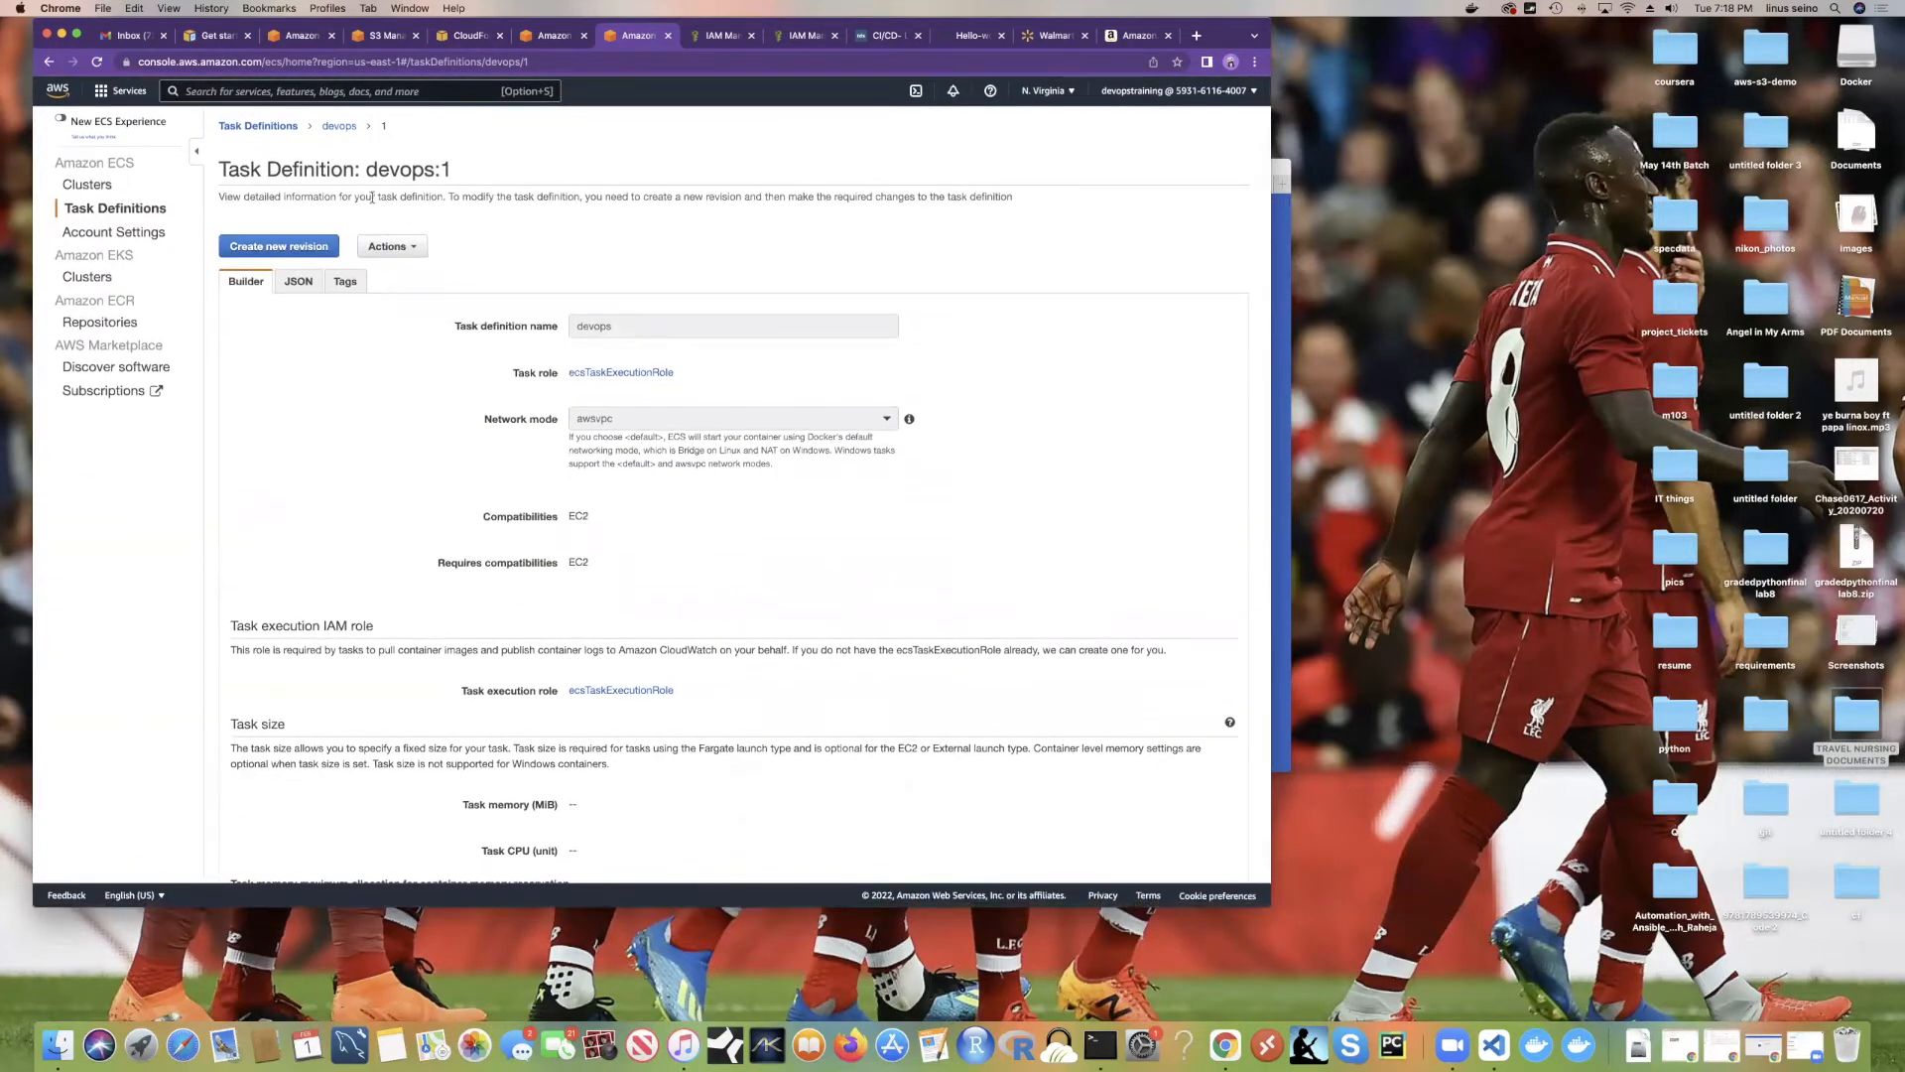
Step: Return to the refreshed task definitions list and open the Clusters page
click(339, 127)
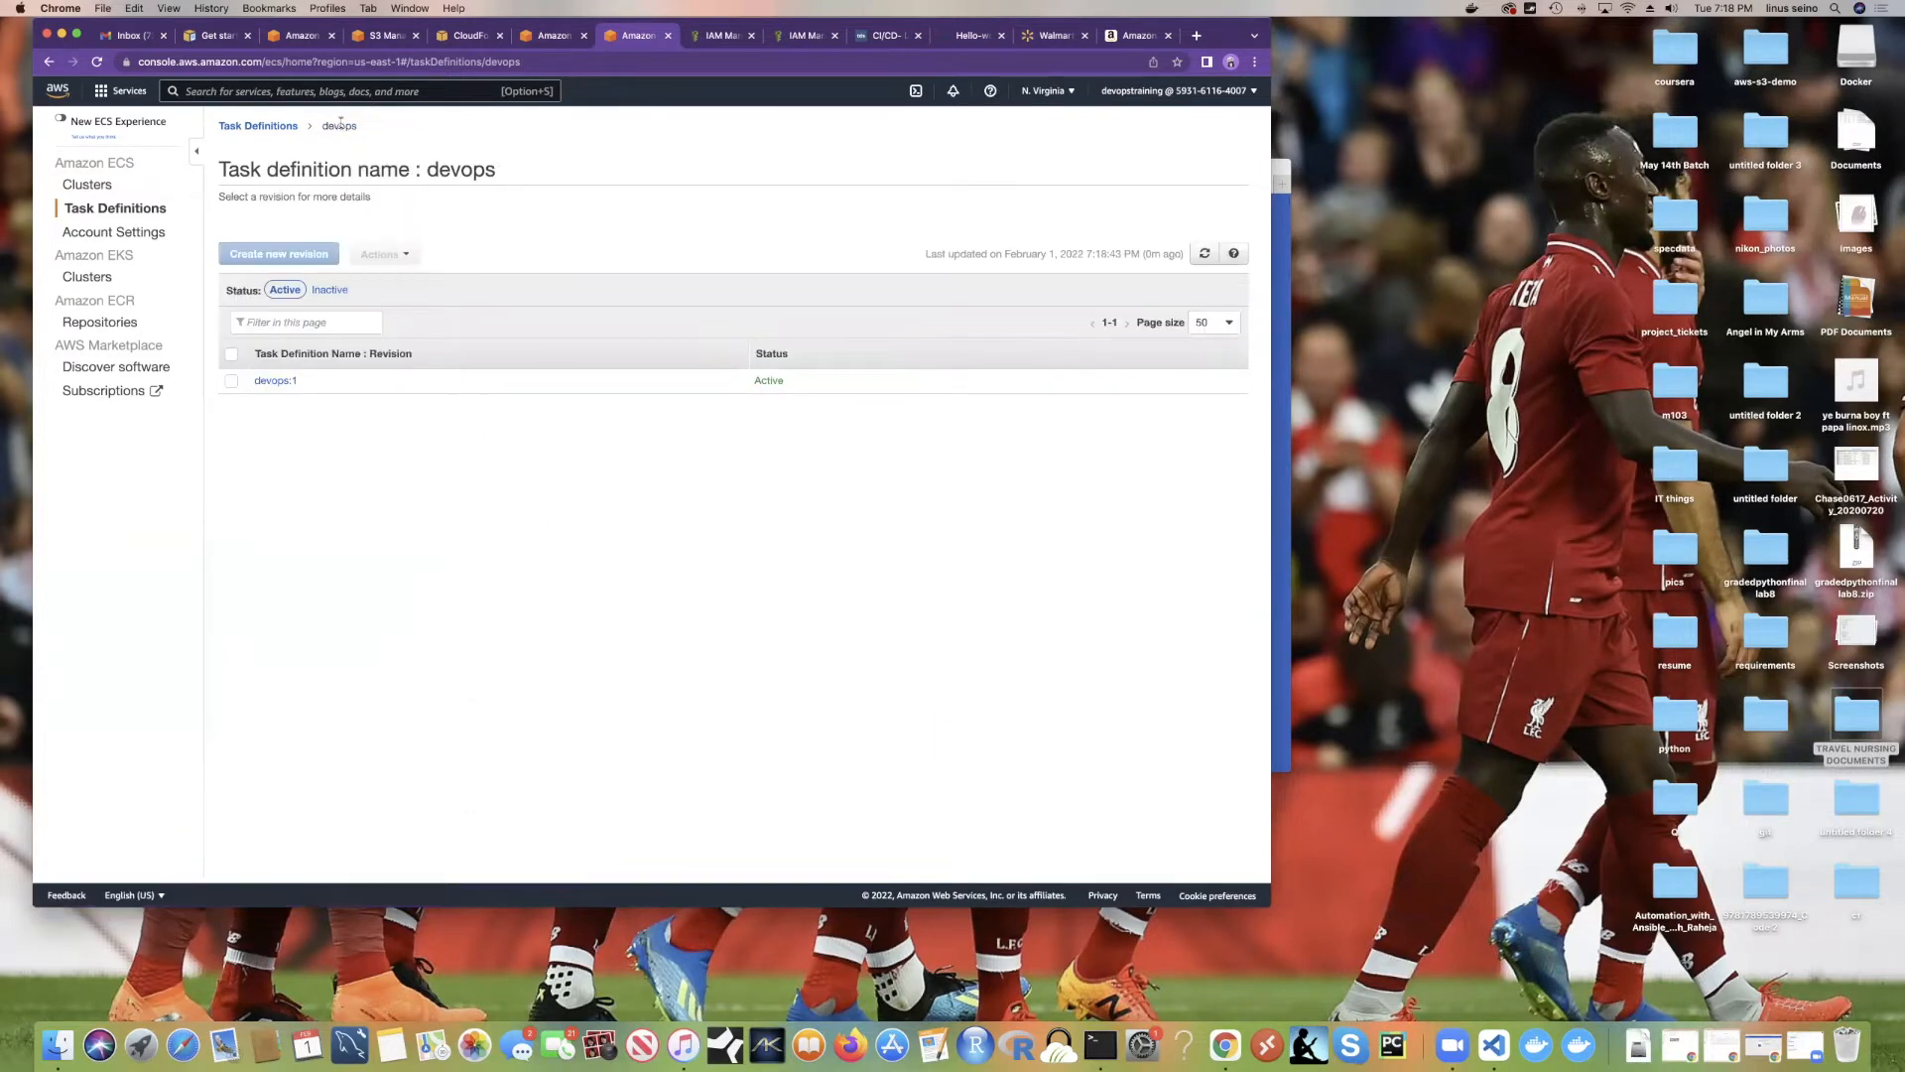
click(147, 209)
click(122, 209)
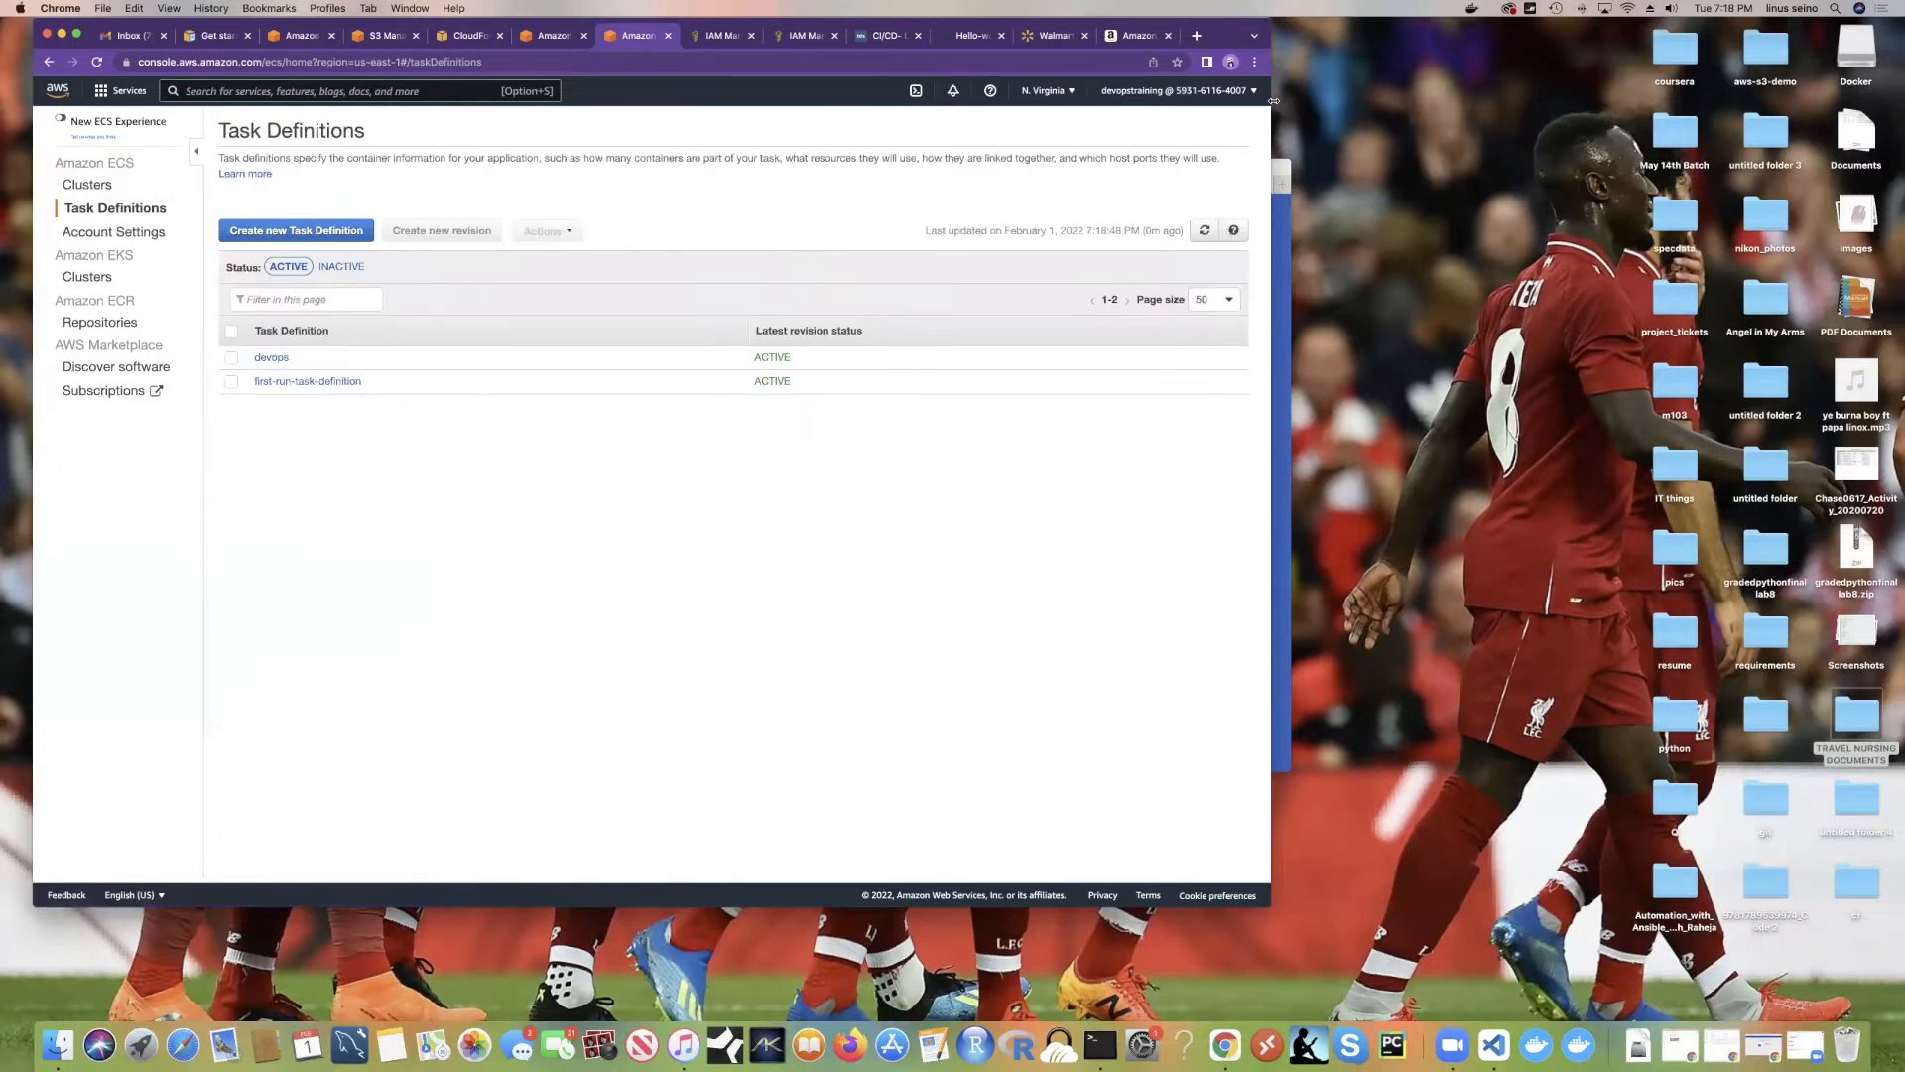
click(1205, 230)
click(102, 192)
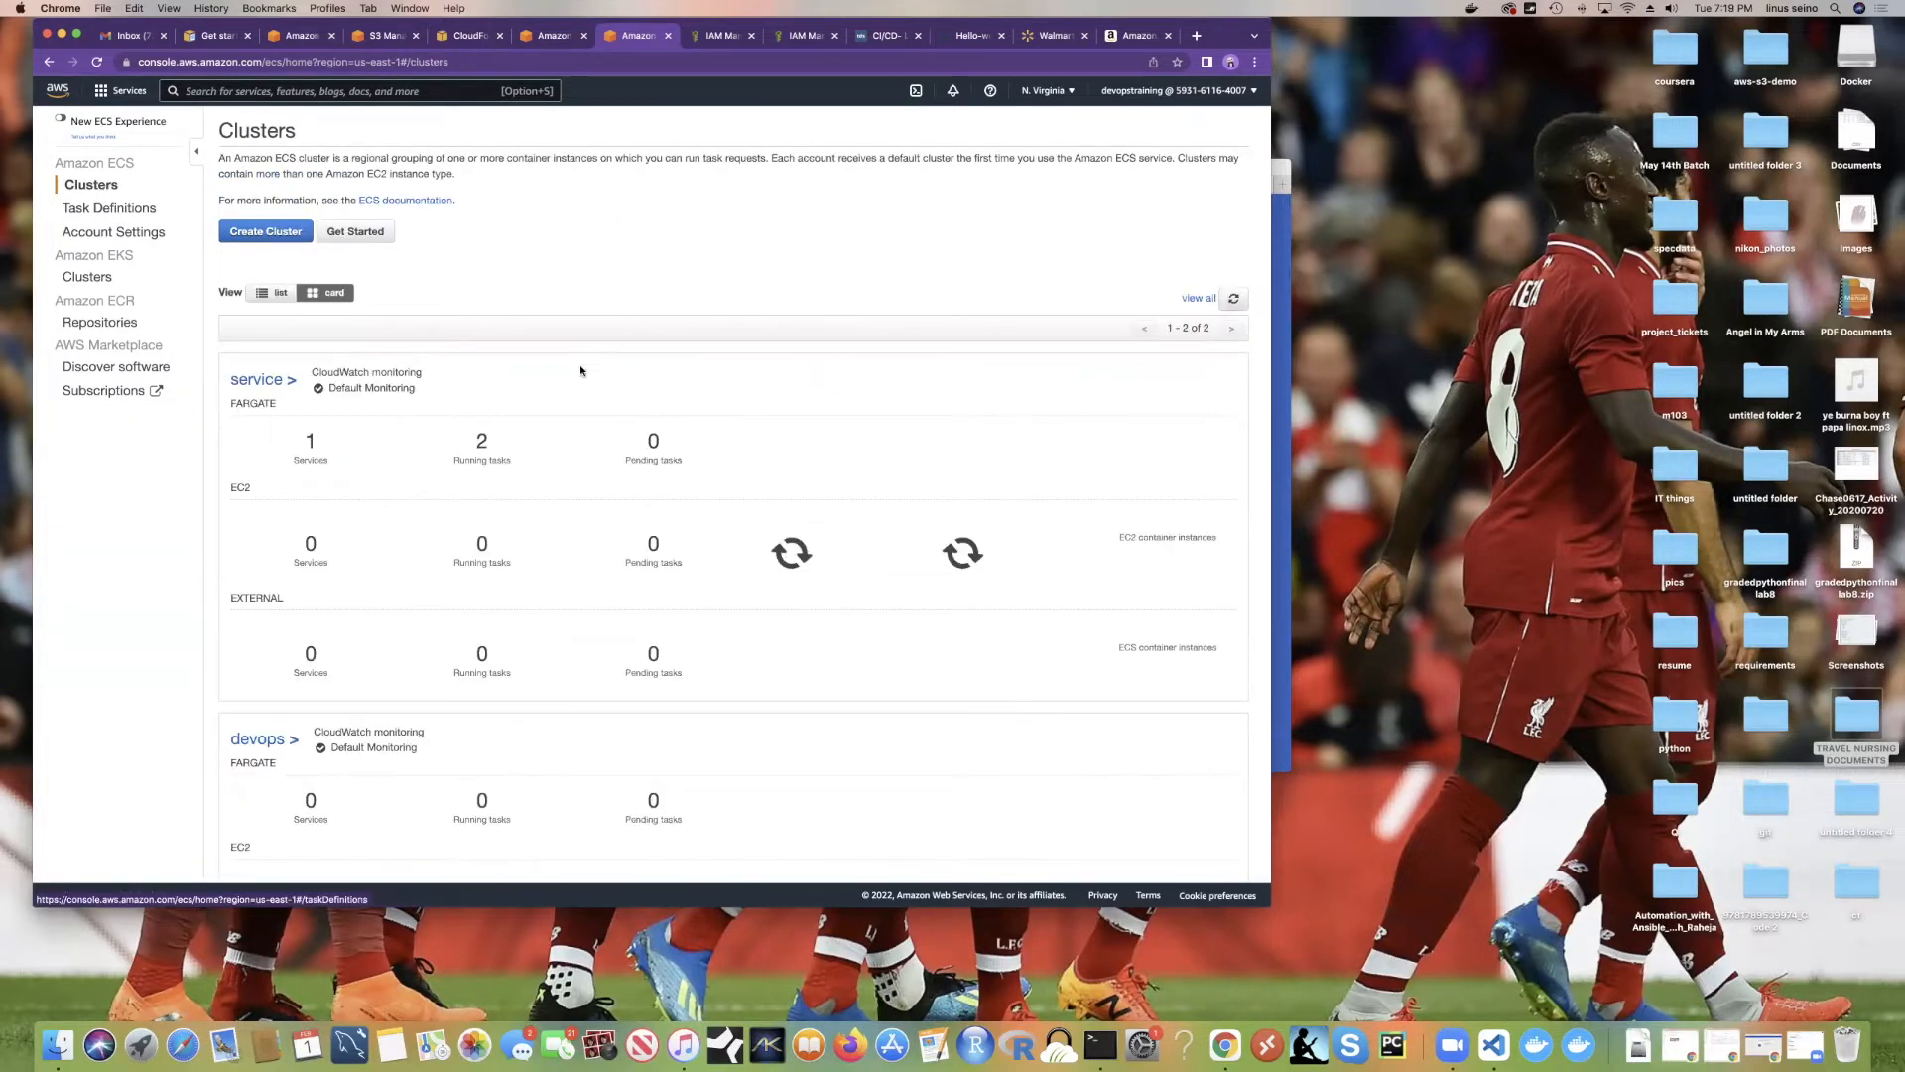
Step: Start a new service in the devops cluster with the EC2 launch type
scroll(410, 397, down, 5)
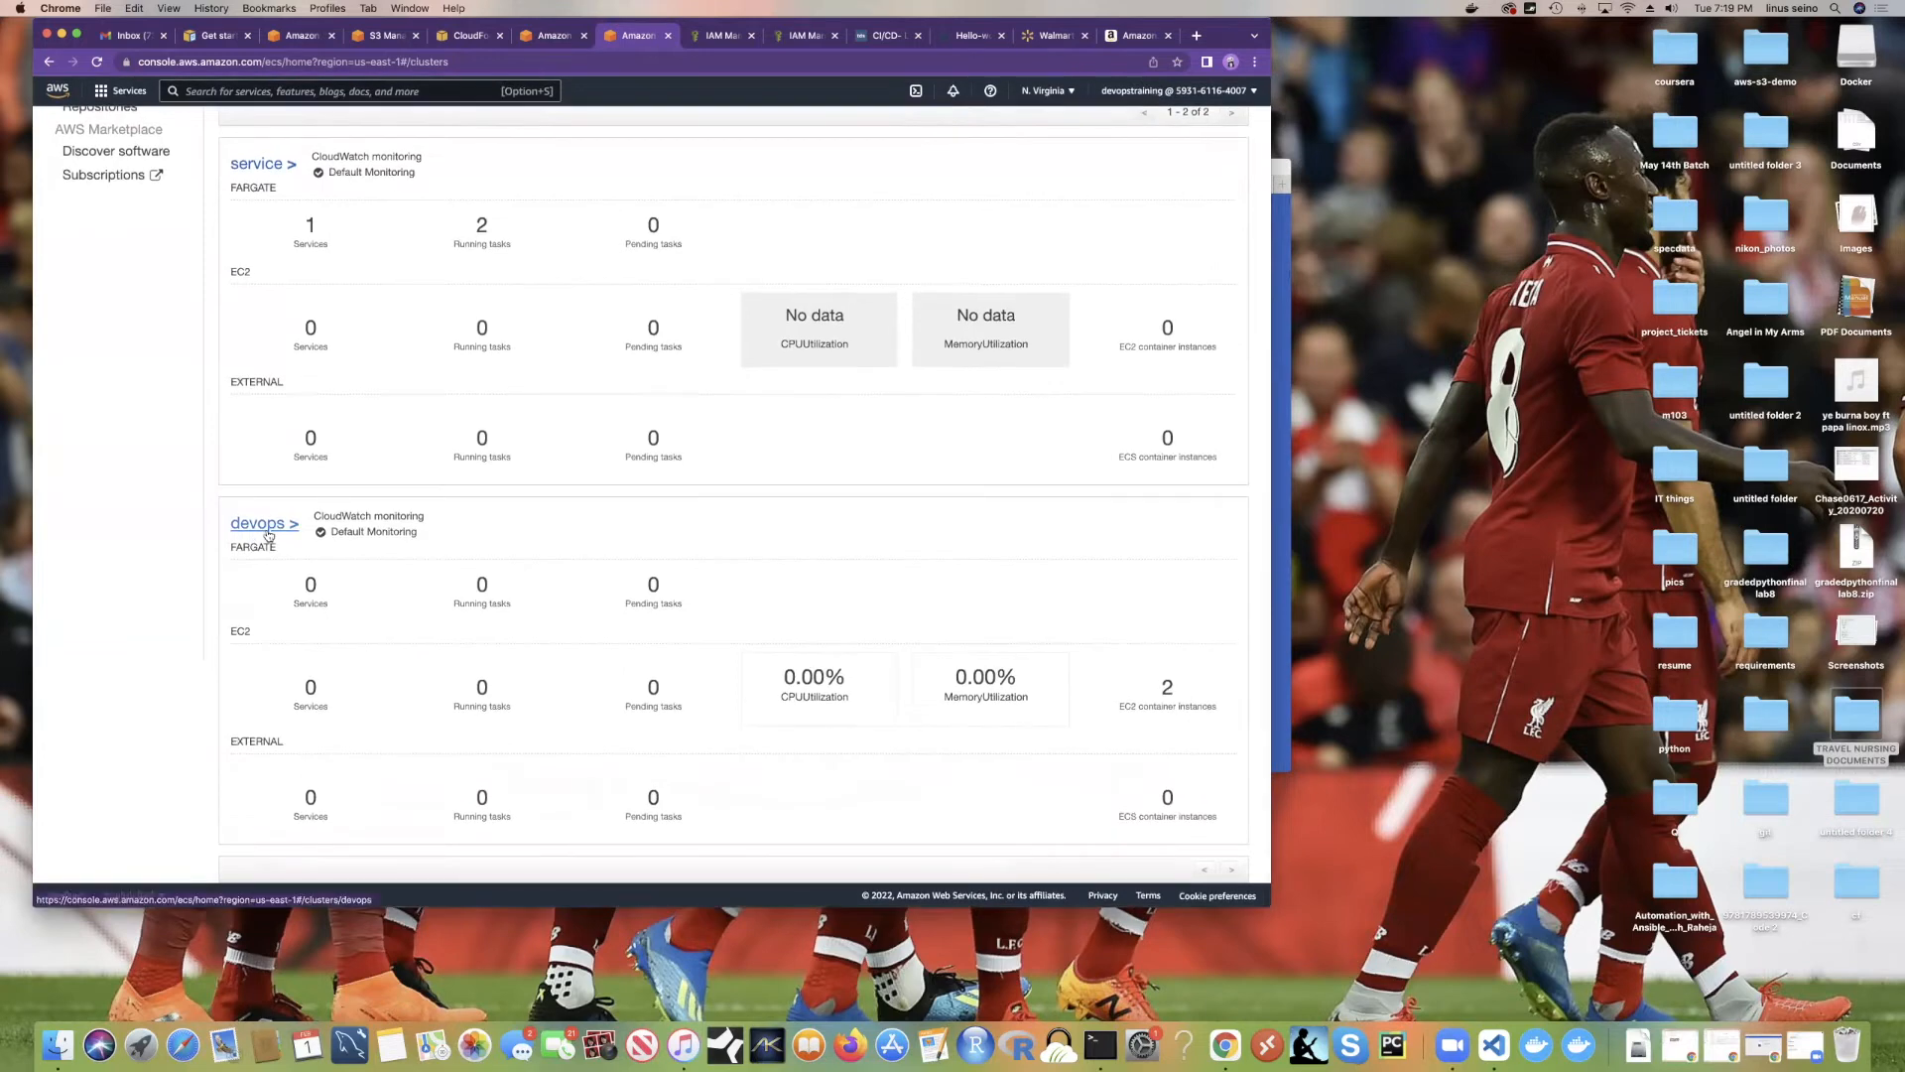
click(263, 519)
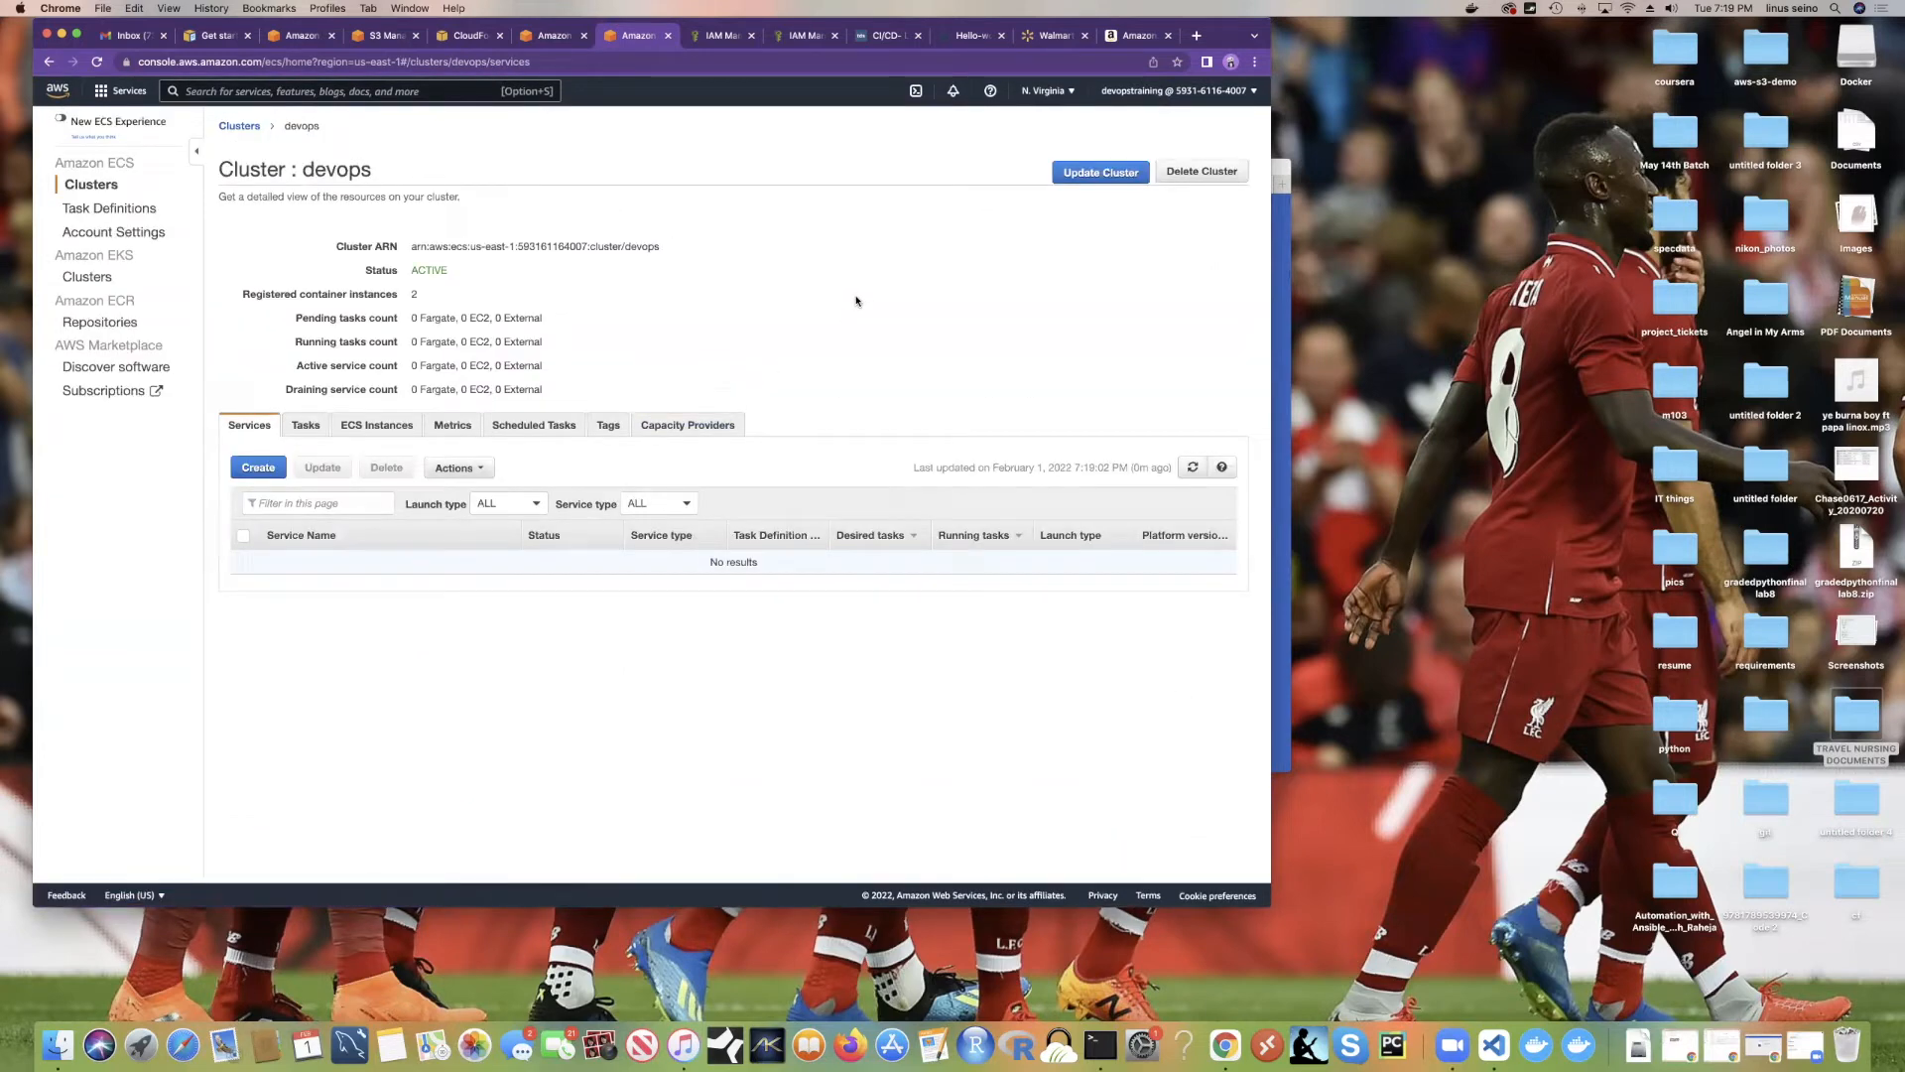
click(255, 468)
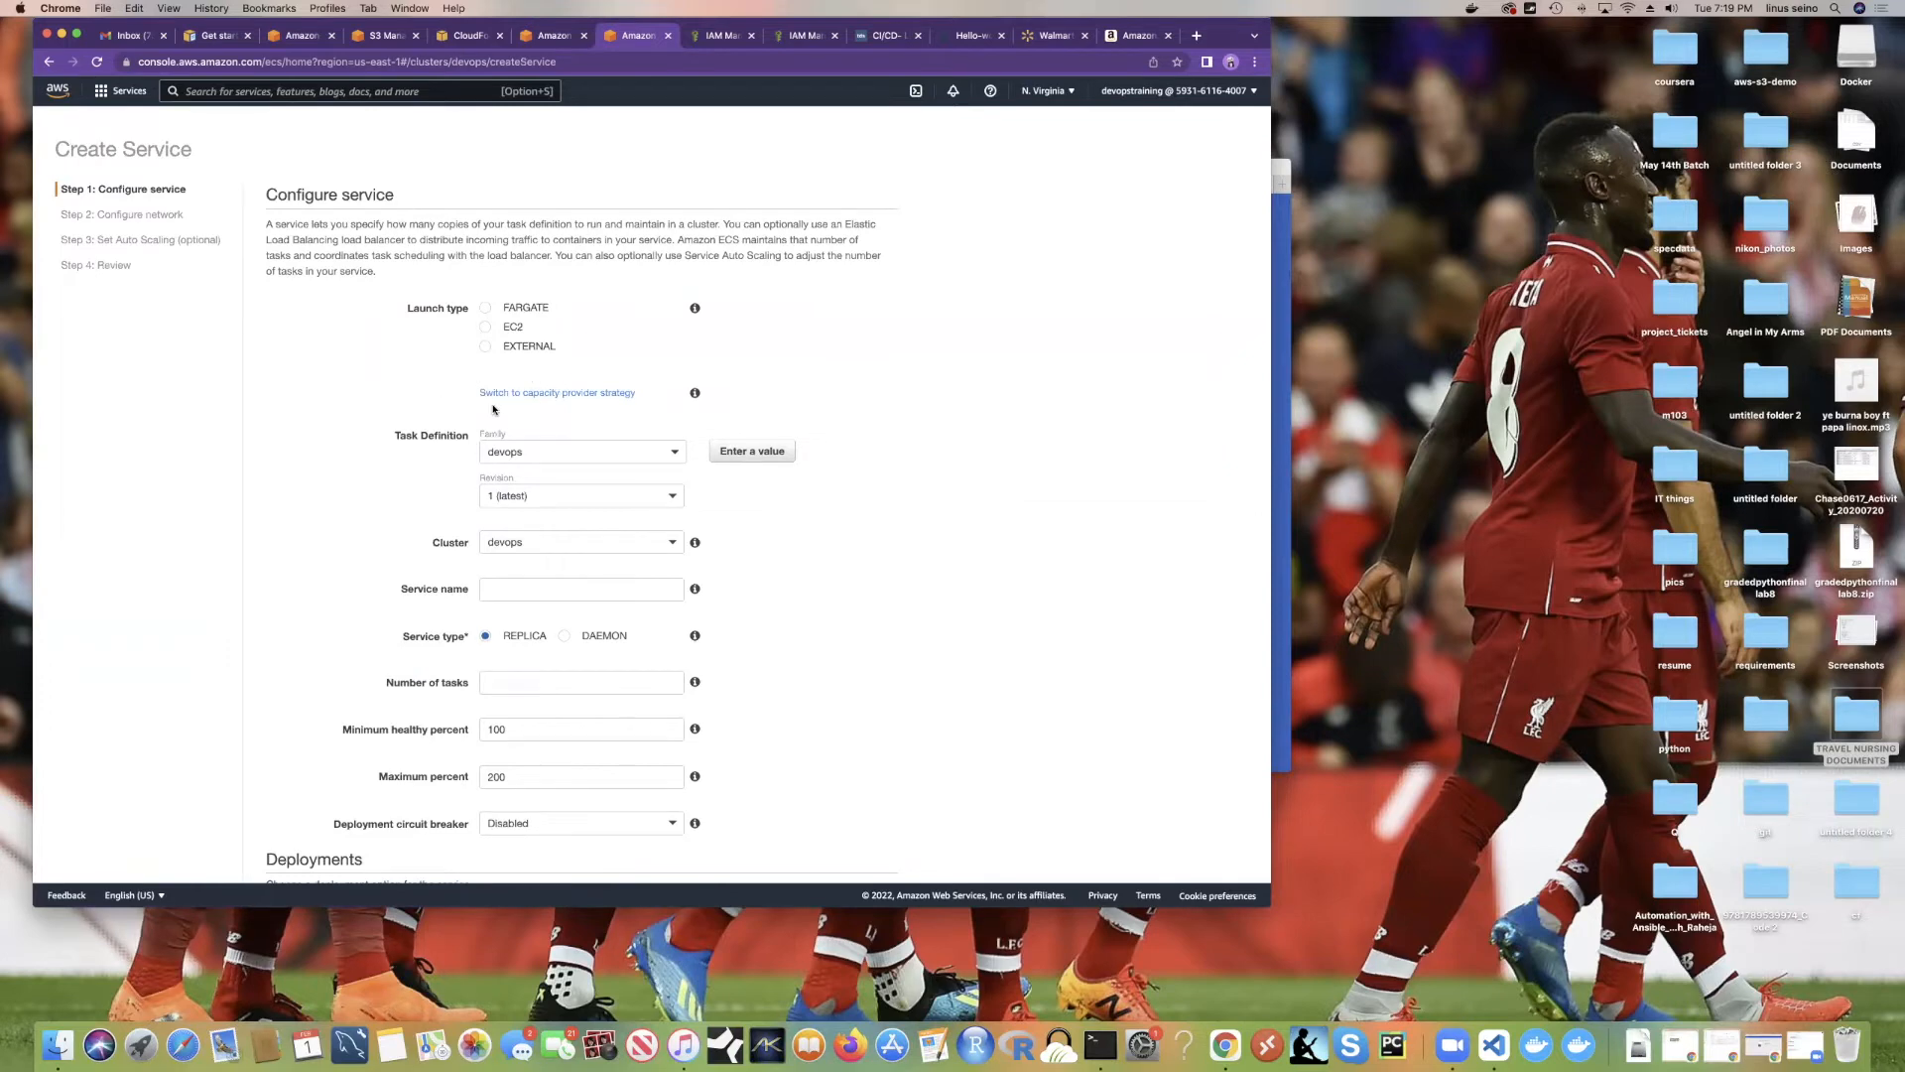
scroll(493, 407, down, 2)
click(484, 263)
Step: Choose task definition family devops, revision 1, and keep devops as the cluster
scroll(501, 263, down, 3)
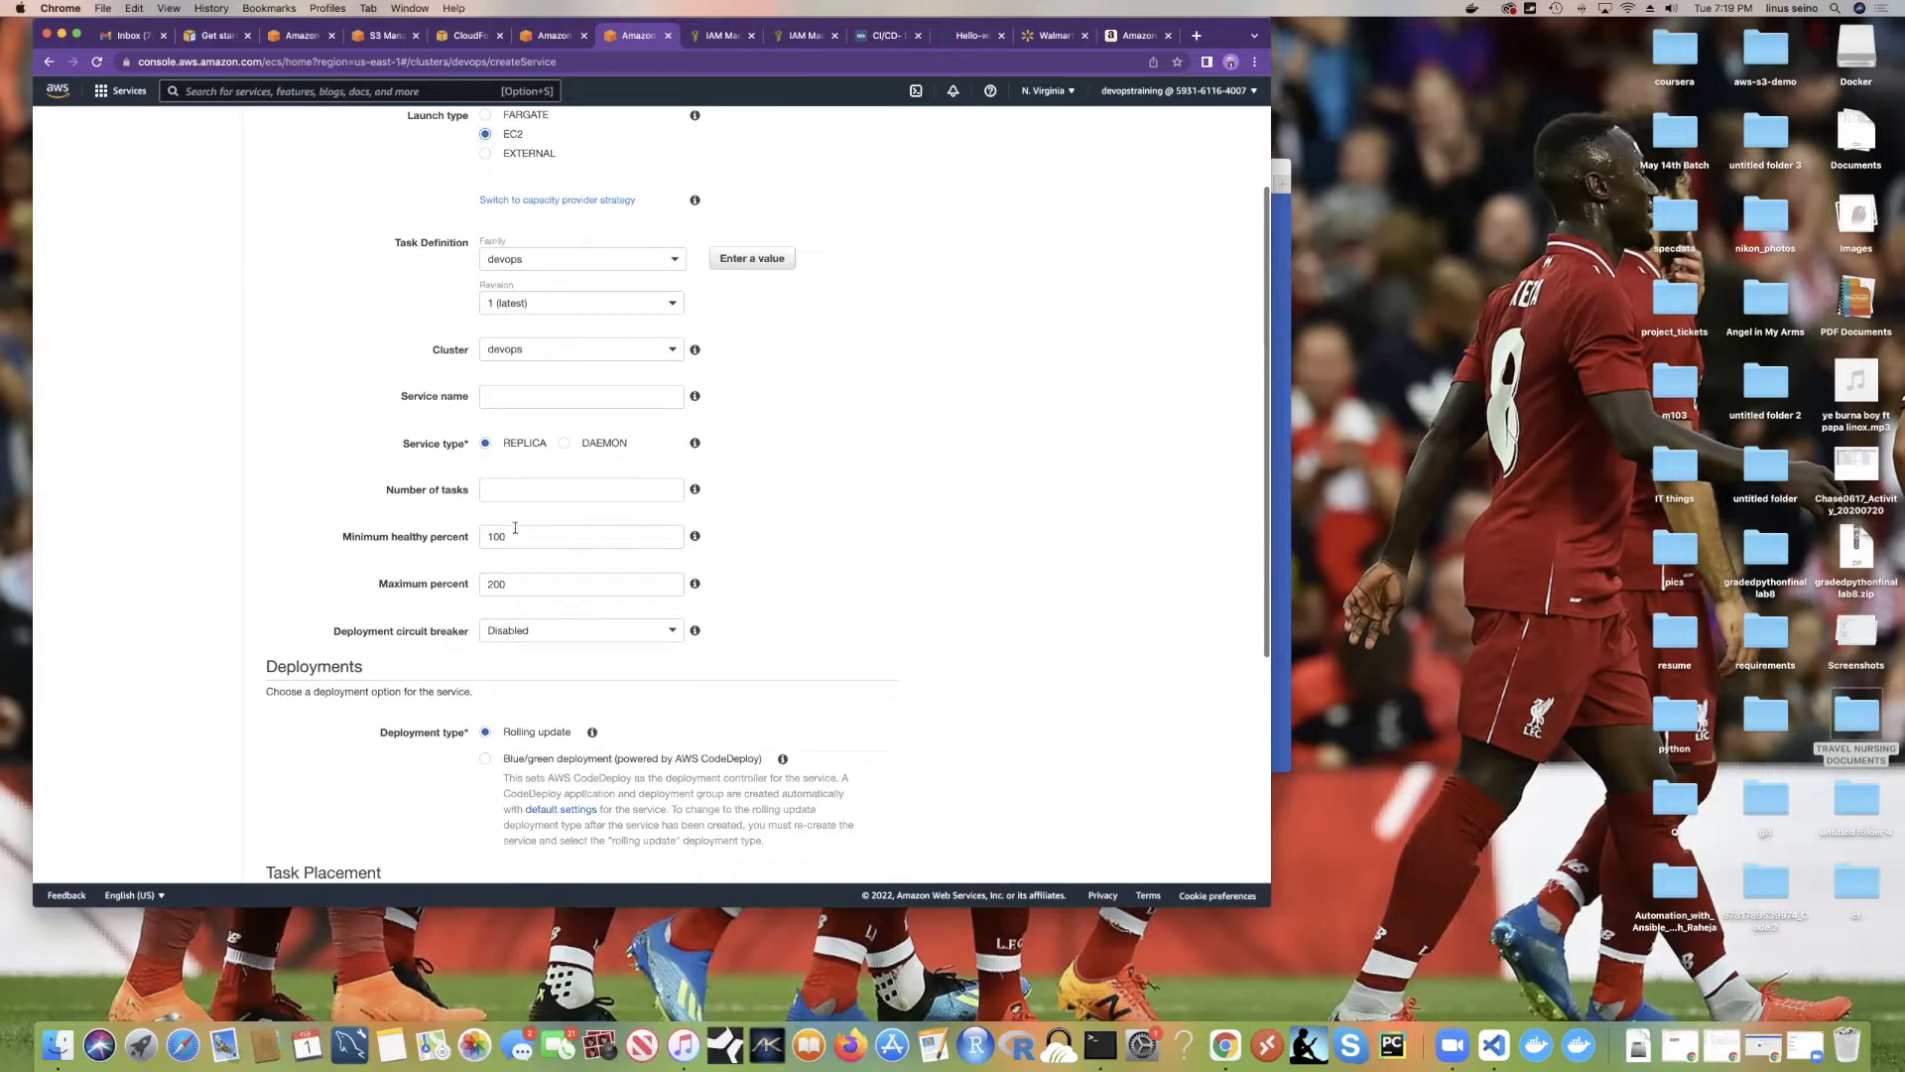
click(506, 259)
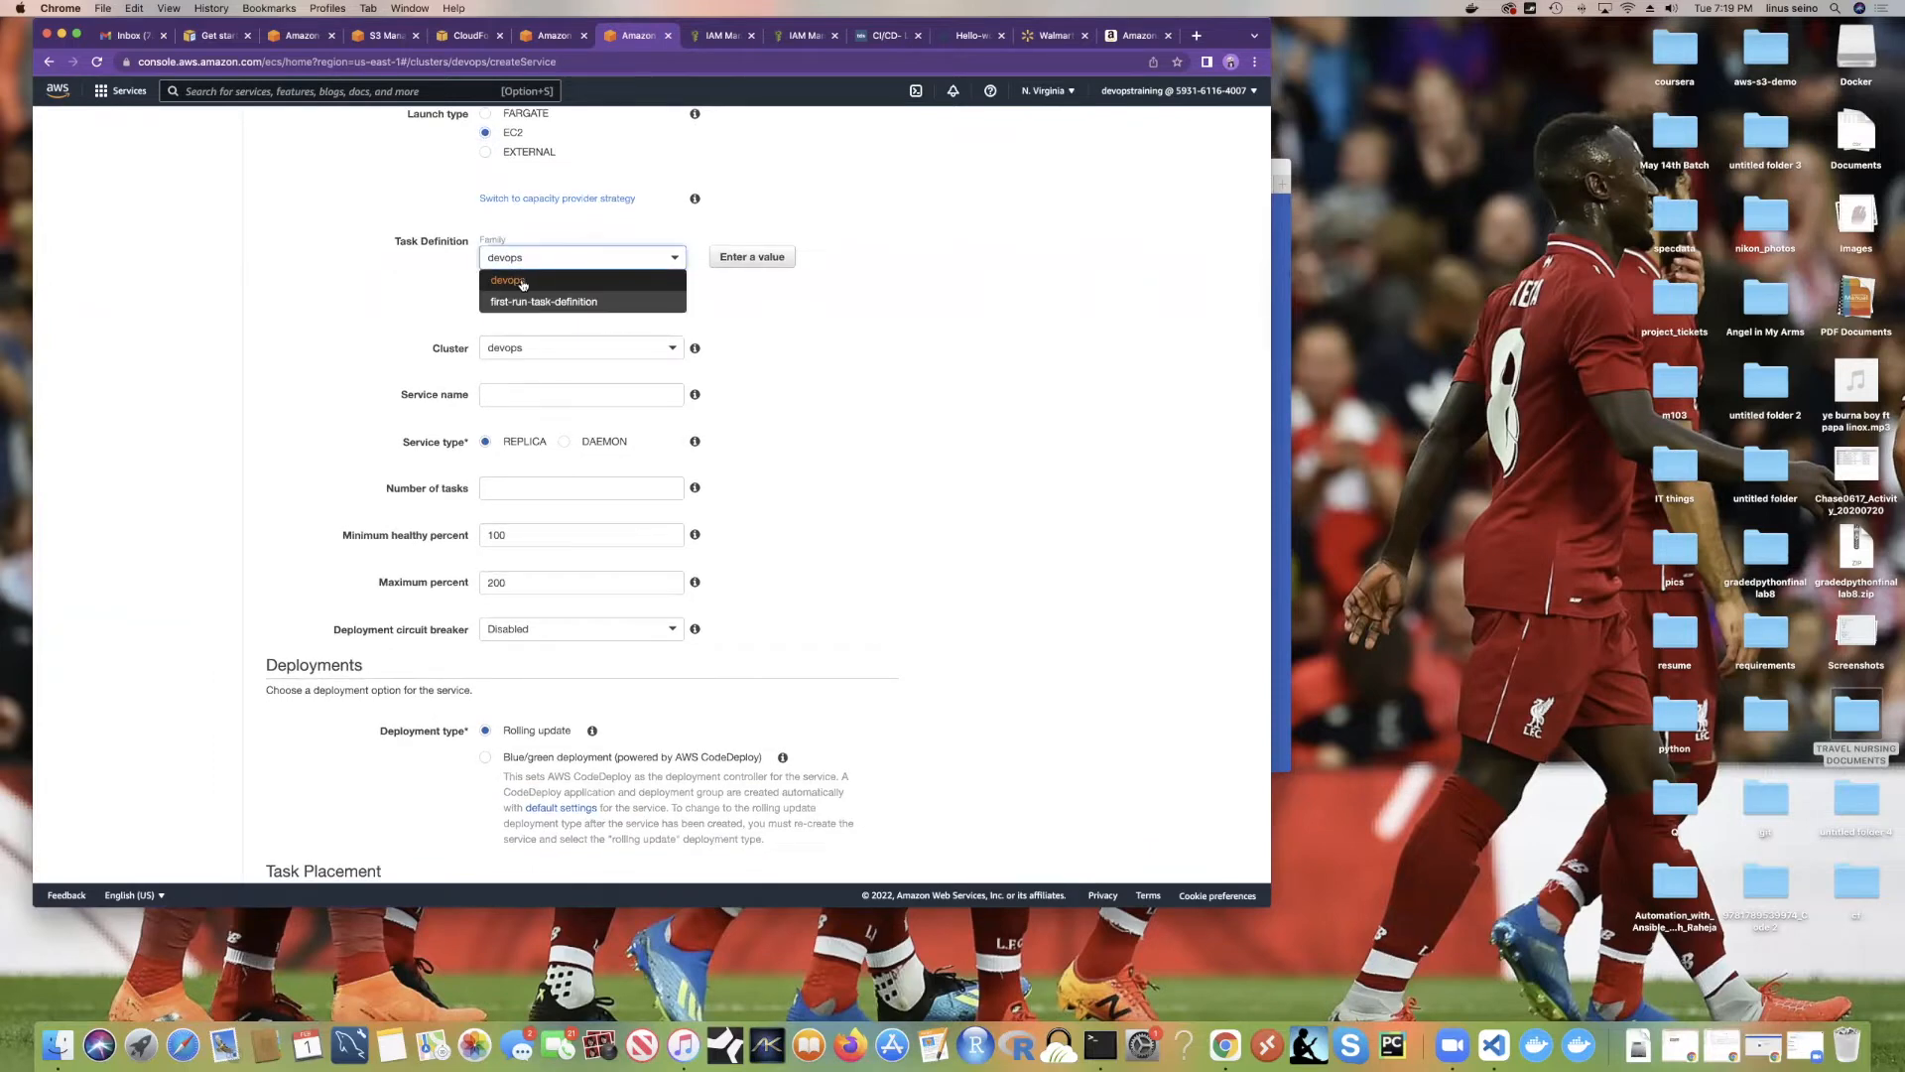
click(525, 282)
click(528, 259)
click(536, 302)
click(536, 260)
click(531, 282)
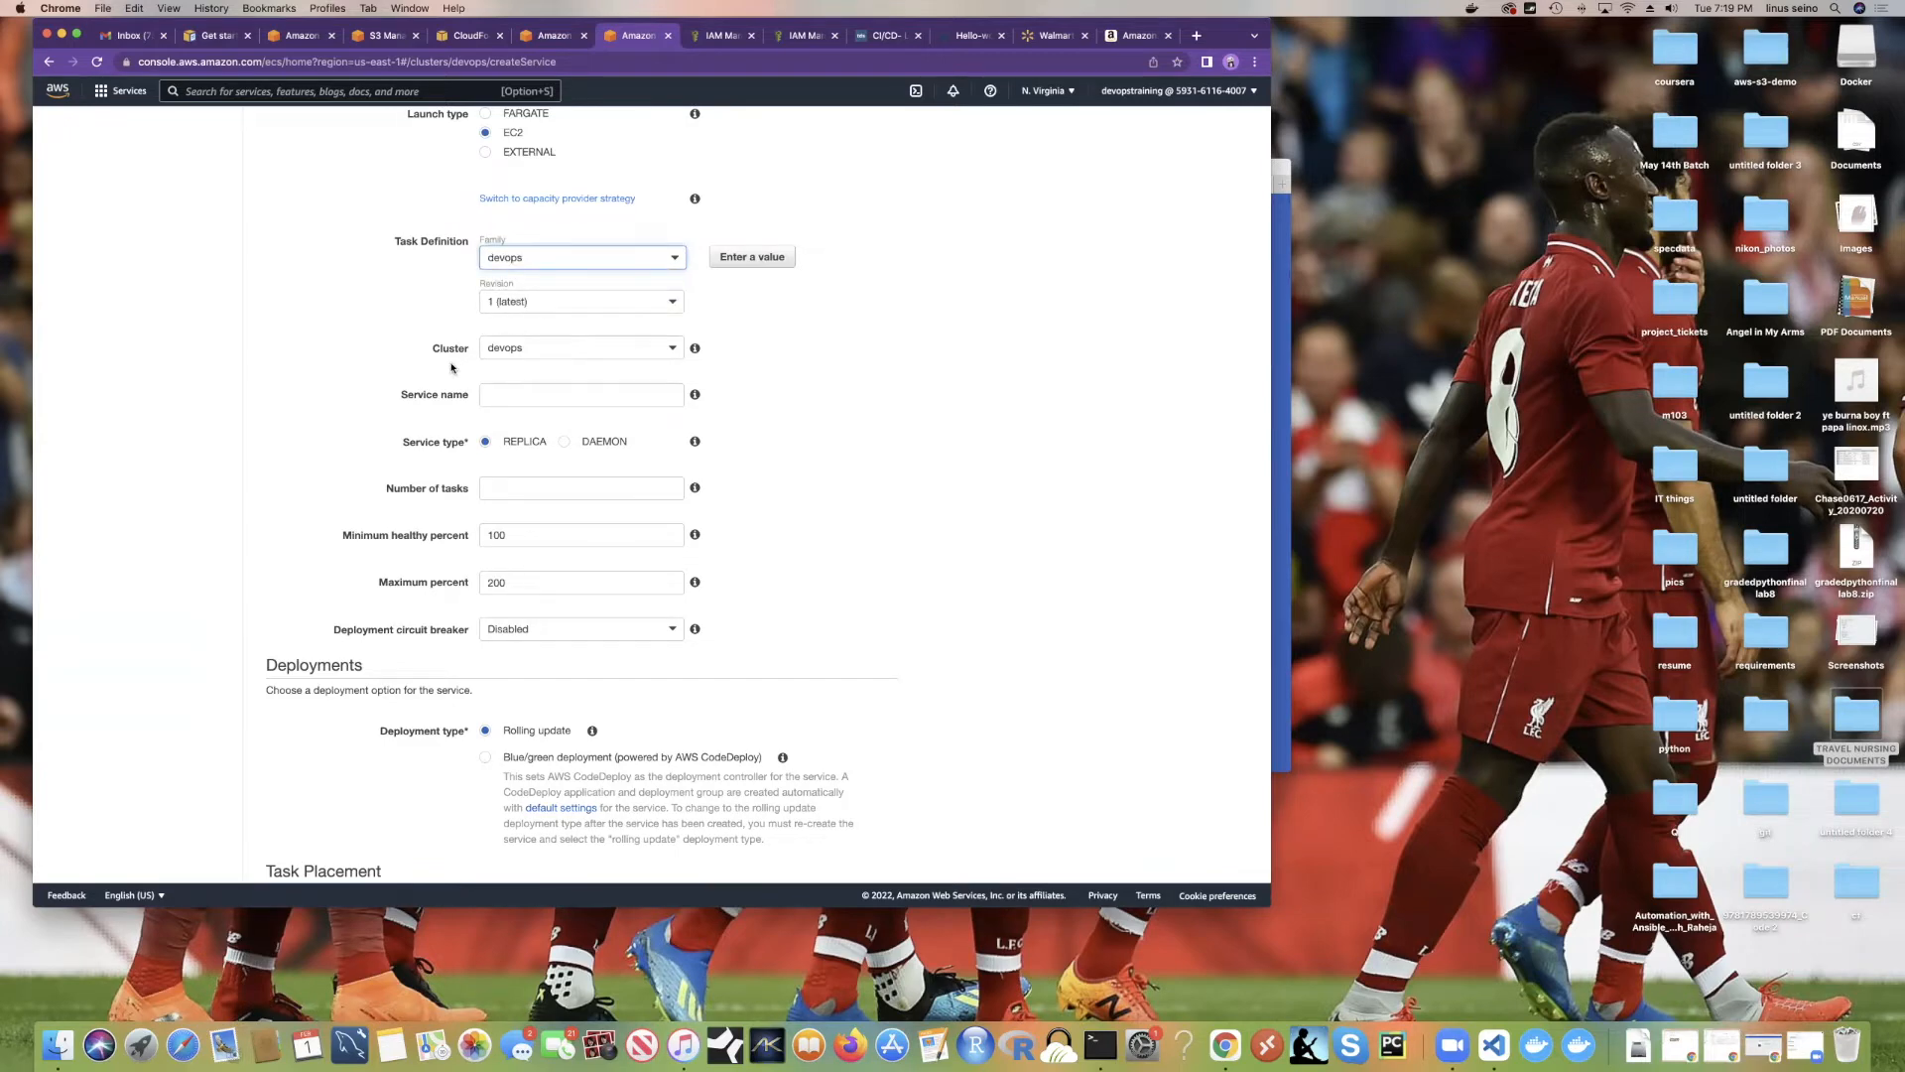
scroll(605, 335, down, 2)
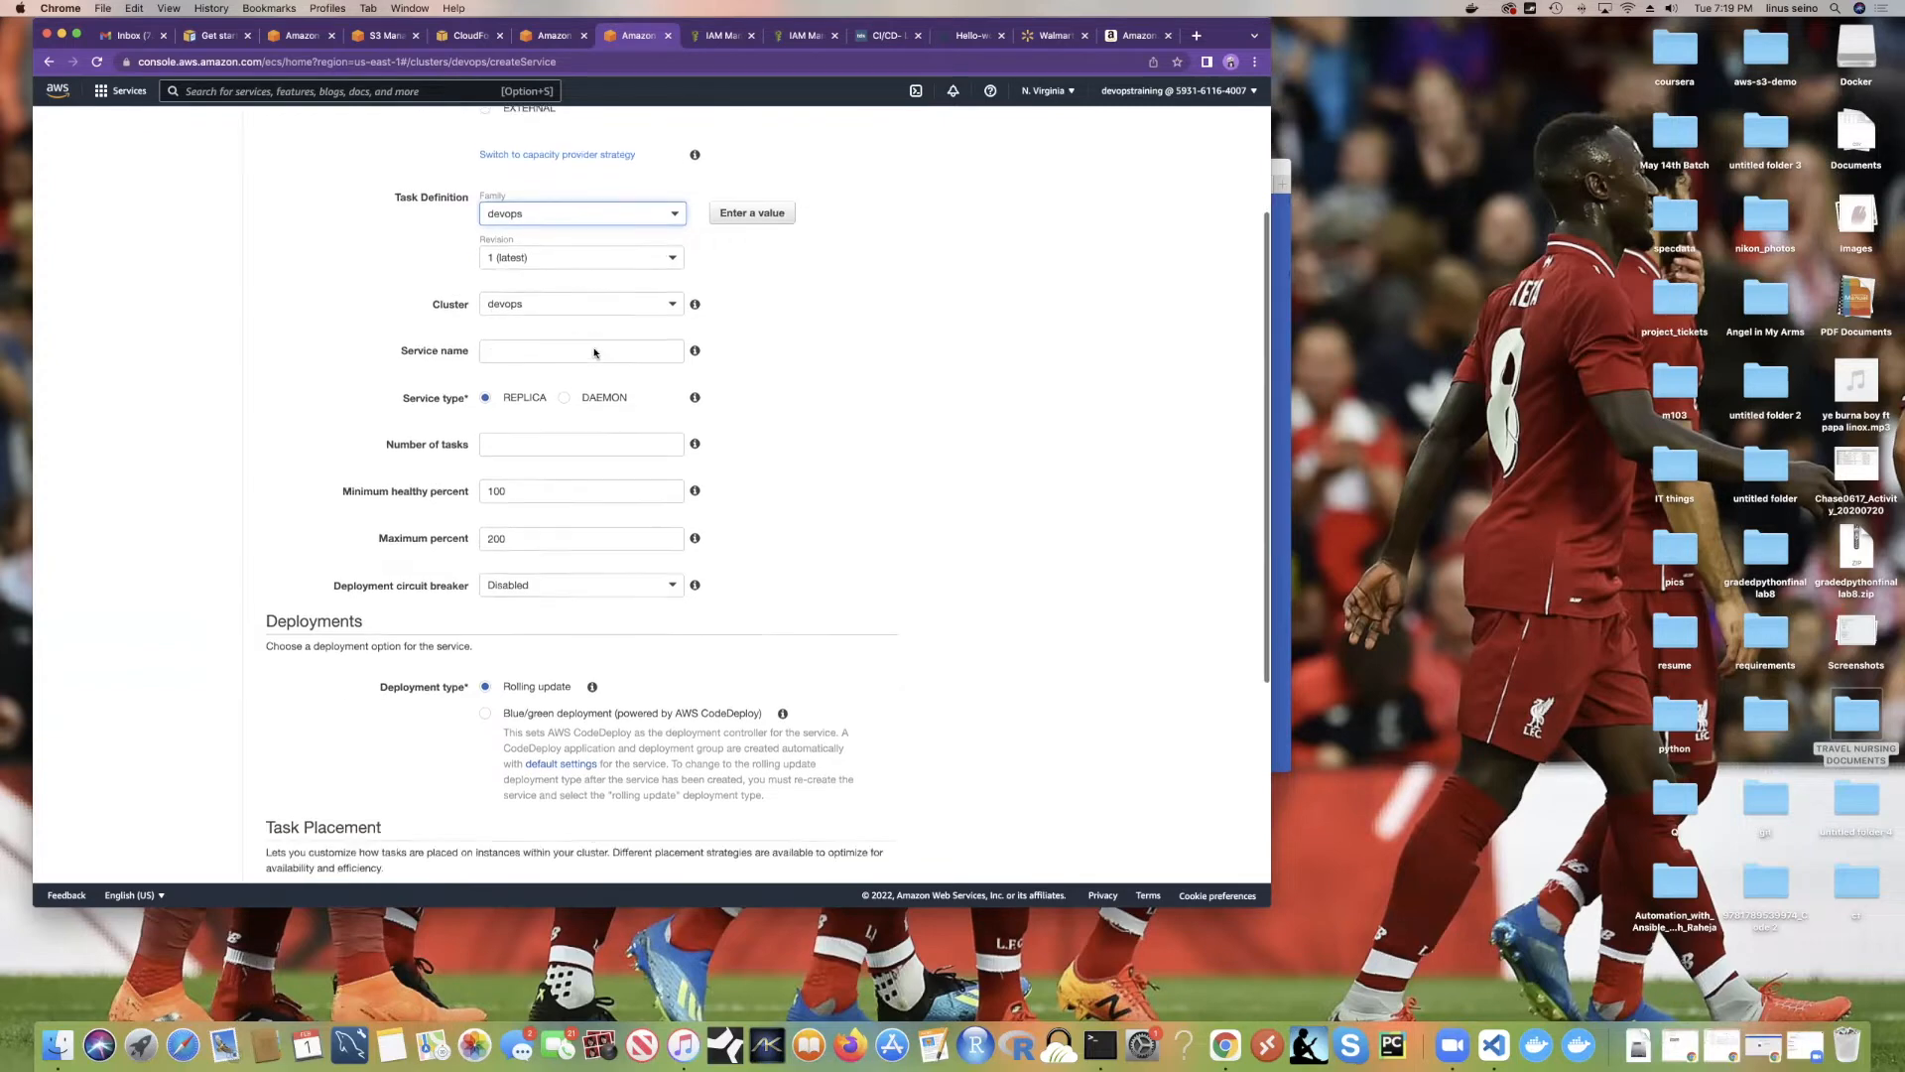
click(531, 278)
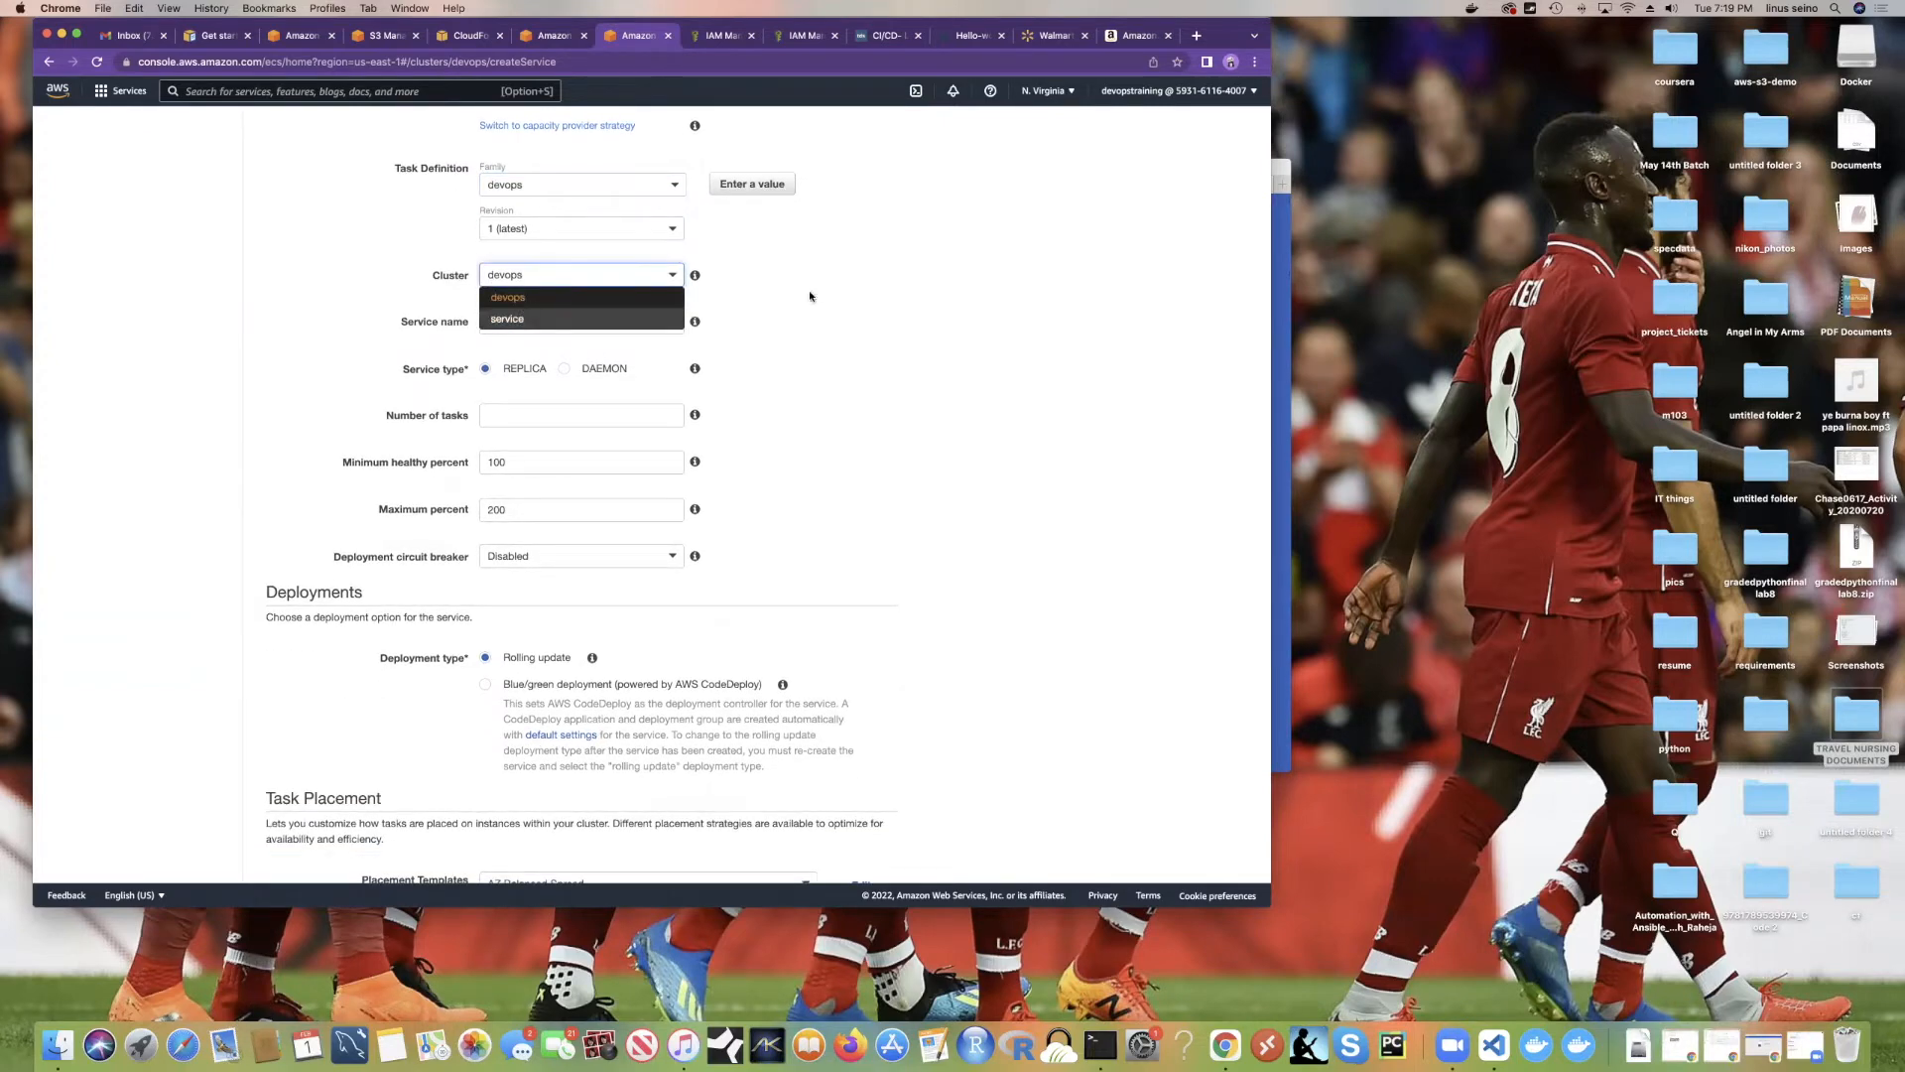
click(683, 299)
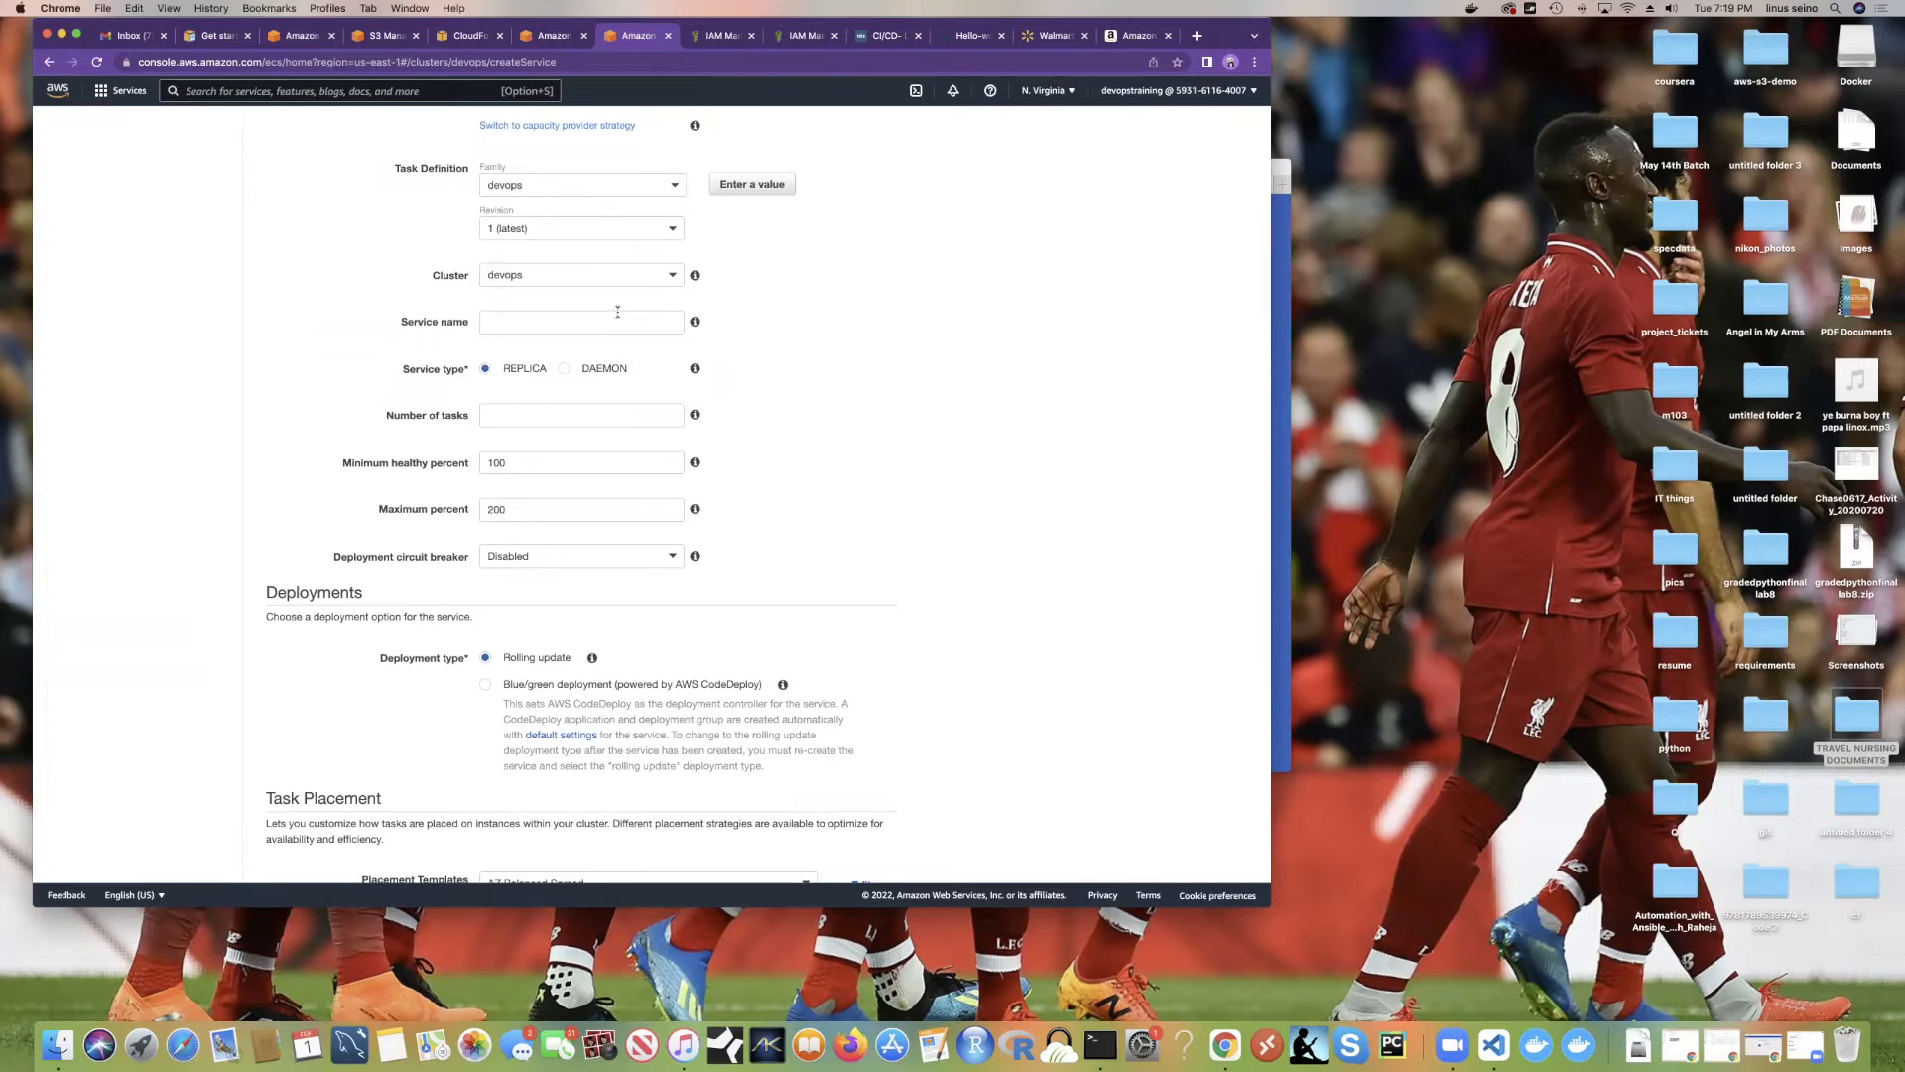
Step: Name the service 'devops-service' and change its number of tasks from 3 to 2
click(586, 324)
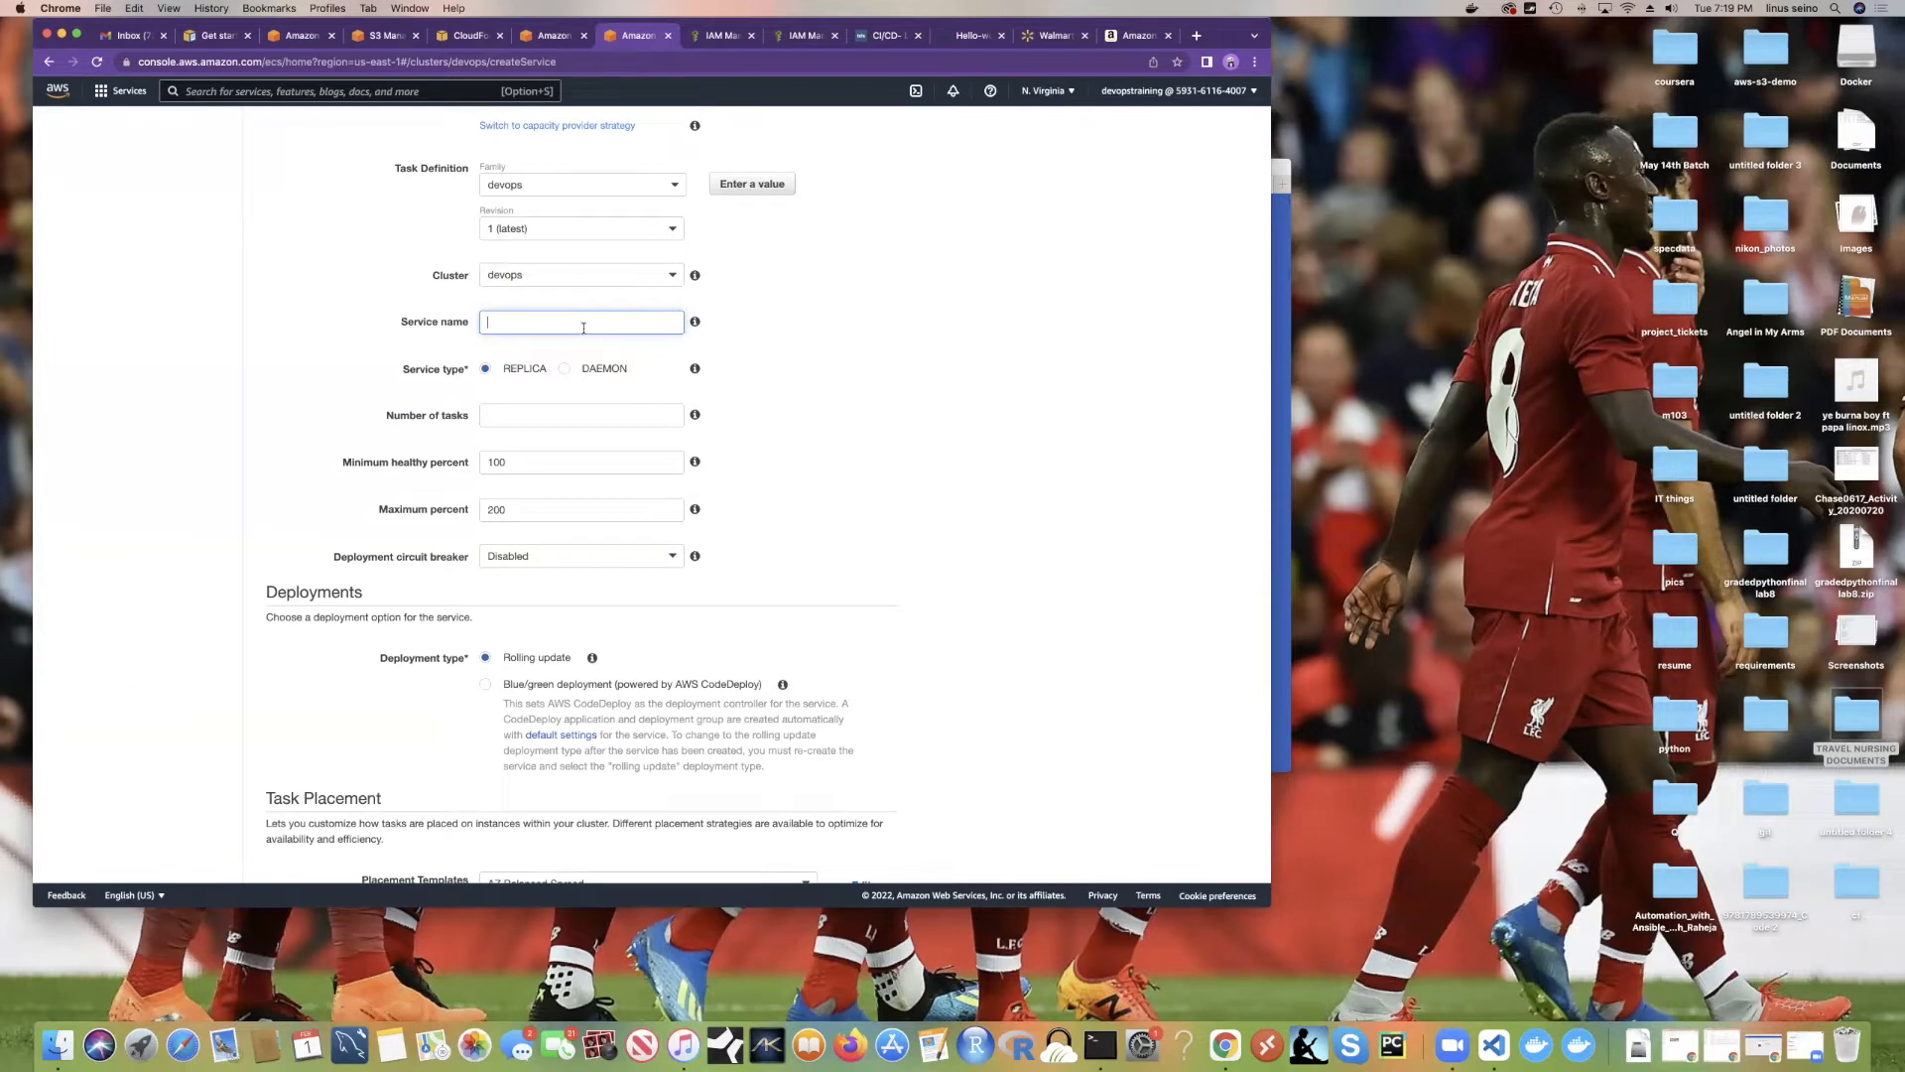
text(devops-service)
scroll(566, 397, down, 2)
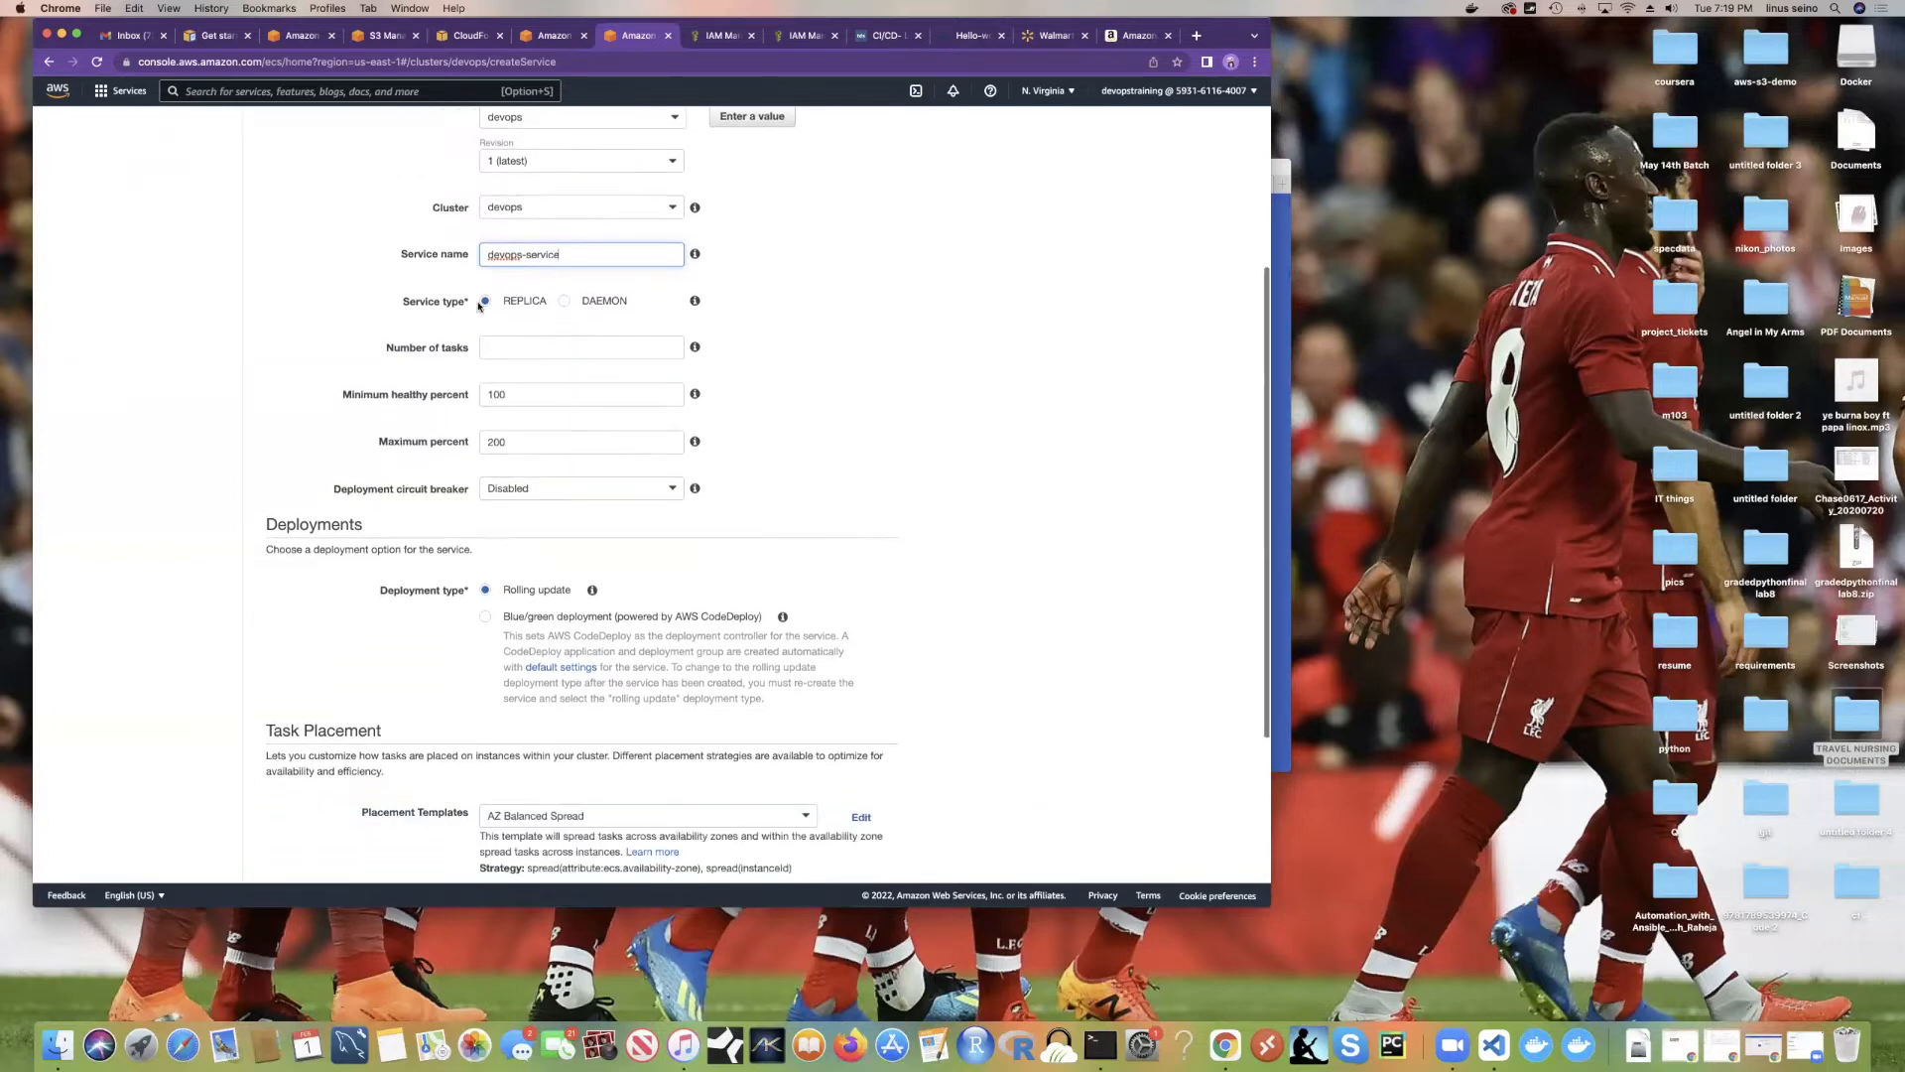
scroll(515, 304, down, 1)
click(515, 304)
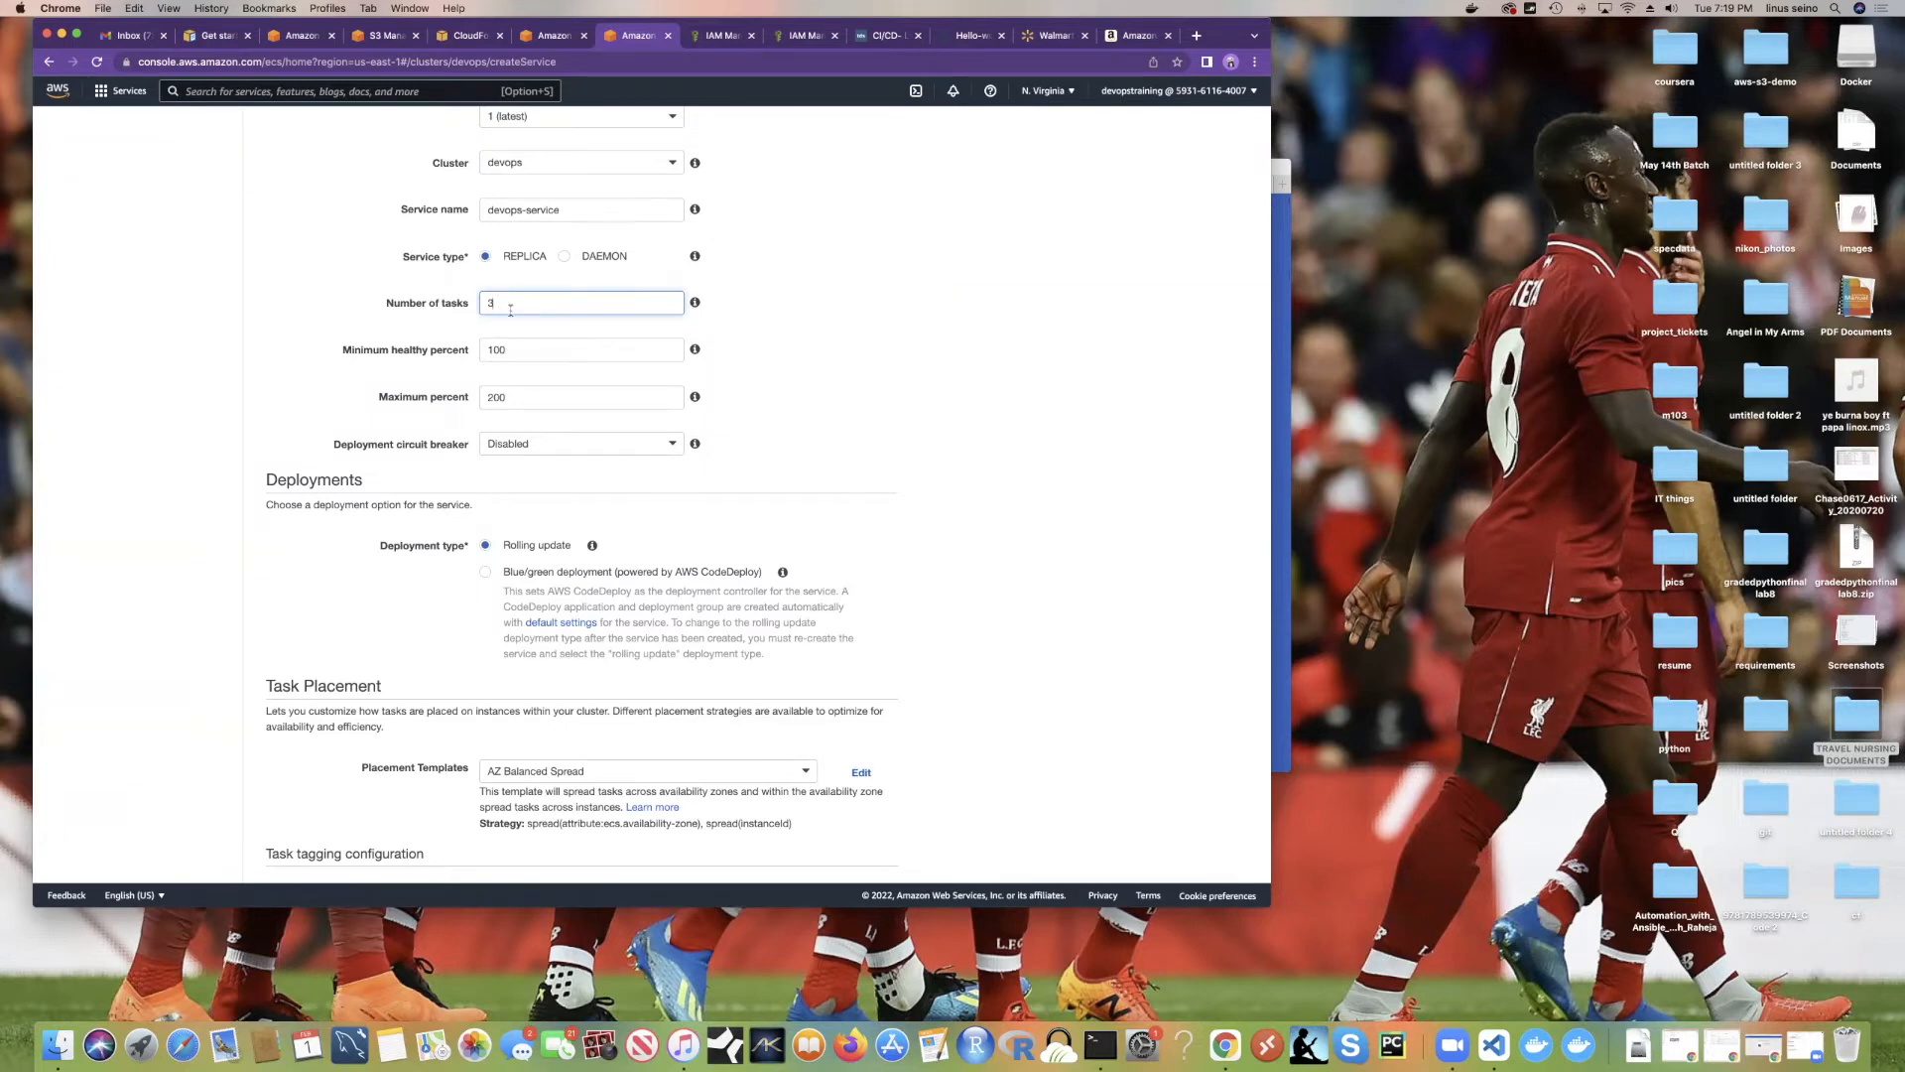
key(BackSpace)
text(2)
Step: Move through the minimum healthy percent field and highlight the Deployments section
scroll(513, 318, down, 1)
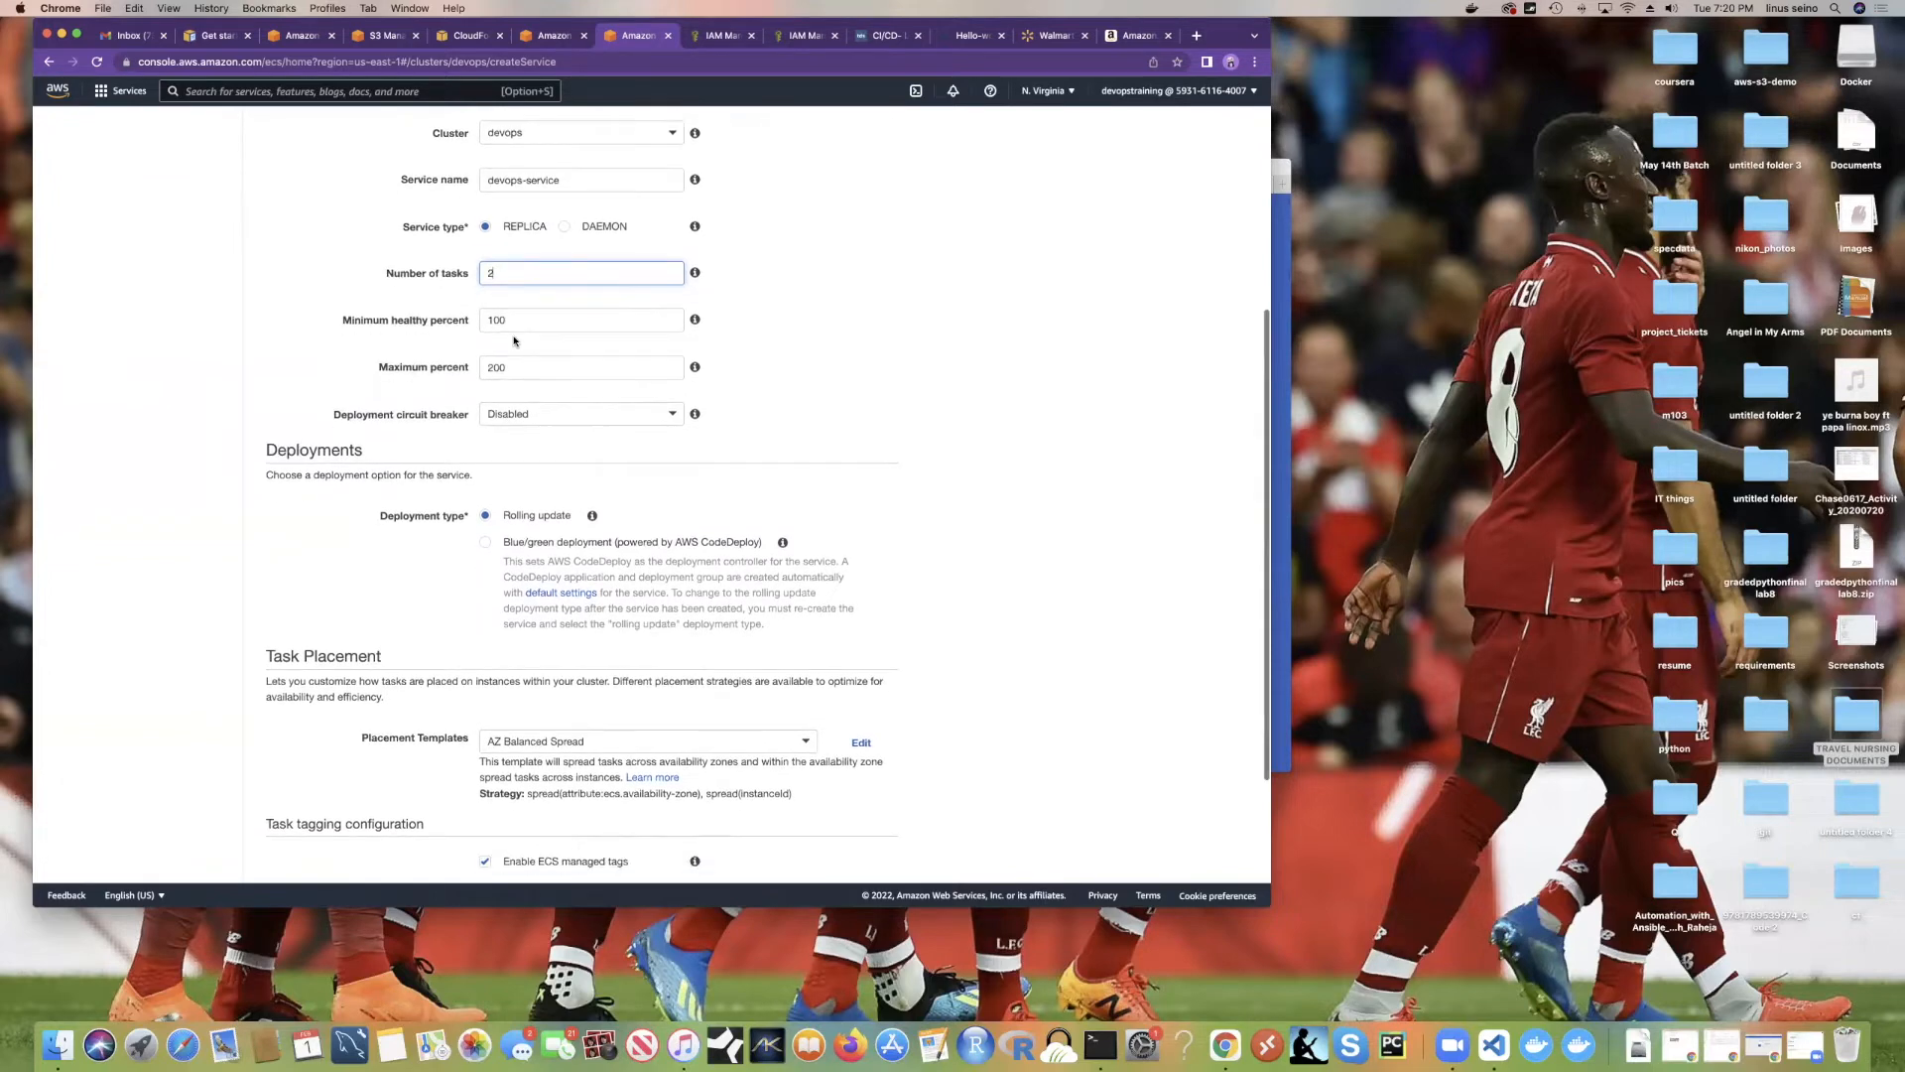
key(Tab)
key(Tab)
scroll(598, 414, down, 4)
scroll(488, 438, down, 2)
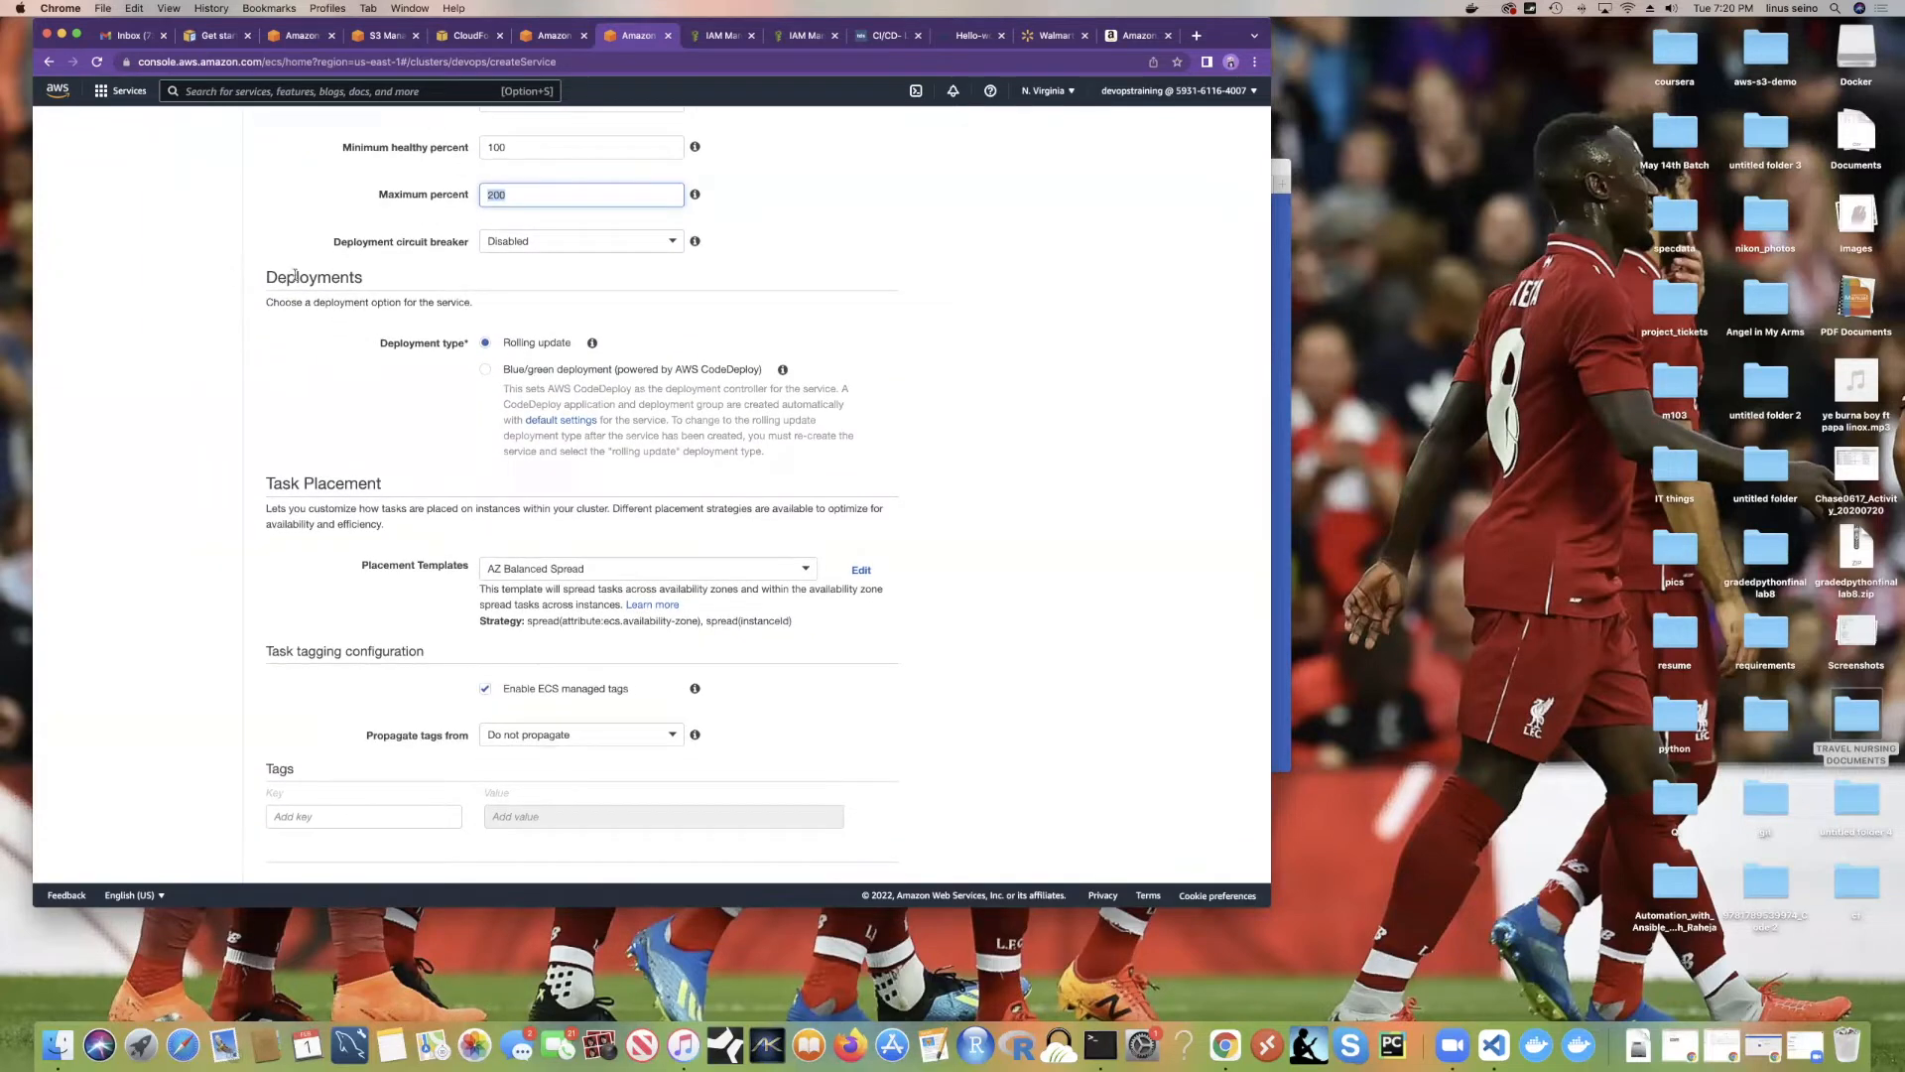
drag(263, 279, 366, 283)
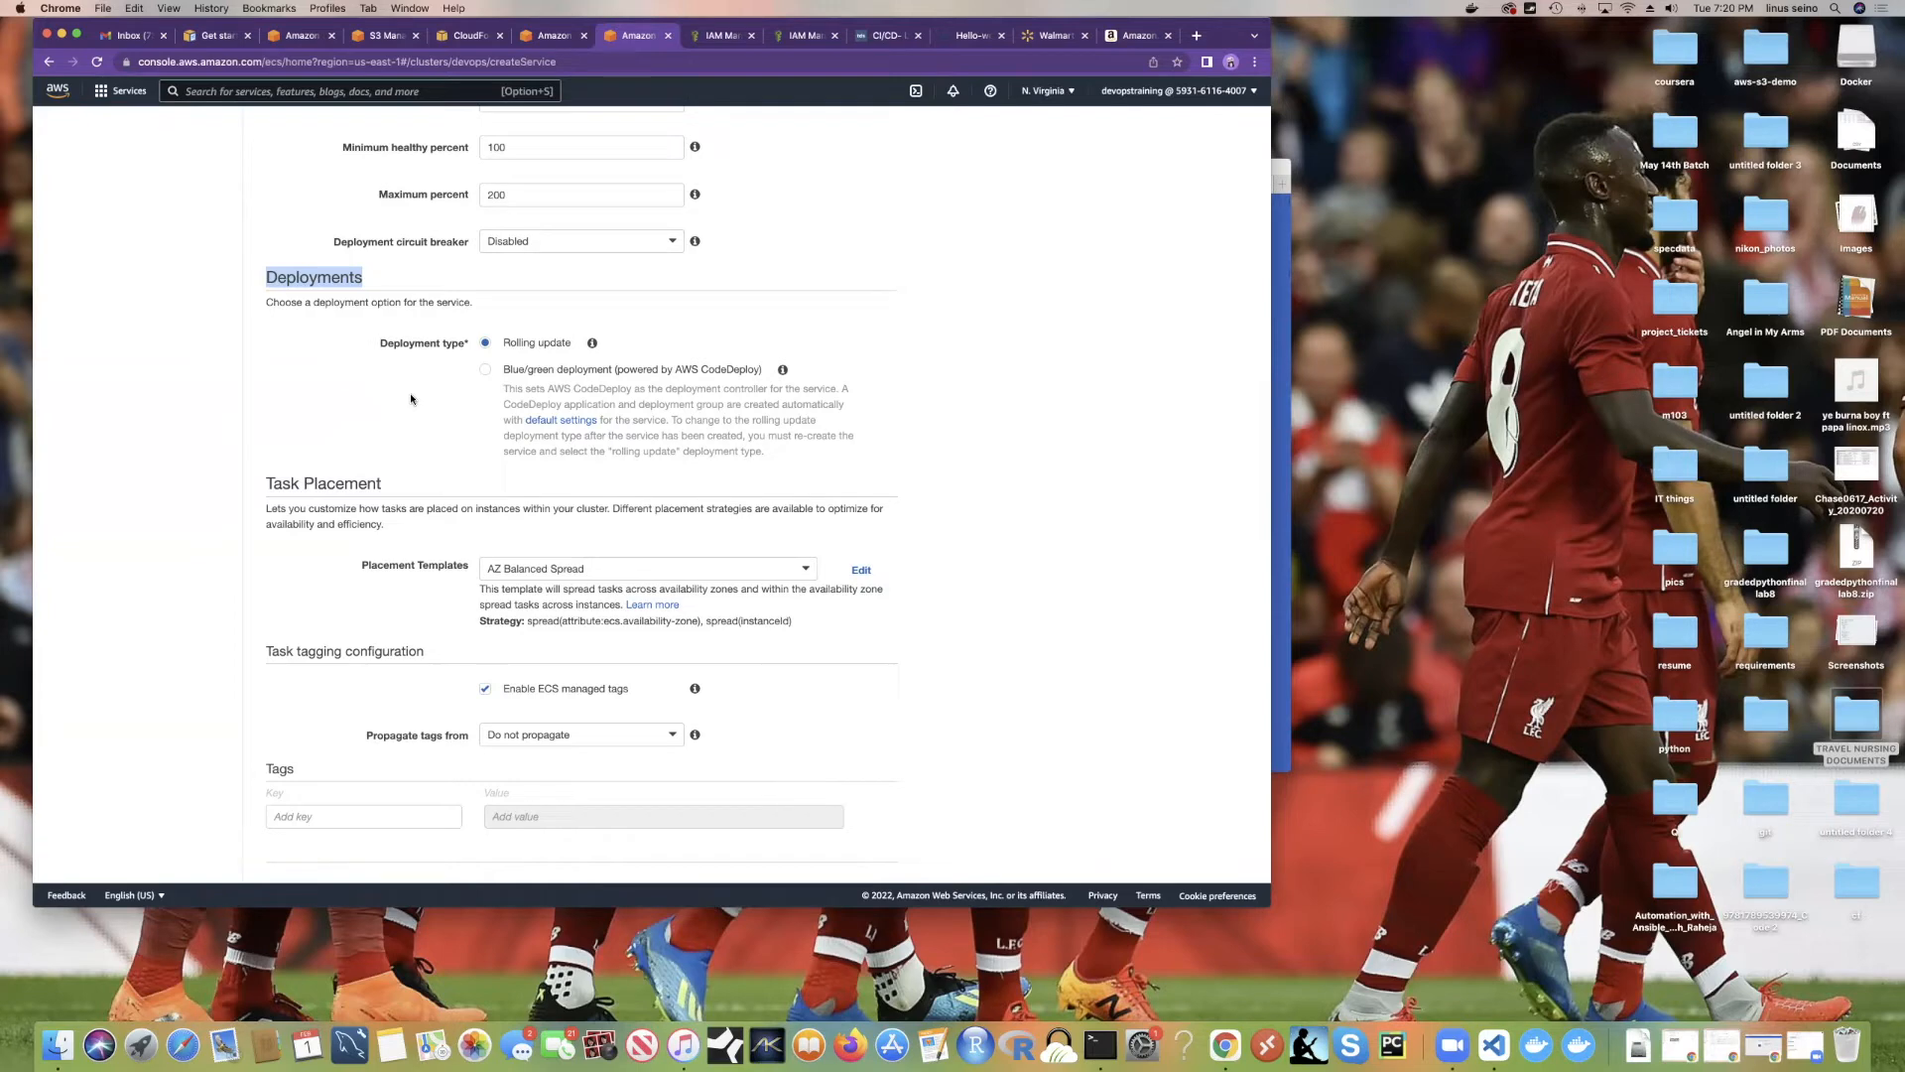
click(484, 369)
scroll(496, 318, down, 3)
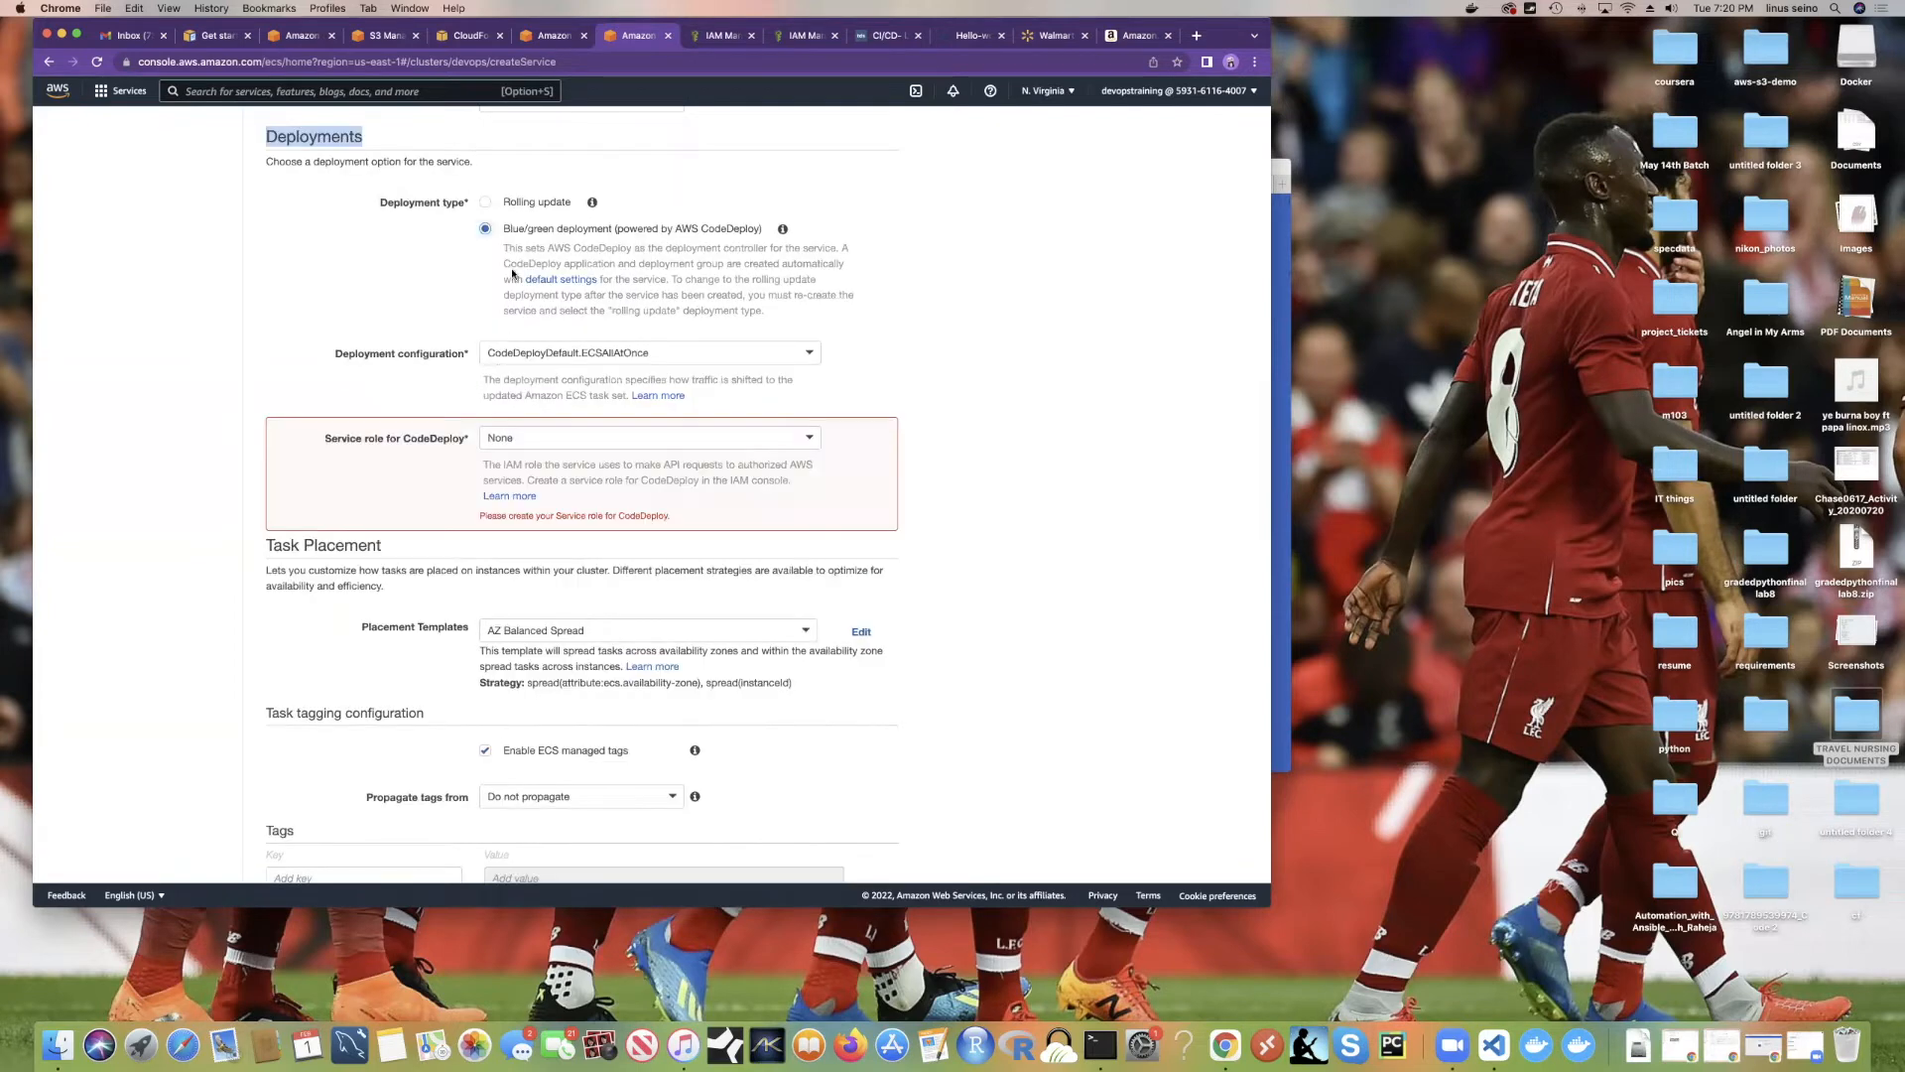
drag(502, 231, 837, 265)
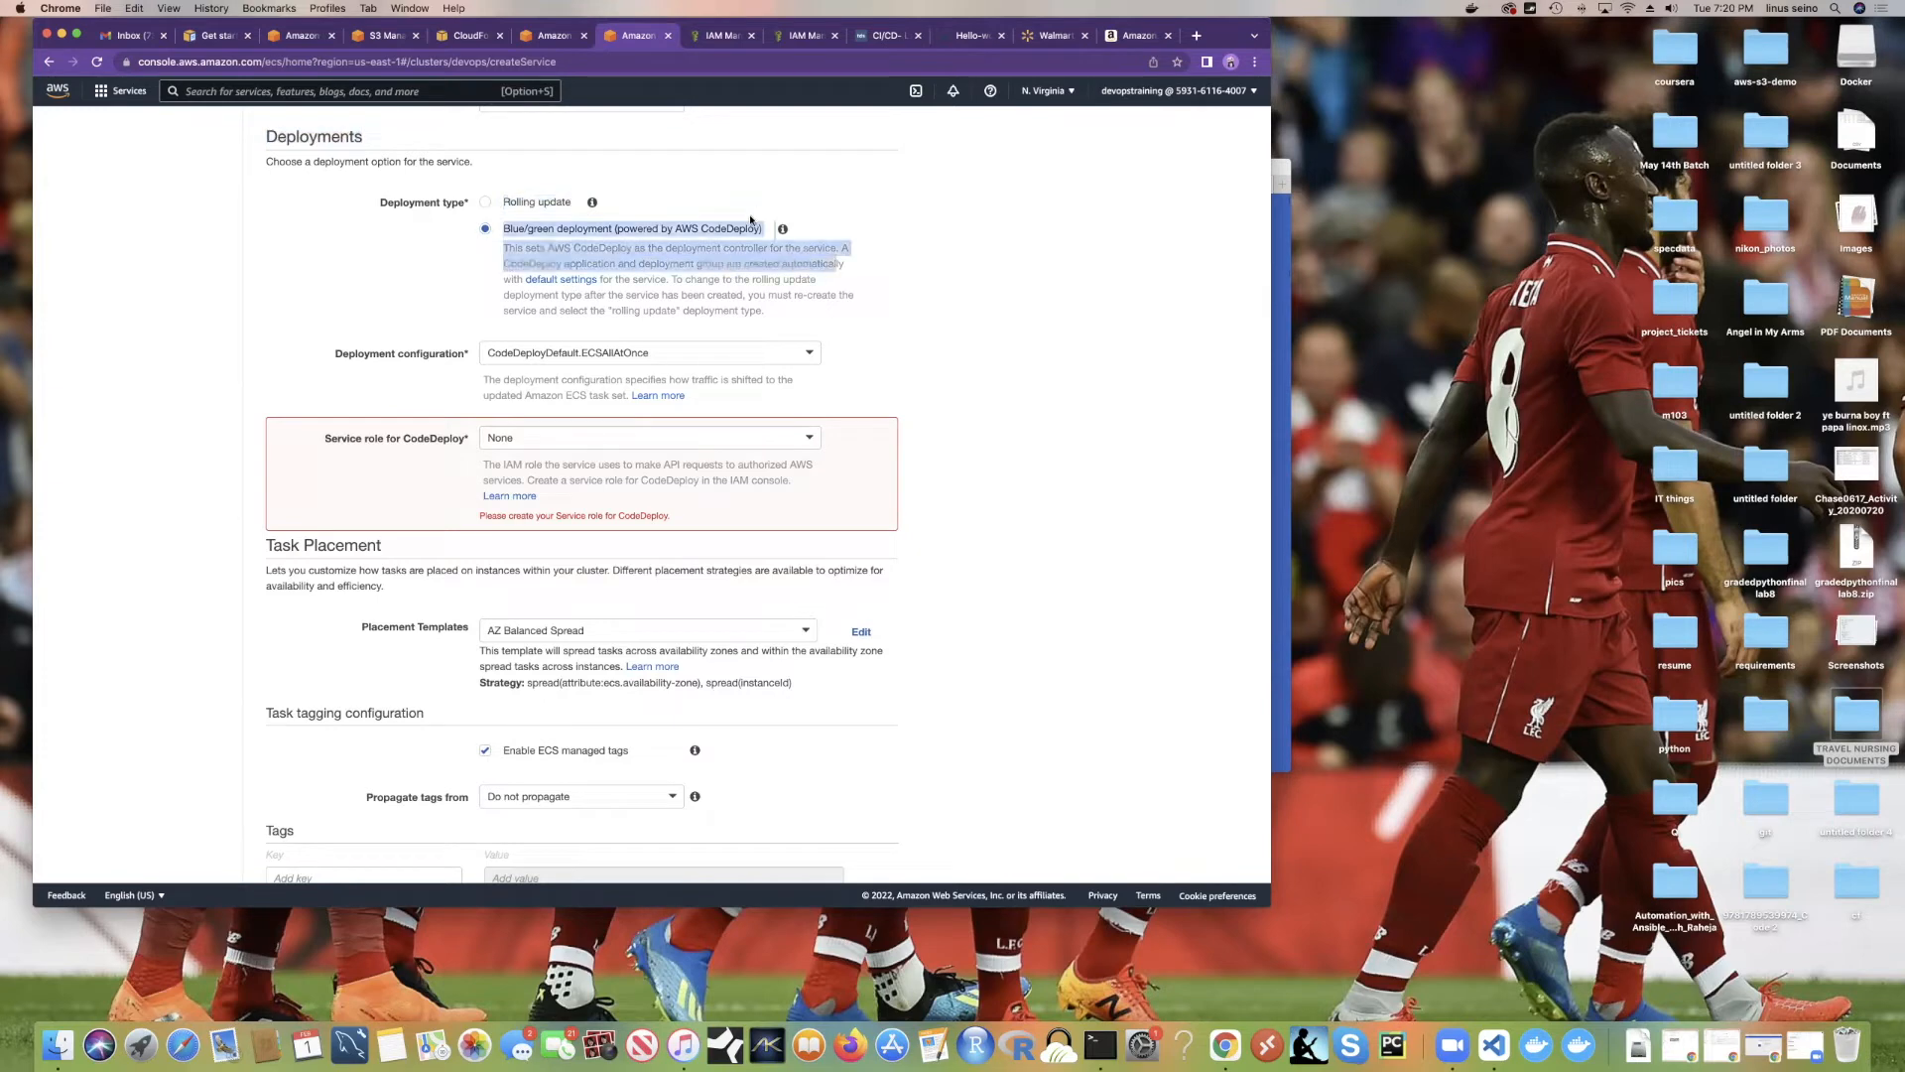
click(542, 192)
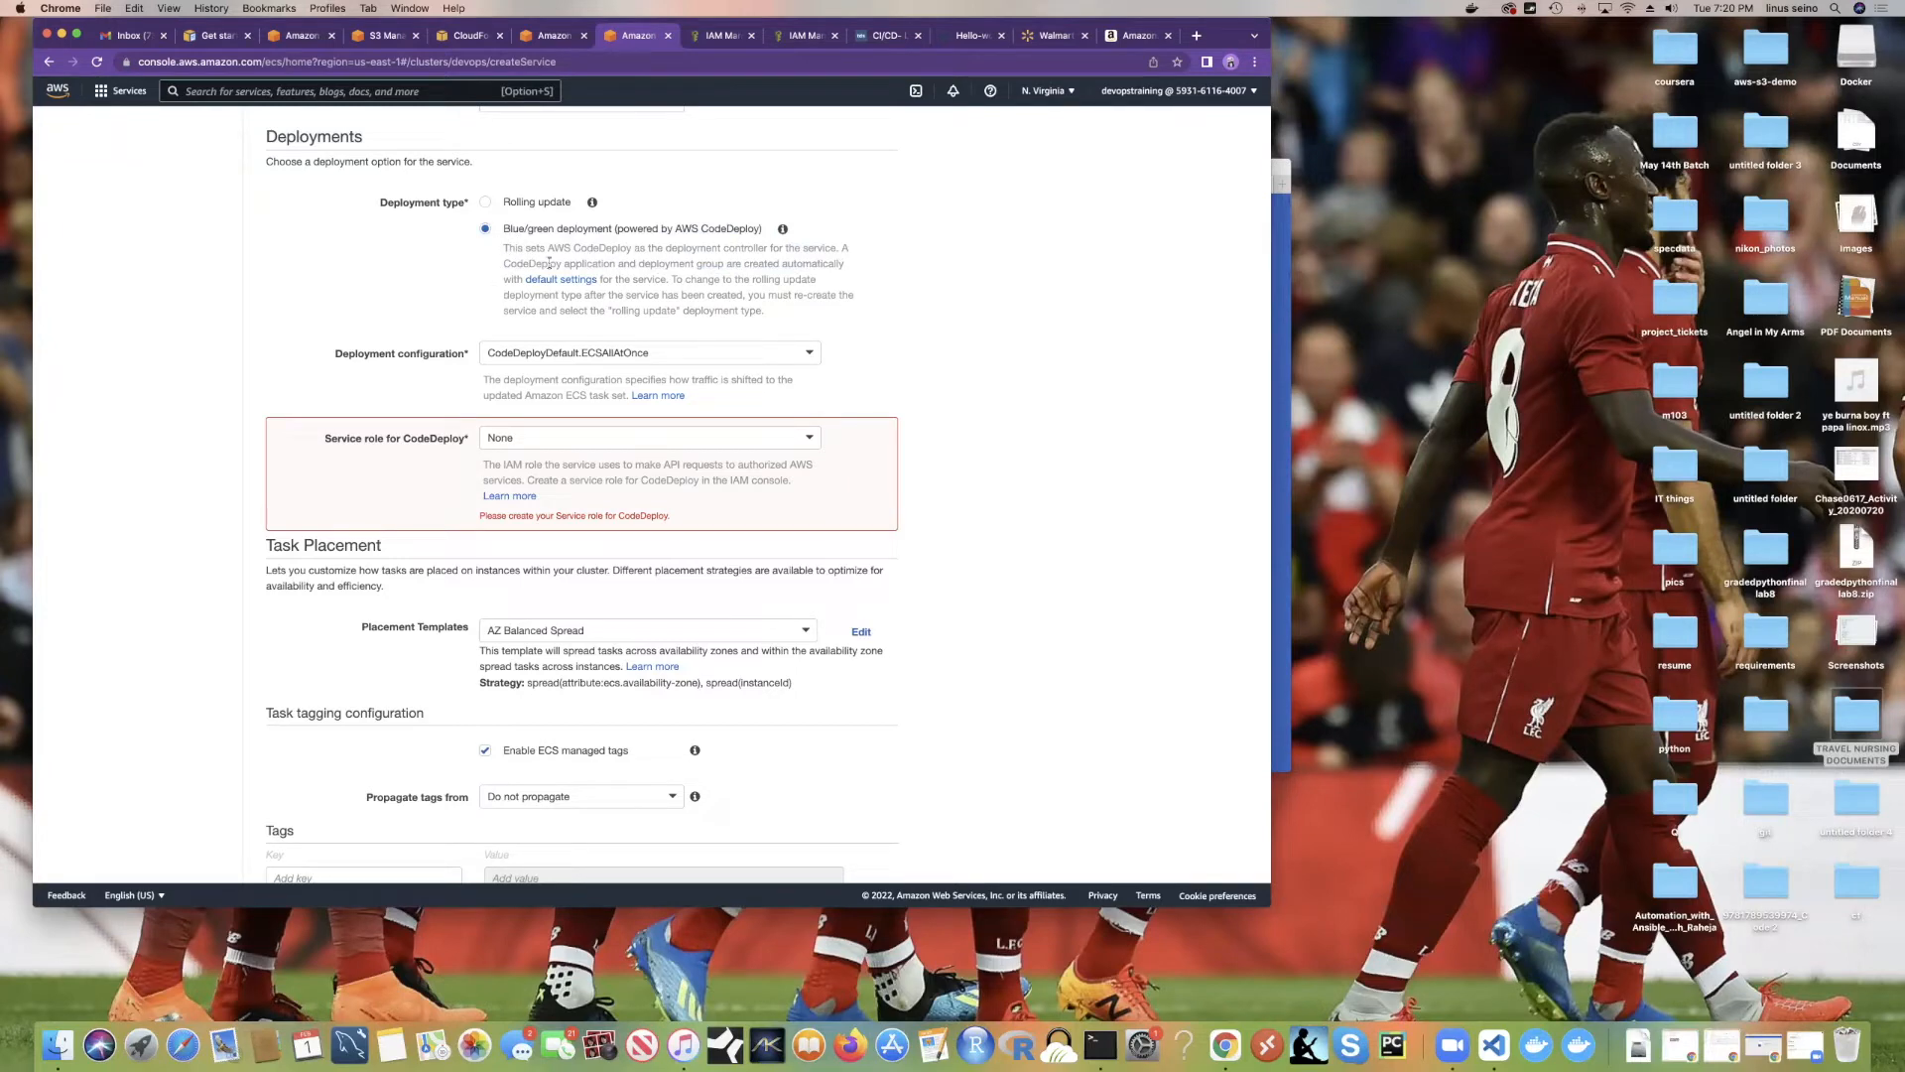
click(486, 203)
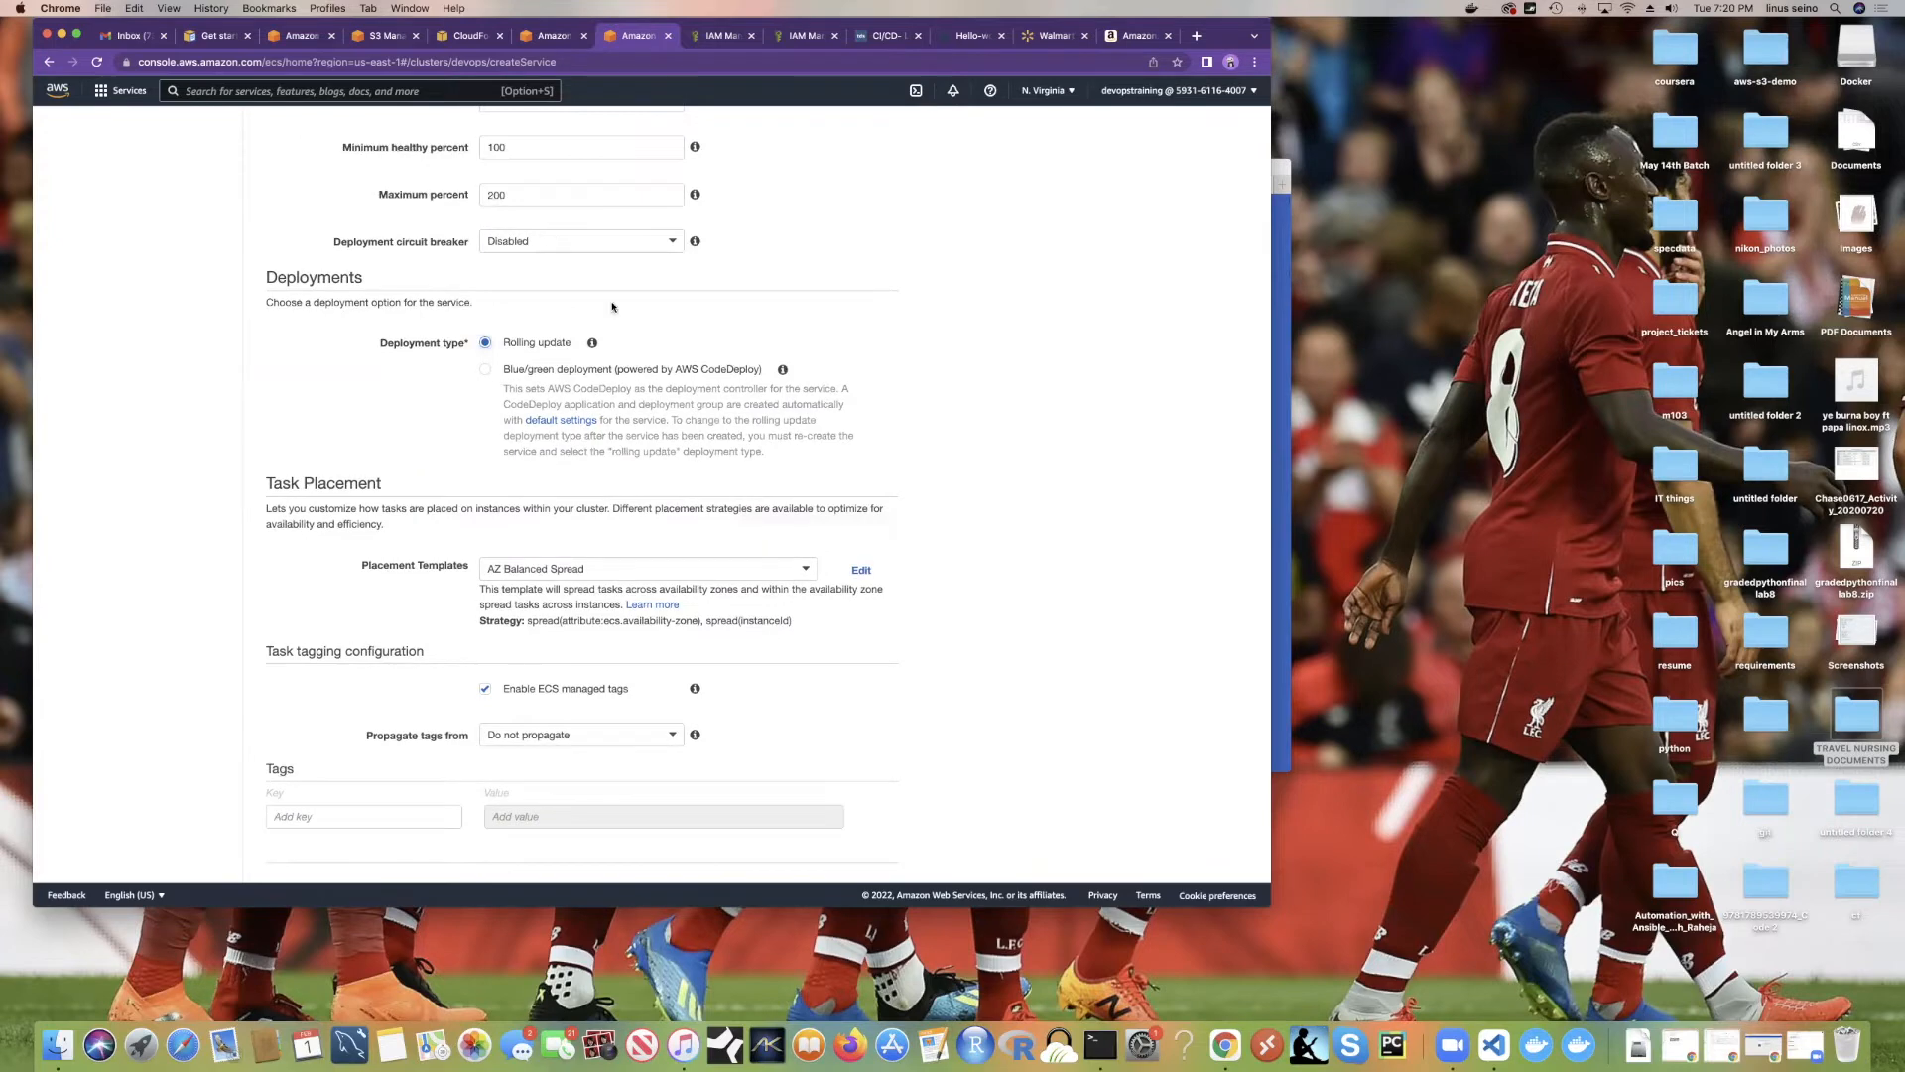
scroll(612, 307, up, 1)
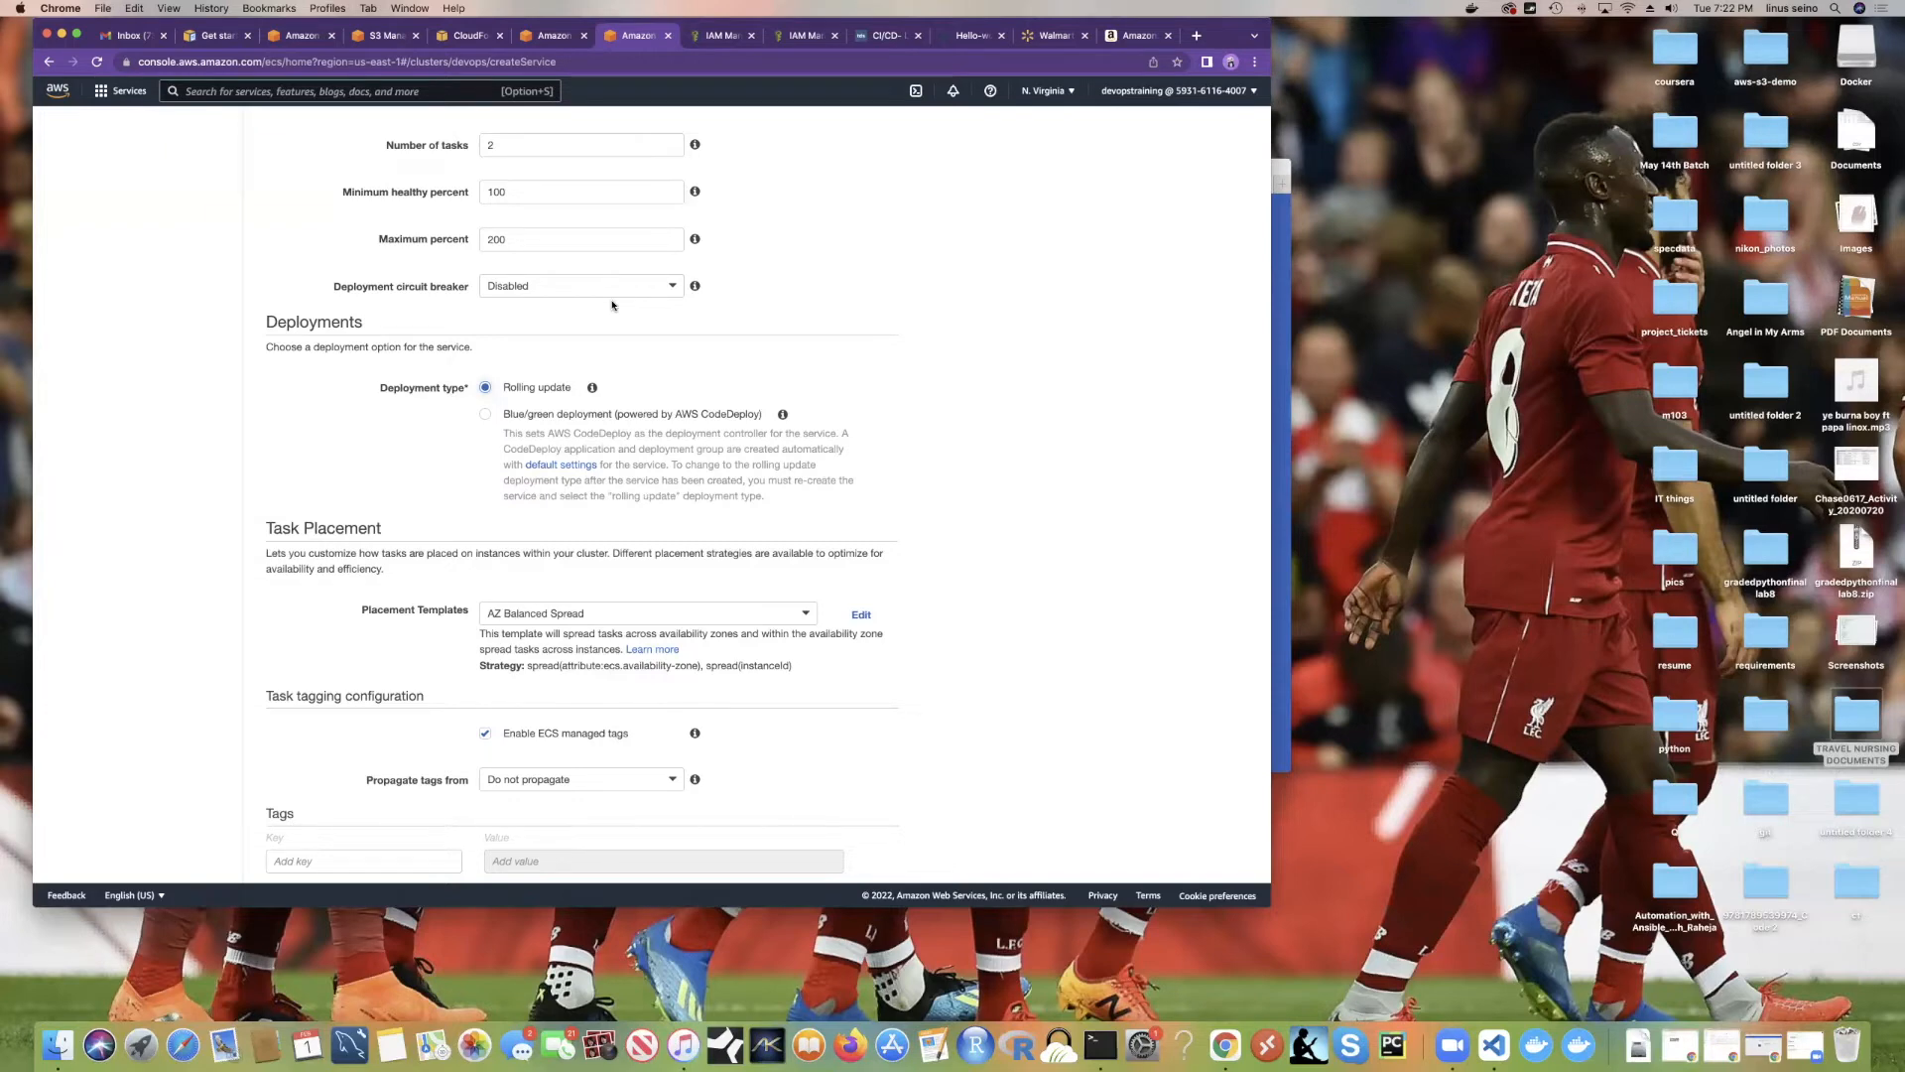
scroll(600, 357, down, 2)
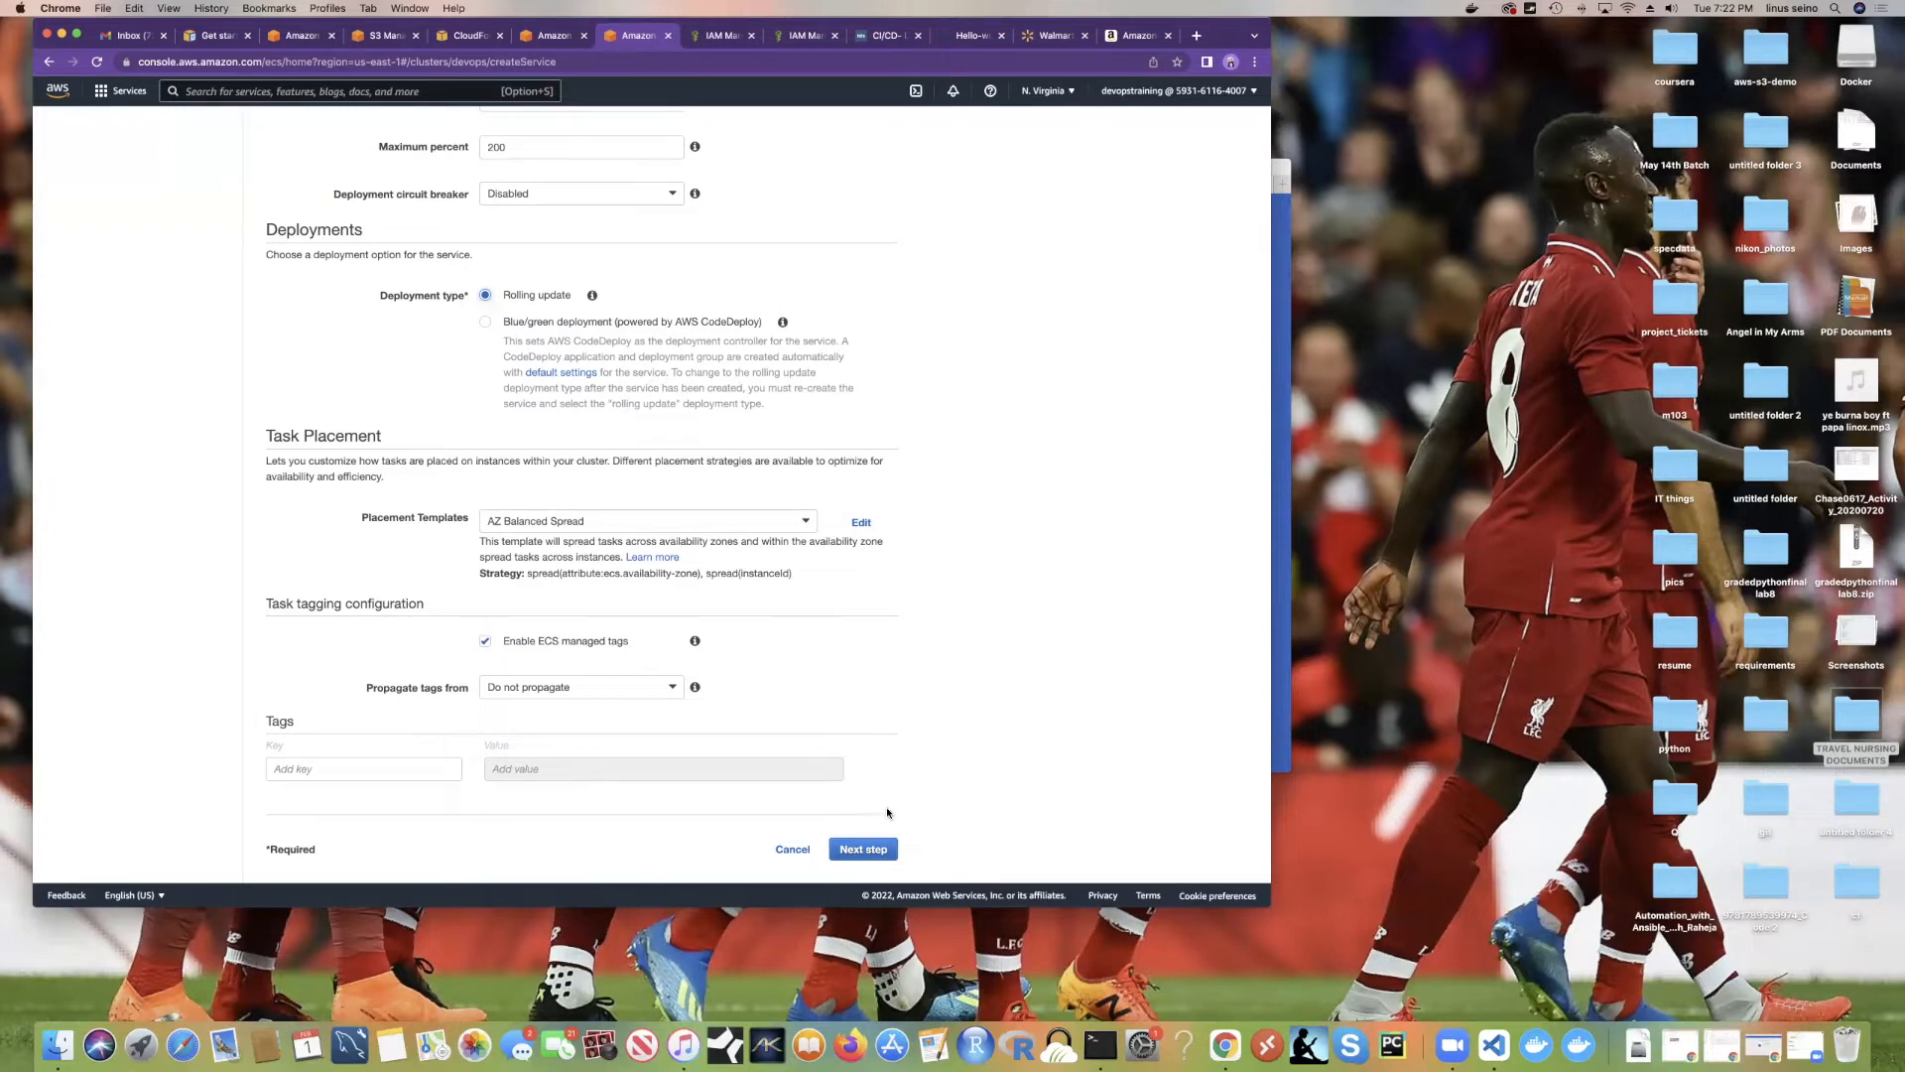
scroll(879, 484, up, 3)
scroll(879, 484, down, 3)
Step: Proceed to network configuration and select both the us-east-1a and us-east-1b subnets
click(859, 850)
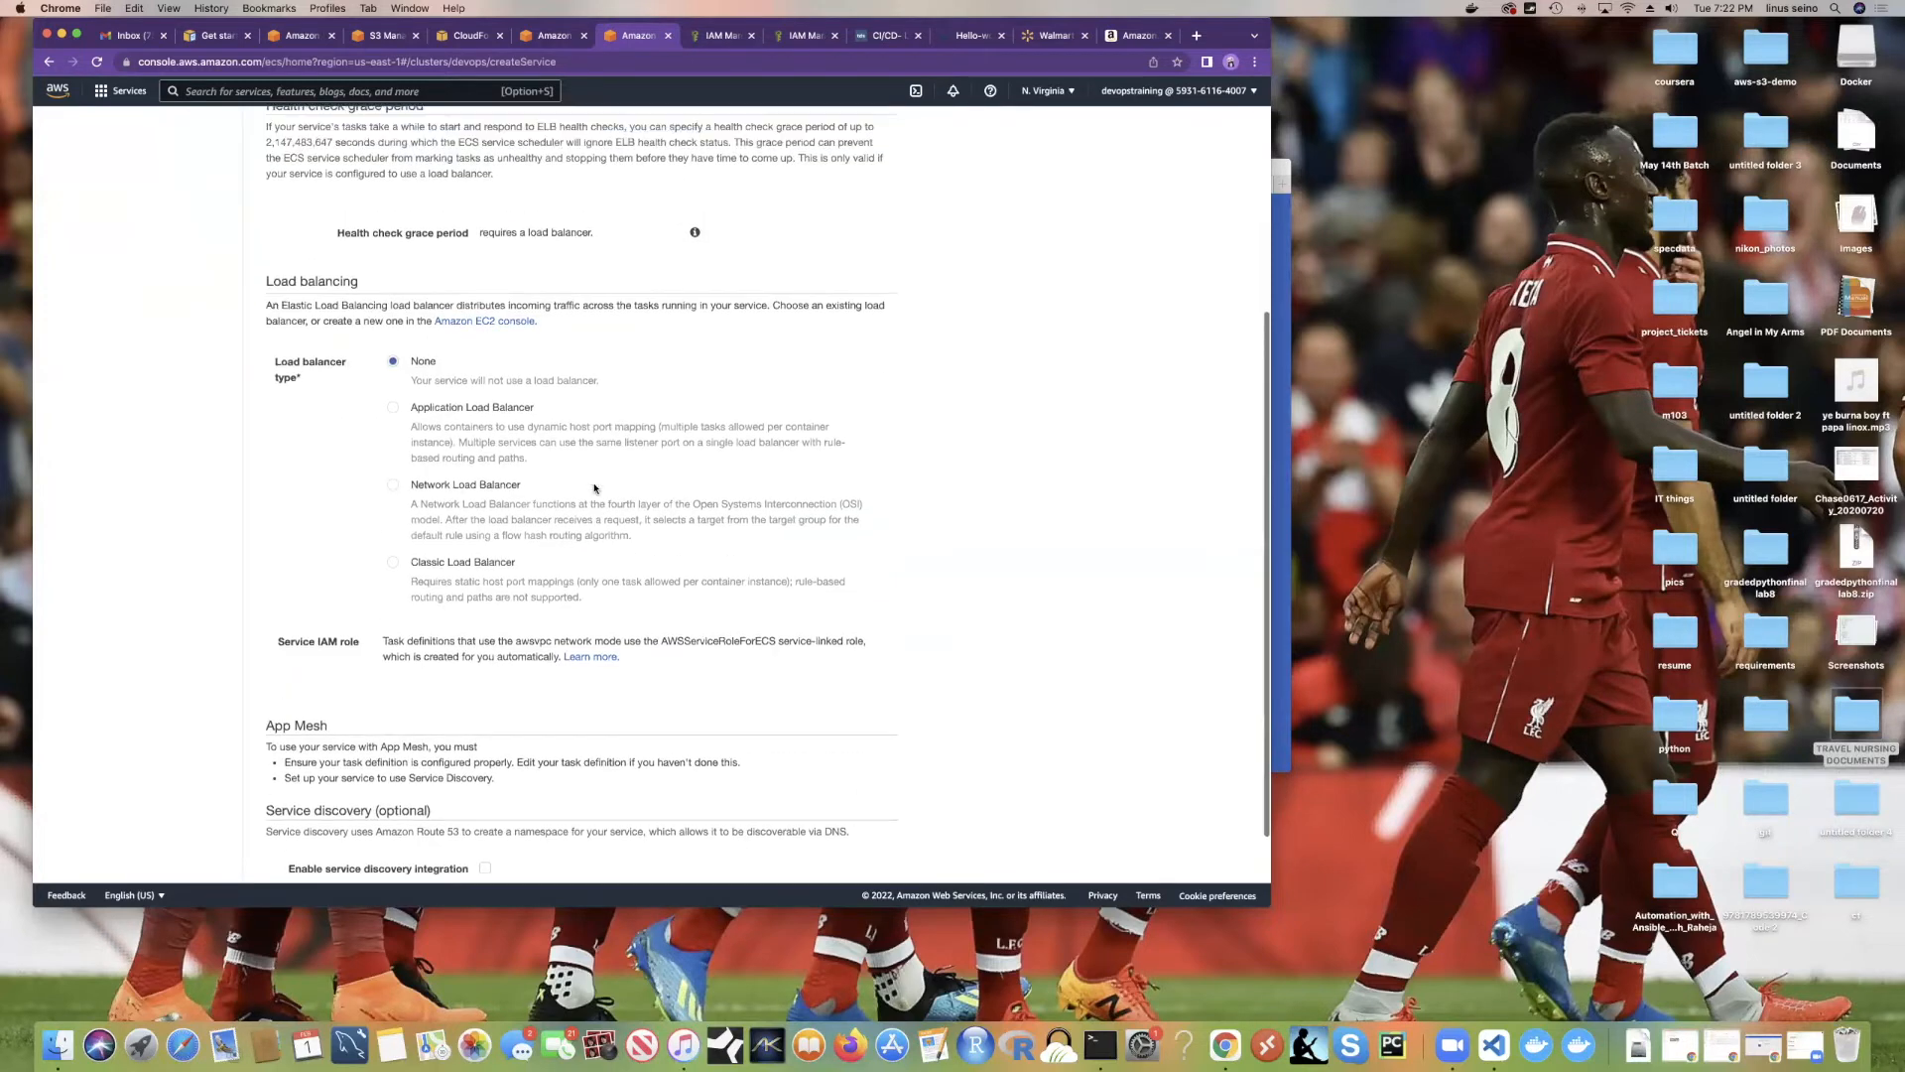
click(533, 329)
click(531, 359)
click(567, 398)
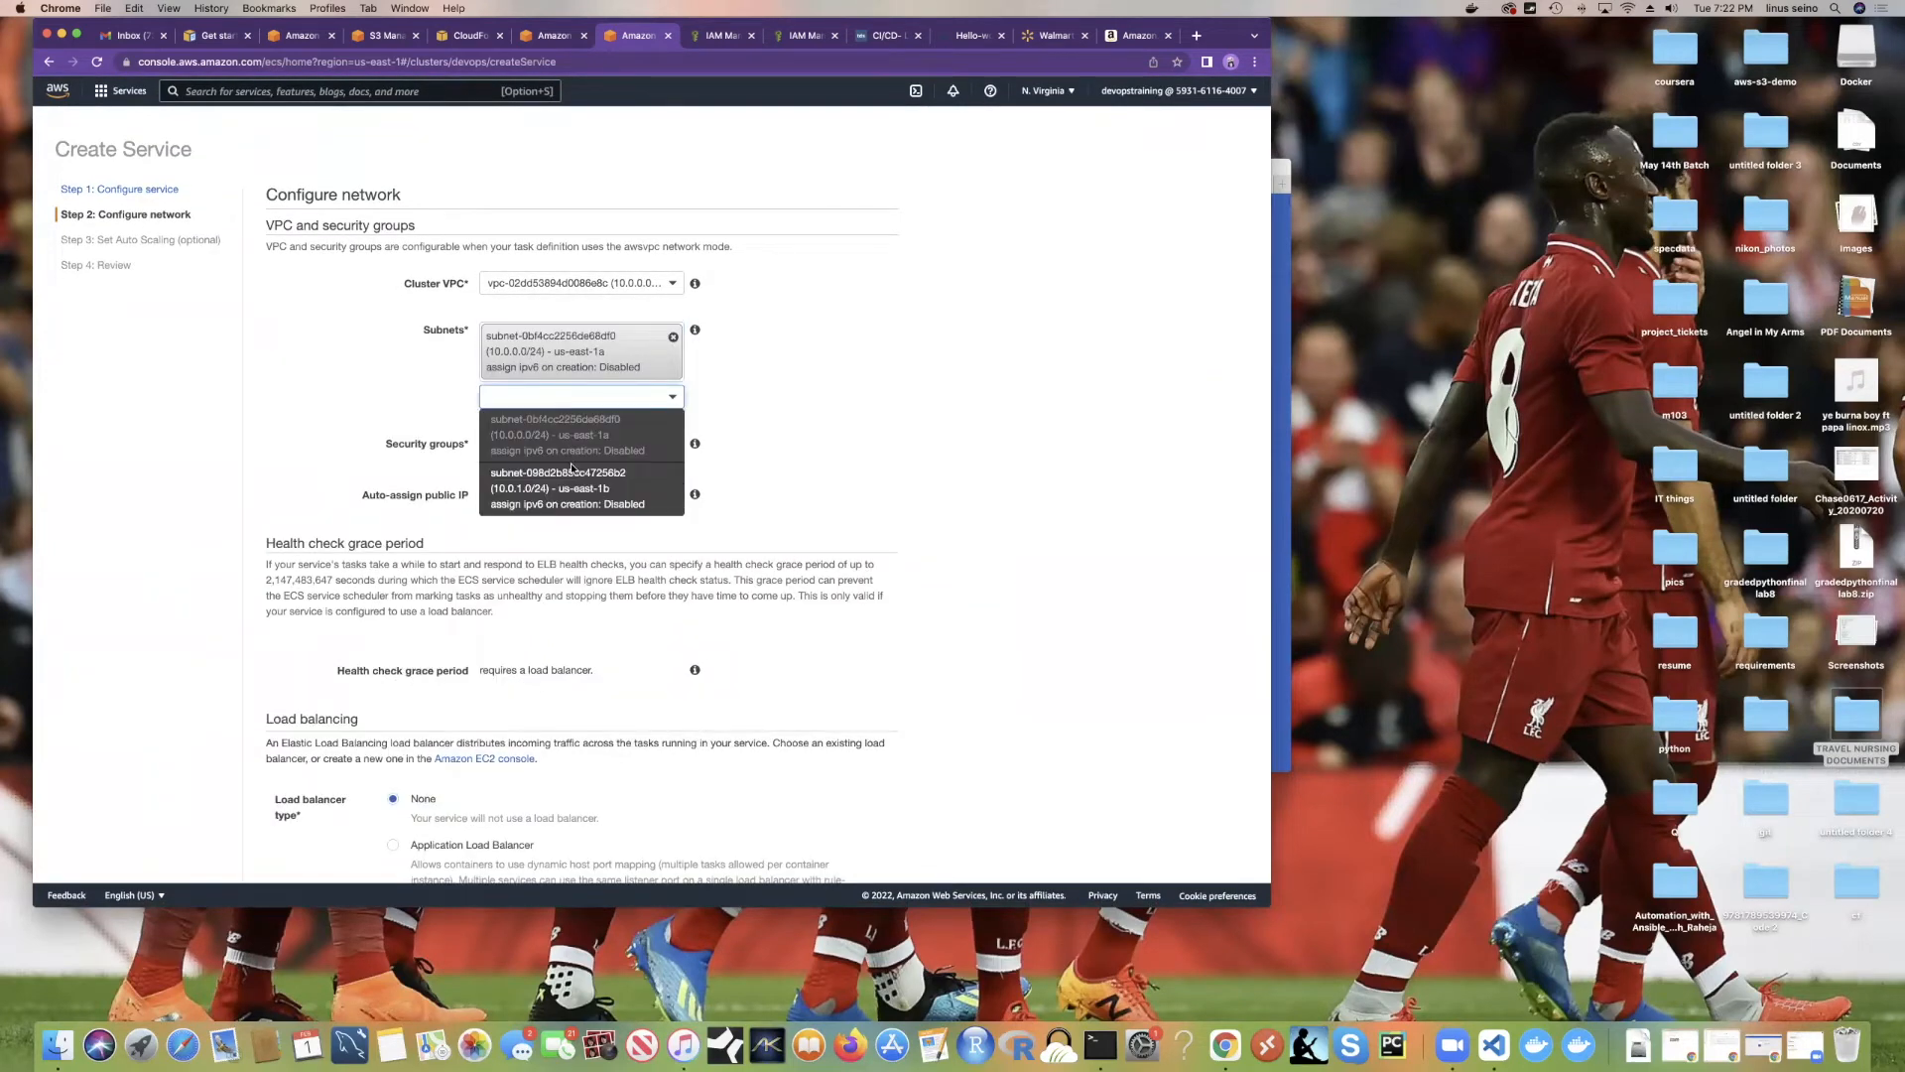
click(582, 484)
scroll(573, 396, down, 2)
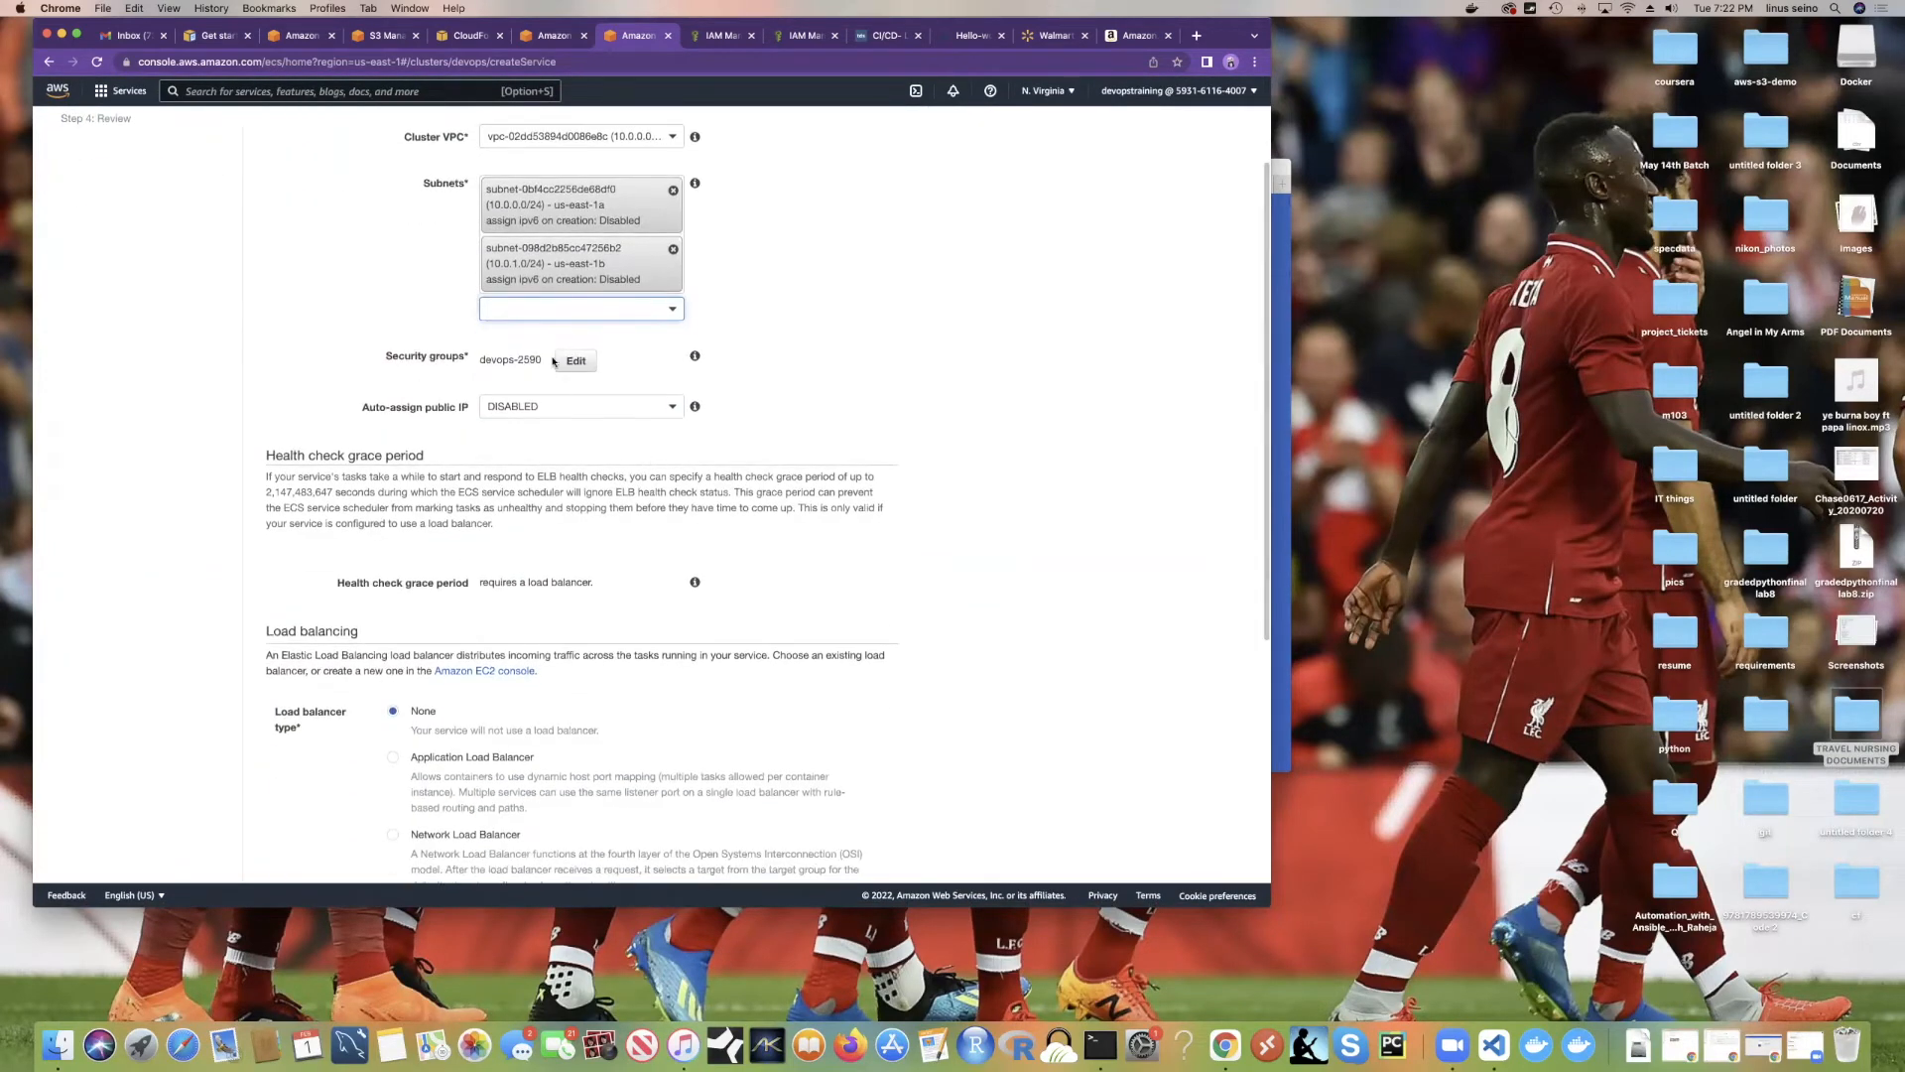
Step: Add an SSH port 22 inbound rule to security group devops-2590 and save it
click(573, 363)
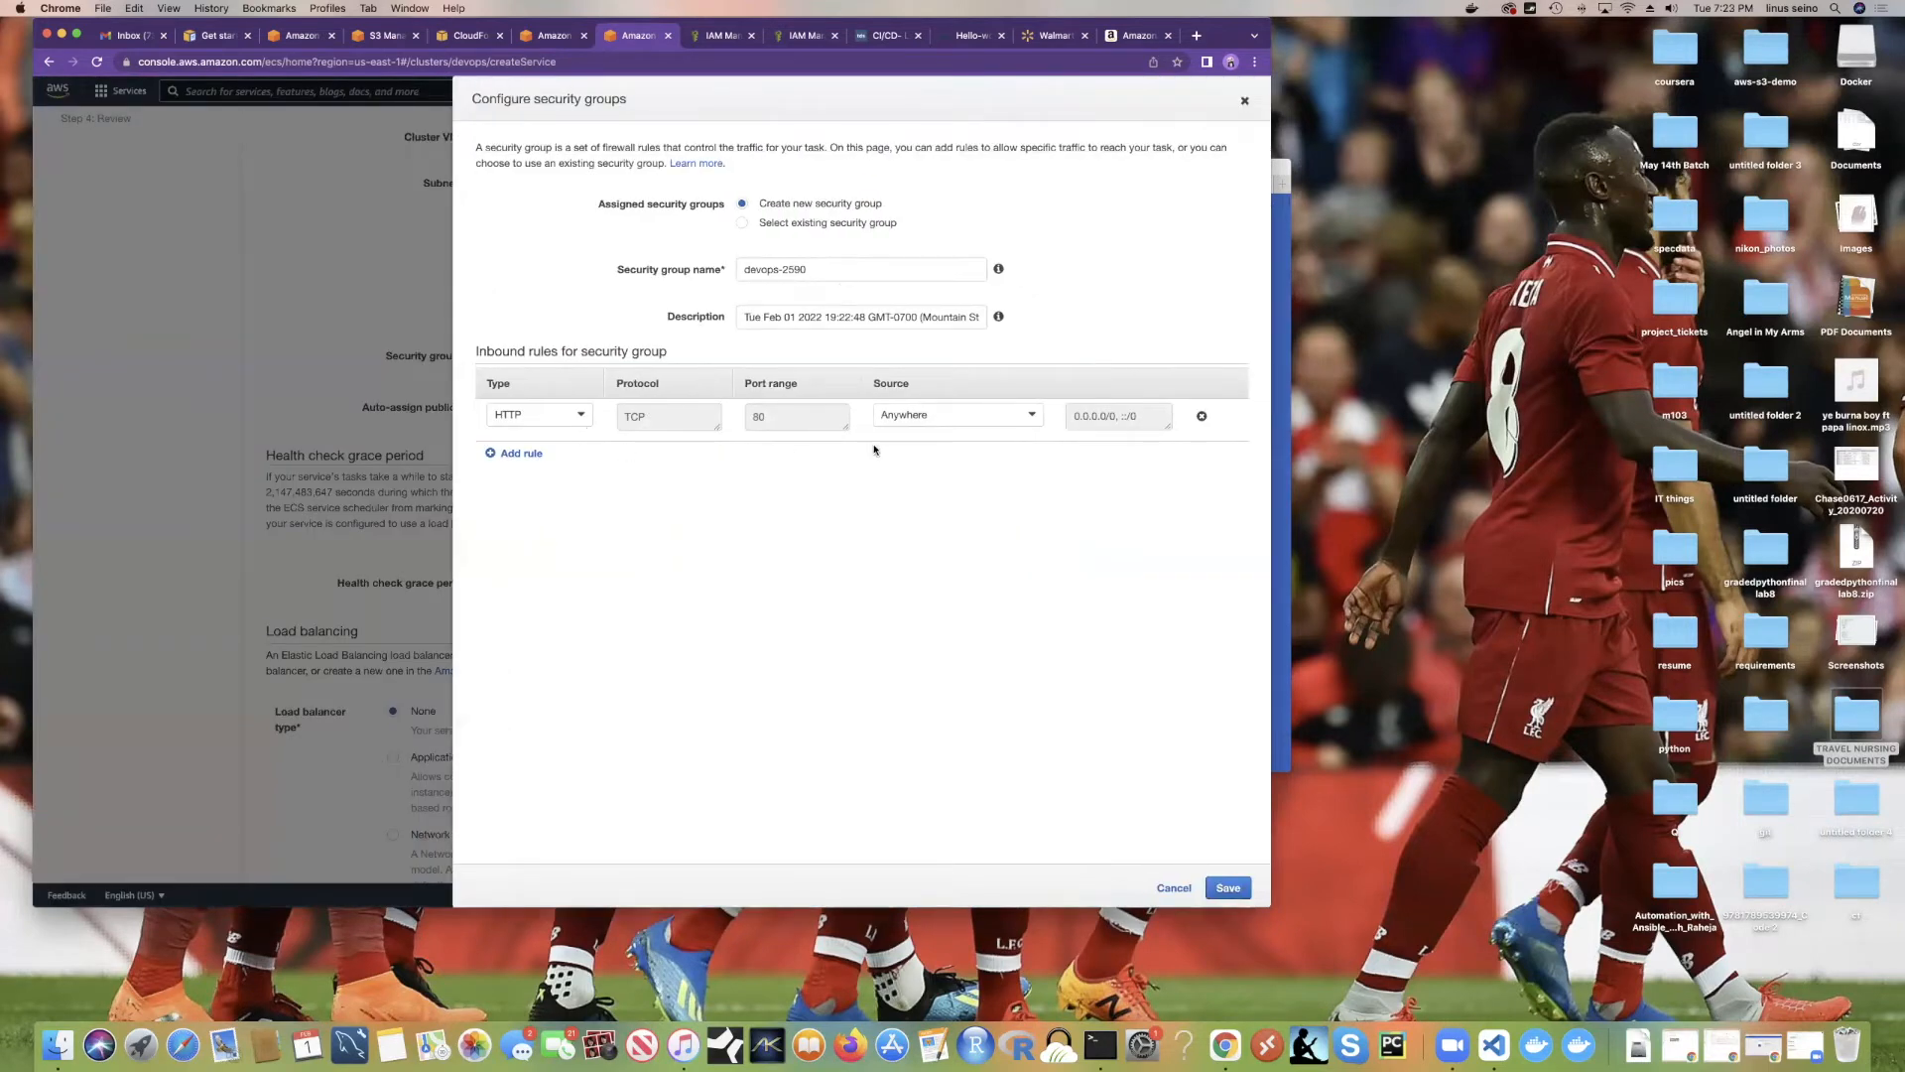
click(518, 453)
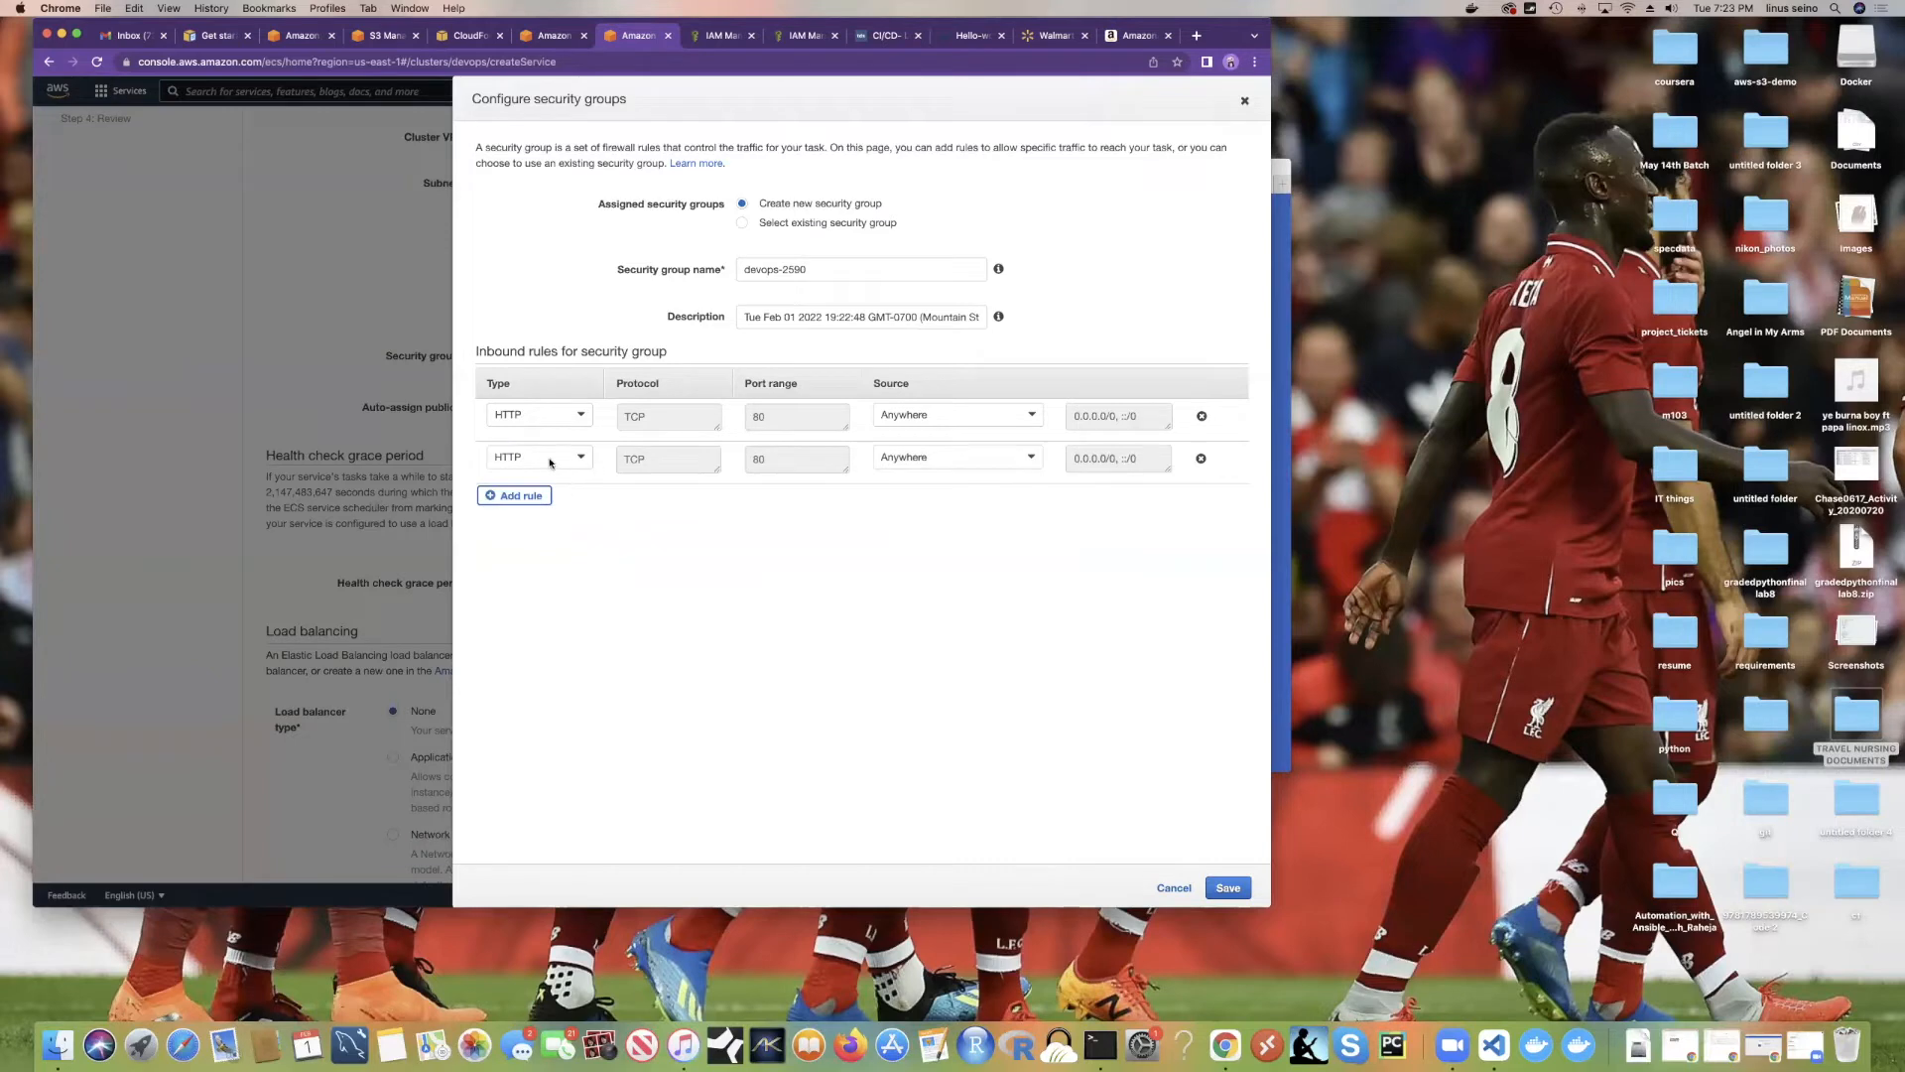
click(520, 457)
scroll(535, 602, down, 5)
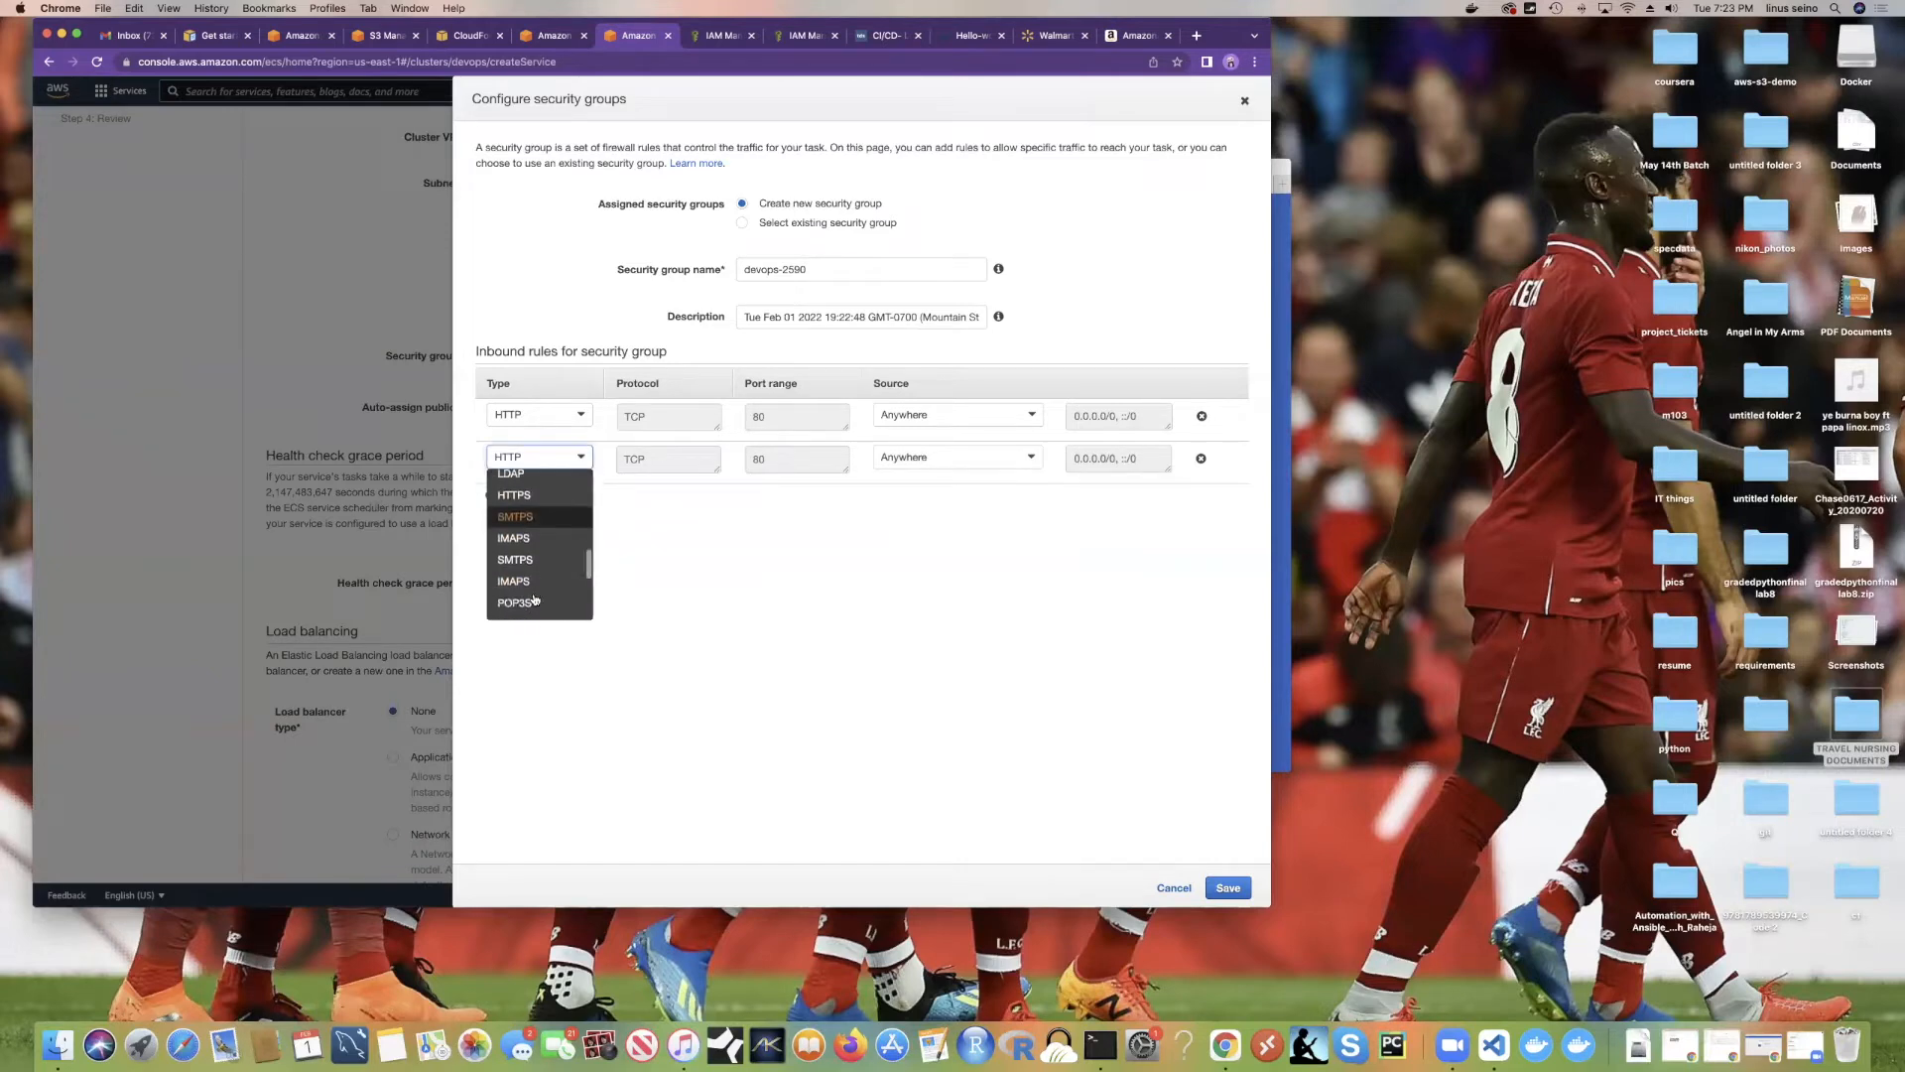
scroll(535, 581, down, 3)
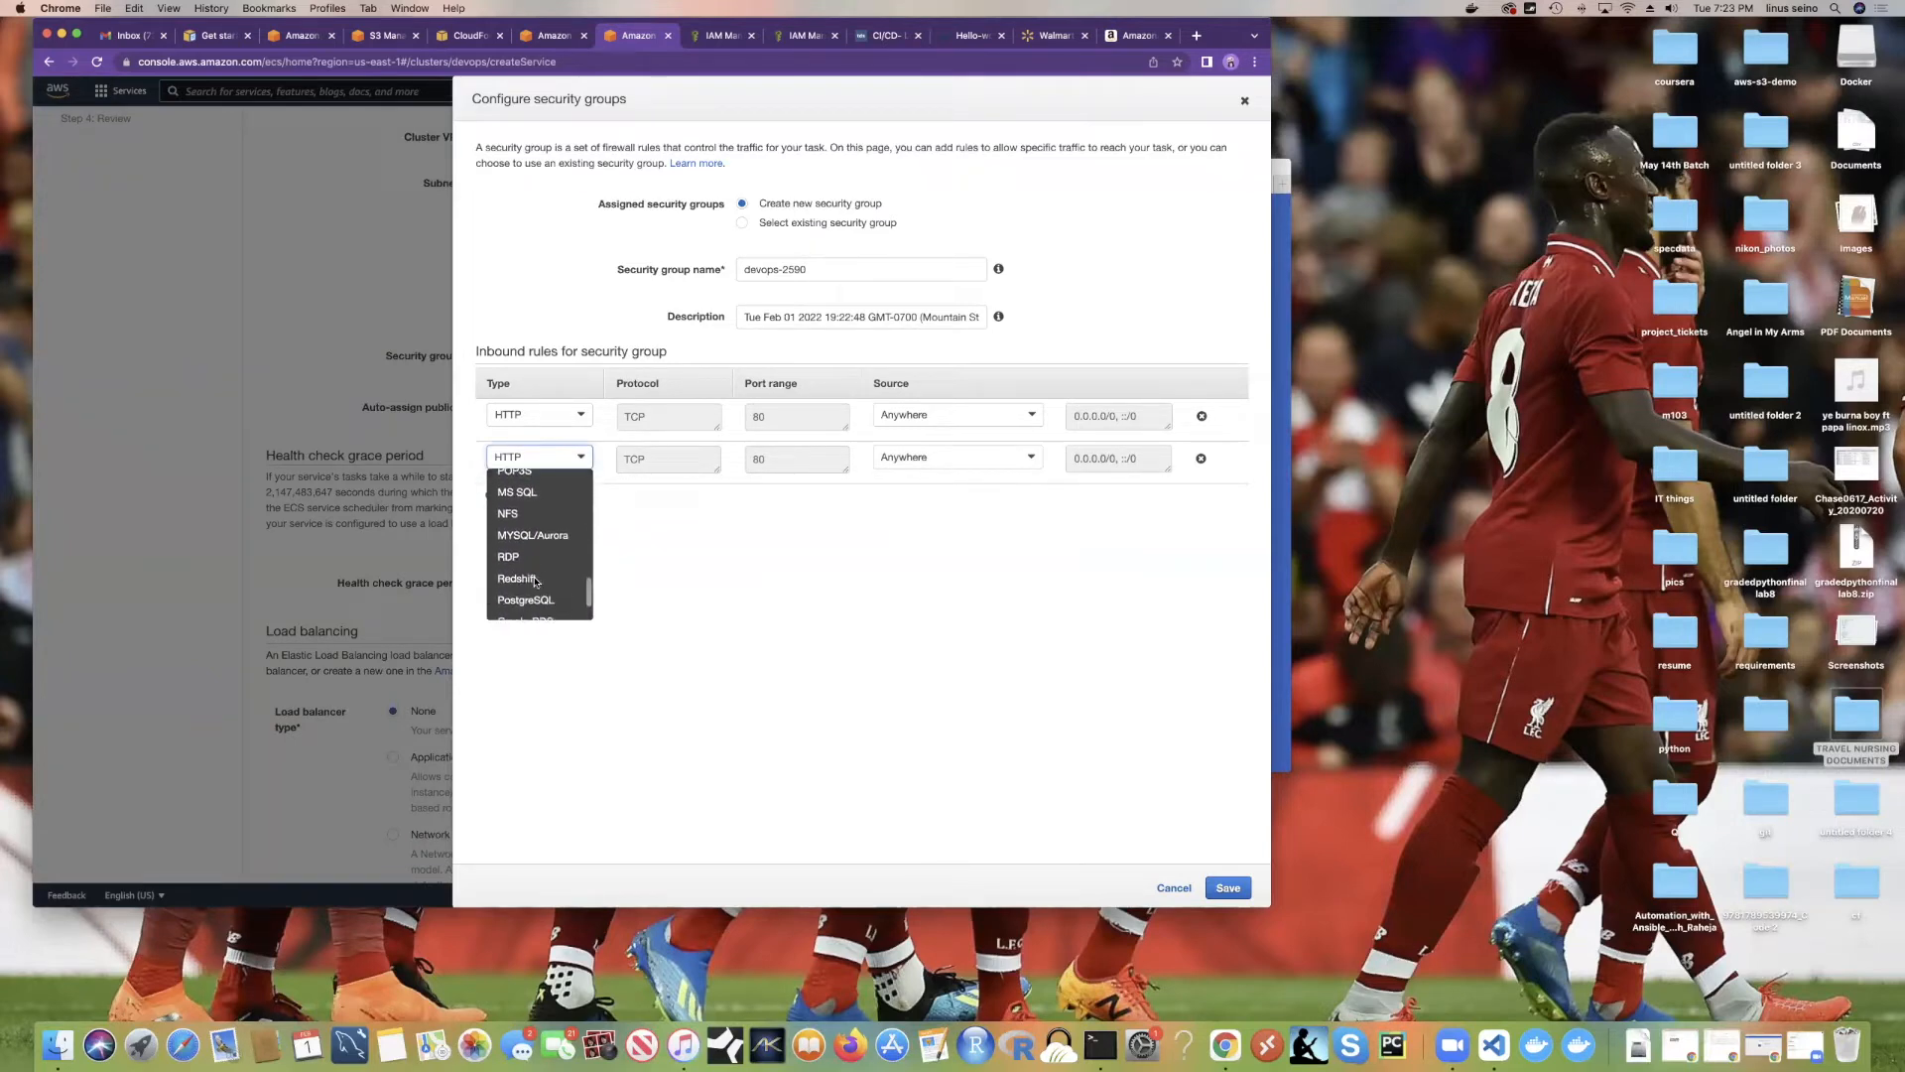
scroll(540, 568, up, 4)
scroll(541, 568, up, 2)
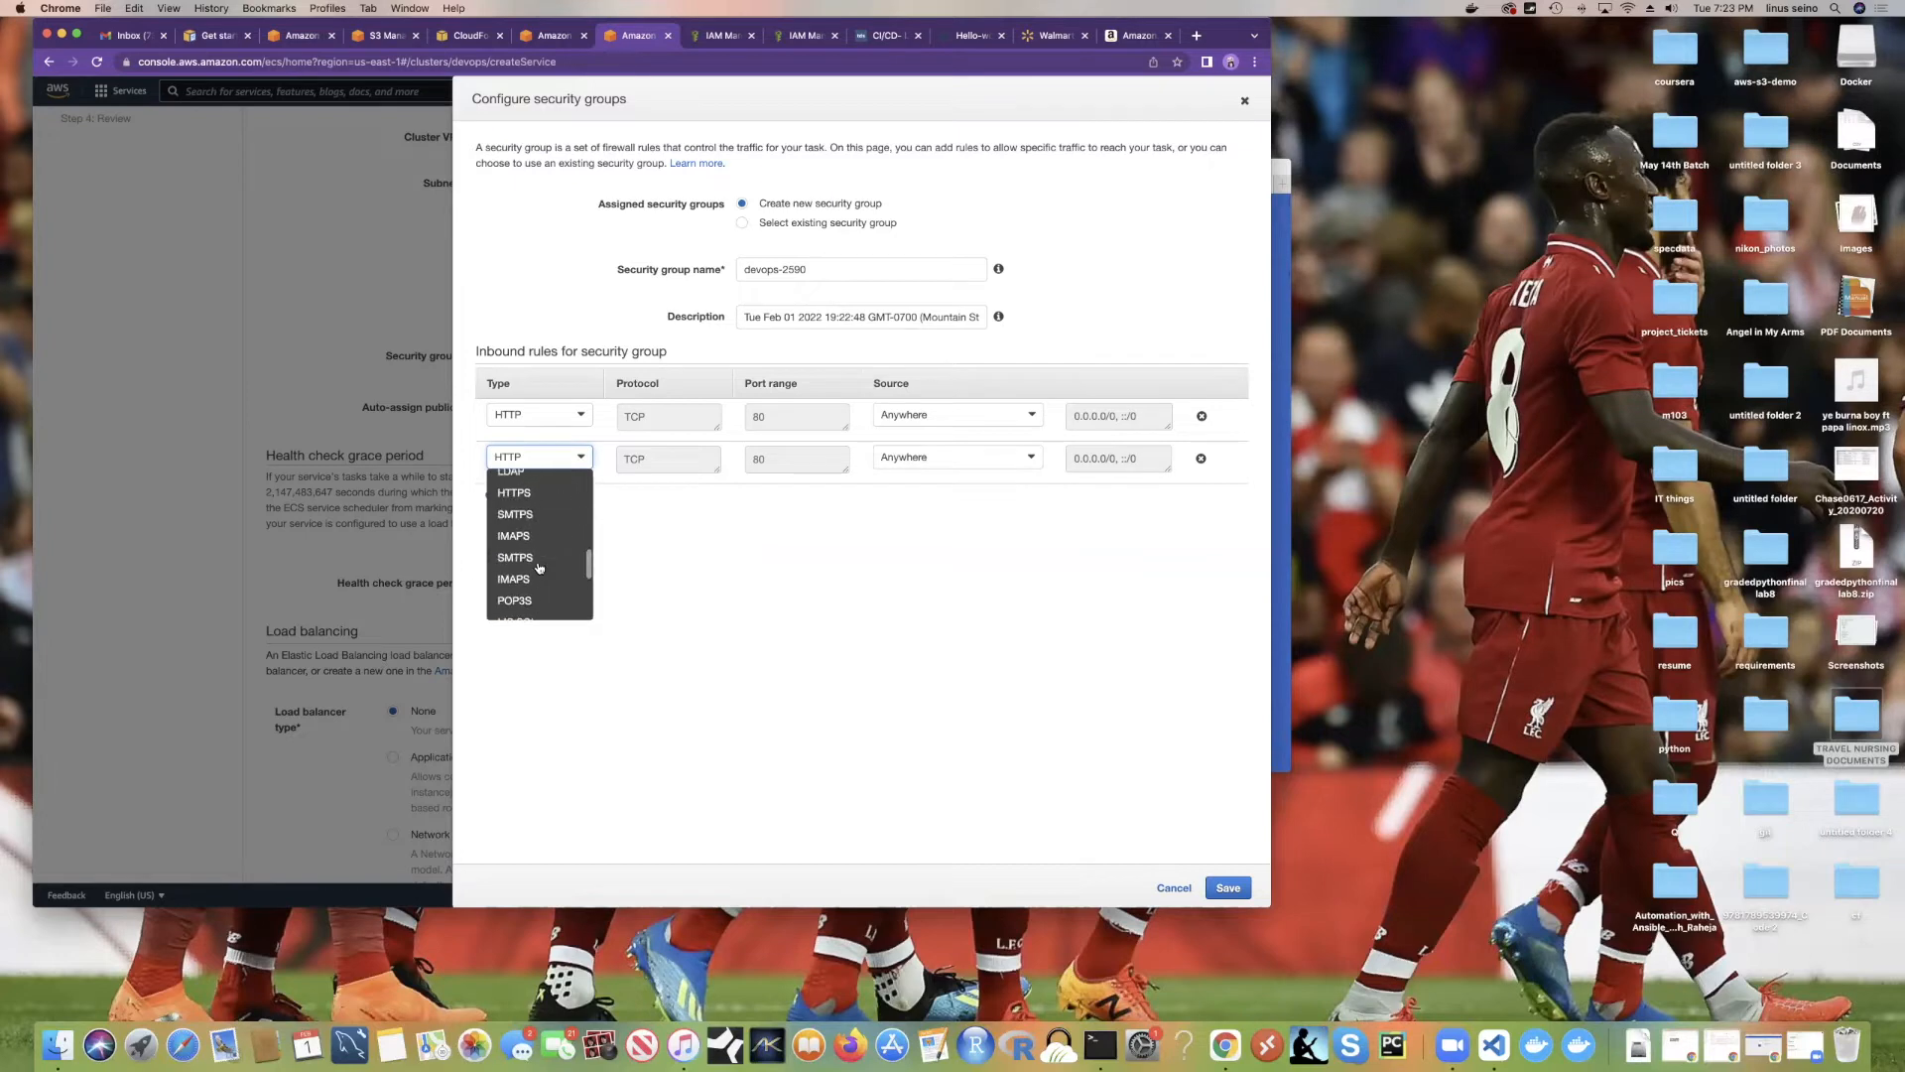
scroll(538, 567, up, 5)
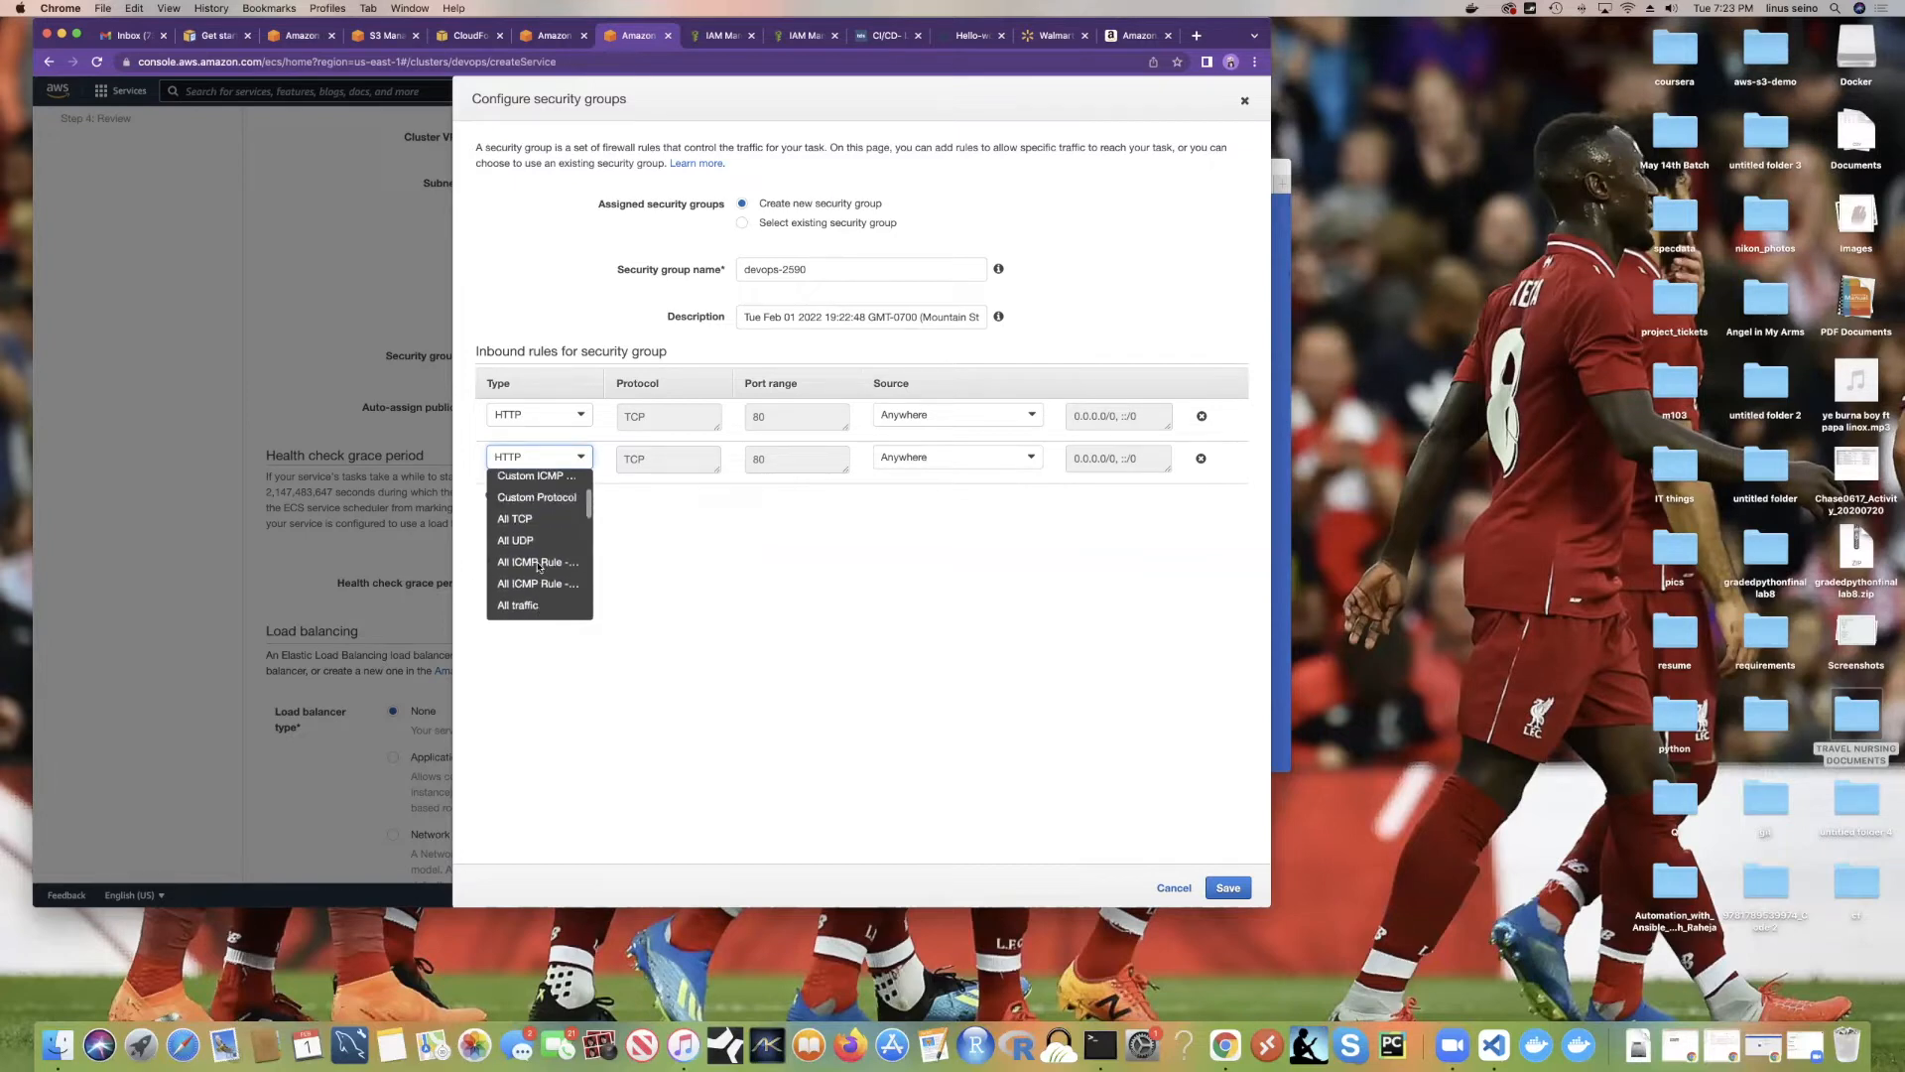
scroll(538, 566, up, 4)
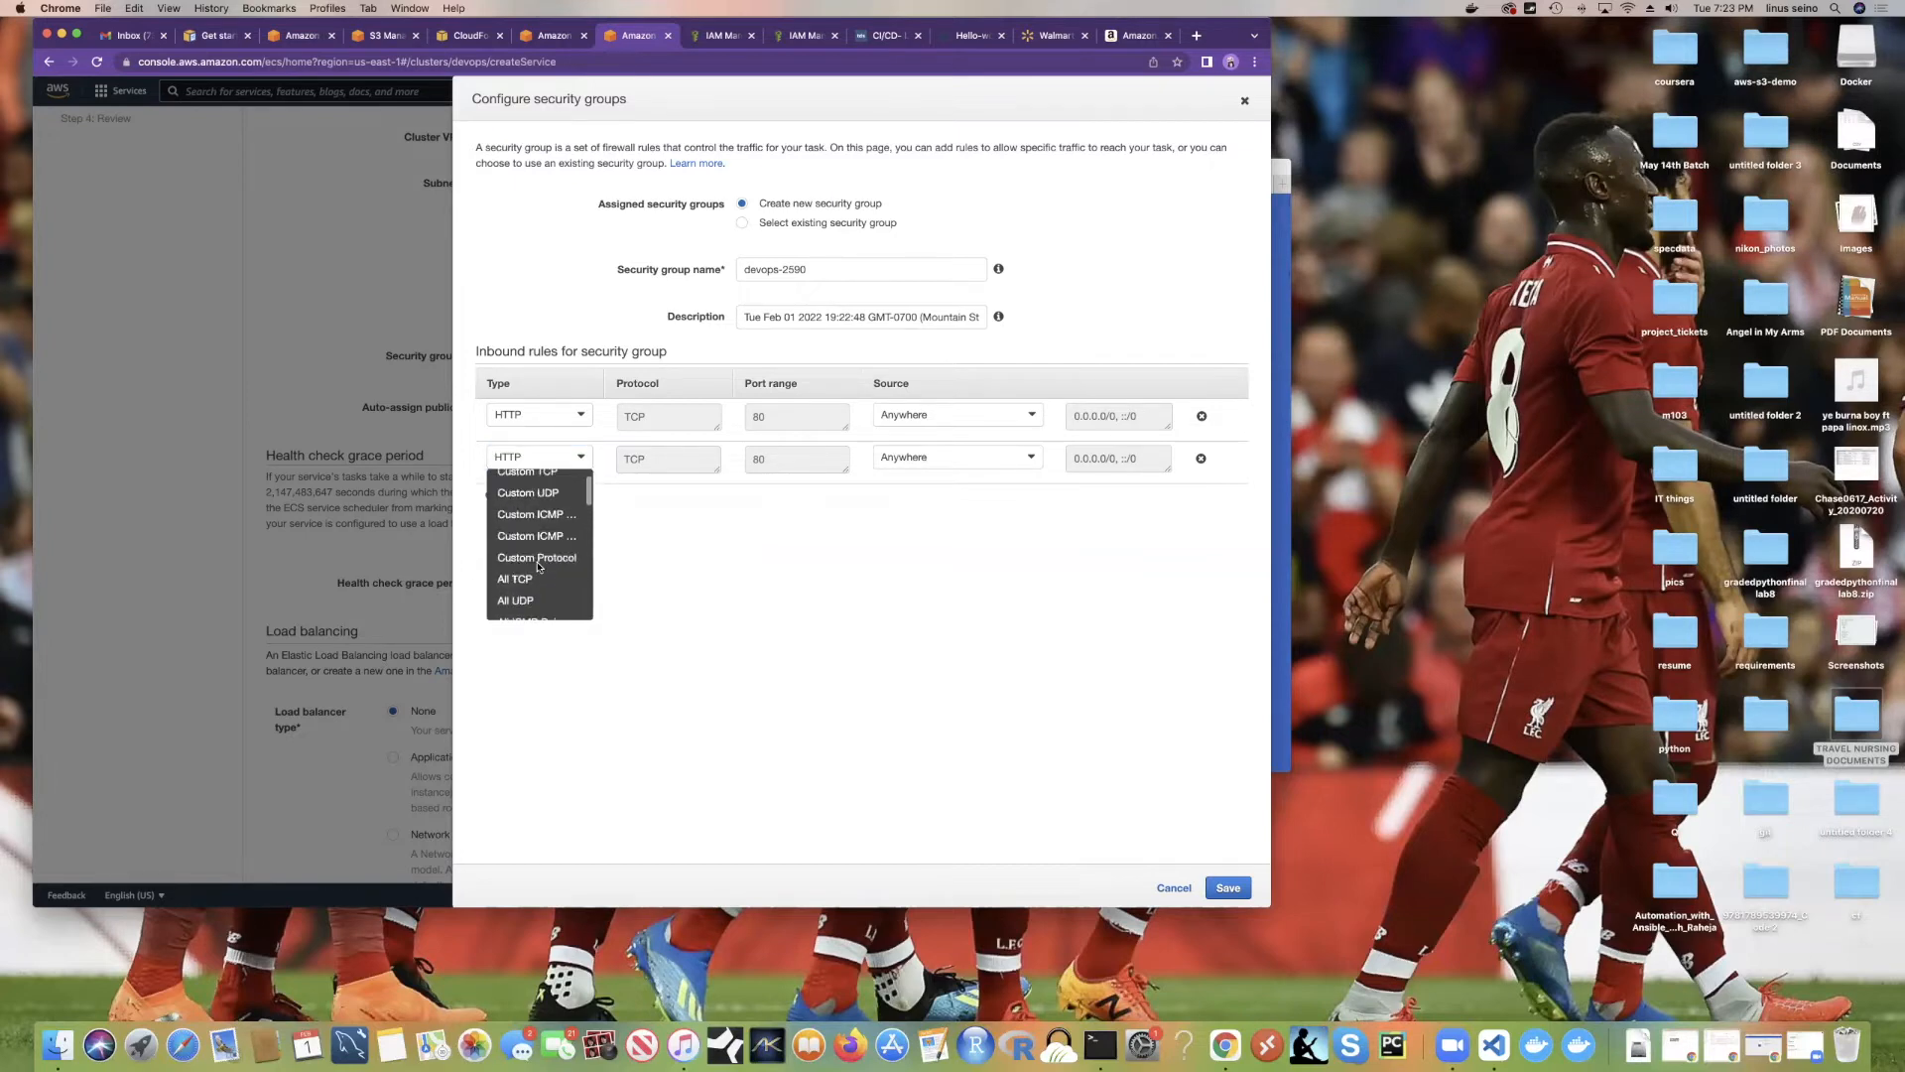
click(508, 480)
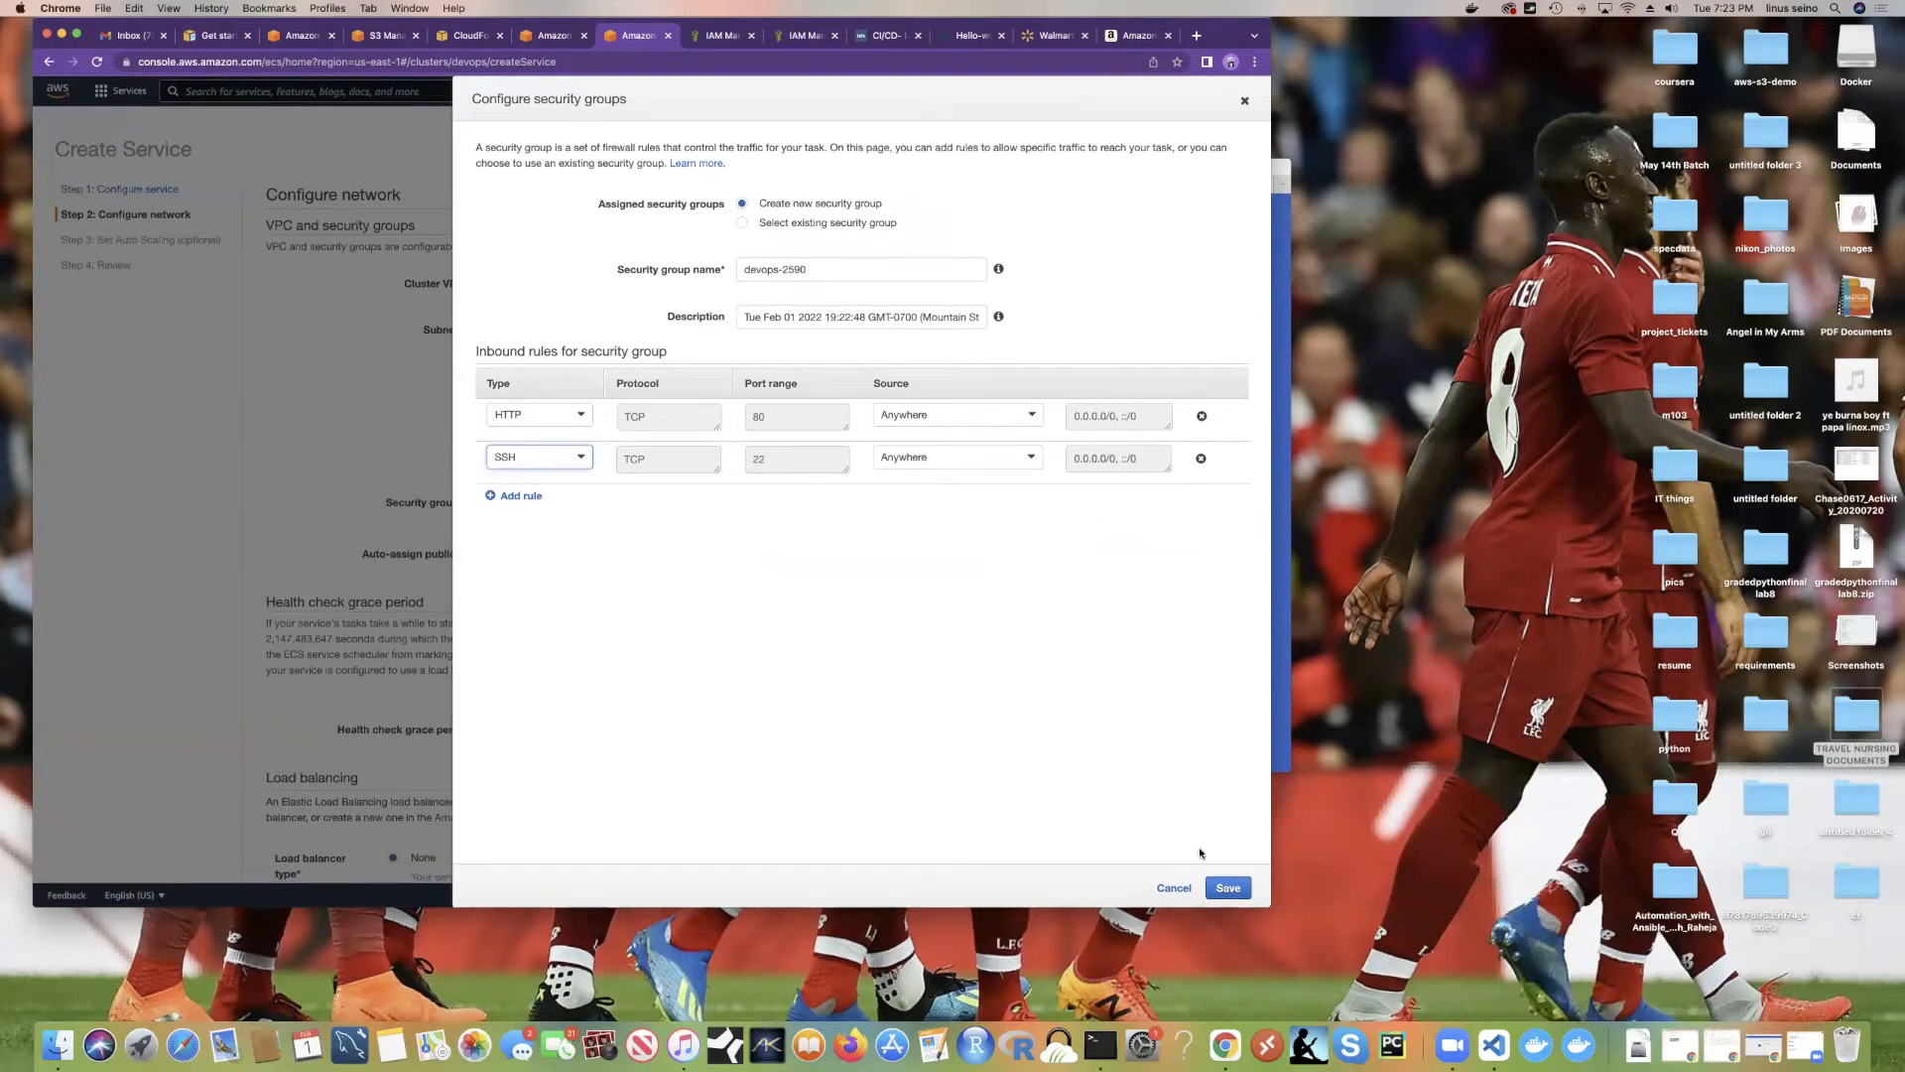
click(1228, 889)
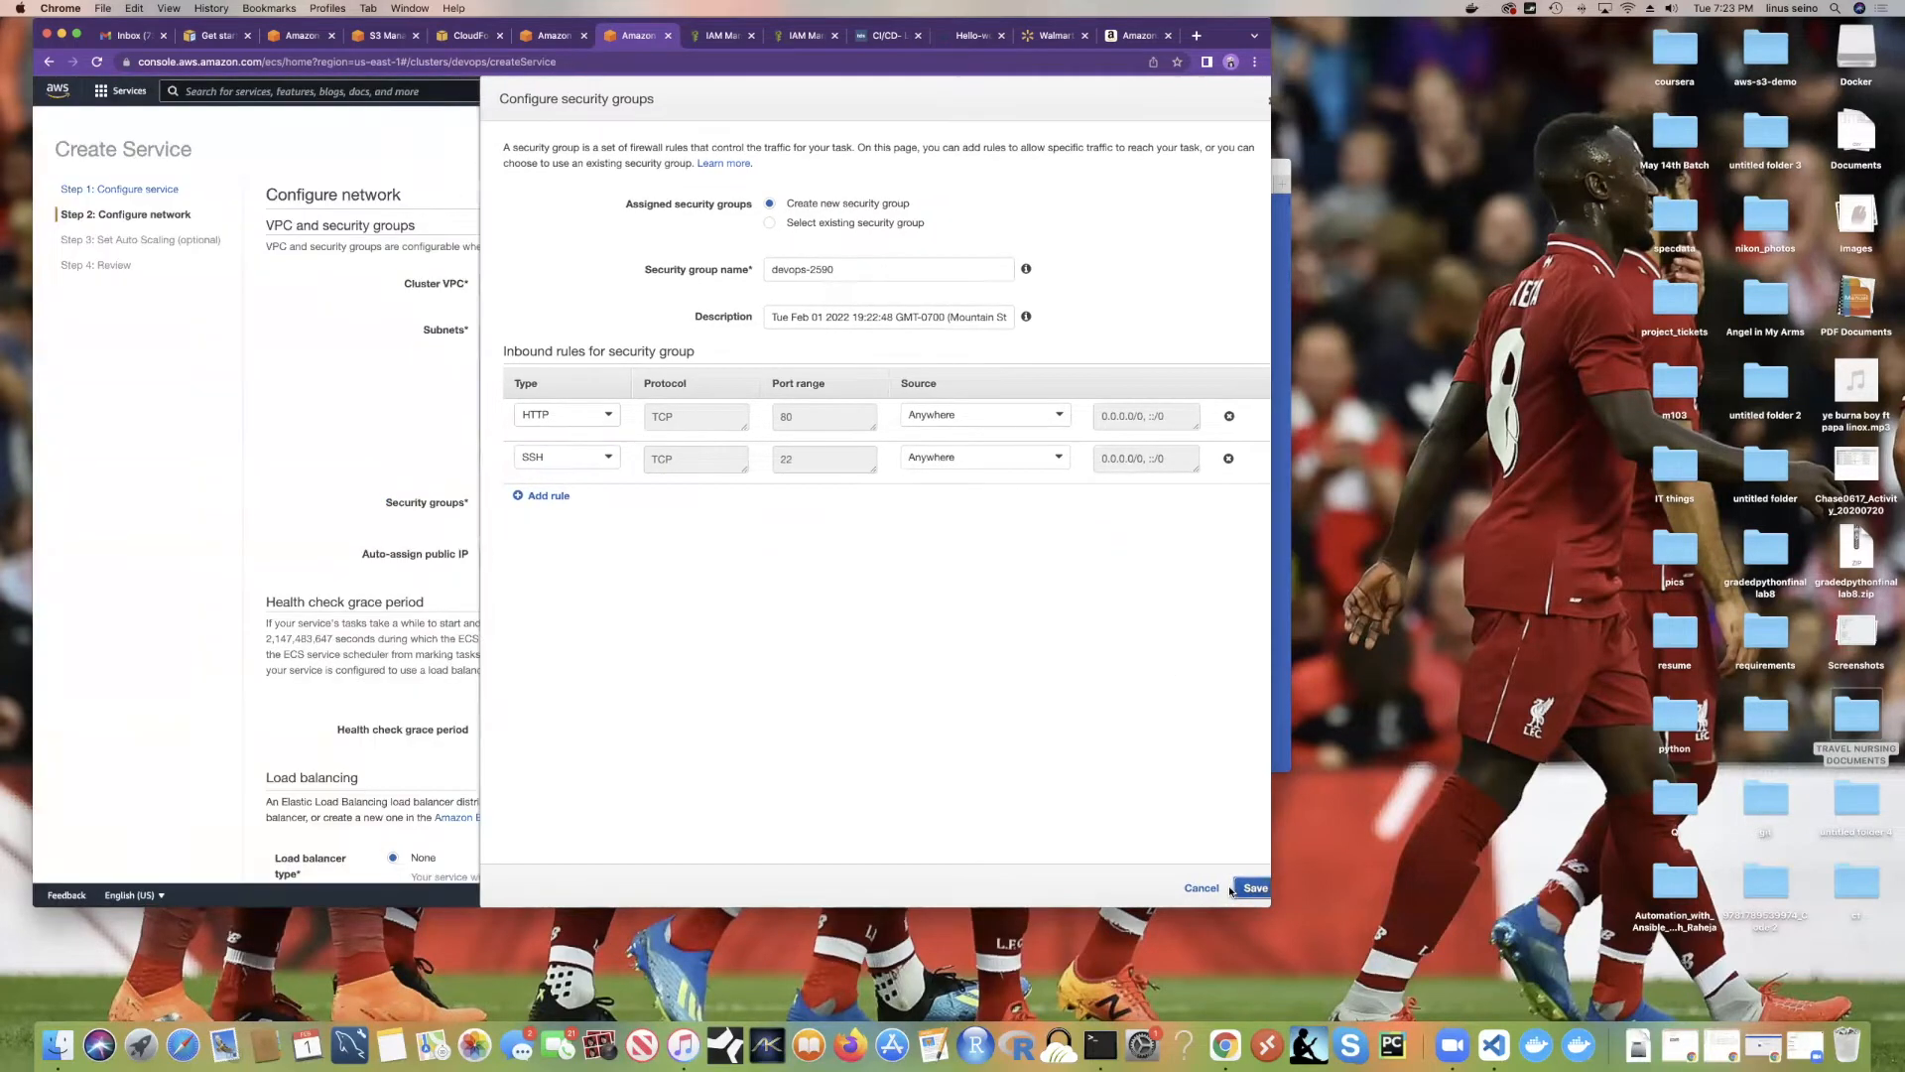
Step: Select Application Load Balancer and look for an existing load balancer to pick
scroll(655, 466, down, 5)
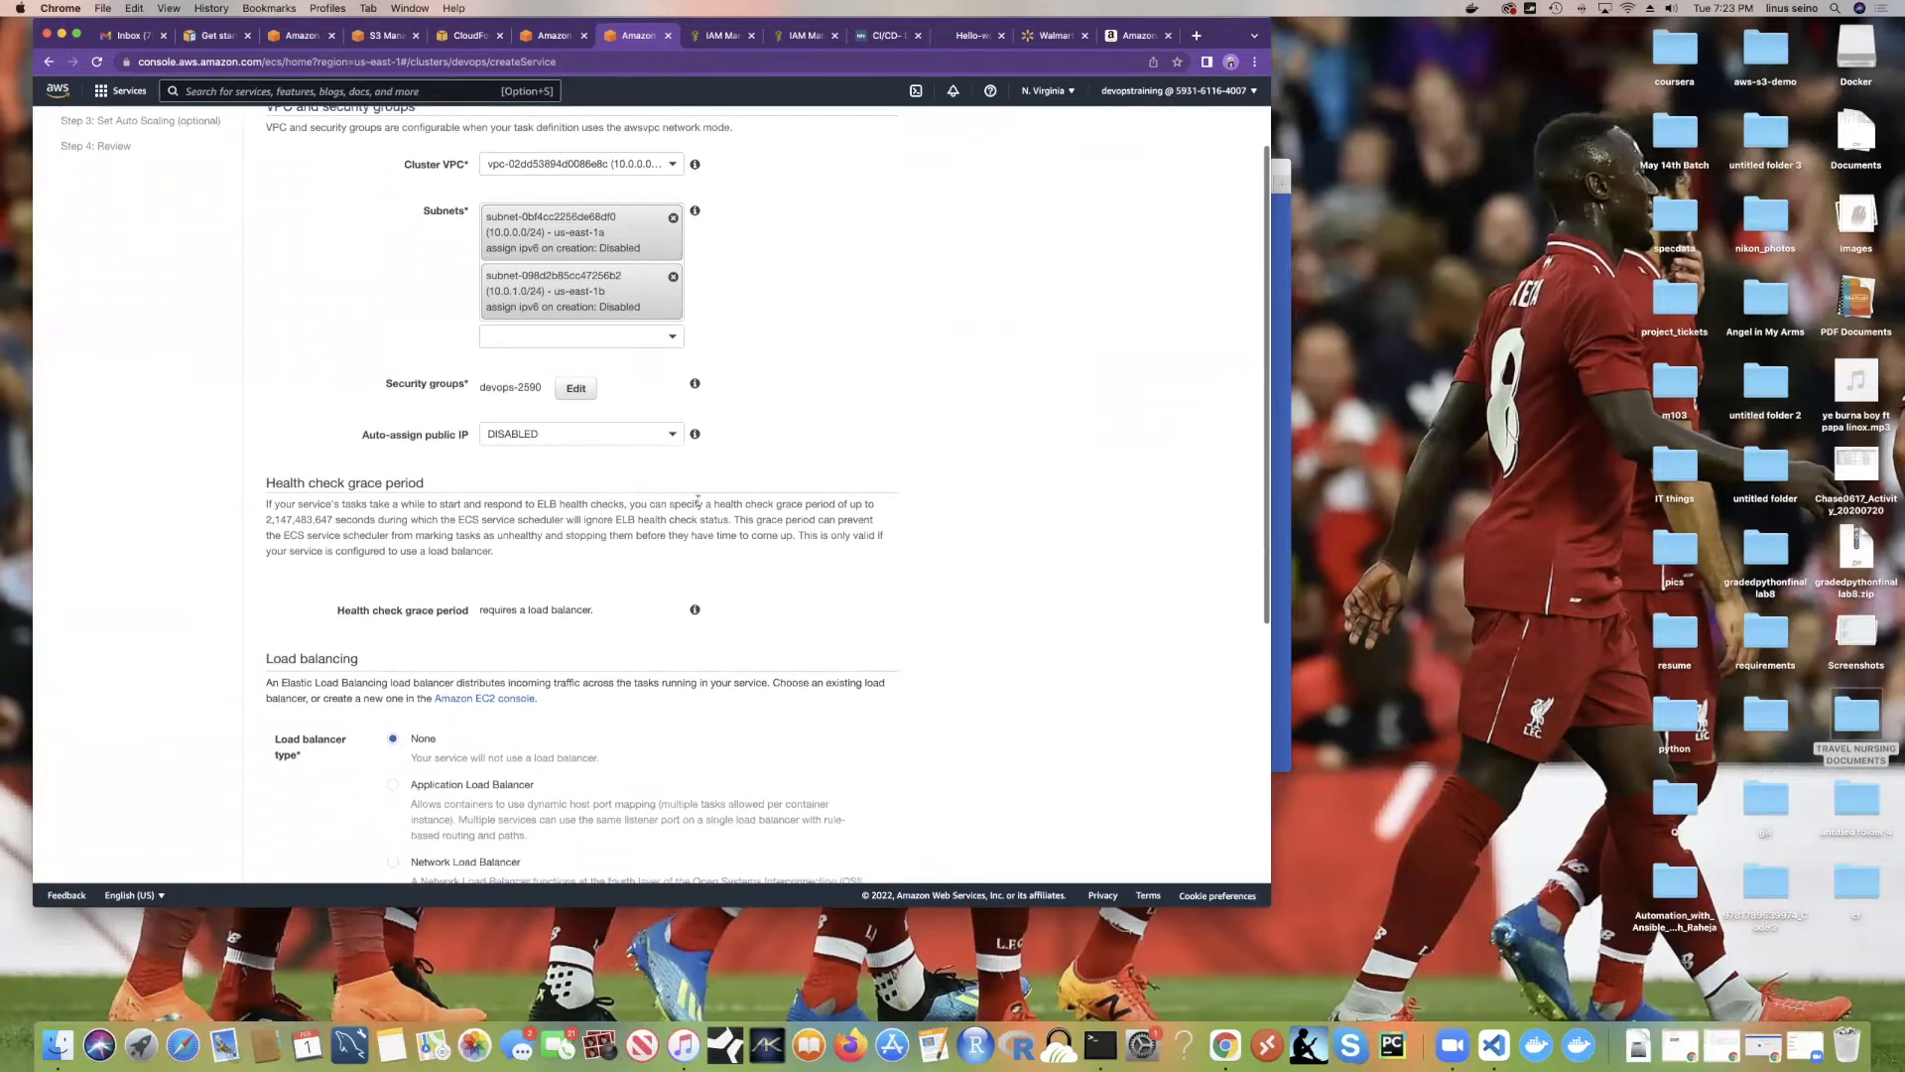
scroll(681, 496, down, 10)
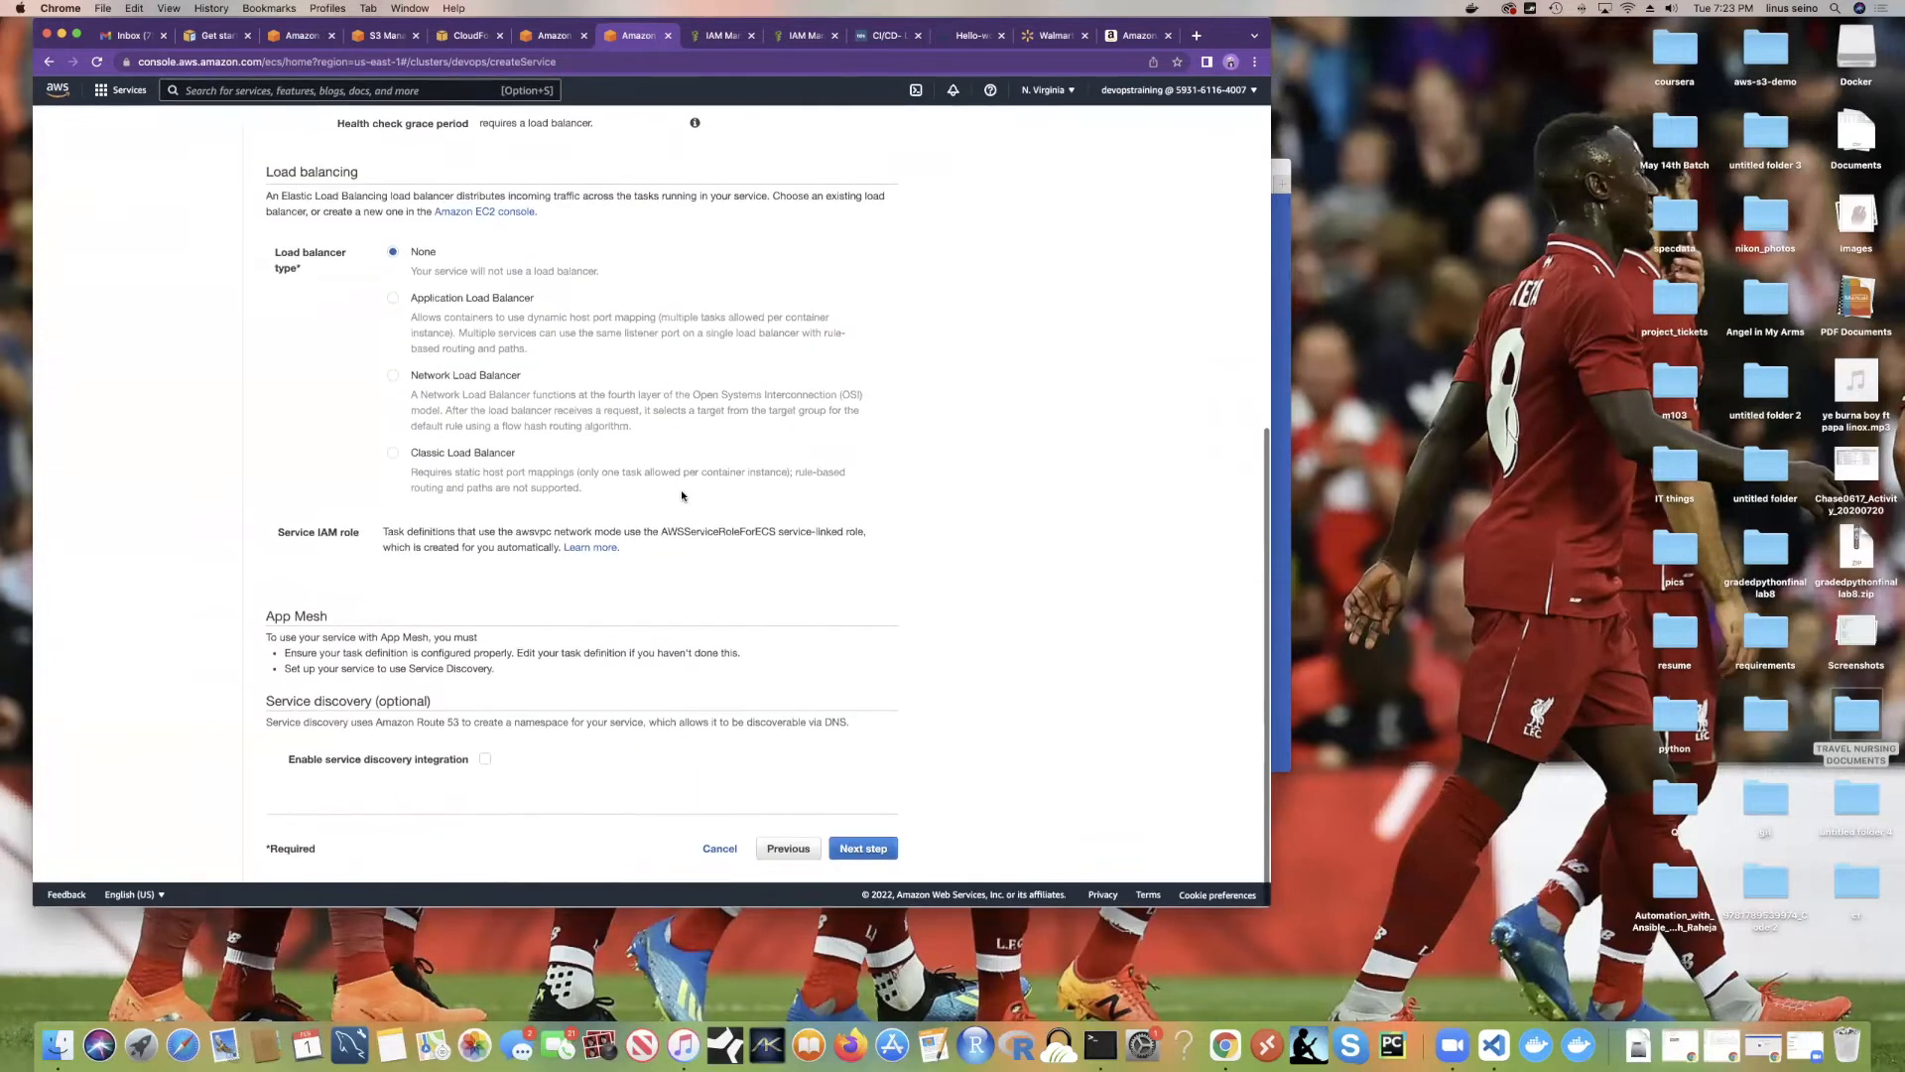
click(393, 303)
scroll(553, 480, down, 1)
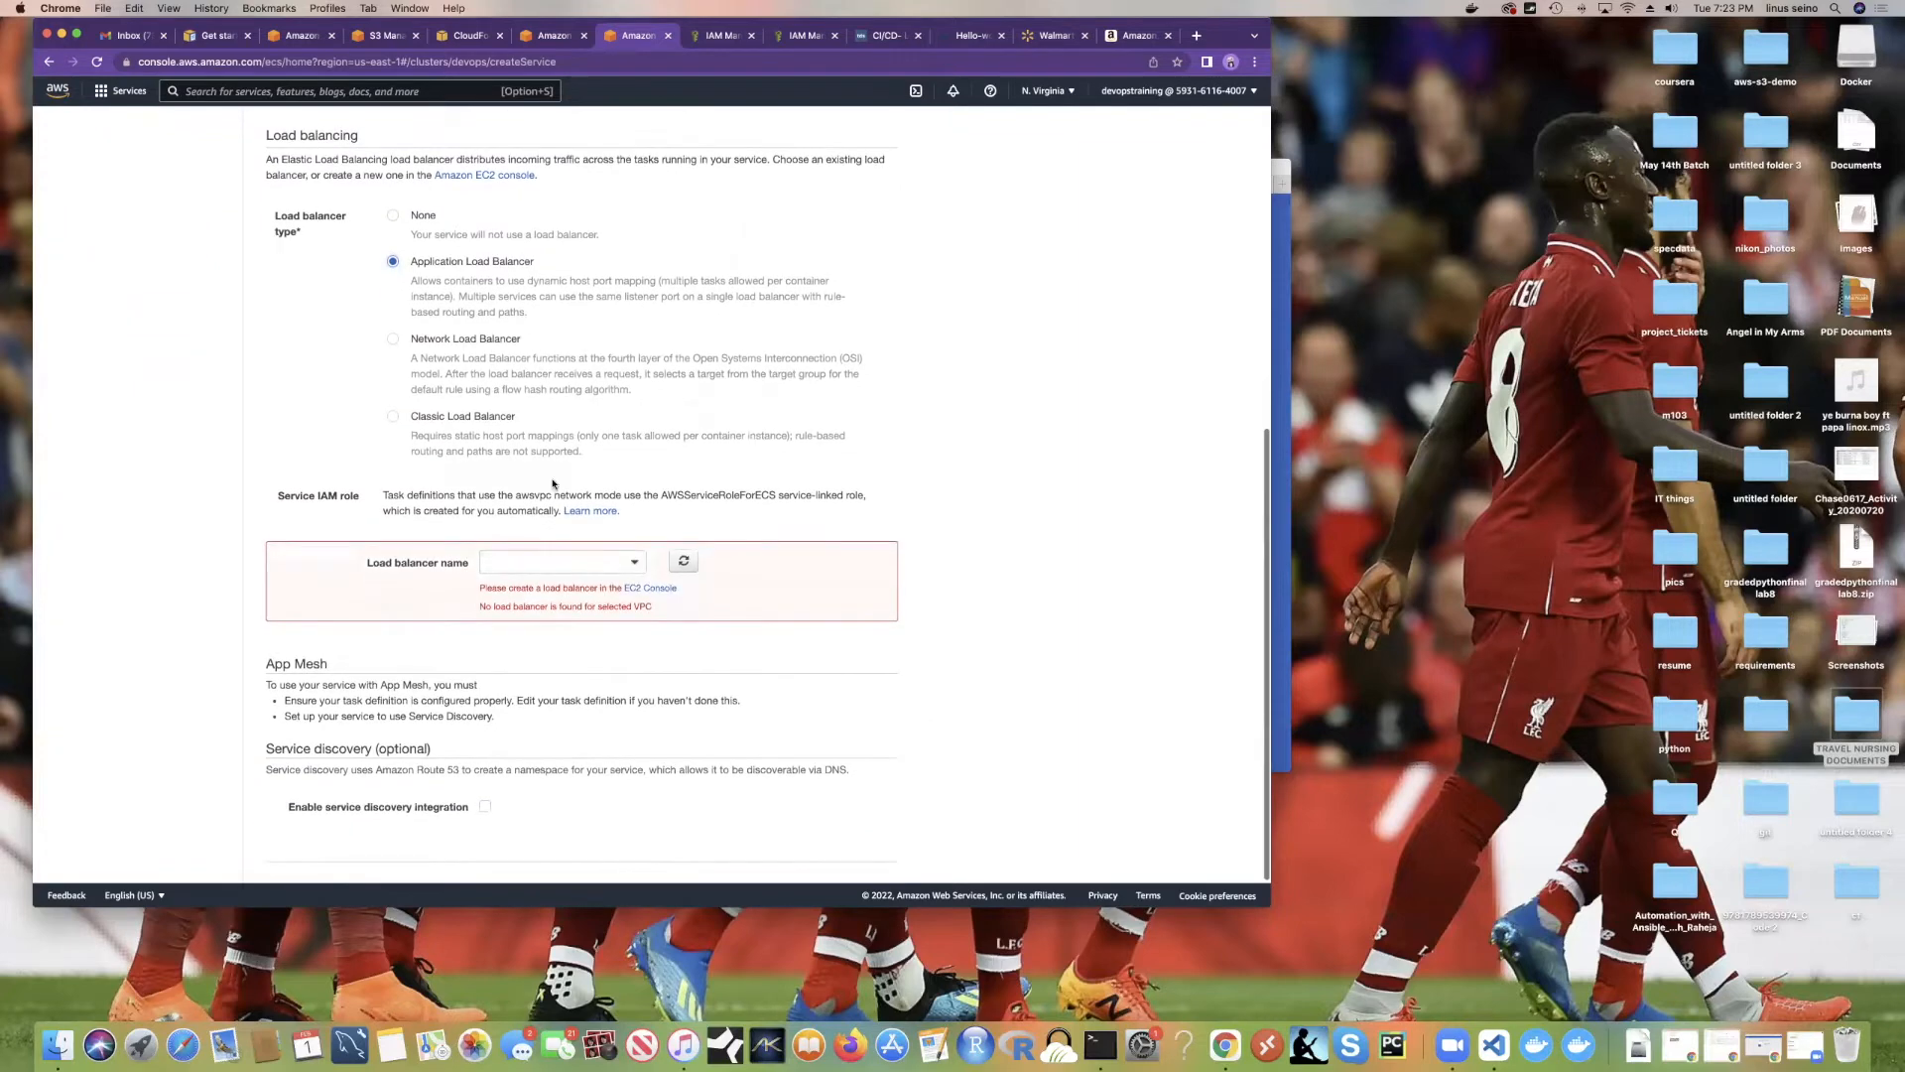
click(559, 557)
click(558, 560)
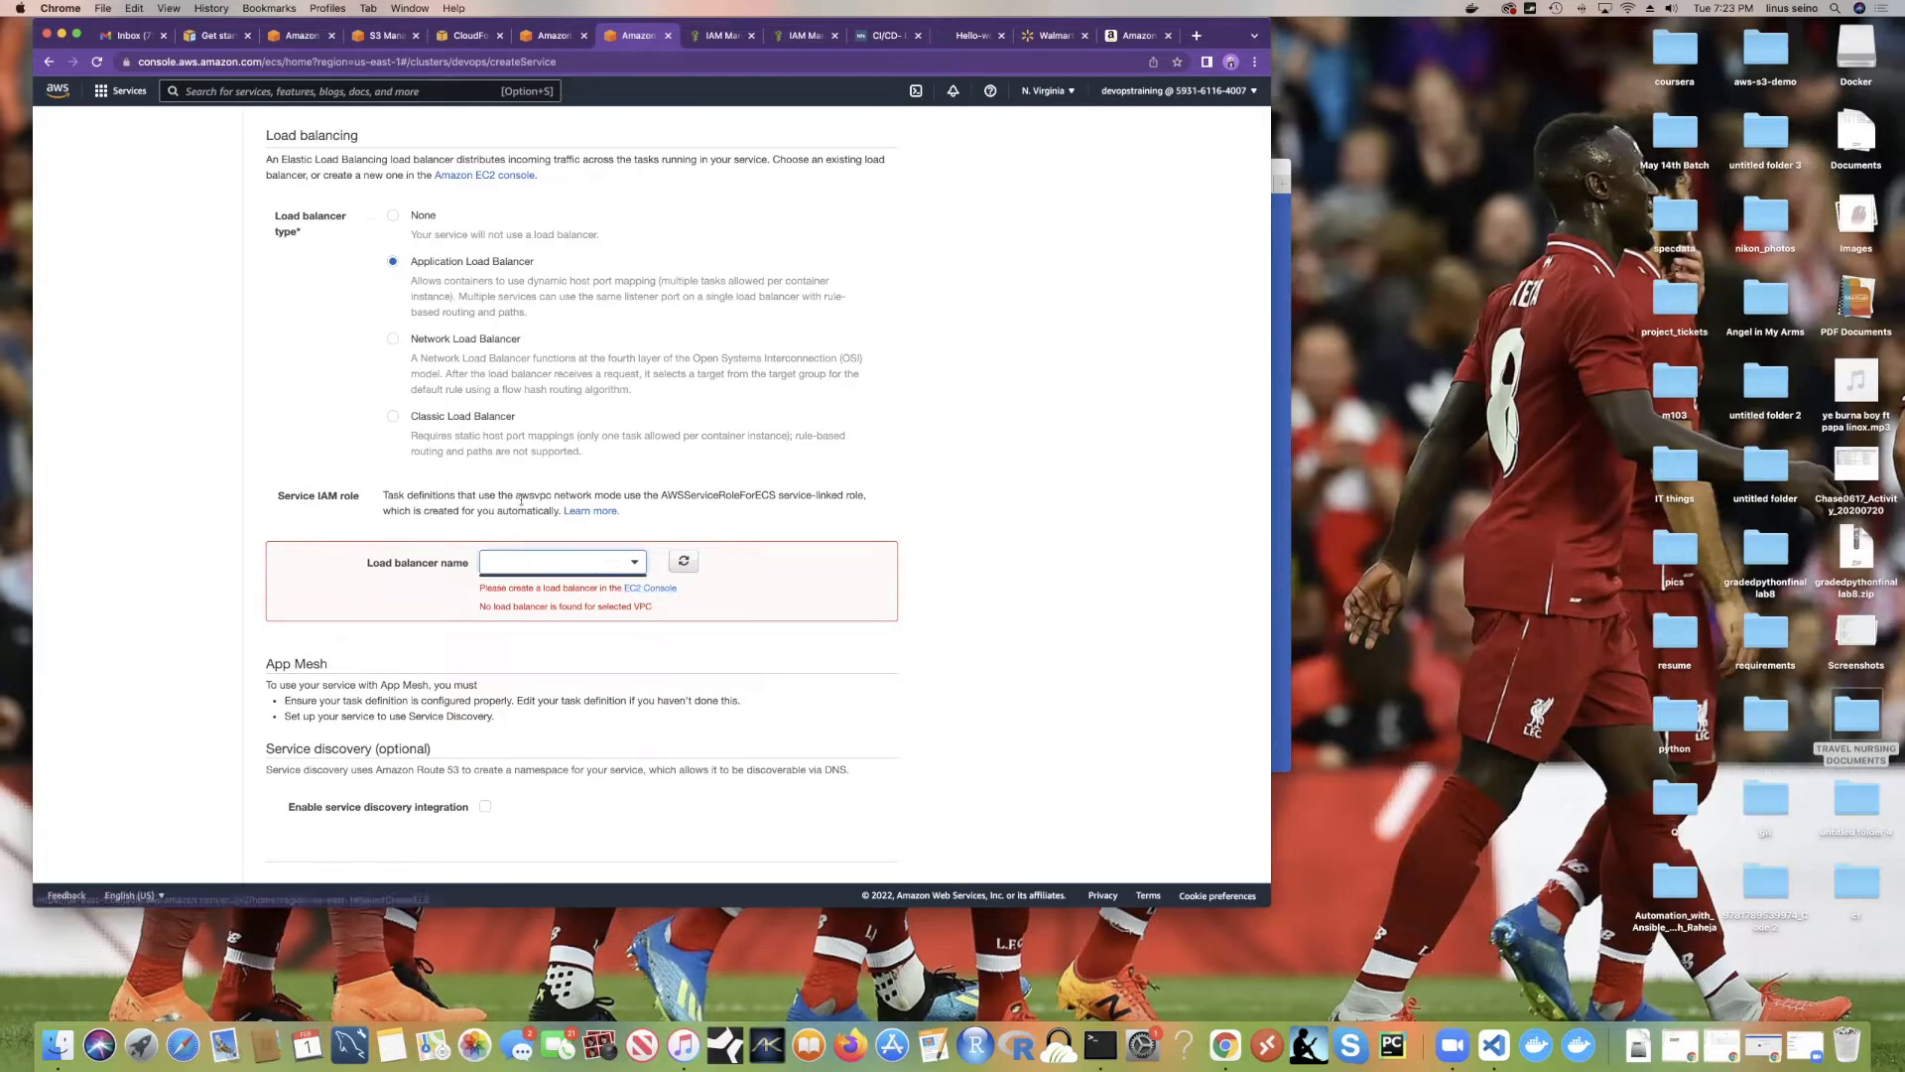
Step: Switch back from Classic to Application Load Balancer and follow the EC2 Console link to create one
click(393, 416)
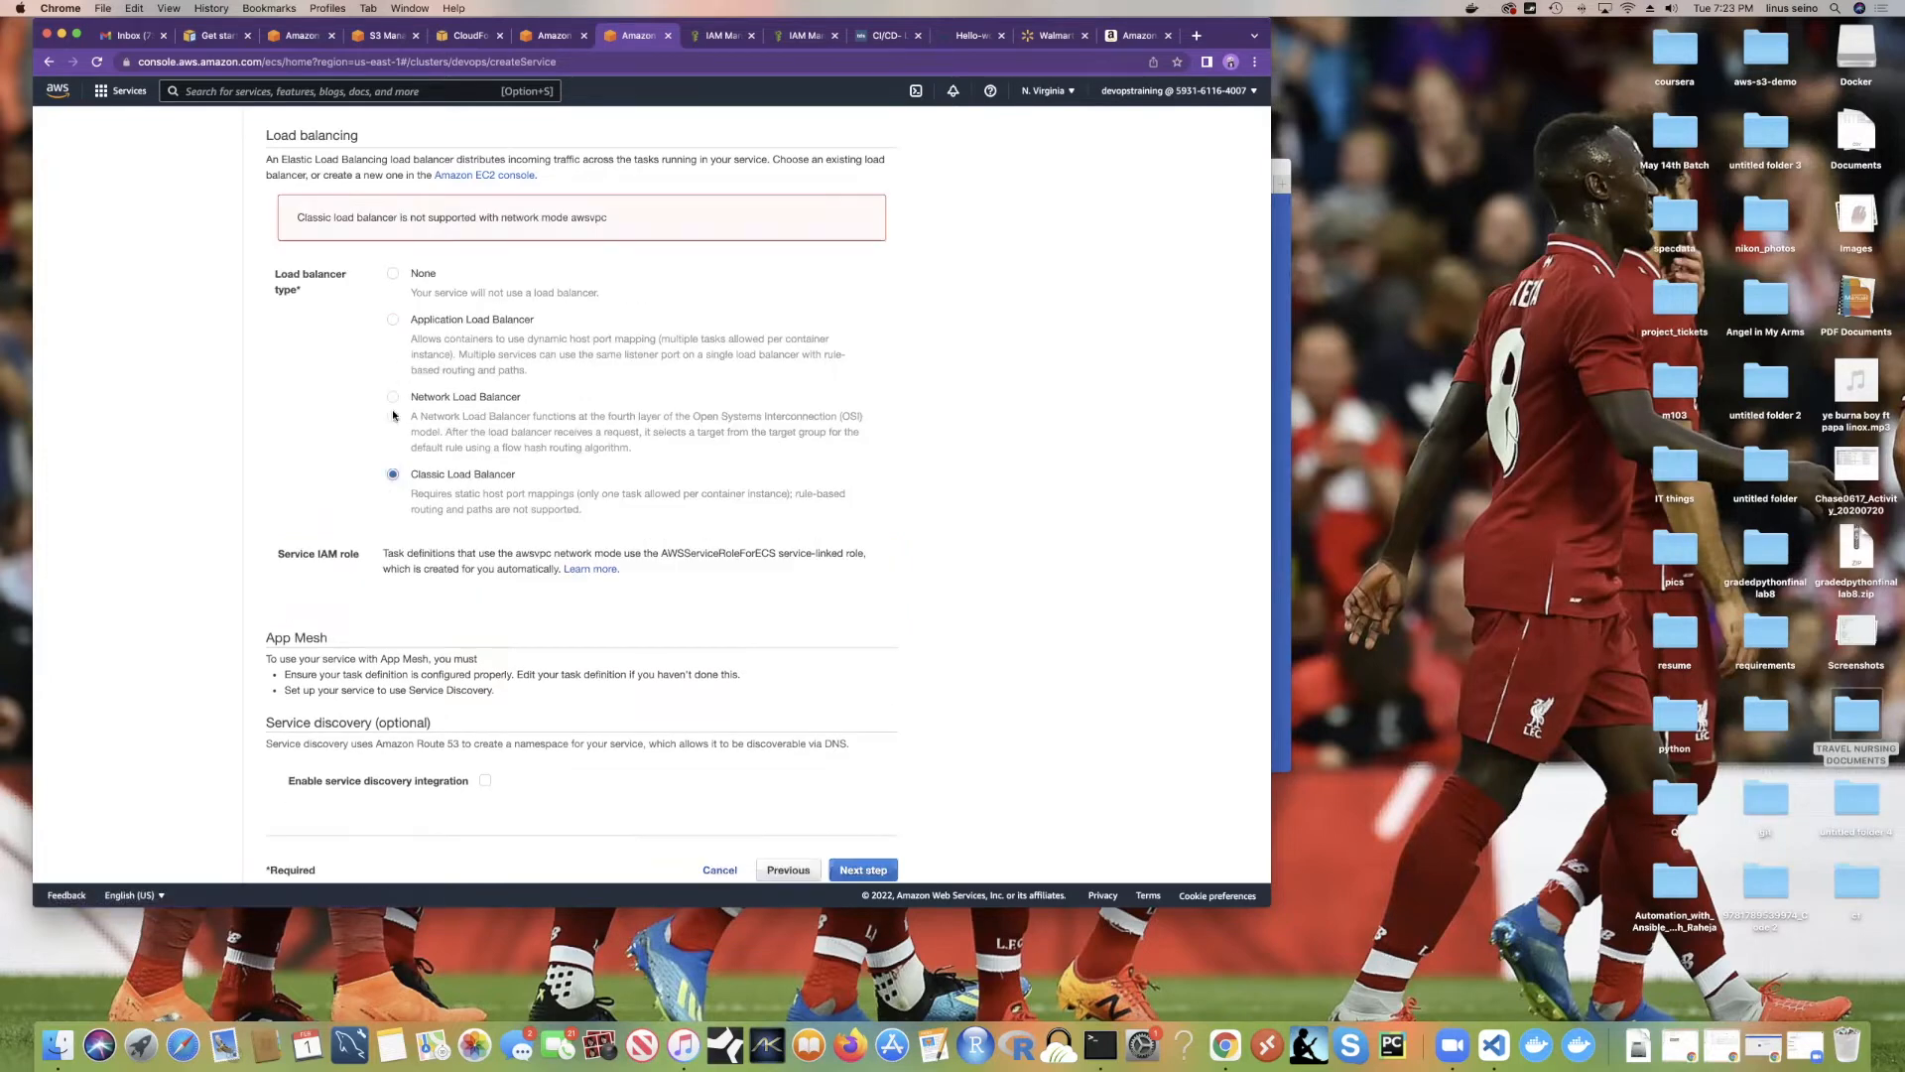
scroll(482, 447, down, 1)
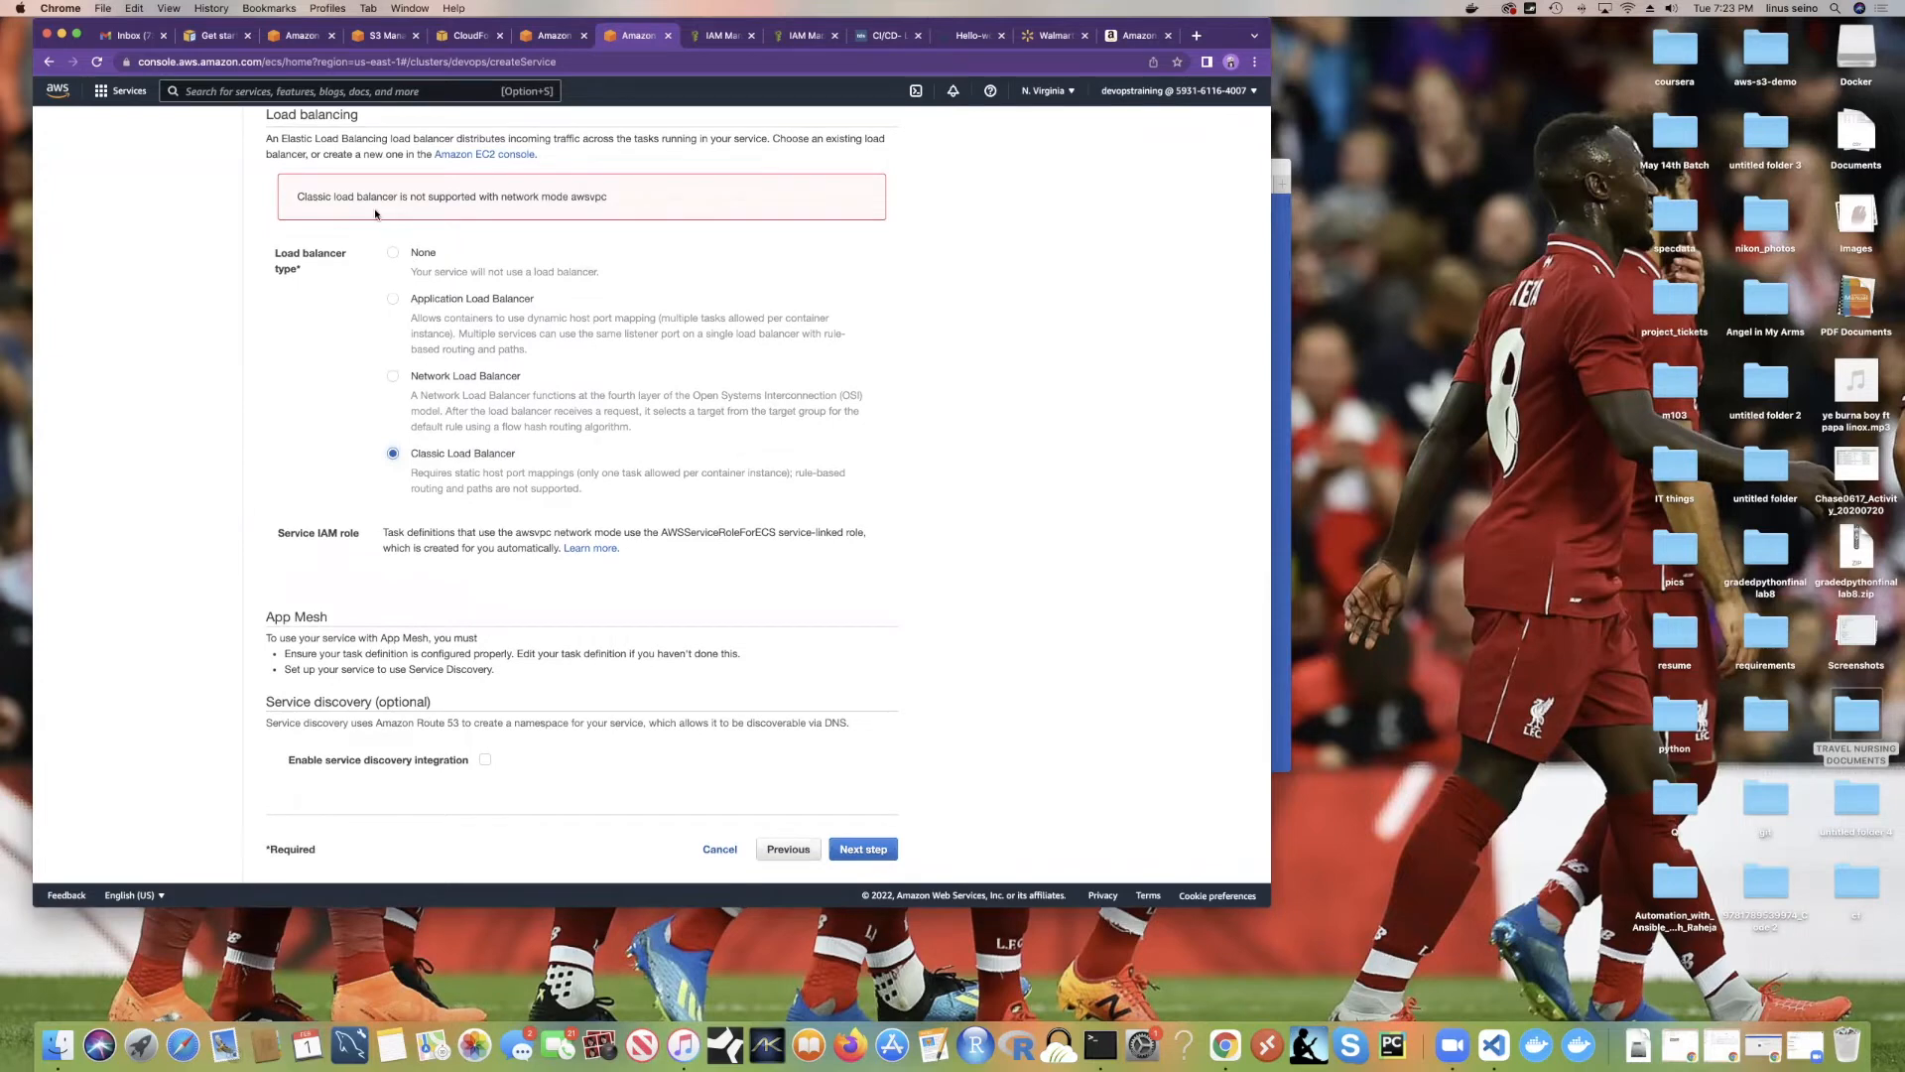
click(416, 303)
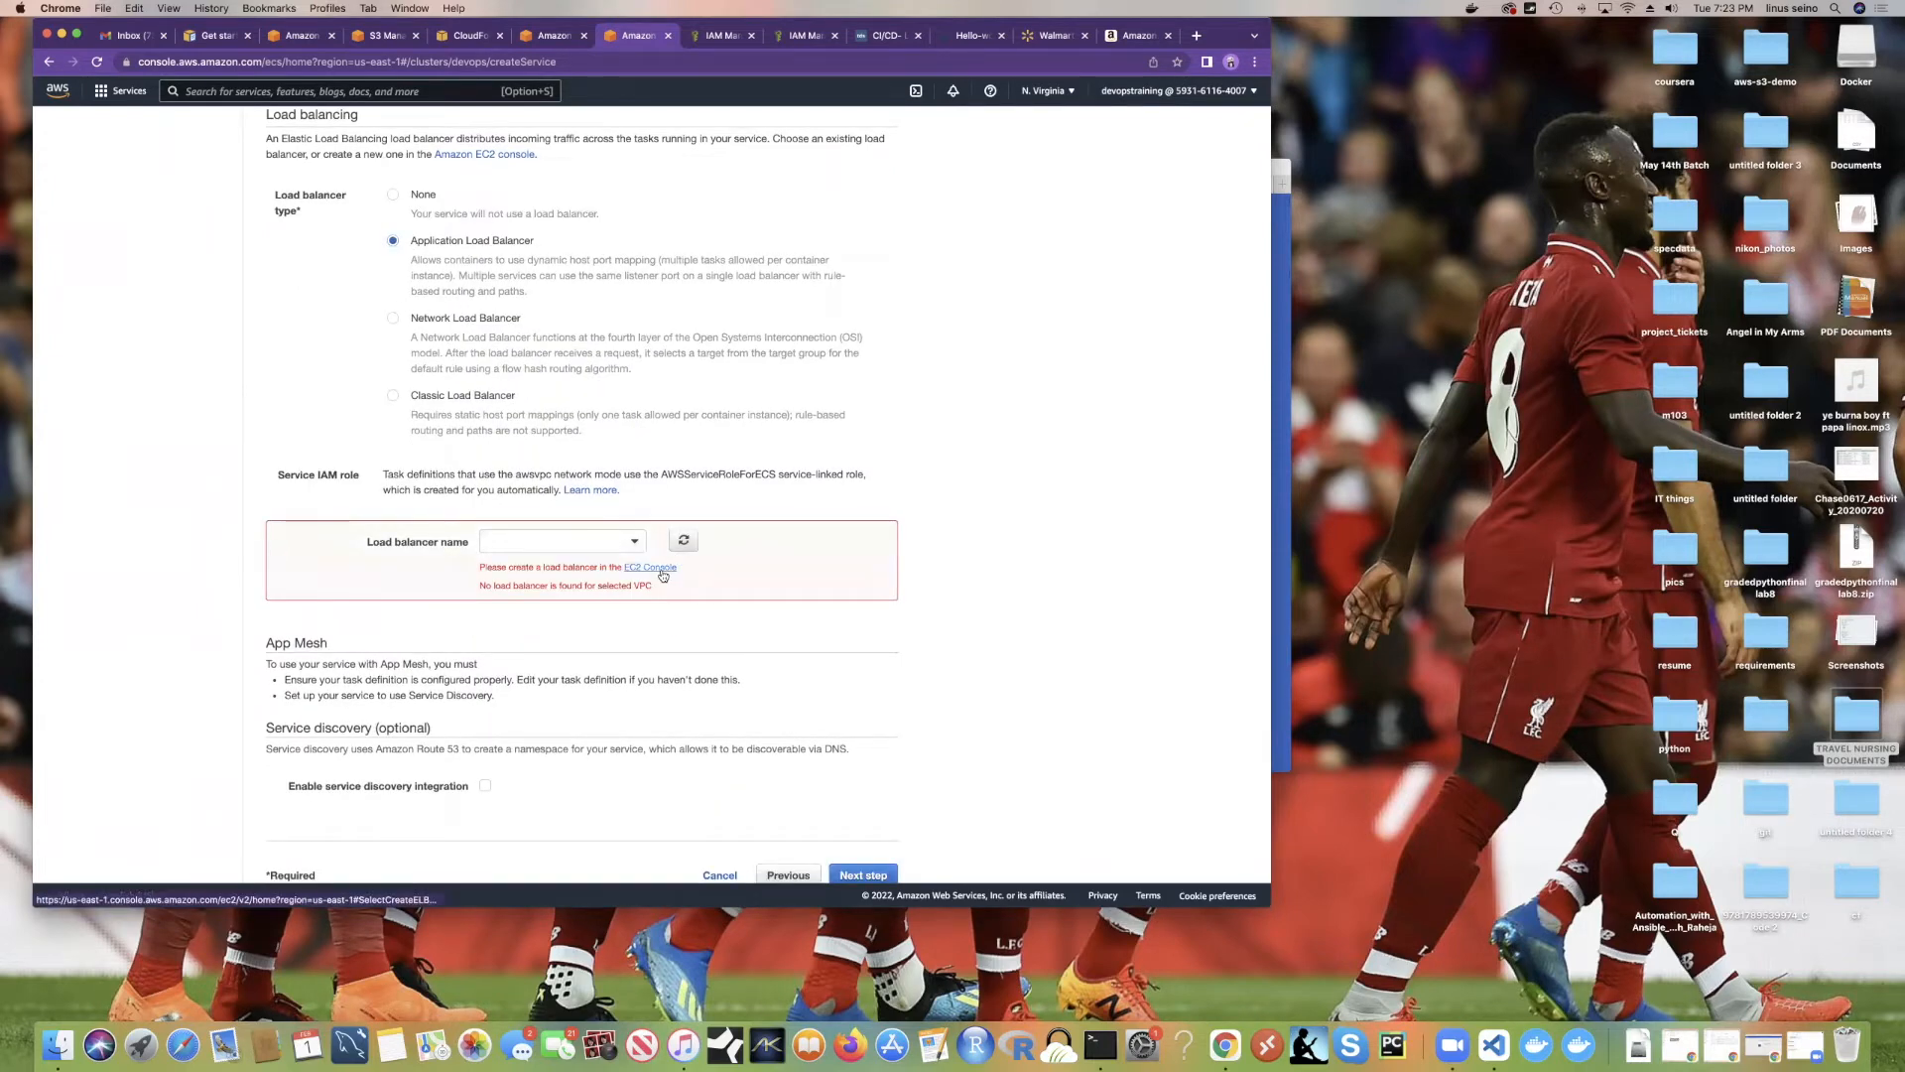
click(663, 575)
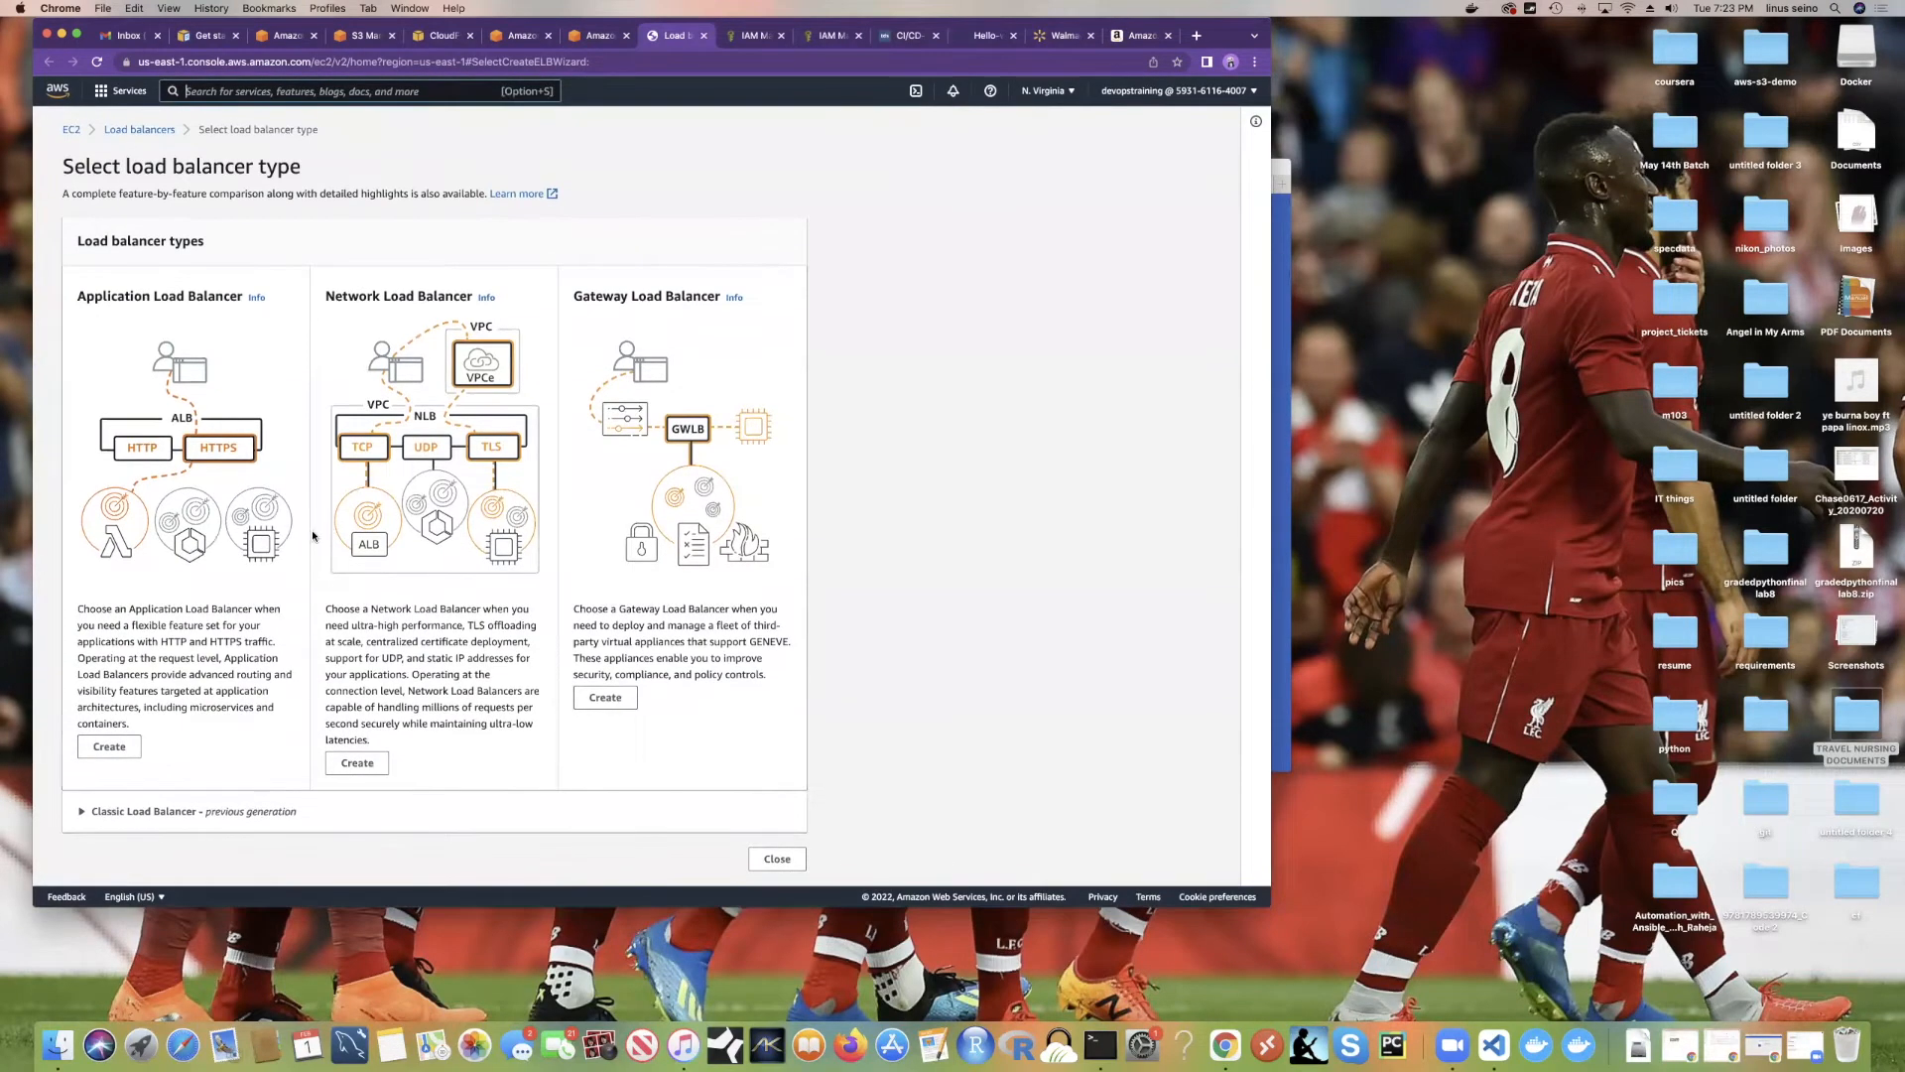
Step: Start a new Application Load Balancer and enter the name testloadbalancer
click(109, 746)
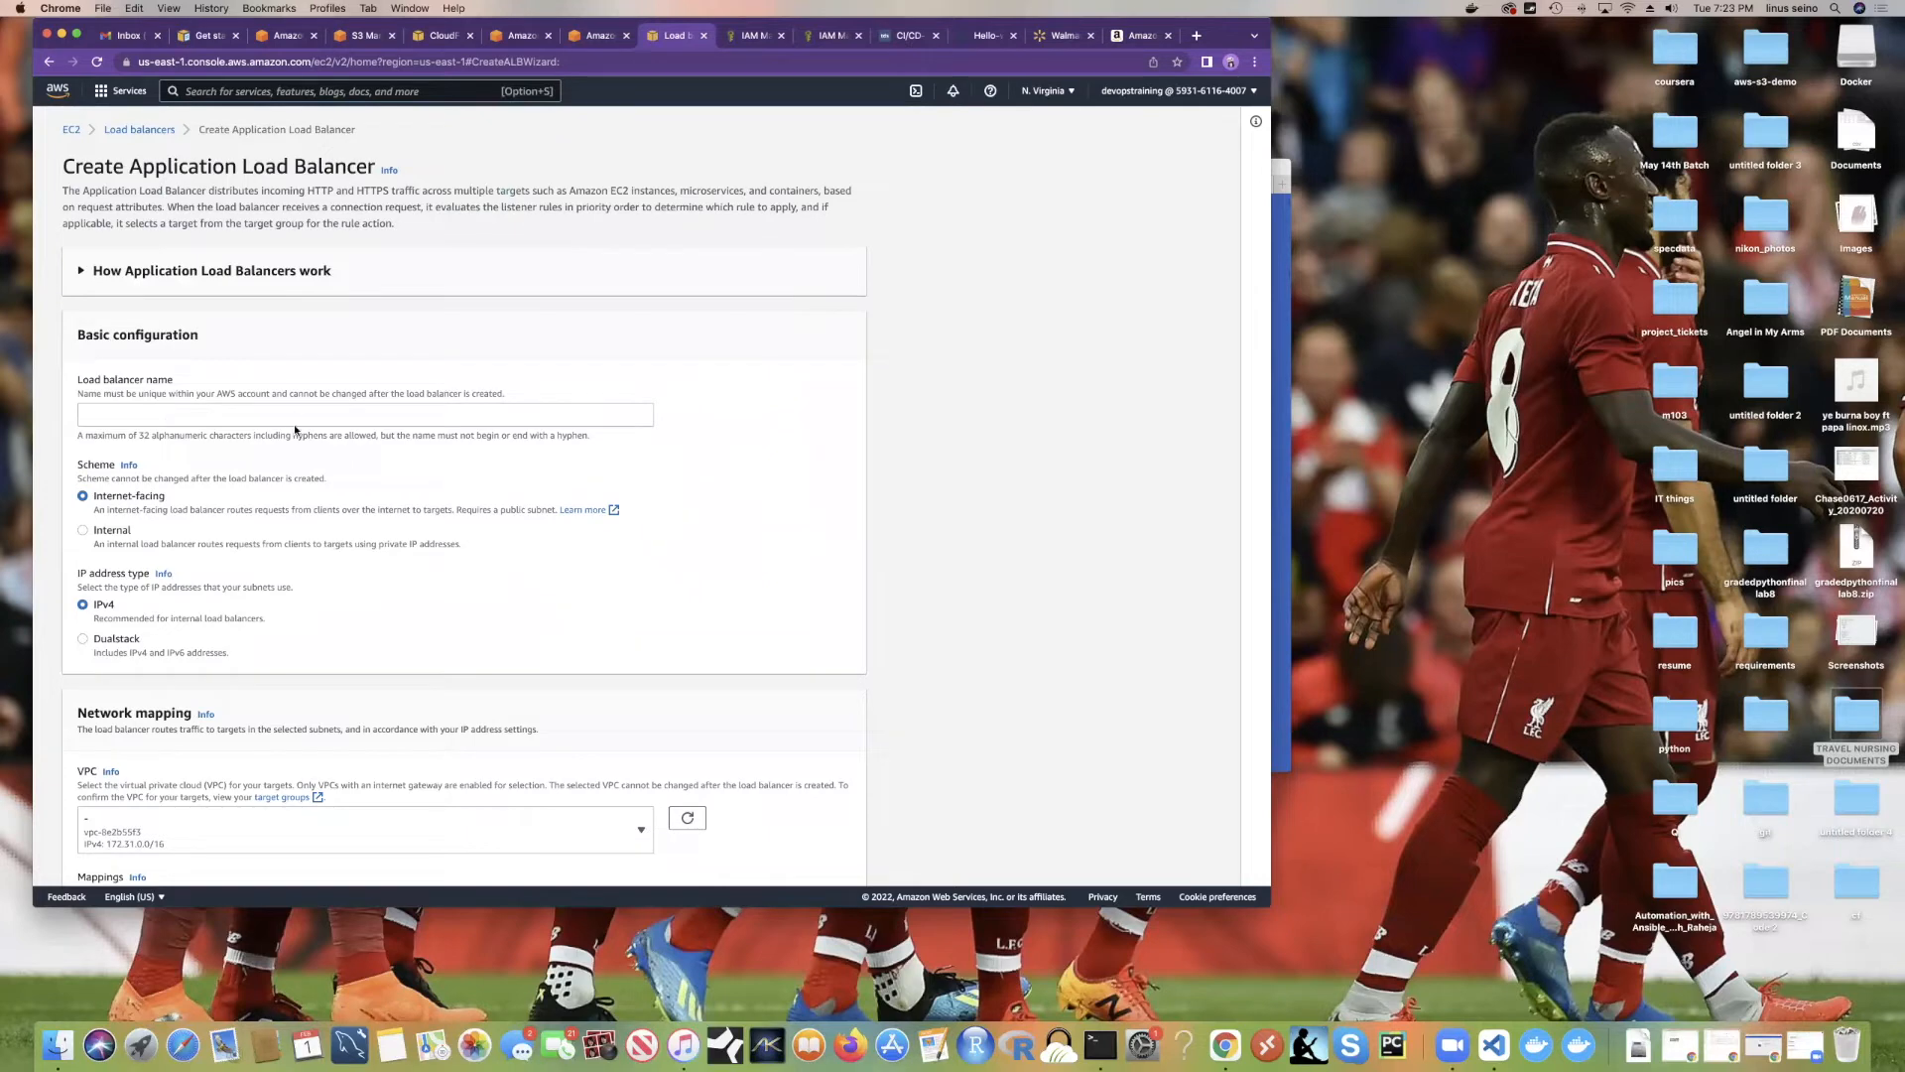
click(157, 412)
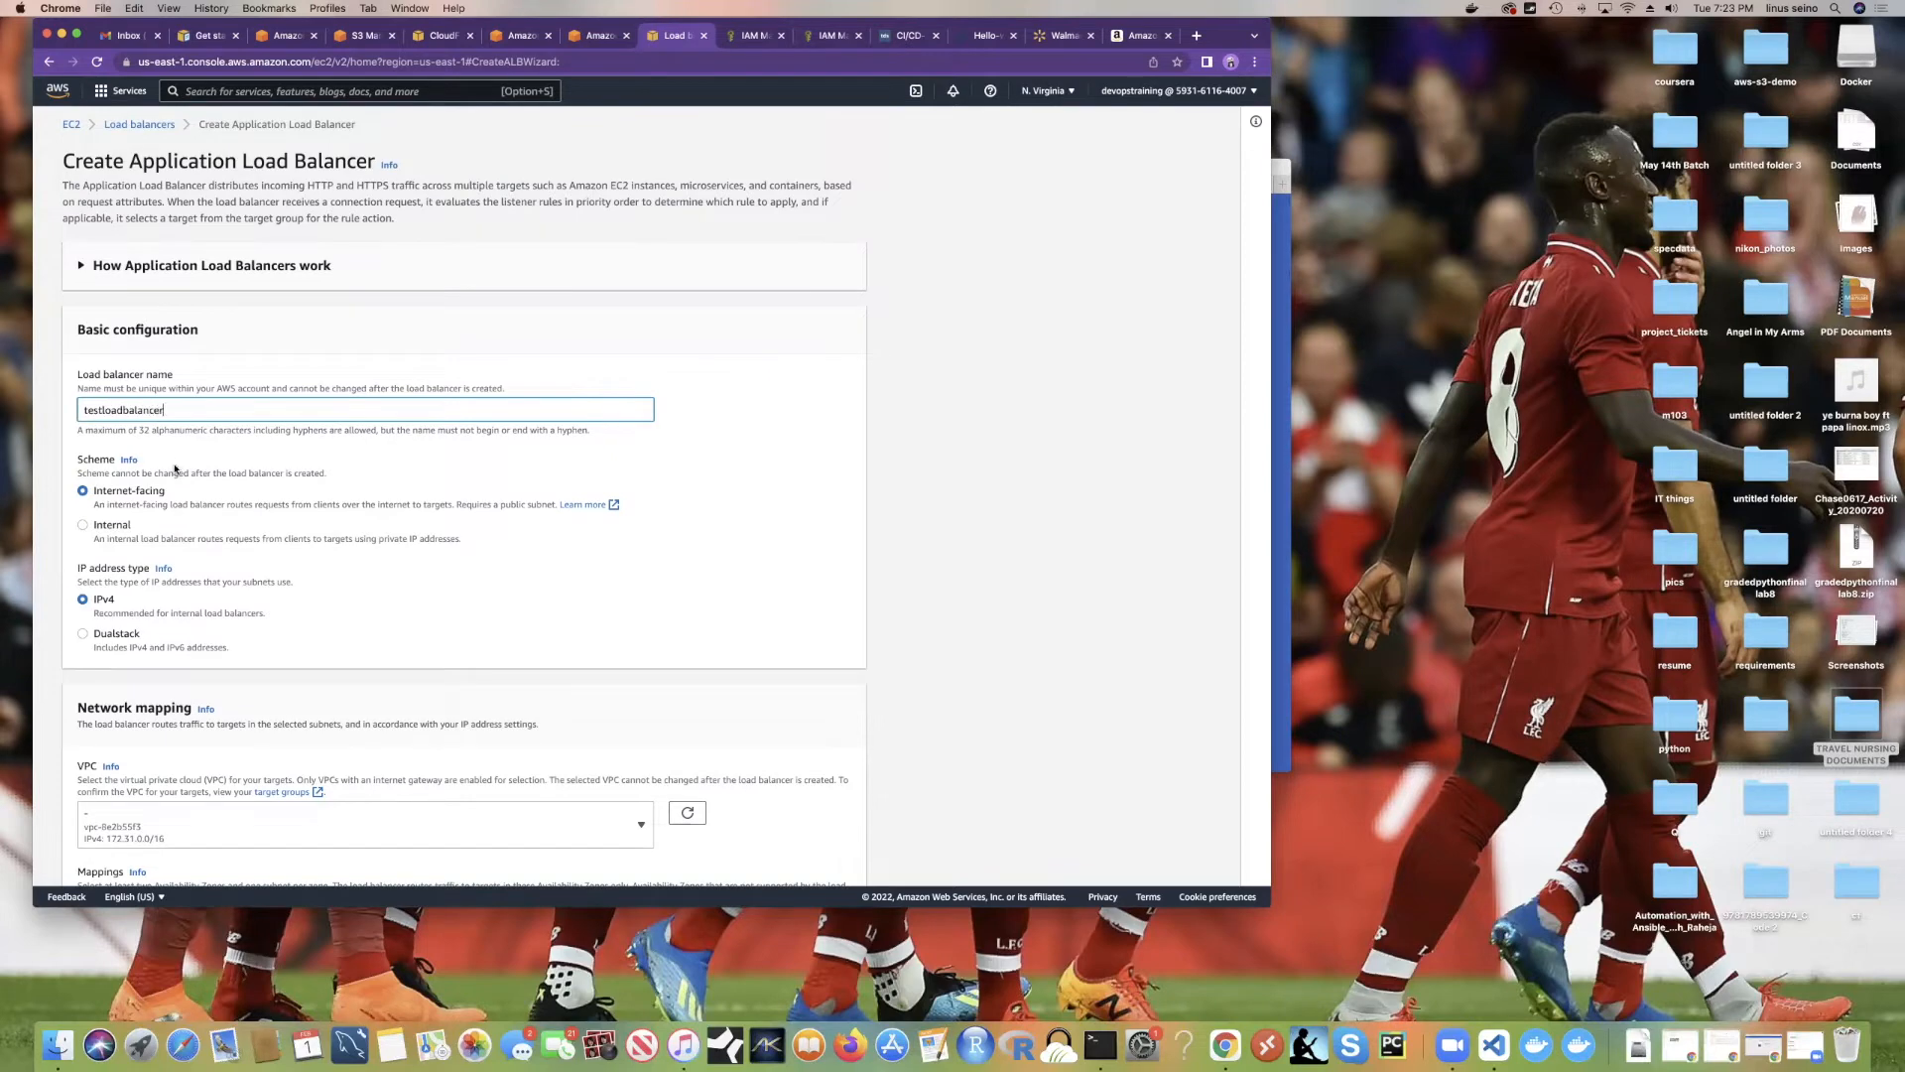
scroll(174, 469, down, 4)
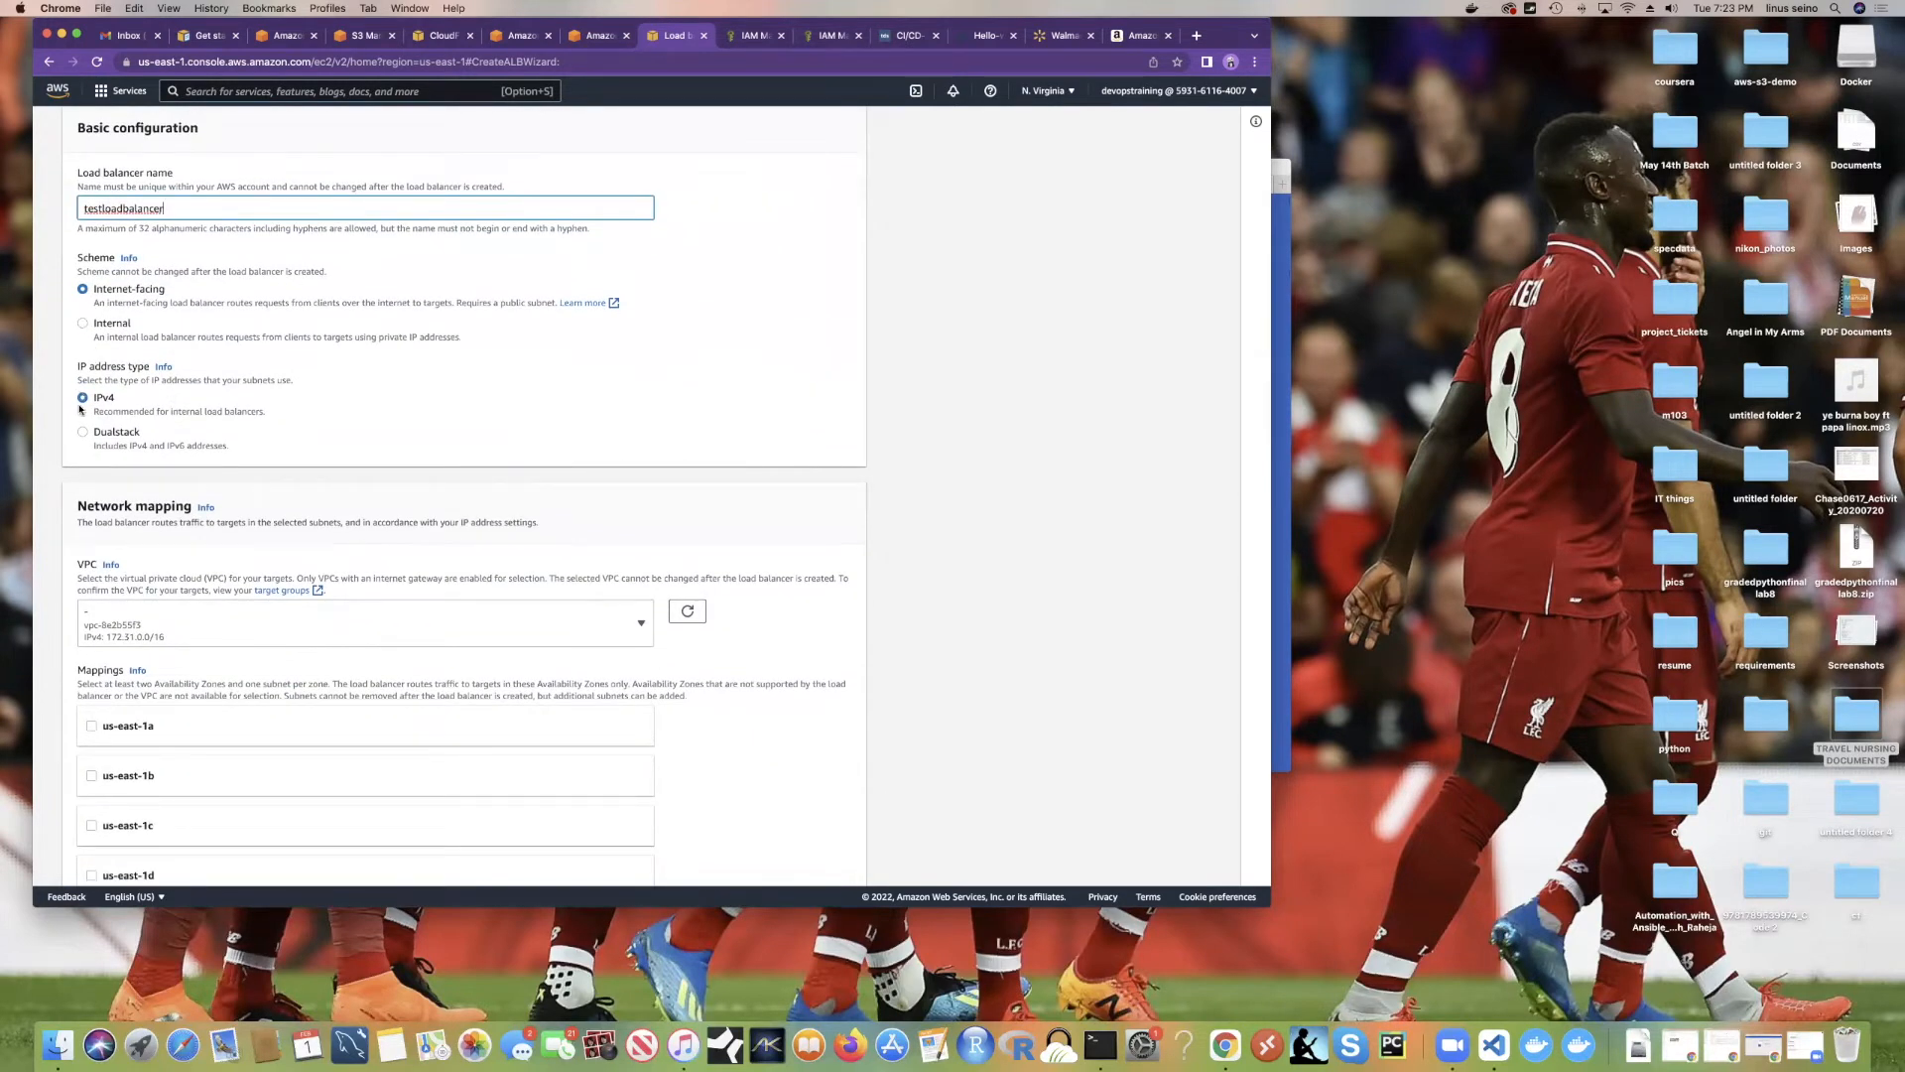
scroll(80, 409, down, 9)
Step: Map the load balancer to availability zones us-east-1a, 1b, 1c, 1d, 1e and 1f
click(92, 294)
click(92, 480)
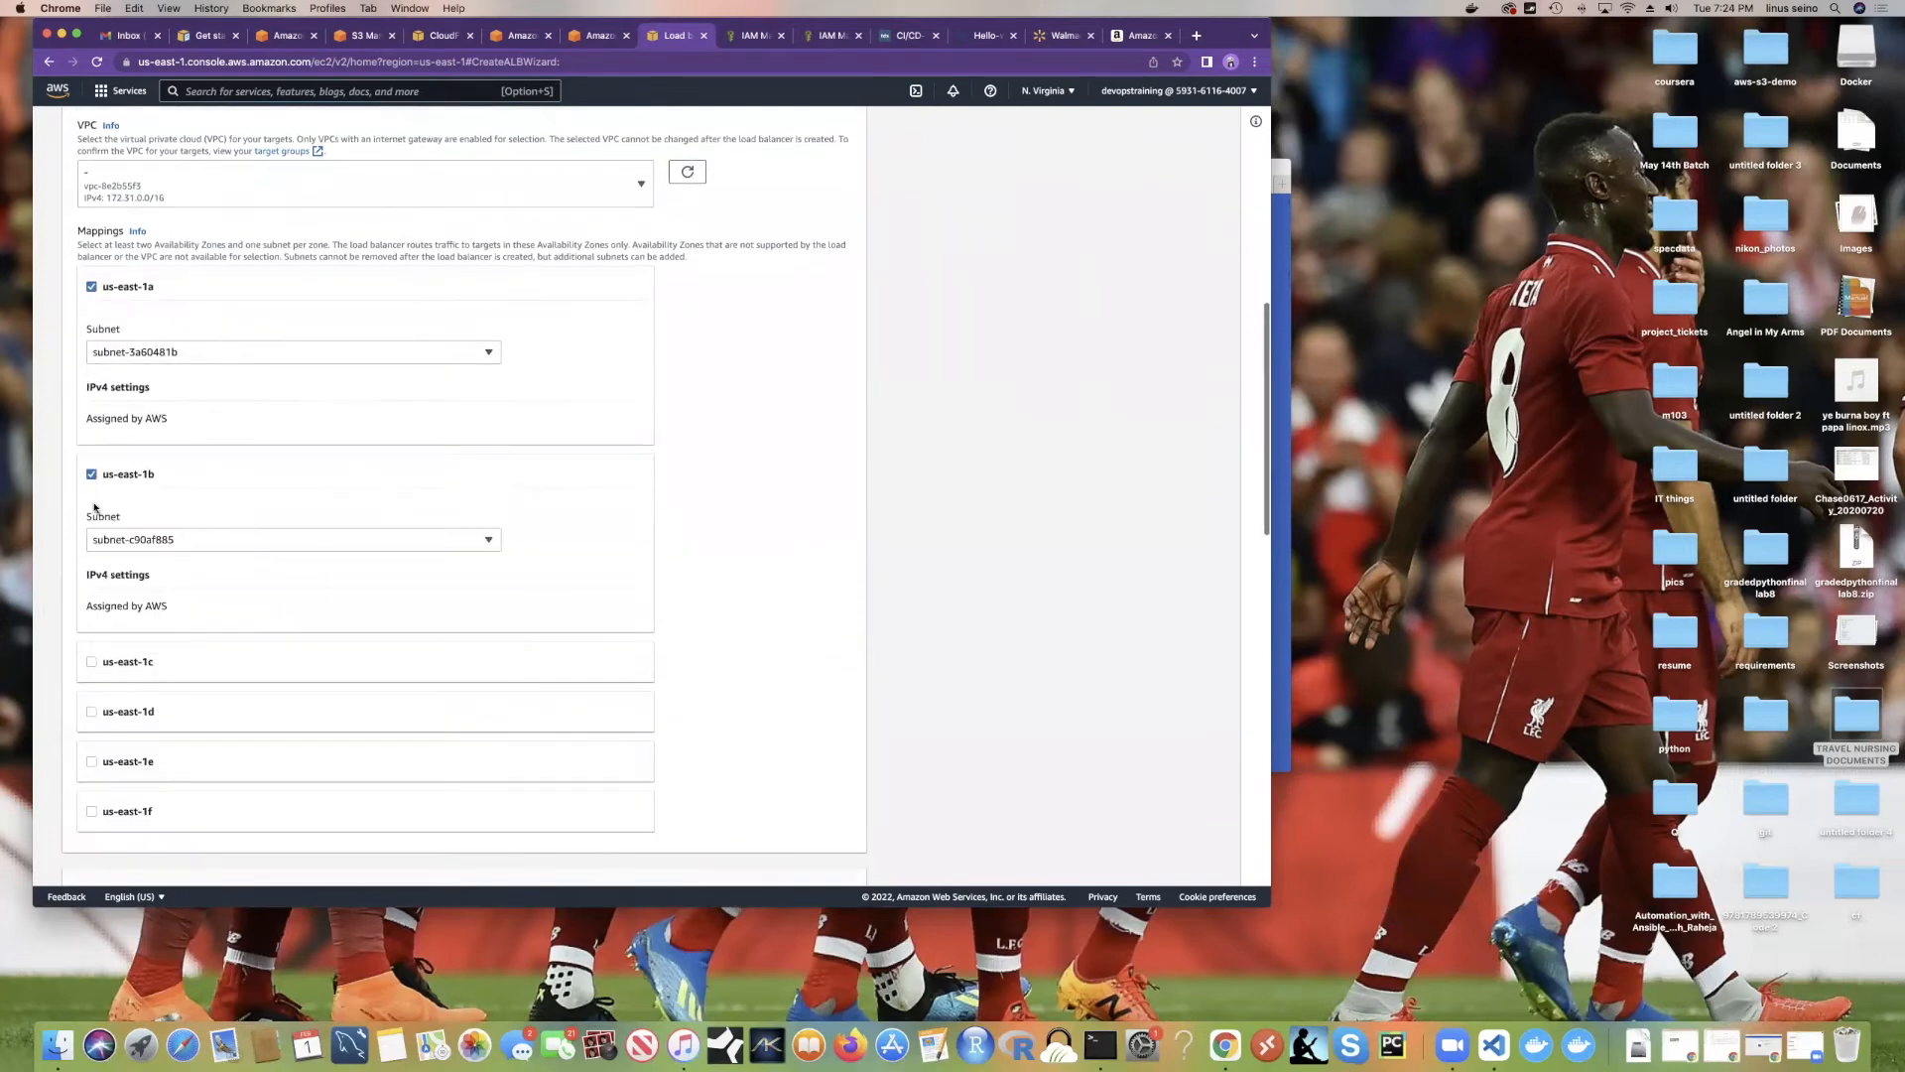
scroll(221, 527, down, 2)
click(90, 592)
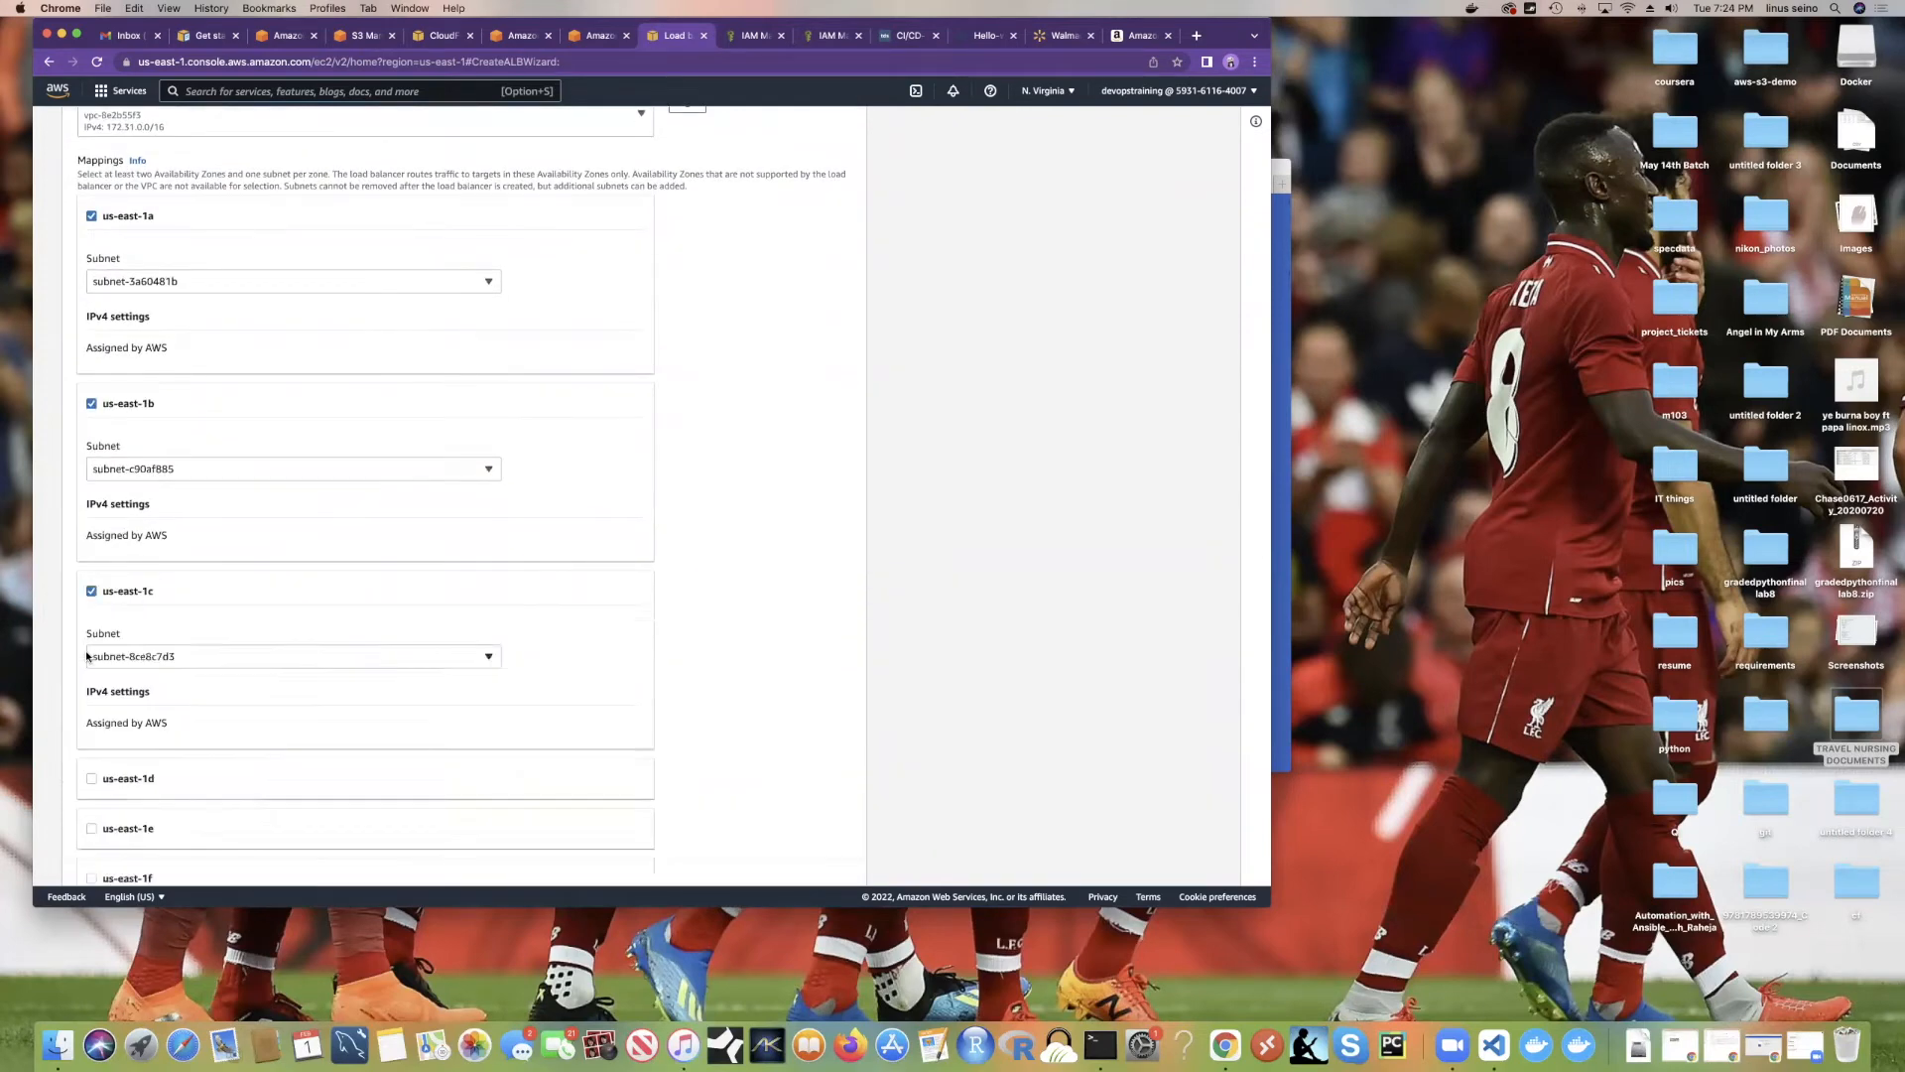
scroll(93, 571, down, 7)
click(91, 547)
click(91, 496)
click(92, 448)
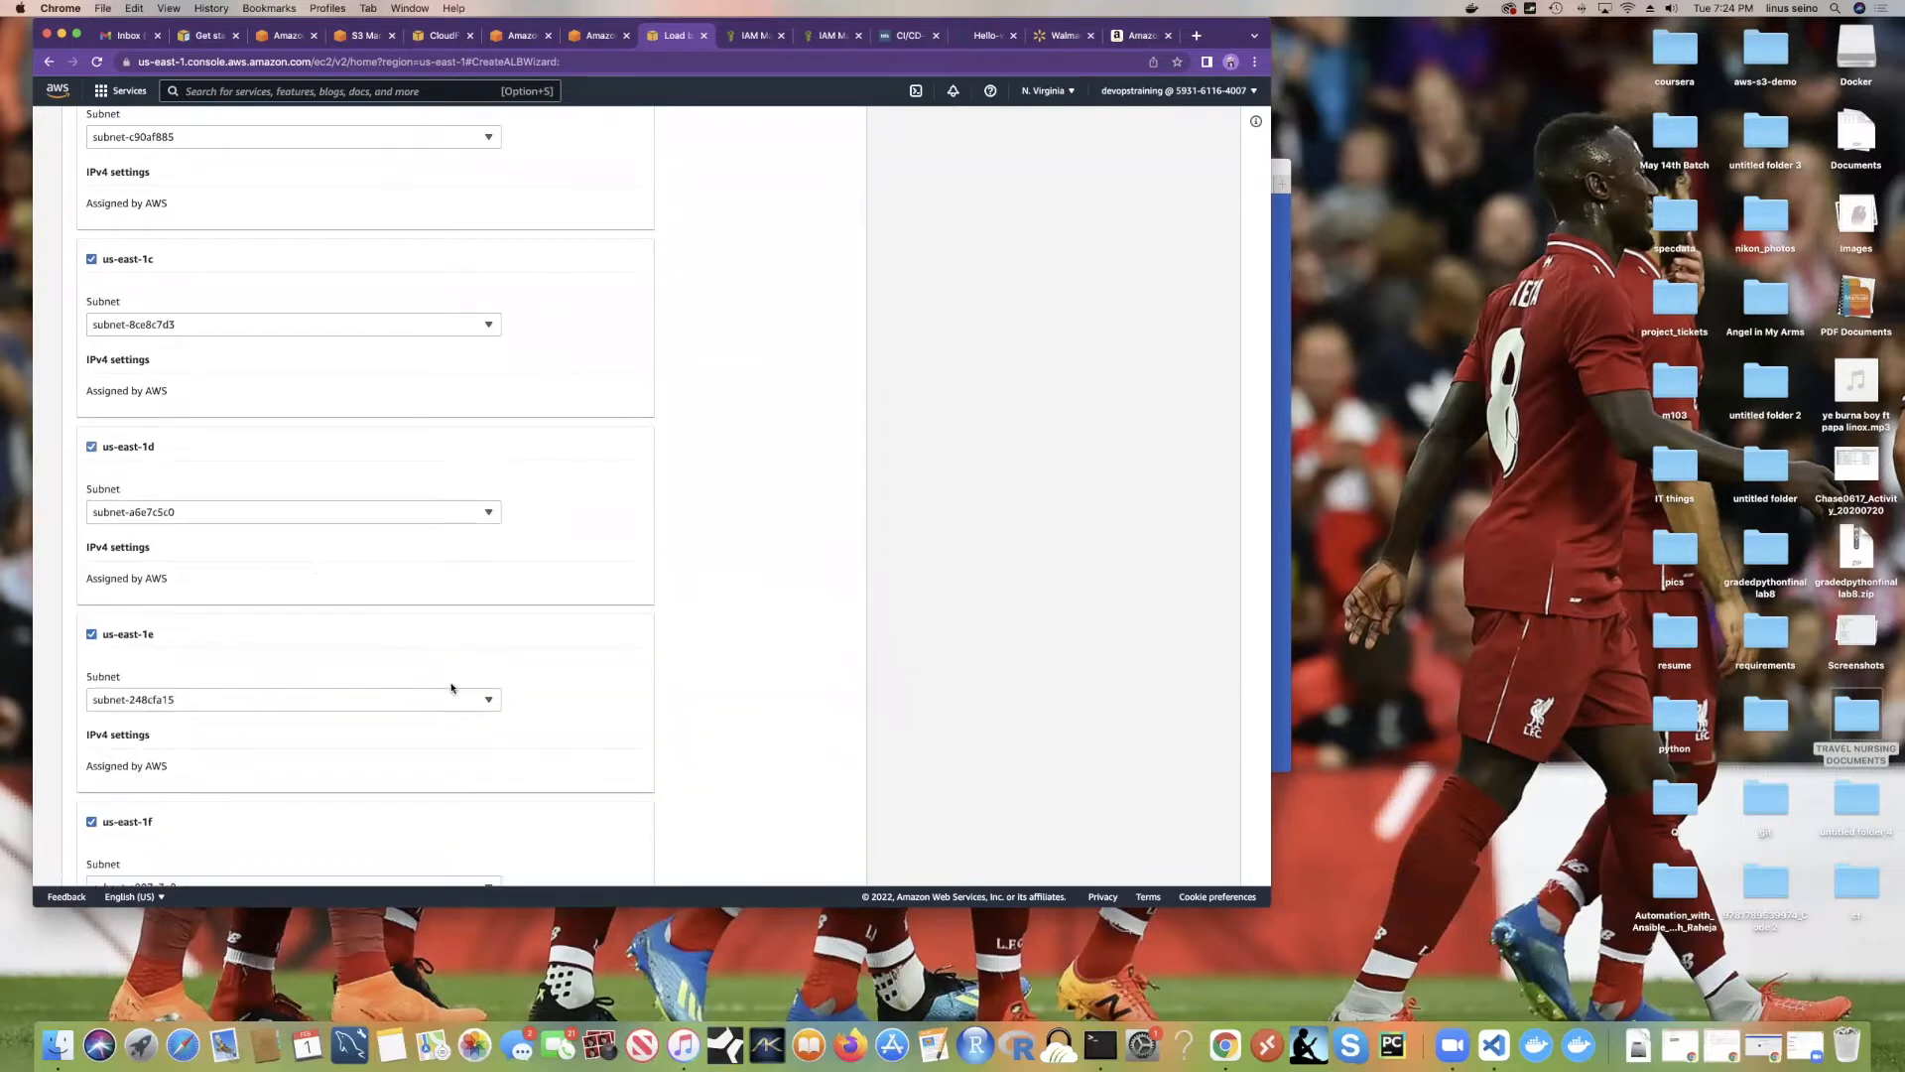
scroll(455, 695, down, 12)
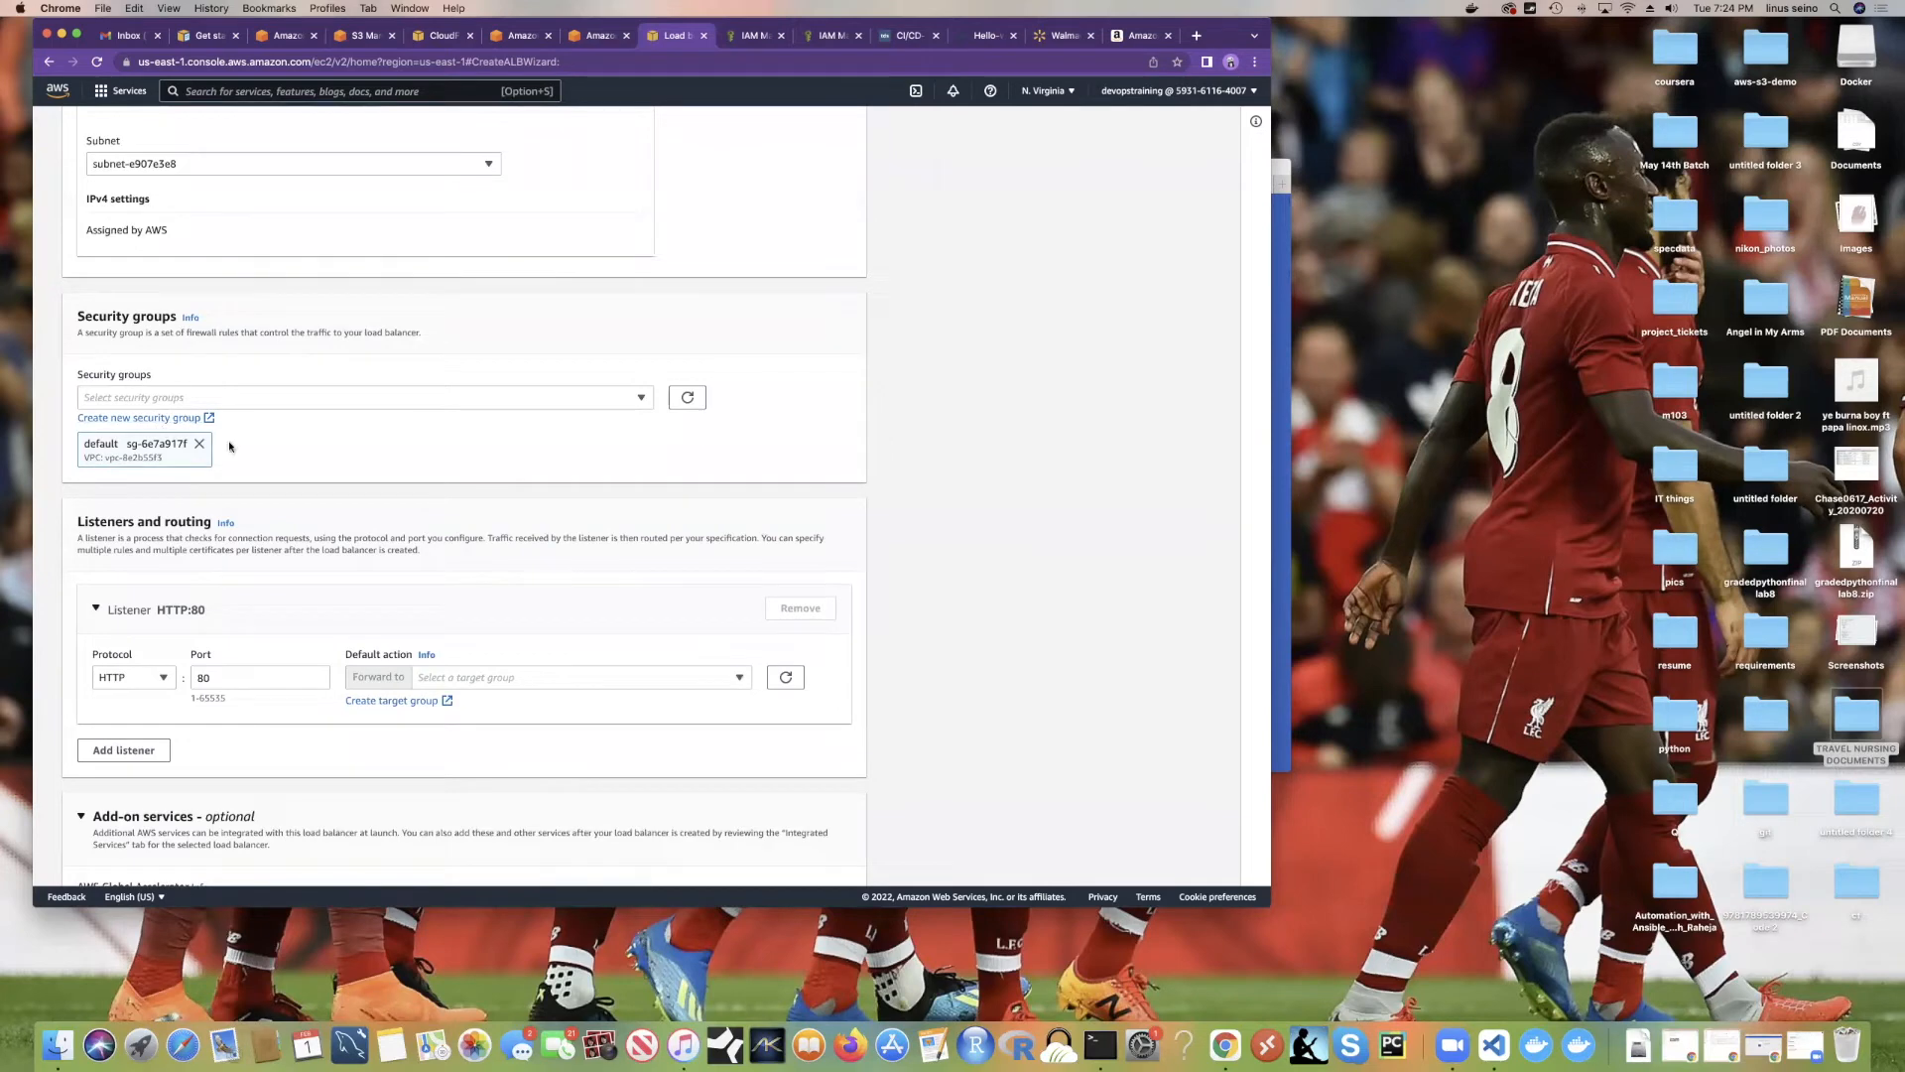
scroll(589, 512, down, 5)
scroll(540, 494, up, 1)
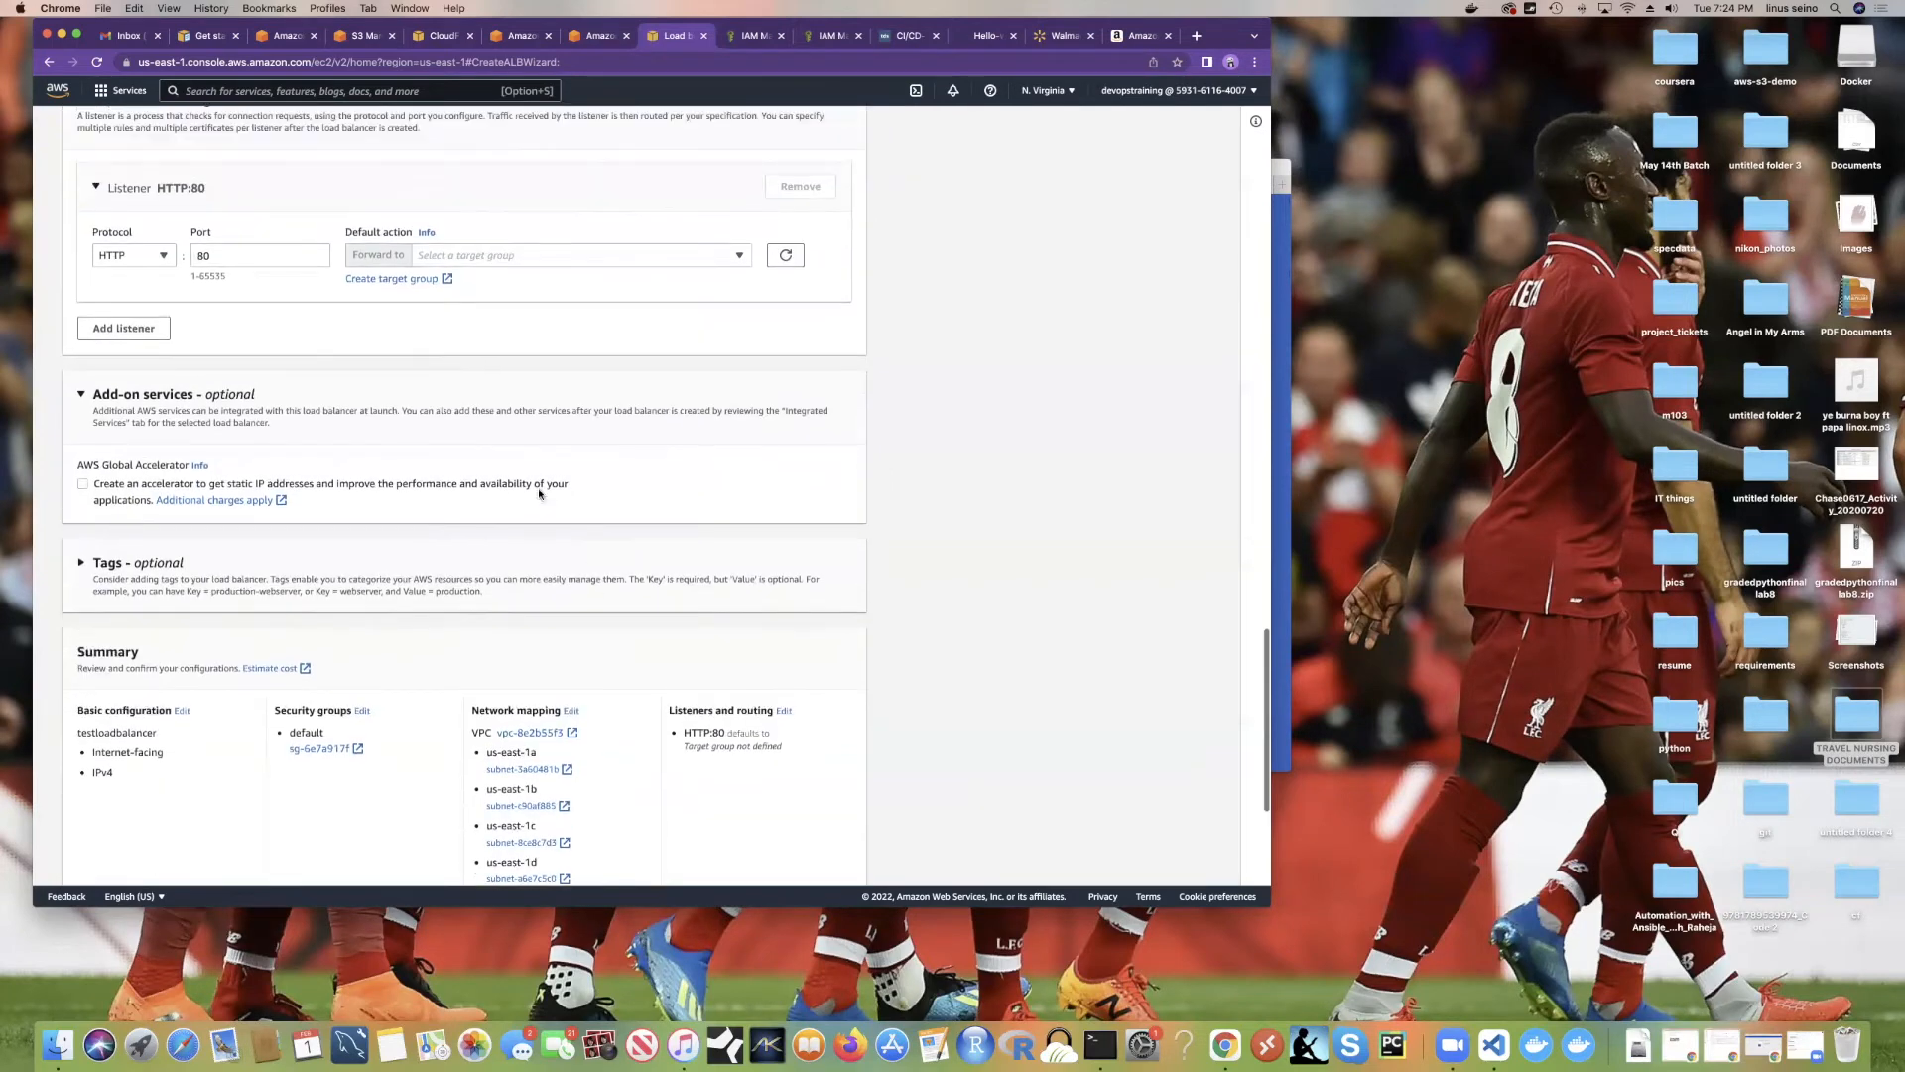
Step: Check the HTTP:80 listener's target group list and close it without choosing
click(469, 258)
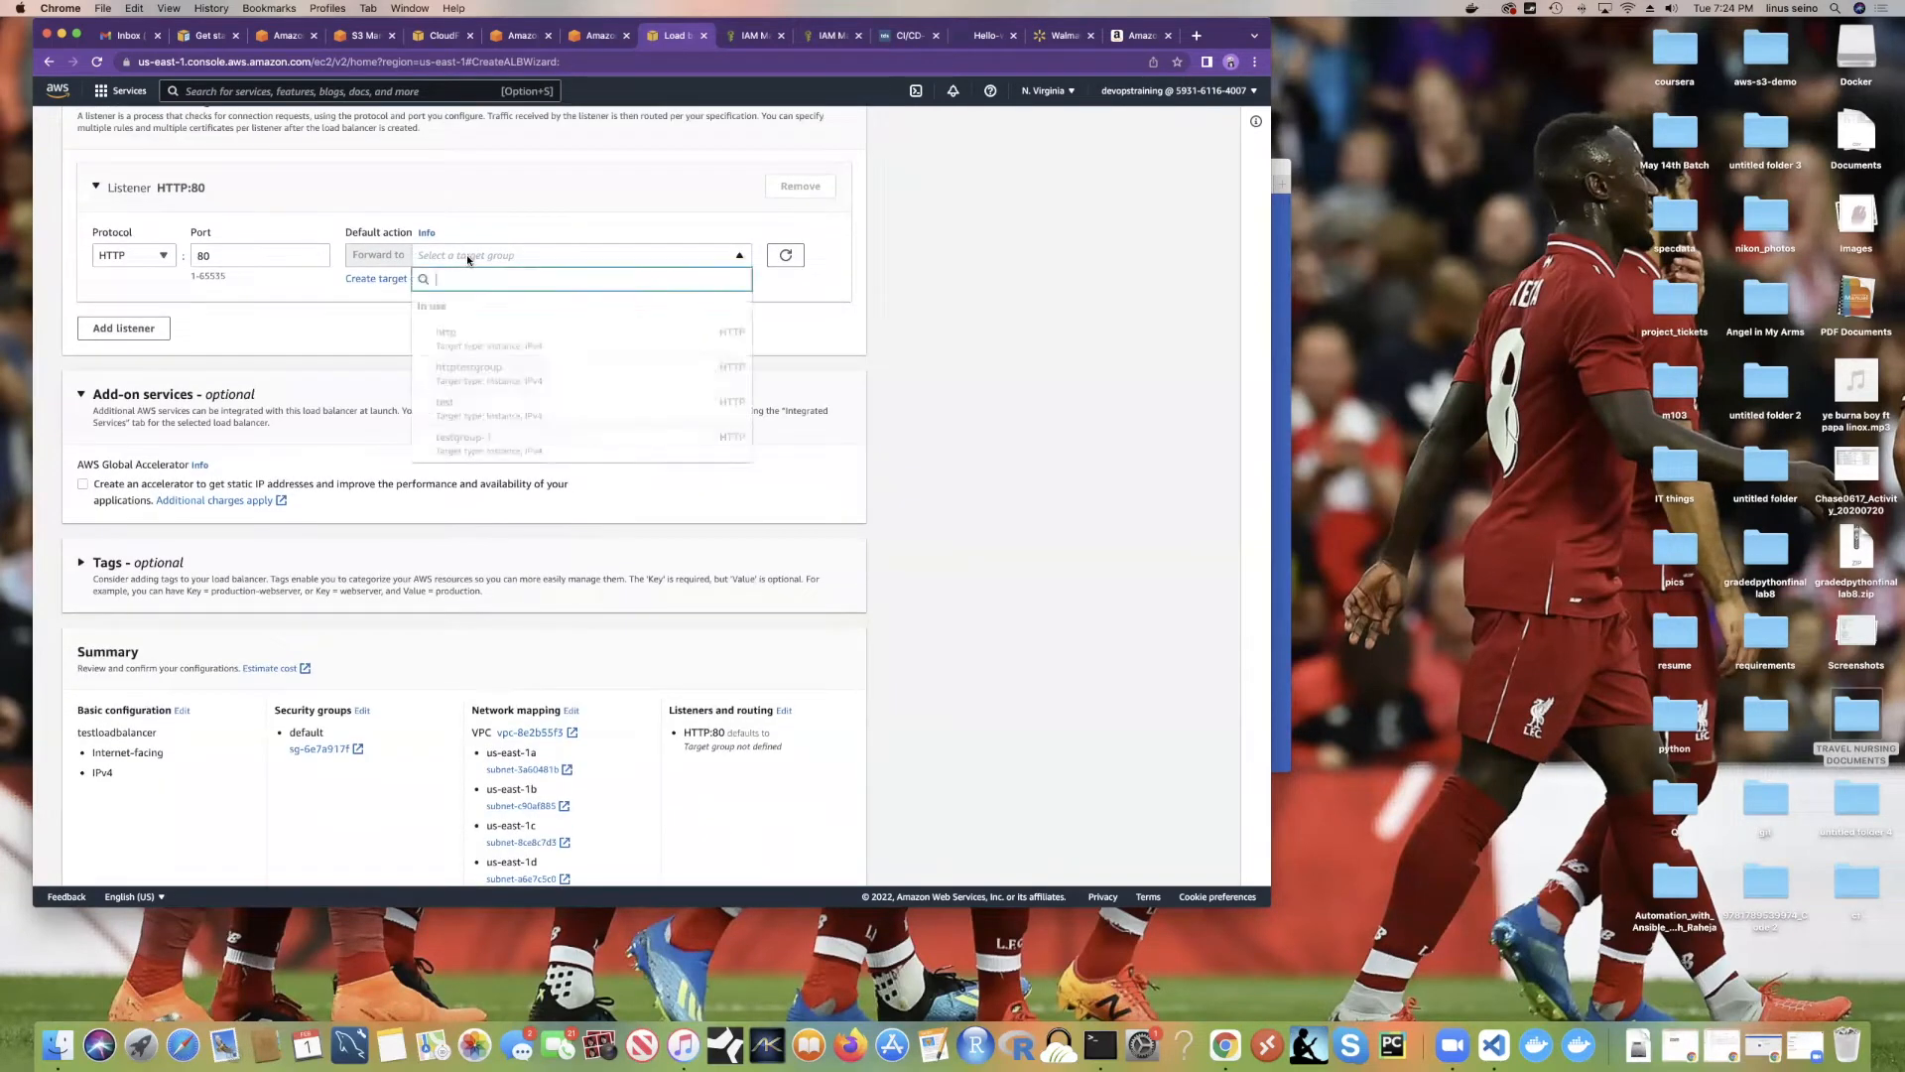
scroll(453, 418, down, 1)
scroll(464, 395, up, 1)
click(233, 304)
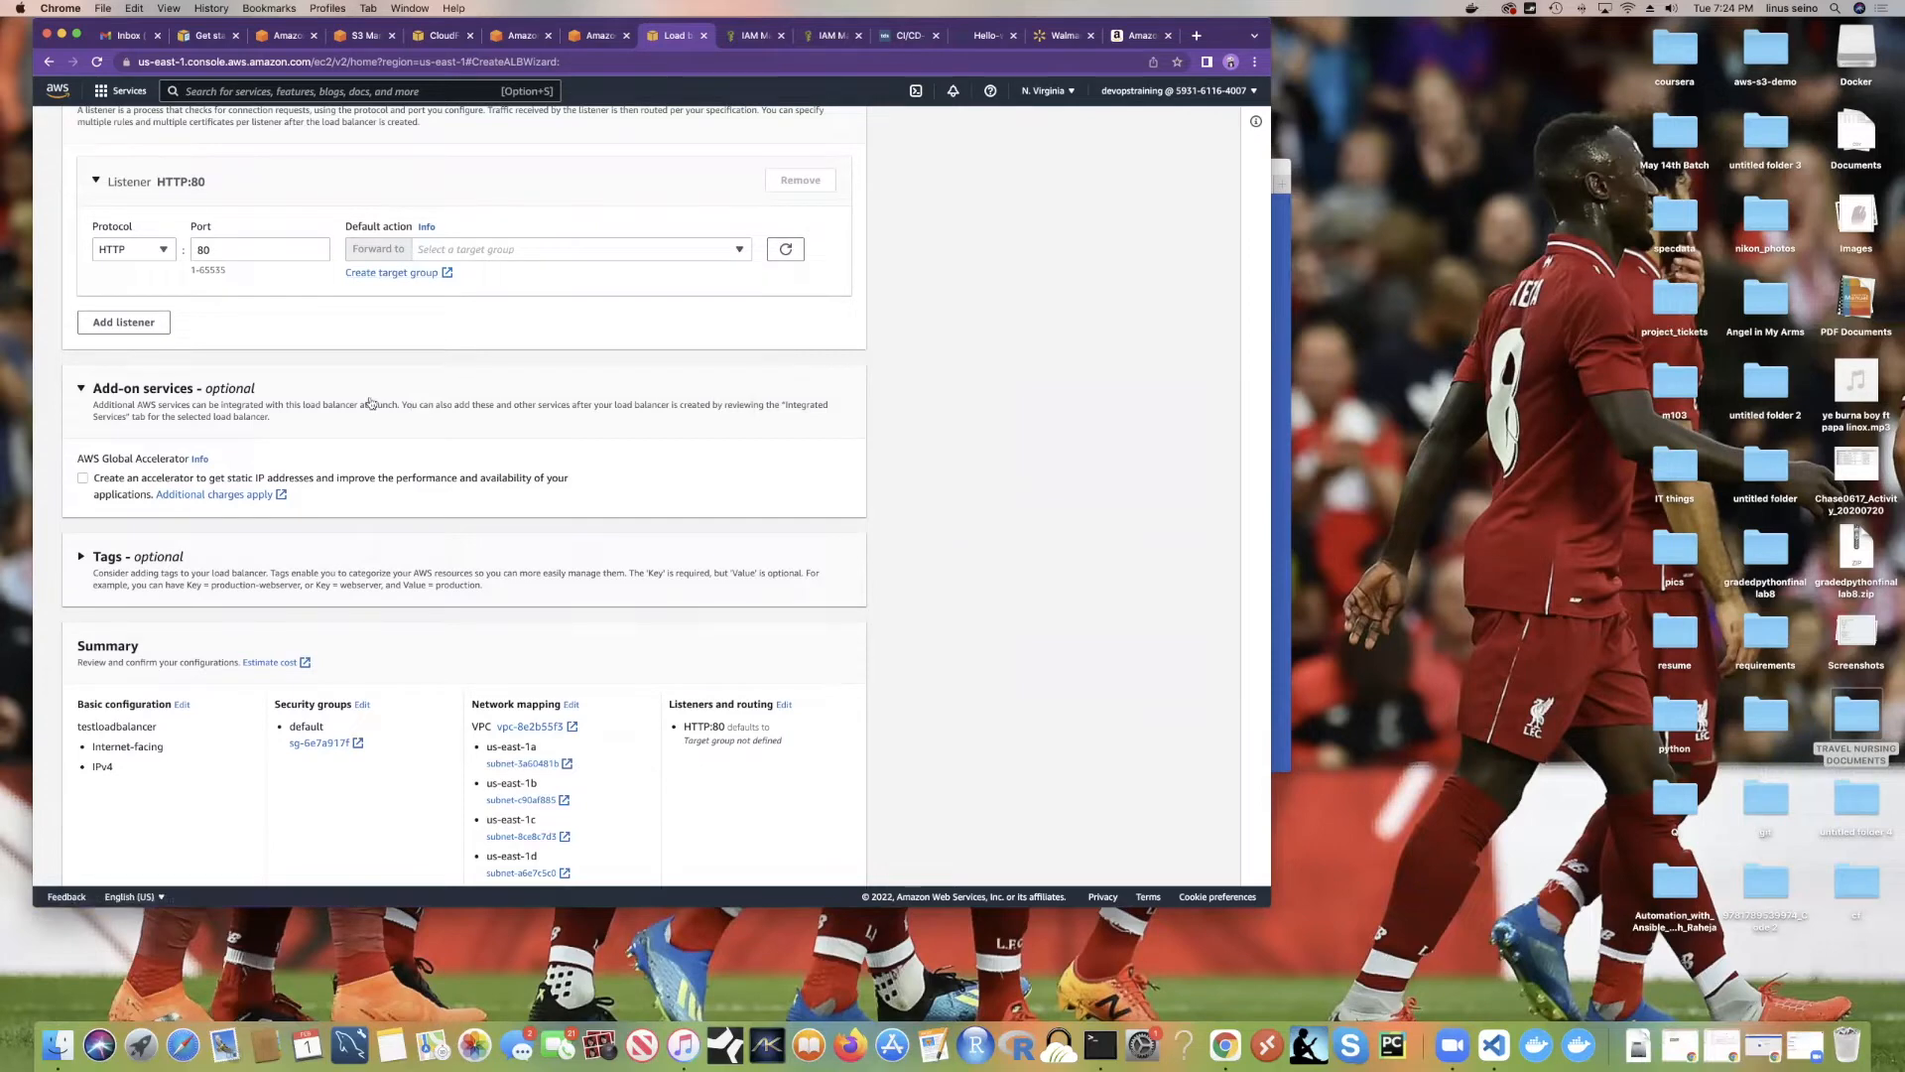
Step: Check the ECS create-service form and cluster service page, then return to the load balancer setup
click(593, 35)
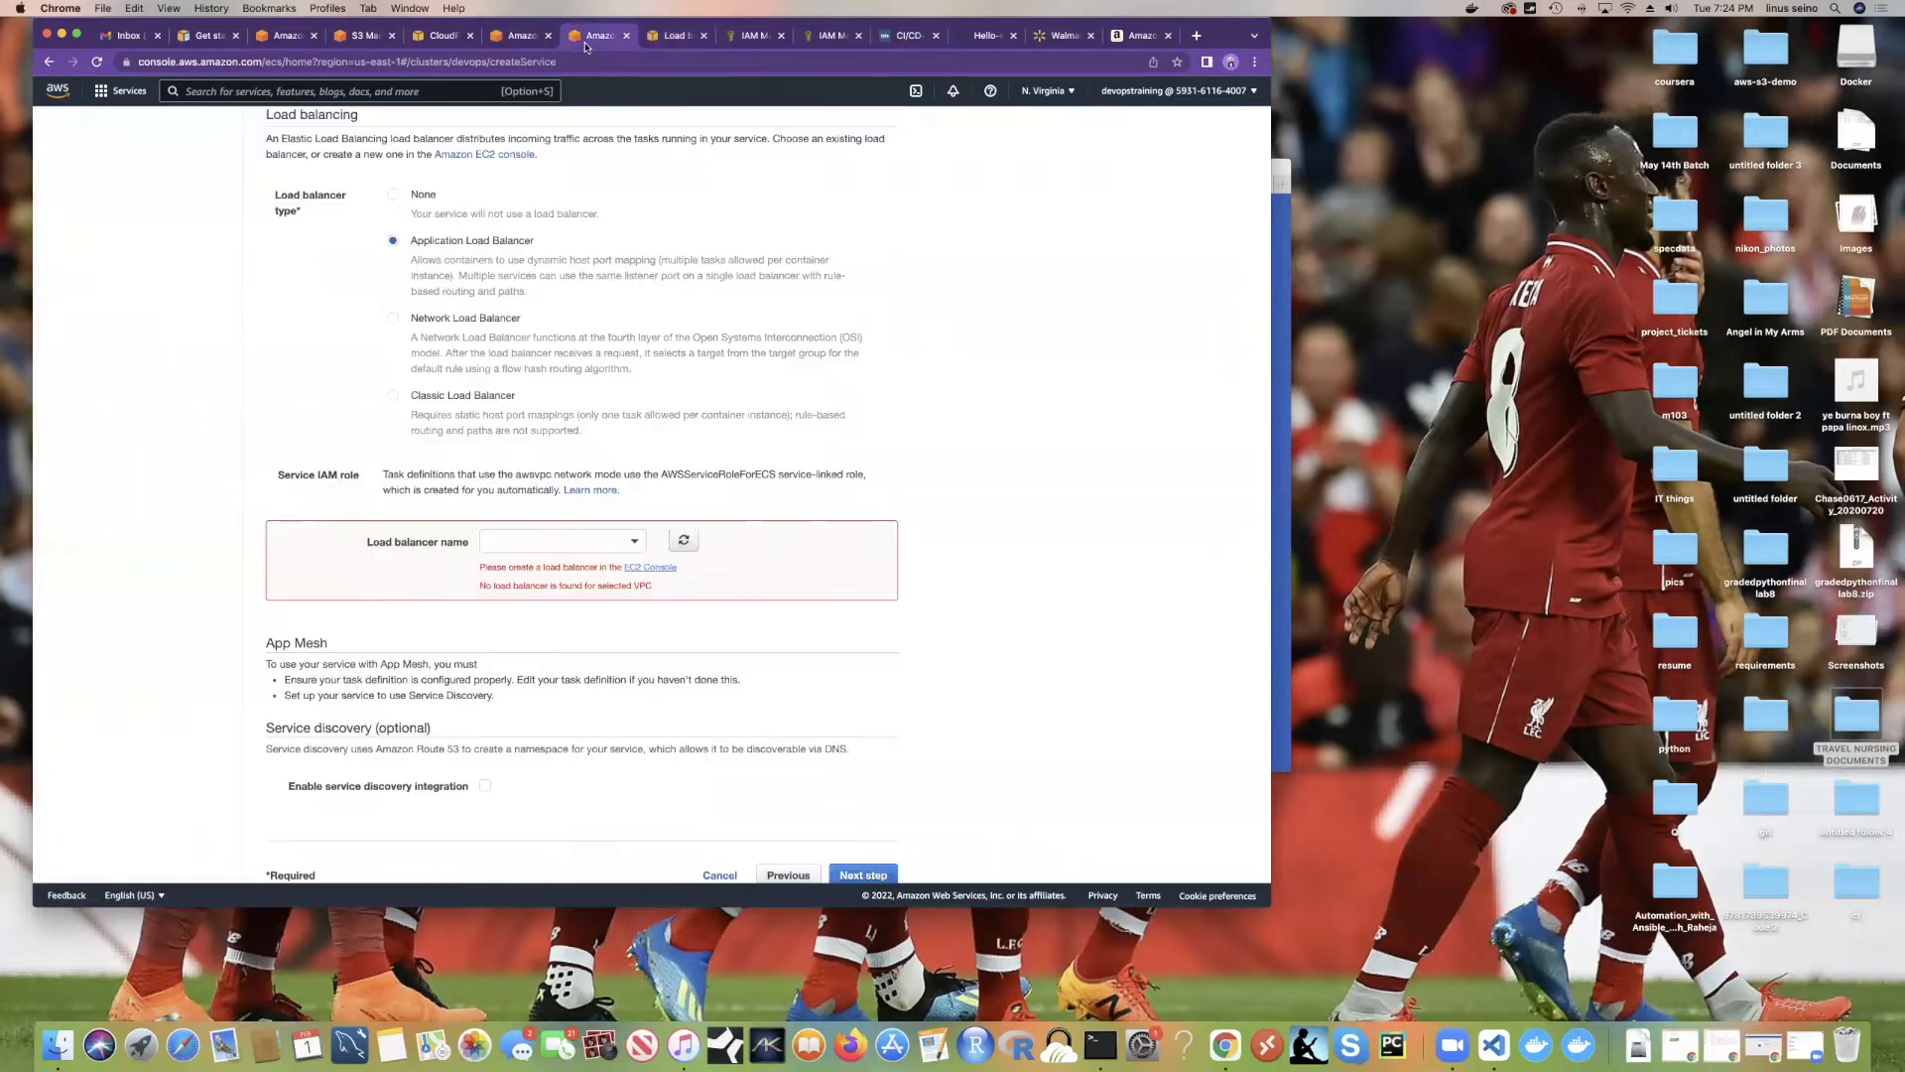
scroll(469, 294, up, 10)
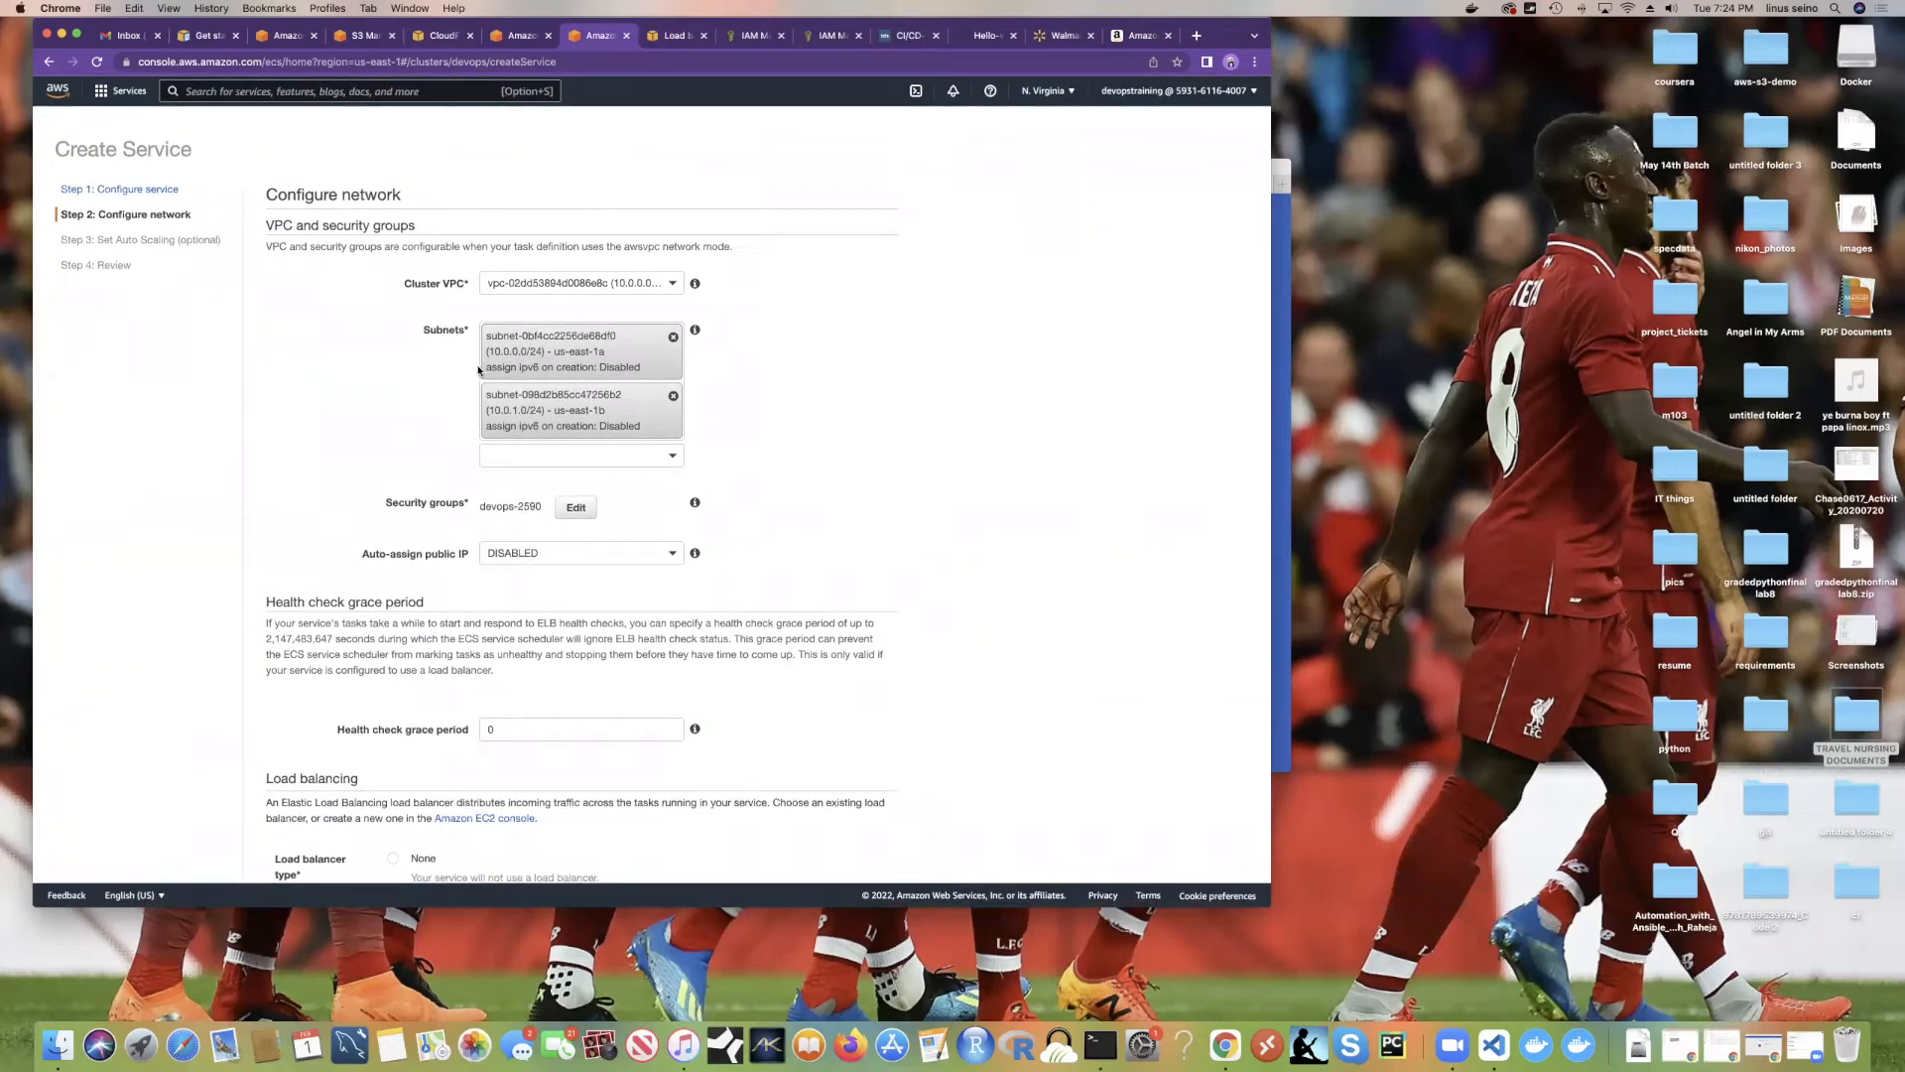
click(520, 46)
click(675, 35)
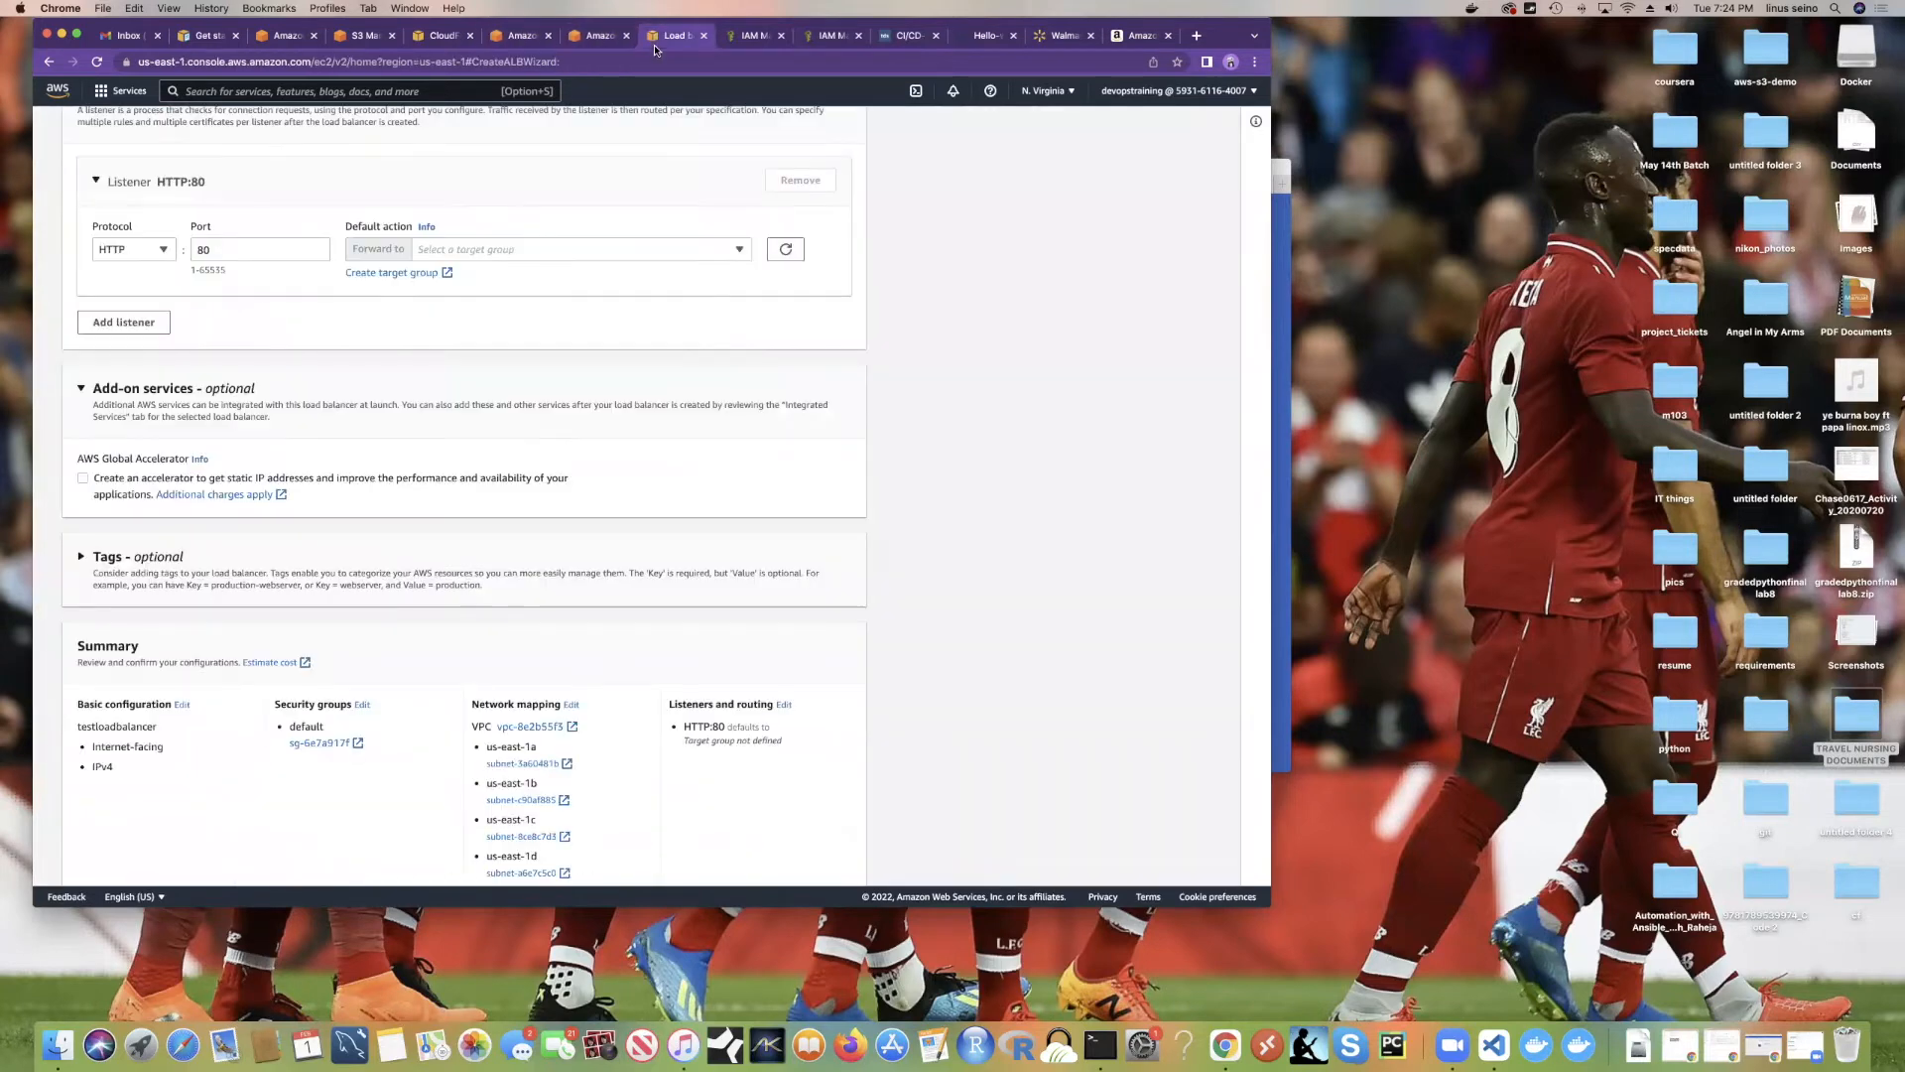
Step: Start a target group named tesdevops in the devops VPC and continue to targets
click(411, 272)
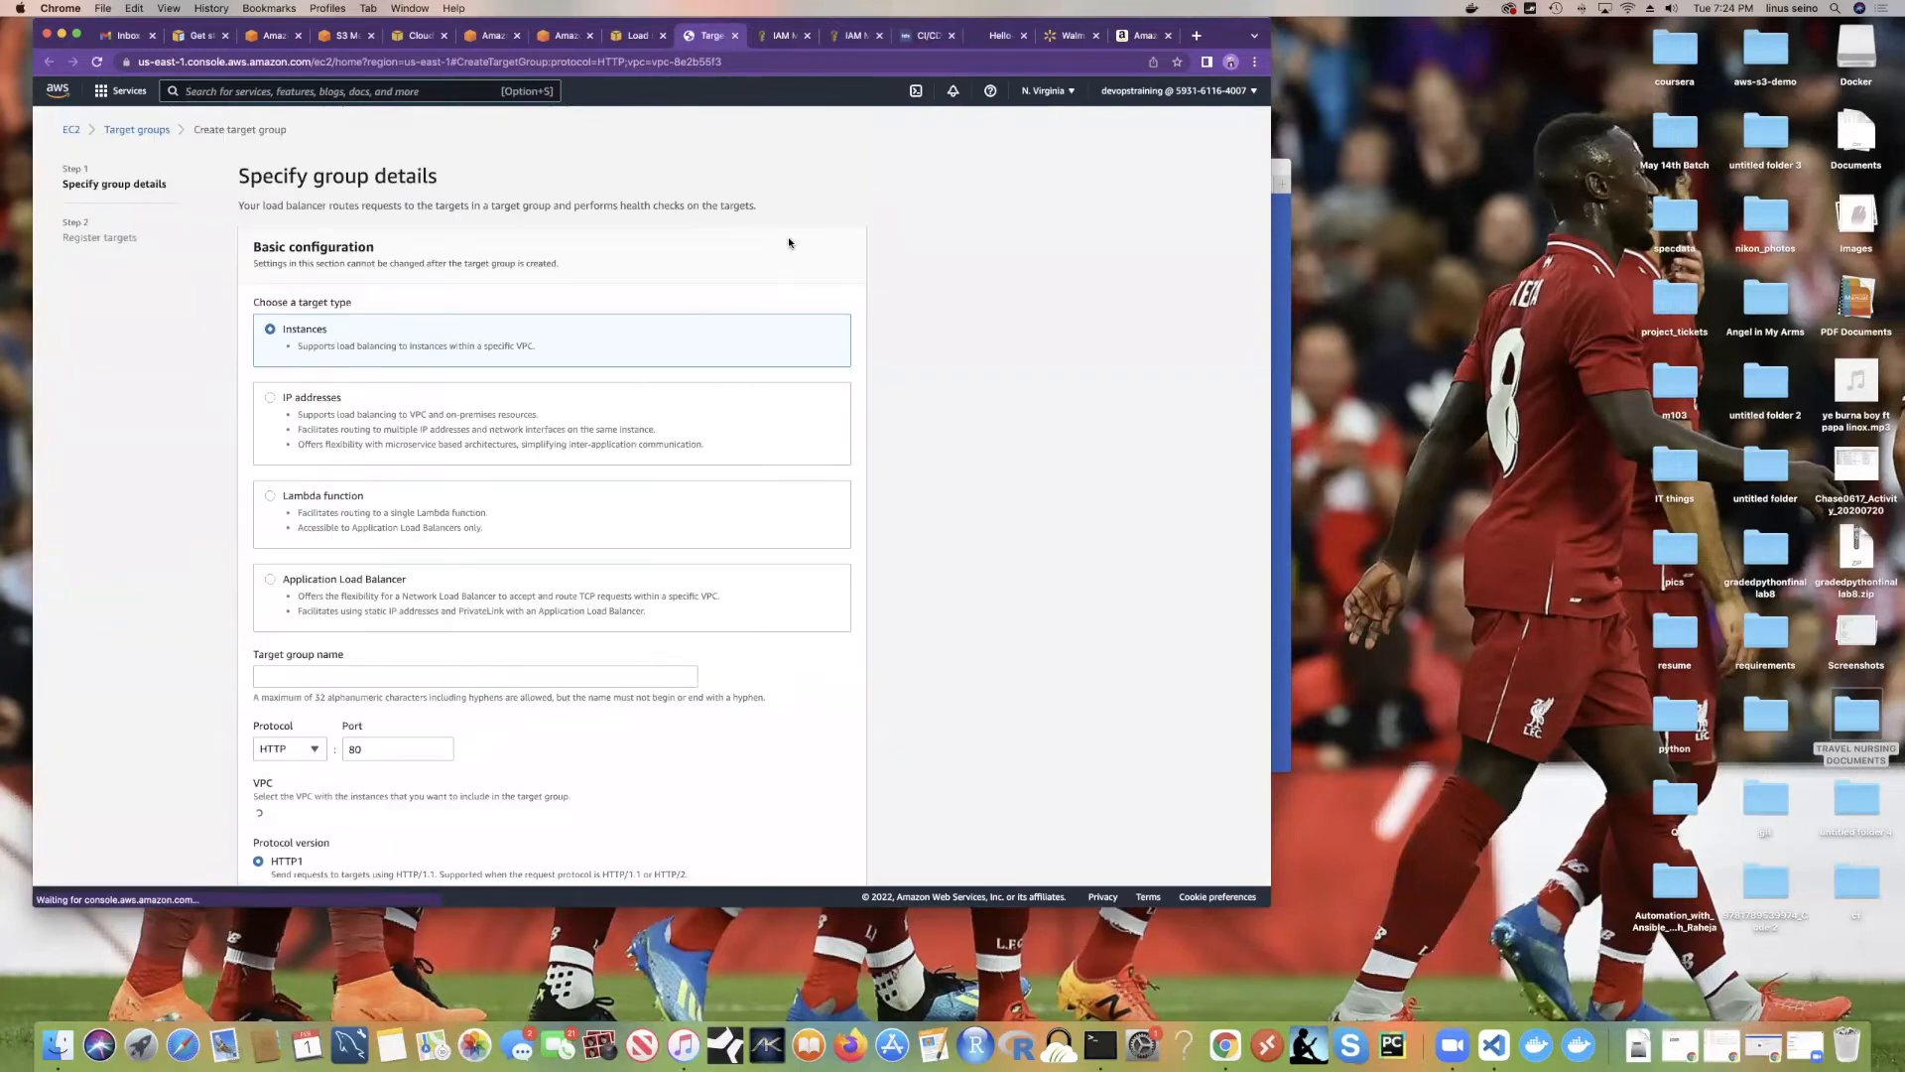
scroll(458, 349, down, 5)
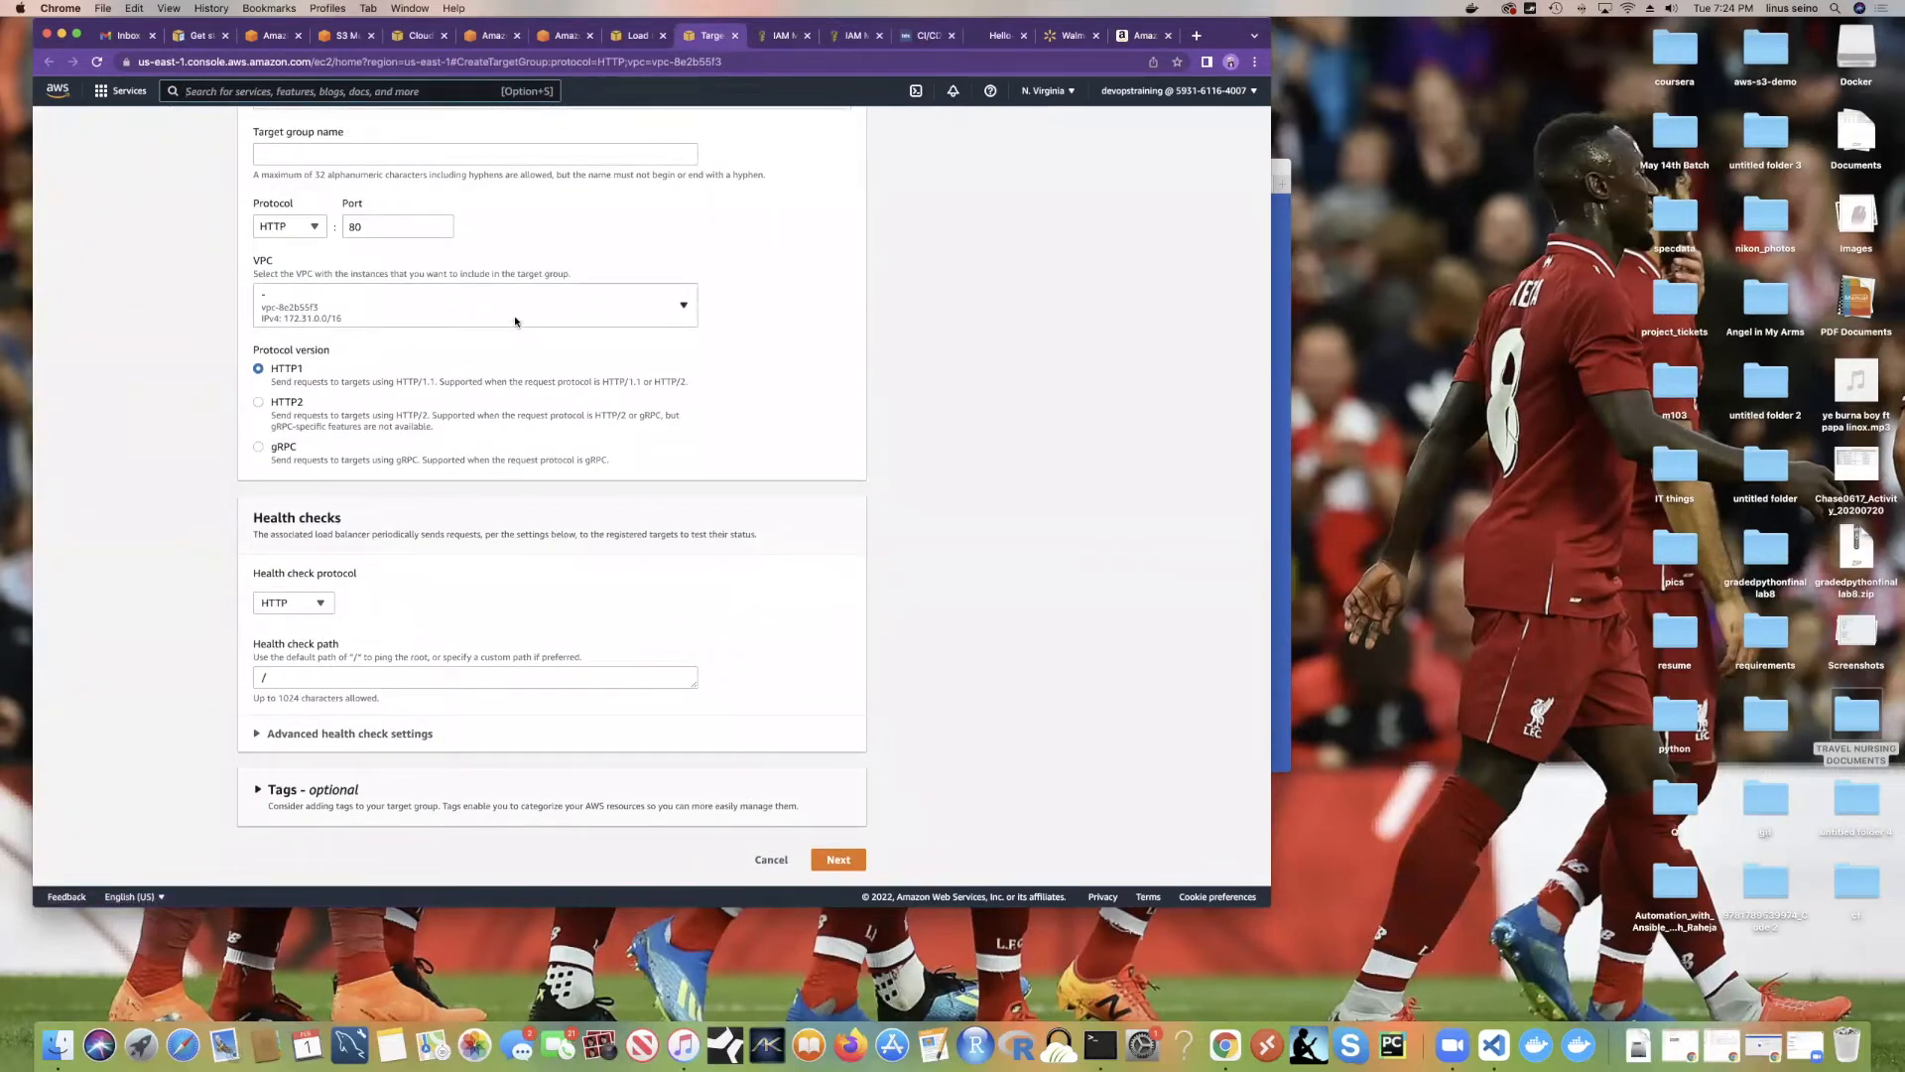
click(476, 311)
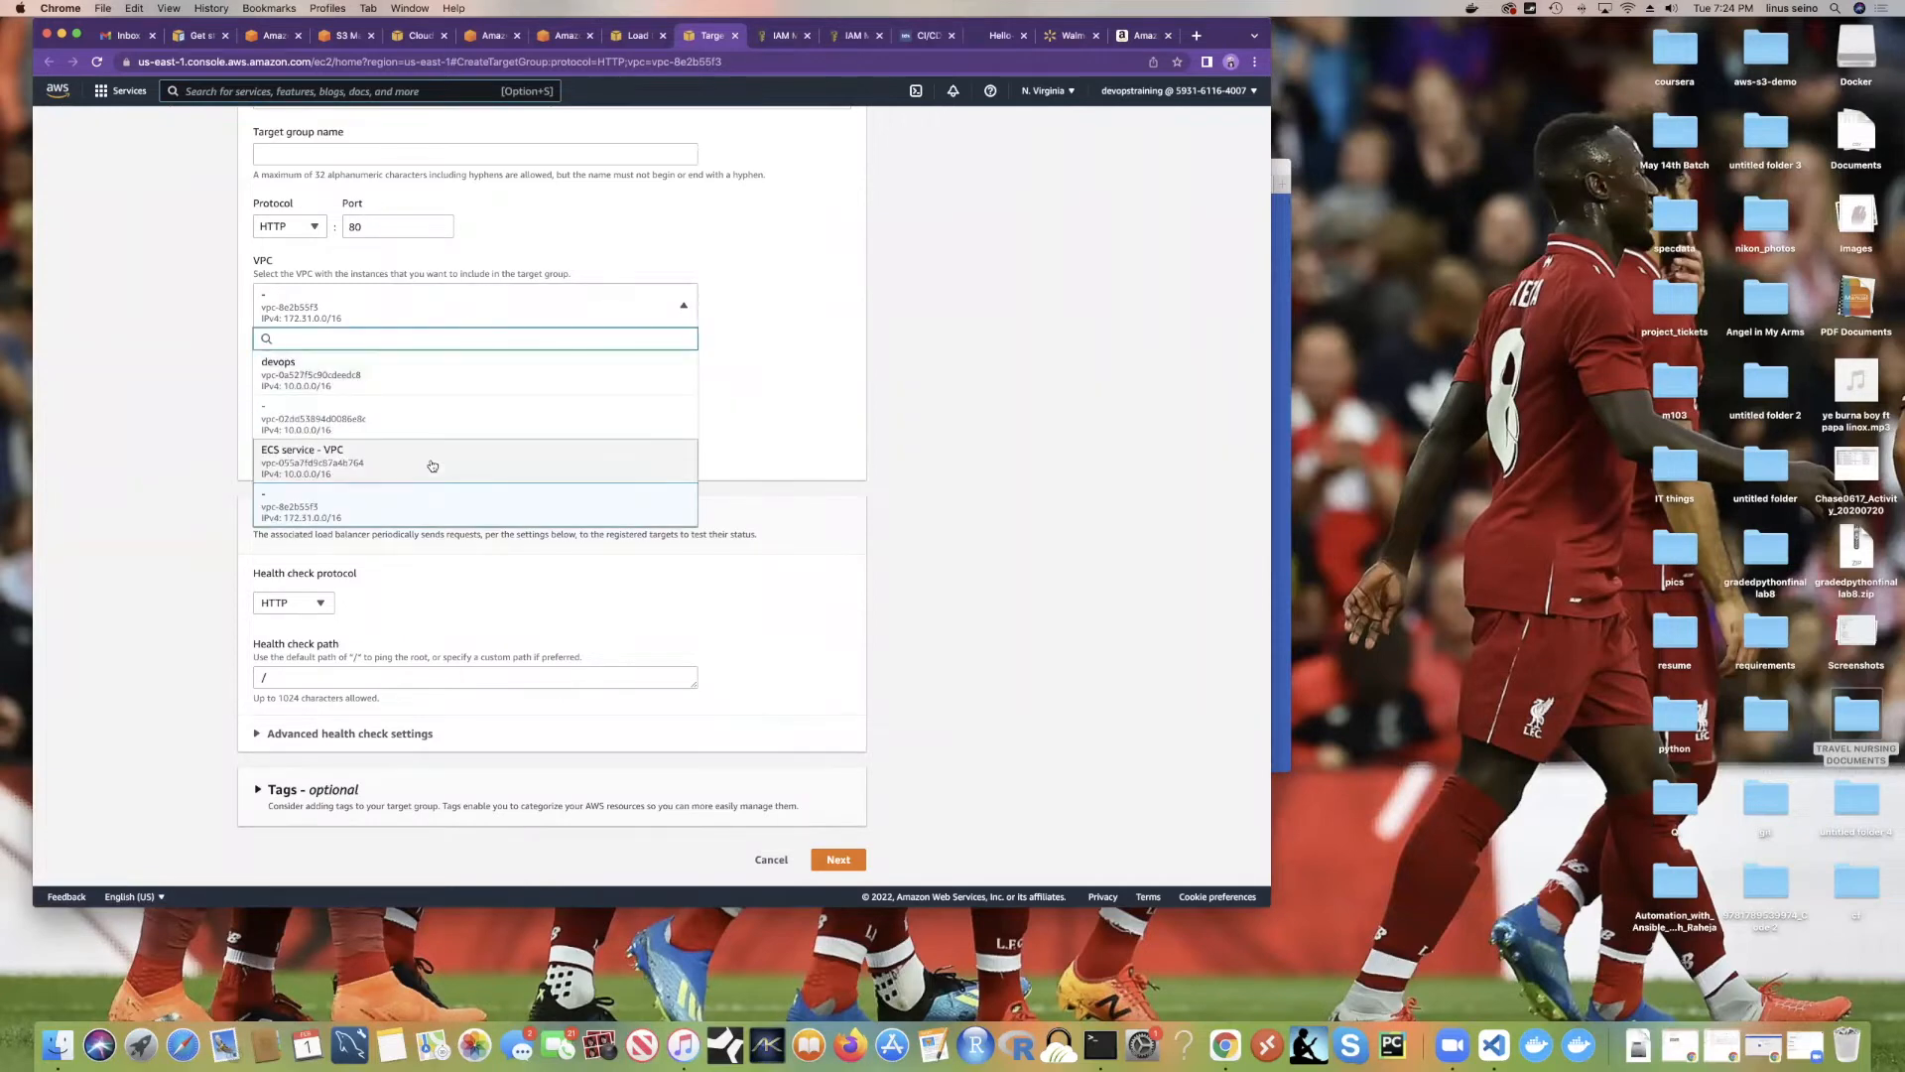
click(349, 376)
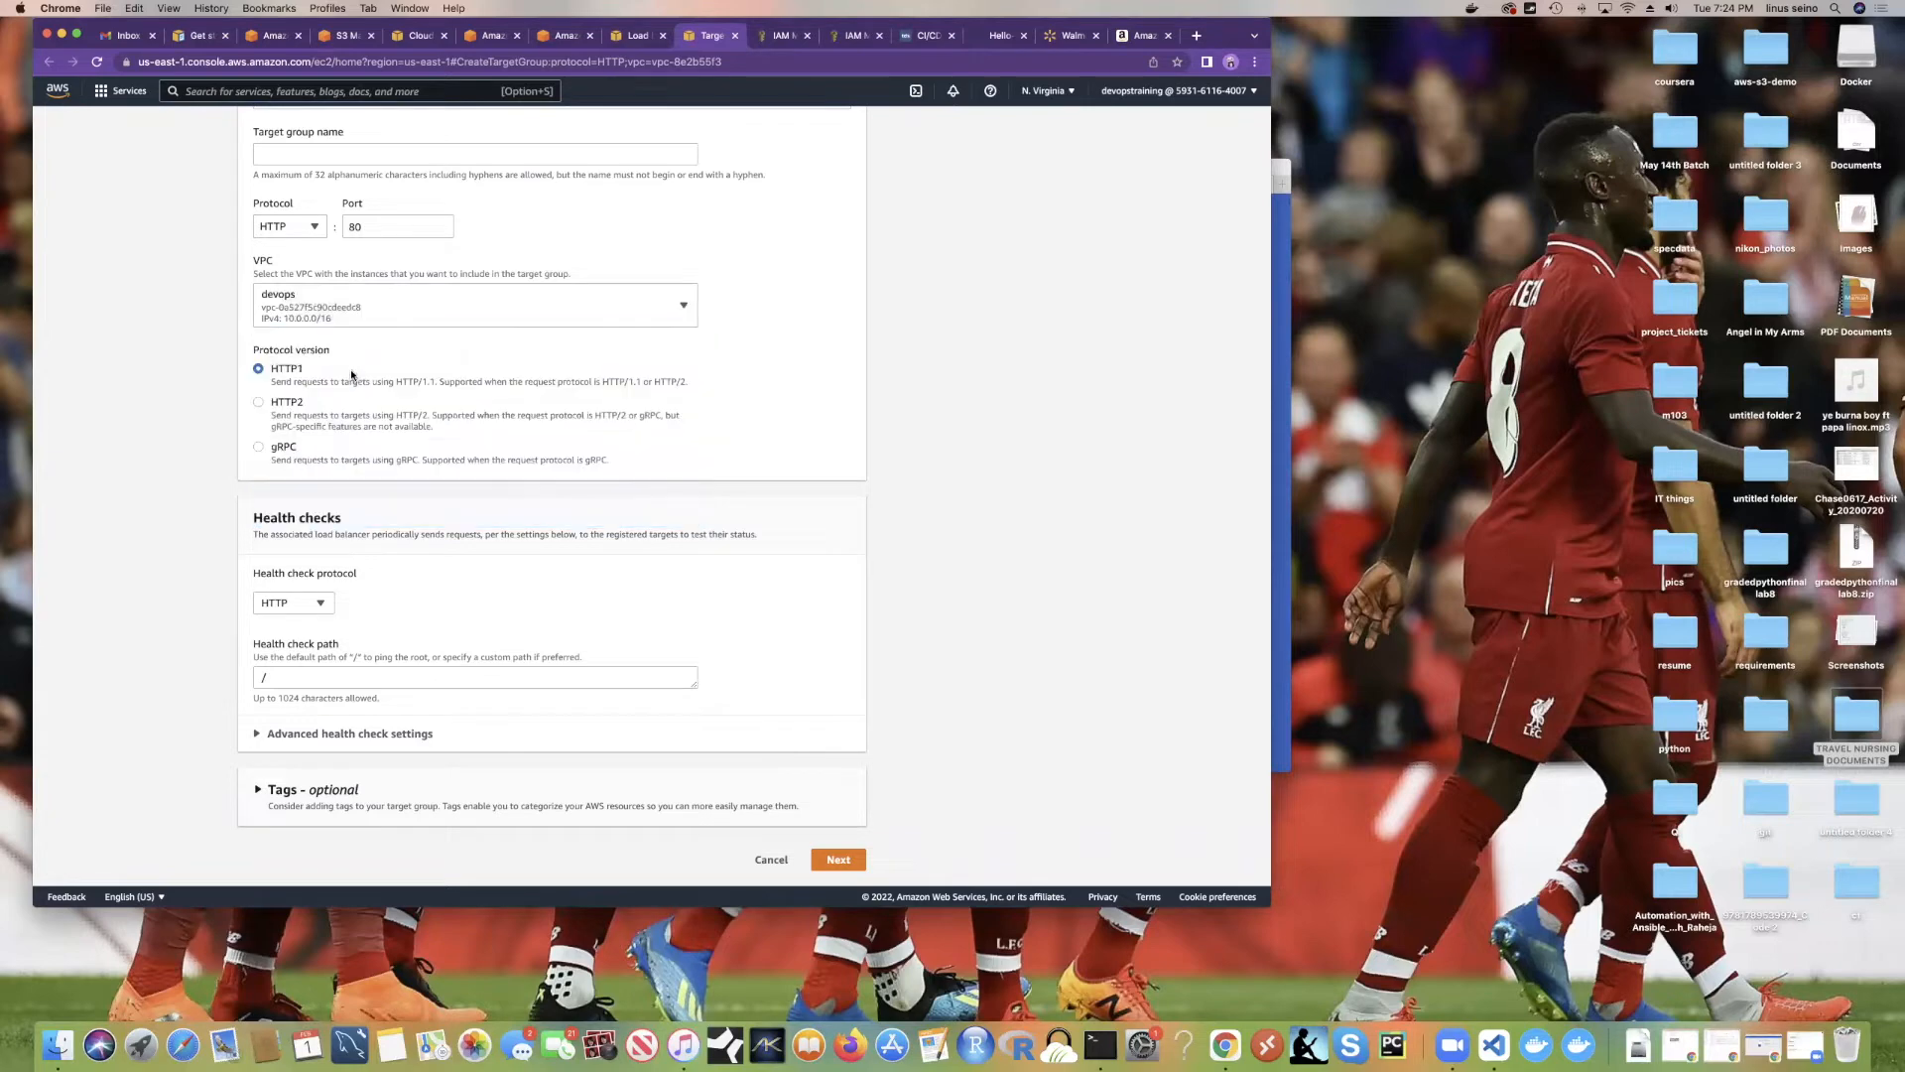
scroll(348, 328, up, 3)
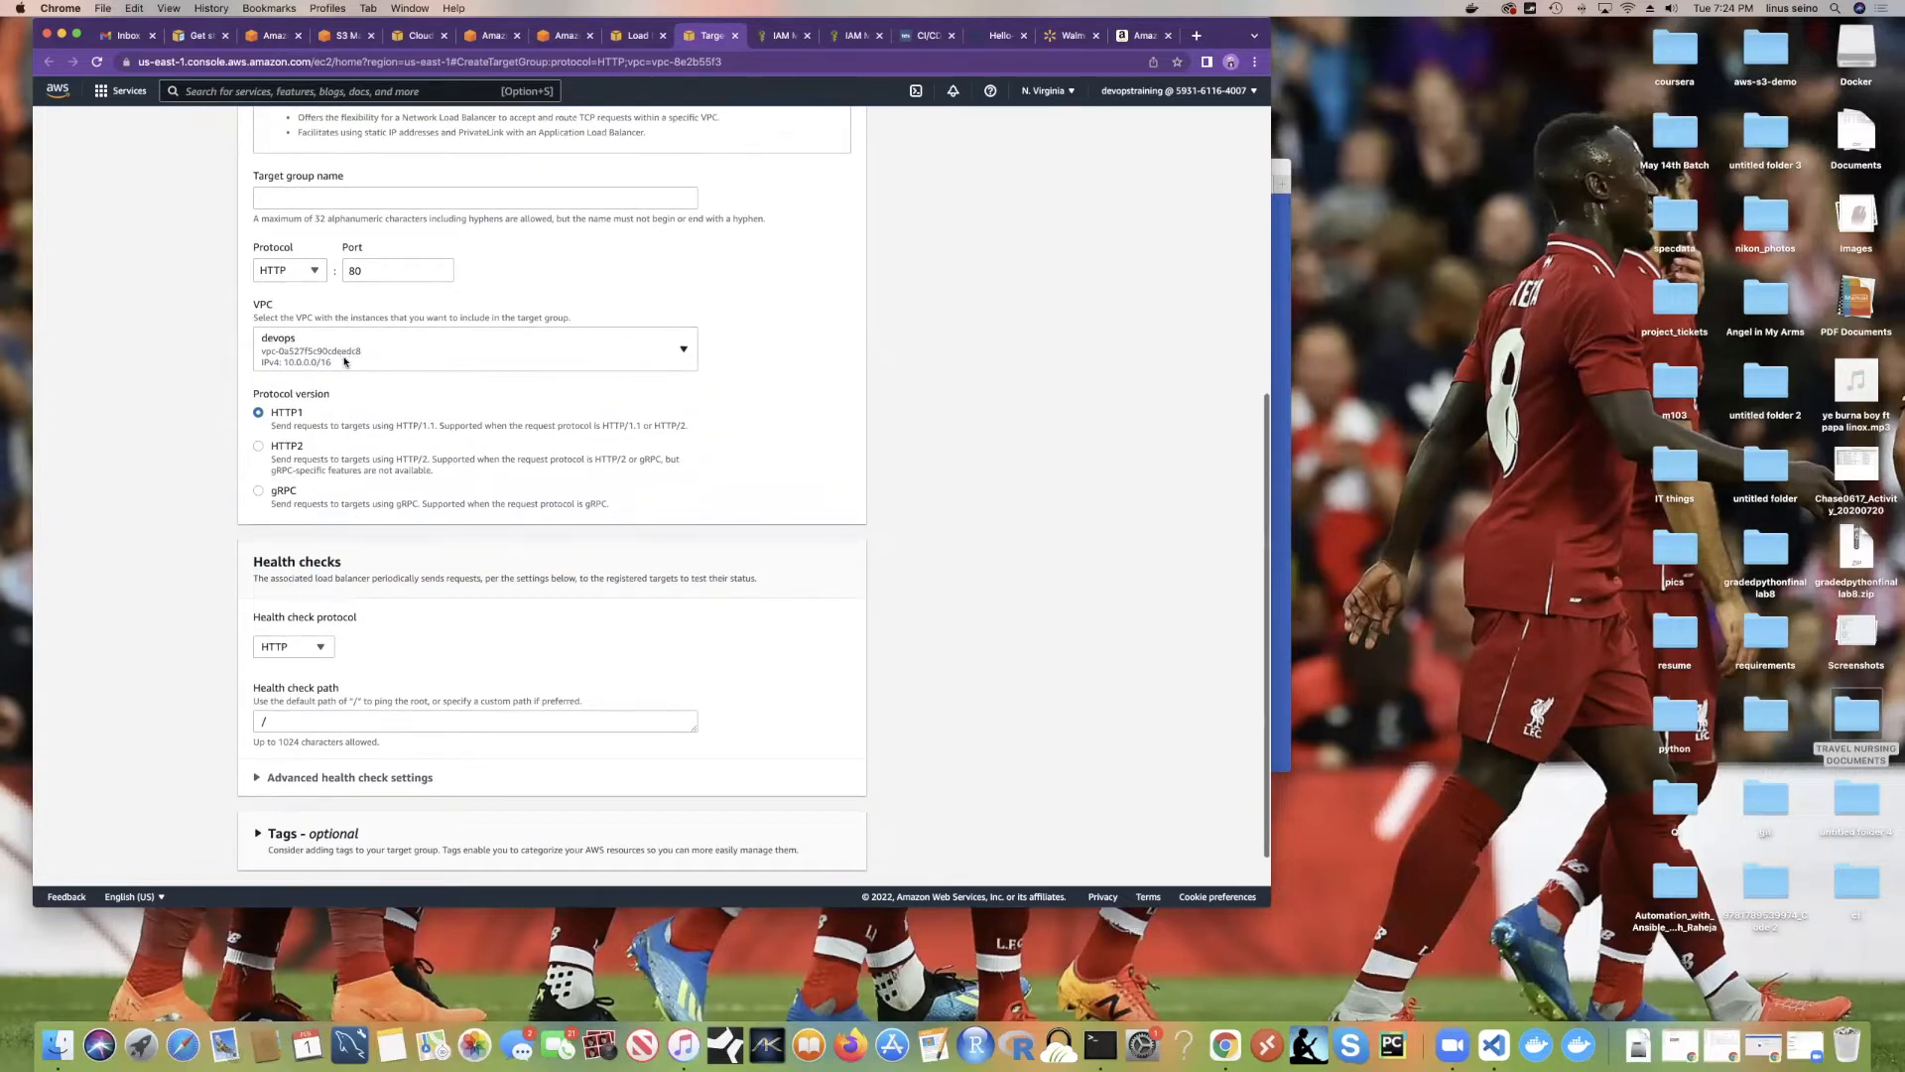
click(344, 319)
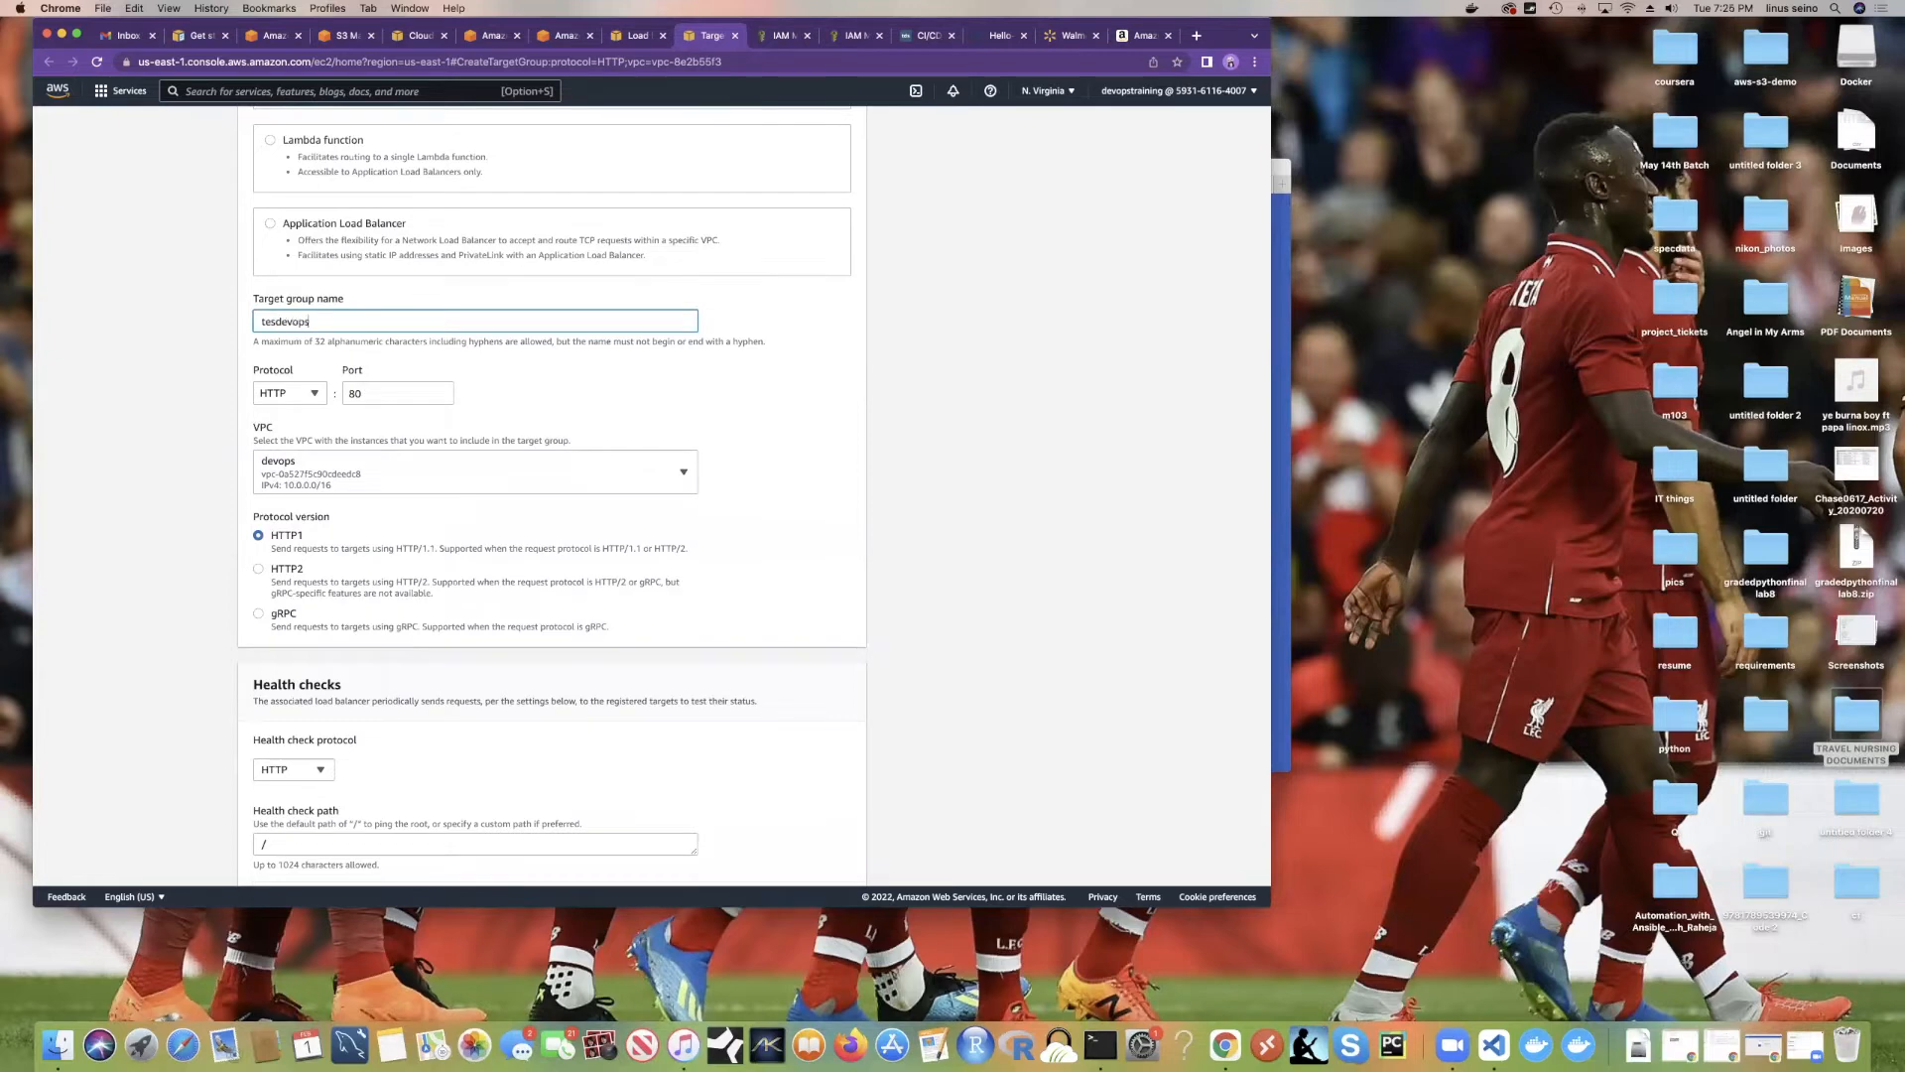
scroll(494, 468, down, 3)
click(832, 856)
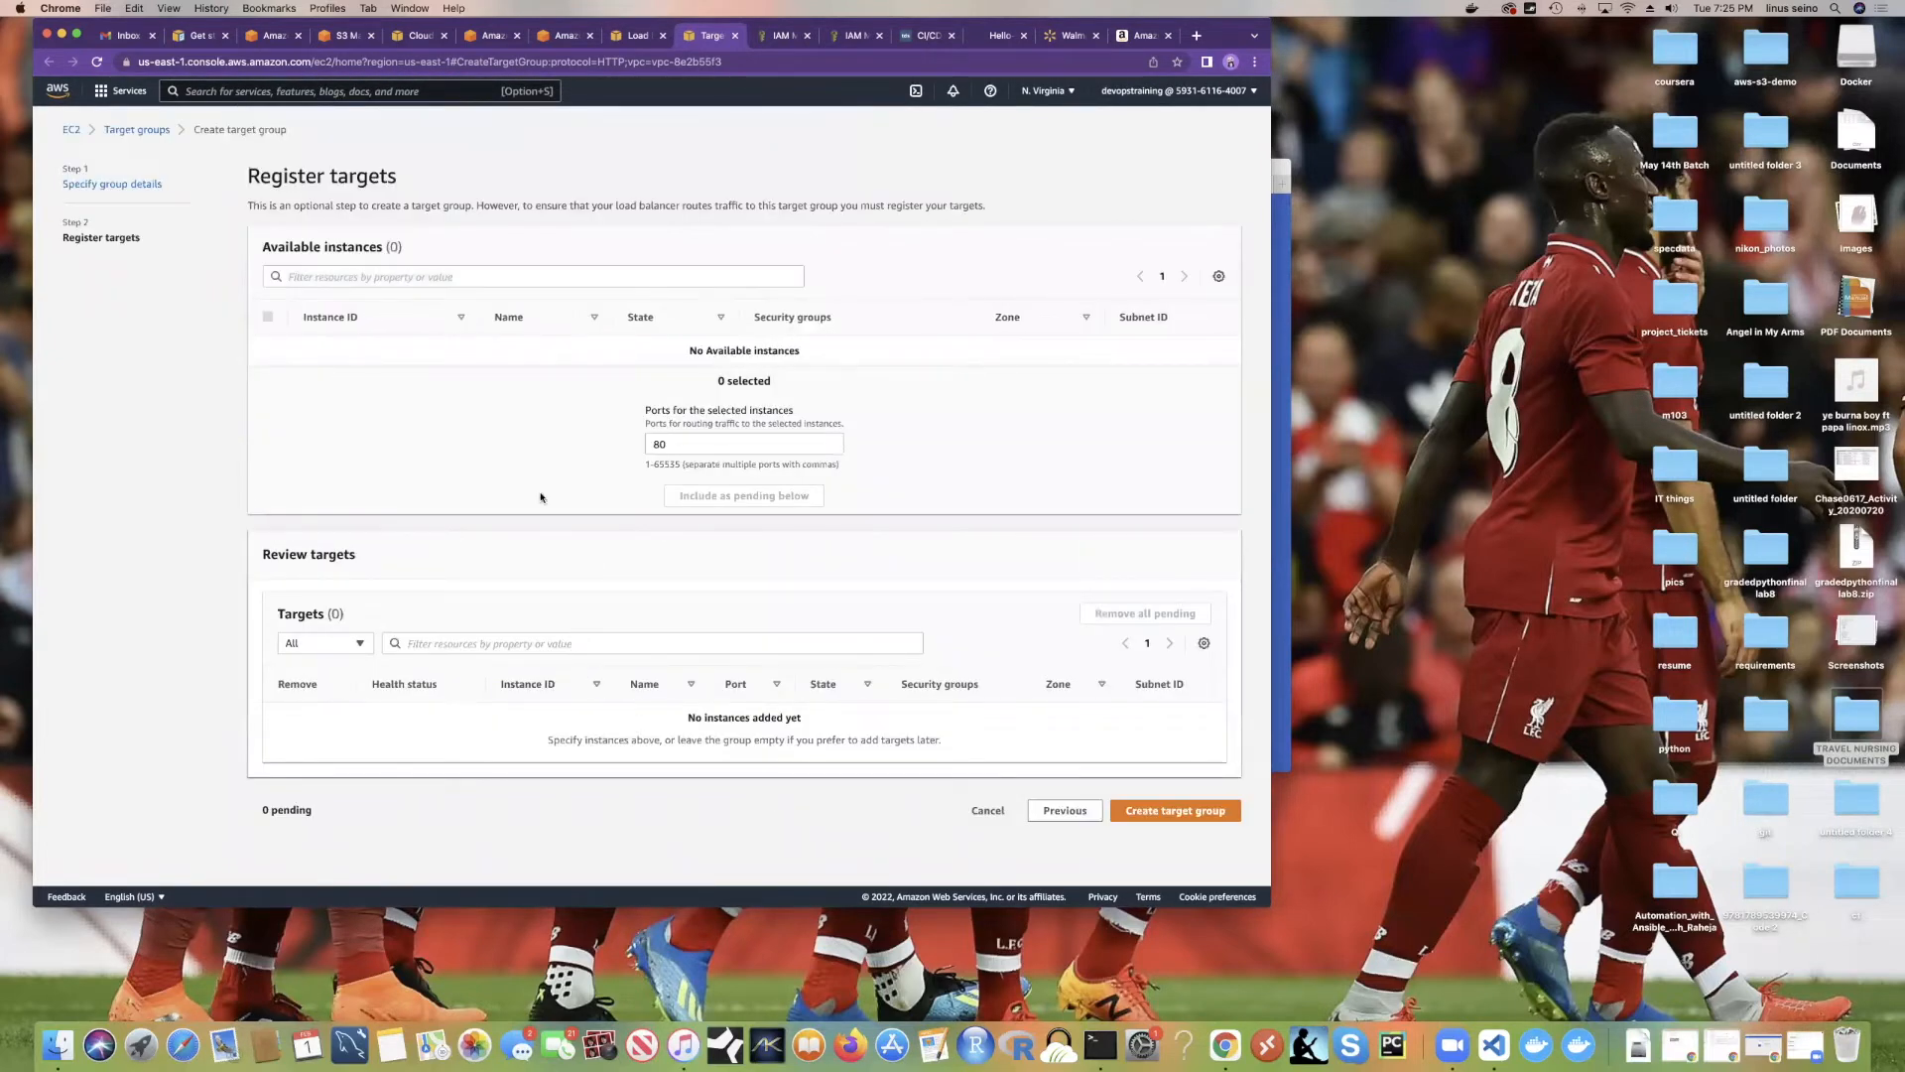
Step: Change the tesdevops target group's VPC to ECS service - VPC and reach Register targets
click(709, 444)
click(1052, 803)
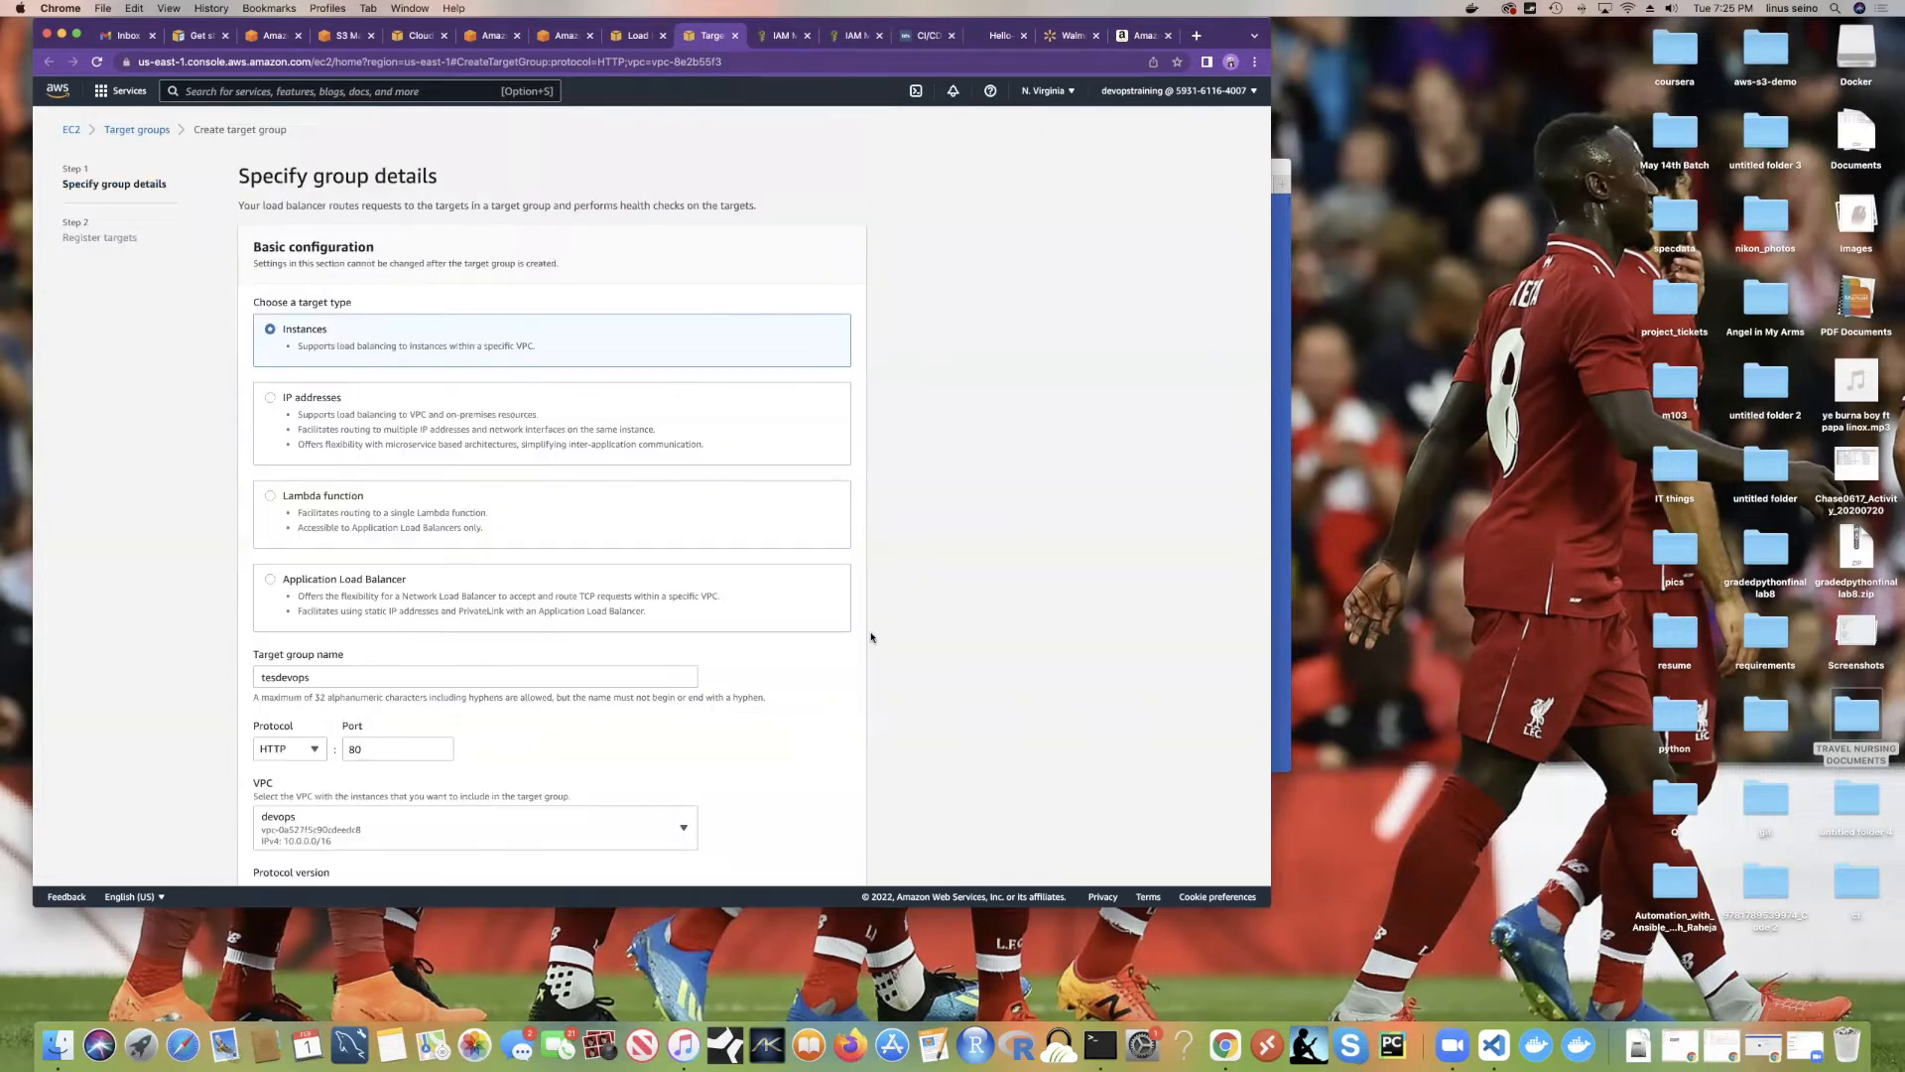
scroll(485, 425, down, 10)
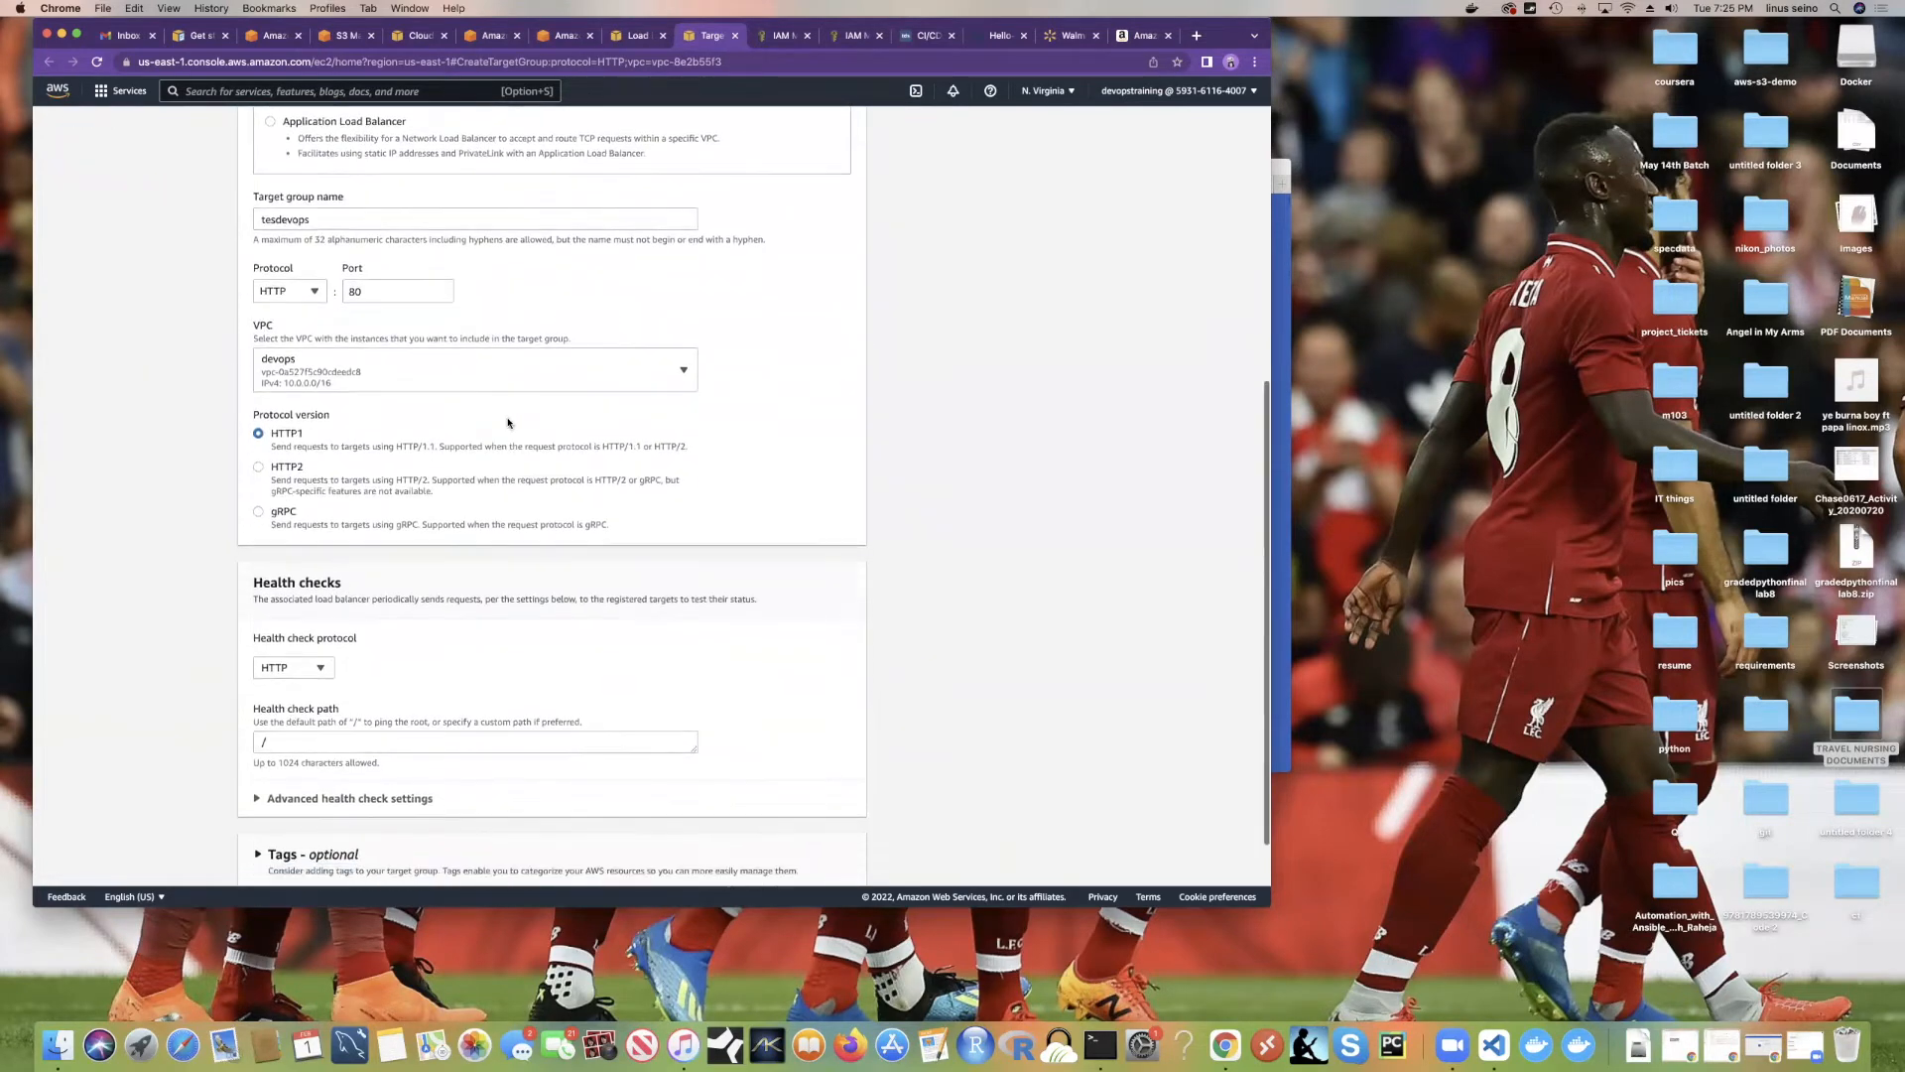
scroll(509, 422, up, 1)
click(515, 377)
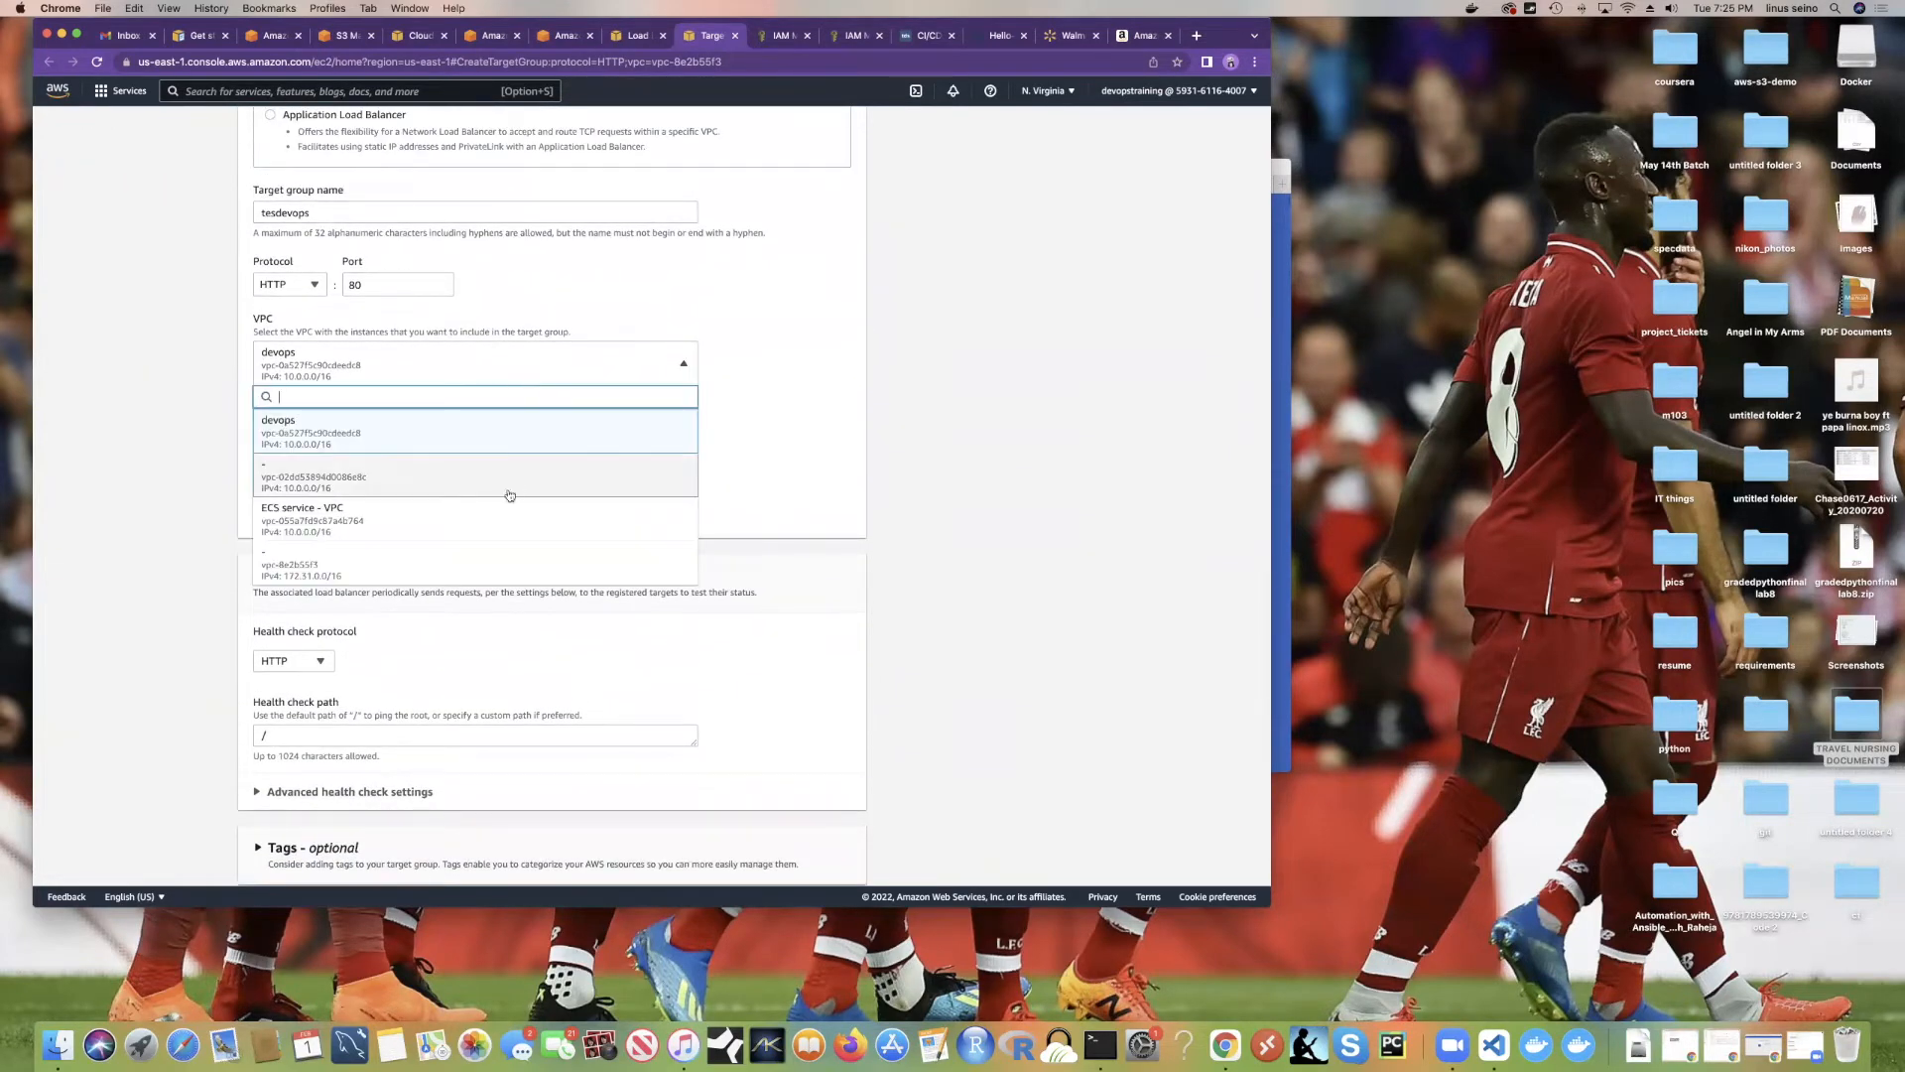
click(470, 529)
scroll(673, 619, down, 1)
click(836, 861)
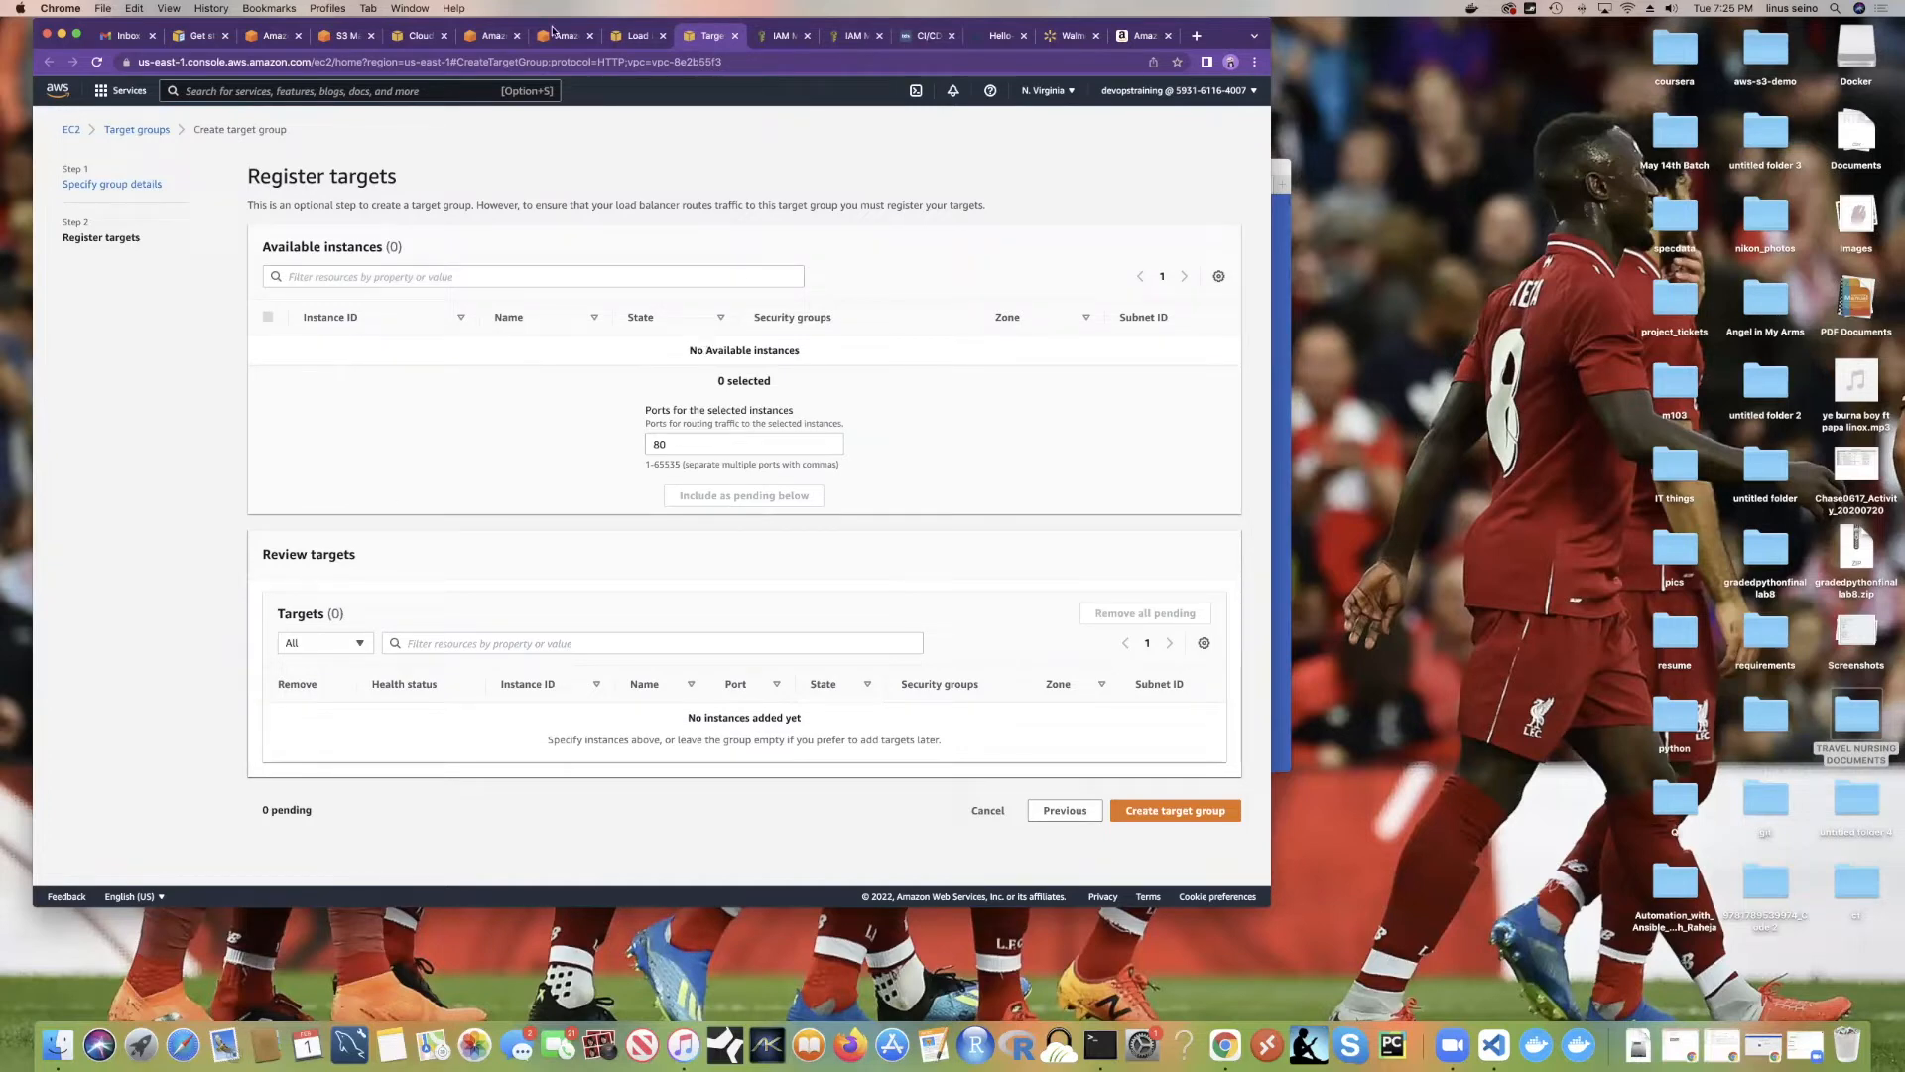
click(491, 38)
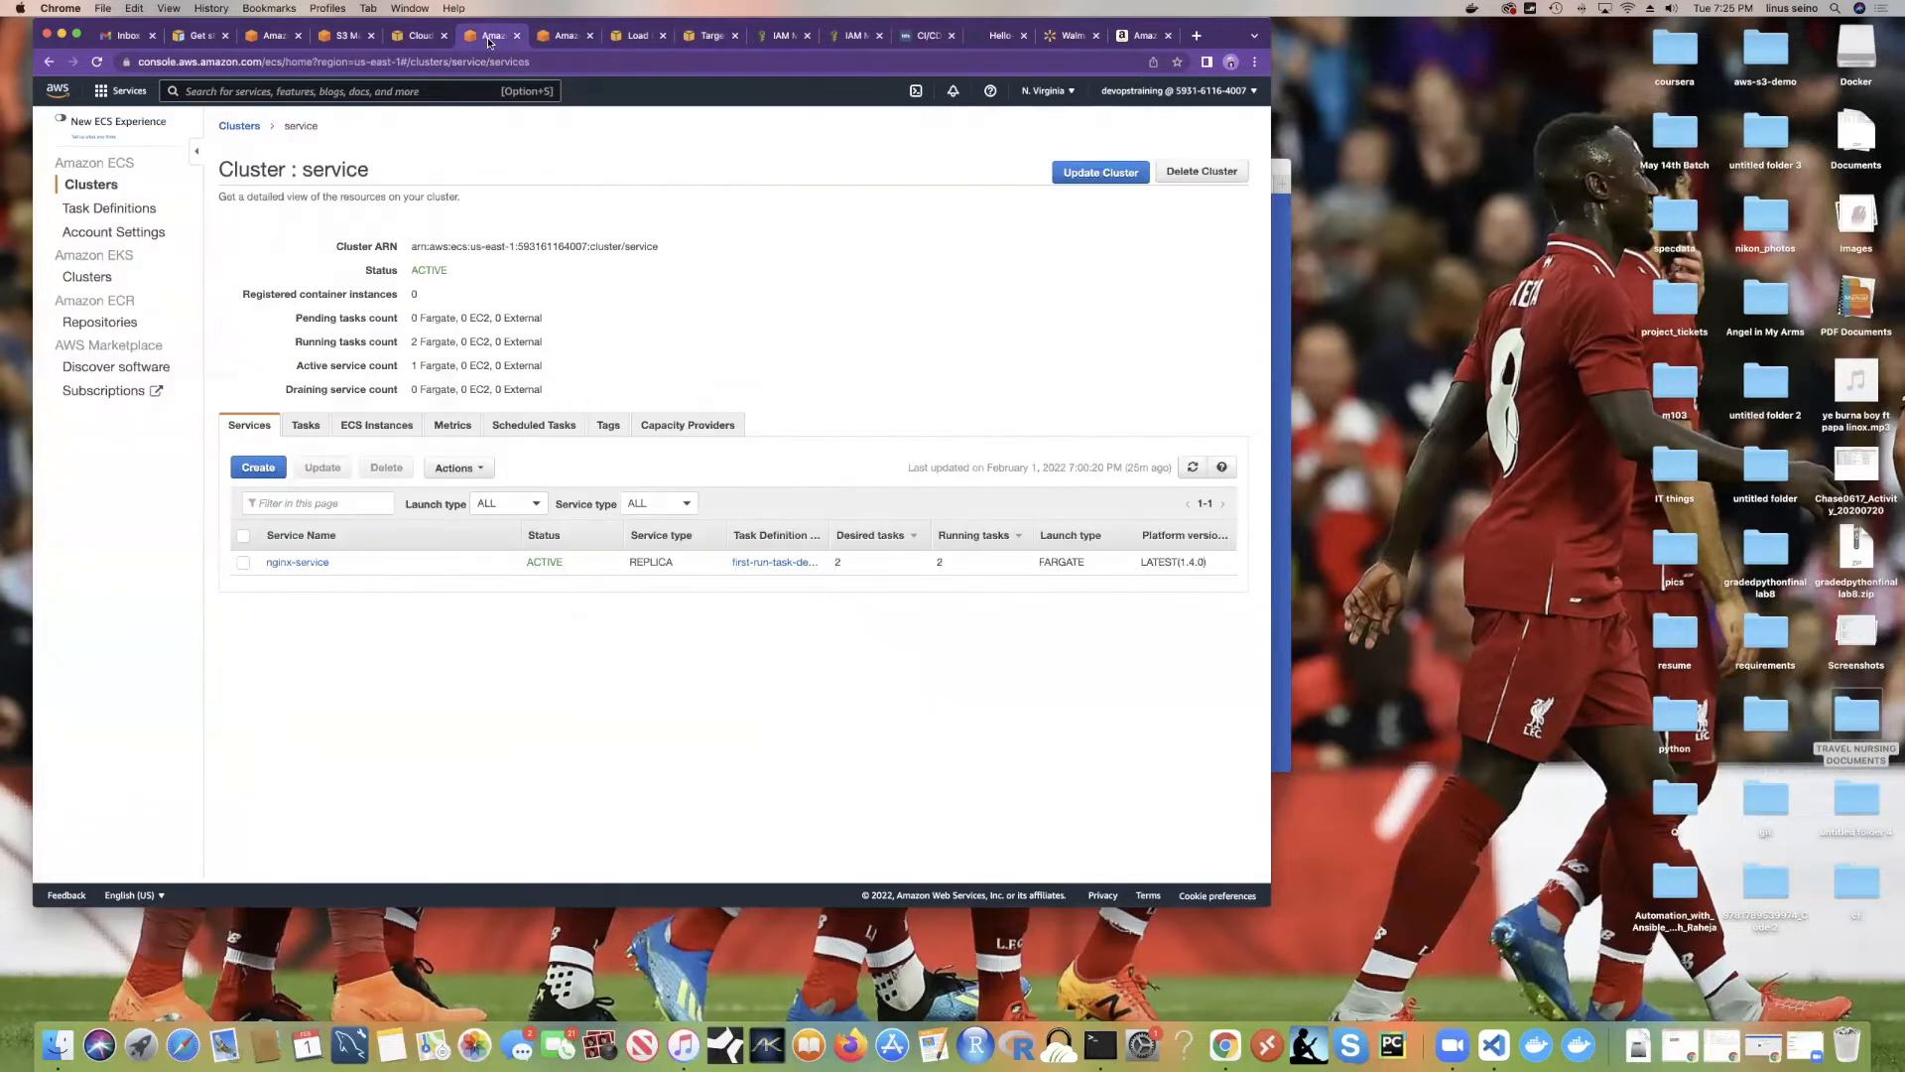
click(241, 129)
scroll(392, 466, down, 5)
click(273, 524)
click(372, 429)
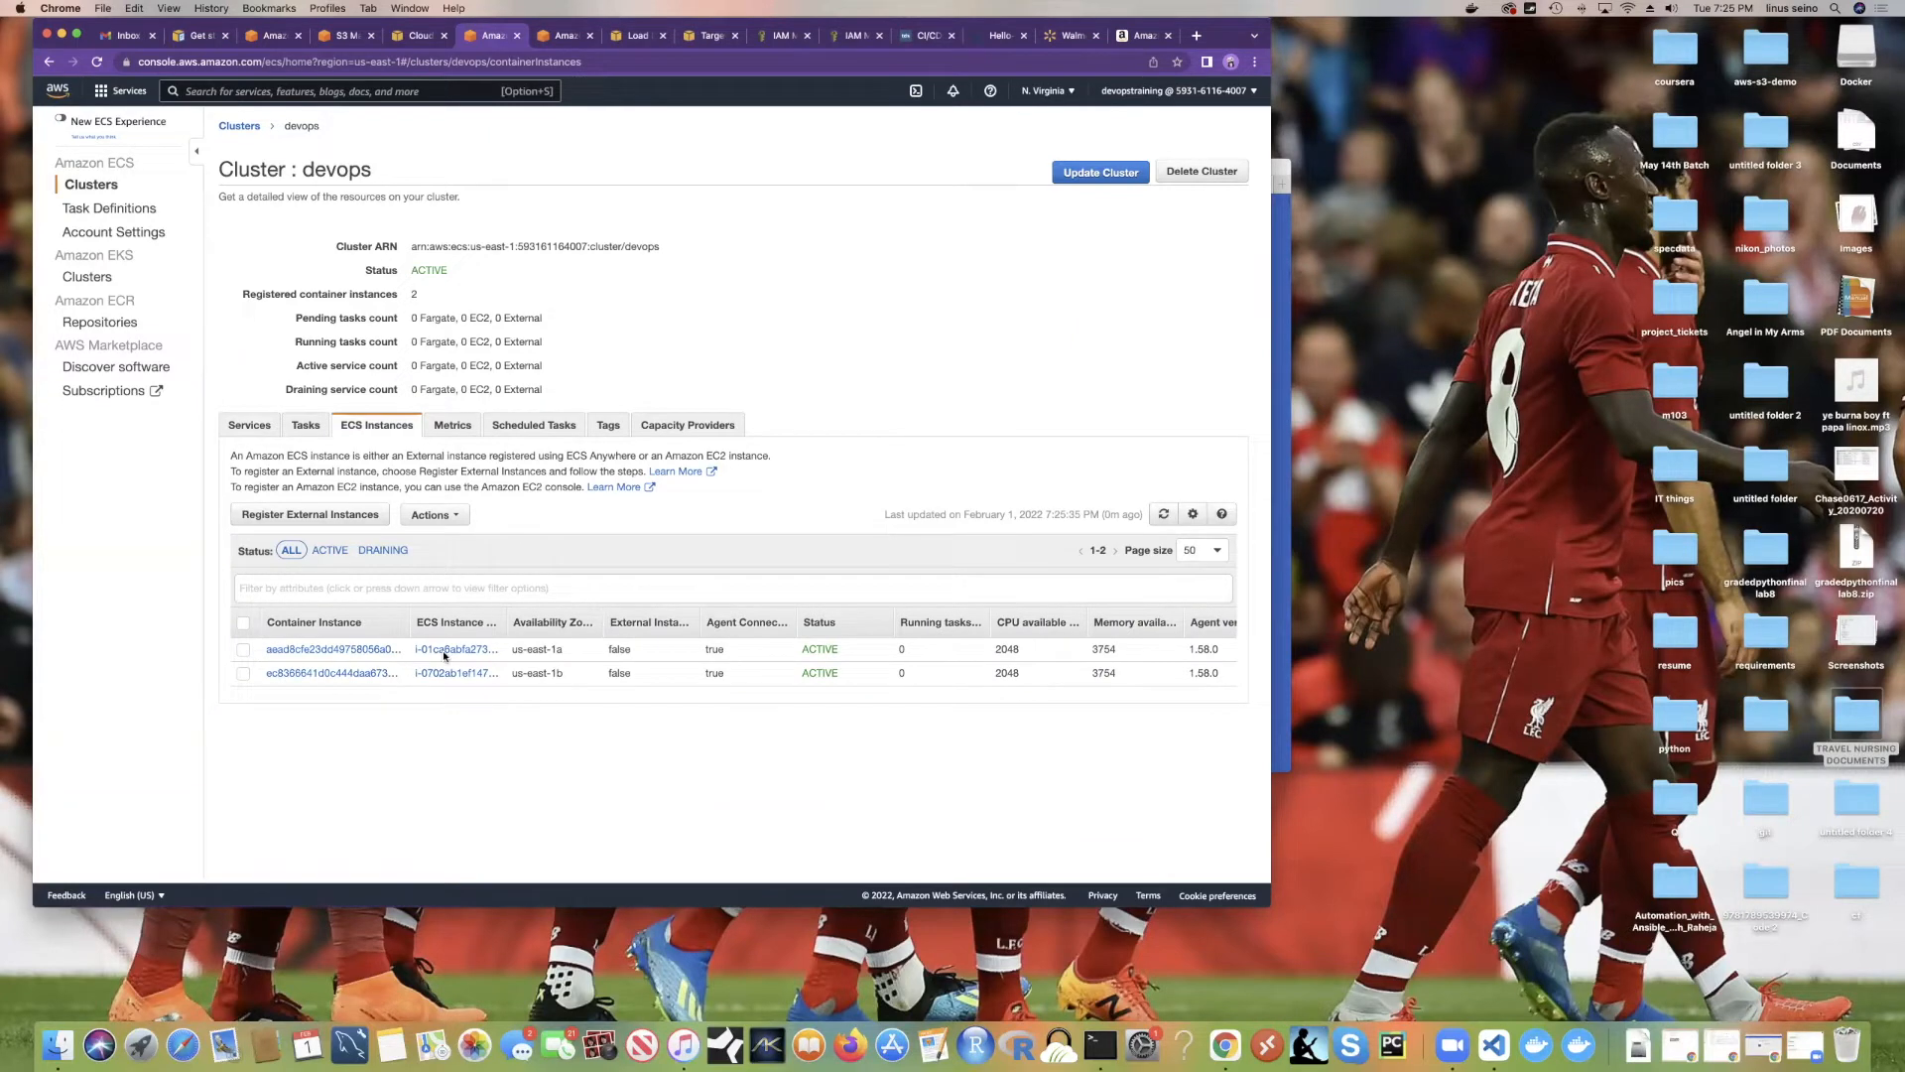
click(298, 650)
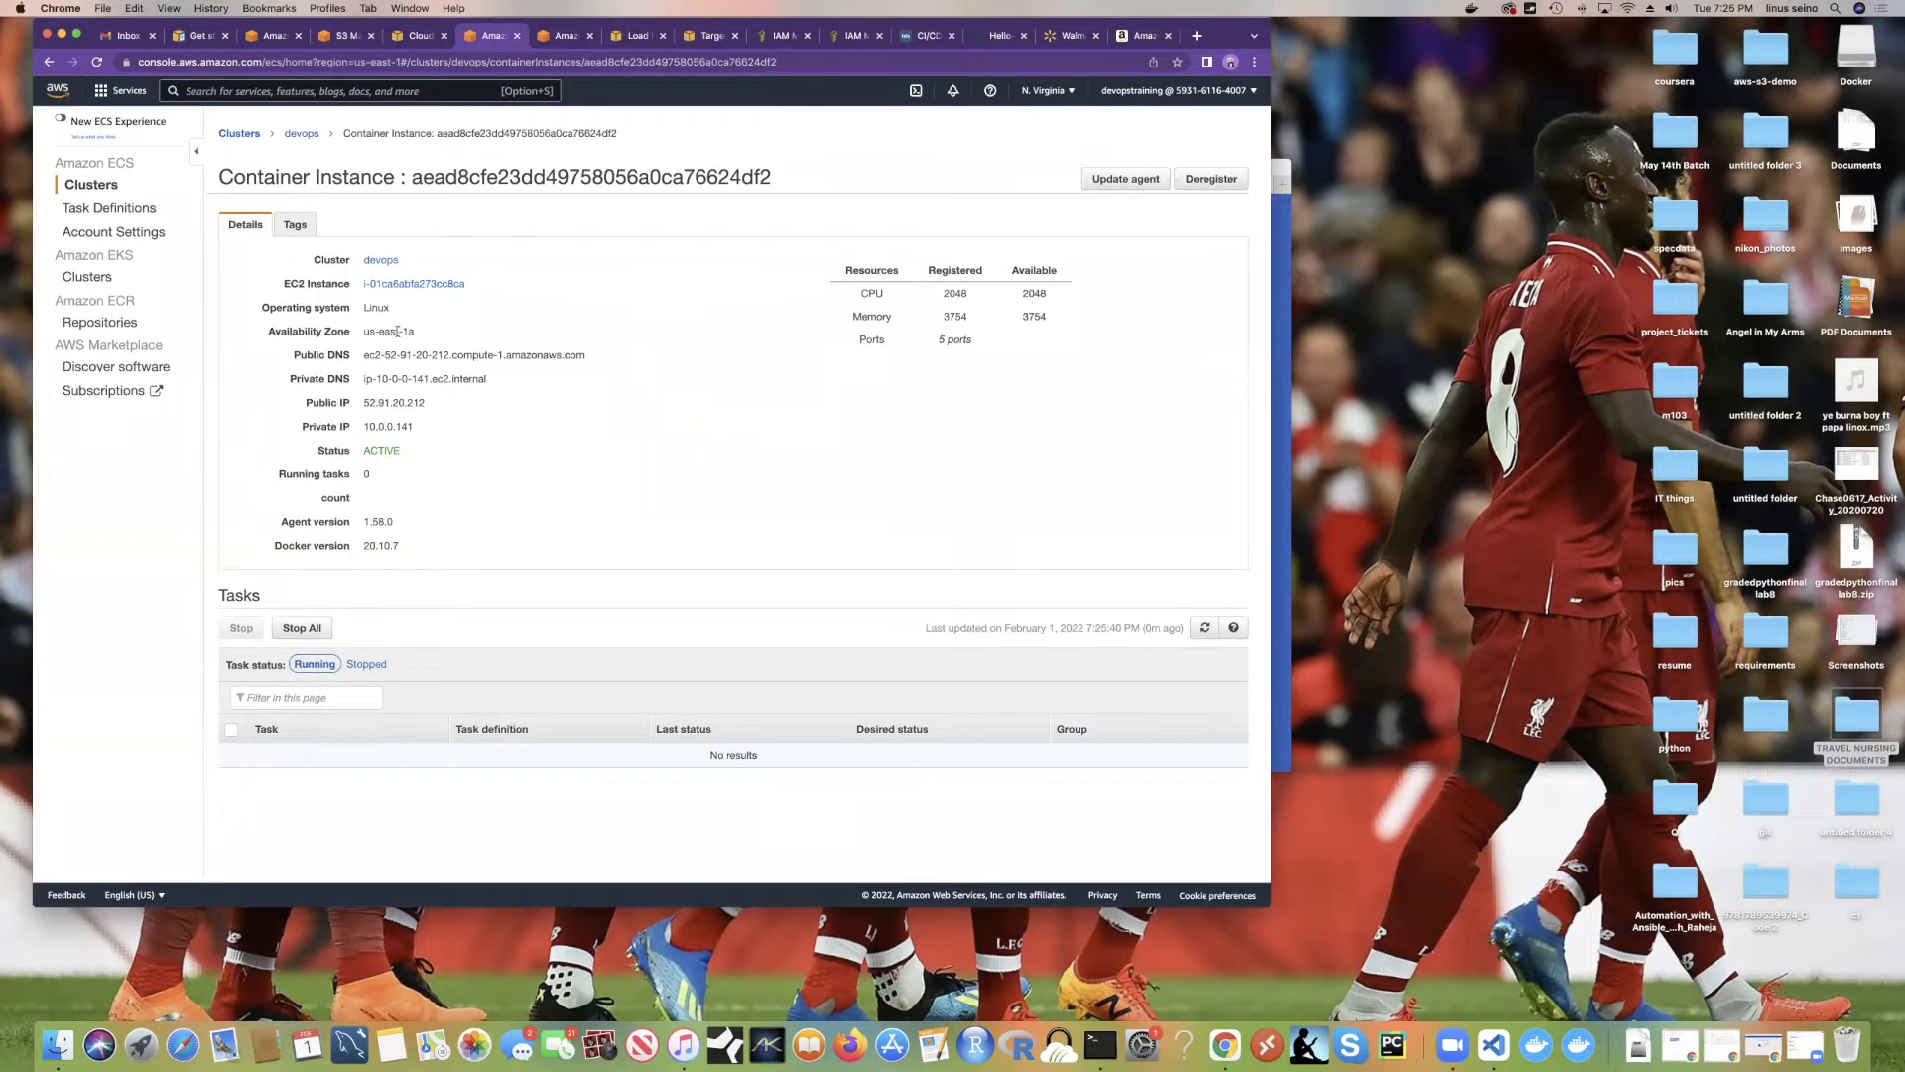
drag(419, 554, 298, 256)
click(408, 544)
click(556, 45)
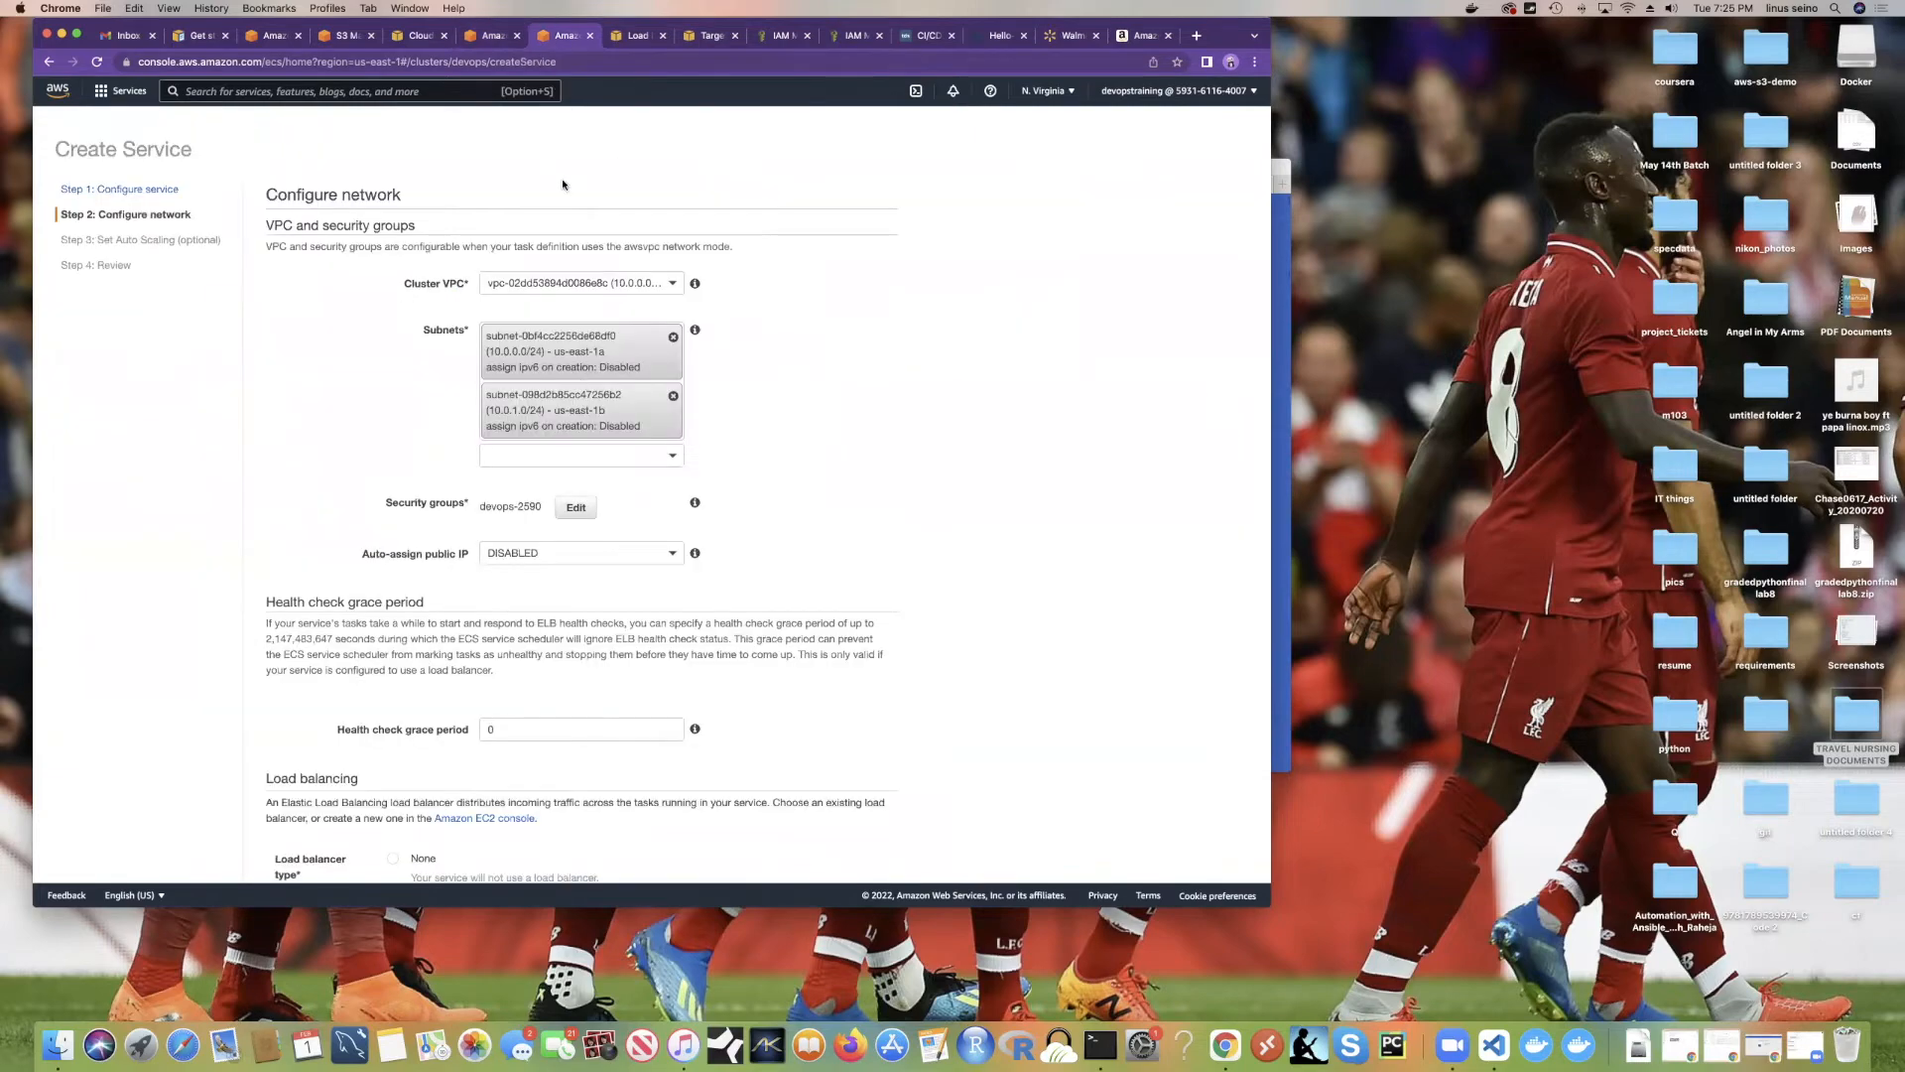
click(617, 44)
scroll(529, 437, down, 5)
scroll(529, 438, up, 5)
click(710, 35)
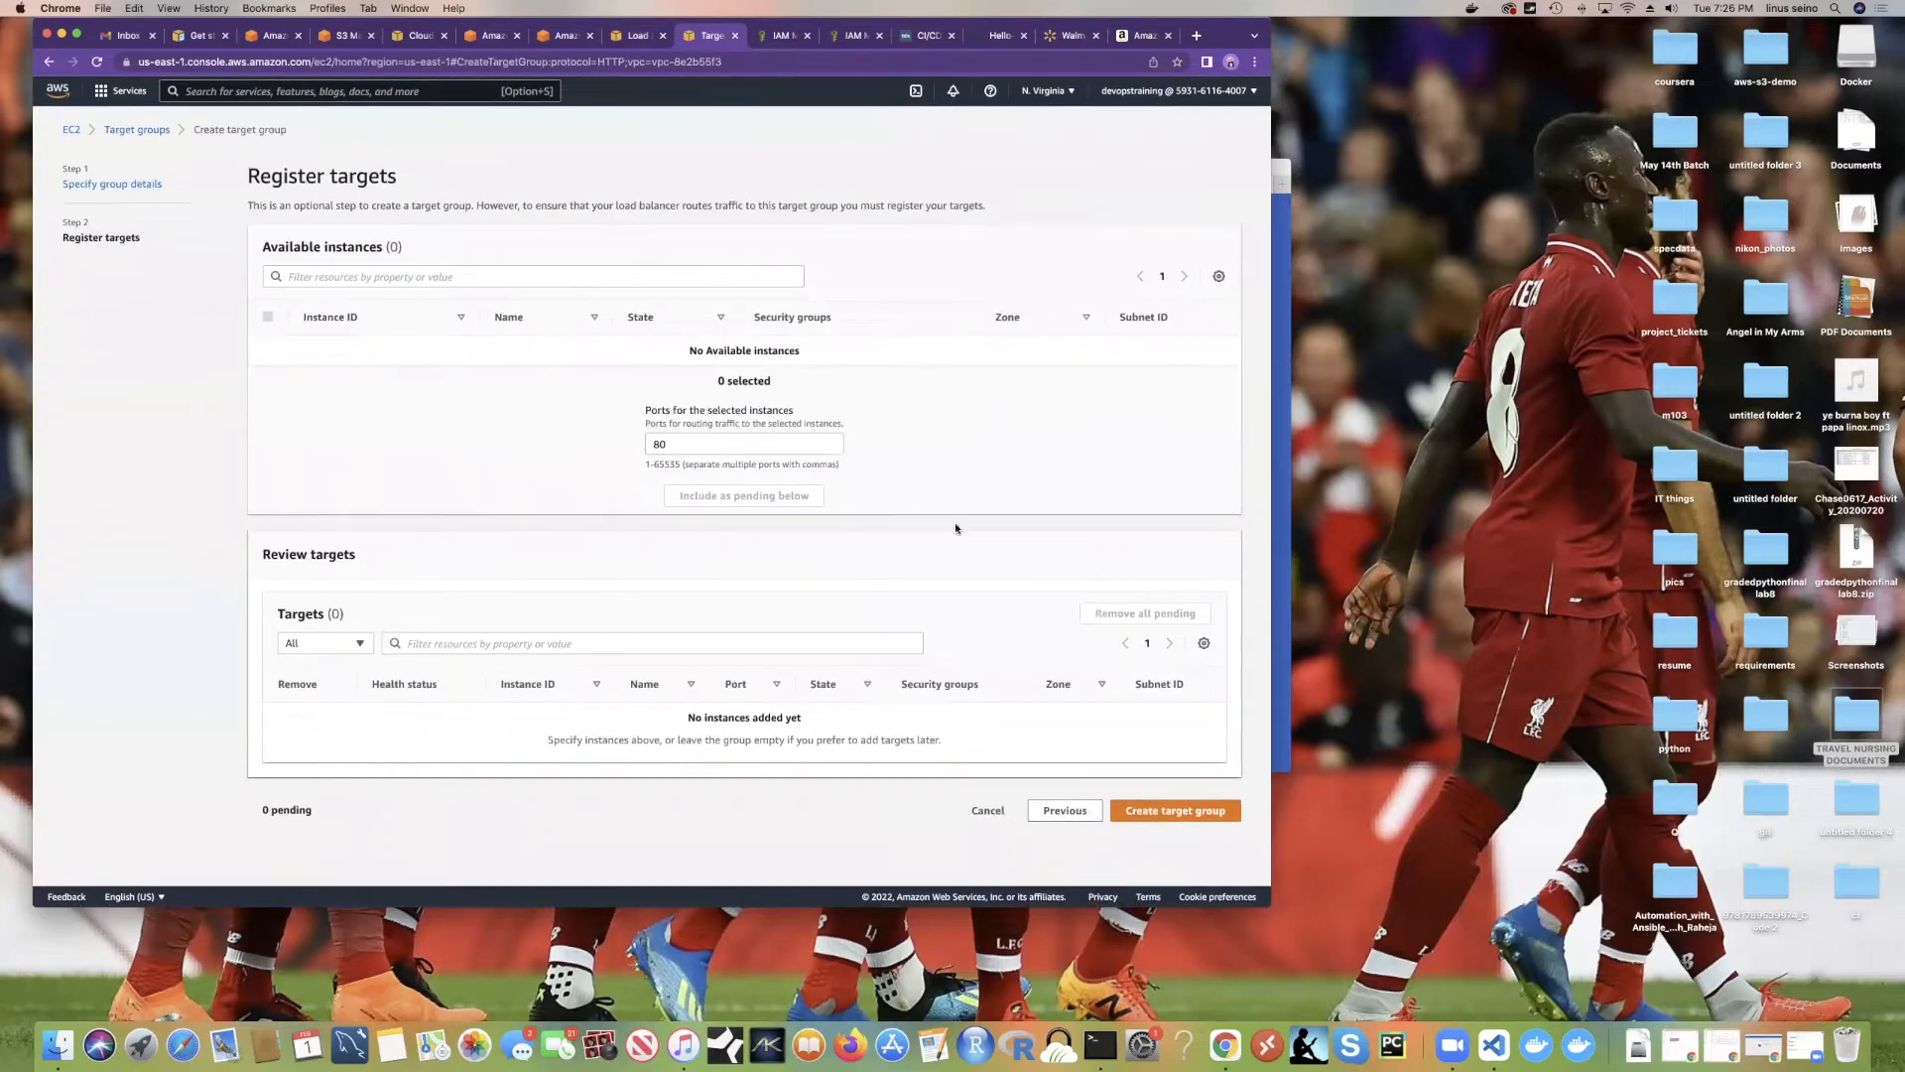
Step: Create the tesdevops target group and open its details from the Target groups table
click(1154, 811)
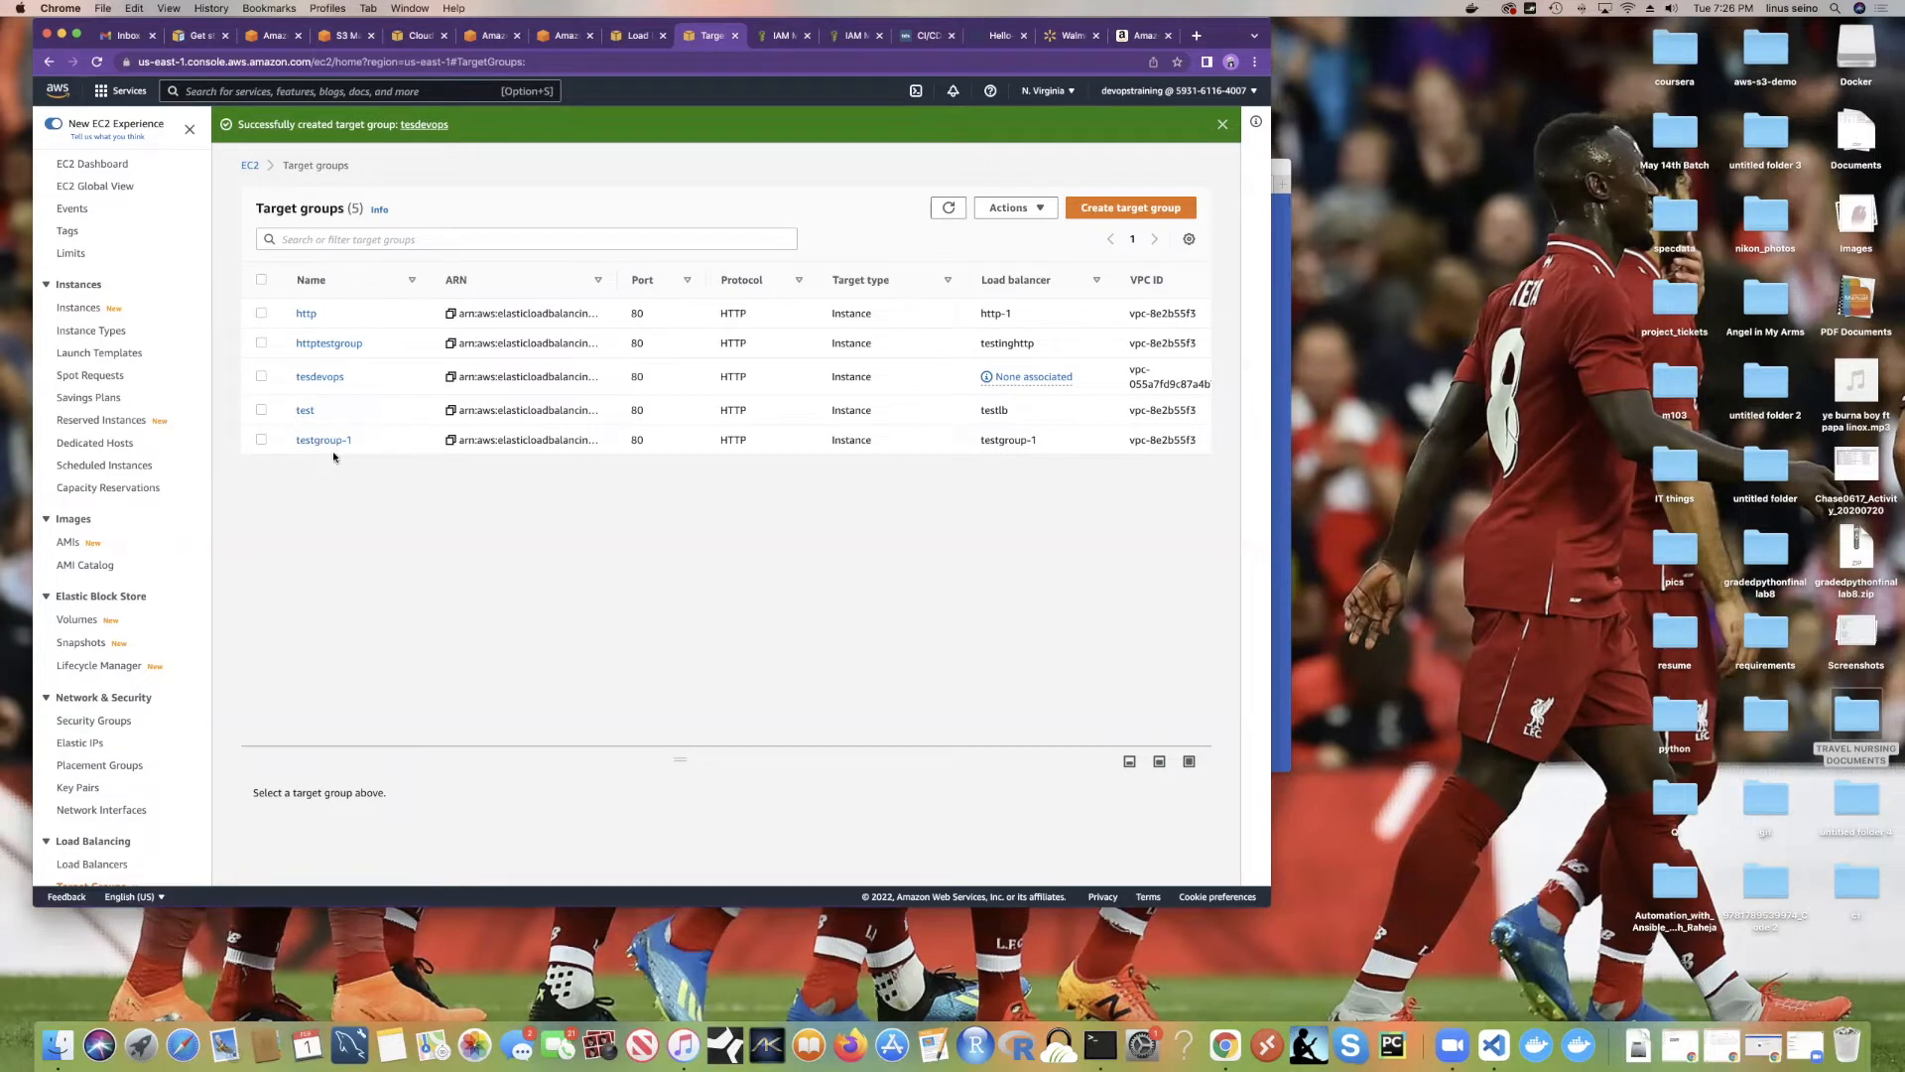
scroll(983, 400, right, 3)
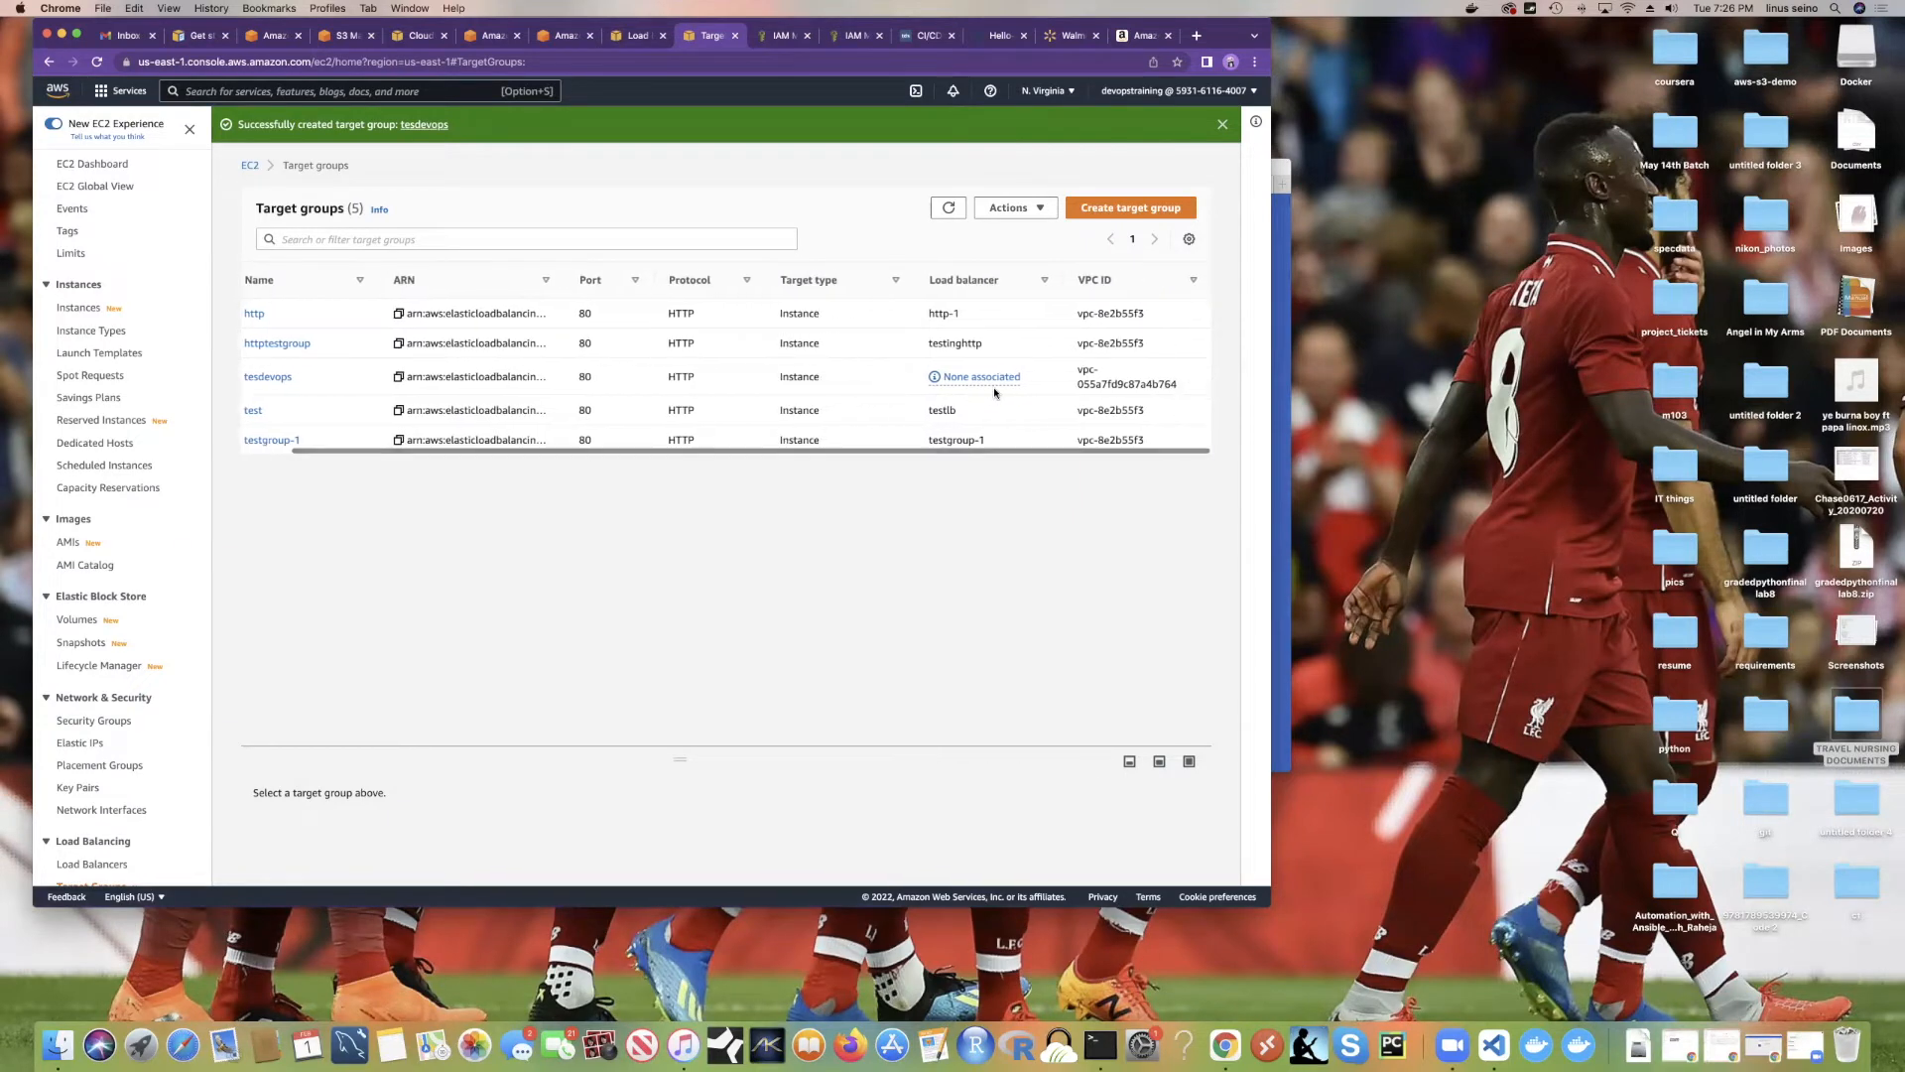
scroll(953, 382, left, 3)
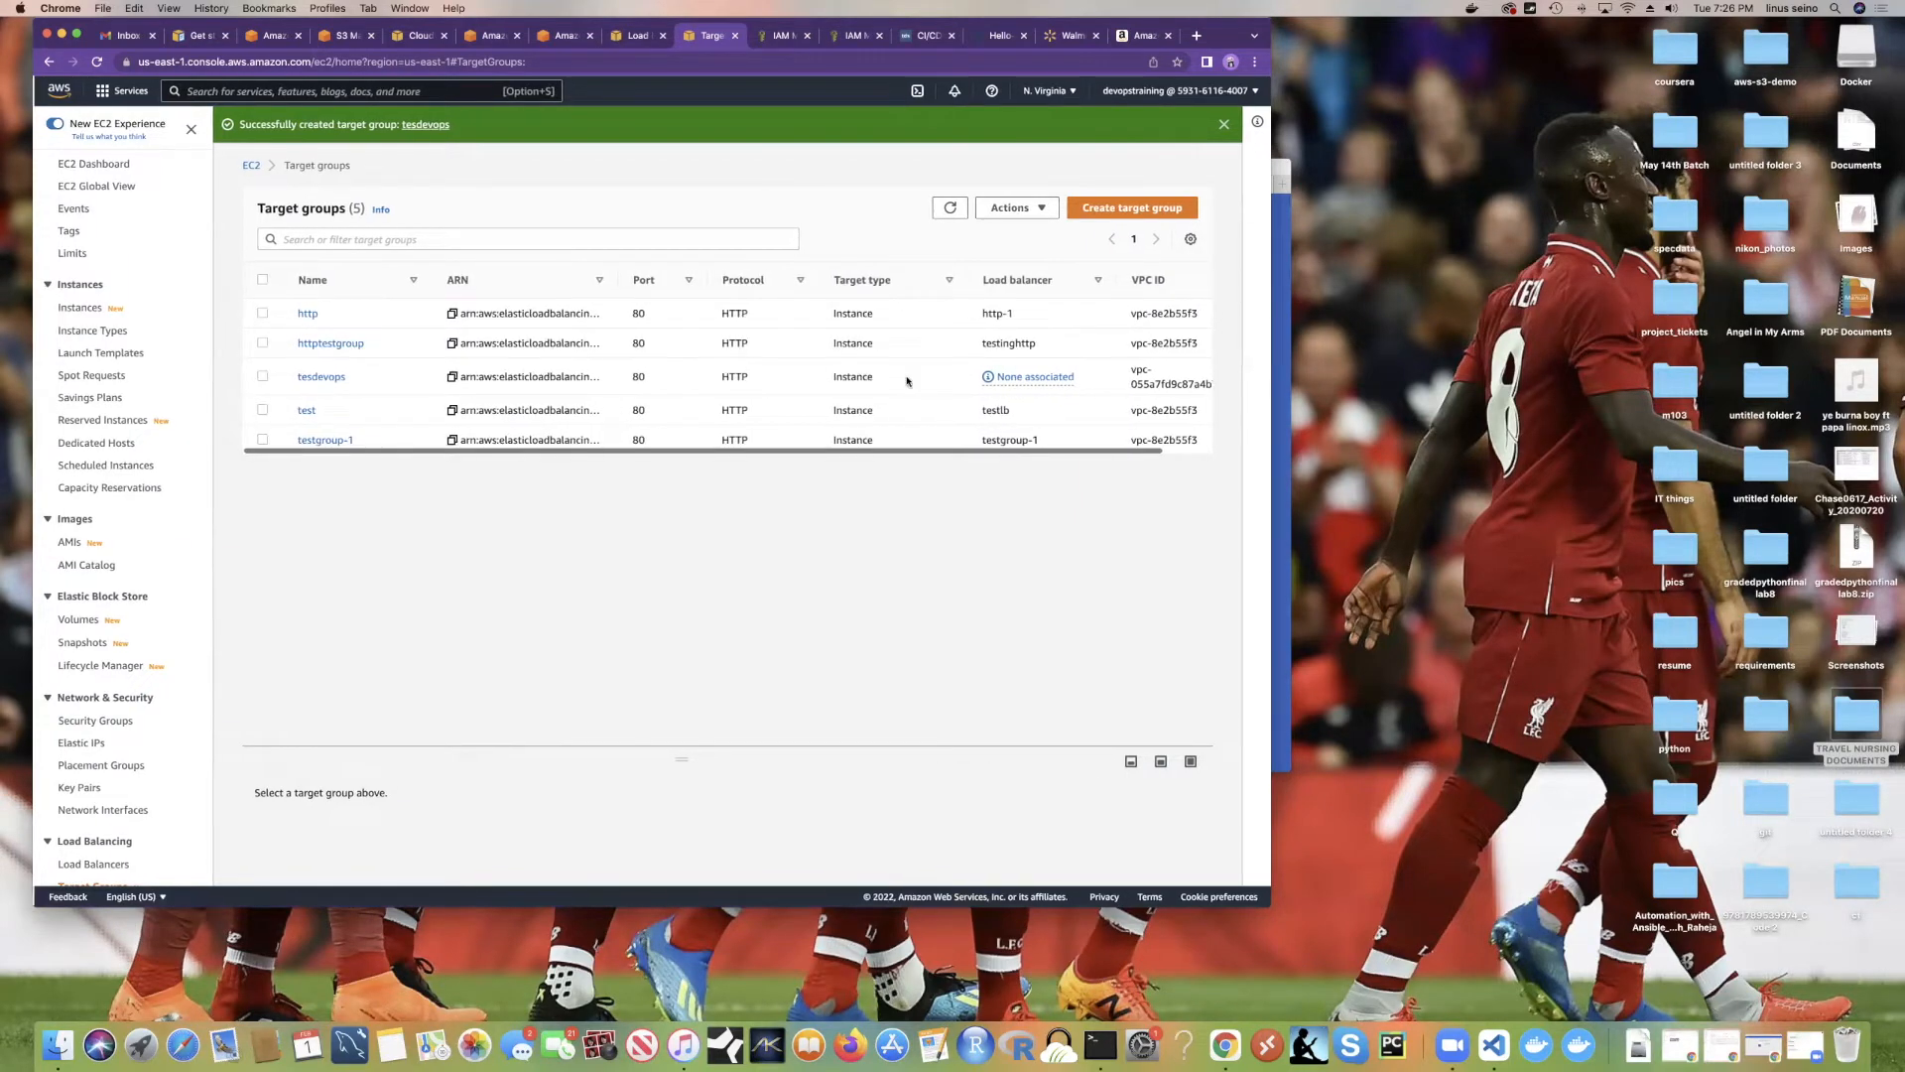
click(312, 378)
Step: Return to the testloadbalancer form and check the listener's target group choices
click(639, 42)
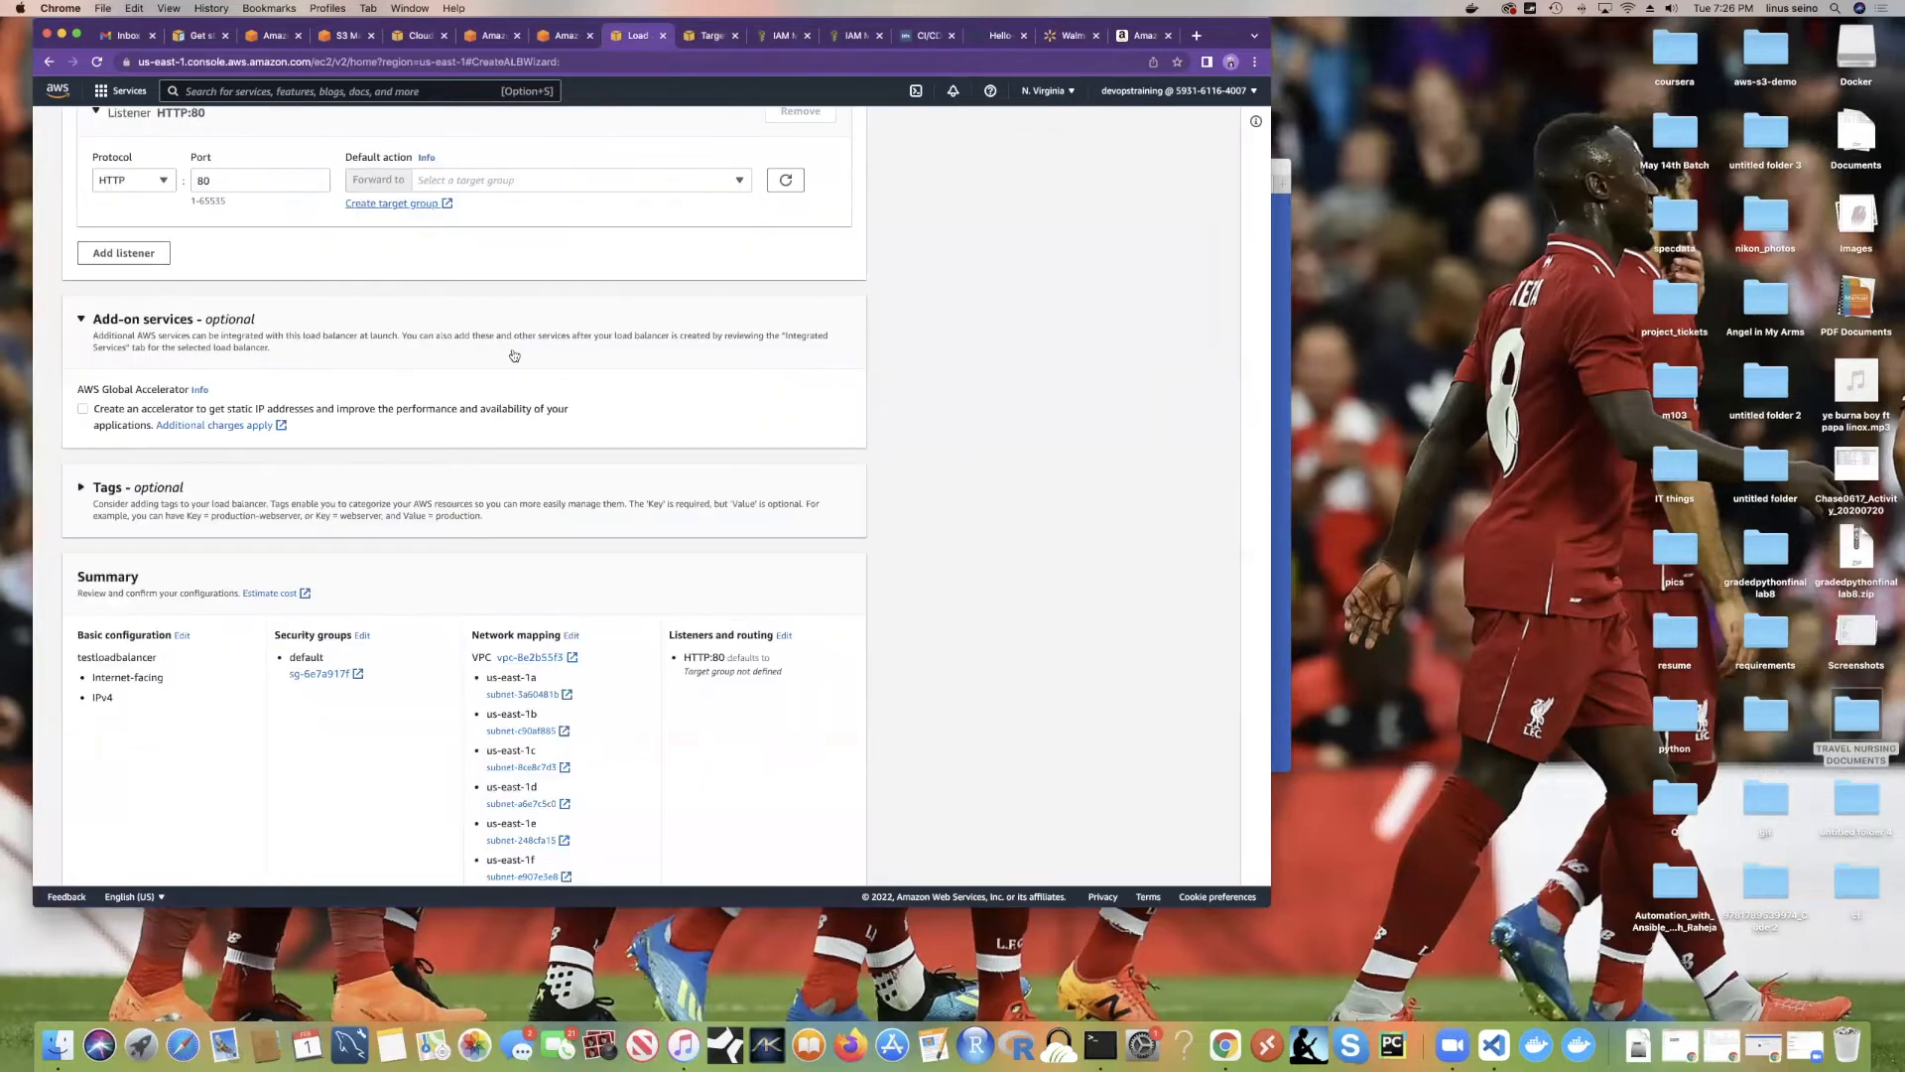
scroll(519, 374, up, 5)
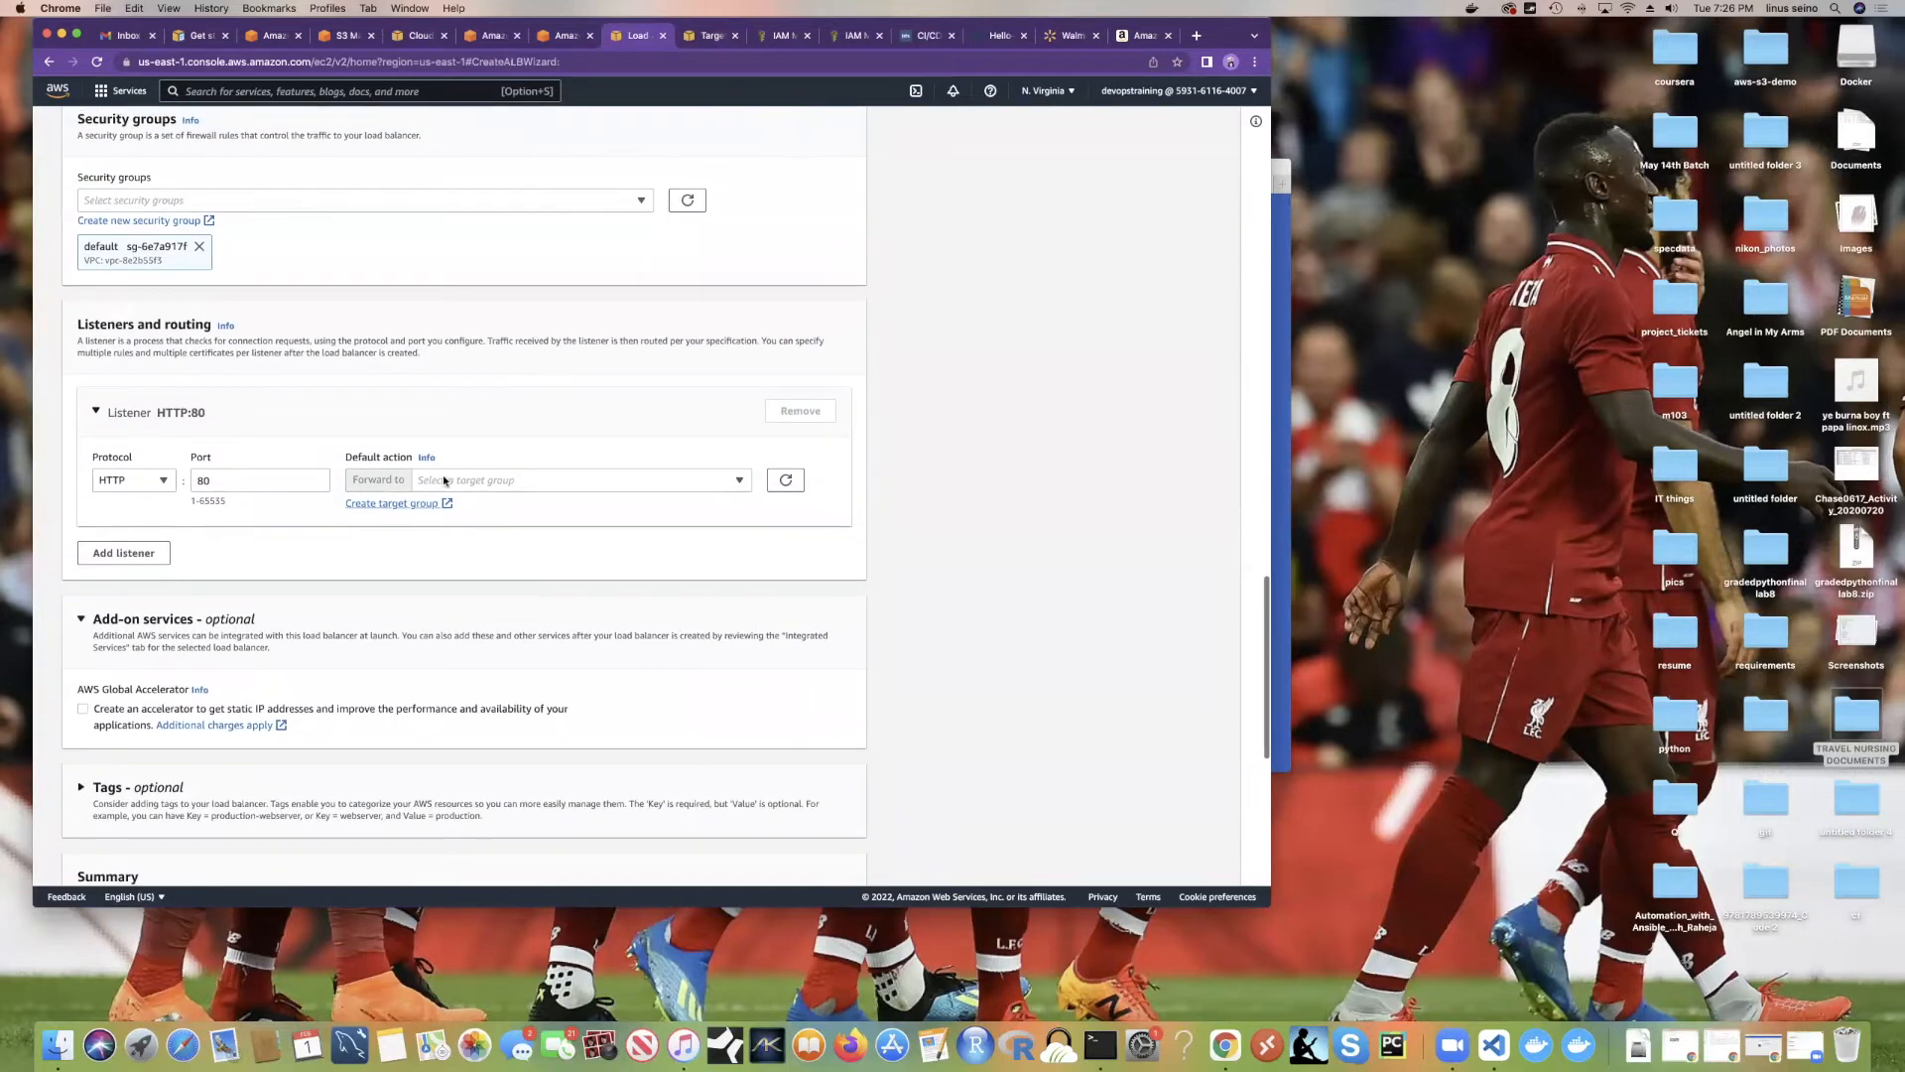
click(447, 480)
scroll(496, 603, down, 3)
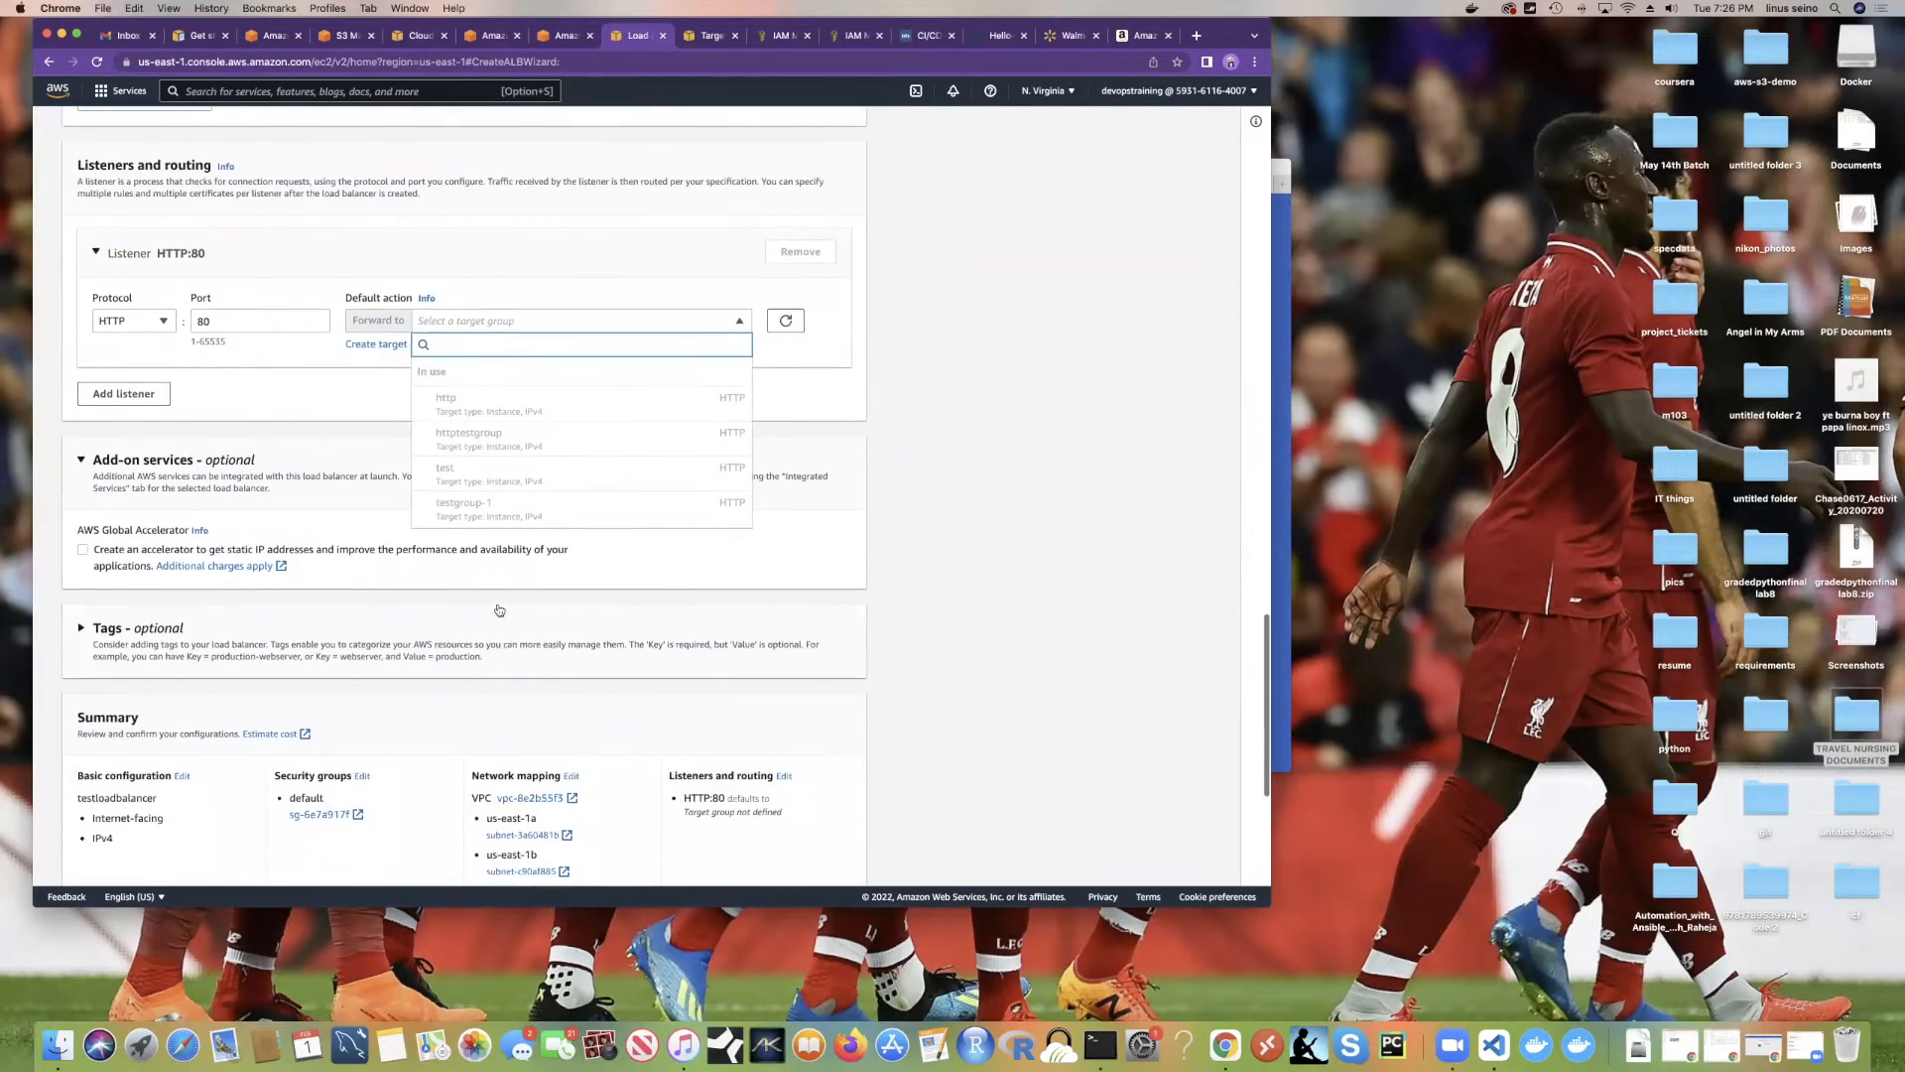
click(787, 357)
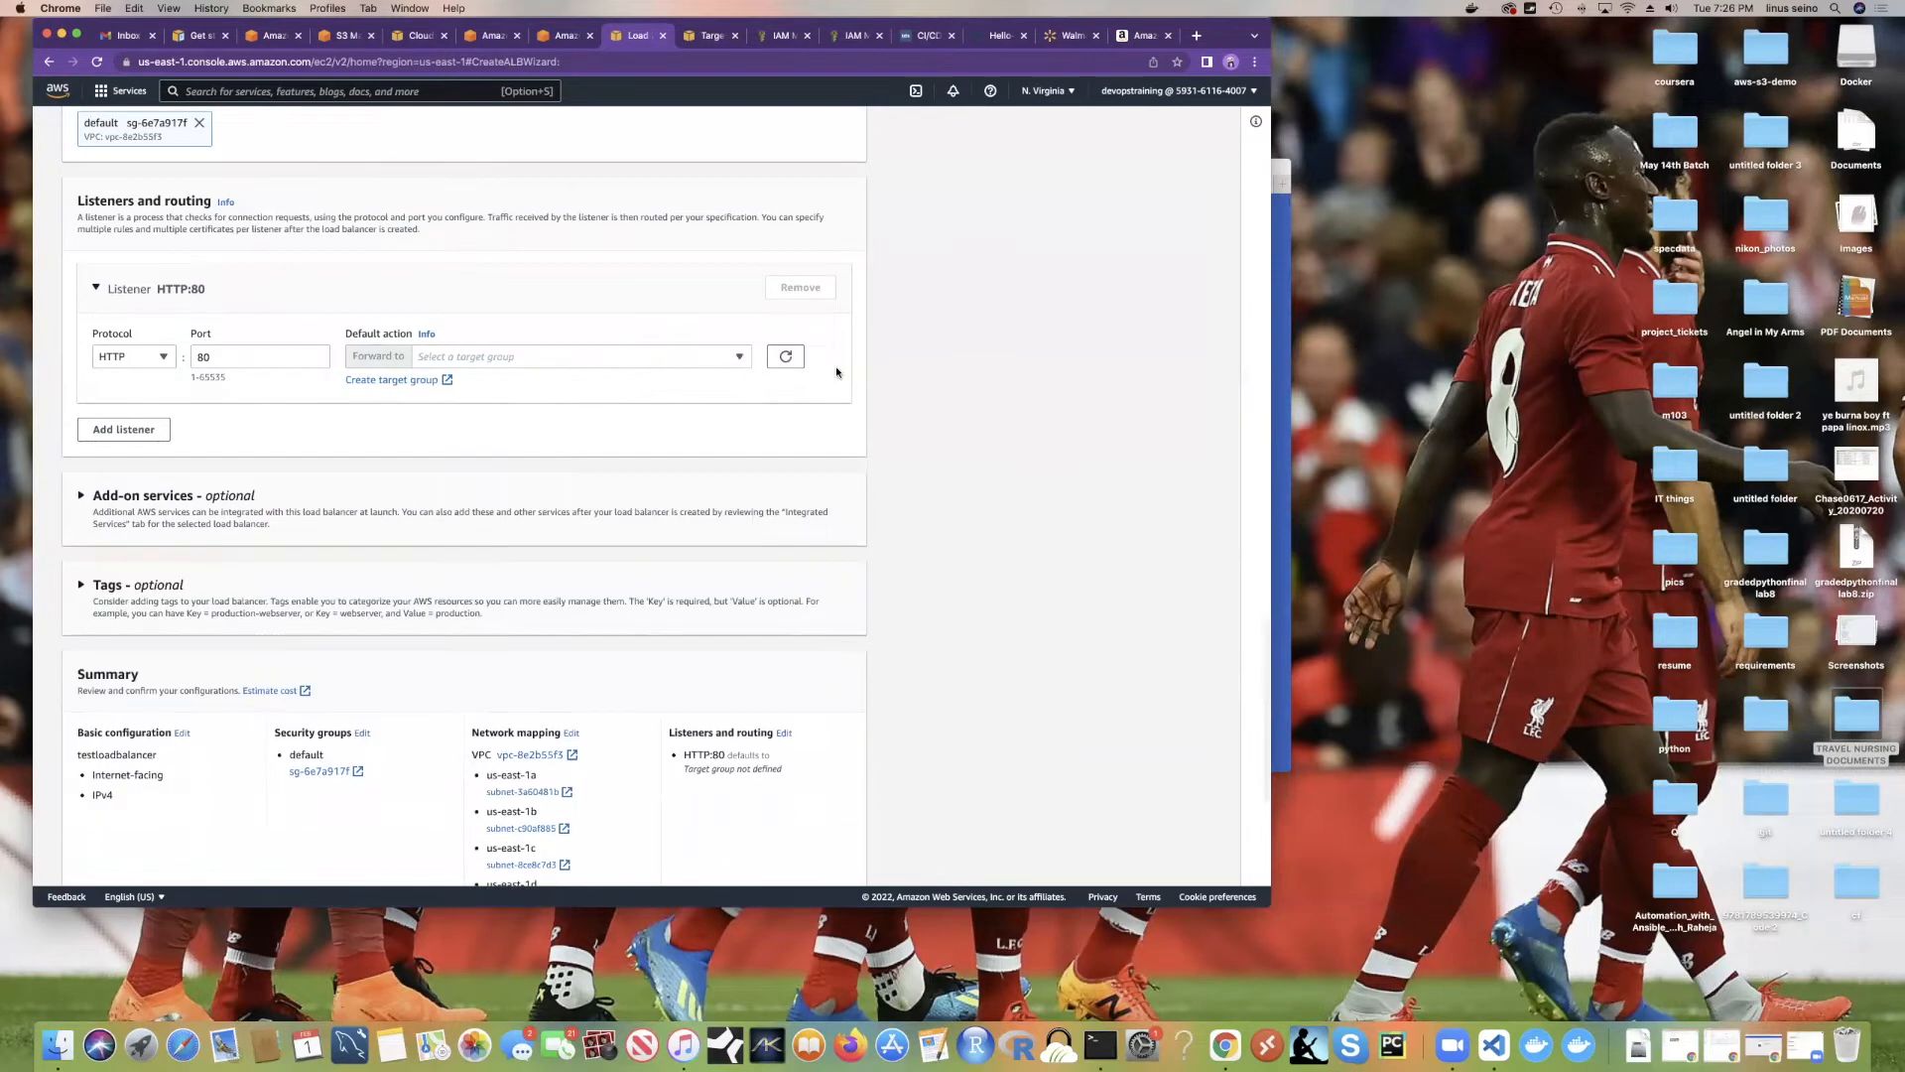
Step: Refresh the HTTP:80 listener's target group list, which still offers no selection
click(651, 357)
scroll(615, 463, down, 3)
scroll(622, 458, up, 2)
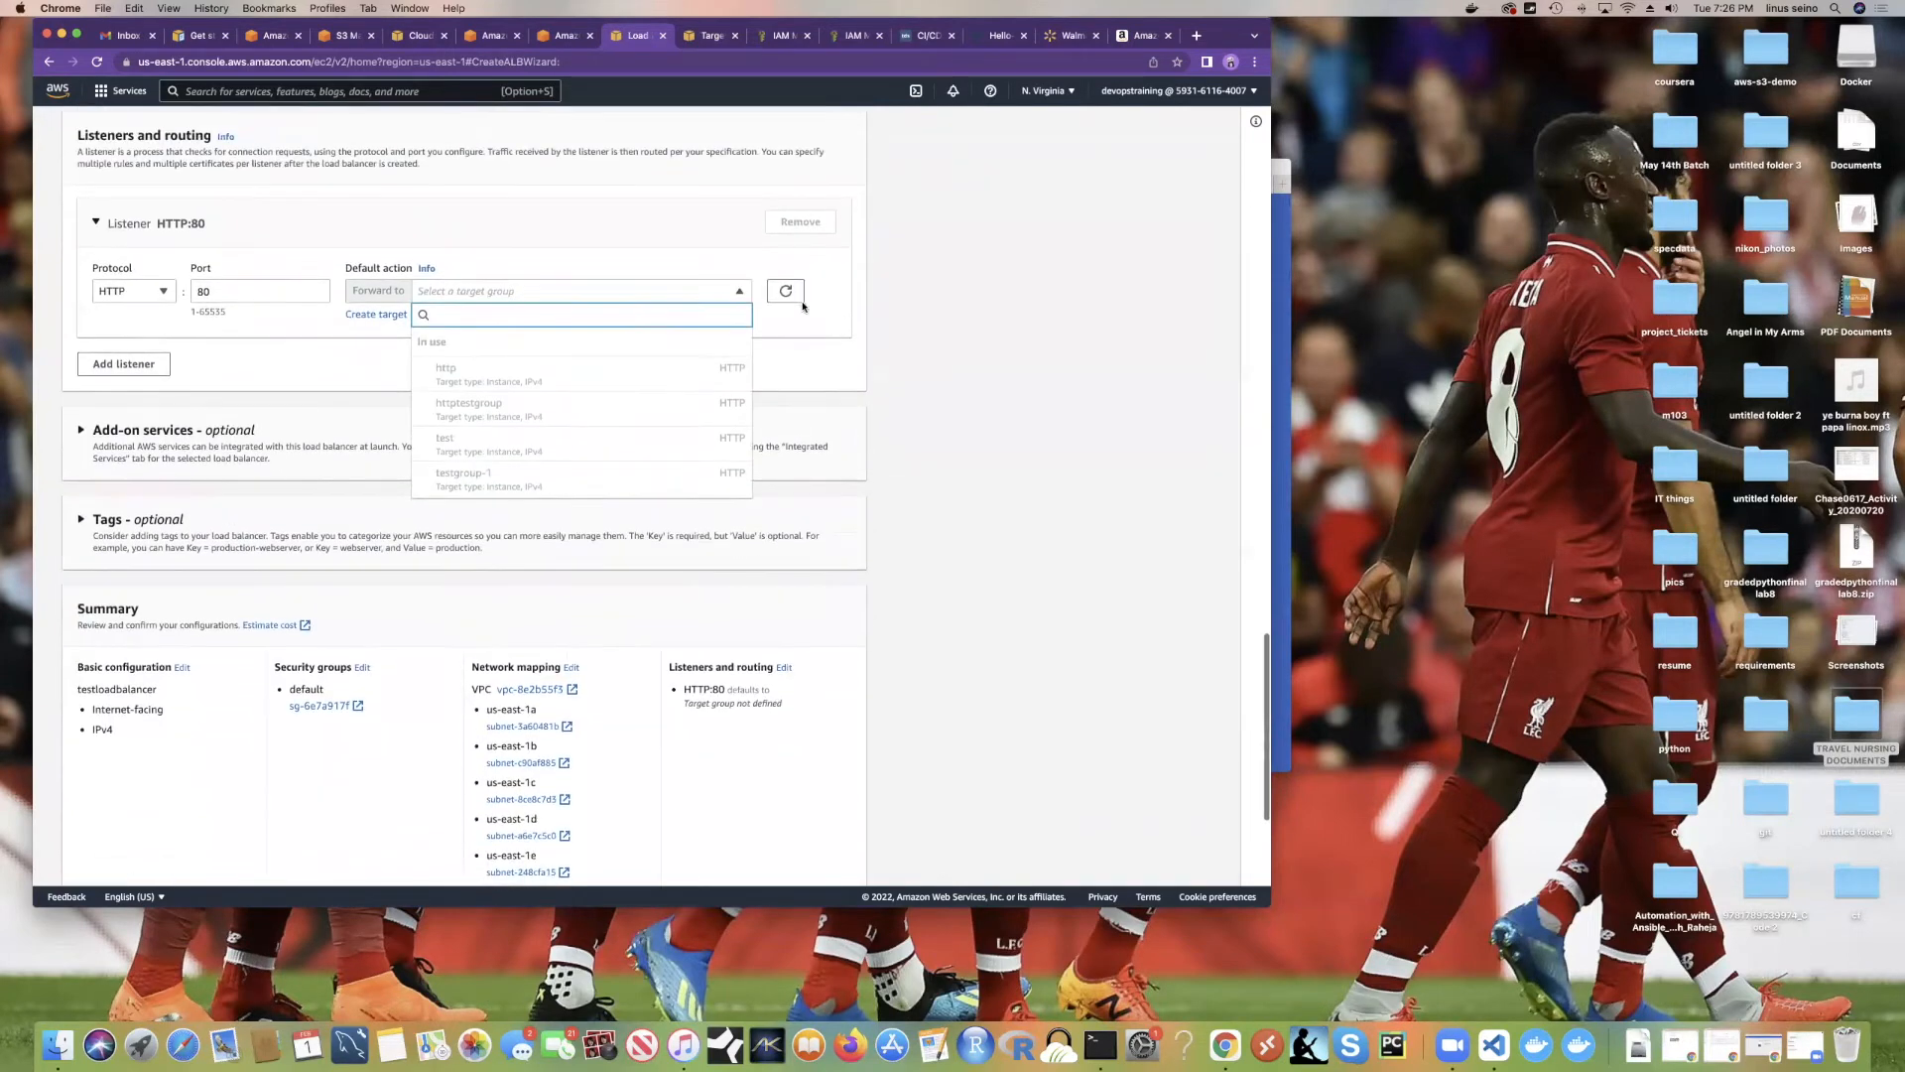
click(791, 296)
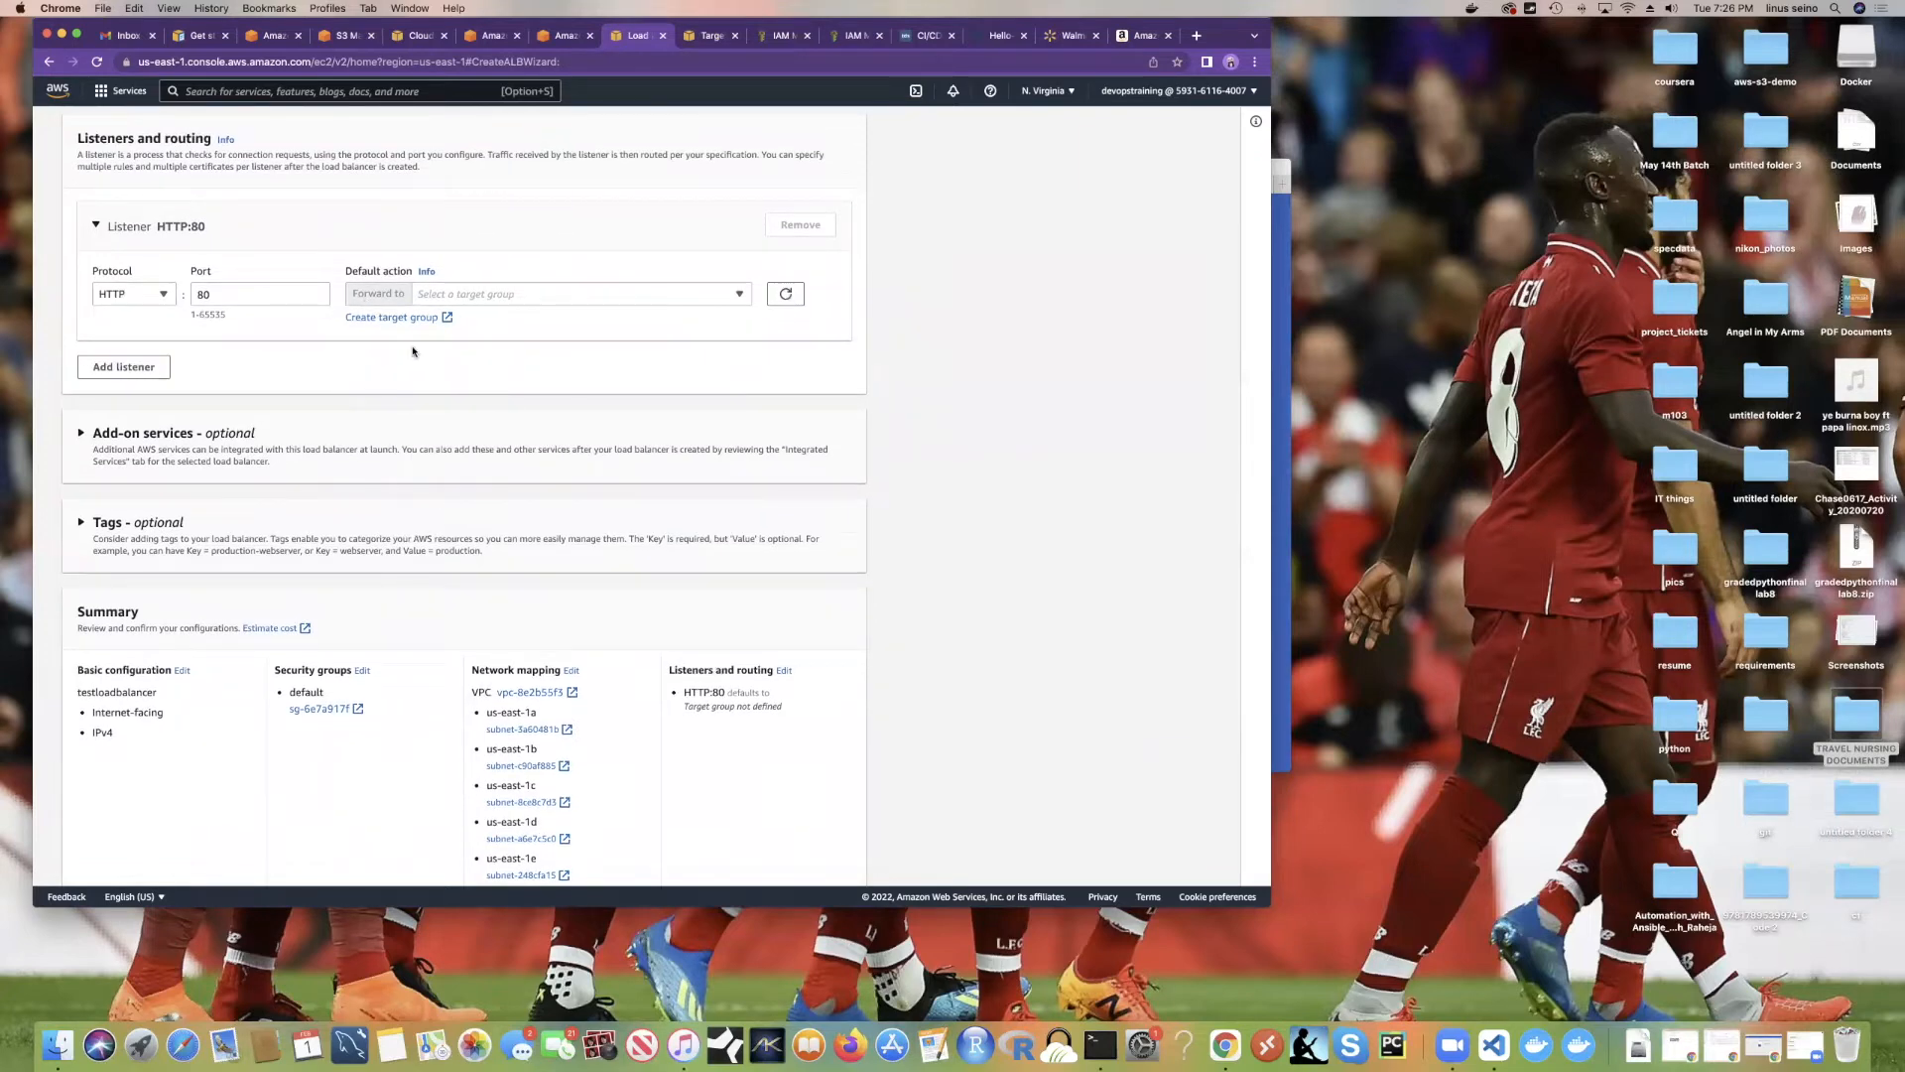
click(784, 297)
click(734, 296)
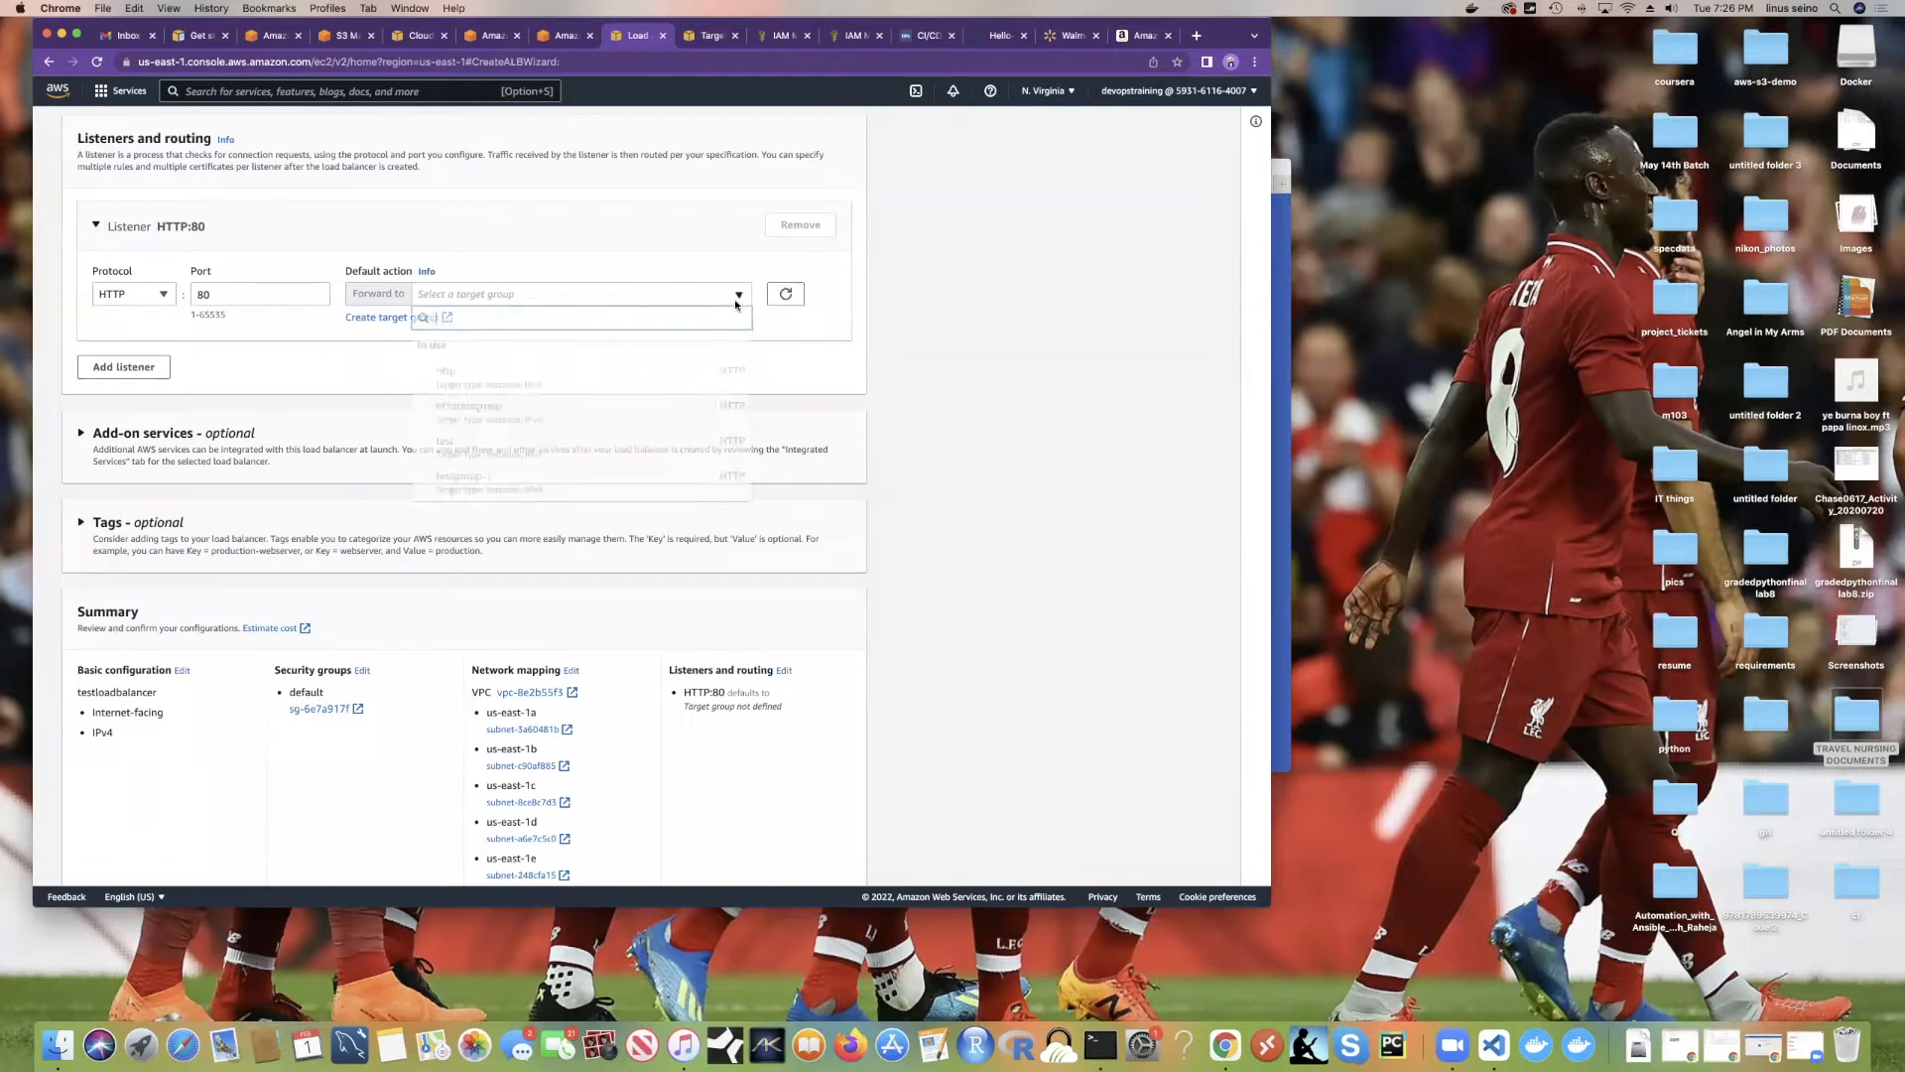
scroll(569, 442, down, 1)
scroll(568, 442, up, 1)
click(788, 374)
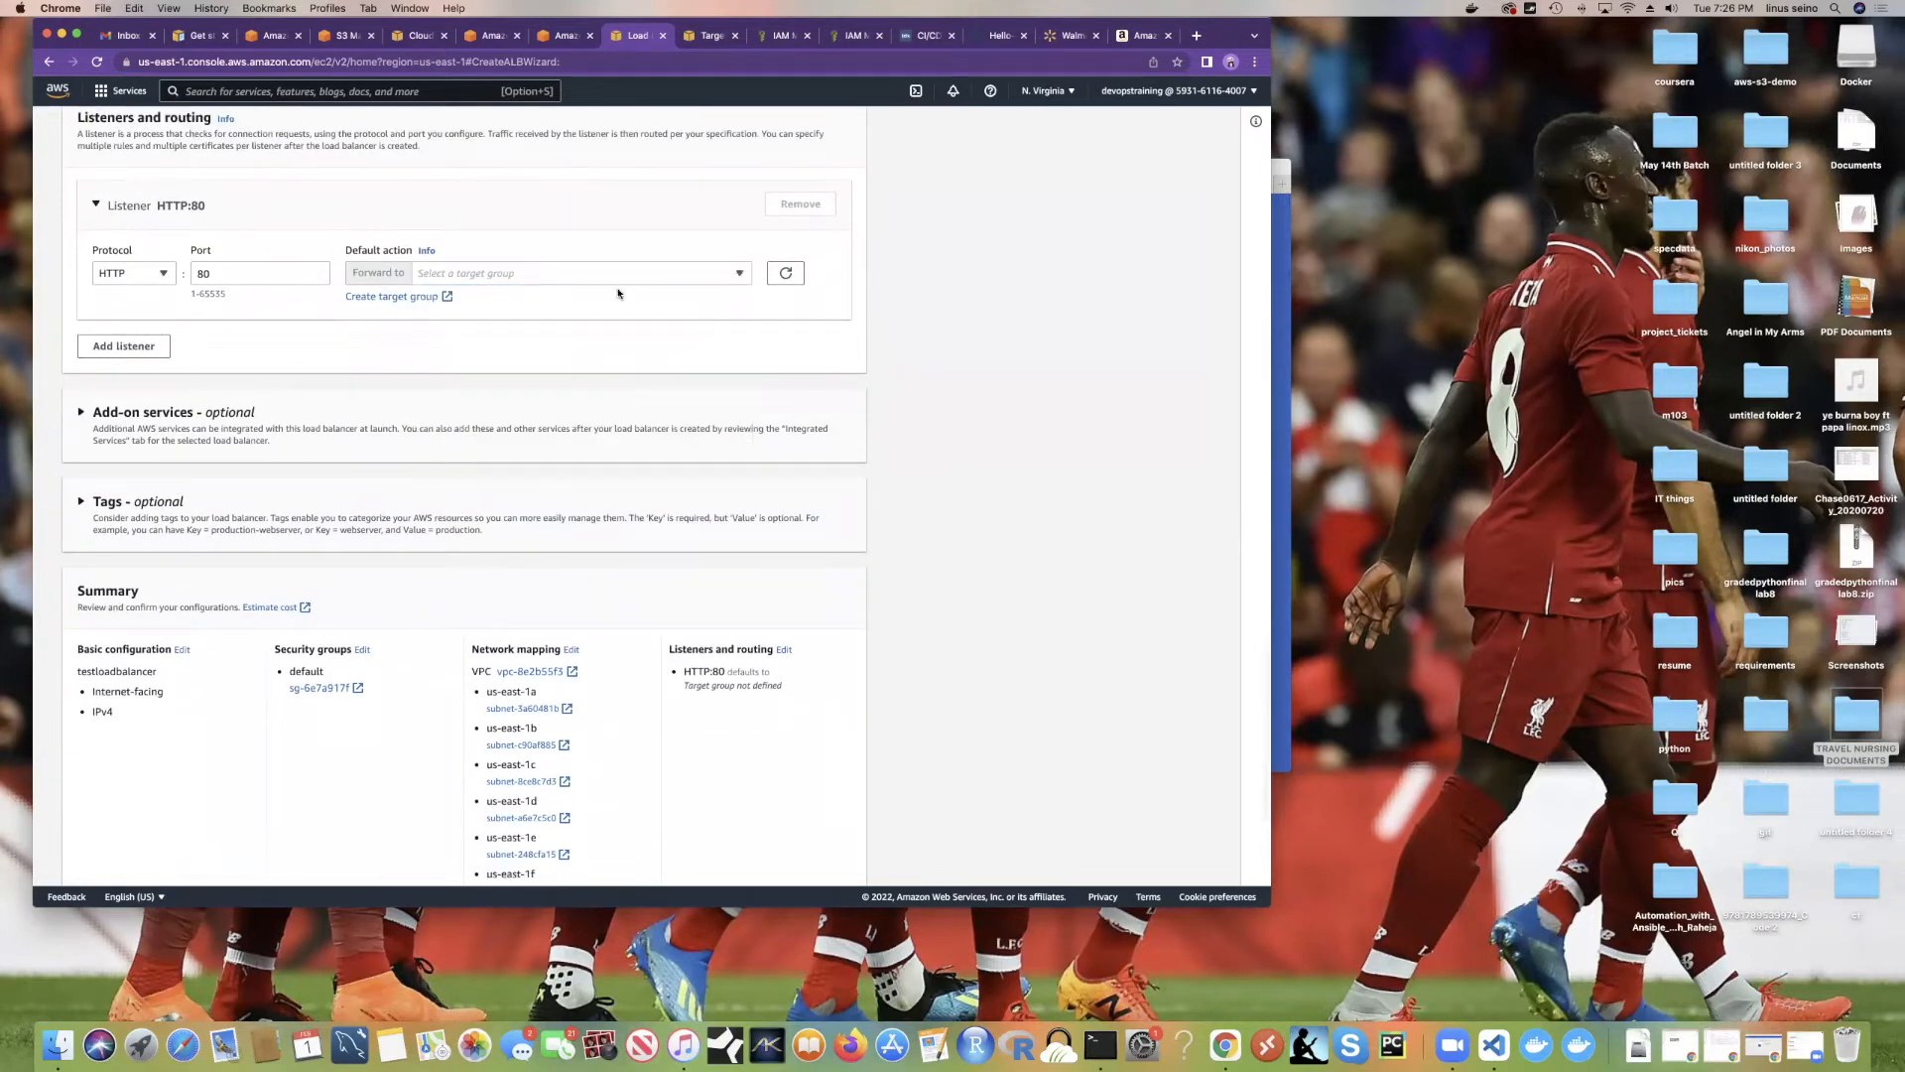
Step: Expand Add-on services and briefly toggle the Tags section open and closed
scroll(424, 406, down, 3)
click(239, 277)
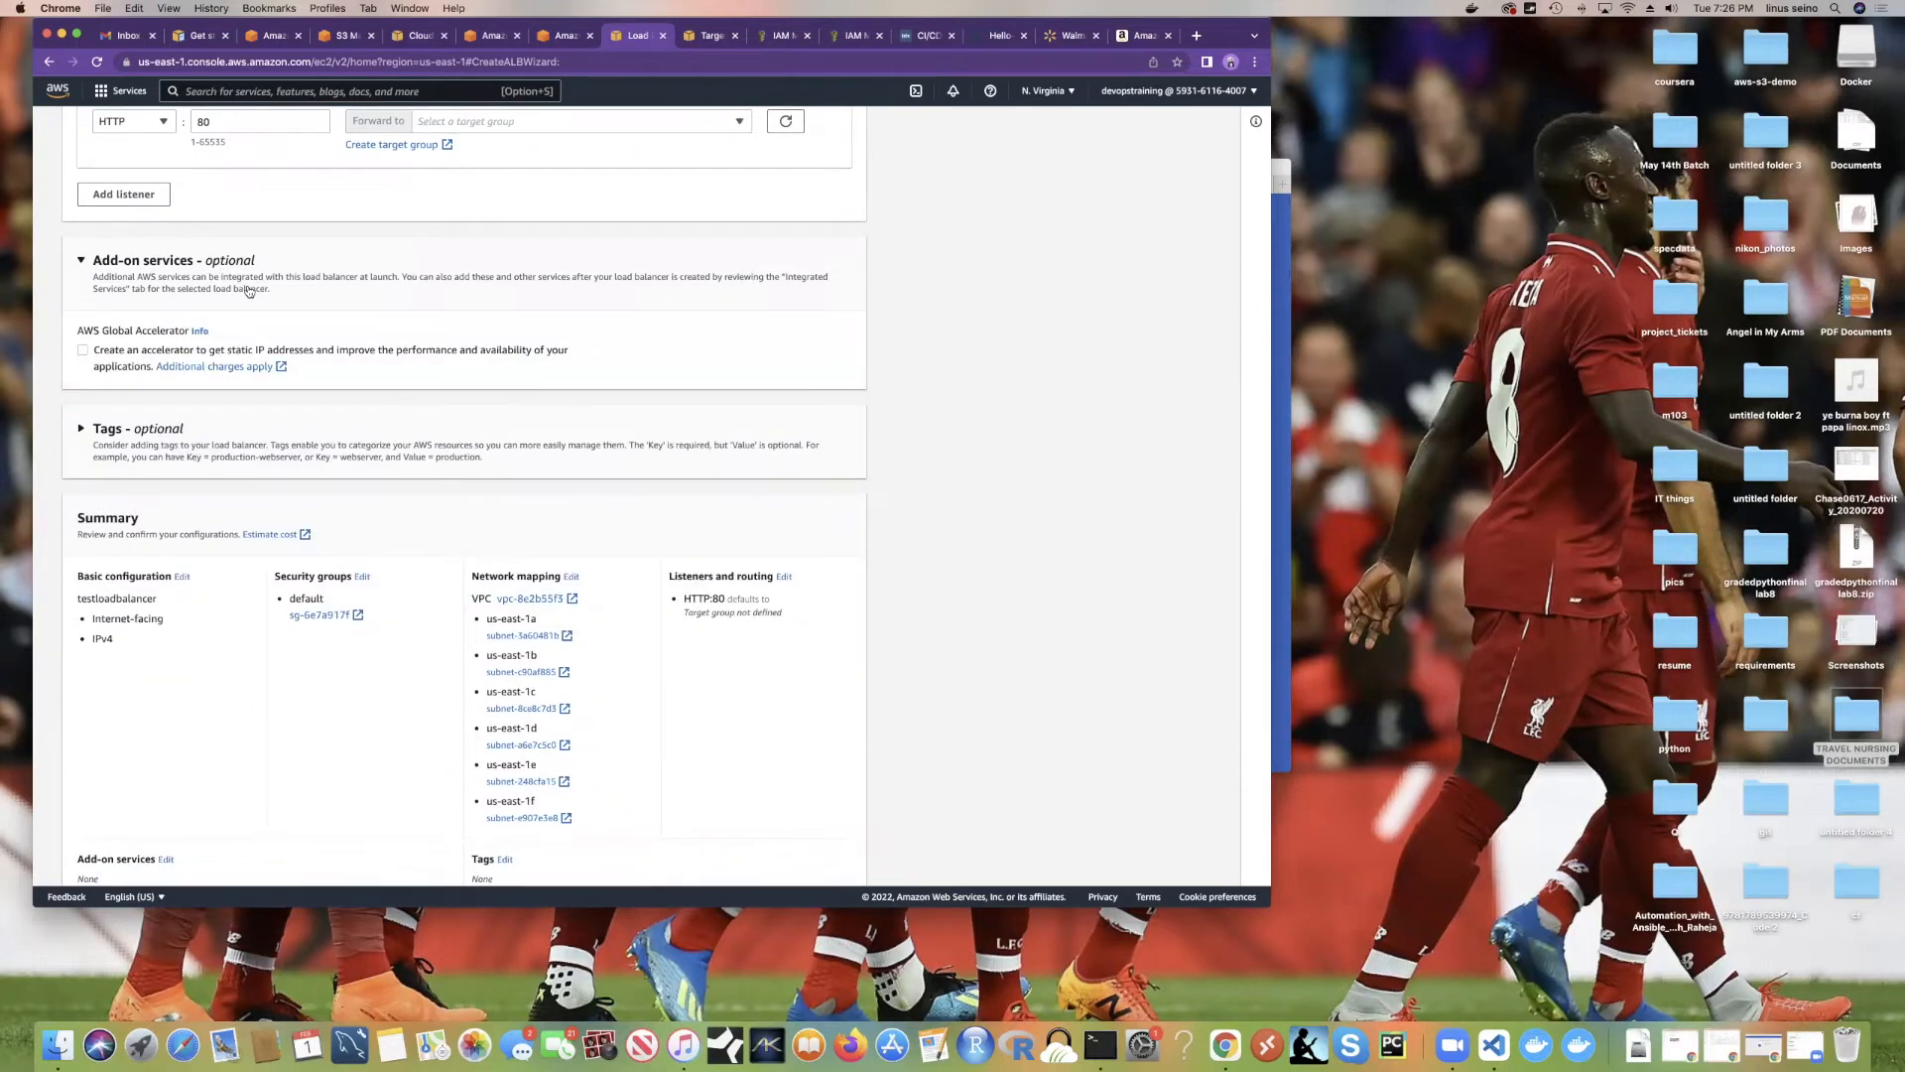
scroll(249, 290, down, 1)
click(266, 422)
click(266, 422)
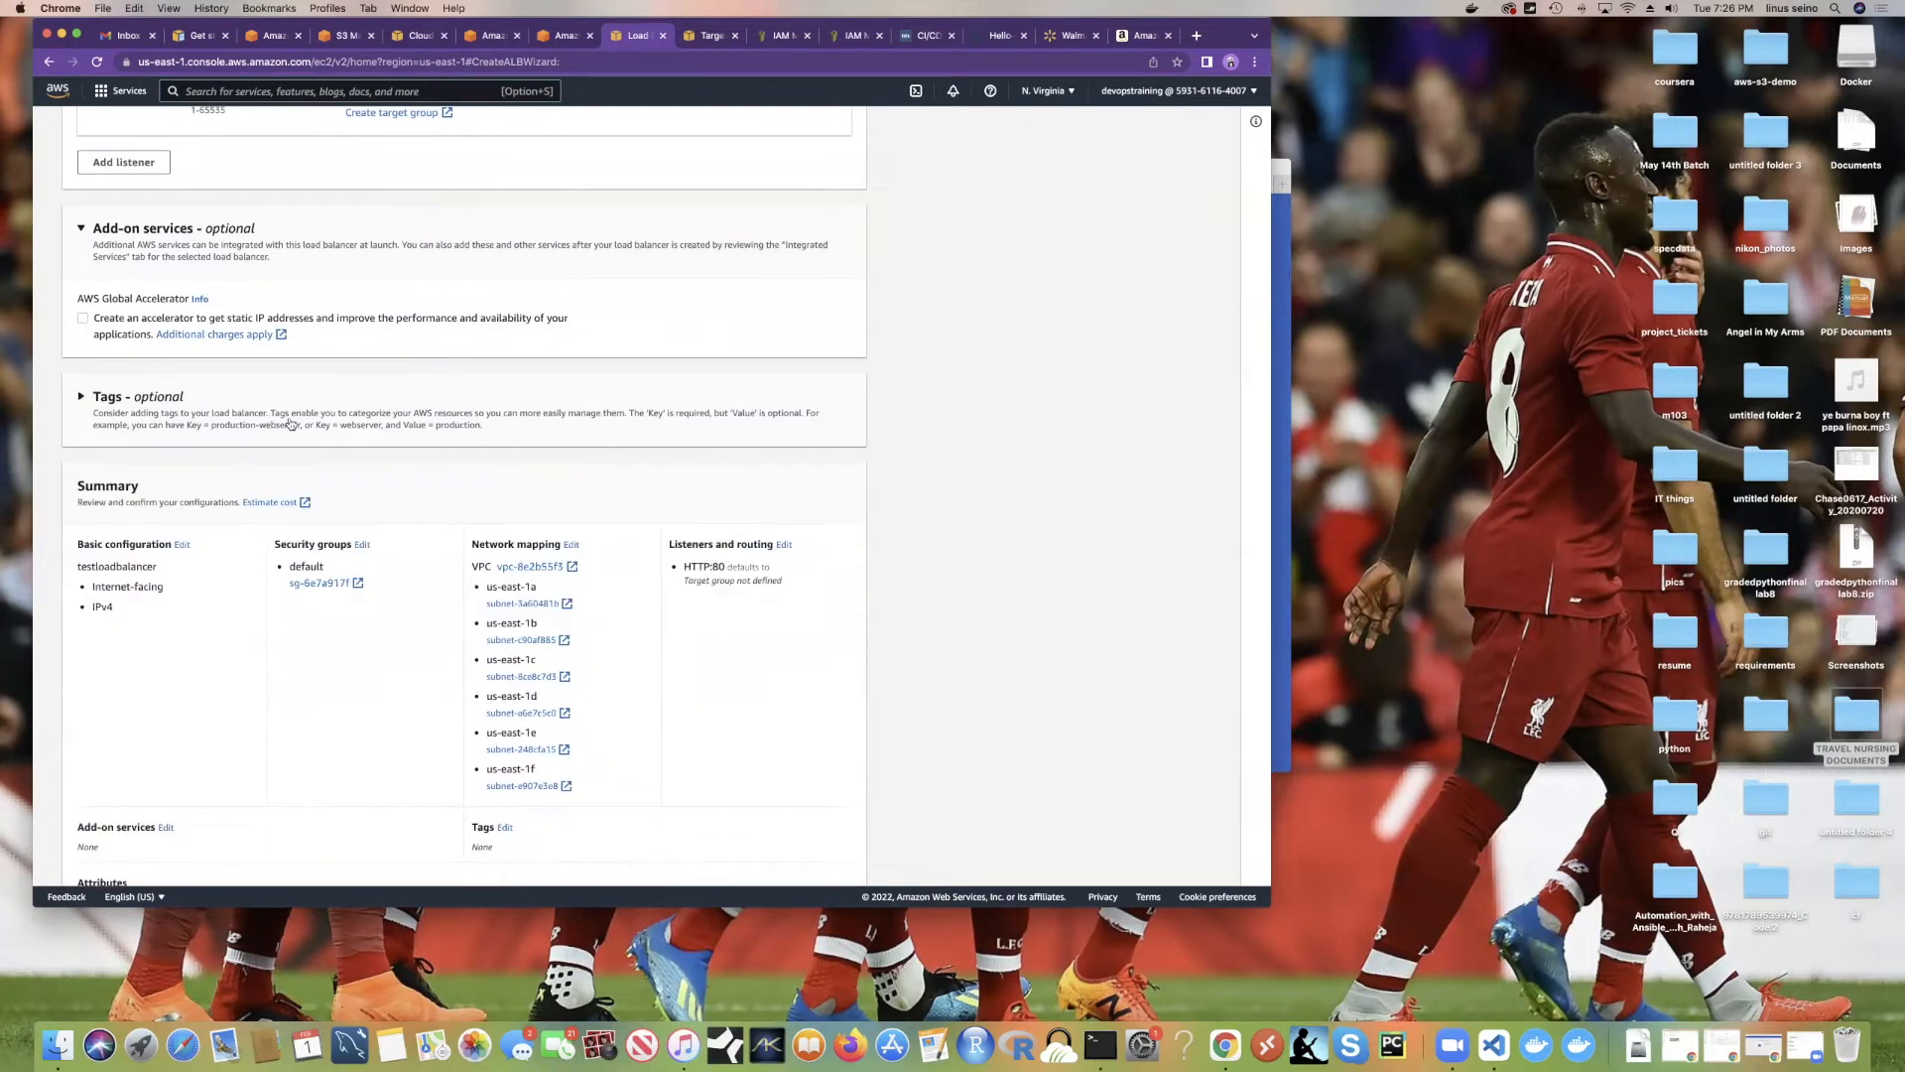
scroll(295, 423, down, 3)
scroll(248, 469, up, 2)
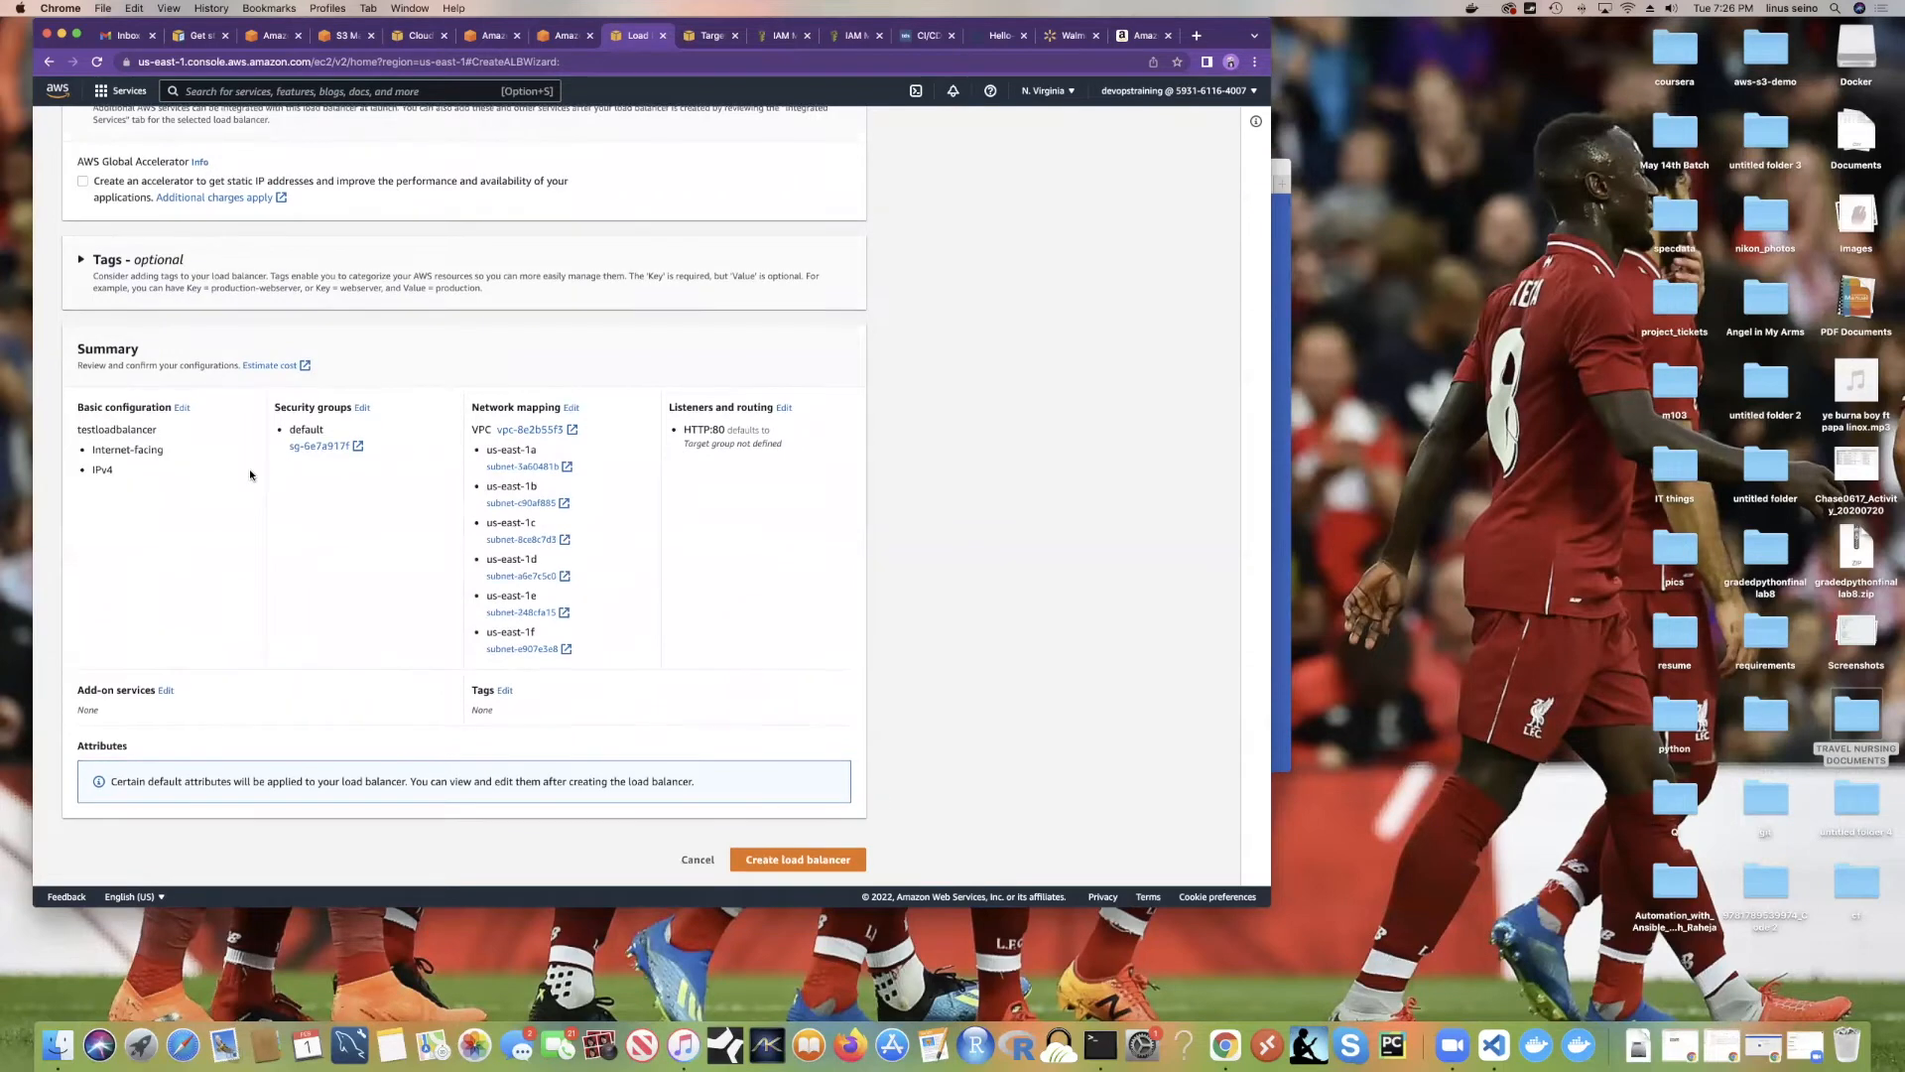
scroll(248, 468, up, 2)
scroll(230, 468, down, 4)
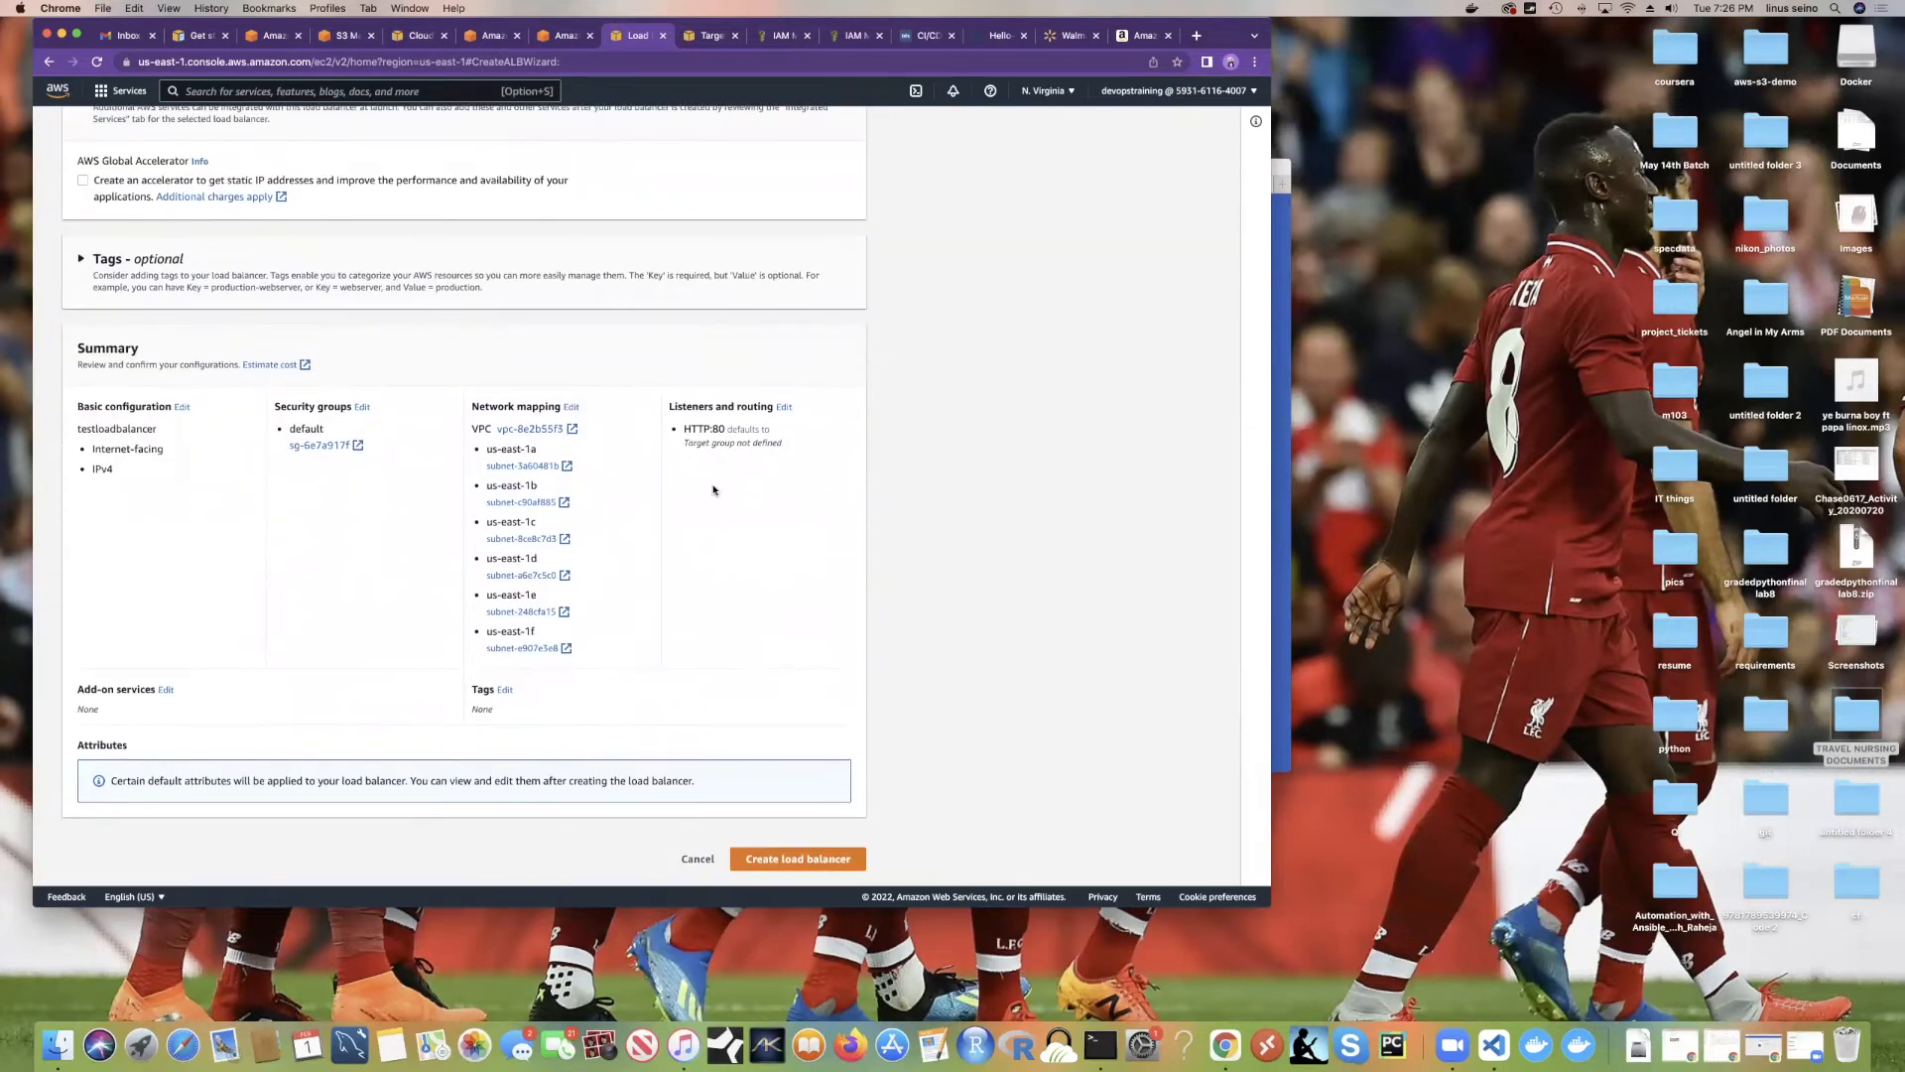
drag(74, 429, 163, 433)
click(94, 429)
drag(90, 450, 147, 471)
drag(285, 426, 368, 437)
drag(469, 404, 710, 530)
drag(789, 452, 668, 407)
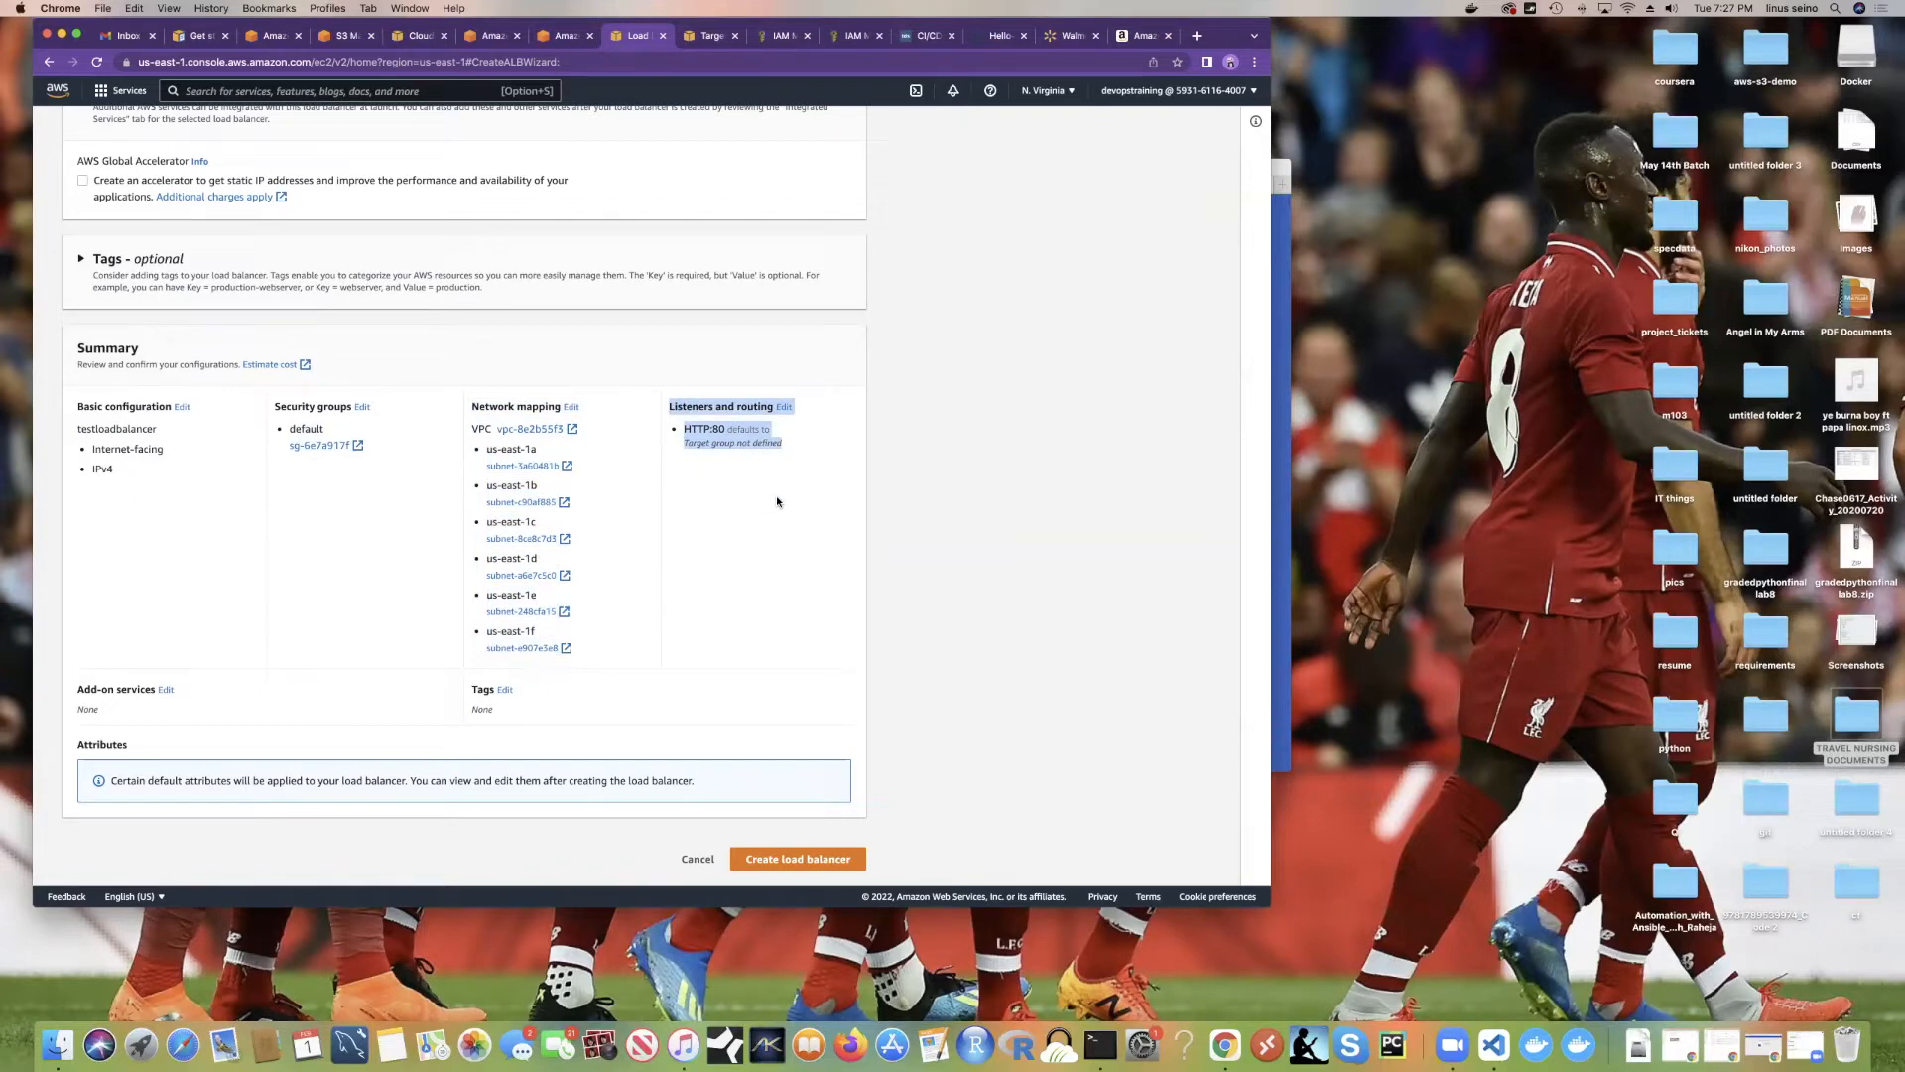
click(704, 455)
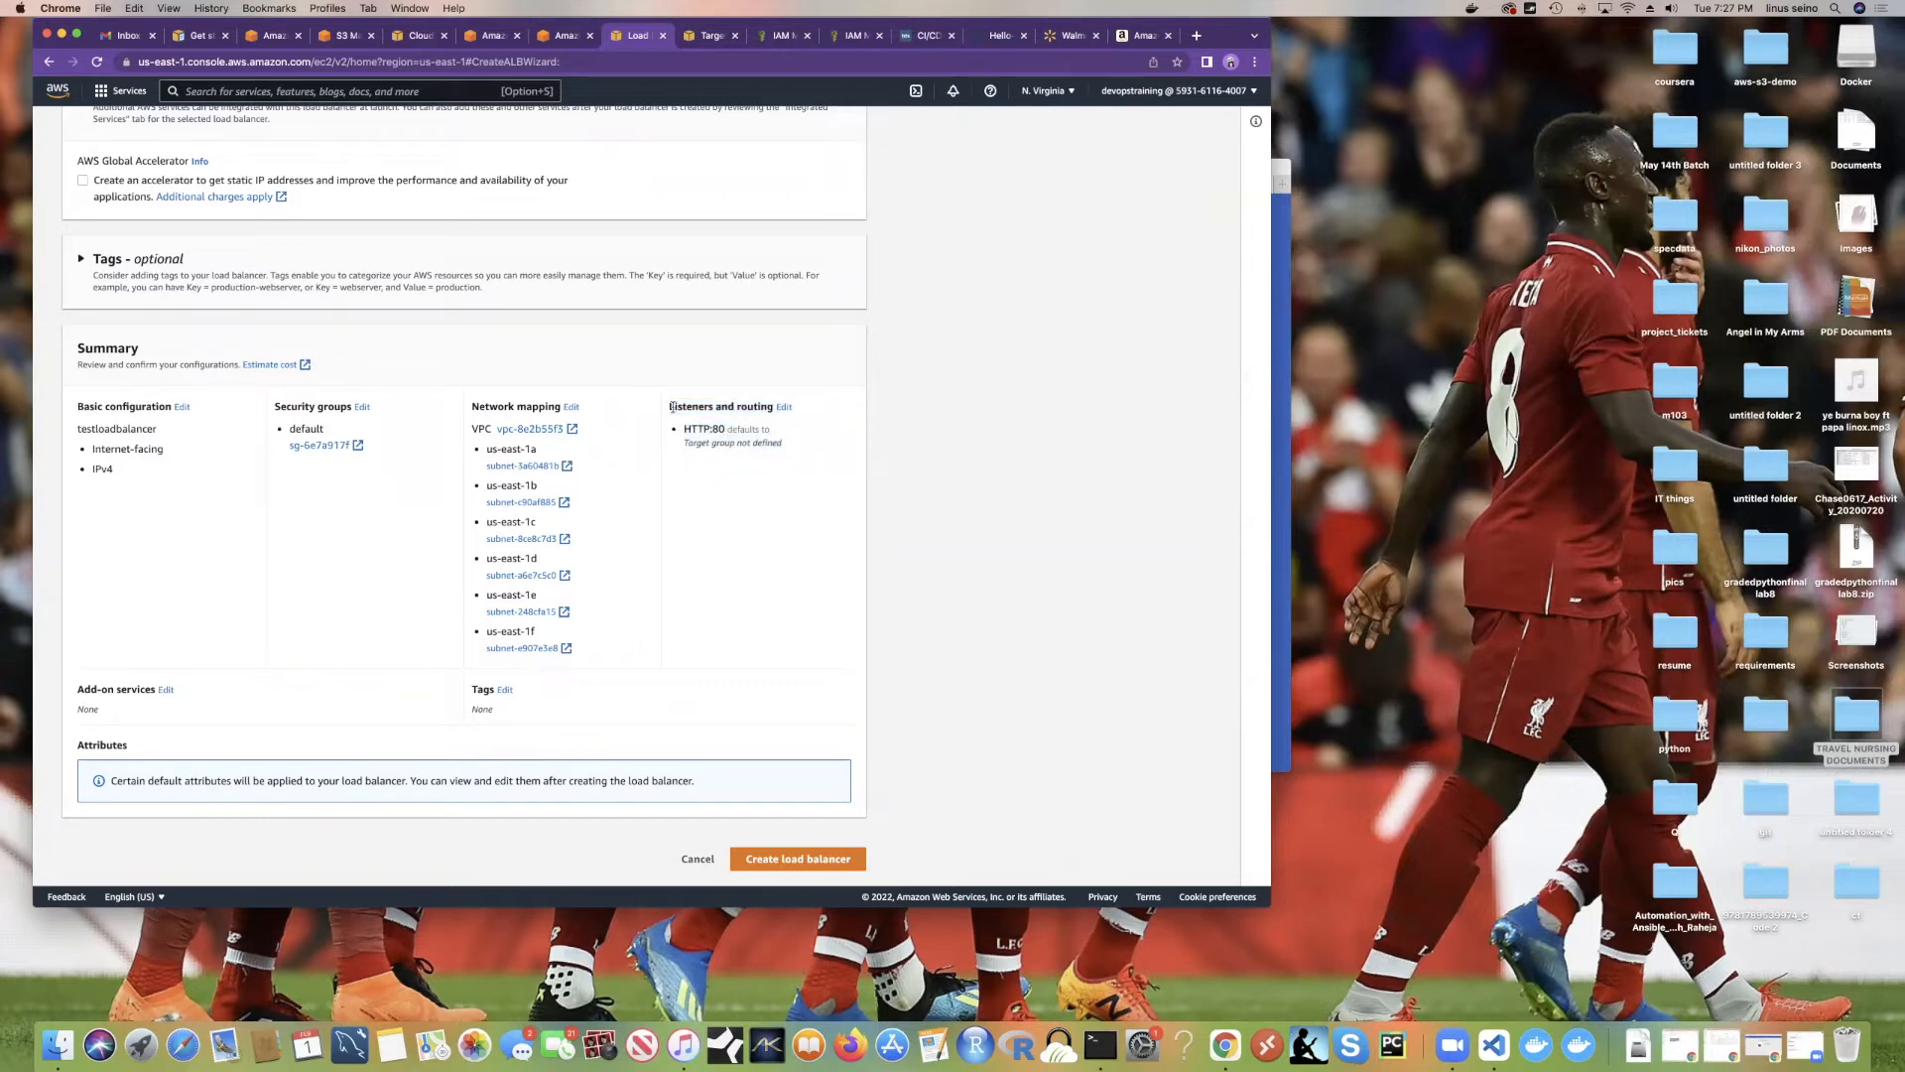
scroll(725, 497, up, 2)
scroll(723, 497, down, 2)
scroll(724, 497, up, 10)
scroll(724, 497, up, 10)
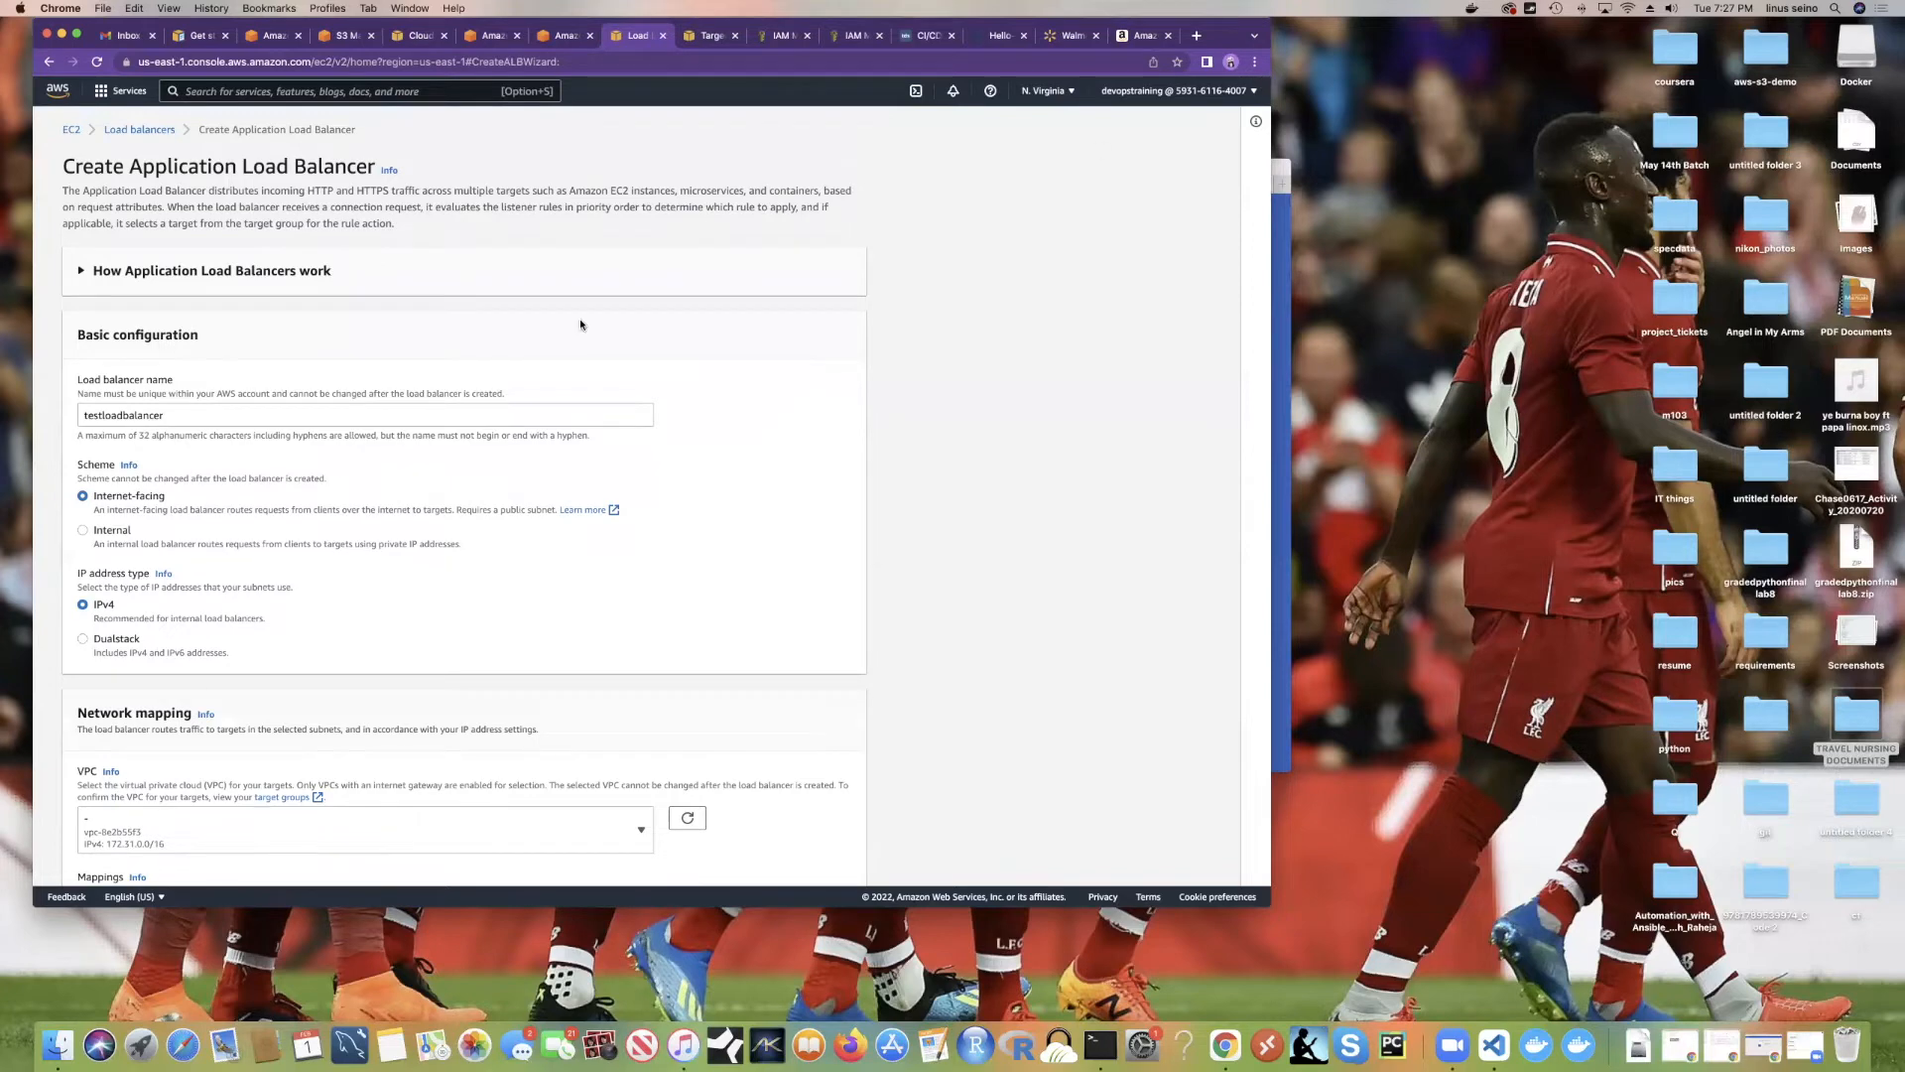
scroll(581, 325, down, 1)
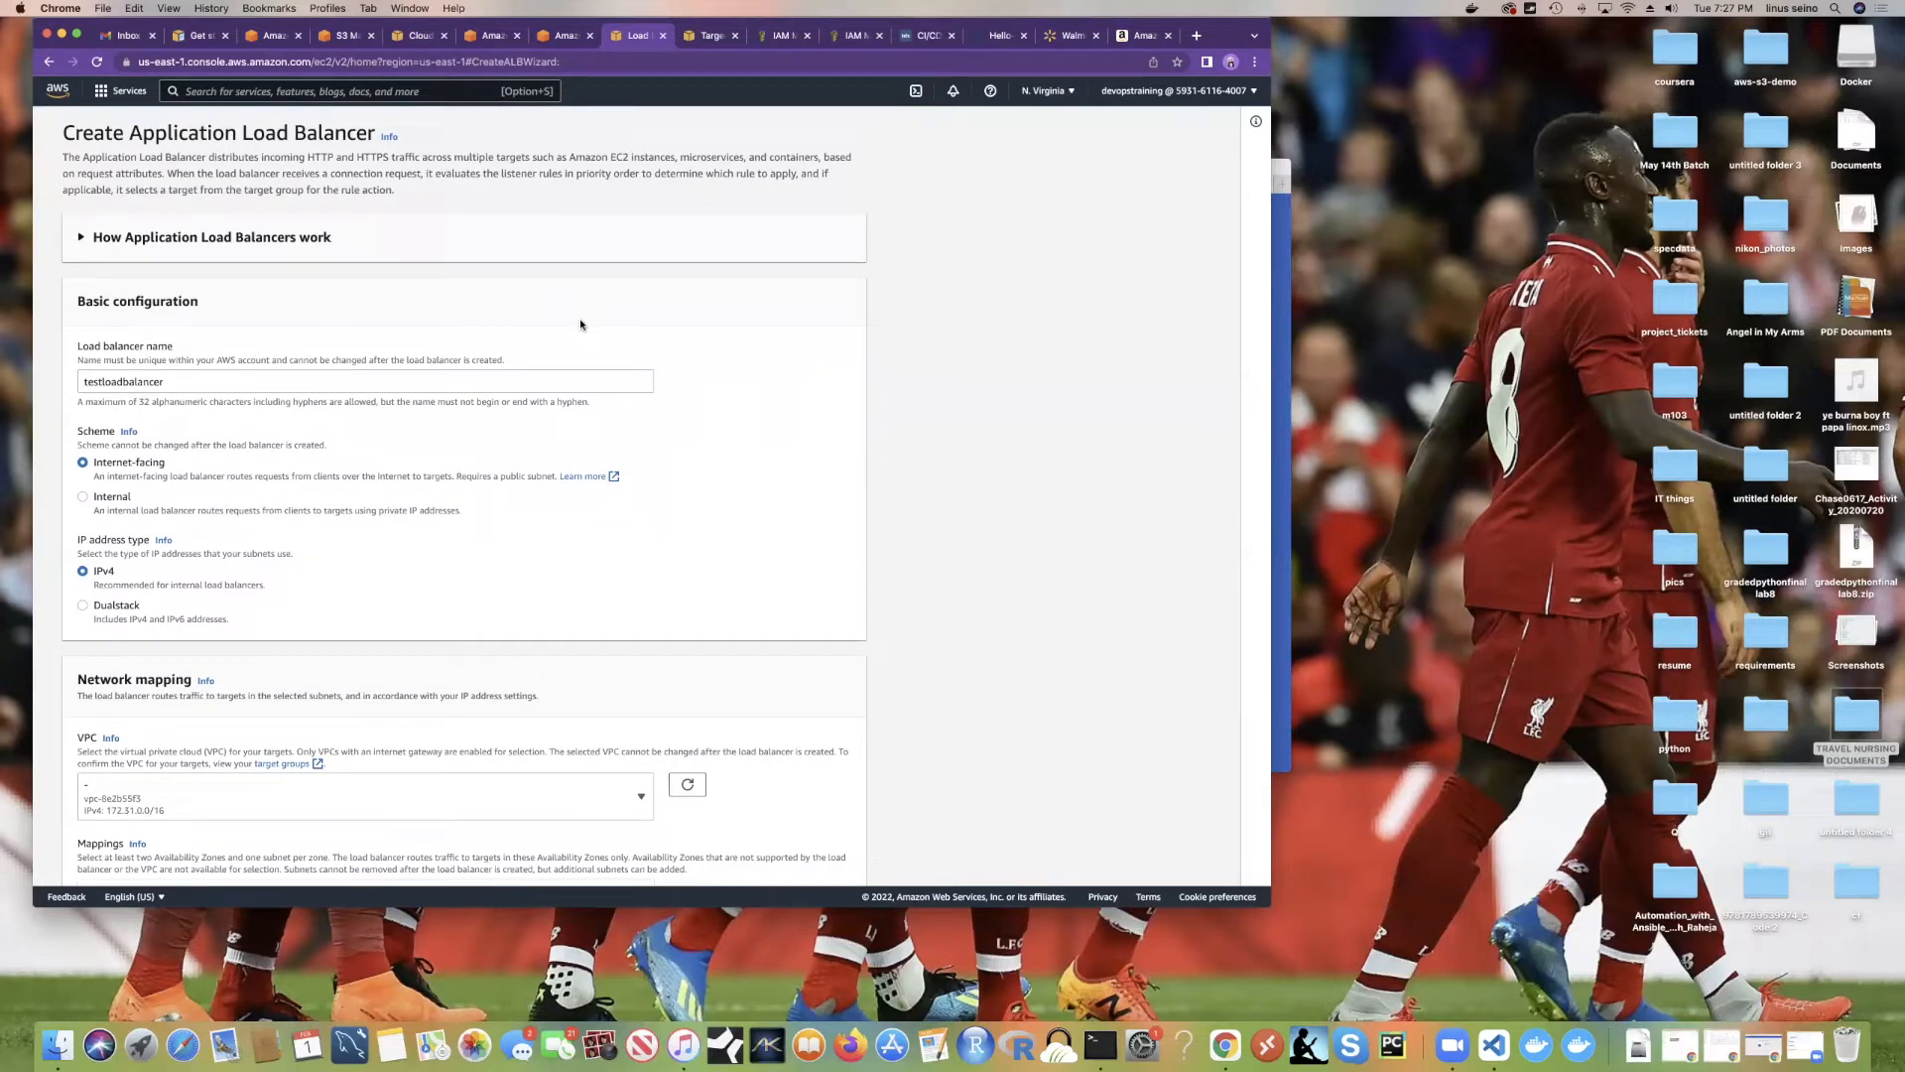
scroll(581, 324, up, 1)
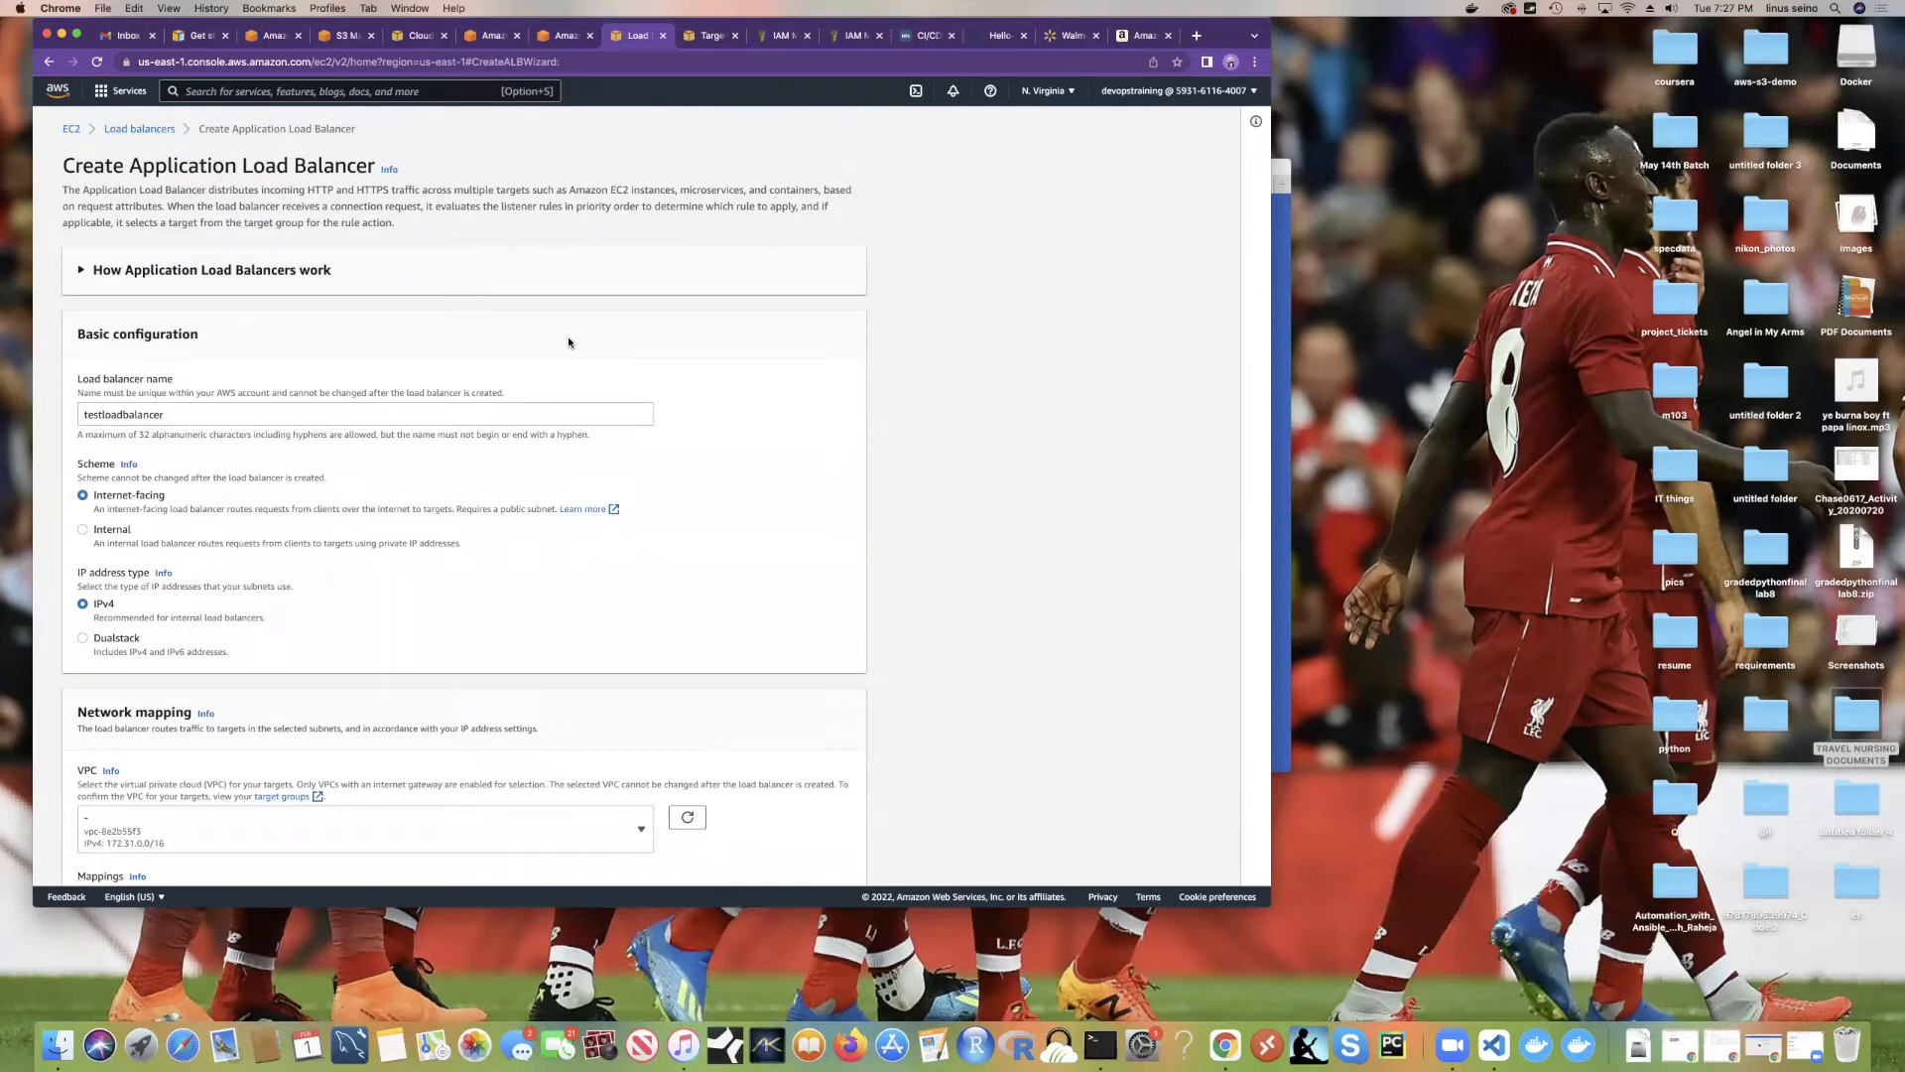
scroll(568, 343, down, 3)
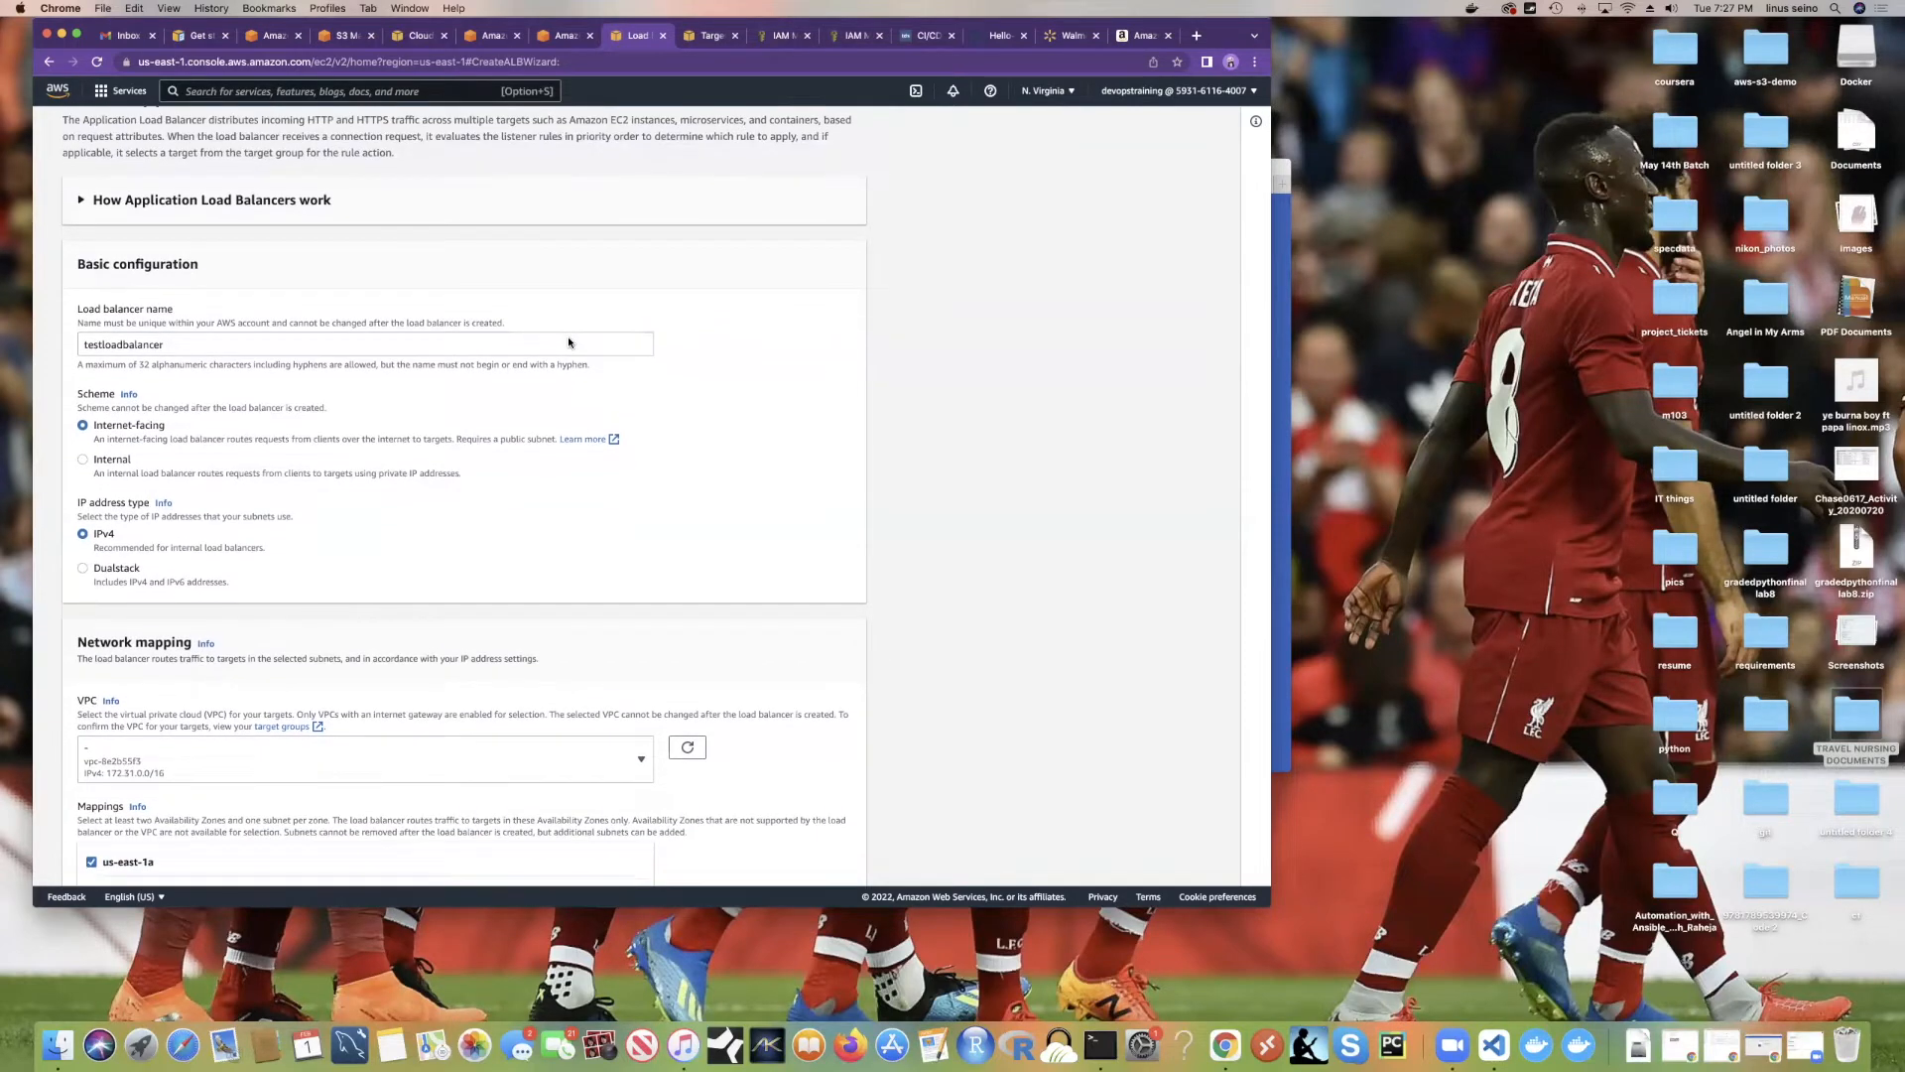
scroll(568, 342, up, 3)
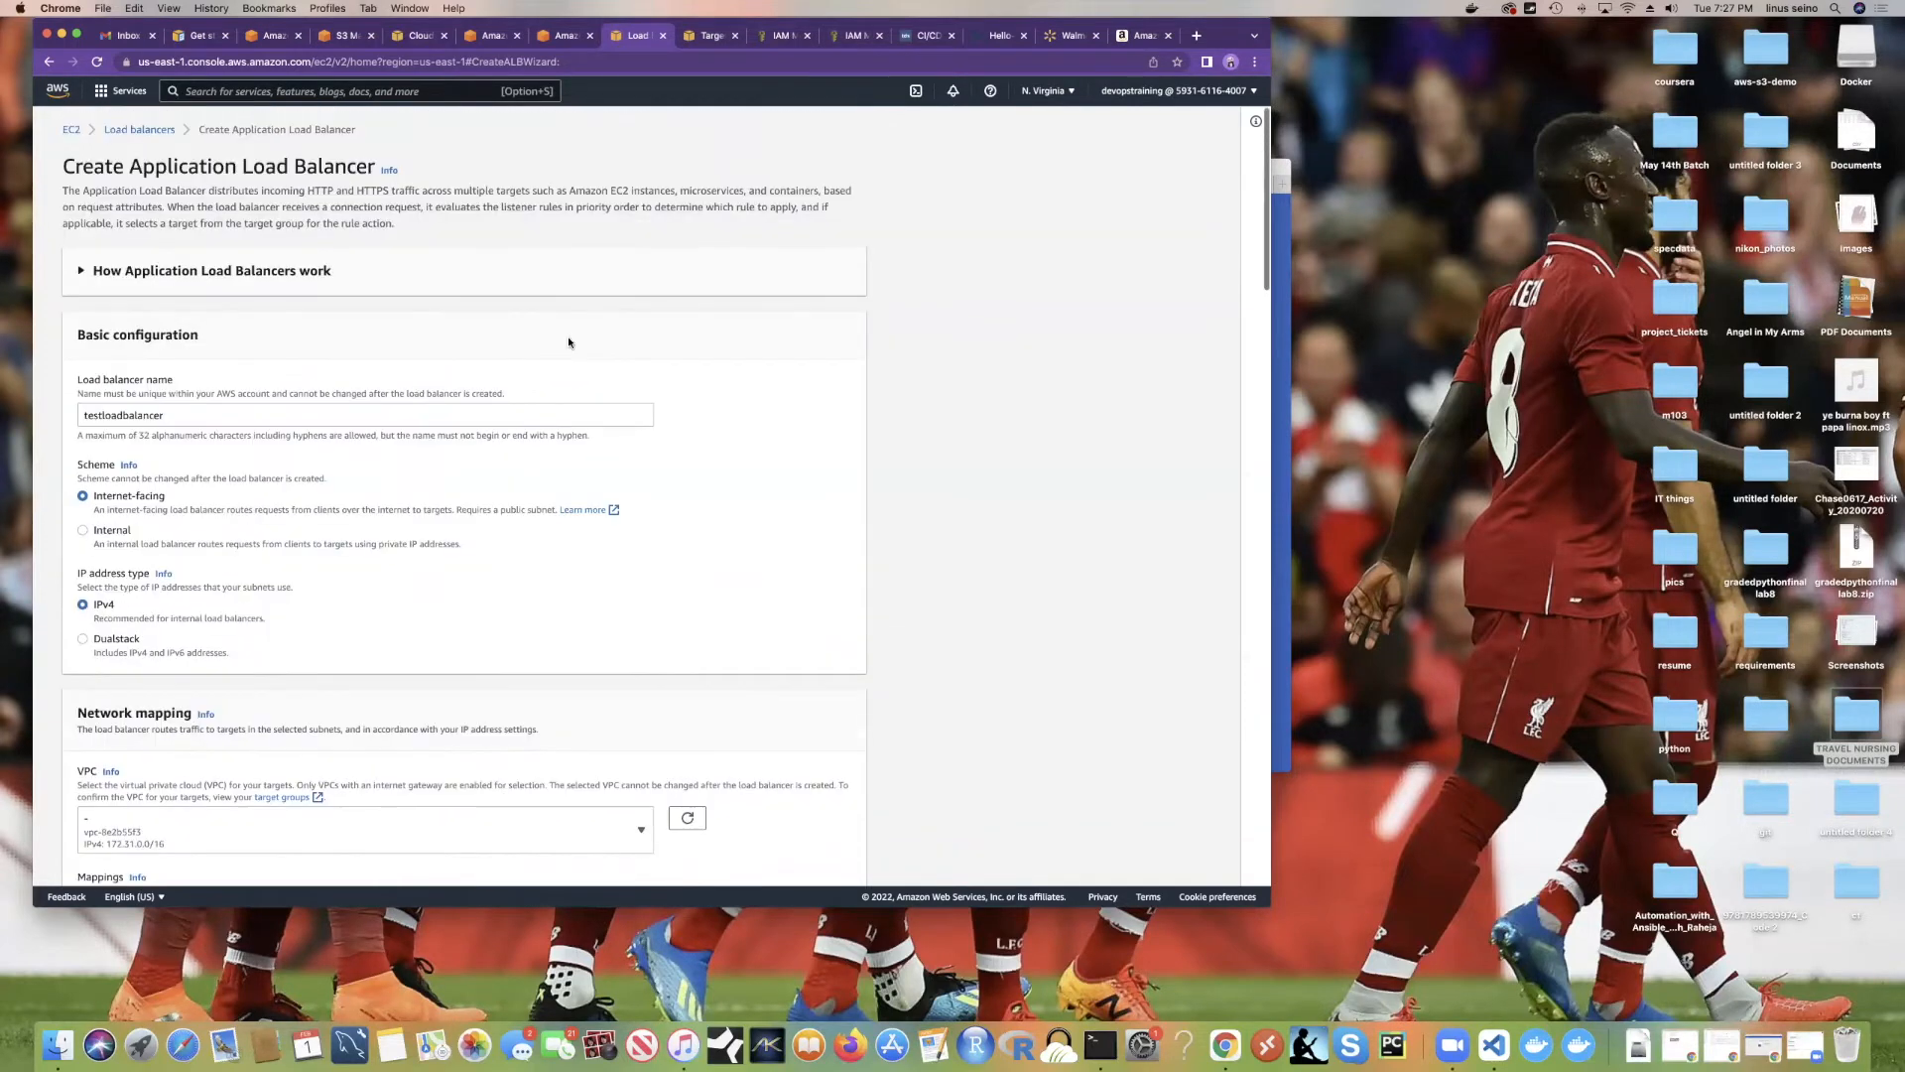
scroll(568, 342, down, 10)
scroll(569, 342, down, 14)
scroll(568, 342, down, 20)
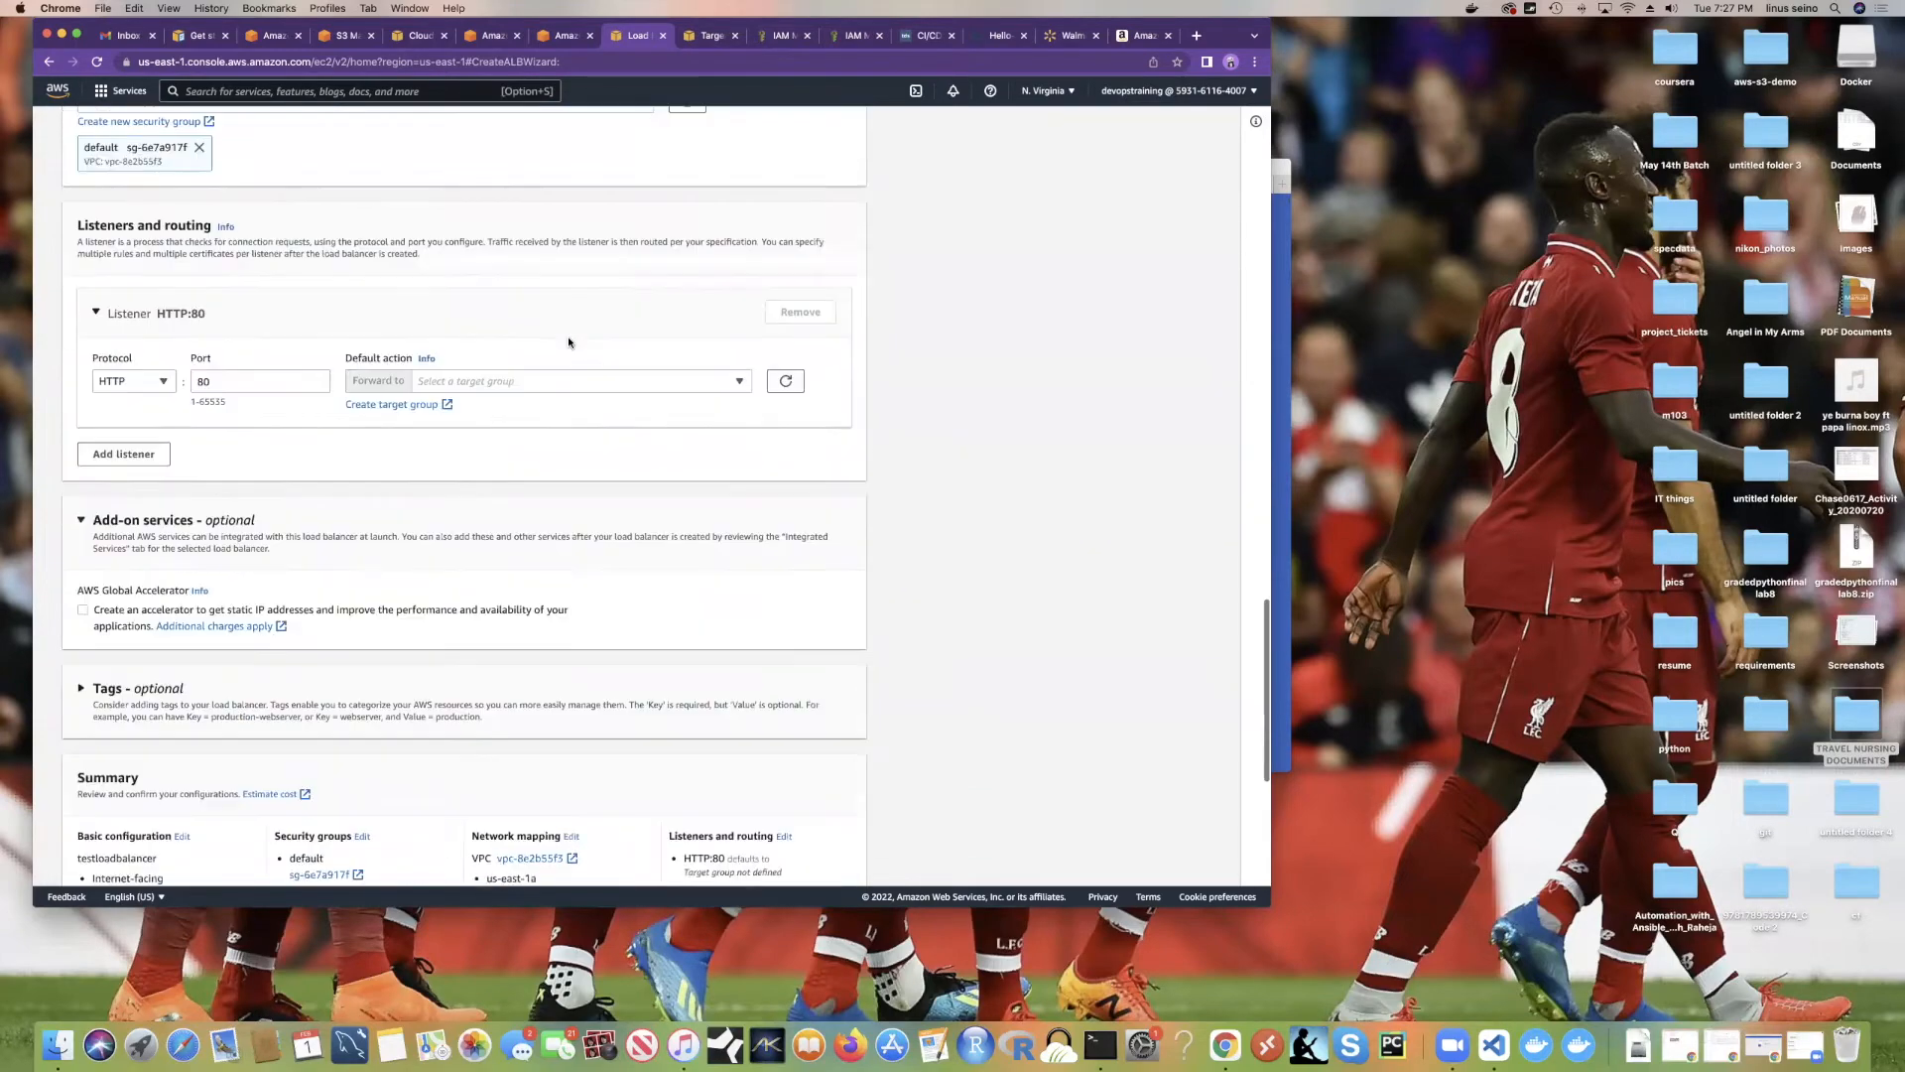
scroll(568, 342, up, 2)
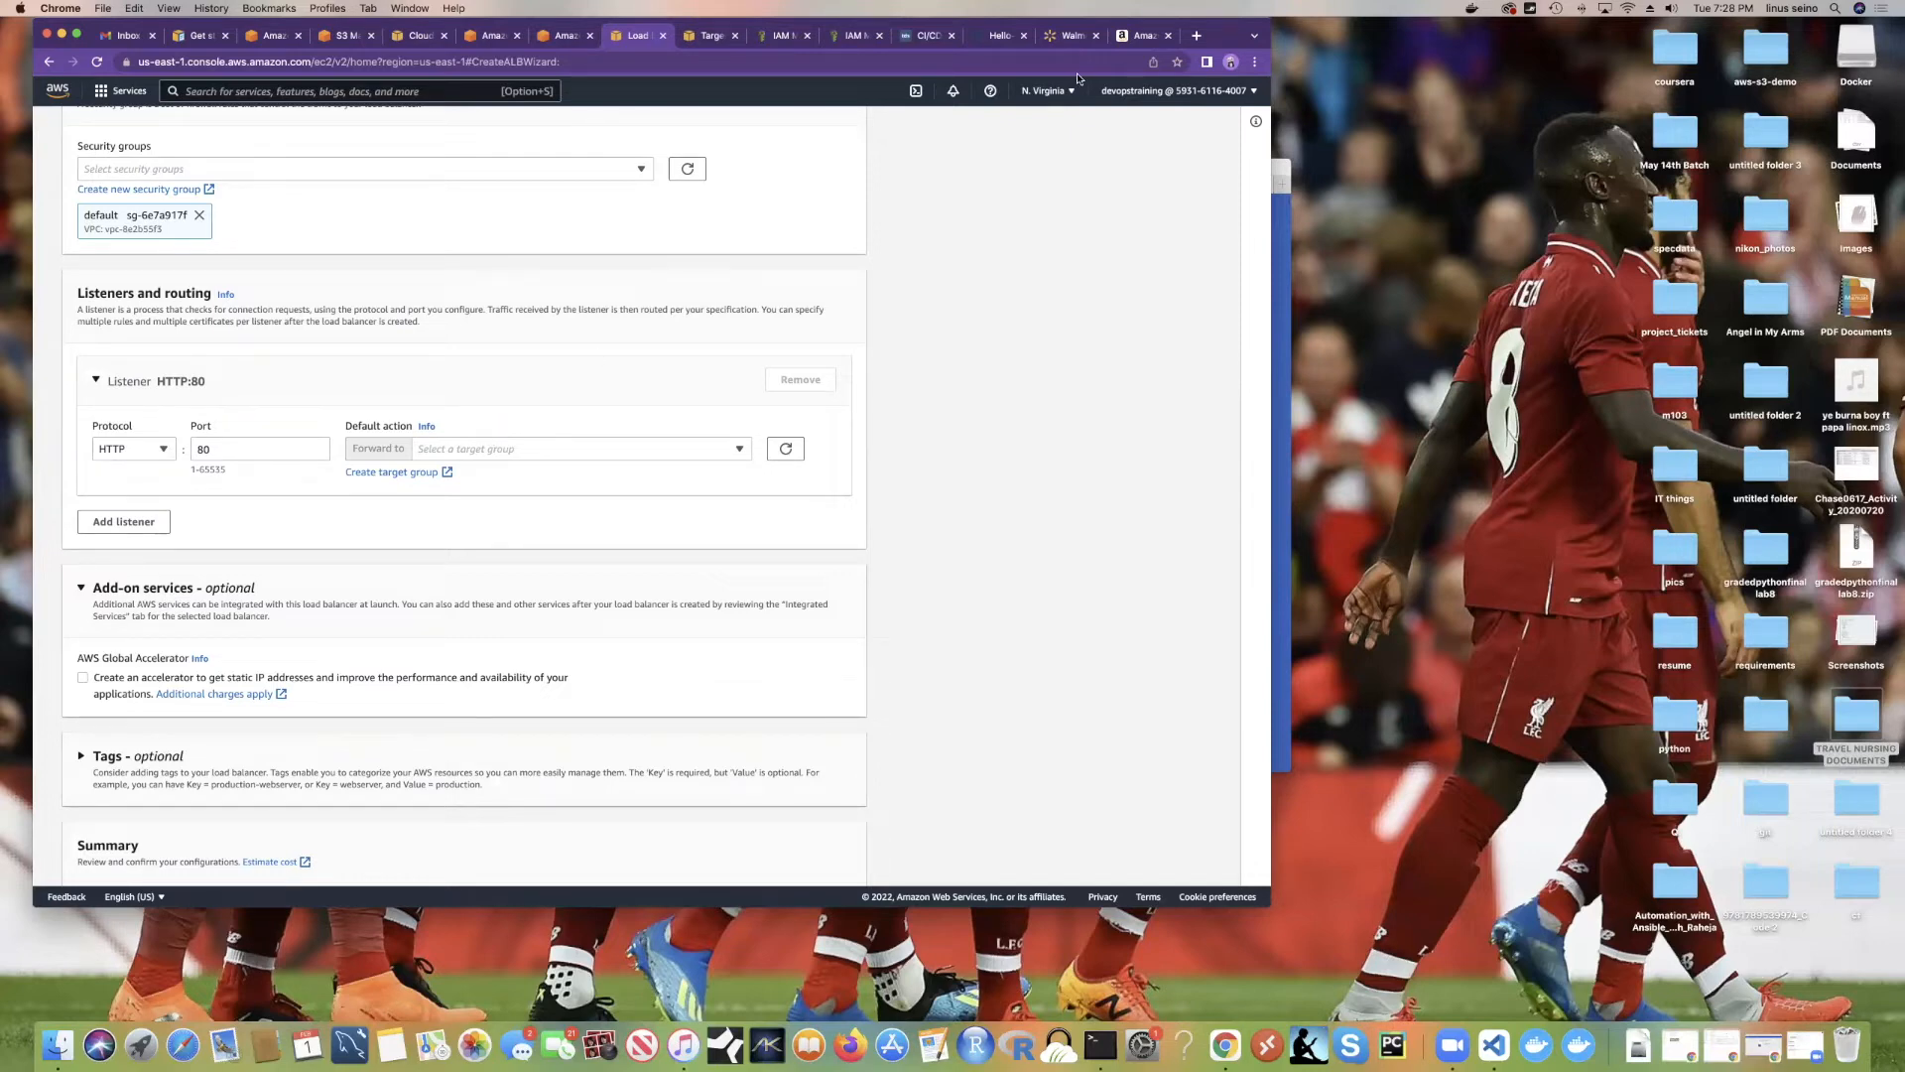
Step: View the Mega Bloks First Builders Big Building Bag ($14.92) on Walmart, dismissing the robot check
click(1068, 35)
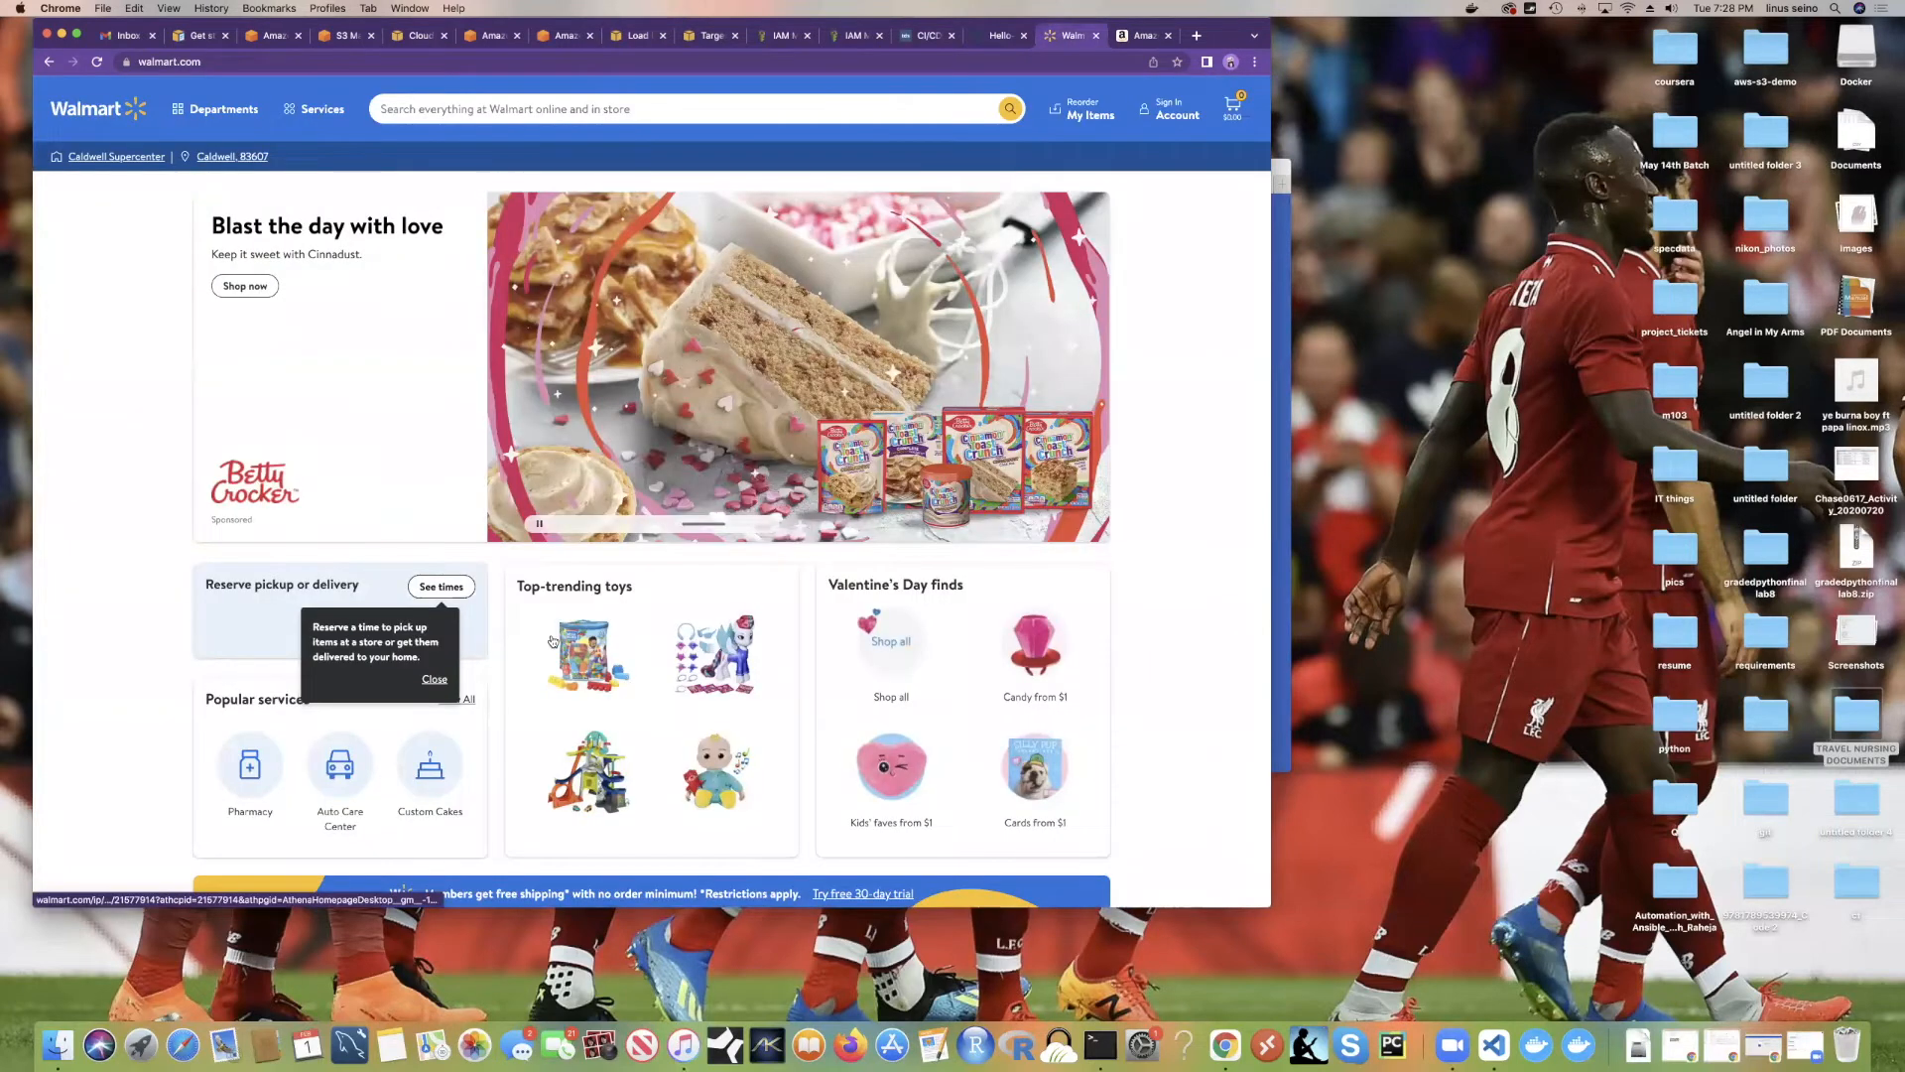
scroll(544, 434, down, 1)
click(586, 586)
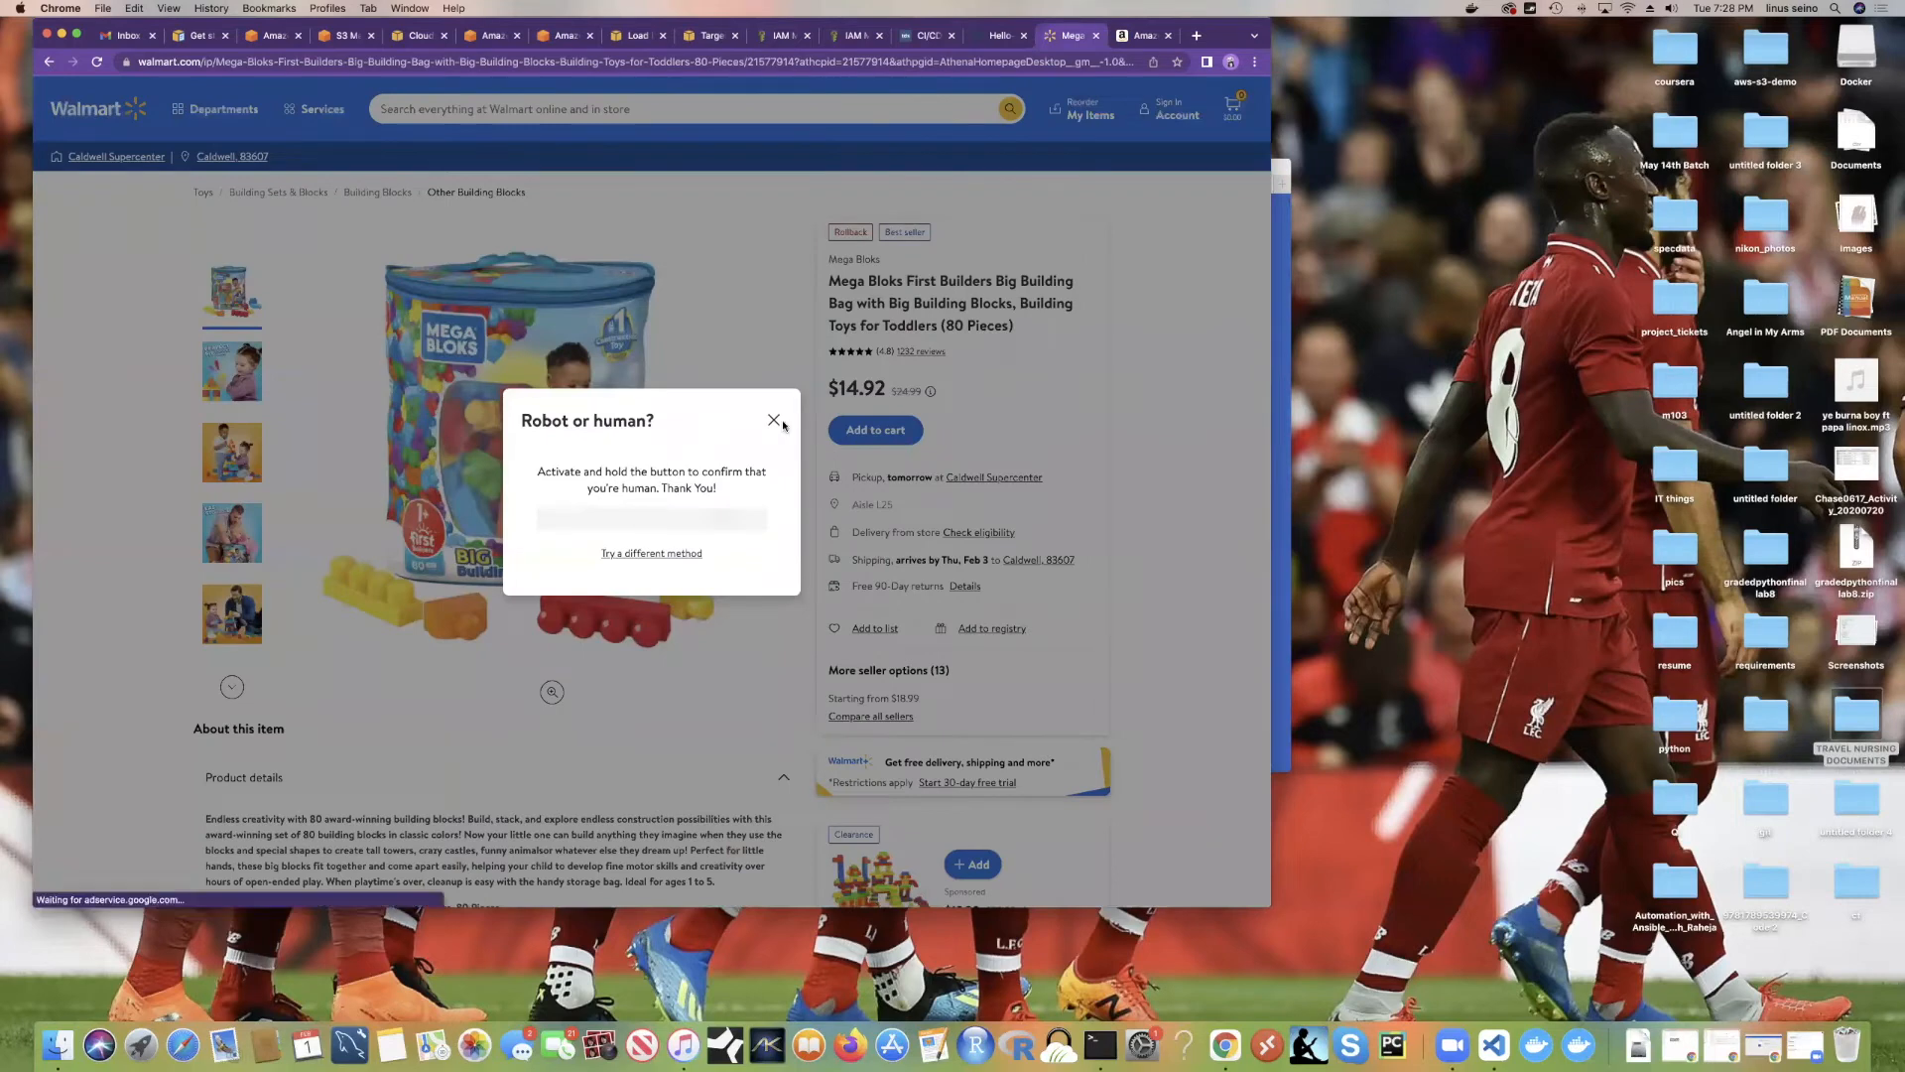
click(774, 417)
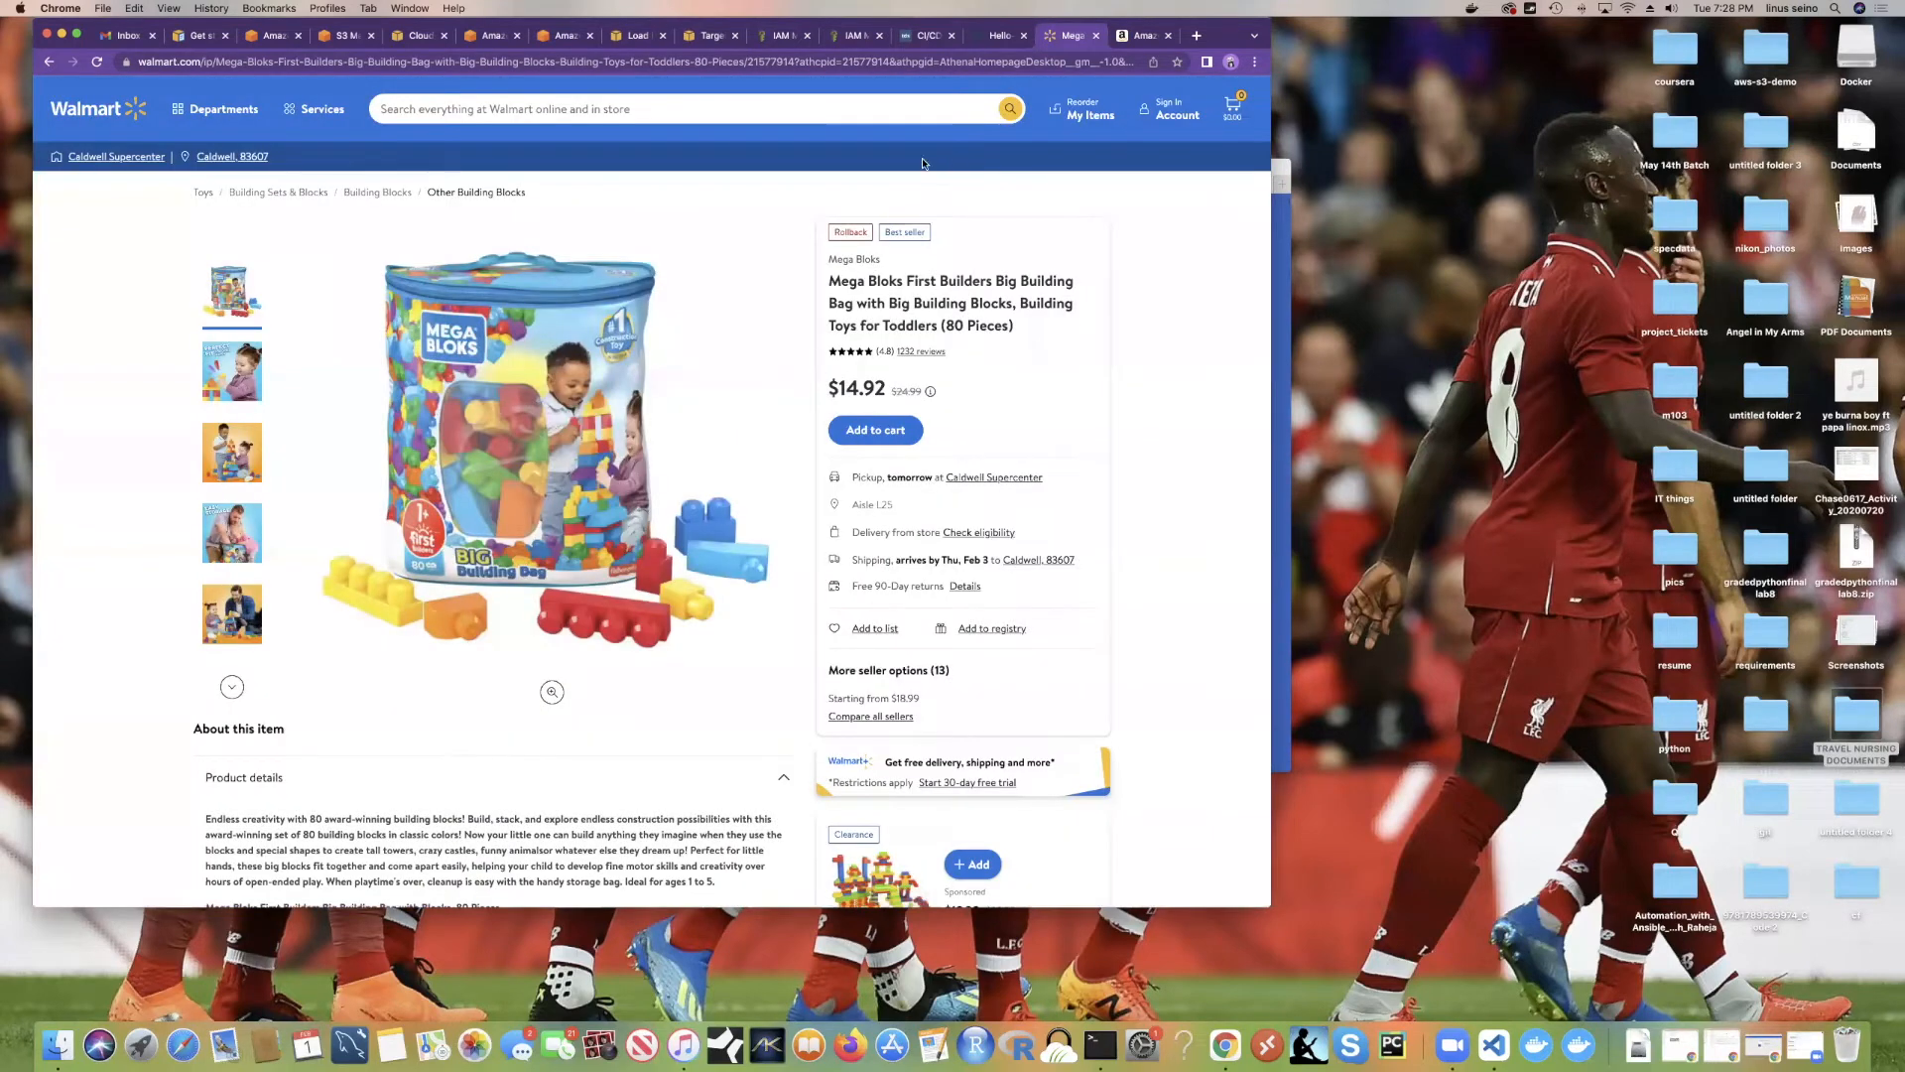
click(631, 39)
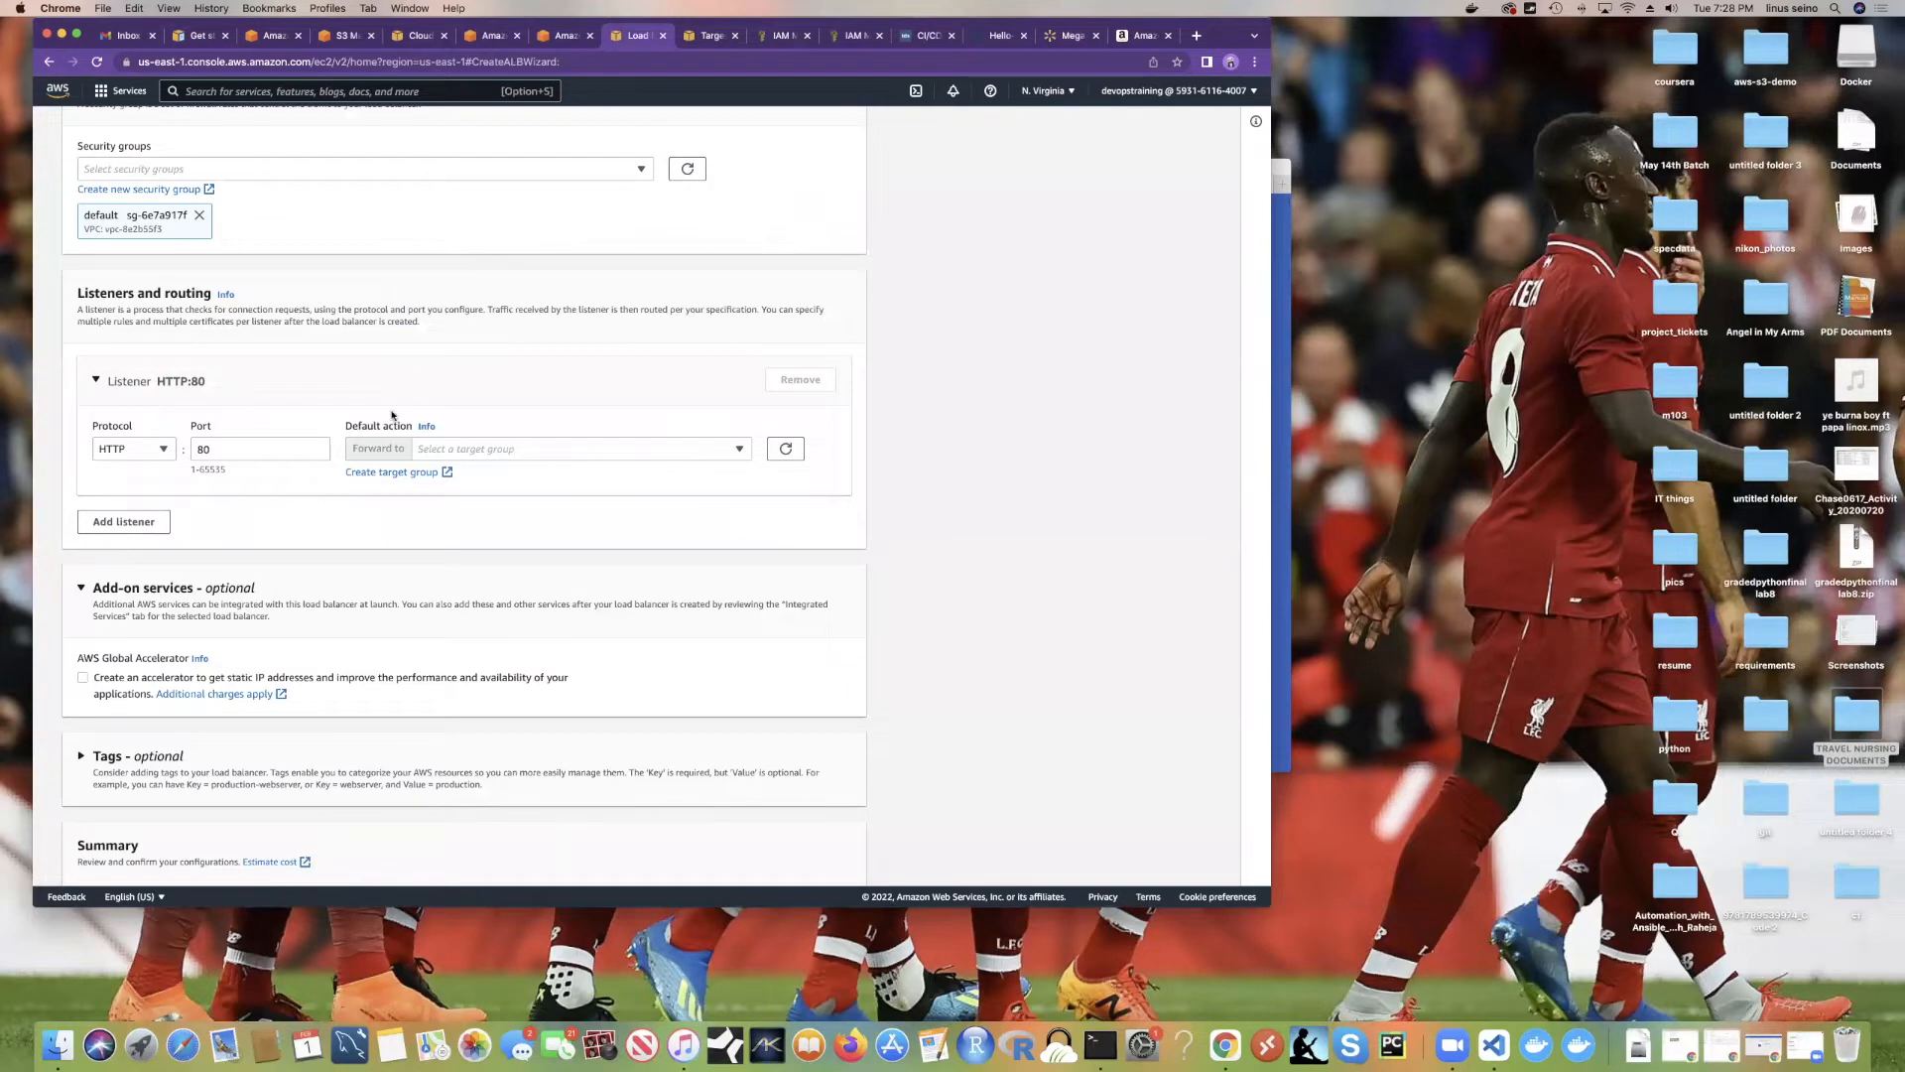
Step: Scroll the load balancer form, glance at the Mega Bloks page, and come back
scroll(480, 329, up, 3)
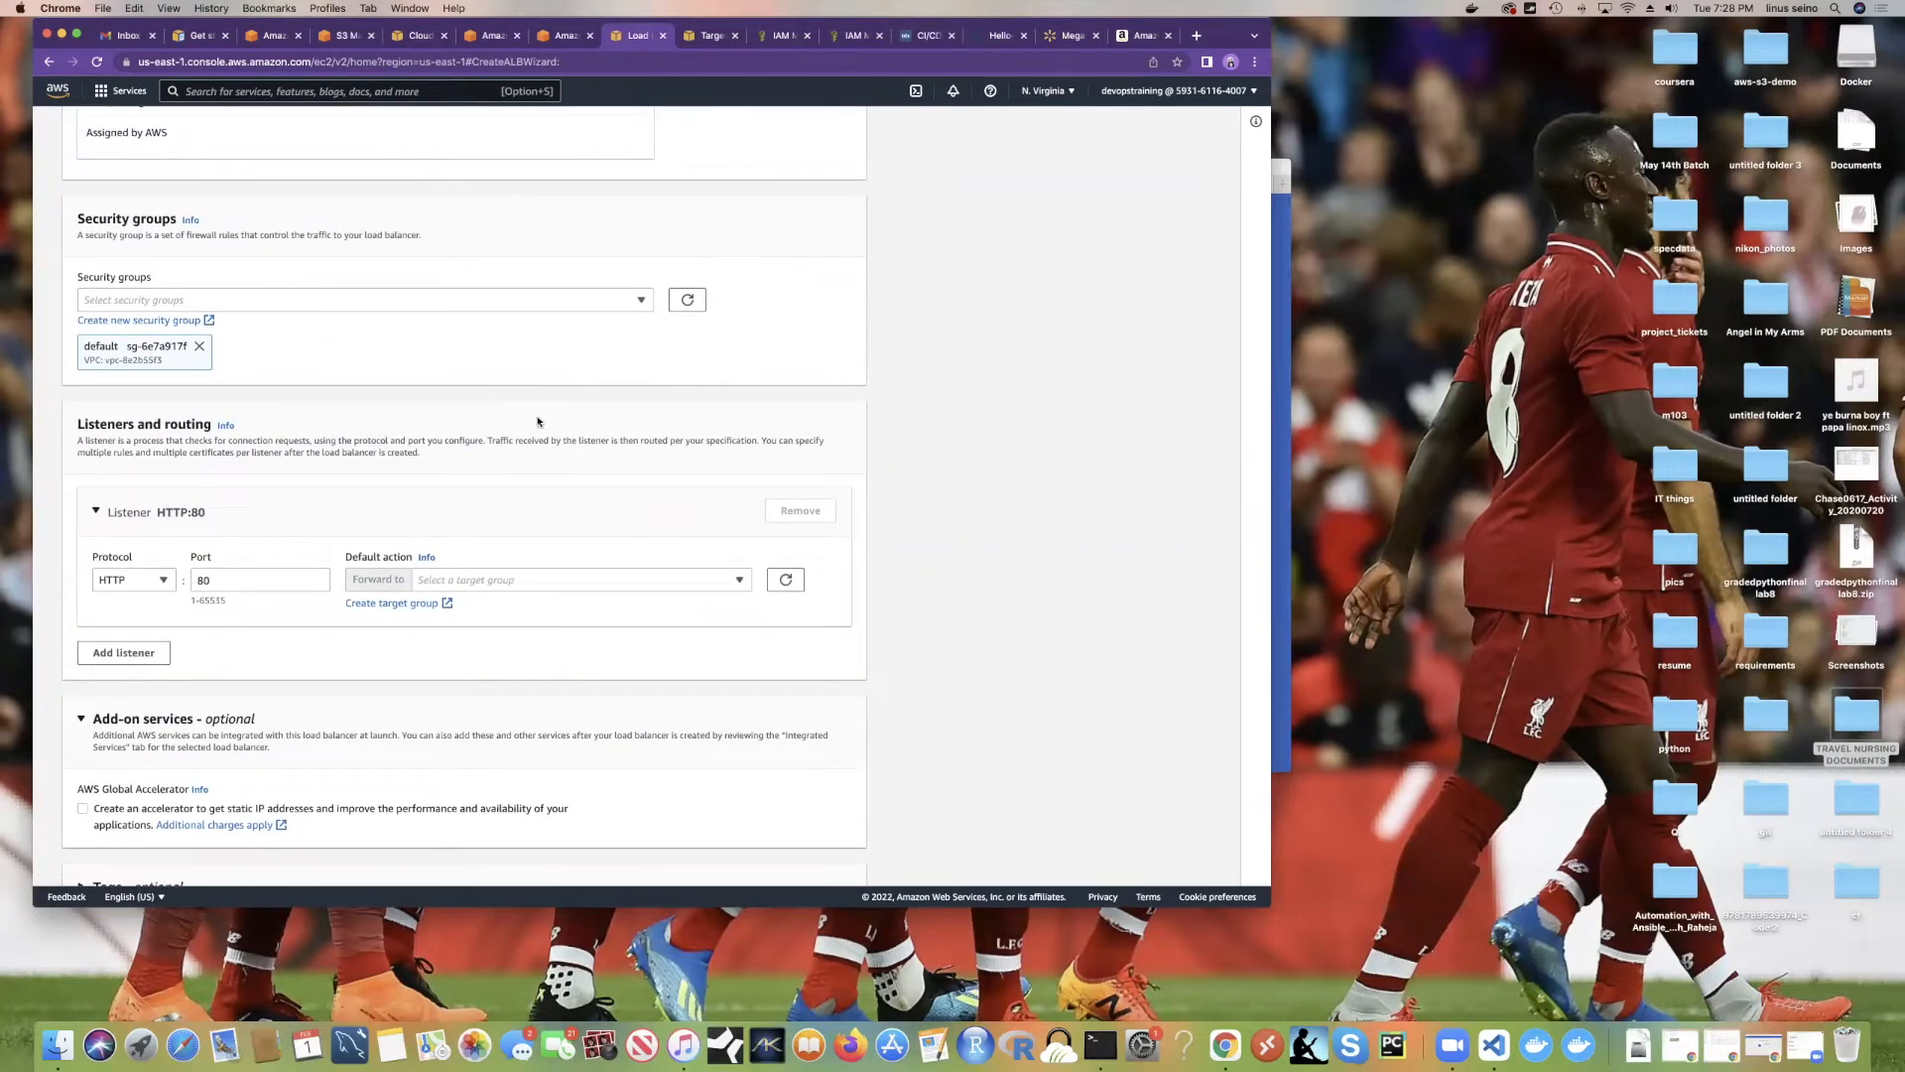
scroll(489, 437, down, 4)
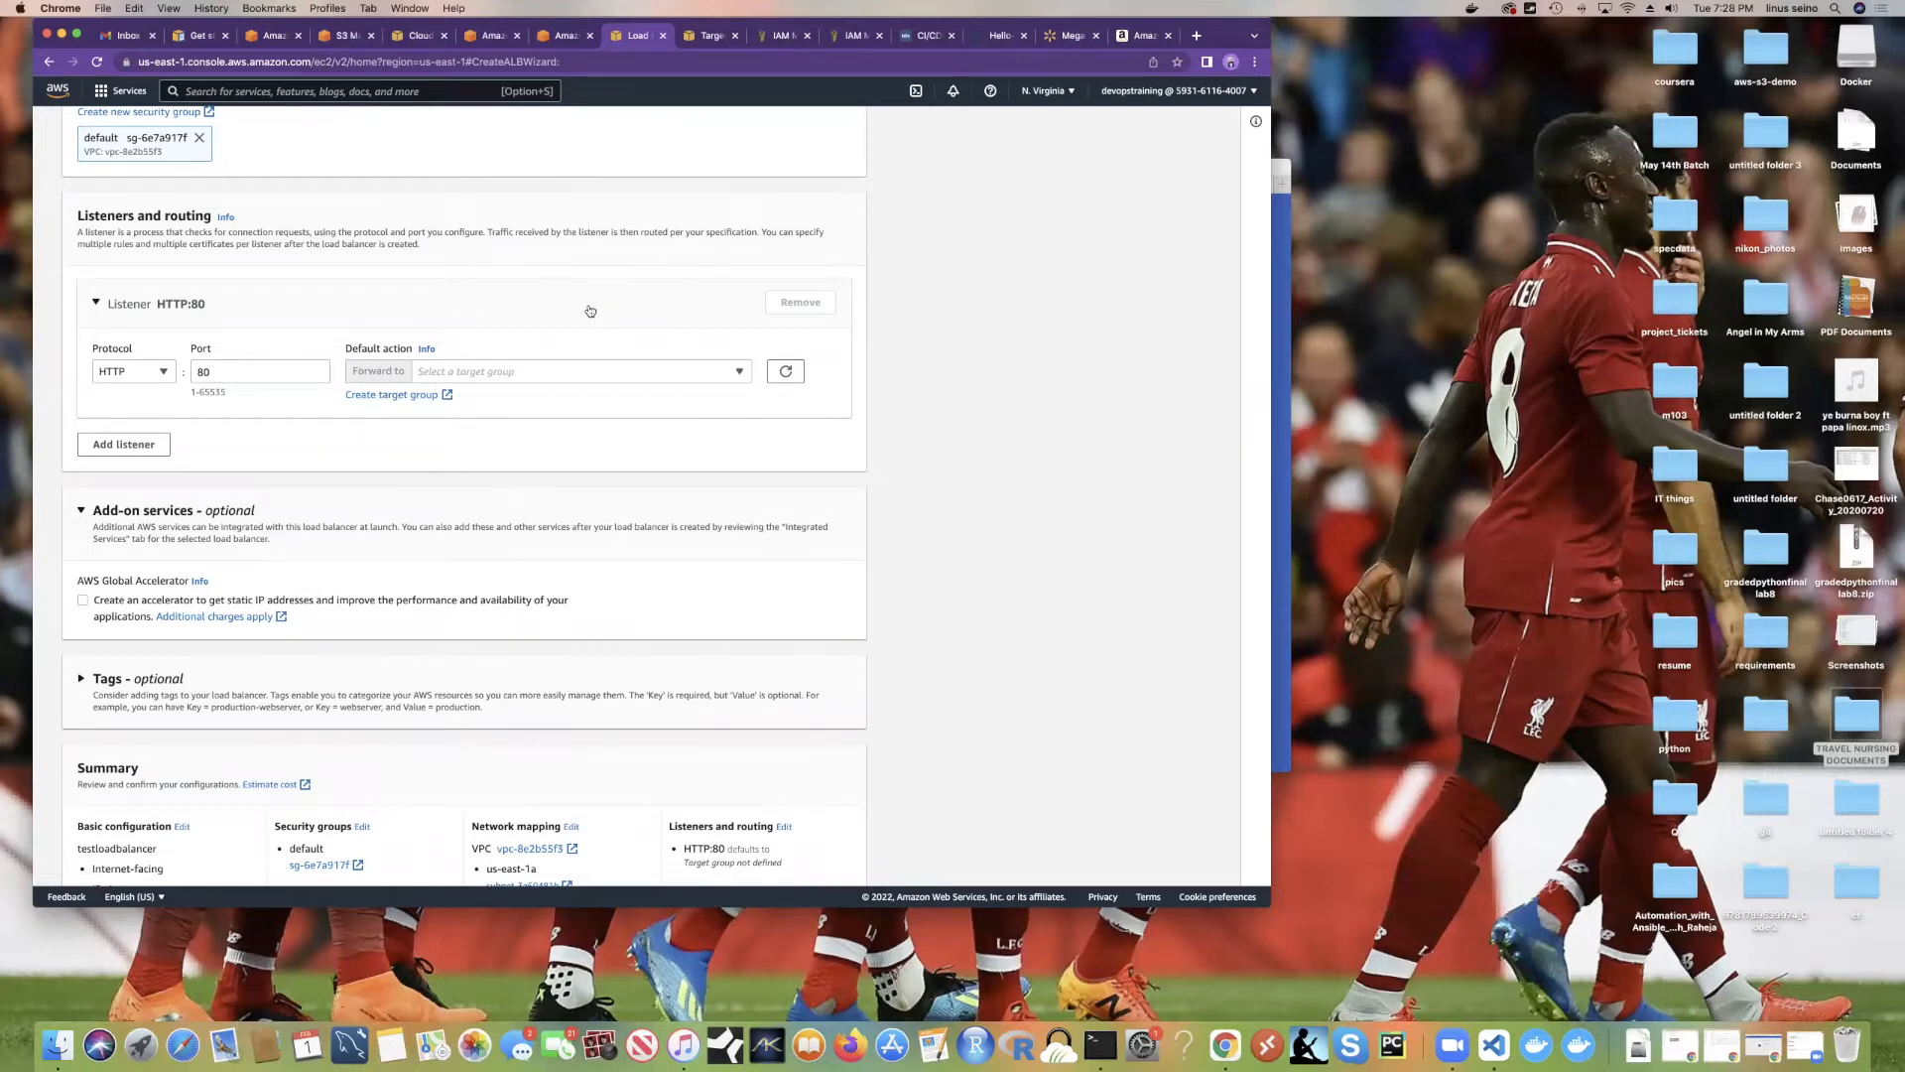
scroll(590, 311, up, 5)
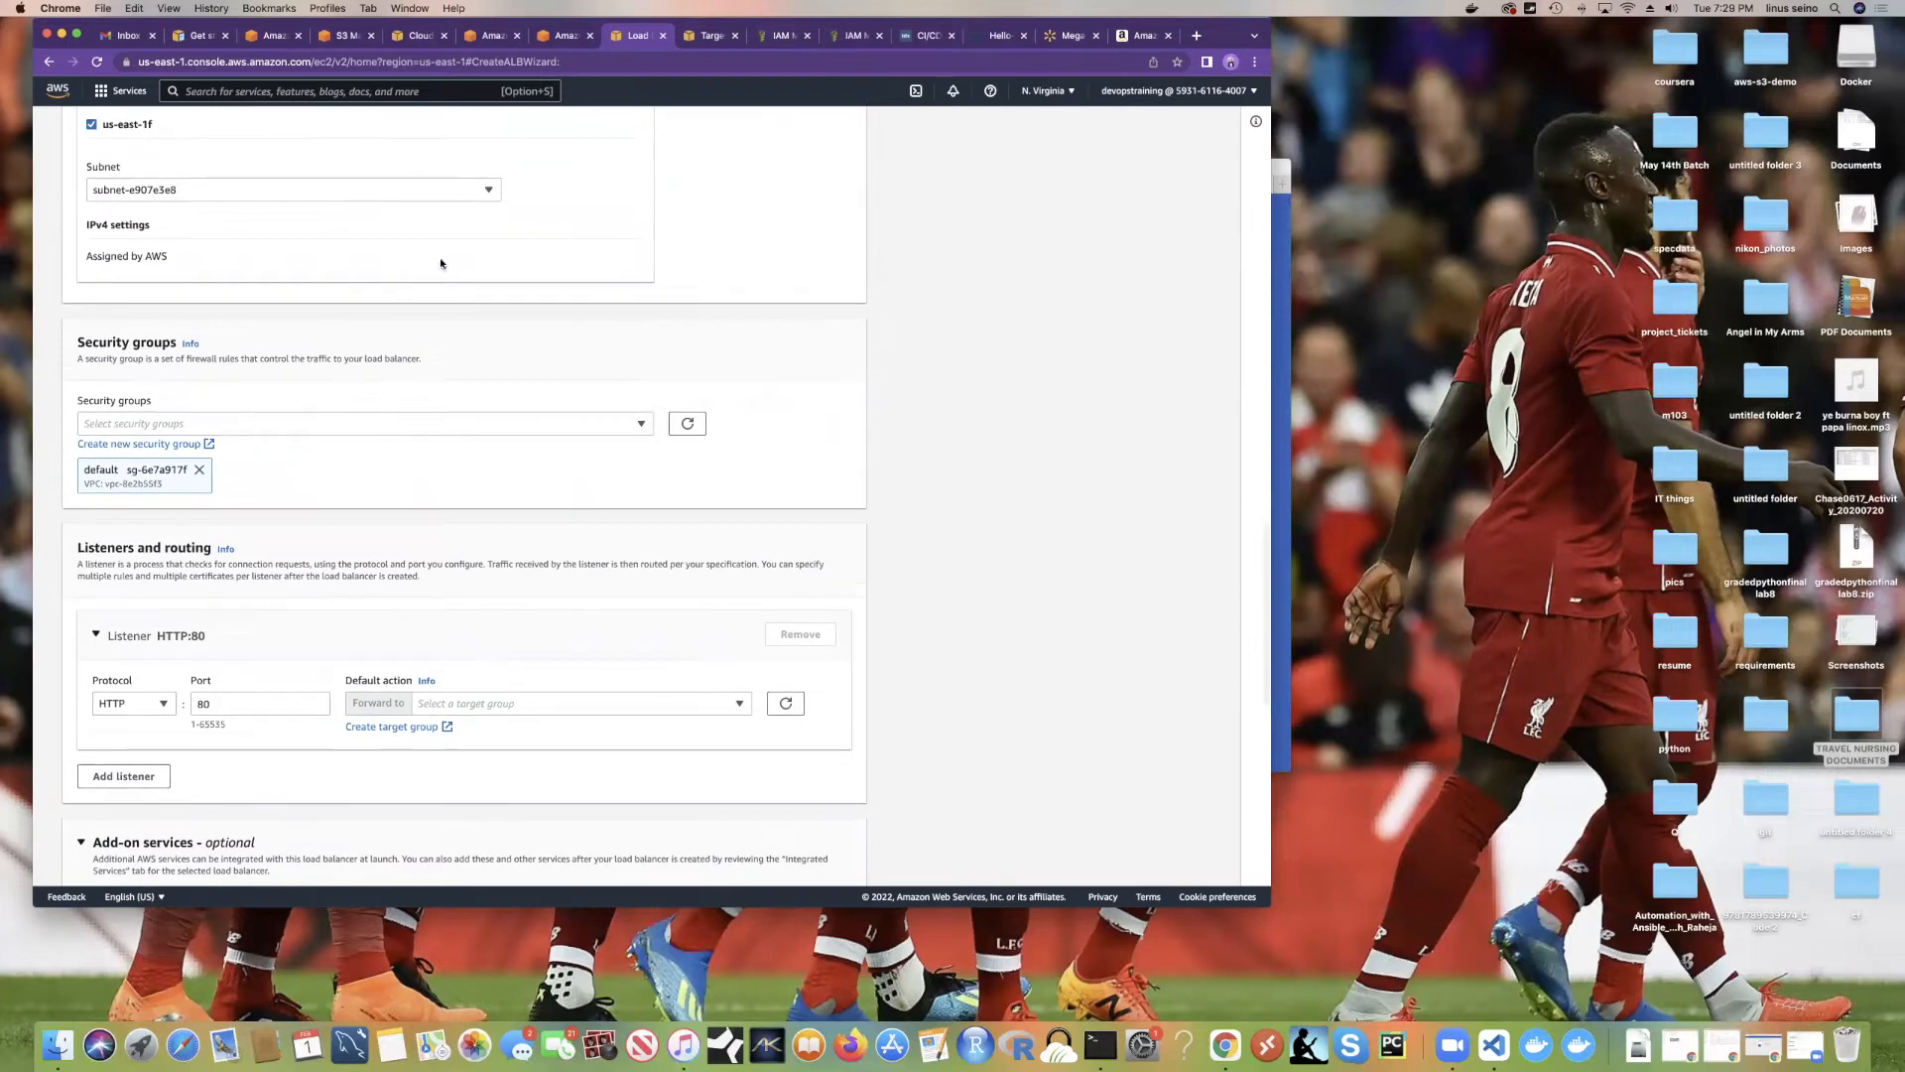
scroll(447, 288, up, 3)
scroll(442, 293, down, 10)
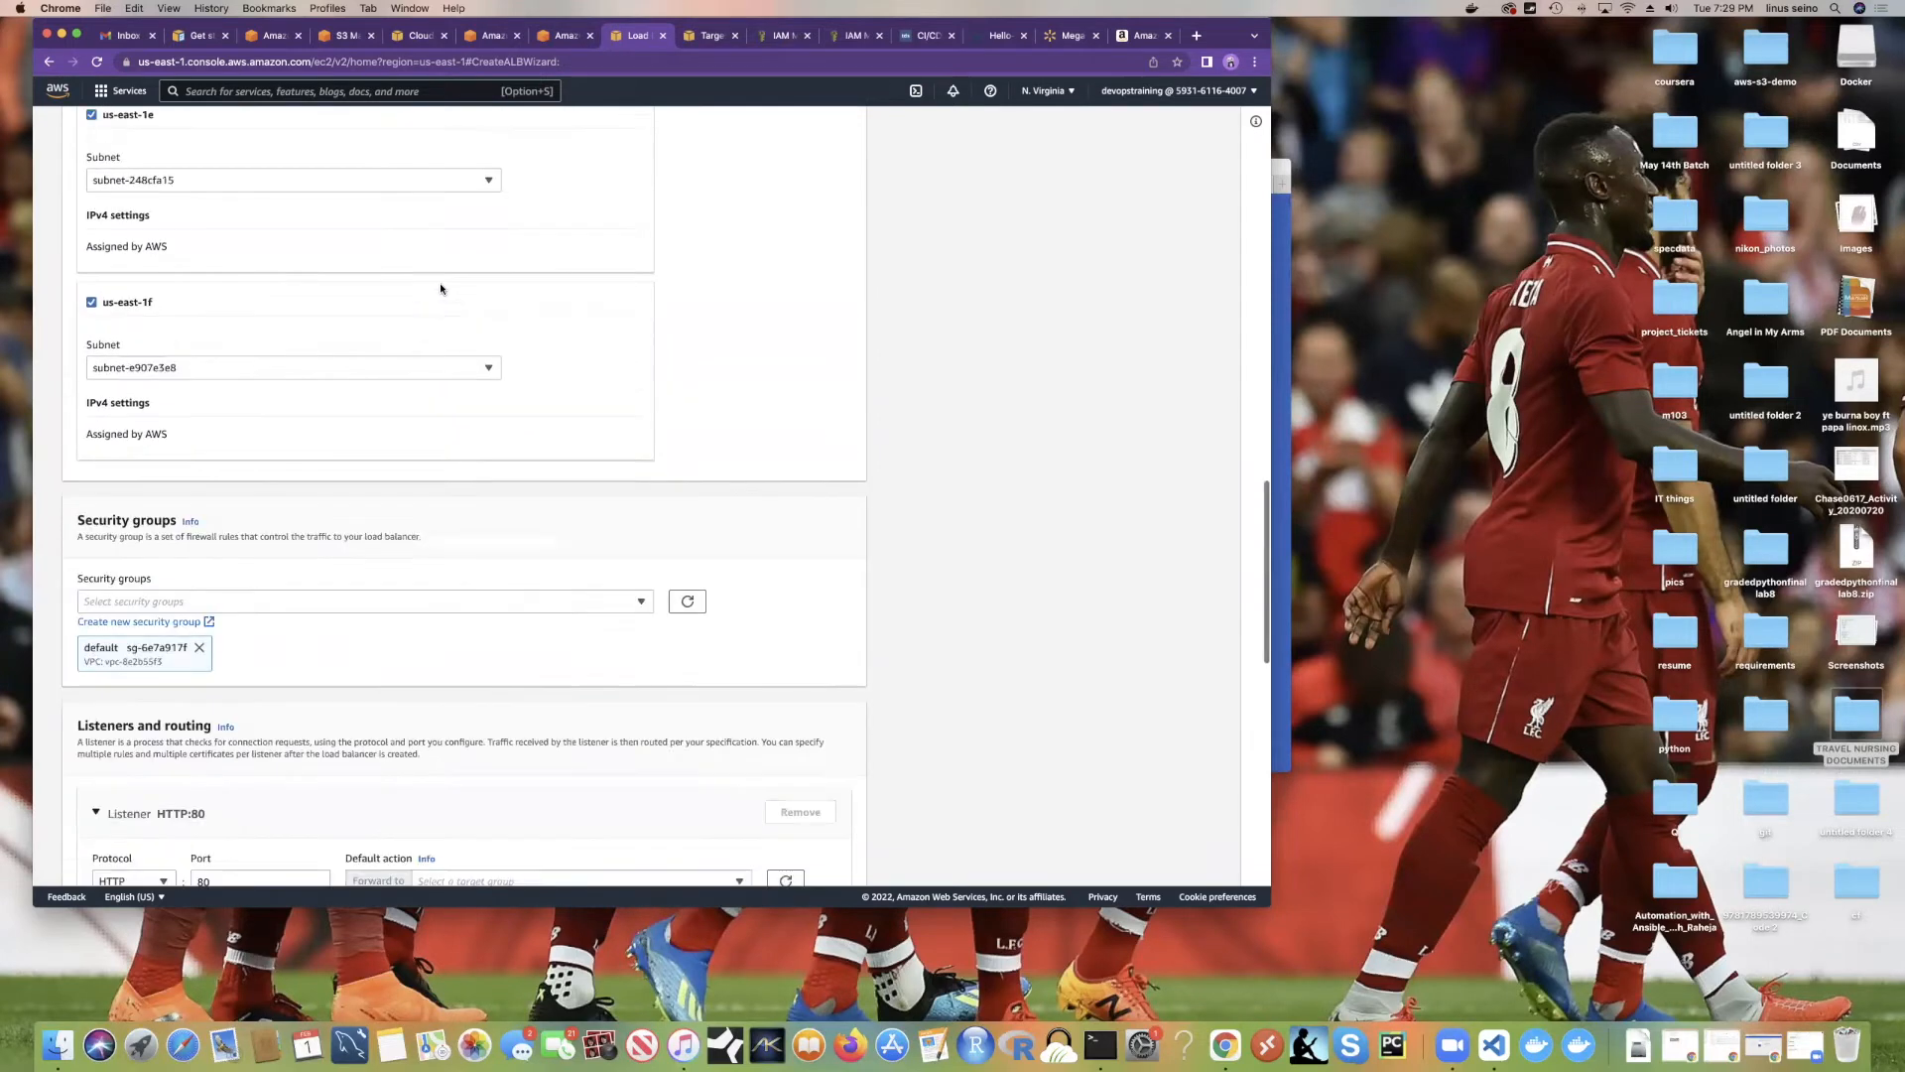
scroll(439, 356, down, 1)
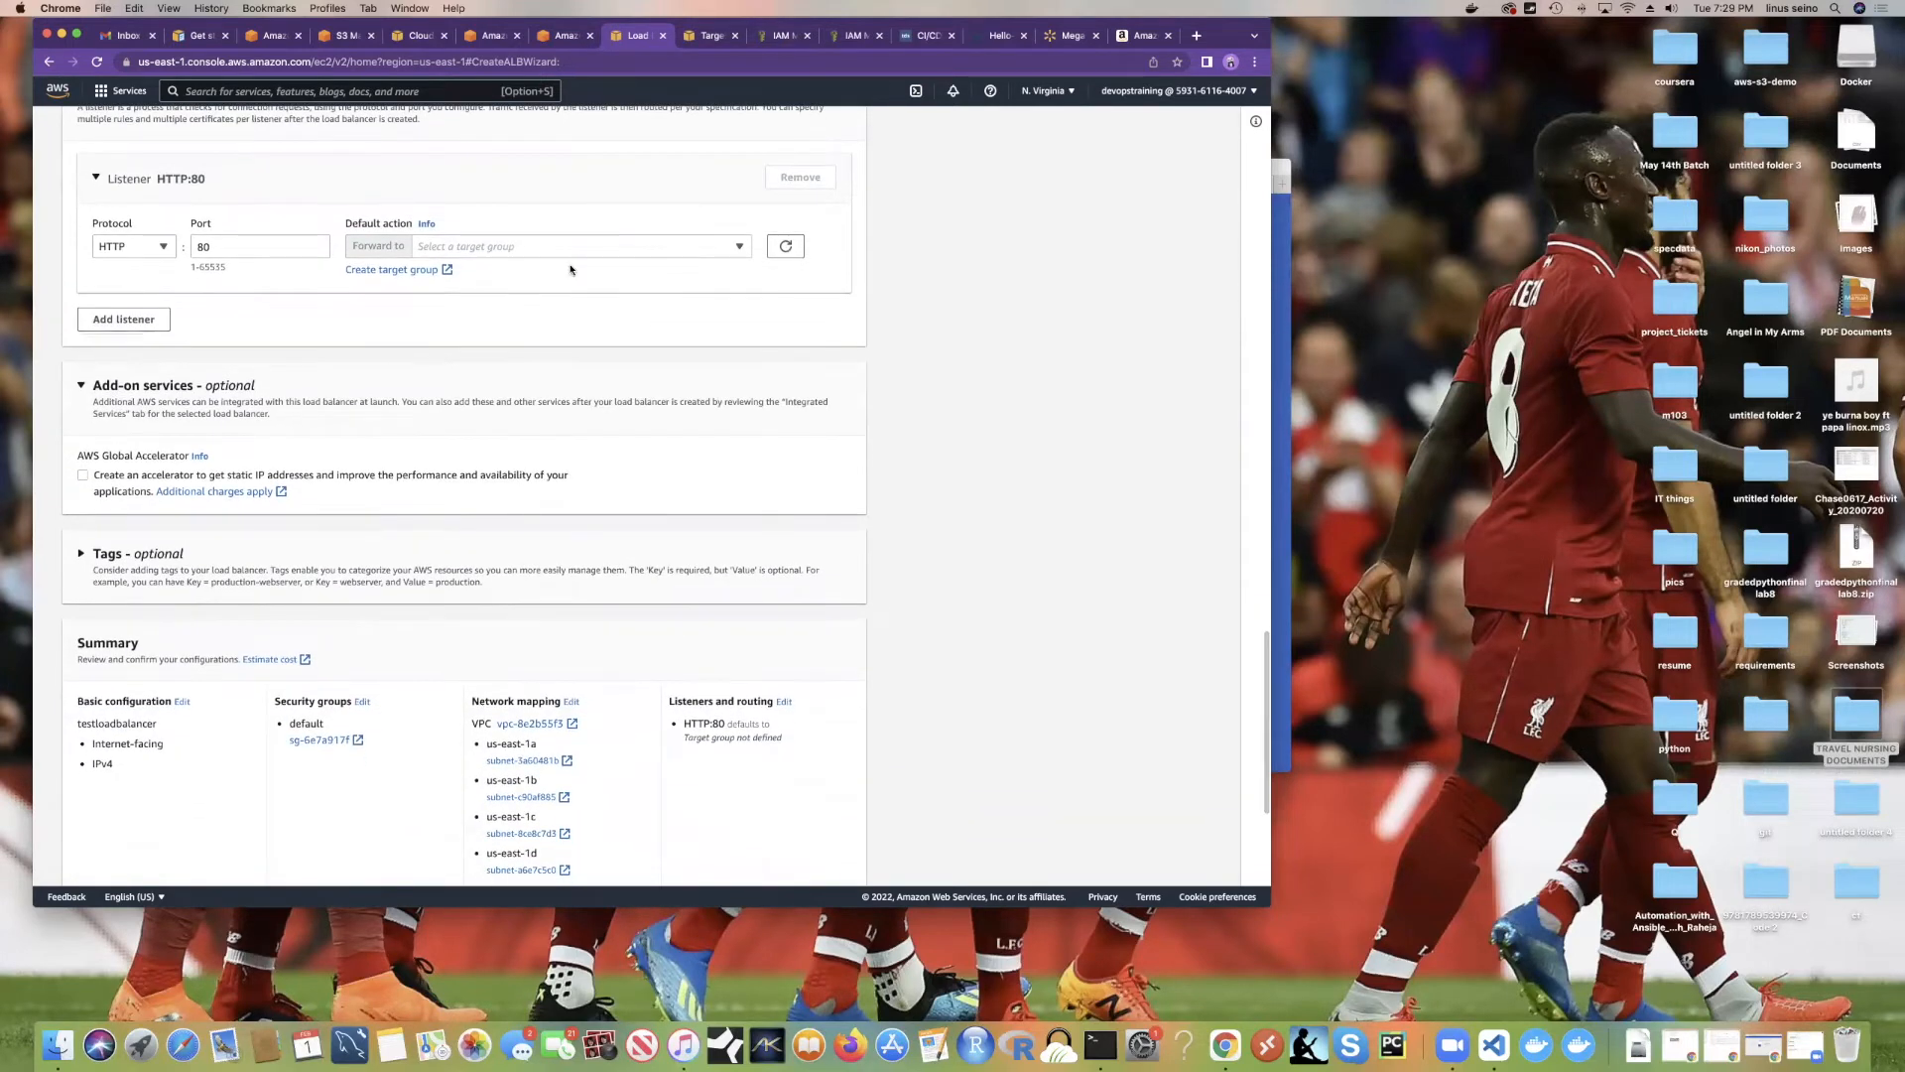
click(1066, 36)
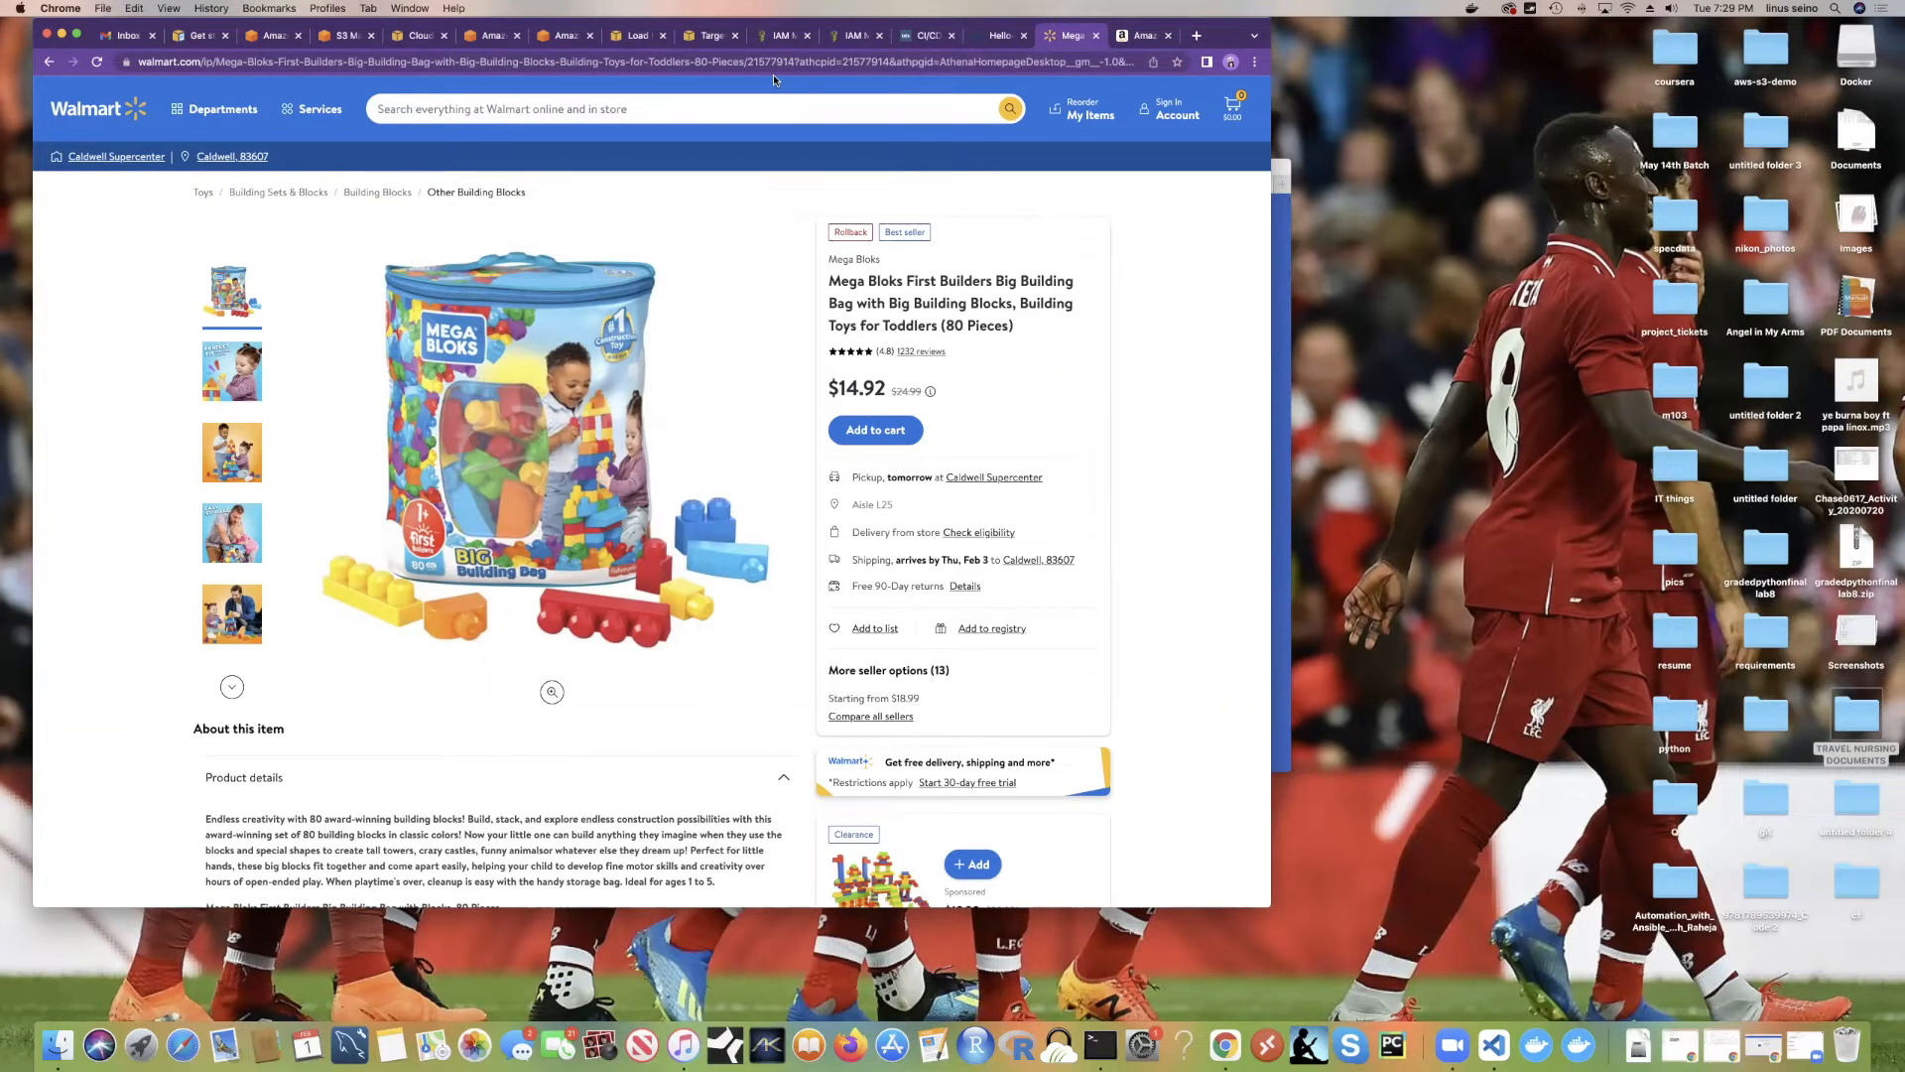
click(643, 36)
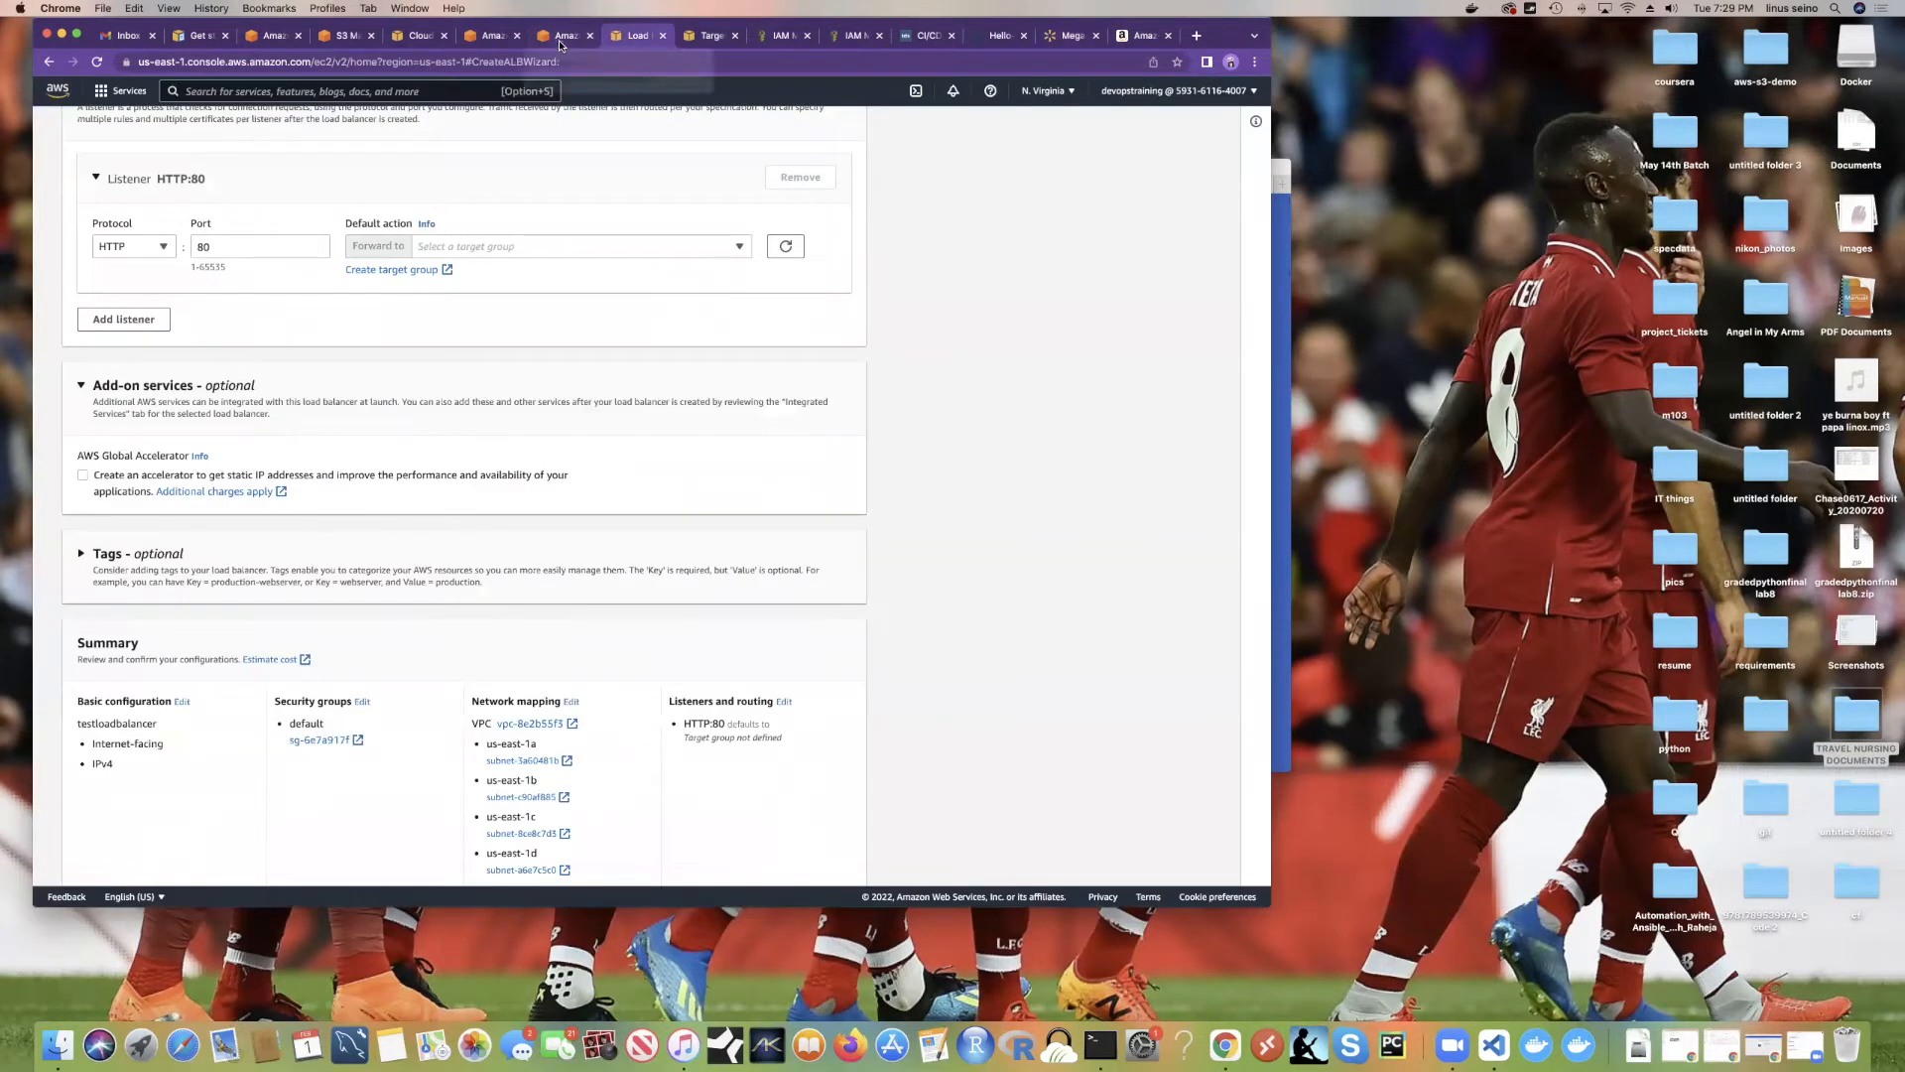
Step: Review the testloadbalancer form, then bring the Terminal with Docker hello-world output forward
scroll(687, 351, down, 5)
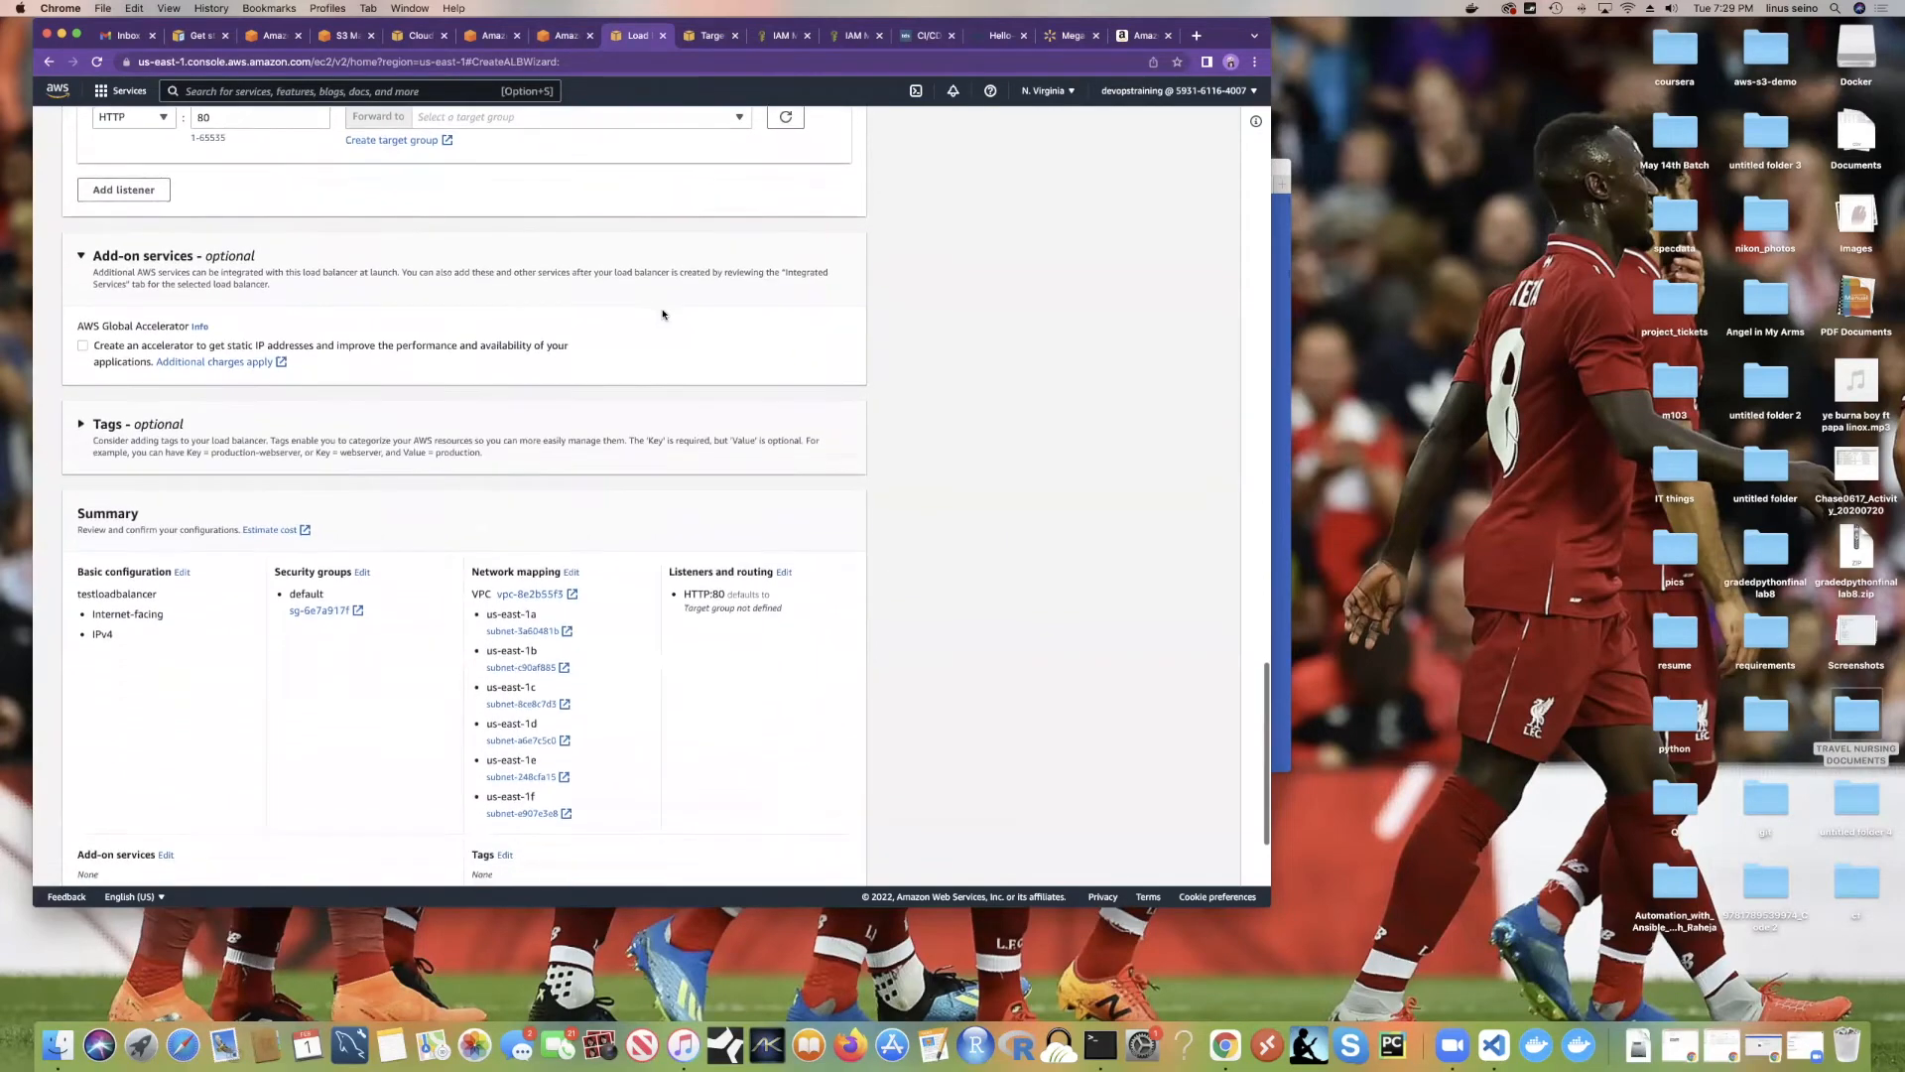
scroll(662, 314, down, 2)
scroll(662, 314, up, 15)
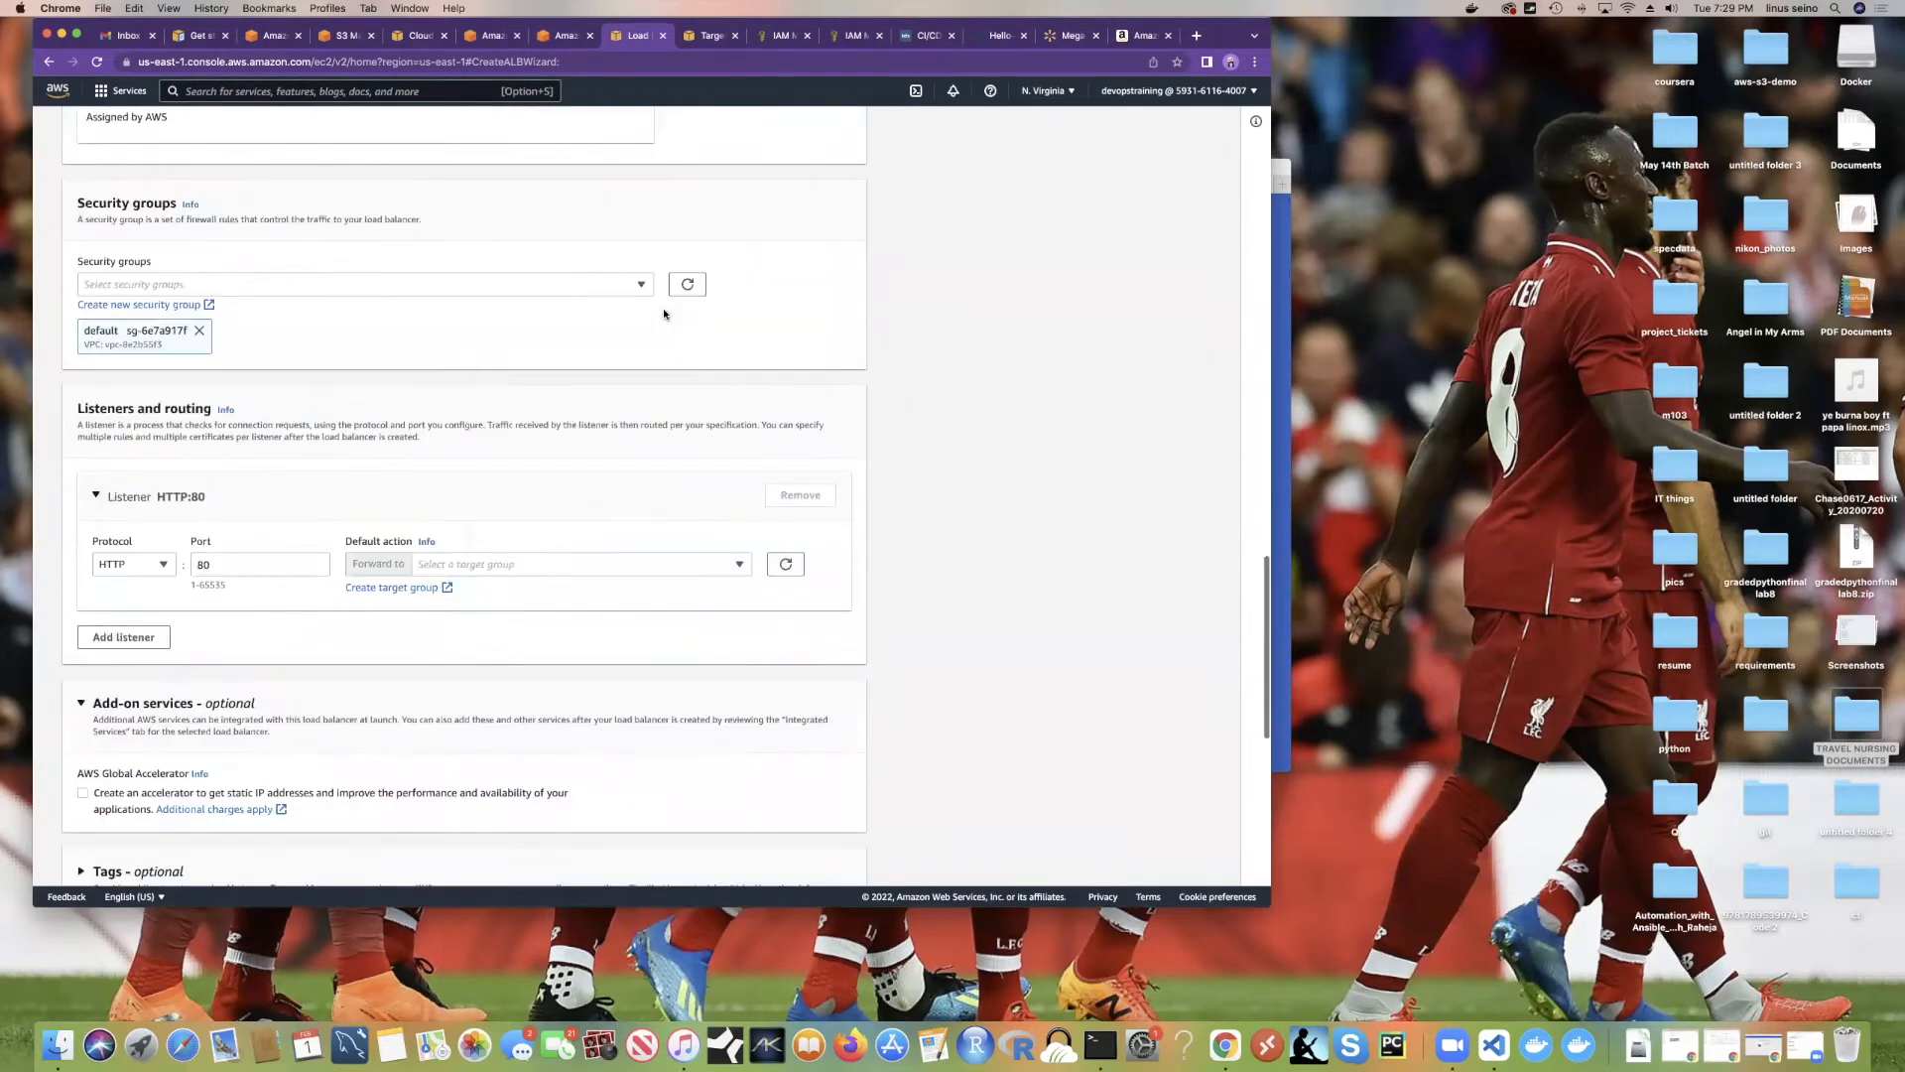
scroll(664, 314, up, 12)
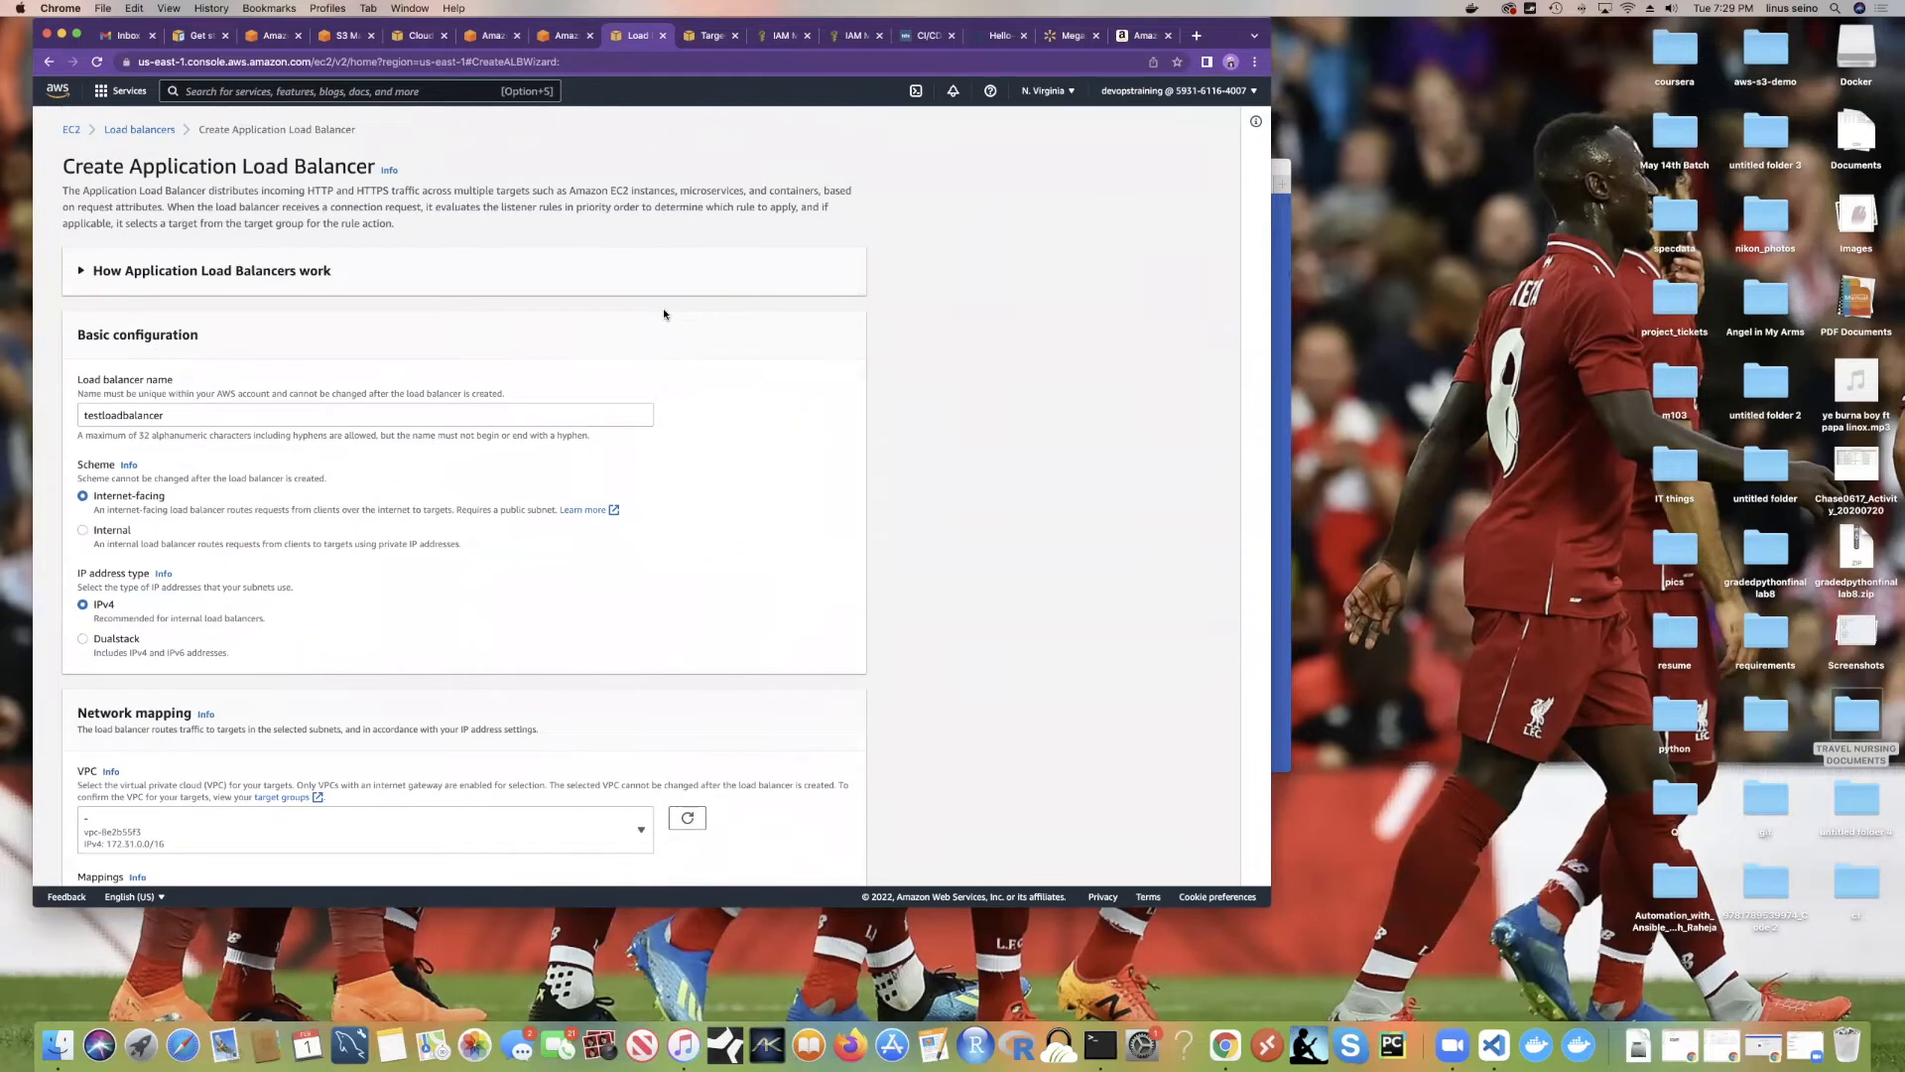
scroll(664, 313, down, 1)
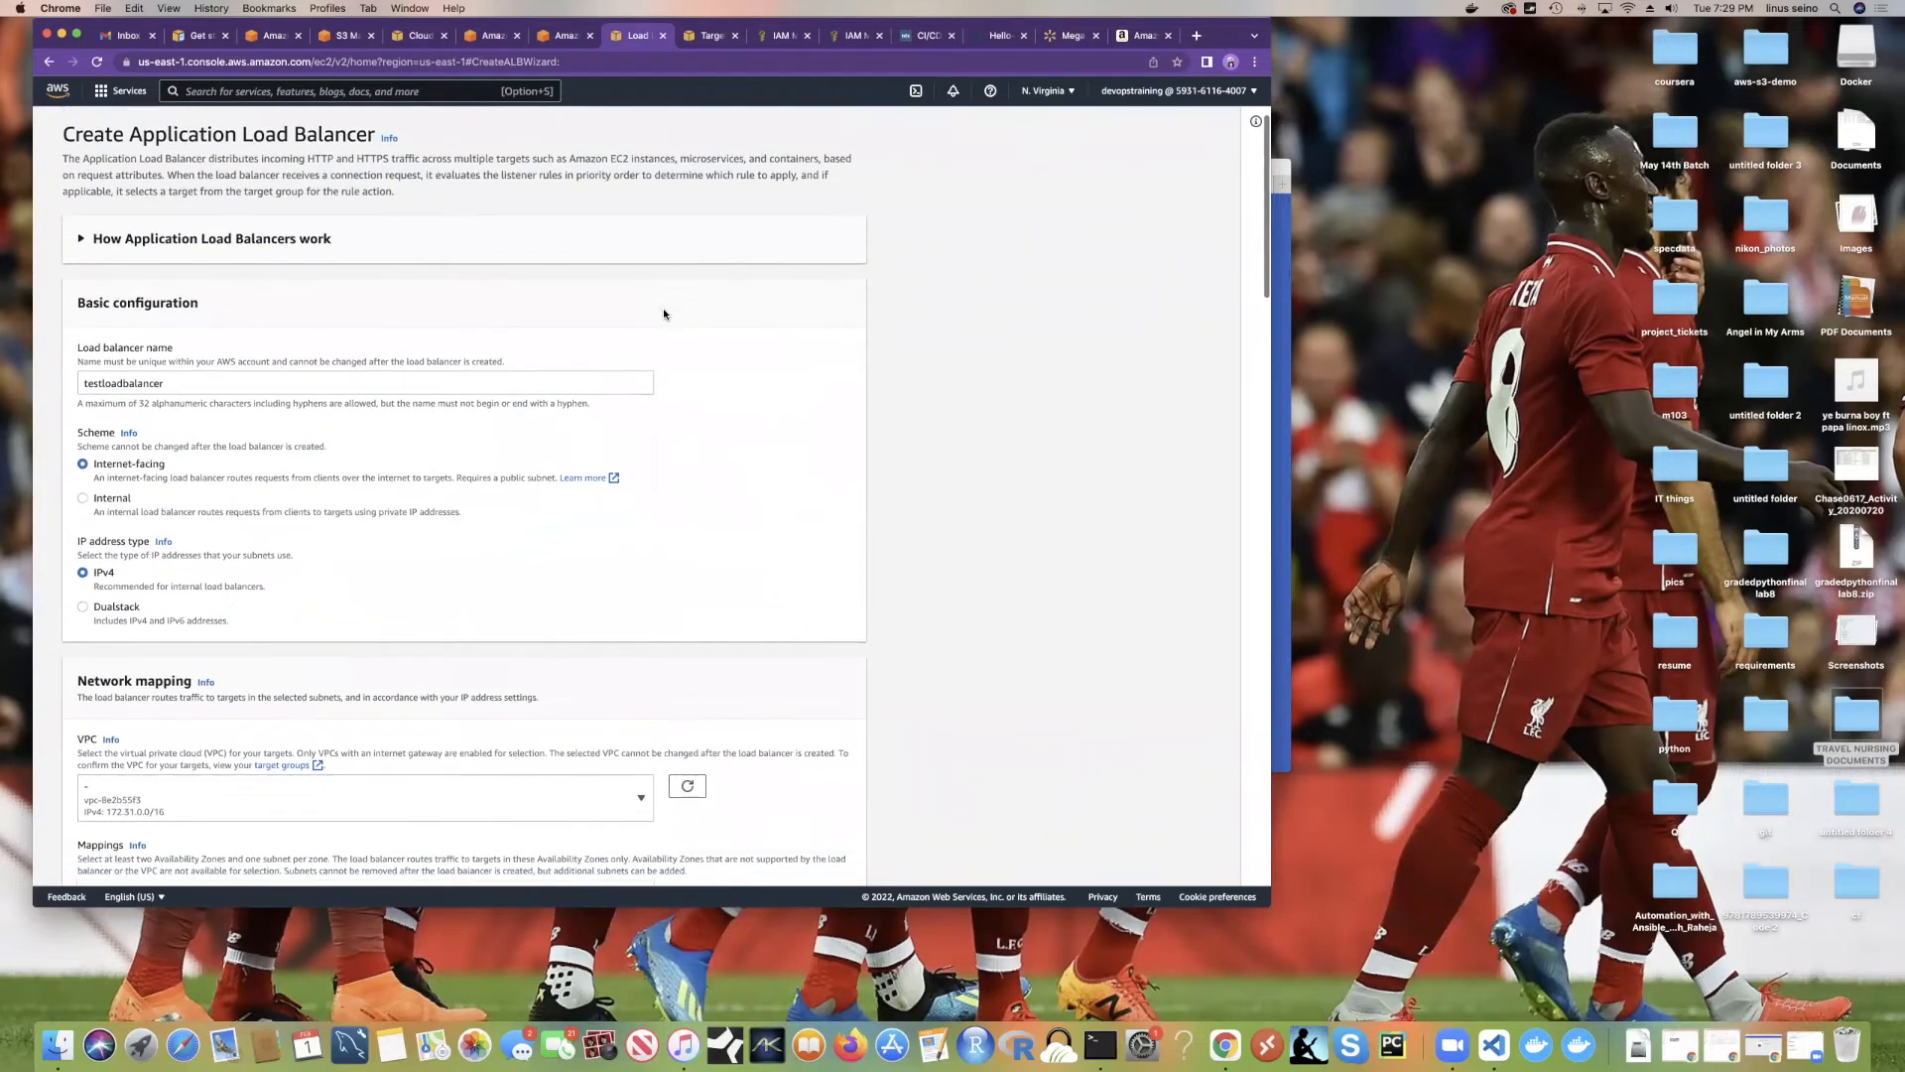
scroll(664, 314, down, 1)
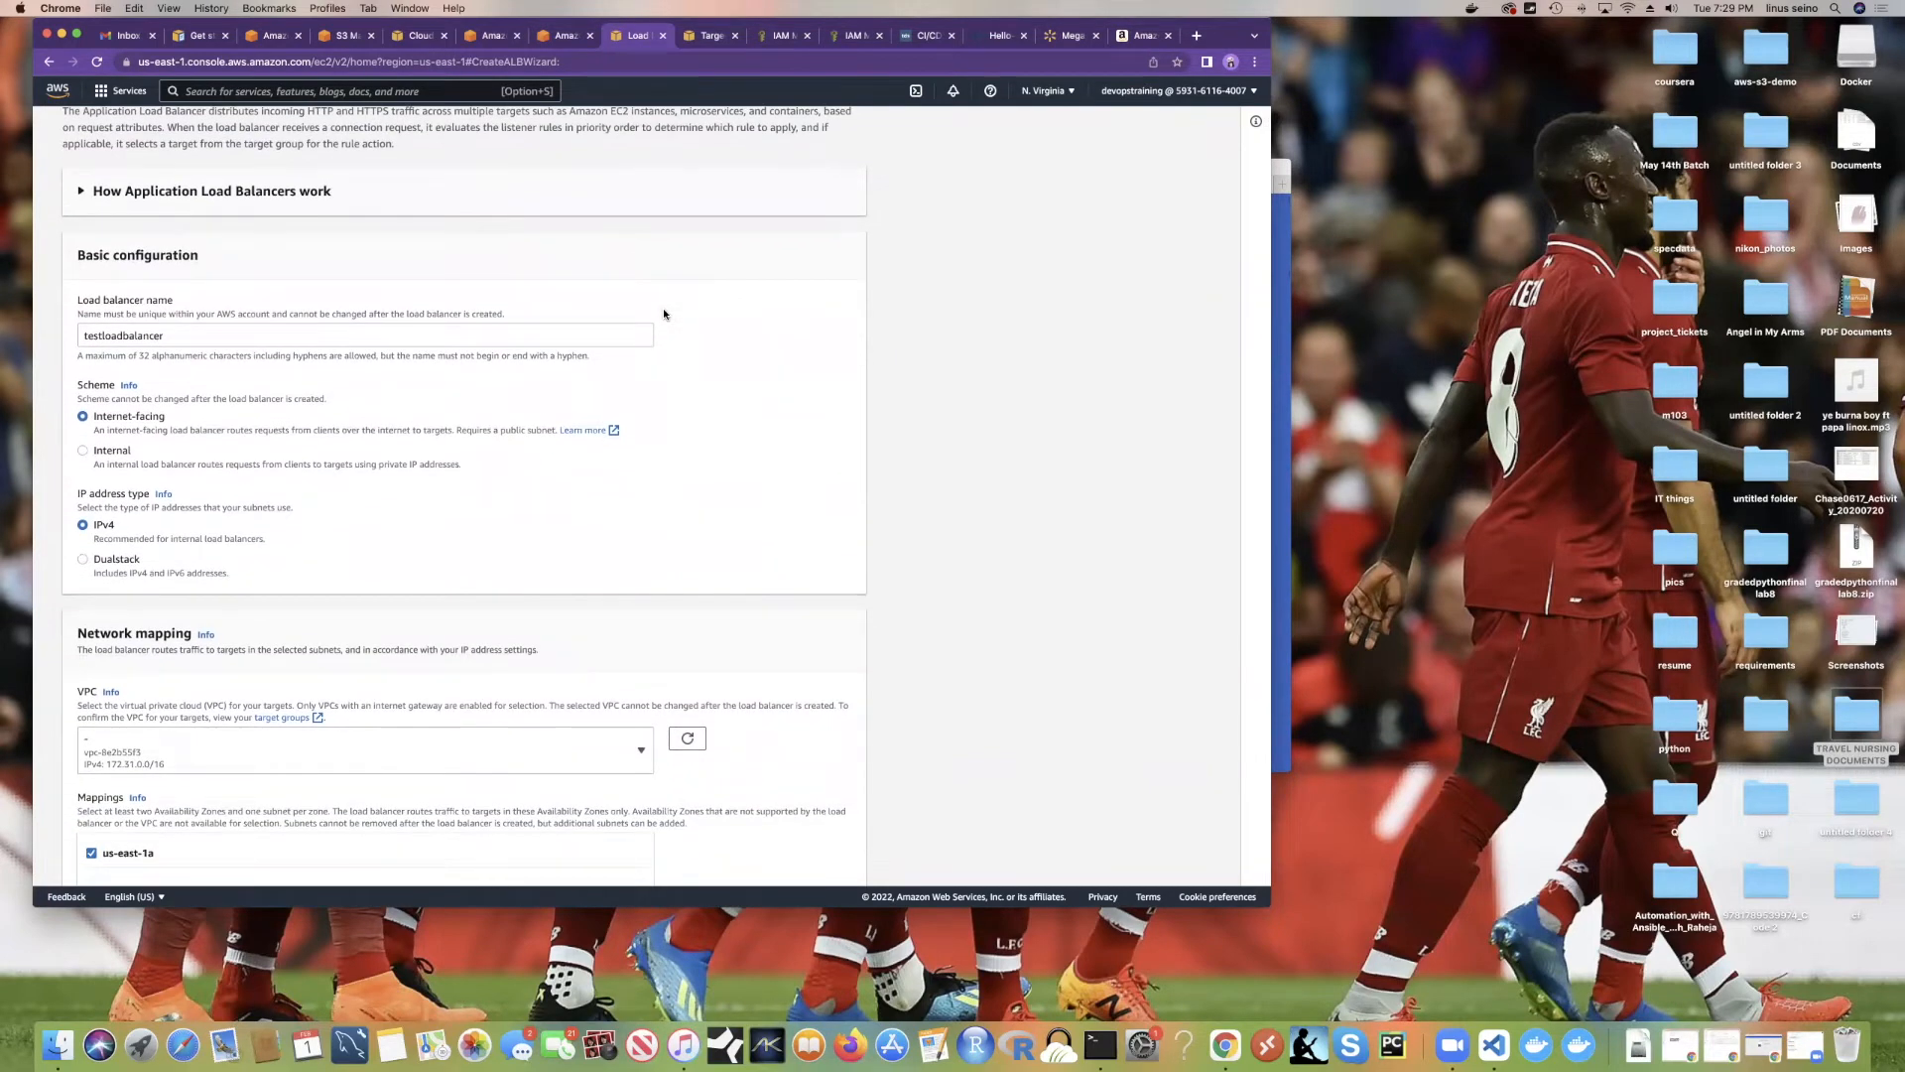
scroll(665, 315, down, 4)
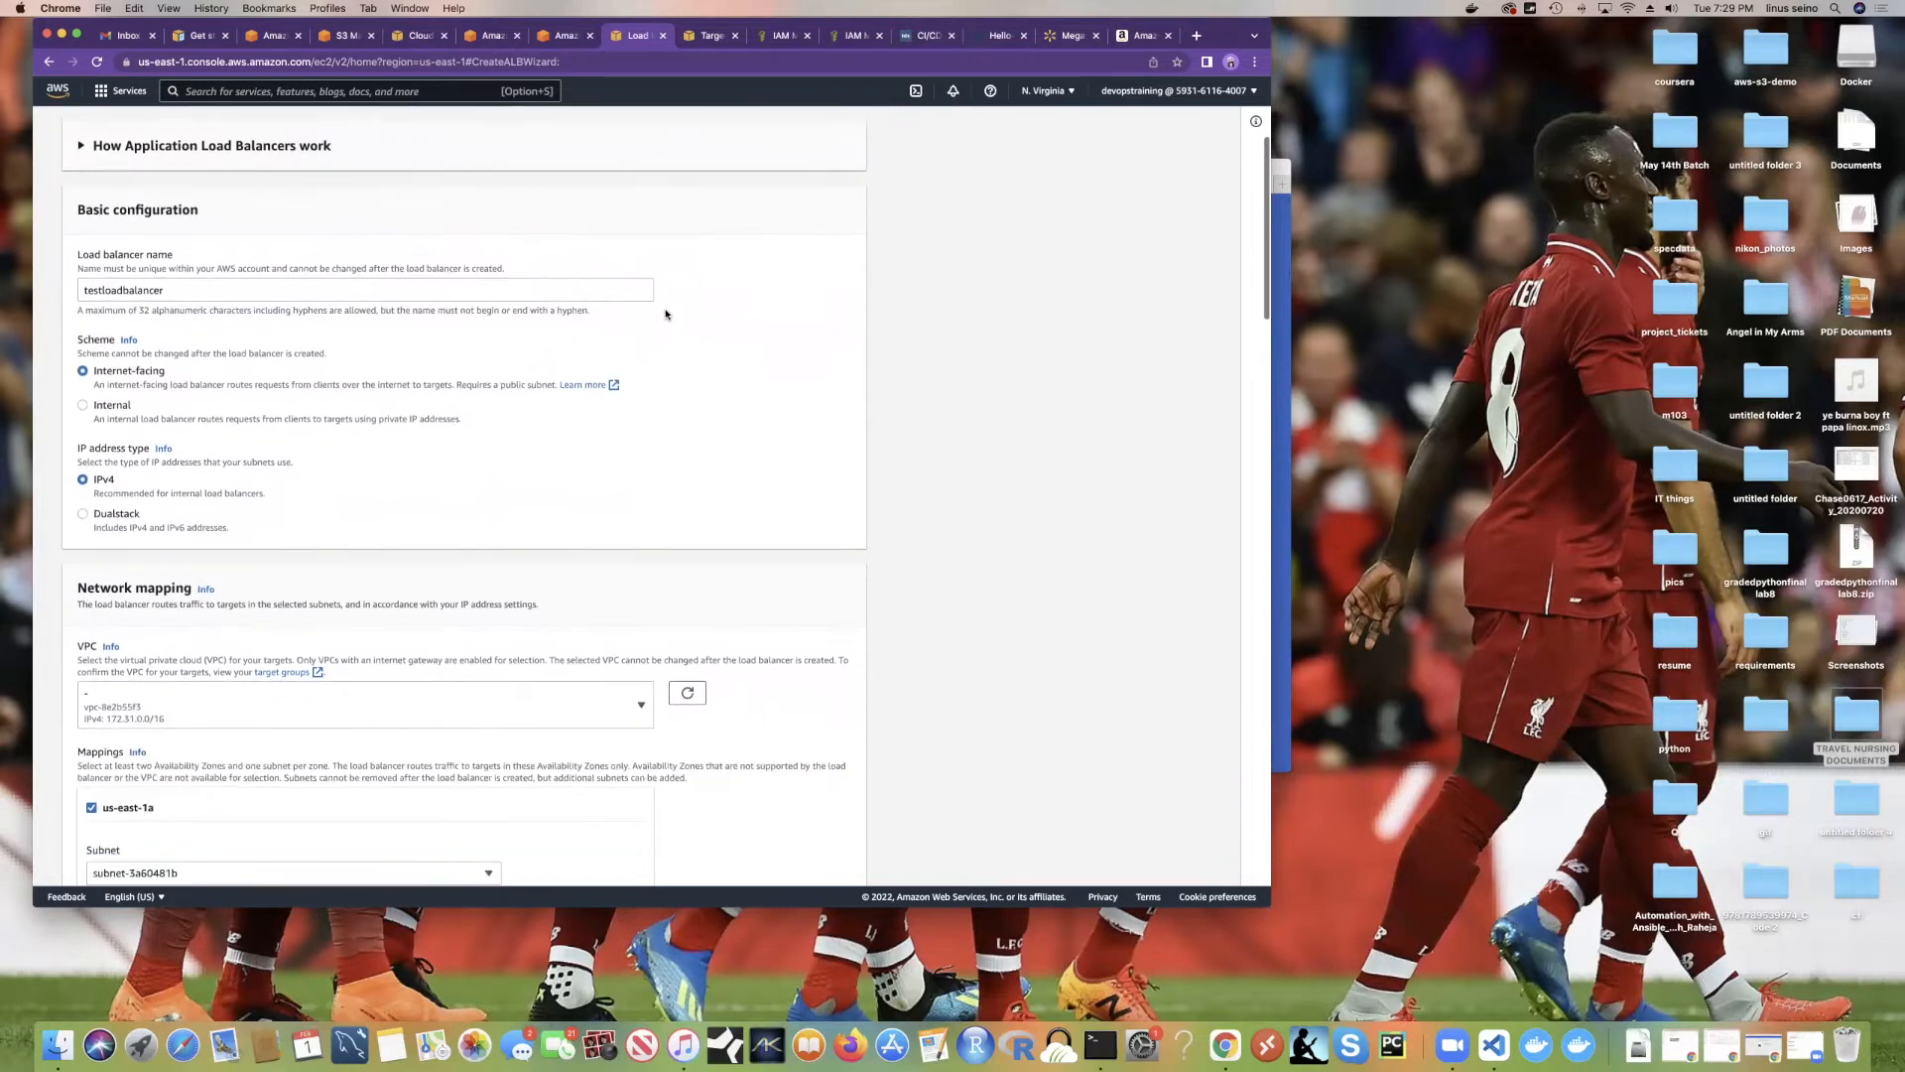
scroll(664, 315, down, 5)
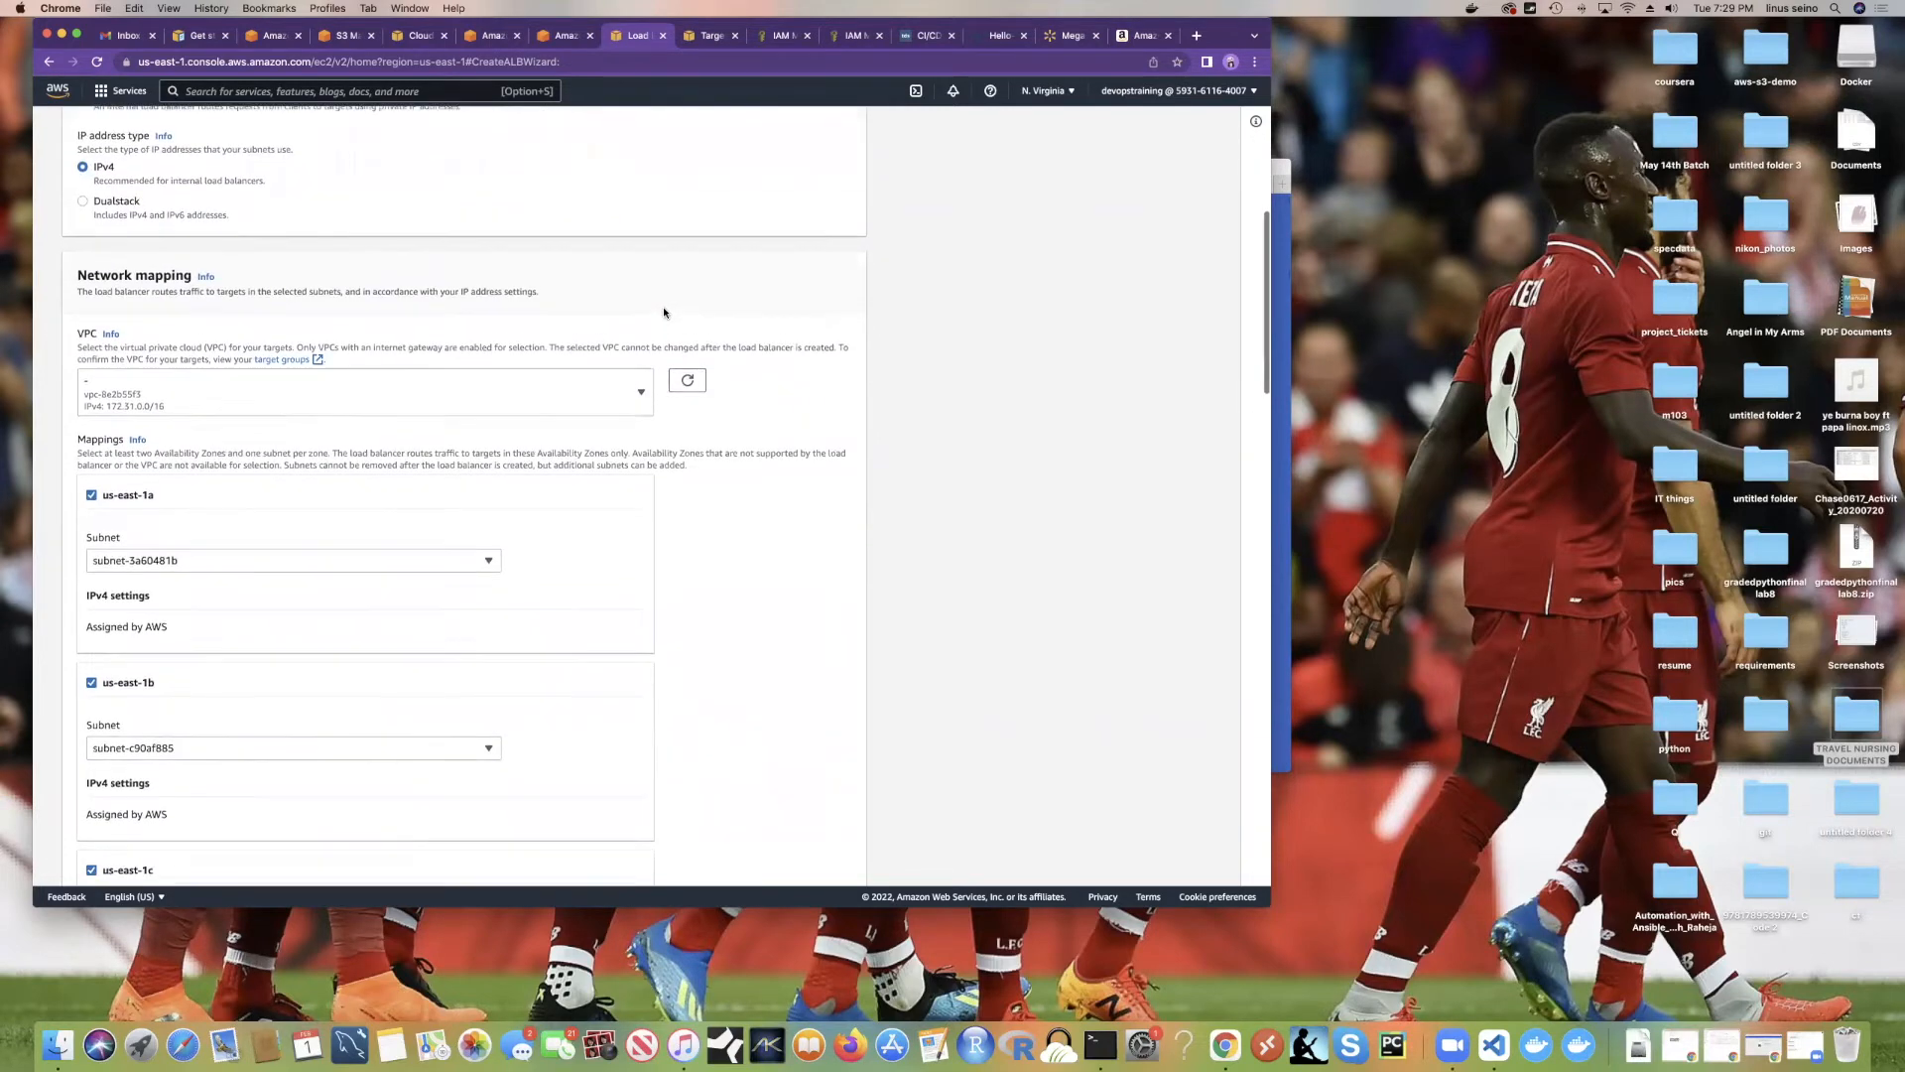
scroll(666, 314, up, 11)
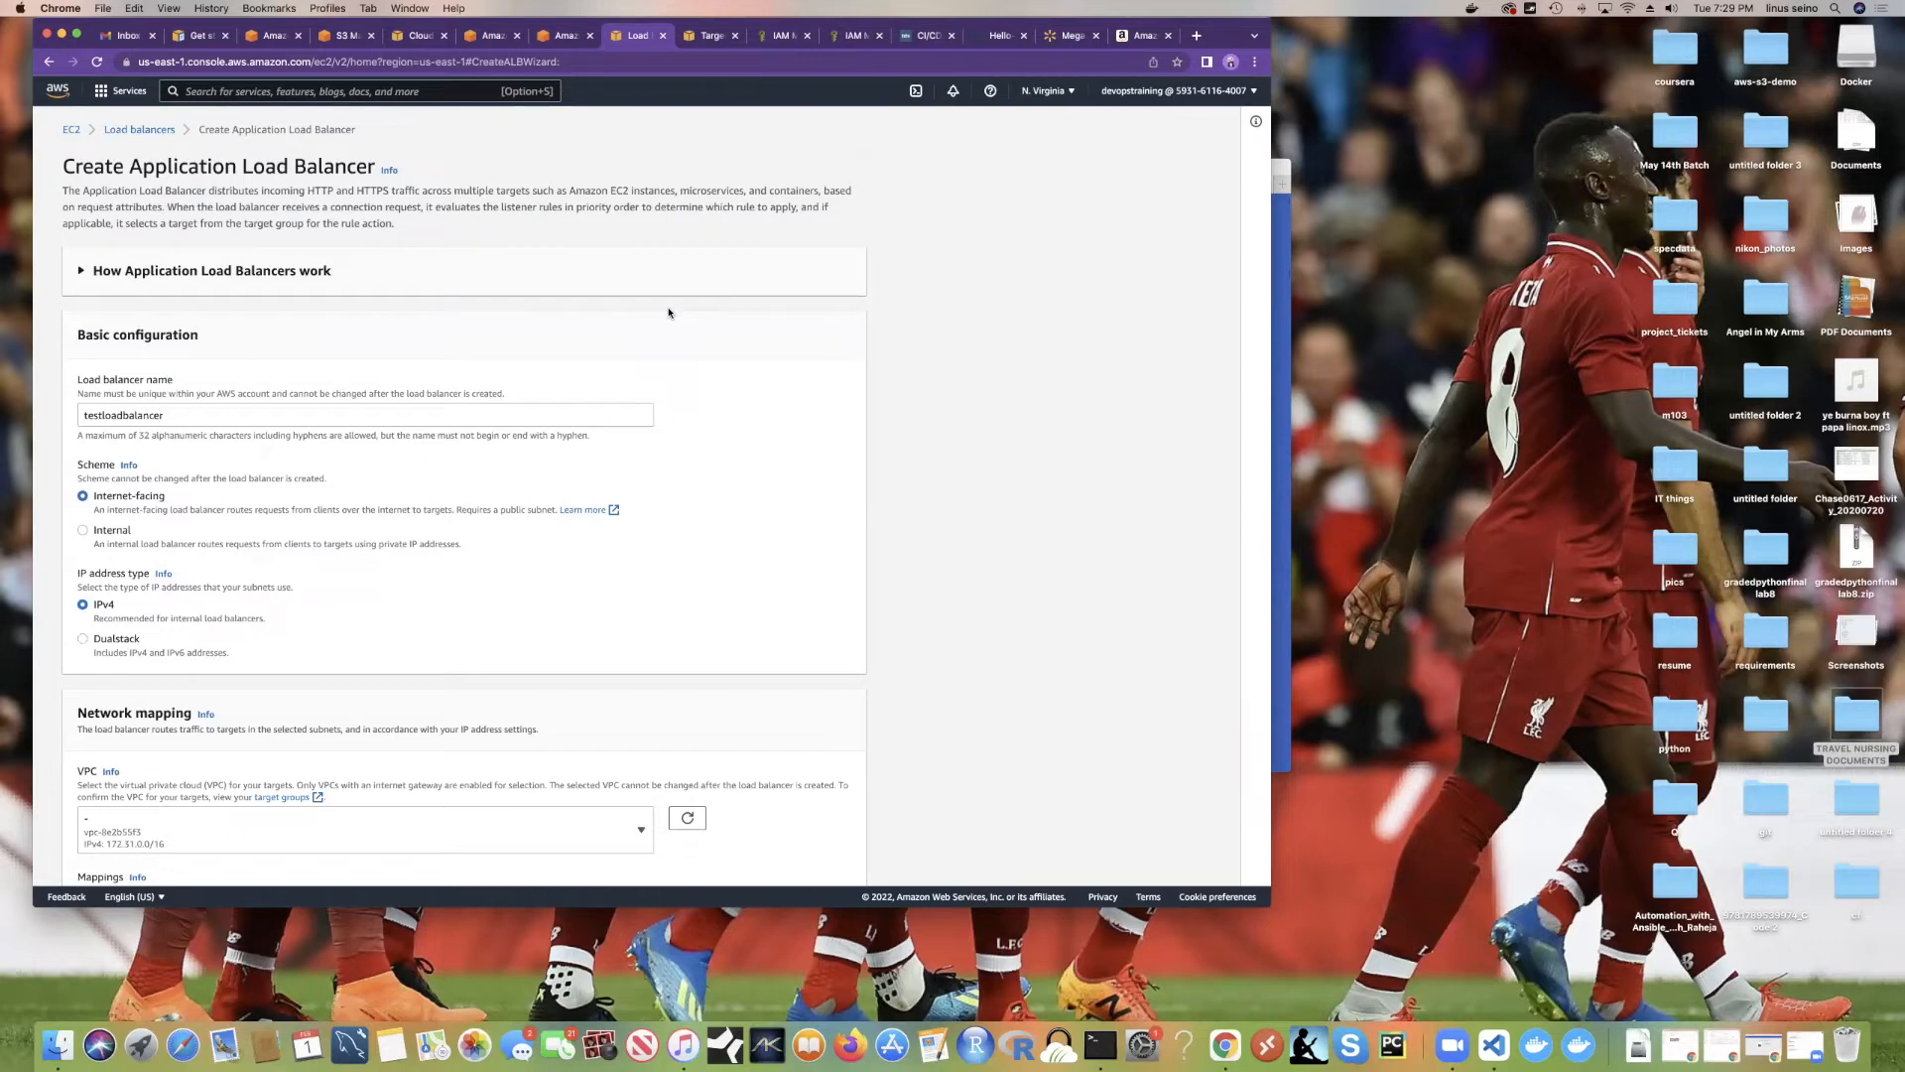
click(1283, 374)
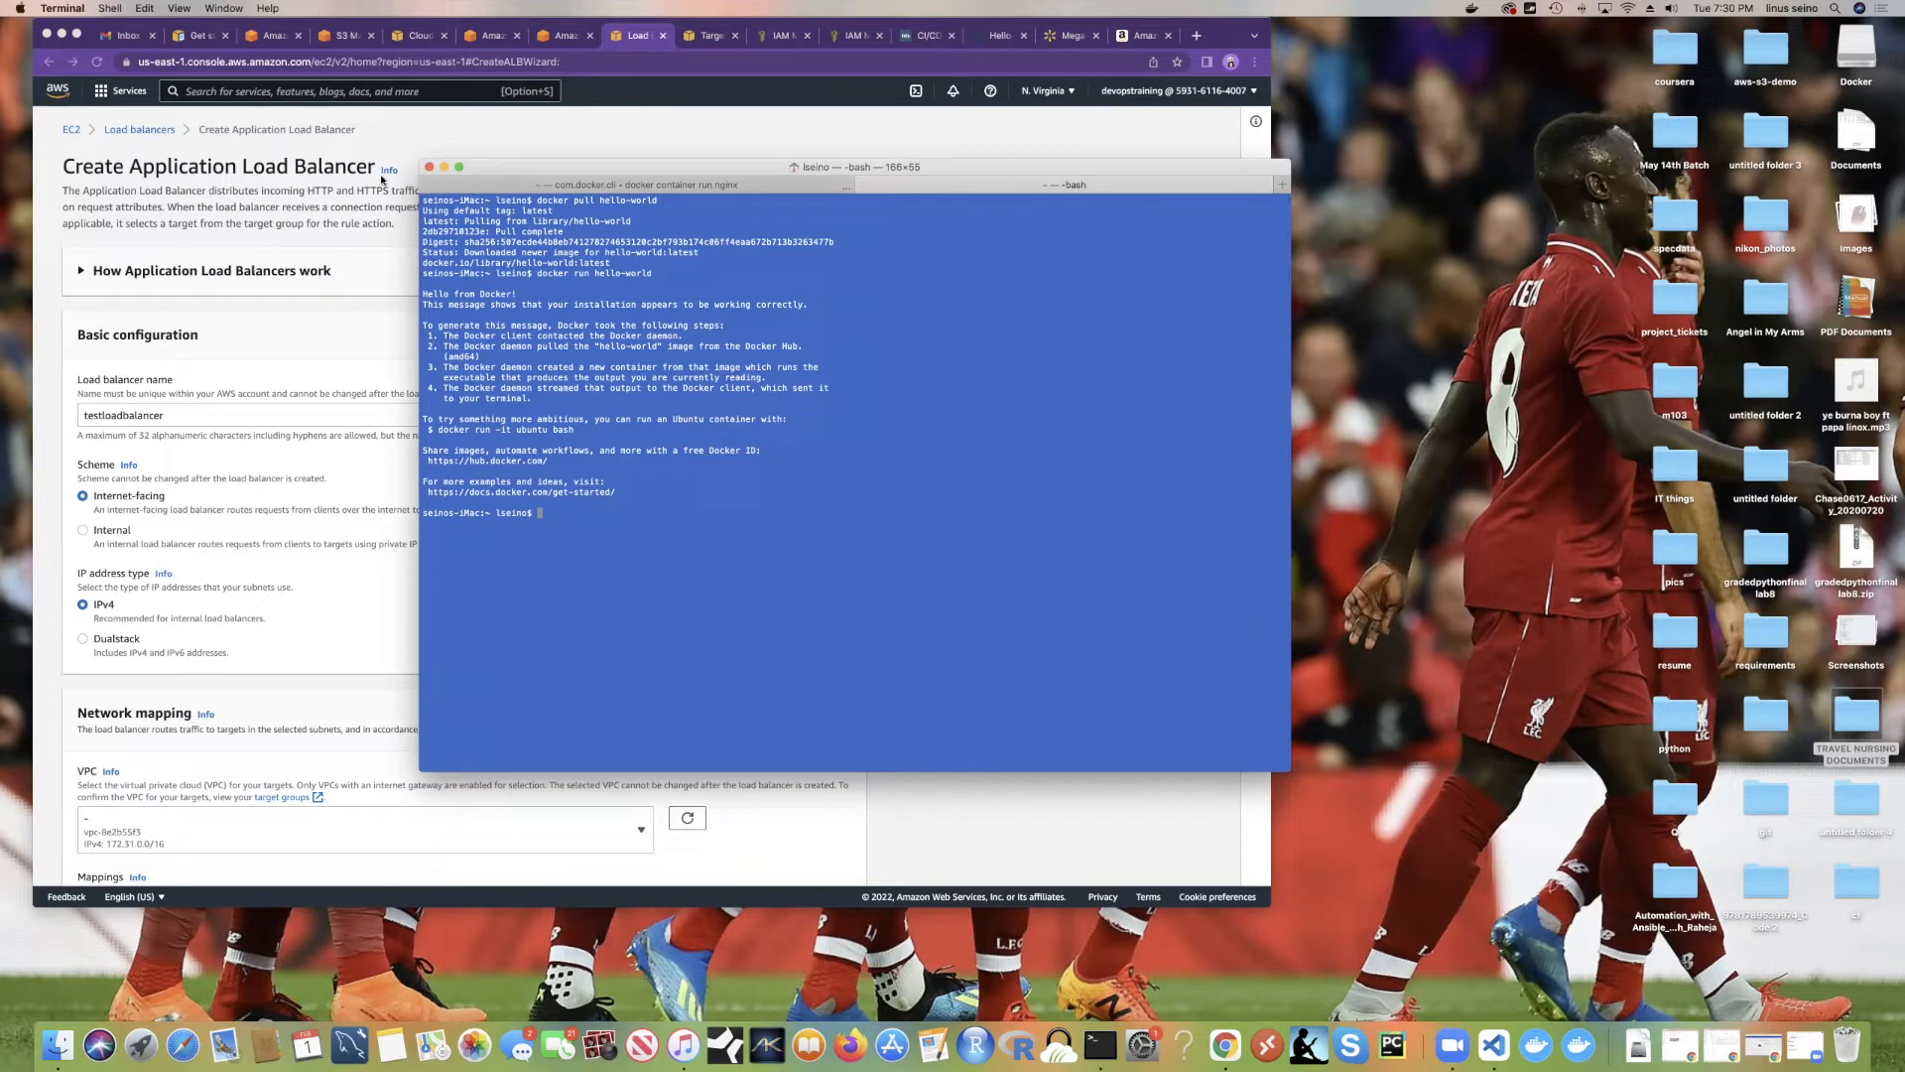
Step: Nudge the Terminal window with Docker hello-world output lower, then return to the Chrome load balancer form
drag(526, 179, 526, 211)
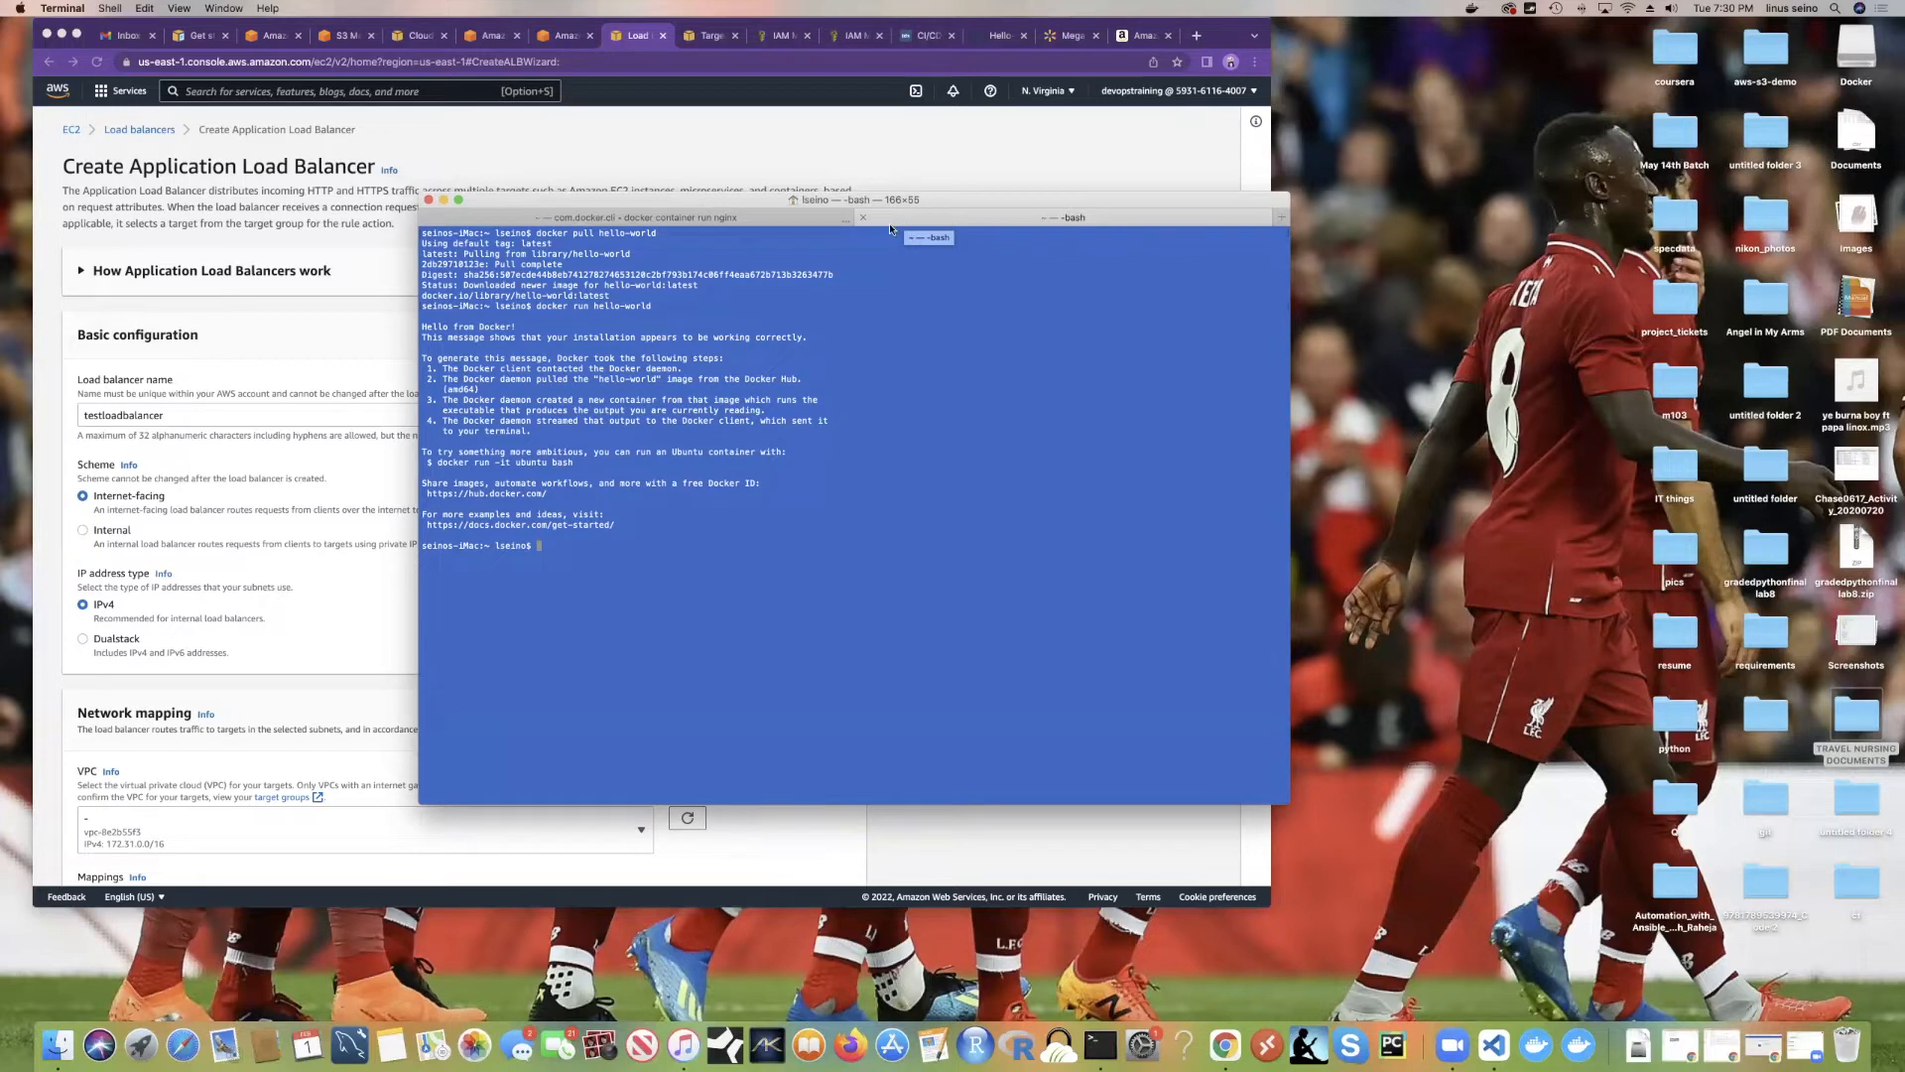
scroll(607, 546, up, 5)
scroll(576, 546, down, 5)
click(434, 151)
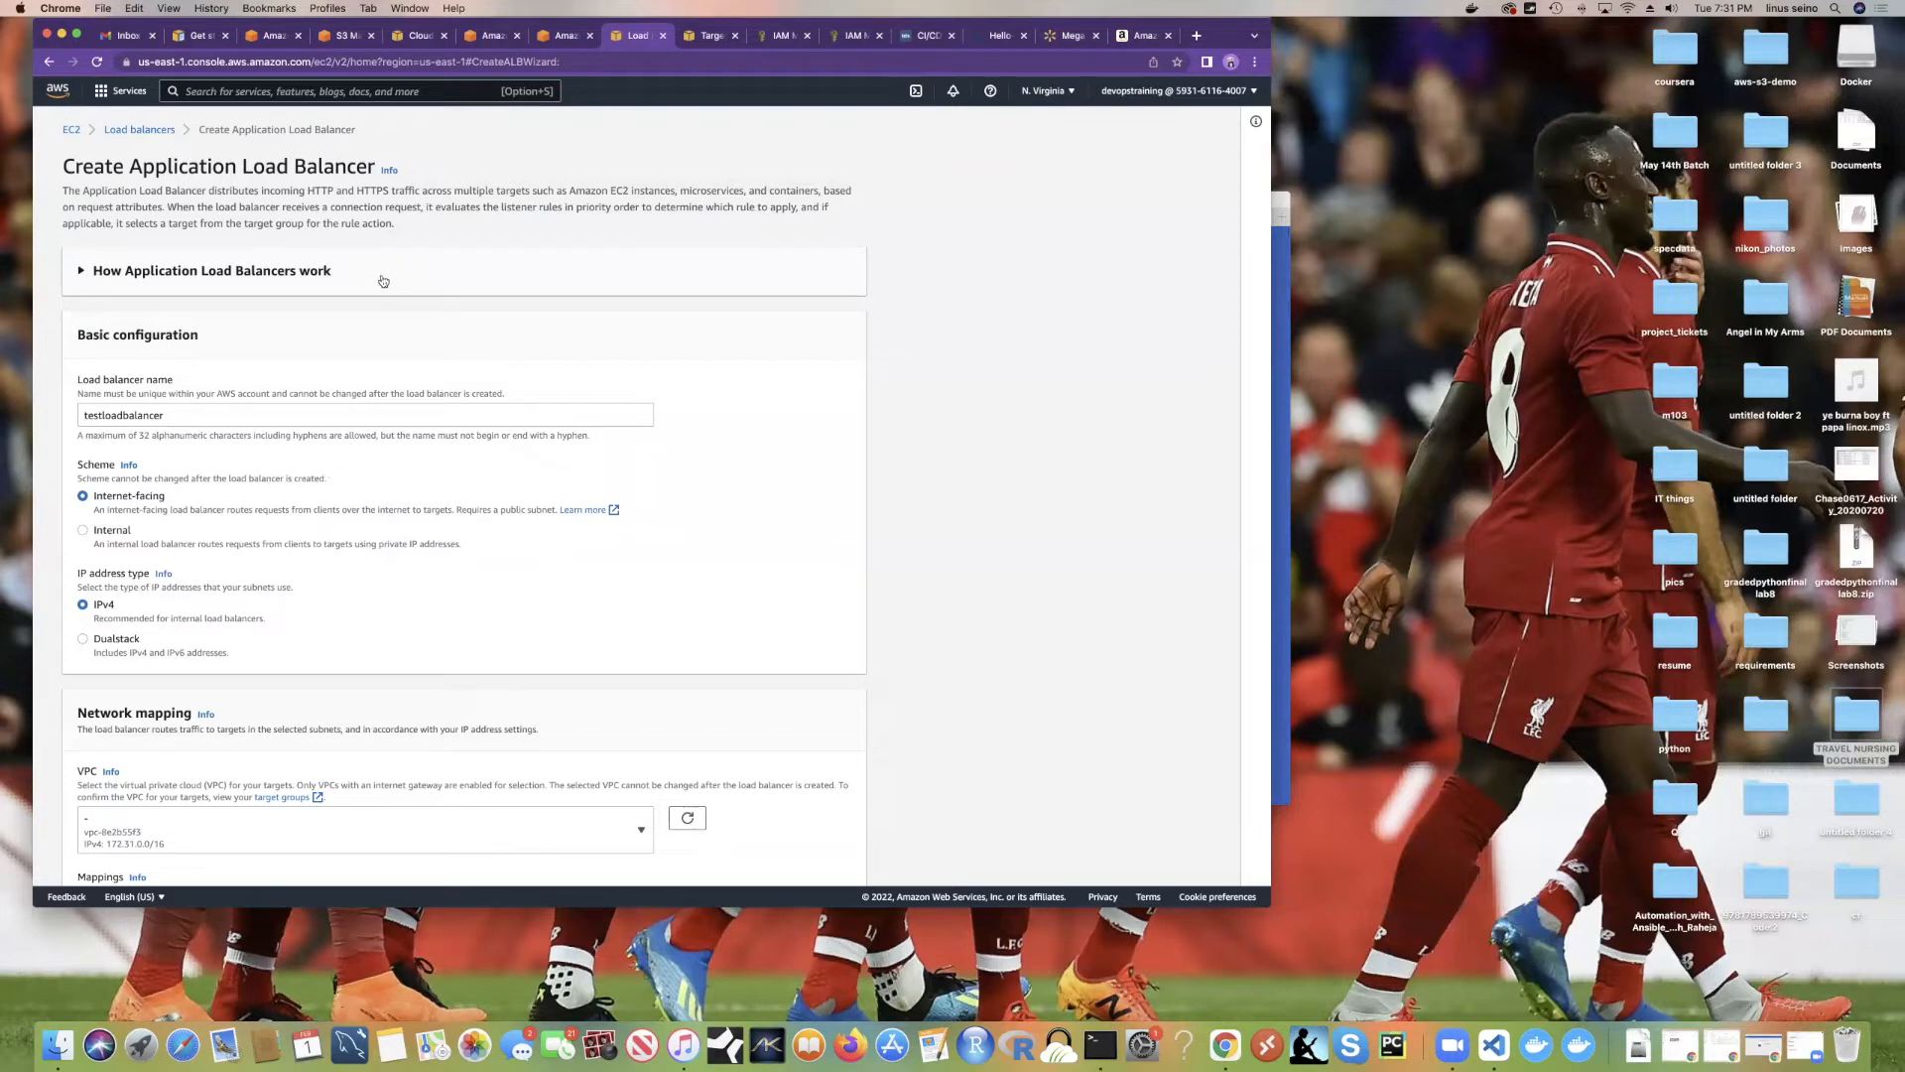
scroll(384, 281, down, 2)
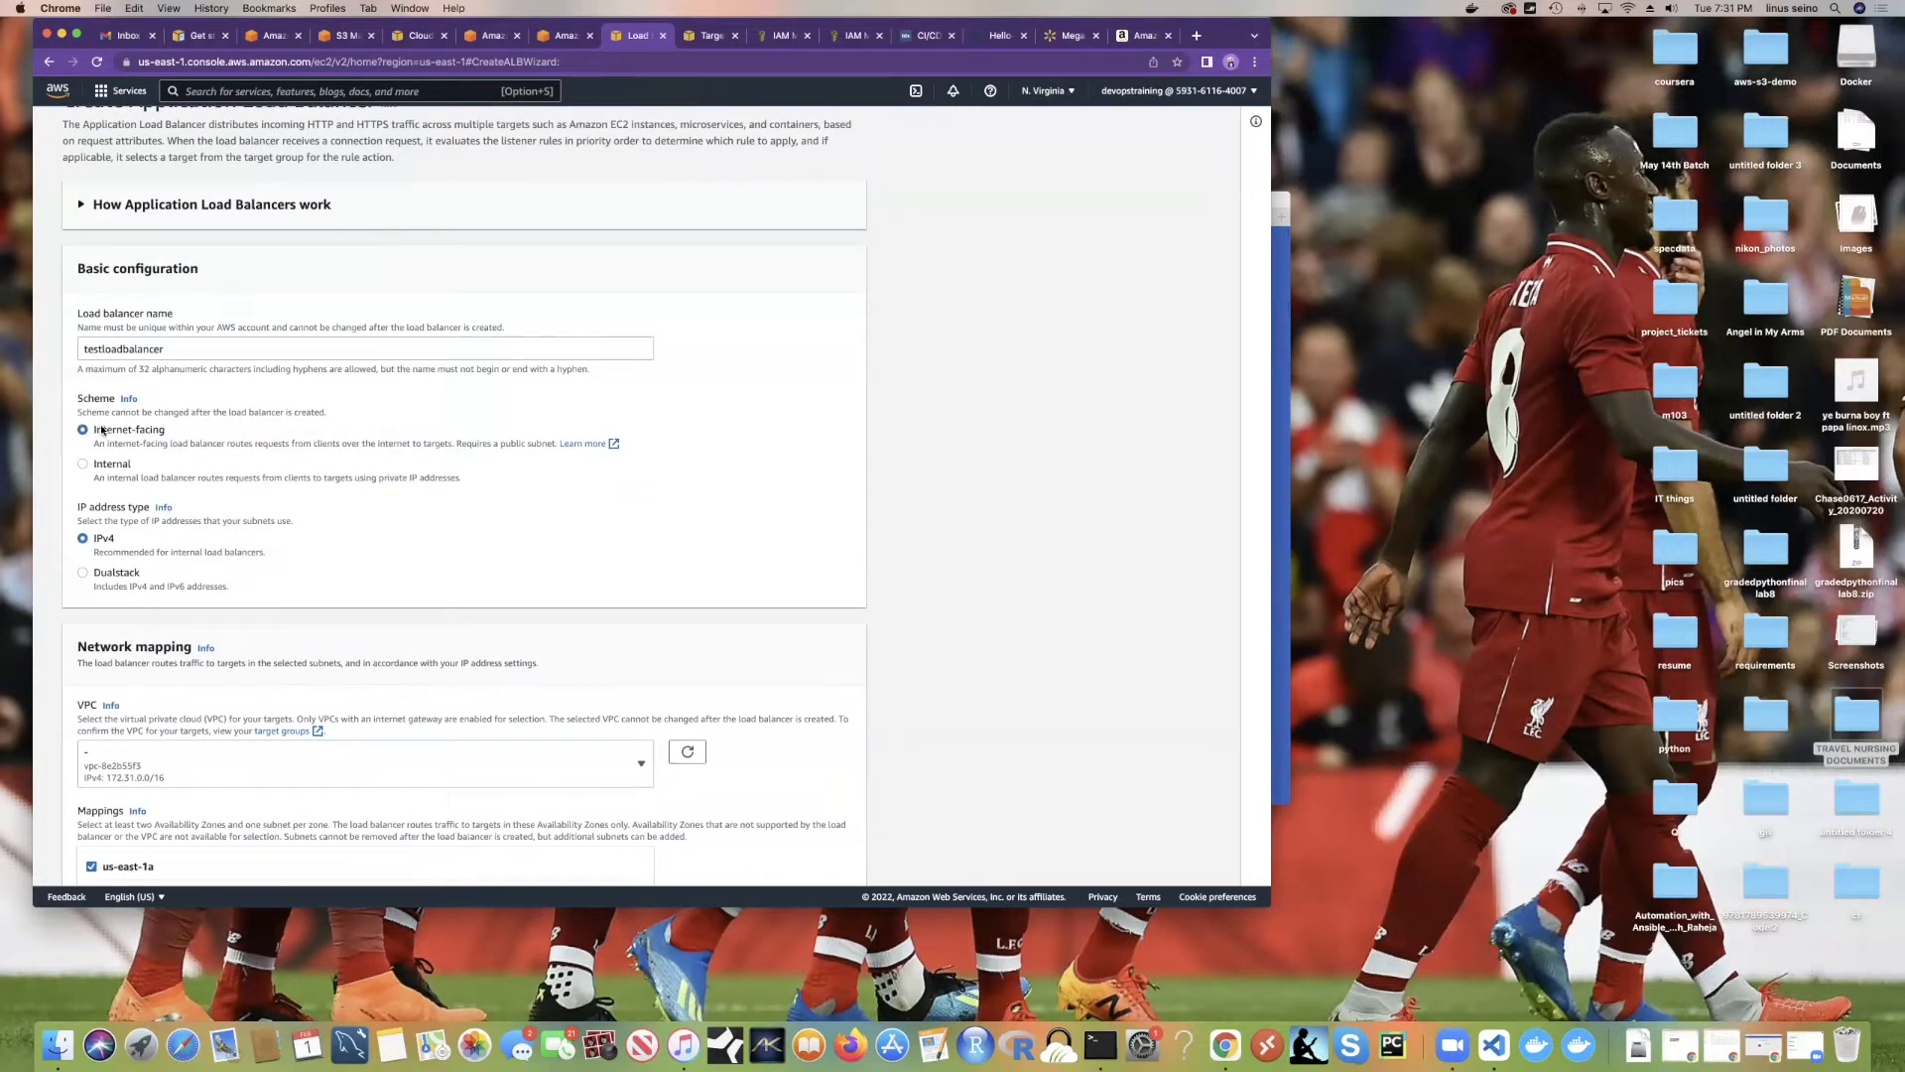
scroll(496, 389, down, 2)
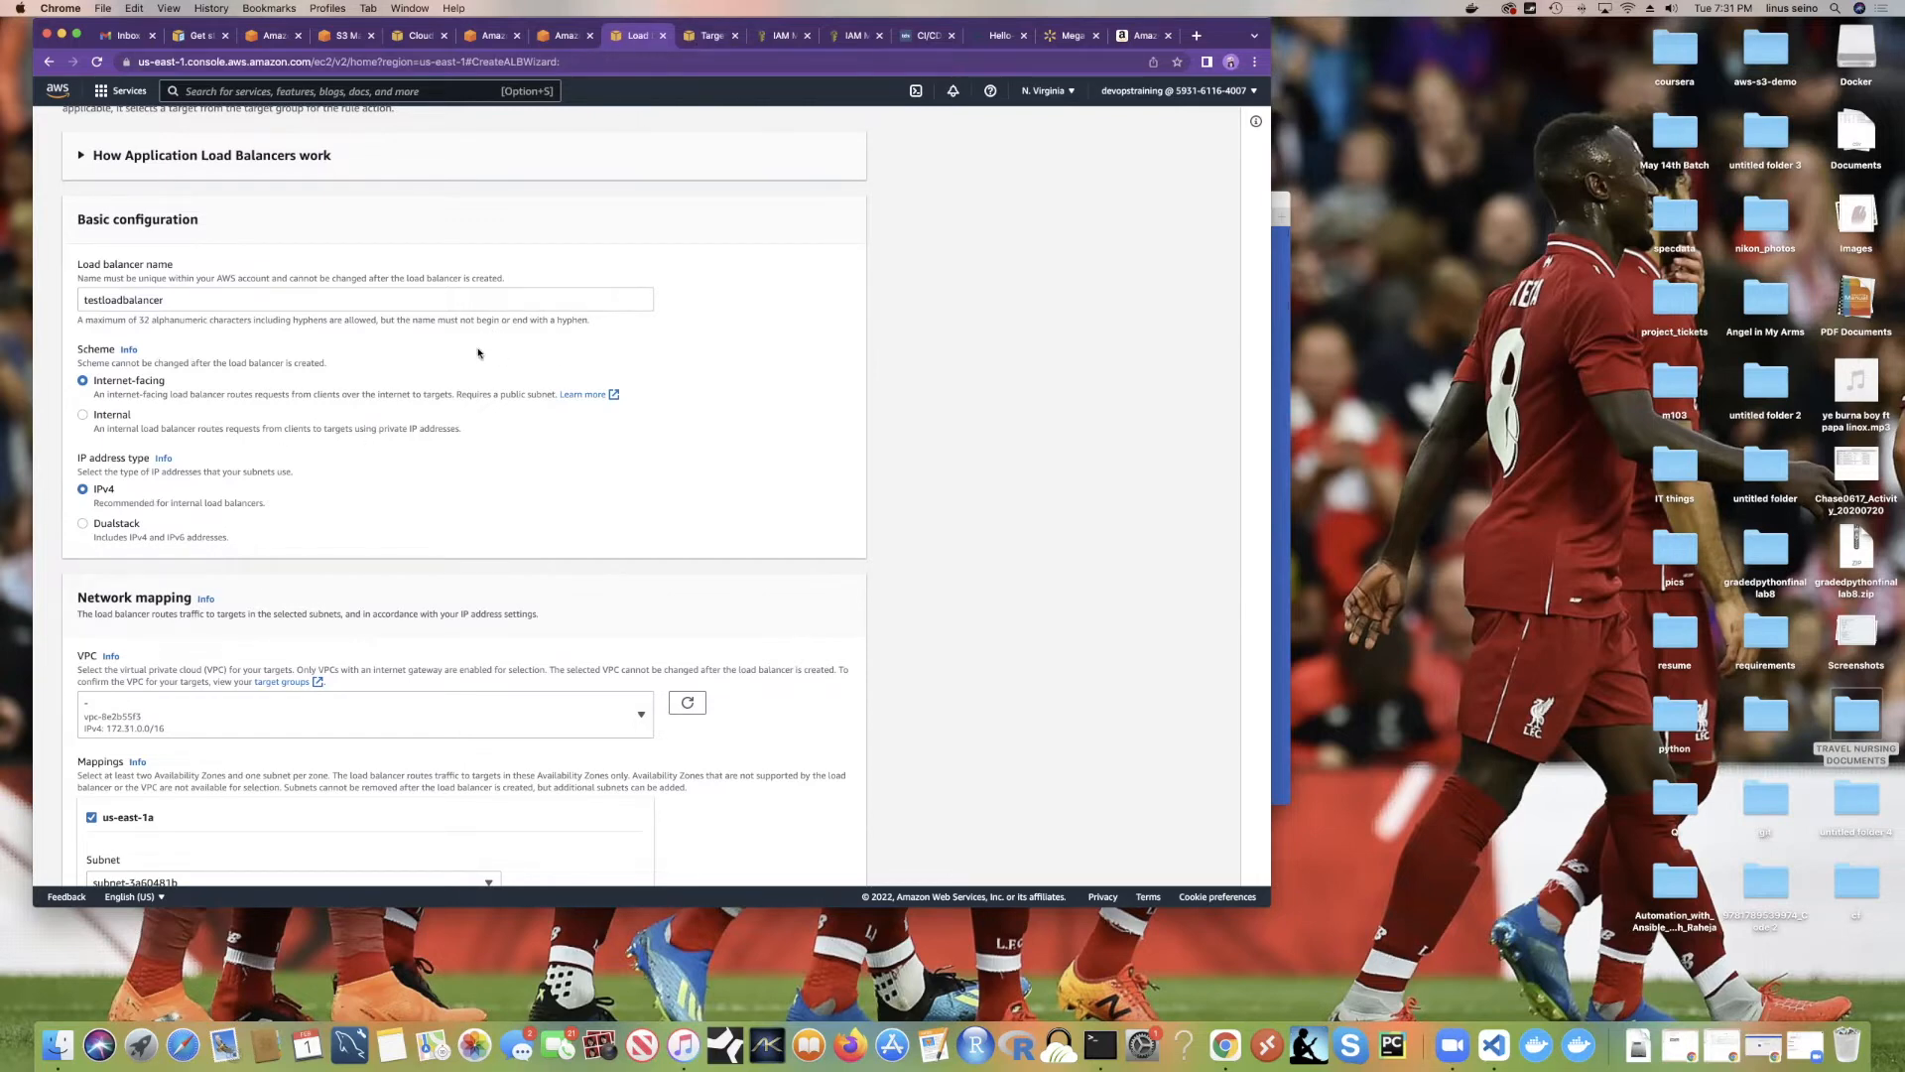
scroll(466, 320, down, 1)
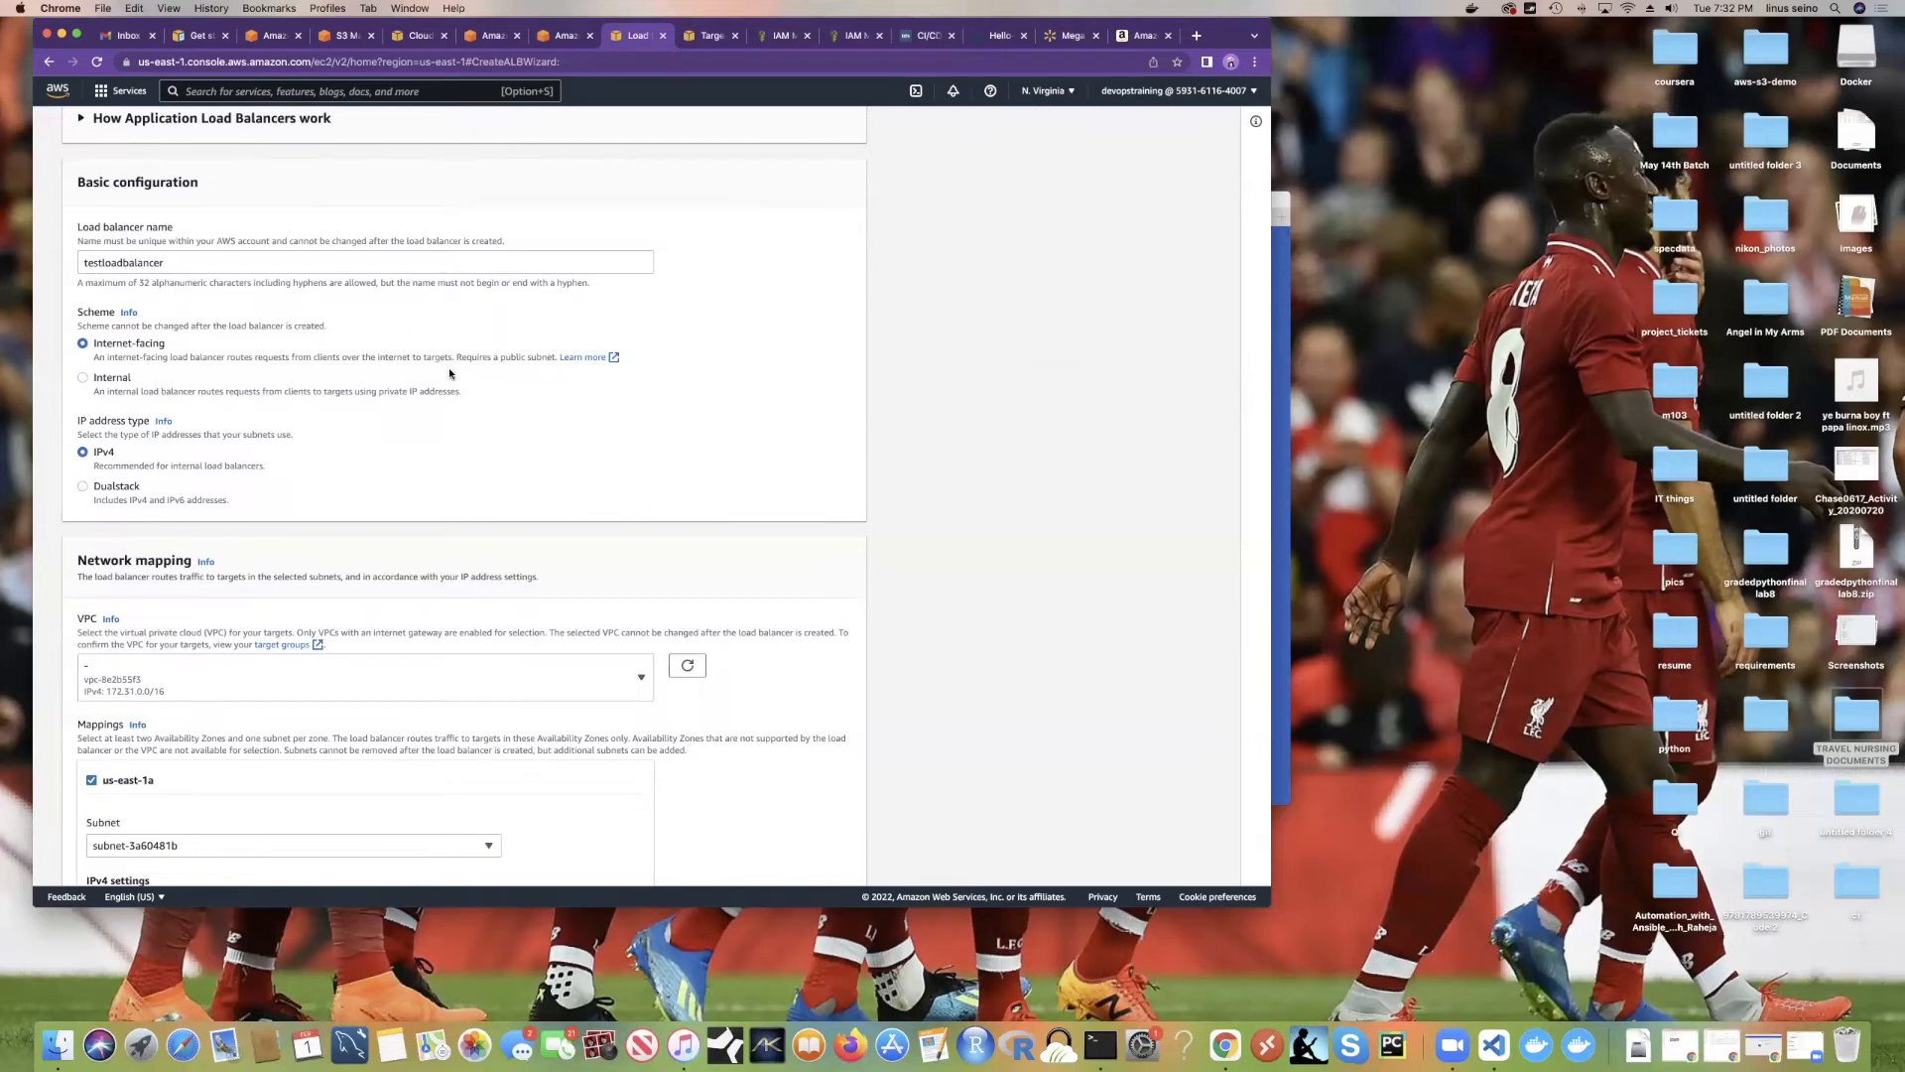
scroll(450, 373, down, 15)
scroll(449, 375, down, 2)
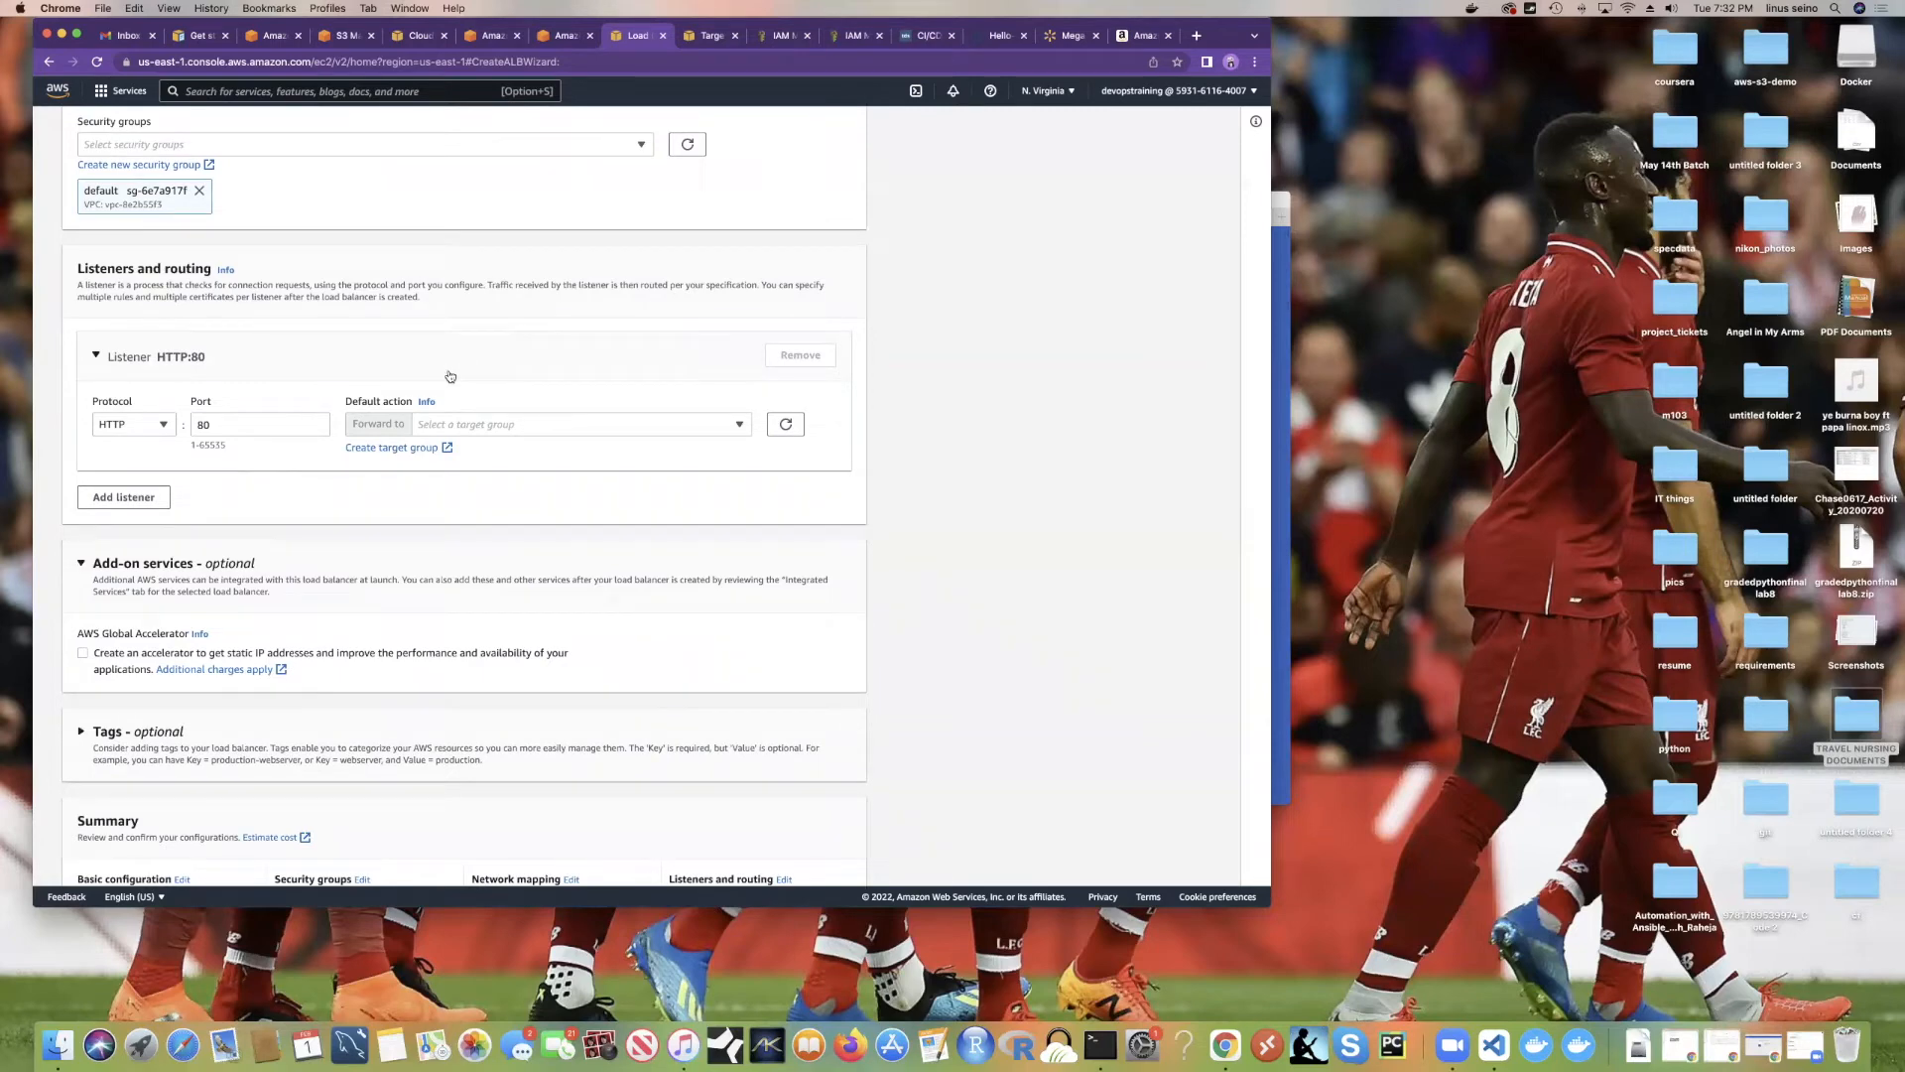
click(686, 425)
click(783, 426)
scroll(660, 403, up, 10)
scroll(636, 400, up, 15)
scroll(640, 402, down, 3)
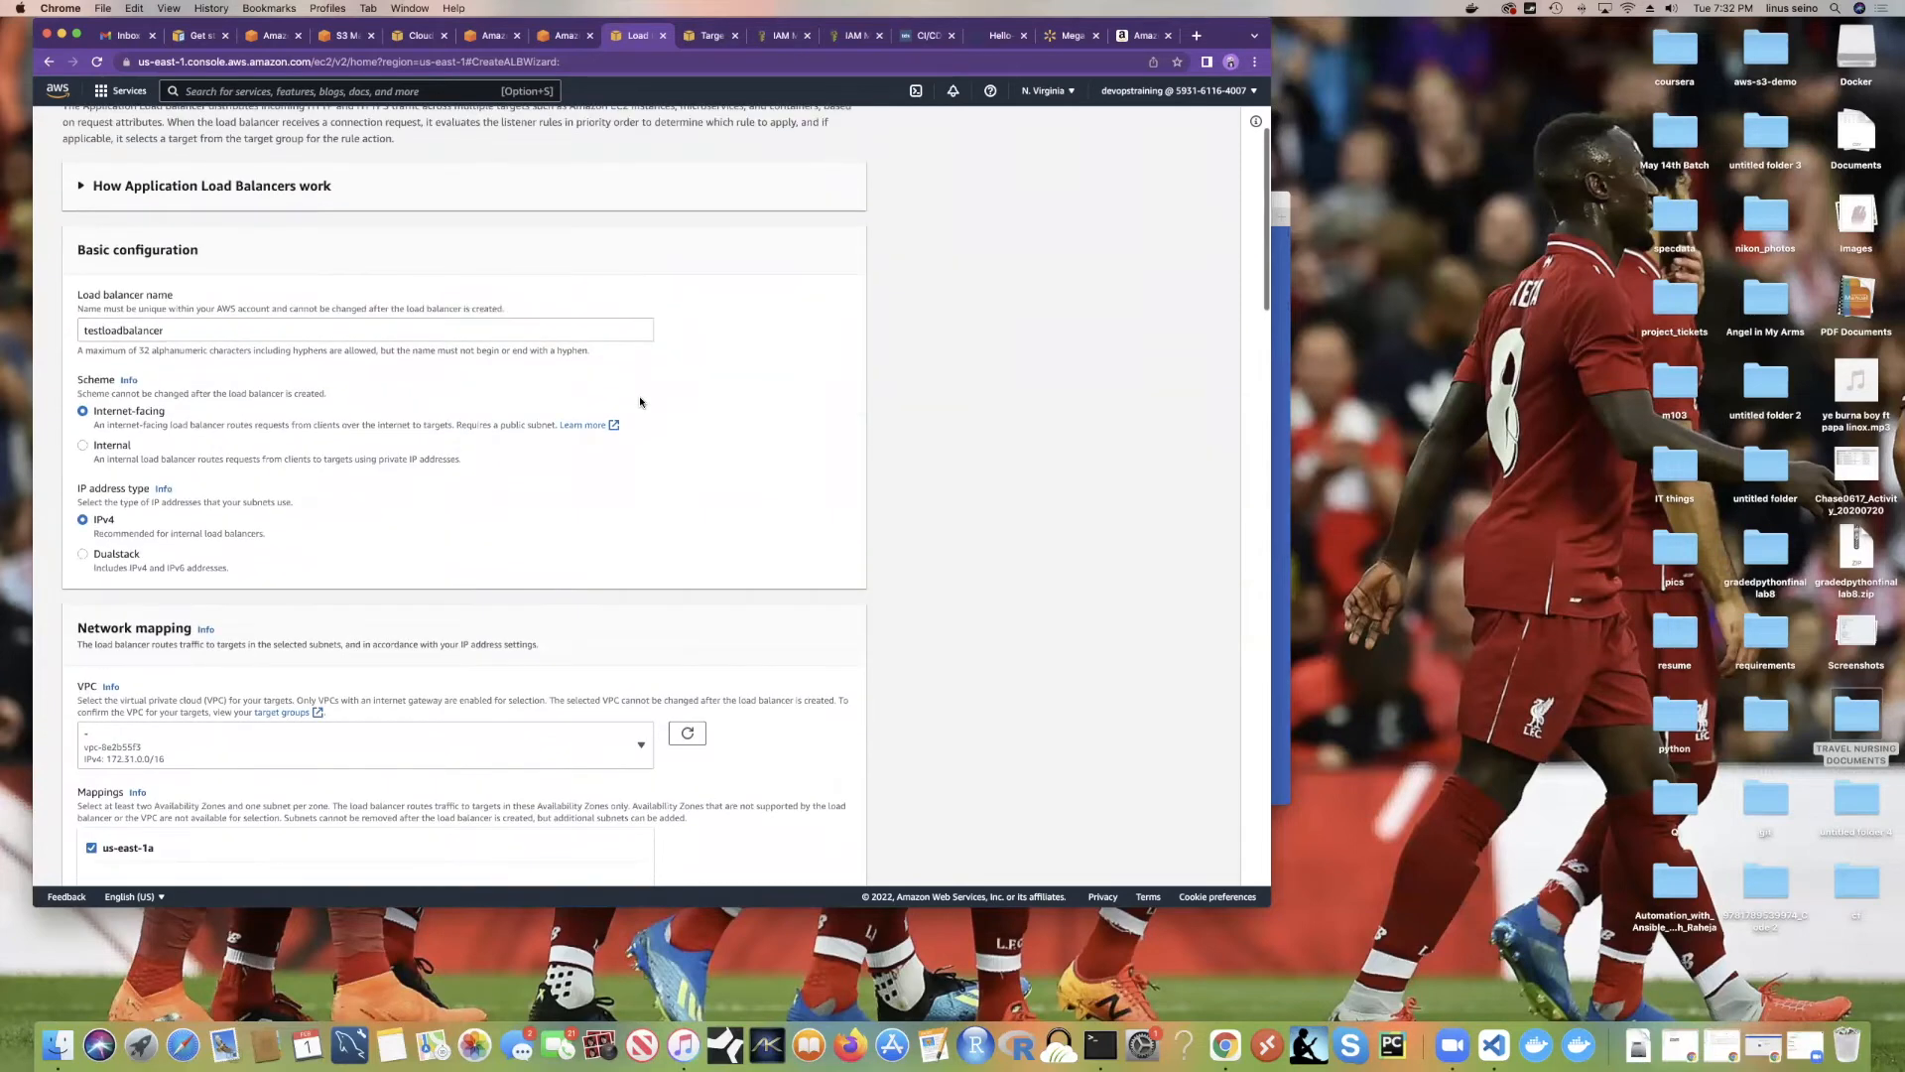
scroll(640, 402, down, 10)
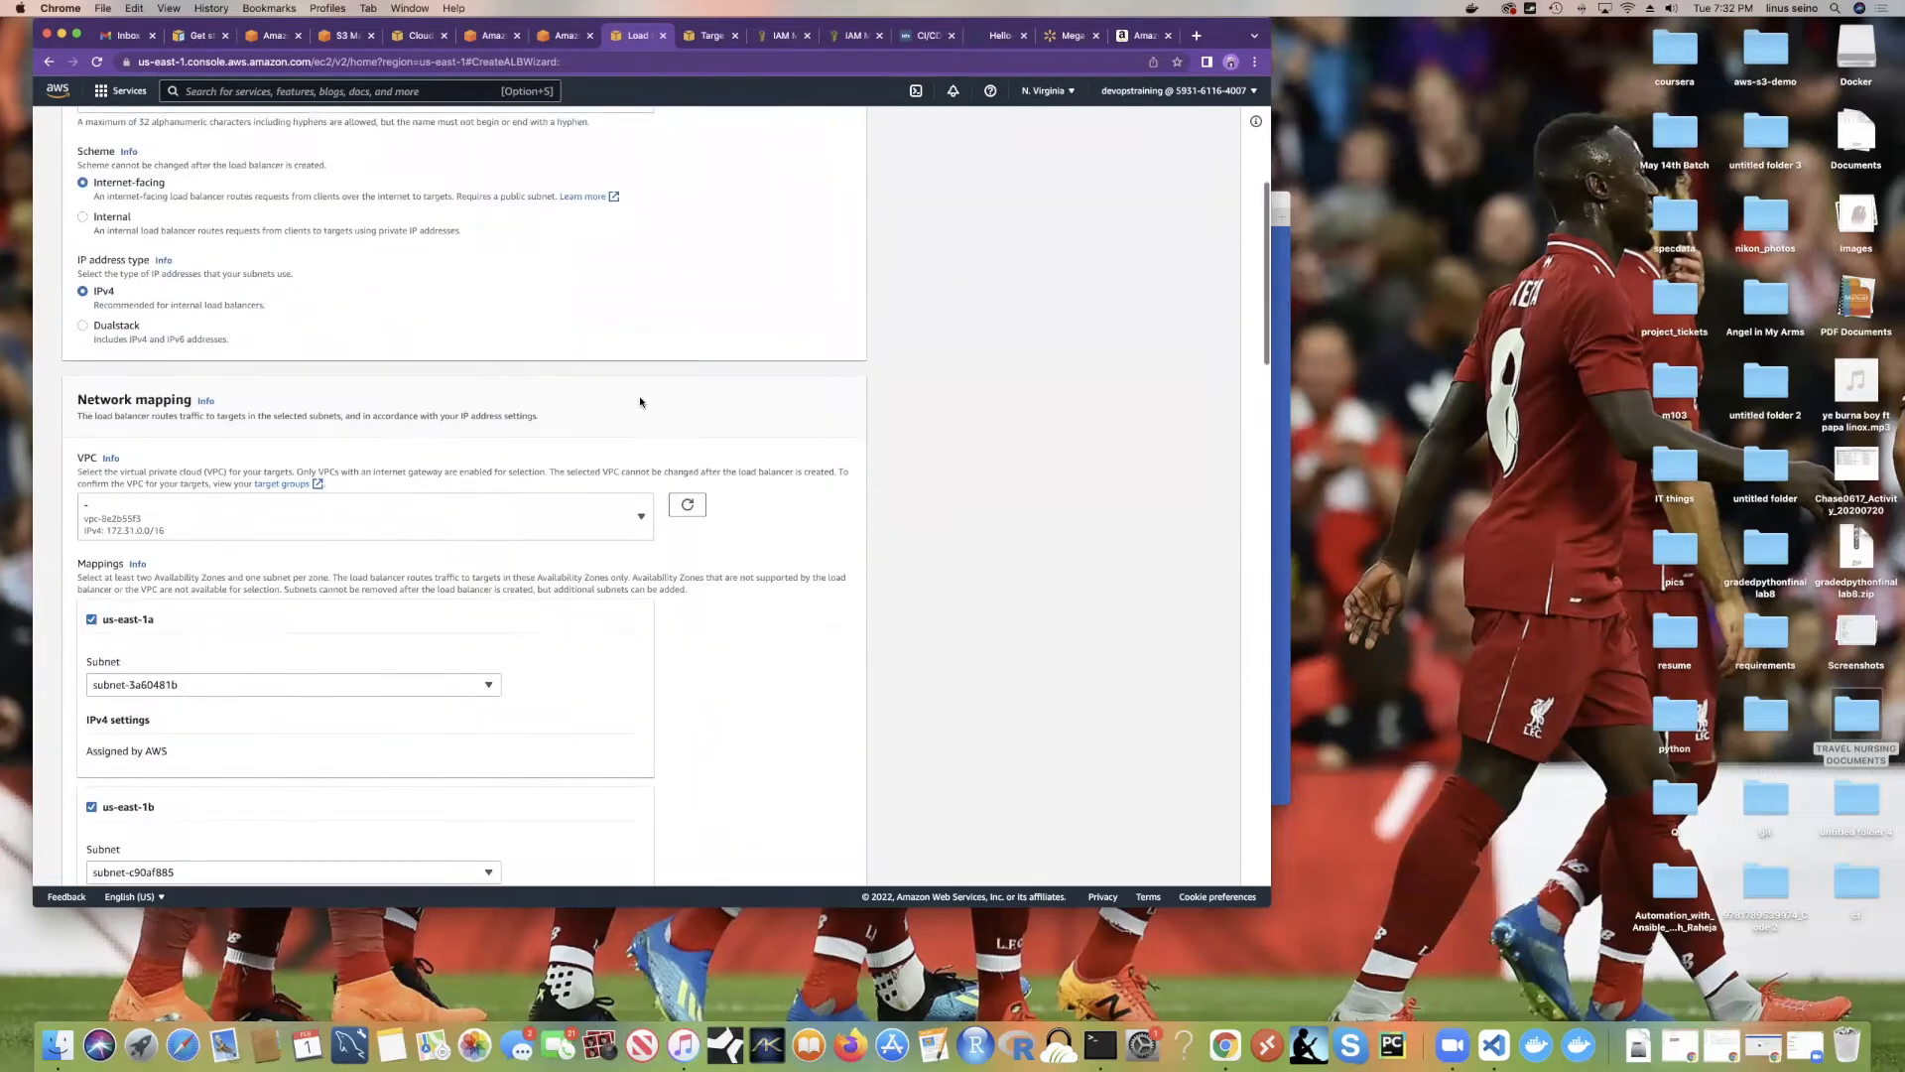
scroll(640, 402, down, 5)
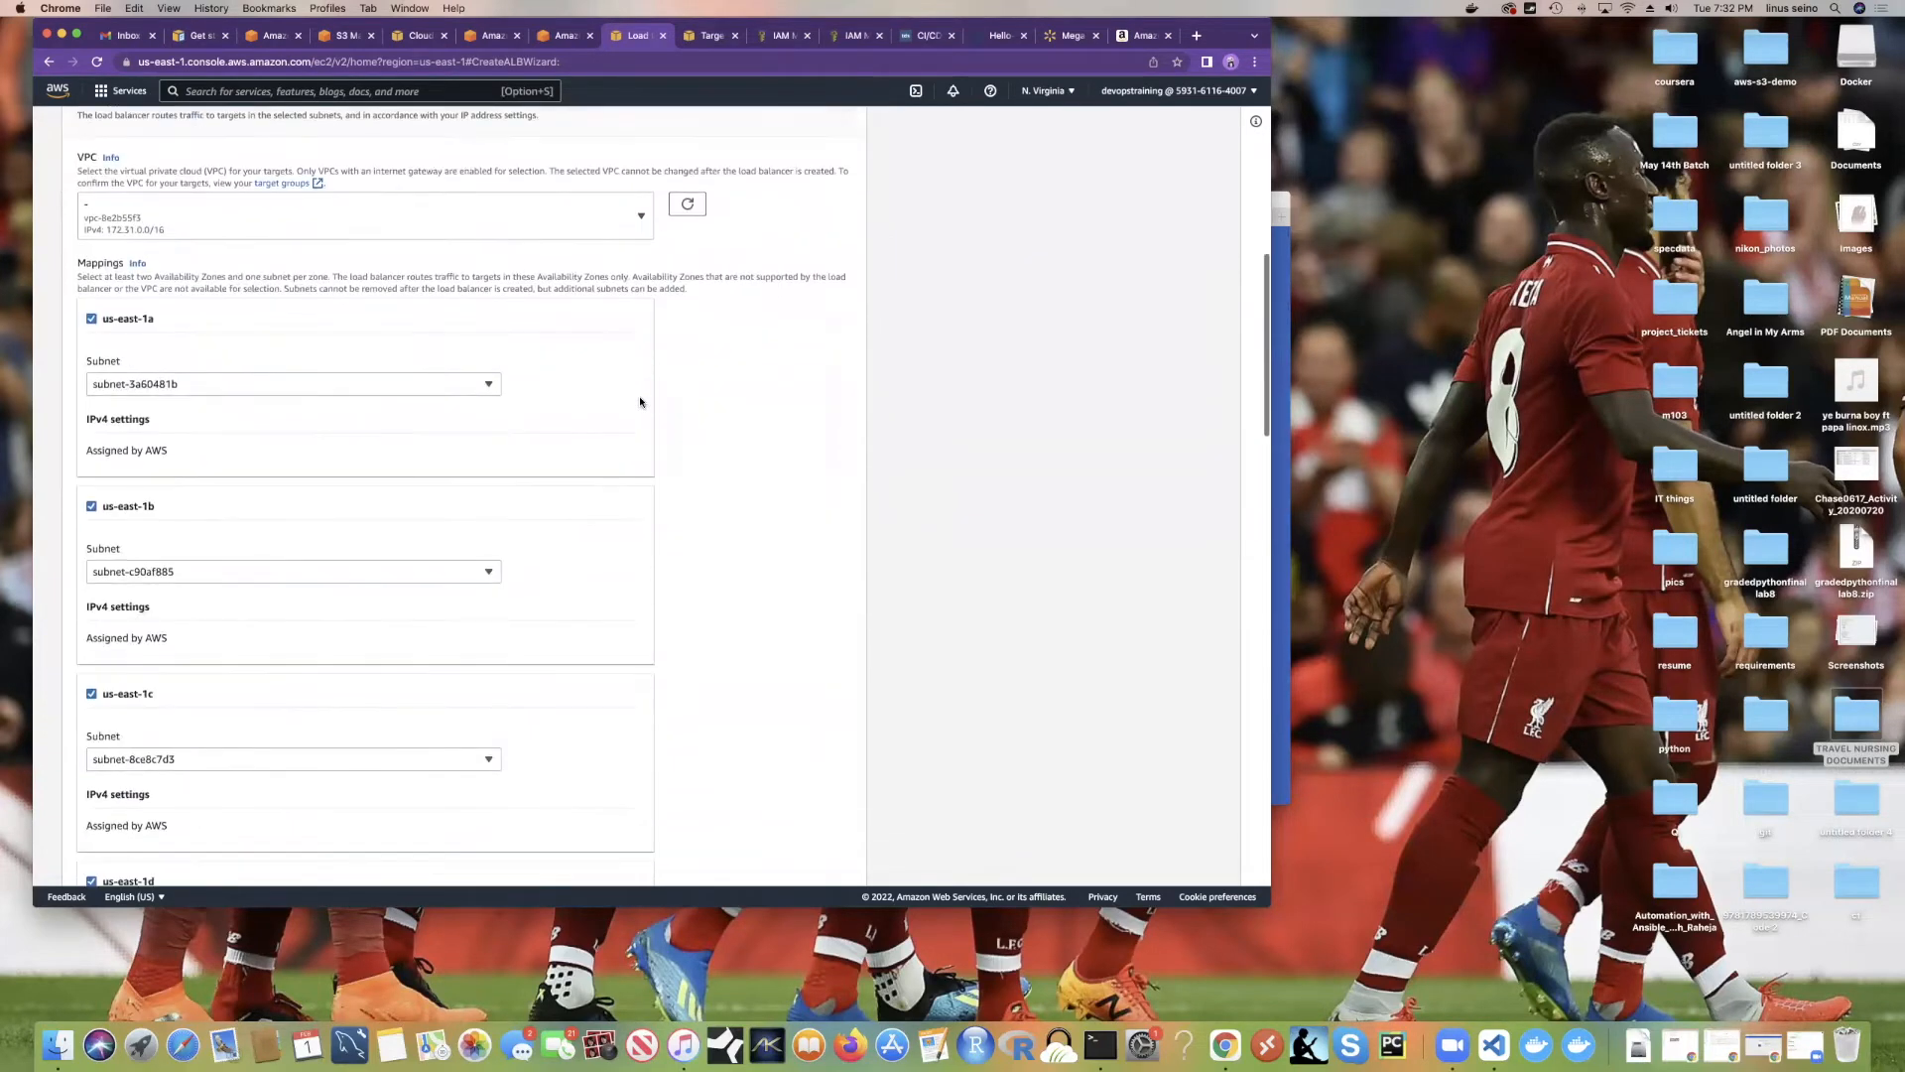
scroll(640, 402, down, 6)
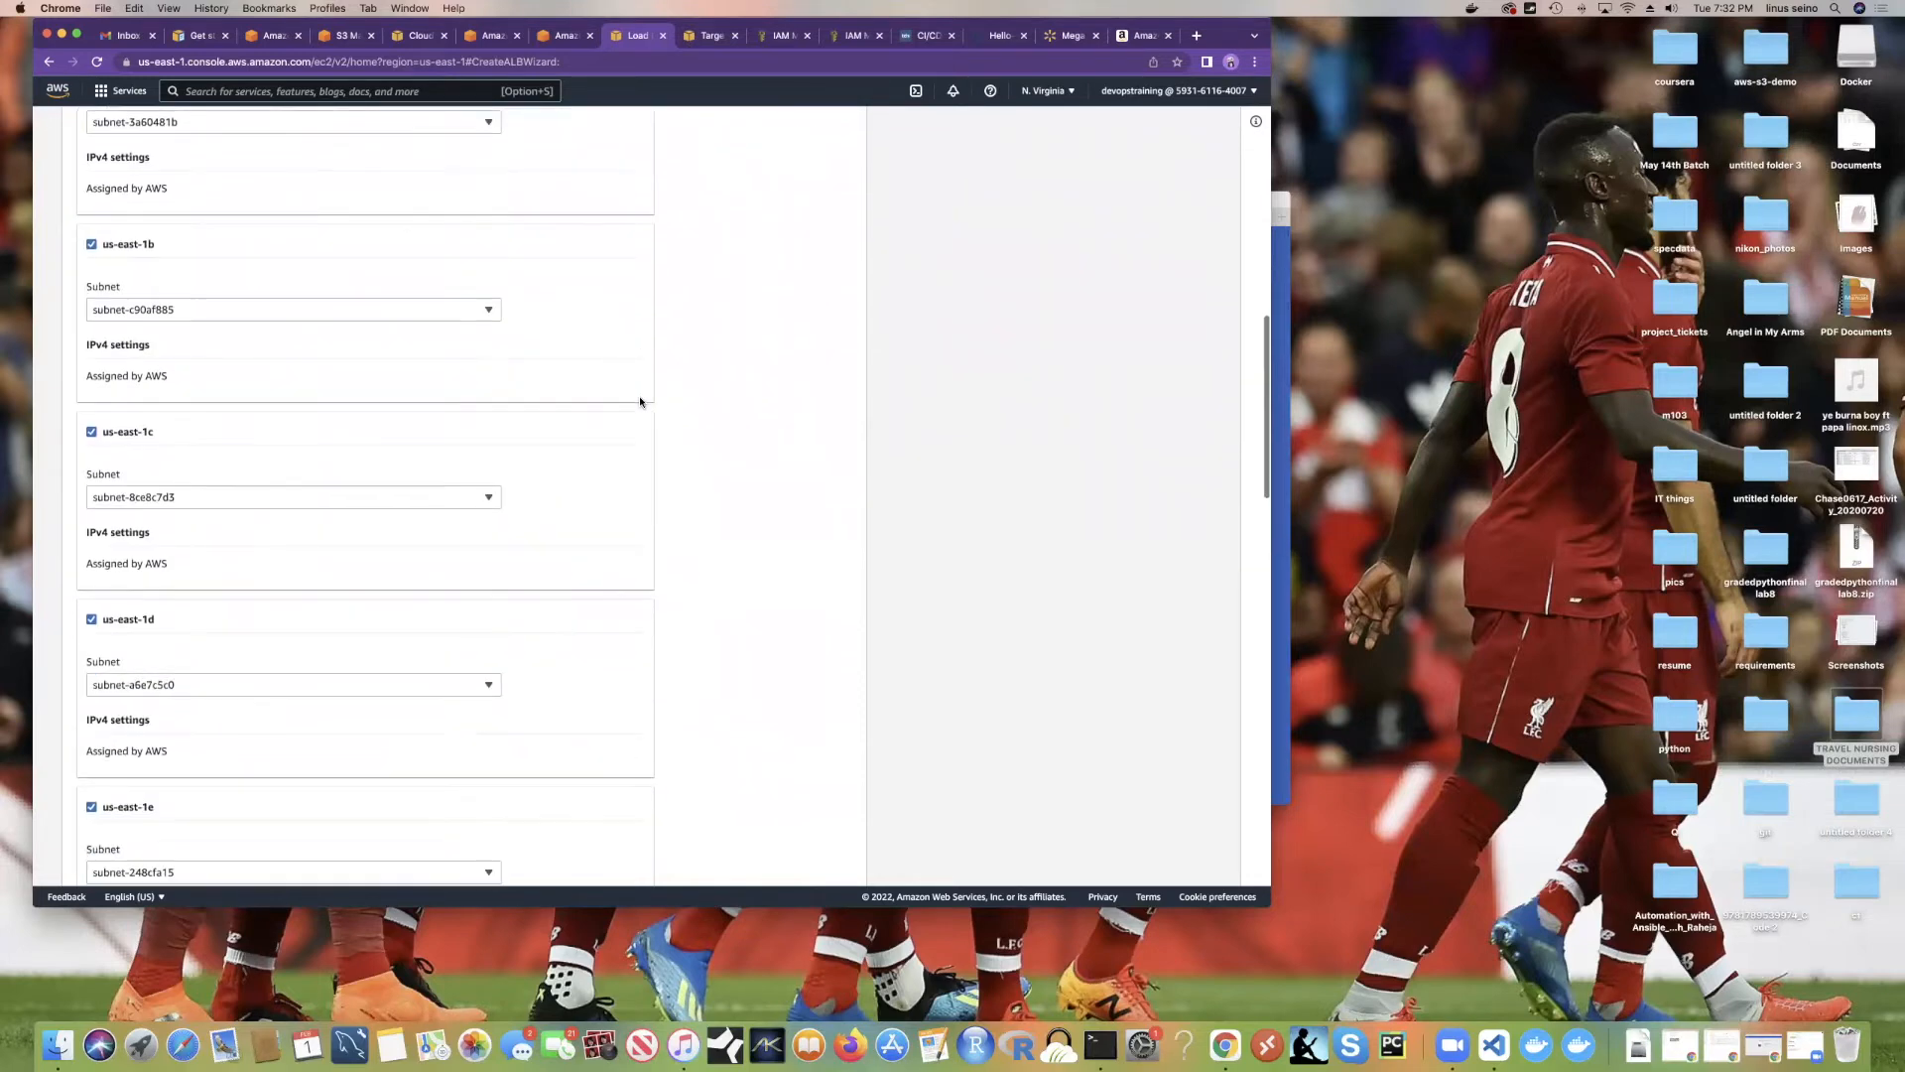
scroll(640, 402, down, 9)
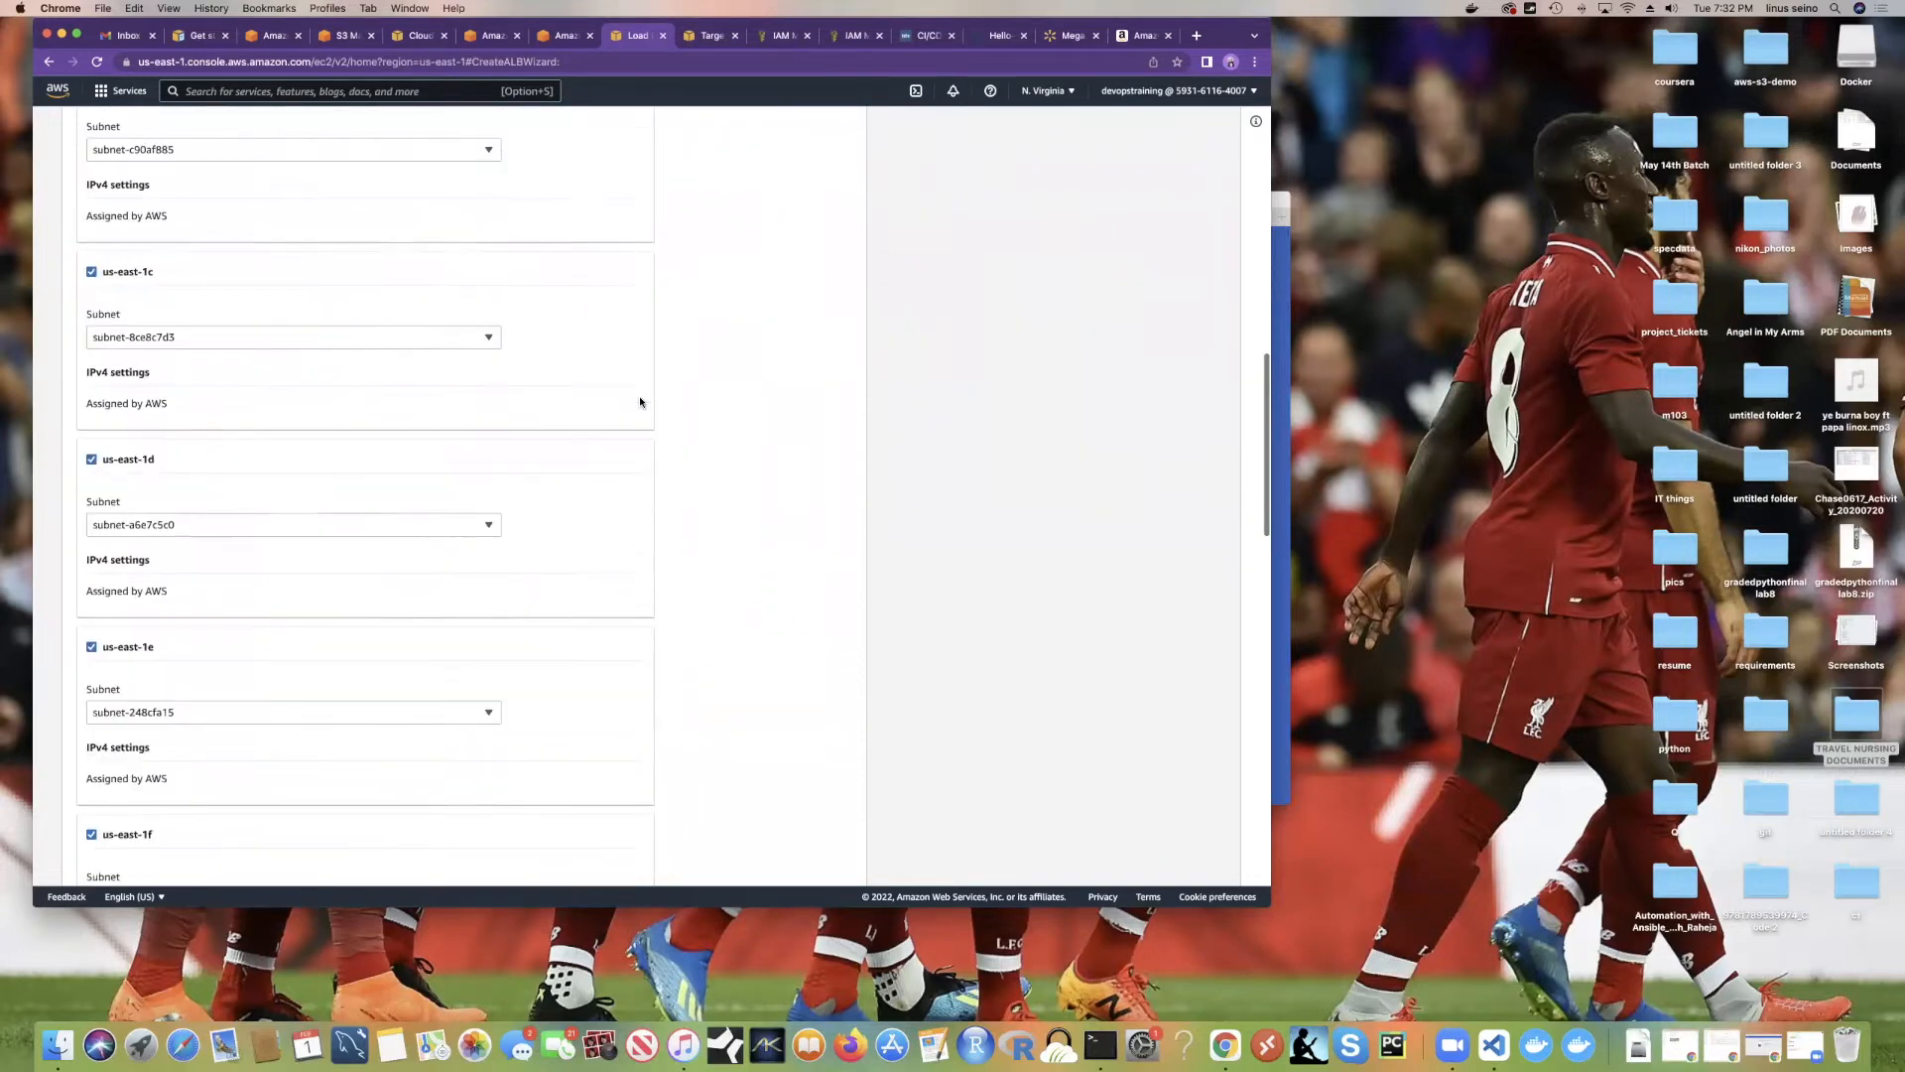
scroll(640, 402, down, 3)
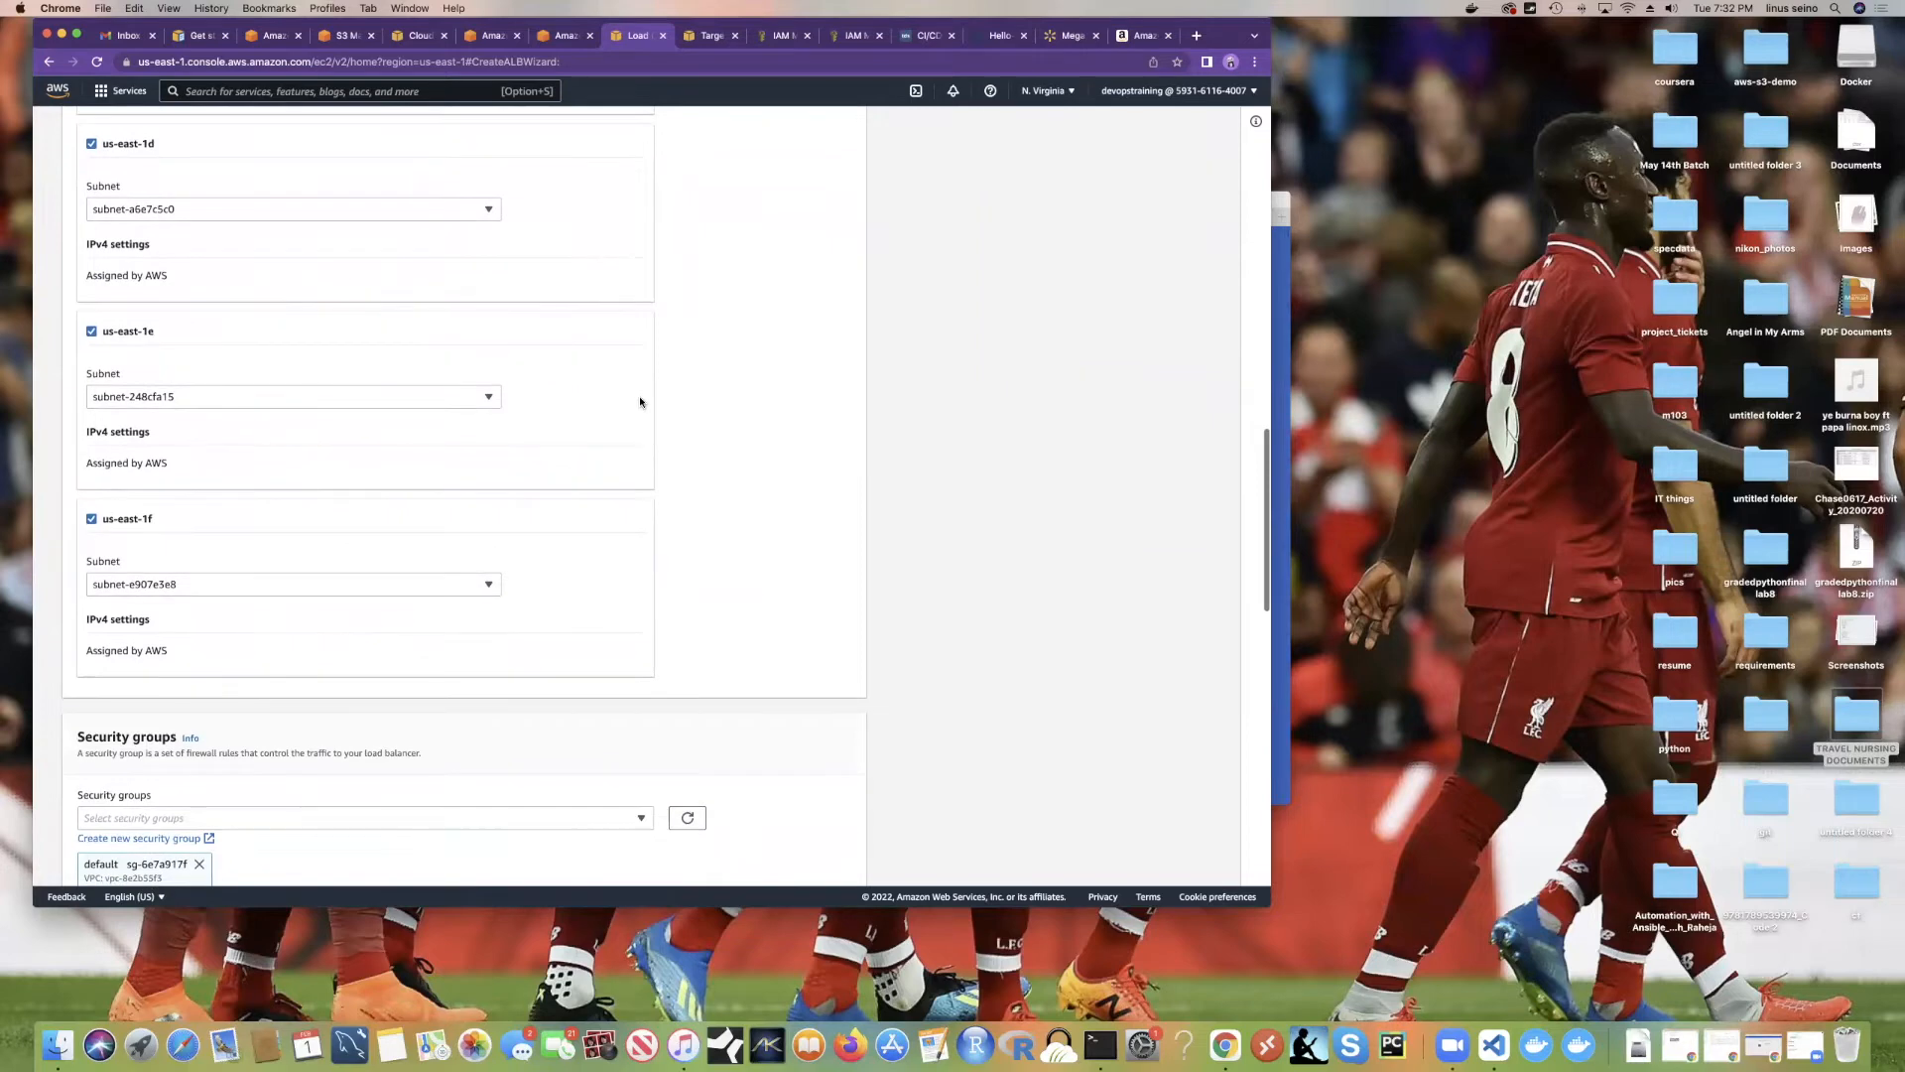
scroll(613, 405, down, 1)
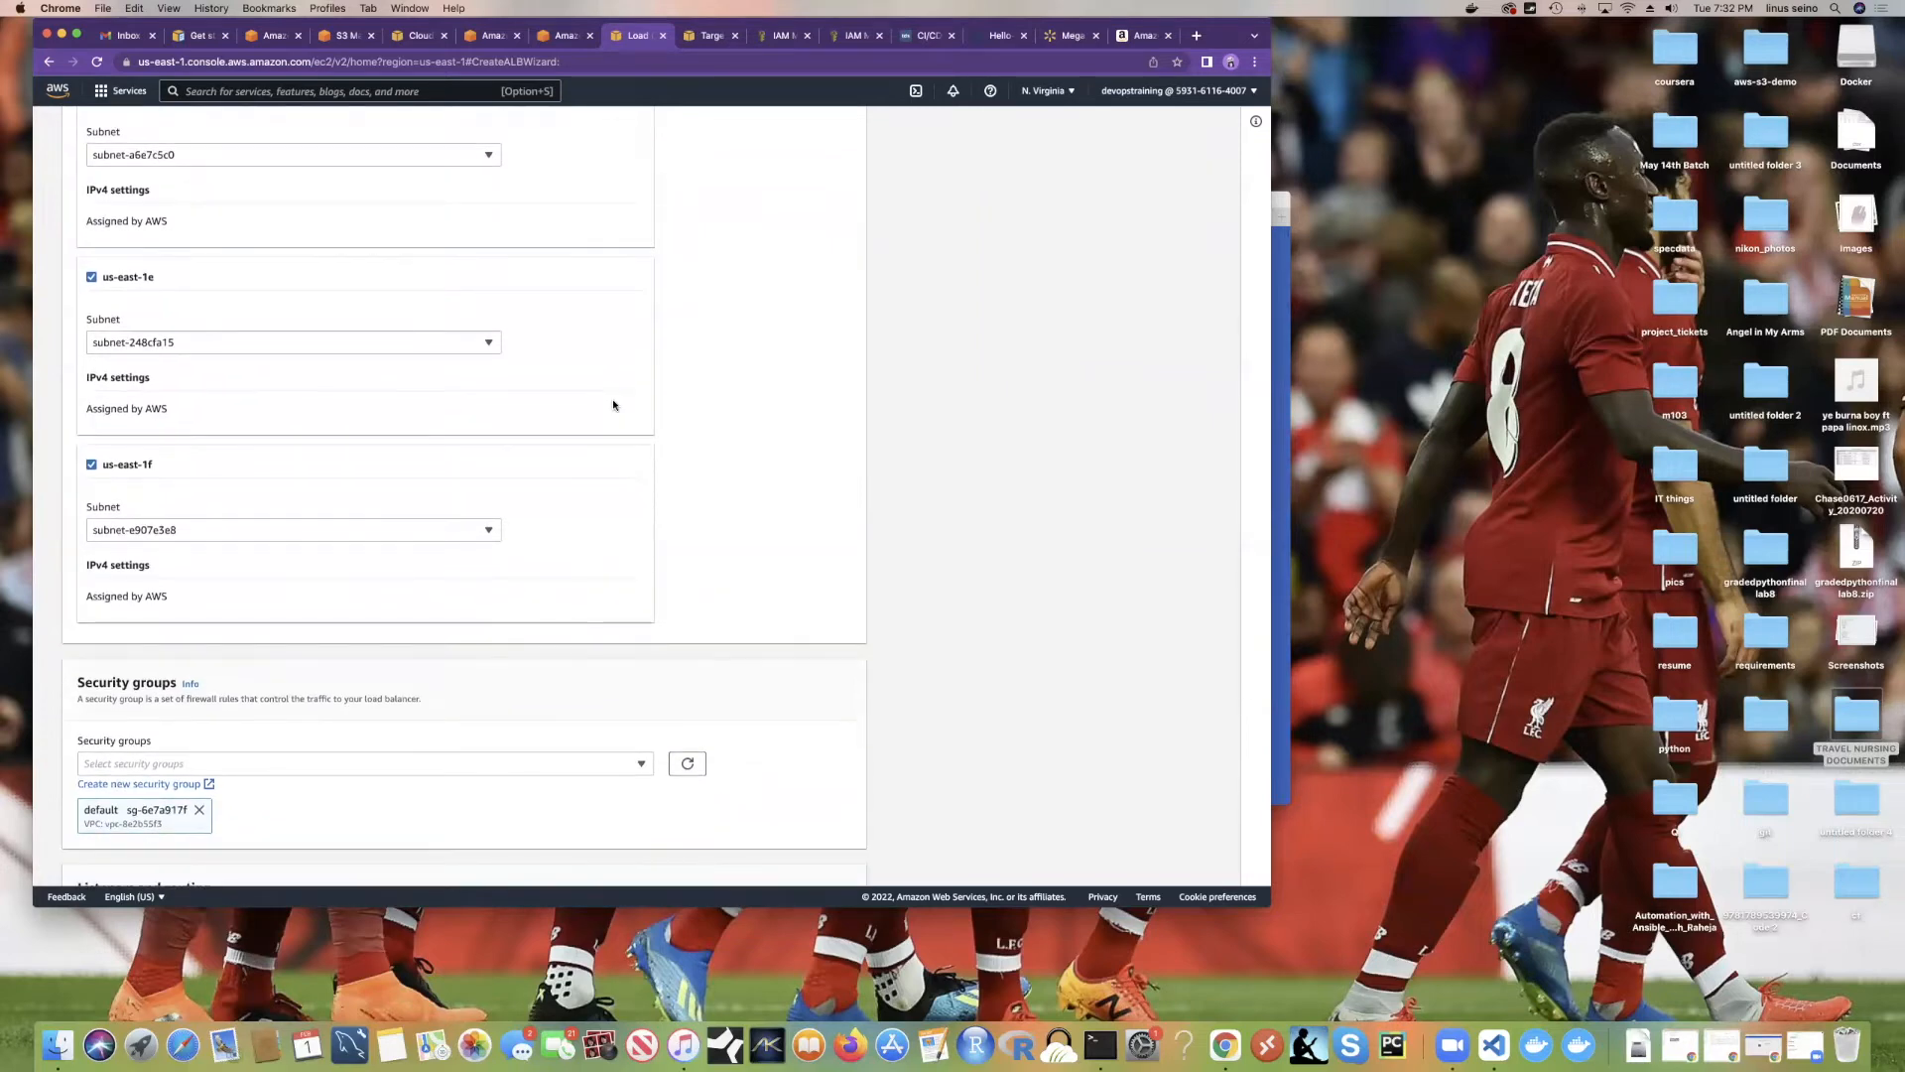
scroll(613, 405, down, 8)
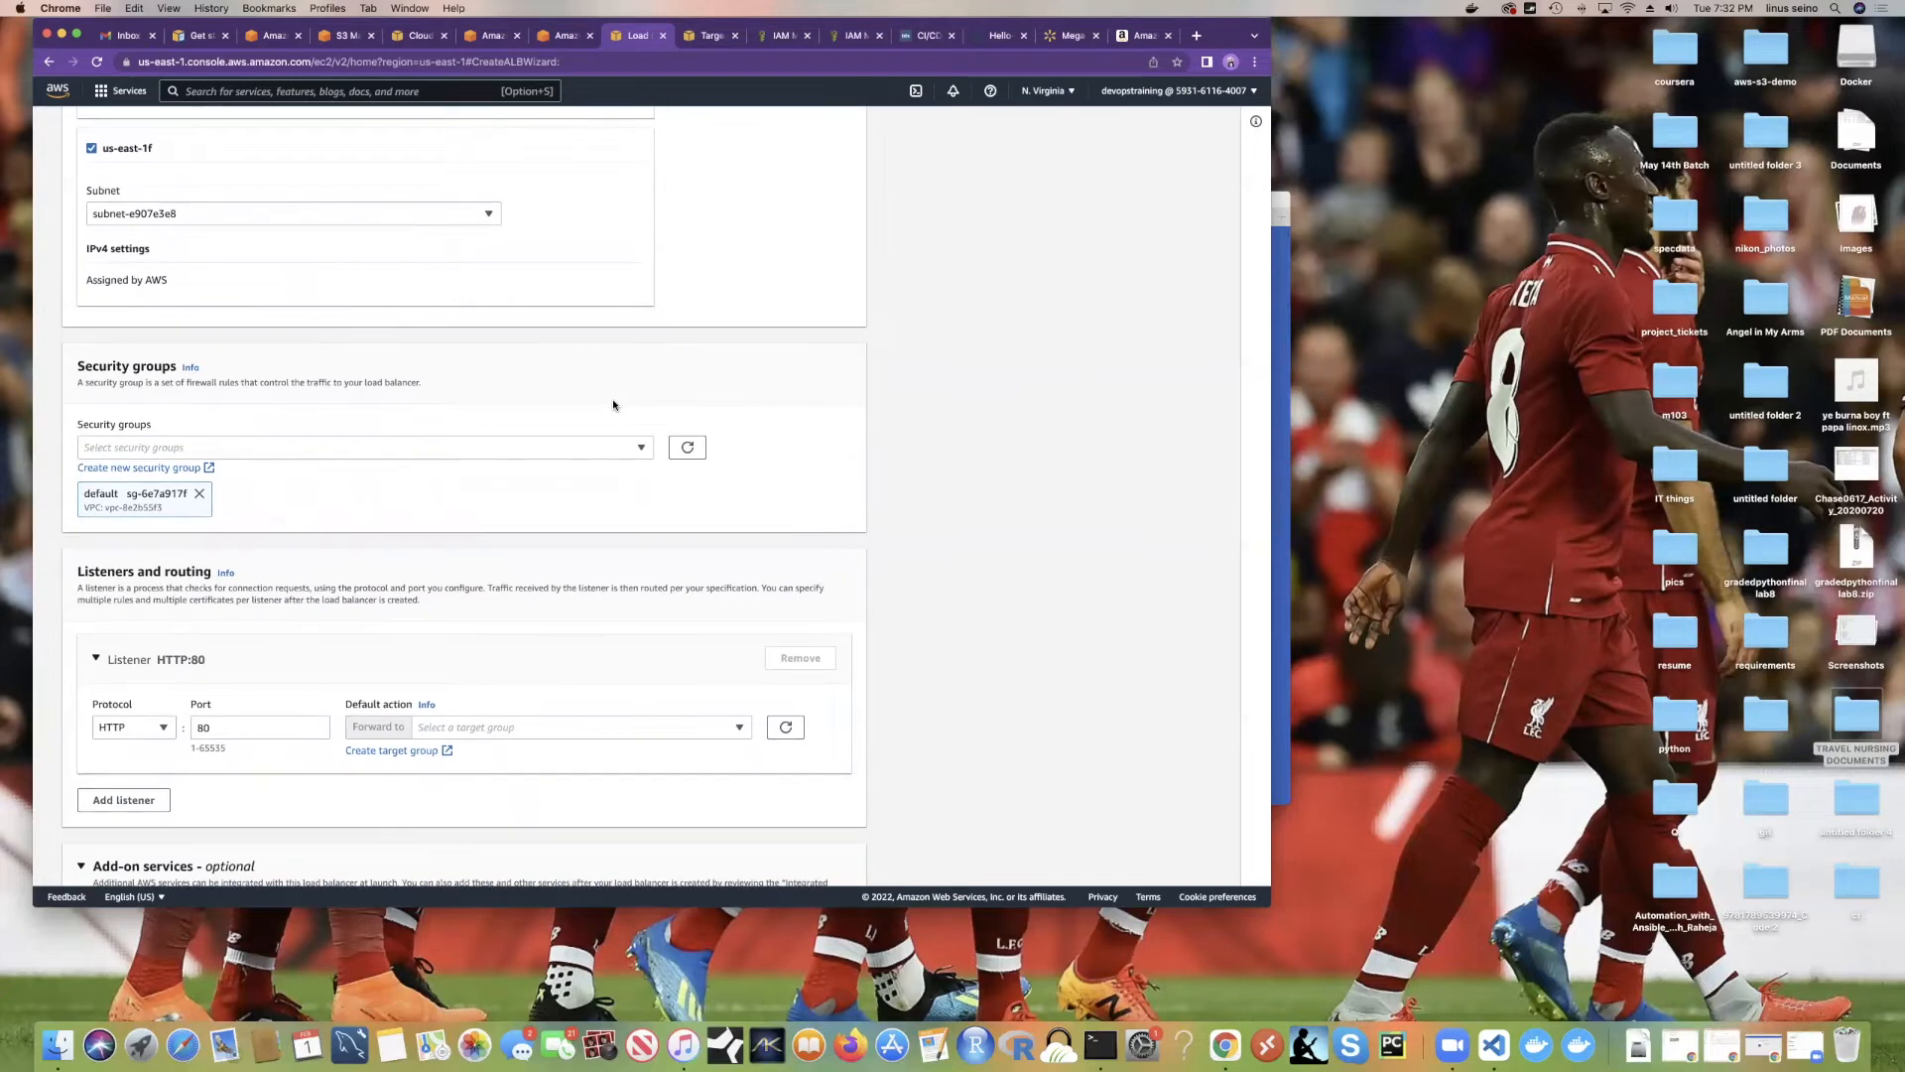
scroll(614, 404, up, 15)
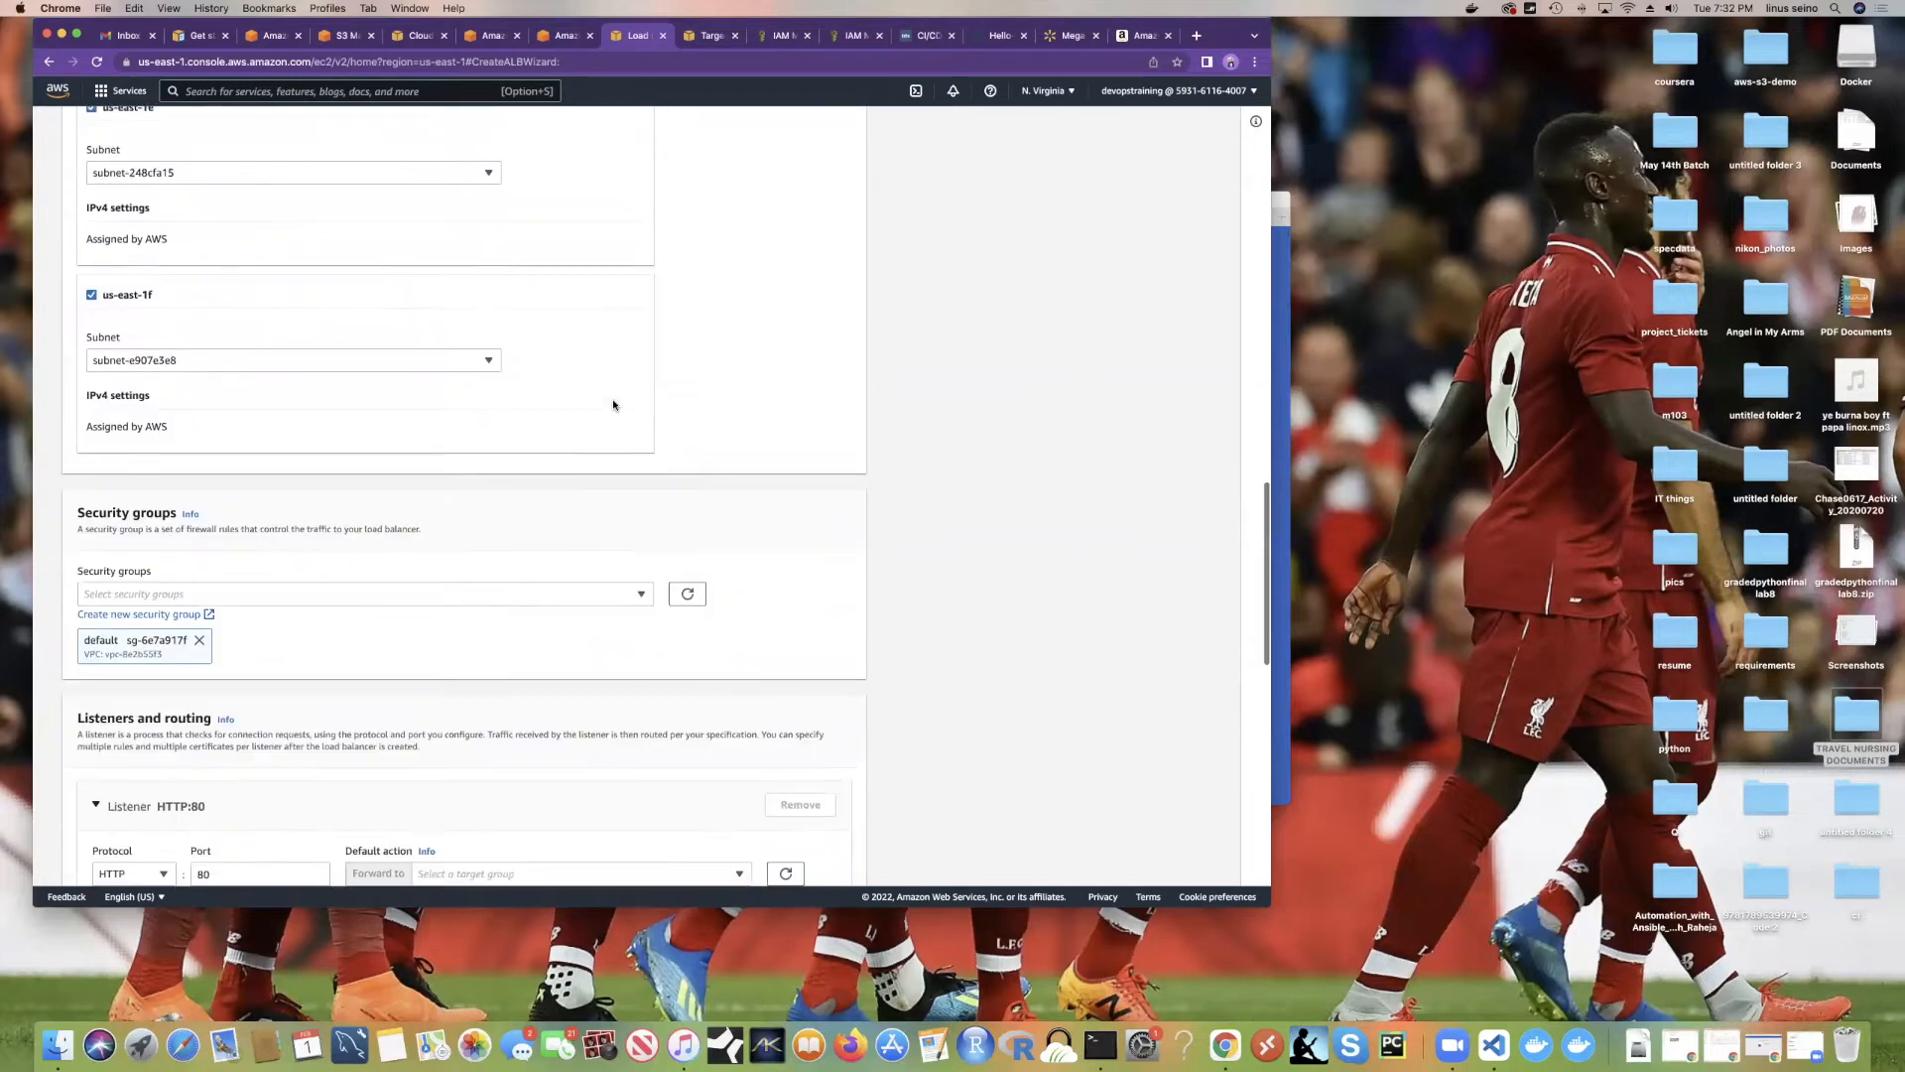
scroll(615, 401, up, 10)
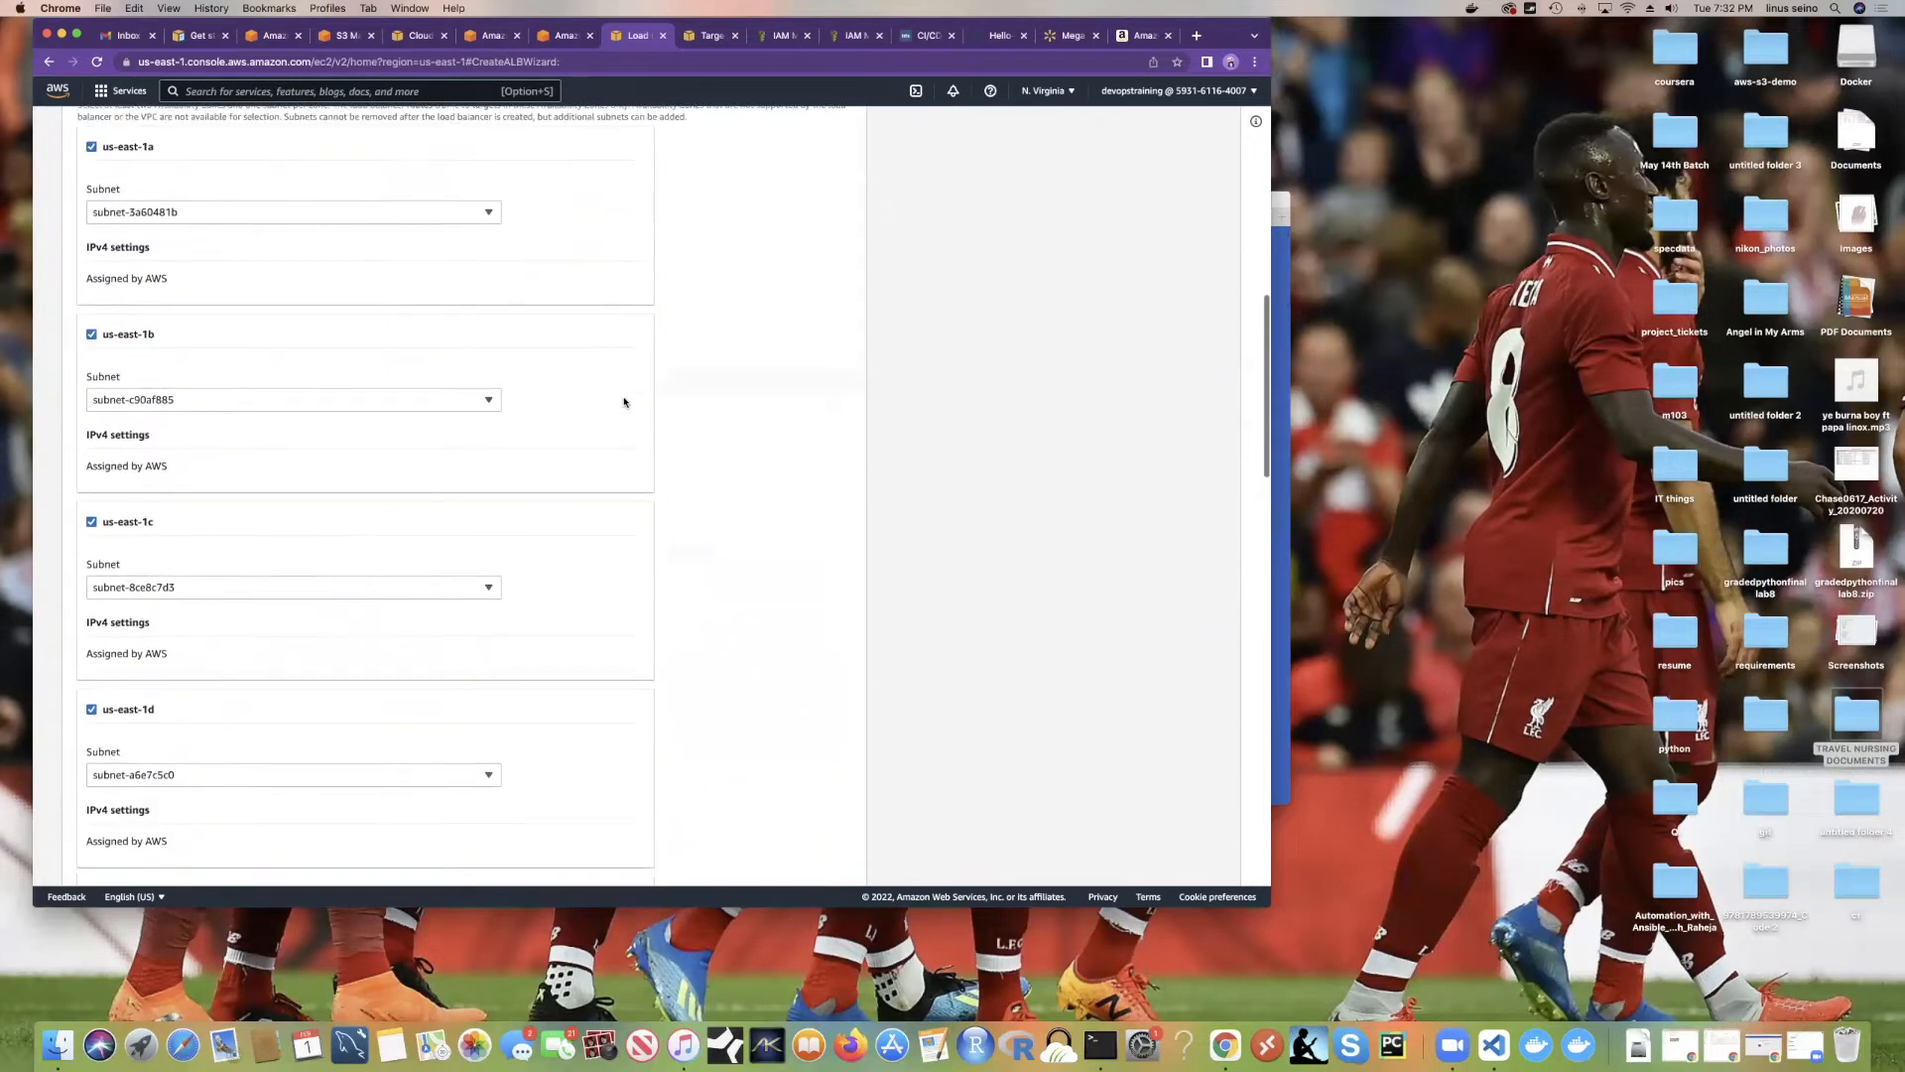
scroll(622, 402, up, 18)
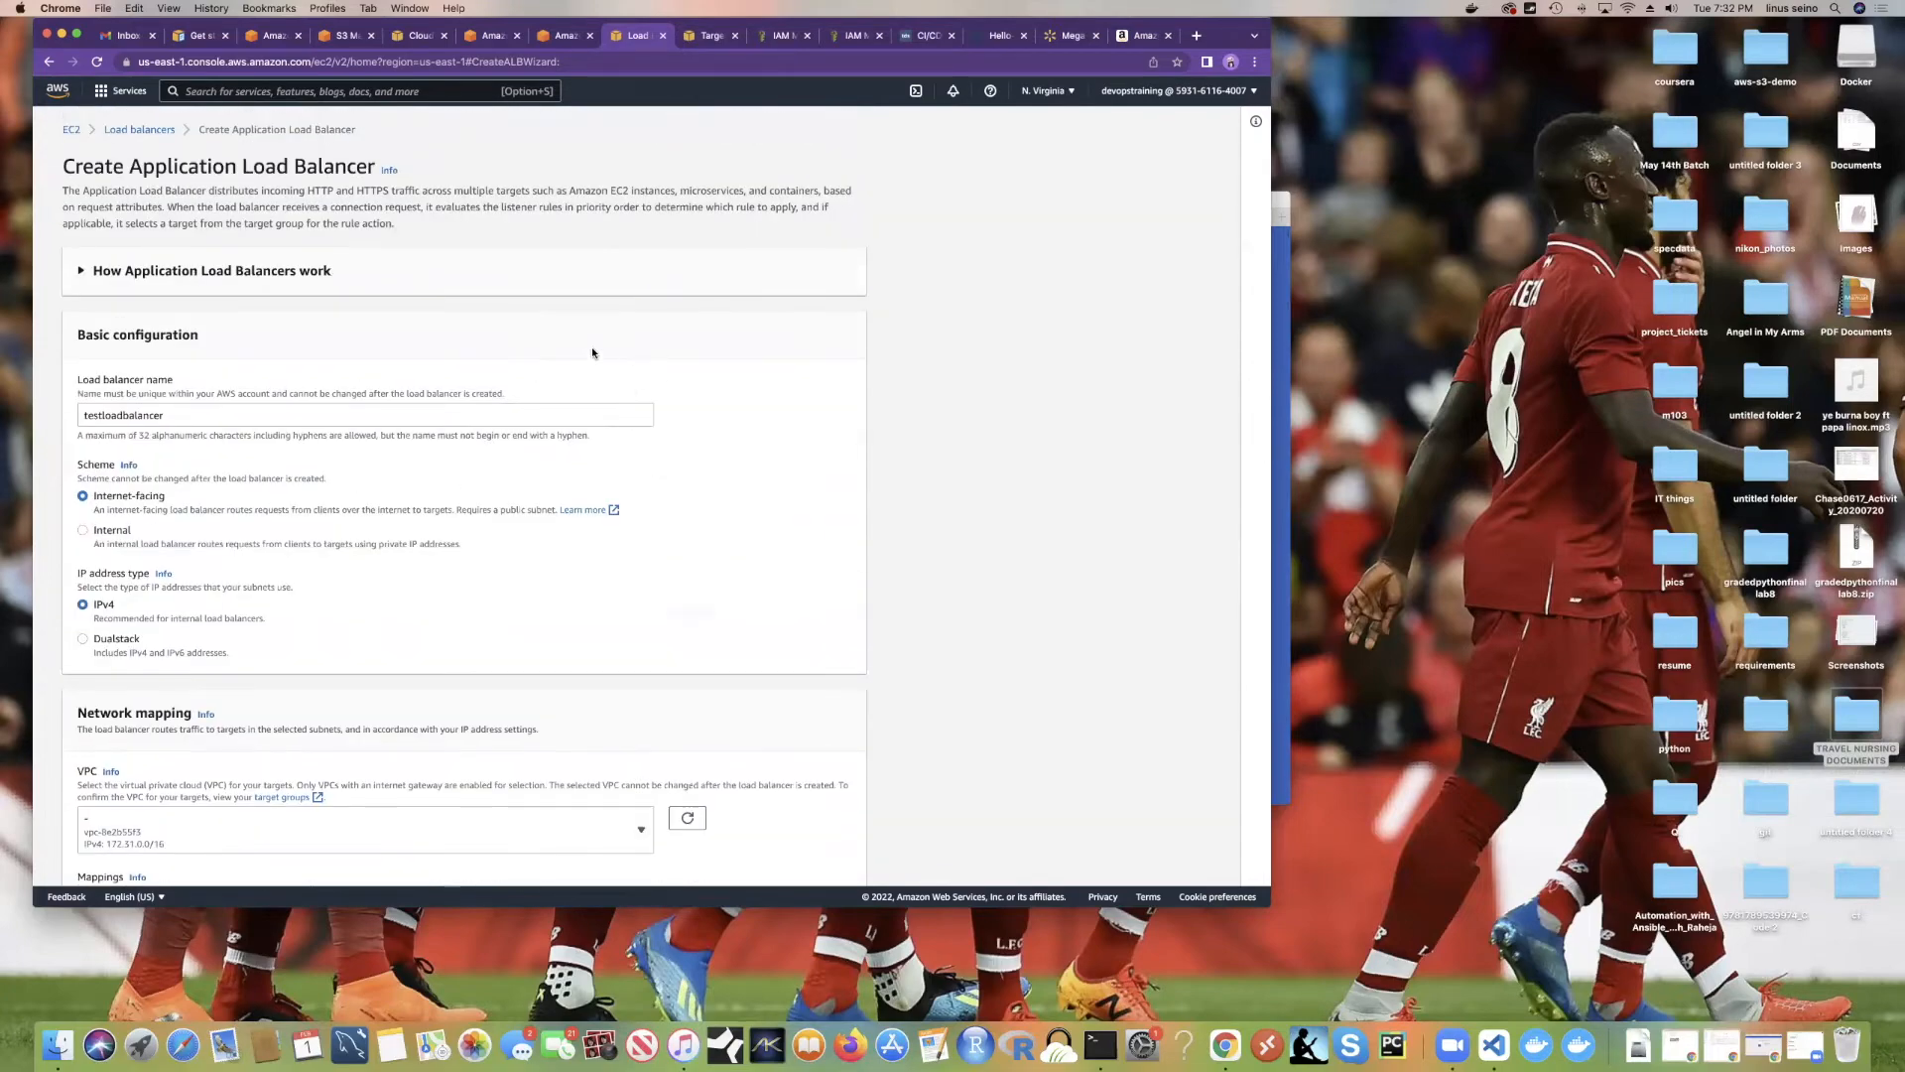
Step: In the slideshow, go from the Amazon ECS slide through architecture and Task Definition to Task & Scheduling
key(ctrl+Right)
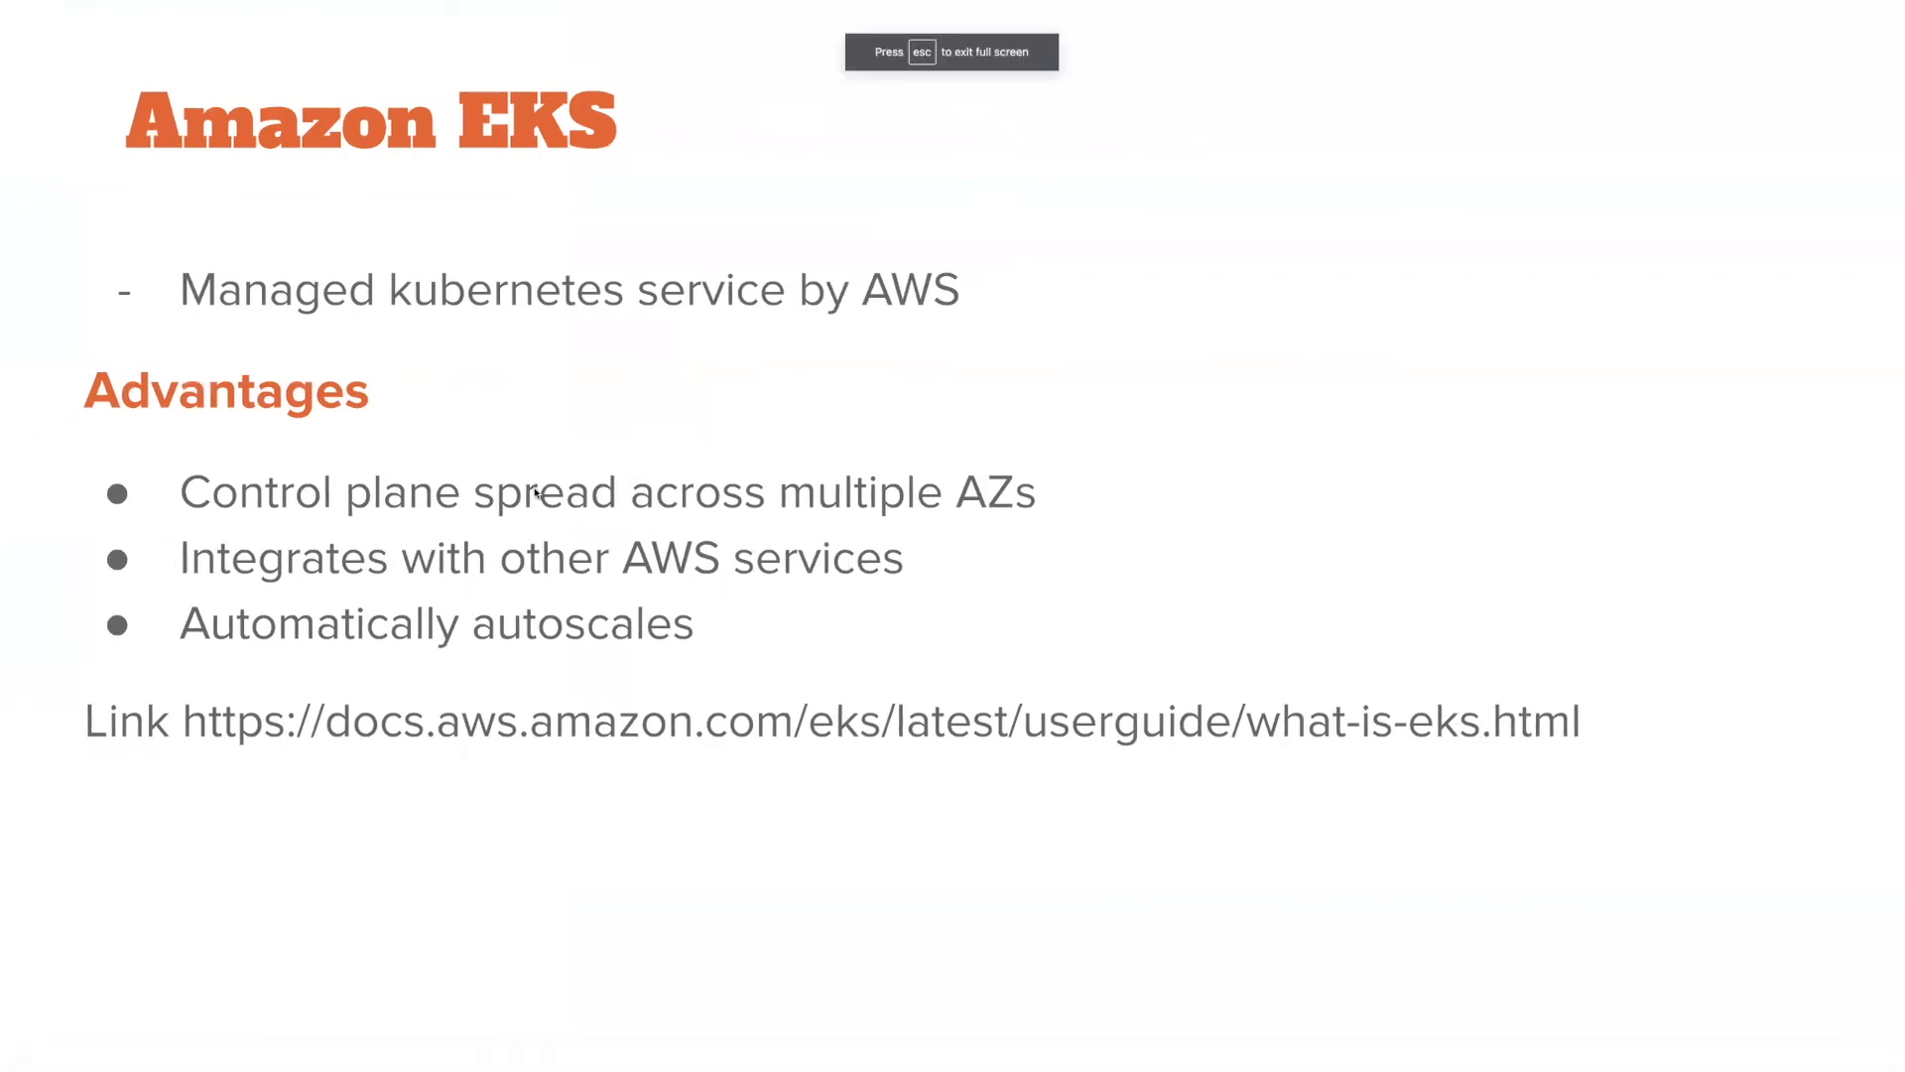
key(Left)
key(Left)
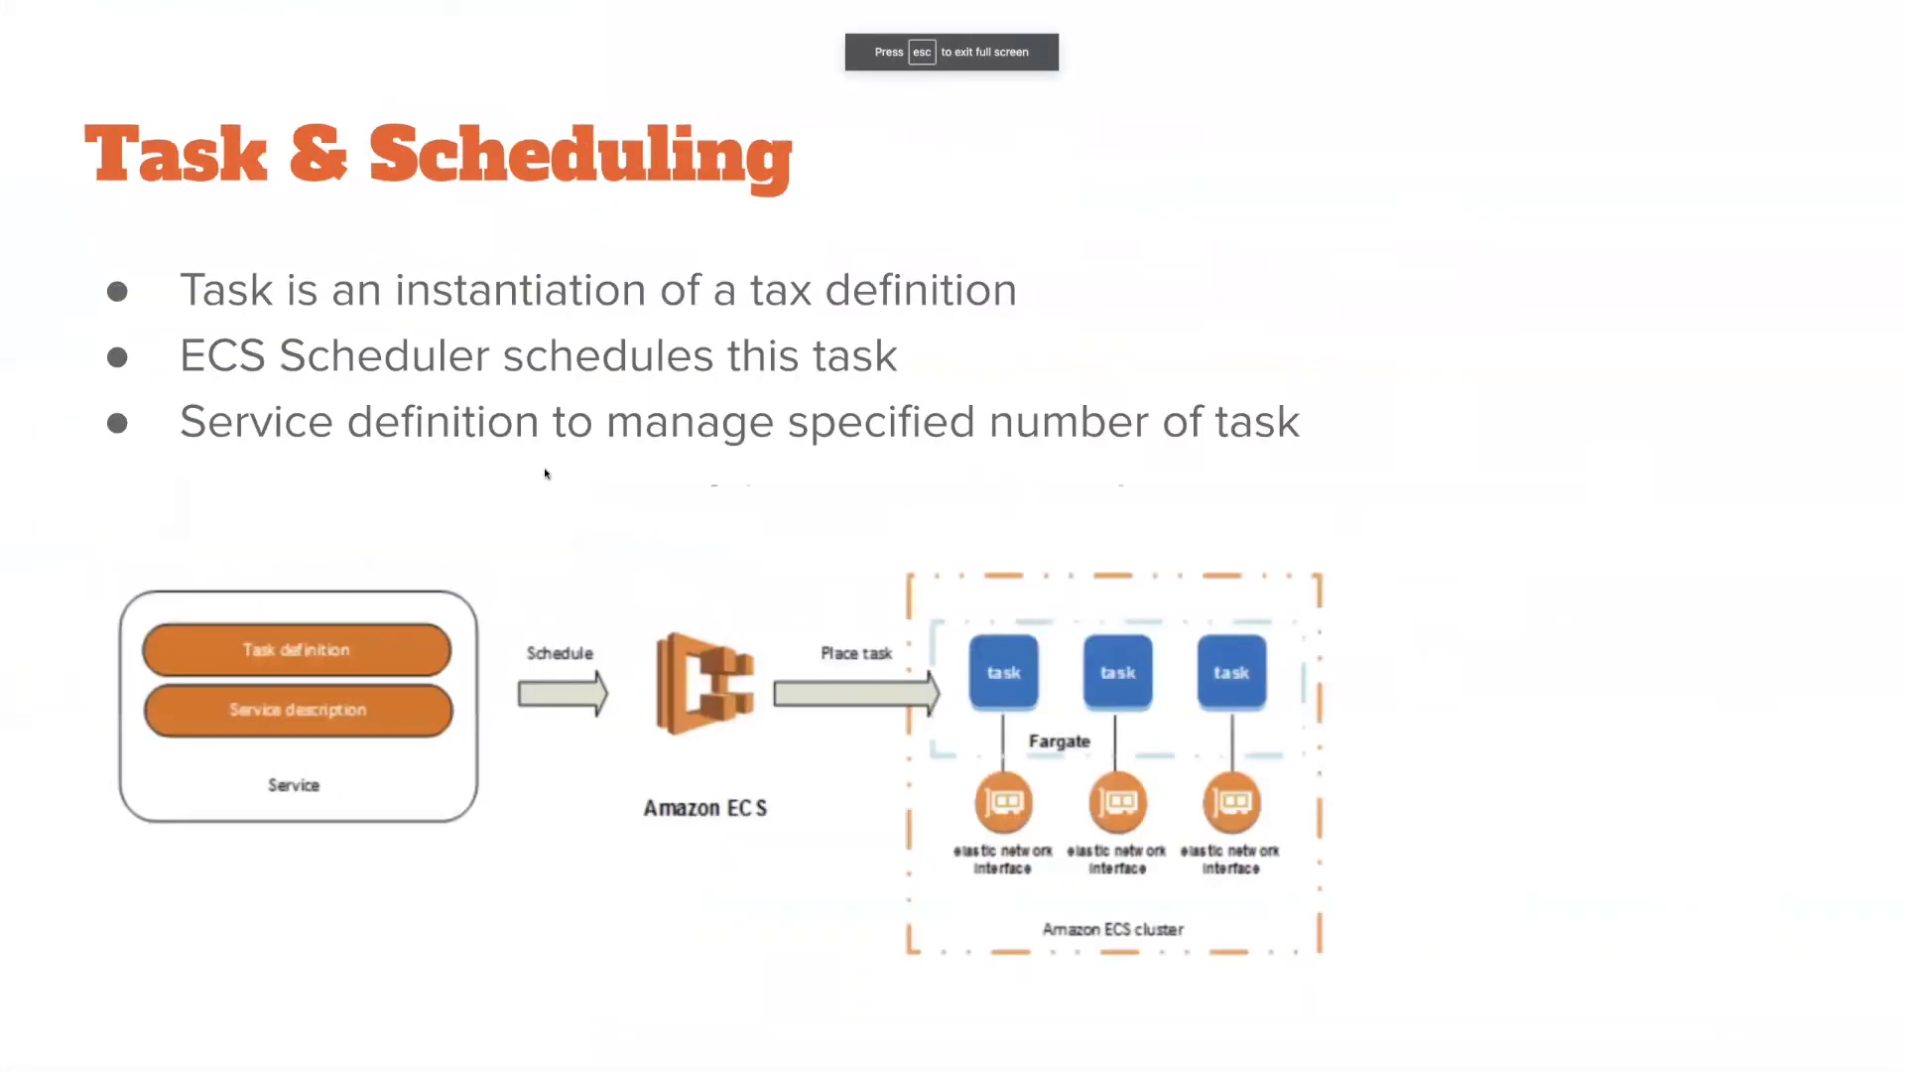
key(Left)
key(Left)
key(Left)
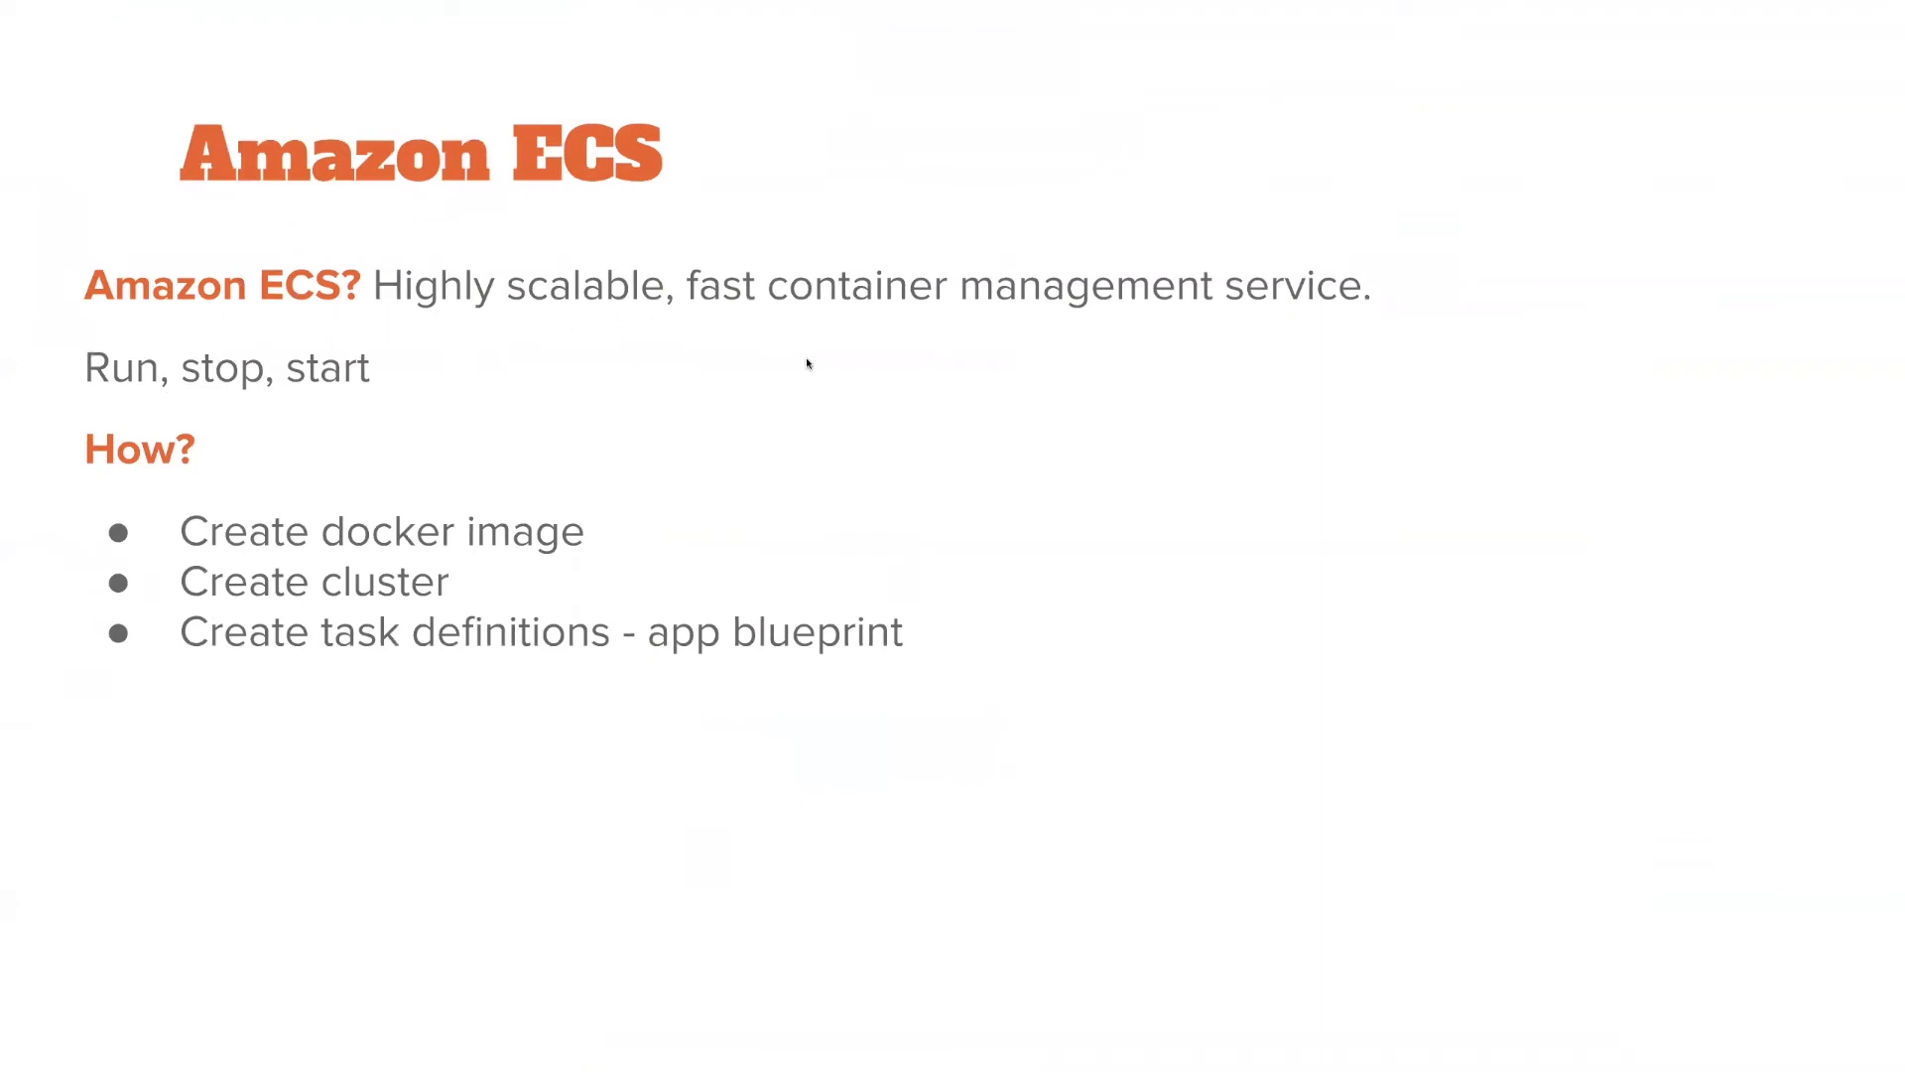
click(774, 403)
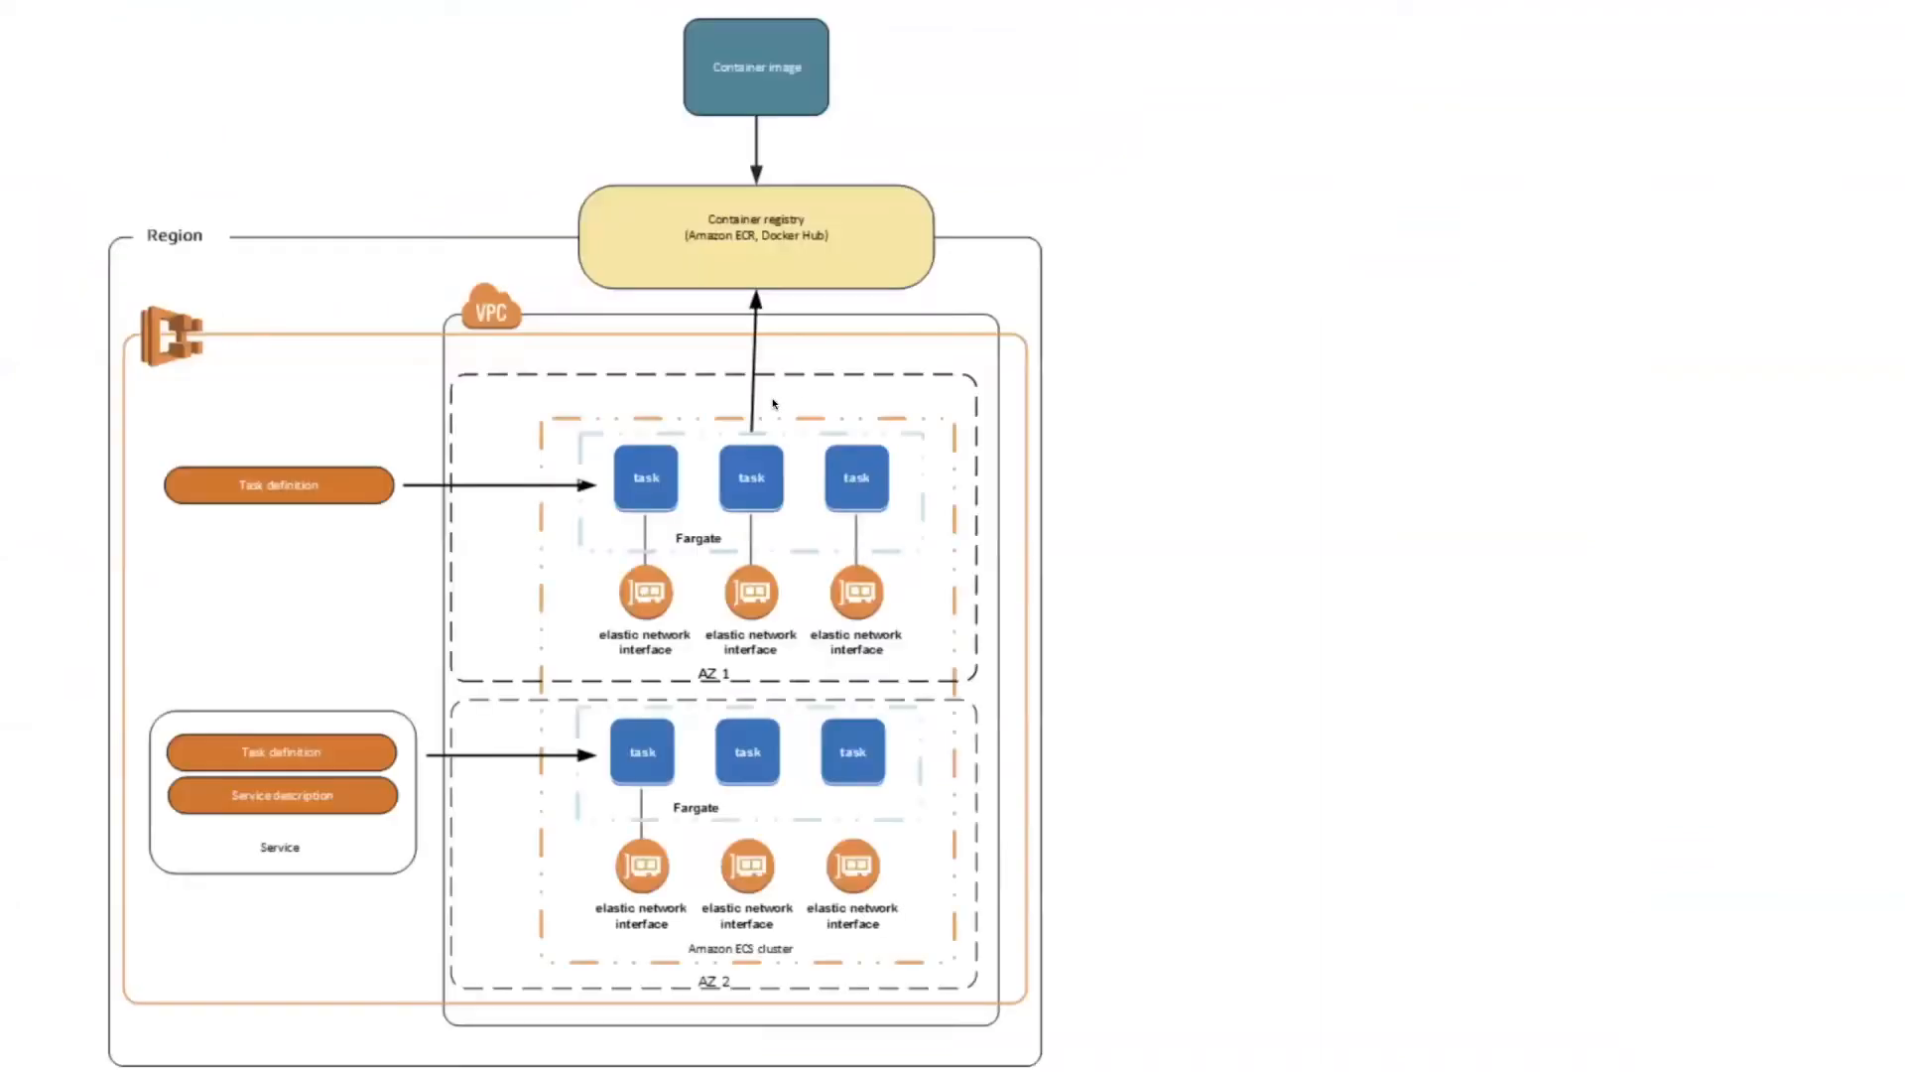
click(739, 345)
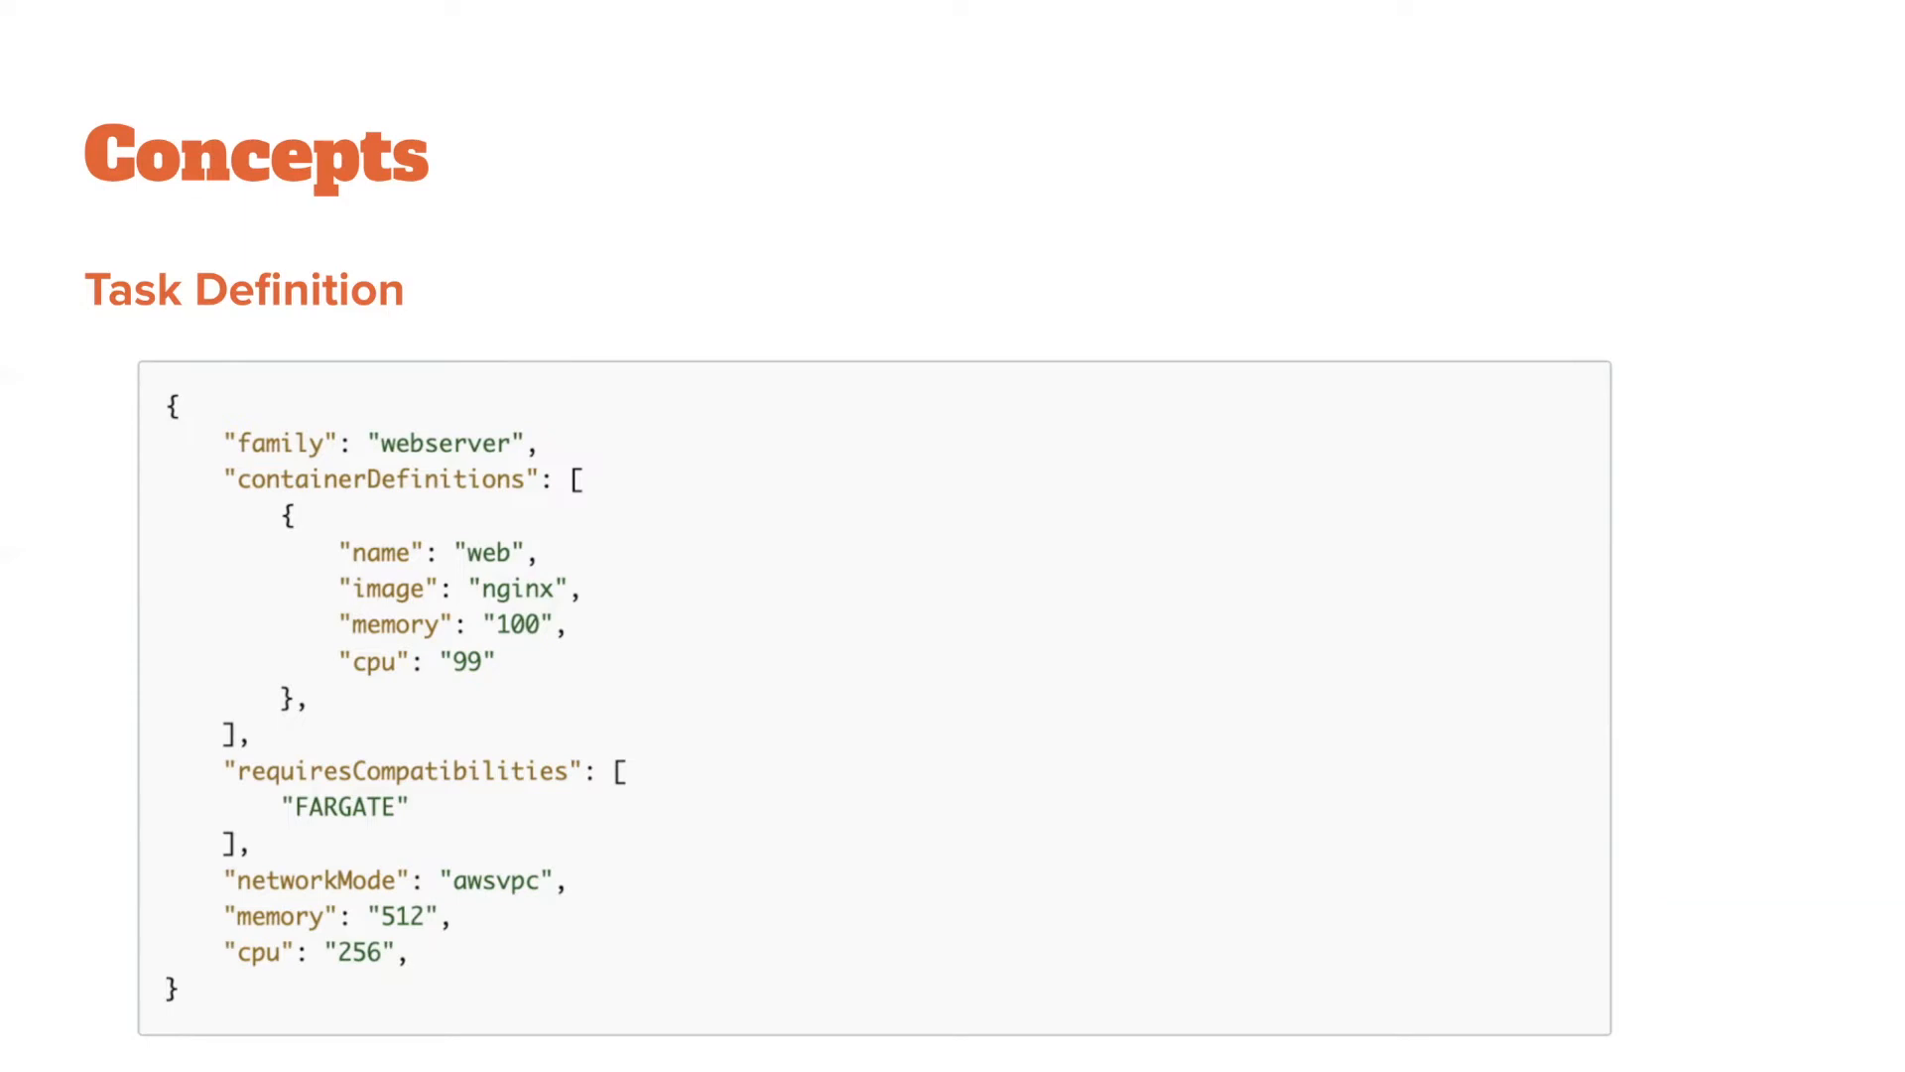
click(727, 341)
scroll(711, 262, right, 3)
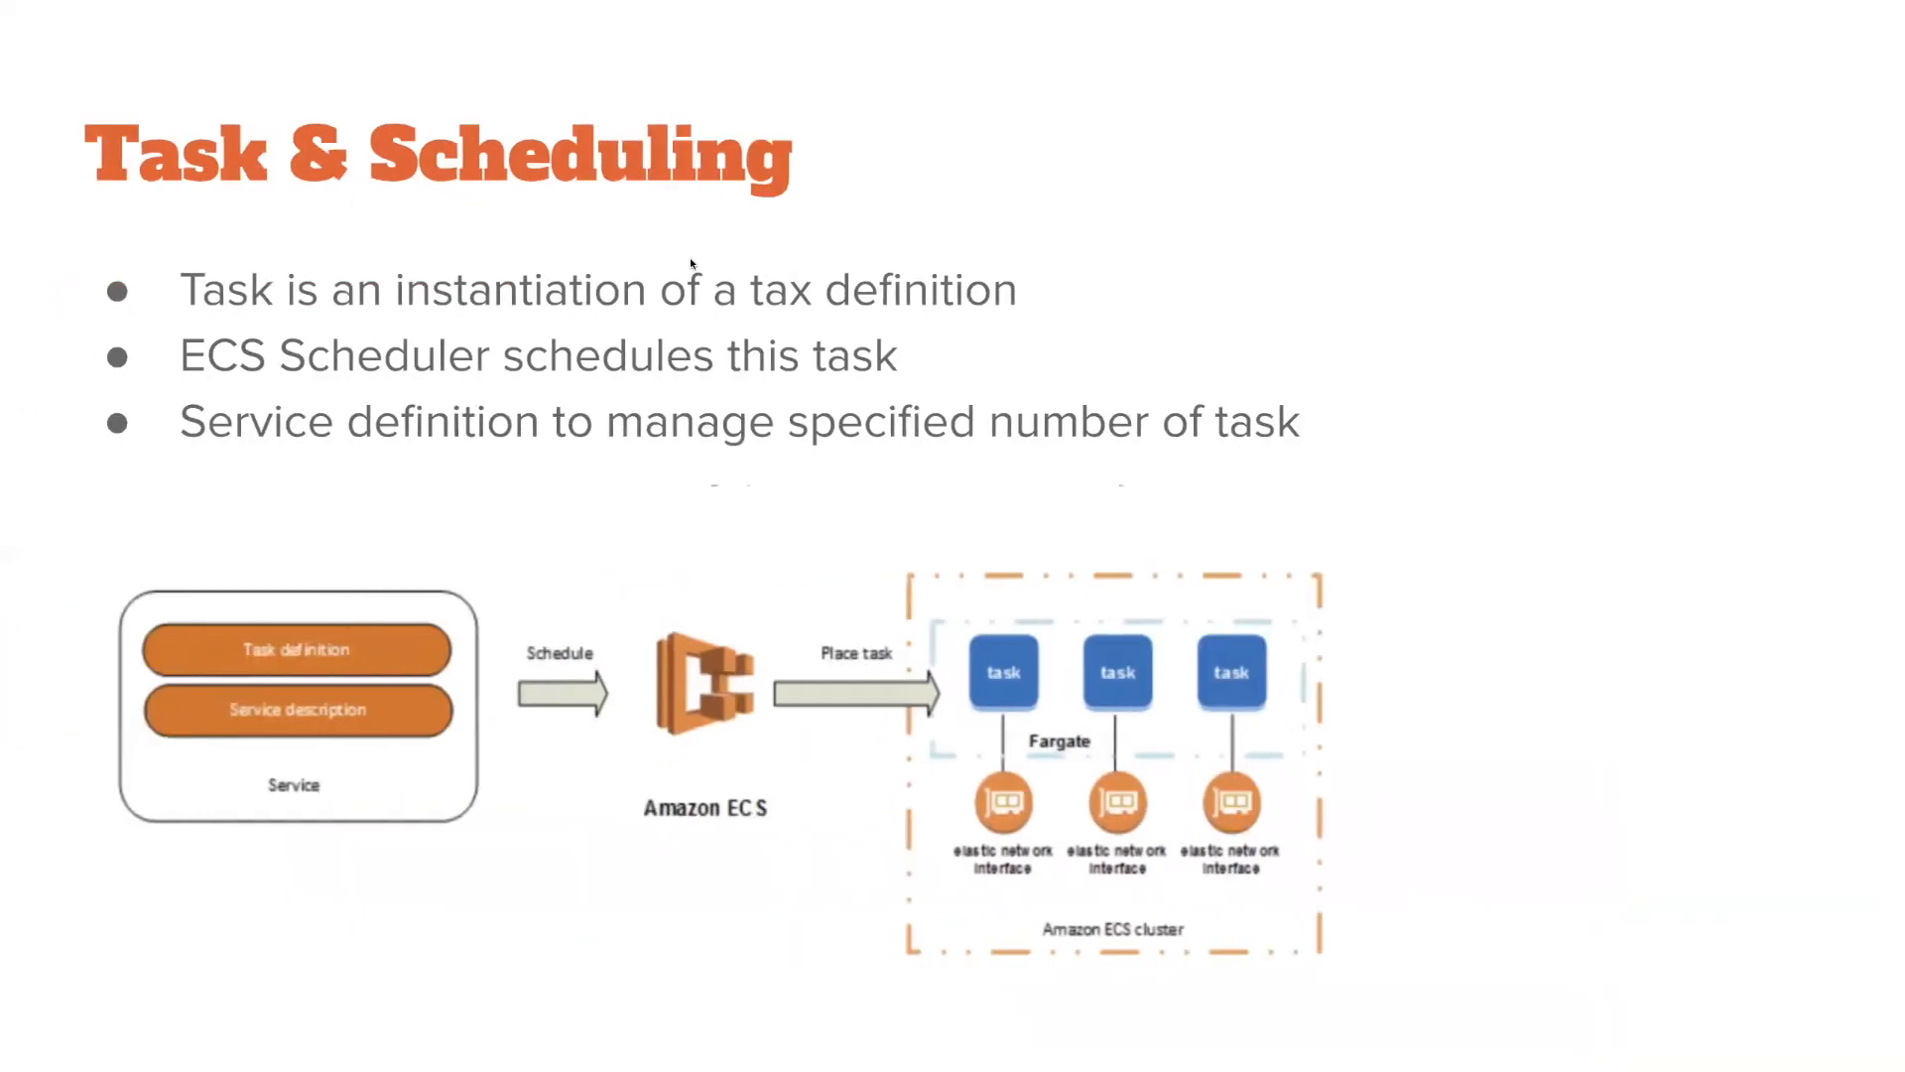
scroll(692, 262, left, 5)
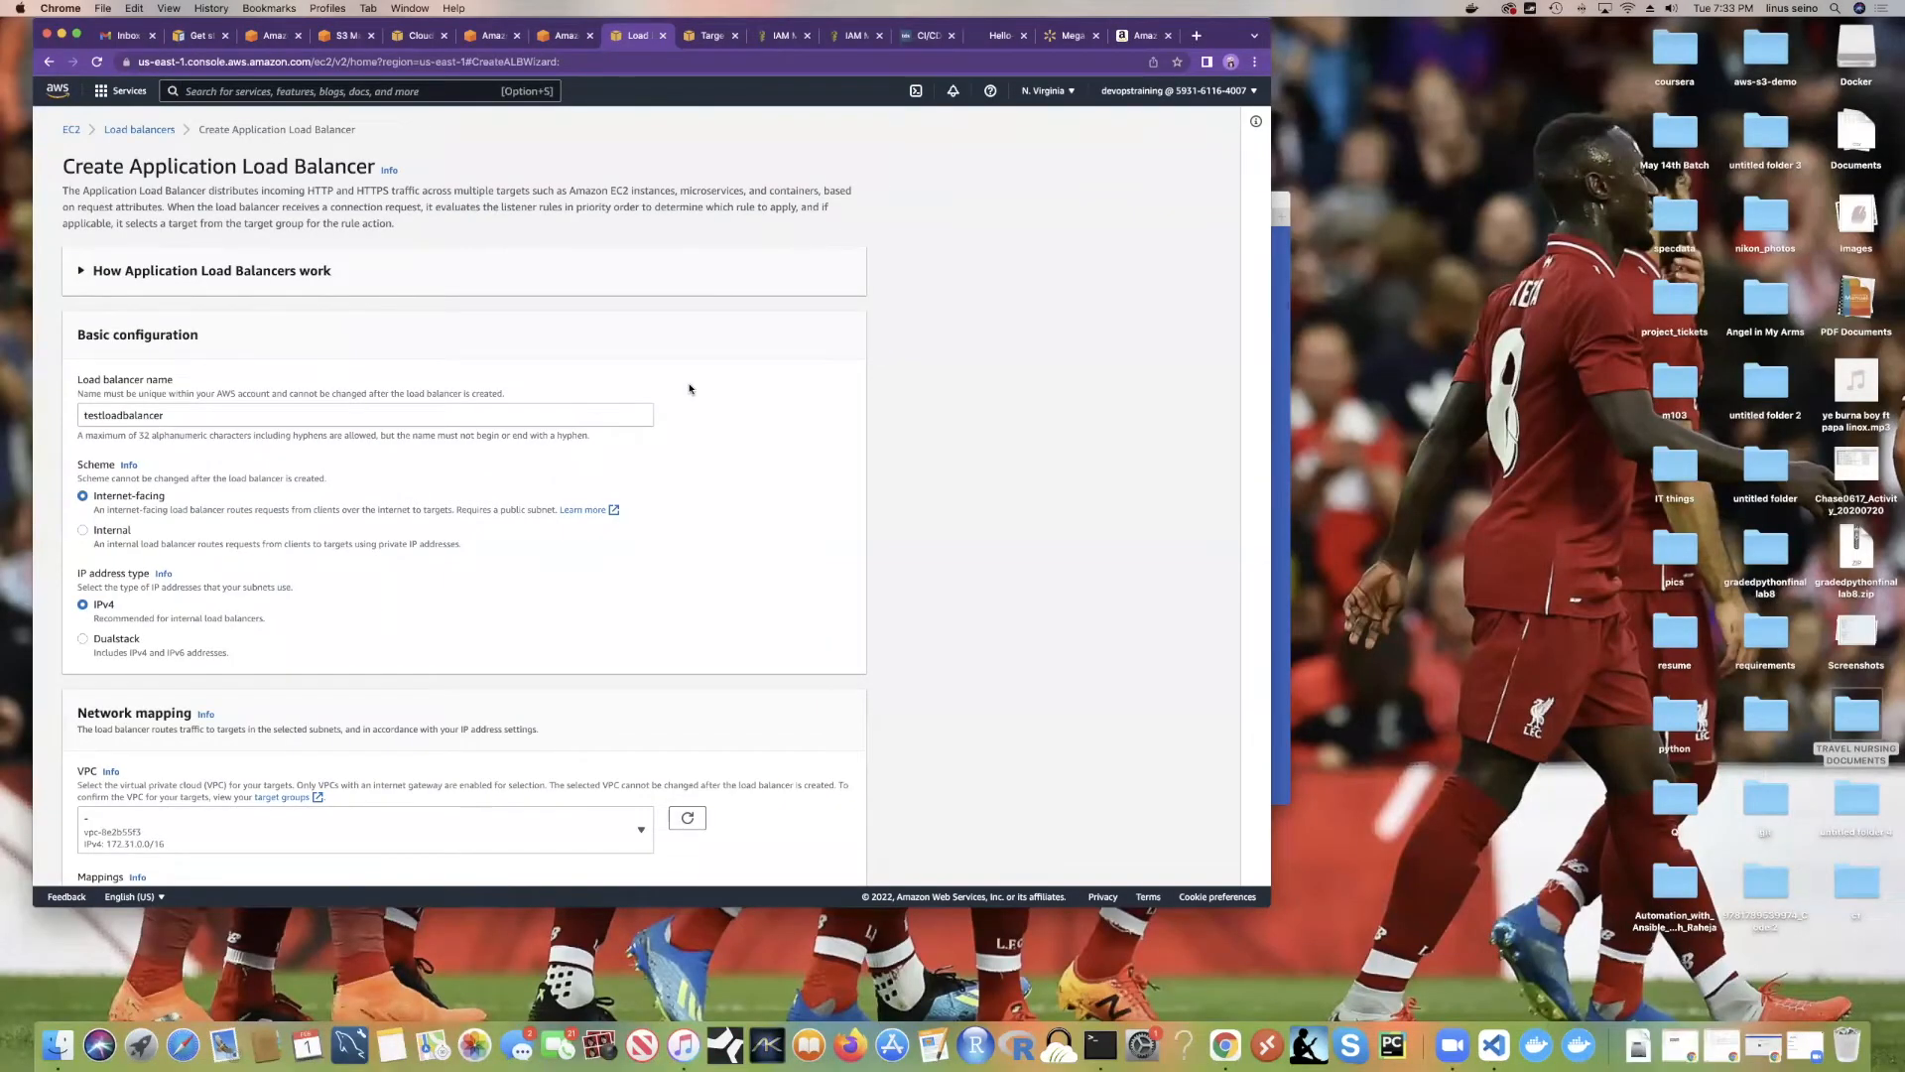
Step: View the empty Amazon.com cart, then go back to the ECS Create Service network step
click(1124, 38)
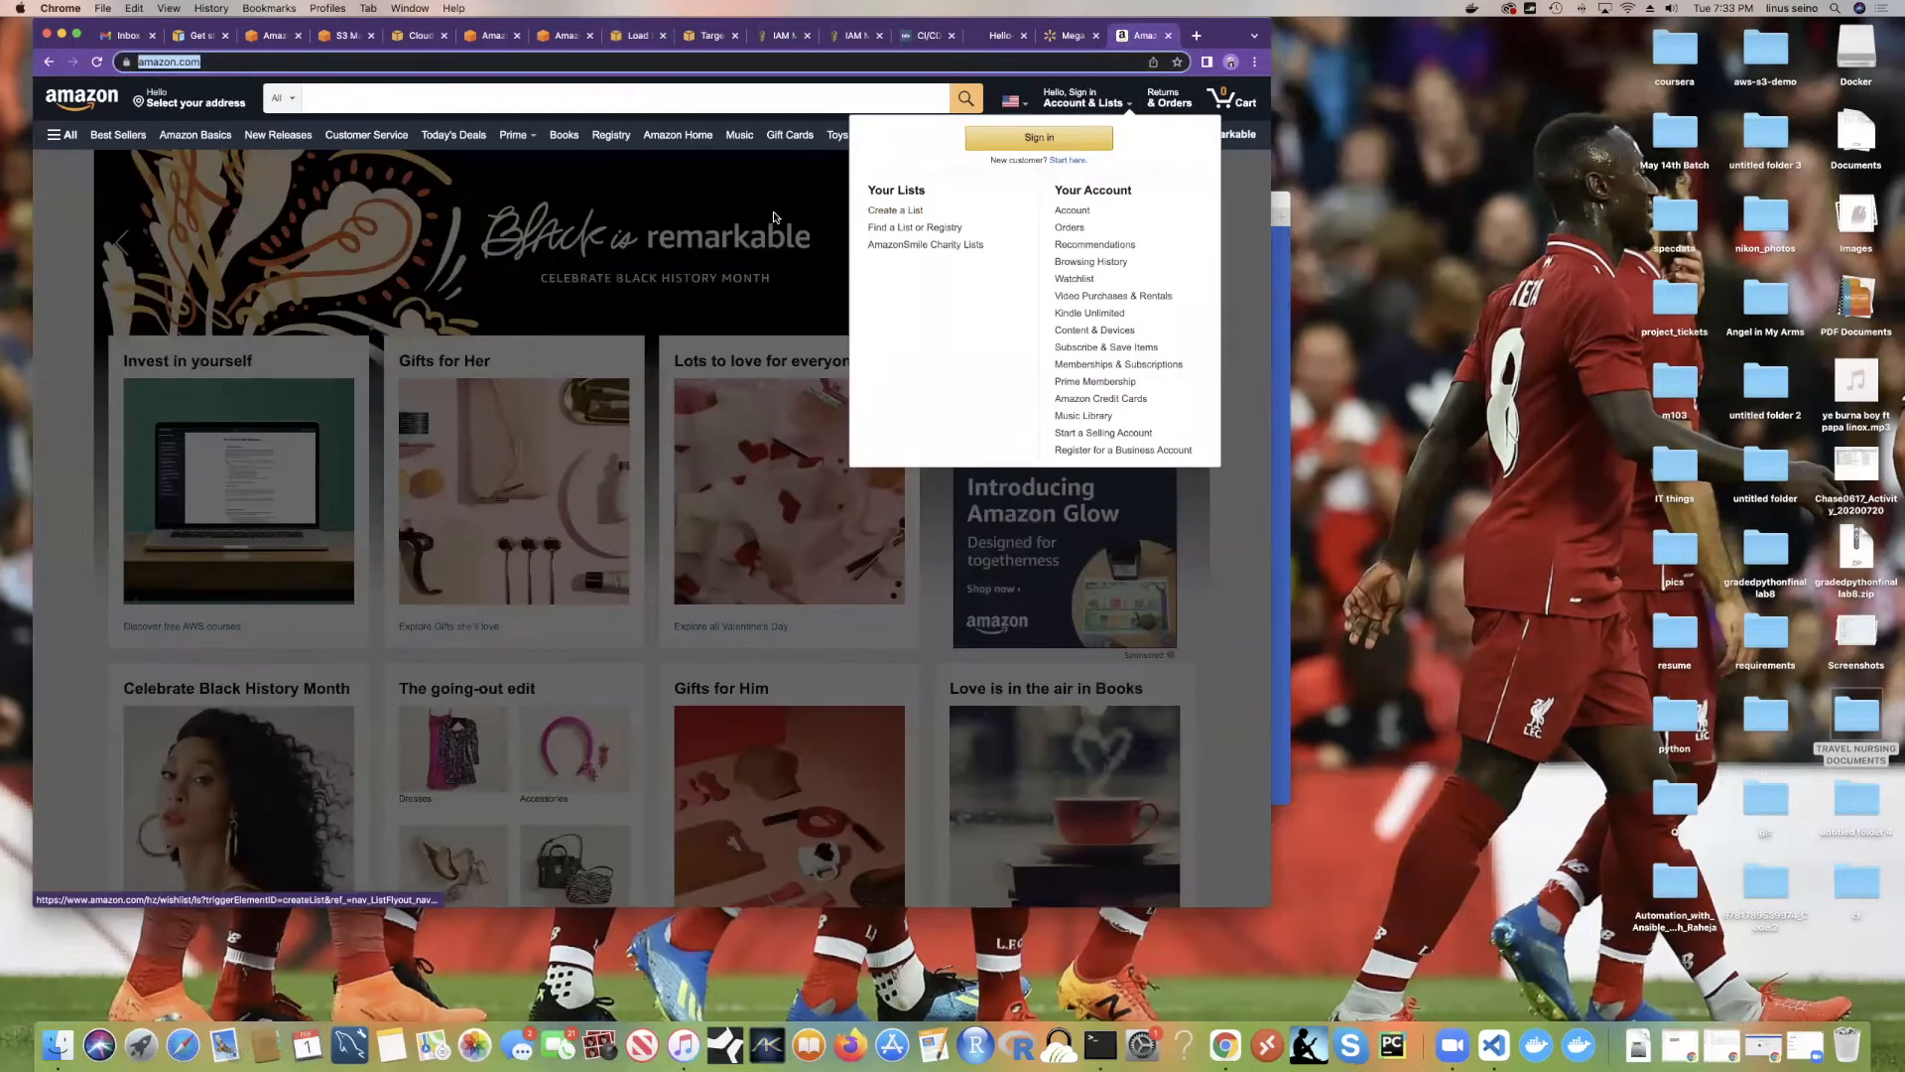
click(921, 199)
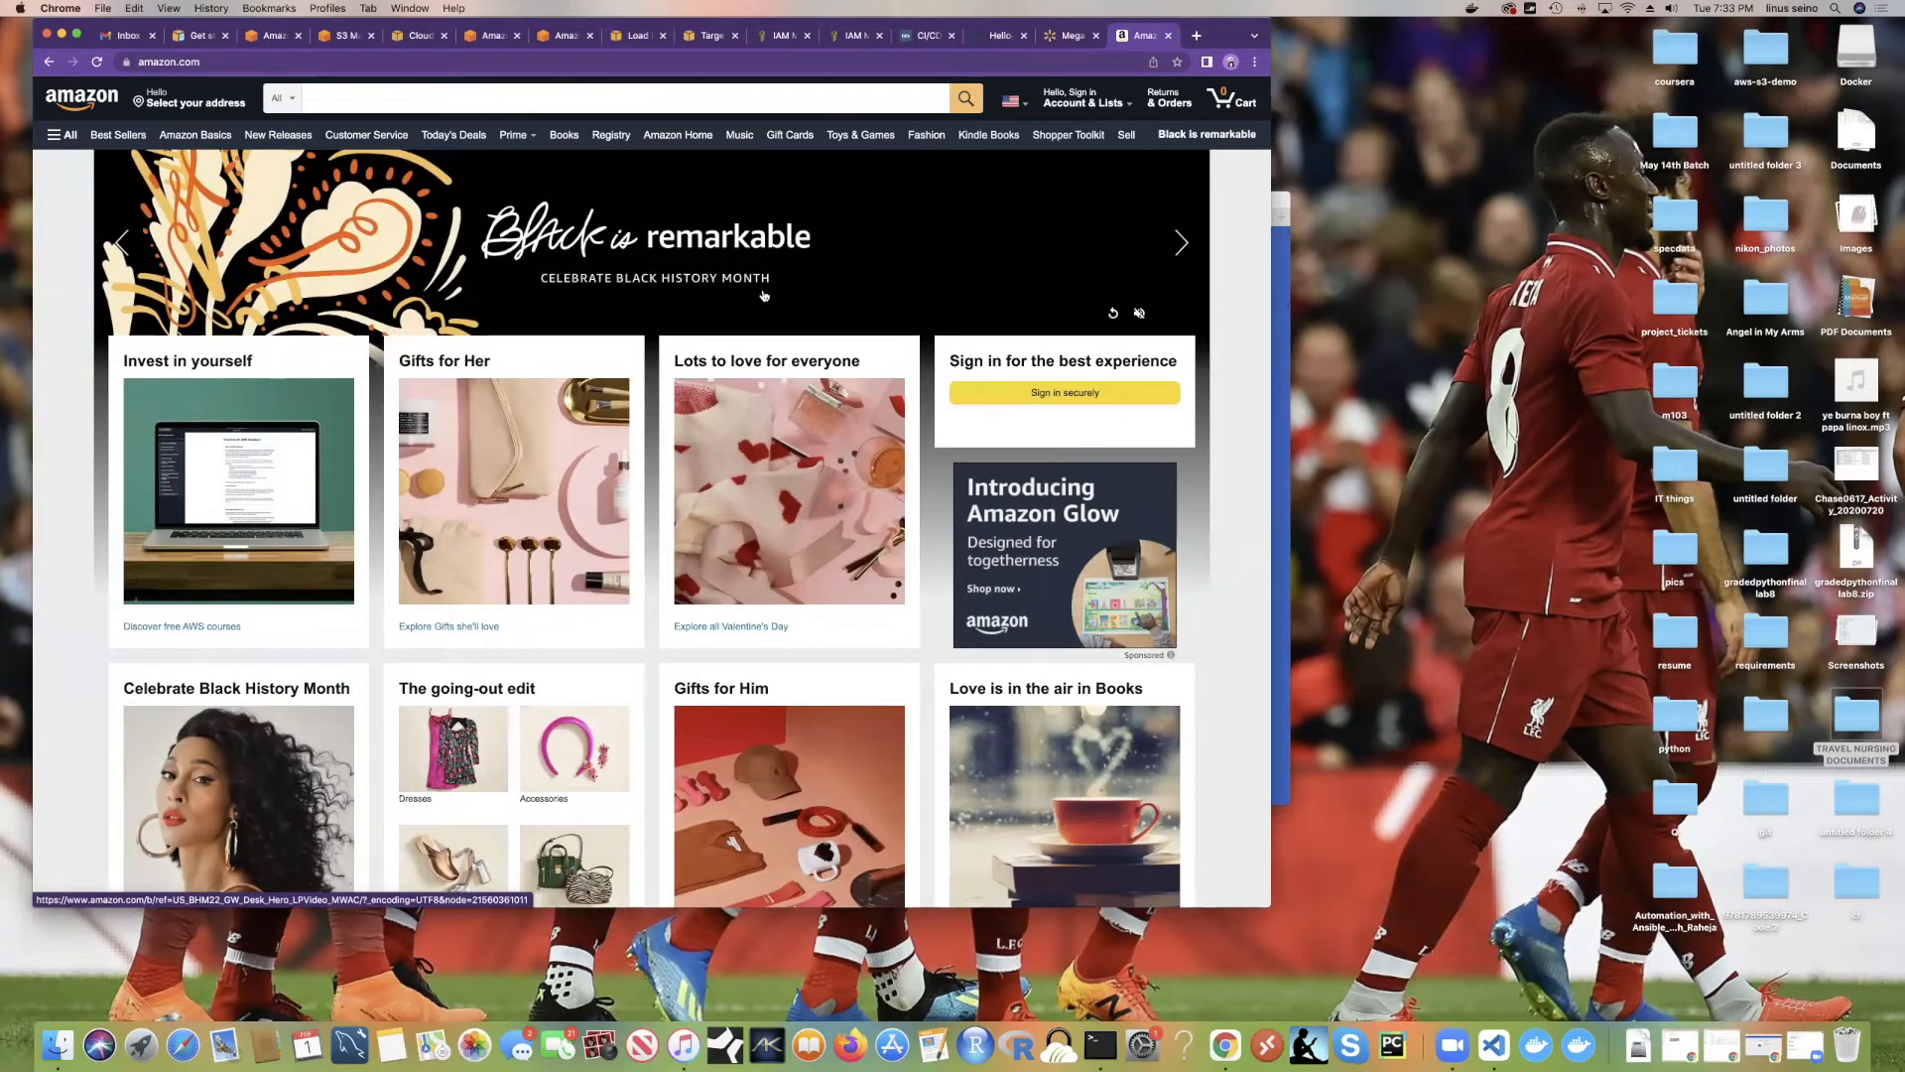
click(1223, 102)
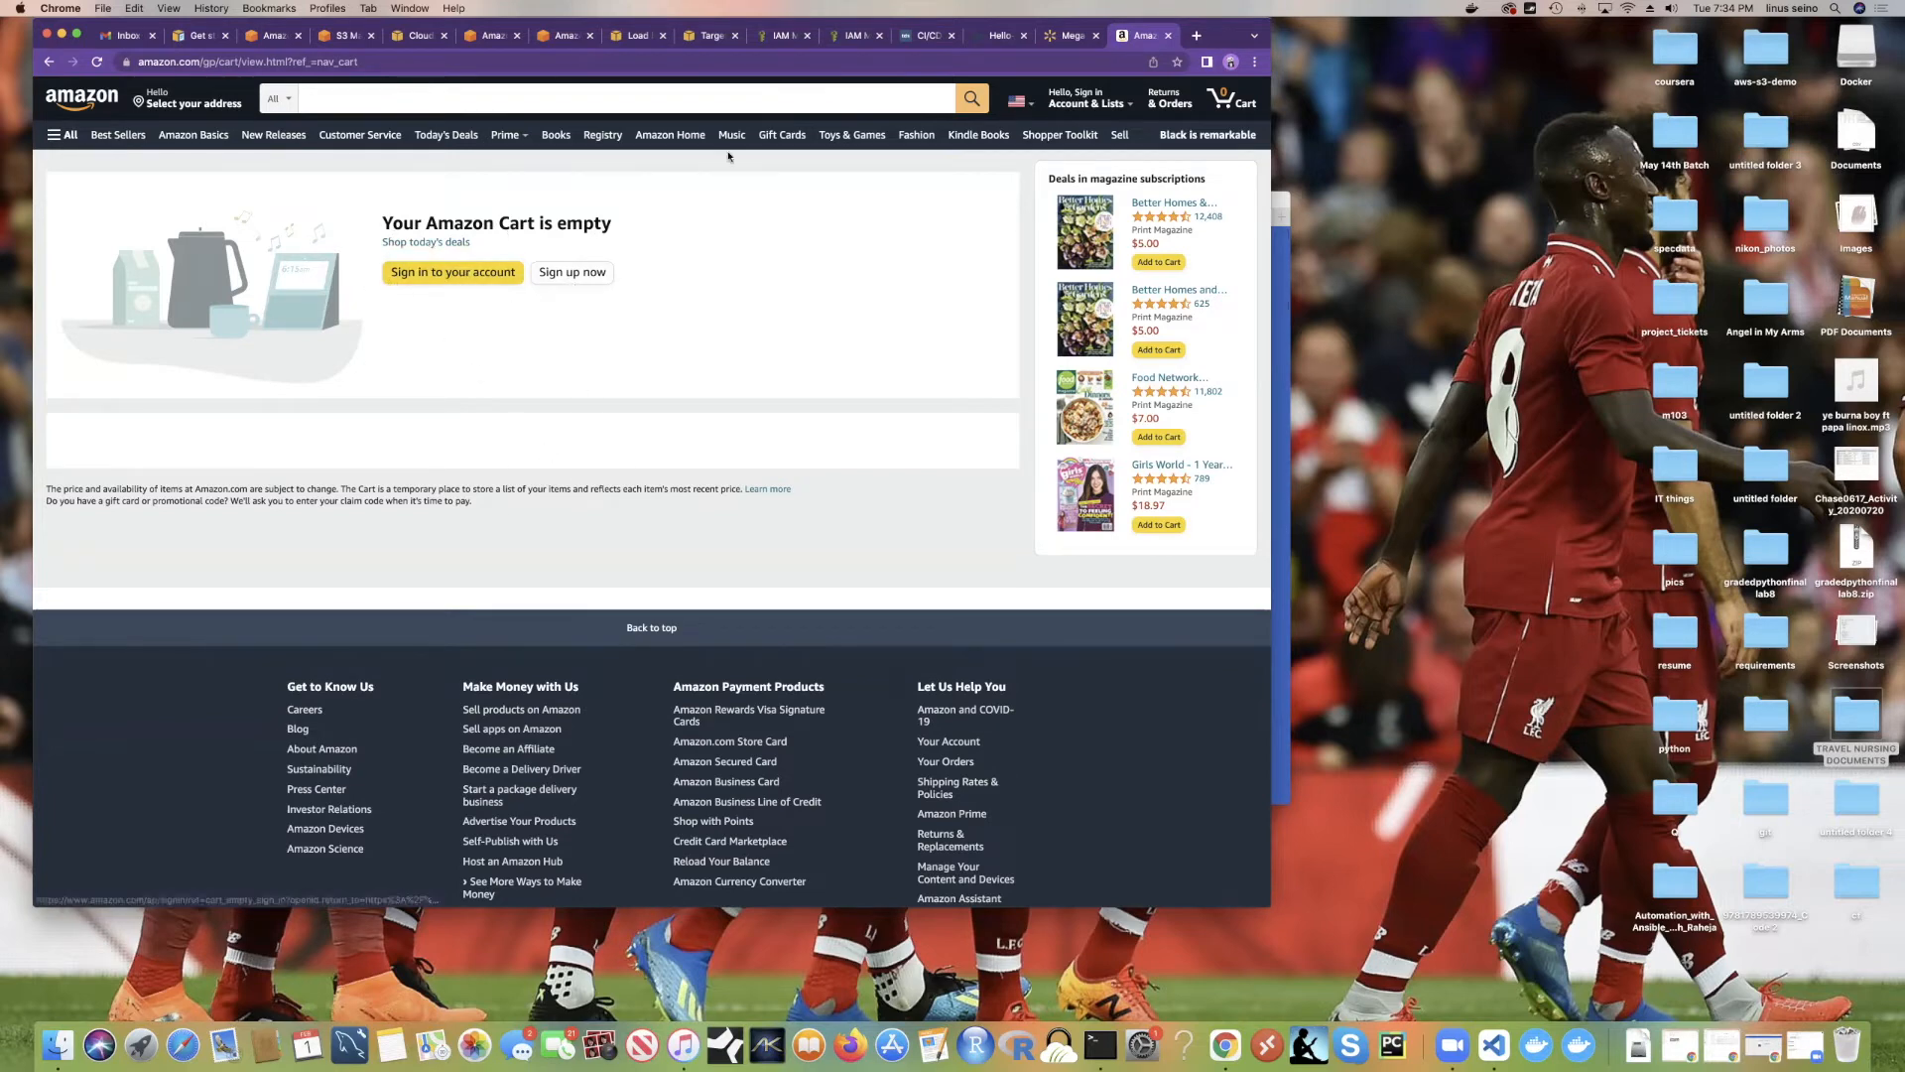
click(557, 37)
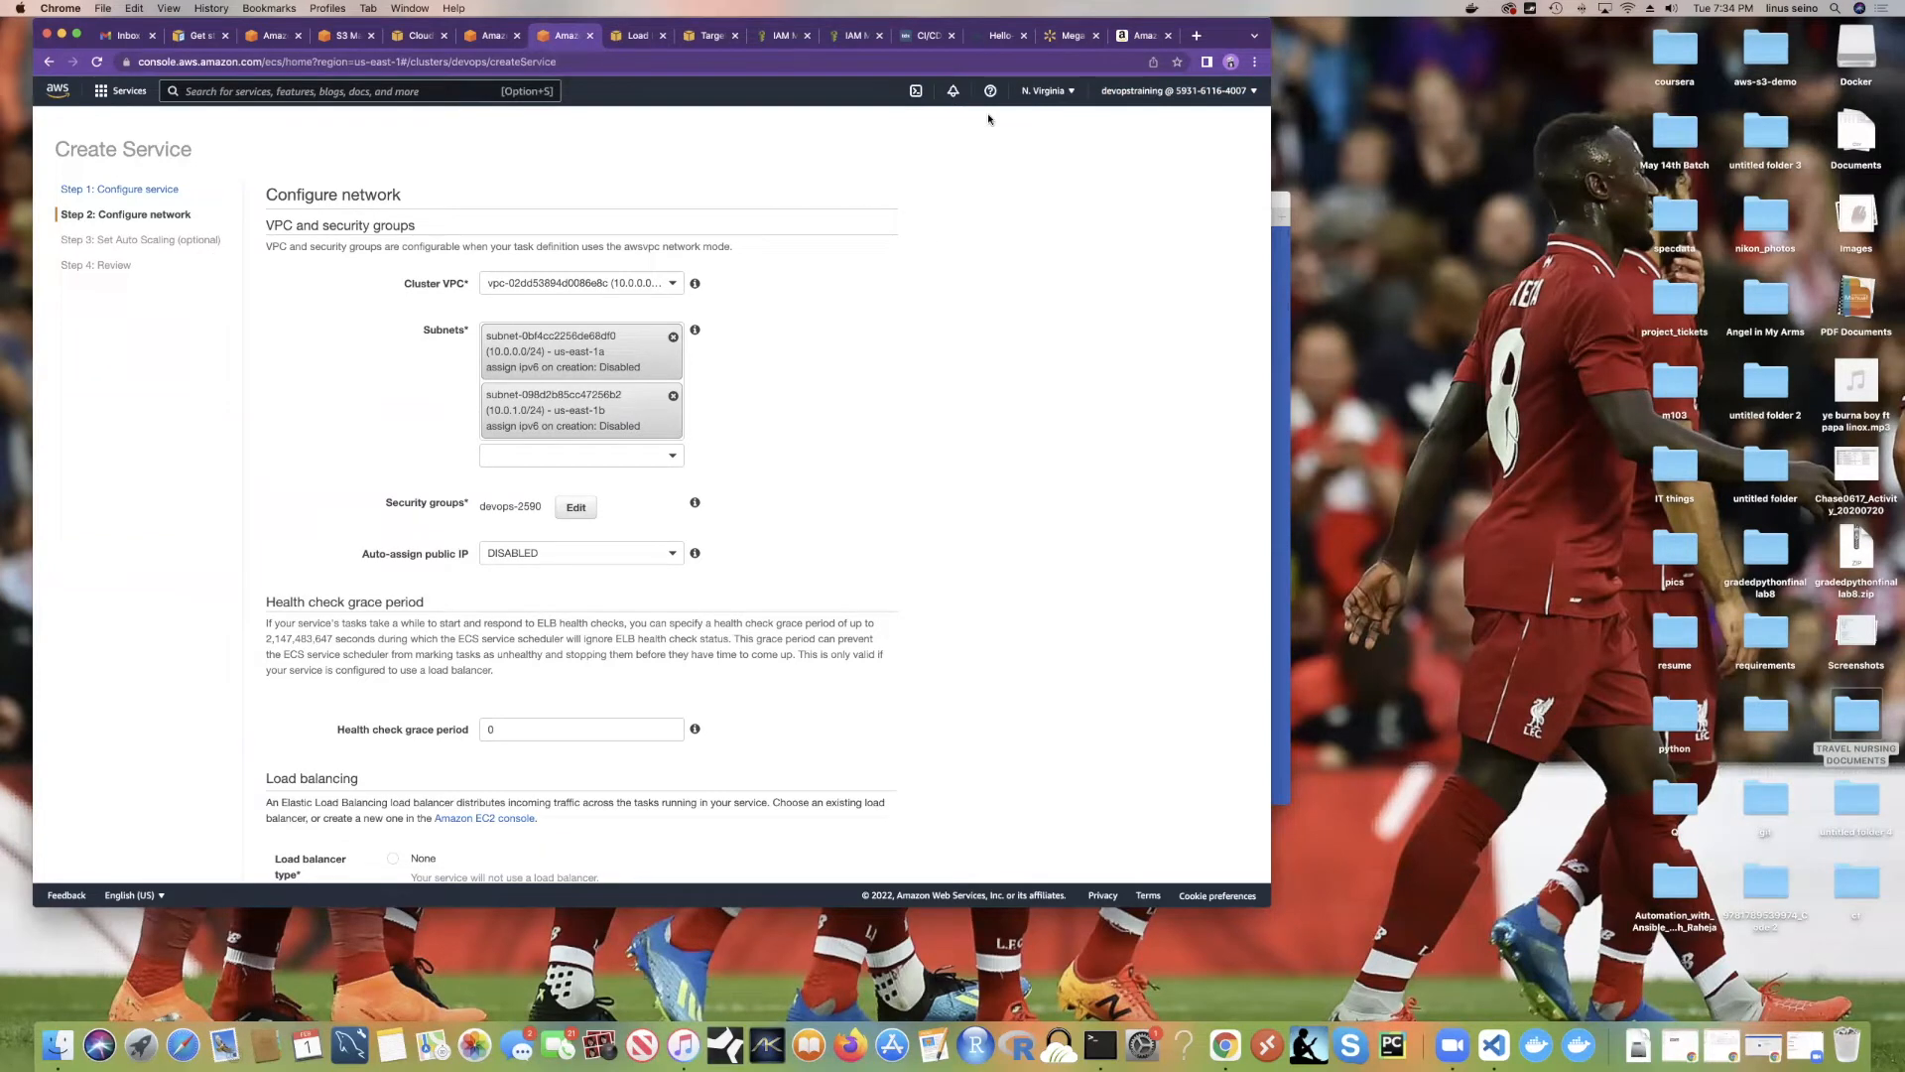
Step: Add the $14.92 Mega Bloks First Builders building bag to the Walmart cart, then dismiss the confirmation
click(1052, 38)
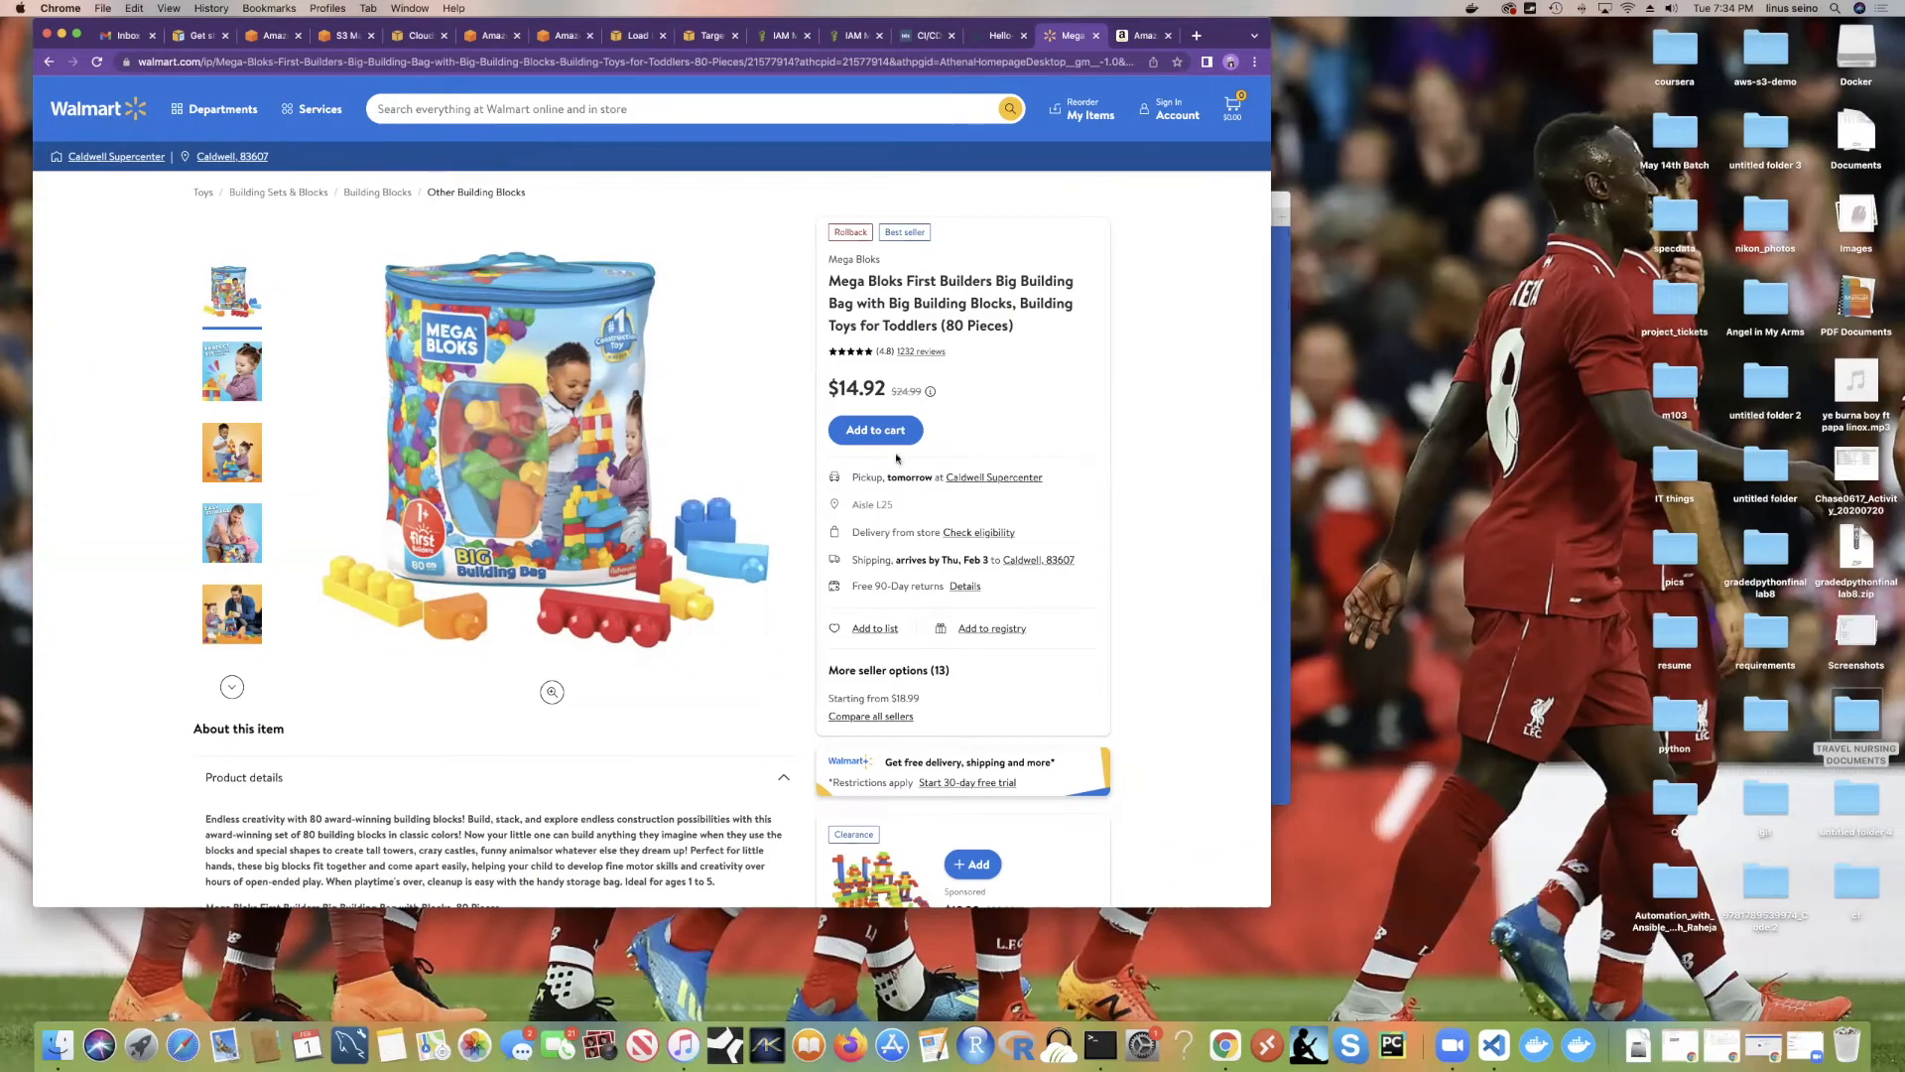
click(871, 434)
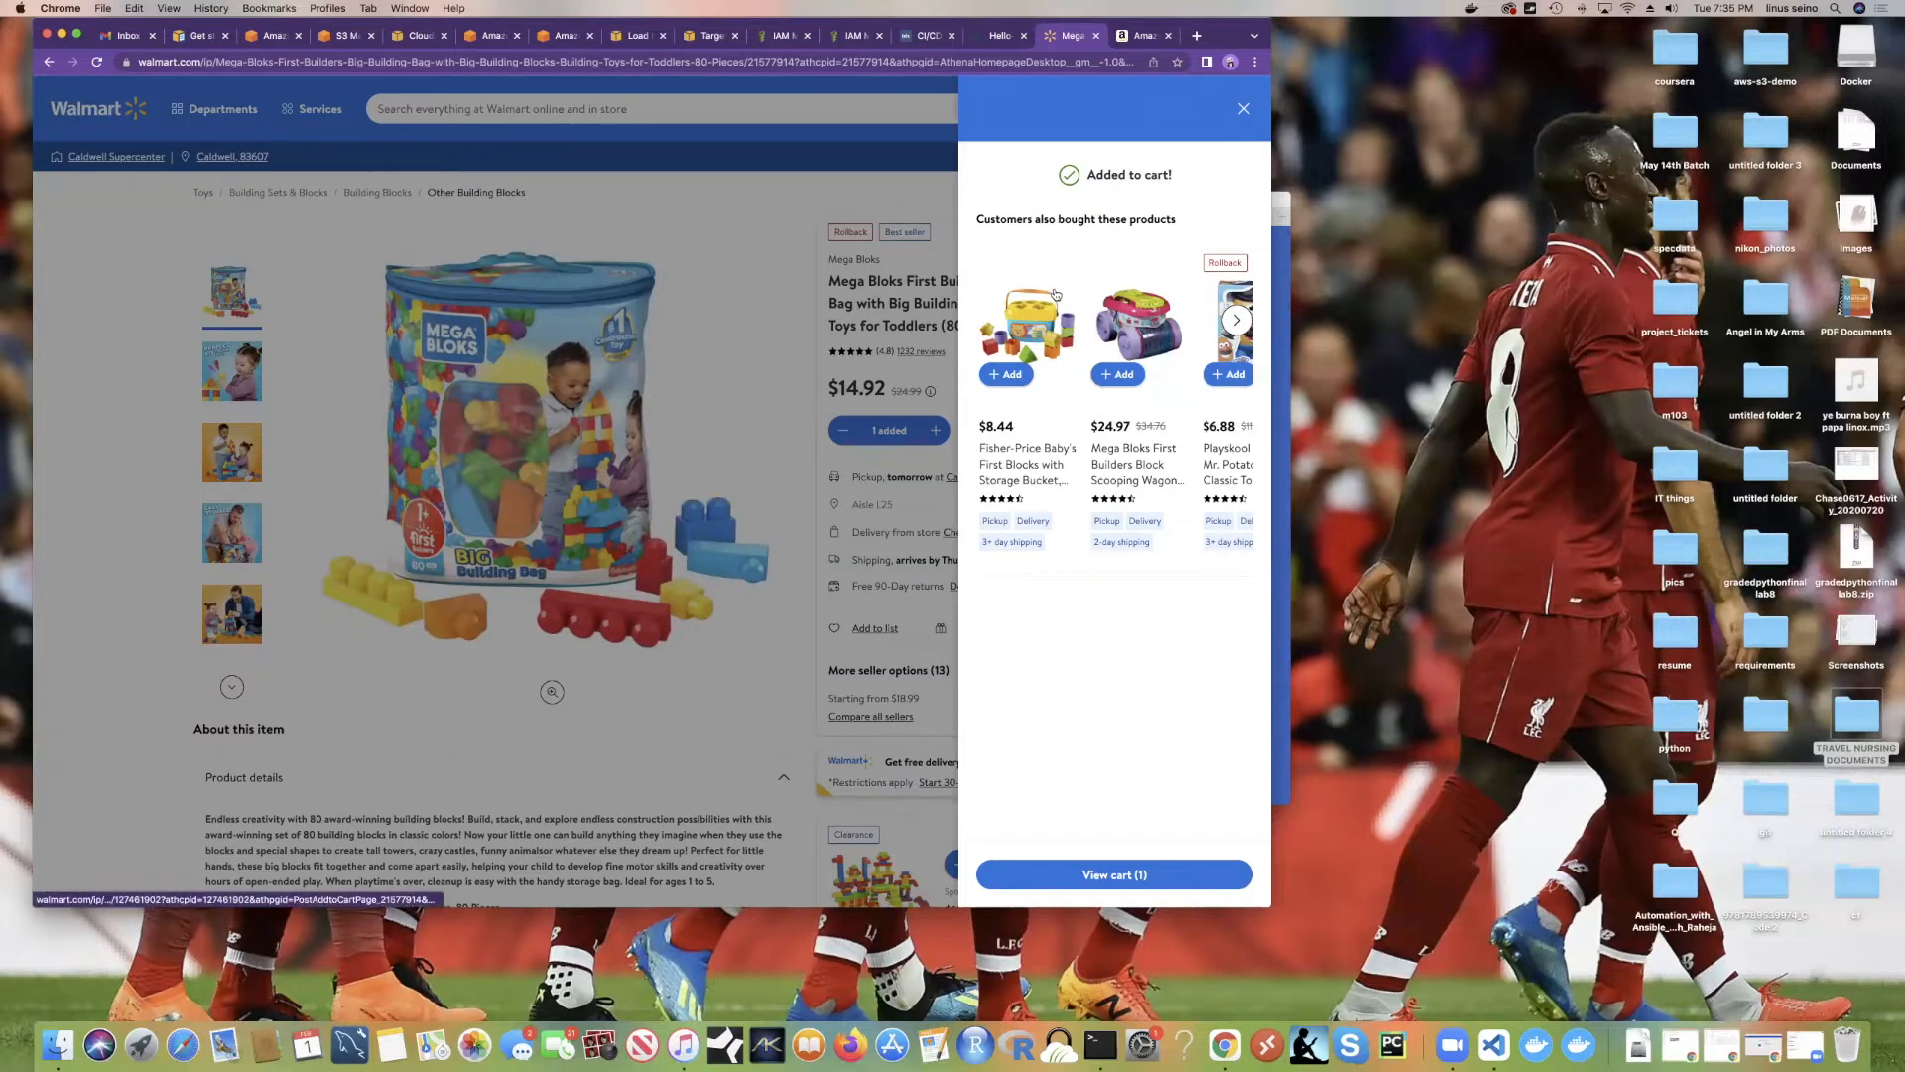
click(1243, 111)
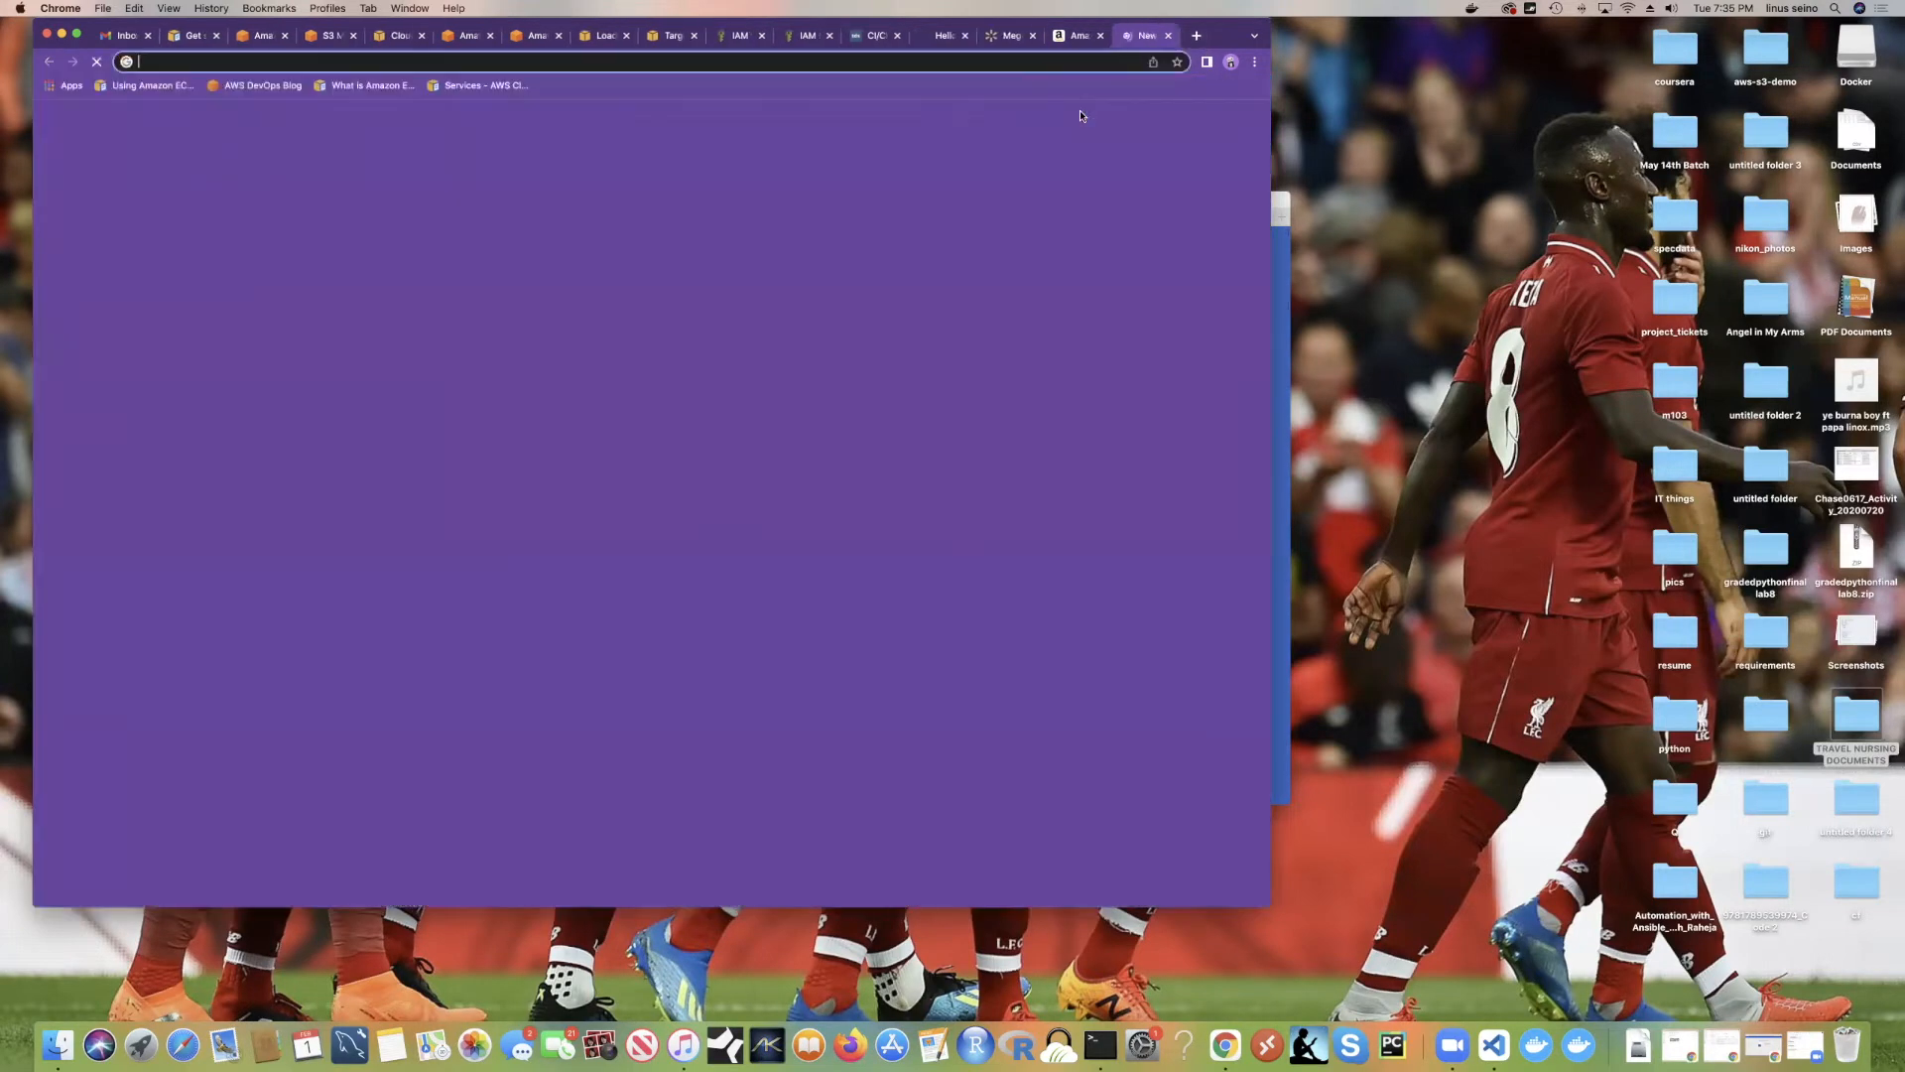
Step: In a new tab, search Google for 'lovery group gifting' and open the Lovevery Group Gifting result
click(1197, 36)
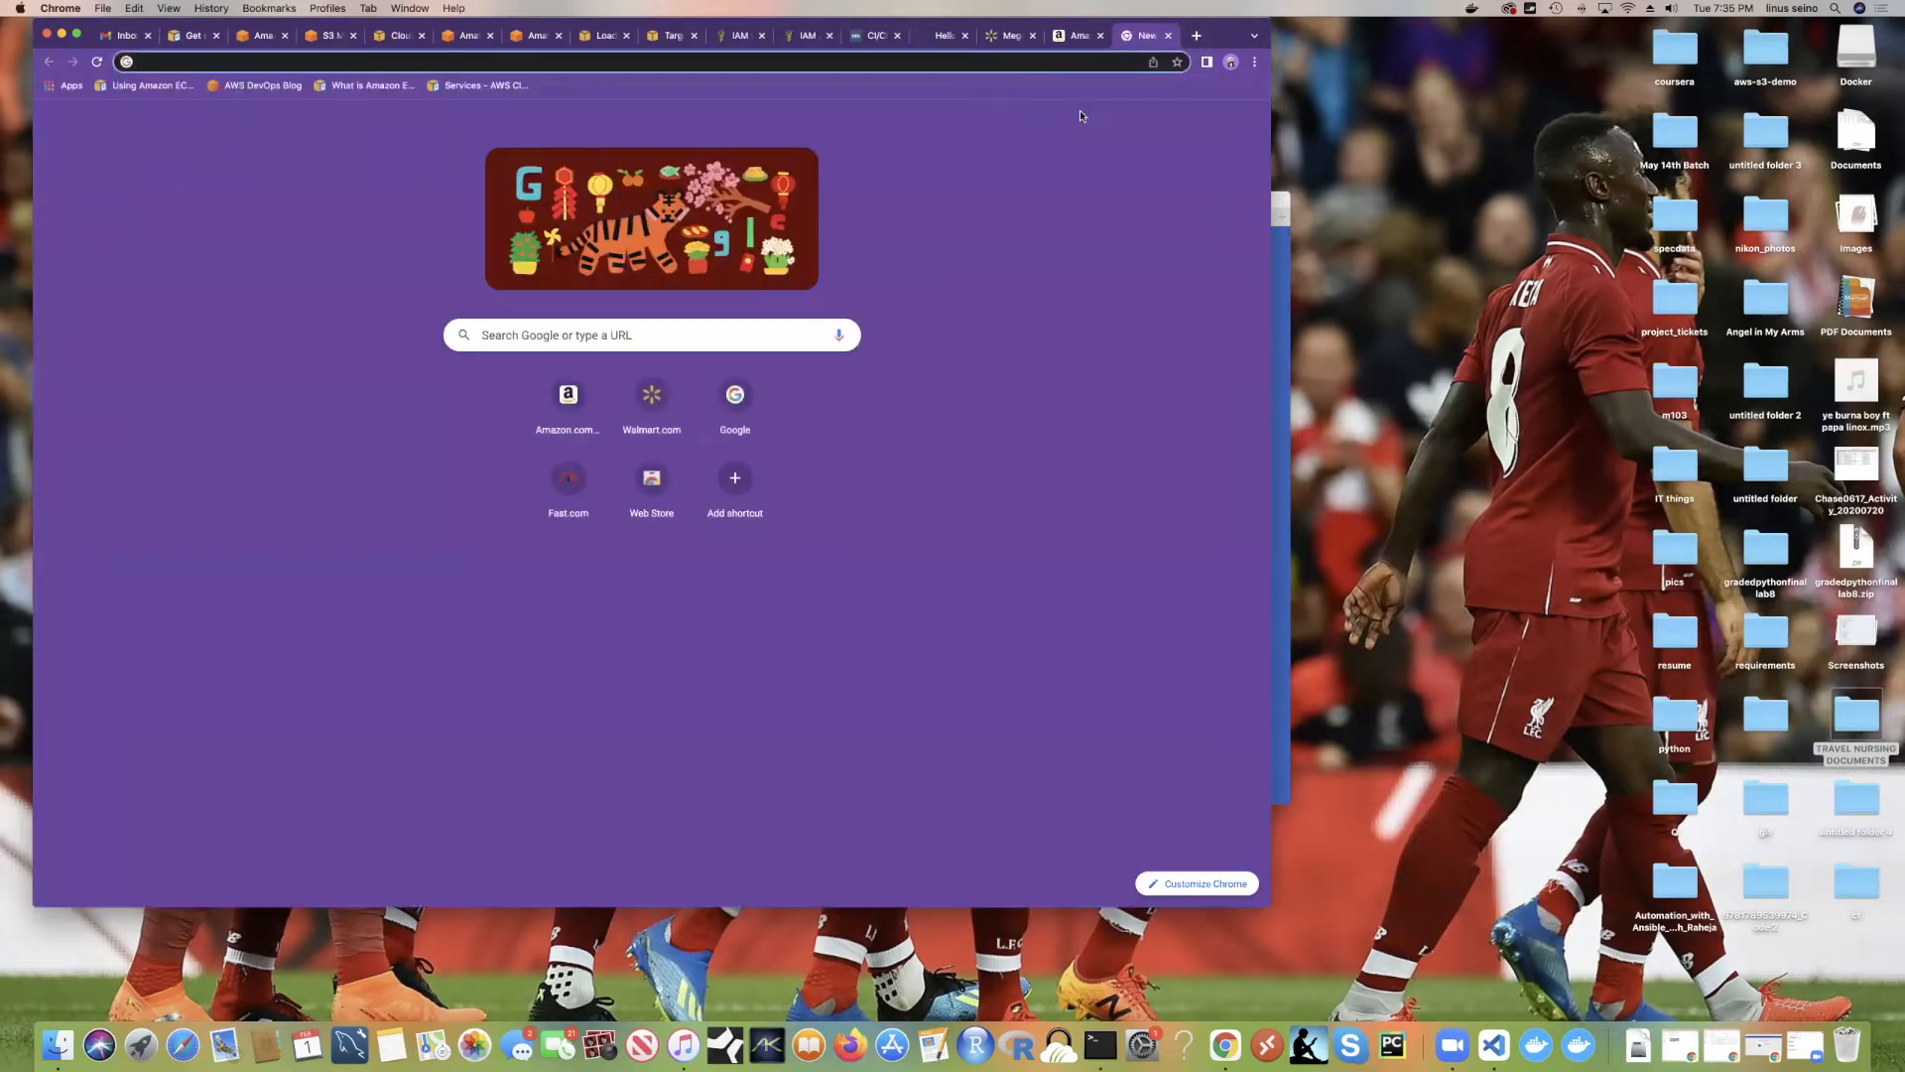
text(love)
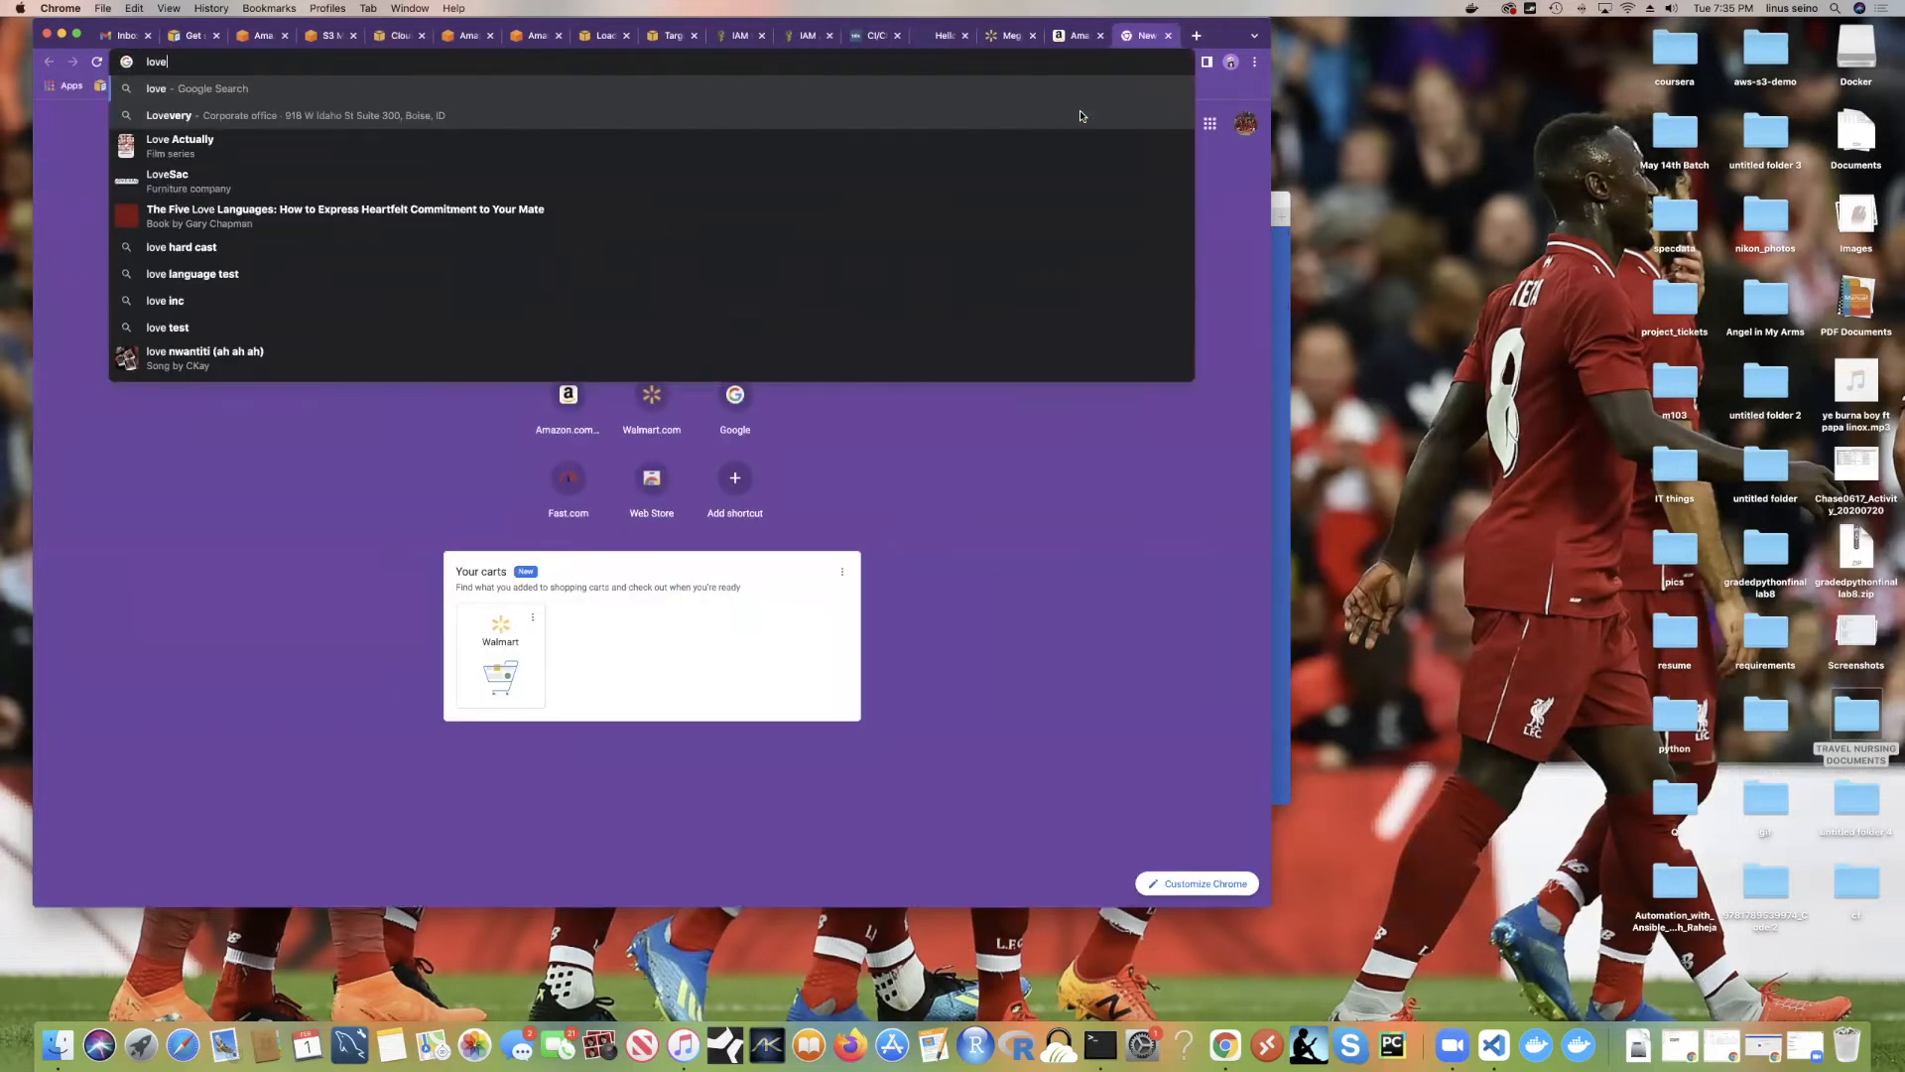
text(ry gro)
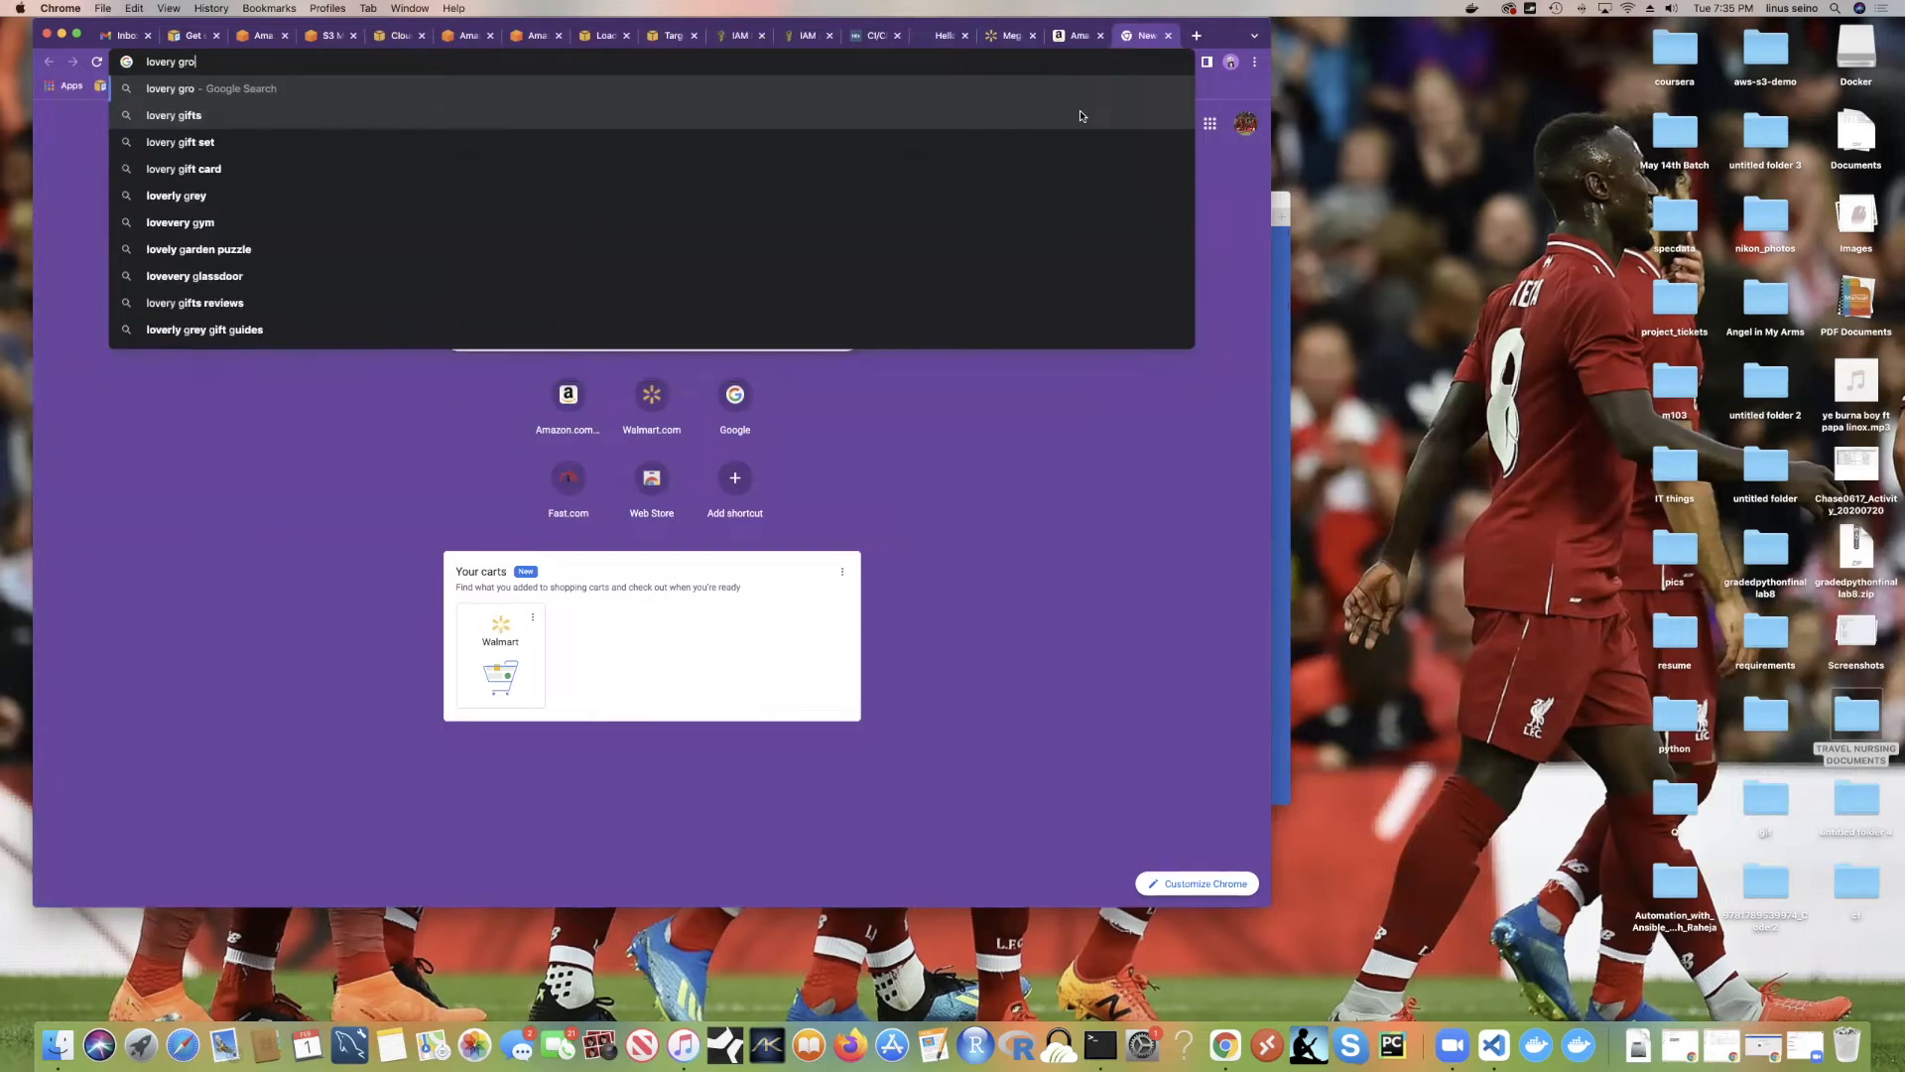
text(up gifting)
key(Return)
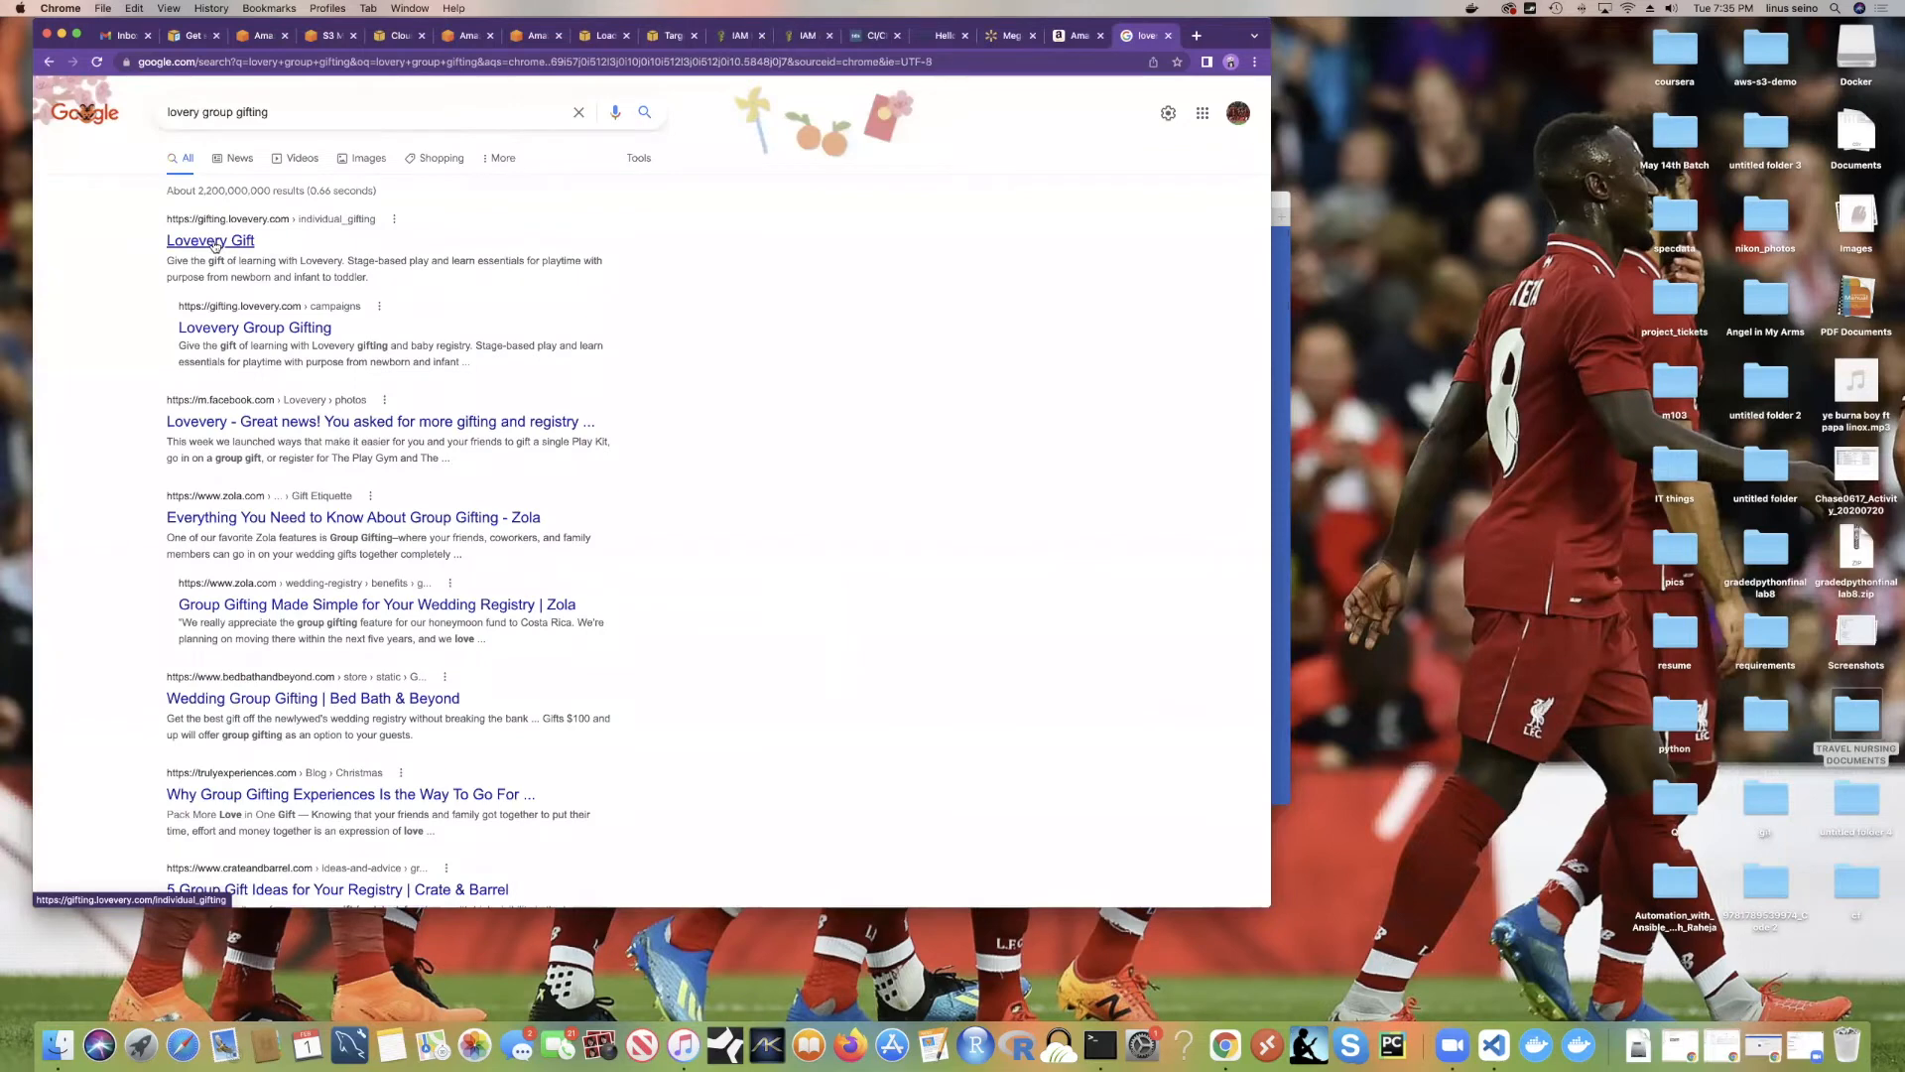
click(219, 333)
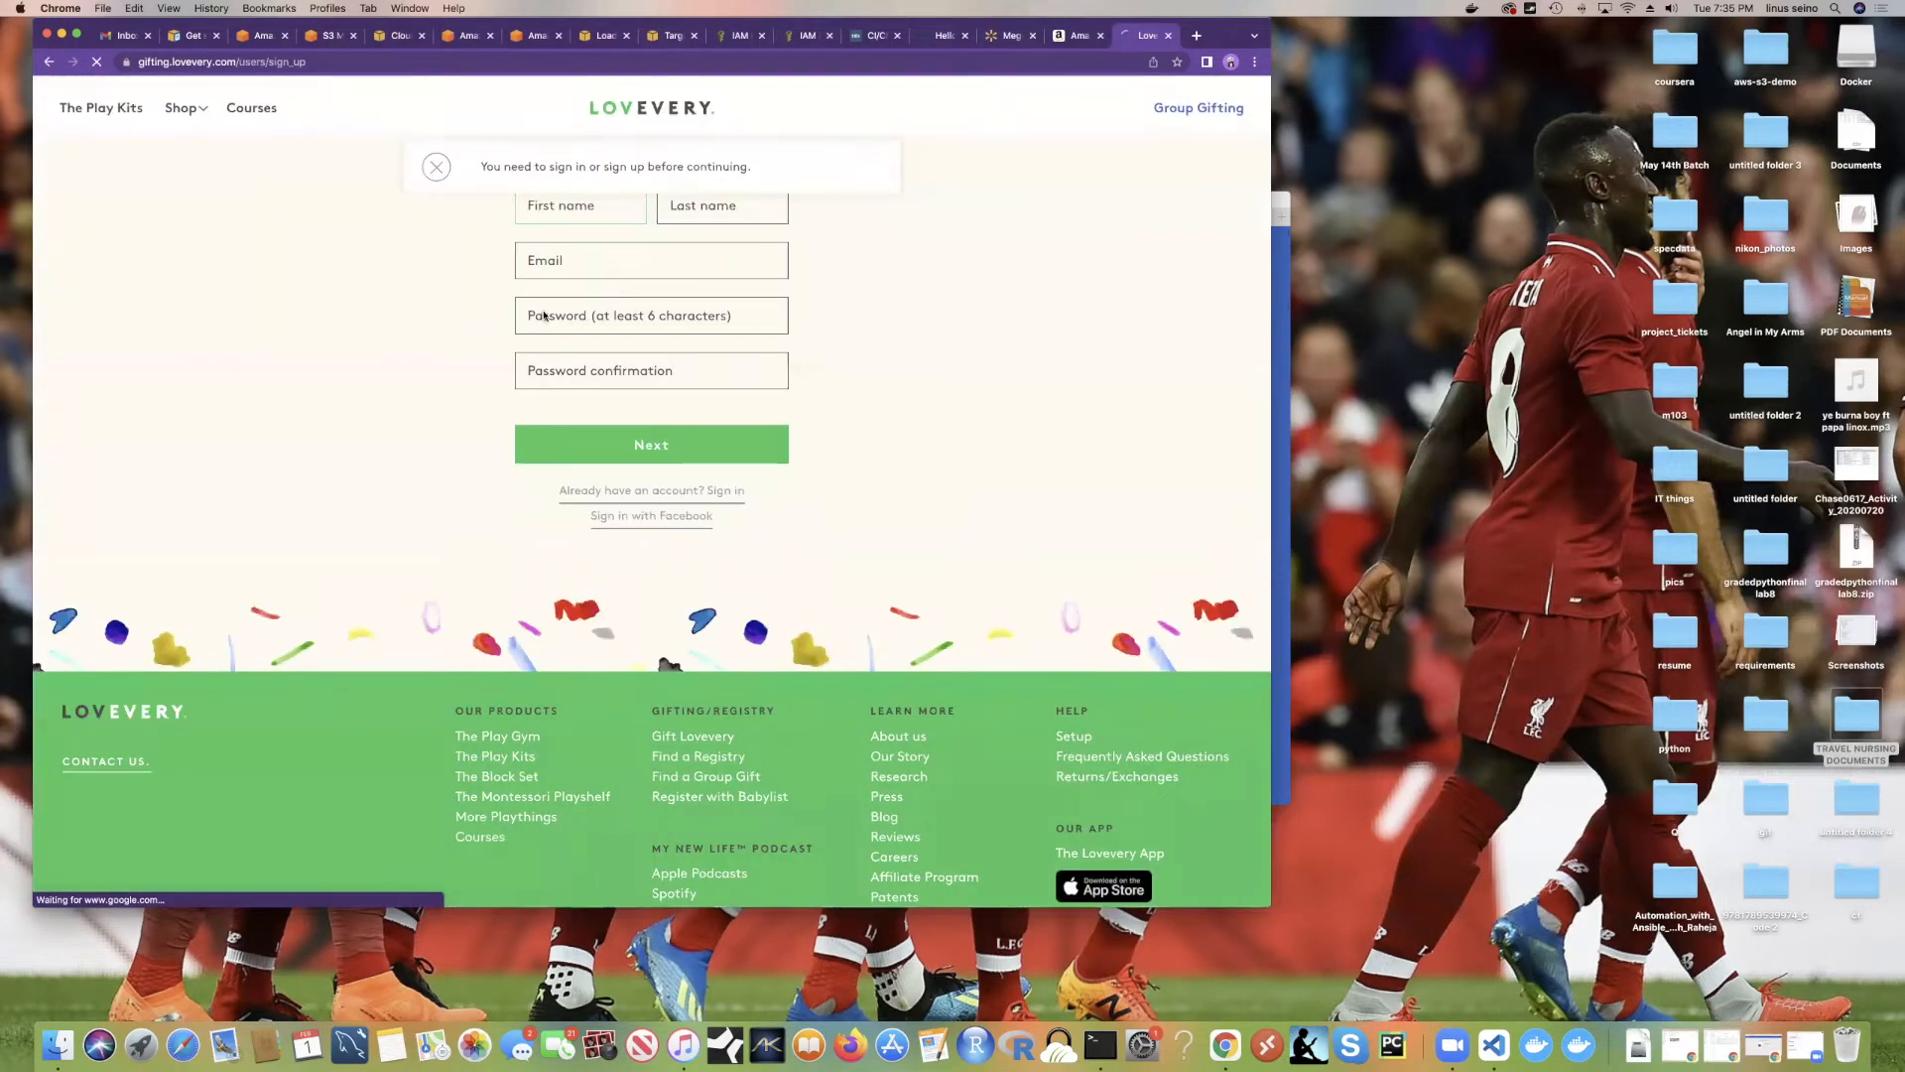
Step: Browse Lovevery's Shop menu and group gifting options through to The Play Kits page
click(187, 114)
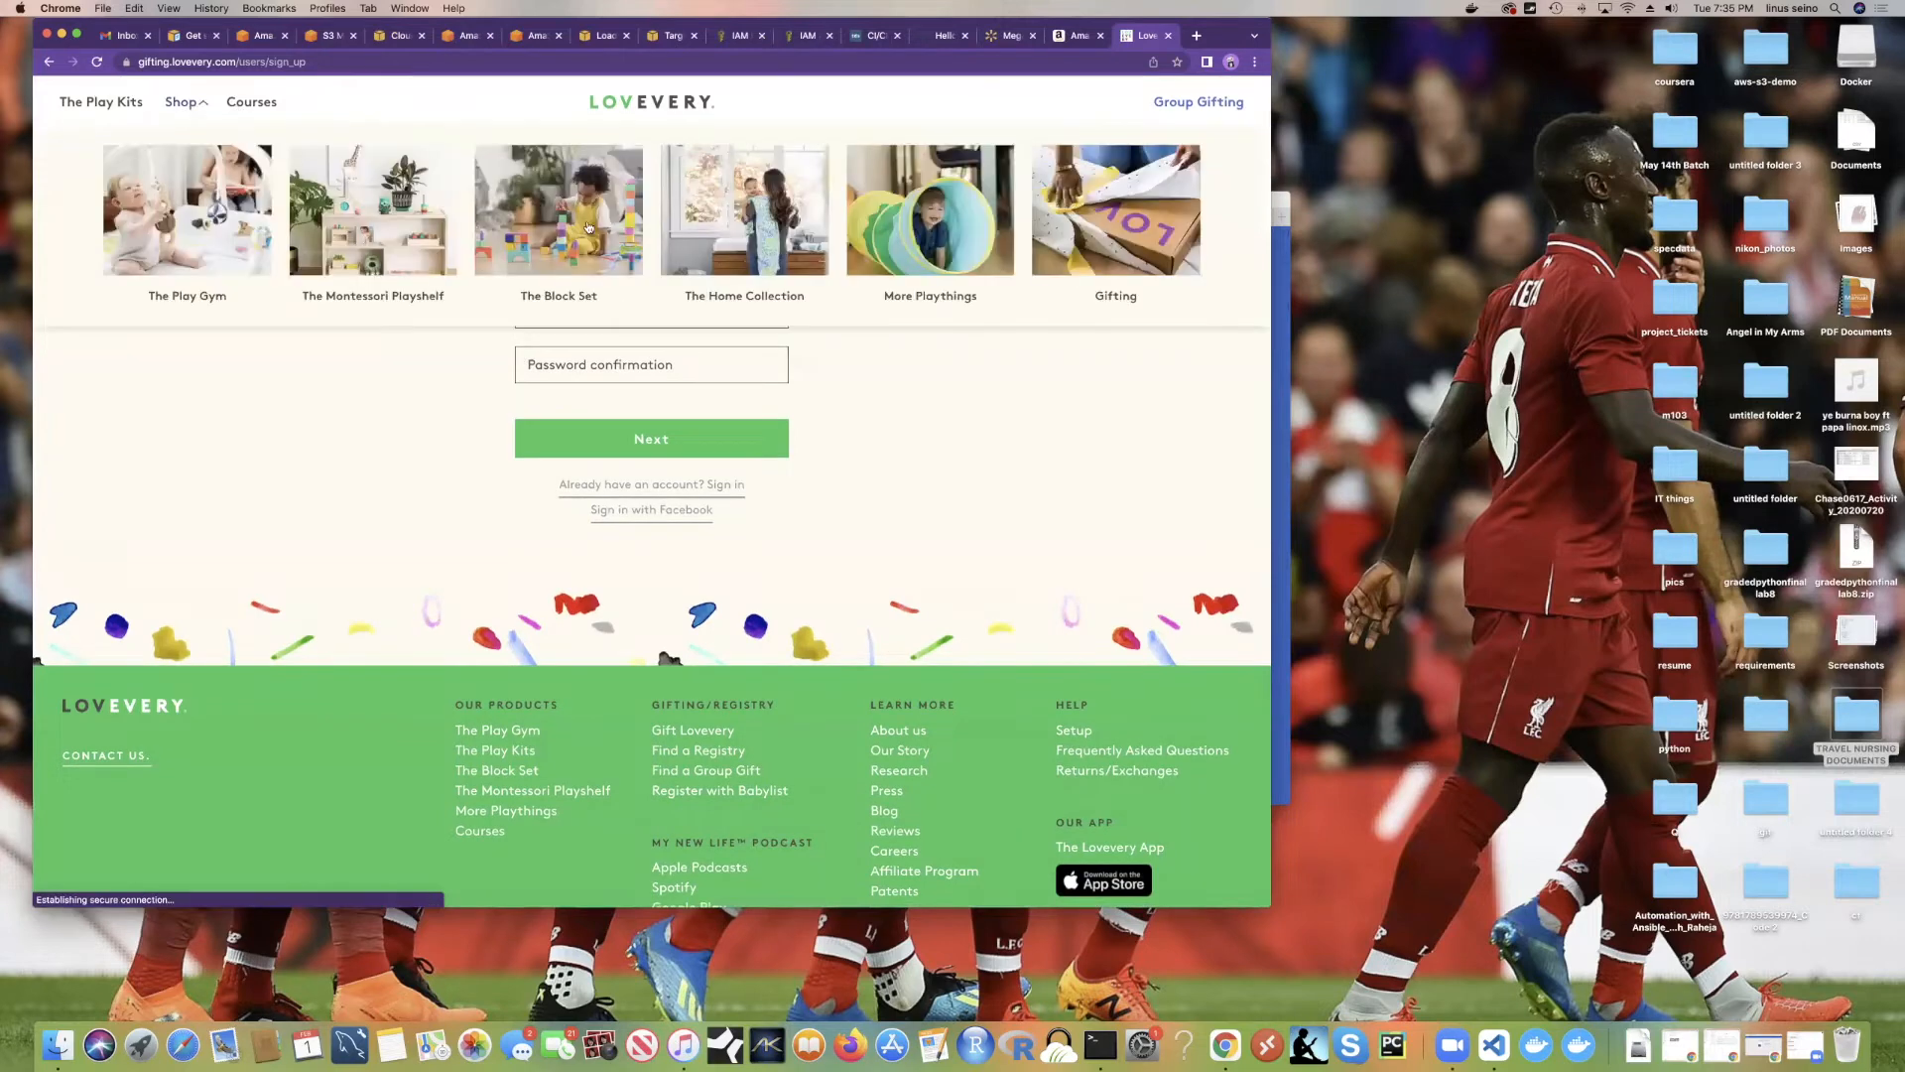
mouse_move(1177, 109)
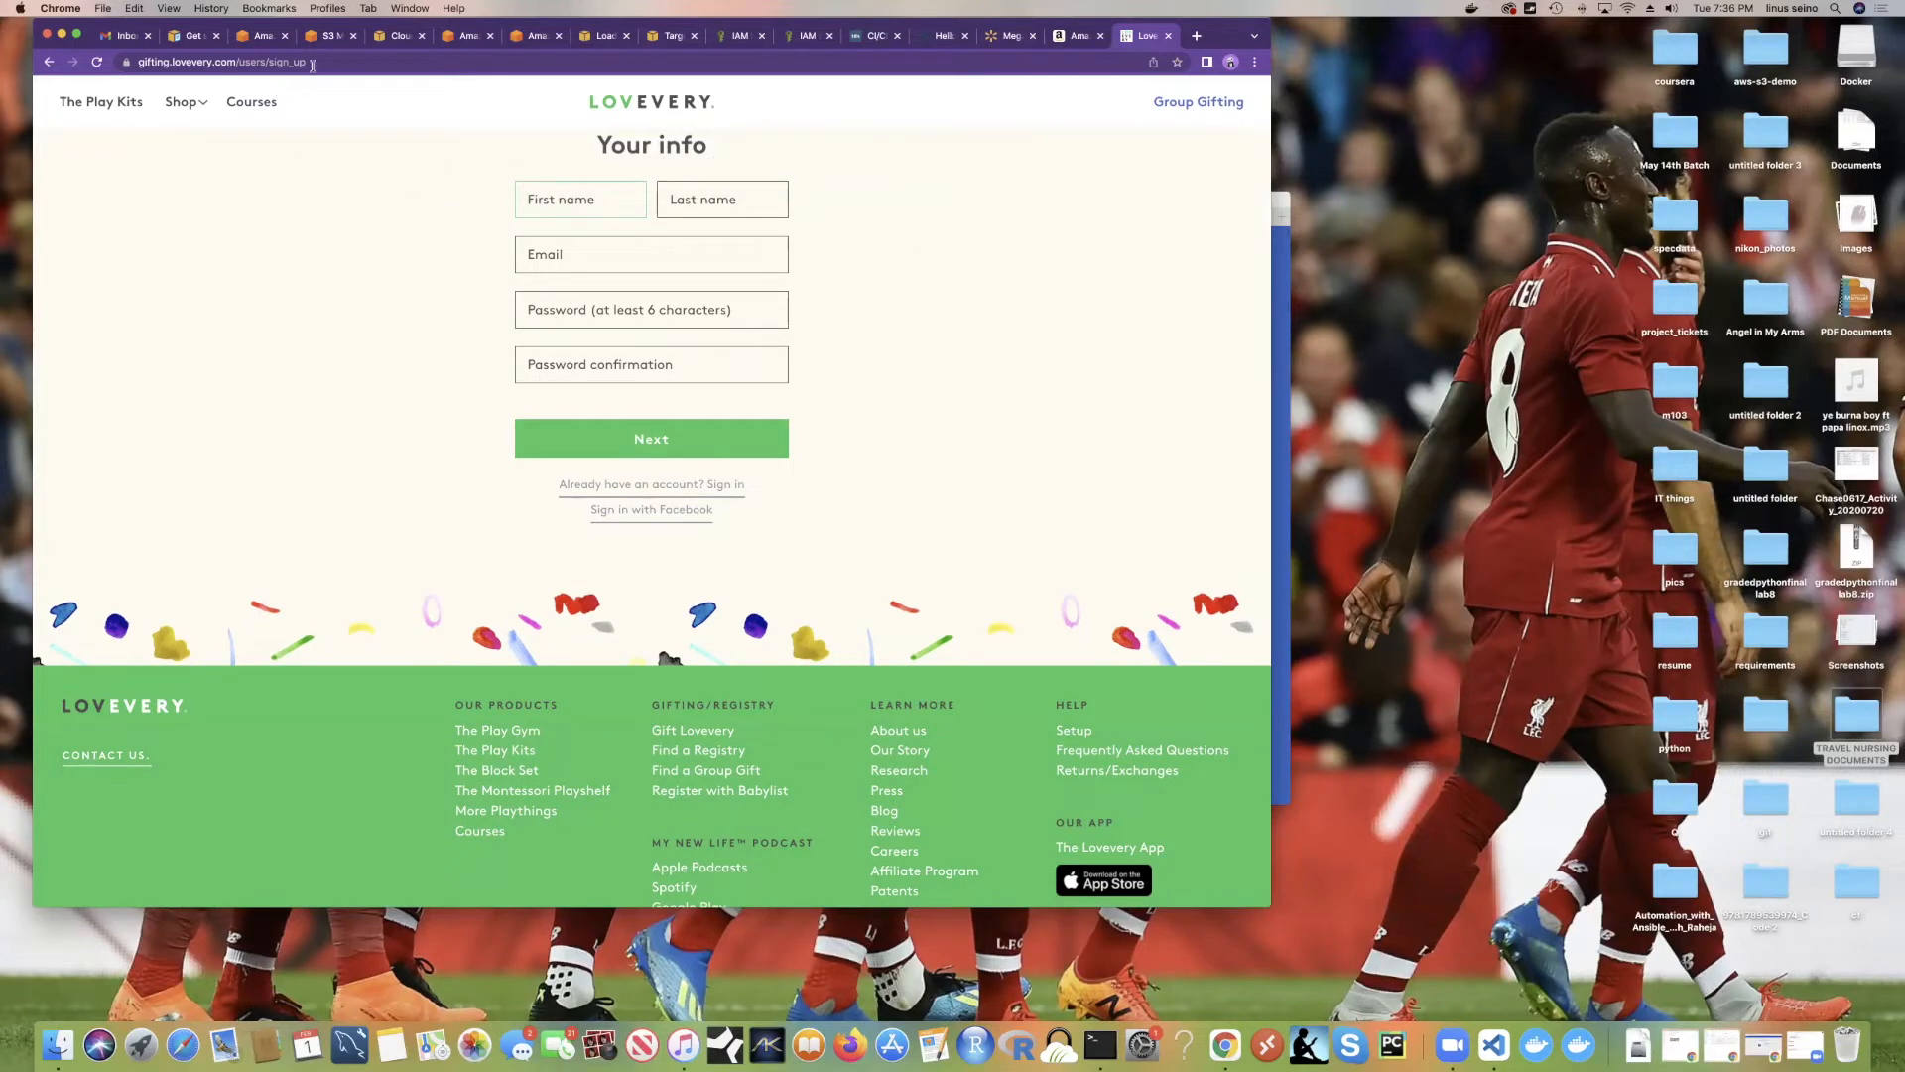
key(super+l)
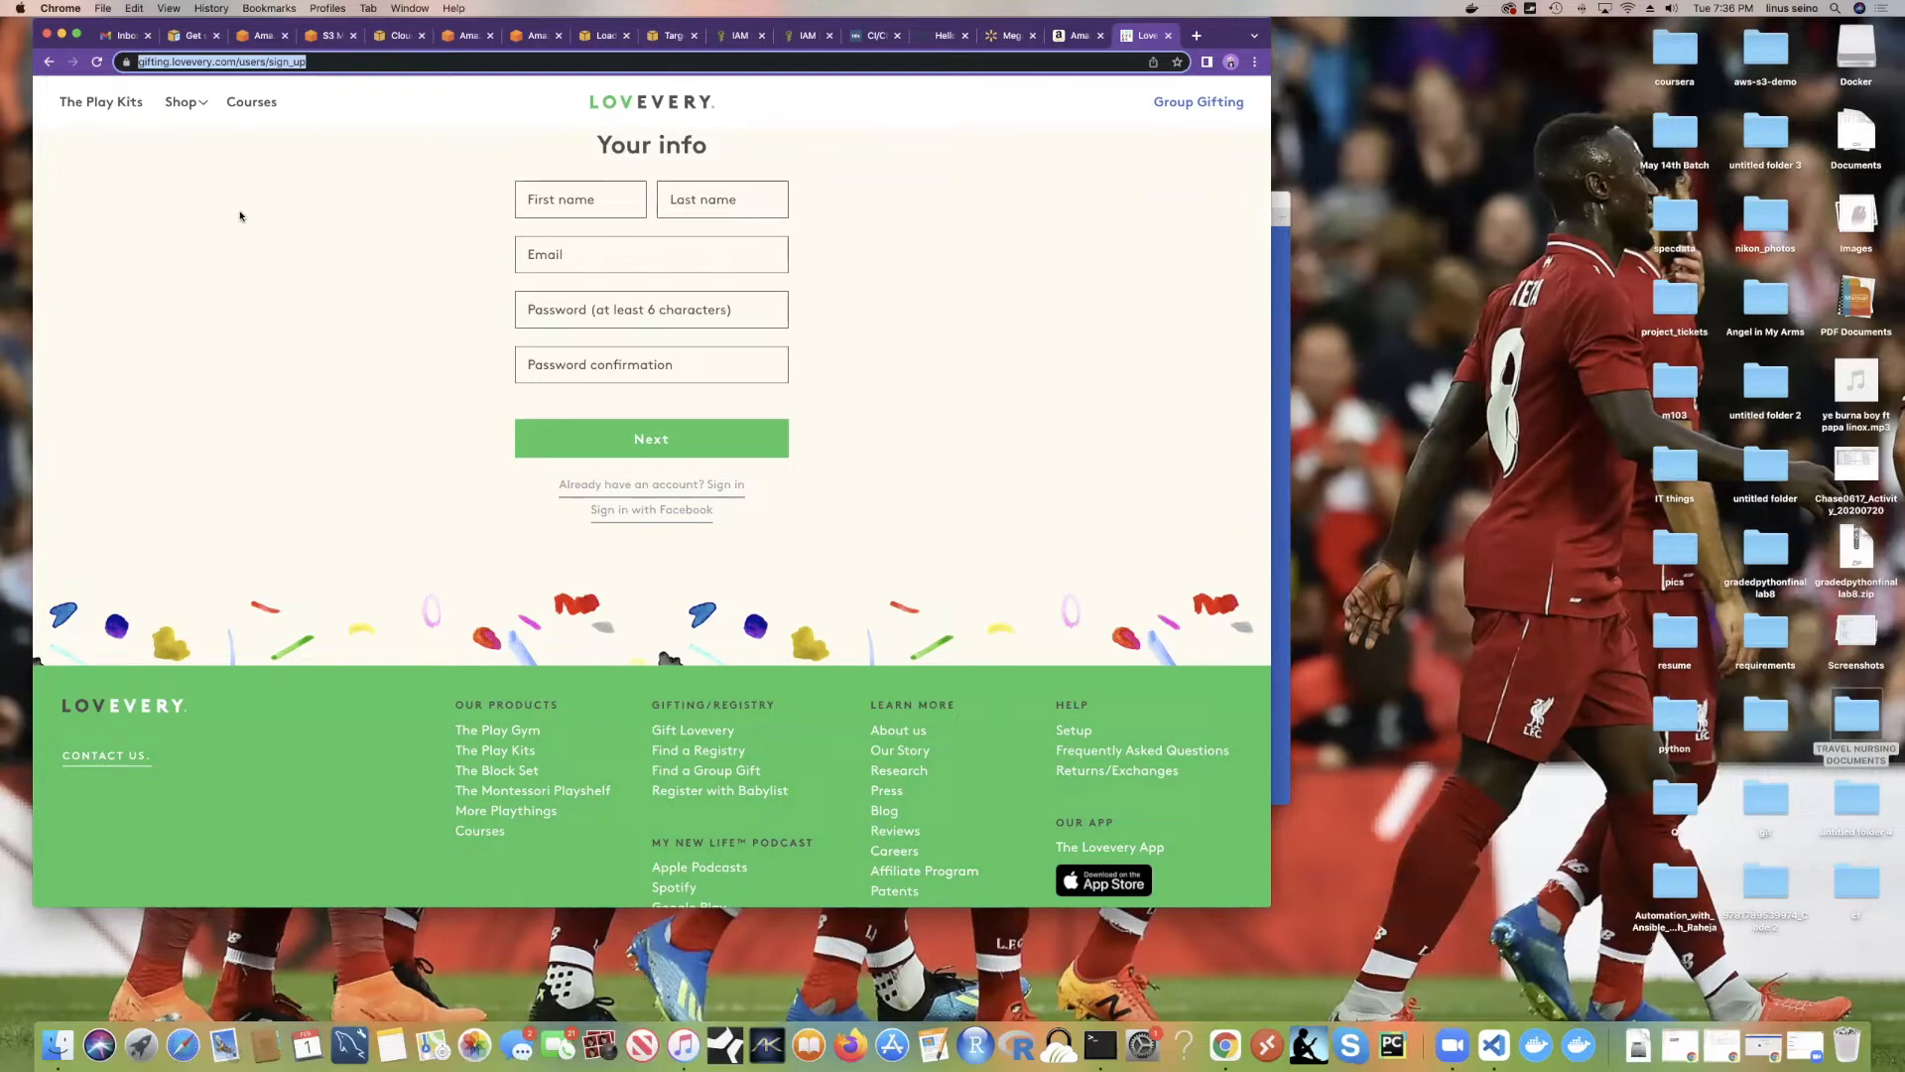
drag(221, 226, 18, 43)
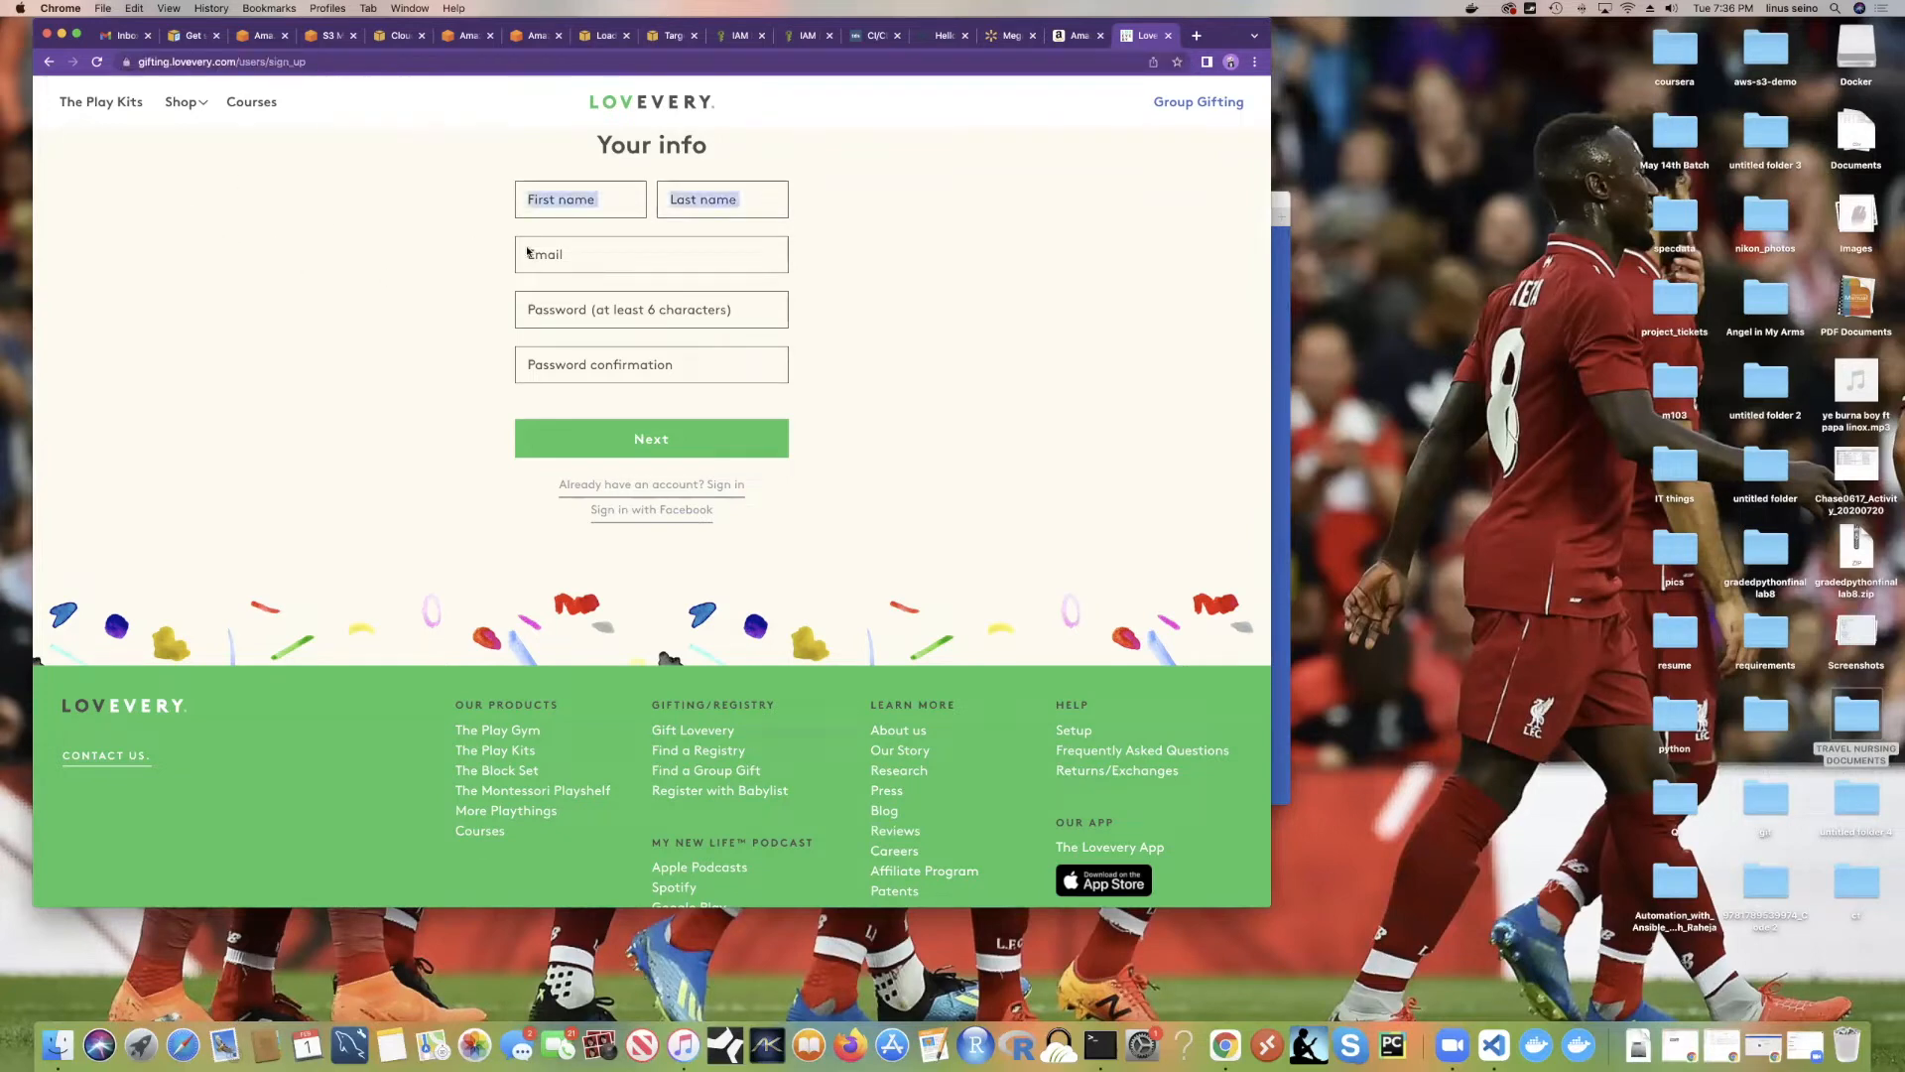
click(1157, 102)
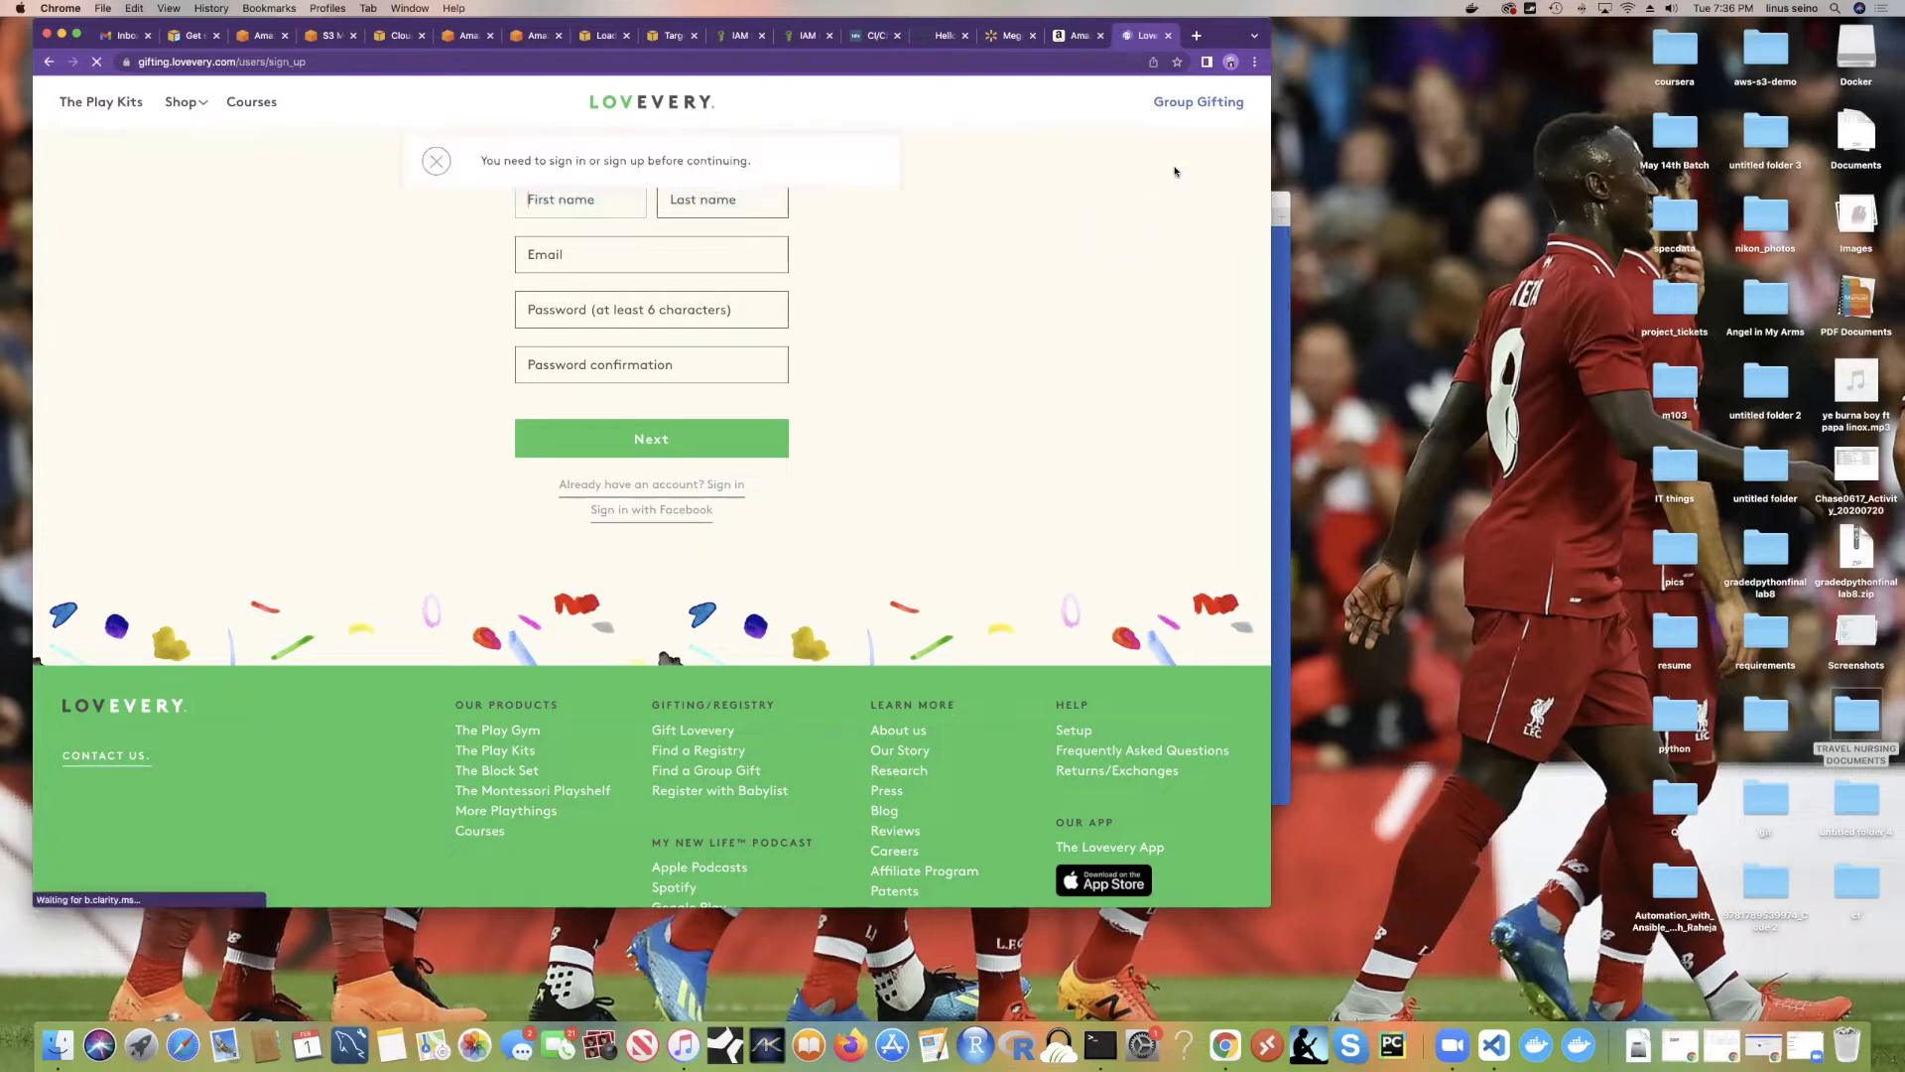
click(1177, 173)
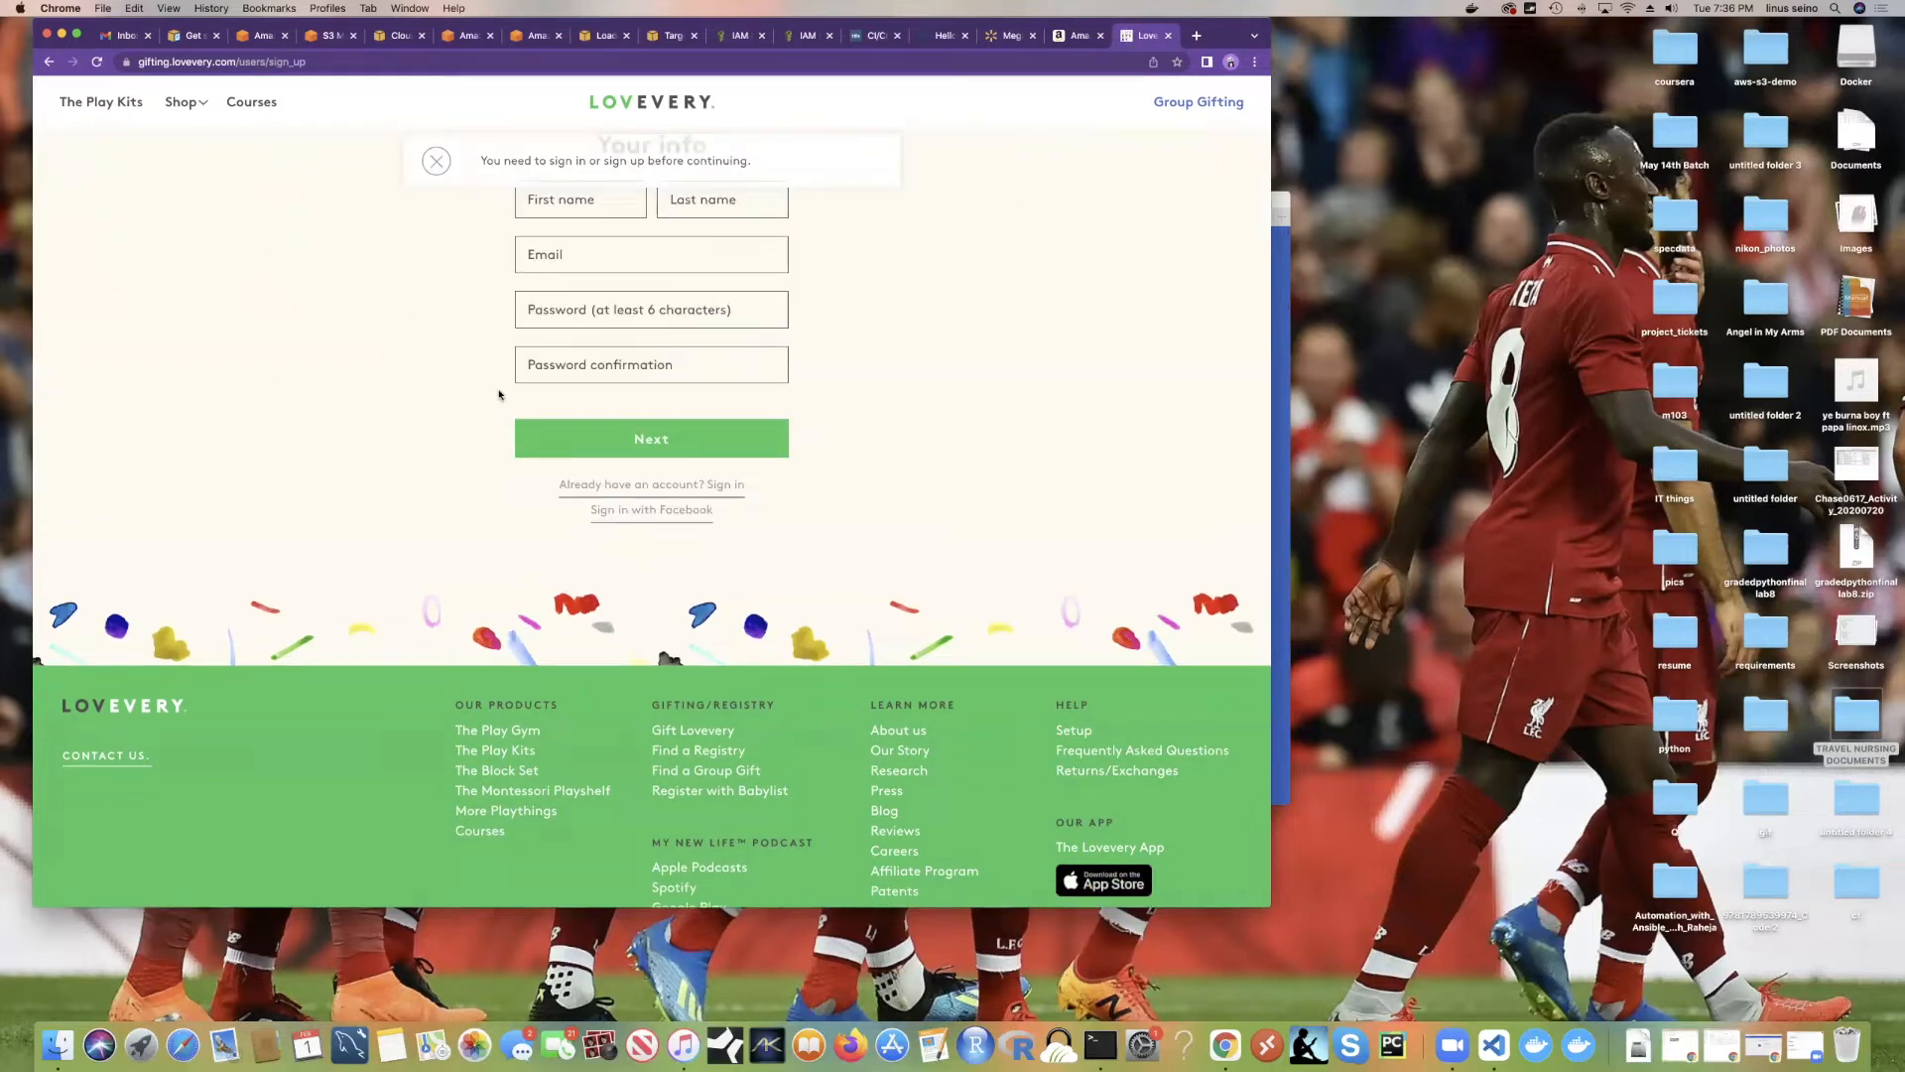
mouse_move(186, 102)
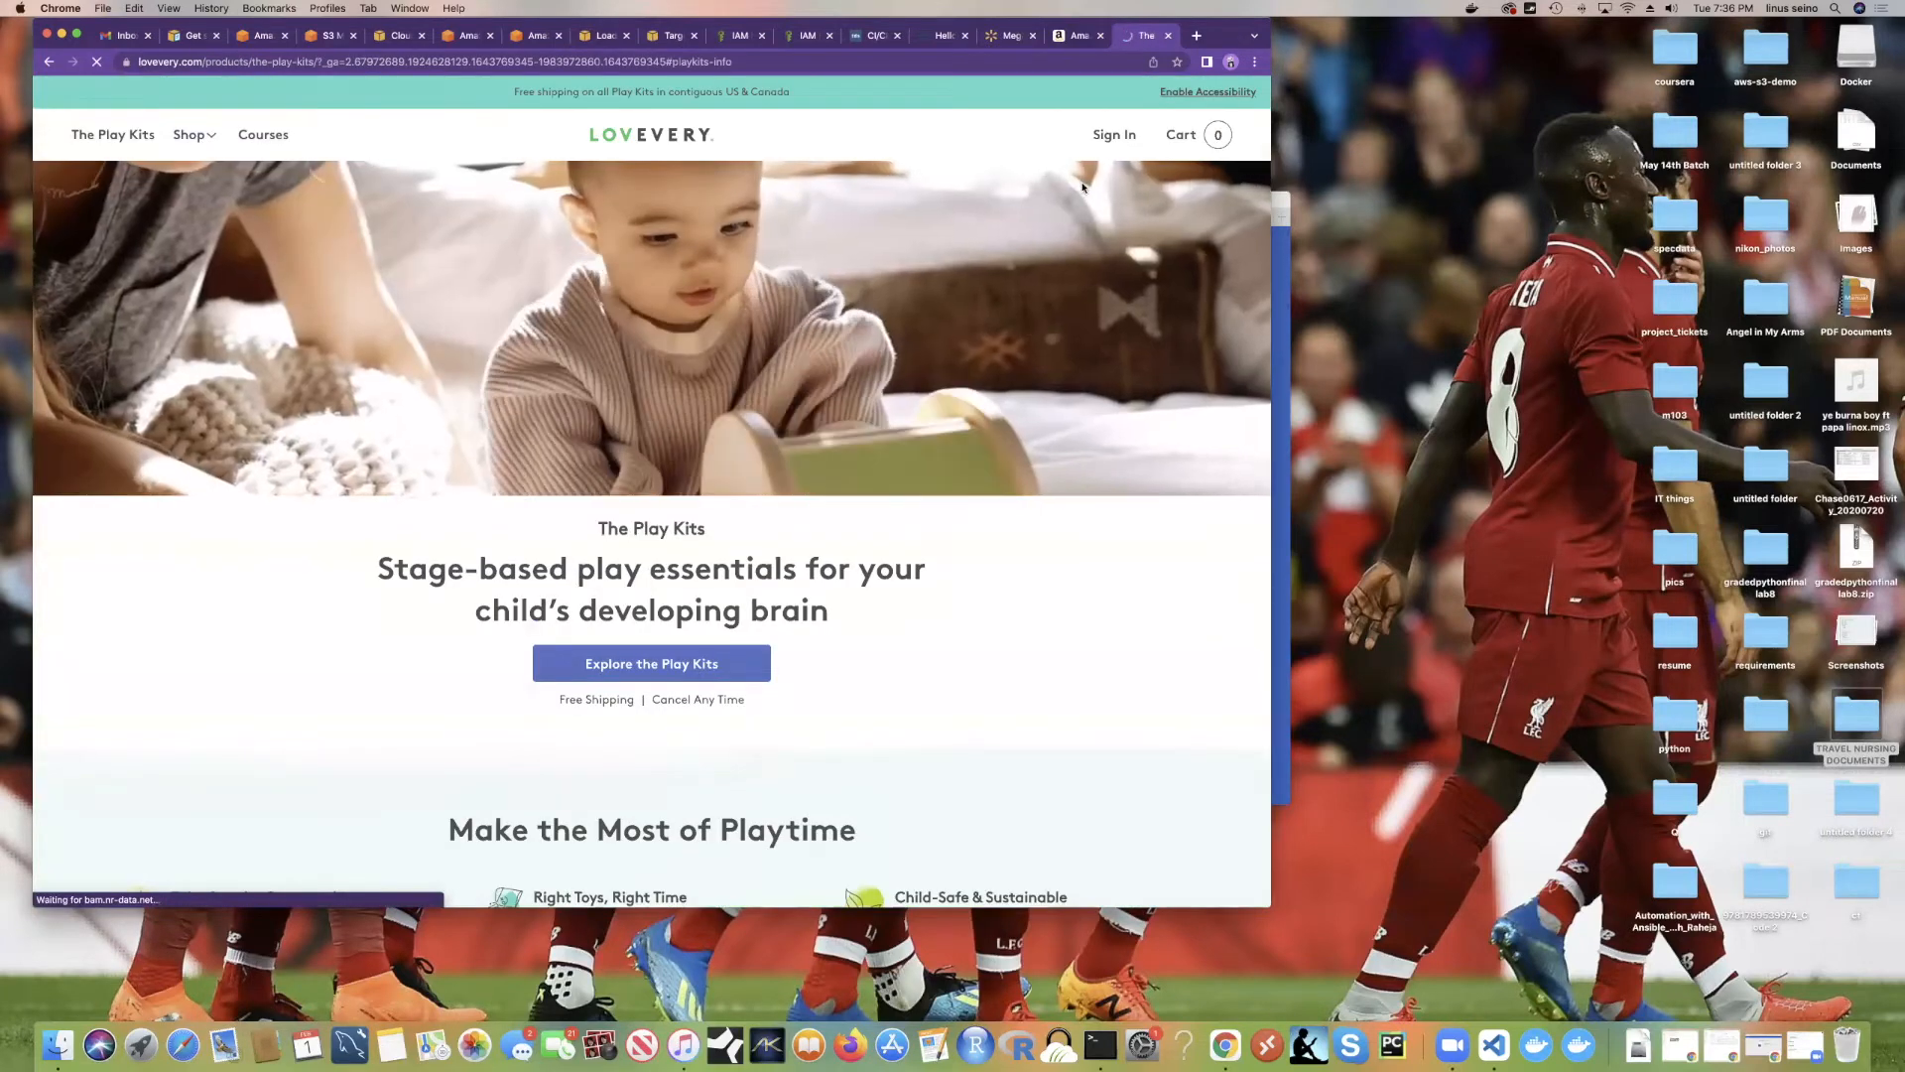
scroll(884, 419, down, 2)
scroll(883, 419, down, 5)
scroll(885, 419, up, 6)
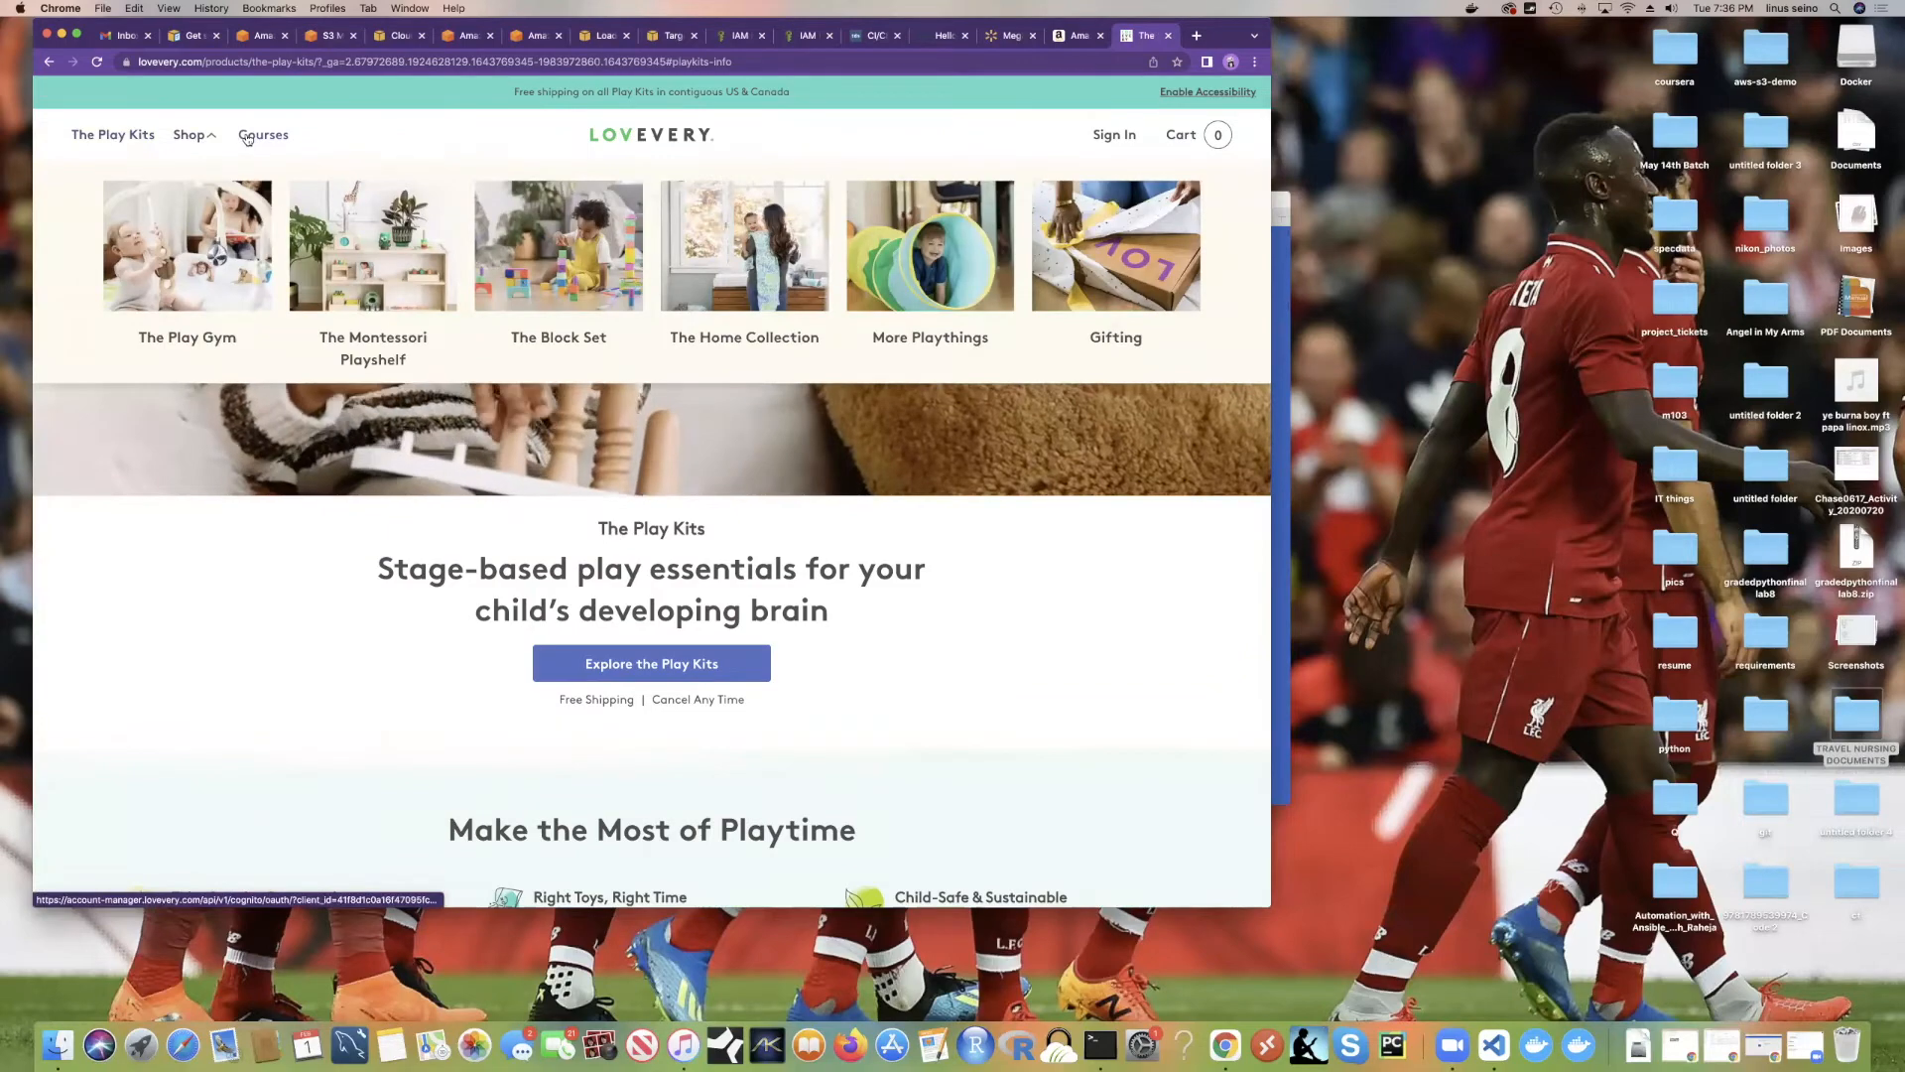
Step: Open Lovevery's Gift On Your Own page, browse its gift options, and reload it from the address bar
click(1125, 338)
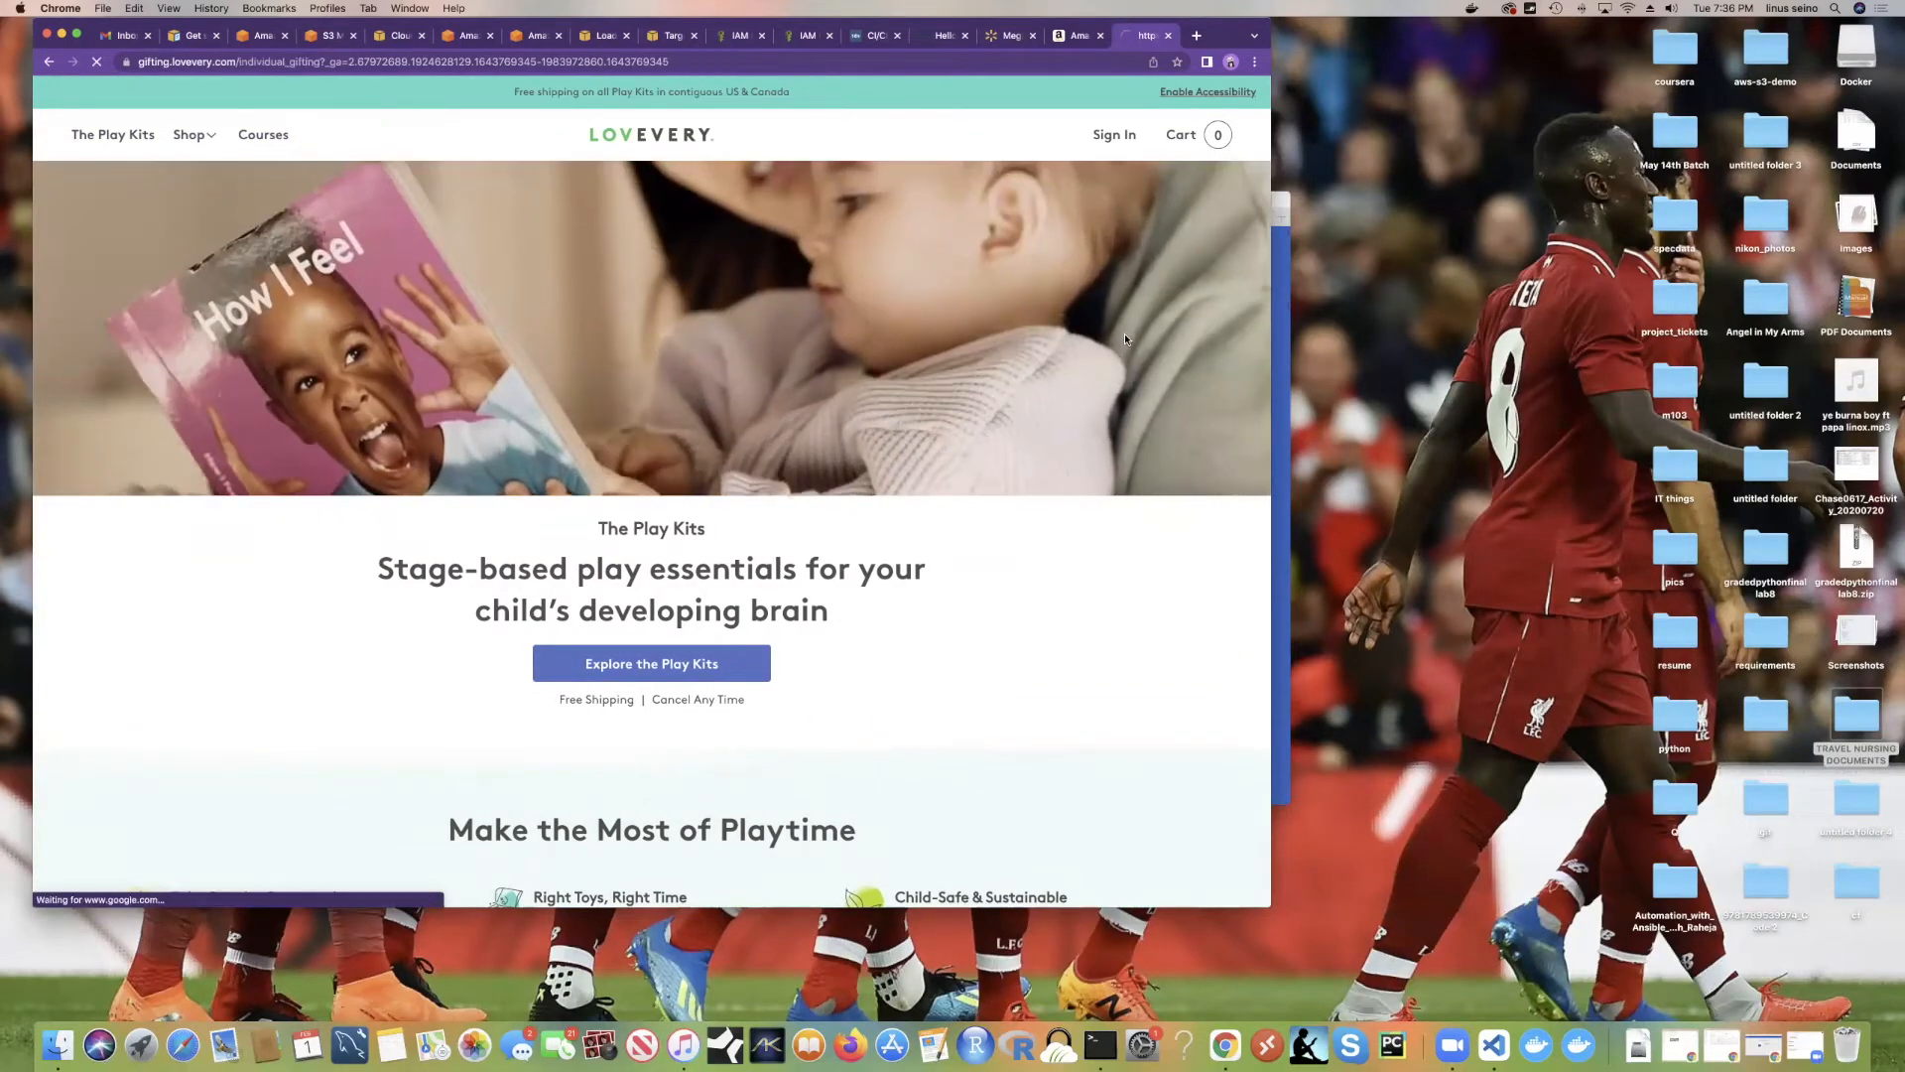
scroll(943, 407, down, 10)
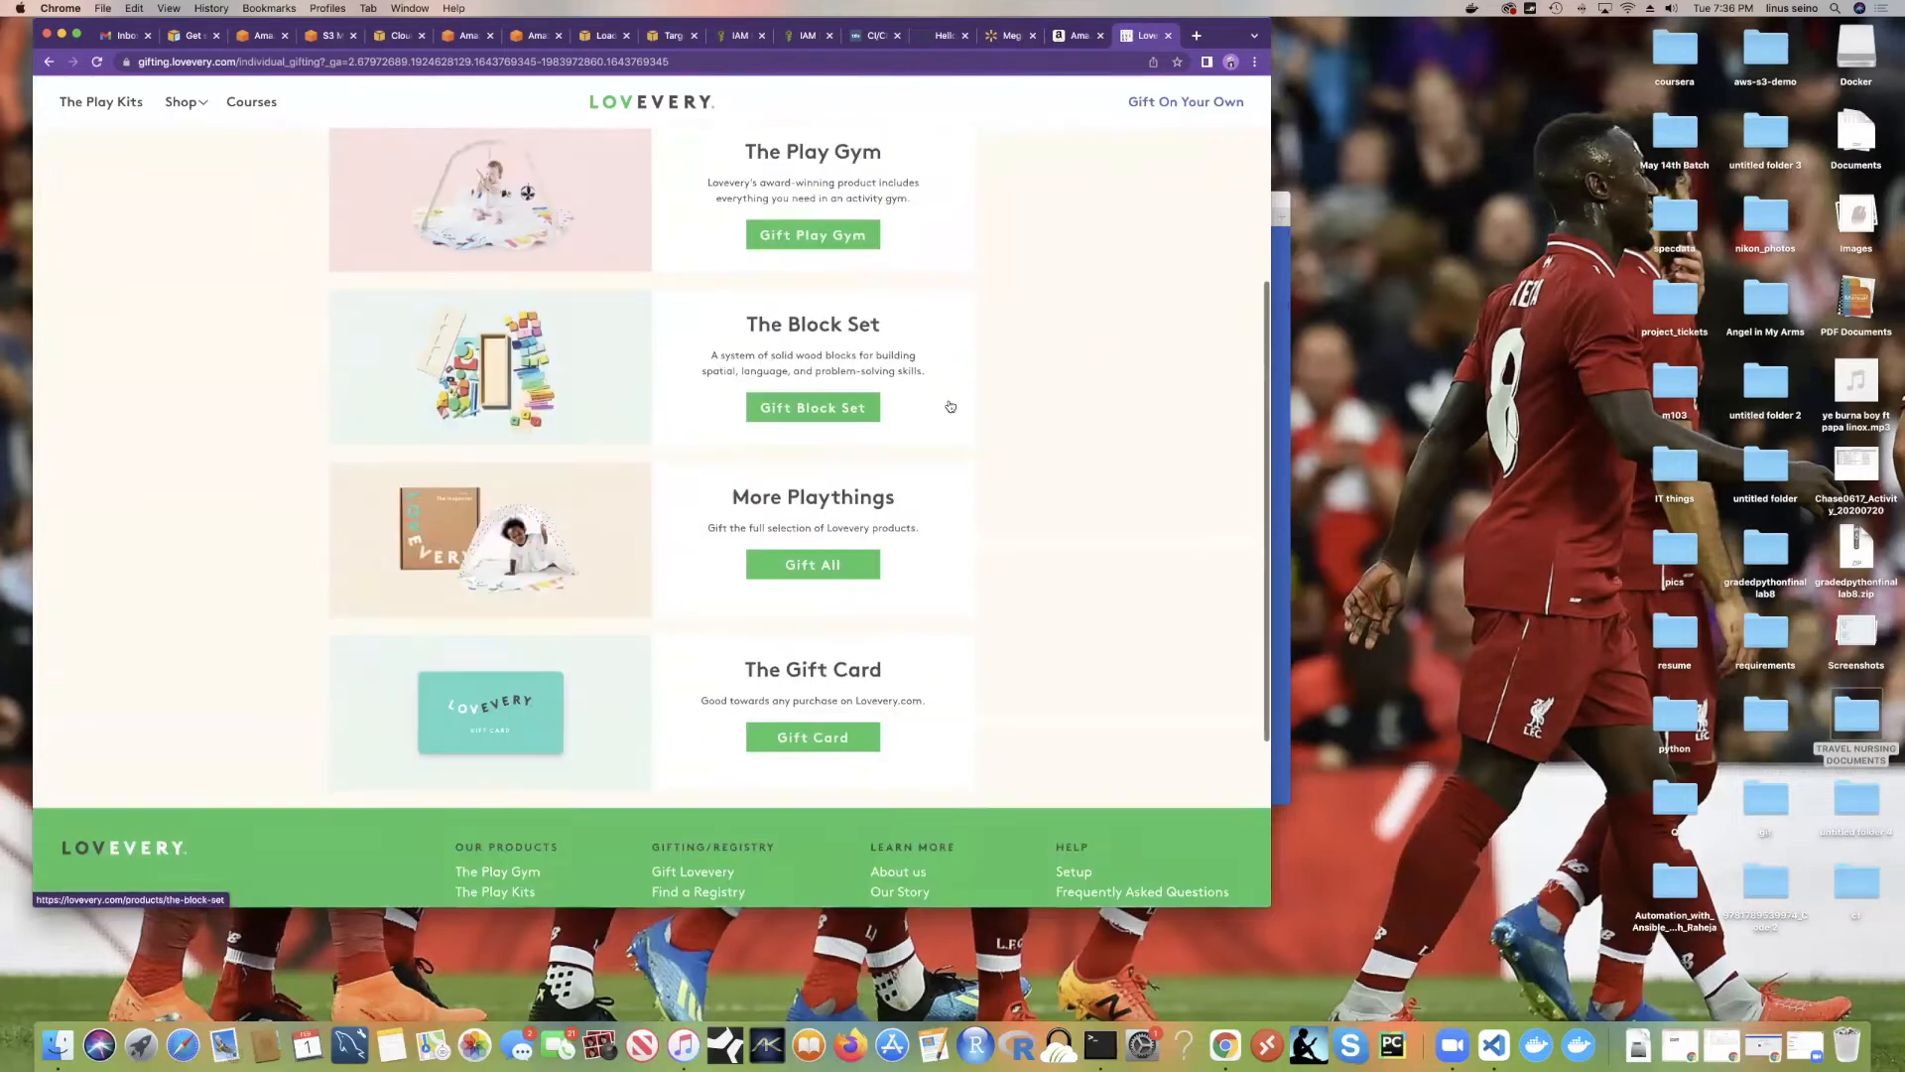
scroll(398, 335, down, 1)
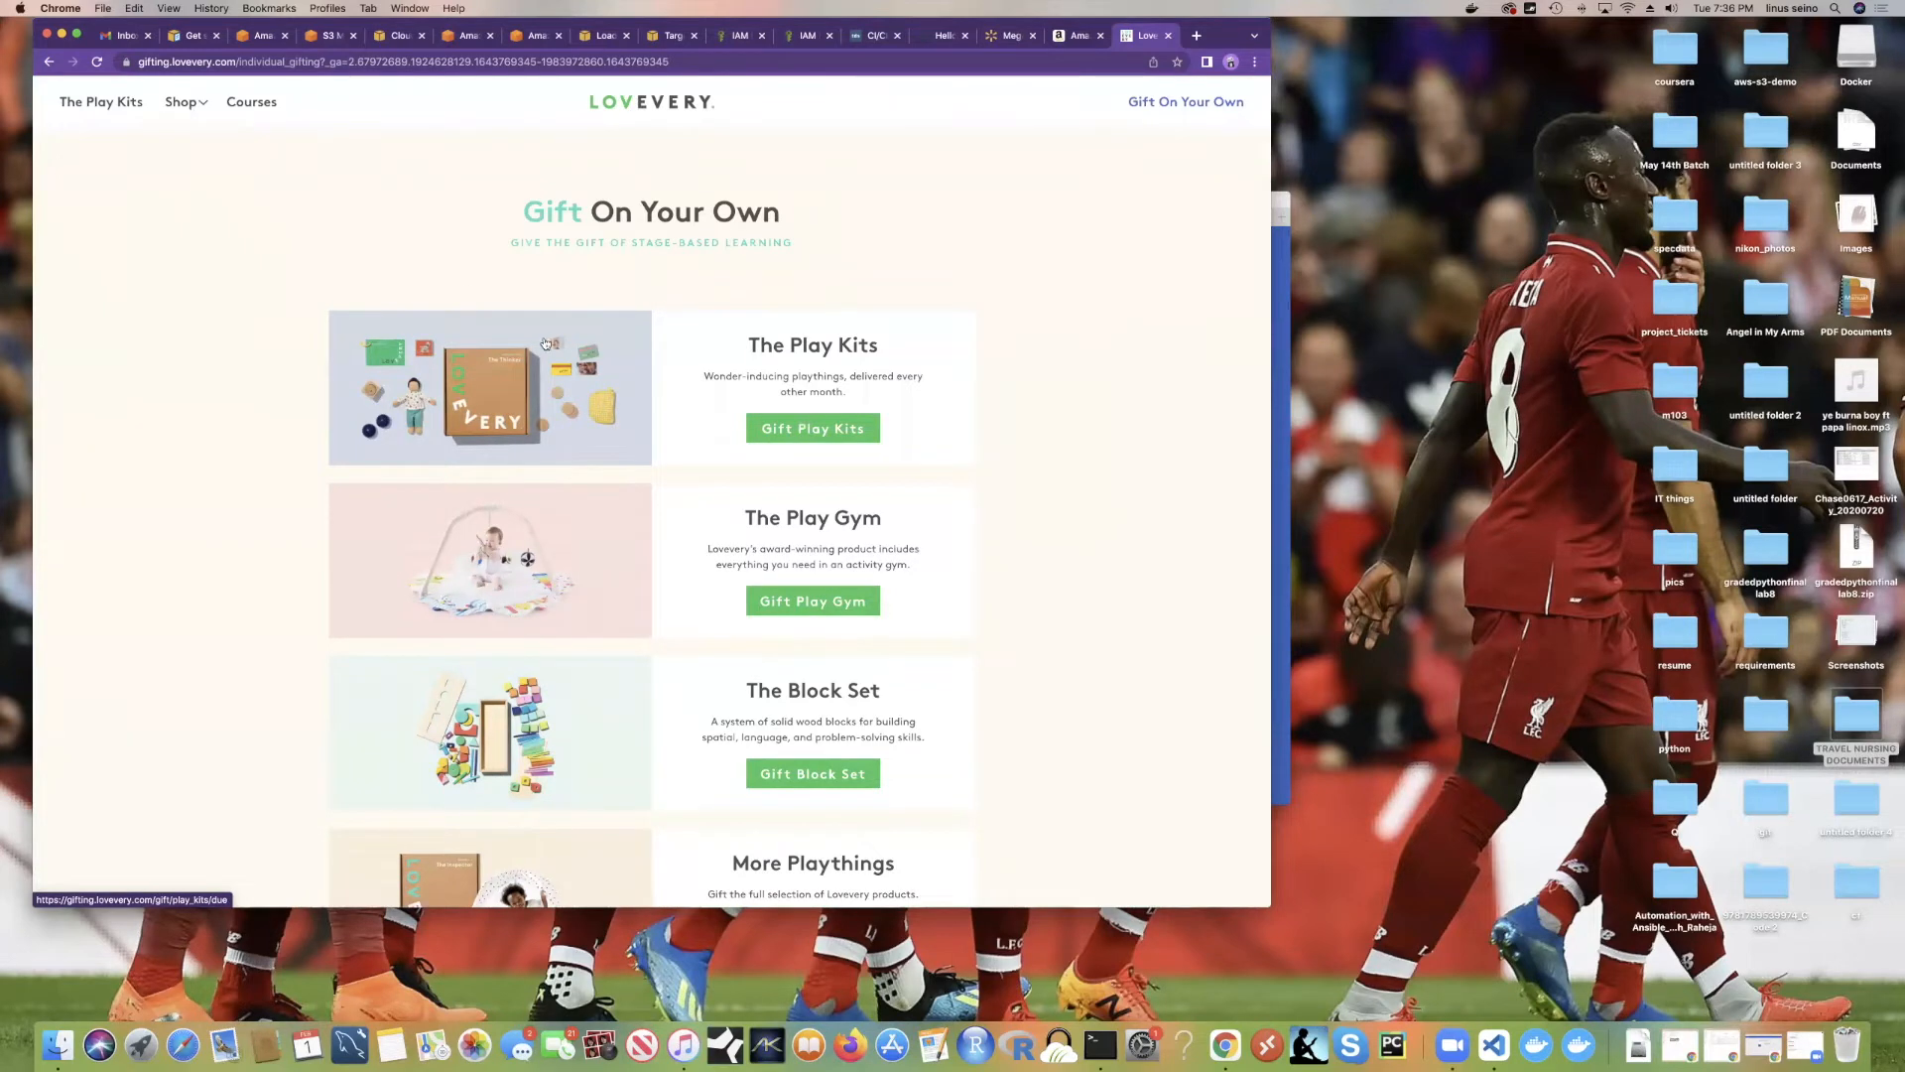
scroll(575, 360, down, 3)
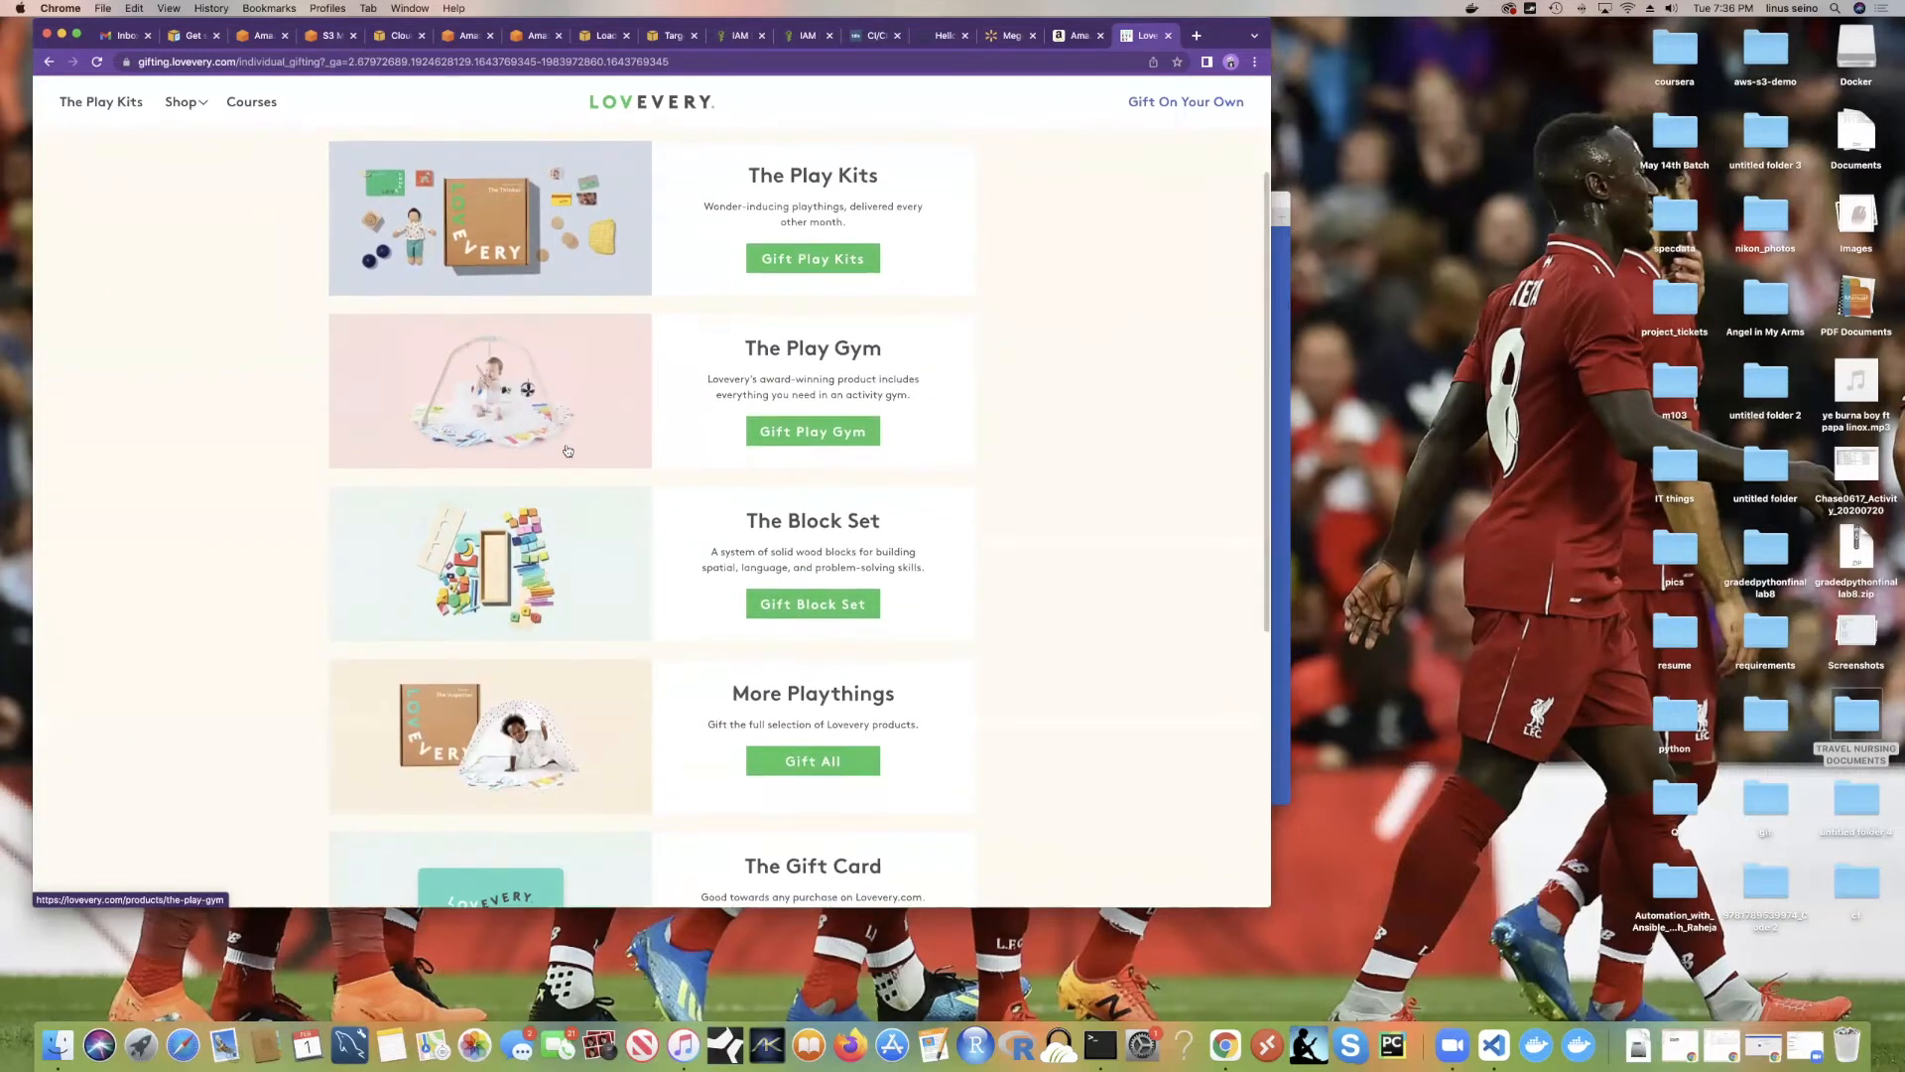
scroll(516, 443, up, 3)
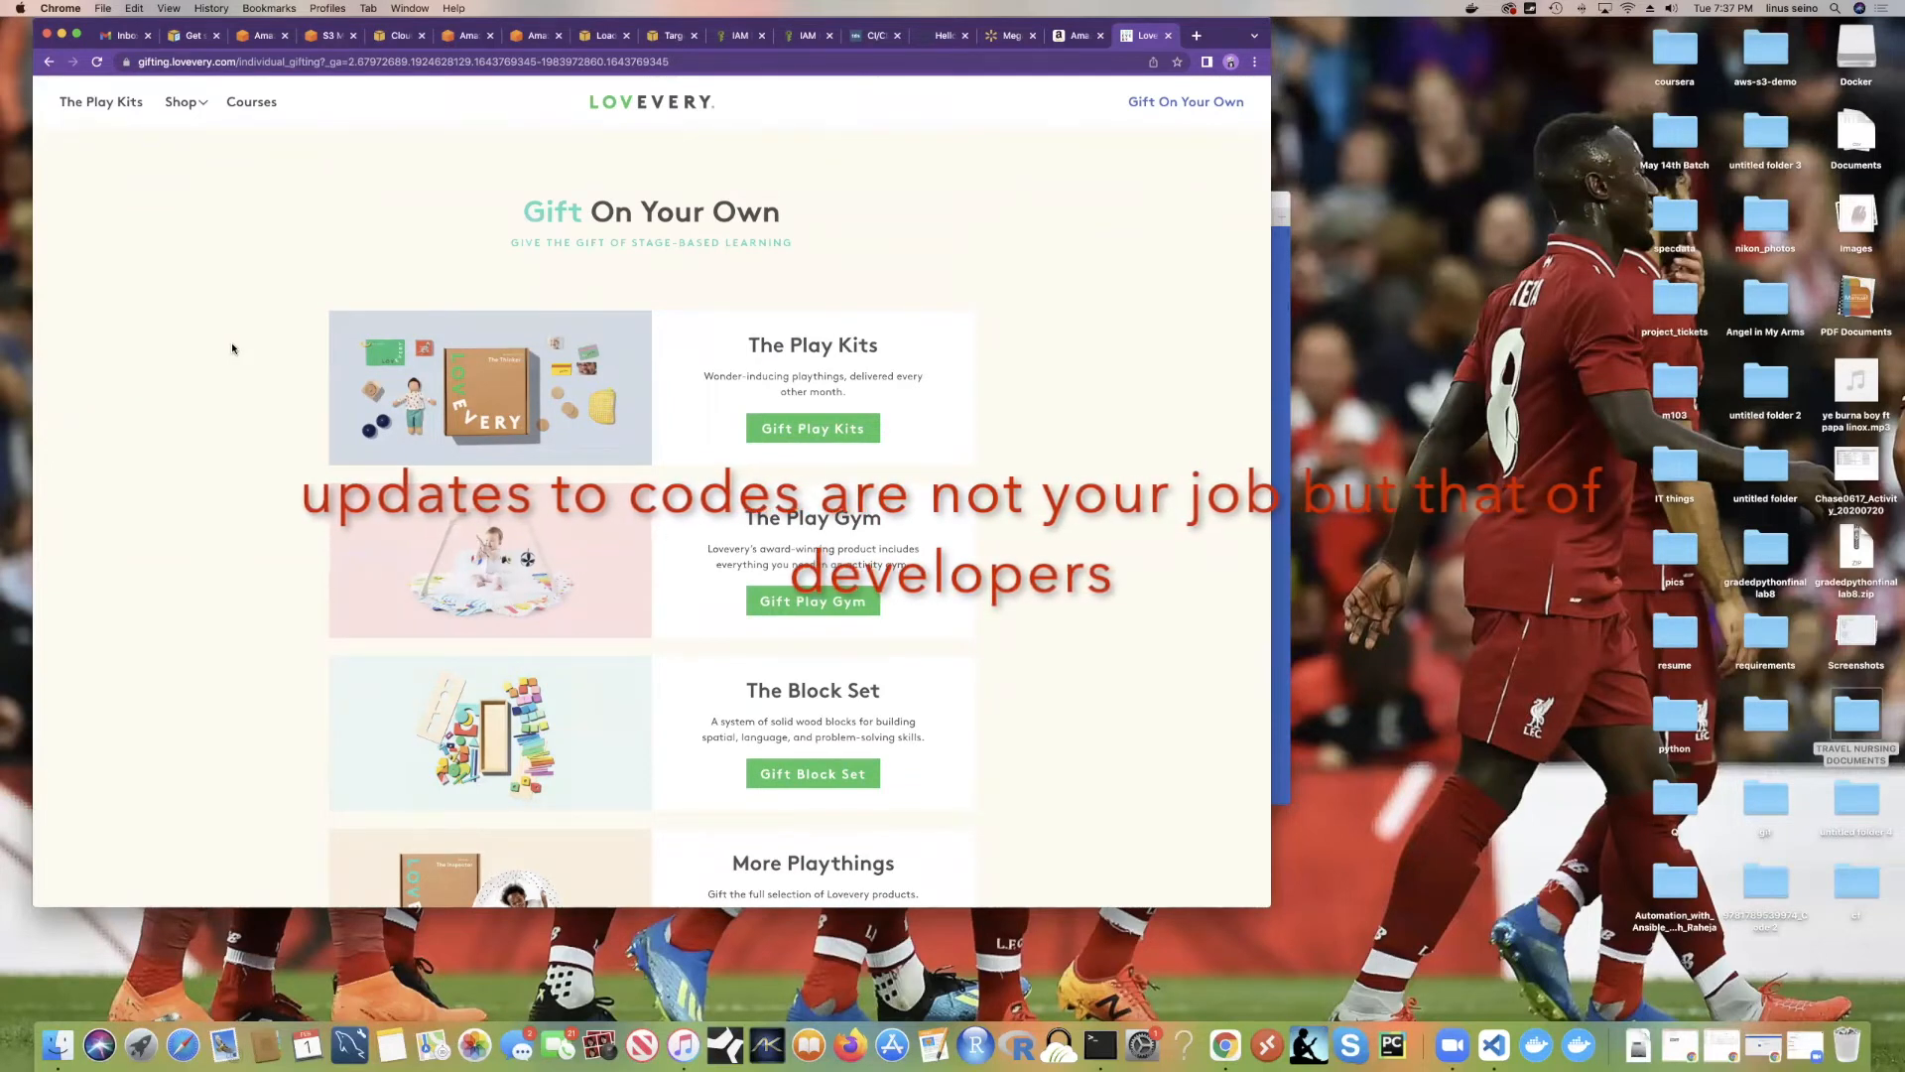
scroll(231, 349, down, 10)
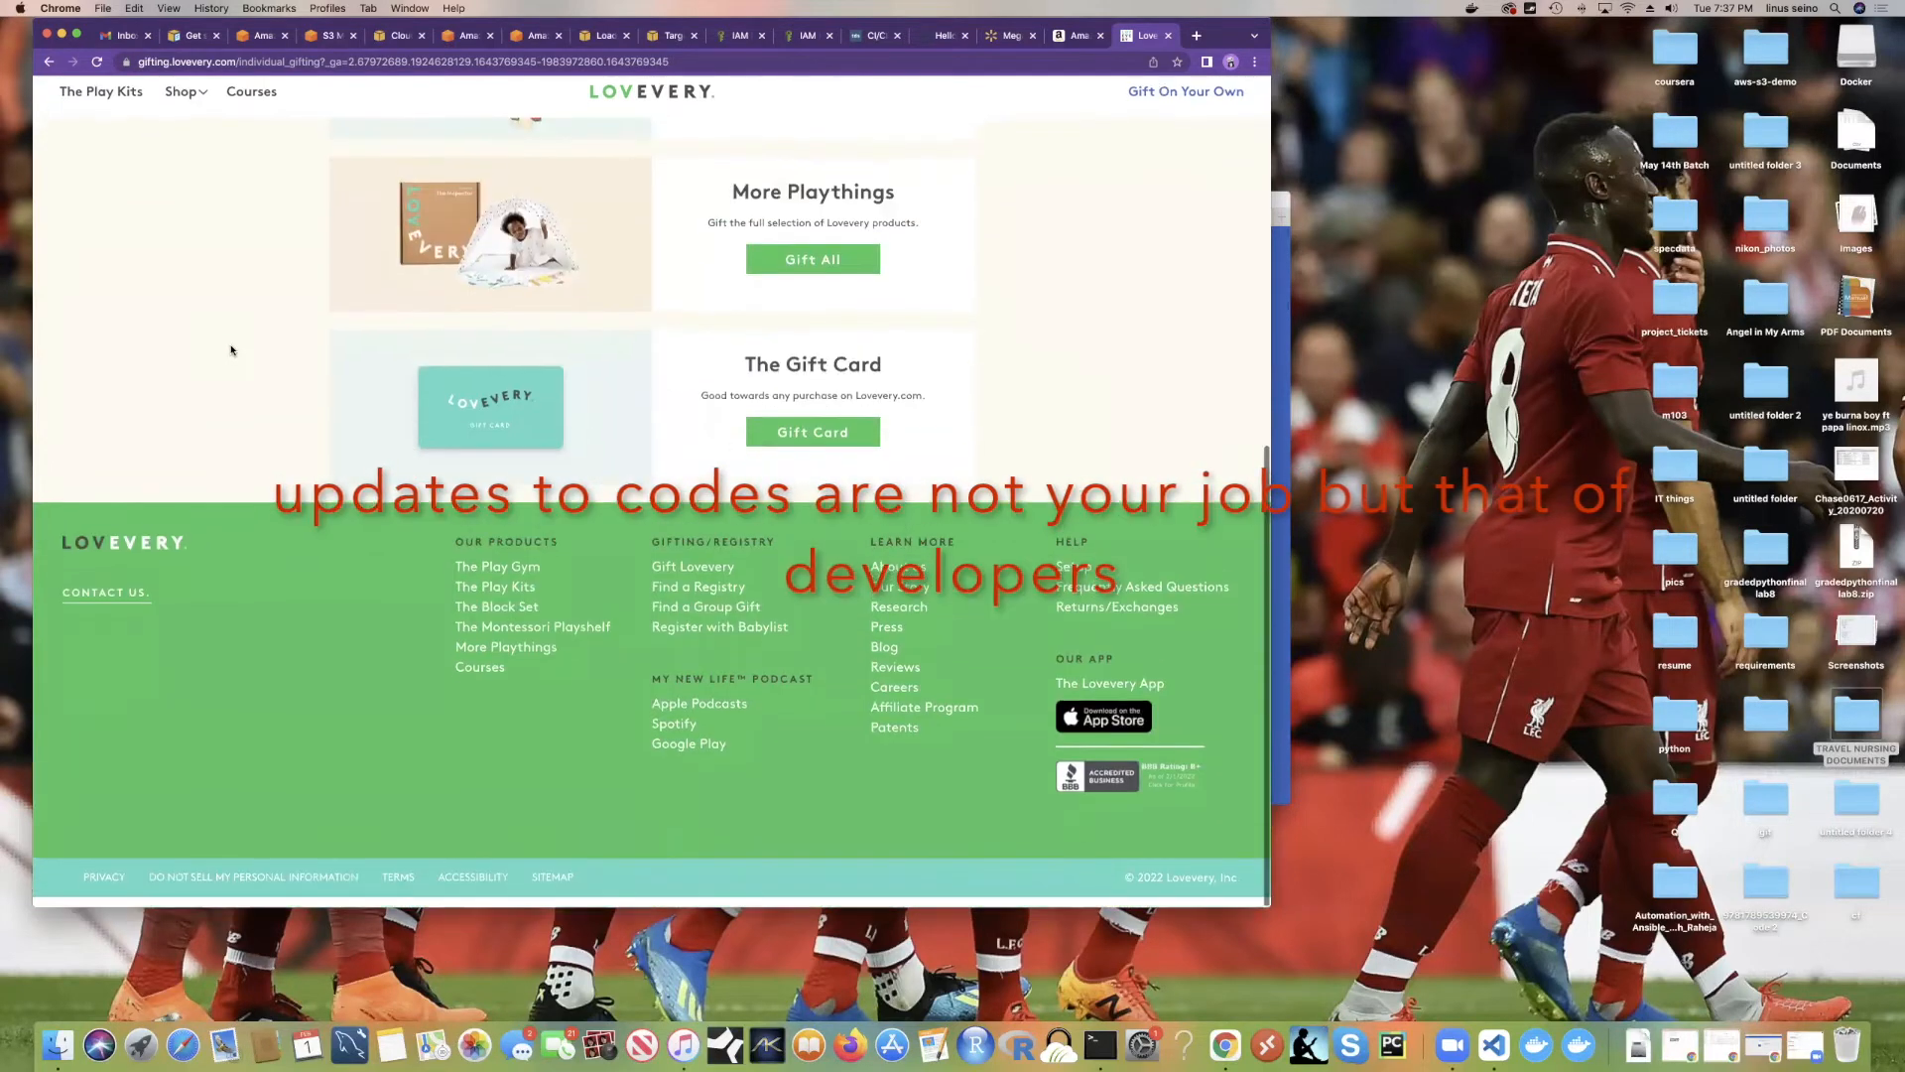
scroll(231, 349, up, 10)
scroll(231, 349, down, 10)
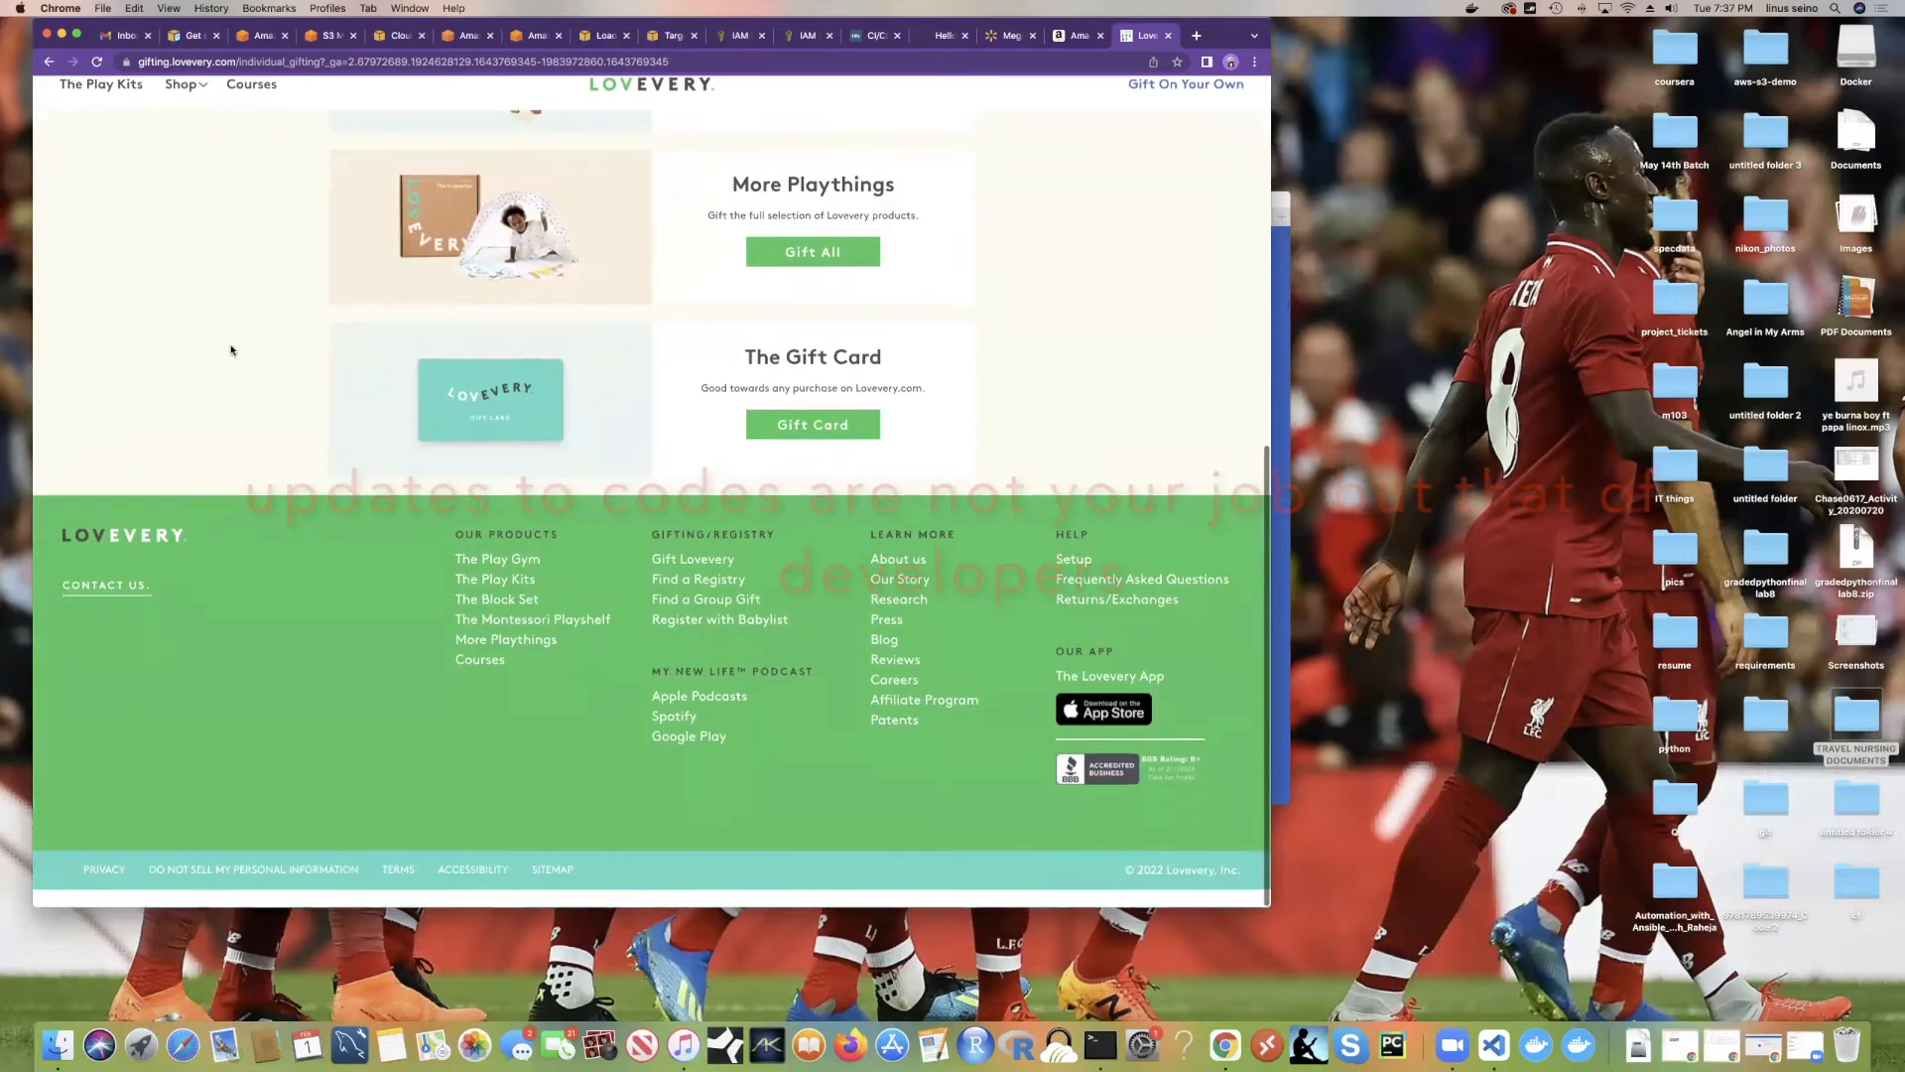
scroll(231, 349, up, 10)
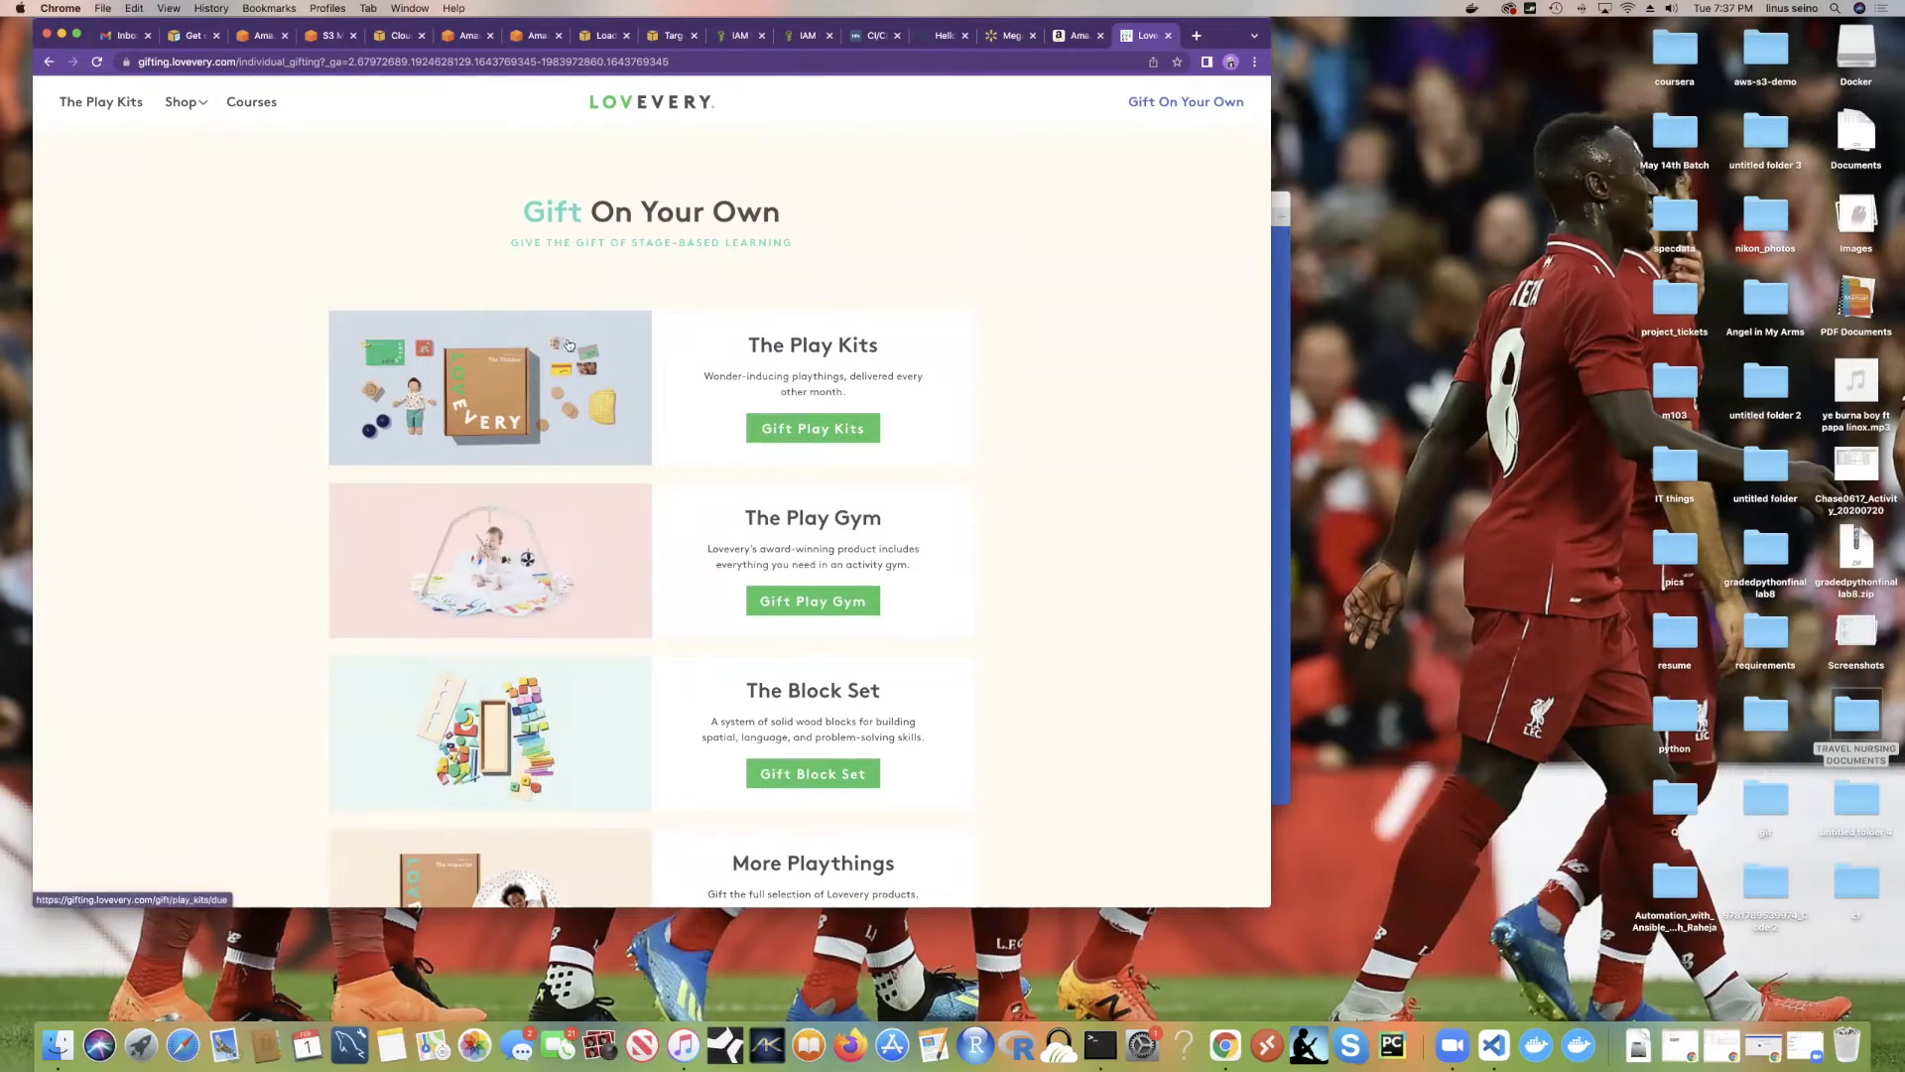
scroll(522, 339, down, 5)
scroll(522, 339, down, 3)
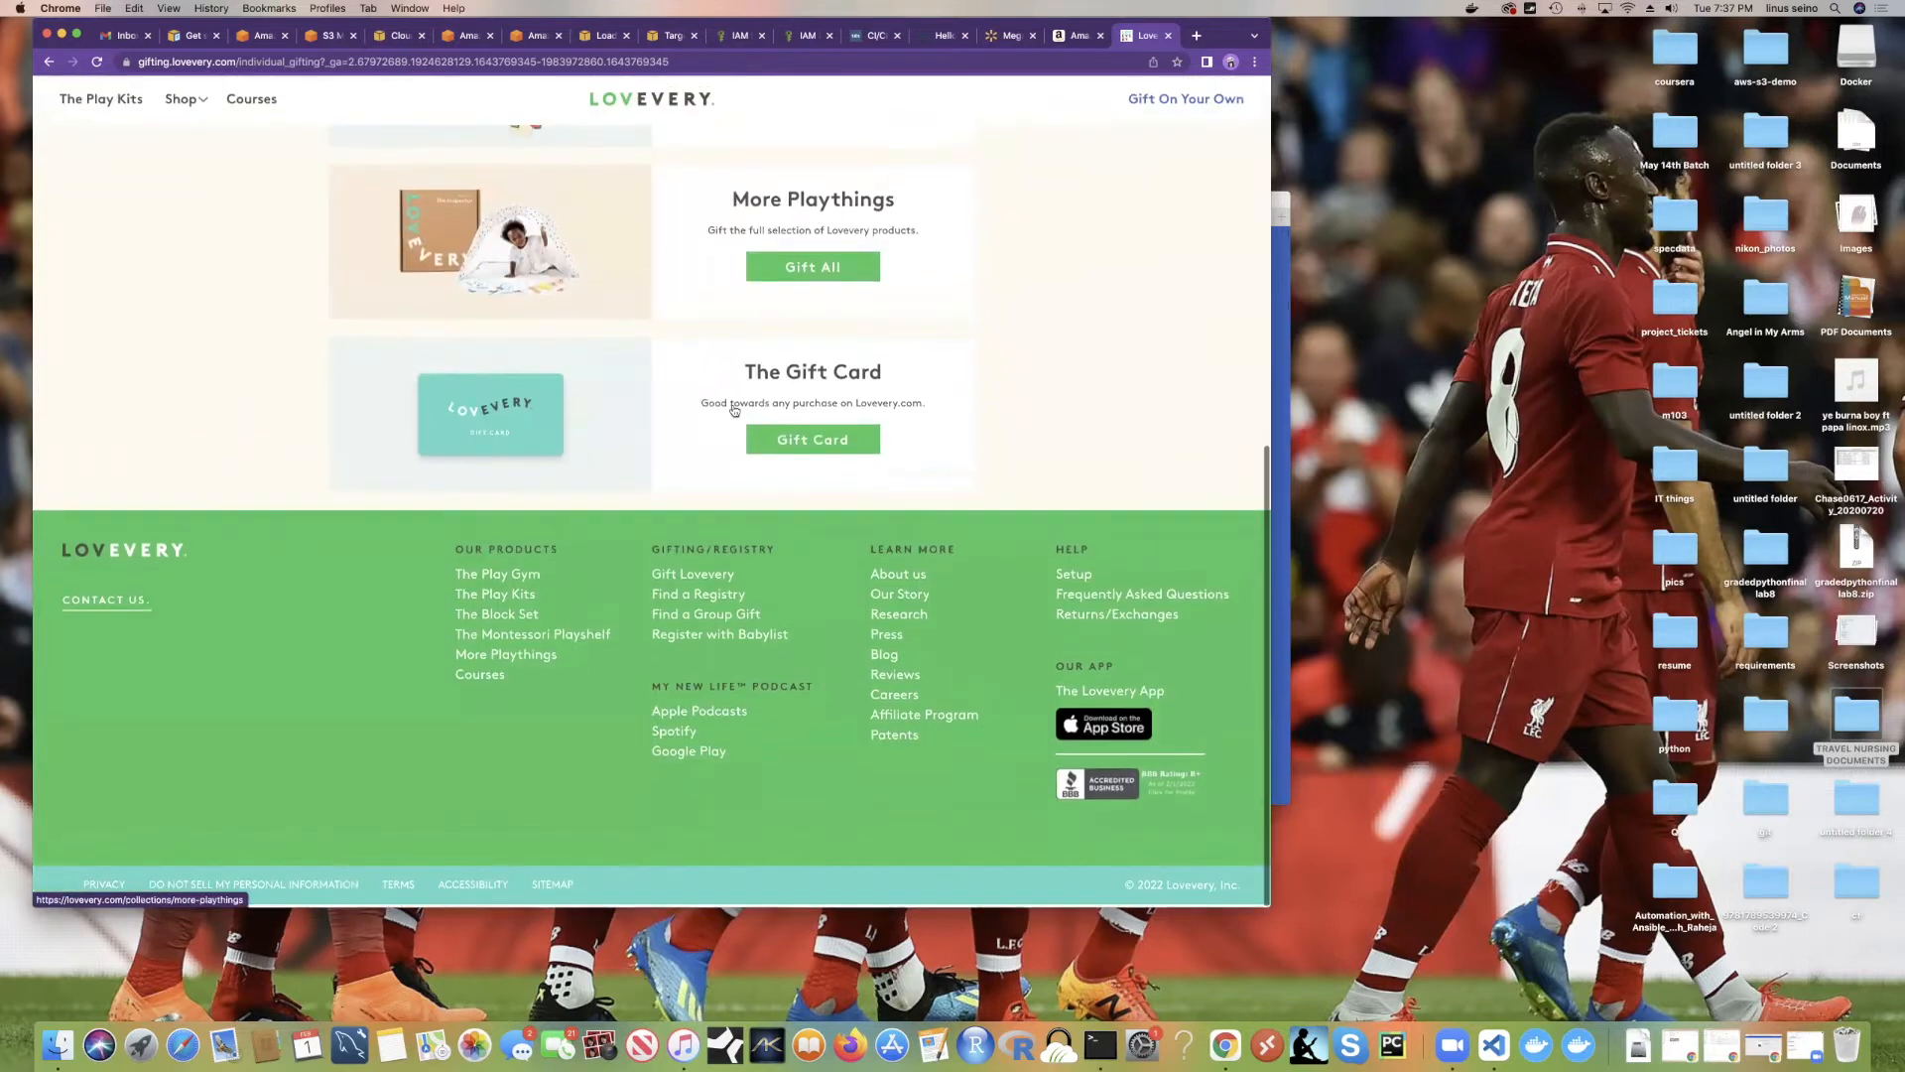
scroll(576, 298, up, 10)
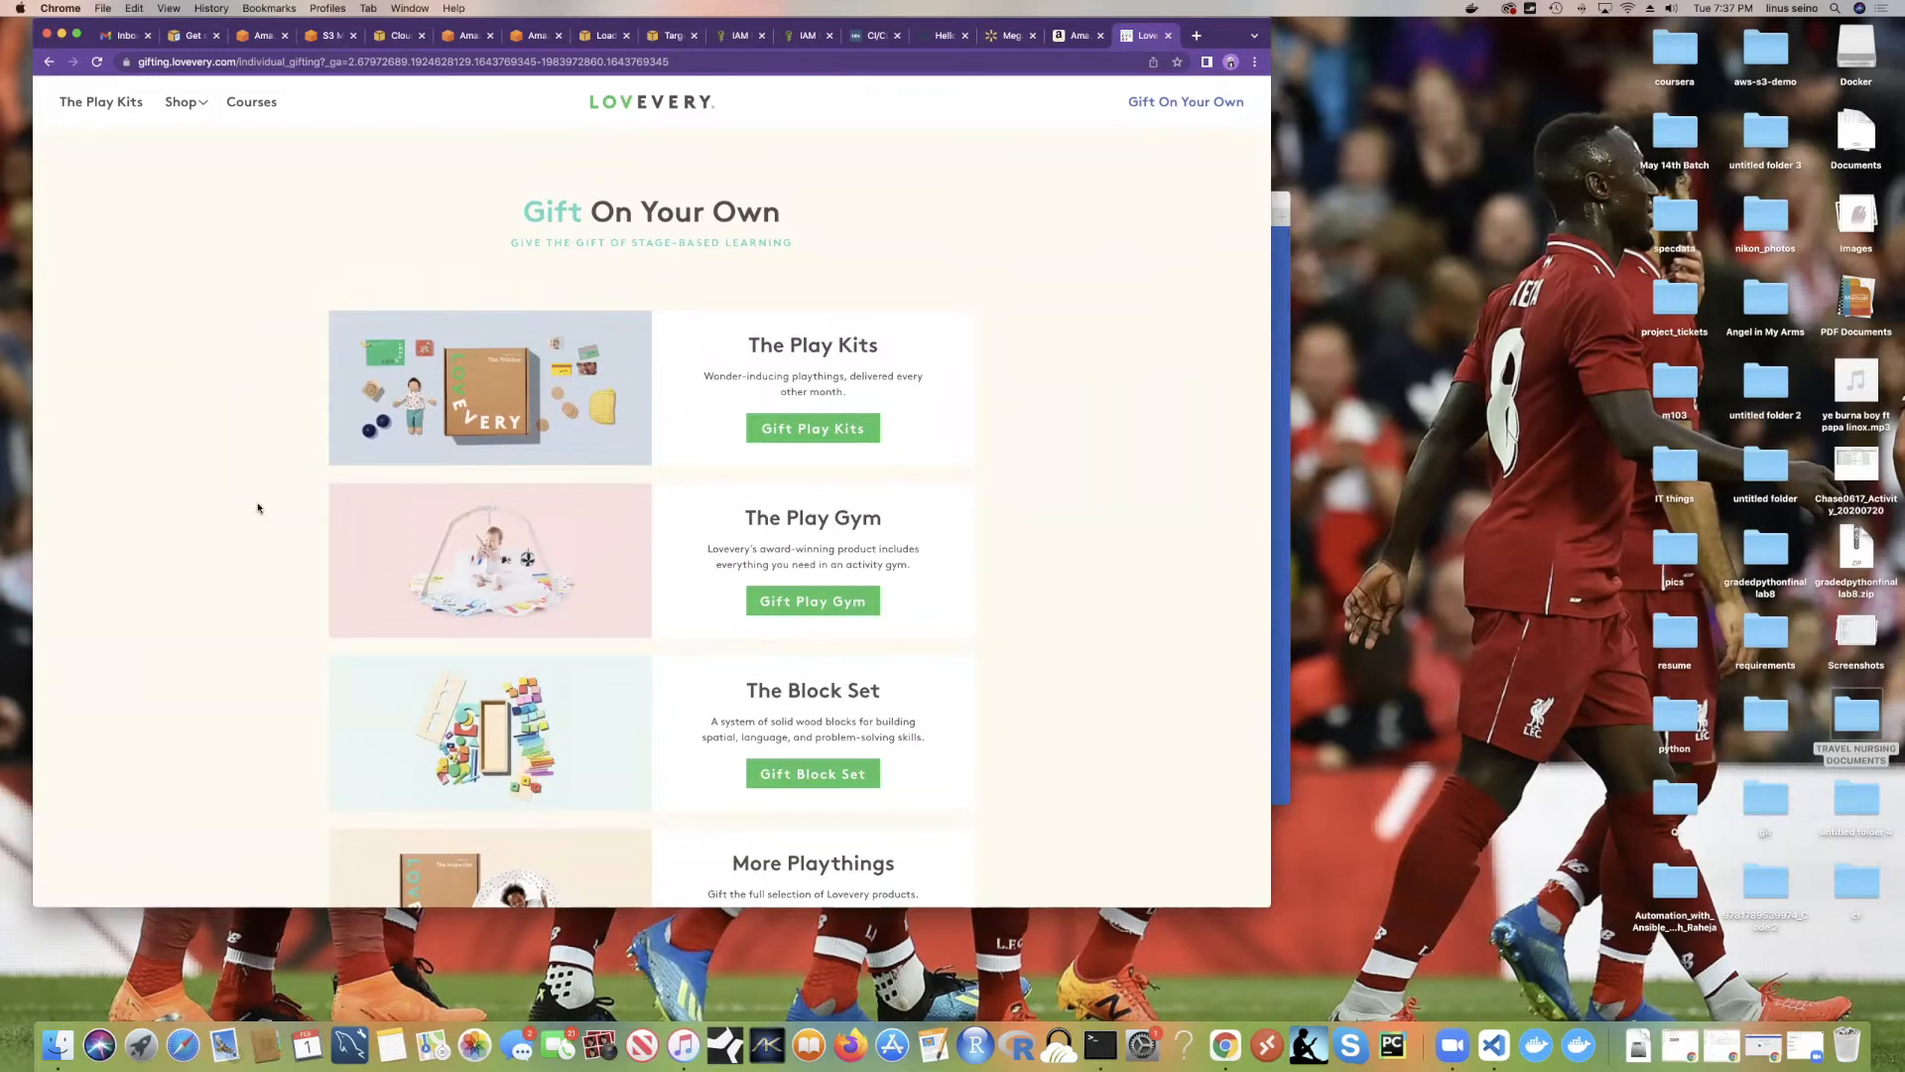
scroll(450, 491, down, 5)
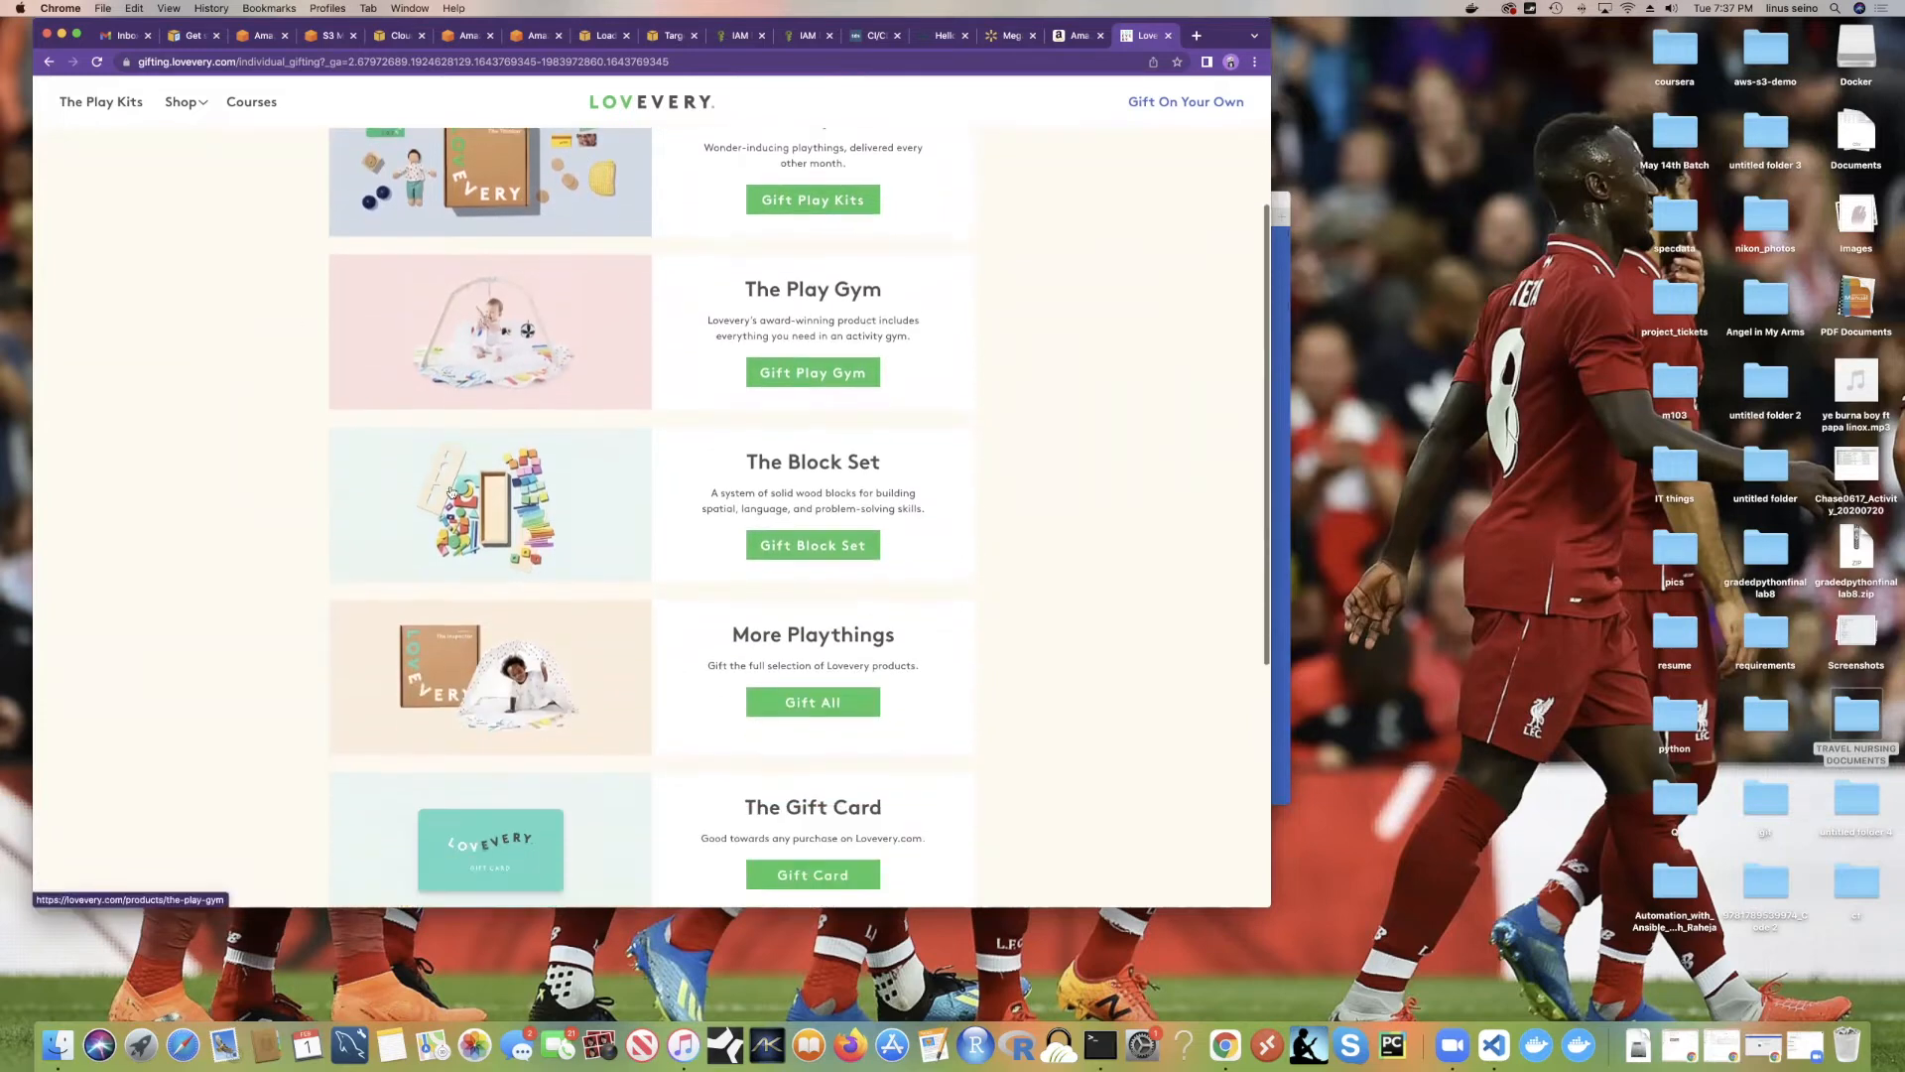
scroll(452, 486, down, 4)
scroll(454, 484, up, 9)
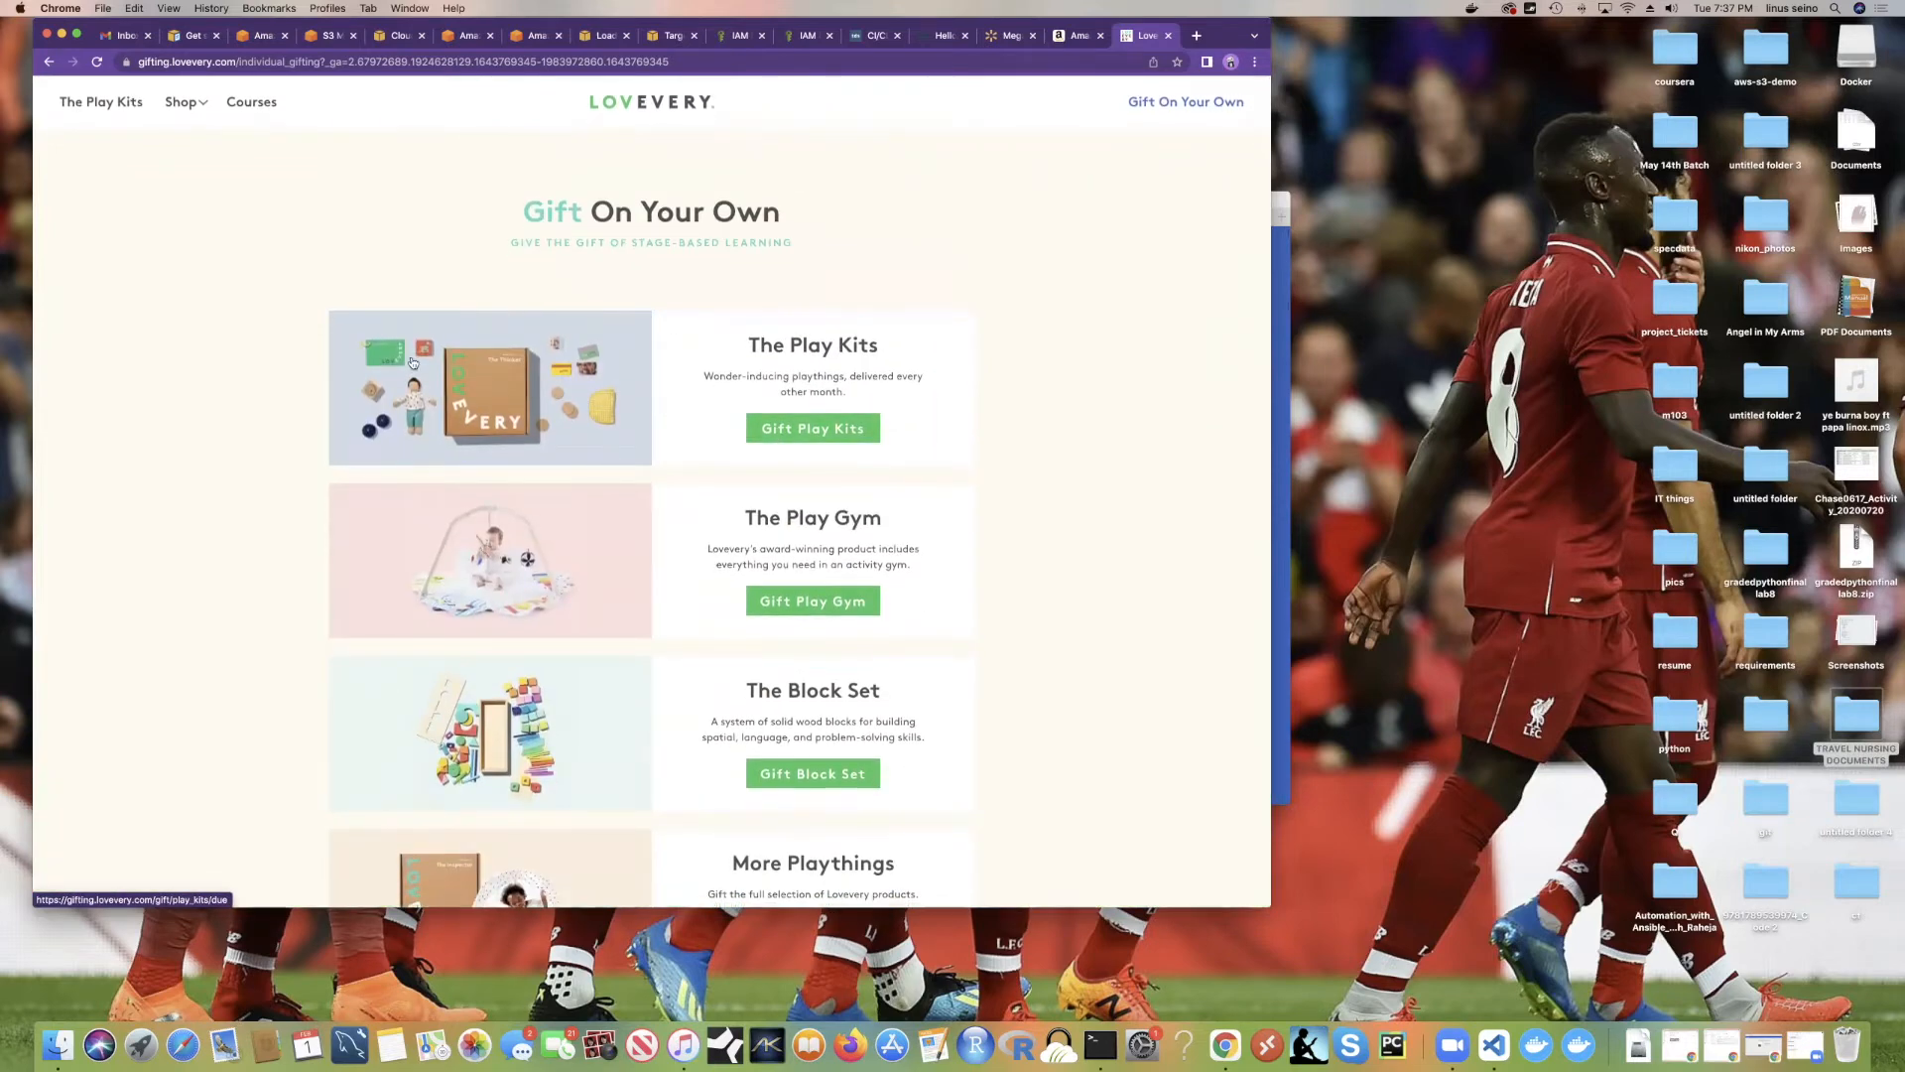
scroll(585, 516, down, 1)
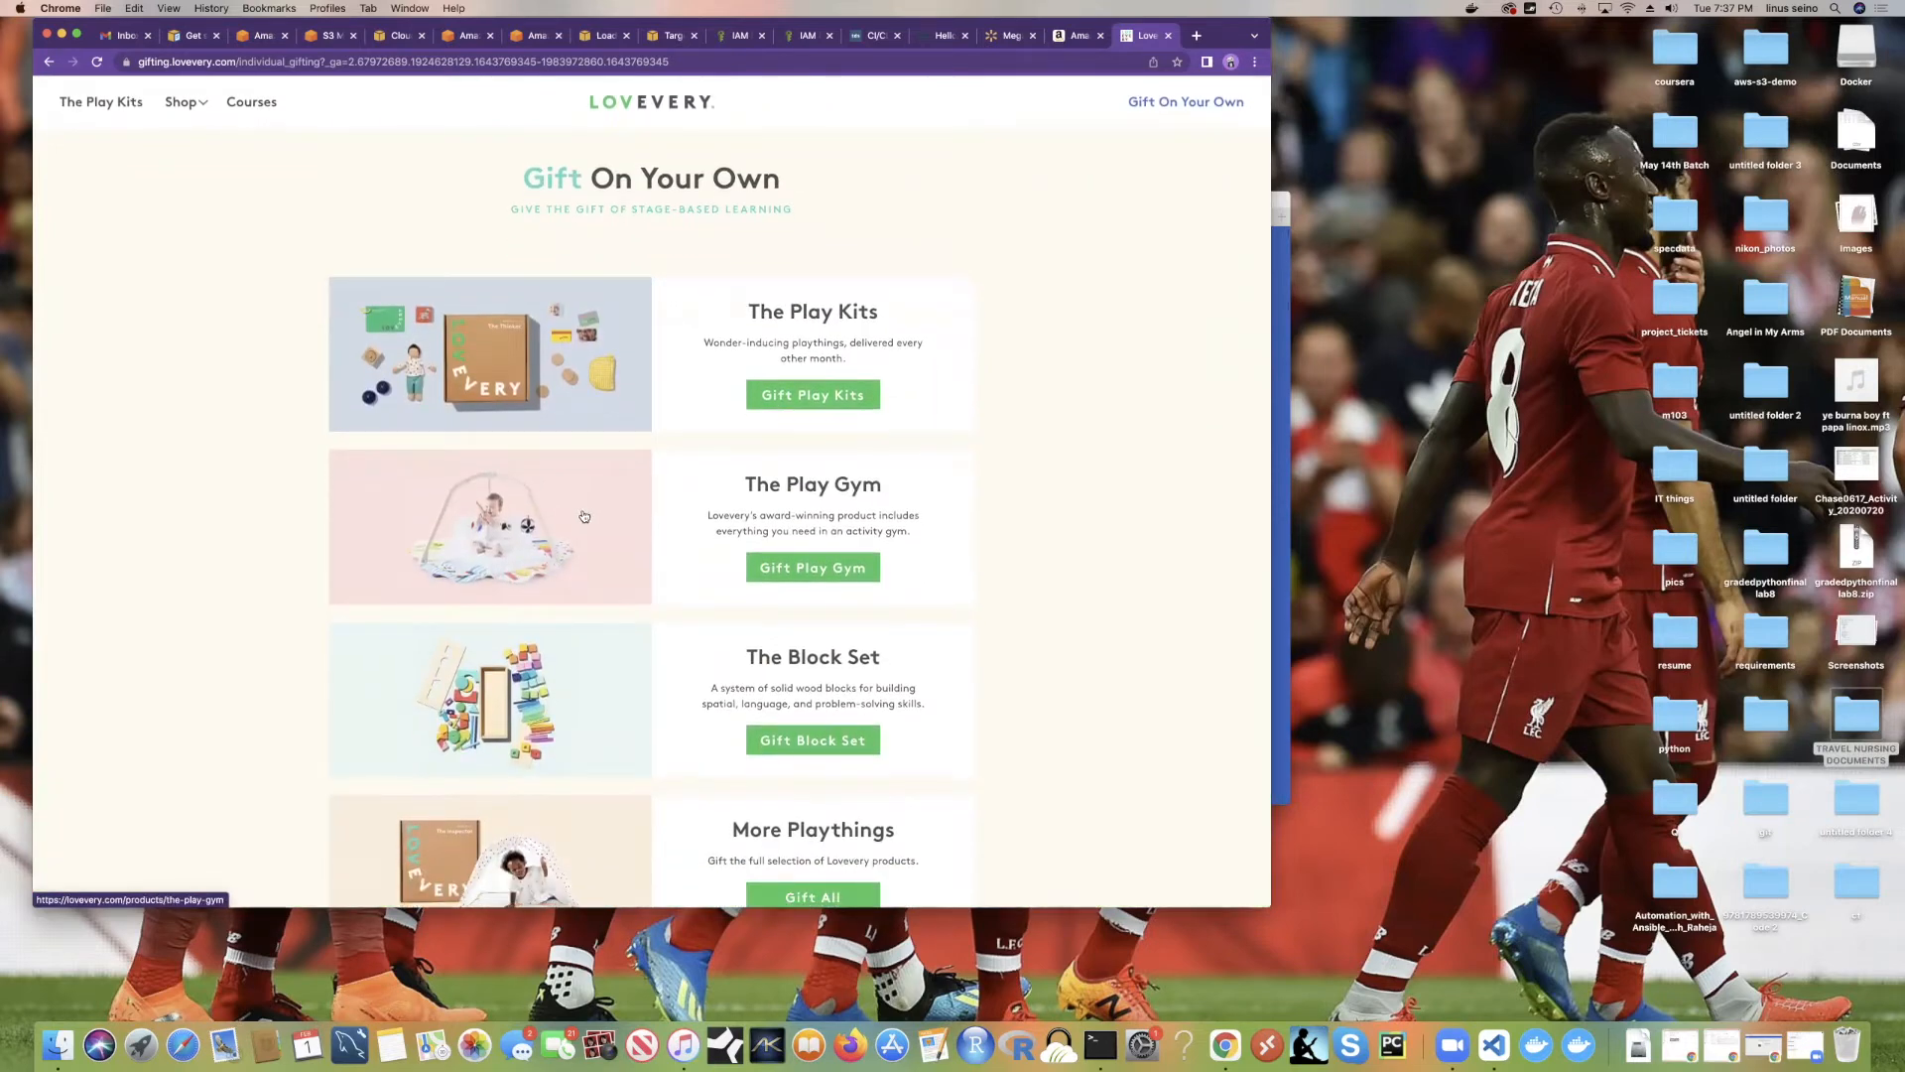
scroll(585, 516, down, 3)
scroll(597, 513, down, 2)
scroll(697, 424, up, 5)
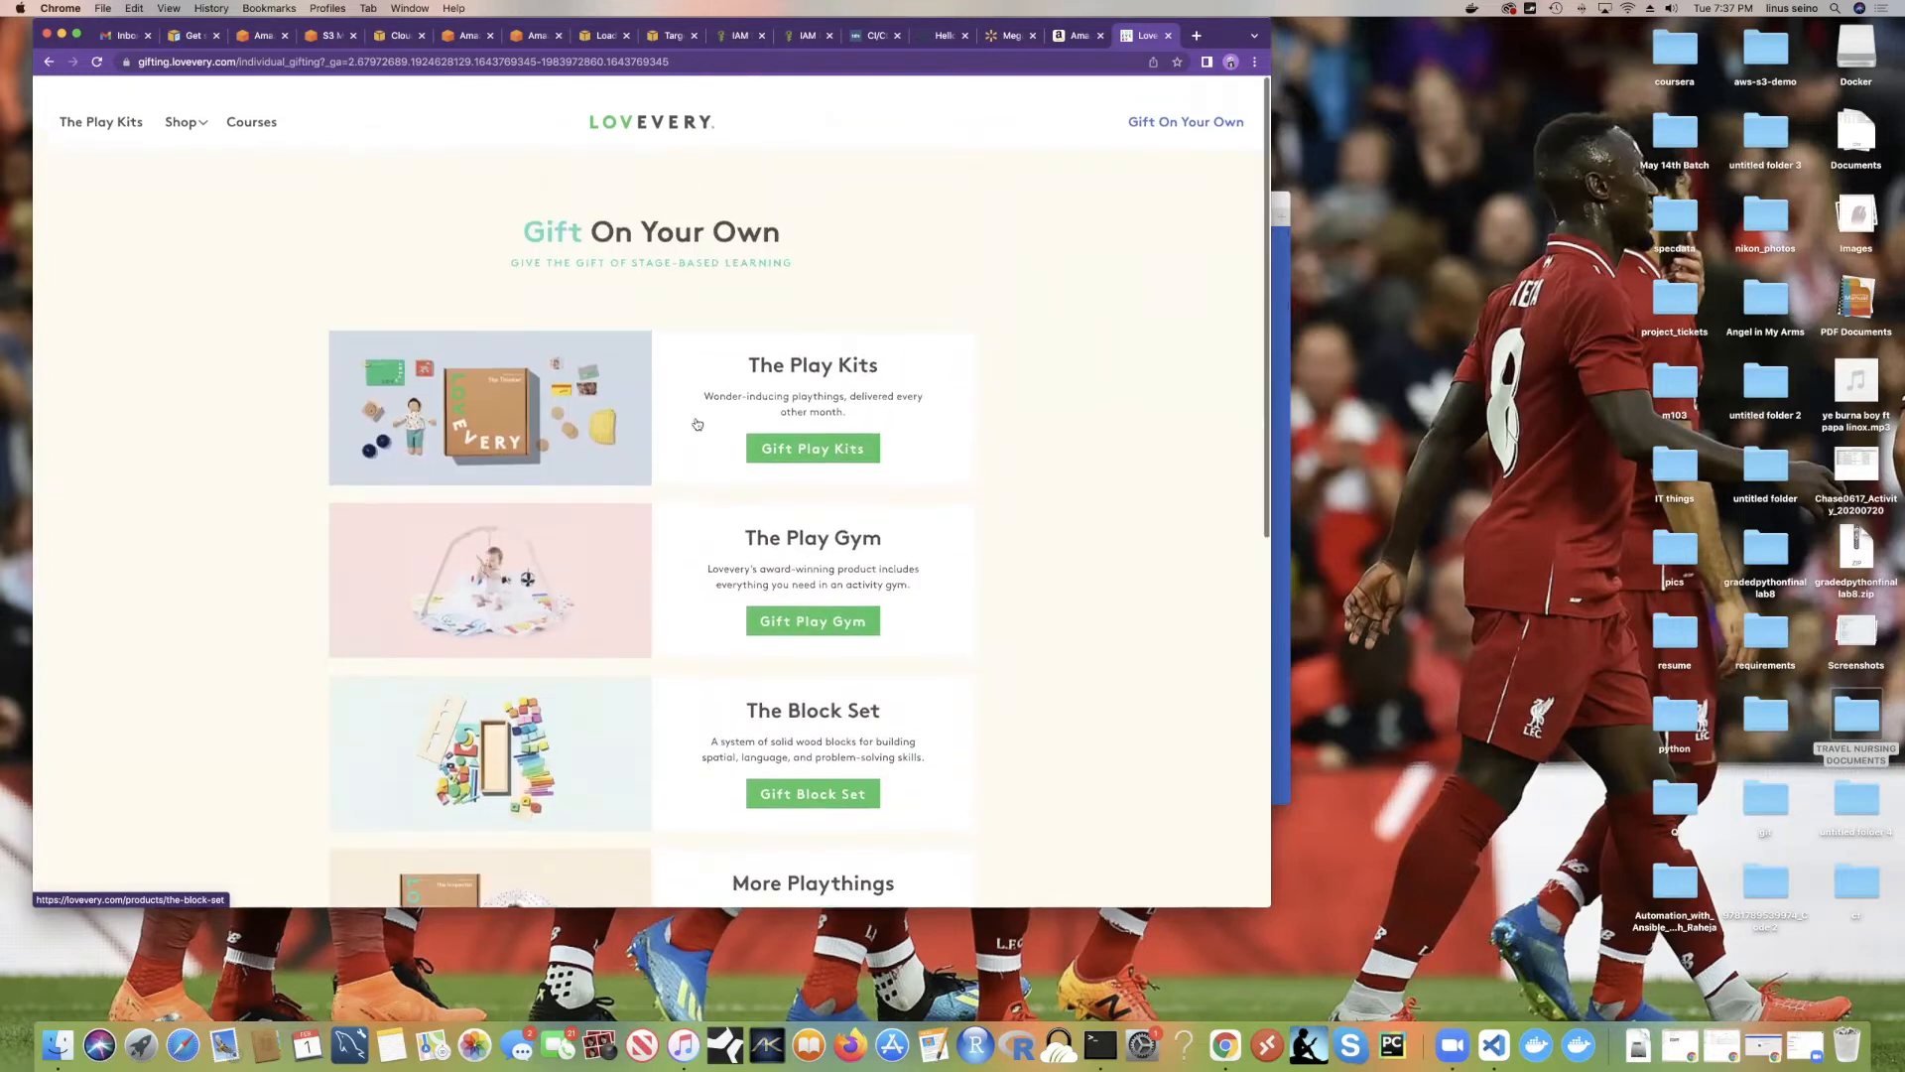
scroll(697, 424, down, 1)
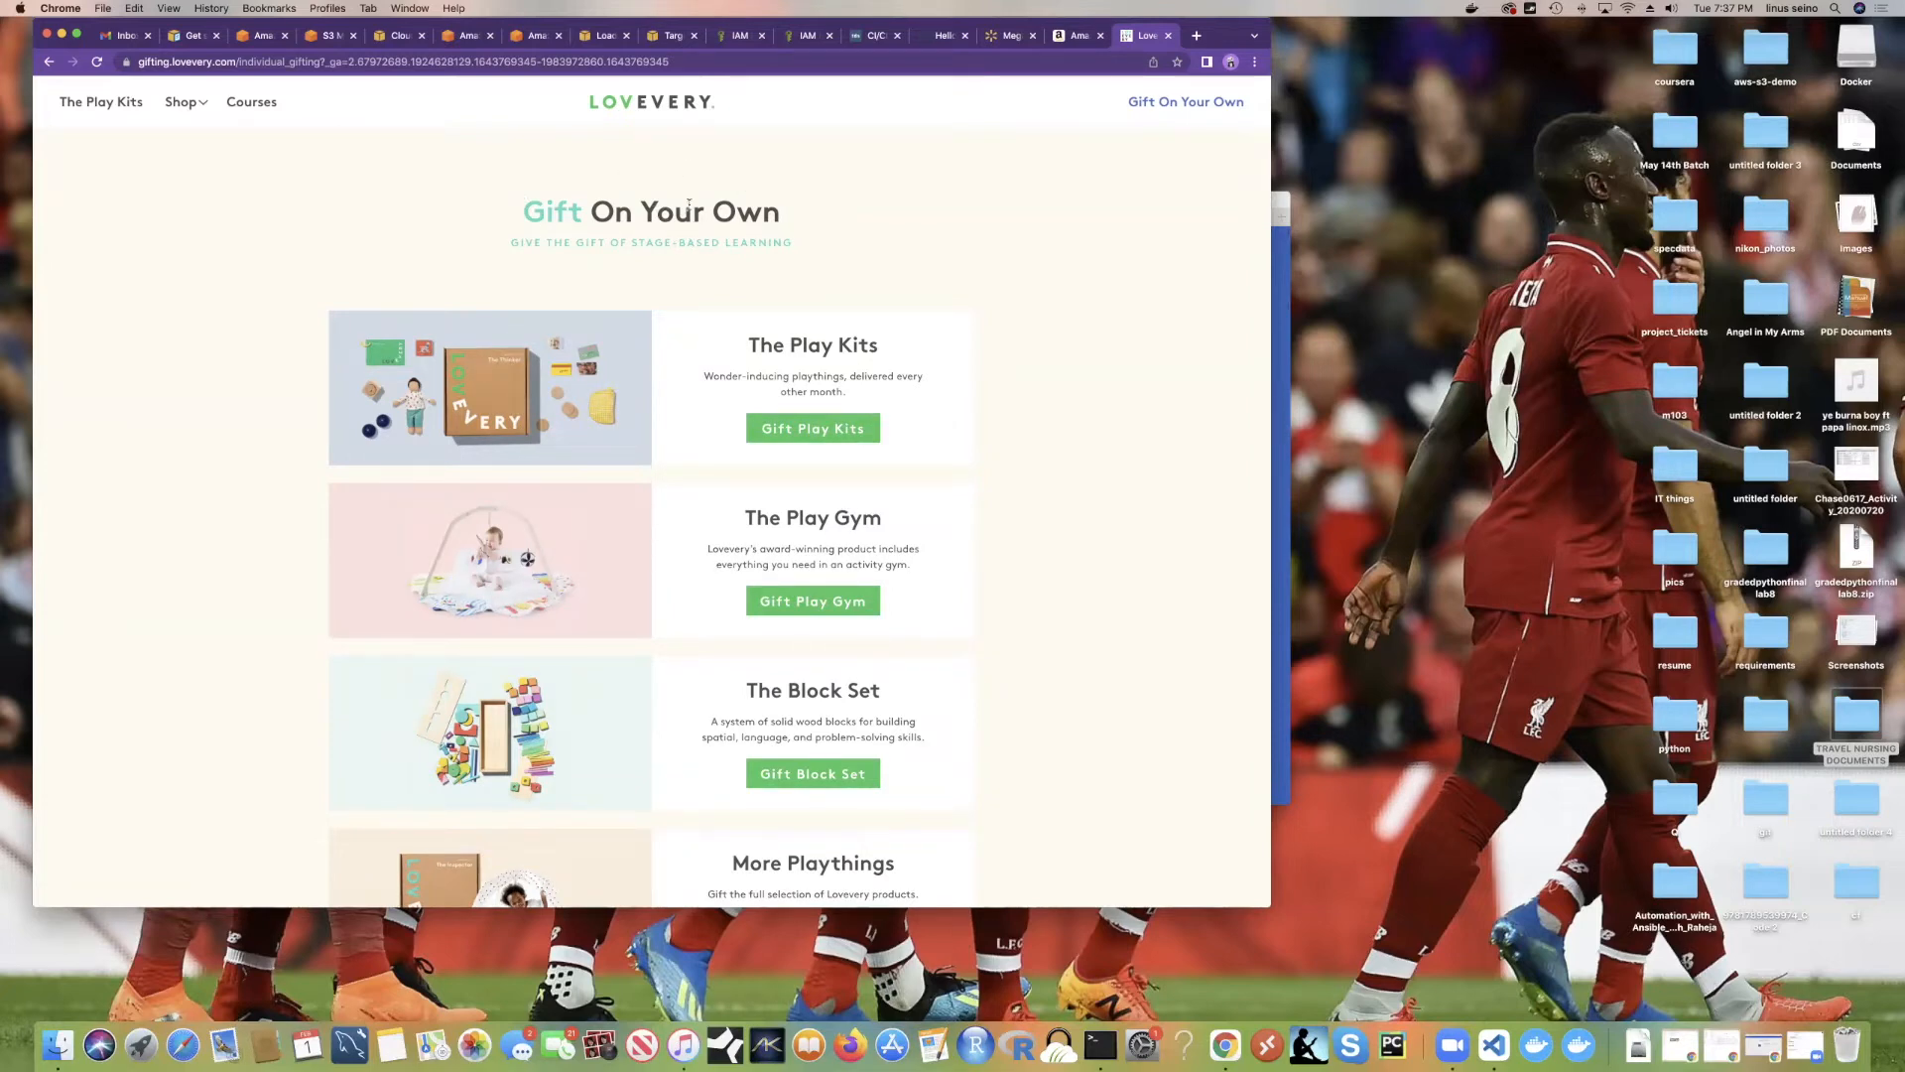
click(180, 63)
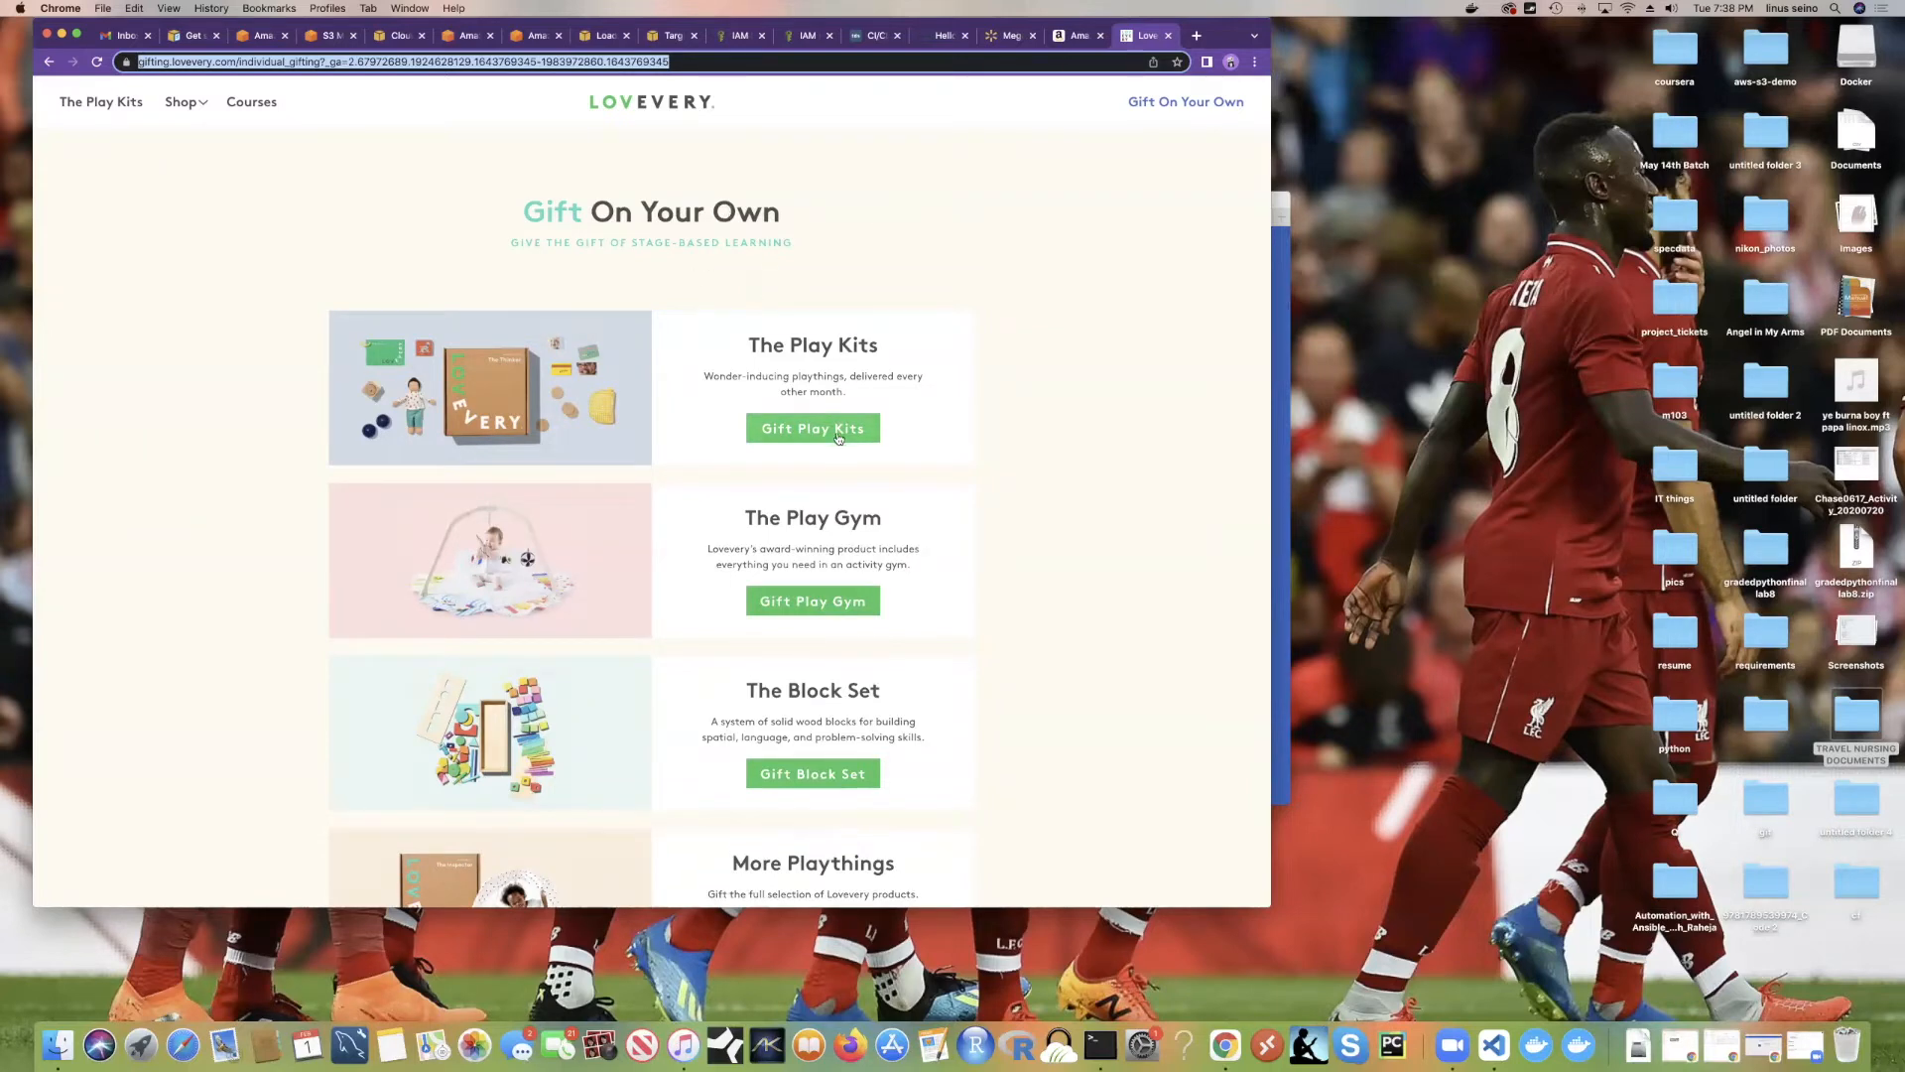
key(Return)
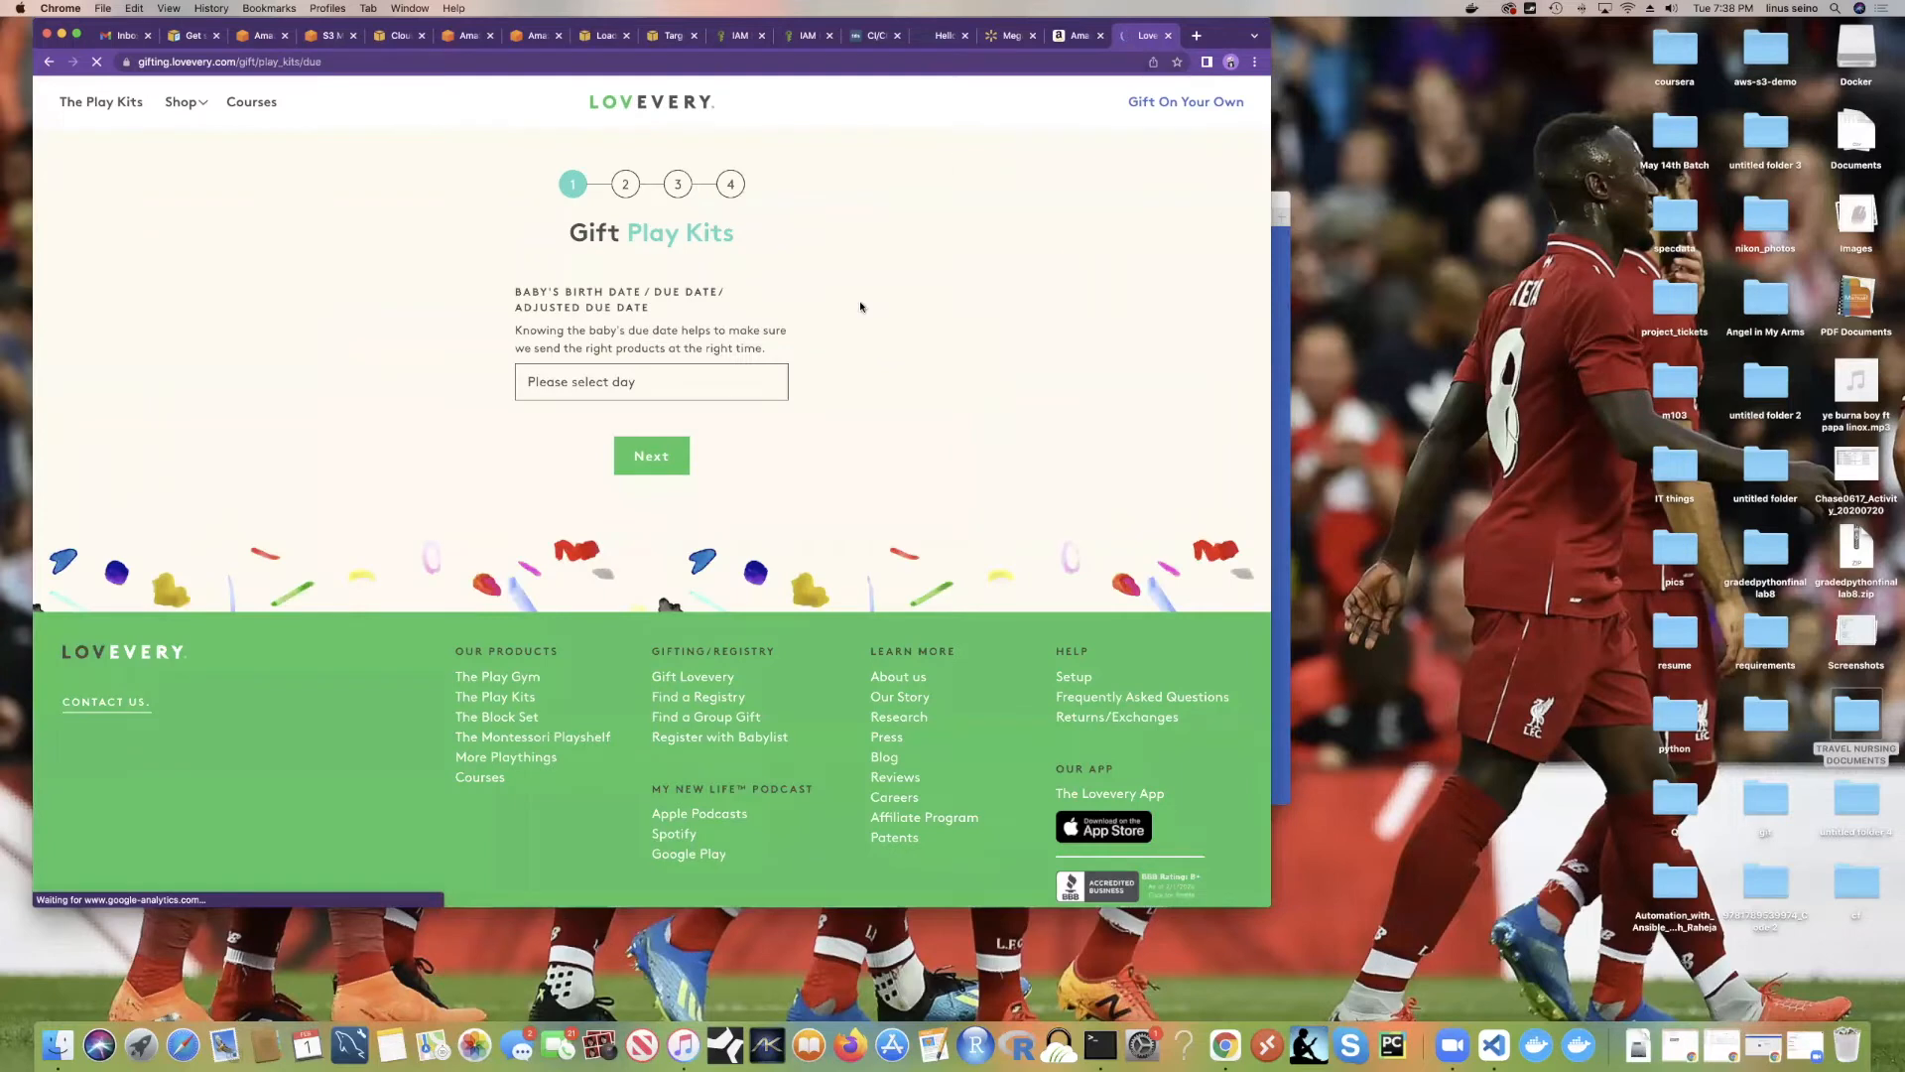
Step: Go back to Gift On Your Own, skim the gift options, then return to Lovevery's home page
click(45, 61)
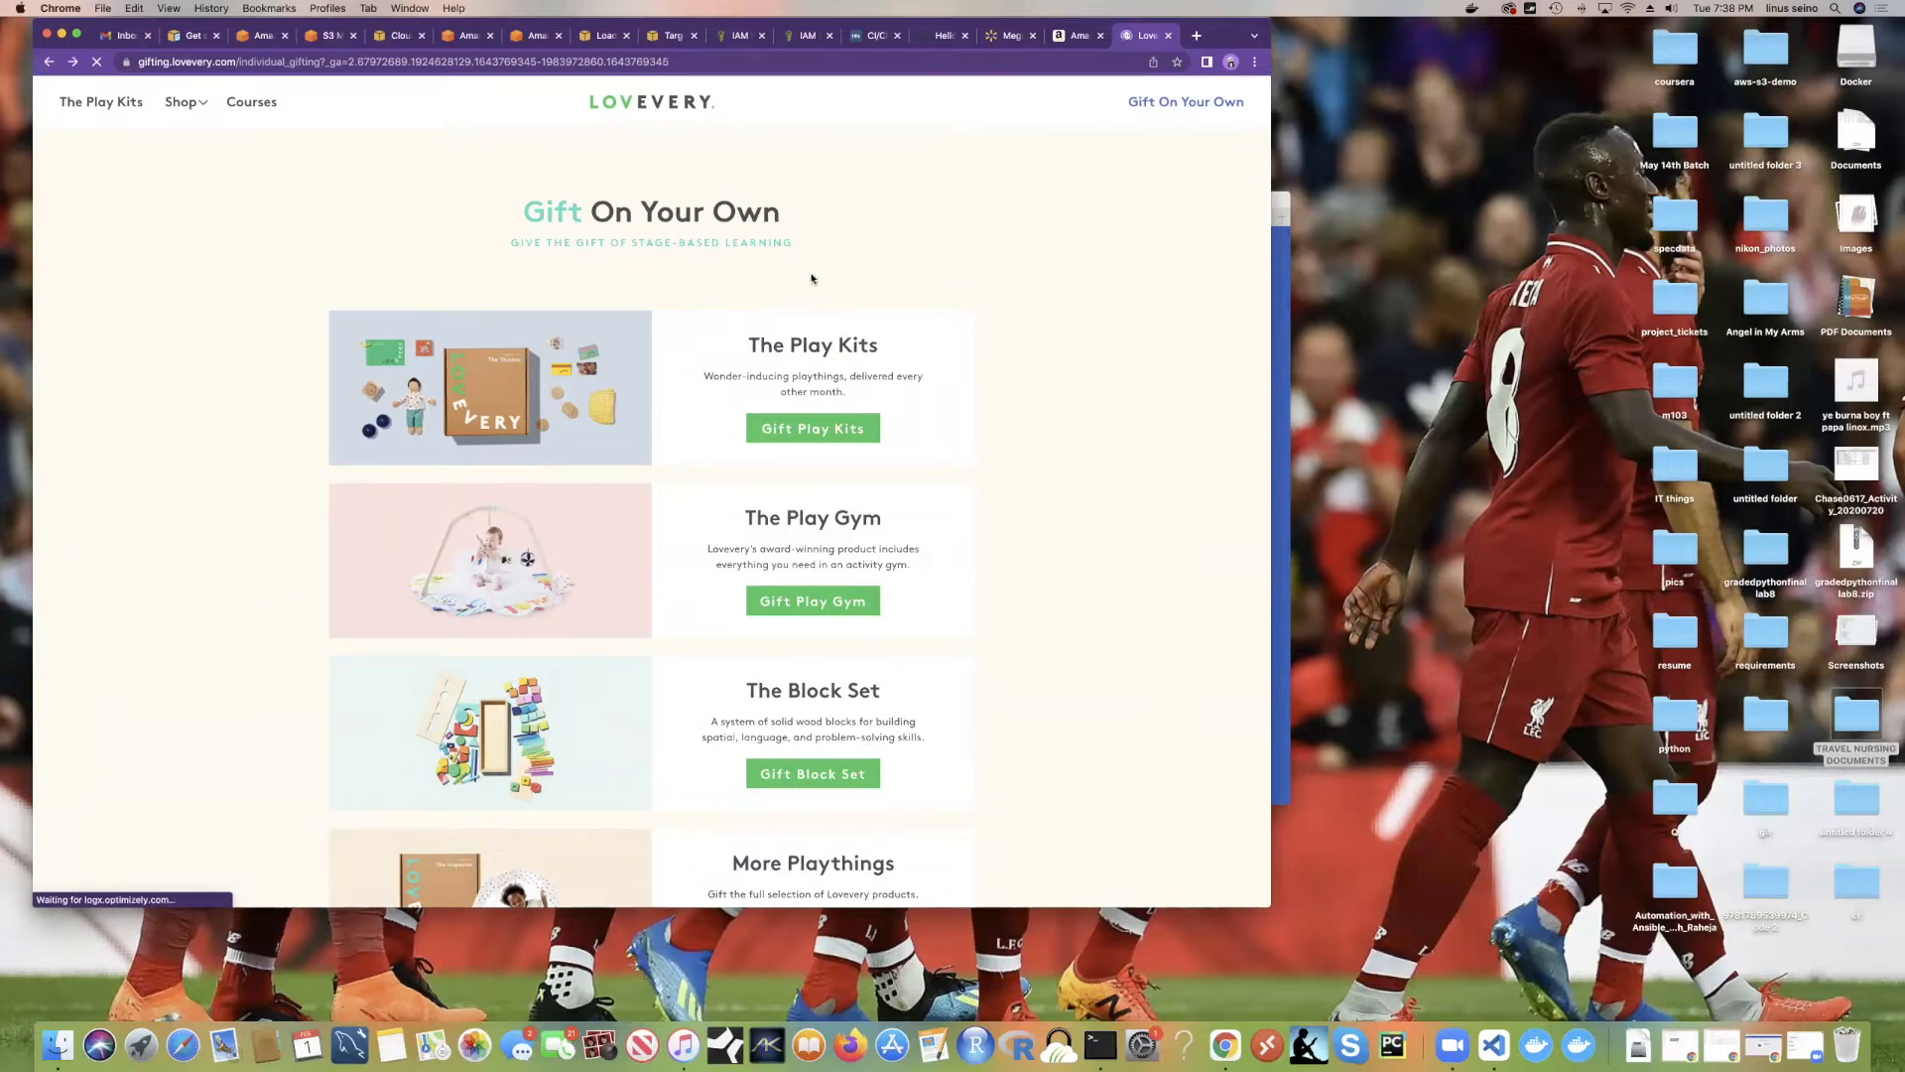
scroll(810, 281, down, 3)
scroll(821, 205, up, 3)
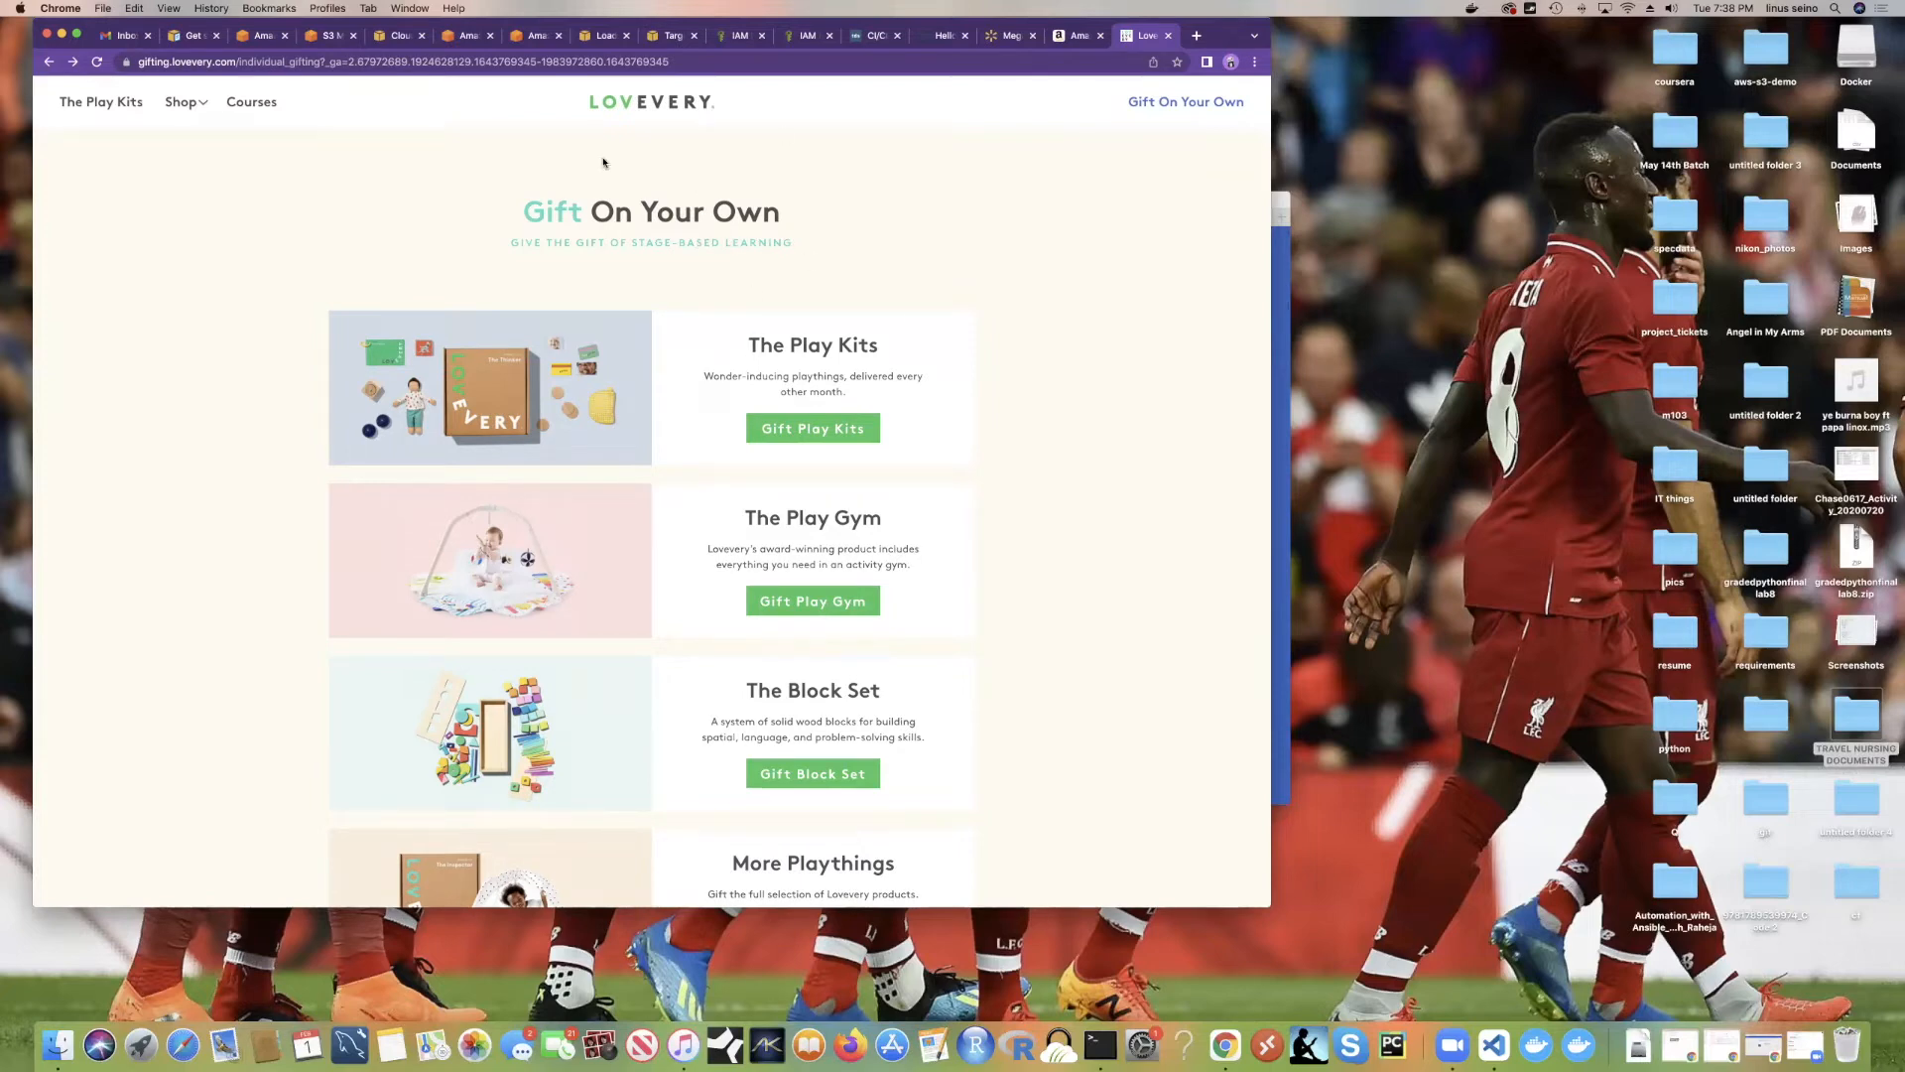
scroll(777, 250, down, 3)
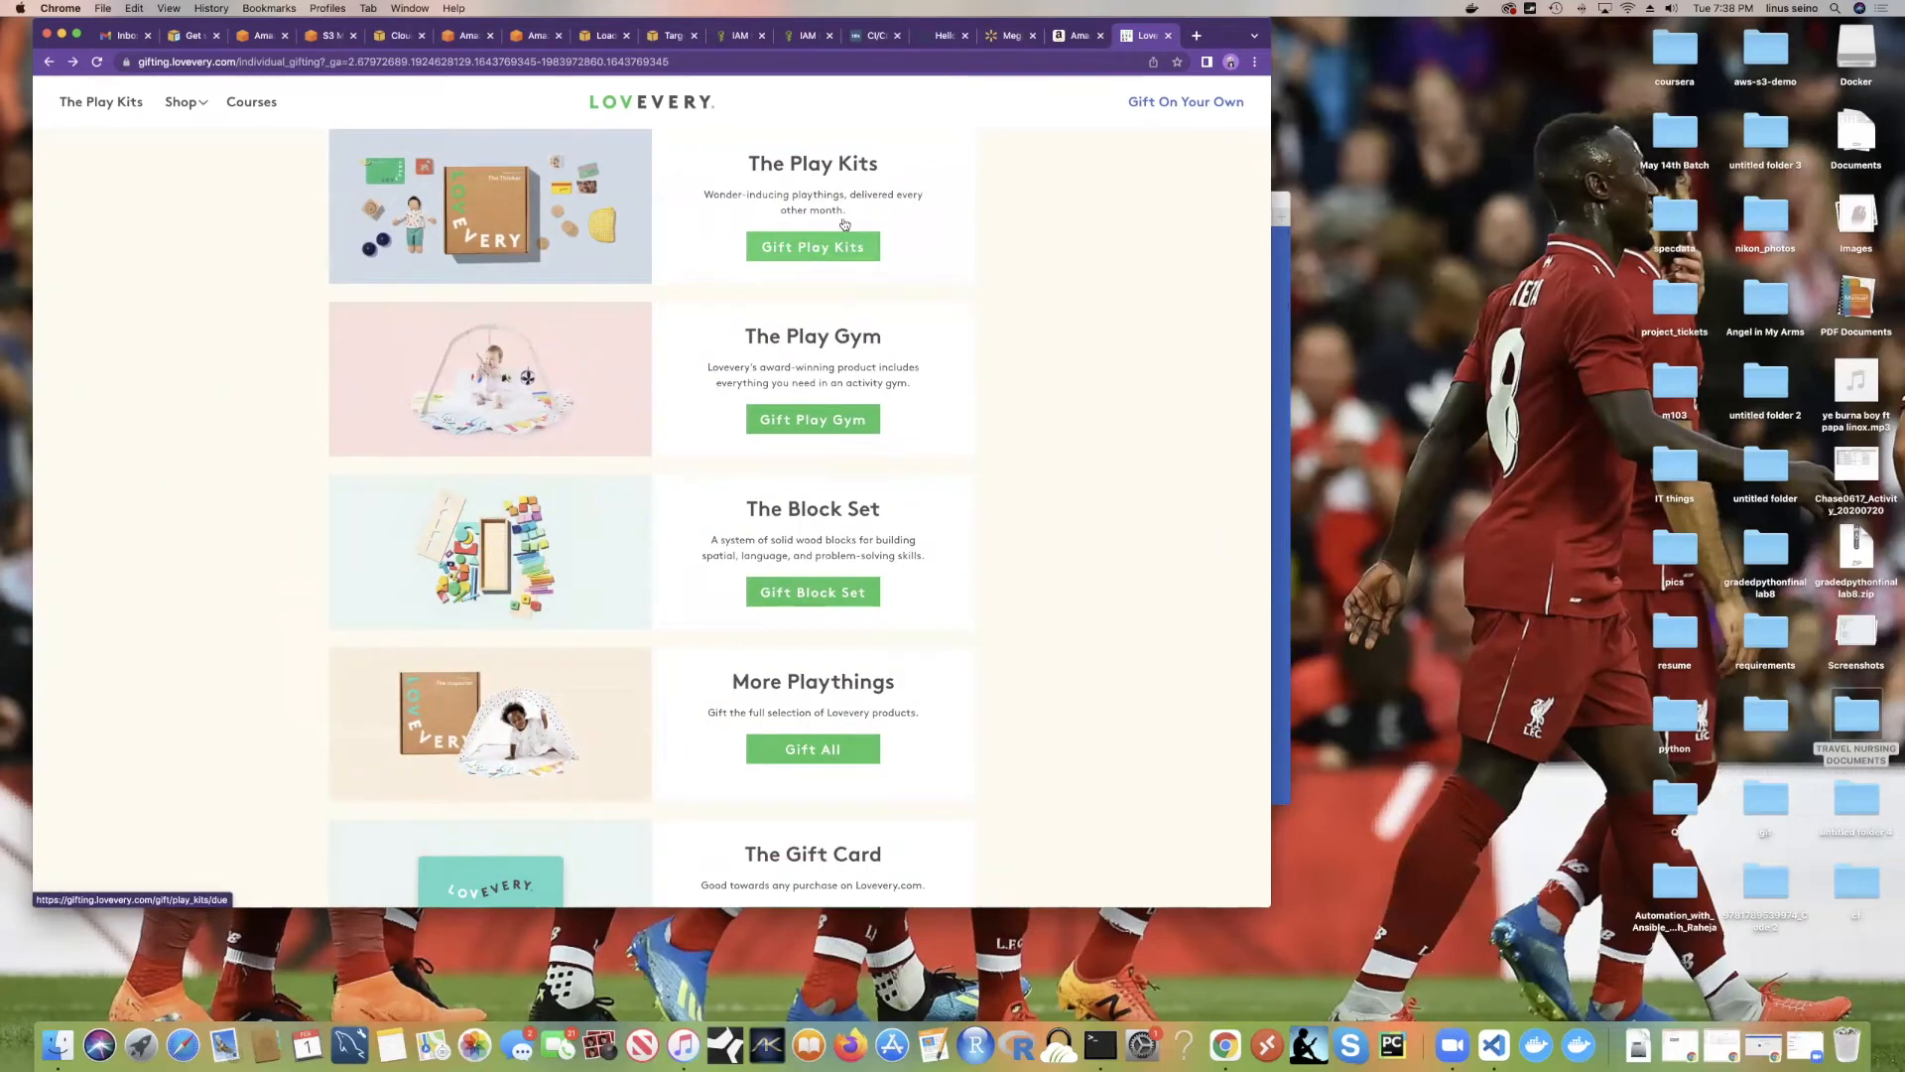
scroll(775, 188, up, 3)
click(611, 94)
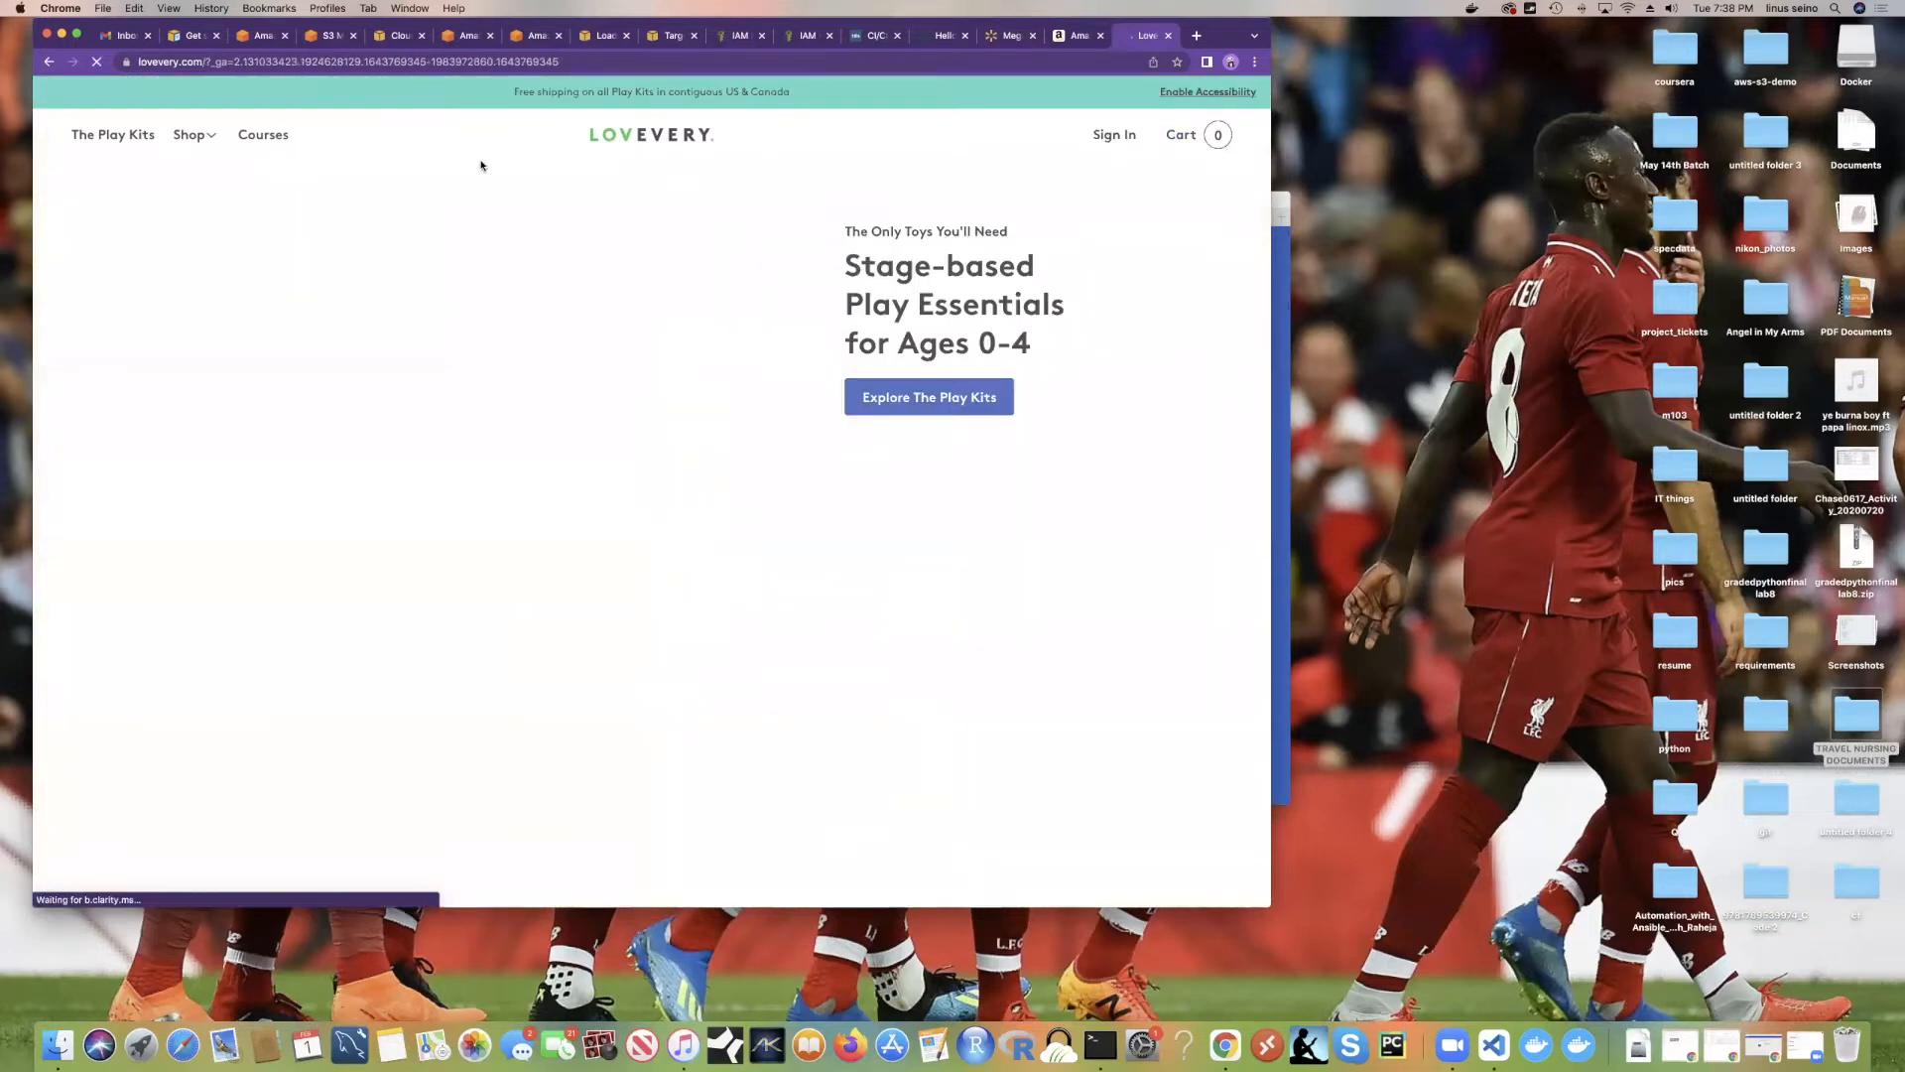
scroll(564, 269, down, 3)
scroll(564, 269, down, 2)
scroll(710, 199, up, 5)
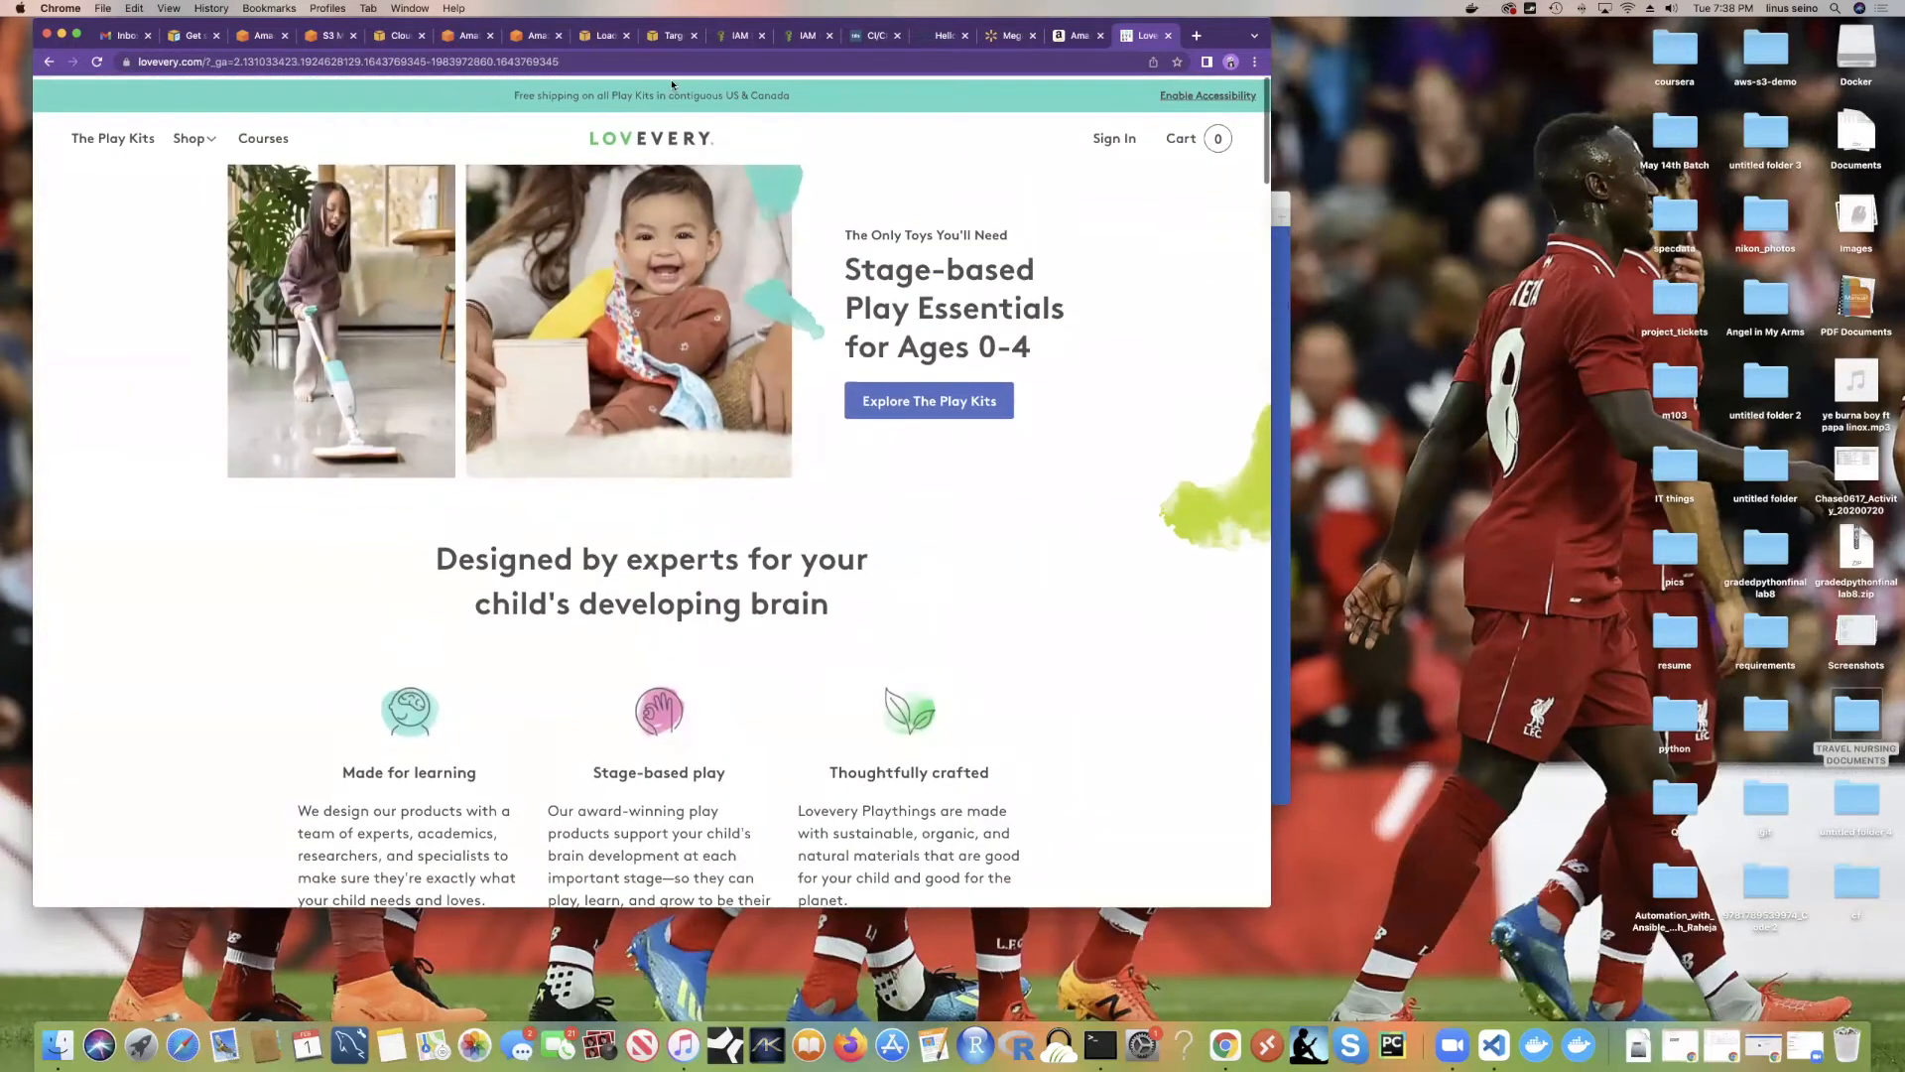
Step: Close the Lovevery, Amazon cart and Walmart Mega Bloks tabs
click(1167, 35)
click(1162, 38)
click(1164, 37)
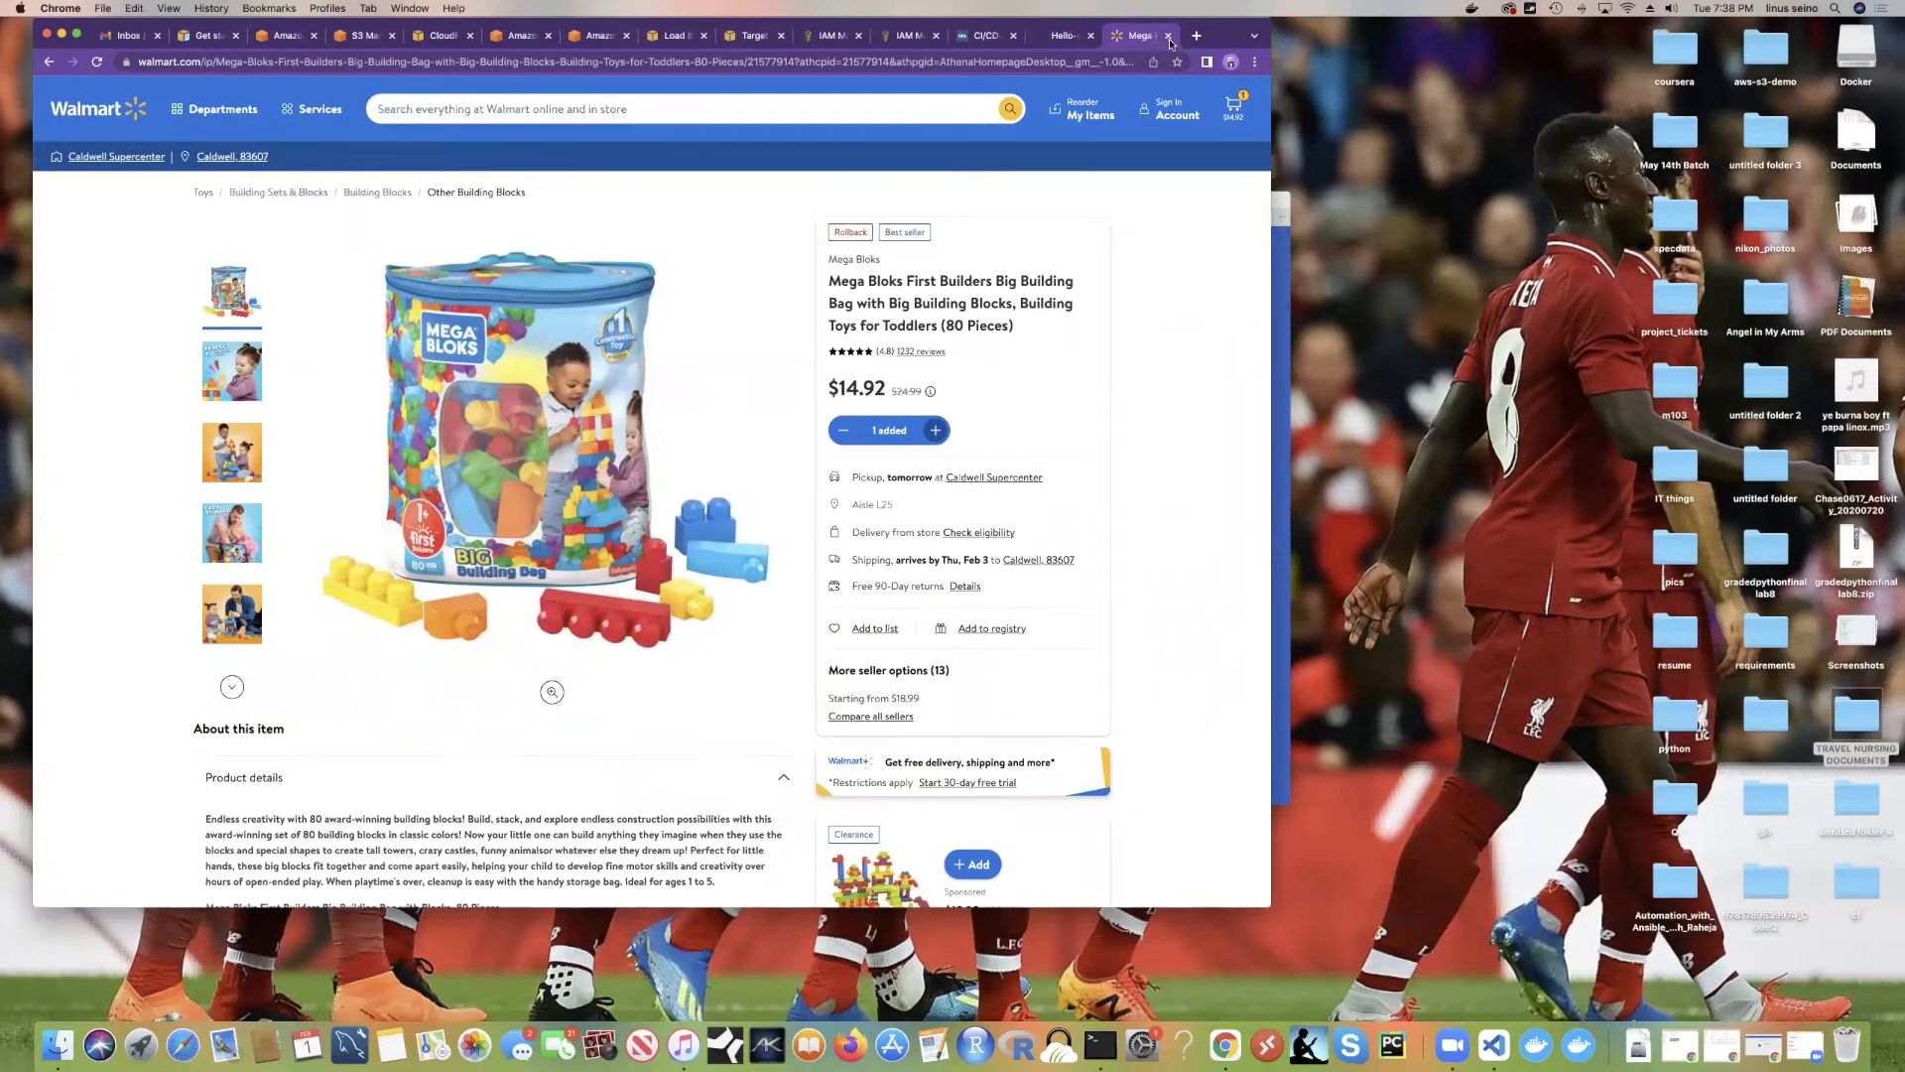
click(1168, 37)
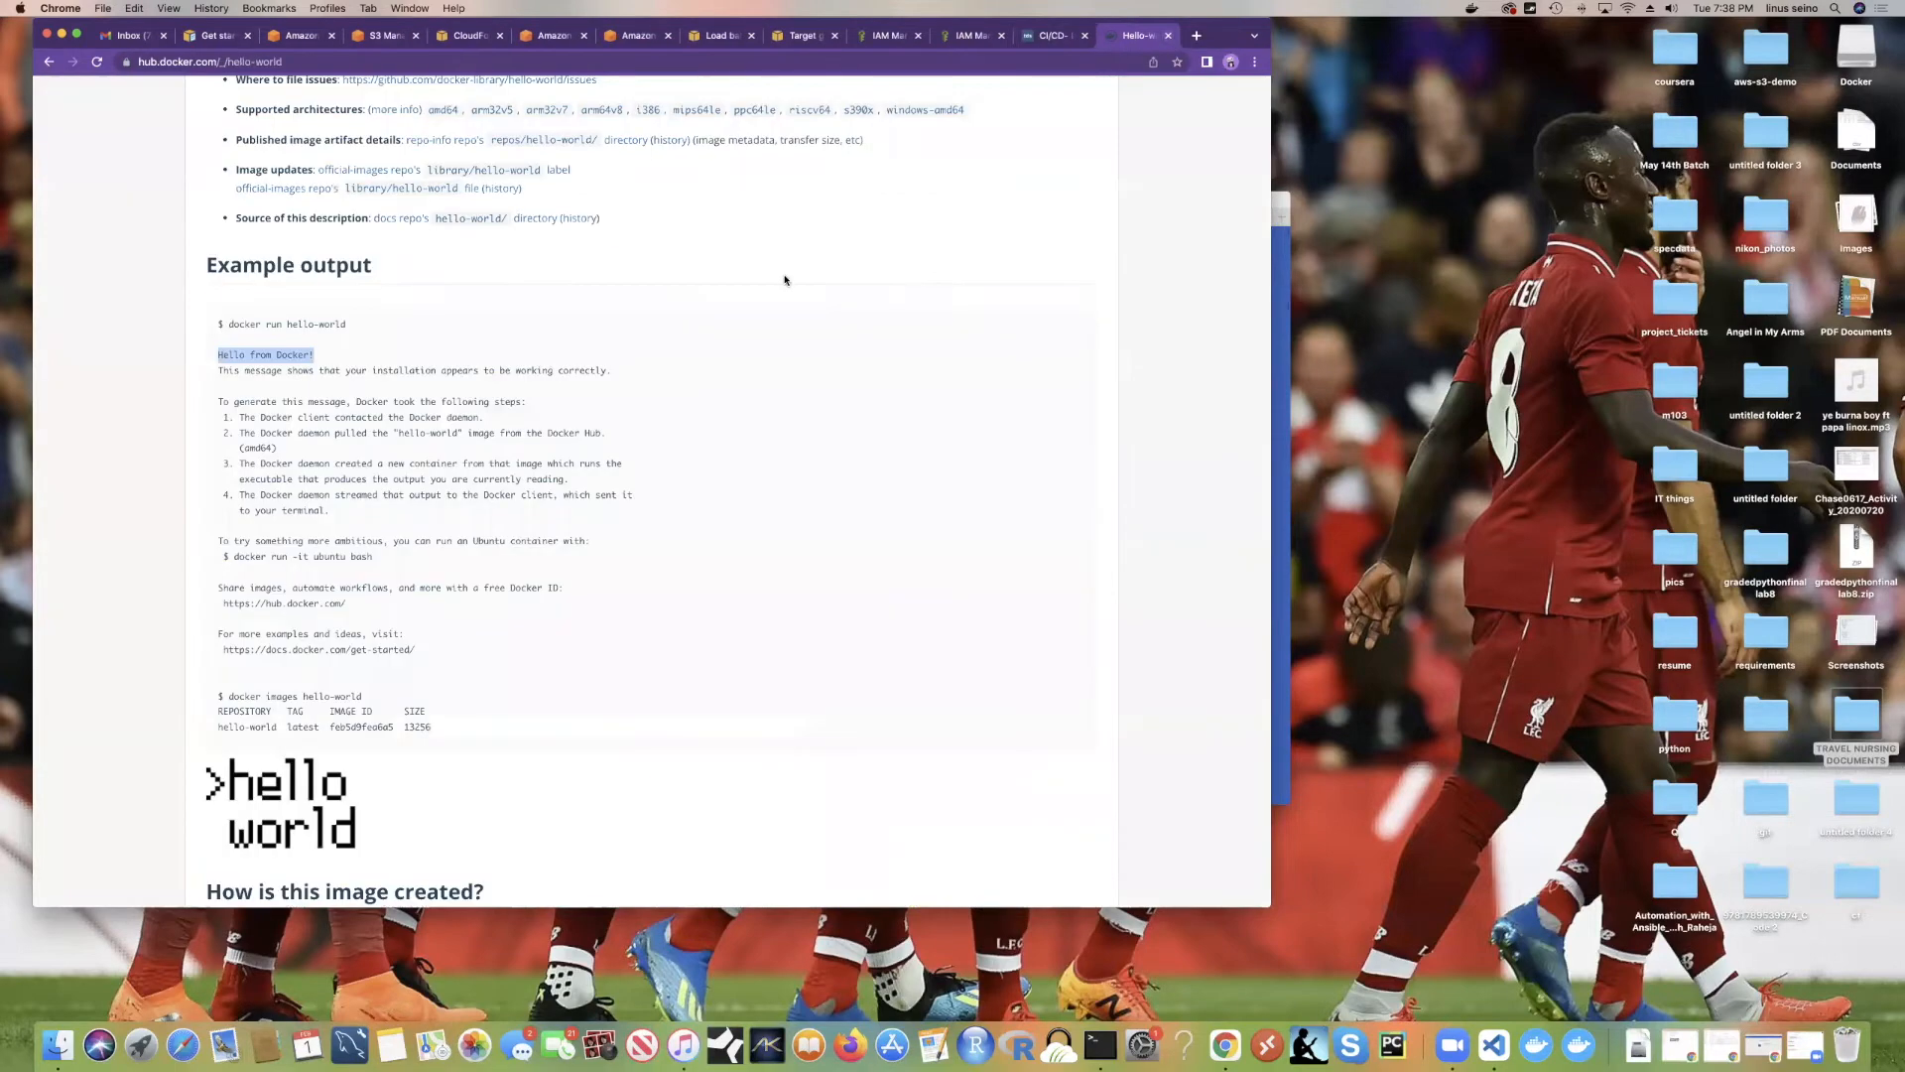
Step: Cycle through the CI/CD article and IAM tabs to reach the tesdevops target group page
click(1034, 40)
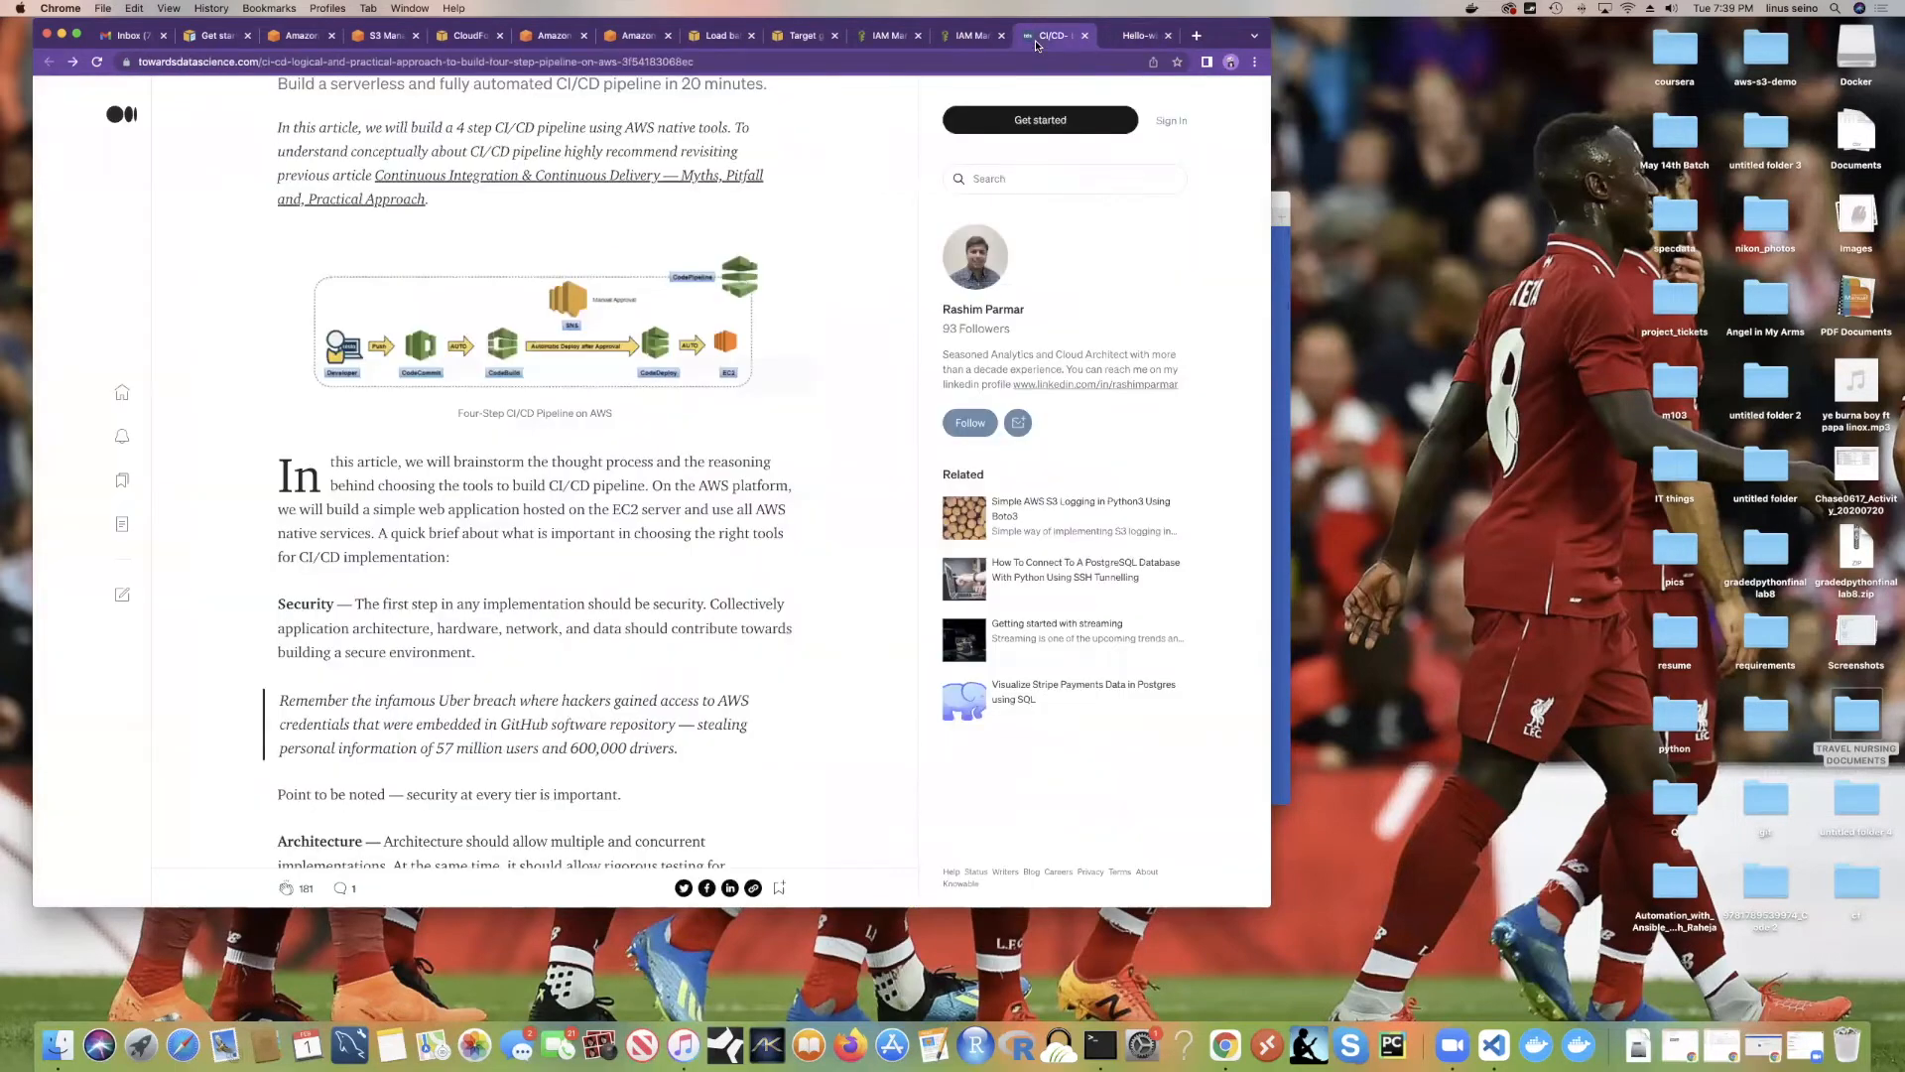
click(955, 37)
click(1002, 35)
click(886, 42)
click(784, 38)
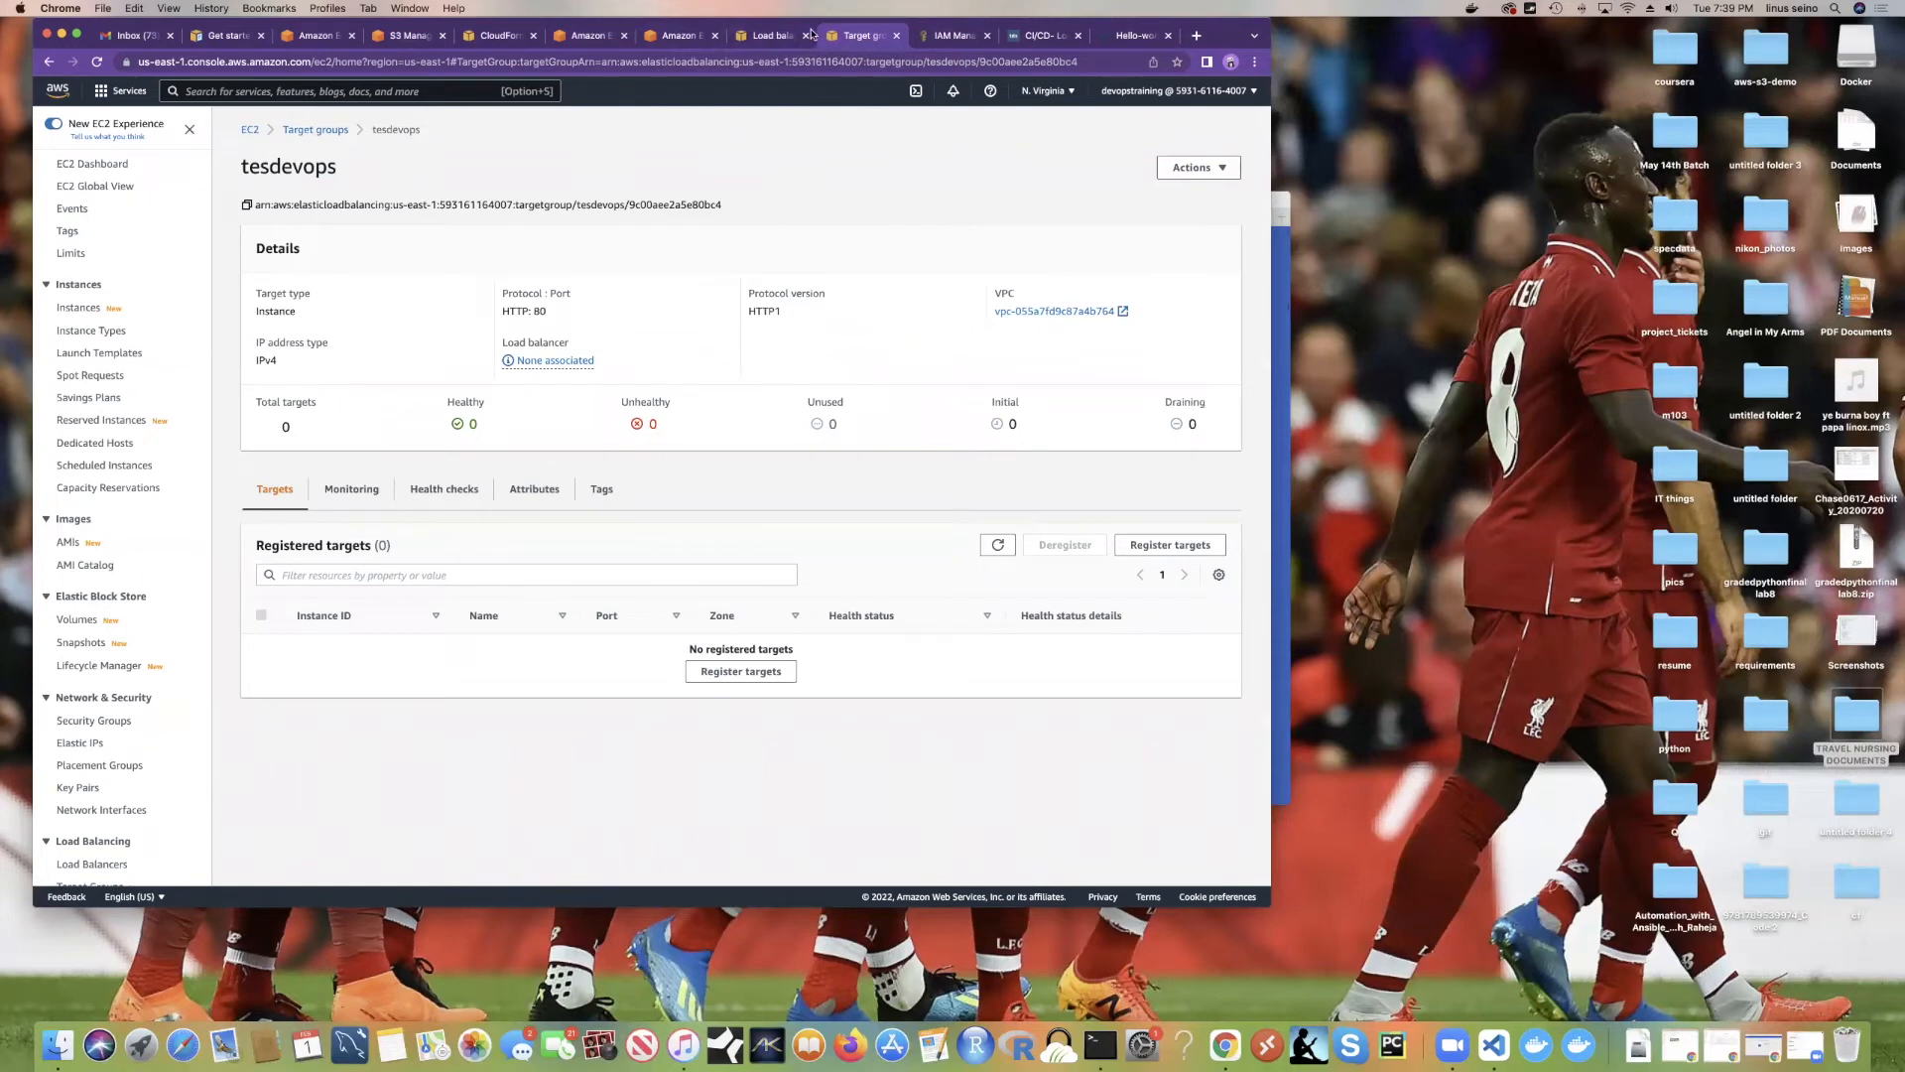
Step: Bring back the testloadbalancer form and review its basic configuration, network mapping, security groups and listeners
click(770, 40)
scroll(651, 226, down, 5)
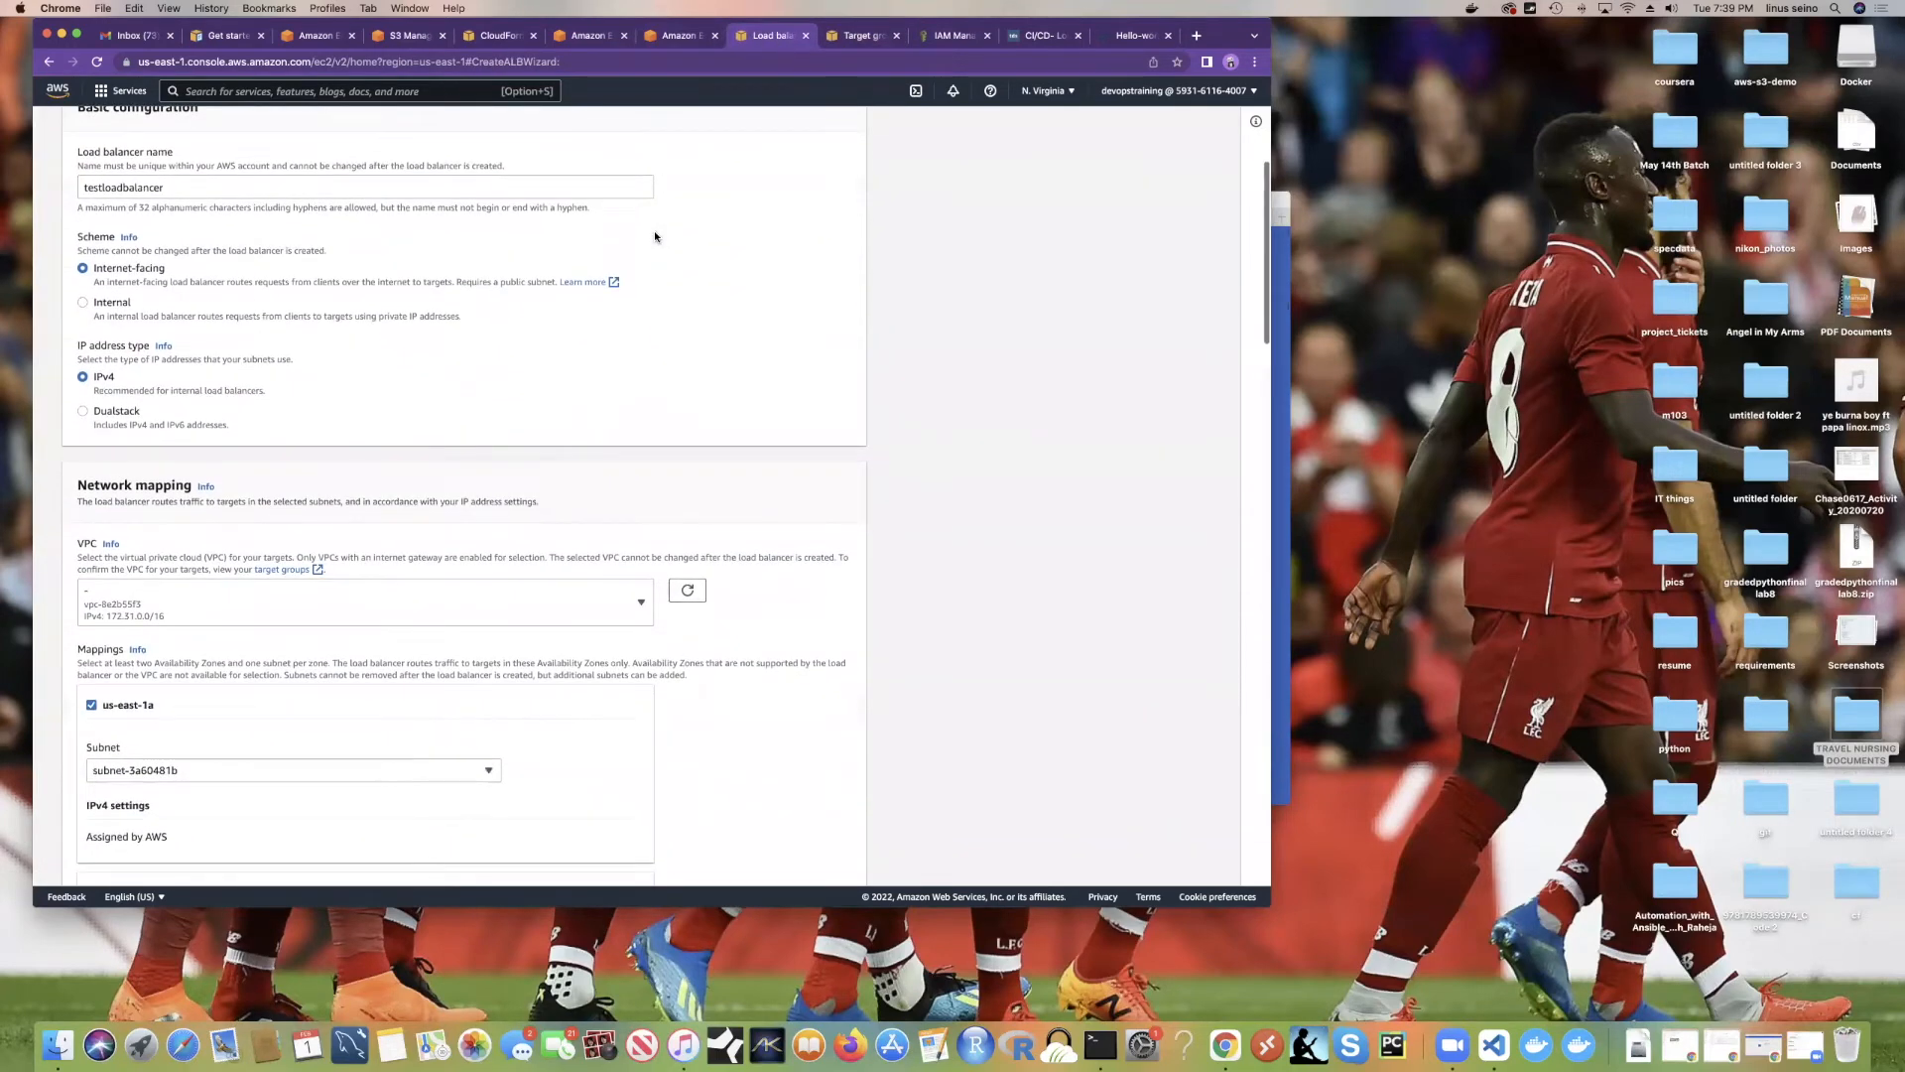
scroll(655, 236, up, 5)
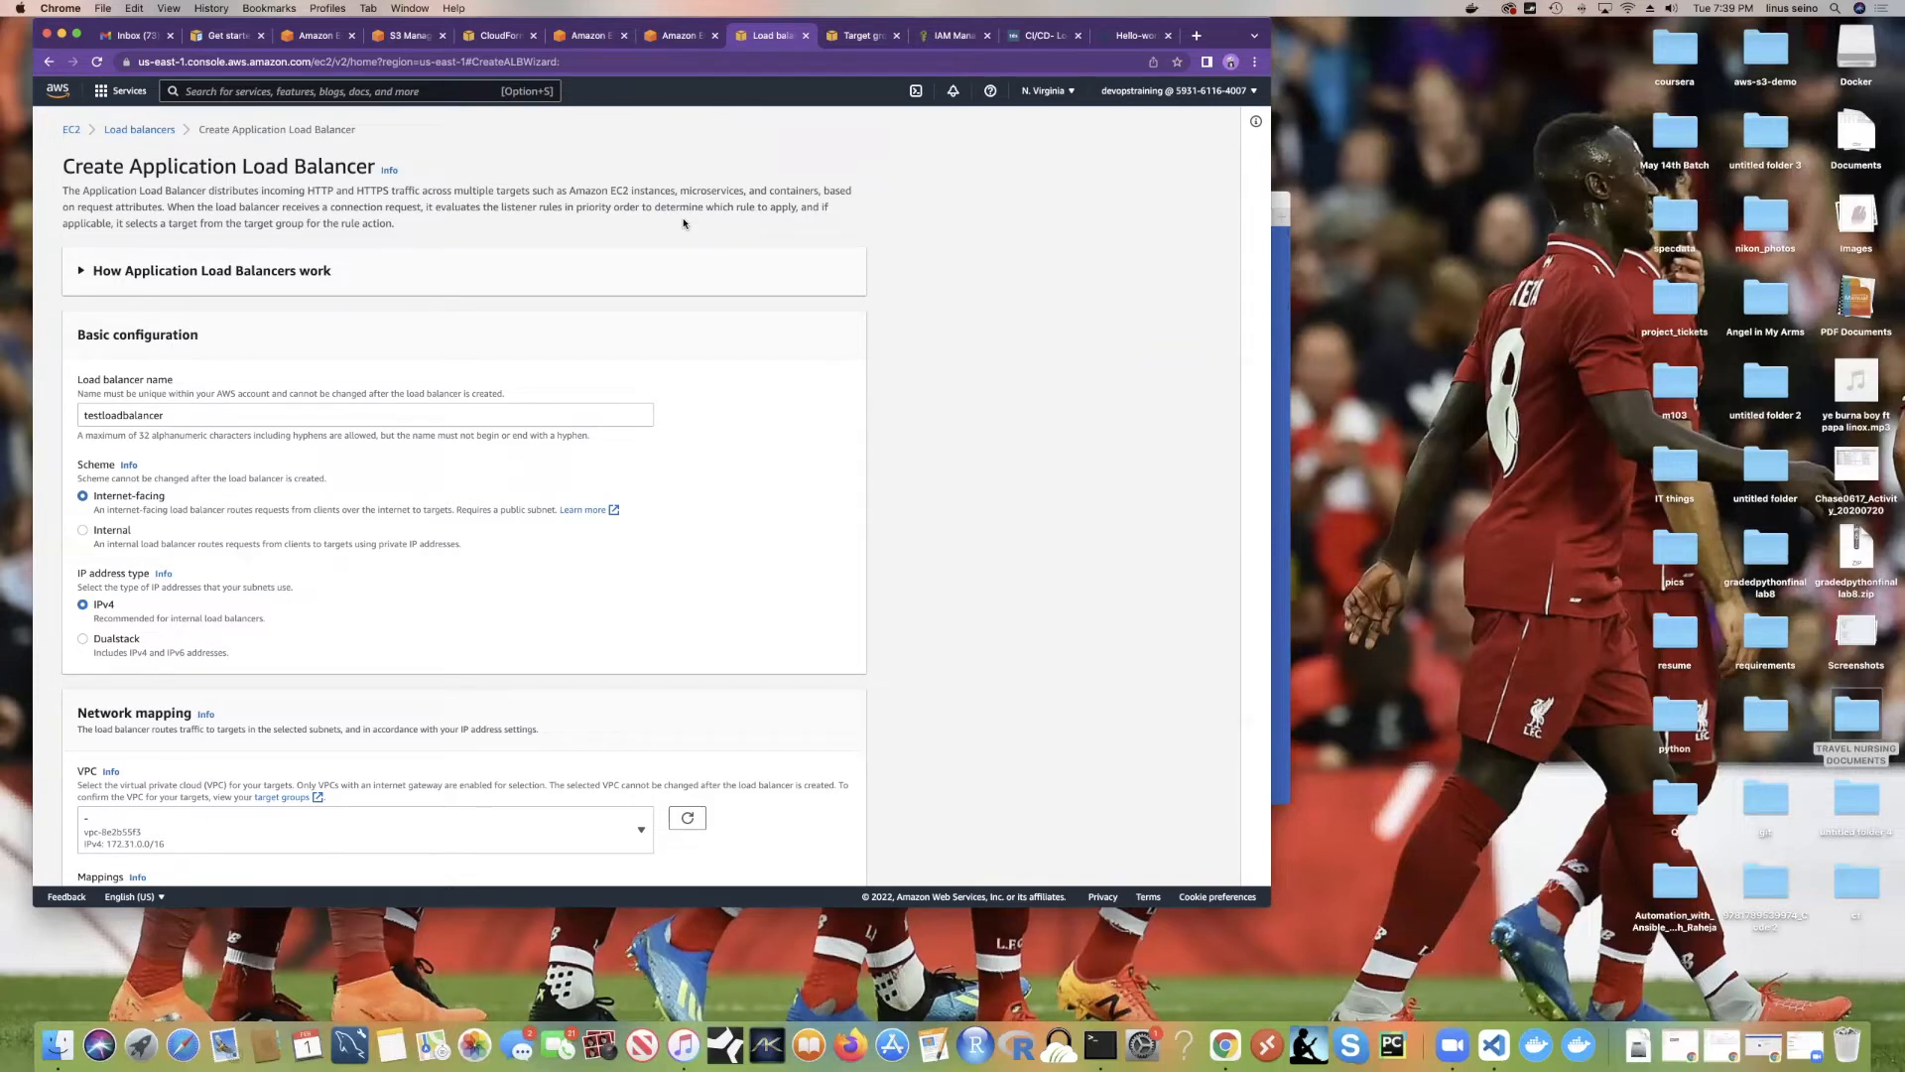
scroll(631, 286, down, 3)
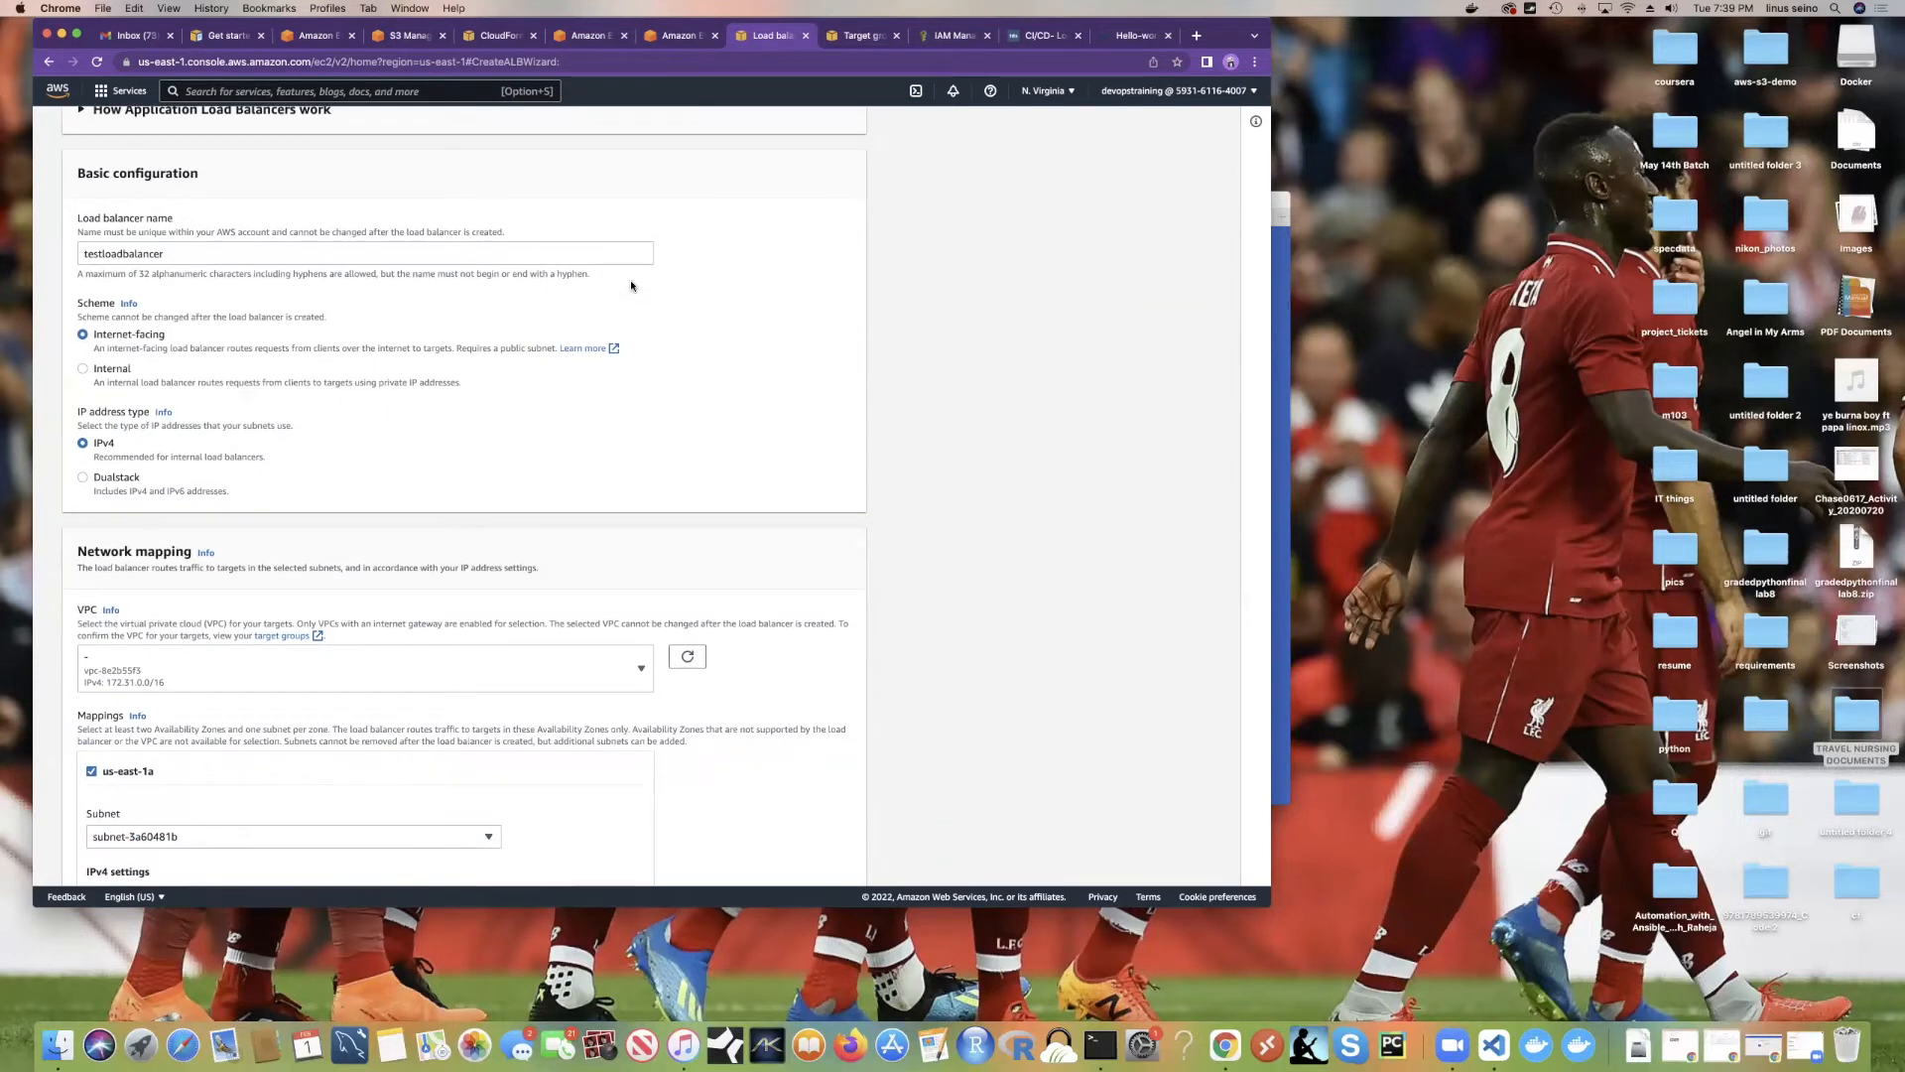
scroll(631, 286, down, 5)
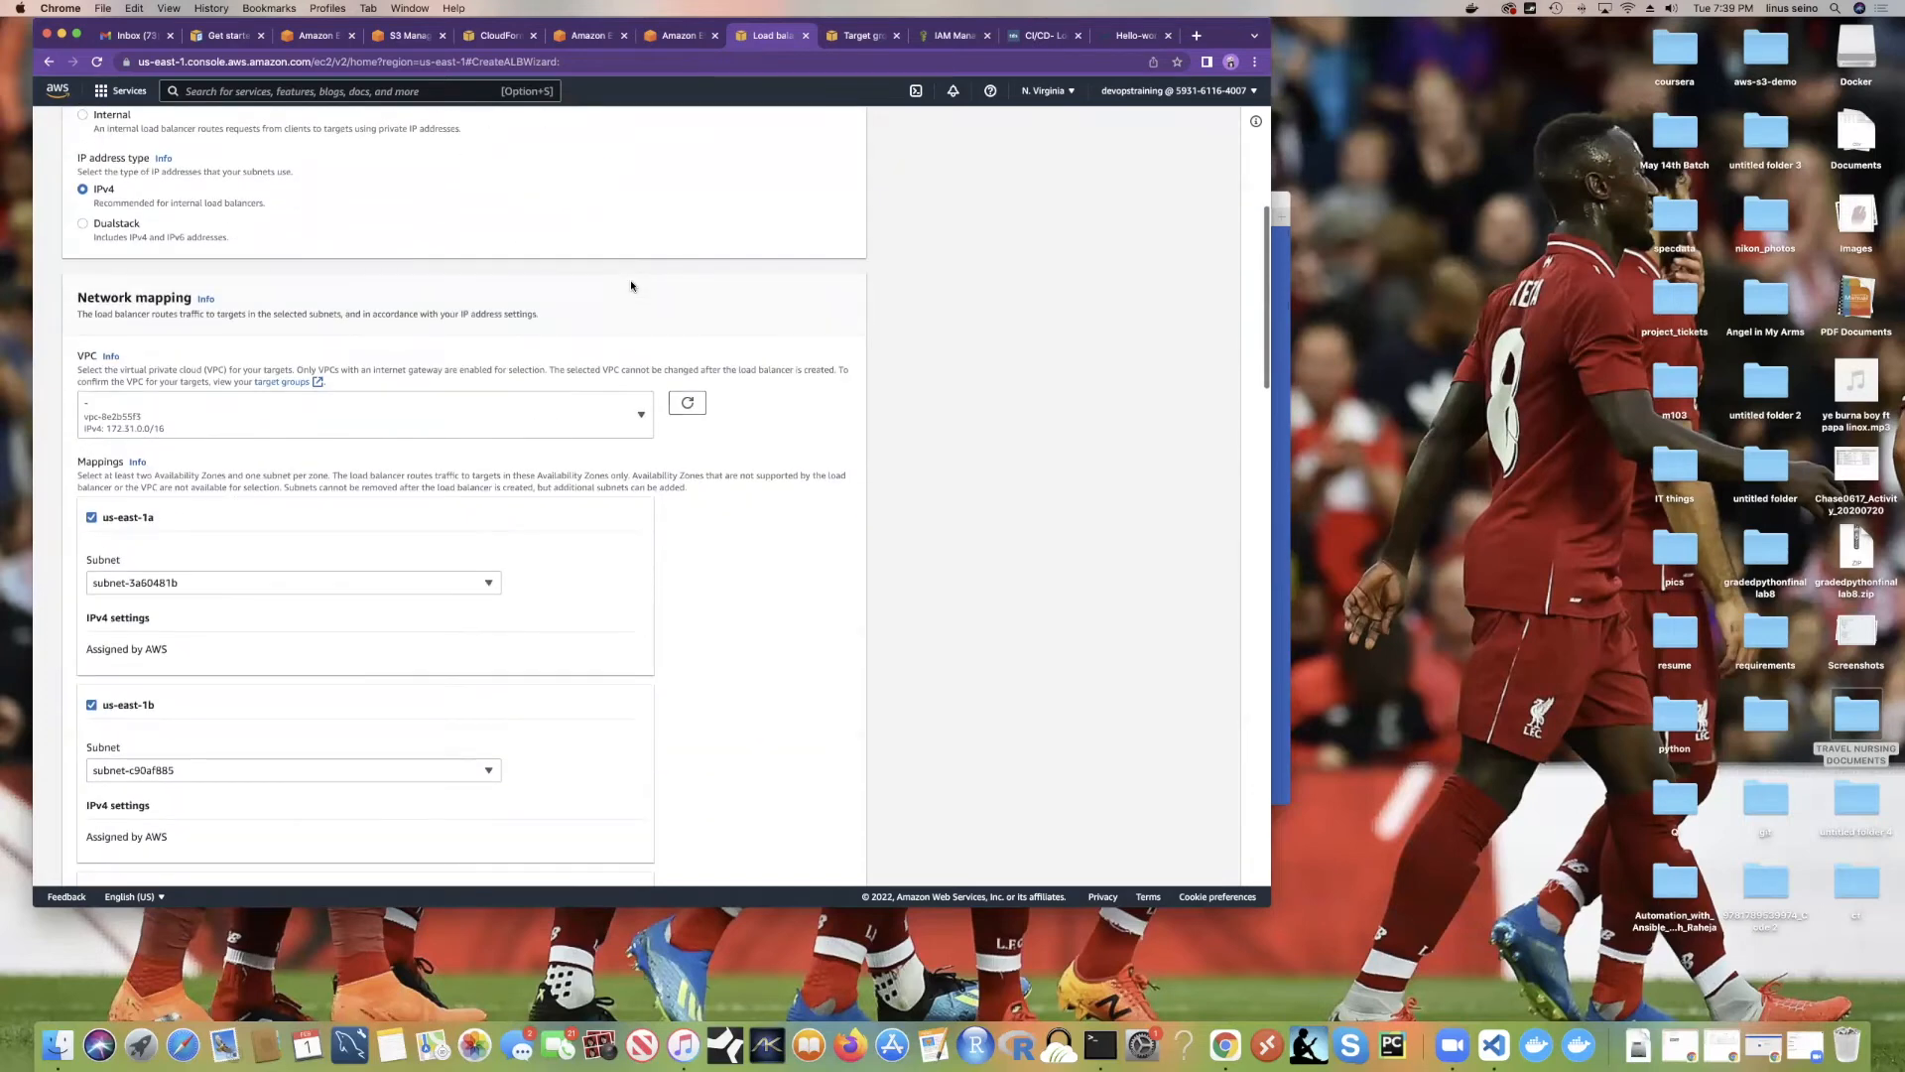
scroll(631, 286, down, 1)
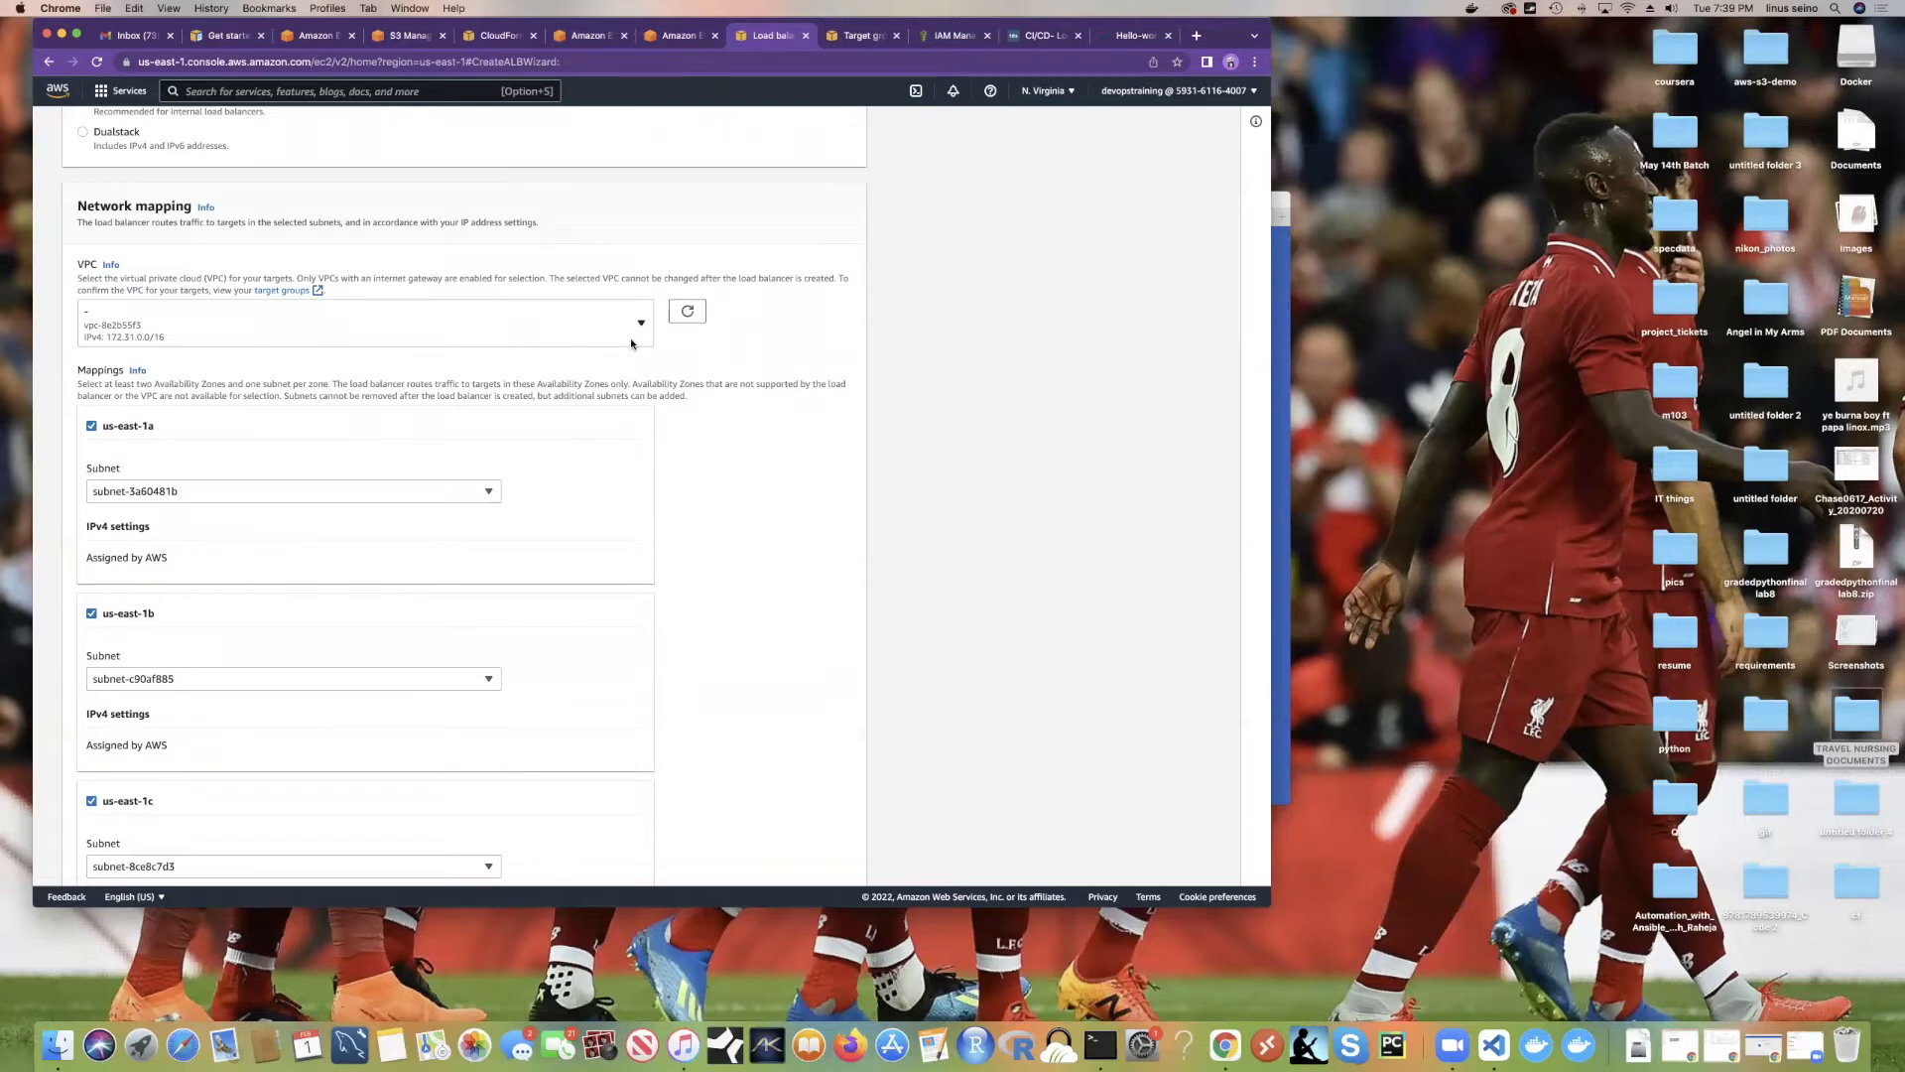
scroll(631, 343, down, 13)
scroll(655, 299, down, 1)
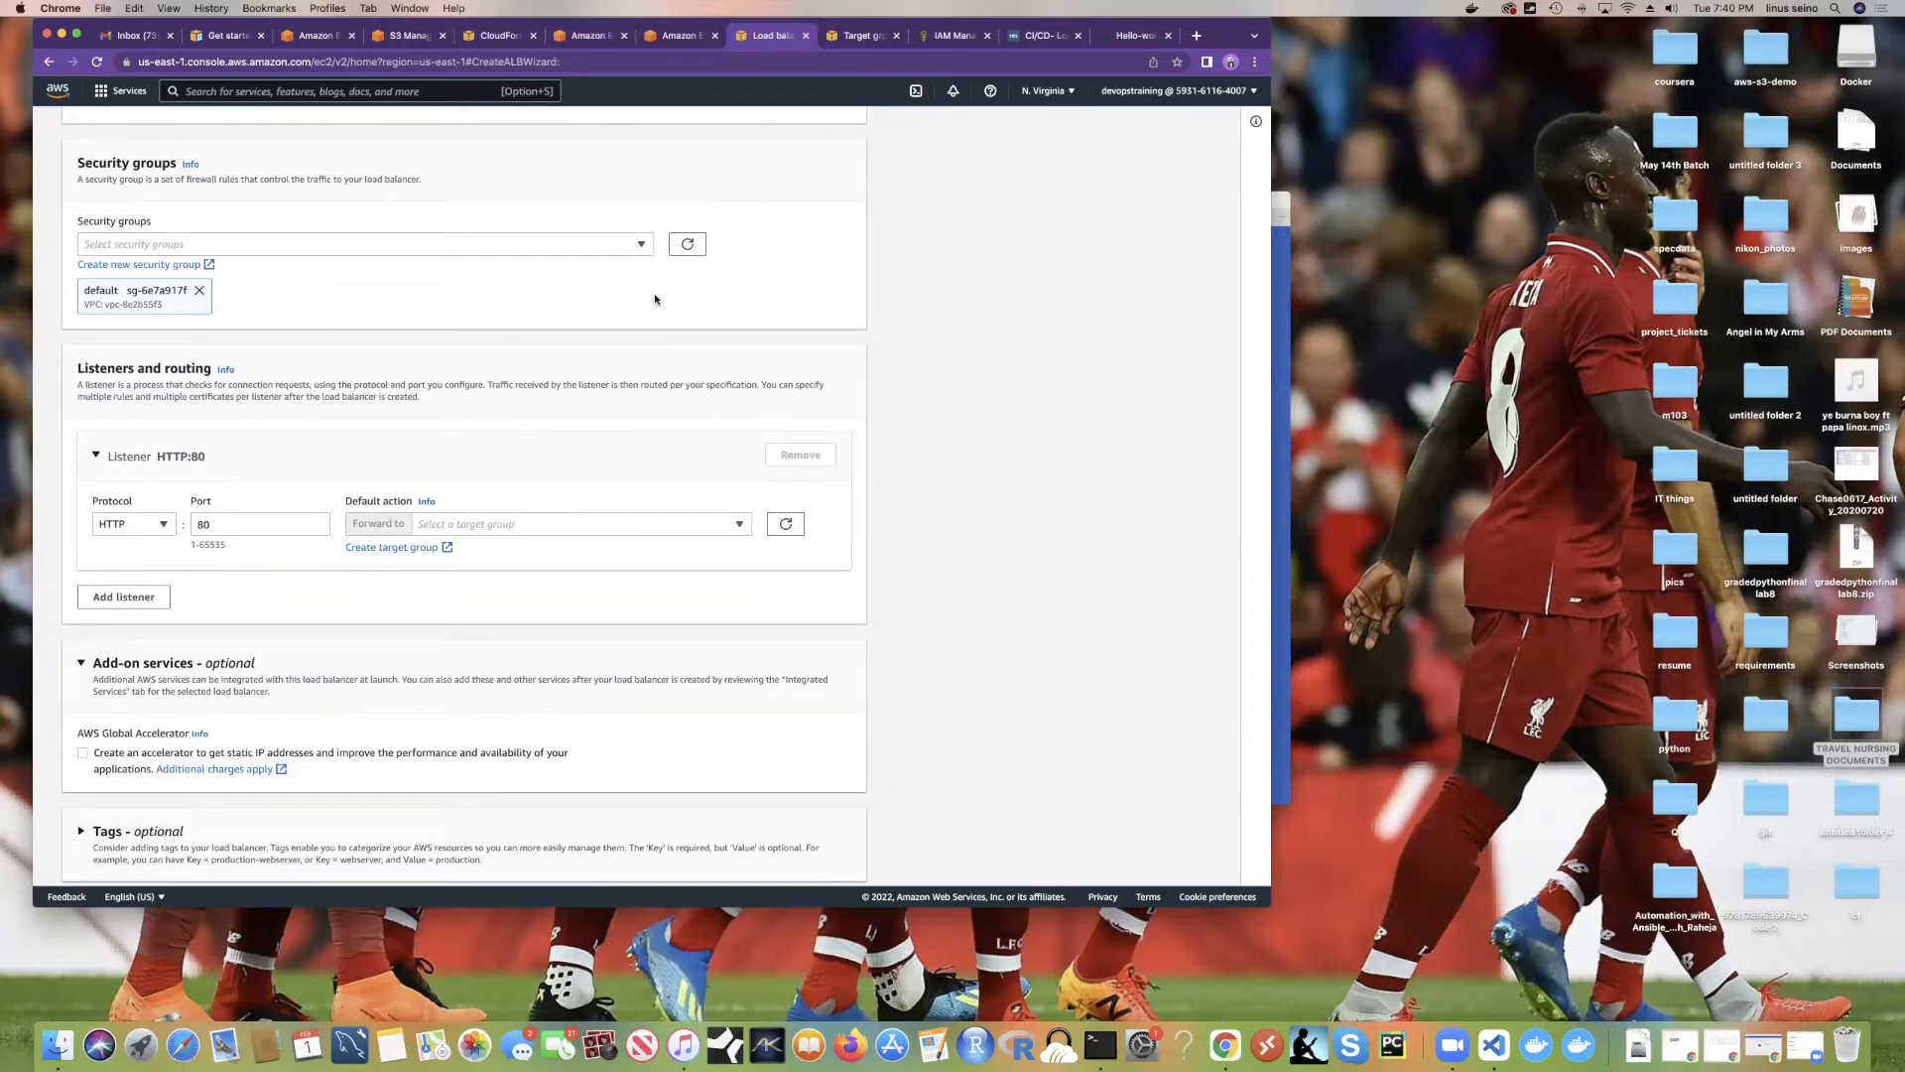
scroll(600, 302, down, 5)
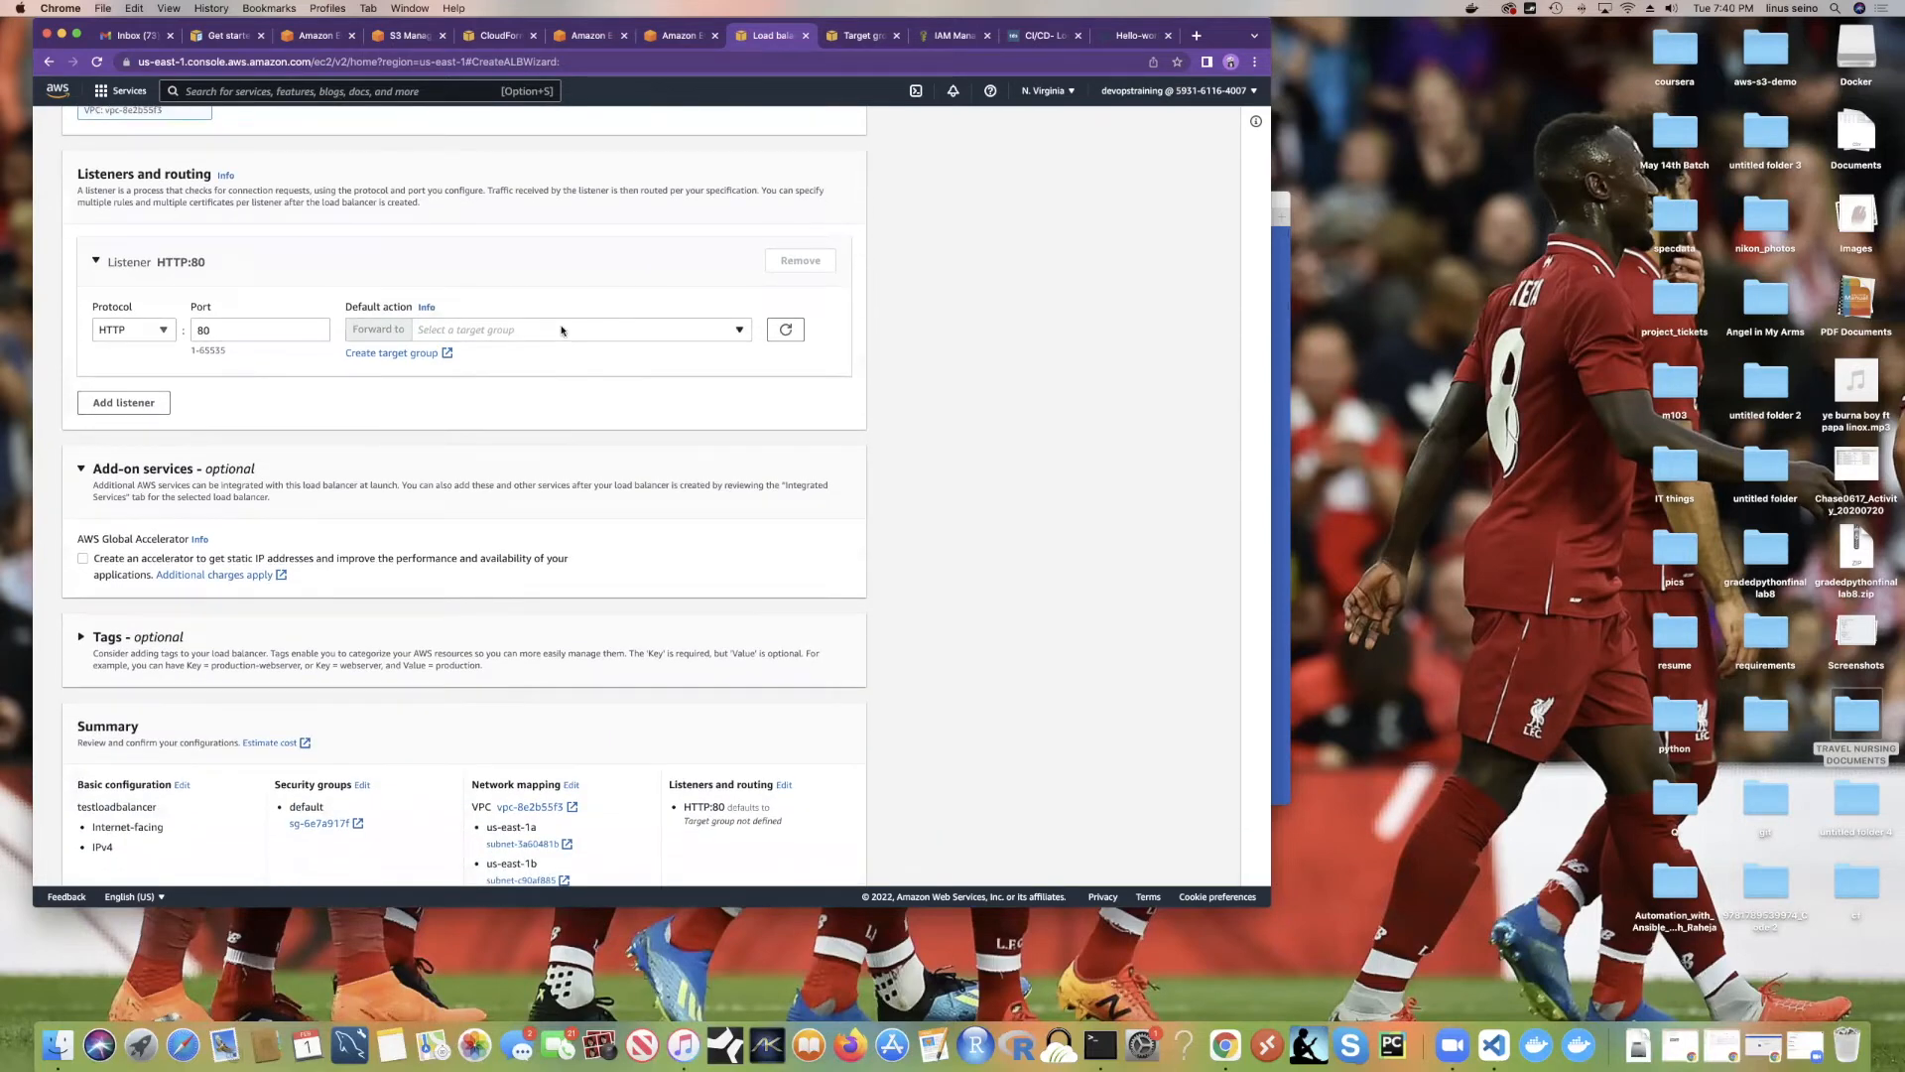
scroll(1110, 223, up, 6)
scroll(1110, 223, up, 10)
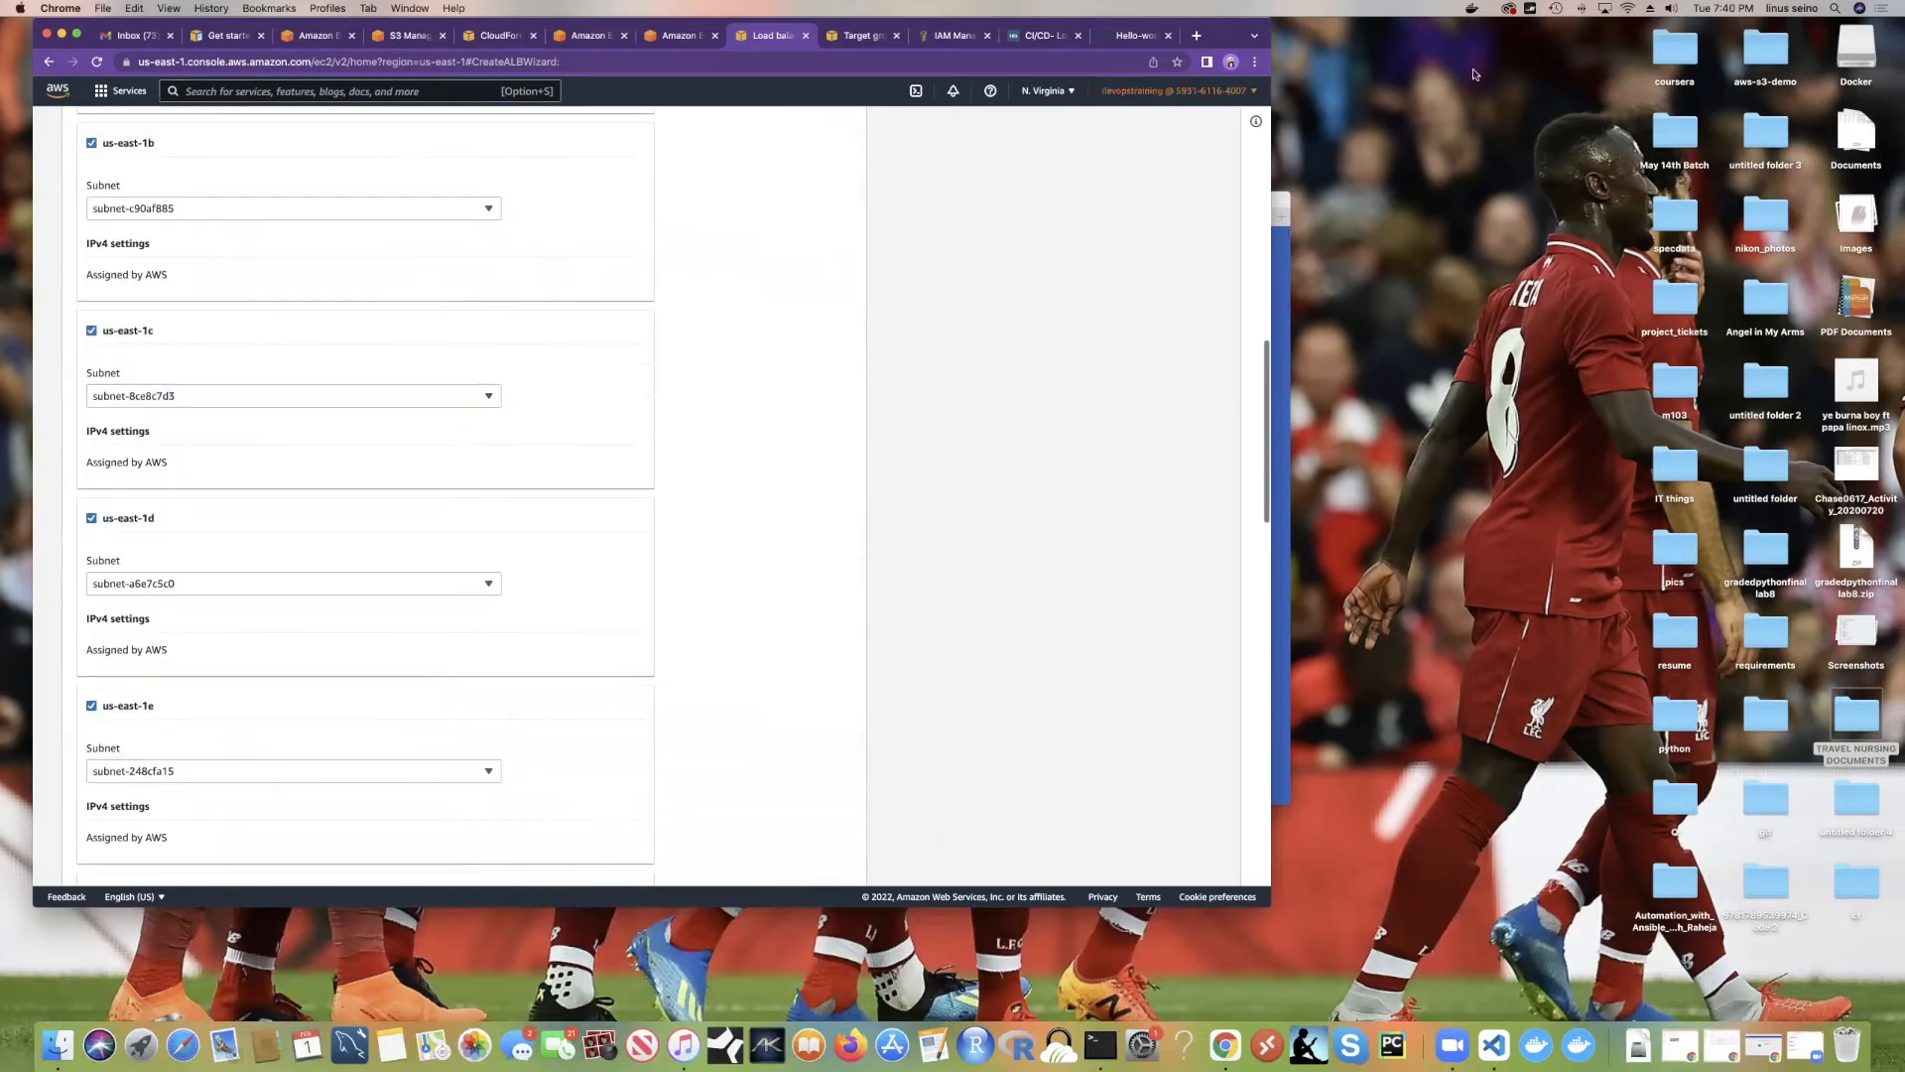
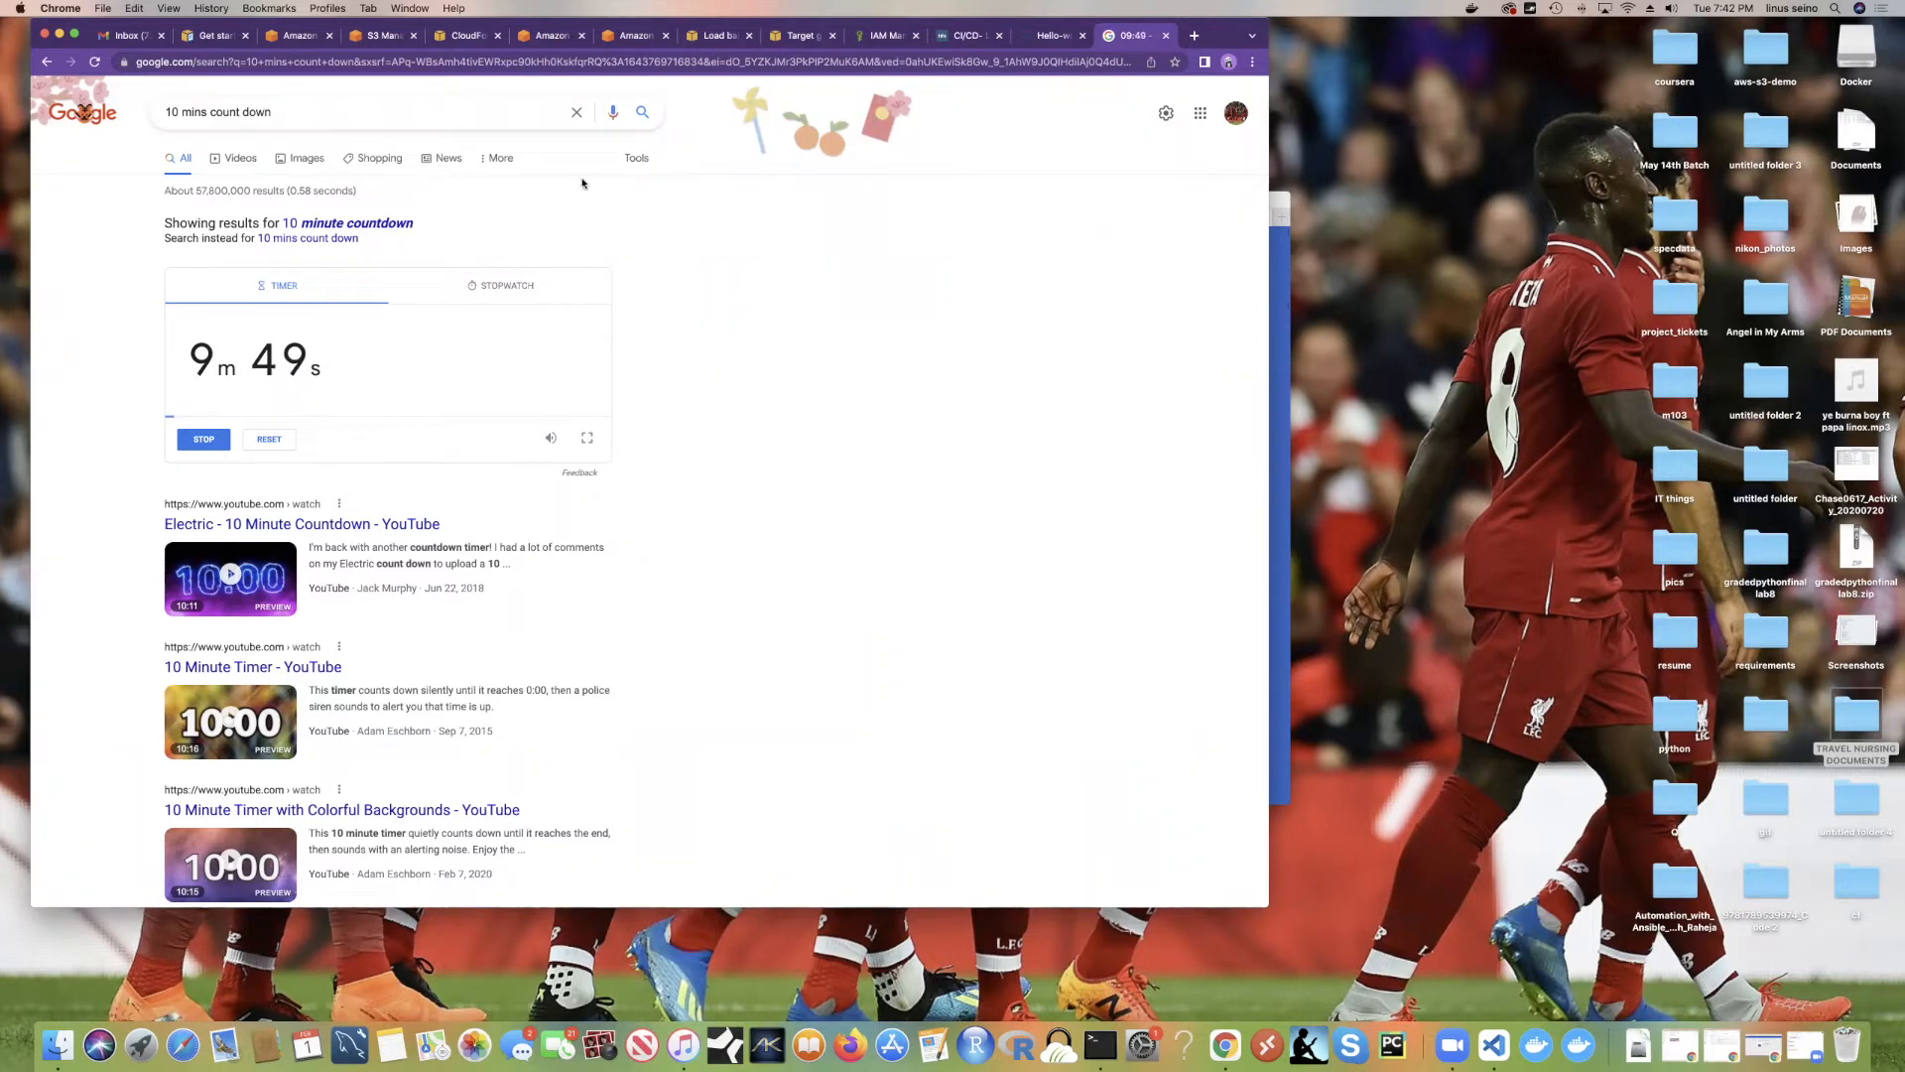
Step: Glance at the subnet and timer tabs, preview the Amazon EKS slide, then return
click(717, 41)
click(1132, 35)
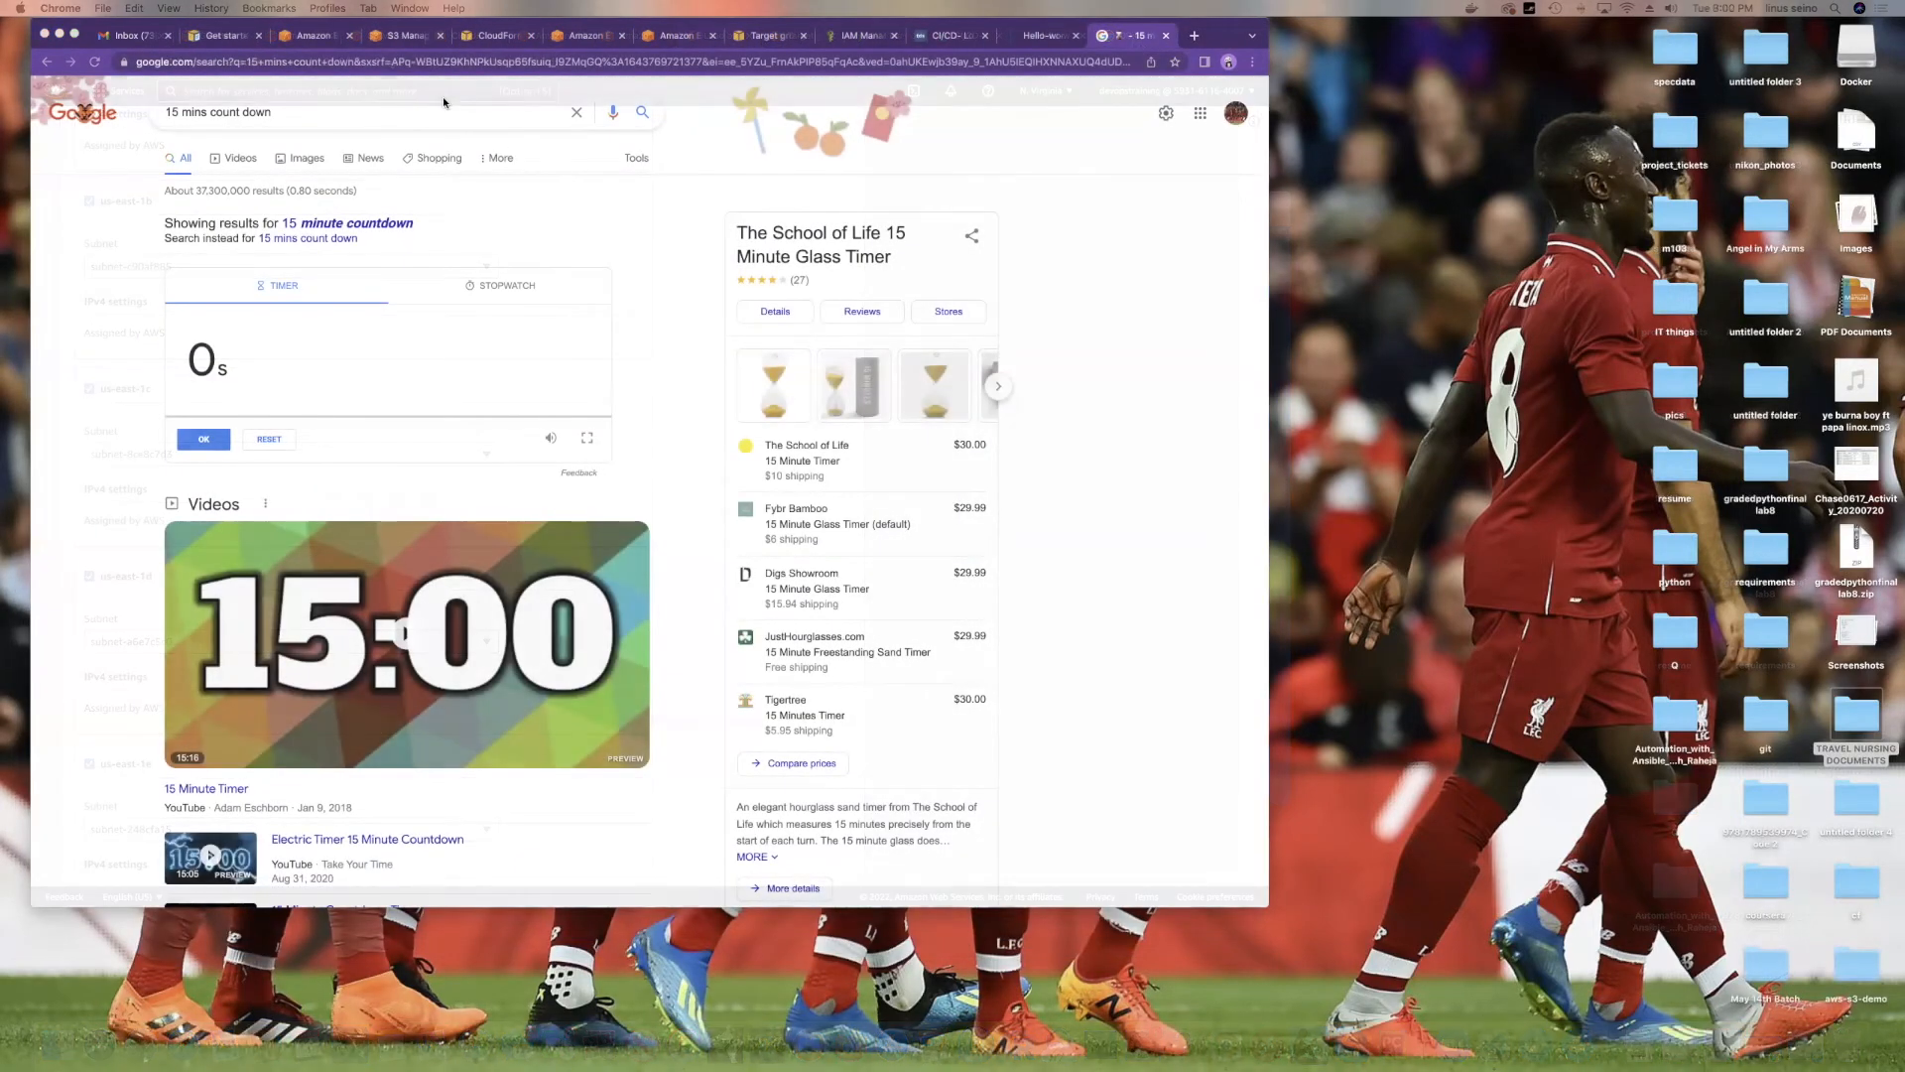
key(ctrl+Right)
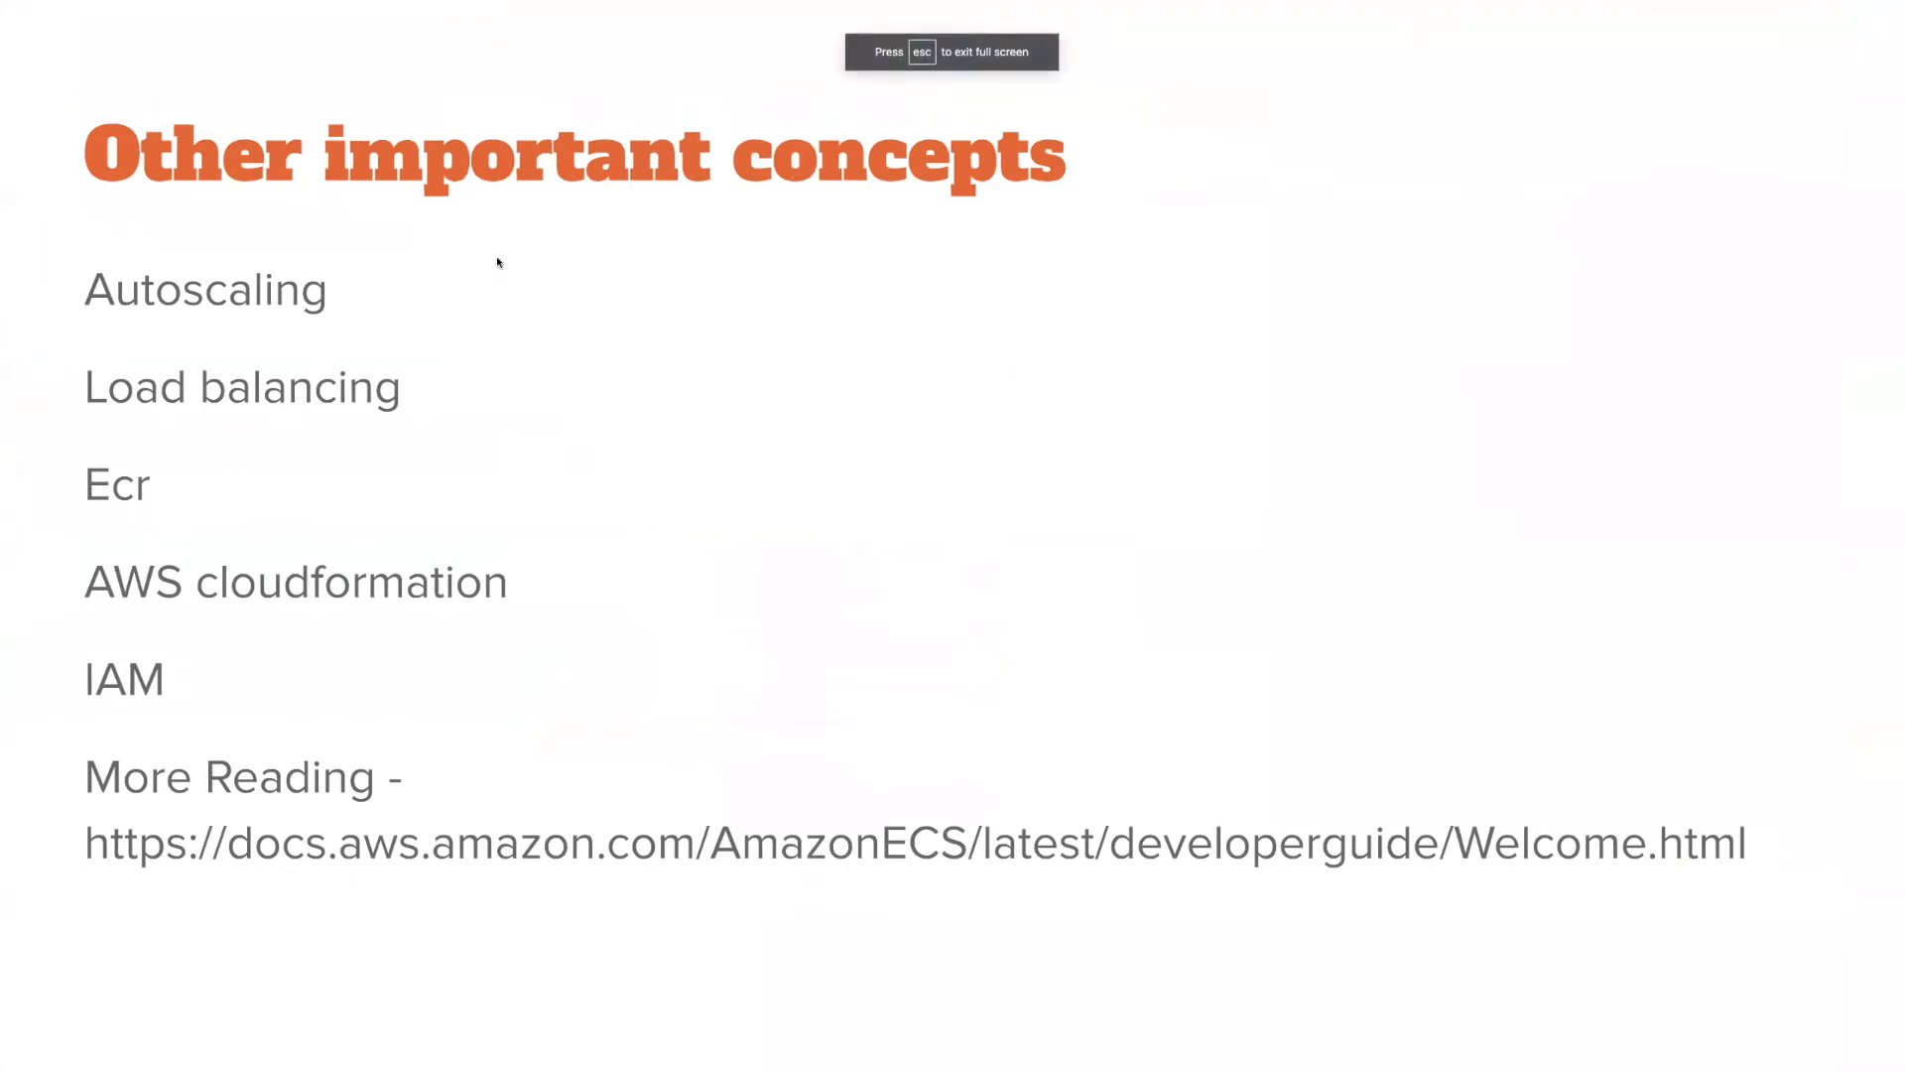
key(Right)
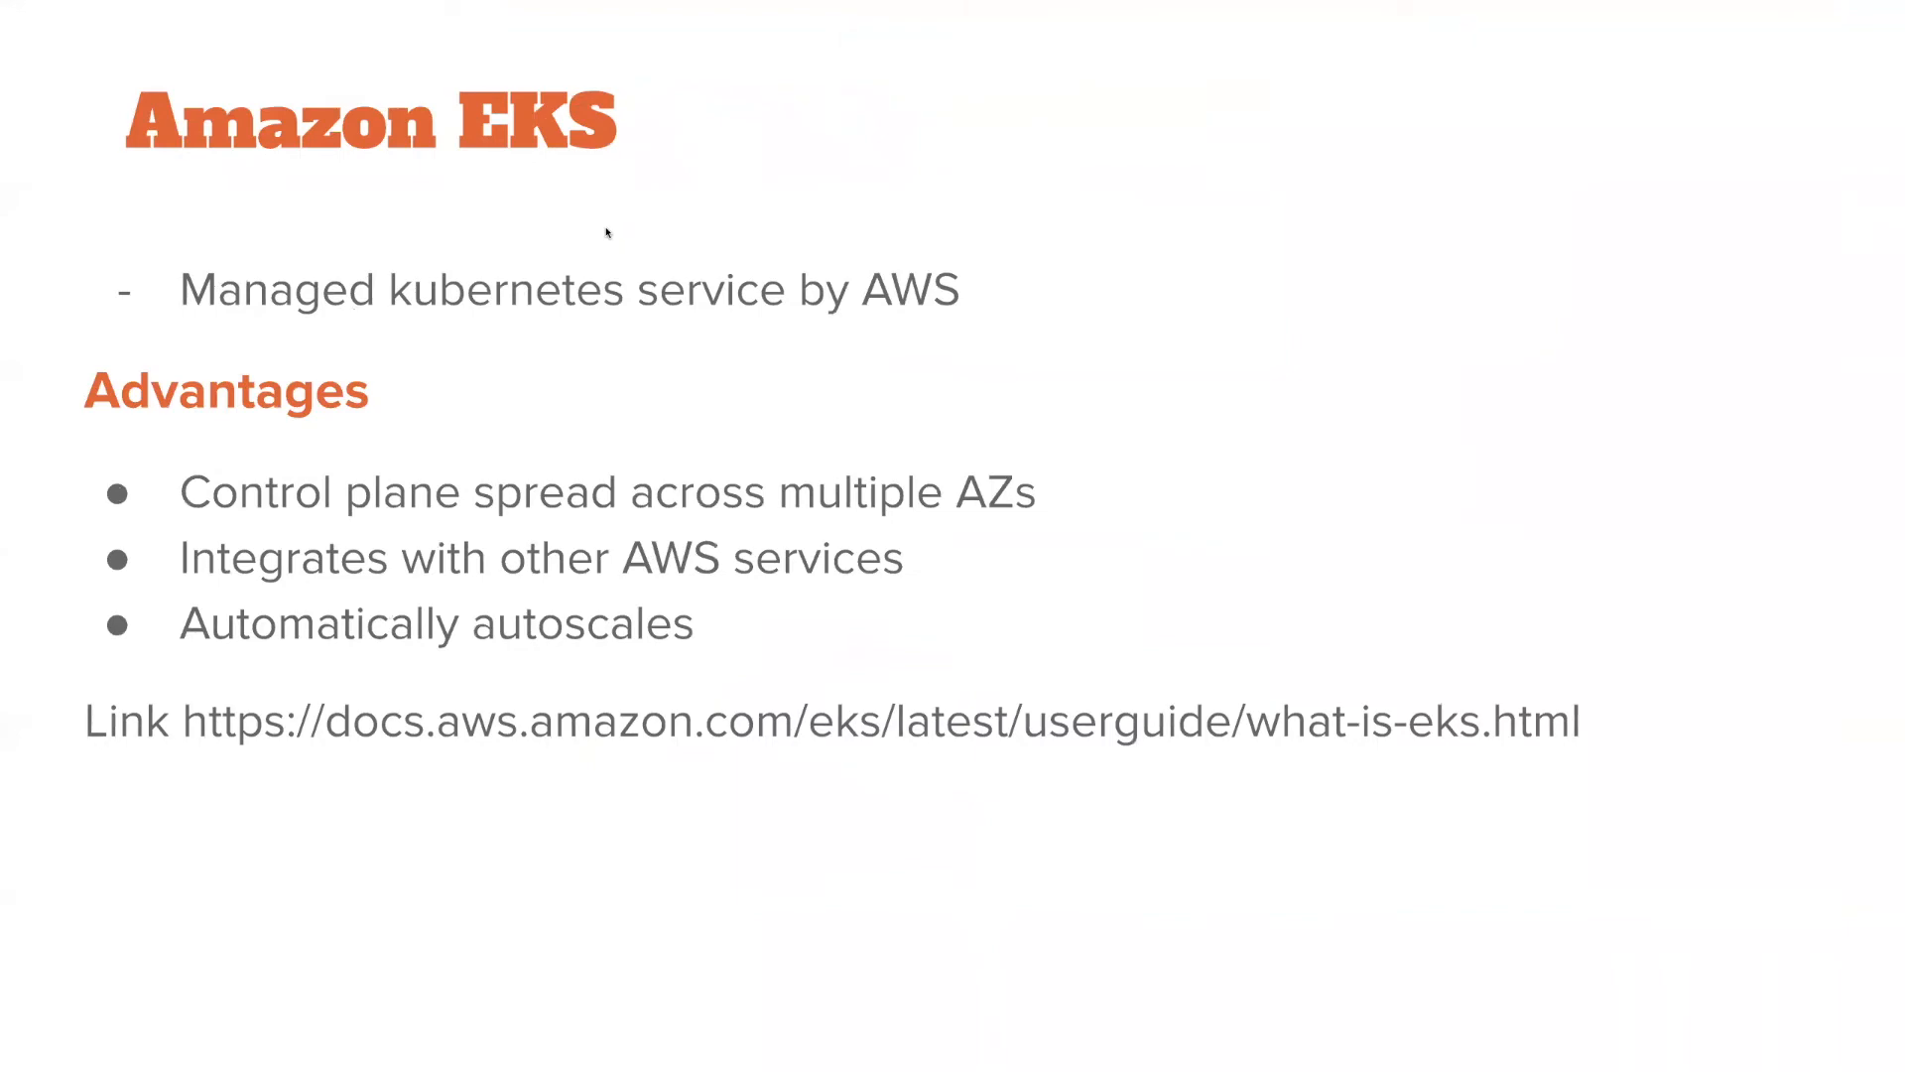
key(Left)
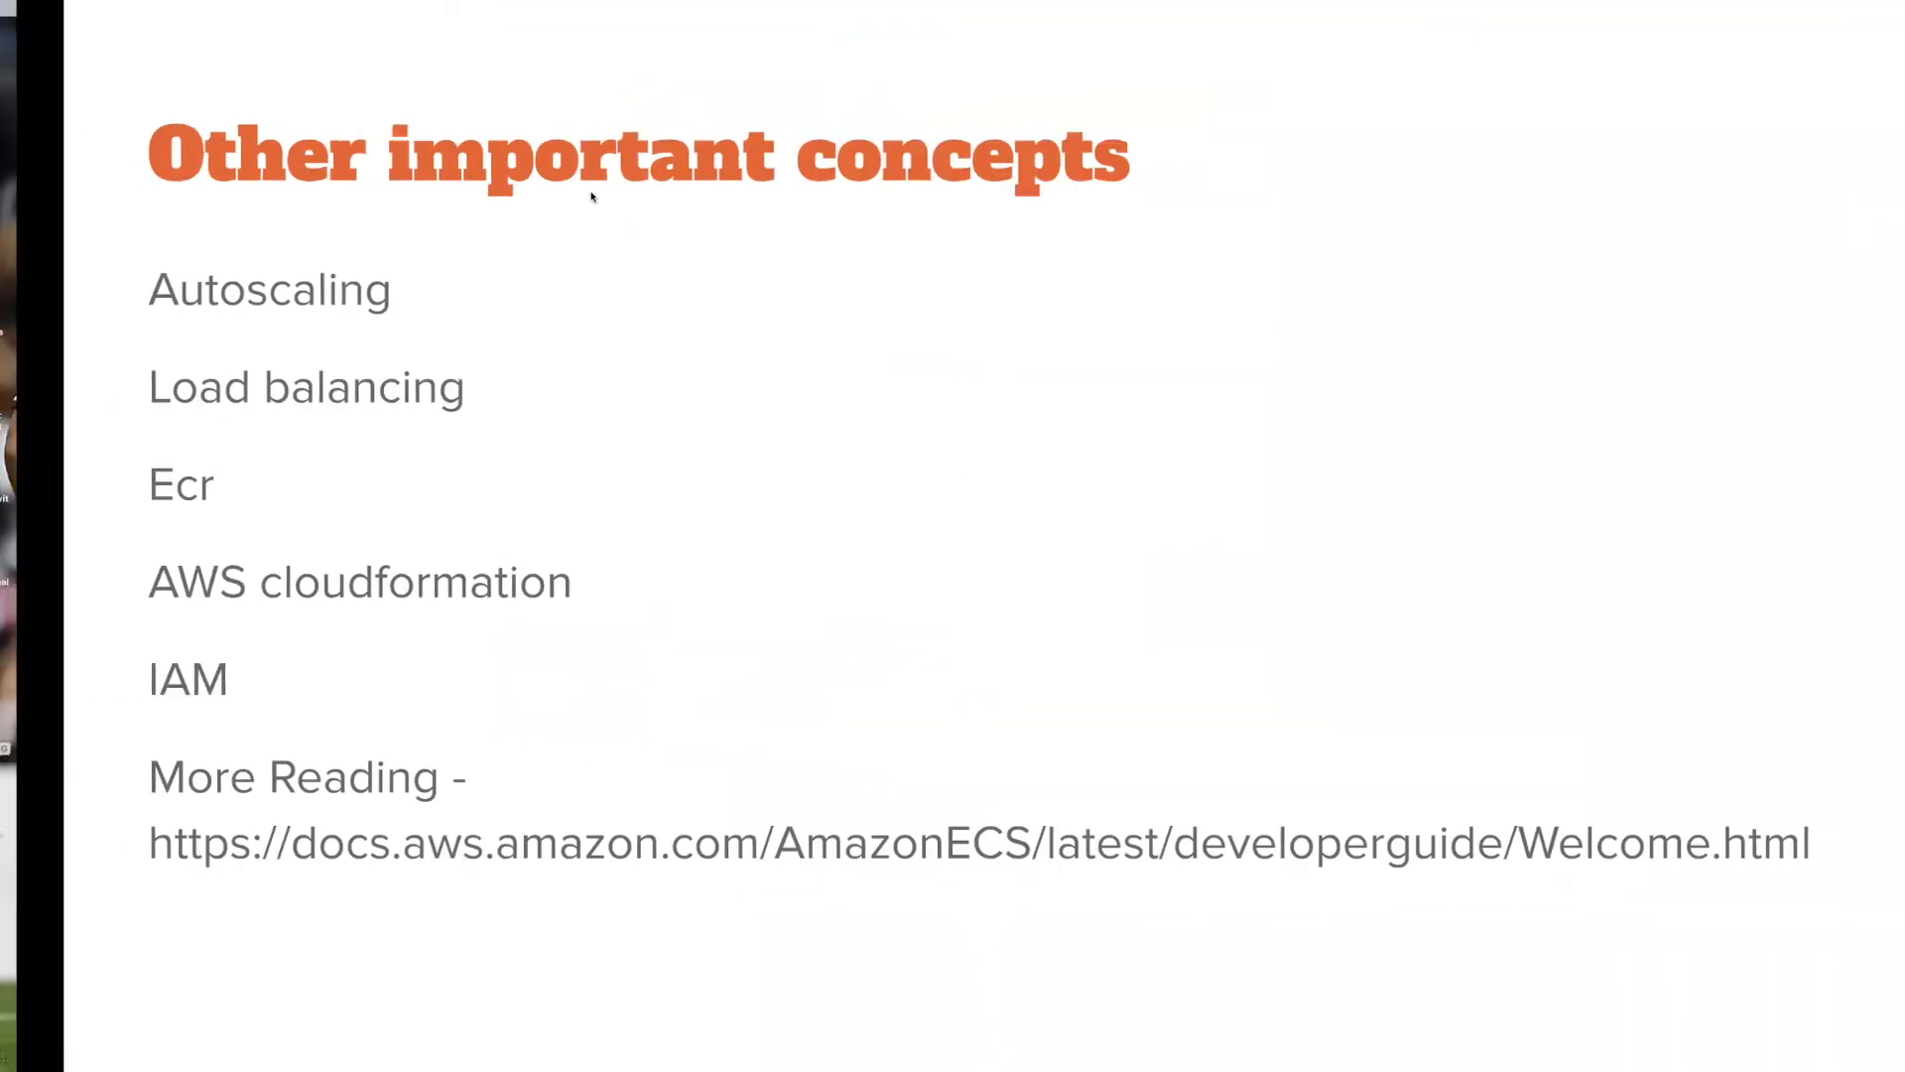
key(ctrl+Left)
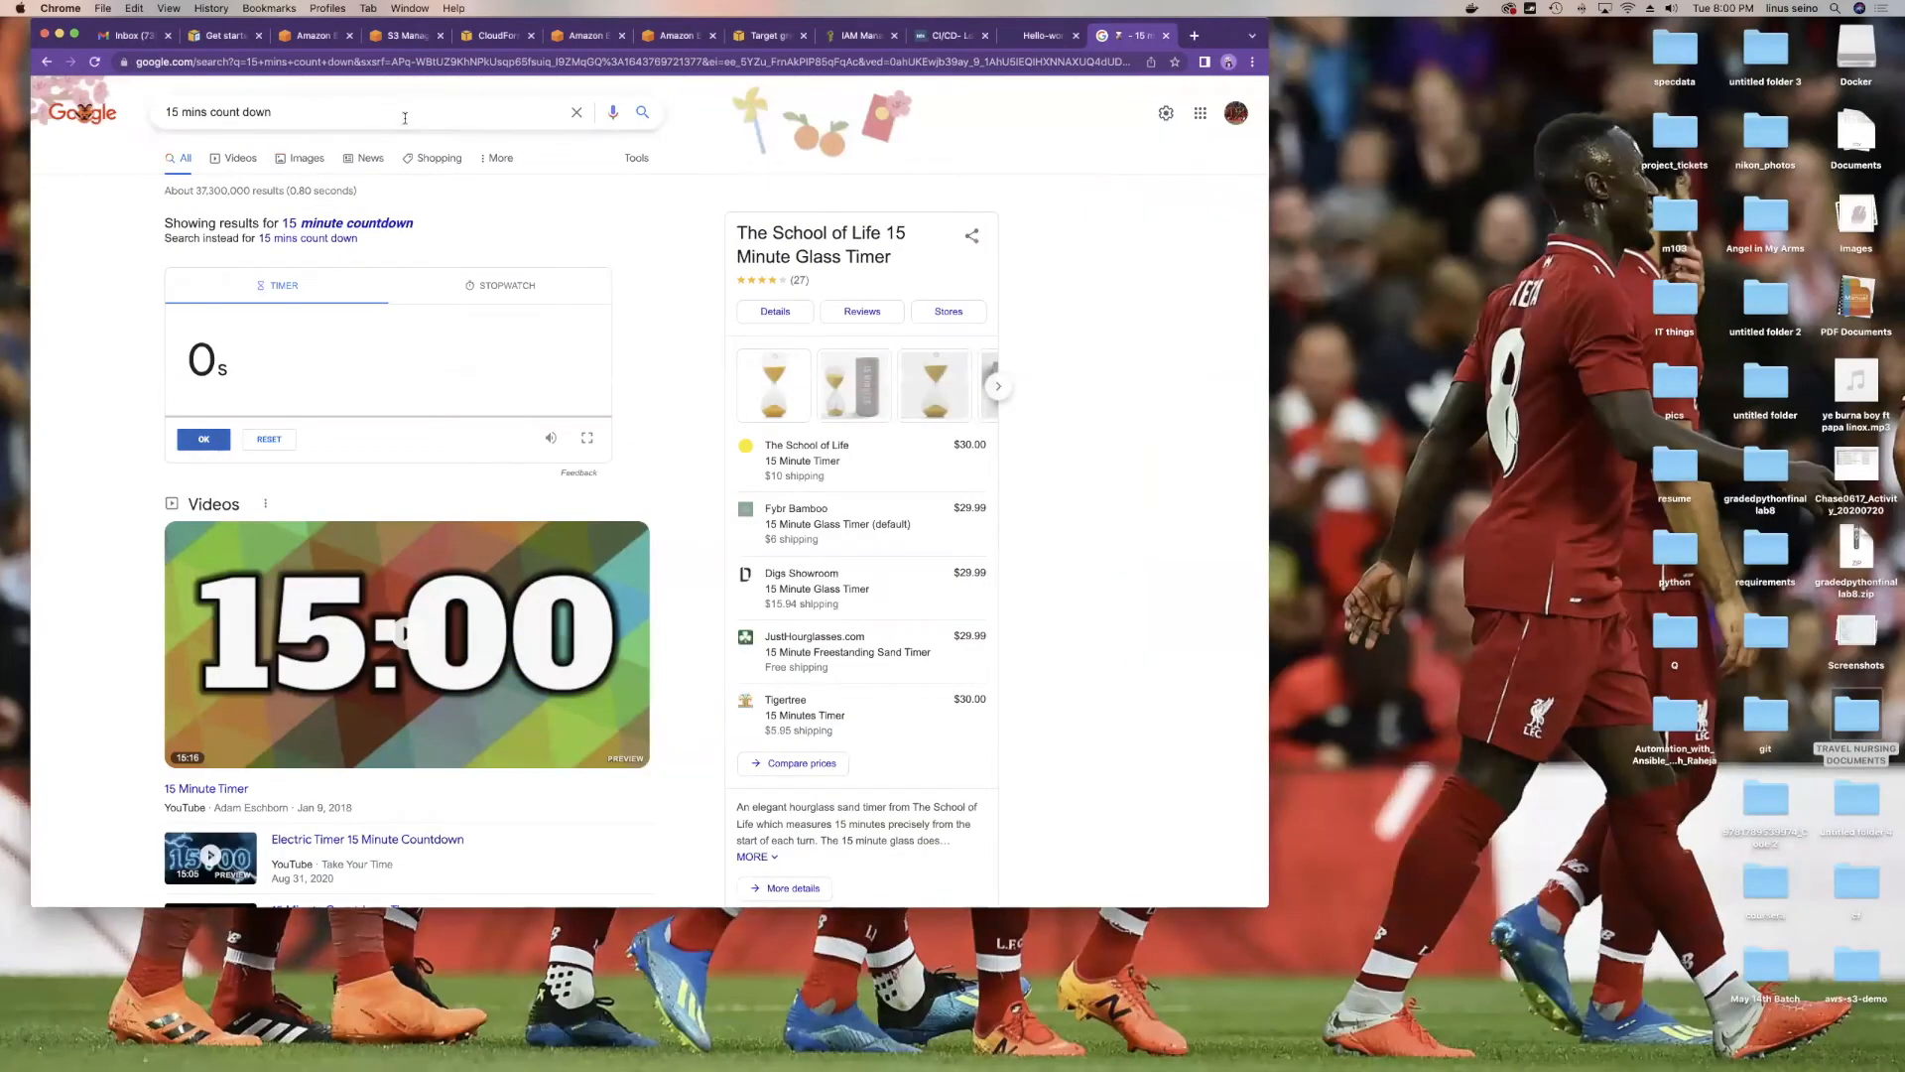
Step: Move the browser window and close the hello-world Docker Hub and Target groups tabs
drag(65, 19, 89, 122)
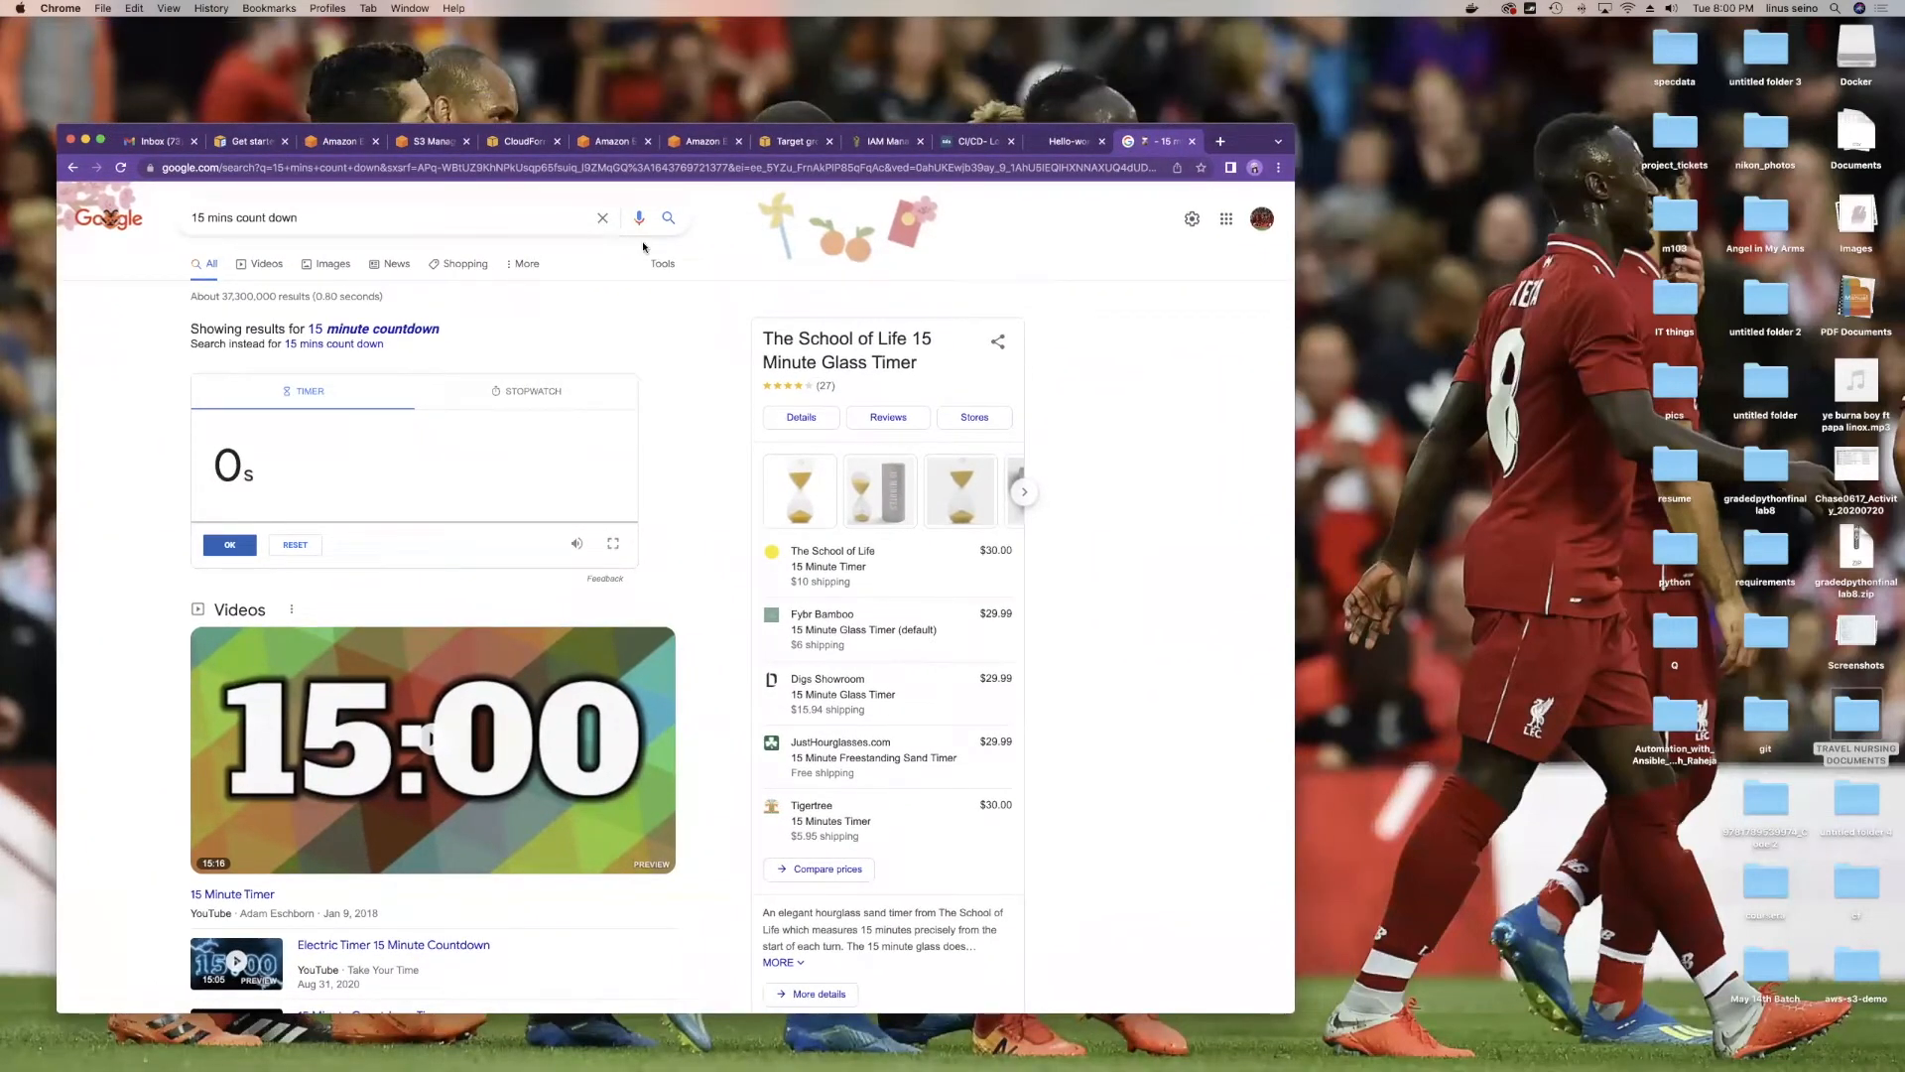
click(1081, 144)
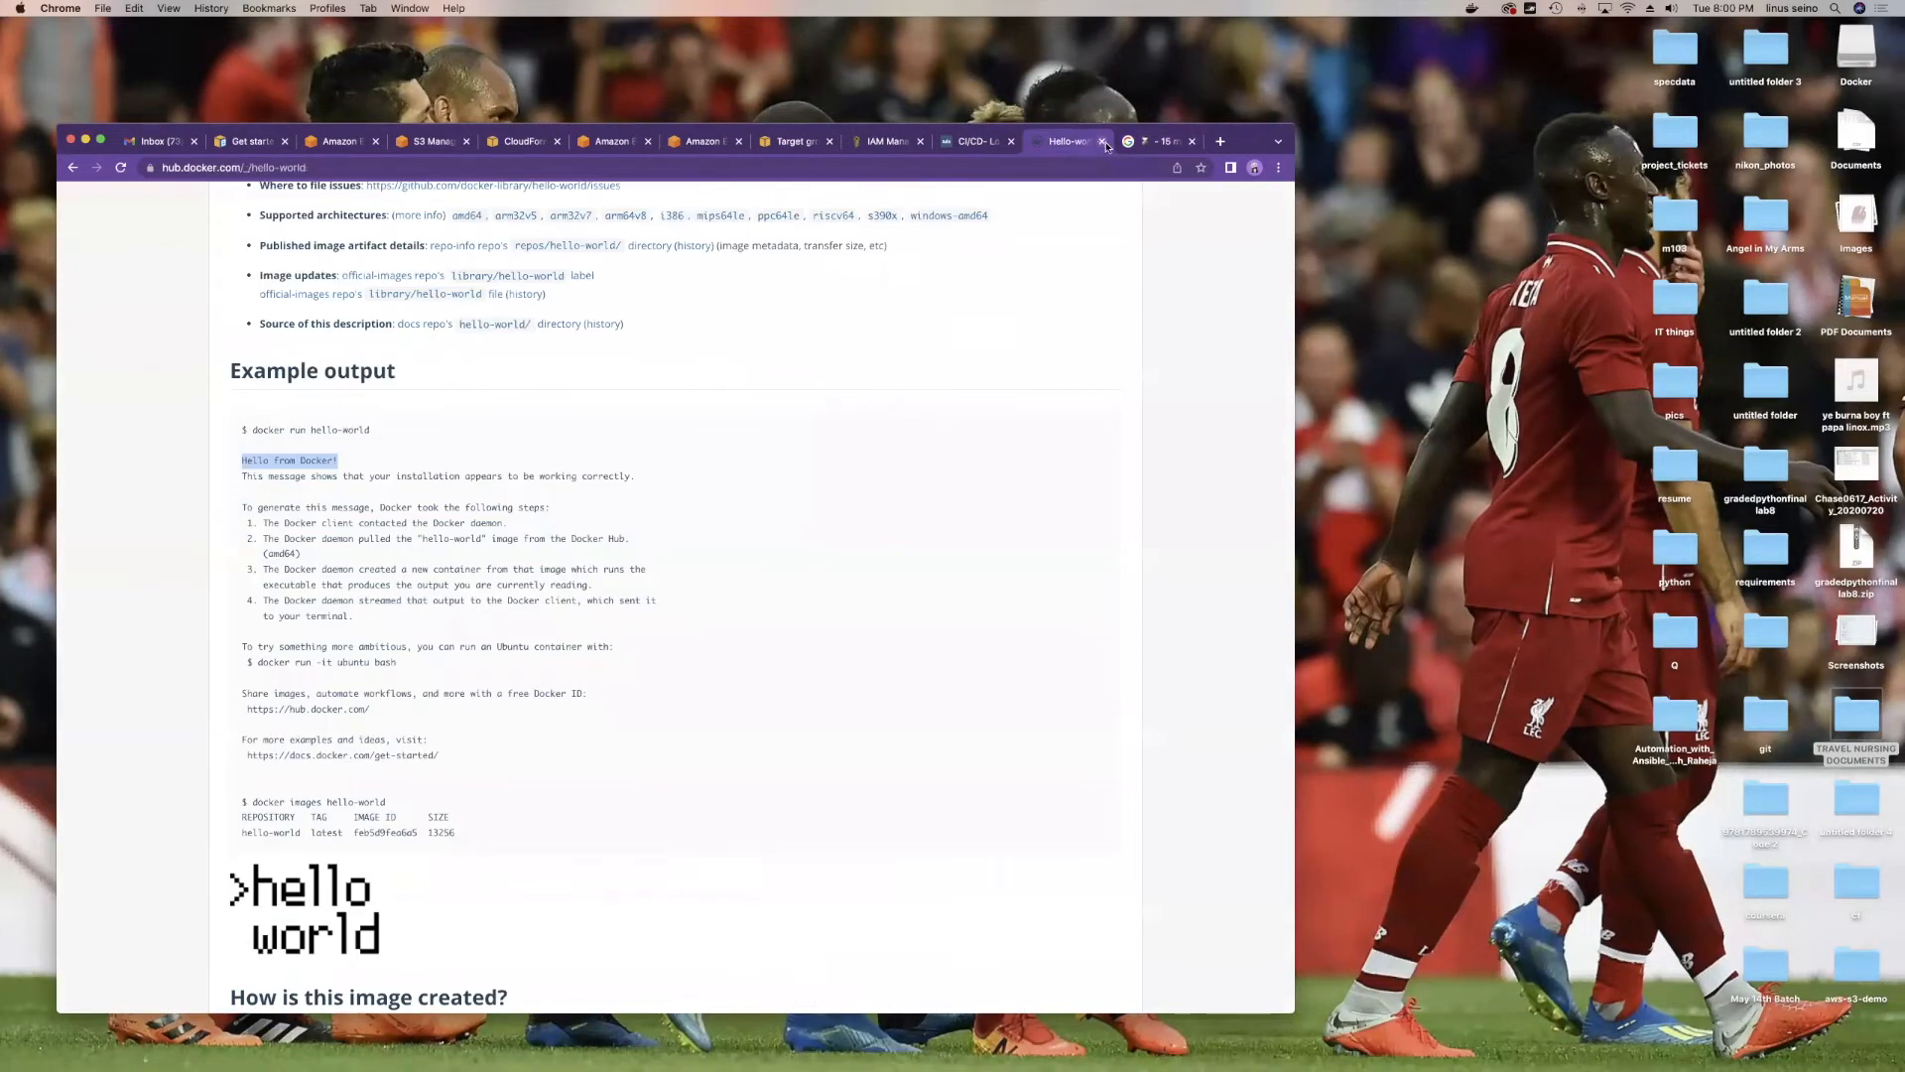
click(1104, 142)
click(976, 142)
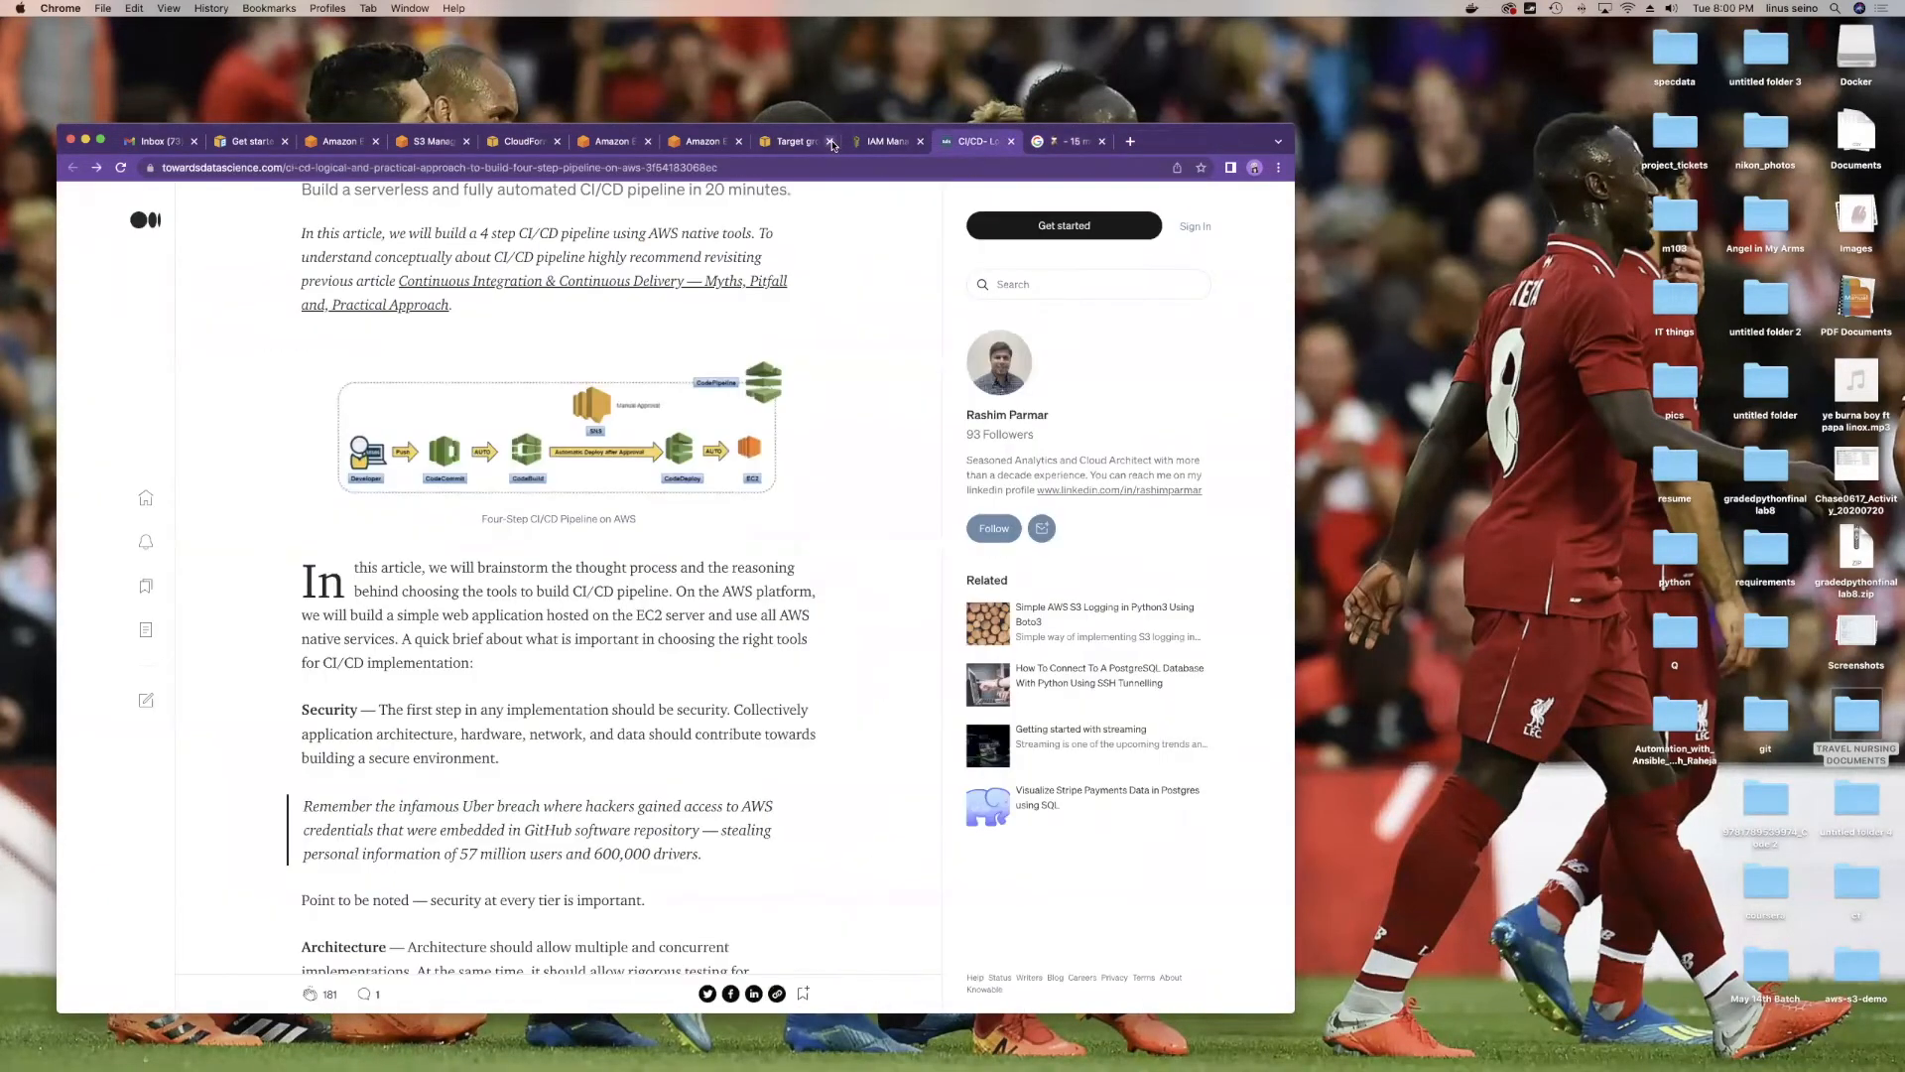
click(808, 144)
click(830, 141)
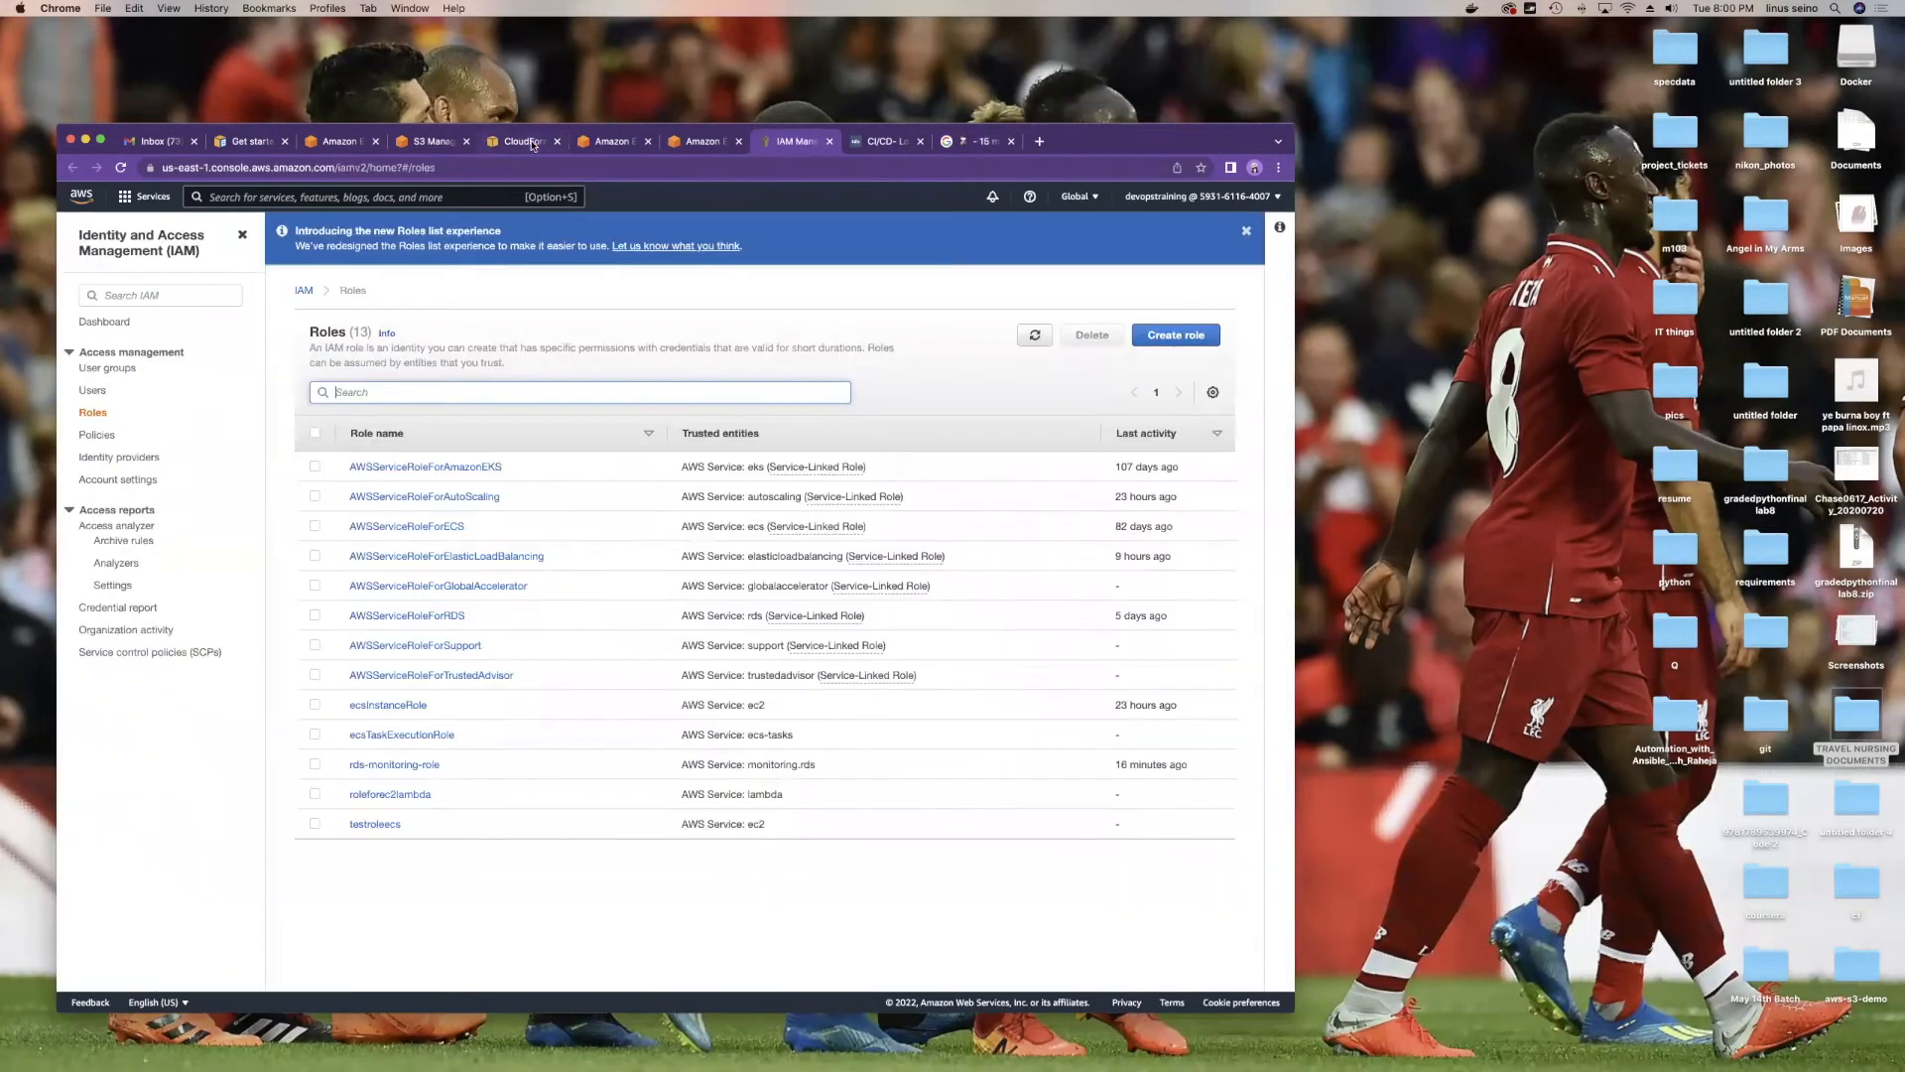
Step: Reload the Amazon ECS Clusters list, showing devops1 with 0 services and 0 running tasks
click(588, 145)
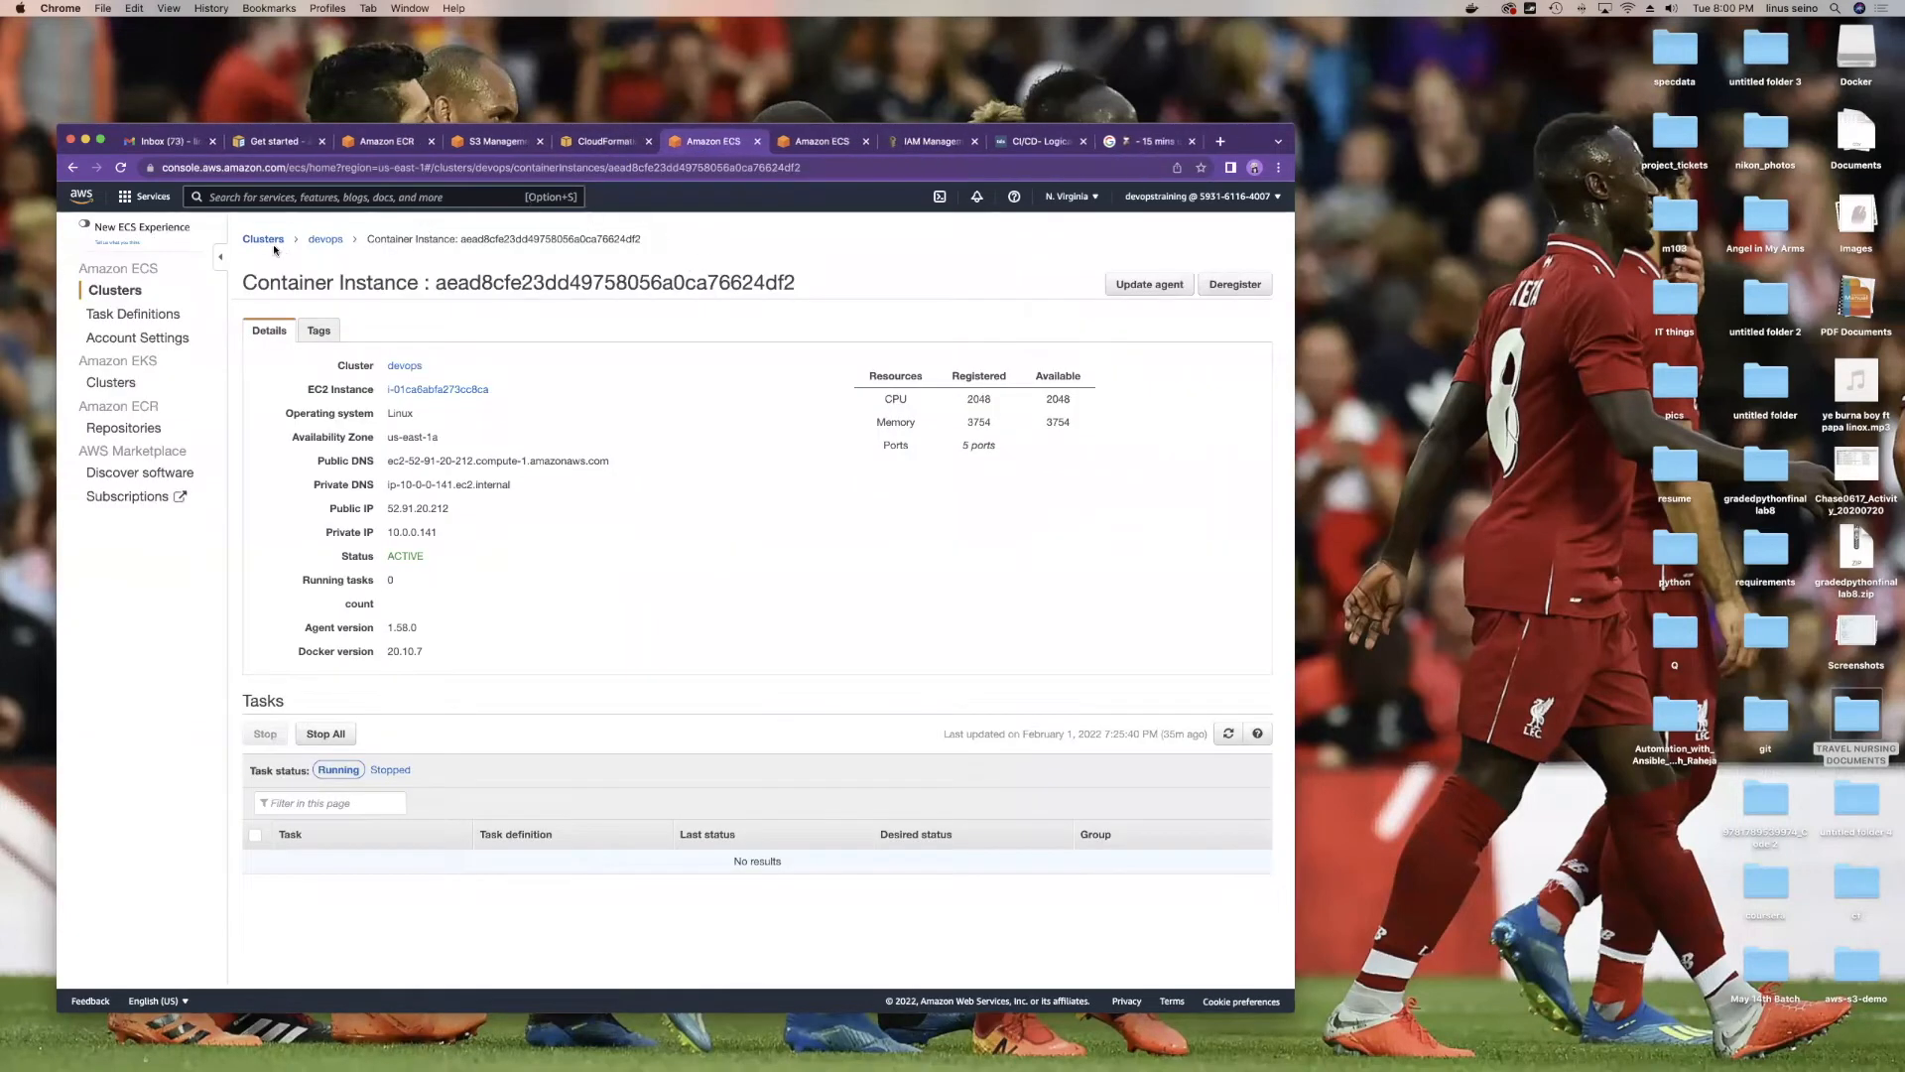
click(266, 240)
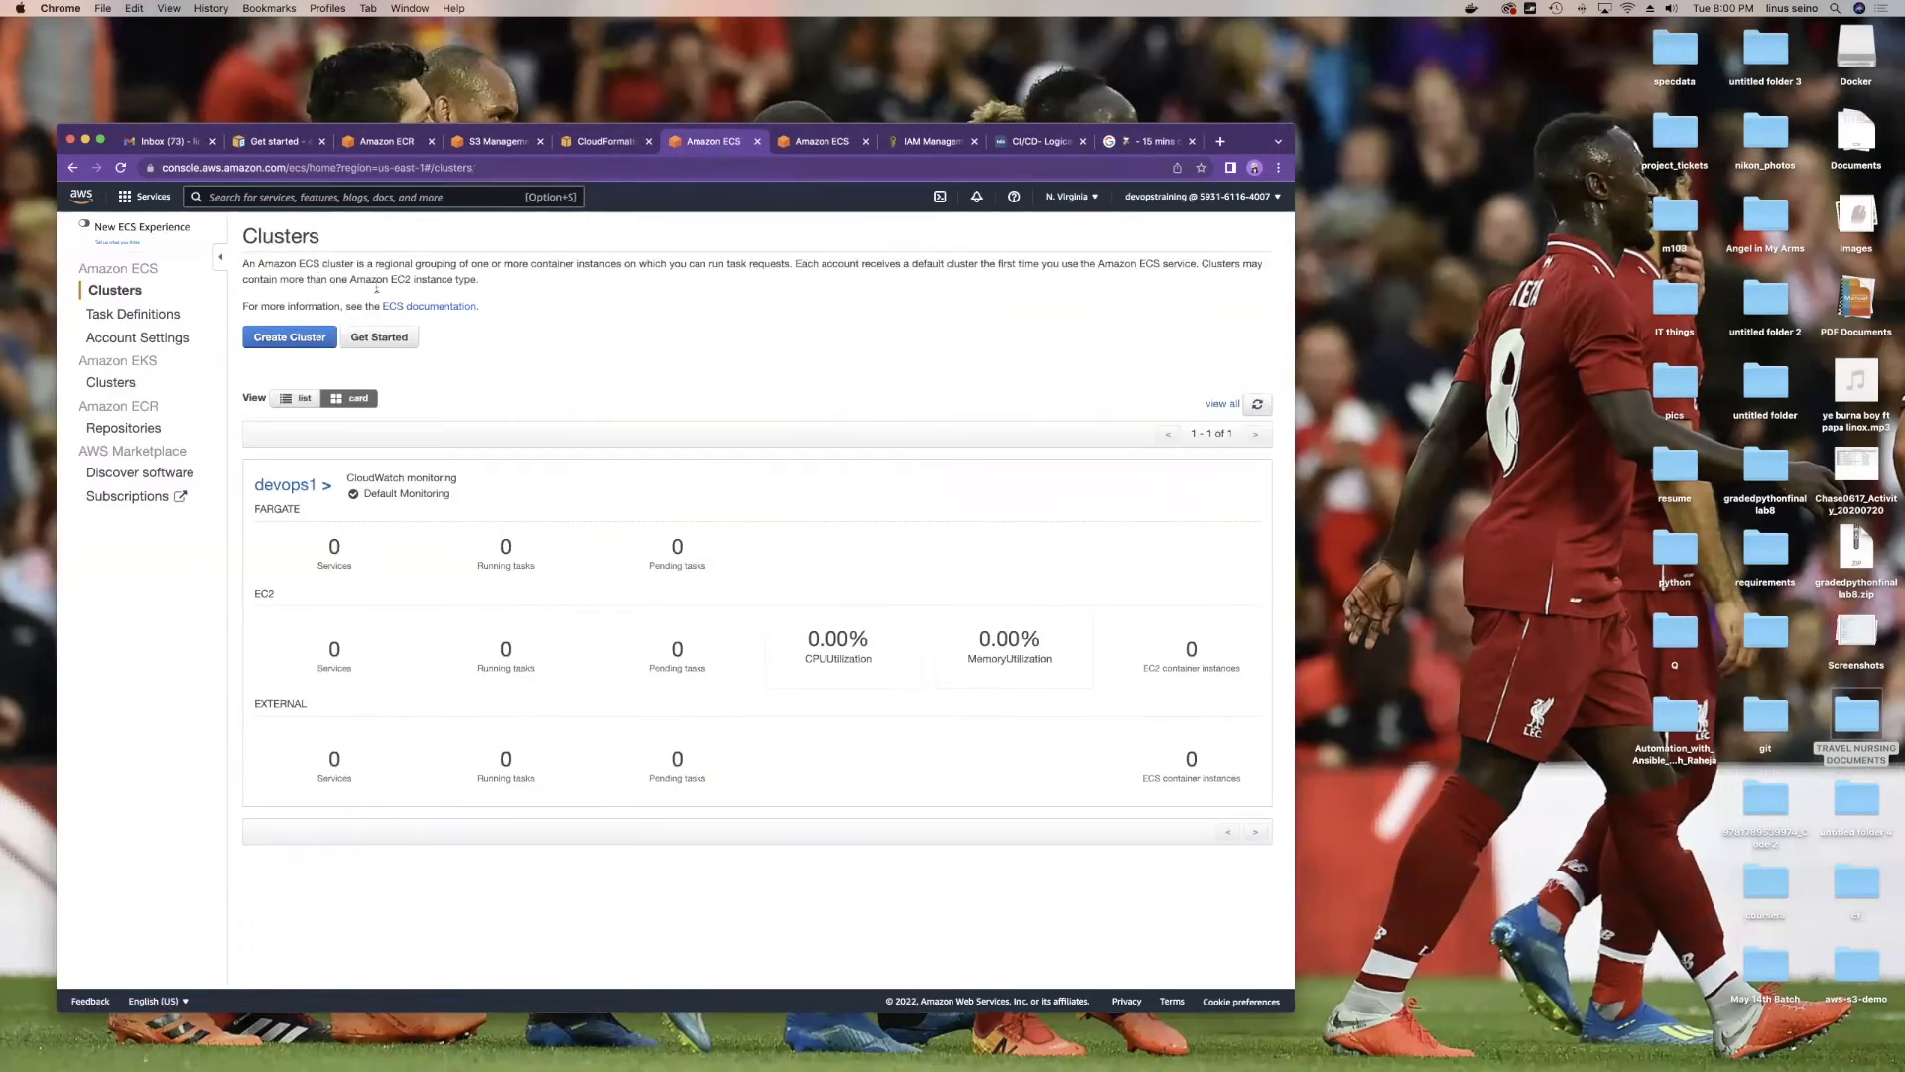
right_click(508, 314)
click(577, 349)
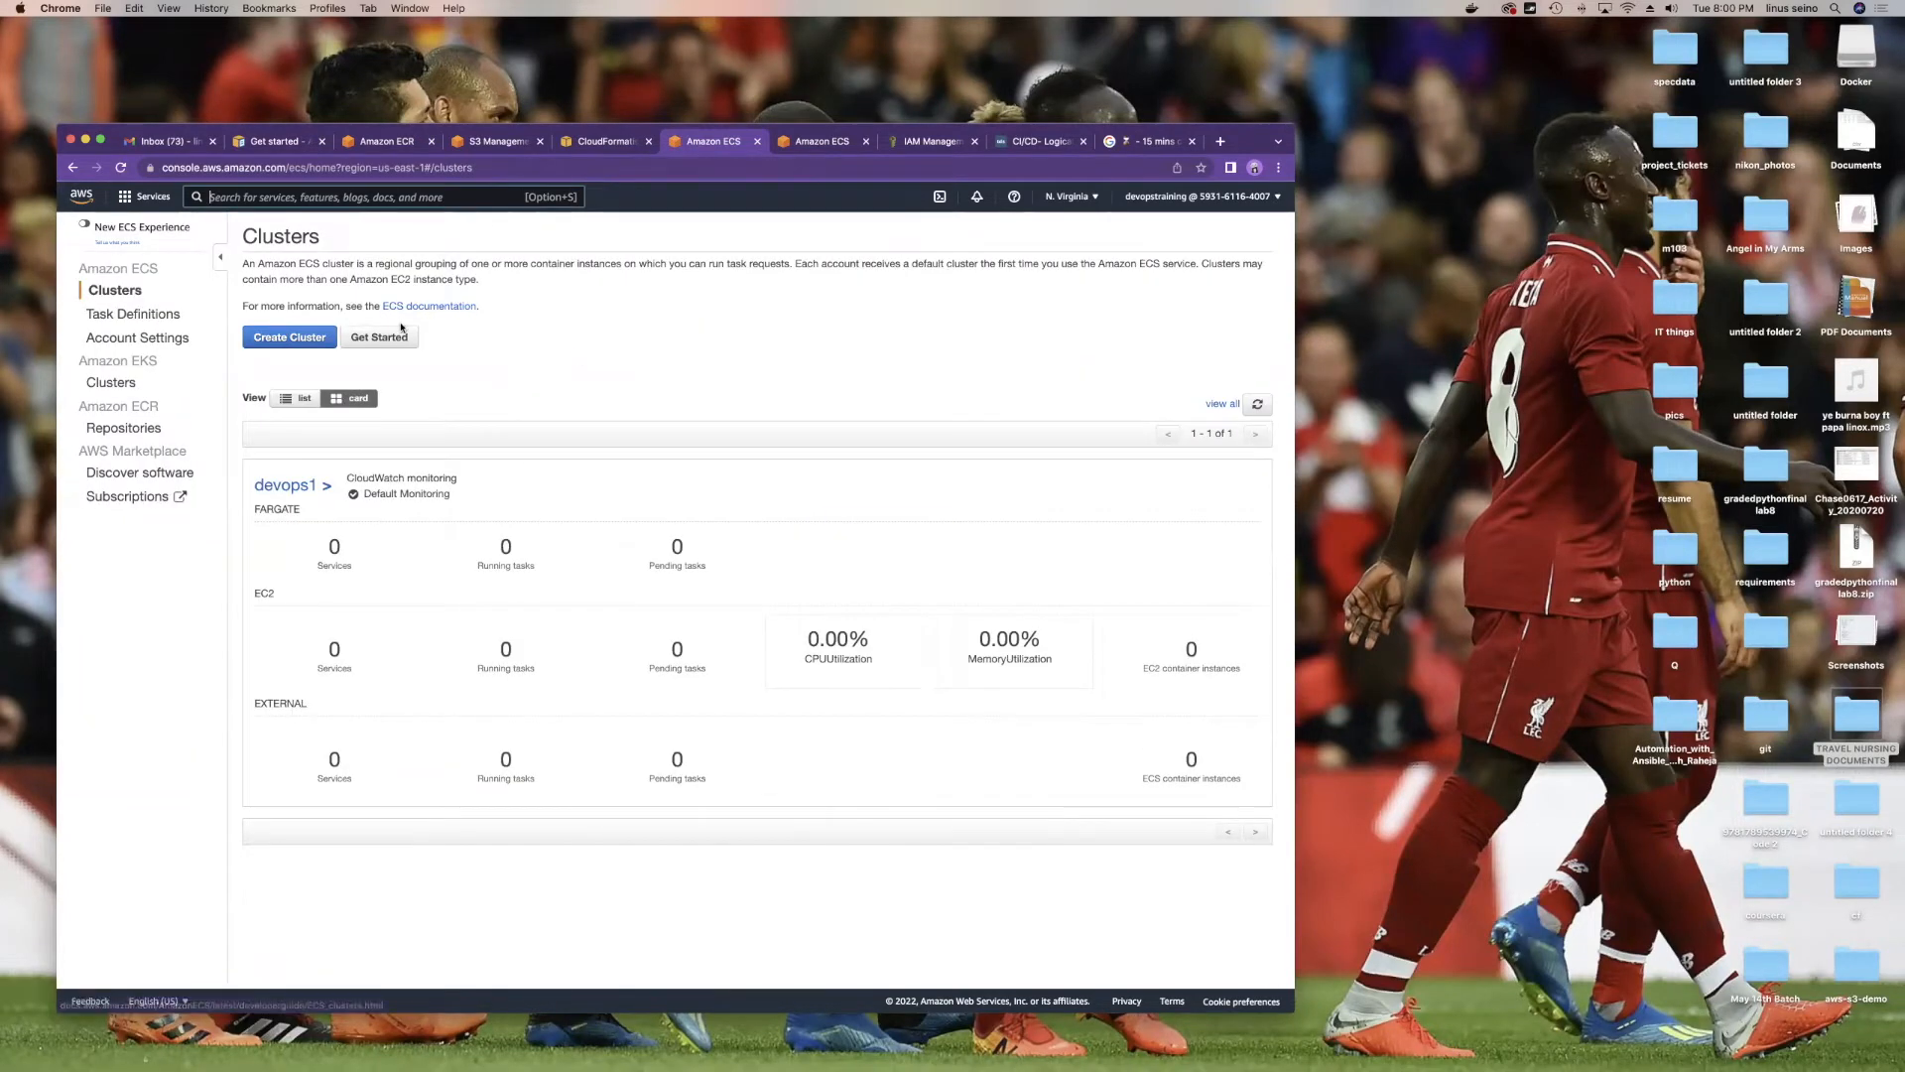
Step: Start an EC2 Linux + Networking cluster named testdevops, then begin a console search in another tab
click(286, 340)
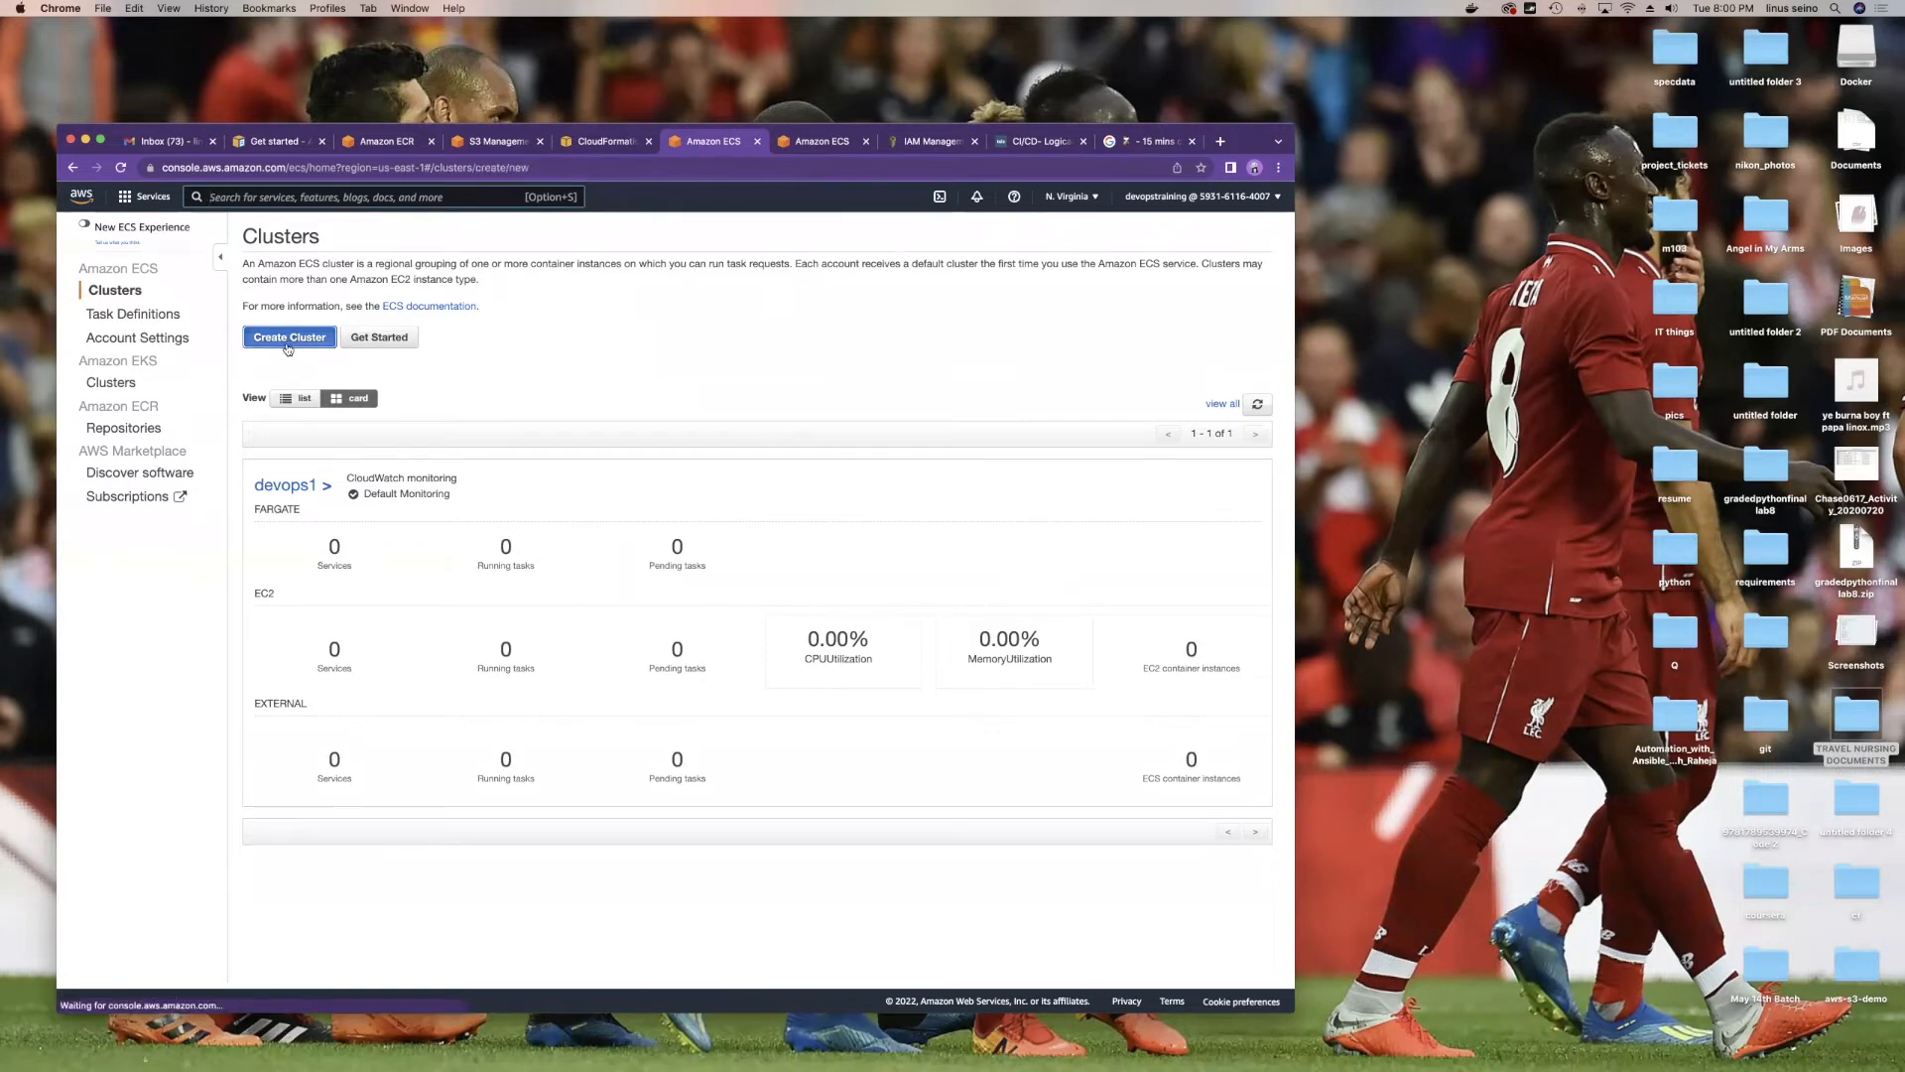
click(705, 441)
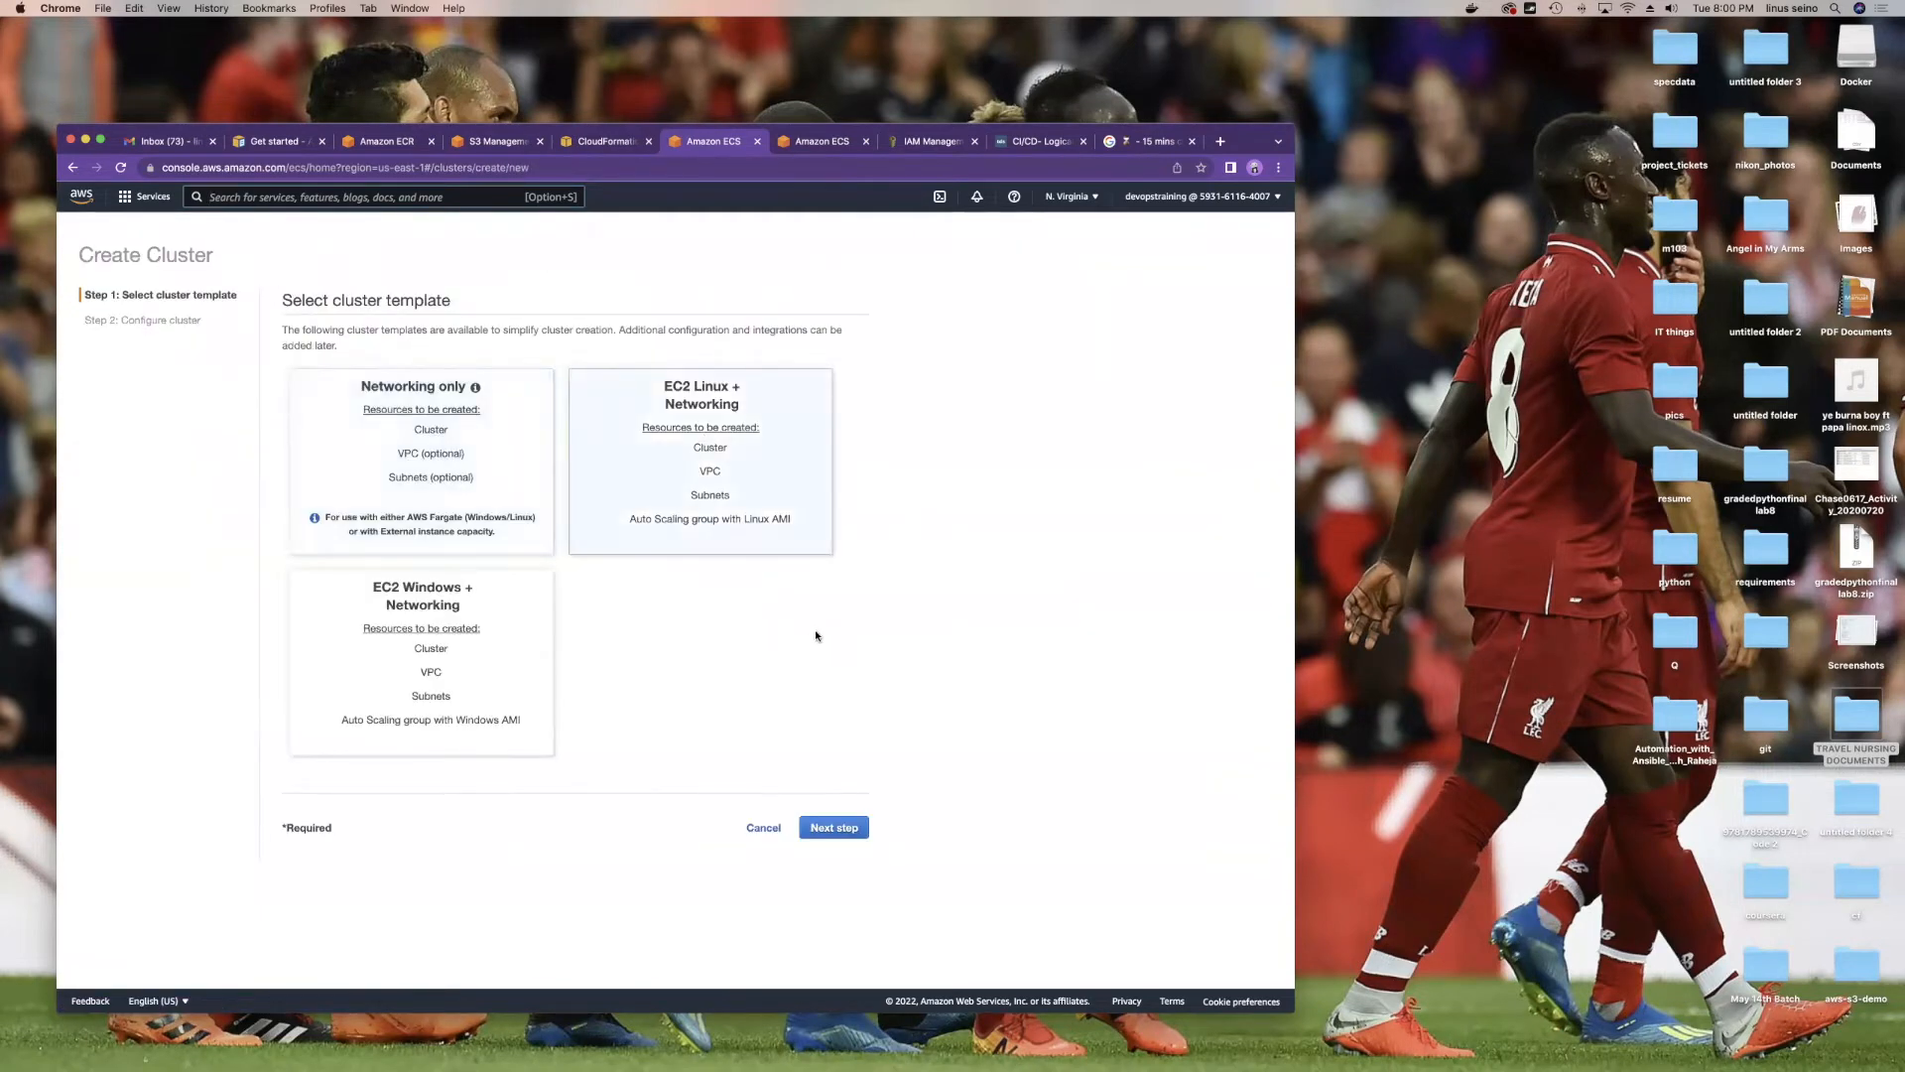
click(833, 827)
click(489, 347)
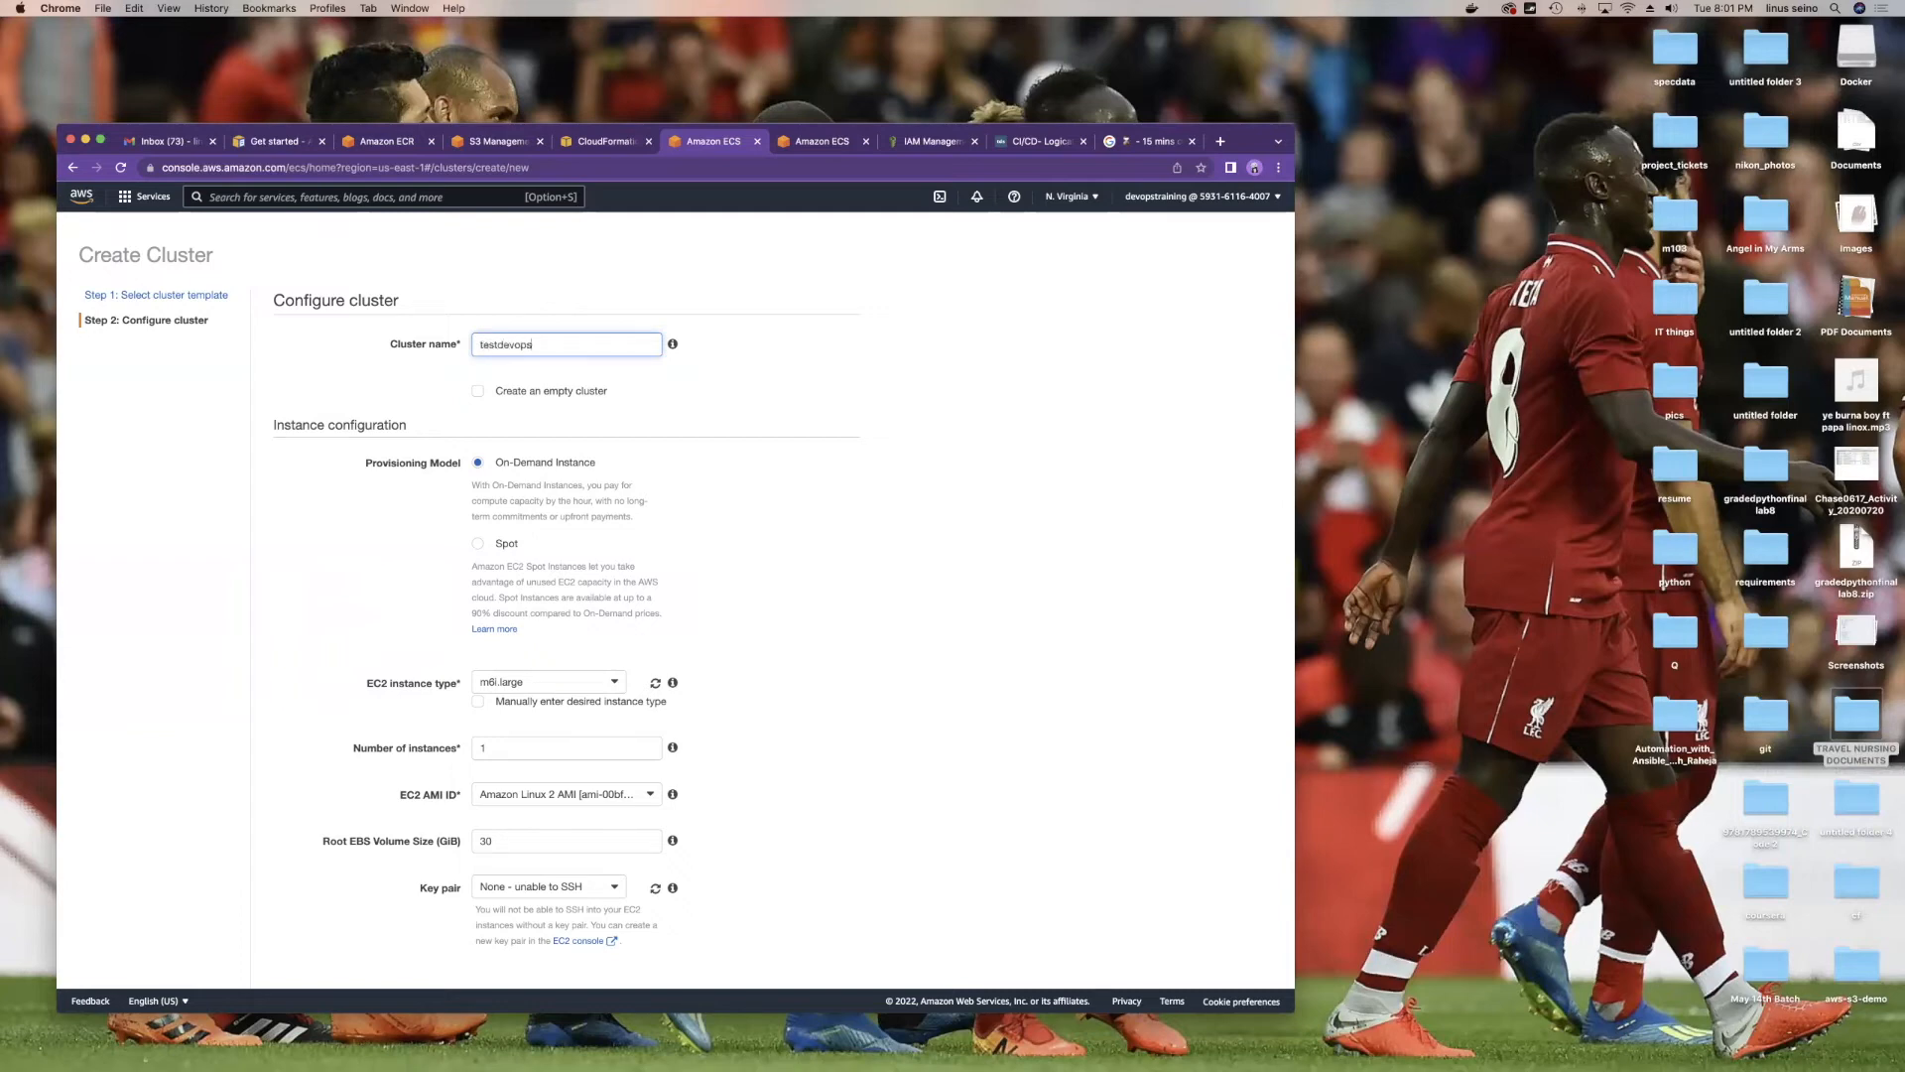
click(794, 143)
click(347, 198)
Step: Search for ec2, open EC2 and bring up its security groups list
text(ec2)
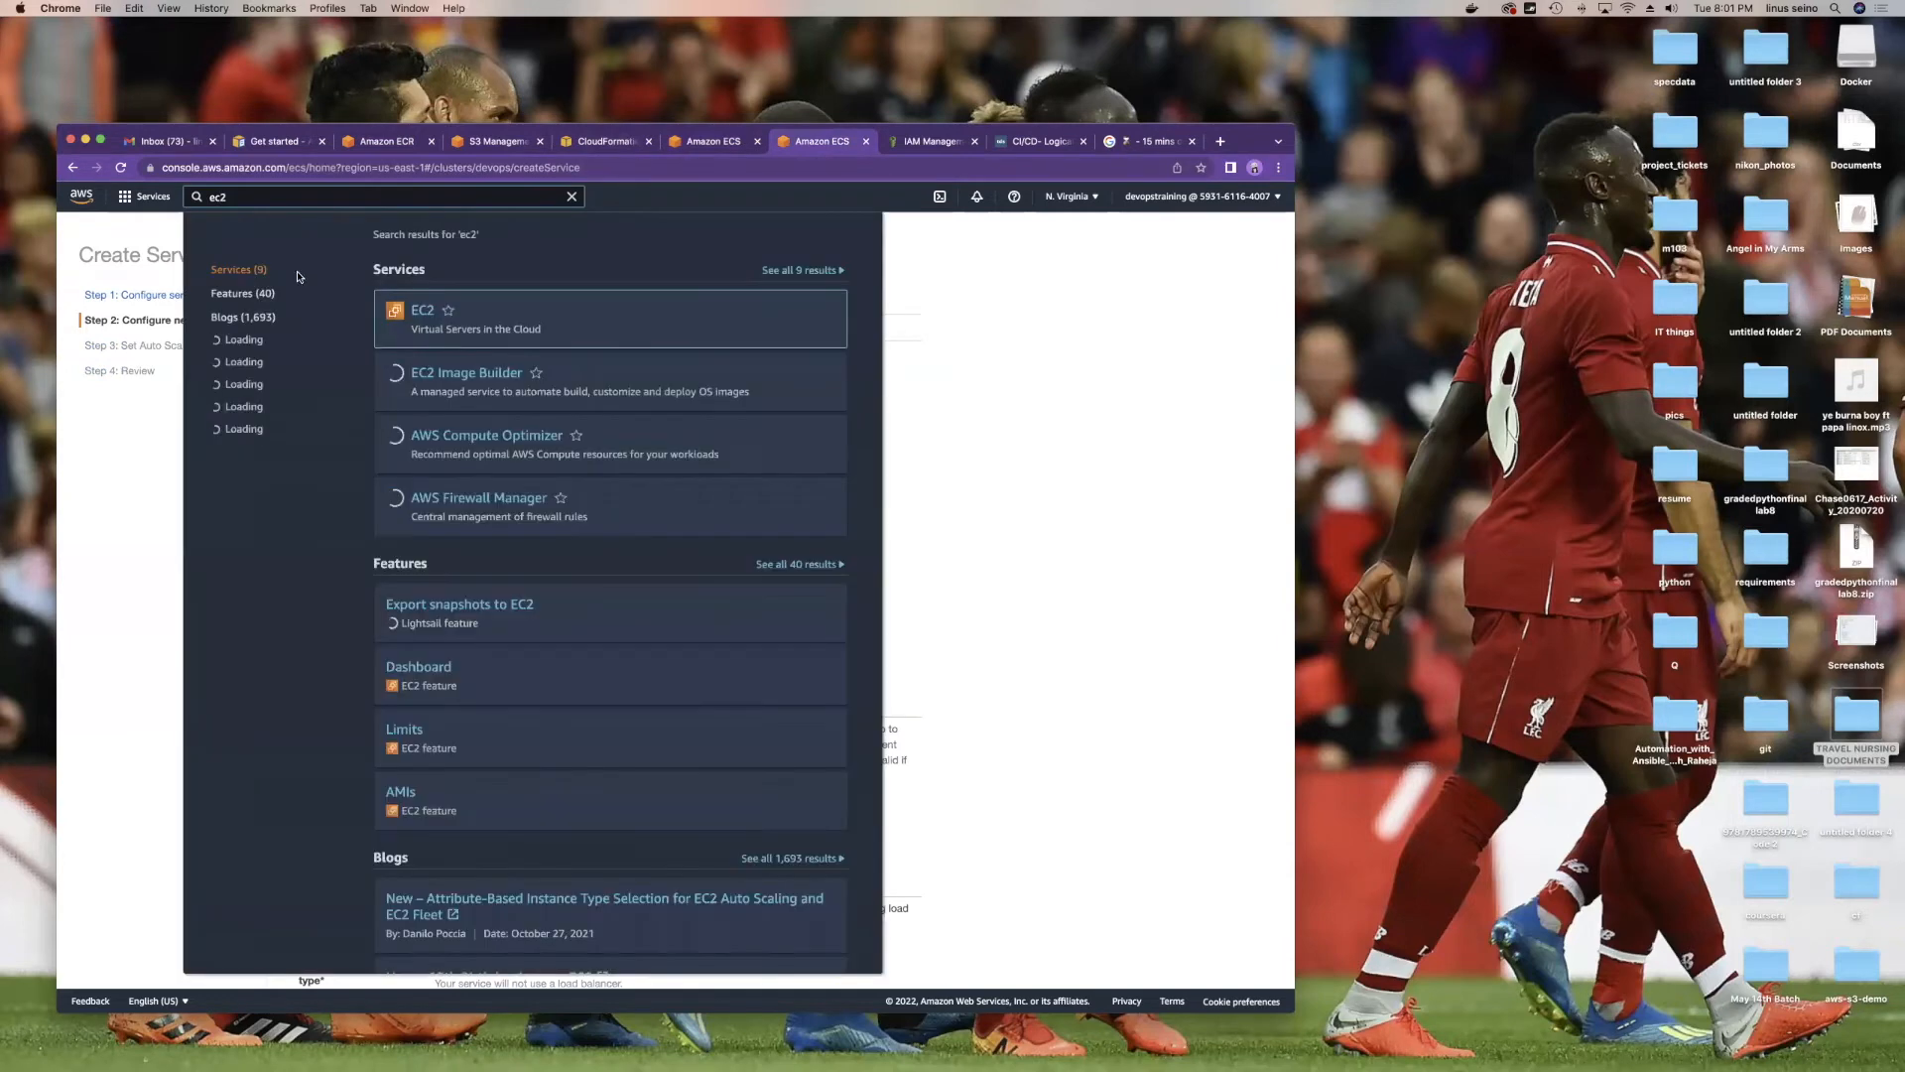
click(427, 314)
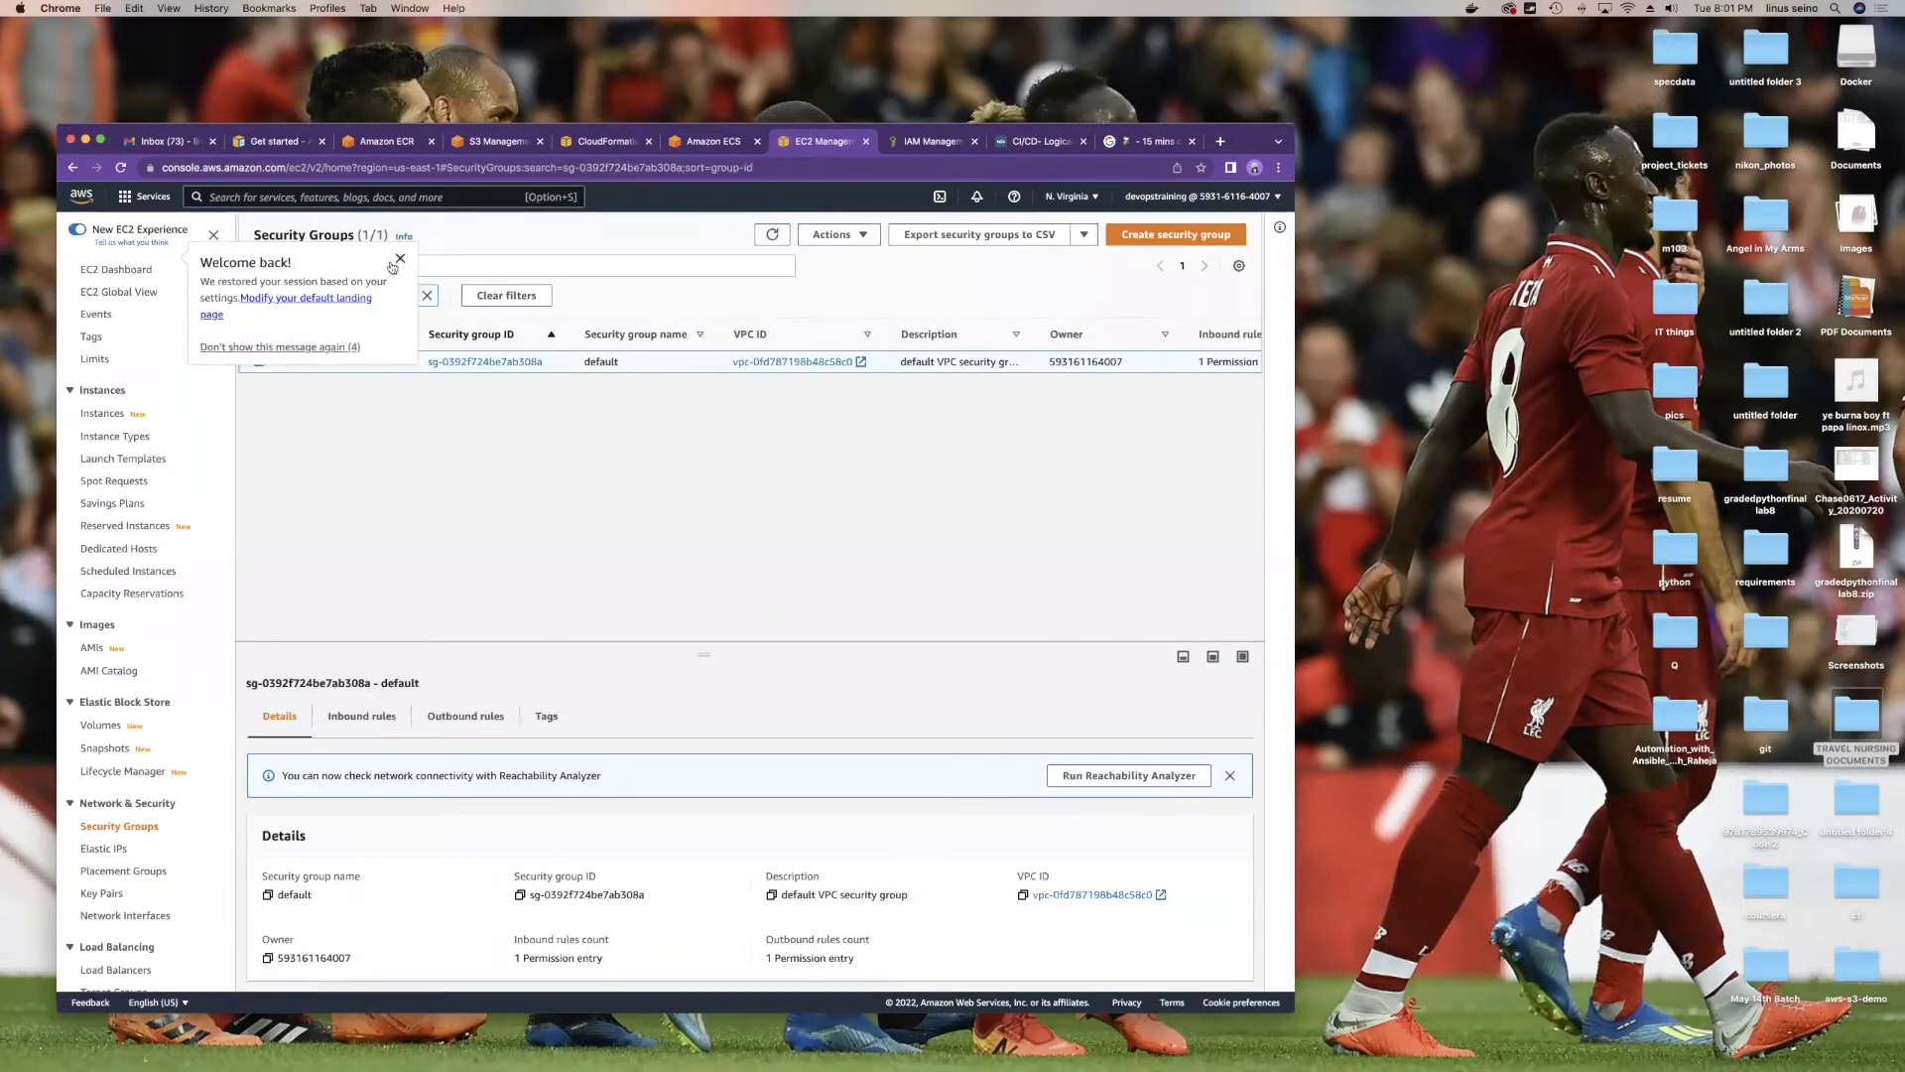
click(395, 262)
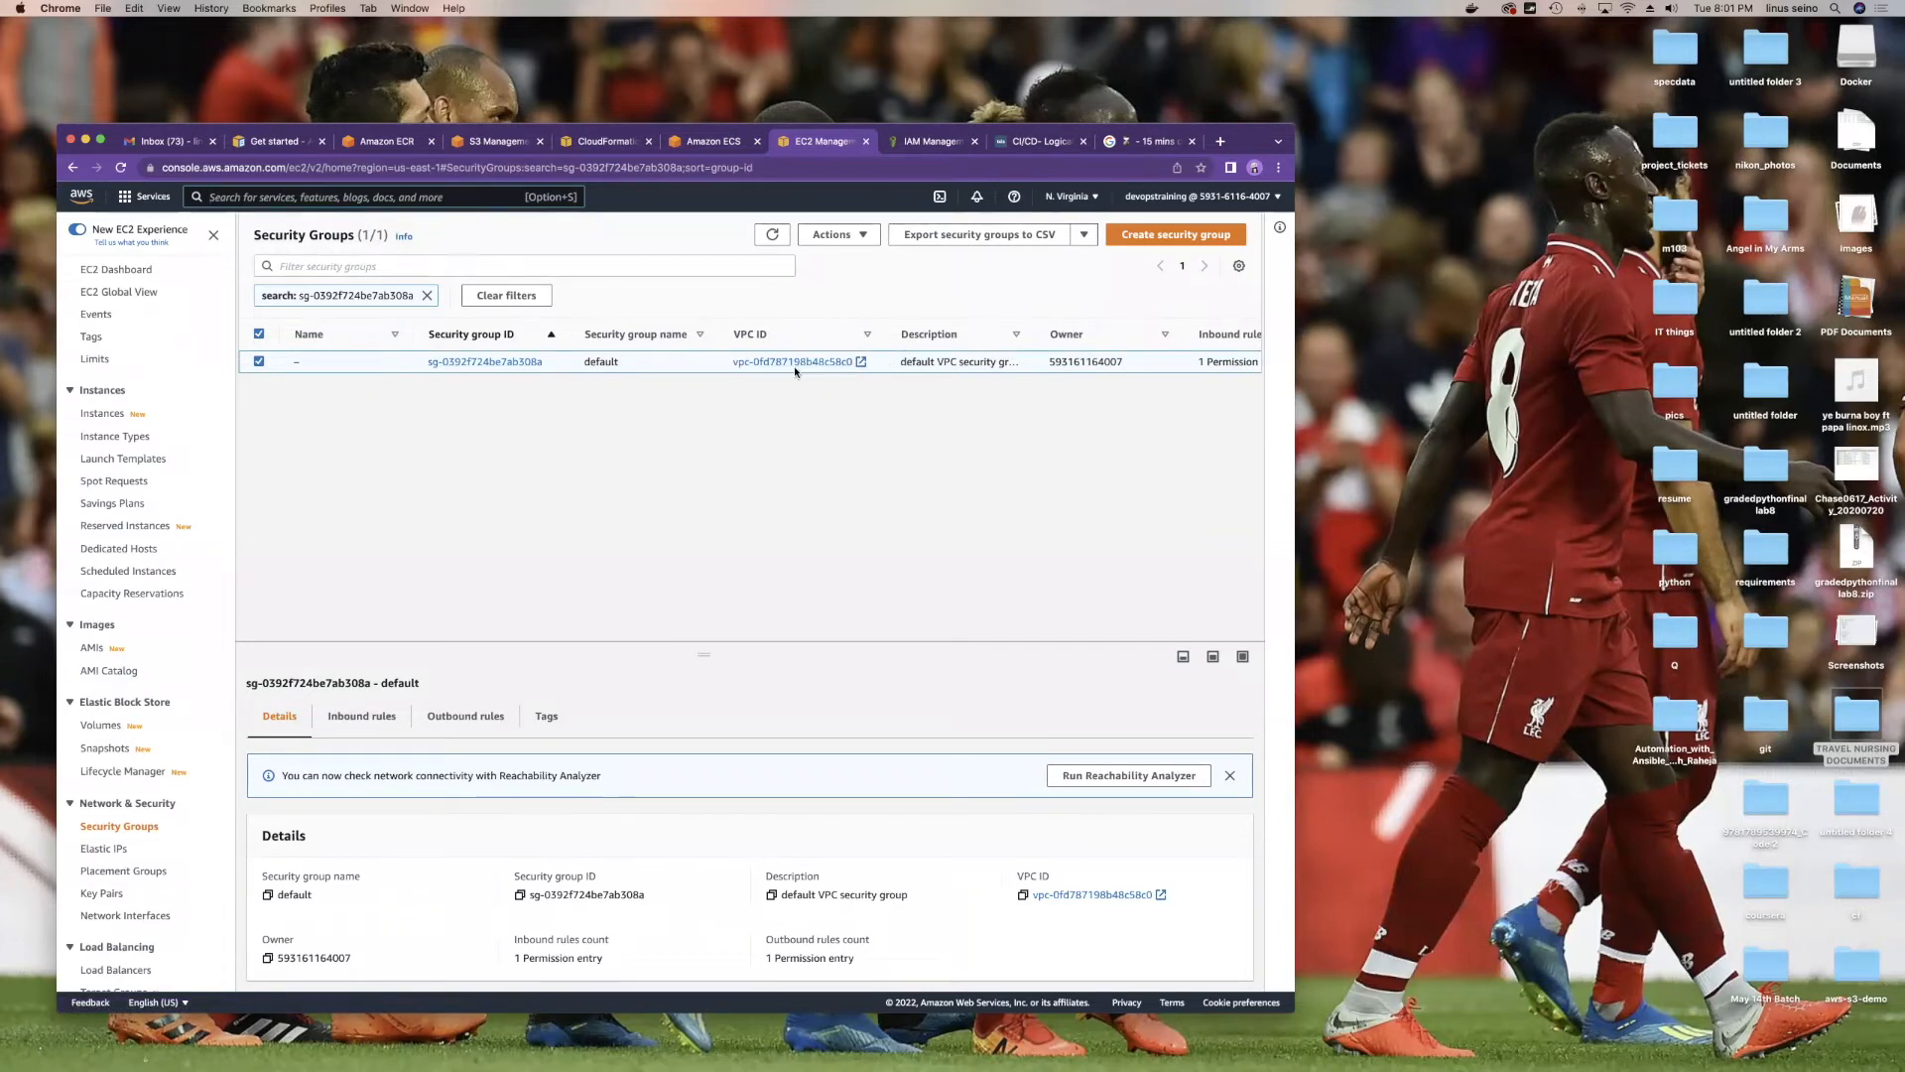
click(706, 141)
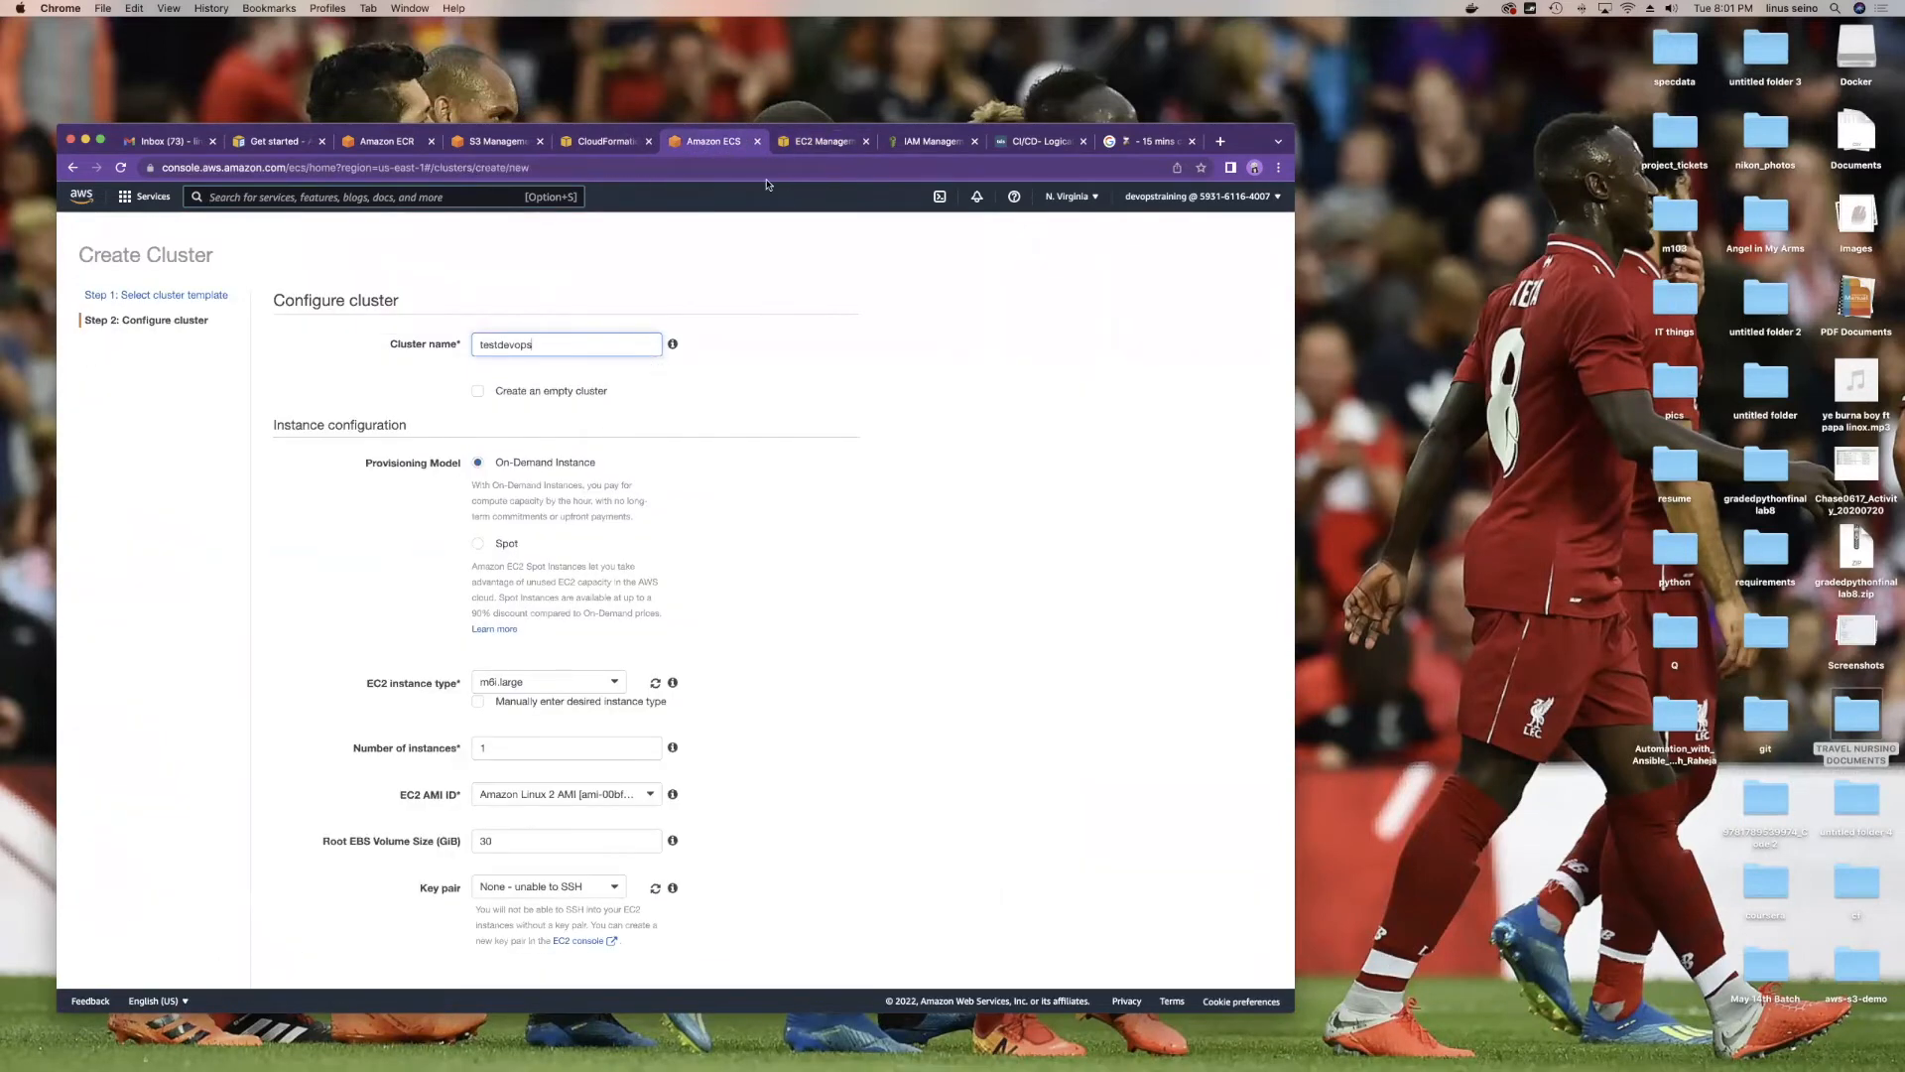
click(813, 141)
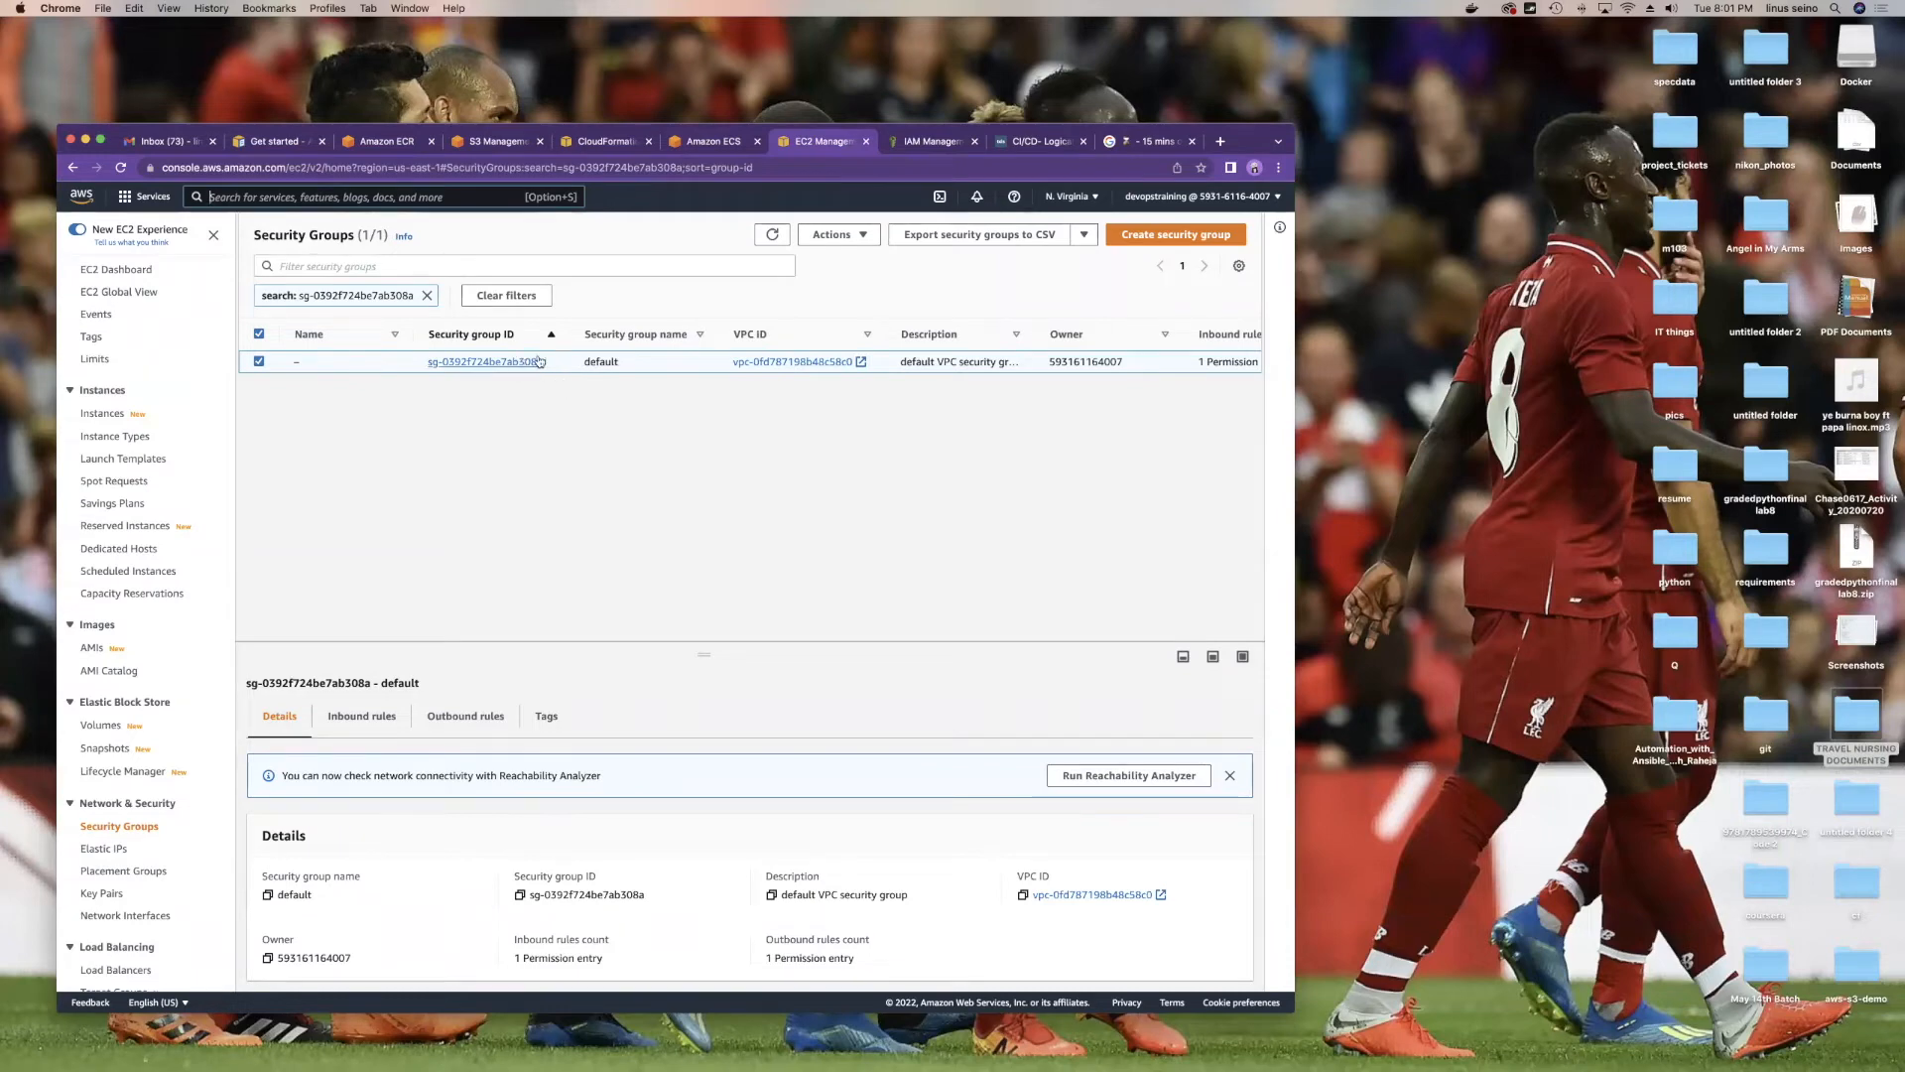
Step: Scroll the cluster form and edit the number of instances
click(716, 145)
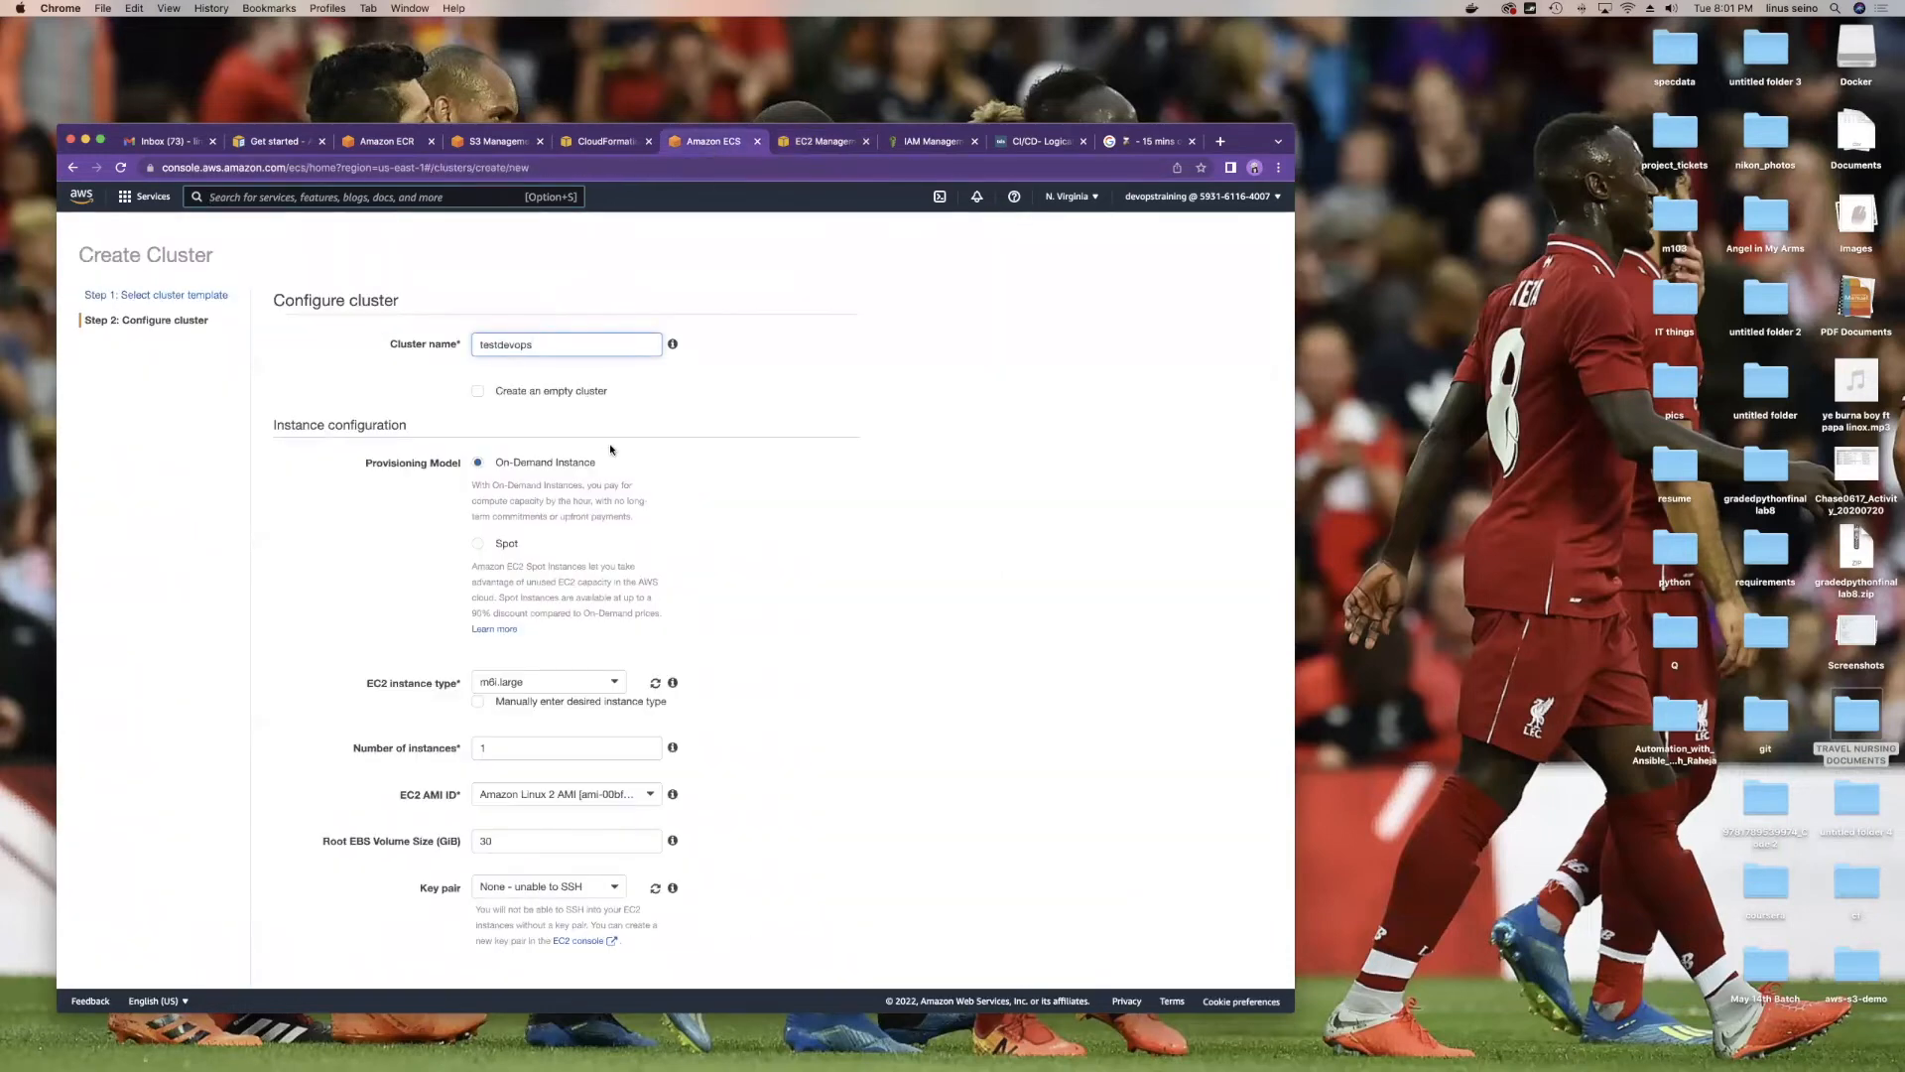
scroll(595, 447, down, 5)
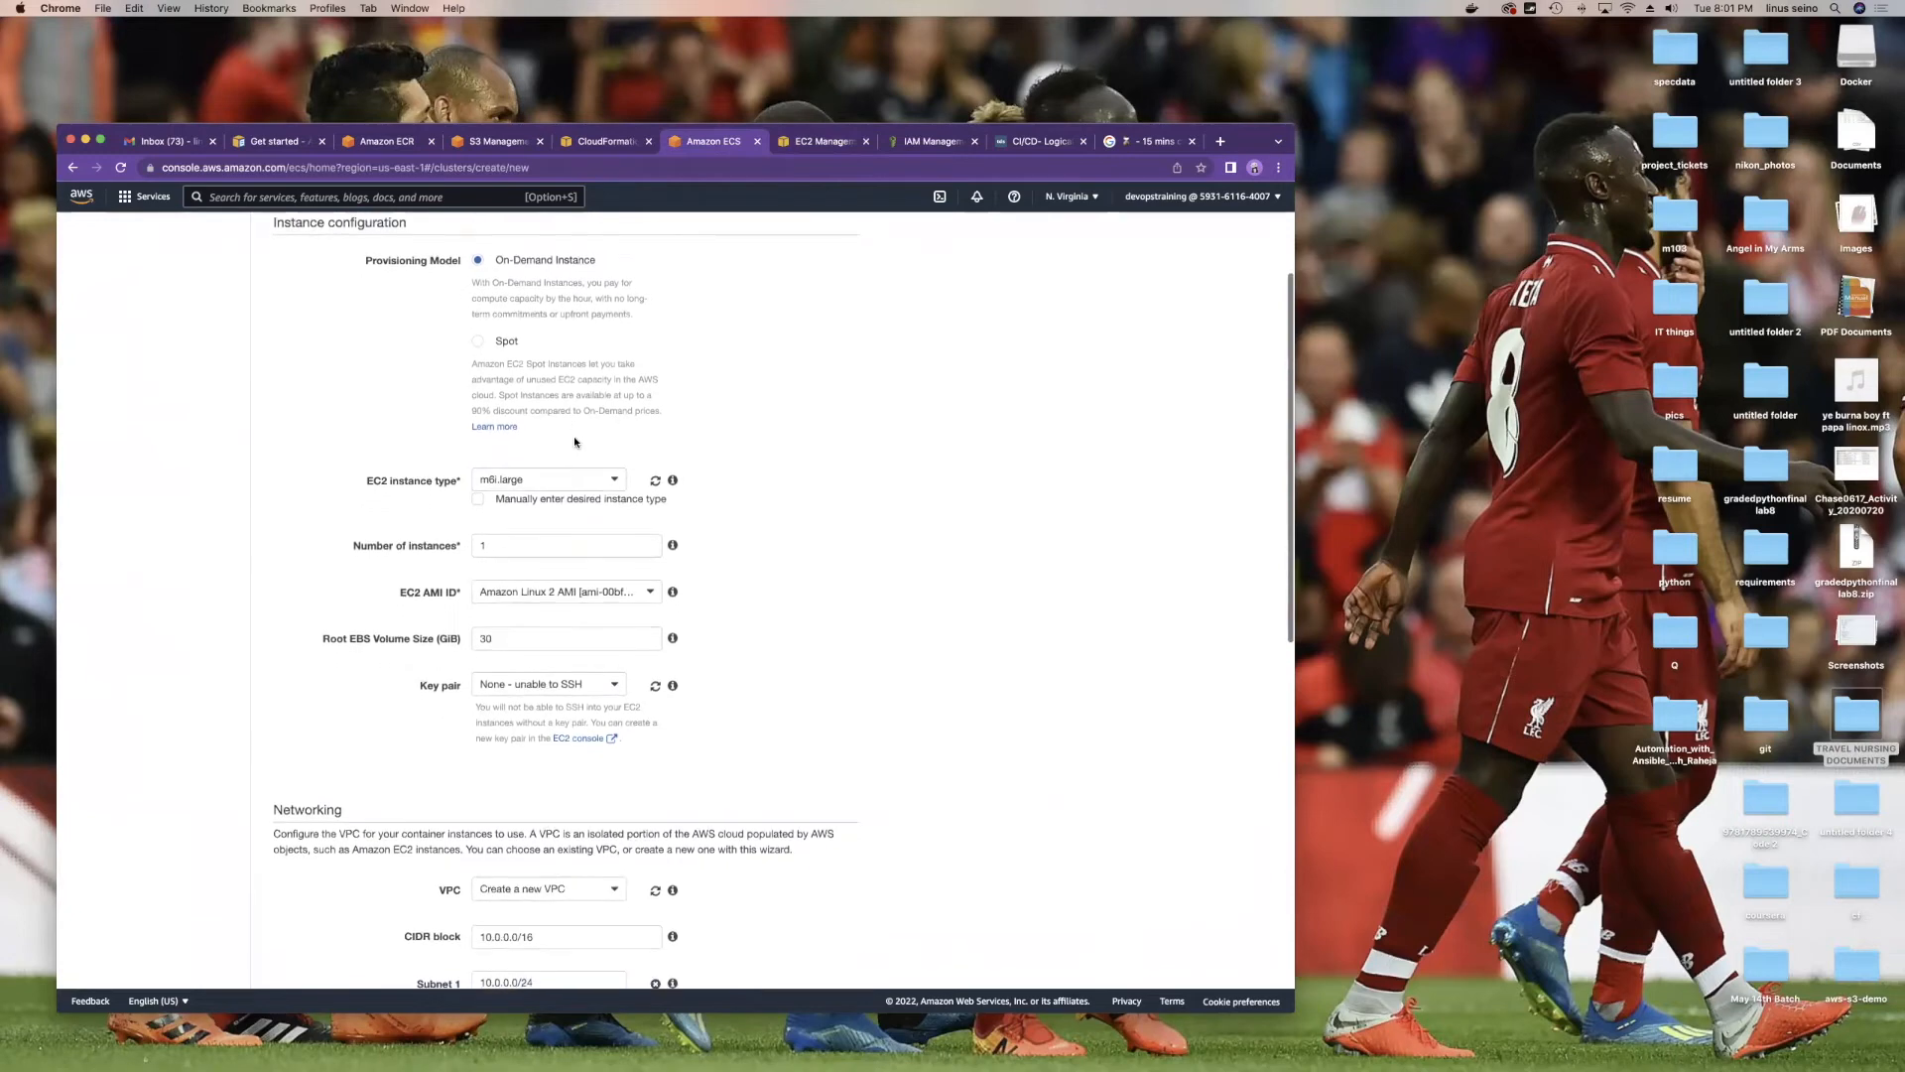
scroll(541, 434, down, 3)
click(465, 410)
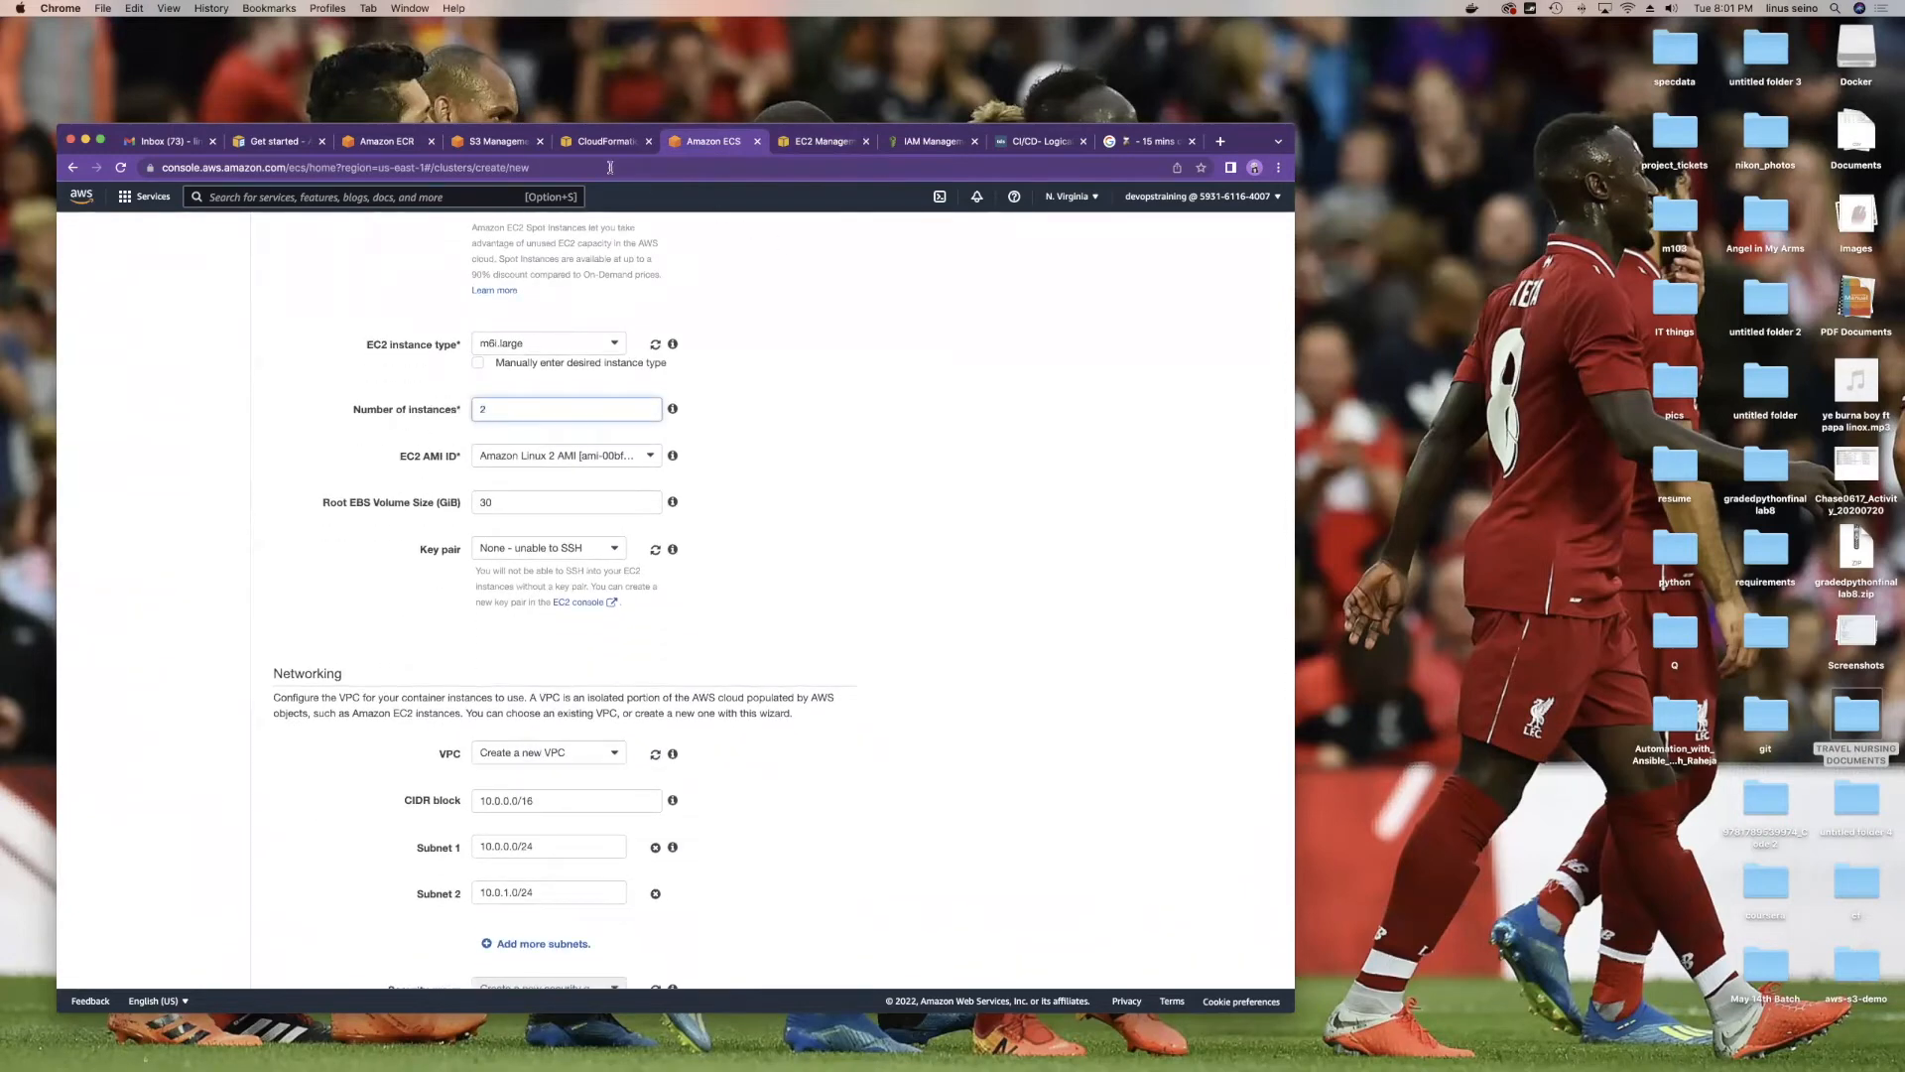
Step: Check the VPCs offered in the cluster form and view the default security group's VPC ID
click(804, 142)
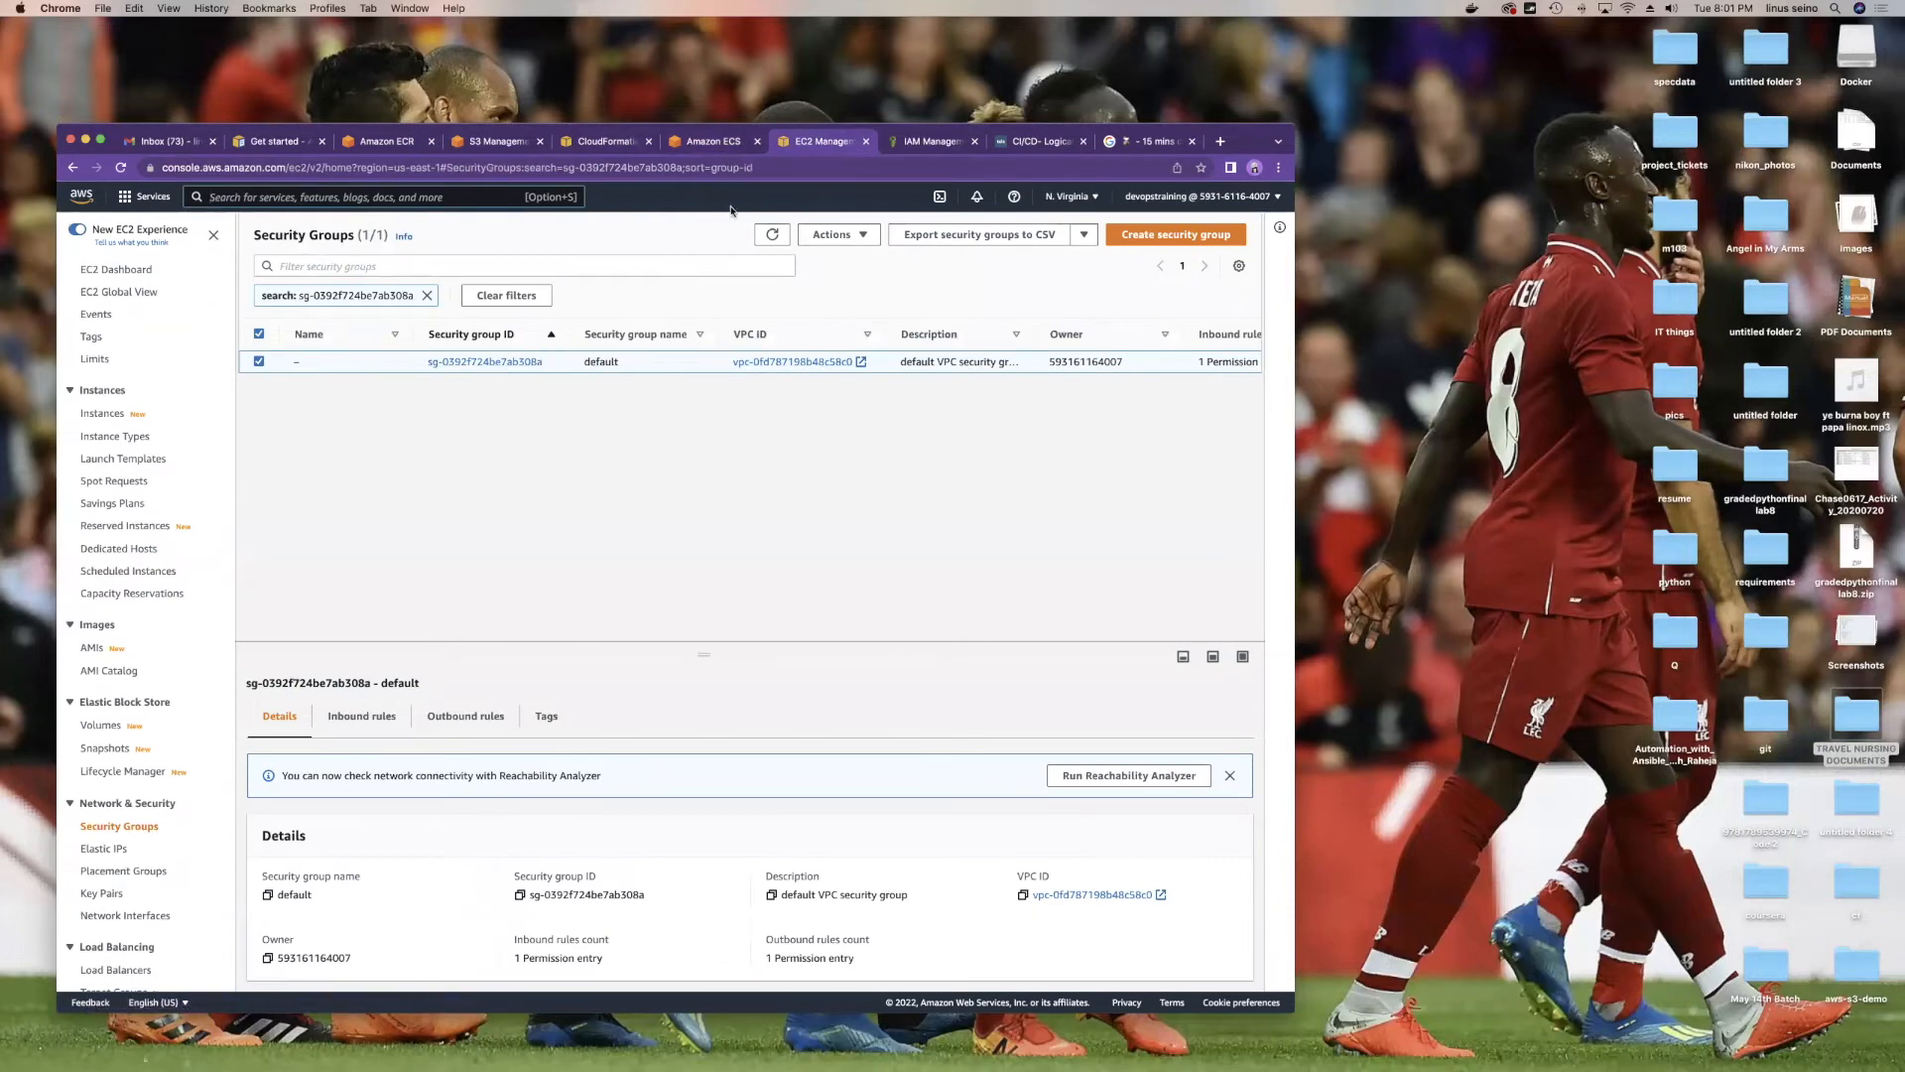
click(731, 143)
scroll(654, 455, down, 5)
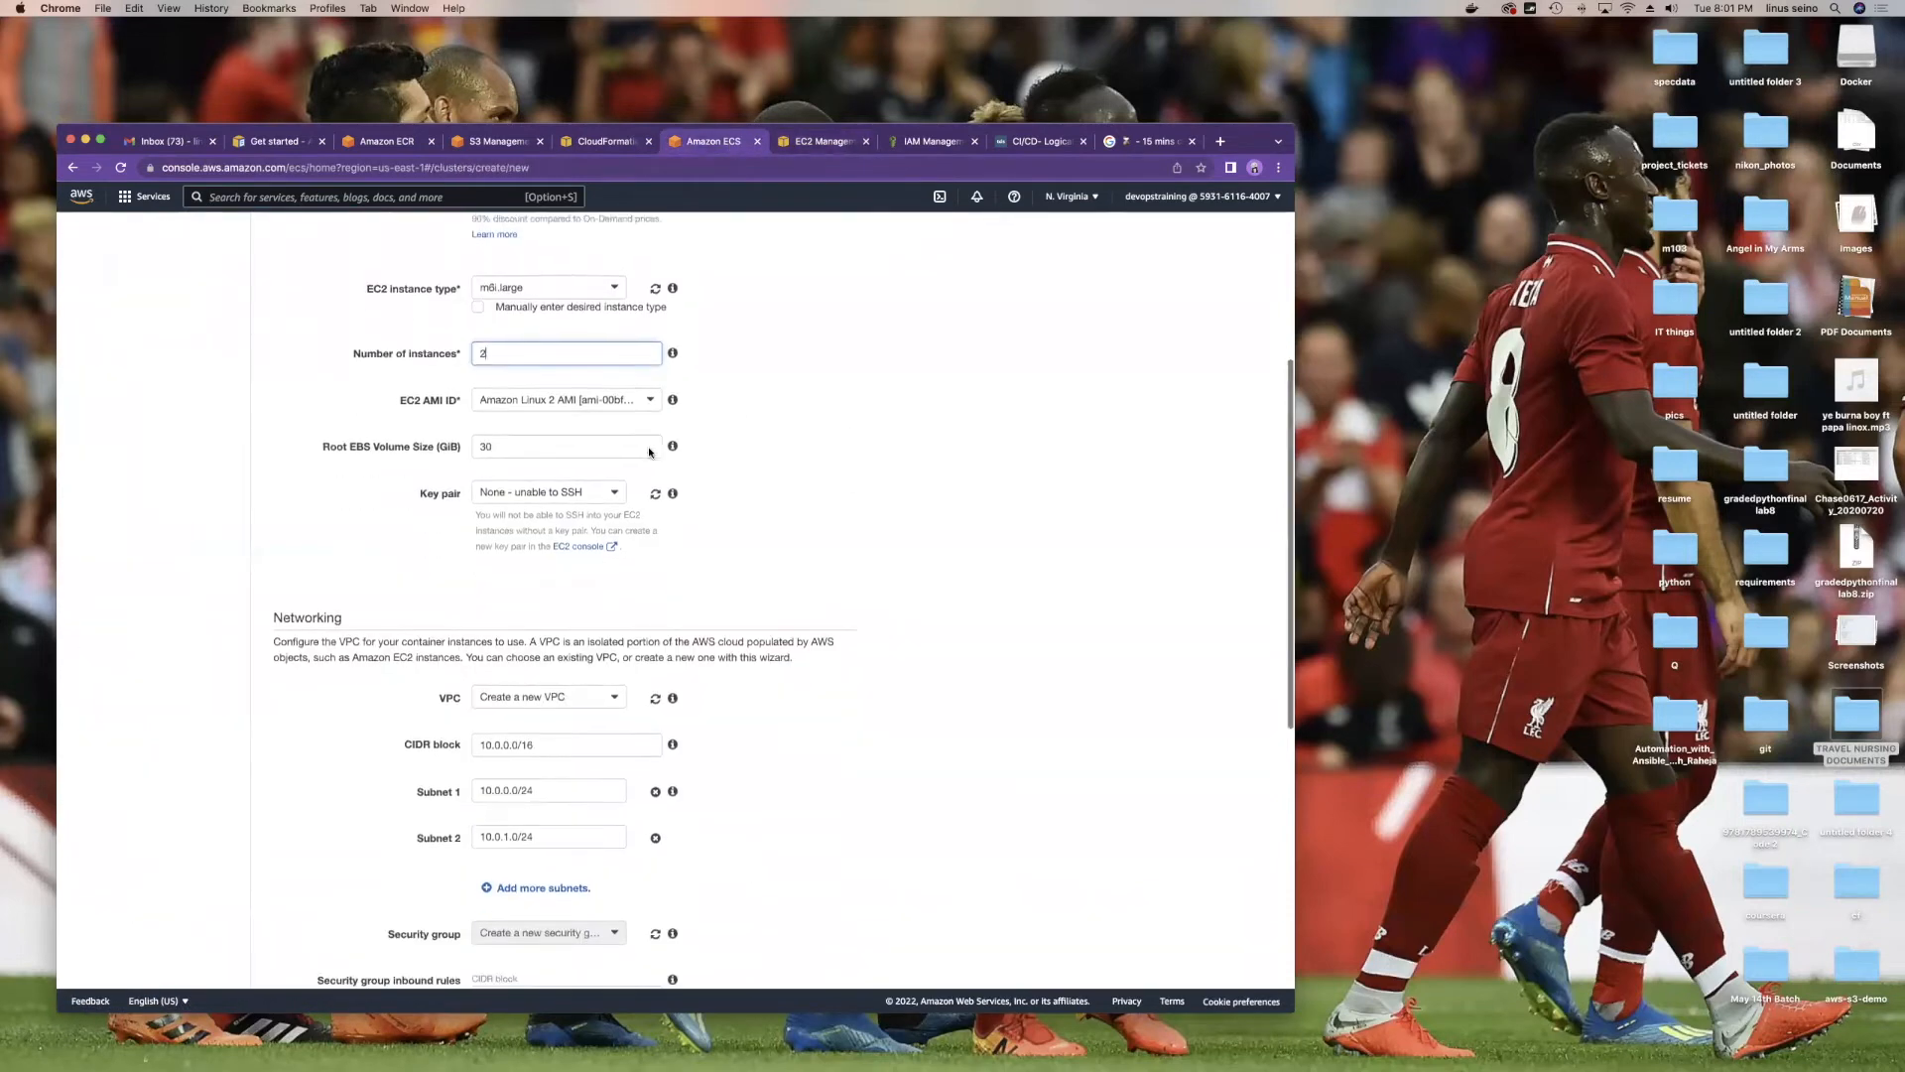
scroll(655, 483, up, 2)
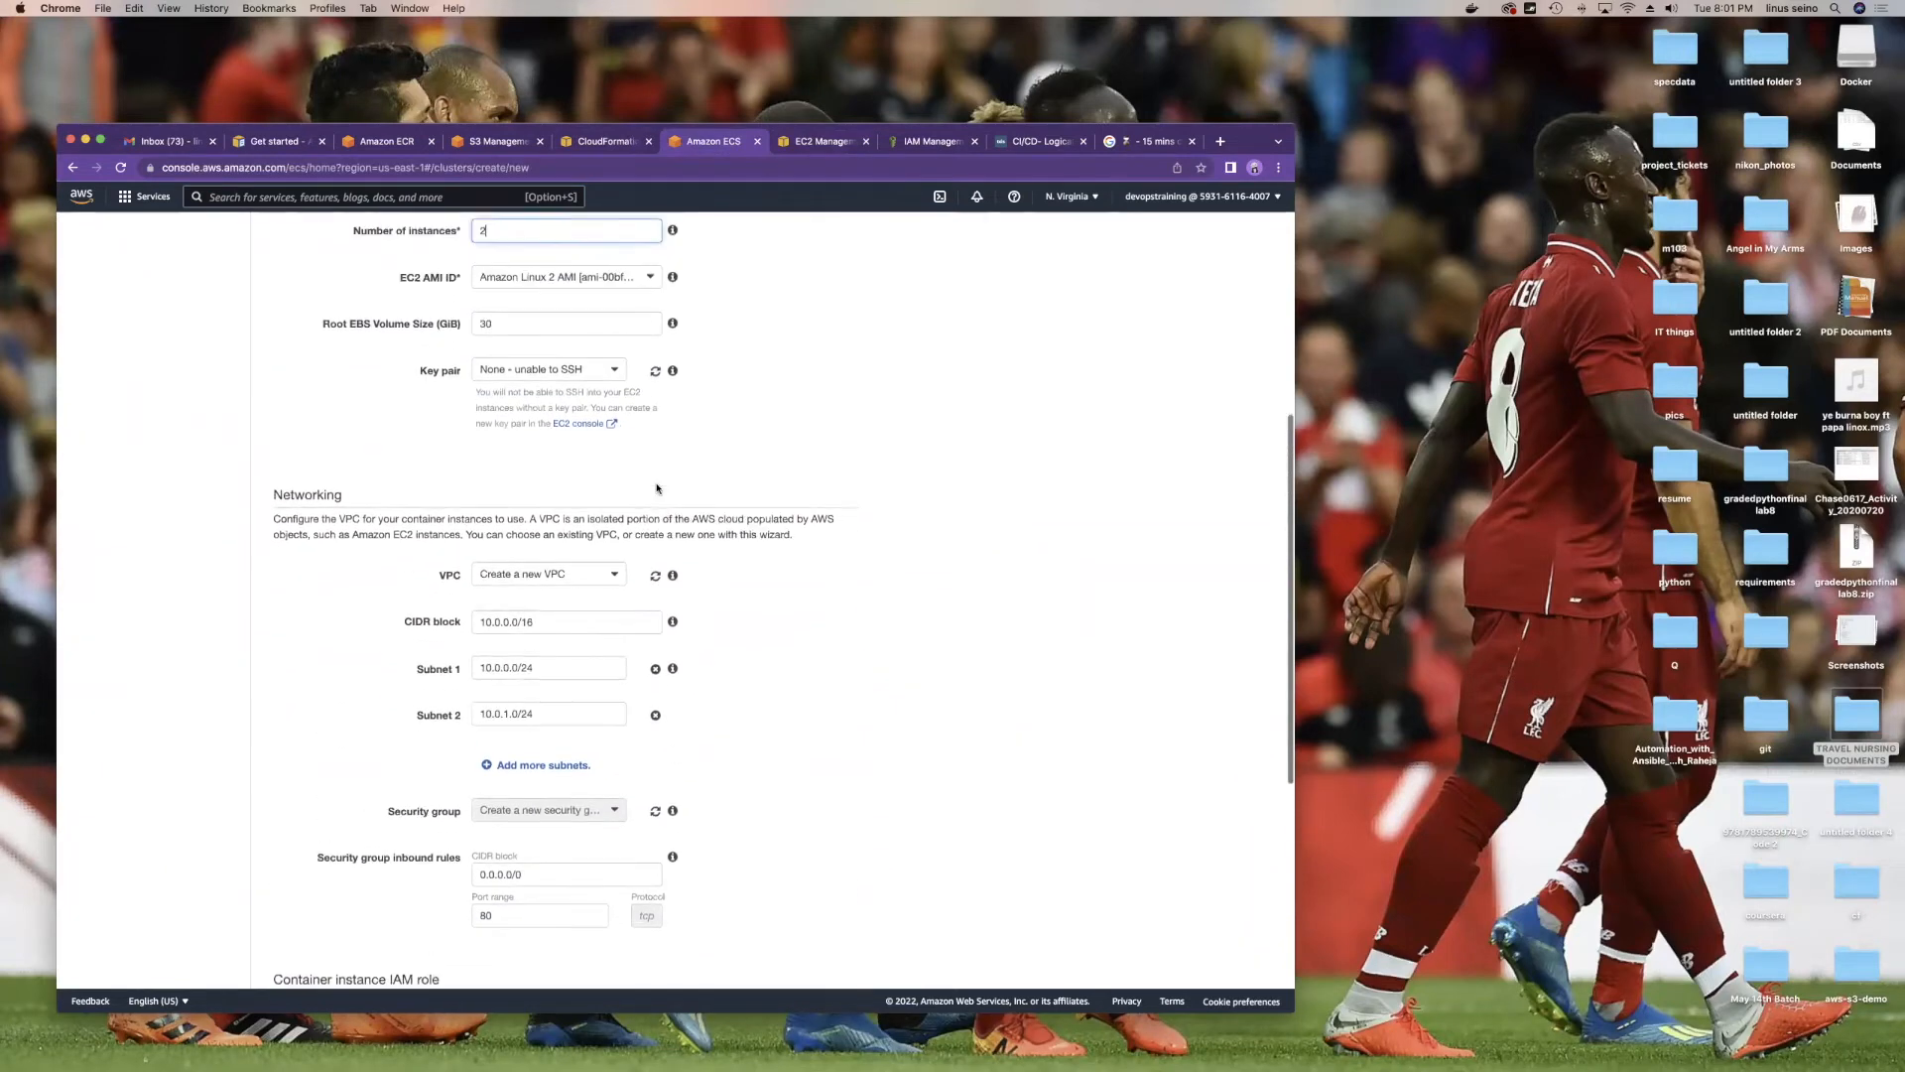
click(565, 504)
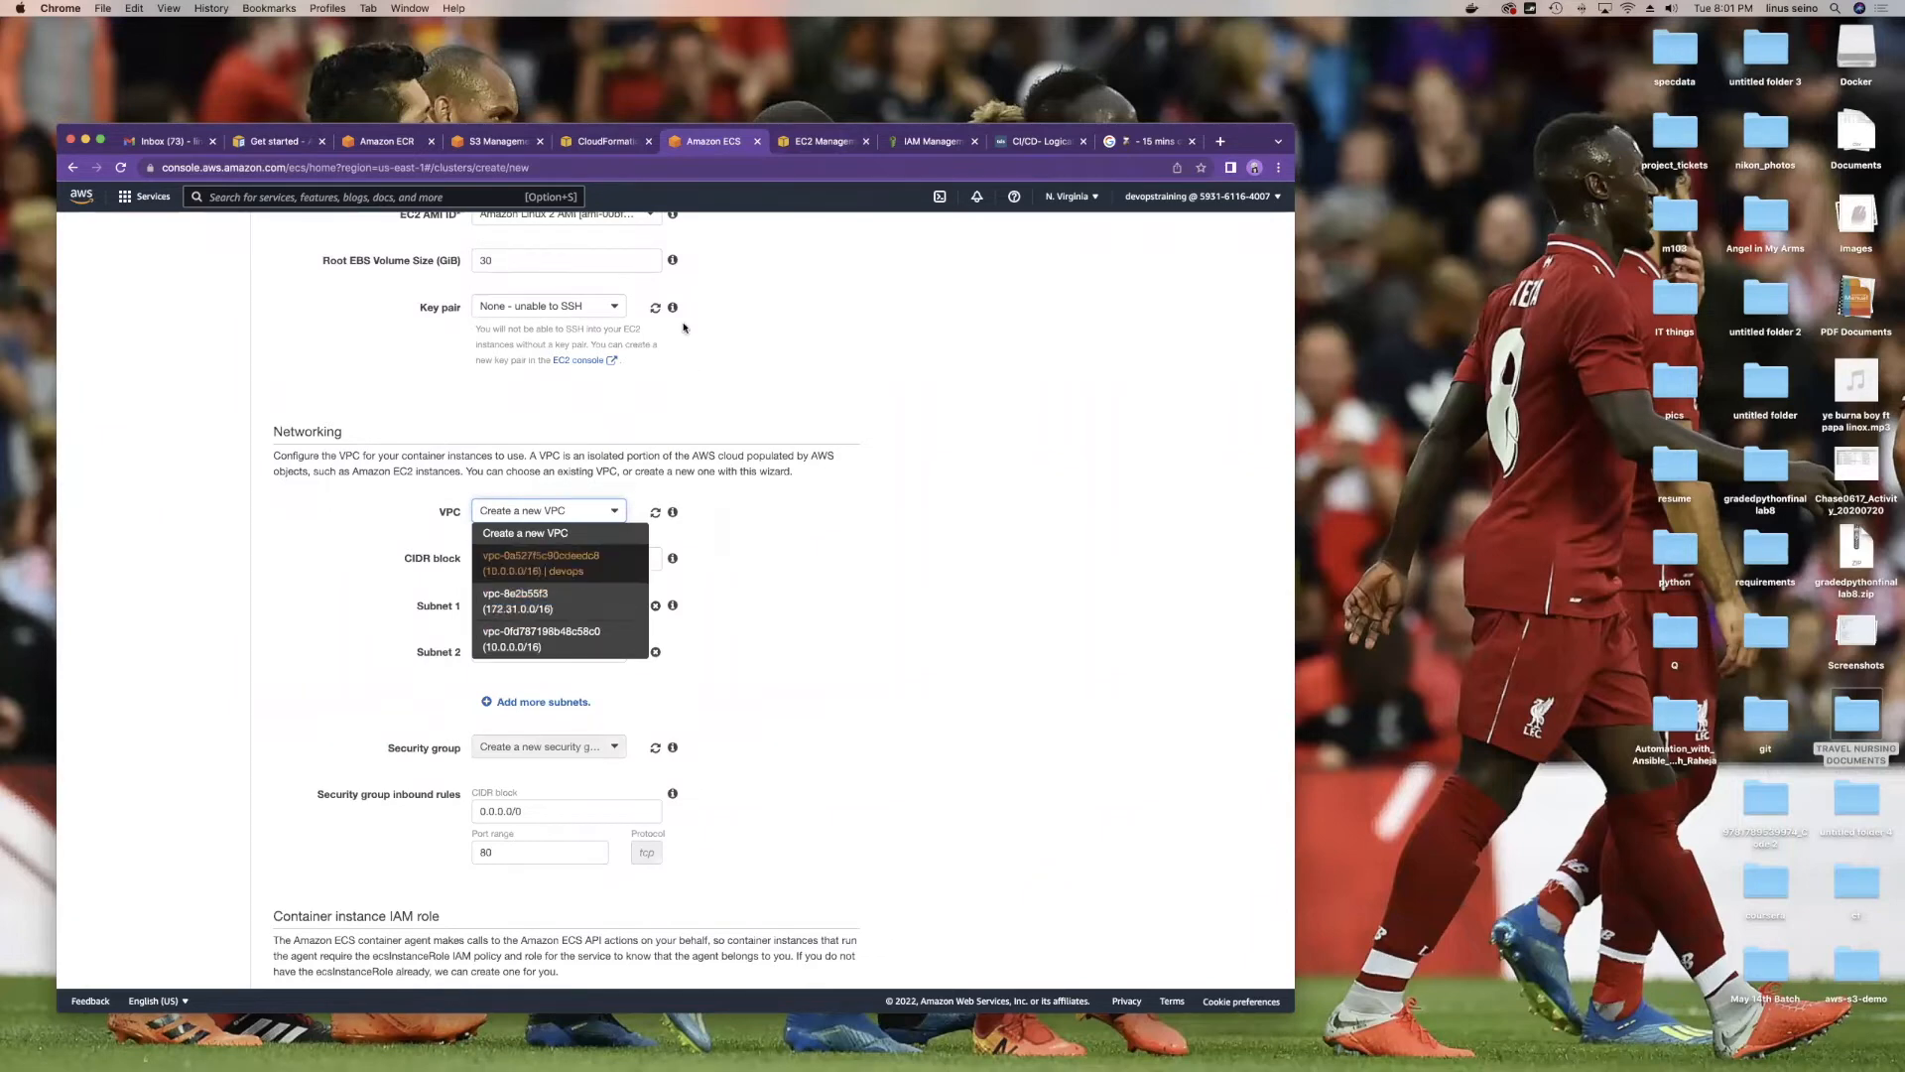
click(809, 142)
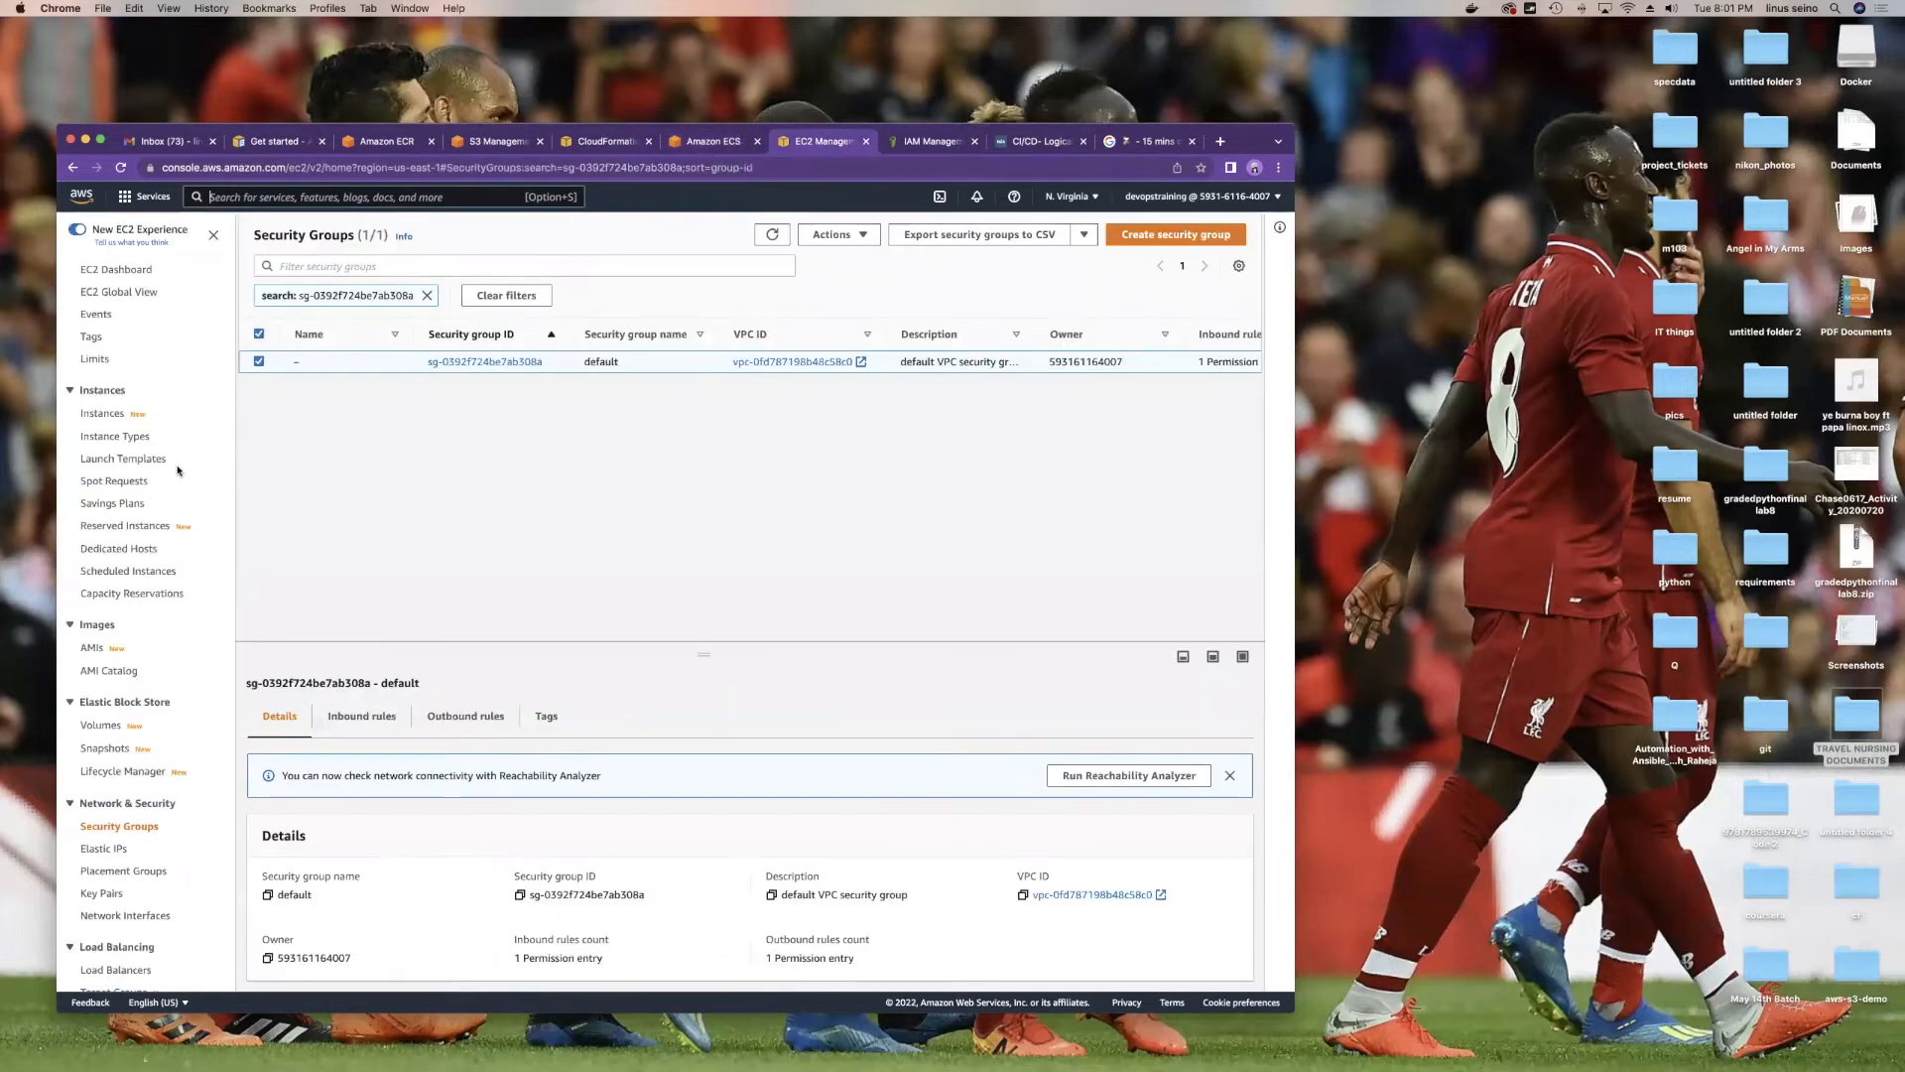
scroll(179, 607, down, 2)
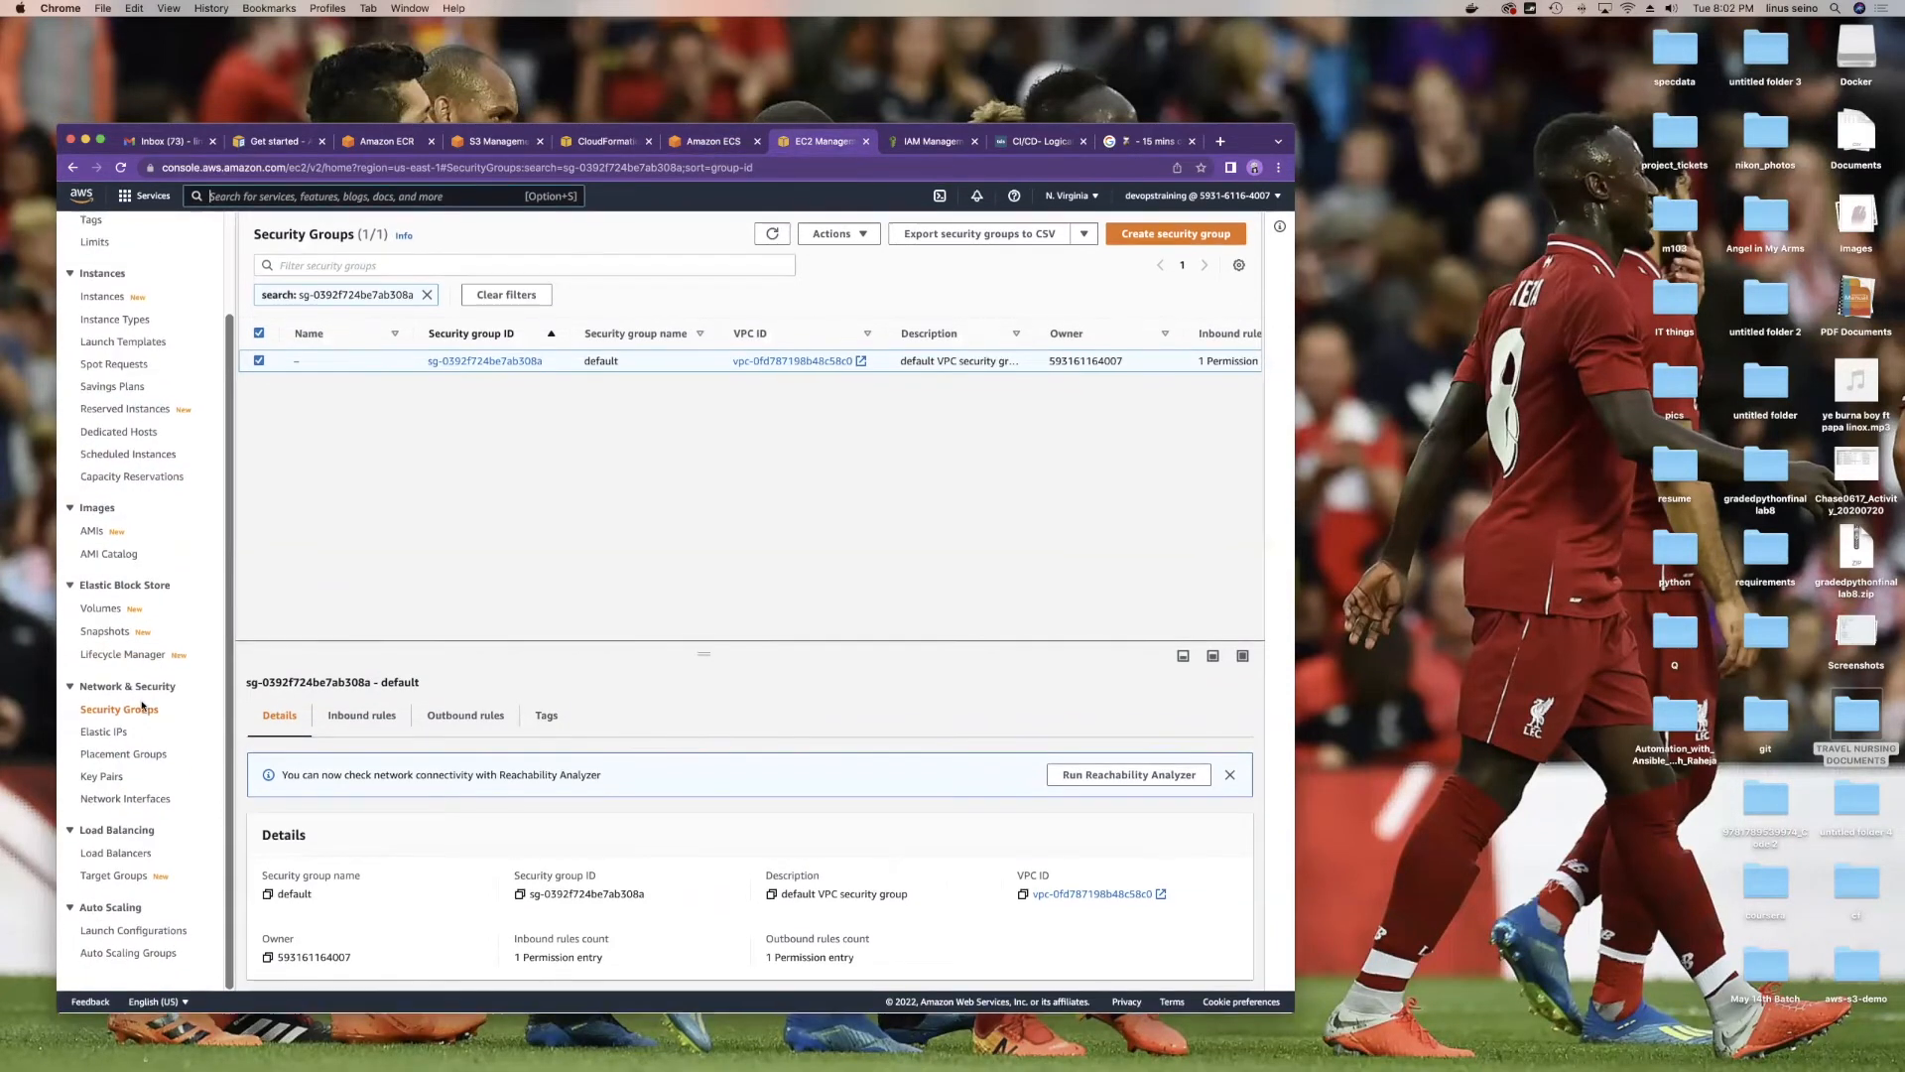
scroll(147, 581, up, 2)
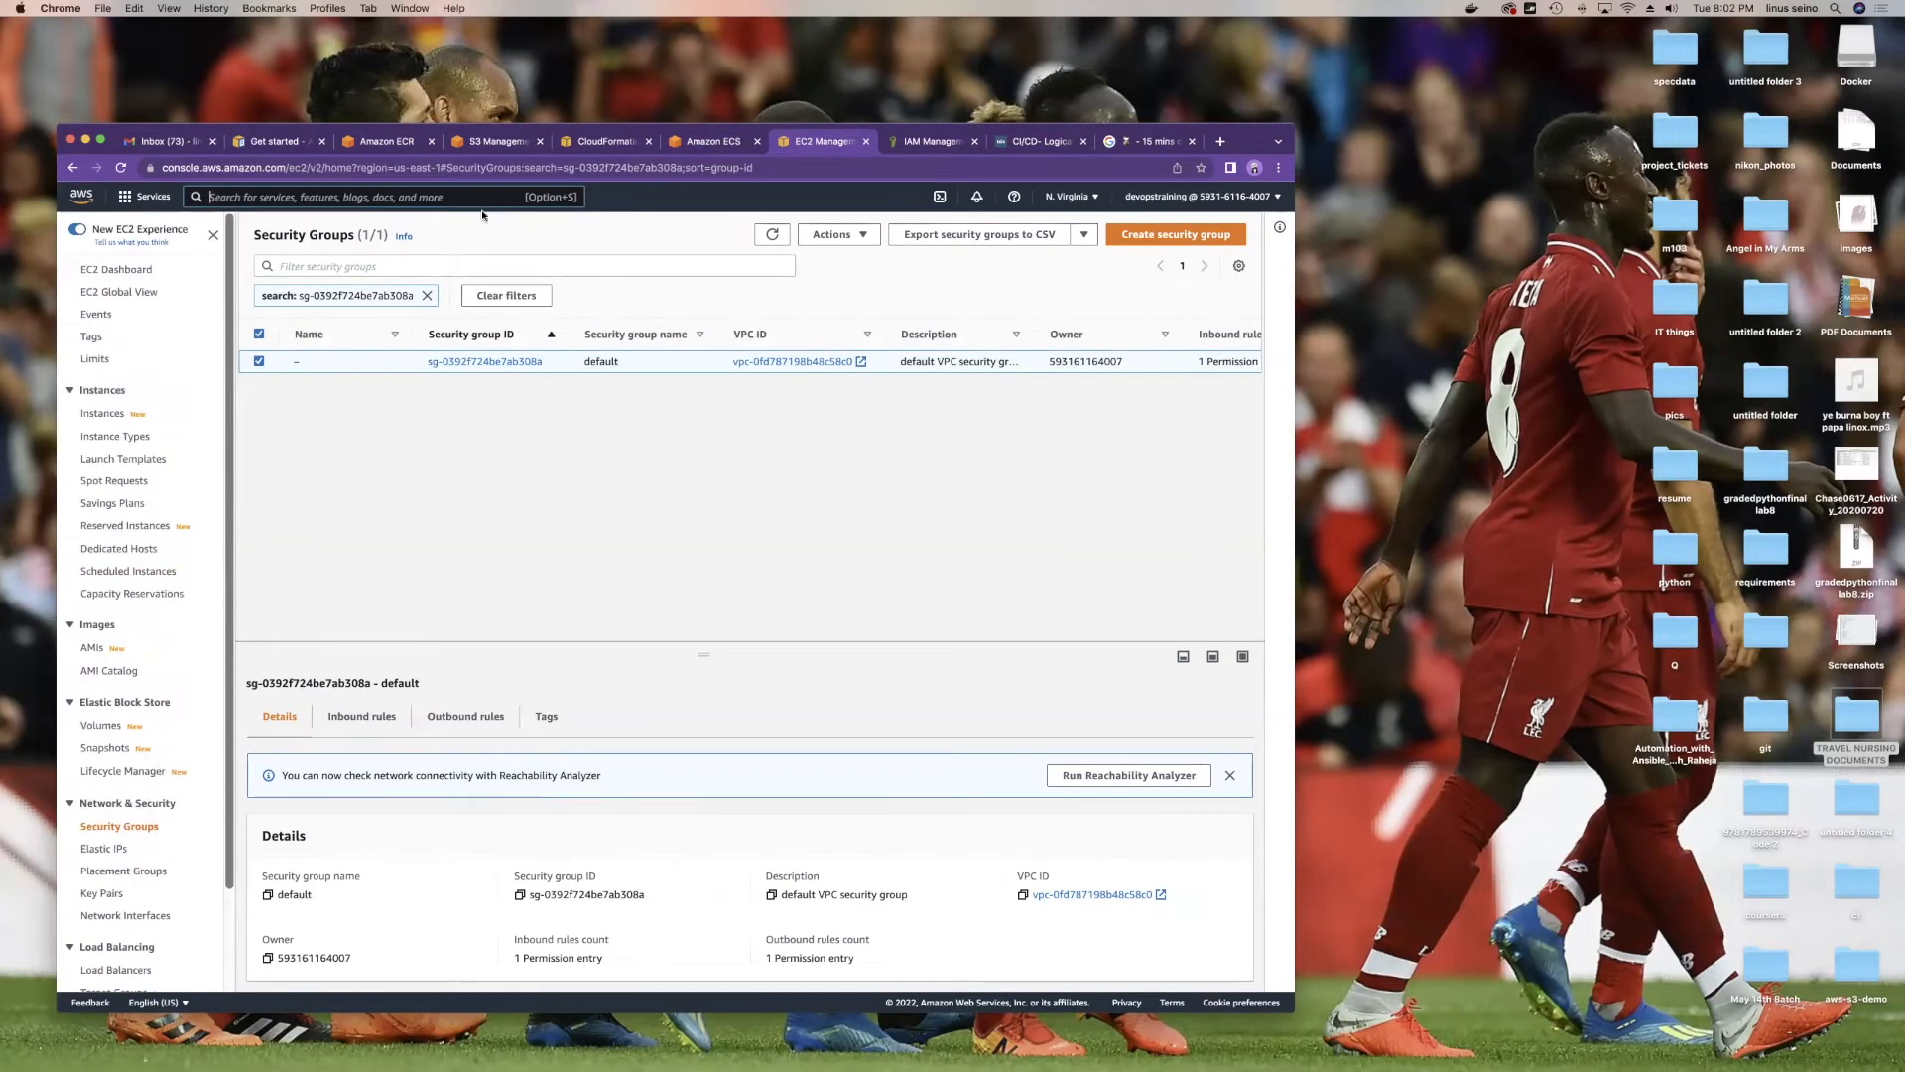
Step: Open VPC via the console search and inspect vpc-8e2b55f3 under Your VPCs
text(vpc)
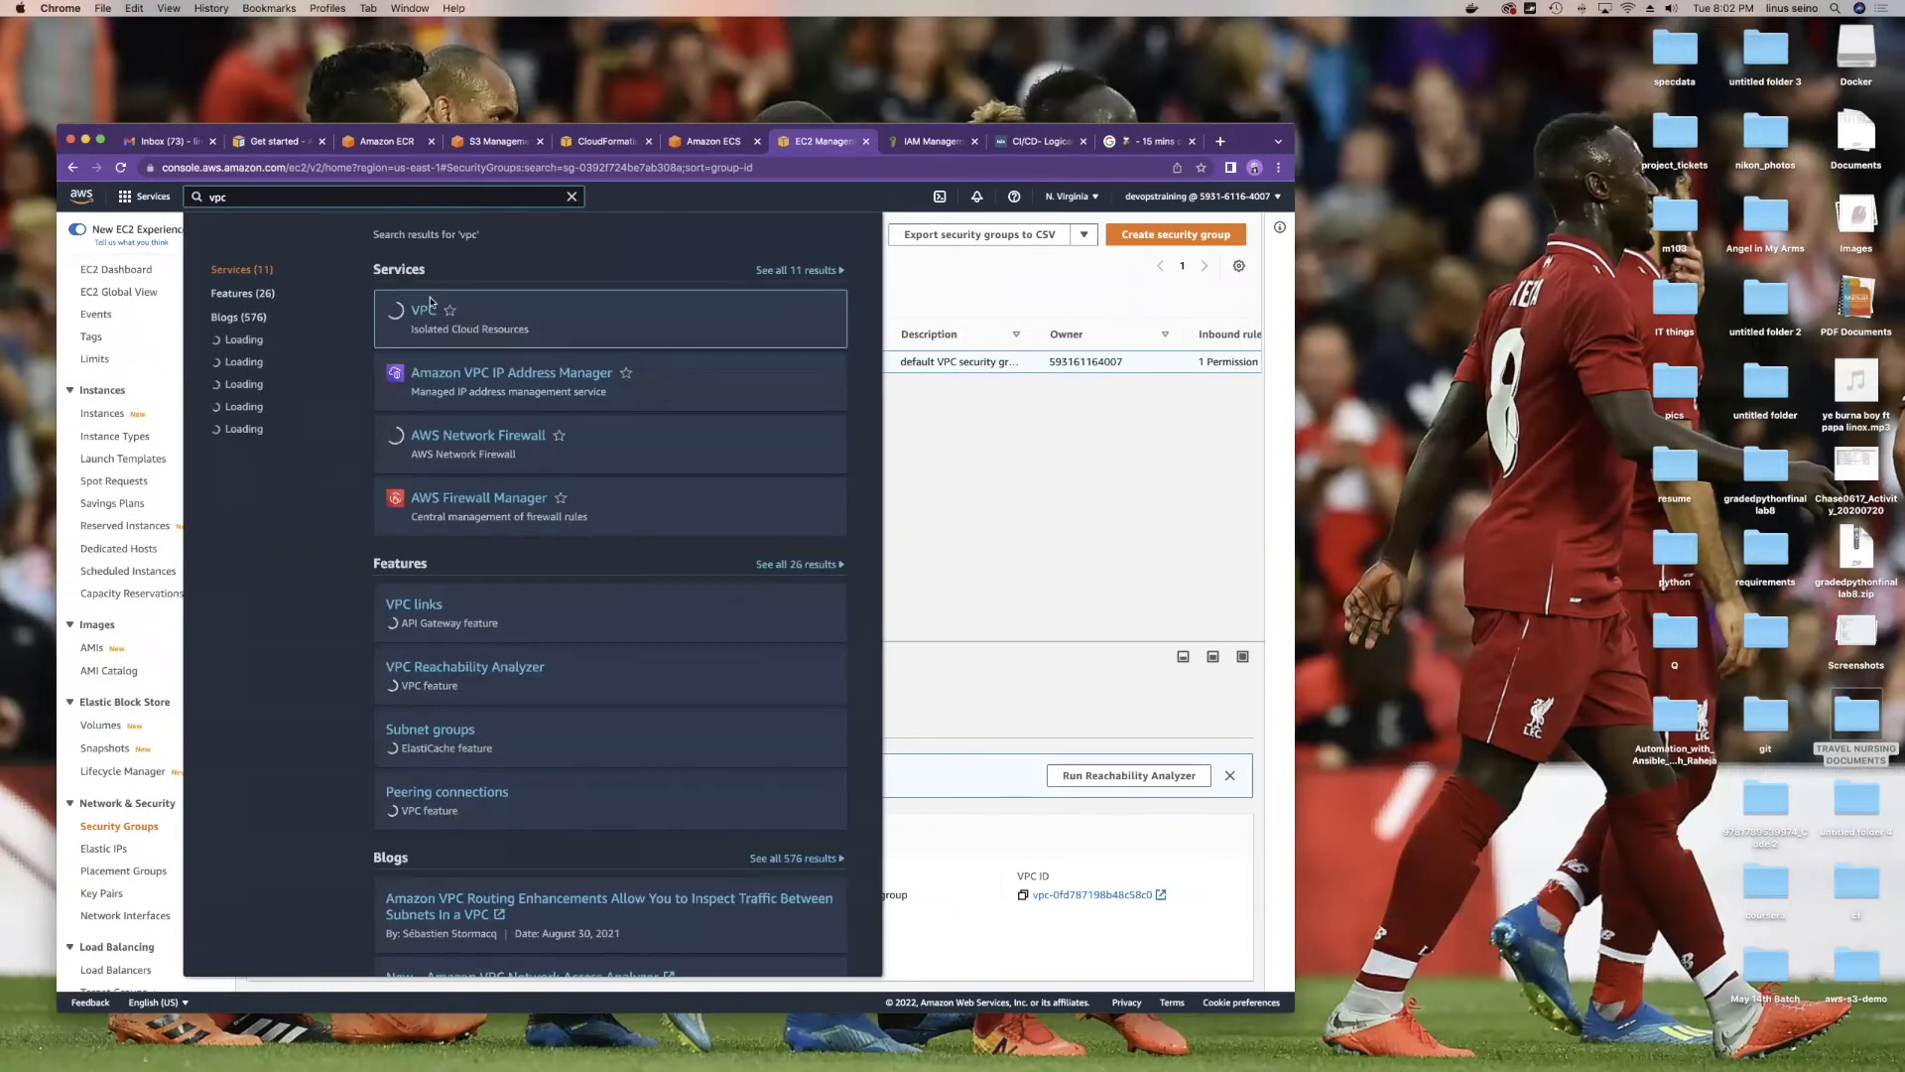
click(420, 312)
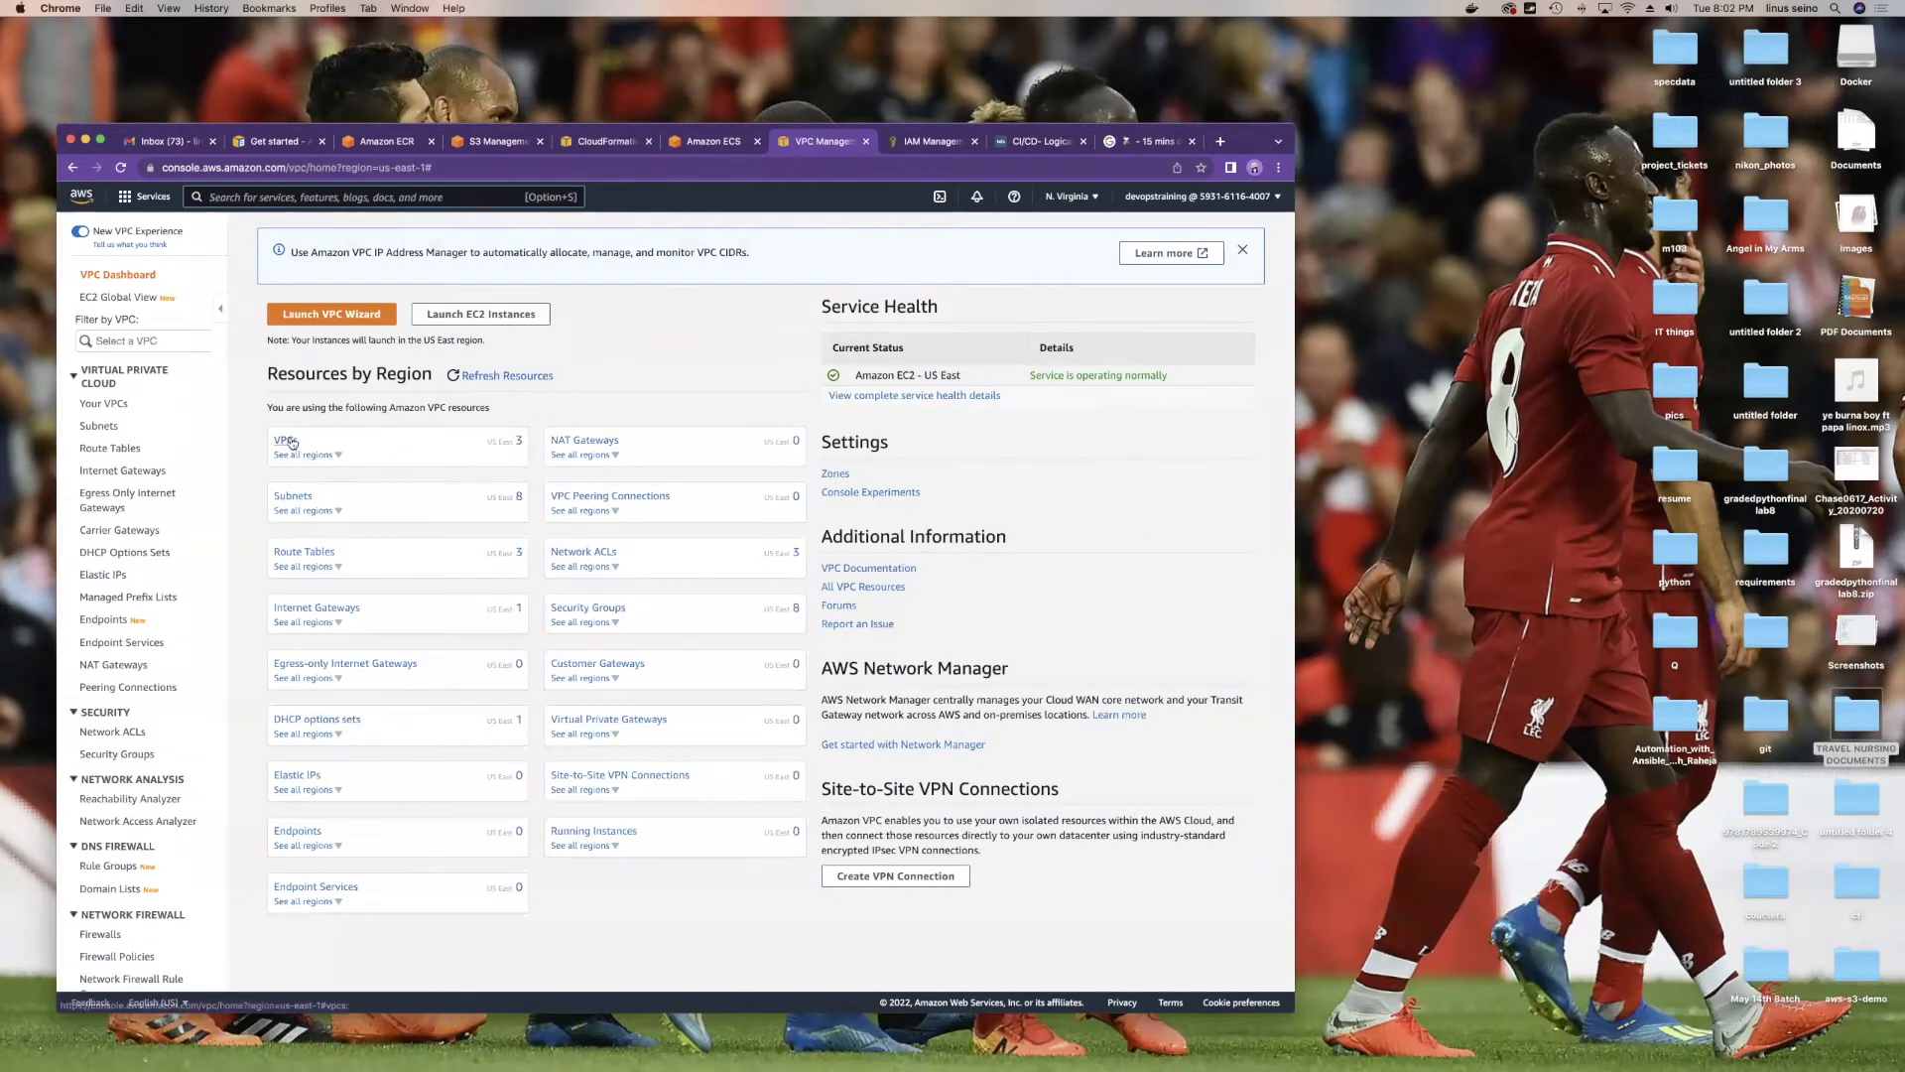
click(301, 441)
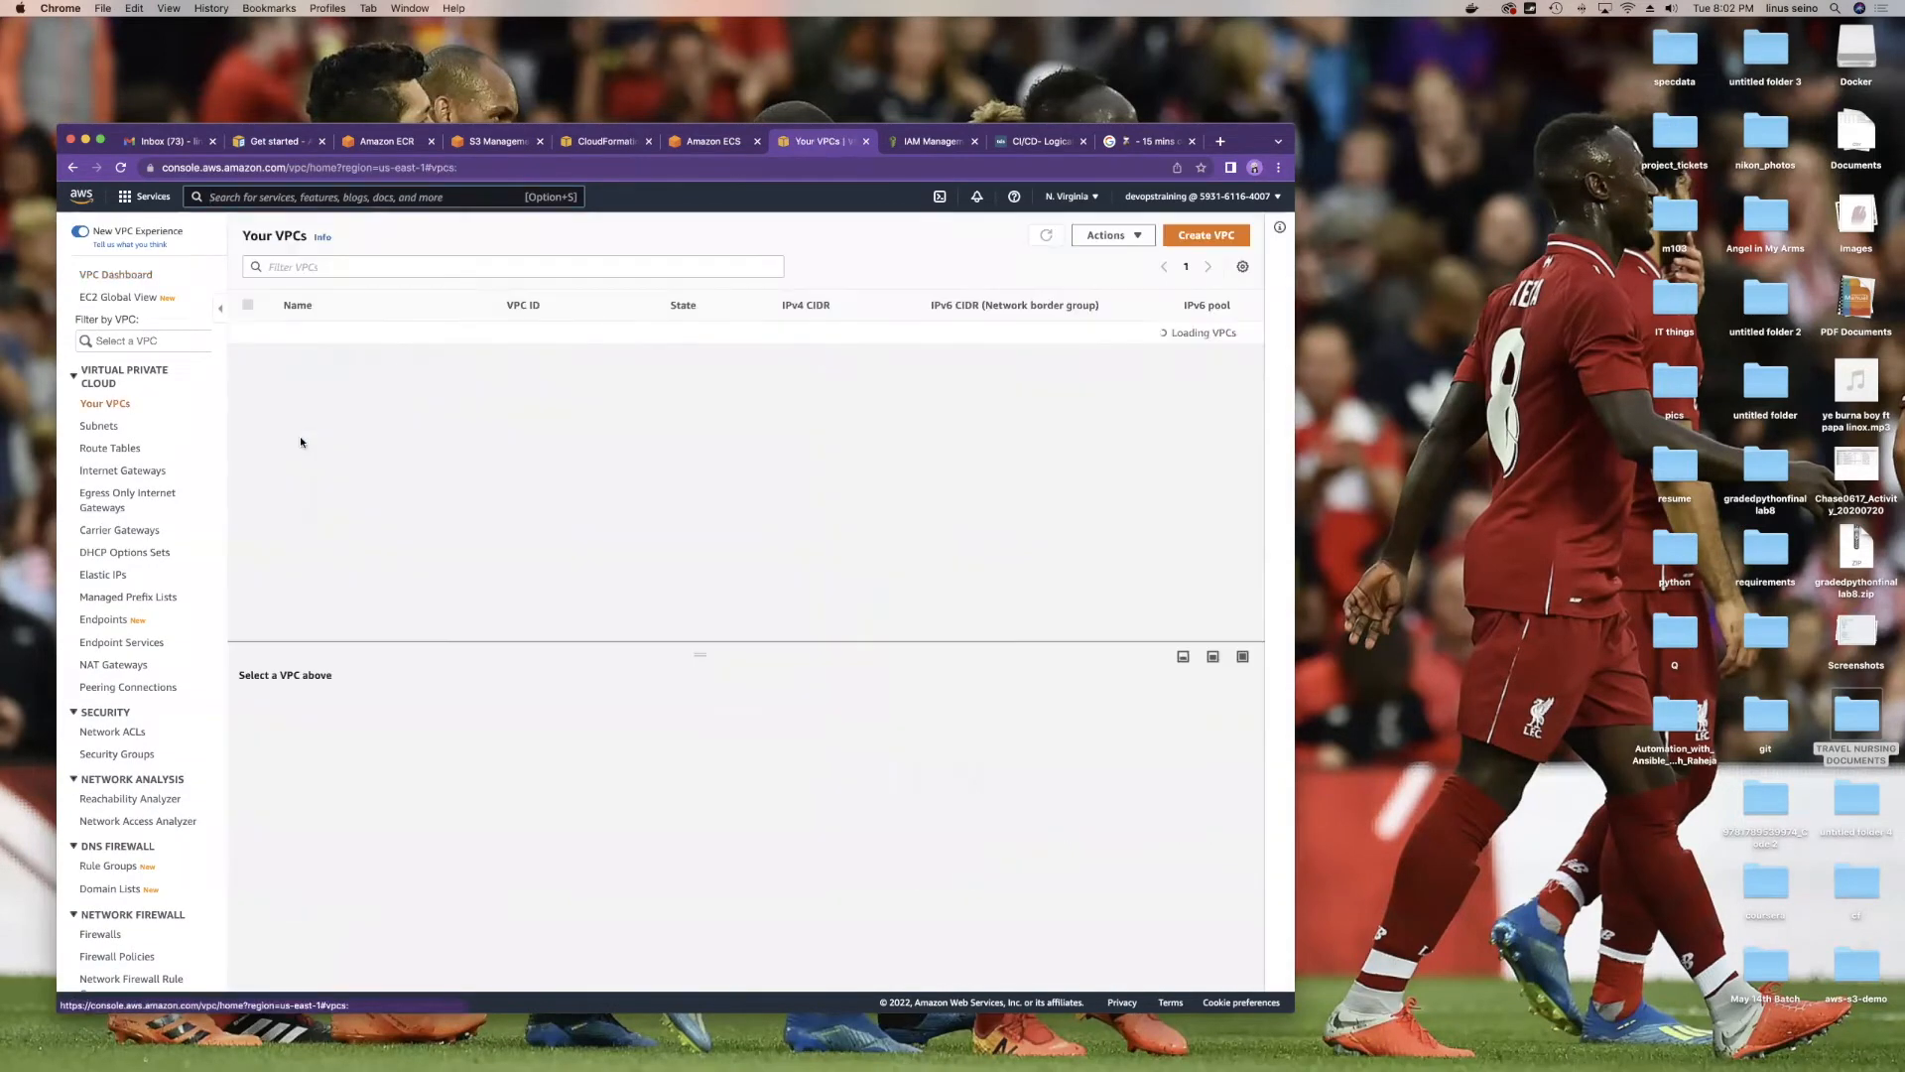
click(248, 355)
scroll(447, 774, down, 2)
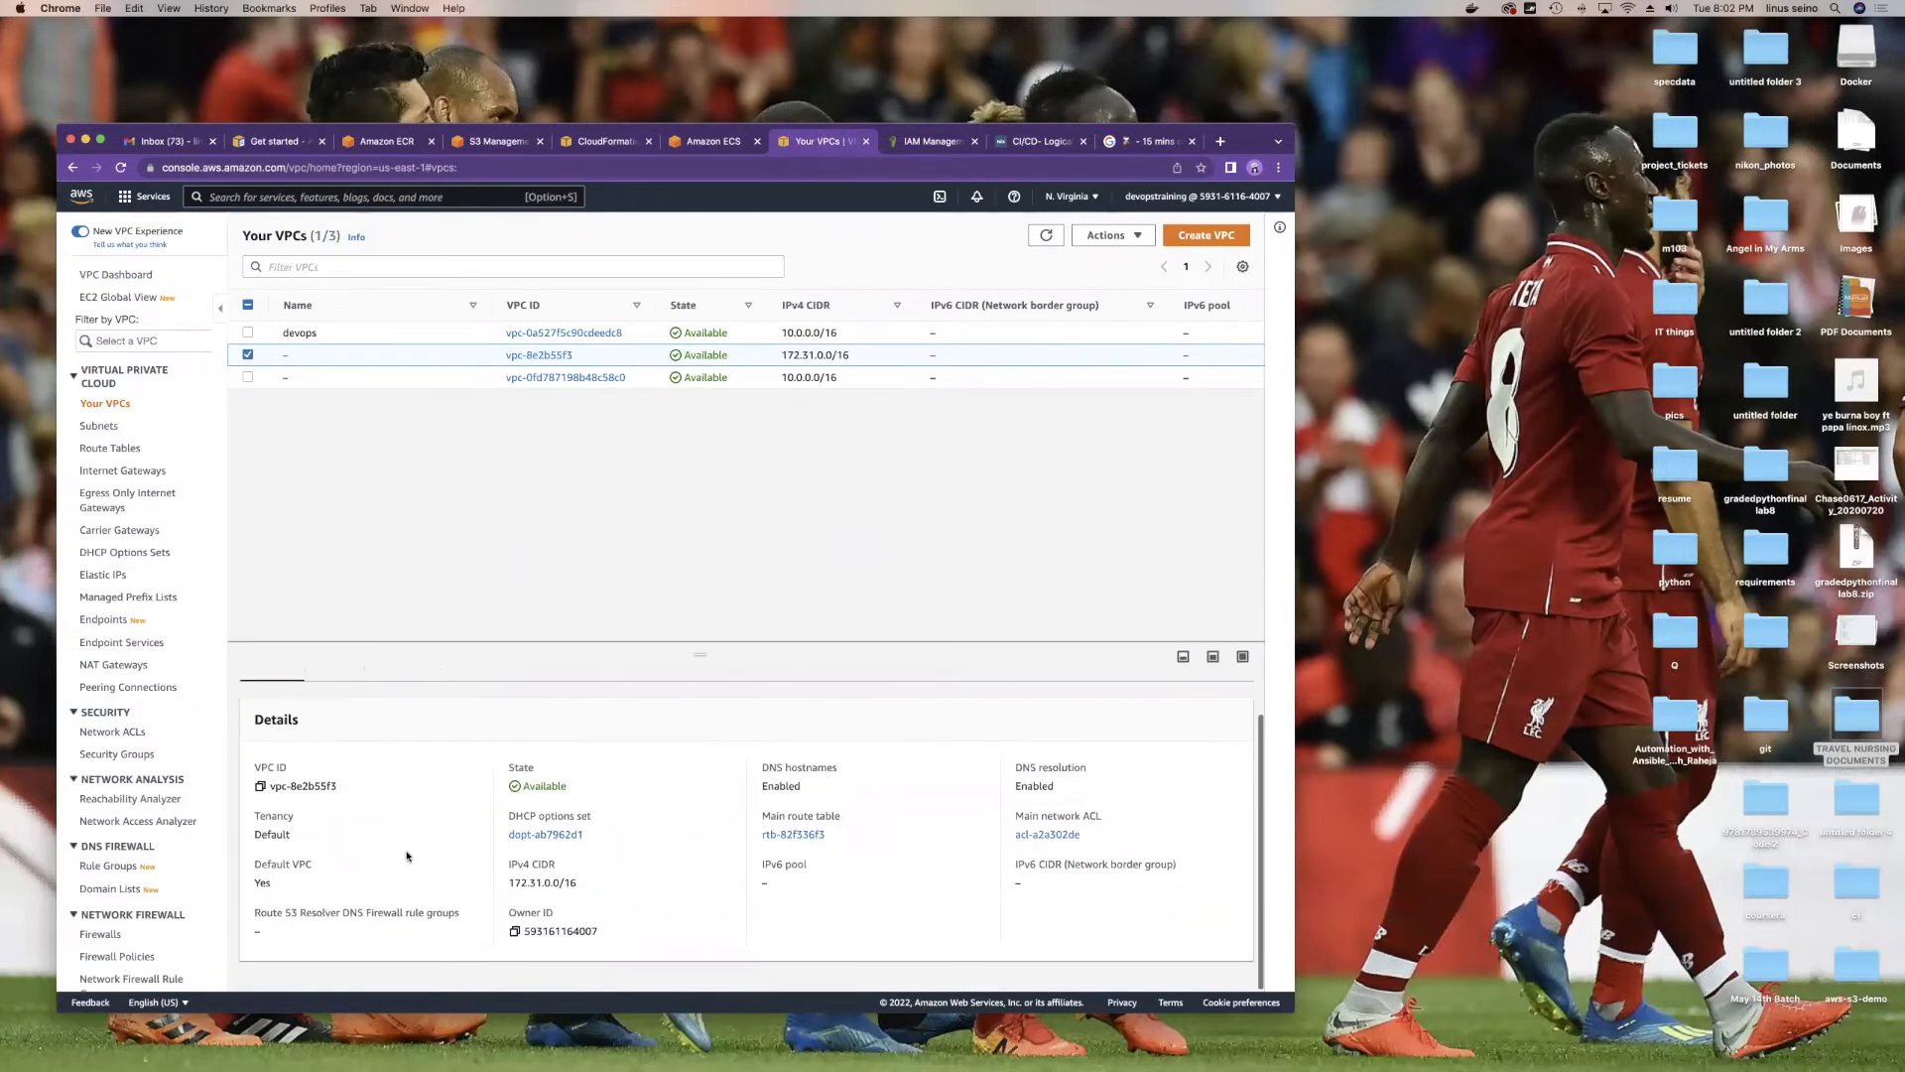
Step: Compare with vpc-0fd787198b48c58c0, copy default VPC vpc-8e2b55f3's ID and open Subnets
click(248, 354)
click(248, 377)
scroll(621, 734, down, 2)
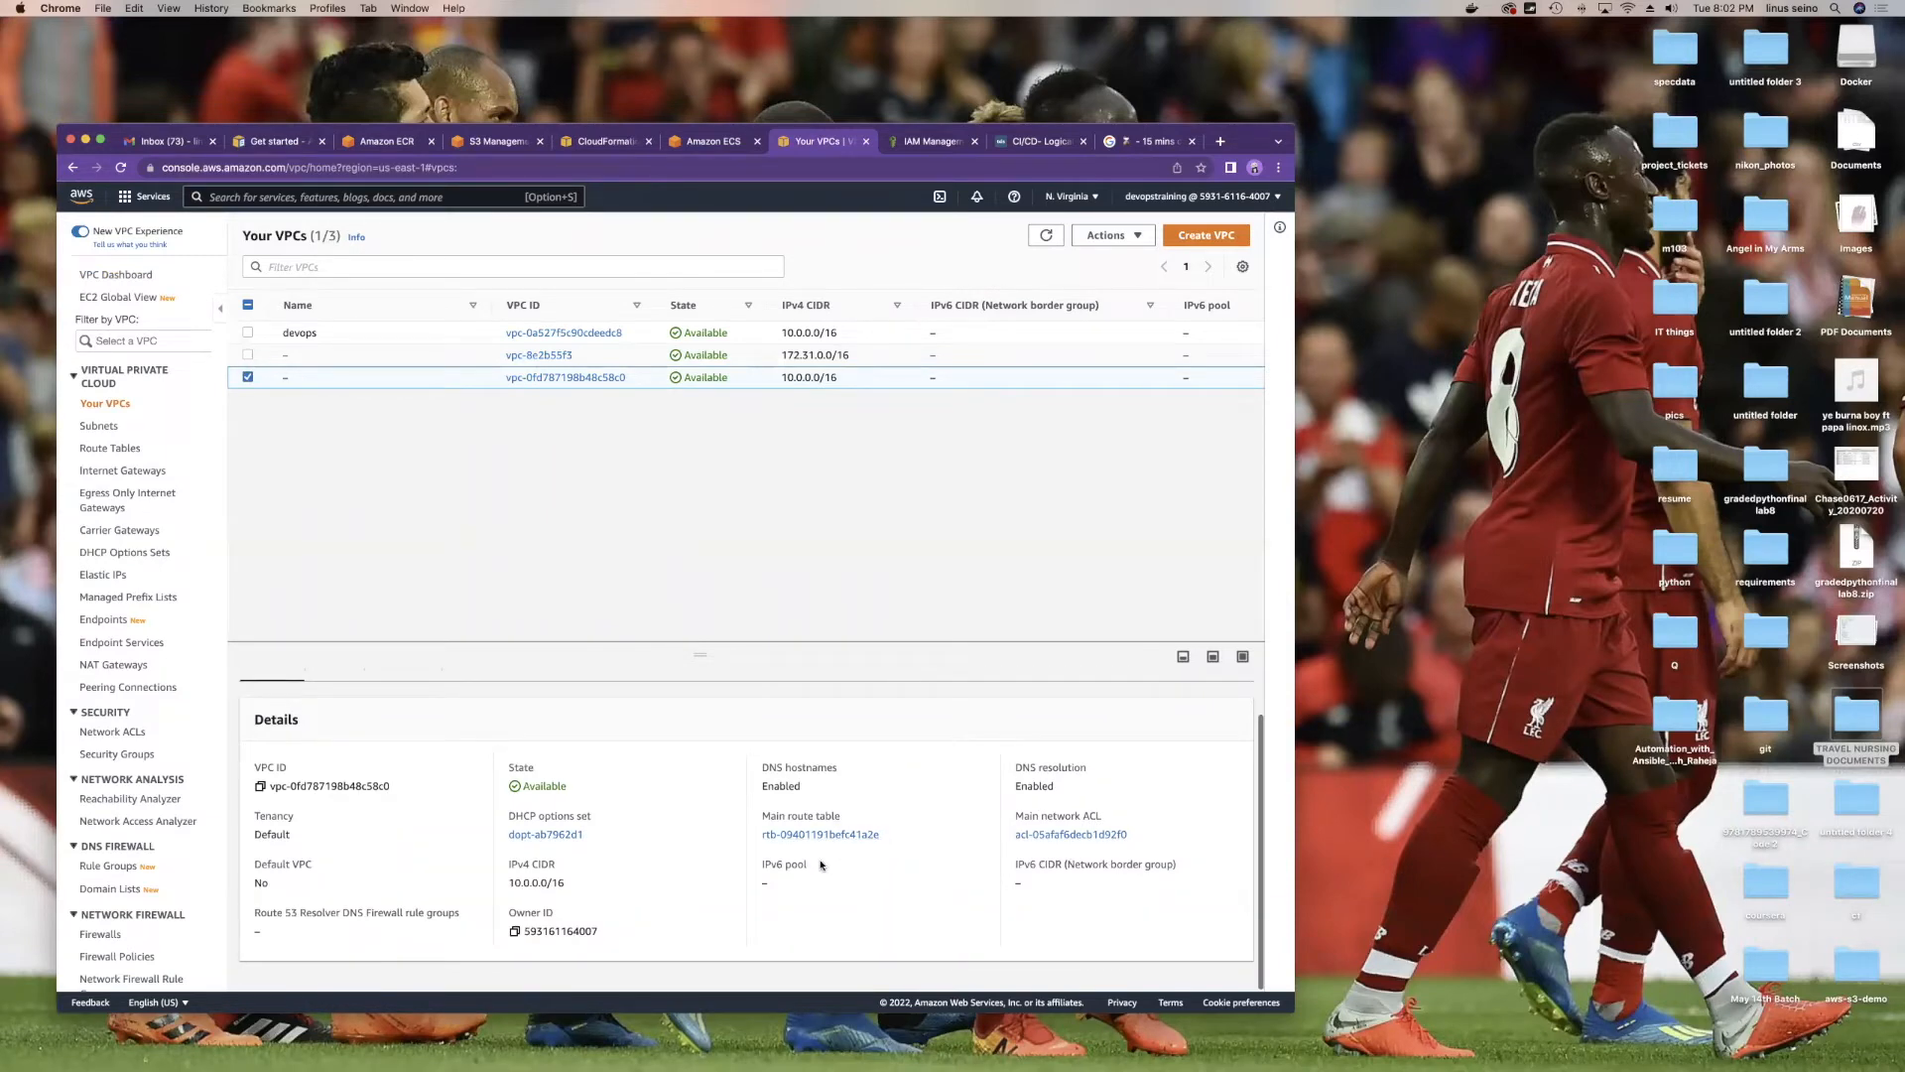
click(248, 377)
click(248, 355)
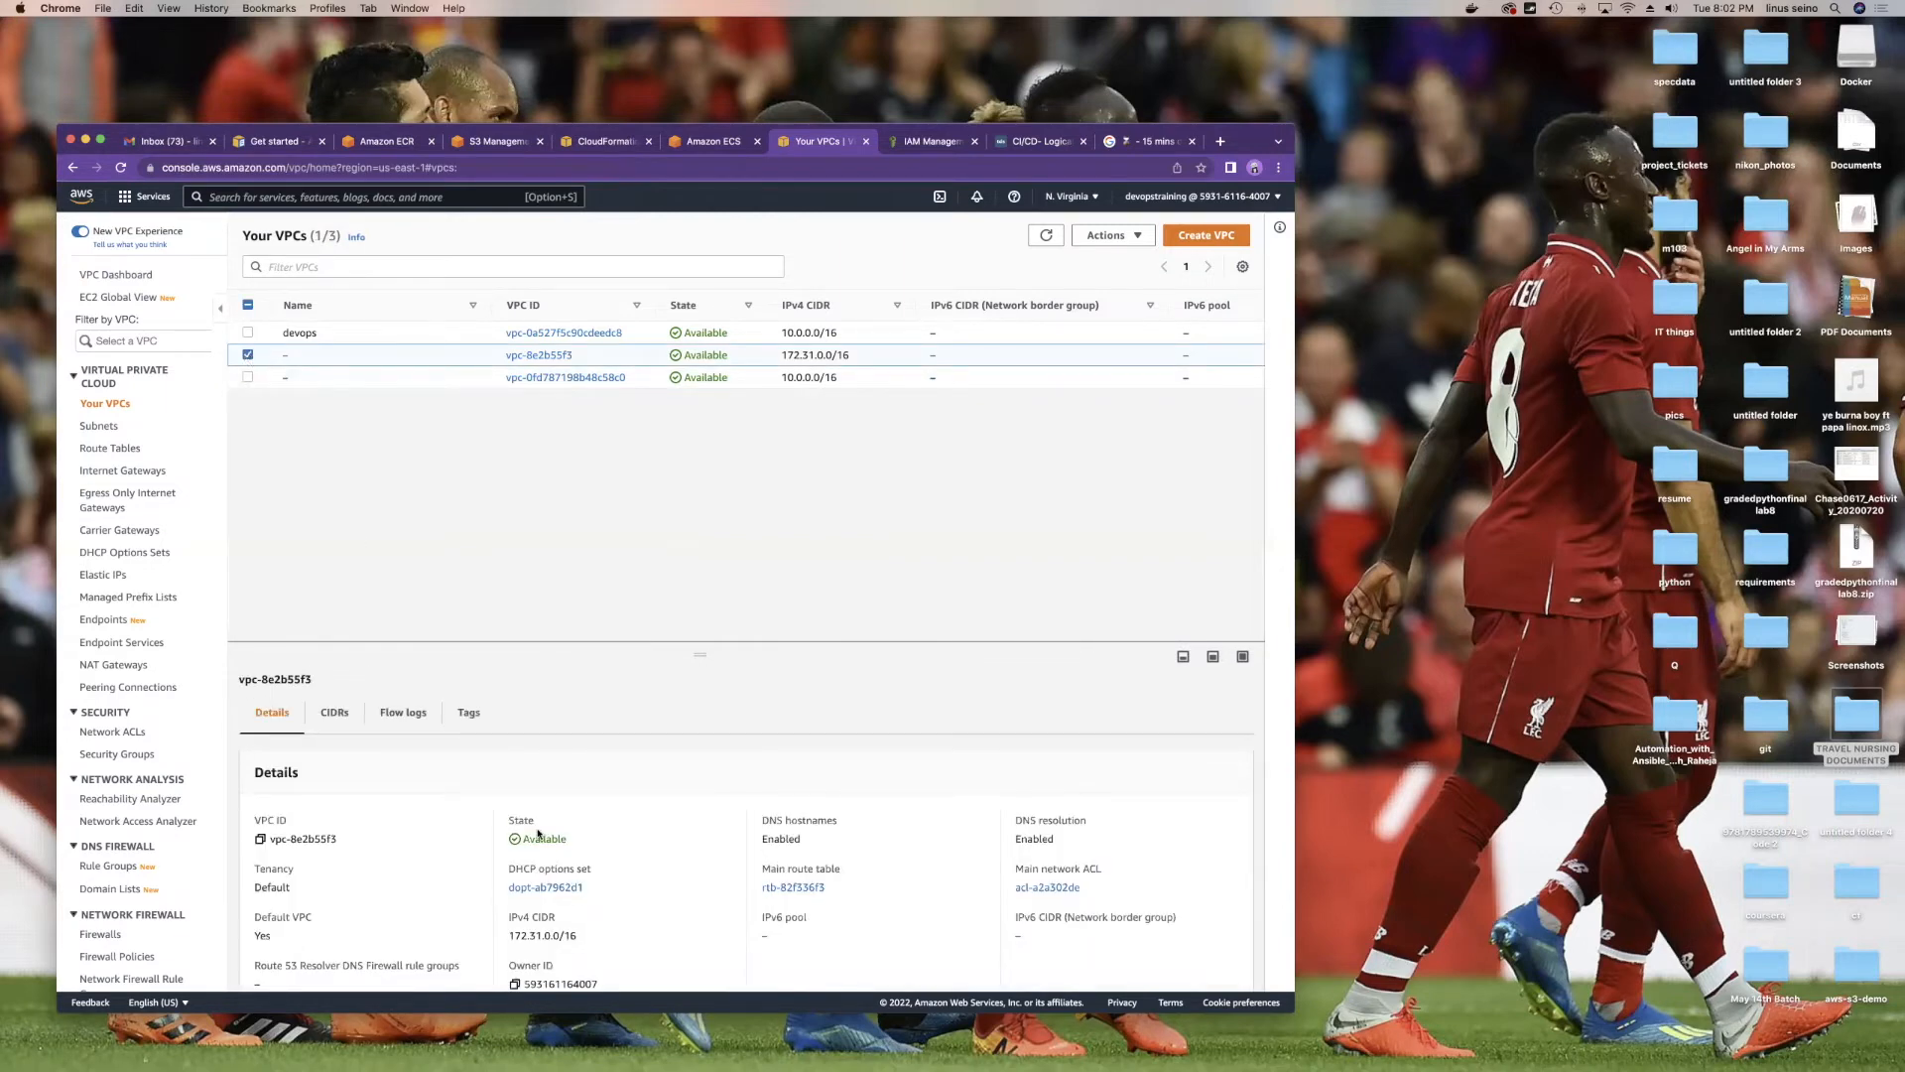
scroll(537, 833, down, 1)
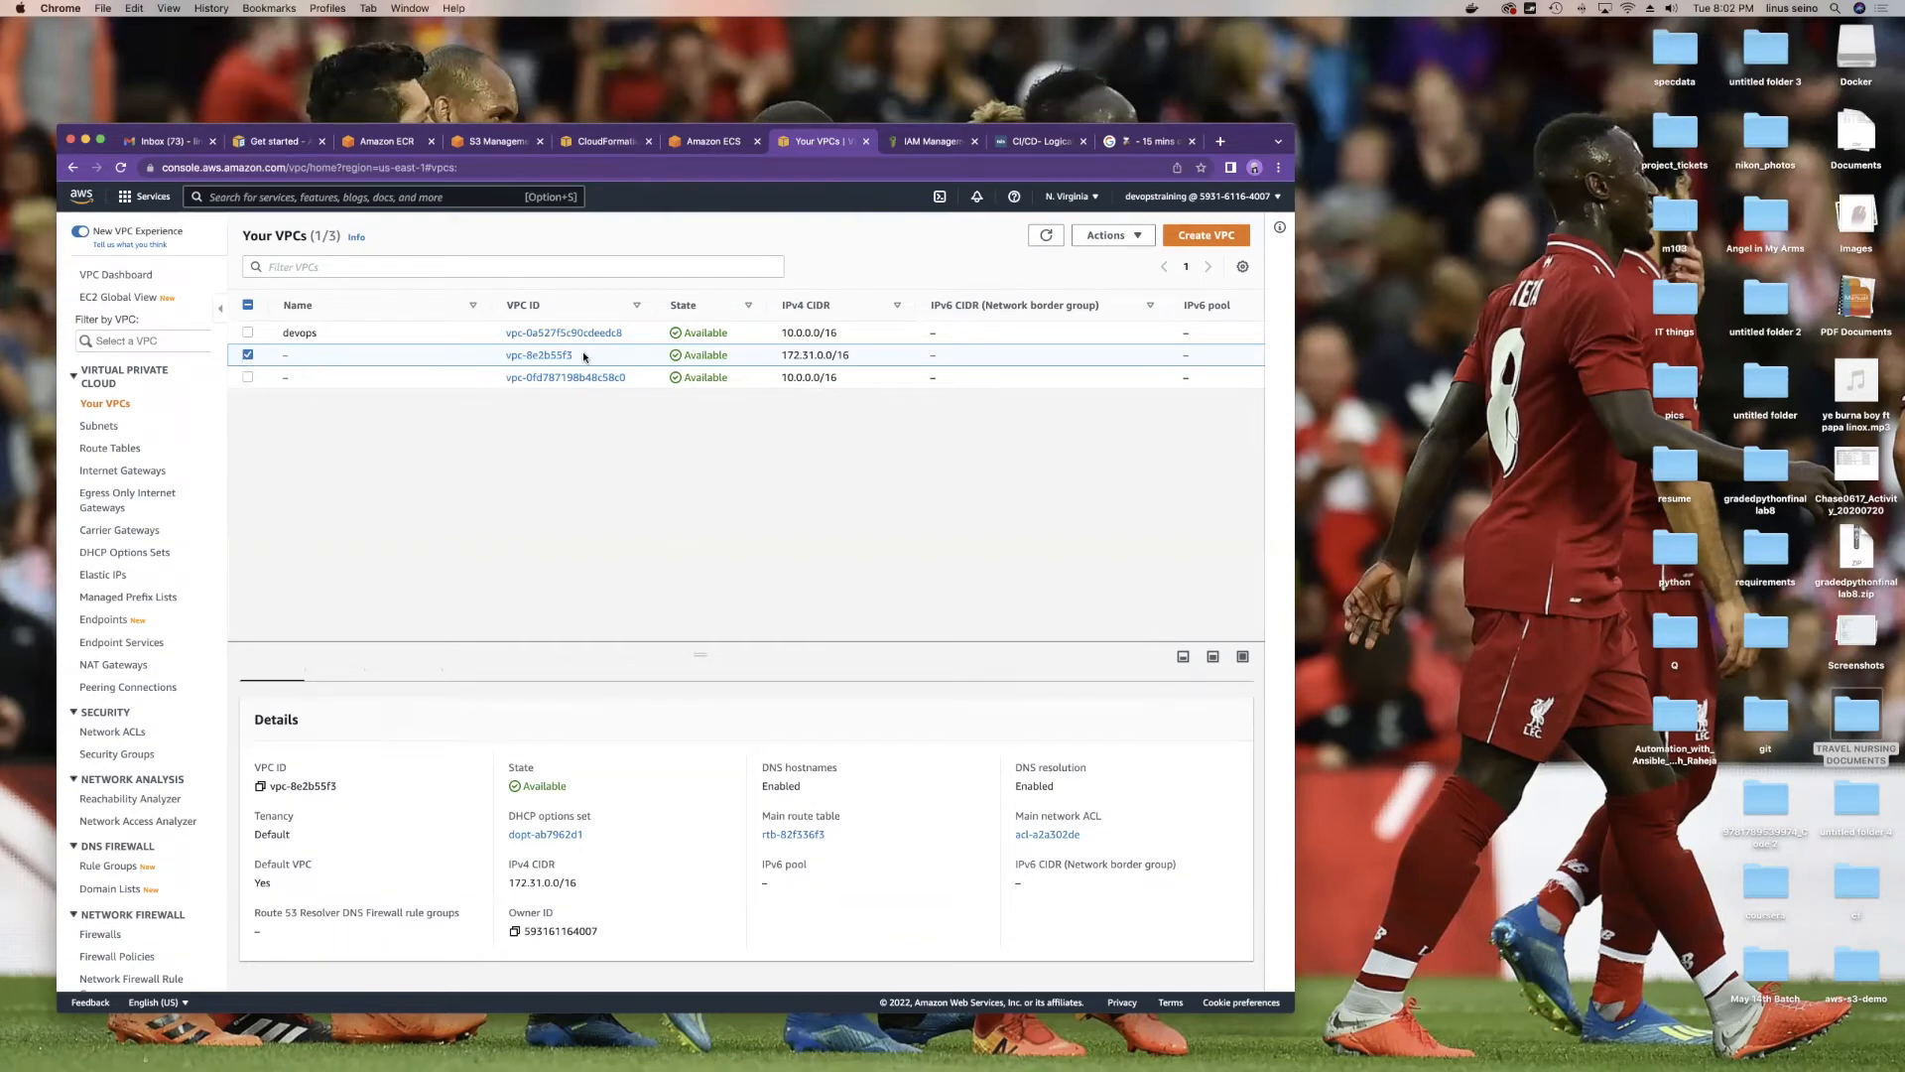
drag(584, 358, 515, 352)
scroll(125, 816, down, 10)
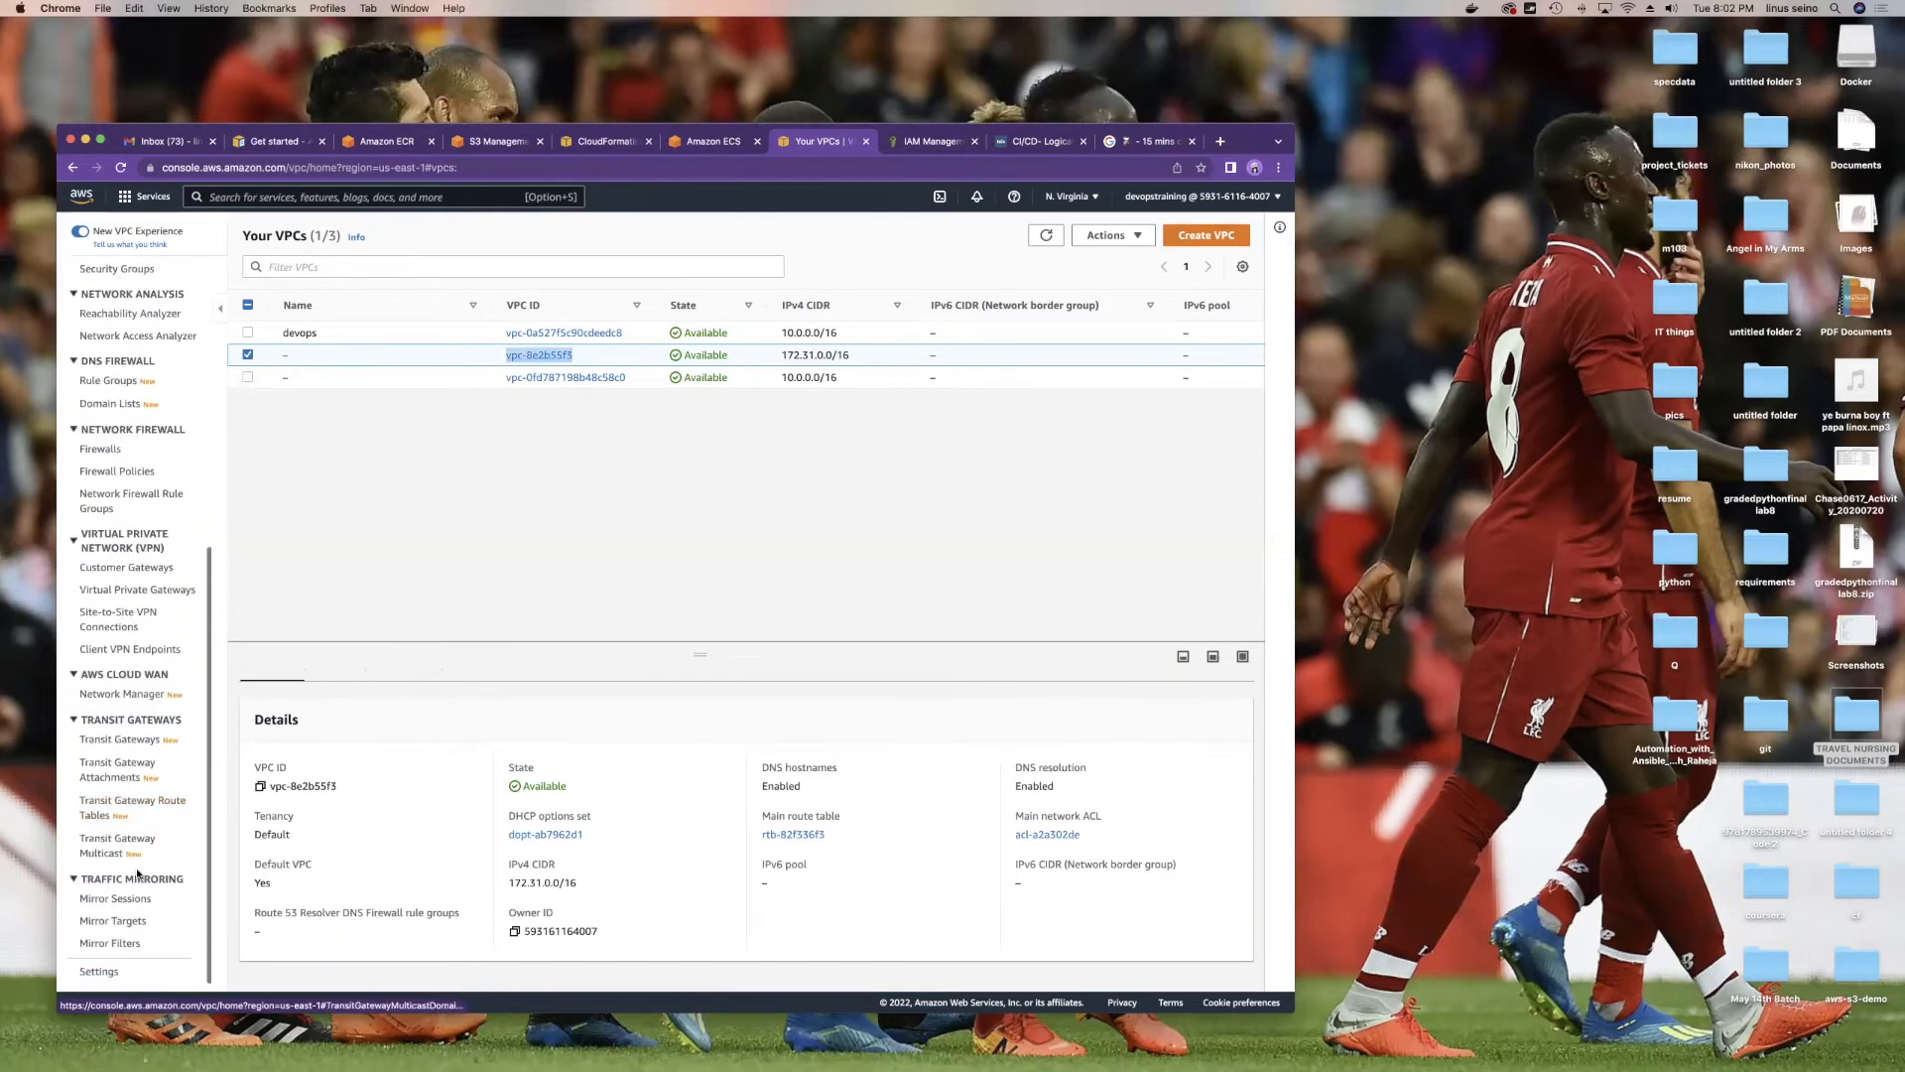
scroll(117, 615, up, 10)
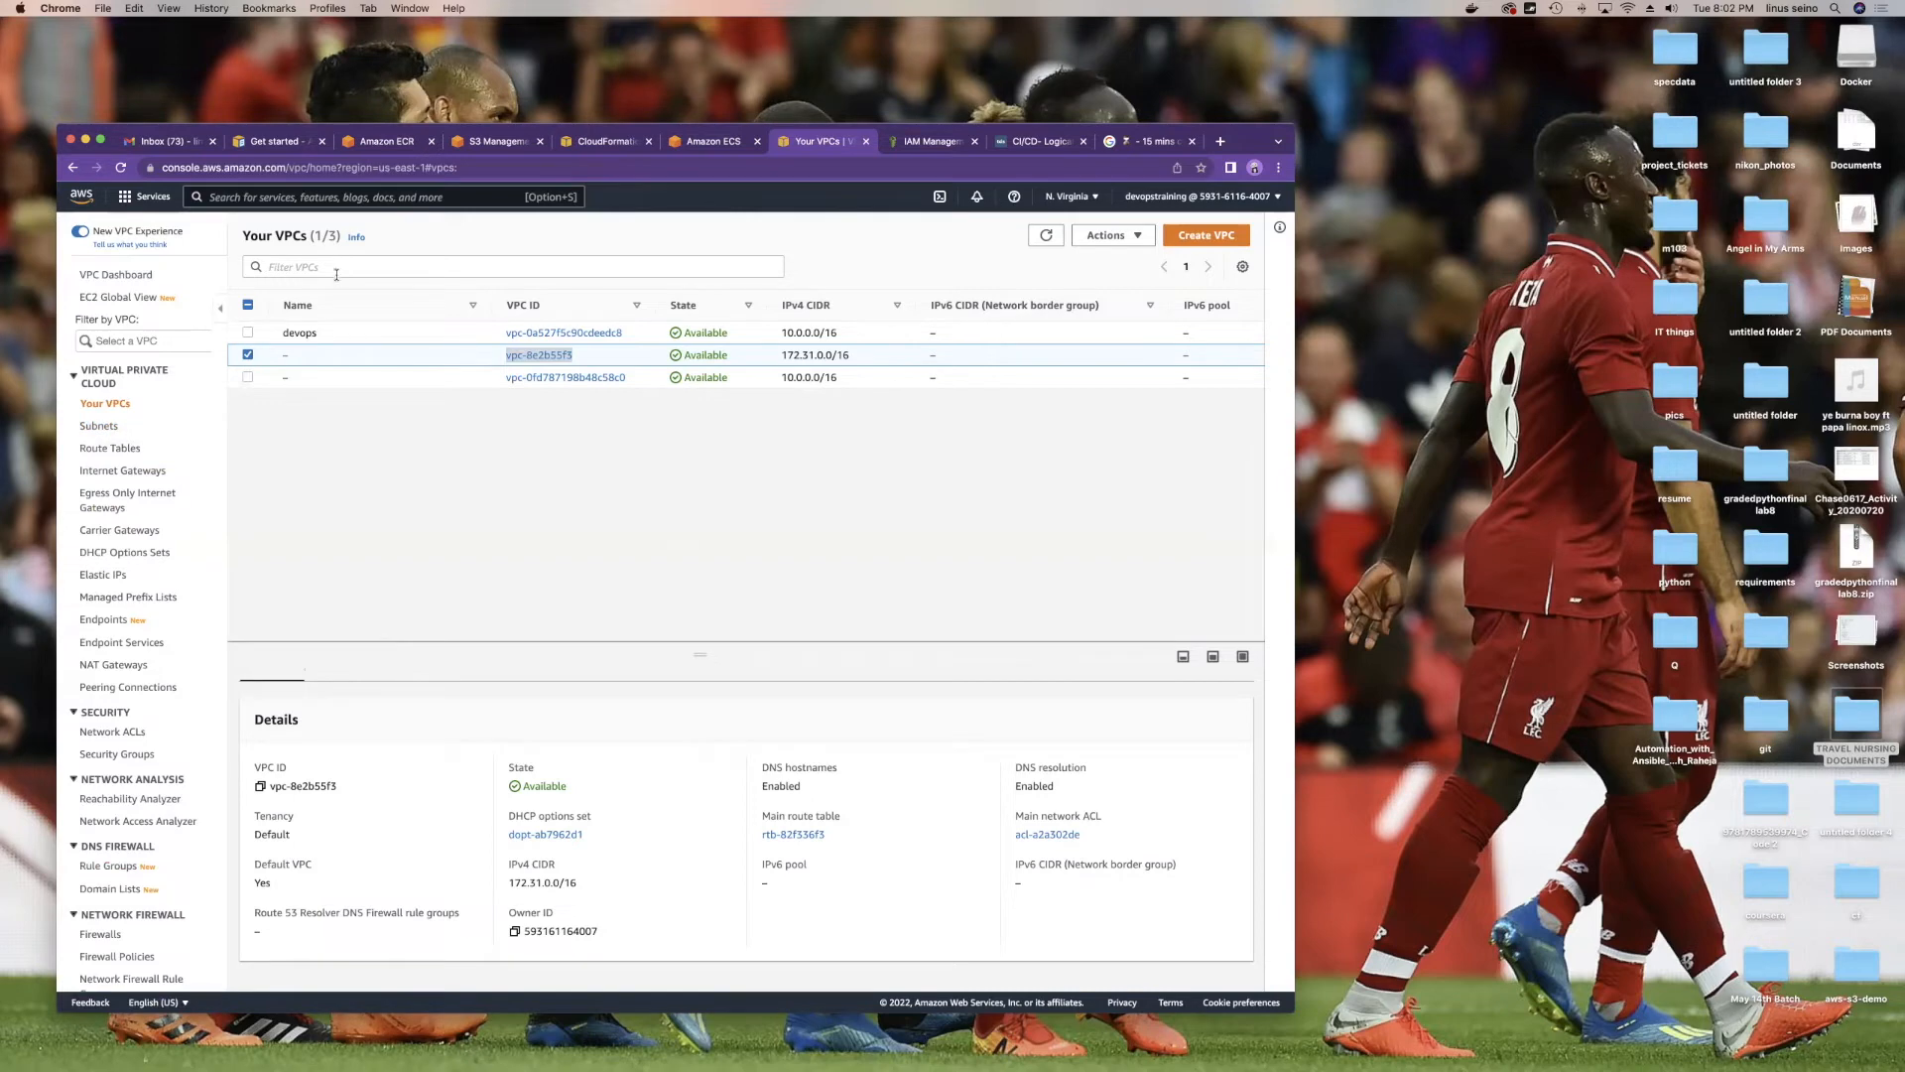
click(104, 427)
Step: Filter subnets by vpc-8e2b55f3 to see its six, then compare against all eight subnets
click(320, 266)
key(super+v)
key(Return)
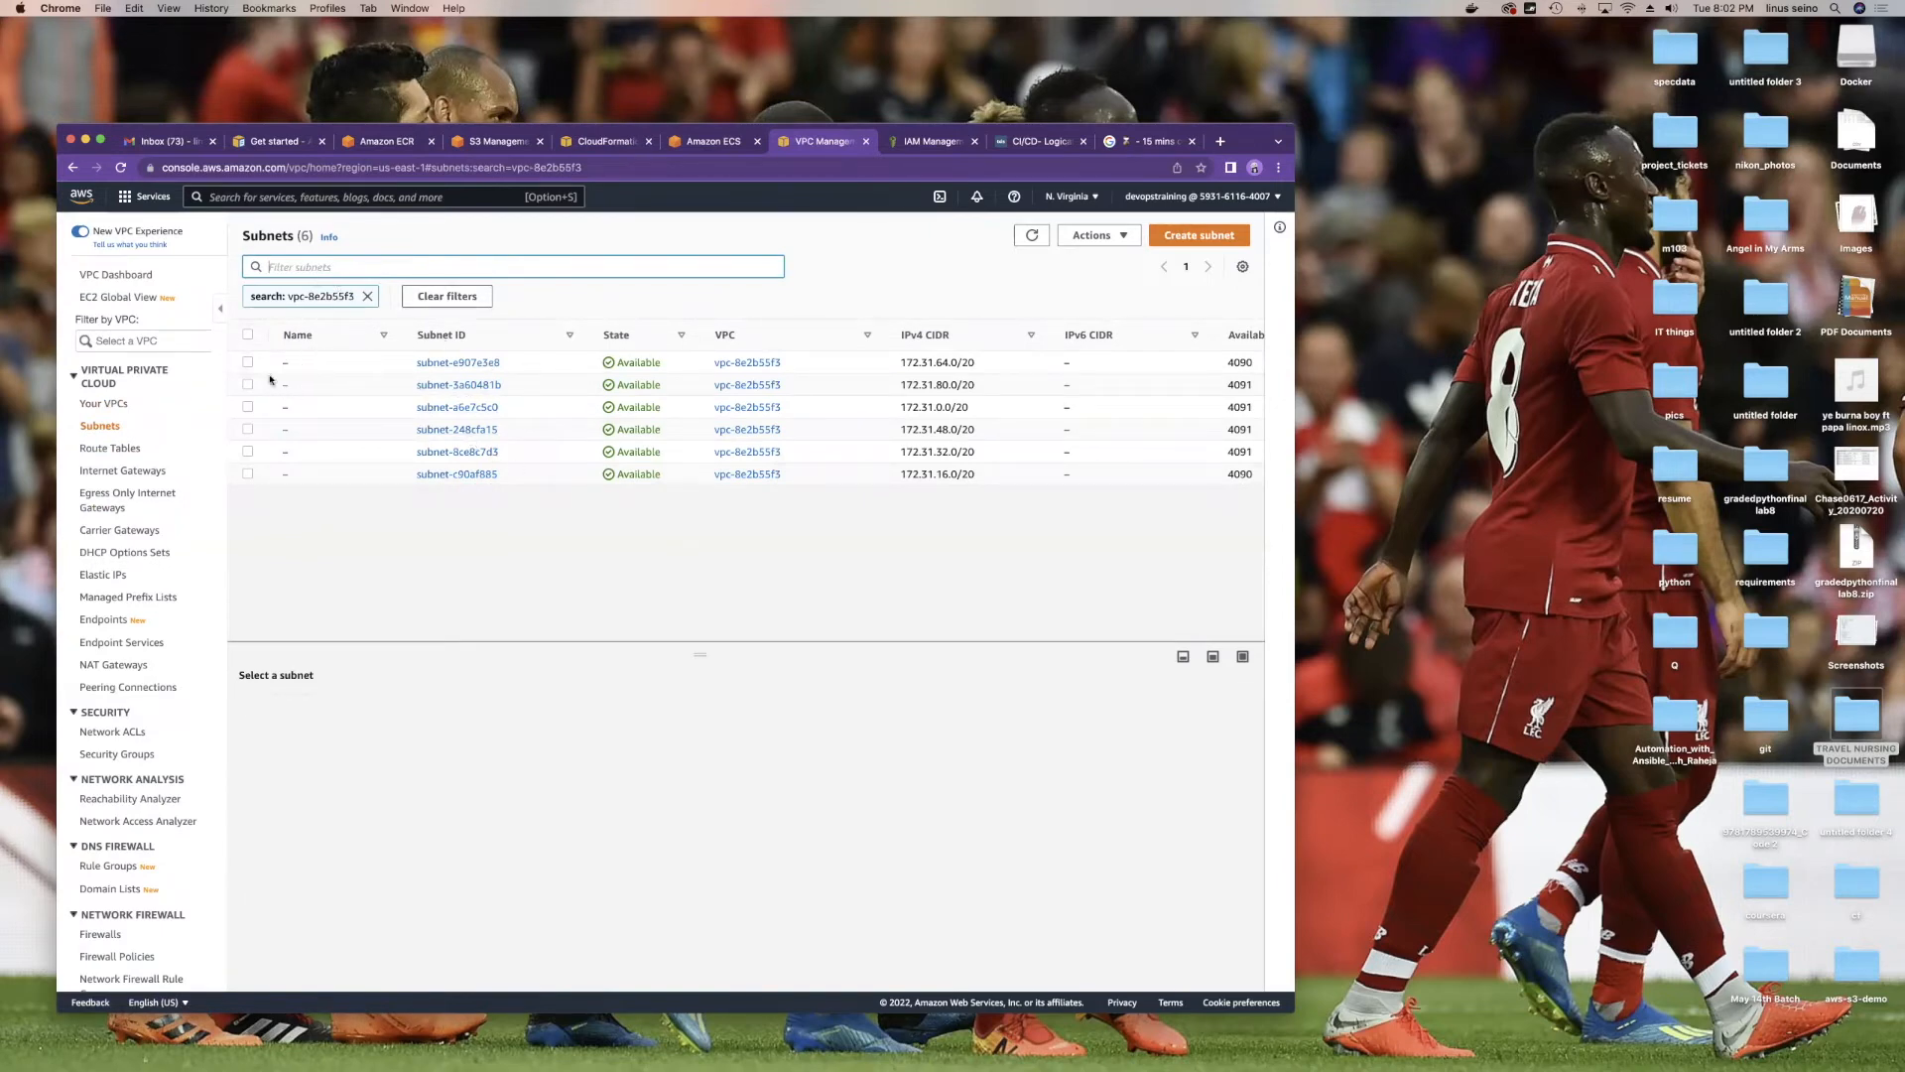
click(247, 336)
click(366, 296)
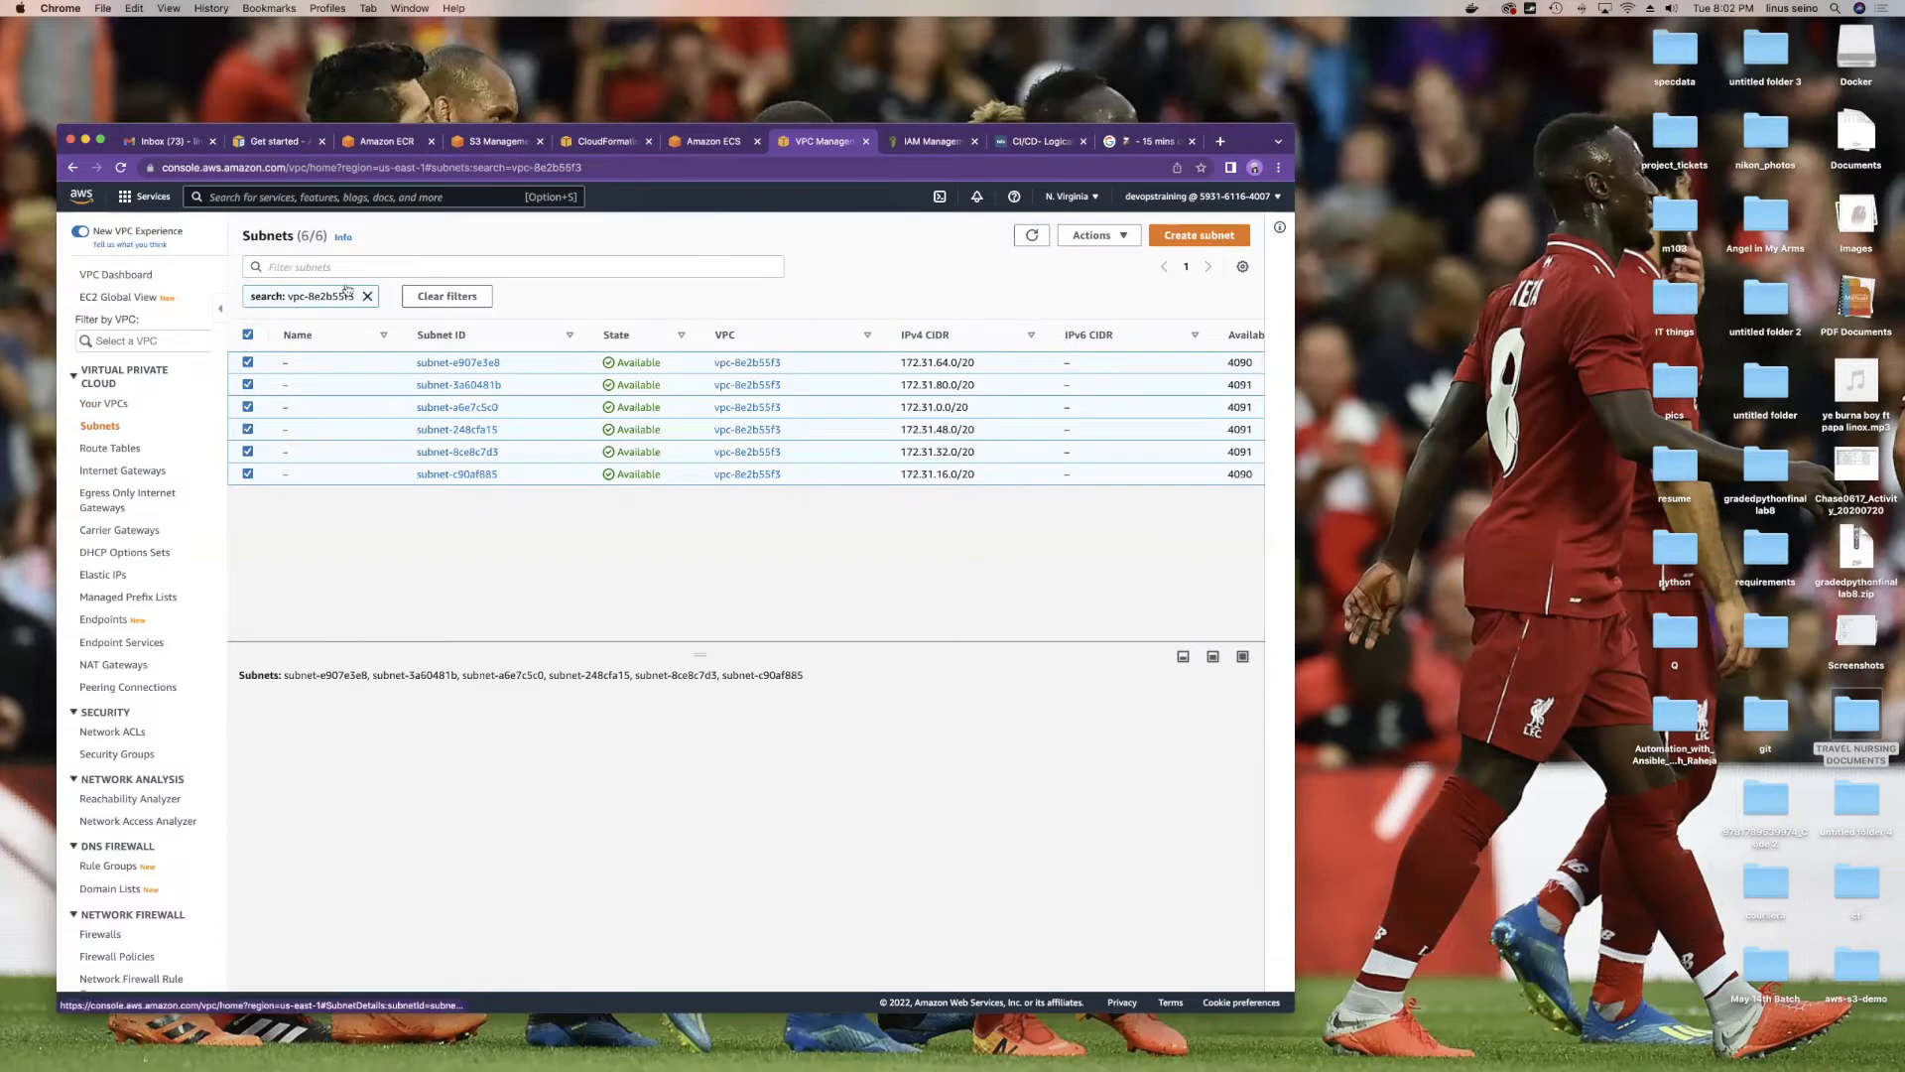
click(248, 305)
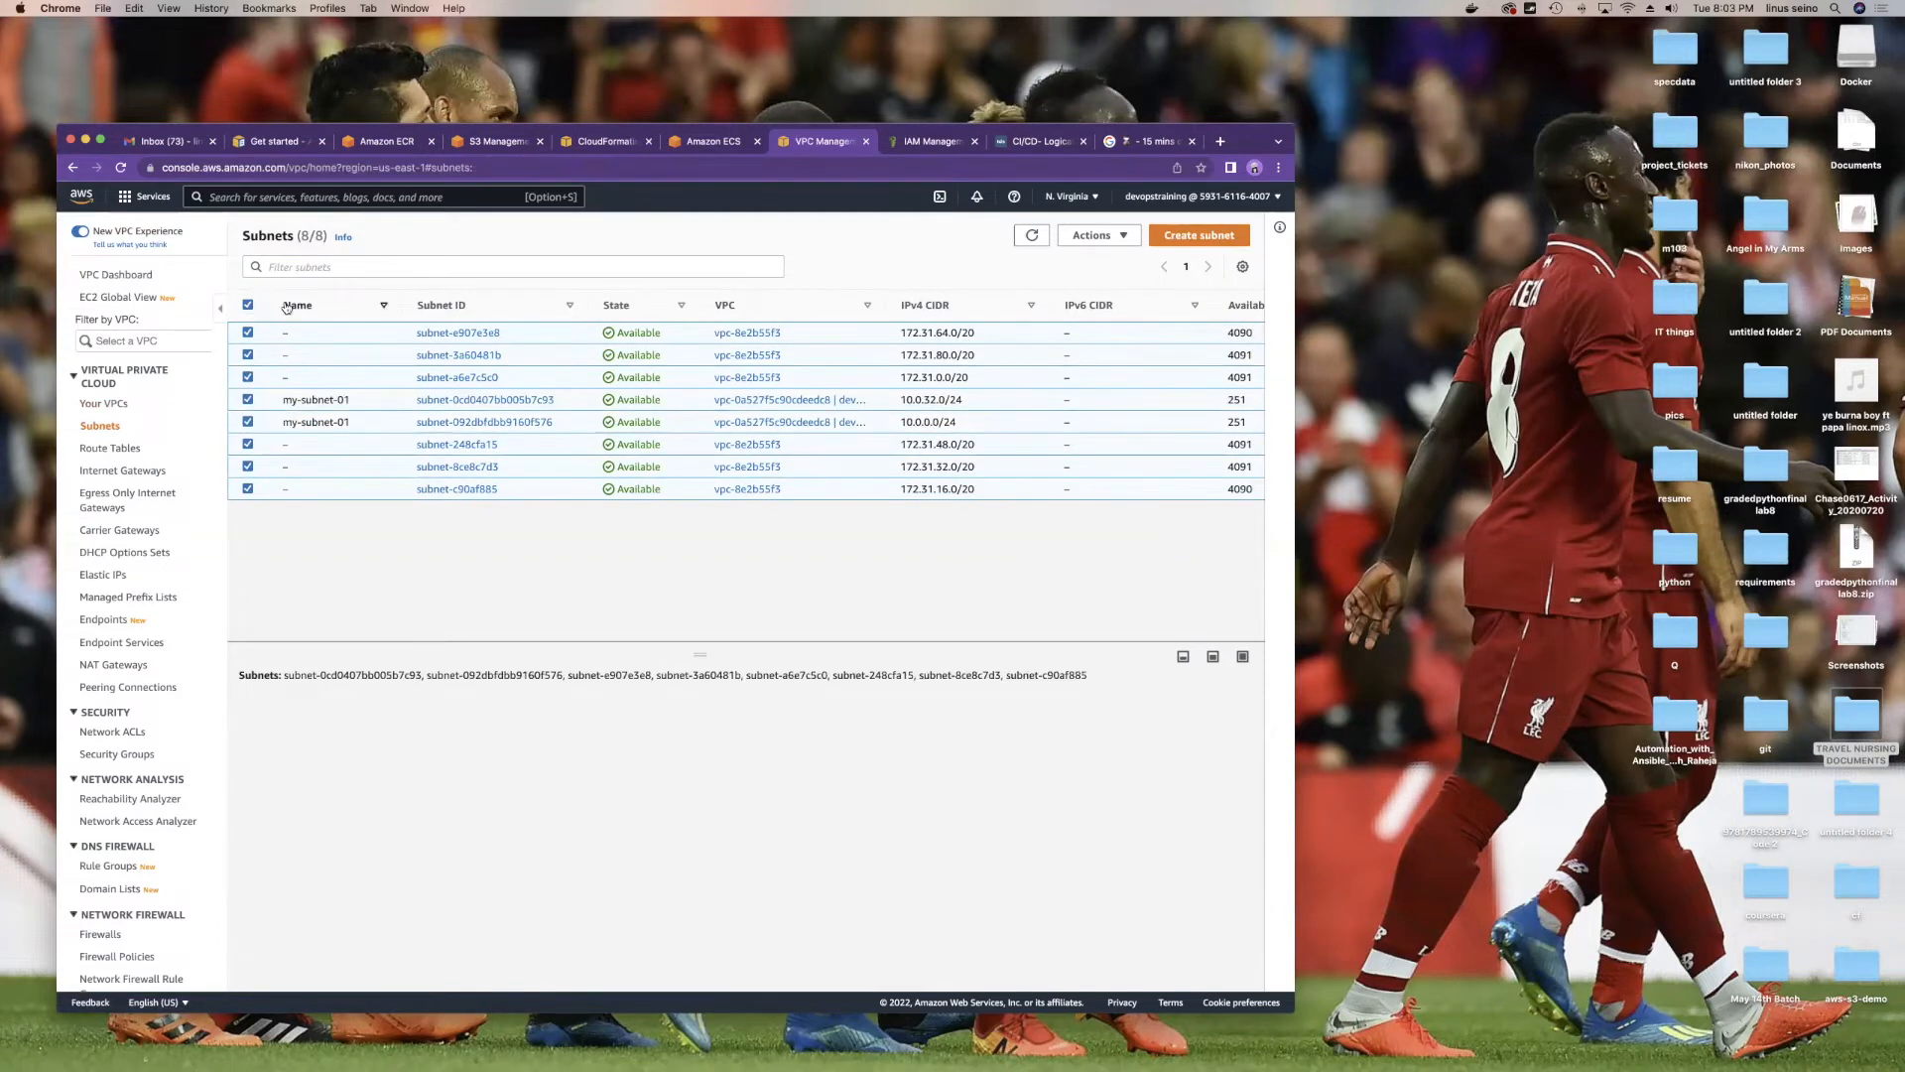
click(248, 305)
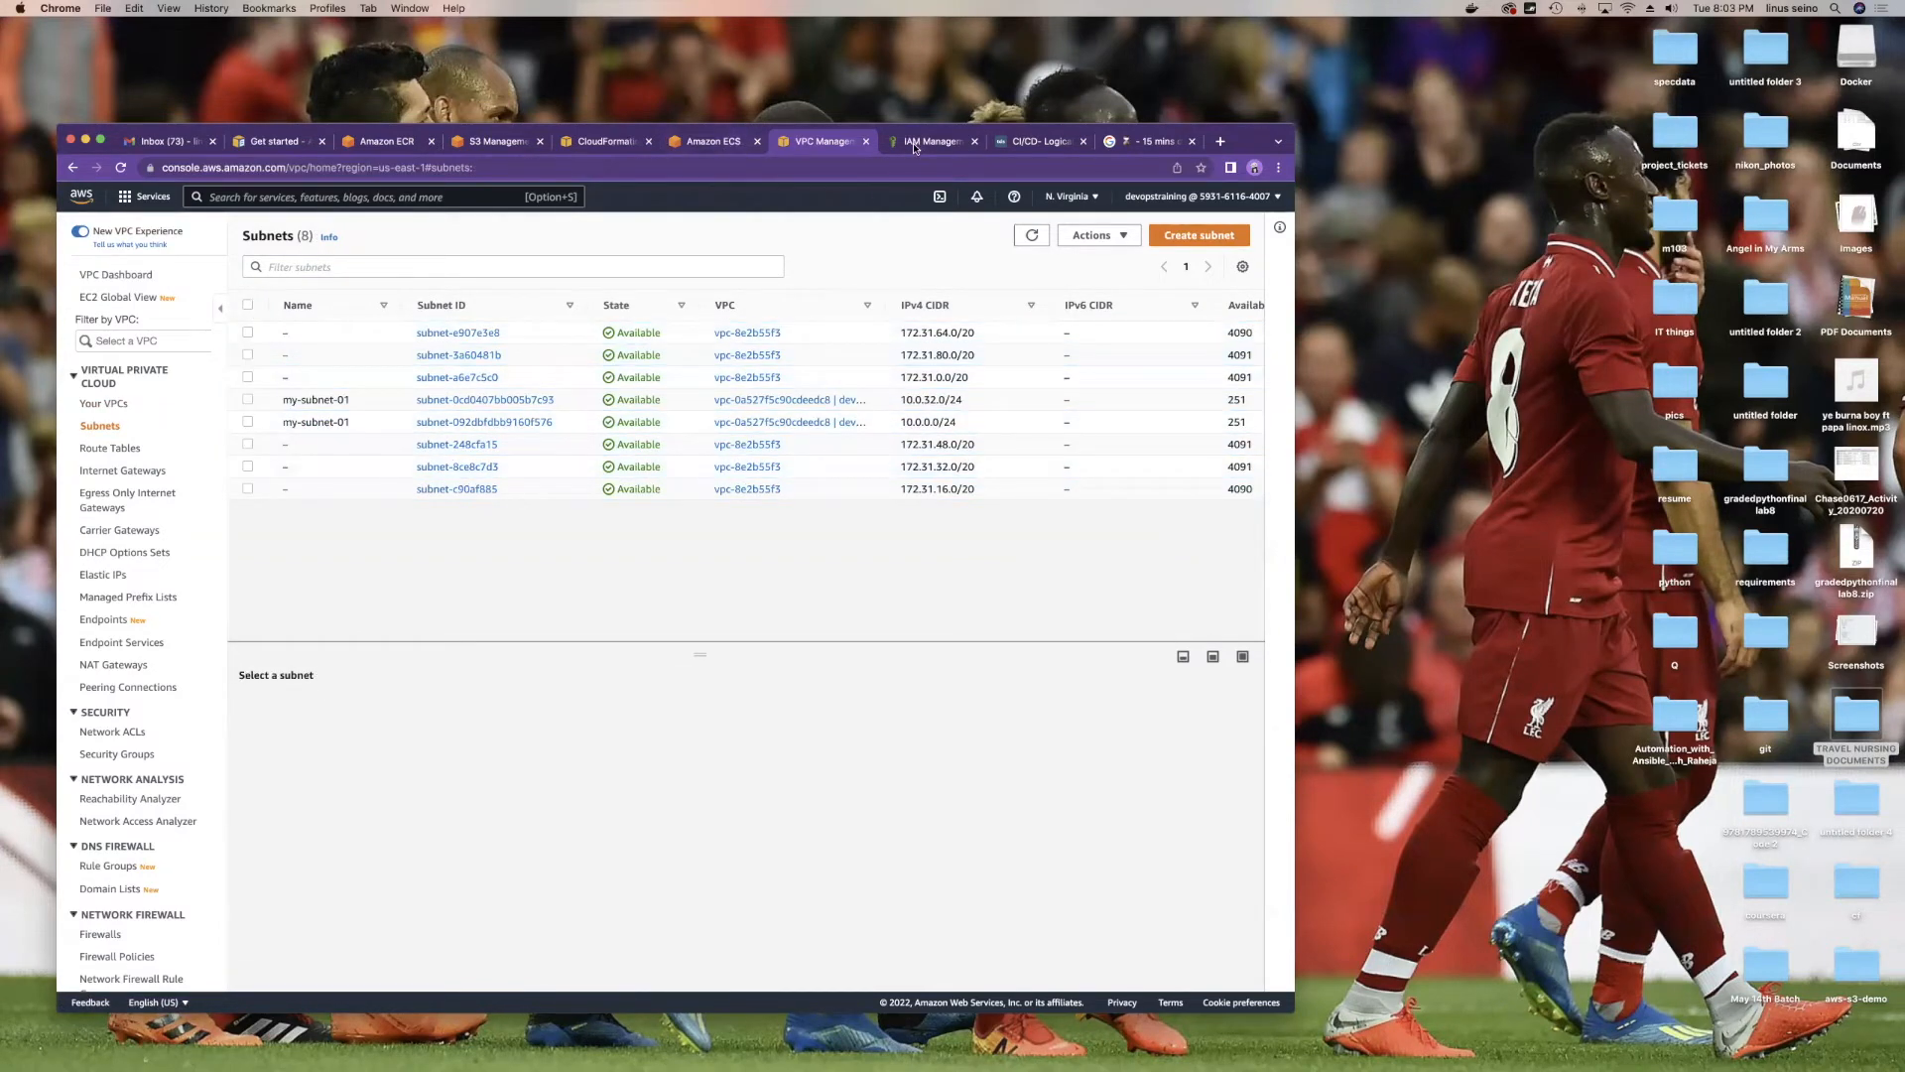
click(704, 142)
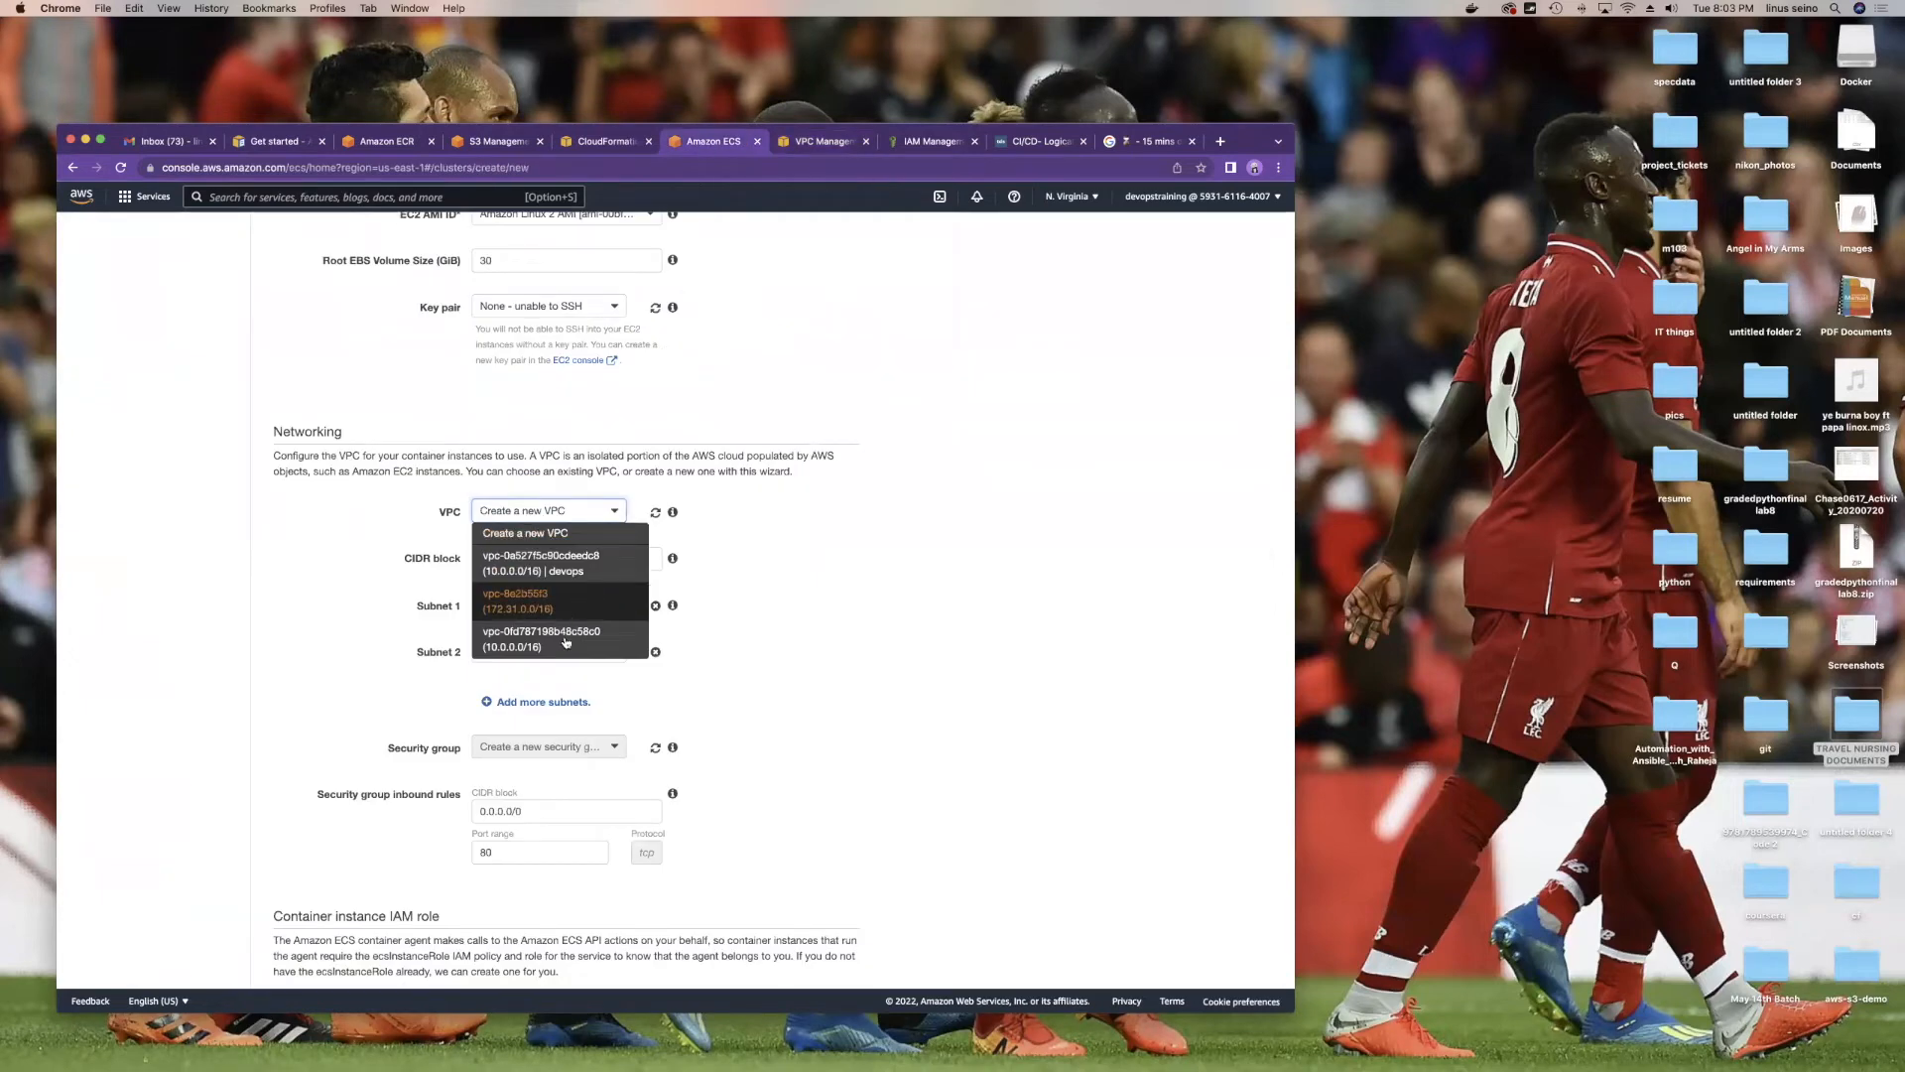
Step: Choose default VPC vpc-8e2b55f3 with subnets subnet-e907e3e8 and subnet-3a60481b
click(516, 599)
scroll(595, 506, down, 2)
click(596, 501)
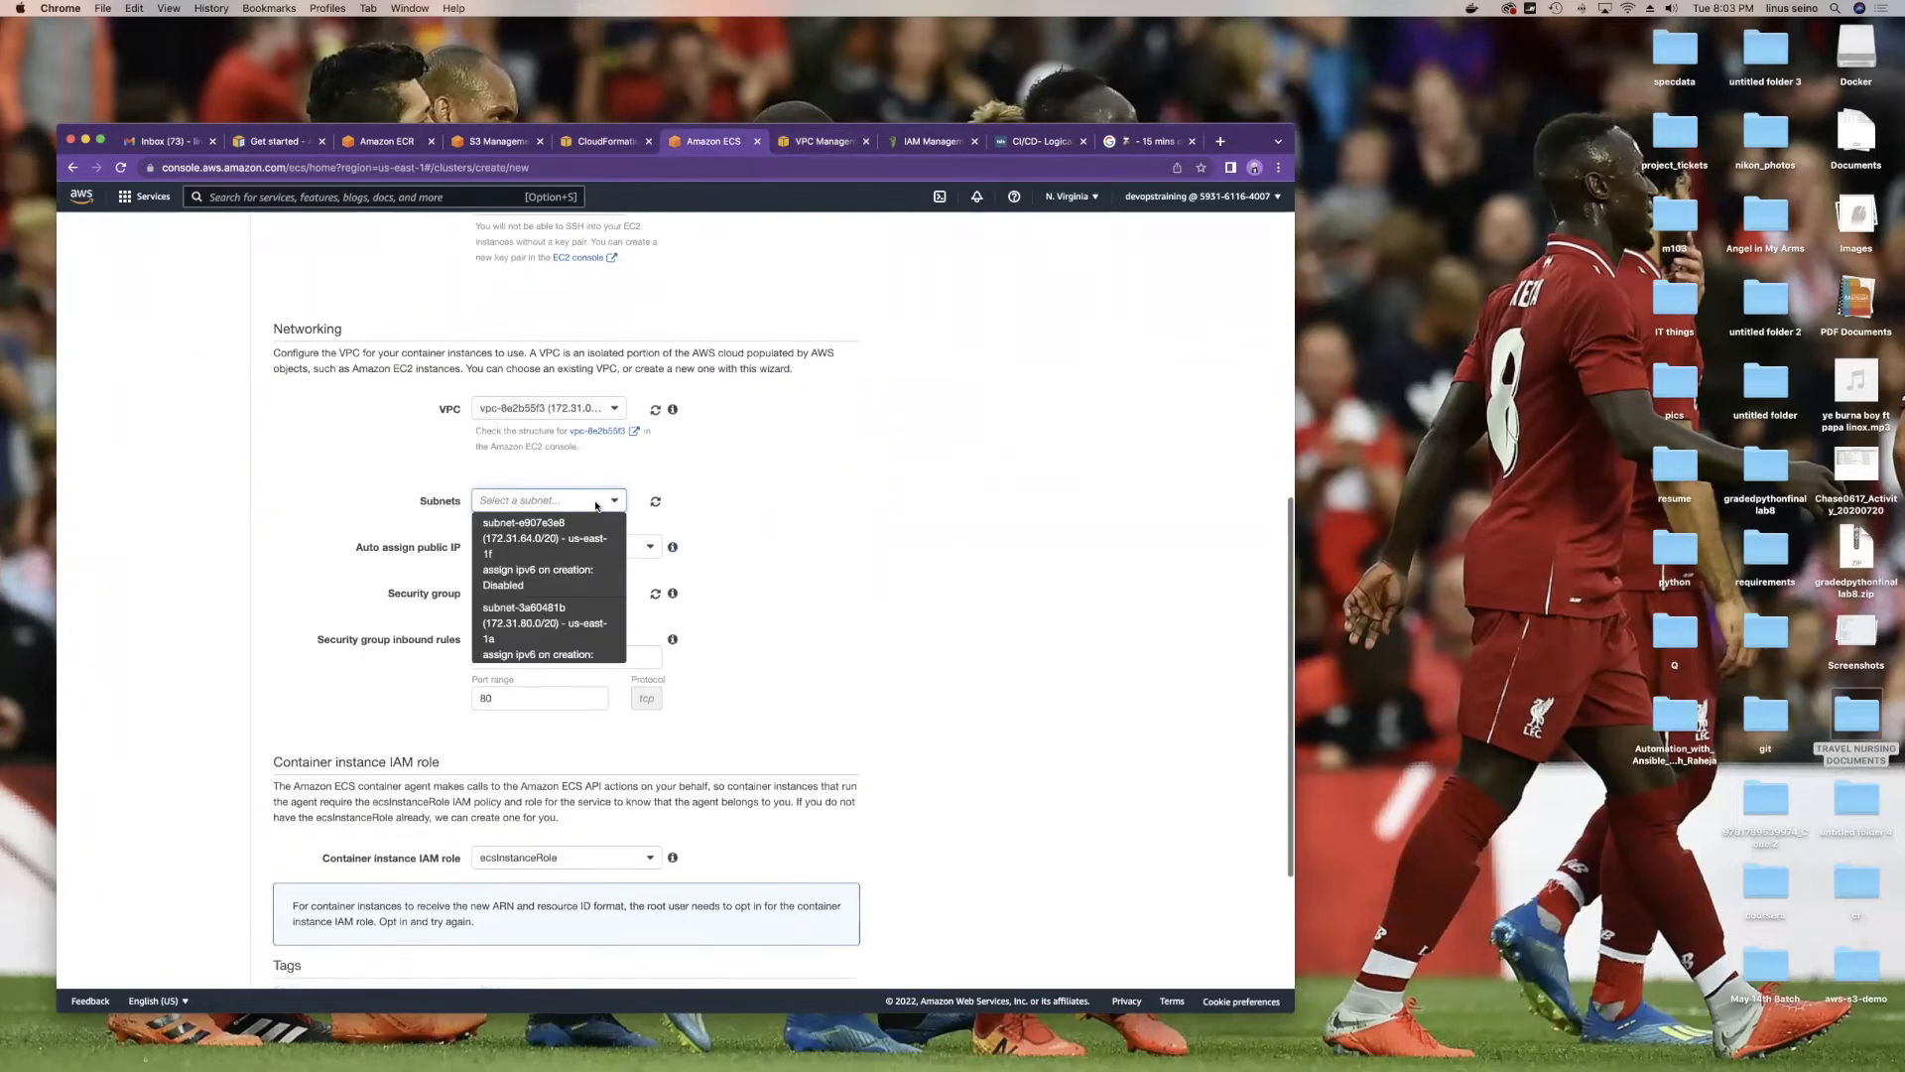
click(578, 536)
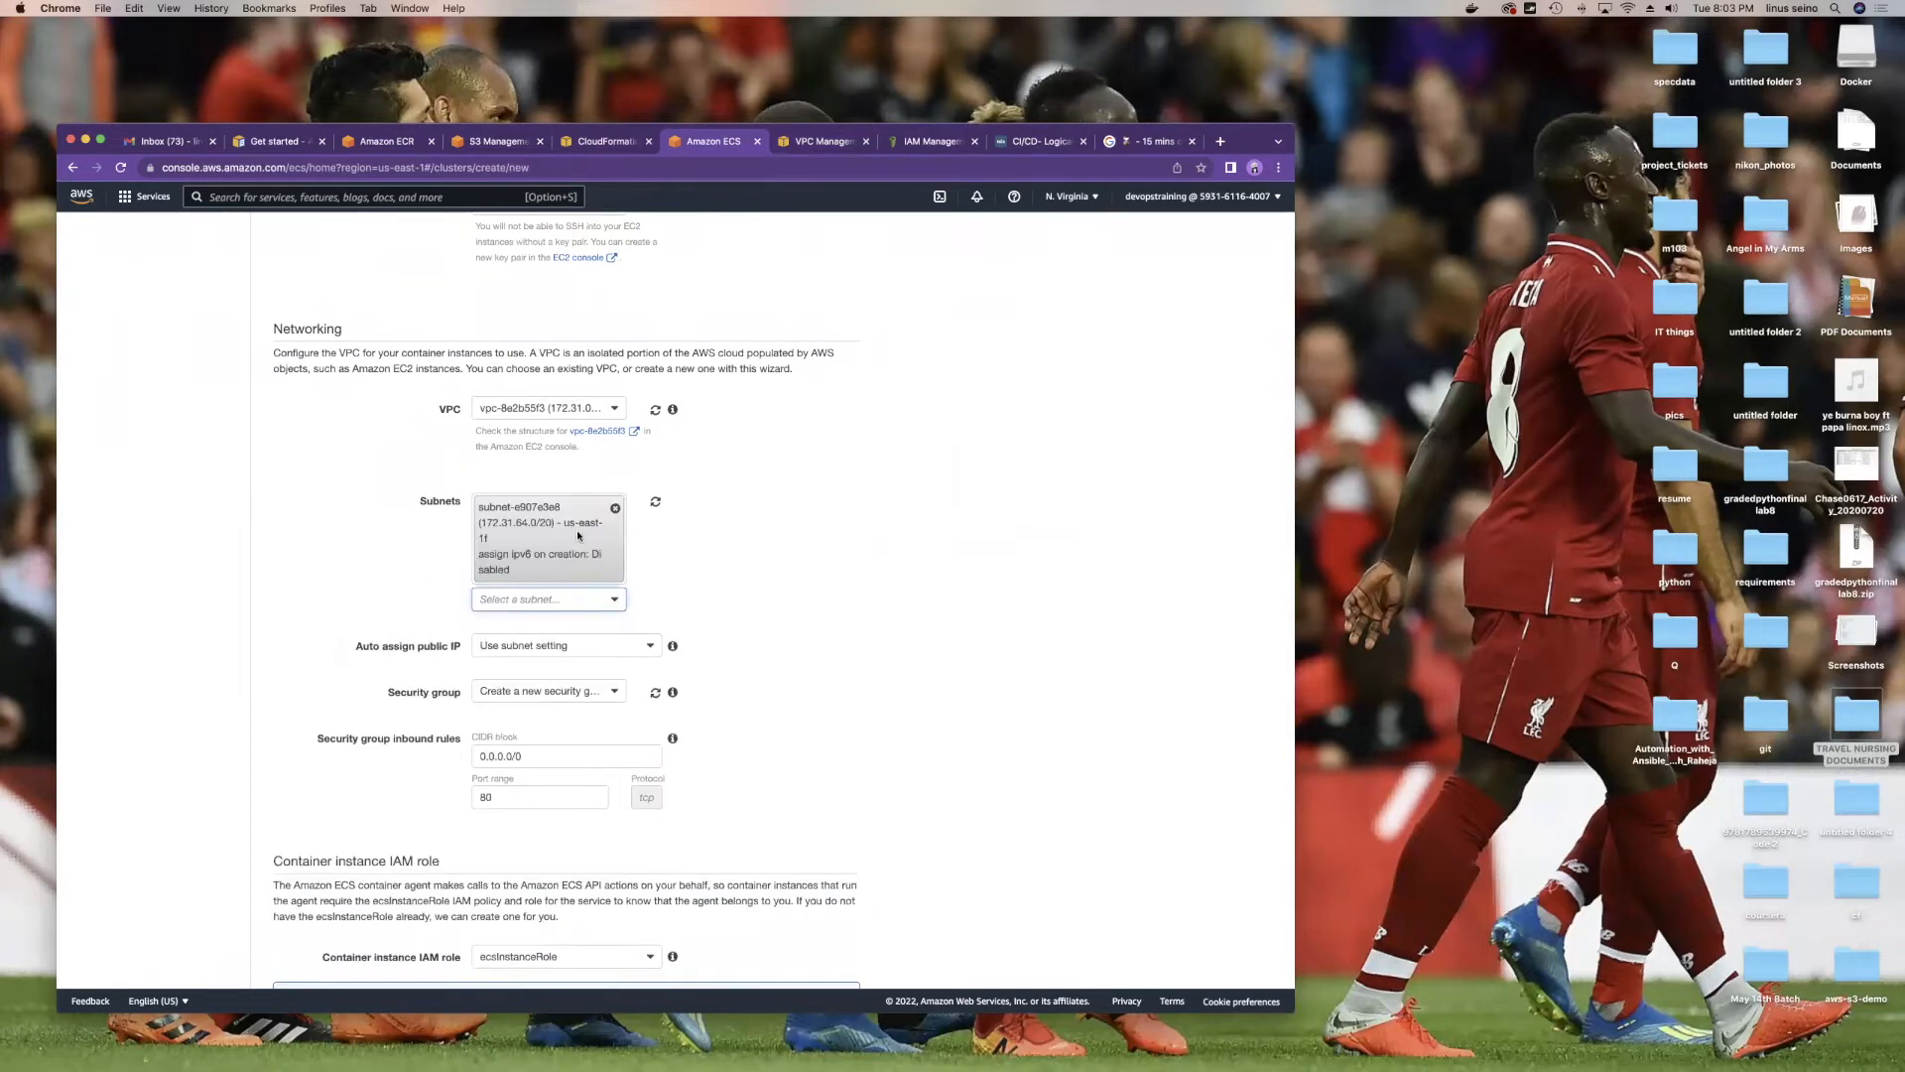
scroll(578, 536, down, 1)
click(556, 542)
click(558, 684)
scroll(744, 532, down, 4)
scroll(592, 418, up, 3)
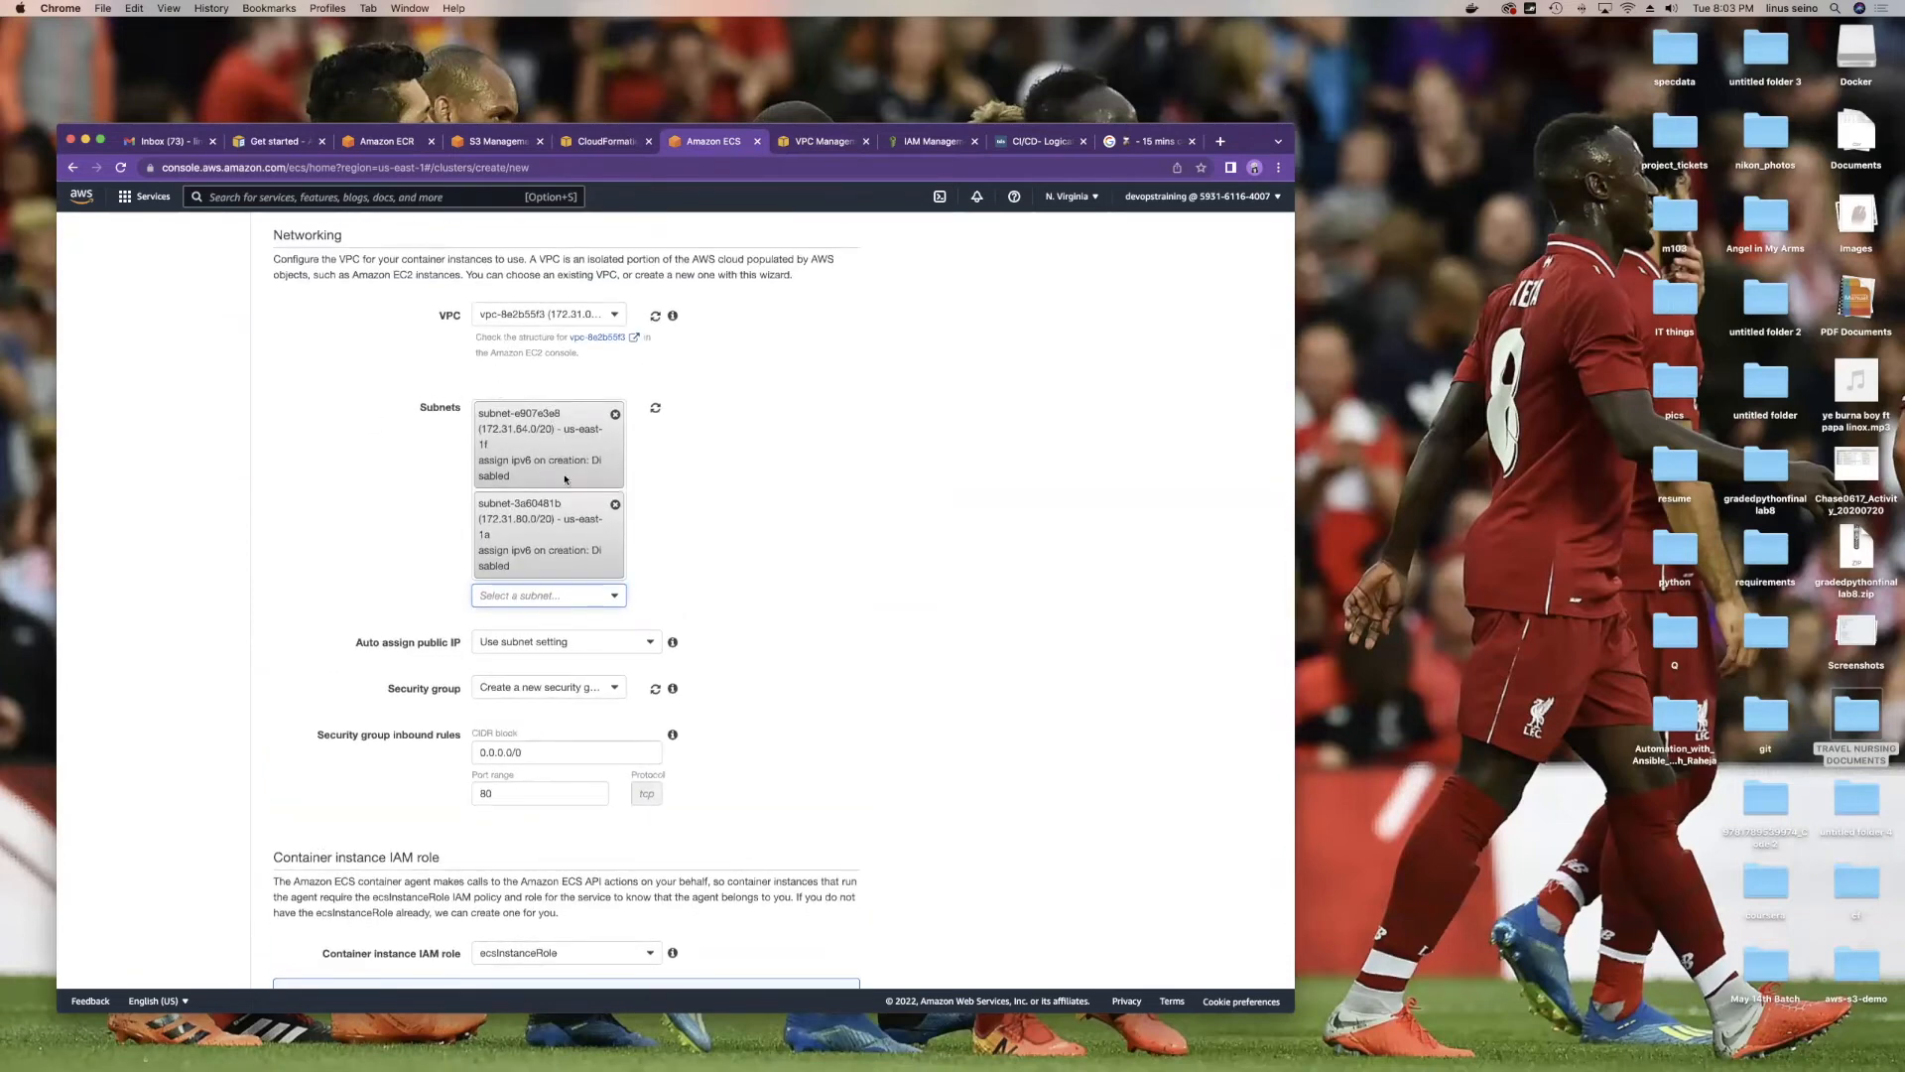
Step: Reselect subnet-e907e3e8 and subnet-3a60481b, then add us-east-1d subnet-a6e7c5c0 as the third
click(591, 597)
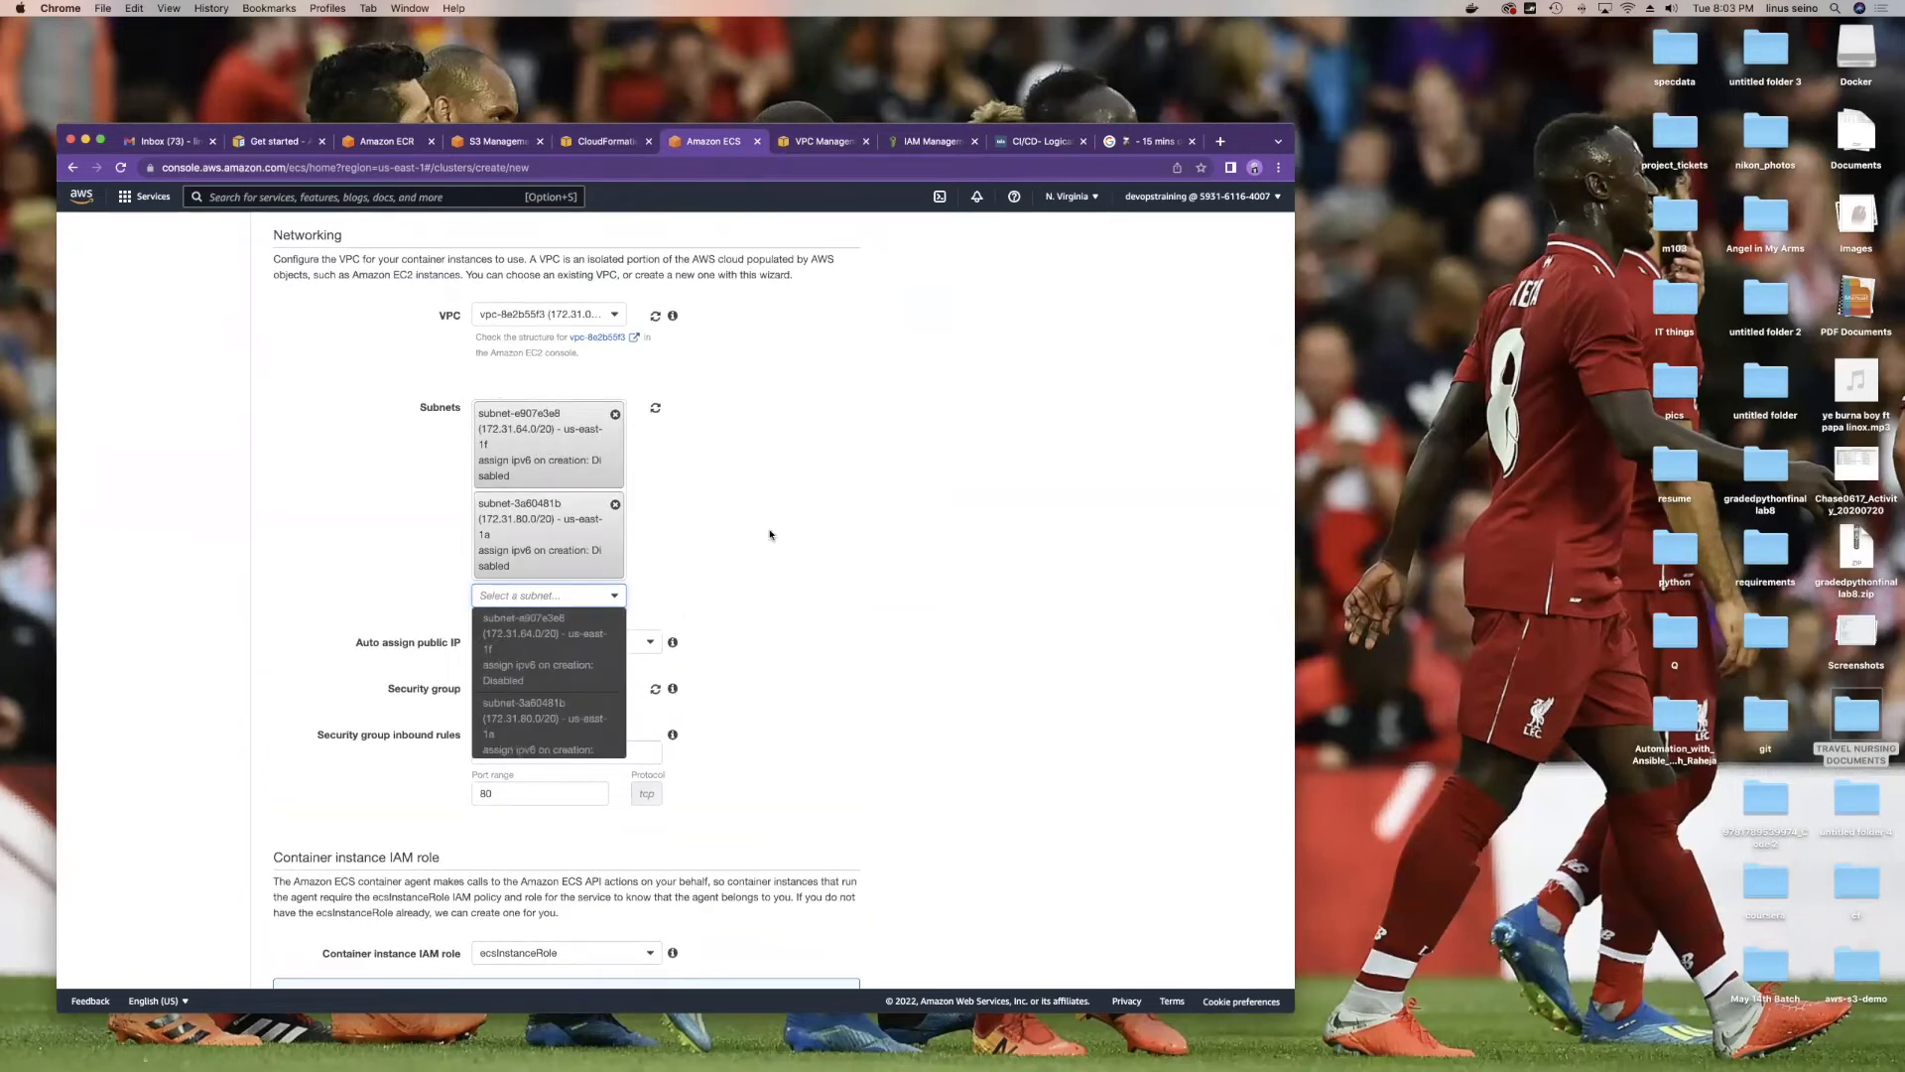
click(669, 486)
scroll(664, 476, up, 1)
click(655, 441)
click(572, 442)
click(586, 483)
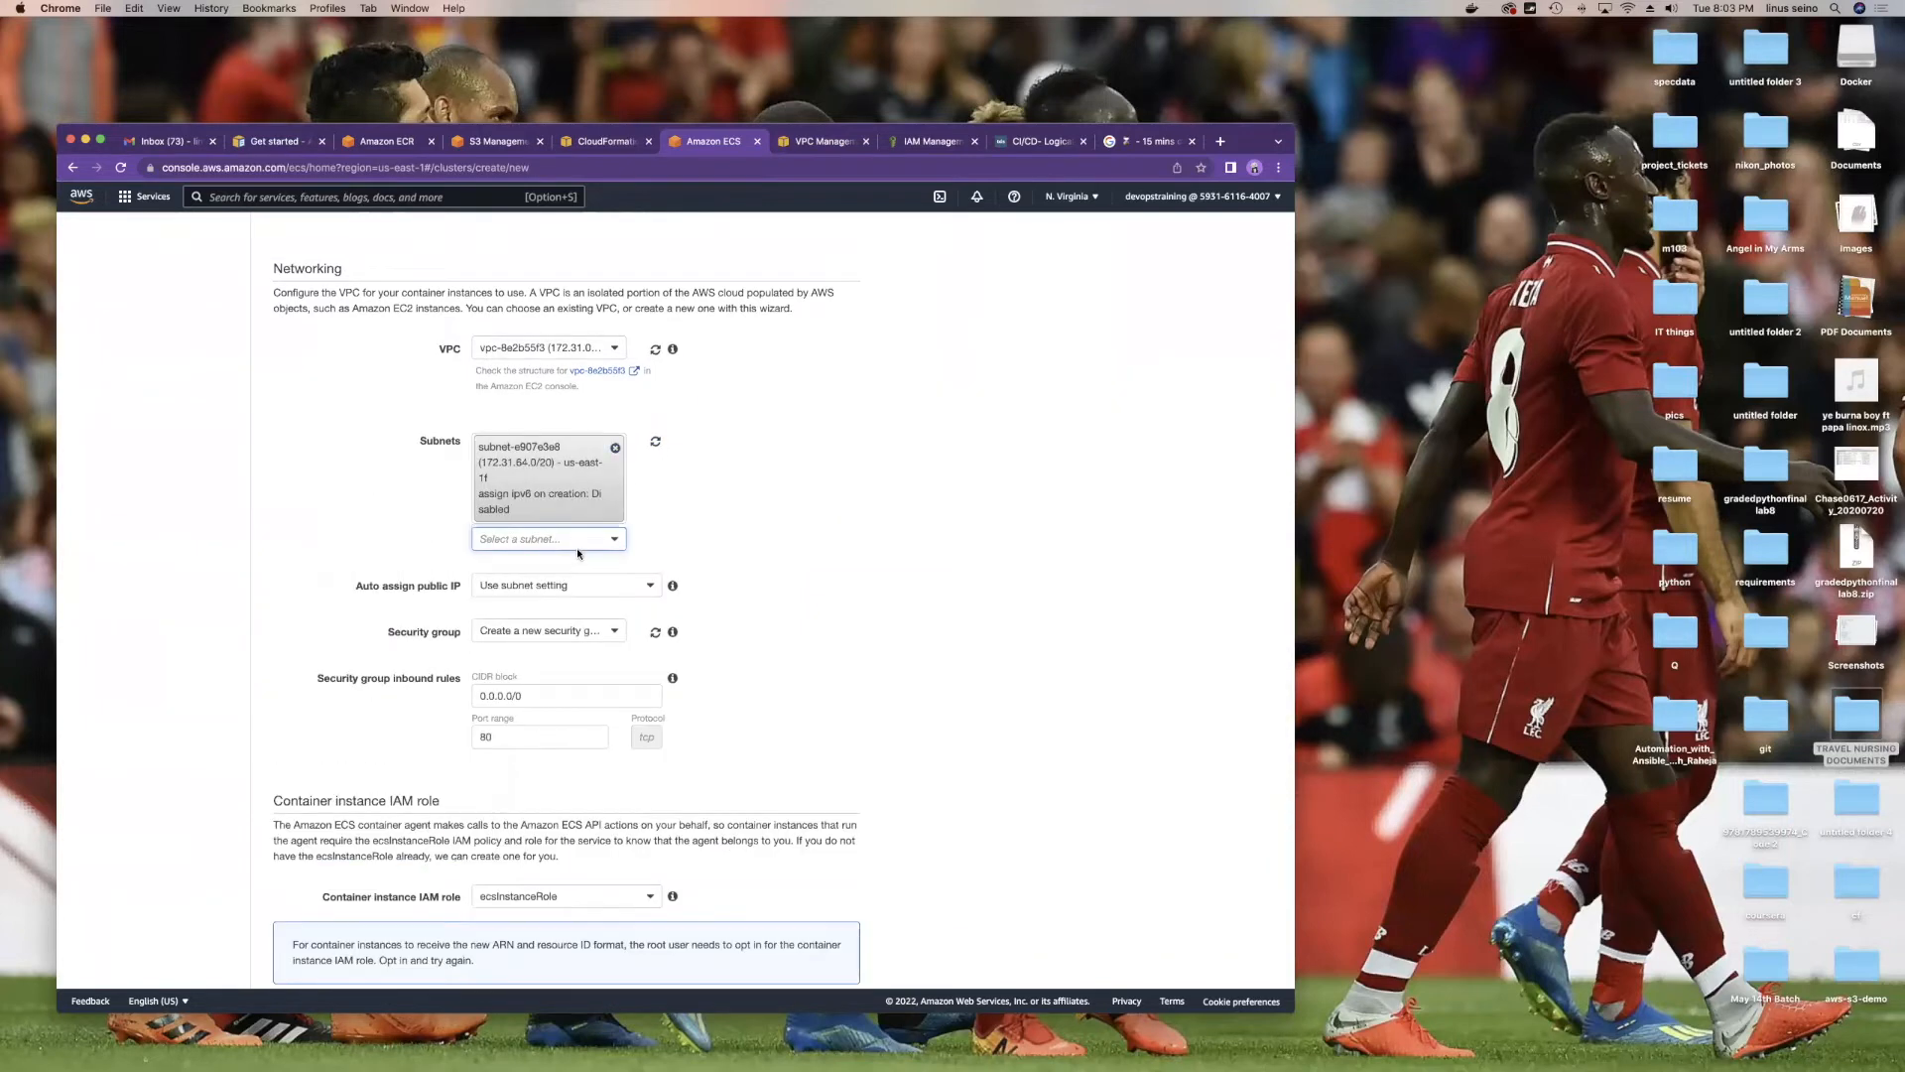
click(593, 660)
scroll(766, 576, down, 2)
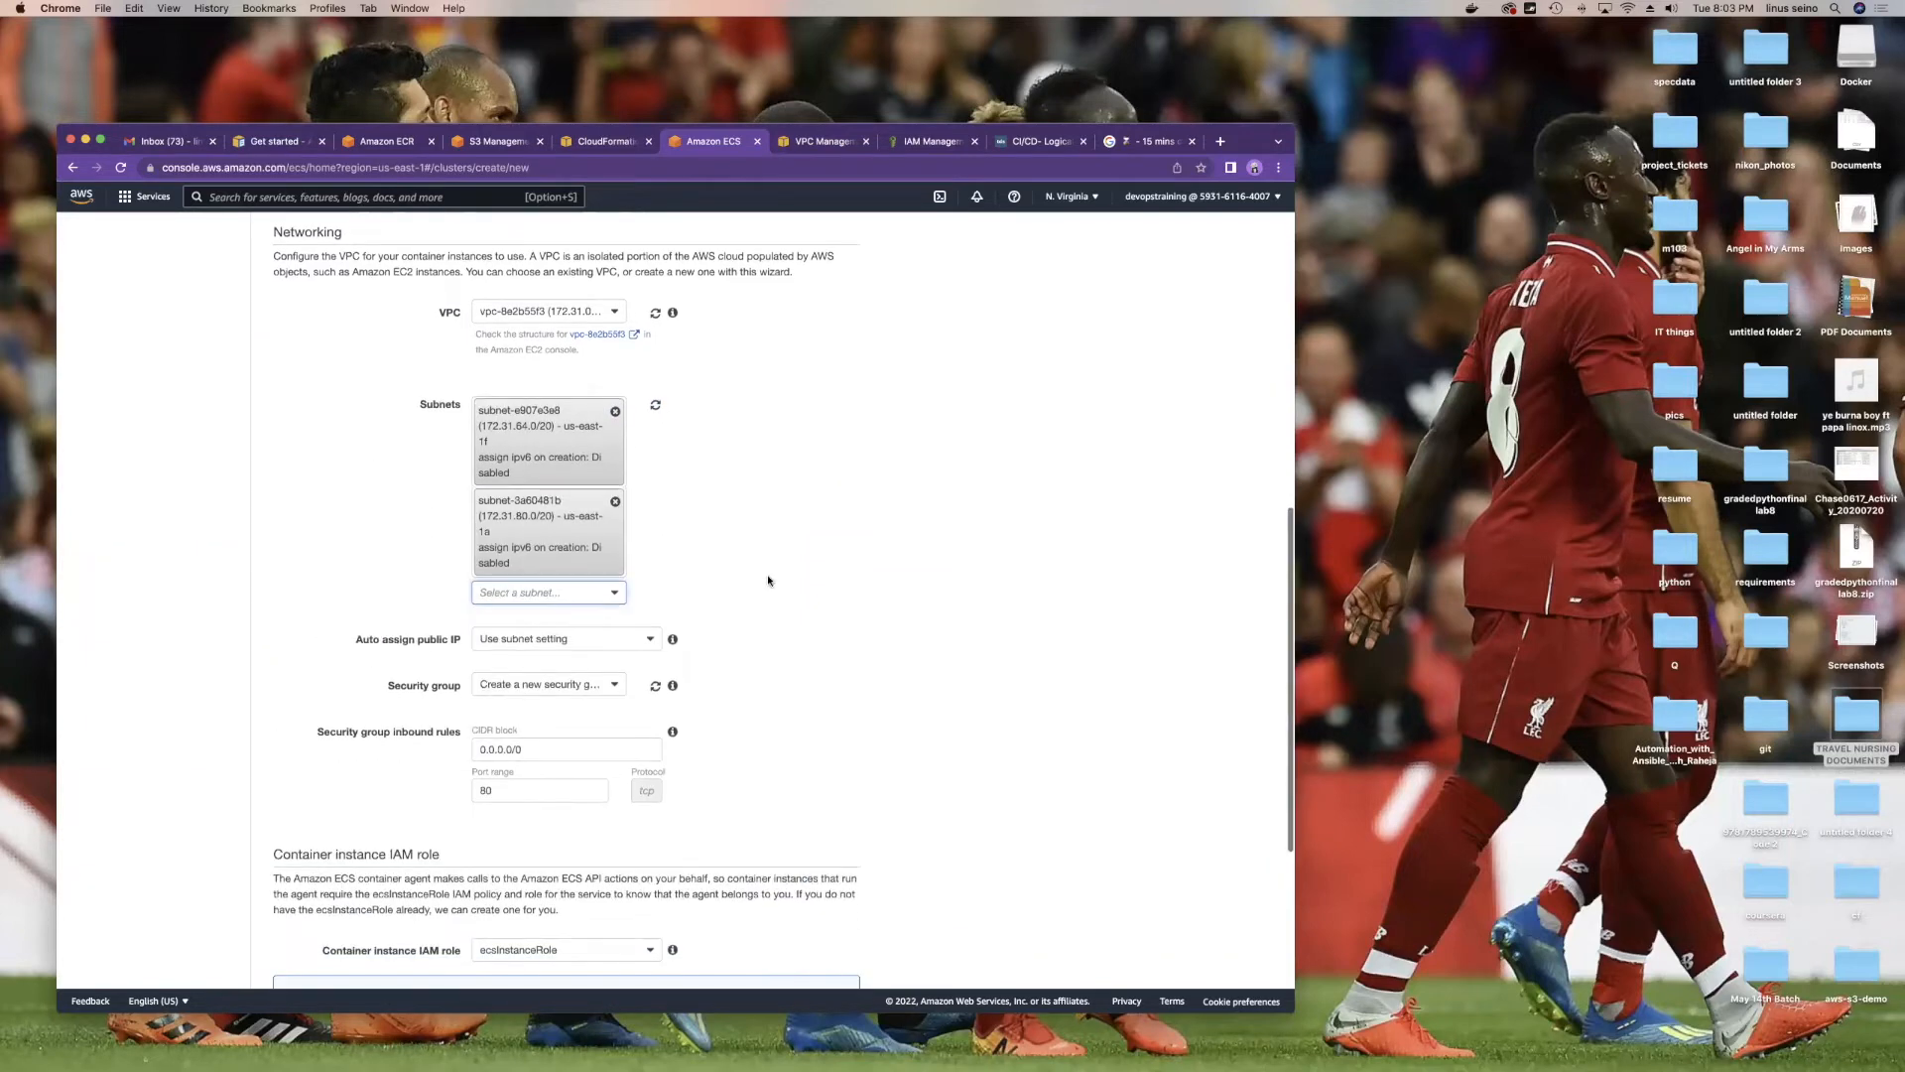
scroll(767, 587, up, 5)
scroll(767, 587, up, 5)
scroll(625, 506, down, 7)
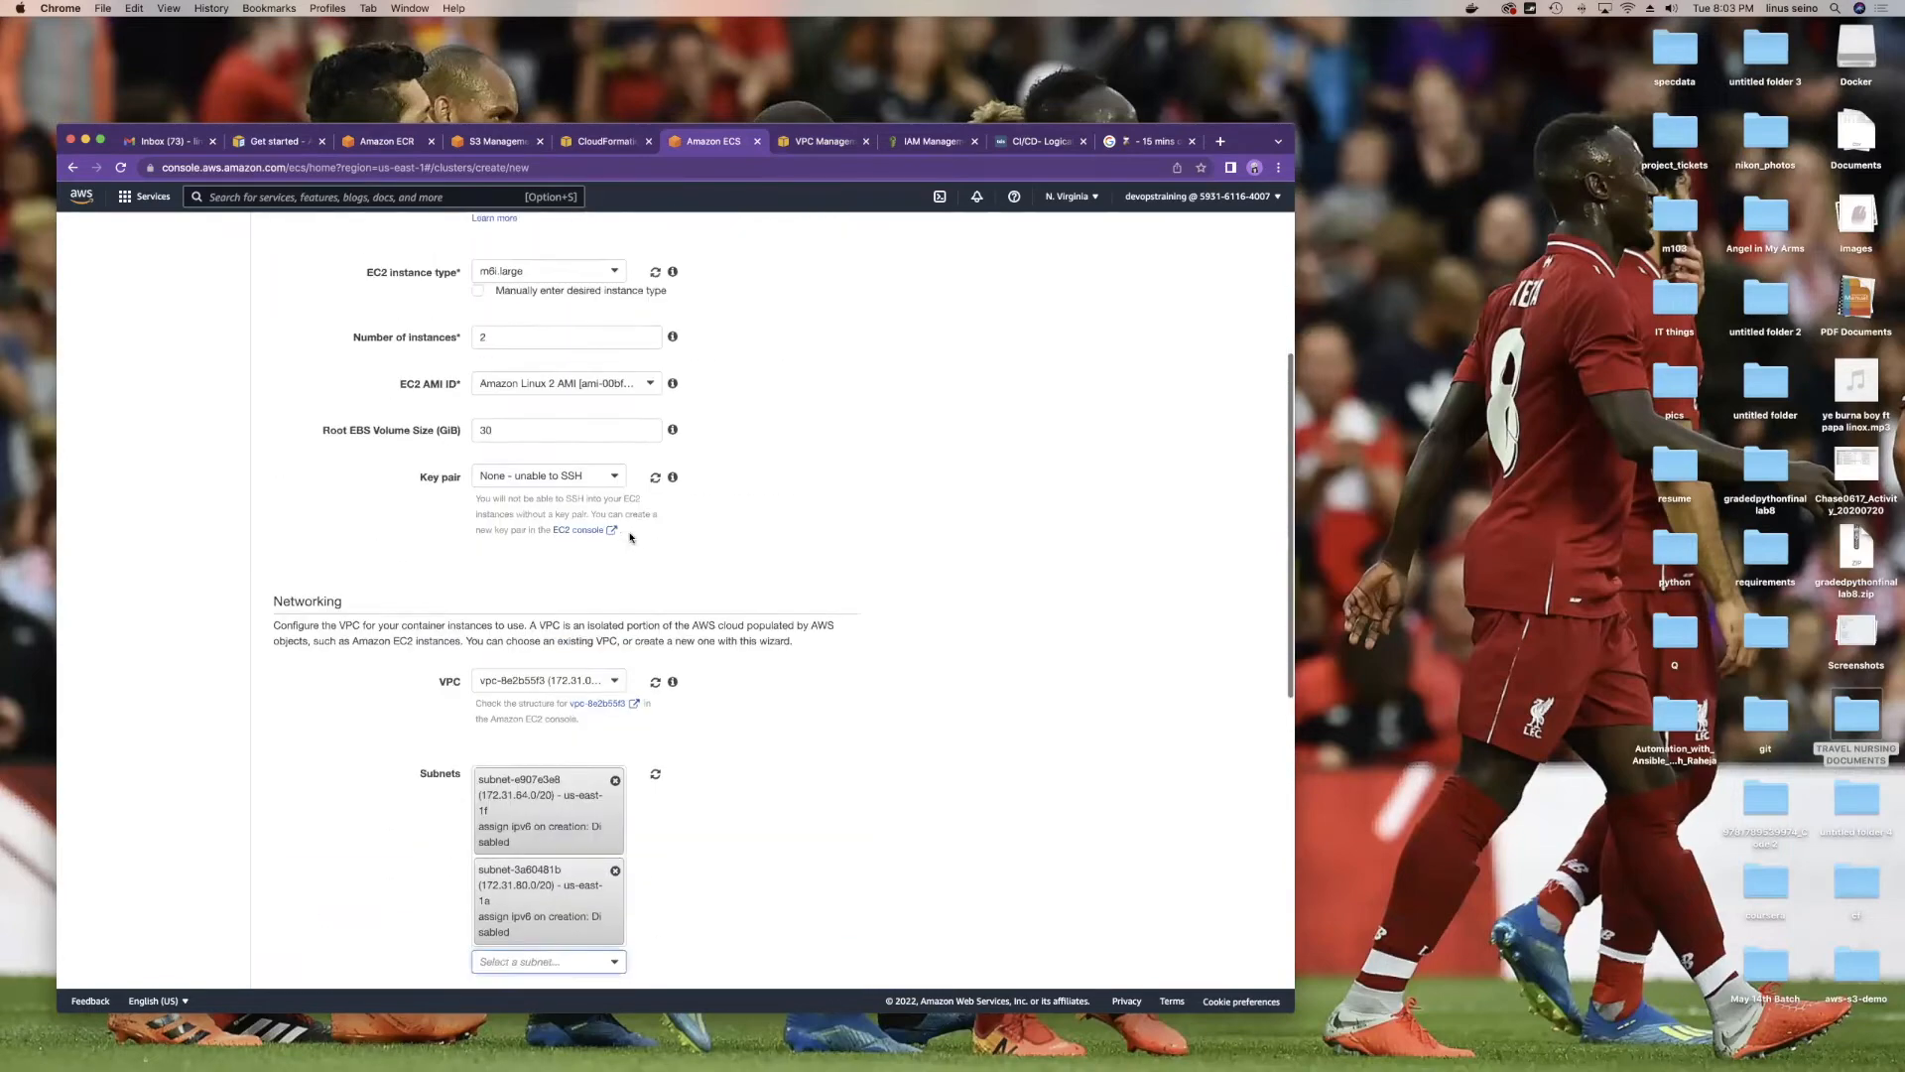
scroll(635, 496, down, 5)
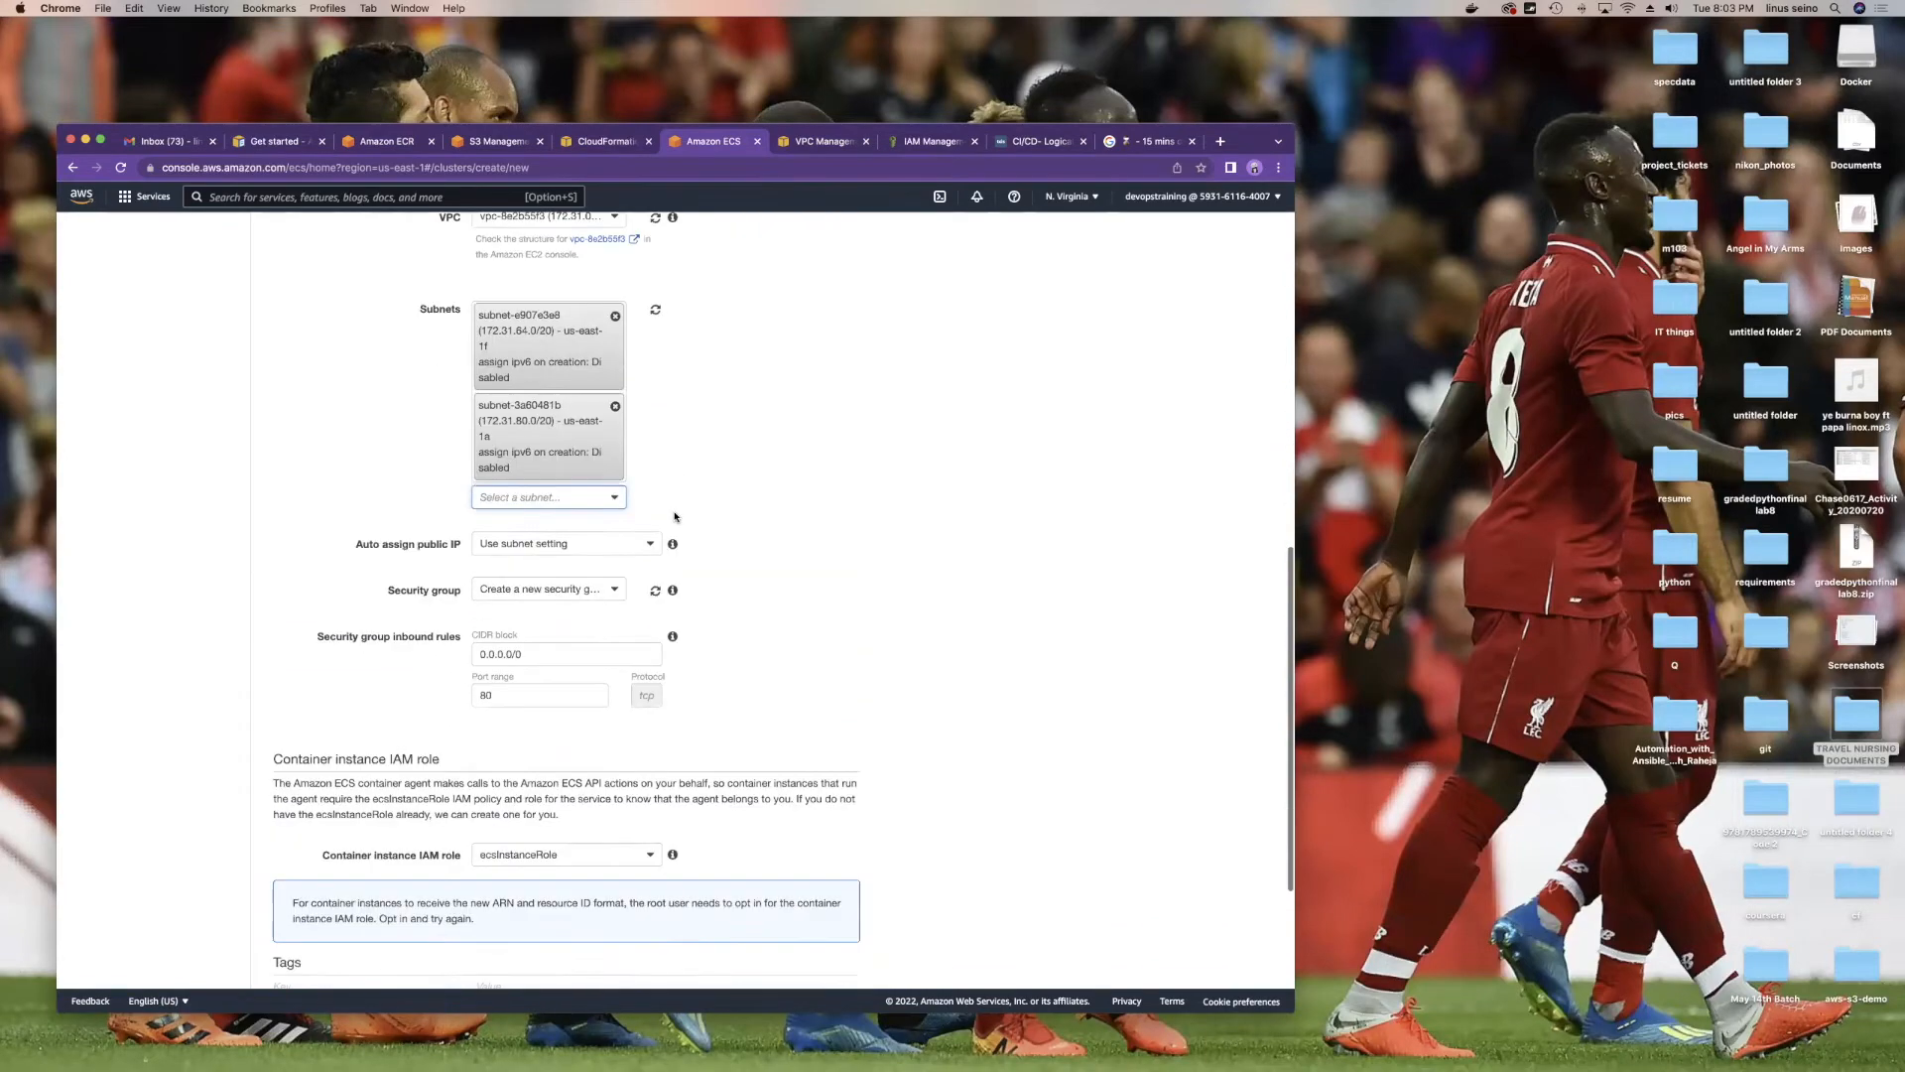
scroll(660, 562, up, 10)
scroll(660, 561, up, 3)
scroll(694, 635, down, 3)
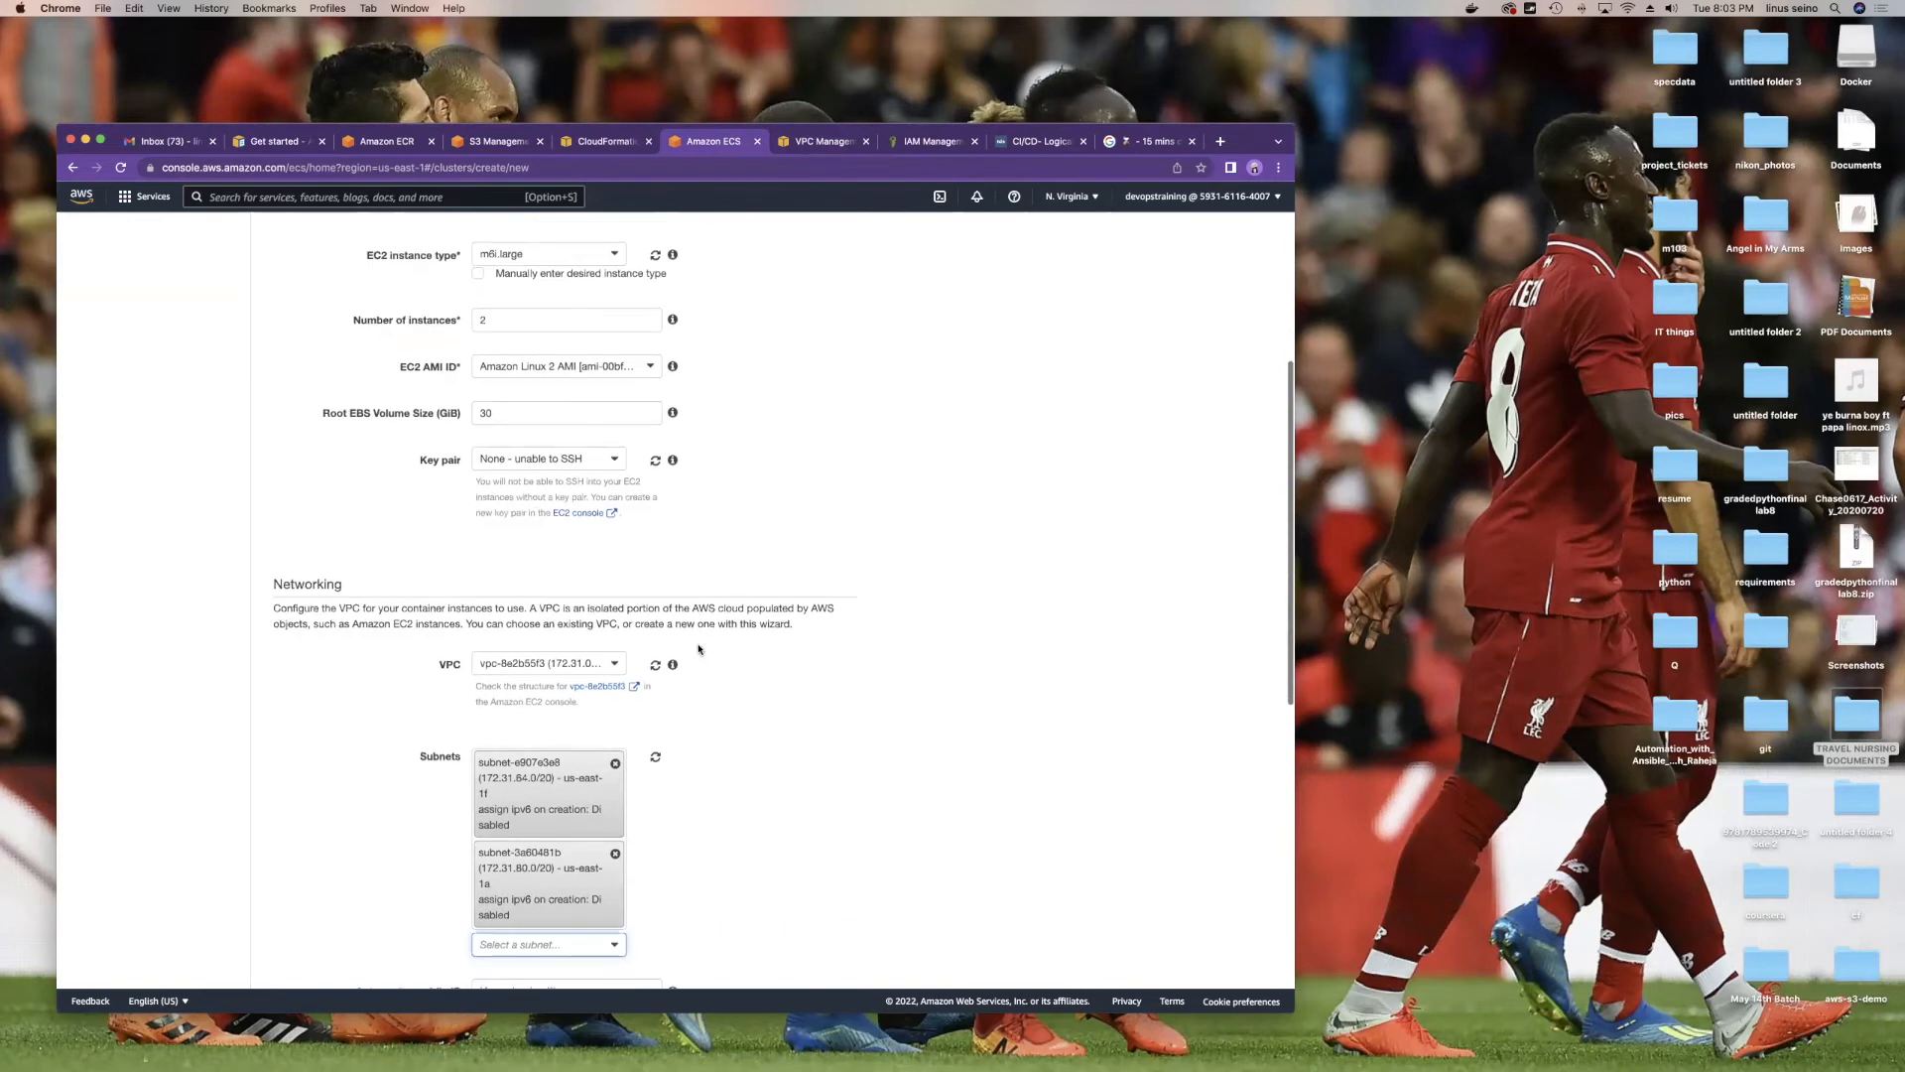
mouse_move(673, 664)
scroll(710, 667, down, 7)
scroll(714, 668, up, 4)
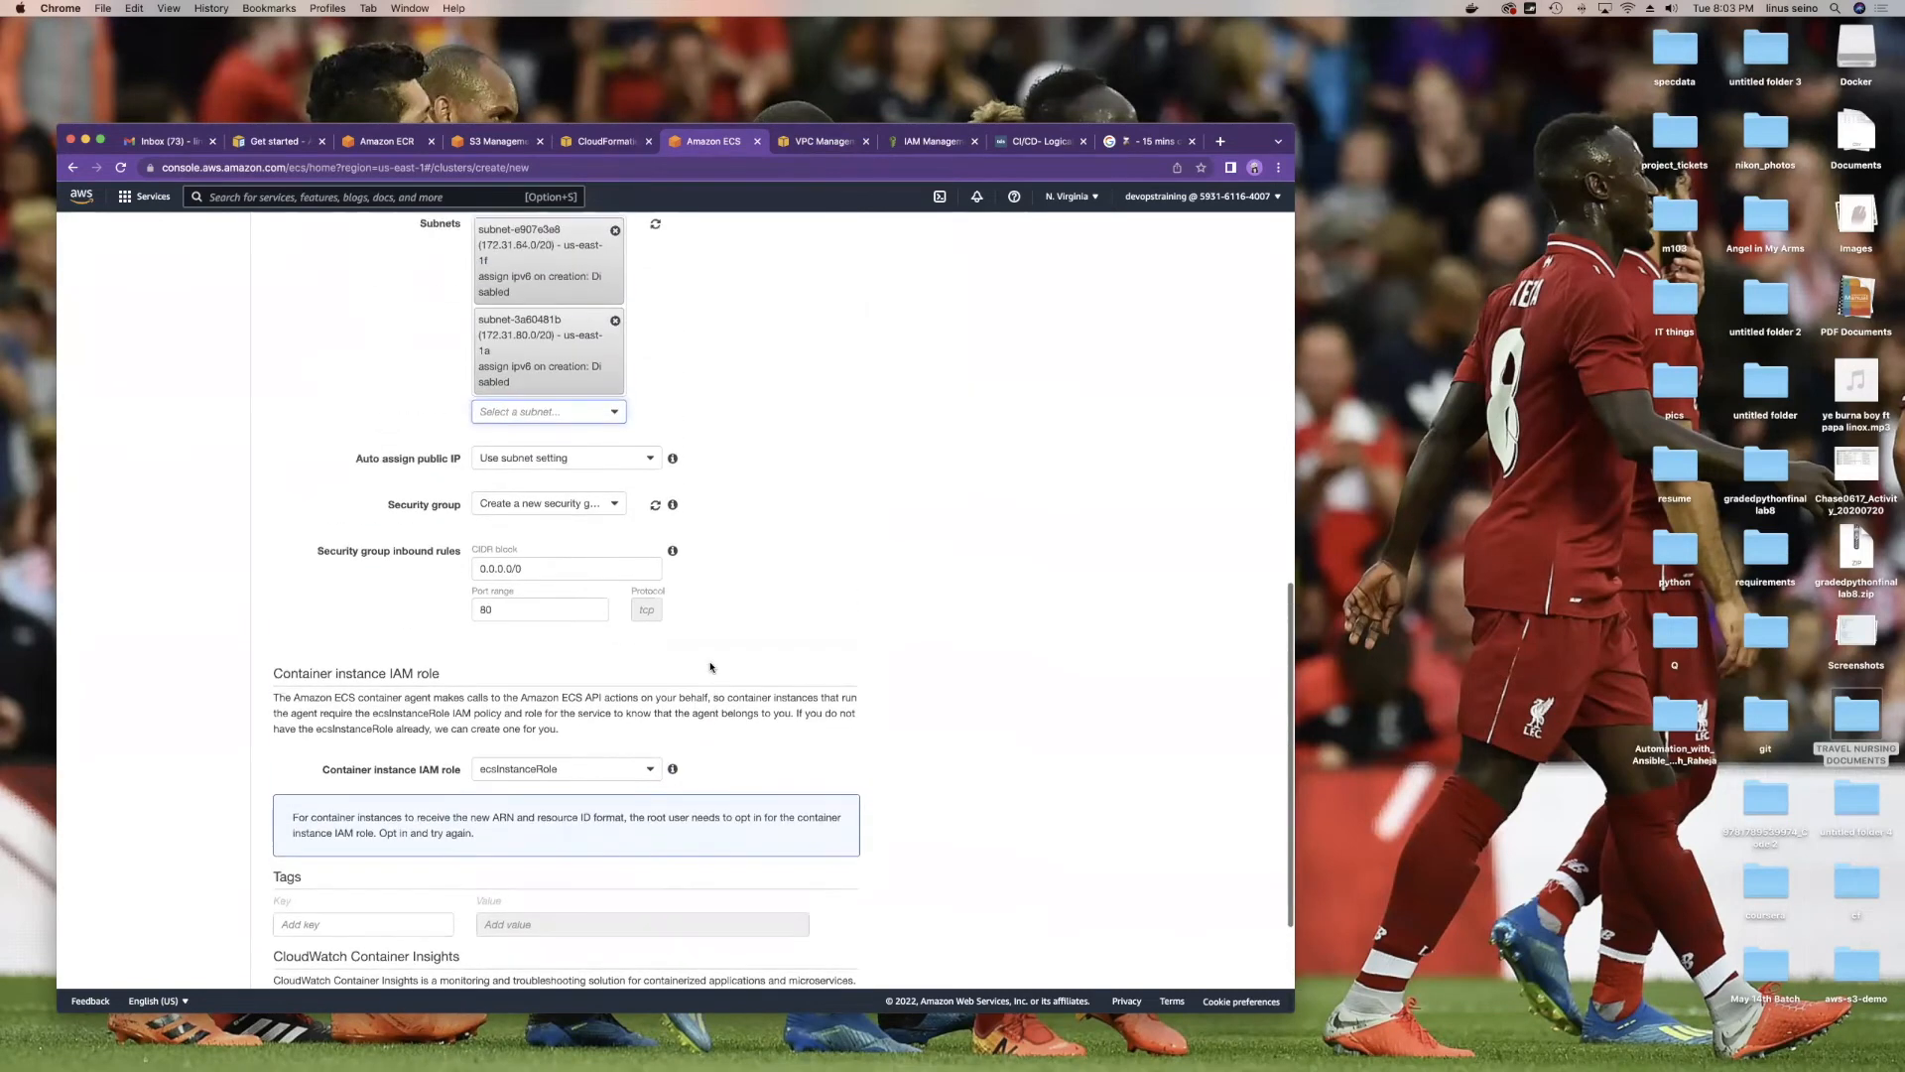
scroll(679, 342, down, 1)
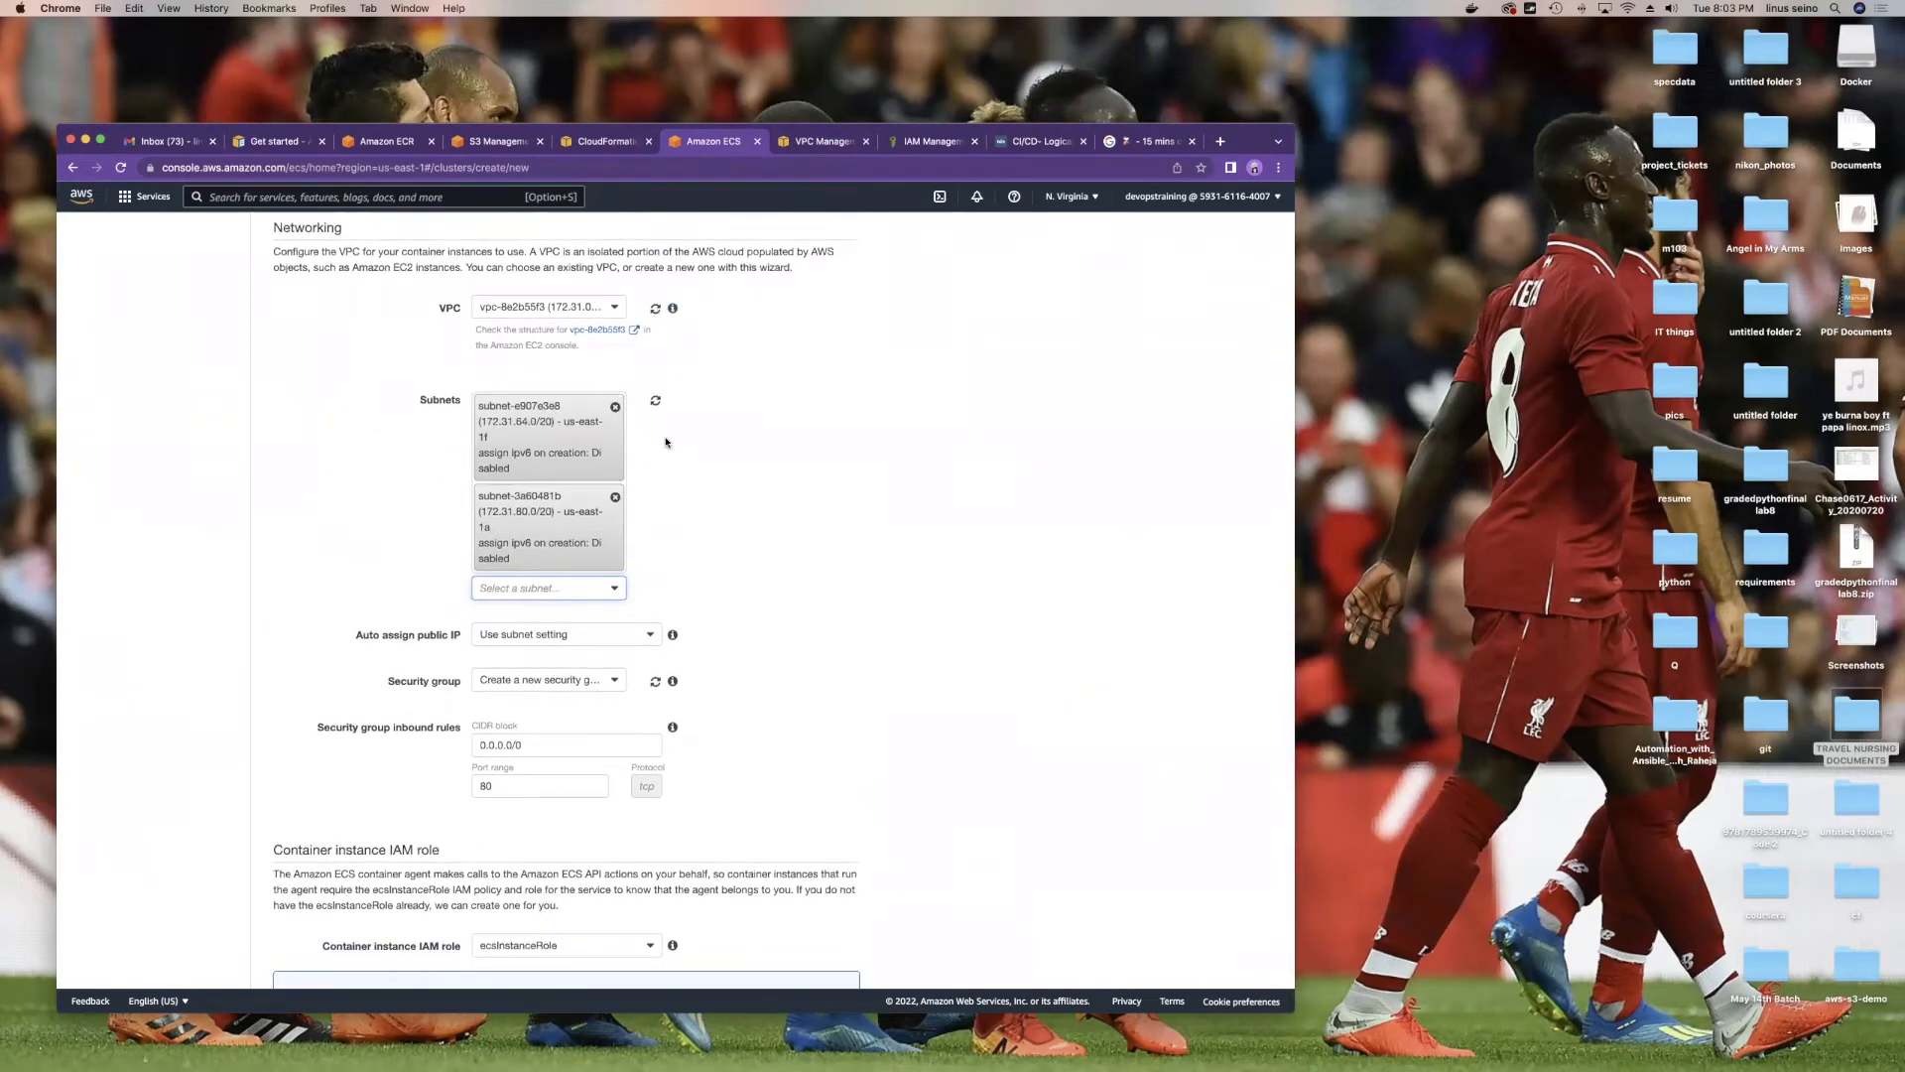
scroll(739, 549, down, 2)
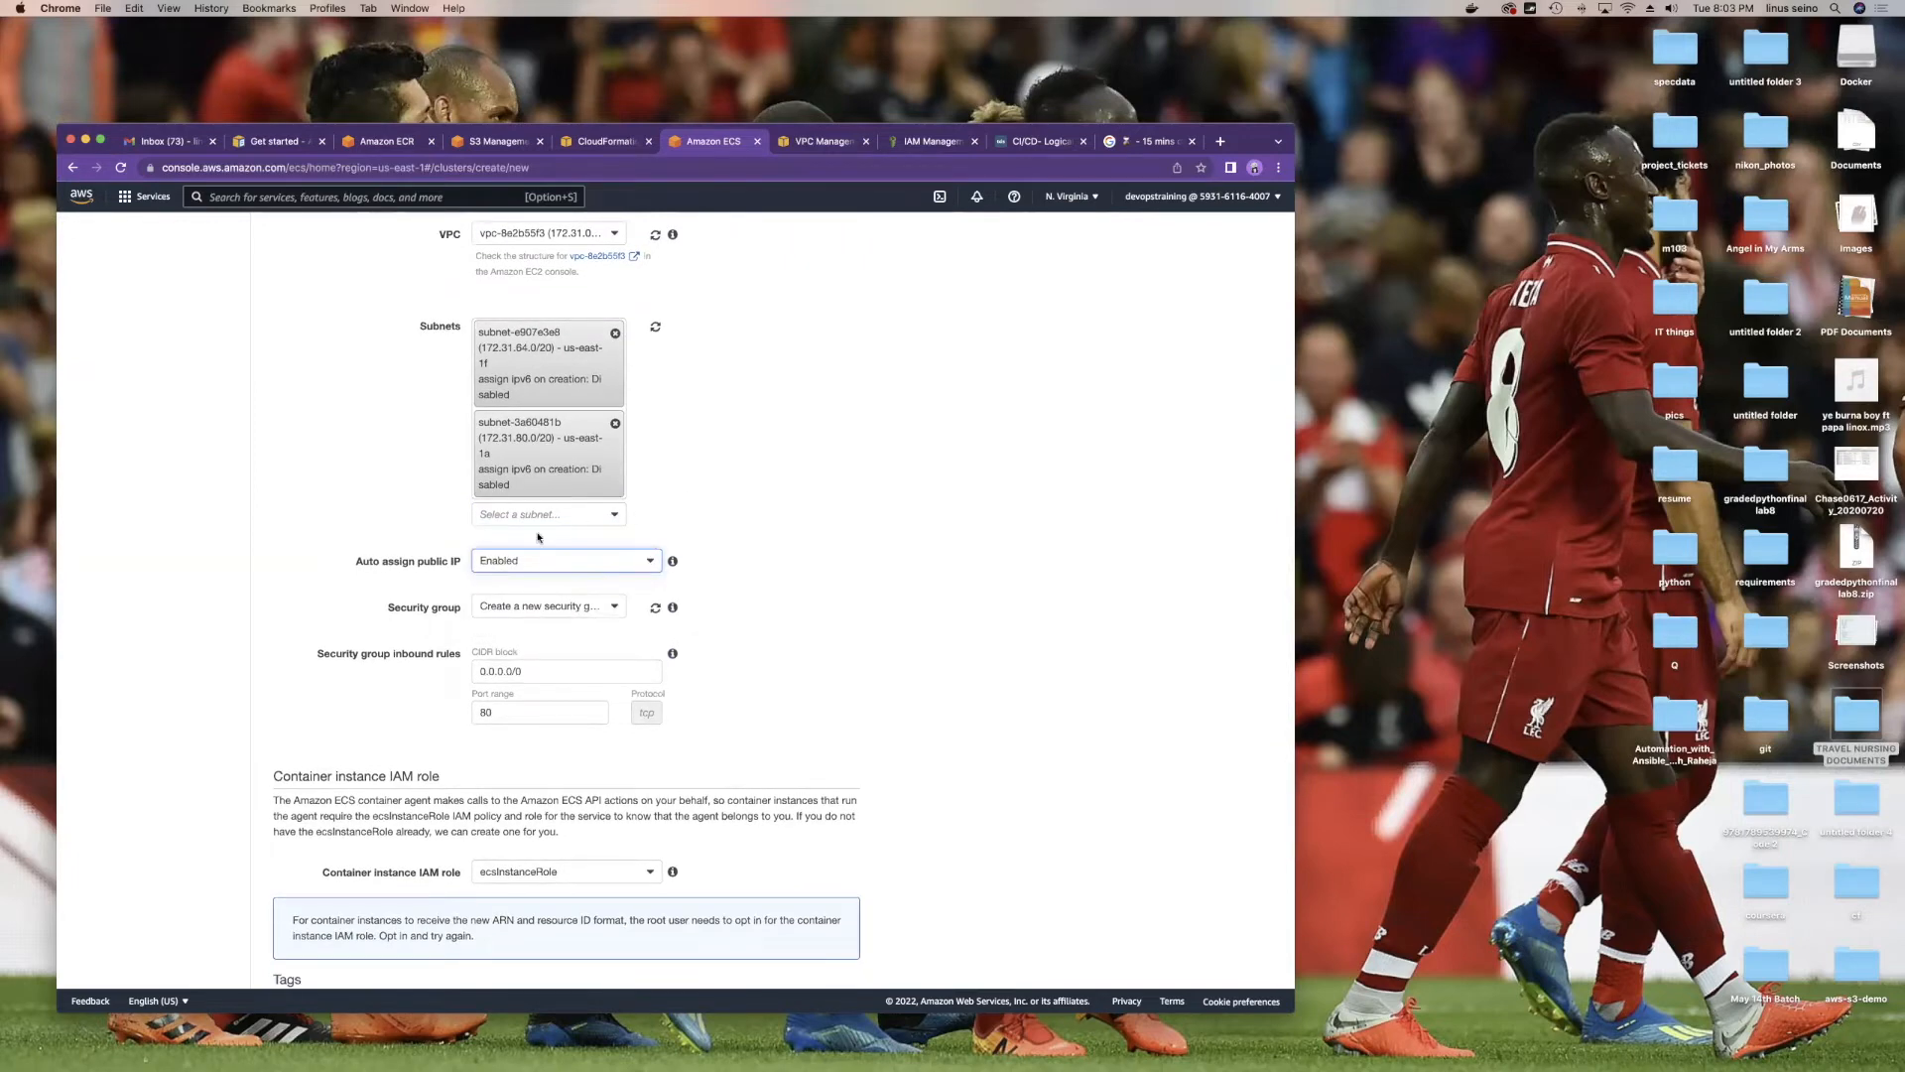
scroll(607, 584, down, 5)
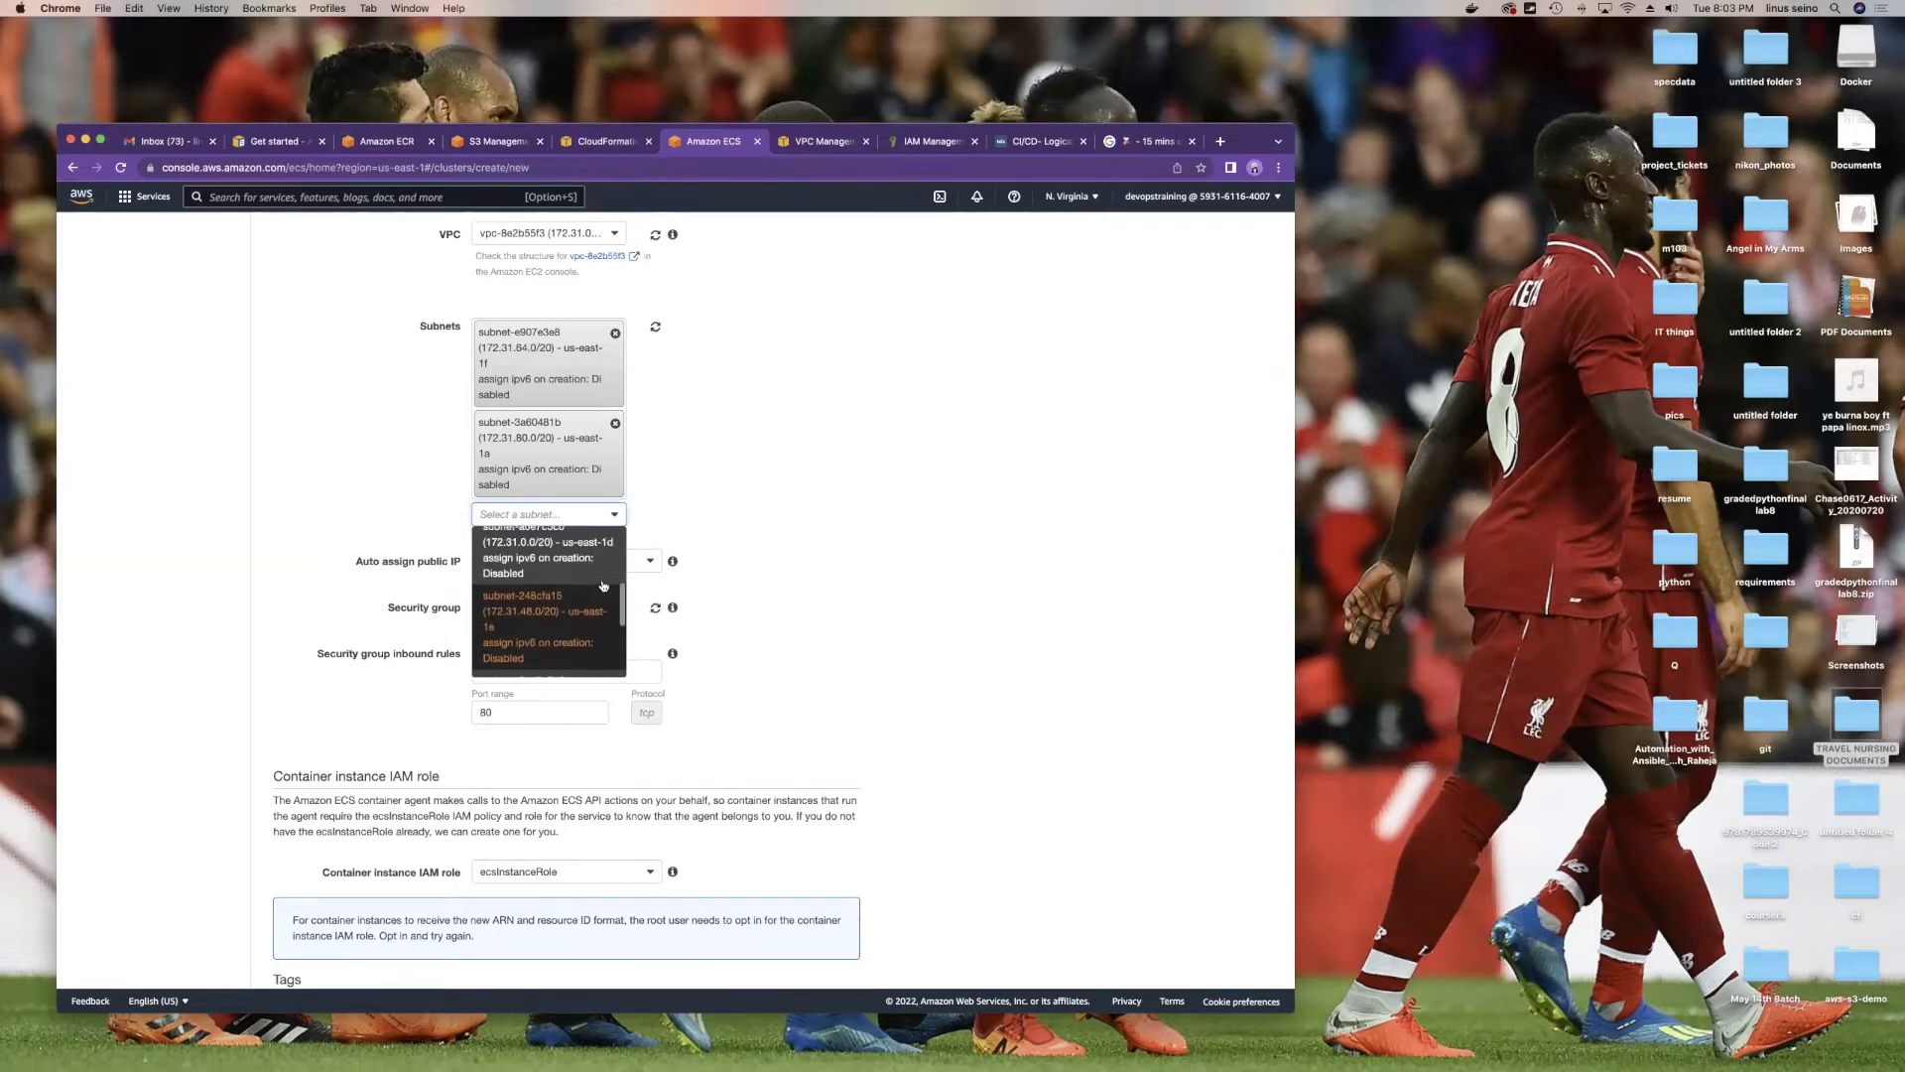
click(589, 548)
Step: Keep the three subnets and select existing security group sg-0412e812903f98034
click(601, 603)
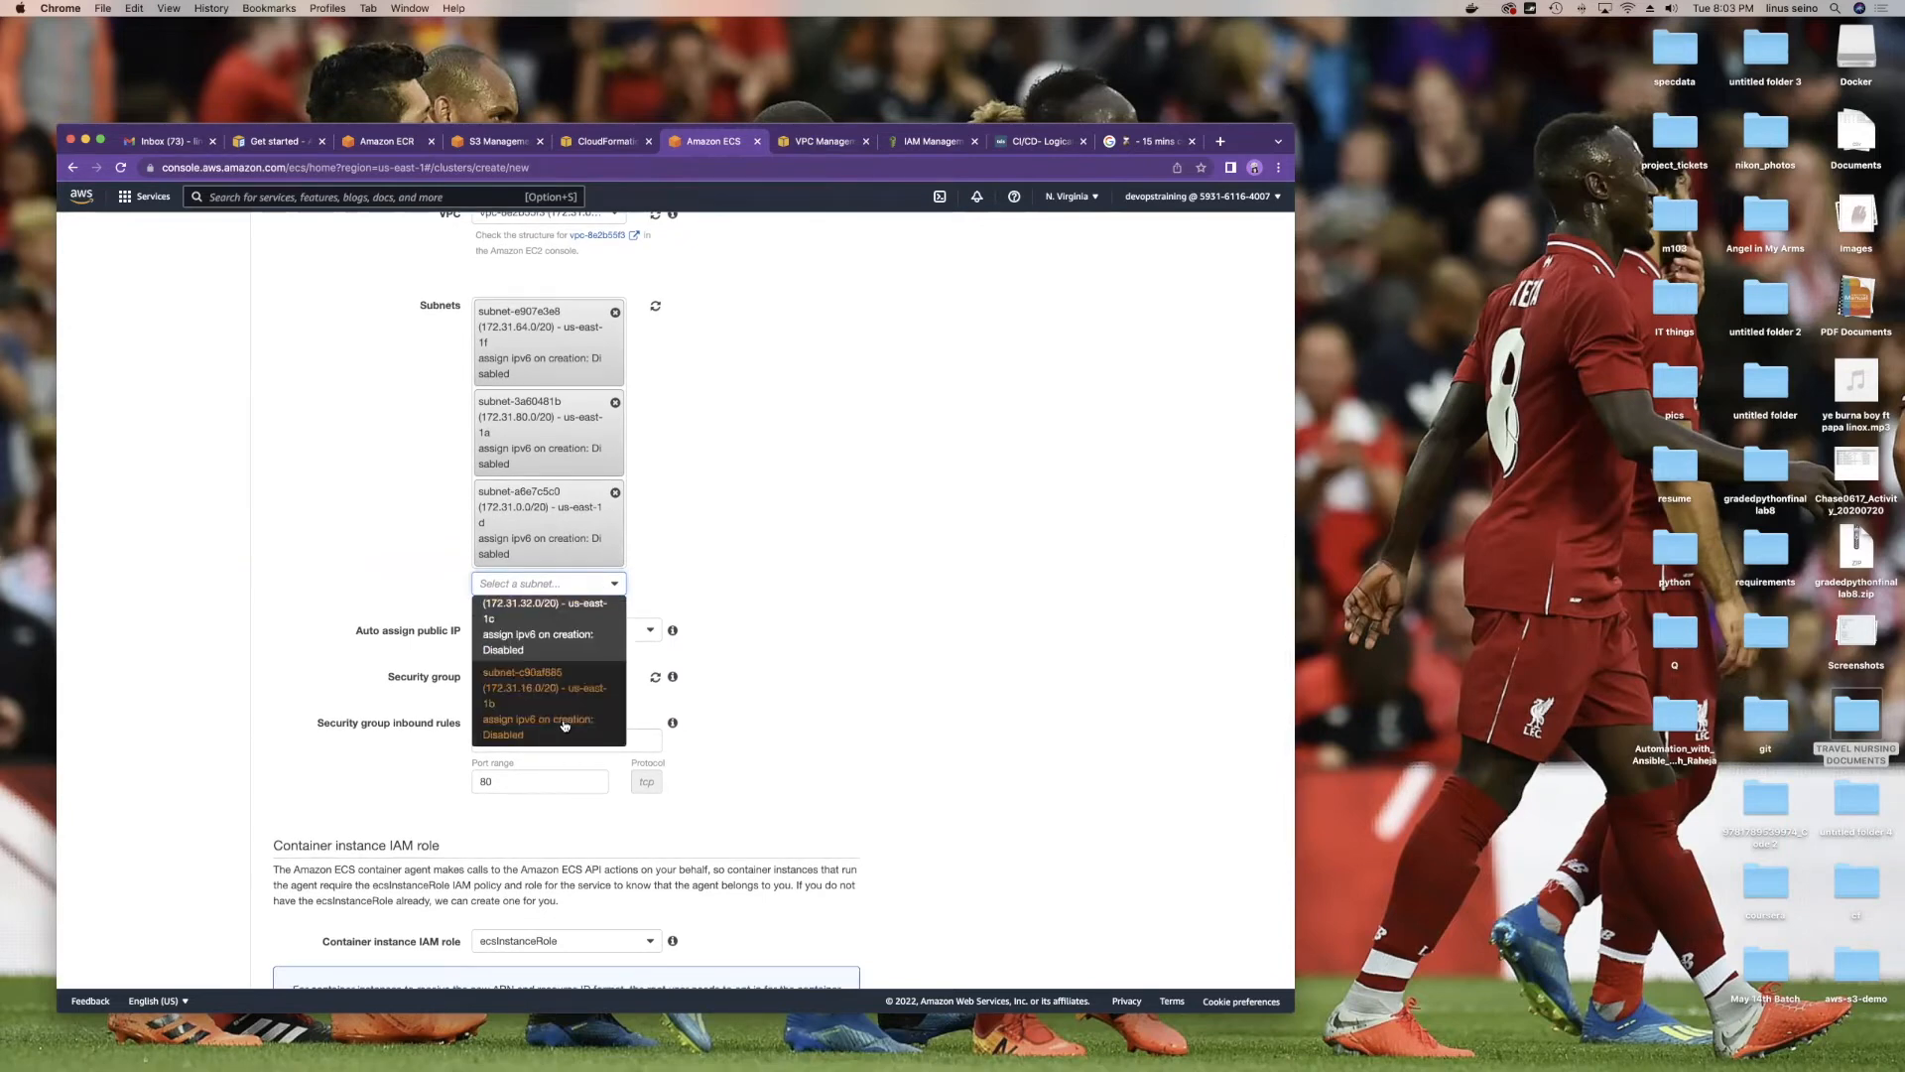
click(791, 662)
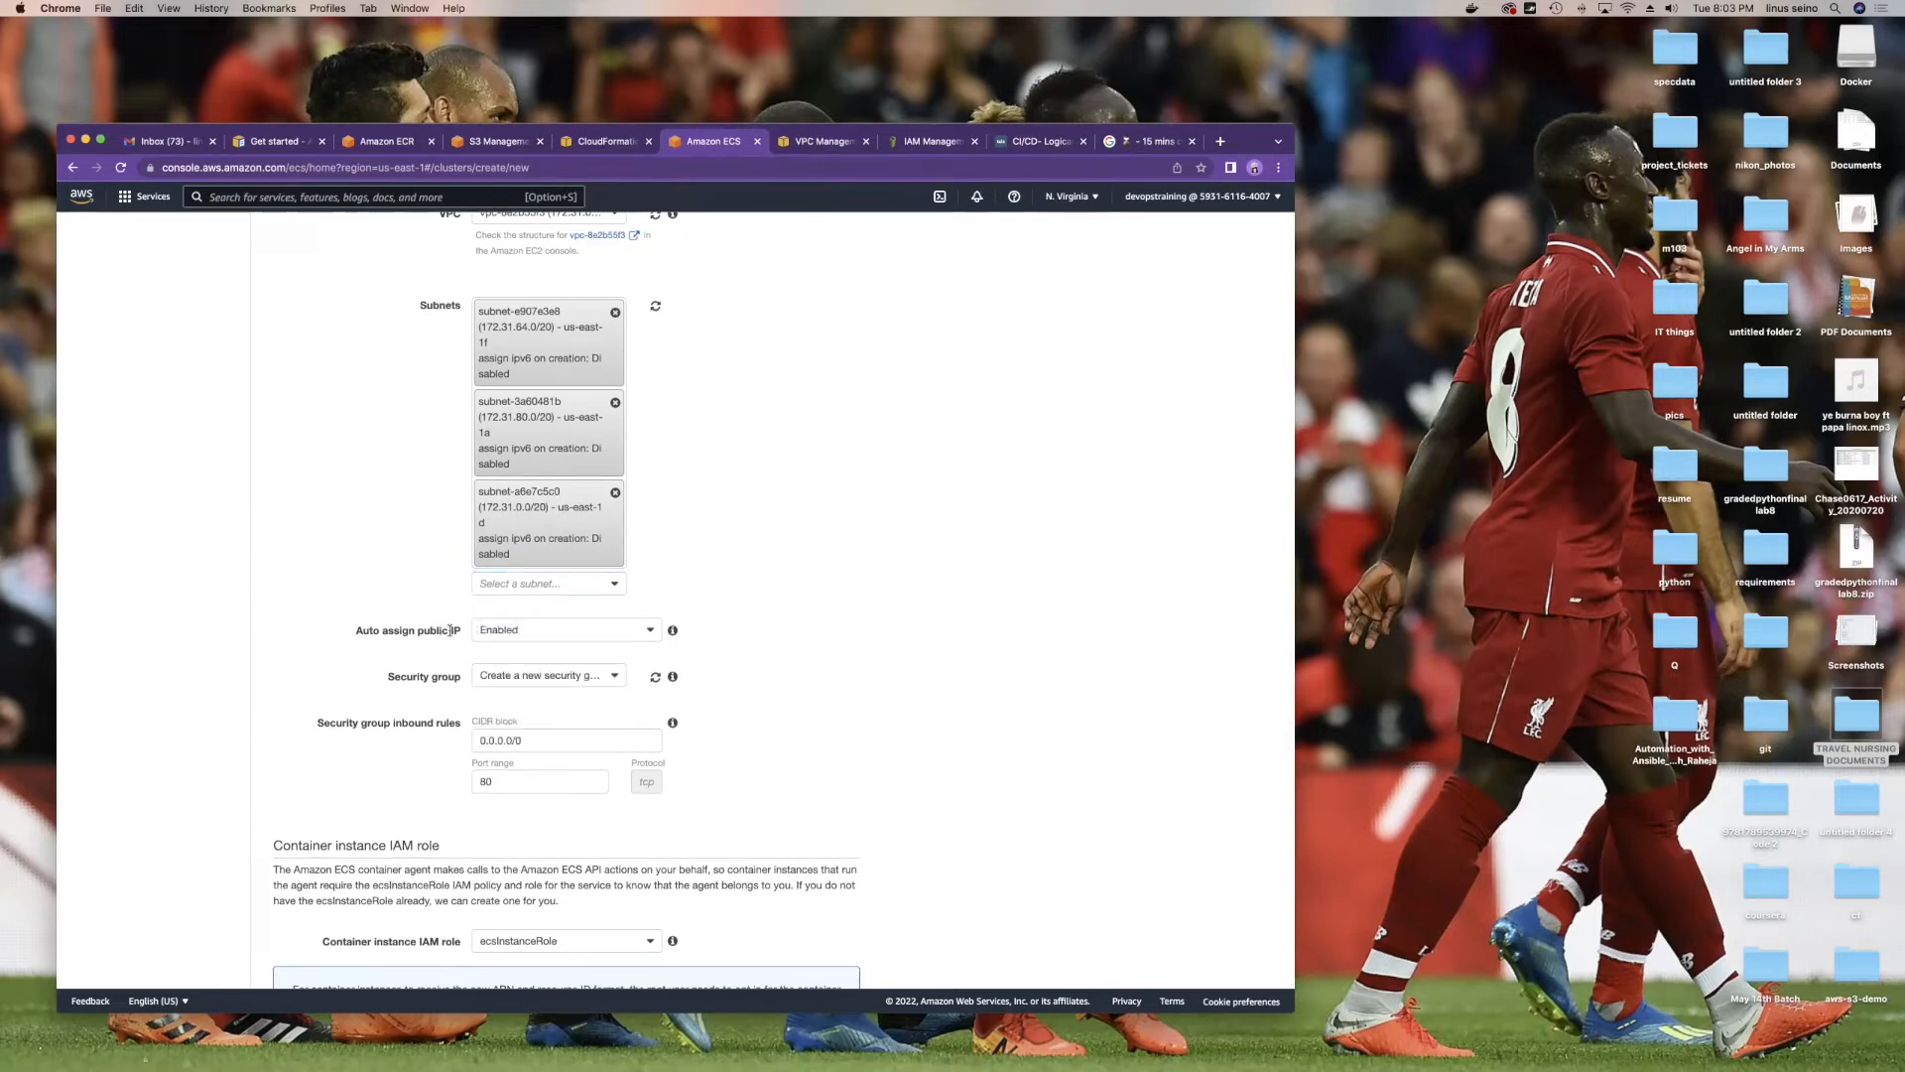
scroll(473, 631, down, 3)
drag(385, 500, 459, 501)
click(542, 502)
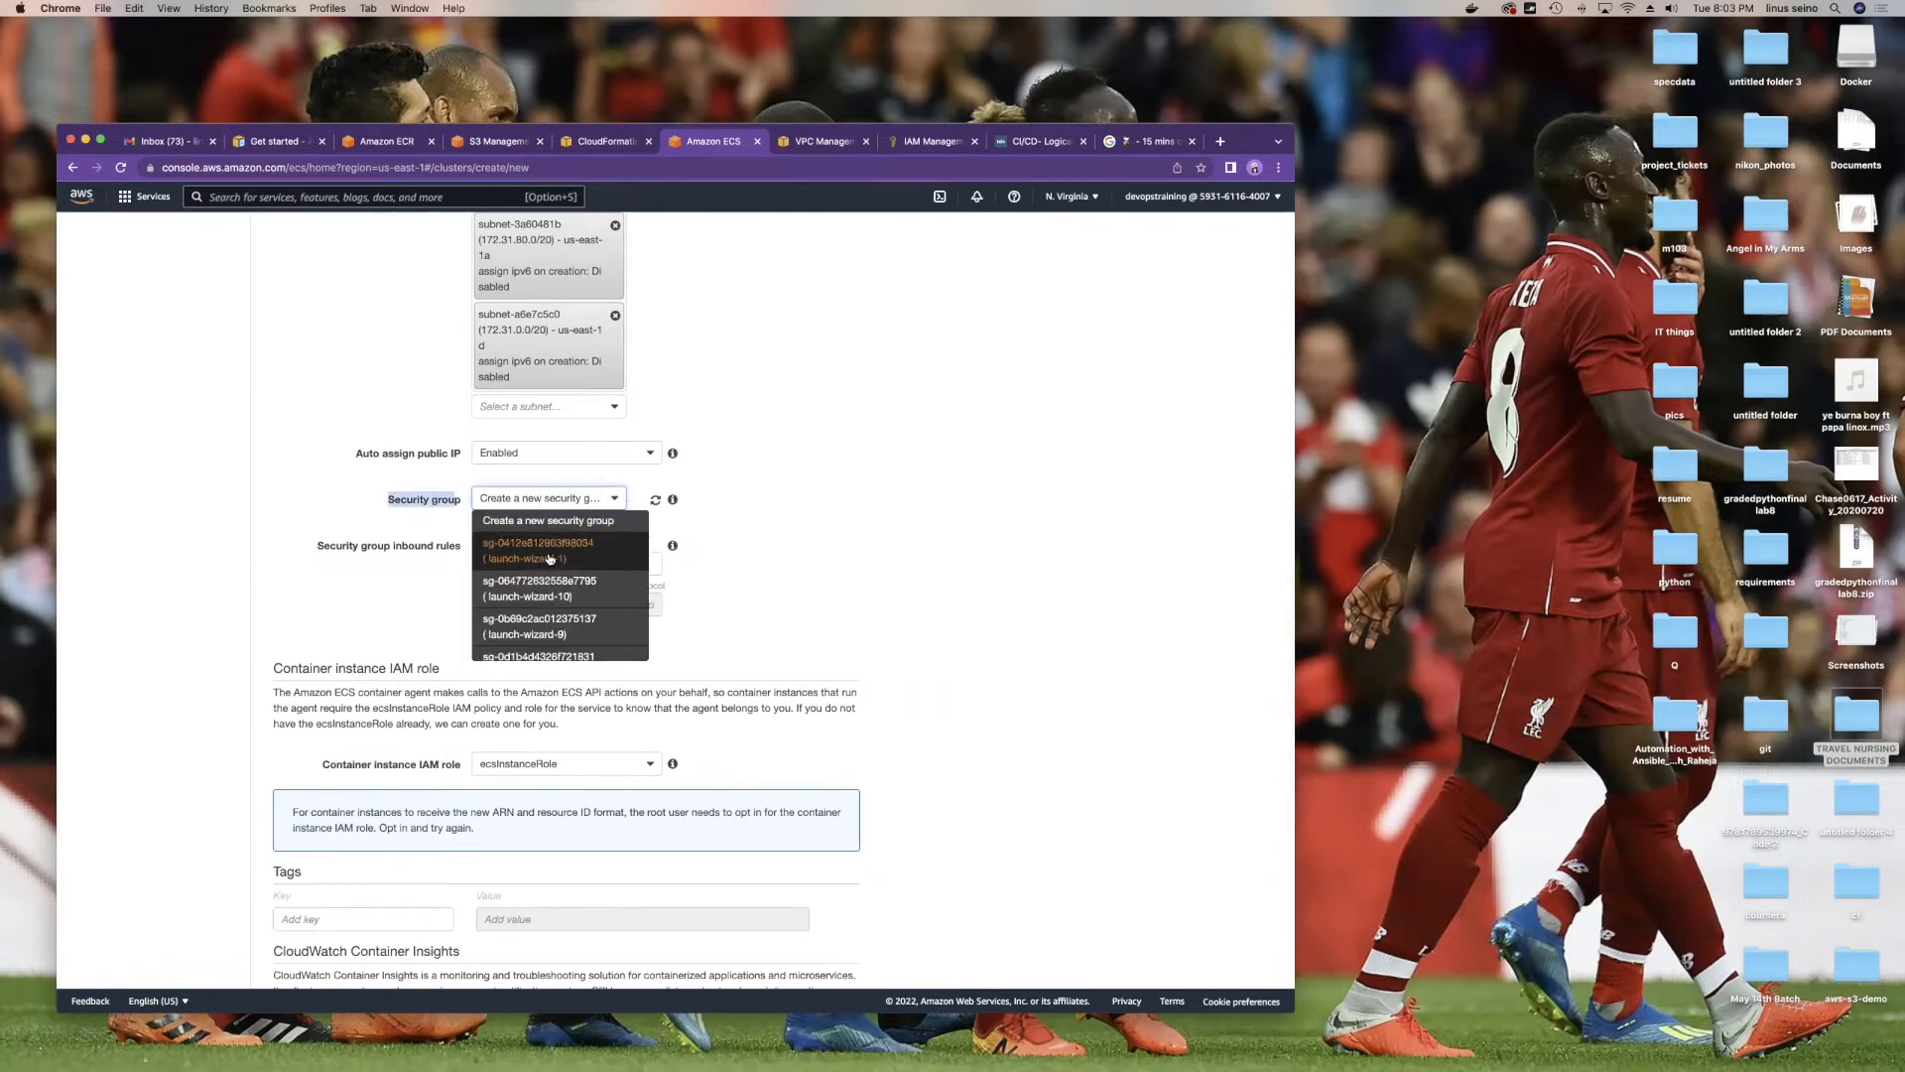
click(556, 552)
scroll(752, 552, down, 3)
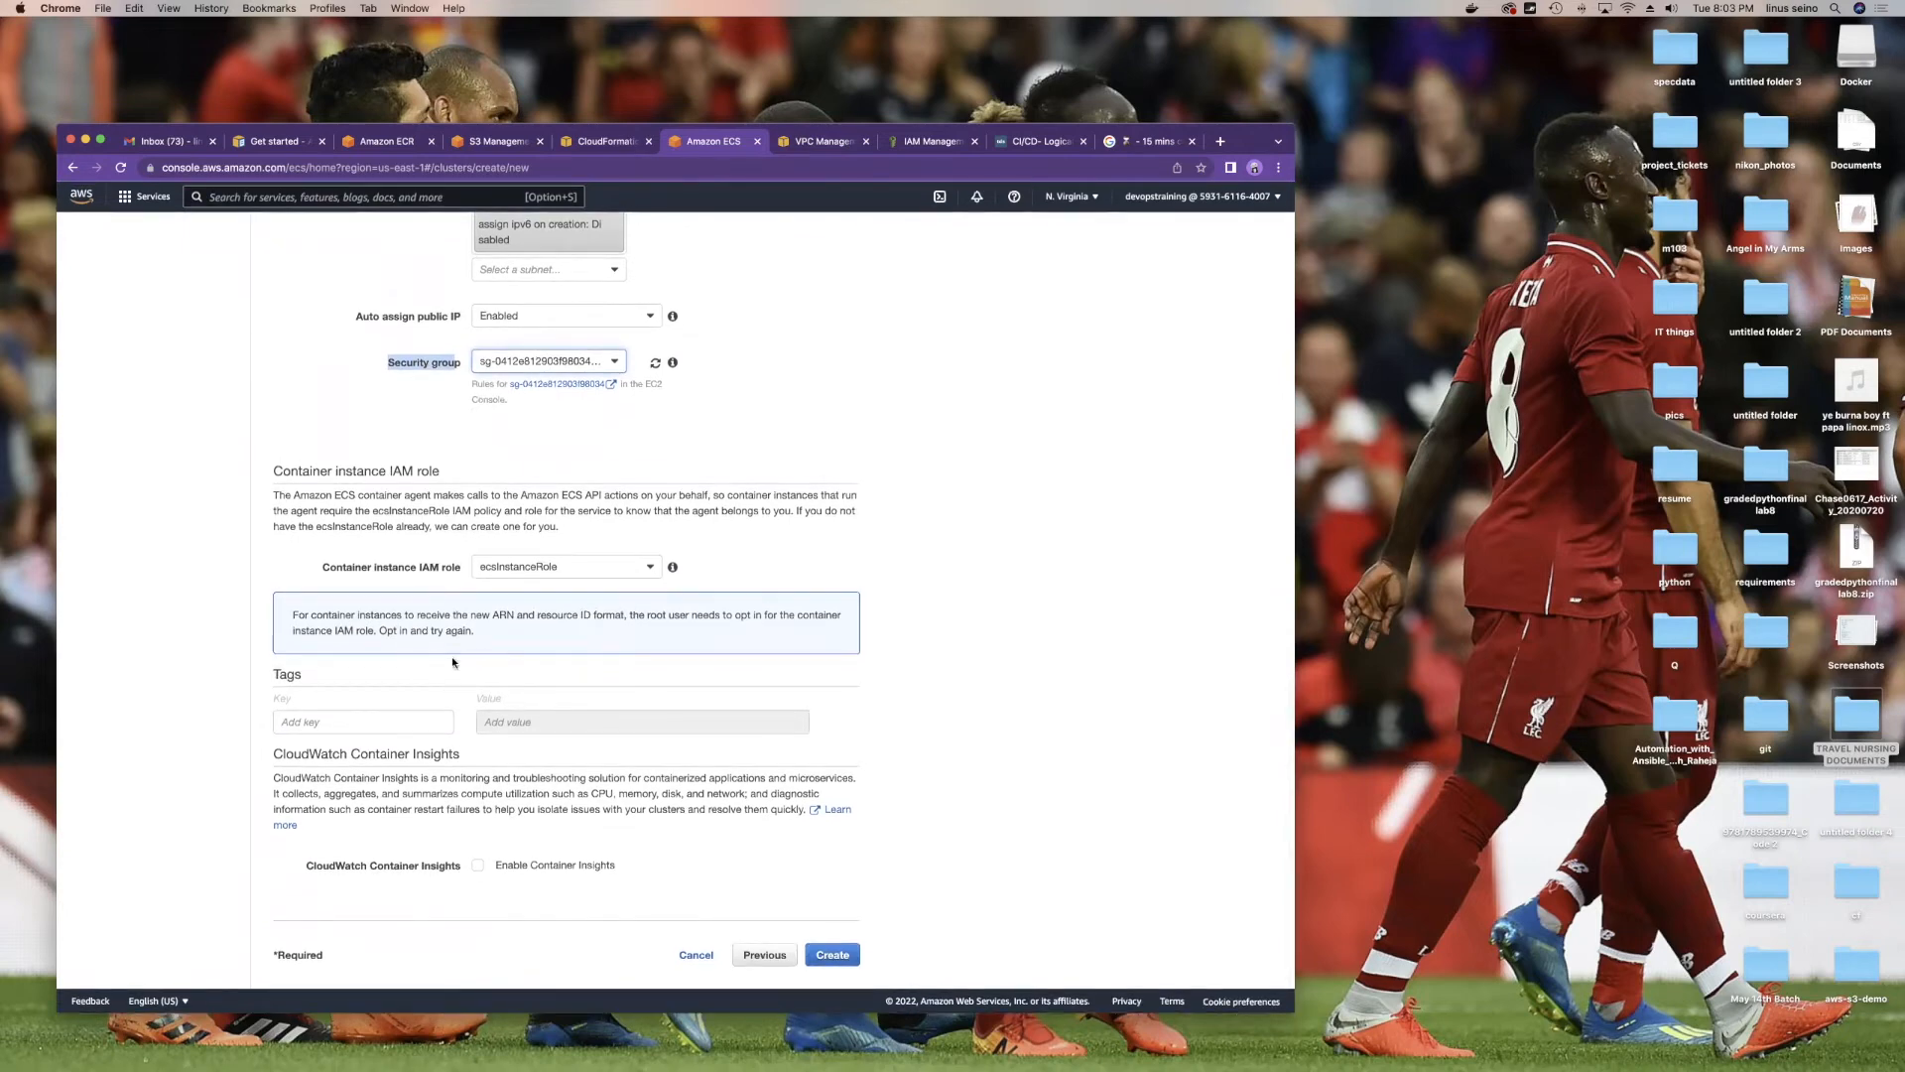
Step: Create the testdevops cluster, return to the ECS clusters page, and advance the presentation
click(832, 954)
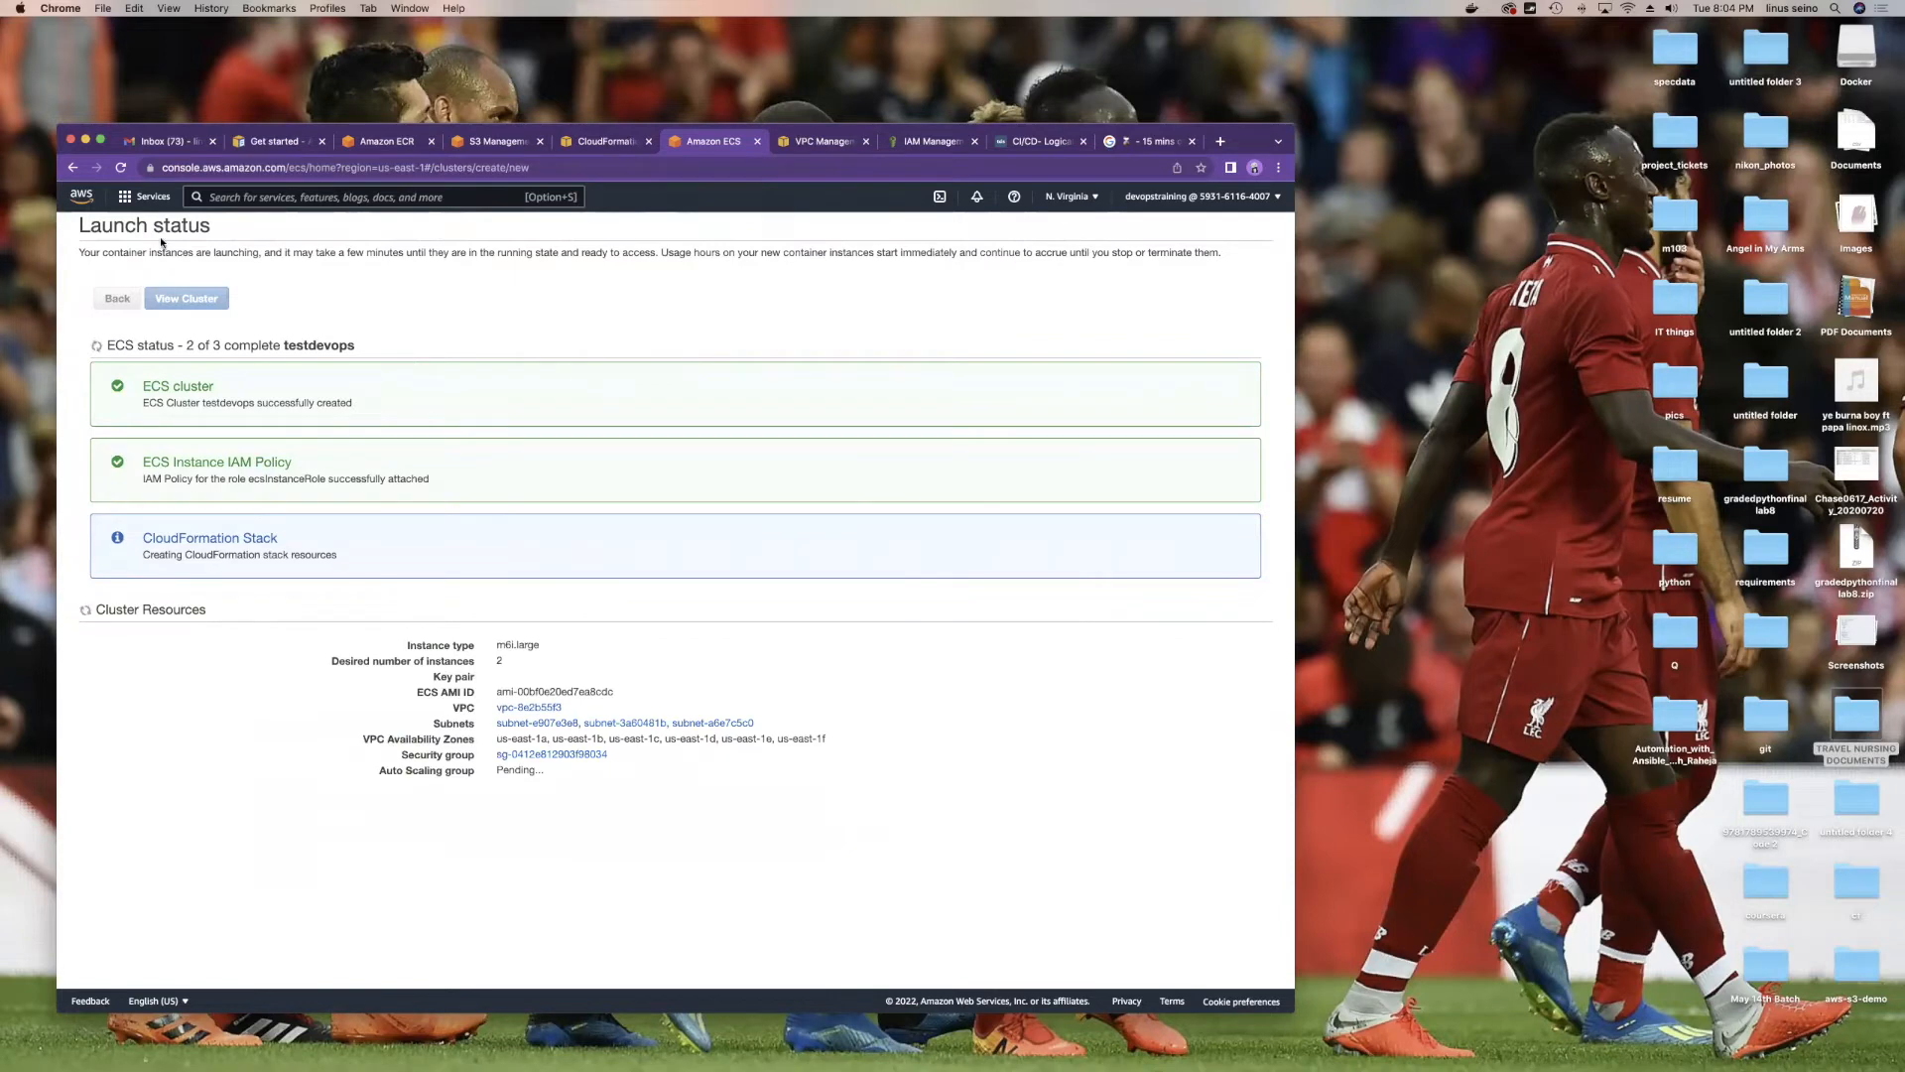
click(147, 197)
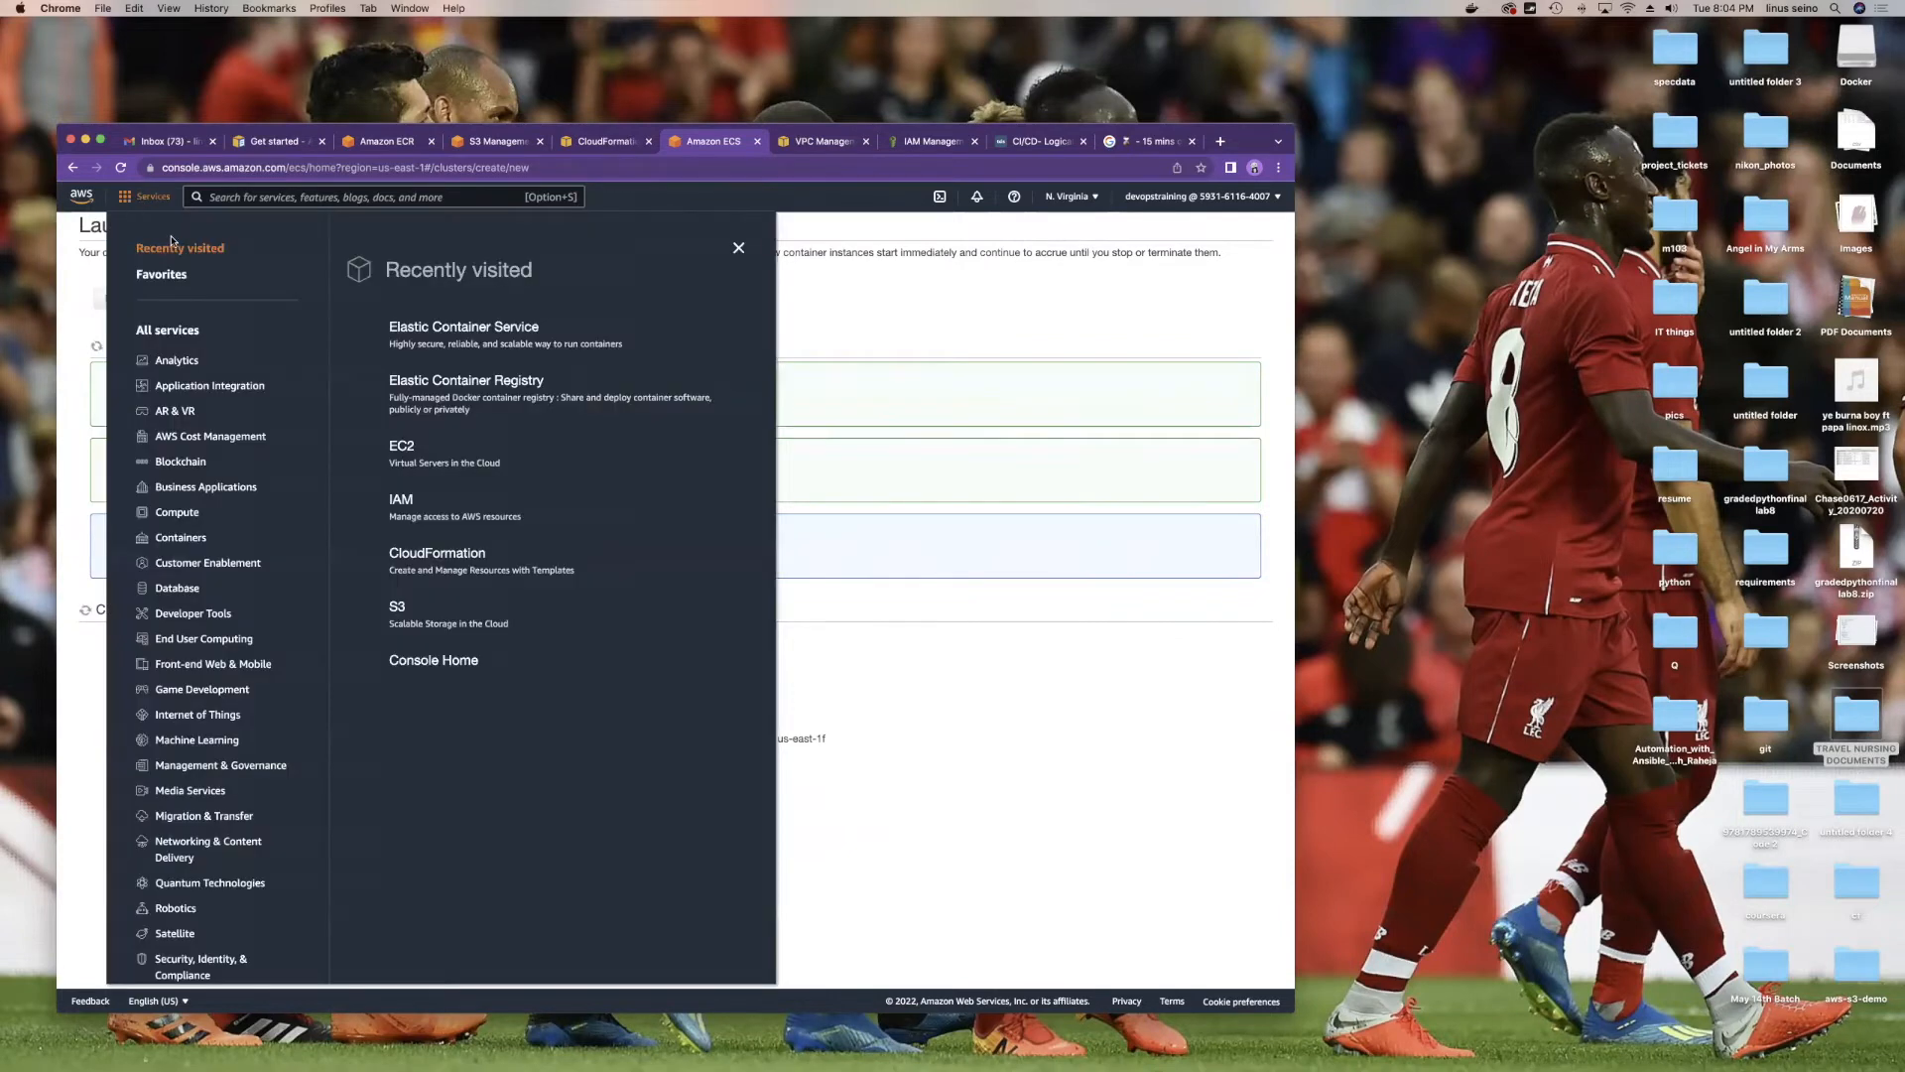
click(548, 334)
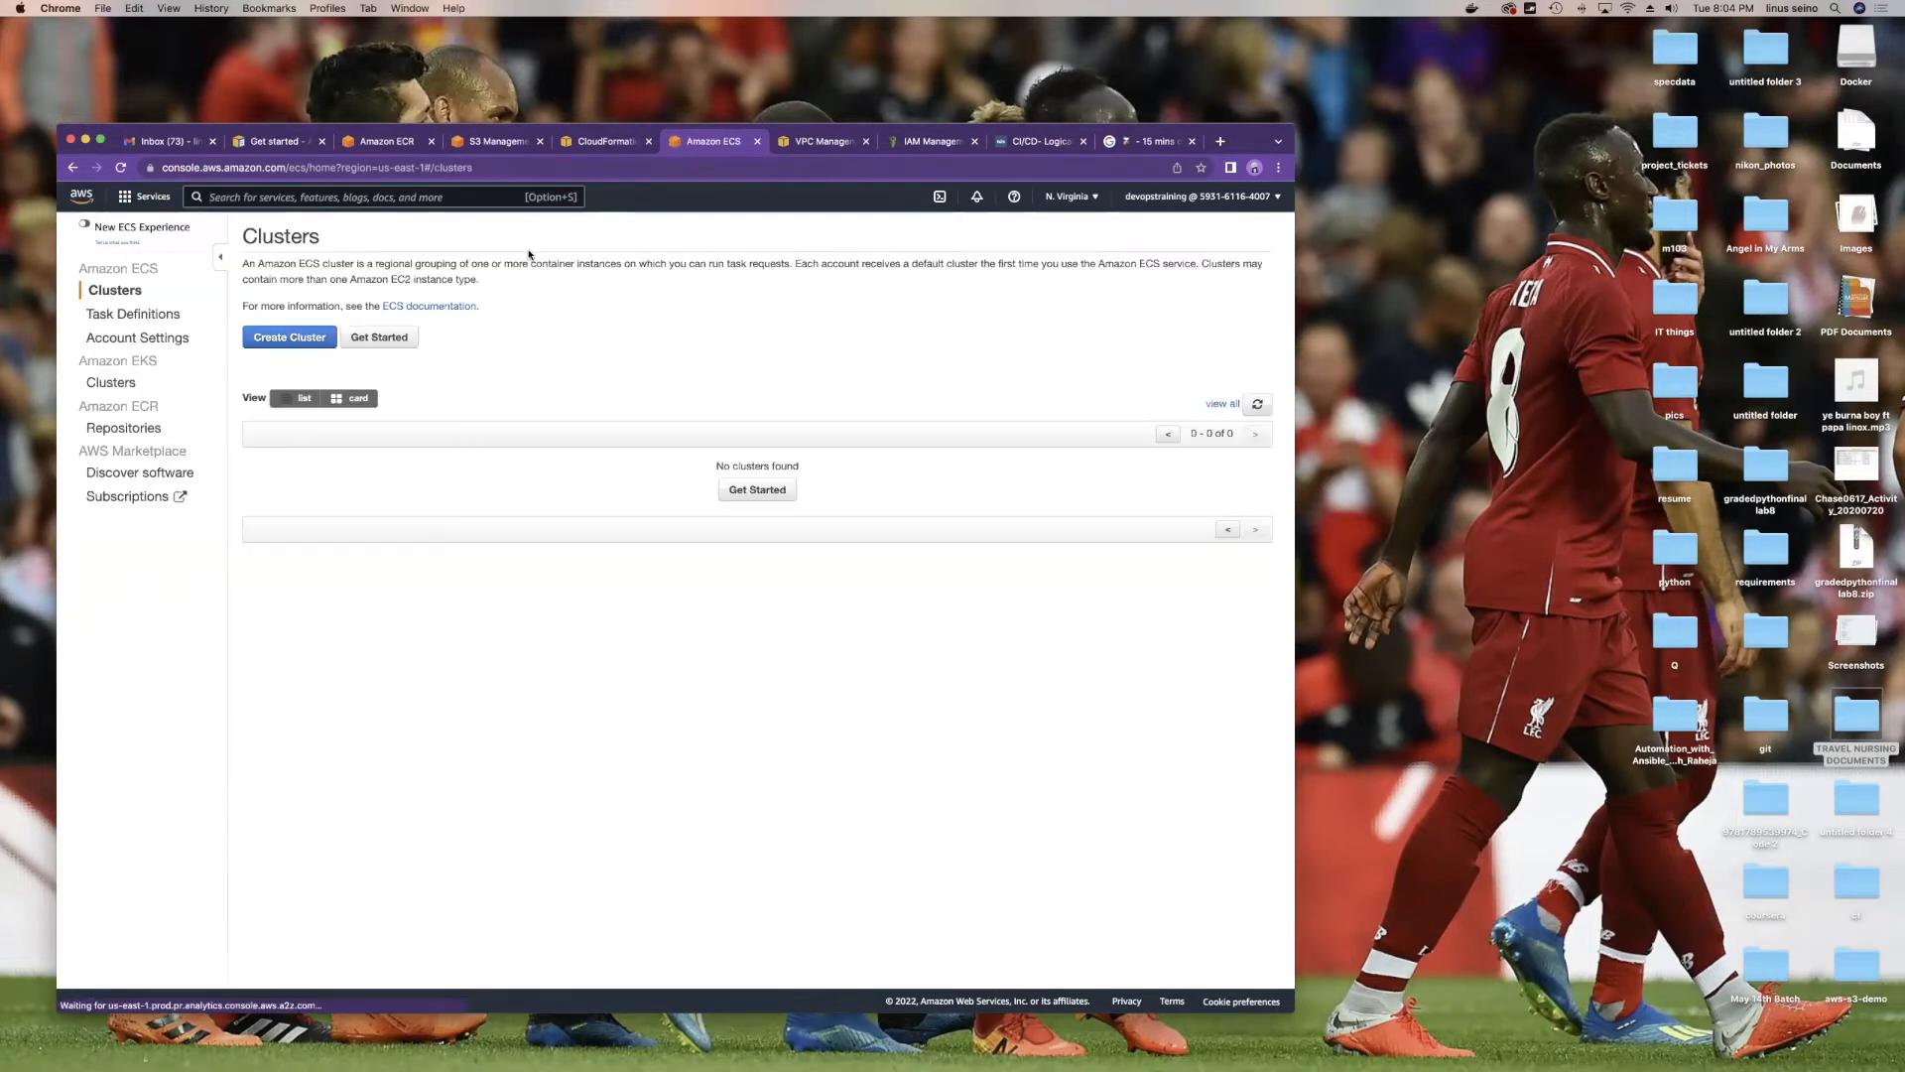
key(ctrl+Right)
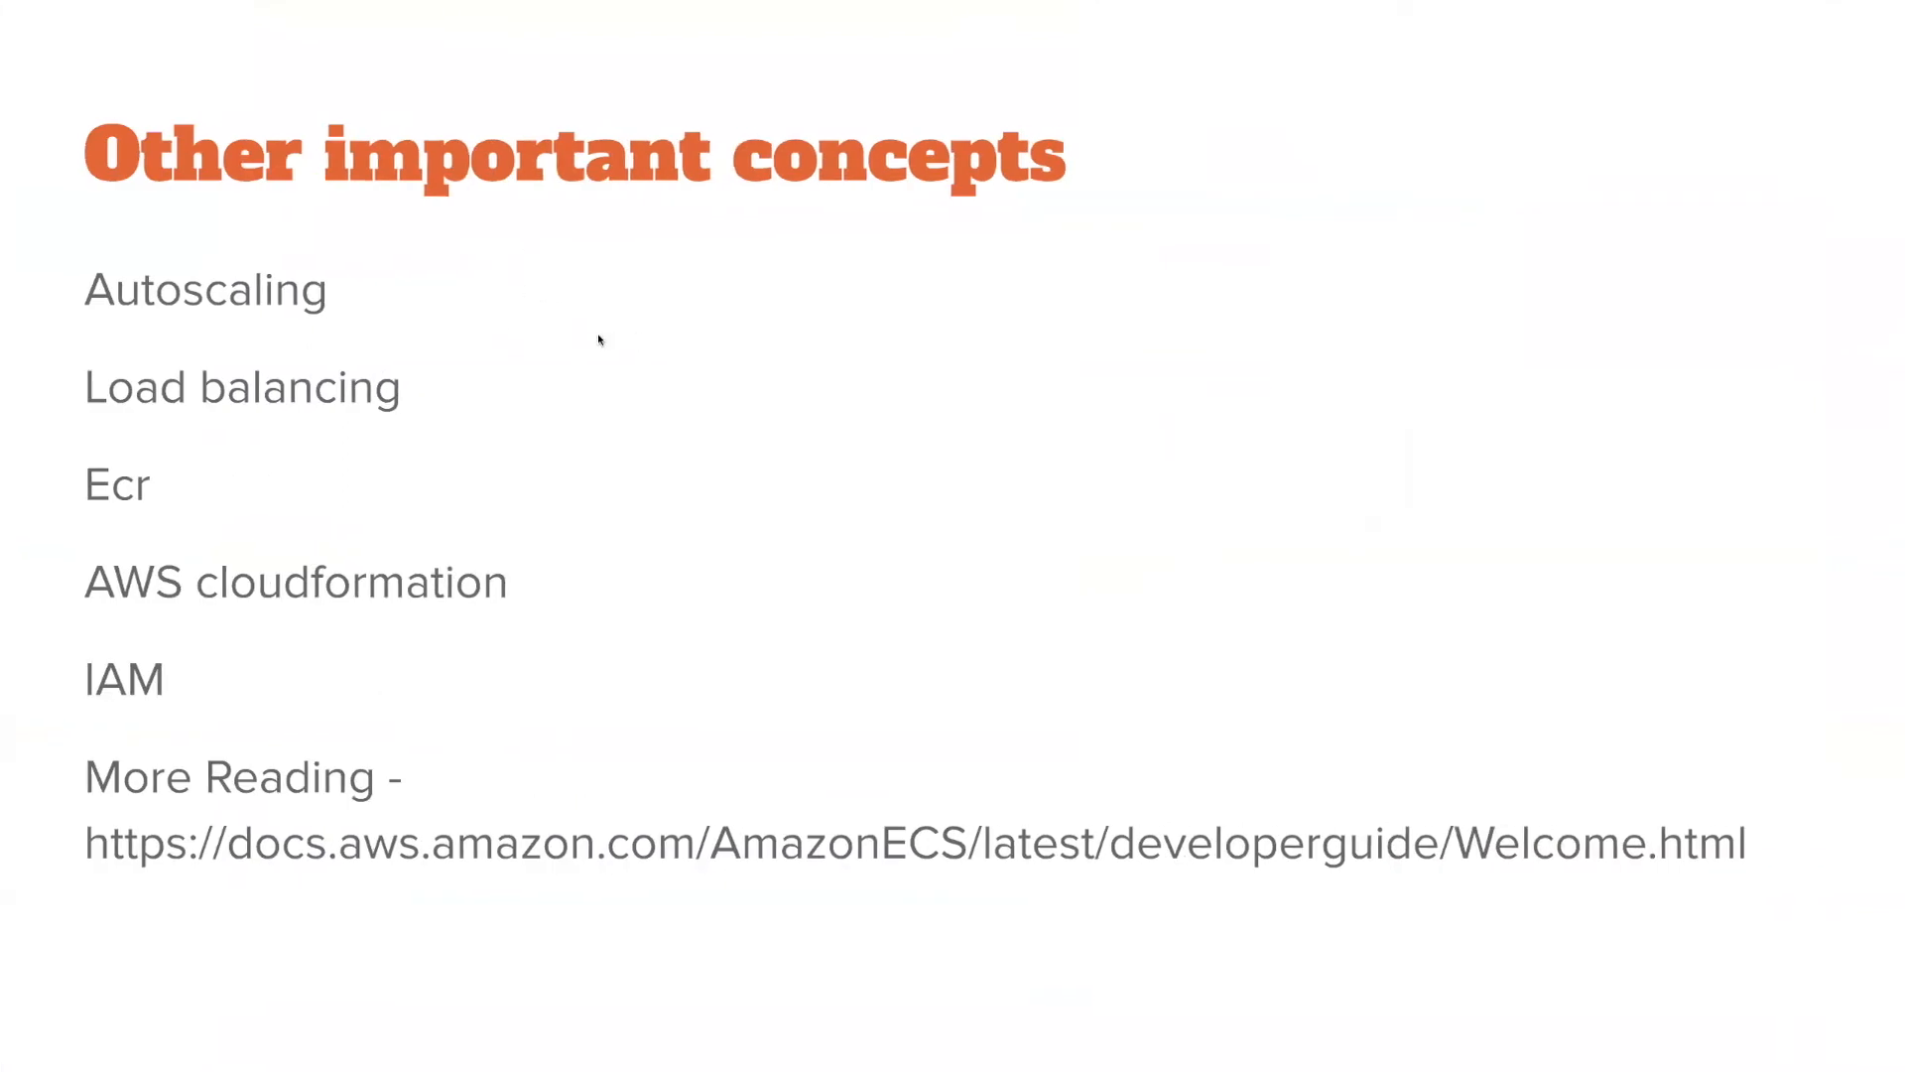
key(Right)
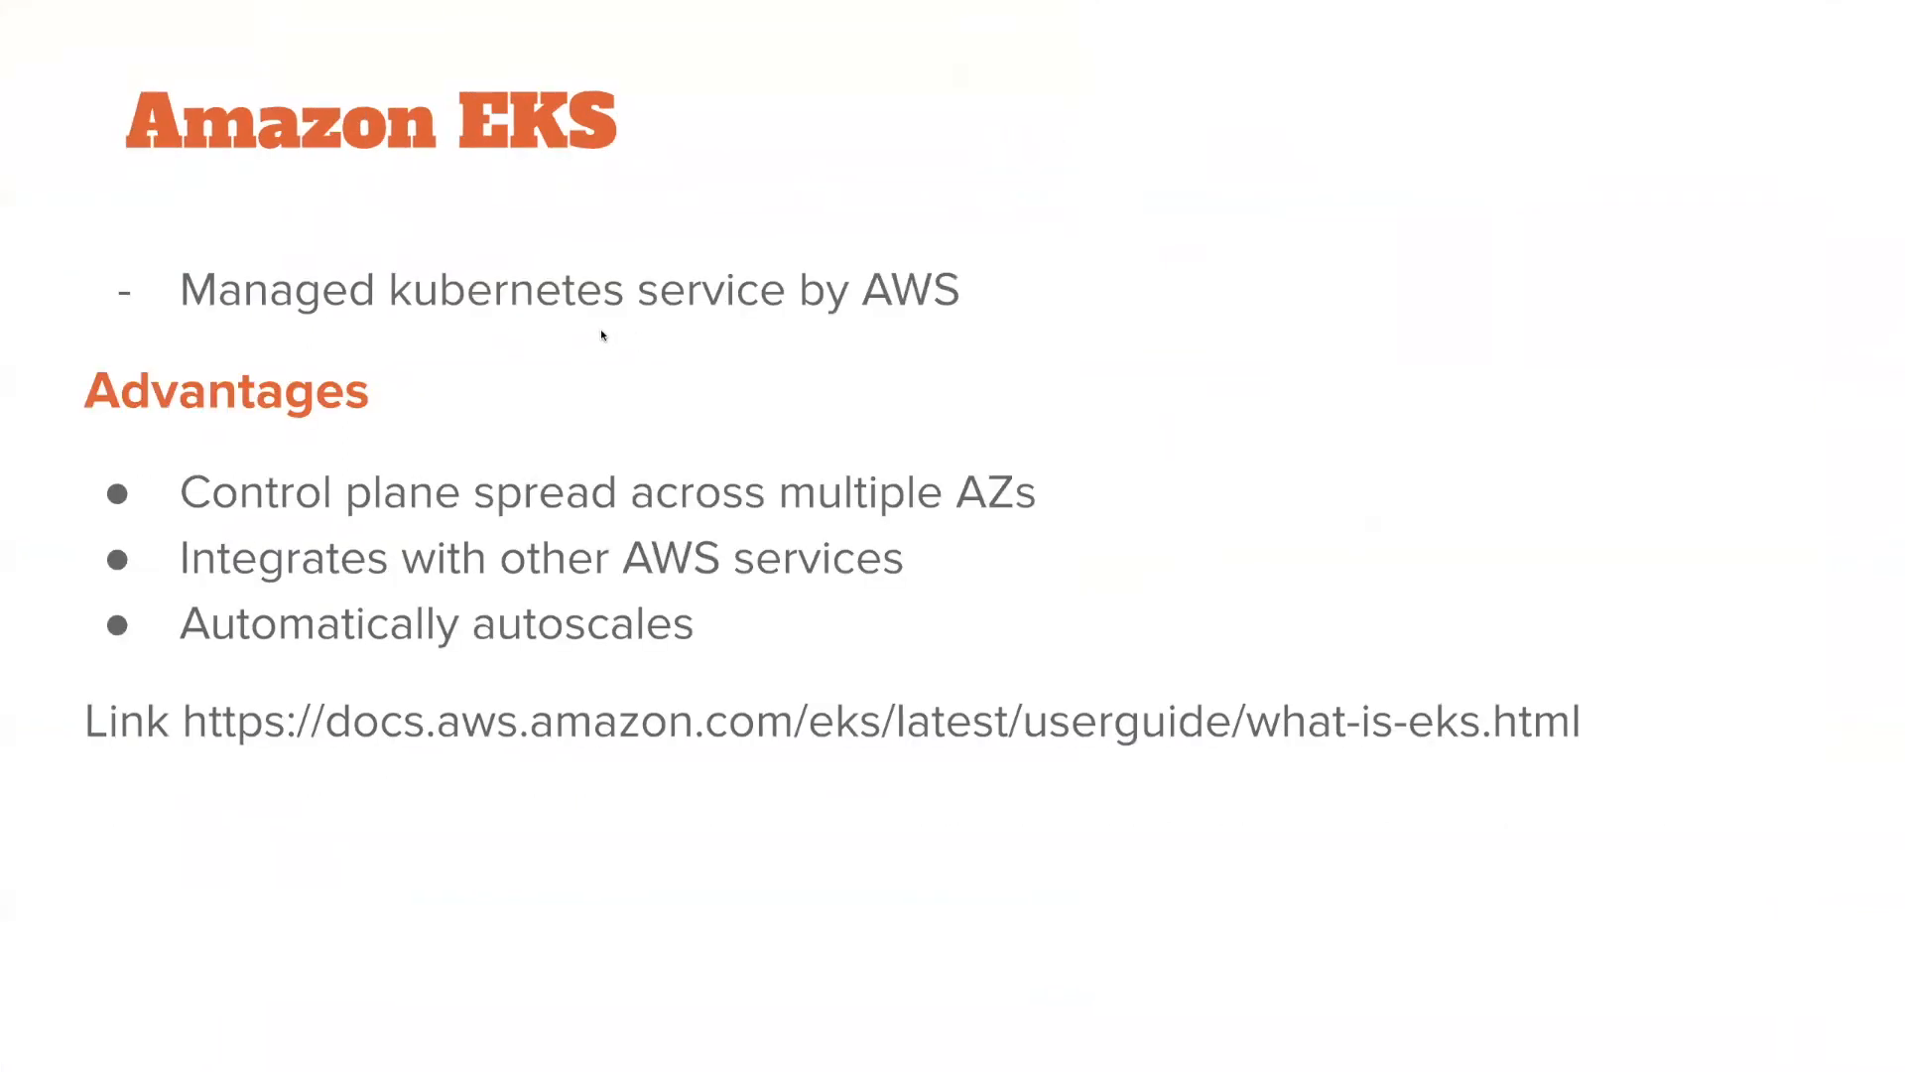
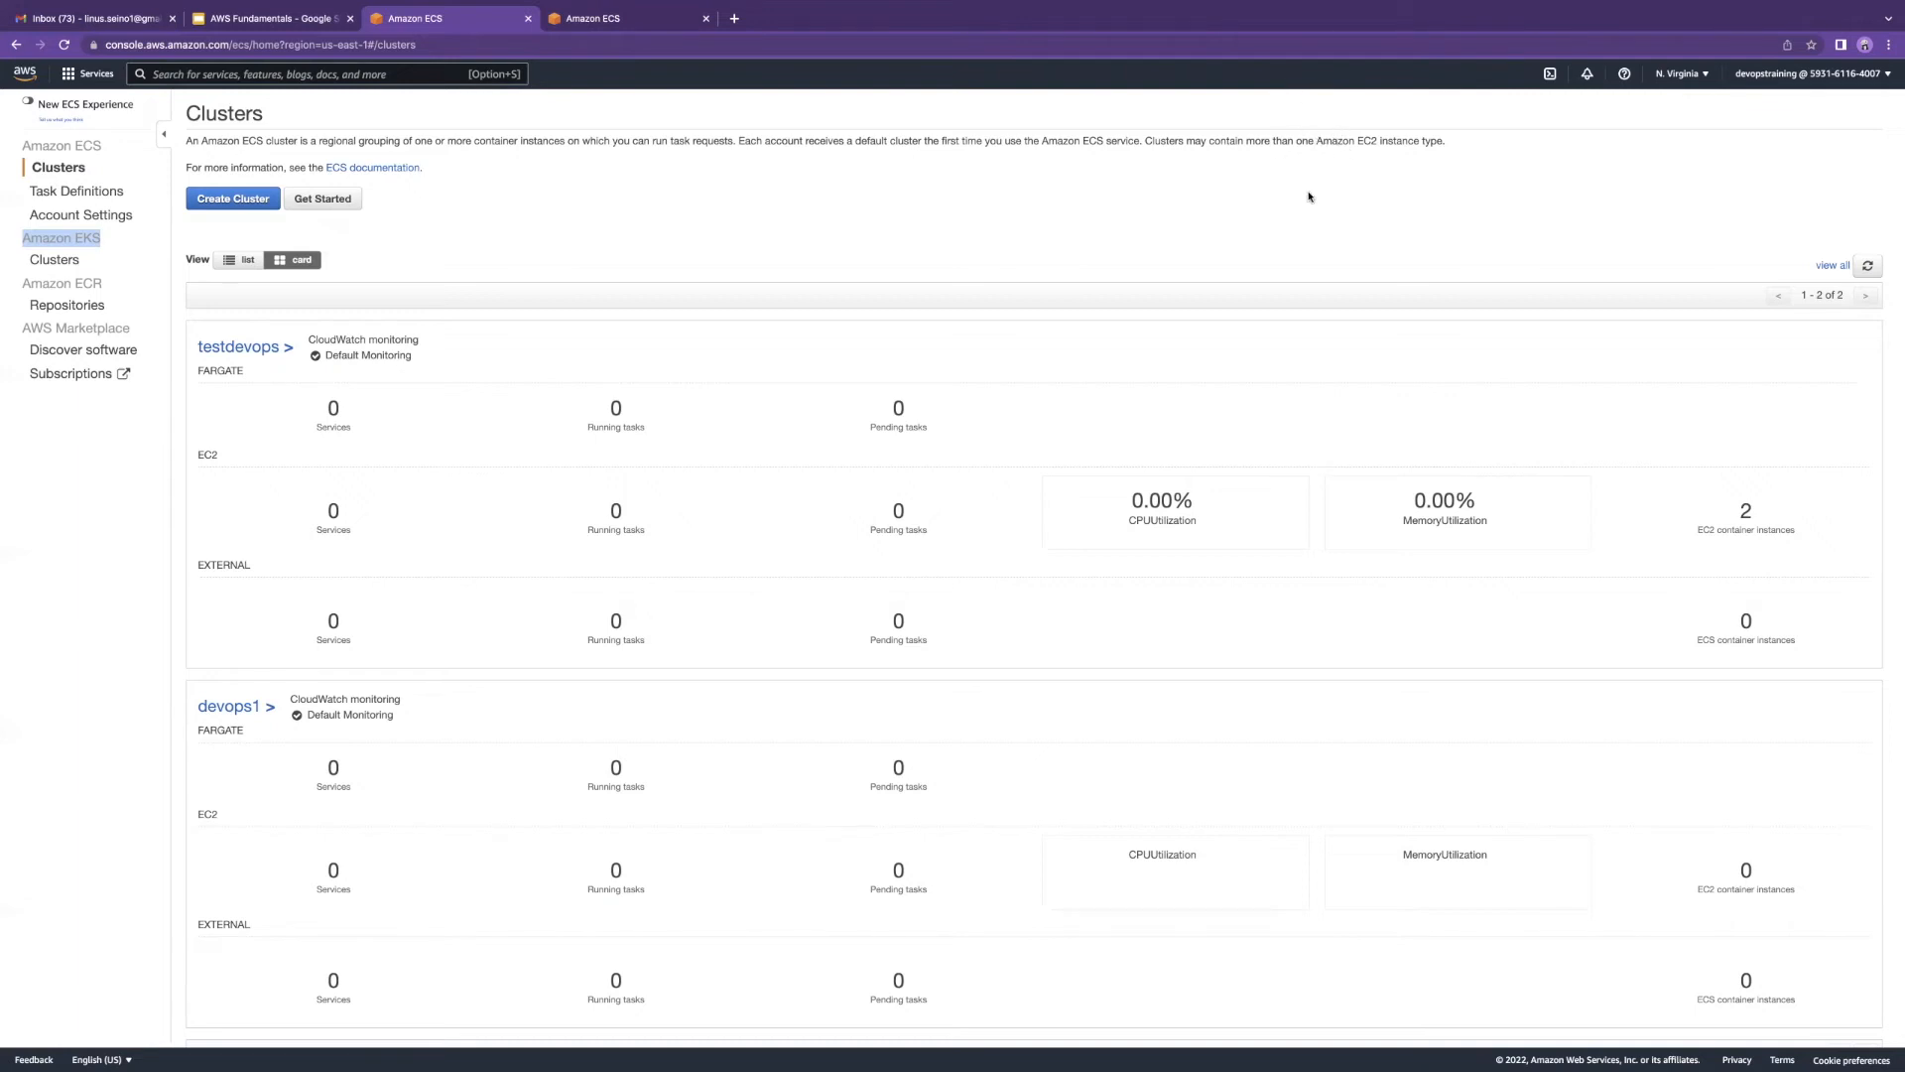
Step: Clear the accidental sidebar text selection on the ECS clusters page
click(1097, 175)
mouse_move(889, 7)
Step: Start a new EKS cluster named 'dd' with default Kubernetes version 1.21 and continue
click(60, 261)
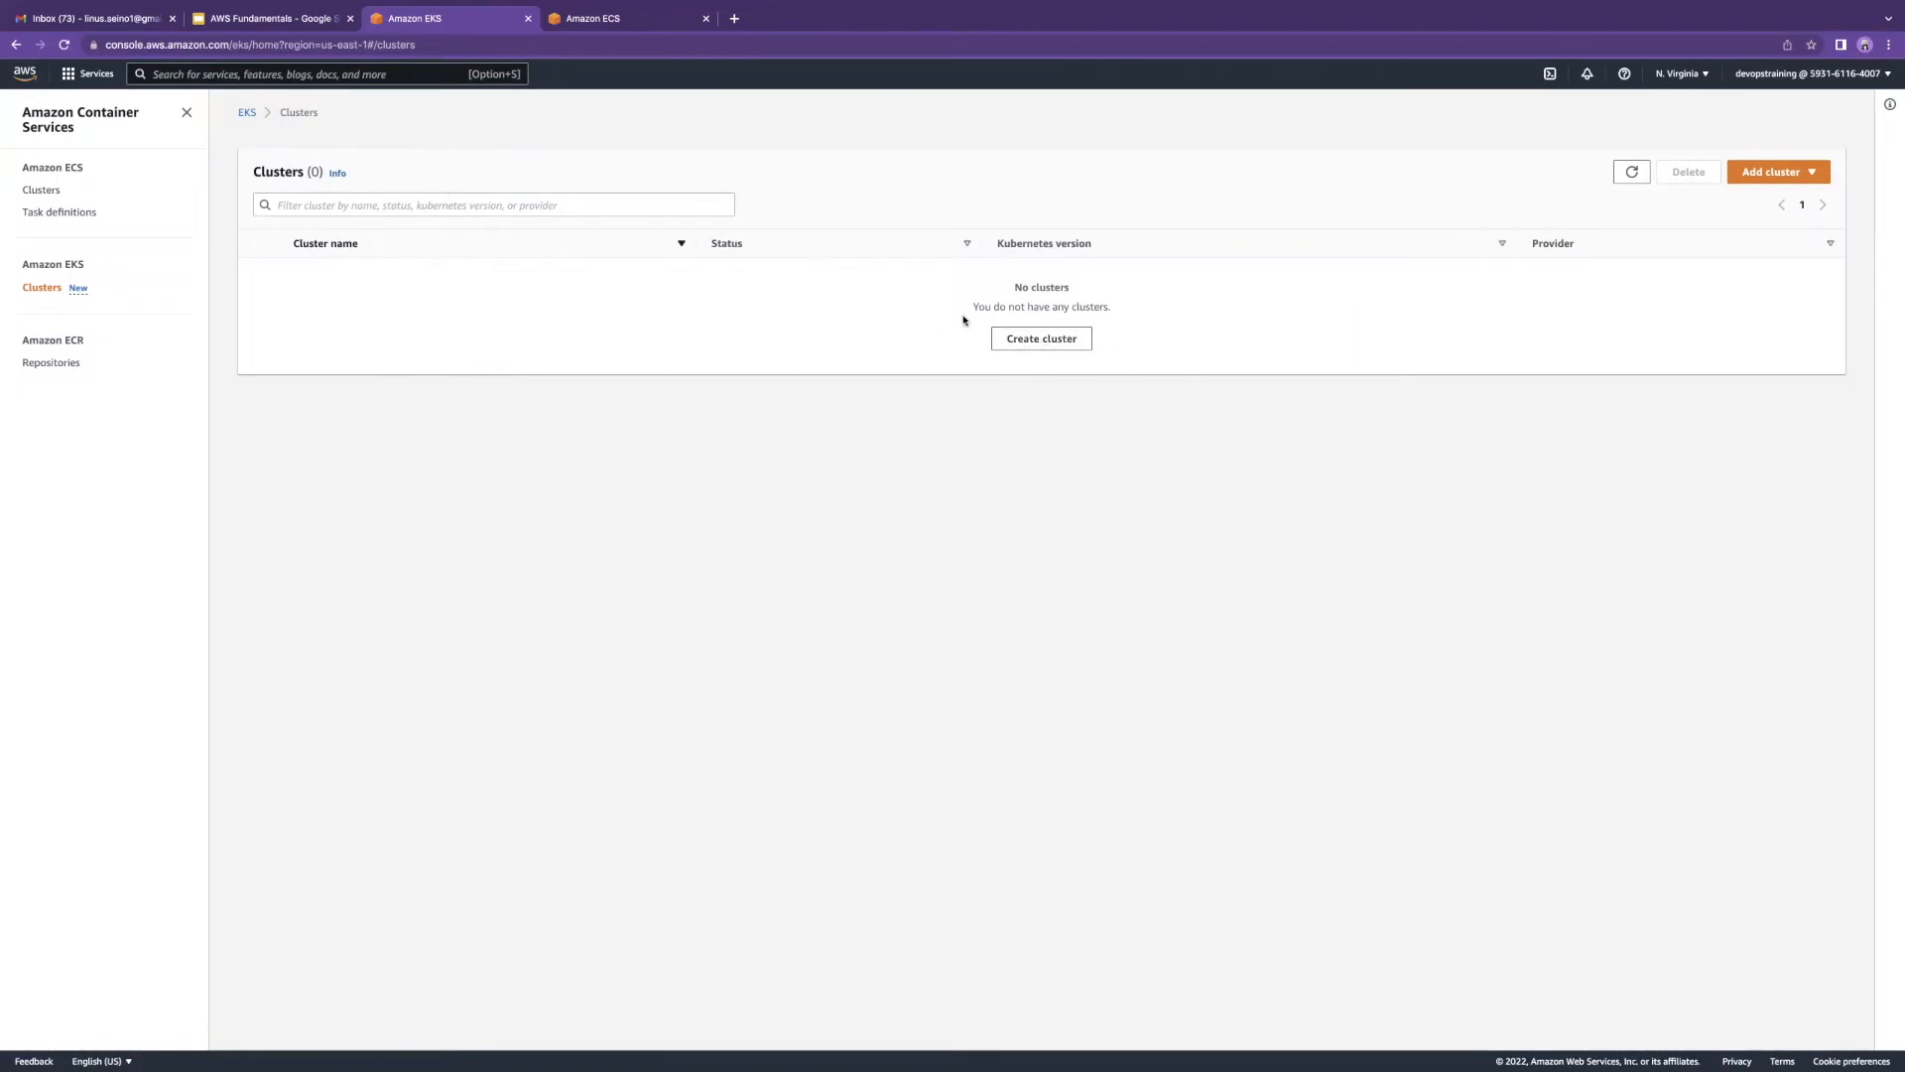
click(1039, 340)
click(339, 284)
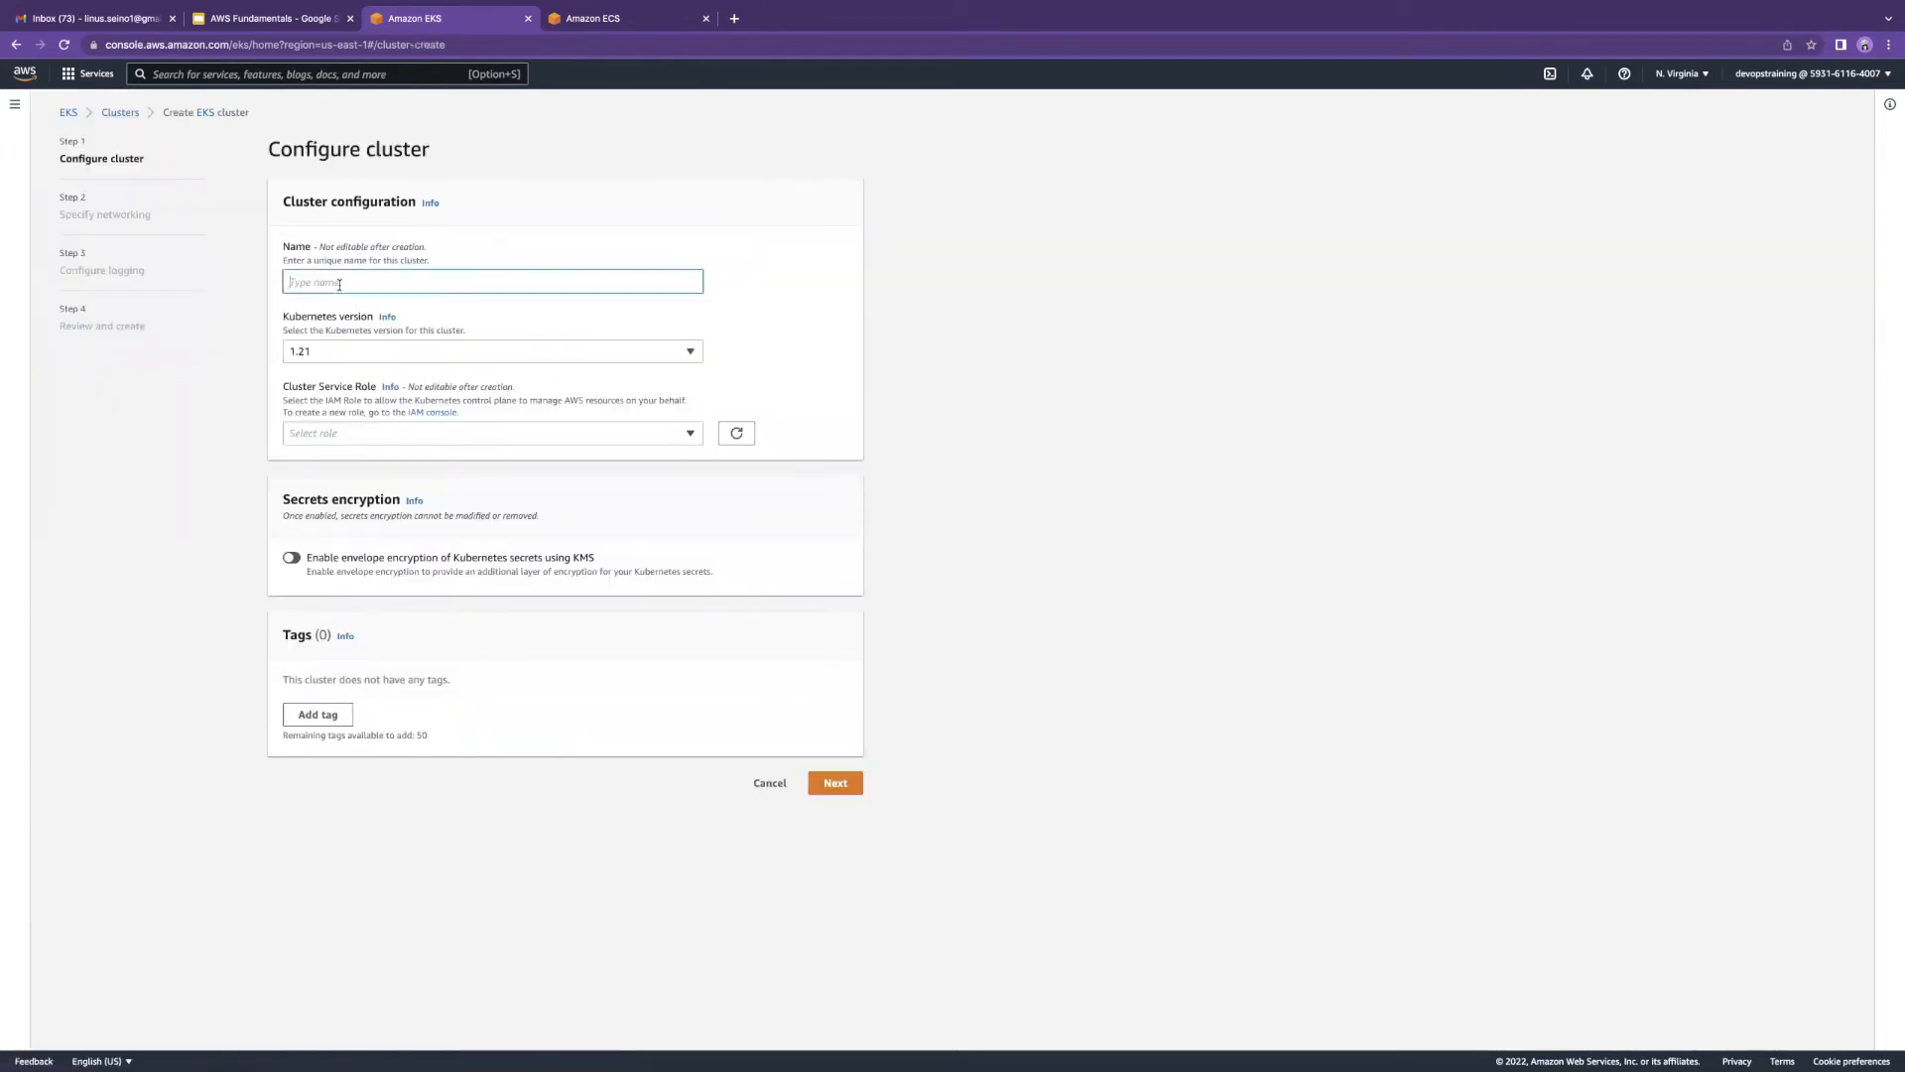
text(dd)
click(389, 353)
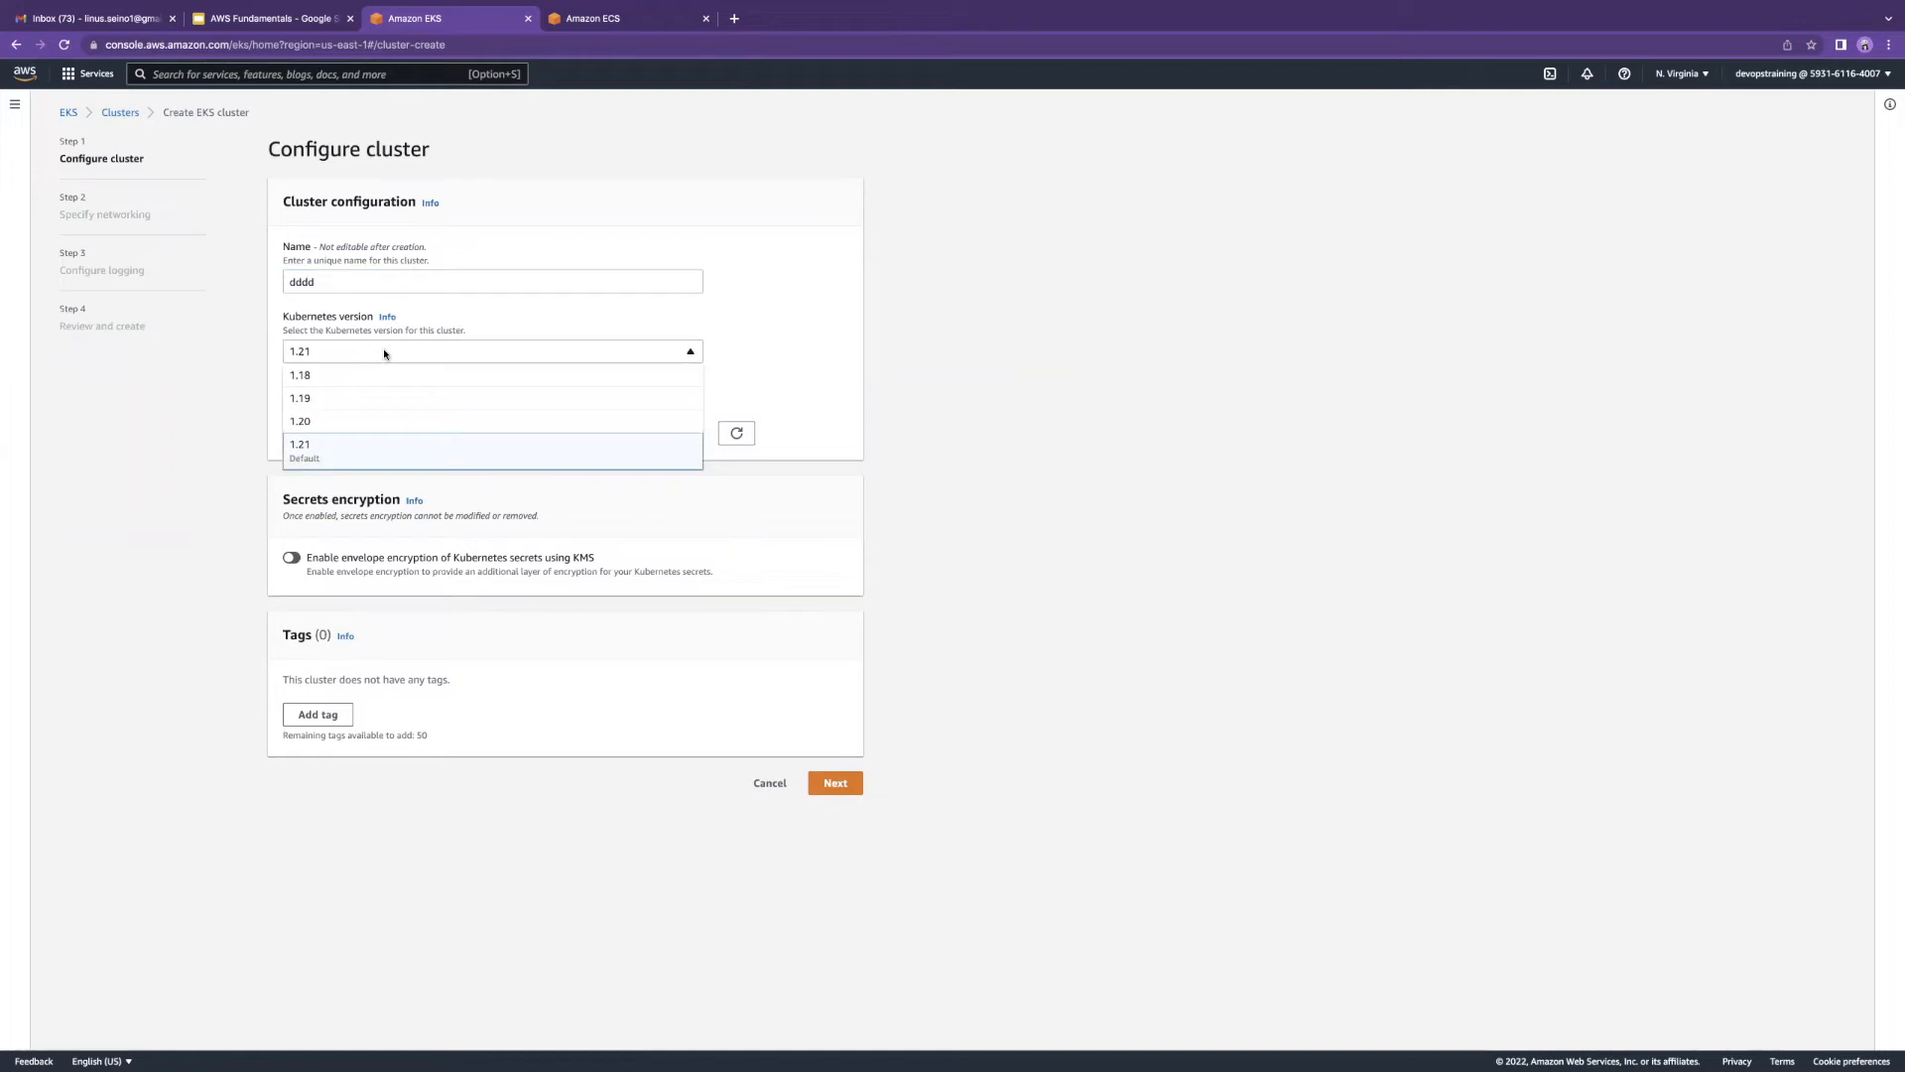
click(484, 327)
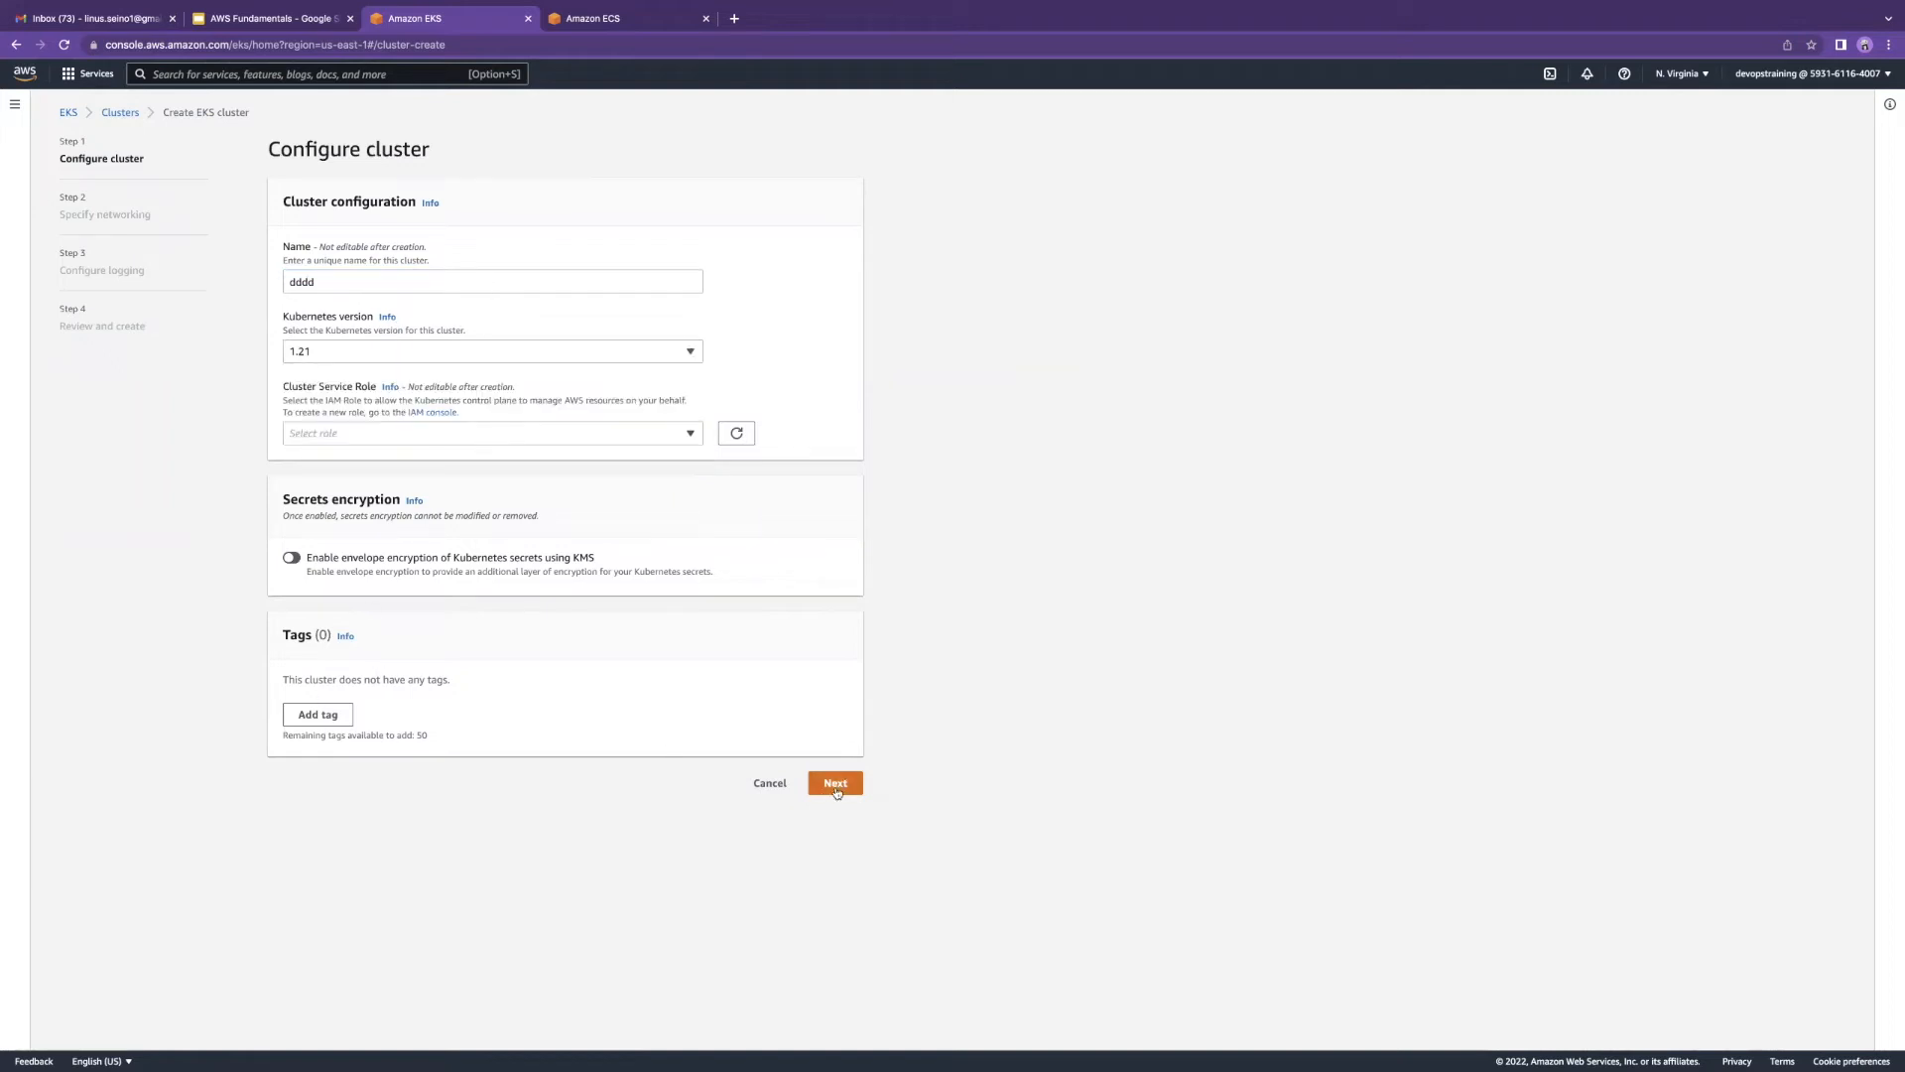
click(837, 791)
Step: Find no cluster service role, point out the remaining wizard steps, and abandon the cluster
click(363, 434)
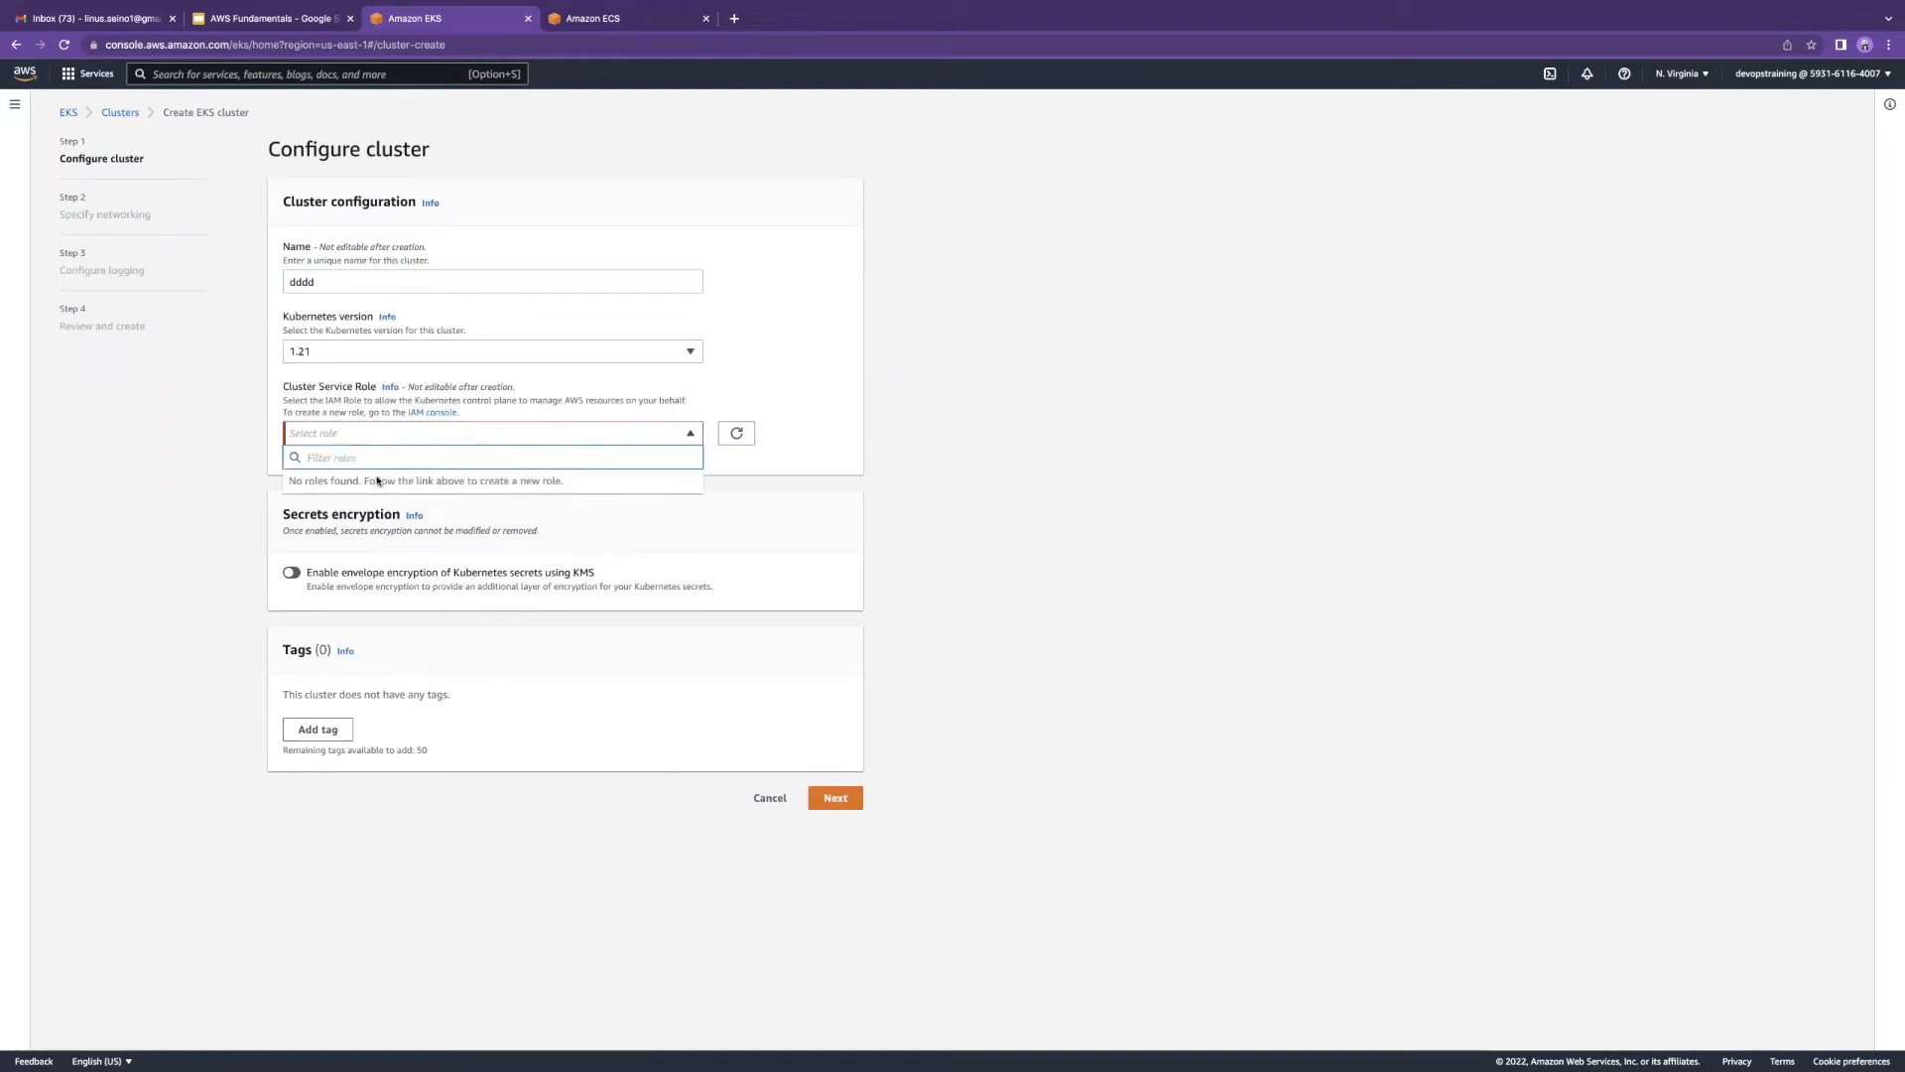
click(736, 439)
click(440, 433)
click(416, 443)
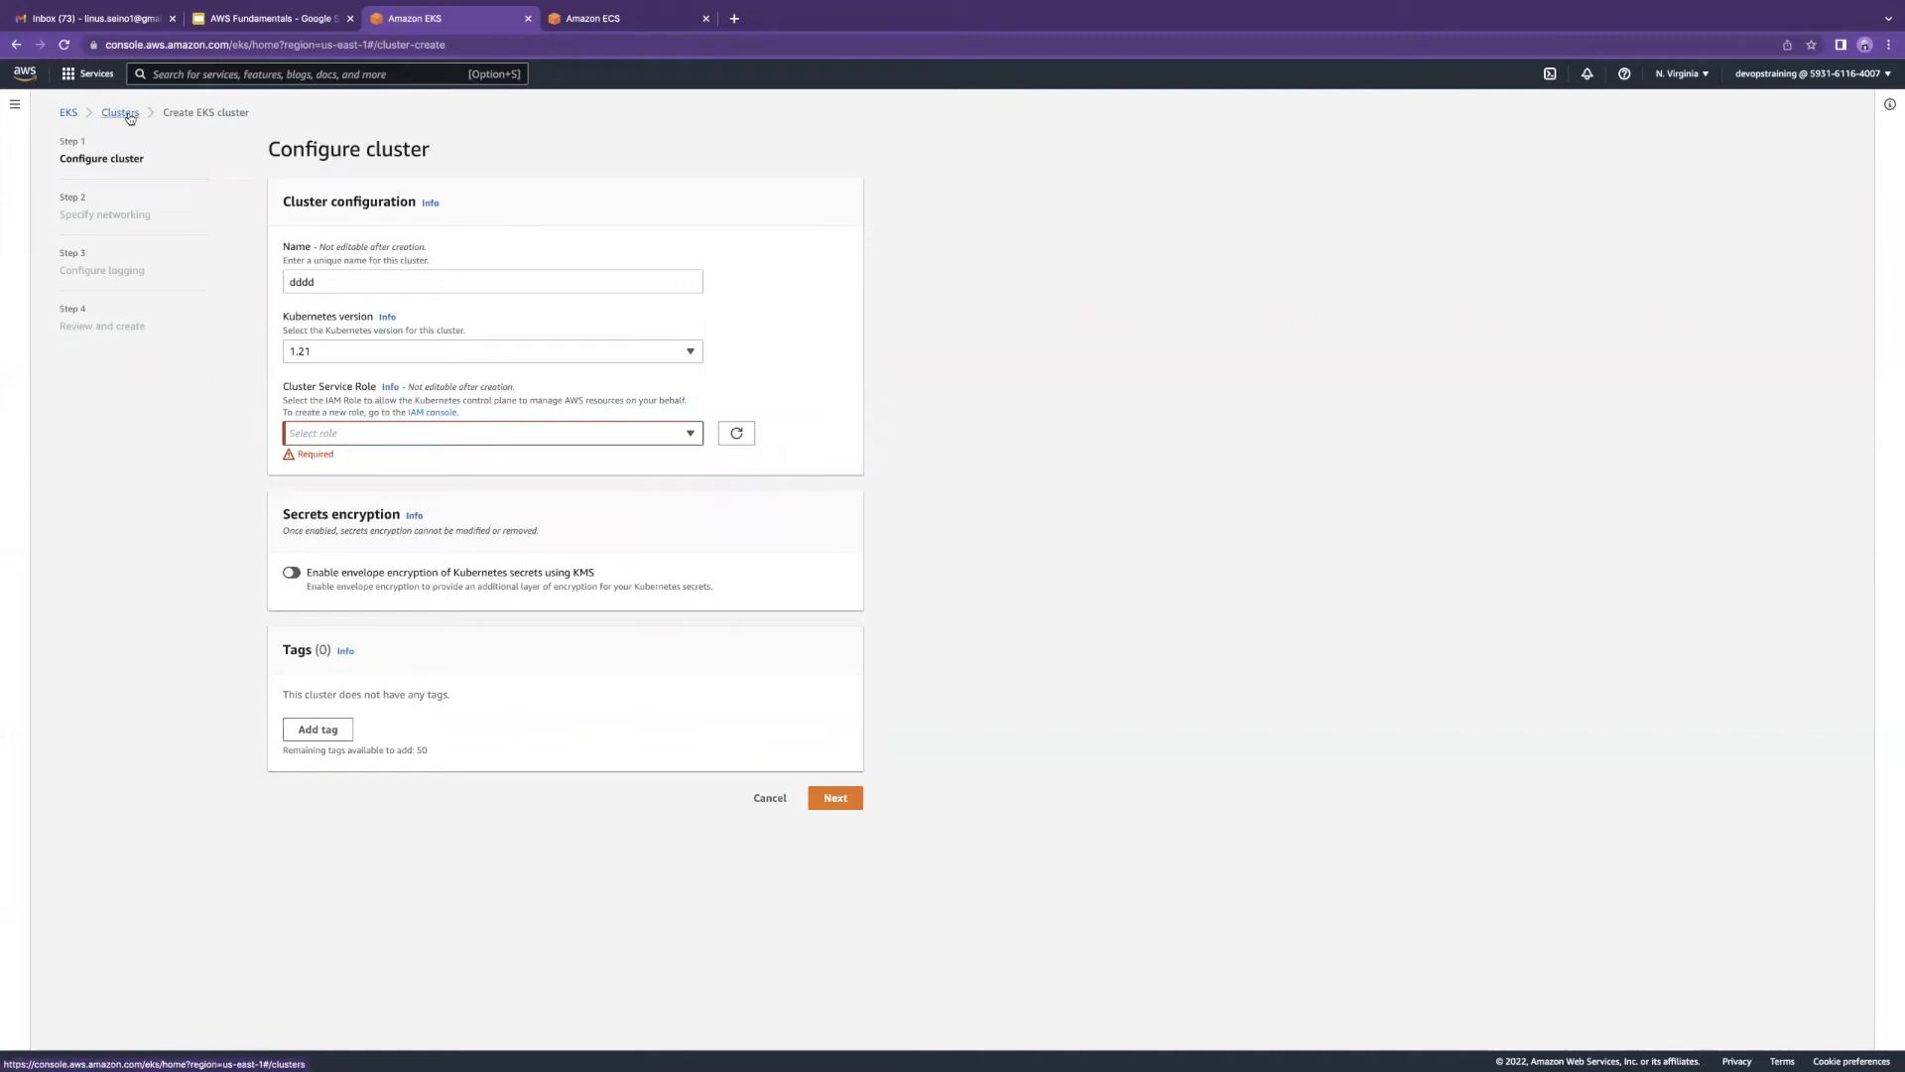
drag(59, 214, 157, 217)
drag(59, 270, 151, 274)
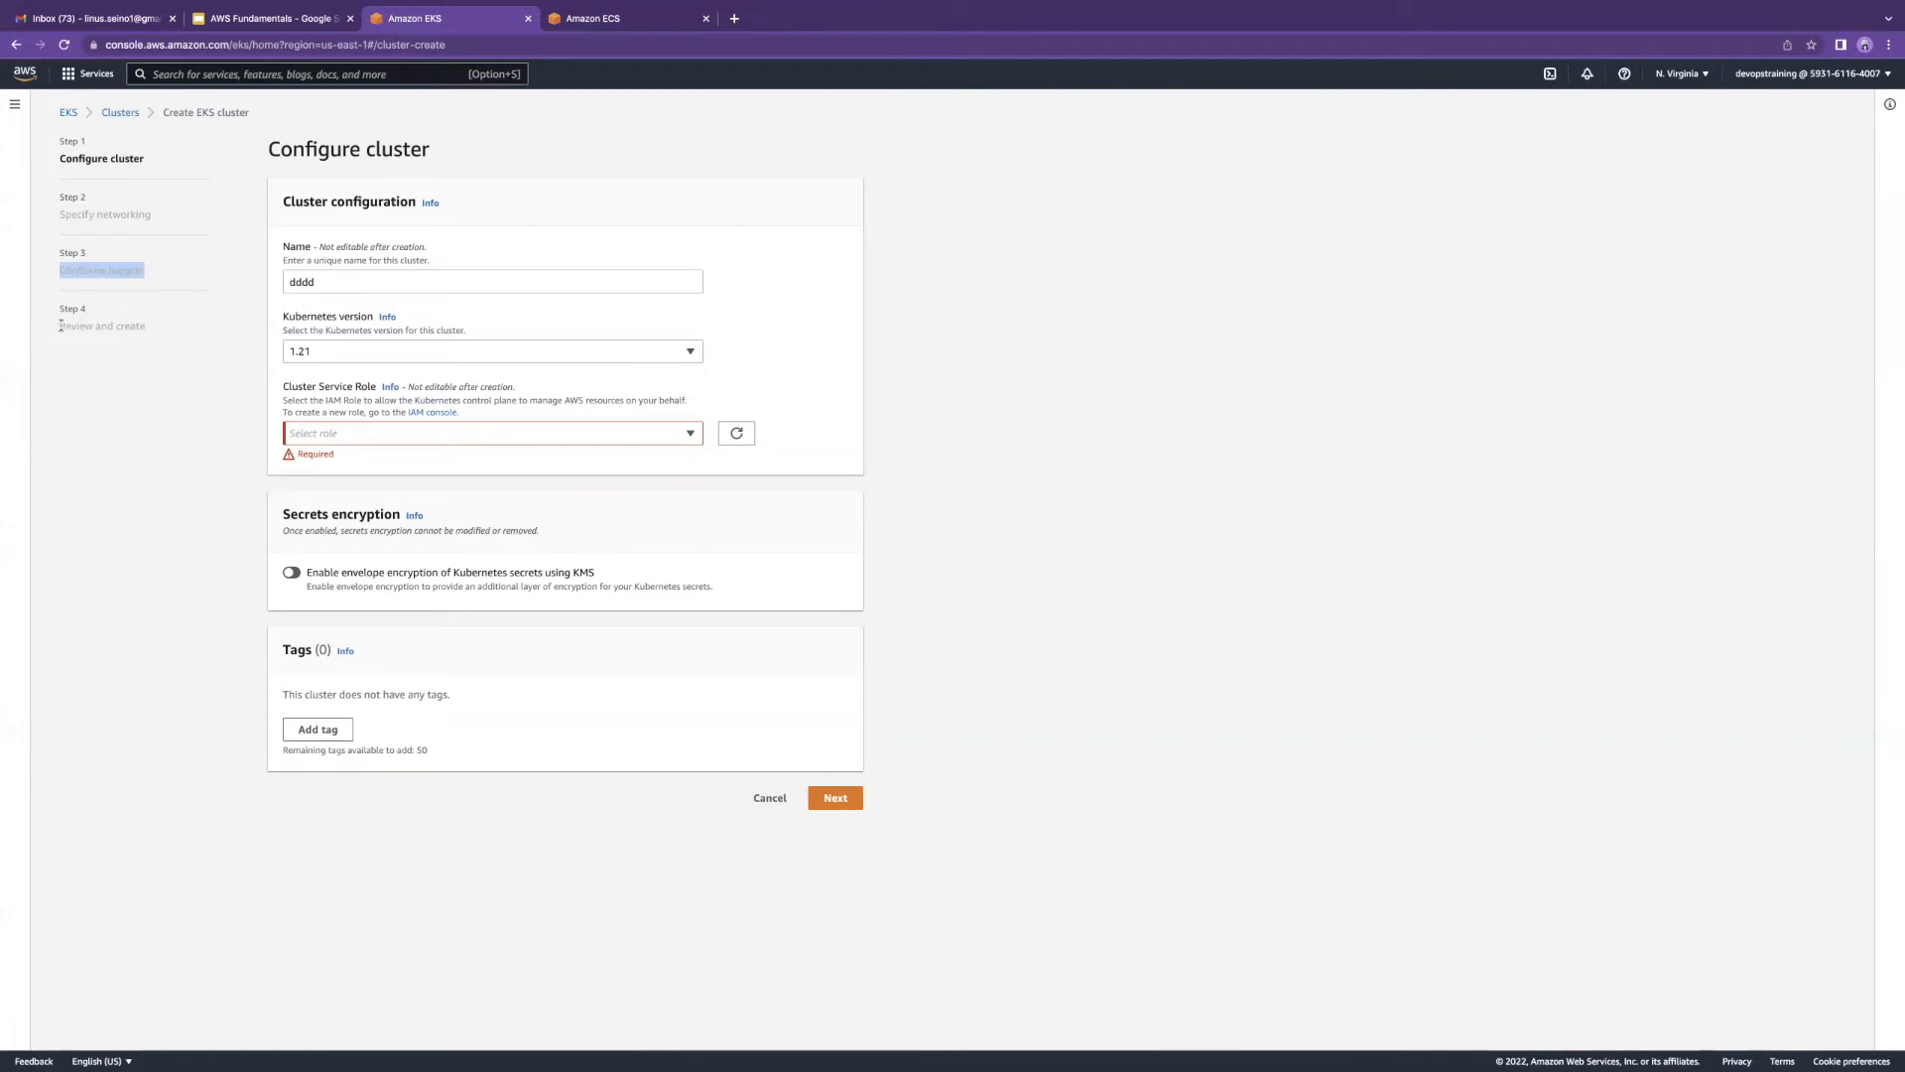
drag(60, 325, 145, 328)
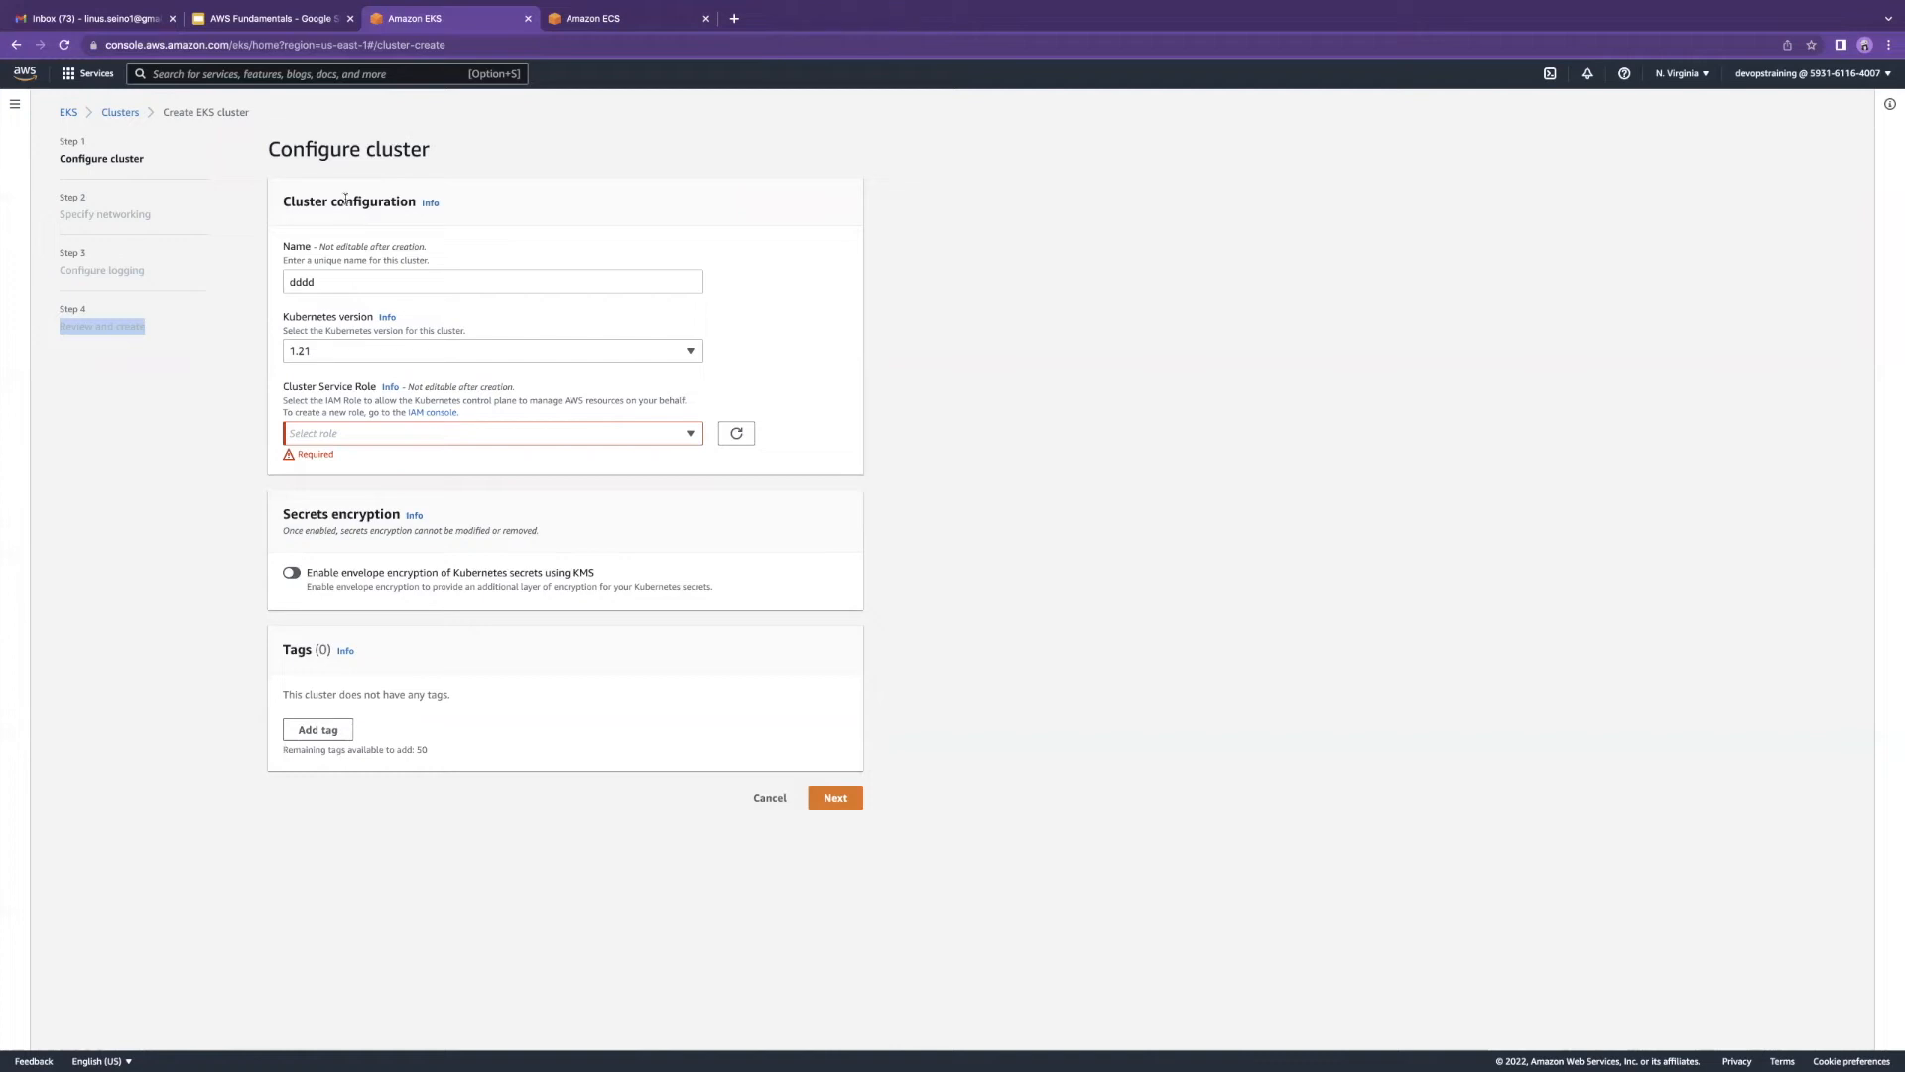
click(118, 113)
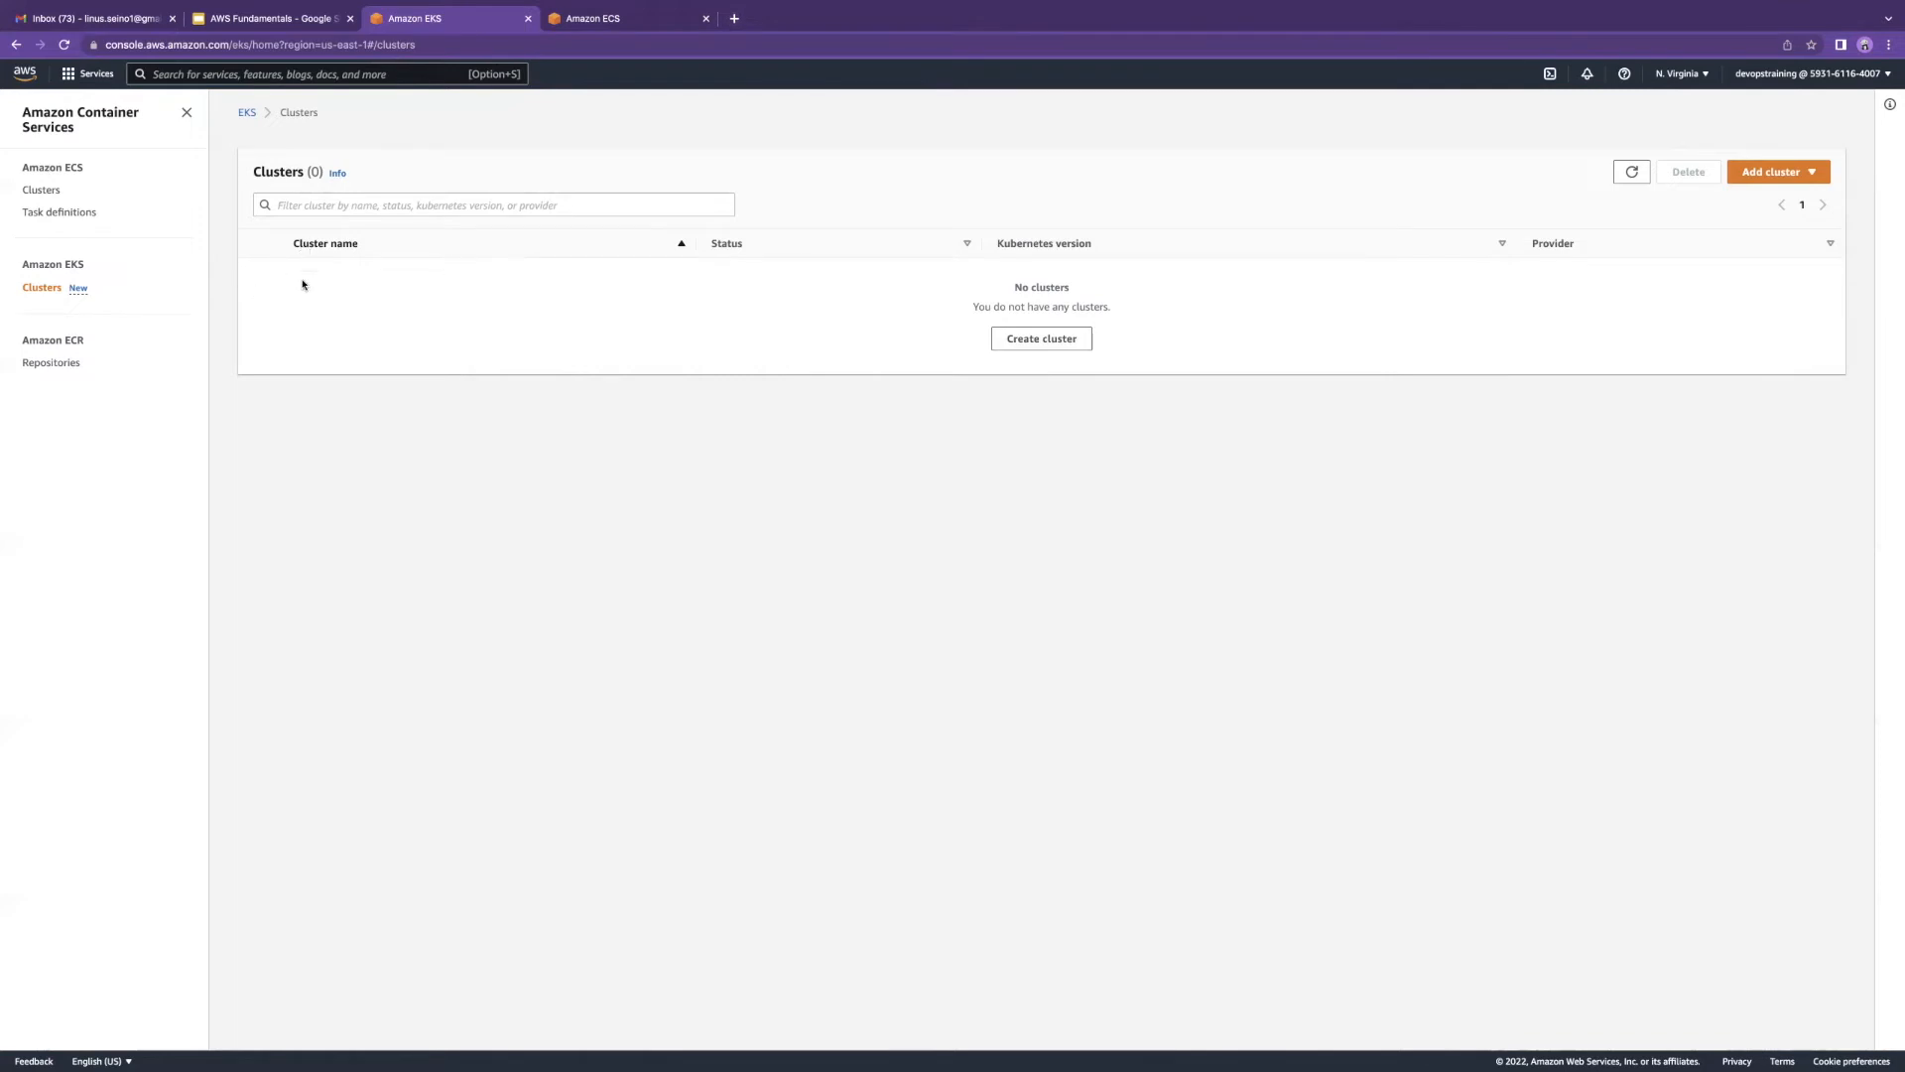
Step: Glance at the ECS and EKS cluster tabs and swipe between desktops
click(609, 24)
click(490, 24)
key(ctrl+Right)
key(ctrl+Left)
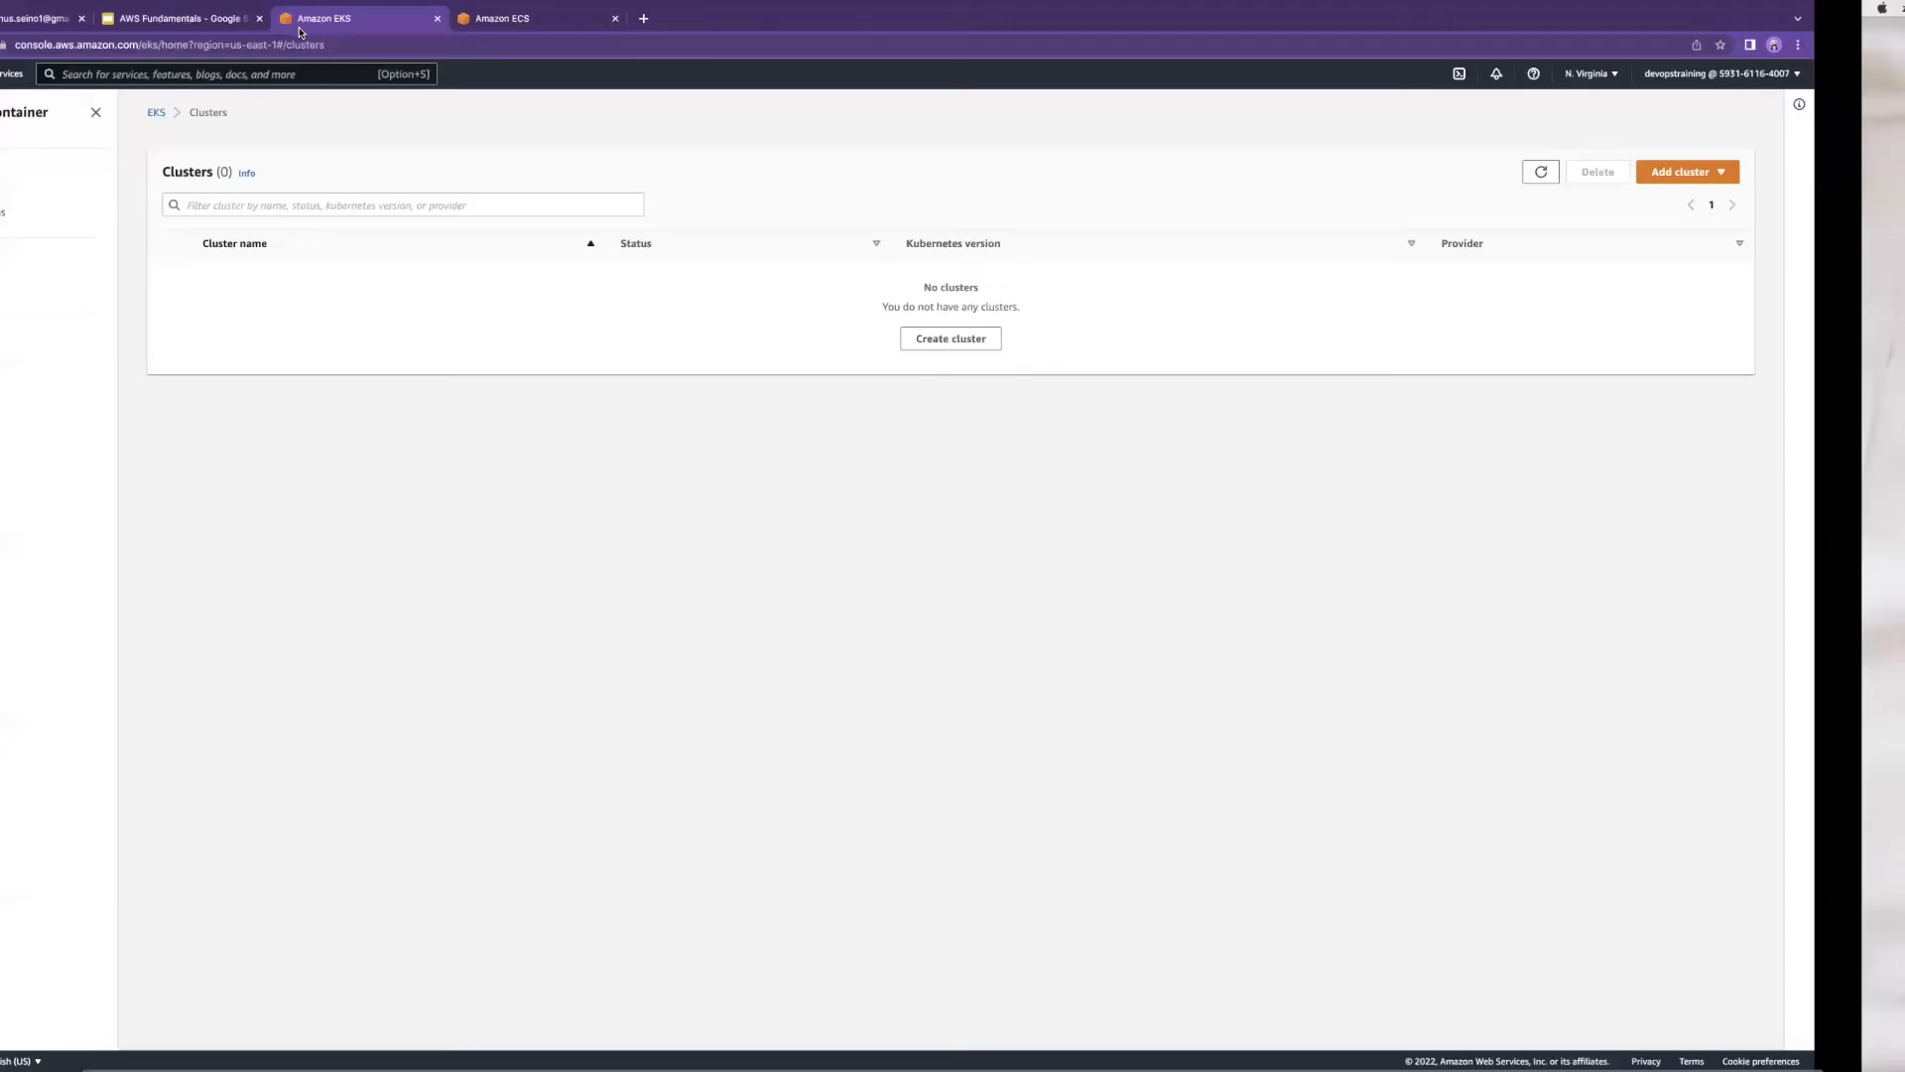
Step: Open the AWS Fundamentals deck and advance from the YAML overview to slide 50, 'Yaml sample'
click(282, 21)
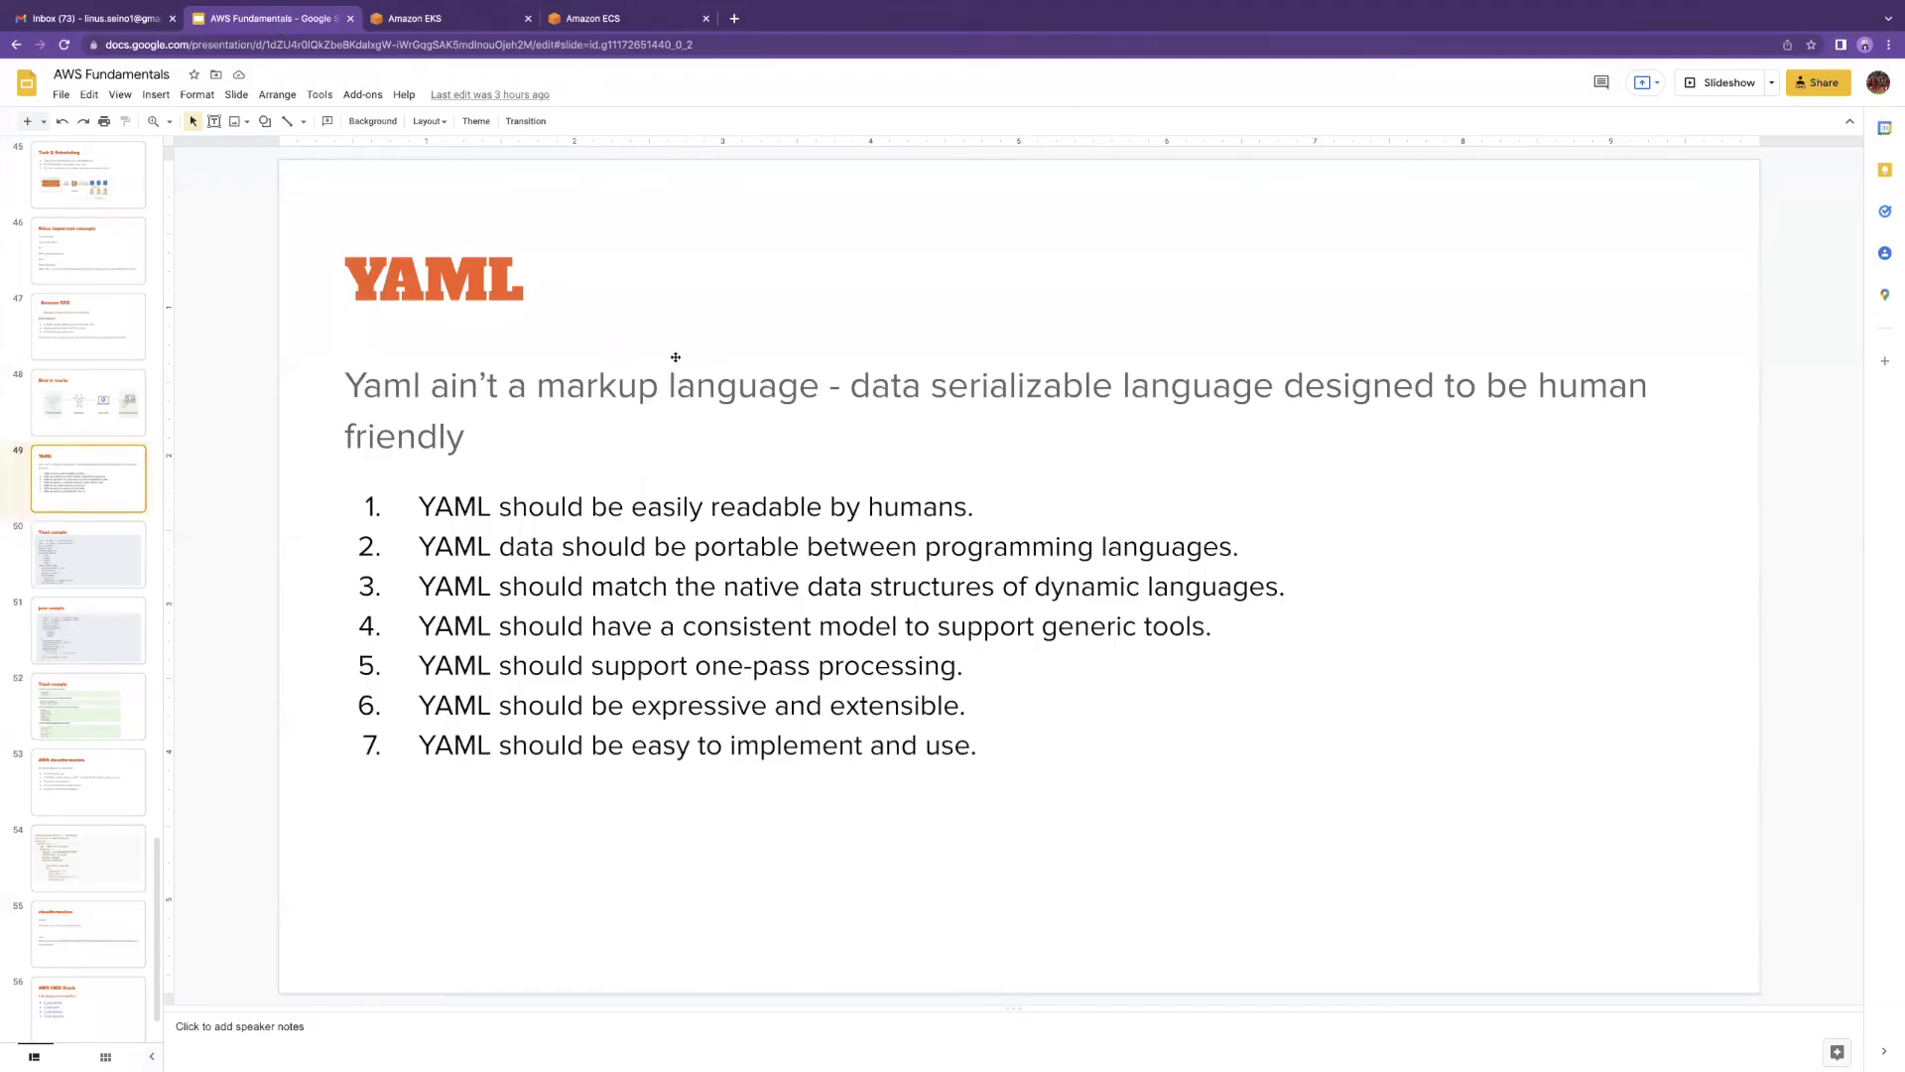
key(Up)
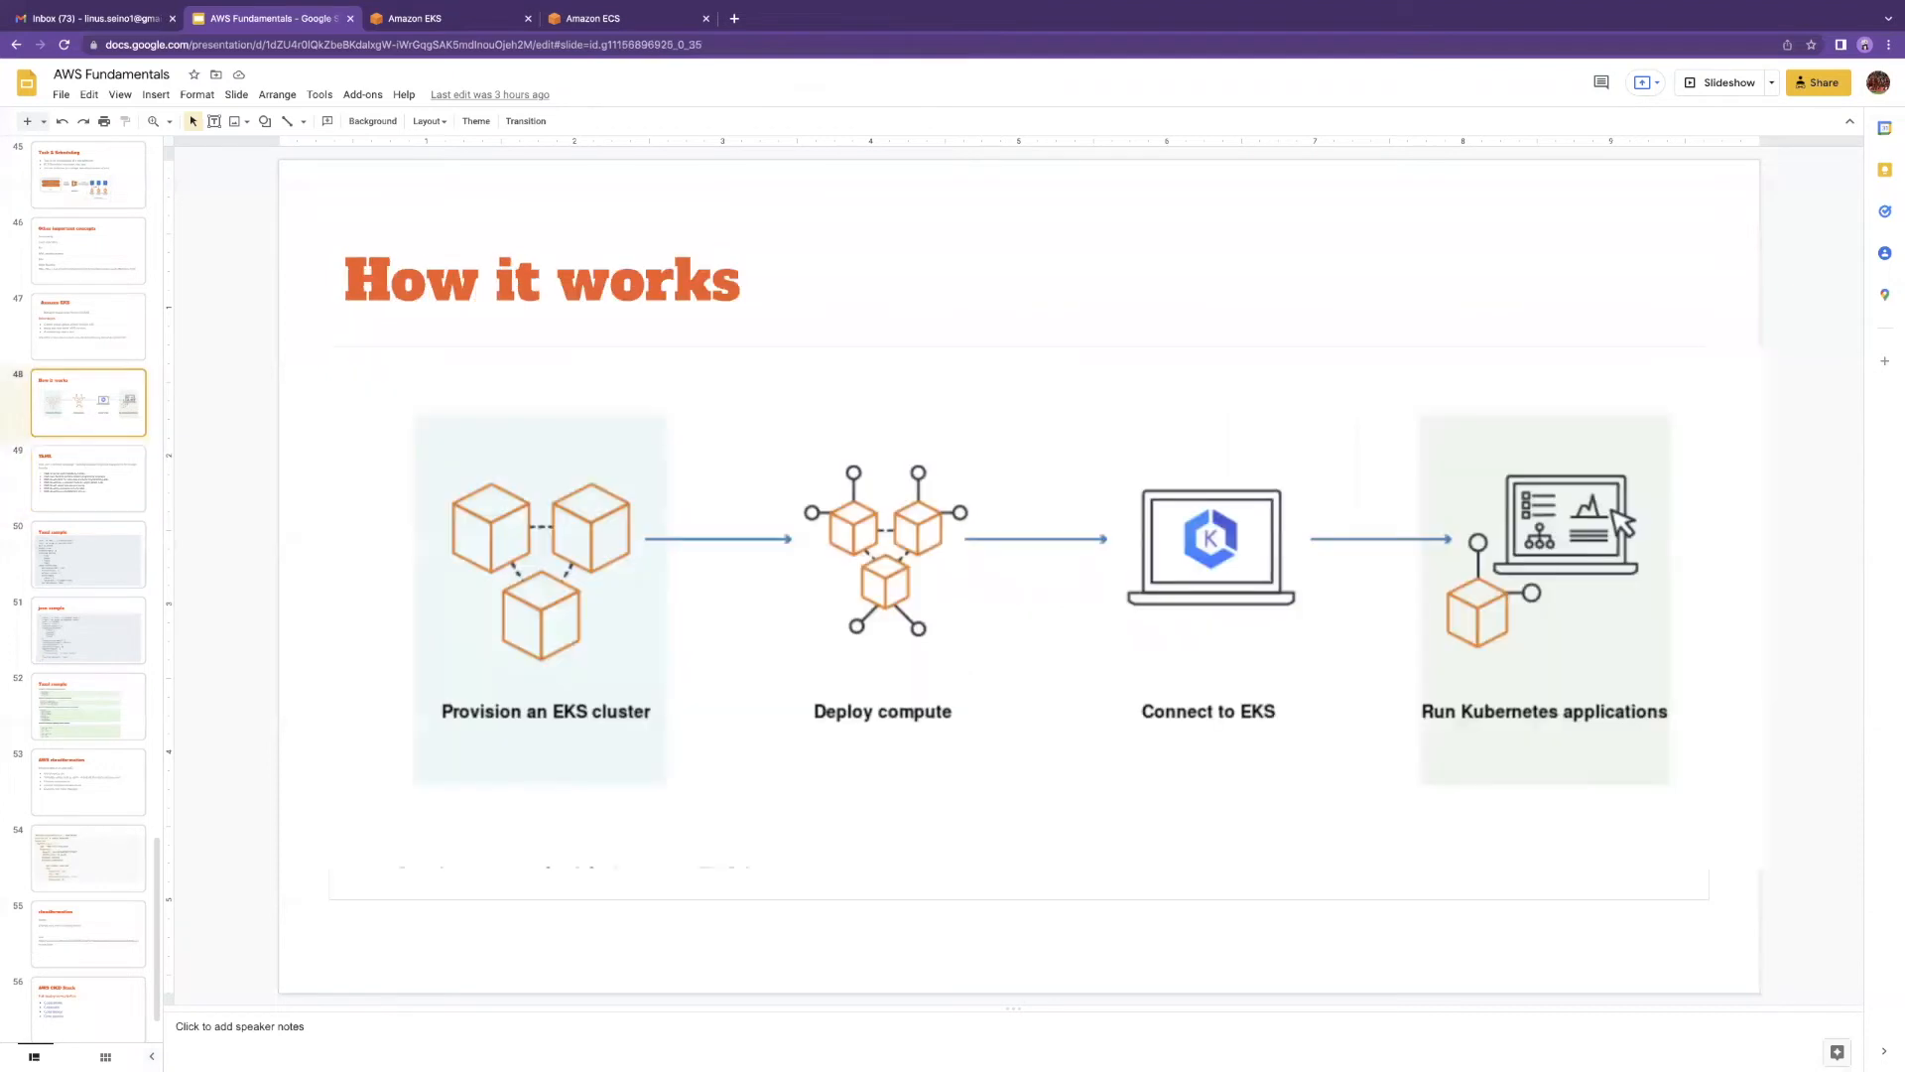
key(Down)
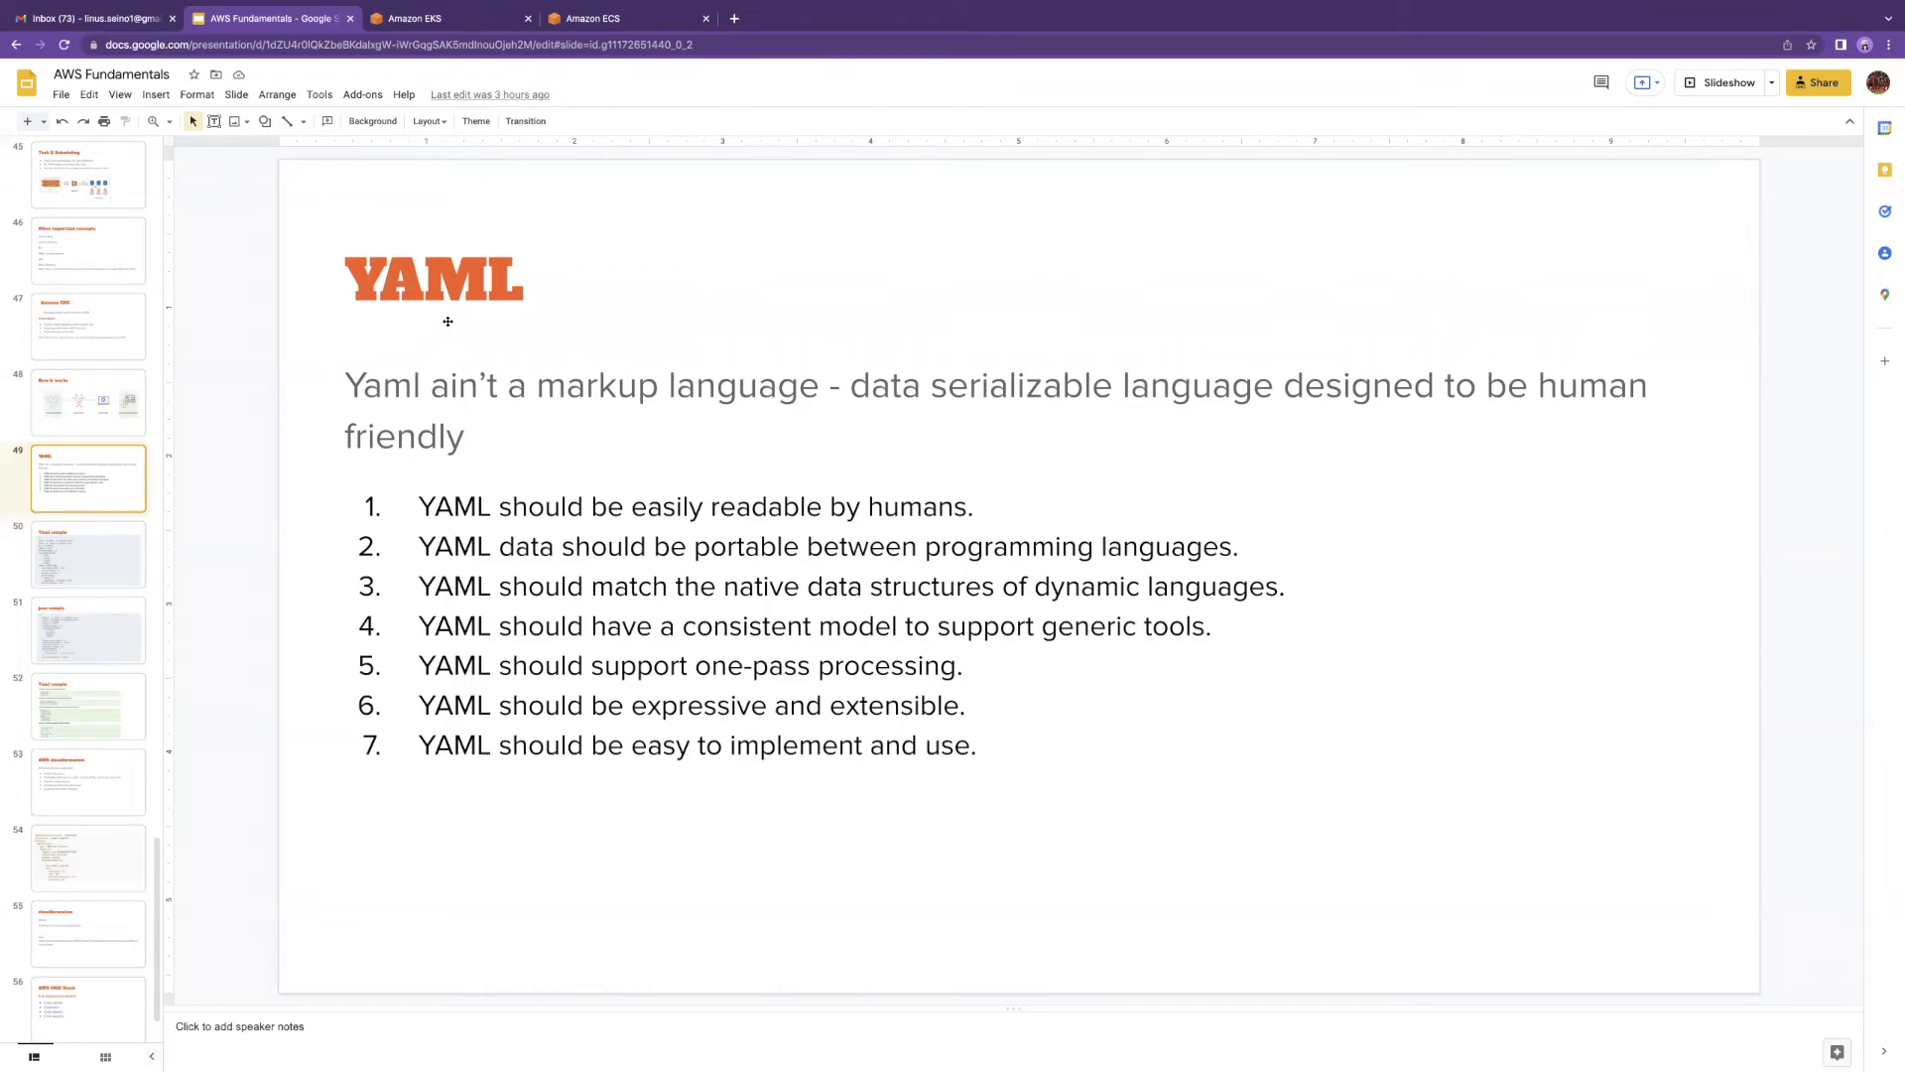
key(Down)
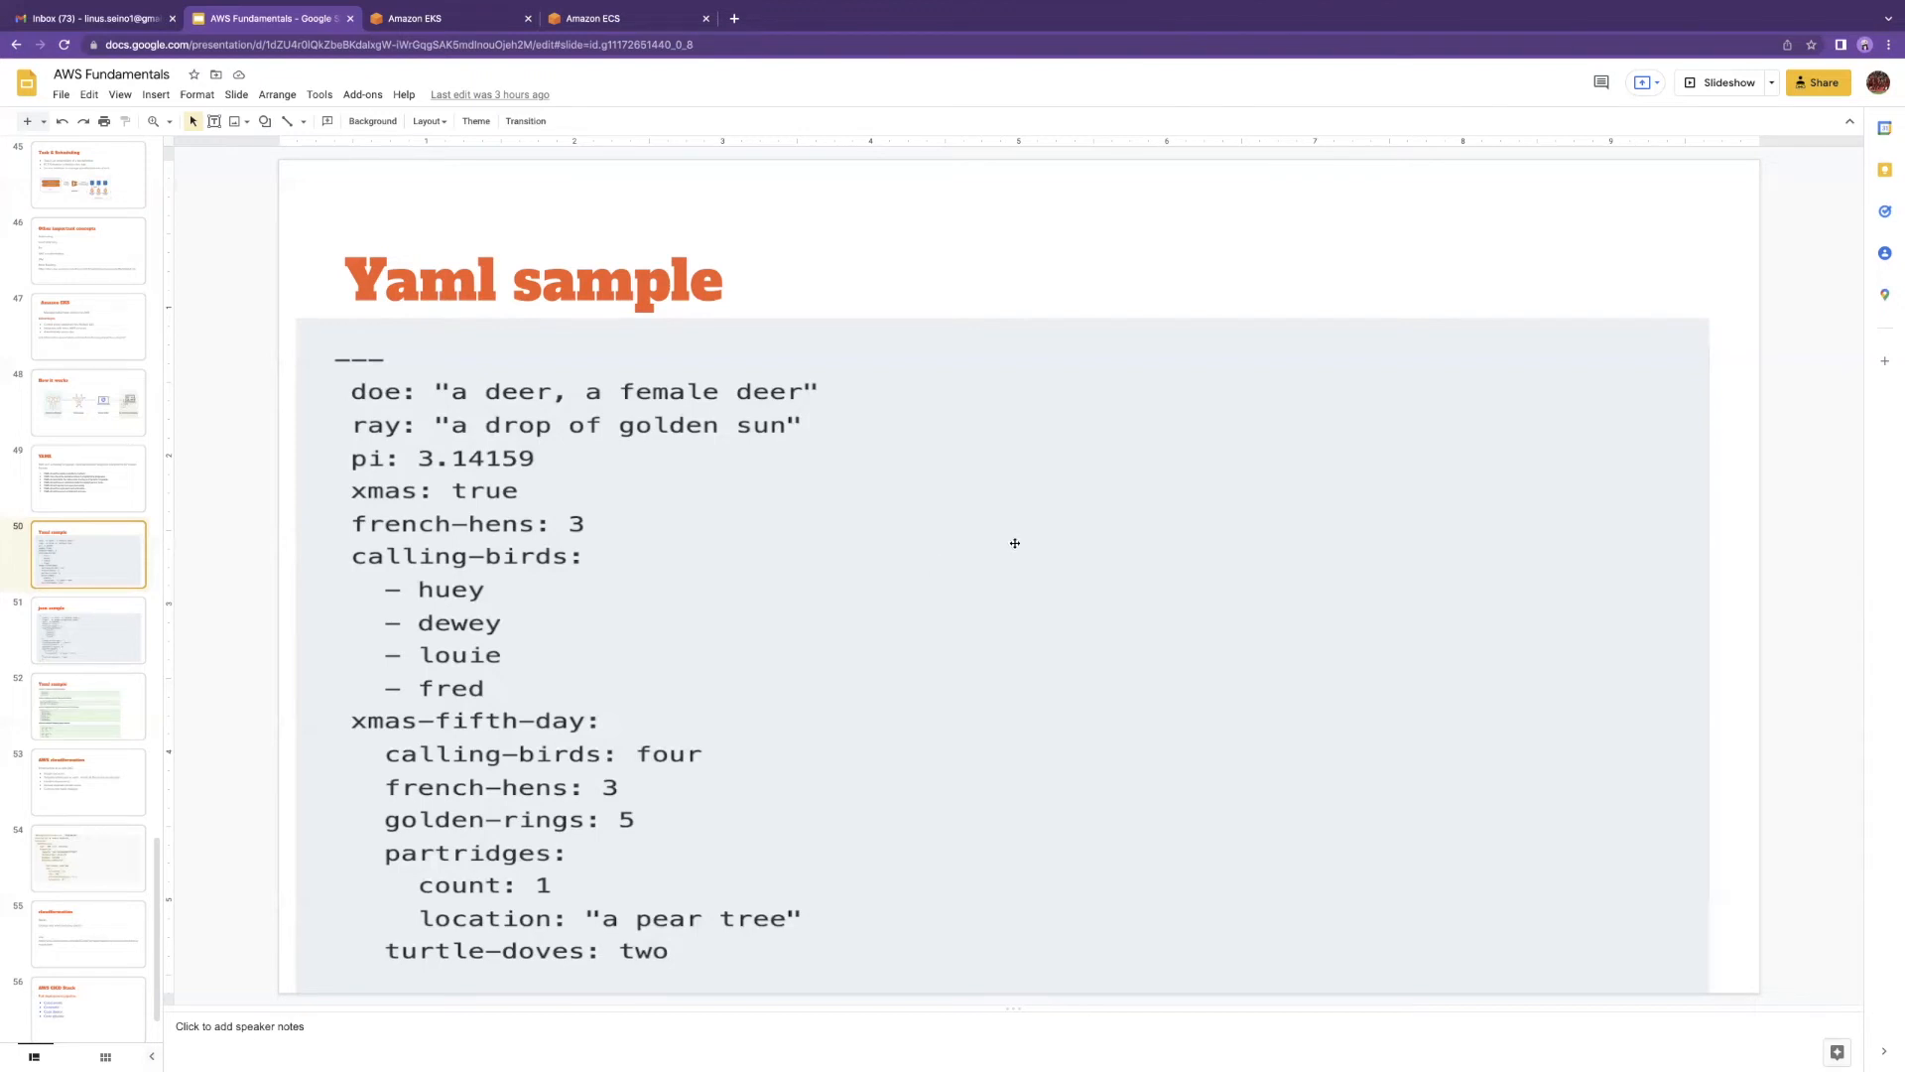
Step: Compare the Yaml sample and json sample slides, then return to the Amazon ECS clusters tab
key(Down)
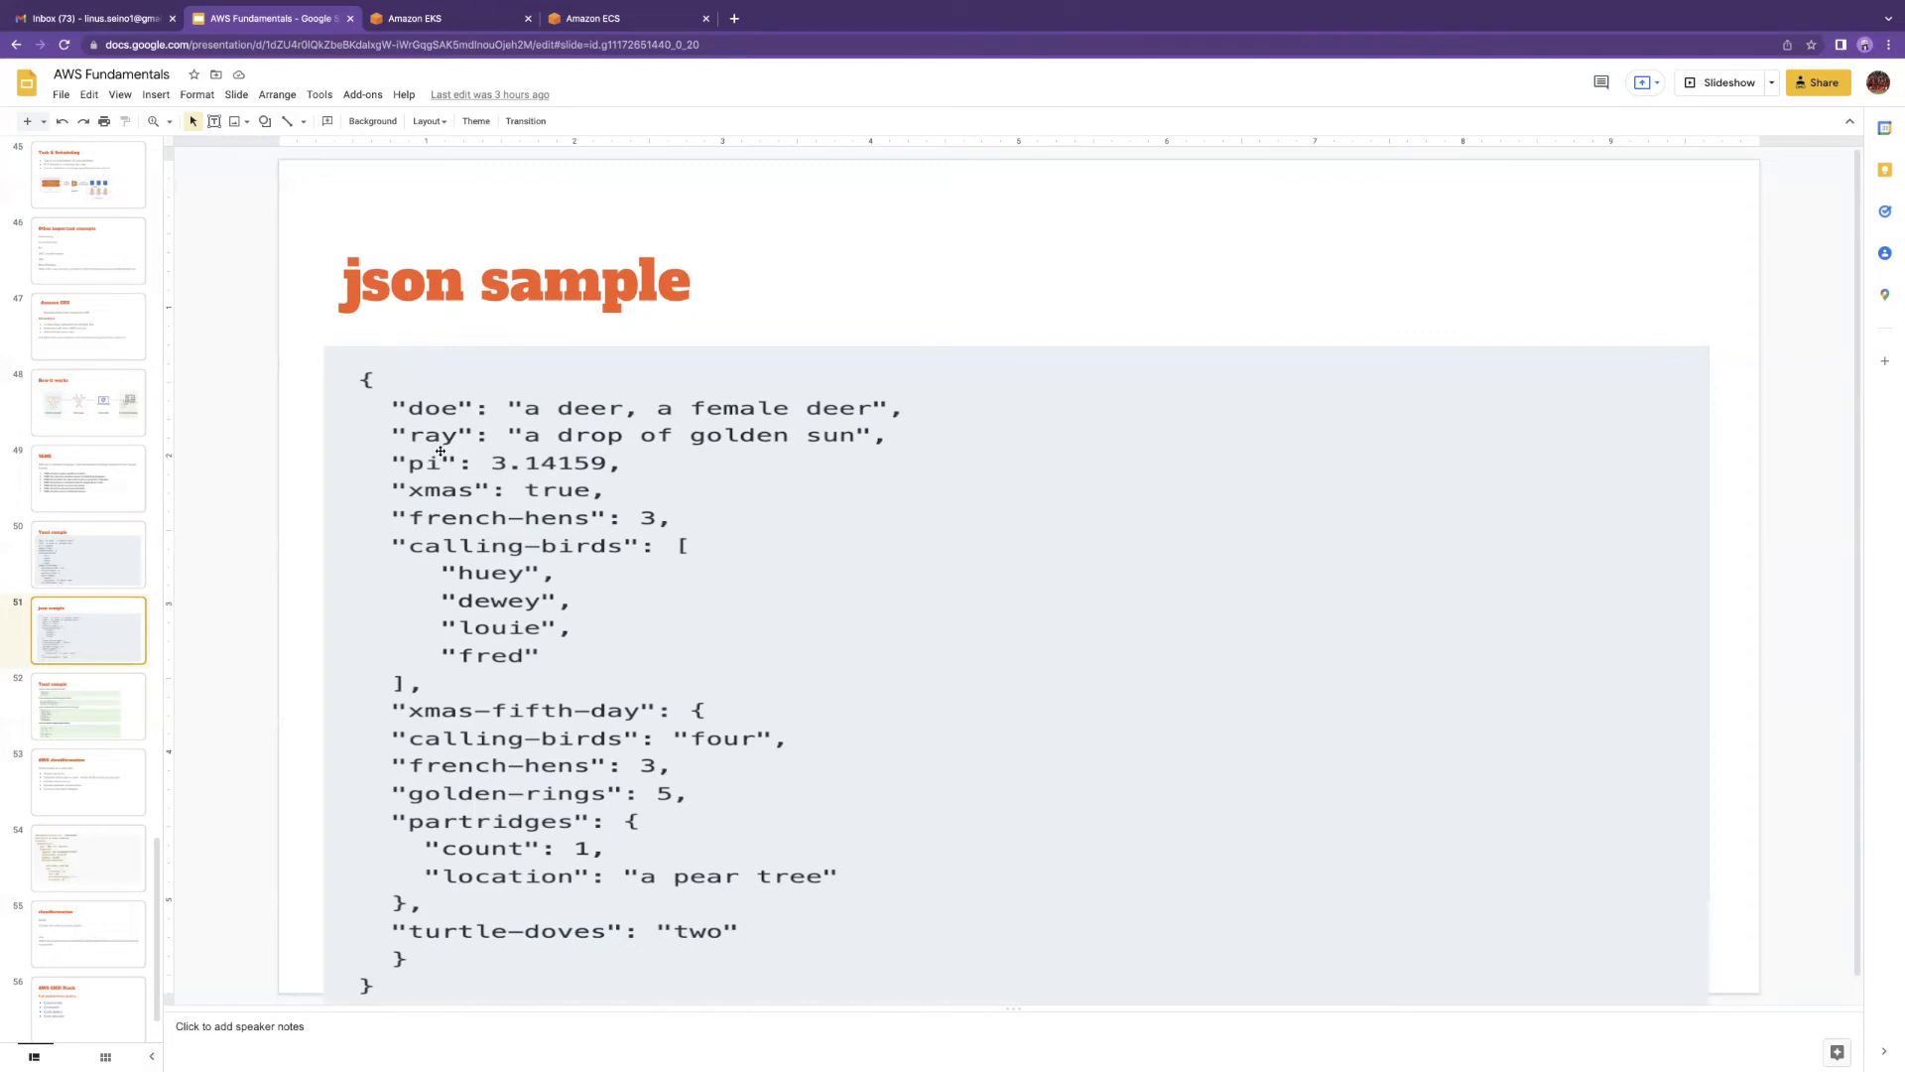
key(Down)
key(Up)
key(Up)
key(Down)
key(Up)
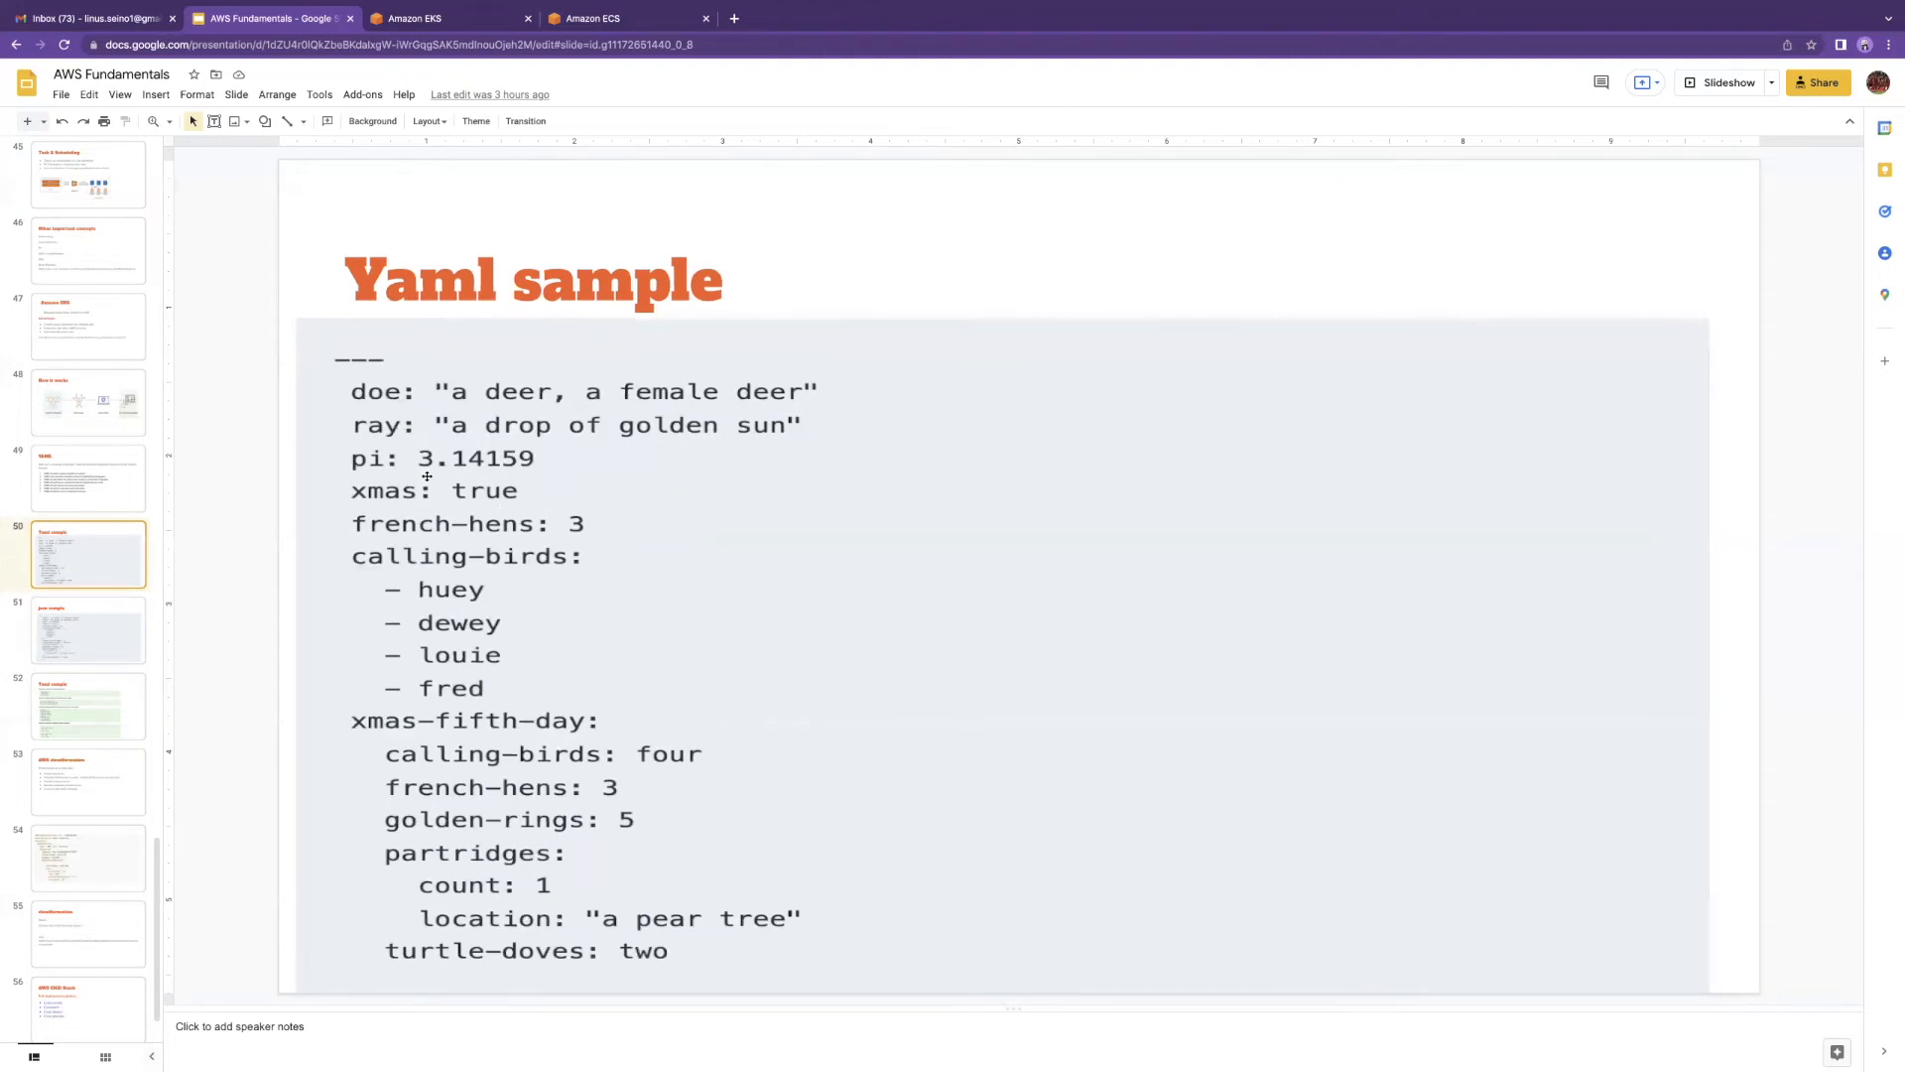
key(Down)
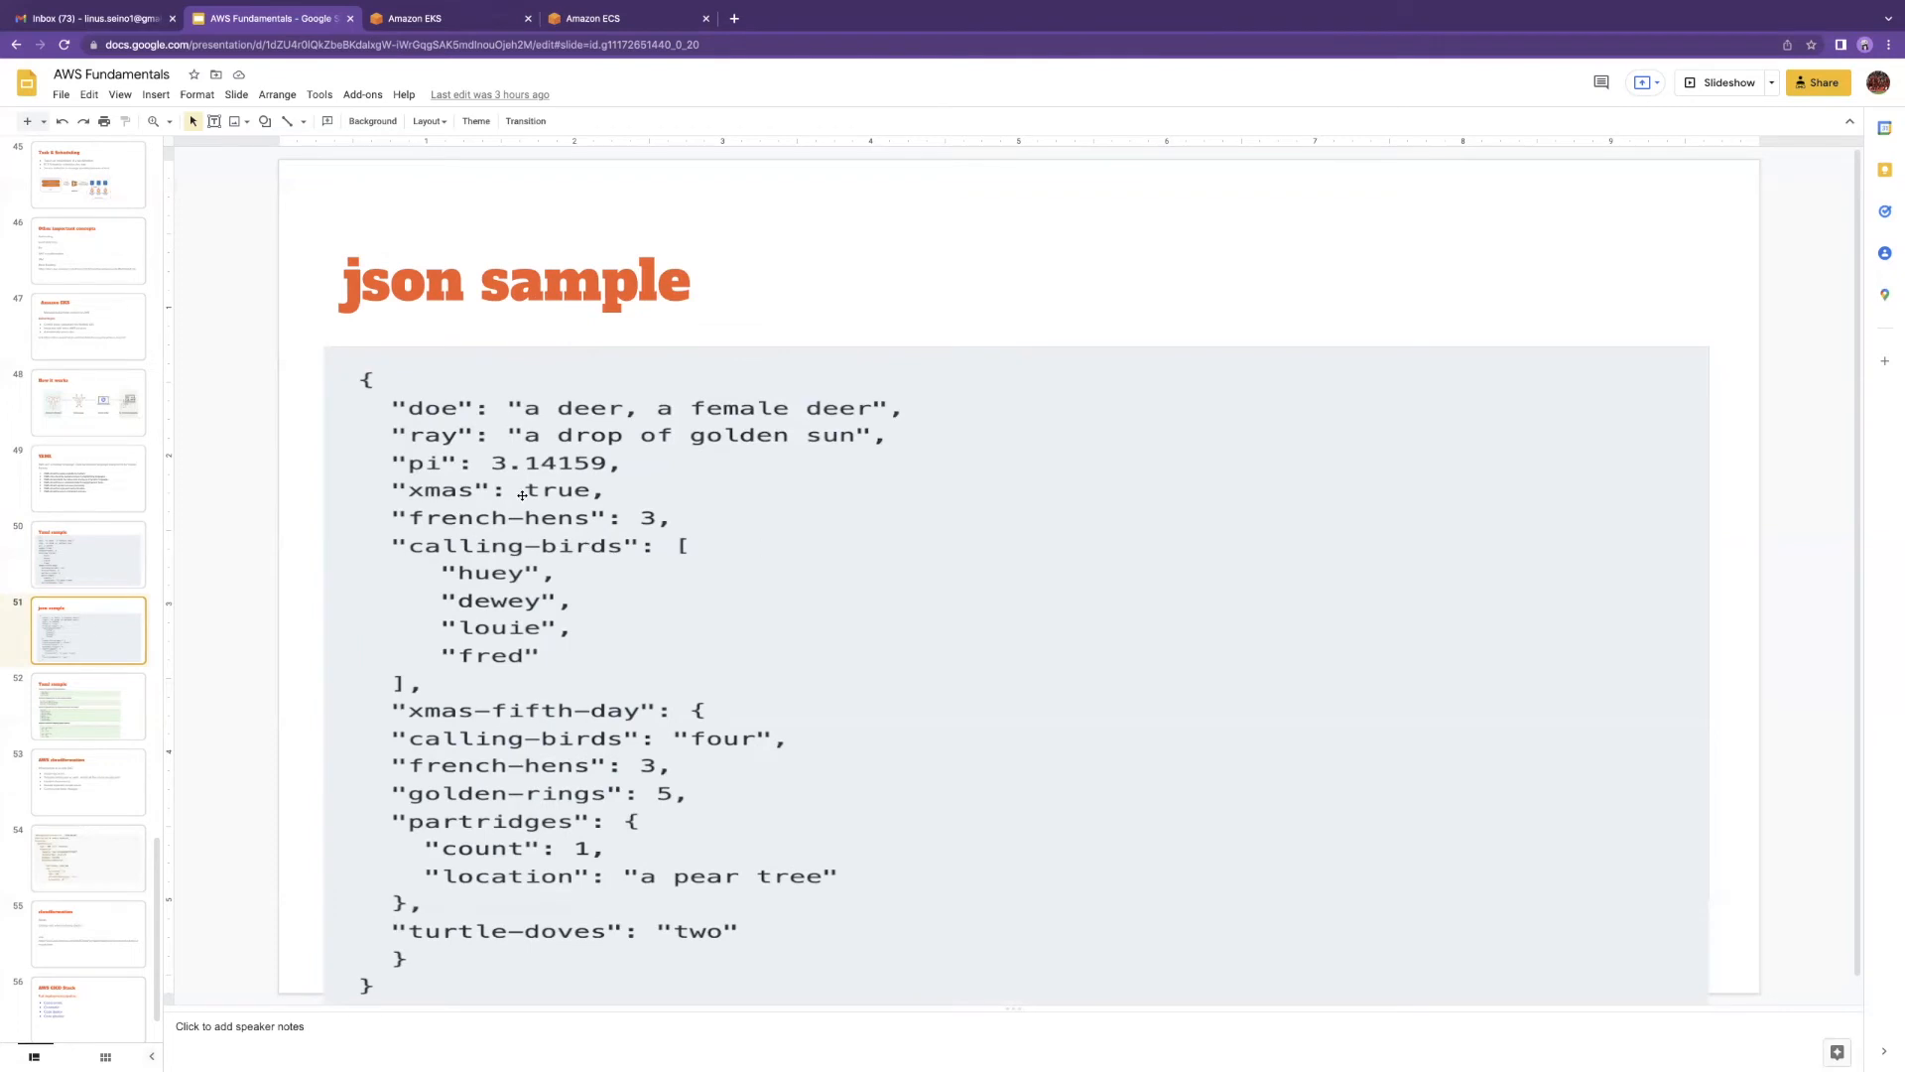
key(Up)
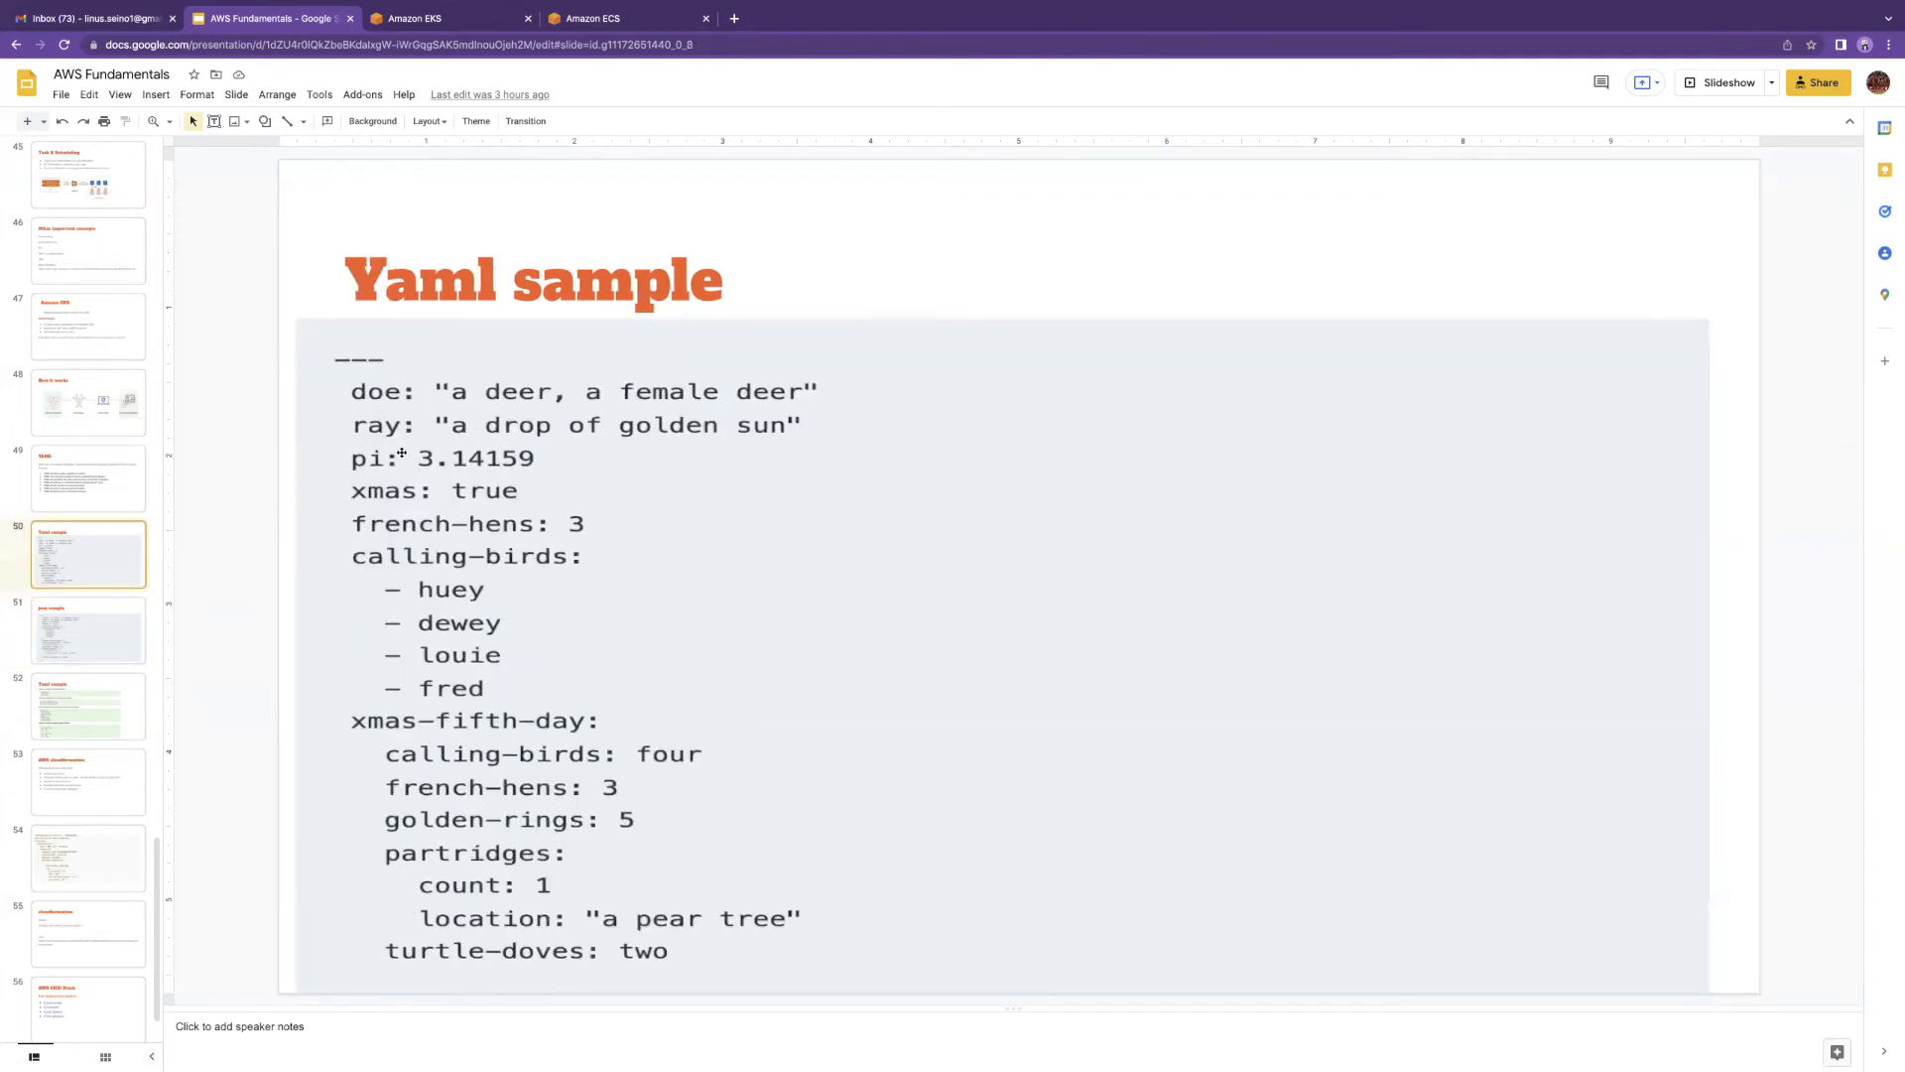
key(Down)
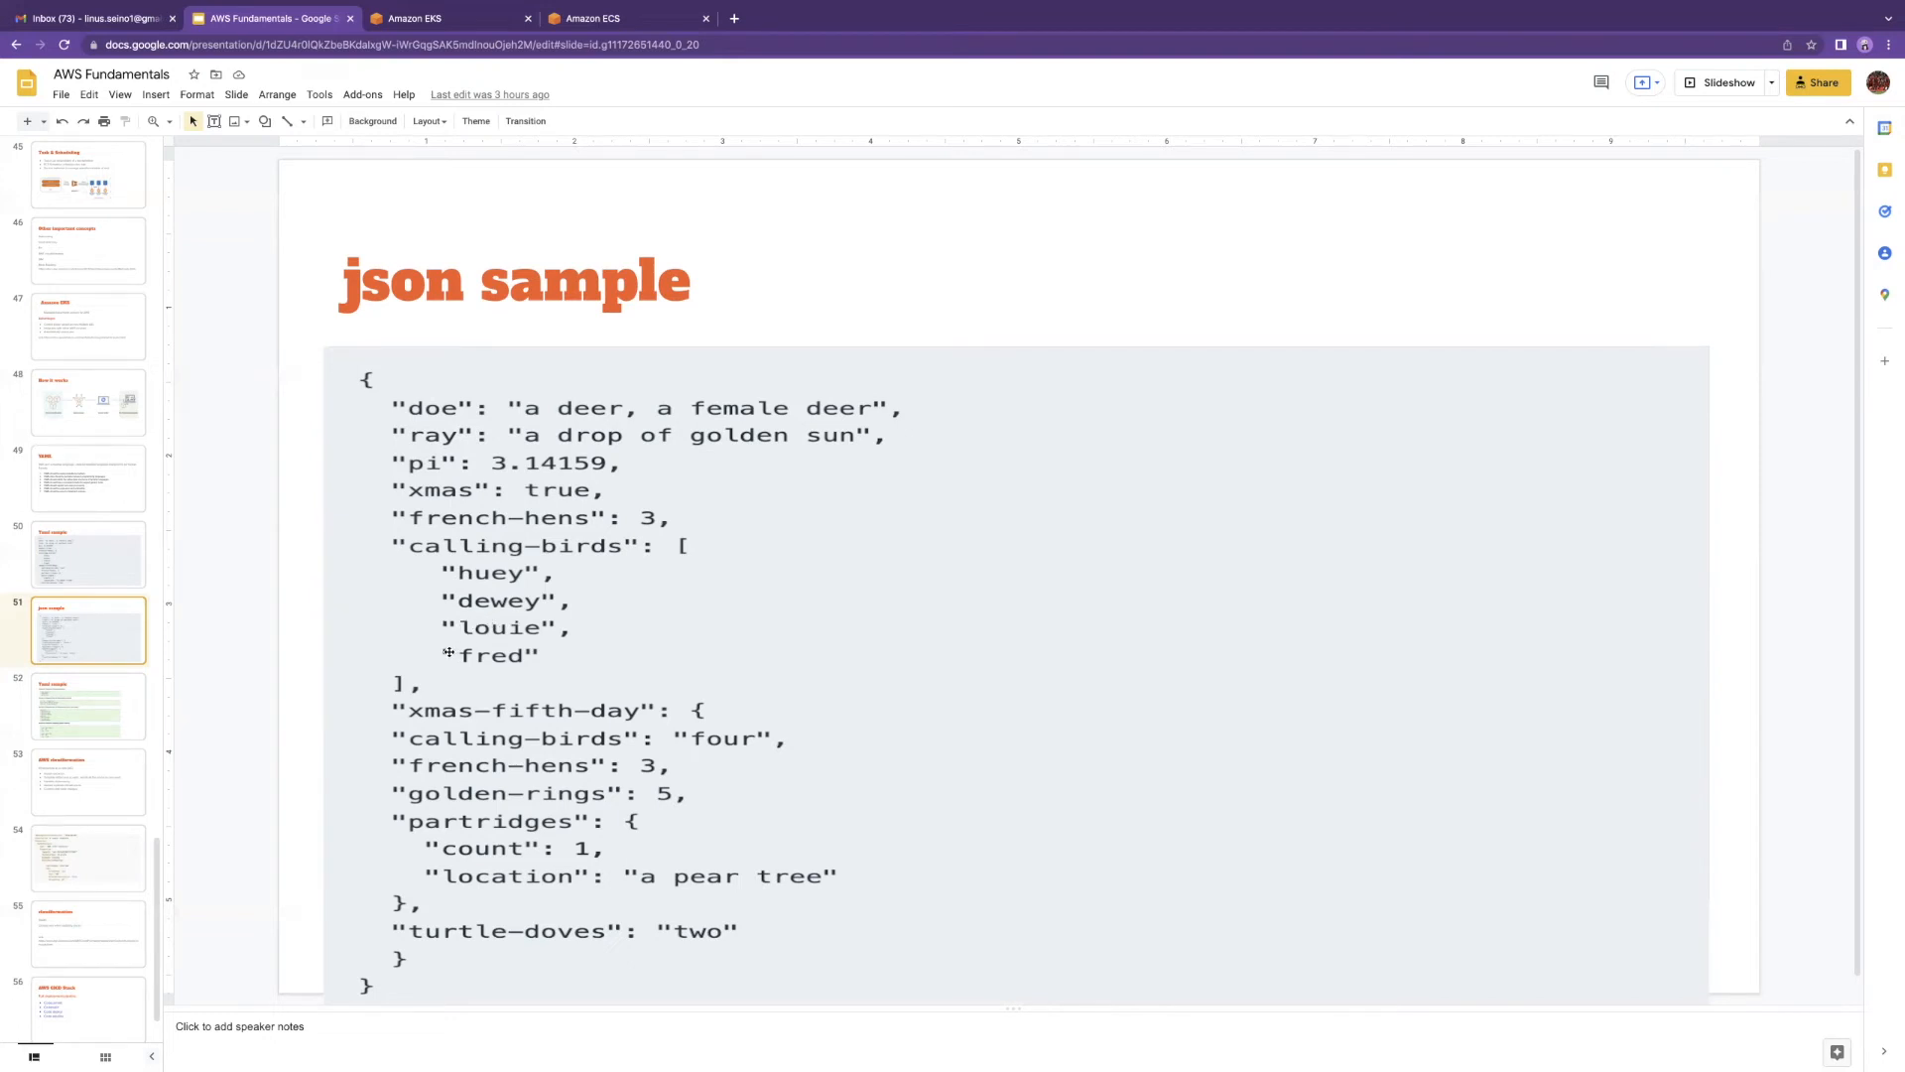
key(Down)
key(Up)
key(Up)
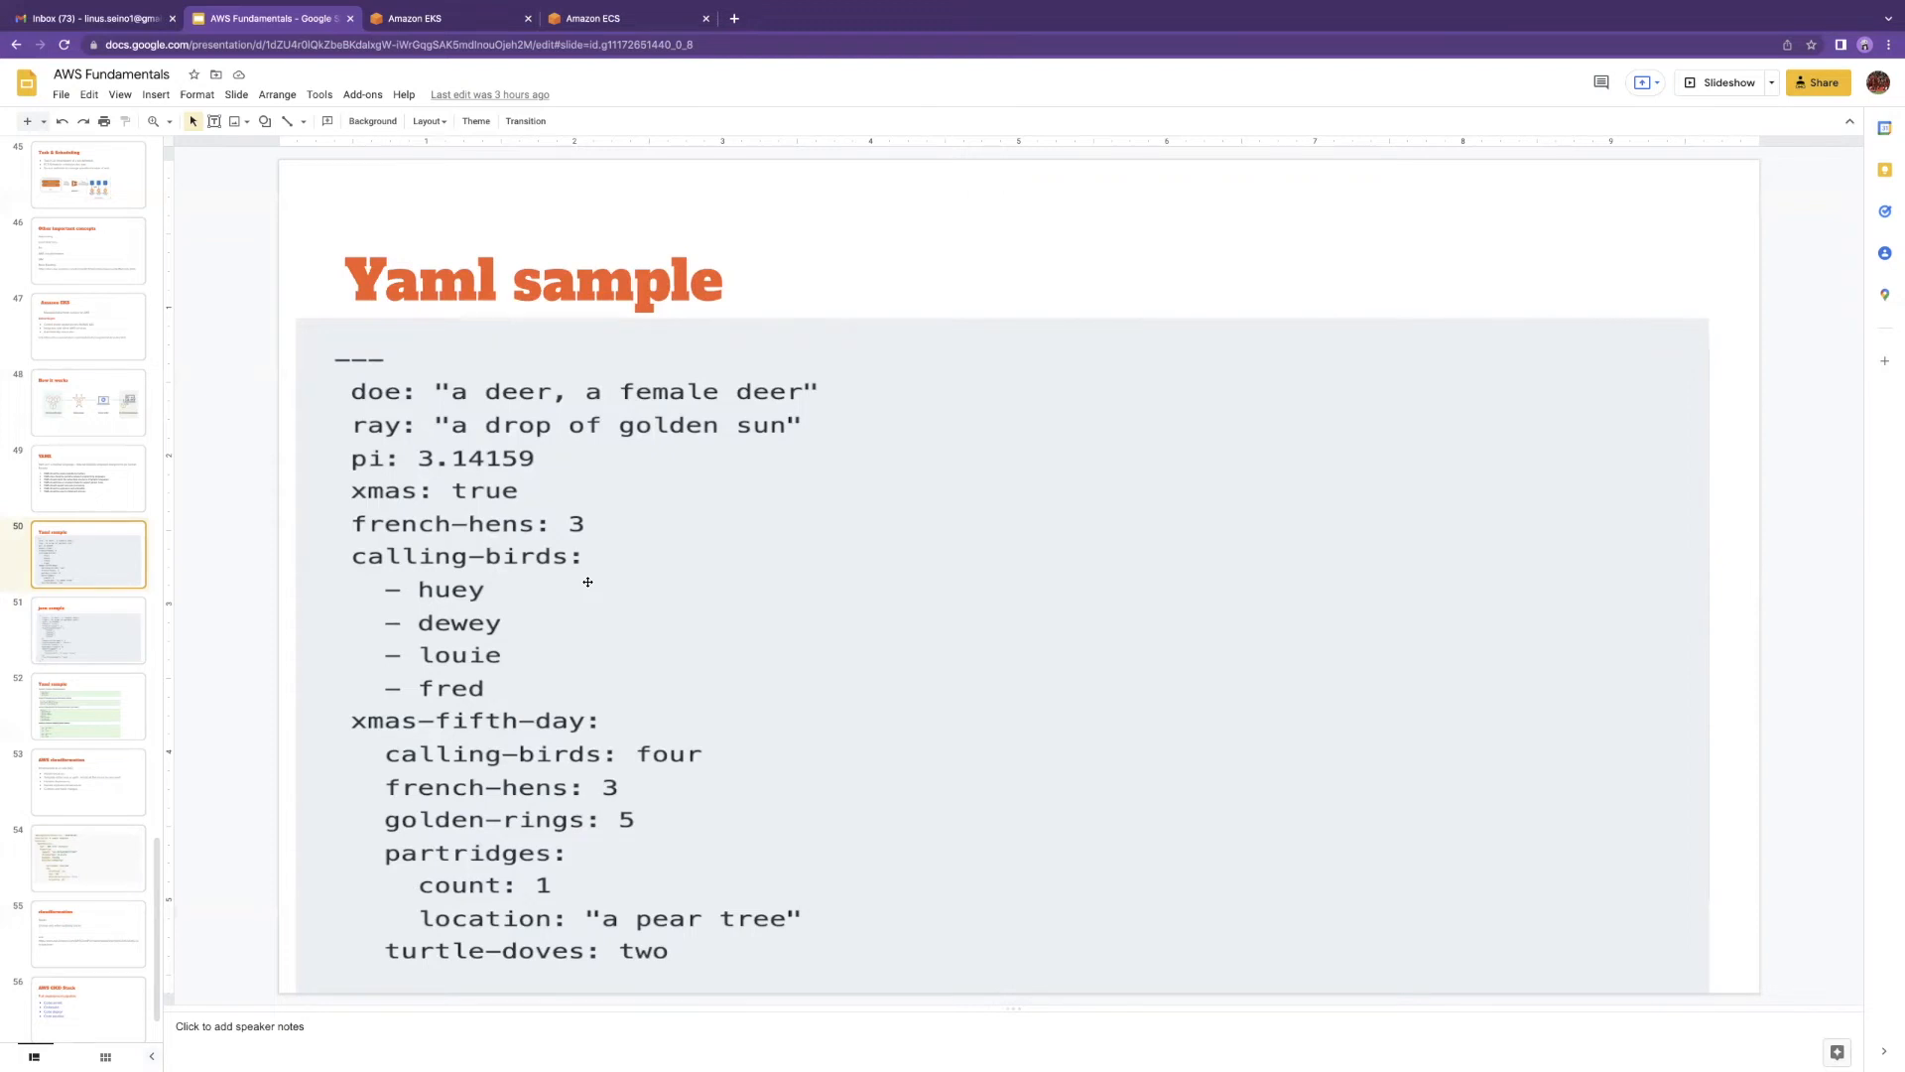
key(Down)
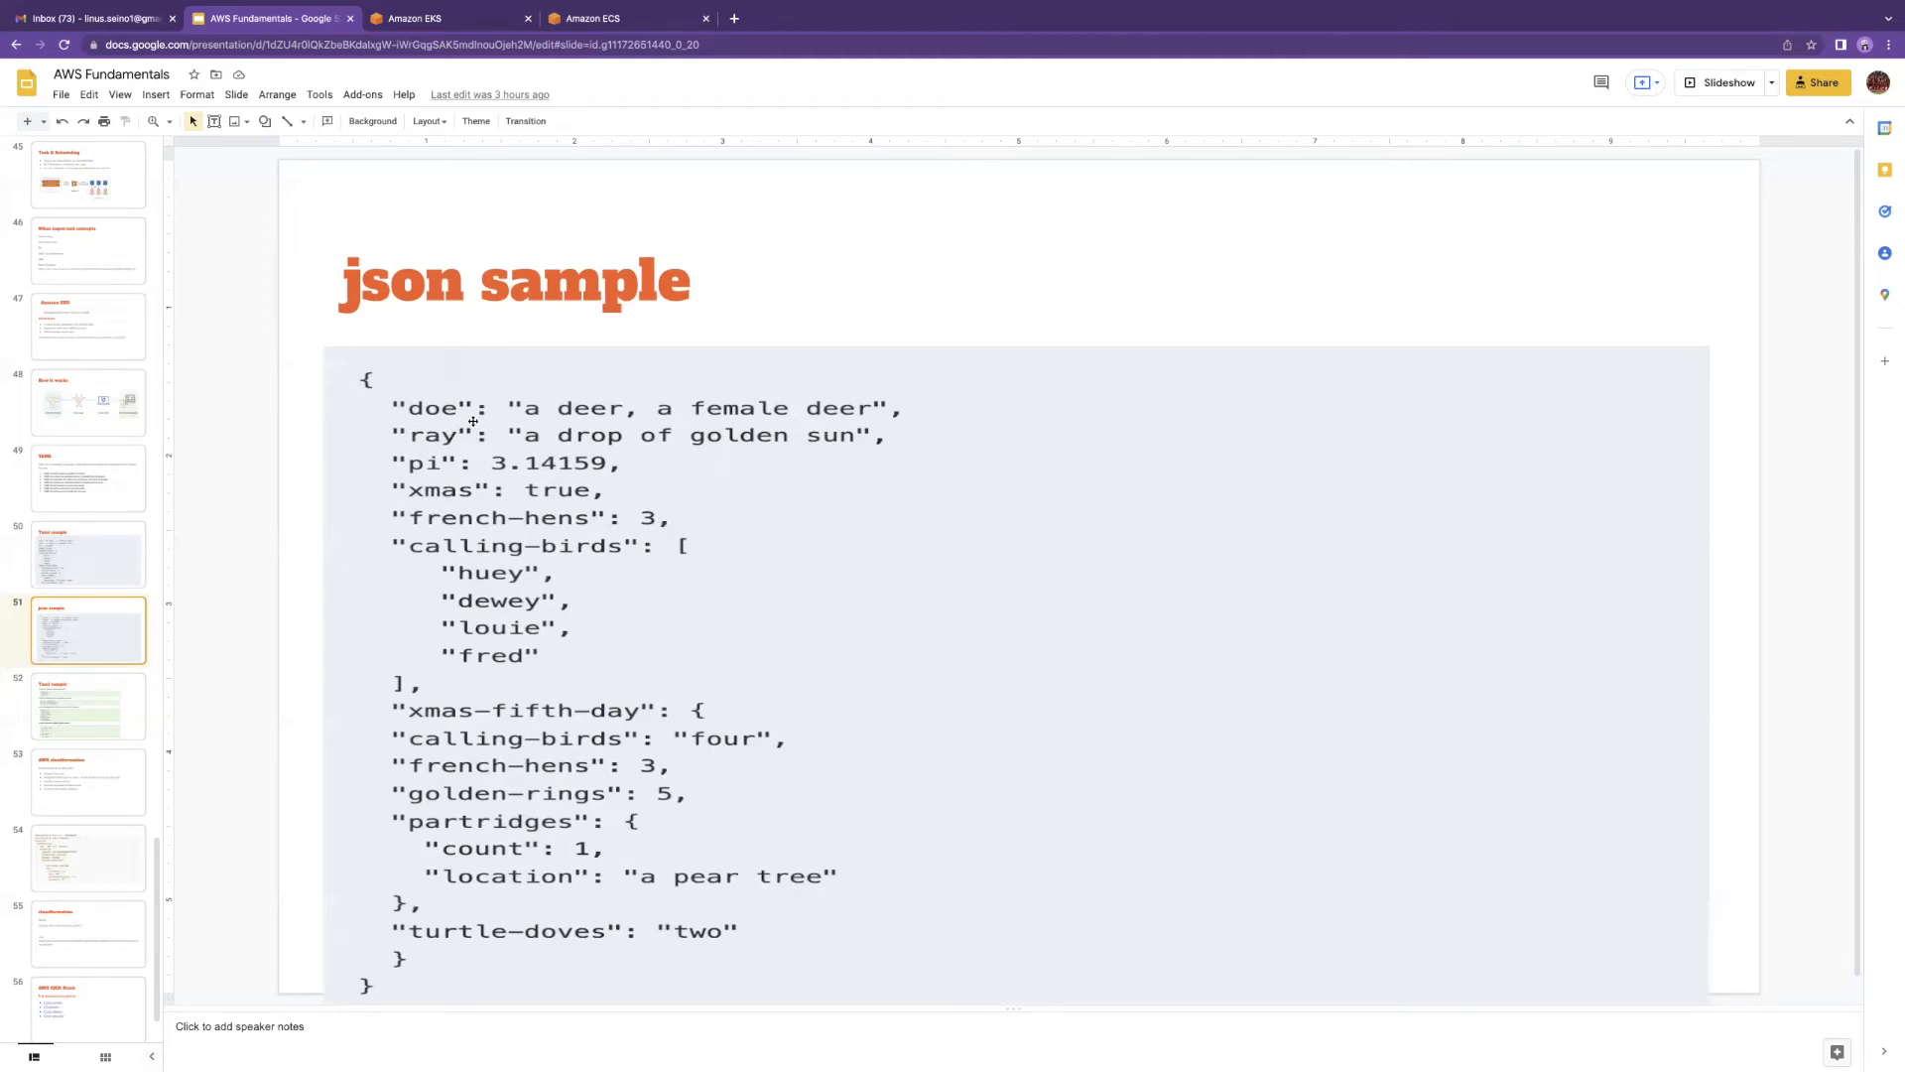
click(643, 20)
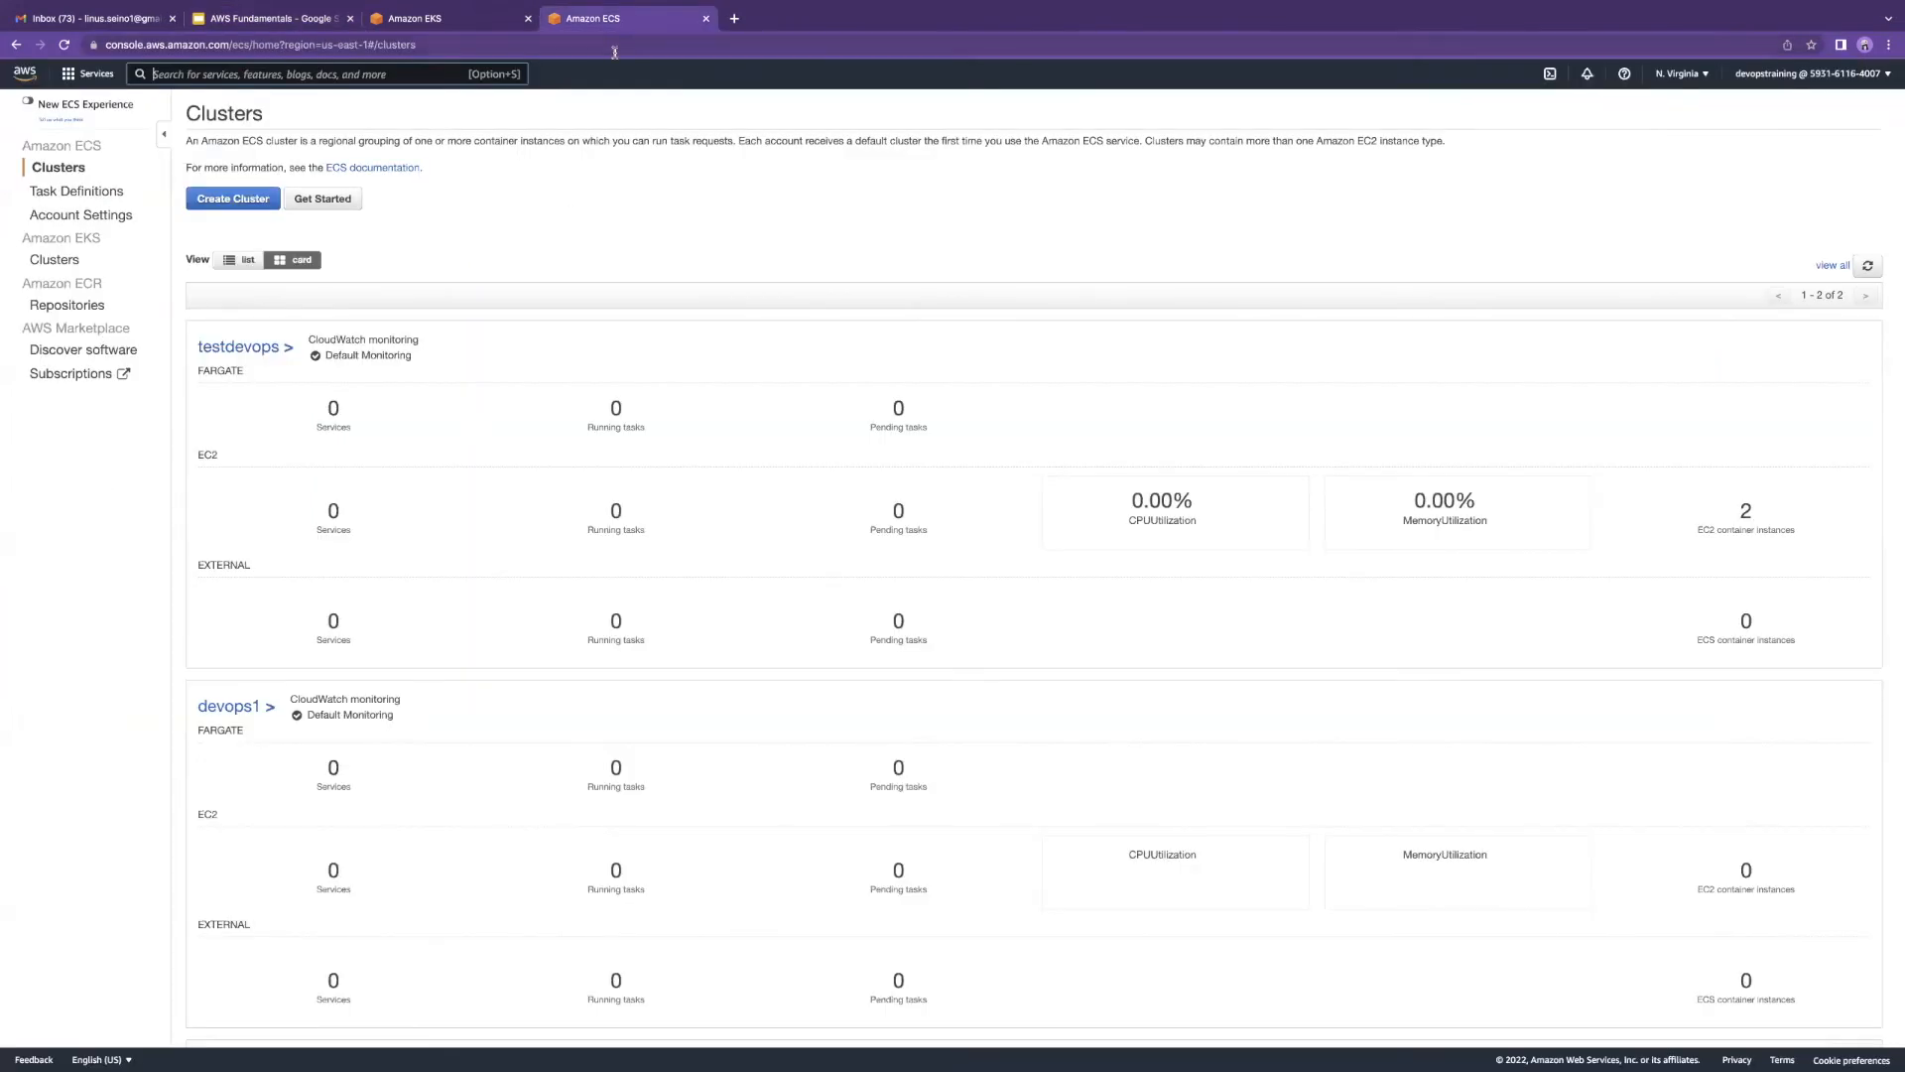
Step: Duplicate the Amazon ECS tab and open the IAM console by searching 'iam'
right_click(694, 19)
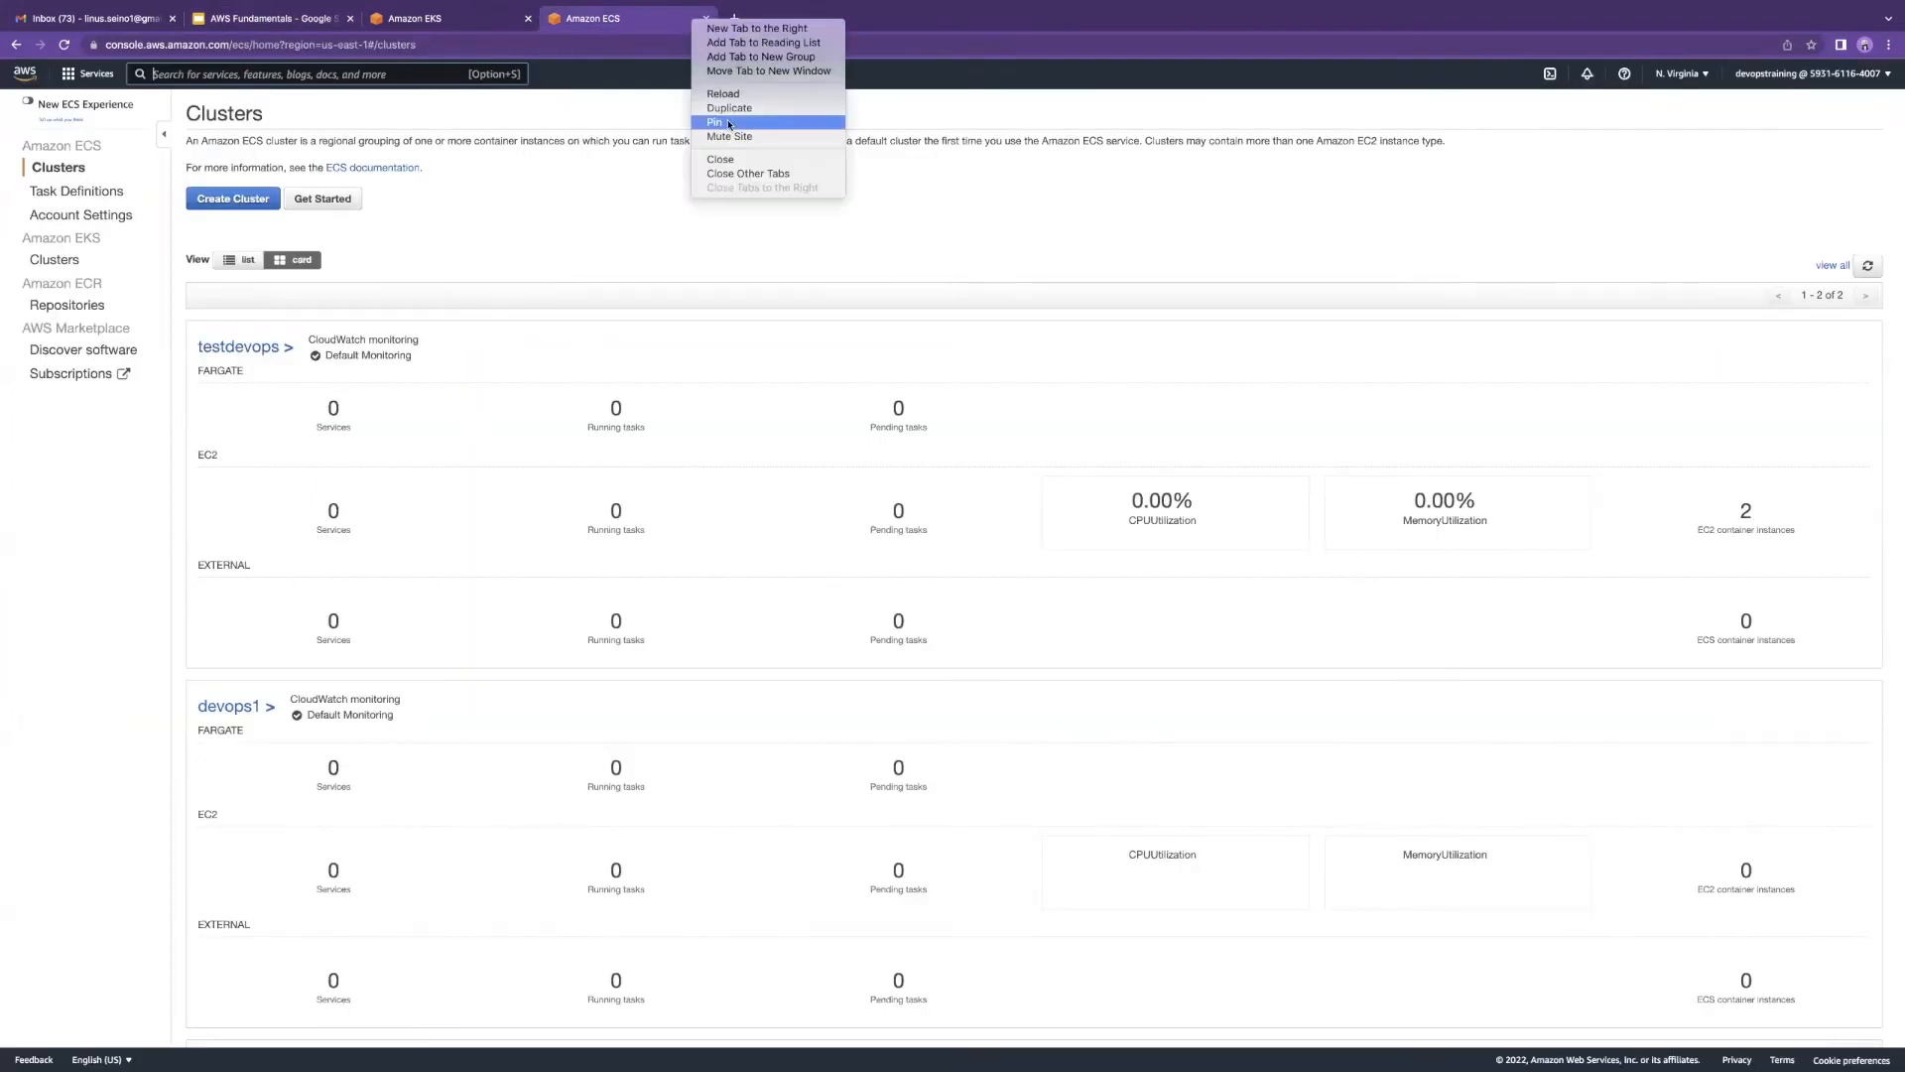
click(735, 107)
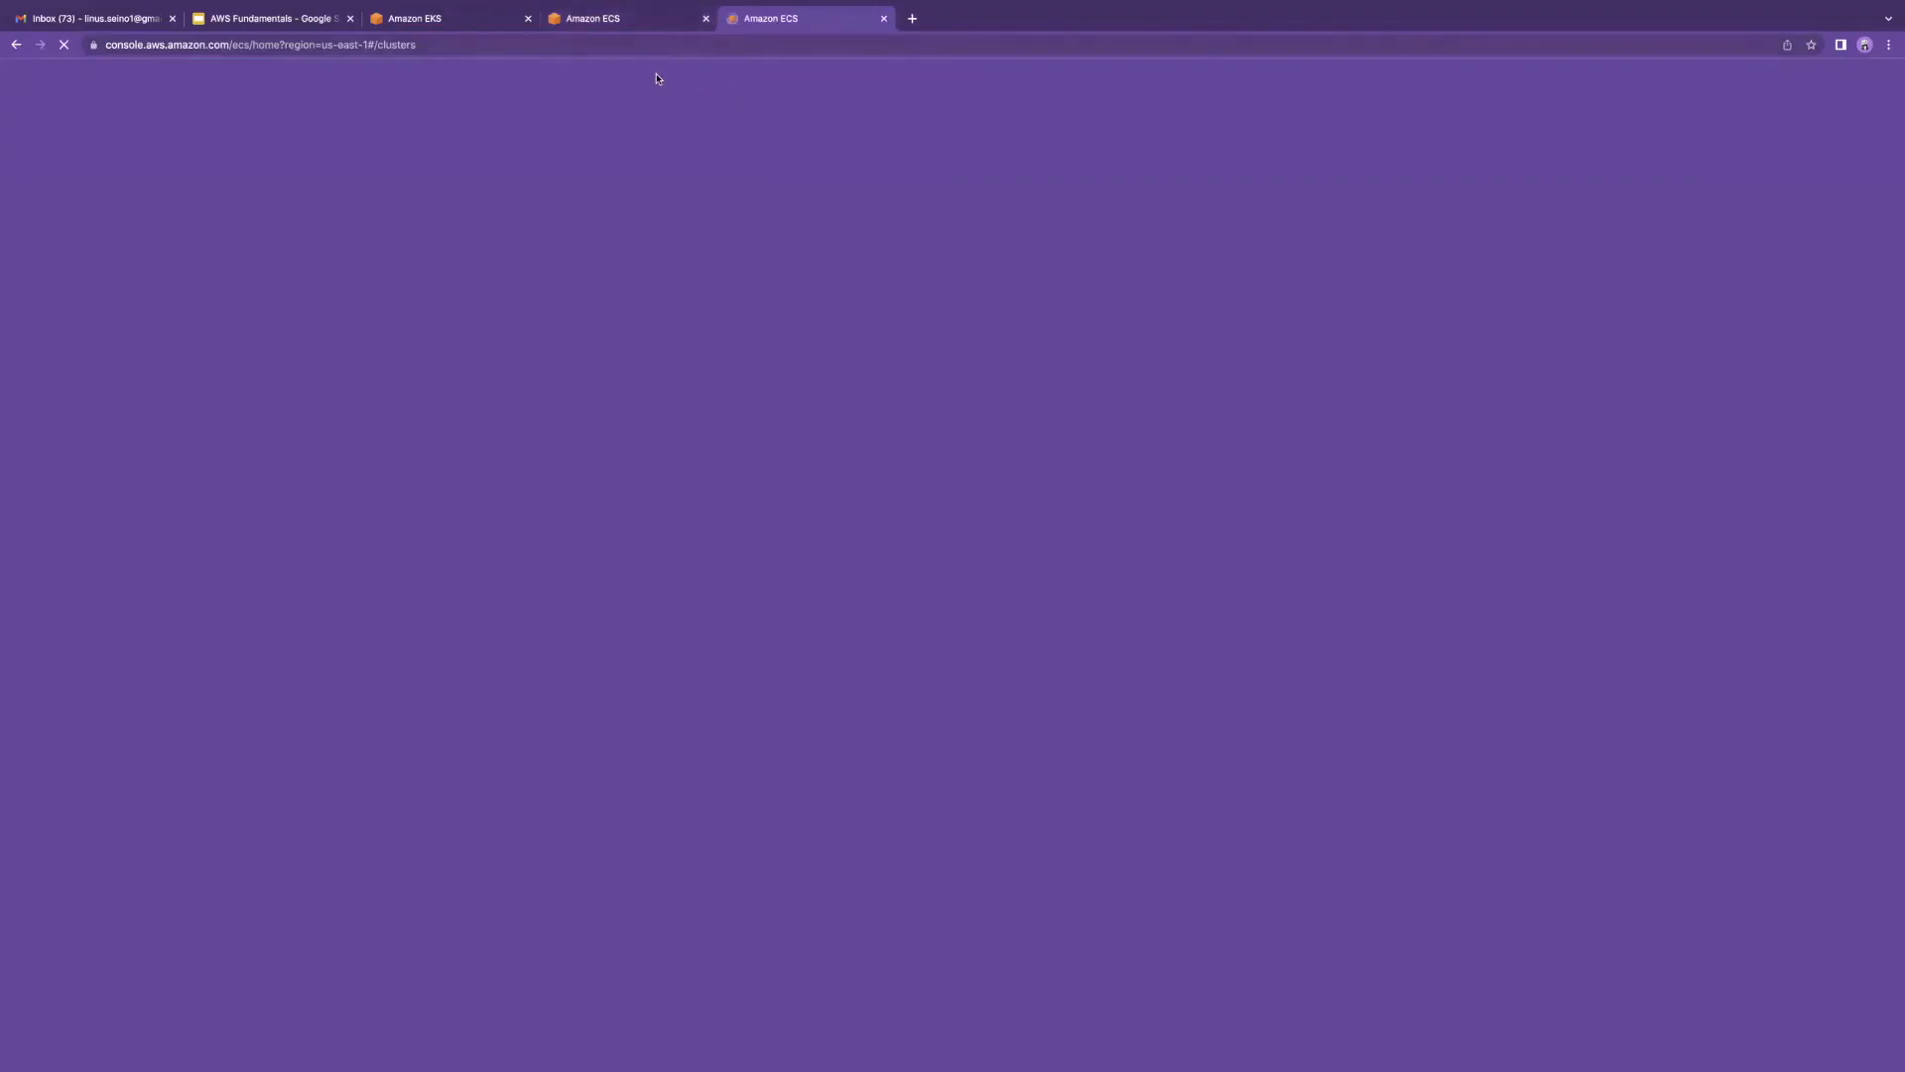
text(iam)
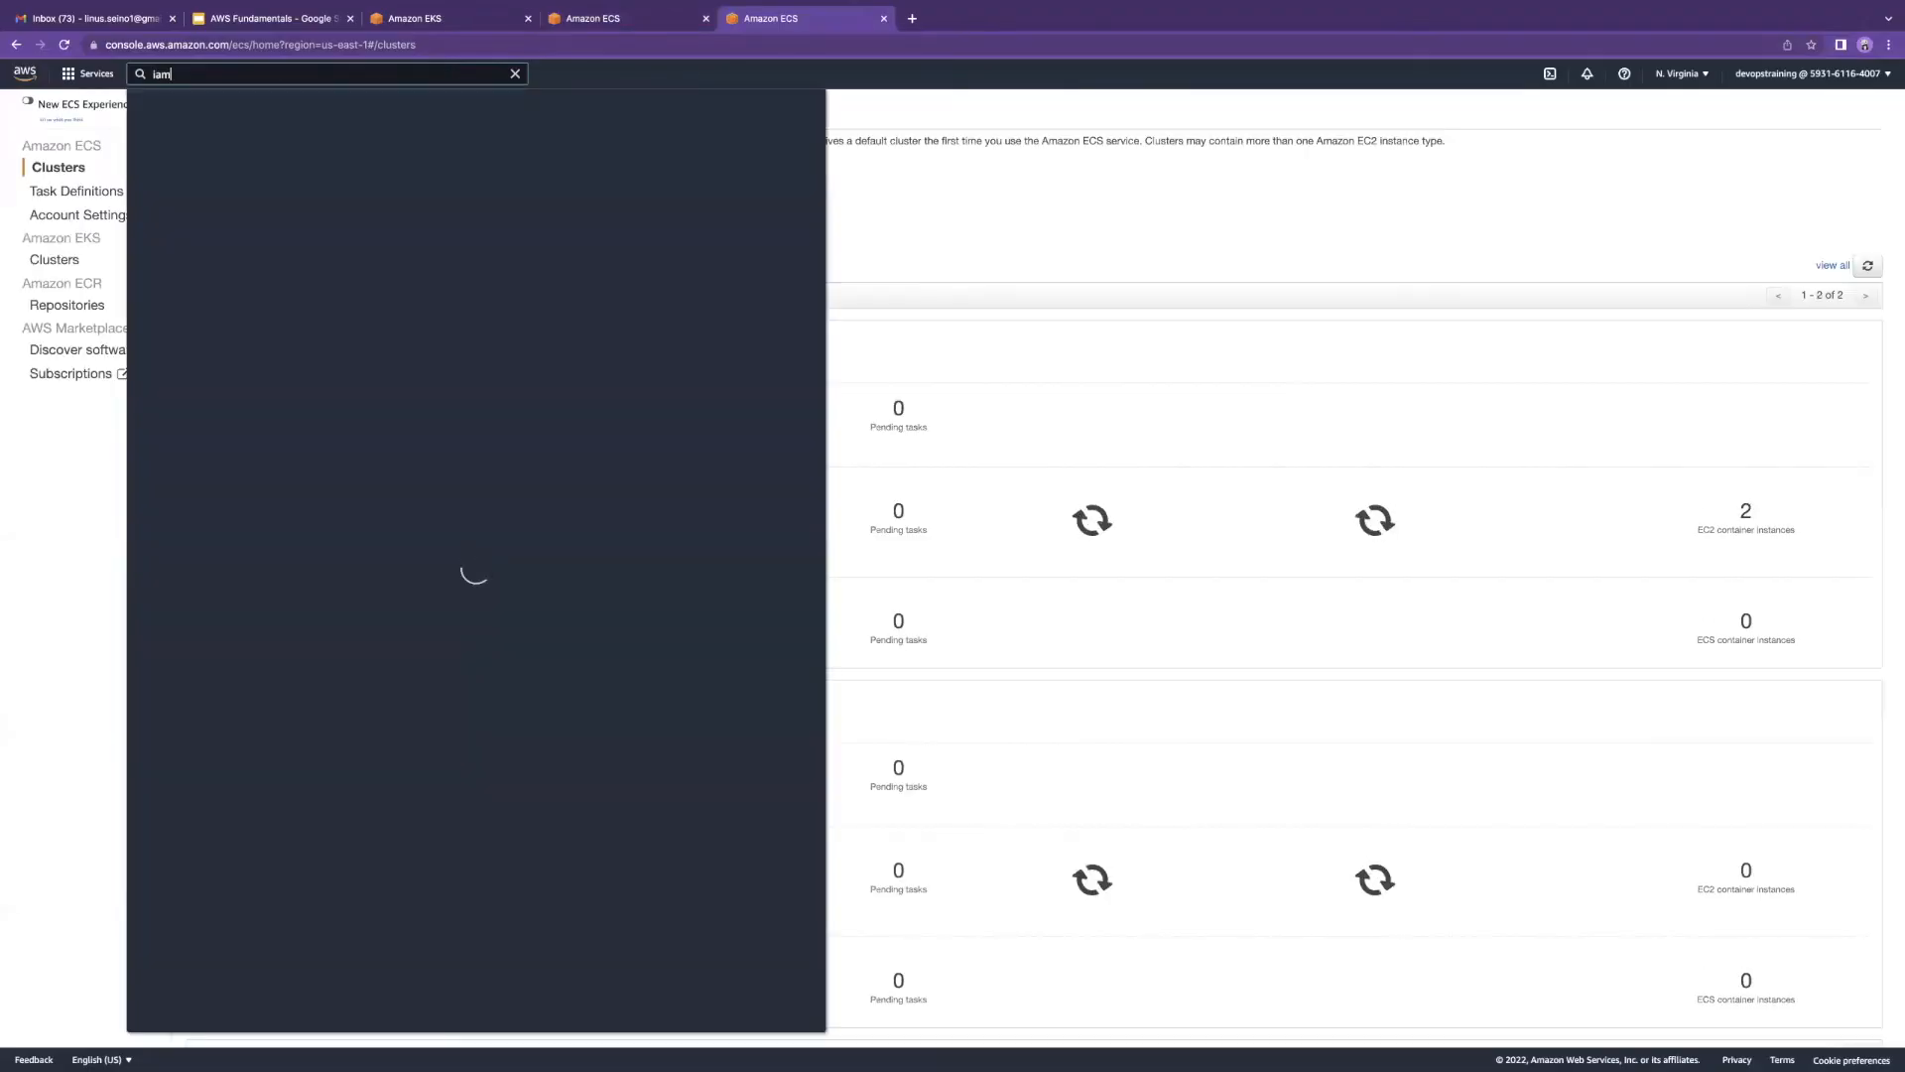
click(361, 189)
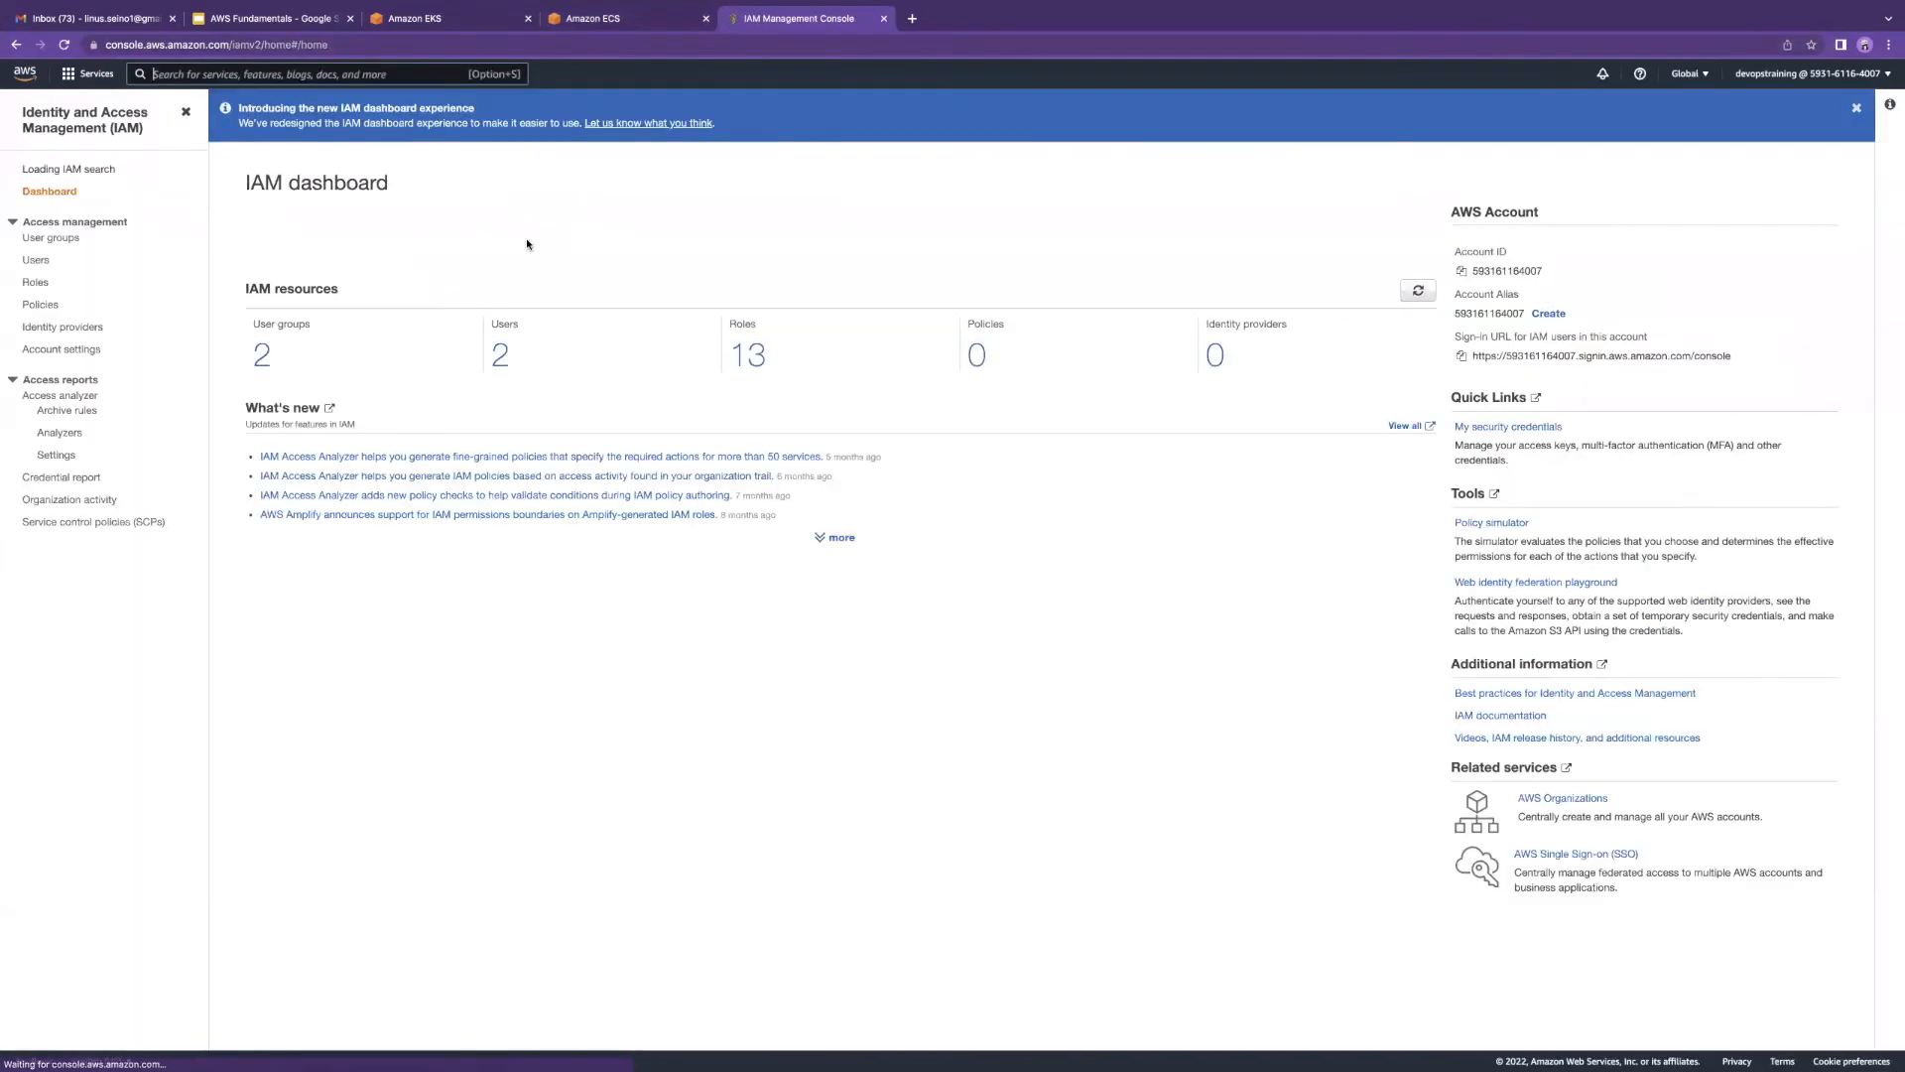
Step: Filter IAM policies by 'ec2' and open the AmazonEC2FullAccess policy
click(35, 292)
click(37, 313)
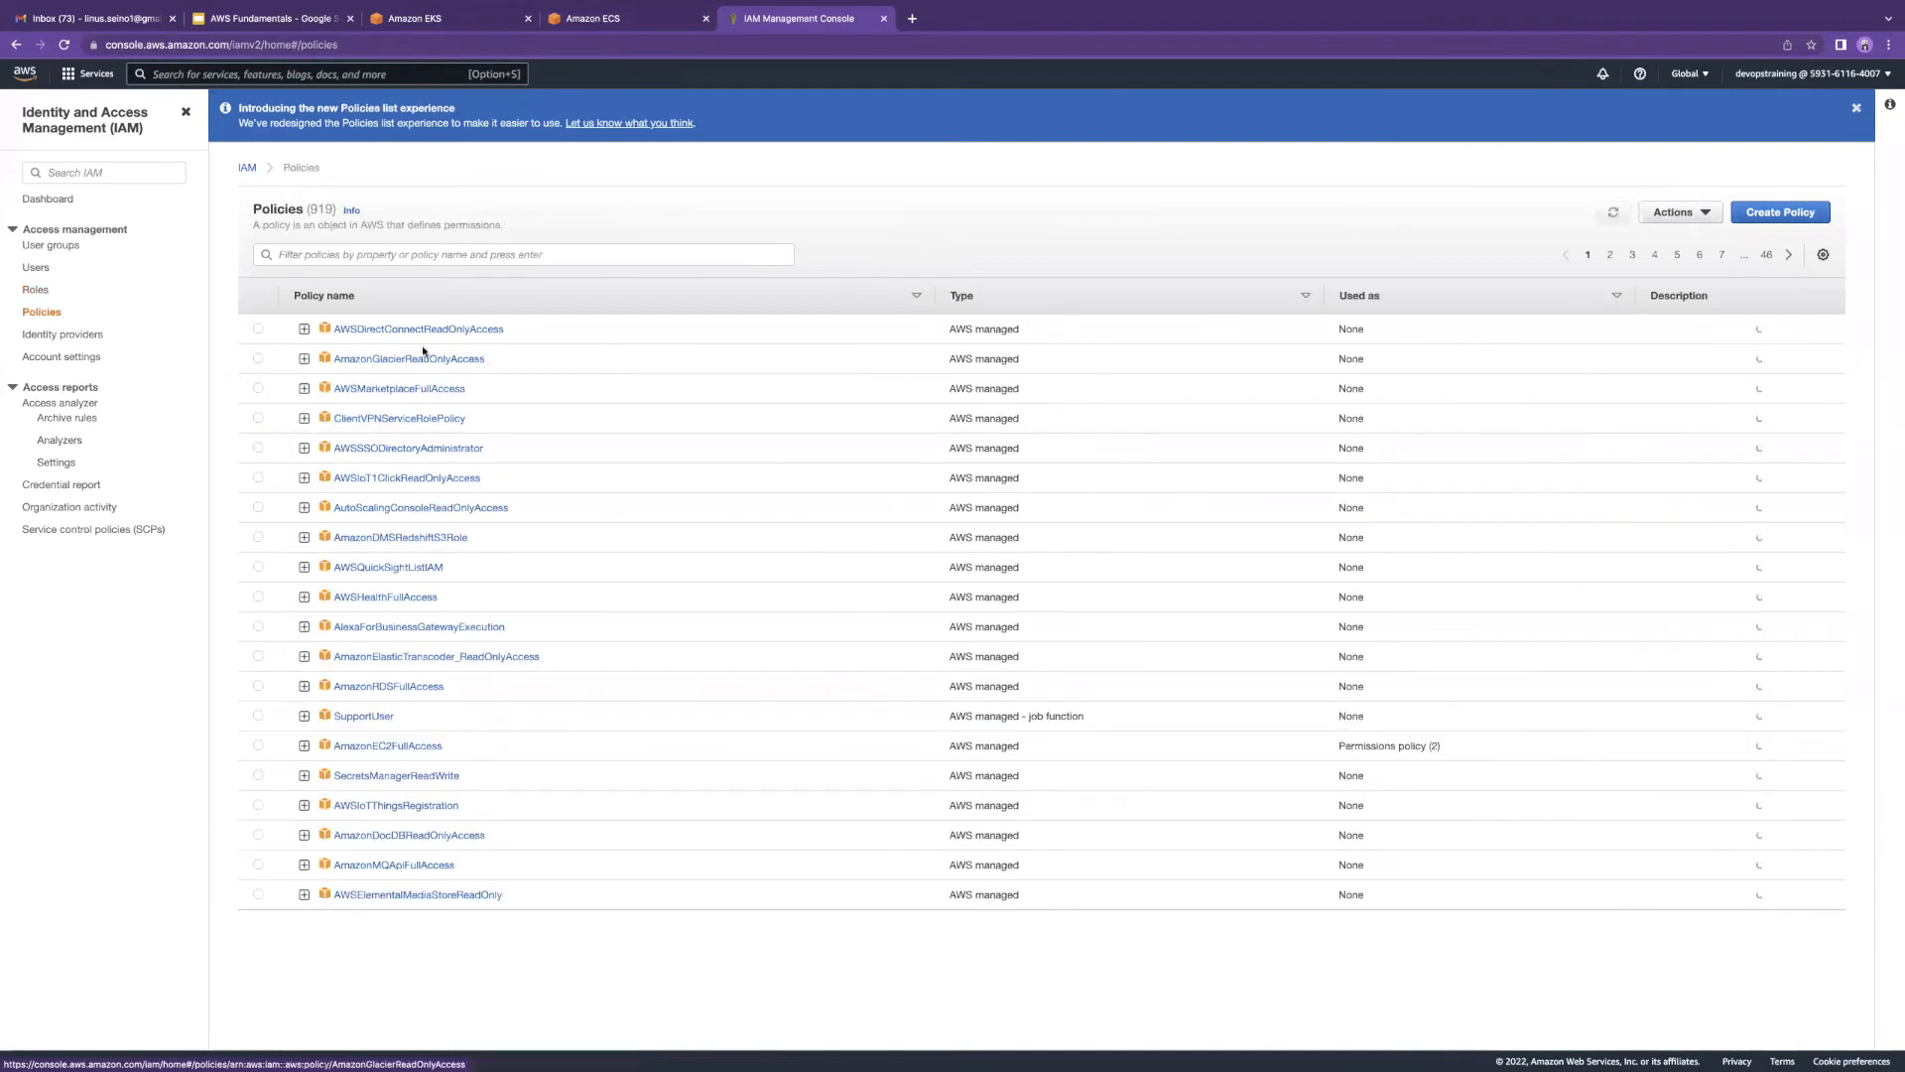
click(381, 255)
text(ec2)
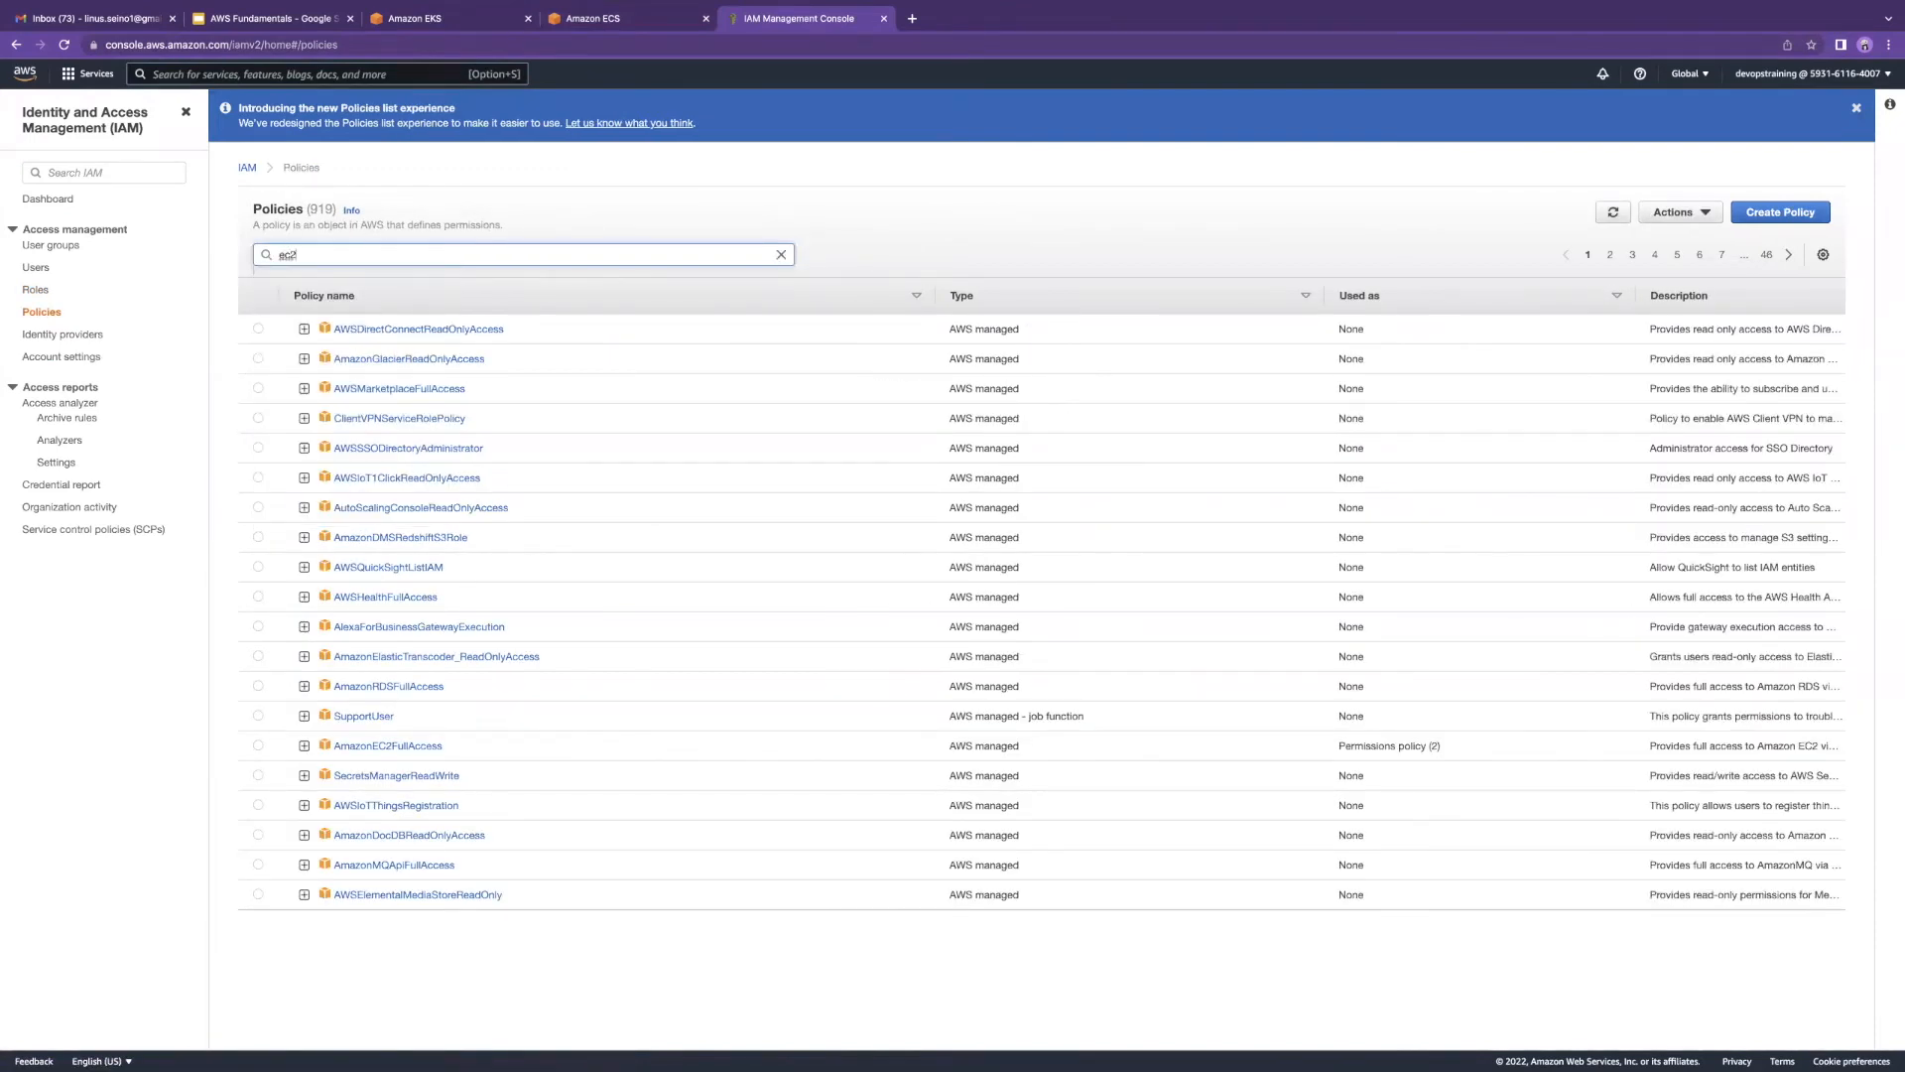
key(Return)
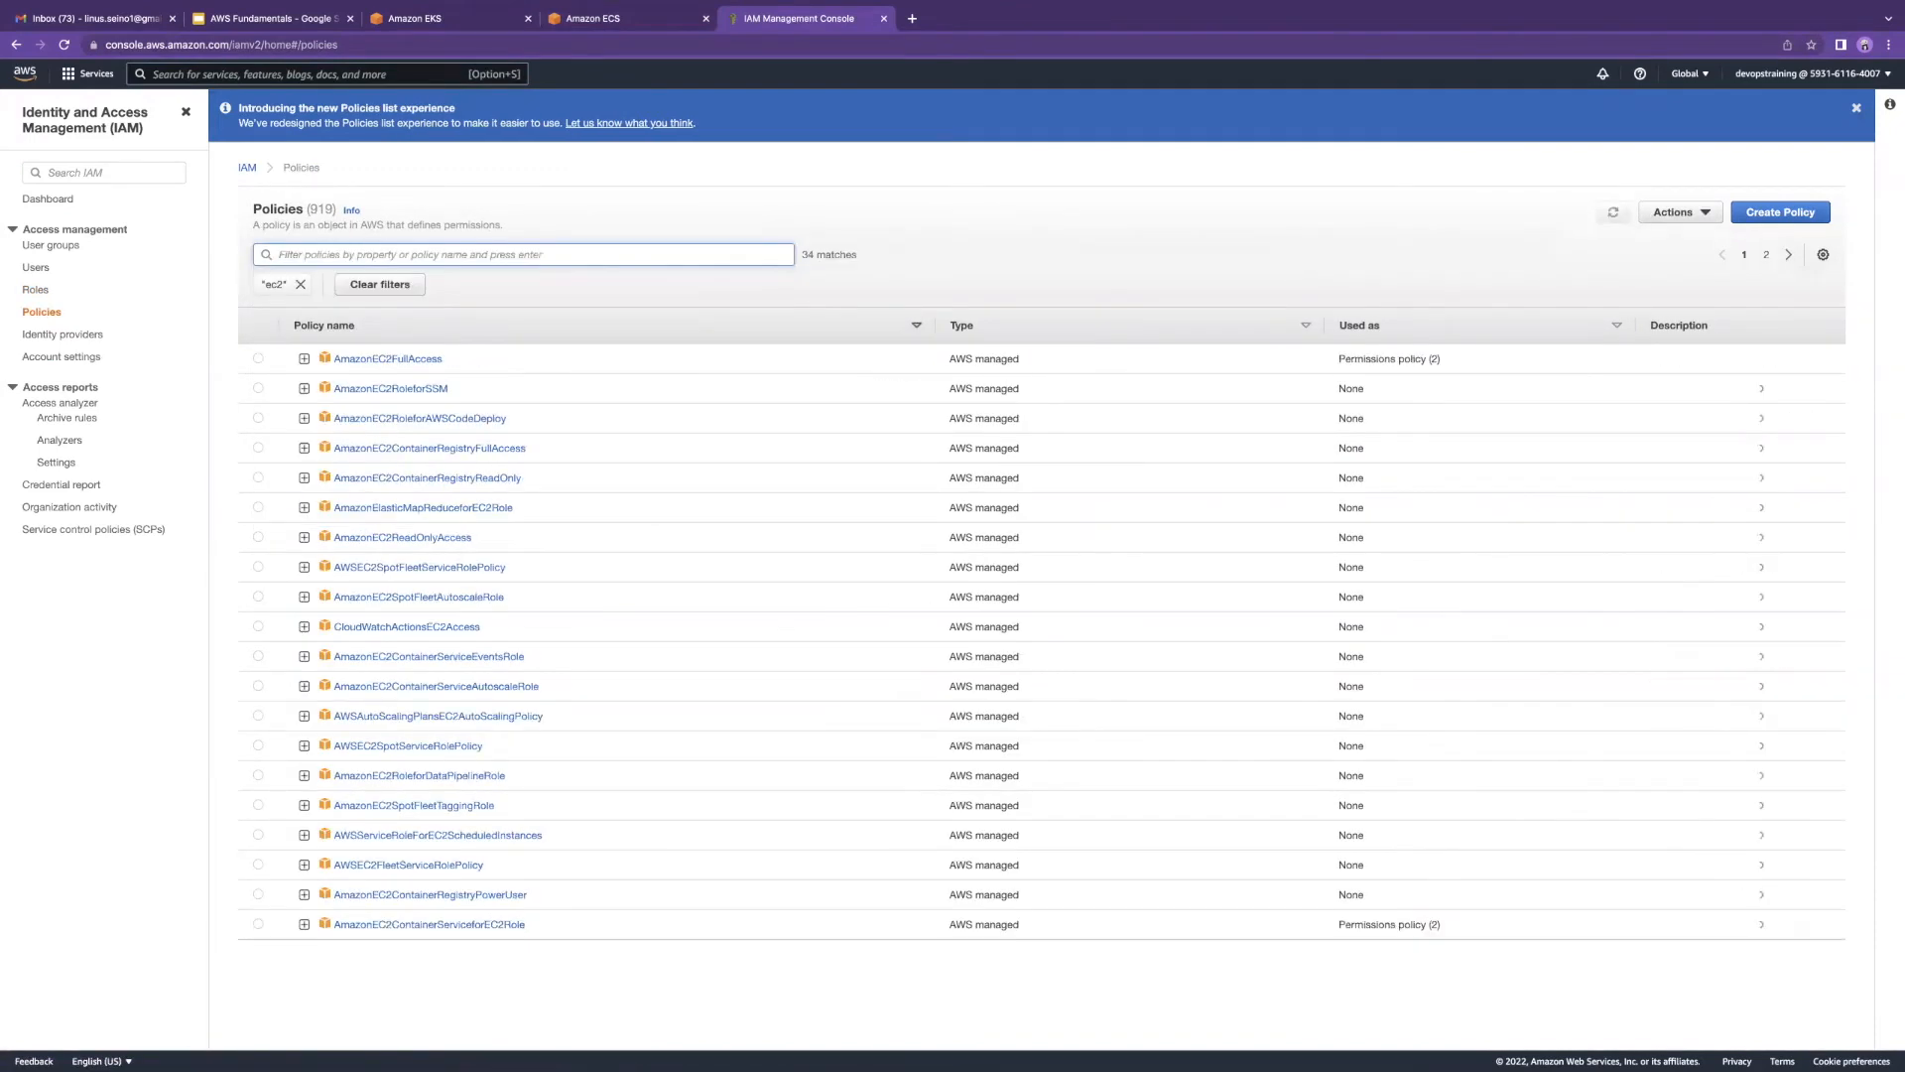
click(362, 362)
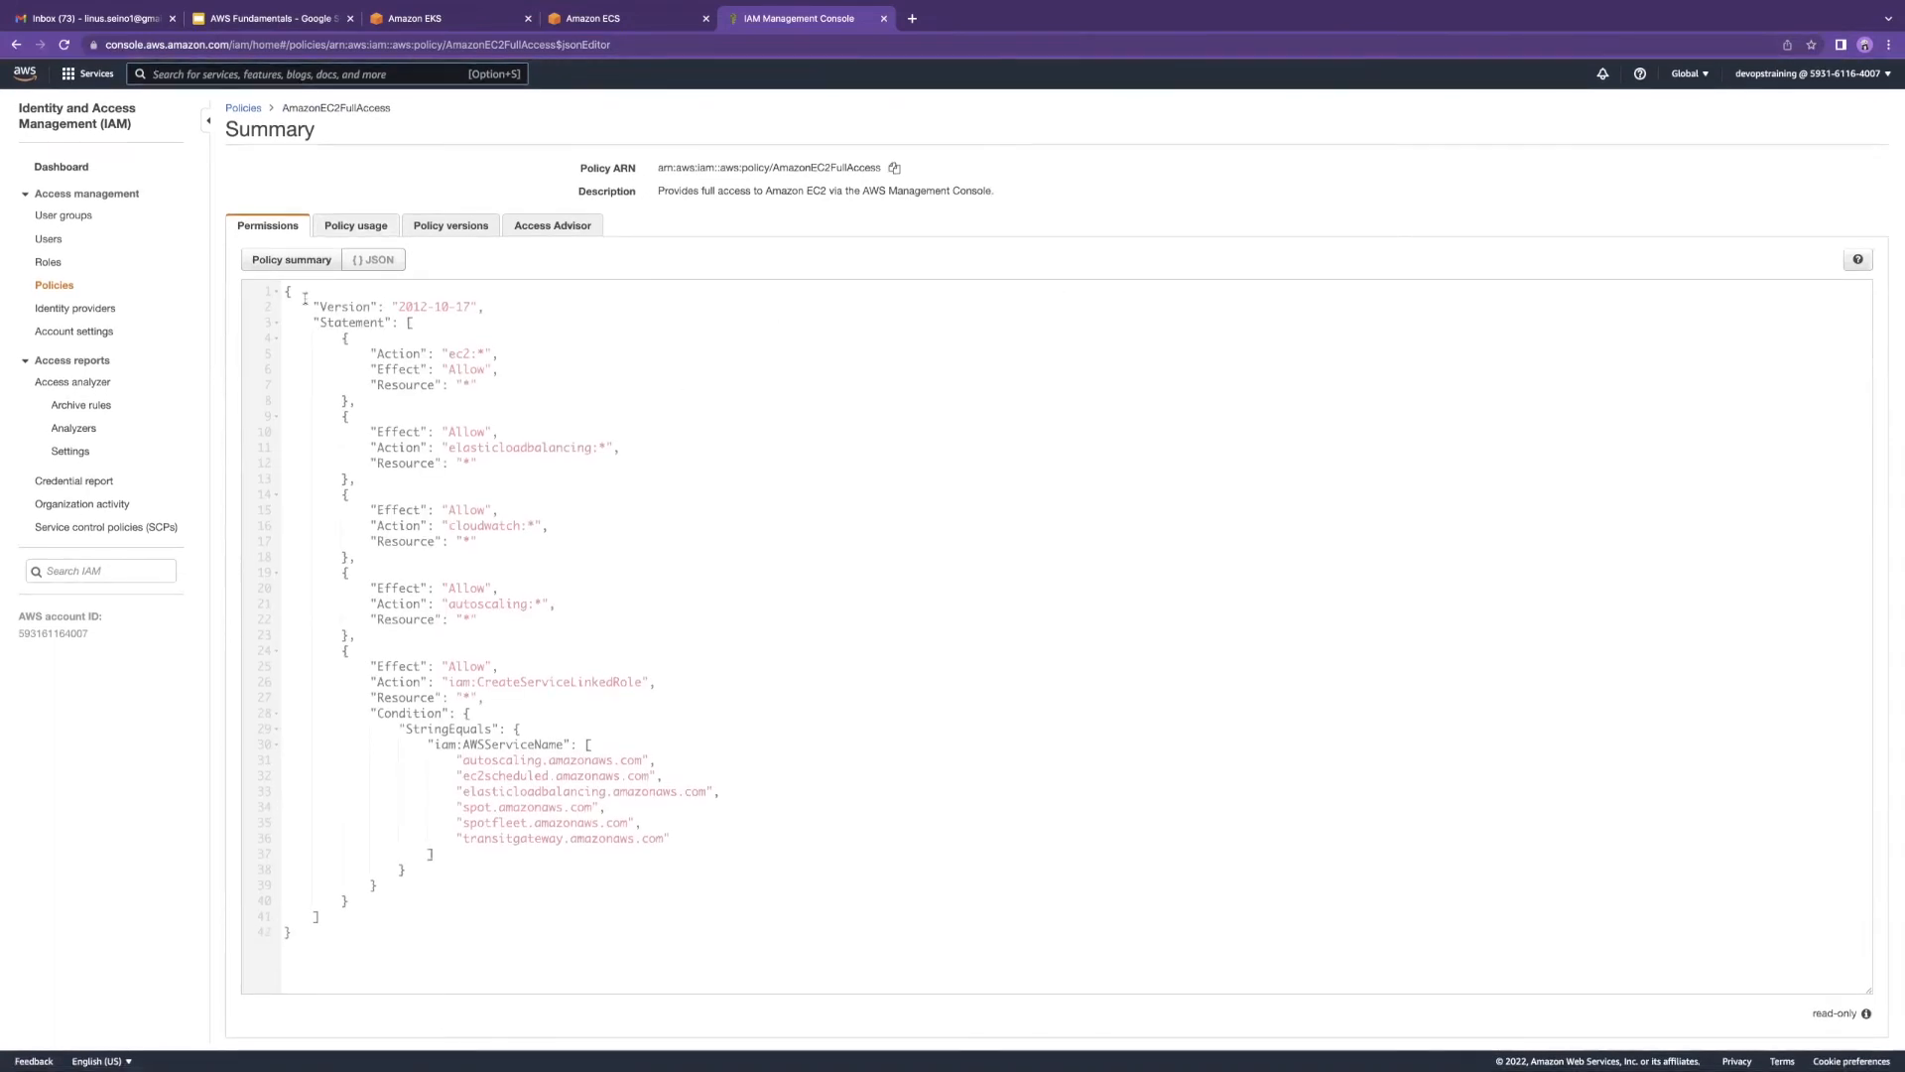
Step: Copy the AmazonEC2FullAccess policy JSON and switch to the Amazon EKS clusters tab
drag(287, 293, 532, 932)
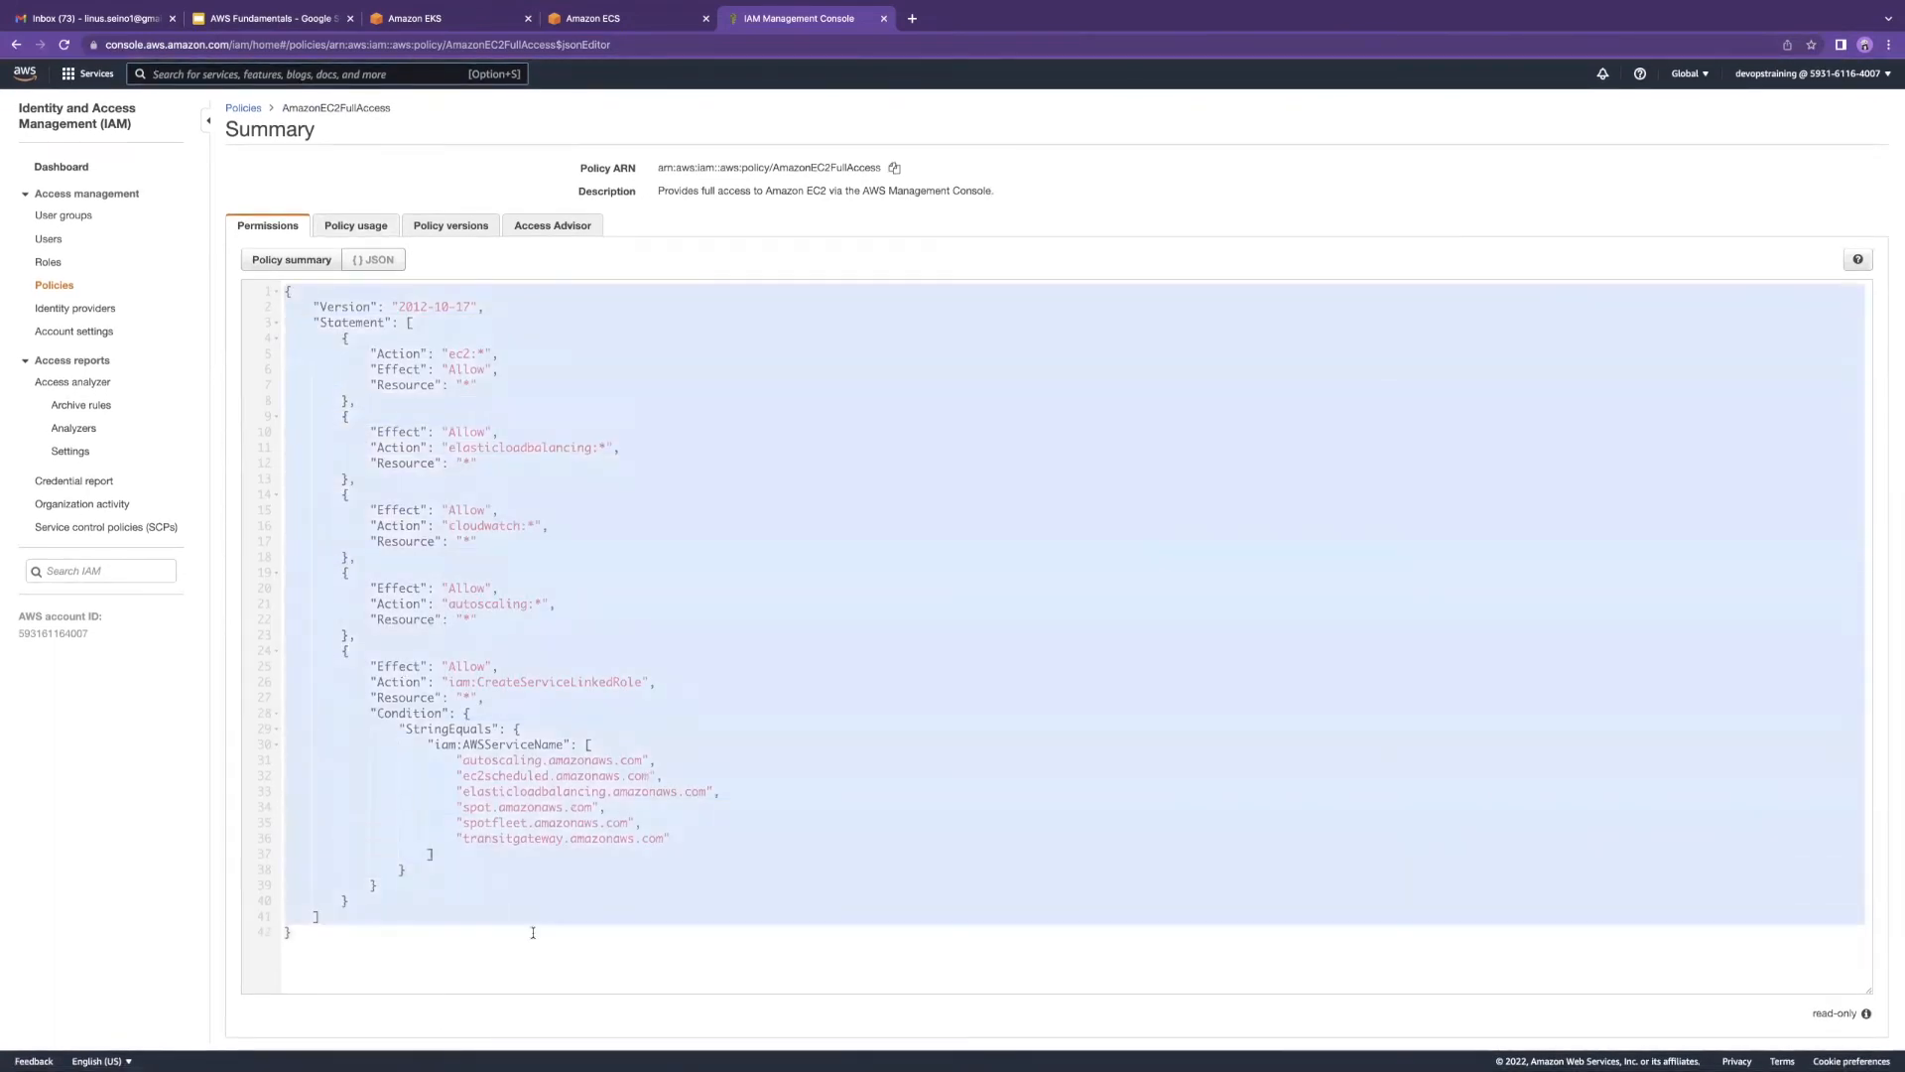
right_click(493, 595)
click(526, 679)
click(619, 18)
click(473, 20)
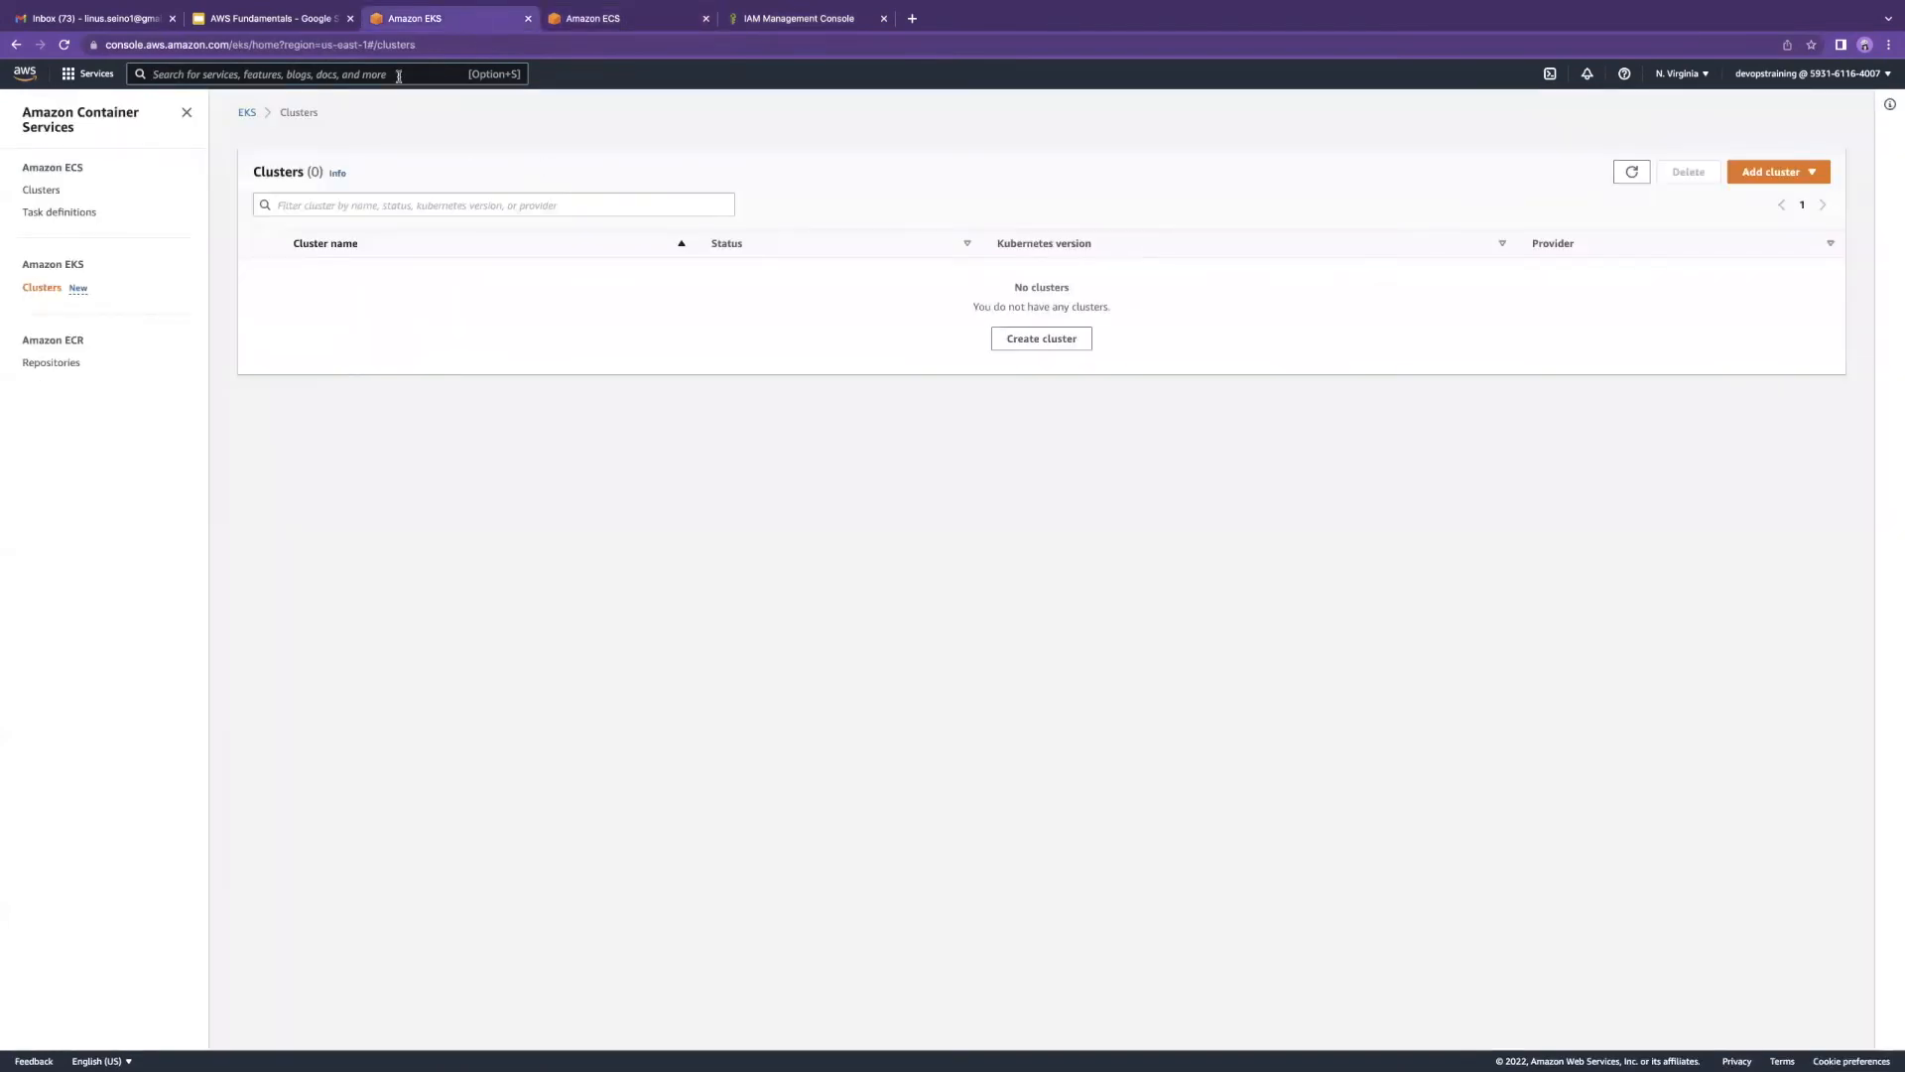
Step: Peek at the macOS desktop, then return to the AWS Fundamentals deck's json sample slide
key(ctrl+Right)
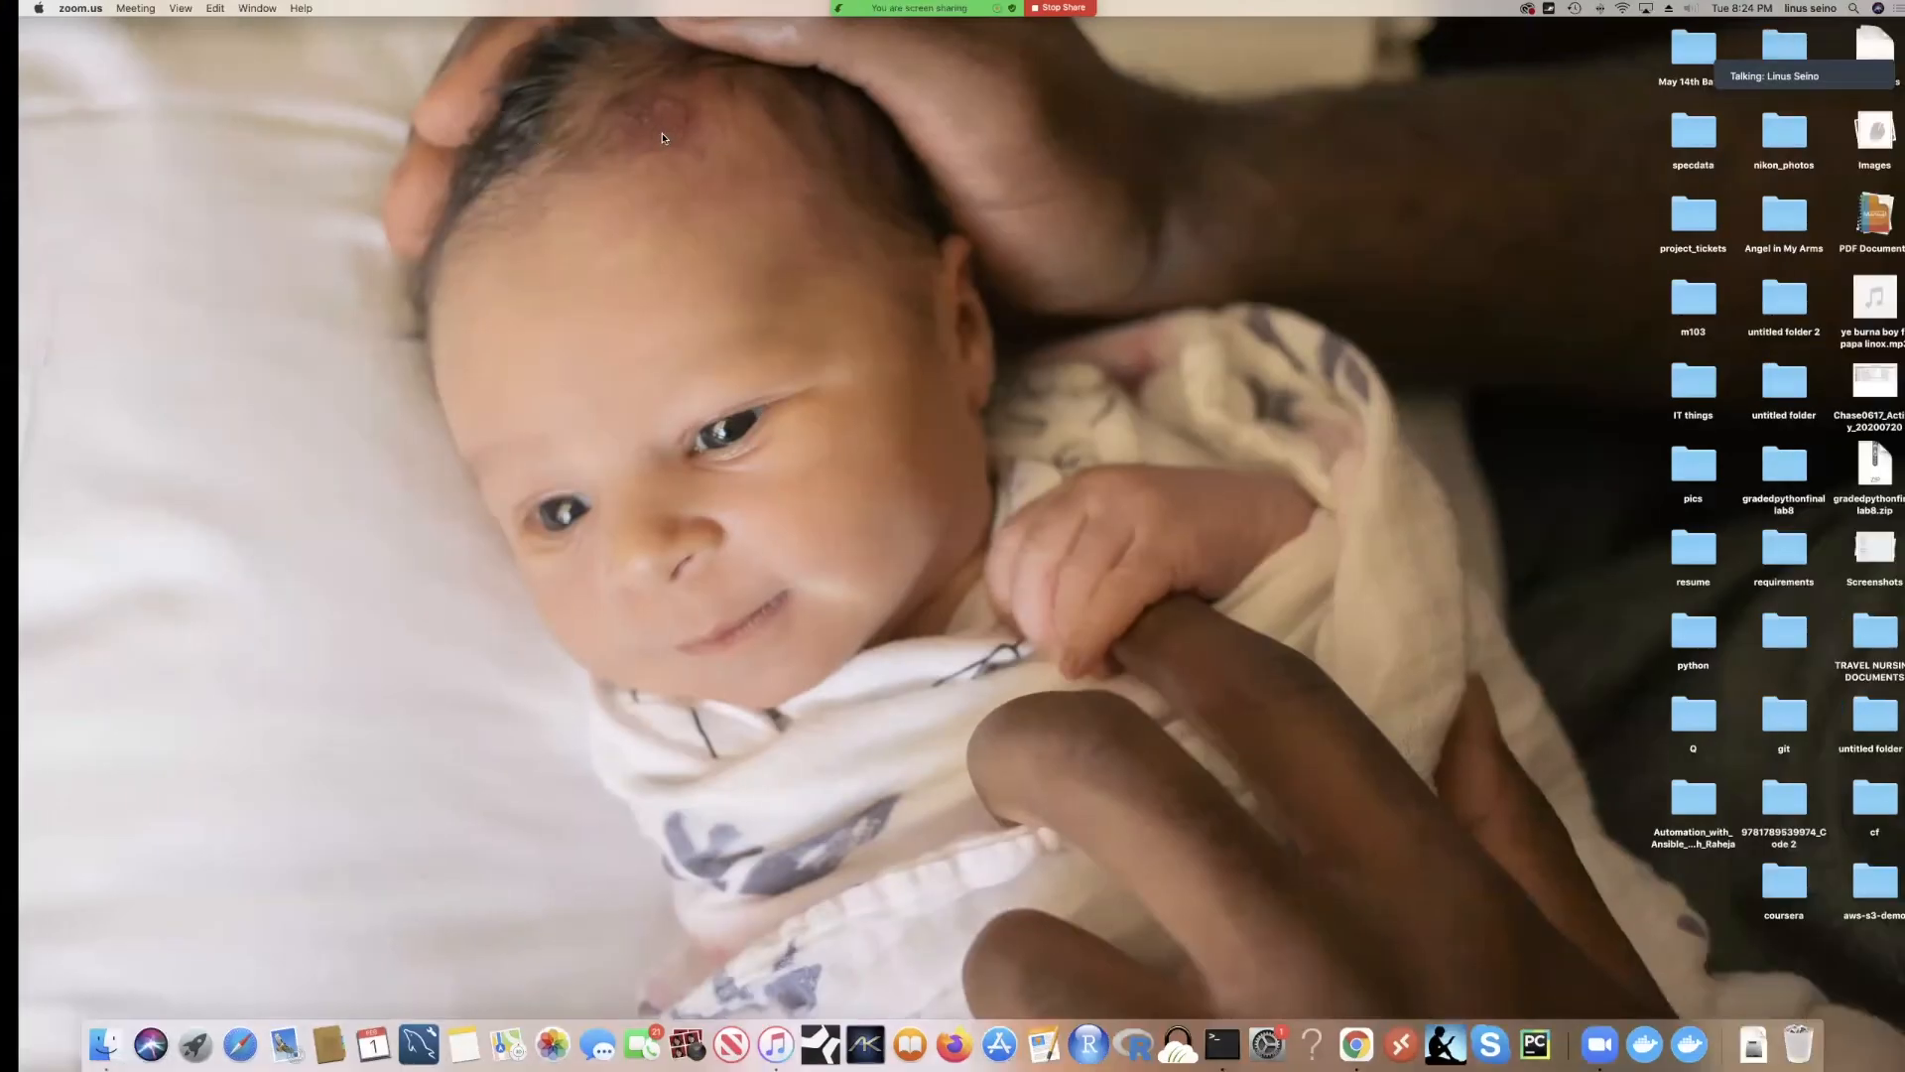
key(ctrl+Left)
click(270, 20)
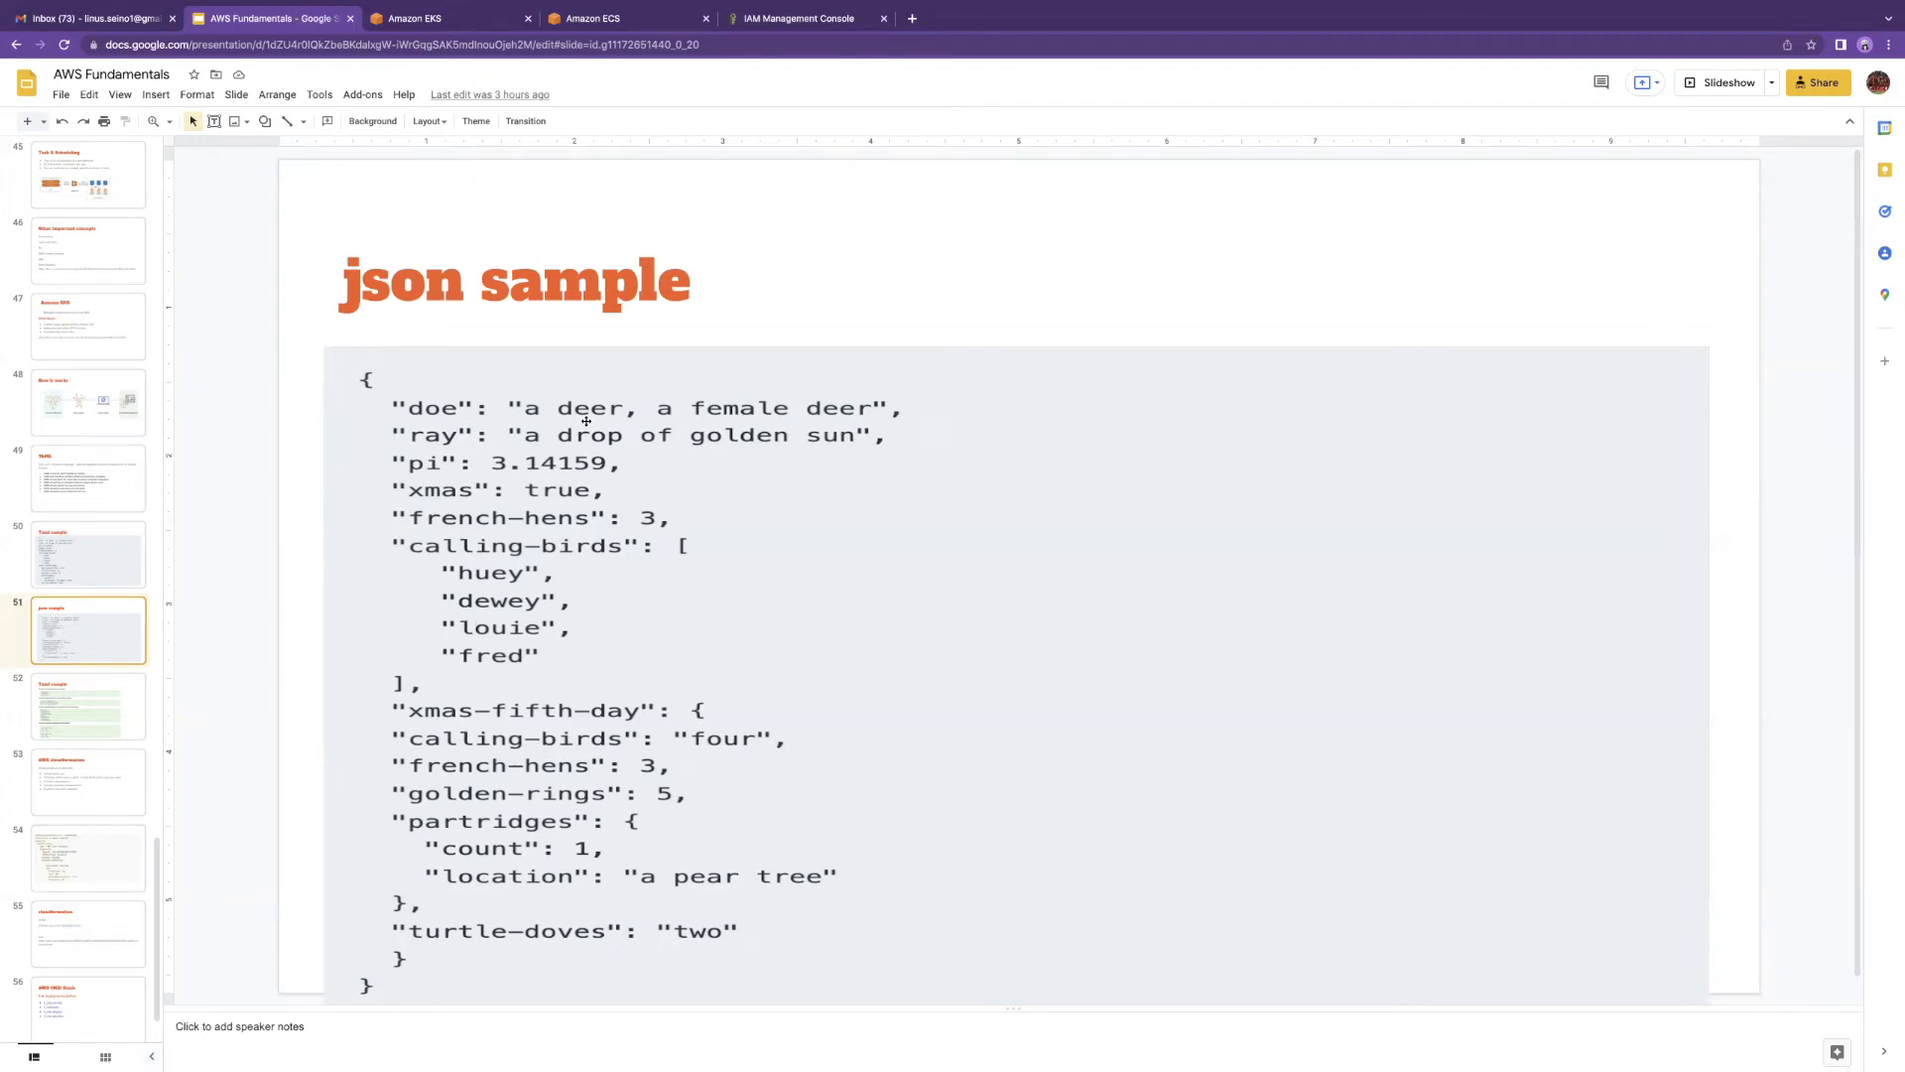
key(Up)
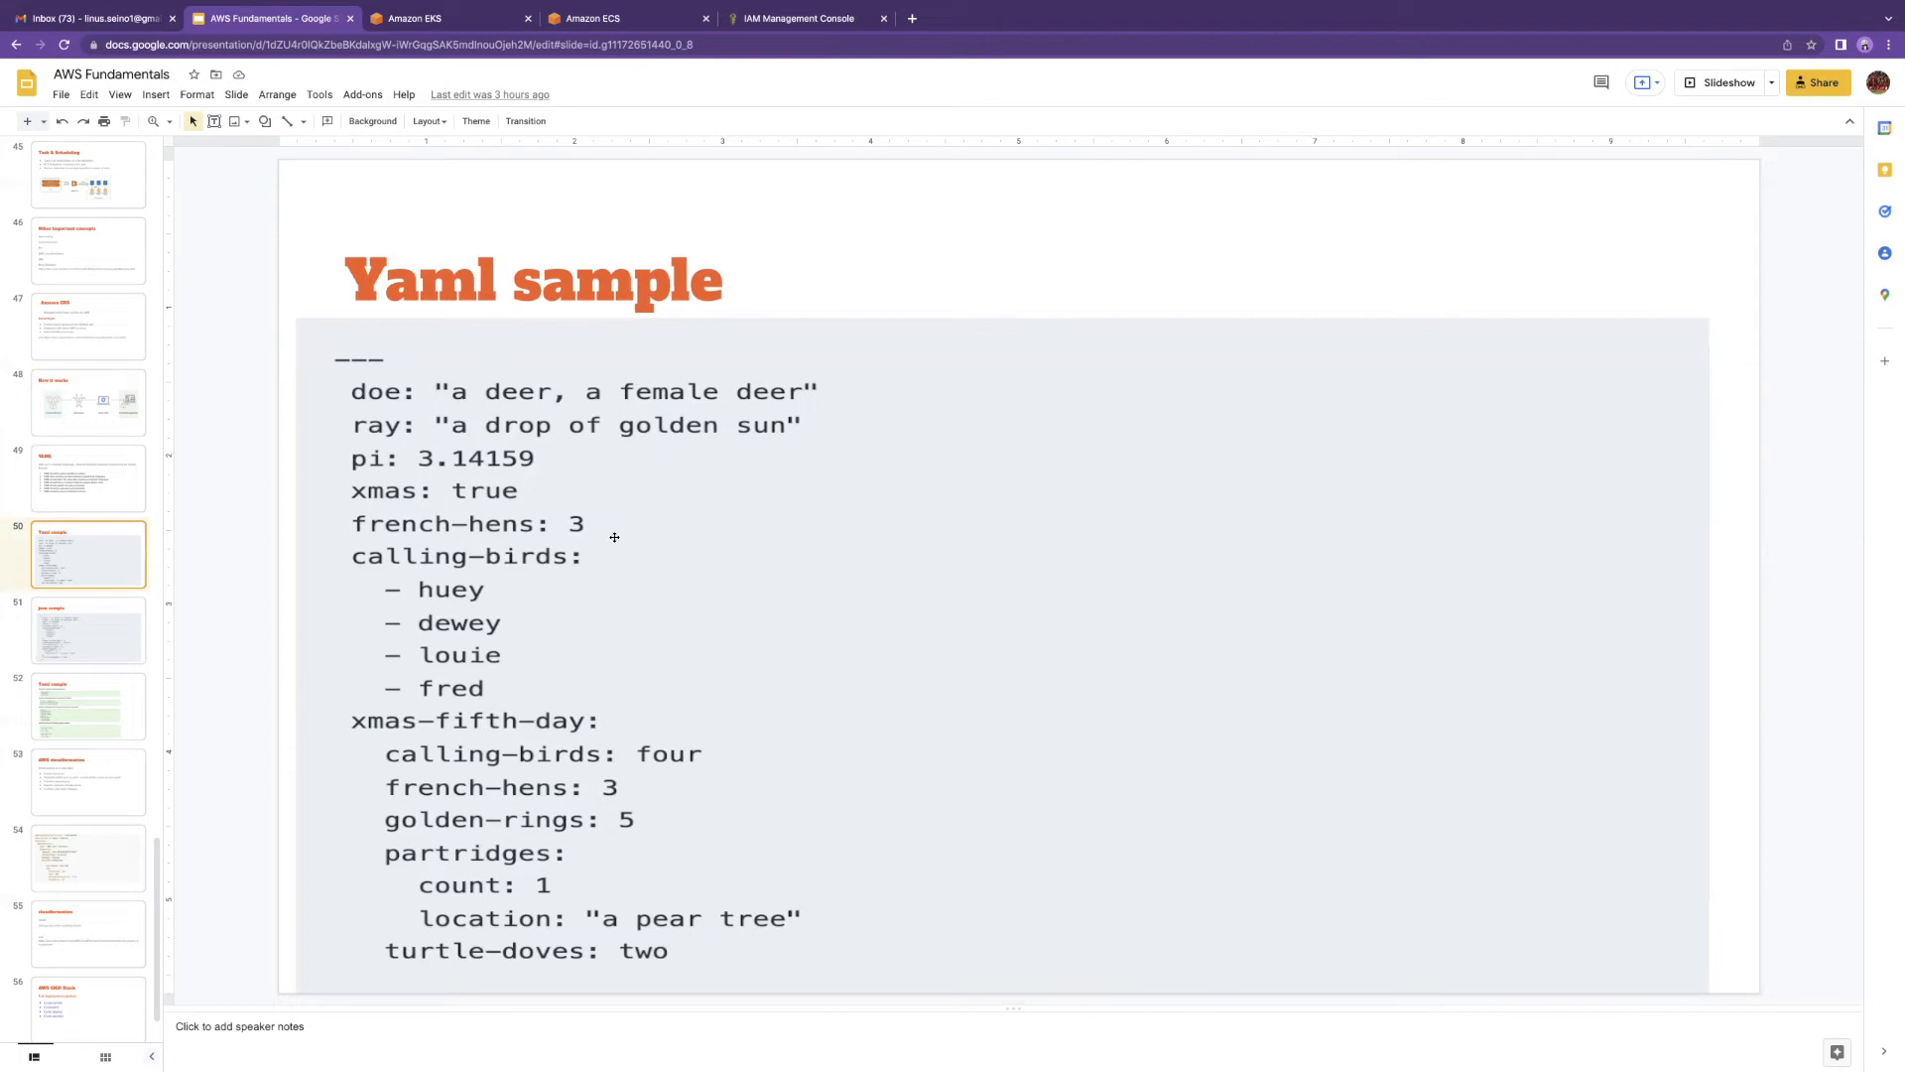
key(Down)
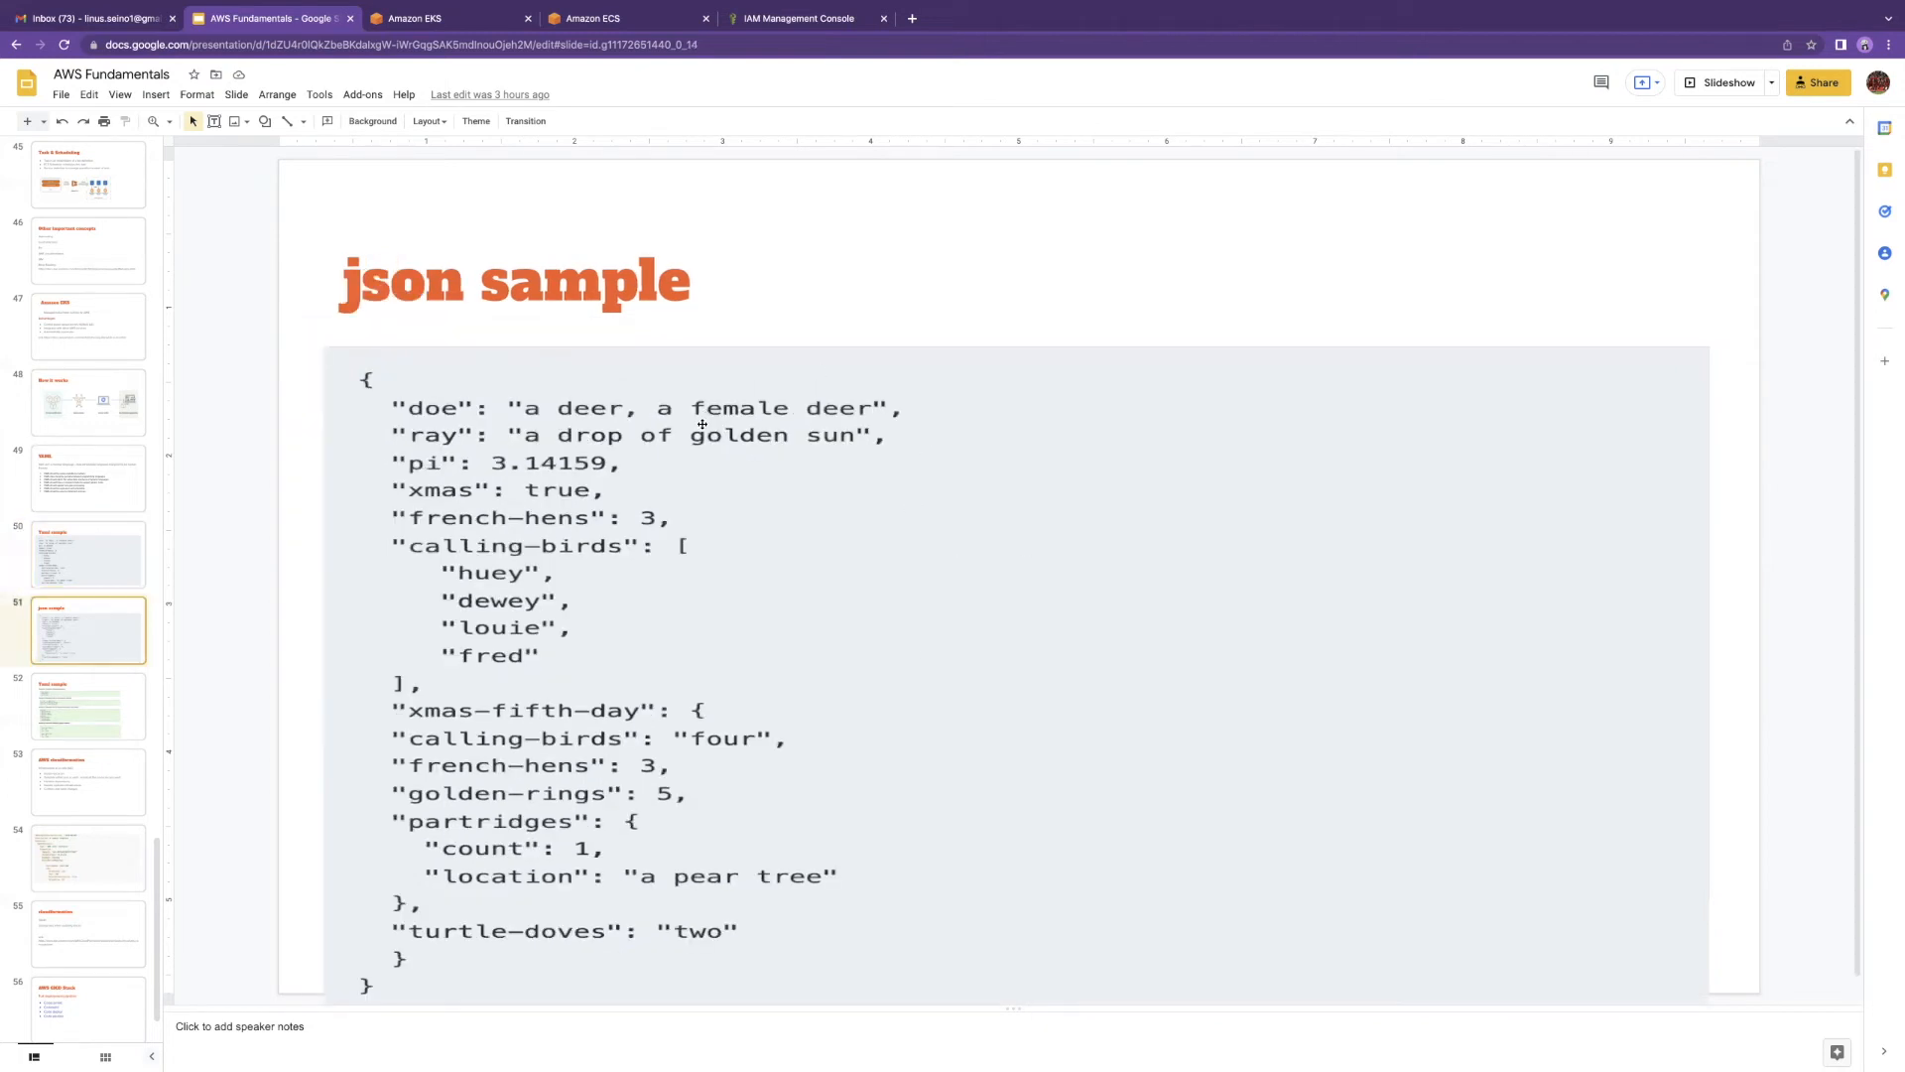
key(Down)
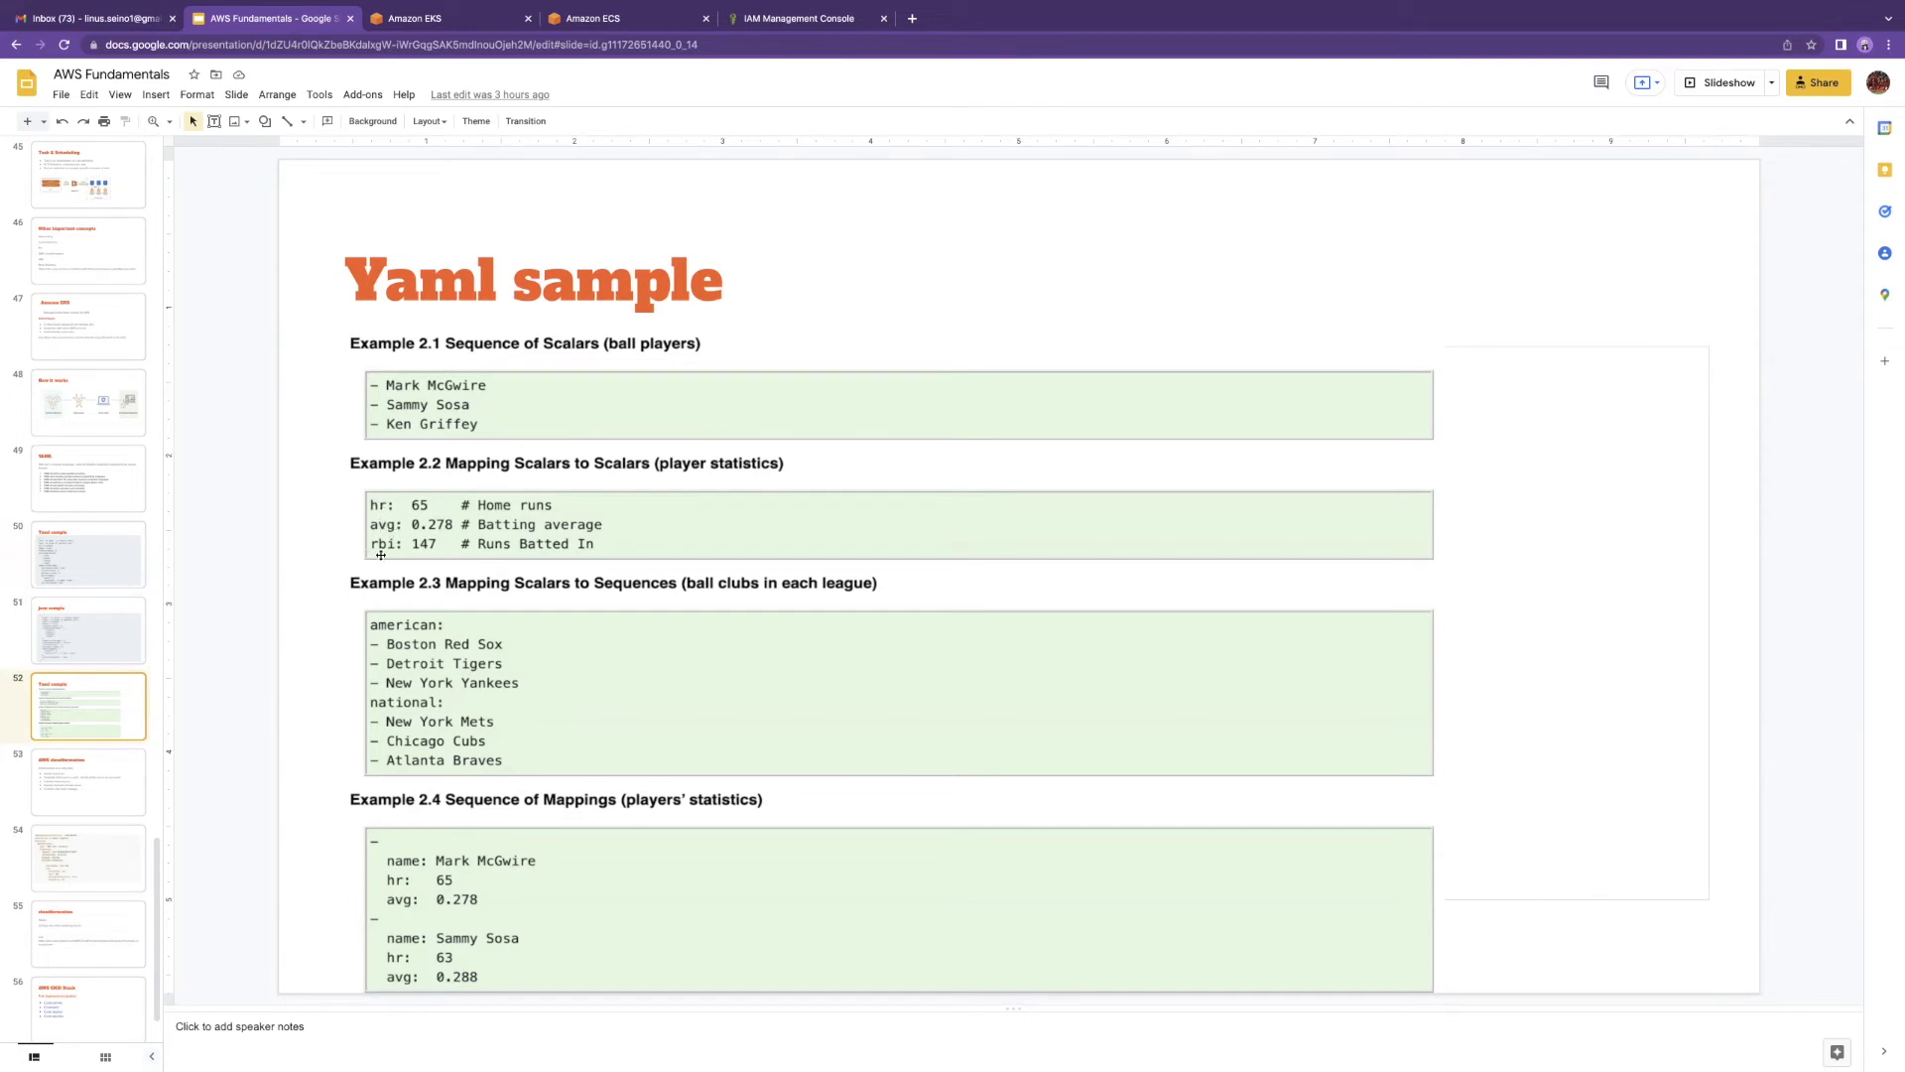
key(Up)
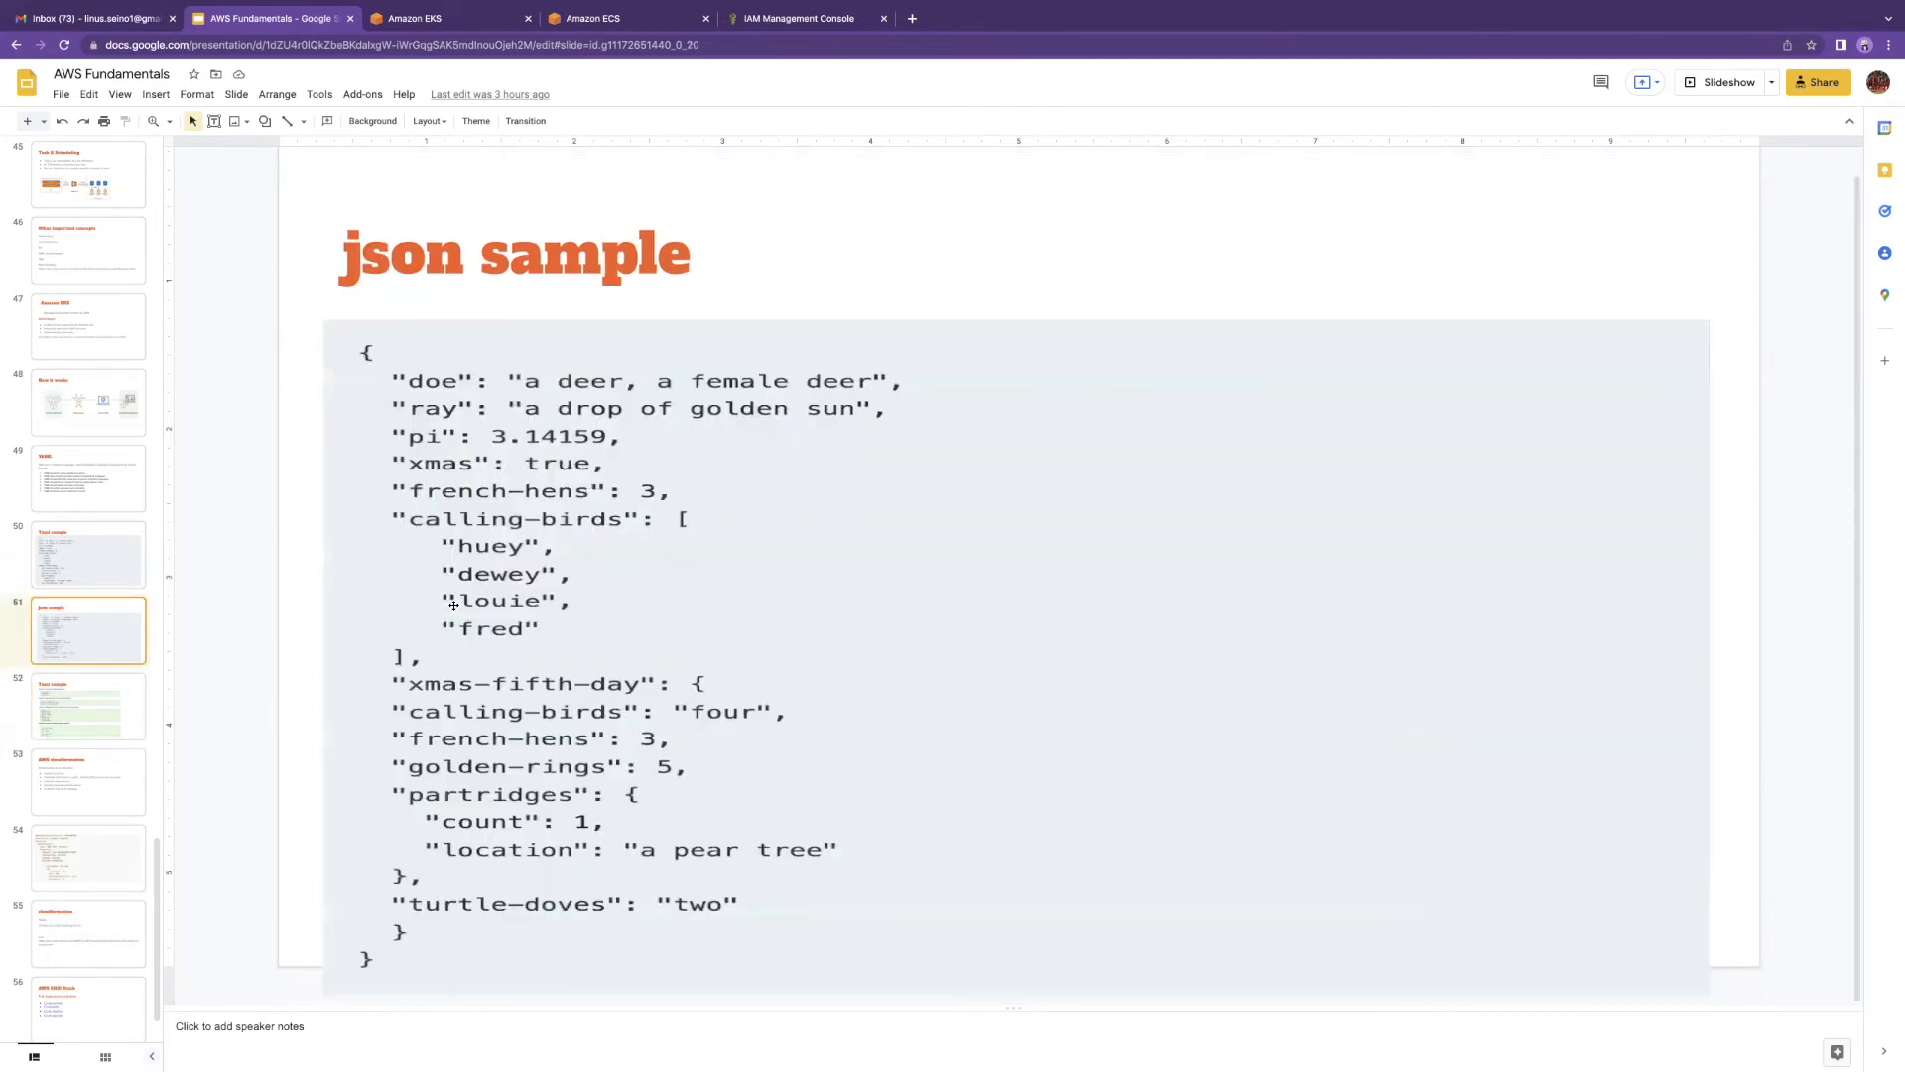
Step: Advance past the Yaml examples slide to slide 53, 'AWS cloudformation'
key(Down)
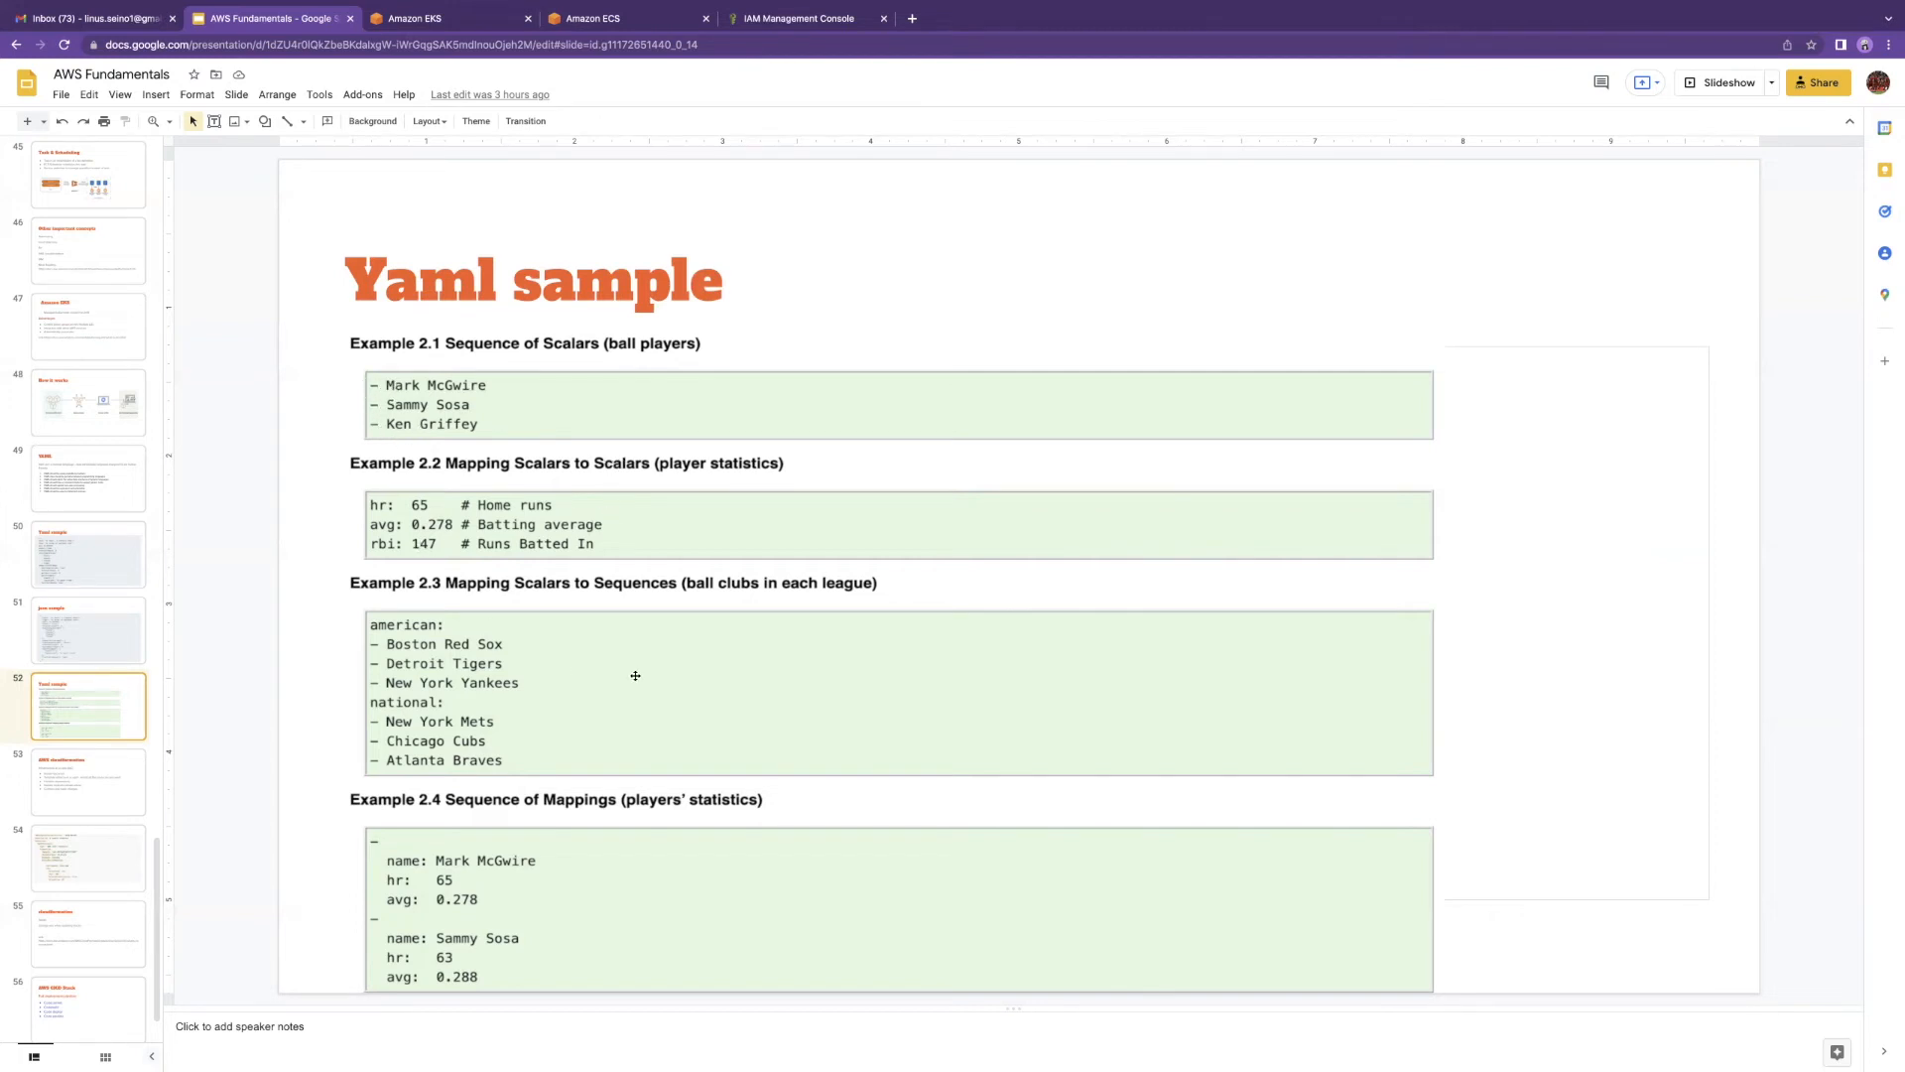
key(Down)
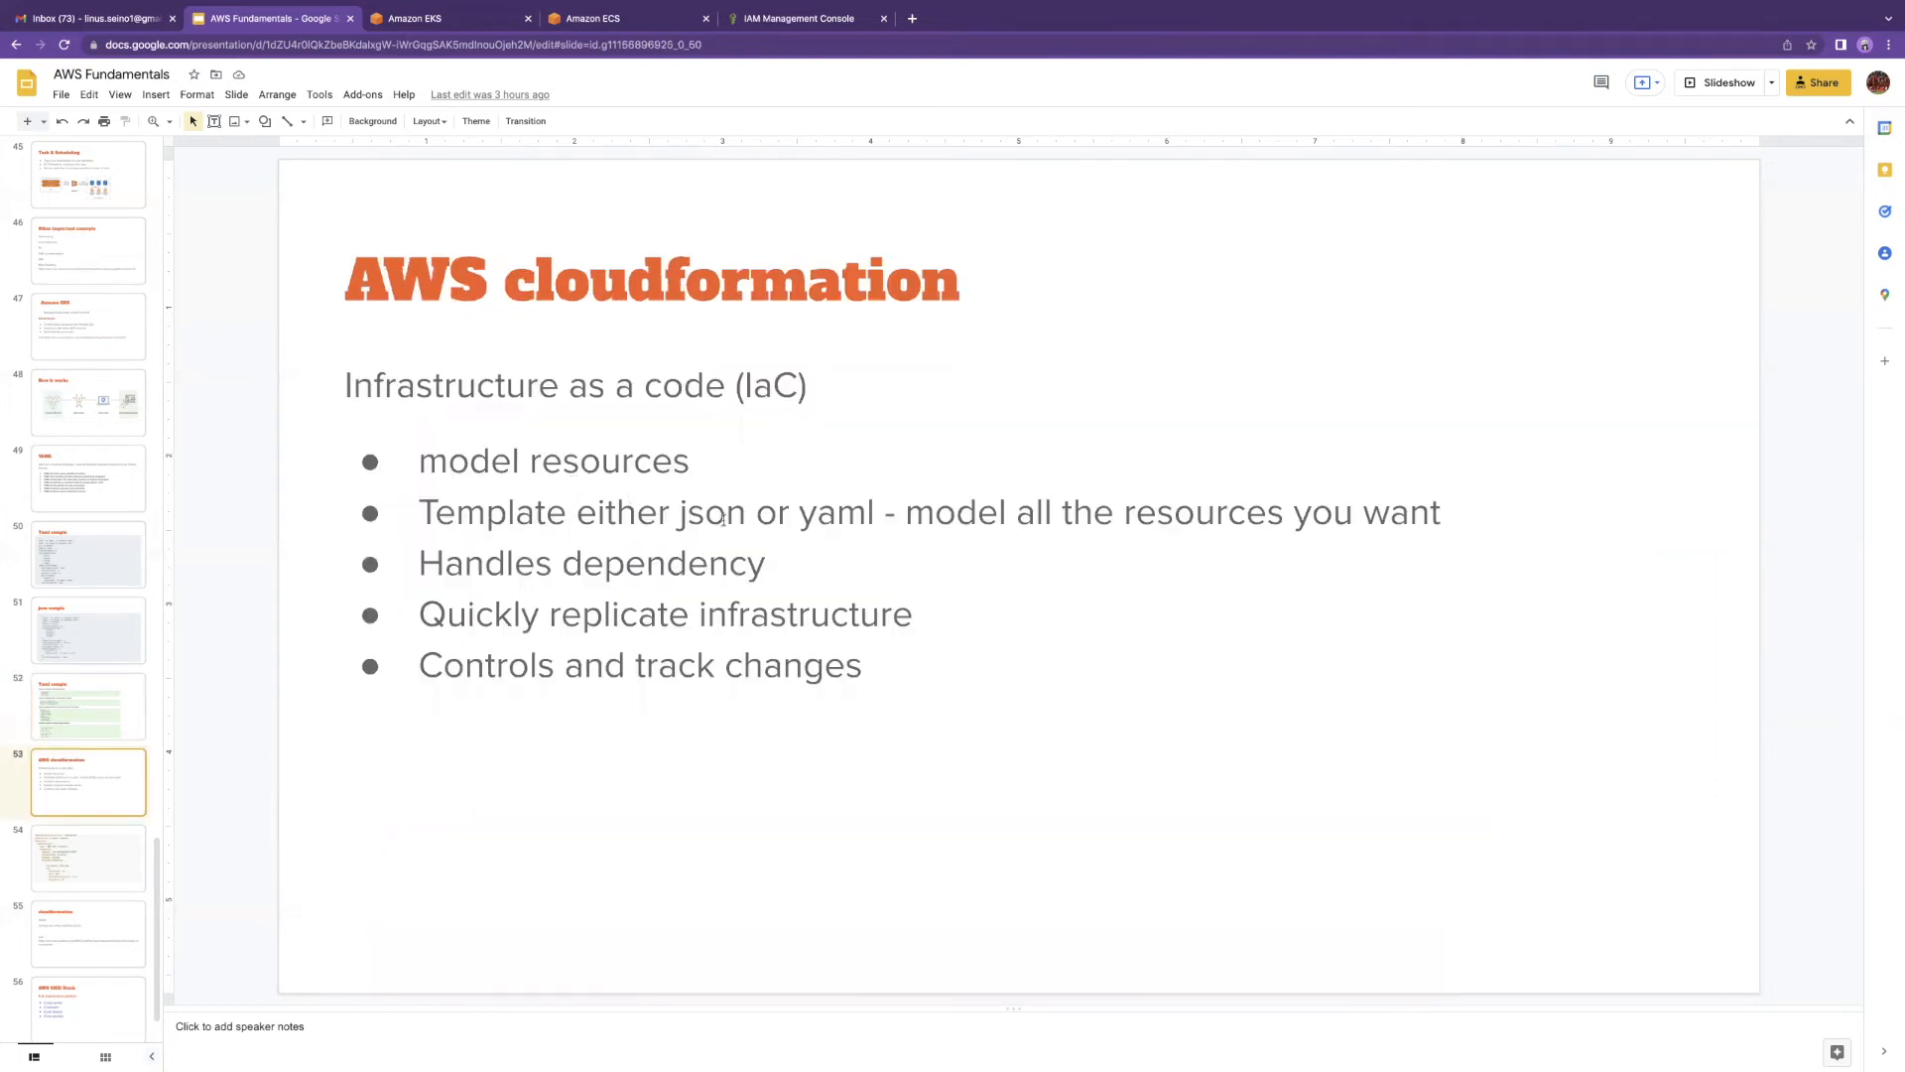
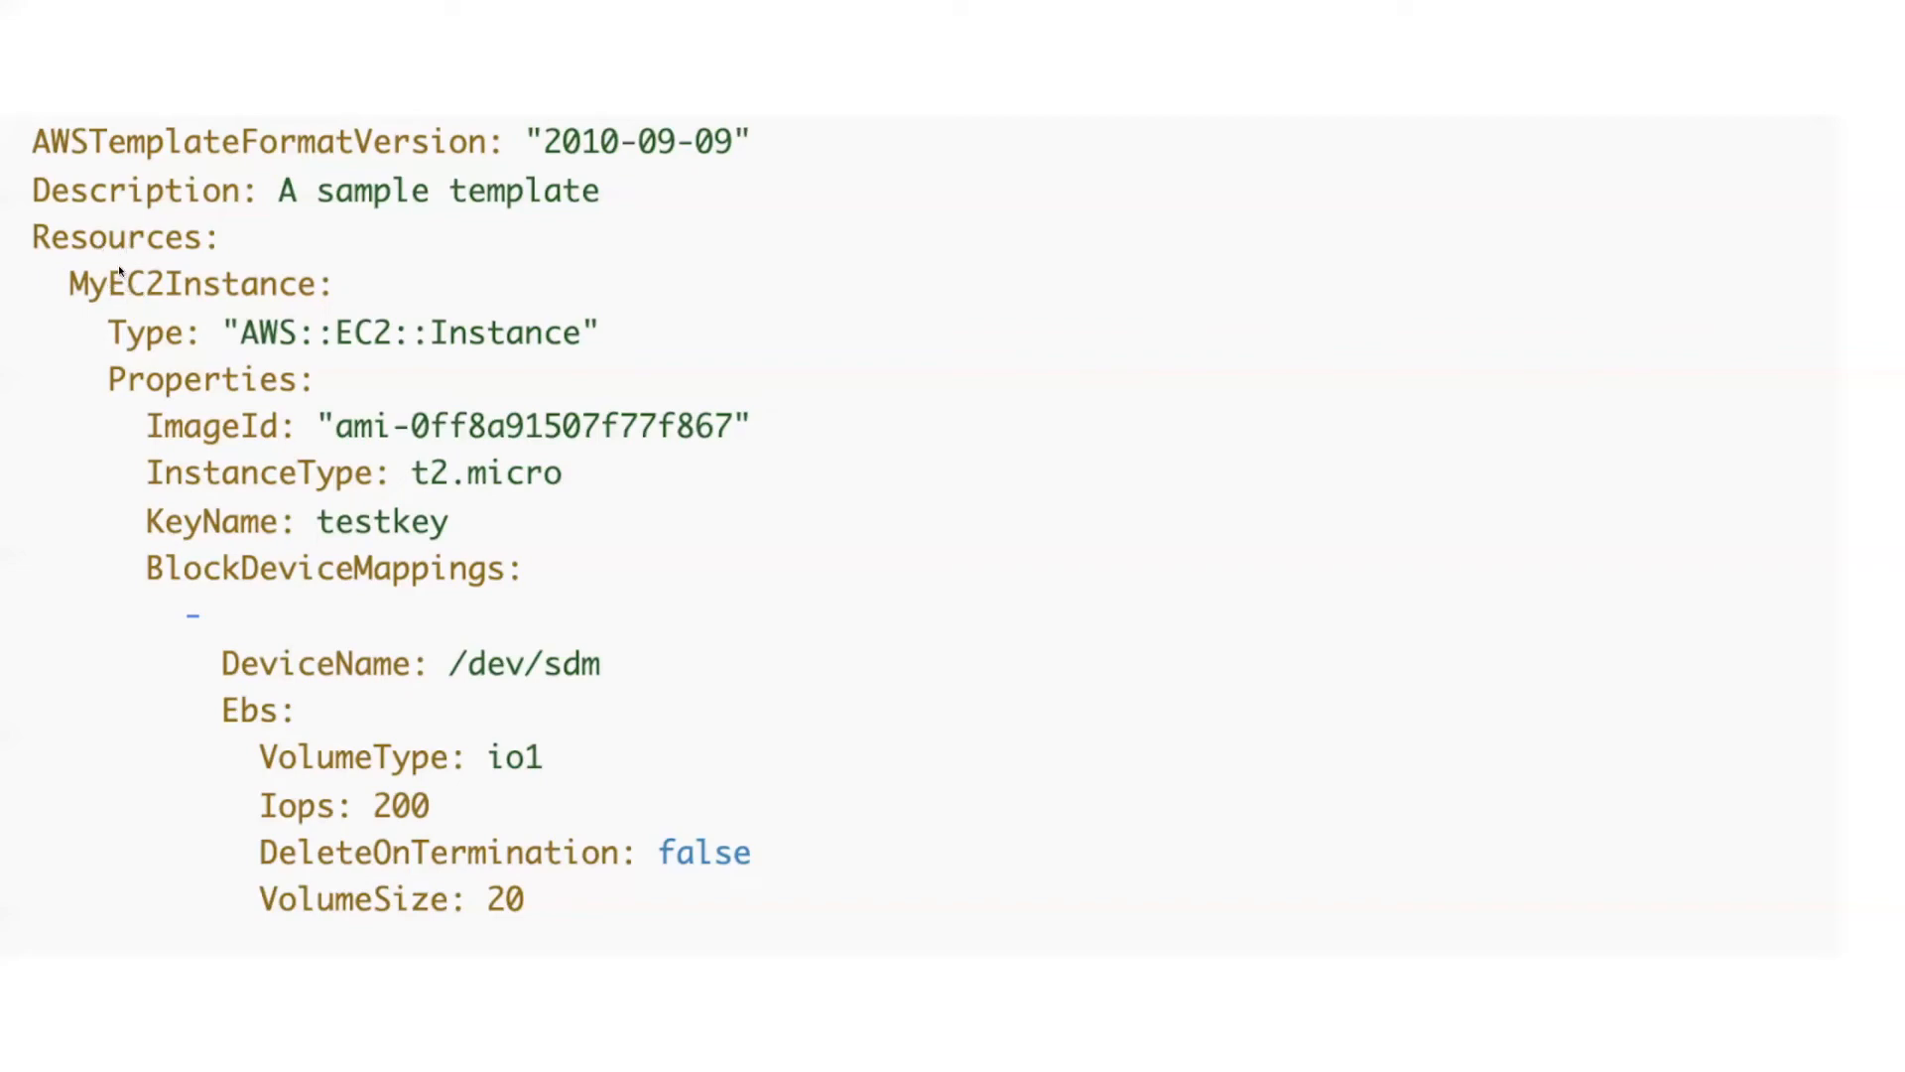
Step: Duplicate the Amazon ECS clusters tab
mouse_move(166, 1035)
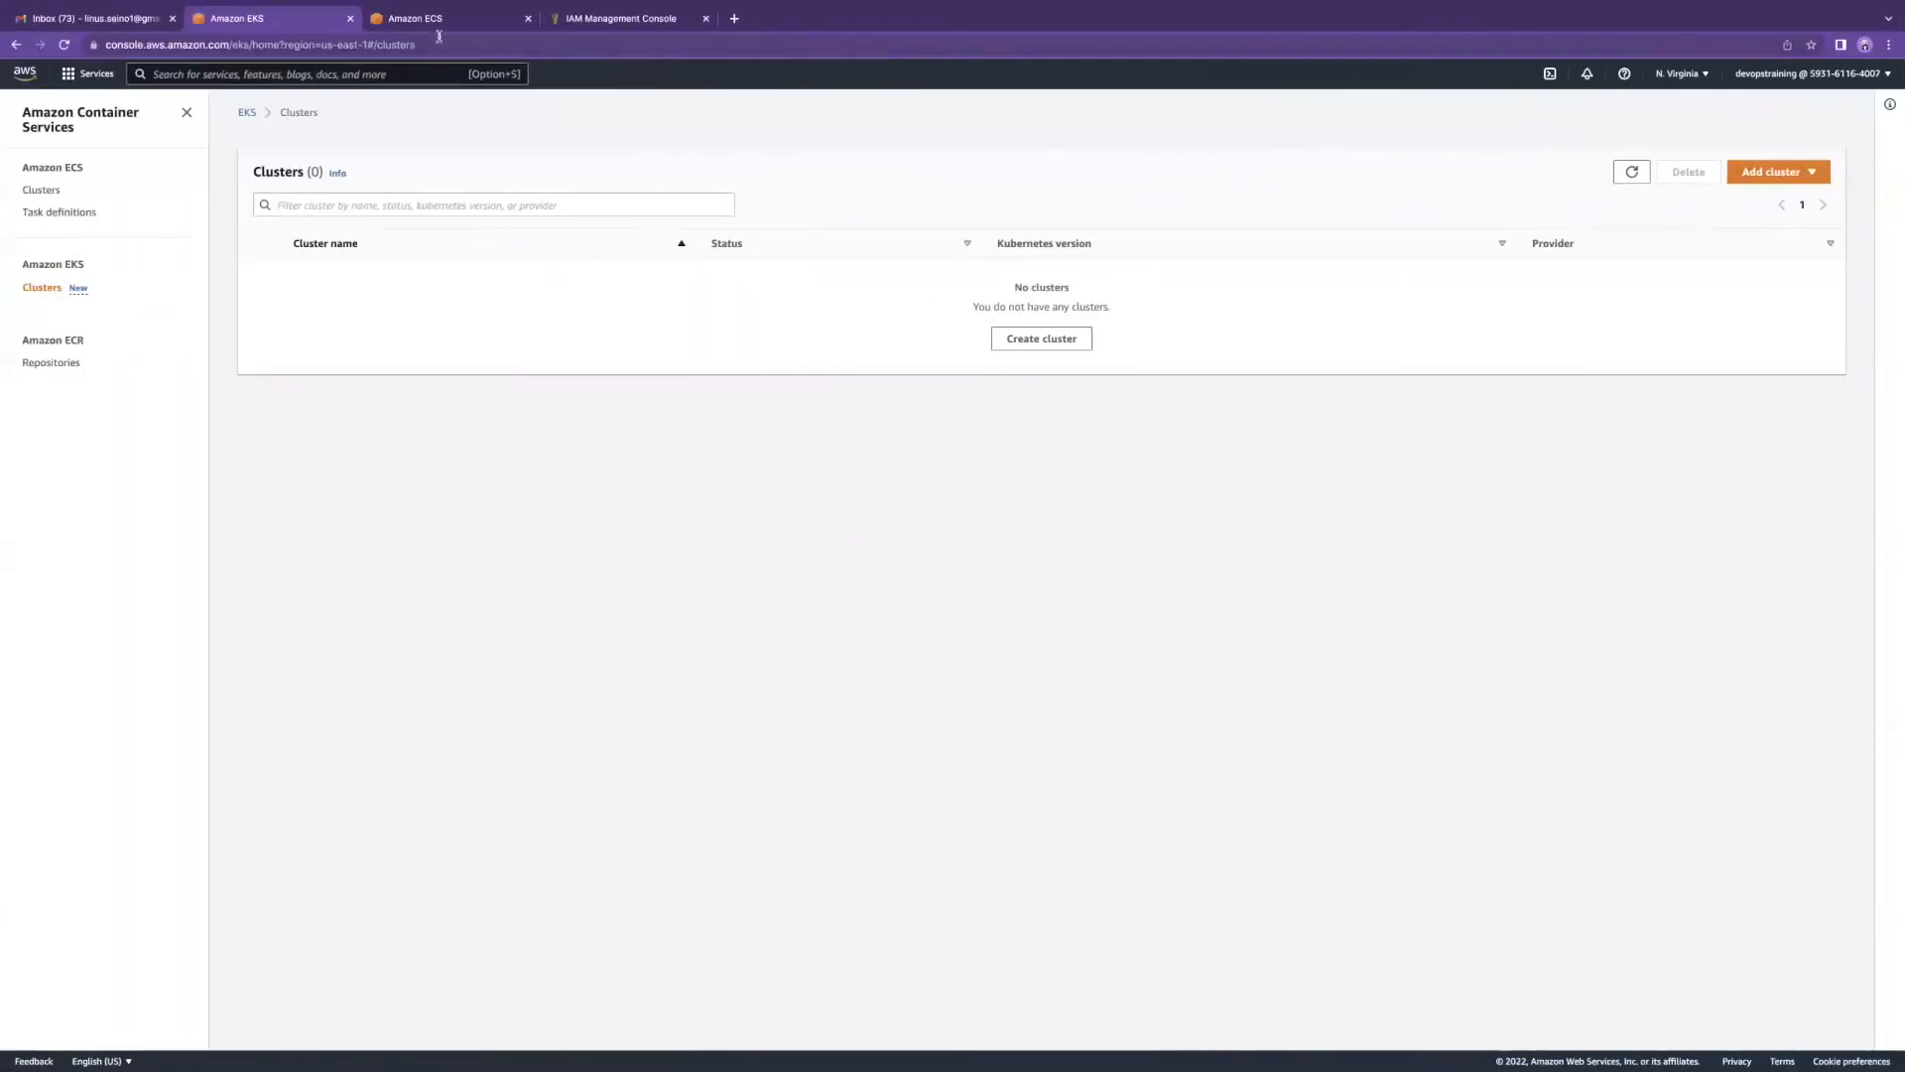
click(442, 22)
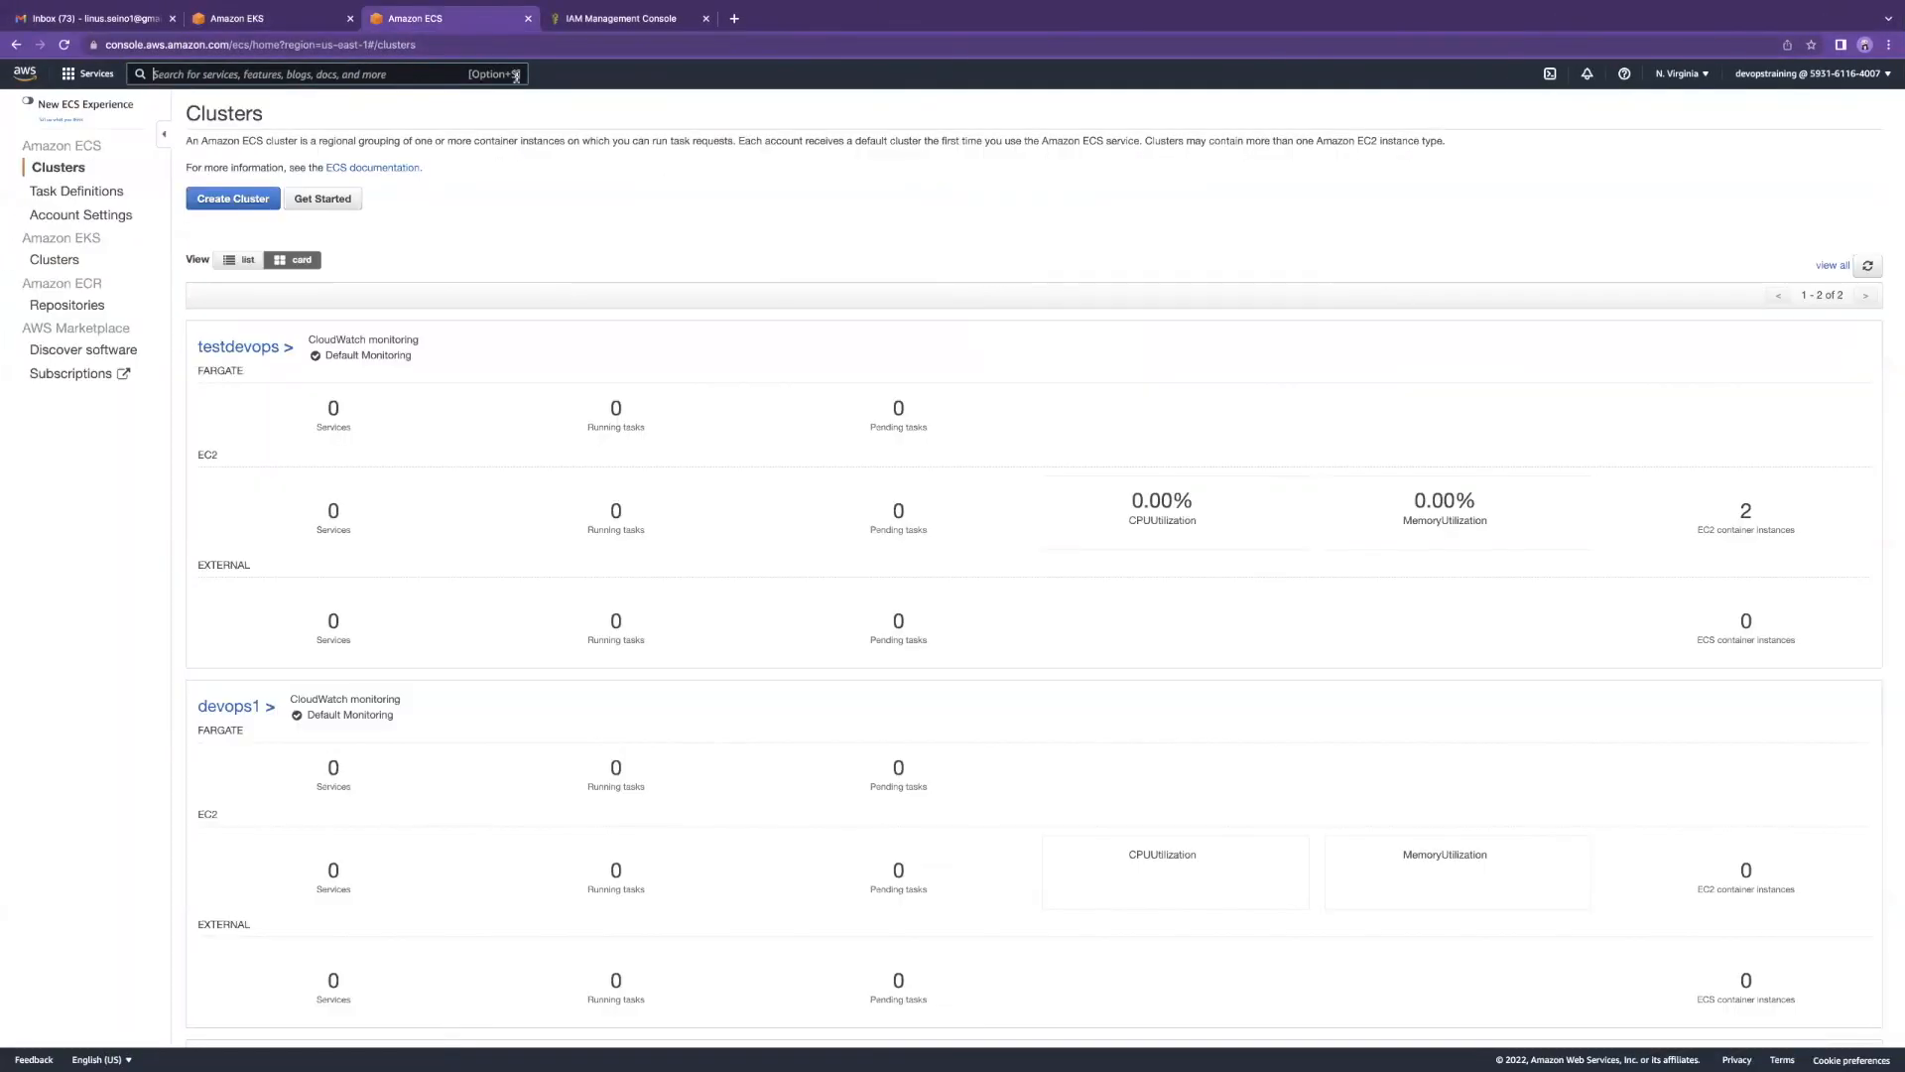
right_click(458, 26)
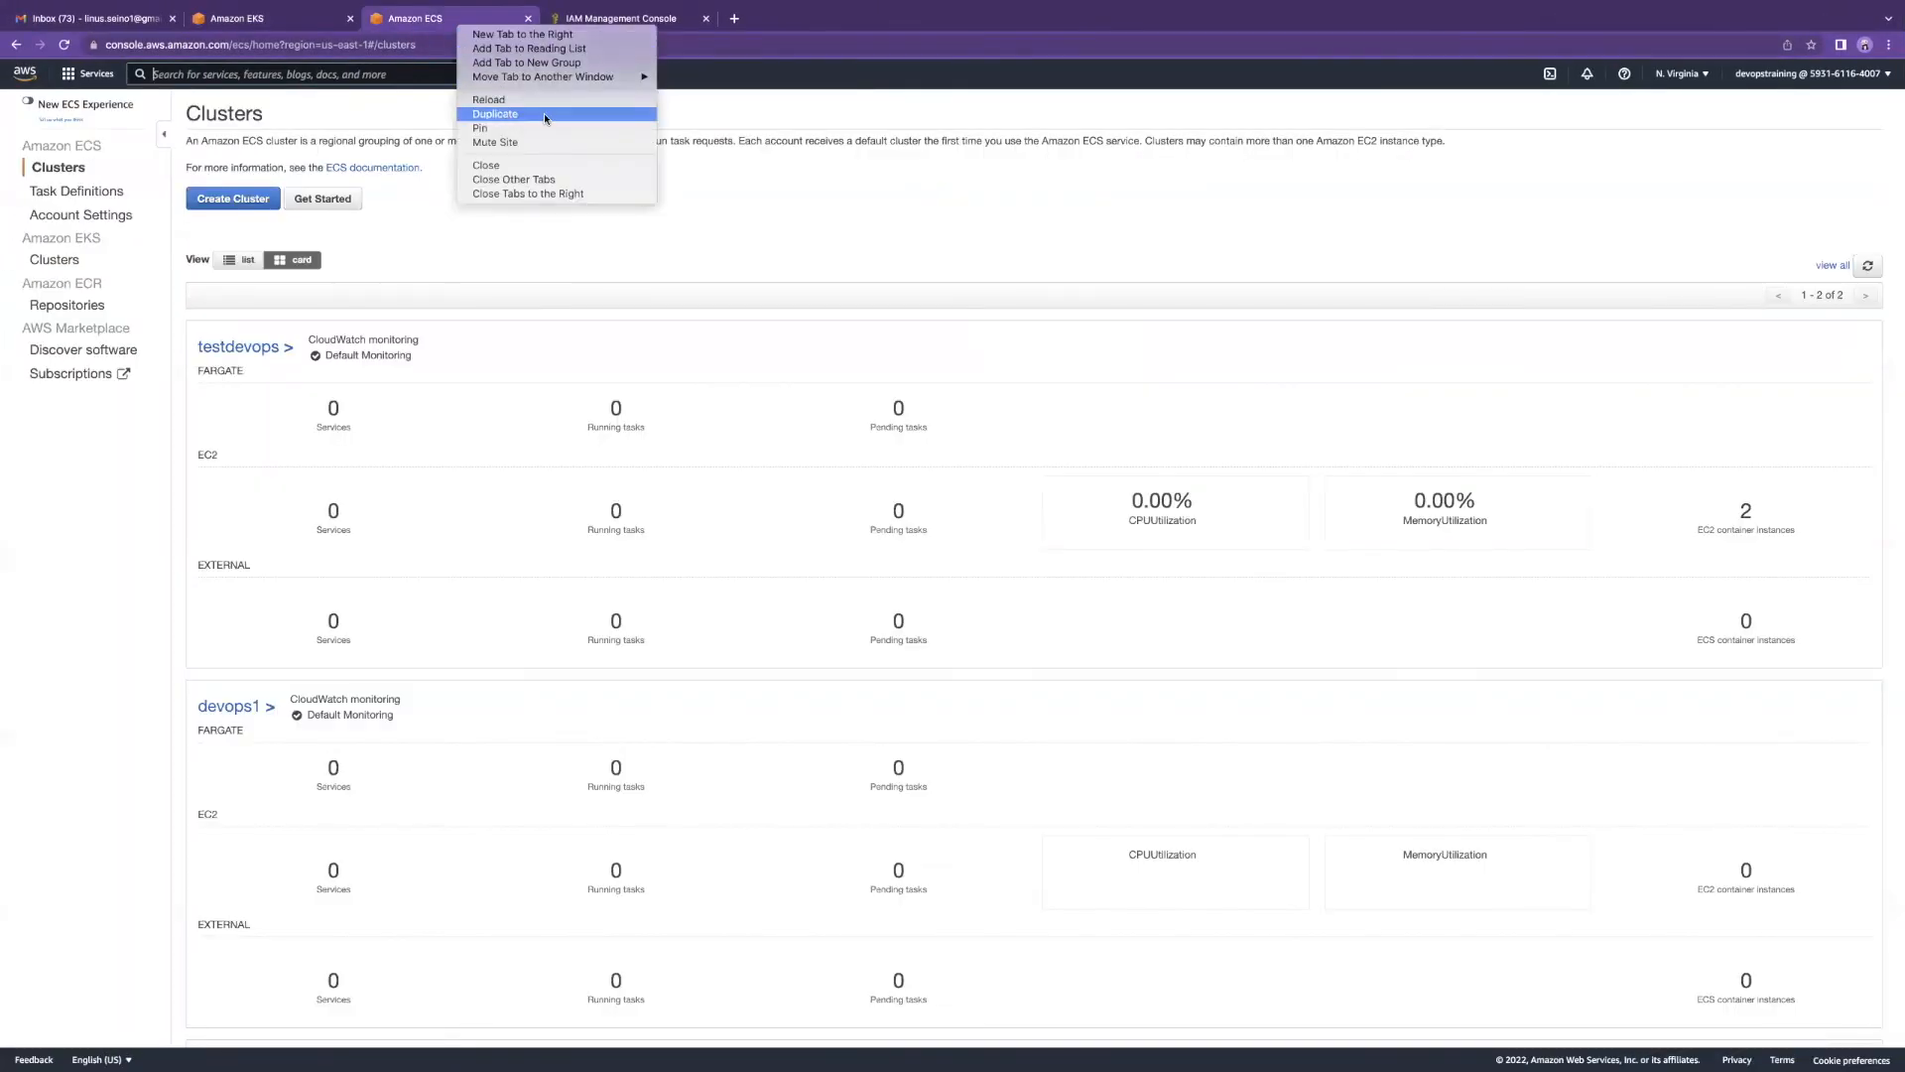
click(501, 114)
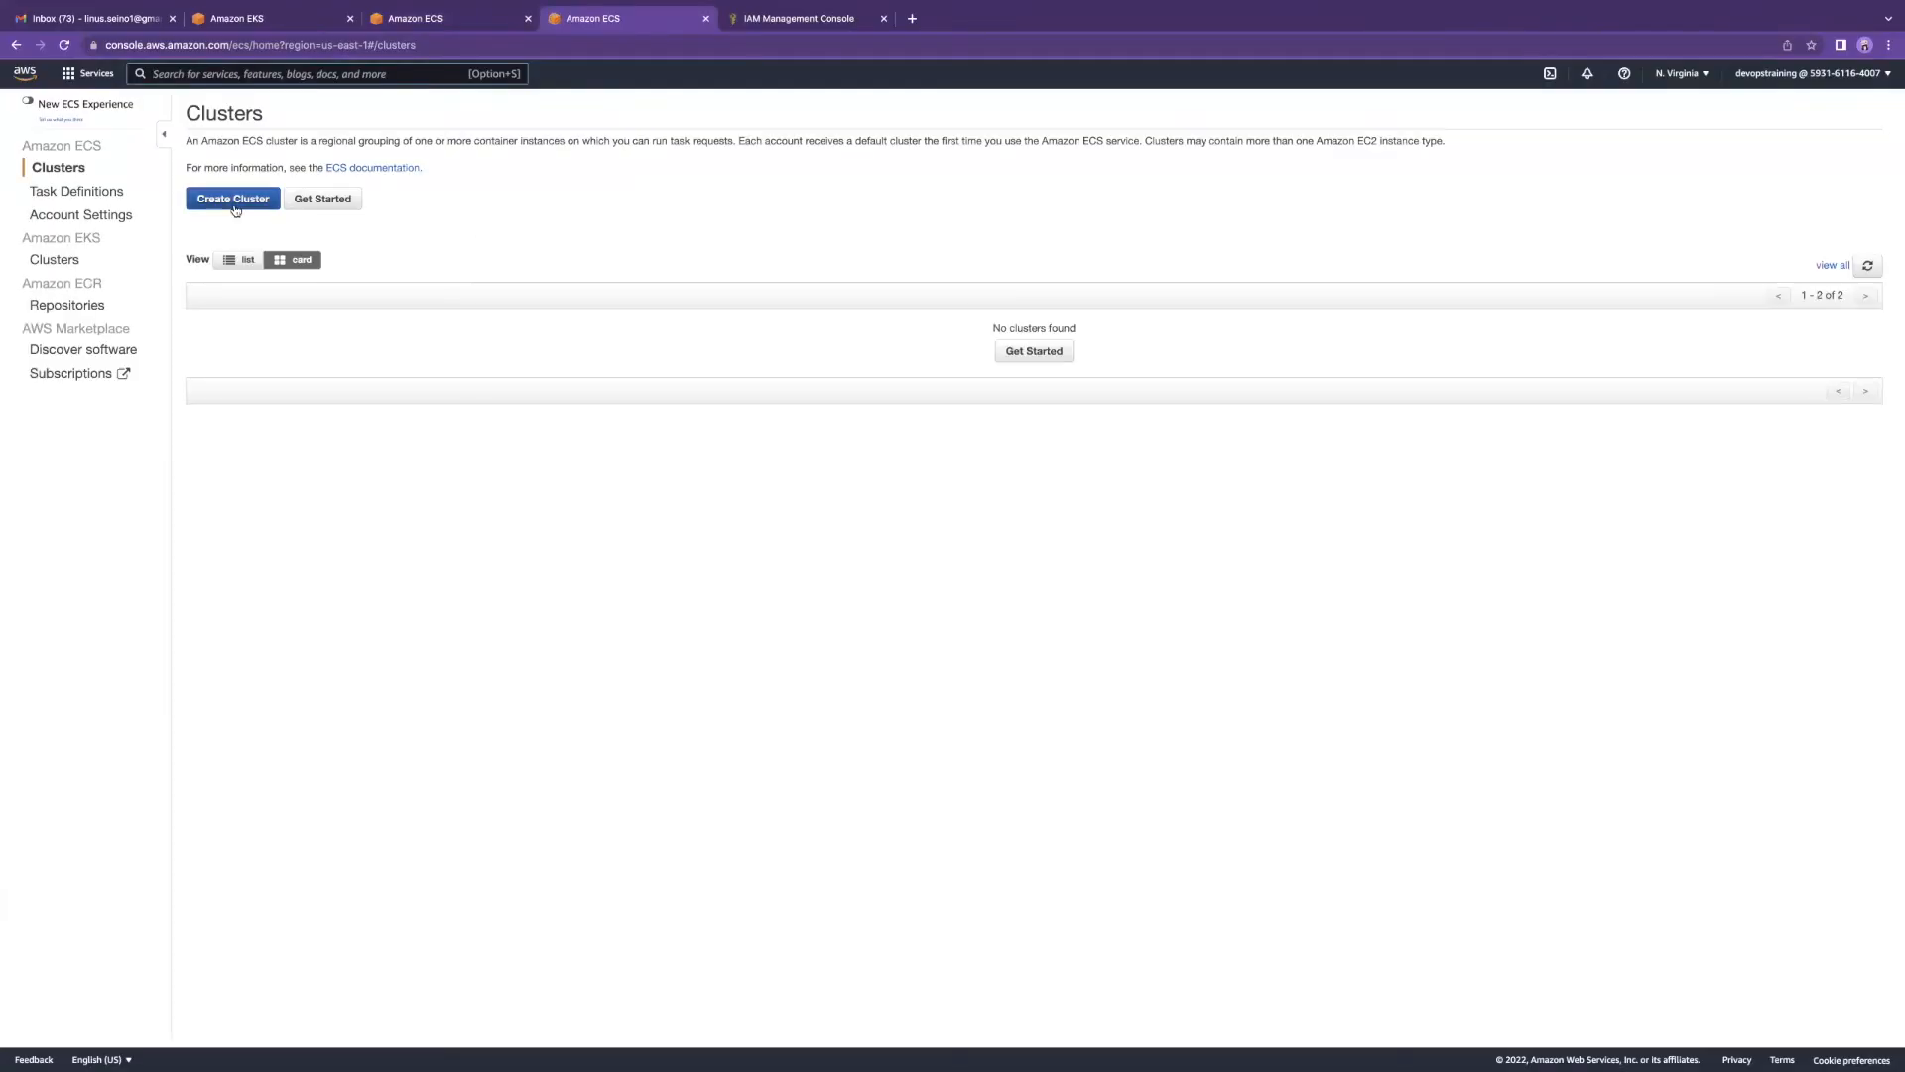
Step: Search for EC2 and open its Instances list, showing six ECS instances
click(297, 75)
text(ec2)
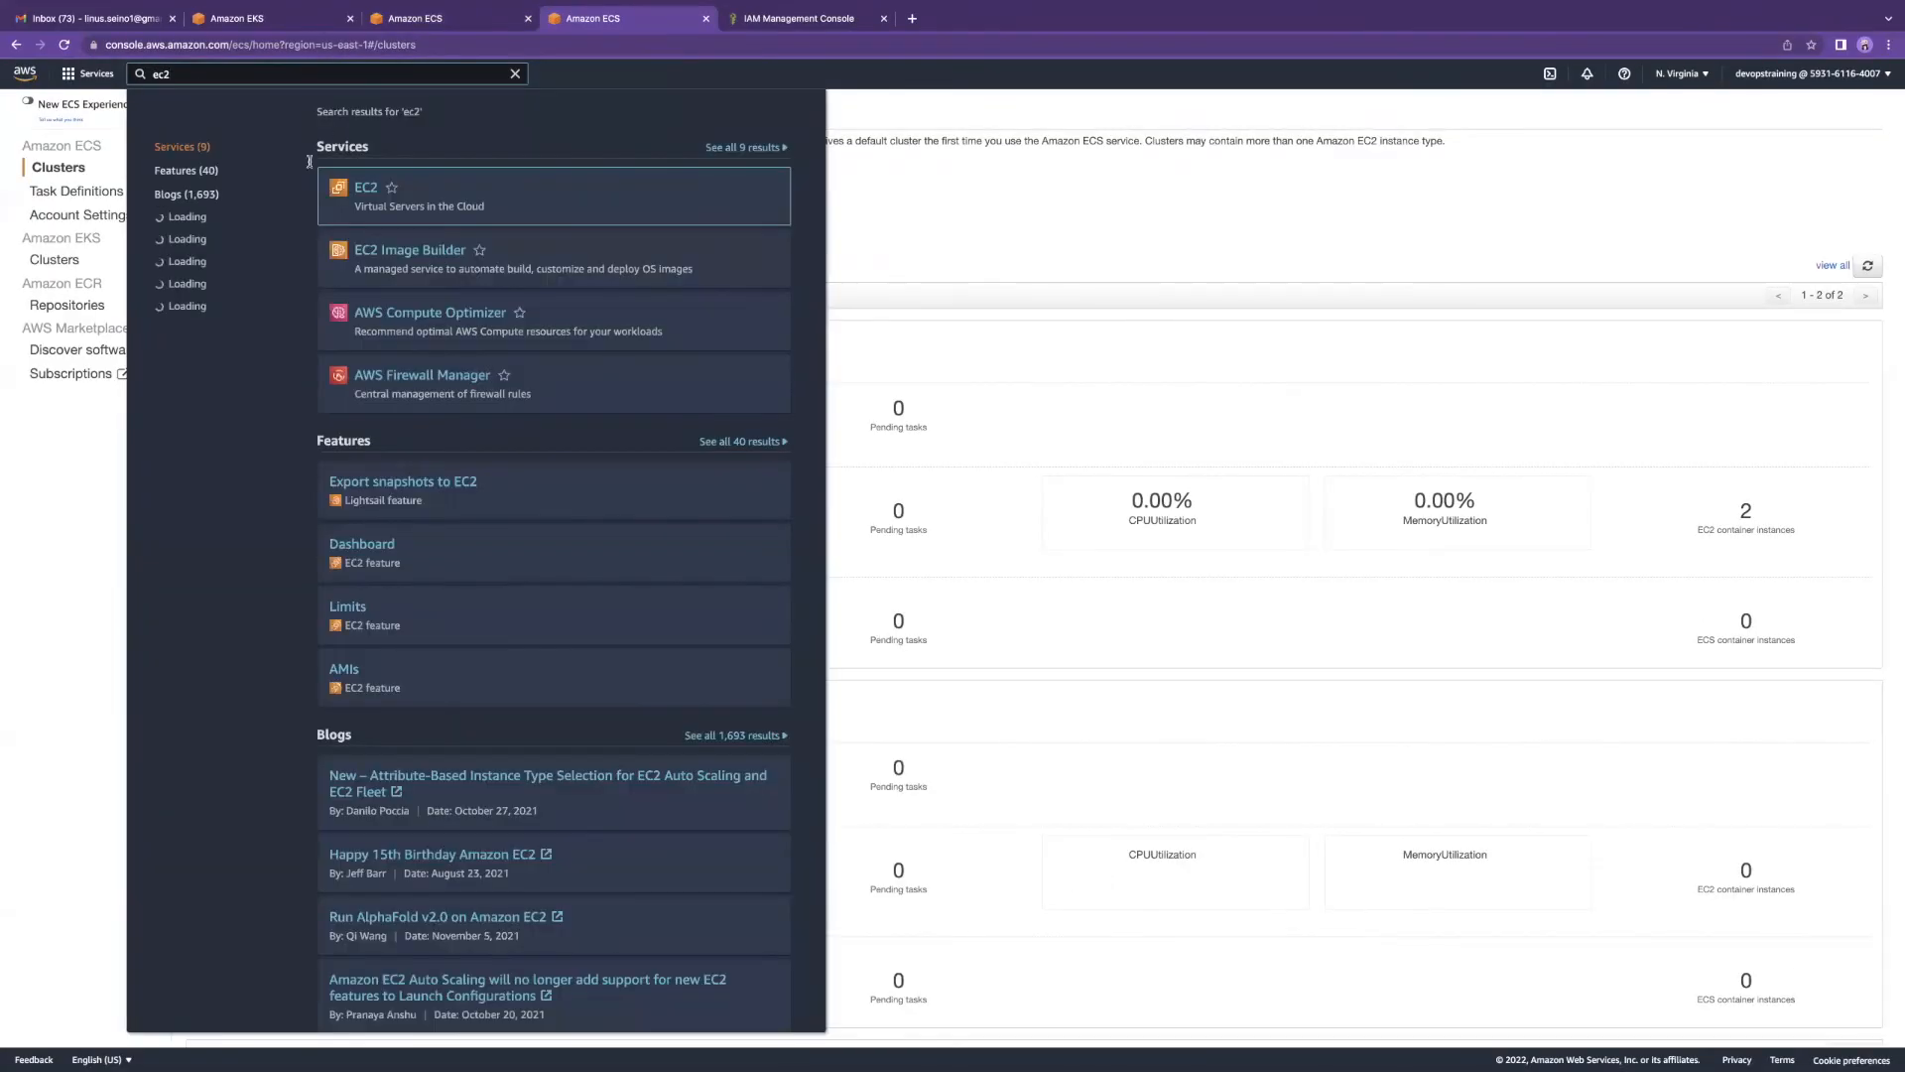
click(366, 188)
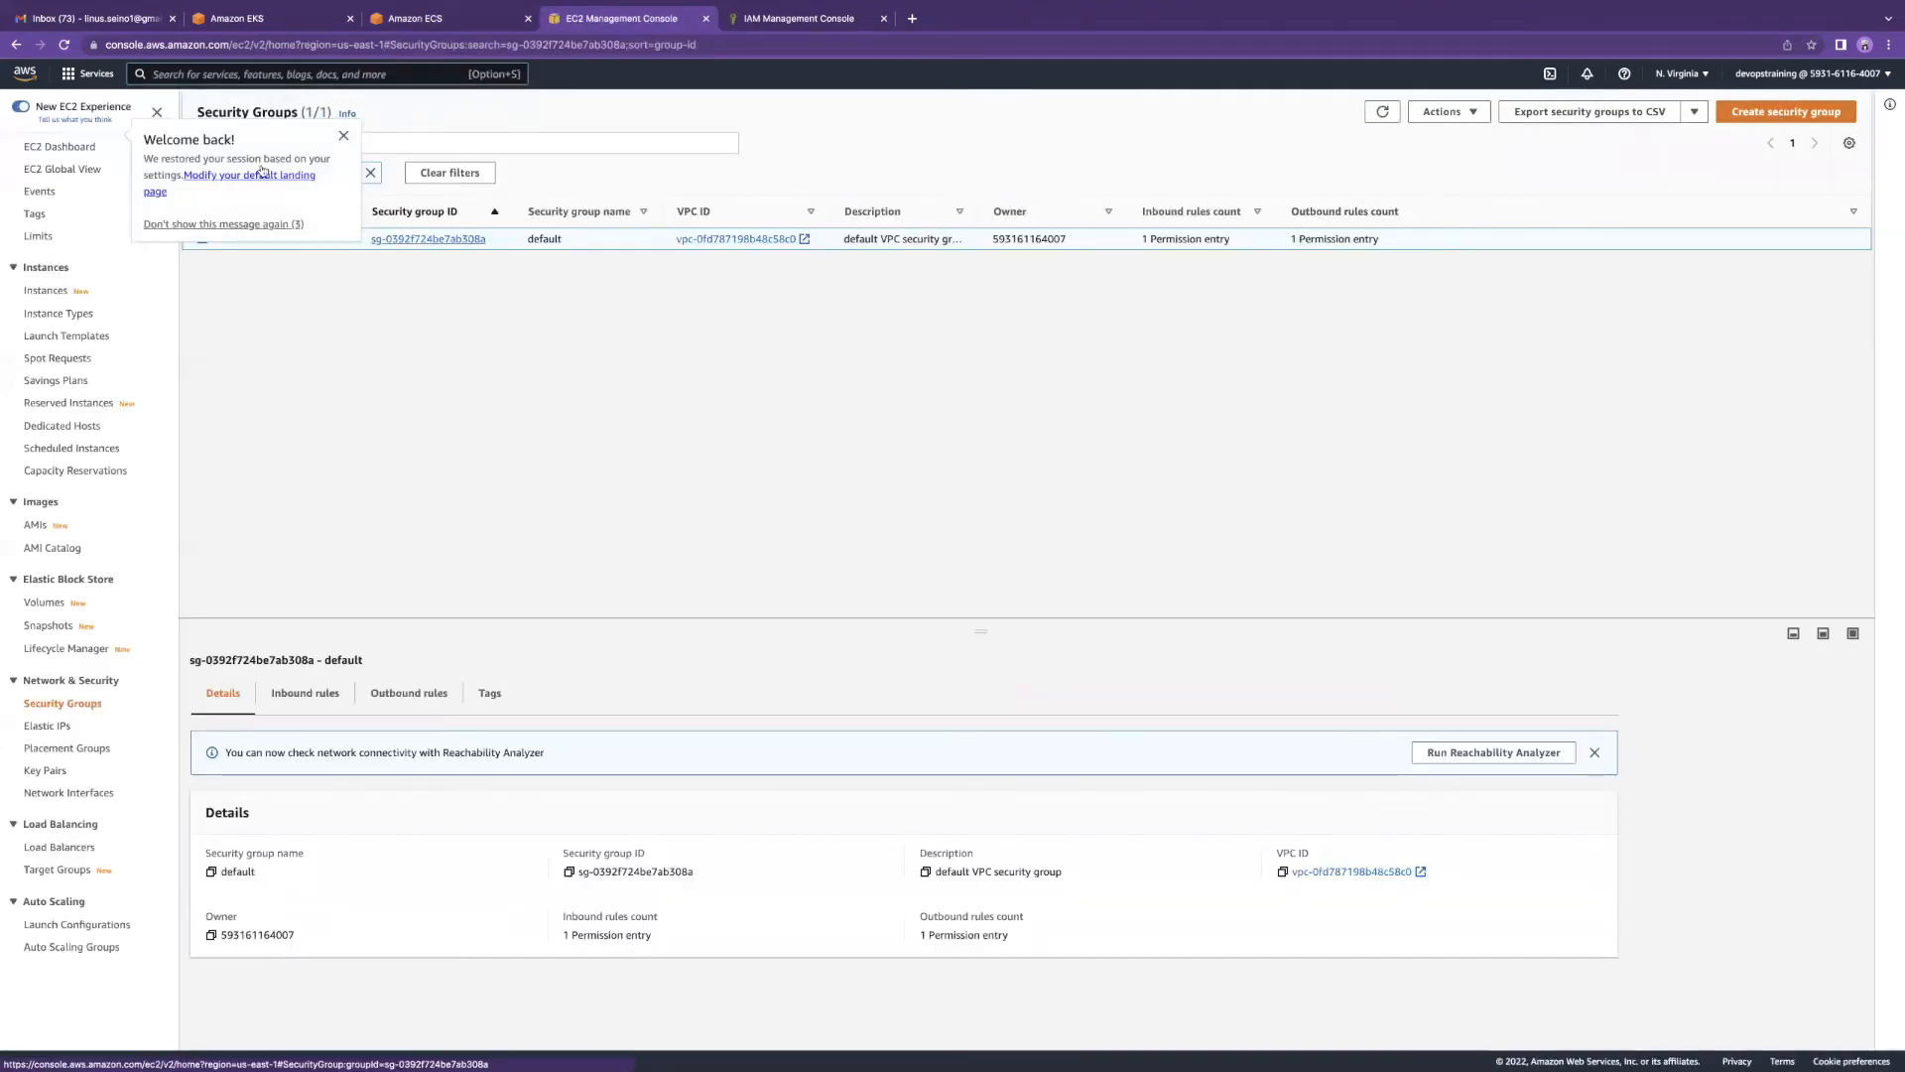
click(265, 74)
text(ec2)
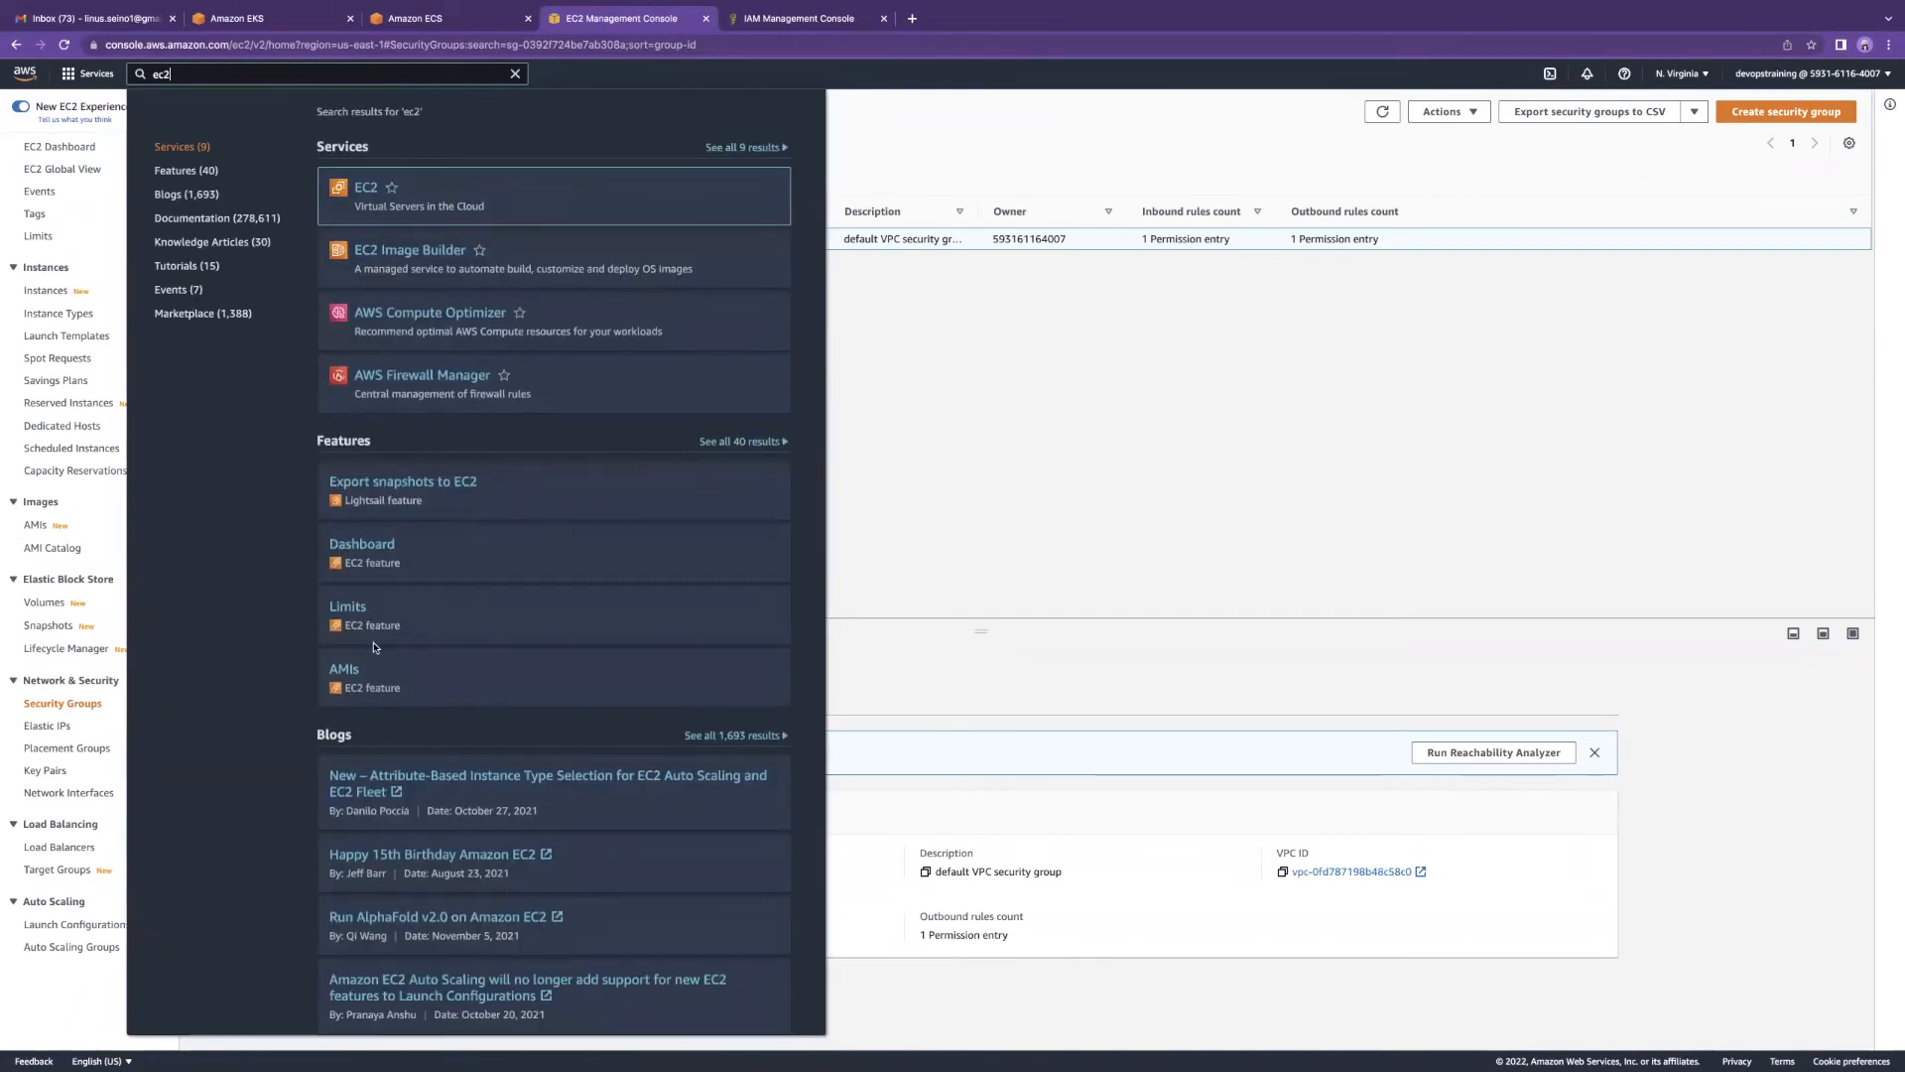
click(363, 189)
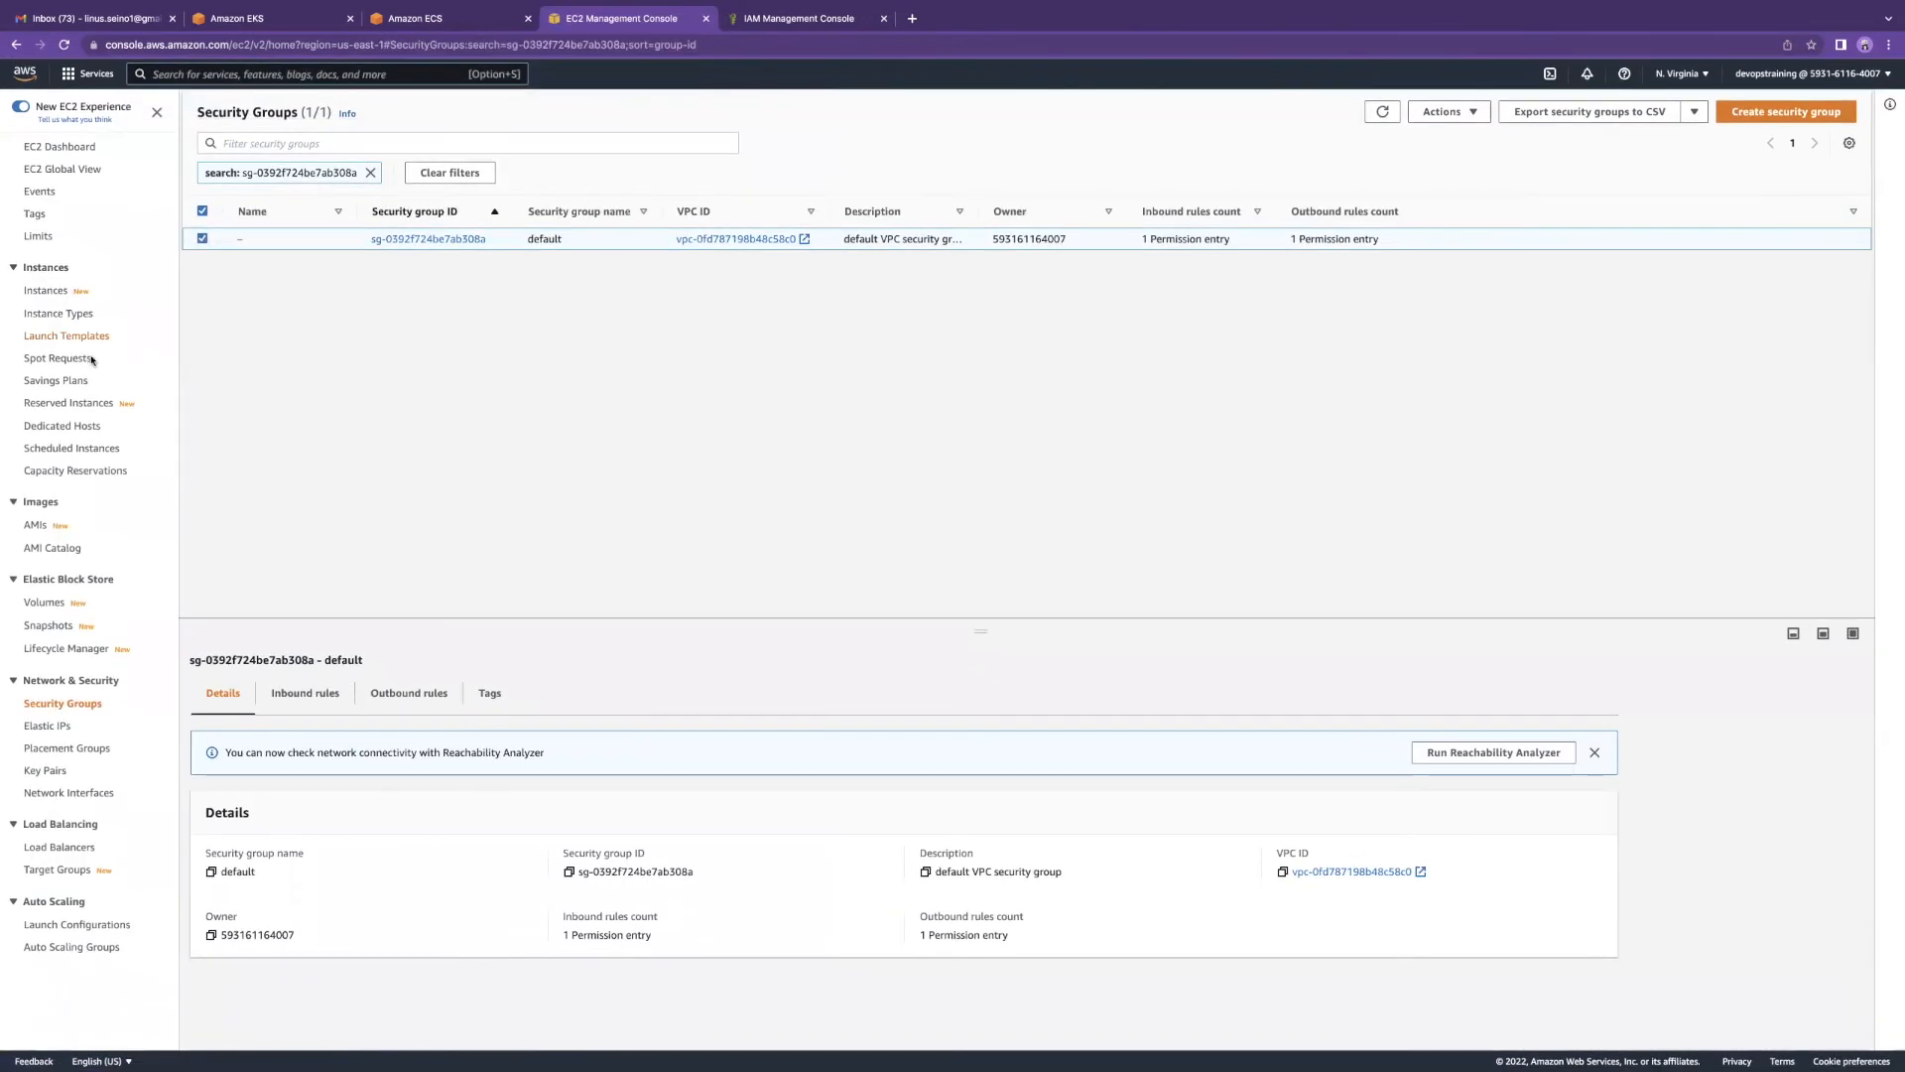
click(58, 290)
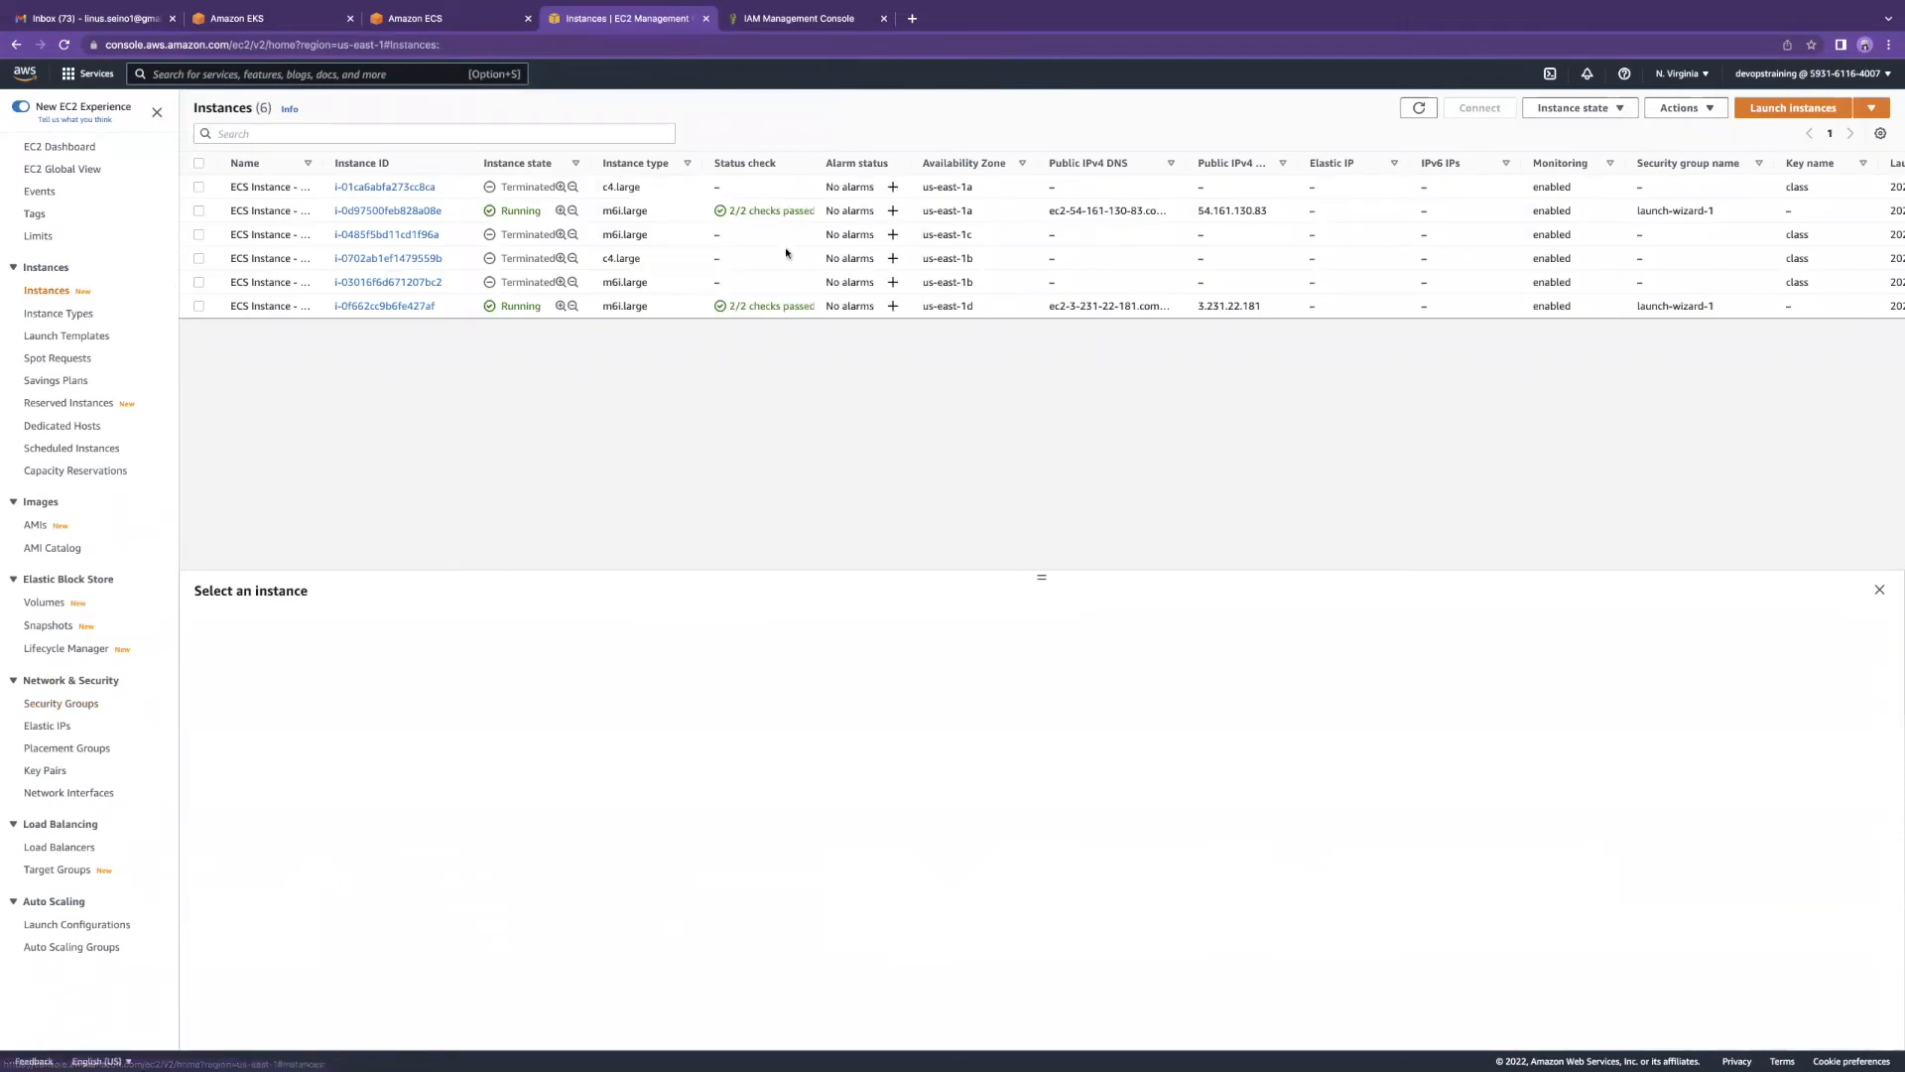
Step: Refresh the instances list and filter it to Instance state = running
click(1419, 107)
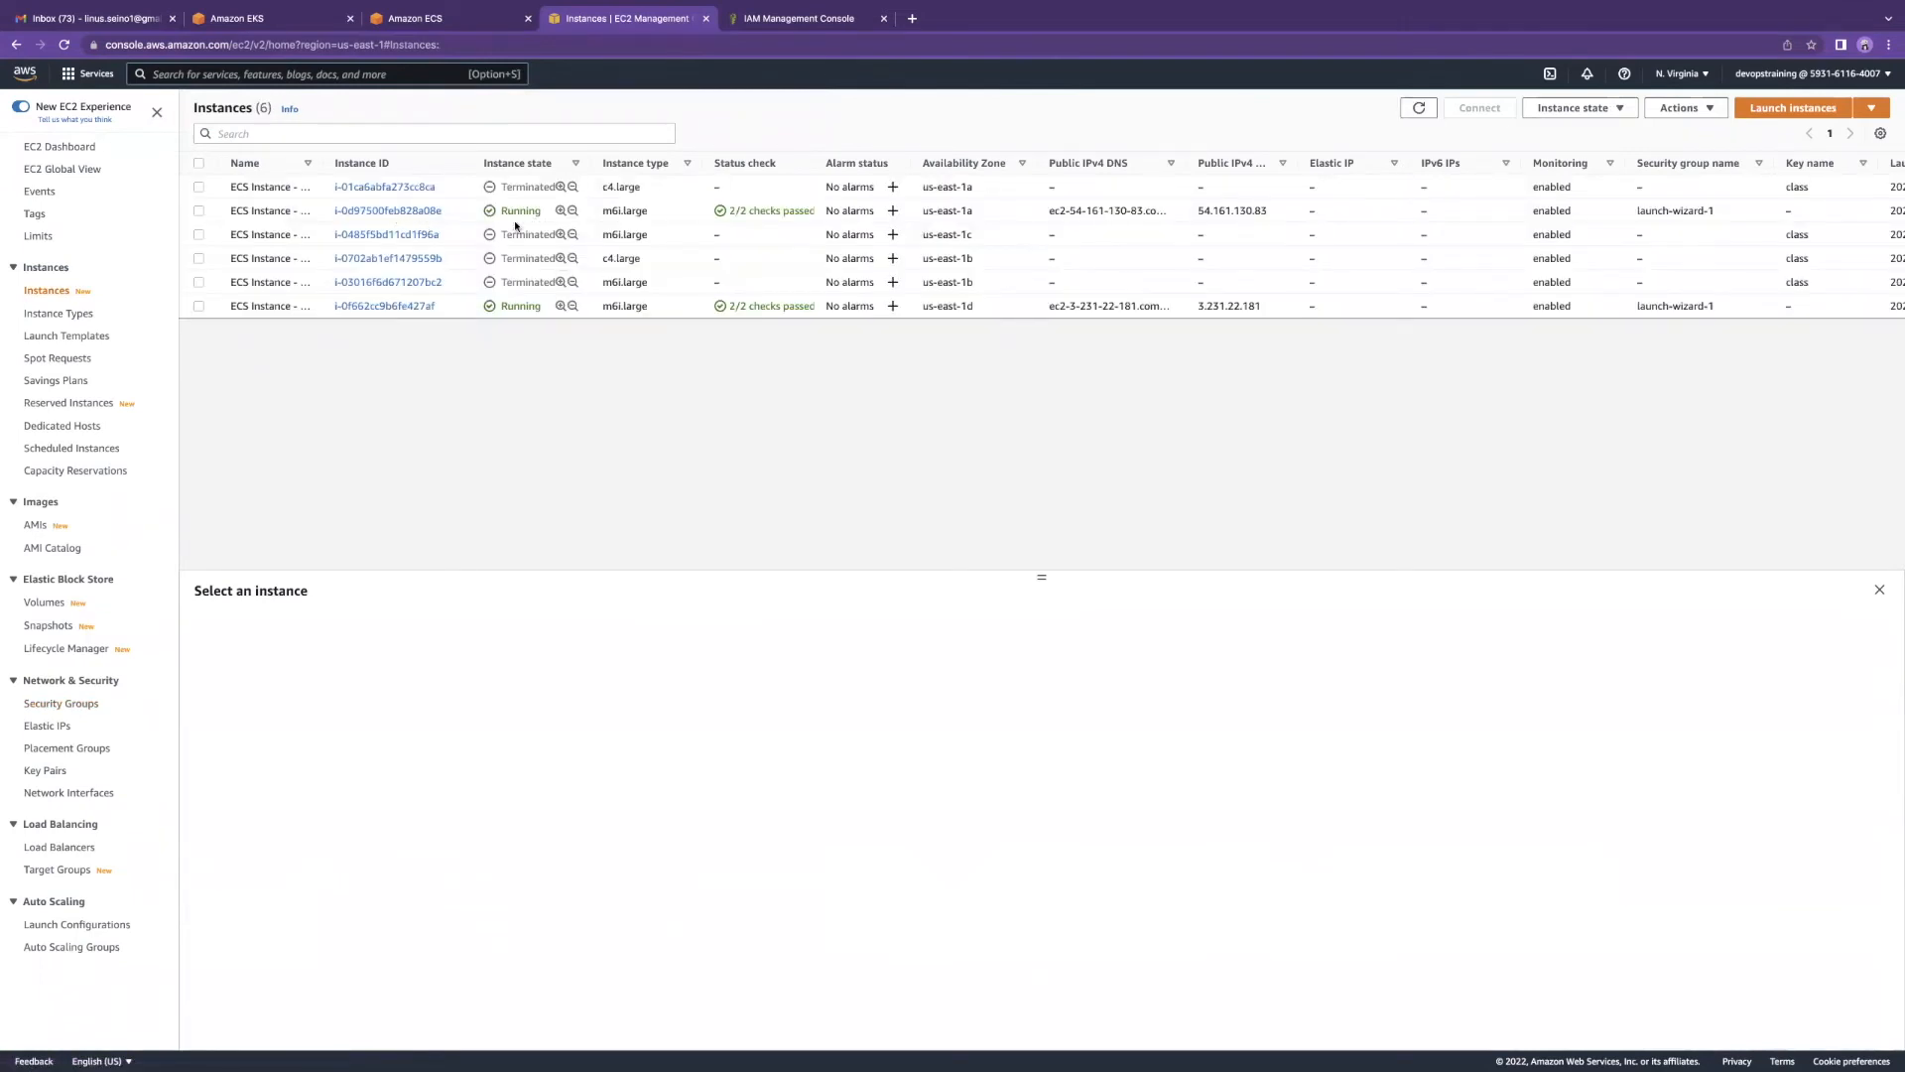
click(298, 133)
text(runni)
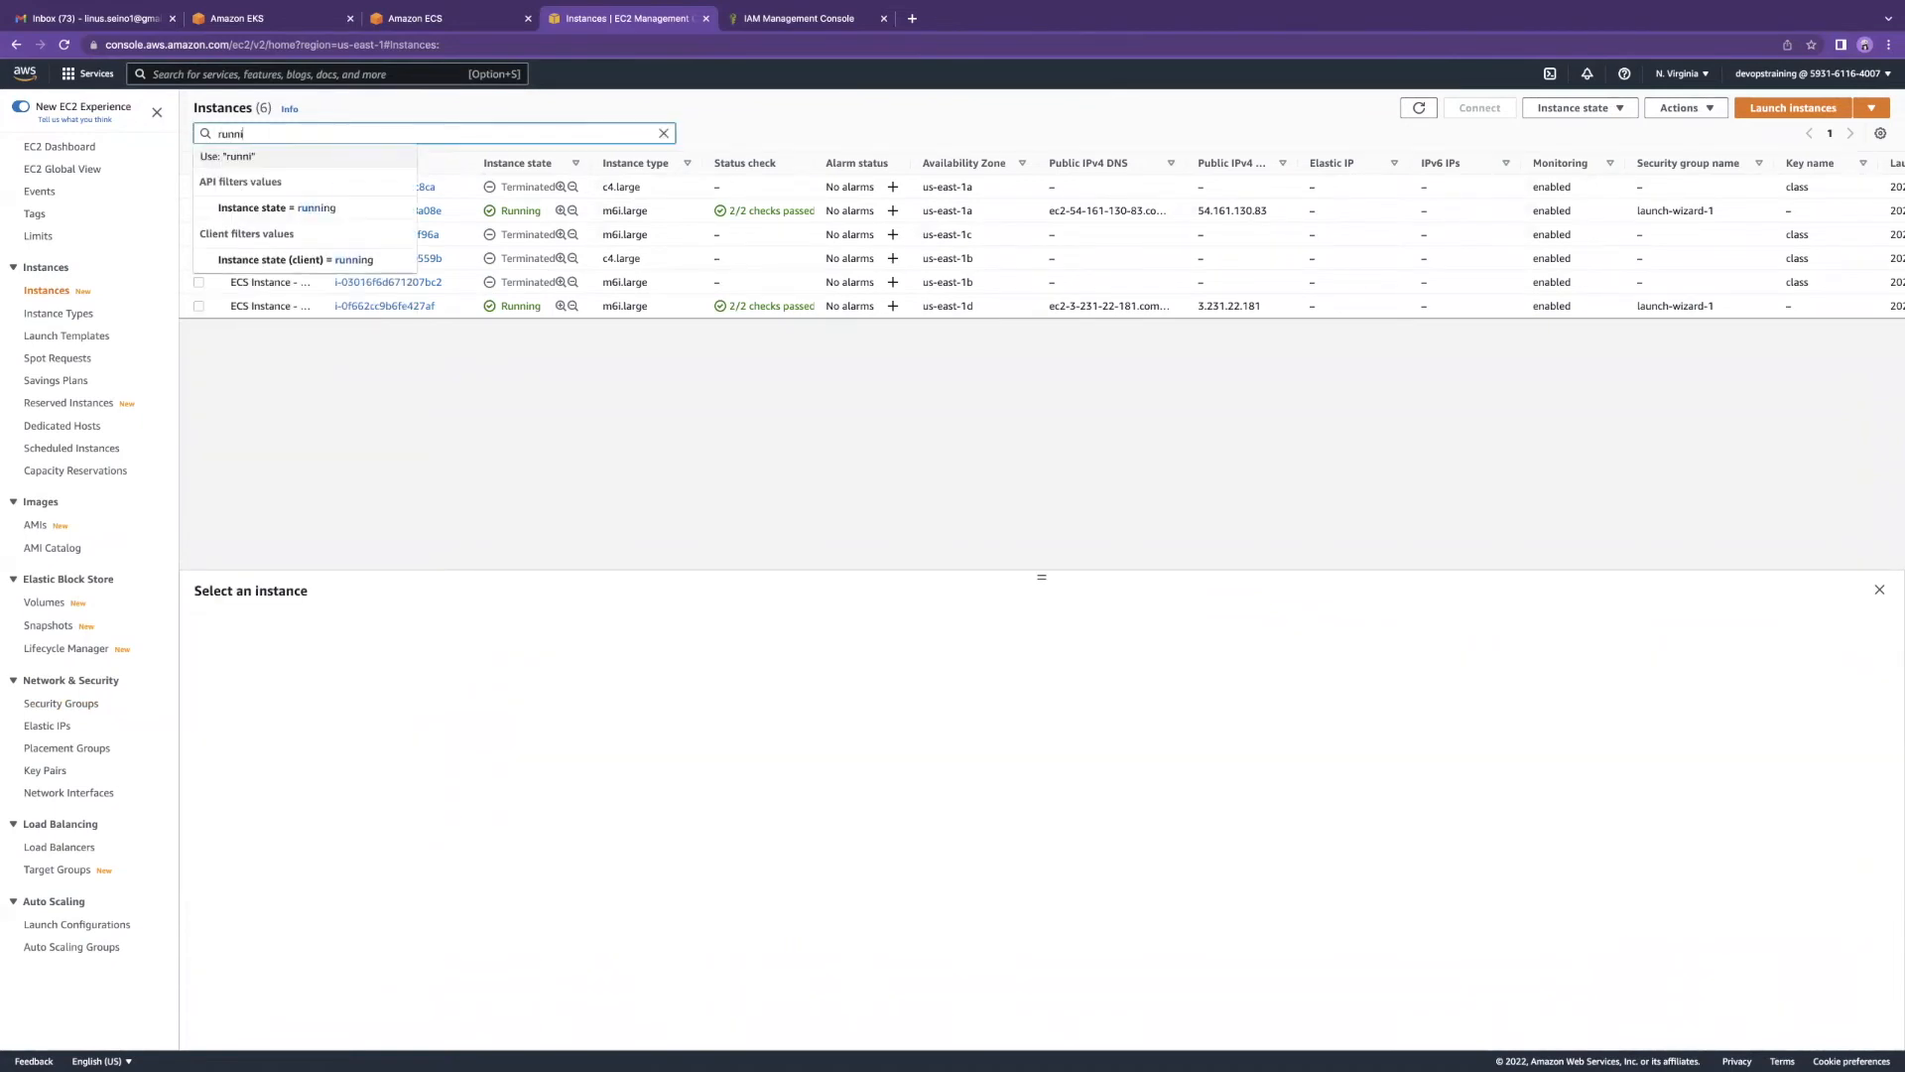
click(298, 207)
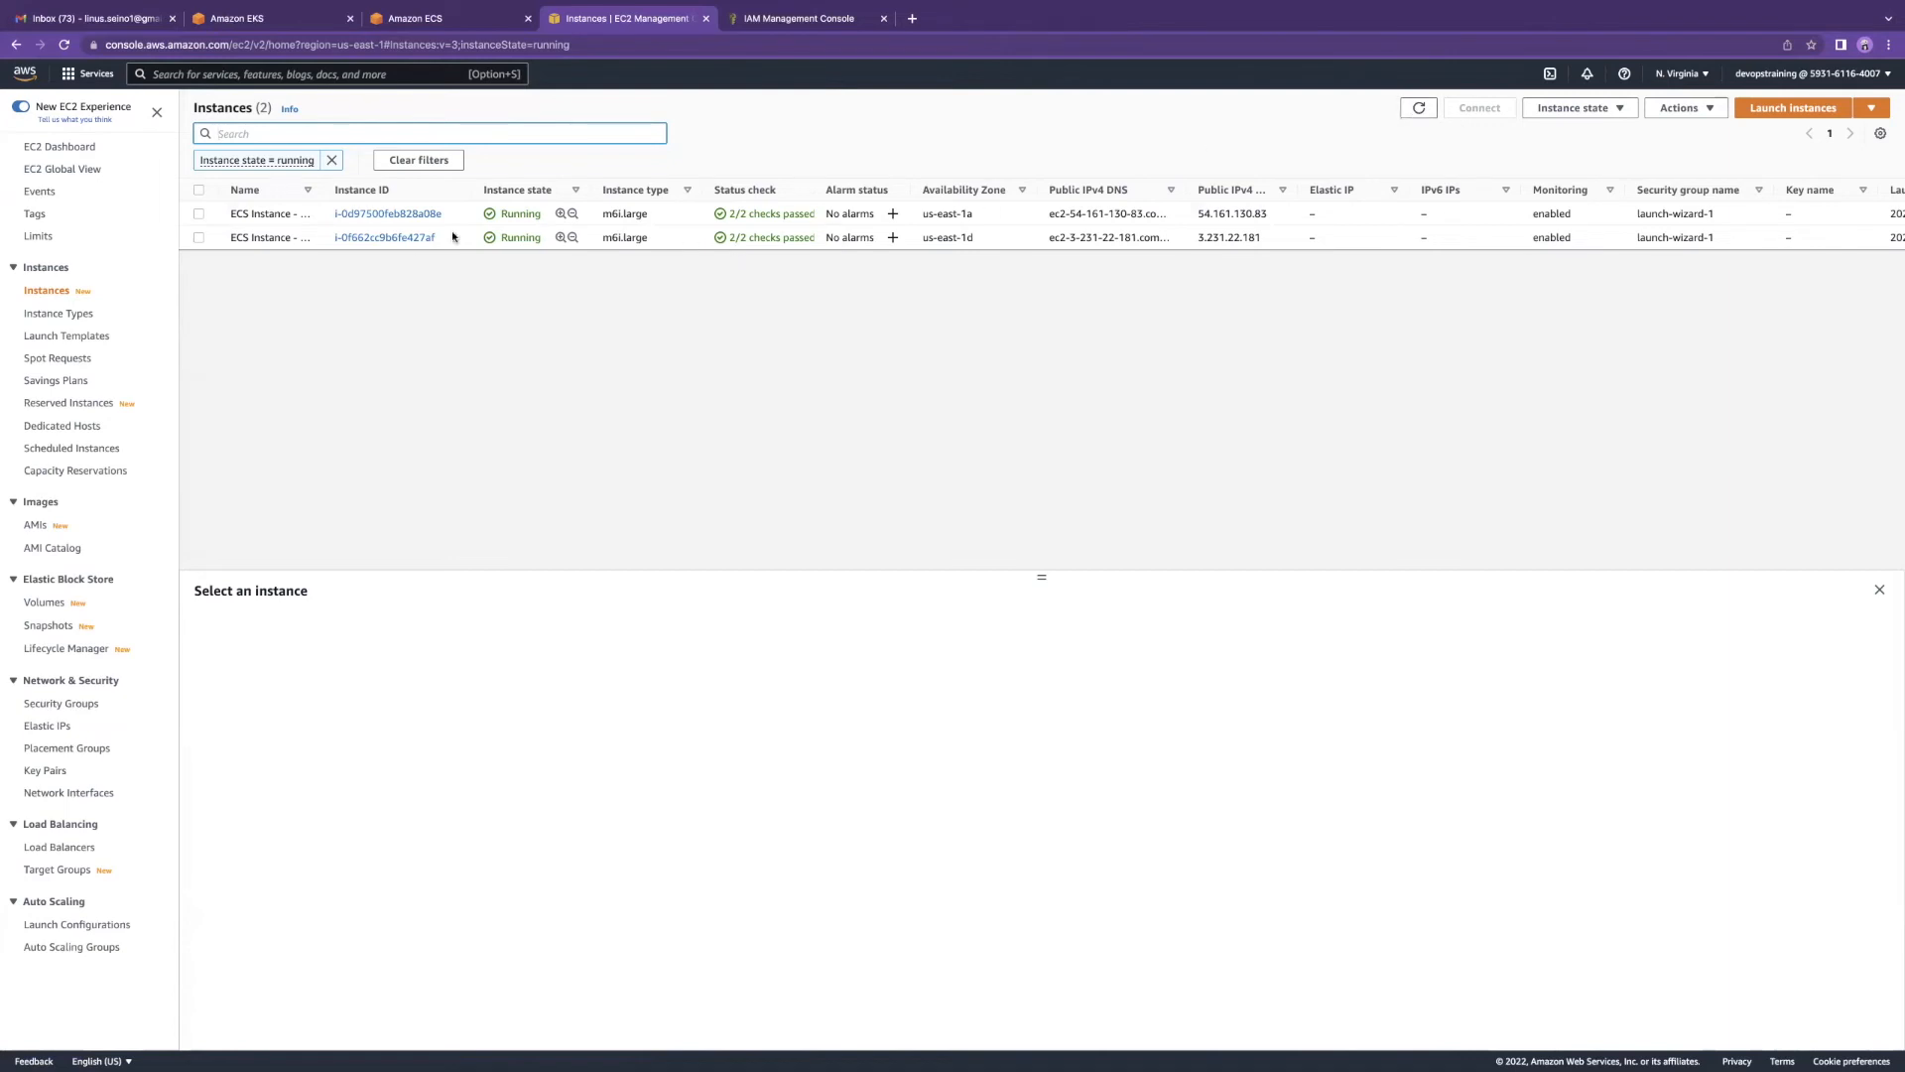
Step: Review monitoring charts for both running instances, then deselect them and begin launching a new instance
click(199, 214)
click(198, 237)
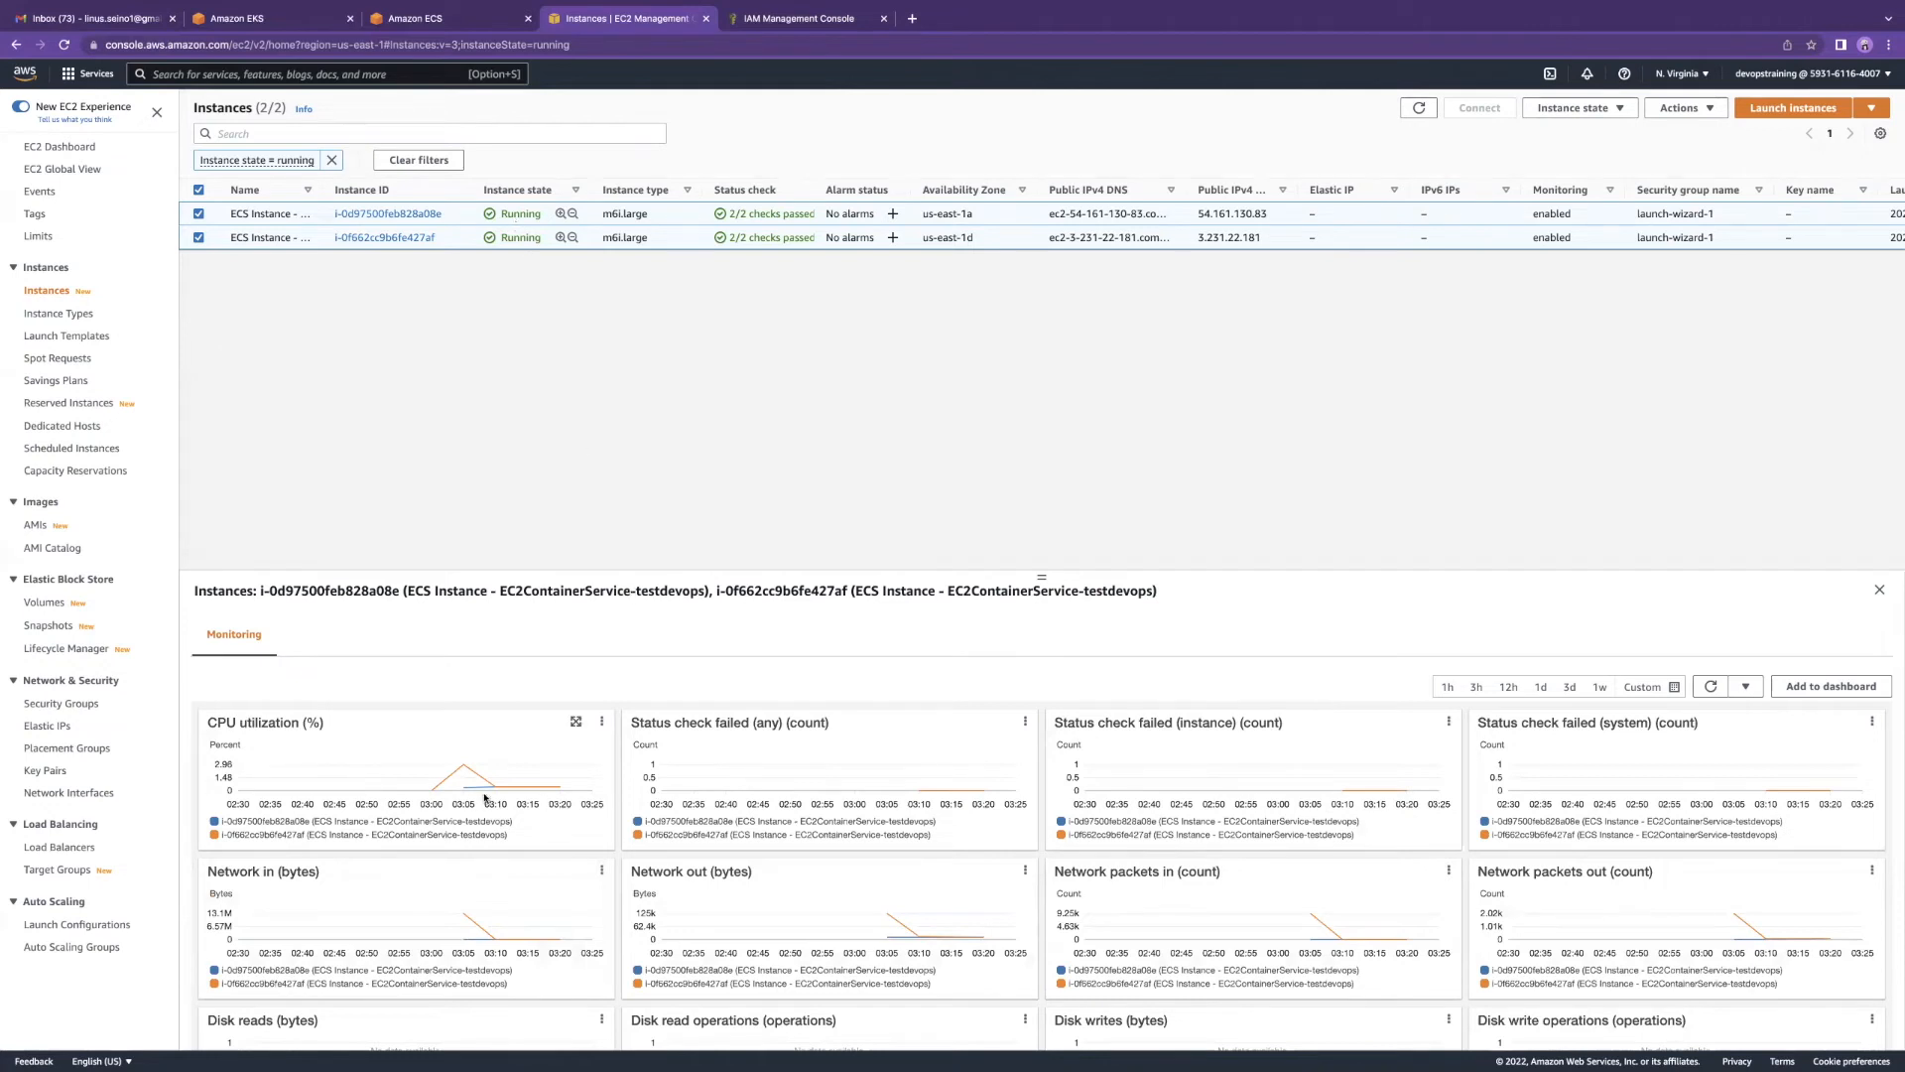
mouse_move(463, 767)
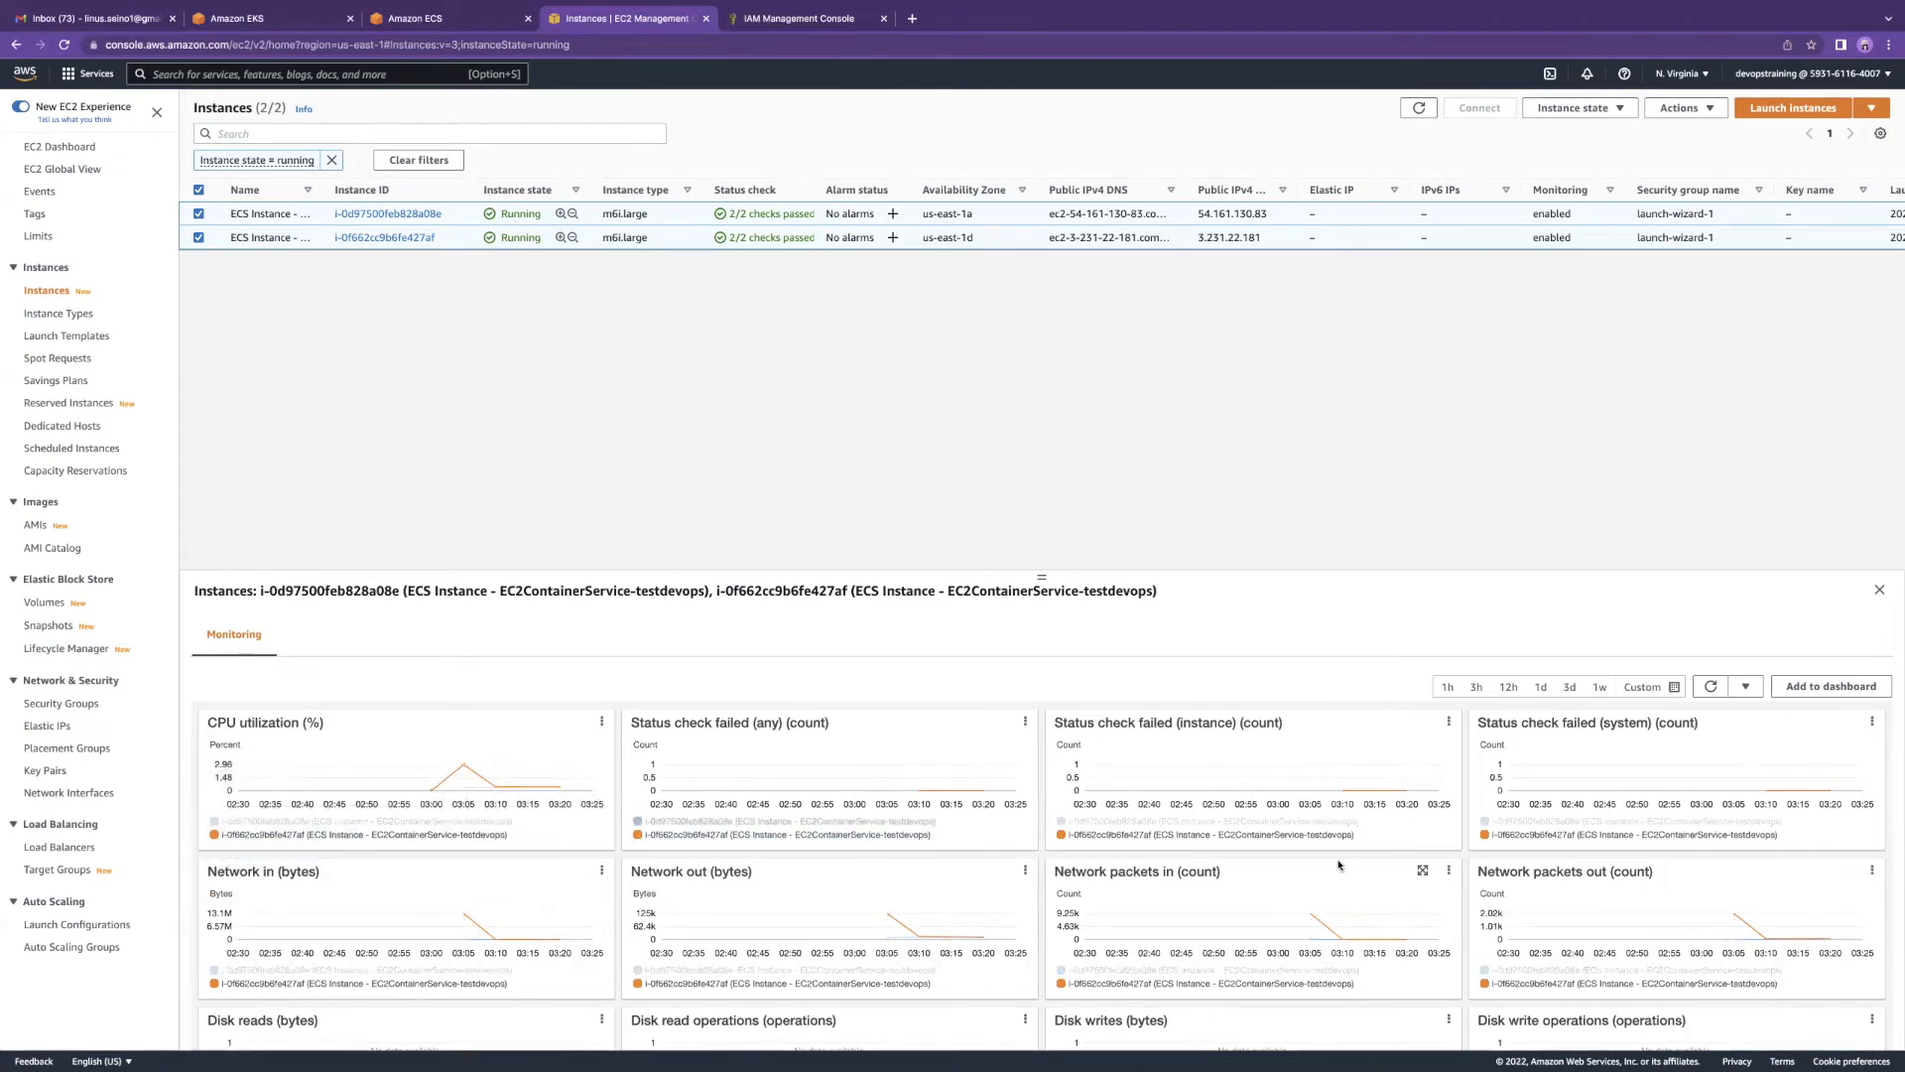
click(198, 190)
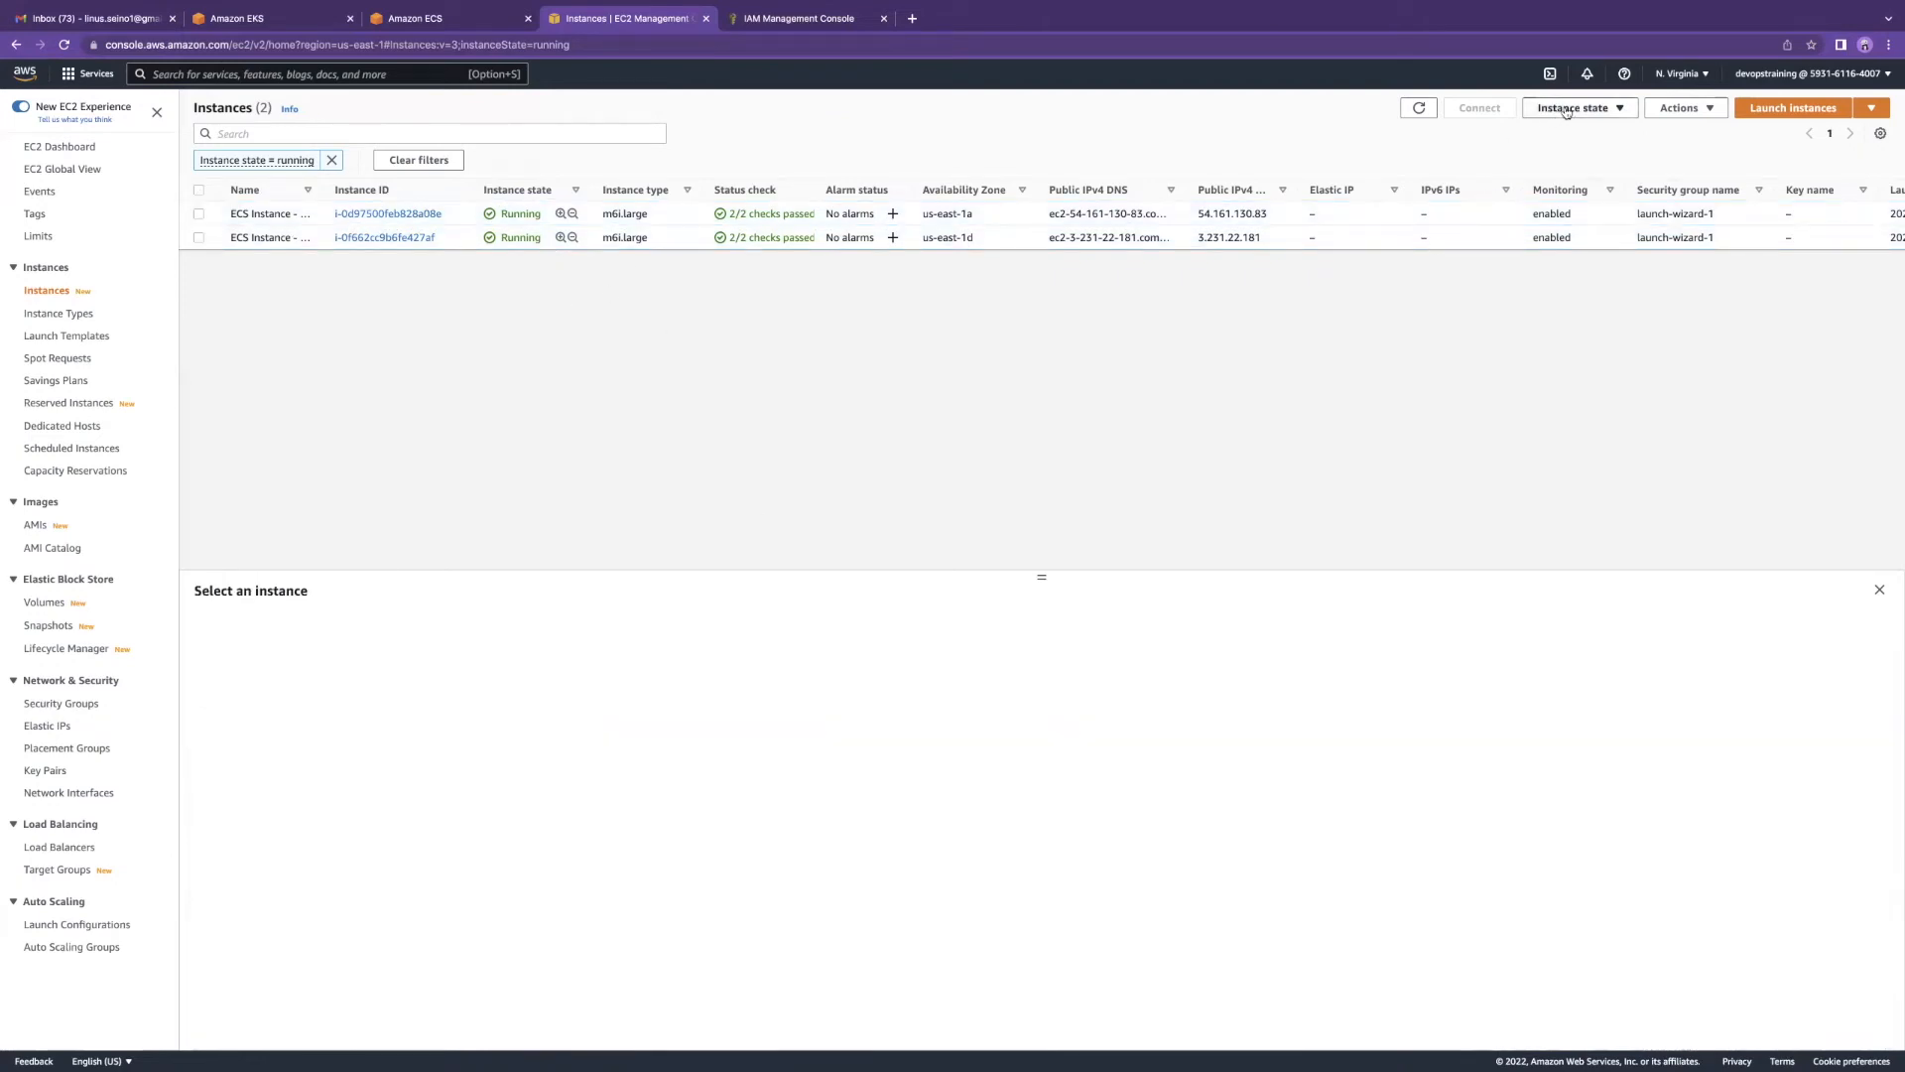
click(1766, 111)
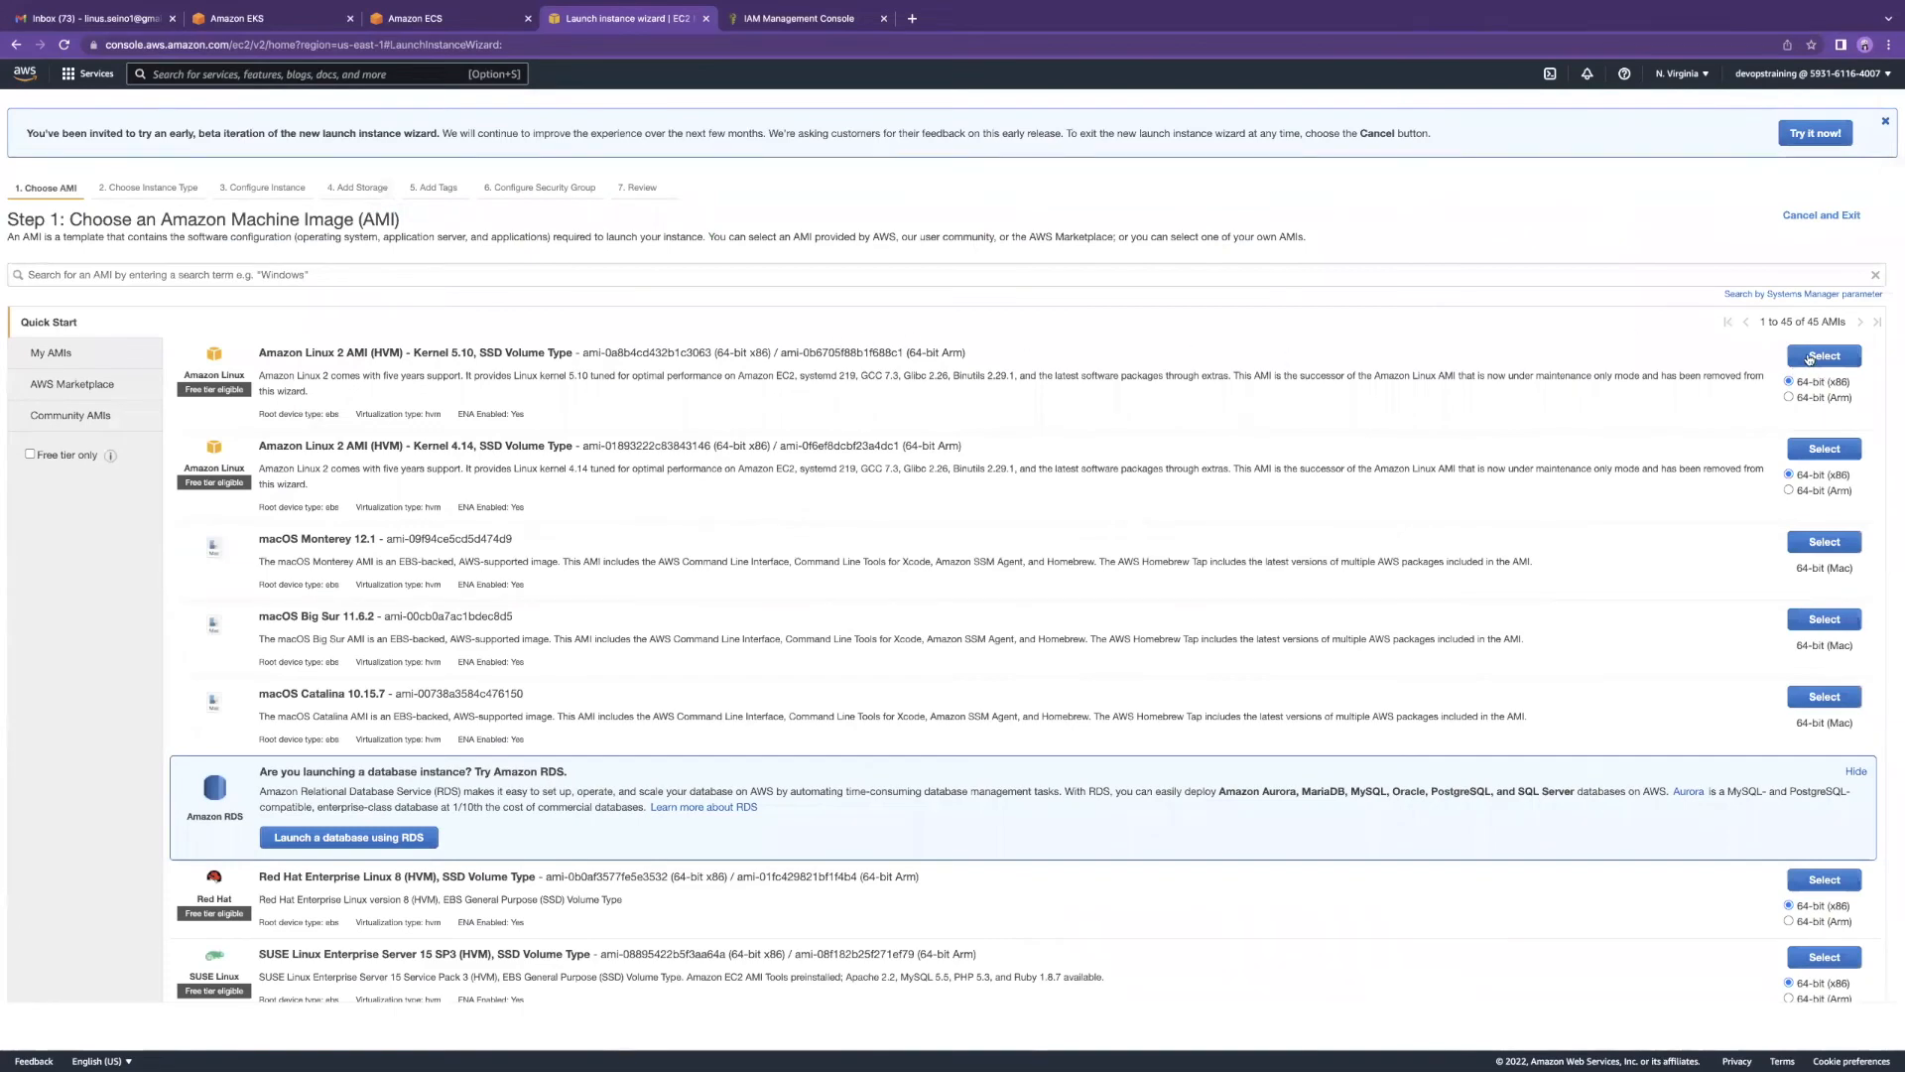
Step: Choose the Amazon Linux 2 Kernel 5.10 AMI with t2.micro, reach instance details, then switch to the slides
click(1809, 359)
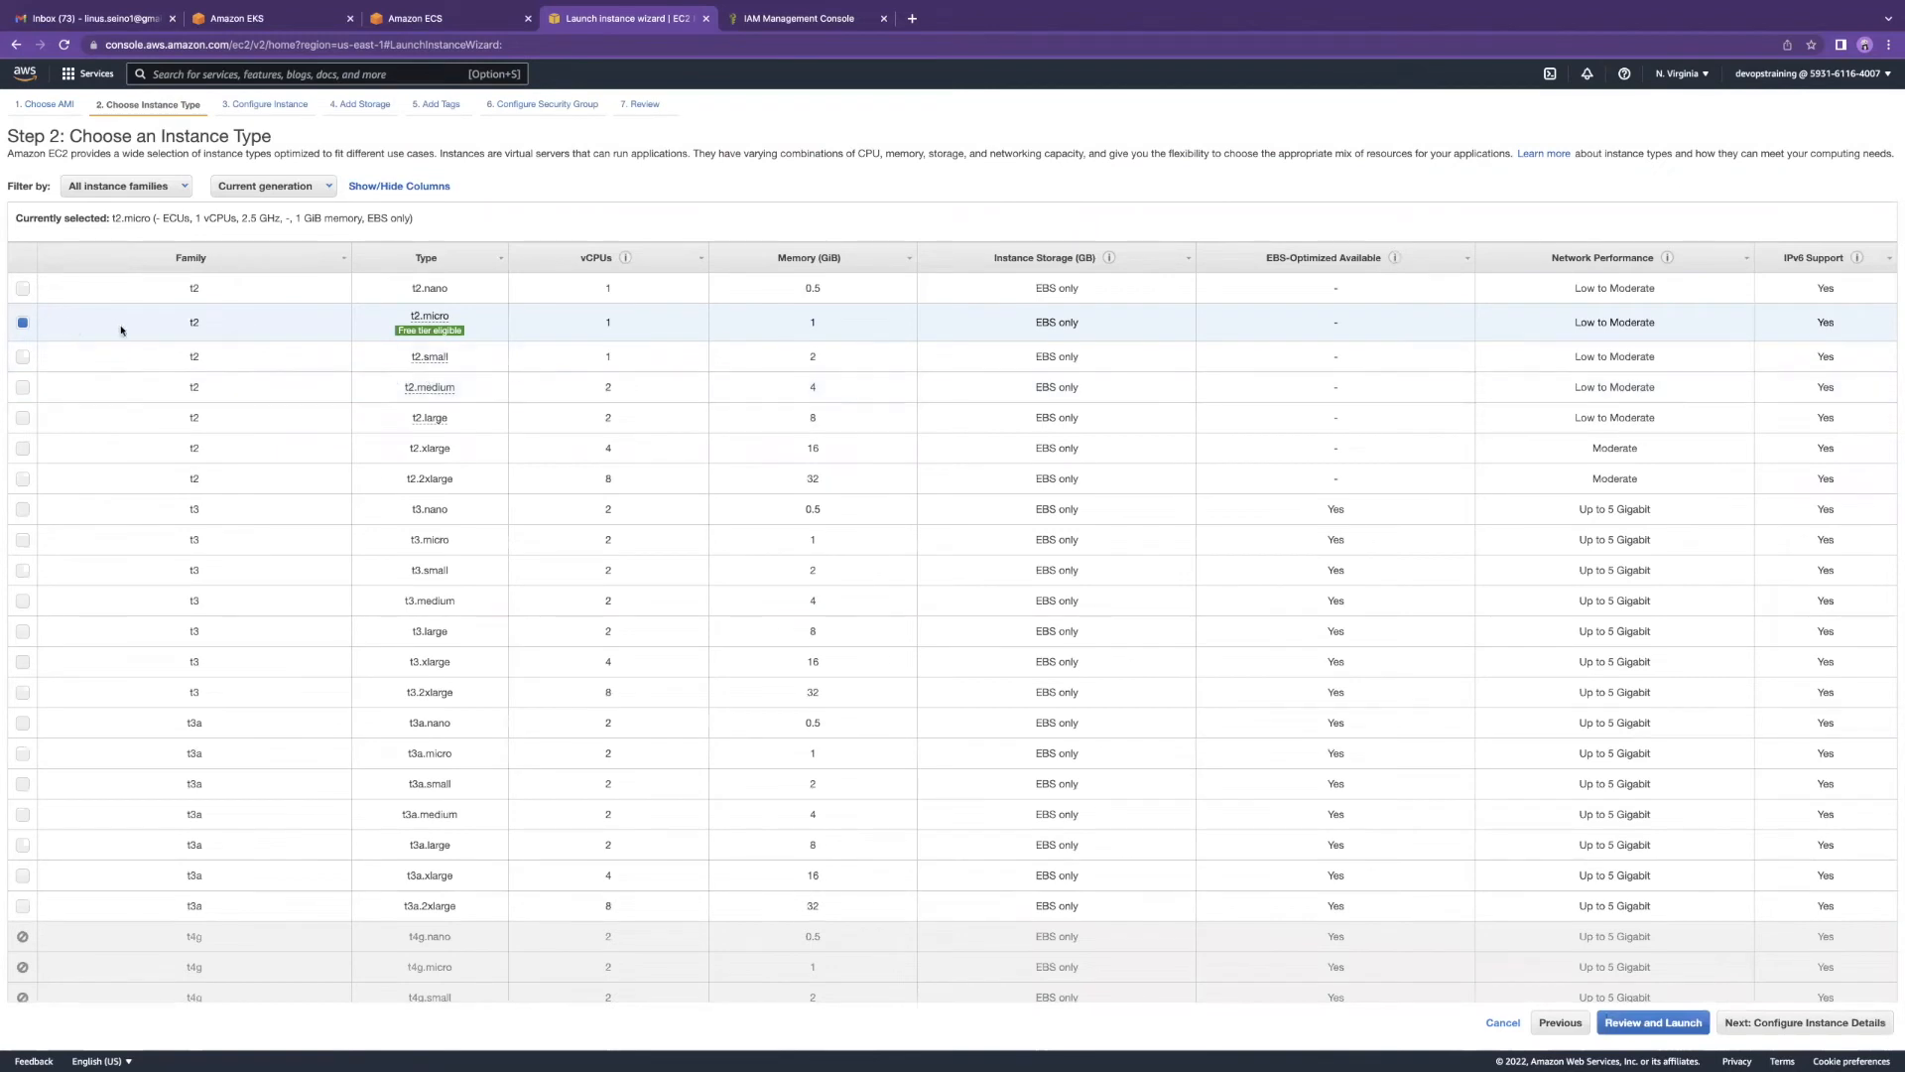
click(1786, 1022)
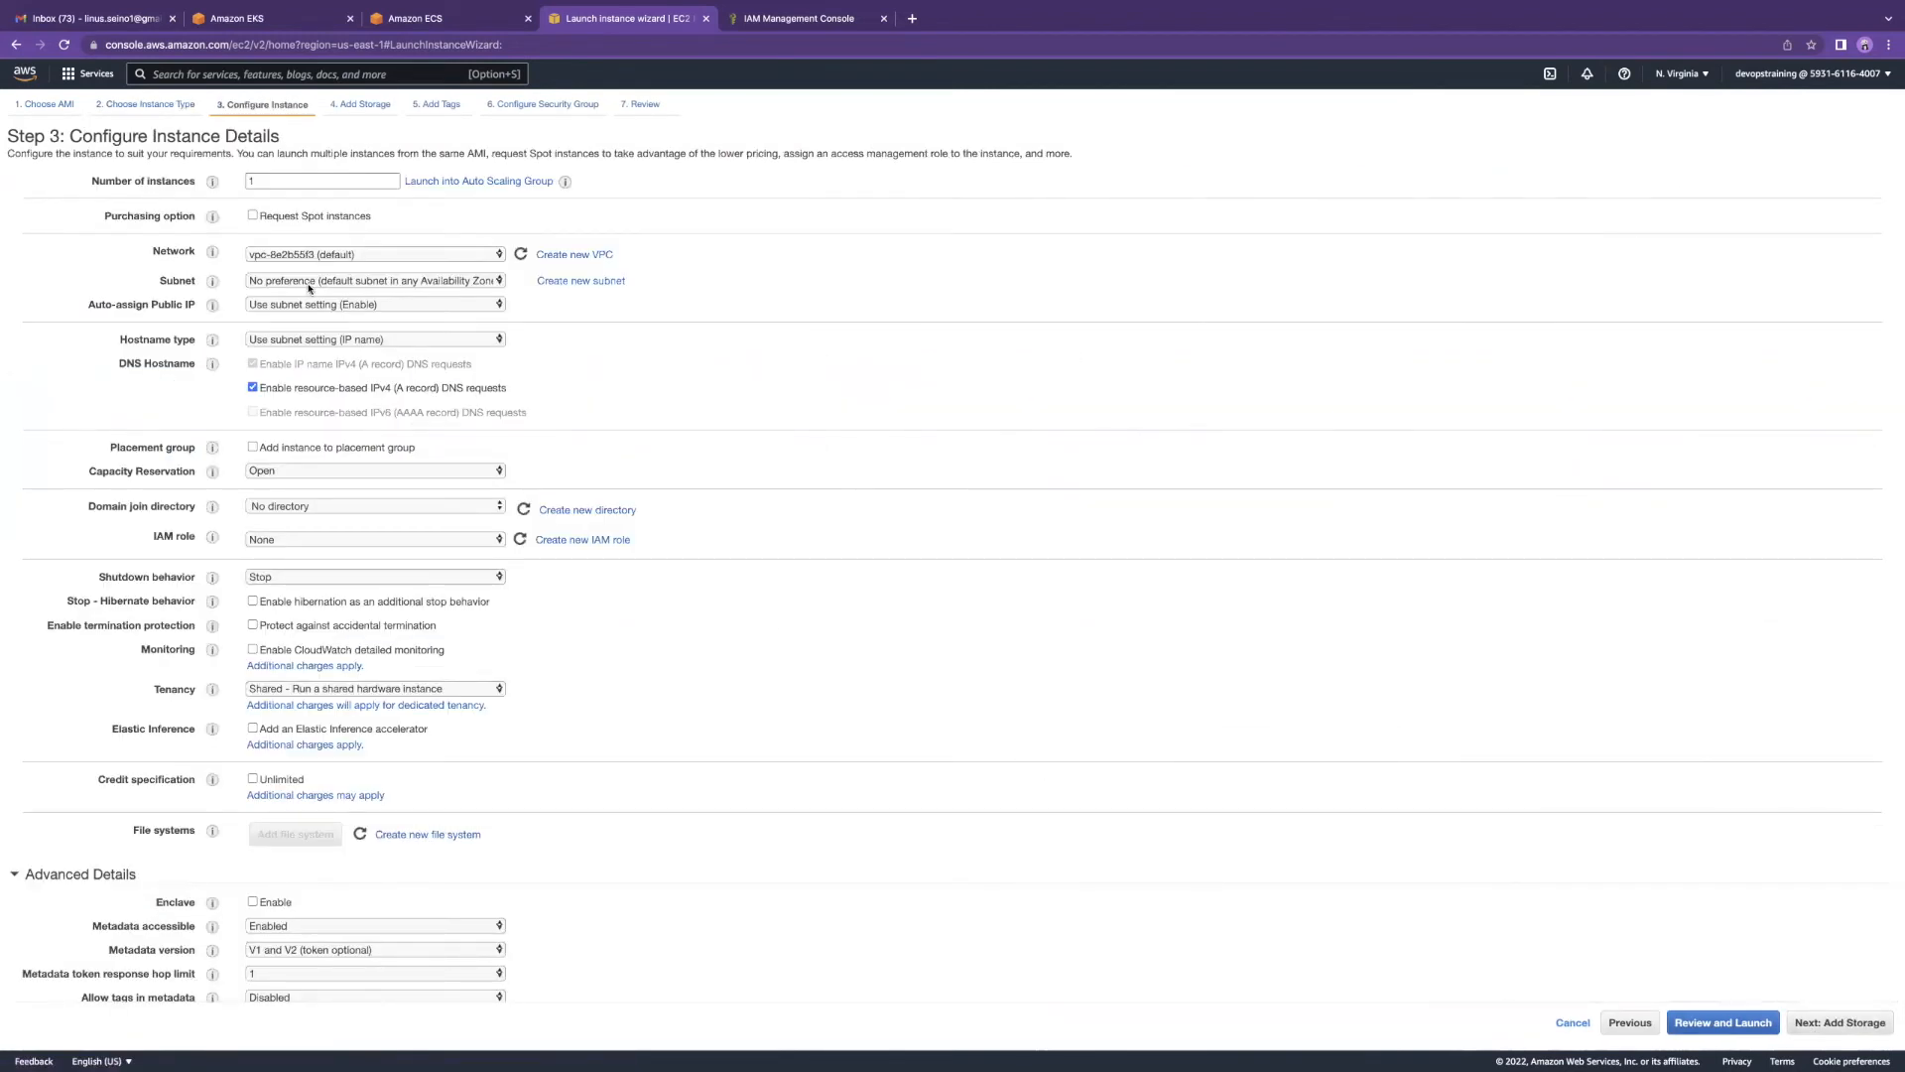
scroll(385, 426, down, 1)
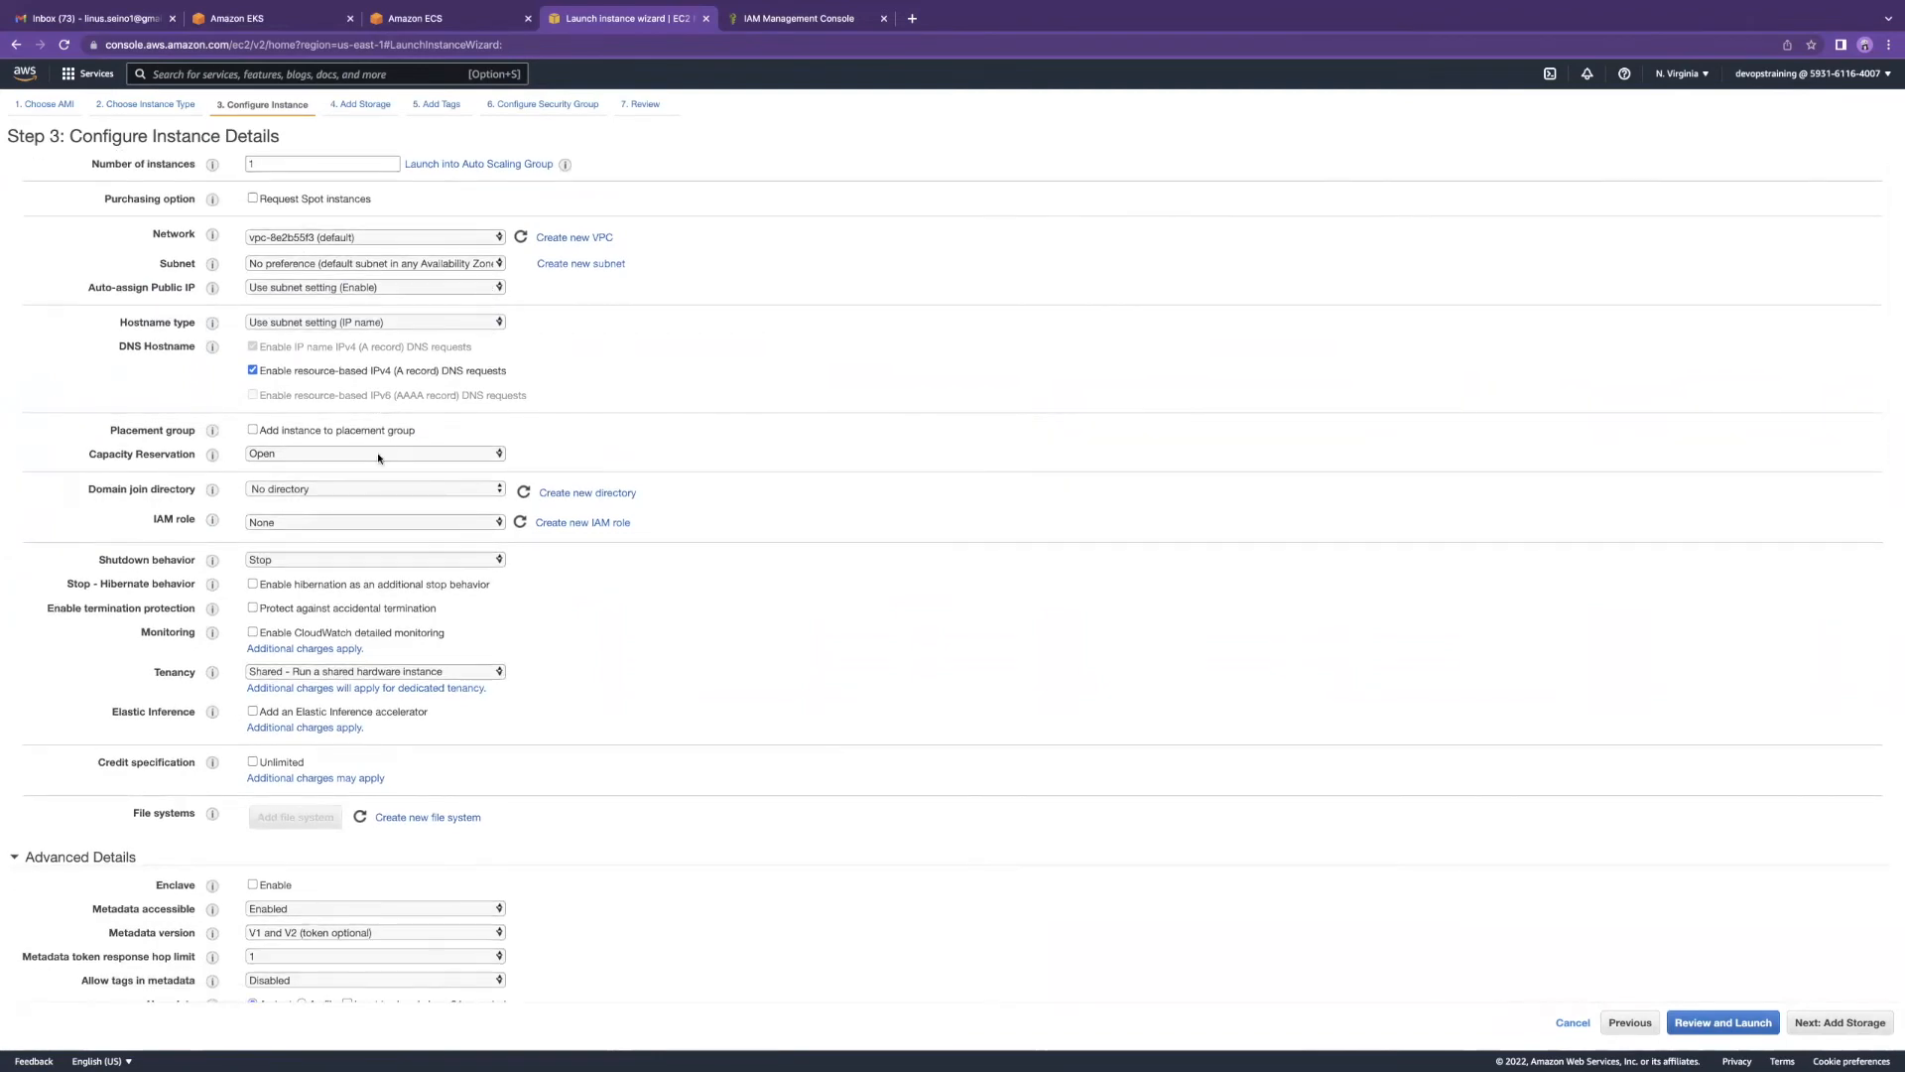
key(ctrl+Left)
key(ctrl+Right)
key(ctrl+Right)
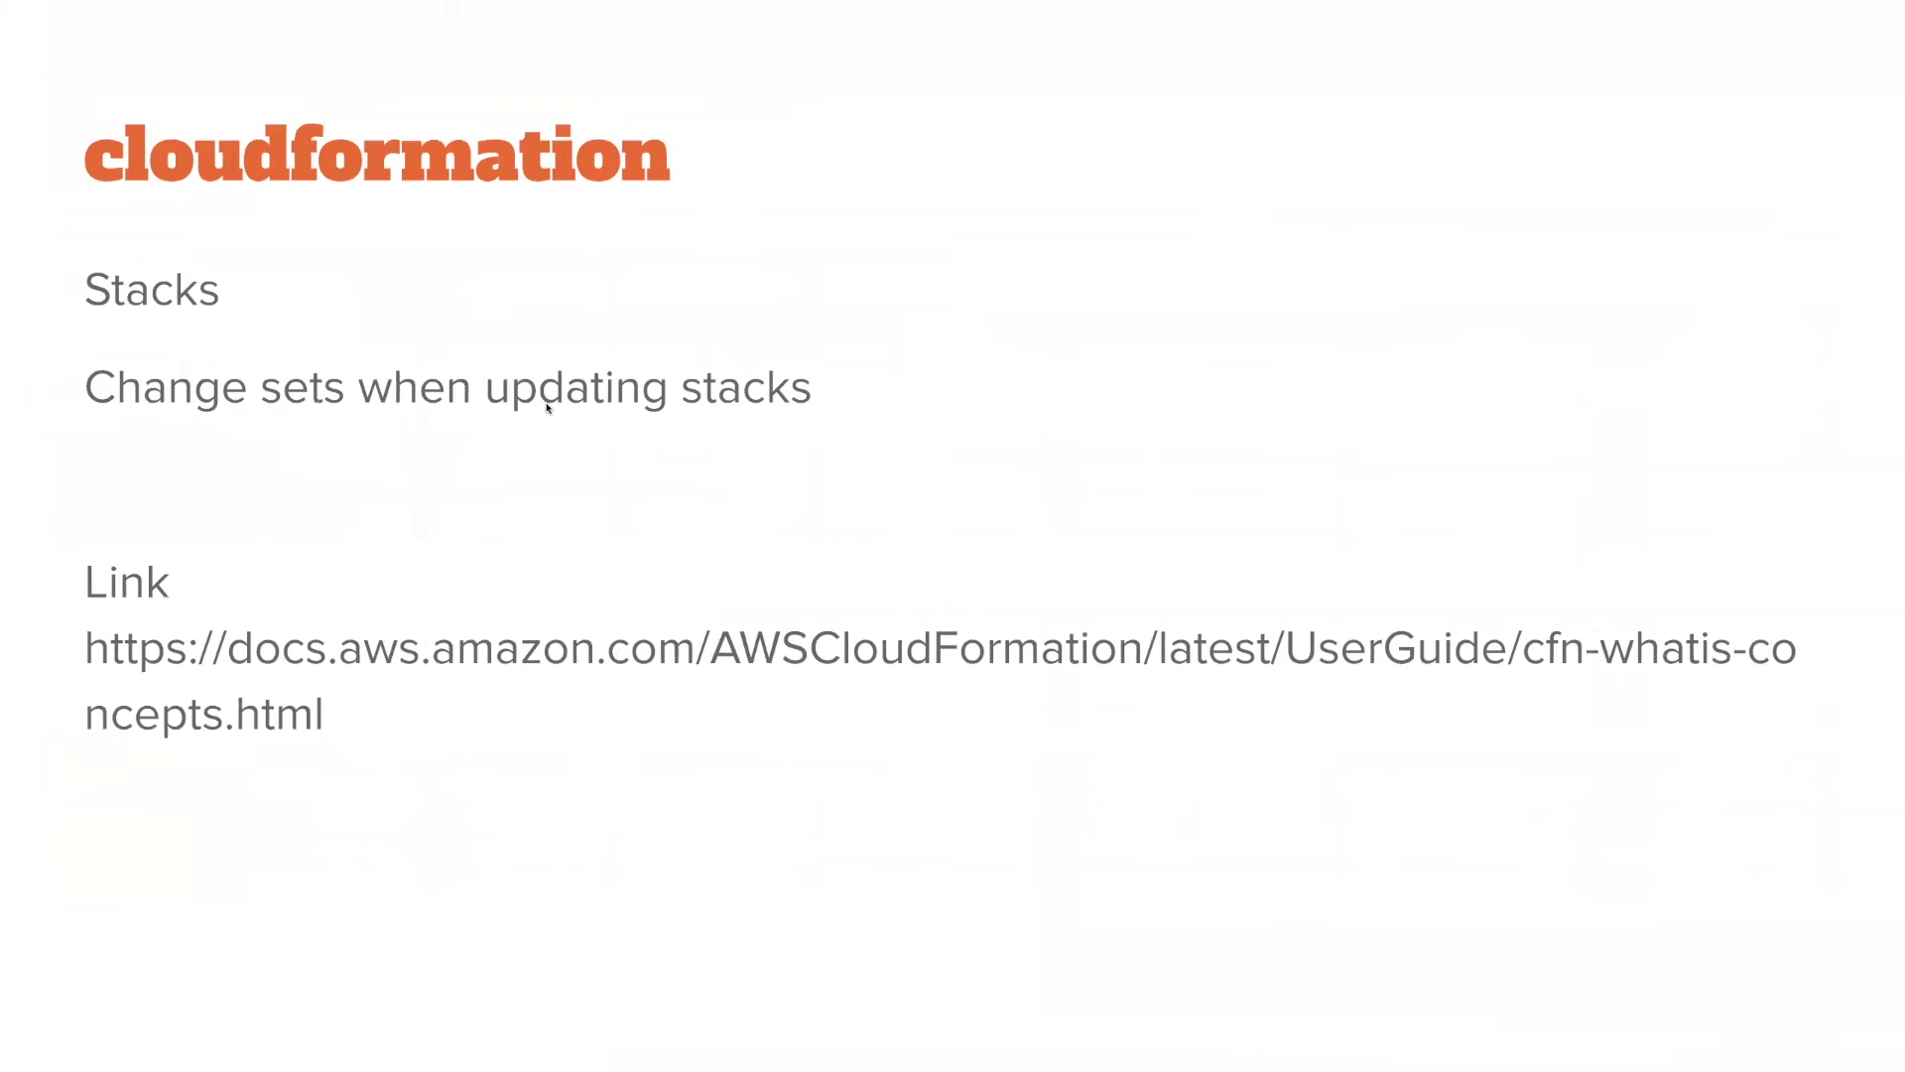
Step: Advance to the sample EC2 YAML template slide, then return to the launch wizard
key(Right)
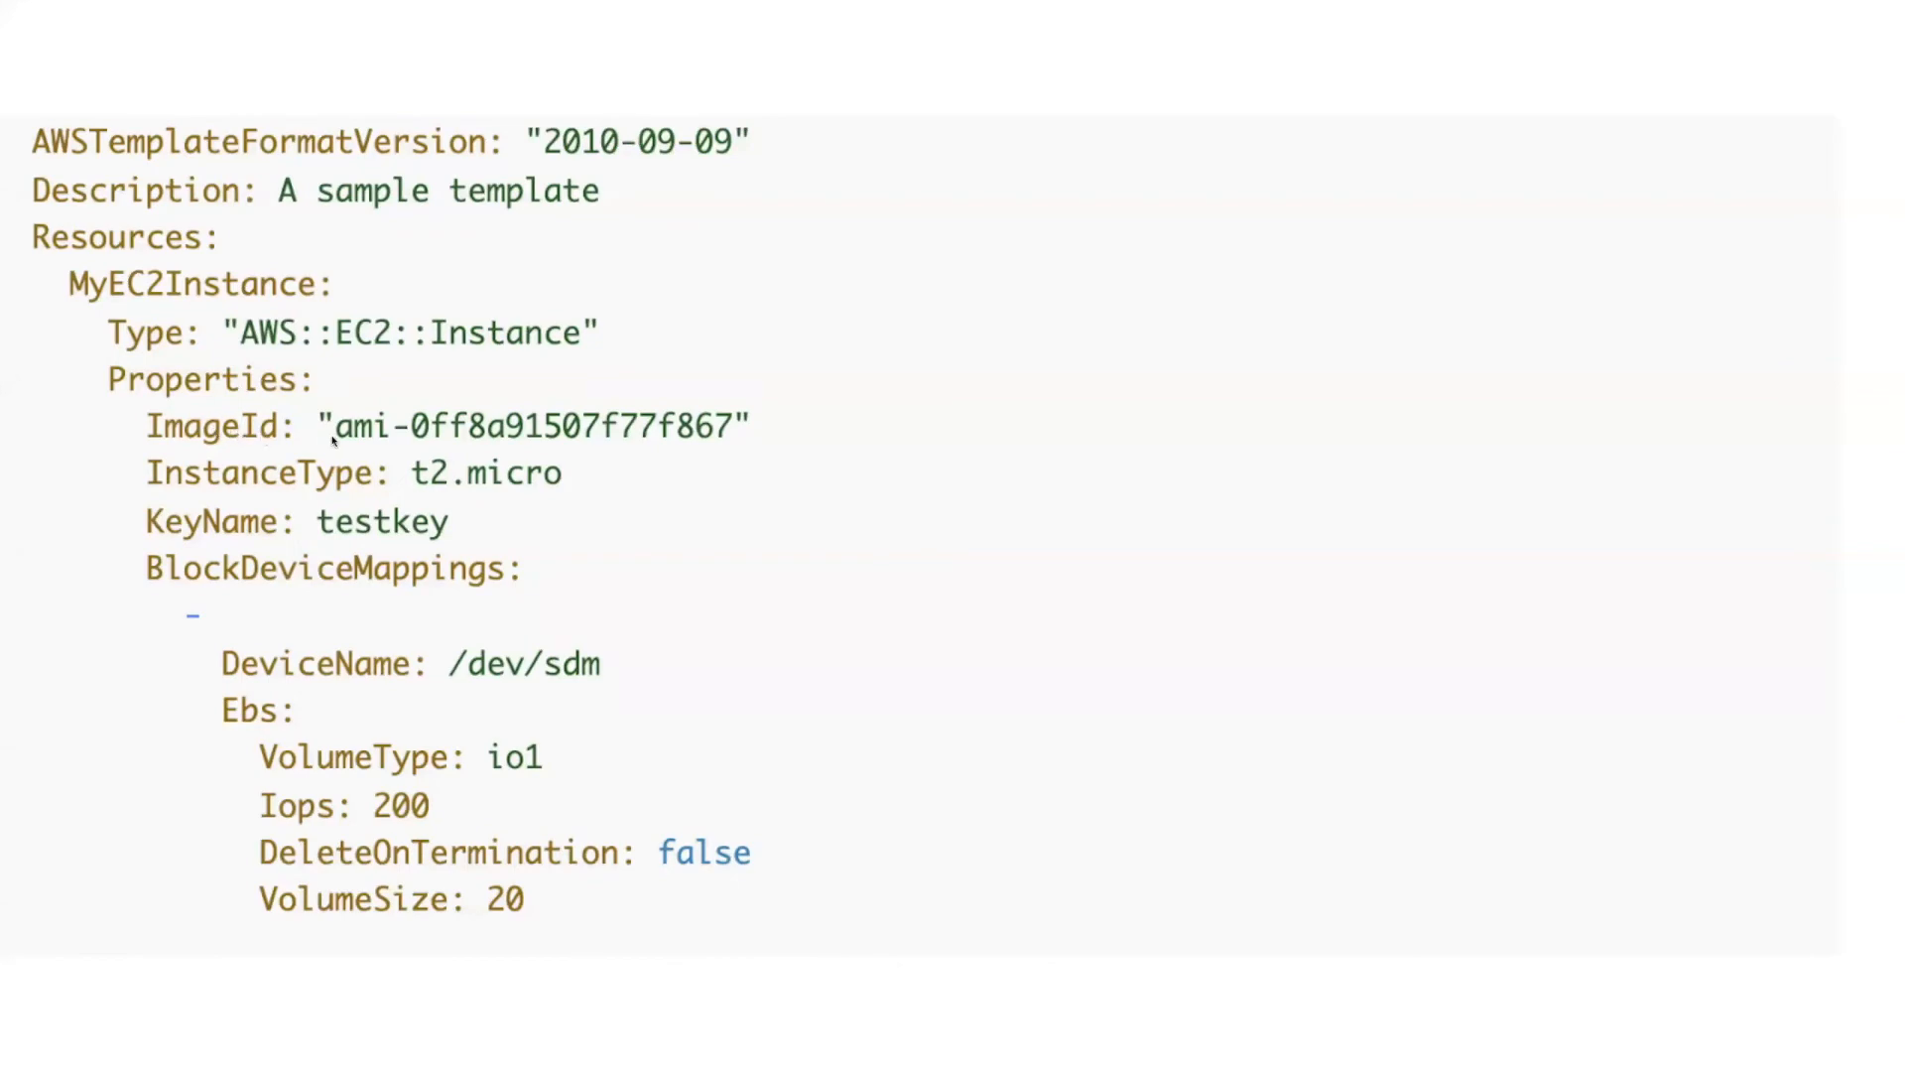
key(ctrl+Left)
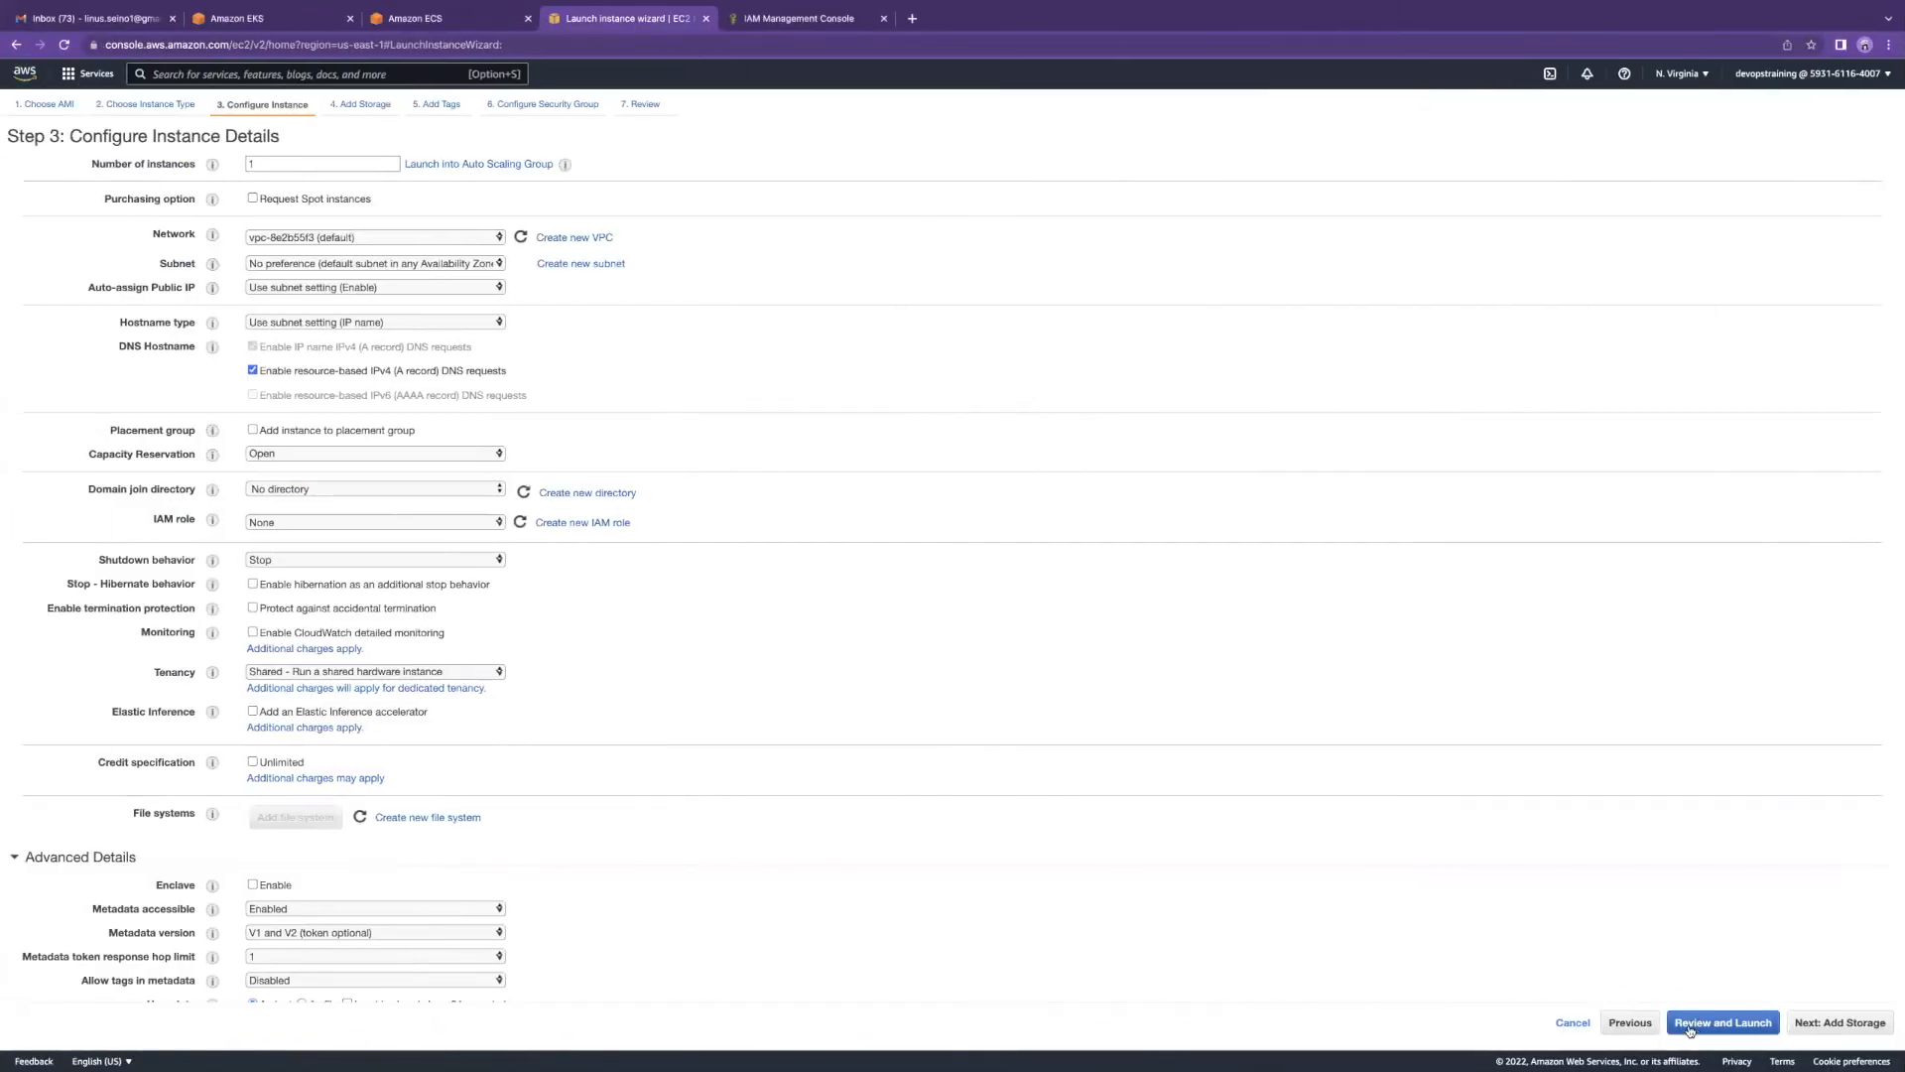
Step: Move the launch wizard through instance type, details and storage to Add Tags, then show the IAM policy
click(1633, 1024)
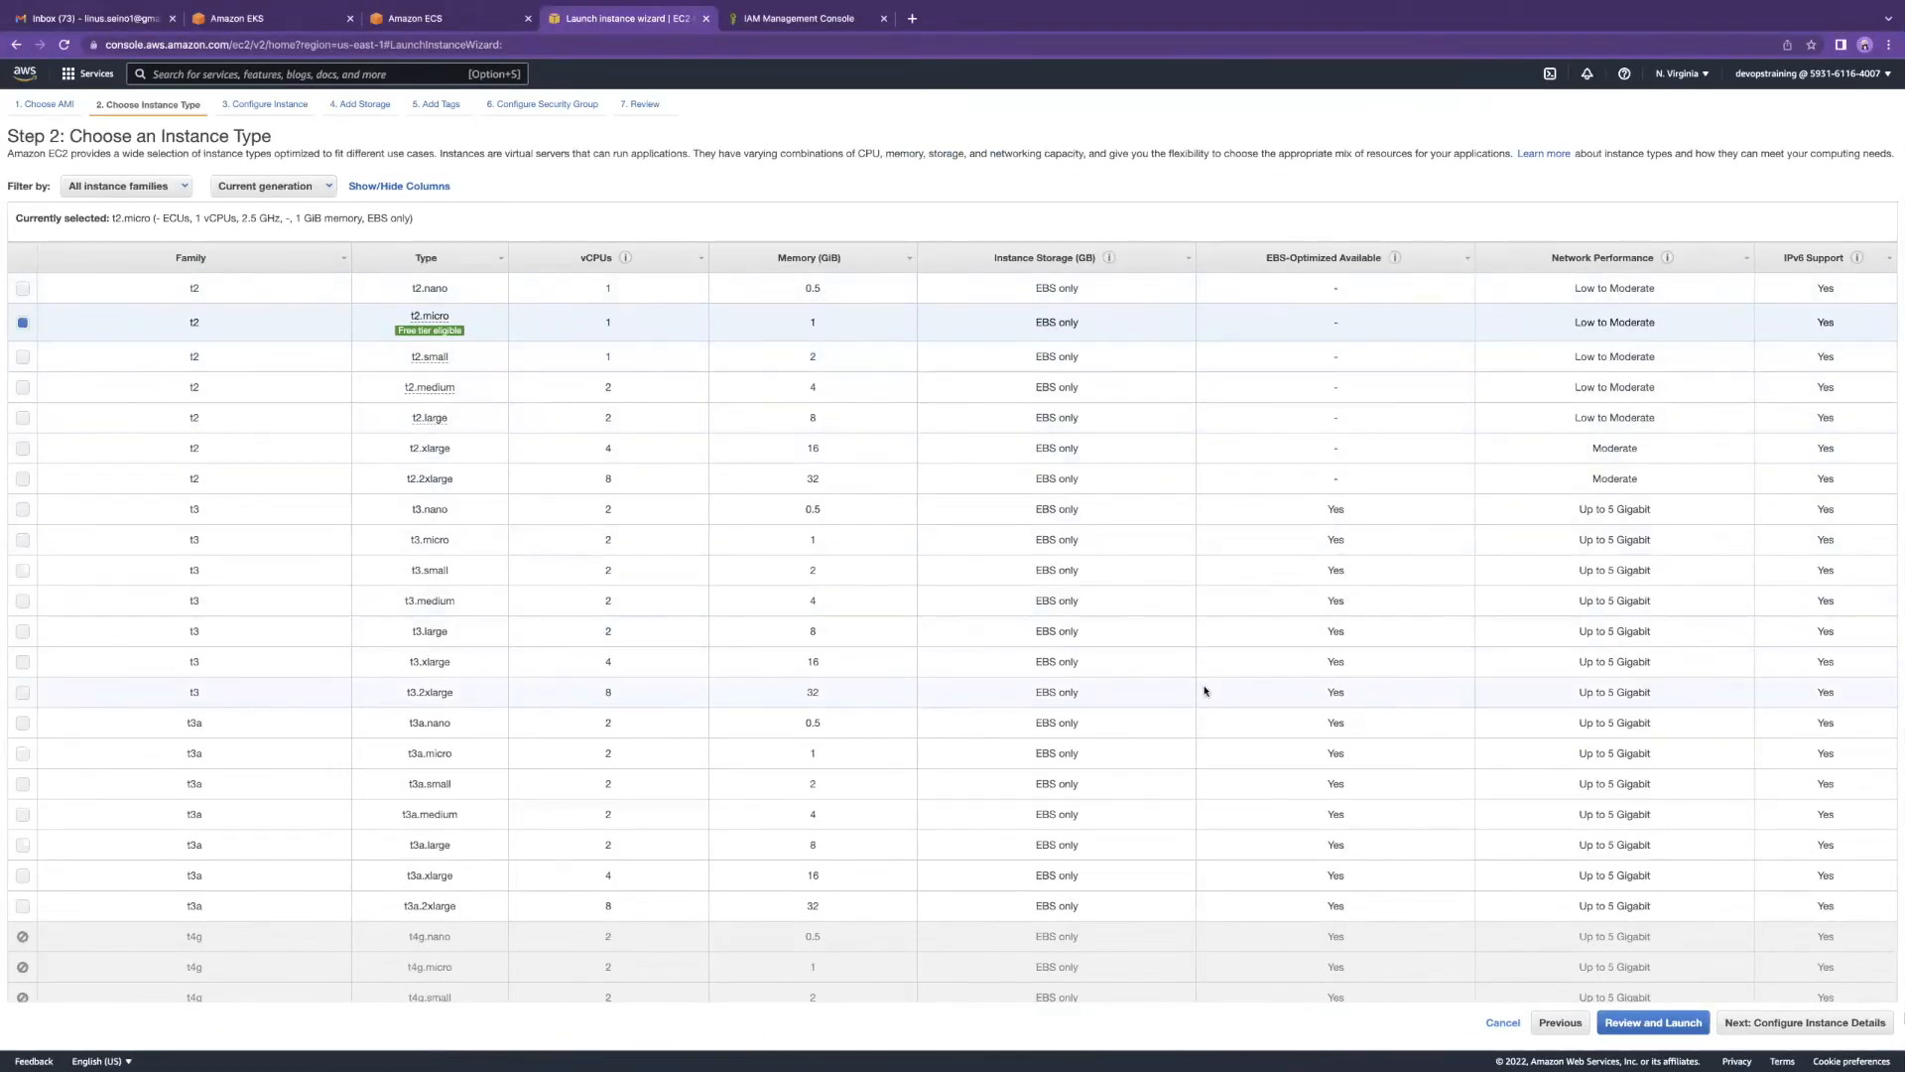
click(1753, 1020)
scroll(1754, 1012, down, 2)
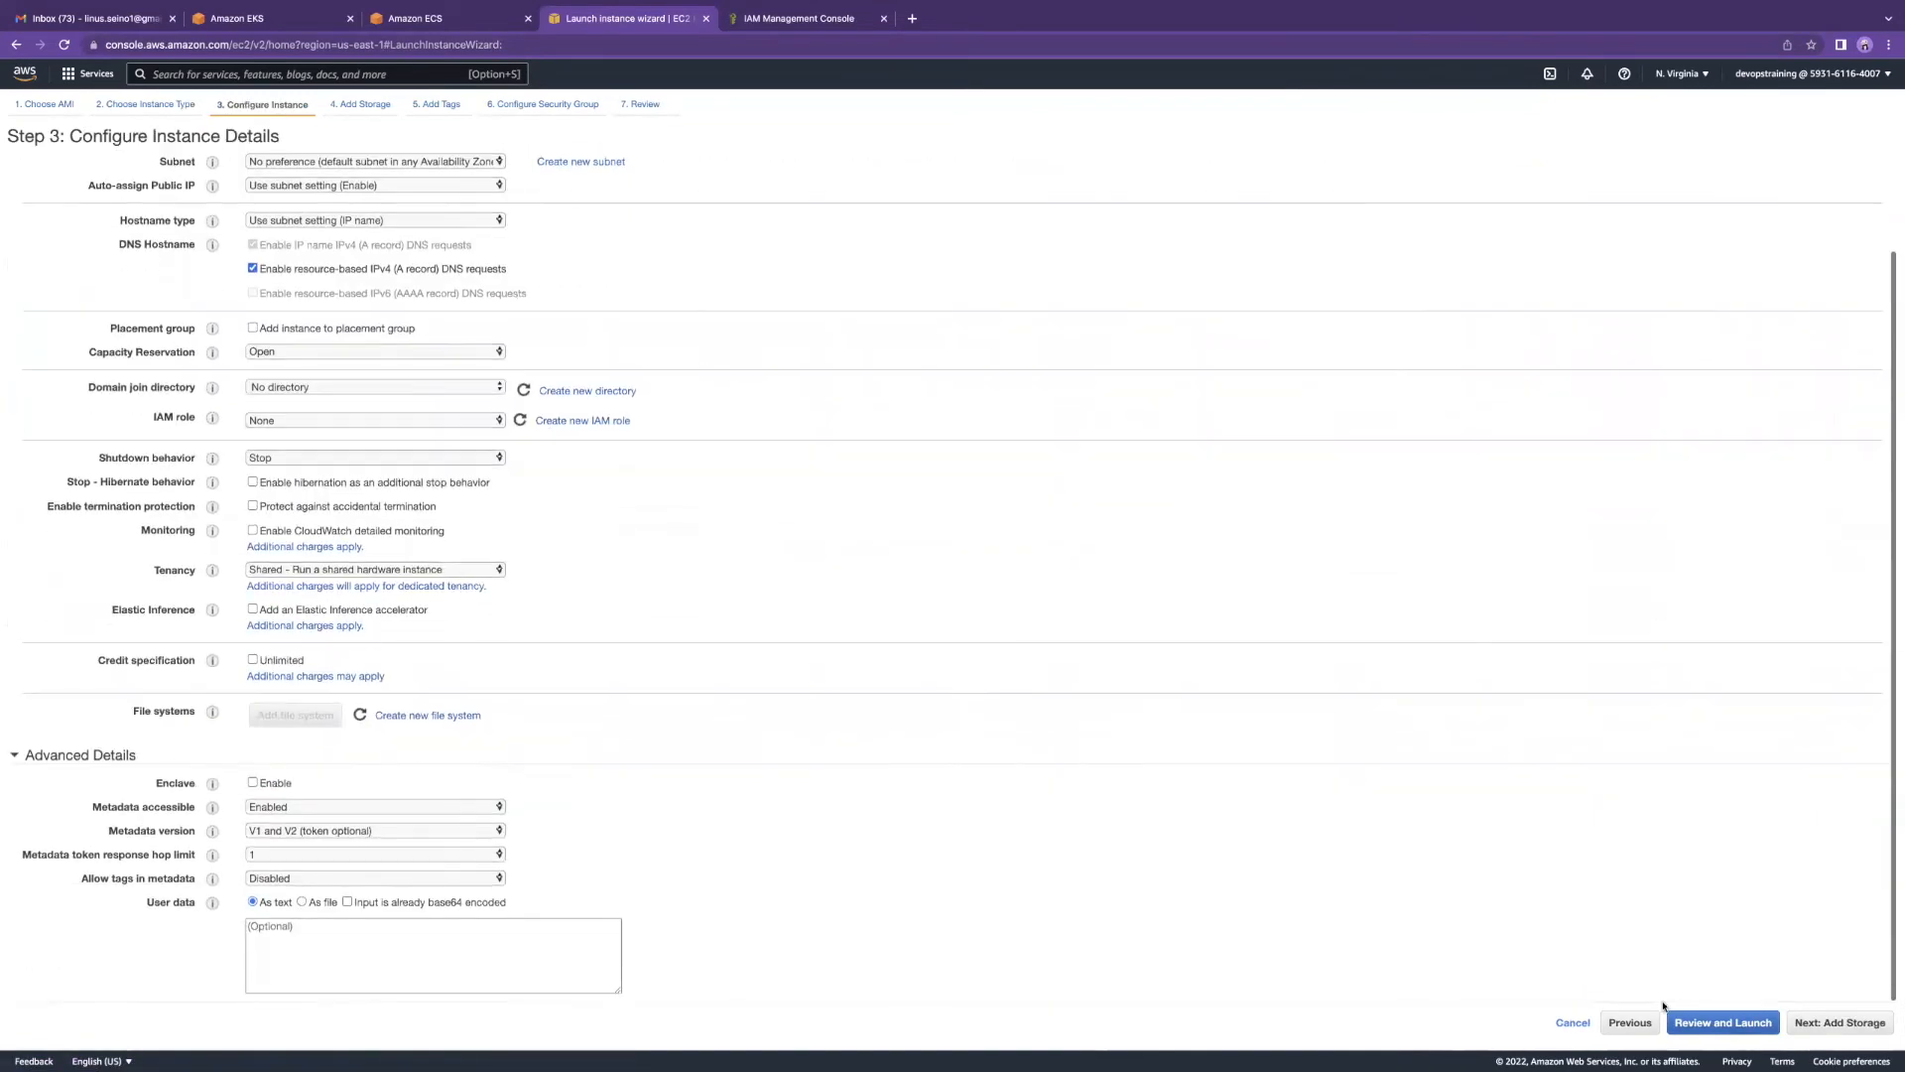
click(1825, 1023)
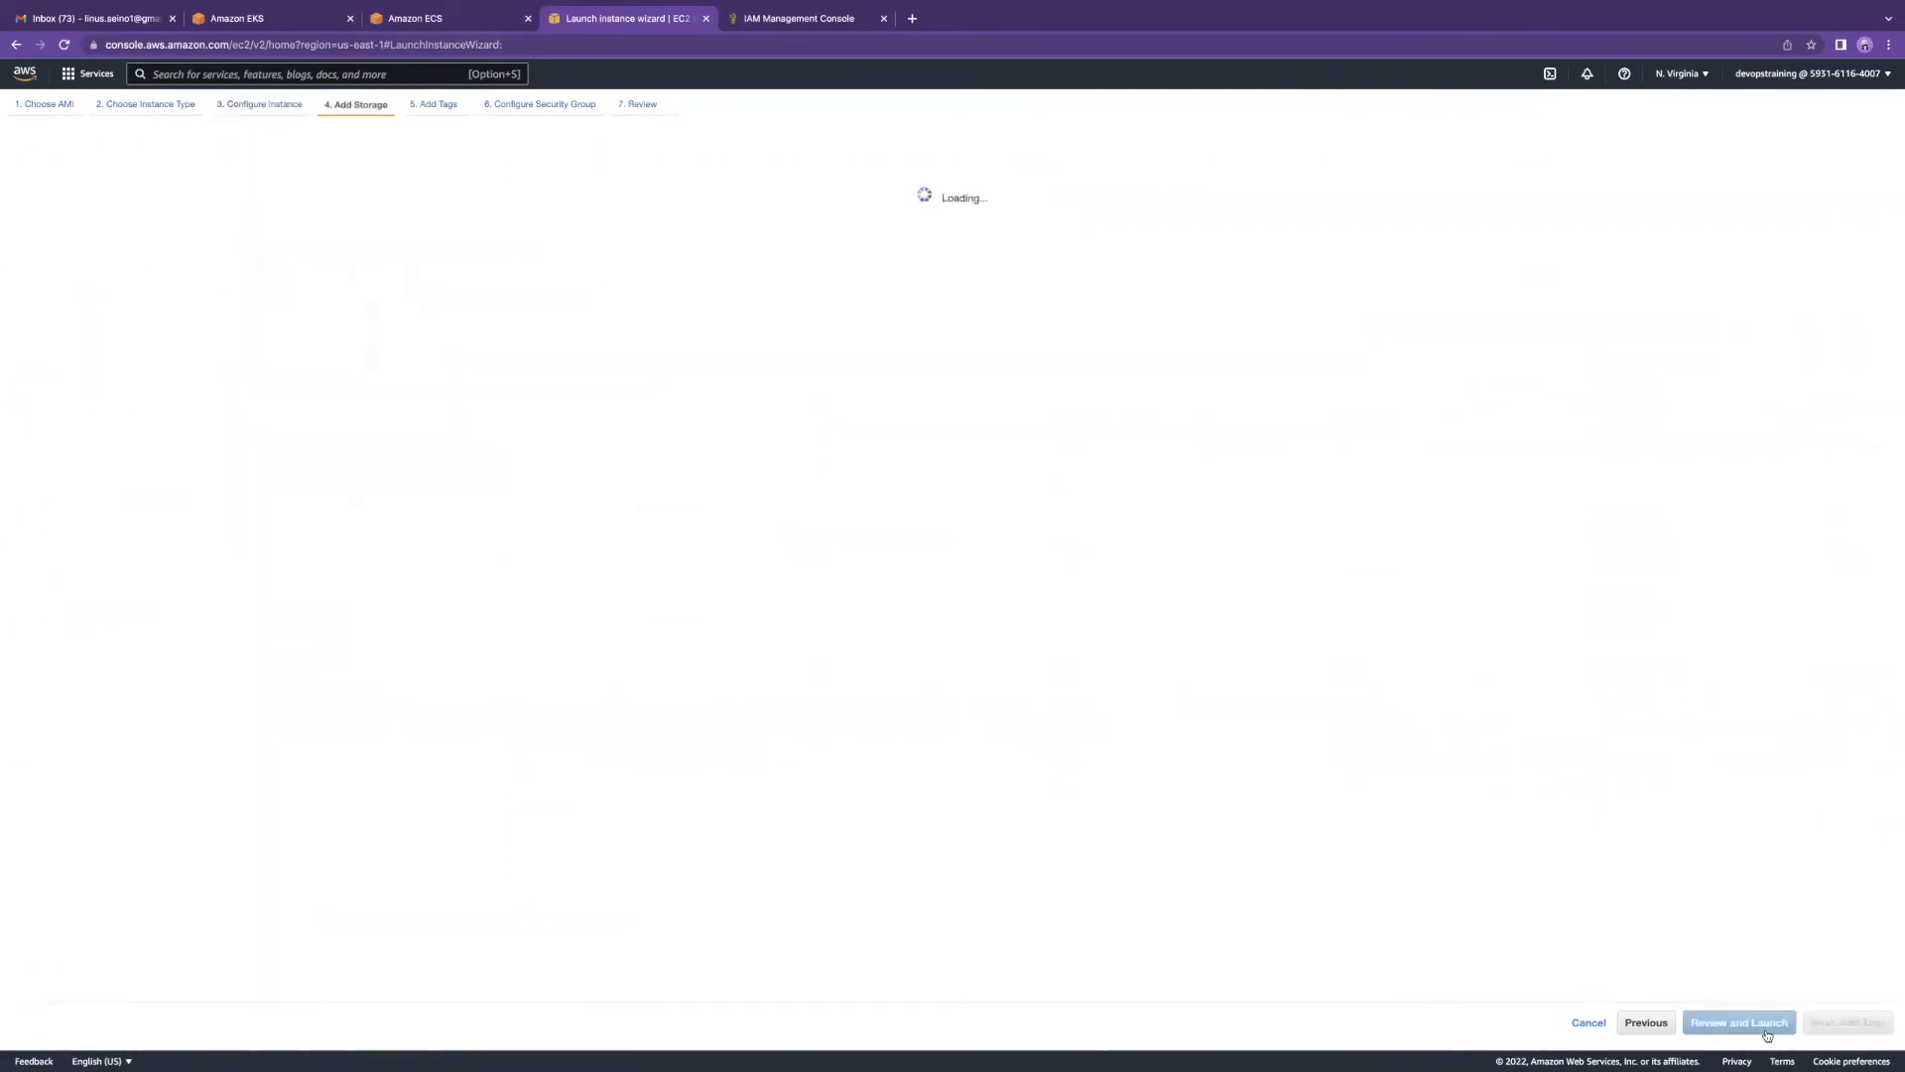
click(1829, 1024)
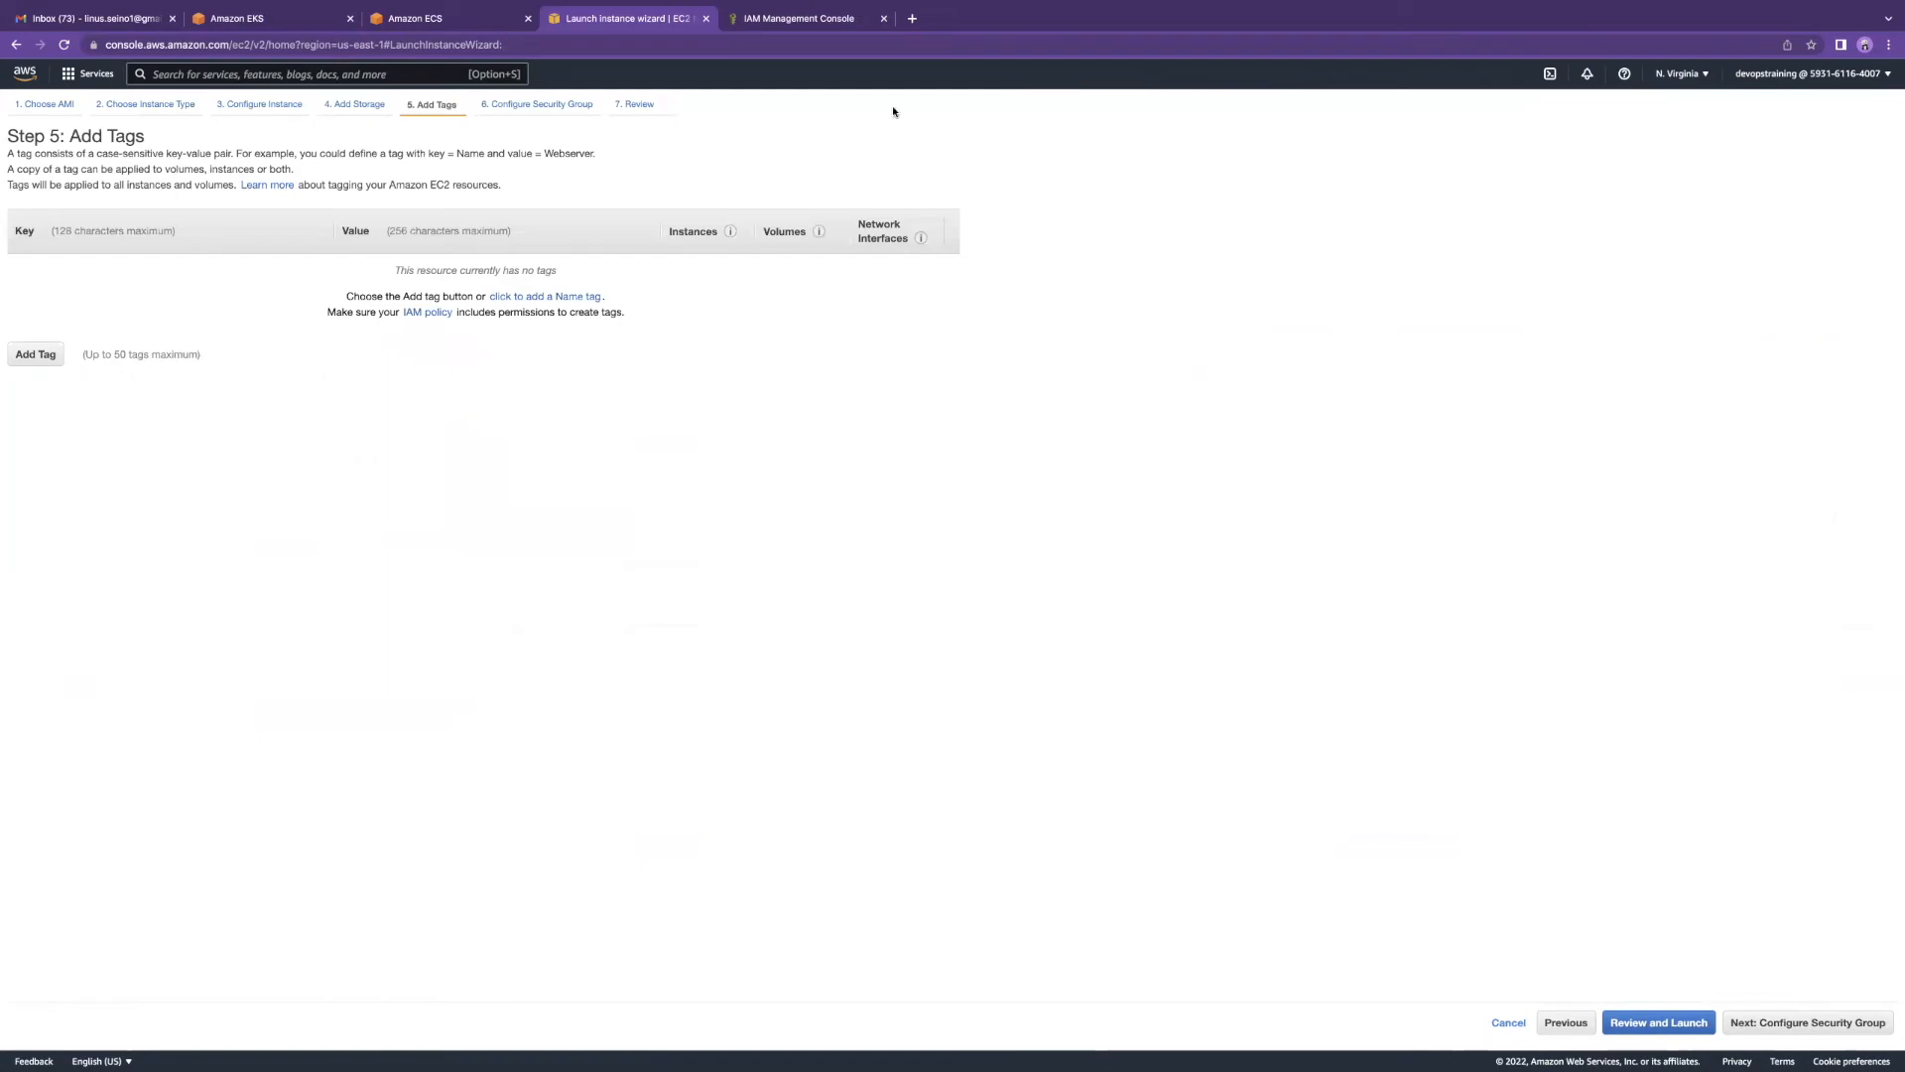
click(791, 20)
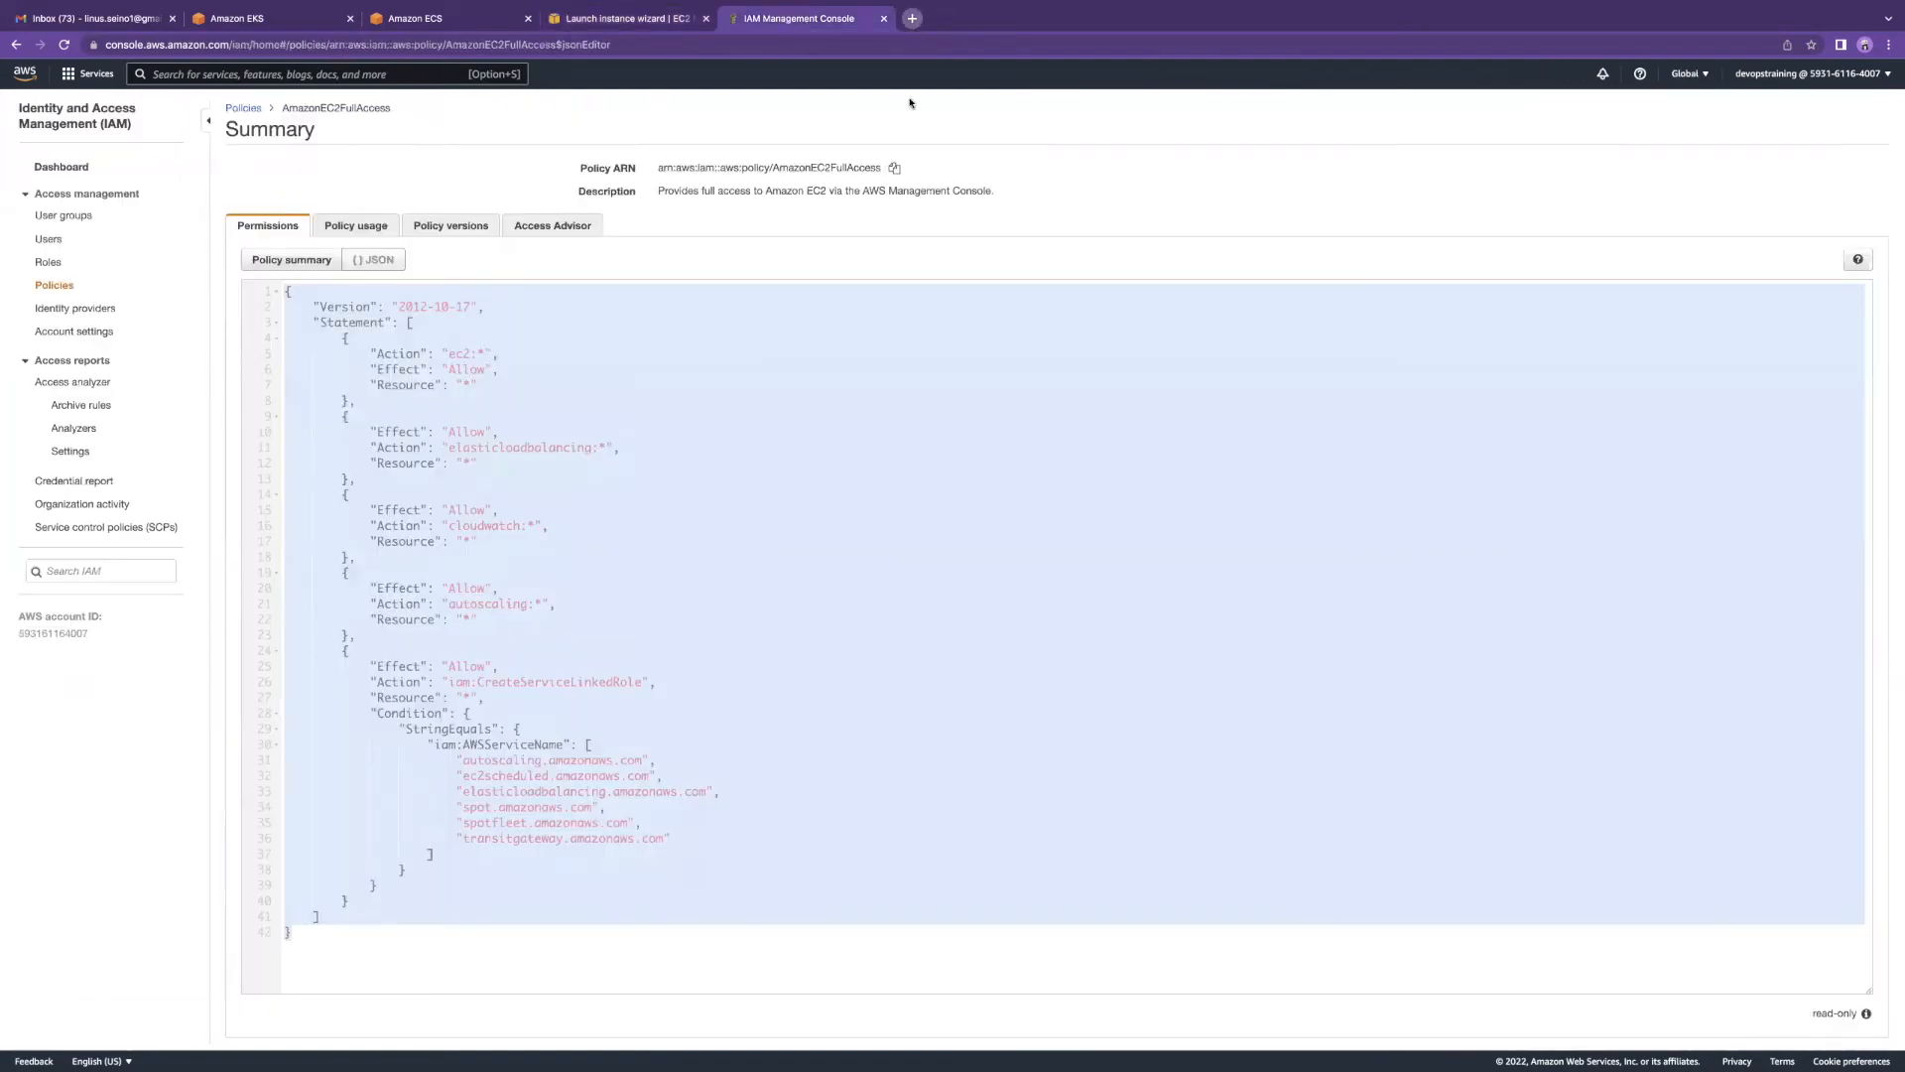
Step: In a new tab, search 'security cloudformation' and open the Security in AWS CloudFormation guide
click(911, 24)
text(securit)
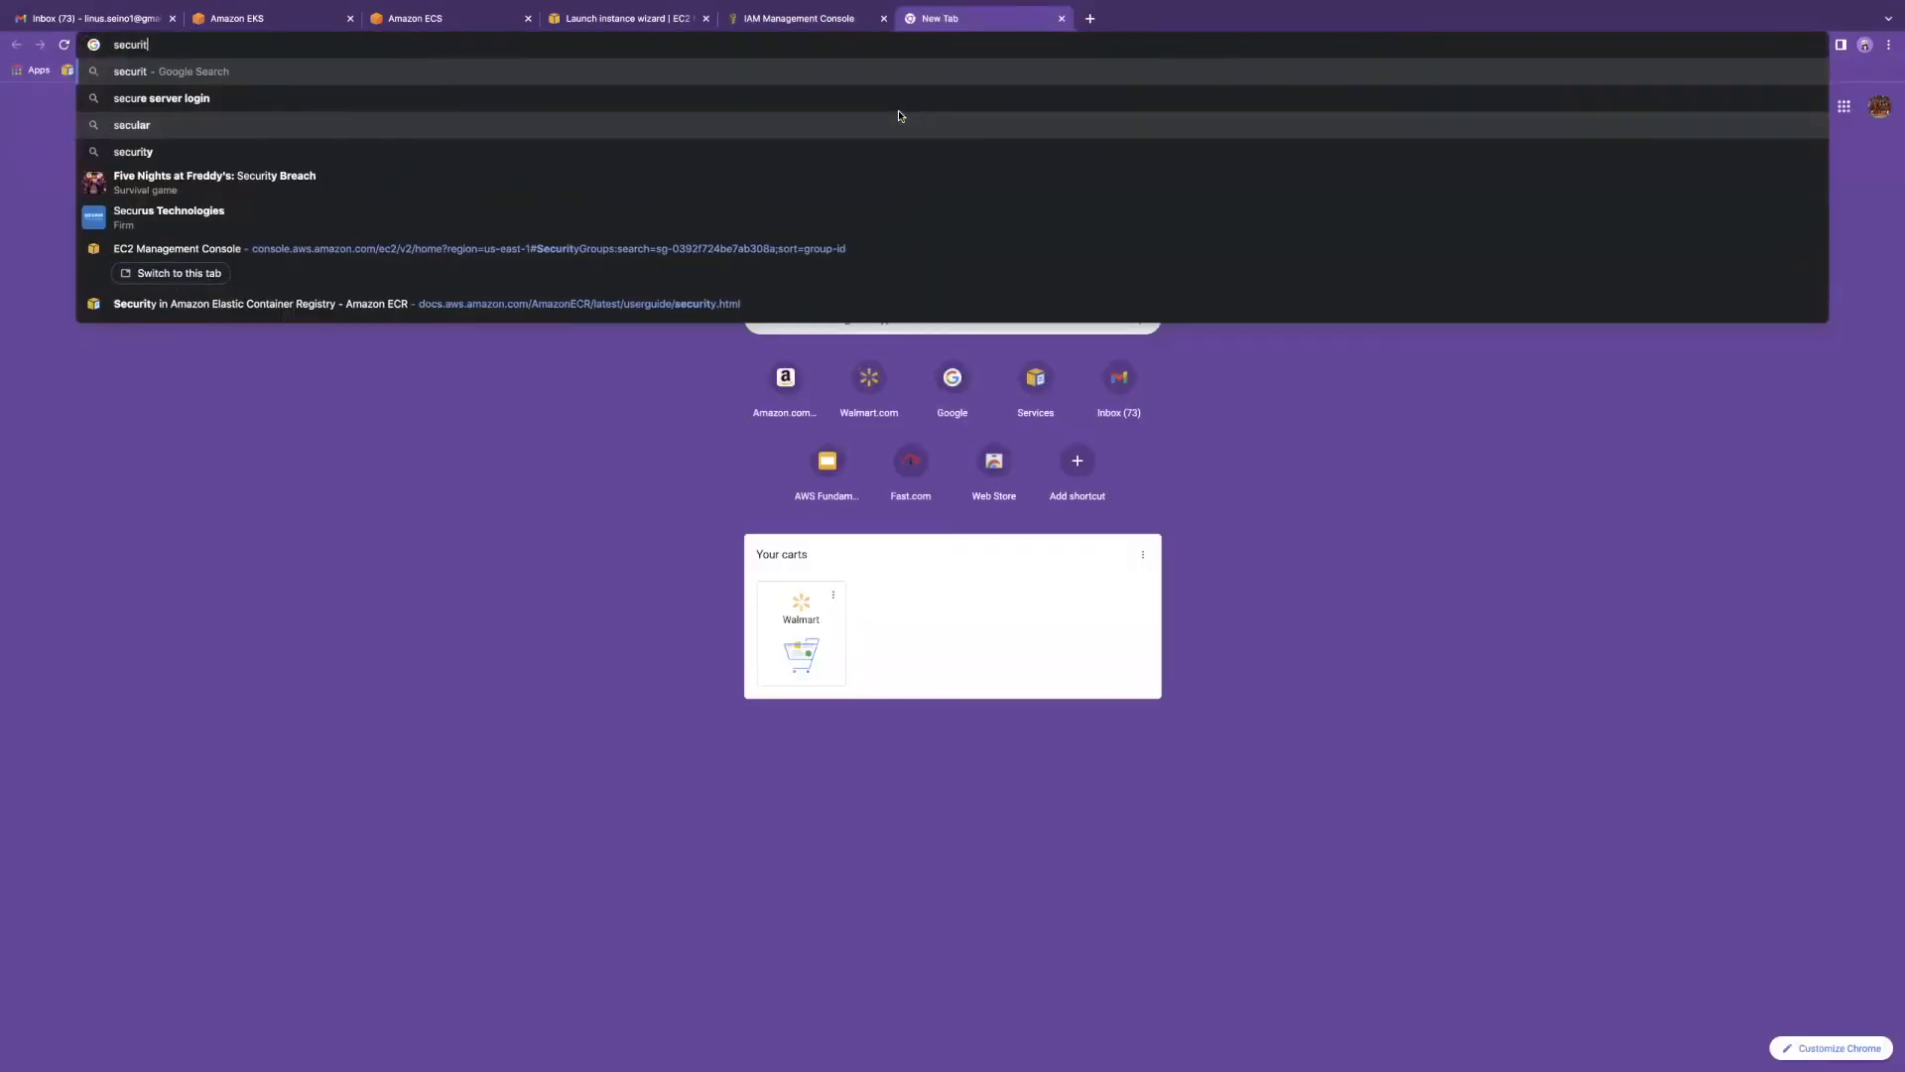
text(y cloudformation)
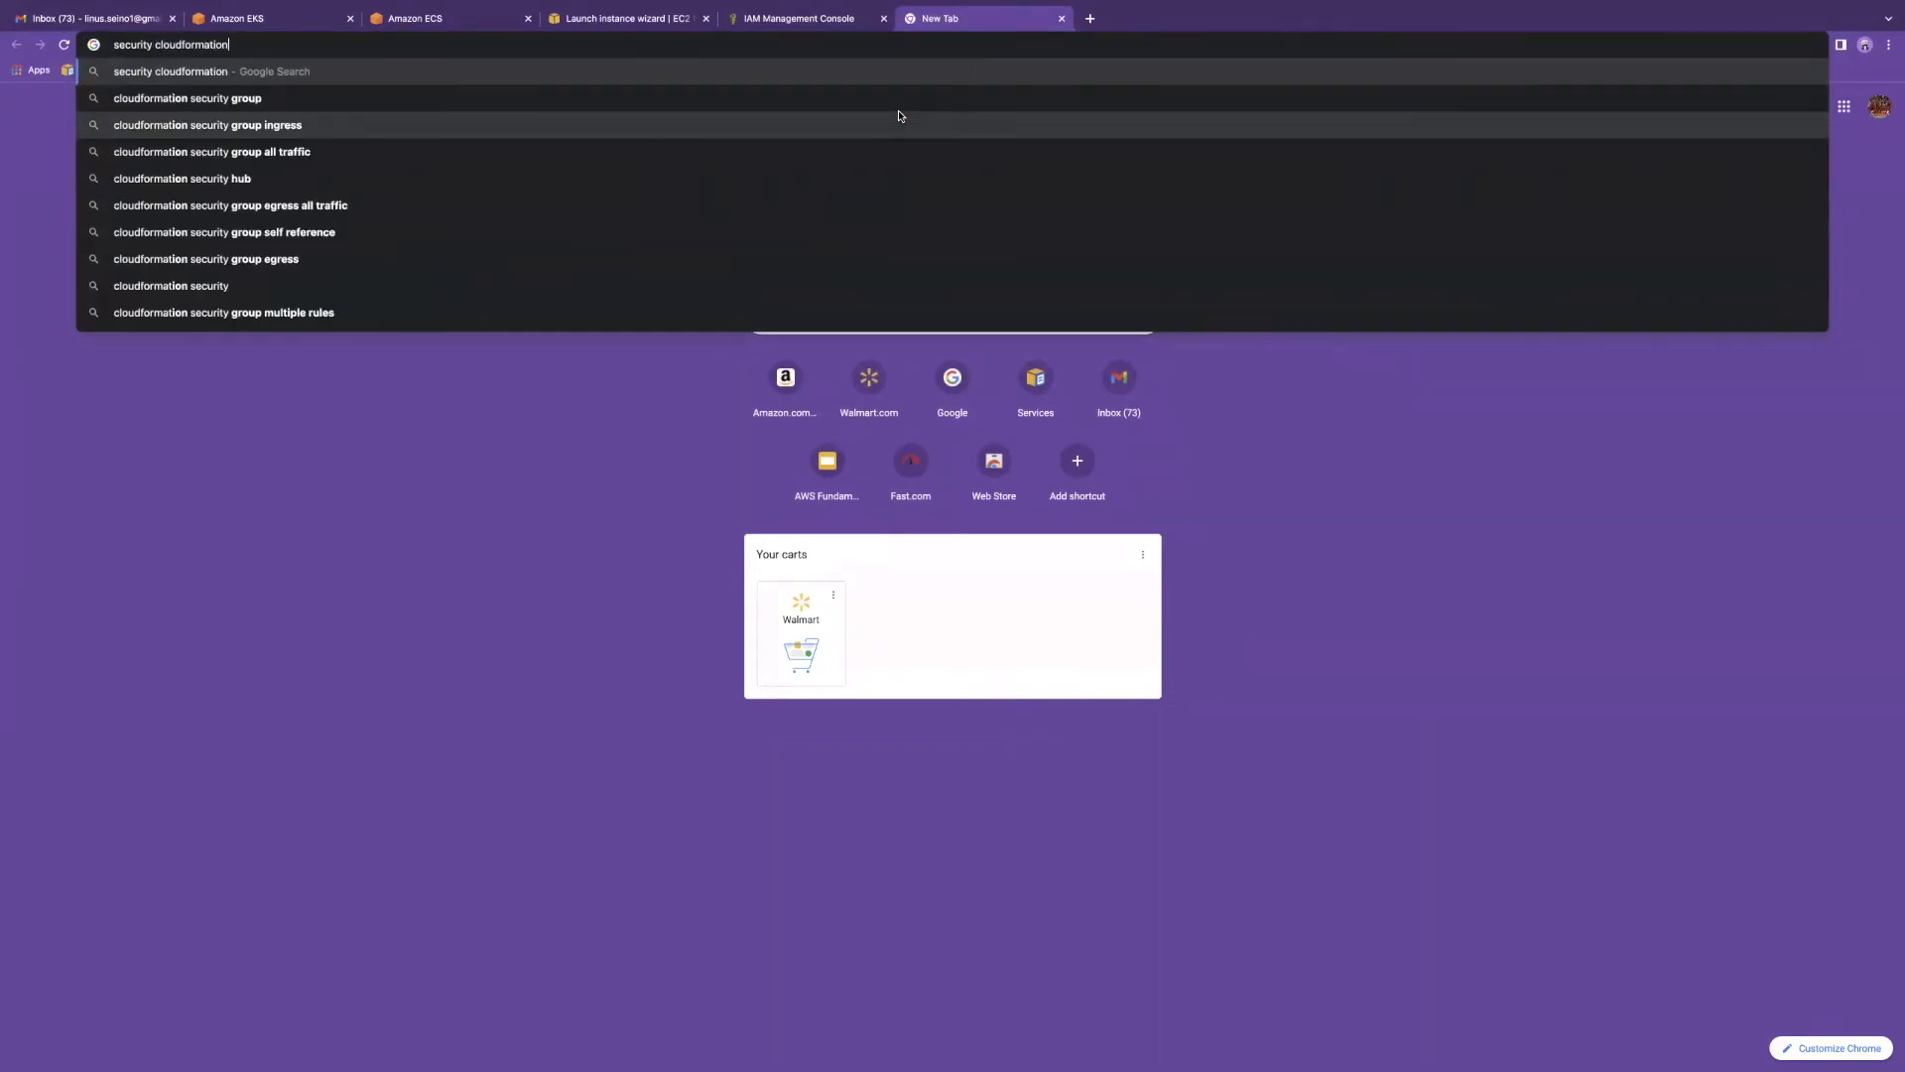
key(Return)
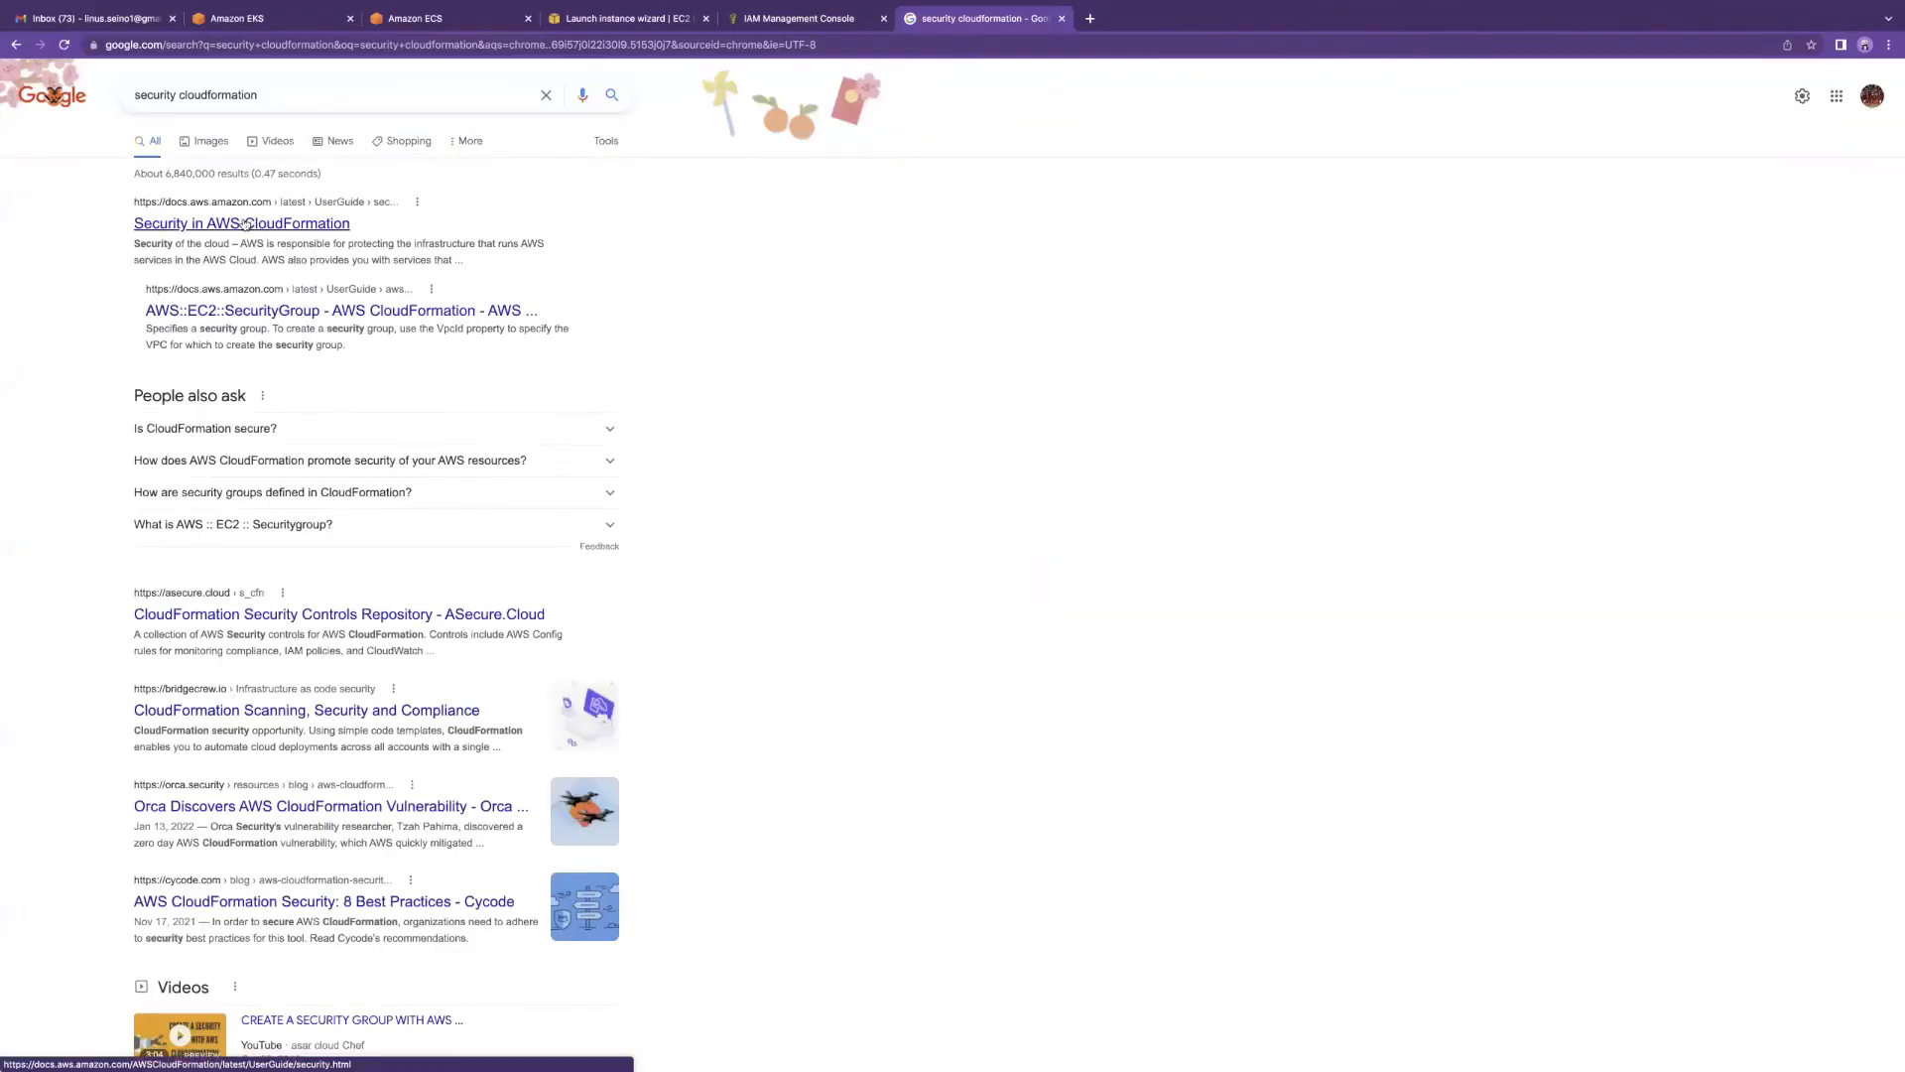
click(245, 224)
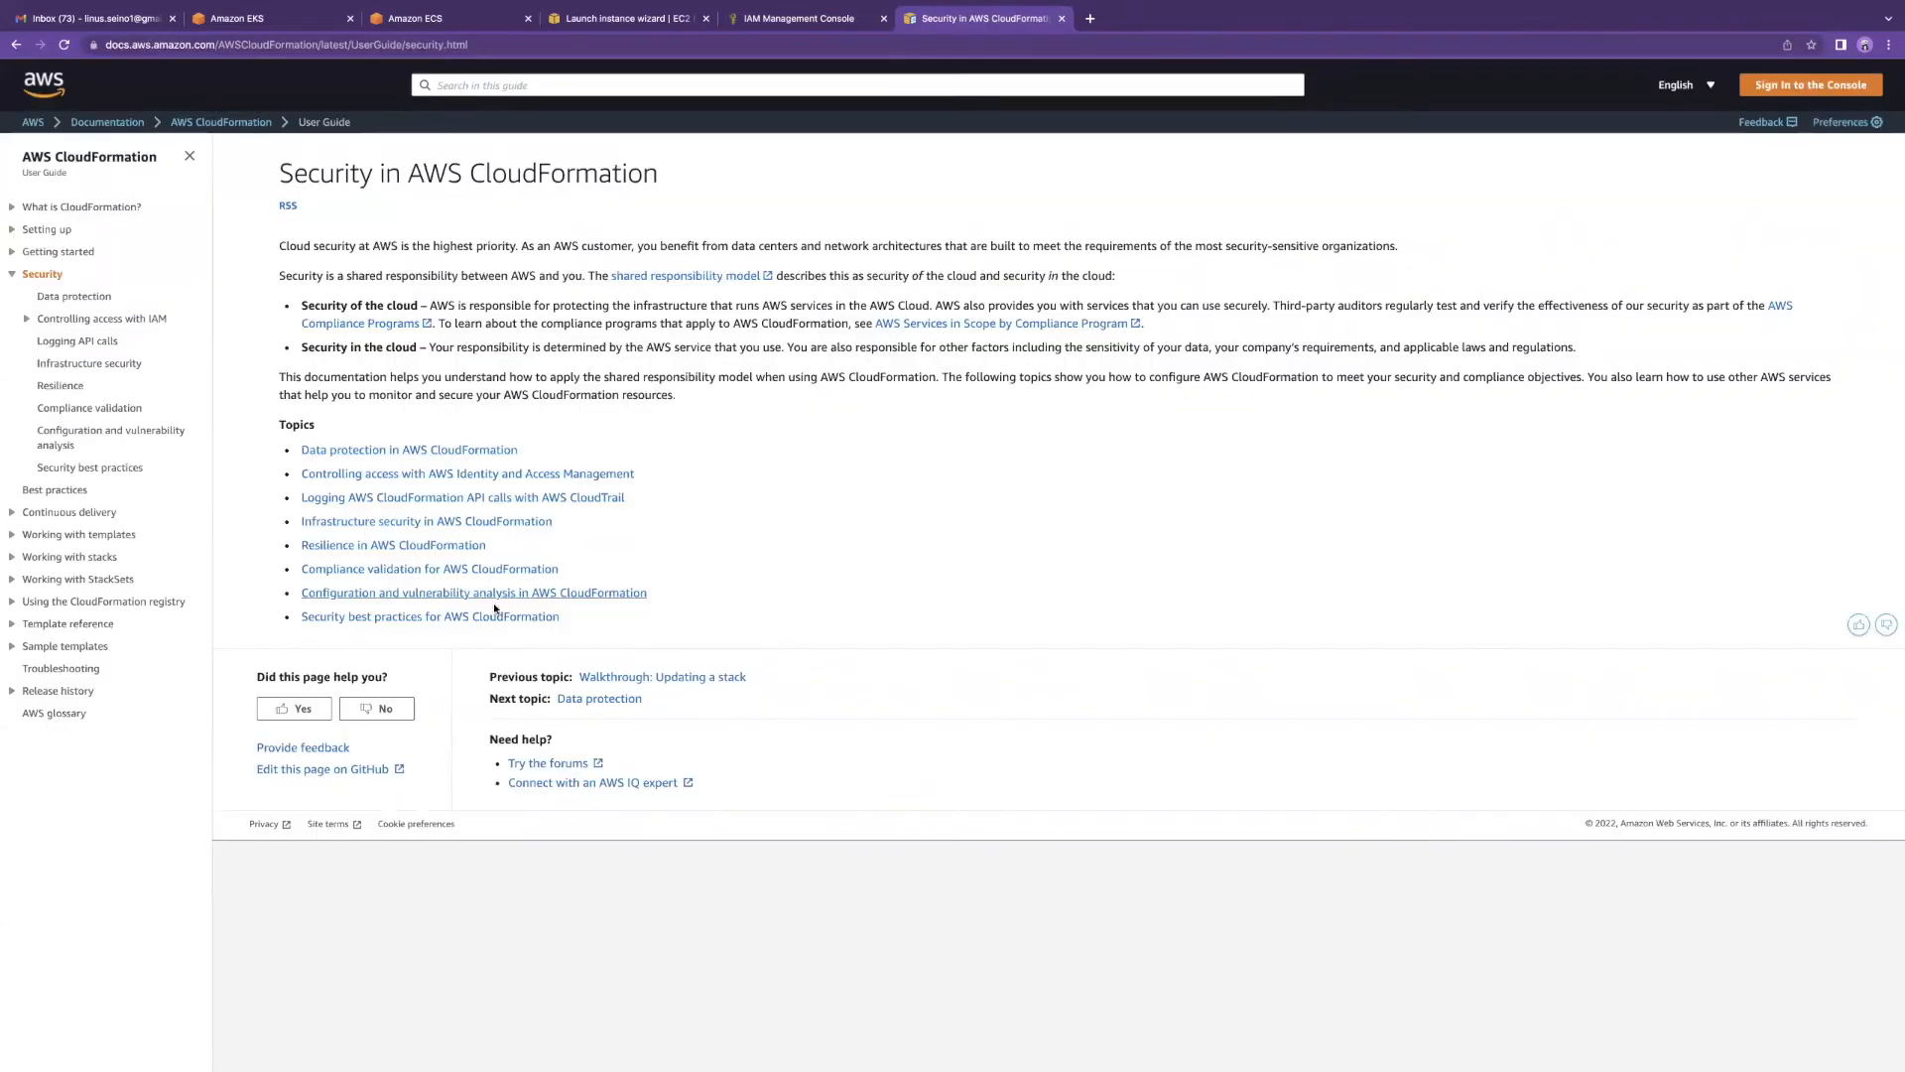
Step: Search 'cloudformation template for security group' and open the AWS::EC2::SecurityGroup documentation
click(377, 48)
text(cloud)
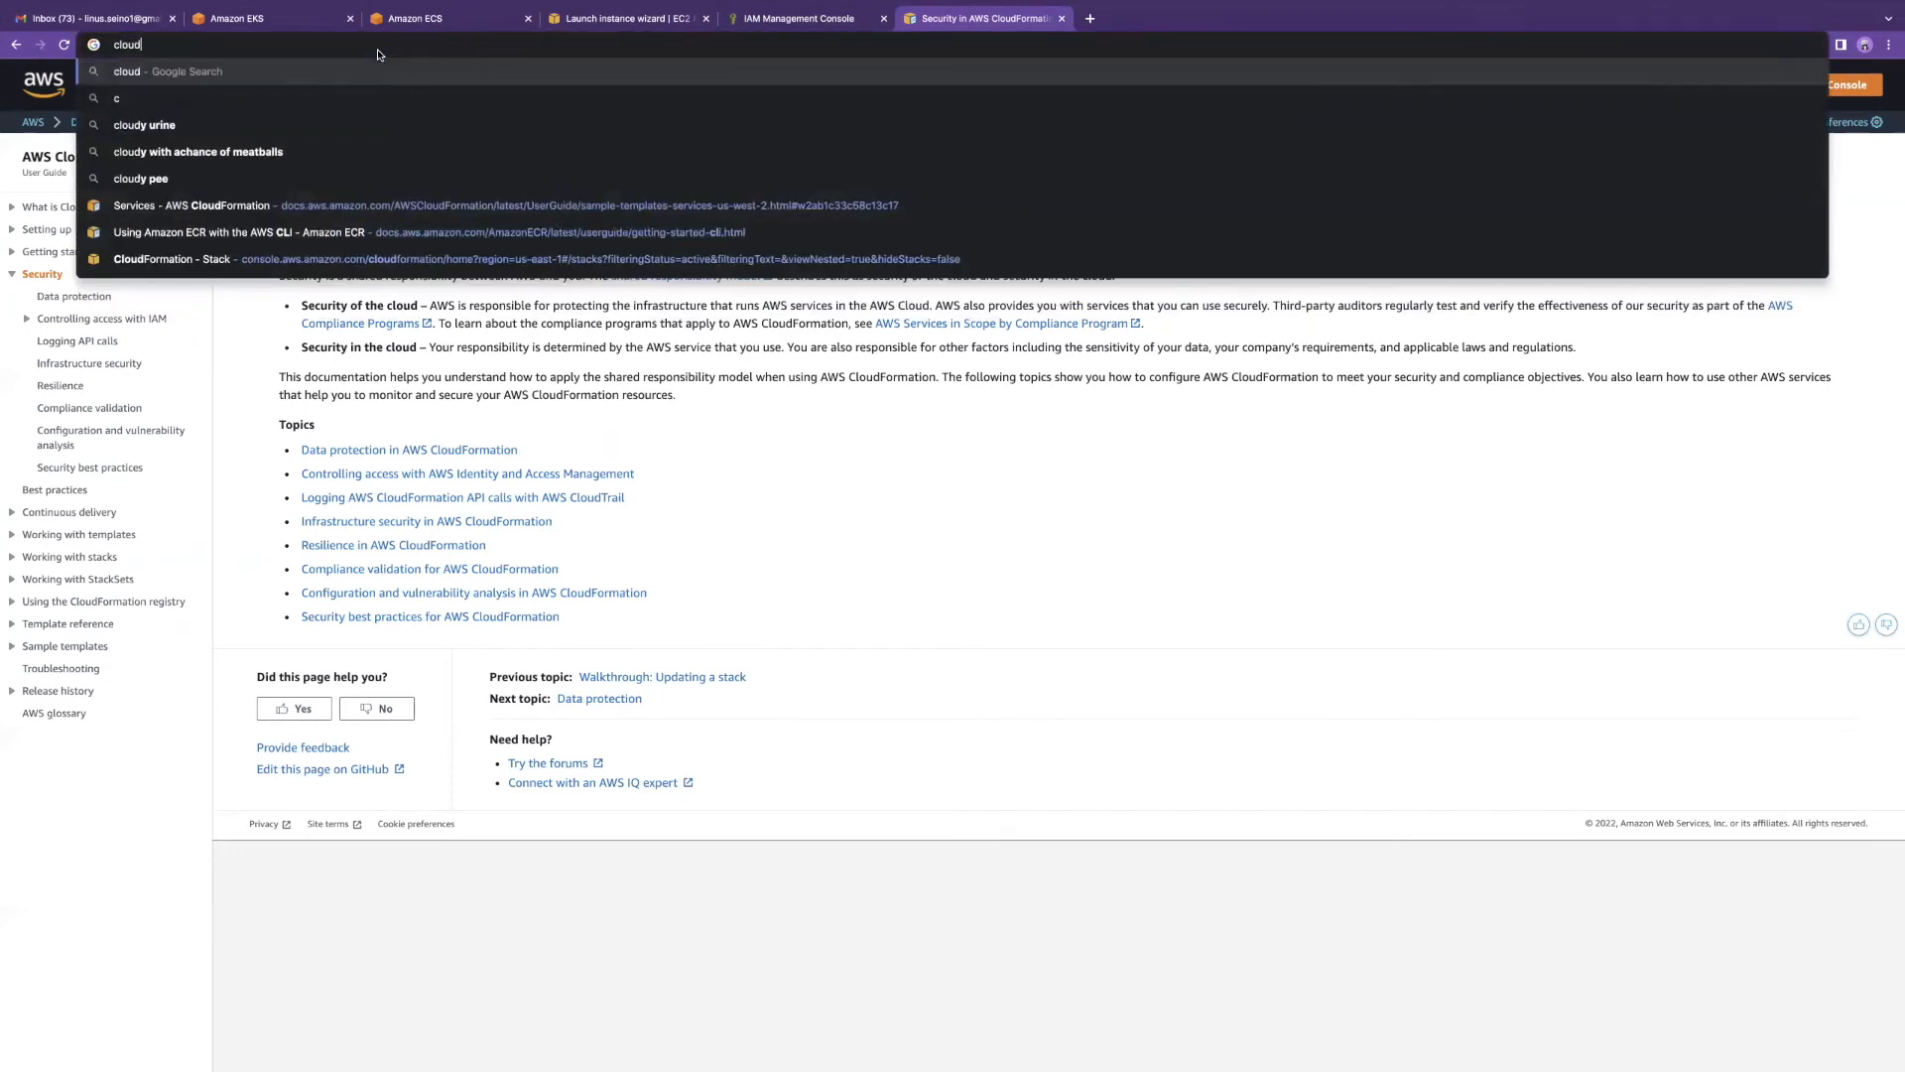
text(formation templ)
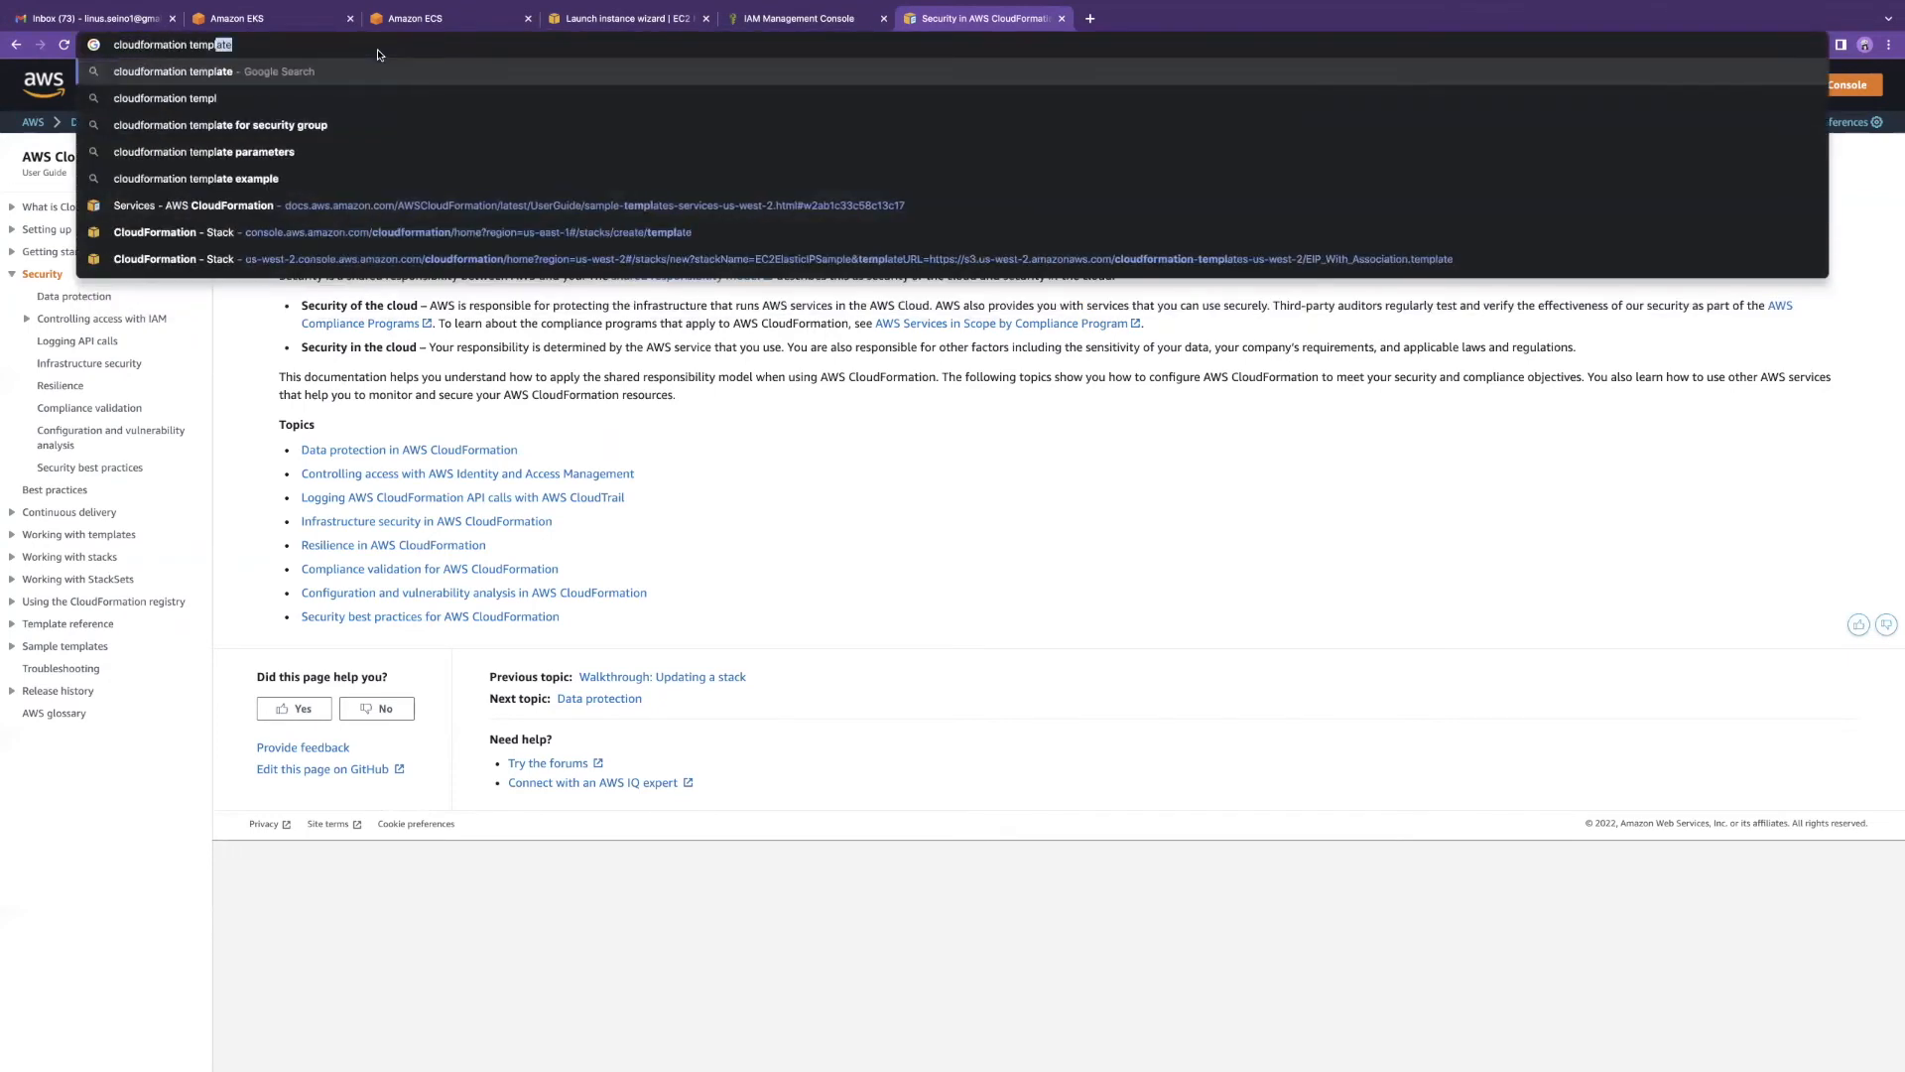
text(ate for secu)
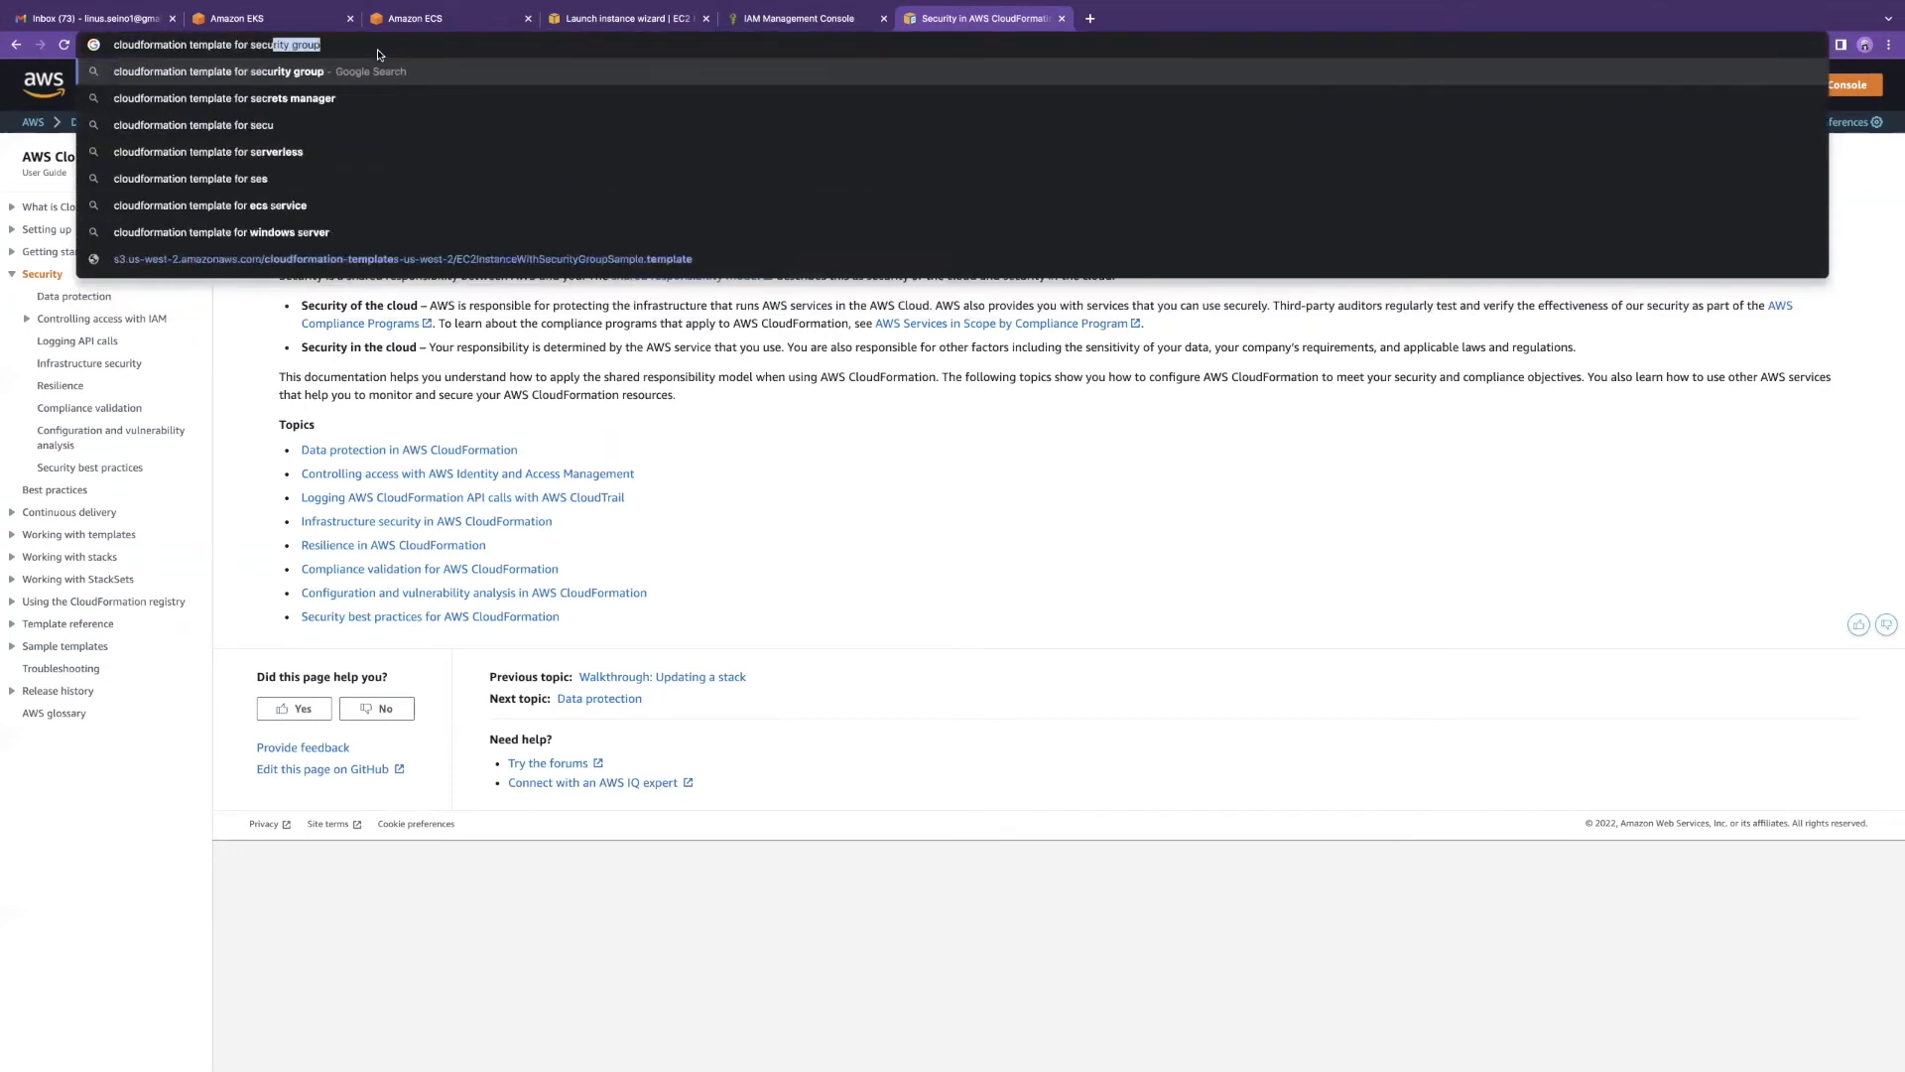
text(rity group)
key(Return)
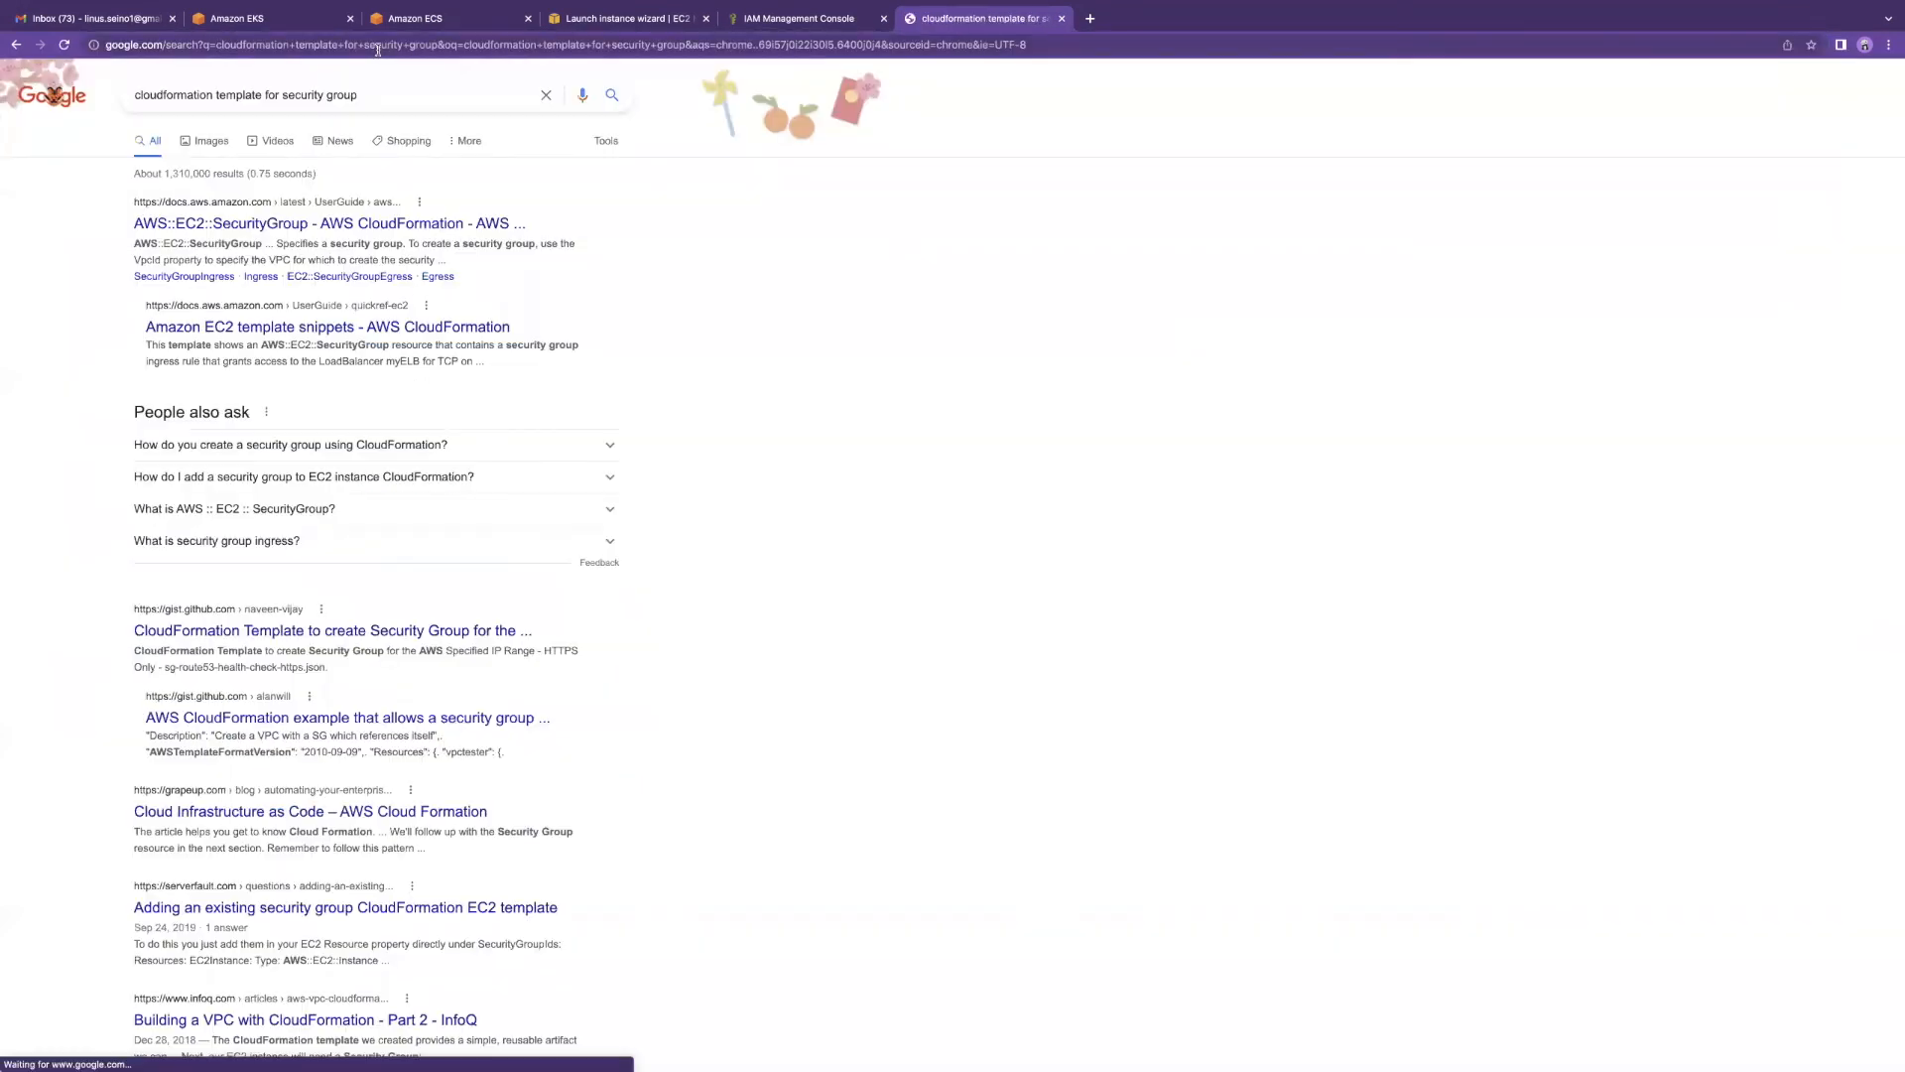
click(283, 224)
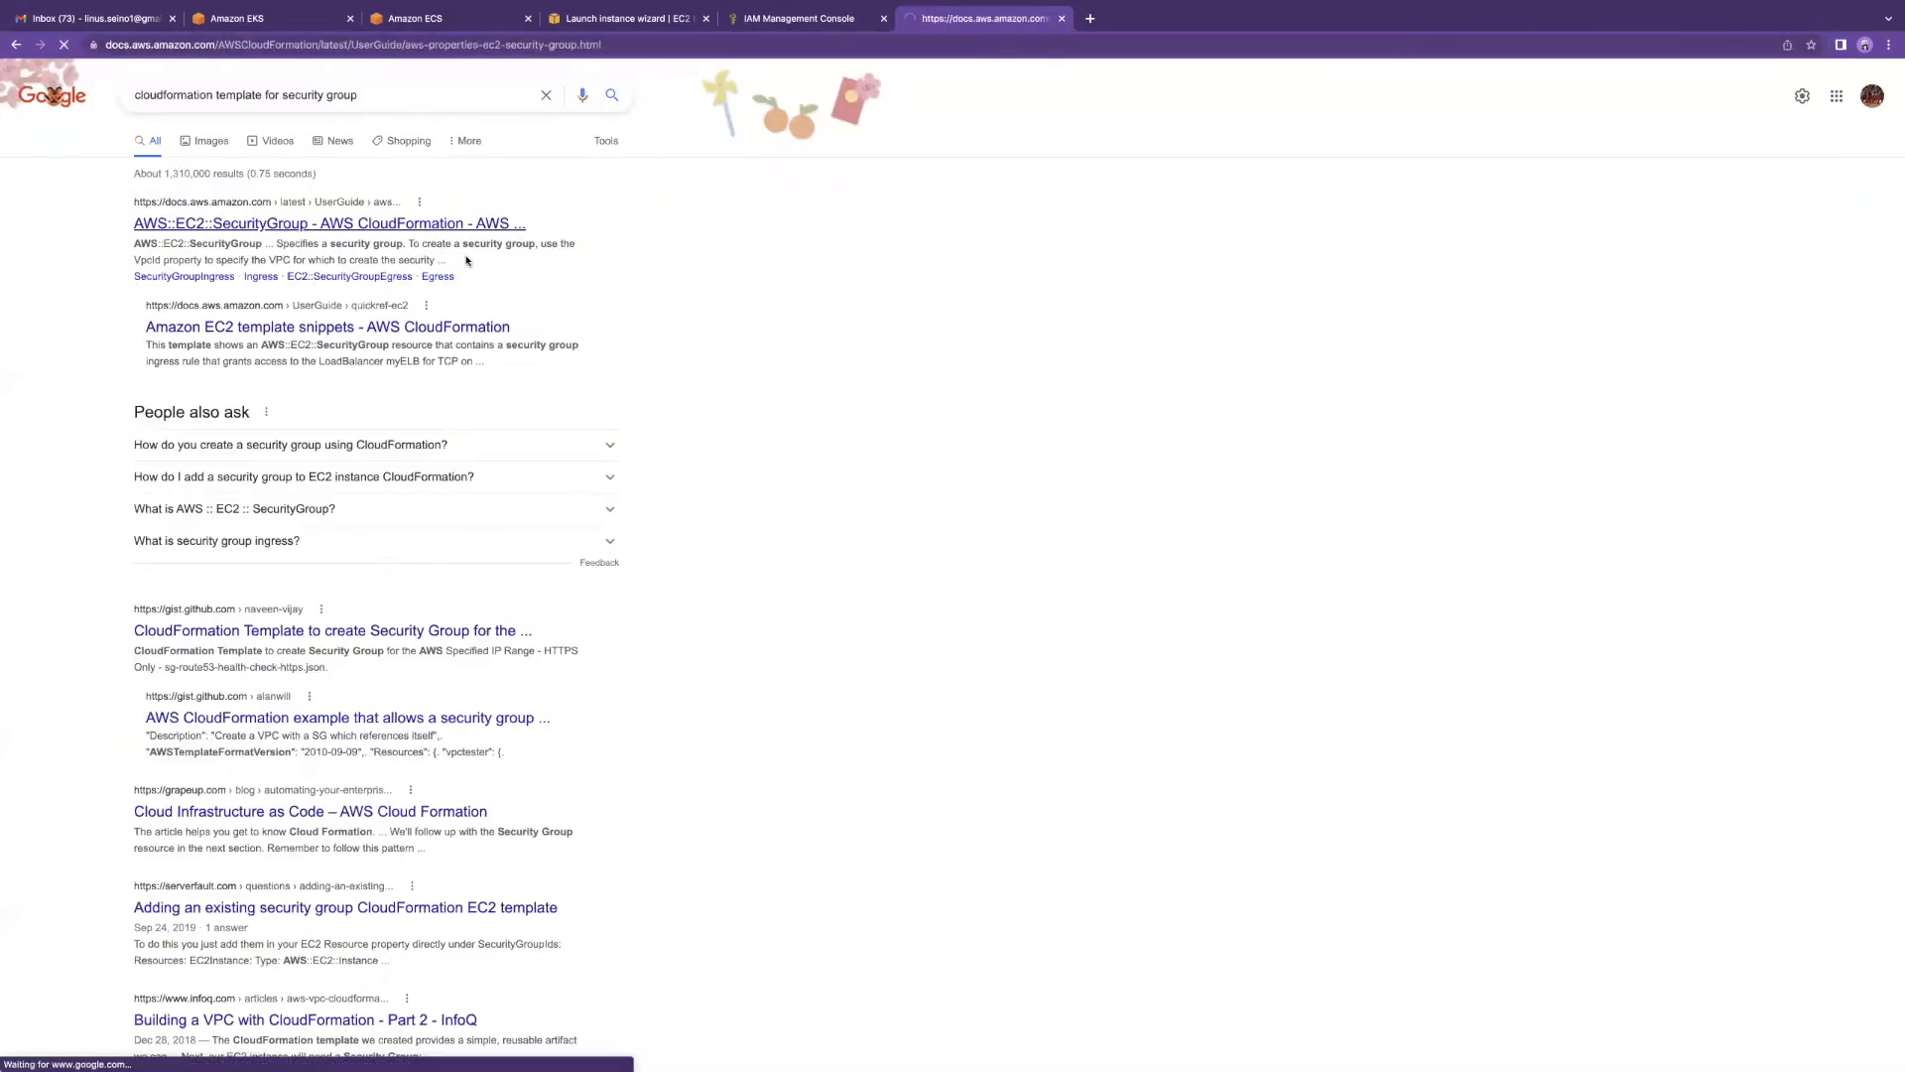
Step: Select the AWS::EC2::SecurityGroup YAML syntax example and compare it with the sample template slide
scroll(703, 447, down, 3)
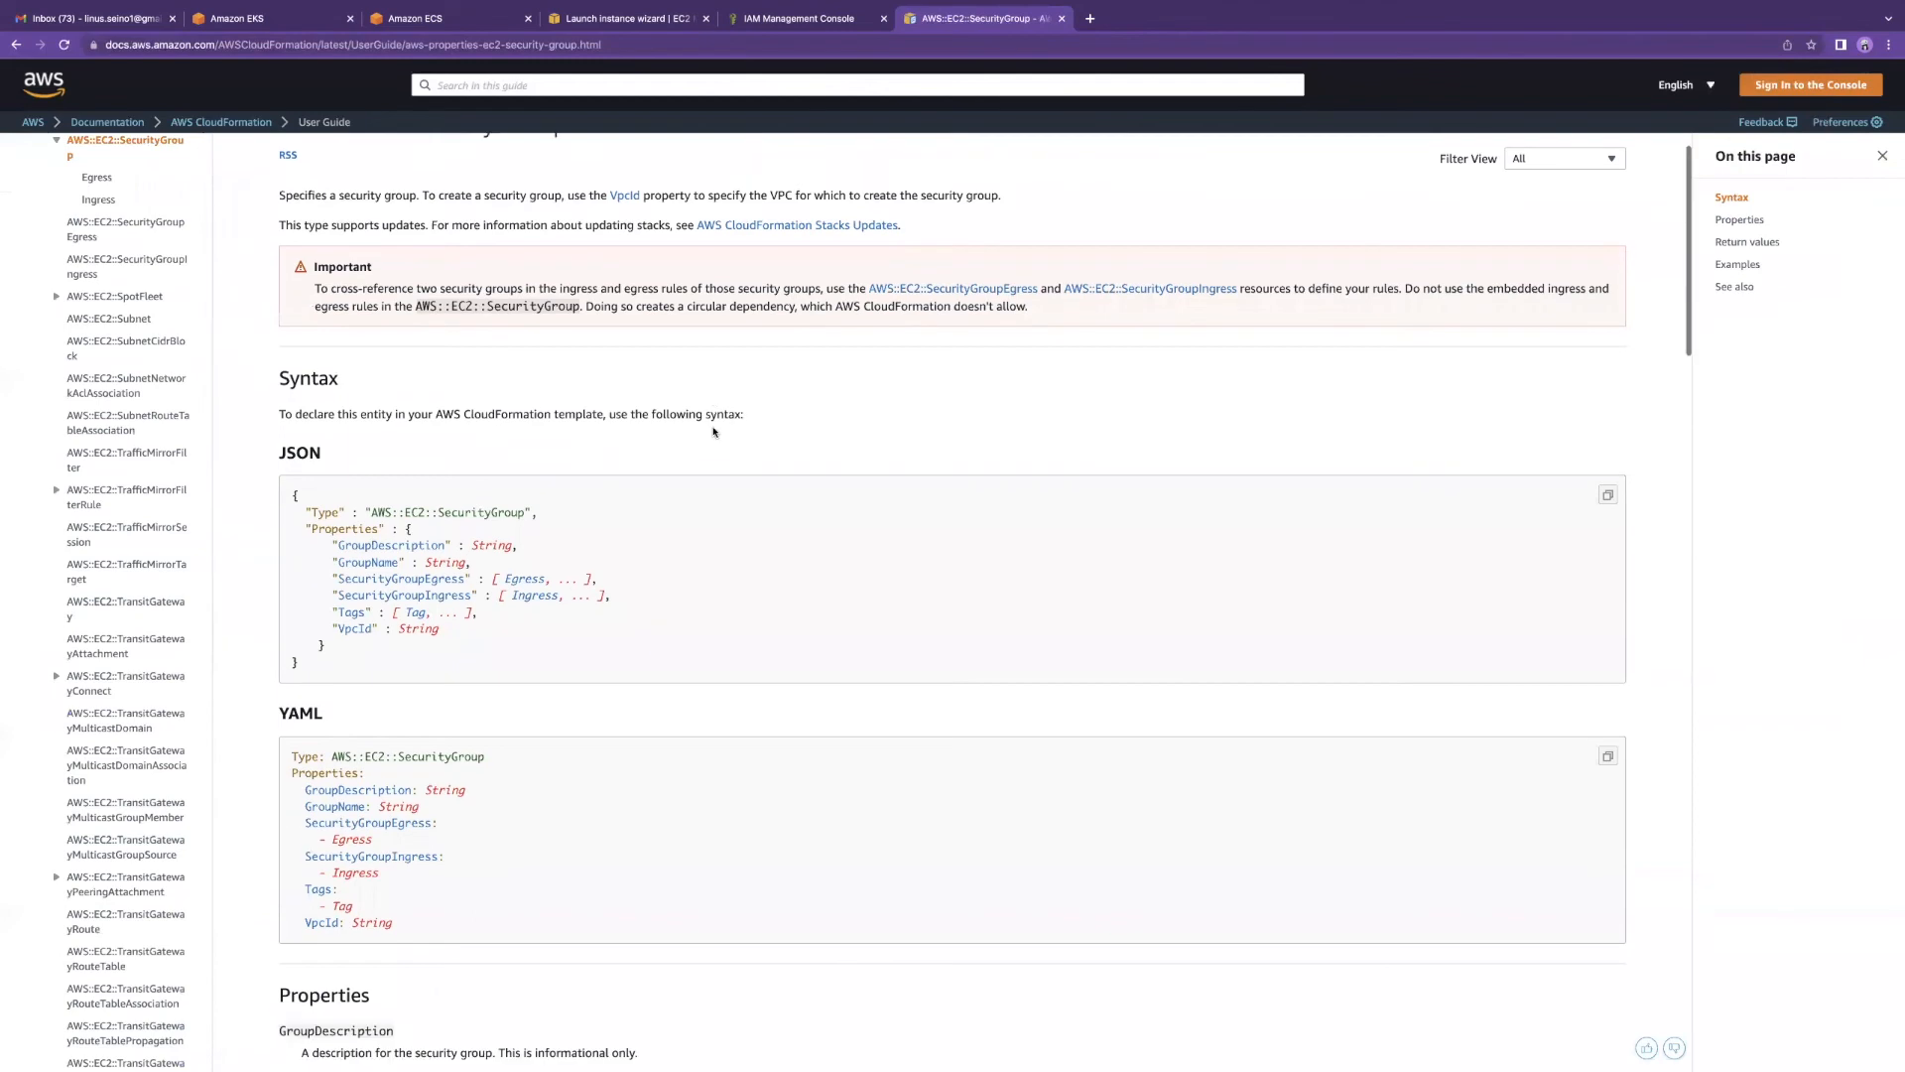
drag(292, 304, 345, 494)
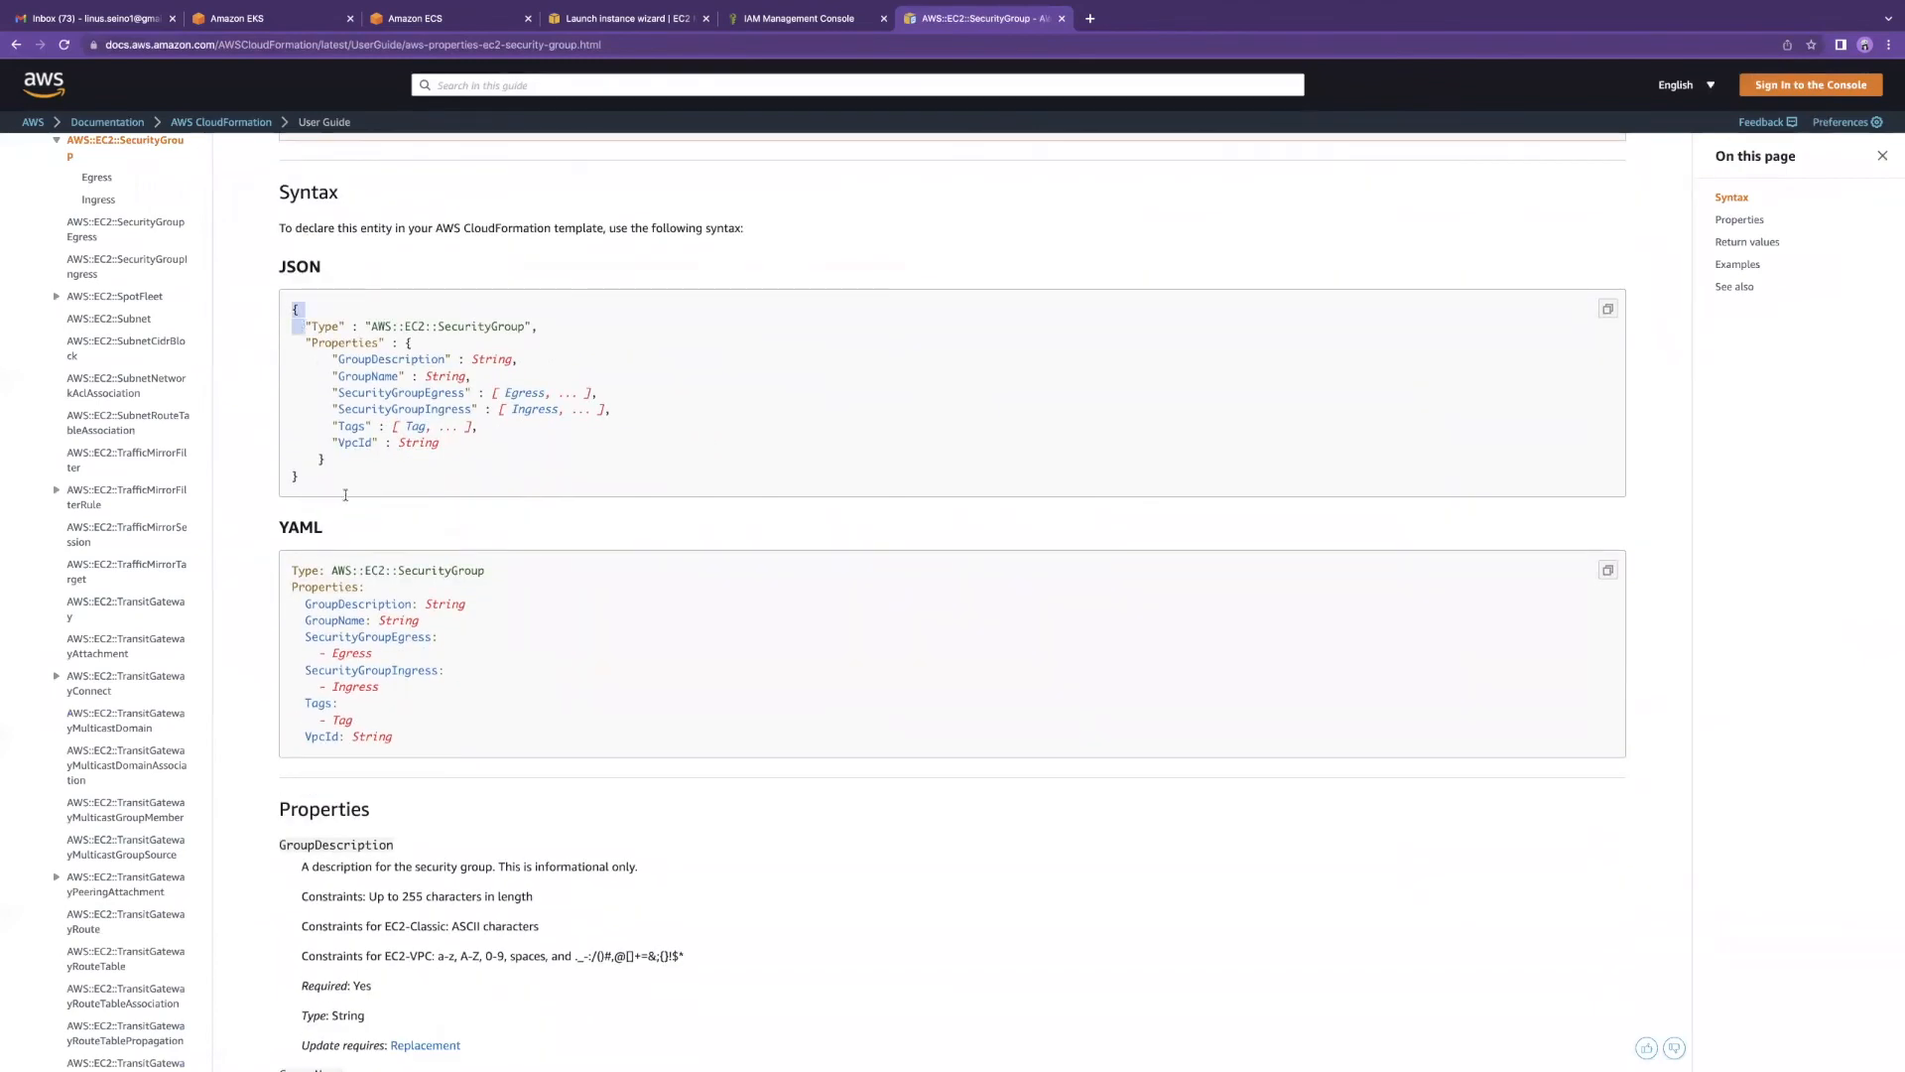
drag(397, 738, 289, 577)
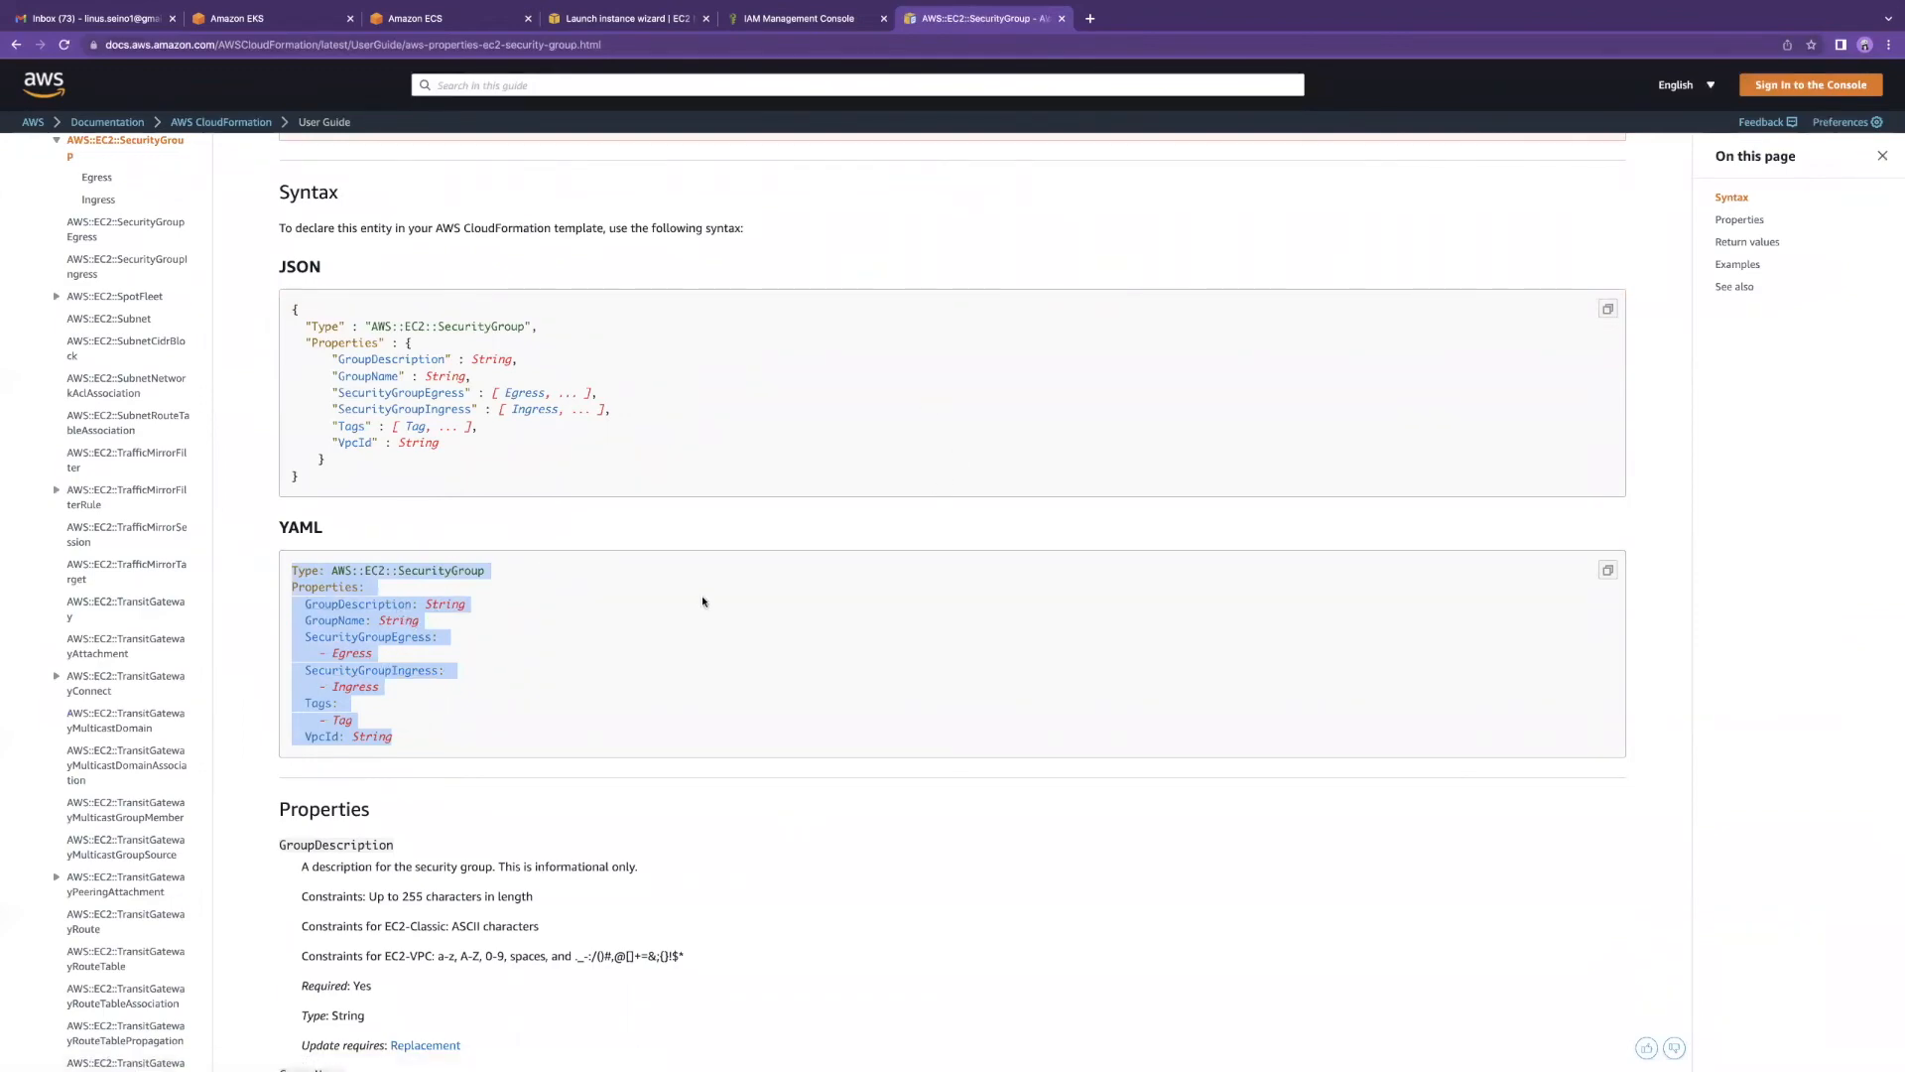
key(ctrl+Right)
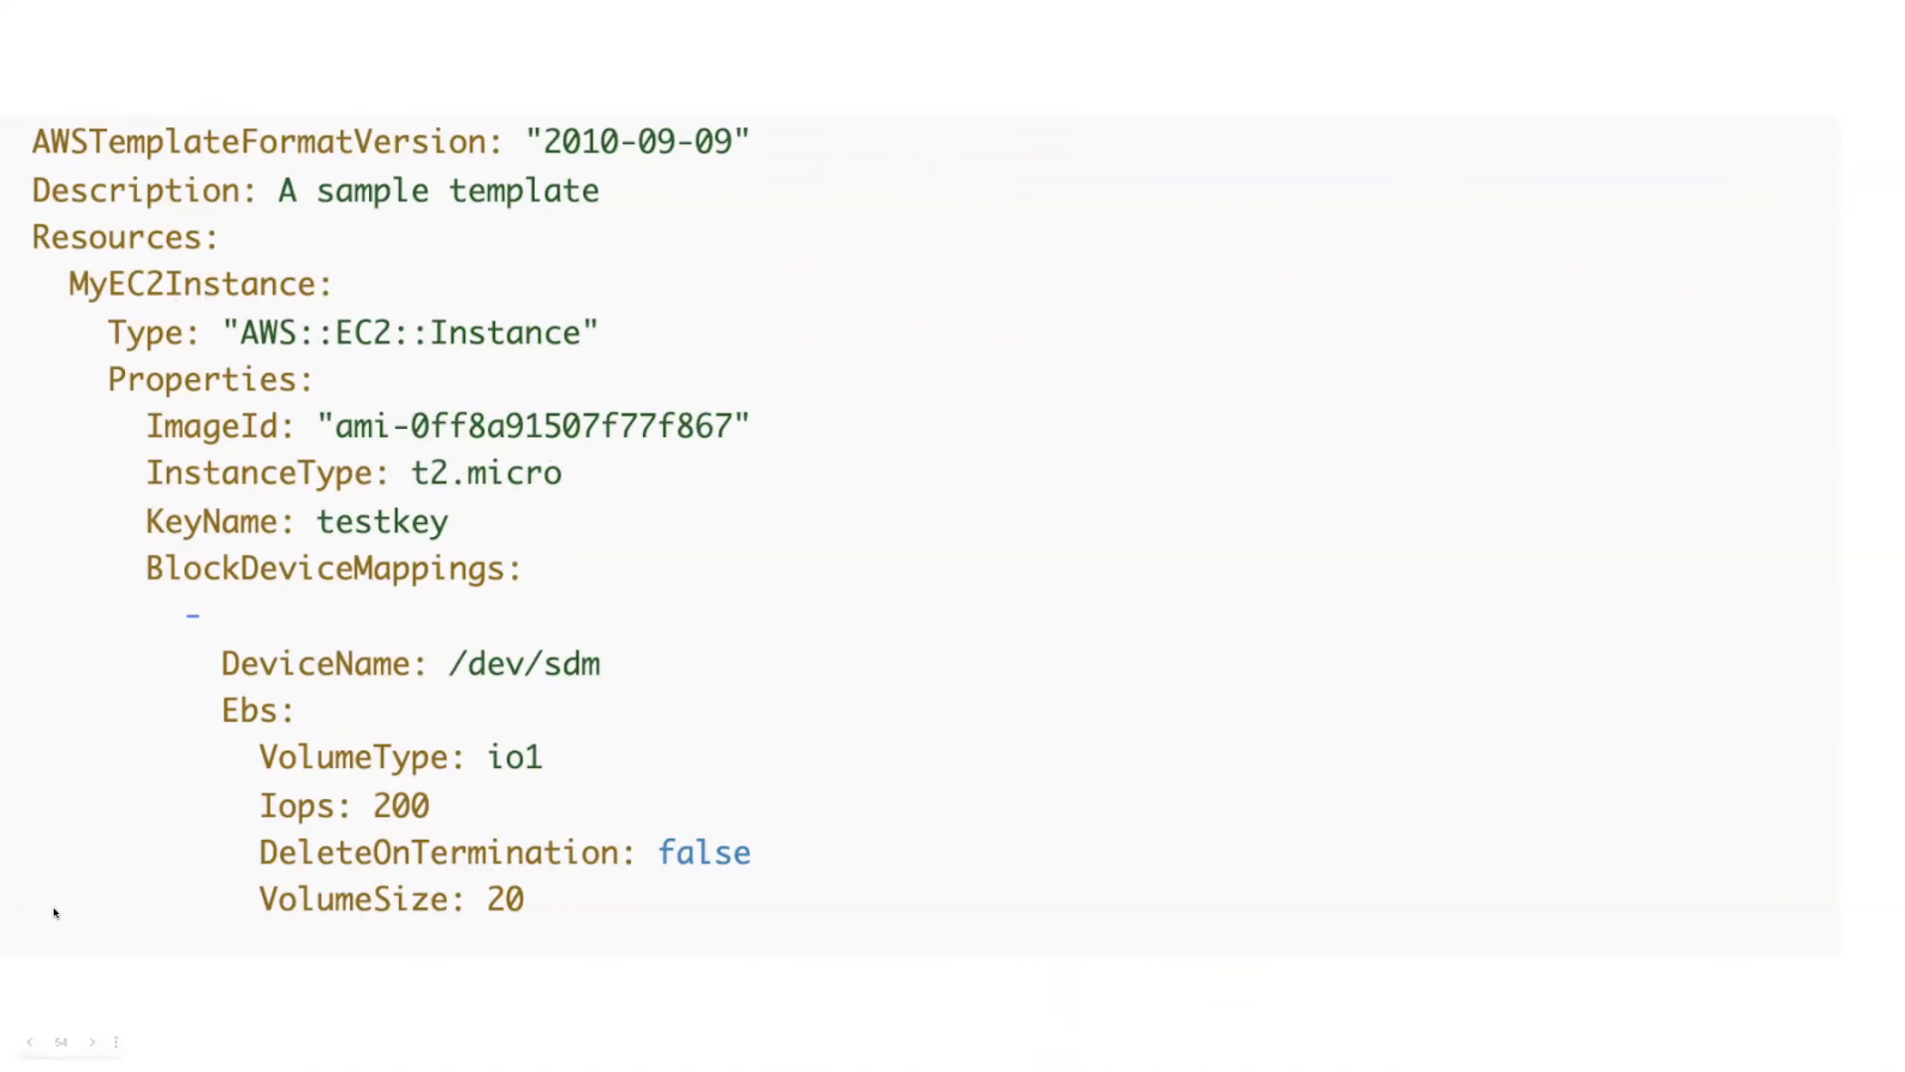
key(ctrl+Left)
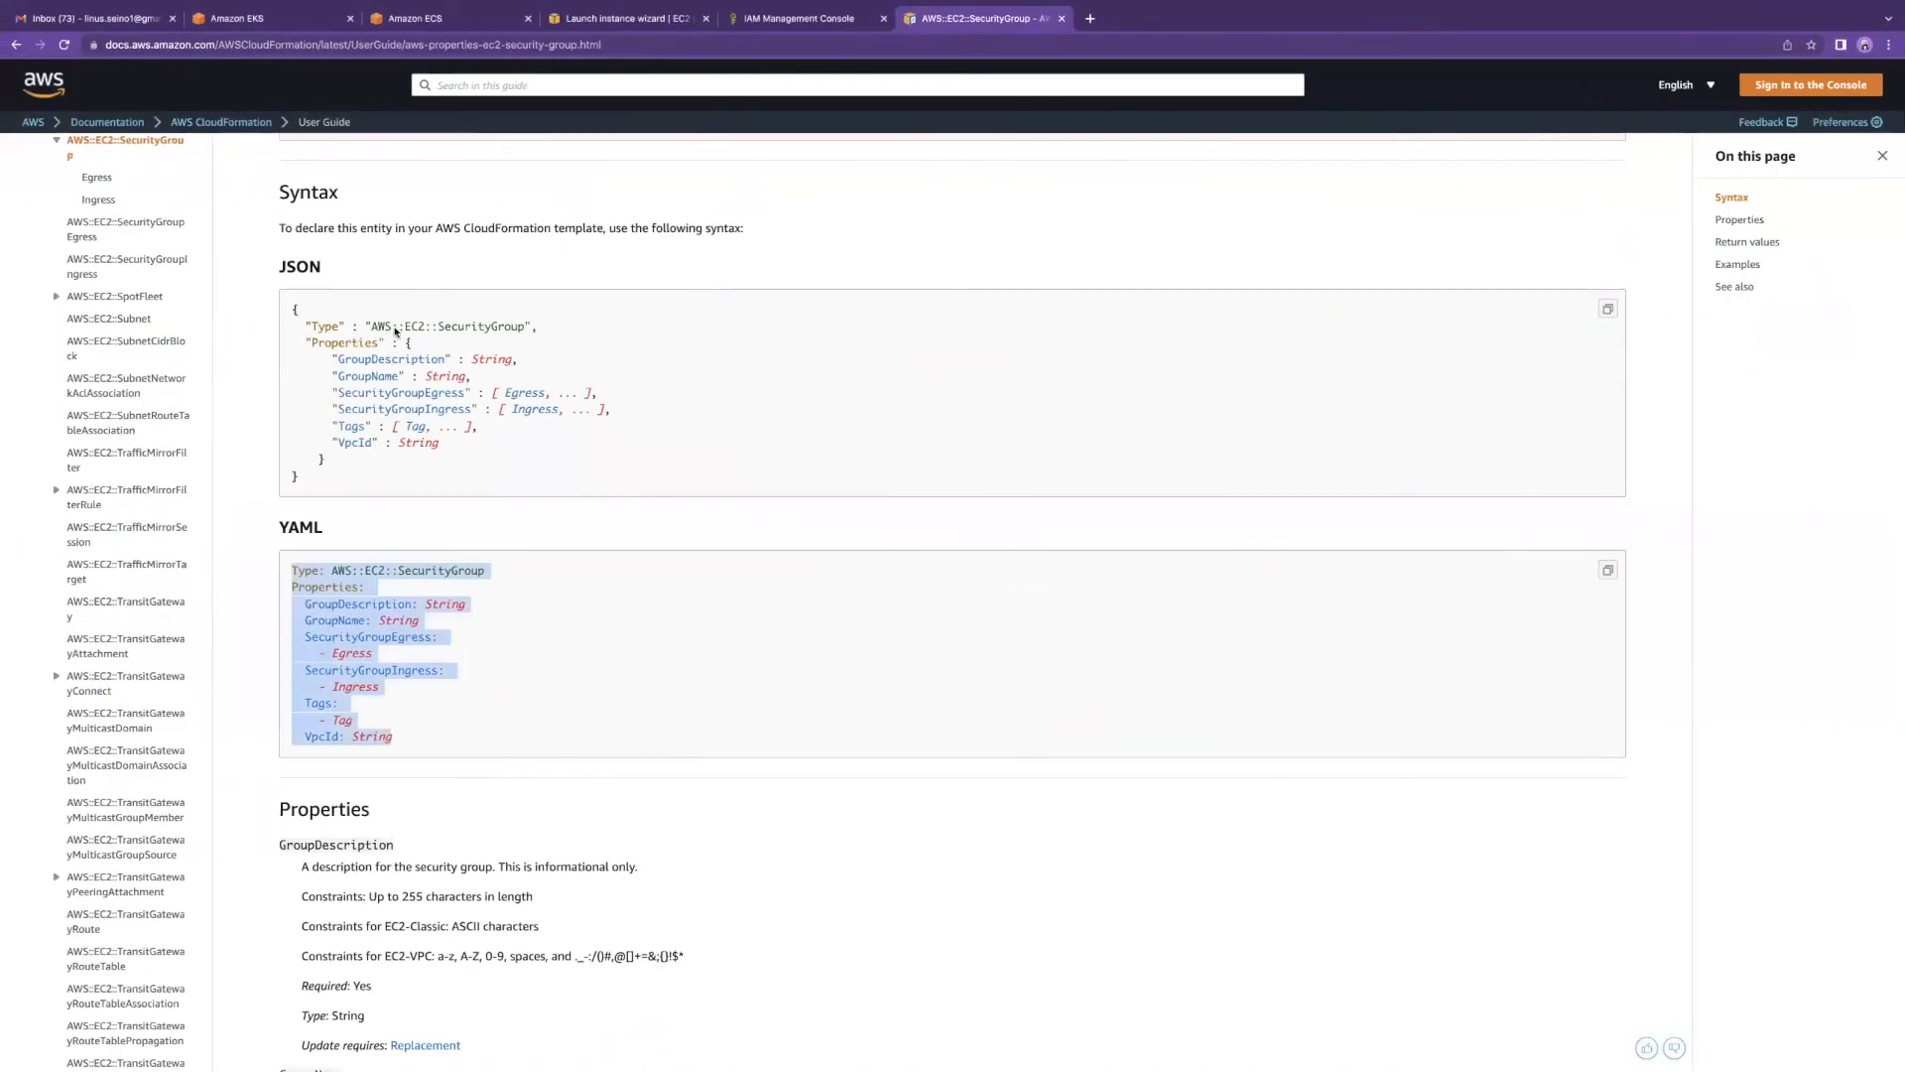
Step: Find all 38 'vpc' matches on the page and scroll to the Properties section
scroll(830, 397, up, 3)
scroll(107, 404, up, 5)
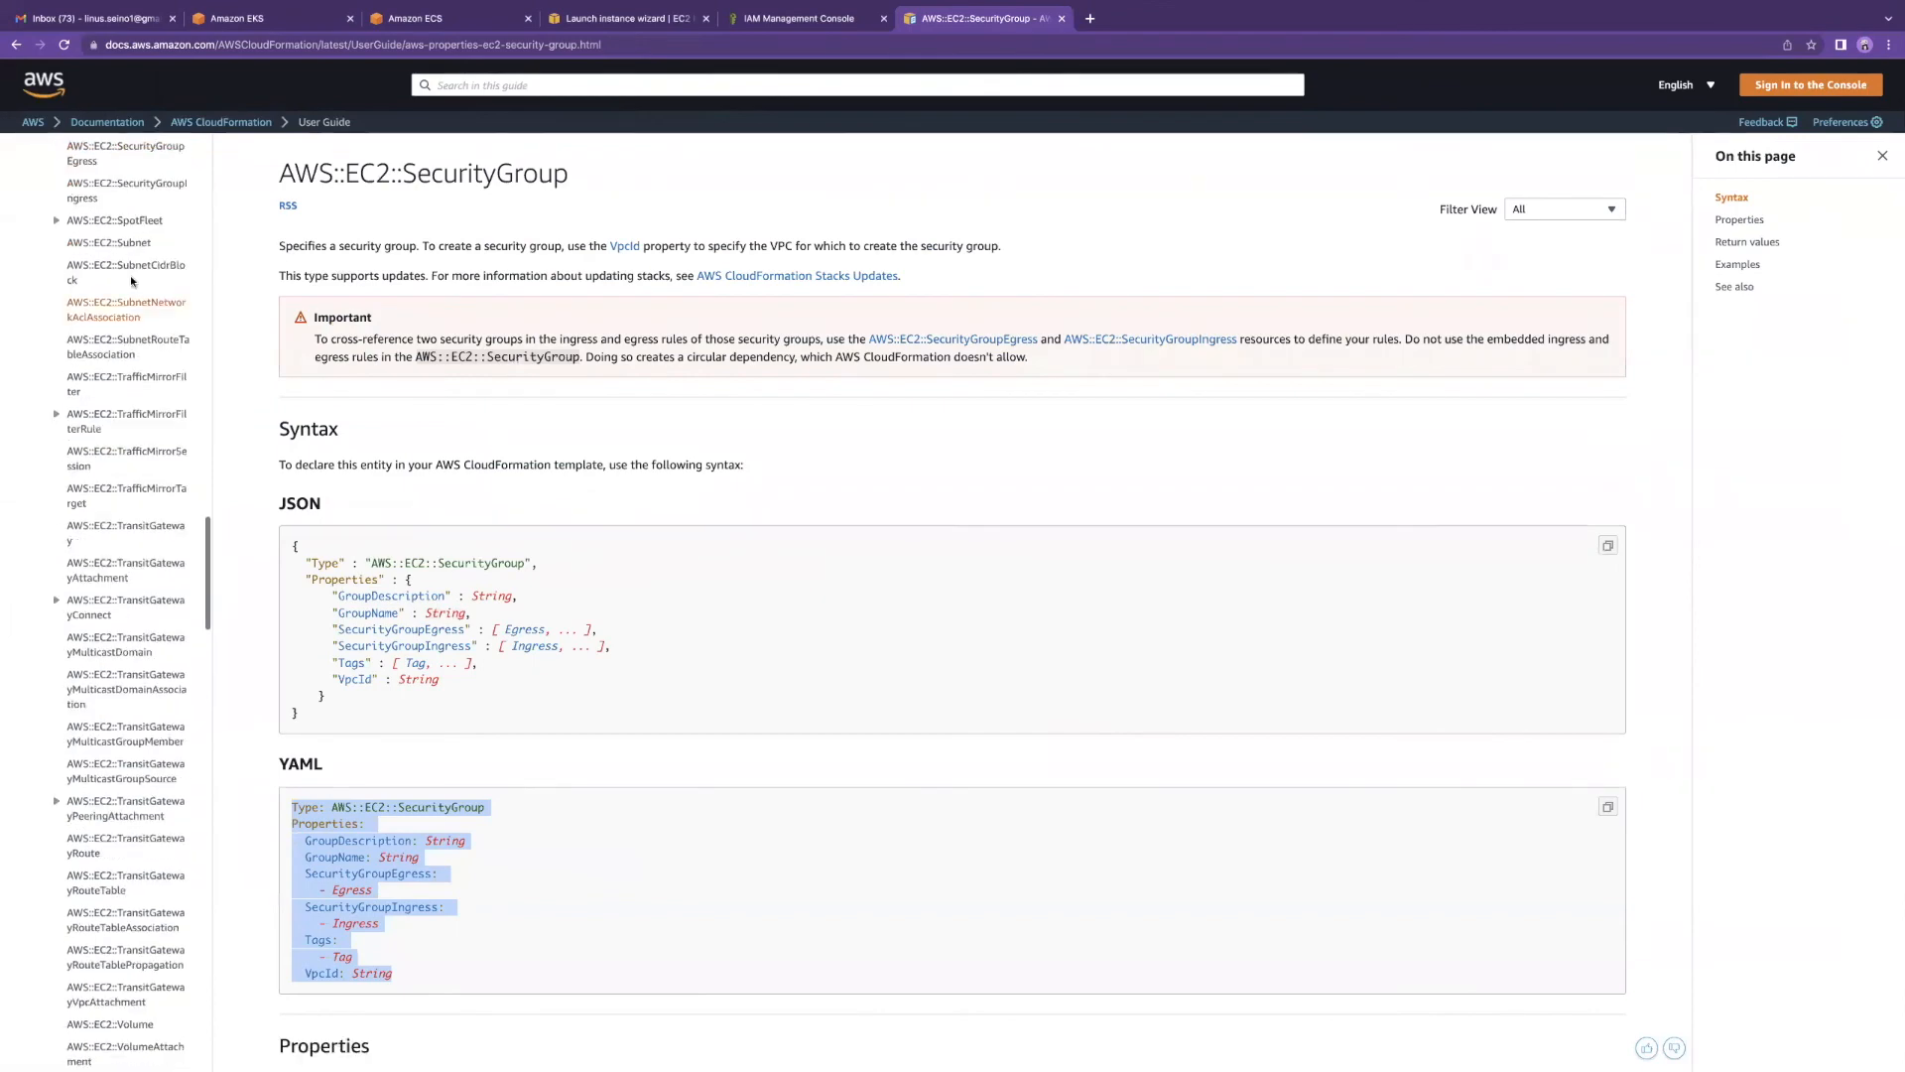
scroll(173, 238, up, 15)
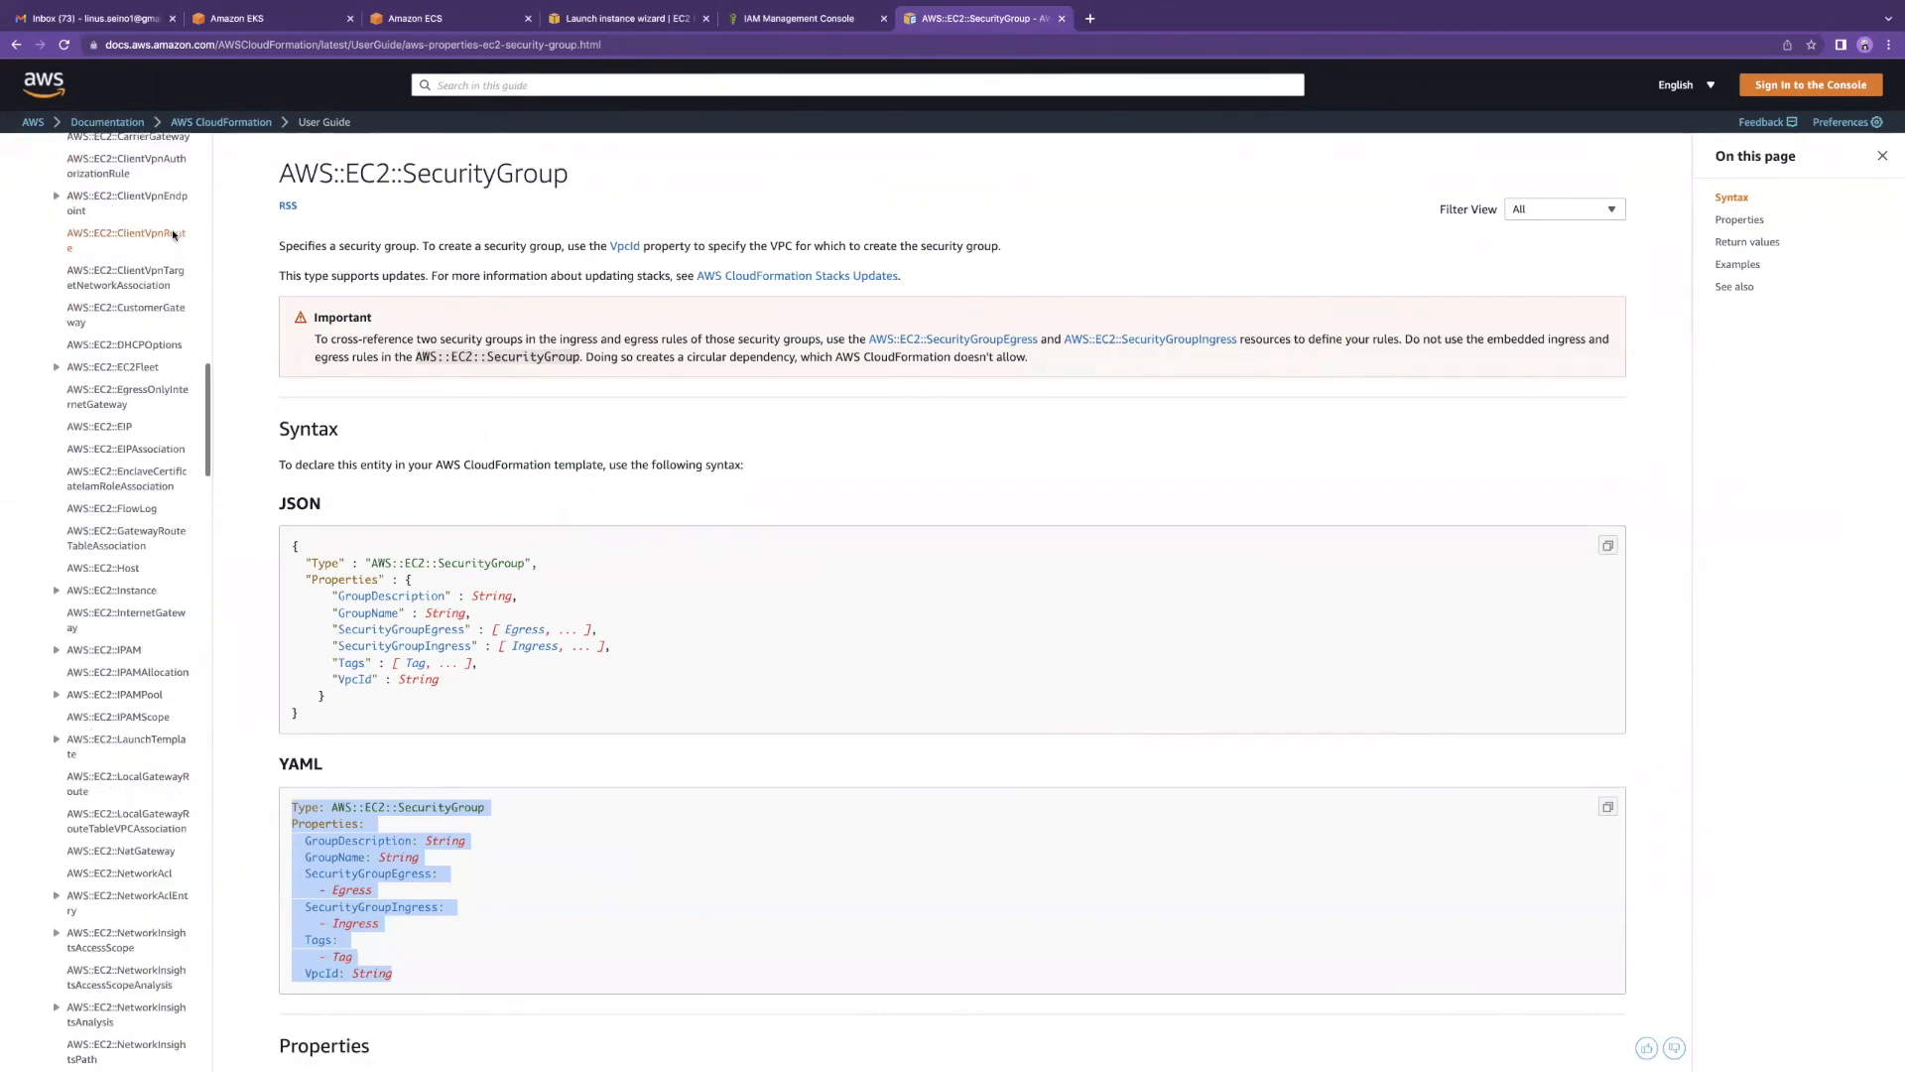
key(ctrl+f)
text(vpc)
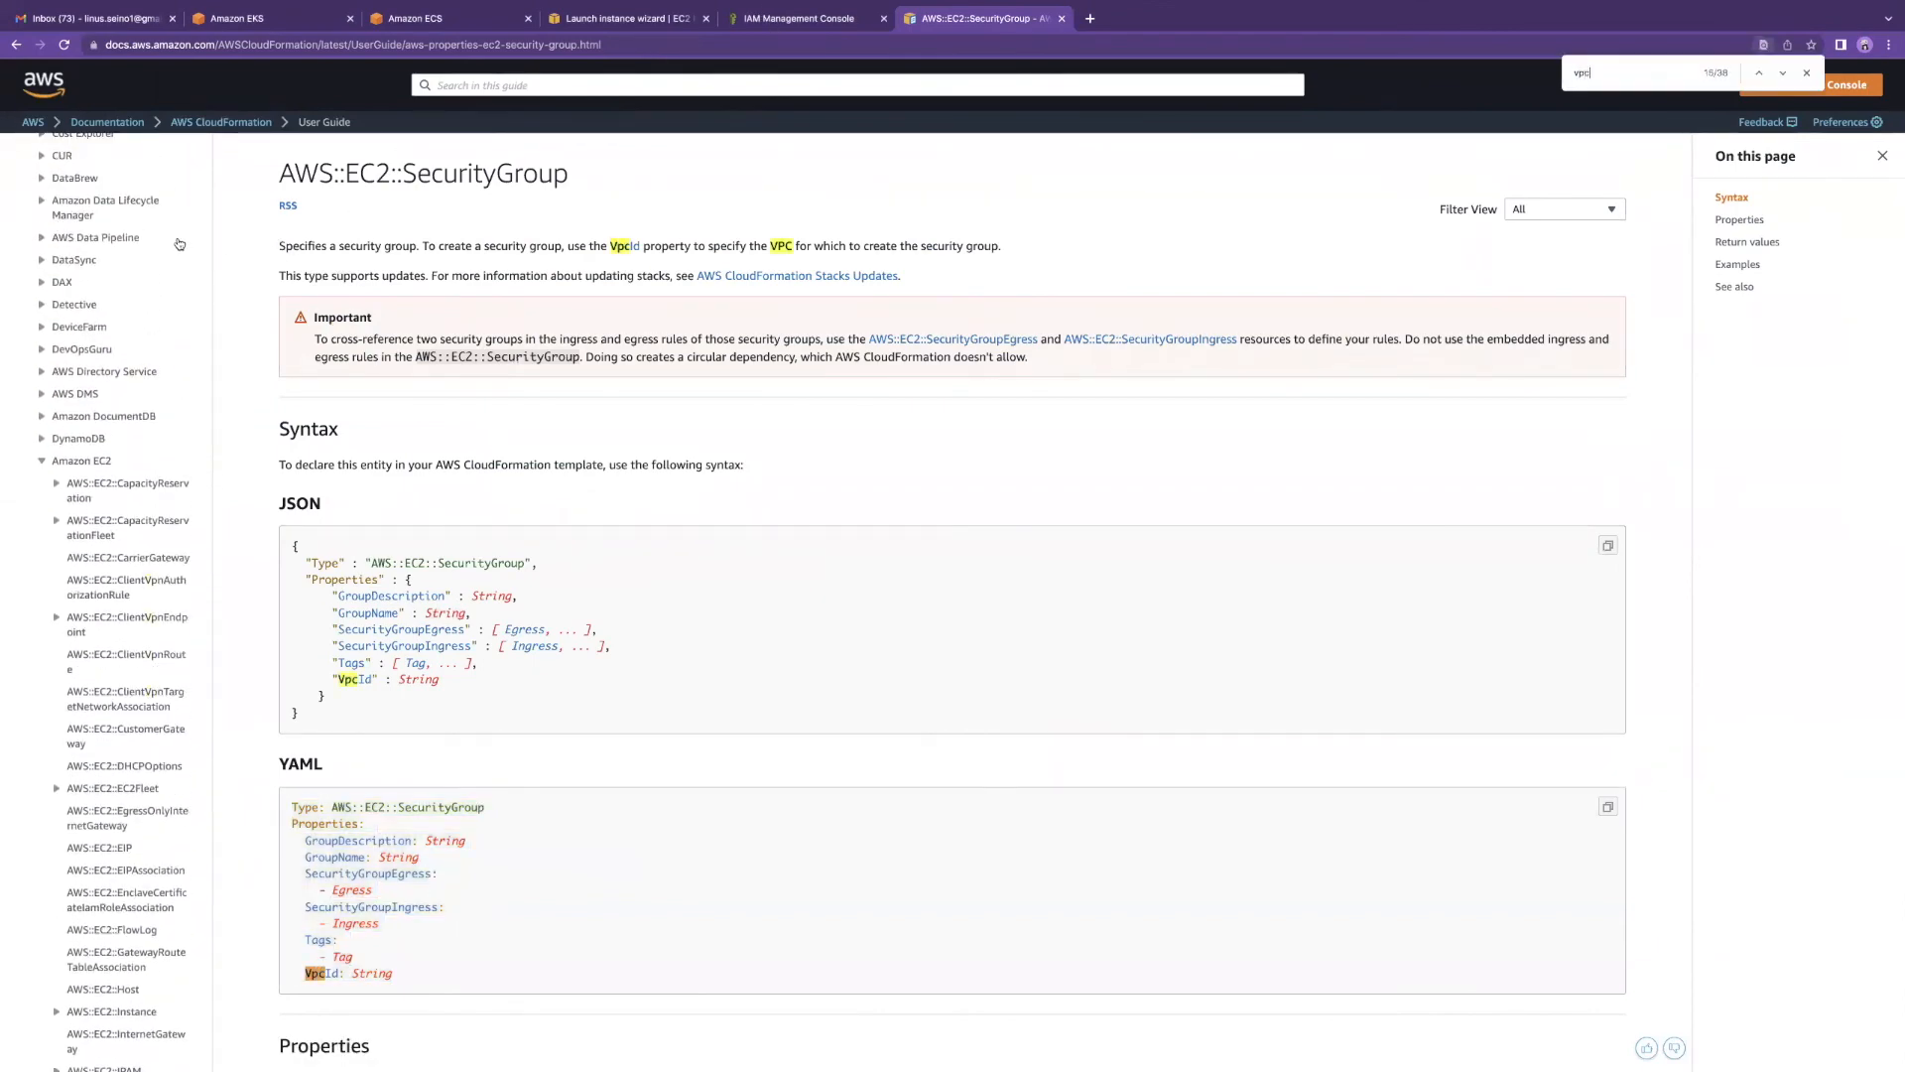
scroll(266, 400, down, 4)
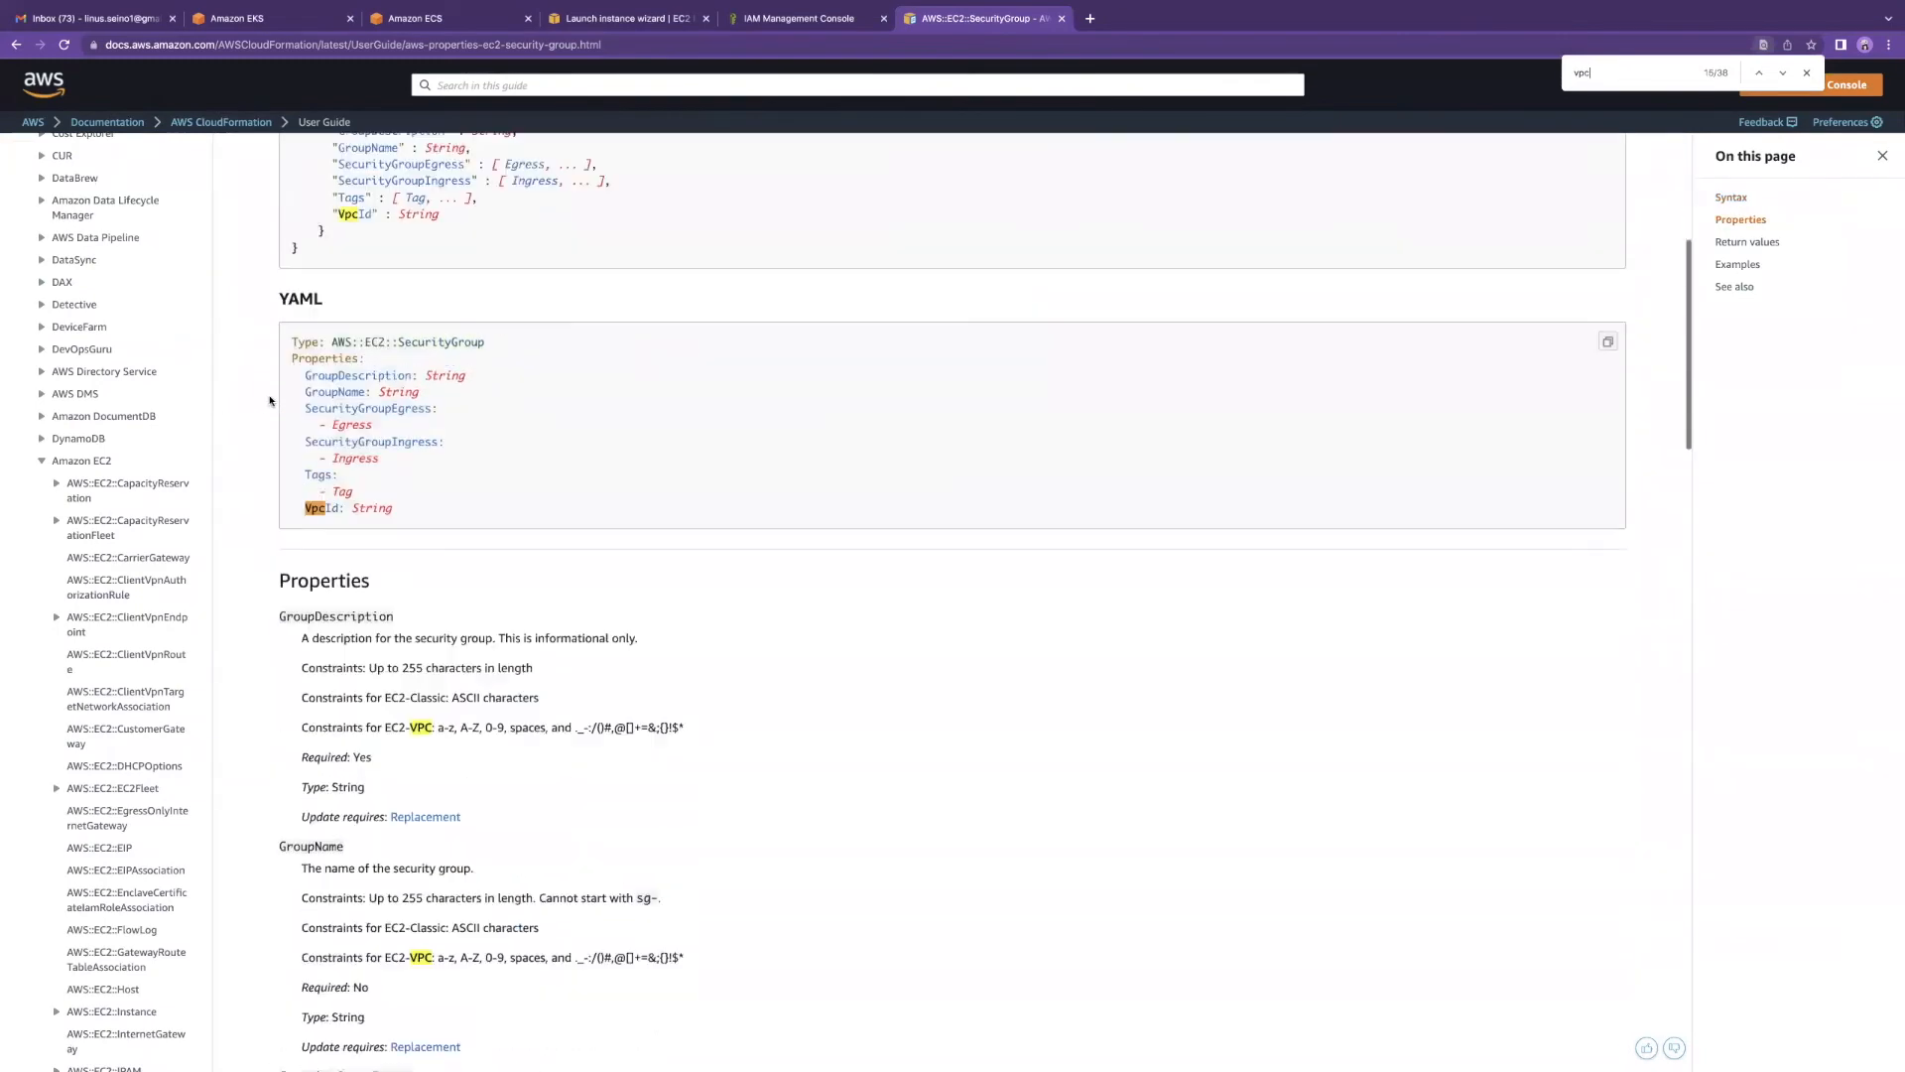
scroll(112, 449, down, 12)
scroll(112, 449, up, 3)
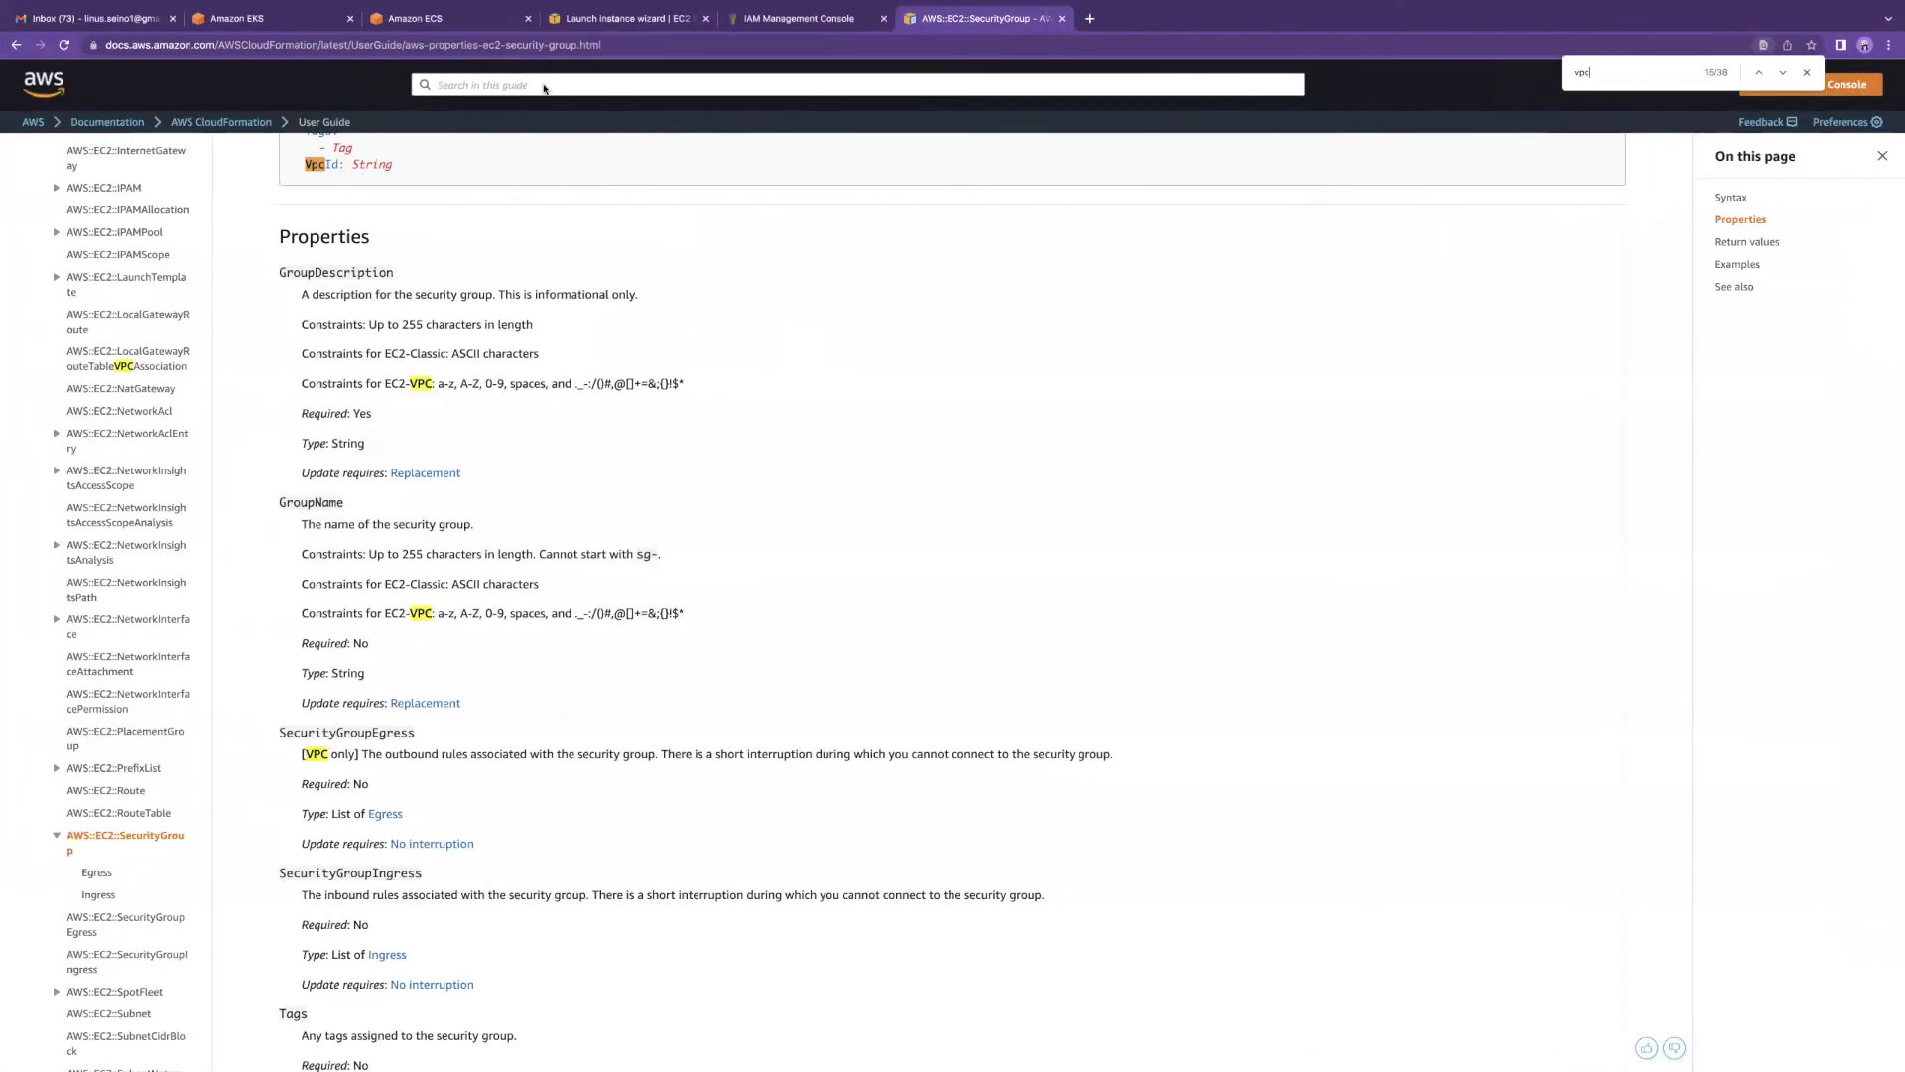
click(681, 44)
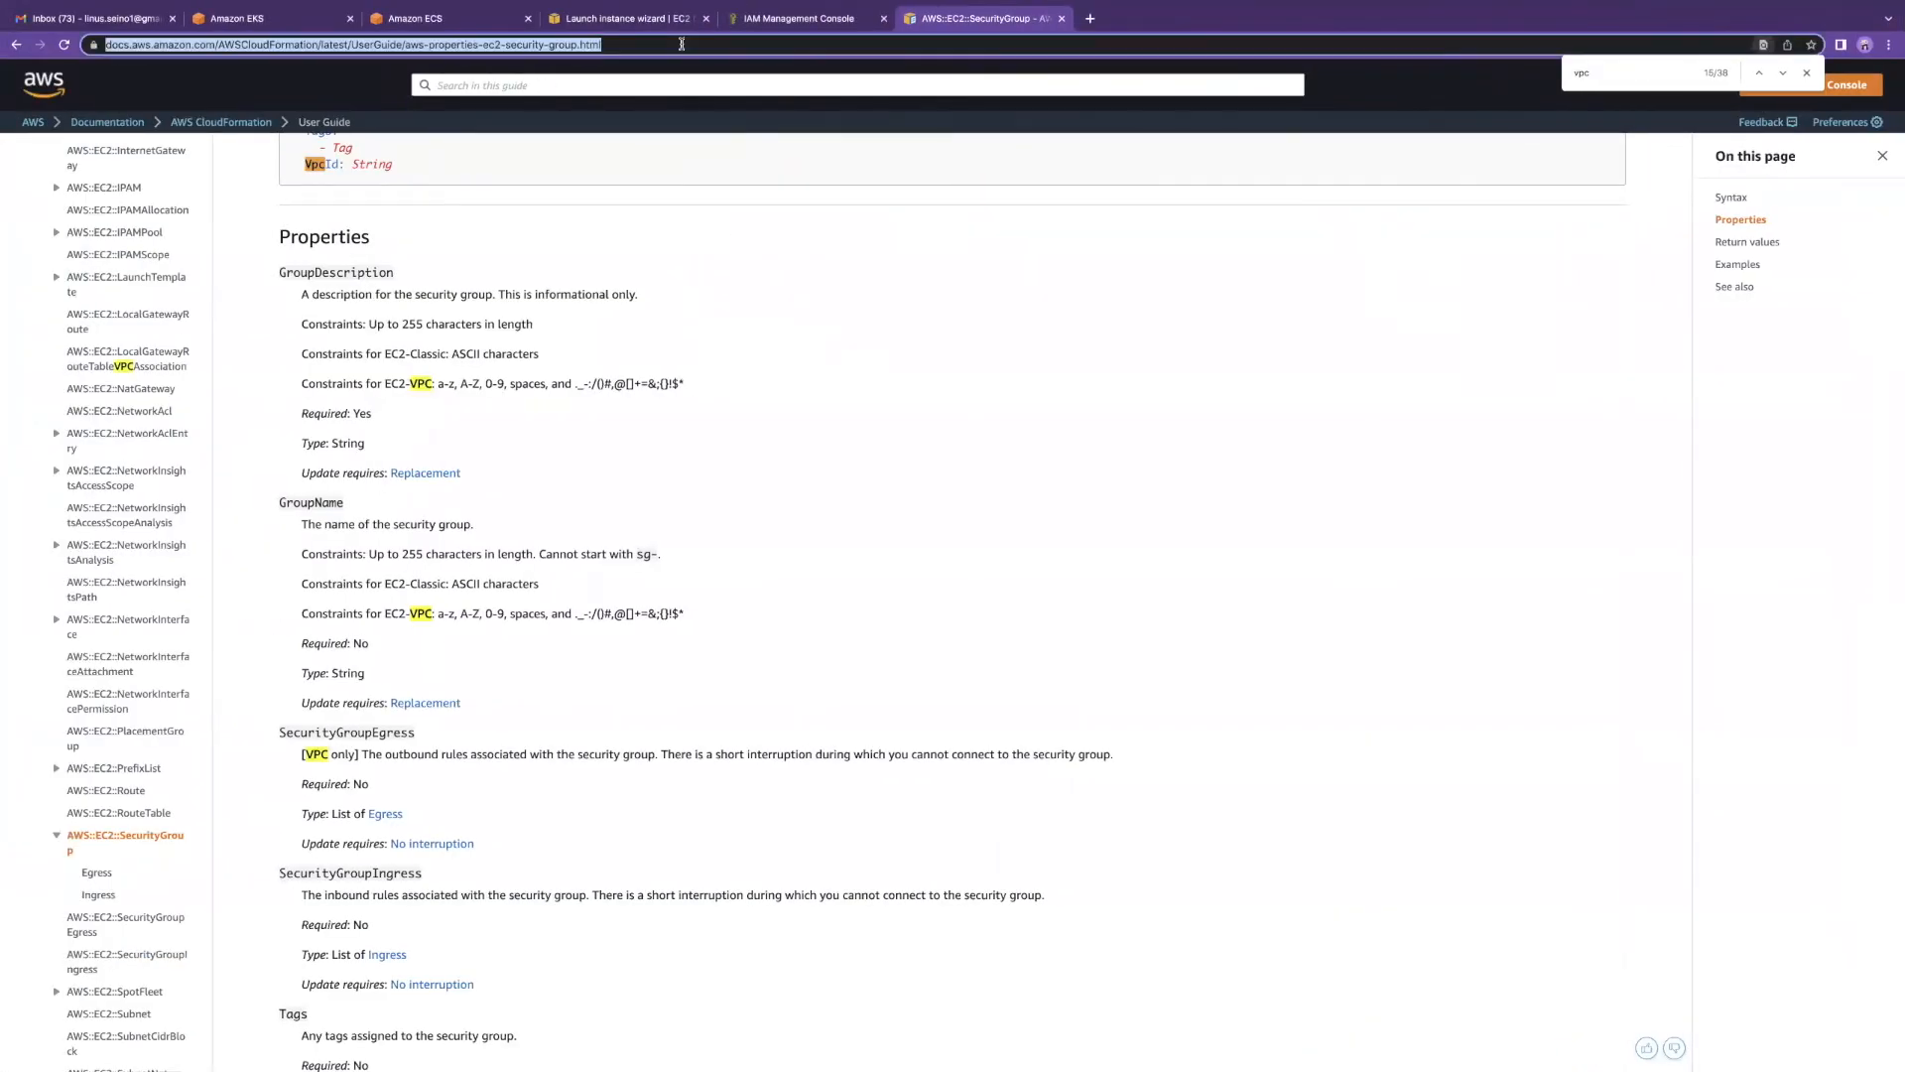
Step: Search 'cloudformation template for iam roles', open AWS::IAM::Role, and select its YAML syntax
text(cloudformation)
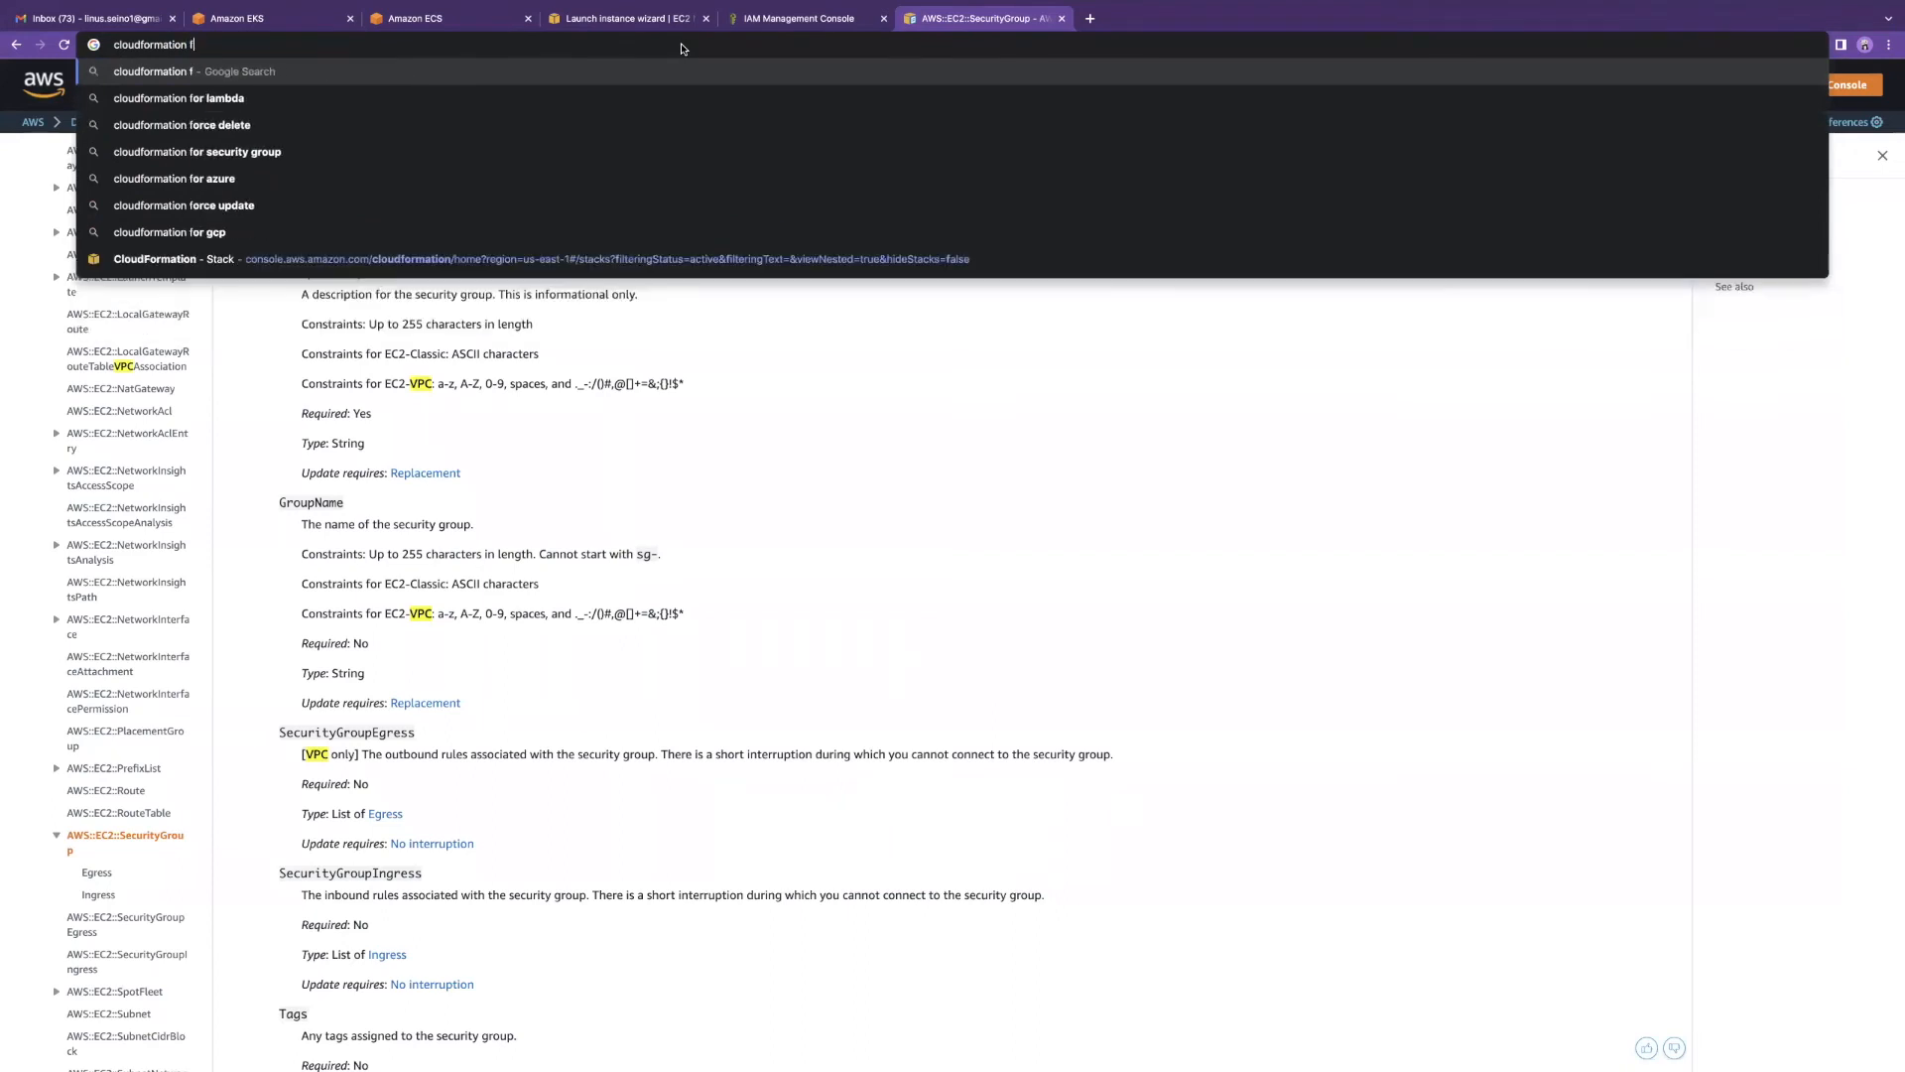
text( template )
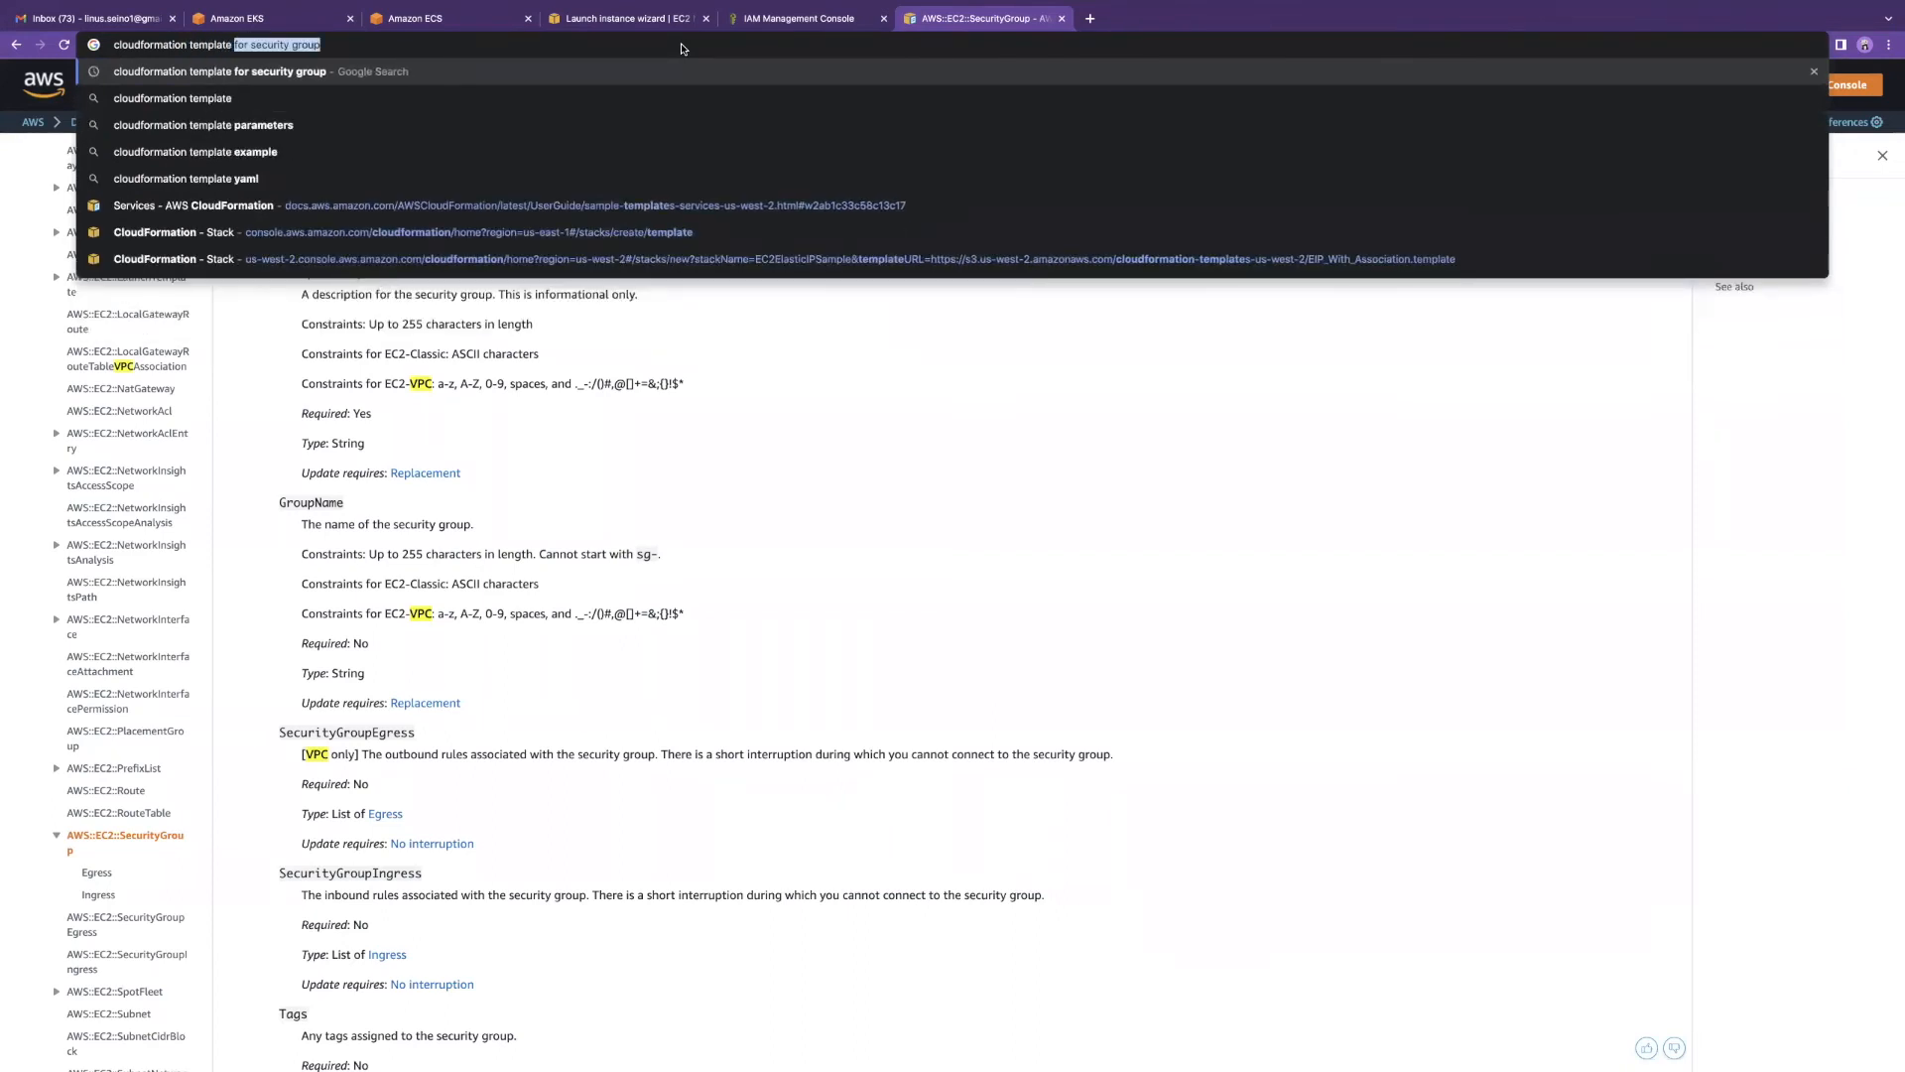
text(for iam roles)
key(Return)
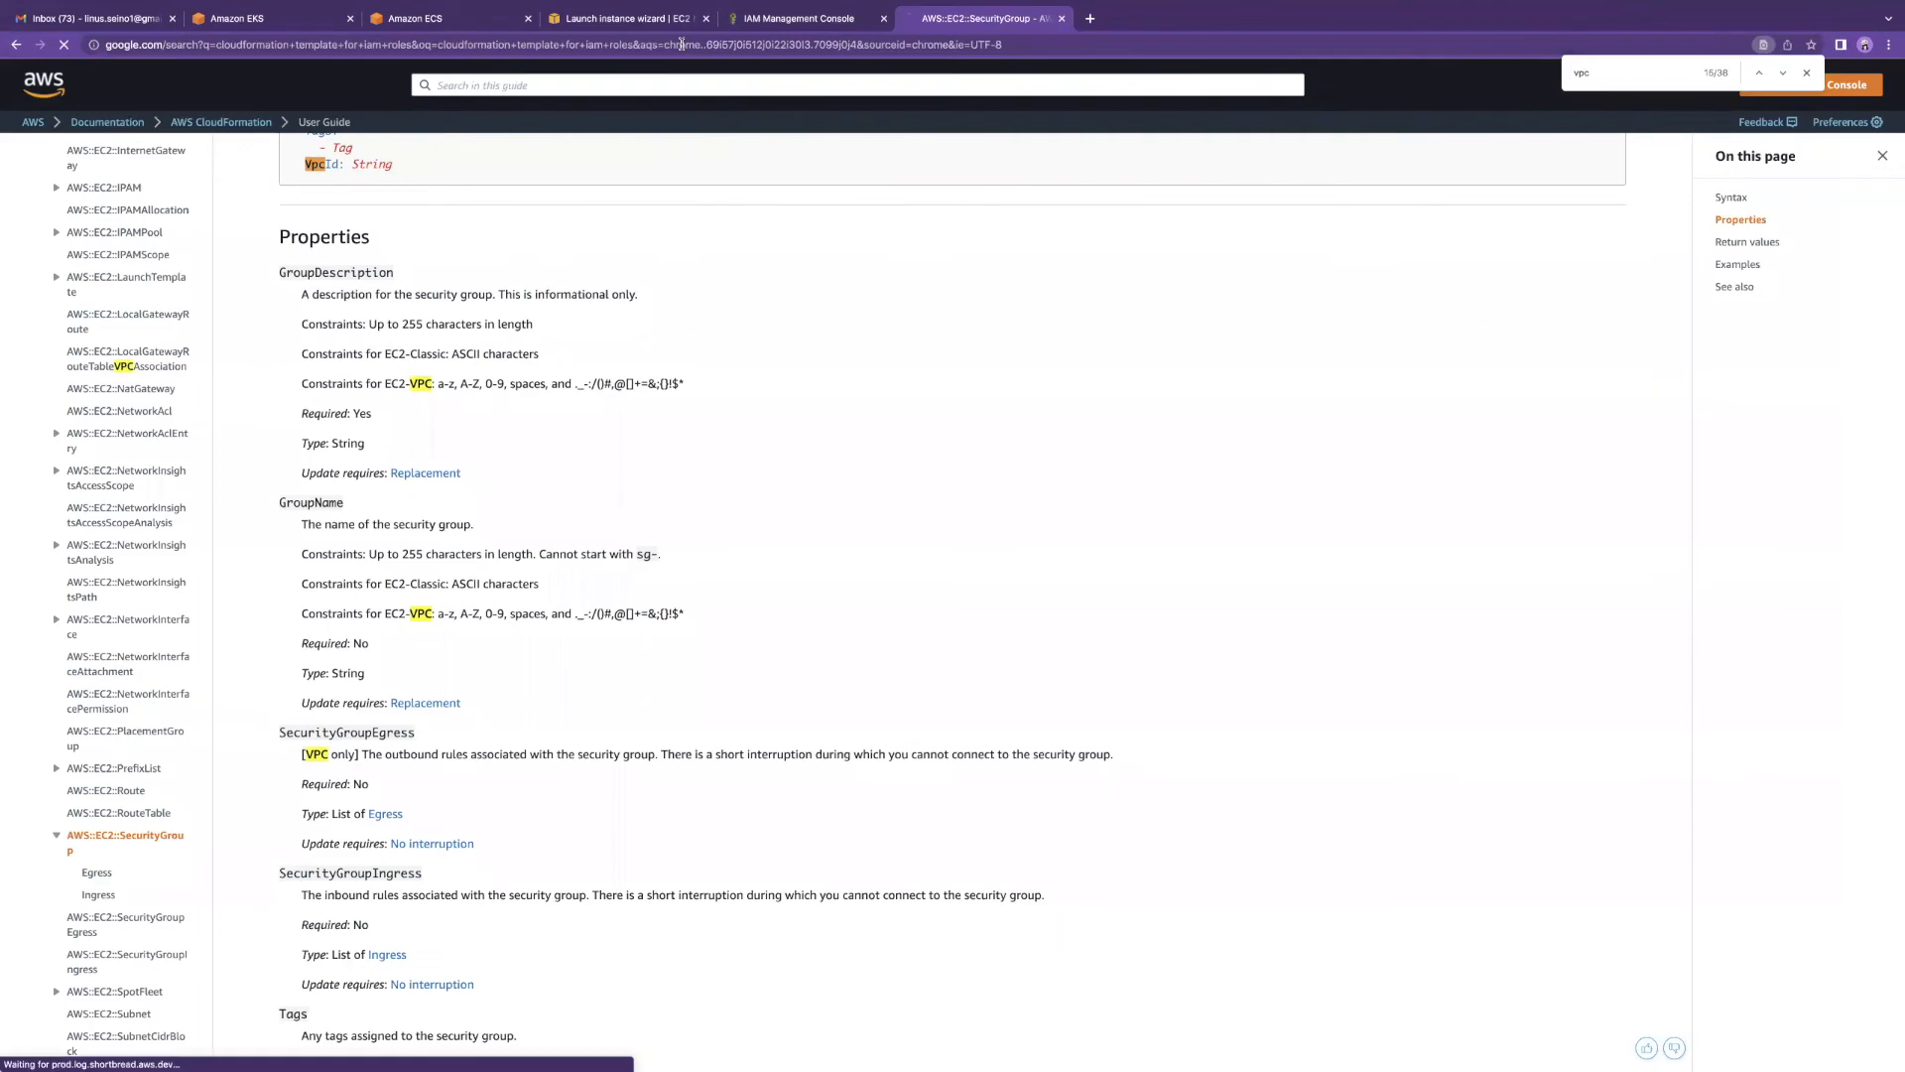
click(218, 224)
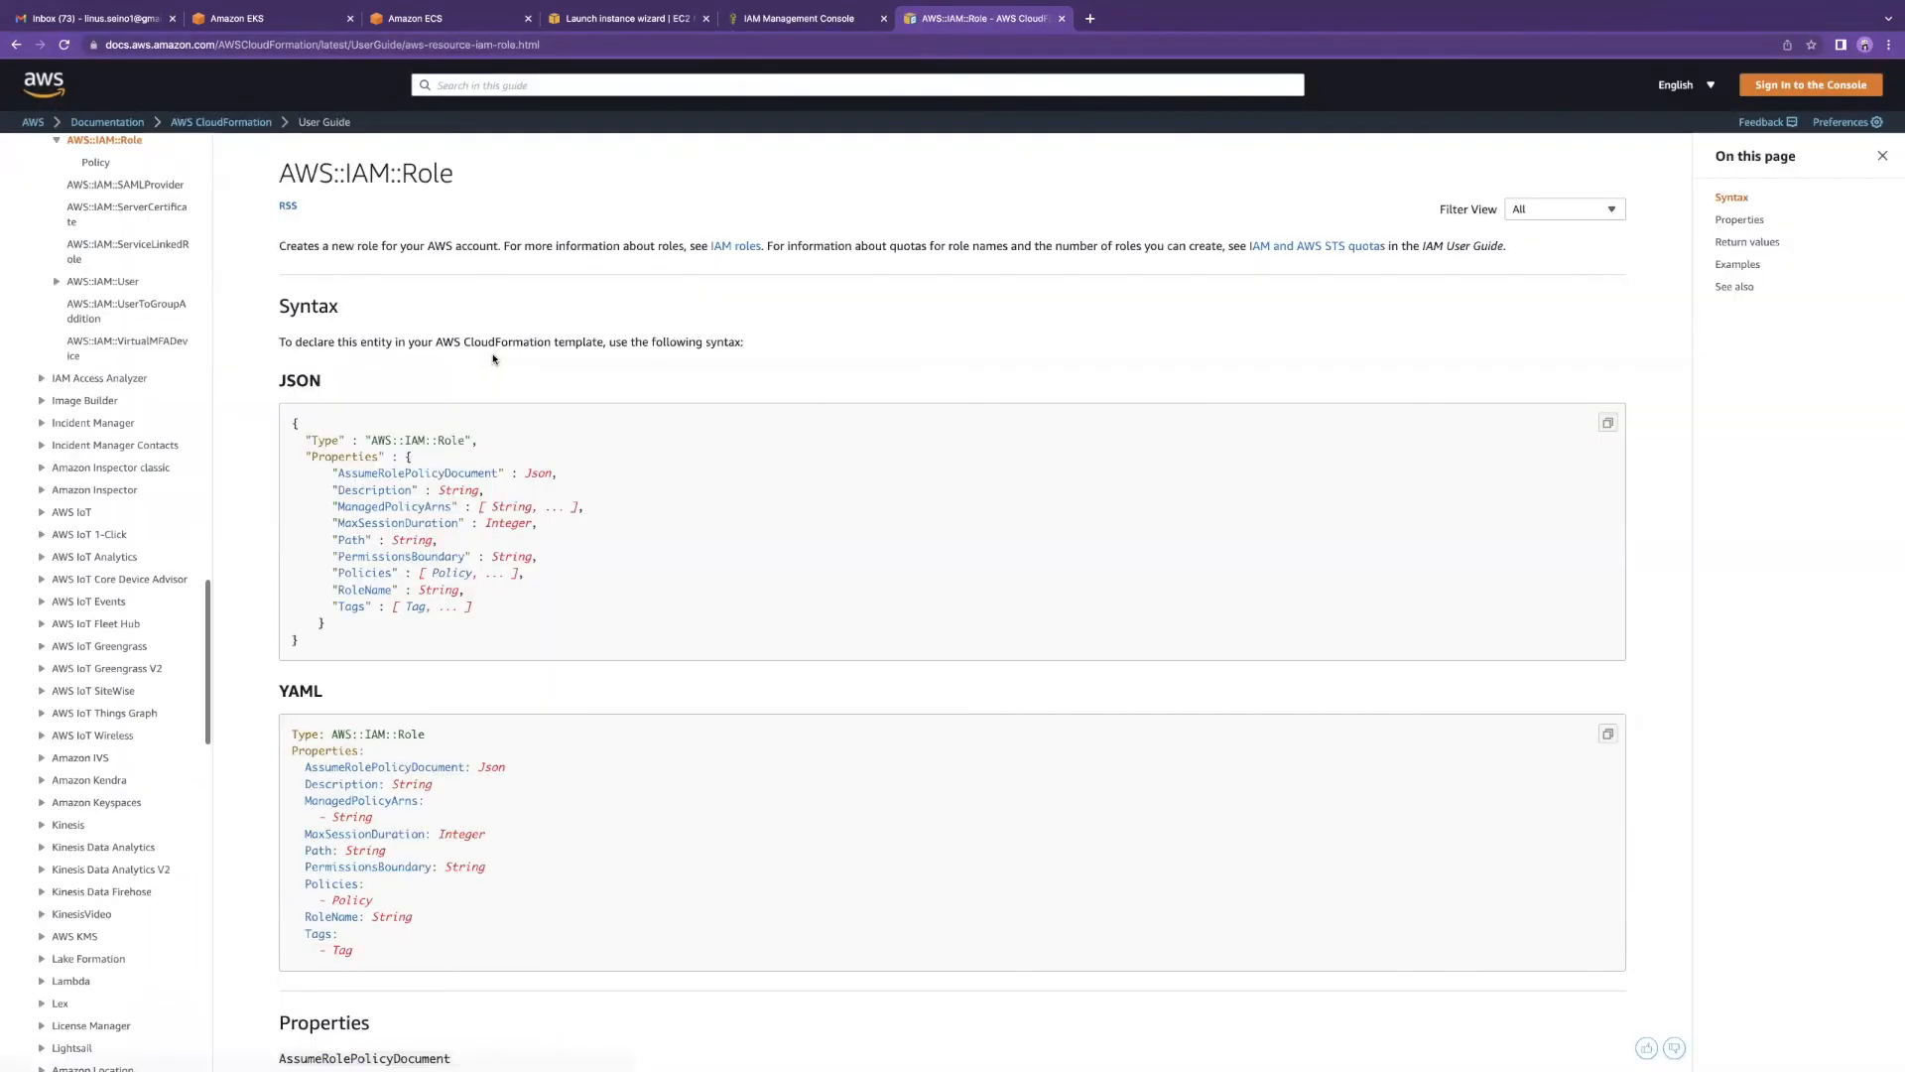
scroll(439, 544, down, 3)
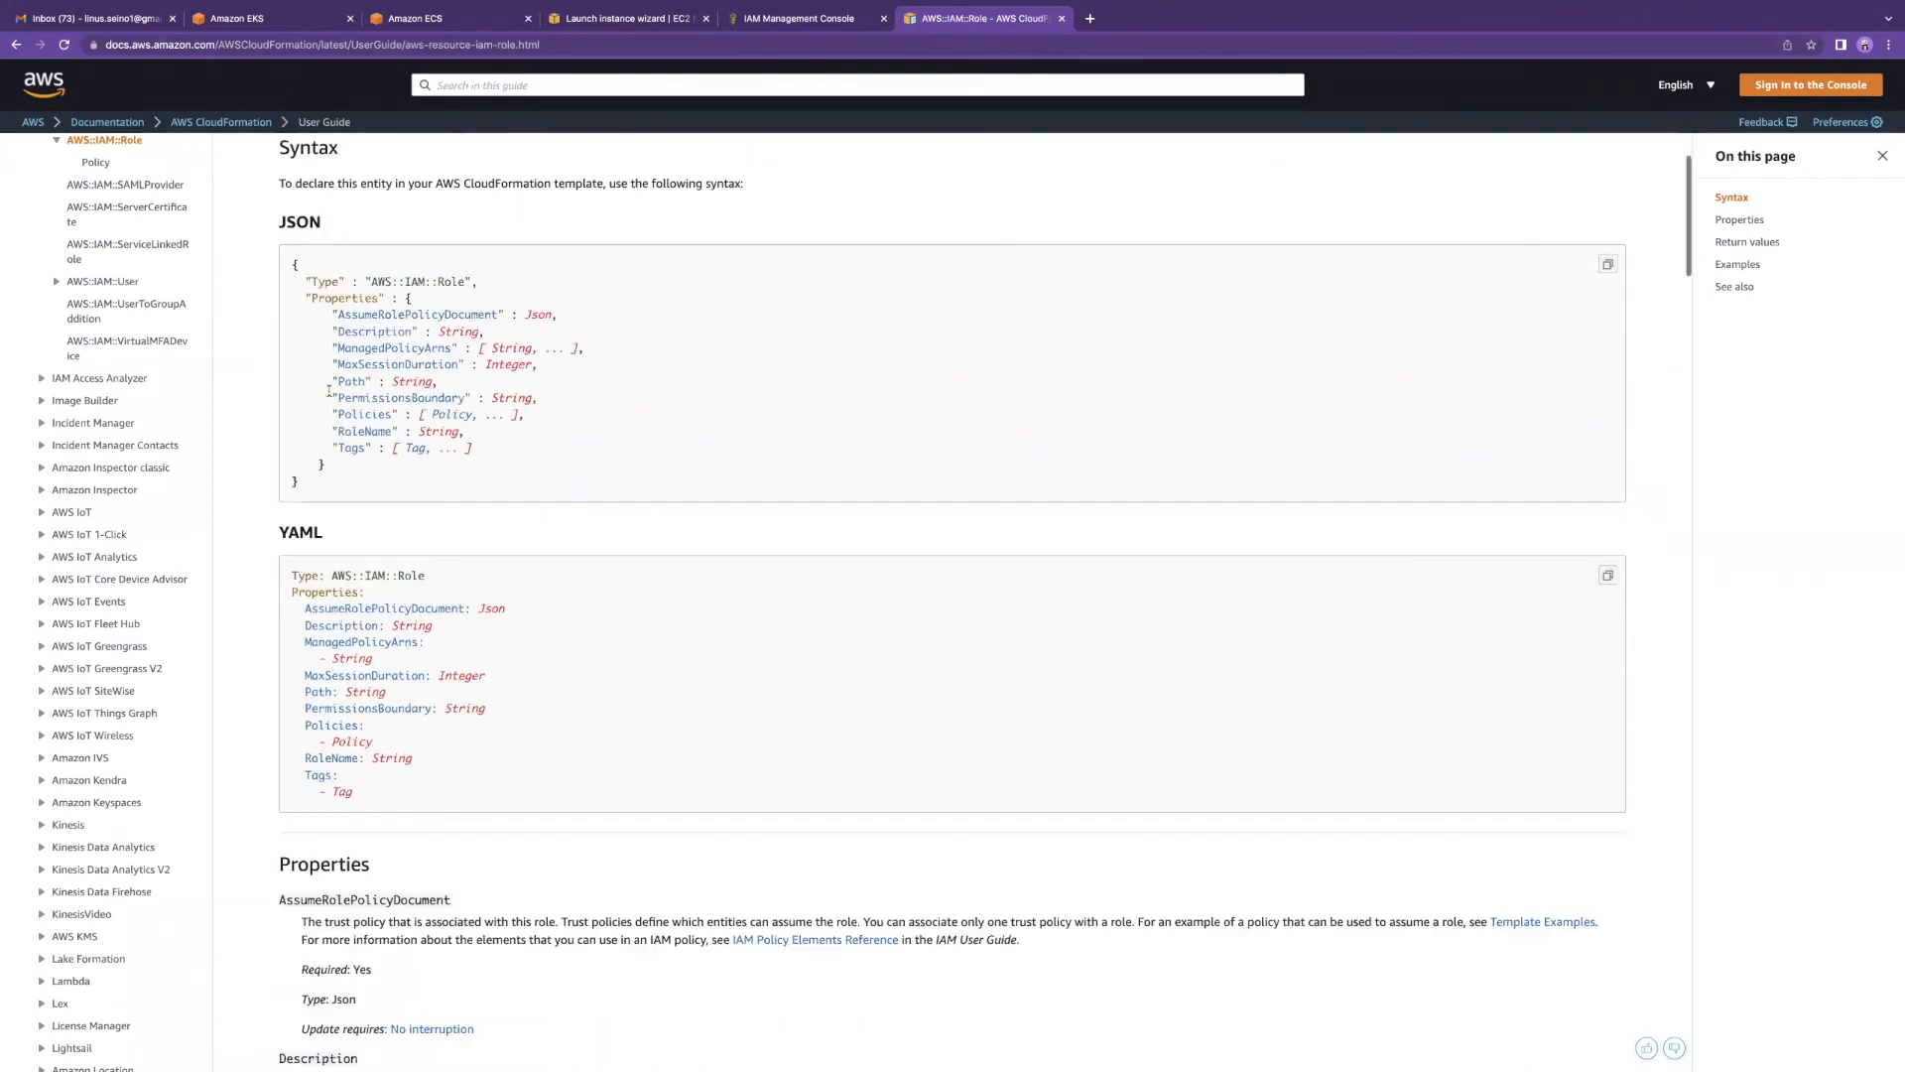
scroll(396, 673, down, 1)
drag(370, 680, 281, 453)
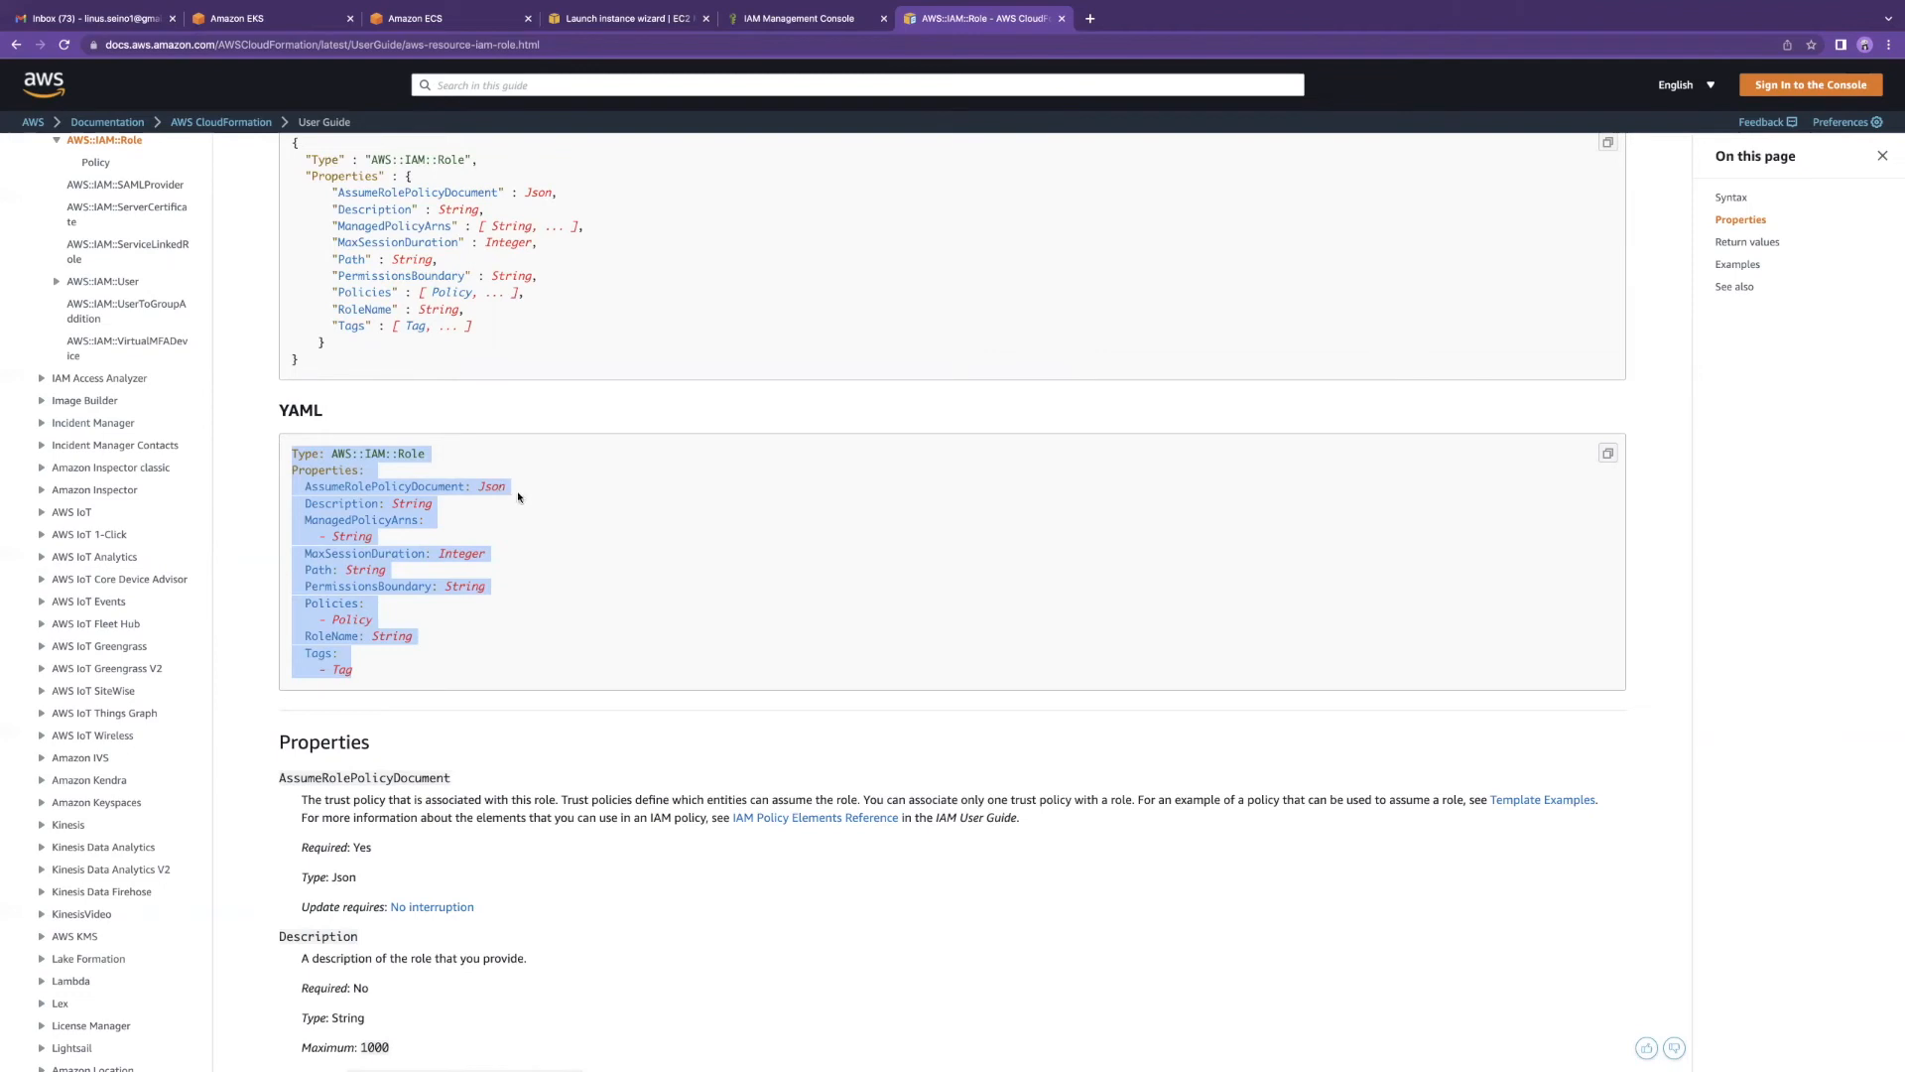
Step: Highlight the PermissionsBoundary String type and scroll through the role's properties
click(482, 515)
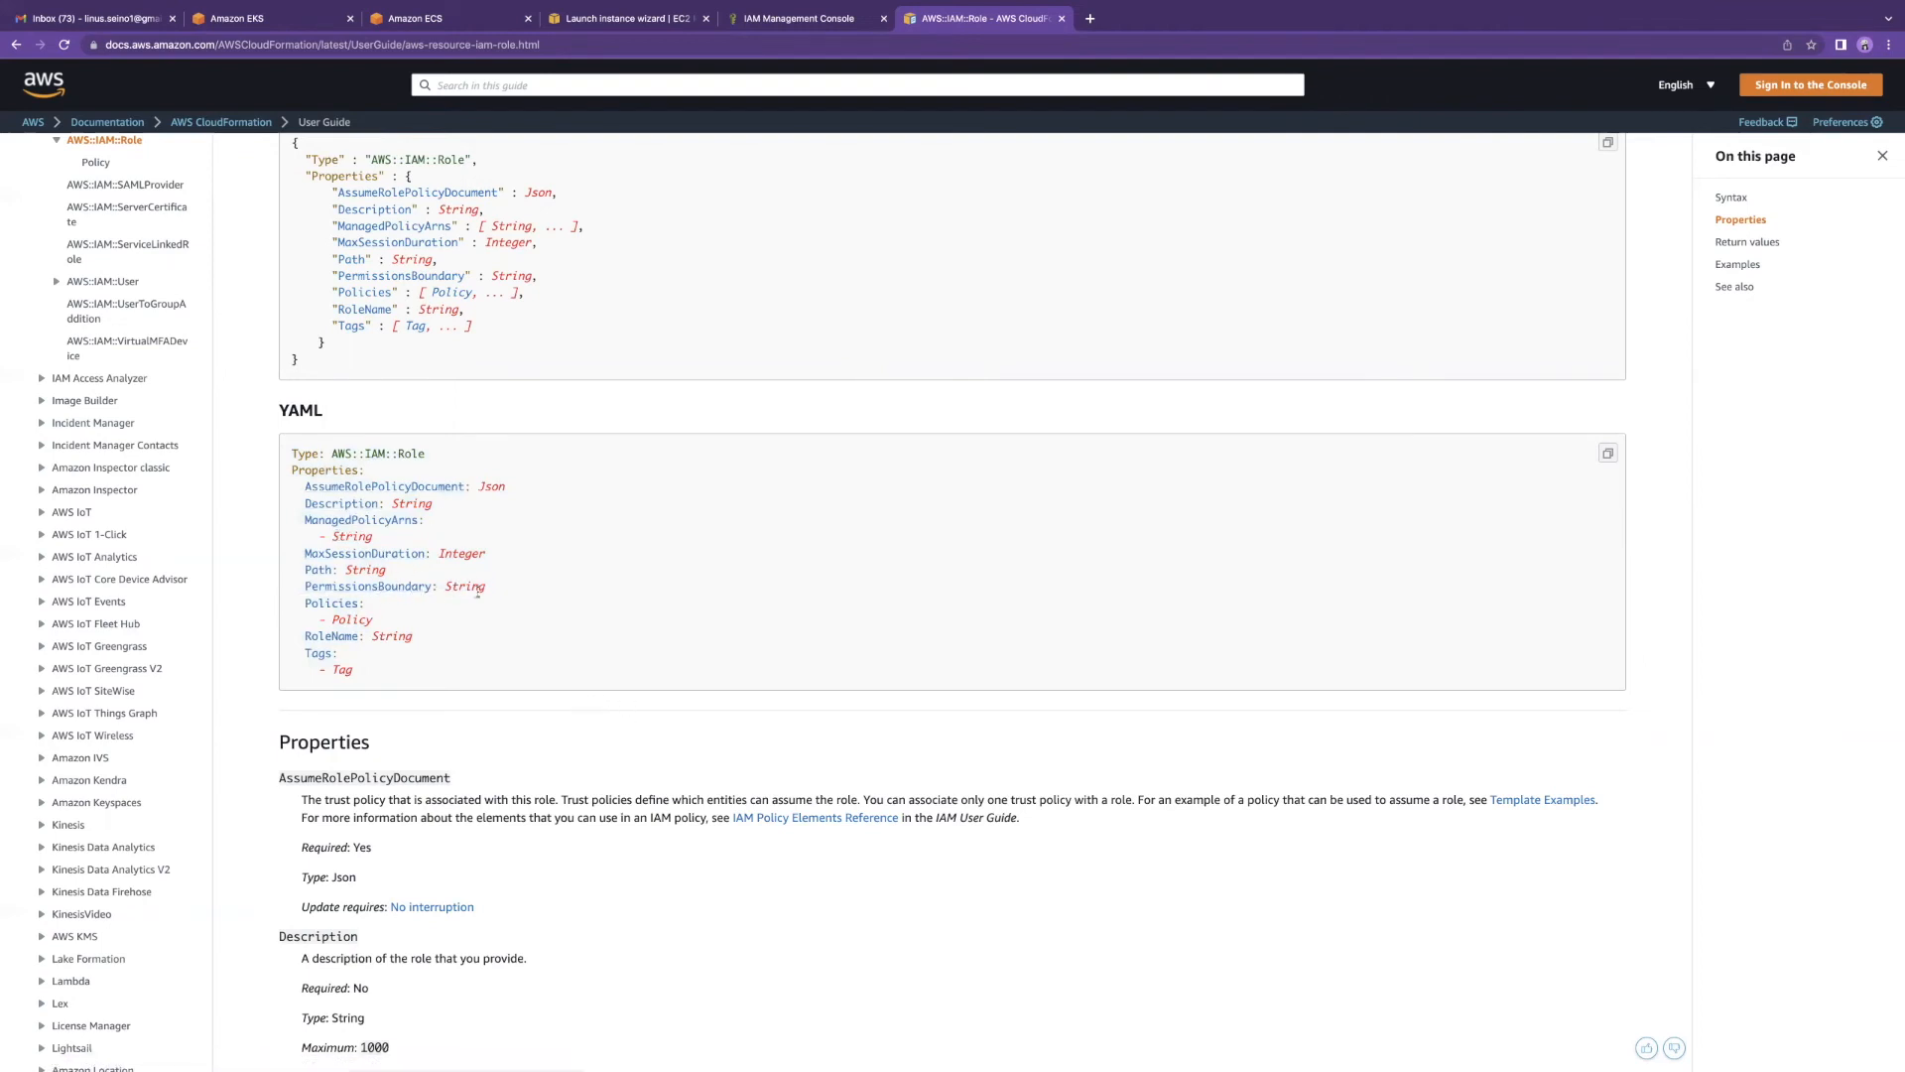
double_click(471, 587)
scroll(517, 475, up, 2)
scroll(517, 476, down, 5)
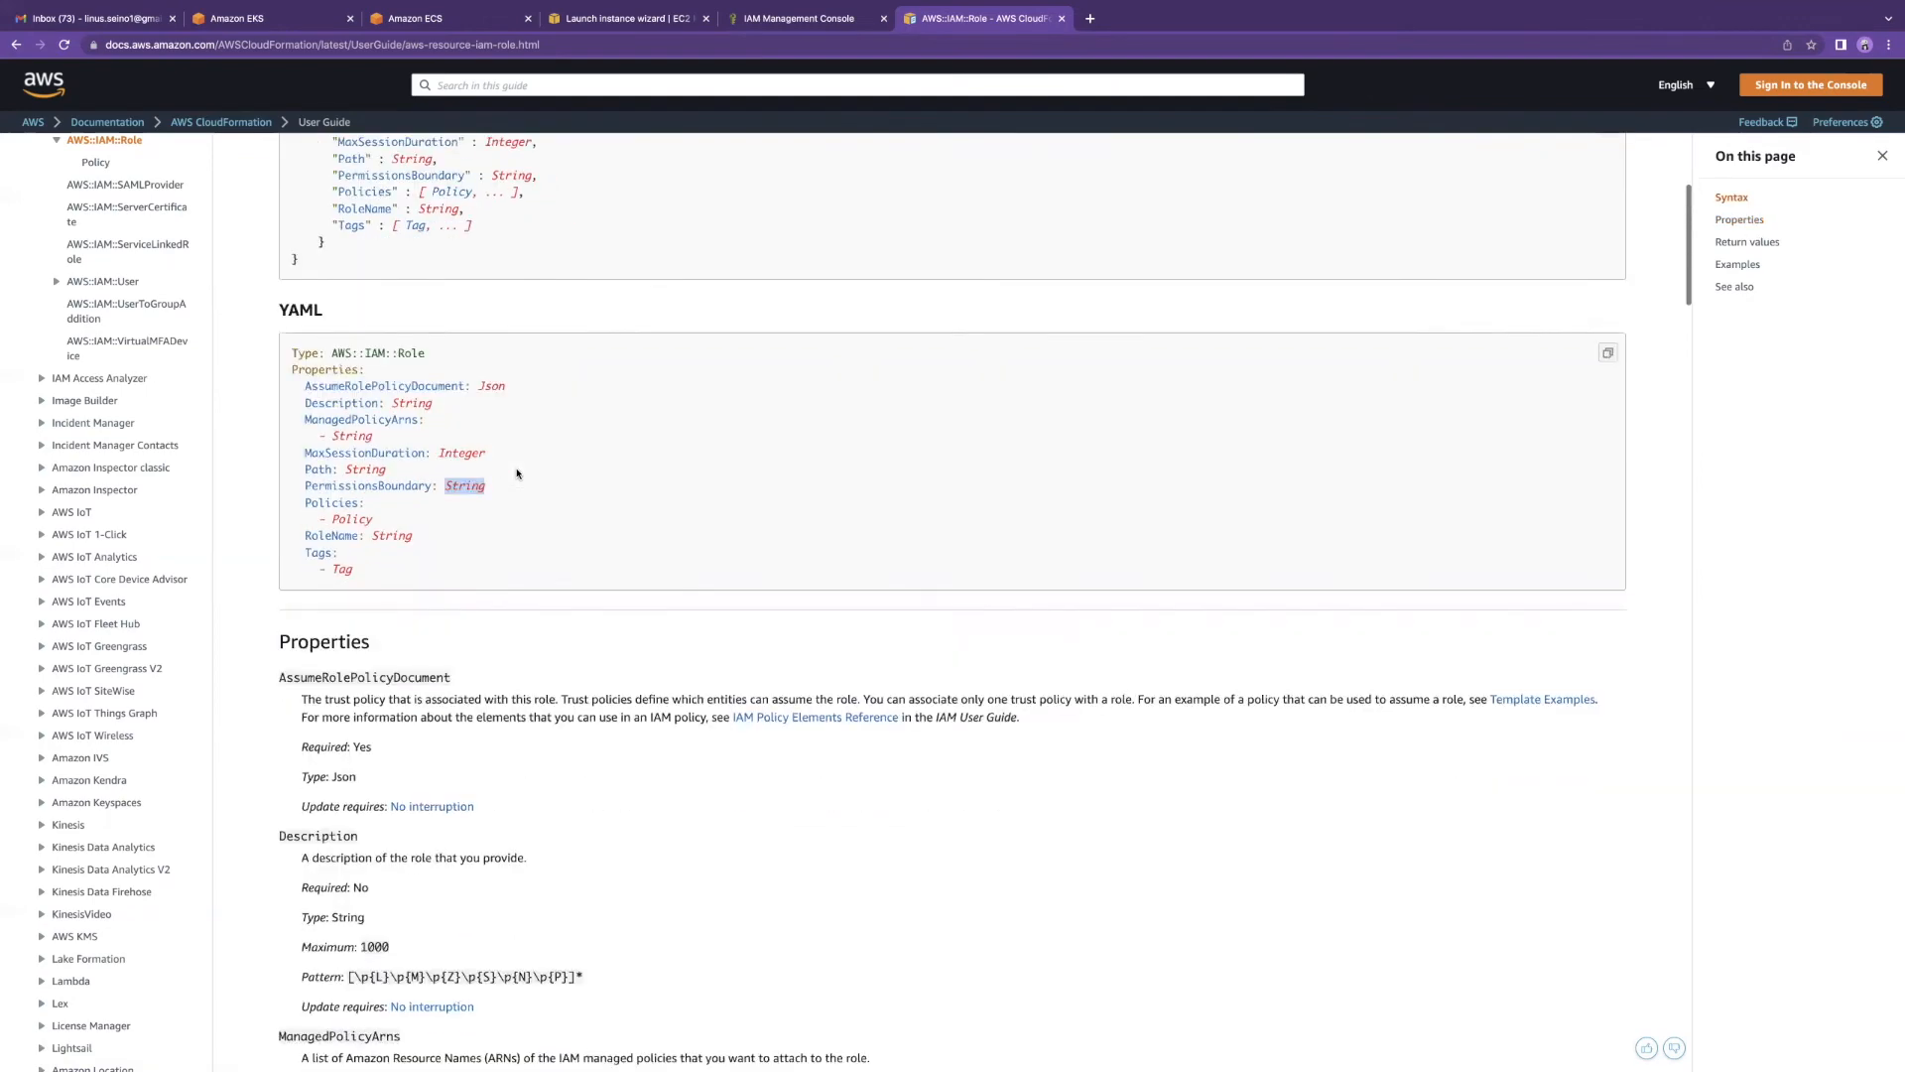
scroll(248, 426, up, 3)
scroll(106, 411, up, 5)
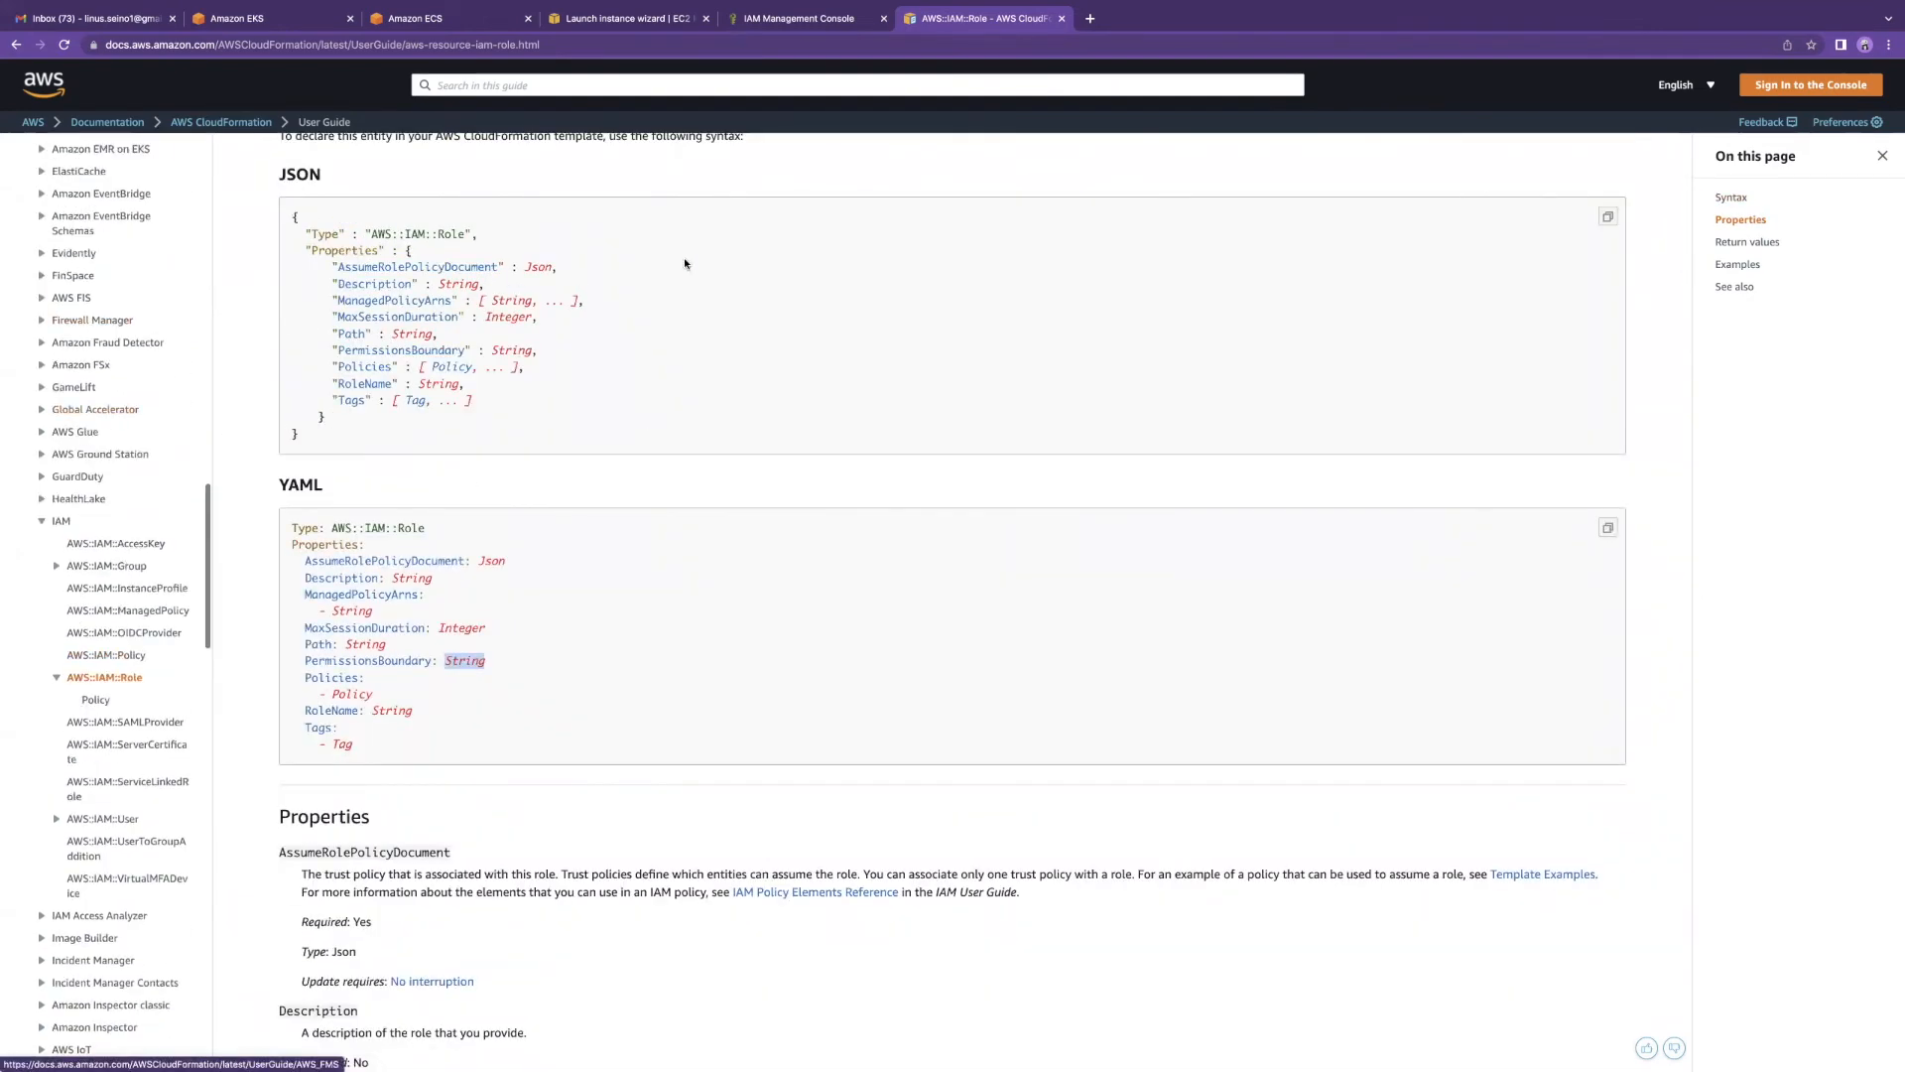
Step: Return to the IAM console tab, search 'cloudformat' and open CloudFormation
click(585, 22)
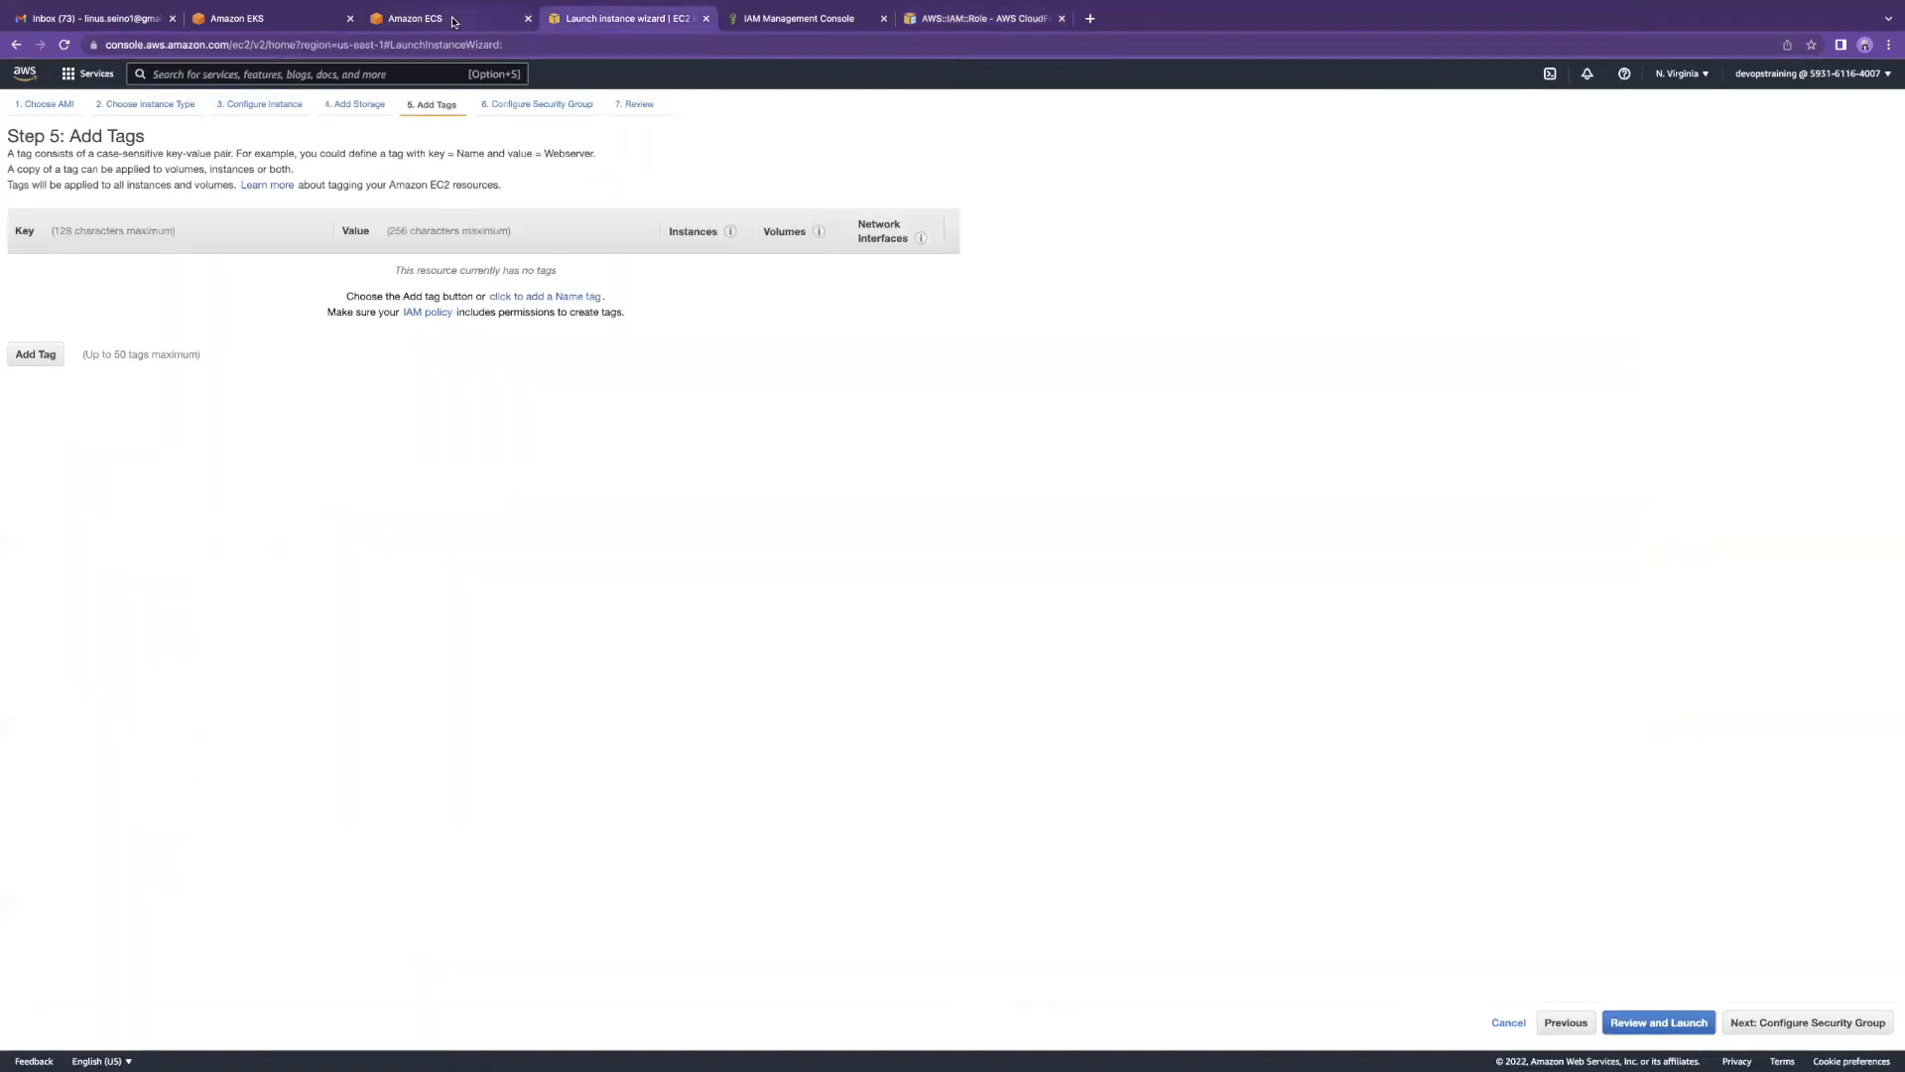
click(461, 19)
click(770, 19)
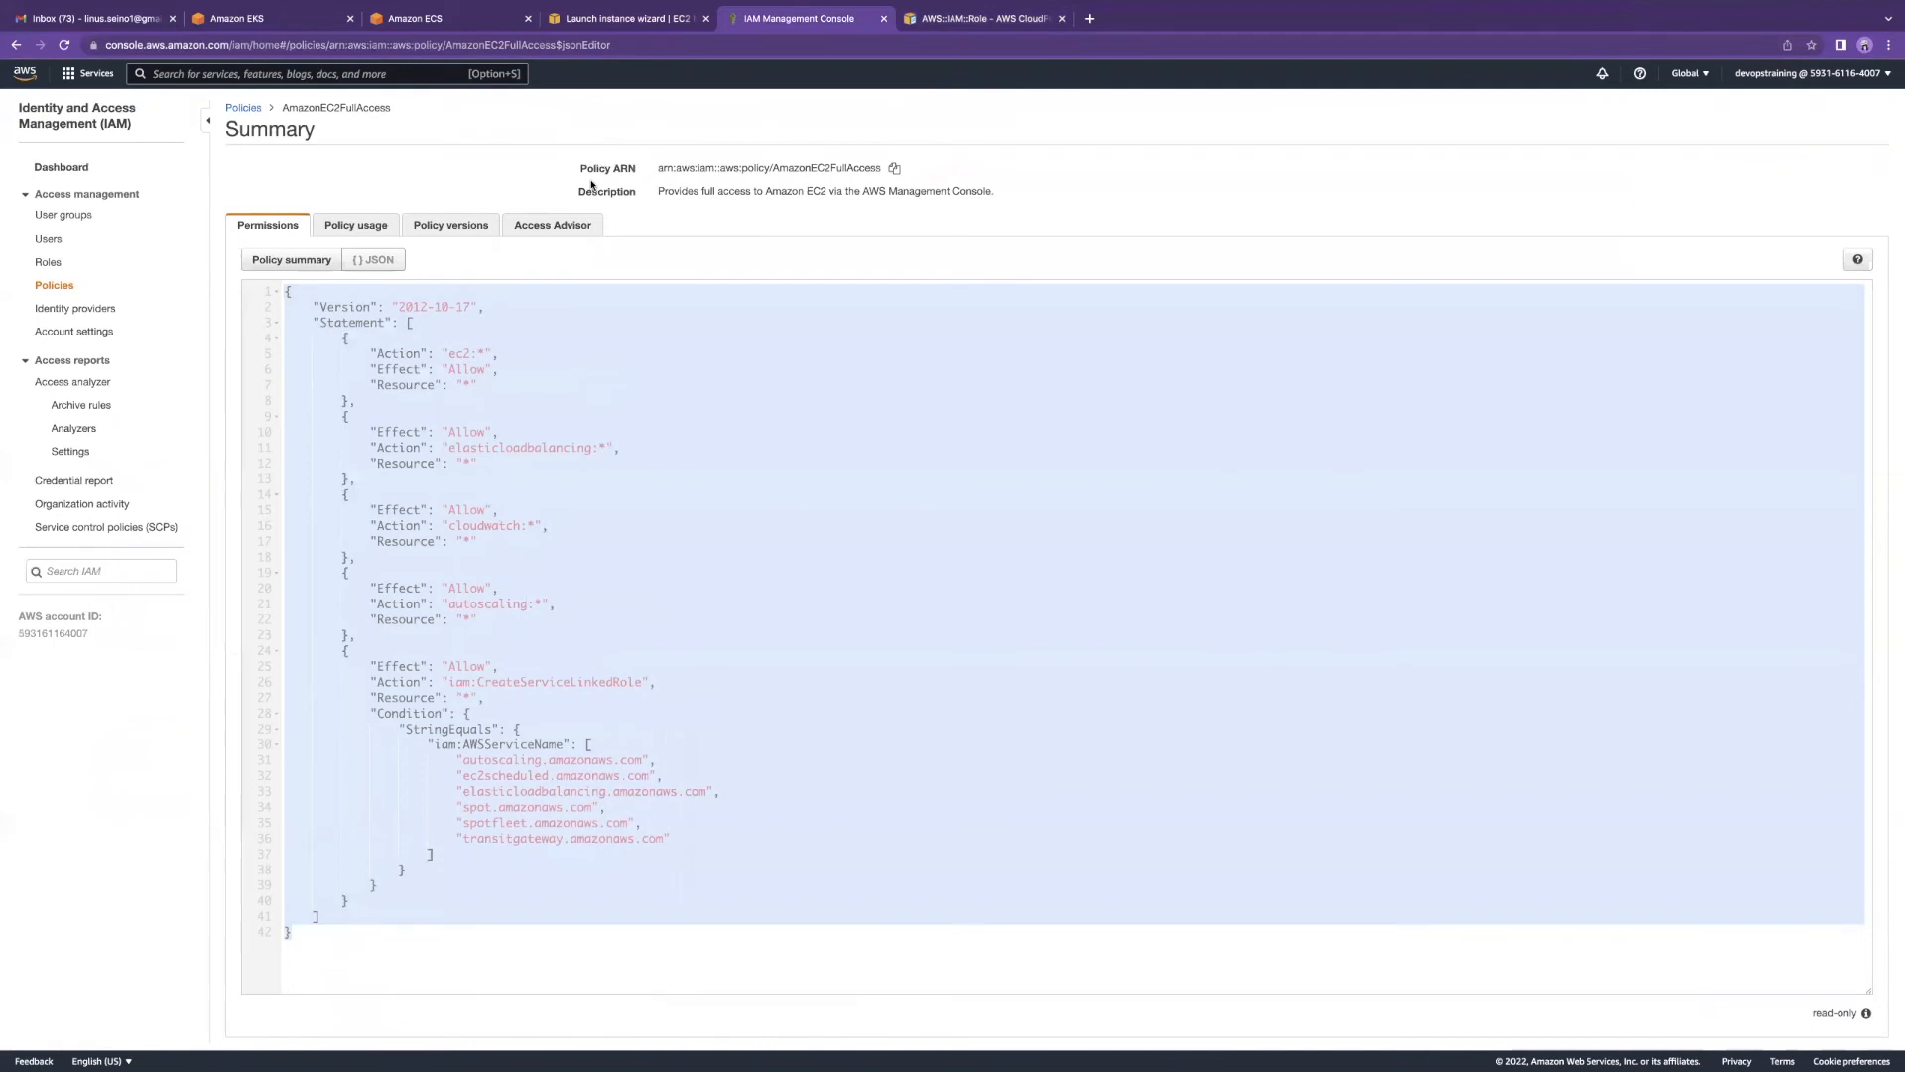
text(cloudformation)
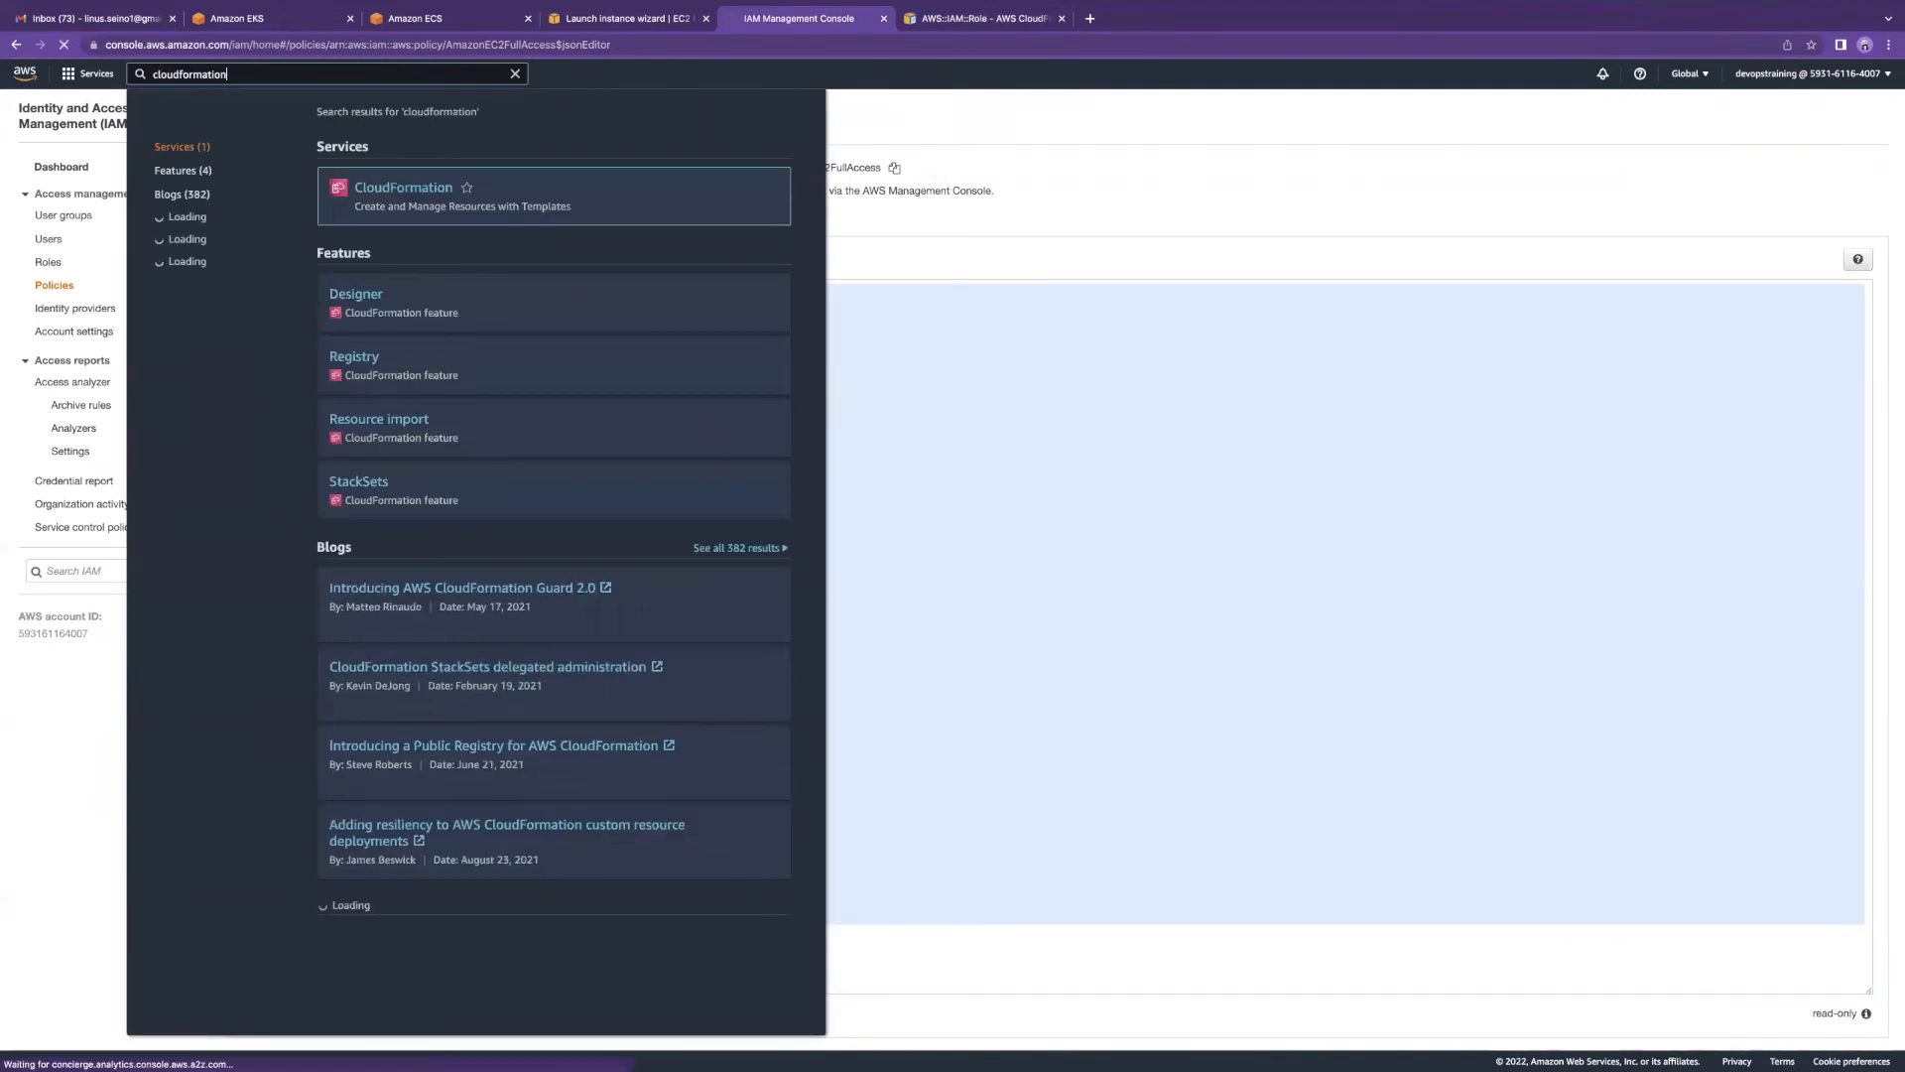
click(631, 188)
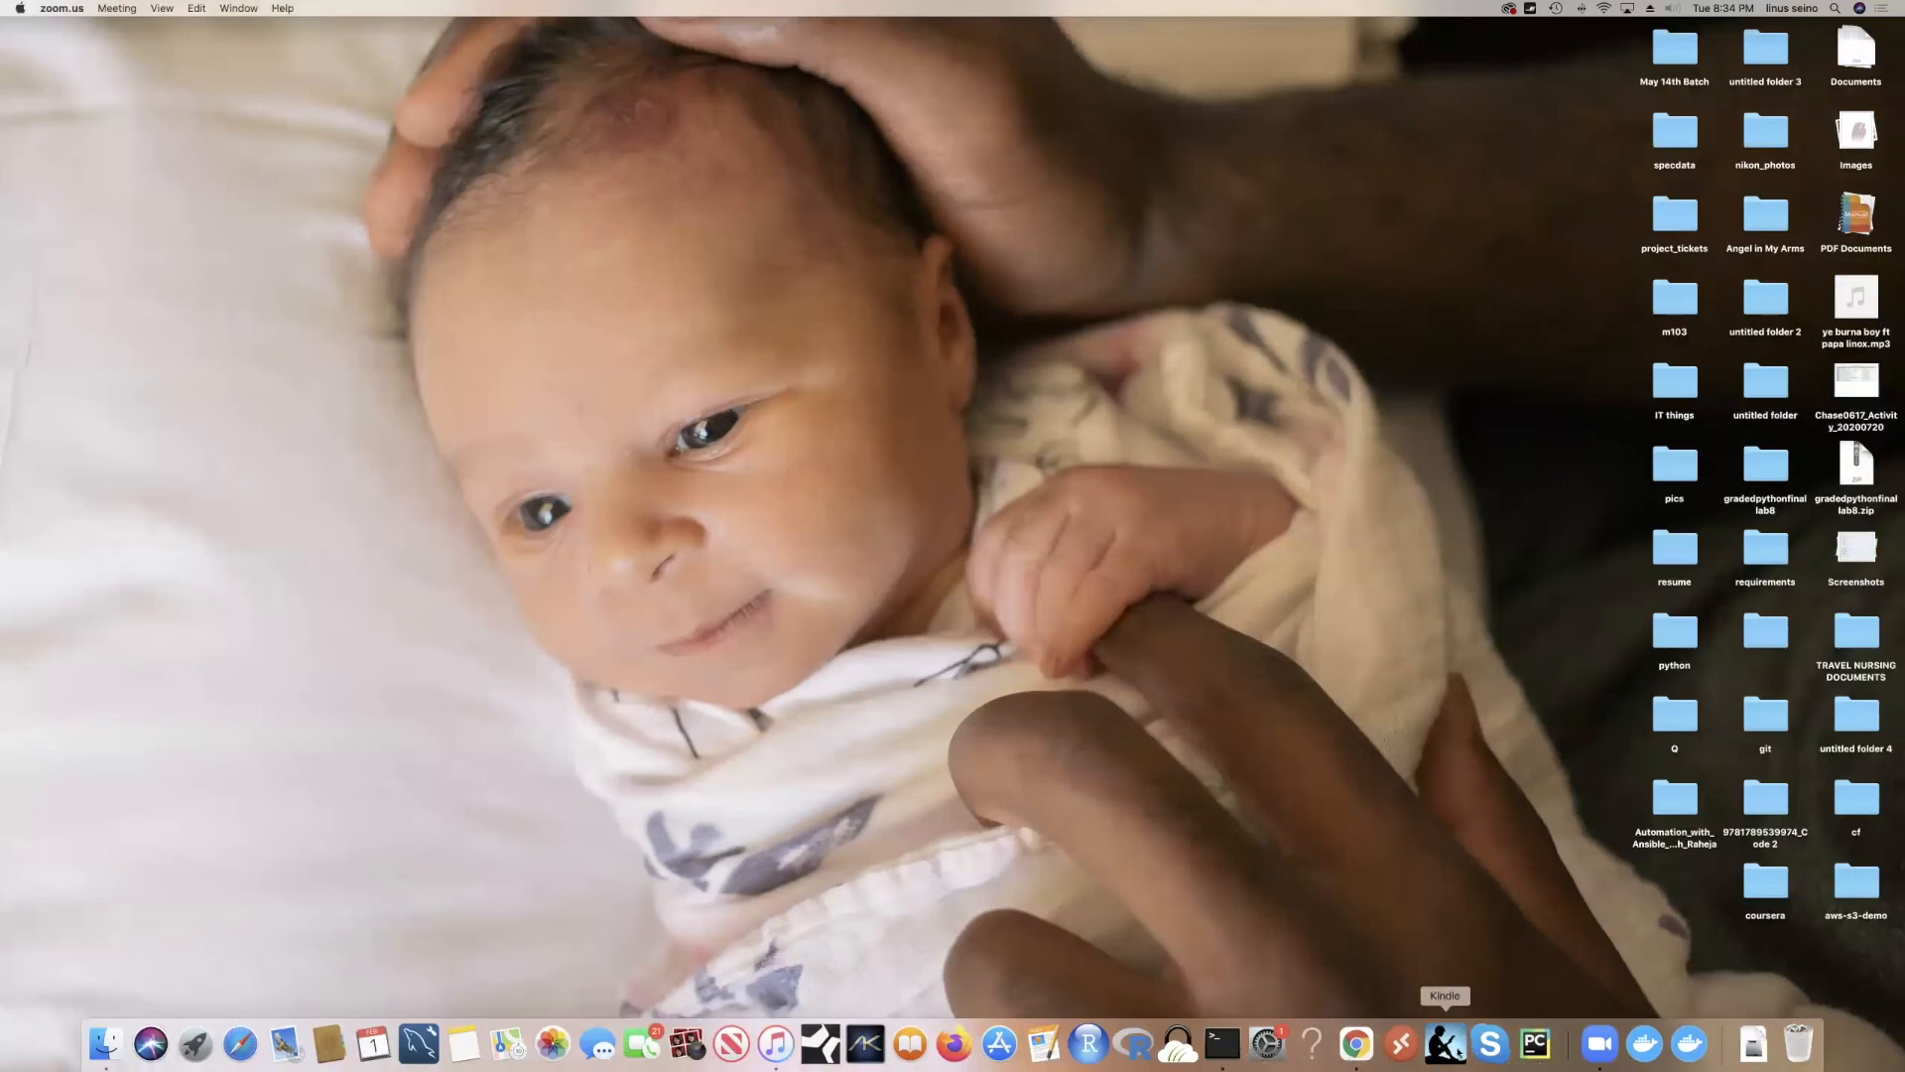
Step: Search Spotlight for 'vscode', close the Wikipedia article it opened, and switch to the desktop
key(super+space)
text(vscode)
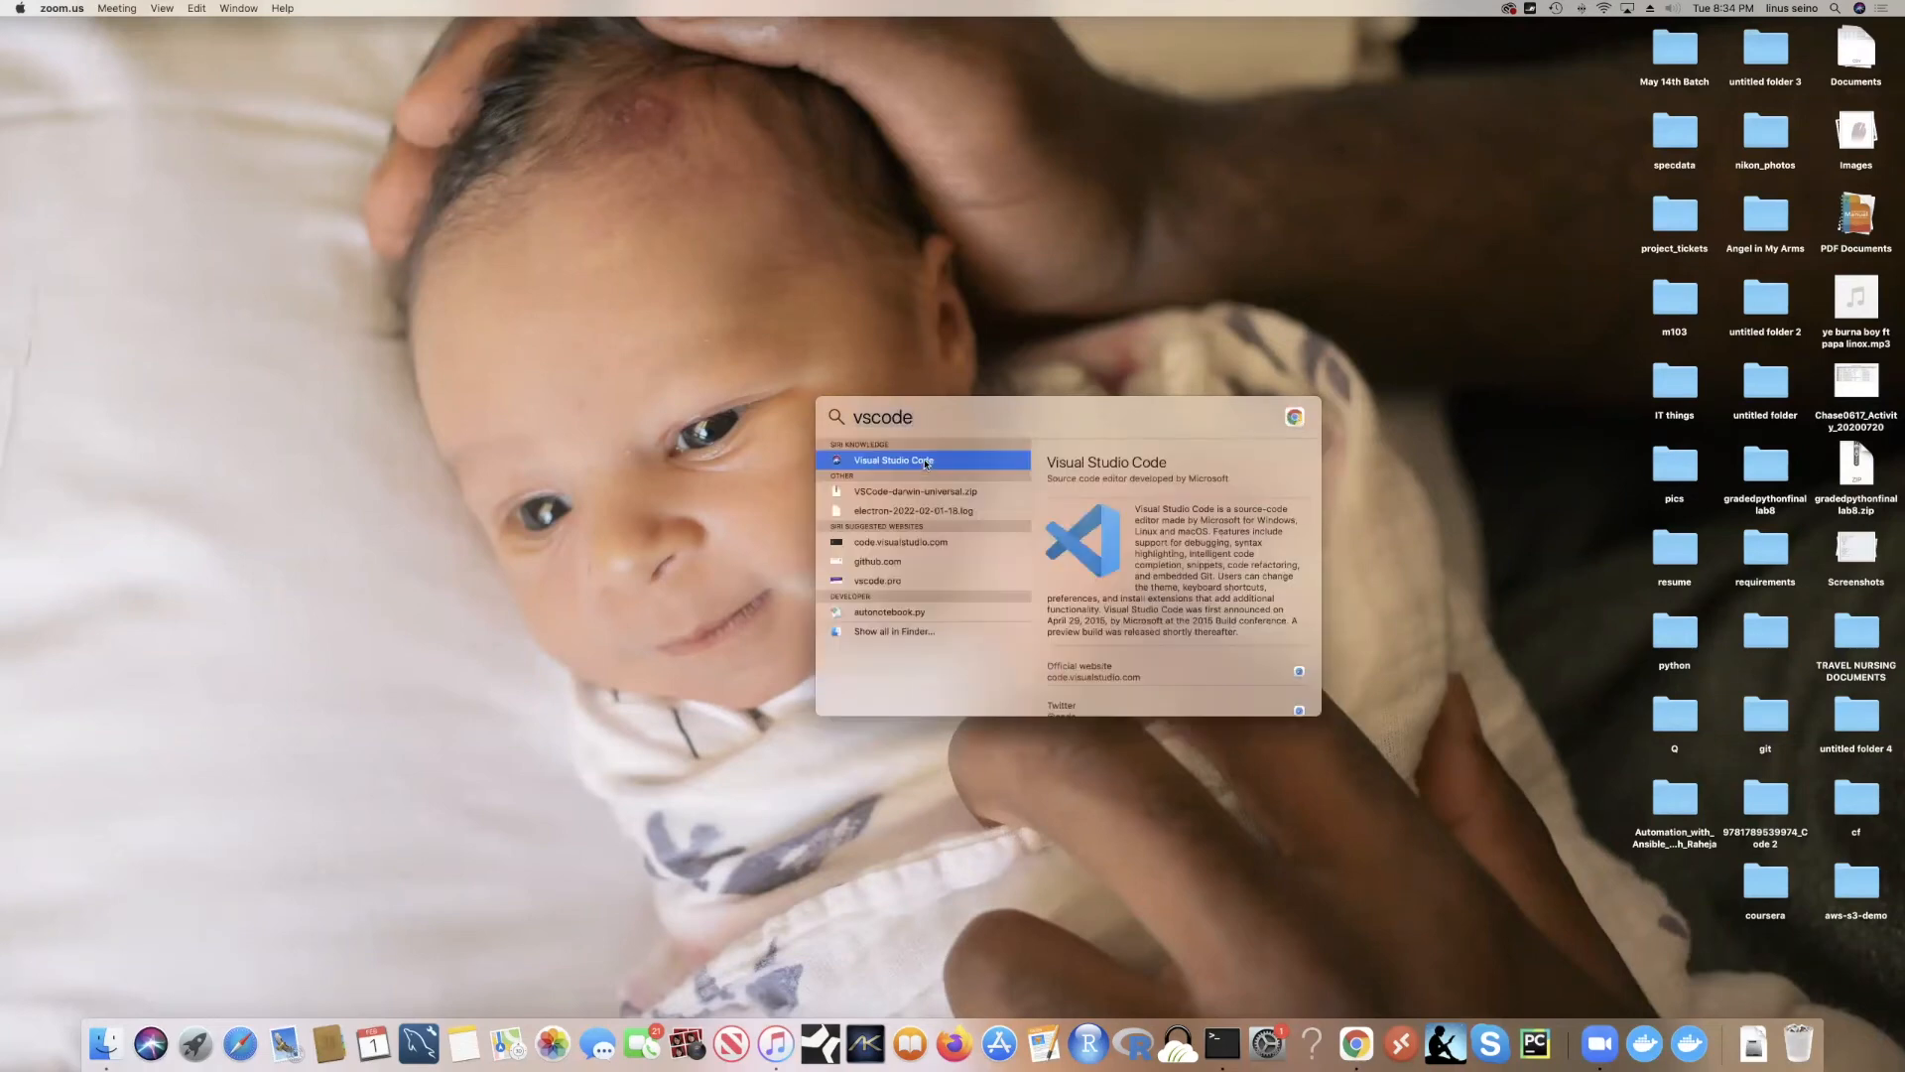
click(925, 463)
scroll(783, 423, down, 1)
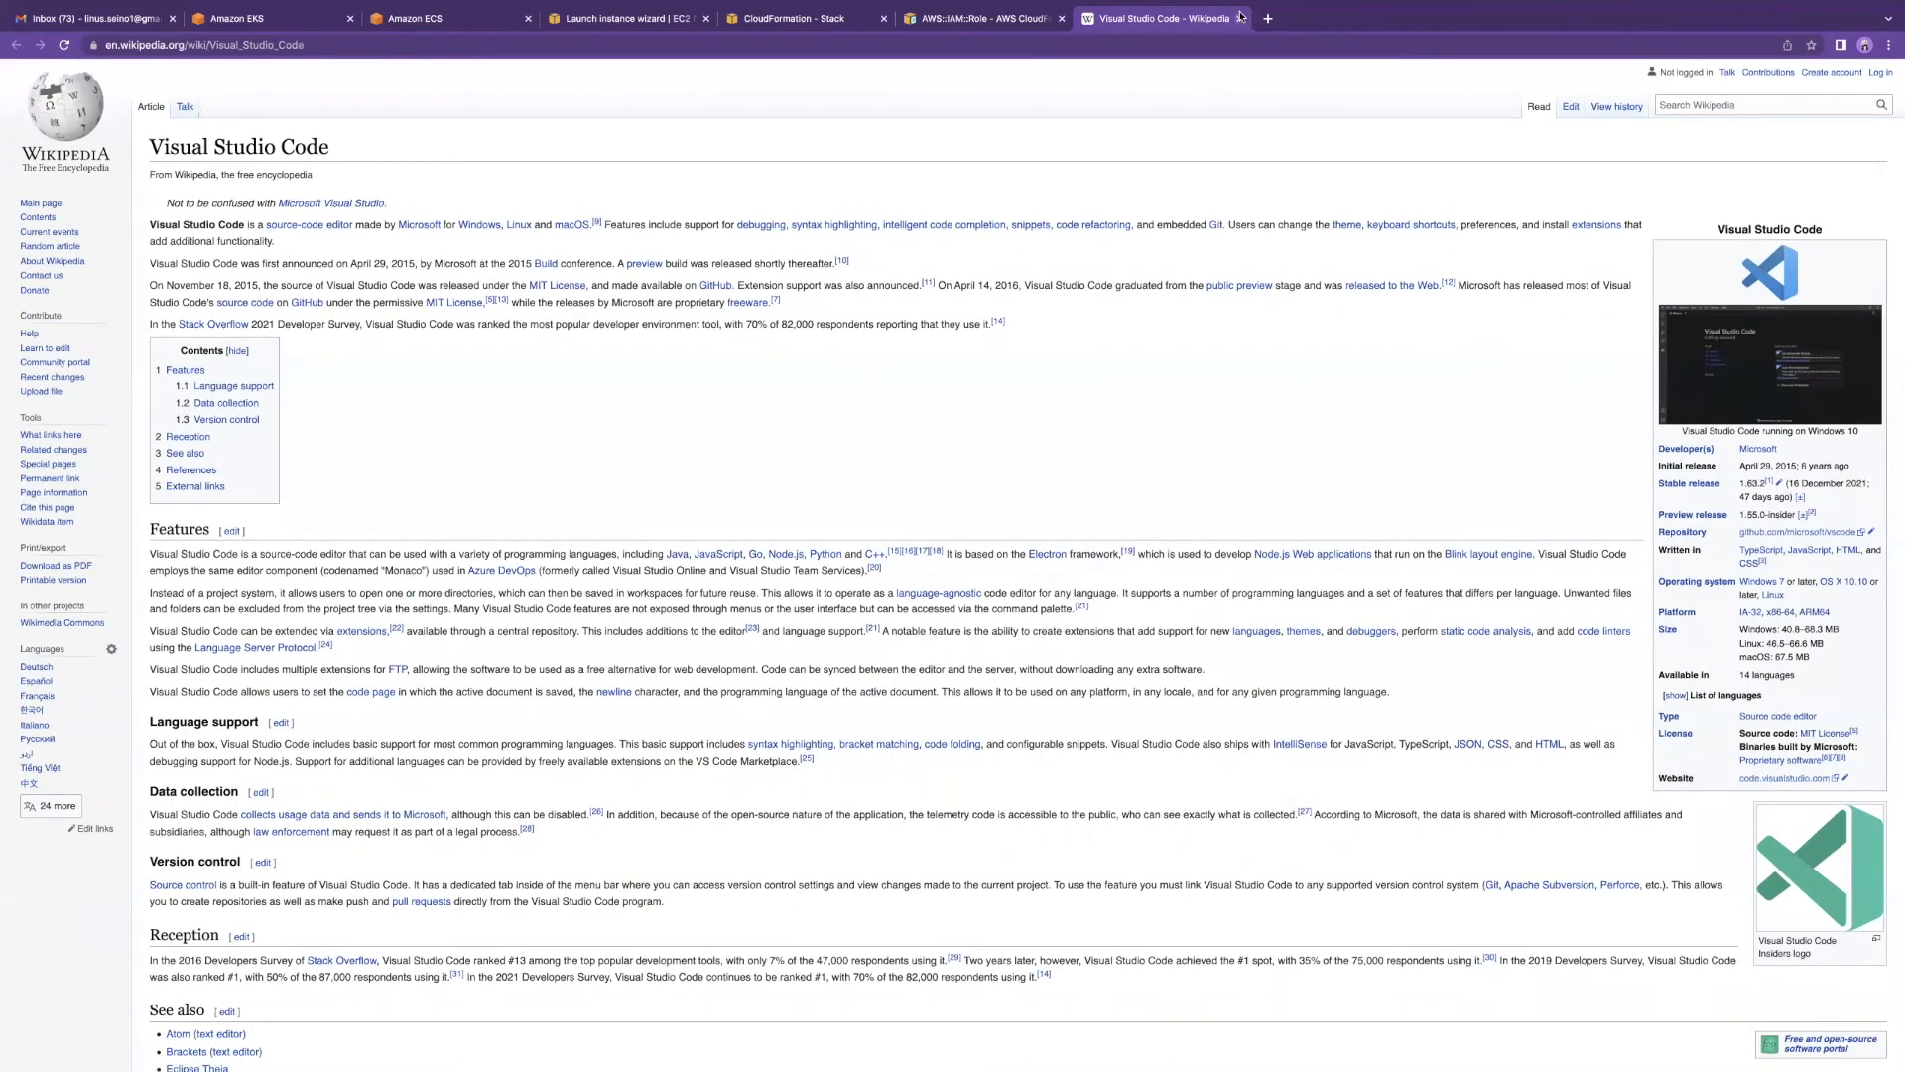
click(1241, 18)
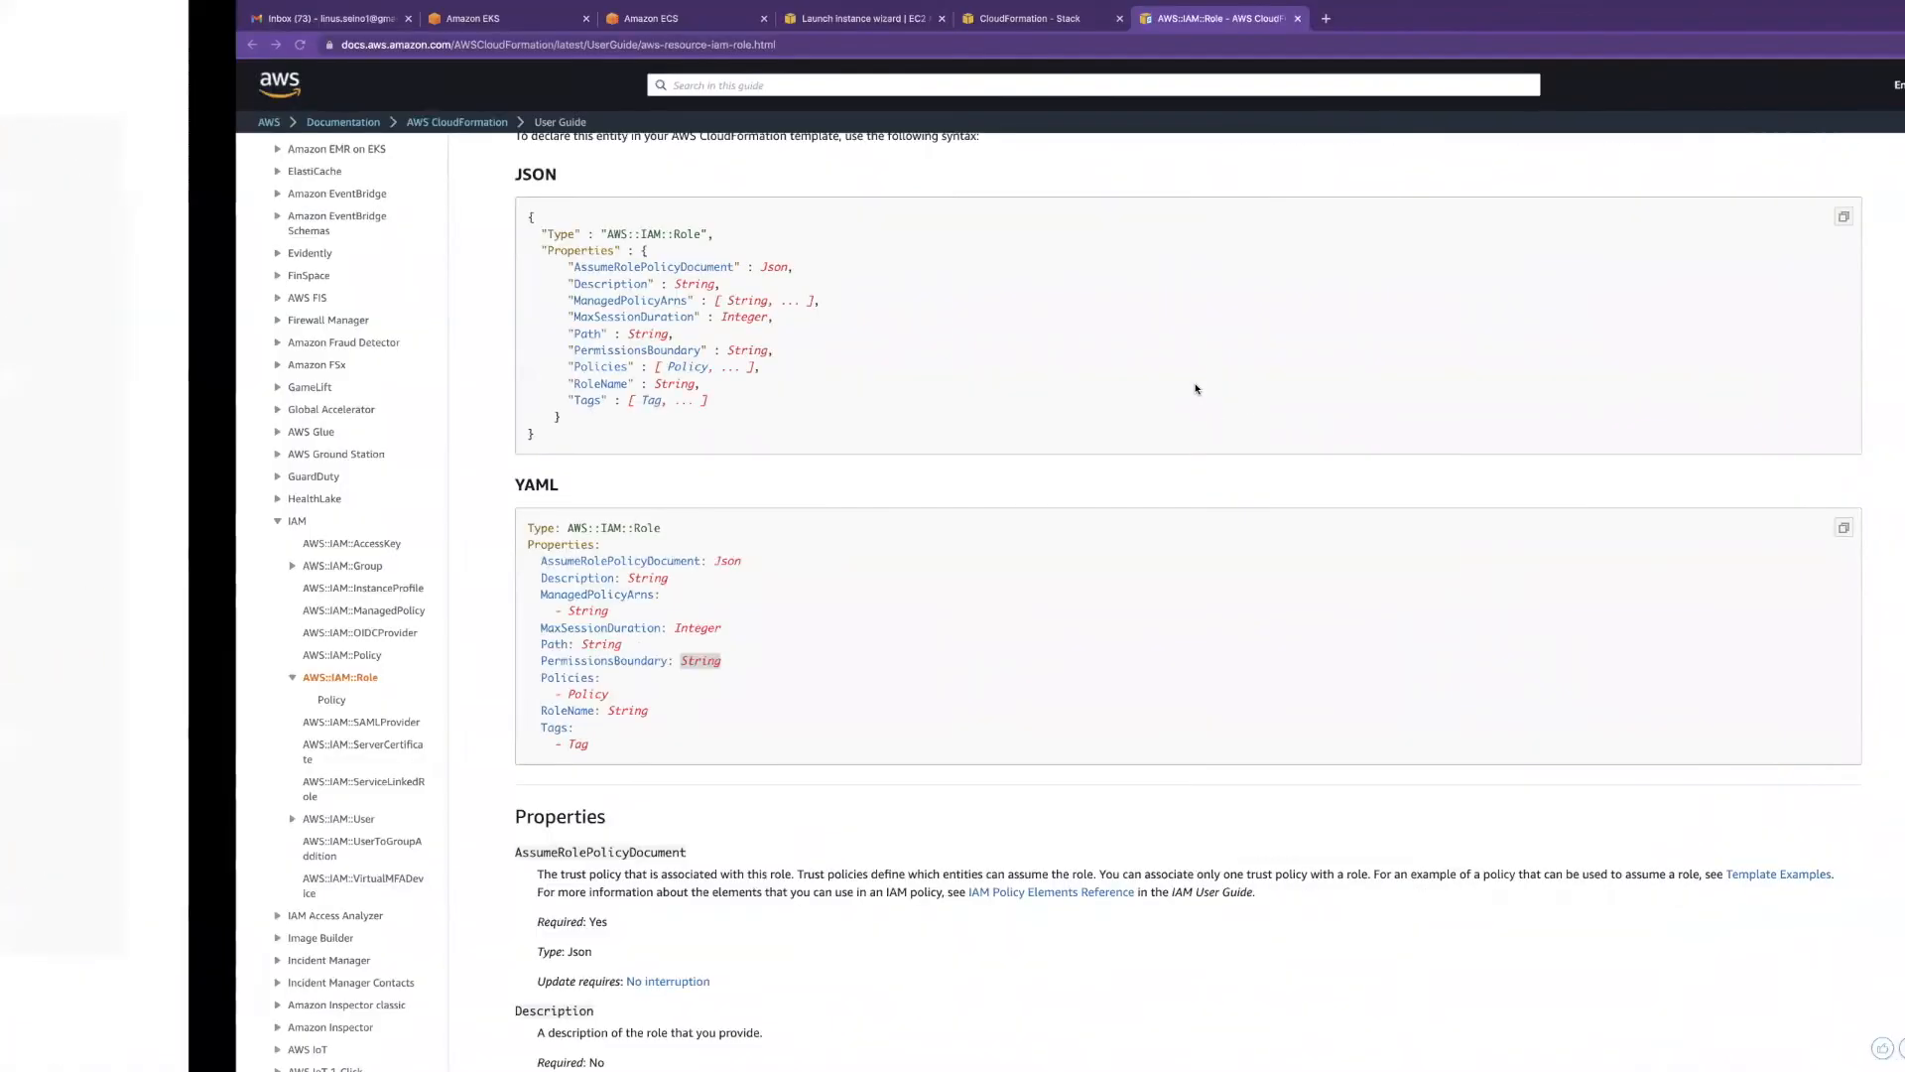
key(ctrl+Right)
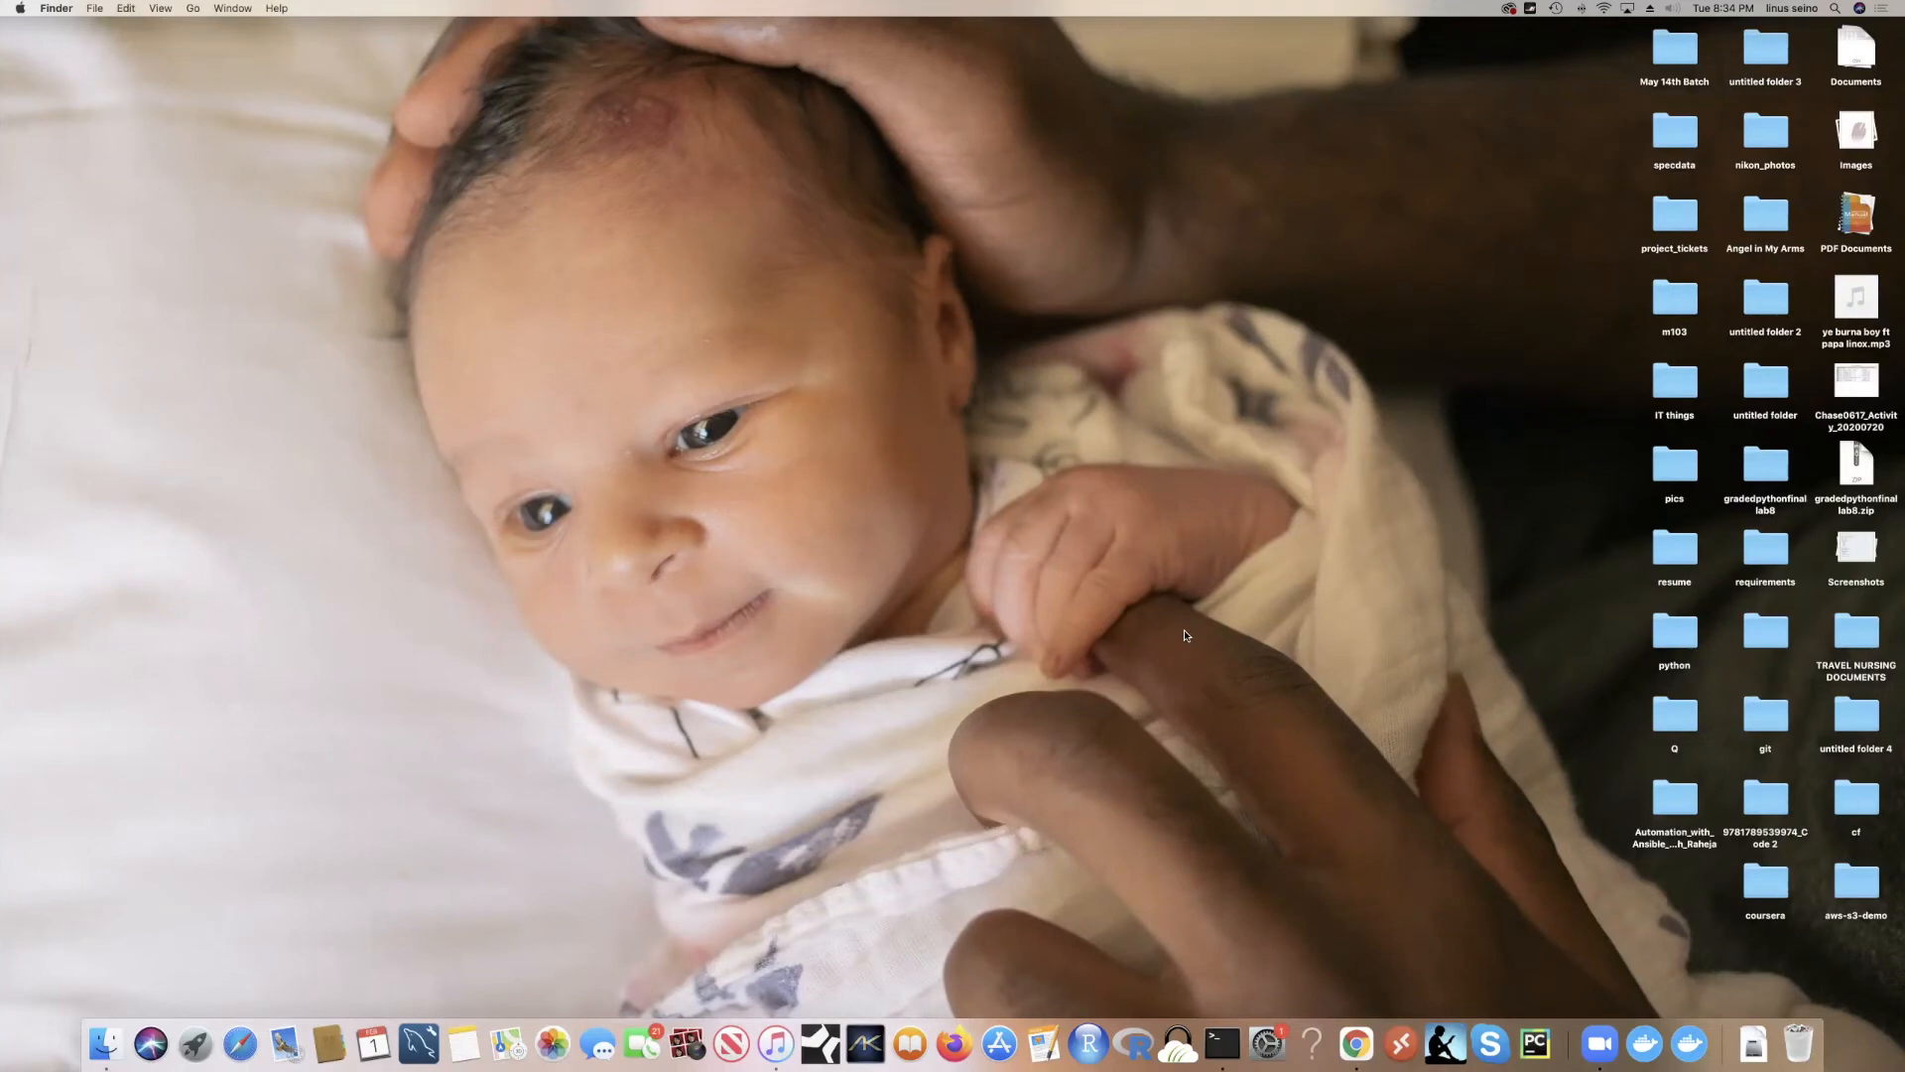
Step: Launch Visual Studio Code via a Spotlight search for 'code' and make the cf project window full screen
key(super+space)
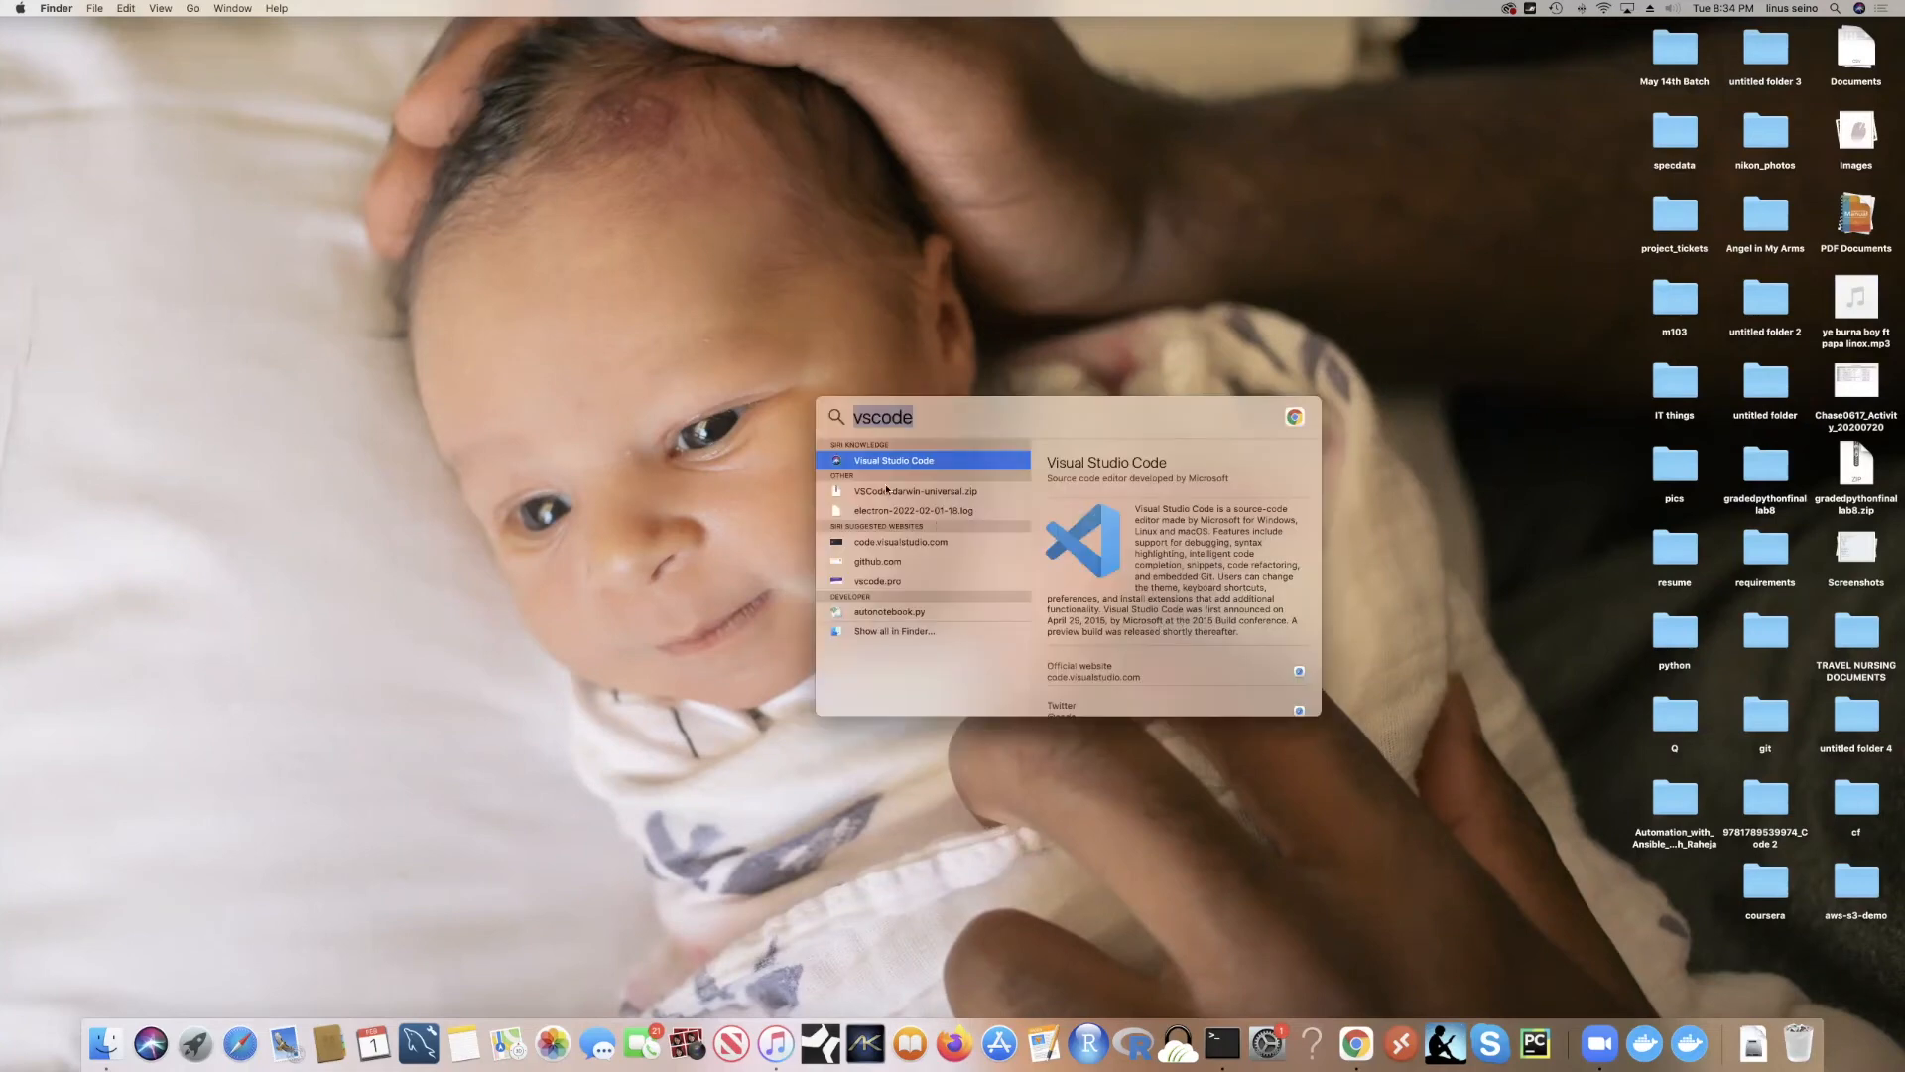
click(922, 414)
double_click(922, 415)
text(code)
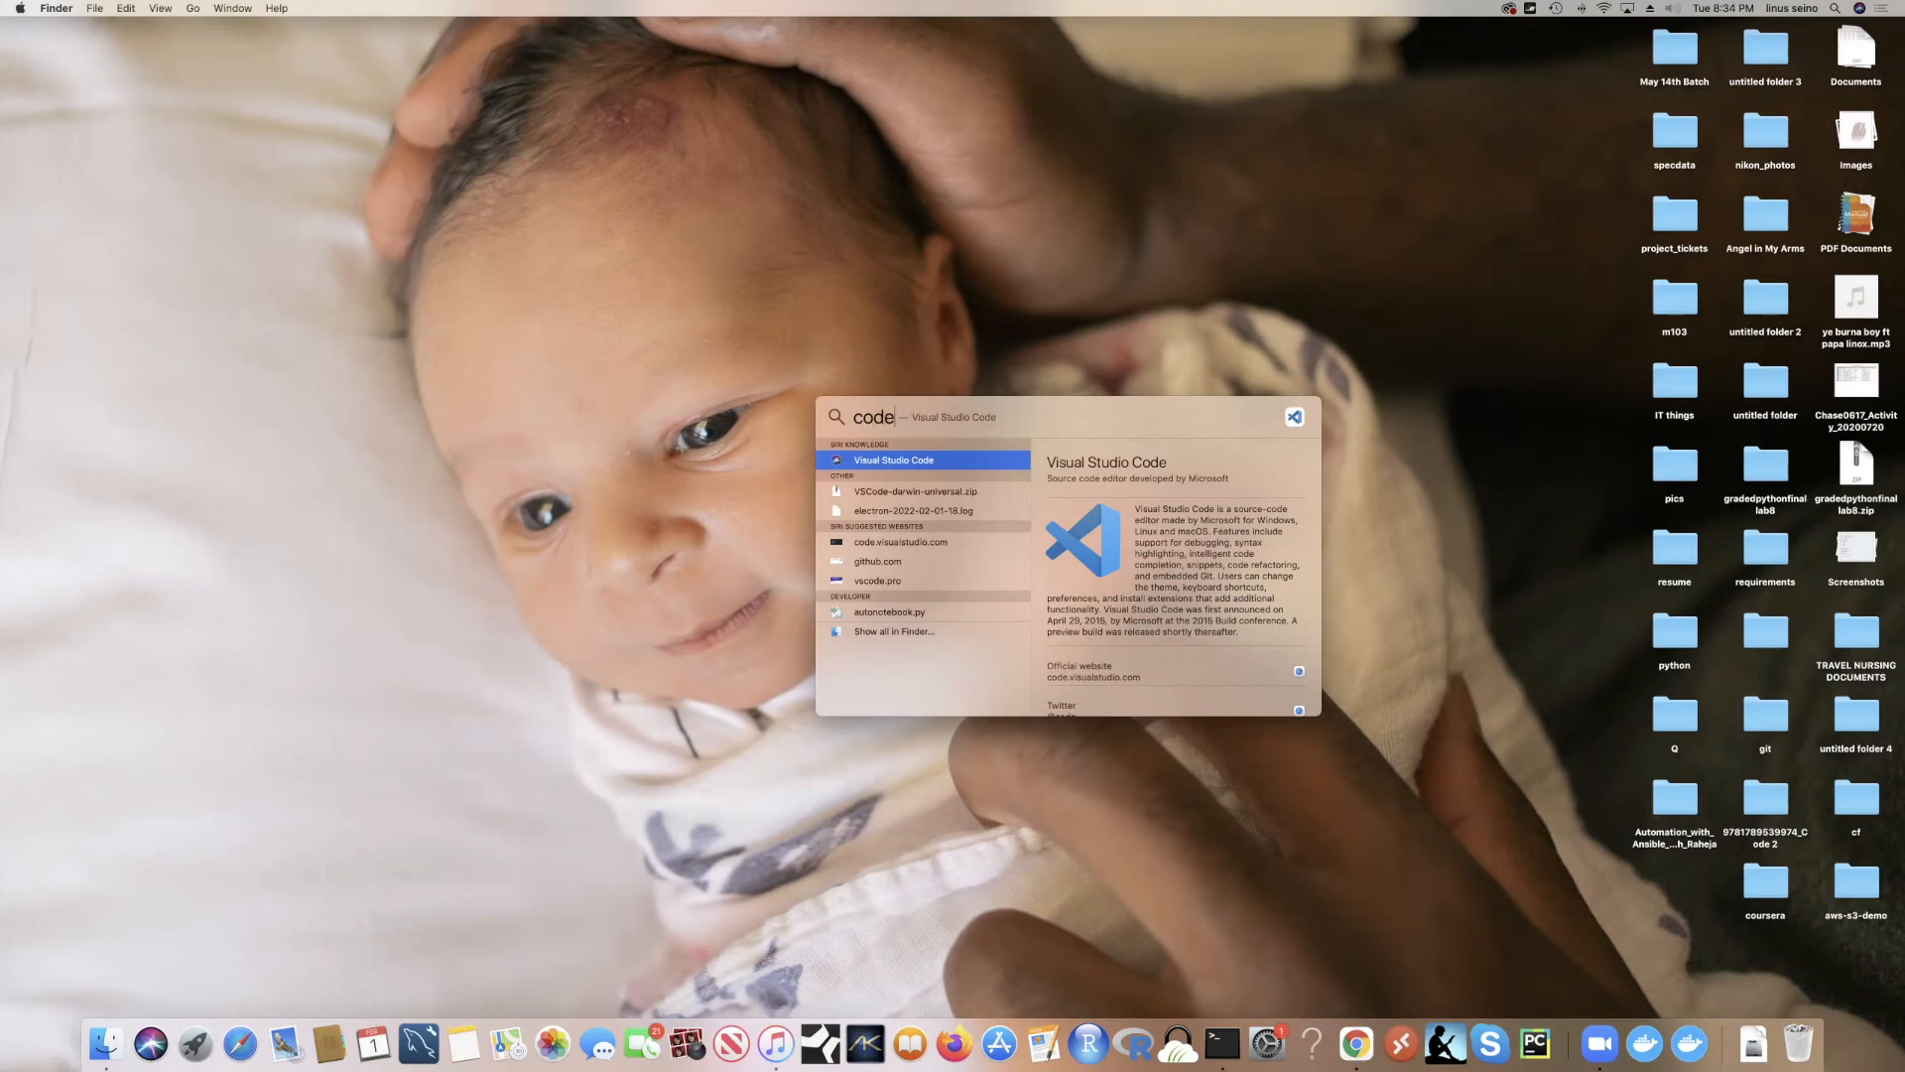
click(890, 462)
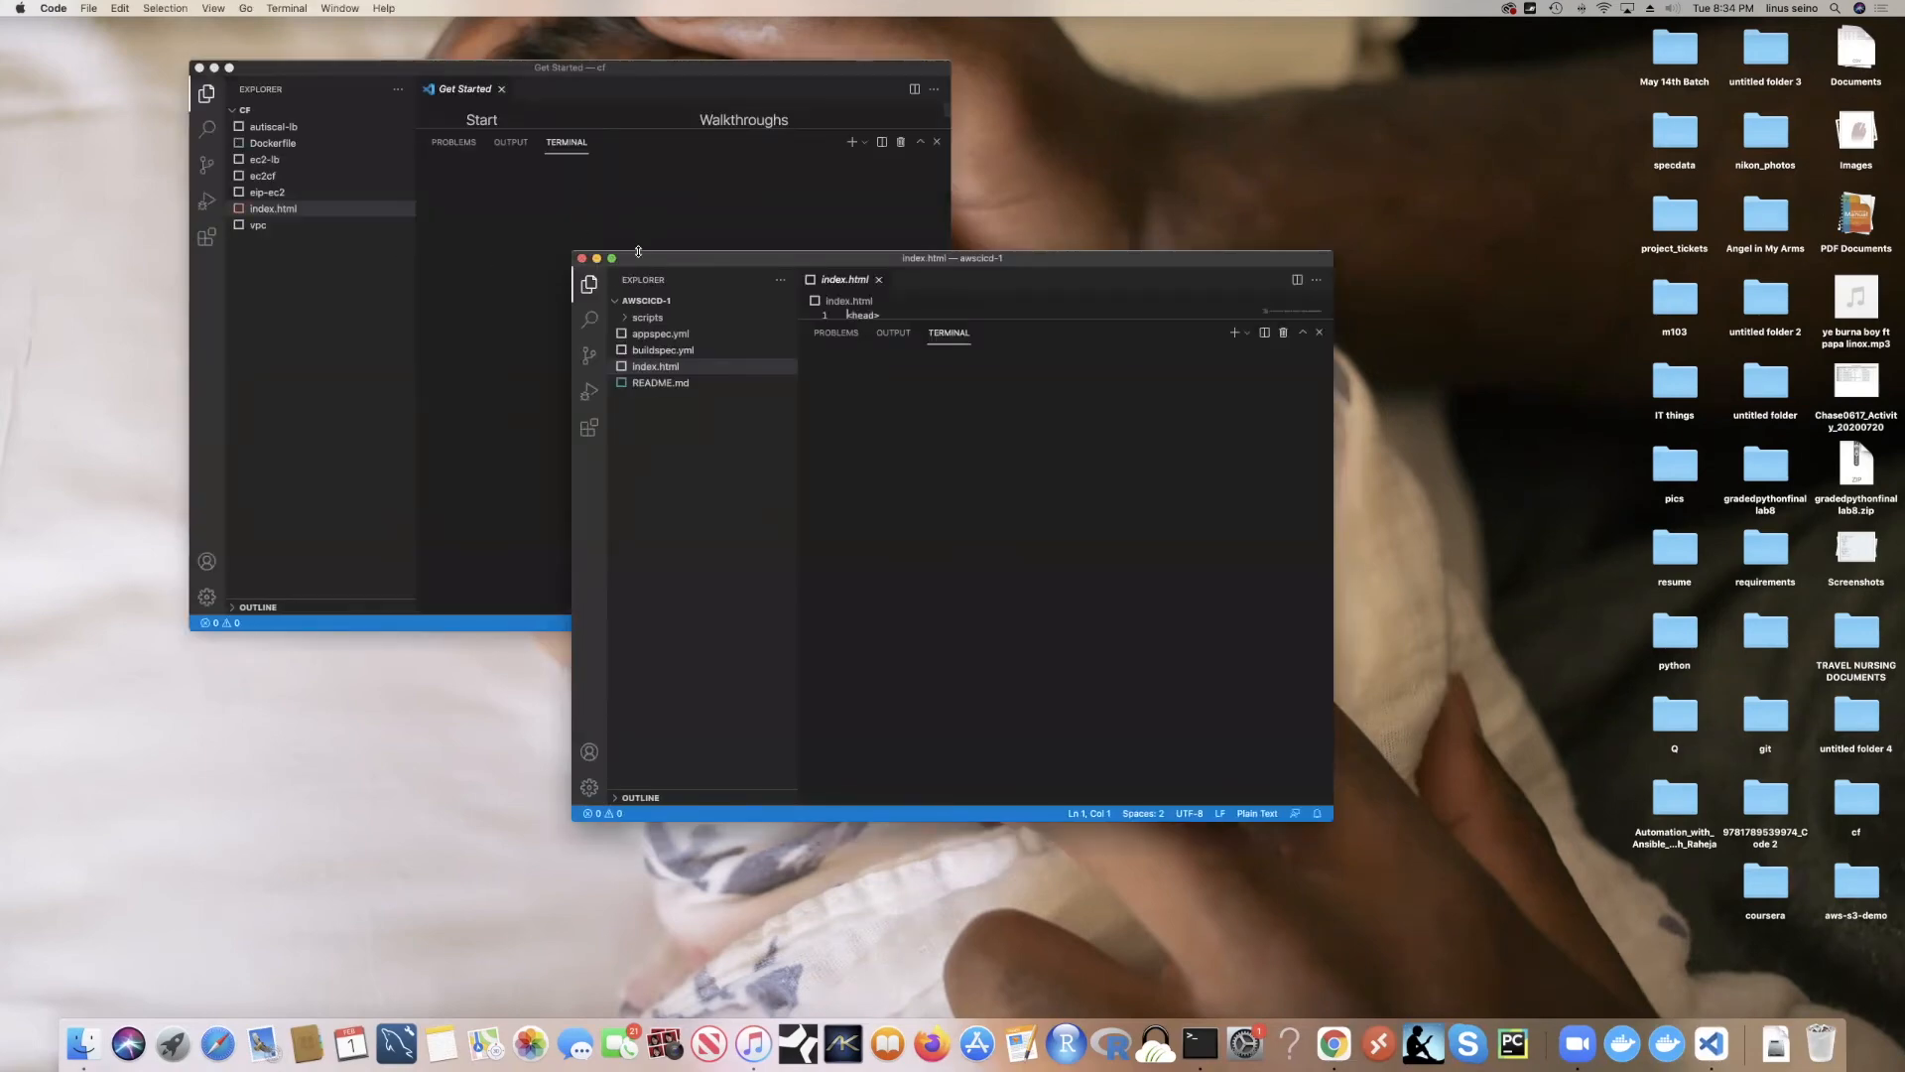
drag(679, 261, 662, 111)
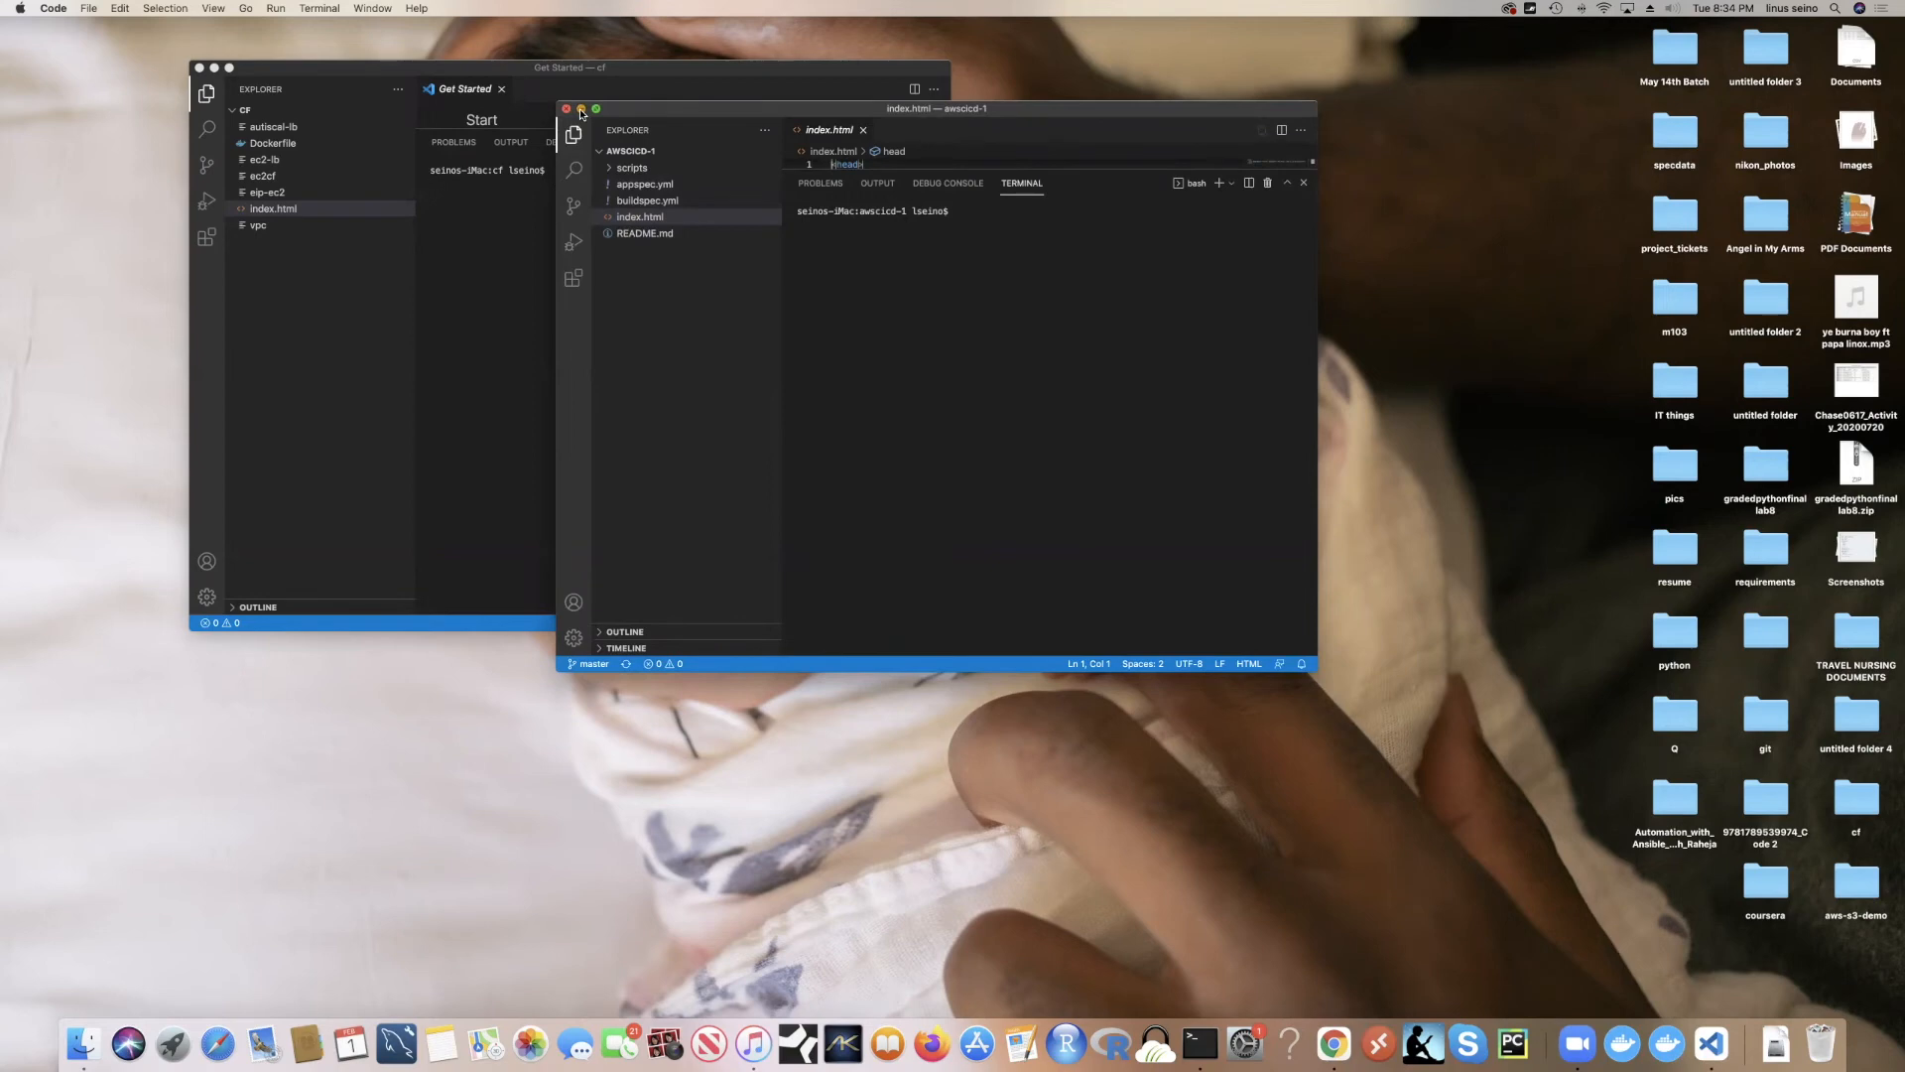
click(619, 78)
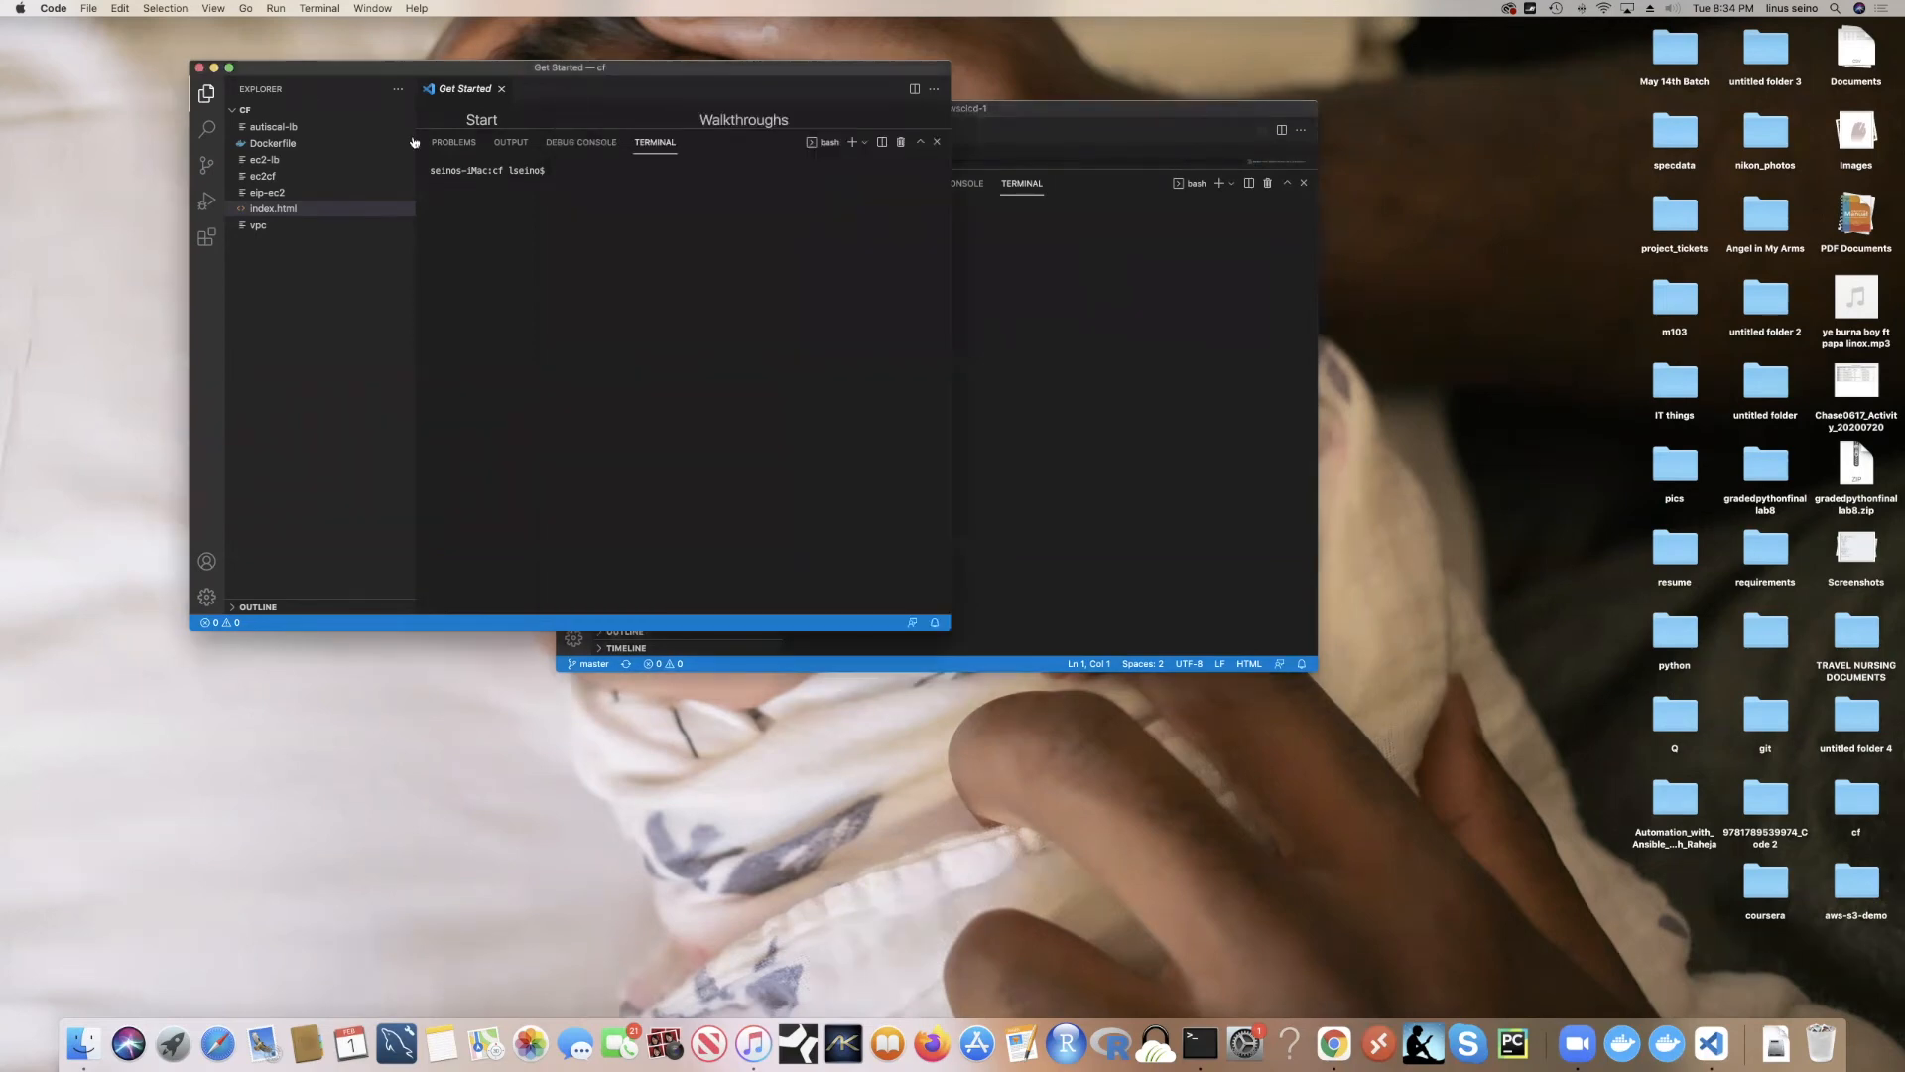
click(228, 68)
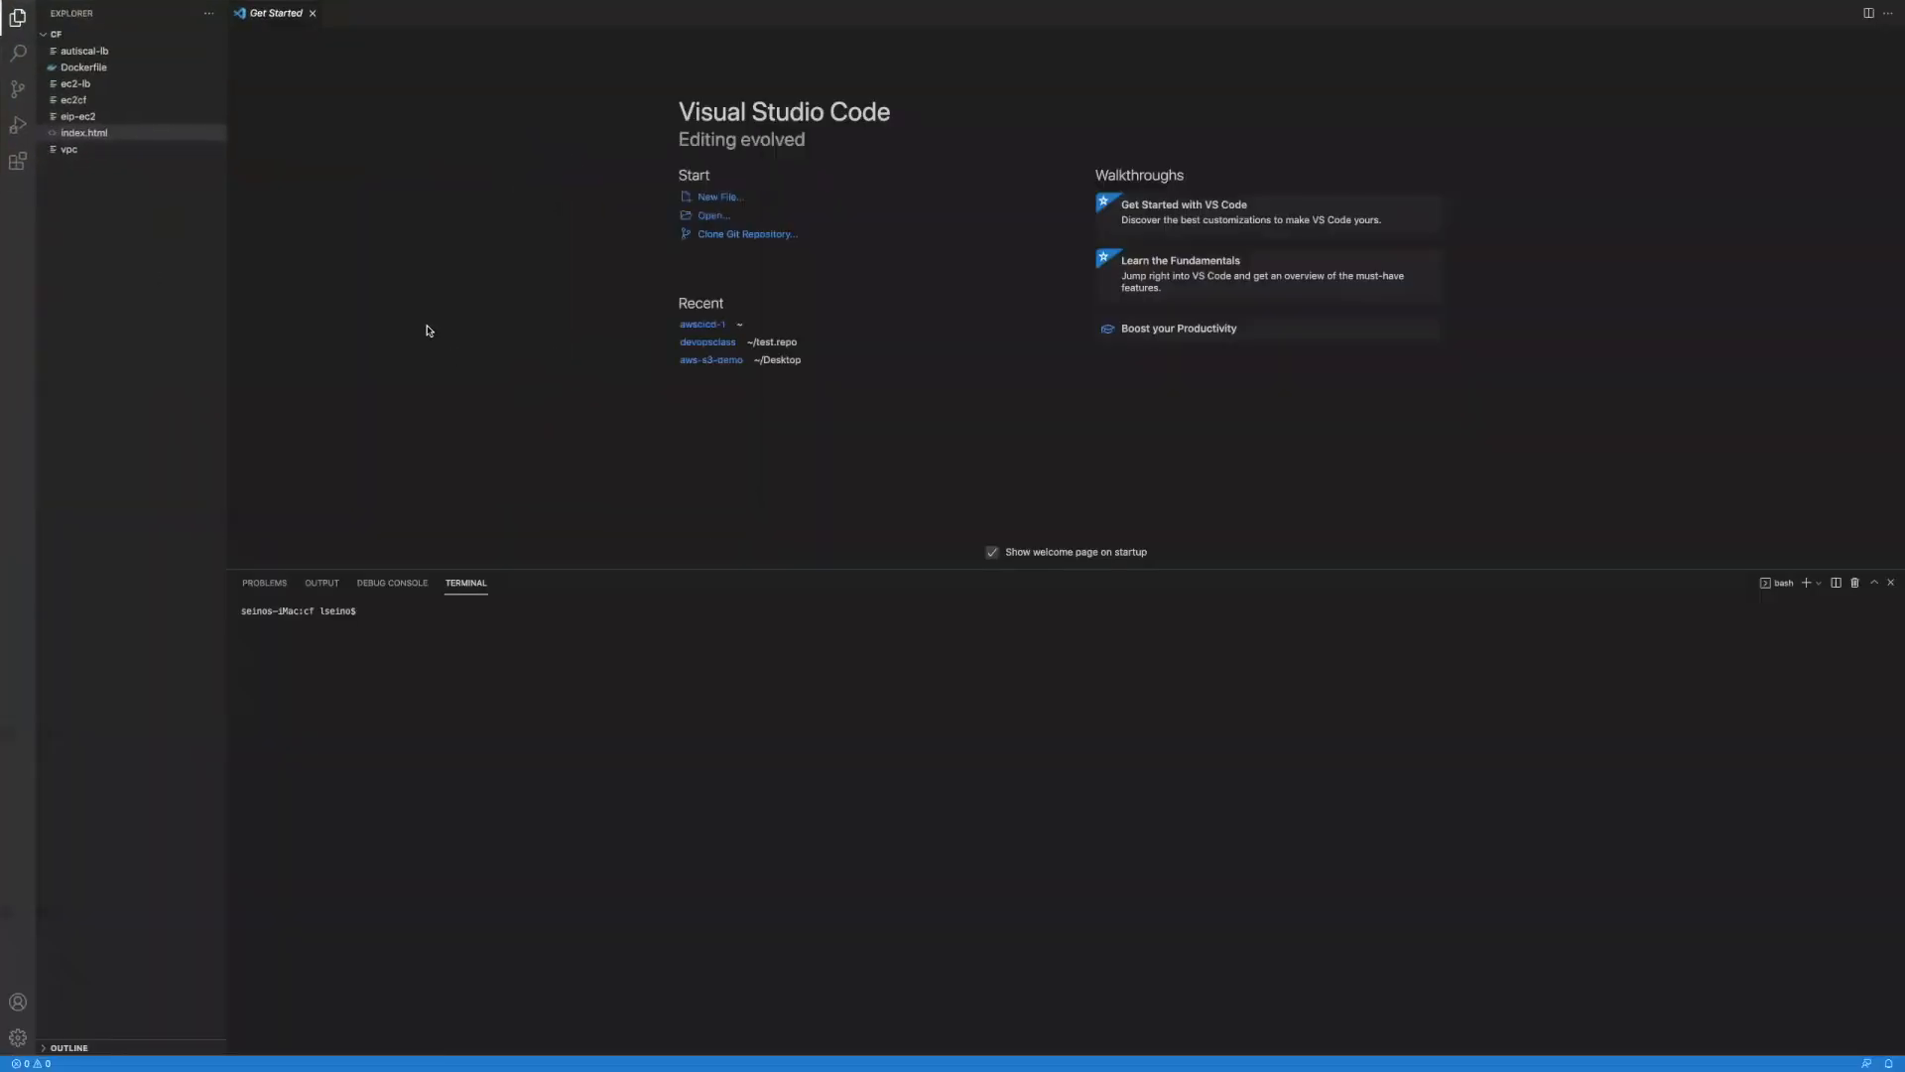
Step: Open the eip-ec2 template and enlarge the editor by shrinking the terminal panel
click(90, 120)
click(91, 118)
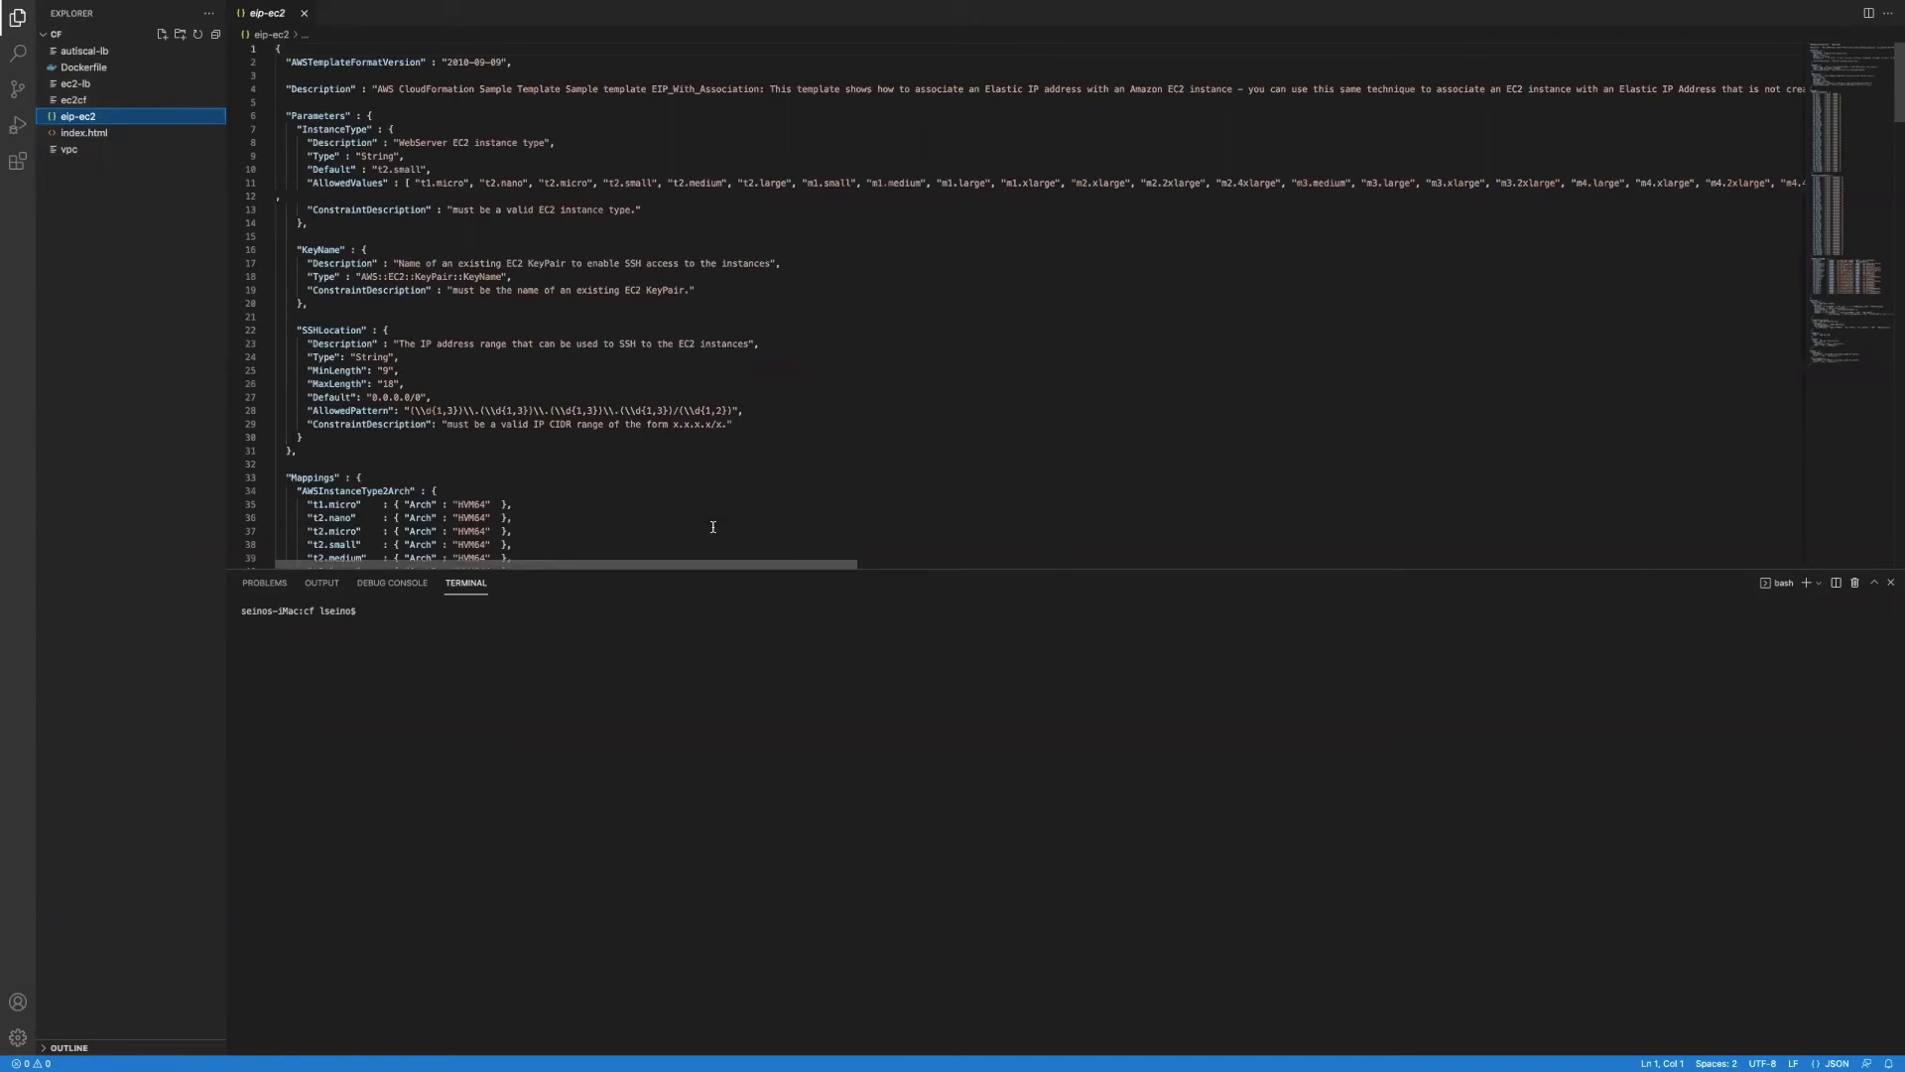
drag(873, 569, 901, 796)
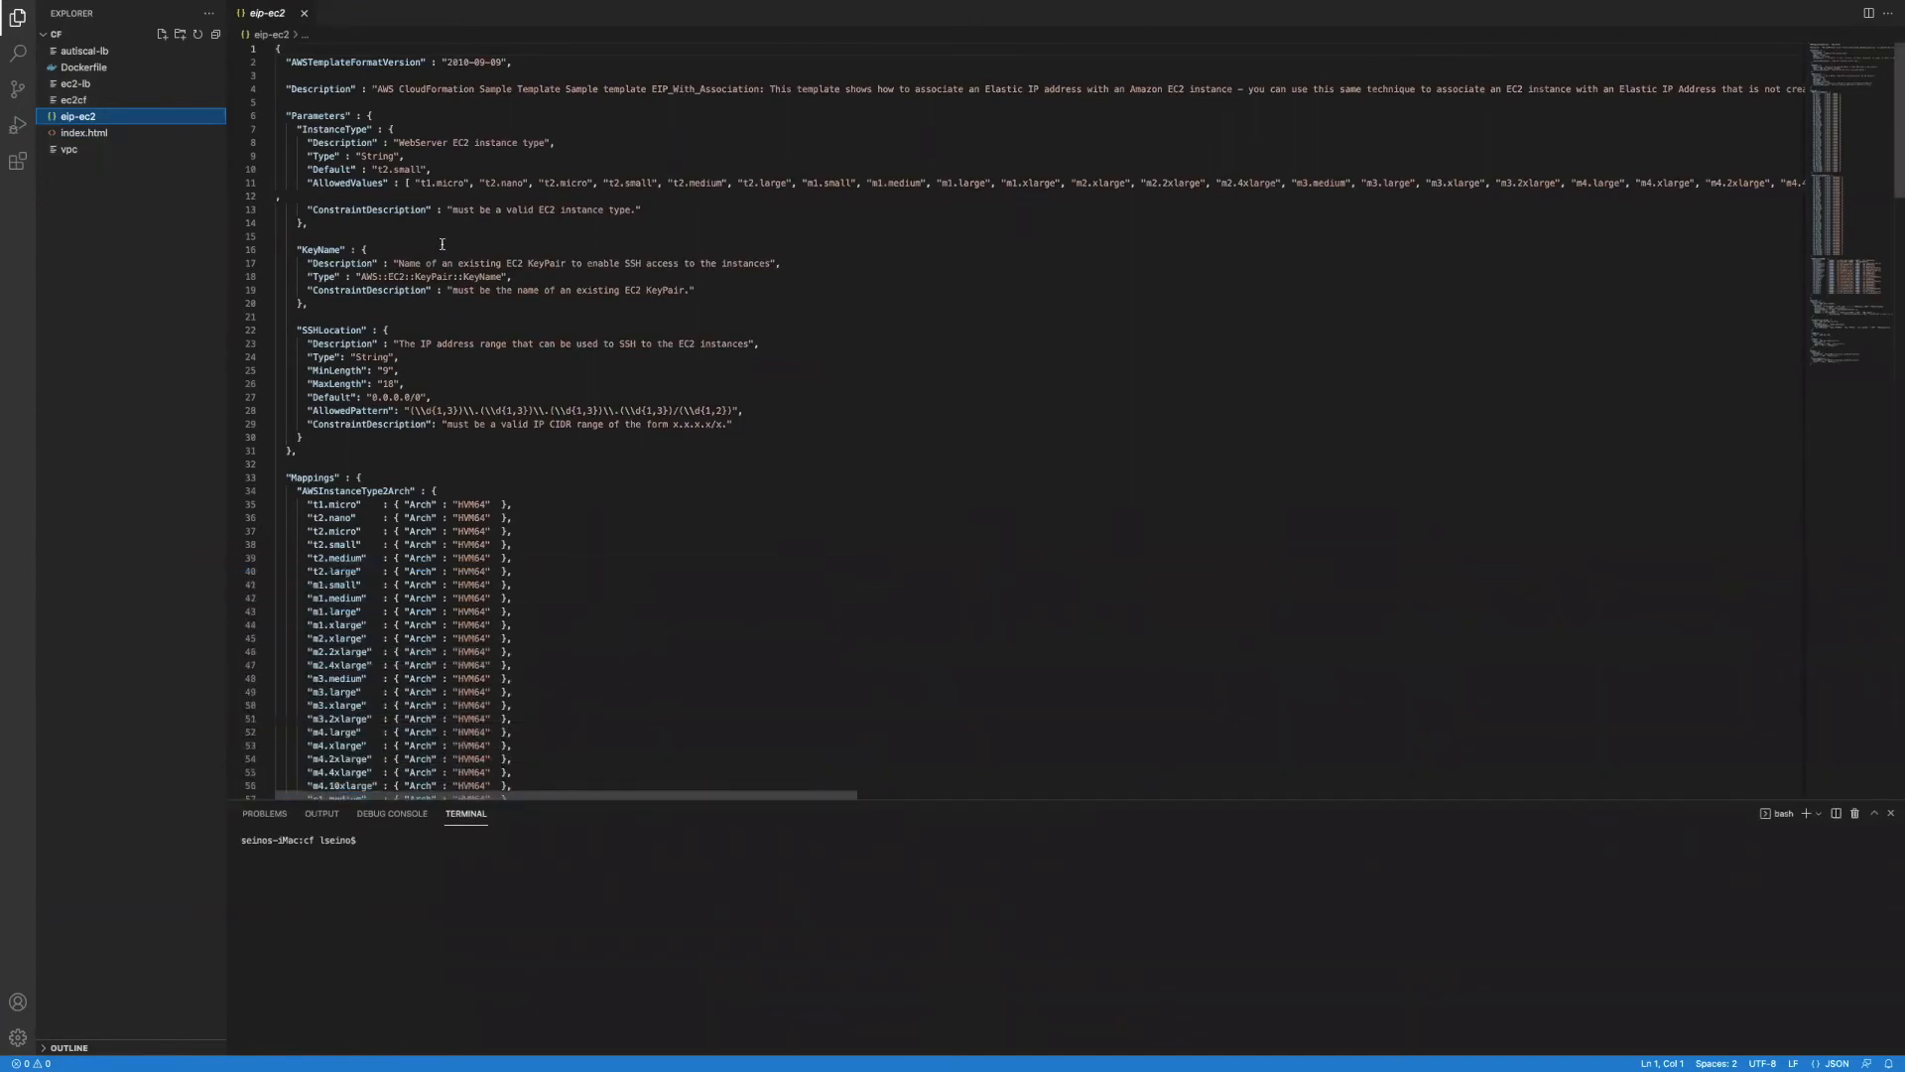
Step: Highlight the Mappings block and then the Parameters section of eip-ec2
drag(280, 474, 512, 791)
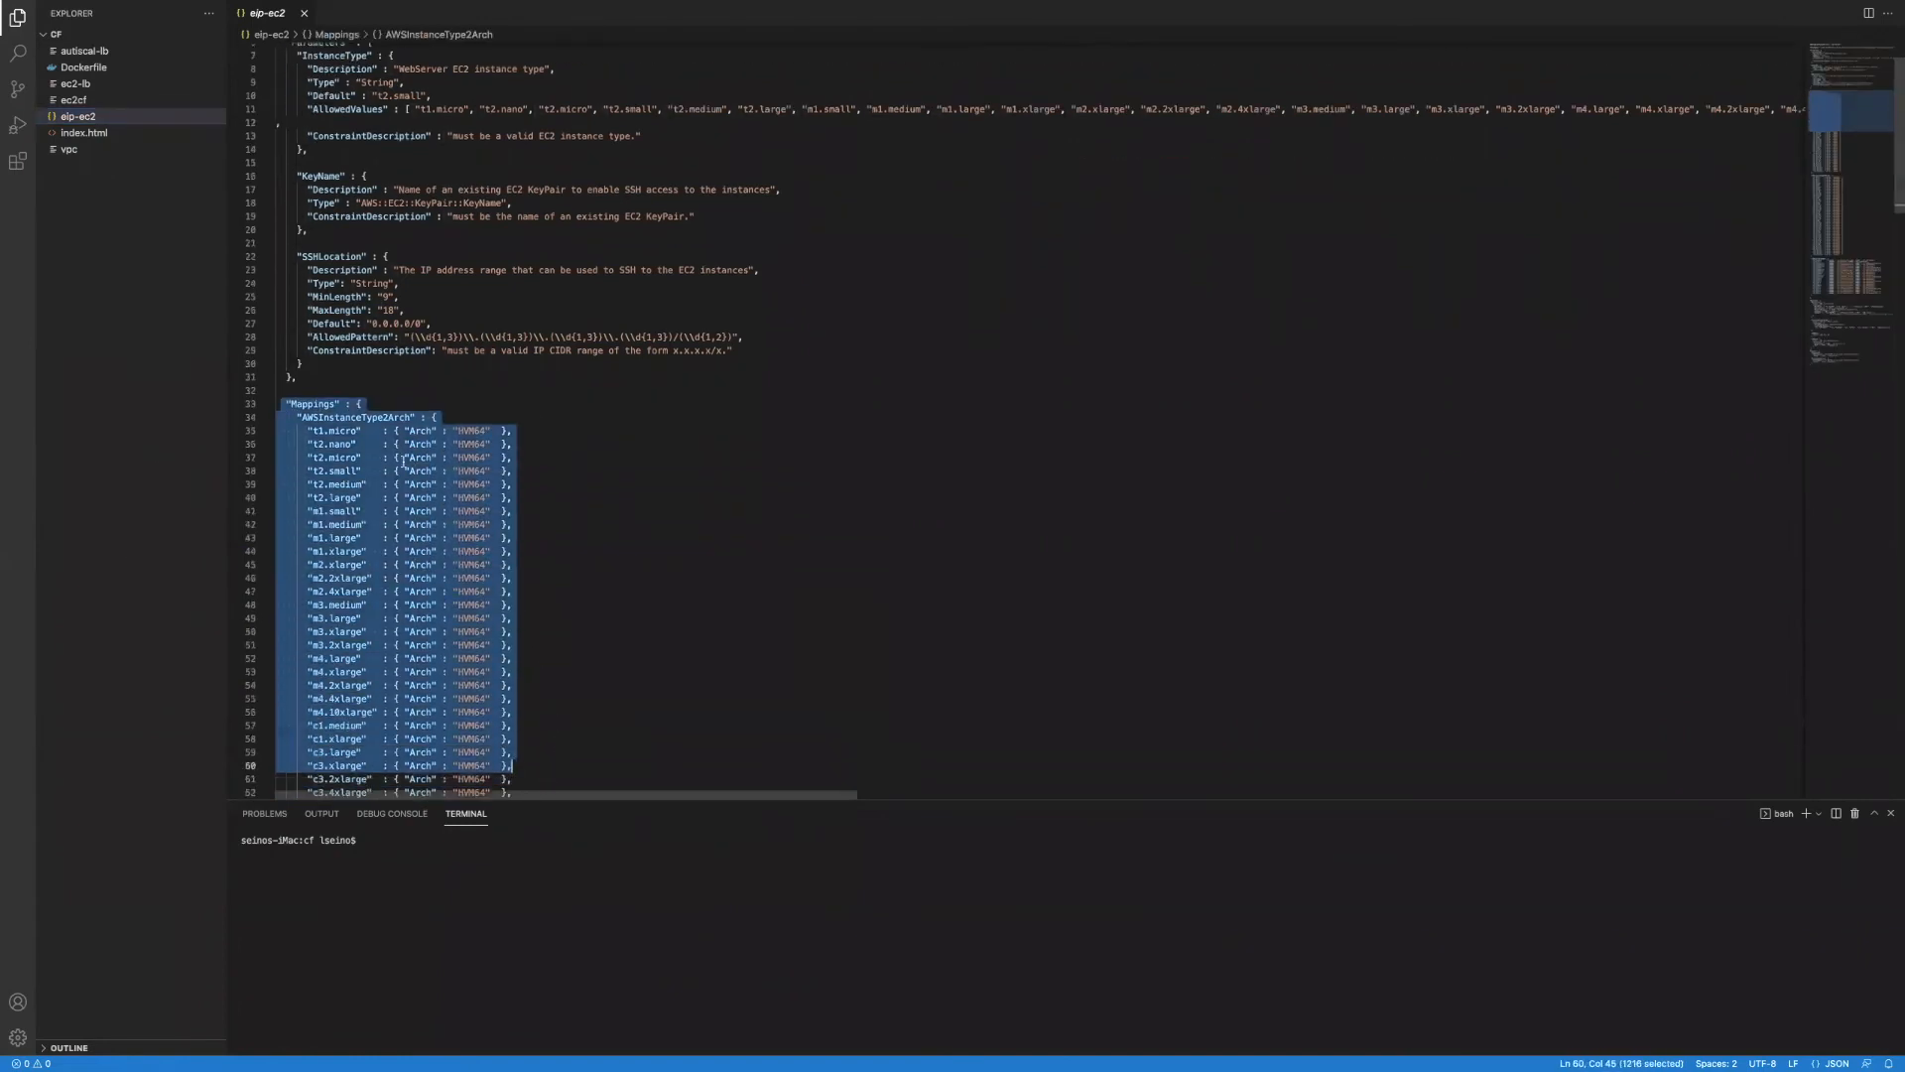
click(396, 390)
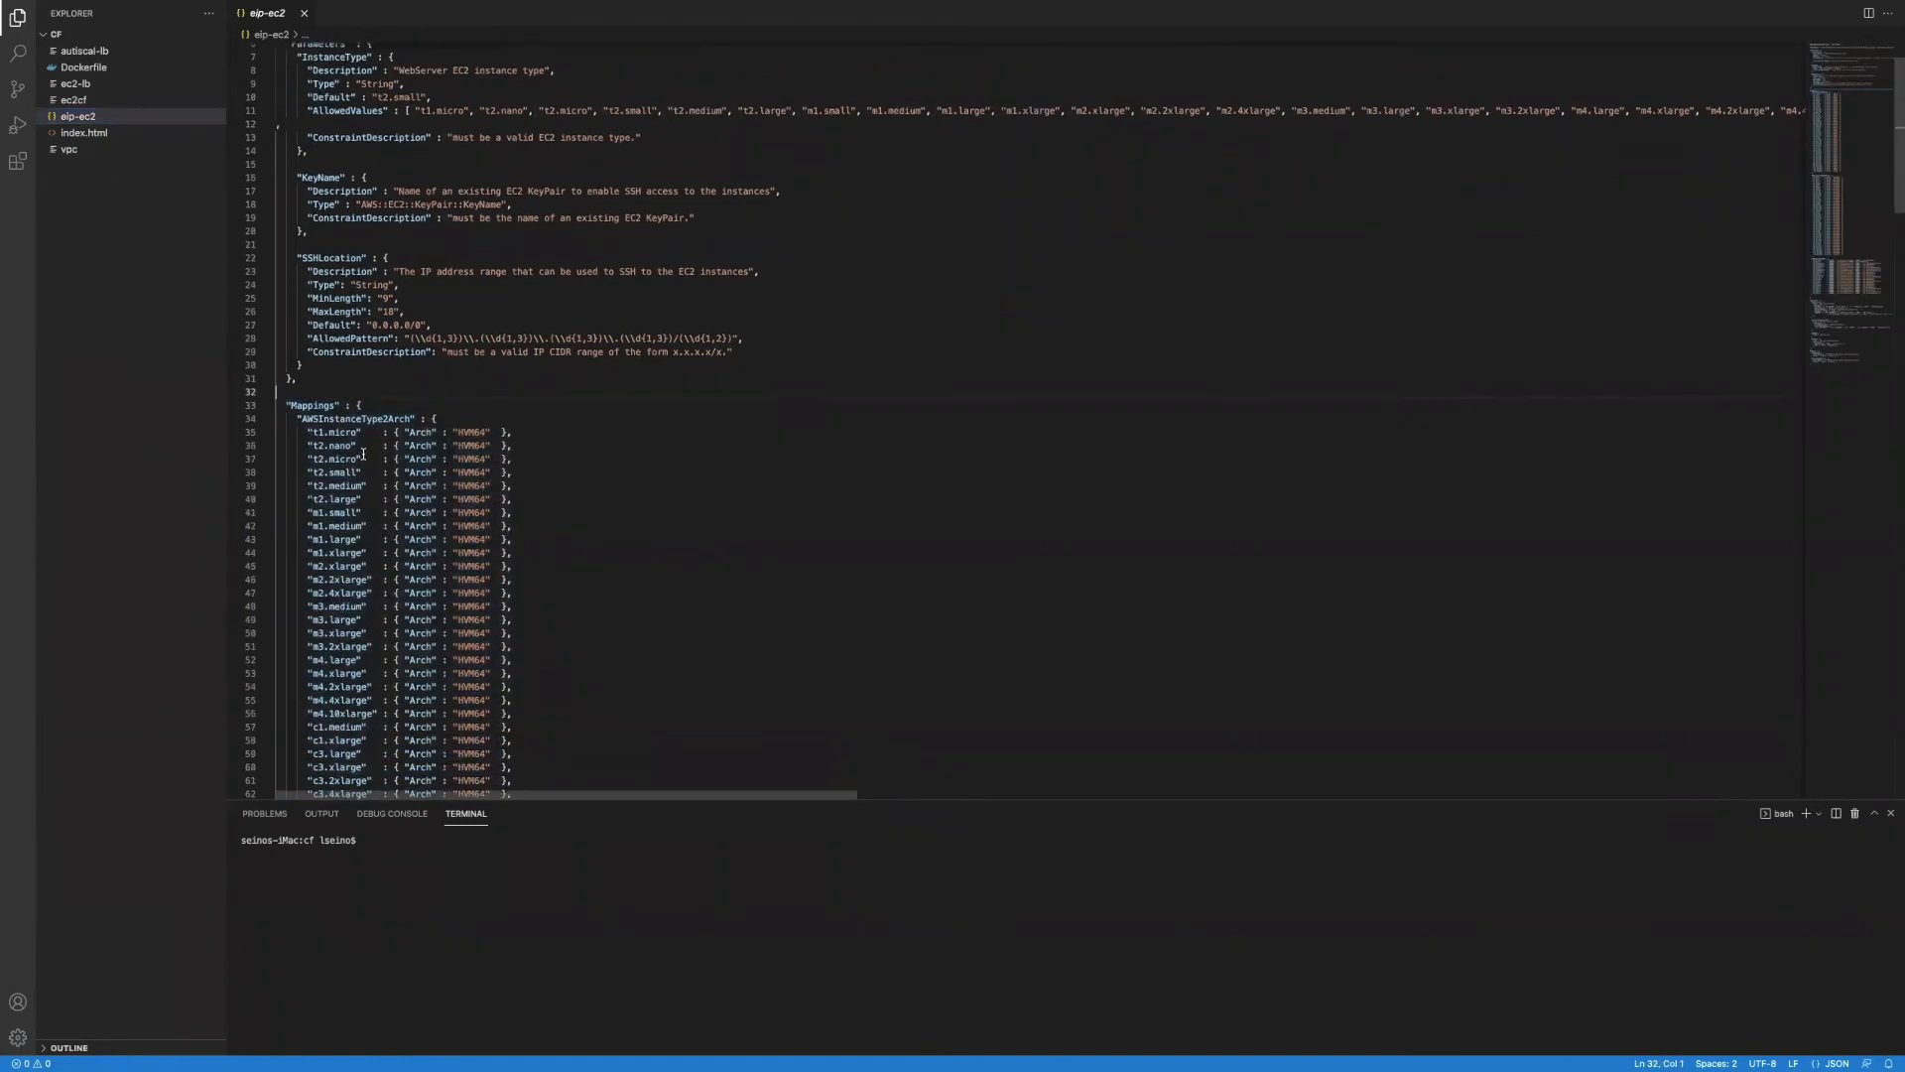
scroll(363, 453, up, 3)
drag(756, 438, 278, 47)
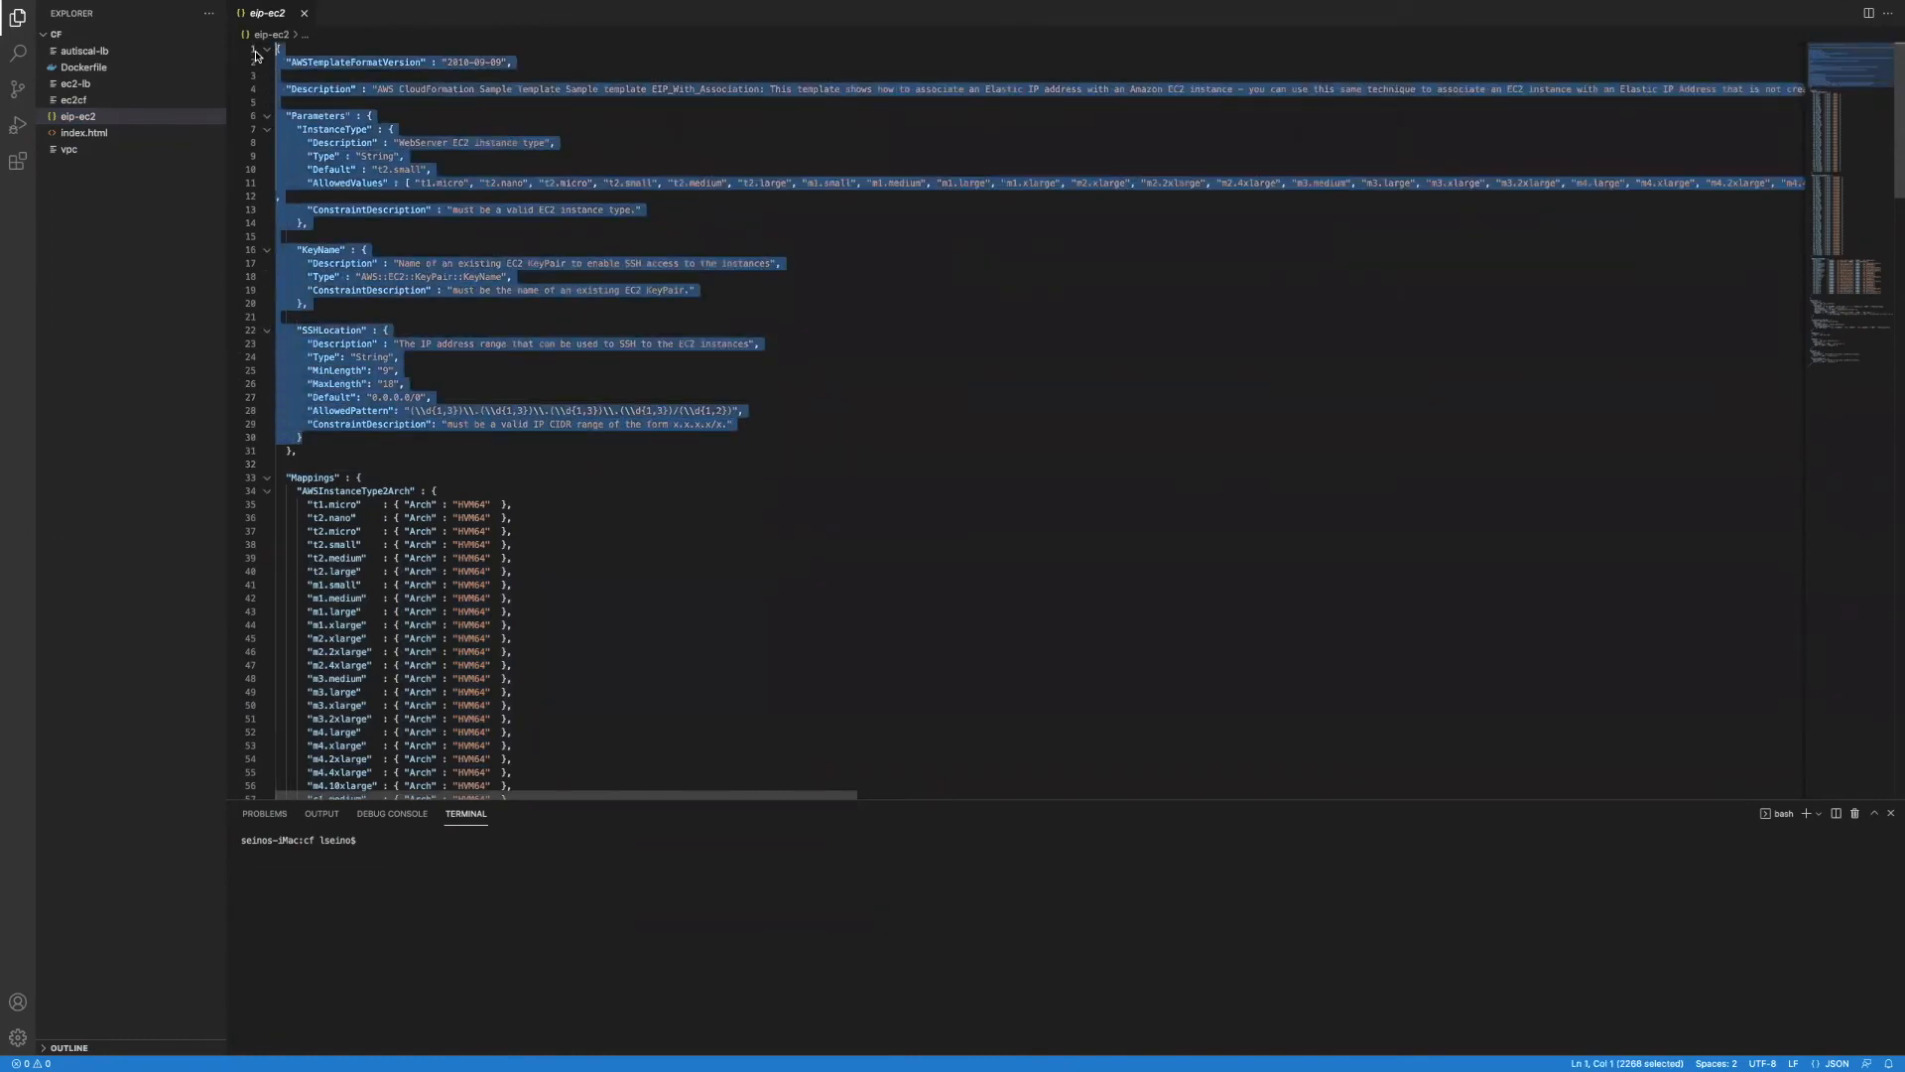
click(444, 238)
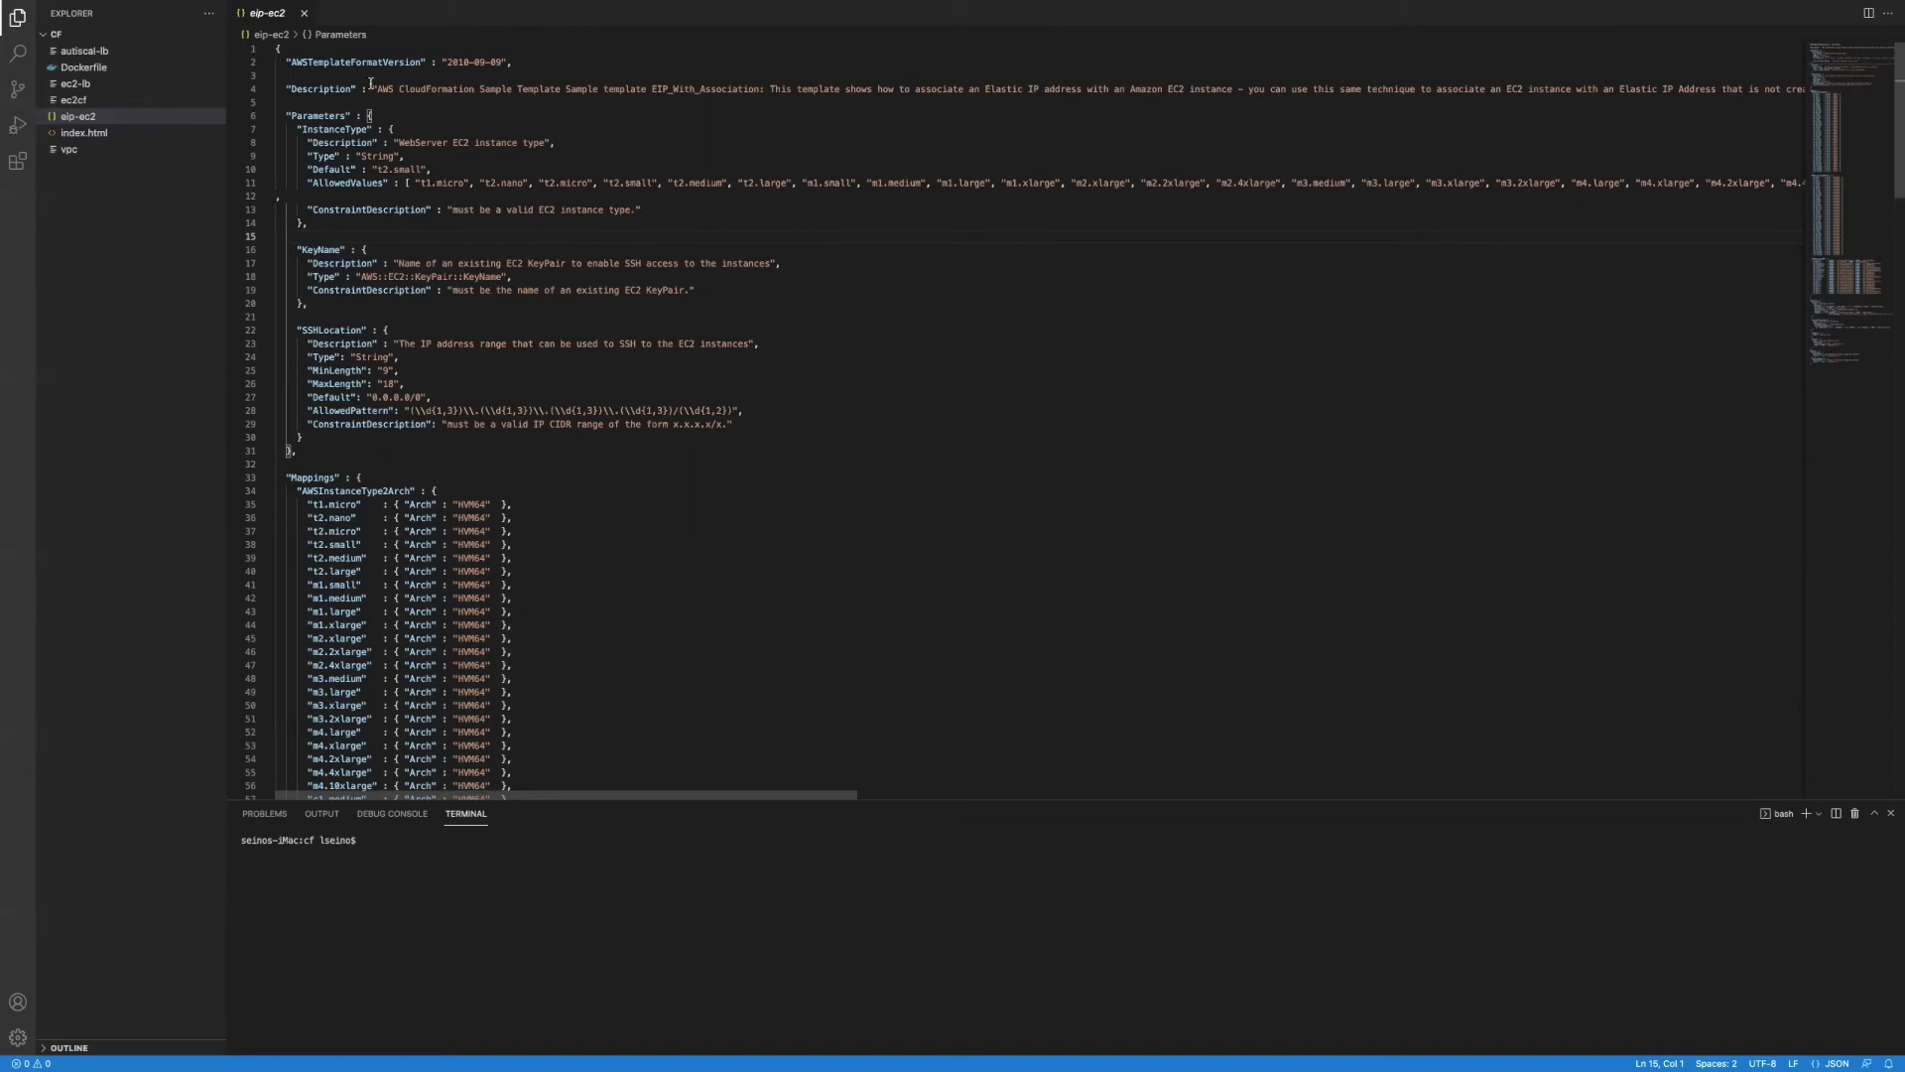
scroll(615, 471, down, 20)
scroll(616, 465, up, 20)
Step: Highlight the AWSTemplateFormatVersion line, then switch to the ec2cf template
drag(521, 64, 276, 50)
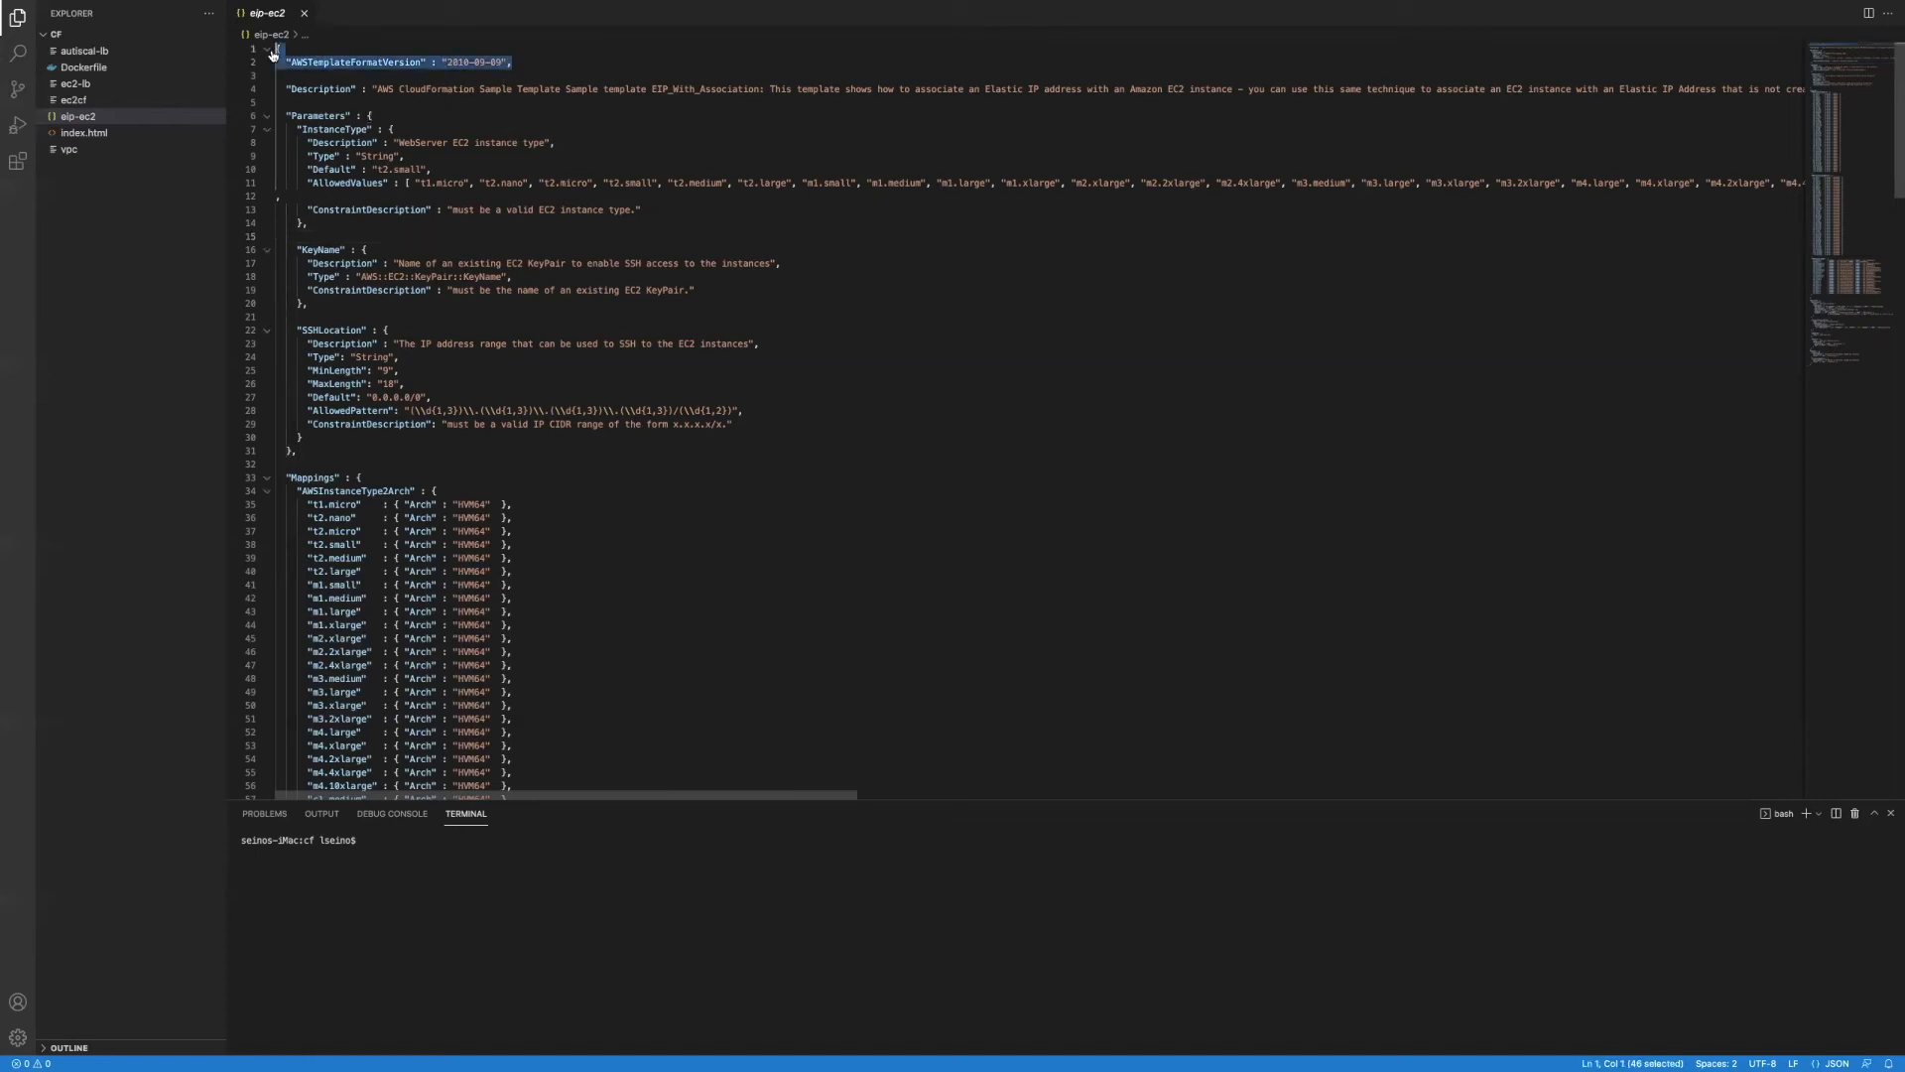
click(424, 125)
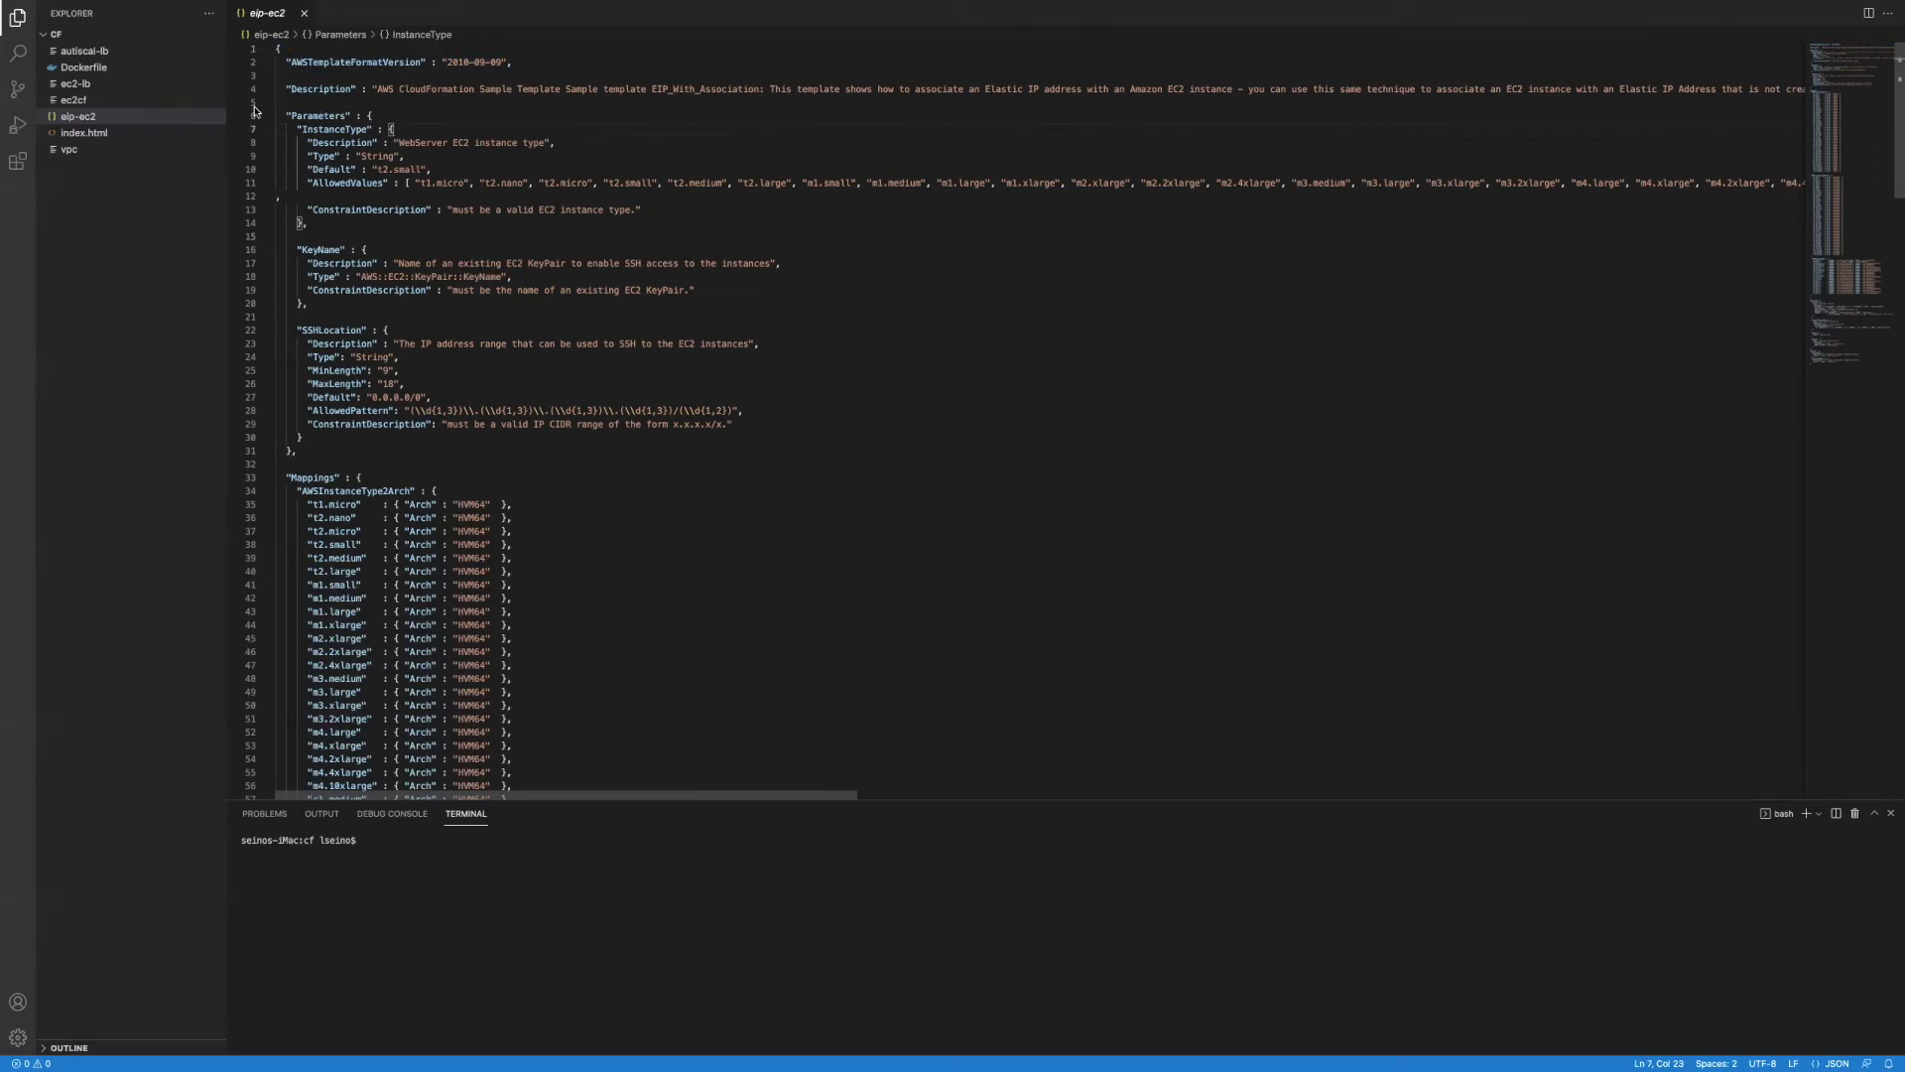
click(75, 100)
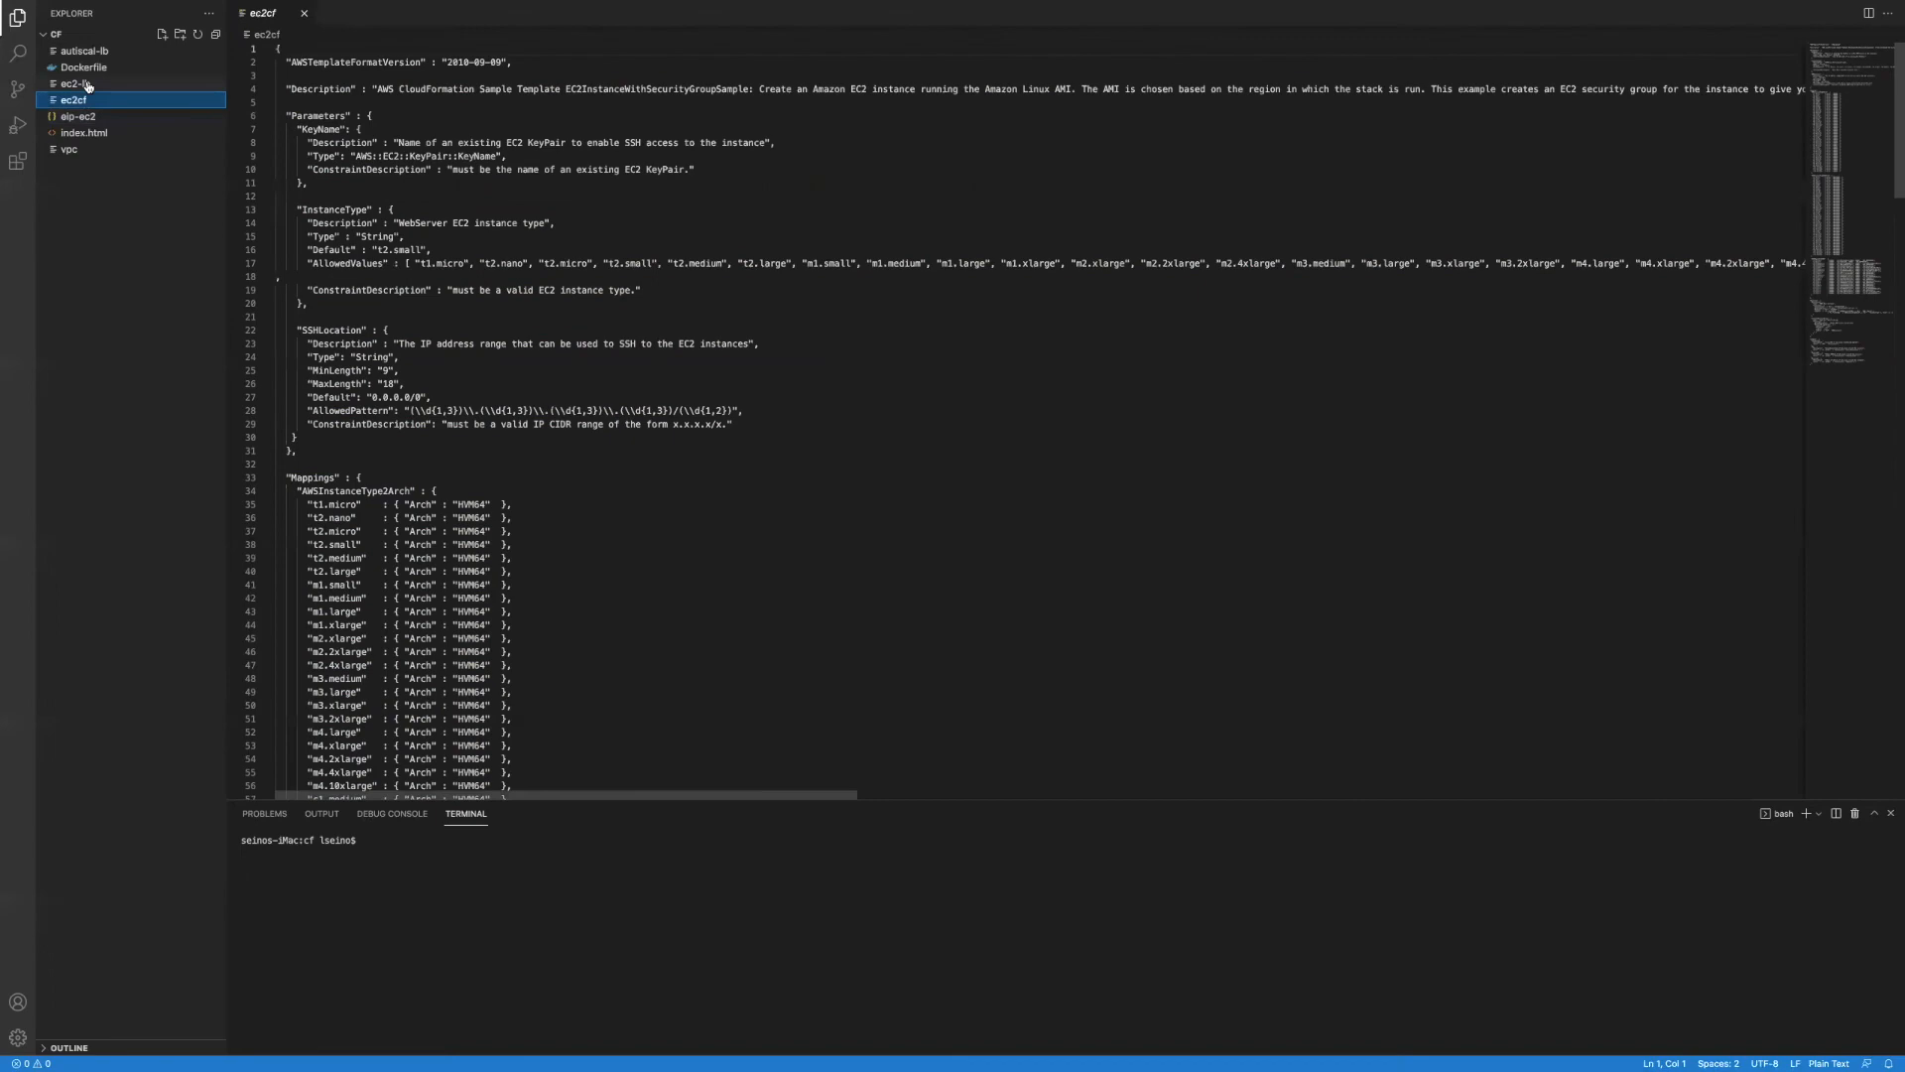
Step: Preview the other template files, including eip-ec2, and return to ec2cf
click(87, 86)
click(86, 100)
click(86, 117)
click(87, 100)
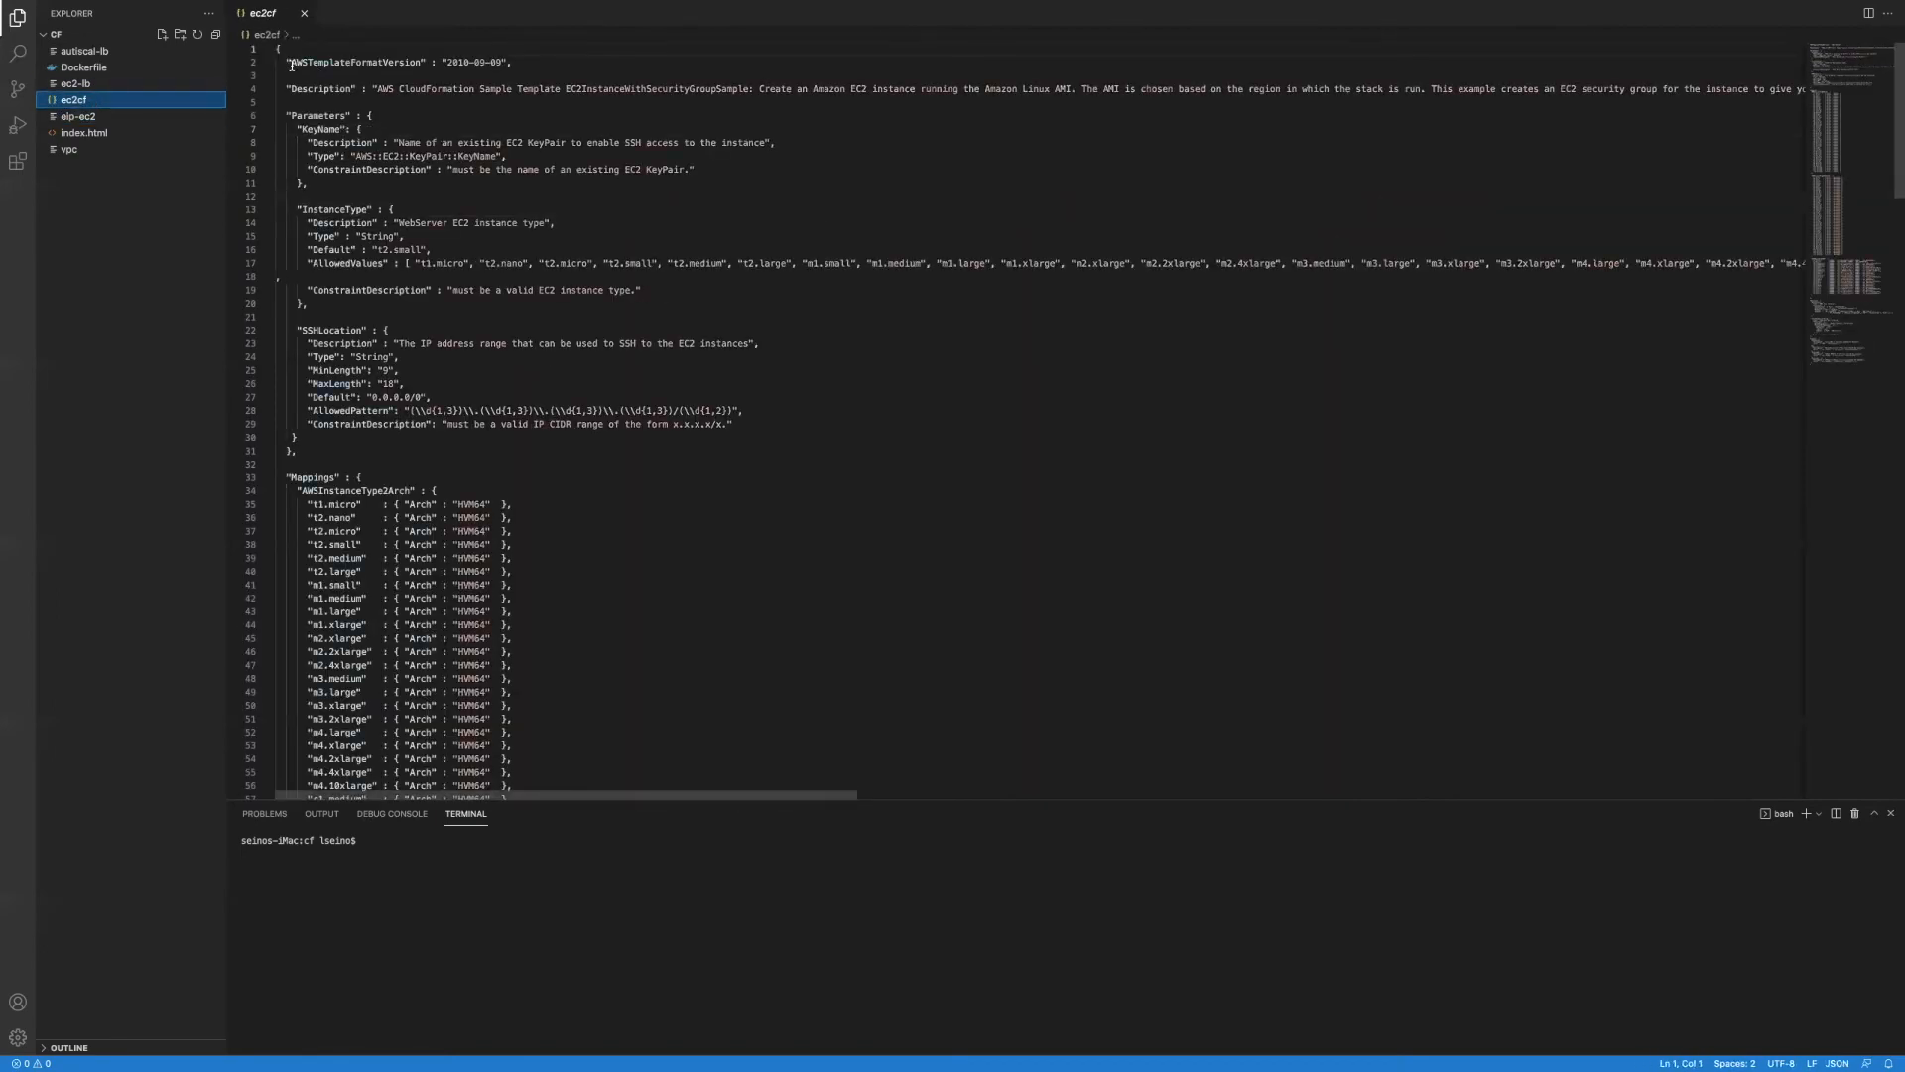
Step: Highlight the AWSTemplateFormatVersion line and the Description and KeyName parameter lines in ec2cf
drag(291, 65, 488, 79)
drag(287, 88, 704, 172)
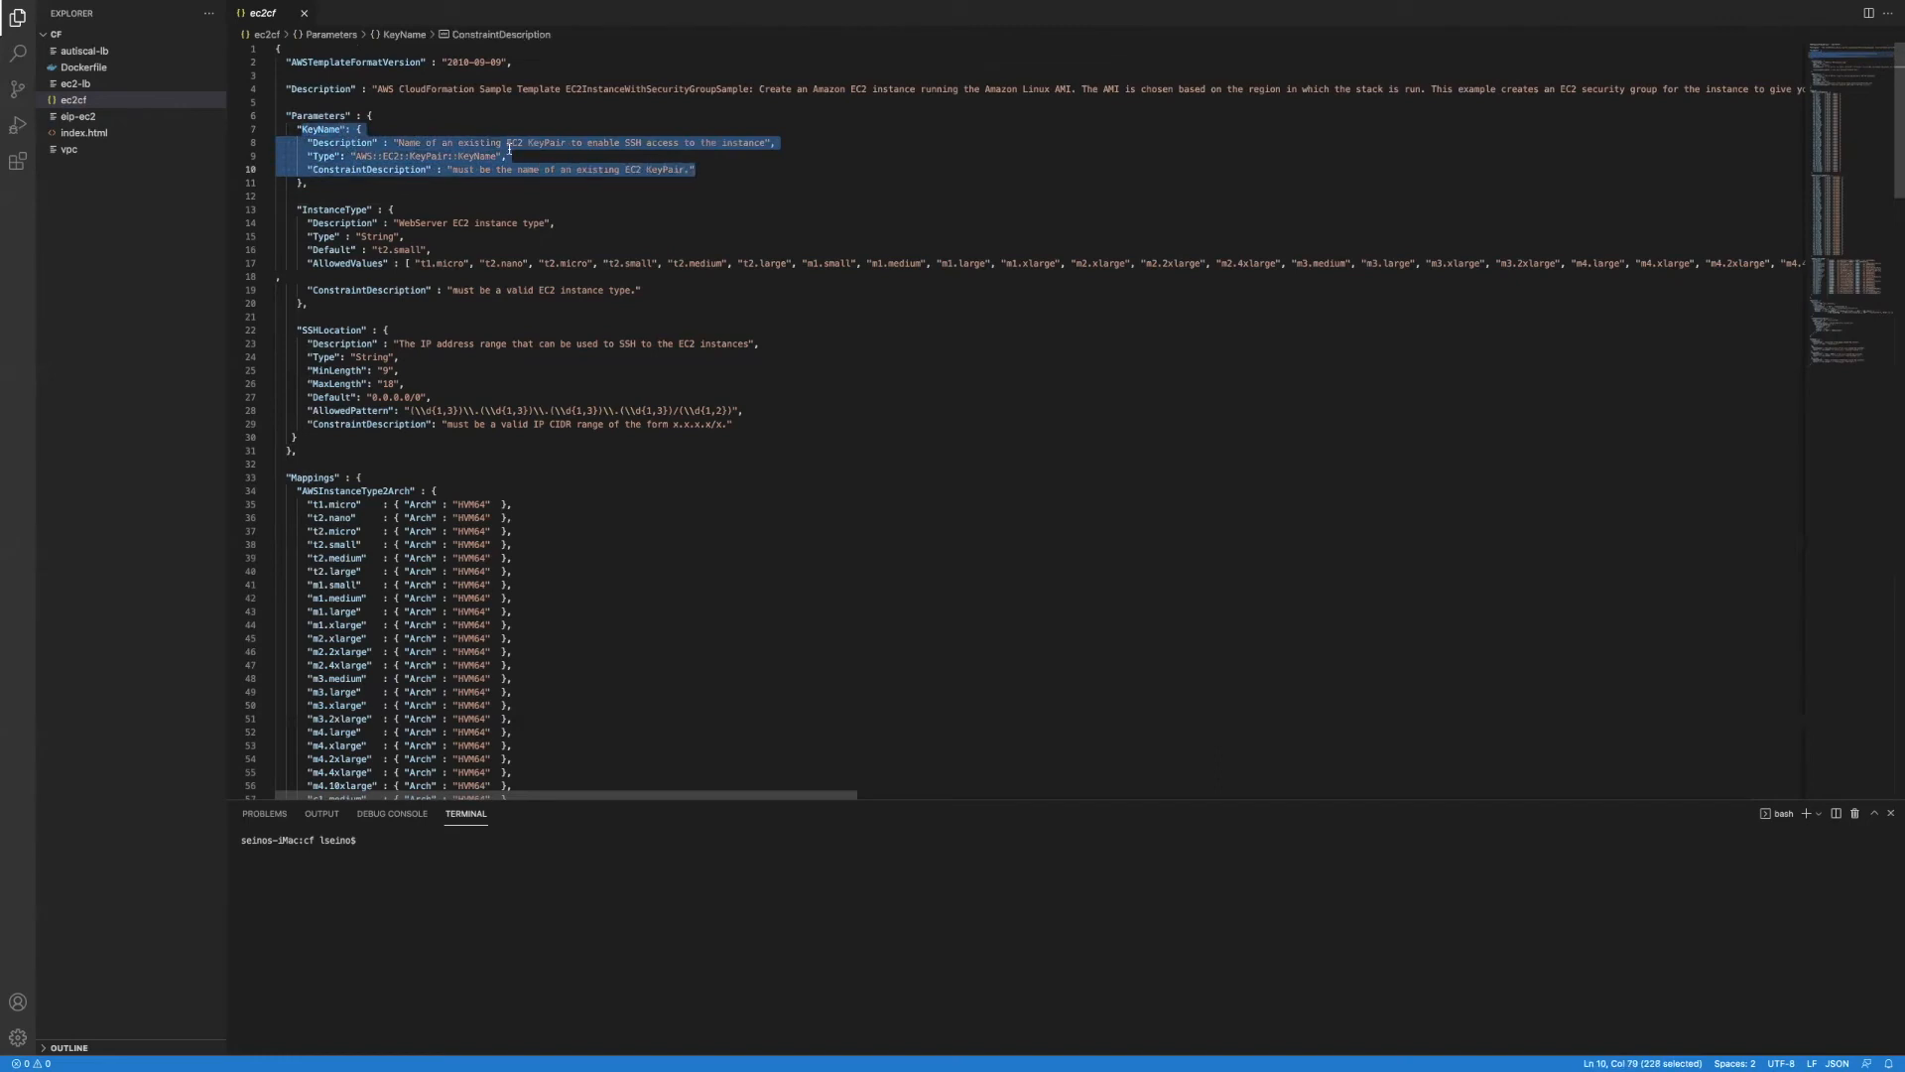
click(688, 159)
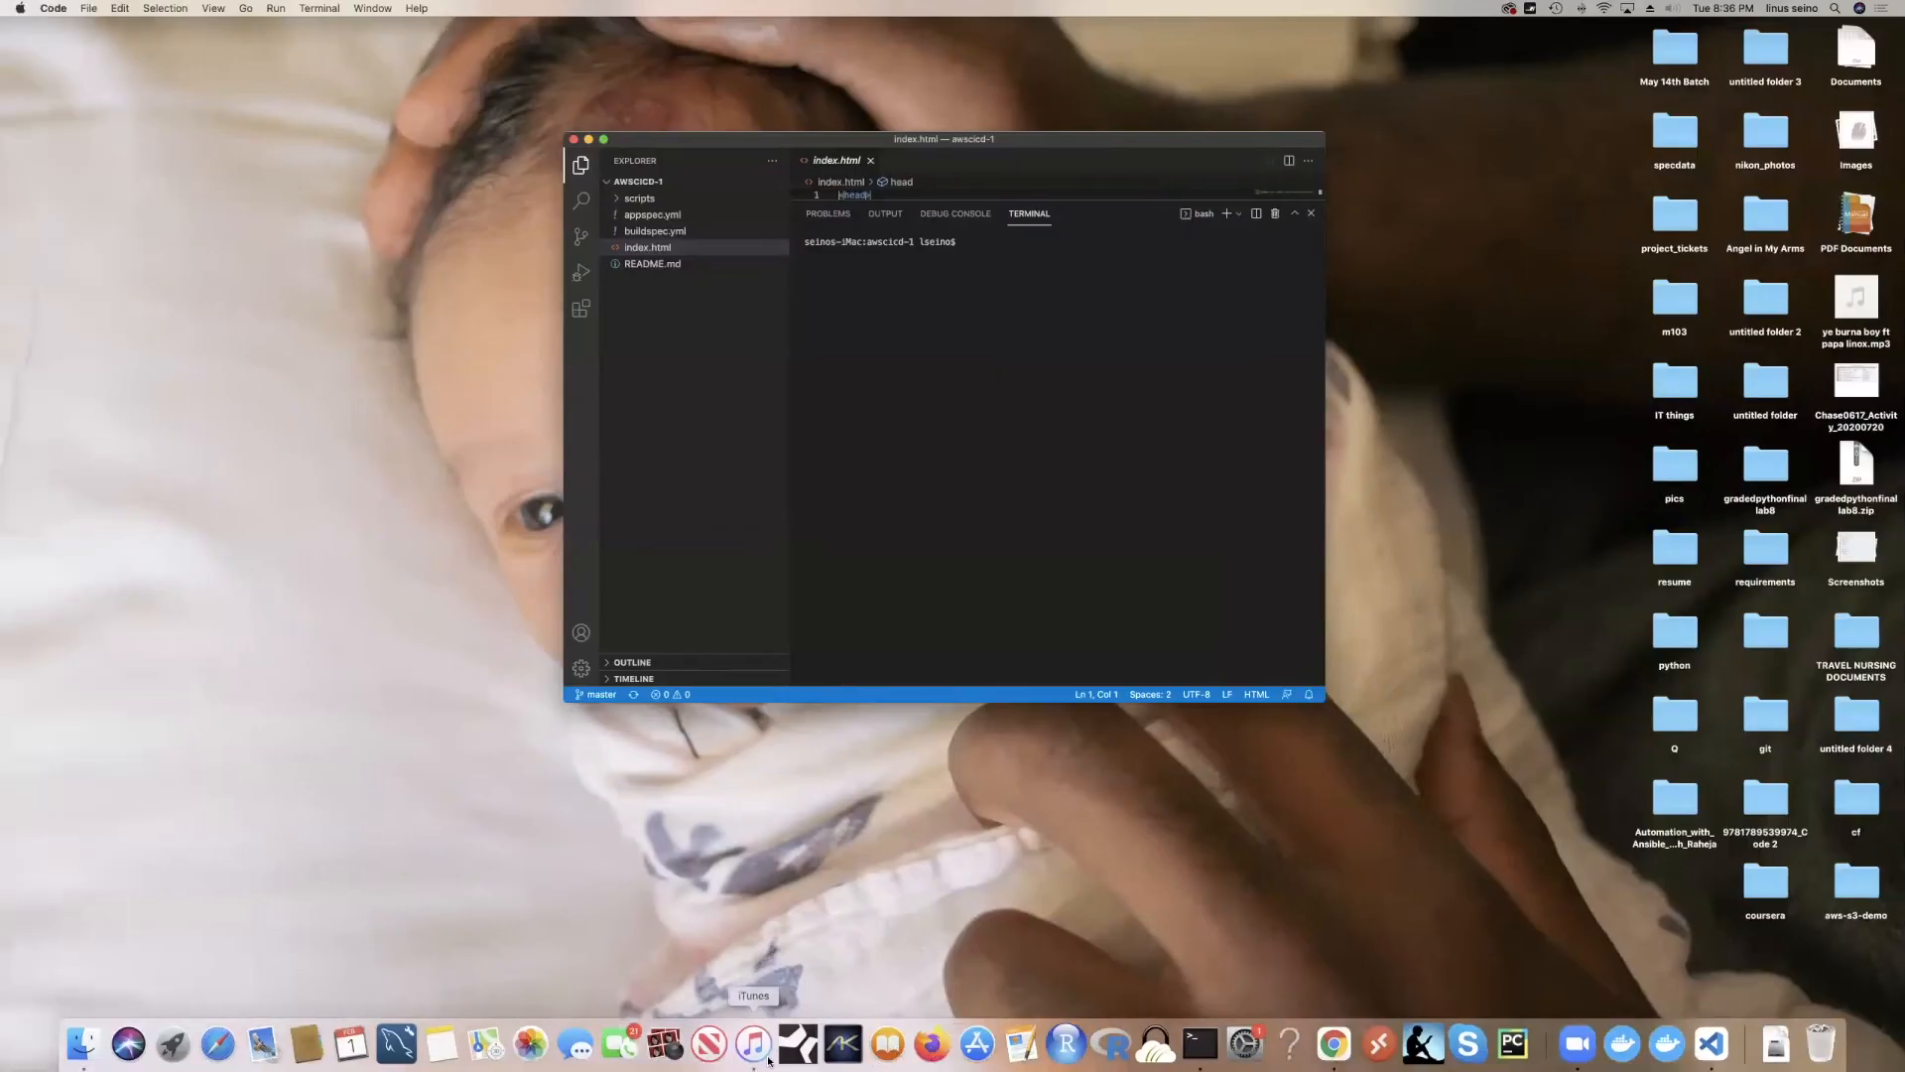
Step: Look over Chrome's tabs: EC2 launch wizard, CloudFormation stack and AWS::IAM::Role documentation
click(1333, 1042)
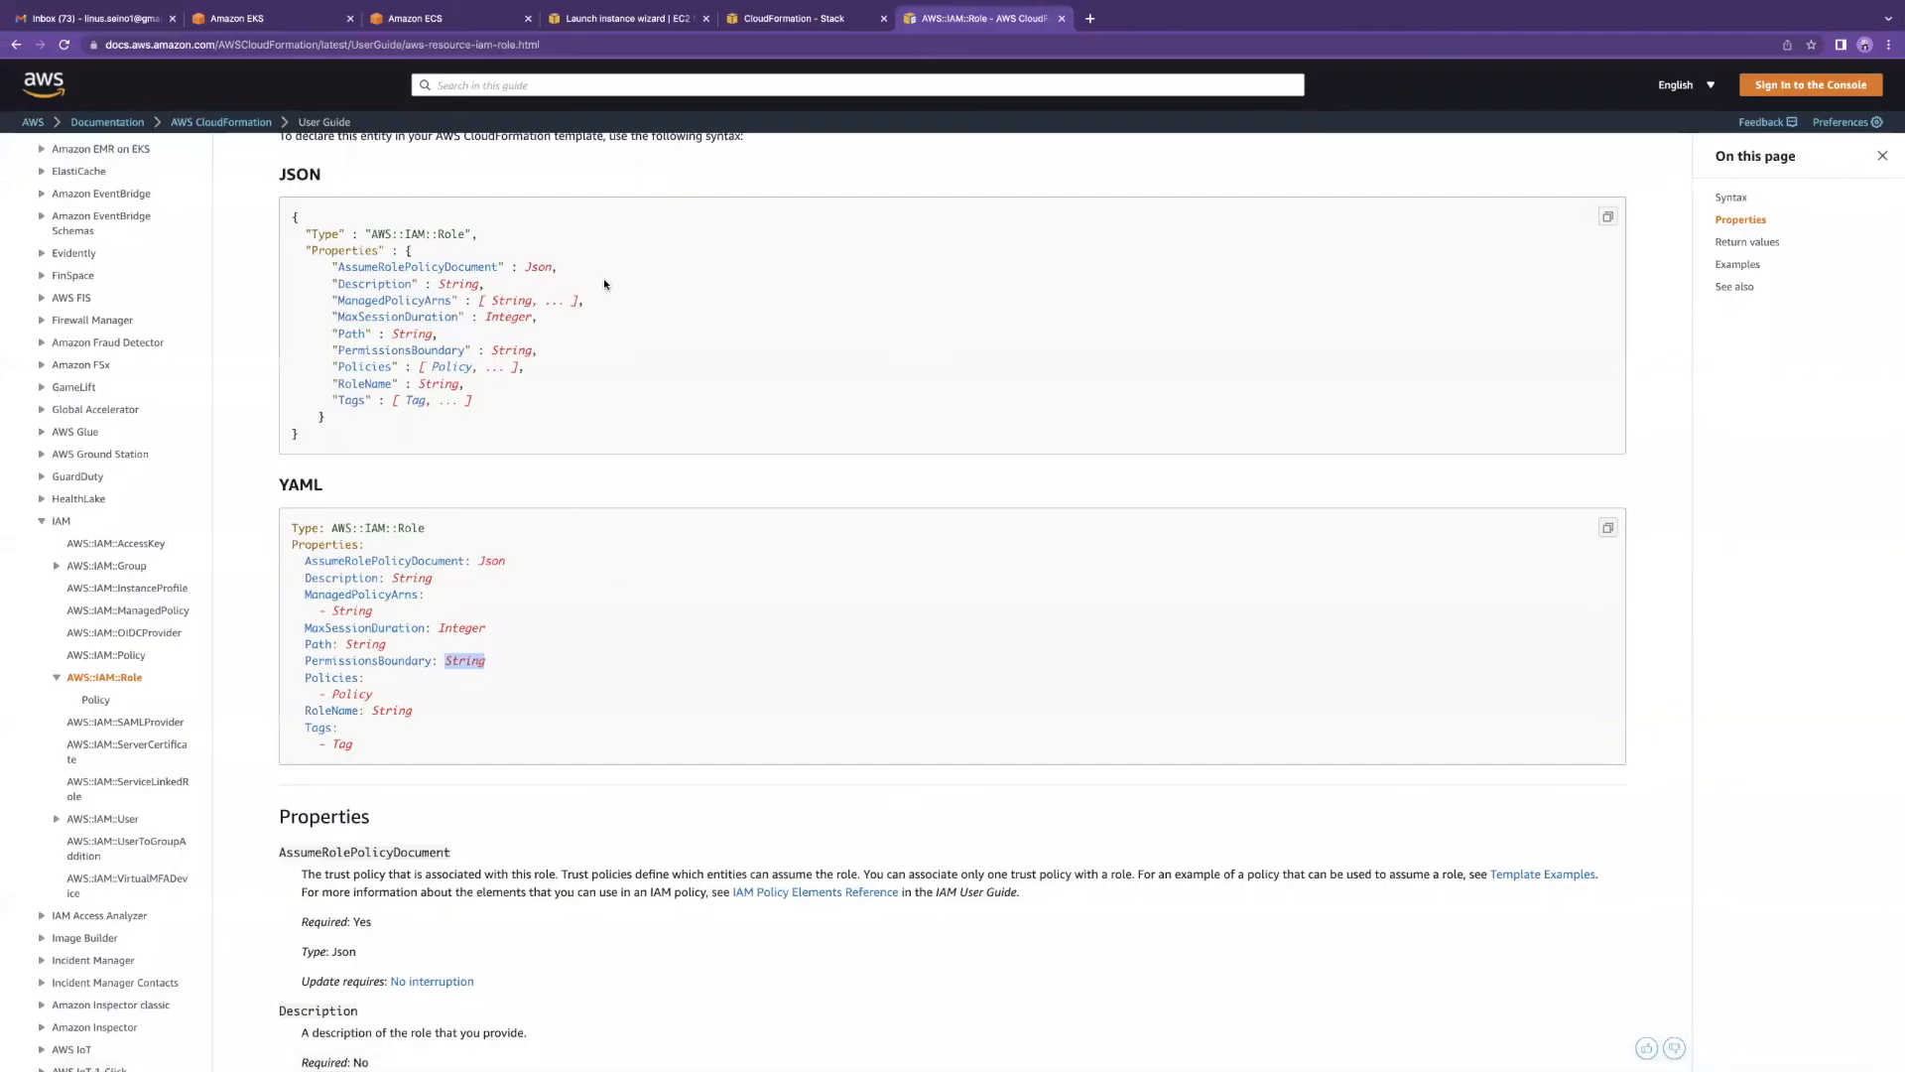
click(116, 20)
click(595, 20)
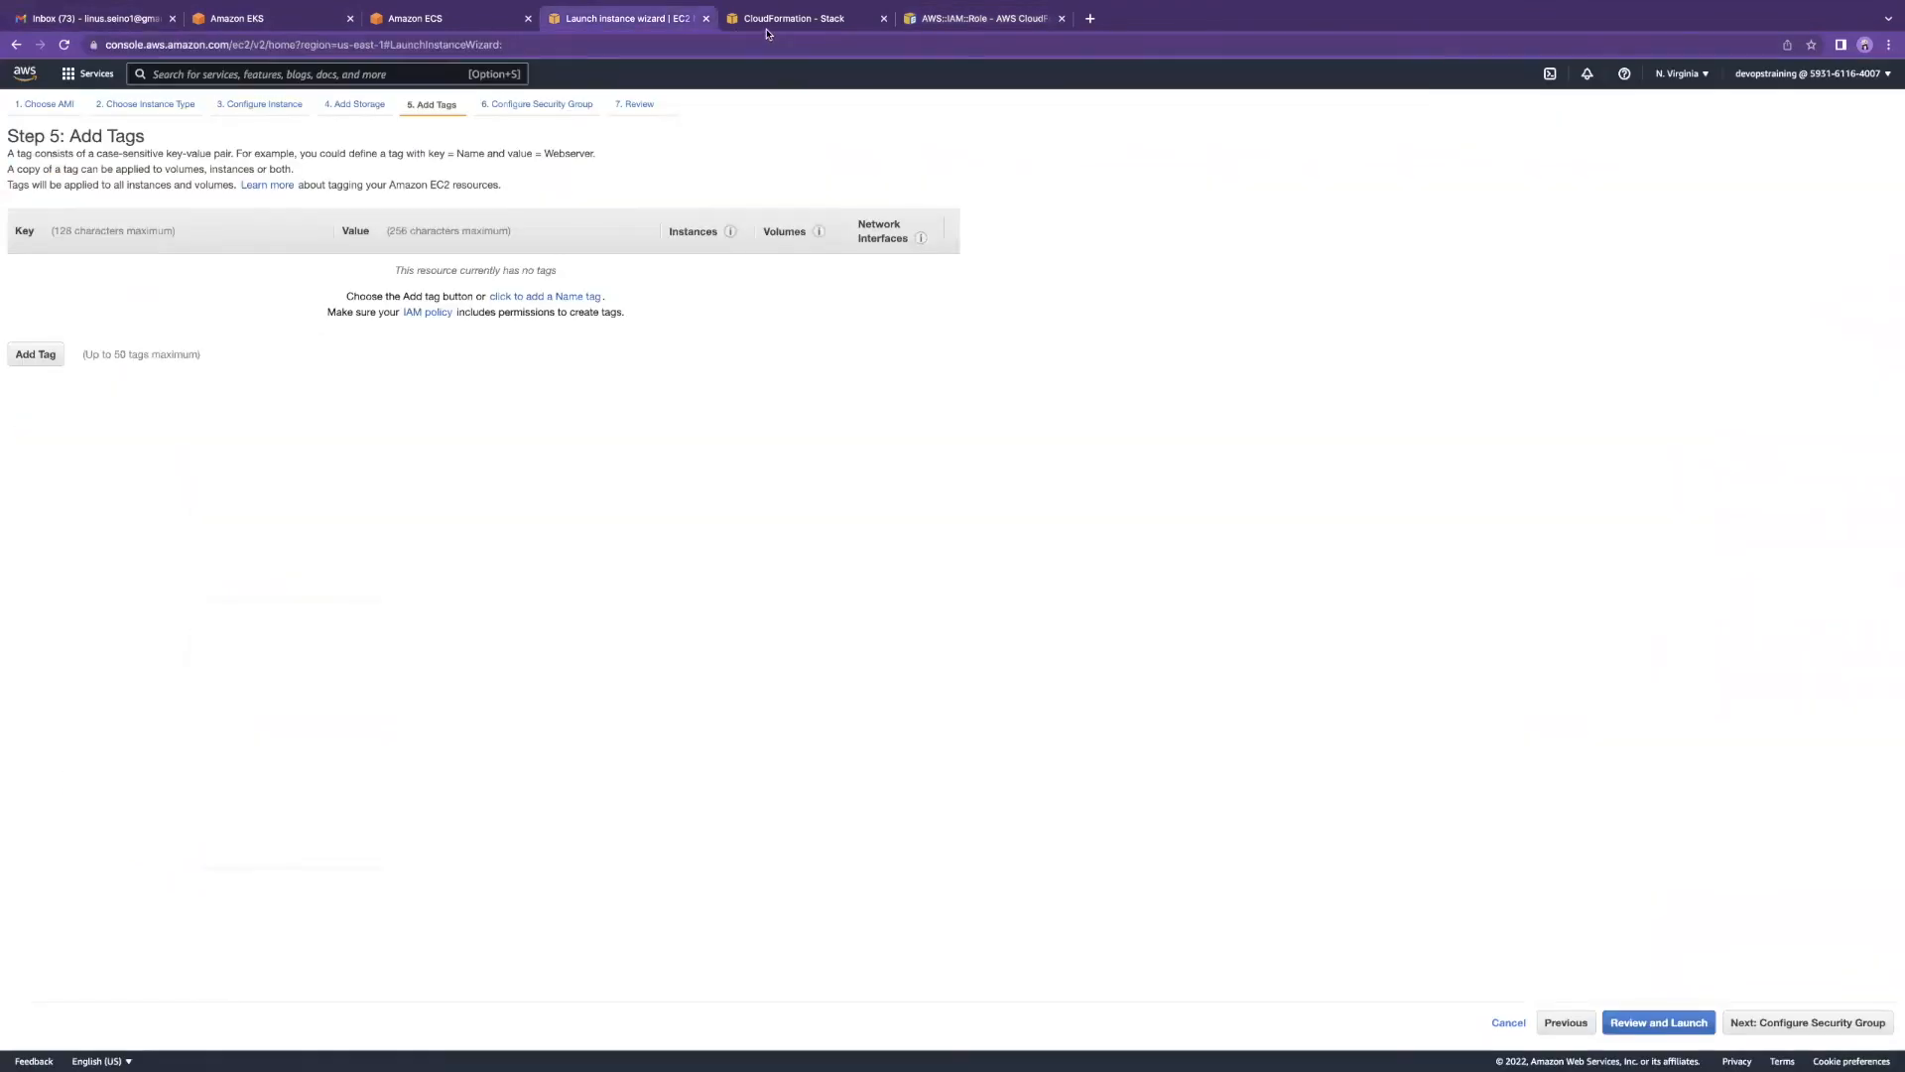
click(769, 20)
click(948, 22)
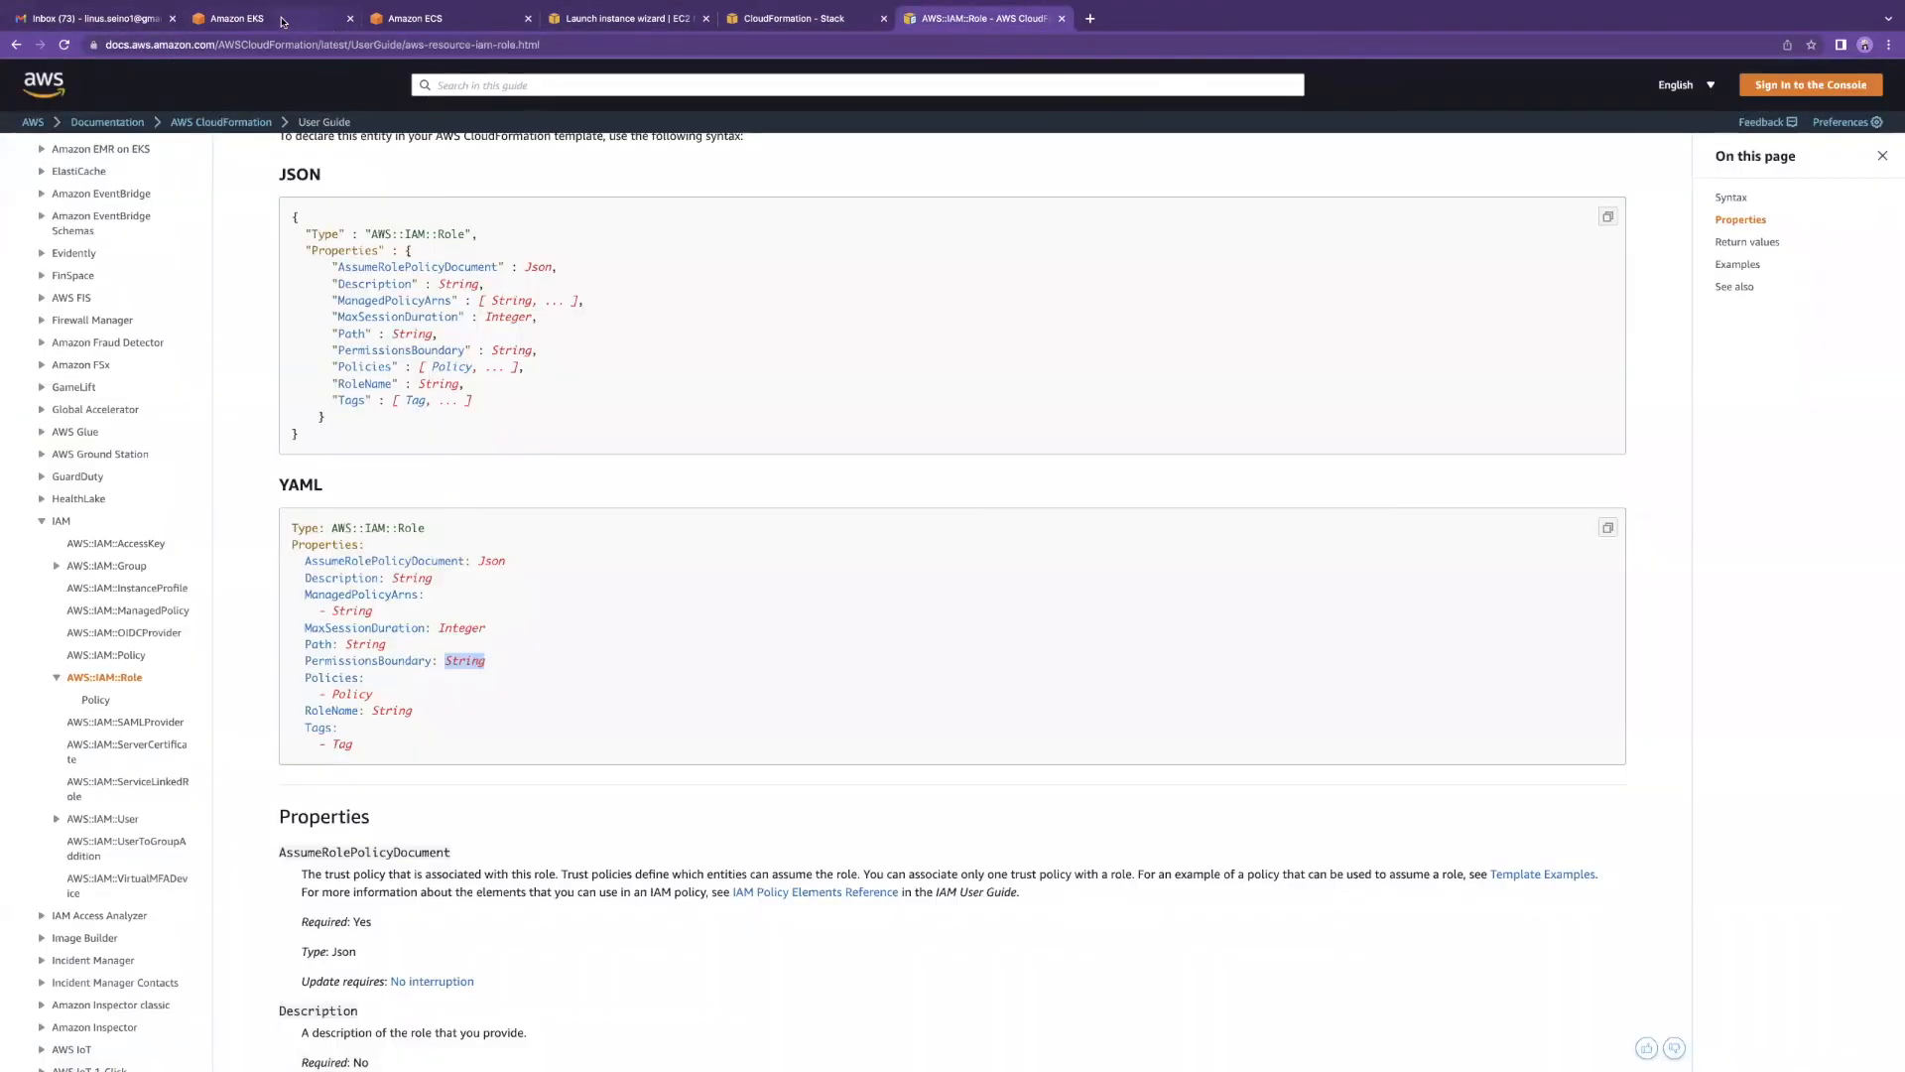
Step: Return to the desktop and bring up the AWS Fundamentals slides window from Chrome
key(ctrl+Right)
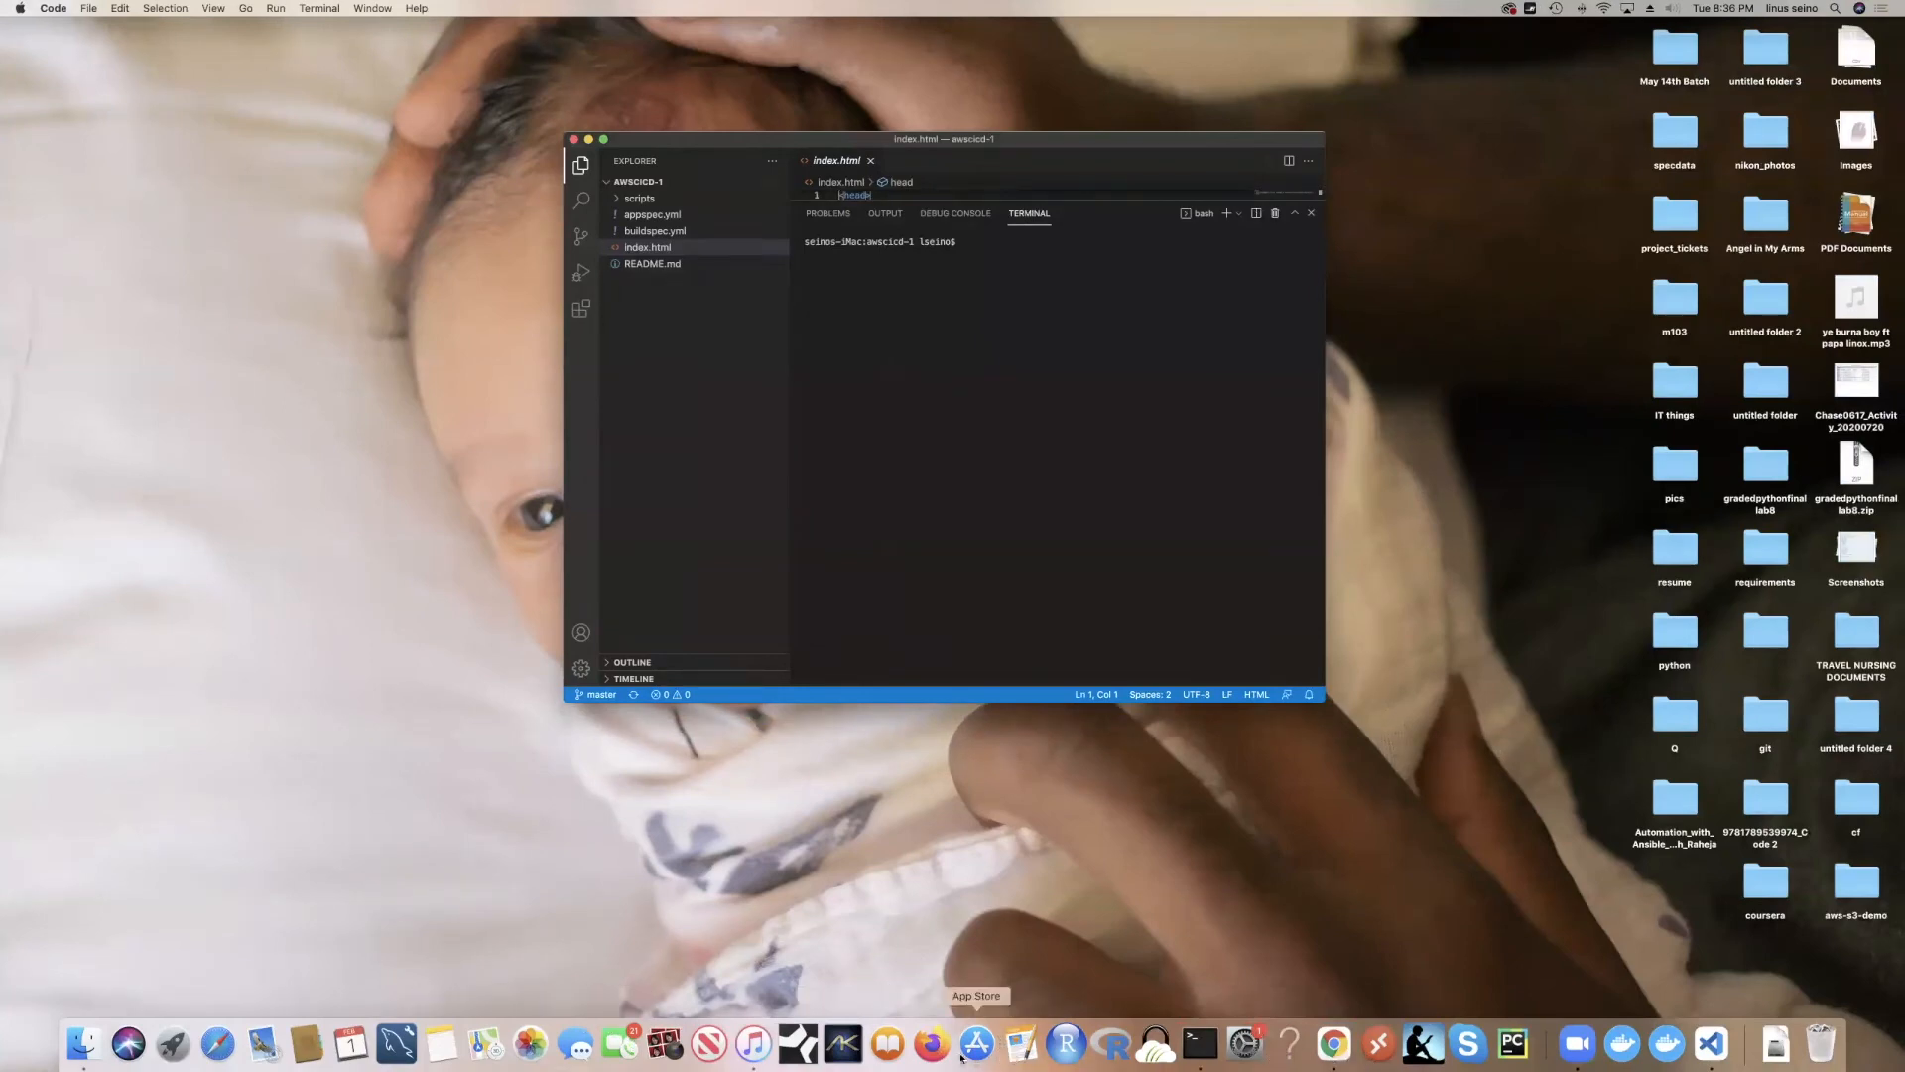
right_click(1321, 1053)
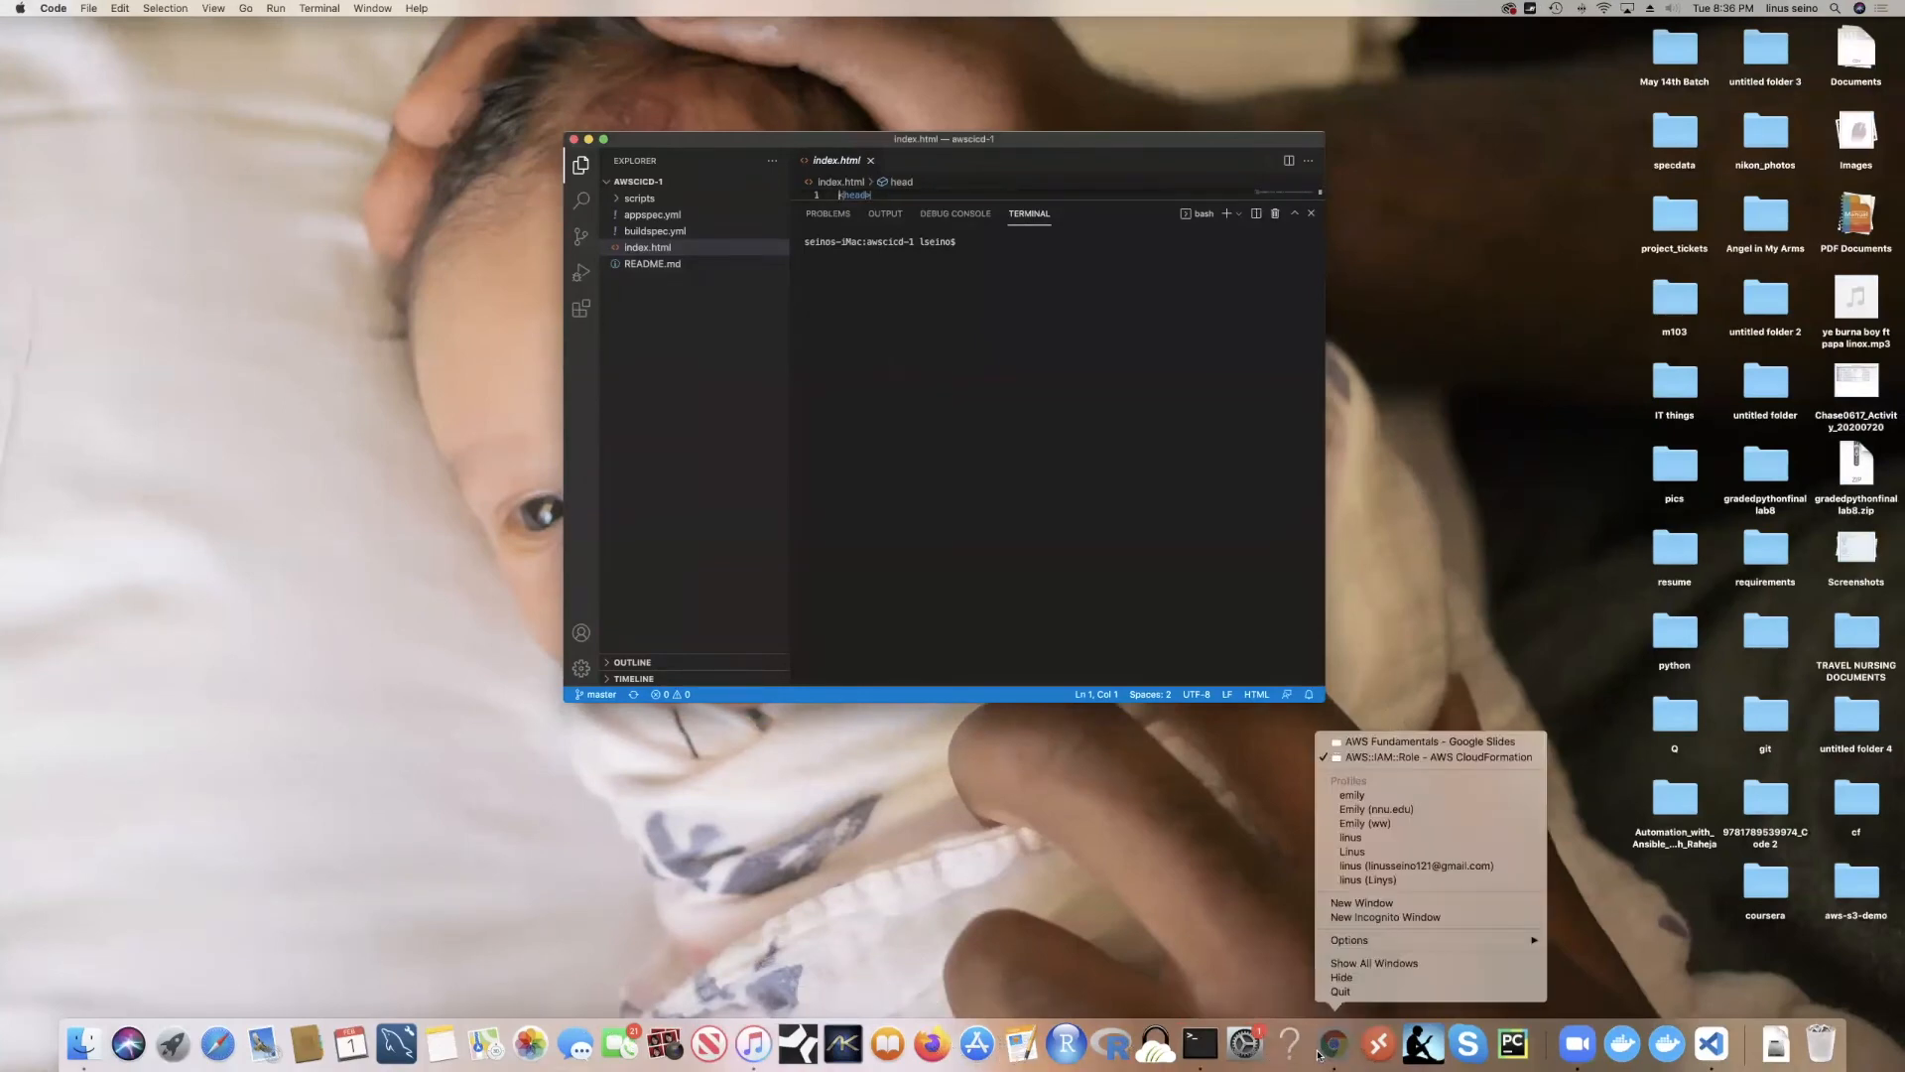
click(1389, 741)
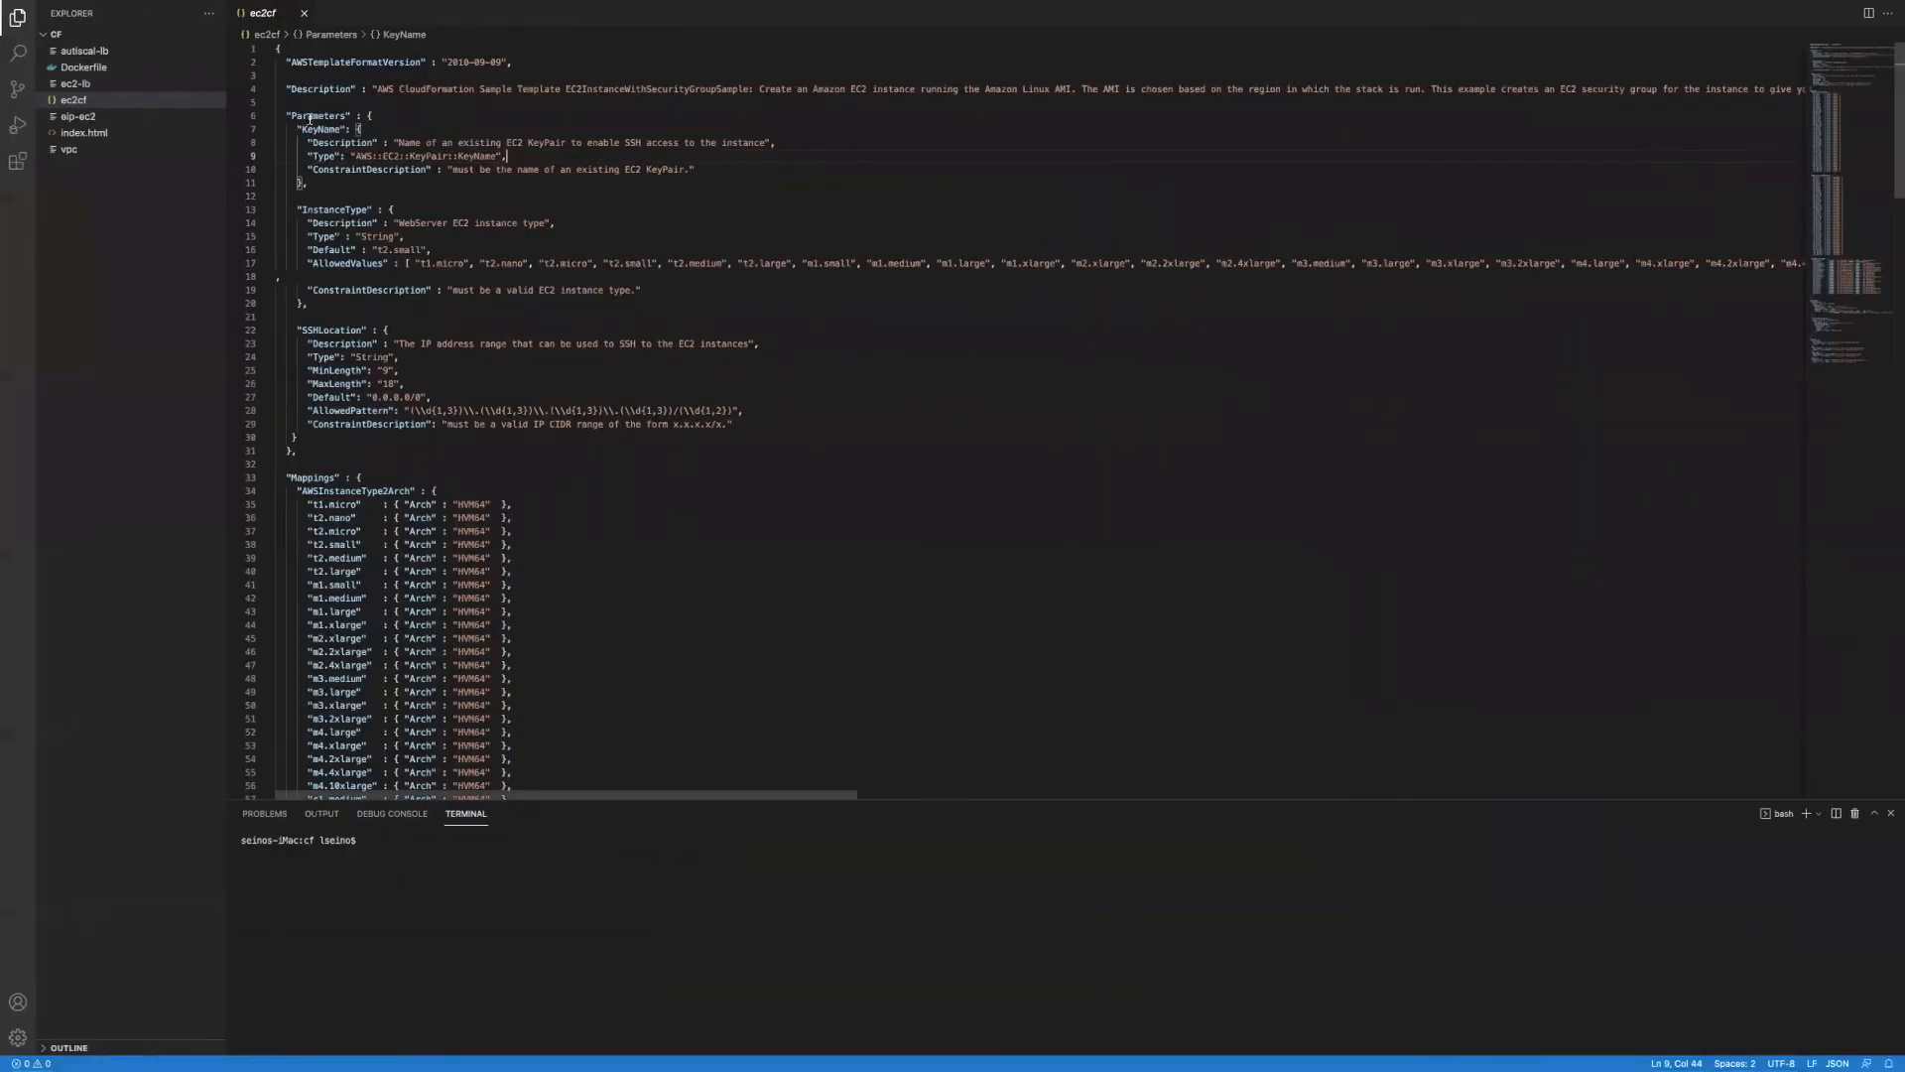
Step: Highlight the KeyName parameter block and its Description value in ec2cf
drag(286, 114, 342, 188)
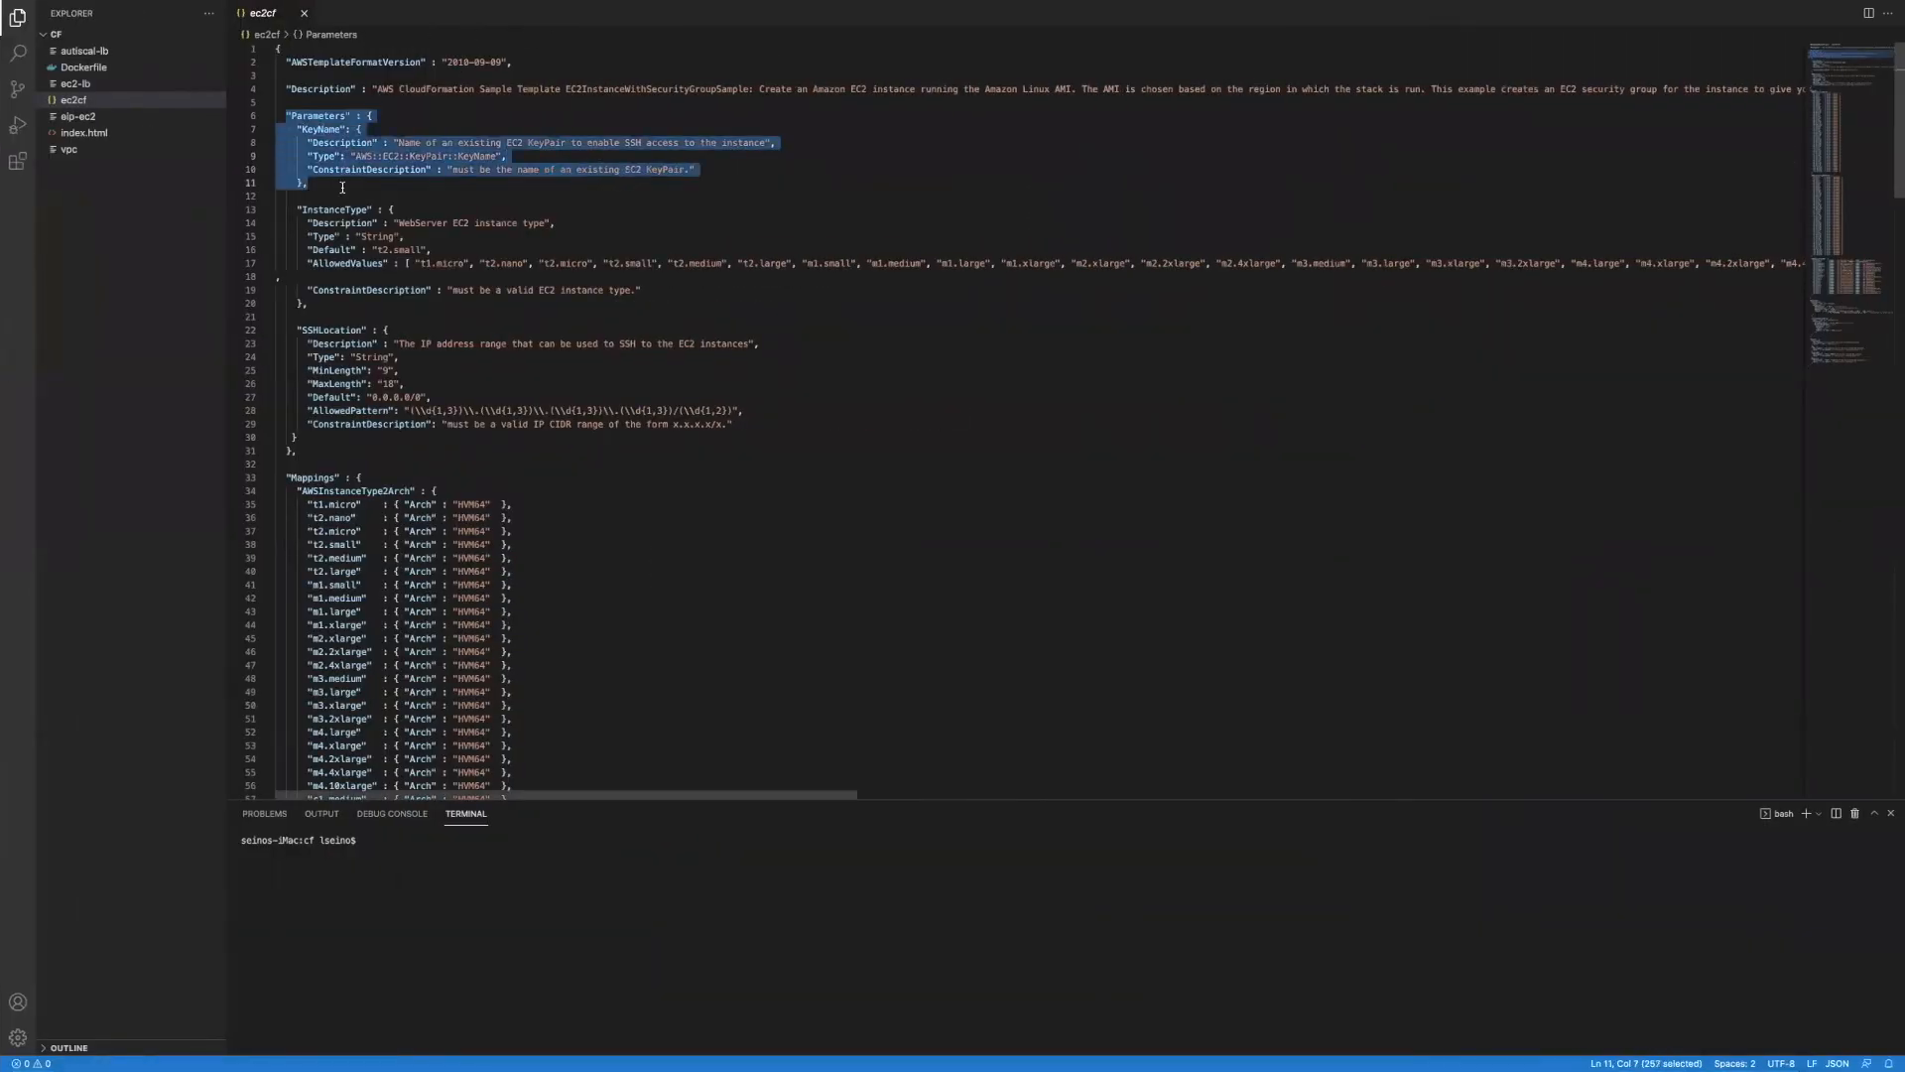
click(441, 185)
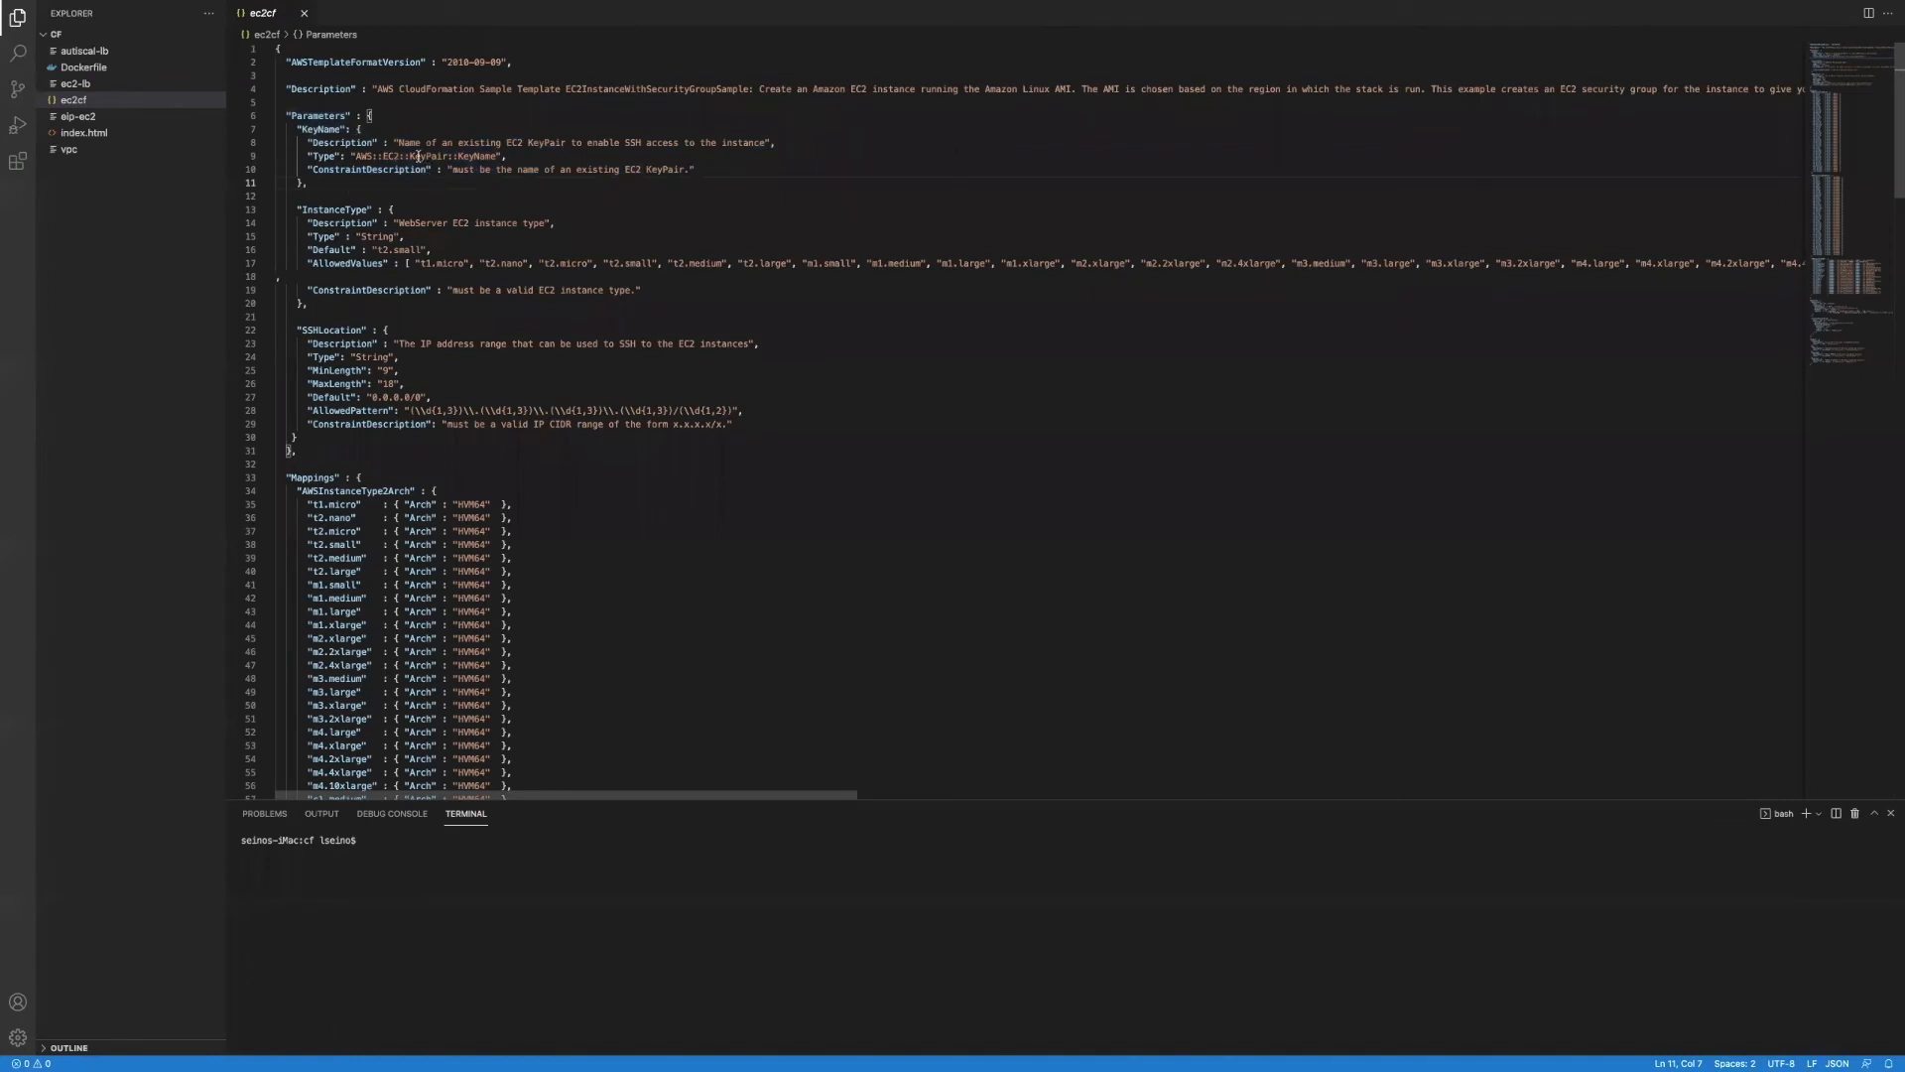
drag(393, 142, 777, 143)
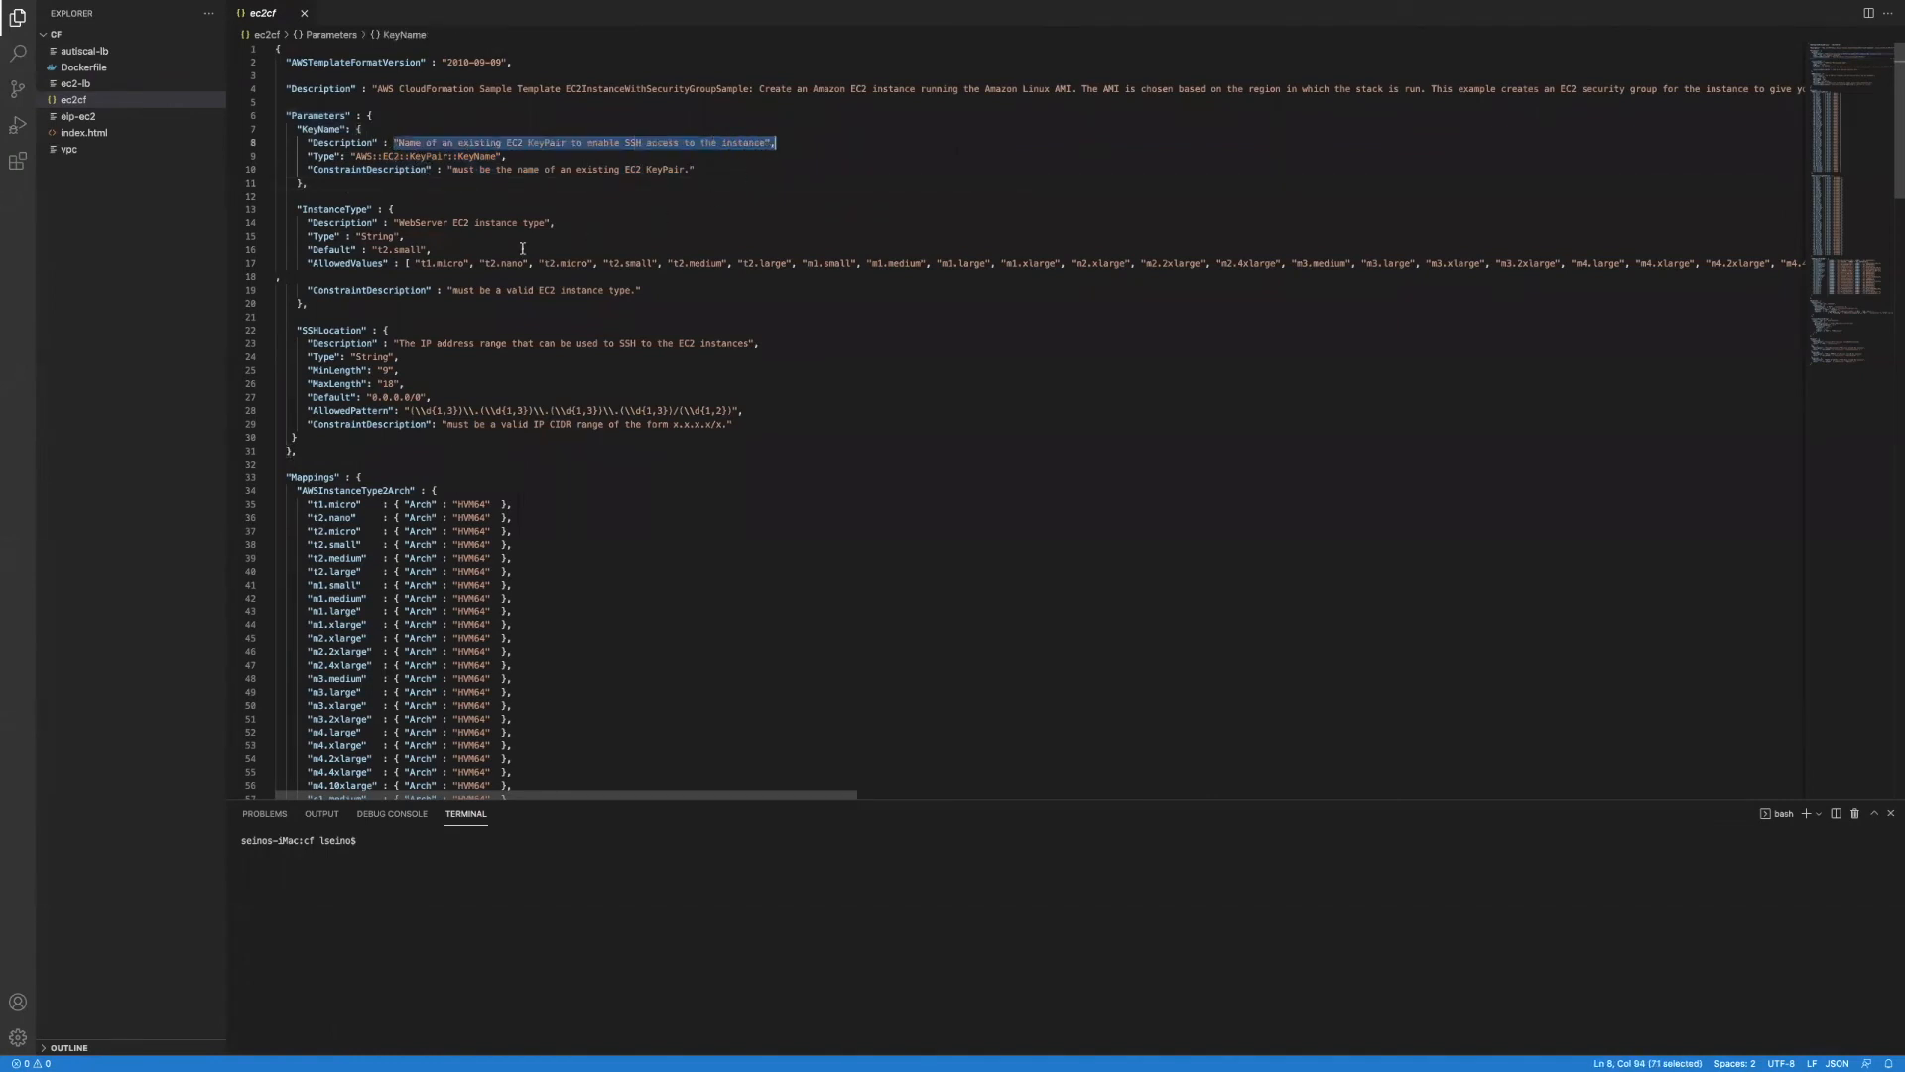
drag(363, 116, 283, 108)
scroll(603, 372, down, 3)
scroll(602, 370, down, 10)
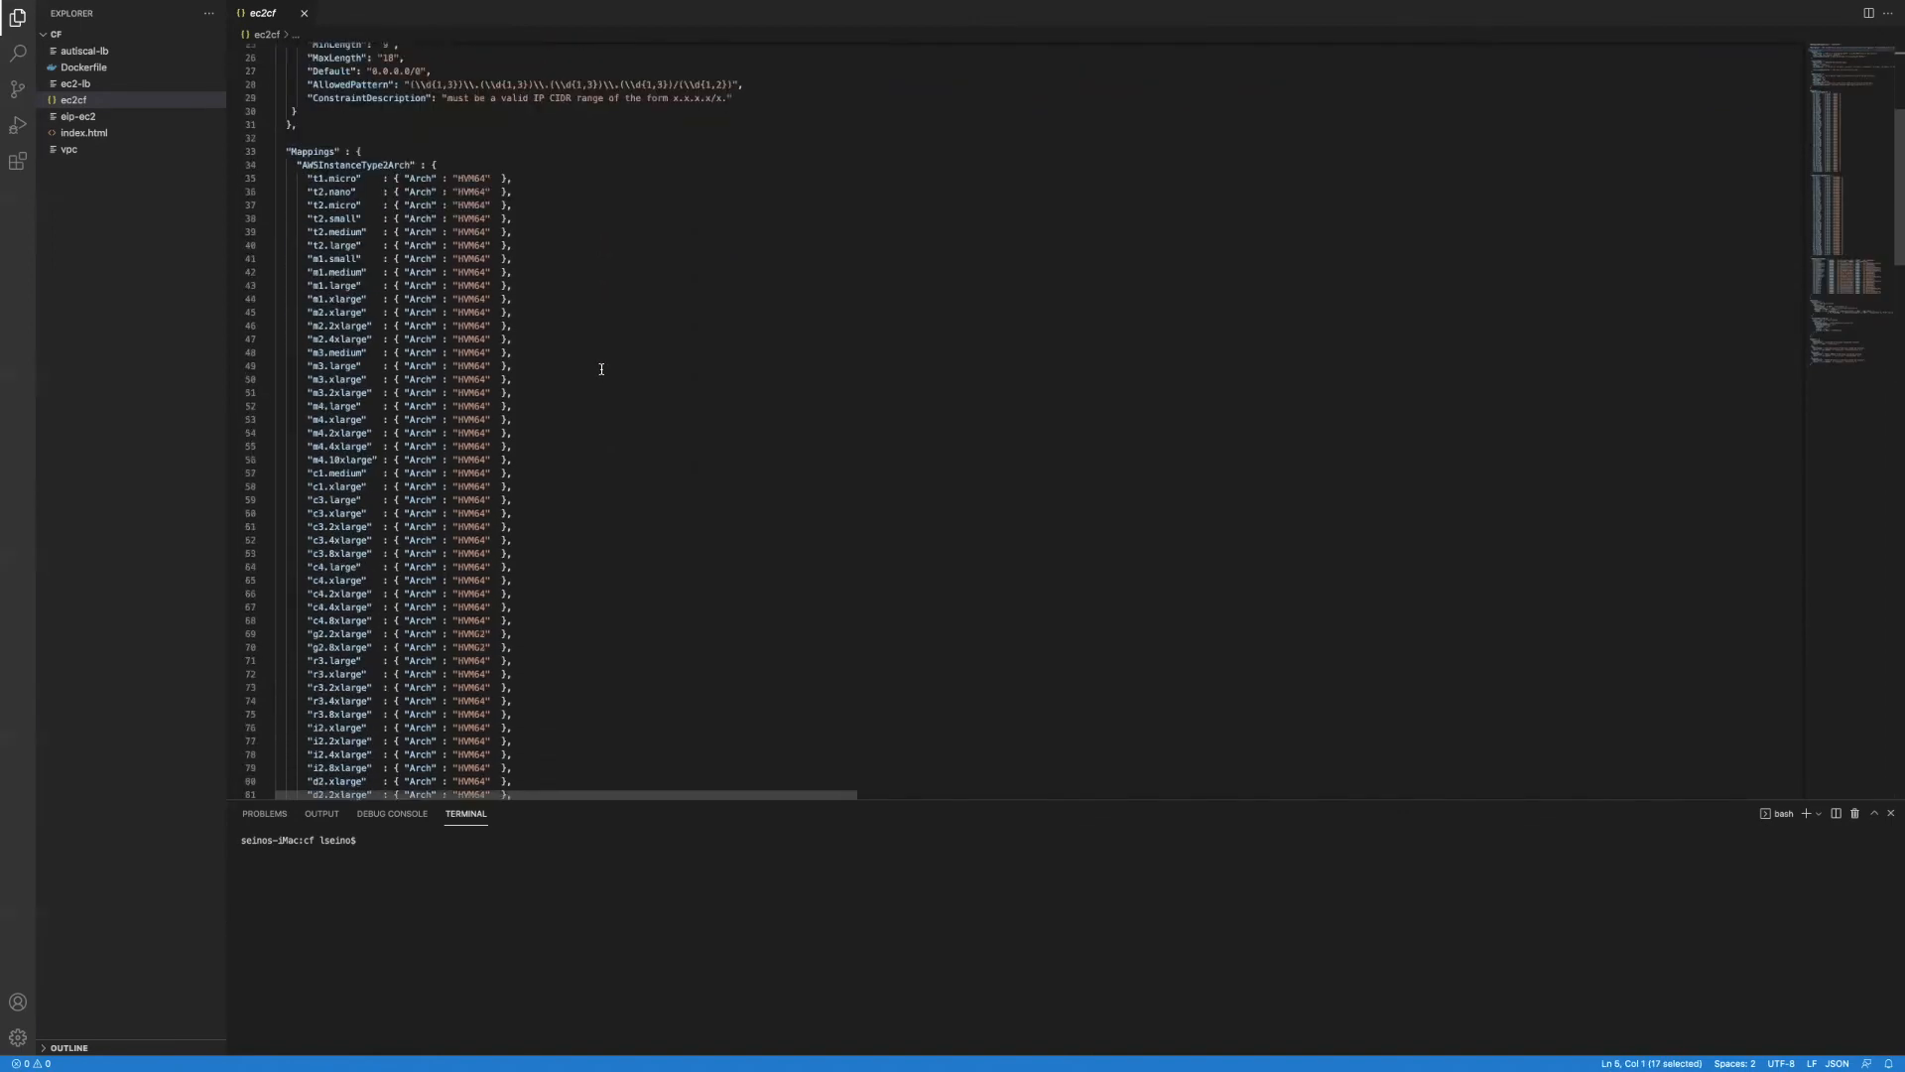
scroll(602, 370, down, 20)
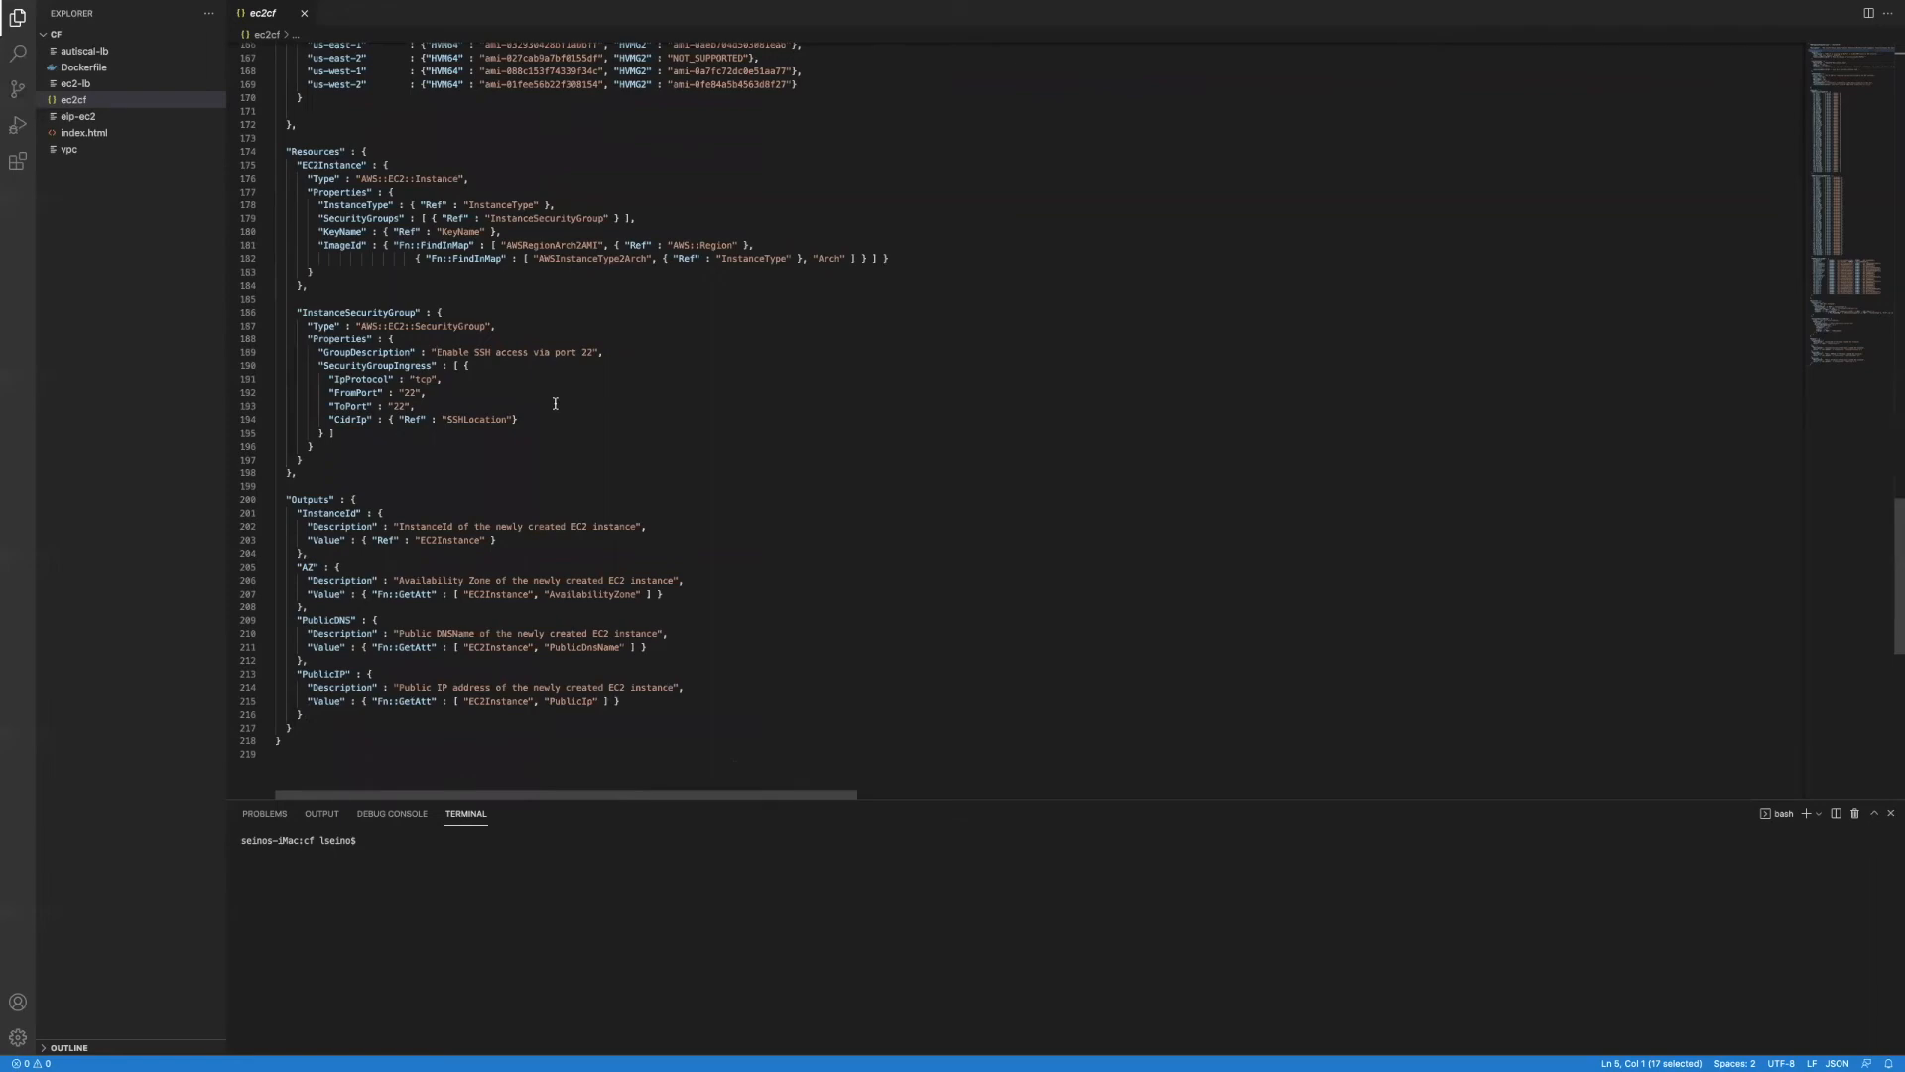
scroll(555, 403, up, 20)
scroll(555, 403, down, 20)
scroll(555, 402, down, 7)
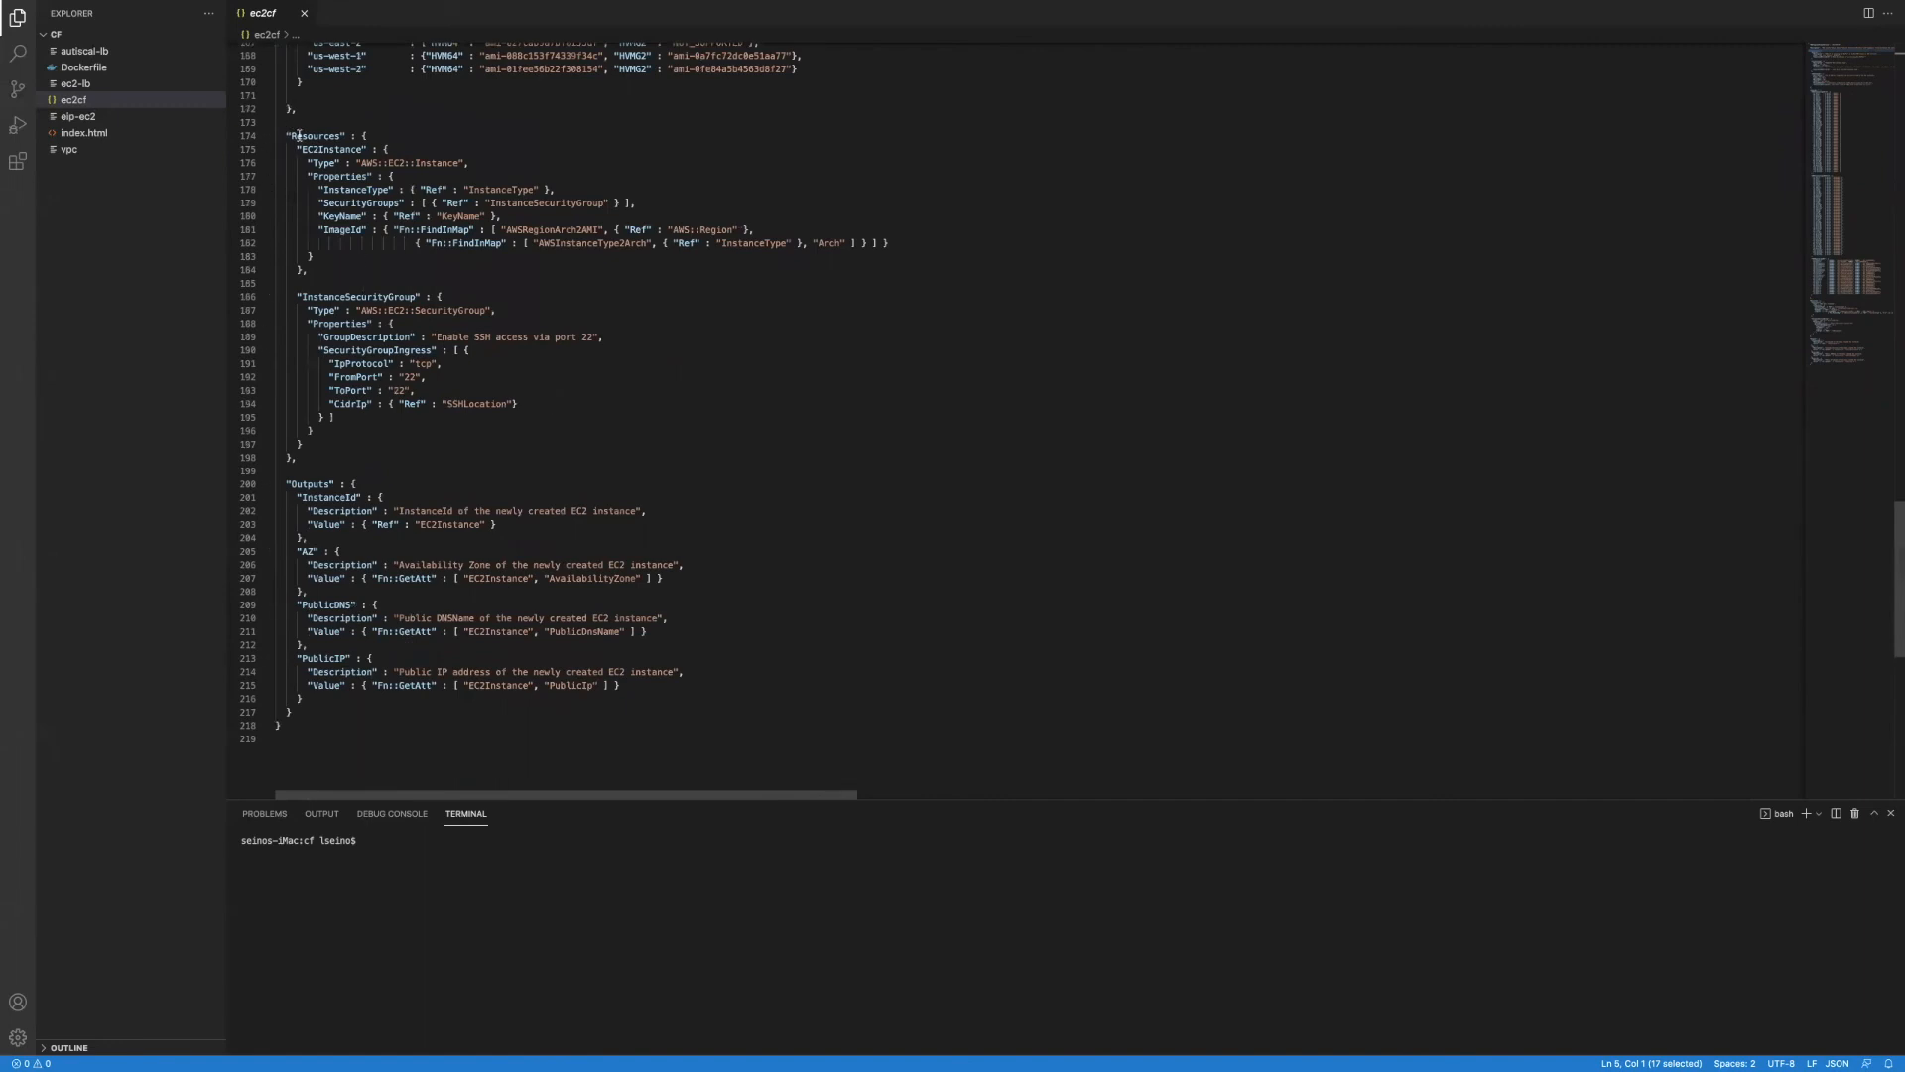
Step: Highlight the EC2Instance block, its InstanceSecurityGroup reference and the InstanceSecurityGroup block
drag(298, 152, 400, 272)
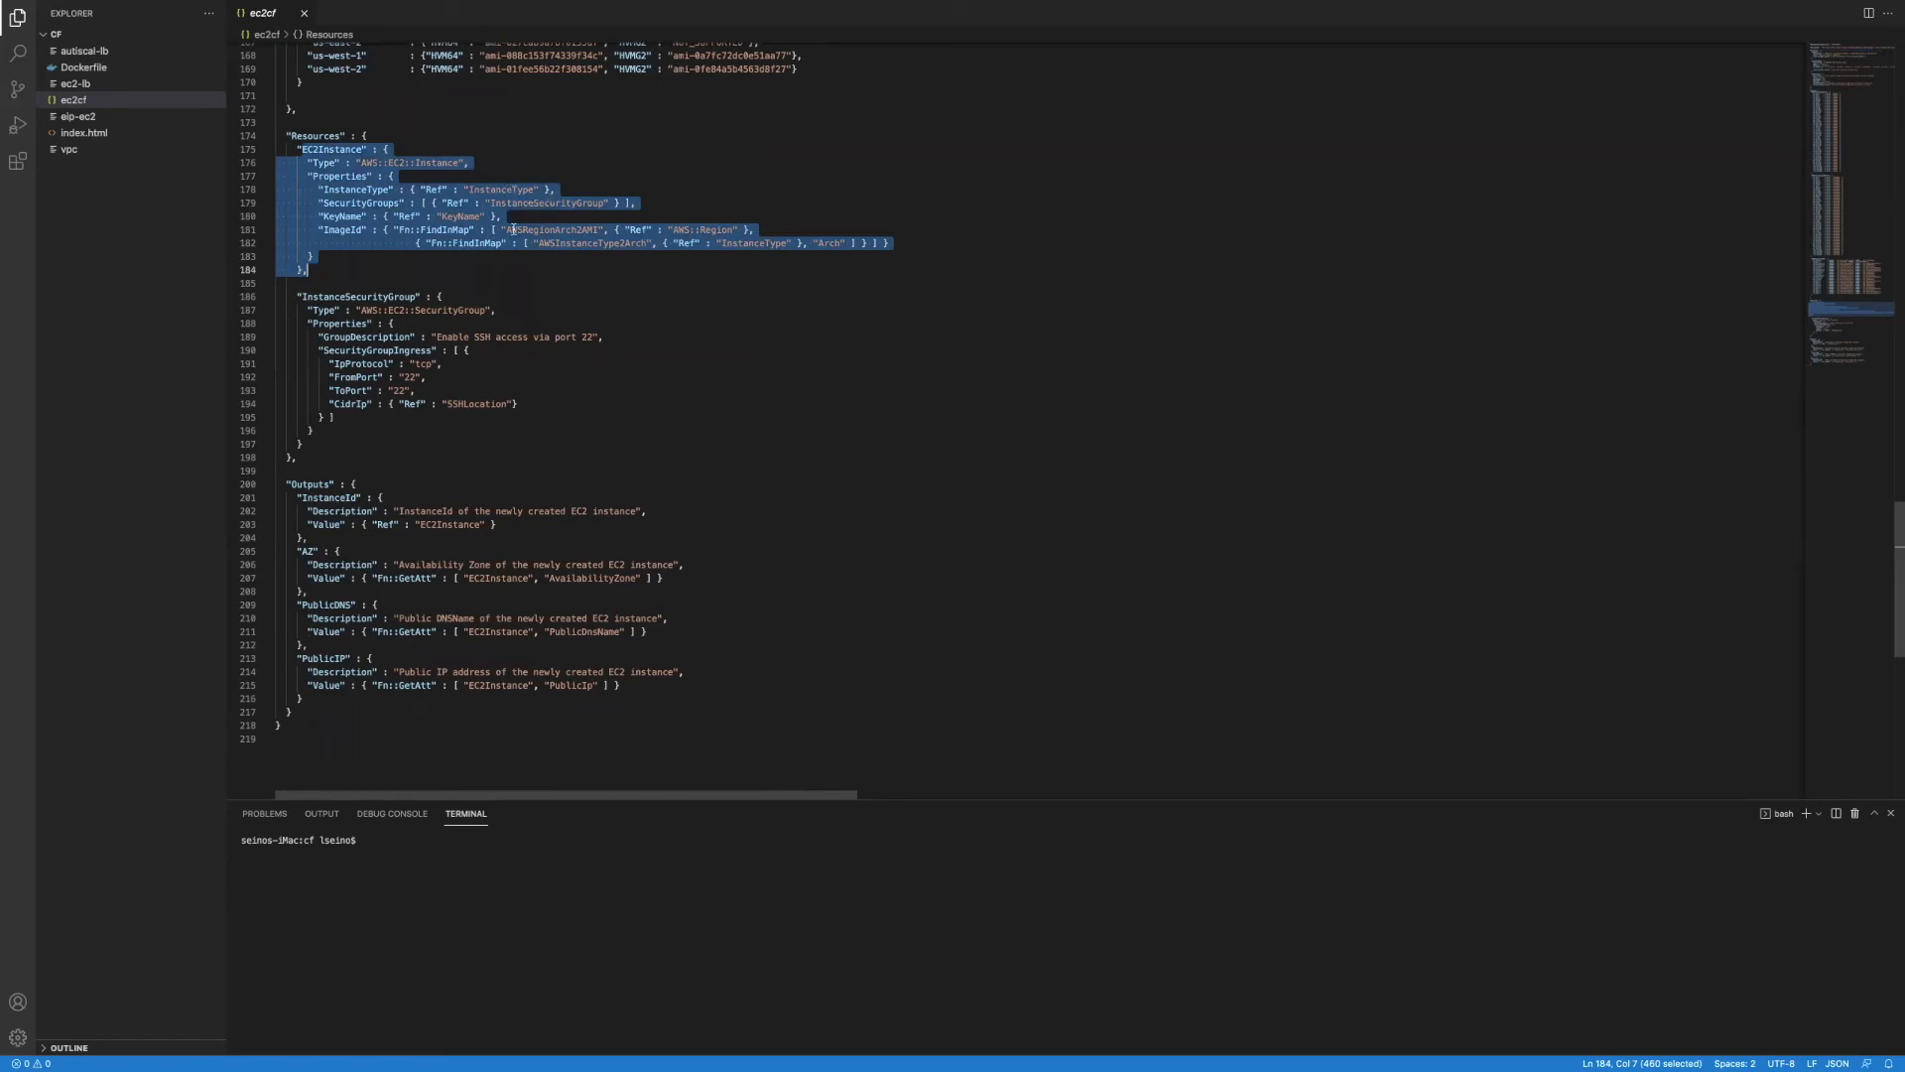
drag(296, 297, 532, 446)
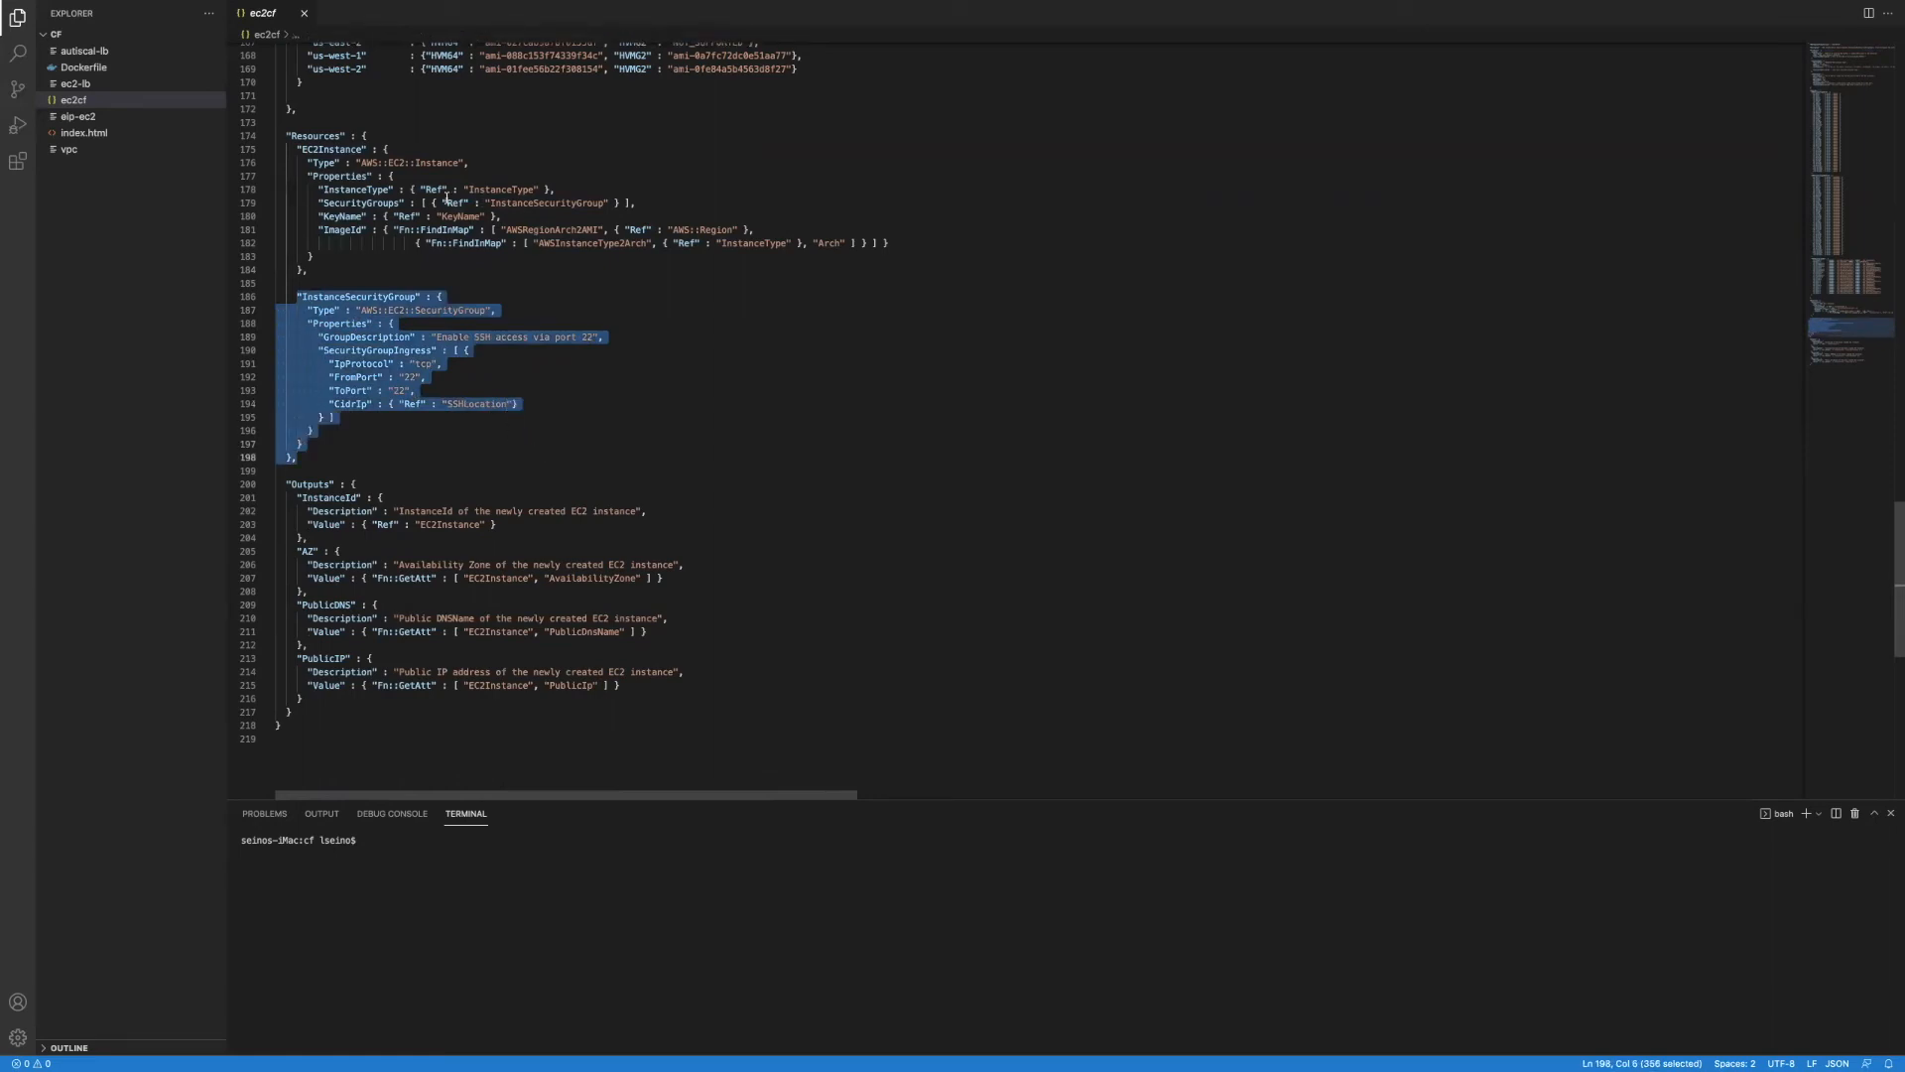
drag(443, 202, 608, 203)
drag(298, 297, 519, 437)
click(316, 122)
drag(281, 135, 893, 243)
drag(279, 284, 521, 454)
Step: Highlight the whole Outputs section, then open the eip-ec2 template
drag(285, 484, 506, 734)
scroll(423, 401, up, 20)
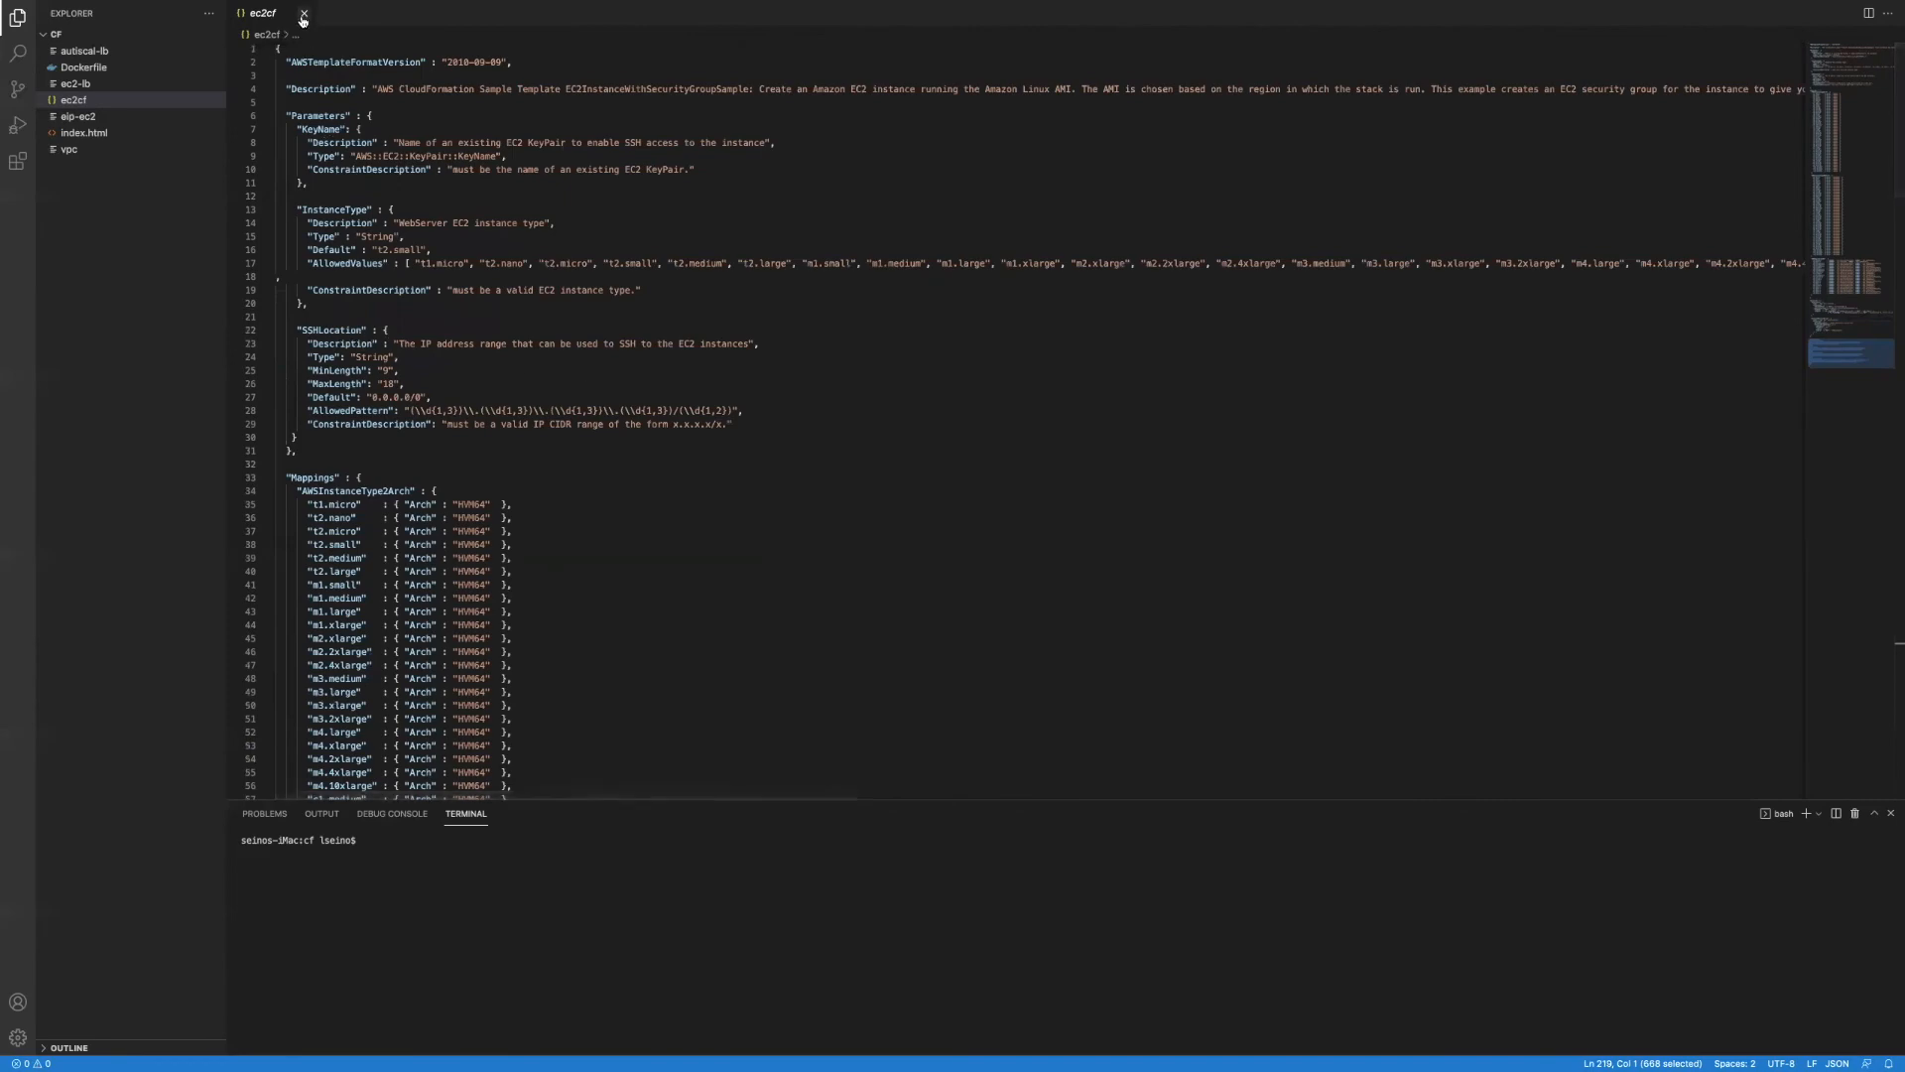
scroll(516, 371, down, 20)
scroll(516, 371, up, 10)
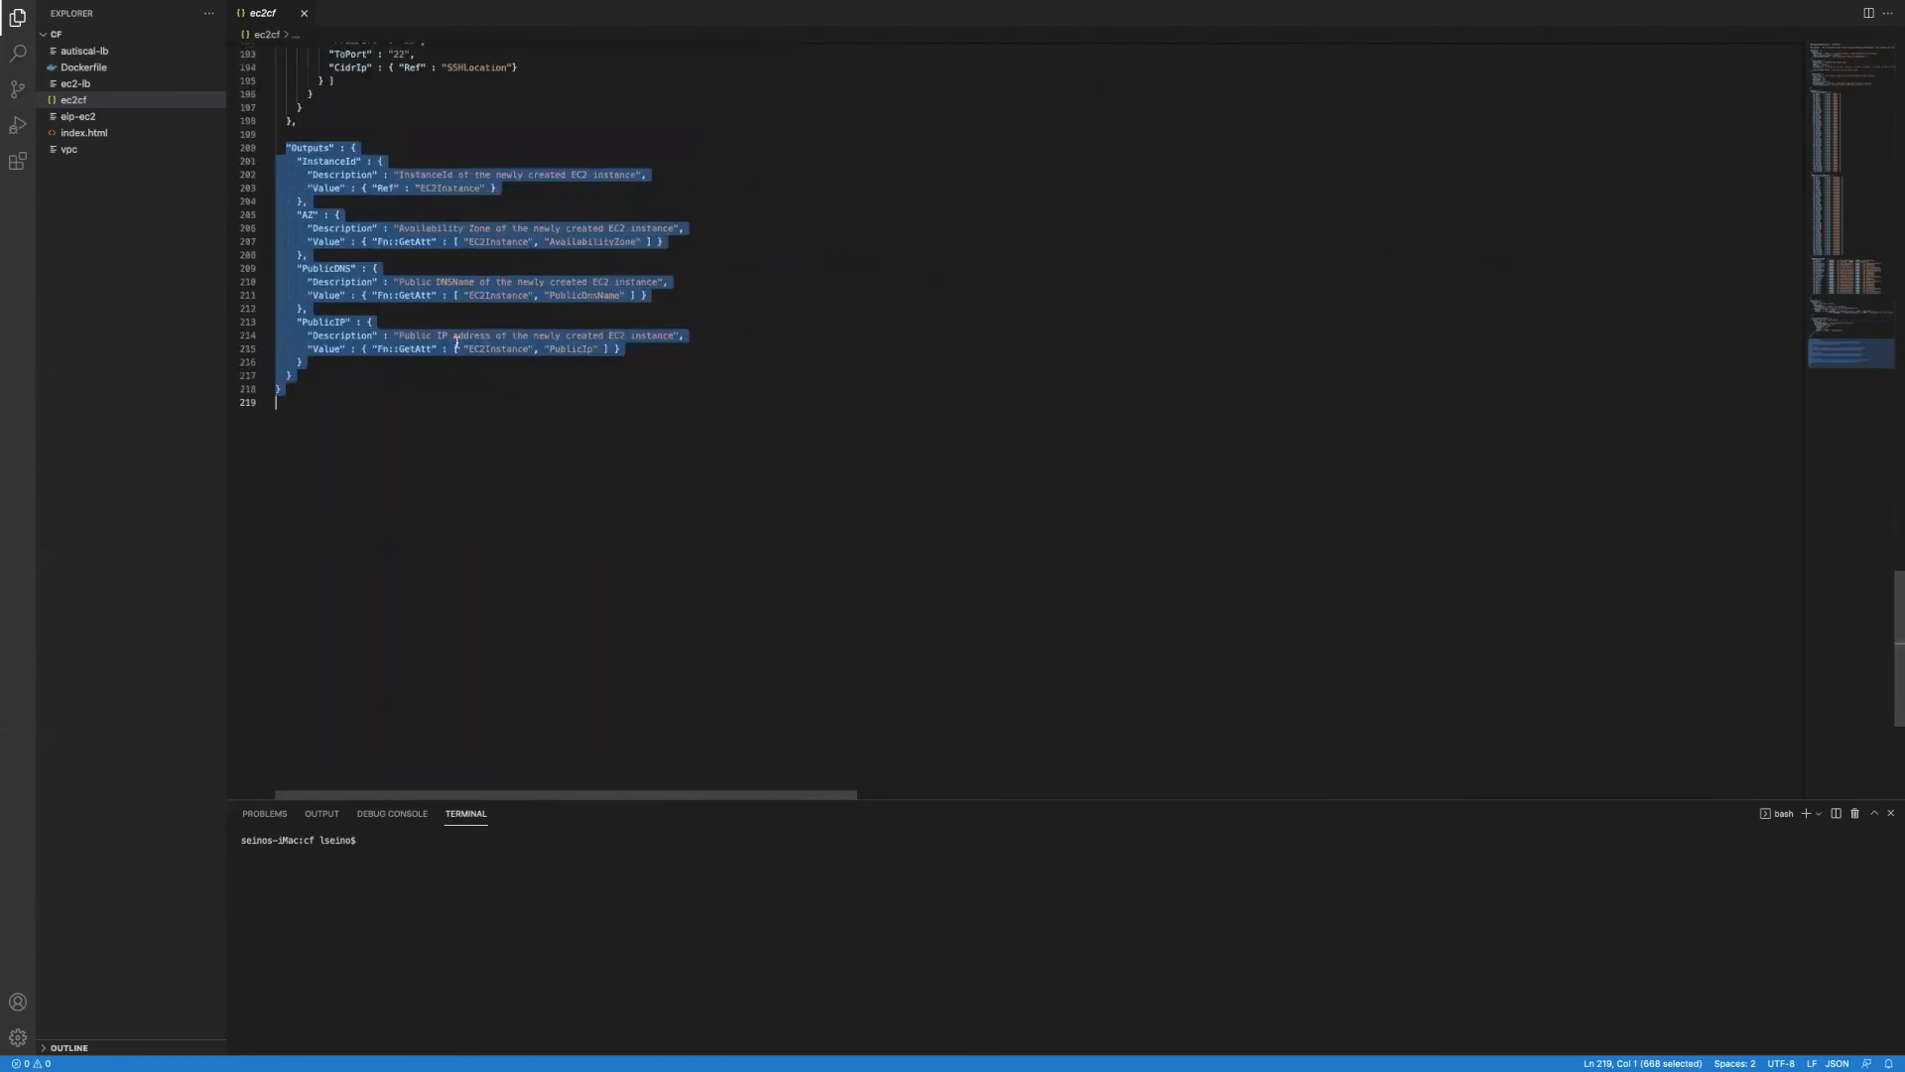
click(345, 605)
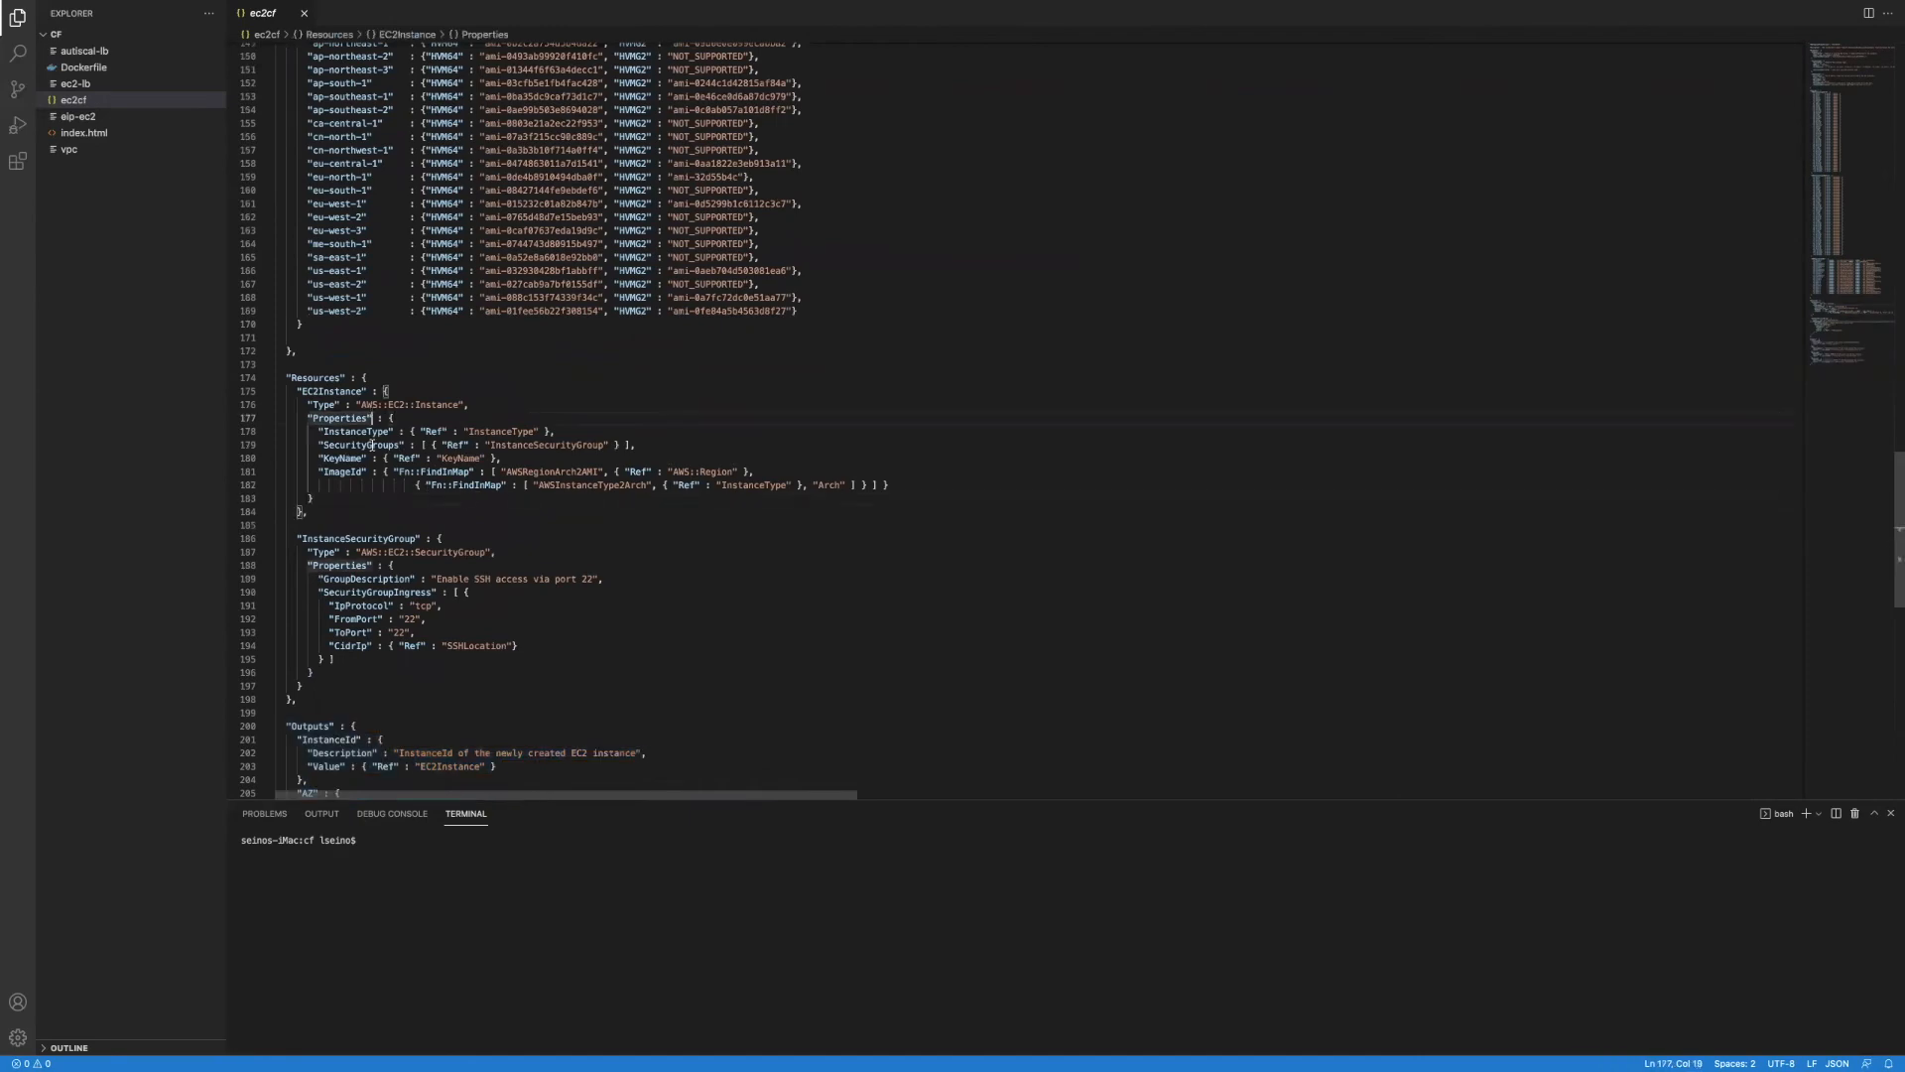
scroll(345, 596, down, 3)
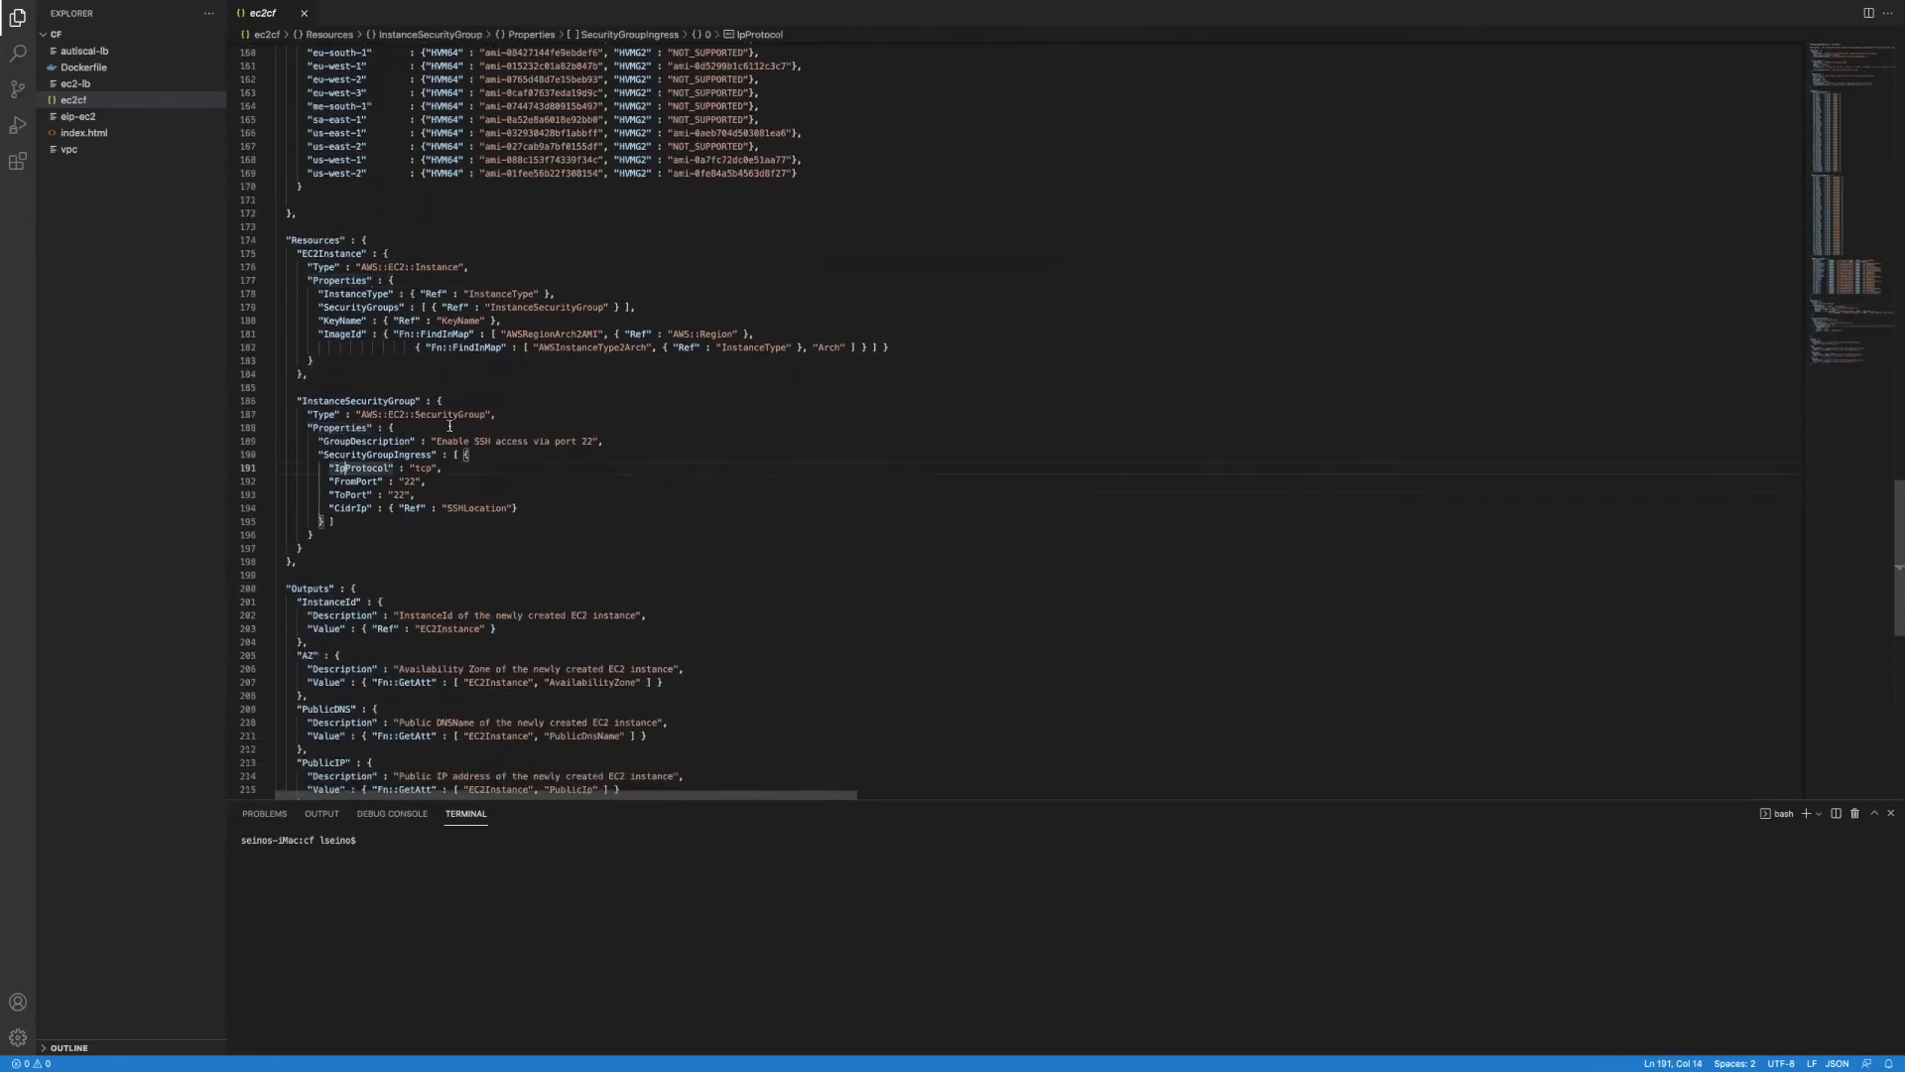
click(80, 117)
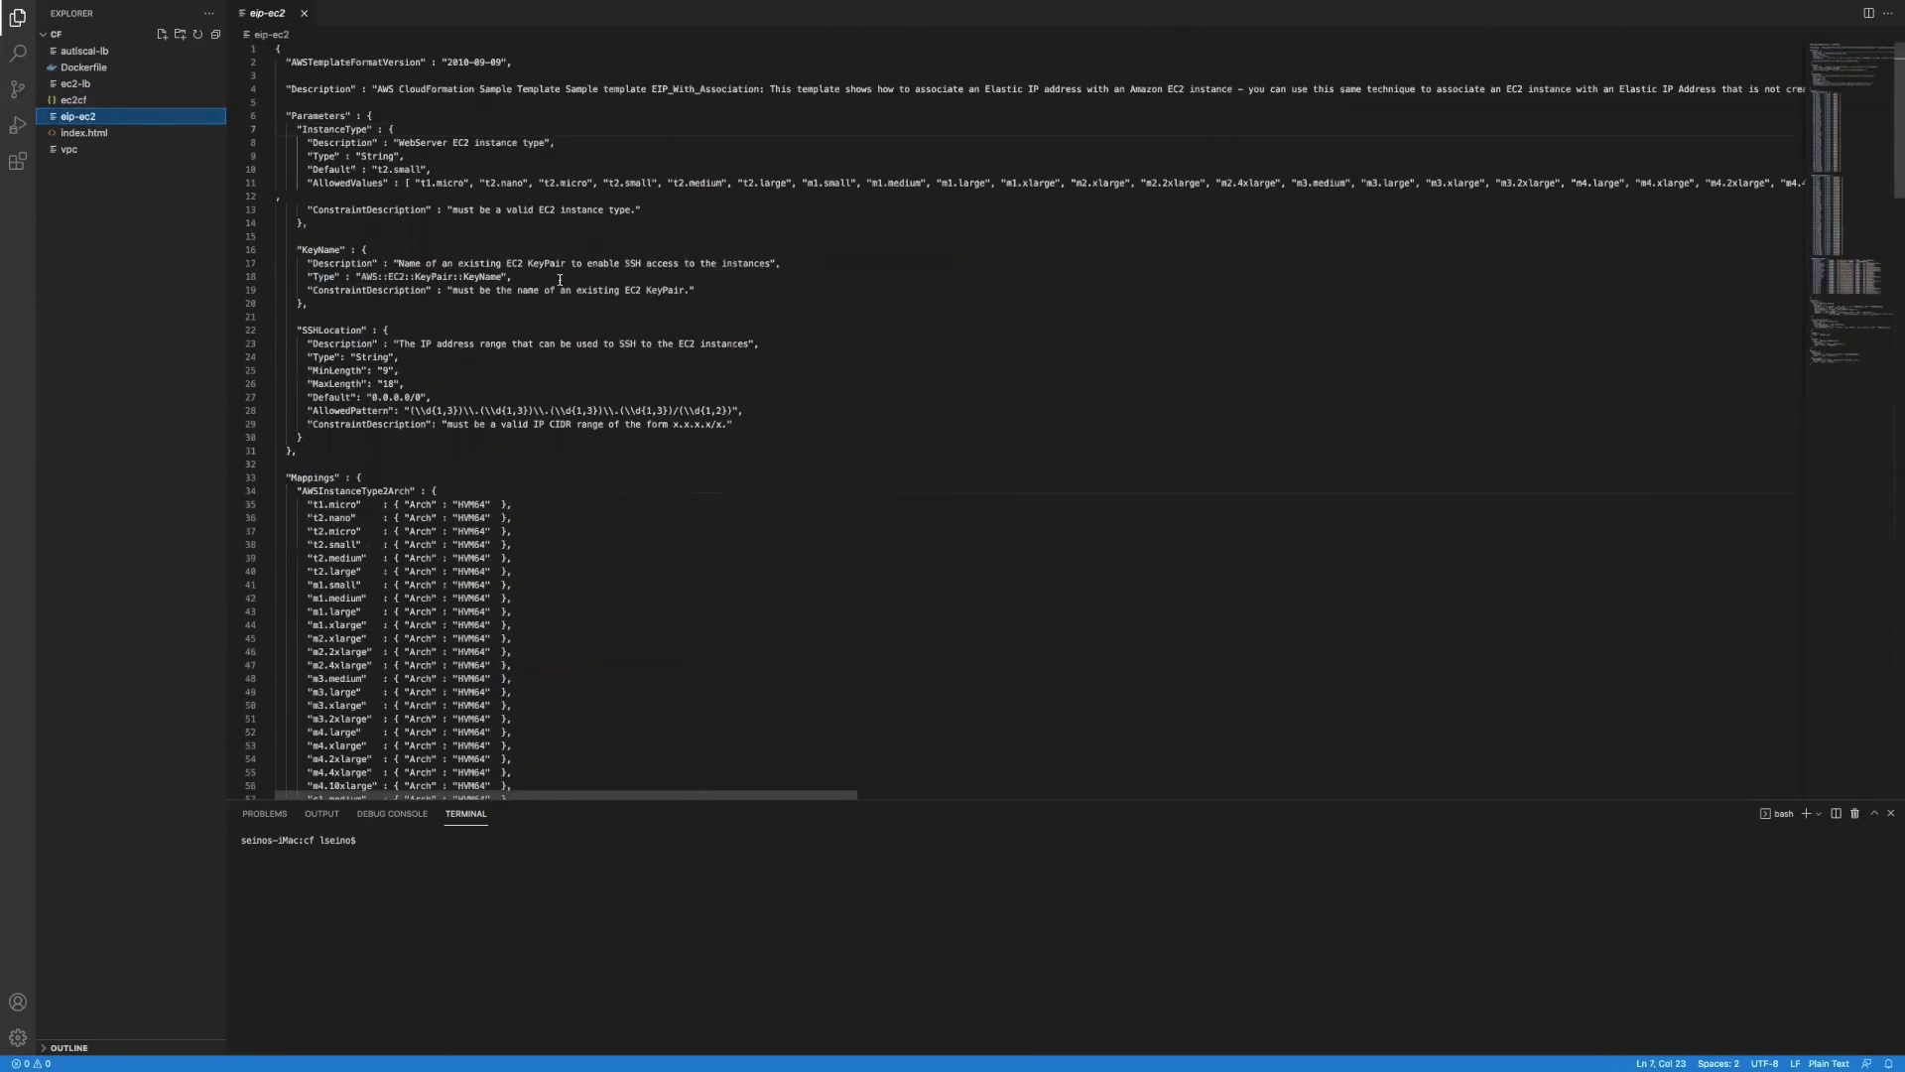
scroll(560, 280, down, 20)
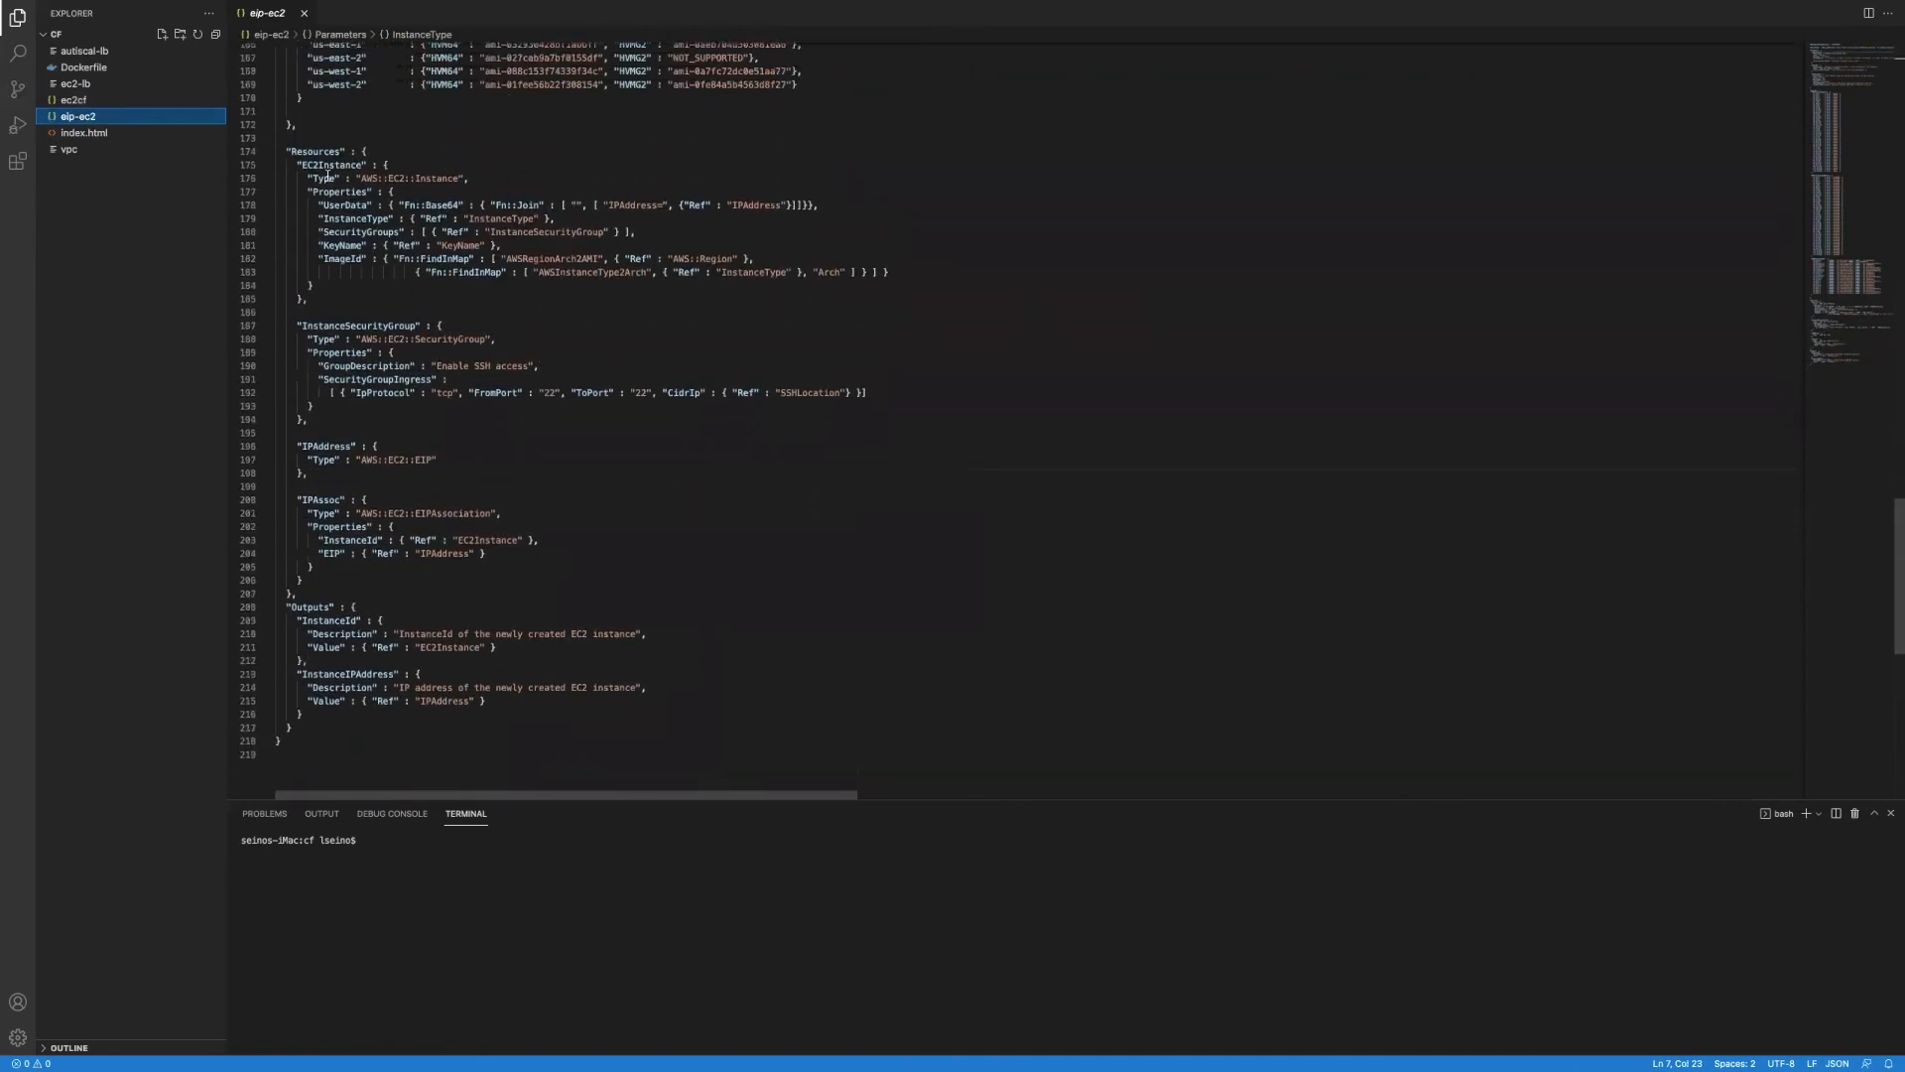
scroll(329, 176, up, 2)
drag(297, 223, 452, 356)
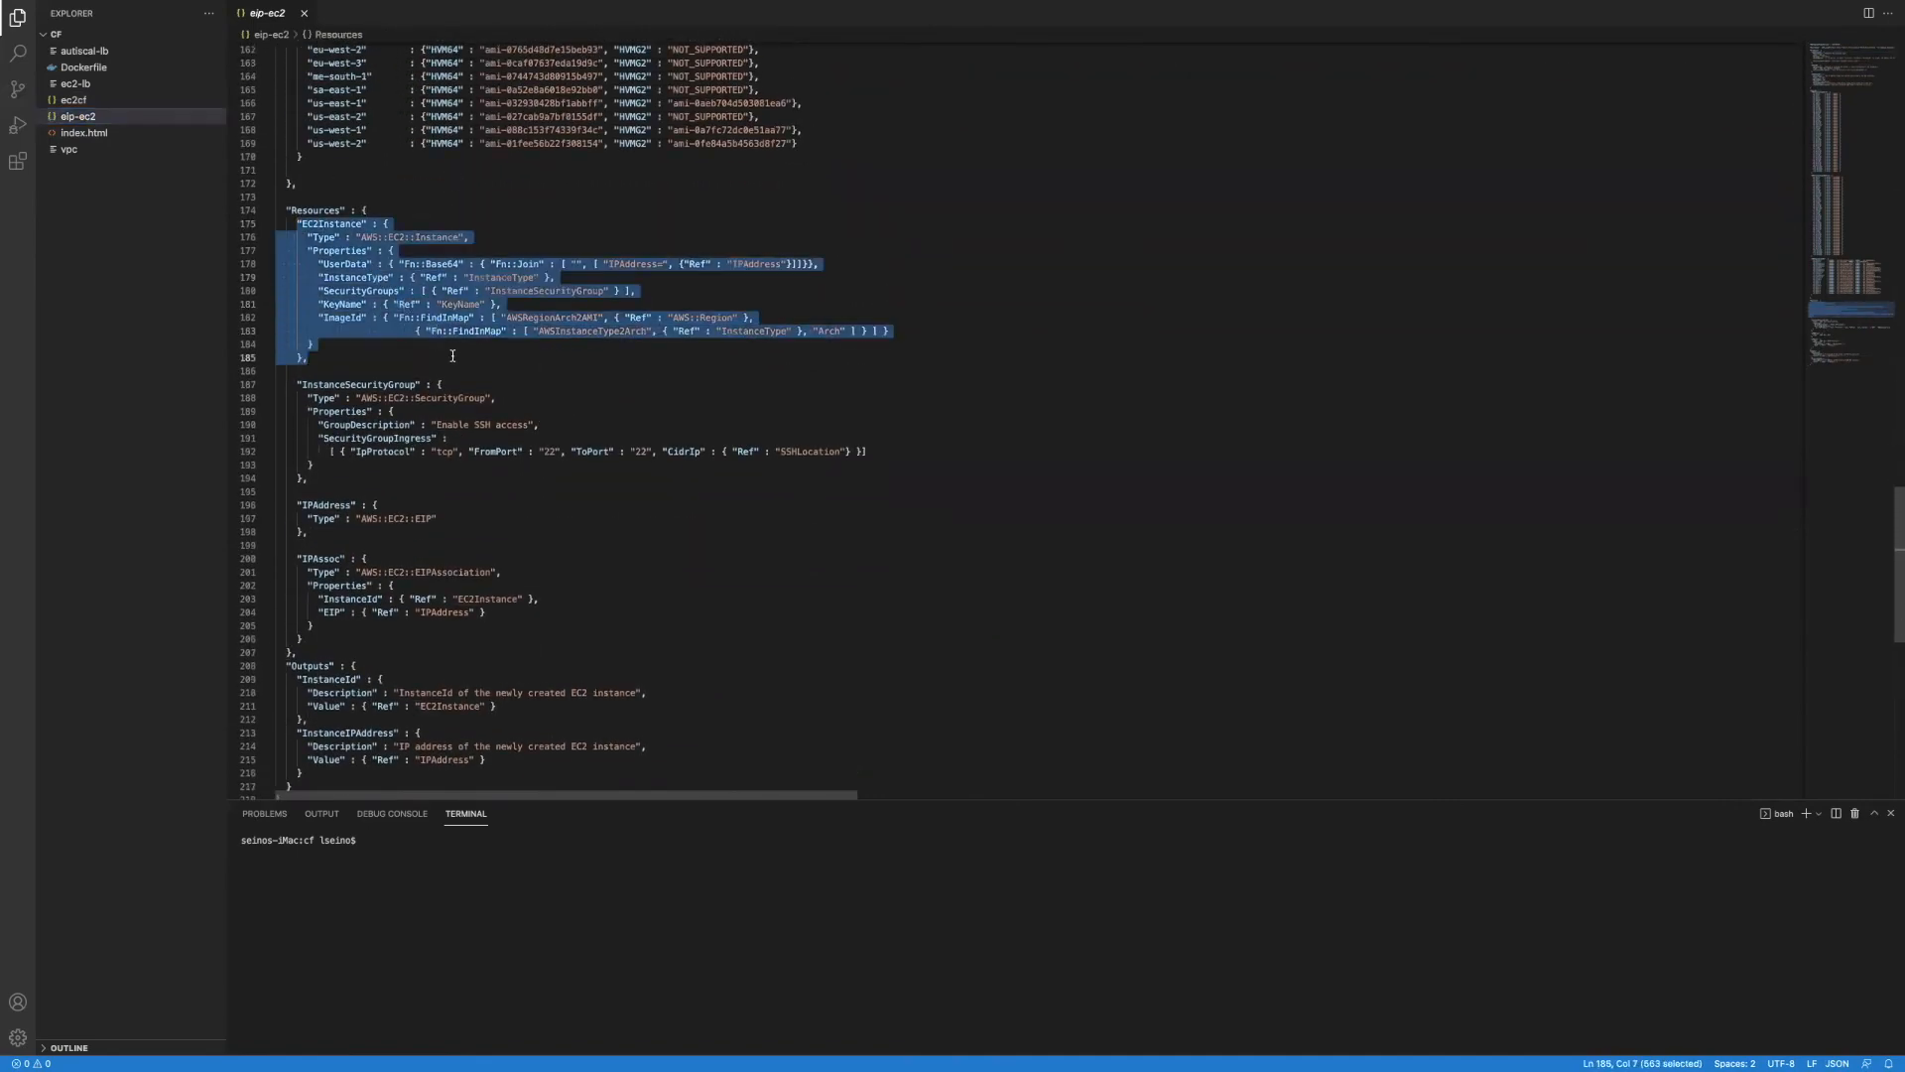
drag(295, 385, 510, 503)
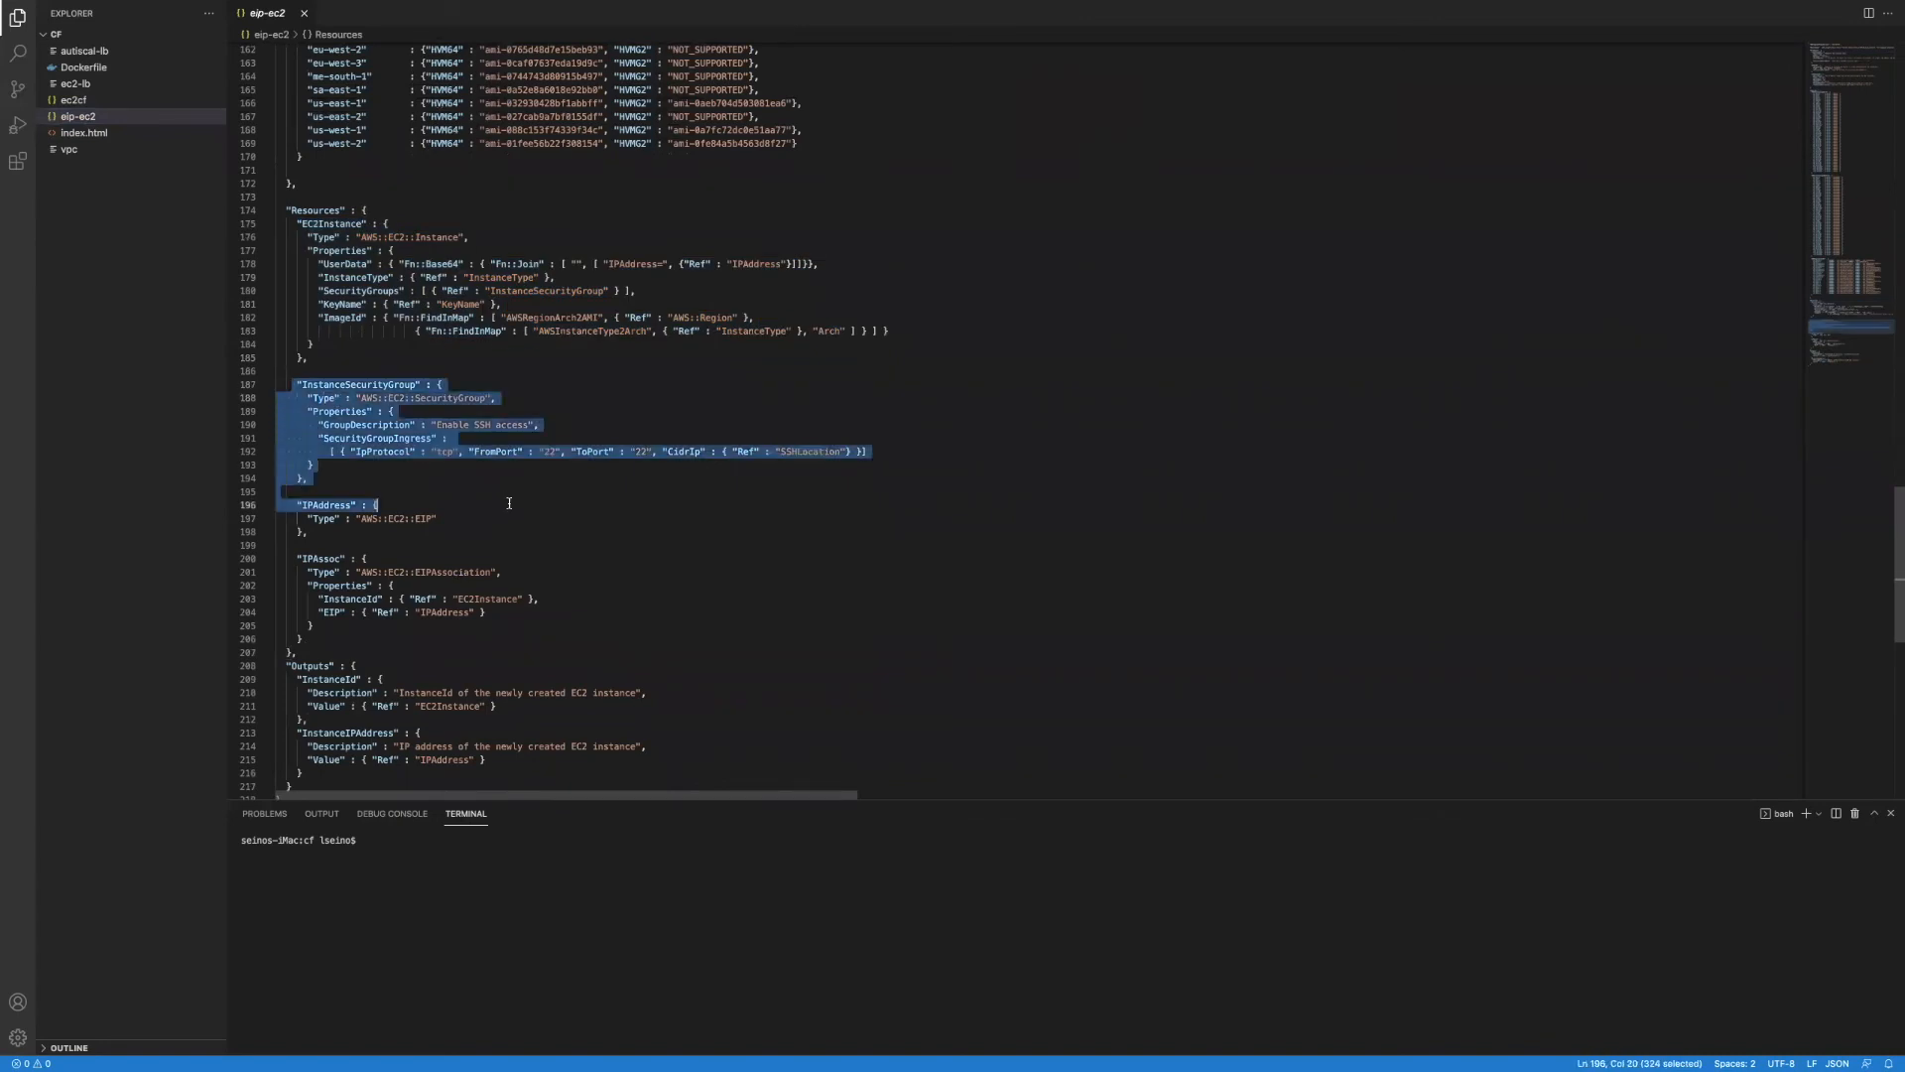
click(285, 543)
drag(282, 505, 418, 532)
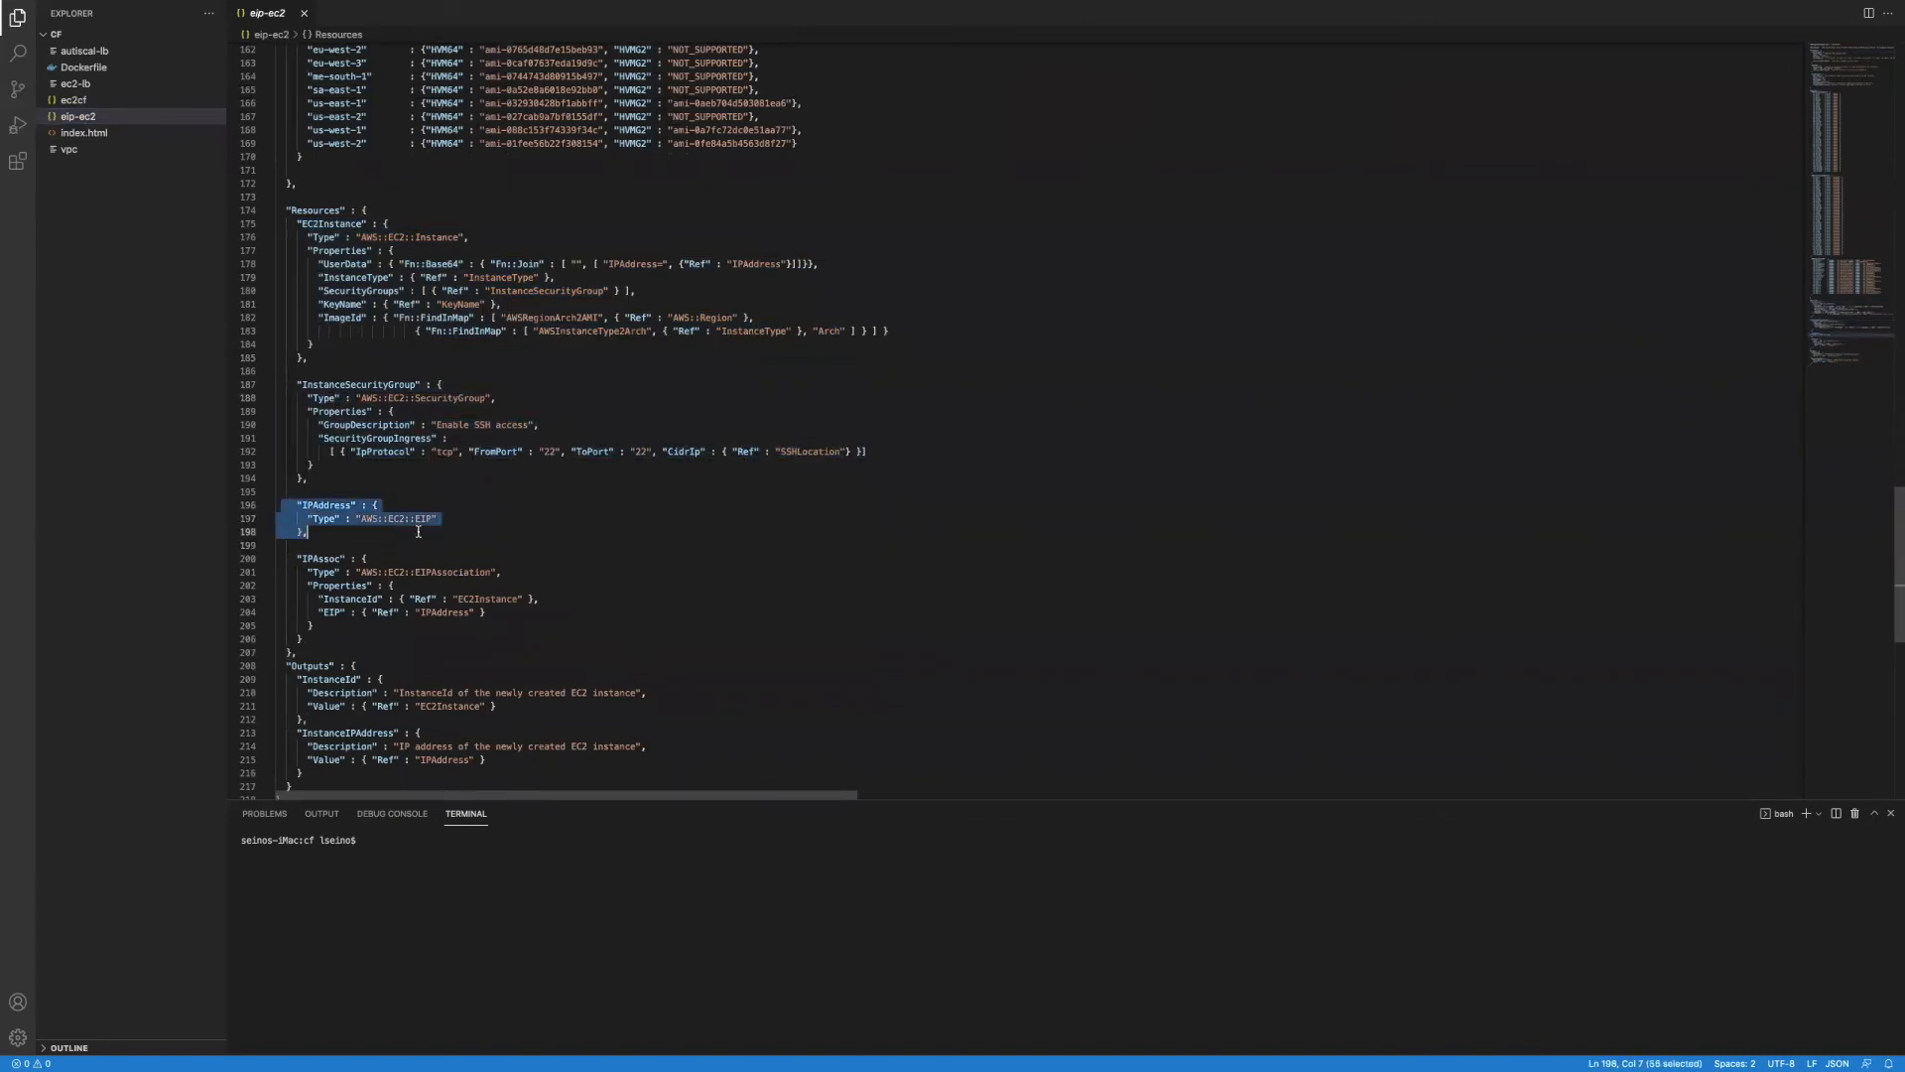
drag(287, 546, 558, 637)
scroll(465, 639, down, 3)
drag(282, 573, 282, 692)
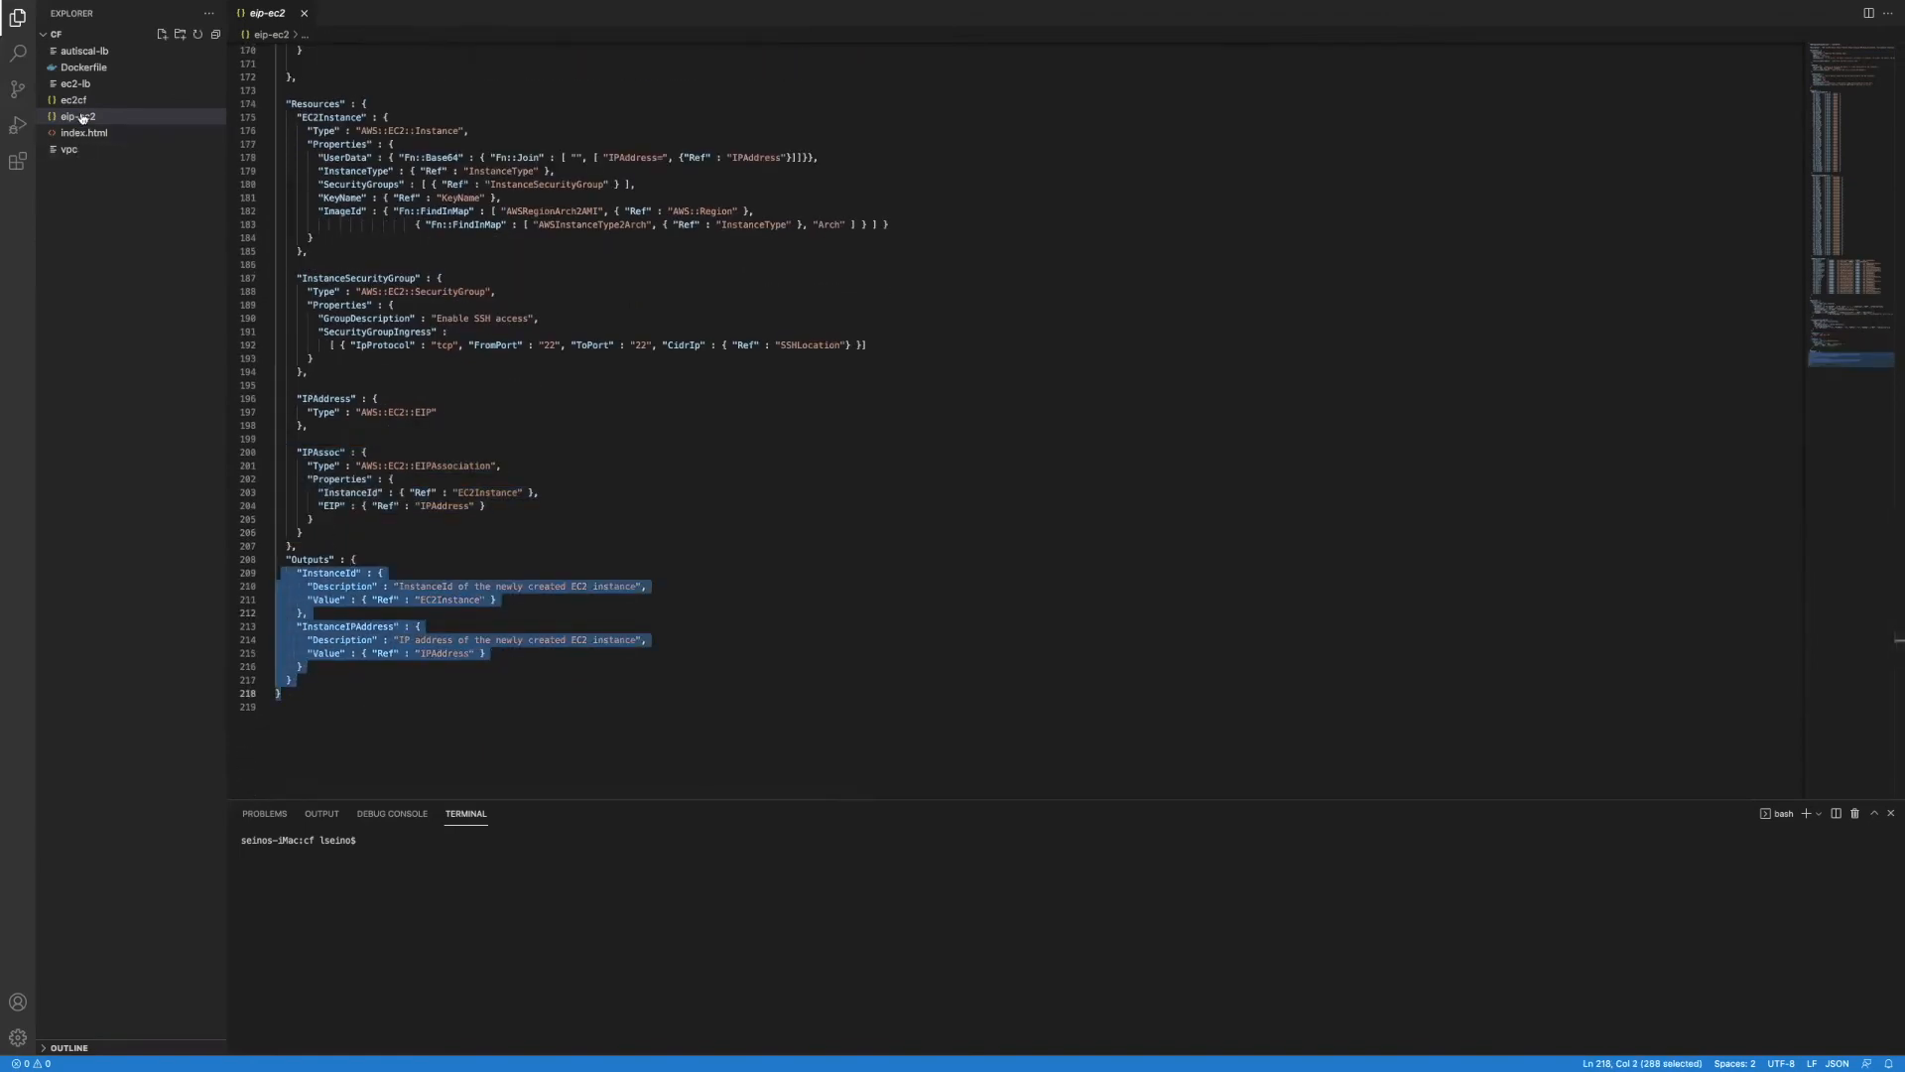
Step: Open the vpc template and highlight its VPC and Subnet resource blocks
click(85, 149)
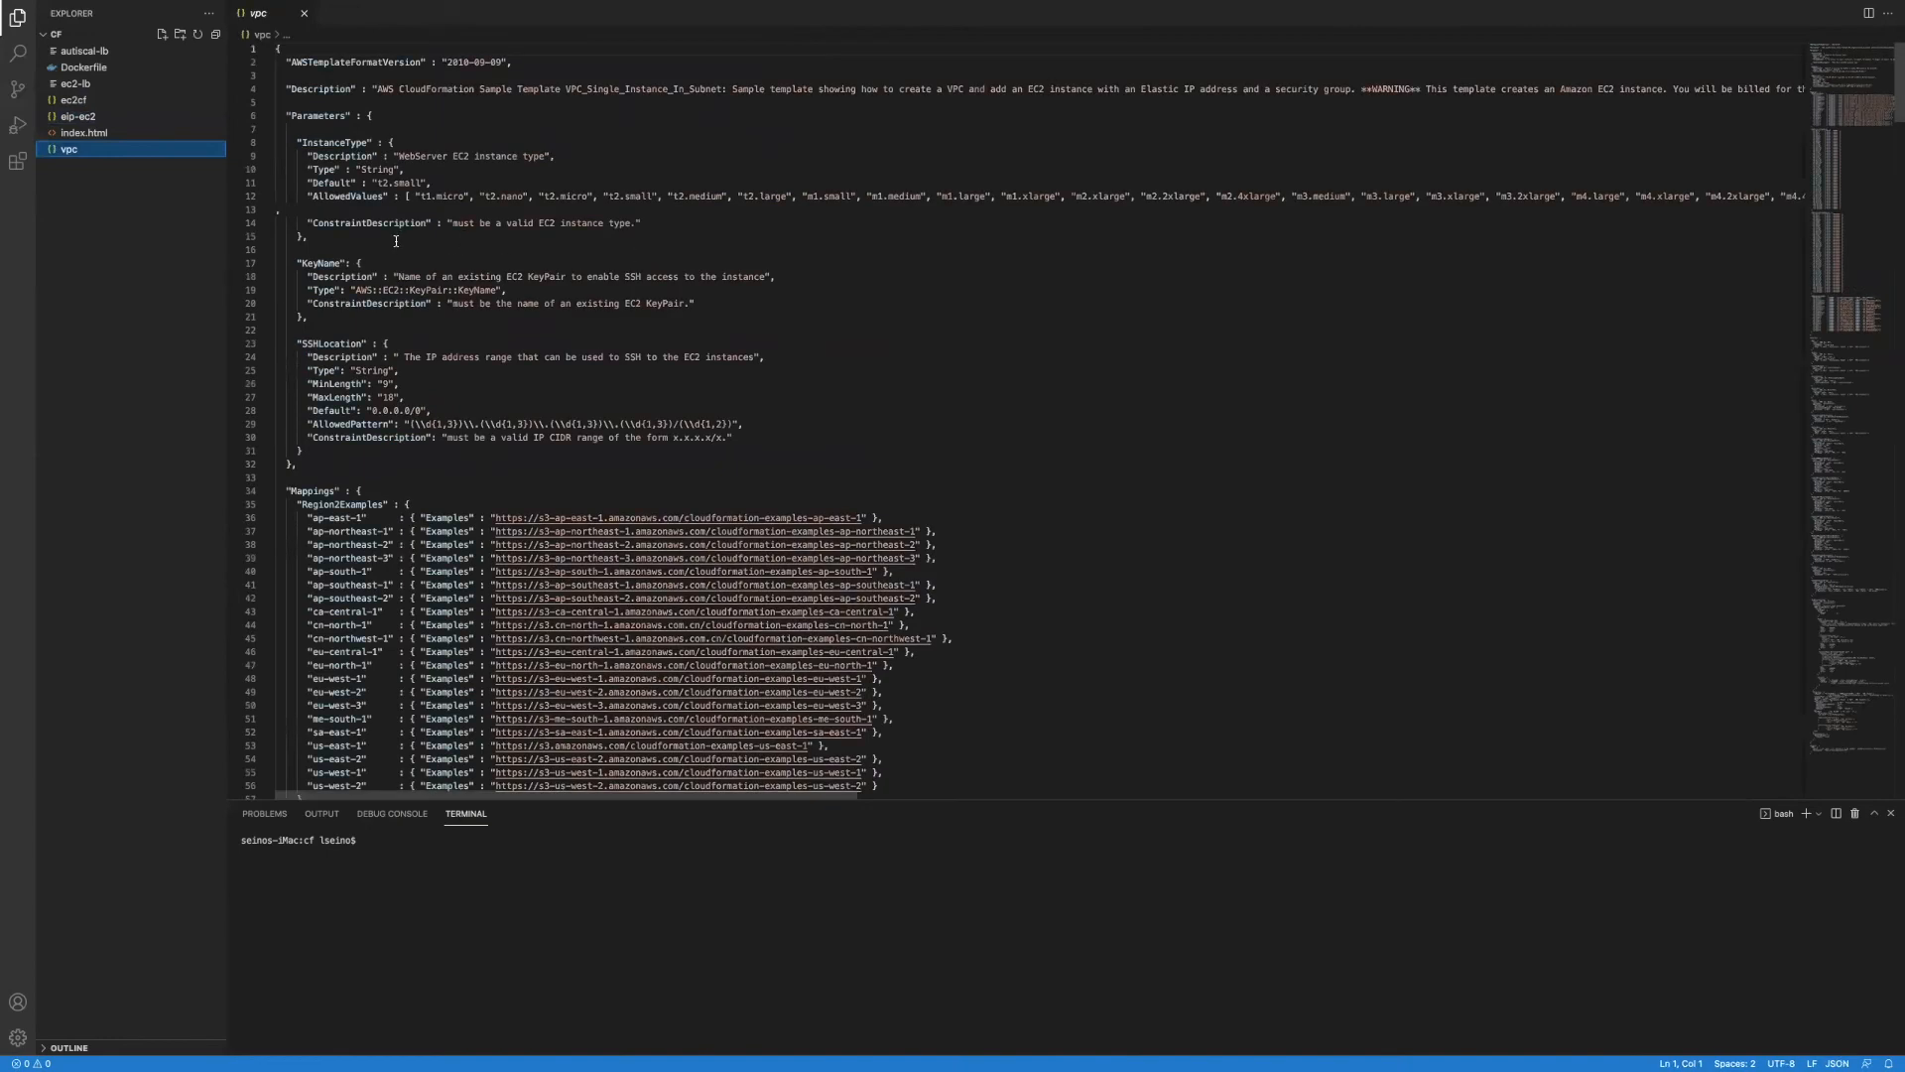
scroll(402, 248, down, 20)
scroll(409, 256, down, 6)
drag(287, 152, 441, 255)
drag(297, 269, 417, 461)
Step: Highlight the AttachGateway block and the following routing resource blocks
scroll(417, 460, down, 5)
drag(292, 291, 448, 382)
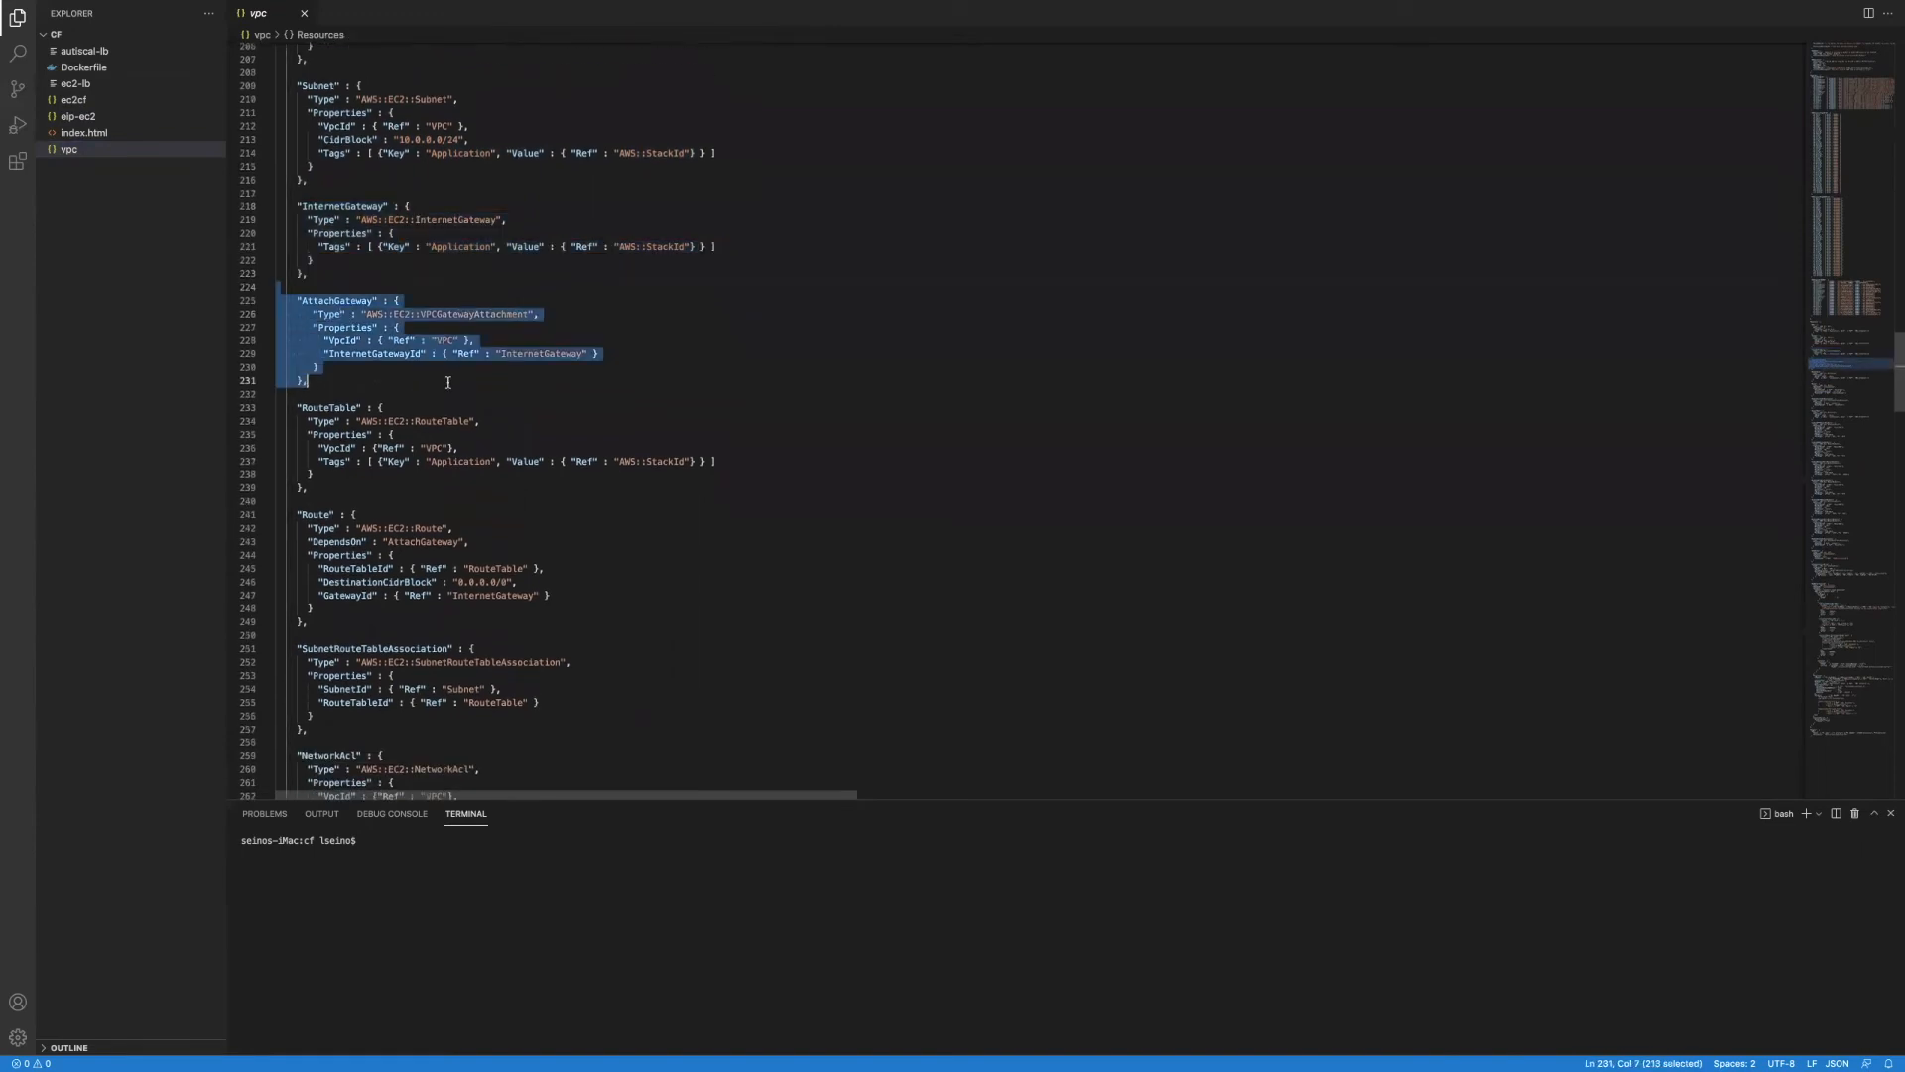
drag(280, 396, 384, 454)
scroll(384, 454, down, 2)
drag(281, 411, 452, 535)
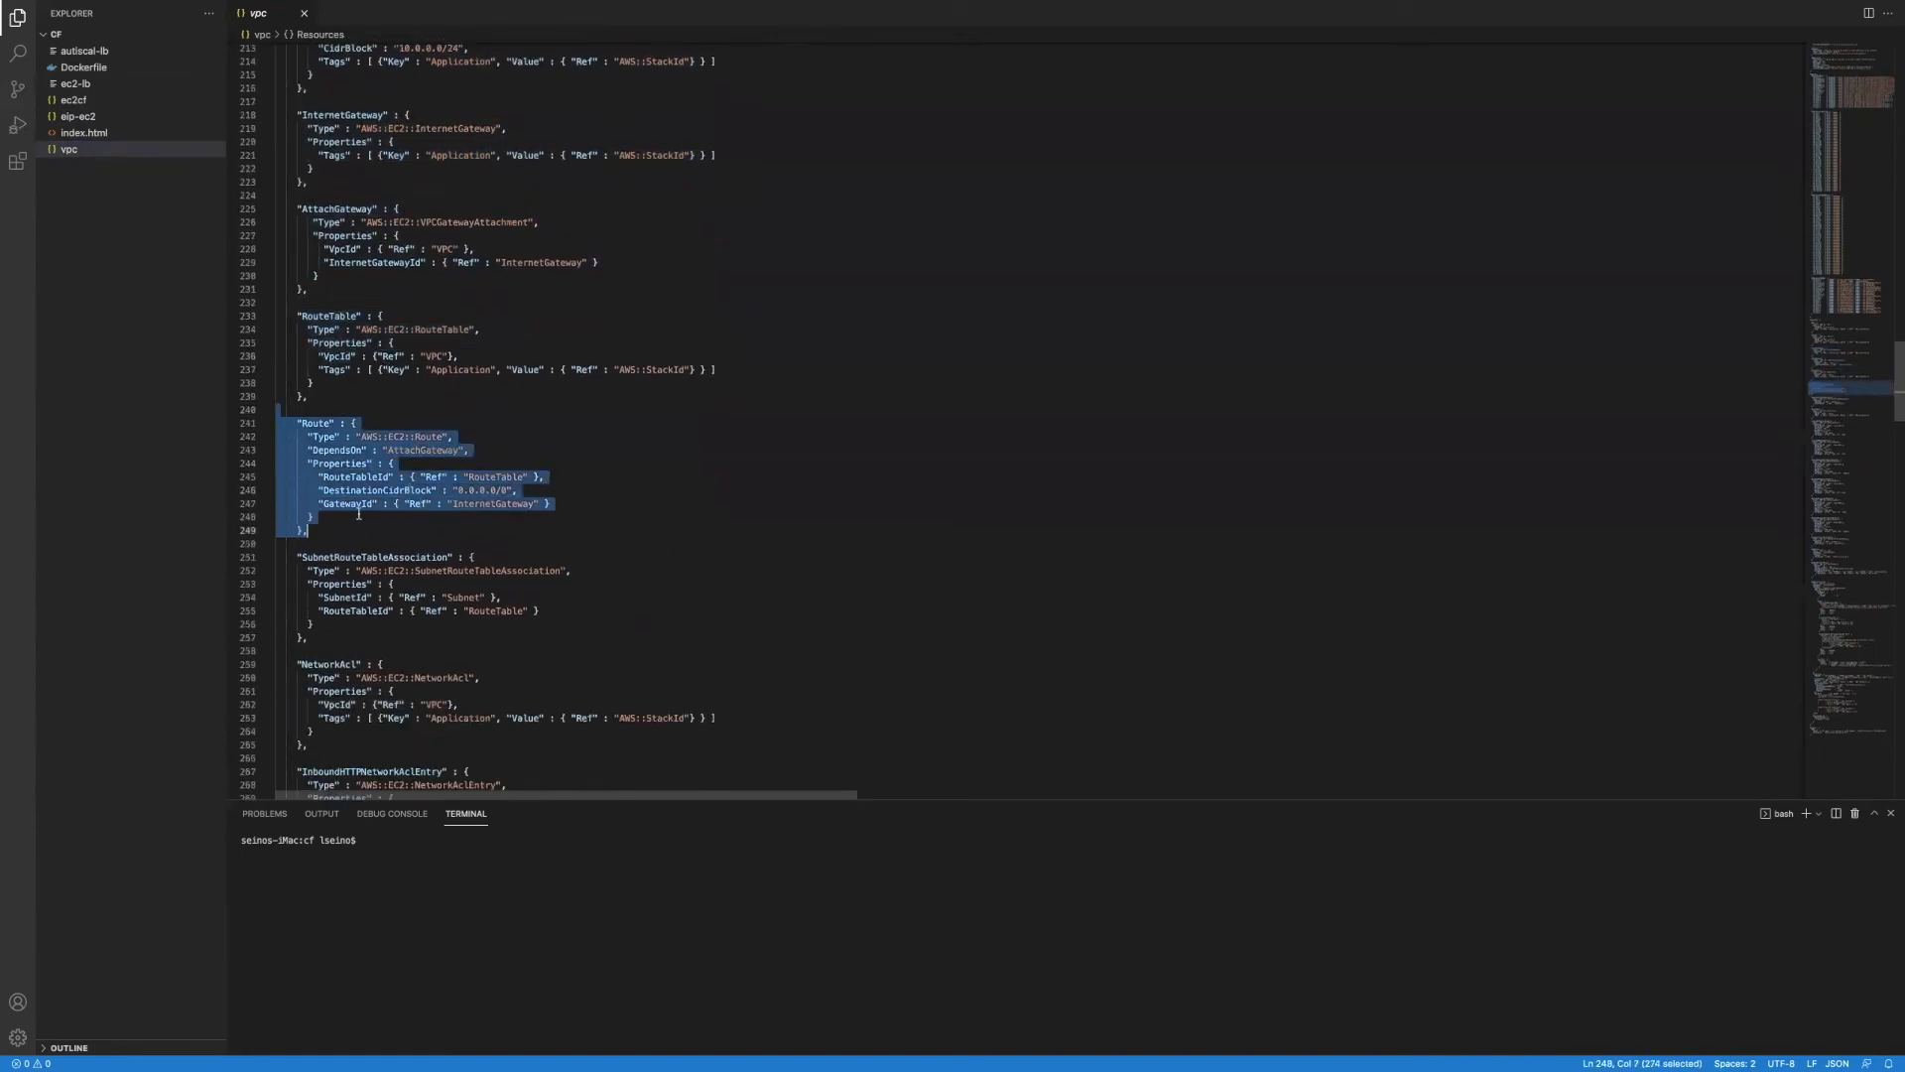
scroll(313, 483, down, 2)
drag(280, 483, 417, 564)
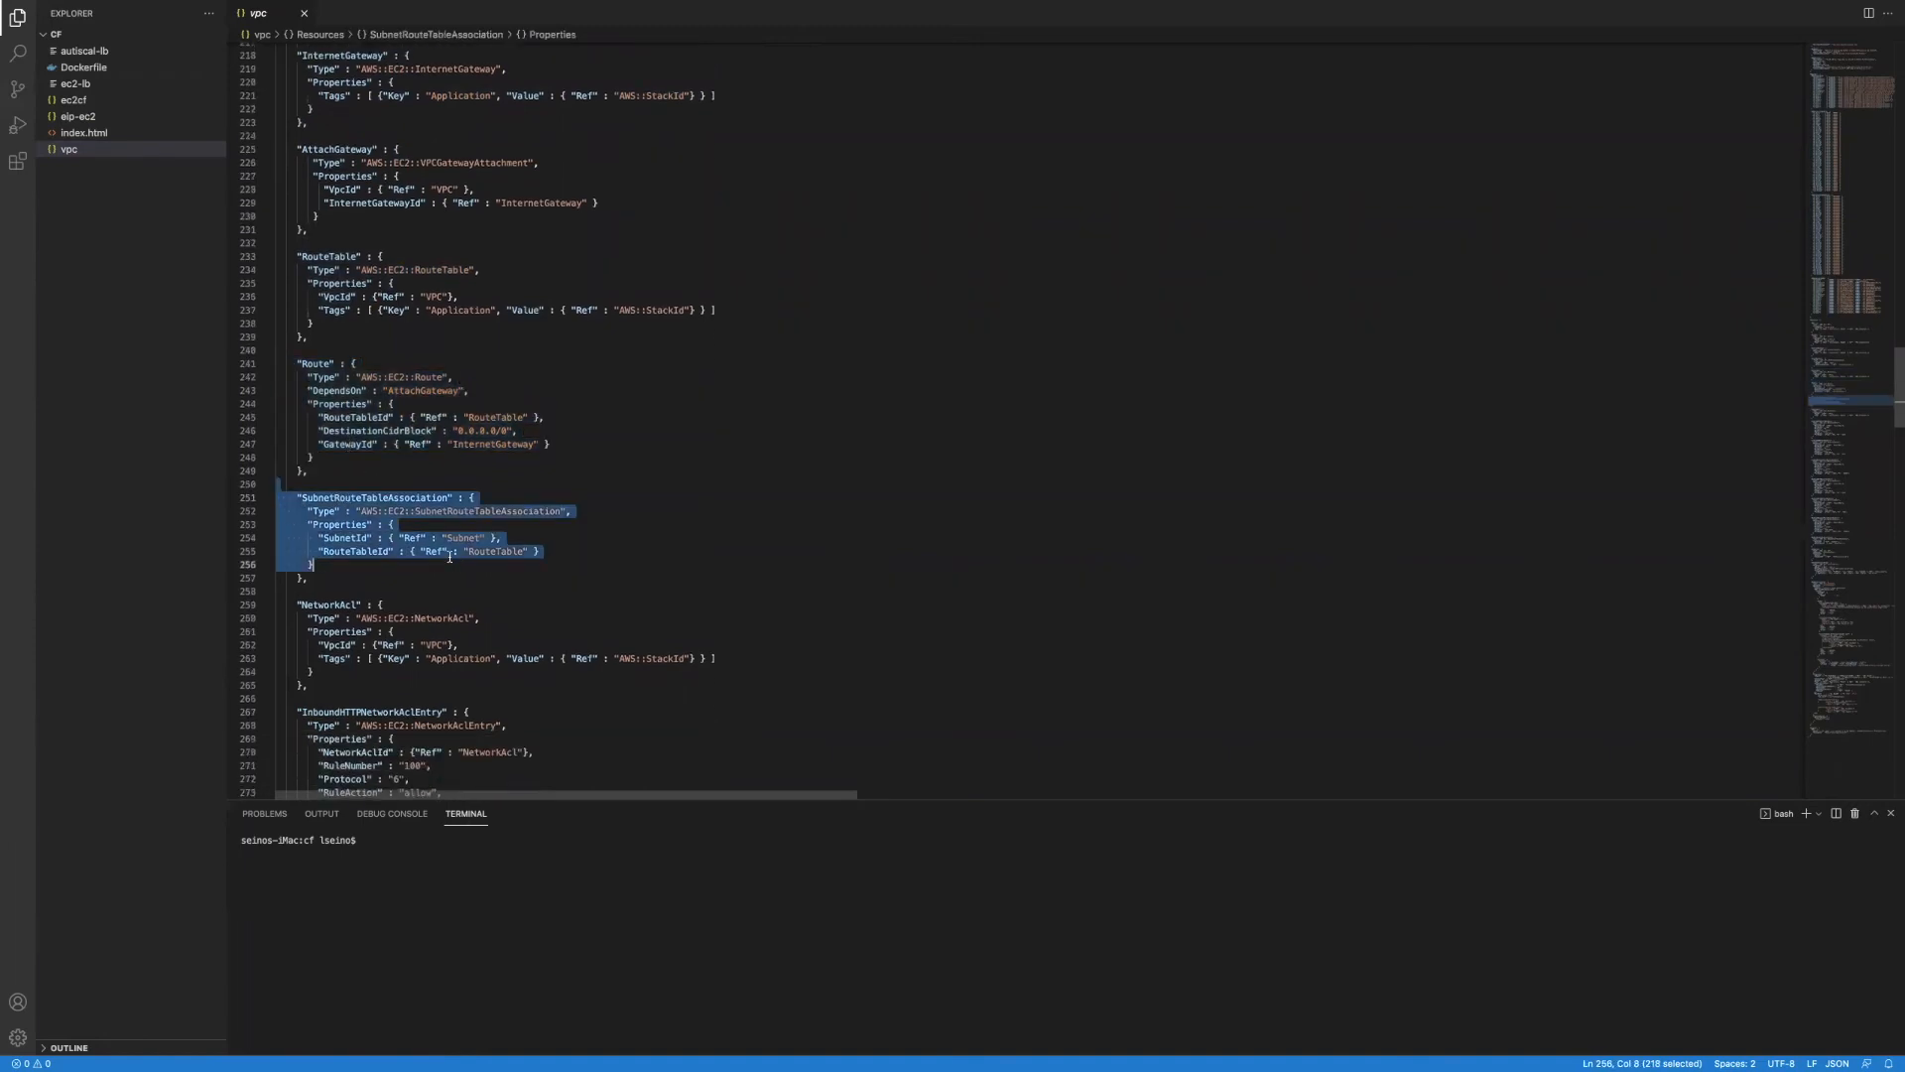
scroll(419, 513, down, 2)
scroll(409, 455, down, 6)
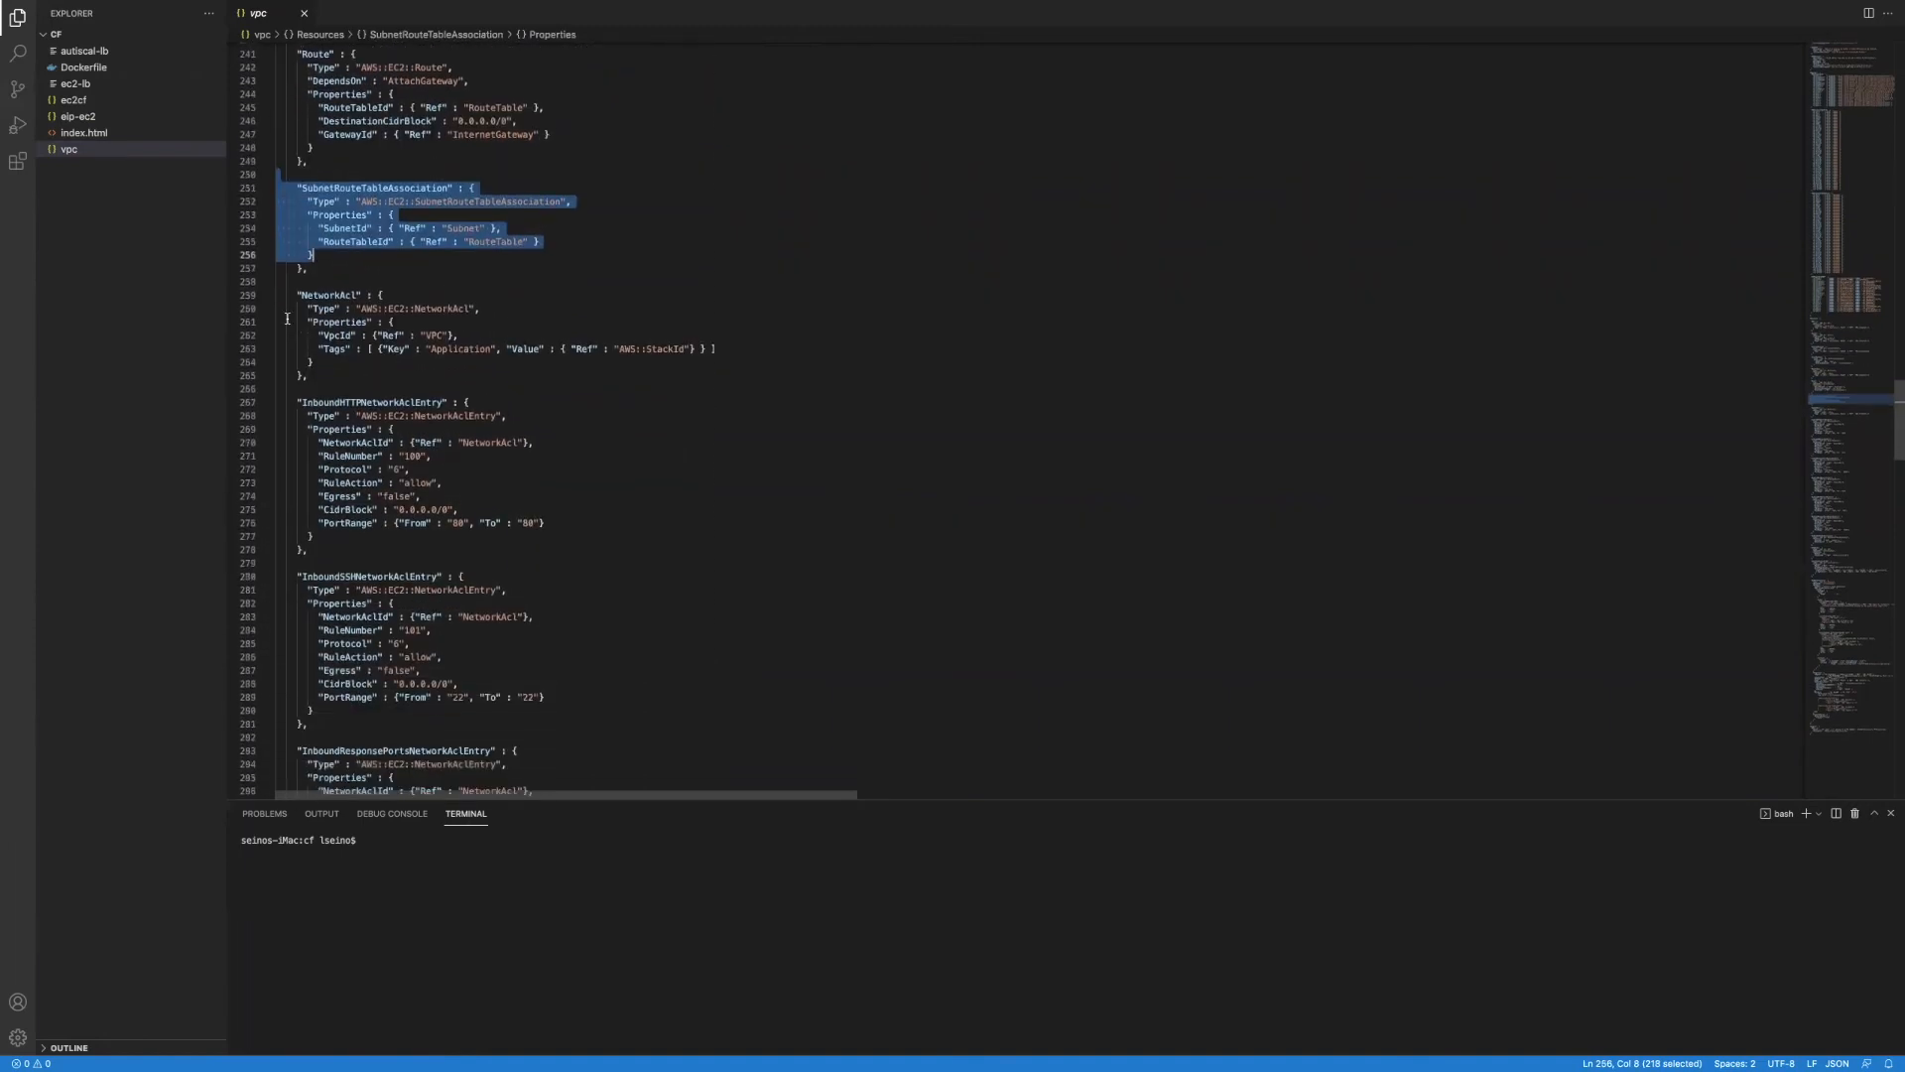
drag(283, 274, 395, 434)
Step: Highlight the network ACL resource blocks further down the Resources section
scroll(388, 443, down, 9)
drag(287, 156, 545, 637)
scroll(295, 435, down, 6)
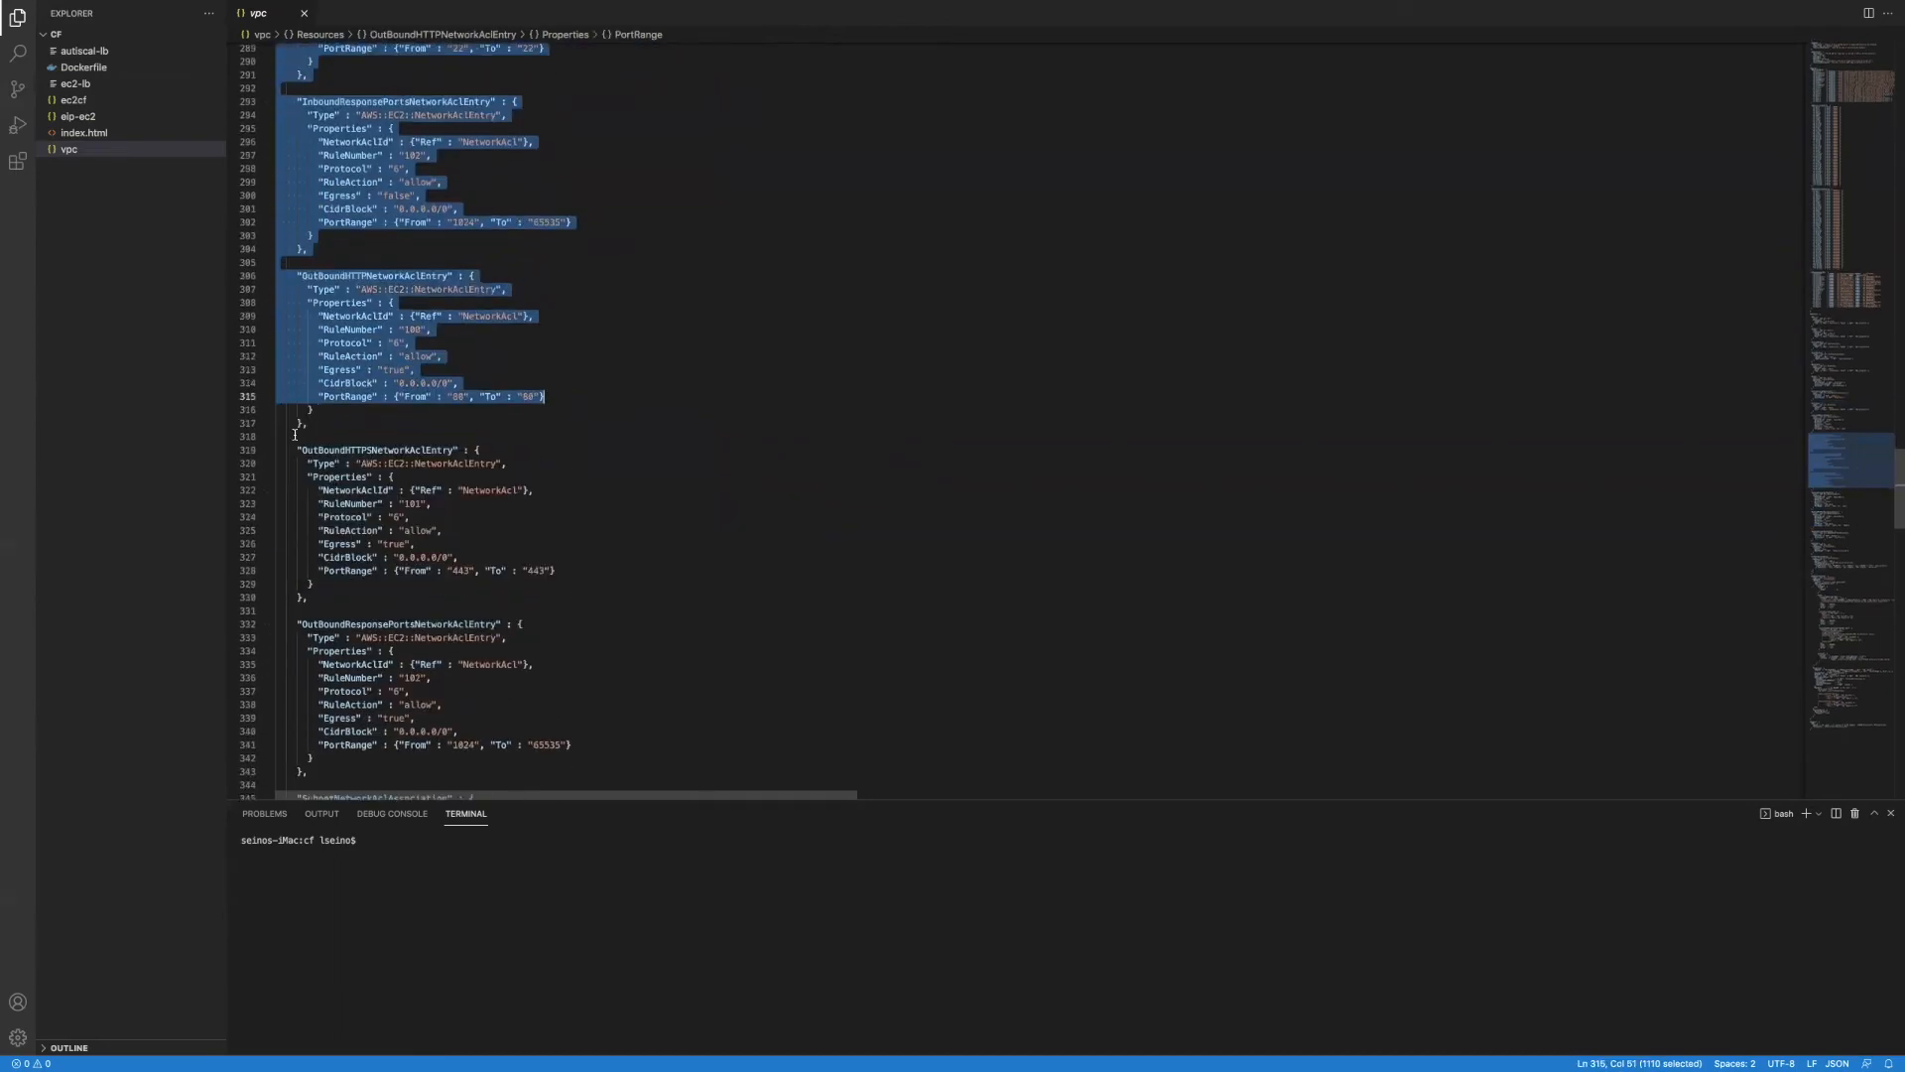
drag(327, 423, 605, 784)
scroll(439, 513, down, 16)
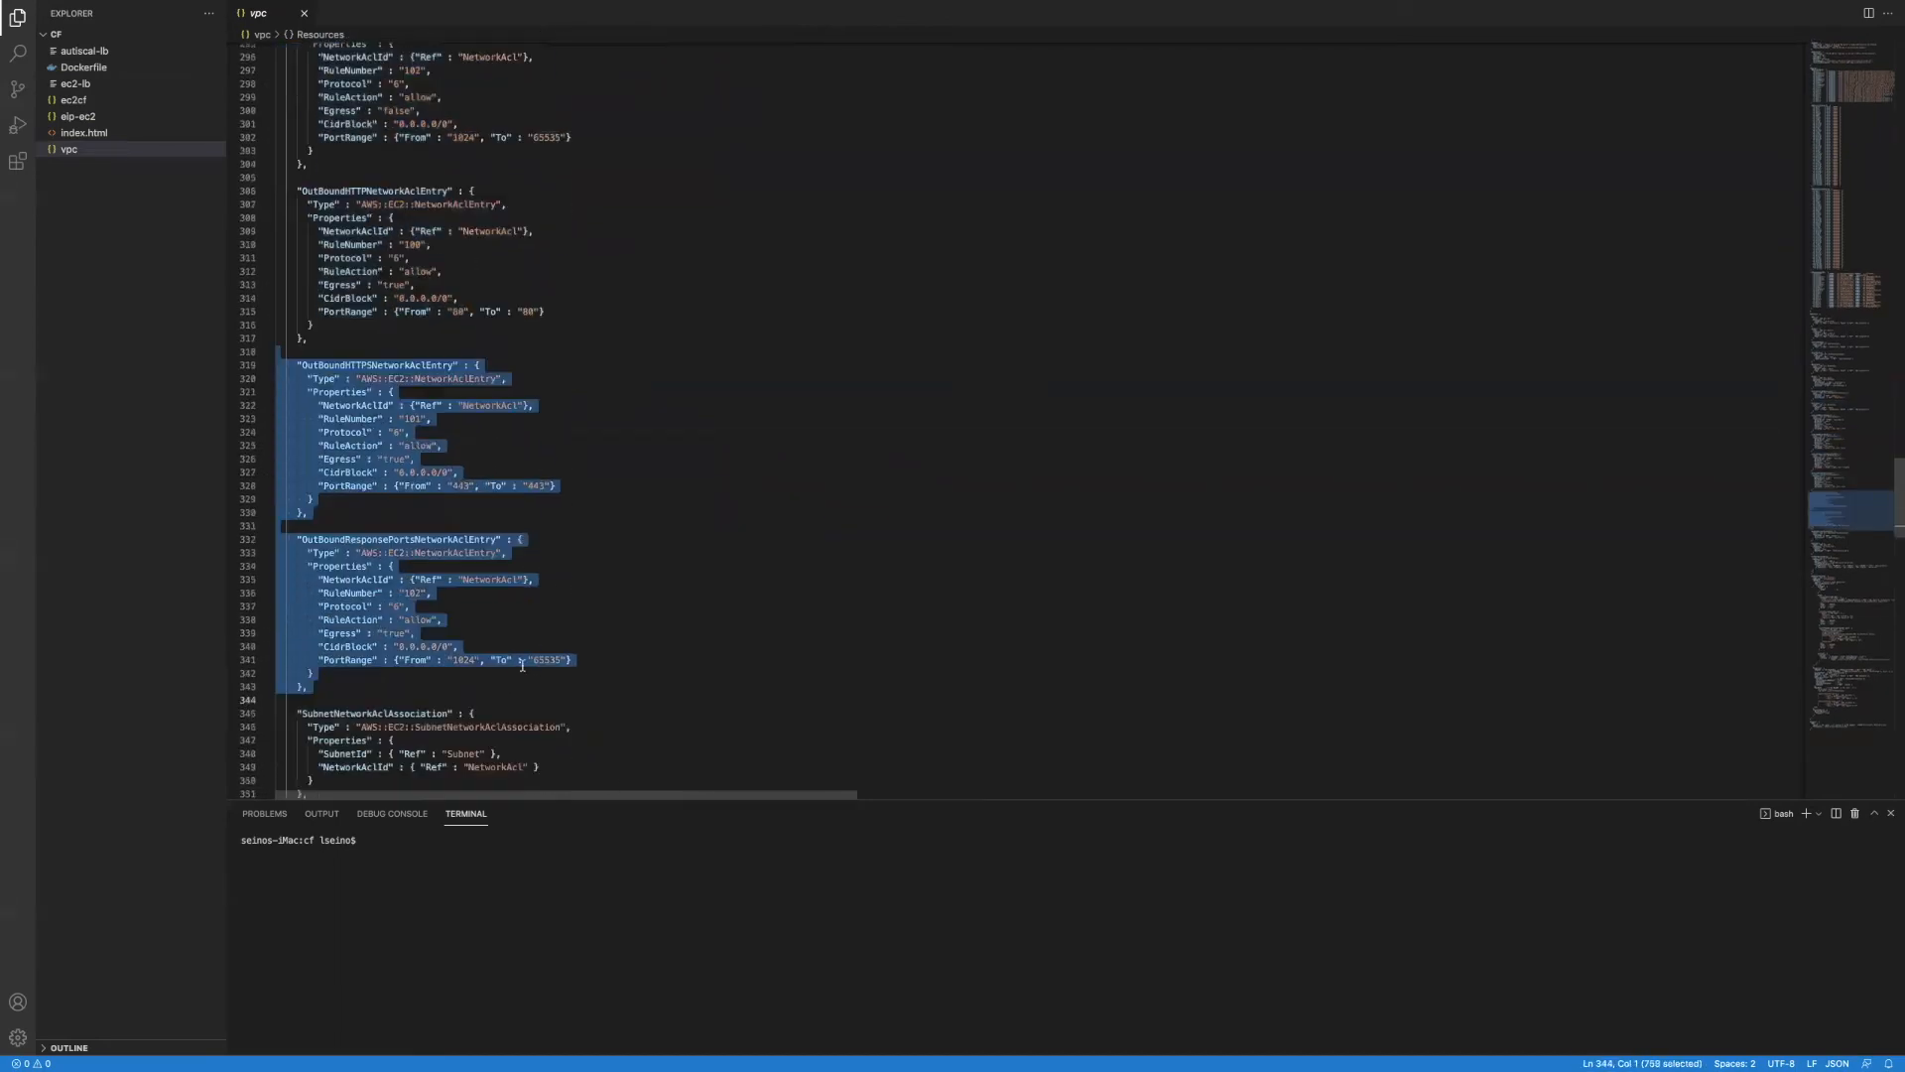
scroll(439, 513, down, 2)
drag(293, 71, 427, 302)
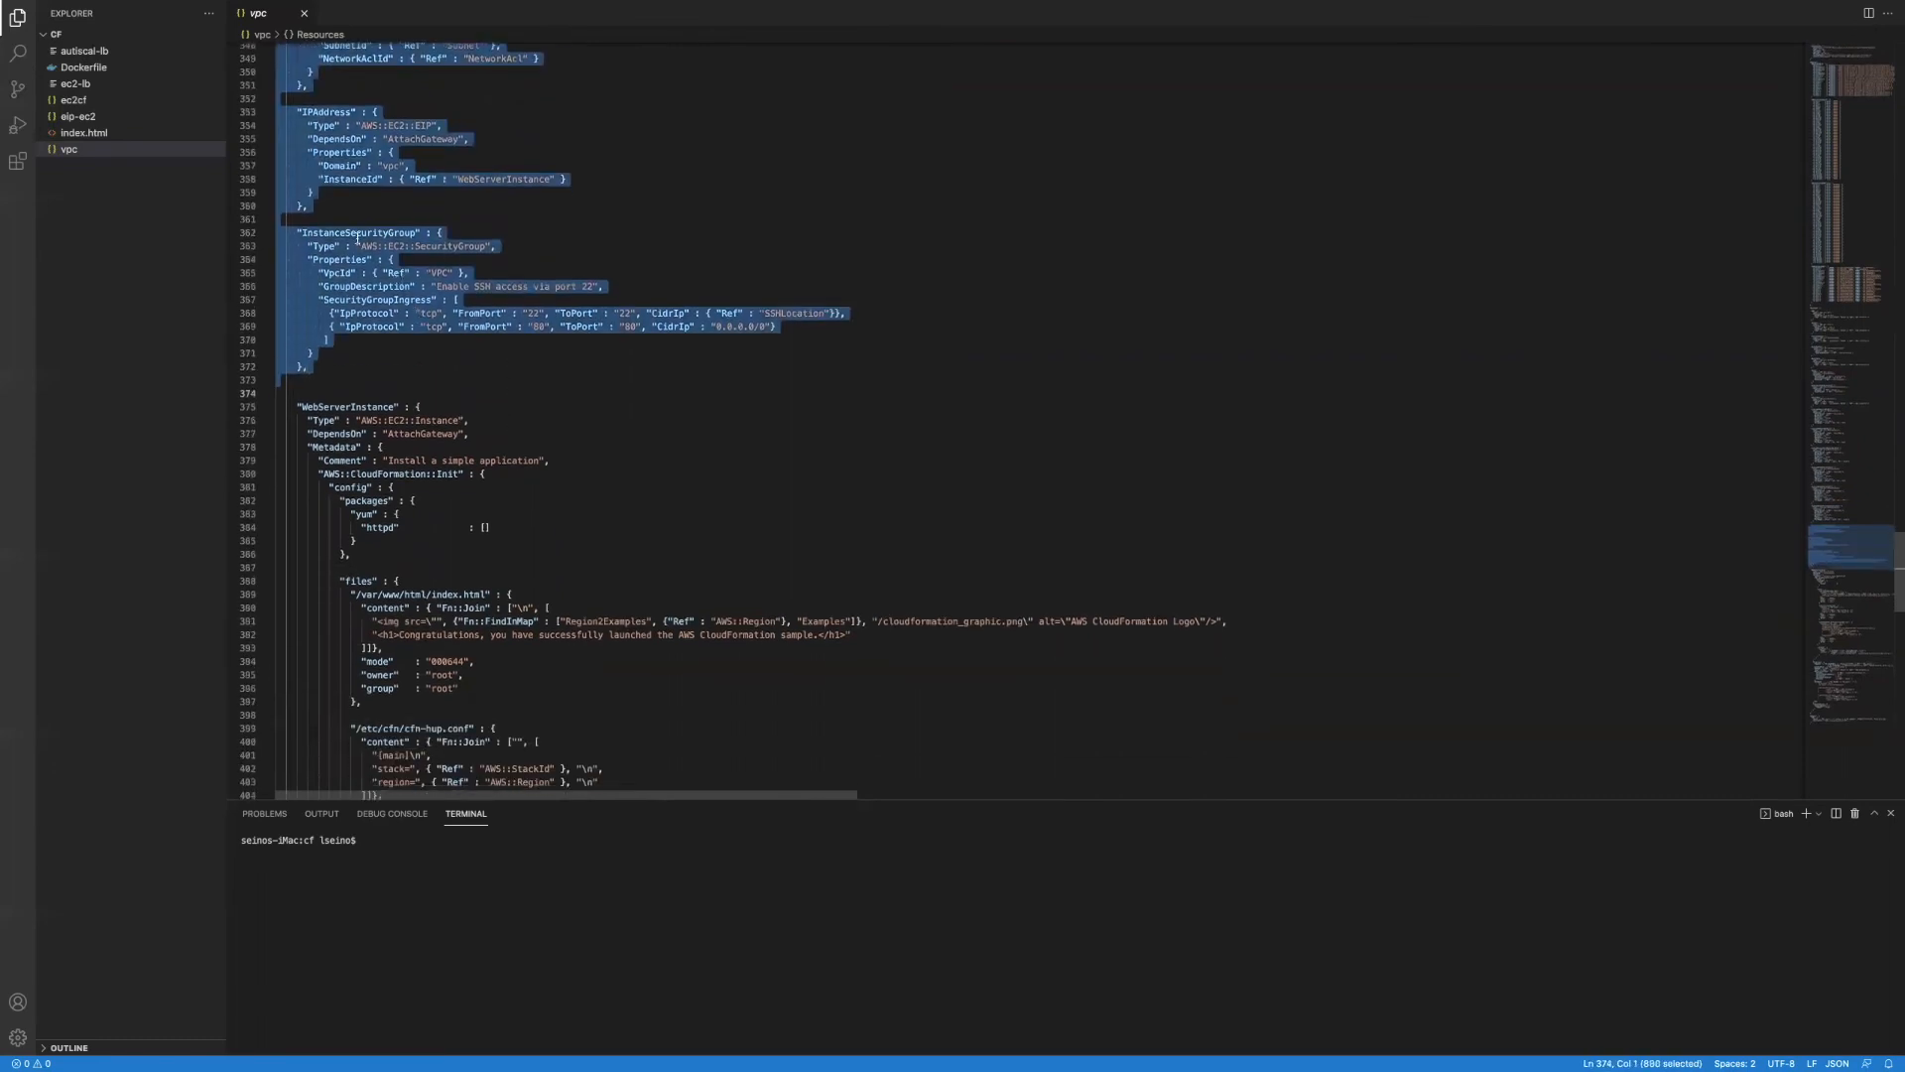
Step: Highlight the web server instance and its index.html content definition, then scroll back up
scroll(365, 411, down, 2)
drag(283, 342, 805, 757)
scroll(604, 619, down, 3)
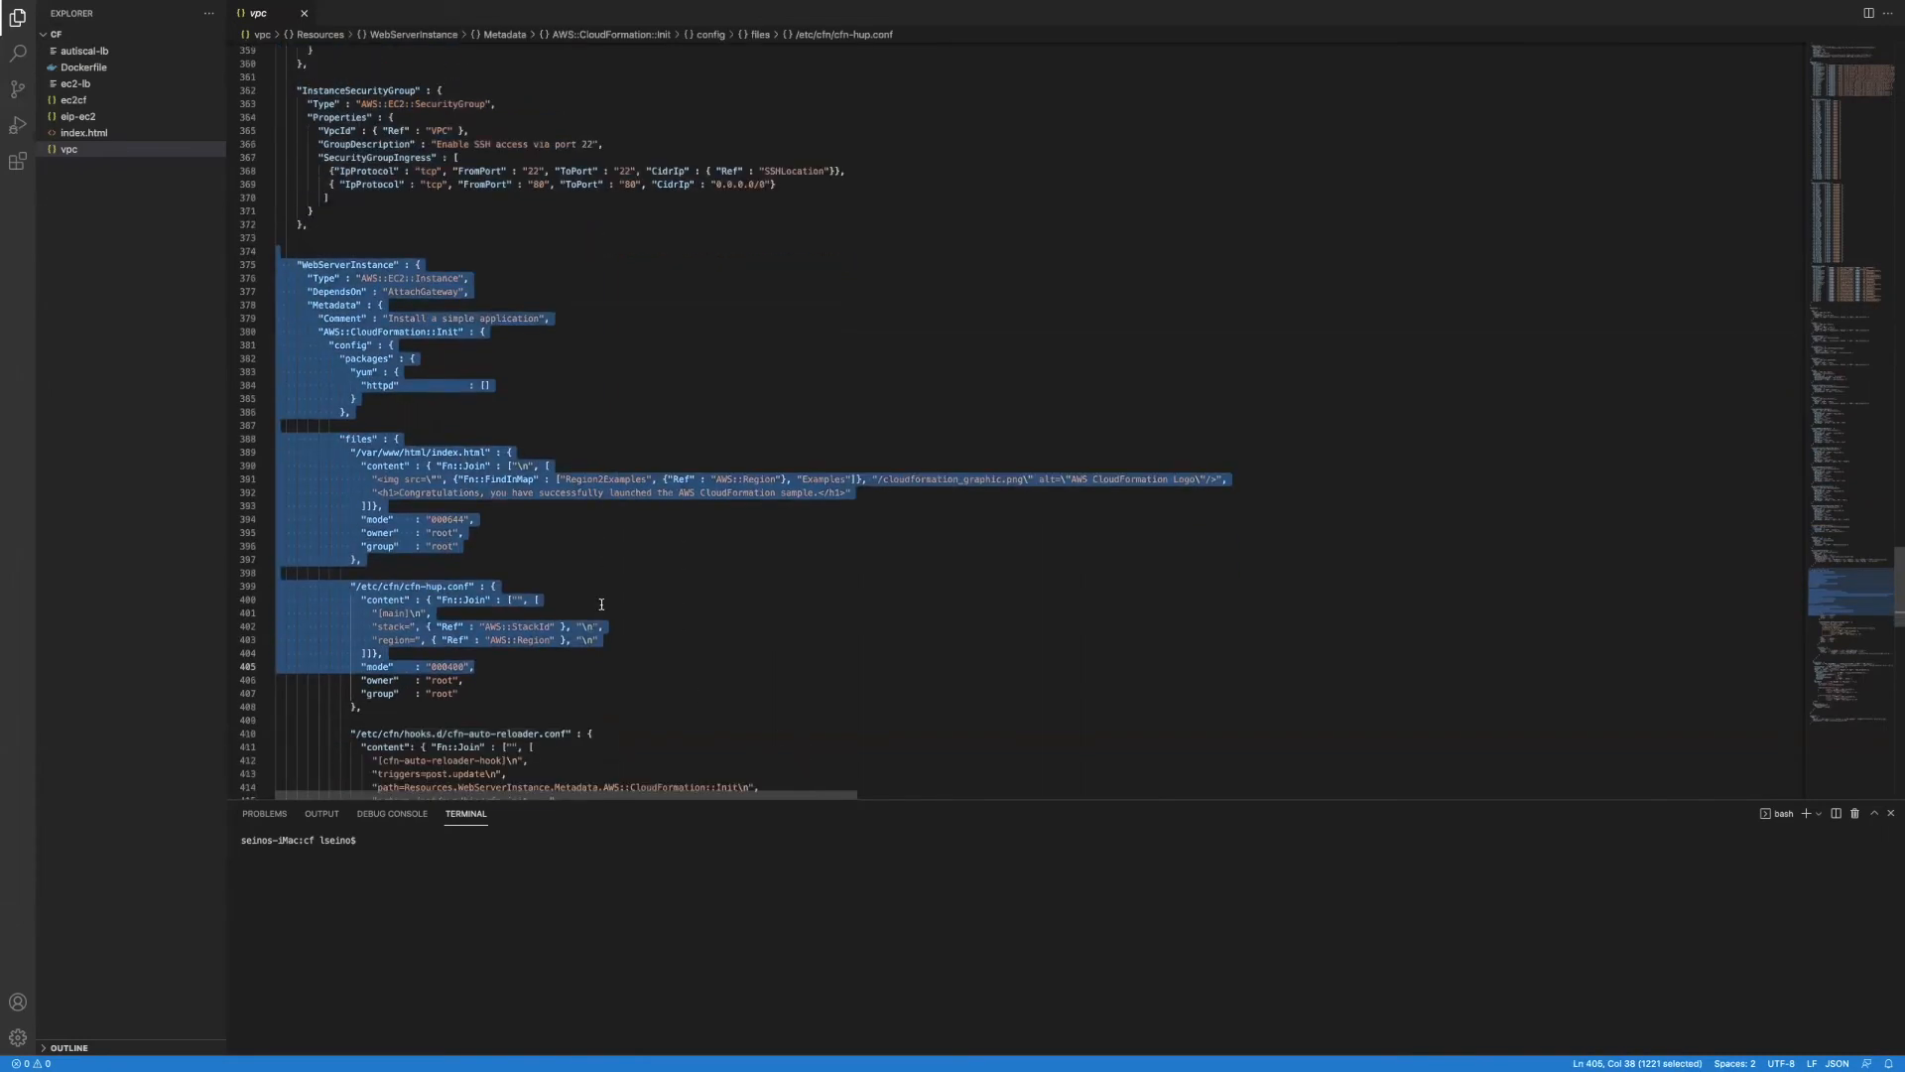
click(542, 501)
drag(430, 448, 572, 494)
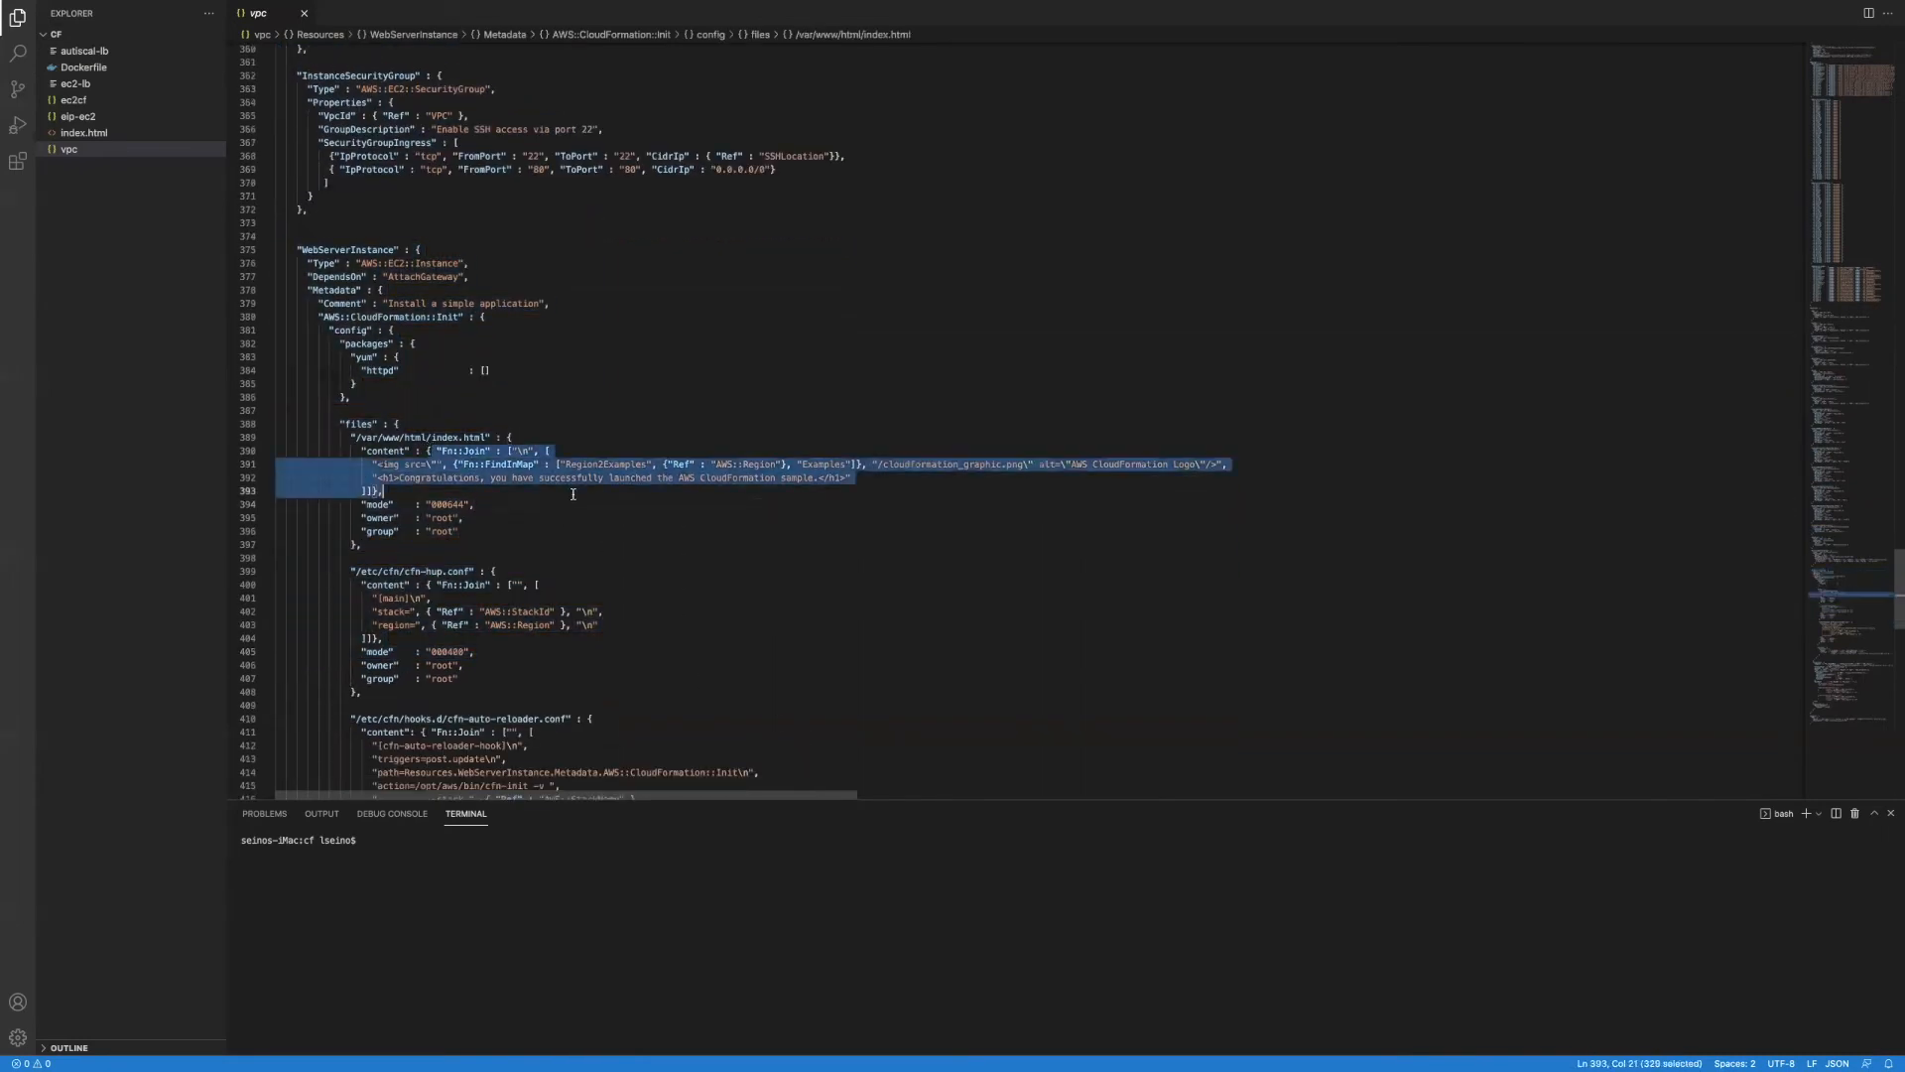
scroll(590, 537, down, 5)
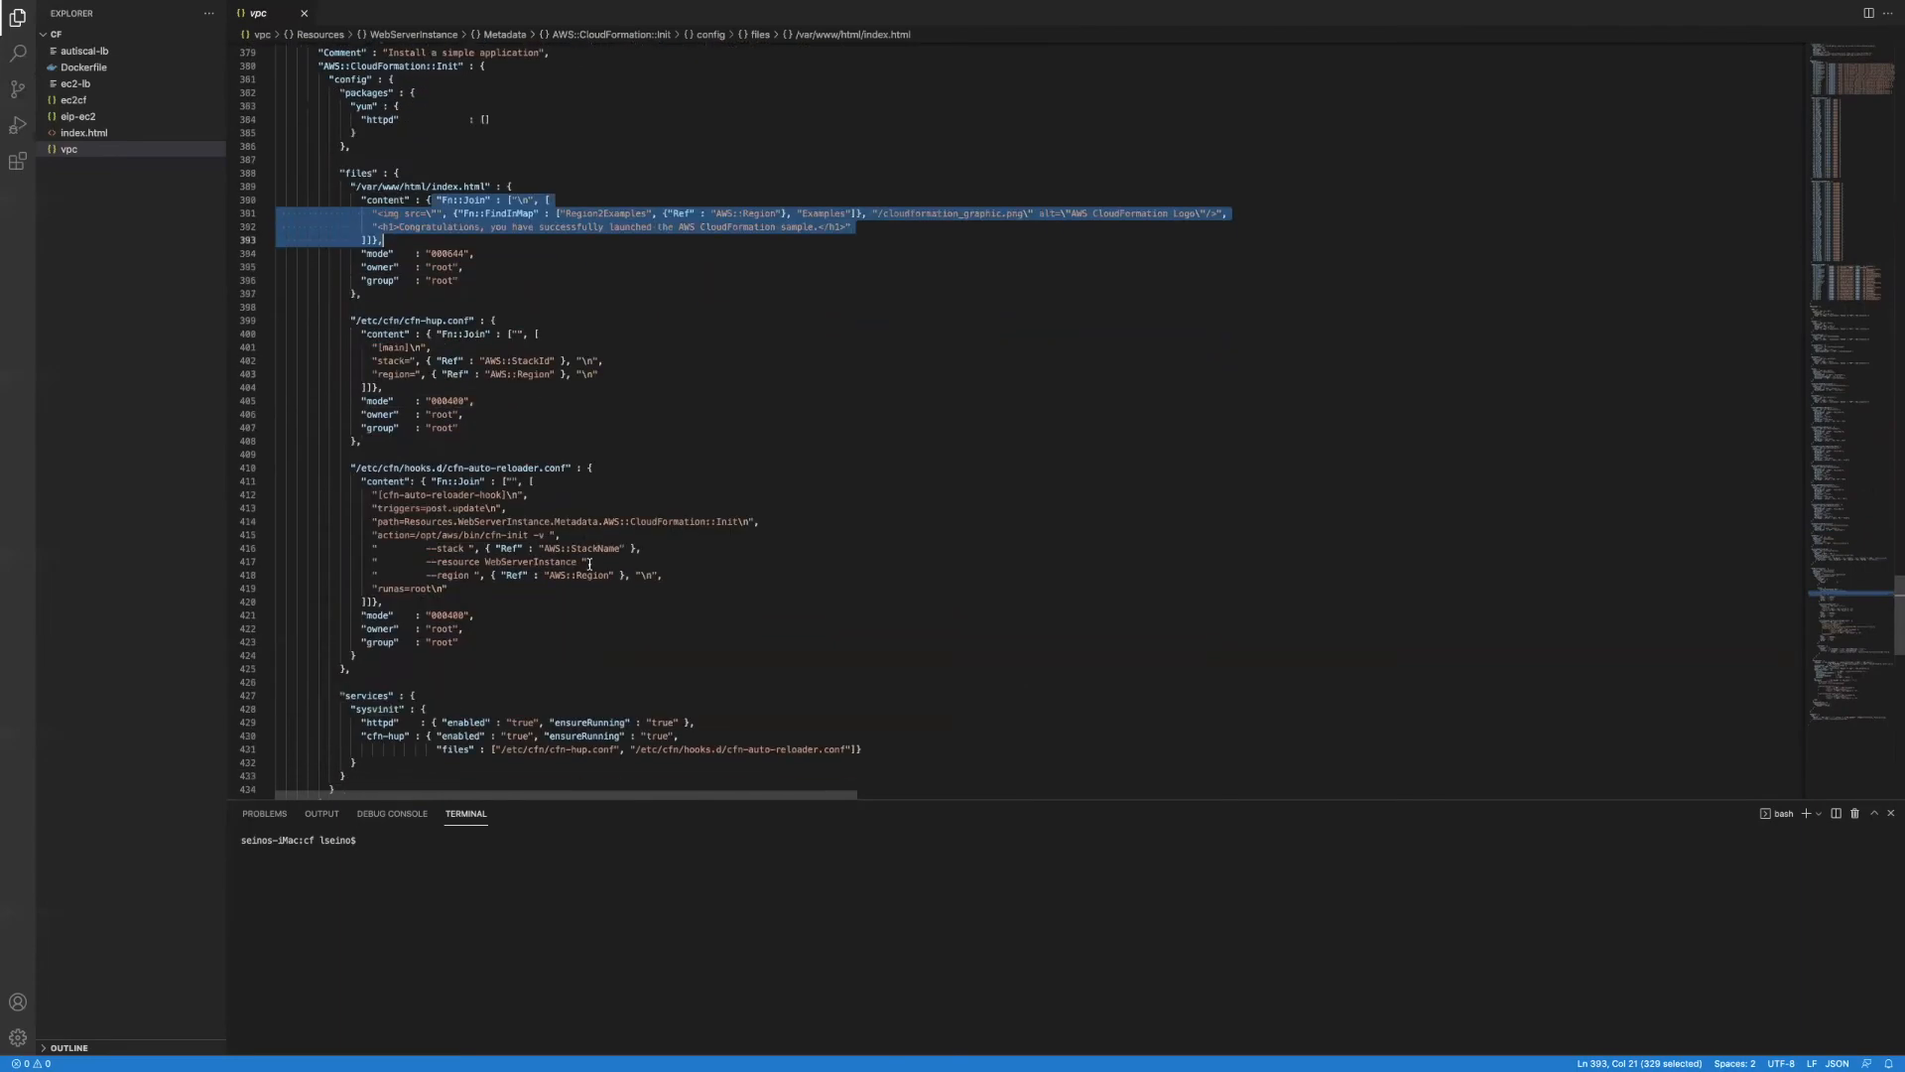
drag(373, 488, 464, 623)
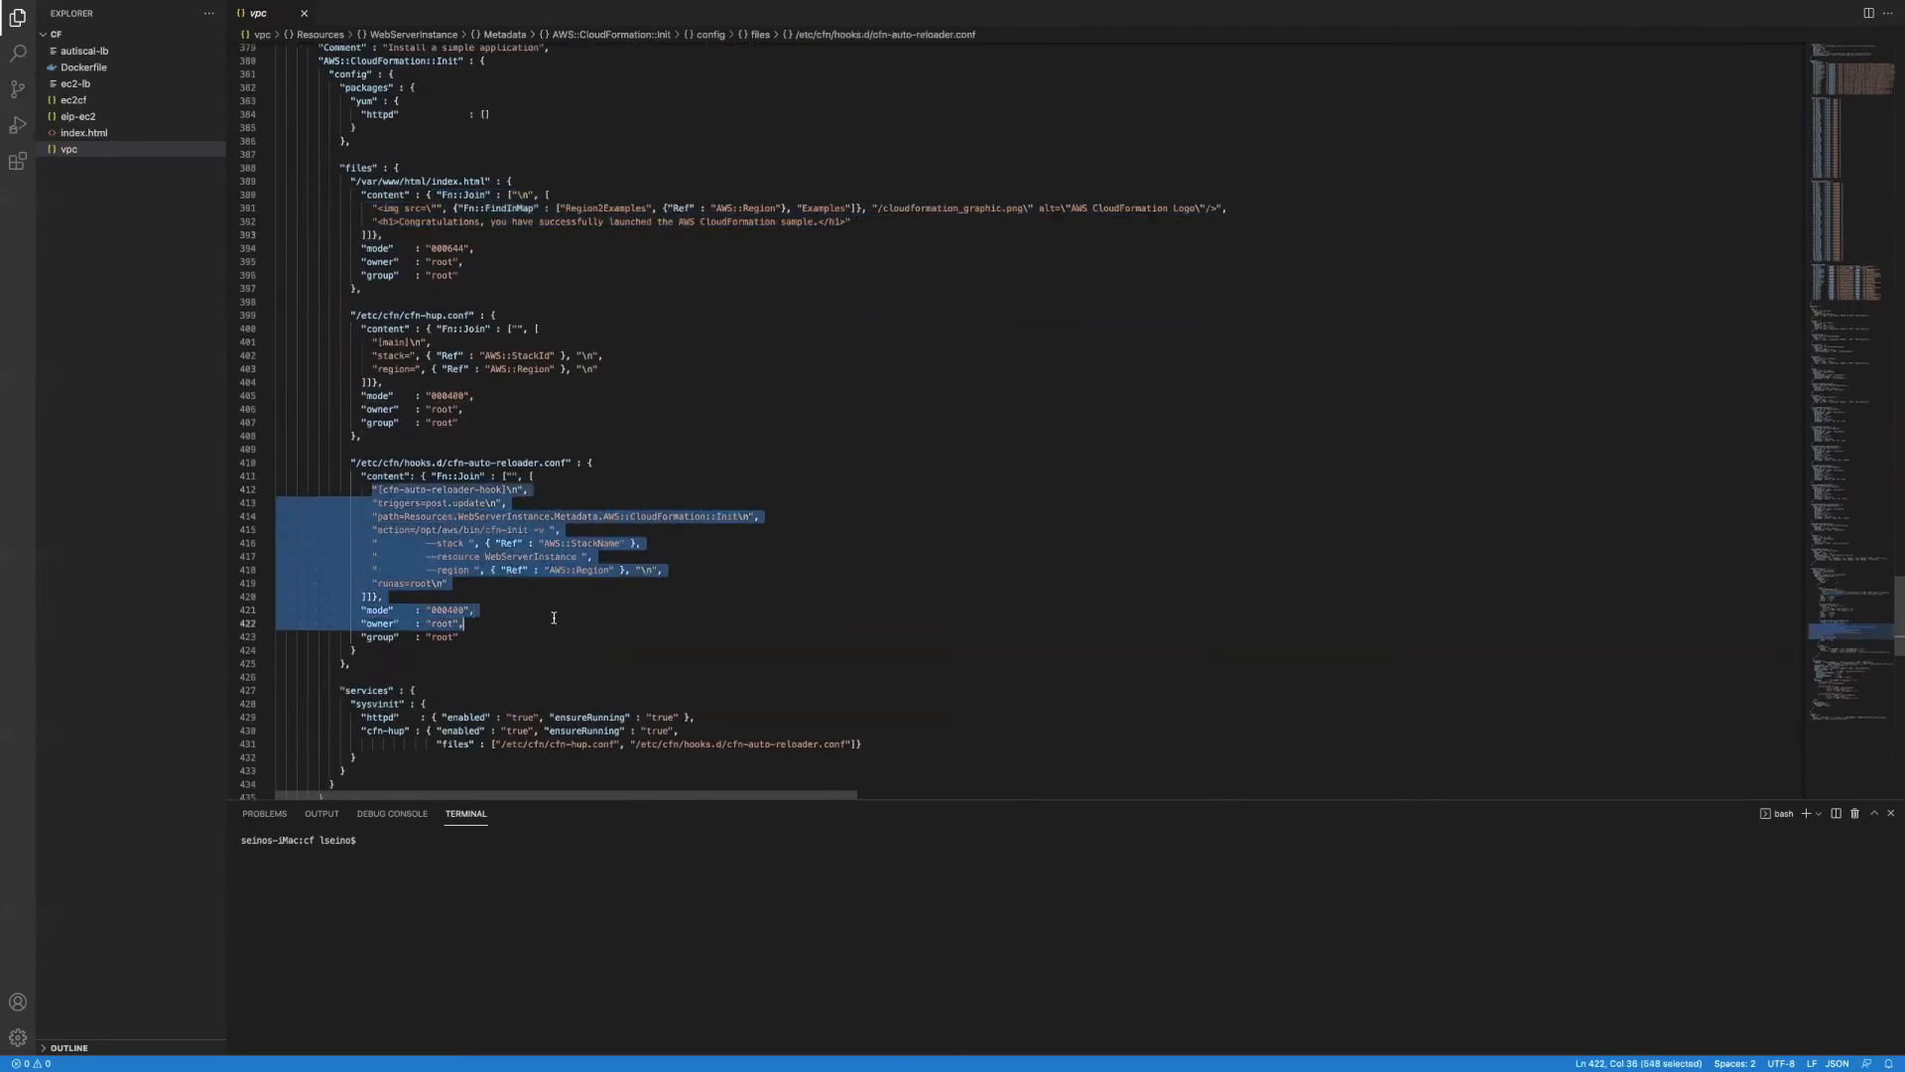
scroll(397, 417, down, 6)
scroll(417, 476, down, 15)
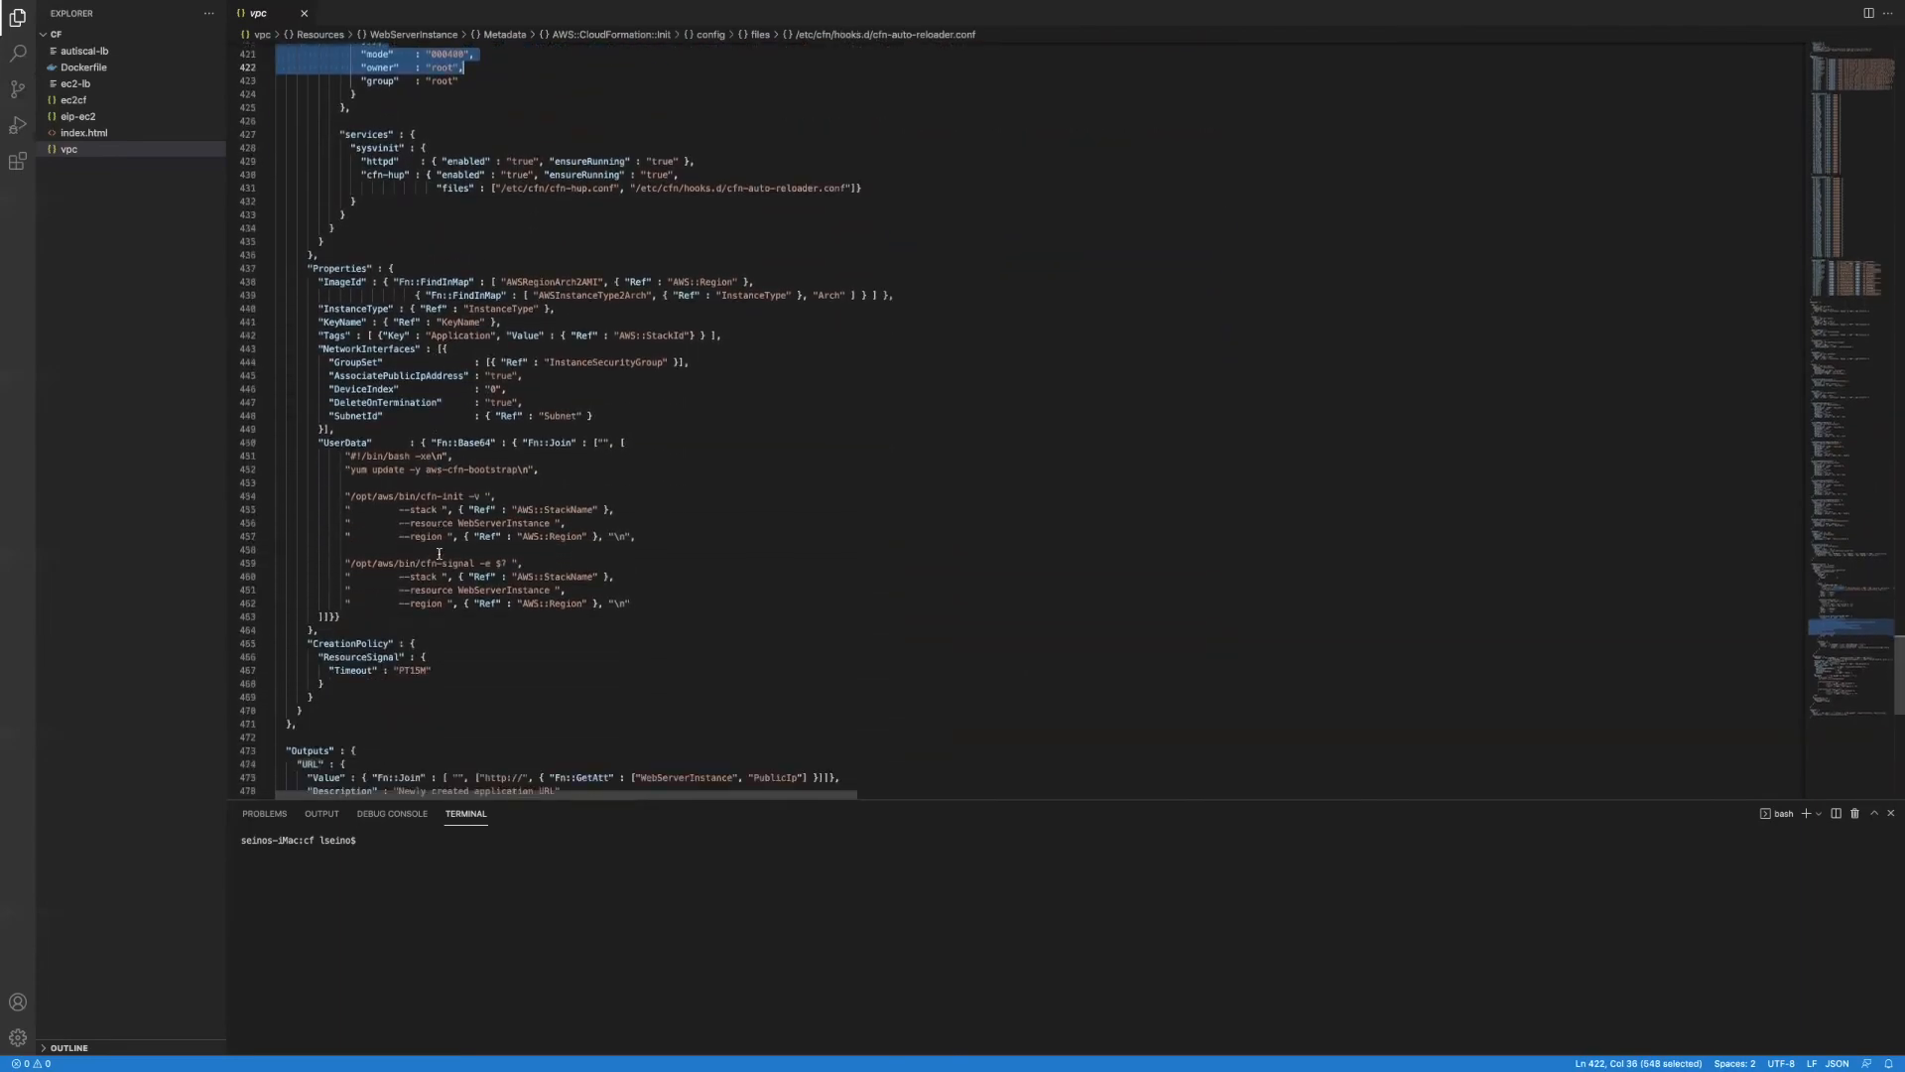
scroll(437, 553, up, 10)
scroll(443, 552, up, 20)
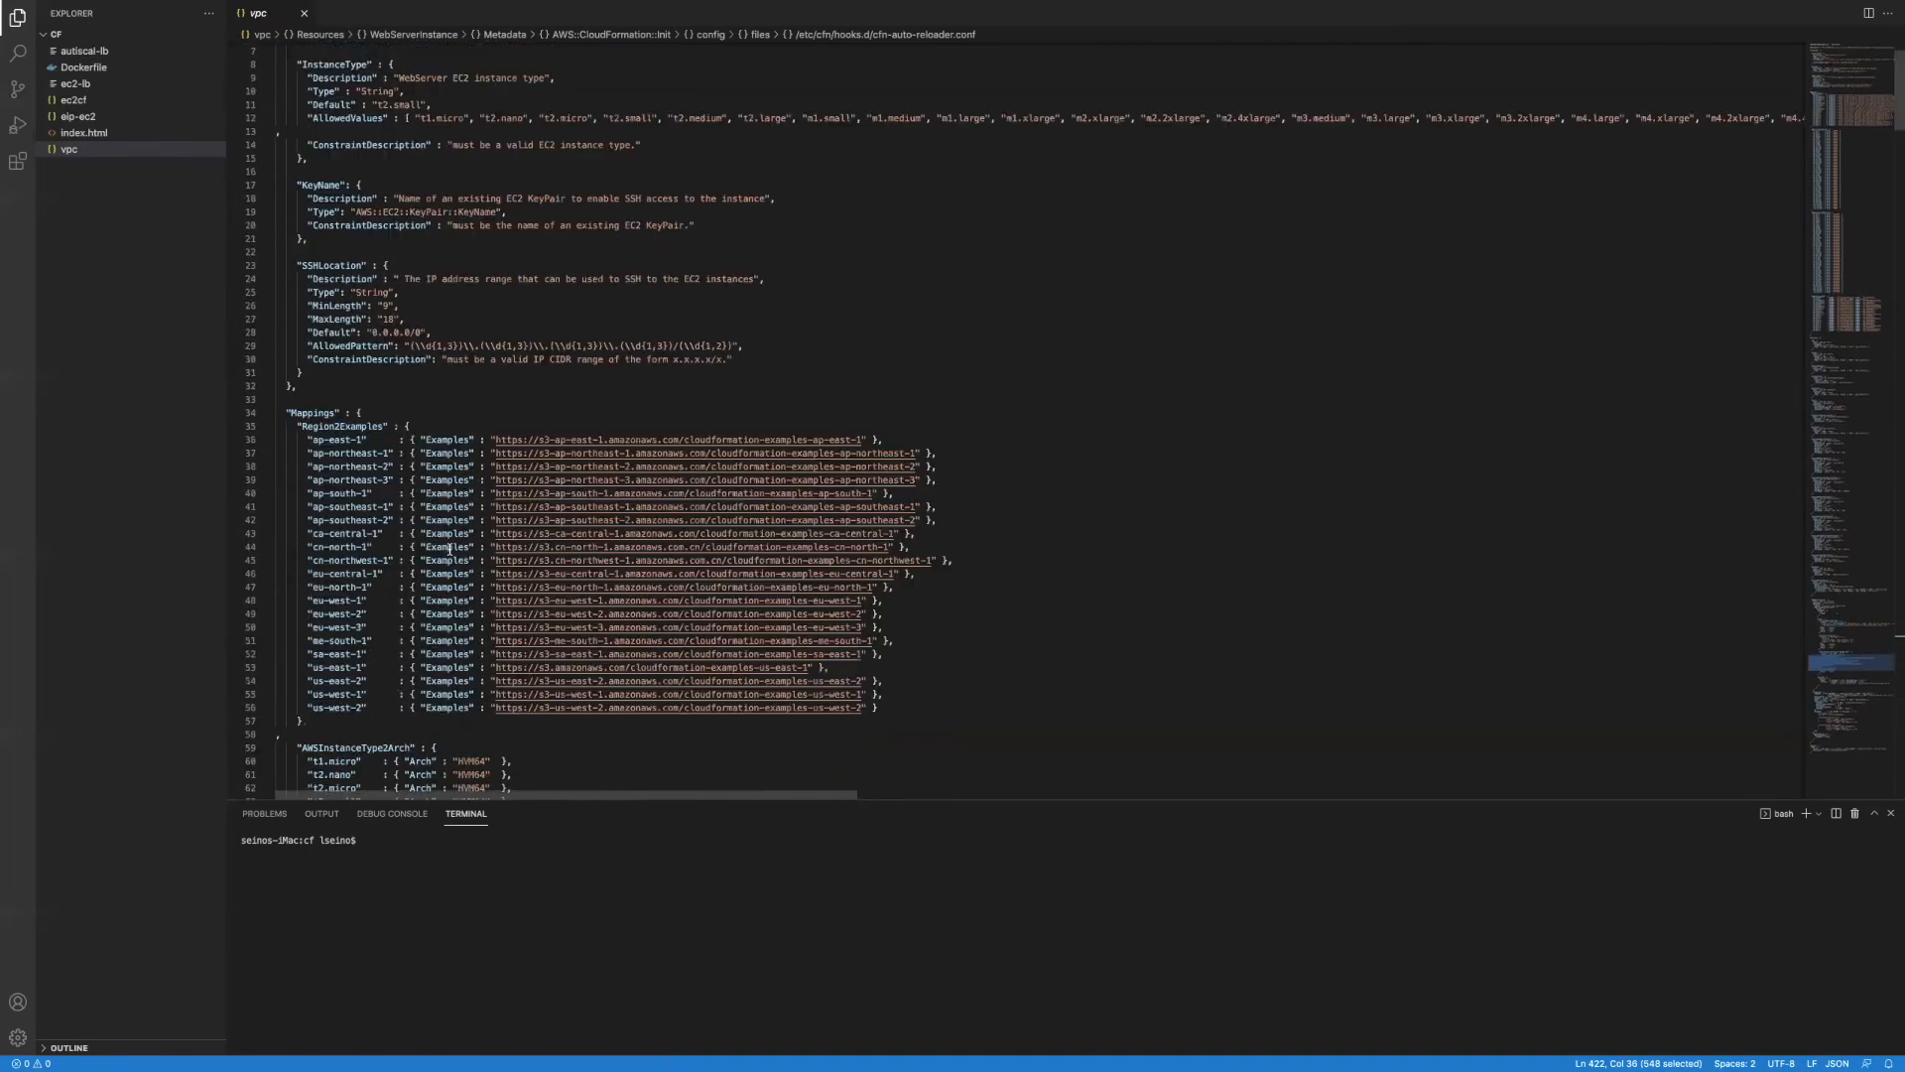
Step: Close the vpc template and advance the slides to the CloudFormation stacks slide
click(304, 14)
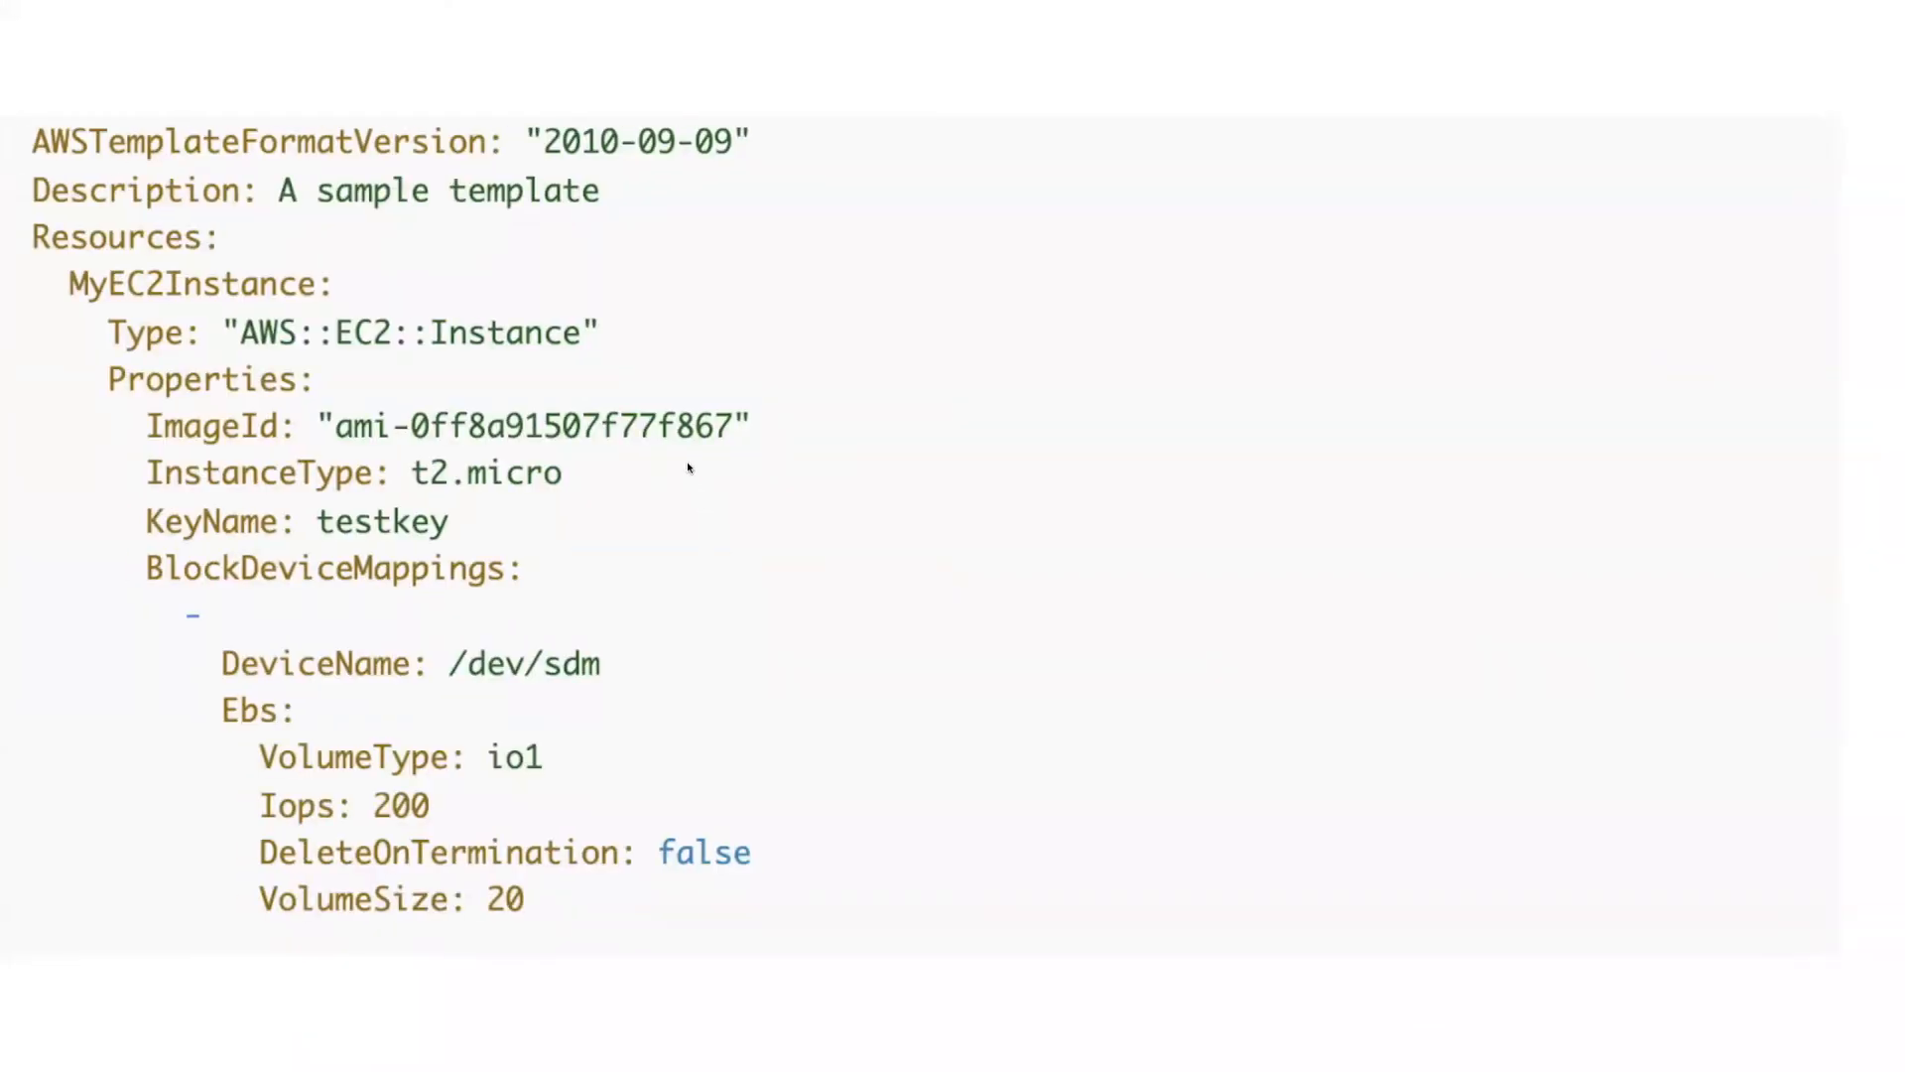
key(Right)
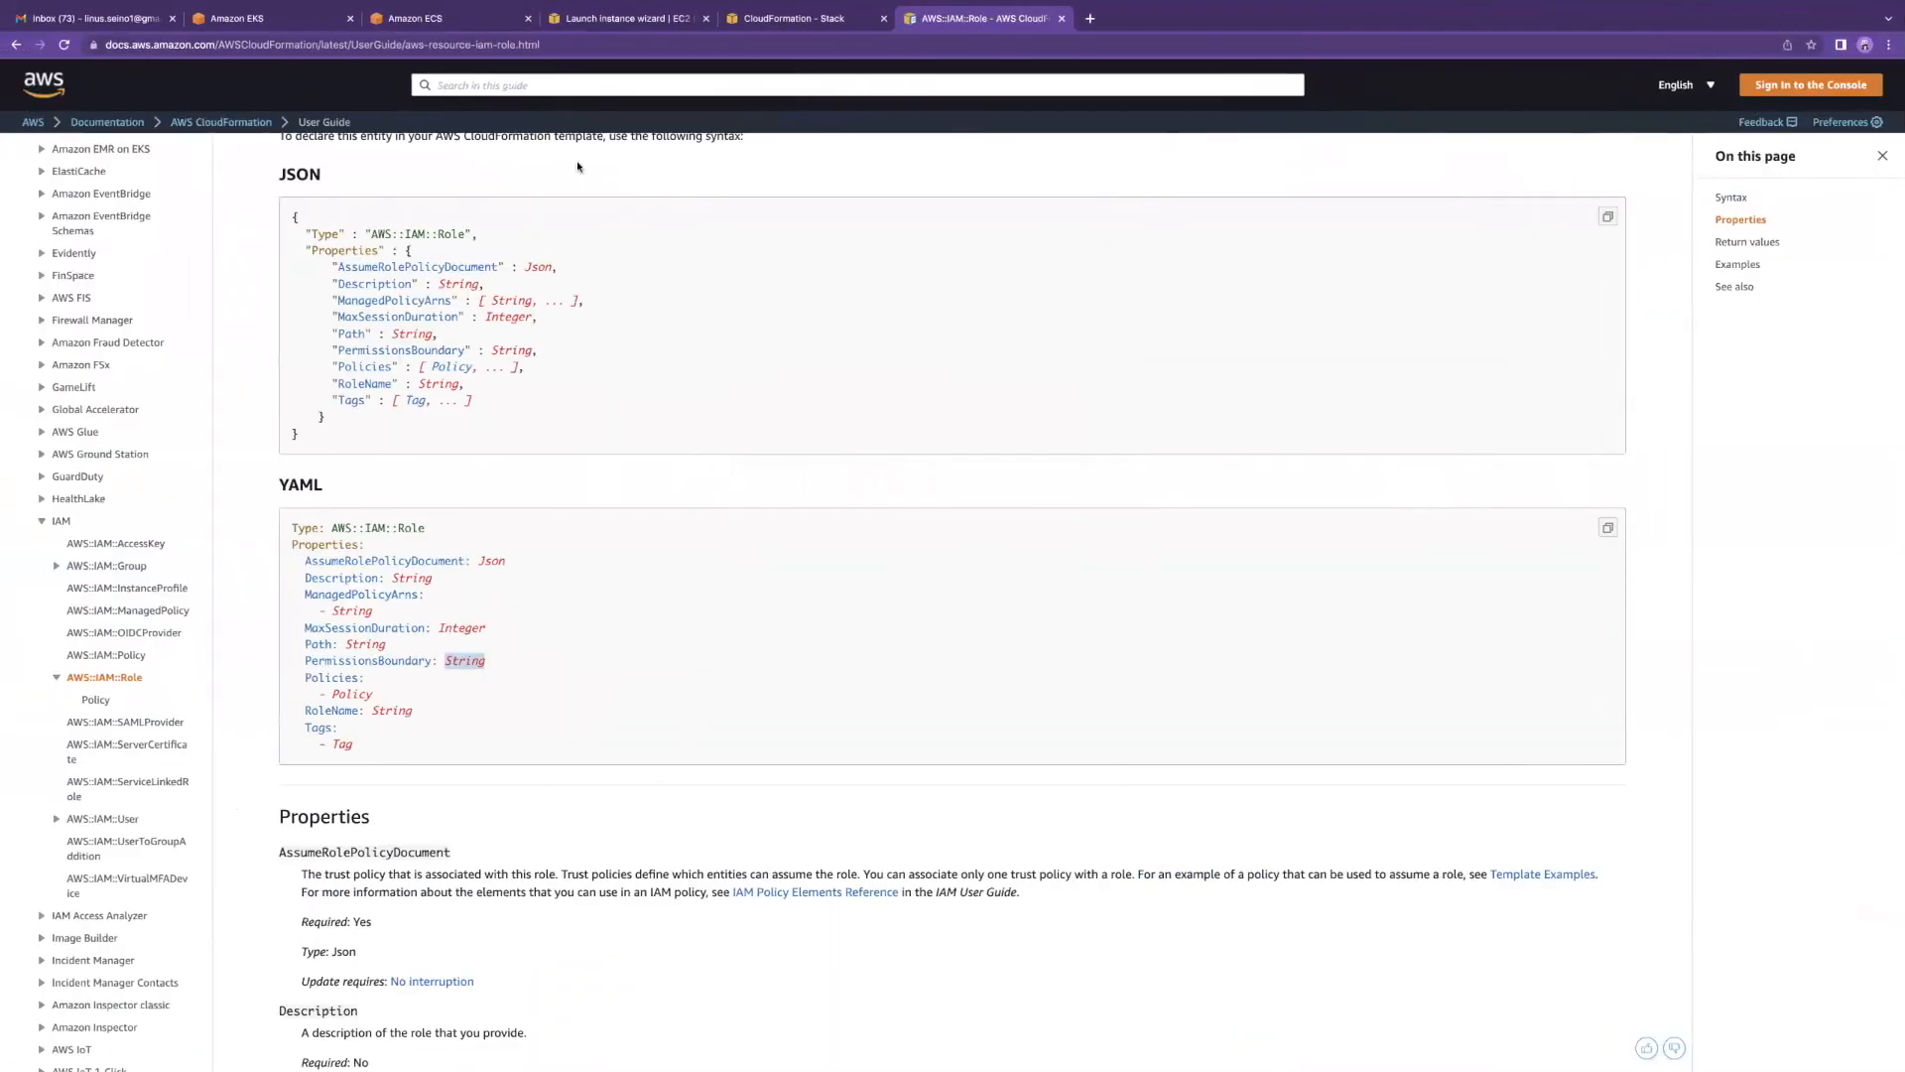
Step: From the CloudFormation stacks list, start creating a stack with new resources
click(764, 20)
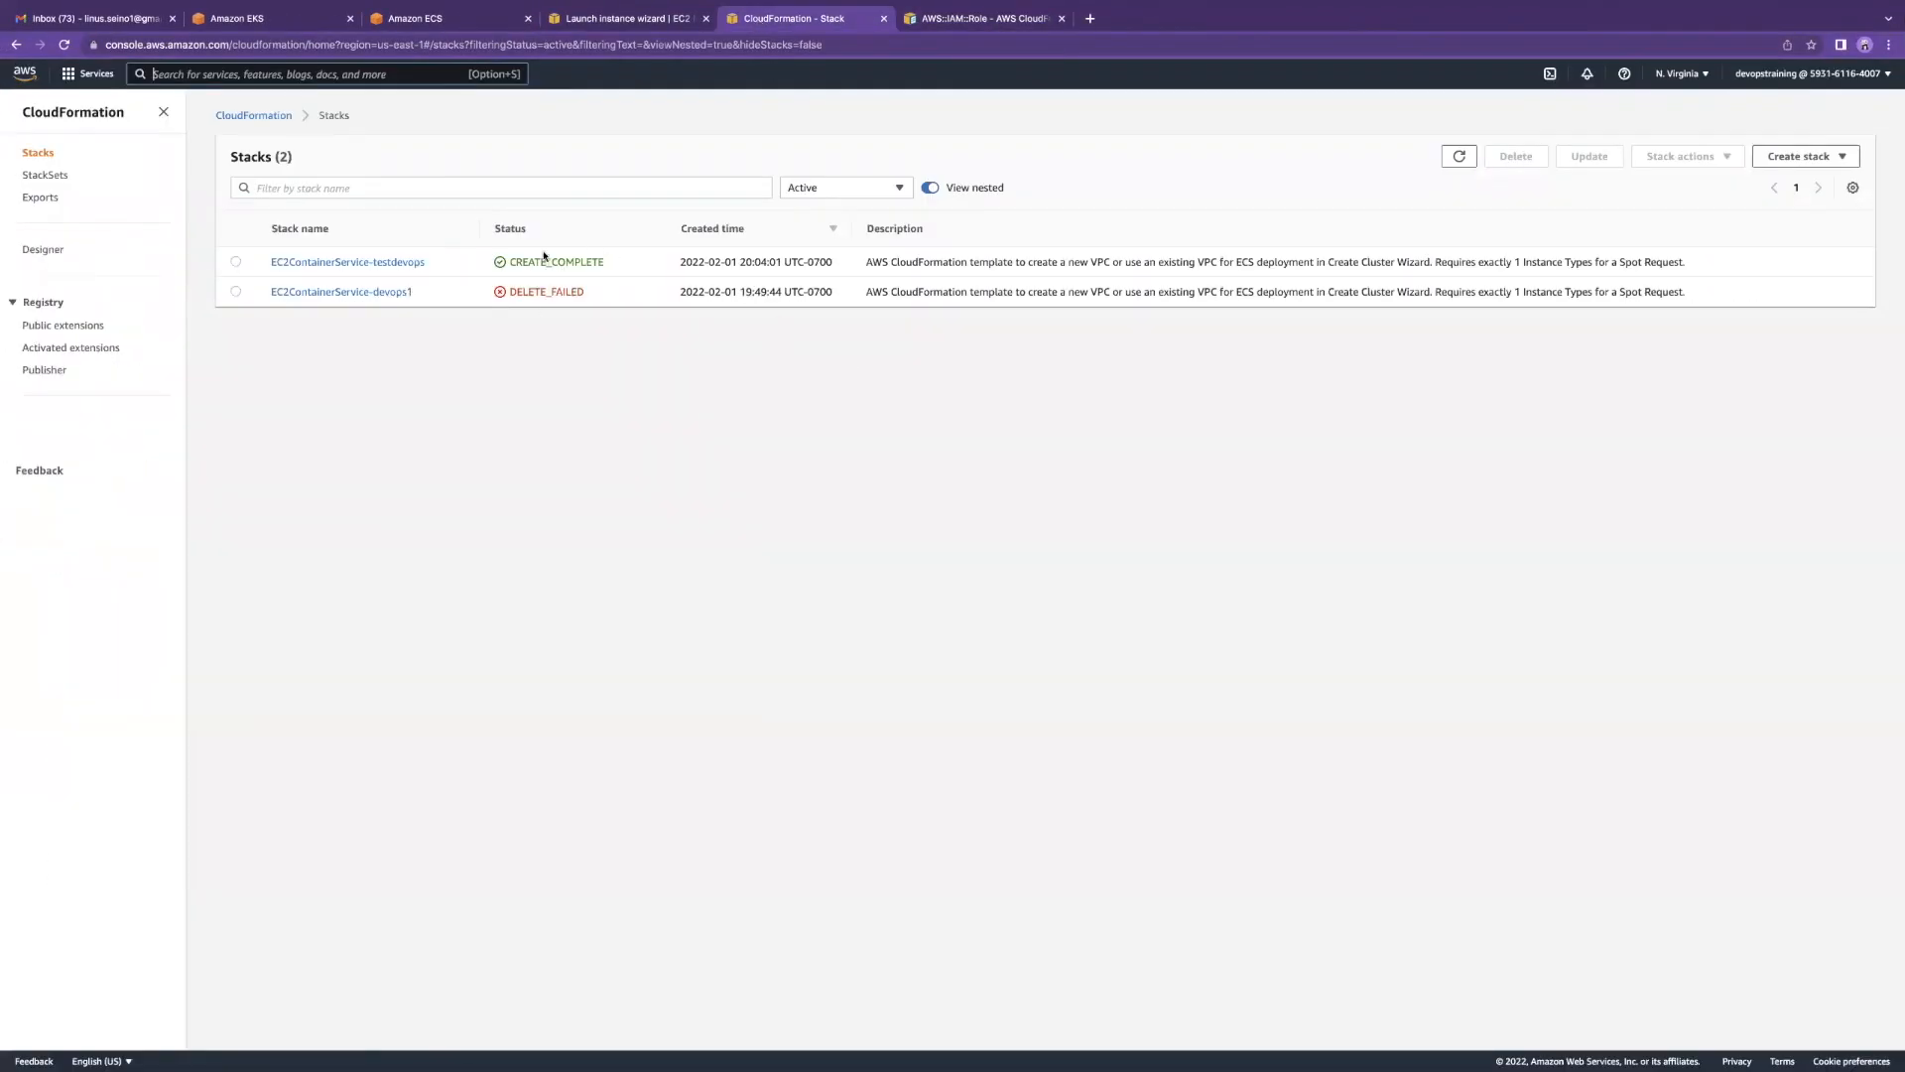
click(1801, 157)
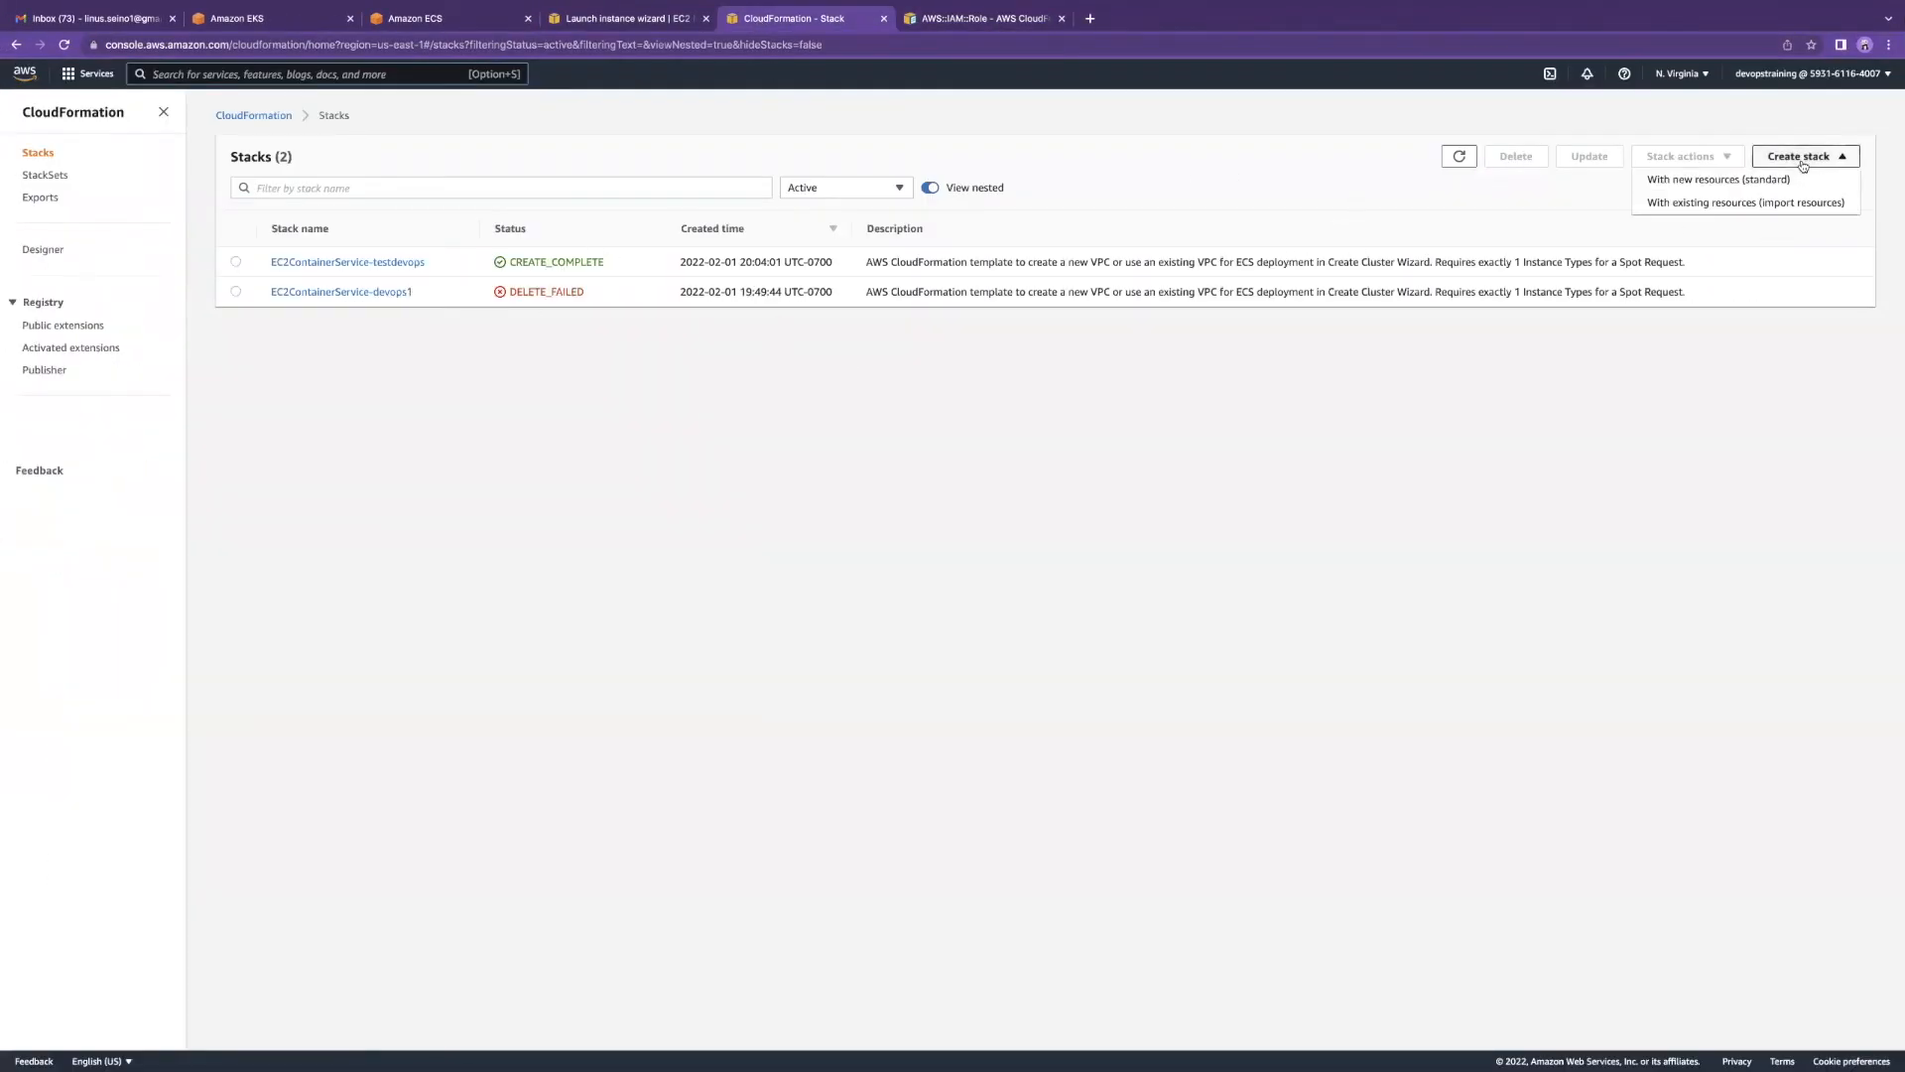
click(1742, 179)
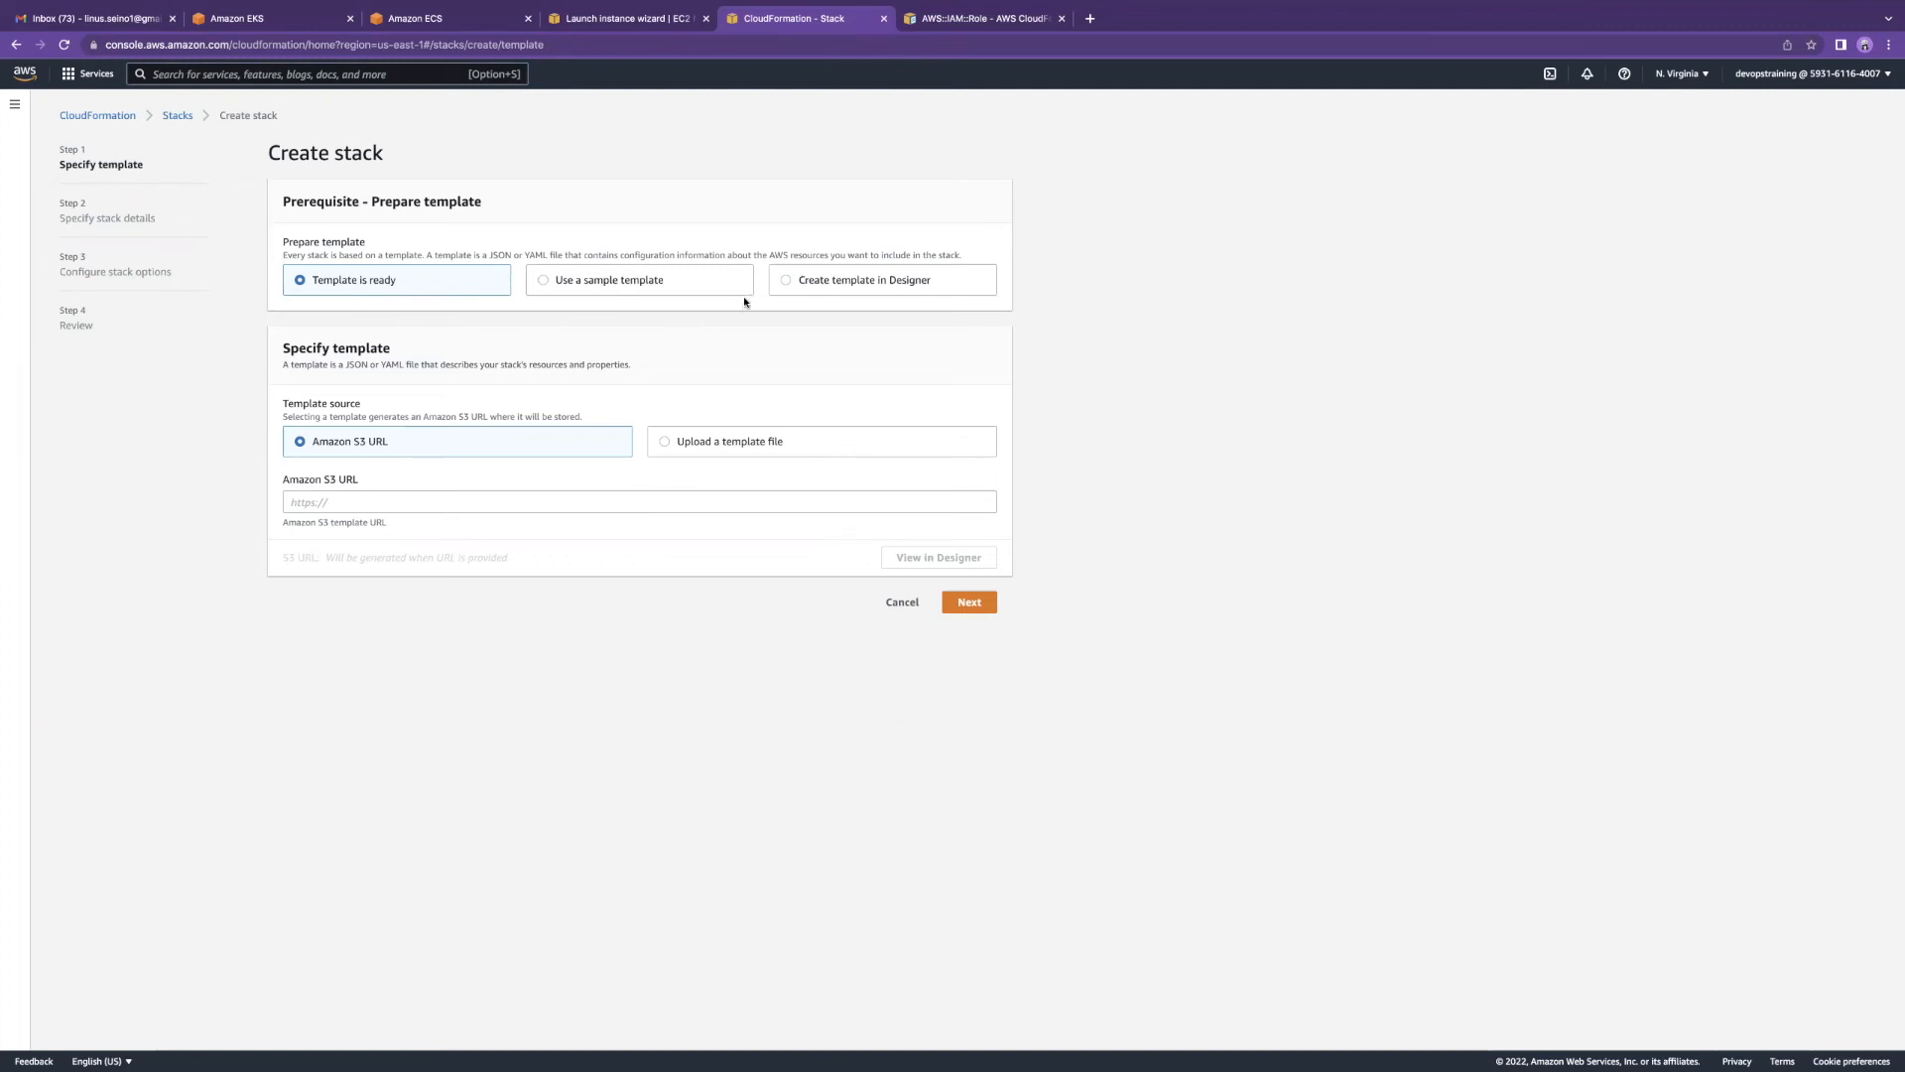
Step: Choose the Multi_AZ WordPress blog sample template and view it in Designer
click(643, 280)
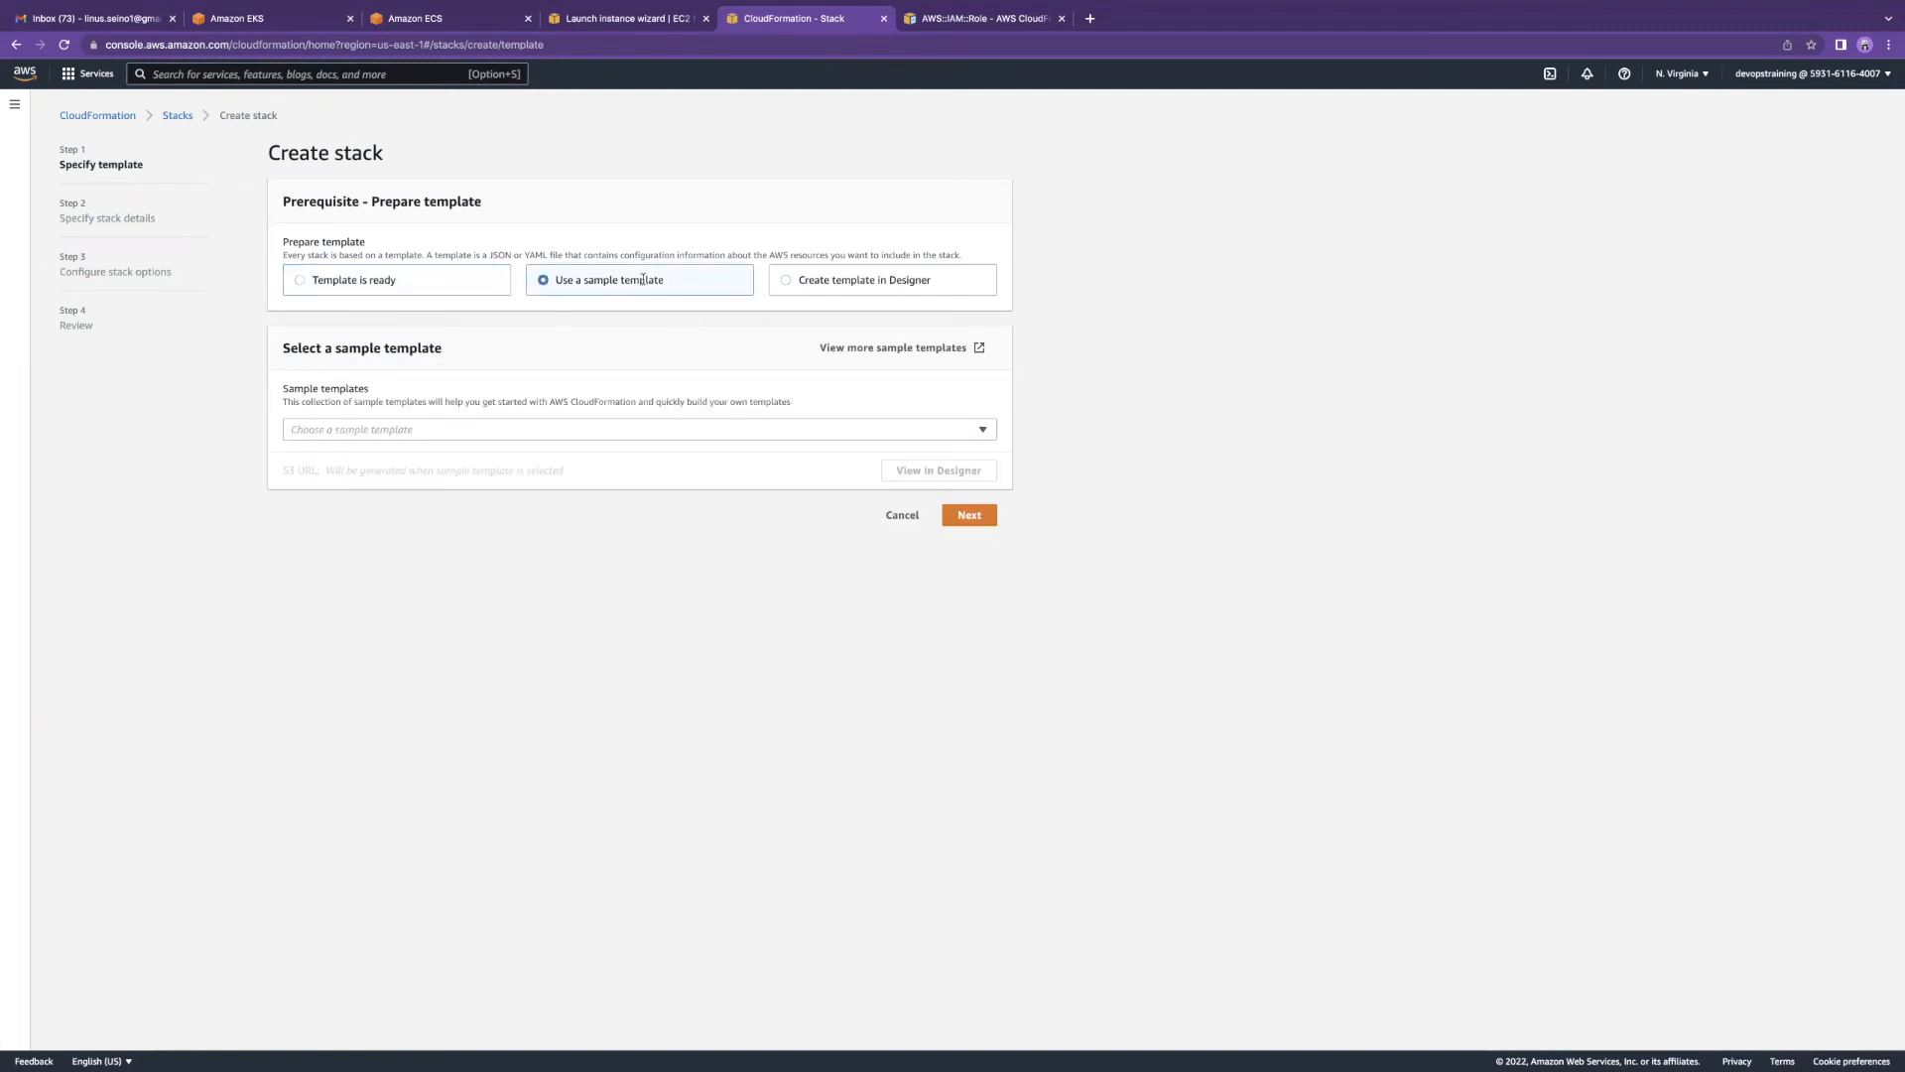
click(600, 426)
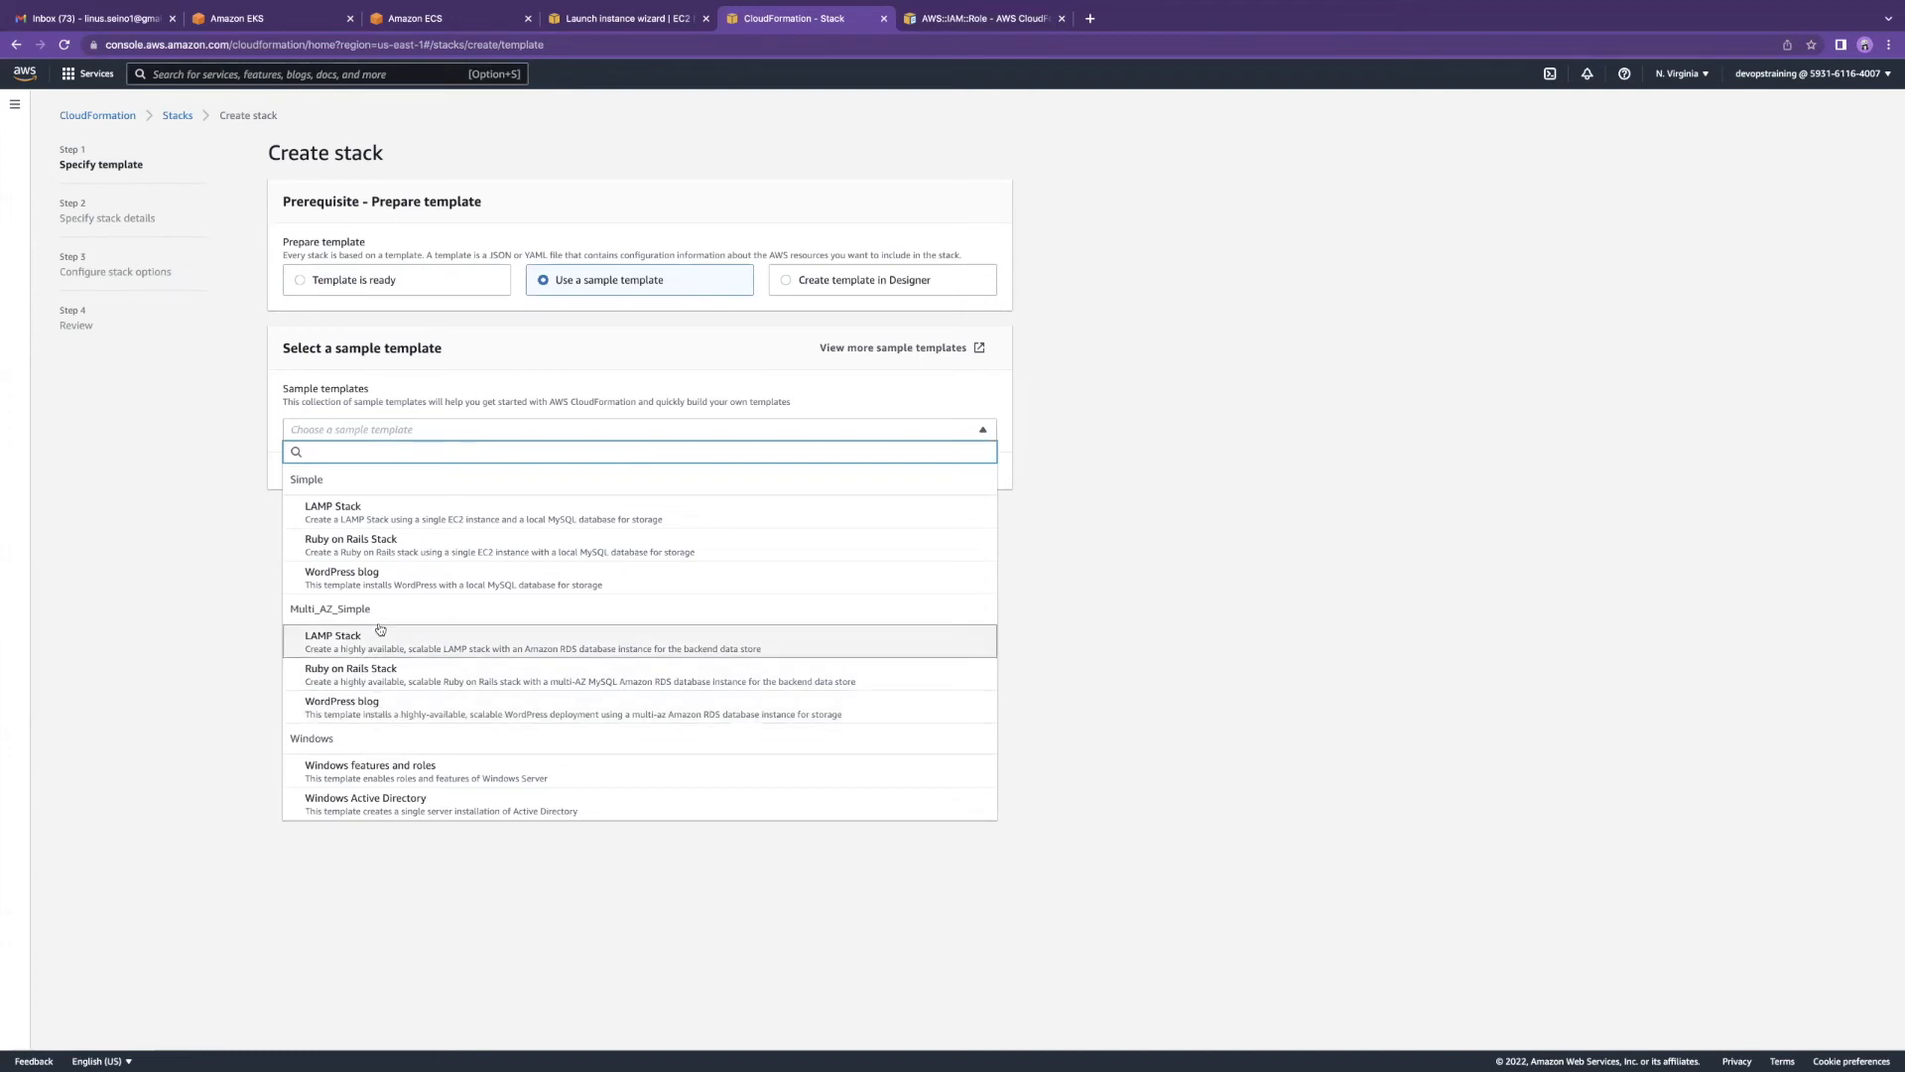
click(449, 713)
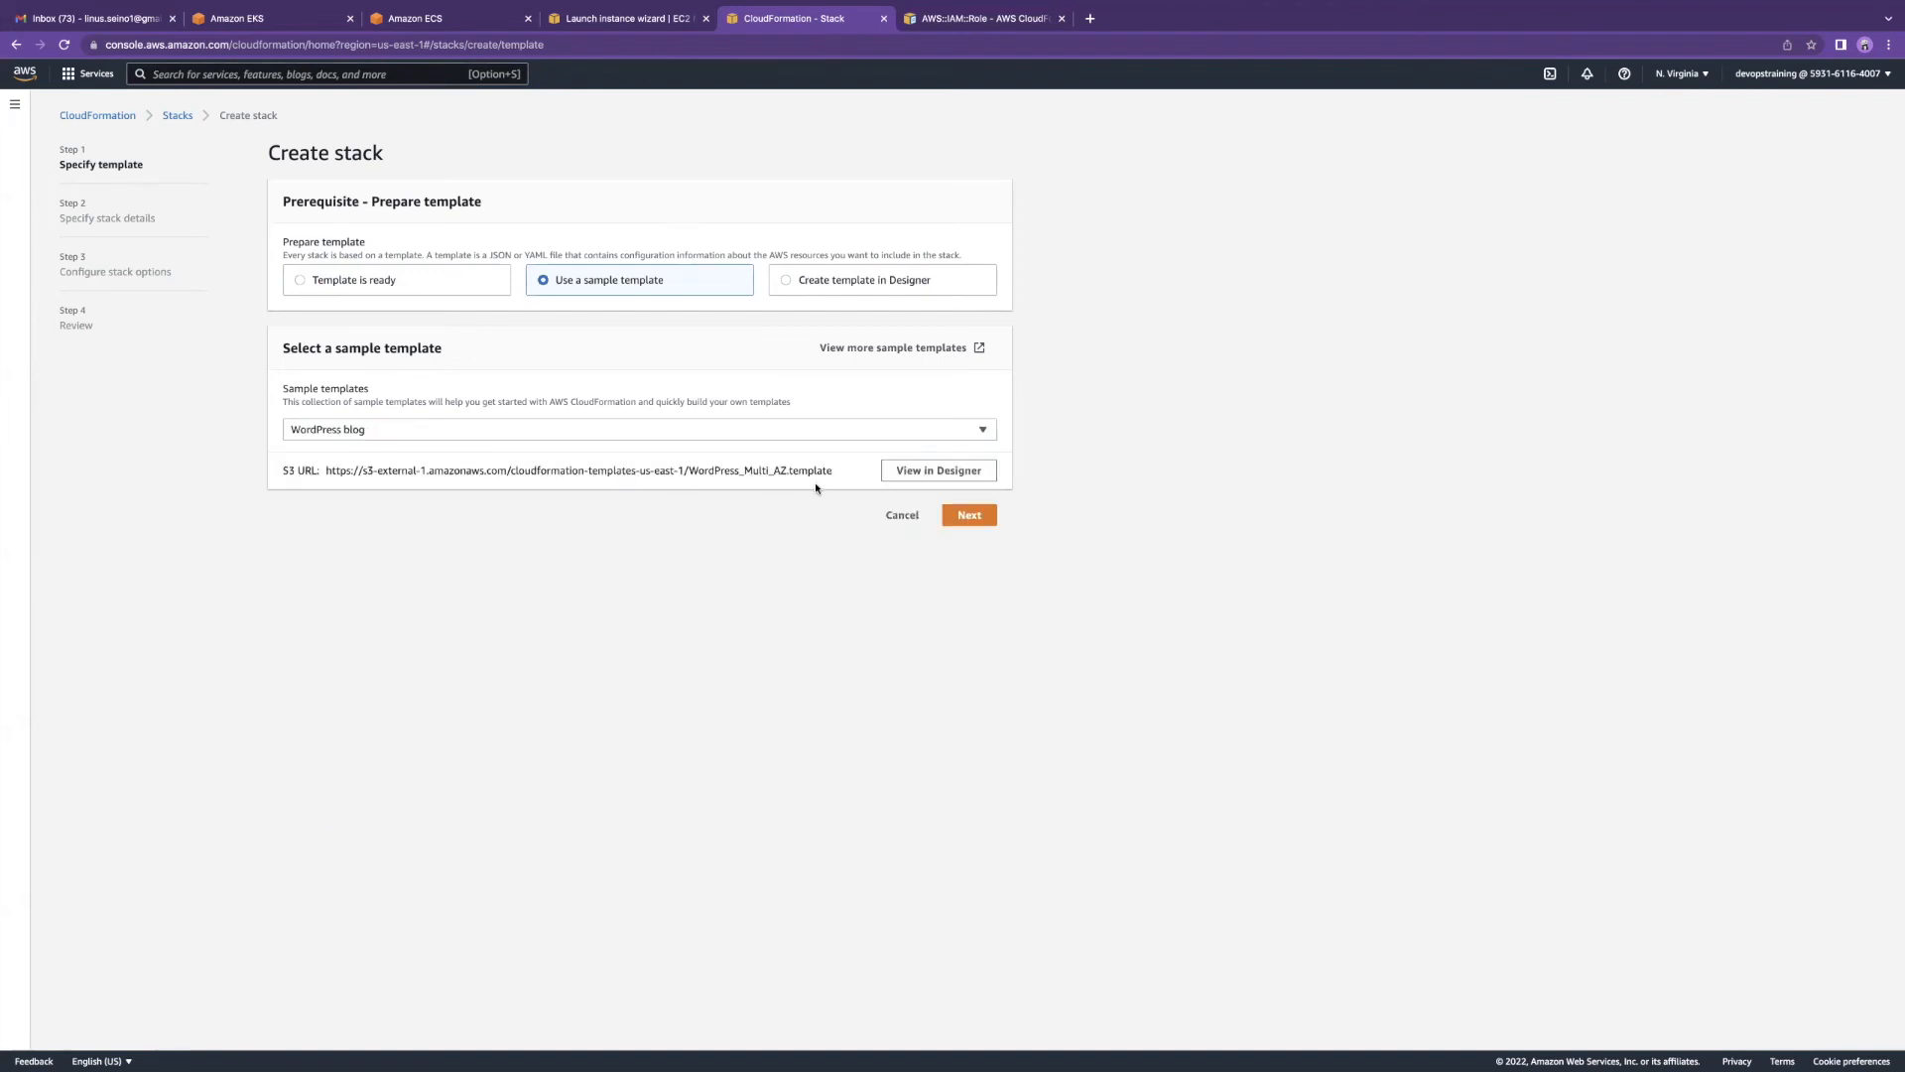
click(897, 476)
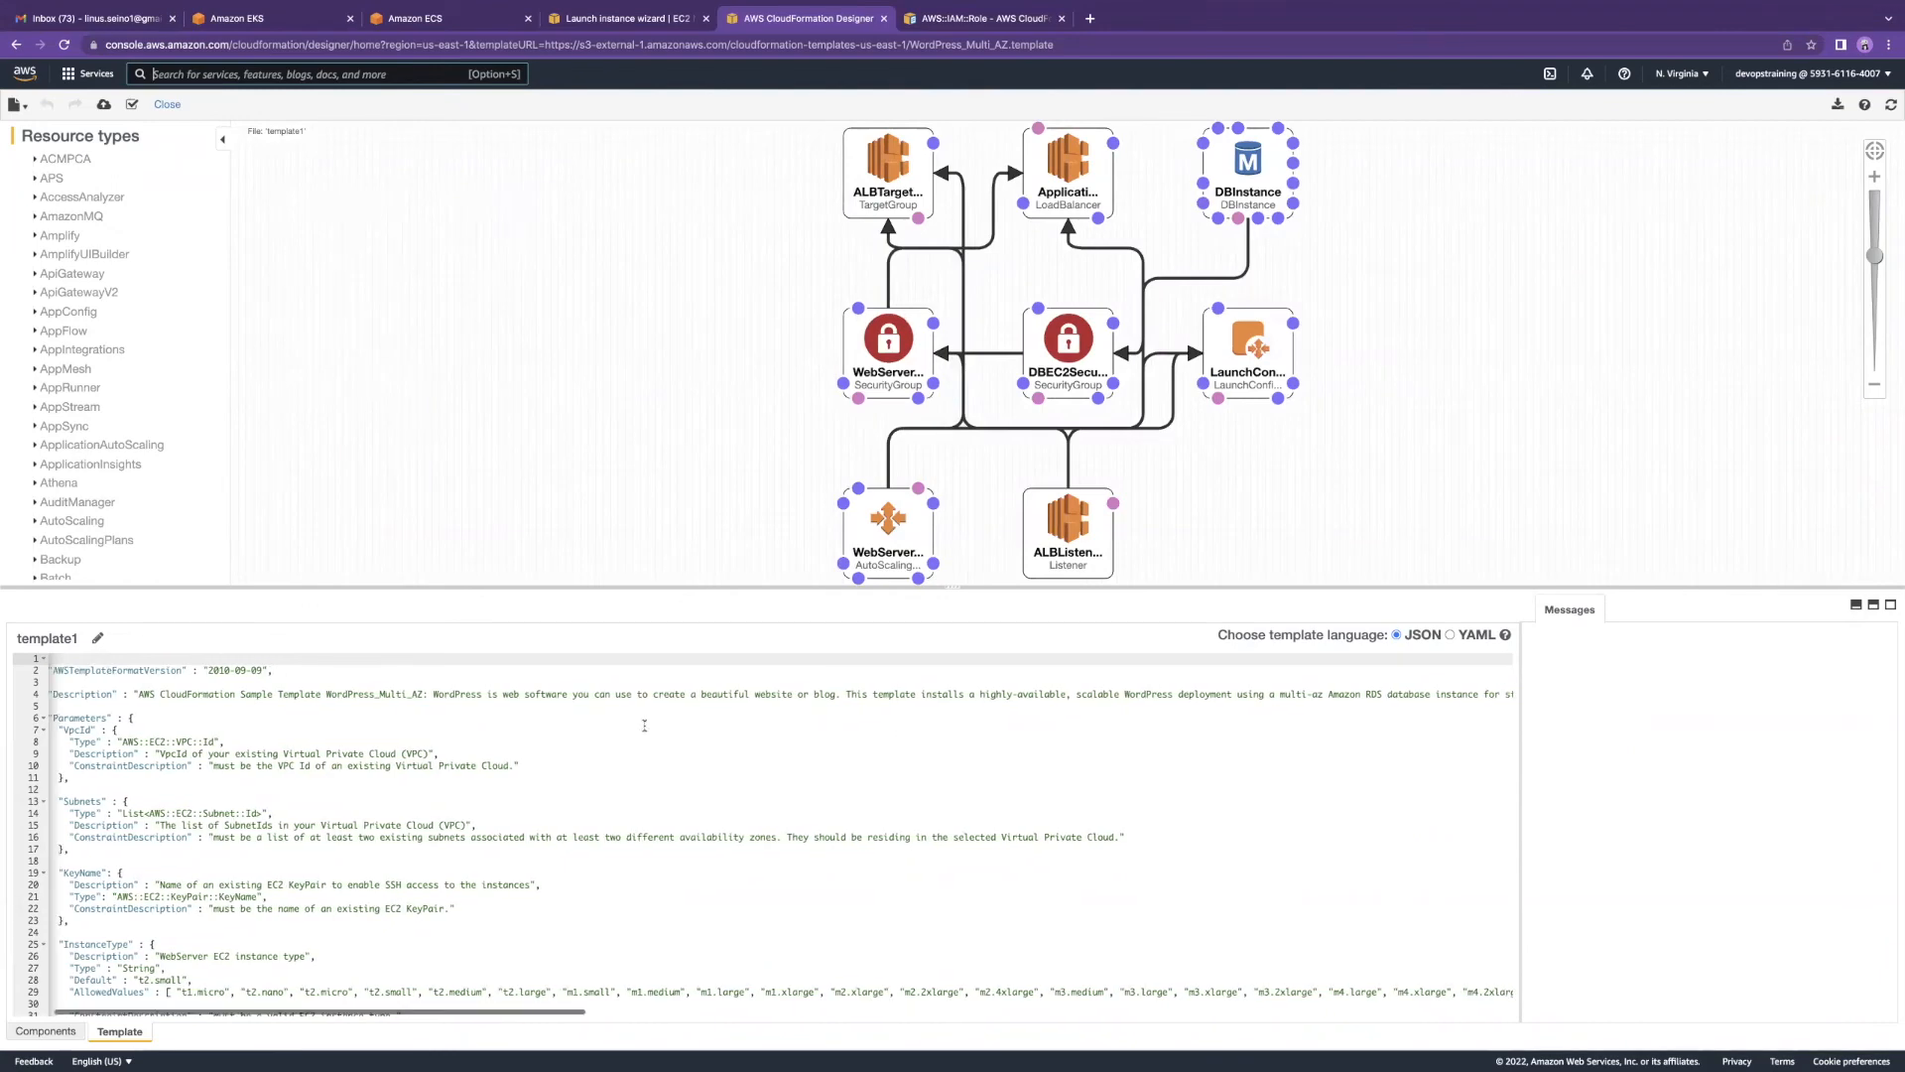
scroll(272, 766, down, 20)
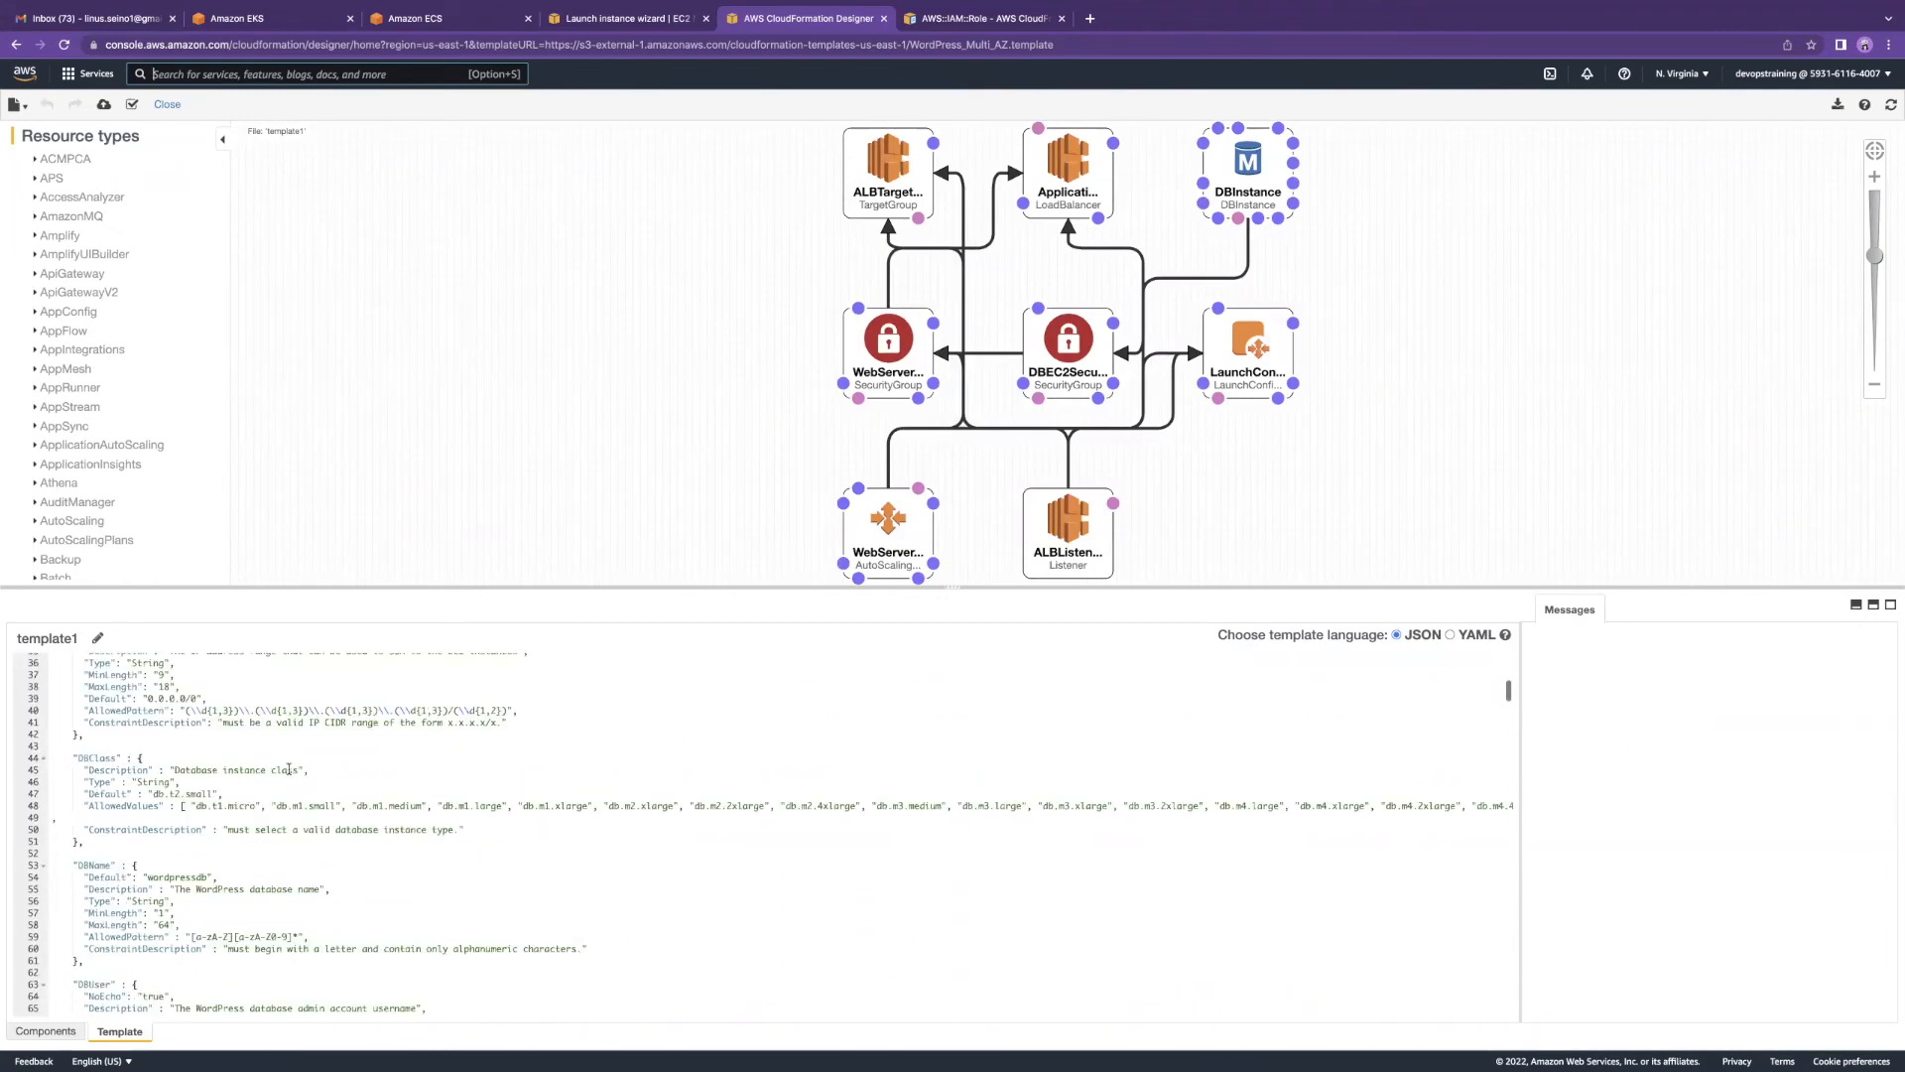
scroll(289, 767, down, 20)
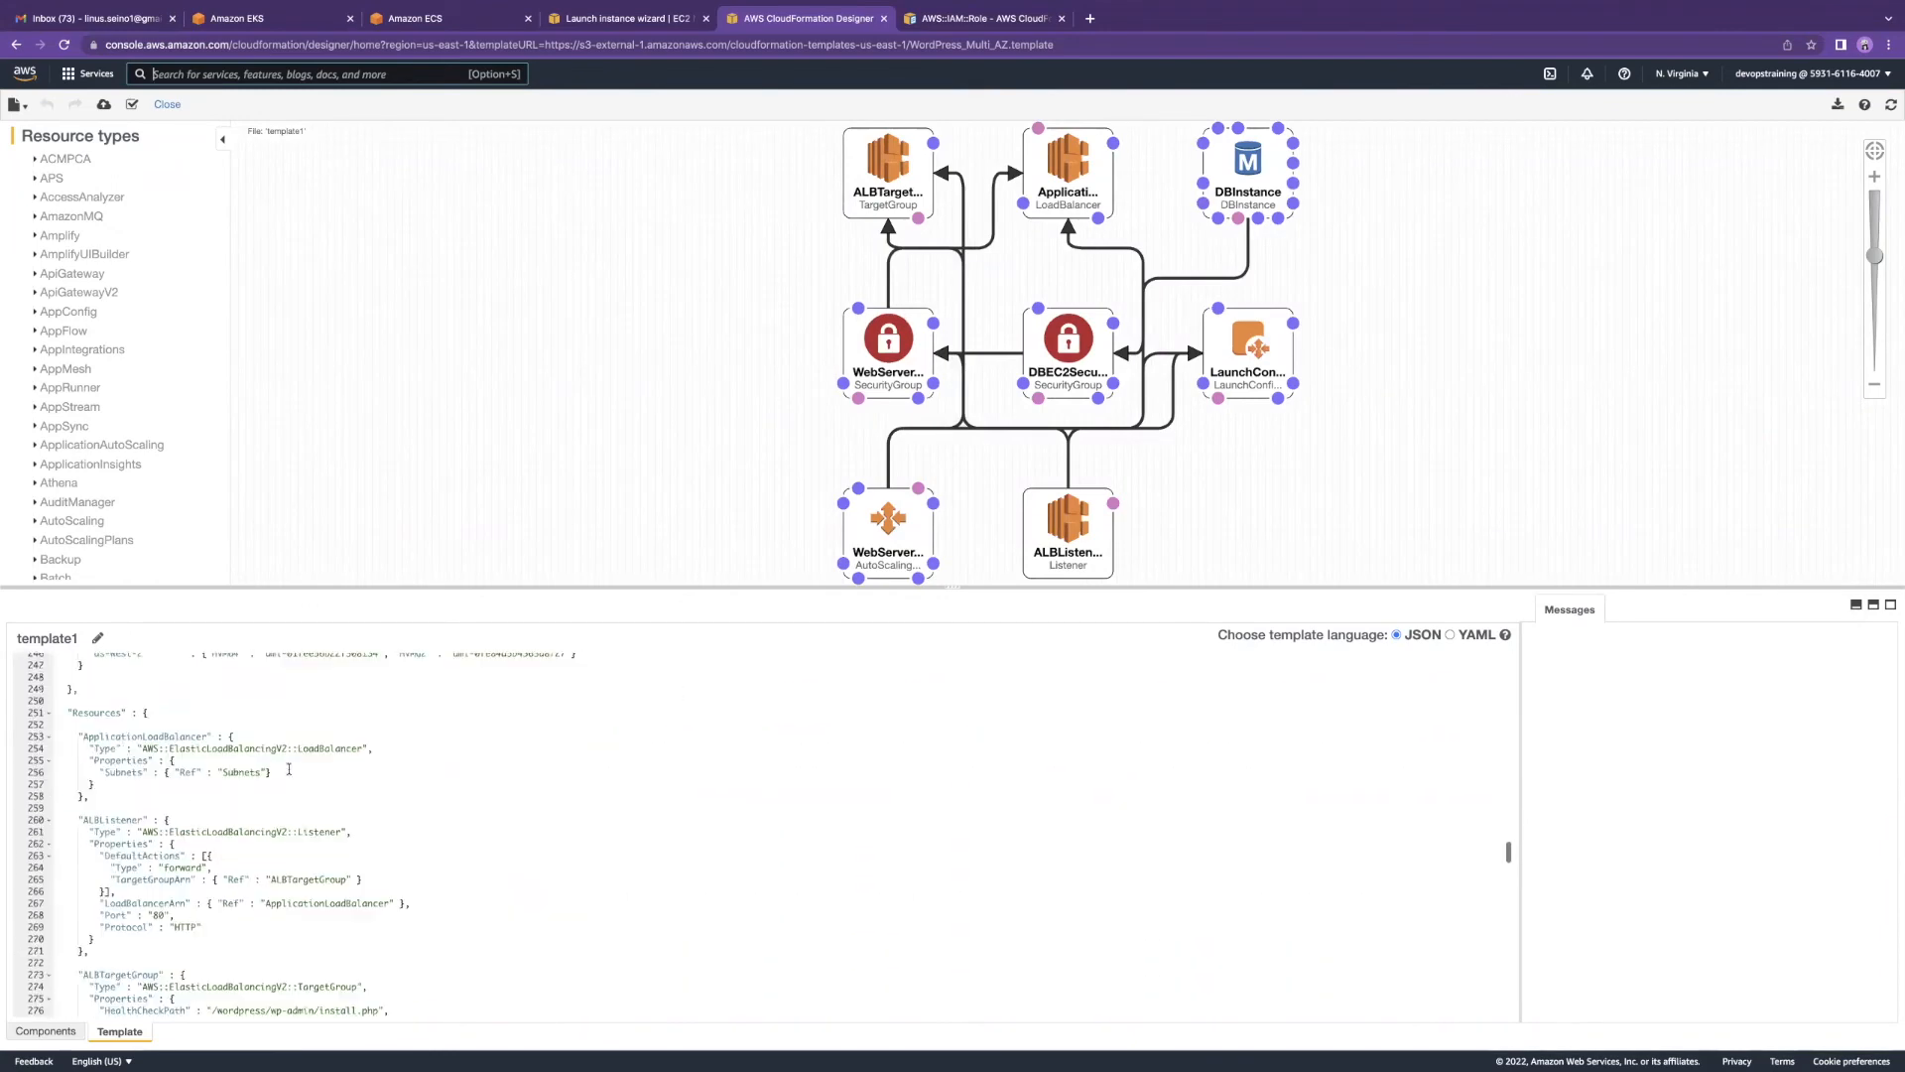
scroll(129, 705, down, 2)
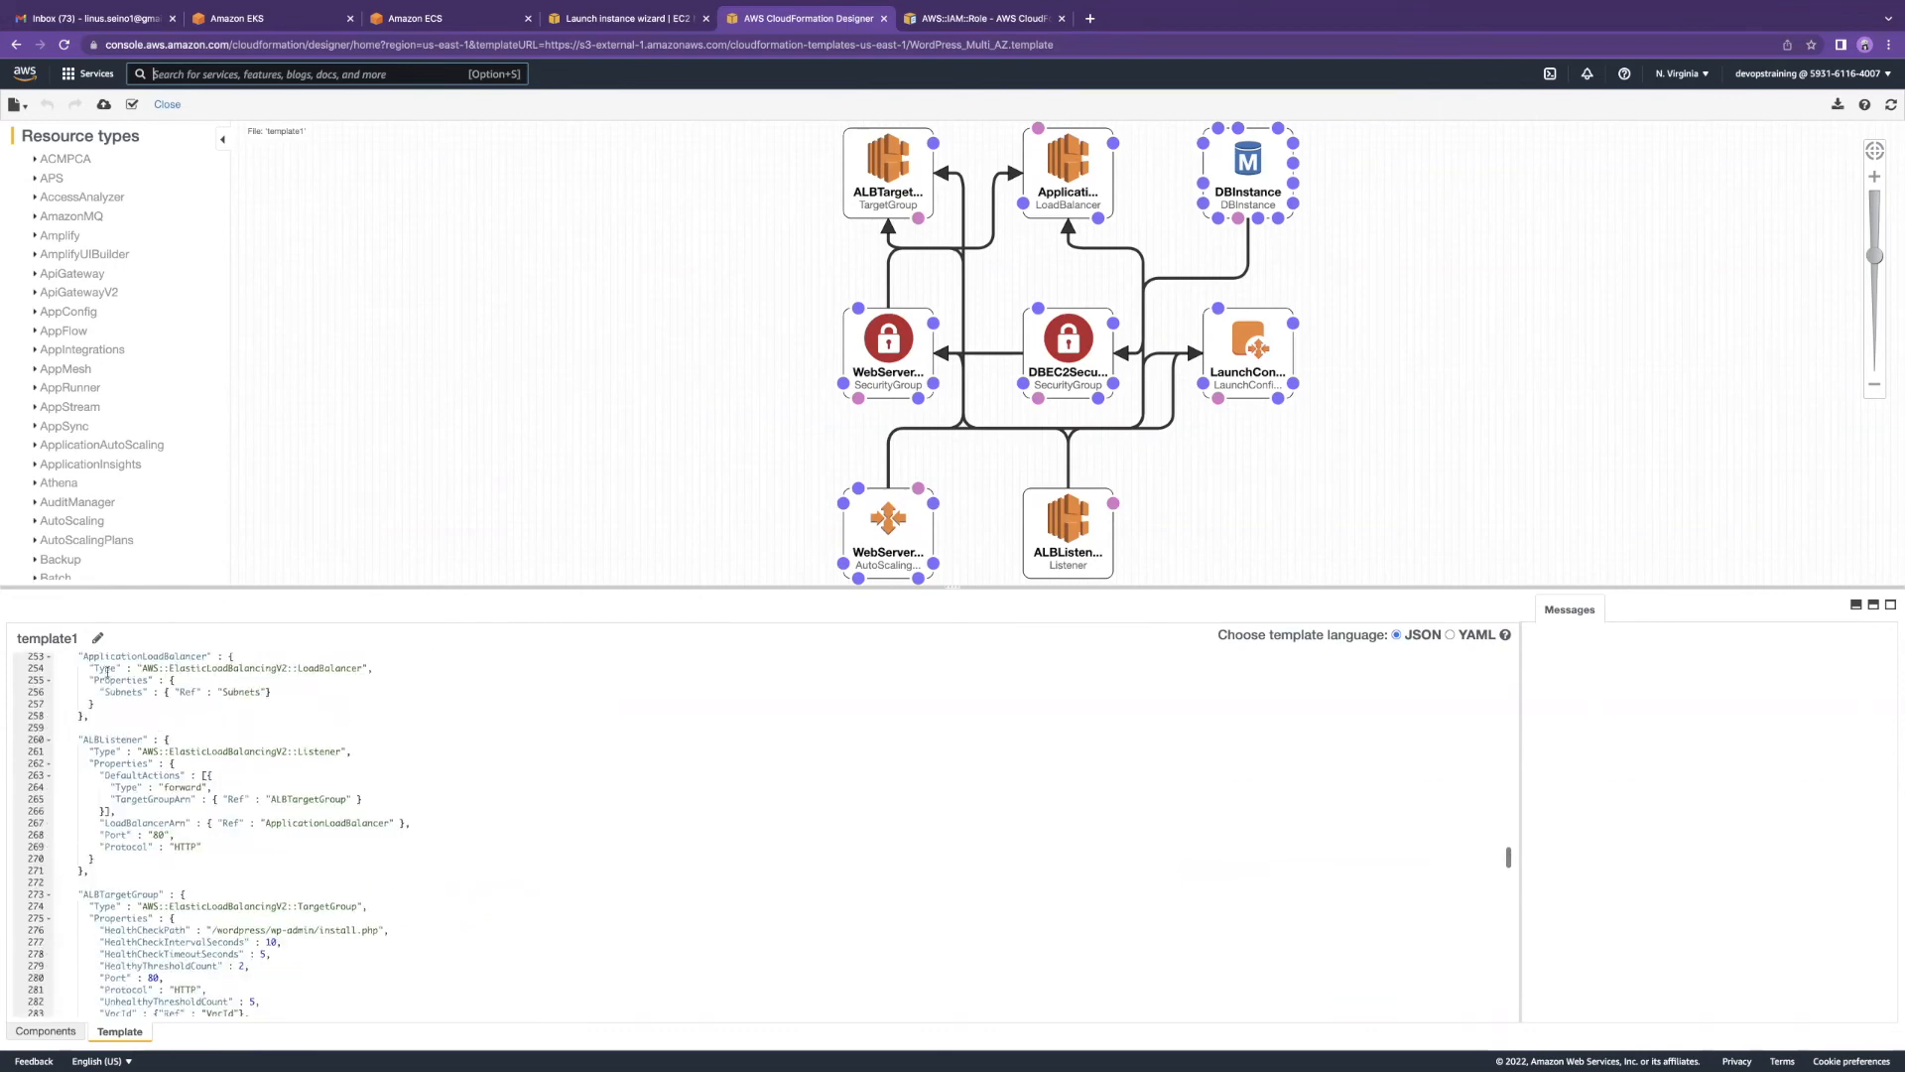
drag(77, 656, 242, 823)
scroll(111, 708, down, 1)
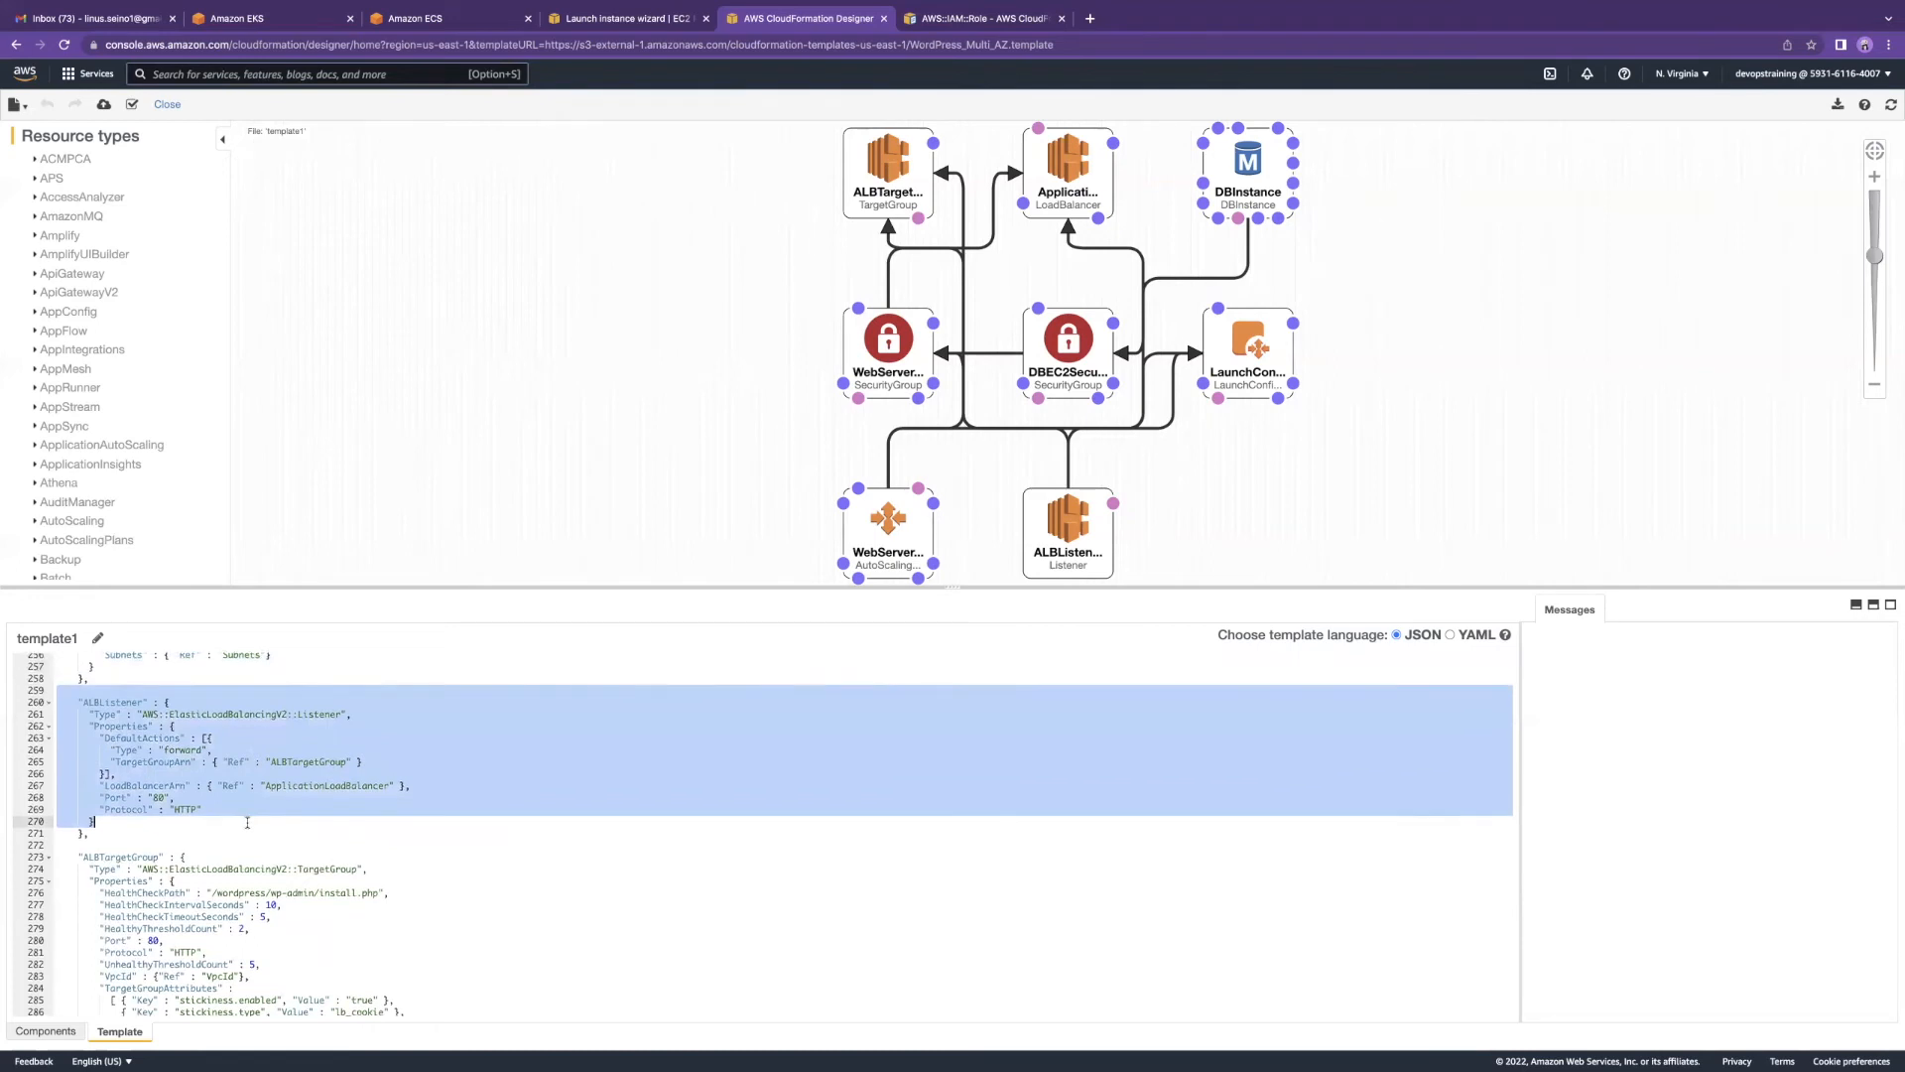
scroll(245, 823, down, 4)
drag(74, 702, 337, 897)
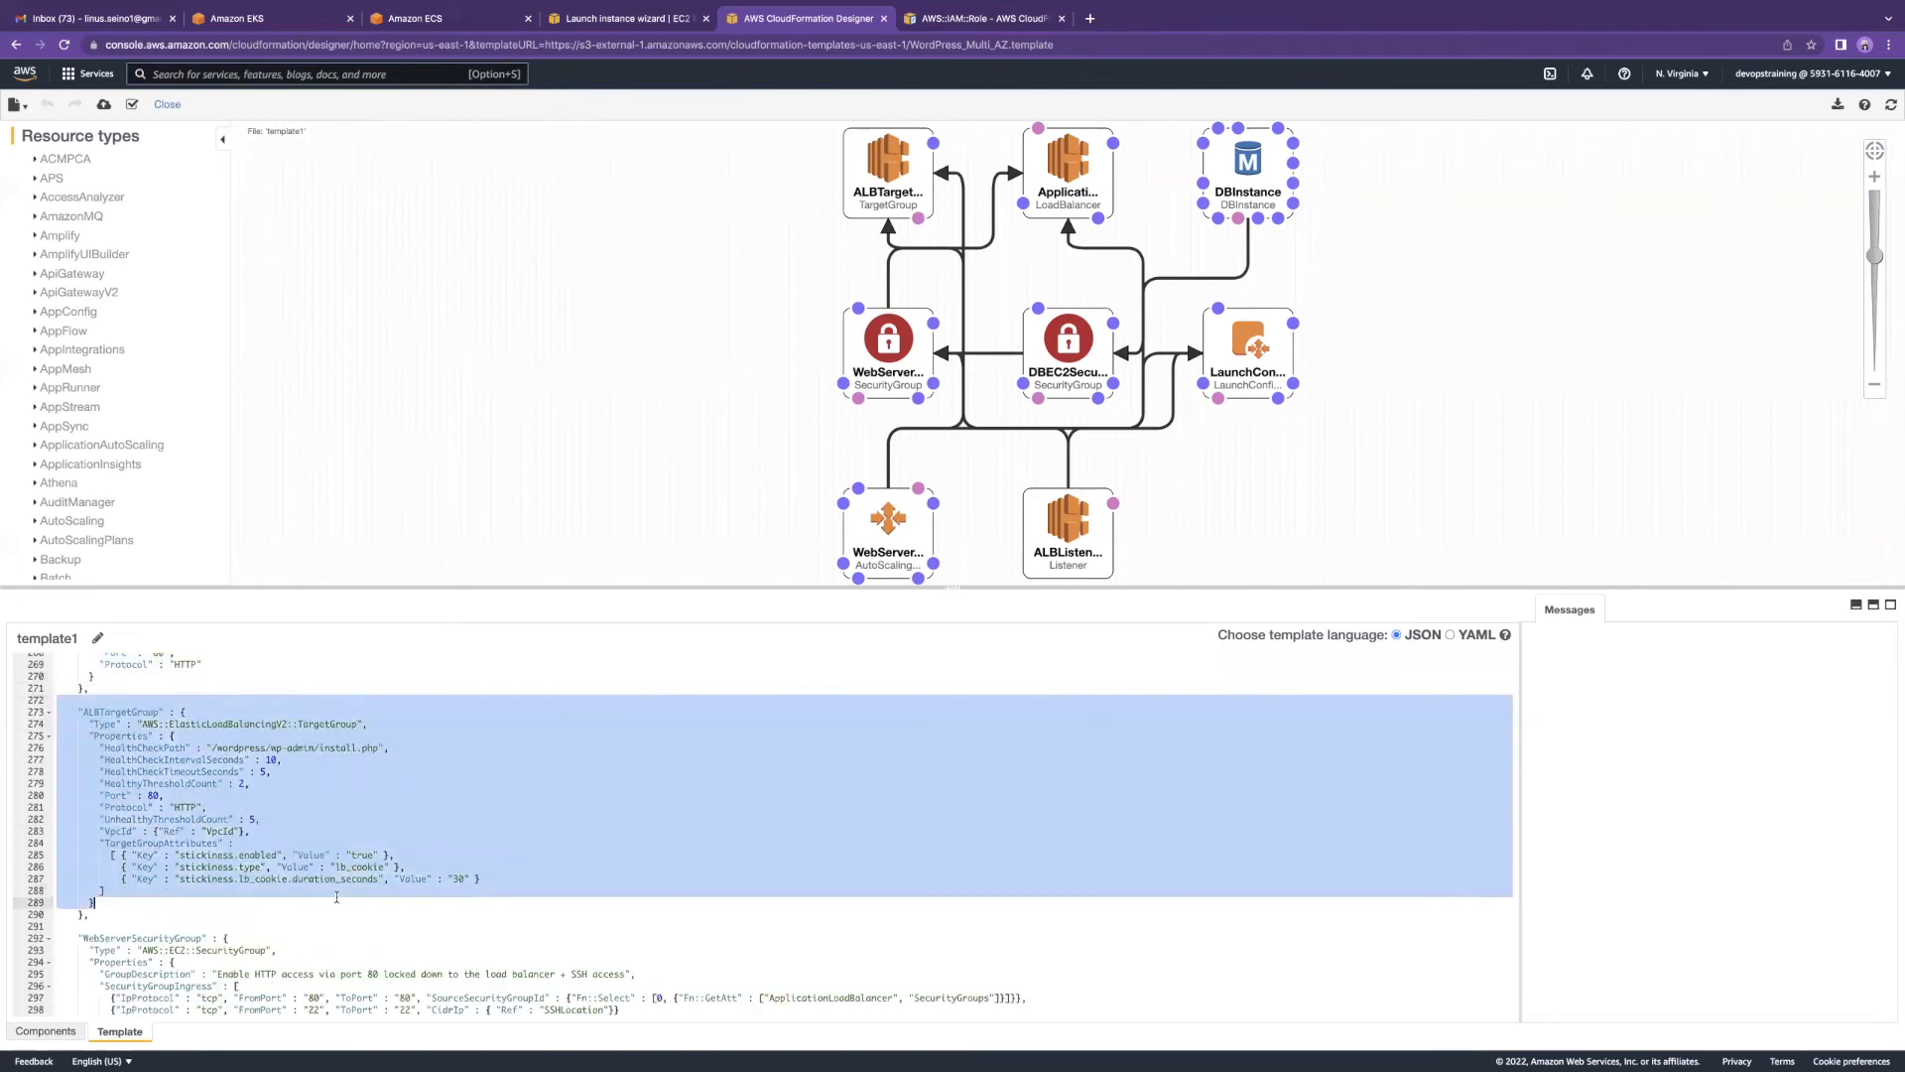
scroll(117, 710, up, 4)
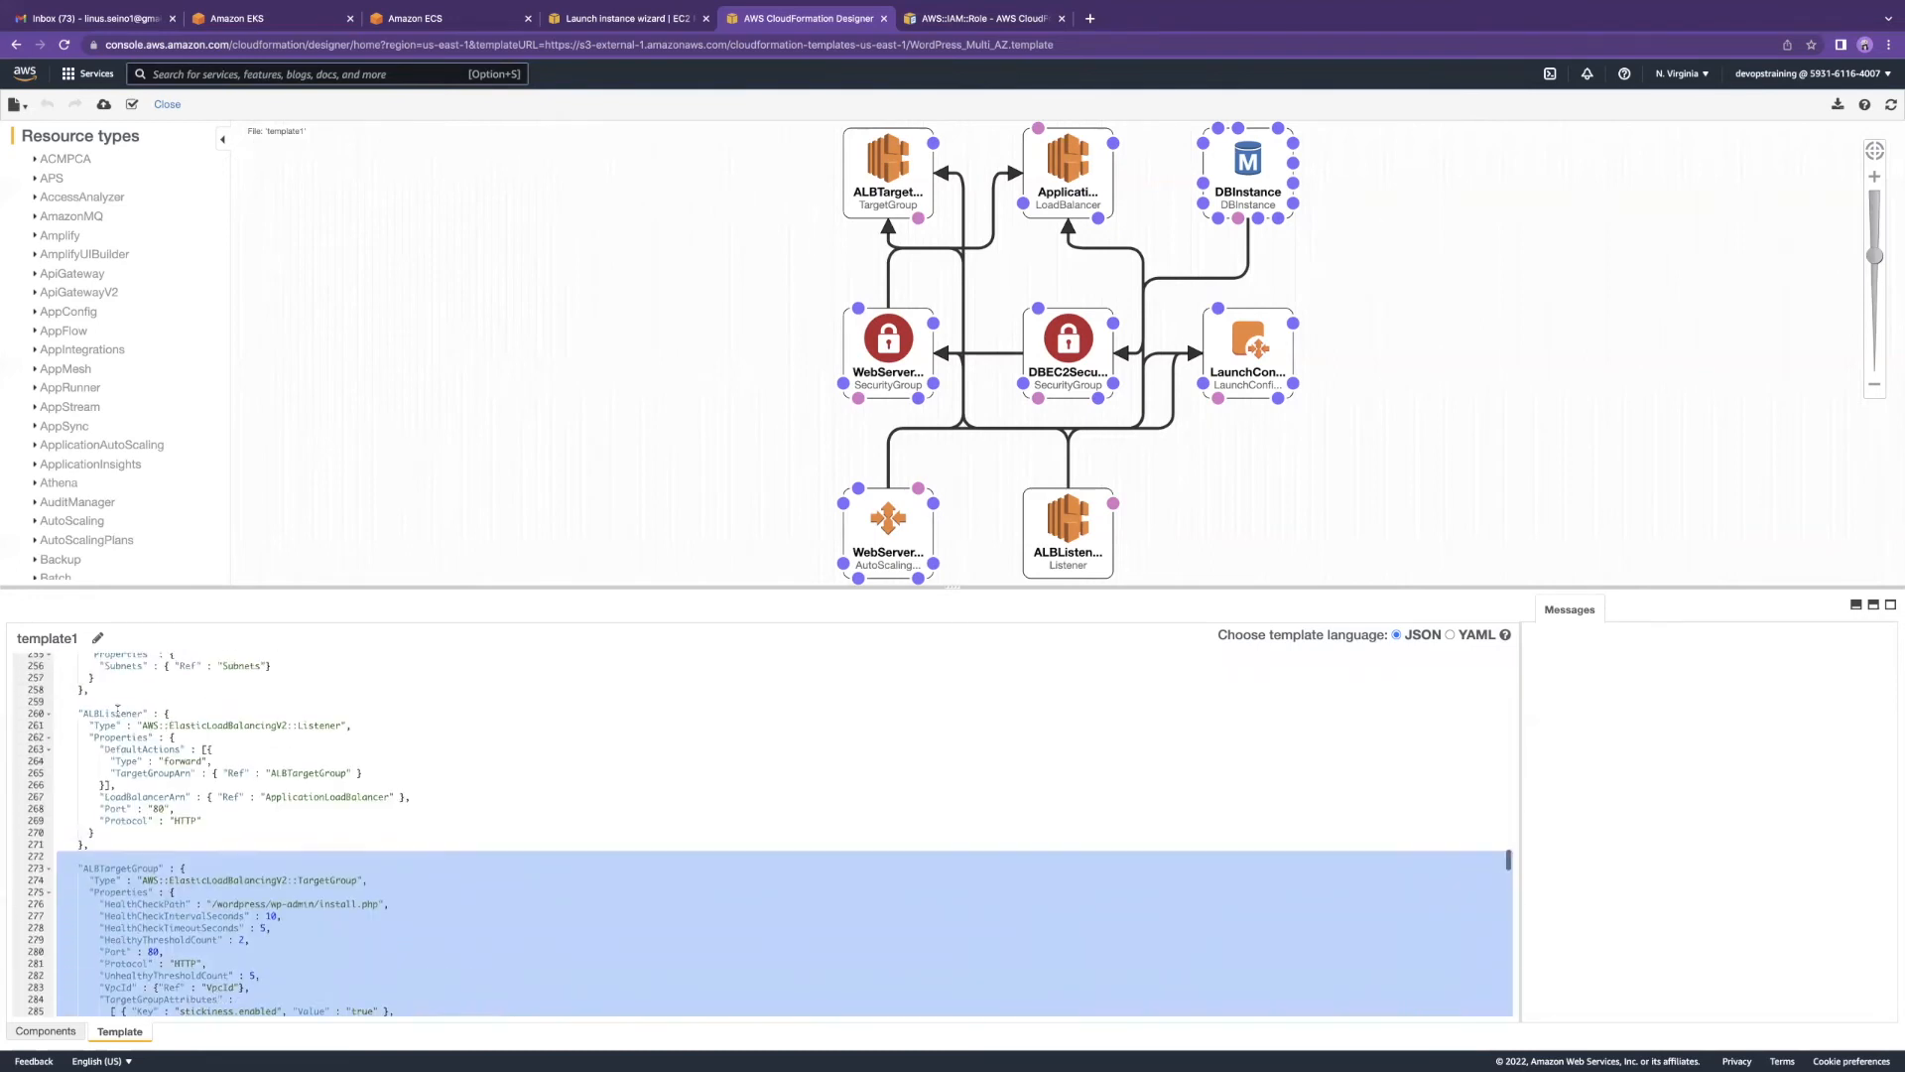
scroll(117, 711, up, 3)
scroll(129, 734, down, 9)
scroll(149, 756, up, 2)
scroll(148, 756, down, 4)
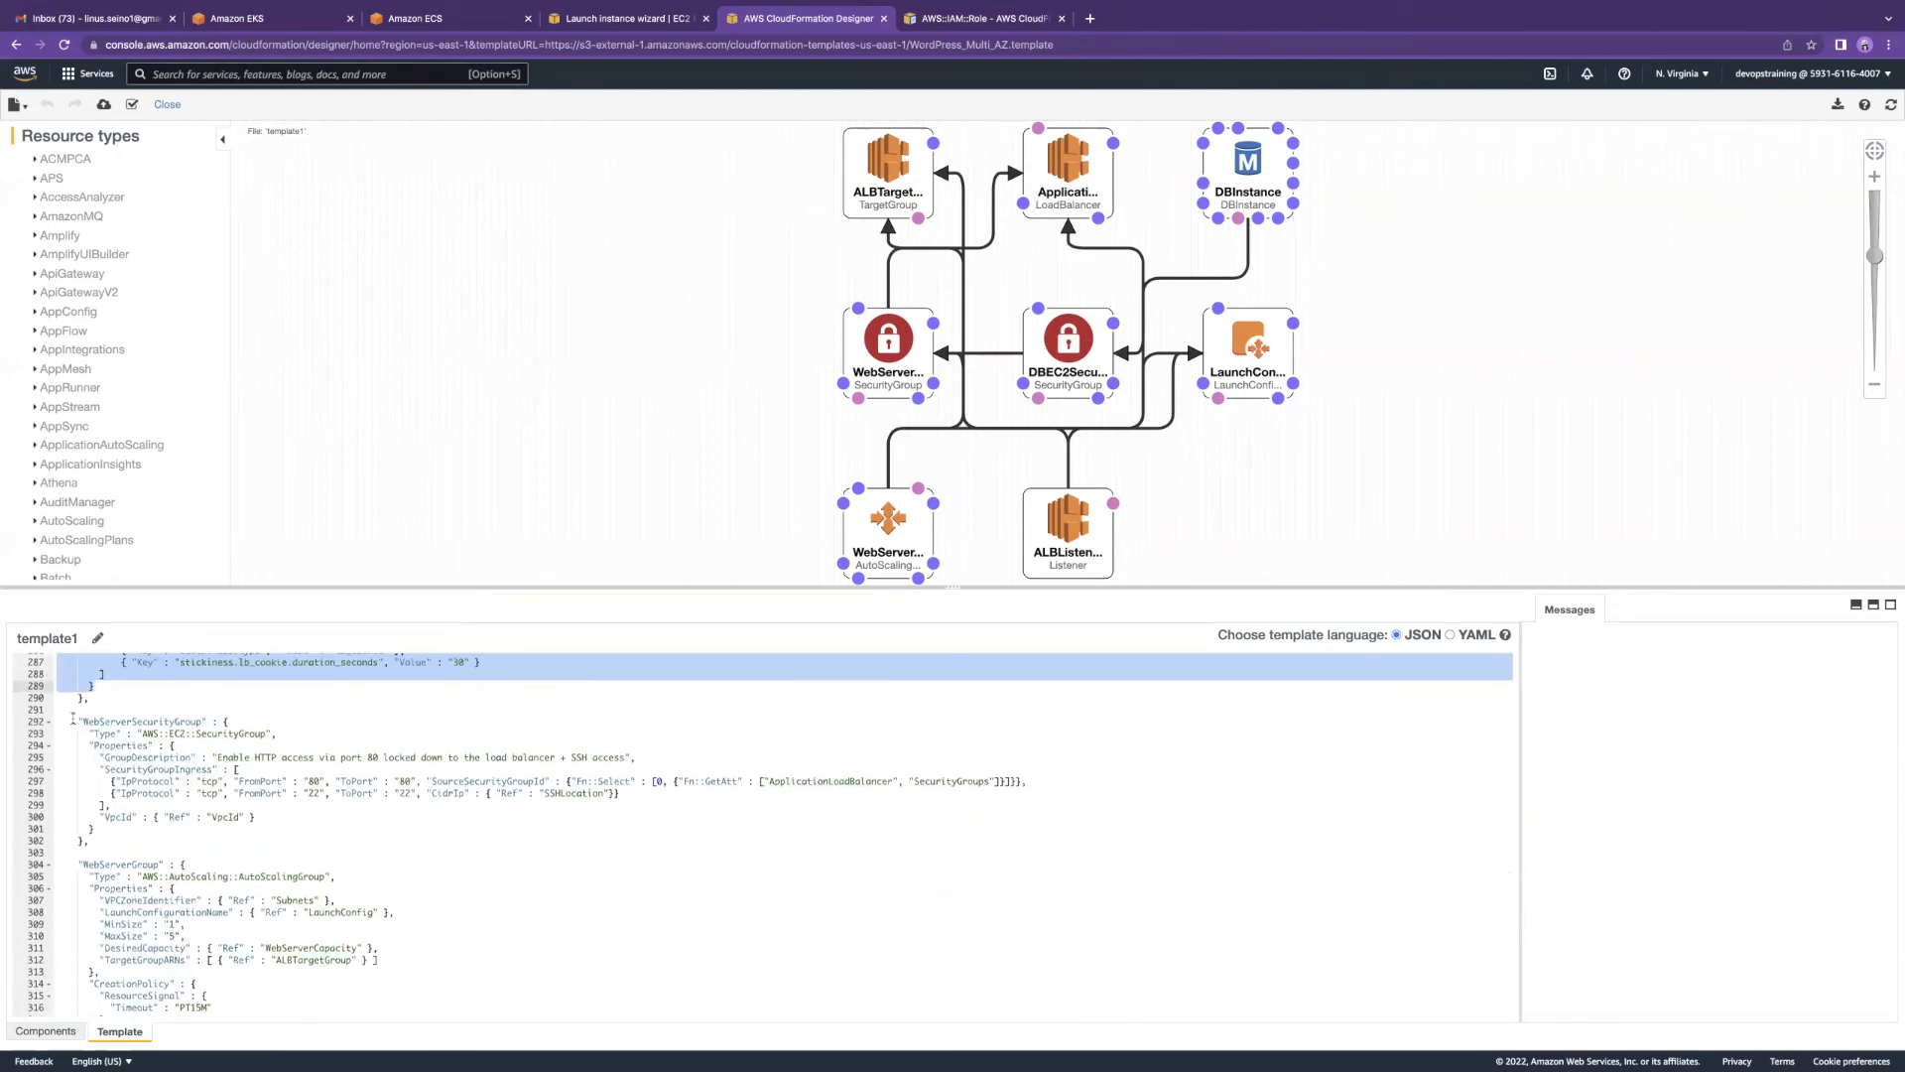
drag(72, 716, 95, 829)
scroll(95, 727, down, 4)
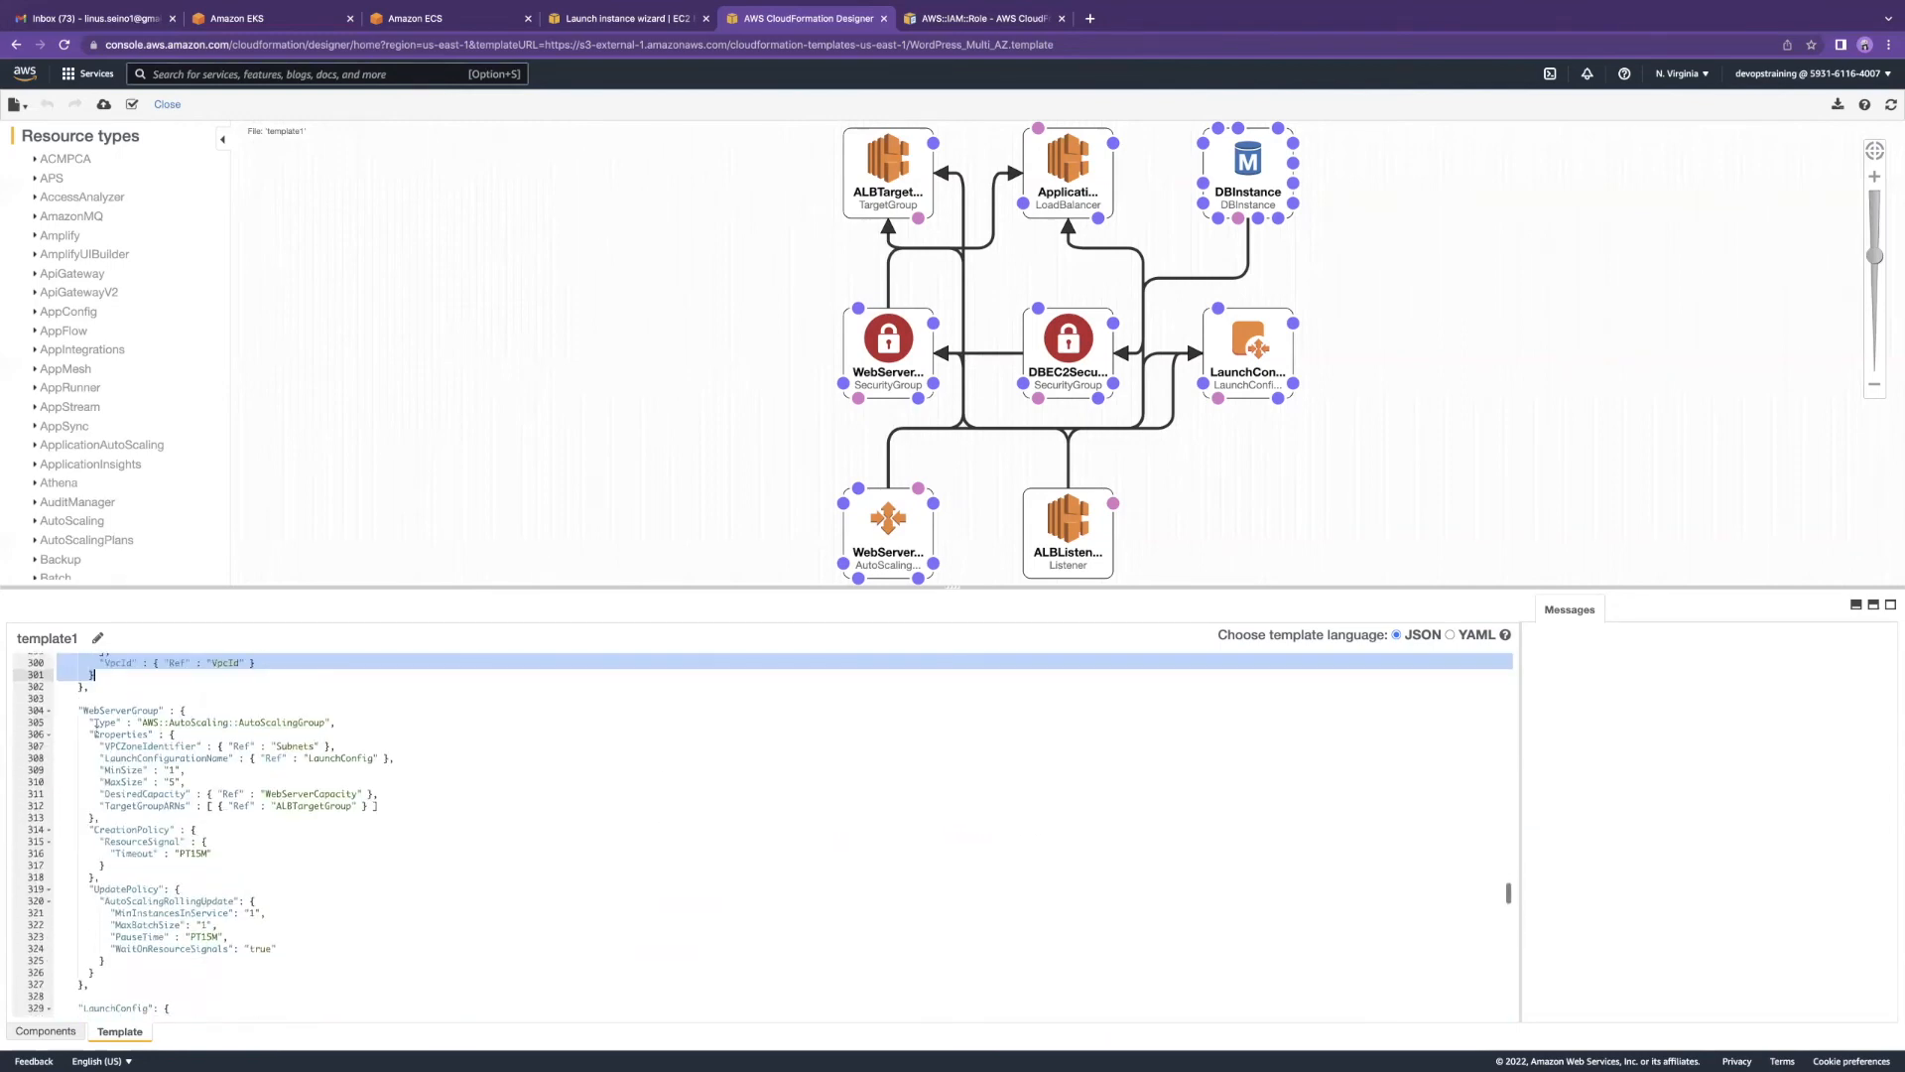
drag(79, 712, 213, 806)
scroll(159, 779, down, 7)
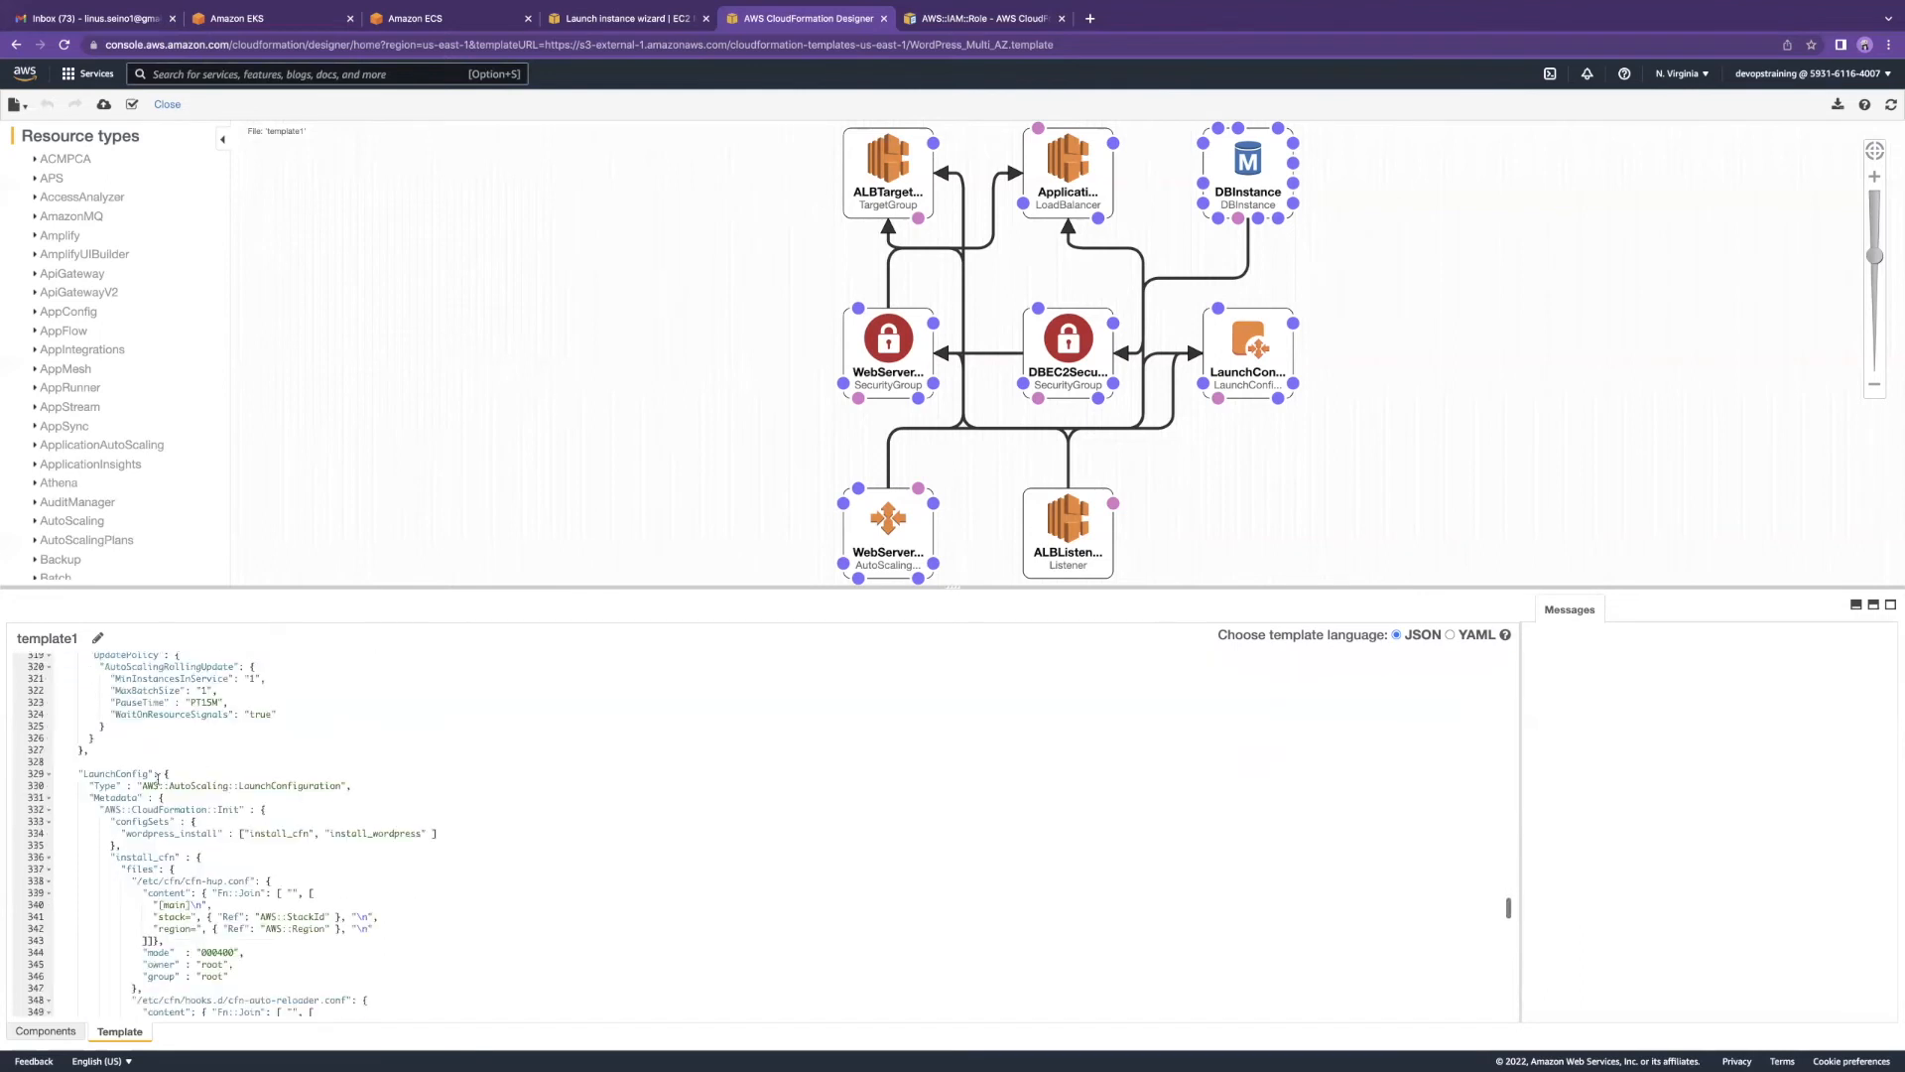
scroll(253, 740, down, 1)
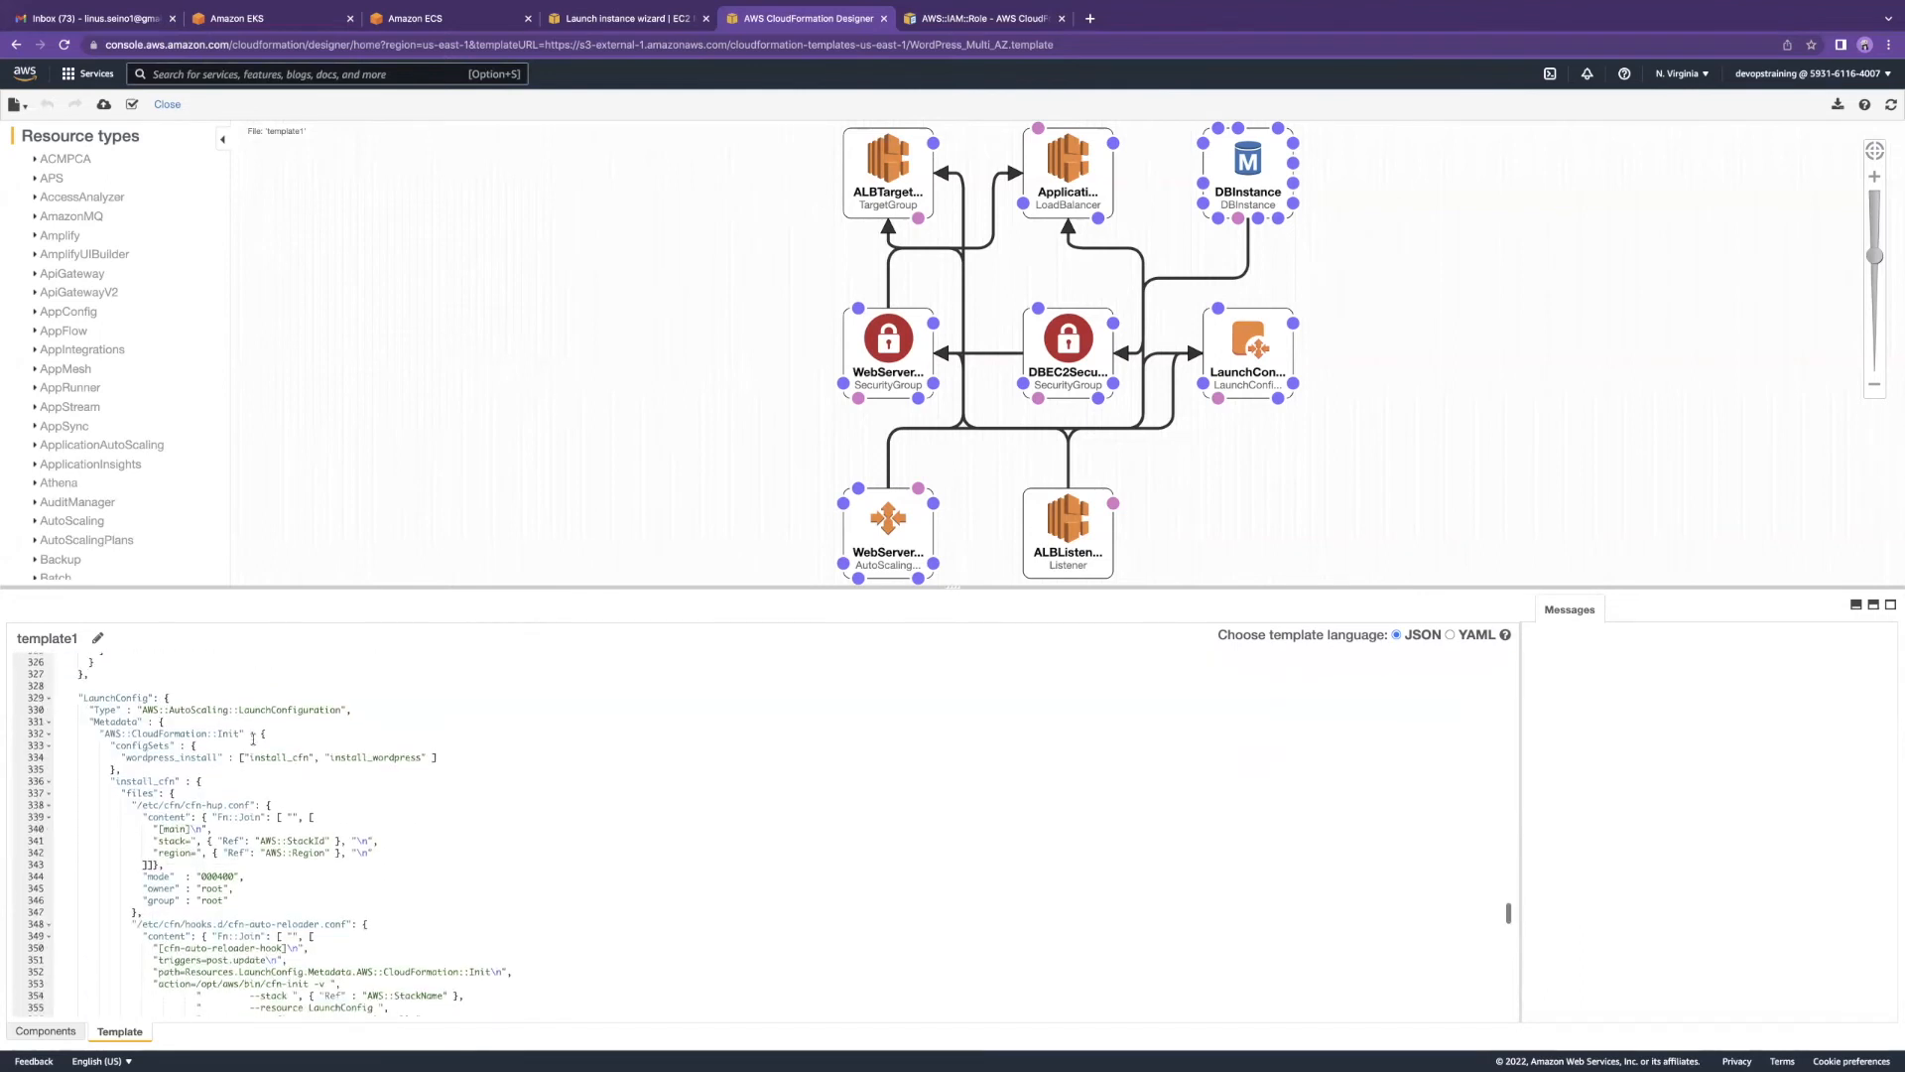
scroll(94, 742, down, 1)
drag(91, 678, 459, 985)
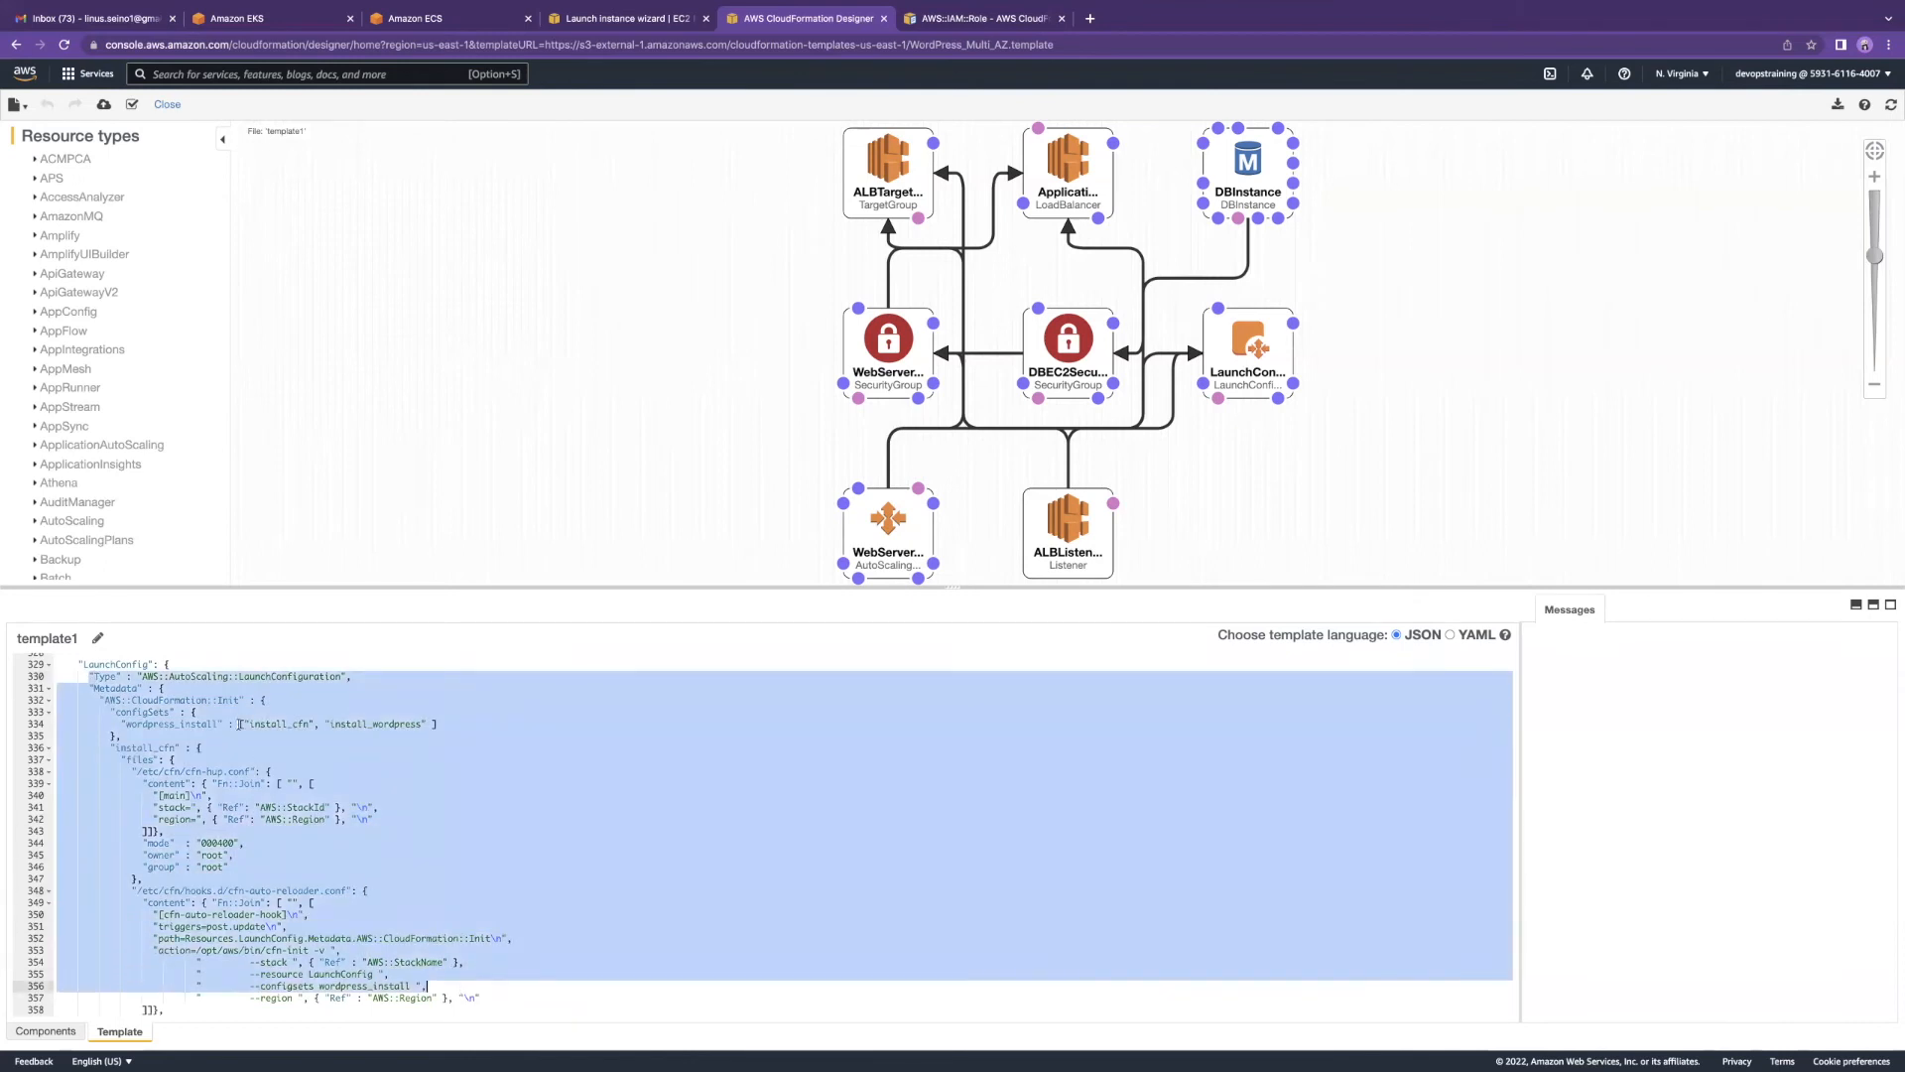
scroll(239, 724, down, 3)
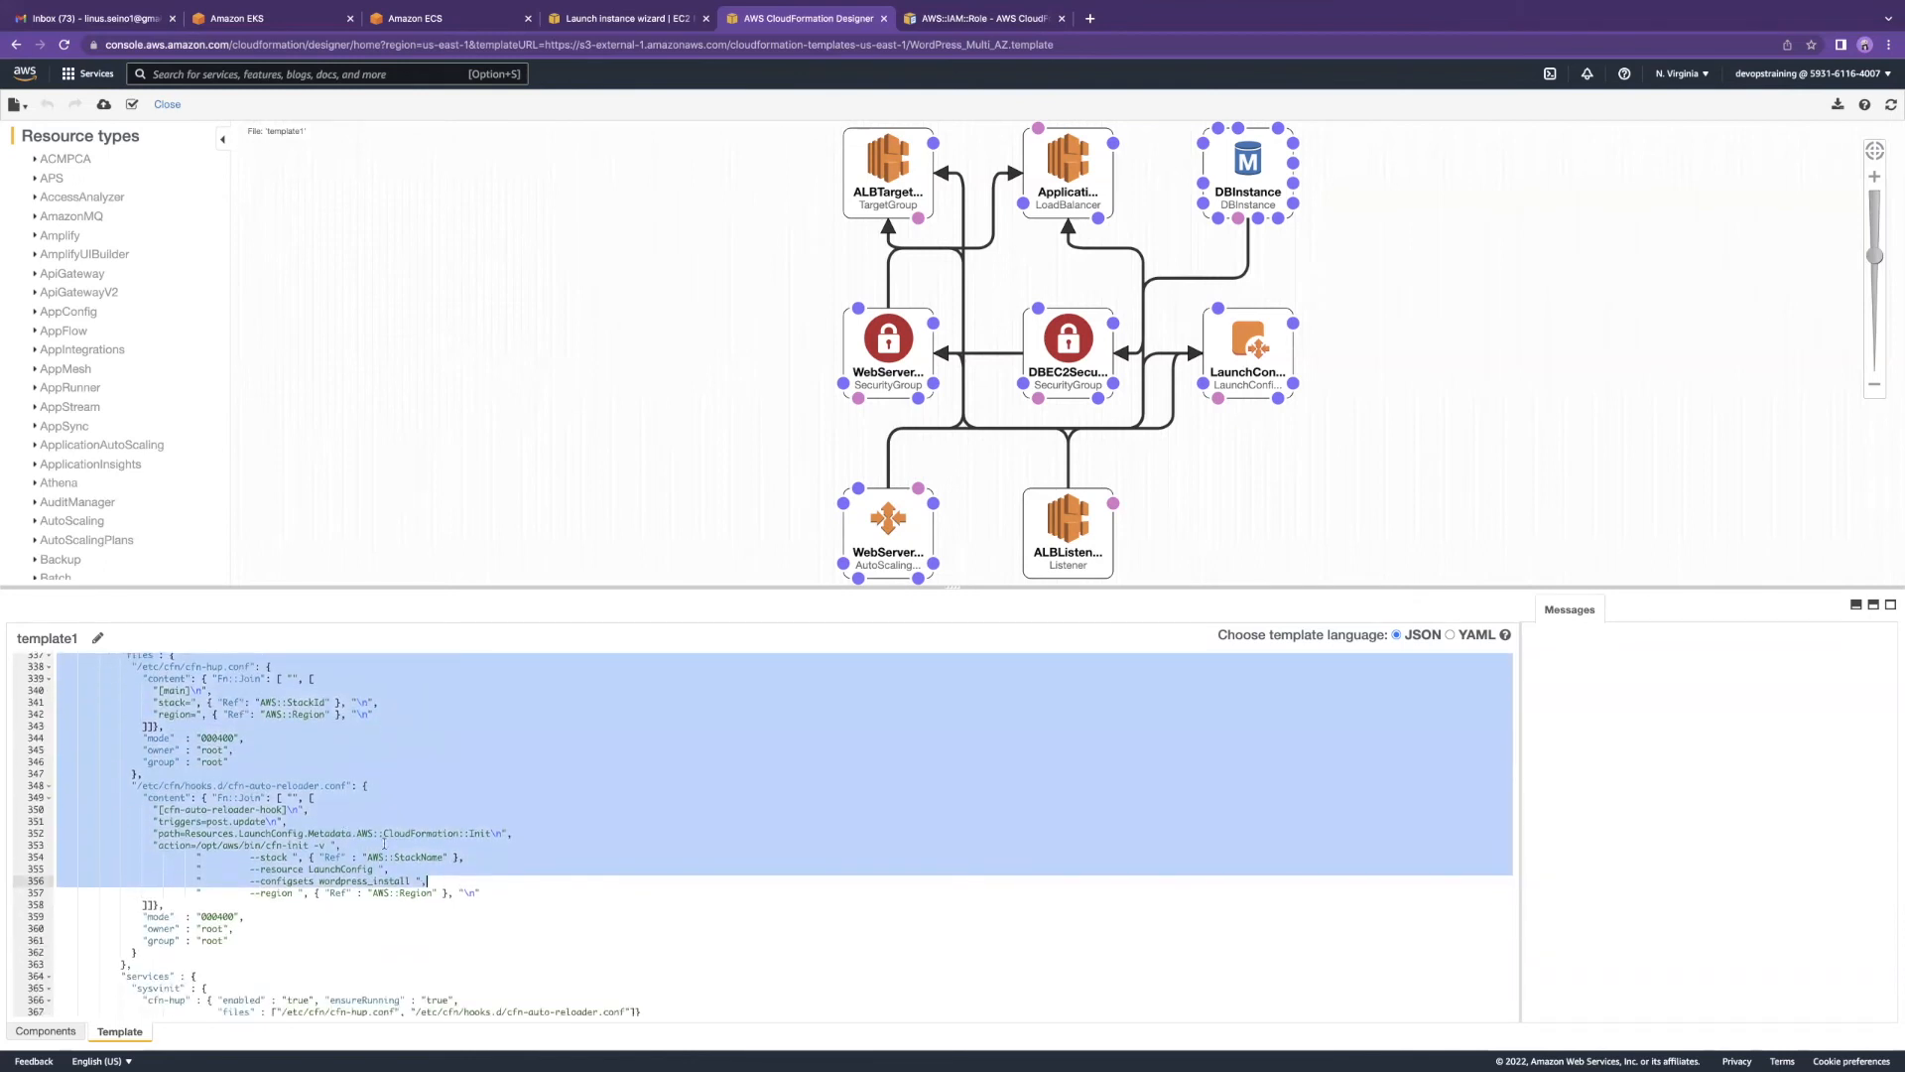
scroll(288, 784, down, 4)
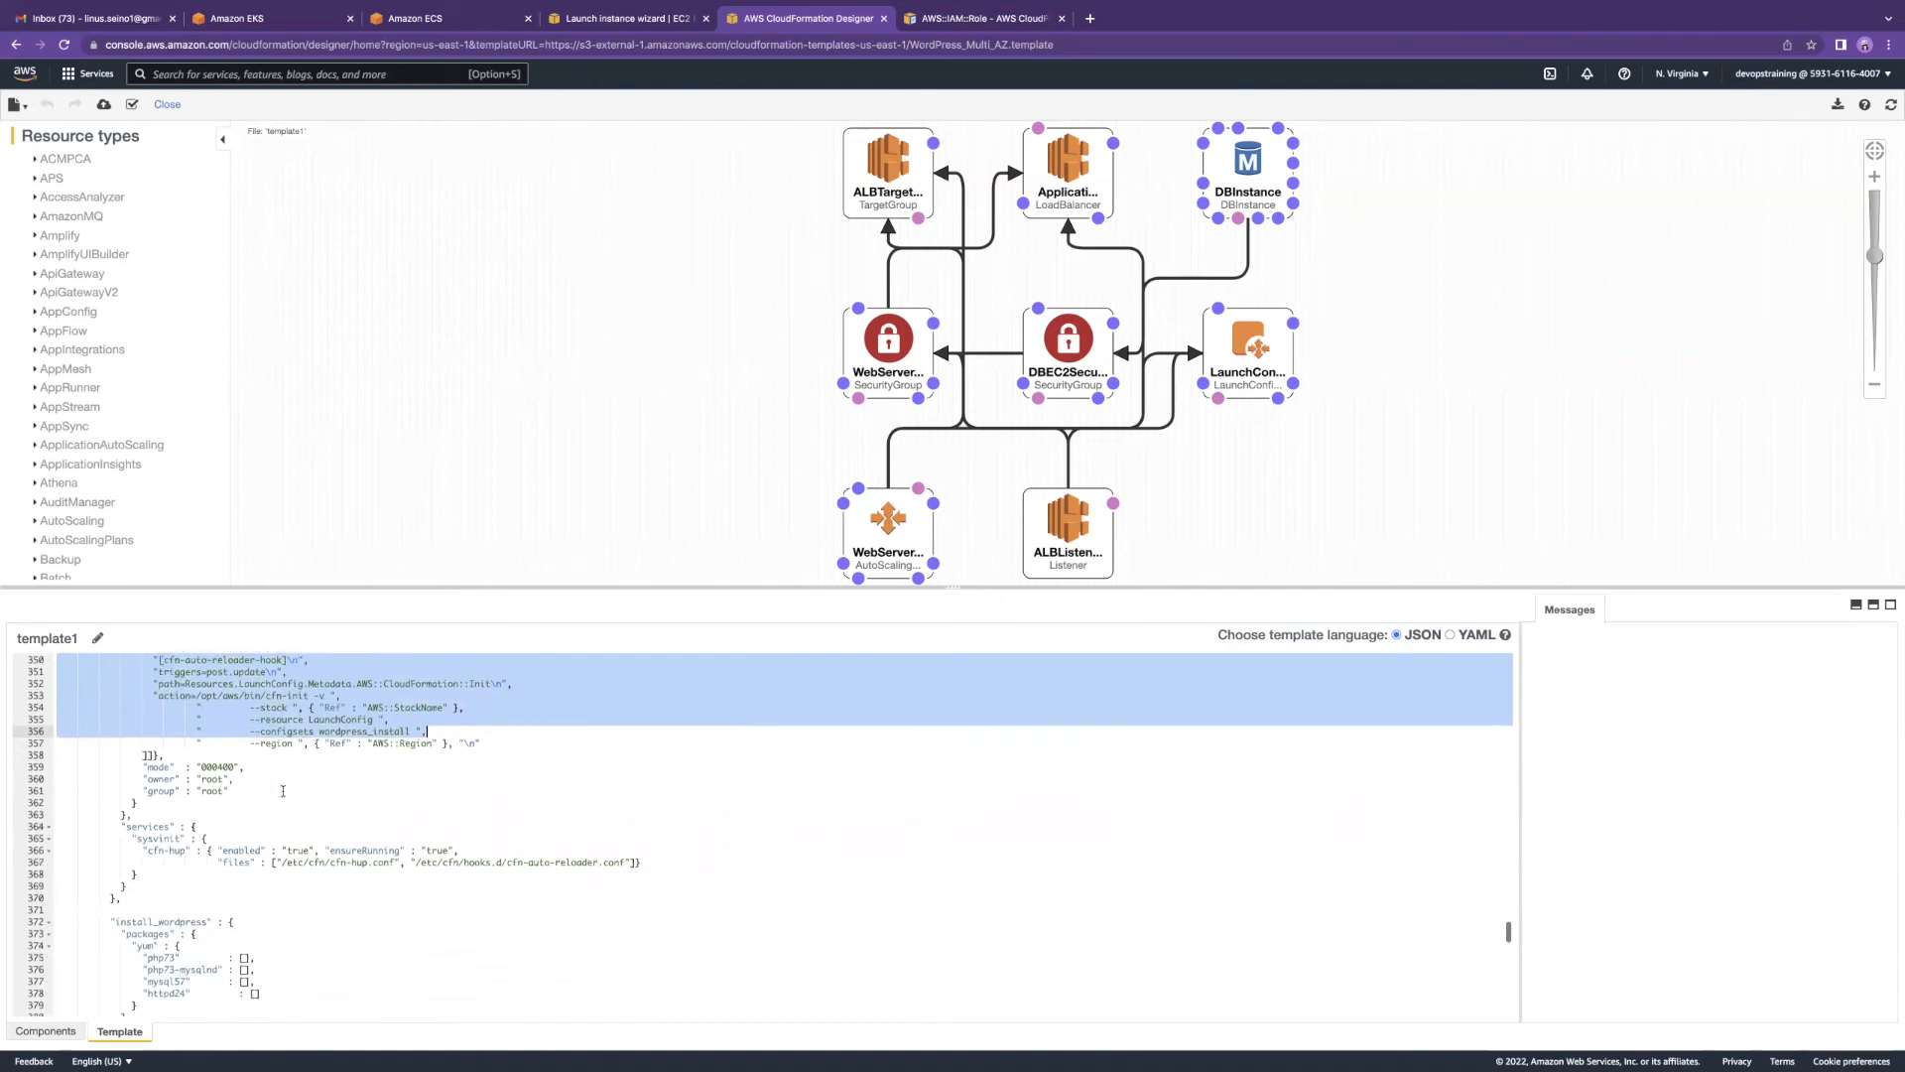
scroll(299, 764, up, 8)
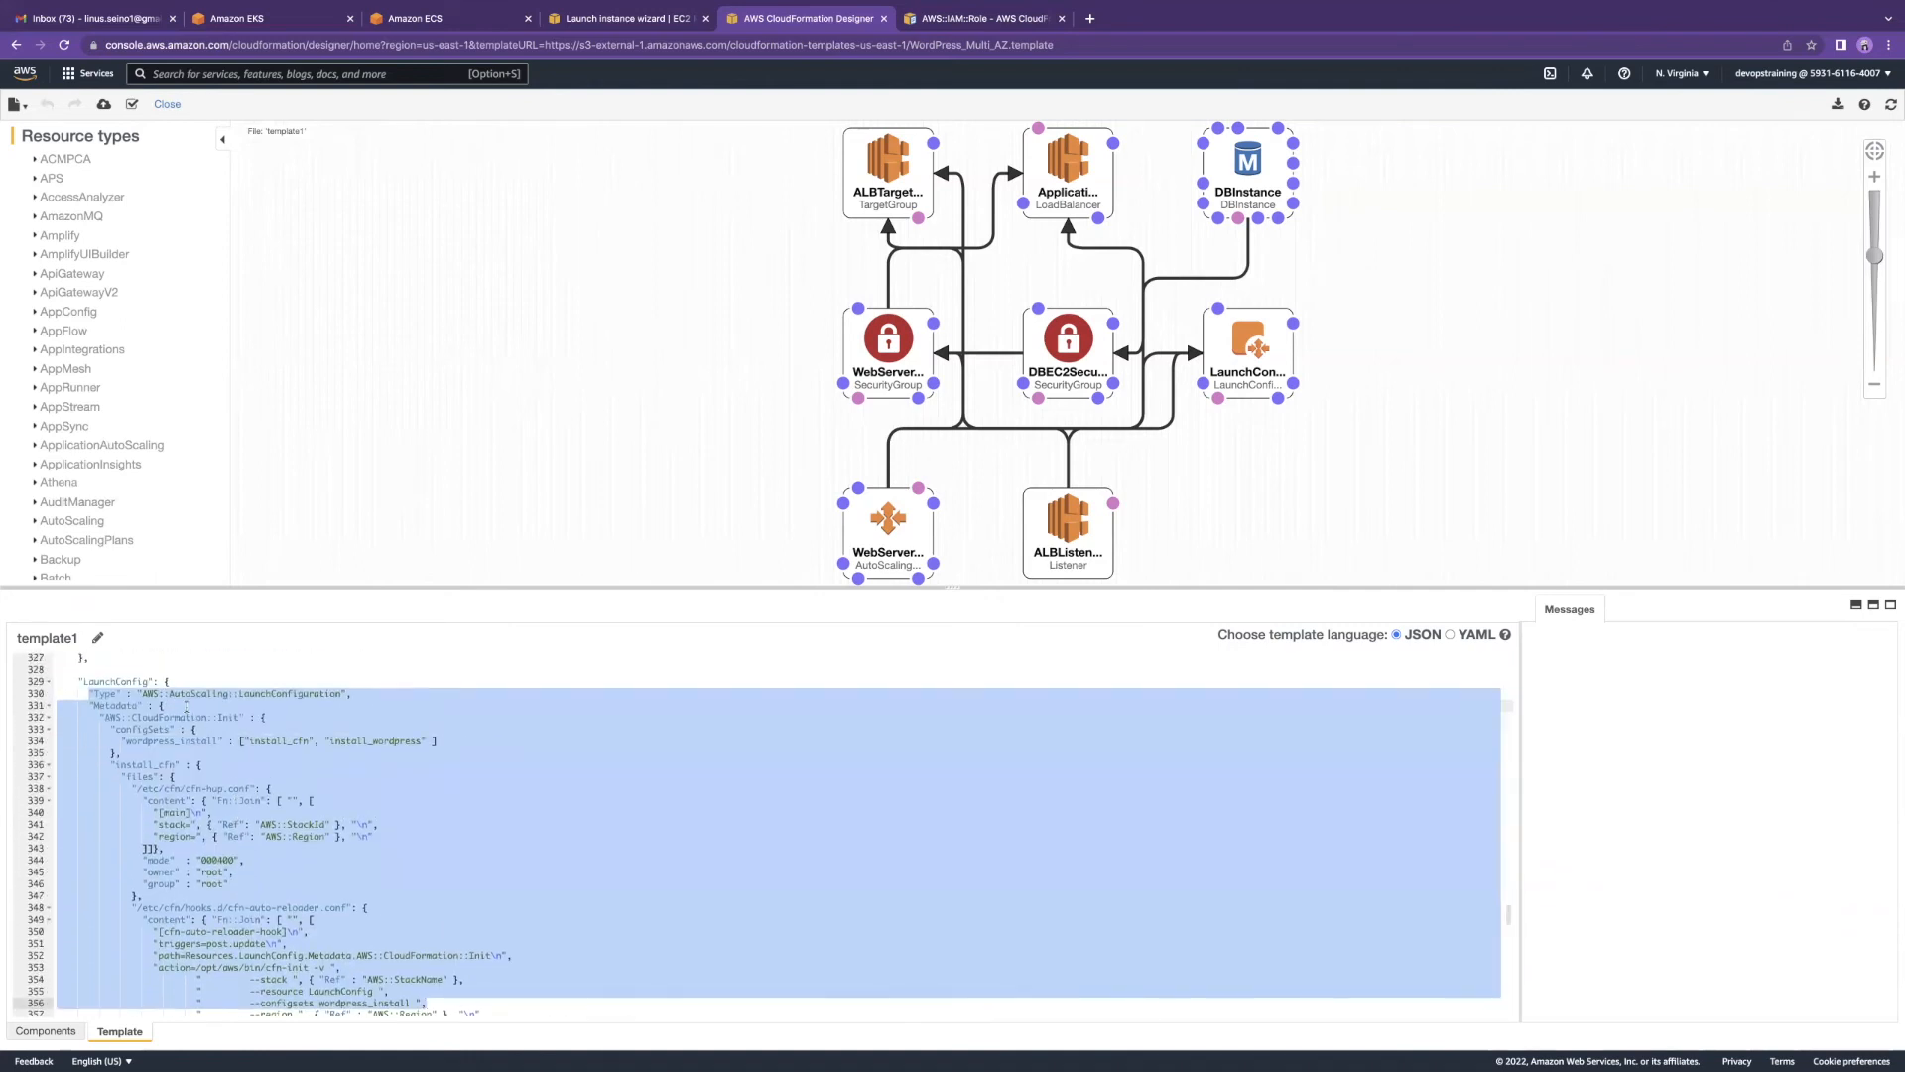
click(161, 705)
drag(90, 695, 425, 1003)
scroll(402, 906, down, 10)
scroll(402, 906, up, 2)
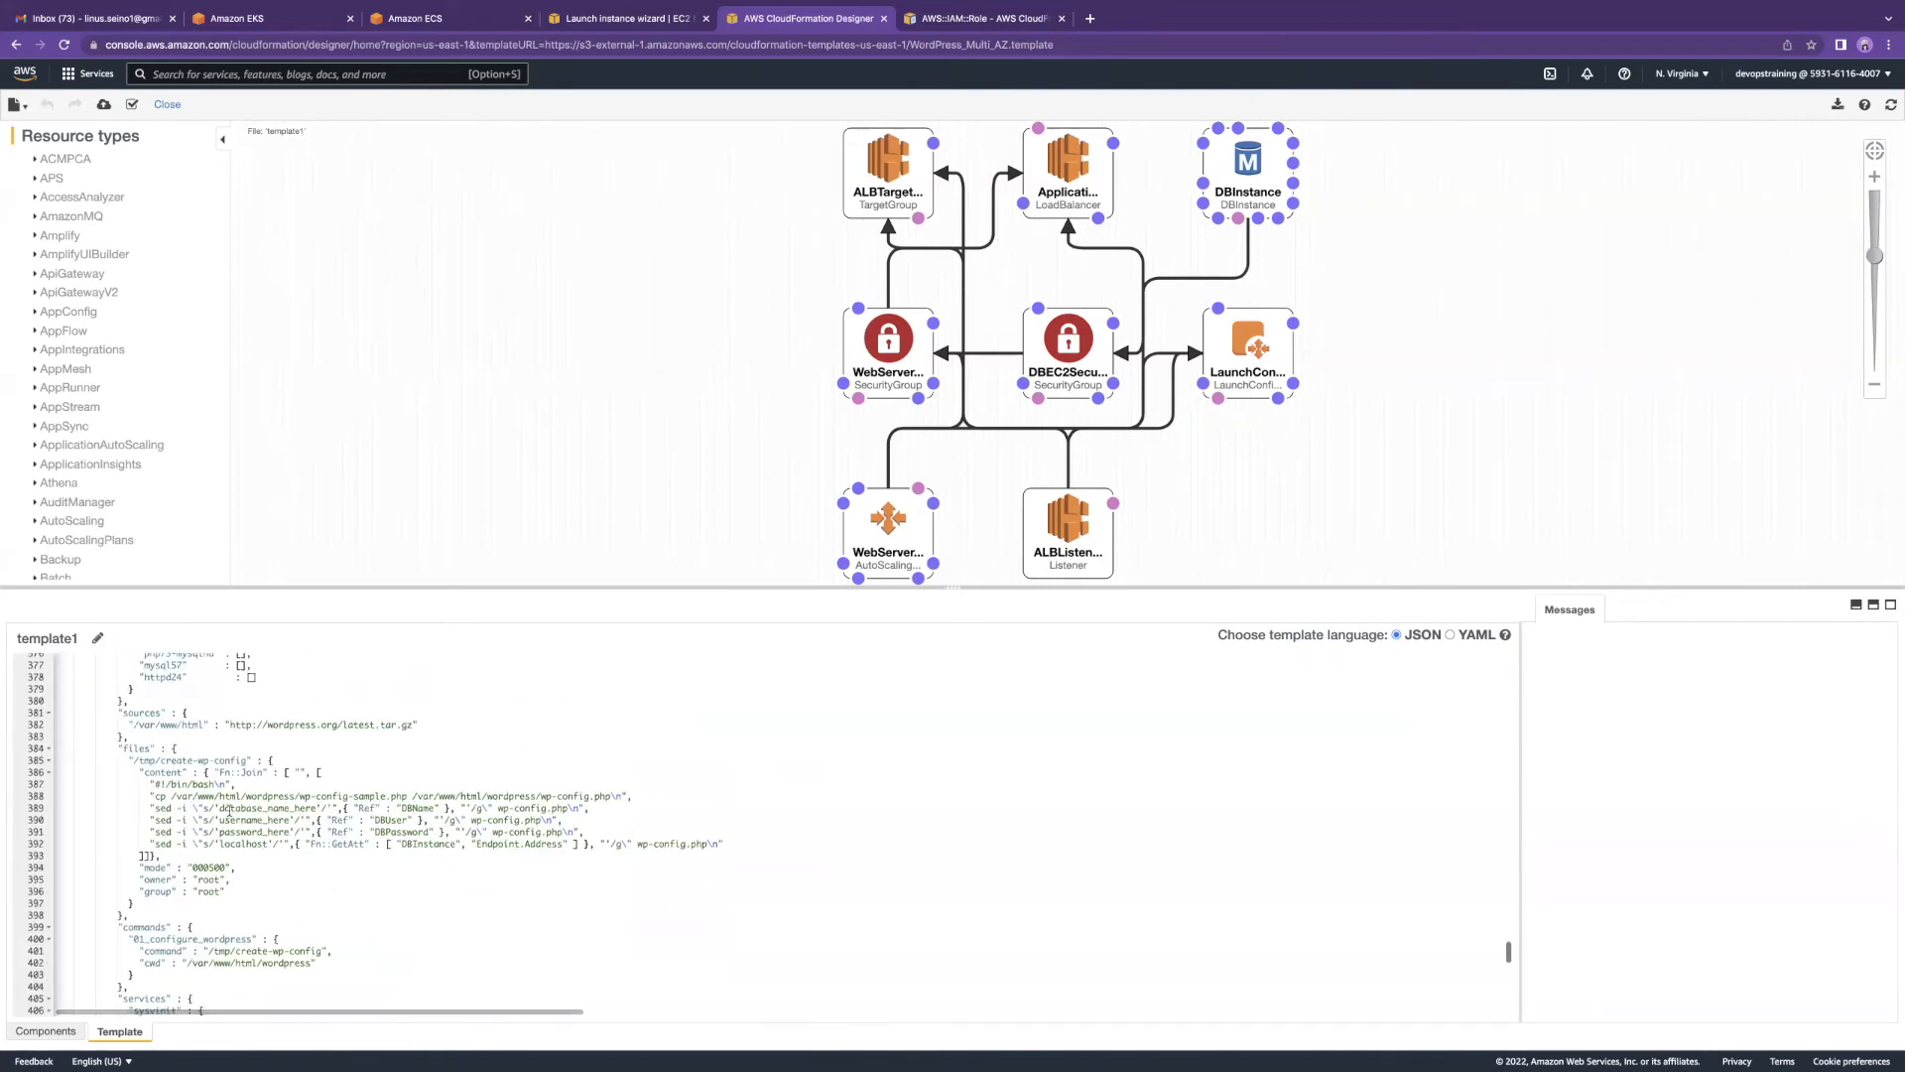
scroll(247, 812, down, 10)
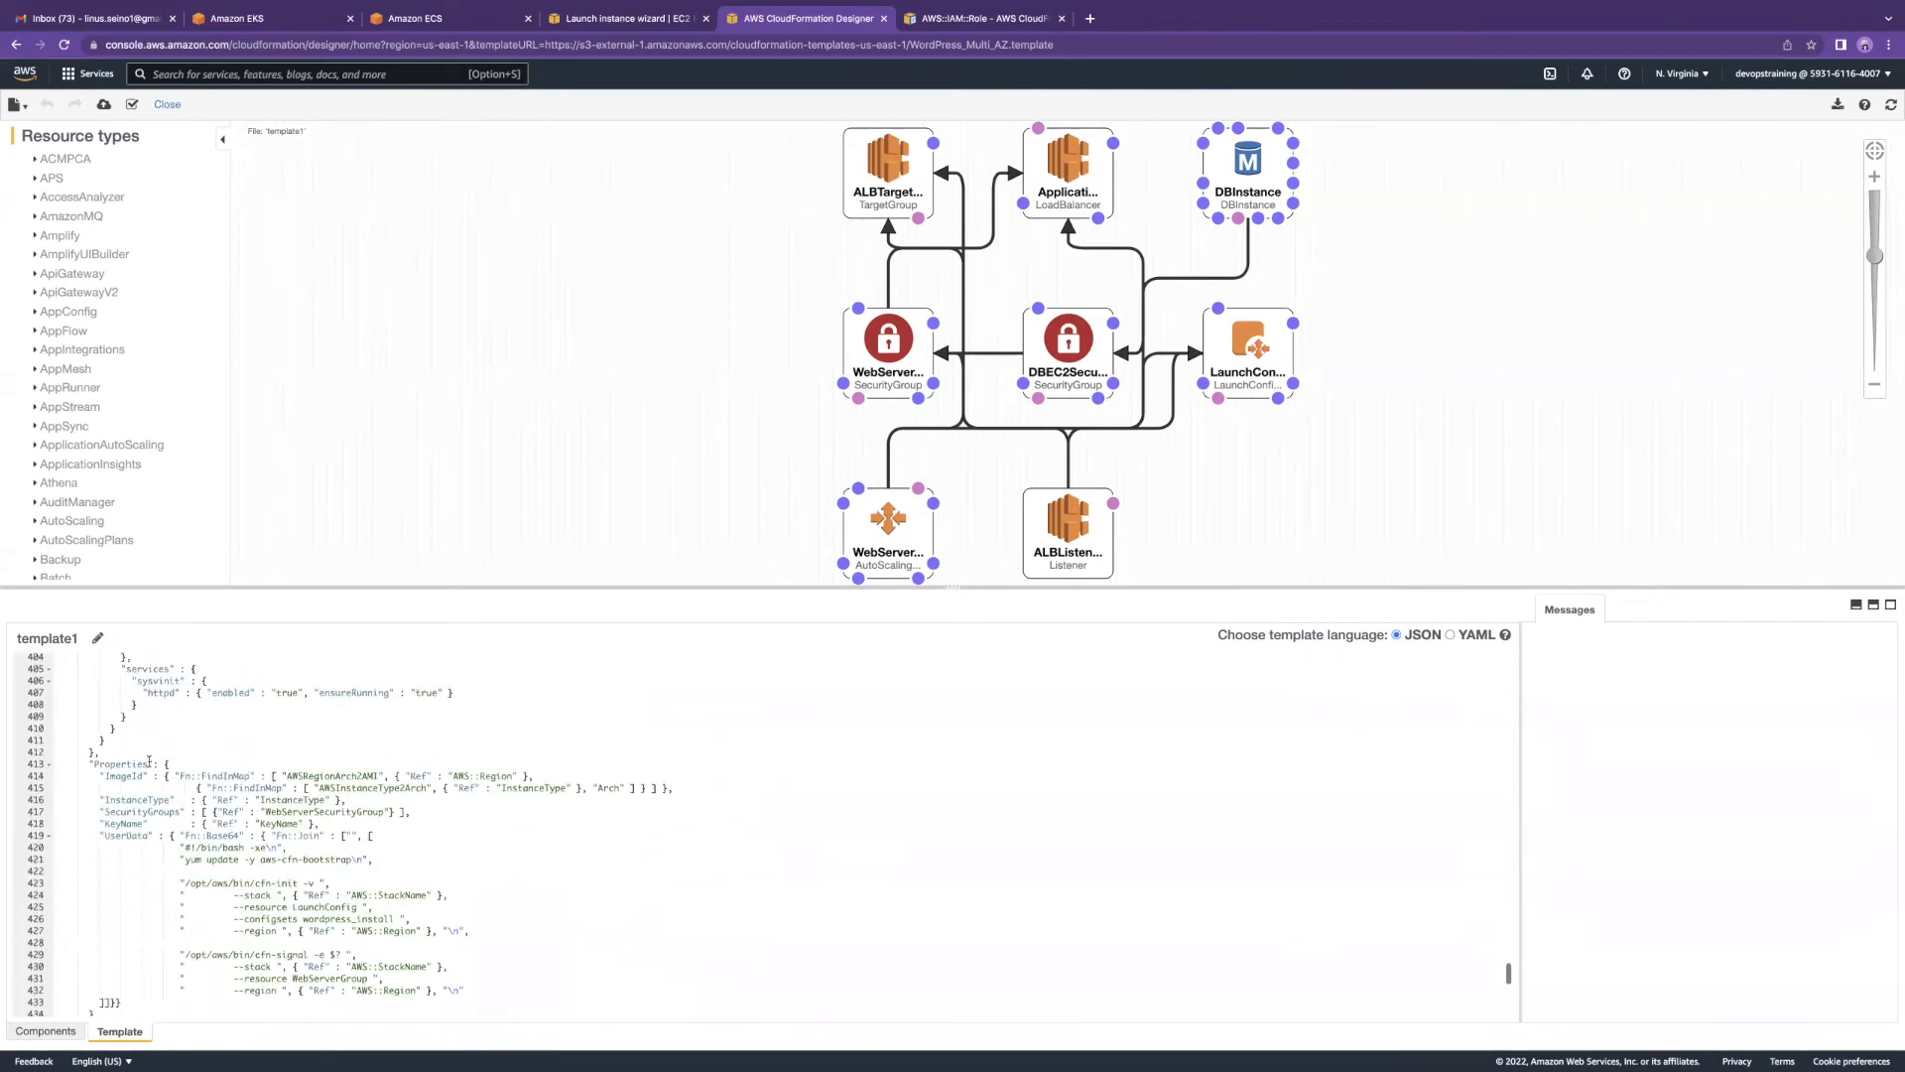
scroll(191, 773, down, 9)
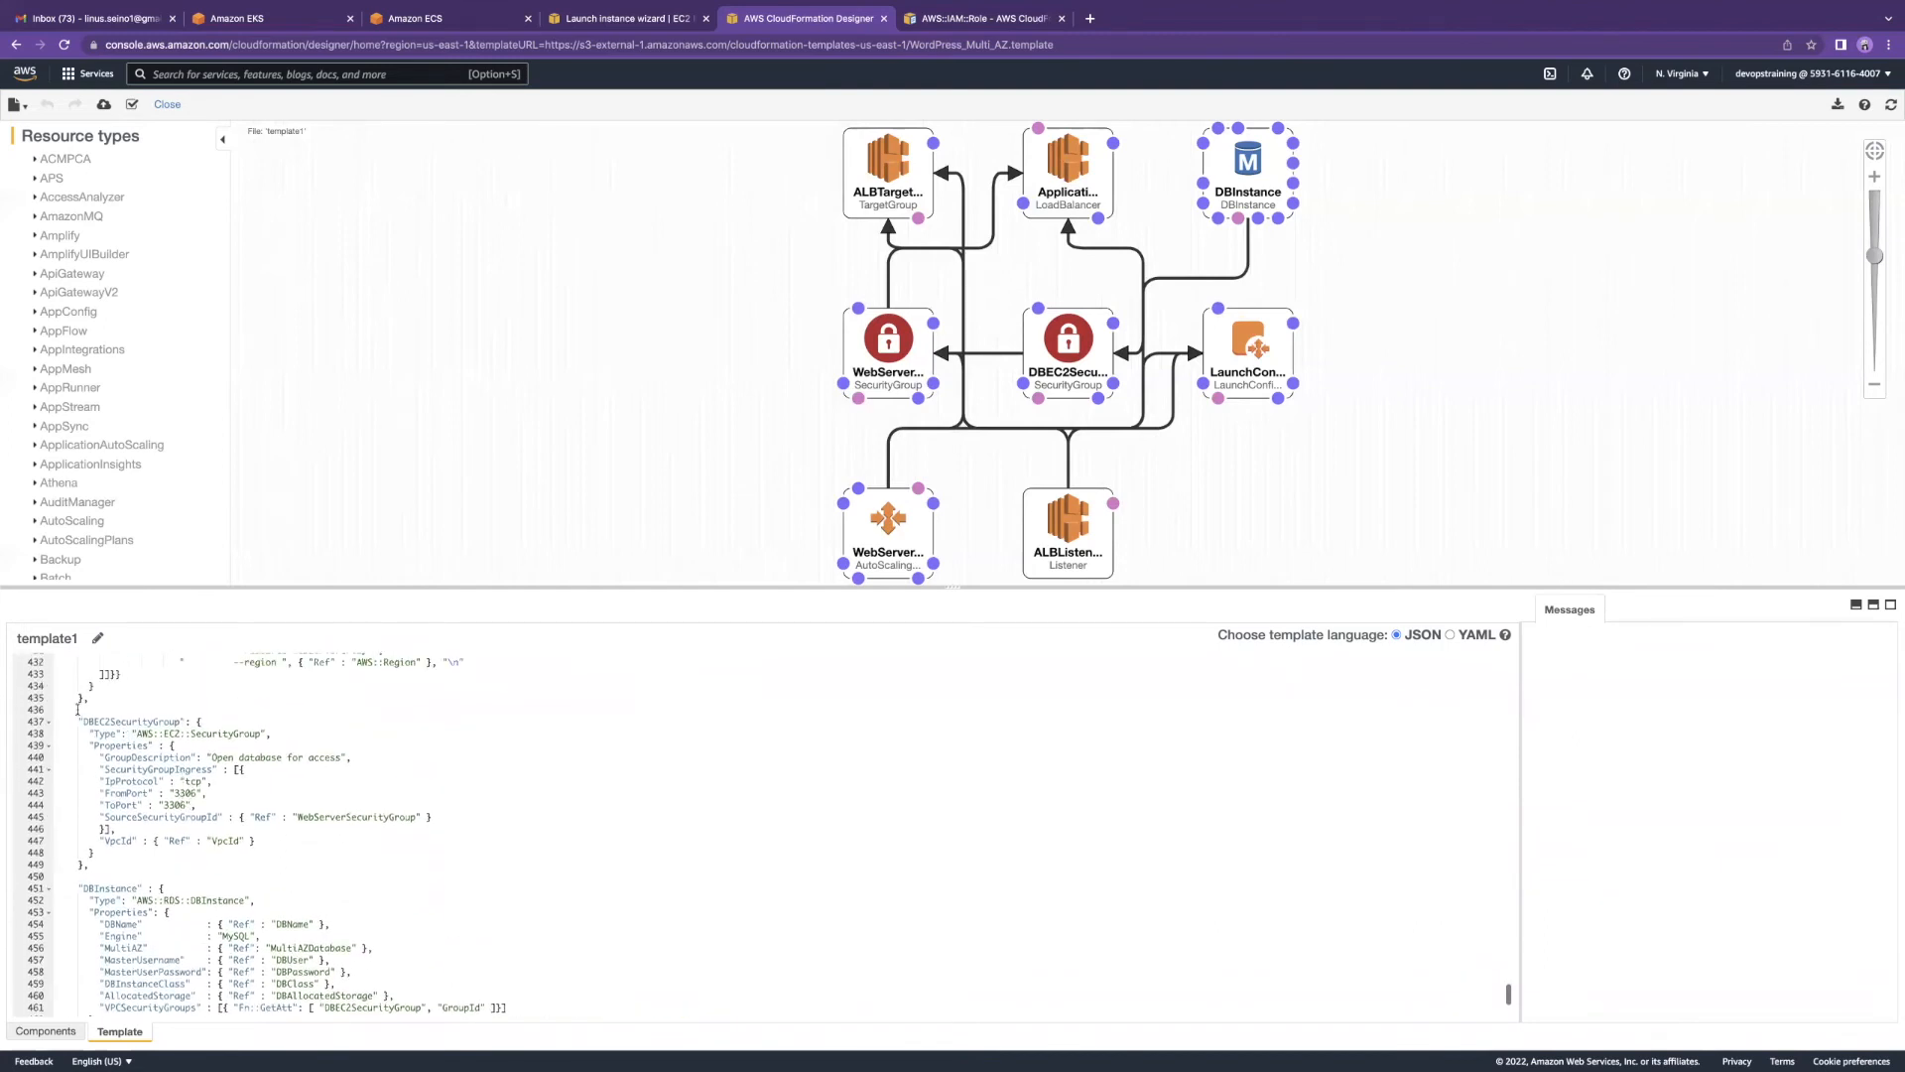
drag(60, 709, 199, 804)
drag(308, 824, 316, 842)
scroll(316, 842, down, 1)
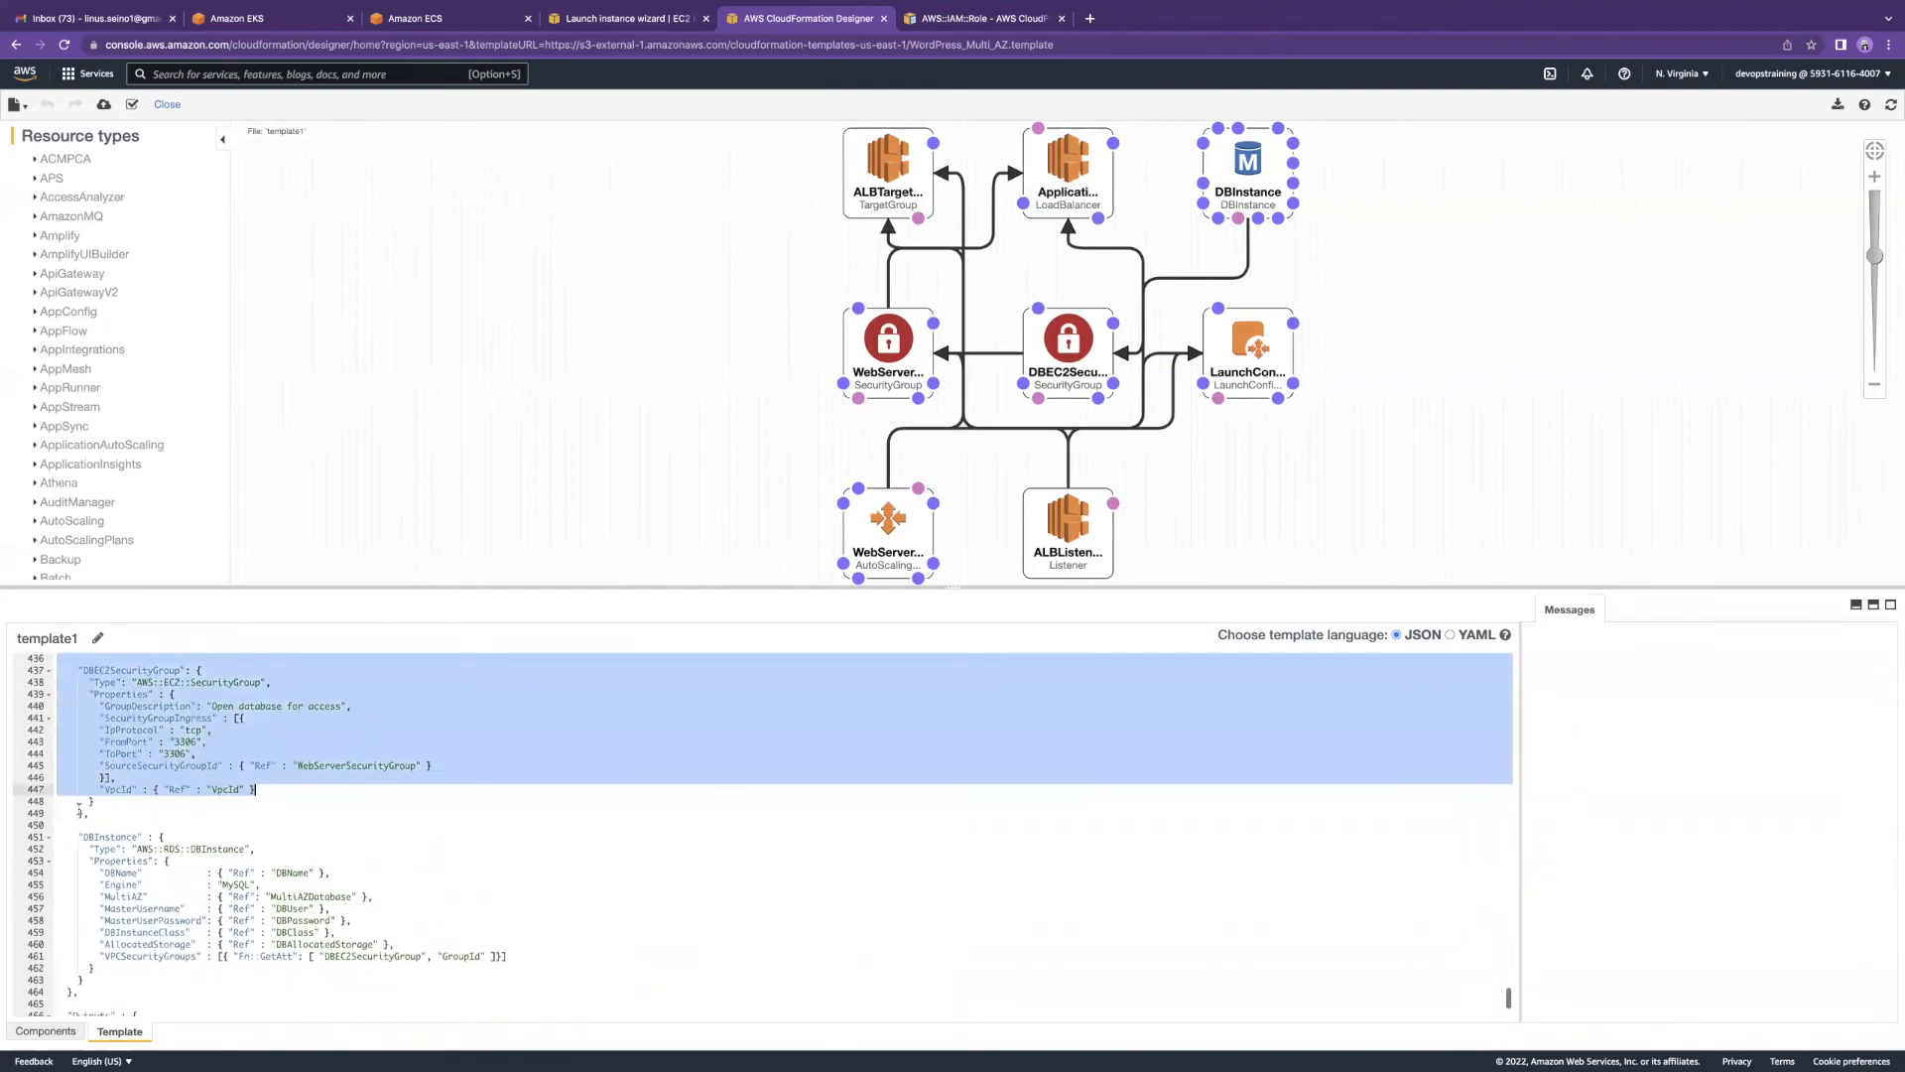
drag(78, 801, 349, 975)
scroll(698, 696, up, 20)
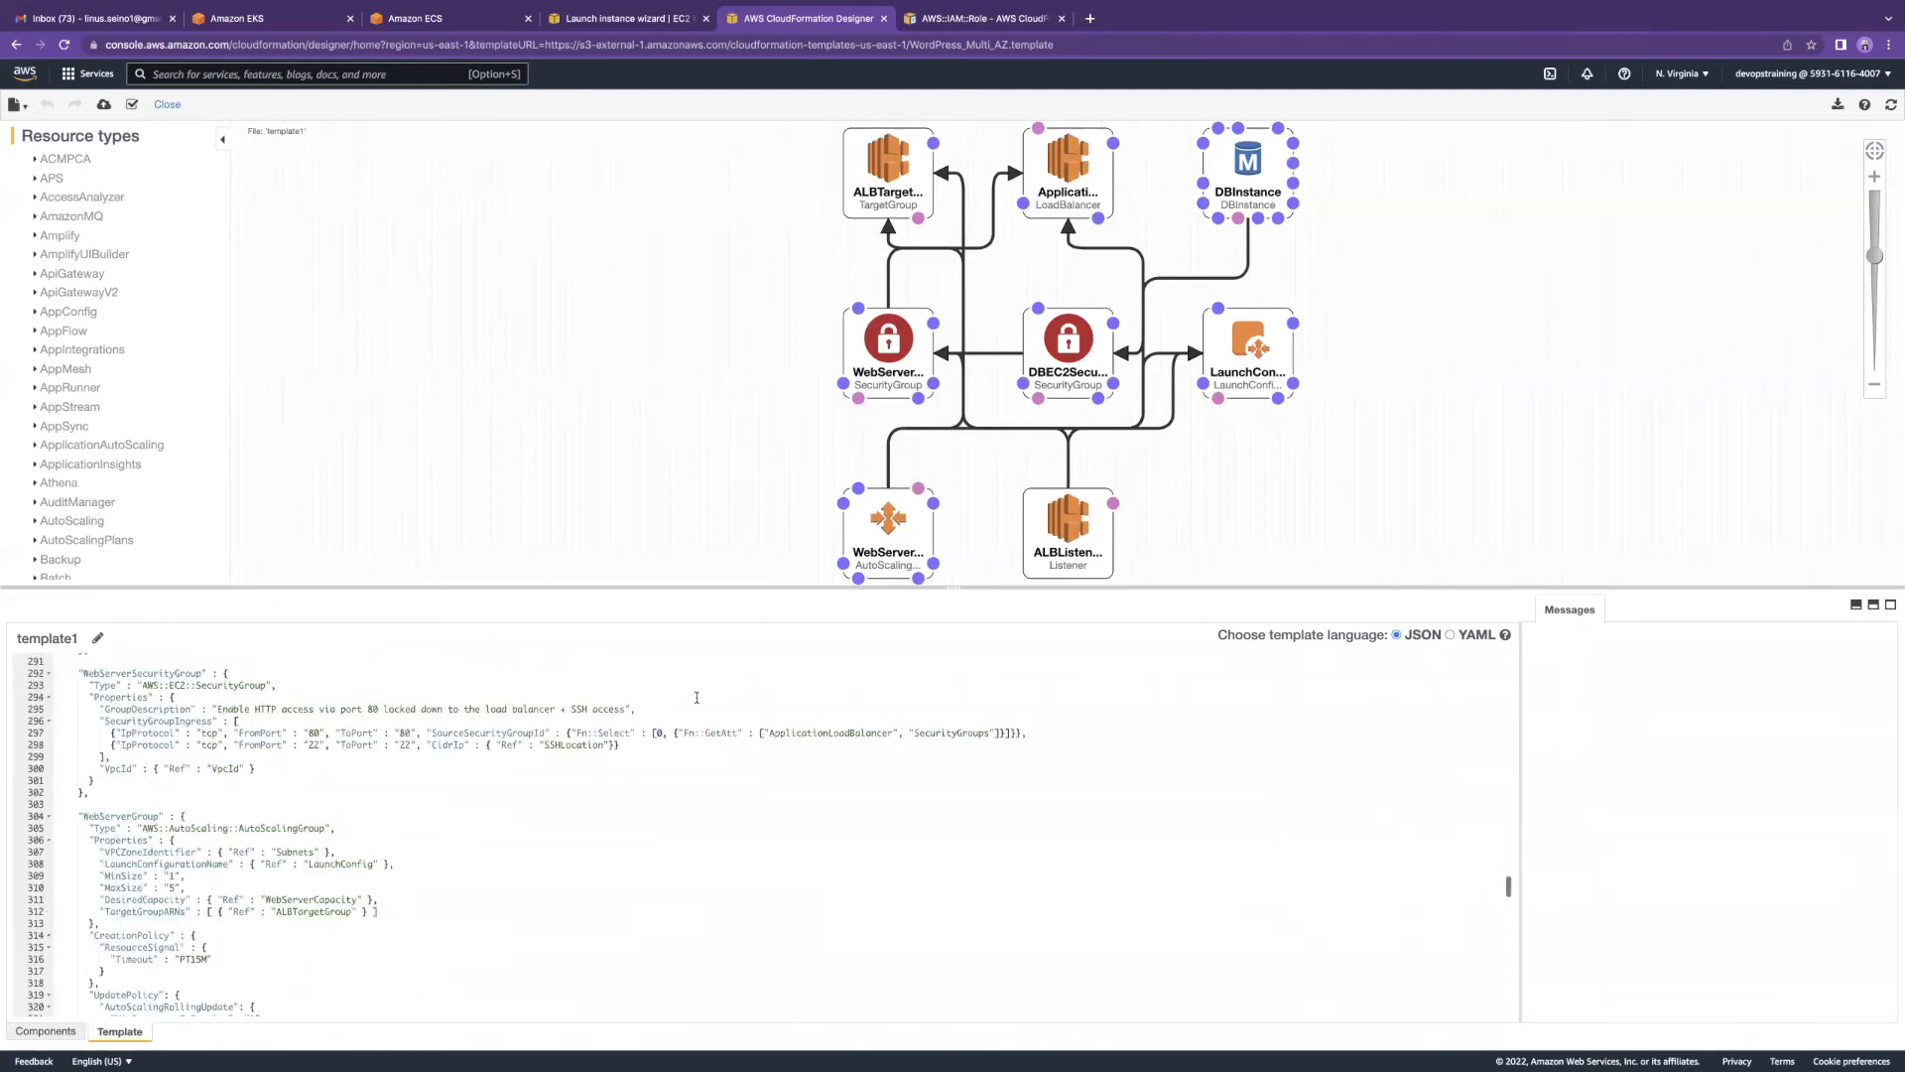
scroll(699, 695, up, 15)
scroll(503, 405, up, 1)
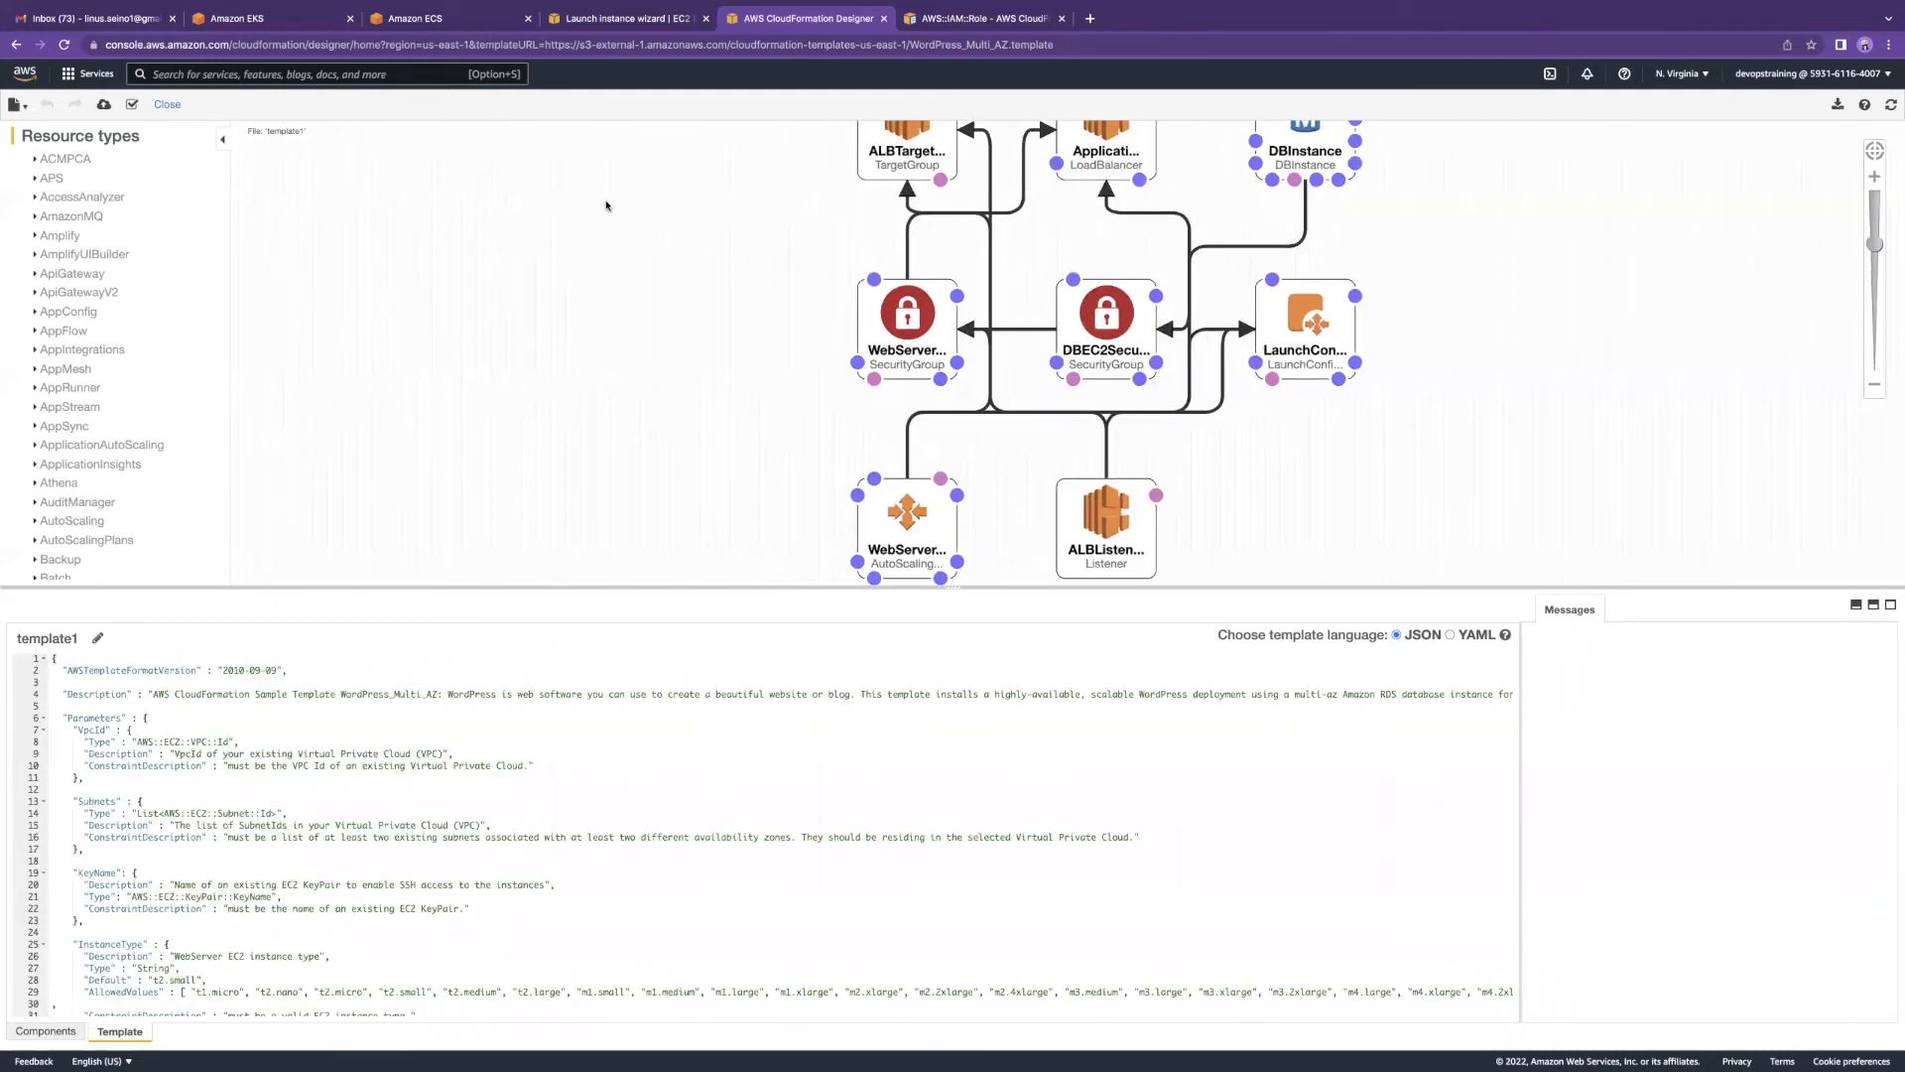
Step: Leave Designer without saving and set the template source back to Amazon S3 URL
click(16, 45)
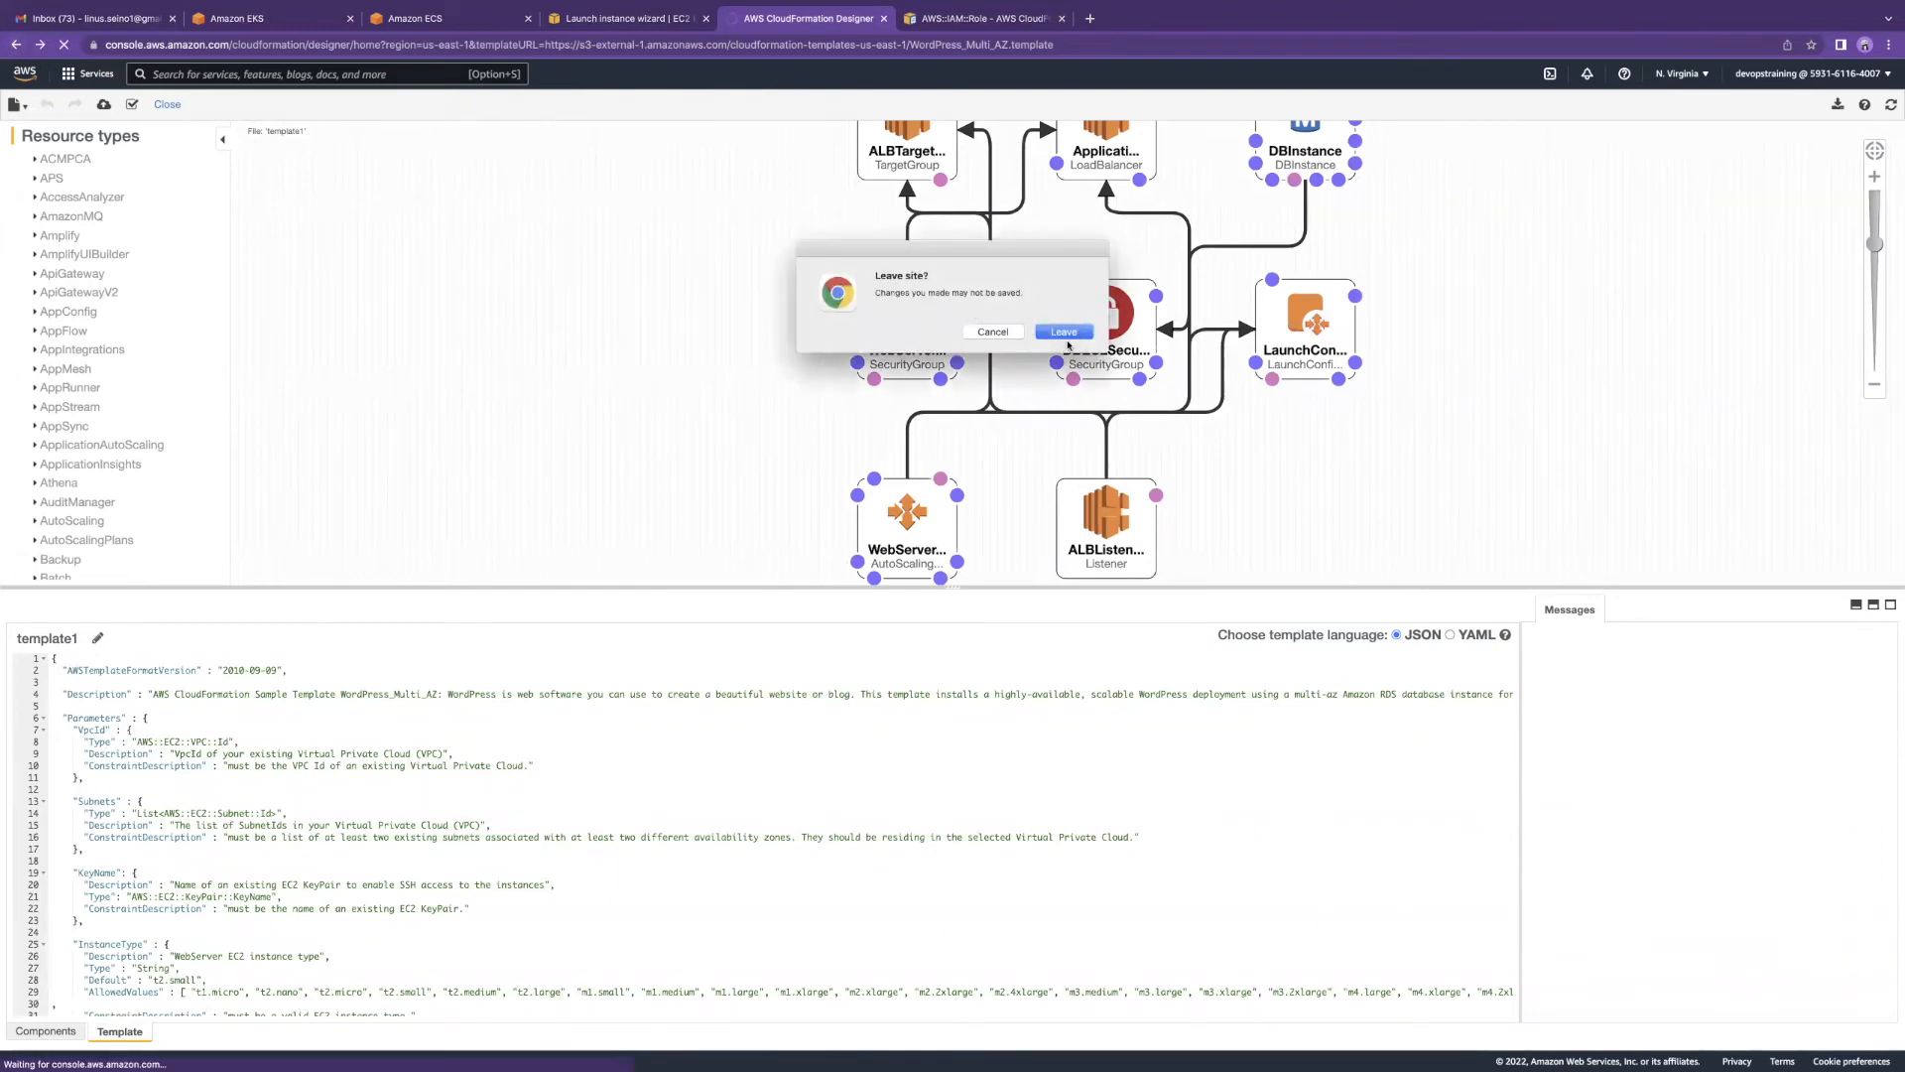
click(1065, 335)
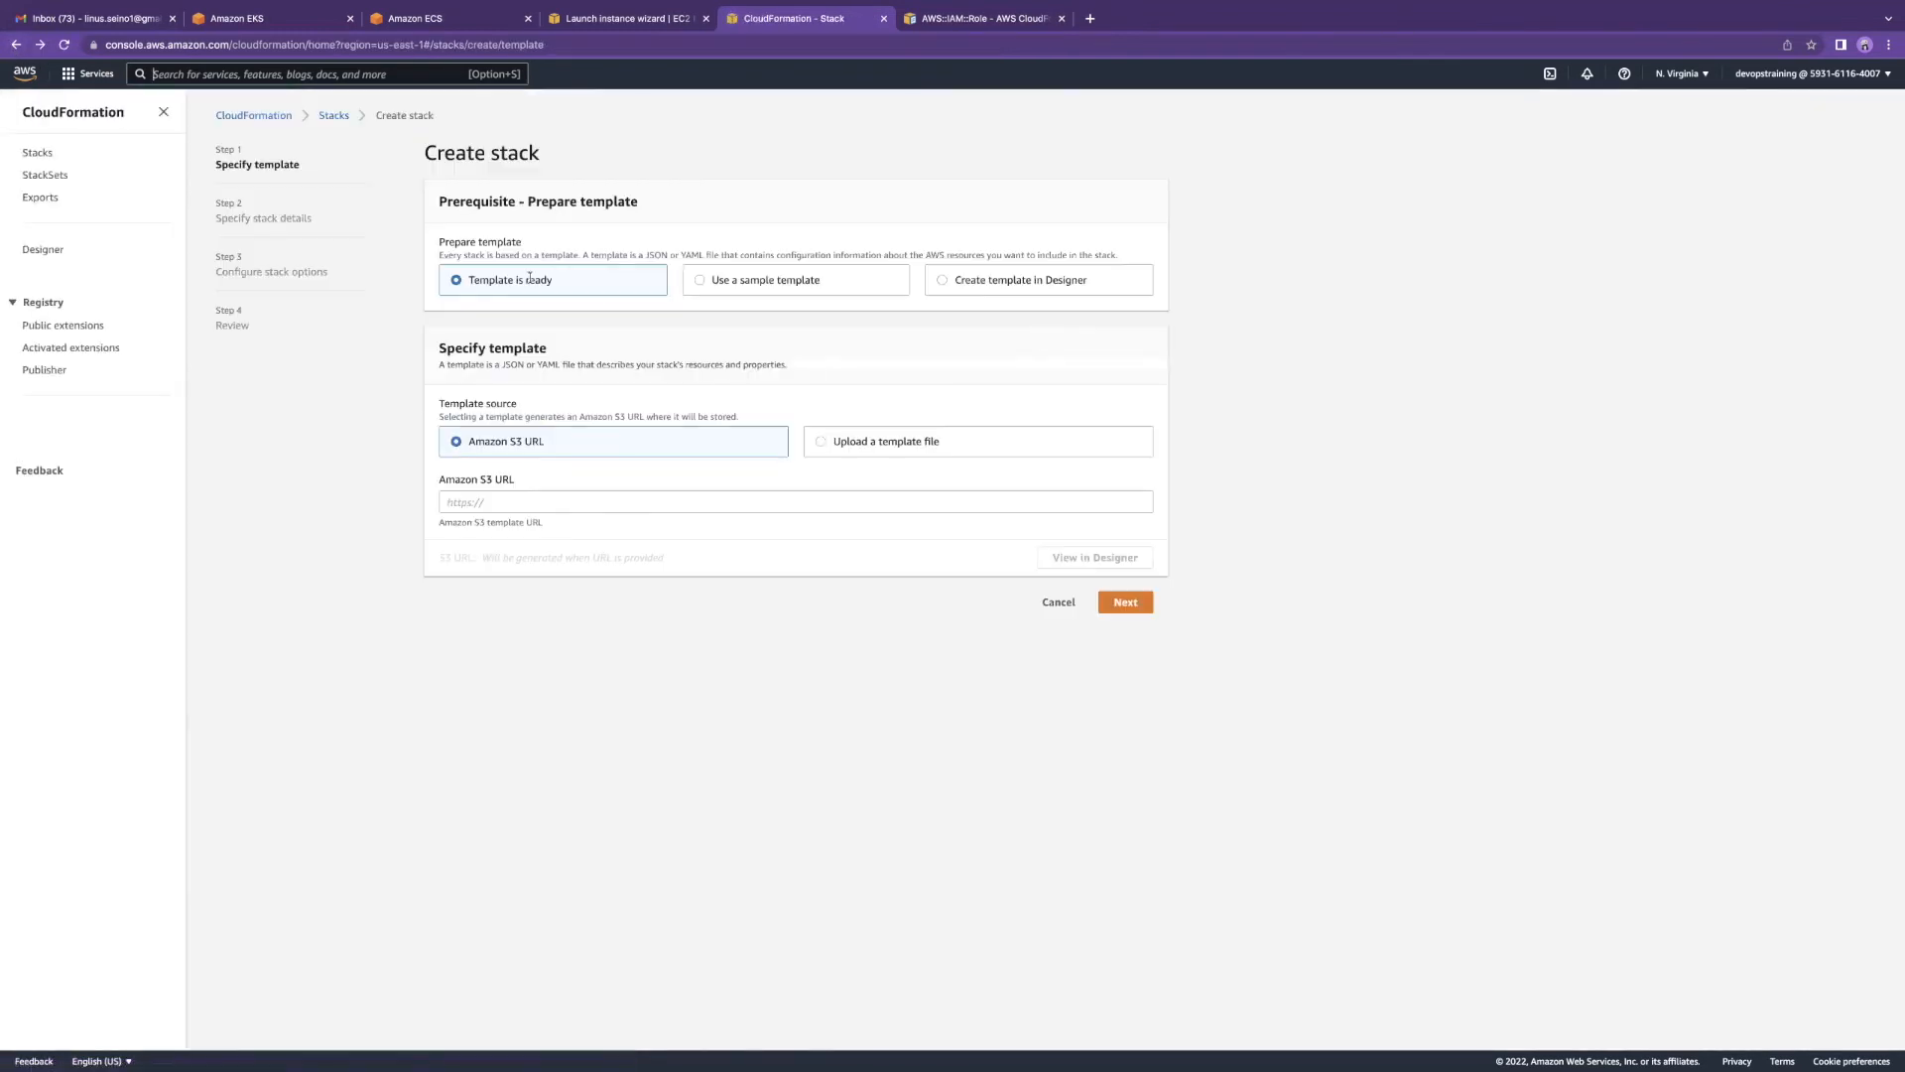
click(482, 502)
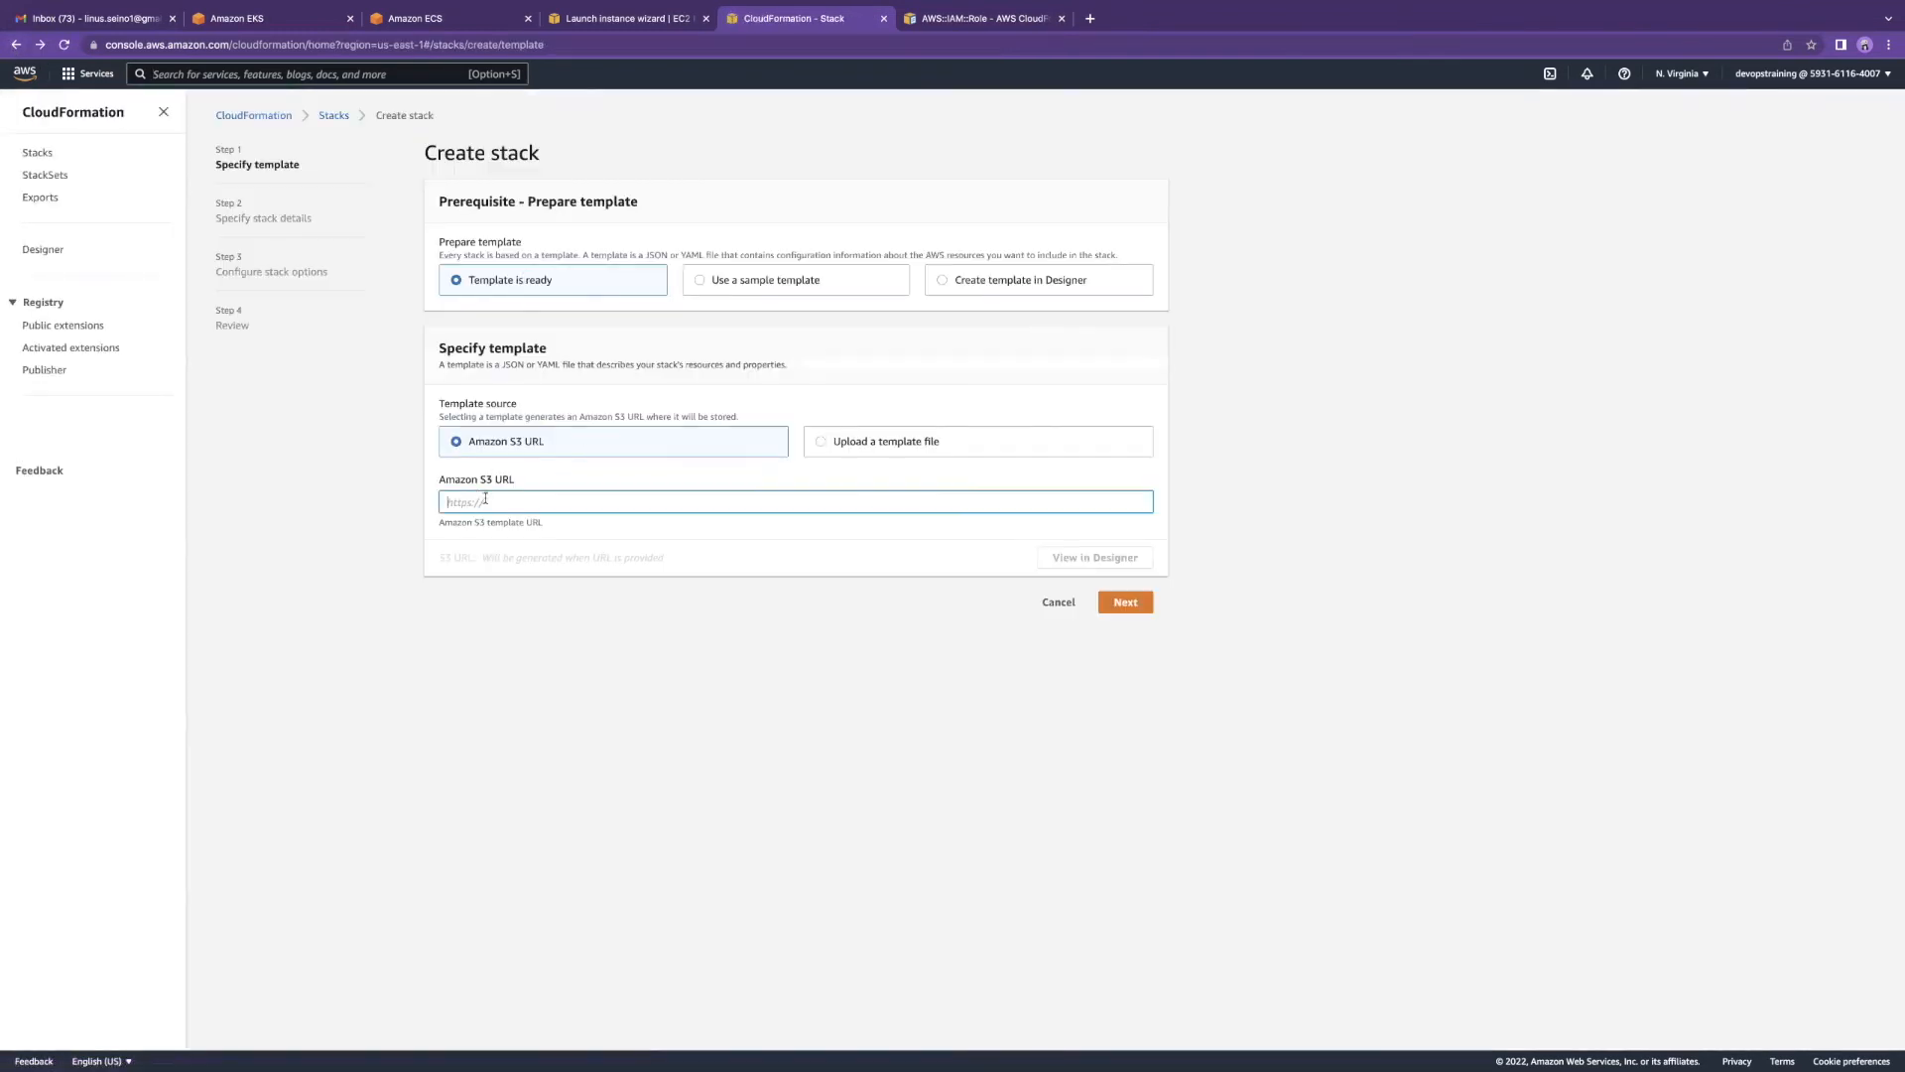
click(832, 451)
click(675, 438)
click(523, 501)
Step: From the EKS tab, search 's3', open Amazon S3 and start a new bucket
click(315, 17)
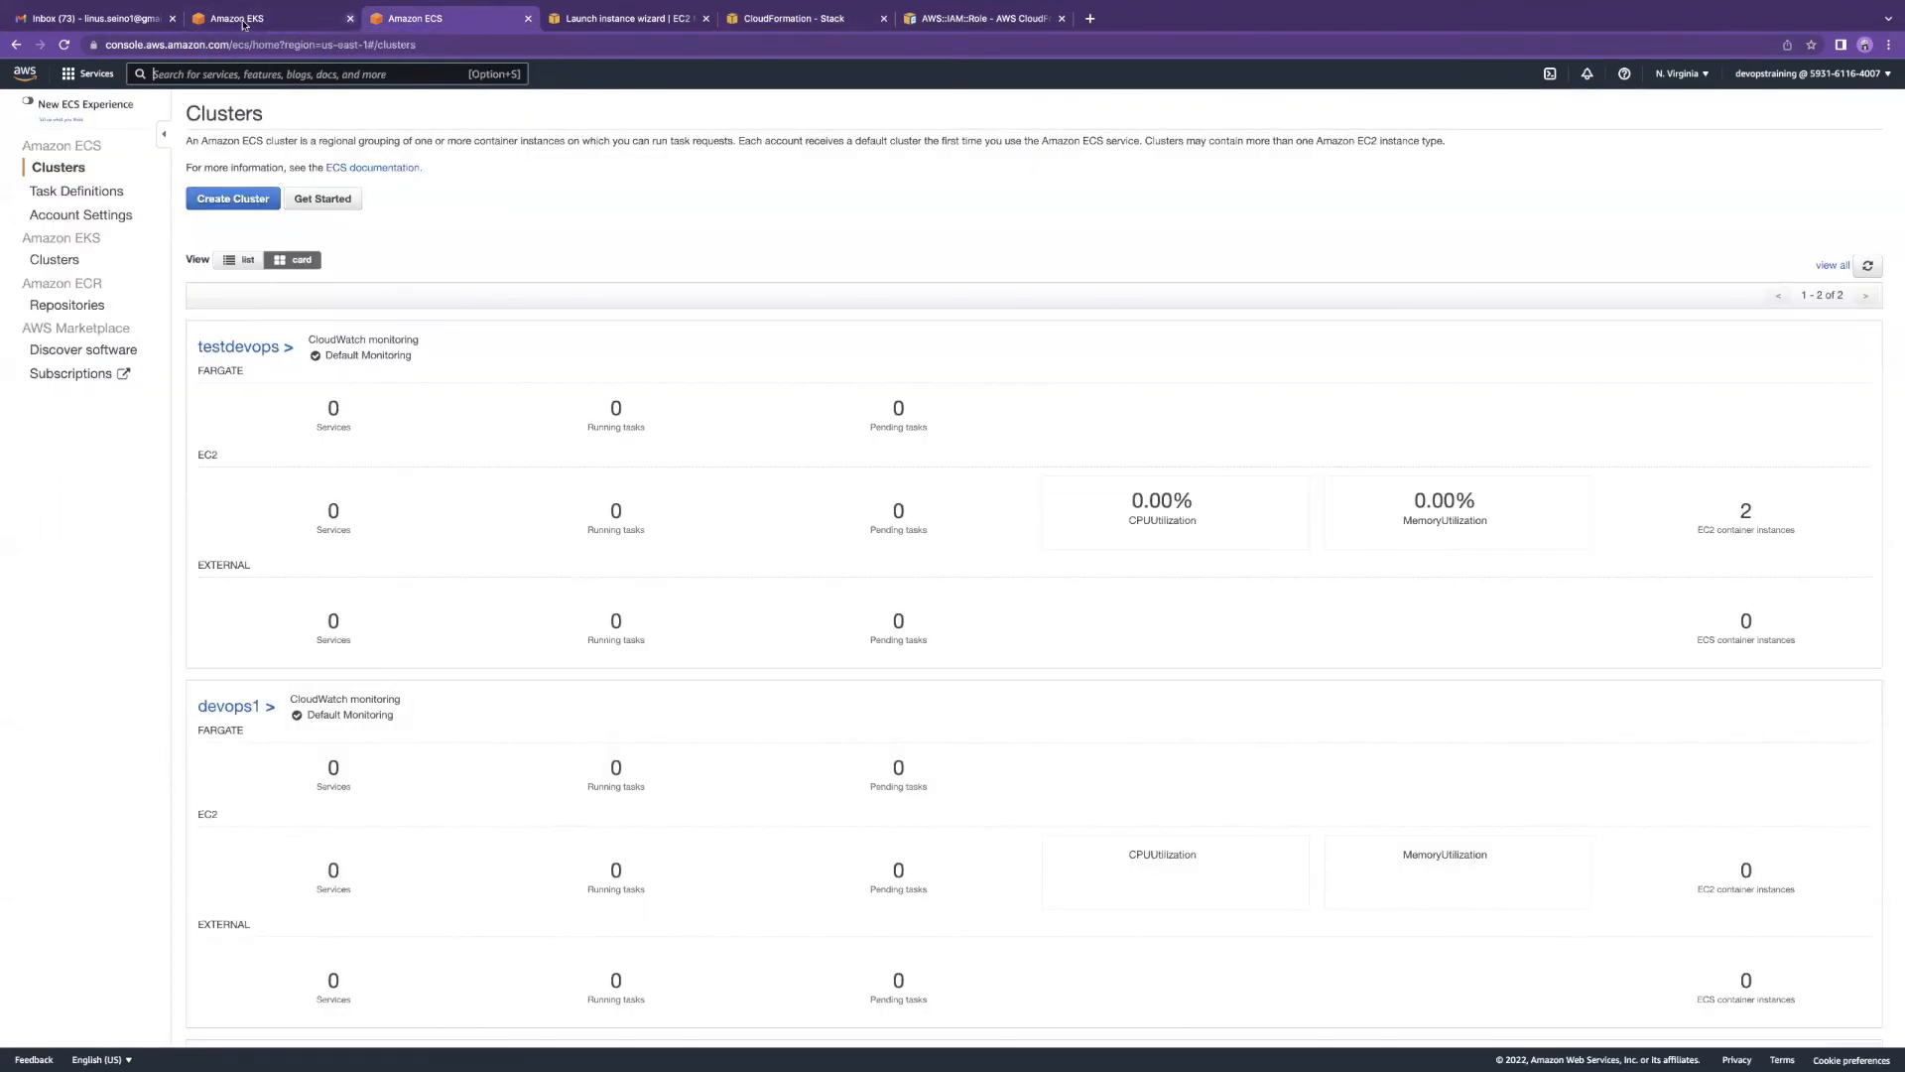
click(336, 74)
text(s3)
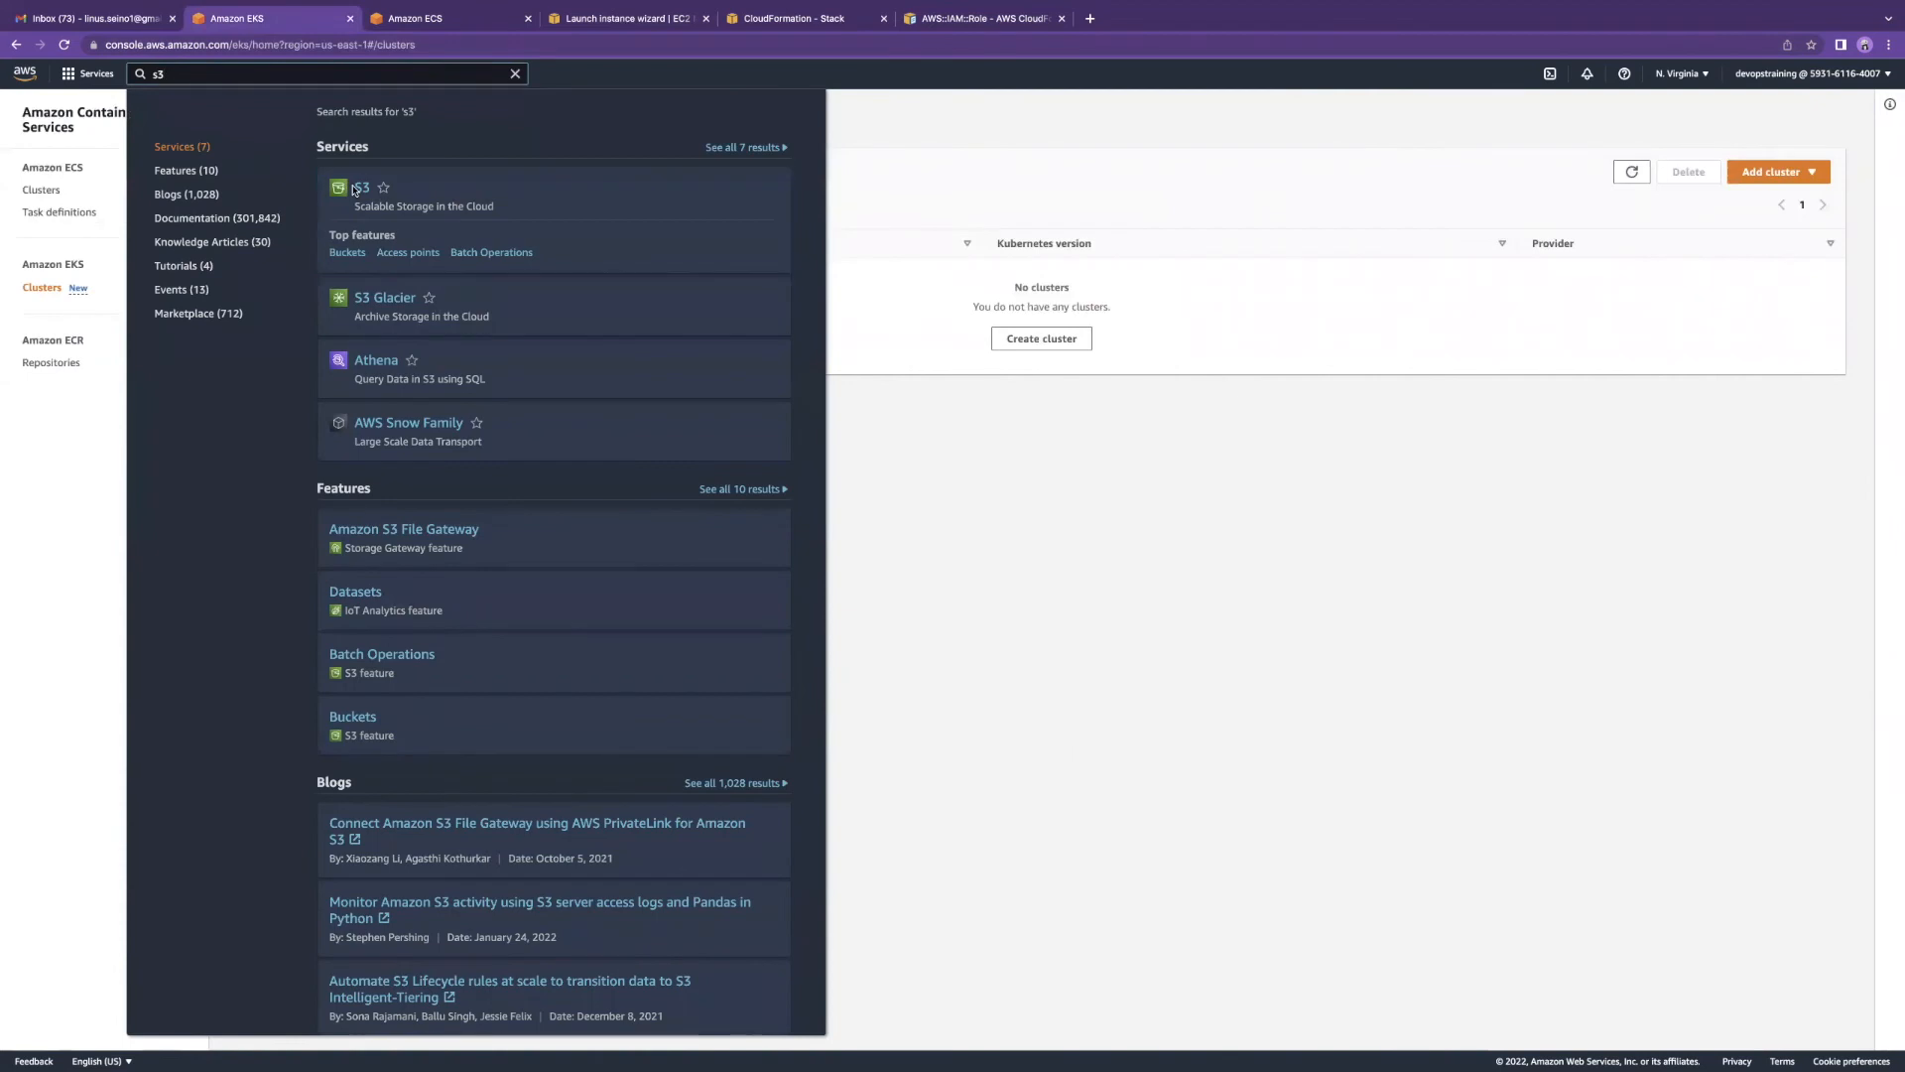
click(361, 190)
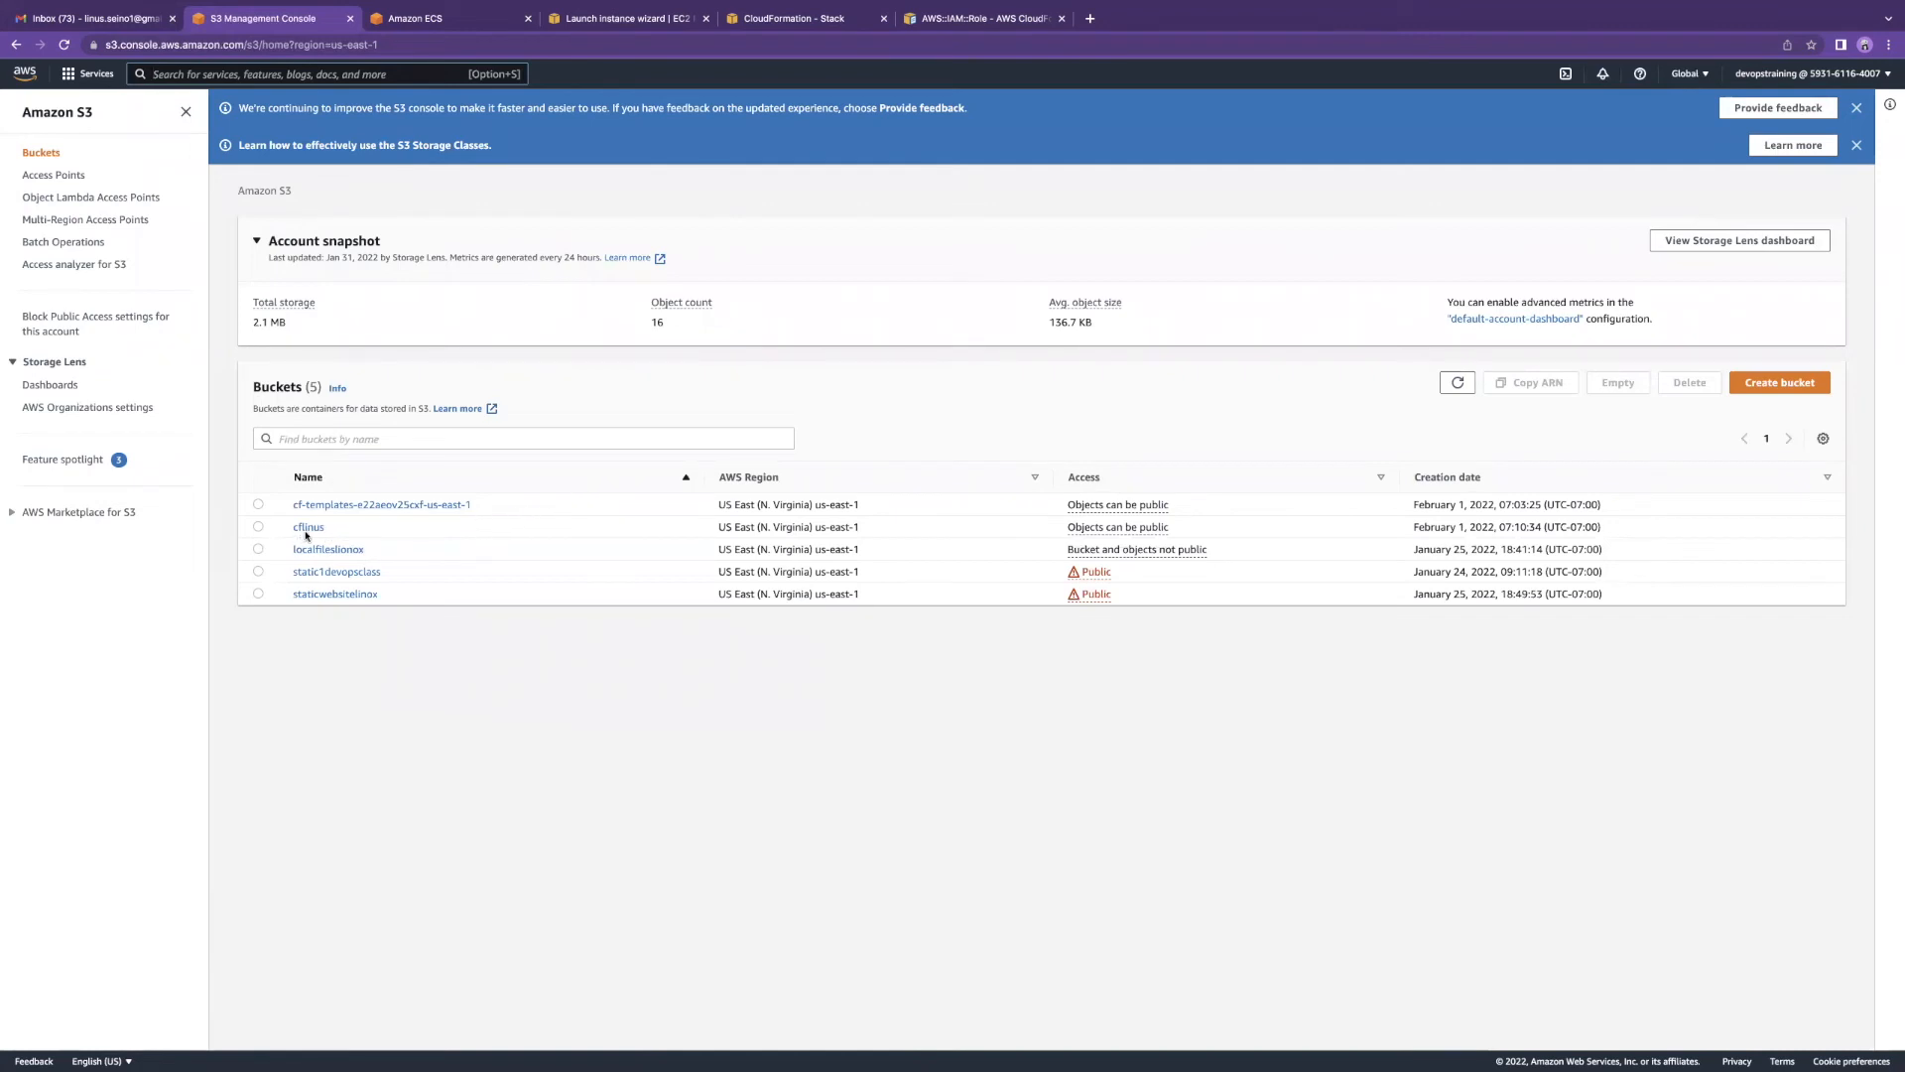
click(1749, 385)
Step: Create a bucket named 'cloudformat' with public access allowed, acknowledged, and versioning enabled
click(248, 329)
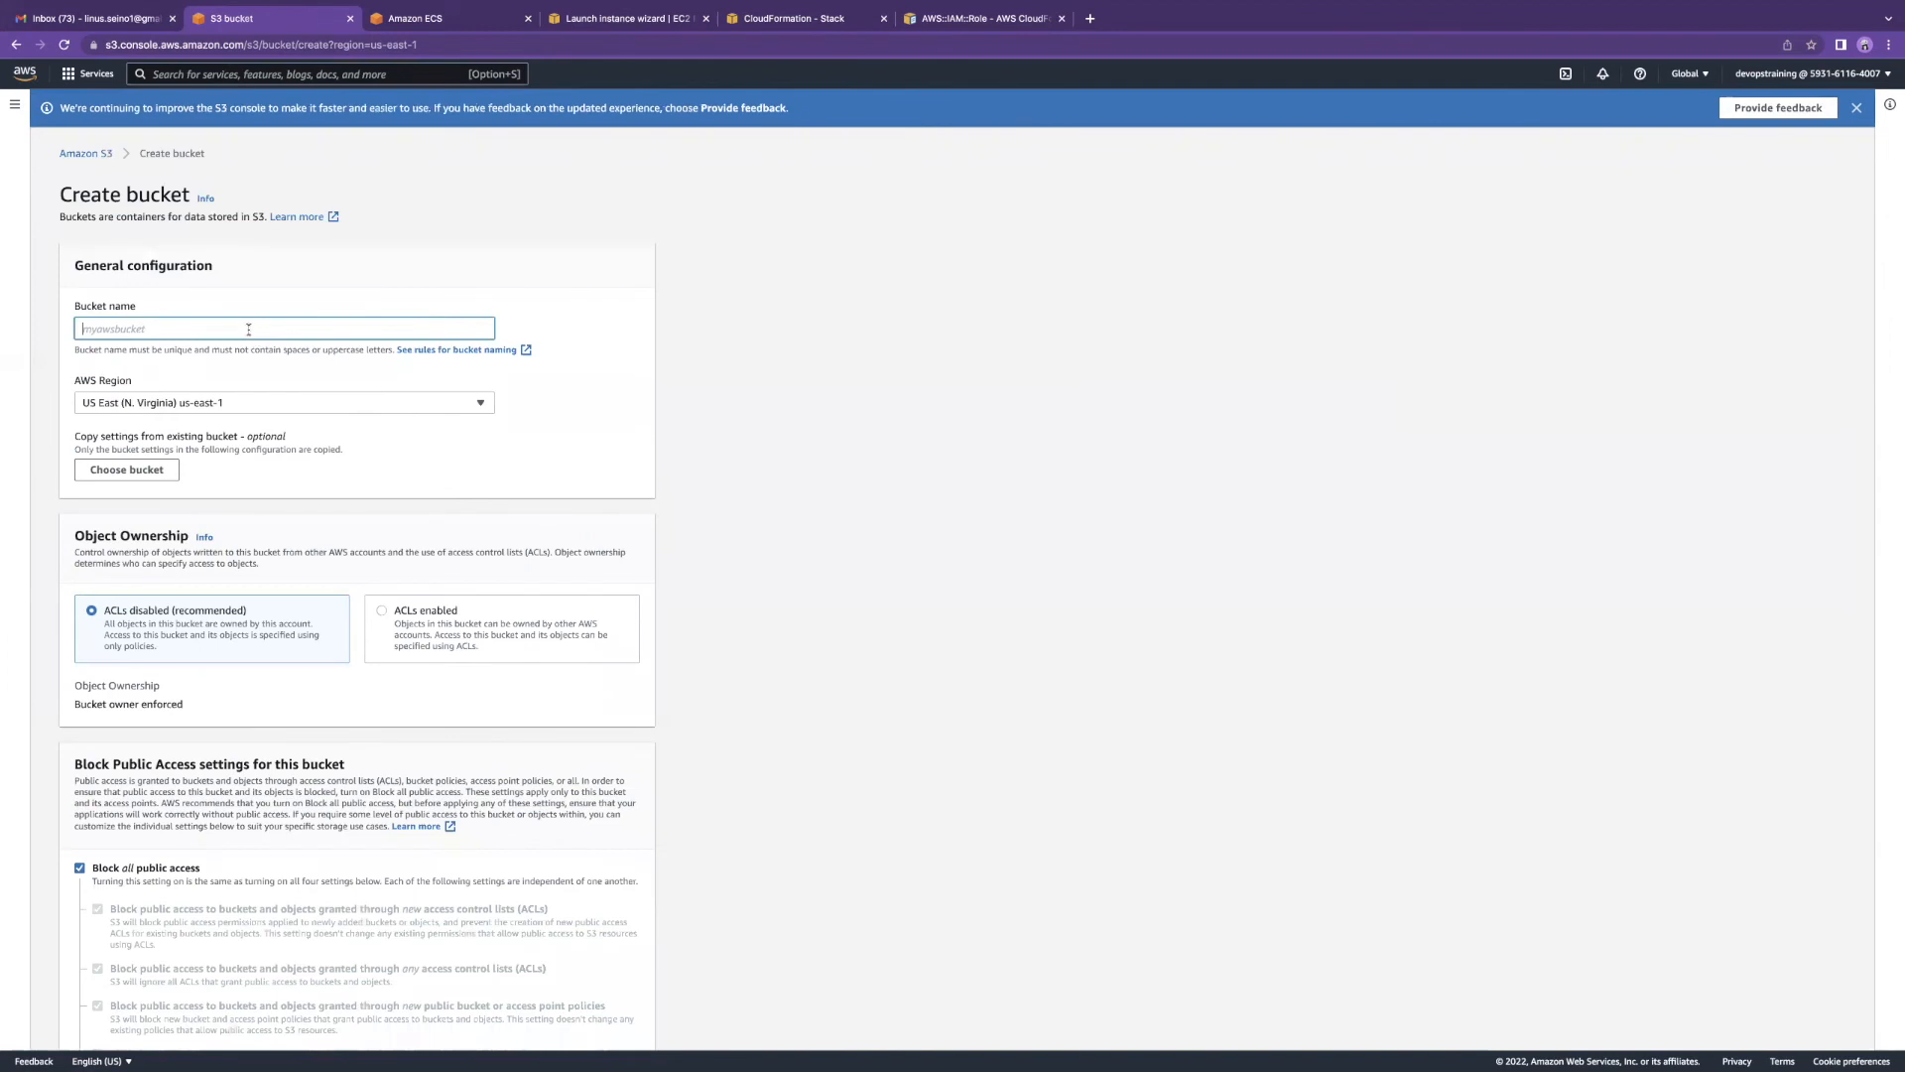
text(cloudformat)
scroll(314, 426, down, 5)
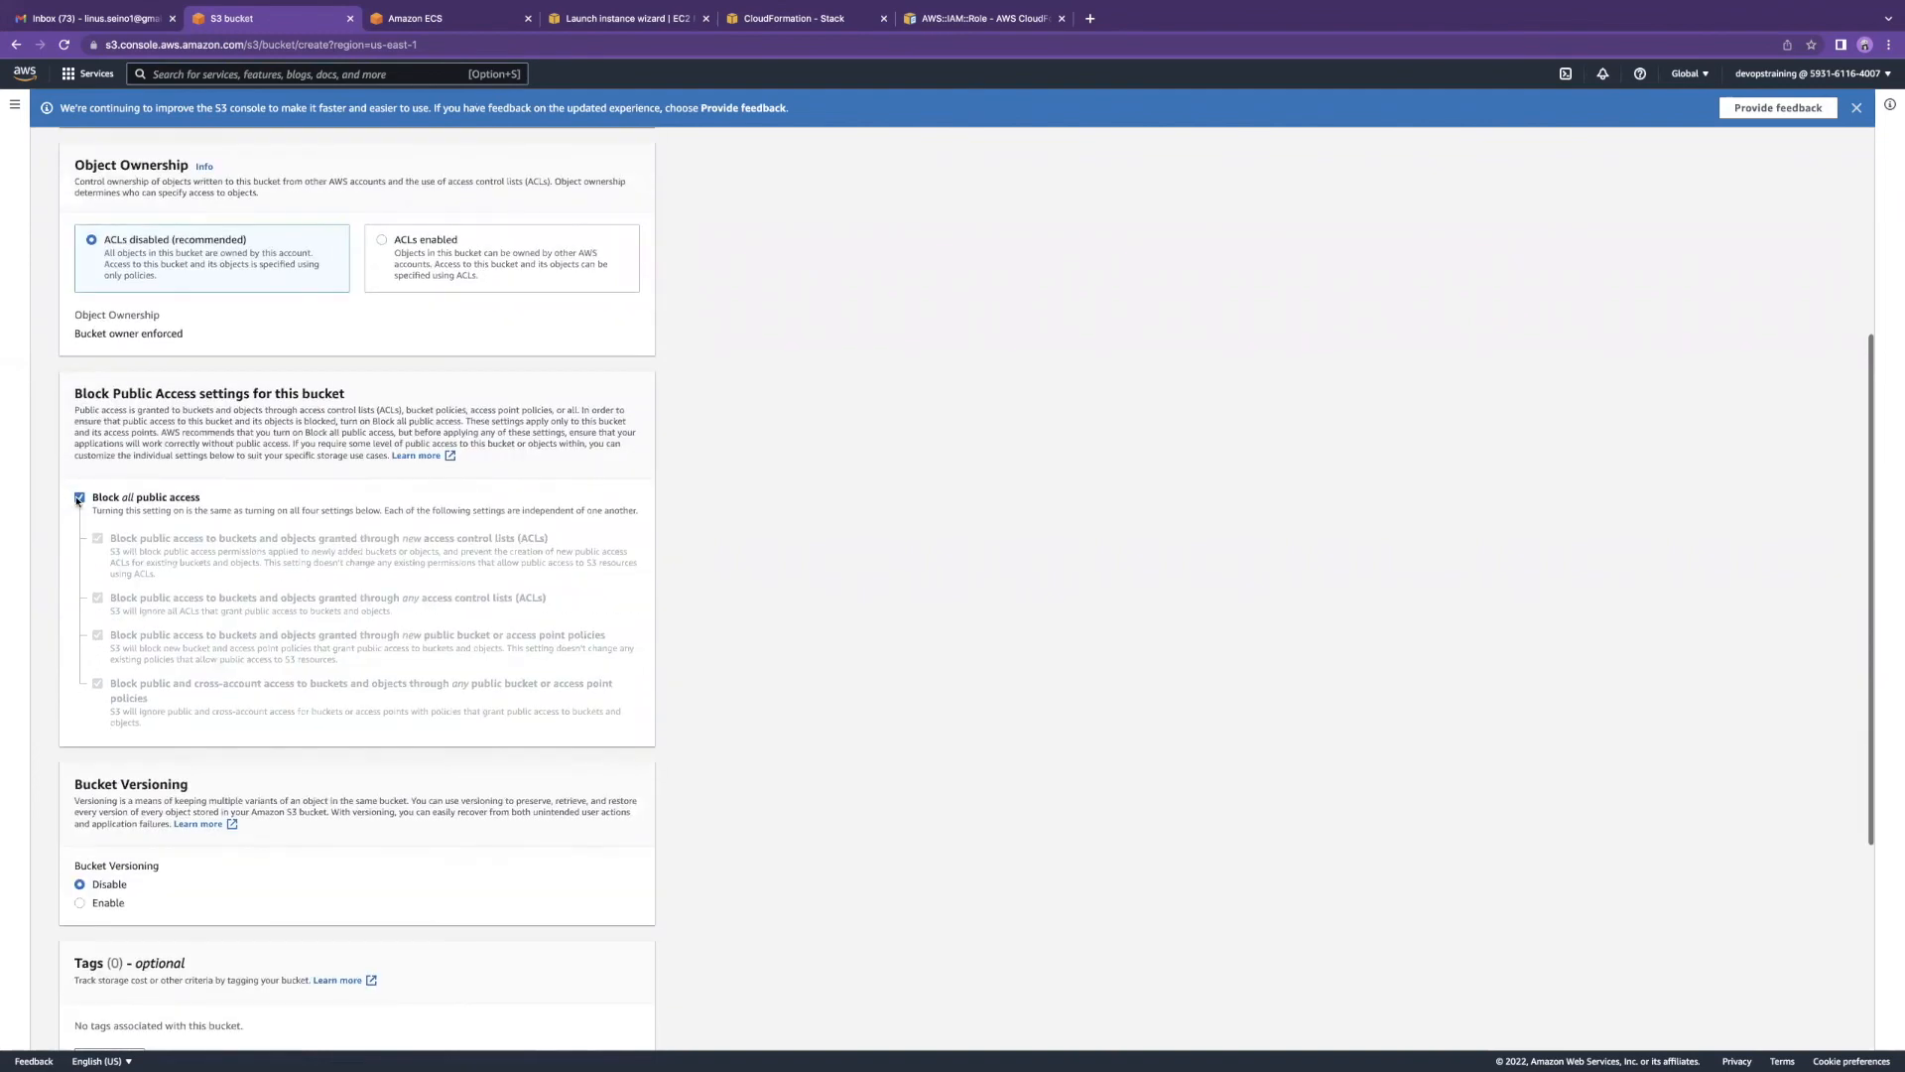
click(78, 498)
scroll(115, 352, down, 5)
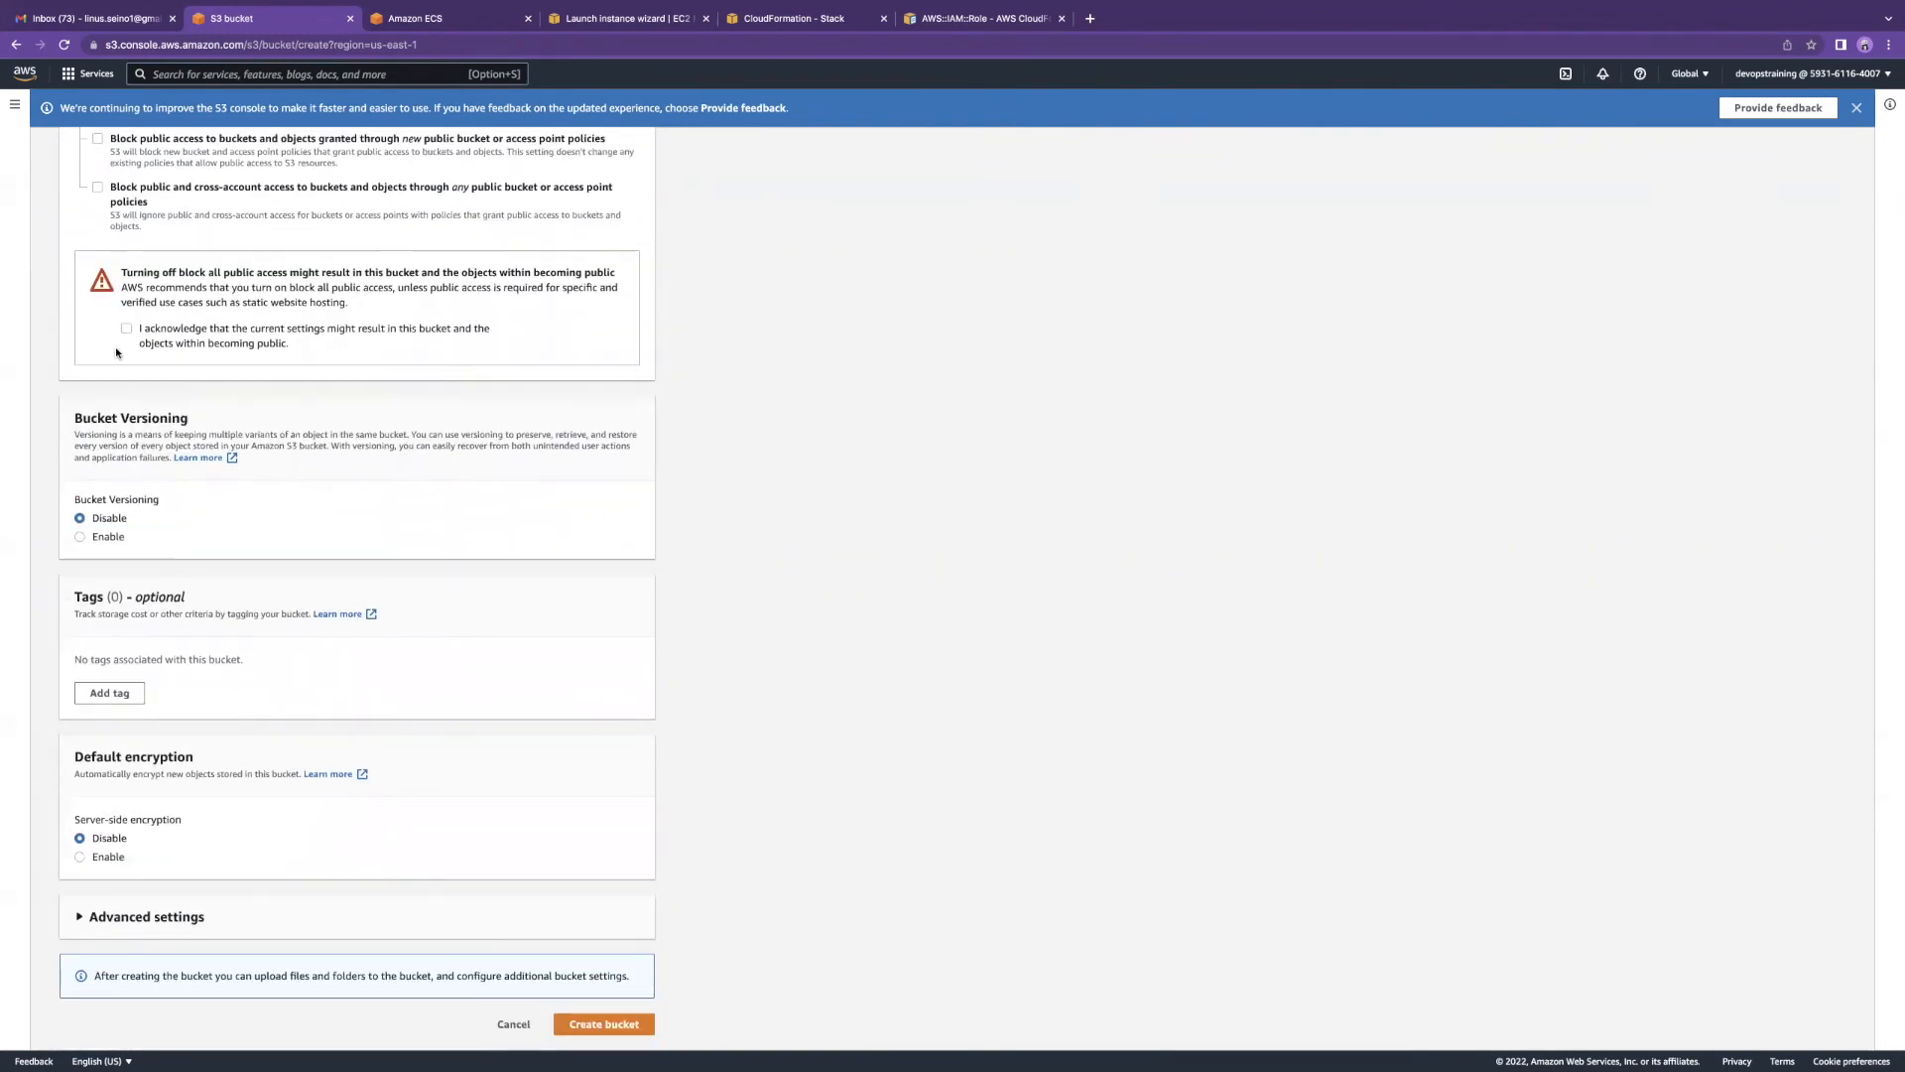
click(125, 328)
click(79, 536)
click(643, 1025)
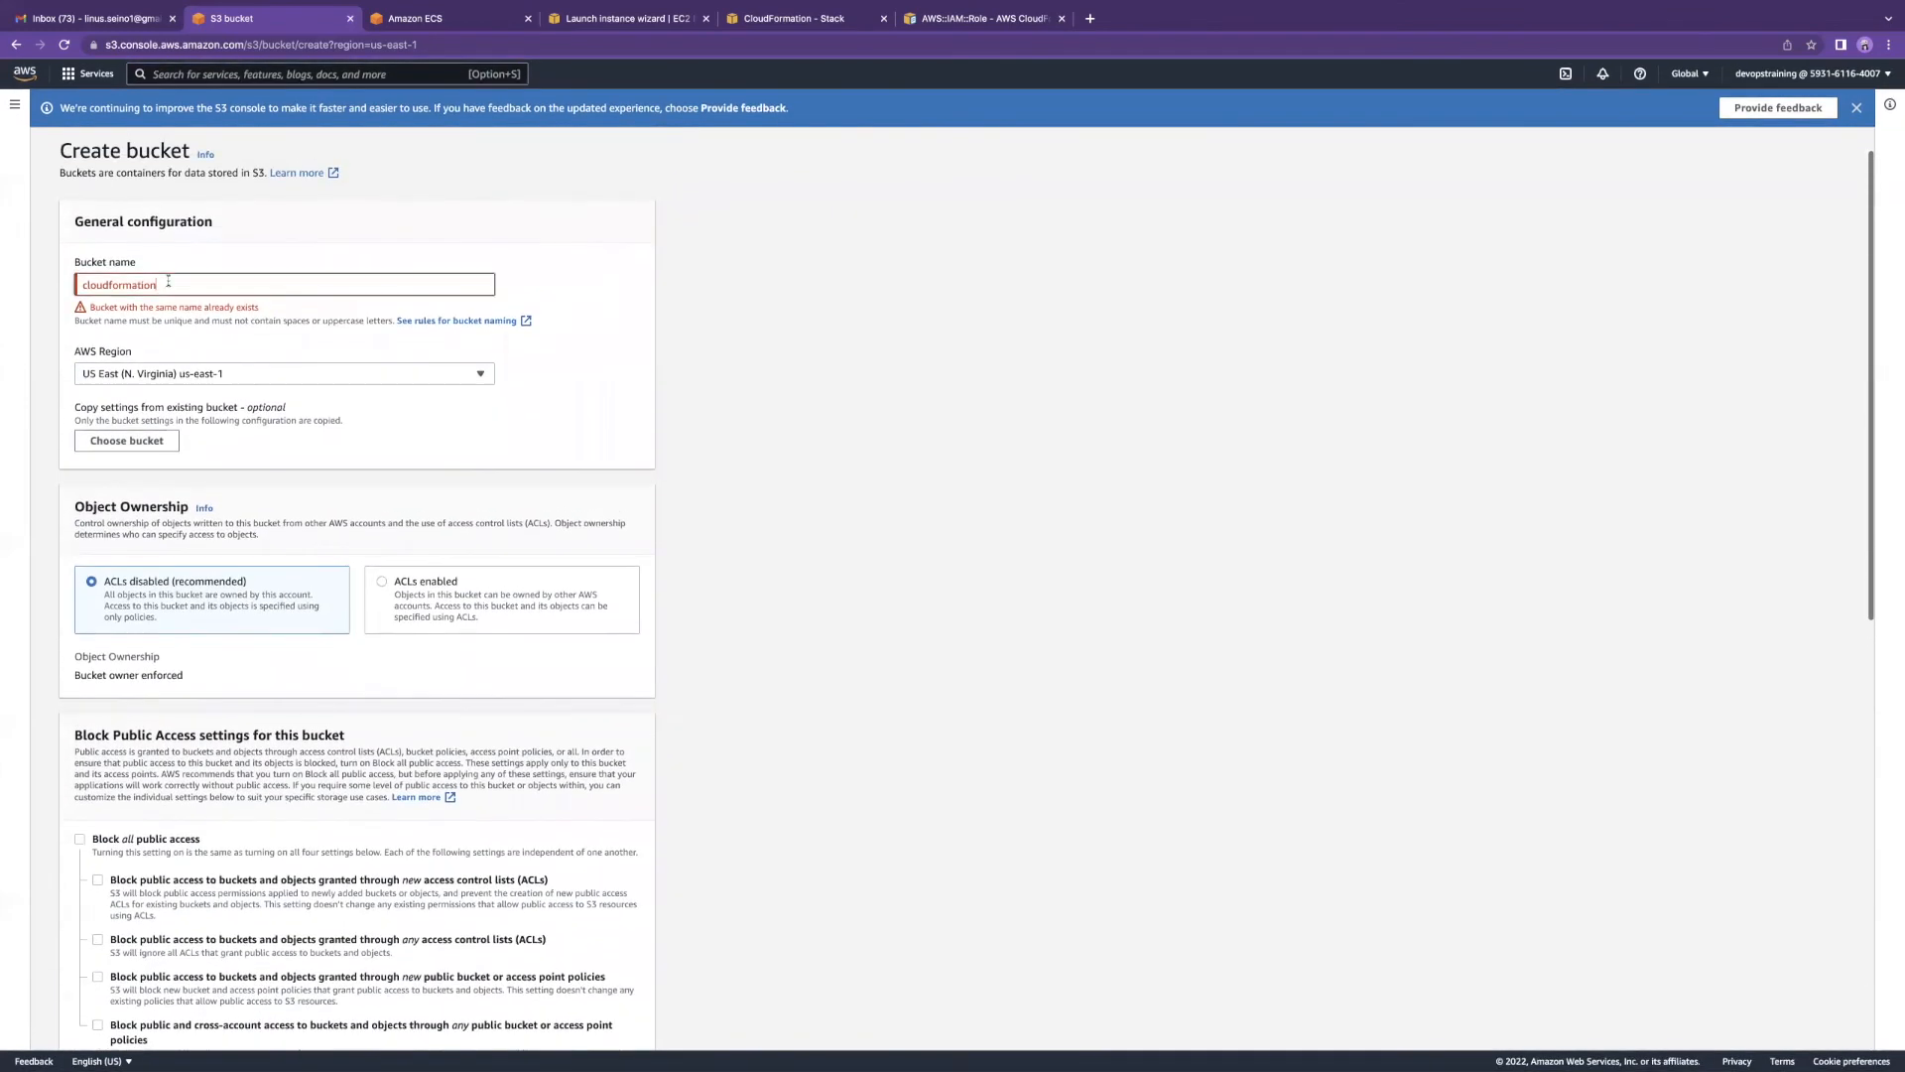
Step: Extend the bucket name with 'lin' and create the bucket under the revised name
text(linus)
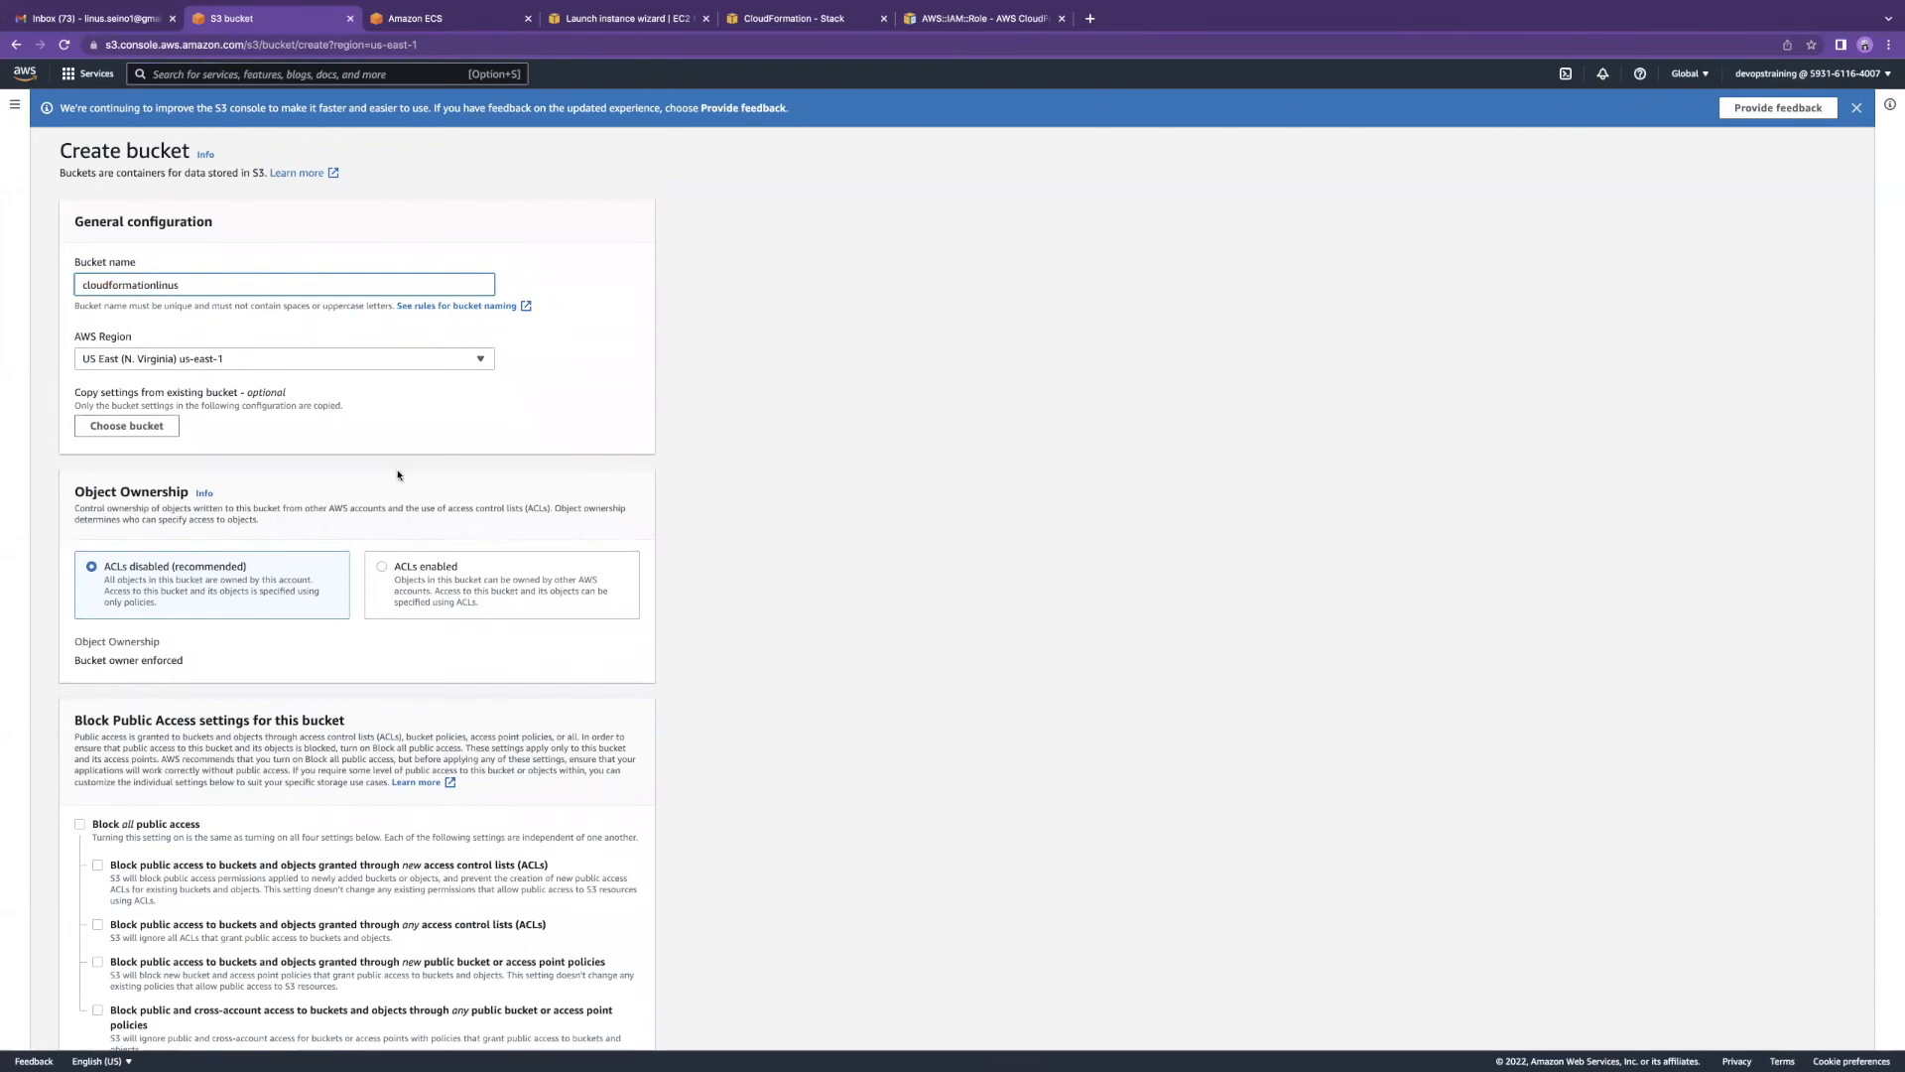
scroll(400, 477, down, 8)
click(586, 1026)
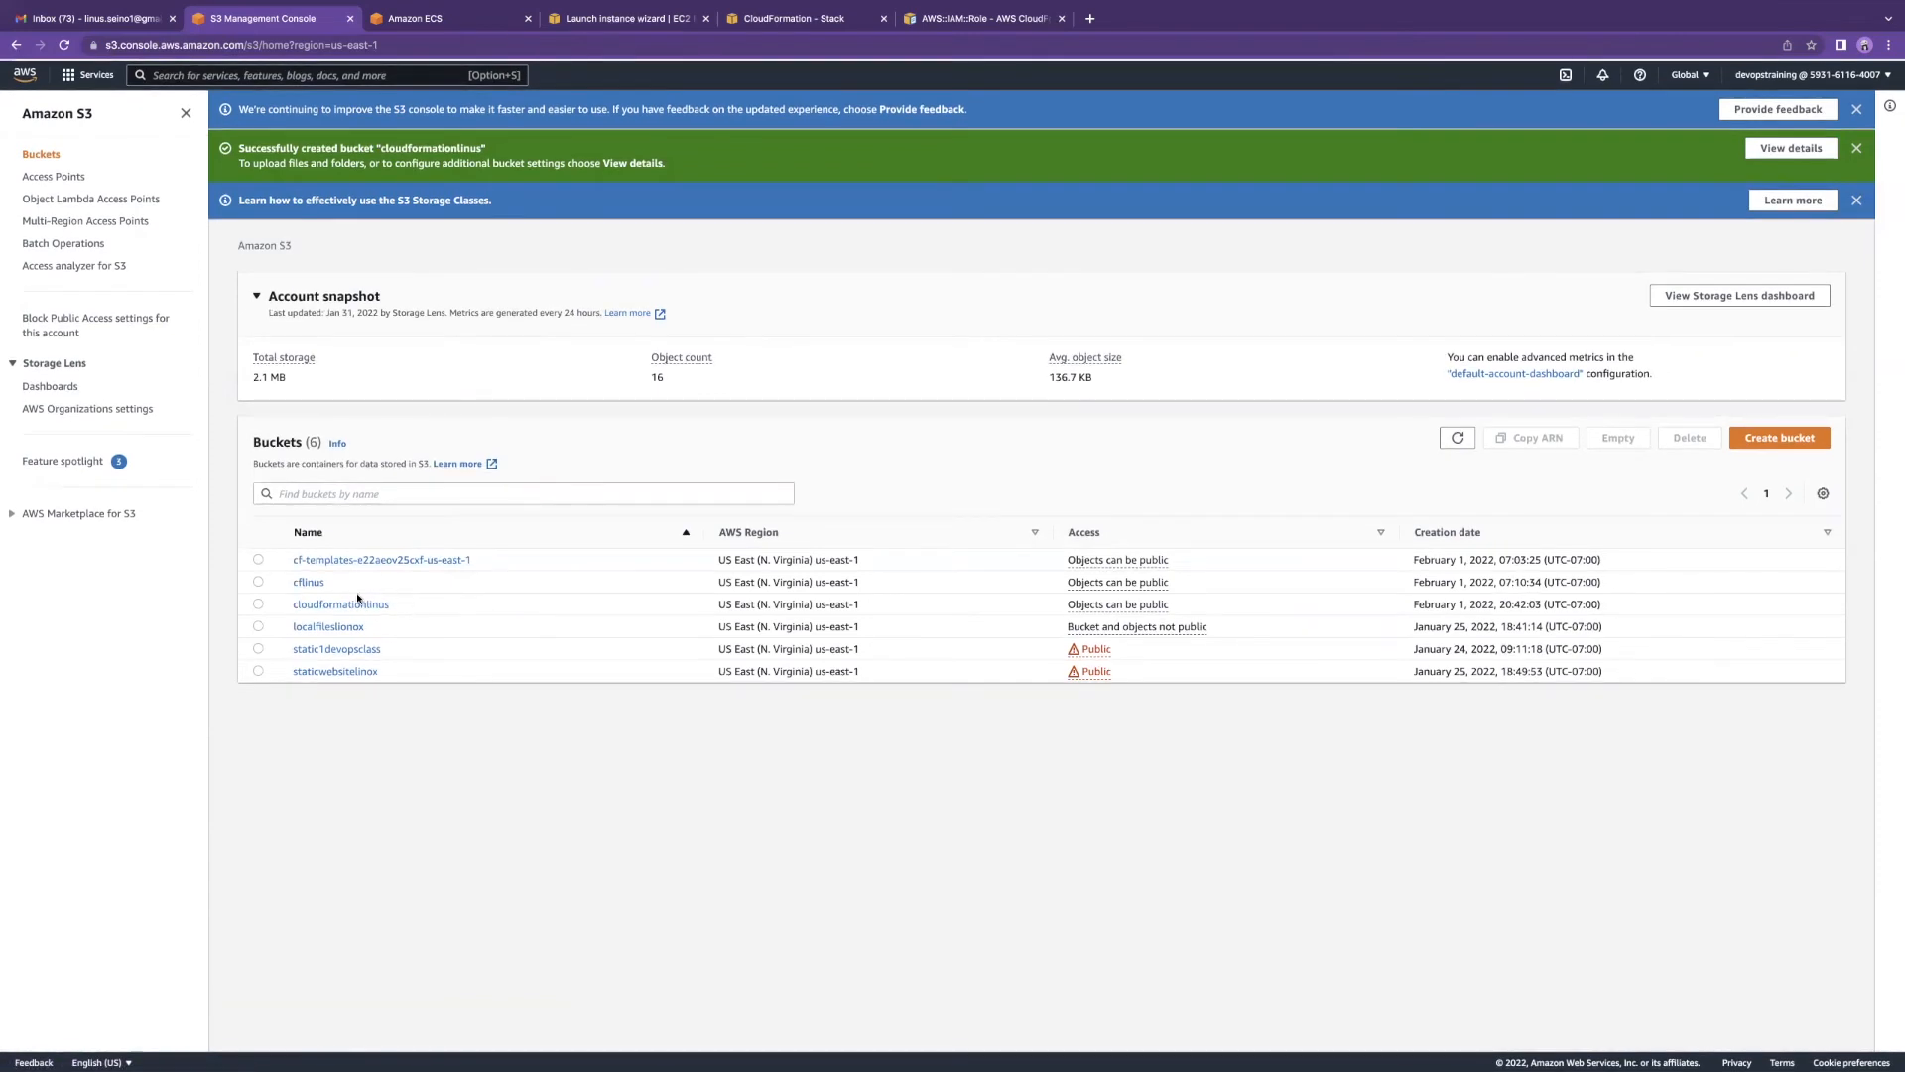
Step: Open the templates bucket and view the vpc object's details
click(308, 582)
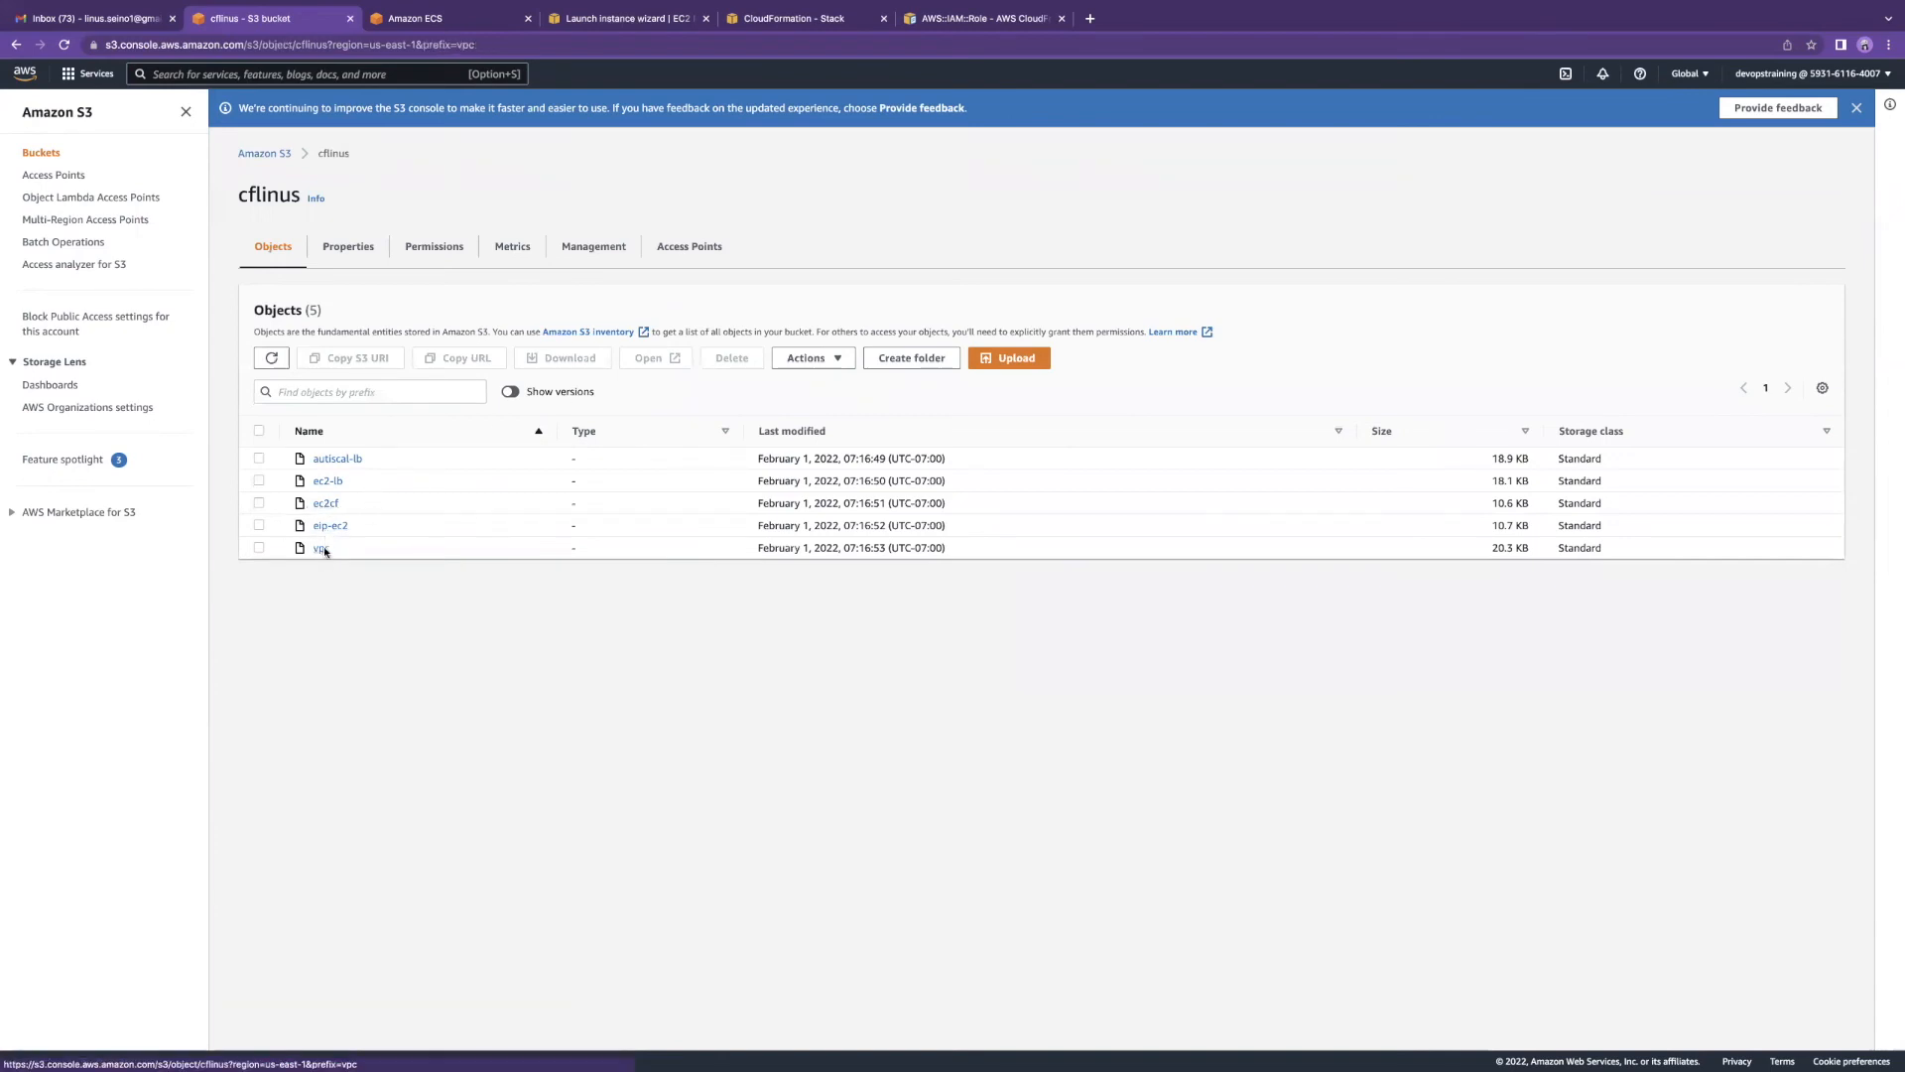
click(321, 548)
scroll(367, 510, down, 3)
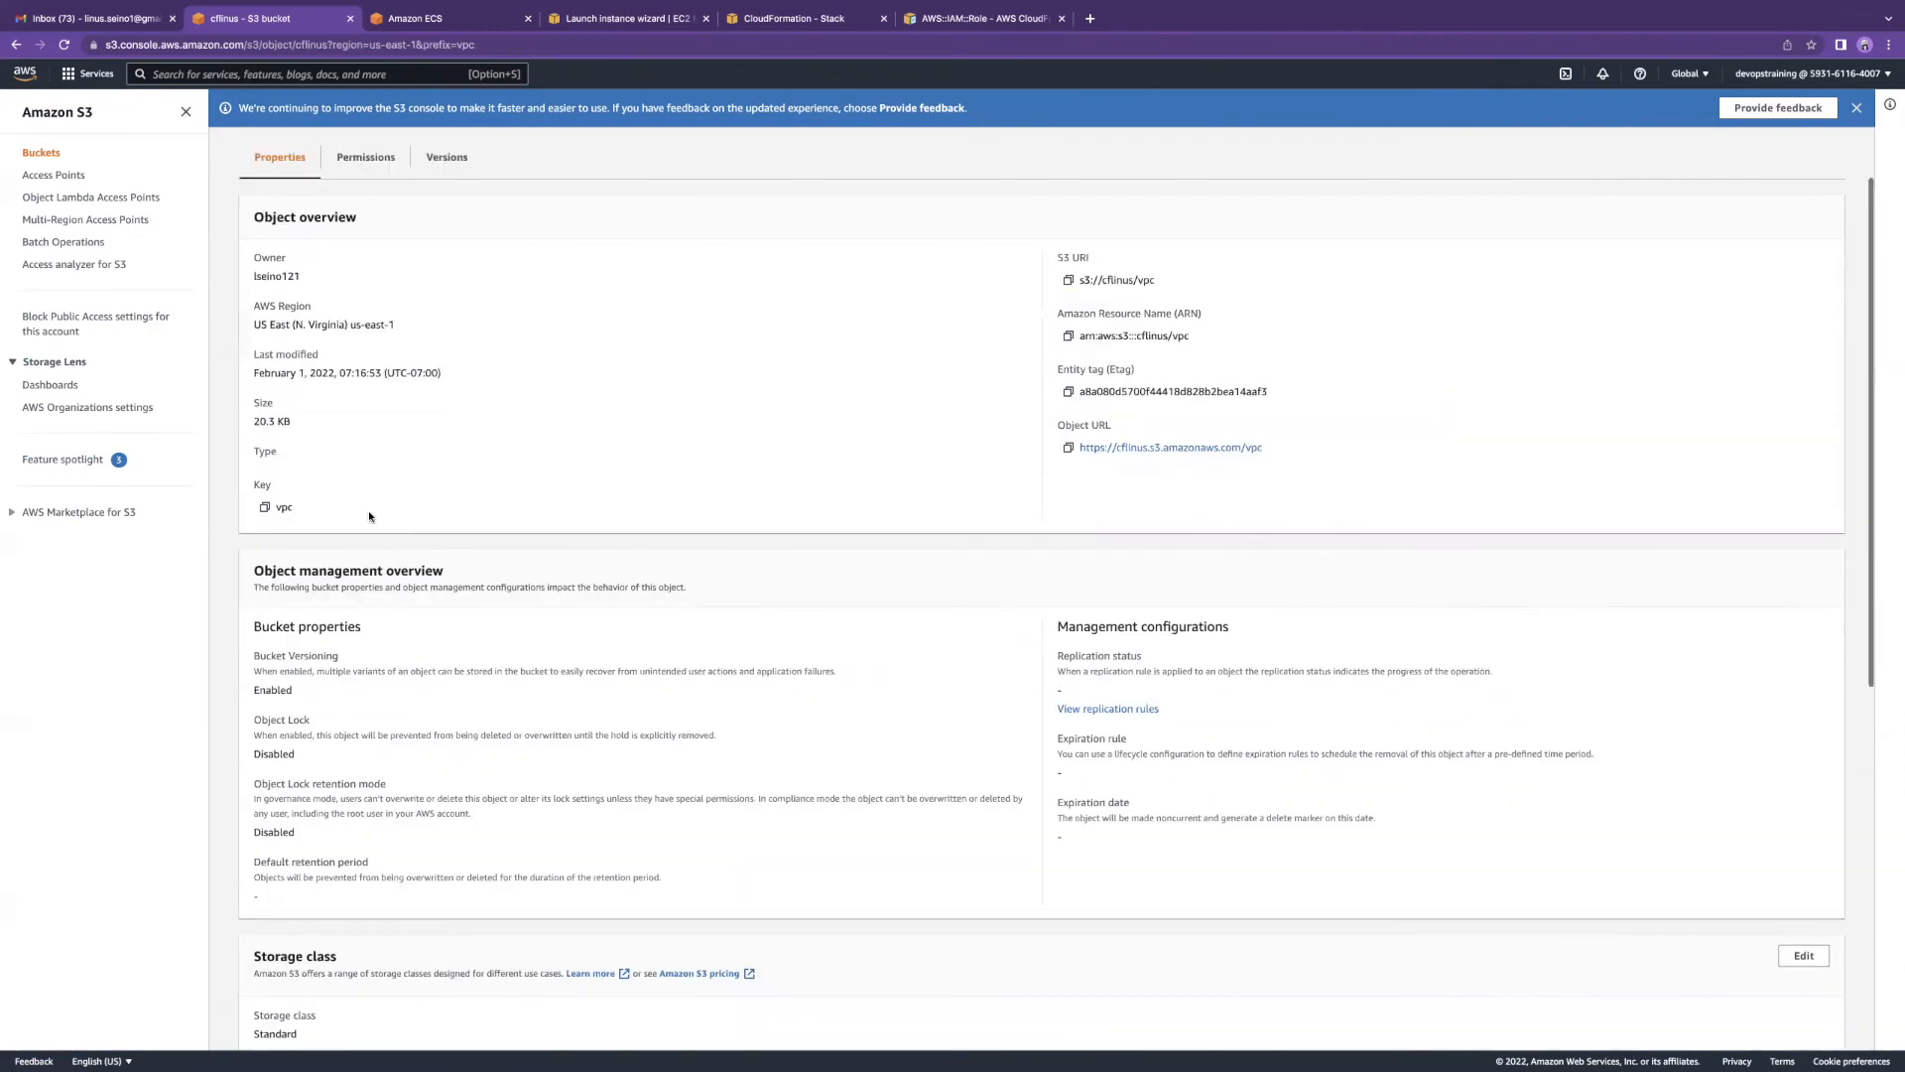
scroll(370, 516, down, 5)
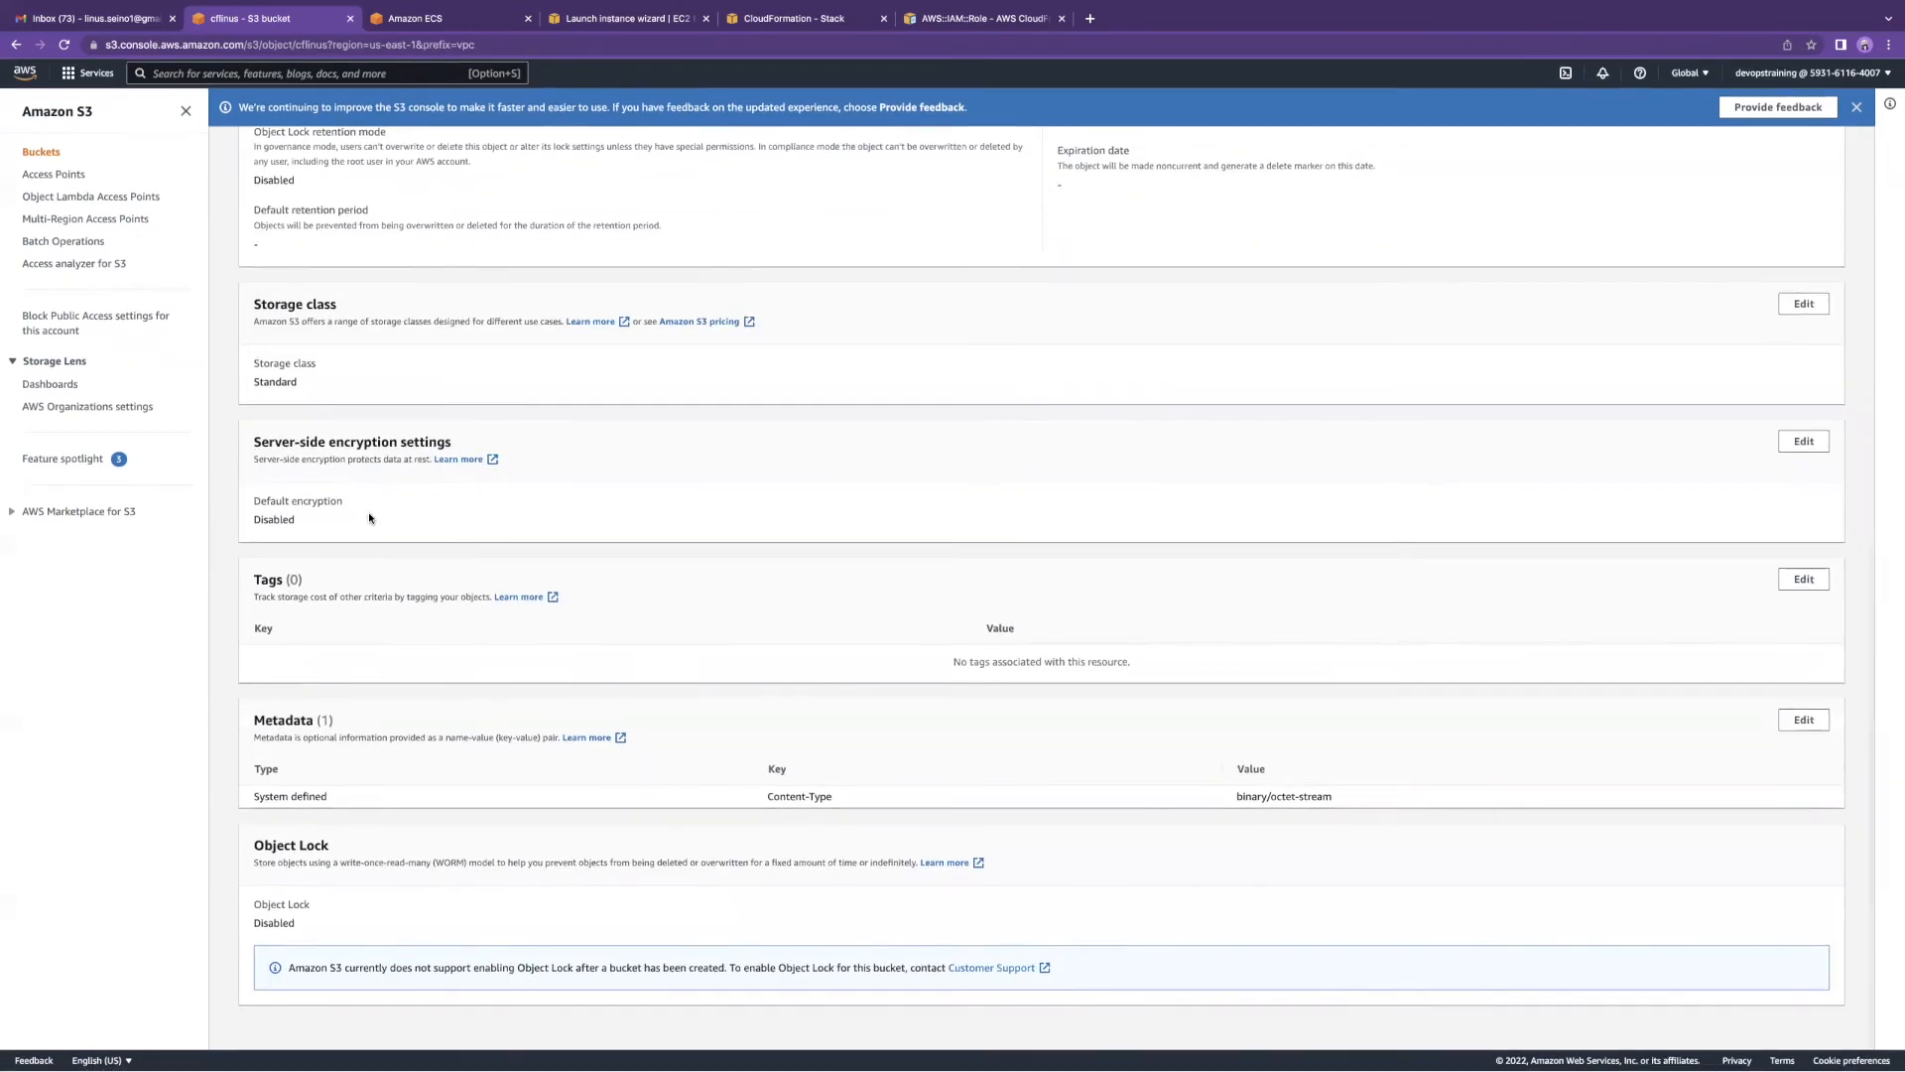
scroll(369, 514, up, 8)
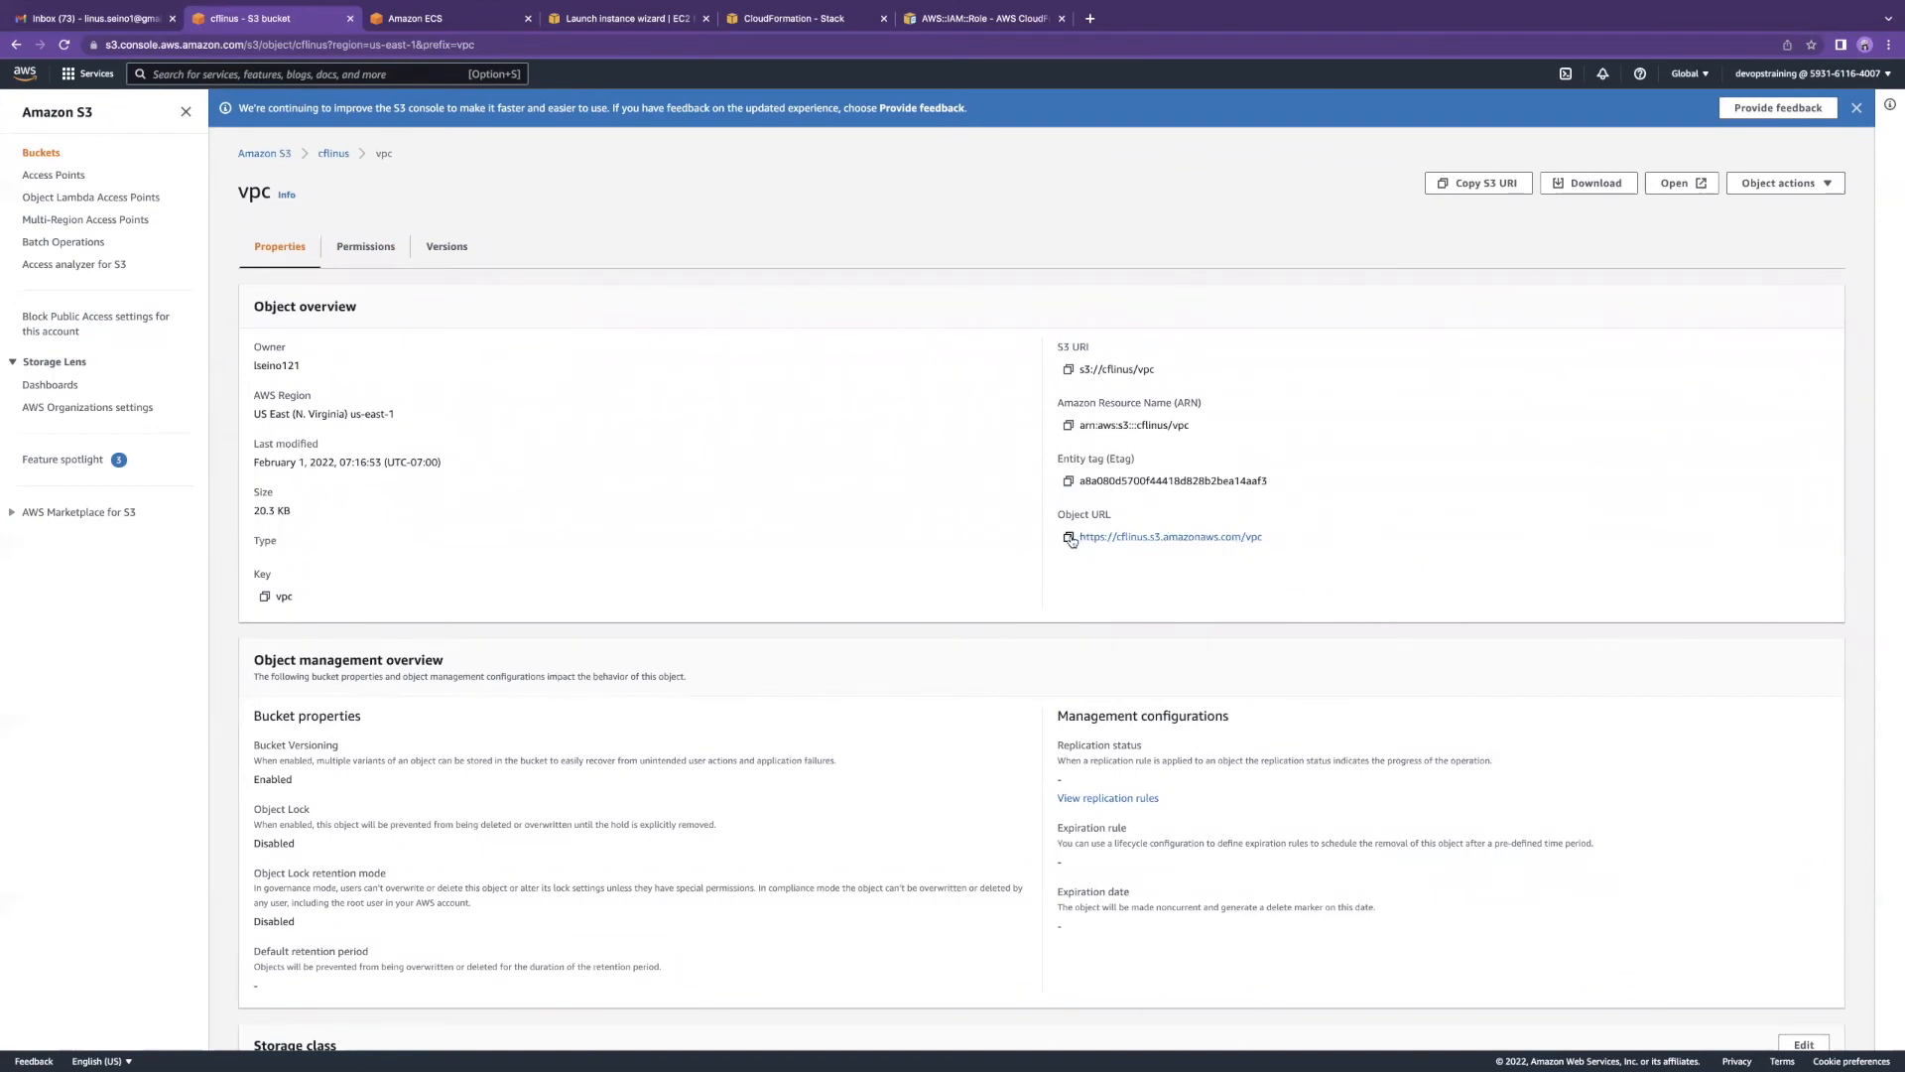
Step: Copy the vpc object's URL after its direct link shows access denied
click(1148, 541)
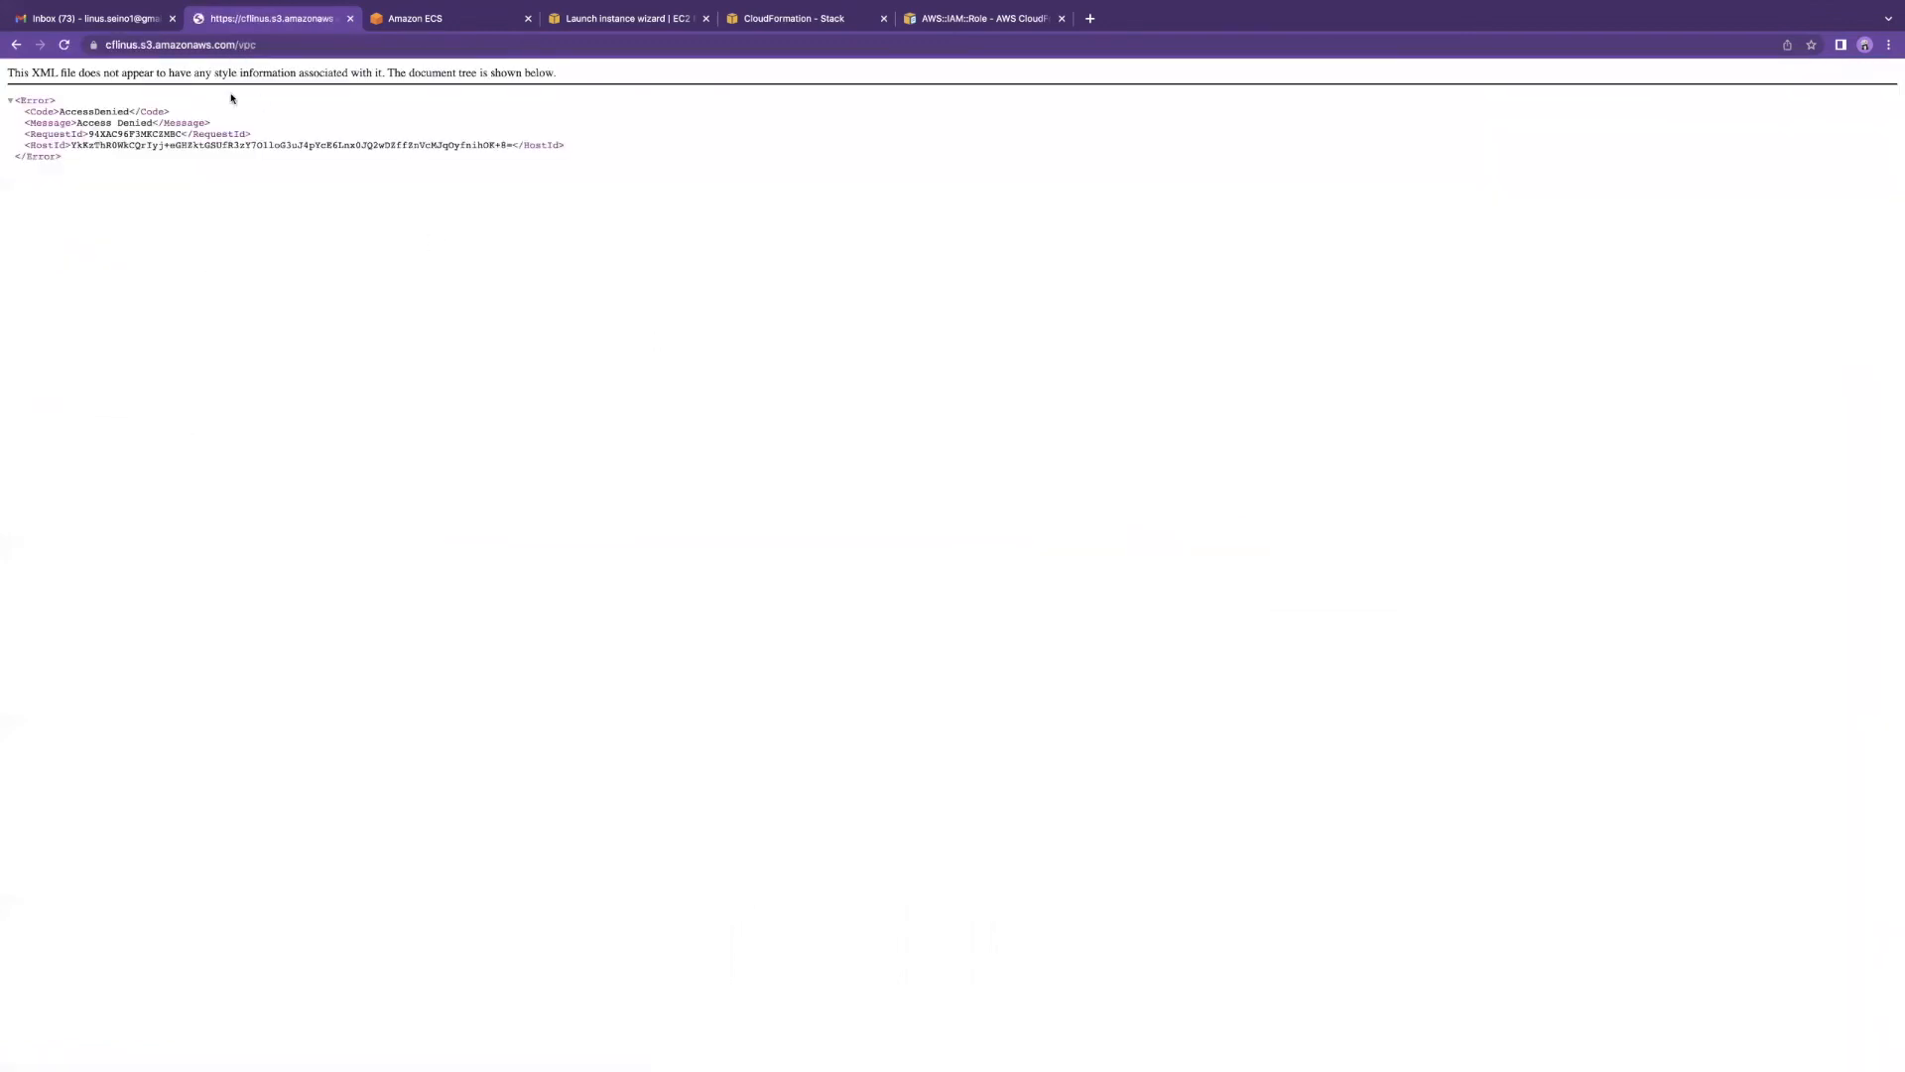
click(15, 44)
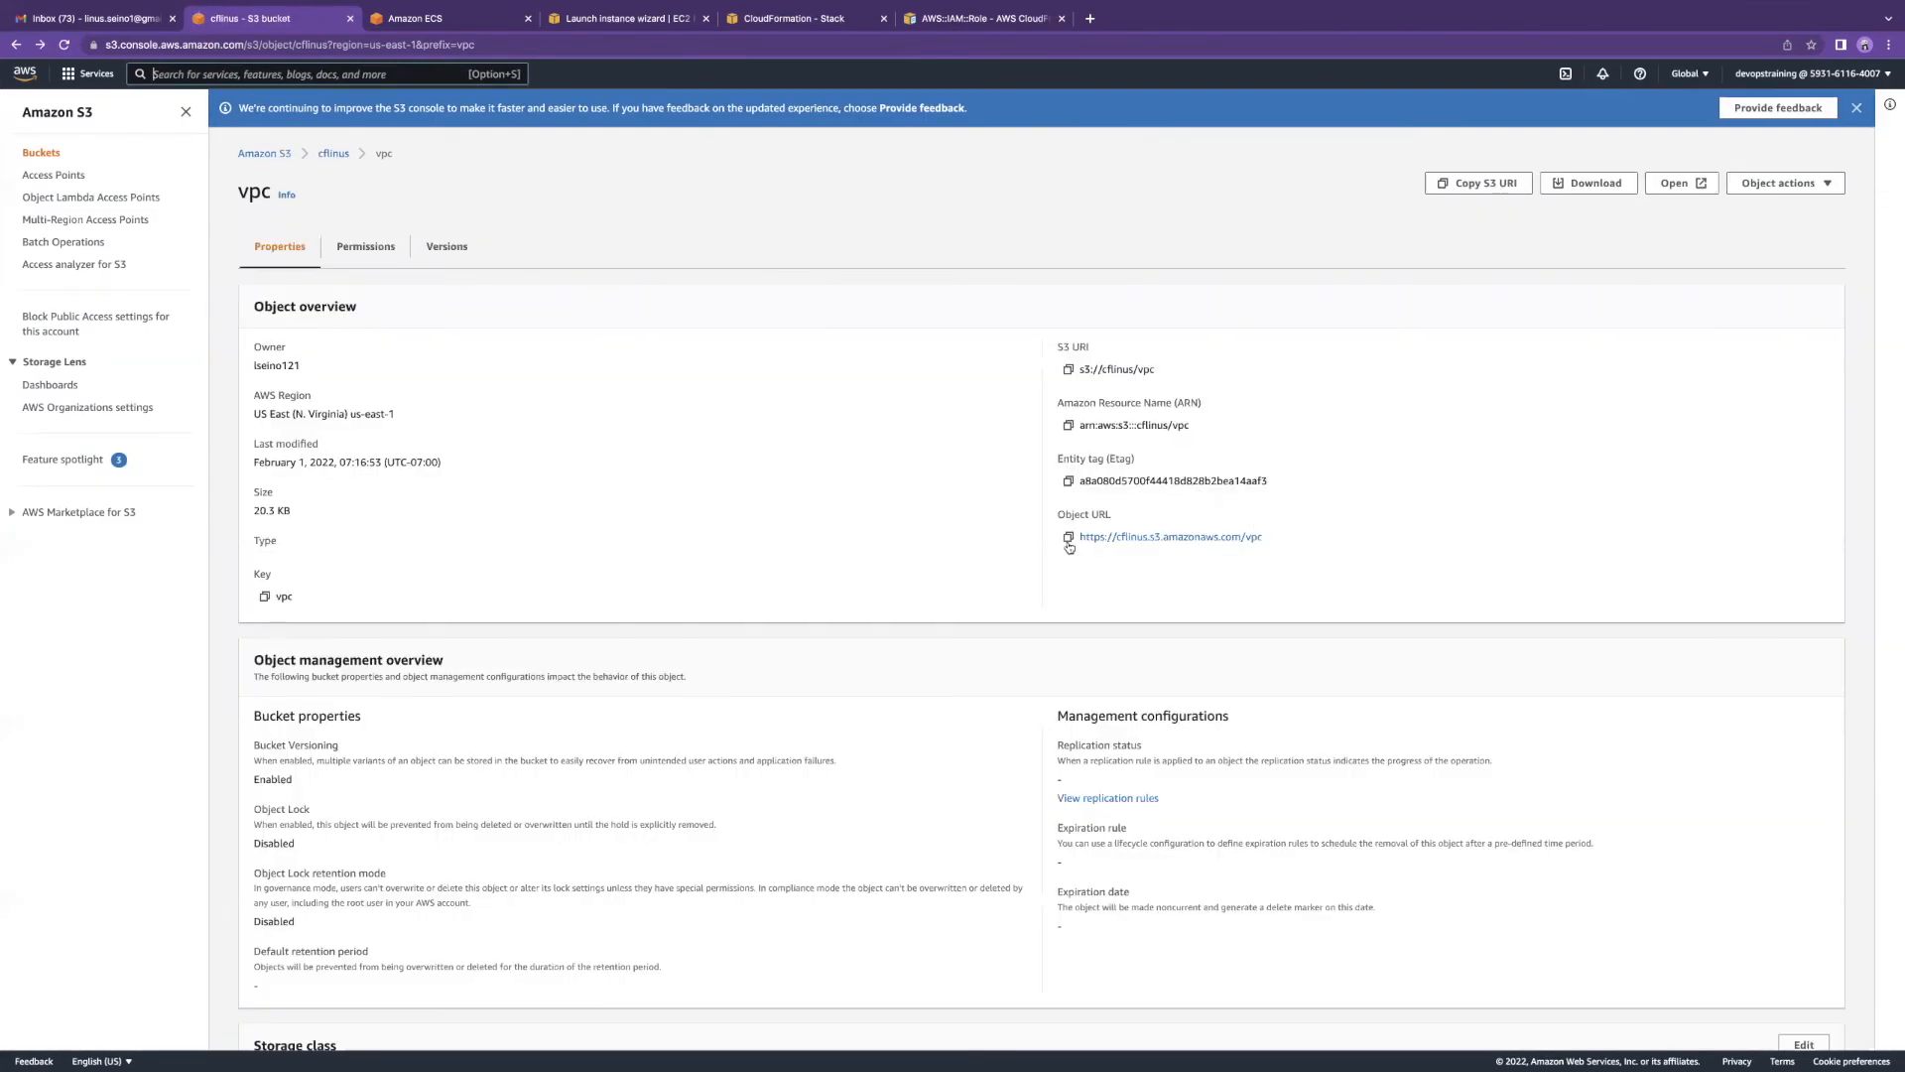
click(1068, 536)
key(ctrl+Right)
key(ctrl+Right)
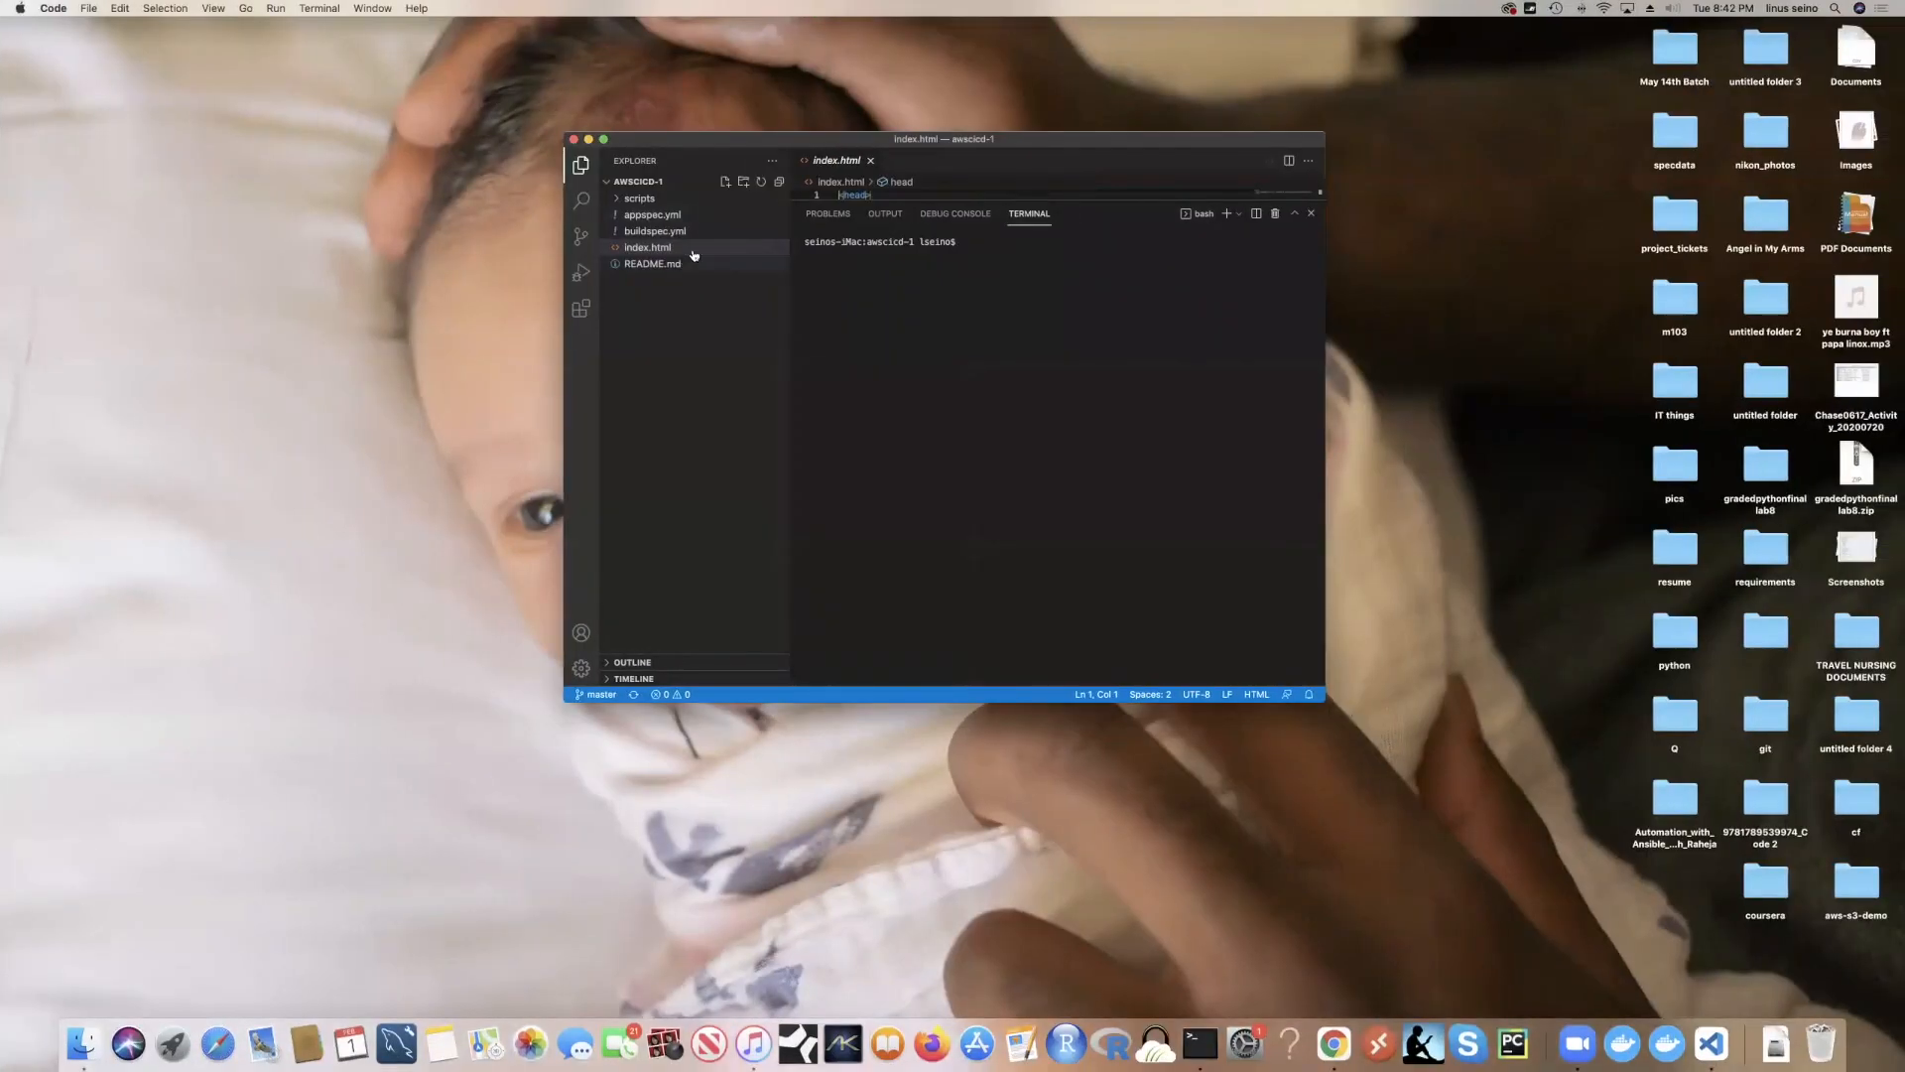
Step: Open the vpc template in VS Code and scroll through it
key(ctrl+Right)
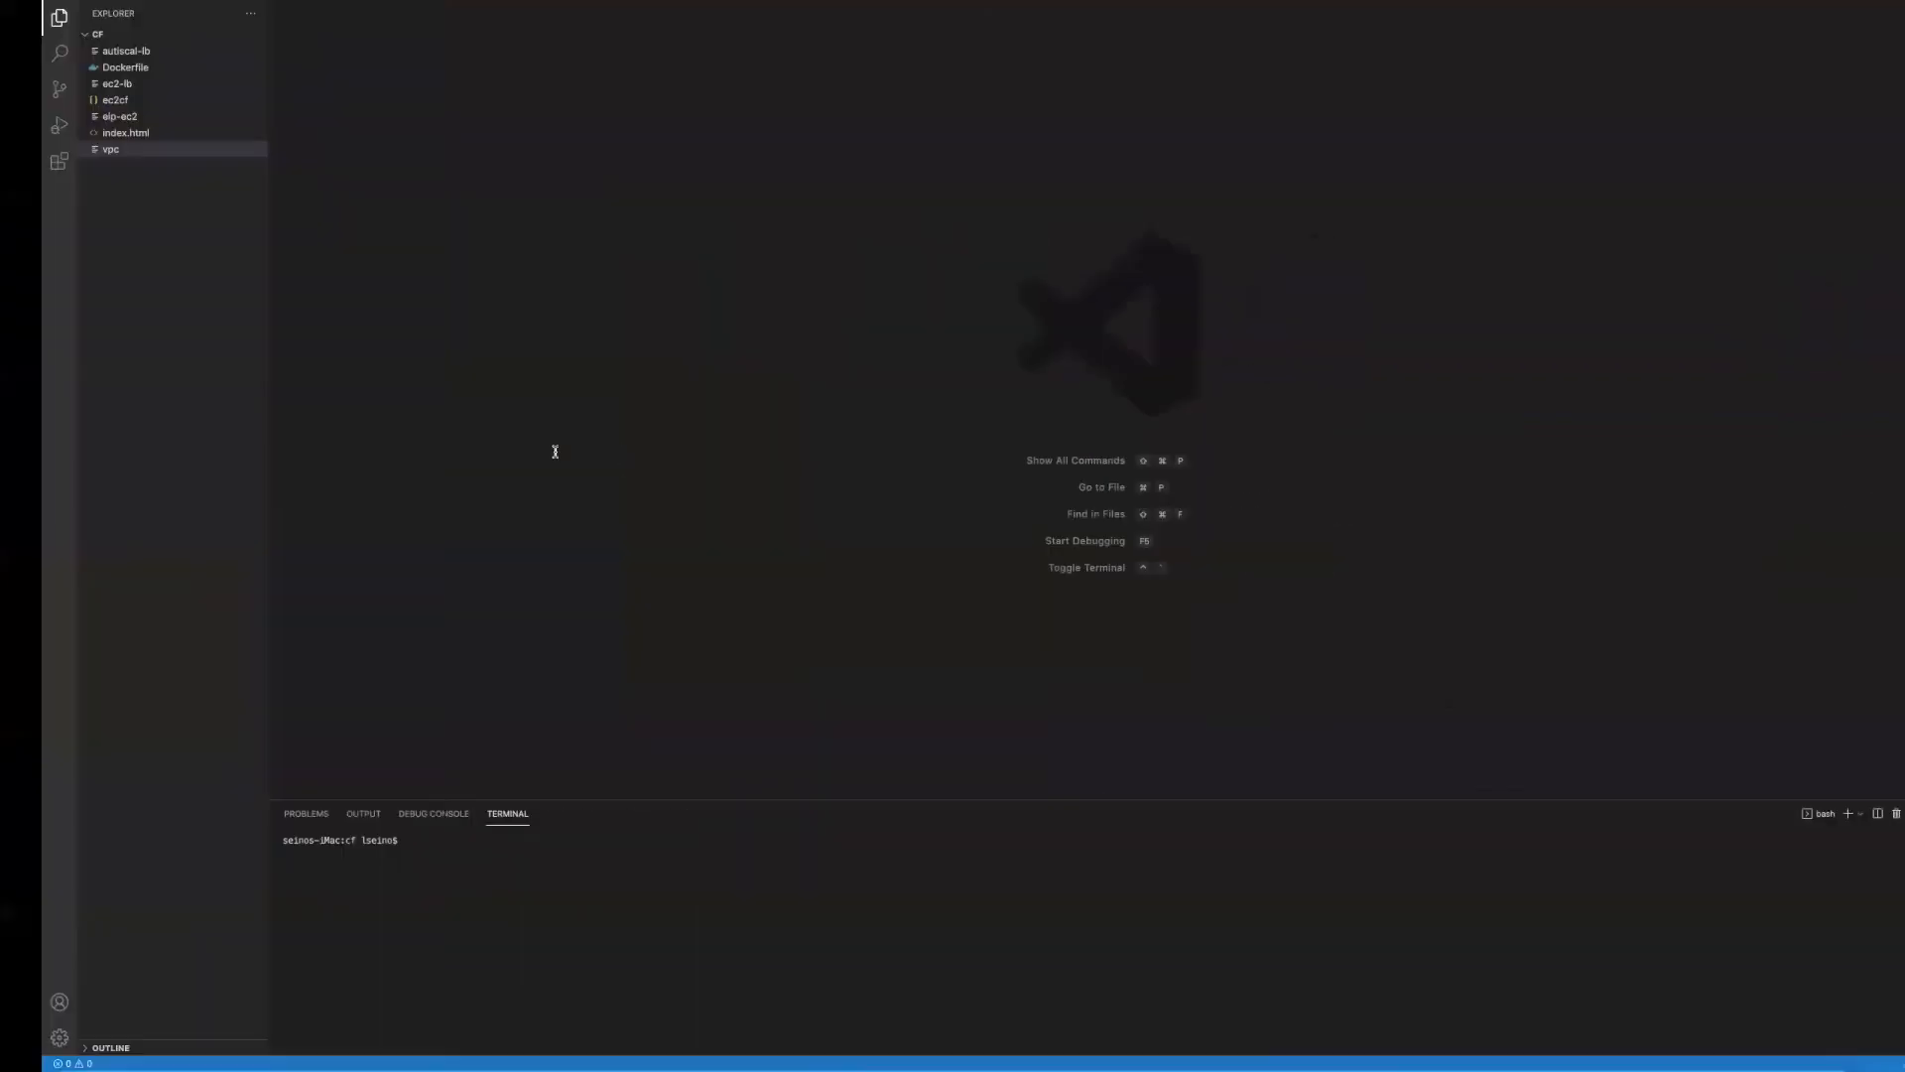
click(119, 149)
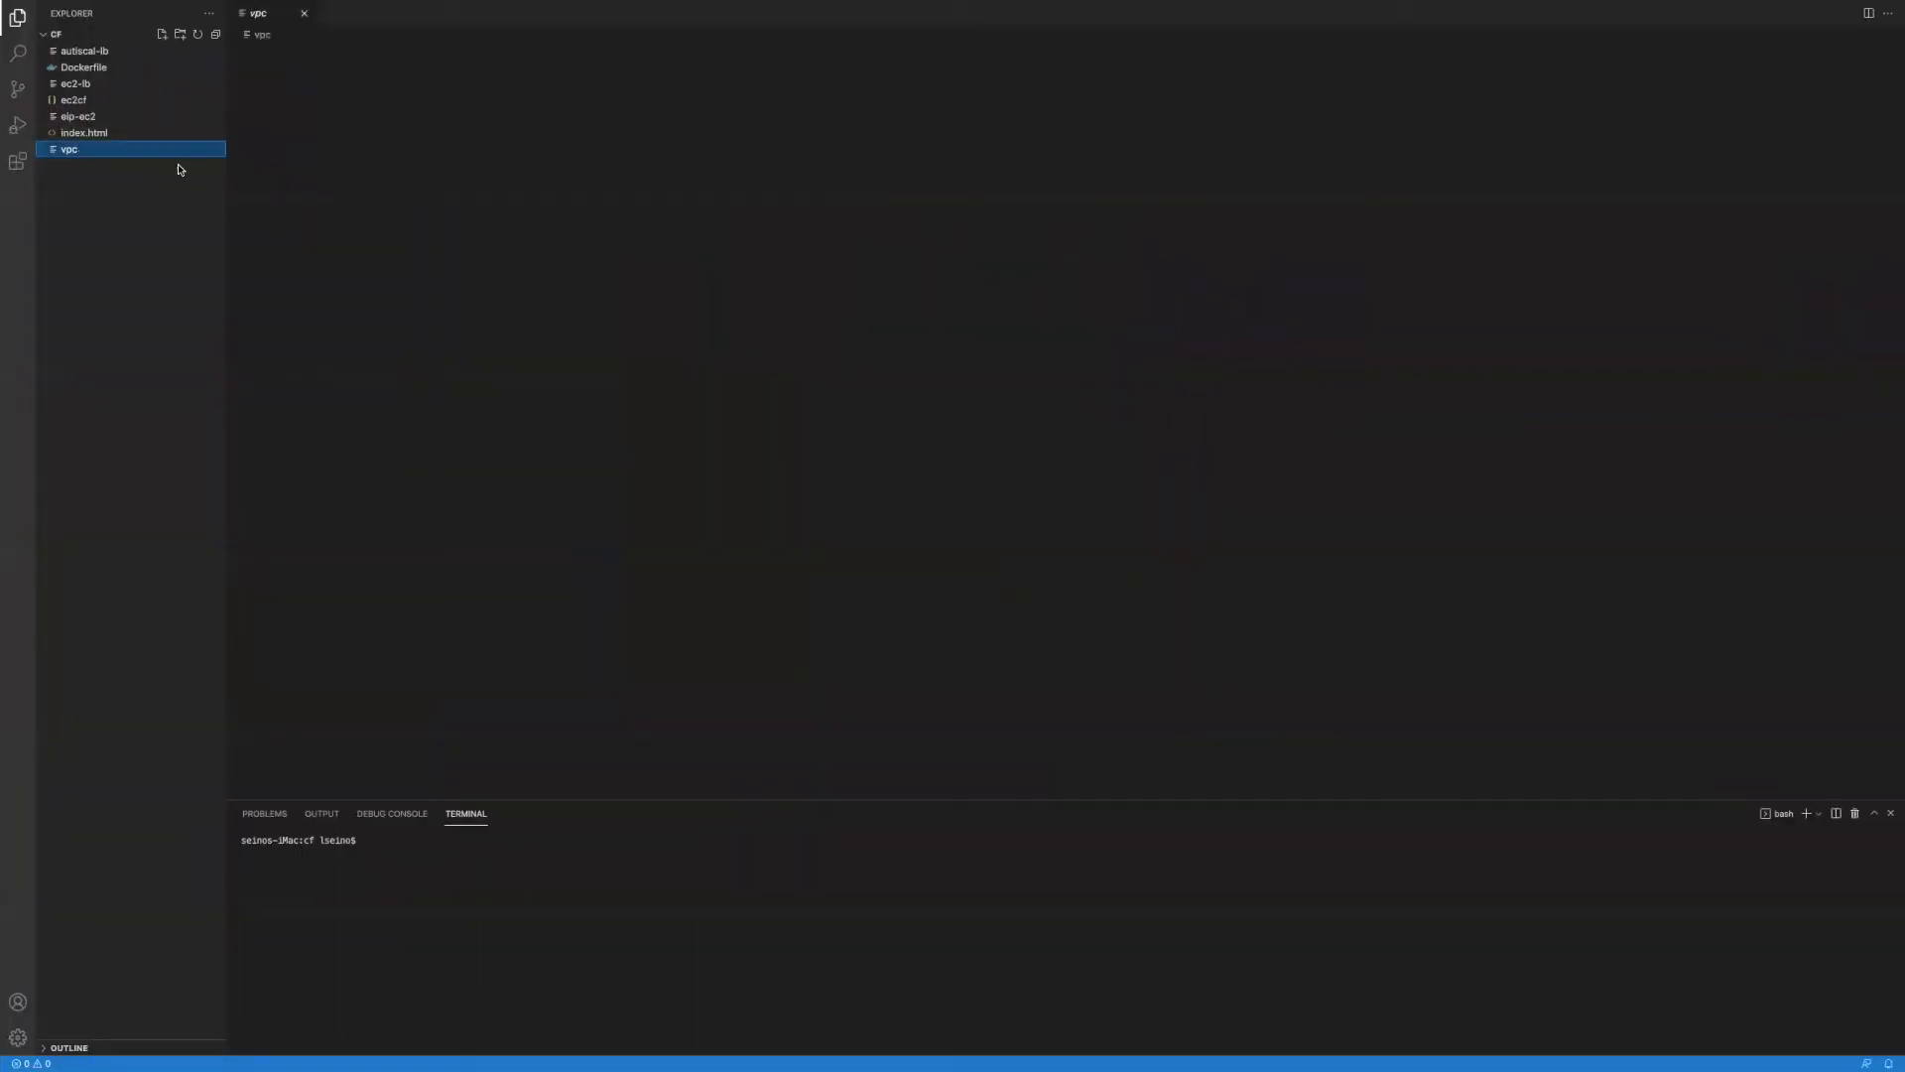
scroll(402, 204, down, 10)
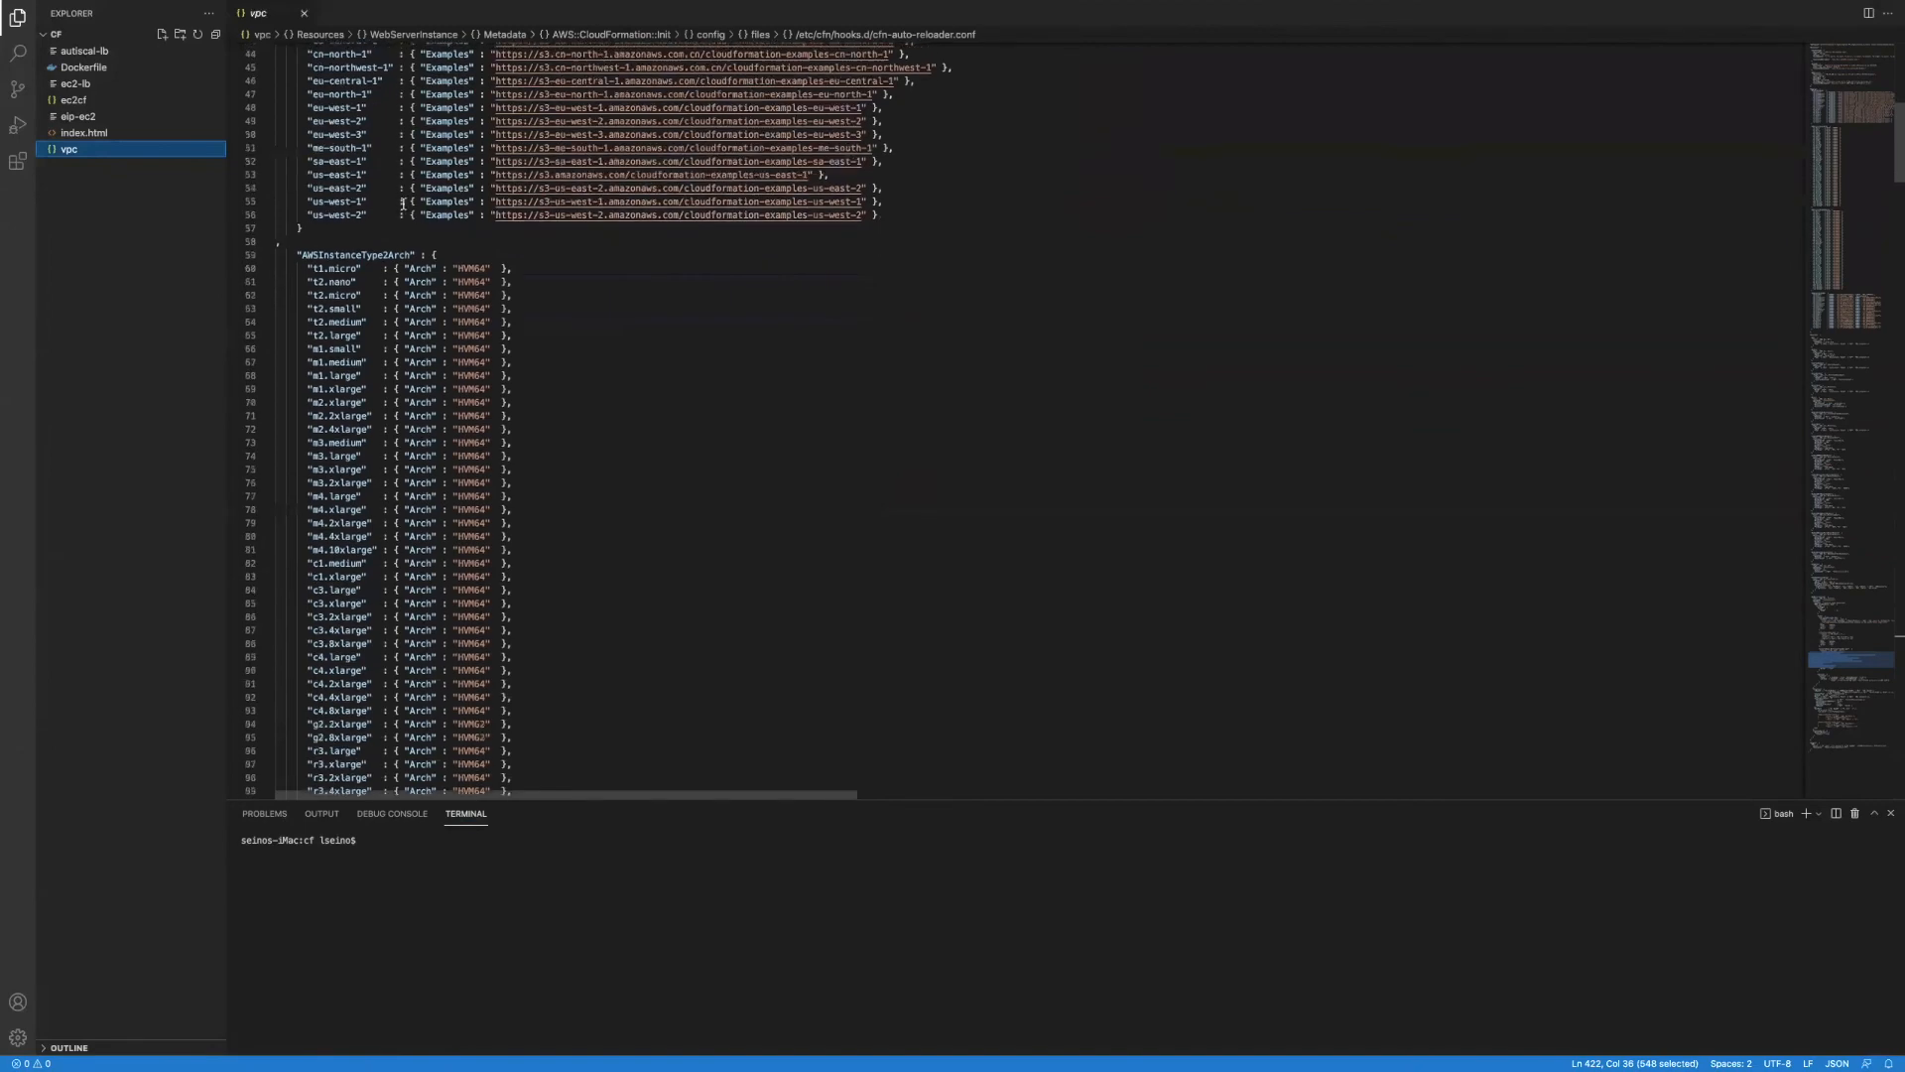
scroll(401, 203, up, 10)
scroll(405, 232, down, 1)
scroll(405, 232, up, 1)
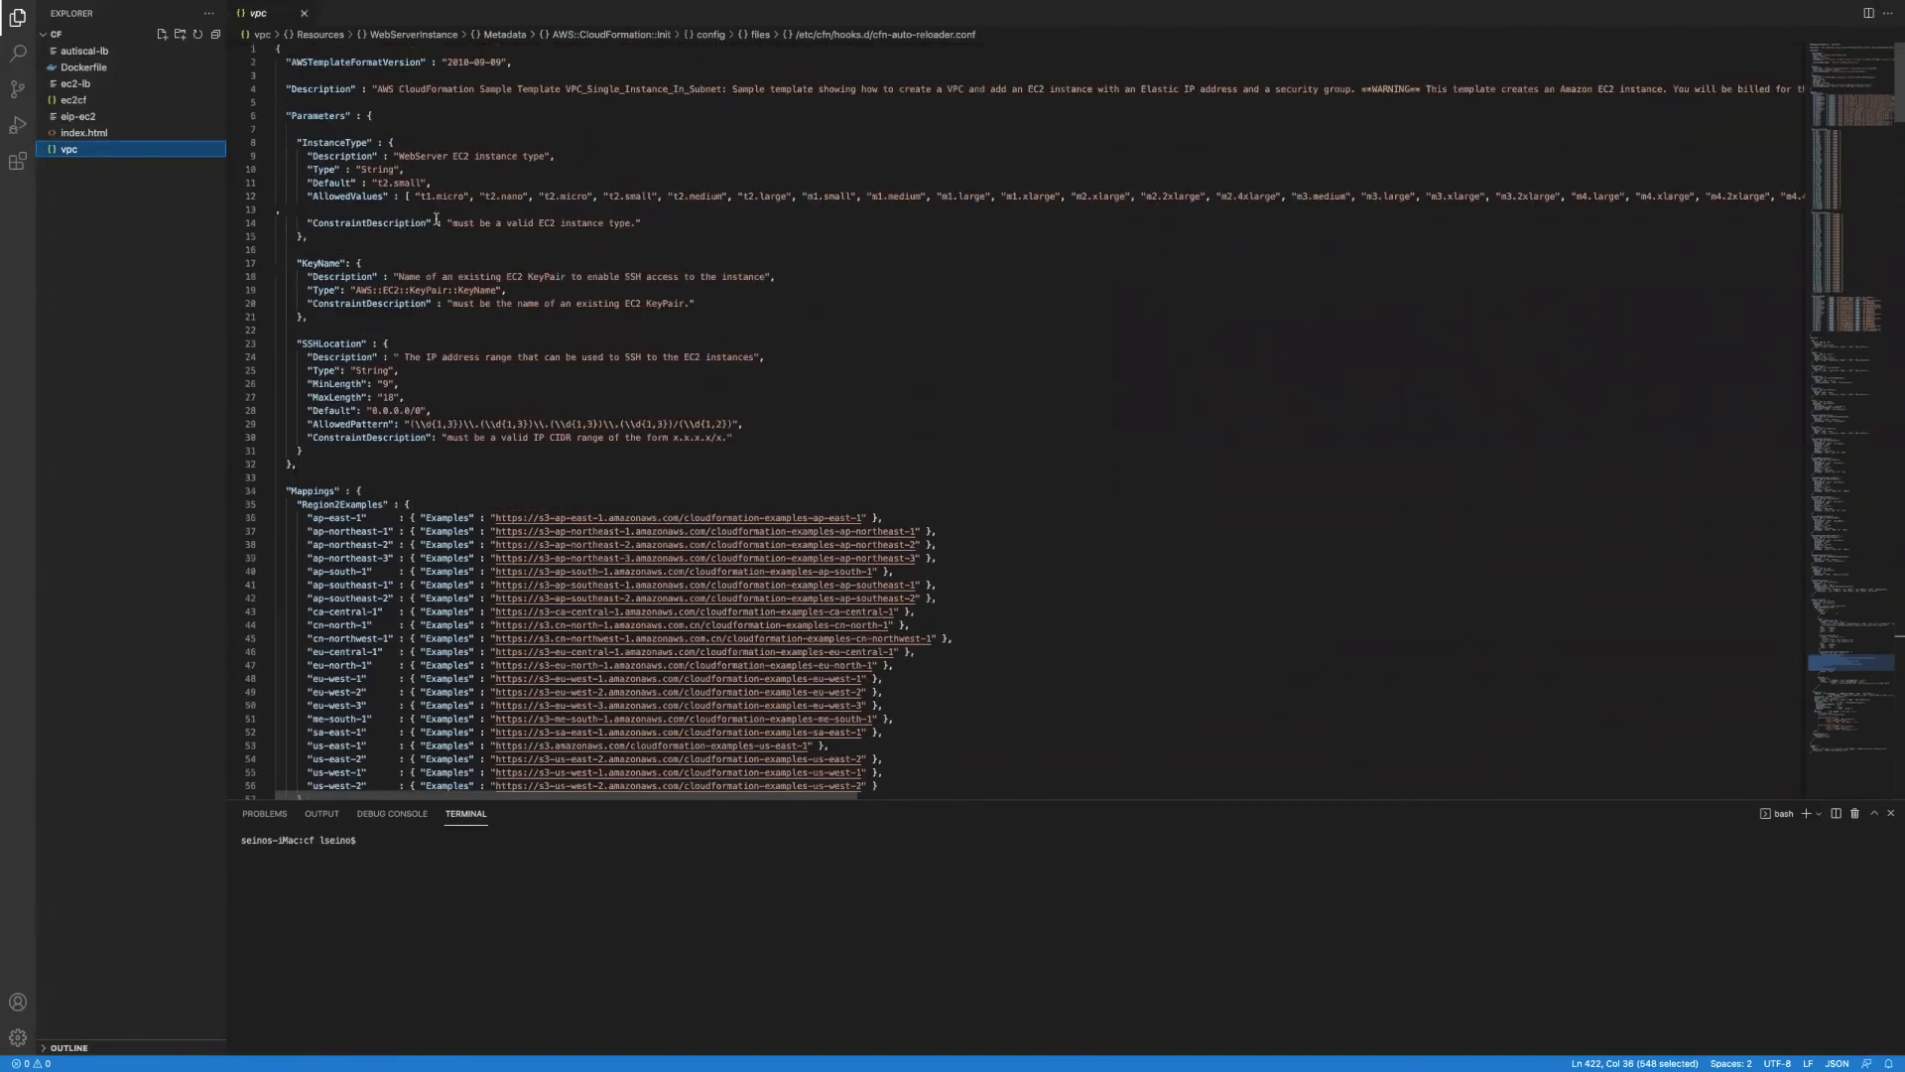
scroll(519, 222, down, 20)
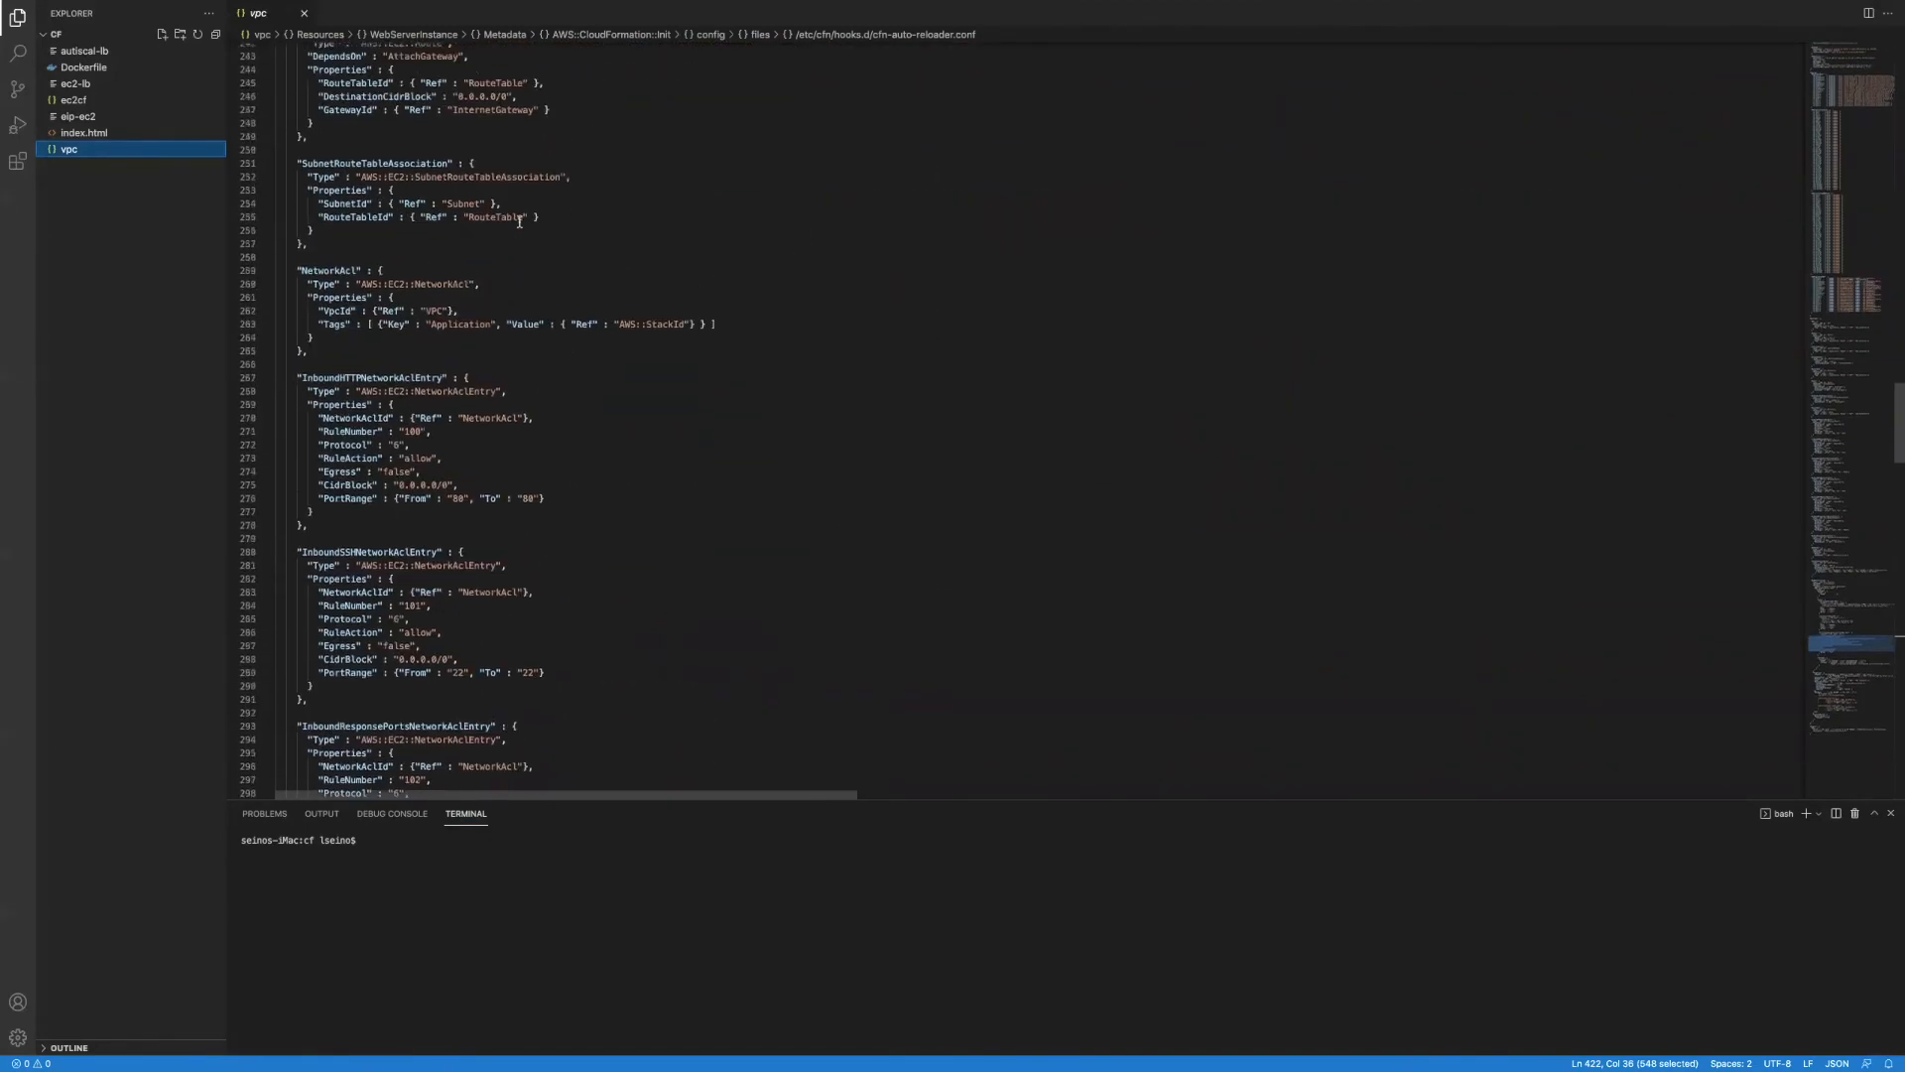
scroll(519, 218, up, 5)
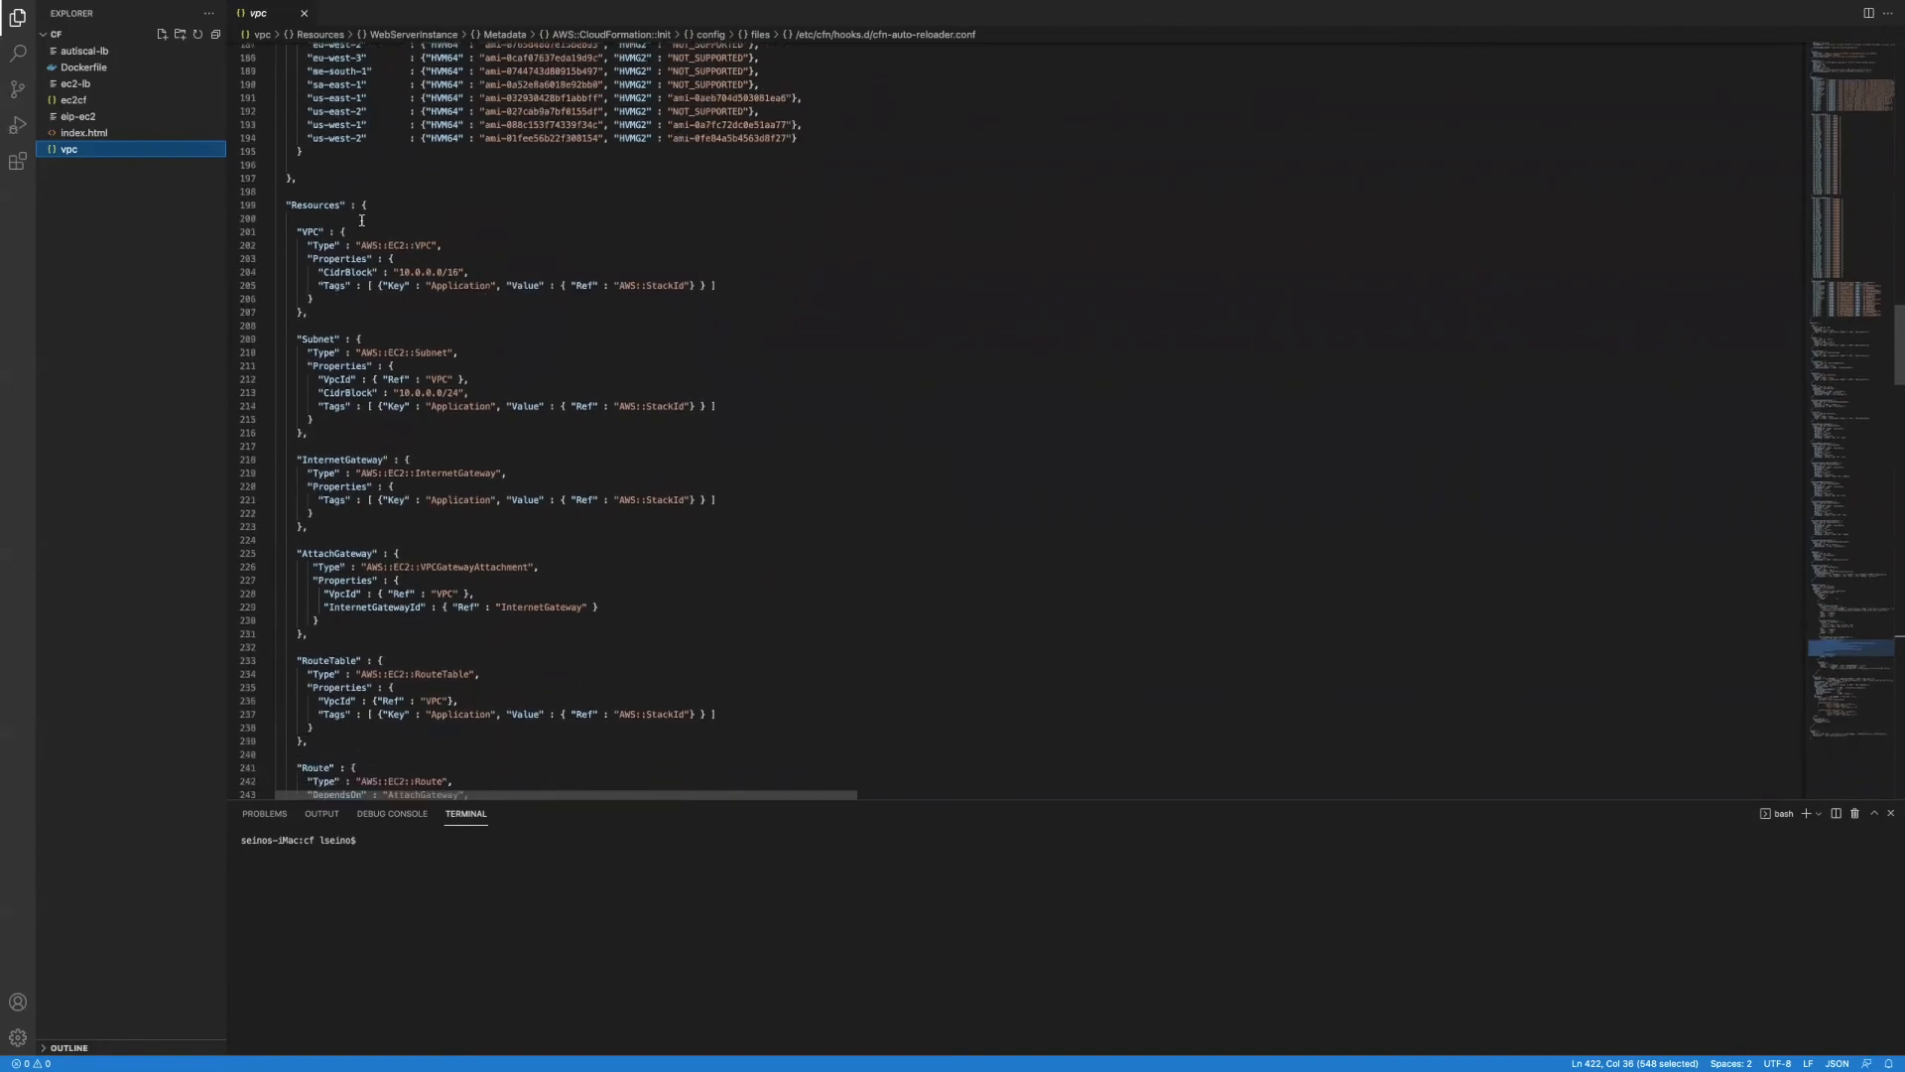
Step: Highlight the VPC and InternetGateway definitions in the Resources section
drag(289, 225, 309, 311)
scroll(316, 256, down, 3)
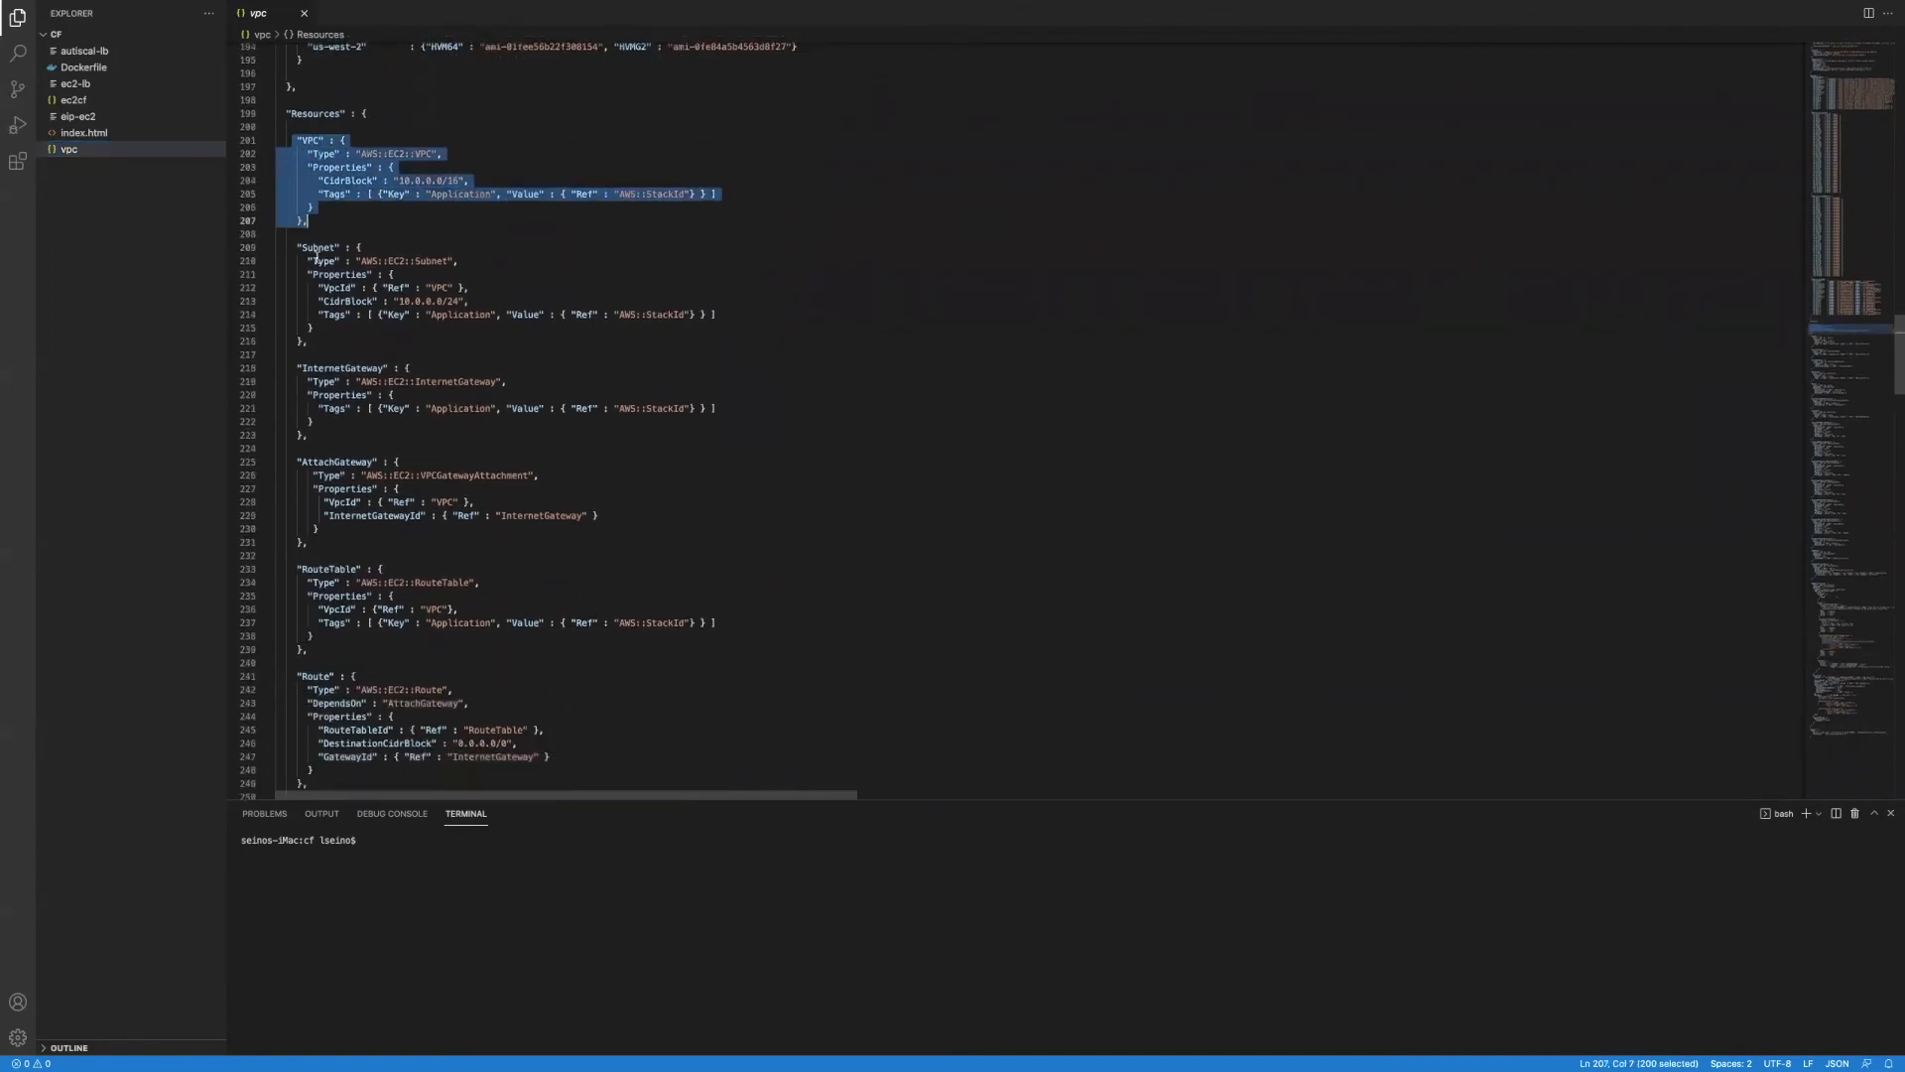
drag(289, 243, 719, 315)
scroll(556, 328, down, 3)
drag(280, 275, 390, 349)
scroll(390, 349, down, 15)
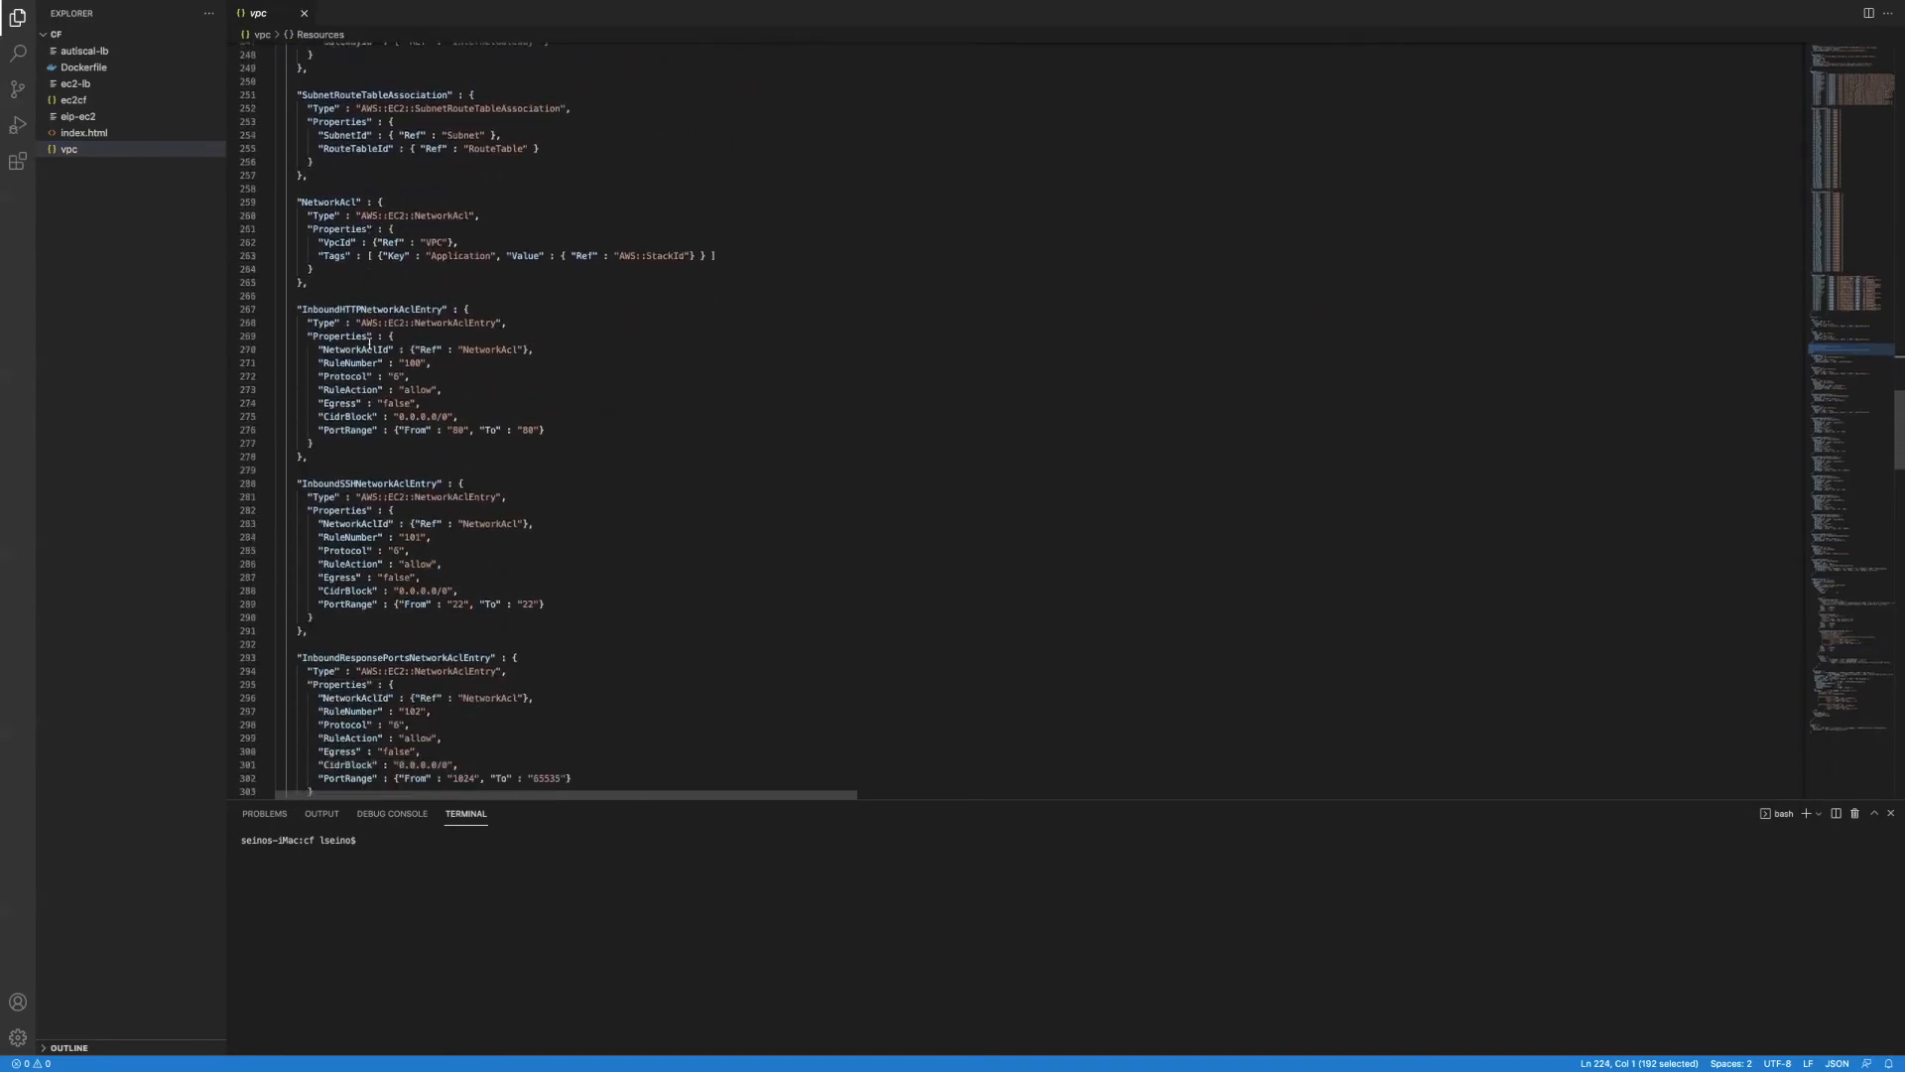
scroll(369, 343, down, 15)
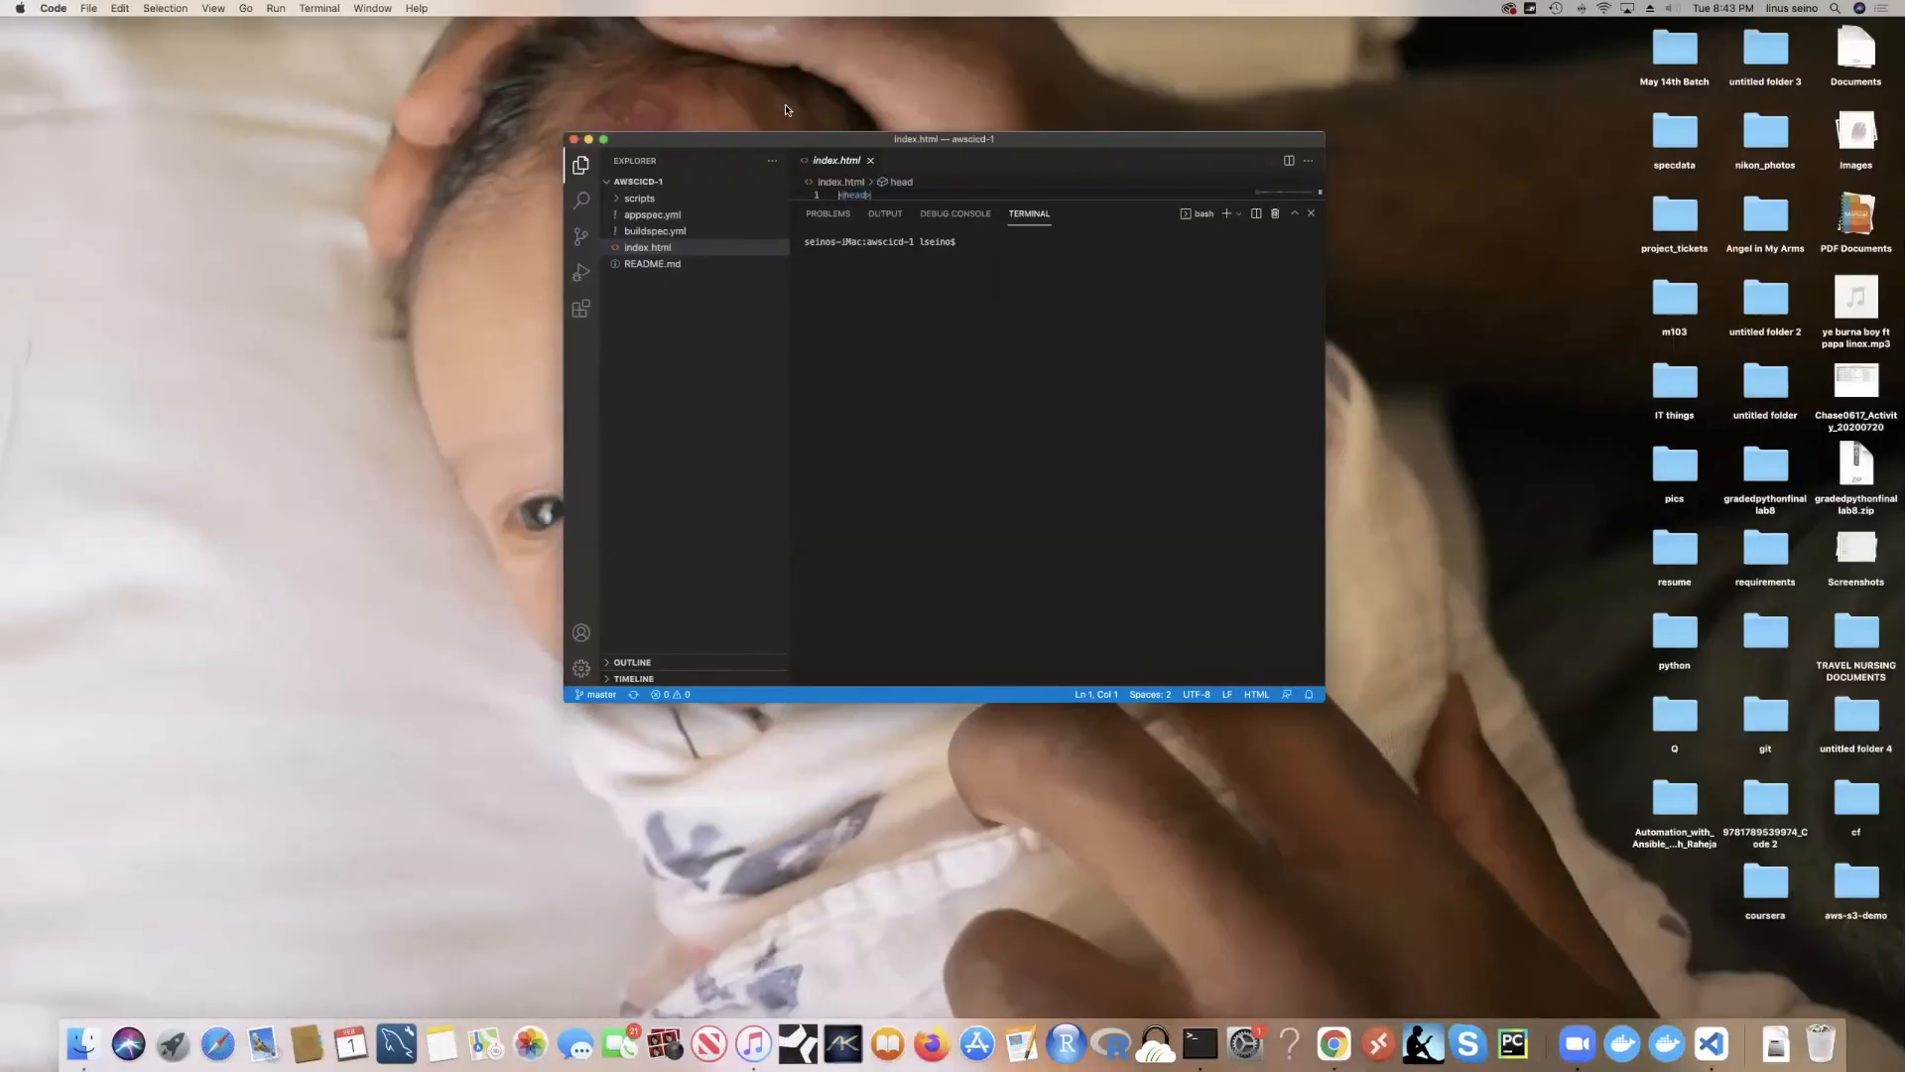
Step: Paste the vpc template's S3 URL as the stack source and continue to stack details
key(ctrl+Left)
key(ctrl+Left)
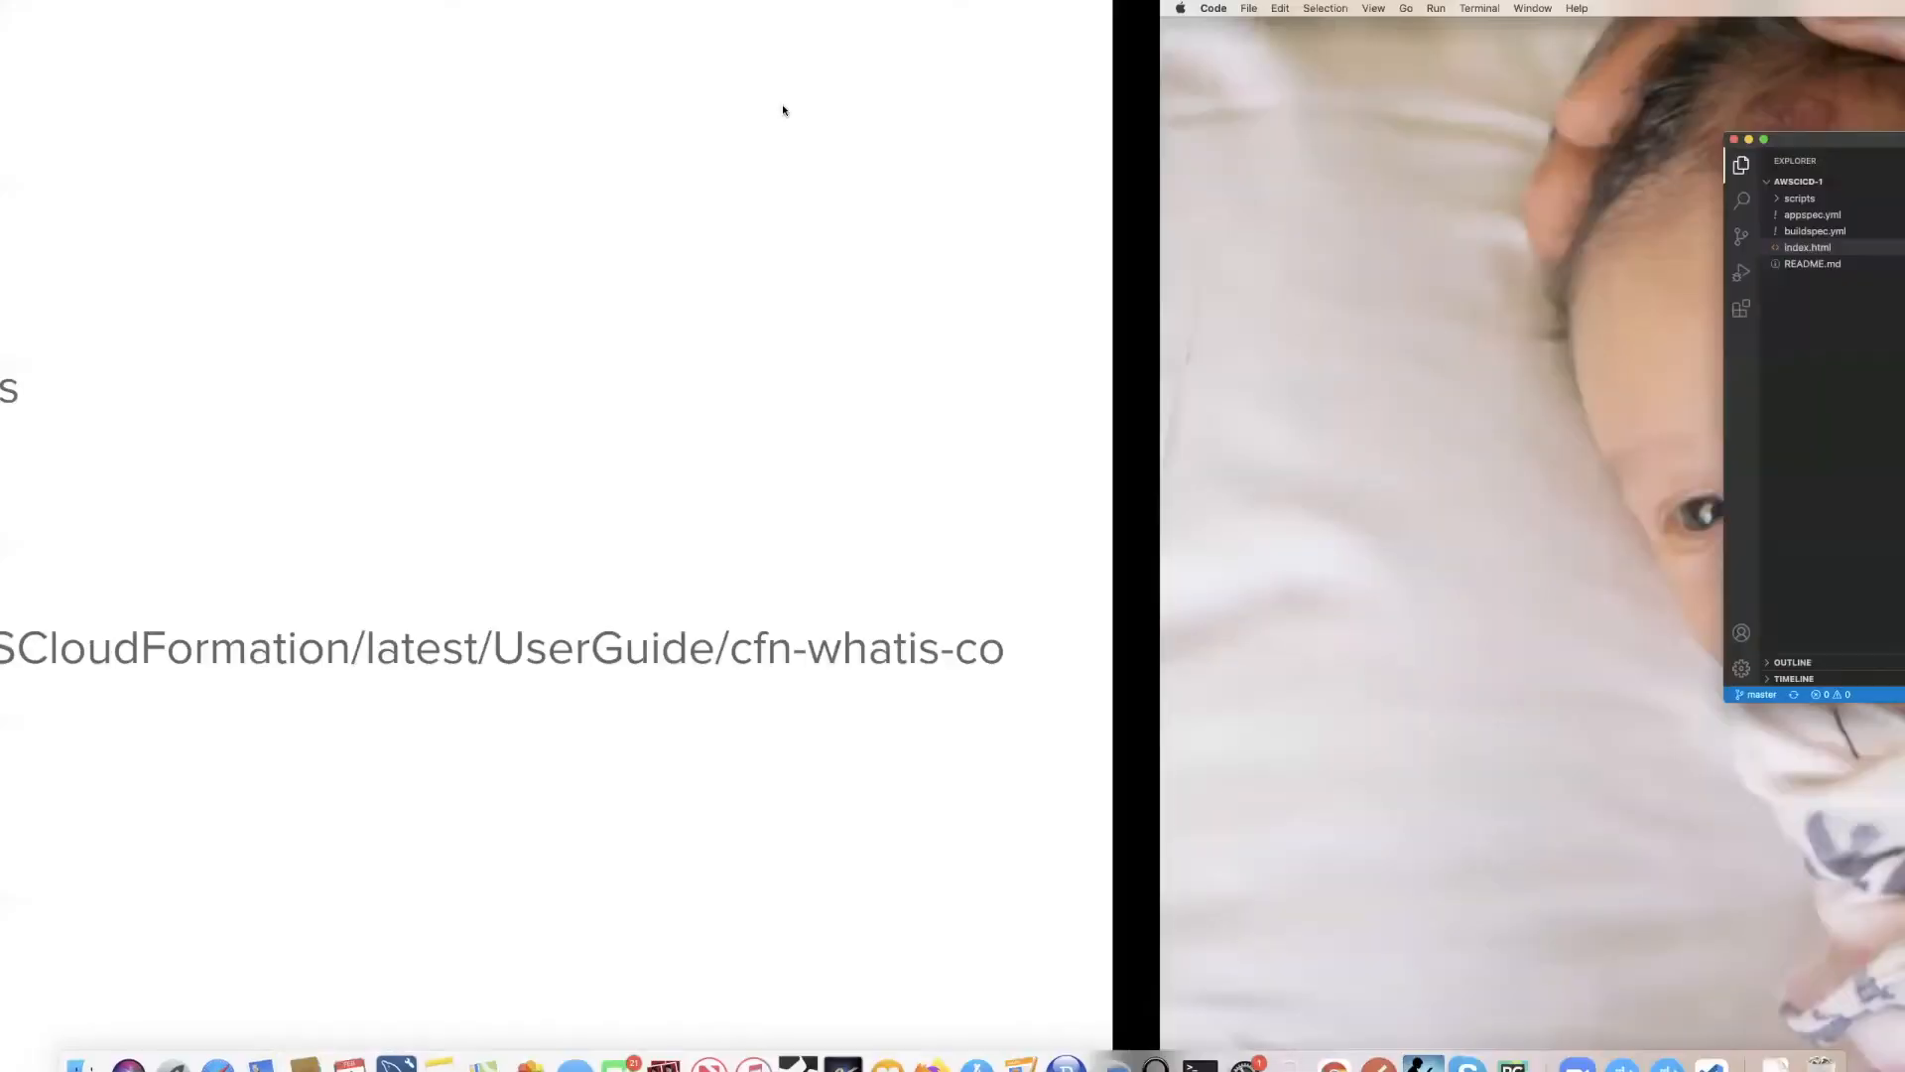
key(ctrl+Left)
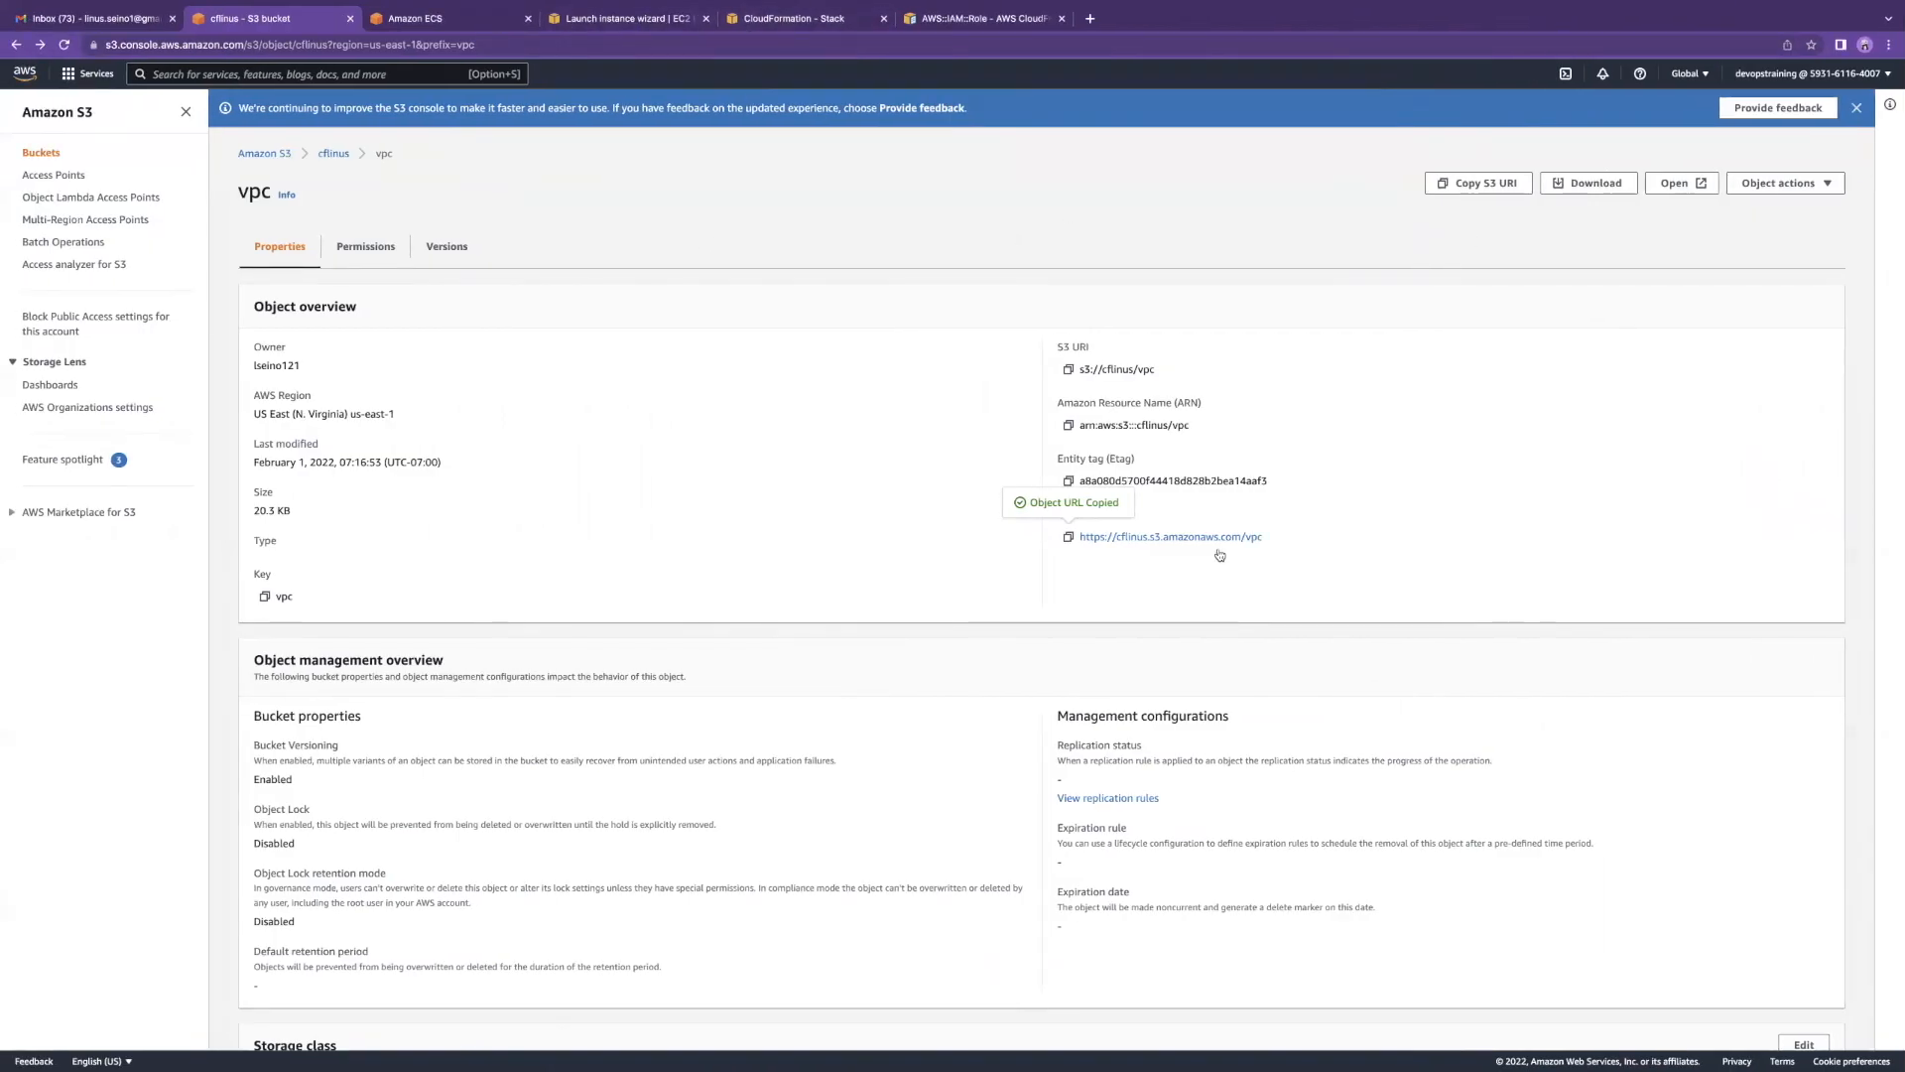
click(737, 20)
key(super+v)
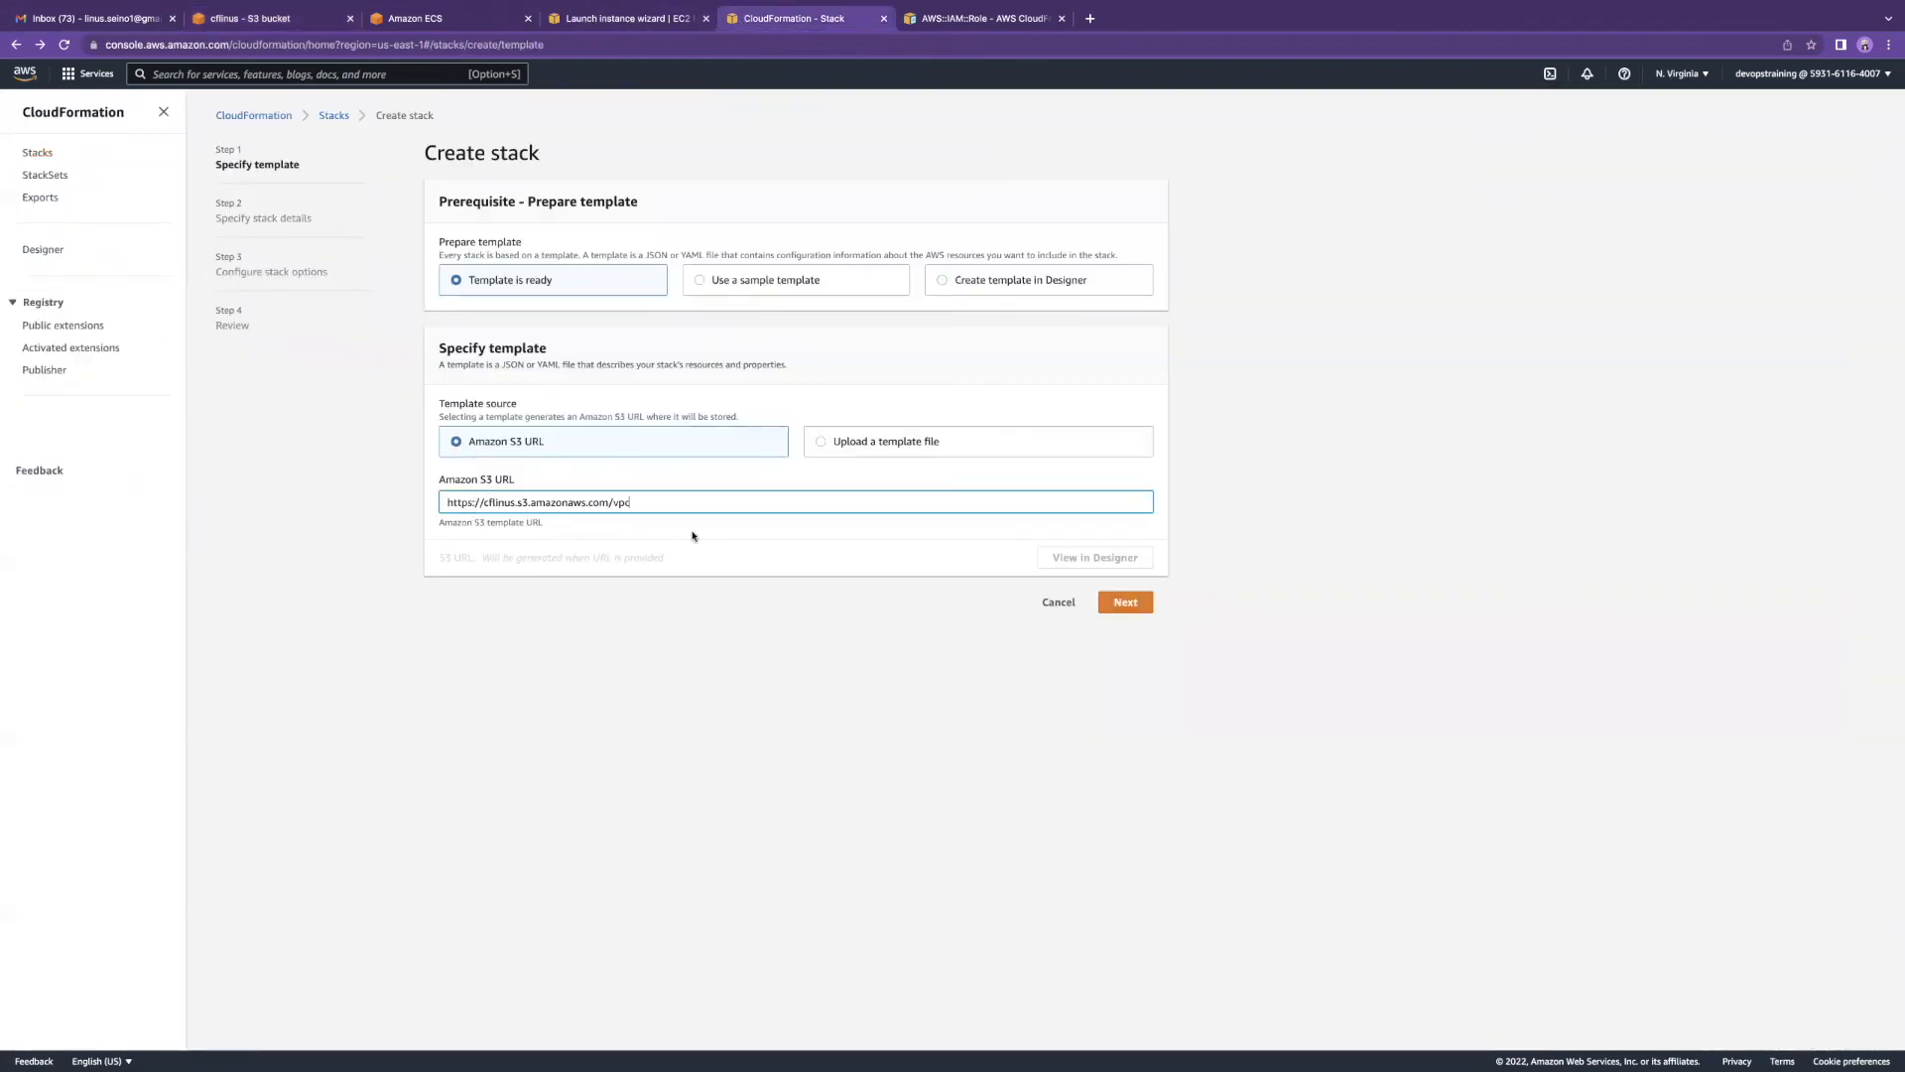
click(1117, 604)
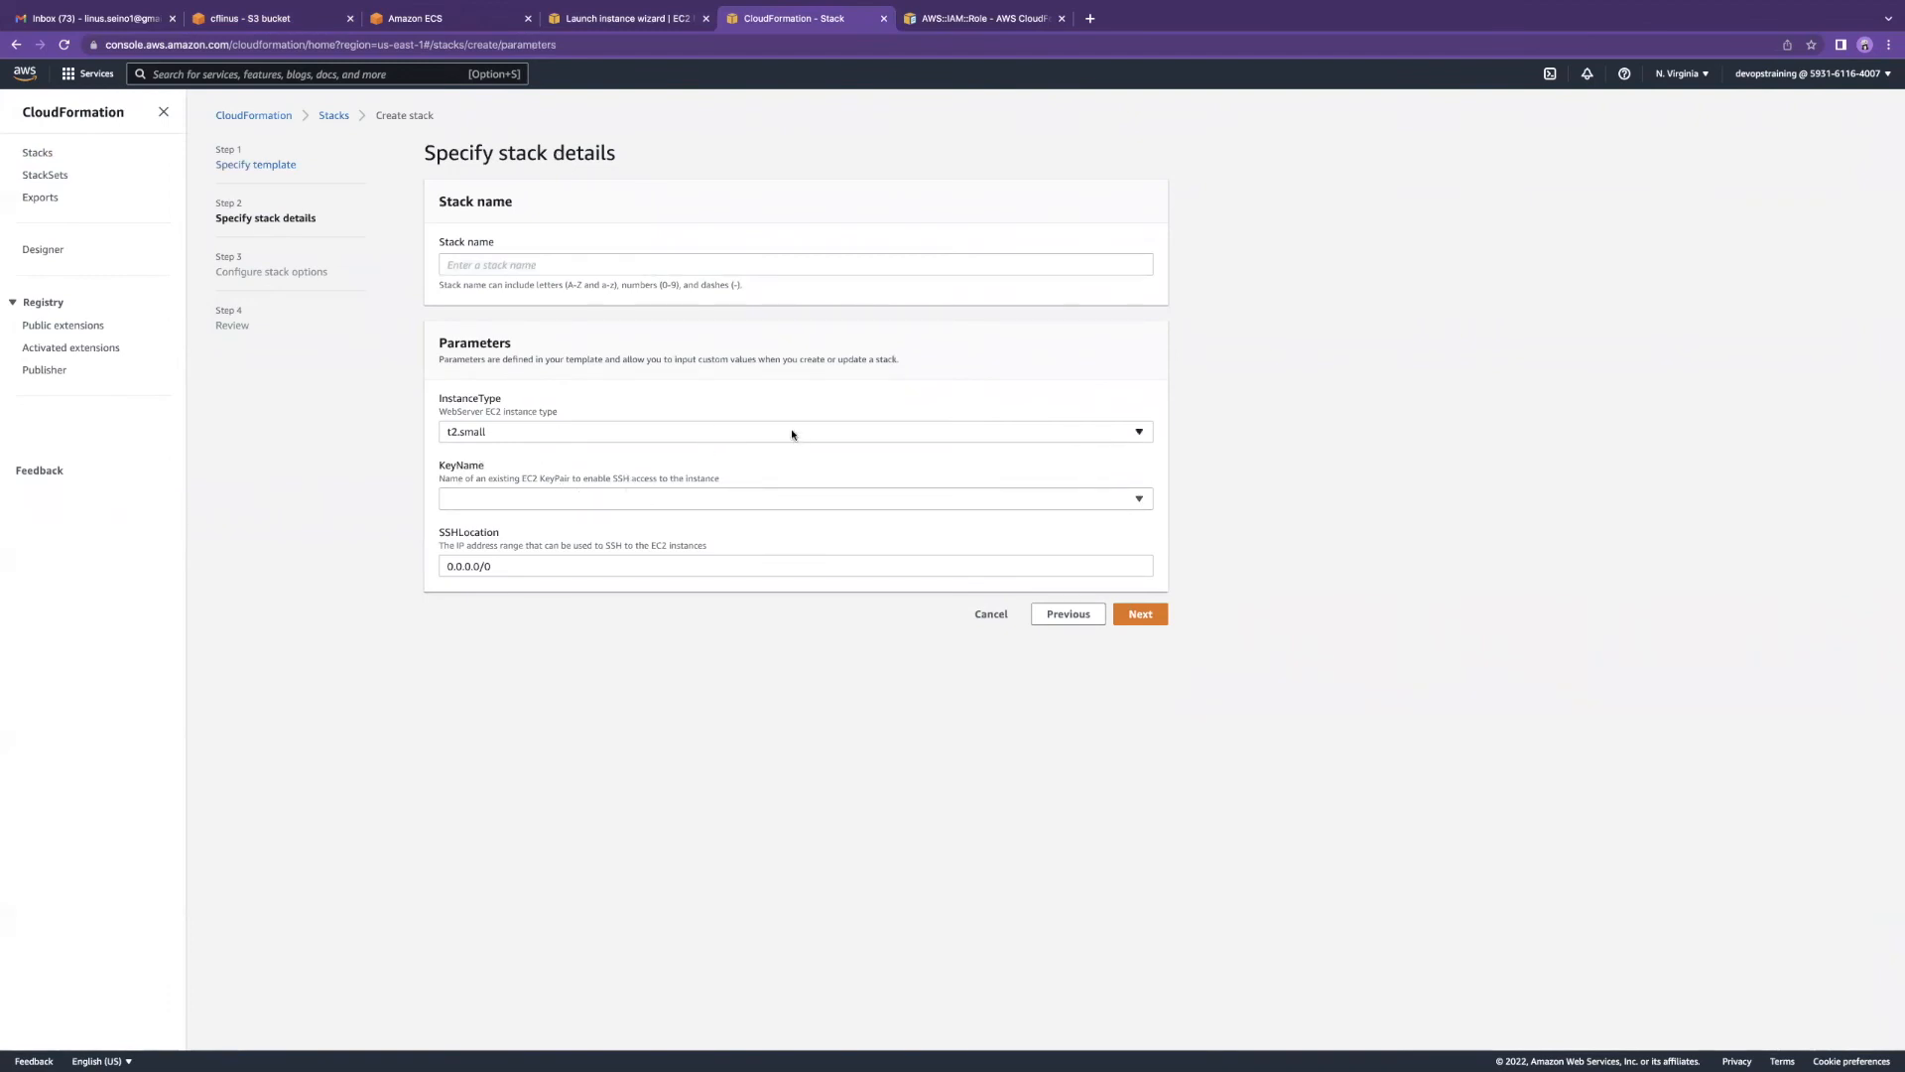
Step: Go back to the vpc template in VS Code and scroll up
key(ctrl+Right)
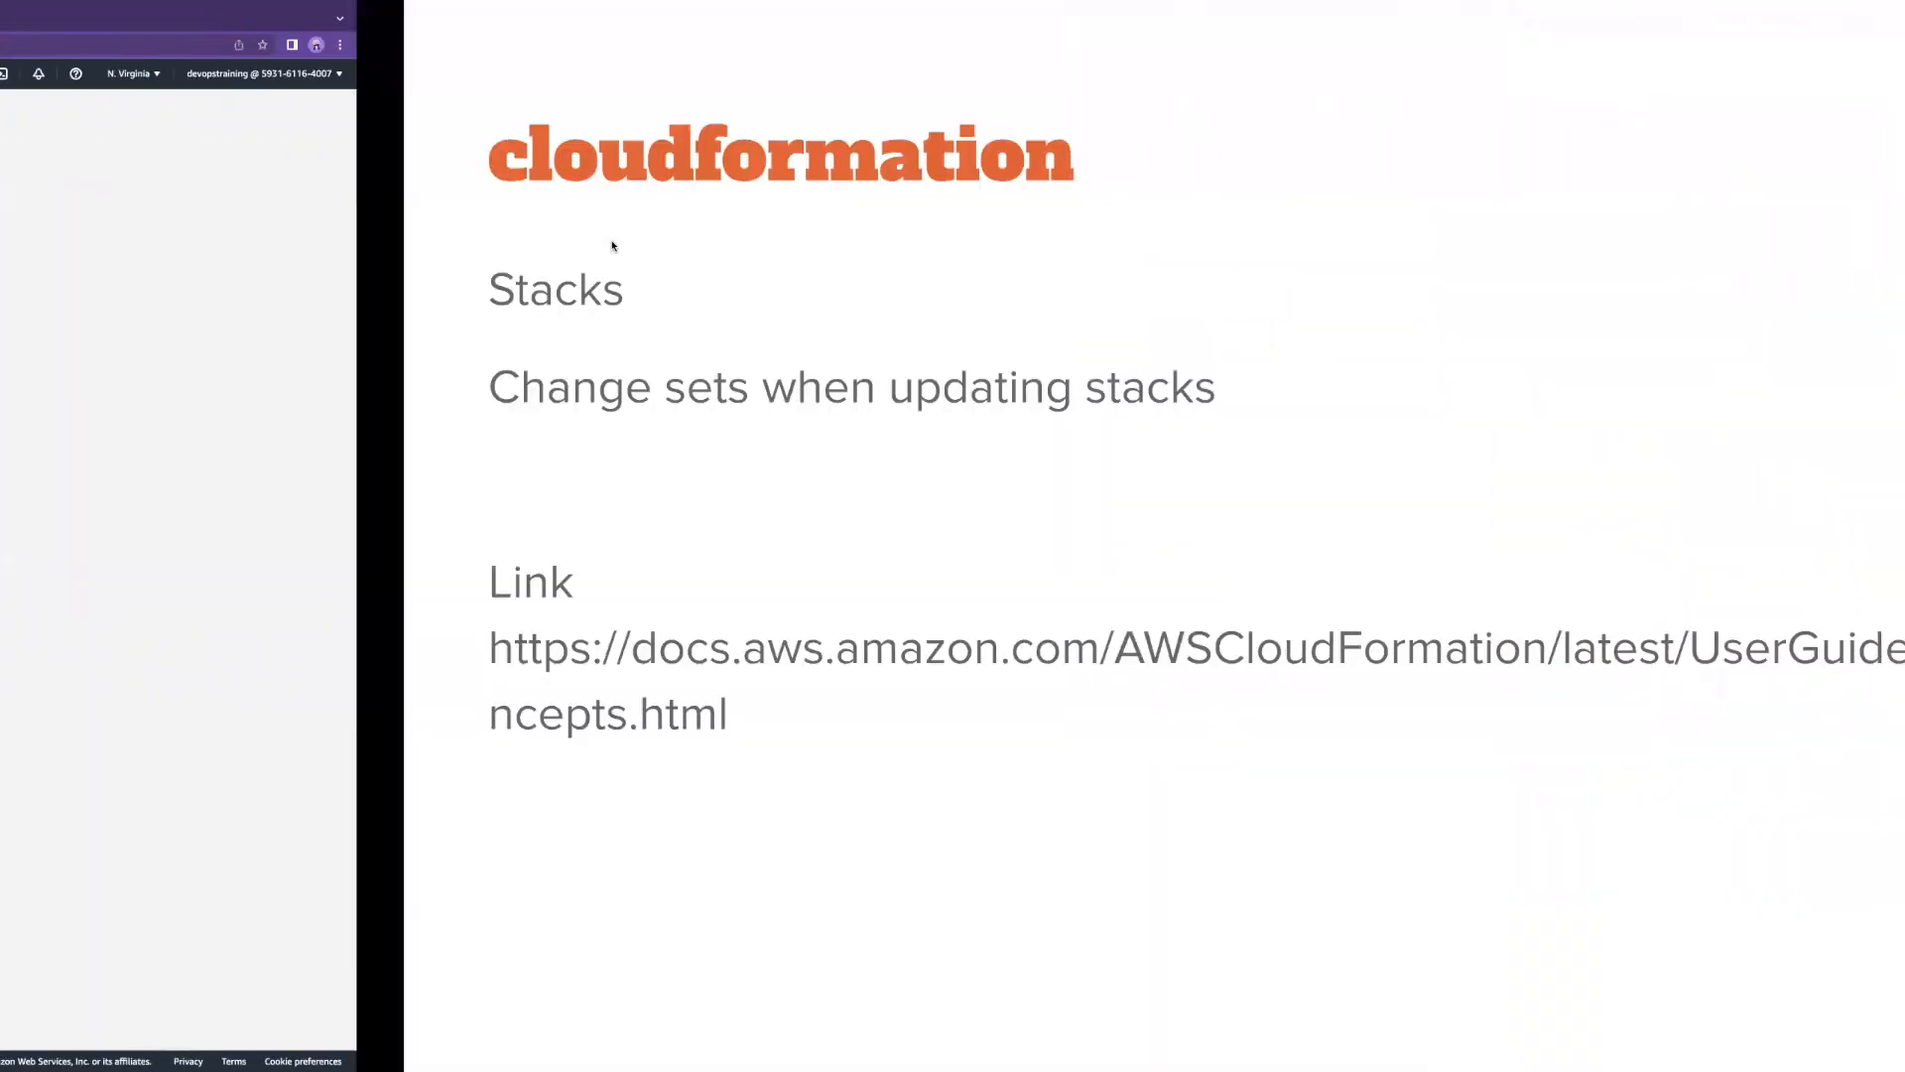
key(ctrl+Right)
key(ctrl+Right)
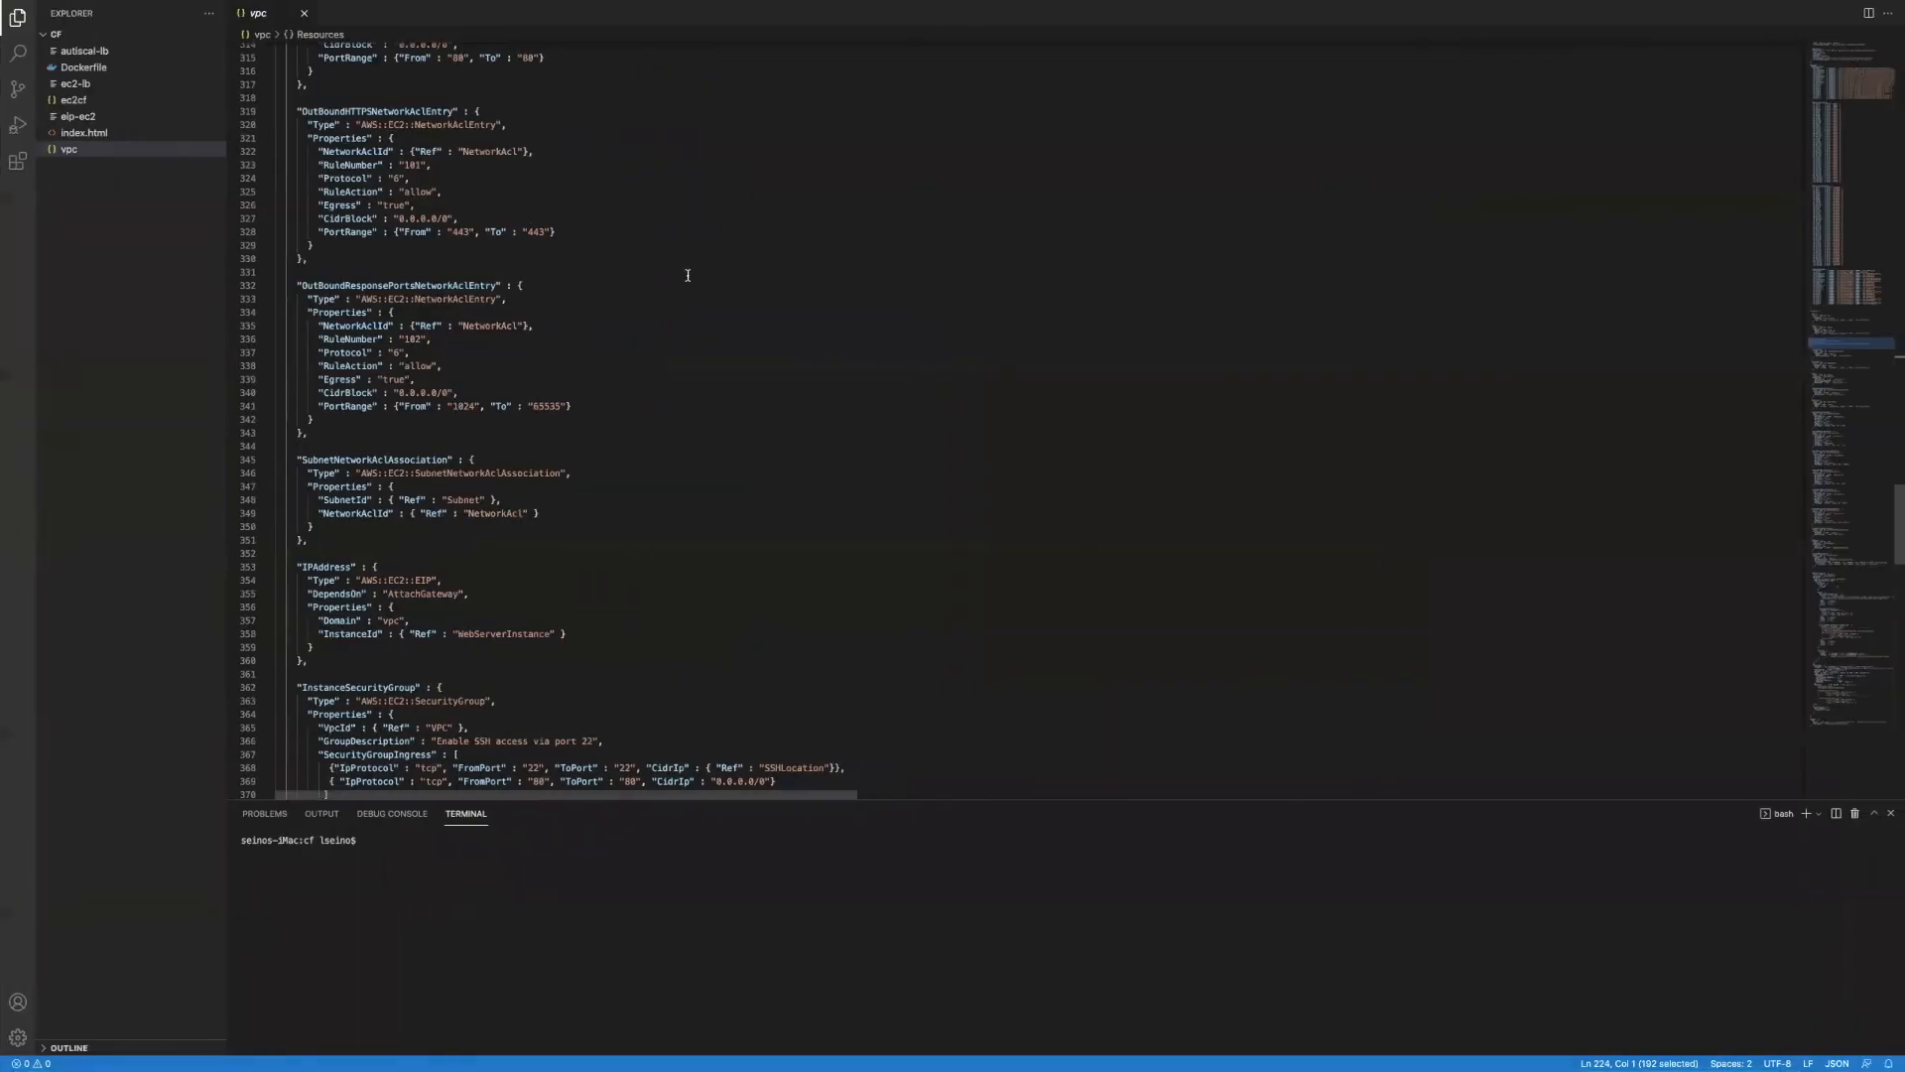
scroll(587, 382, up, 20)
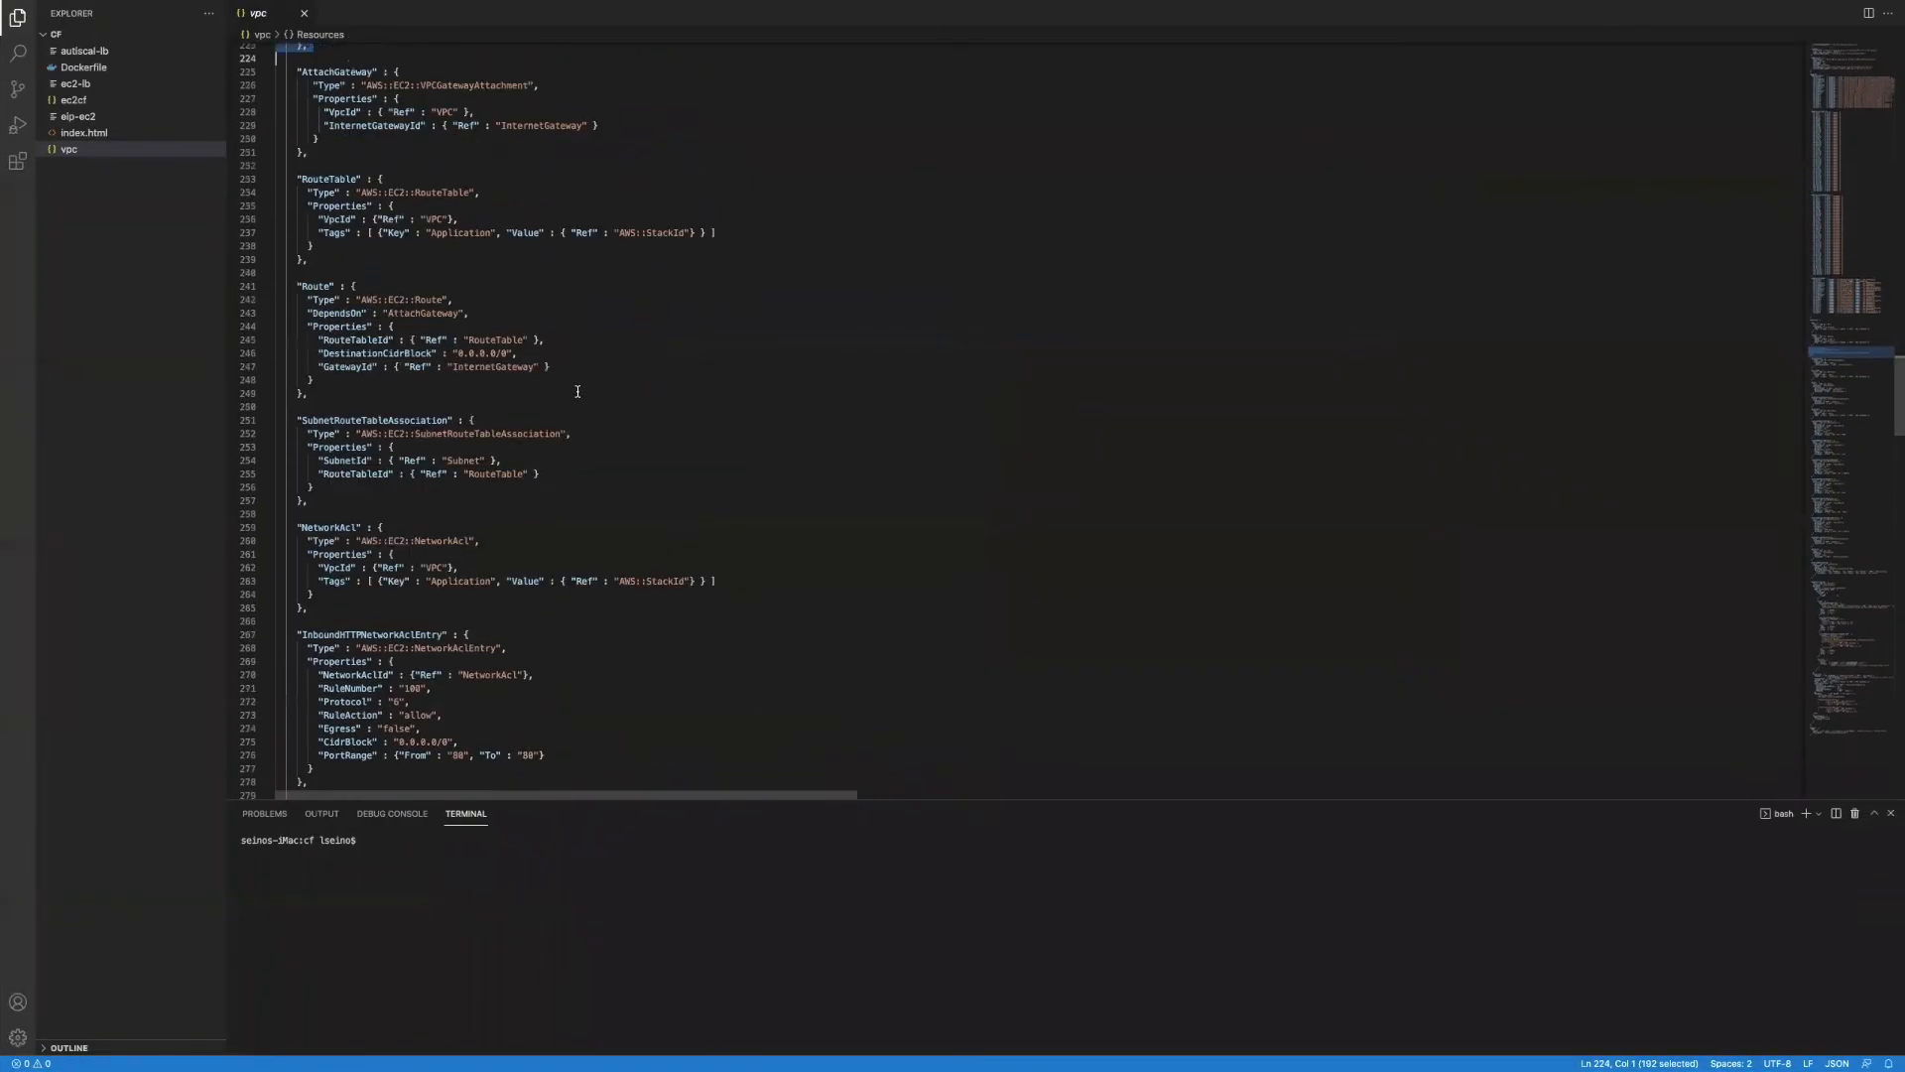
Step: Select the template's Parameters section and InstanceType parameter block
scroll(578, 392, up, 15)
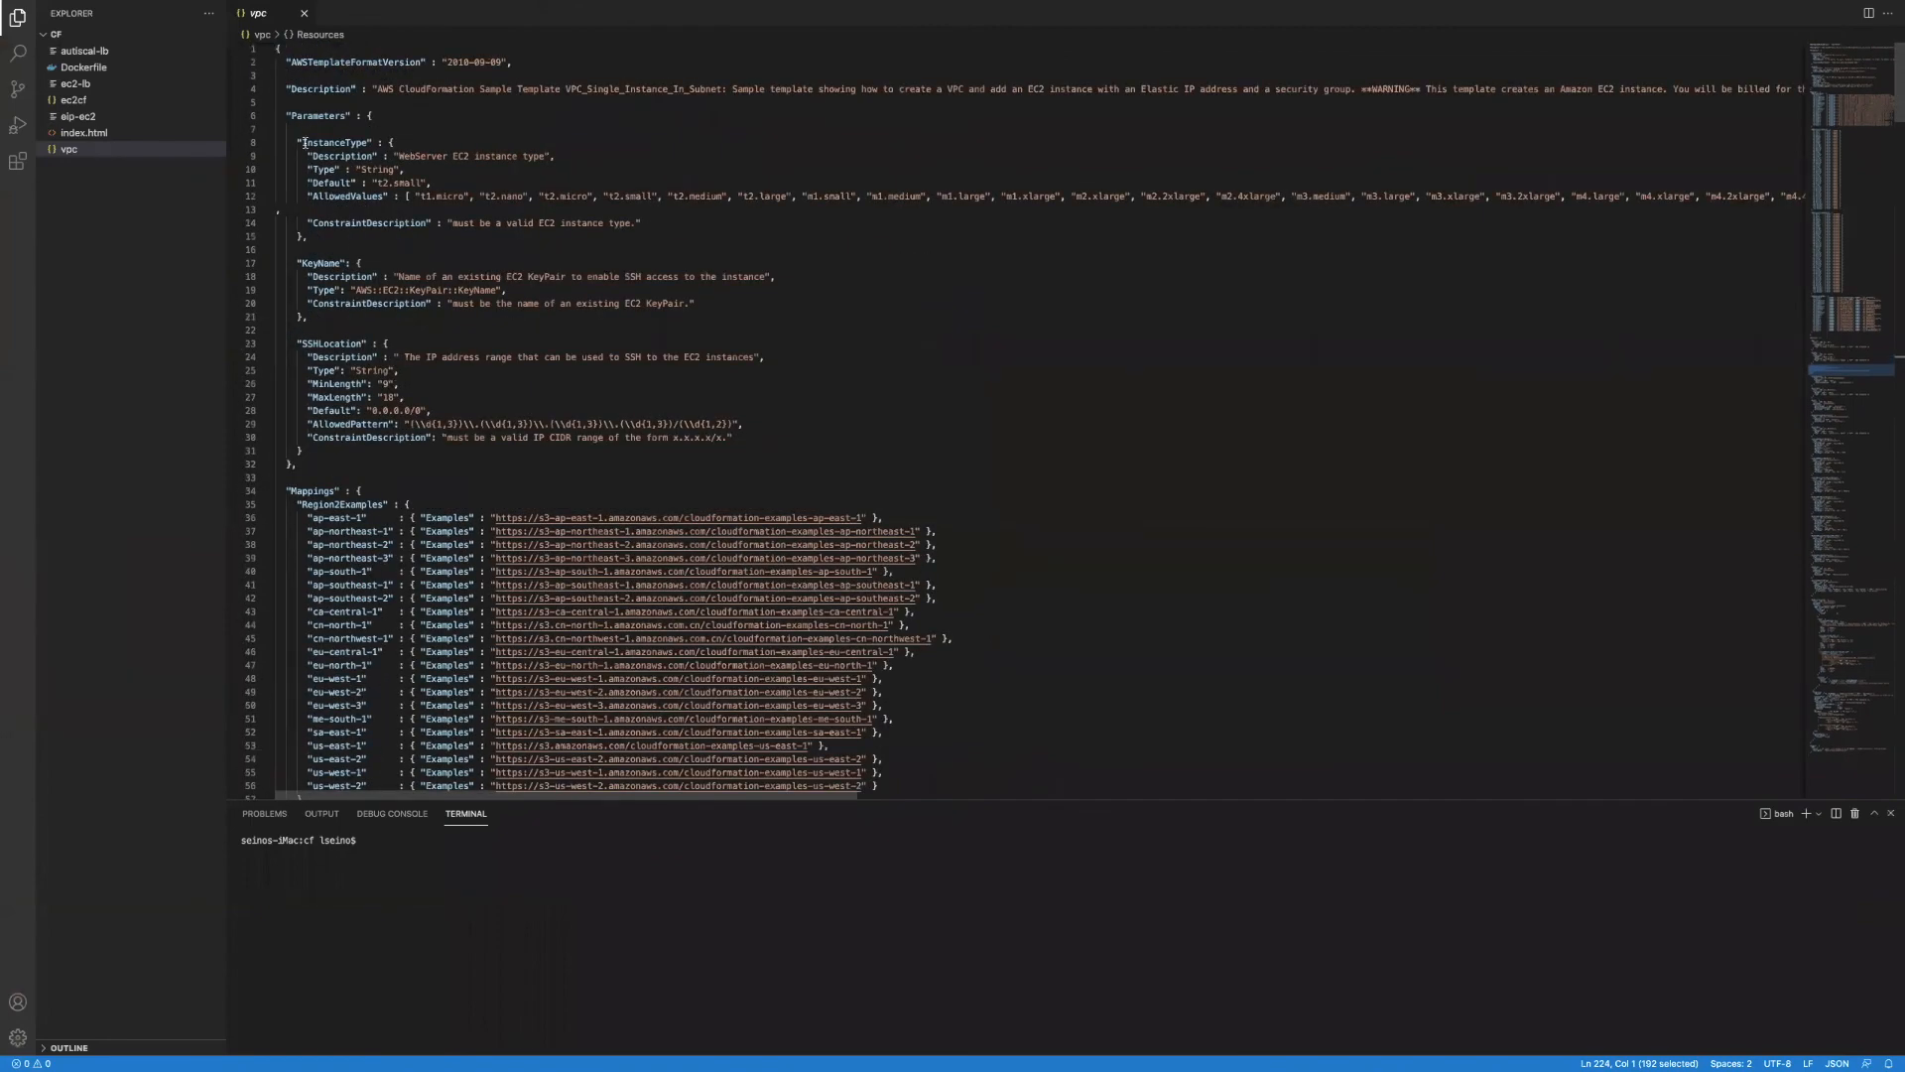
drag(284, 114, 460, 235)
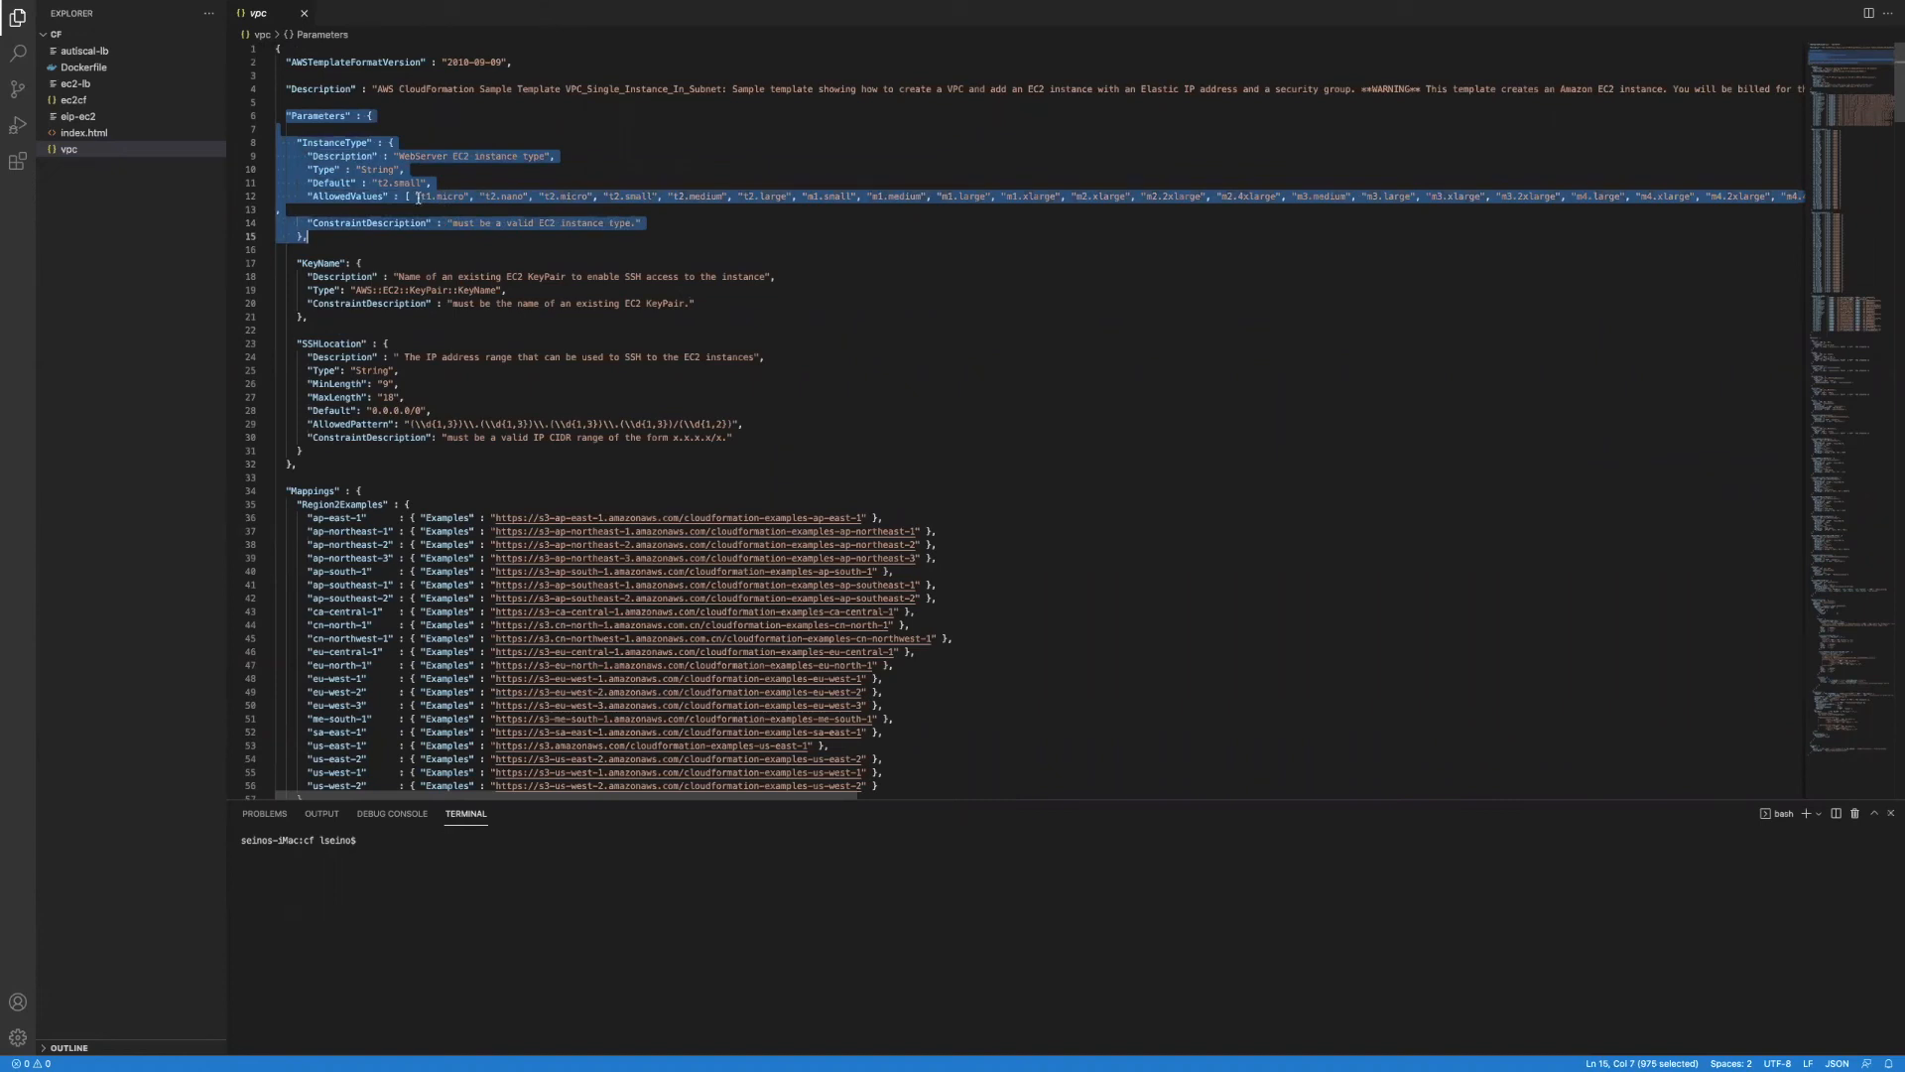
click(430, 175)
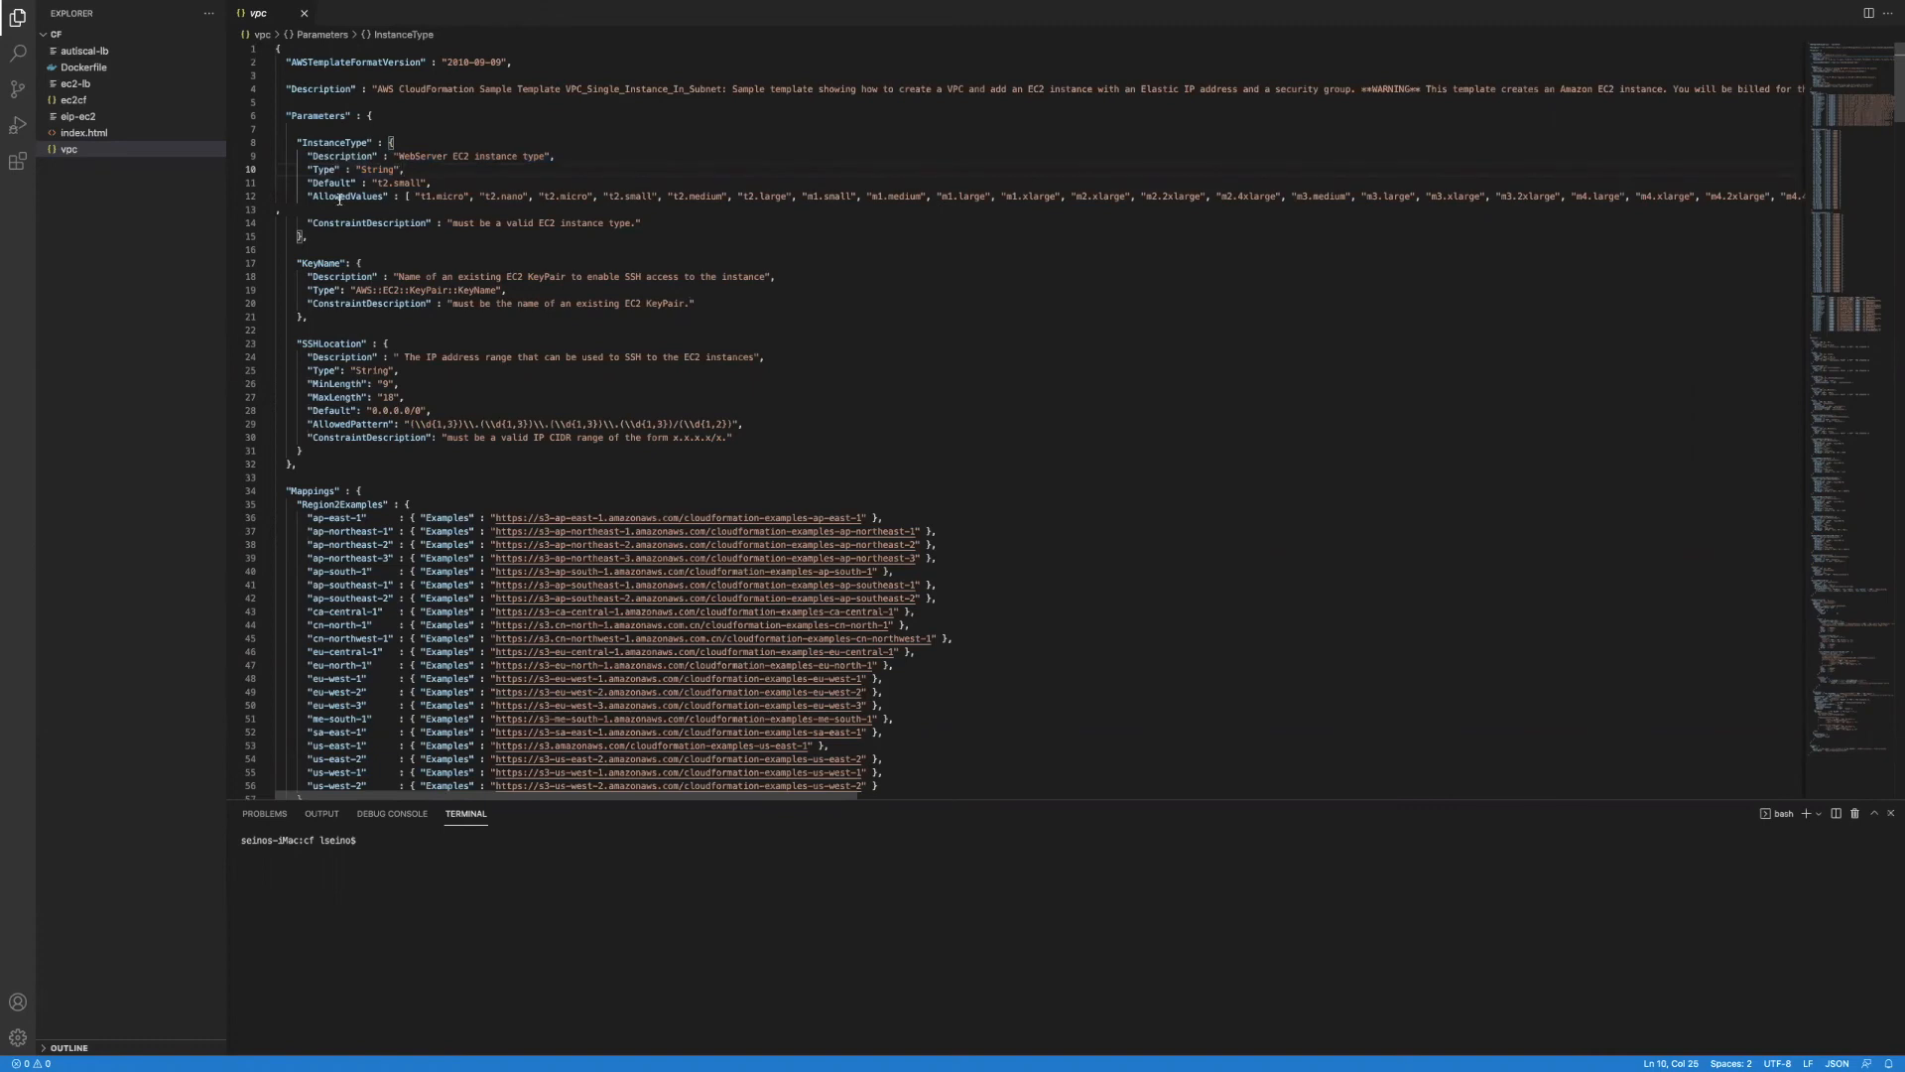
scroll(339, 199, down, 1)
drag(295, 225, 436, 283)
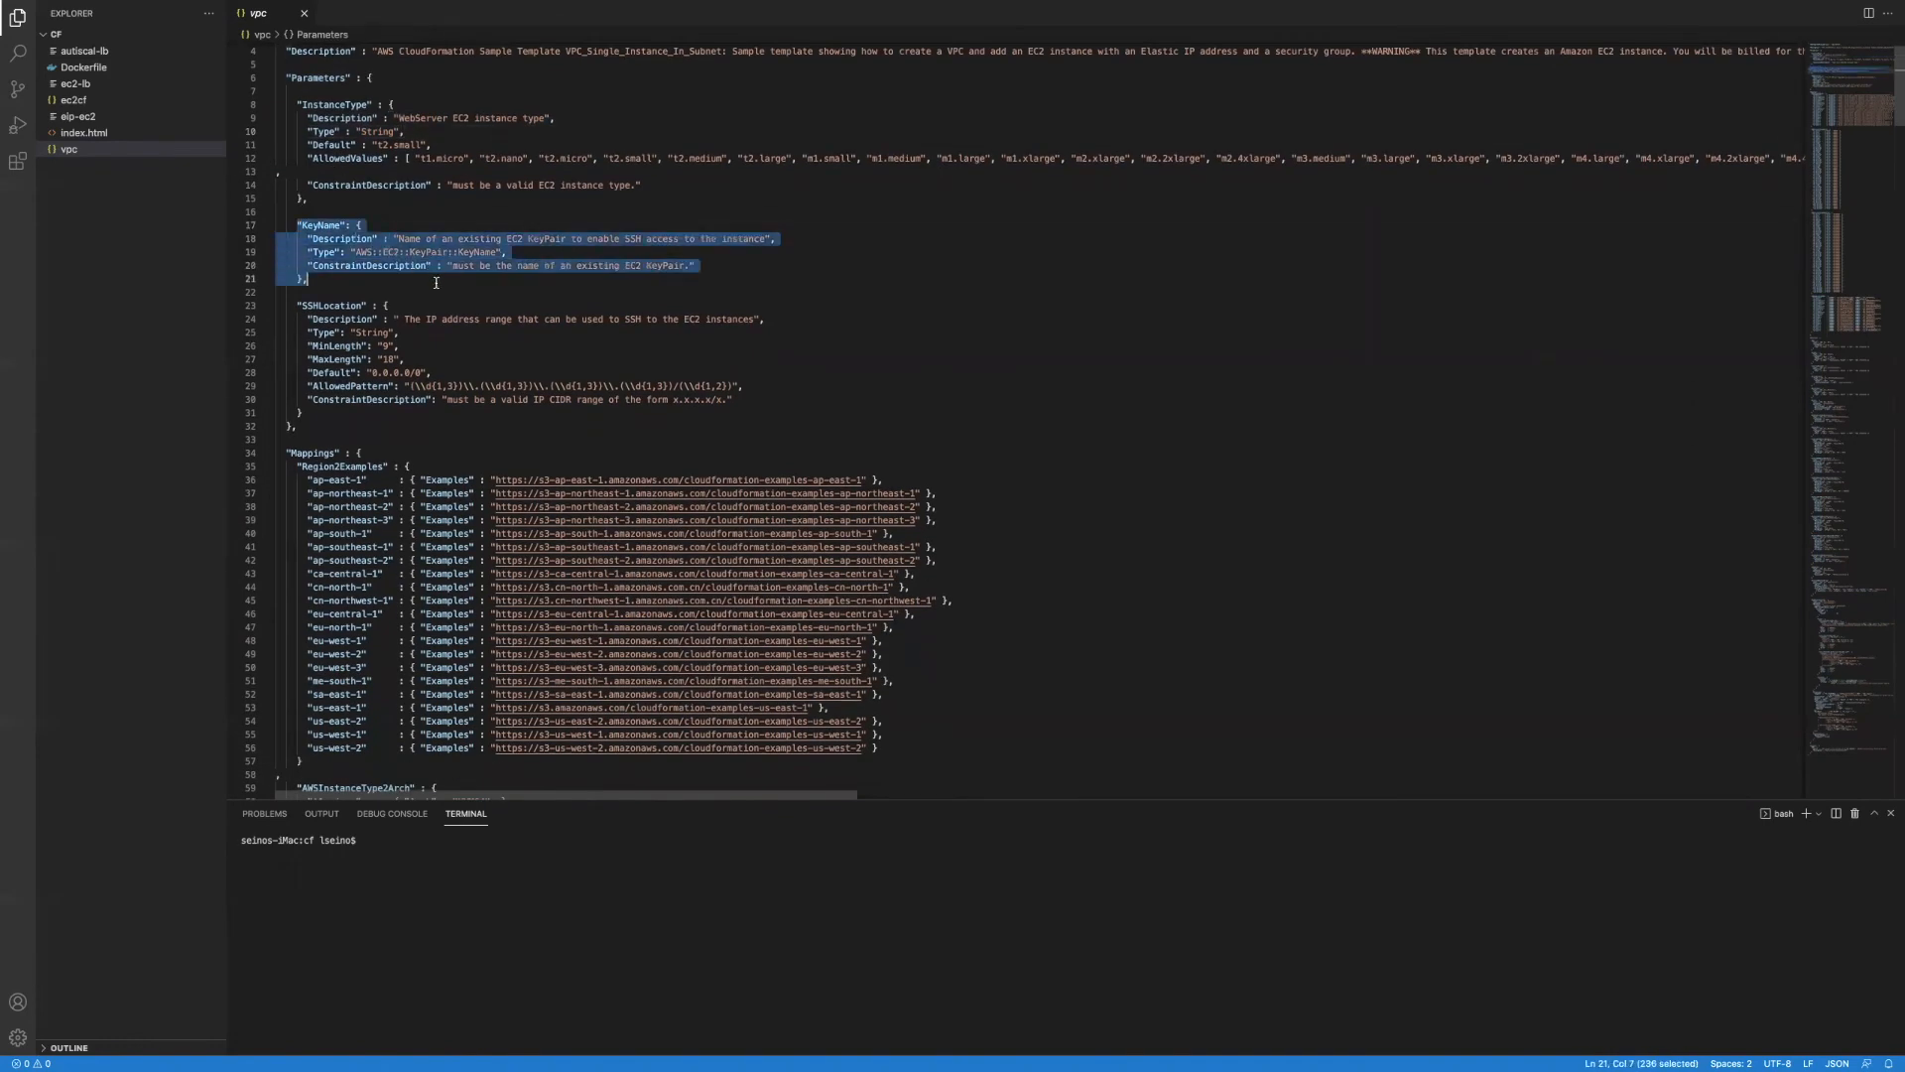
scroll(369, 169, up, 1)
Step: Highlight the Parameters heading and KeyName block, then return to the browser's stack form
drag(351, 116, 280, 112)
drag(287, 255, 644, 316)
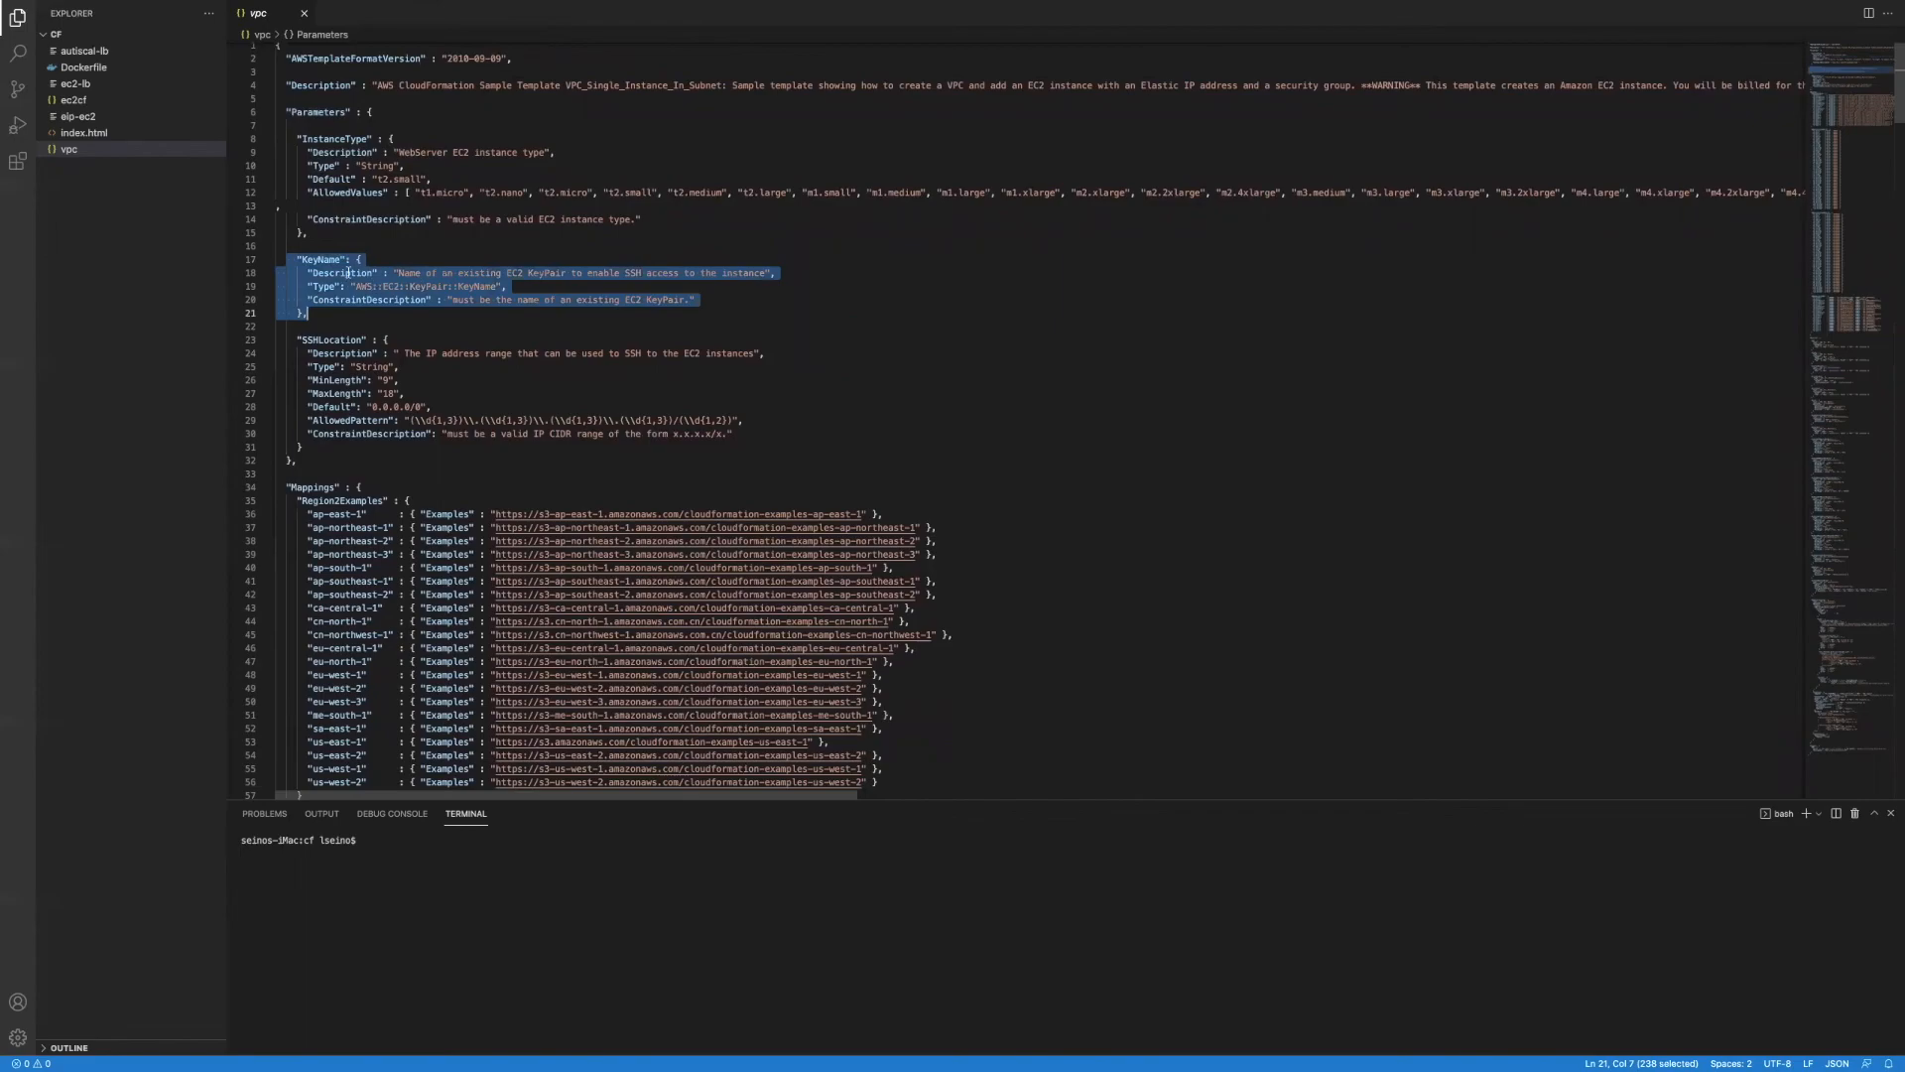
key(ctrl+Left)
key(ctrl+Right)
key(ctrl+Left)
key(ctrl+Left)
key(ctrl+Left)
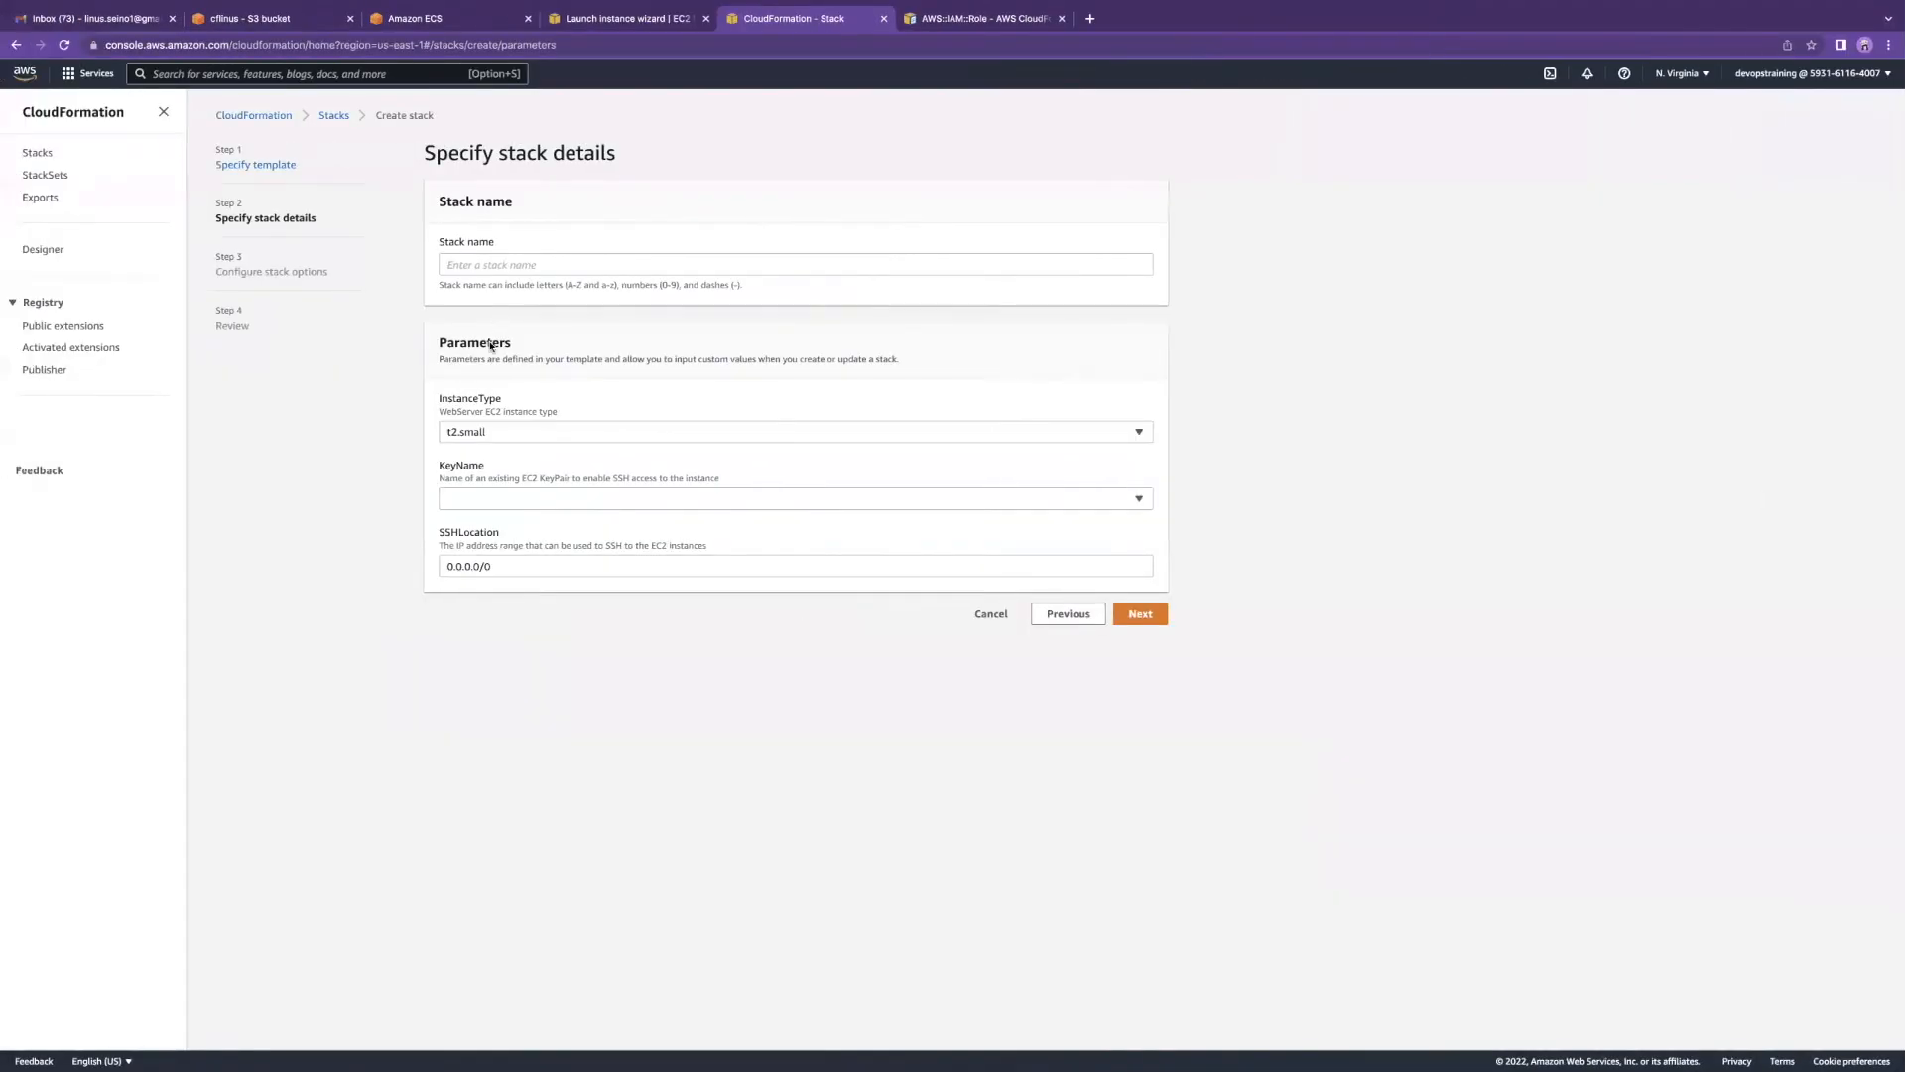
Step: Set KeyName to 'class', enter stack name 'vpcstack', and continue to stack options
click(525, 497)
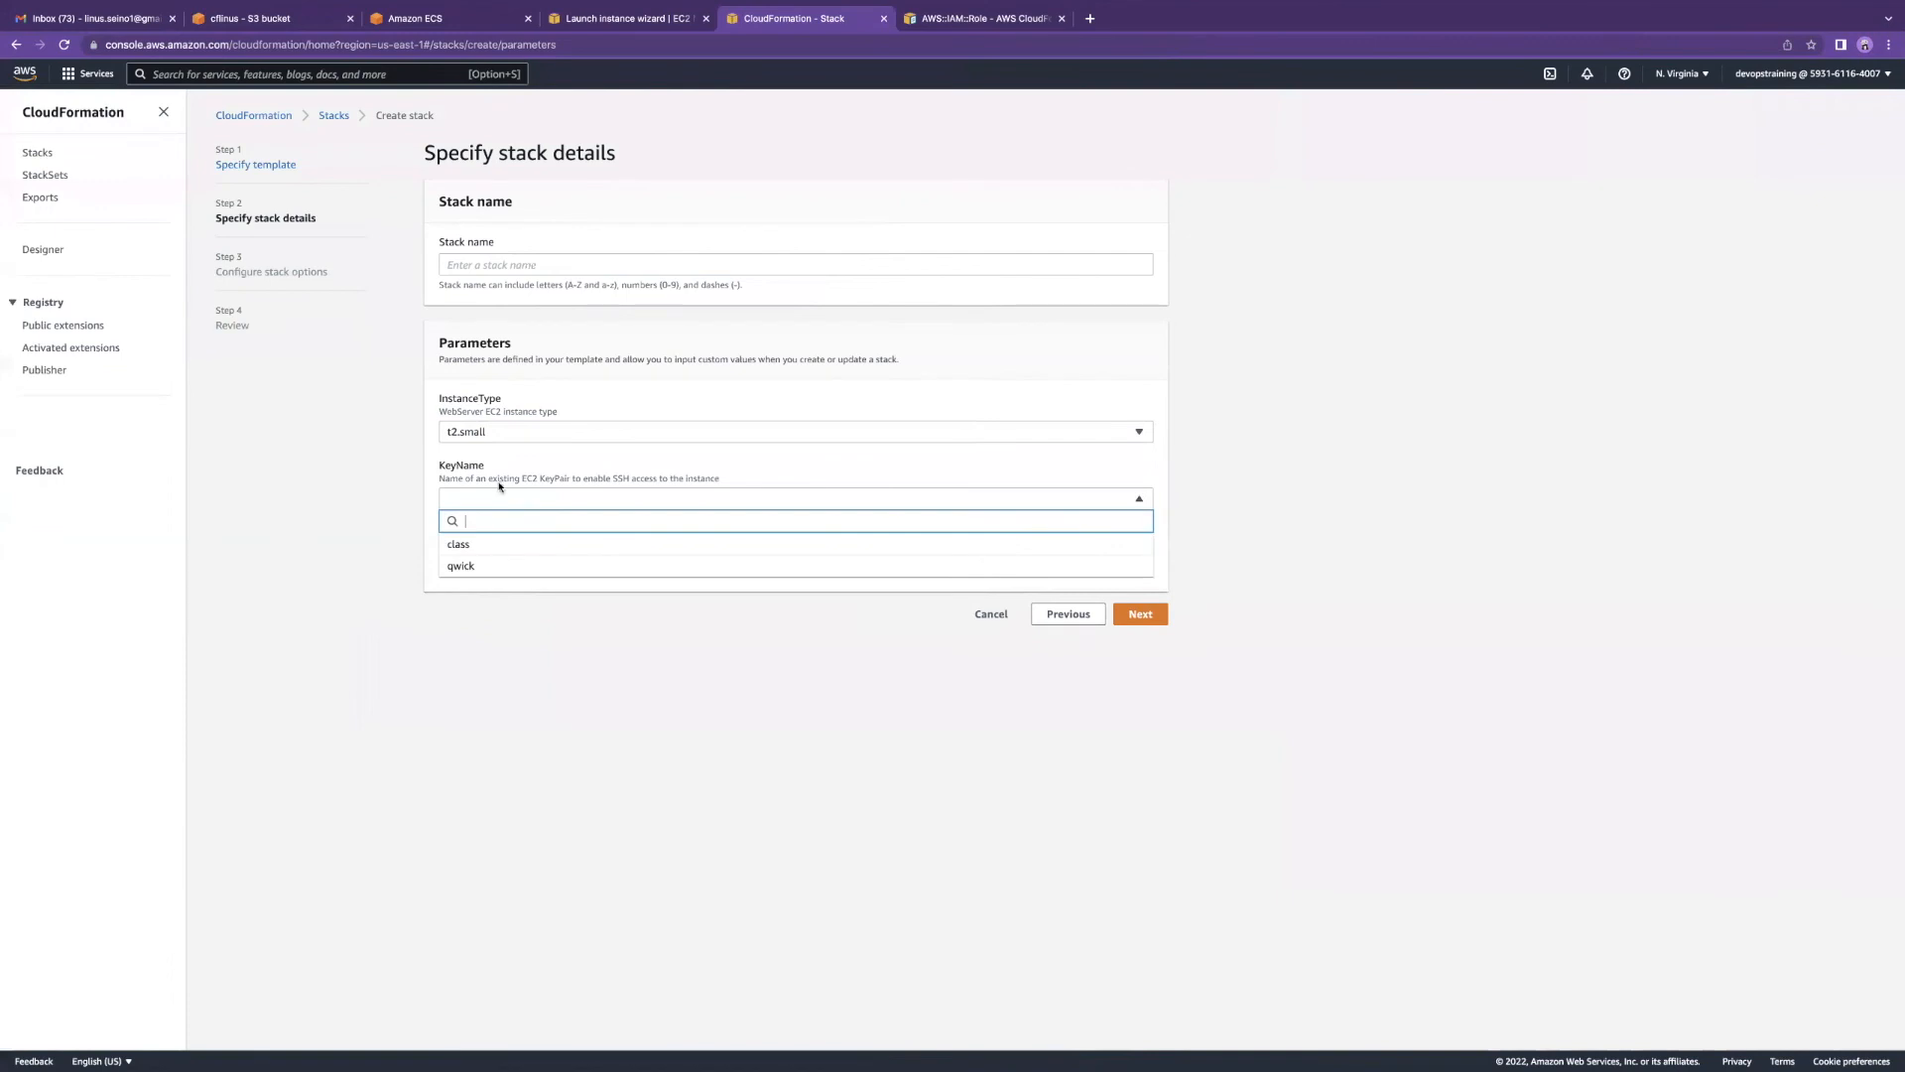
click(498, 547)
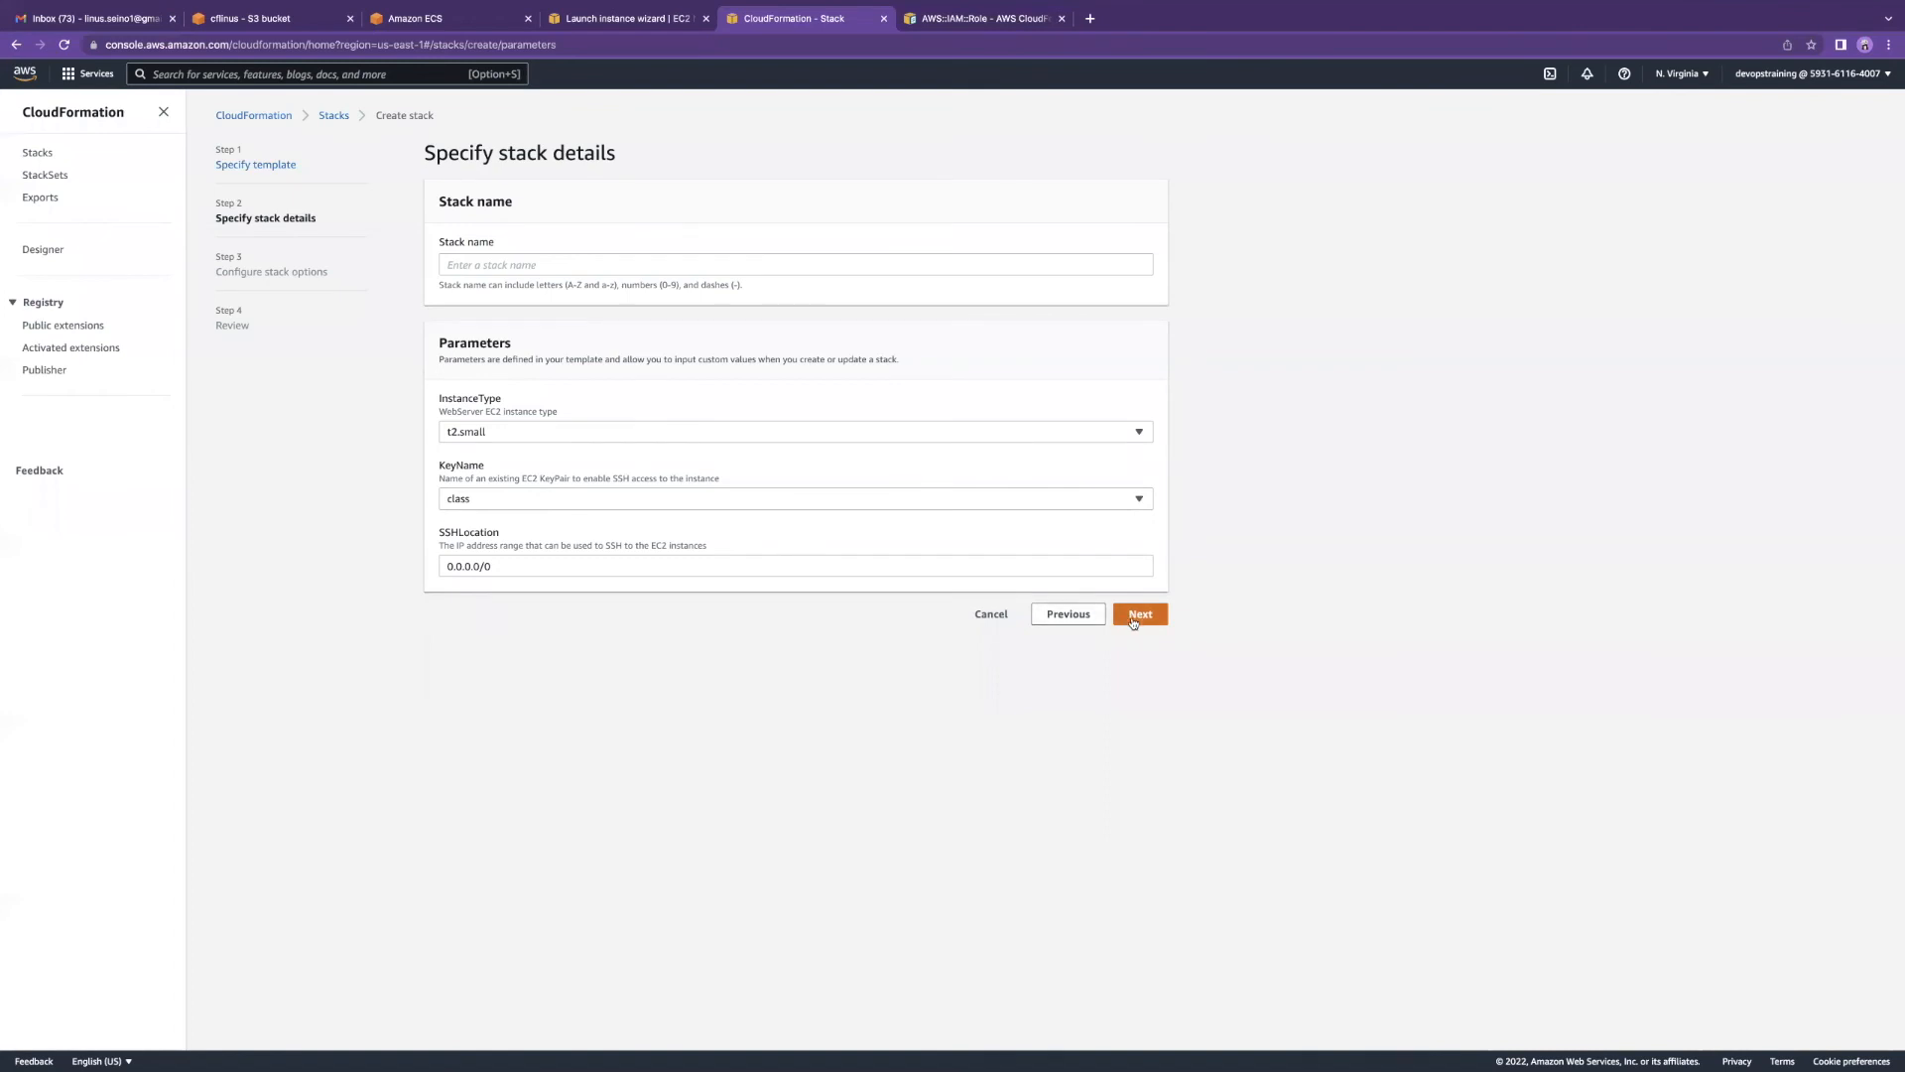
click(517, 561)
click(1136, 621)
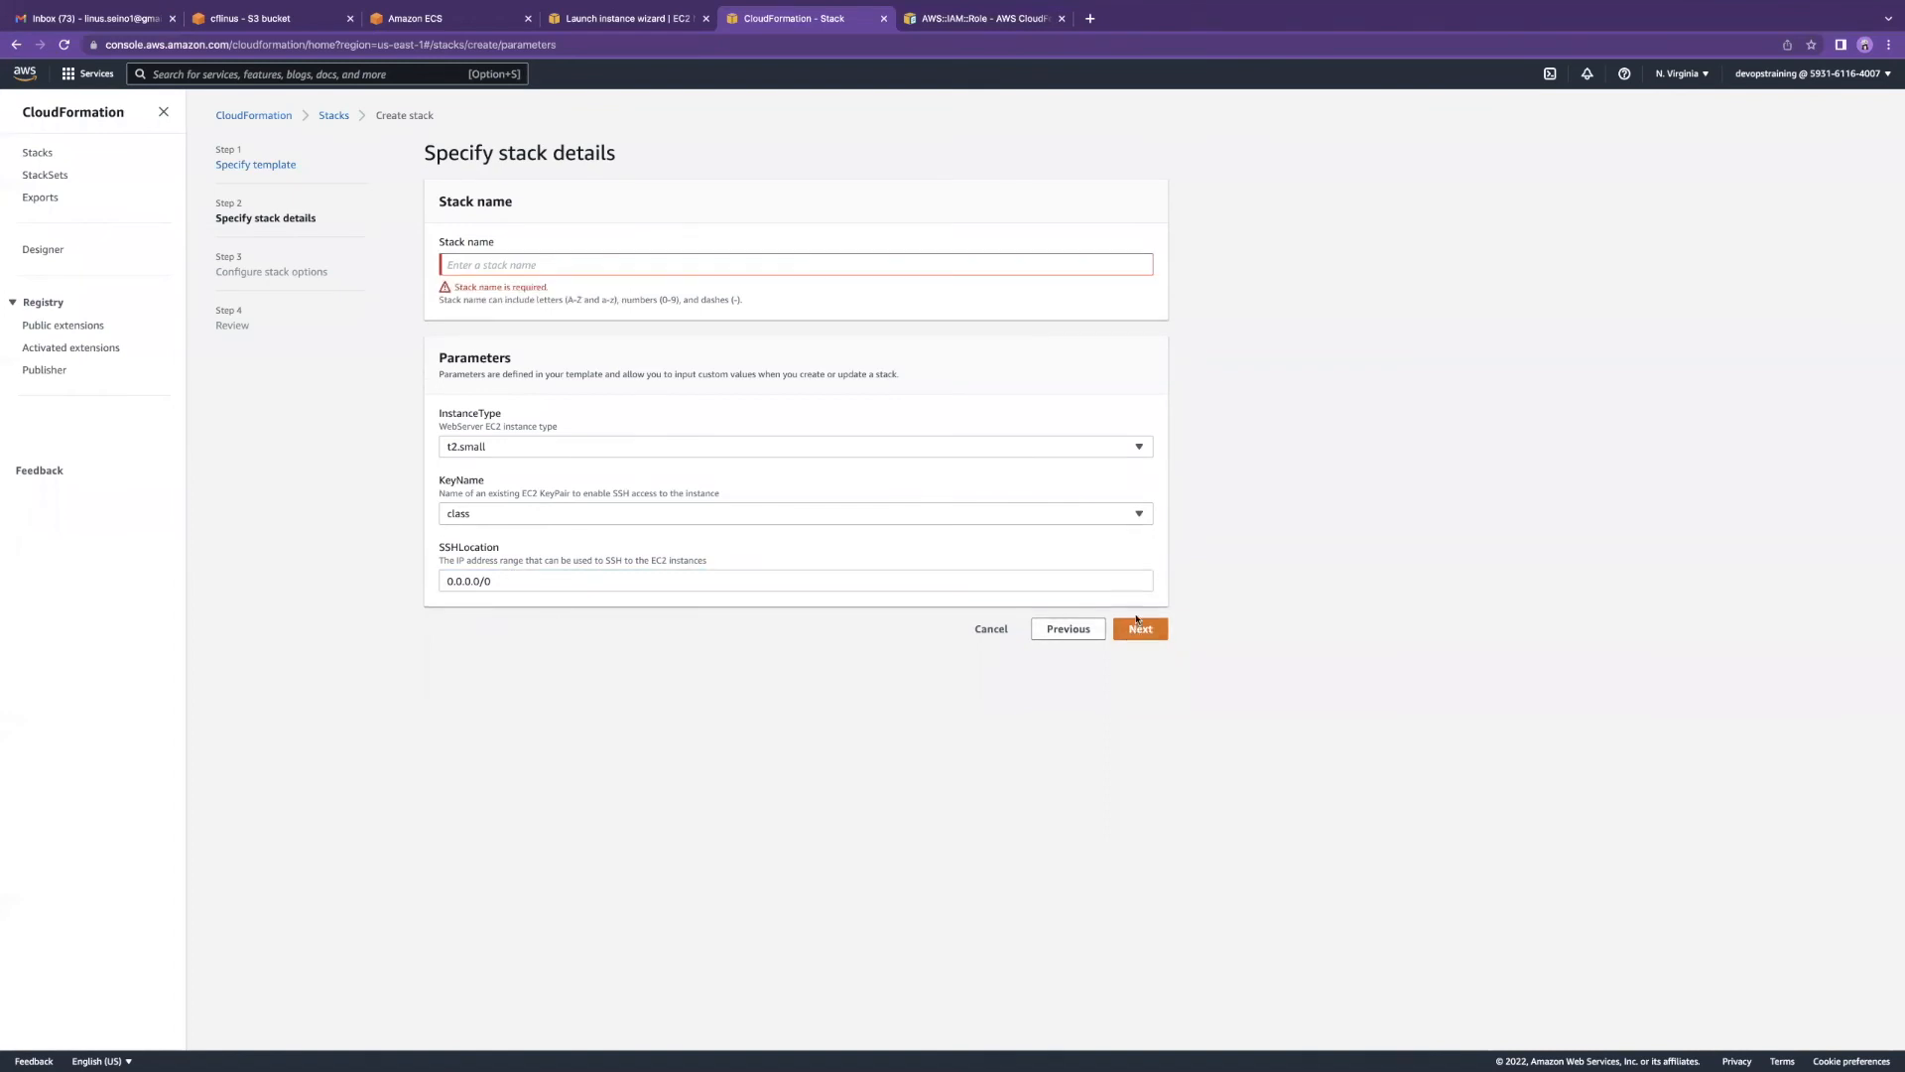
click(511, 266)
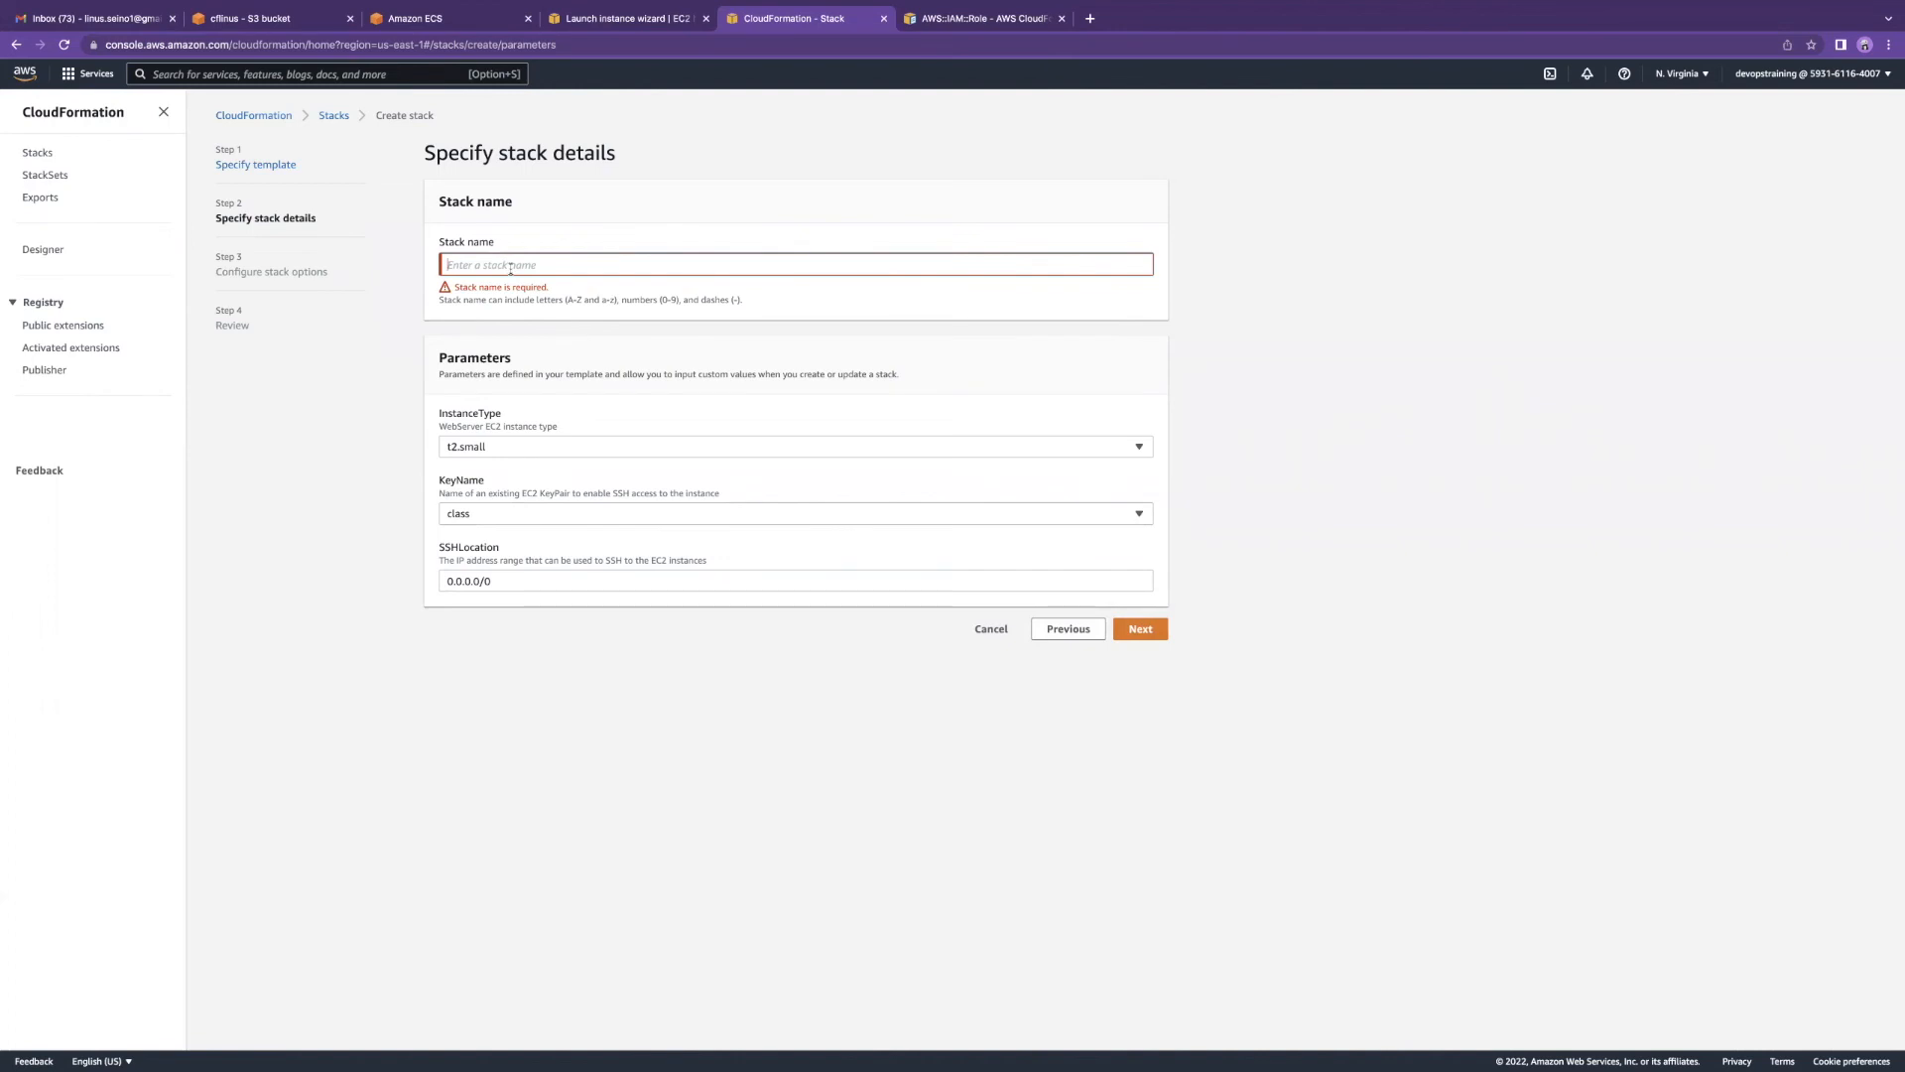
text(vpcstack)
click(1143, 617)
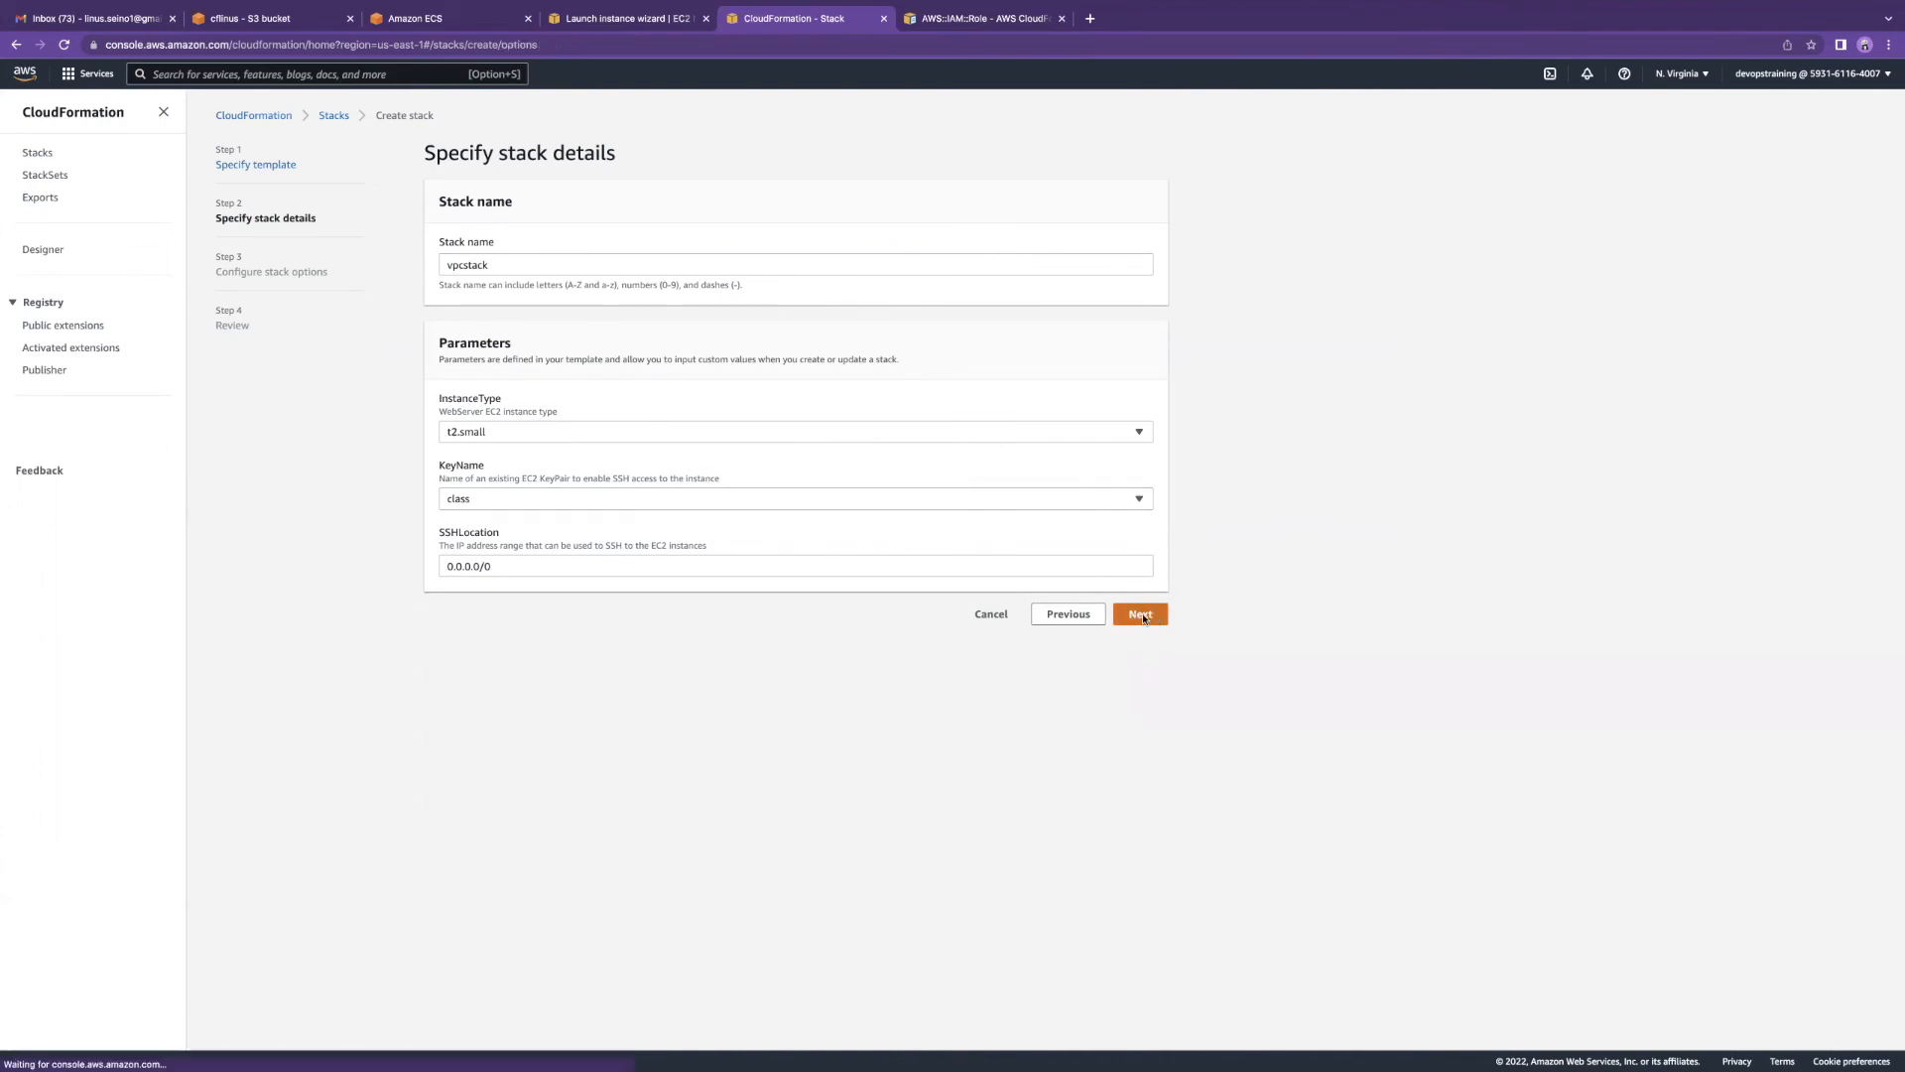
Step: Expand Stack policy and Rollback configuration, keeping the default stack options
scroll(648, 569, down, 1)
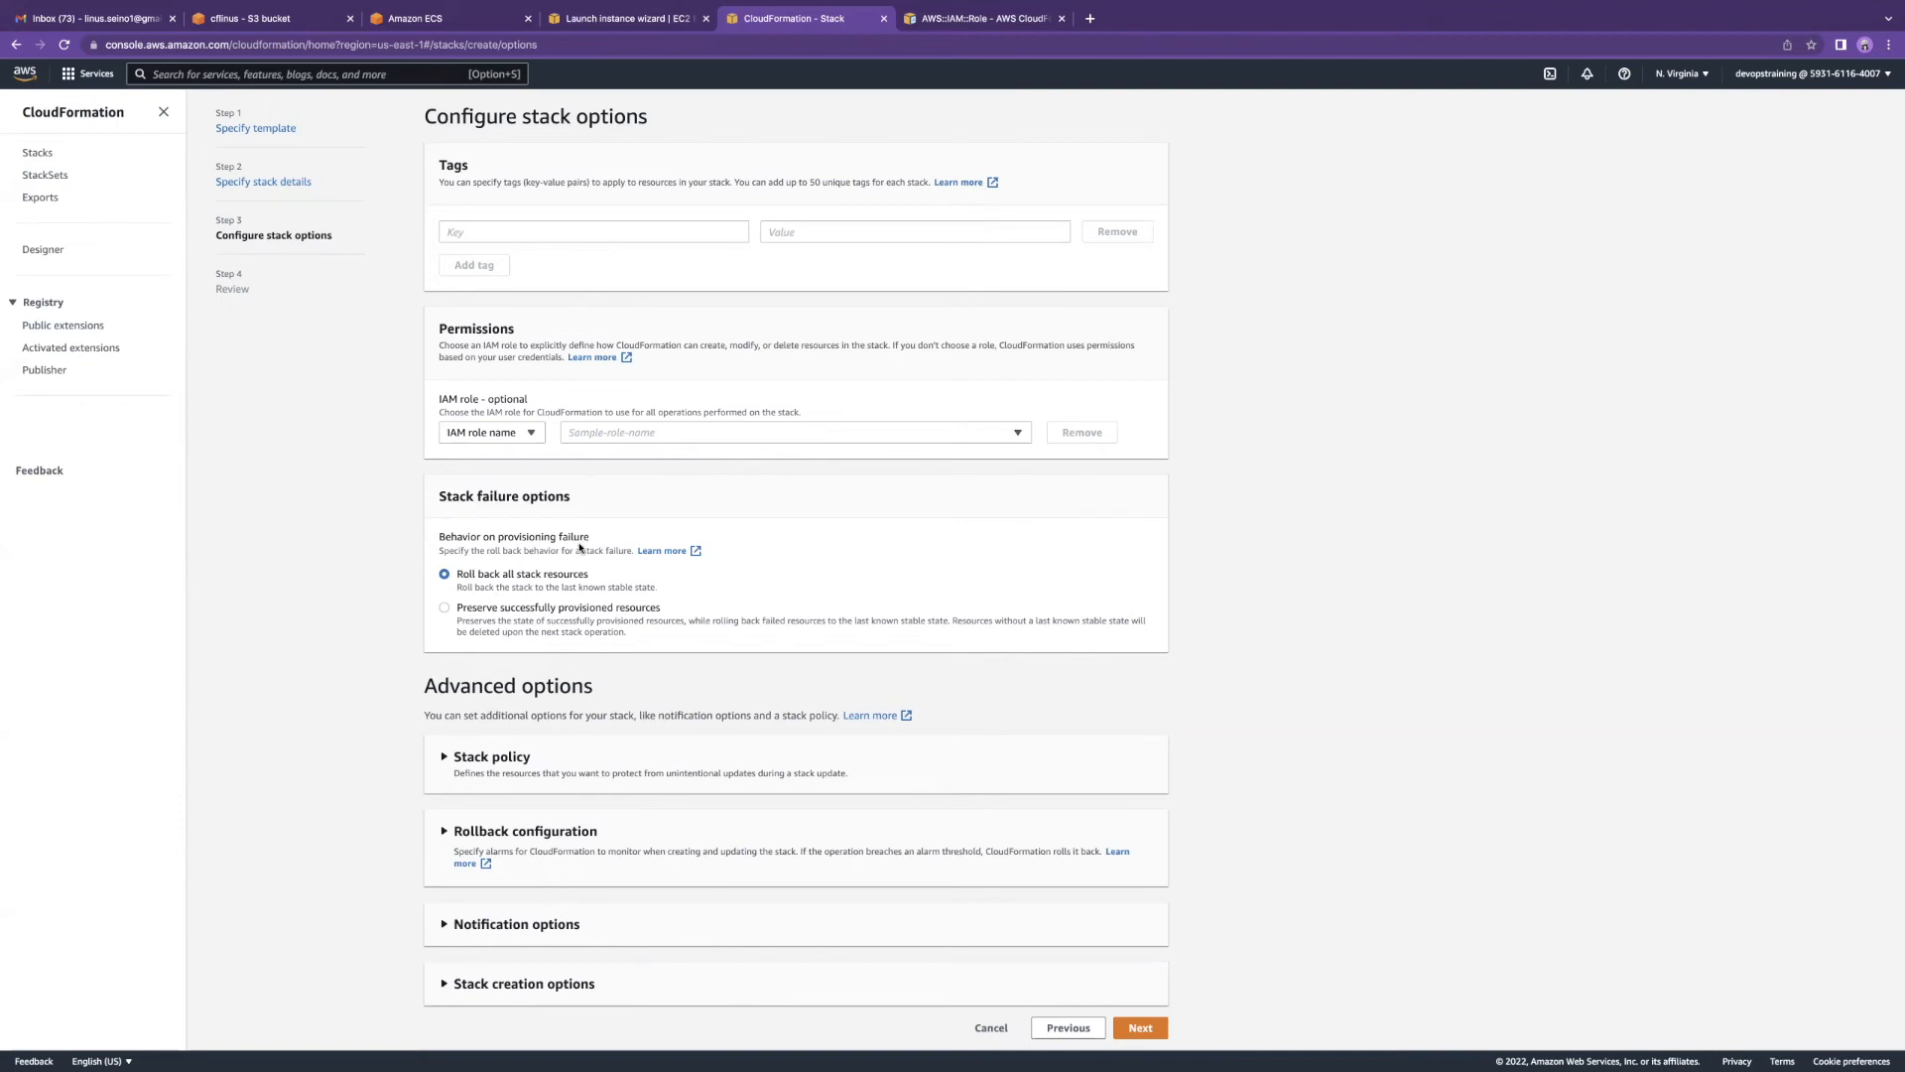
click(656, 757)
scroll(656, 764, down, 2)
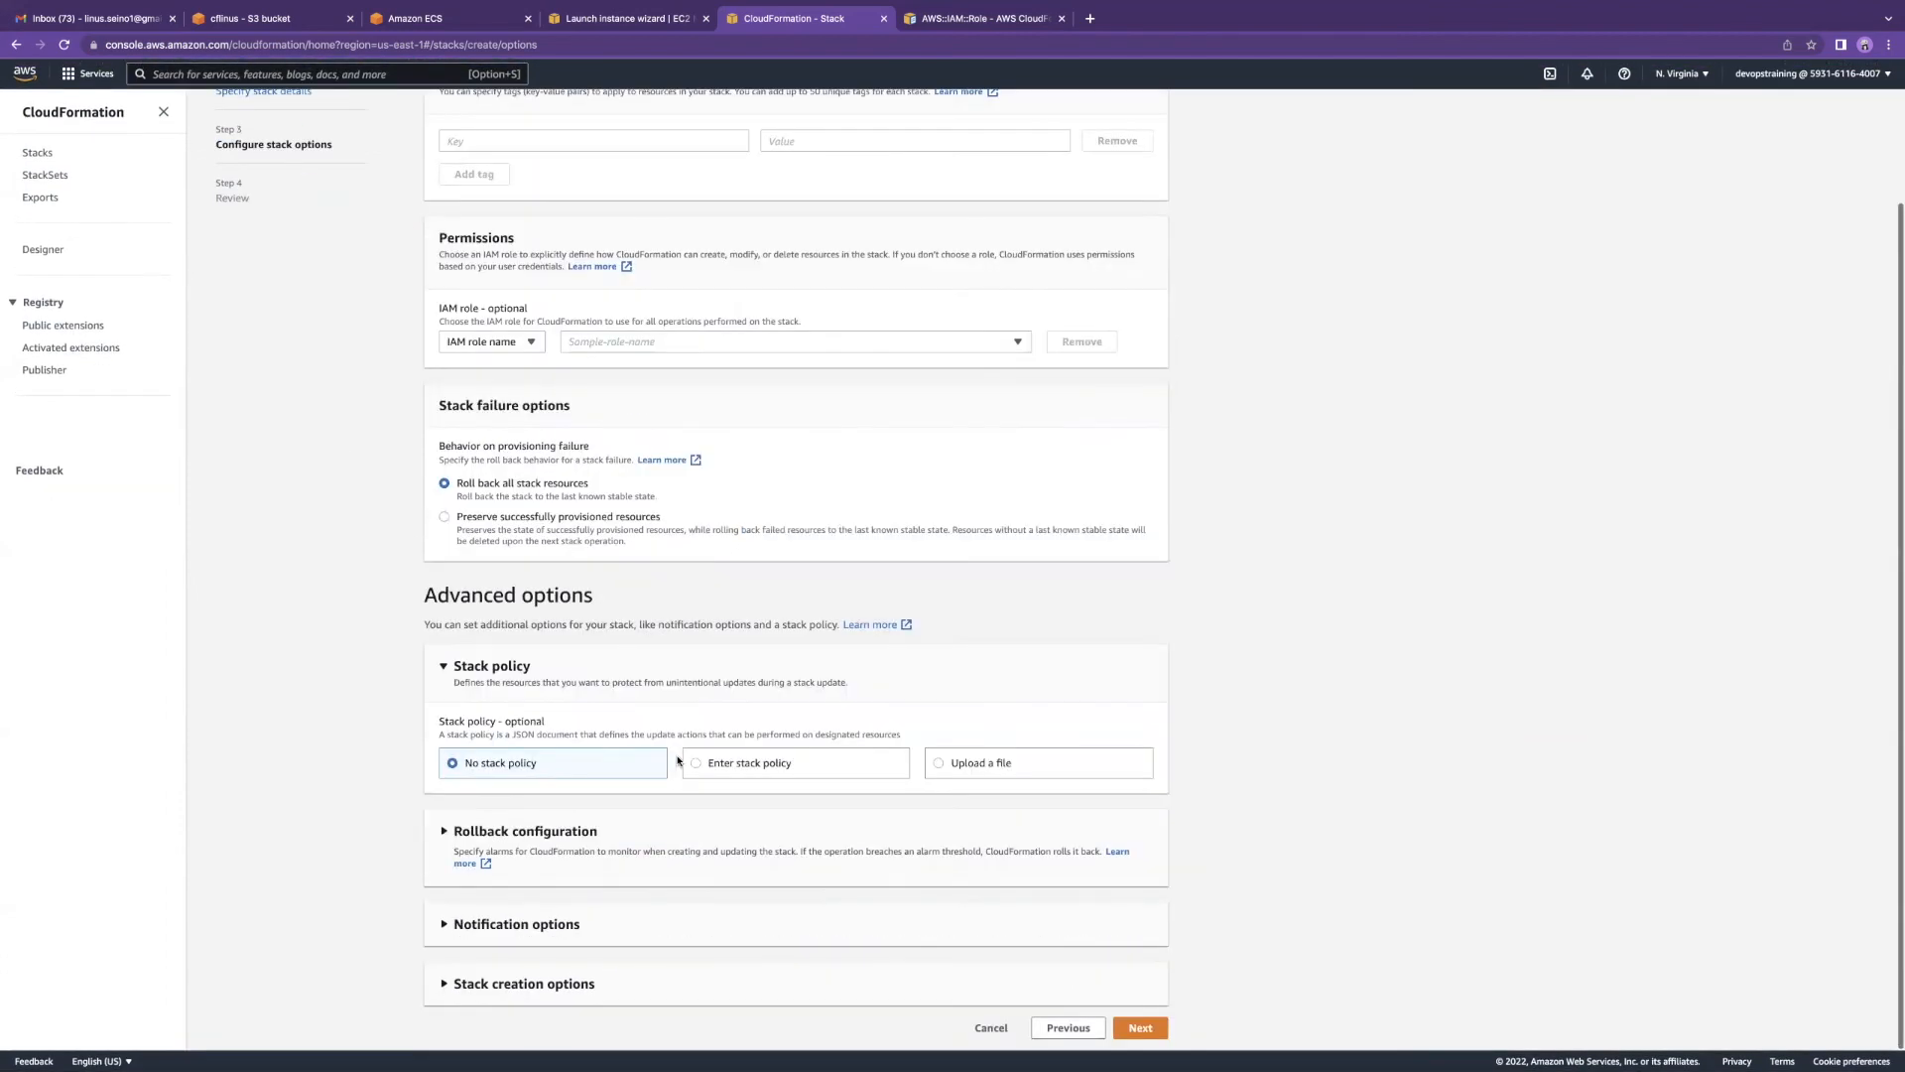
click(657, 853)
scroll(659, 849, down, 2)
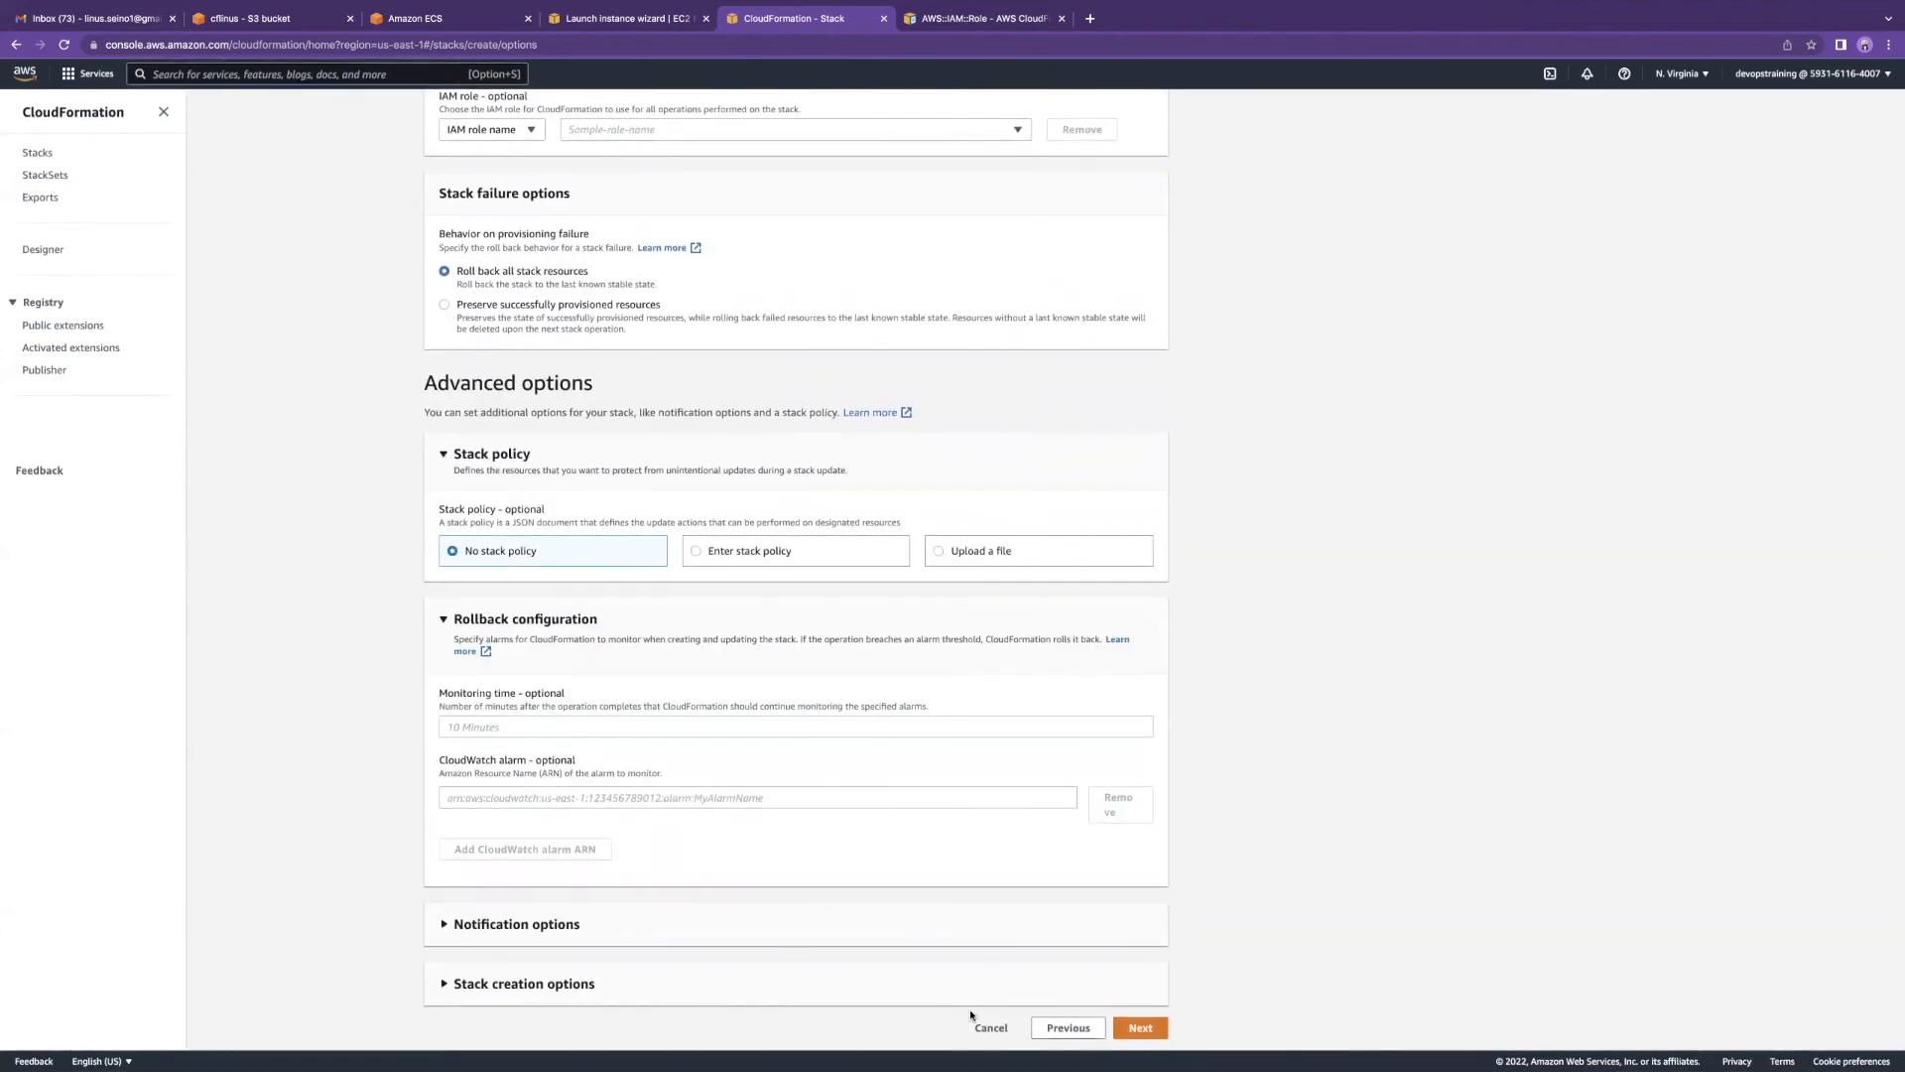
click(1141, 1027)
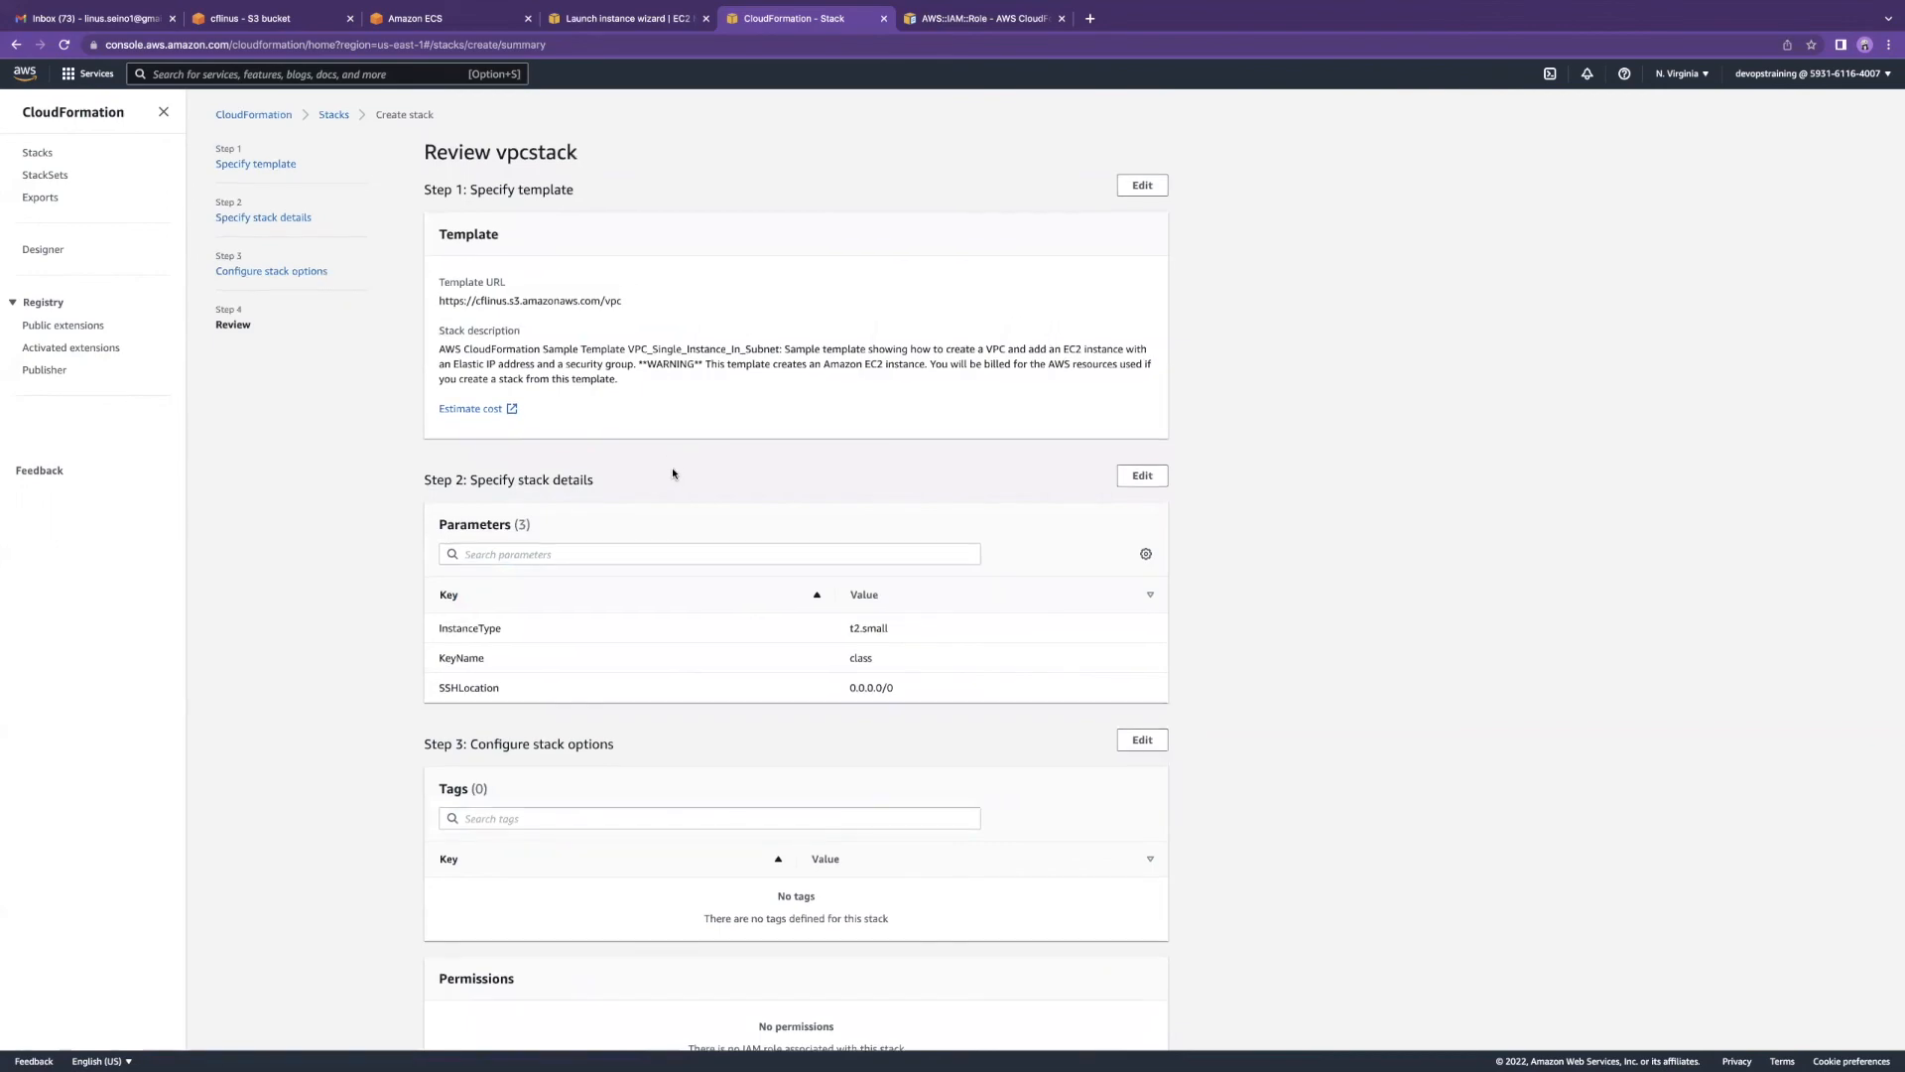
Step: Review vpcstack's settings and launch the stack's creation
scroll(674, 473, down, 7)
scroll(673, 474, down, 2)
scroll(672, 473, up, 9)
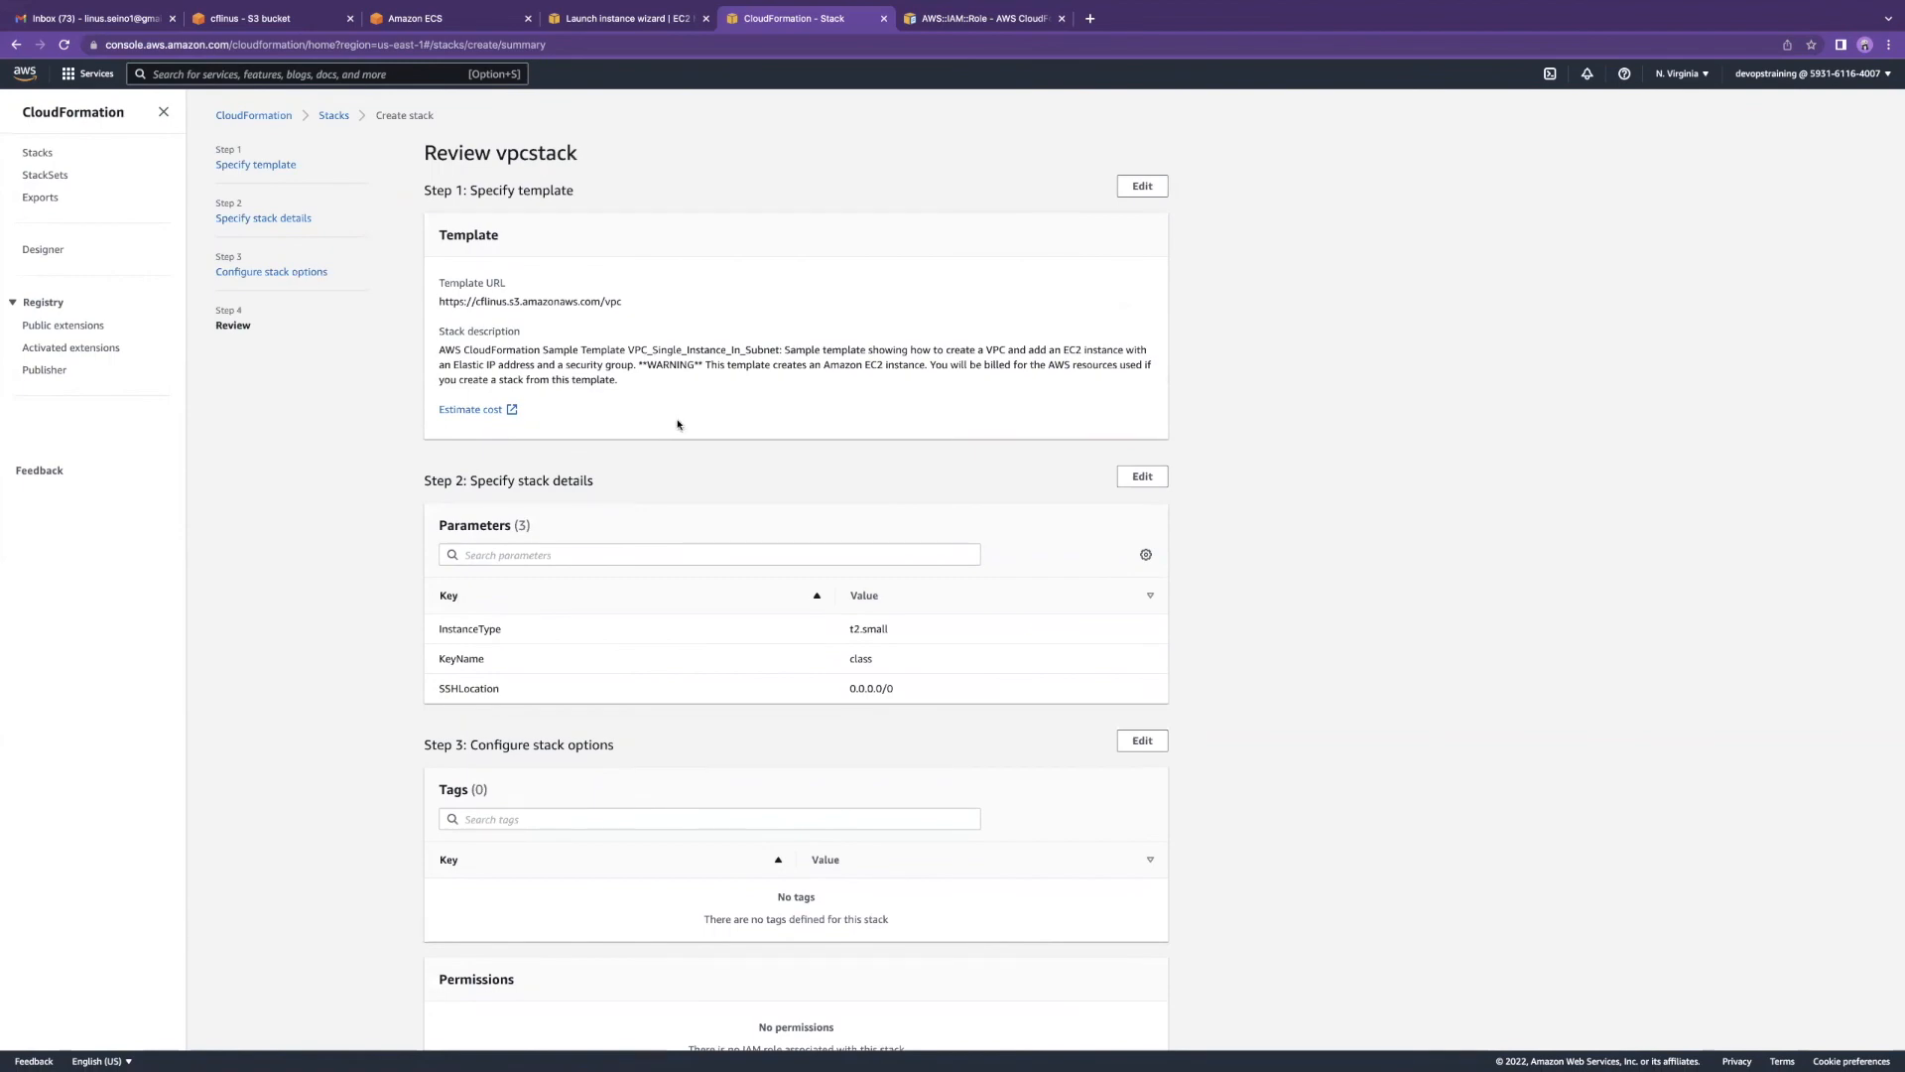
scroll(678, 425, down, 9)
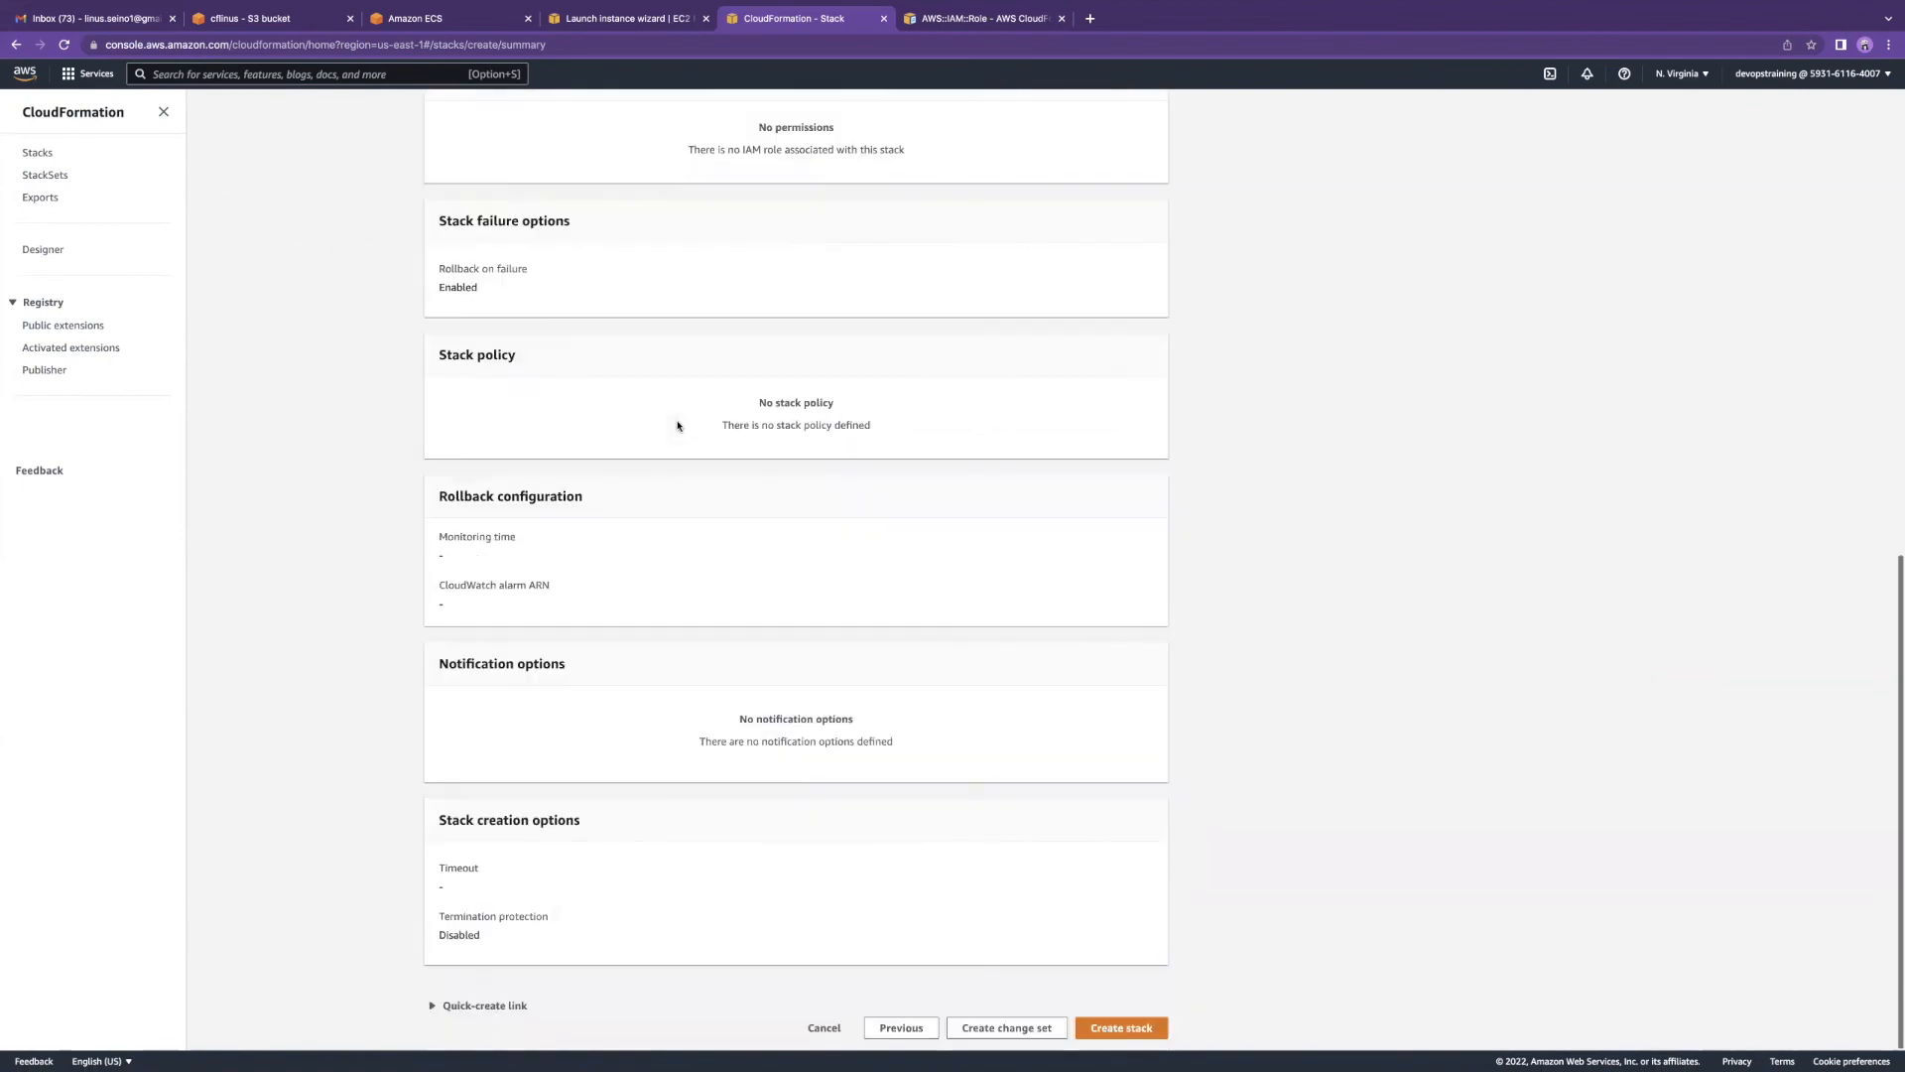
scroll(678, 425, up, 9)
scroll(690, 444, down, 4)
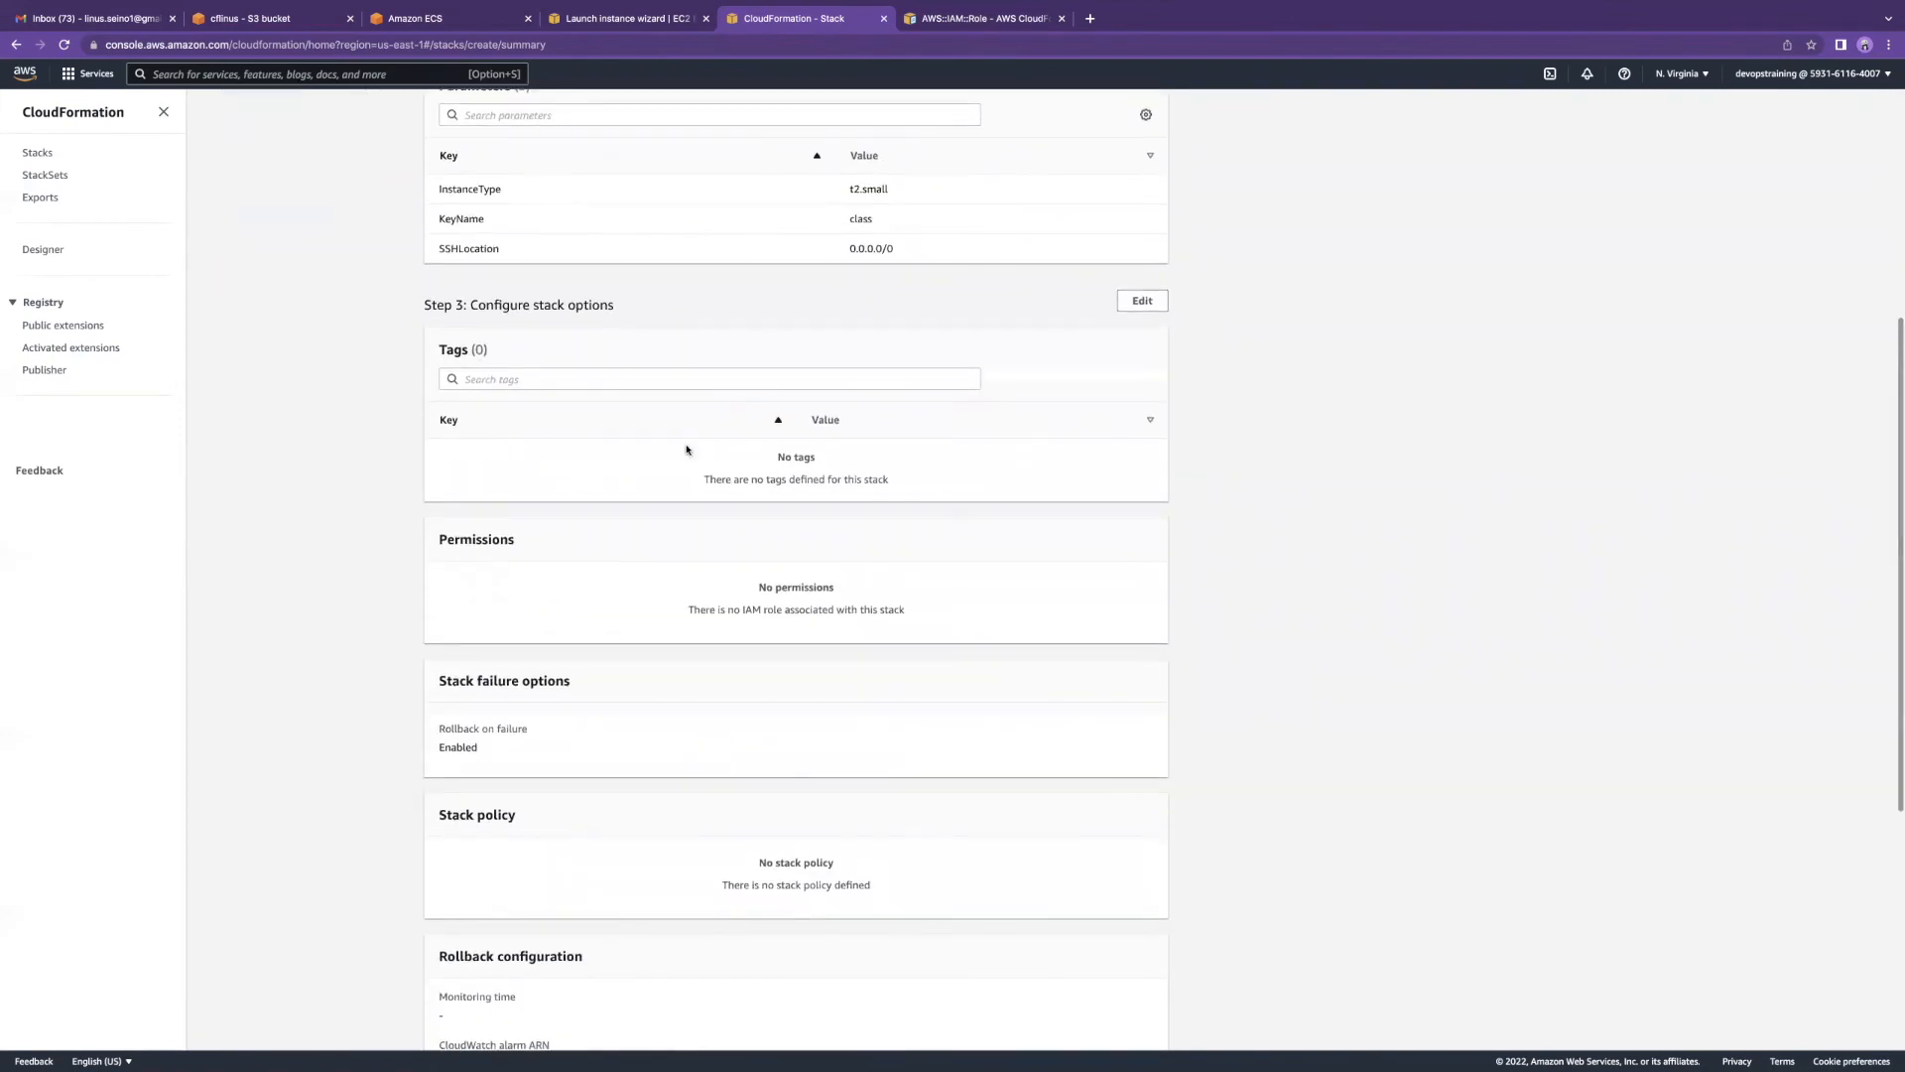
scroll(697, 443, down, 4)
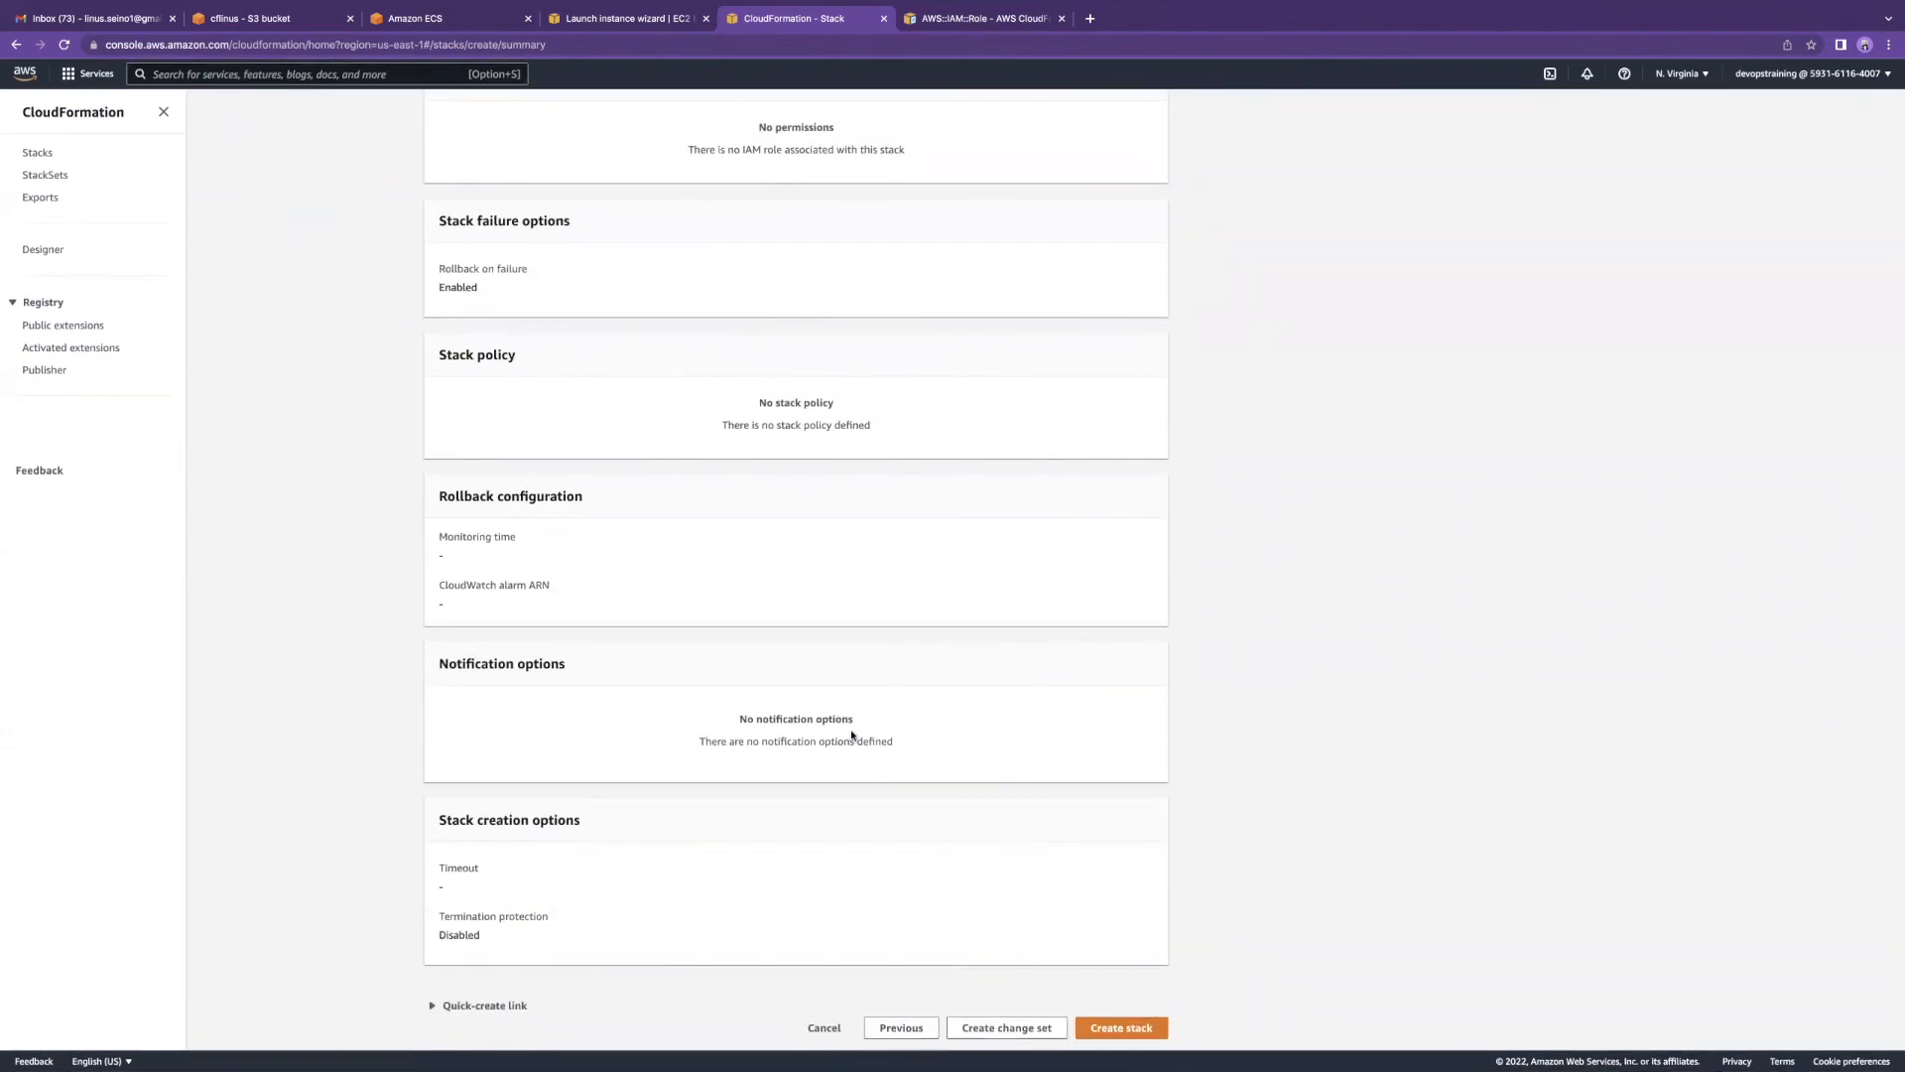
click(1107, 1028)
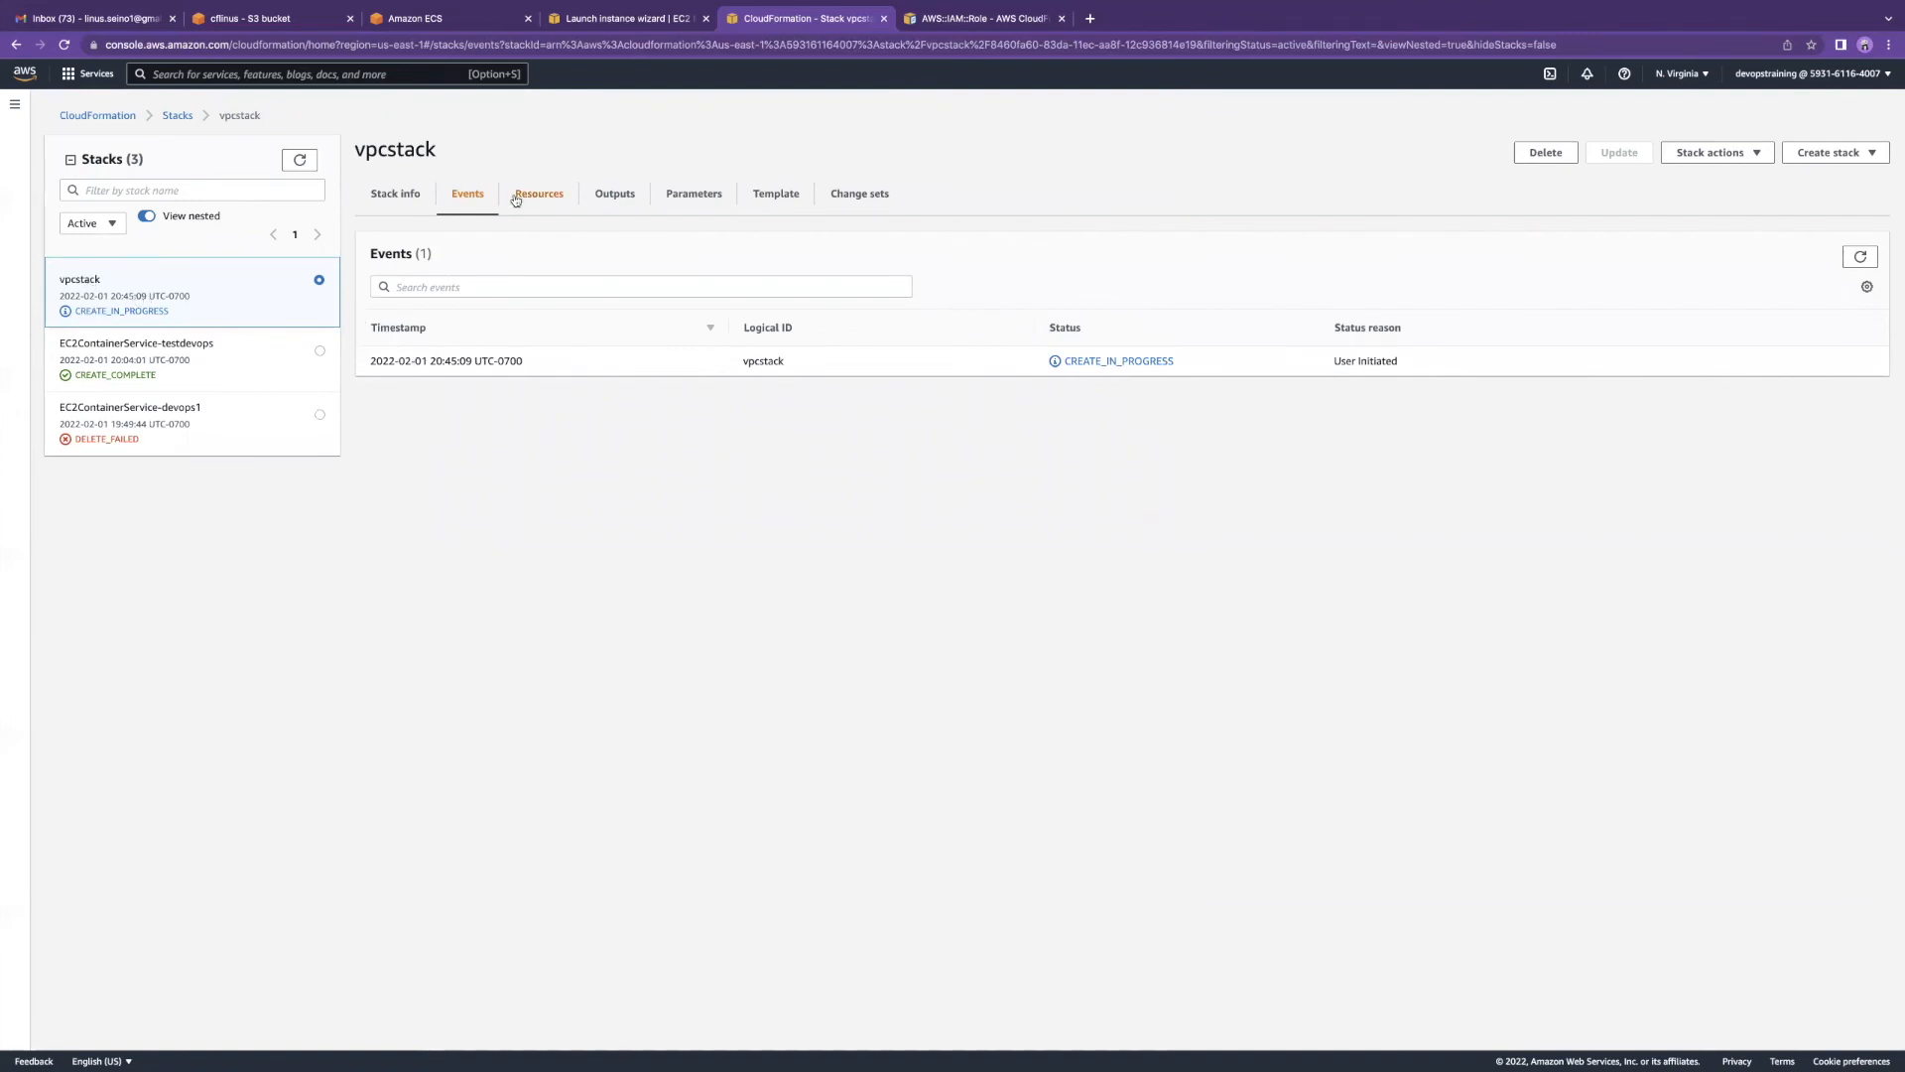
Step: Check vpcstack's Stack info, Events, Resources, Outputs and Parameters values
click(397, 195)
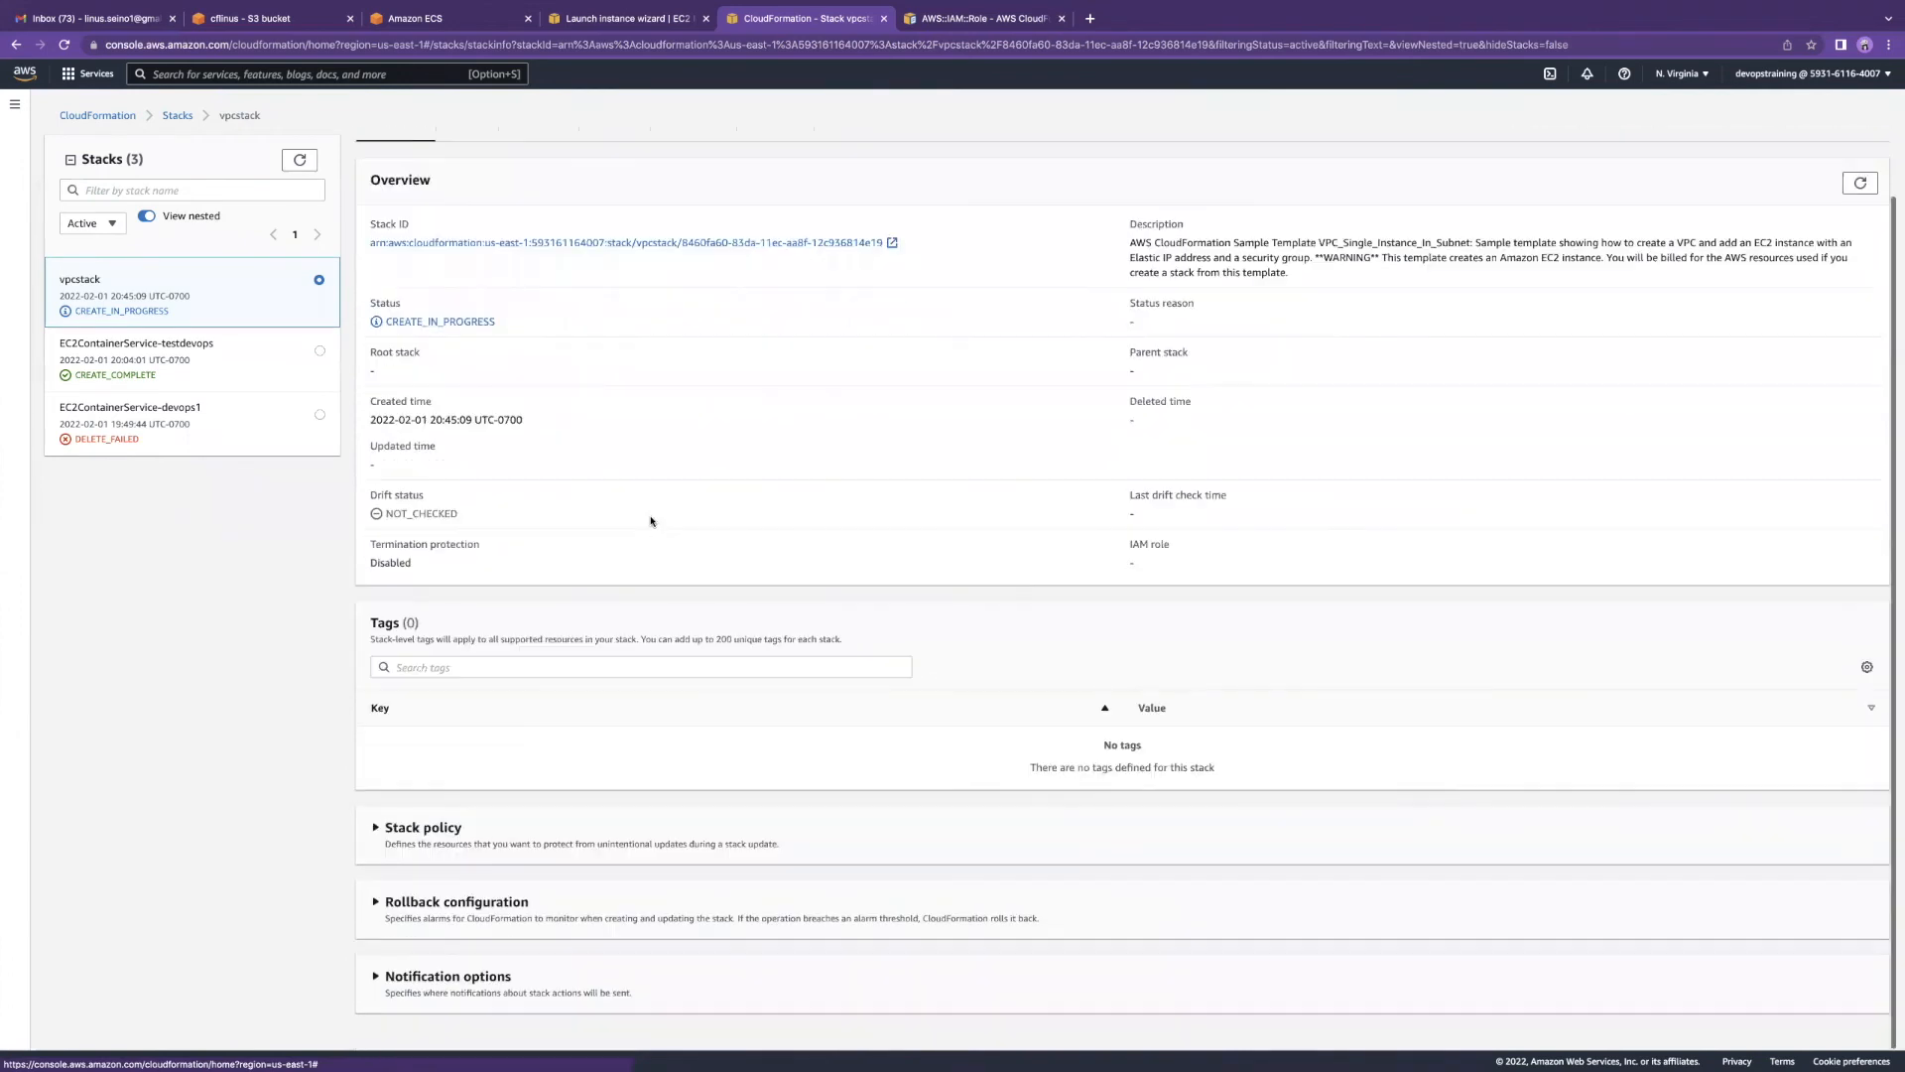
click(467, 193)
click(539, 194)
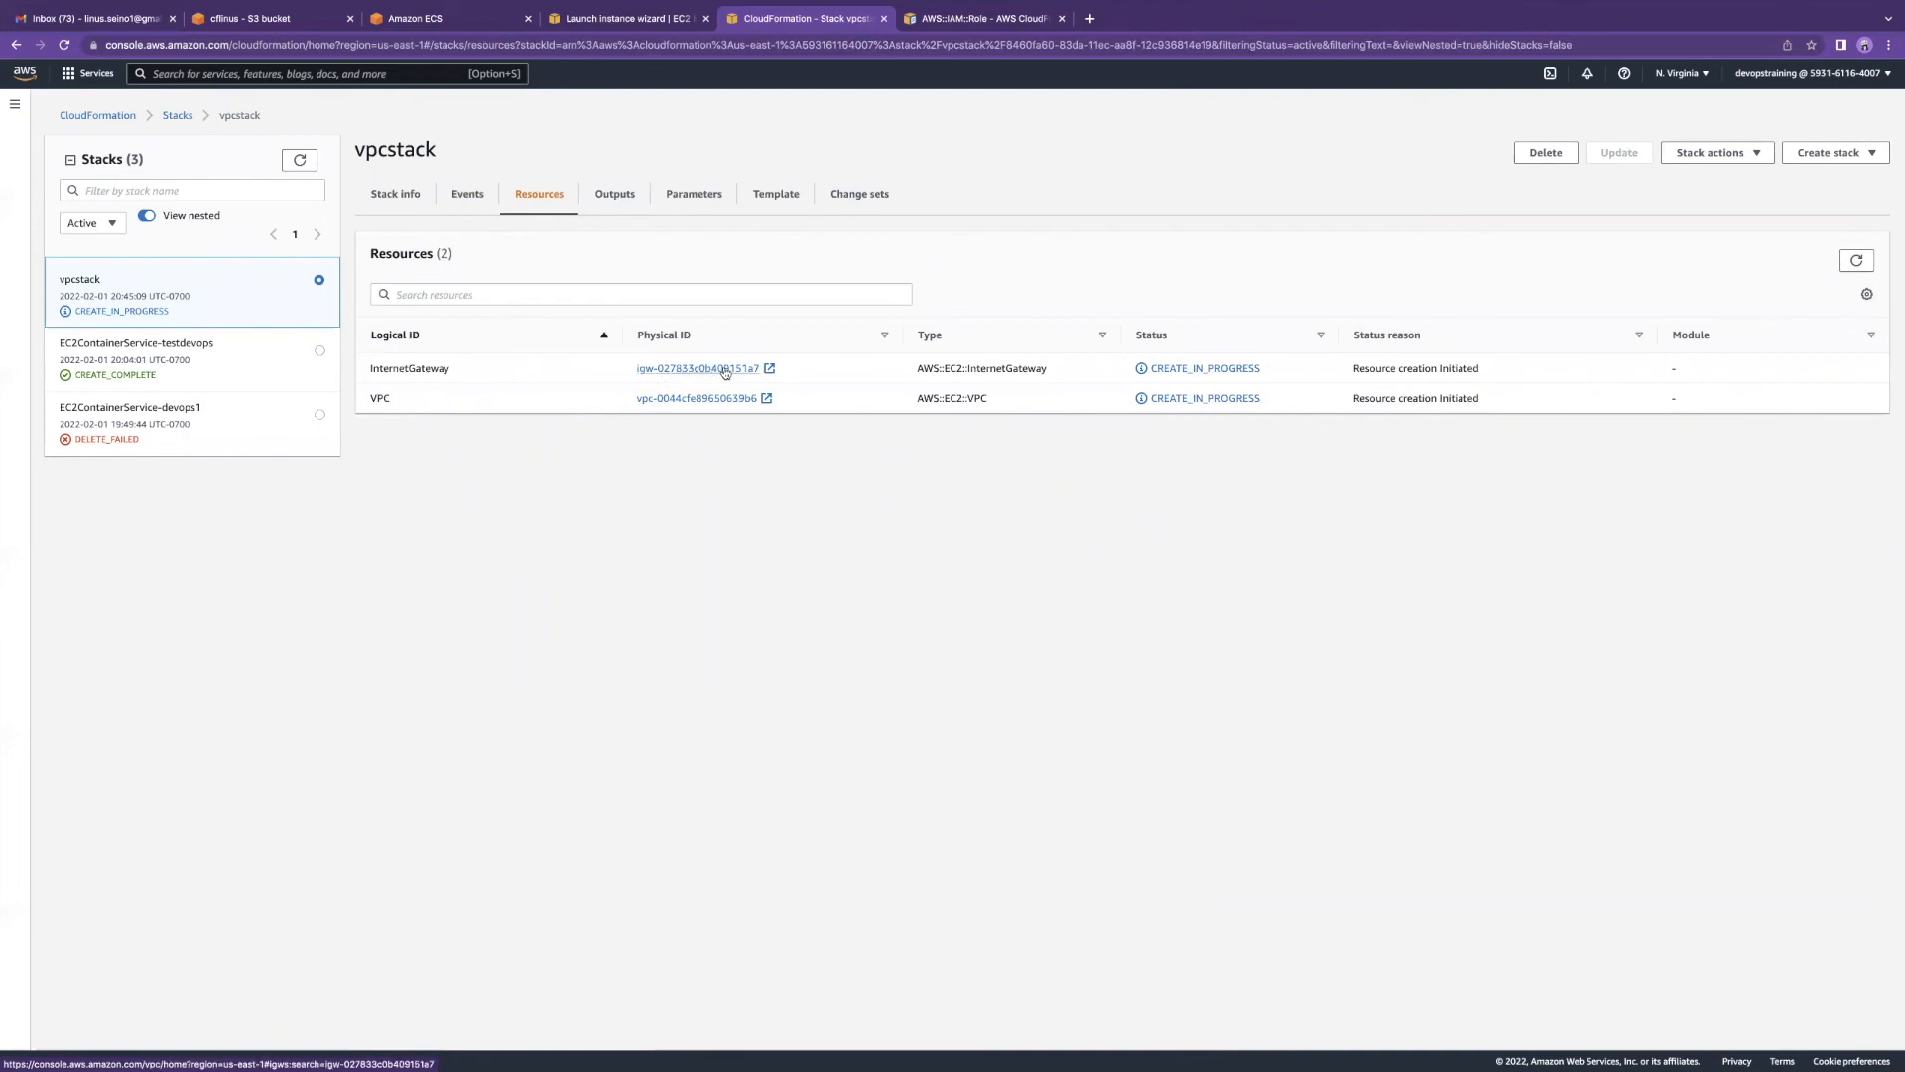
click(613, 194)
click(690, 196)
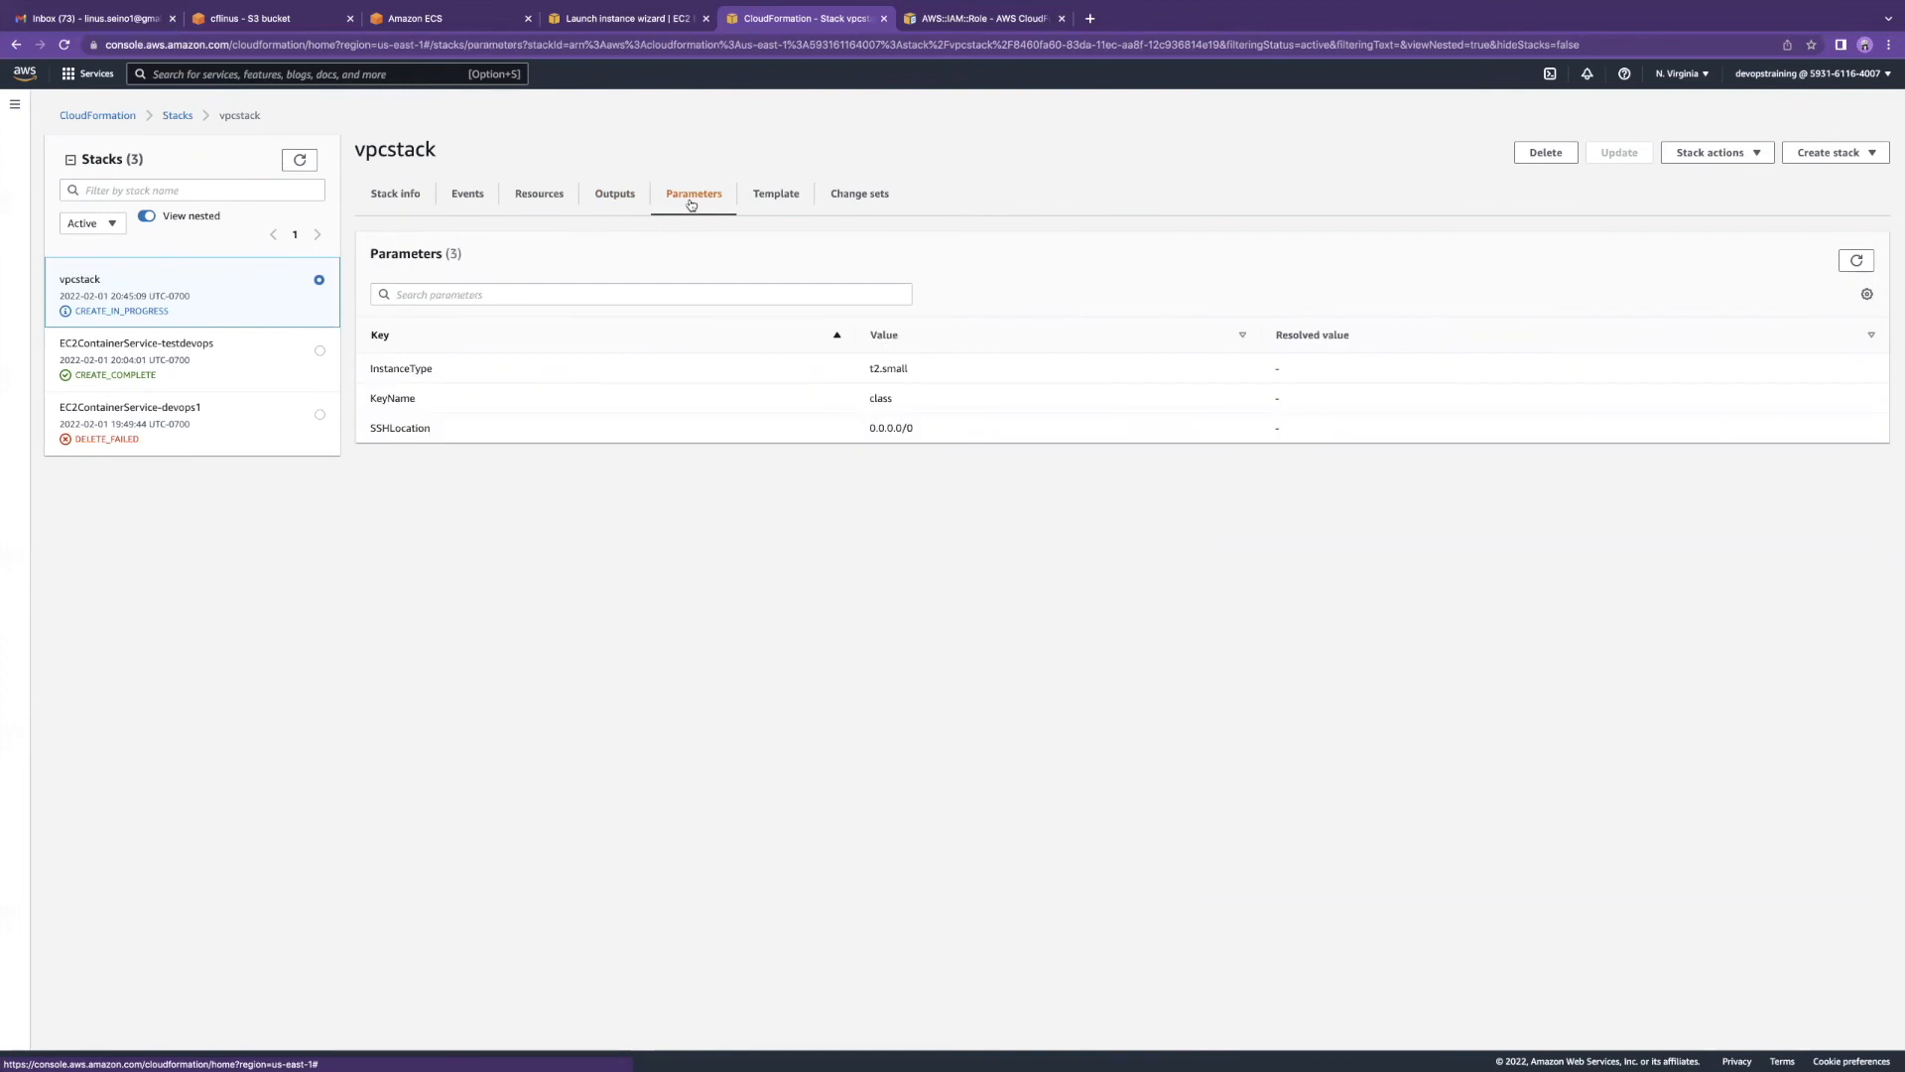
drag(368, 366, 918, 433)
click(640, 417)
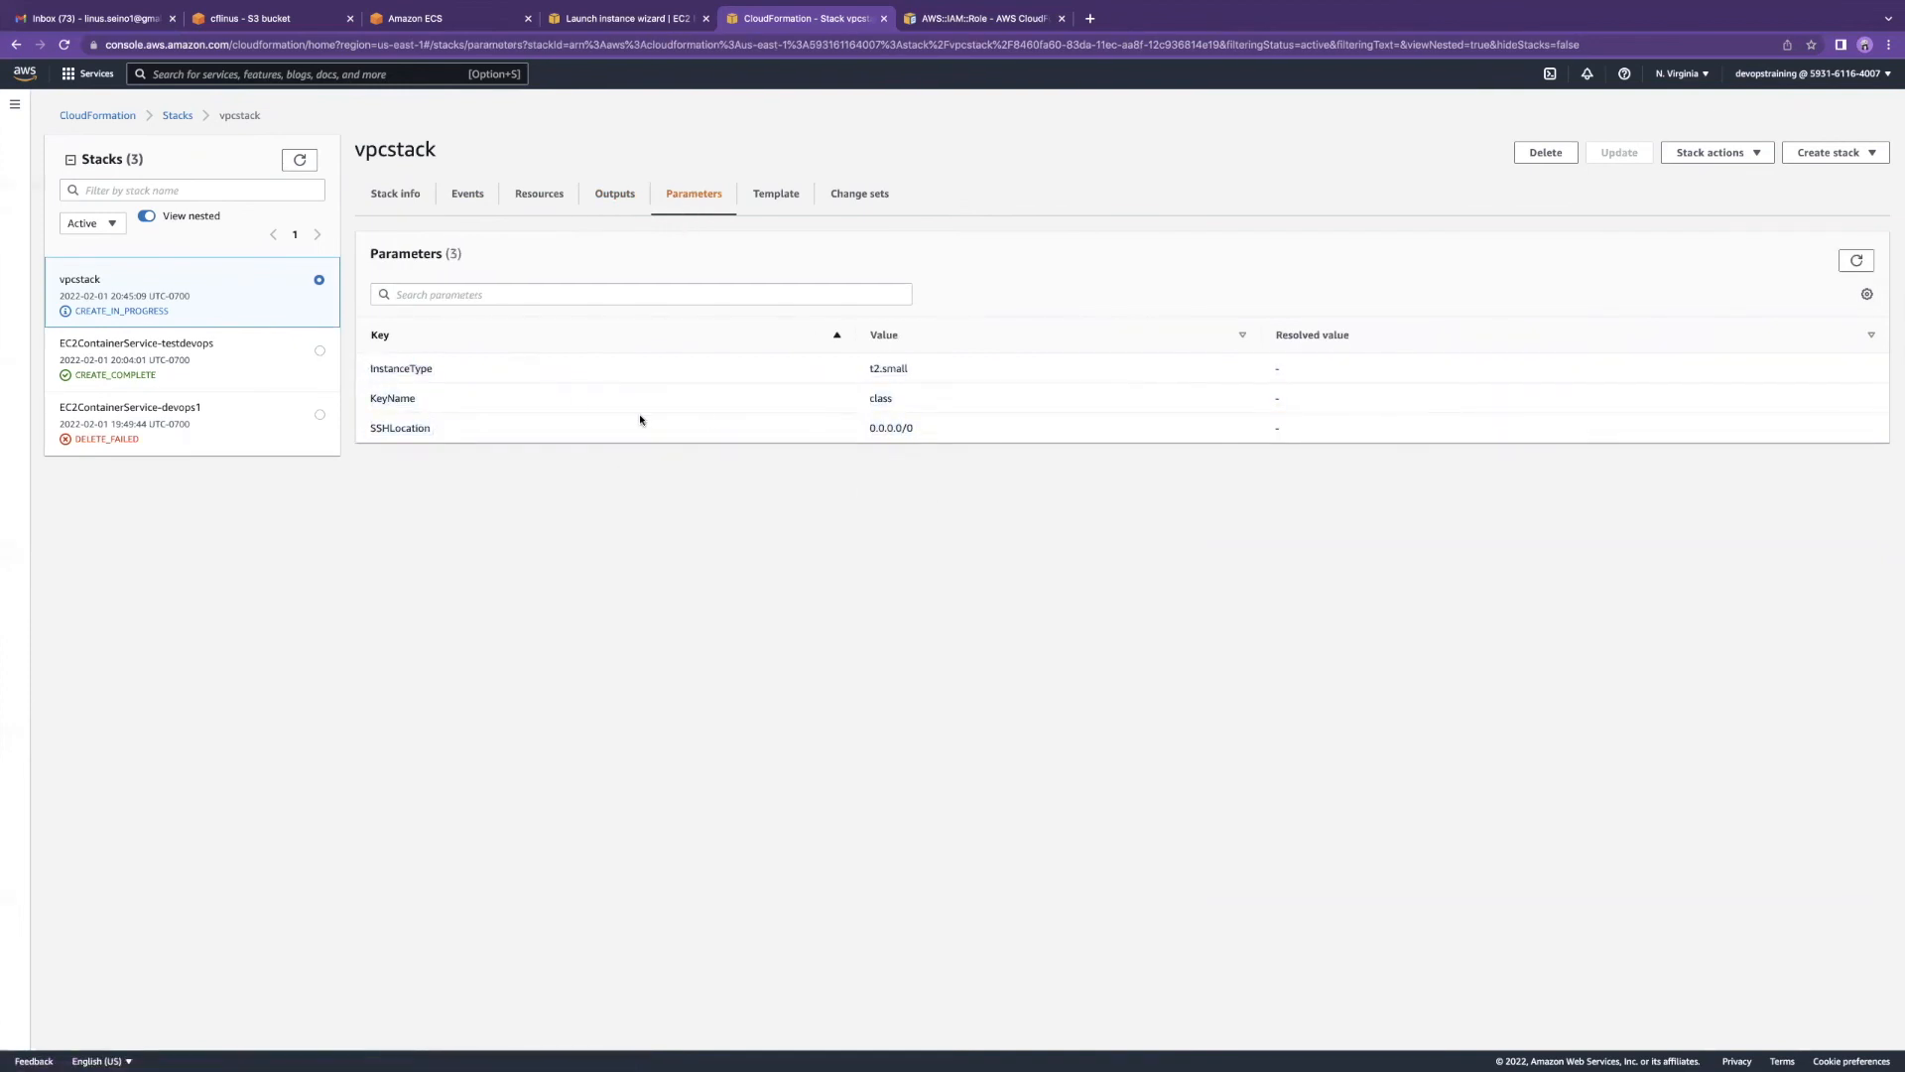
Step: Scroll through vpcstack's template and open it in Designer
click(776, 201)
scroll(748, 434, down, 4)
scroll(748, 434, up, 4)
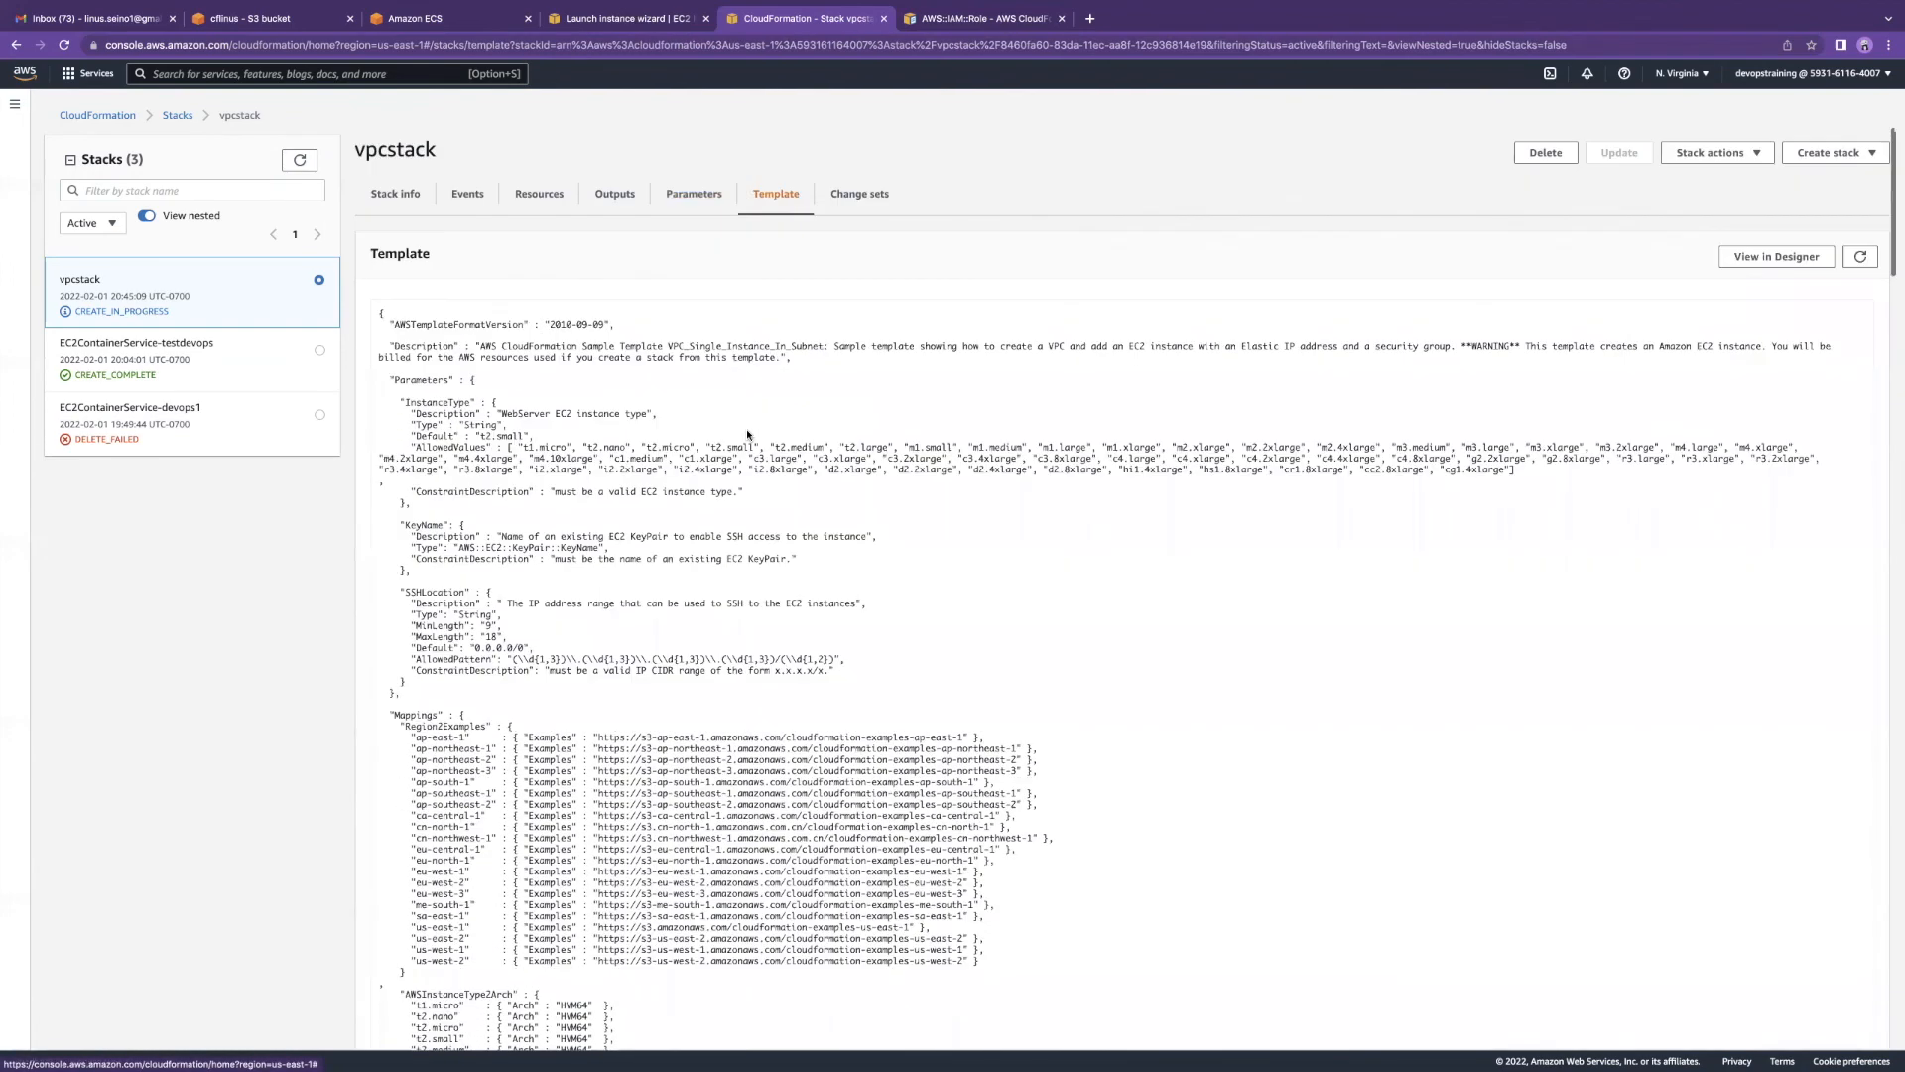
scroll(902, 543, down, 20)
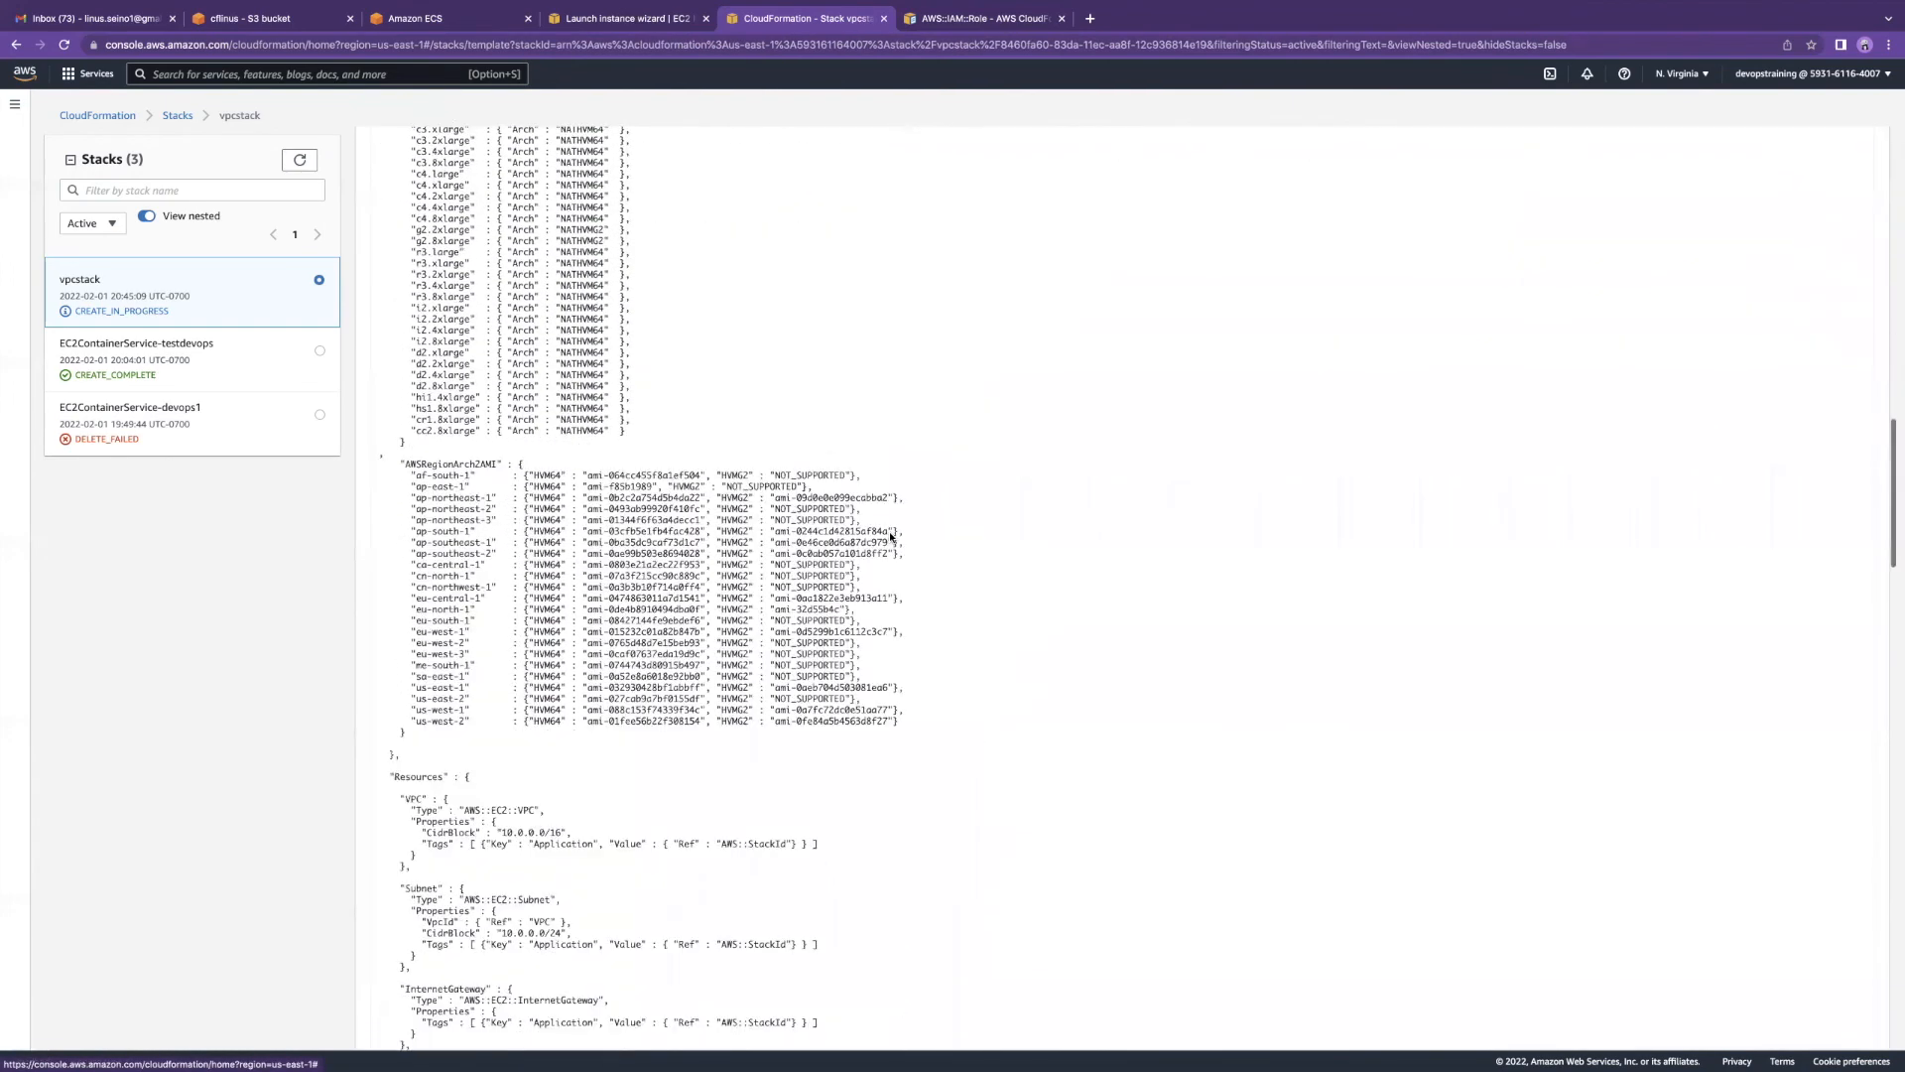
scroll(890, 537, down, 5)
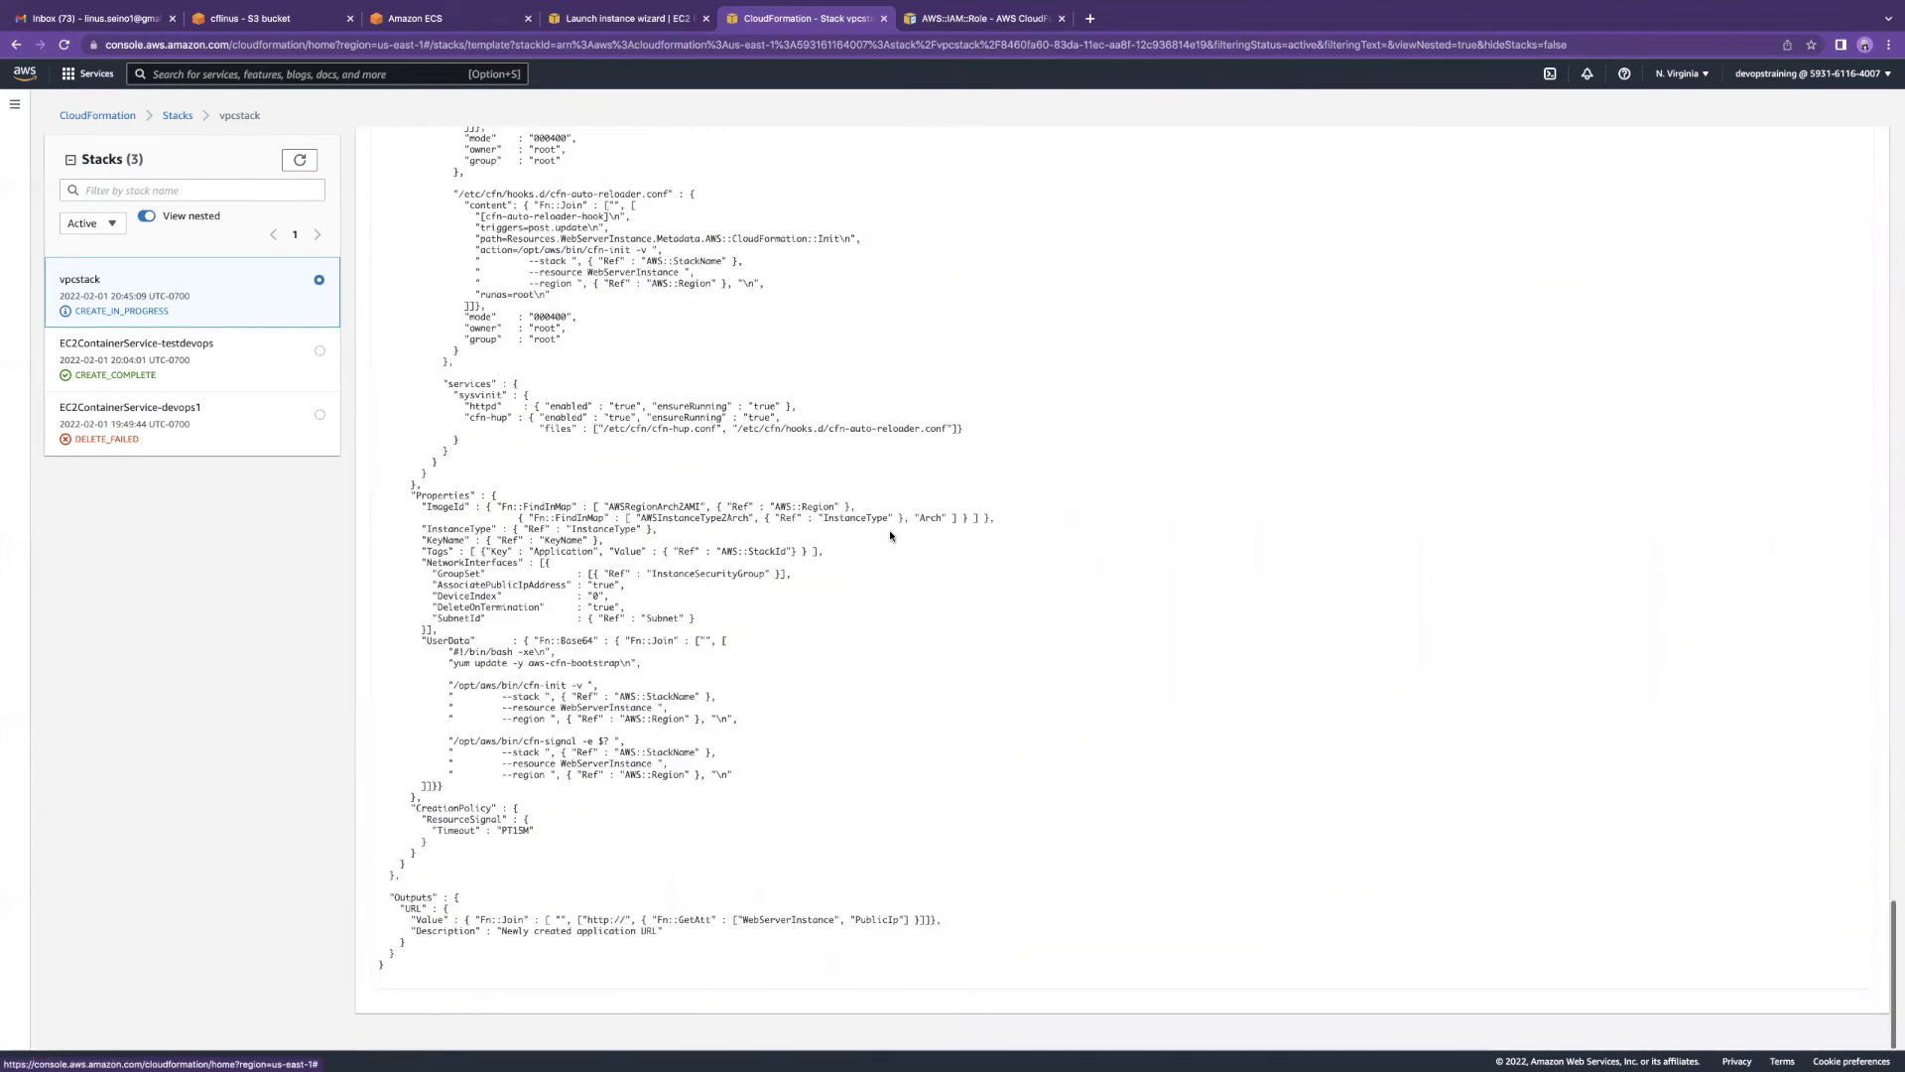
scroll(532, 417, up, 20)
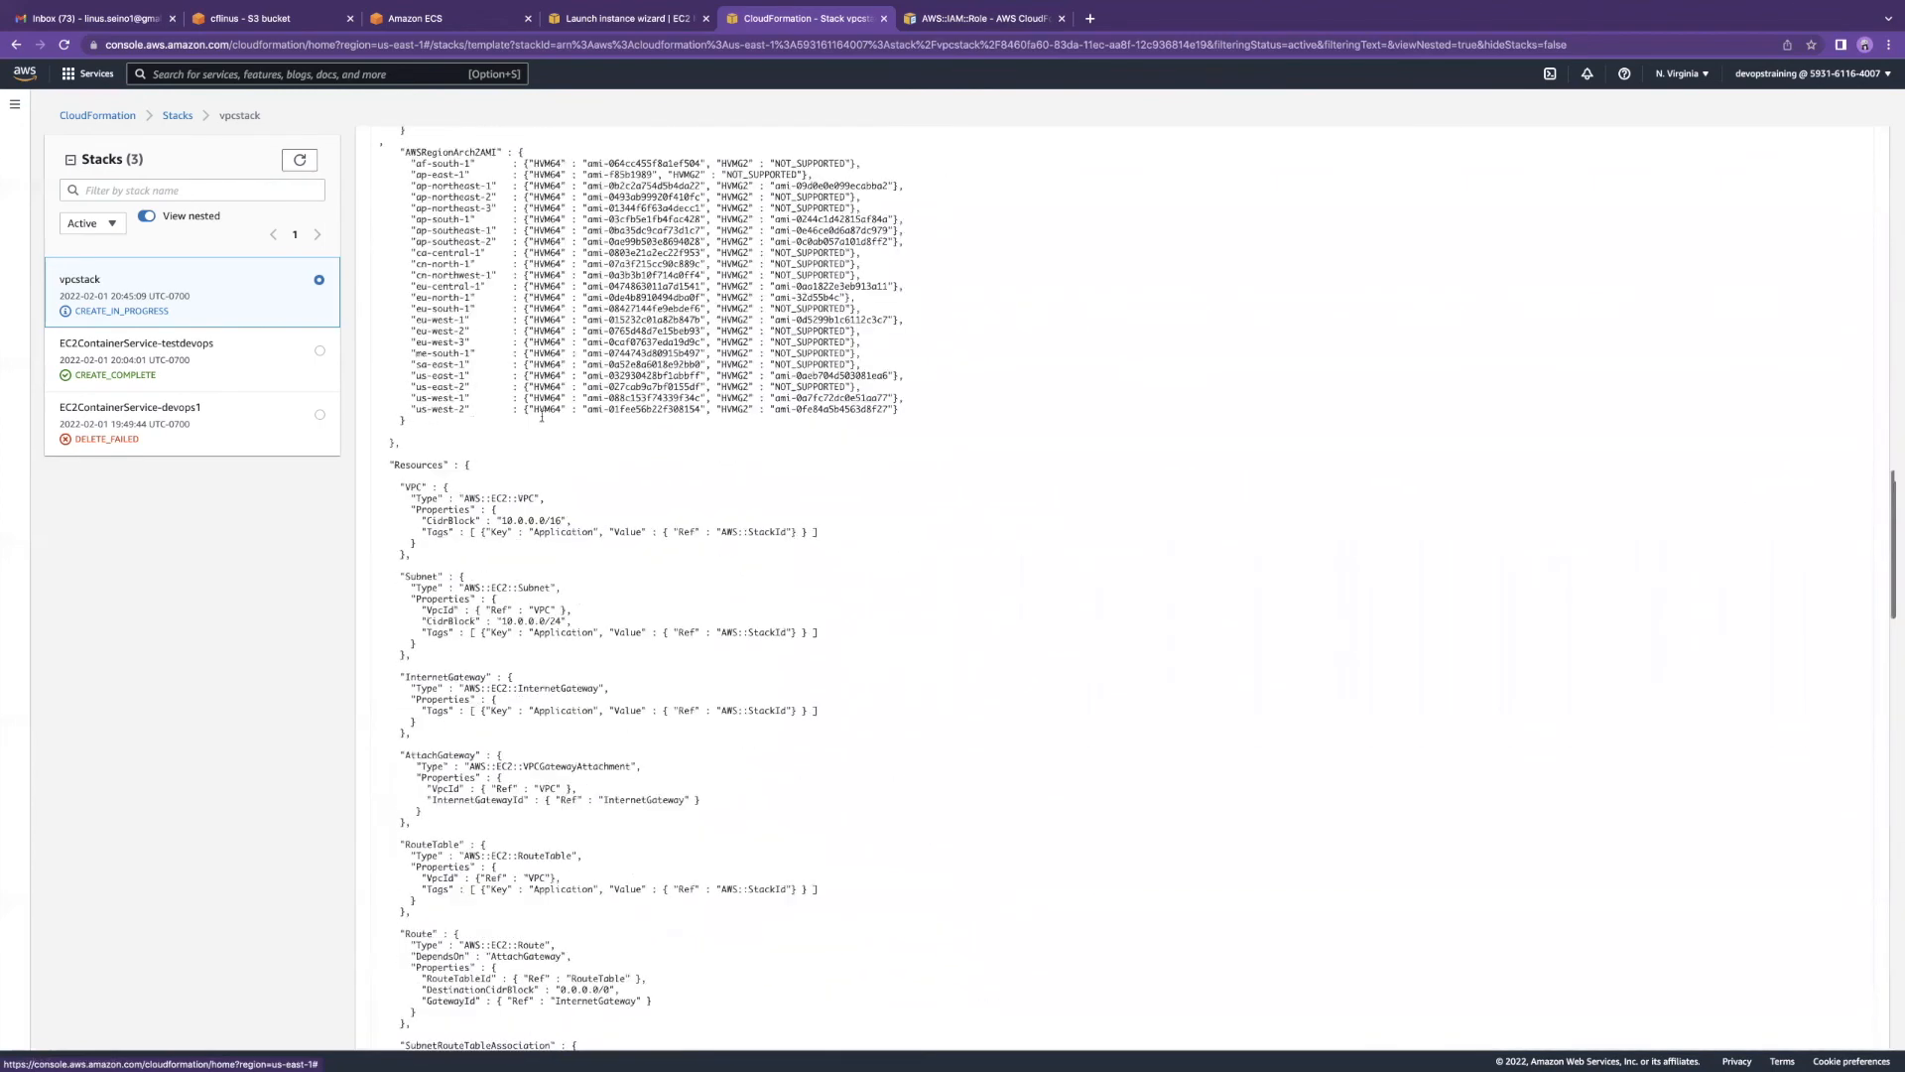
click(1777, 260)
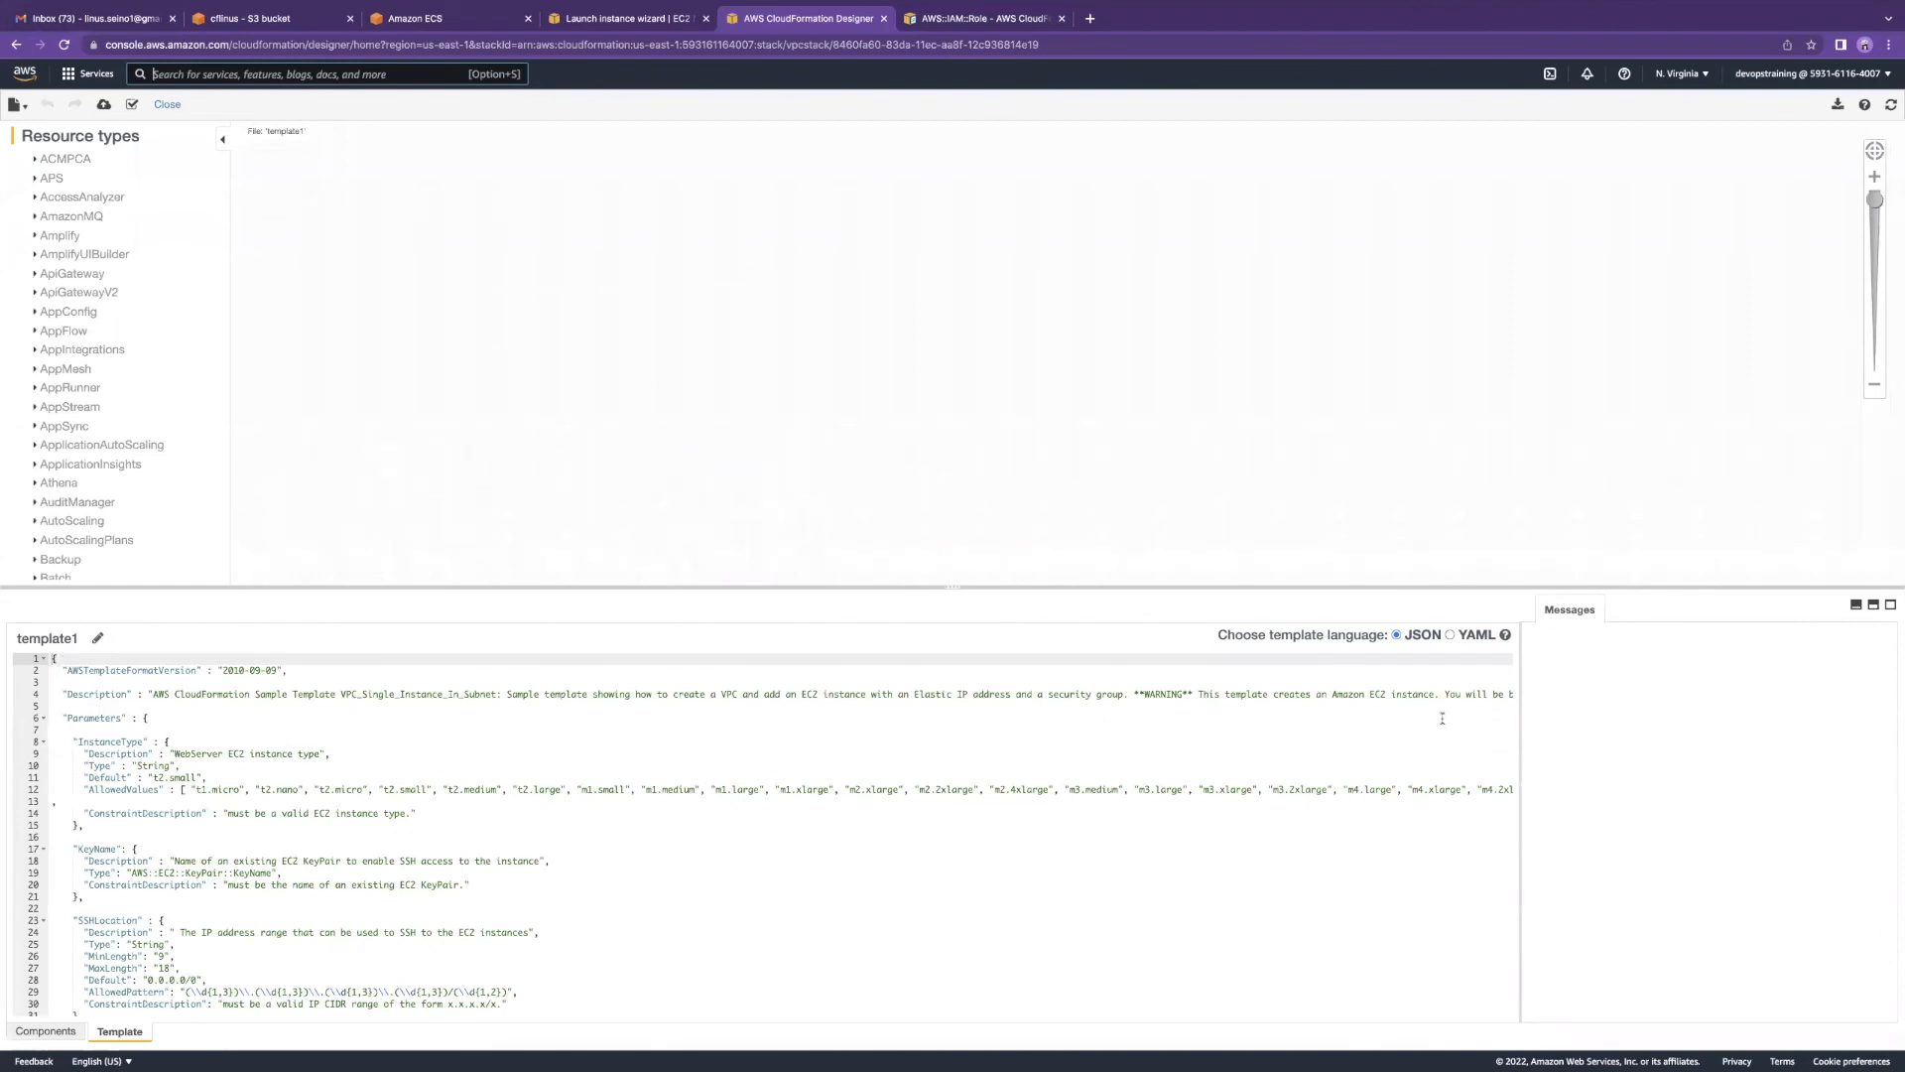
Step: Convert the template to YAML and enlarge the template editor
click(1449, 636)
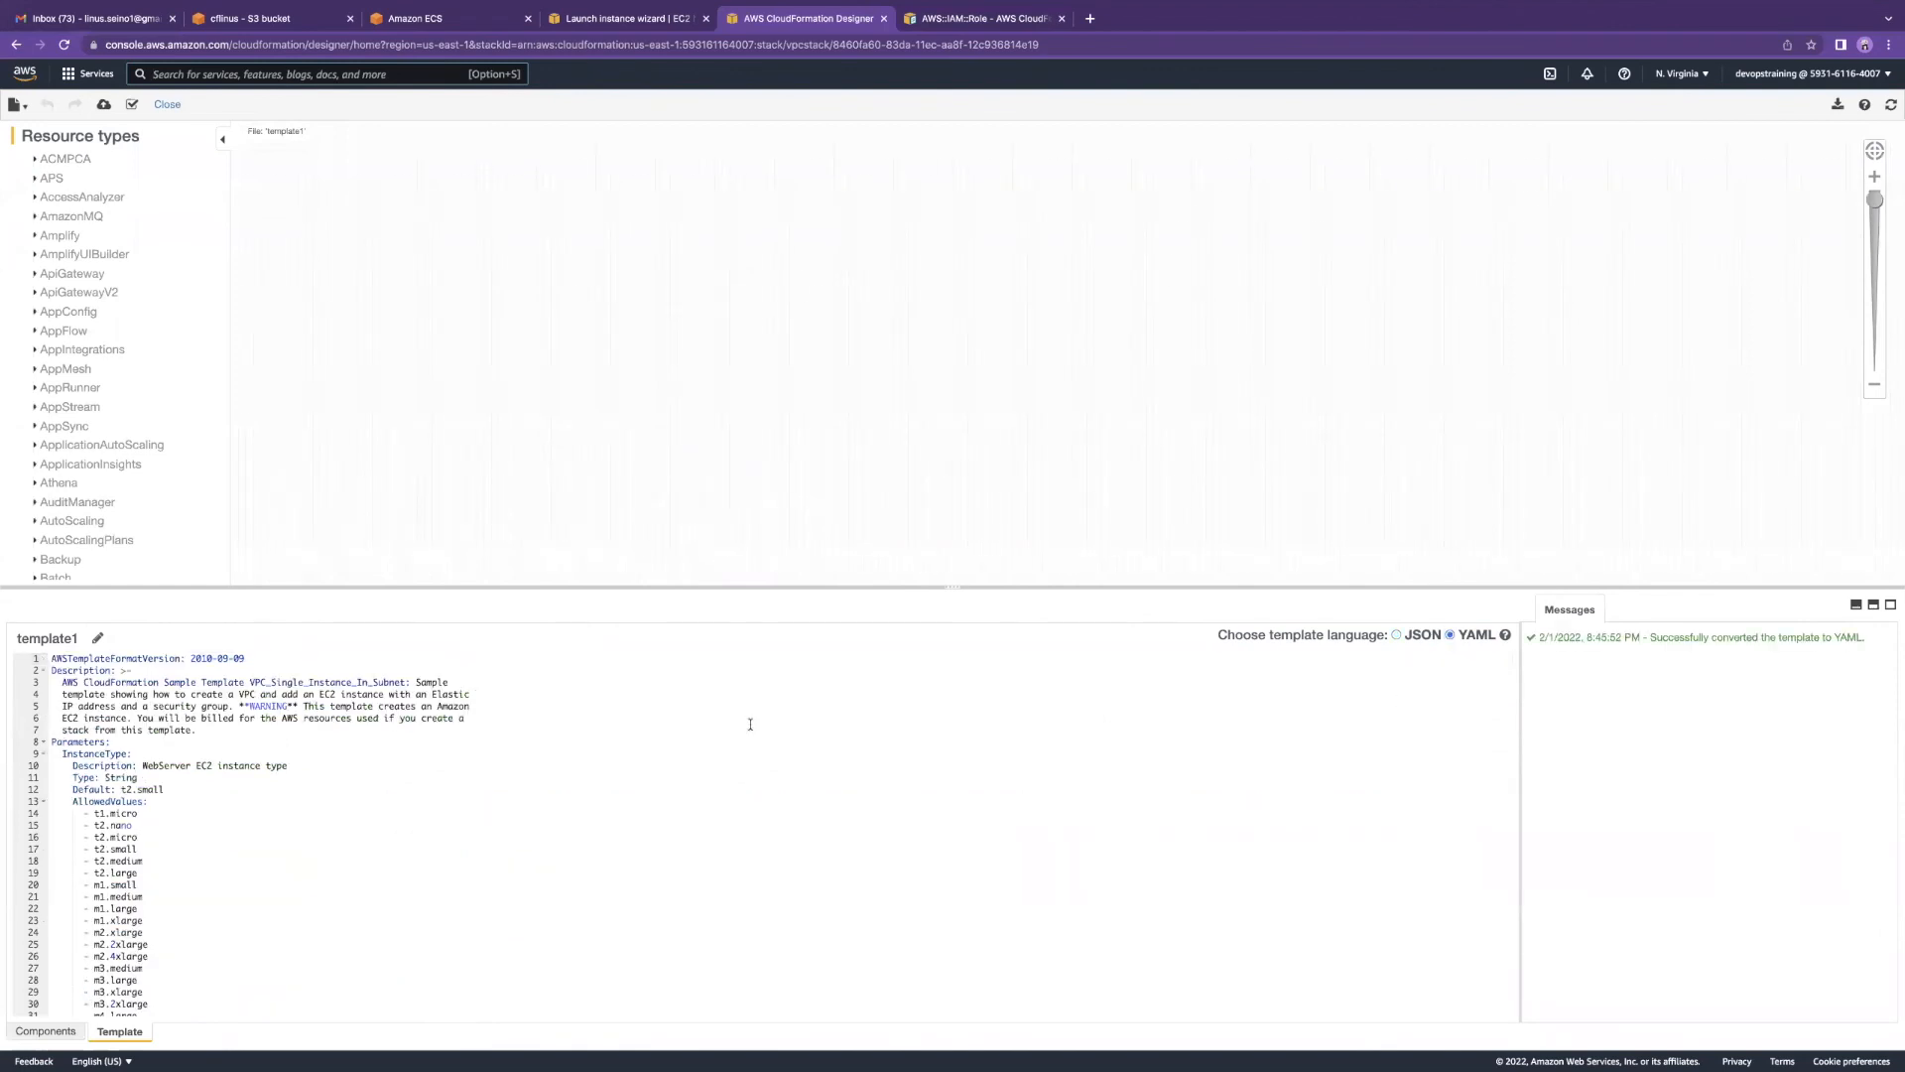
drag(566, 590, 596, 164)
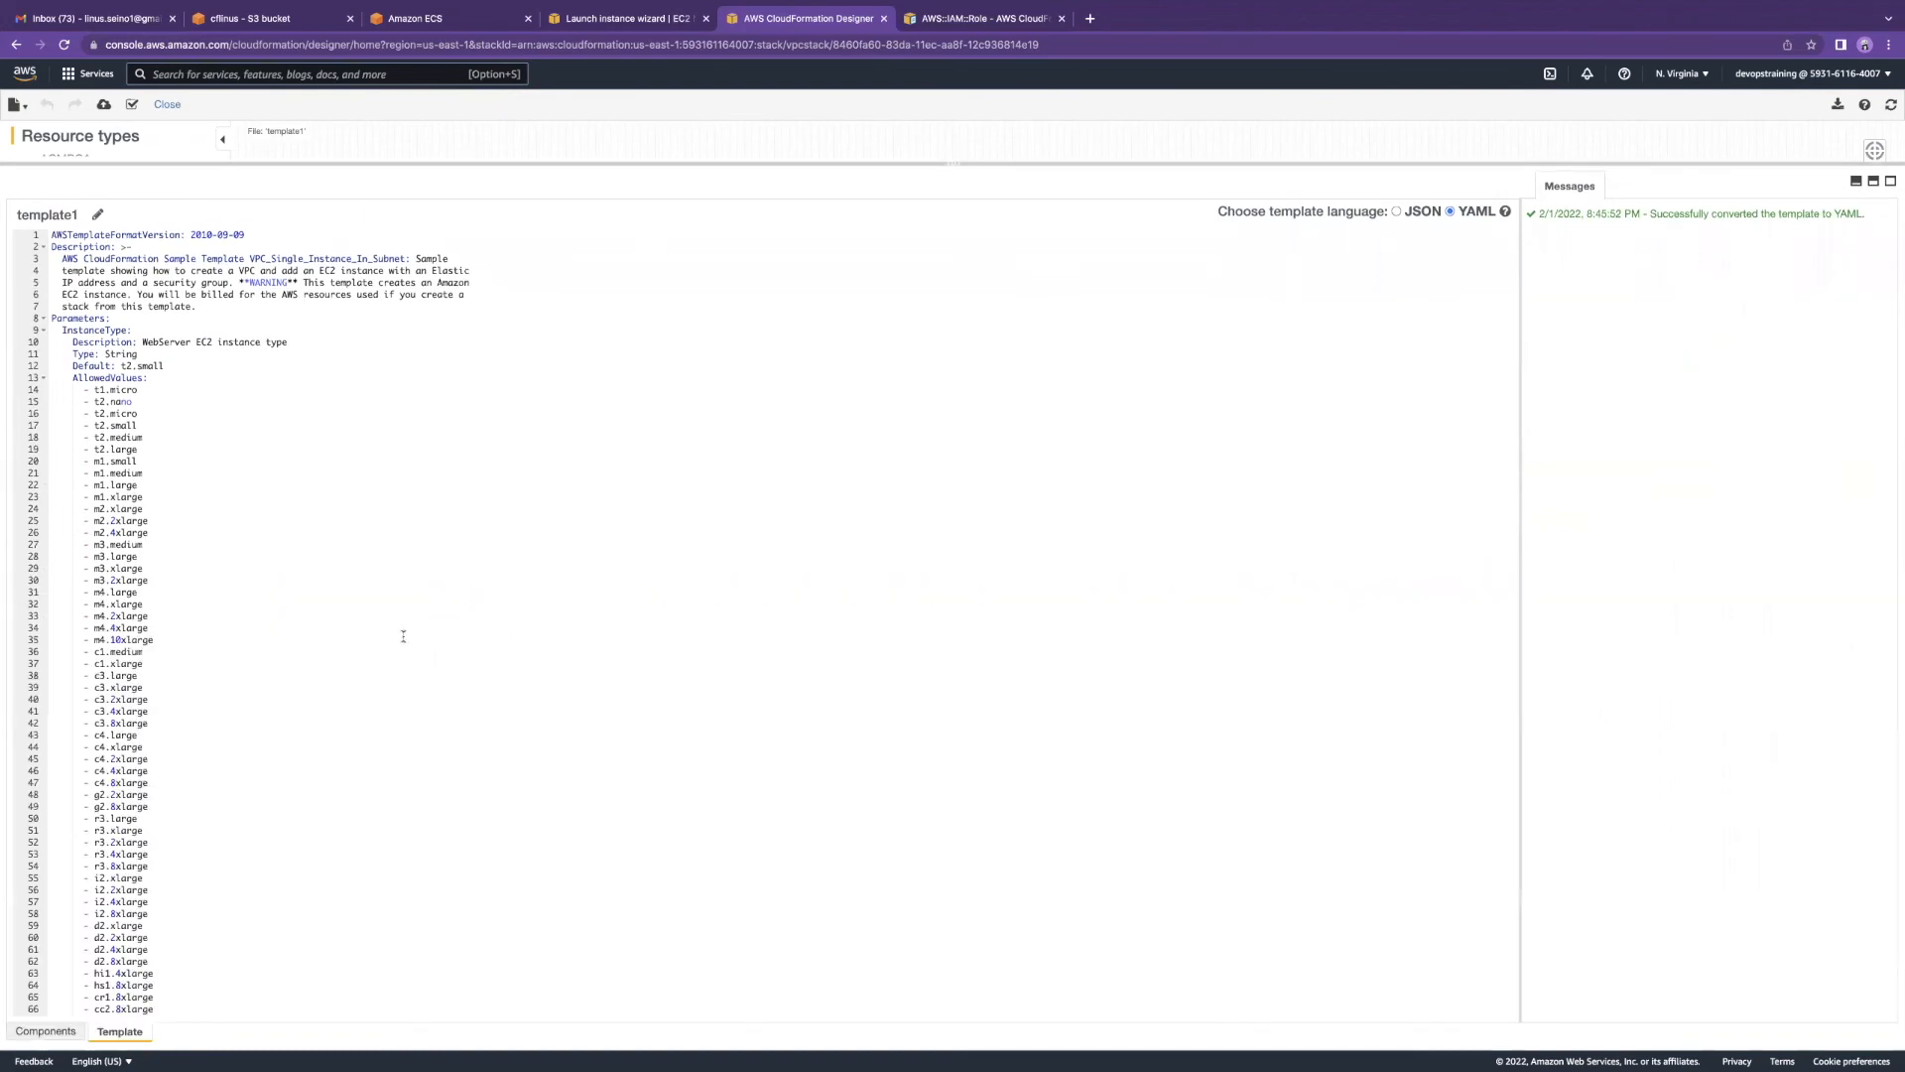
drag(54, 236, 184, 385)
click(245, 477)
Step: Read through the VPC, Subnet and network ACL resources, then bring up the Amazon ECS tab
scroll(242, 481, down, 20)
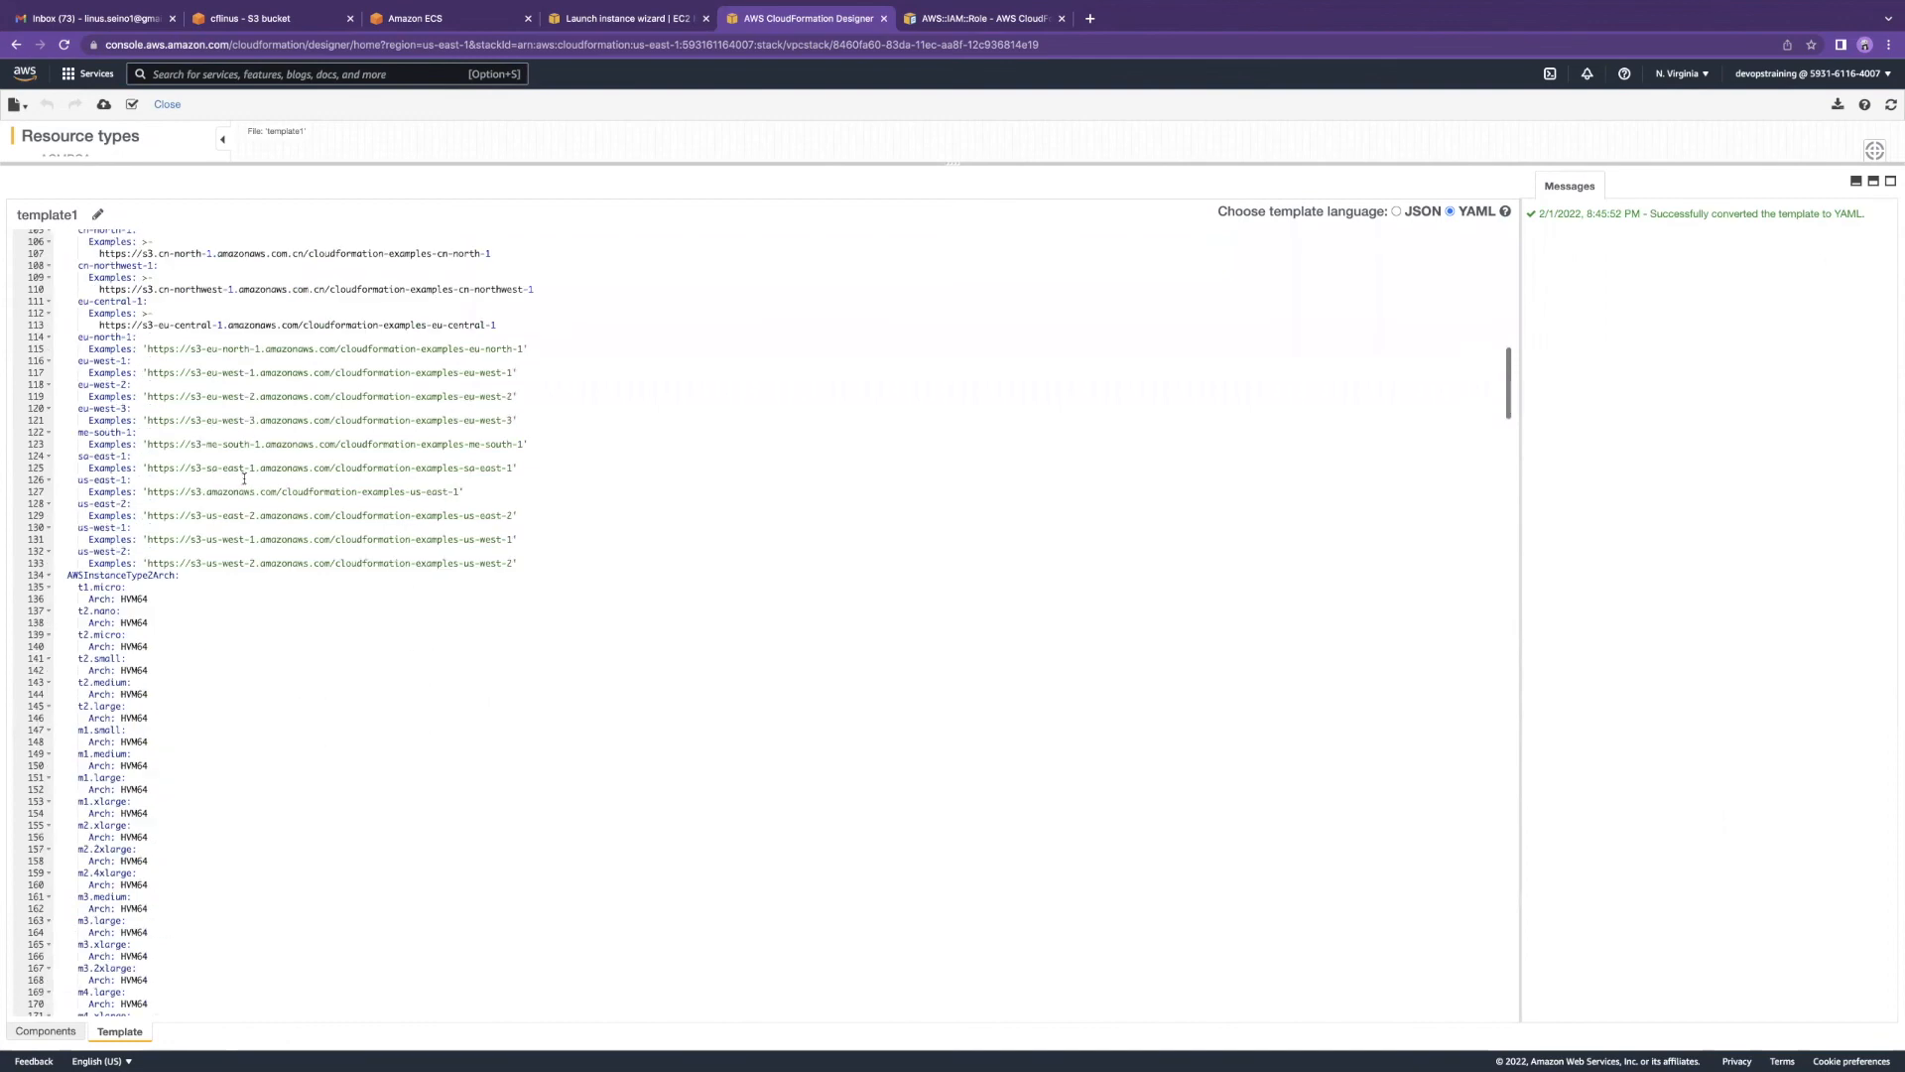
scroll(243, 480, down, 20)
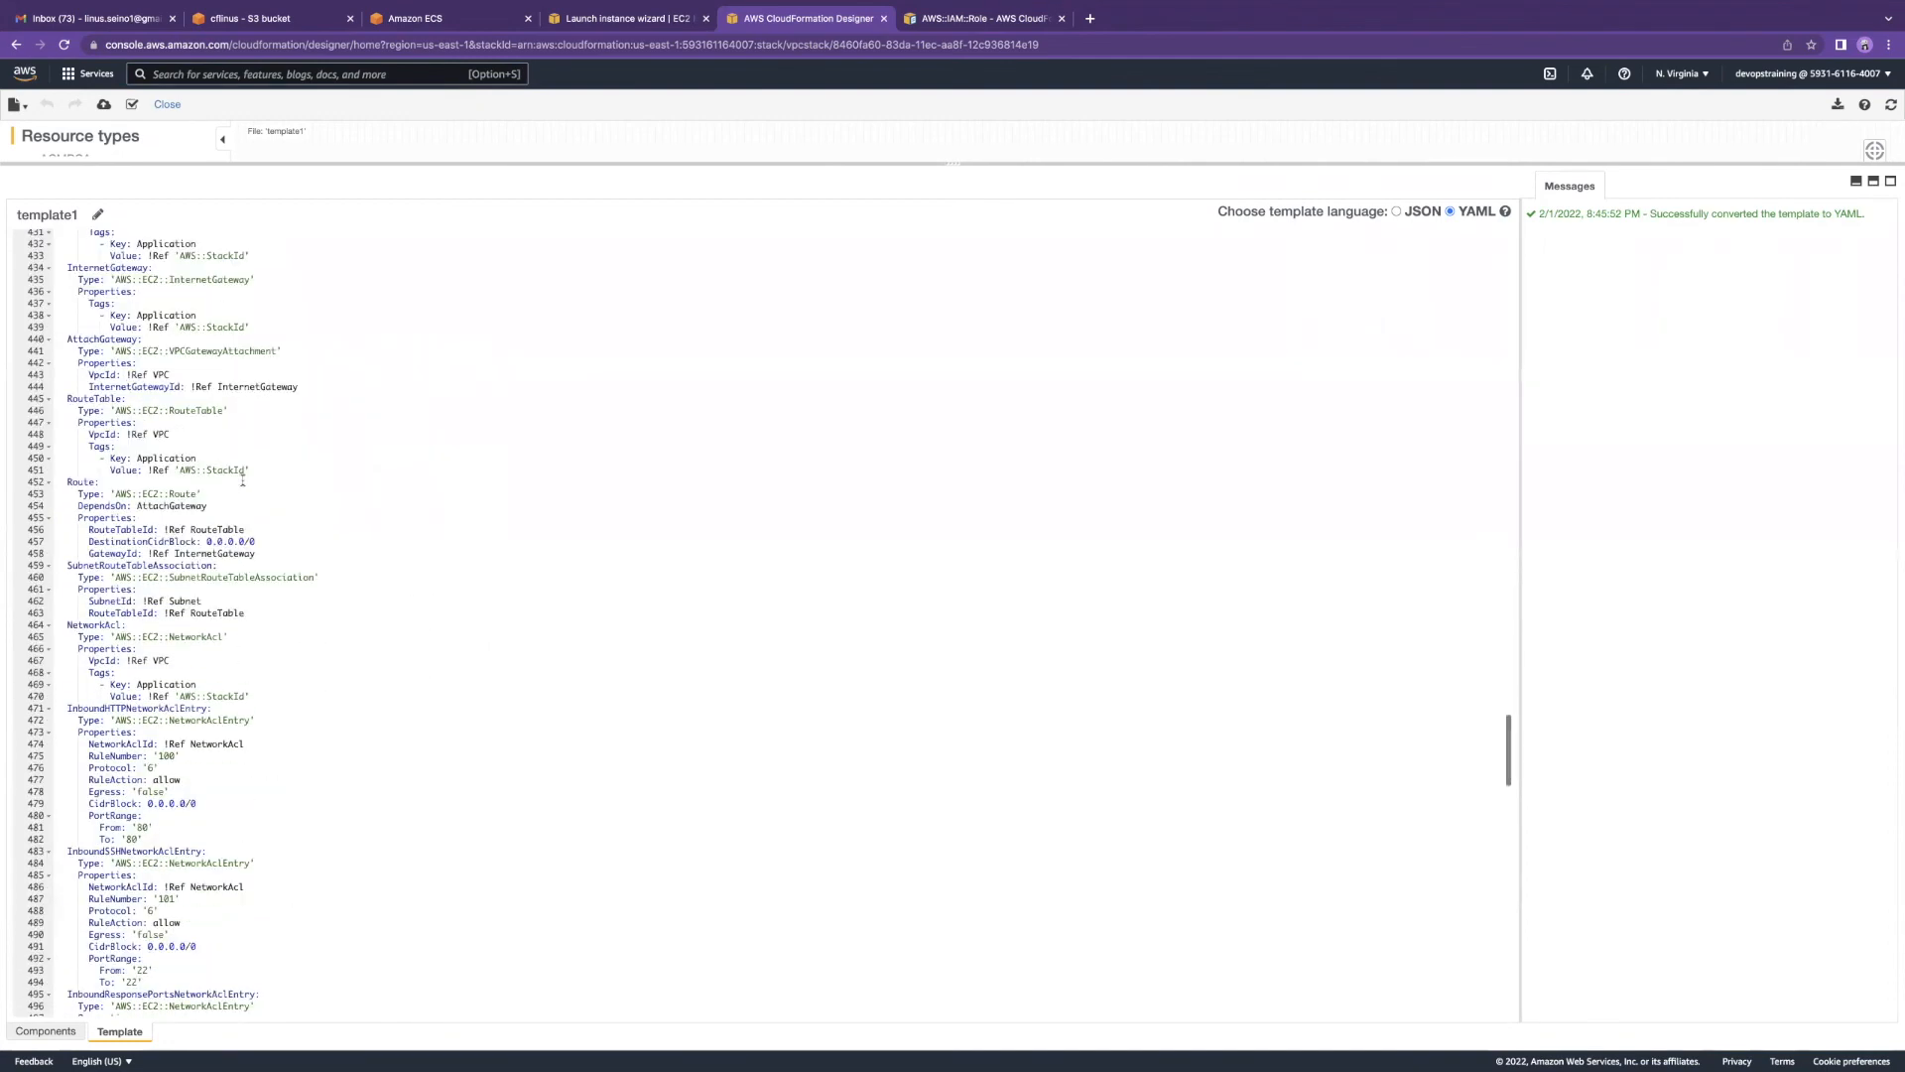
scroll(242, 480, up, 10)
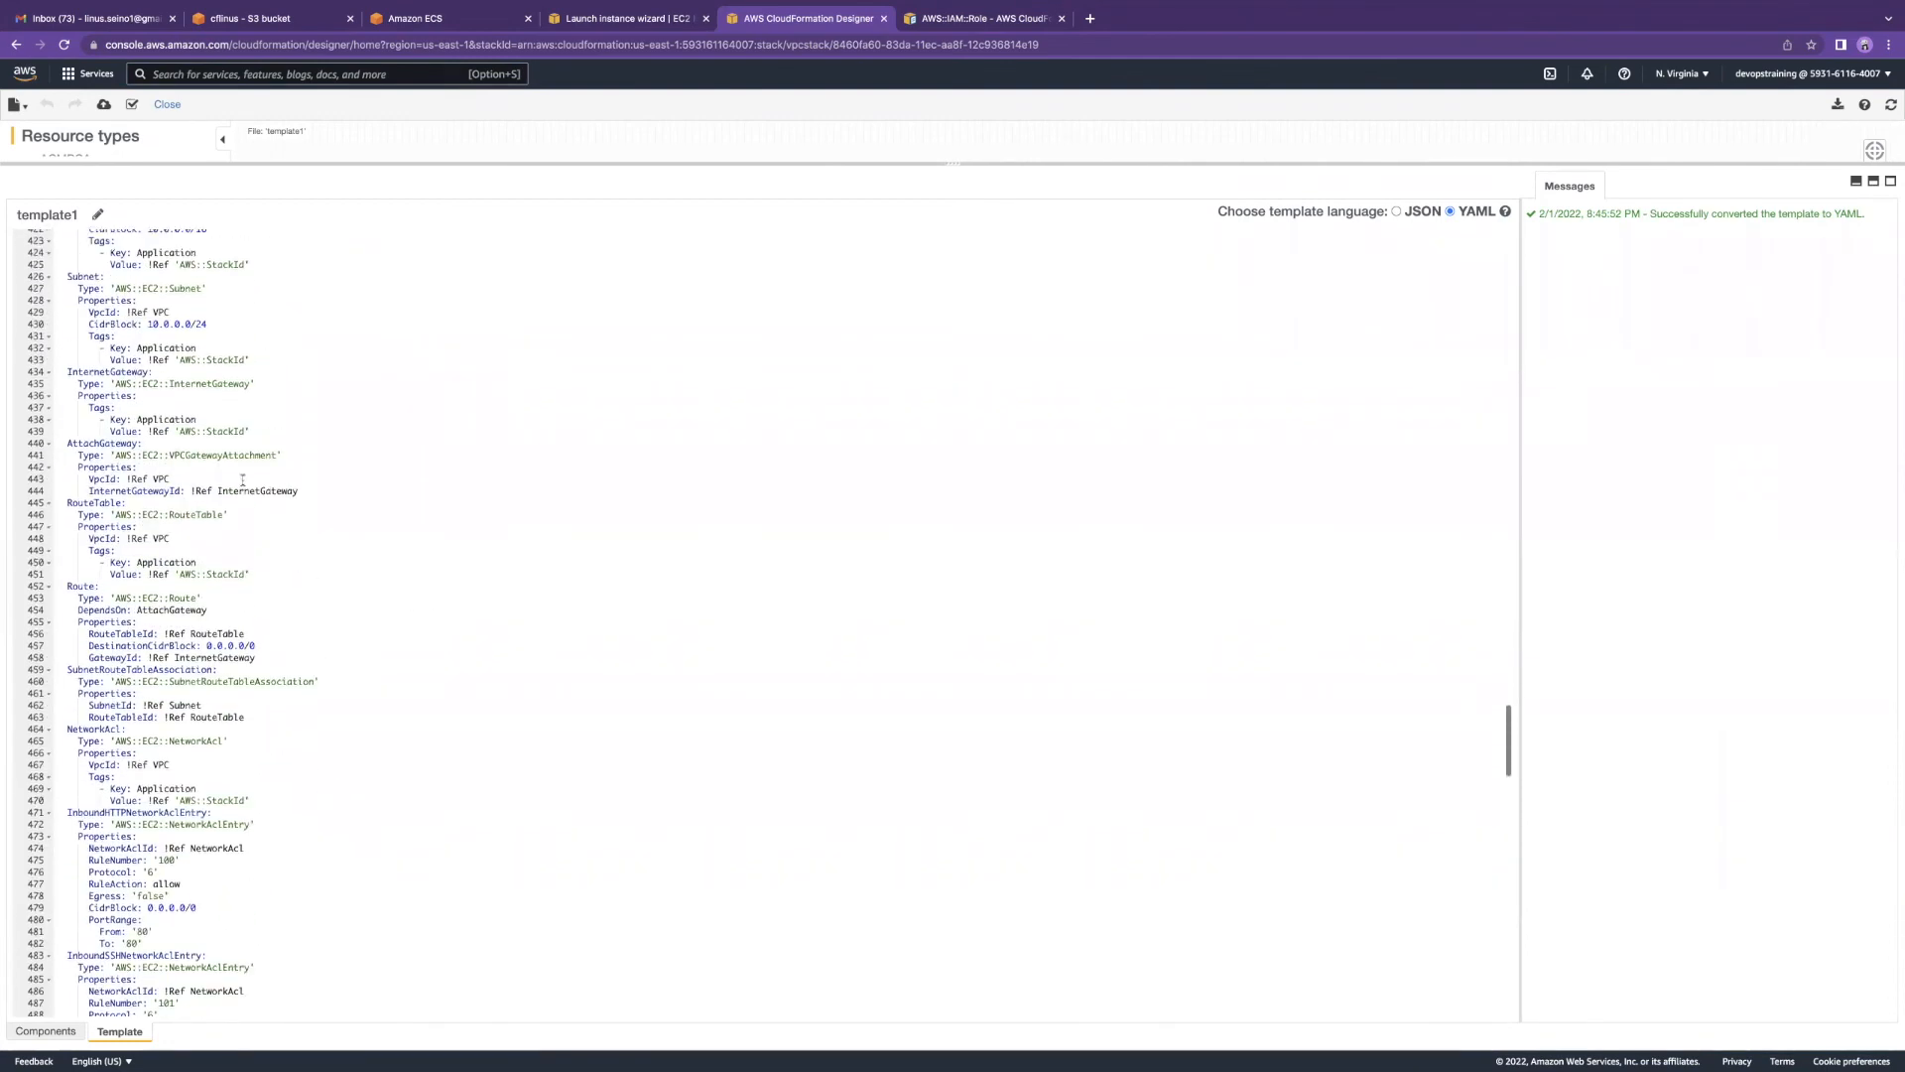
scroll(242, 481, down, 1)
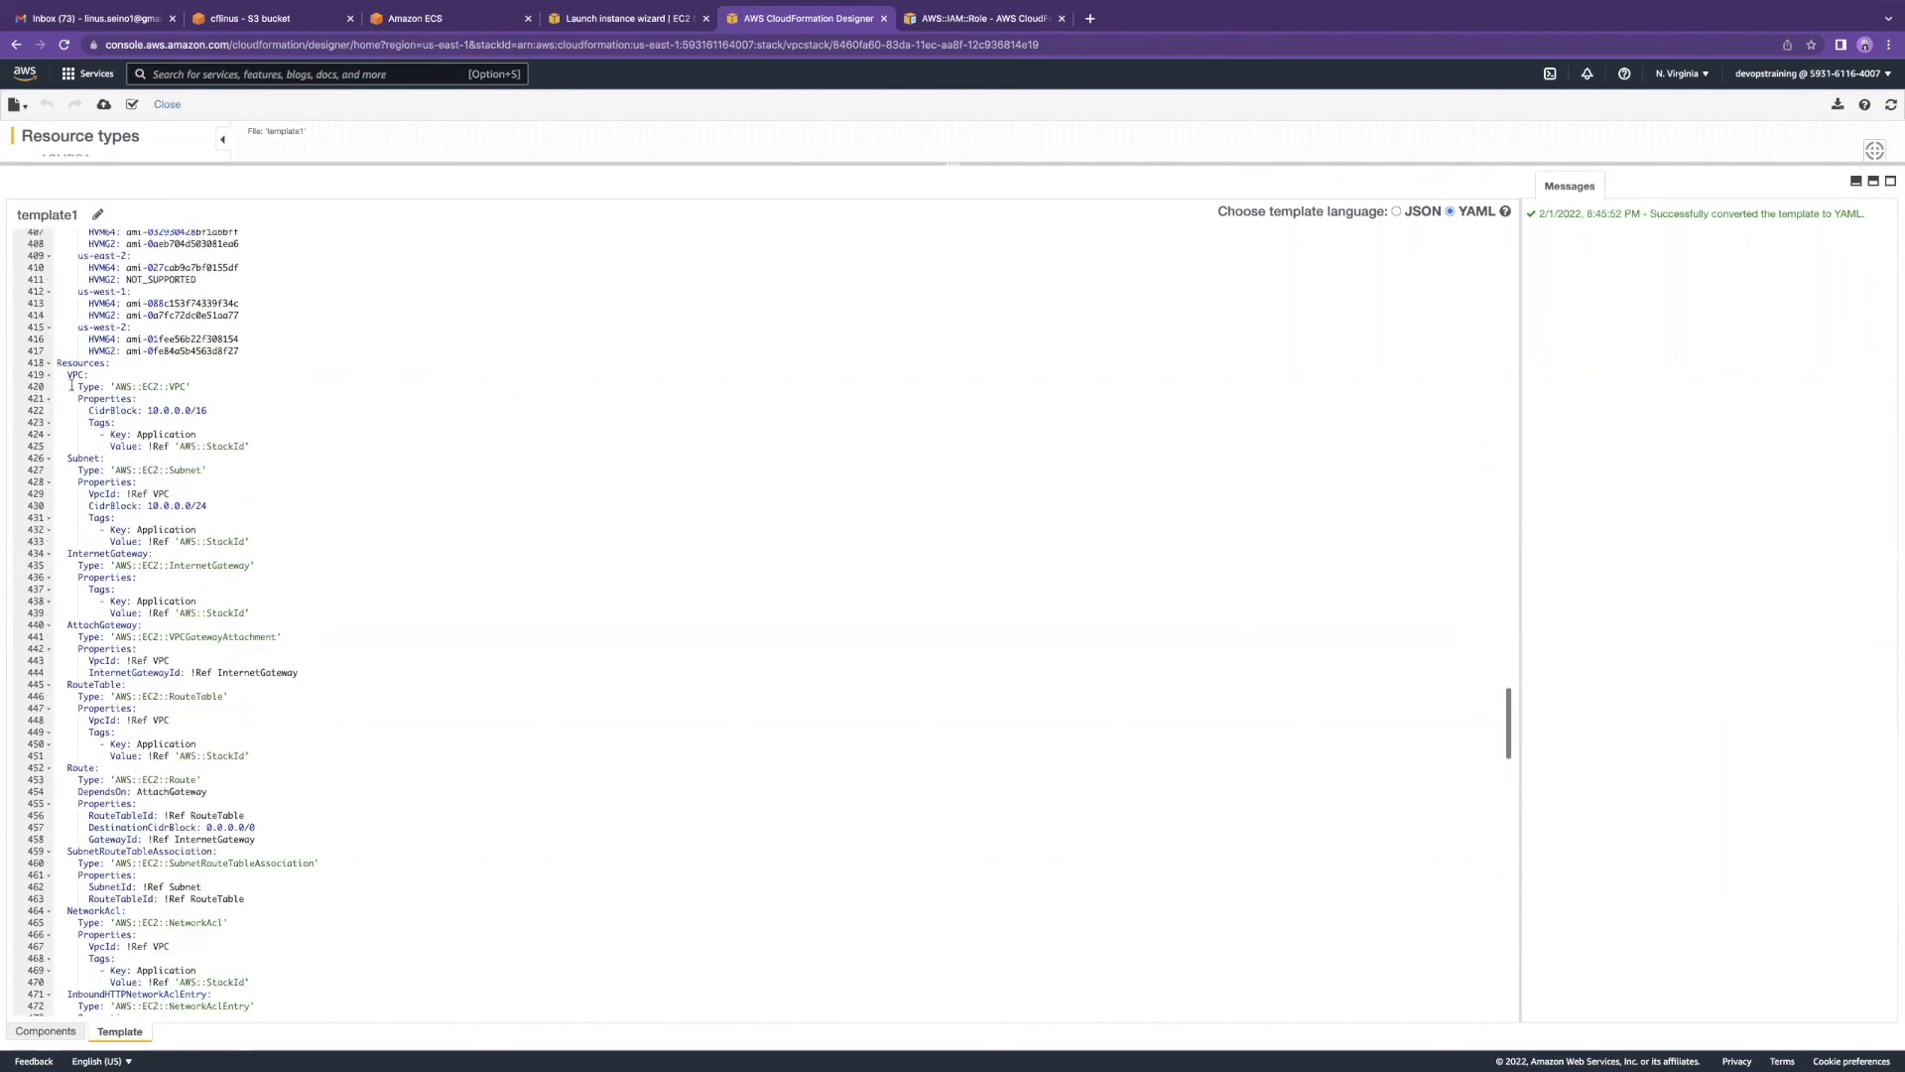
drag(58, 374, 106, 461)
click(111, 483)
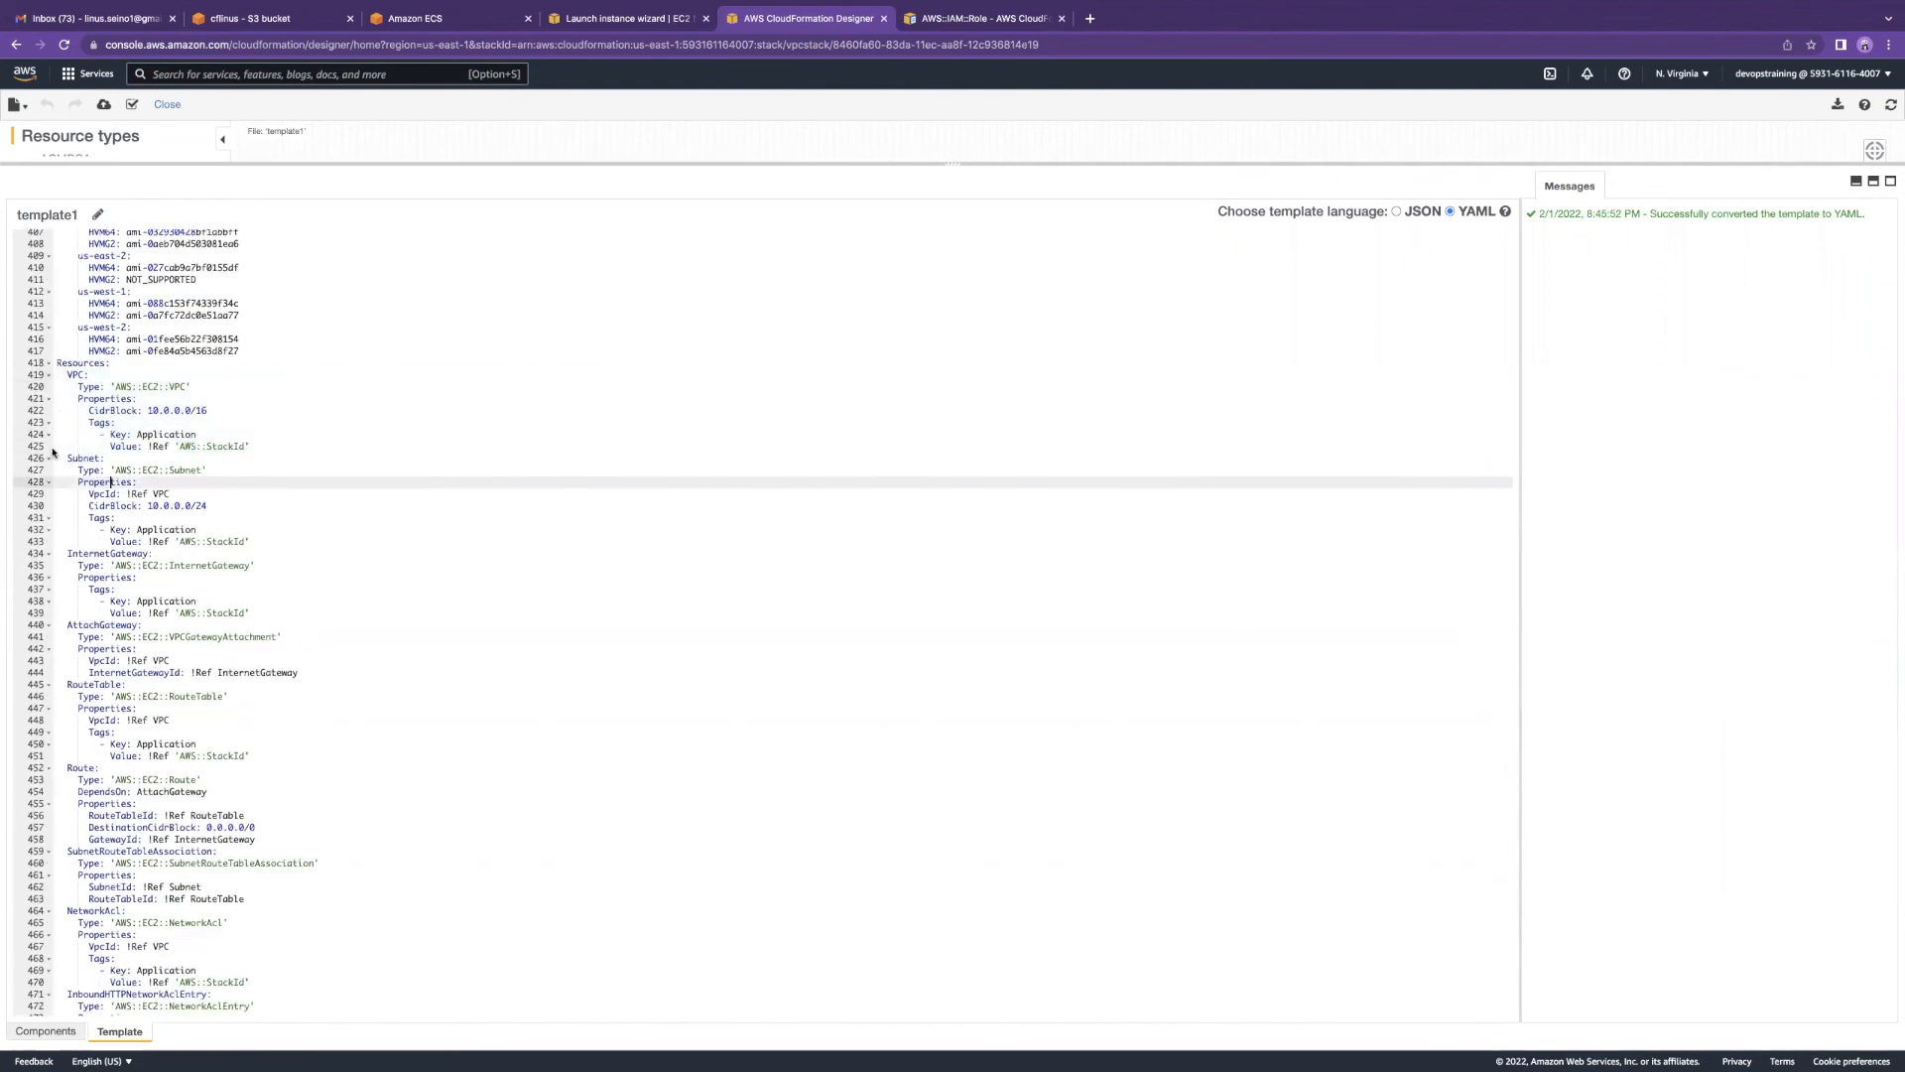
scroll(99, 556, down, 1)
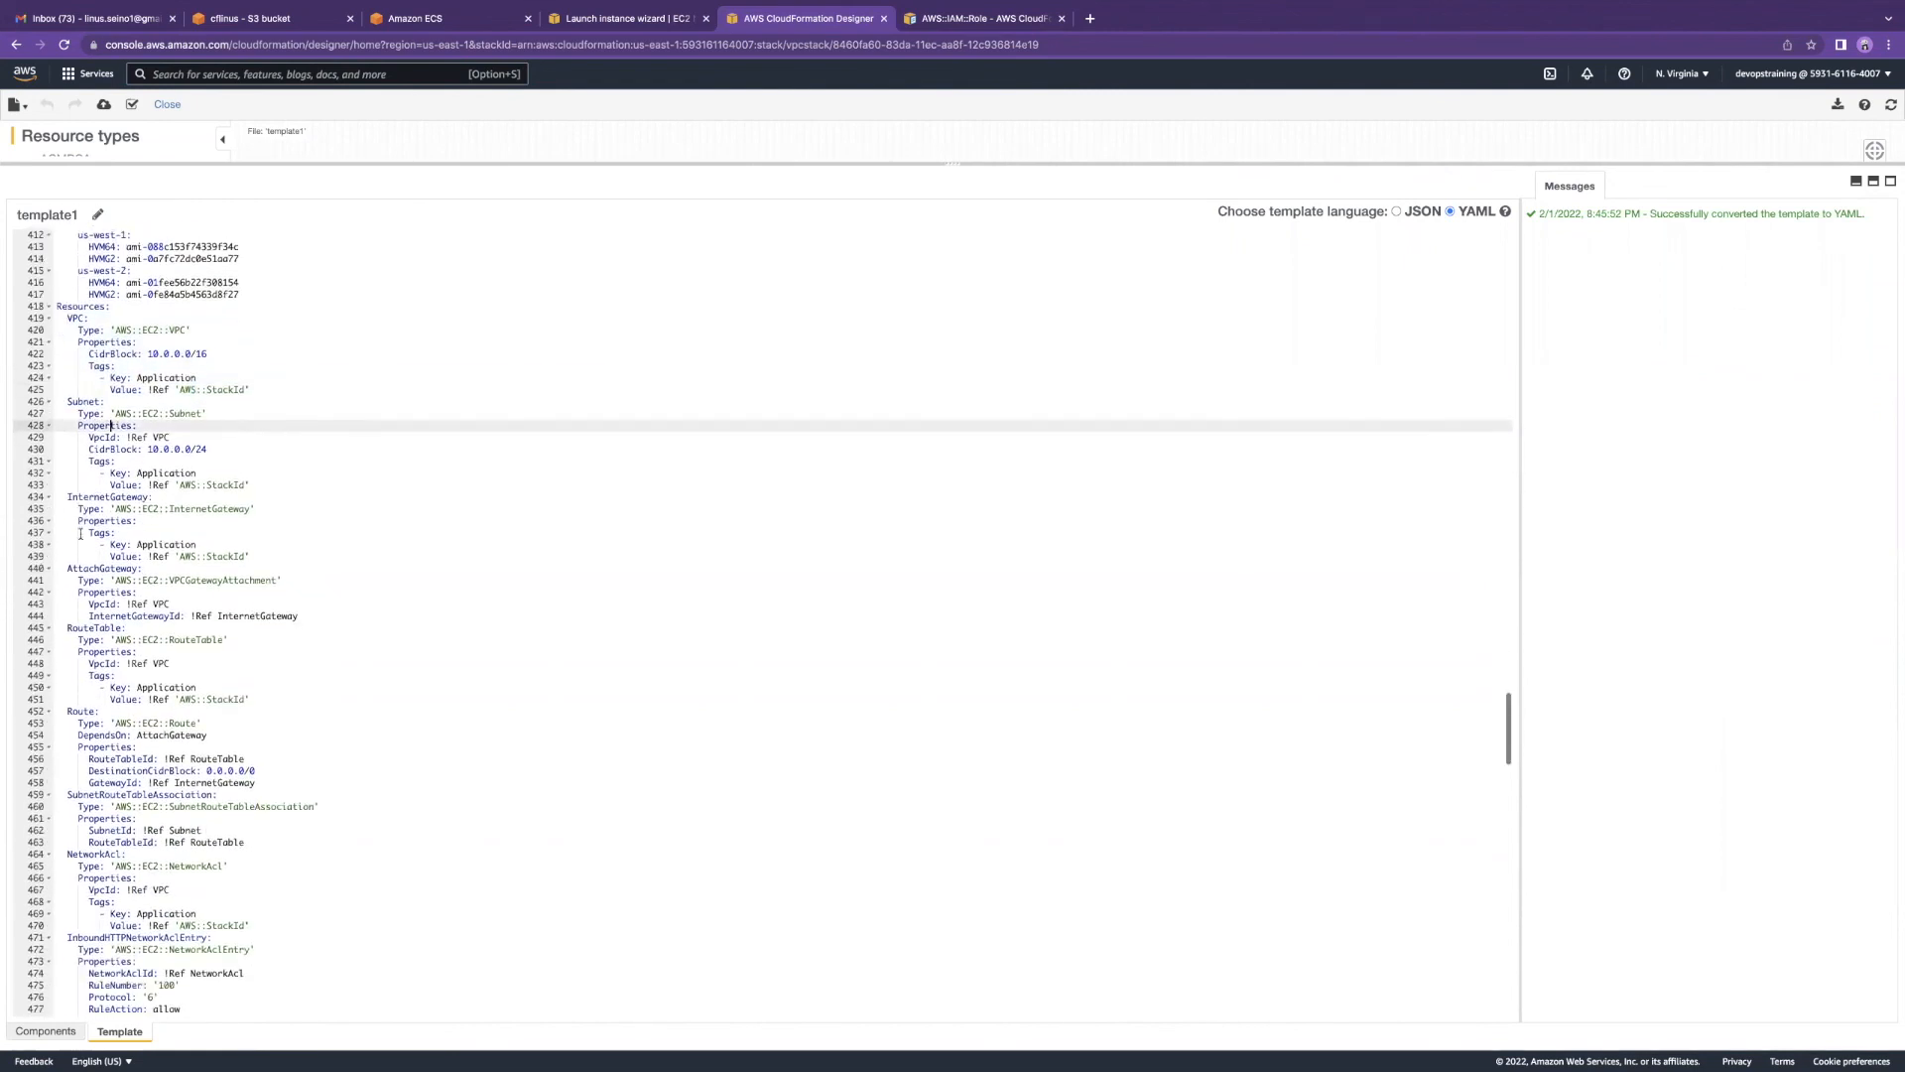
scroll(112, 600, down, 5)
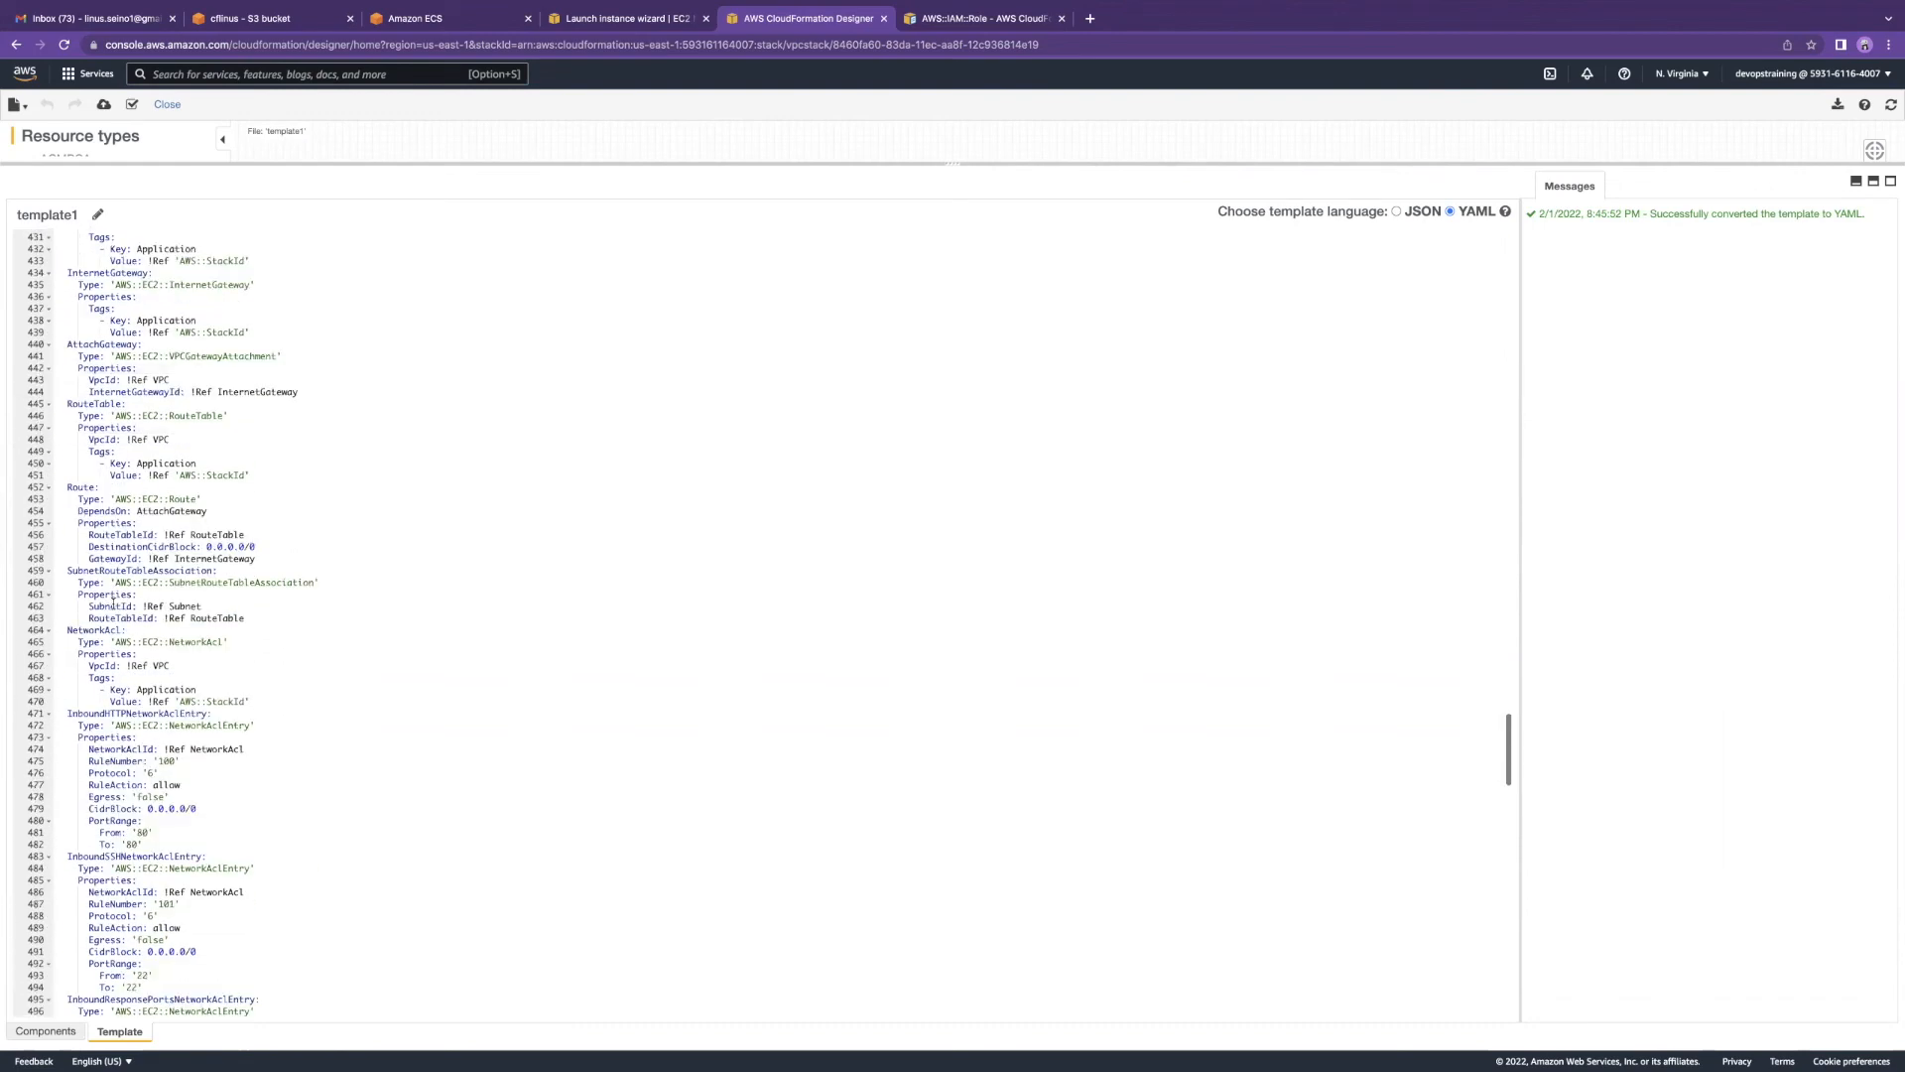
scroll(140, 465, down, 5)
scroll(140, 465, up, 5)
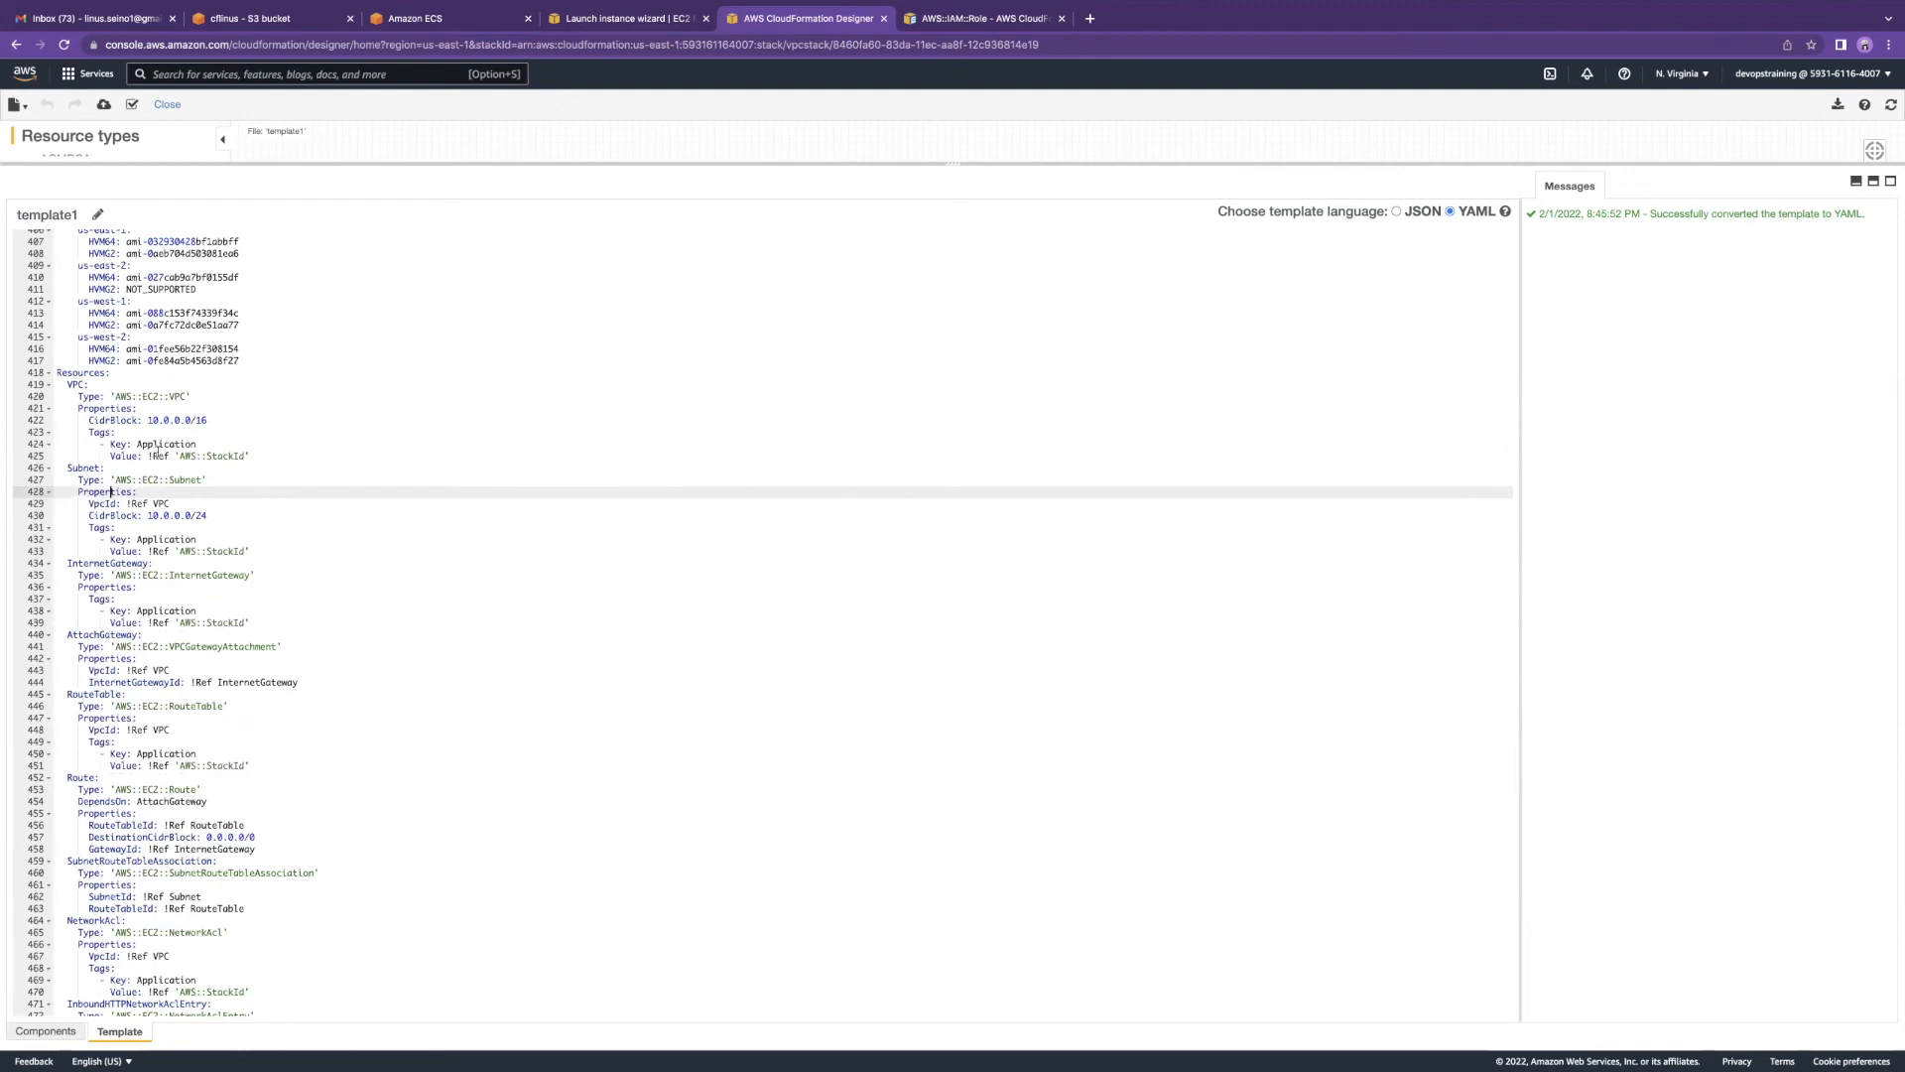
scroll(157, 451, up, 20)
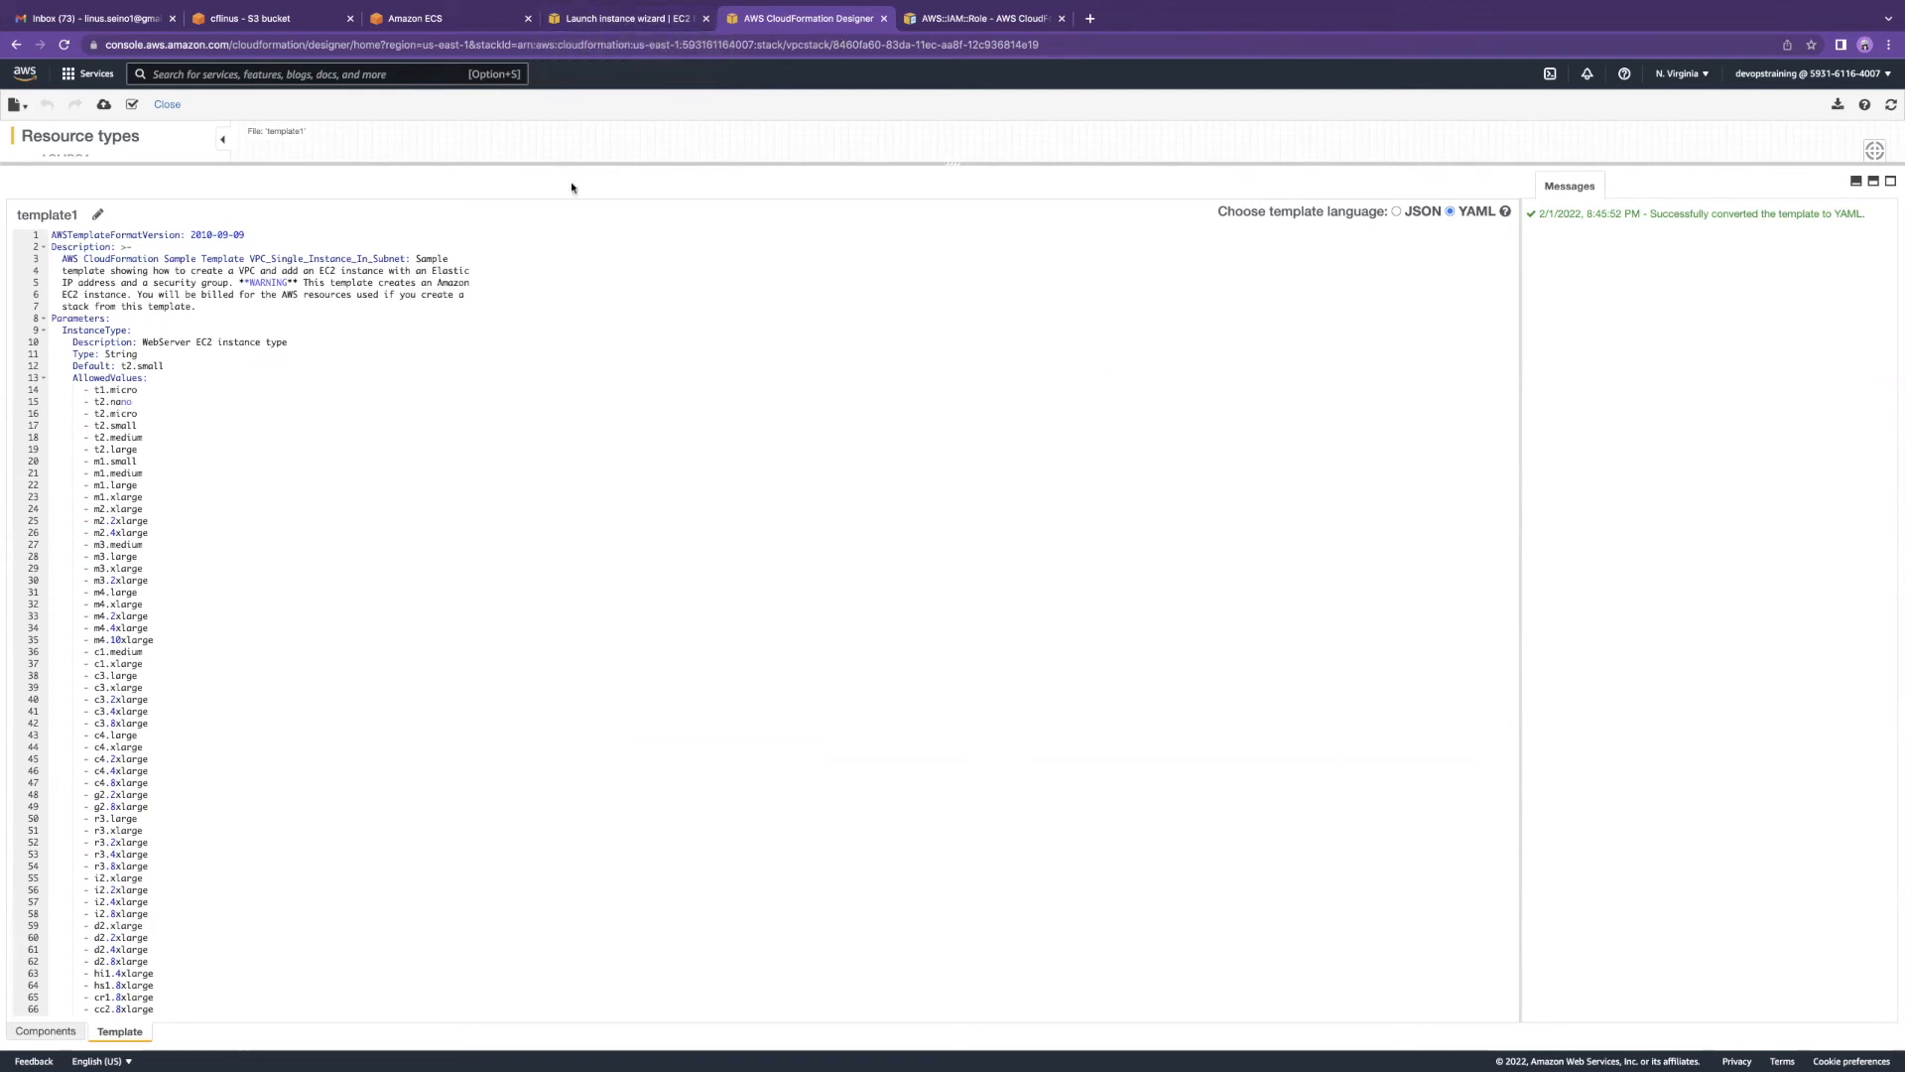
click(620, 19)
Step: Leave Designer for the CloudFormation console without saving, then switch to awscicd-1 in VS Code
click(429, 19)
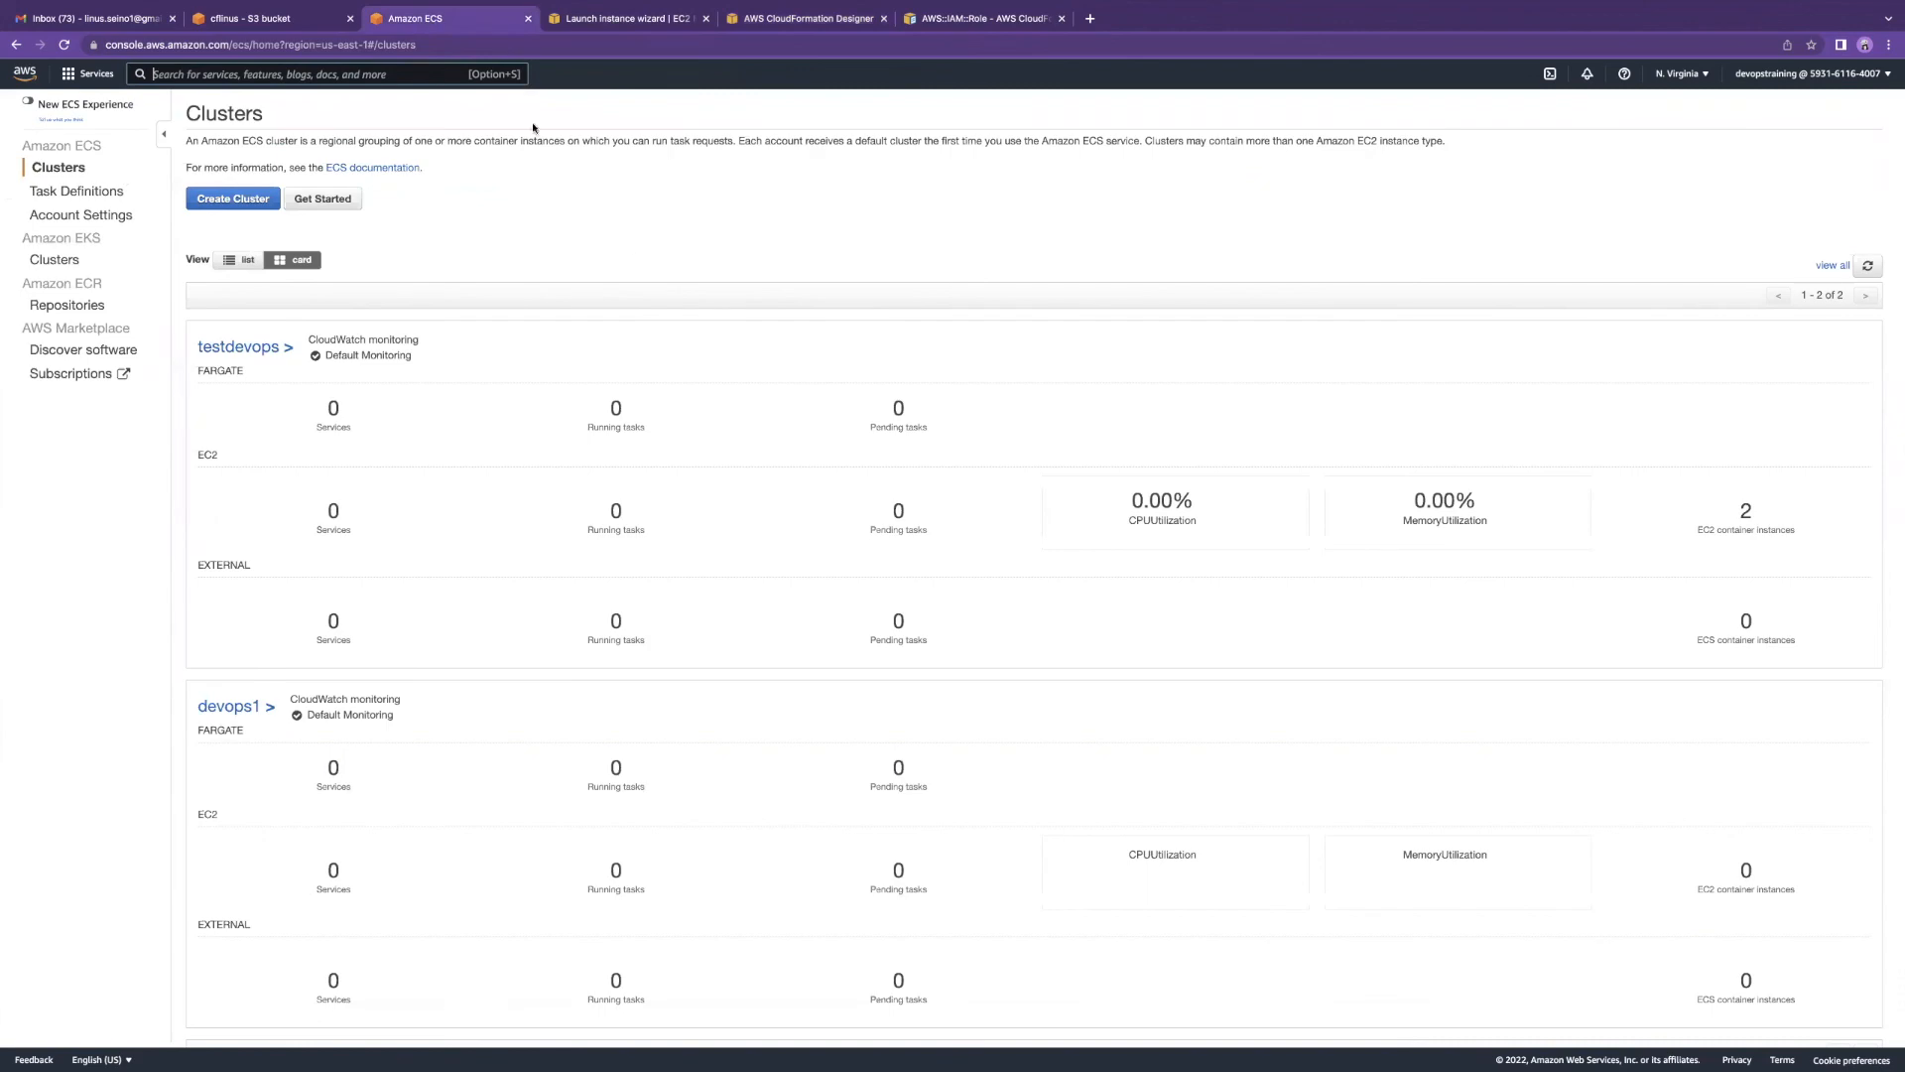
click(829, 26)
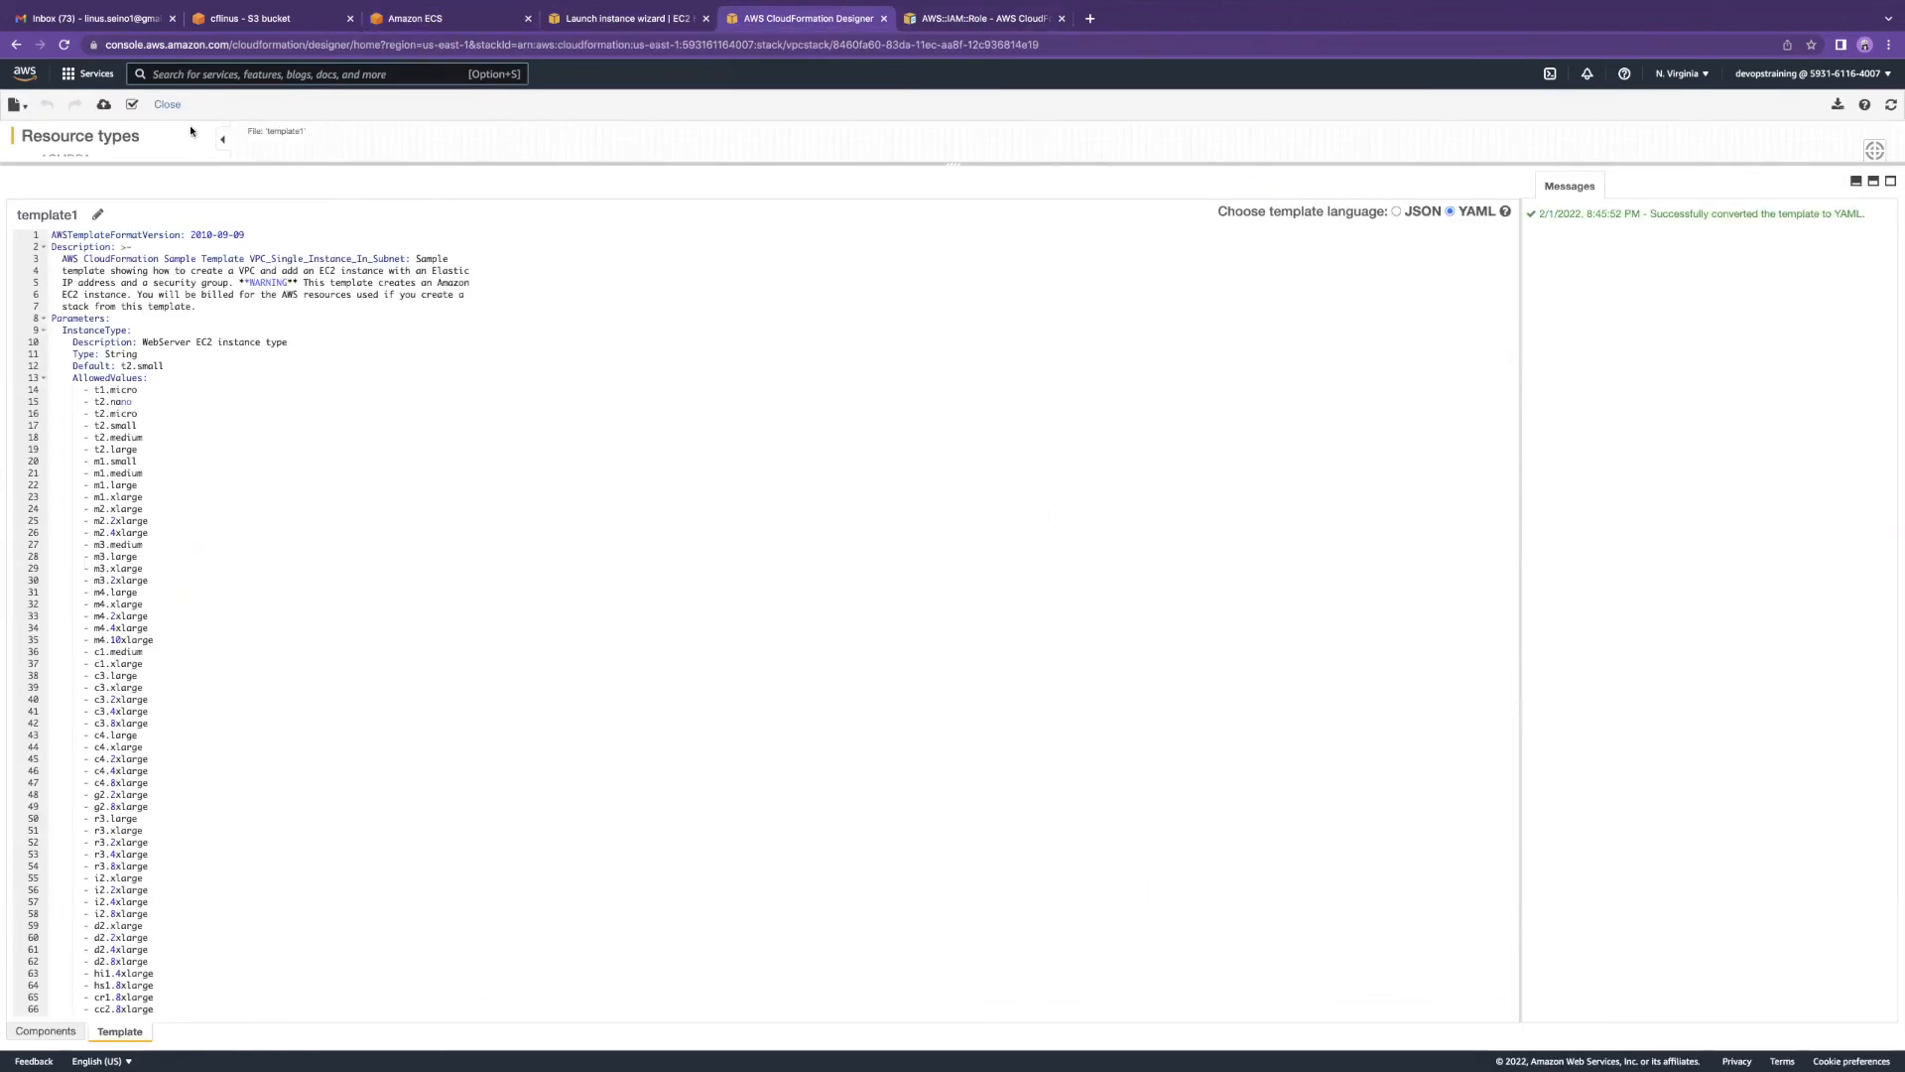
click(68, 77)
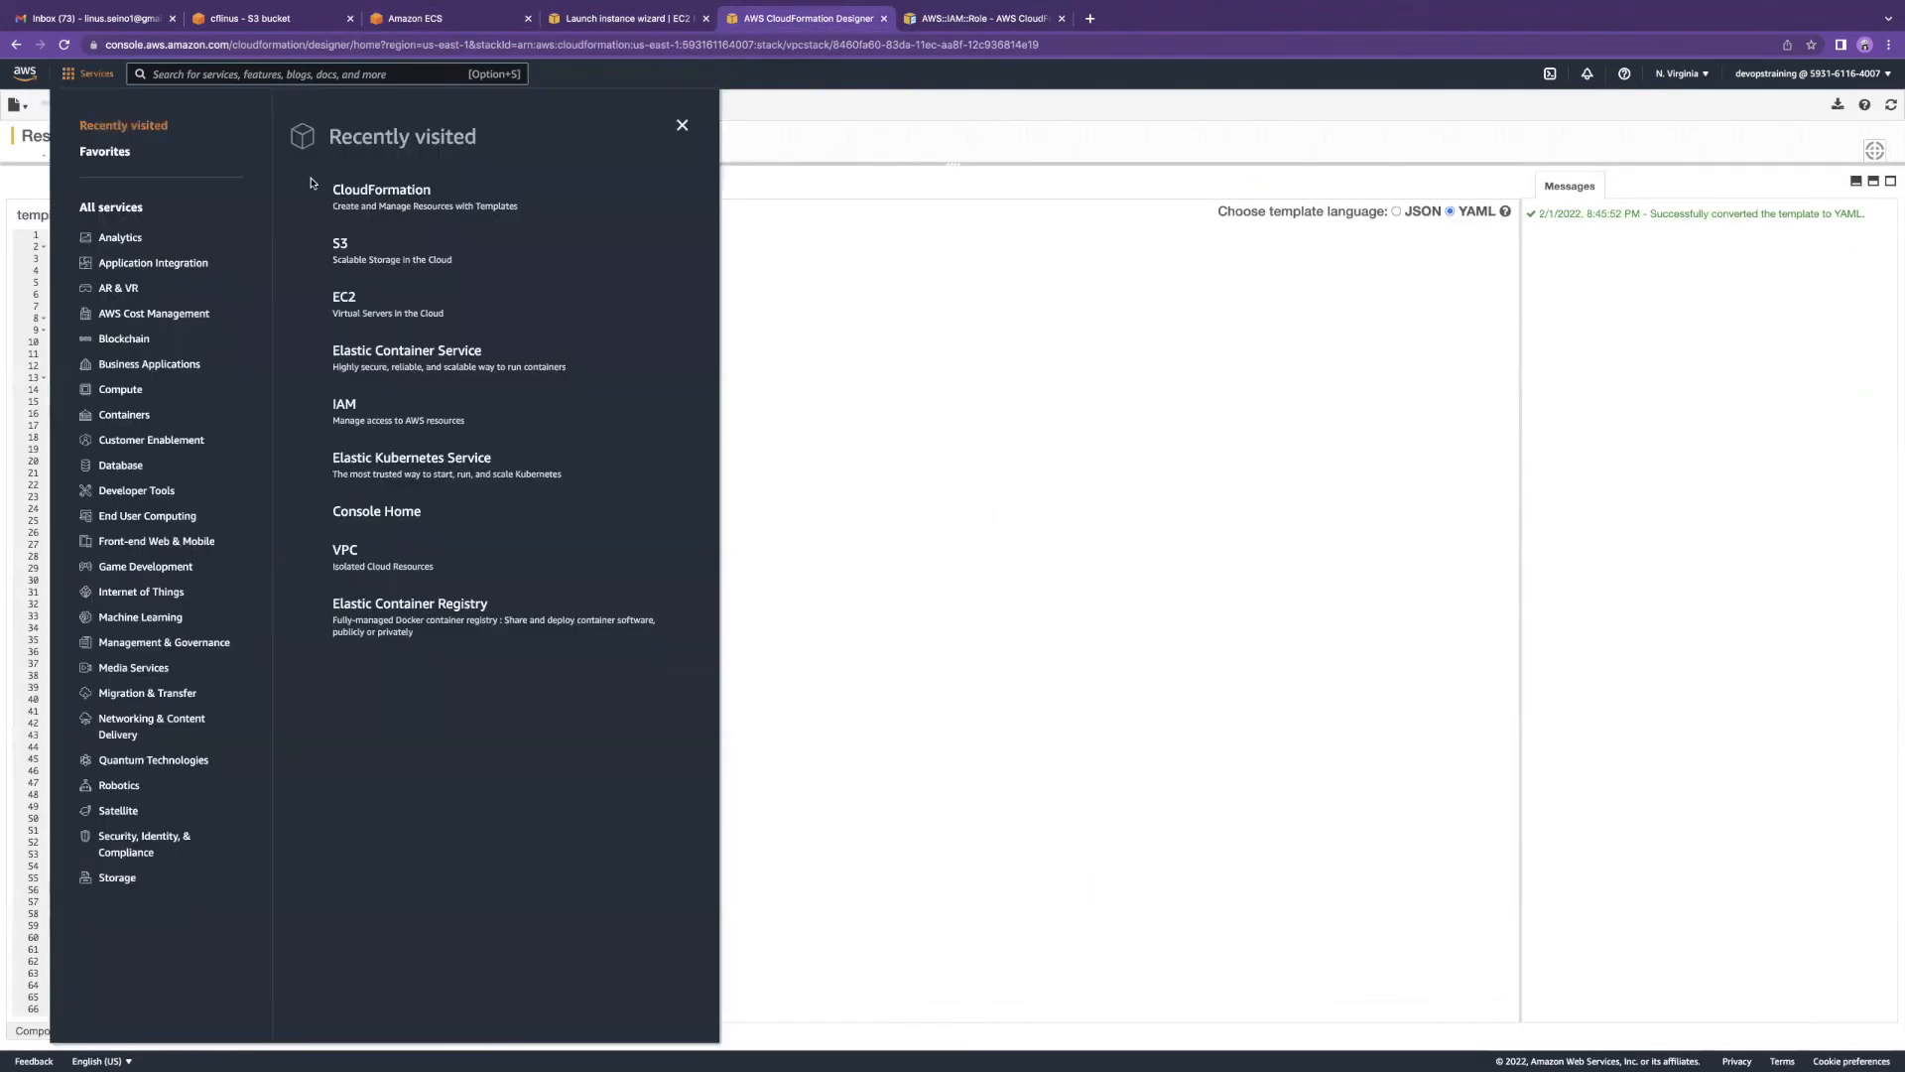
click(380, 193)
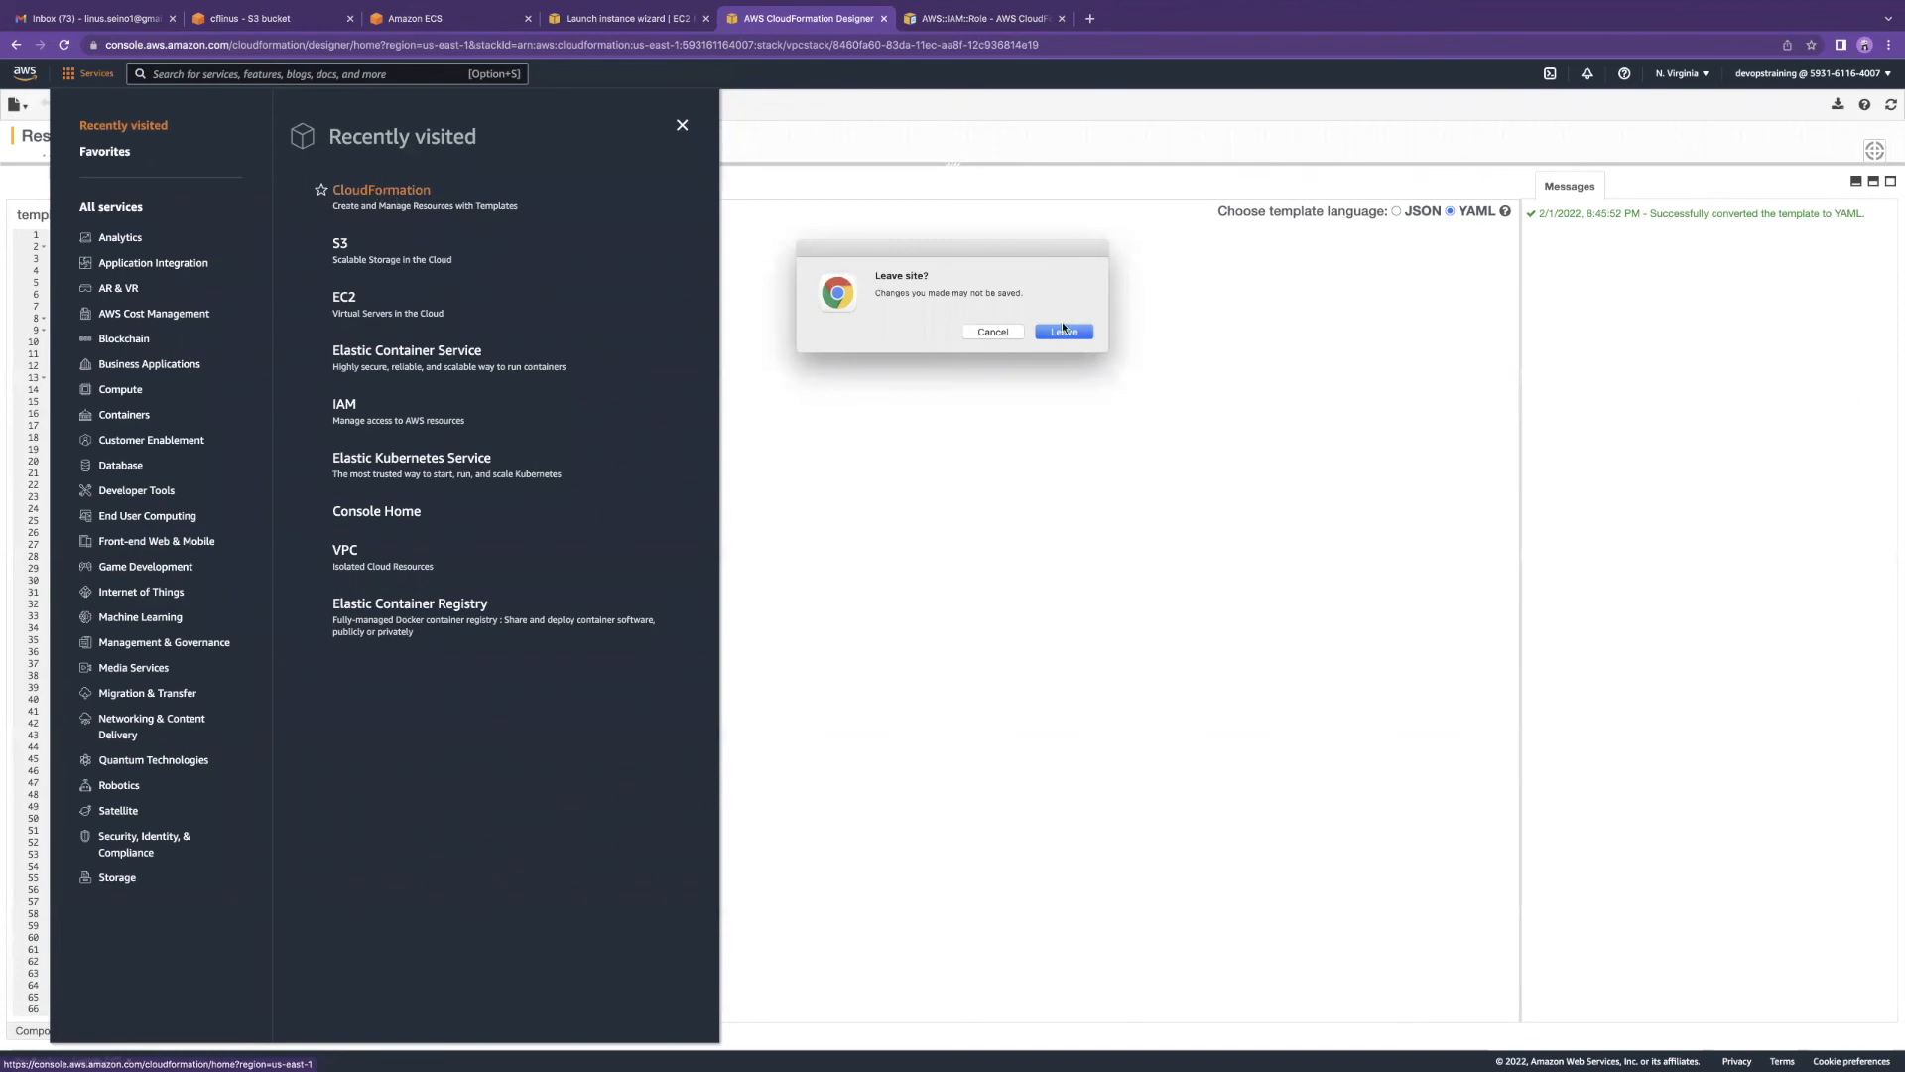
click(1069, 330)
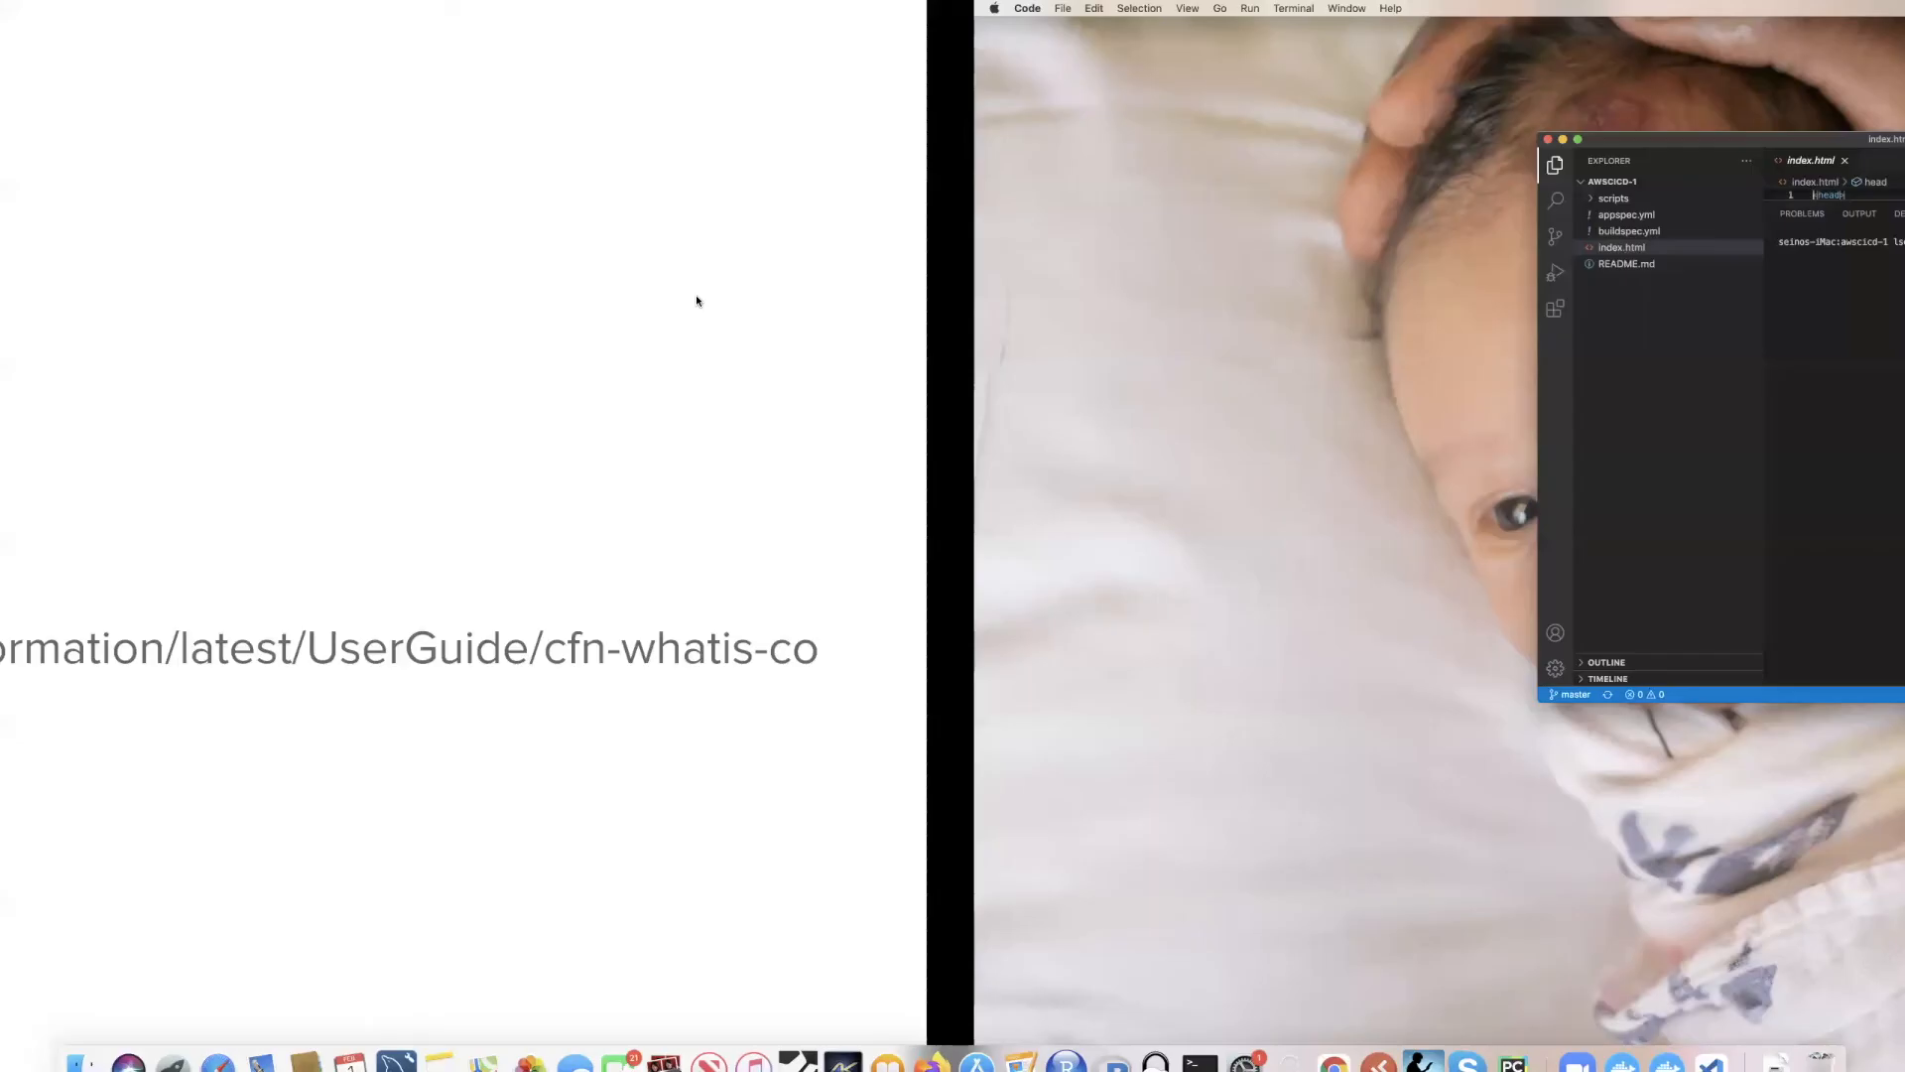
key(ctrl+Right)
click(646, 221)
Step: Review buildspec.yml's build phases and artifacts, with the terminal panel shrunk for more room
click(645, 216)
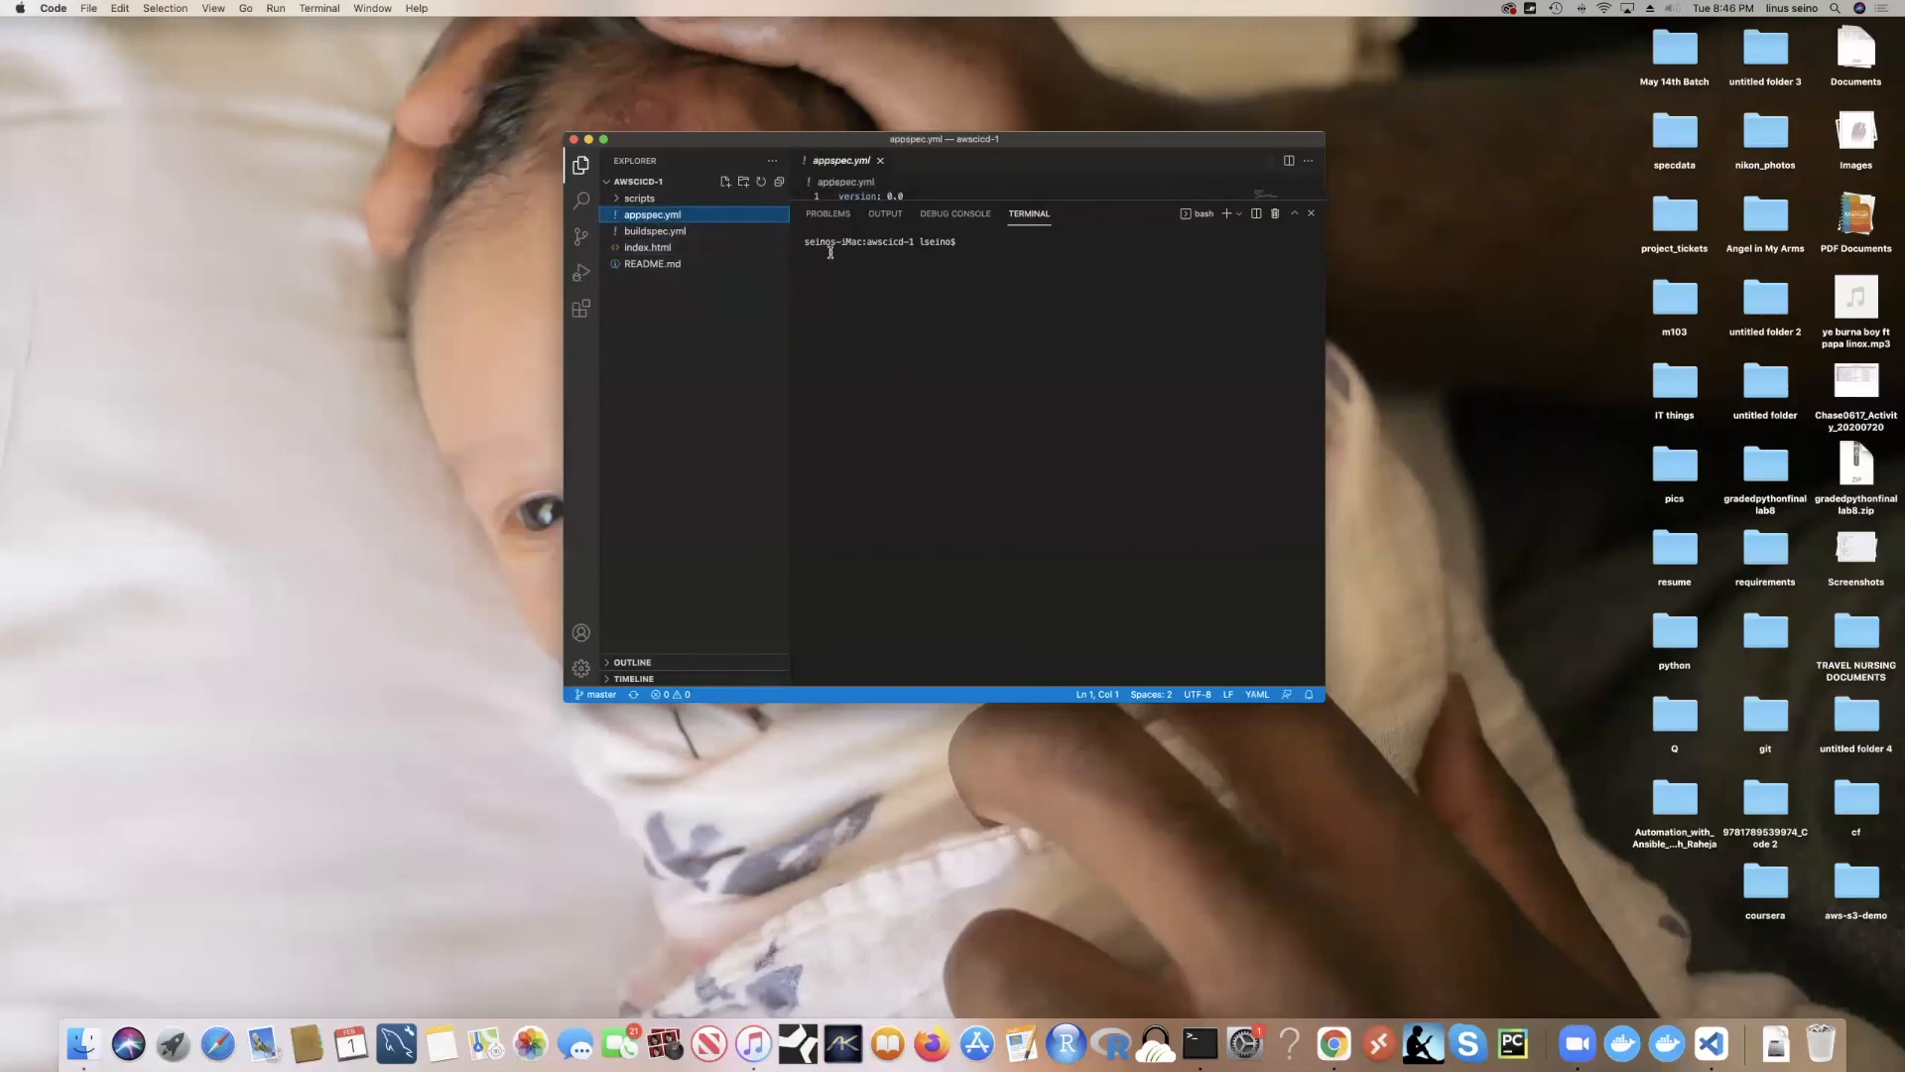
click(880, 160)
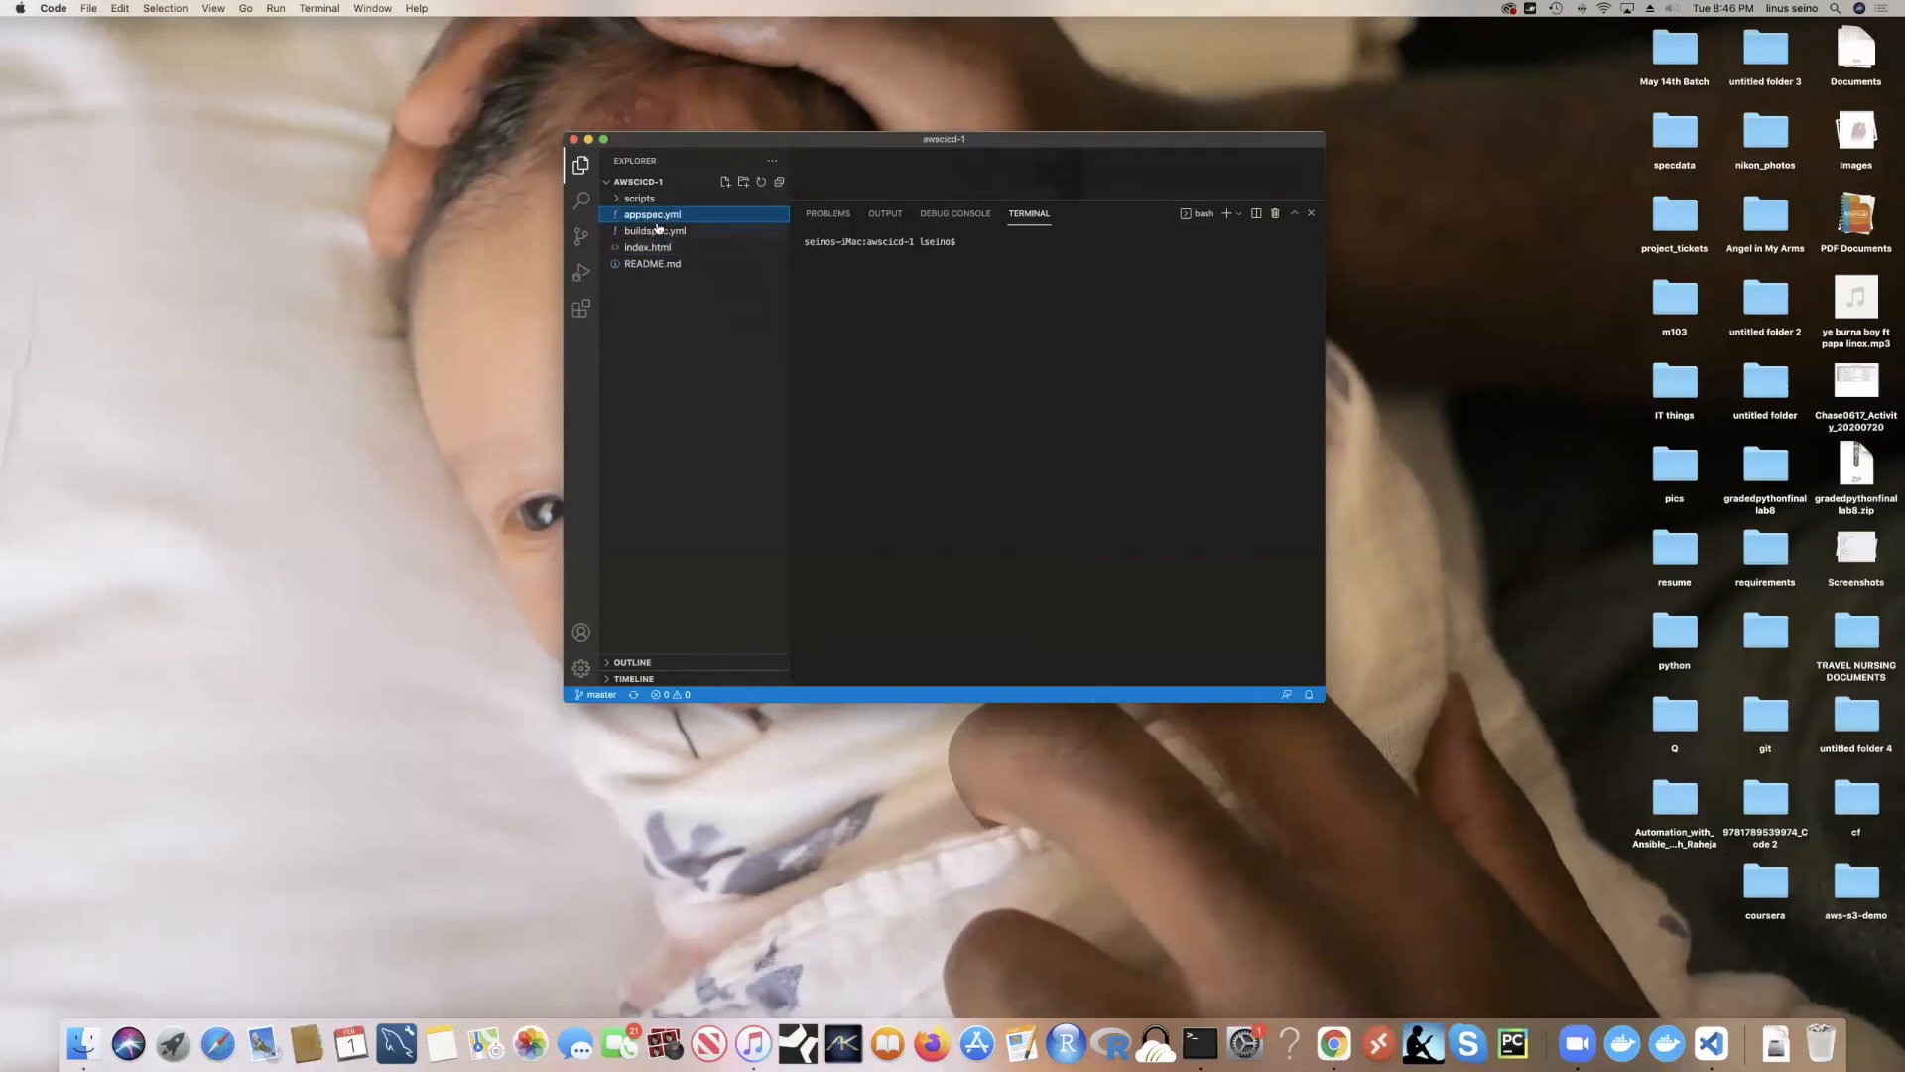
click(659, 232)
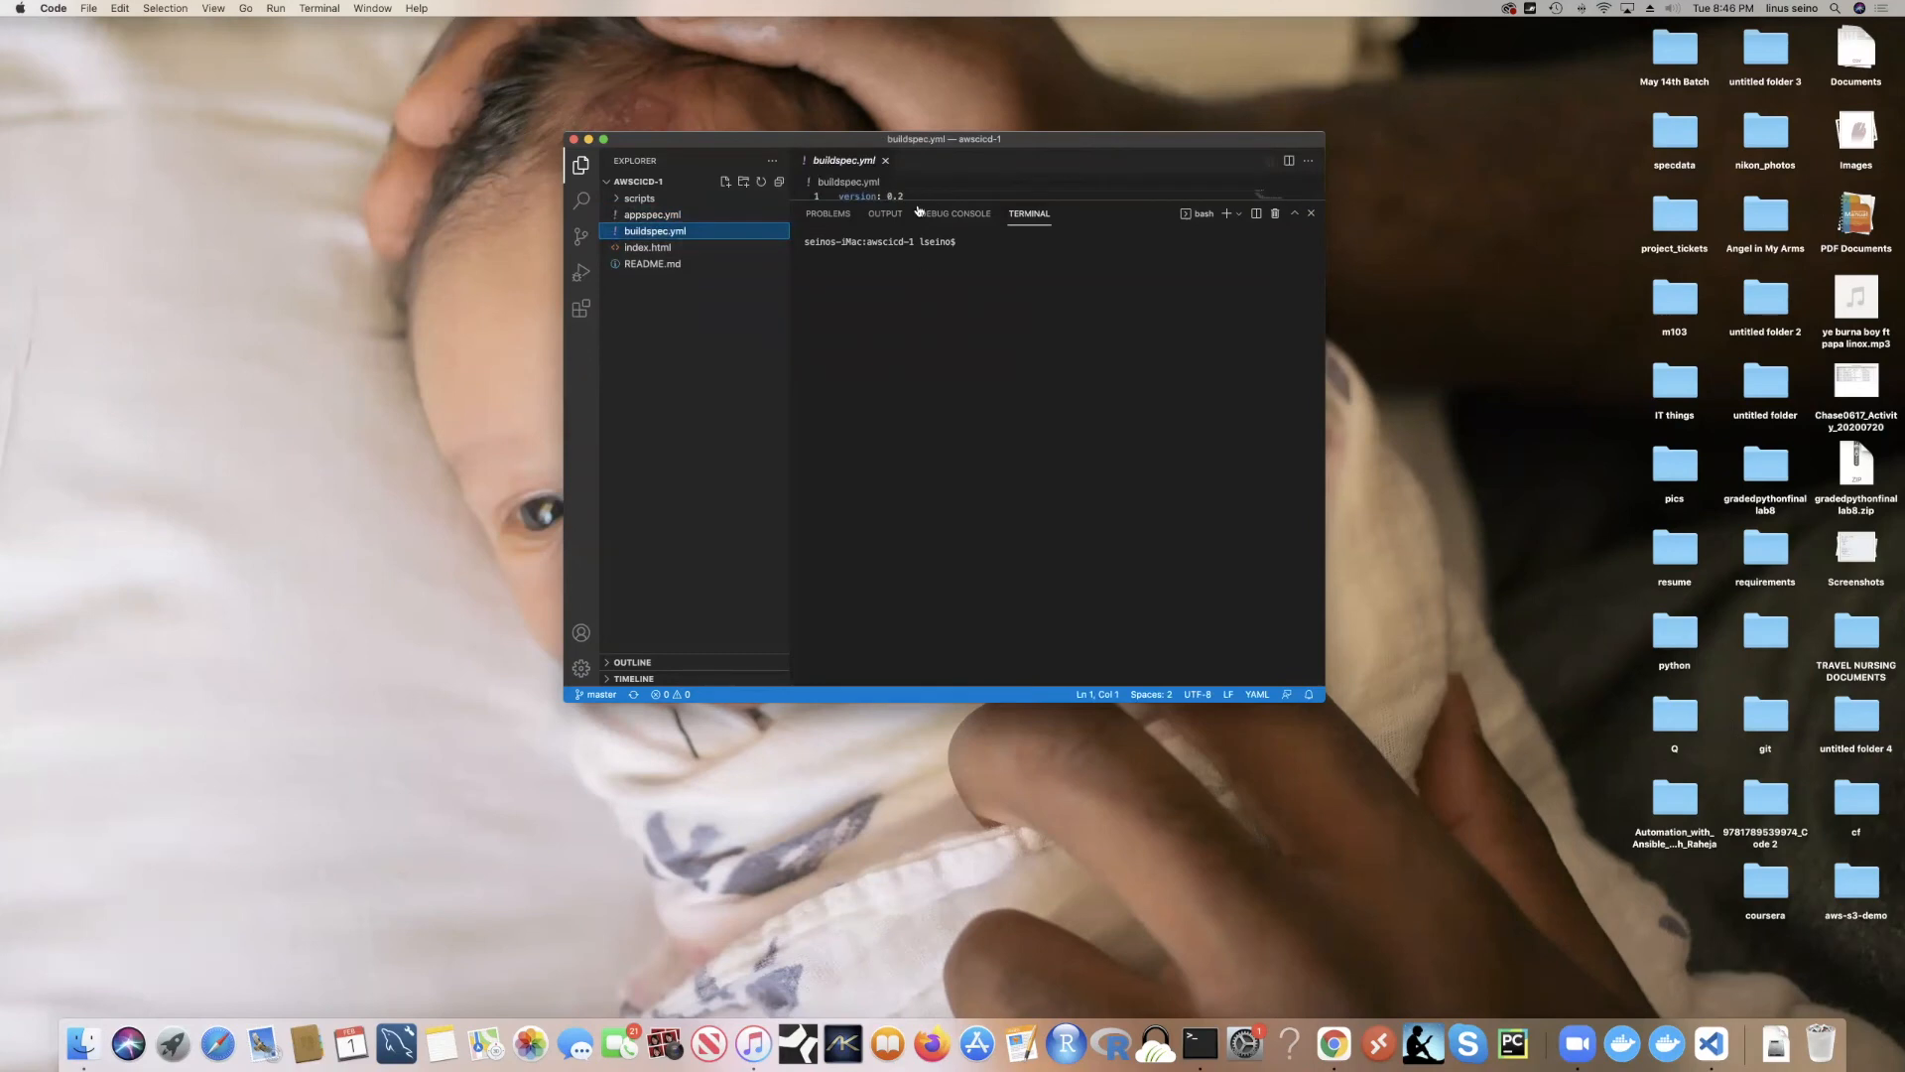
drag(916, 201, 917, 584)
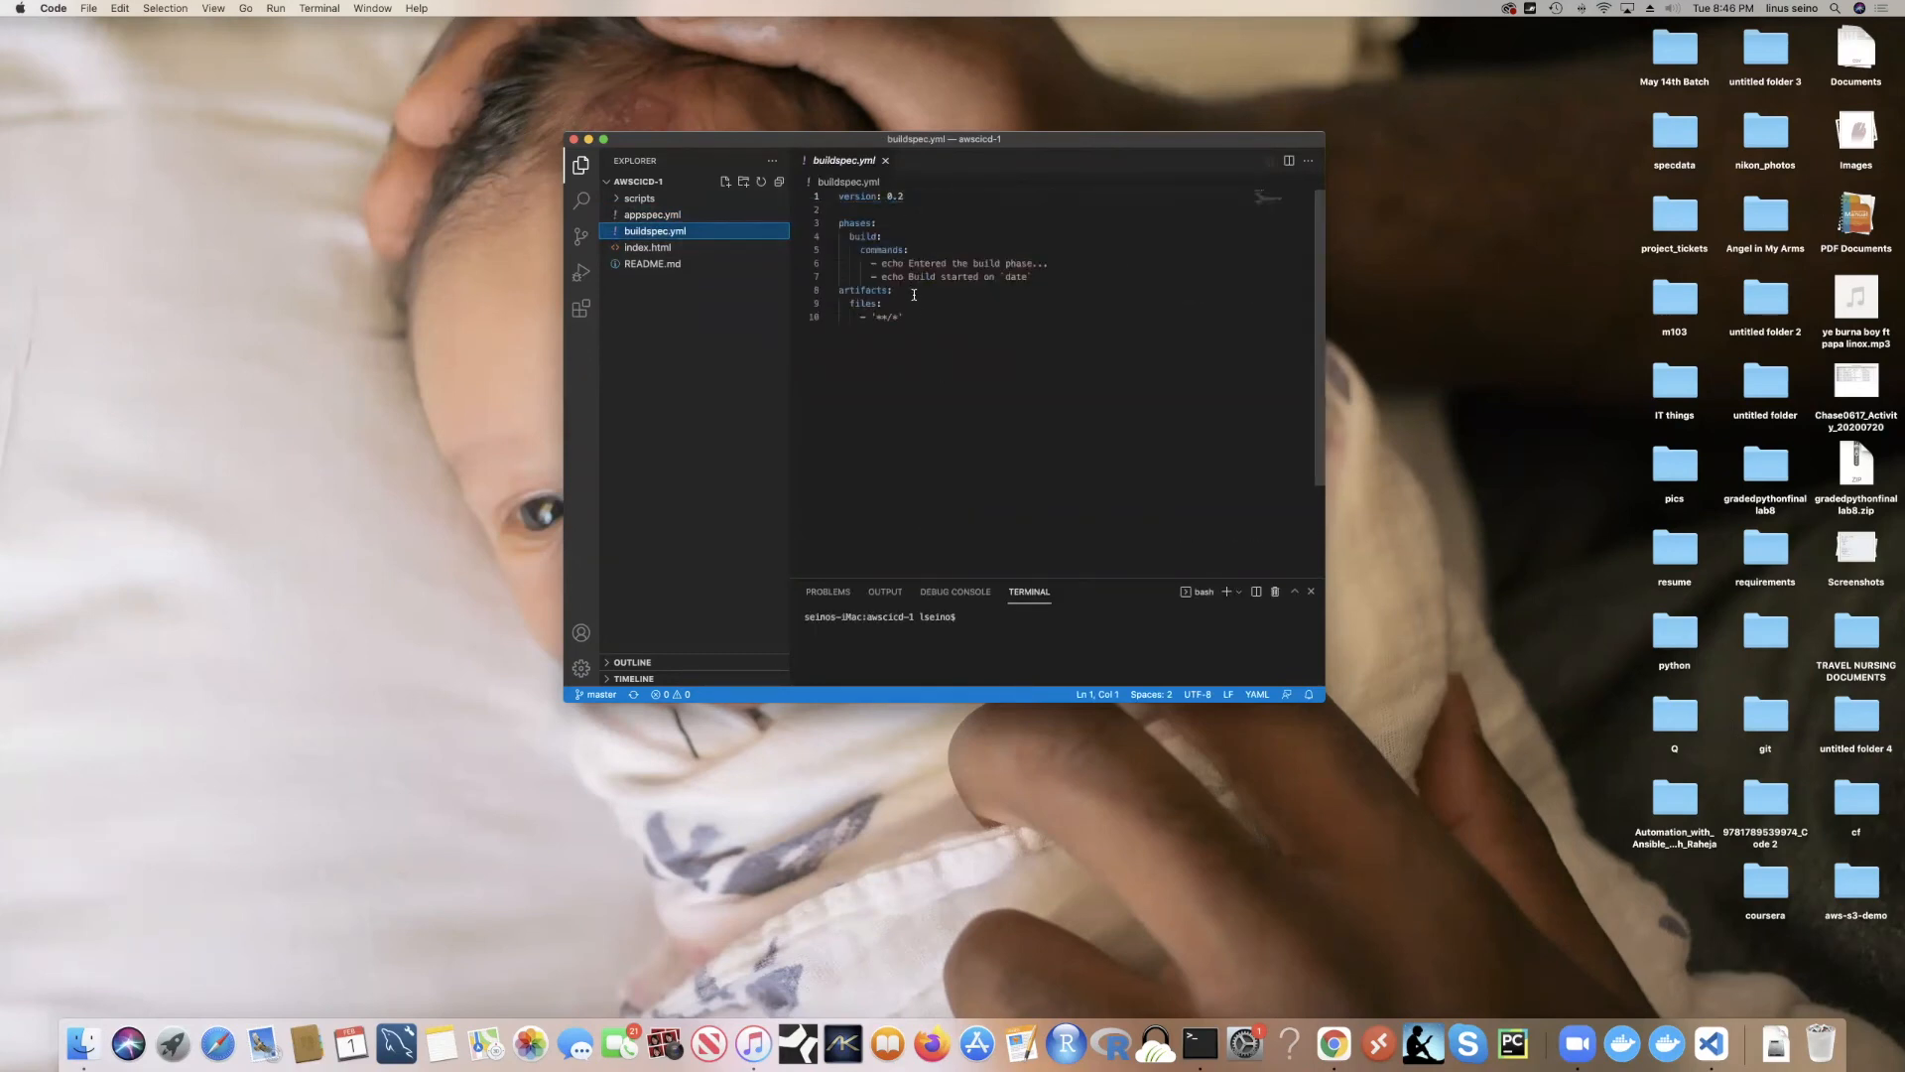
click(842, 225)
key(shift+Down)
key(shift+Down)
key(shift+Down)
key(shift+Down)
key(shift+Down)
key(shift+Down)
key(shift+Down)
key(shift+Down)
click(861, 239)
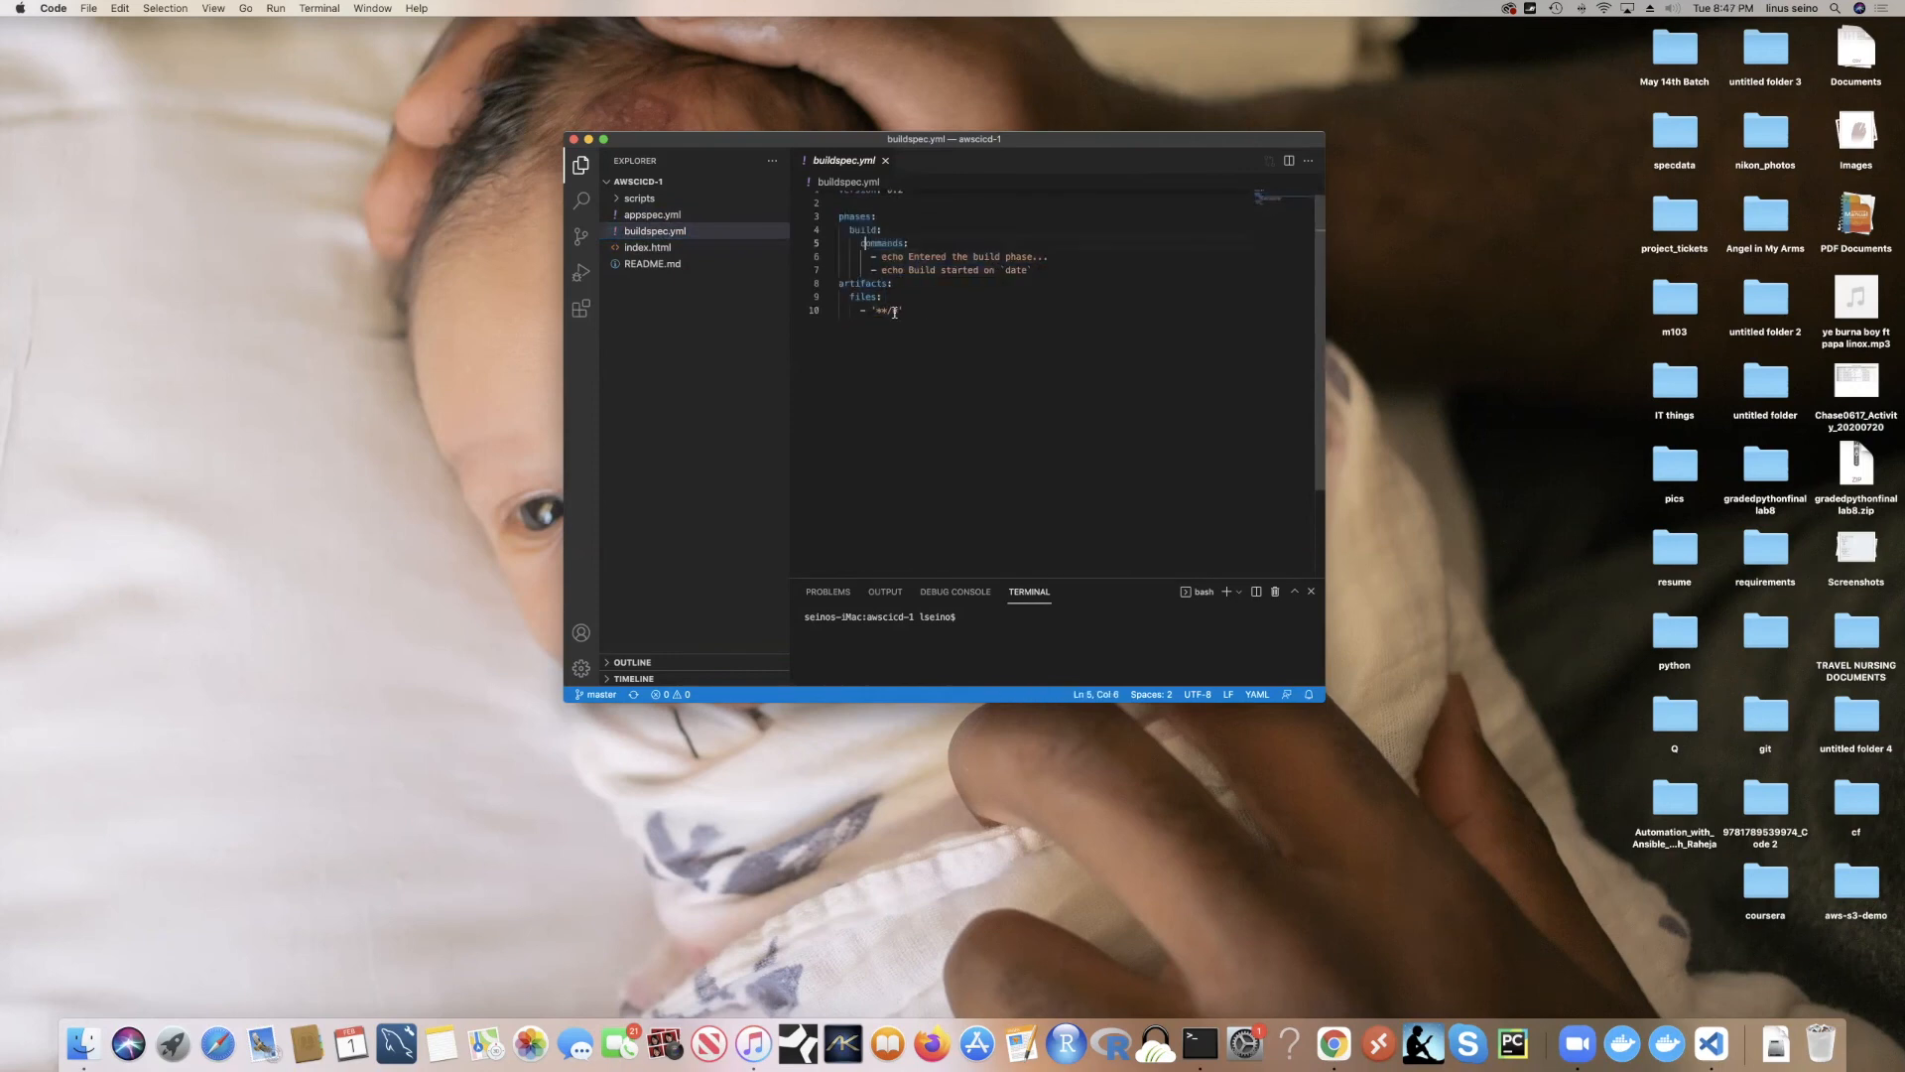
Step: In appspec.yml, add a 'name: linus' line below os: linux, then delete it again
click(667, 215)
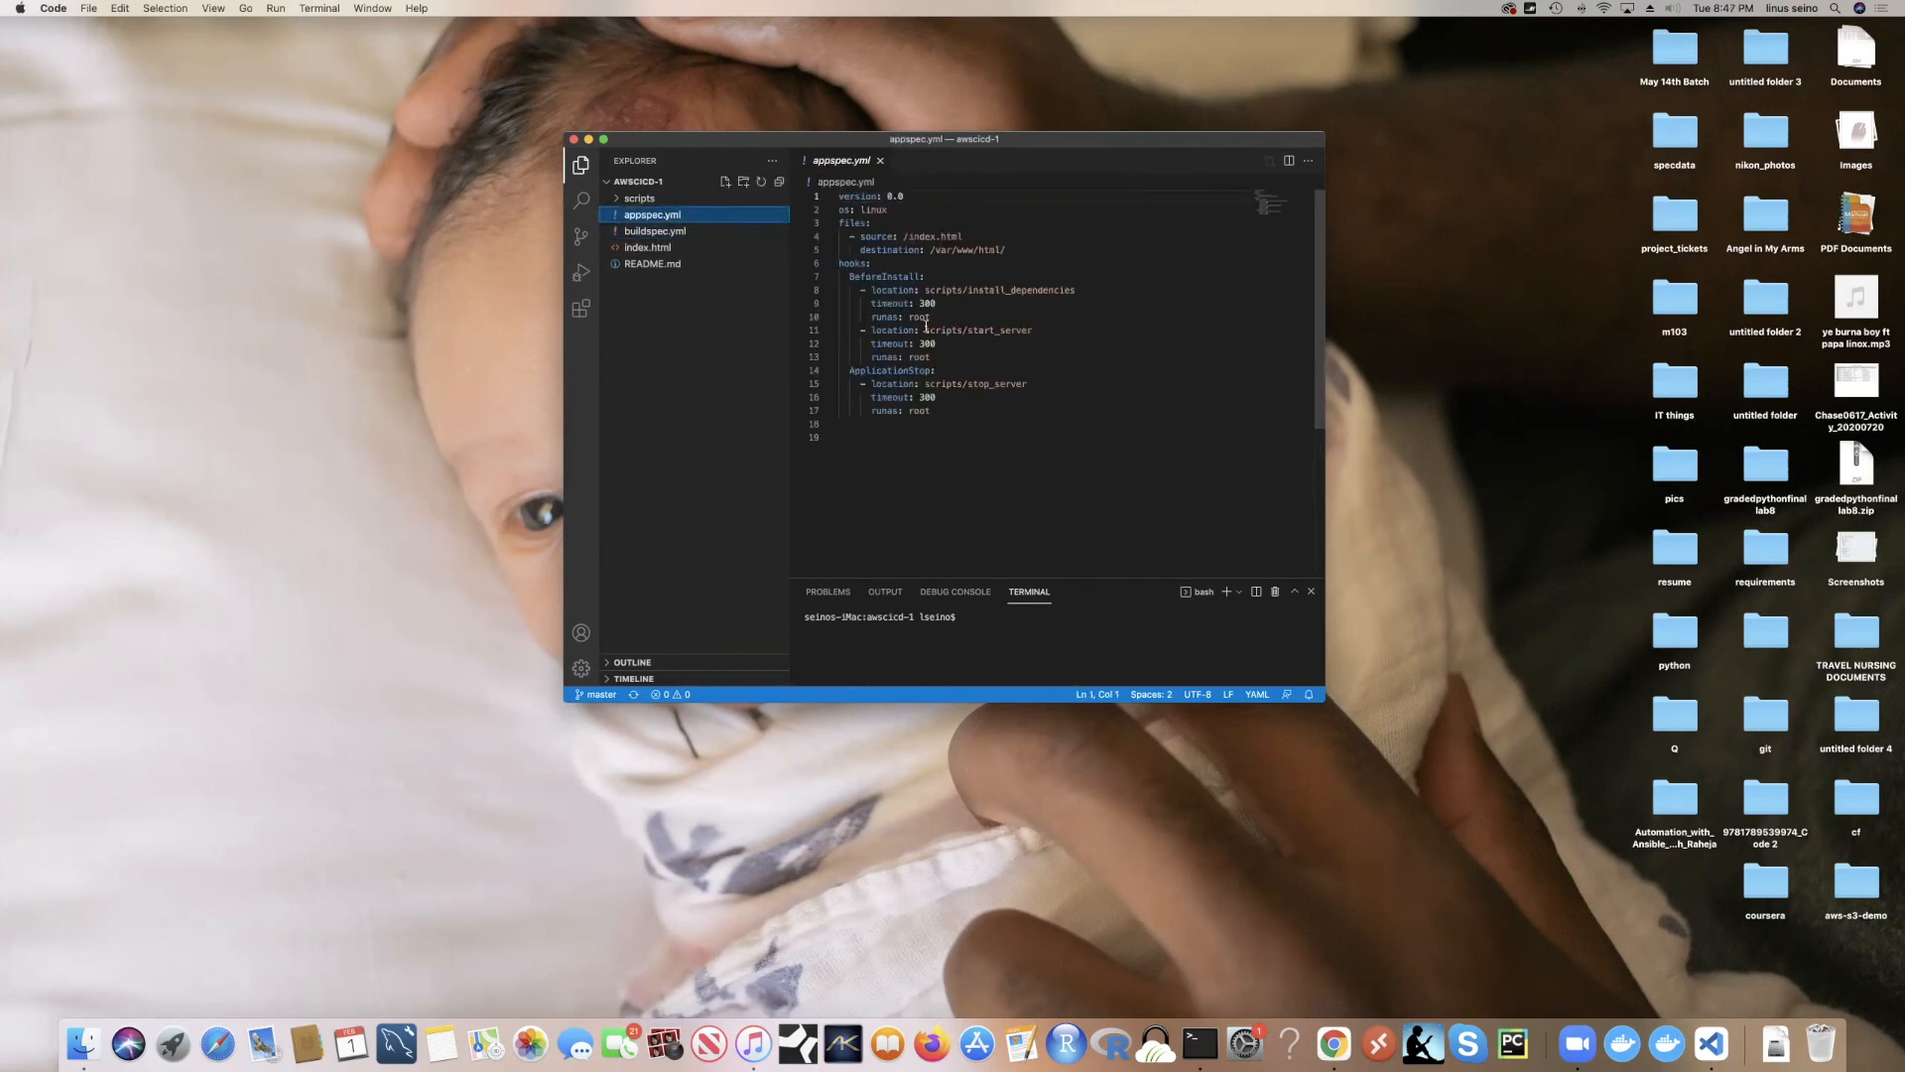
drag(840, 196, 907, 197)
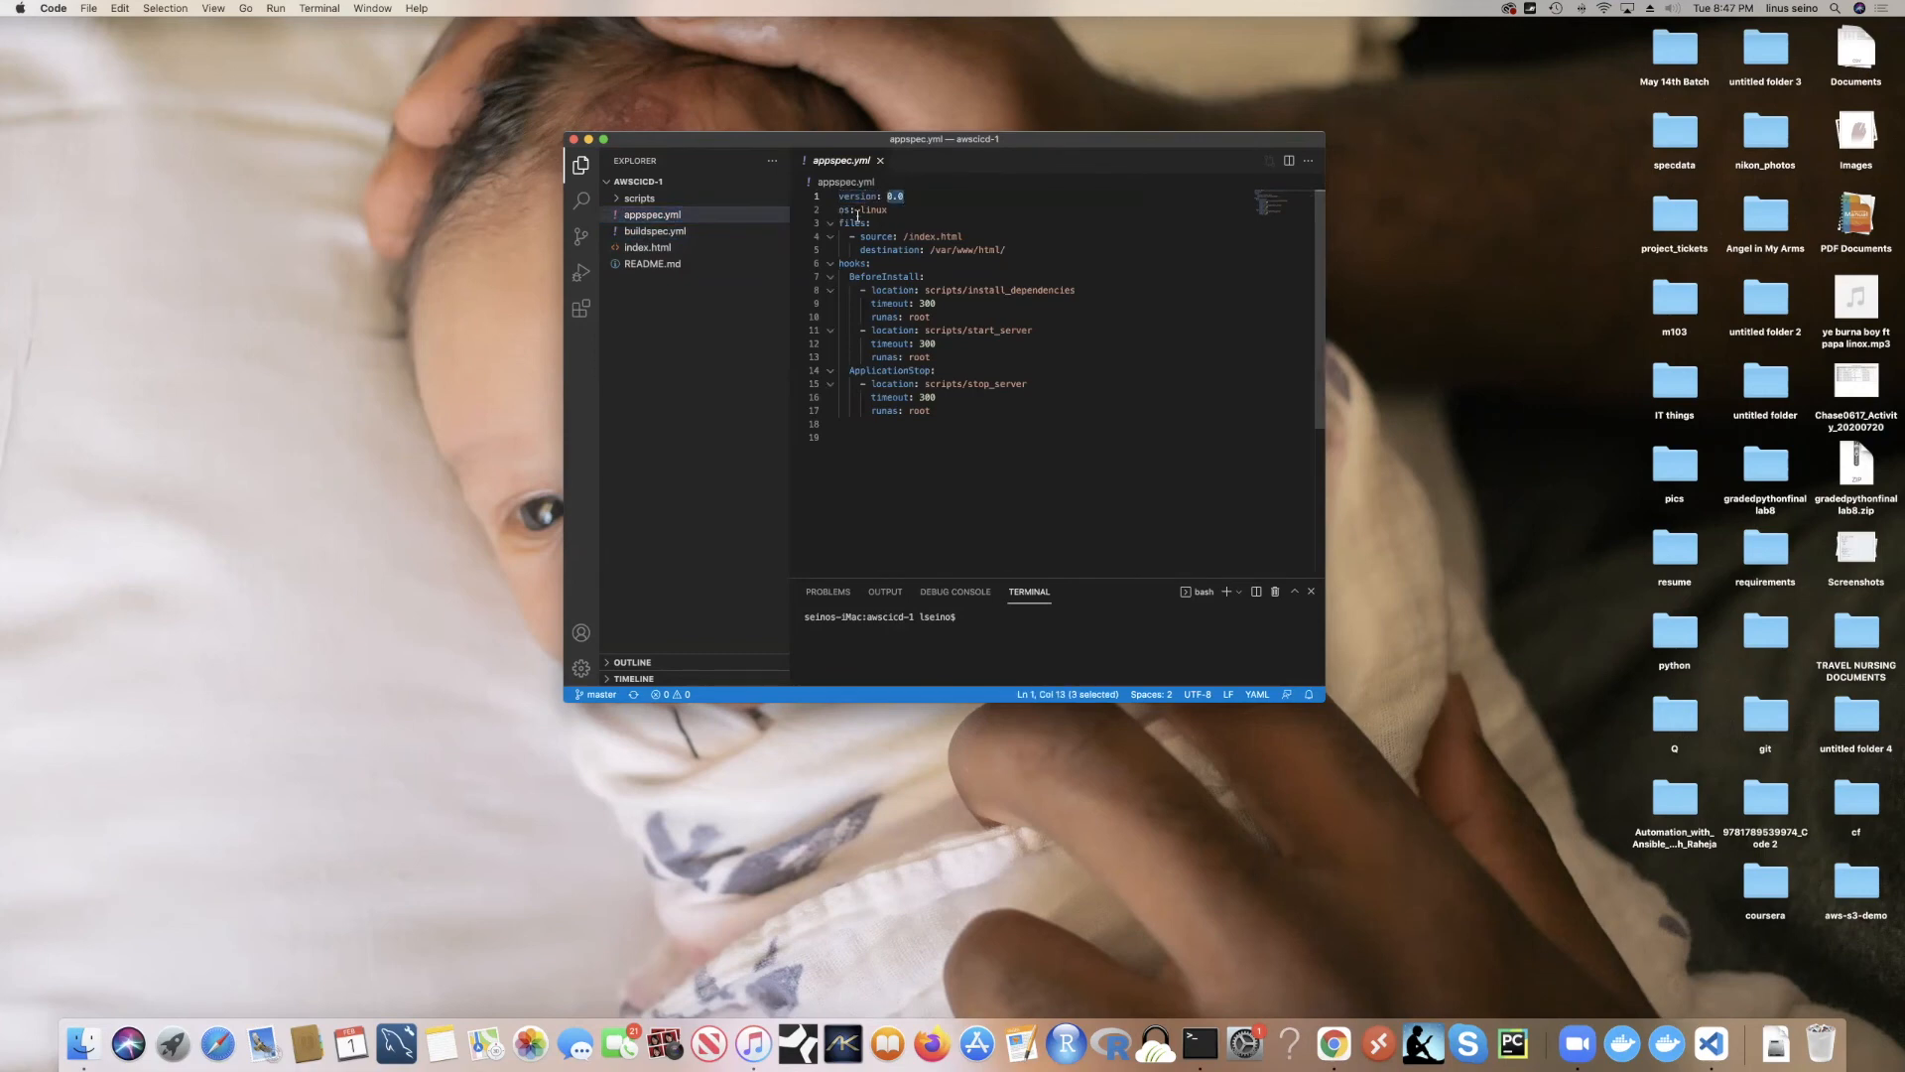
click(903, 209)
key(Return)
text(name)
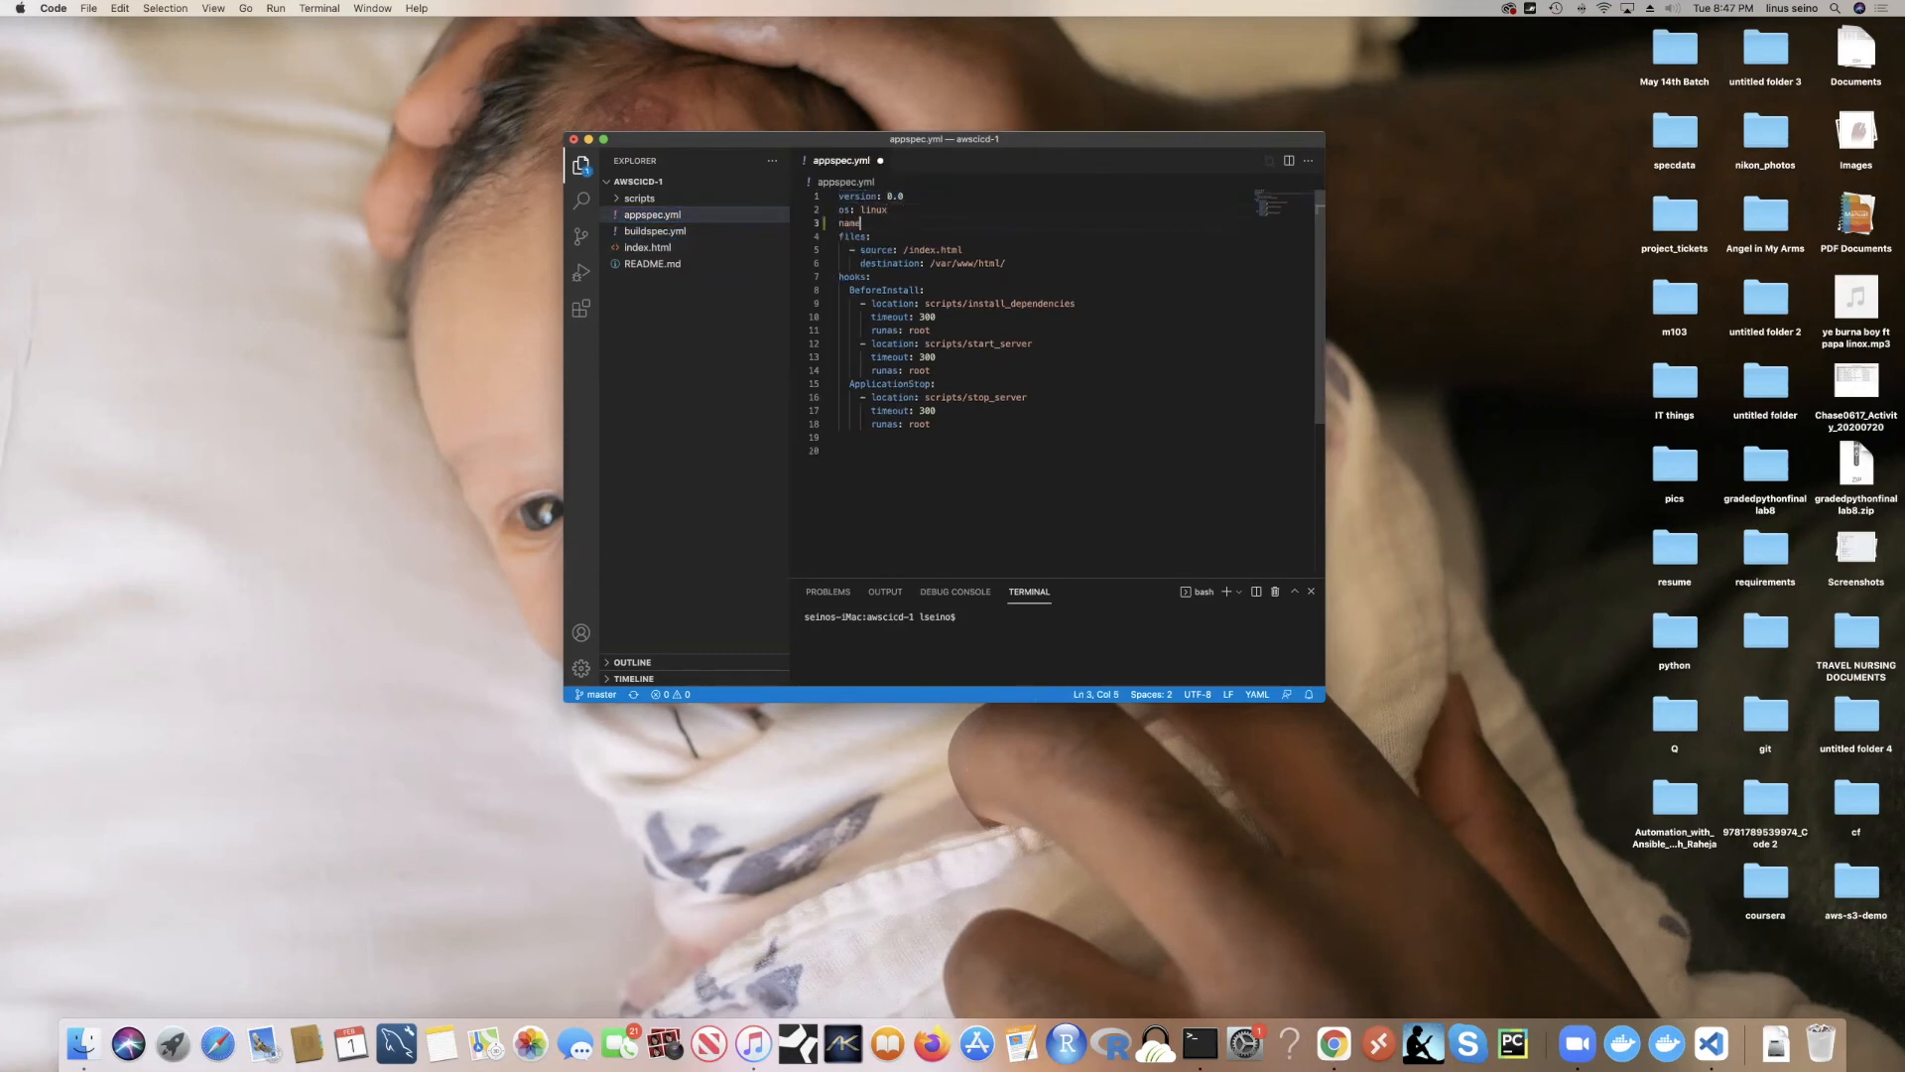
text(: linus)
click(852, 224)
click(881, 223)
drag(906, 225, 909, 212)
key(BackSpace)
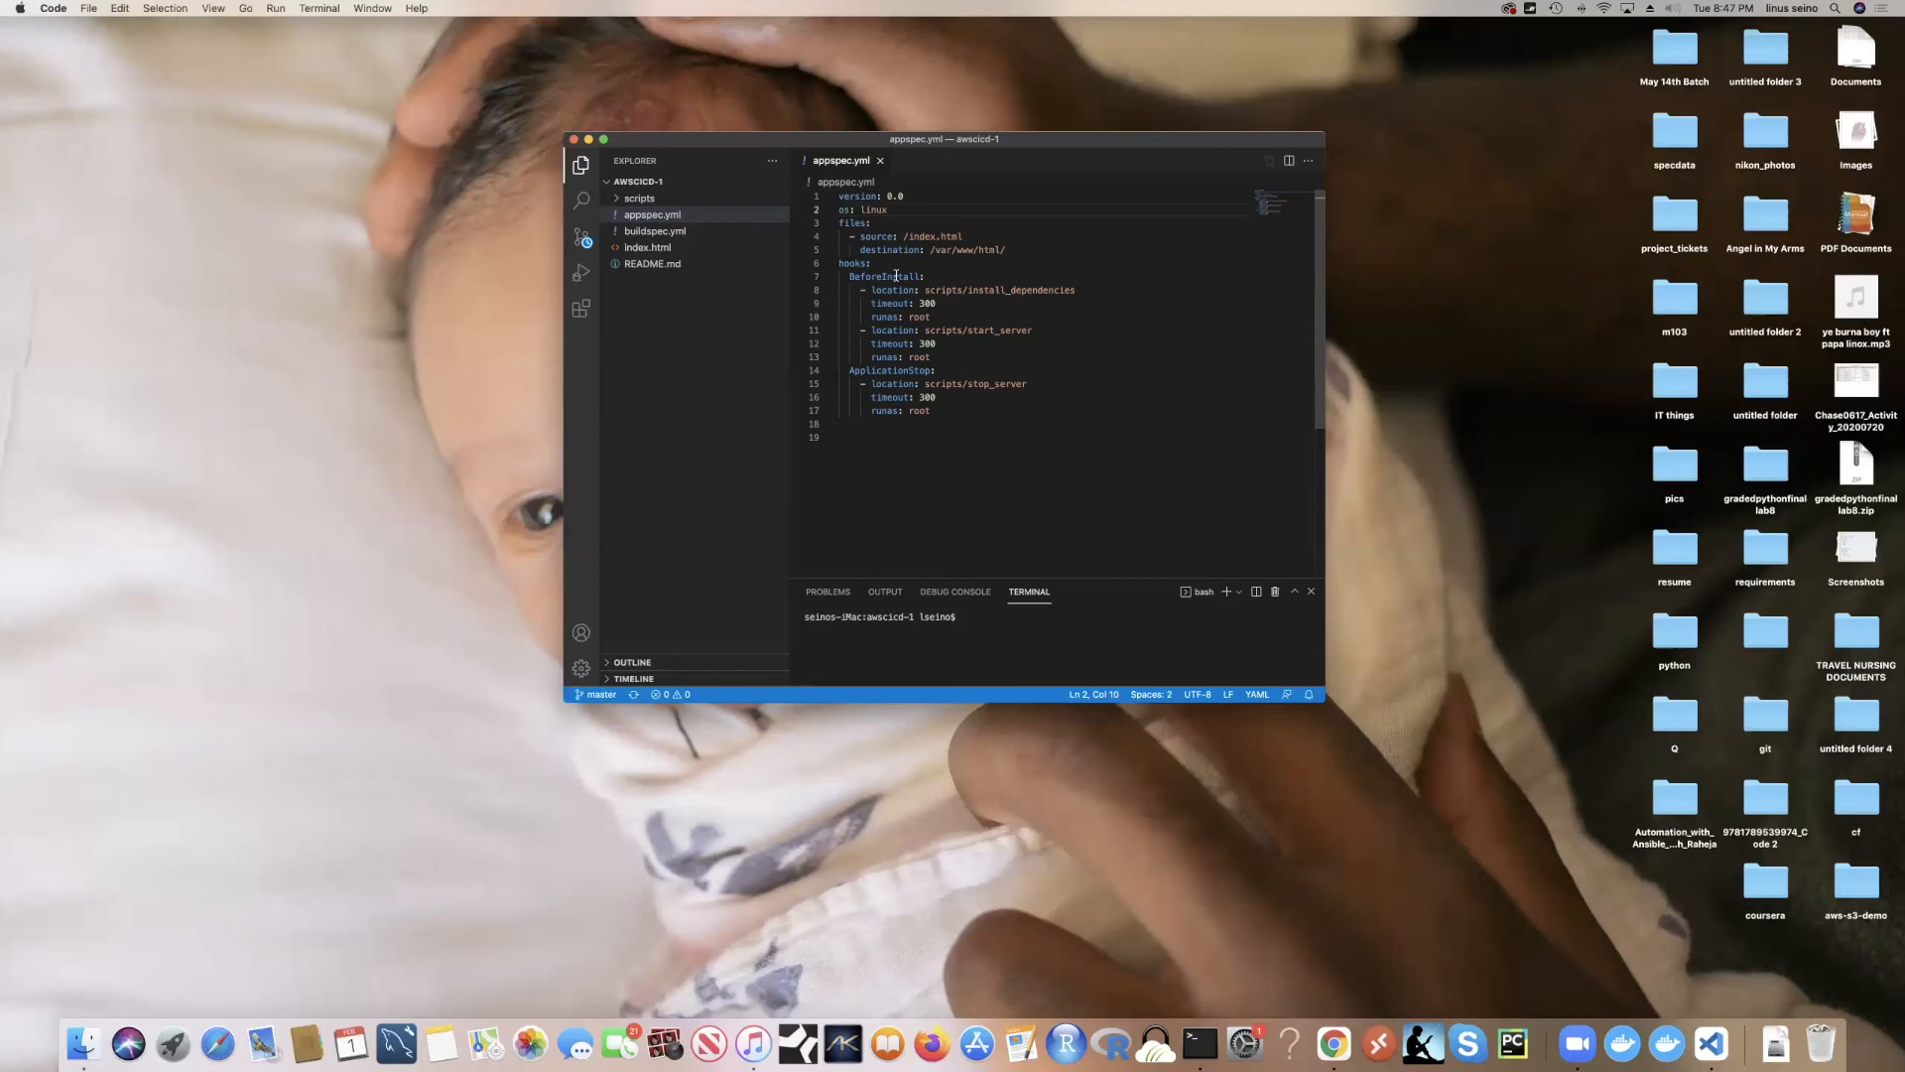
Step: Close appspec.yml and the vpc template, leaving both unchanged
drag(936, 409, 834, 205)
click(880, 159)
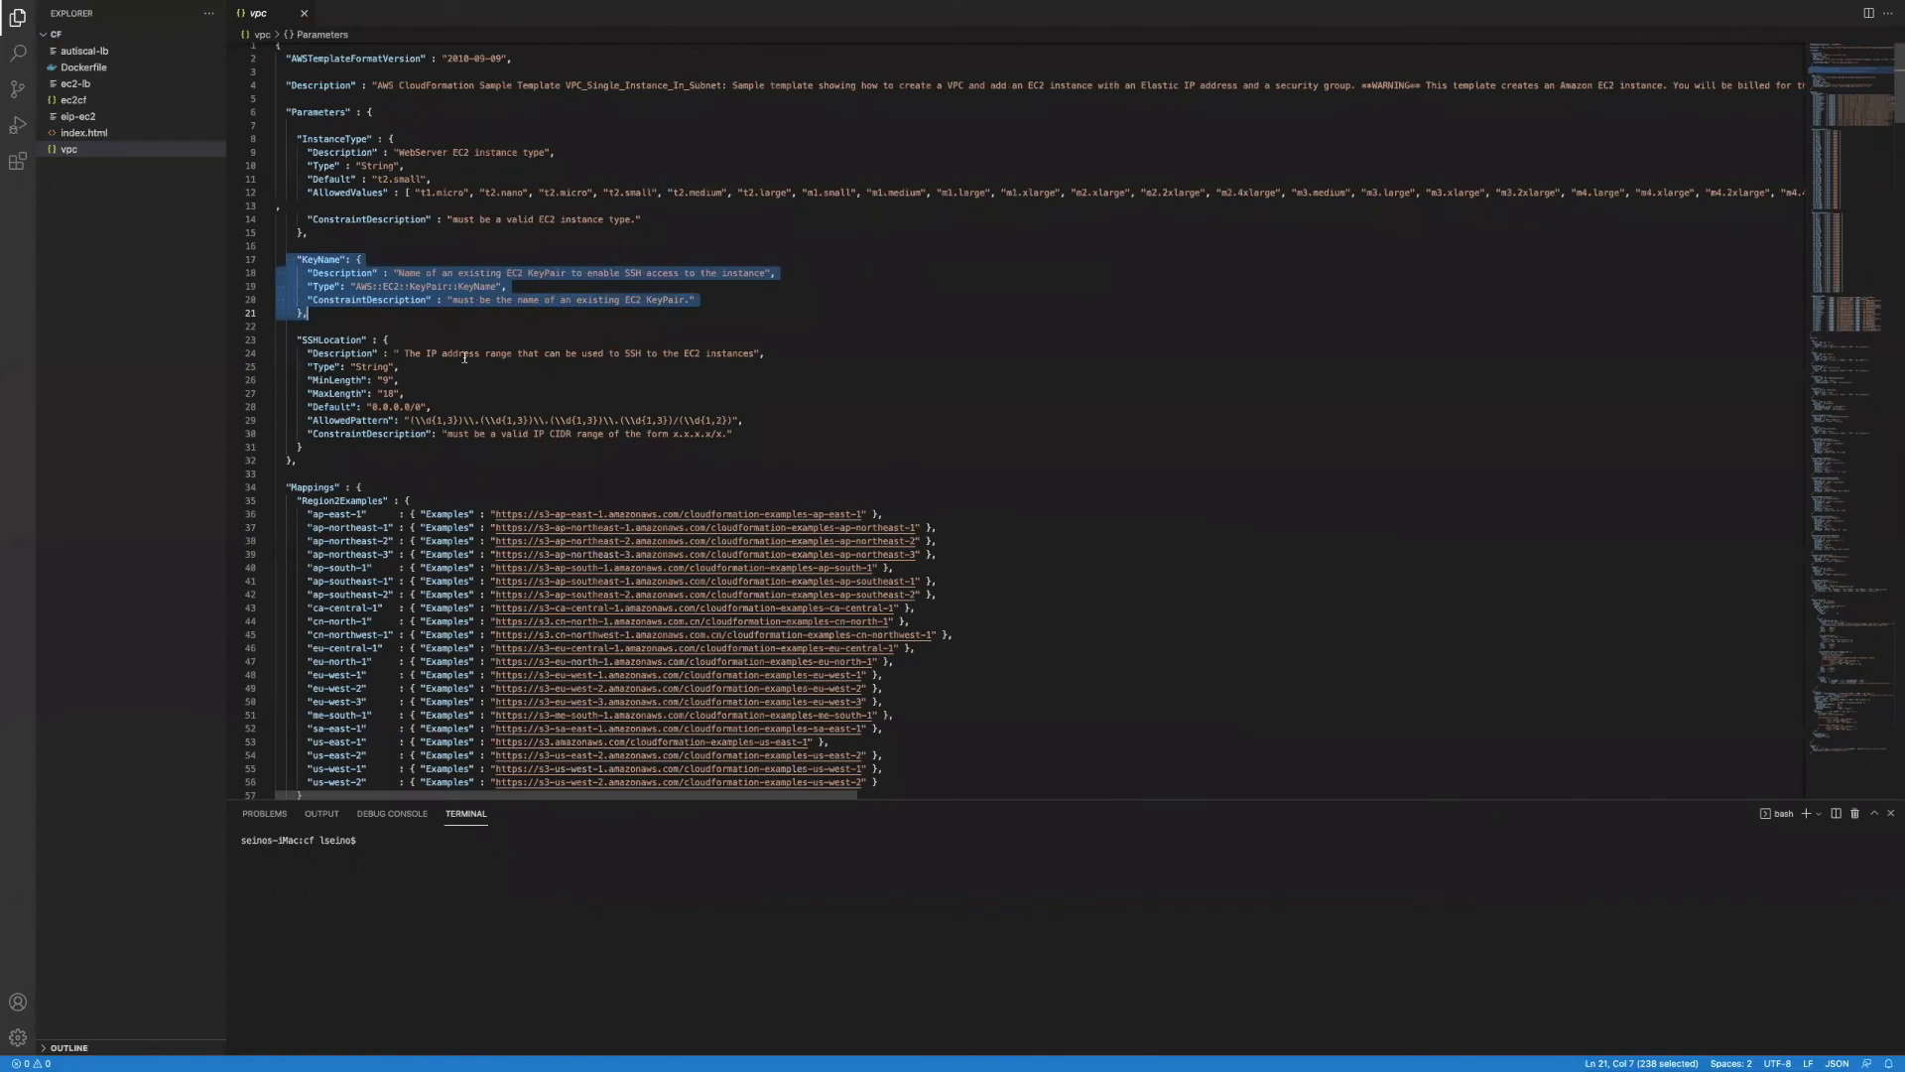
click(304, 13)
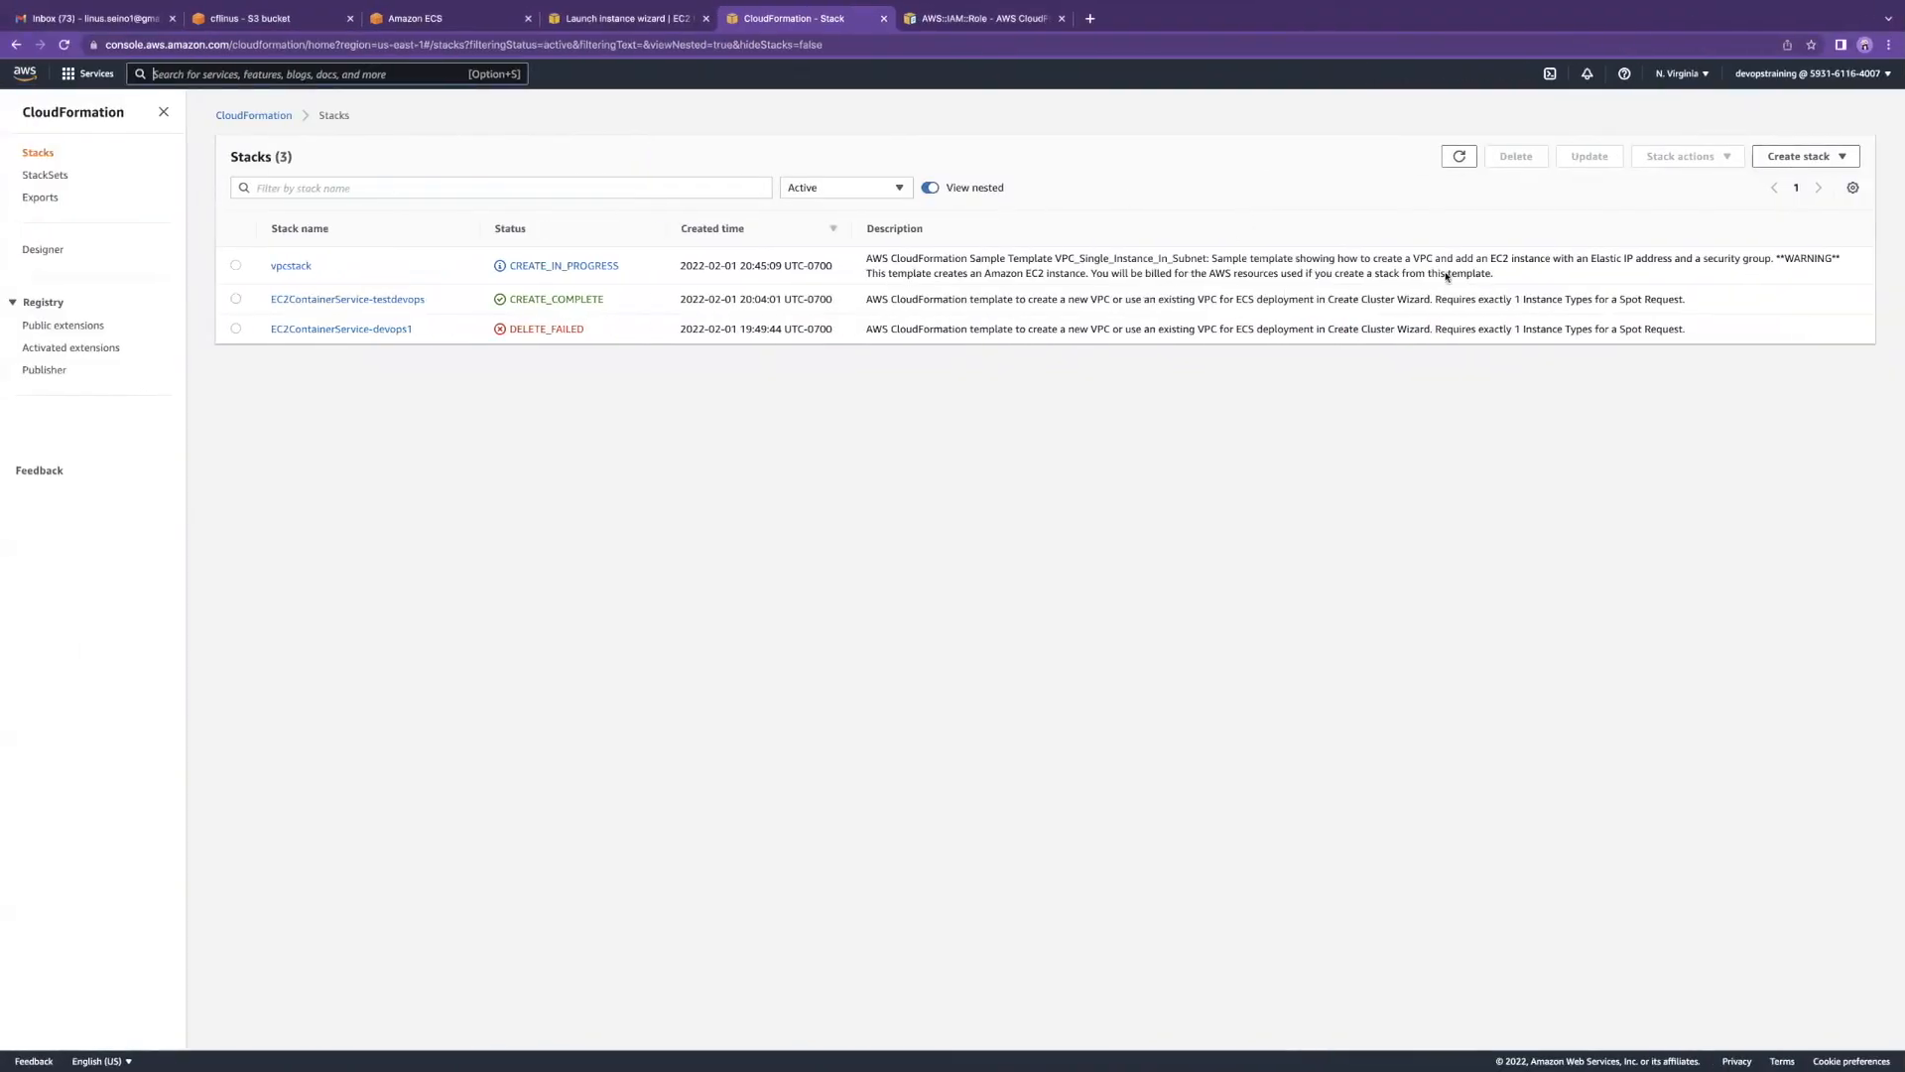
Step: Scroll through vpcstack's Events from the newest entries down to the first User Initiated event and back
click(292, 266)
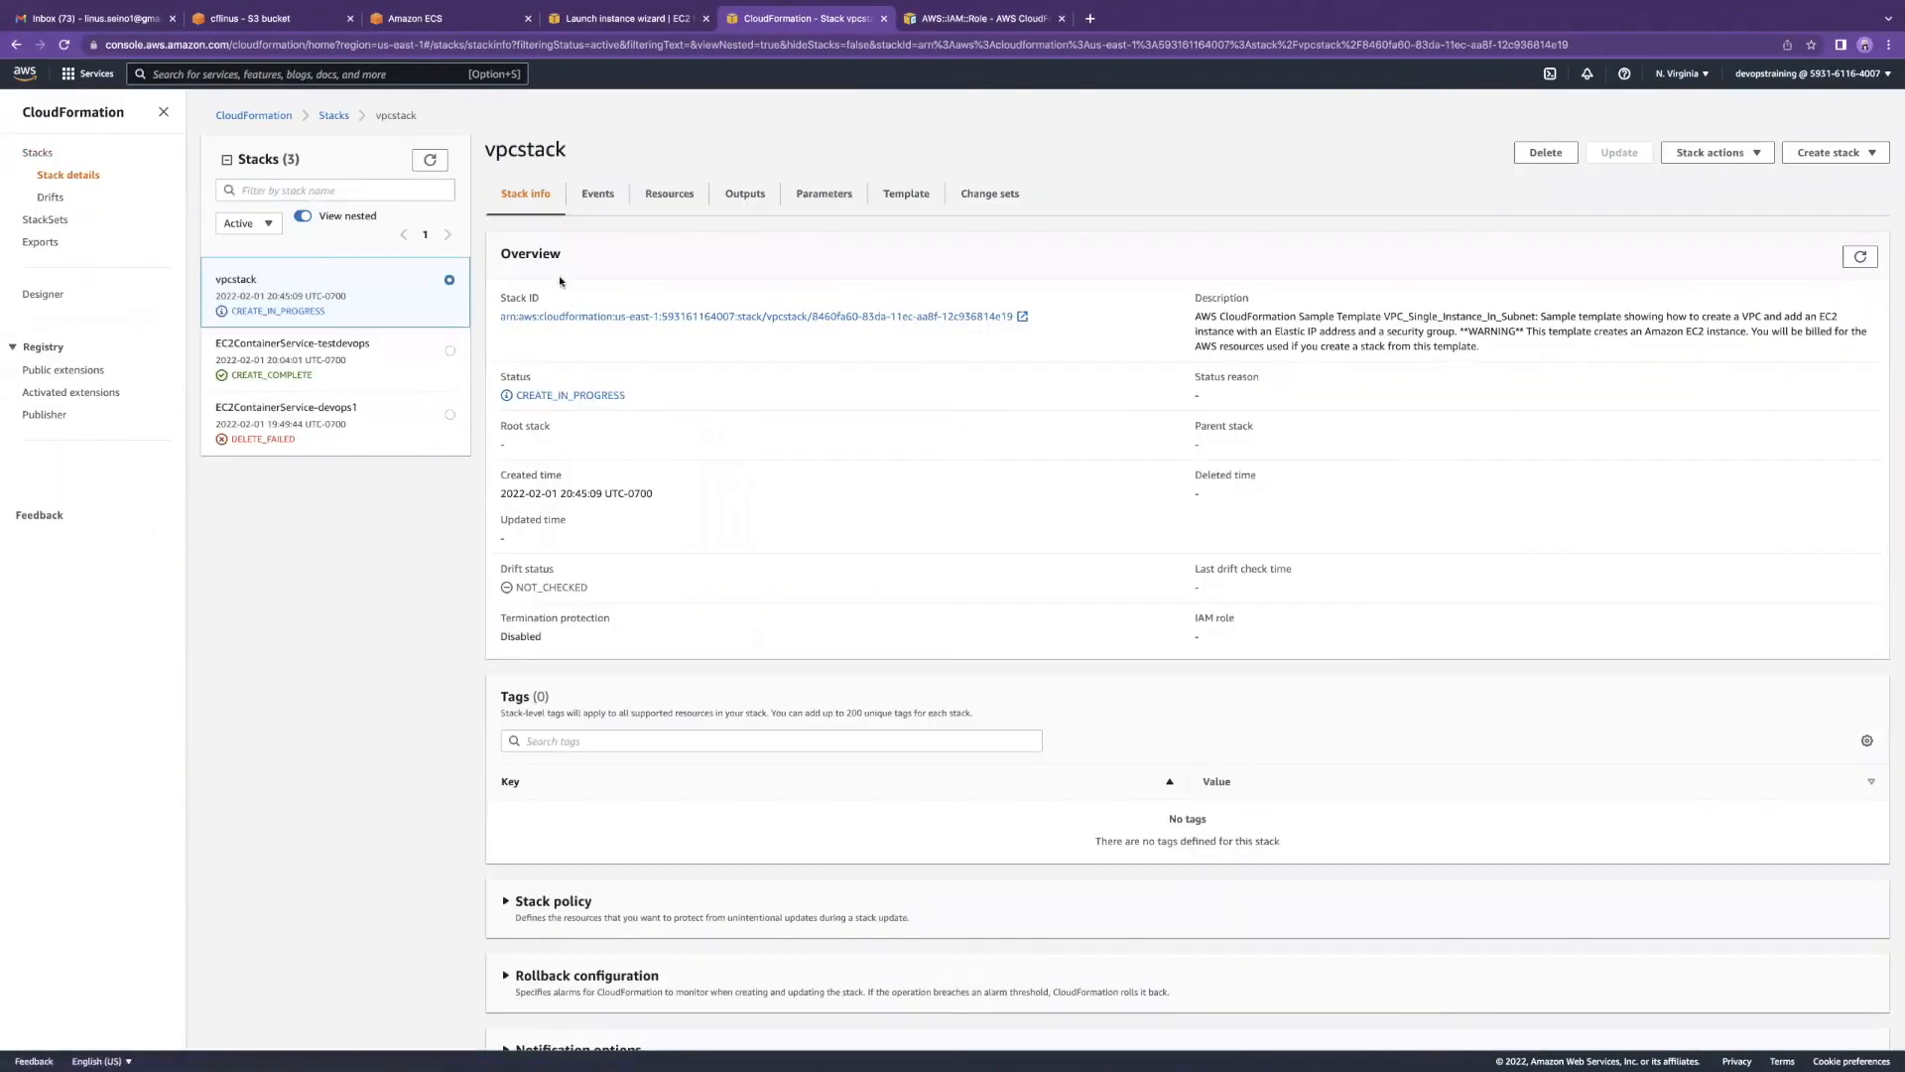
scroll(1078, 405, down, 2)
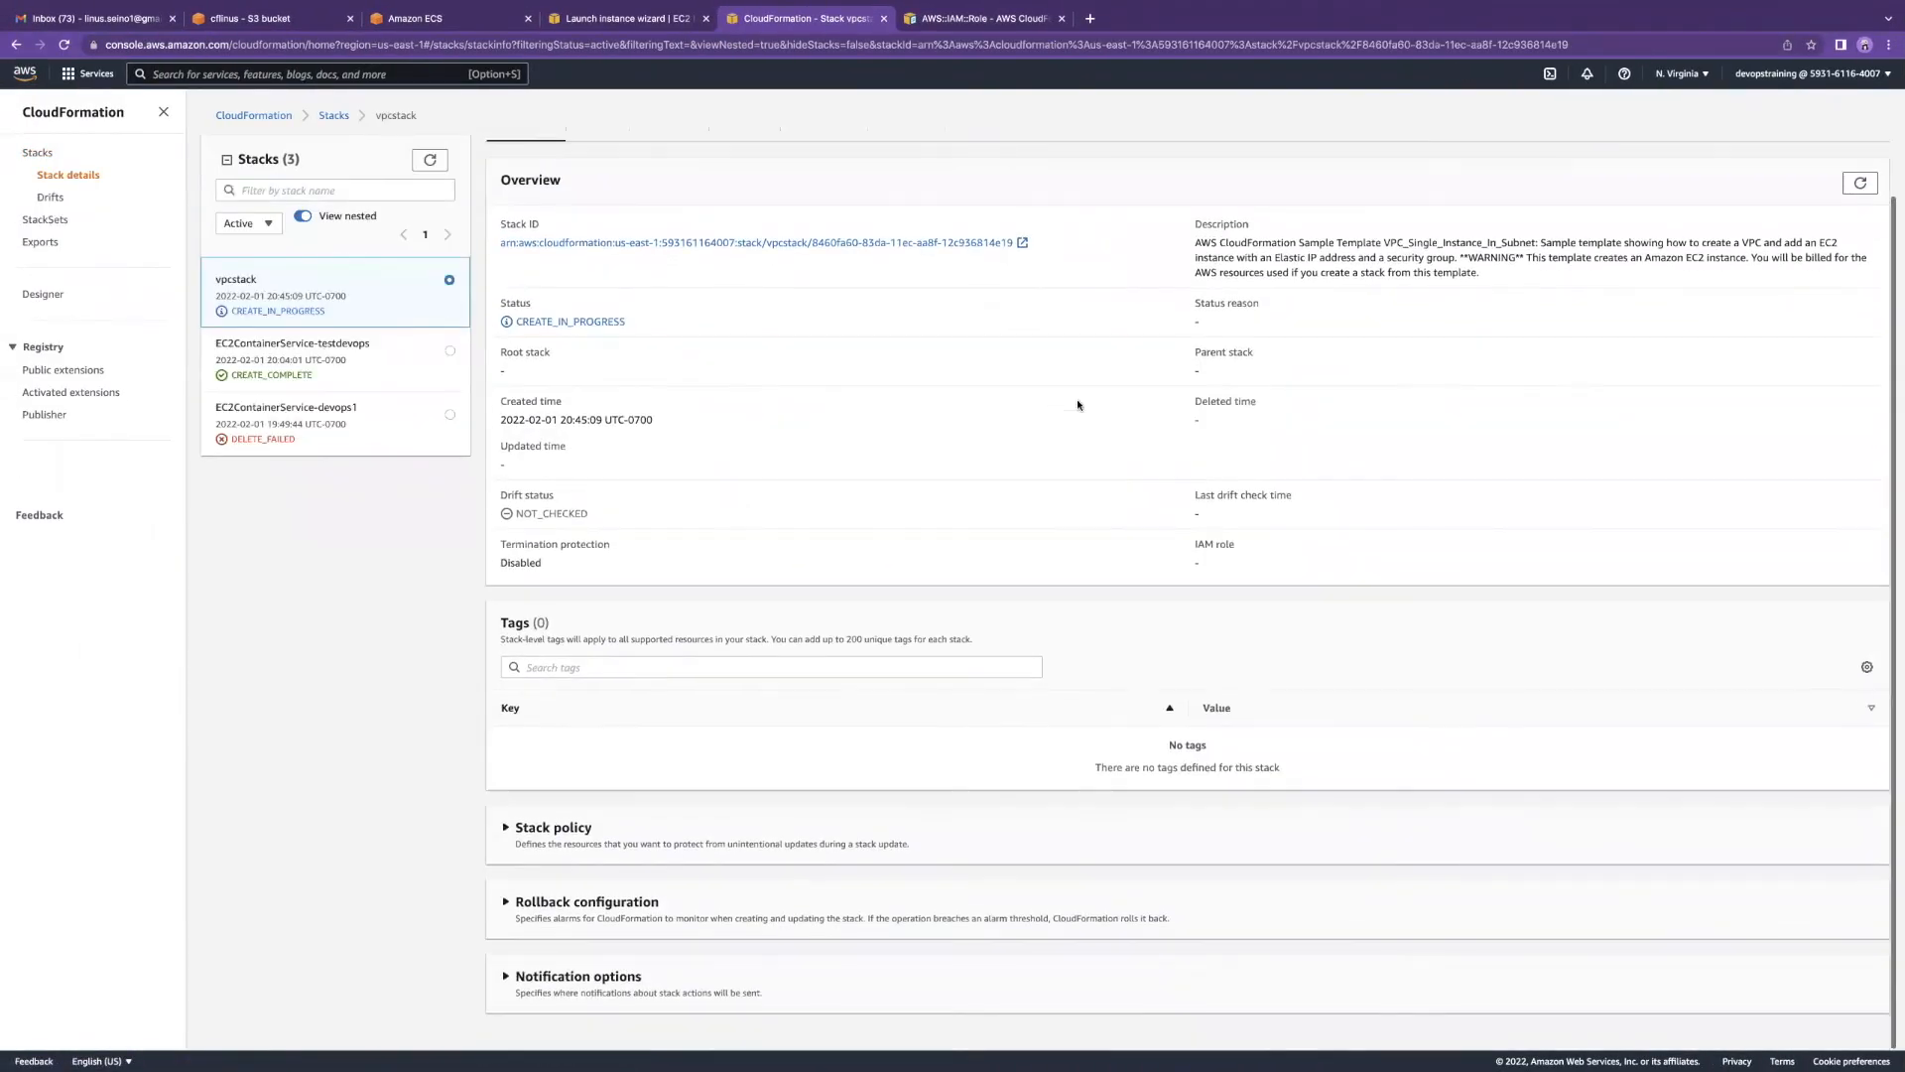
scroll(1077, 404, up, 2)
click(597, 193)
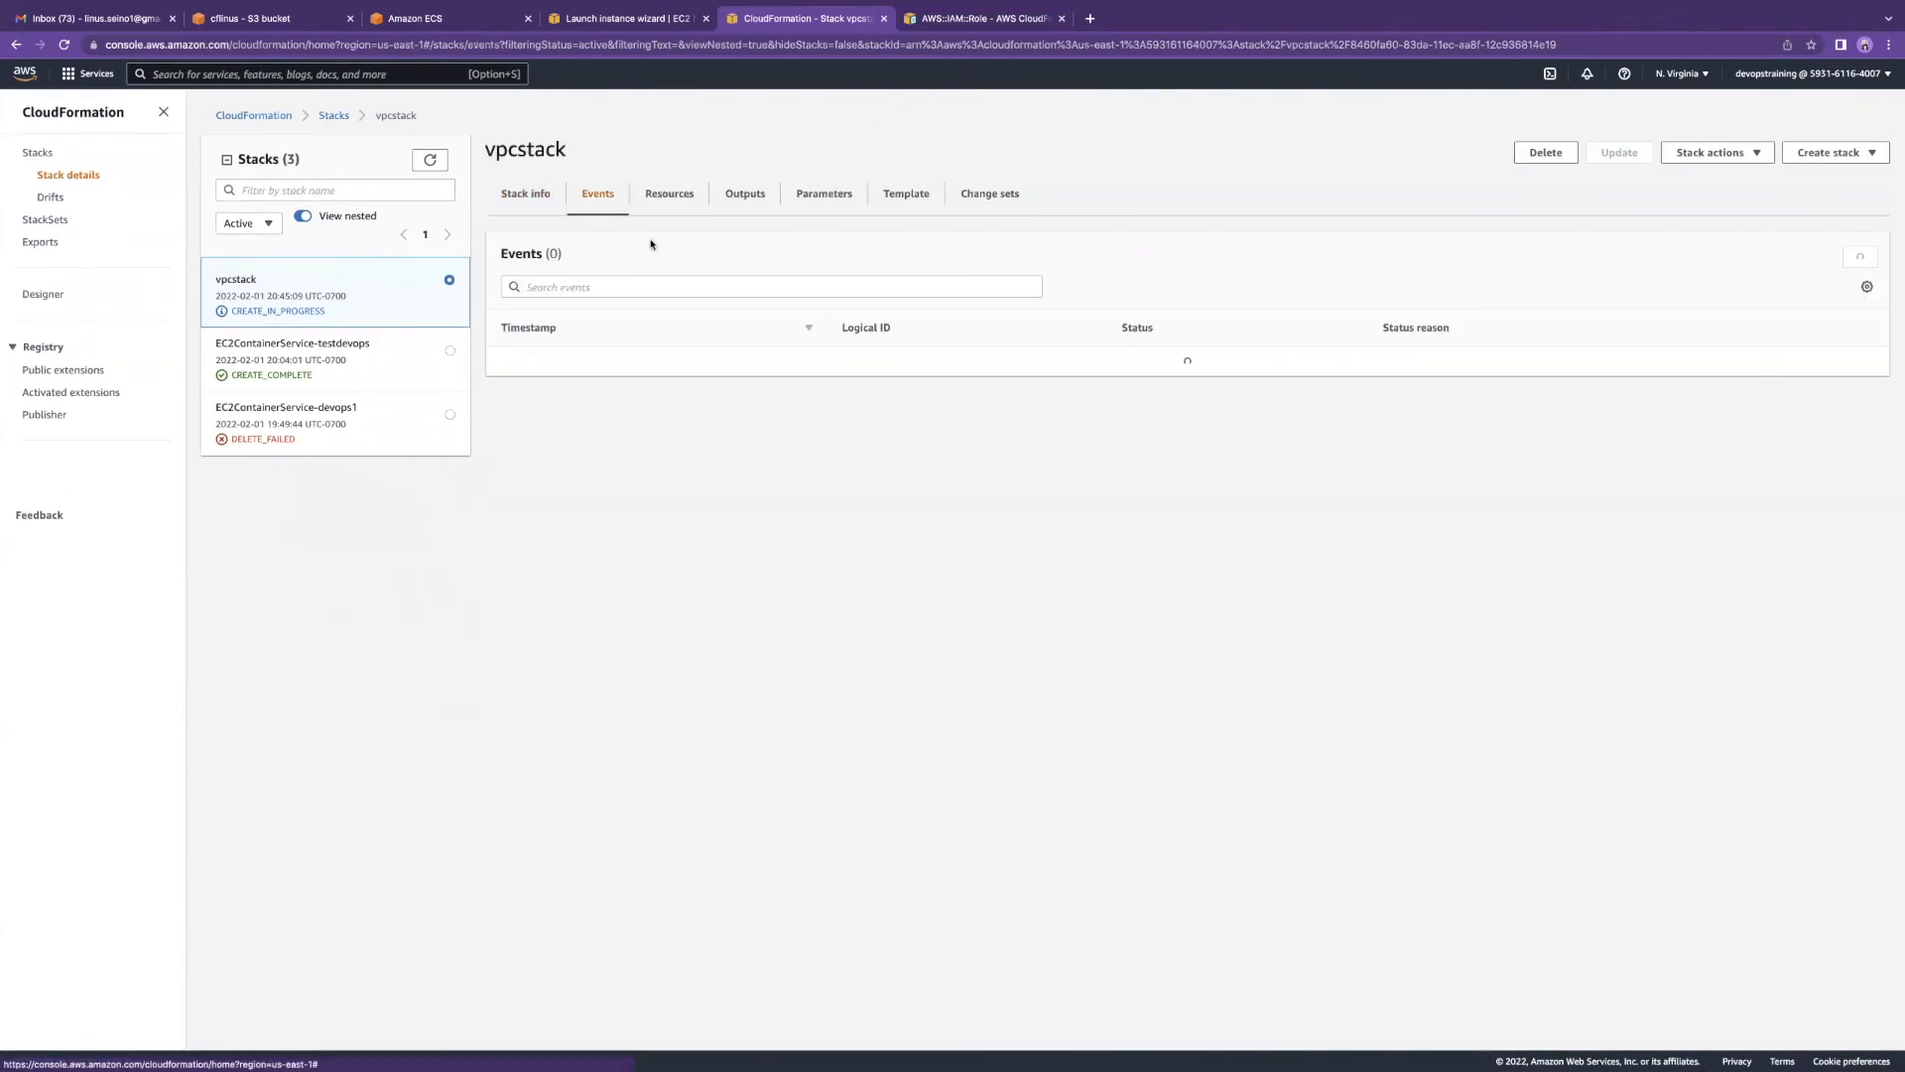
scroll(805, 397, down, 3)
scroll(961, 366, up, 3)
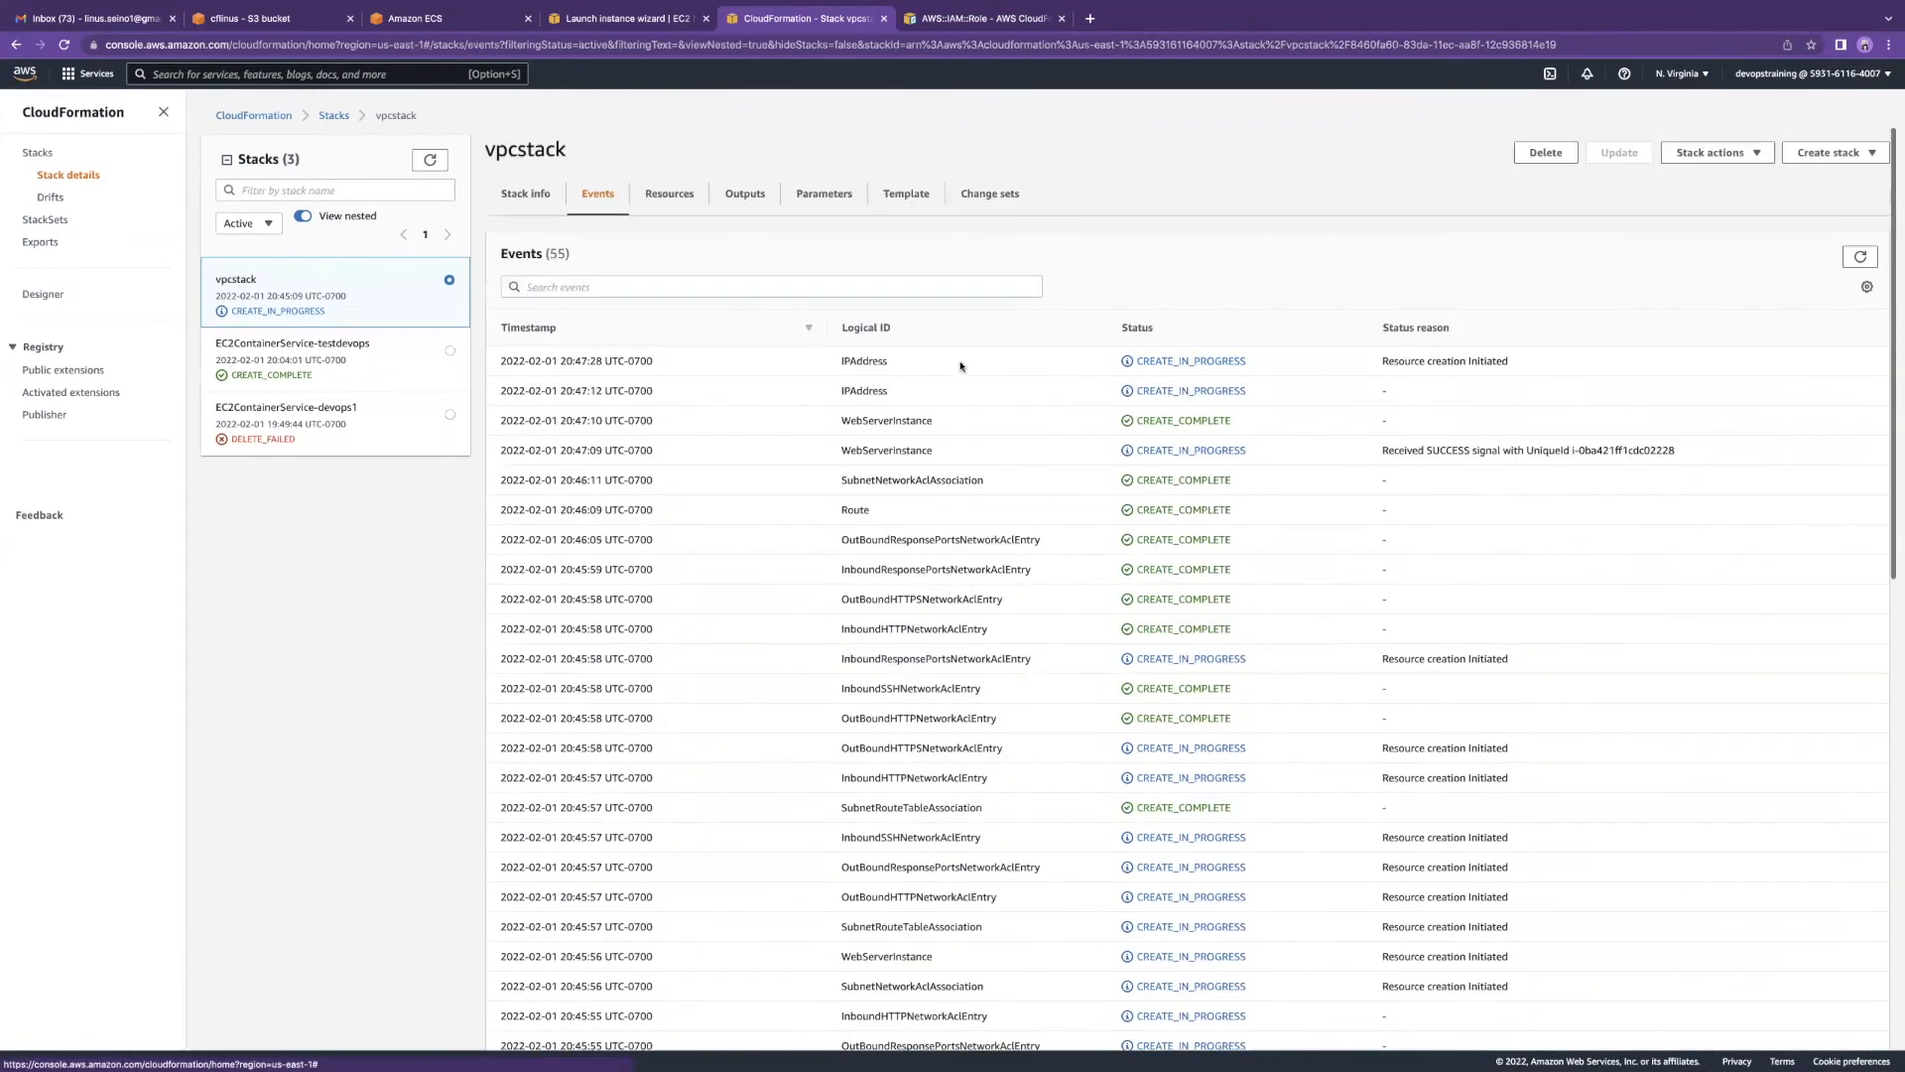
scroll(565, 417, down, 3)
scroll(867, 417, up, 3)
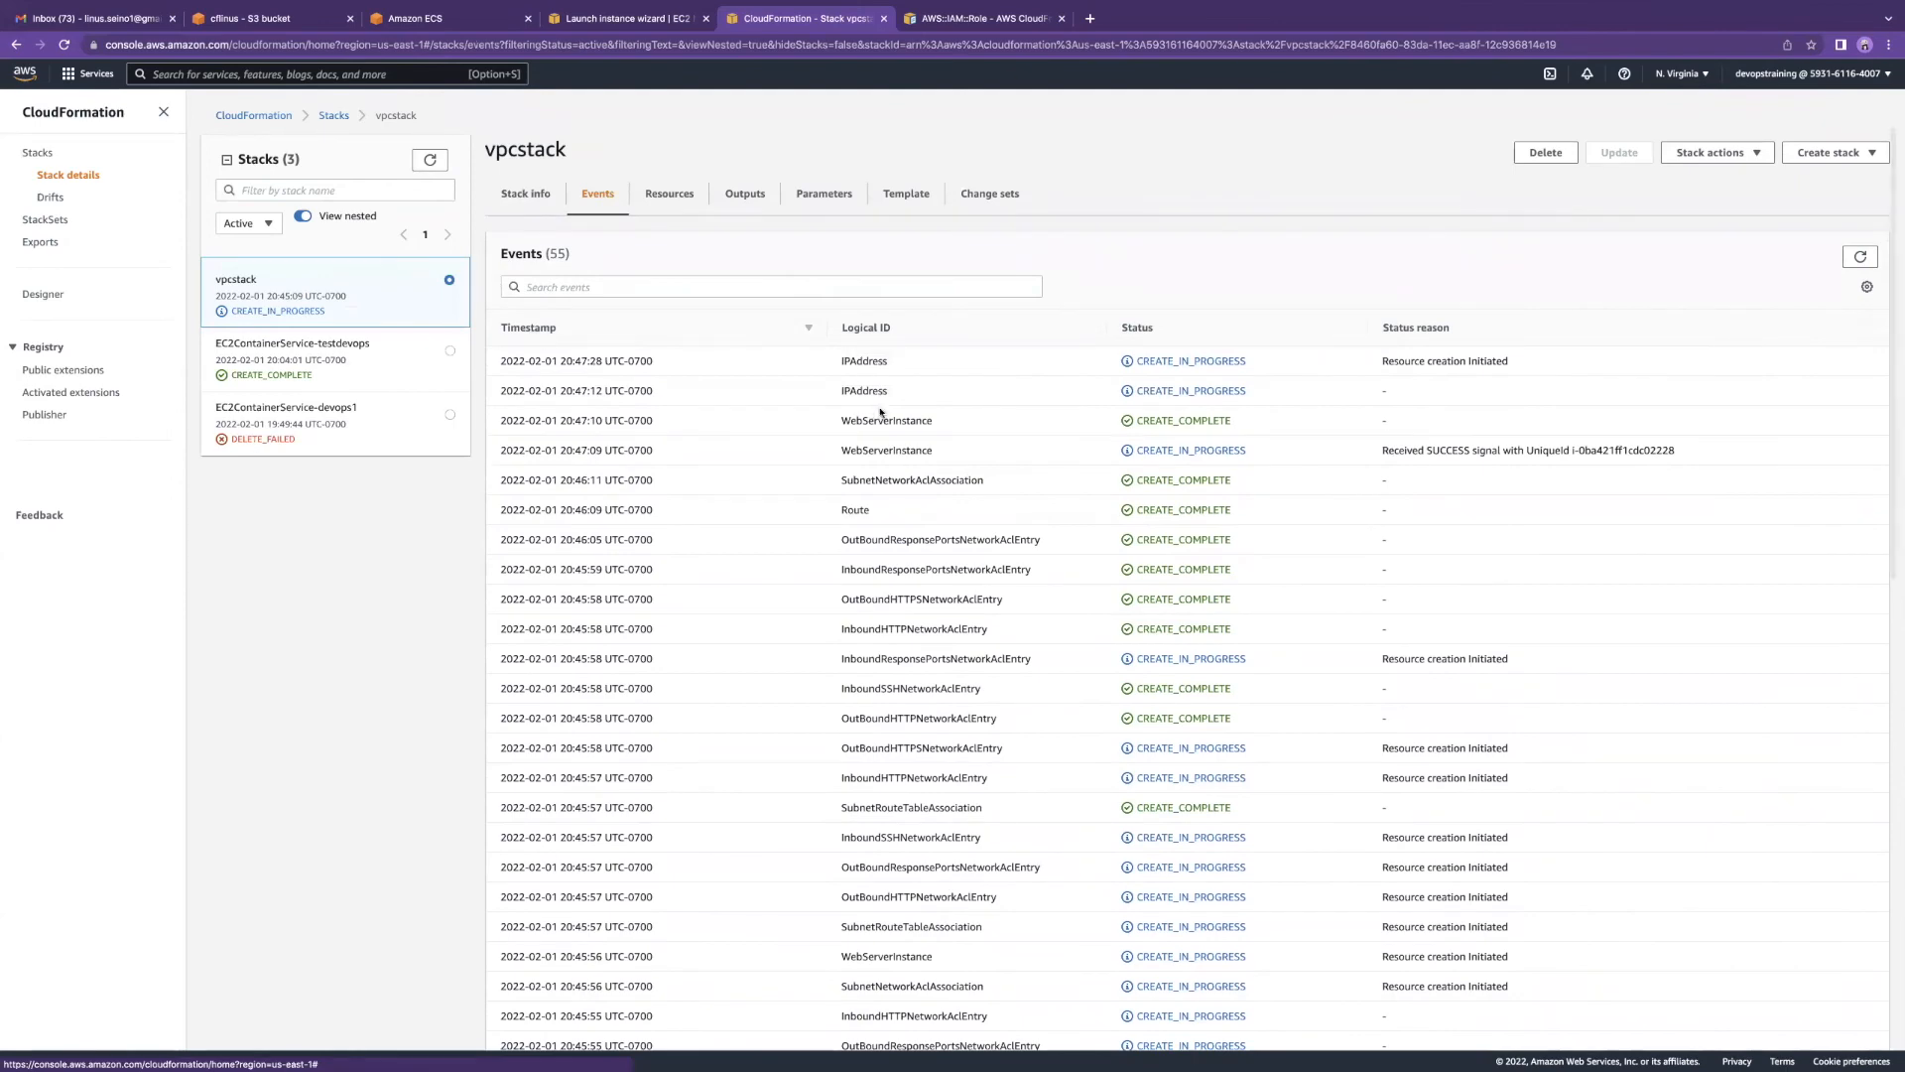
scroll(916, 473, down, 1)
scroll(916, 472, down, 5)
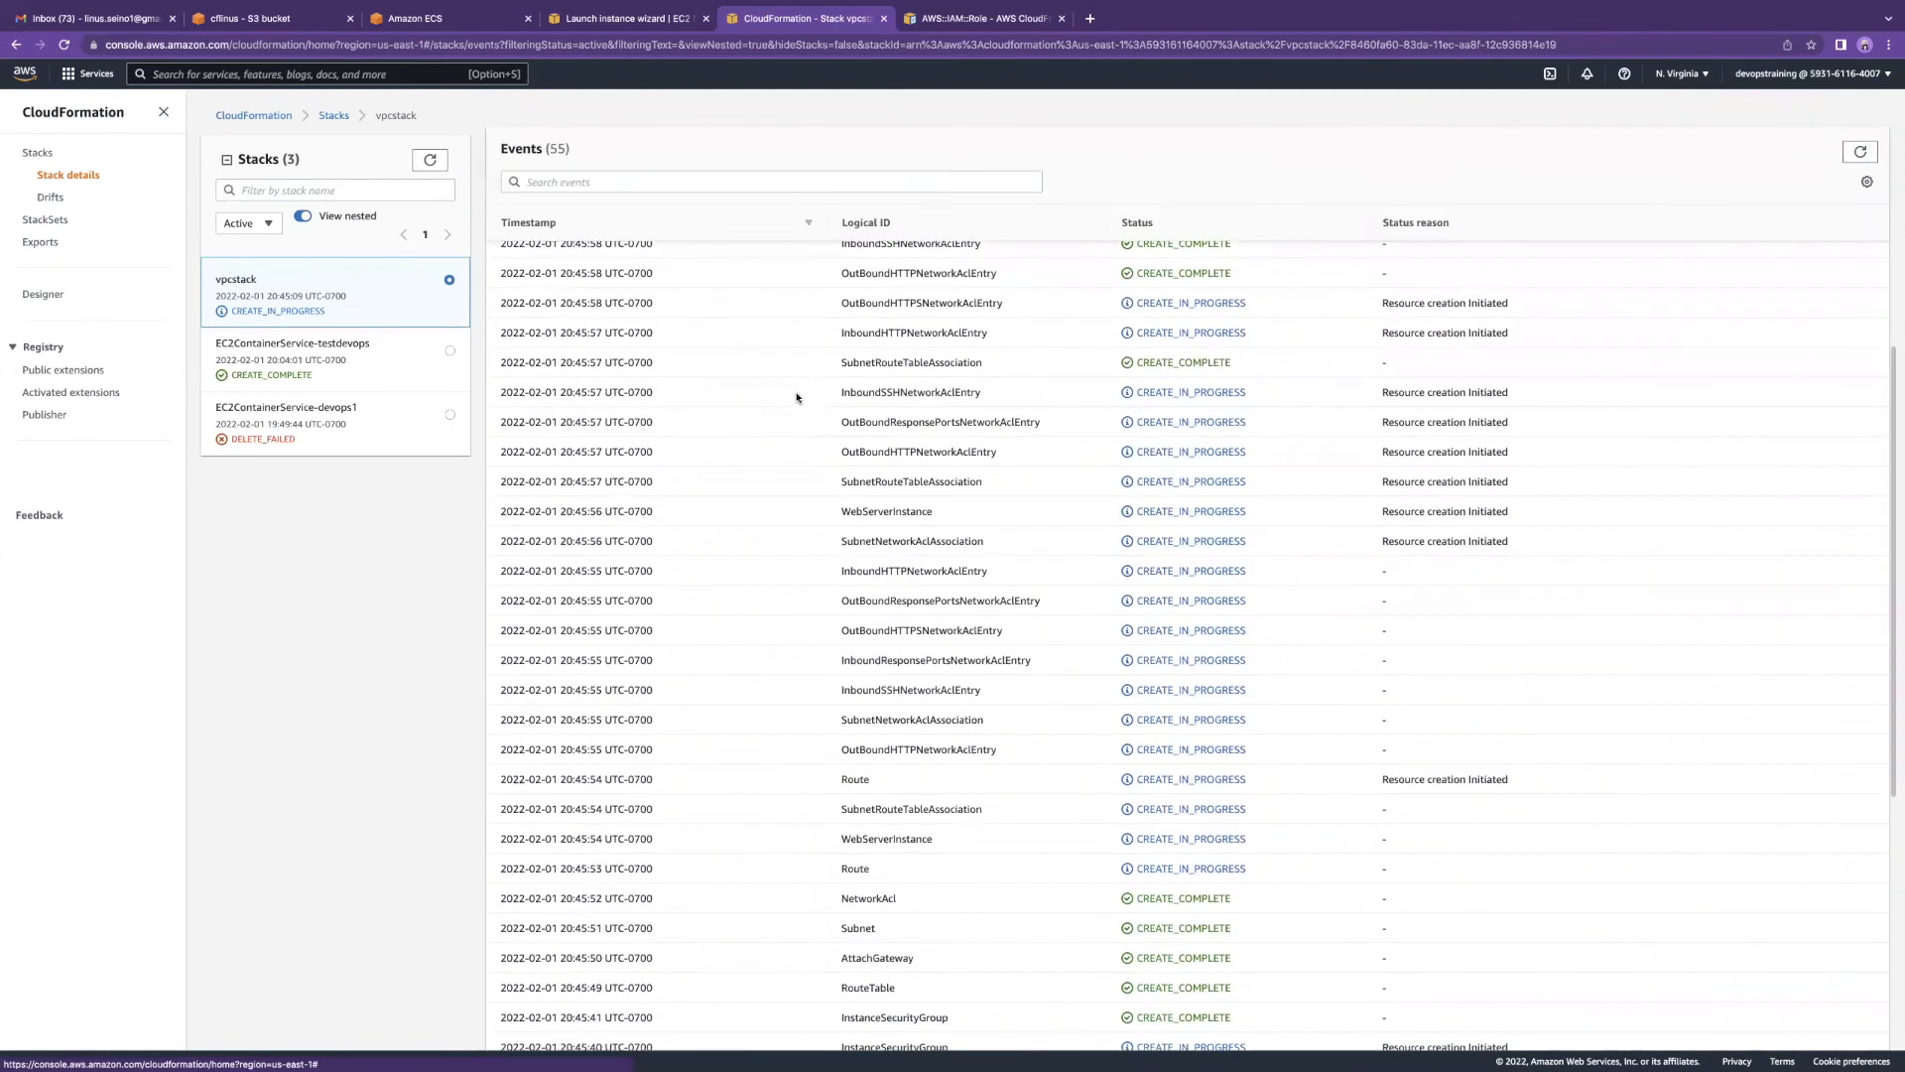
scroll(878, 446, down, 5)
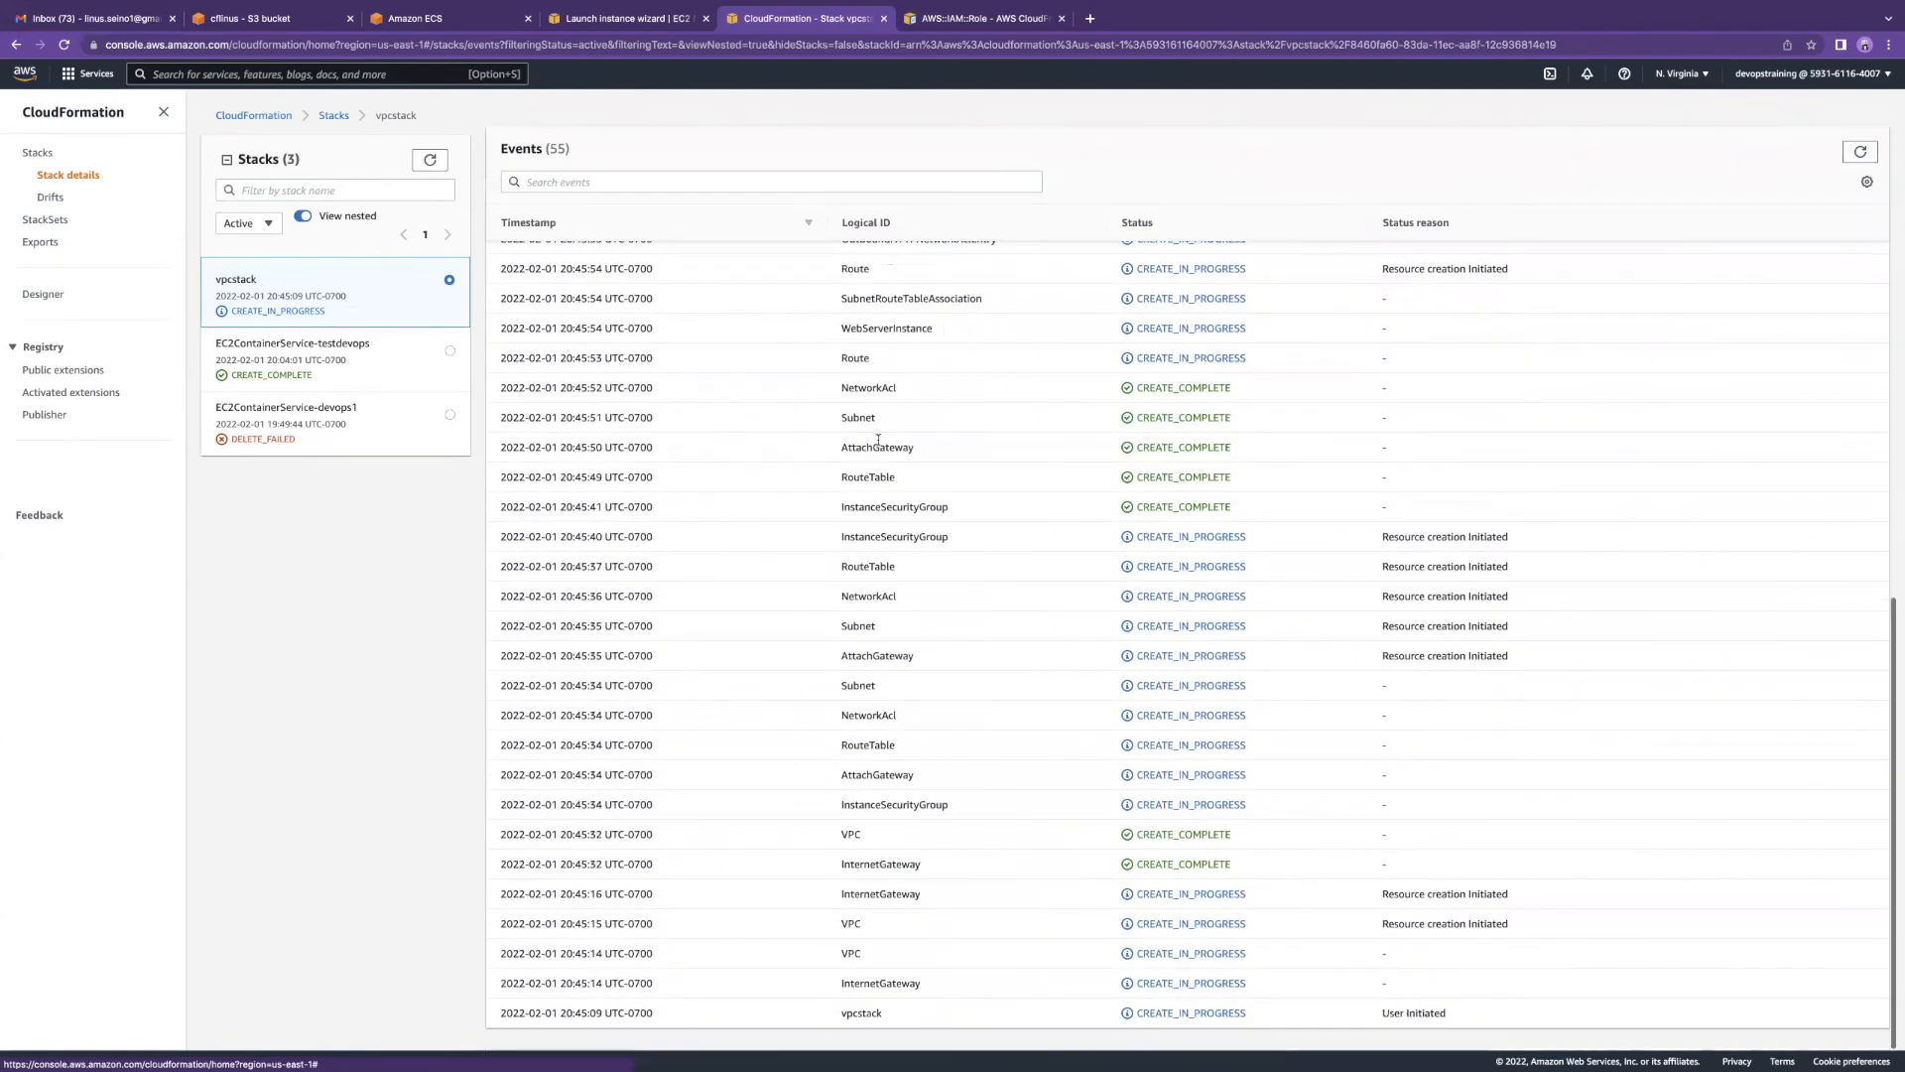
scroll(876, 691, up, 5)
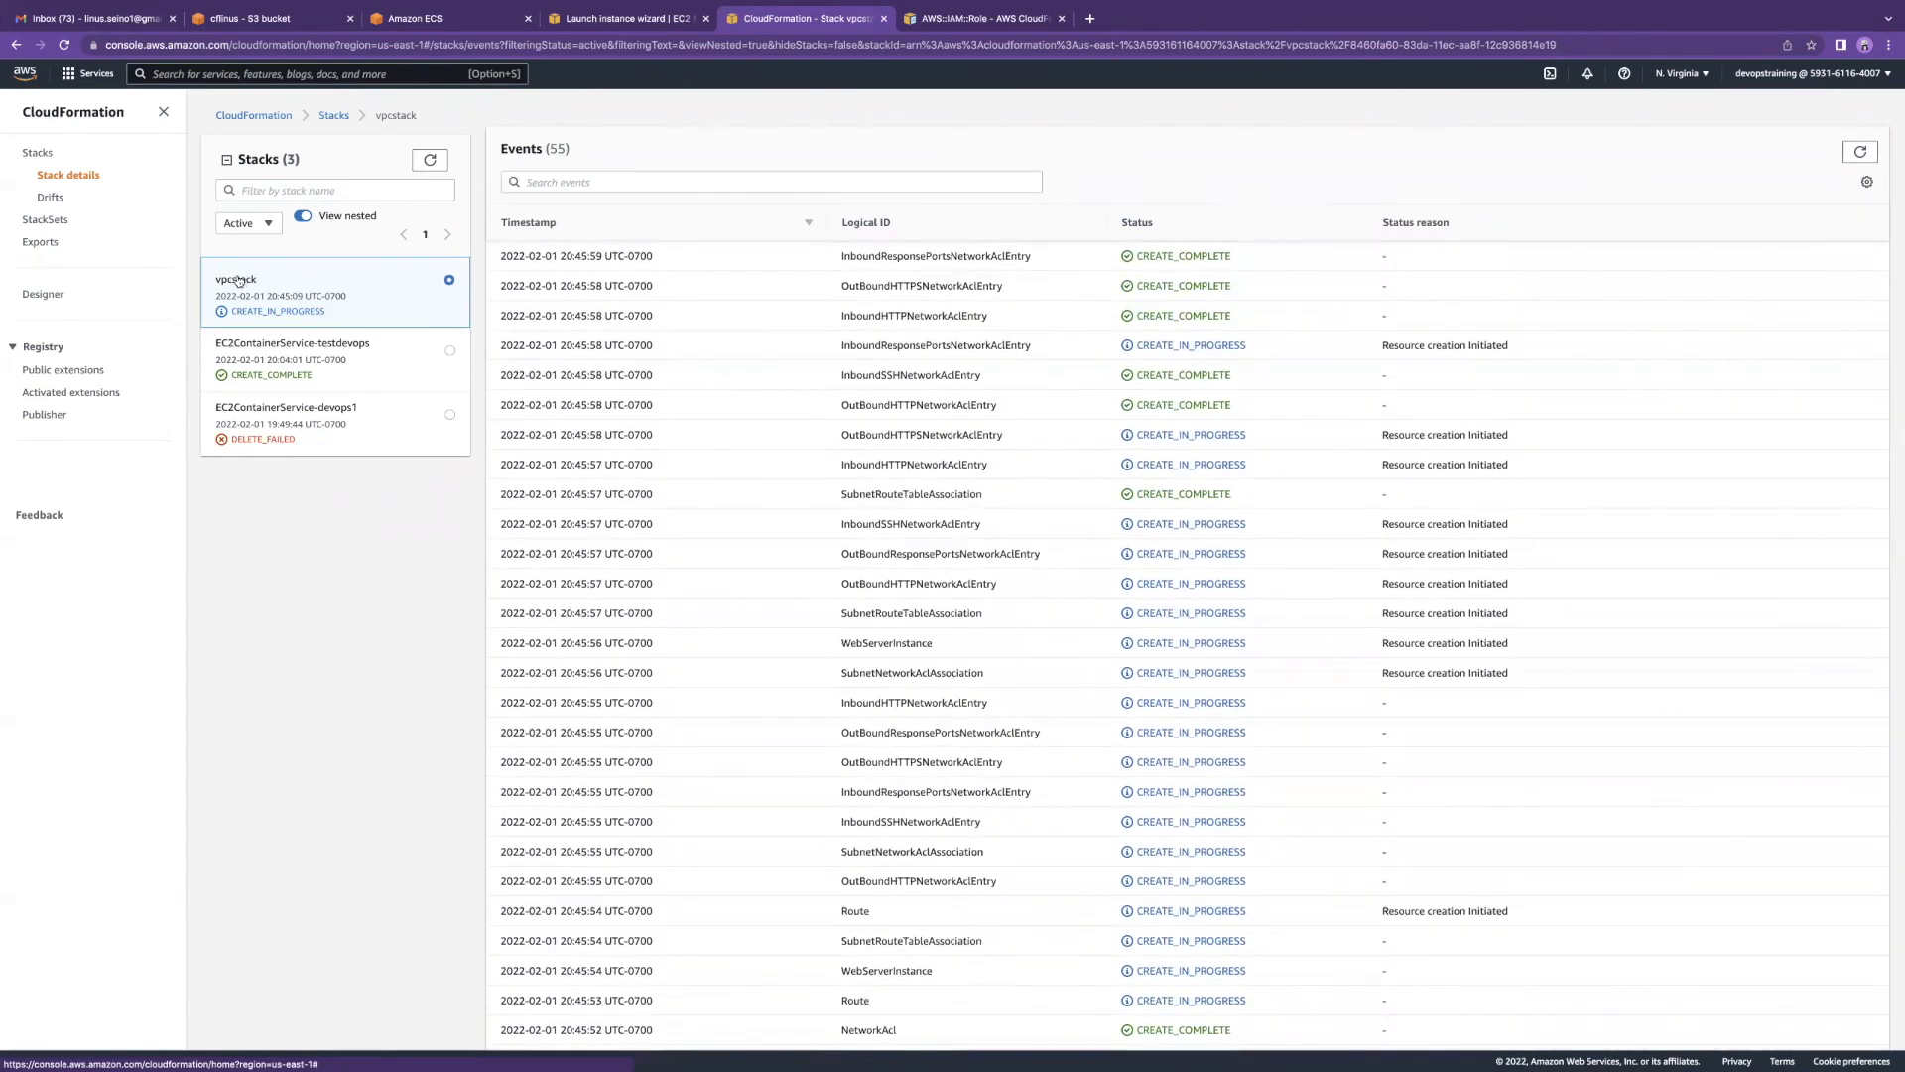
scroll(855, 491, up, 3)
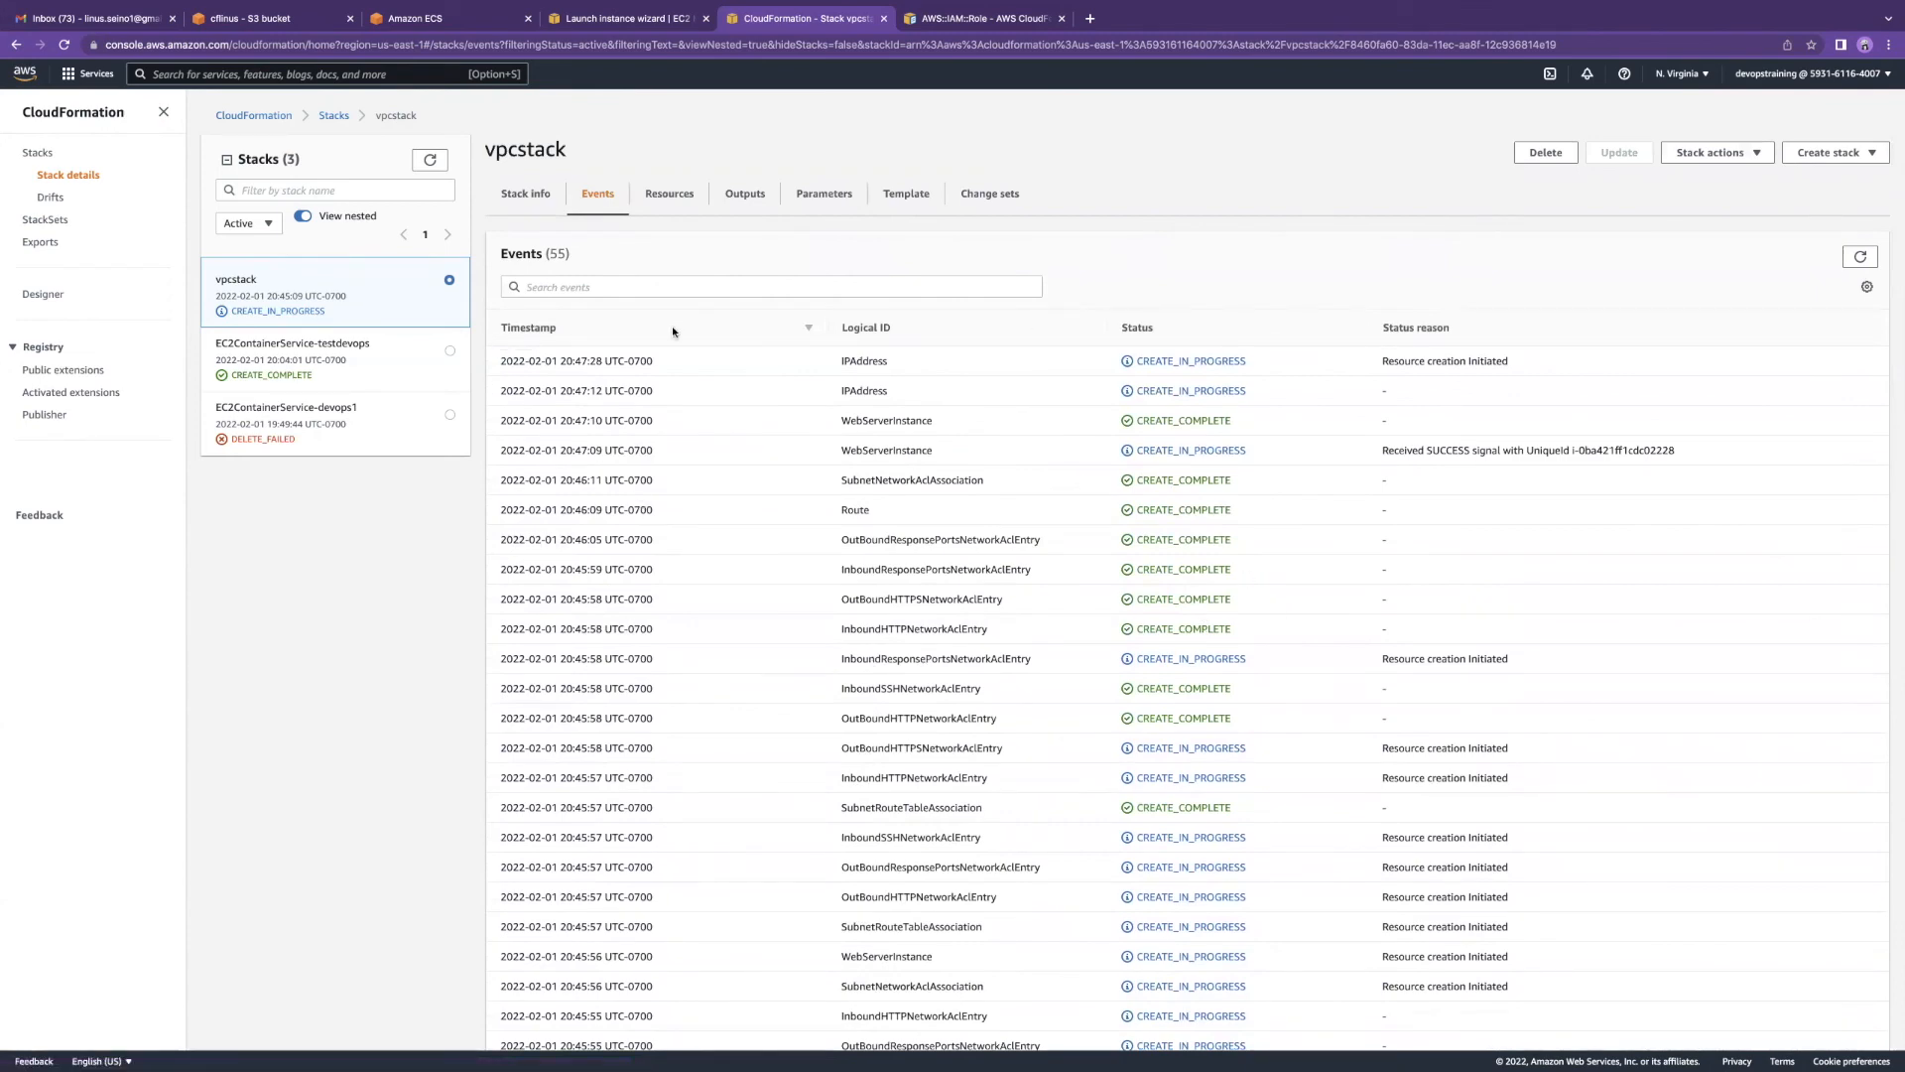
scroll(884, 533, down, 7)
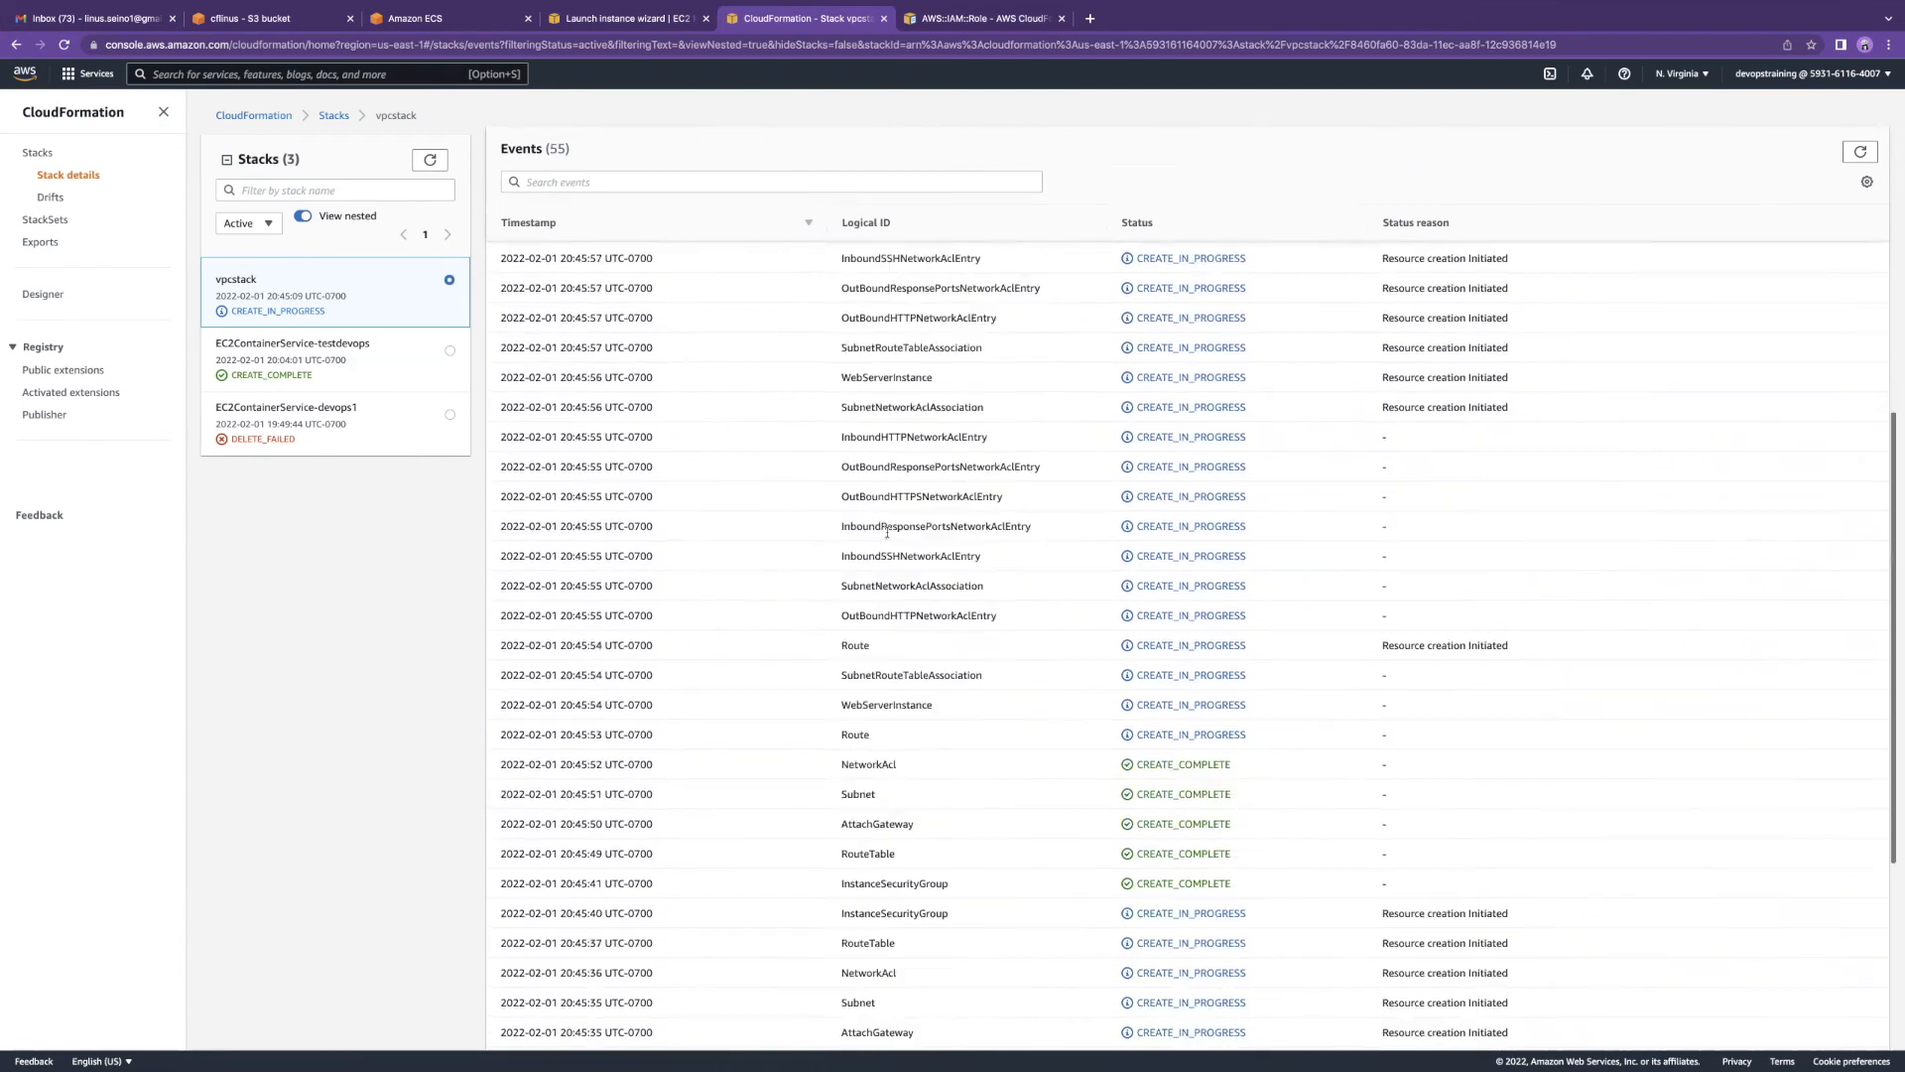
scroll(984, 484, down, 3)
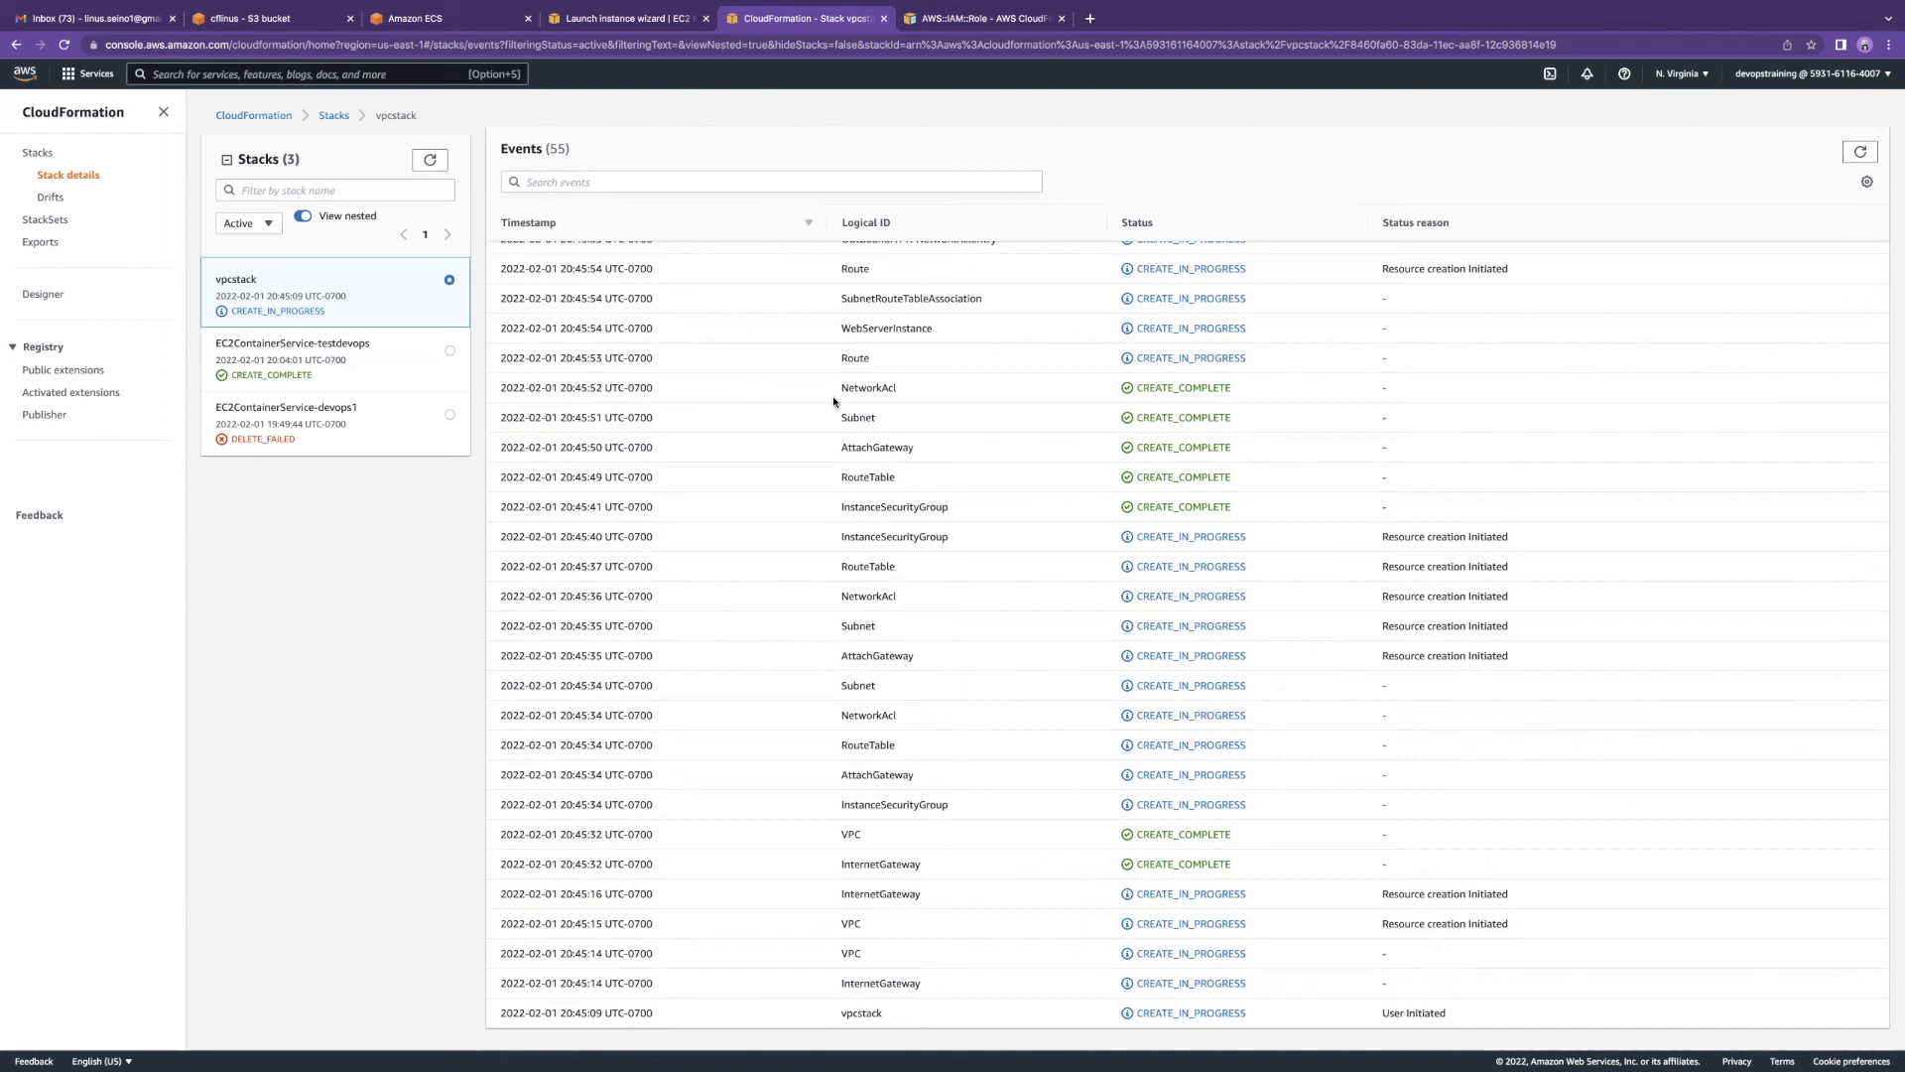
scroll(1227, 468, up, 10)
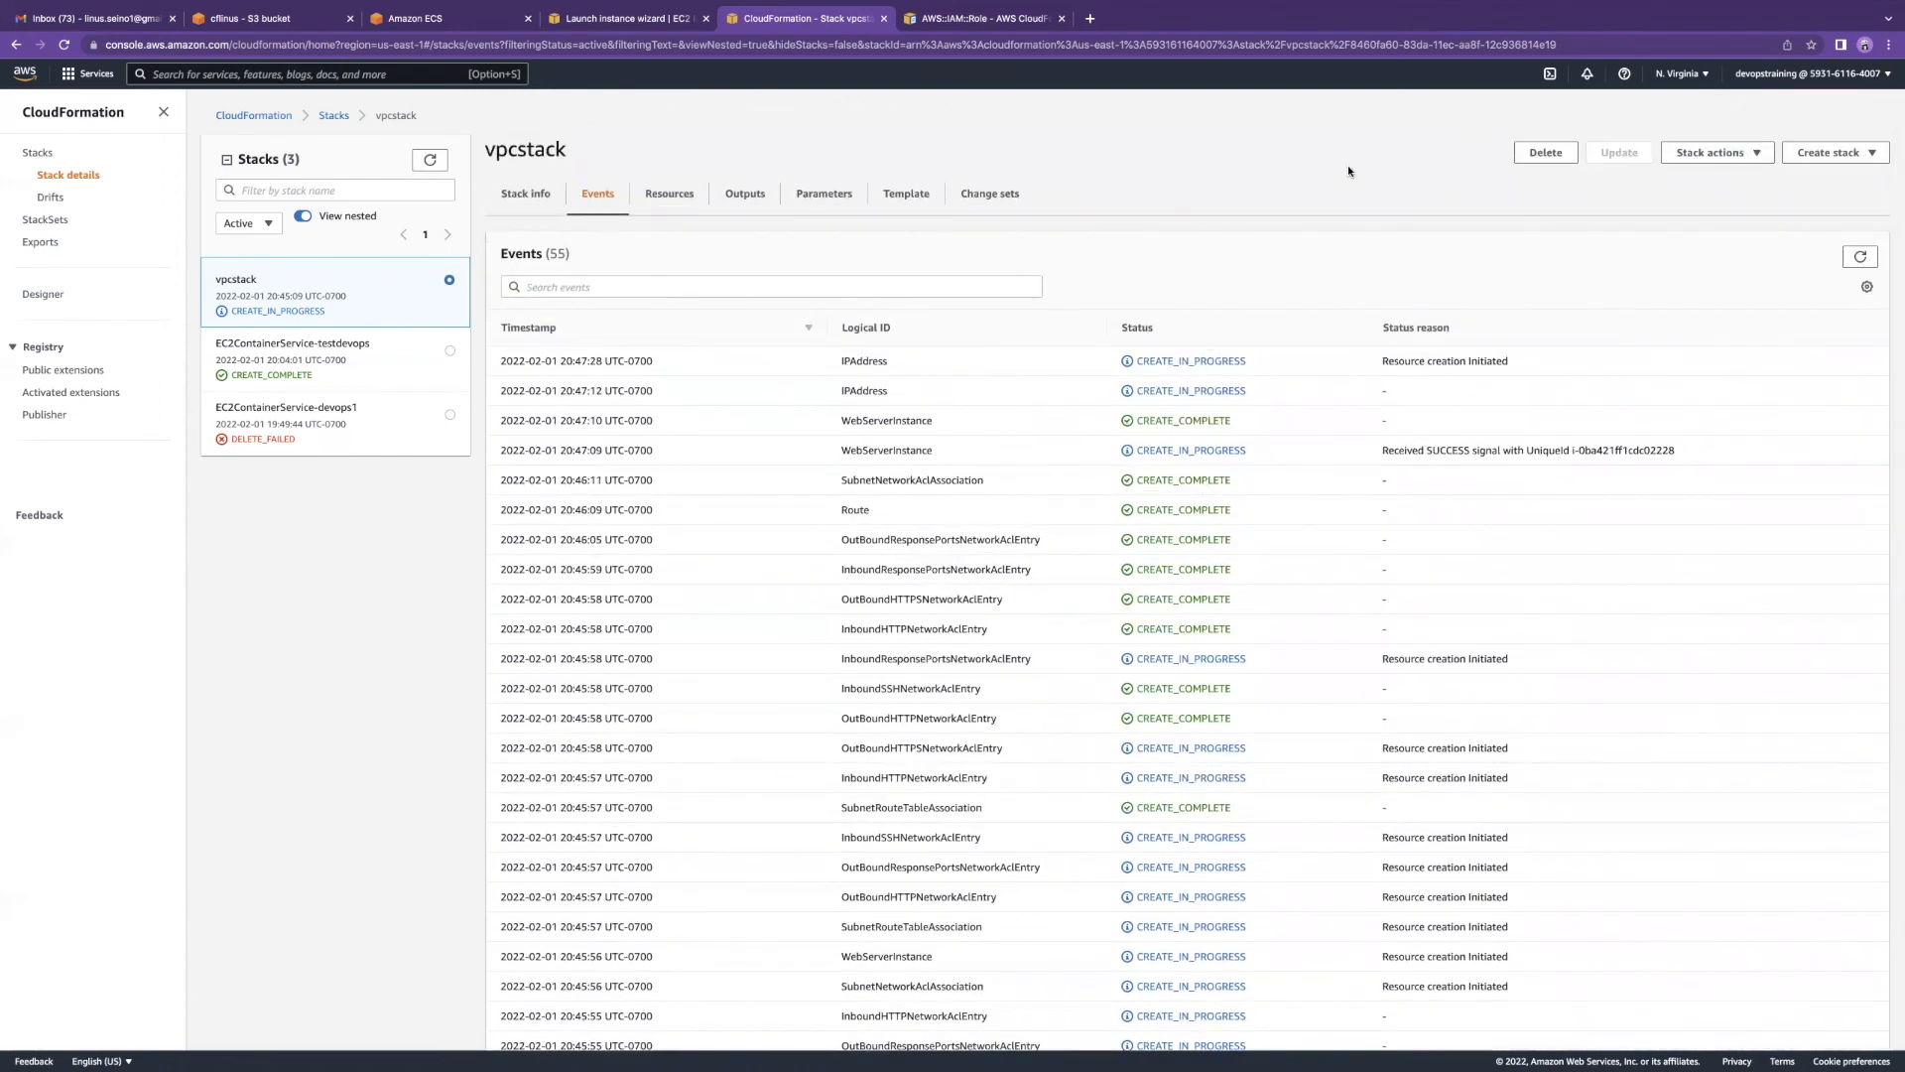
click(1087, 22)
text(bginx cloud formation template)
key(Return)
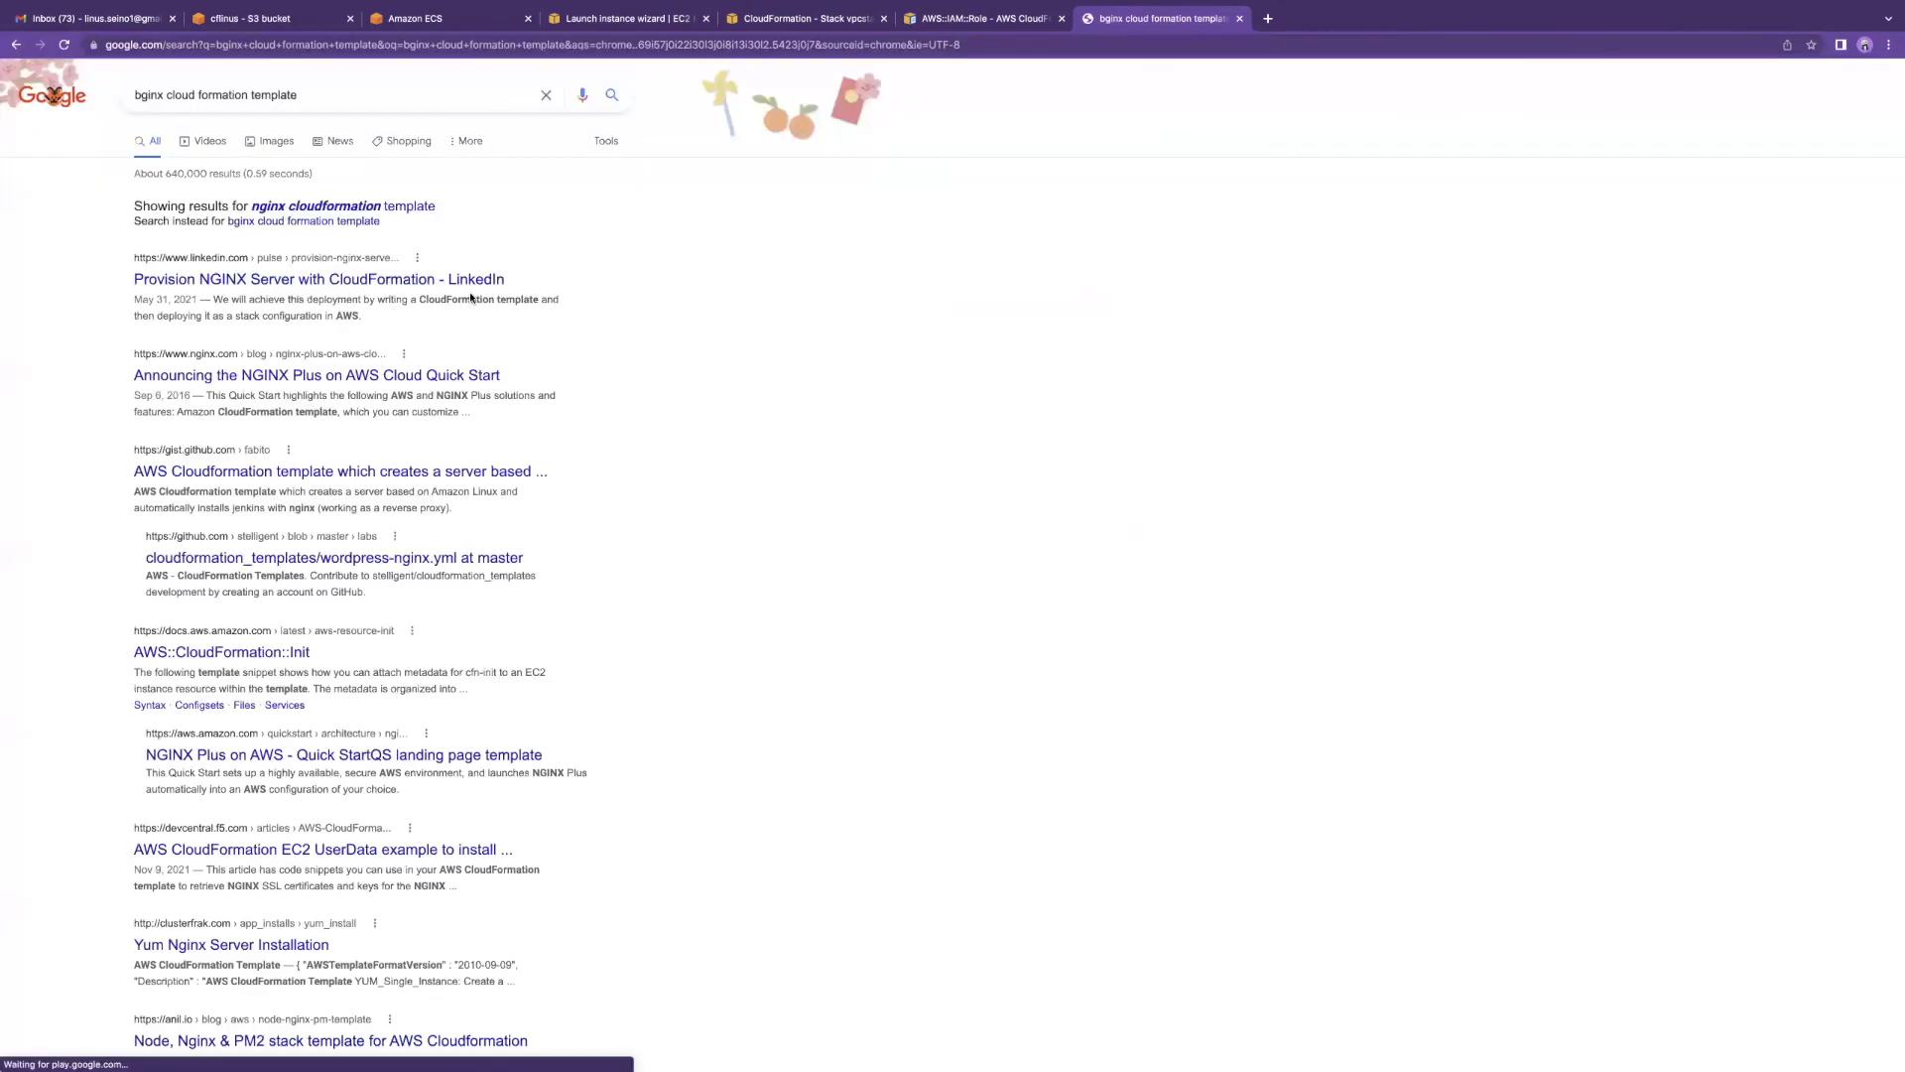
click(325, 282)
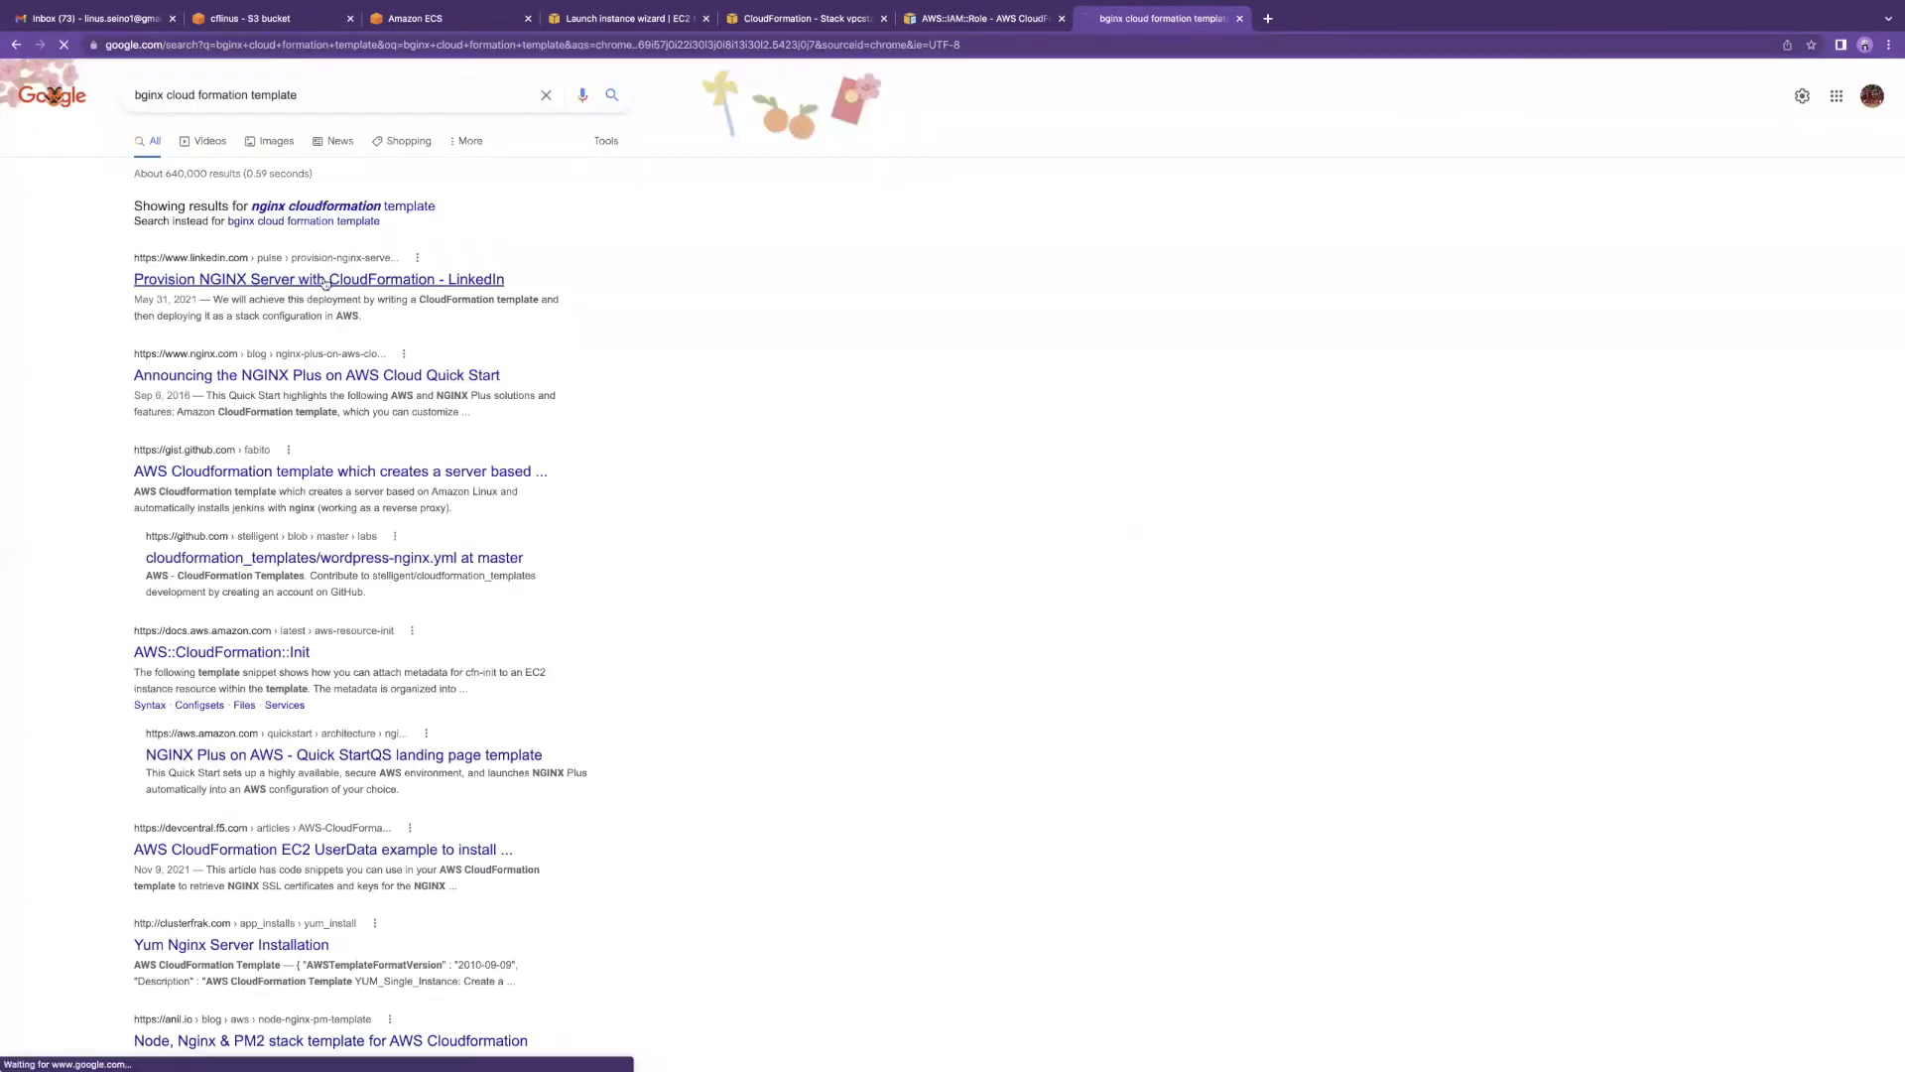
scroll(640, 468, down, 20)
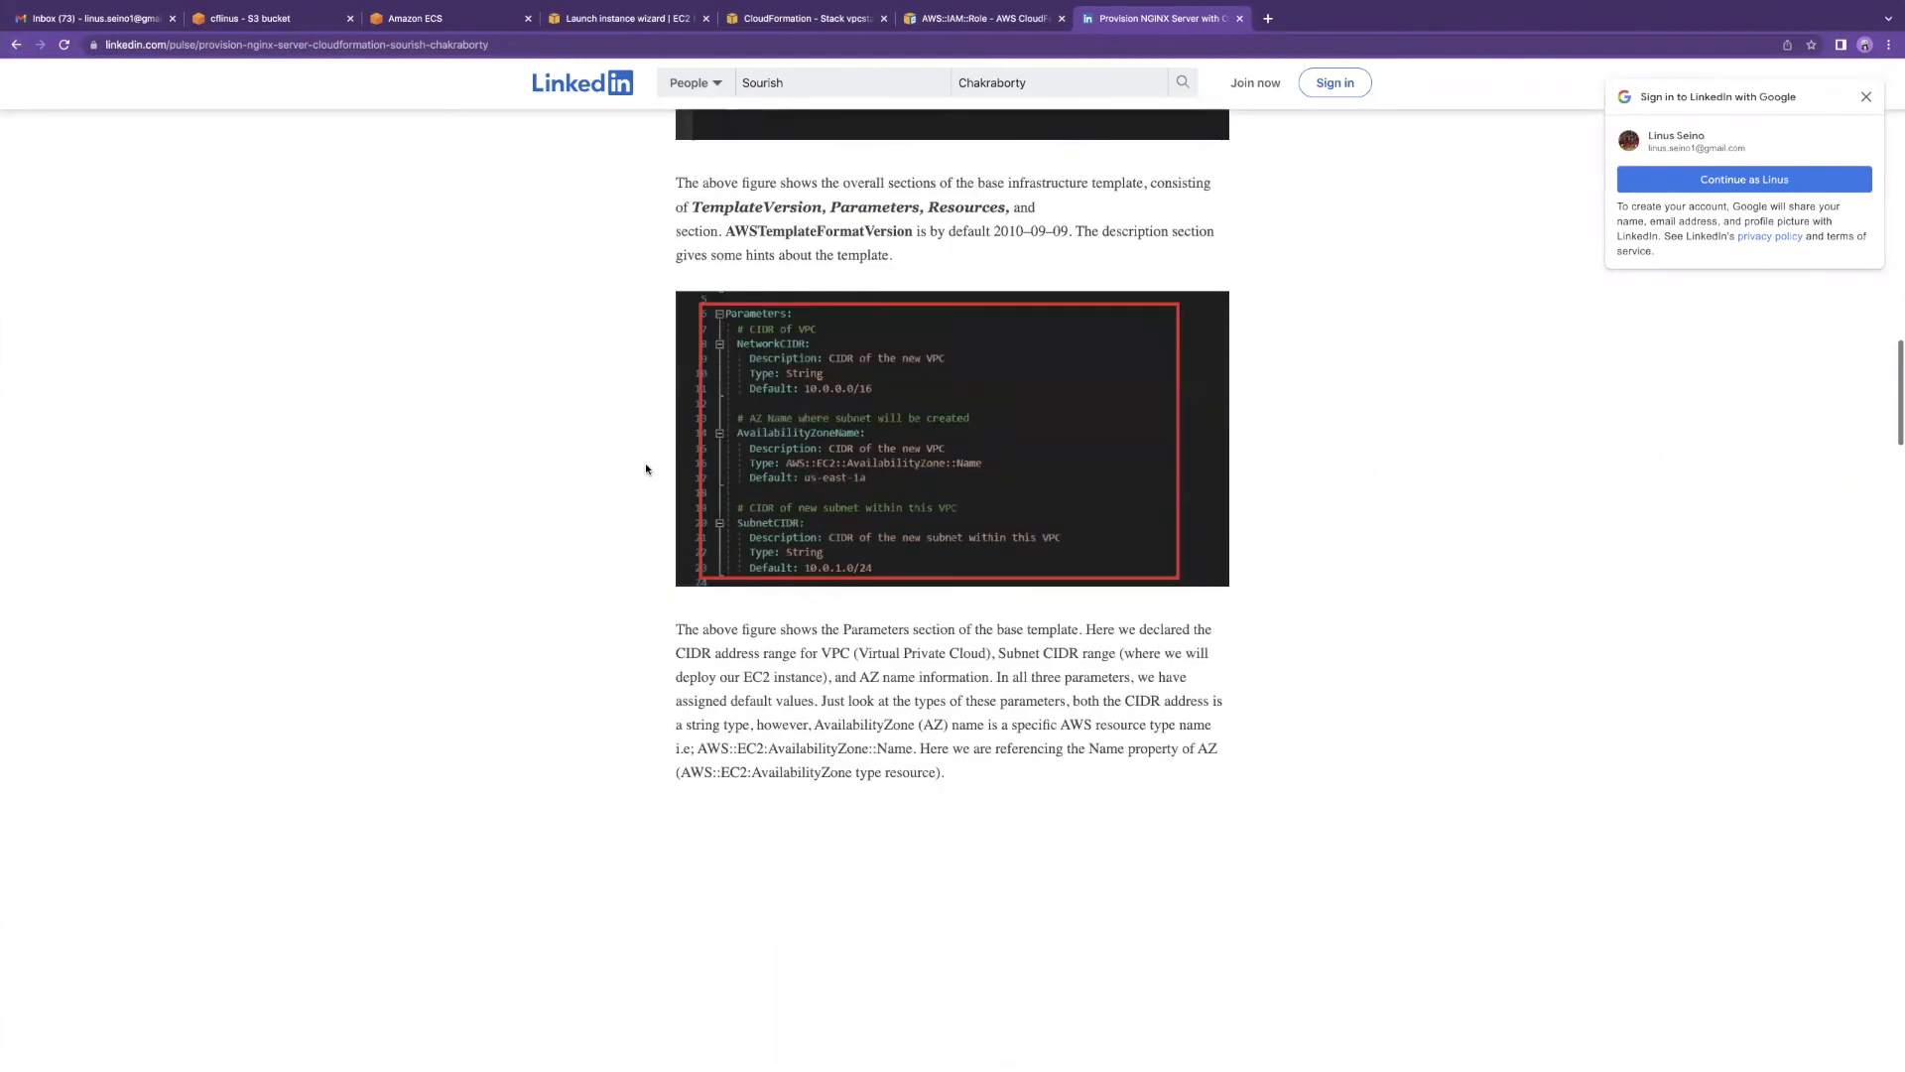
scroll(645, 468, down, 2)
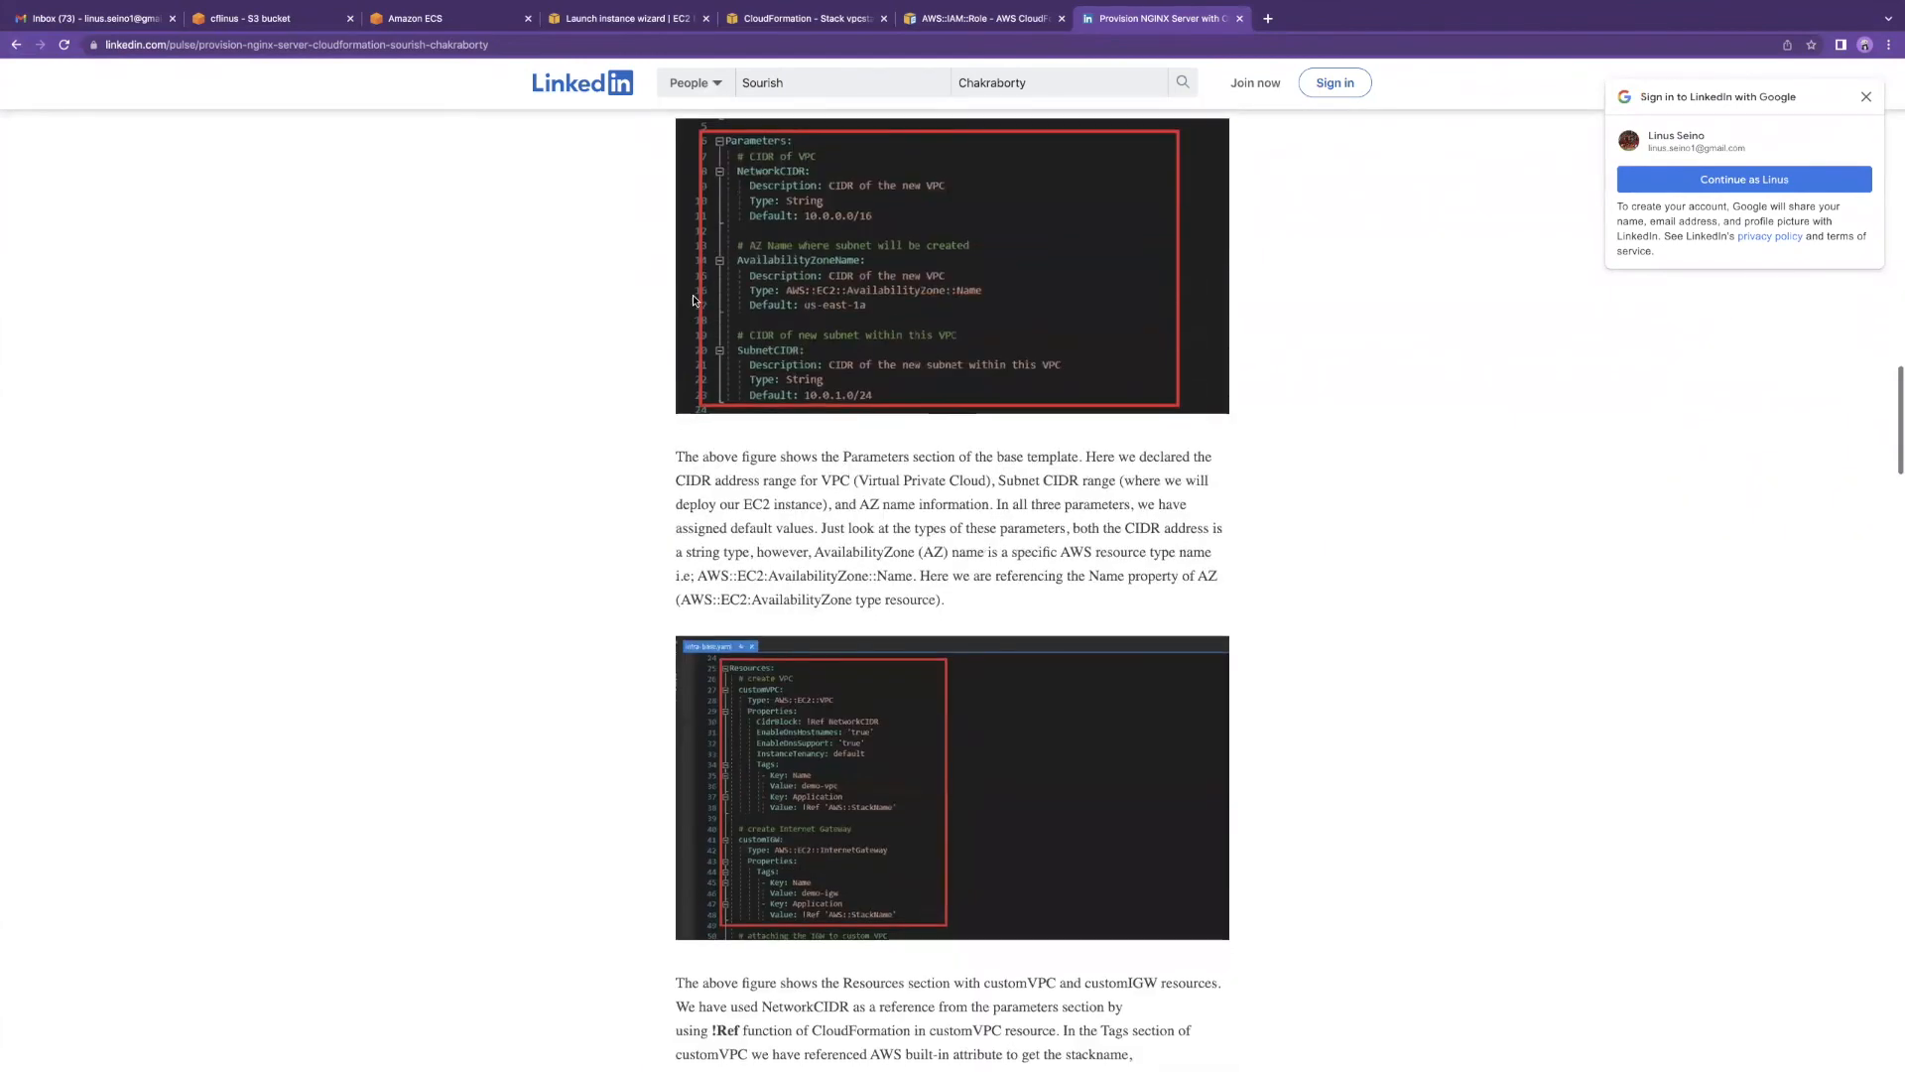
click(1239, 18)
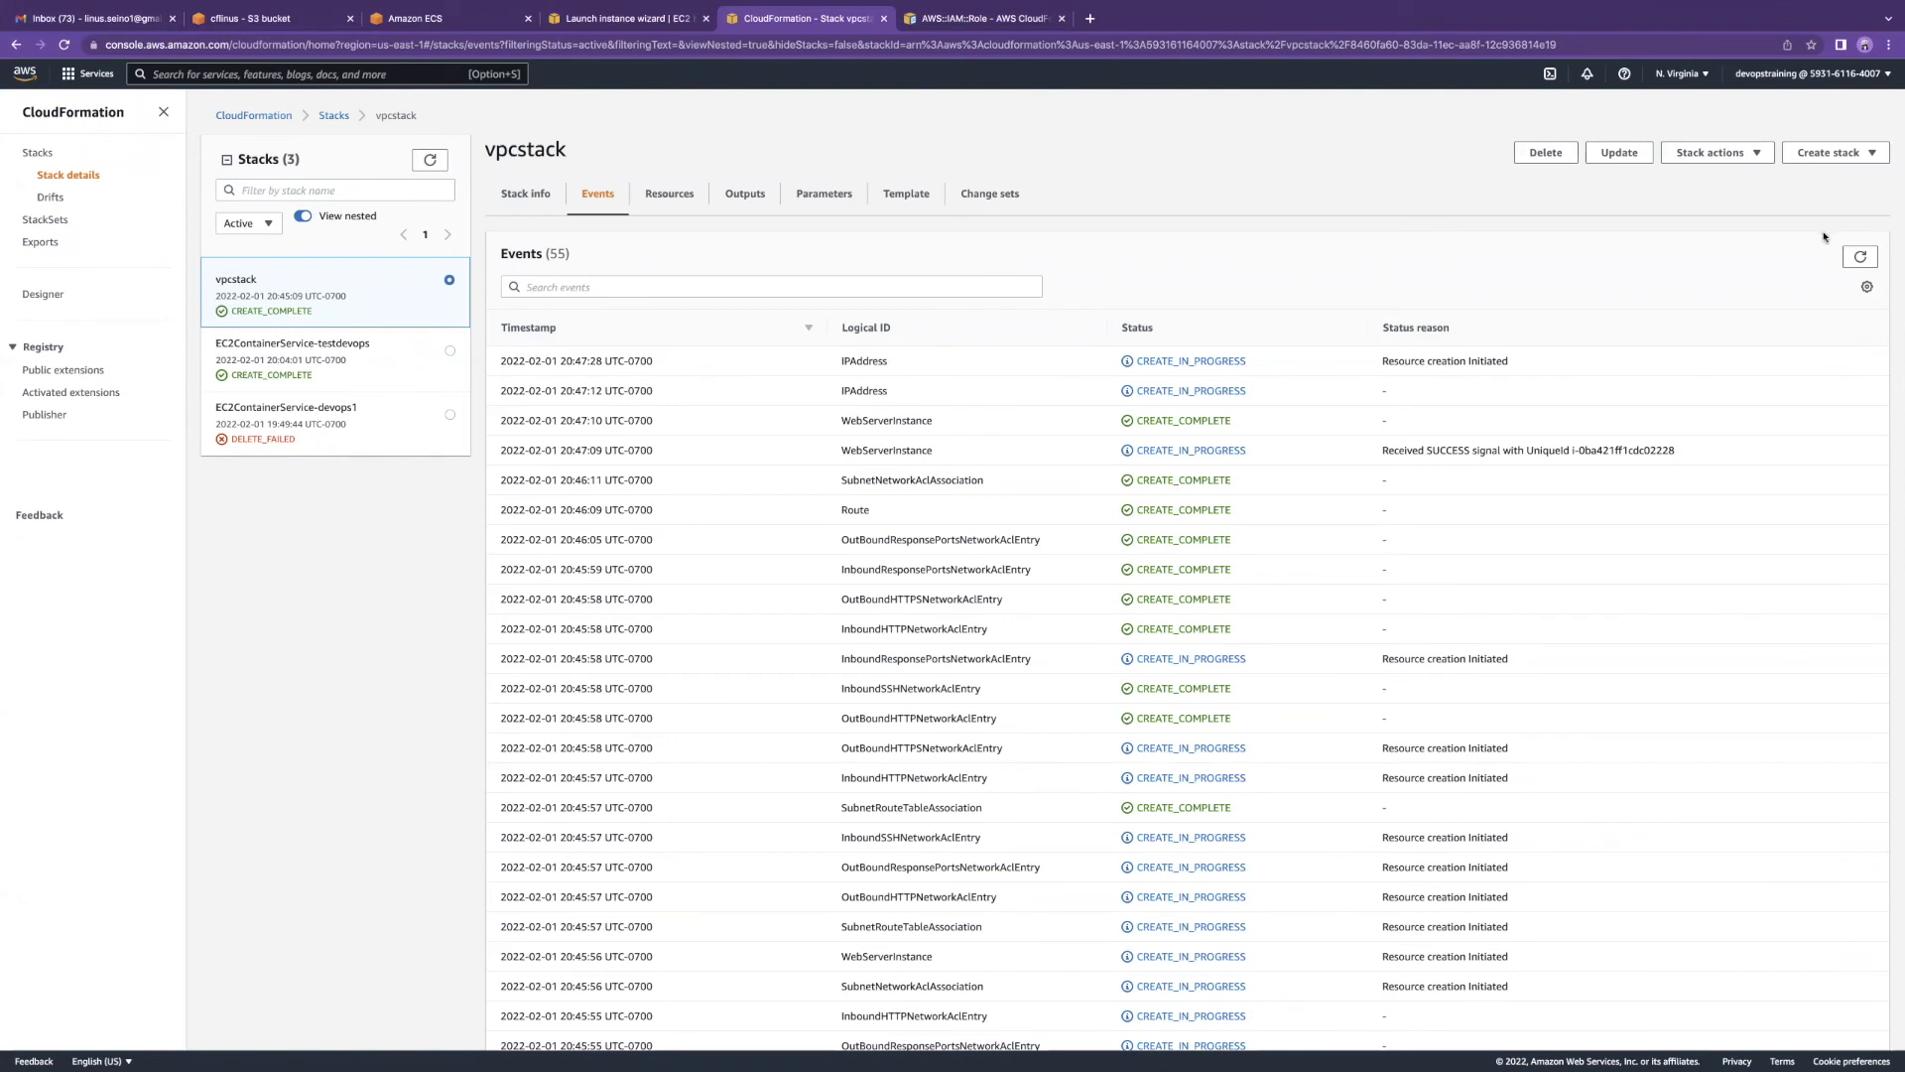
Step: Refresh vpcstack's events and check Stack info to confirm CREATE_COMPLETE
click(1861, 256)
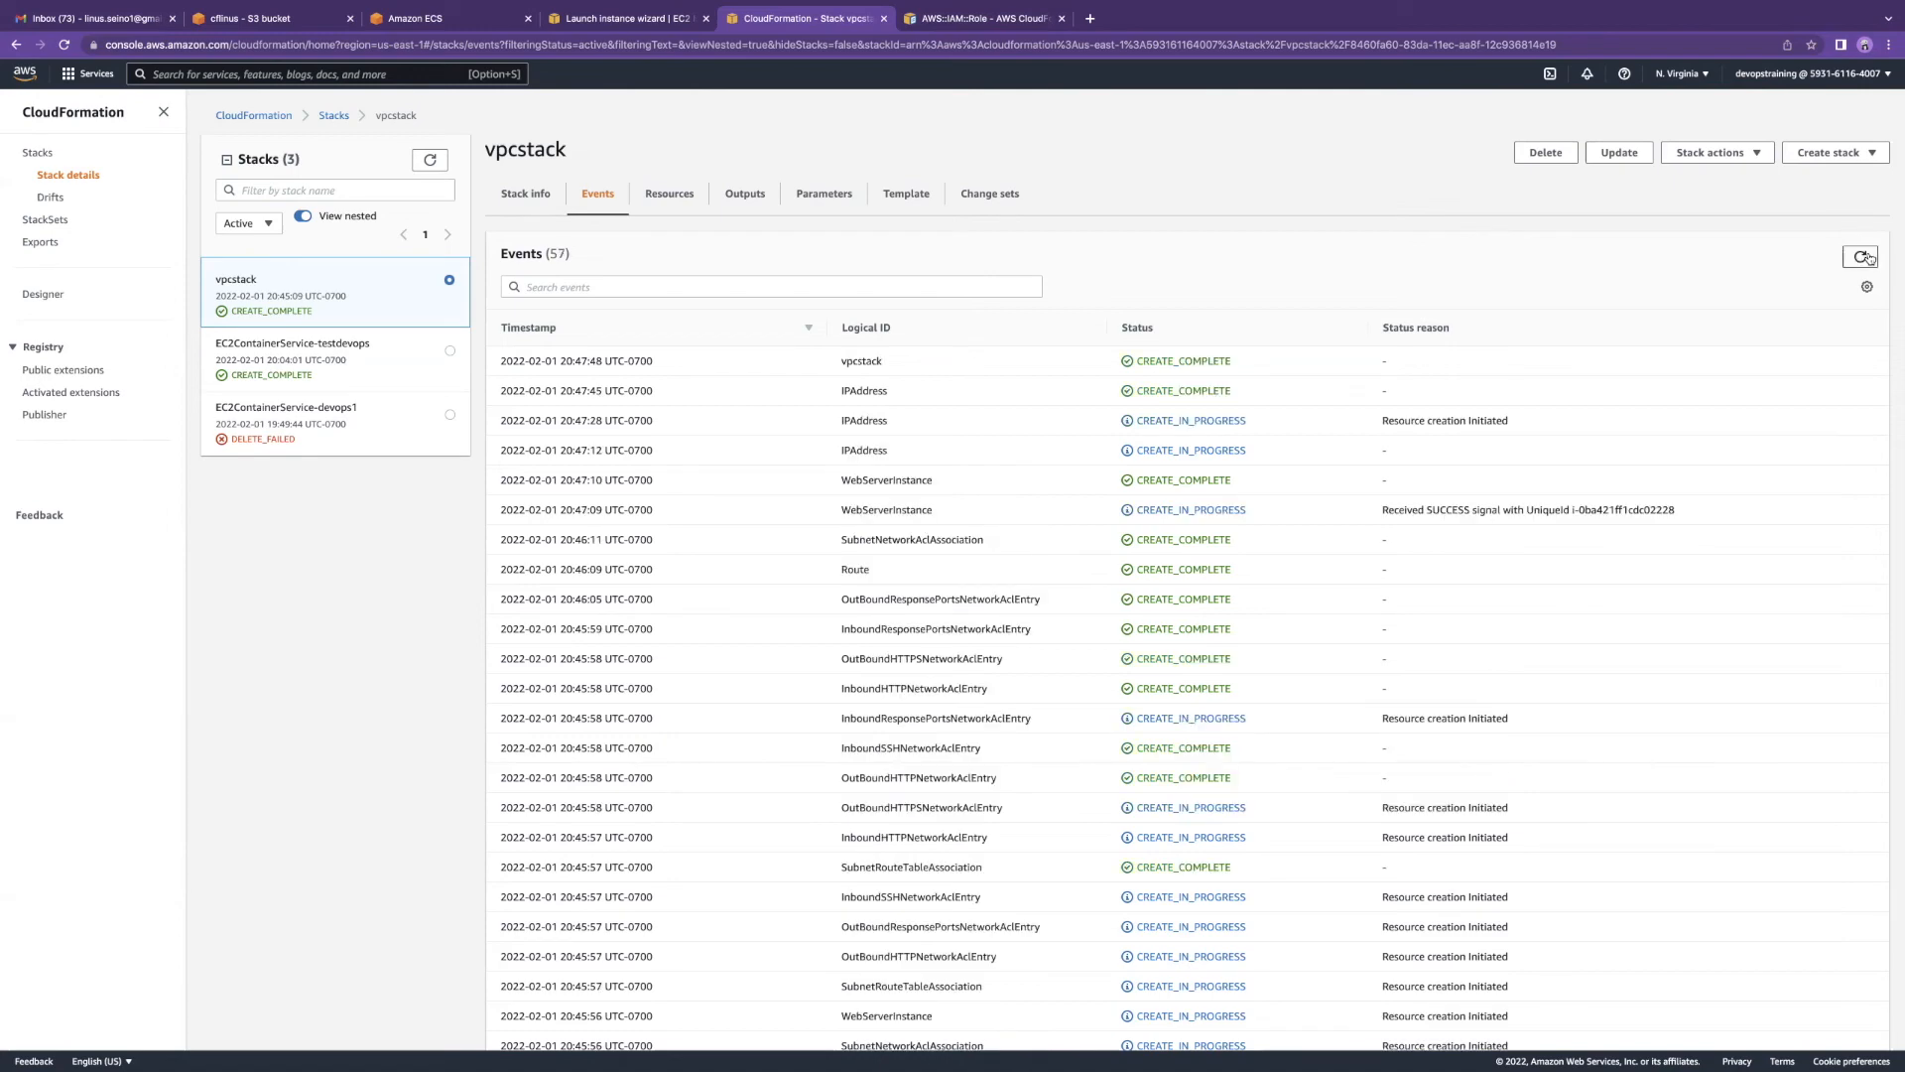
click(521, 194)
click(287, 295)
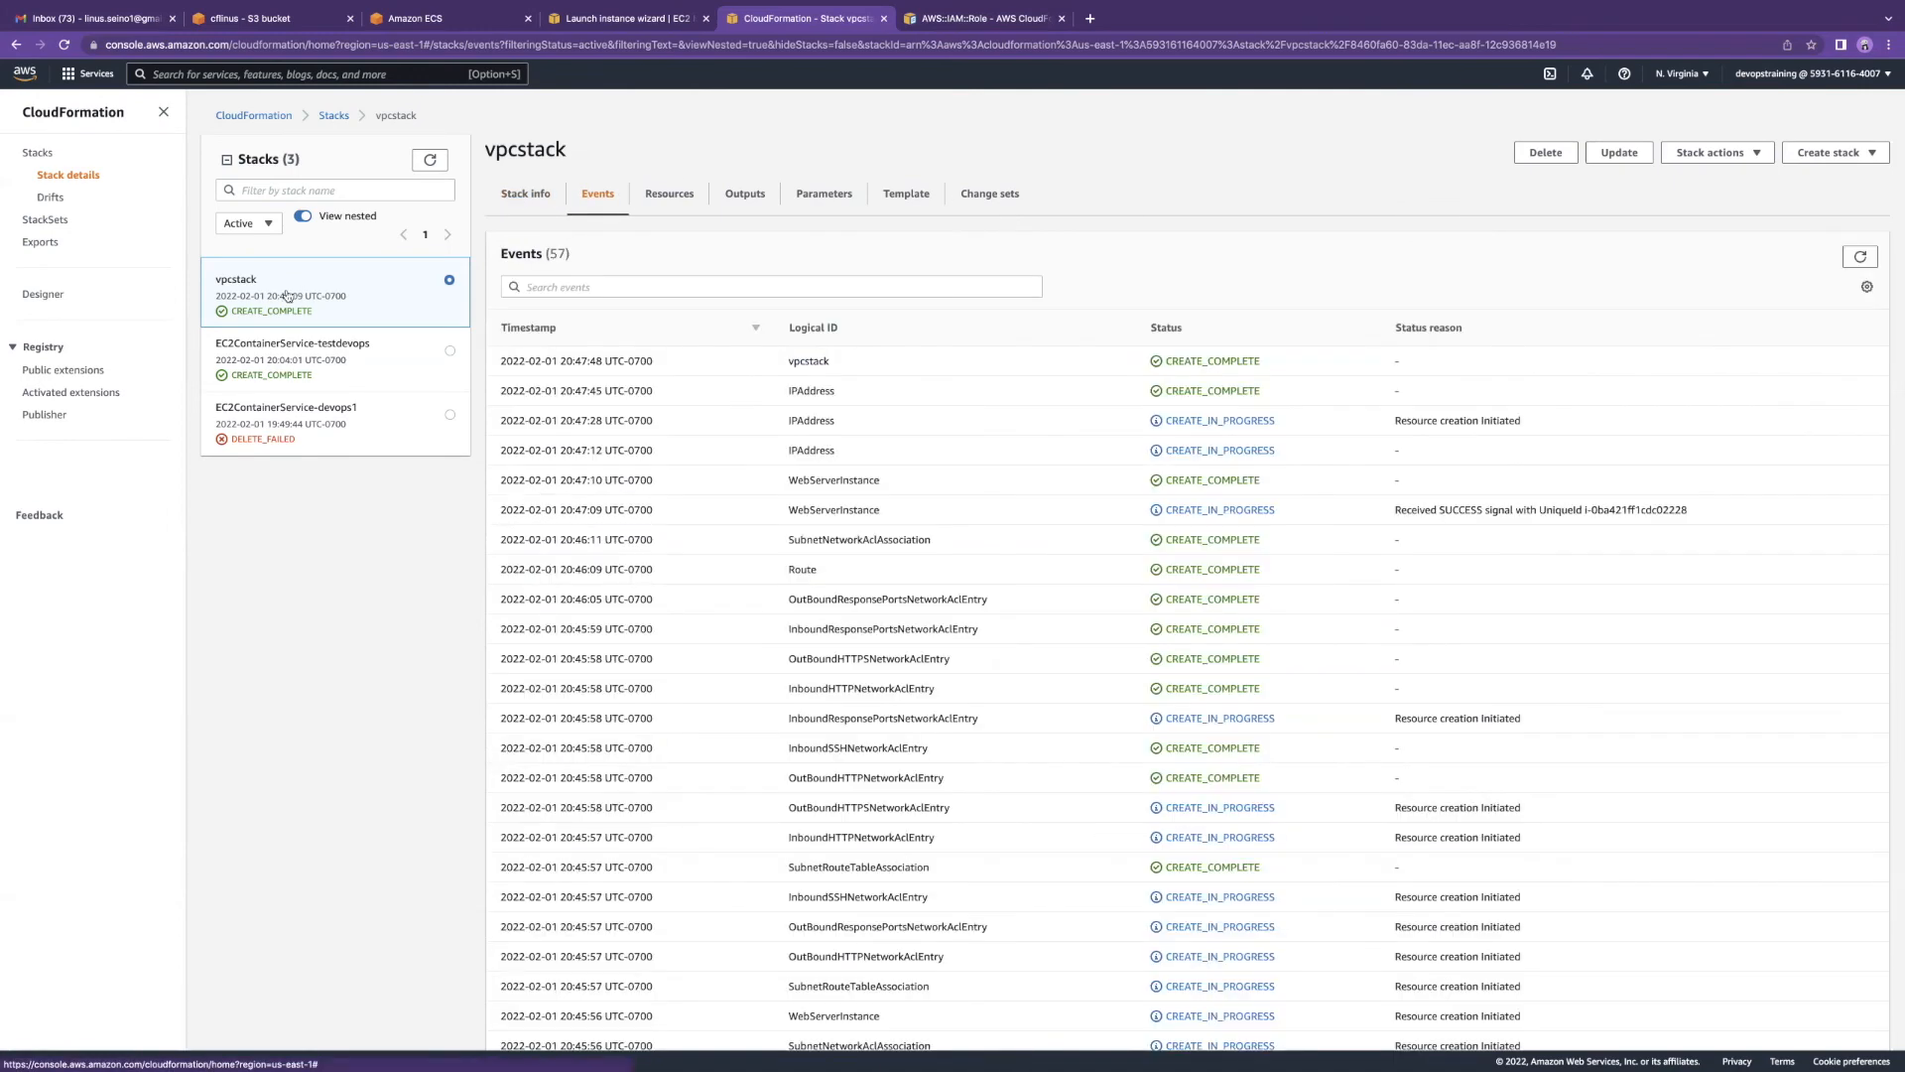
scroll(741, 355, down, 1)
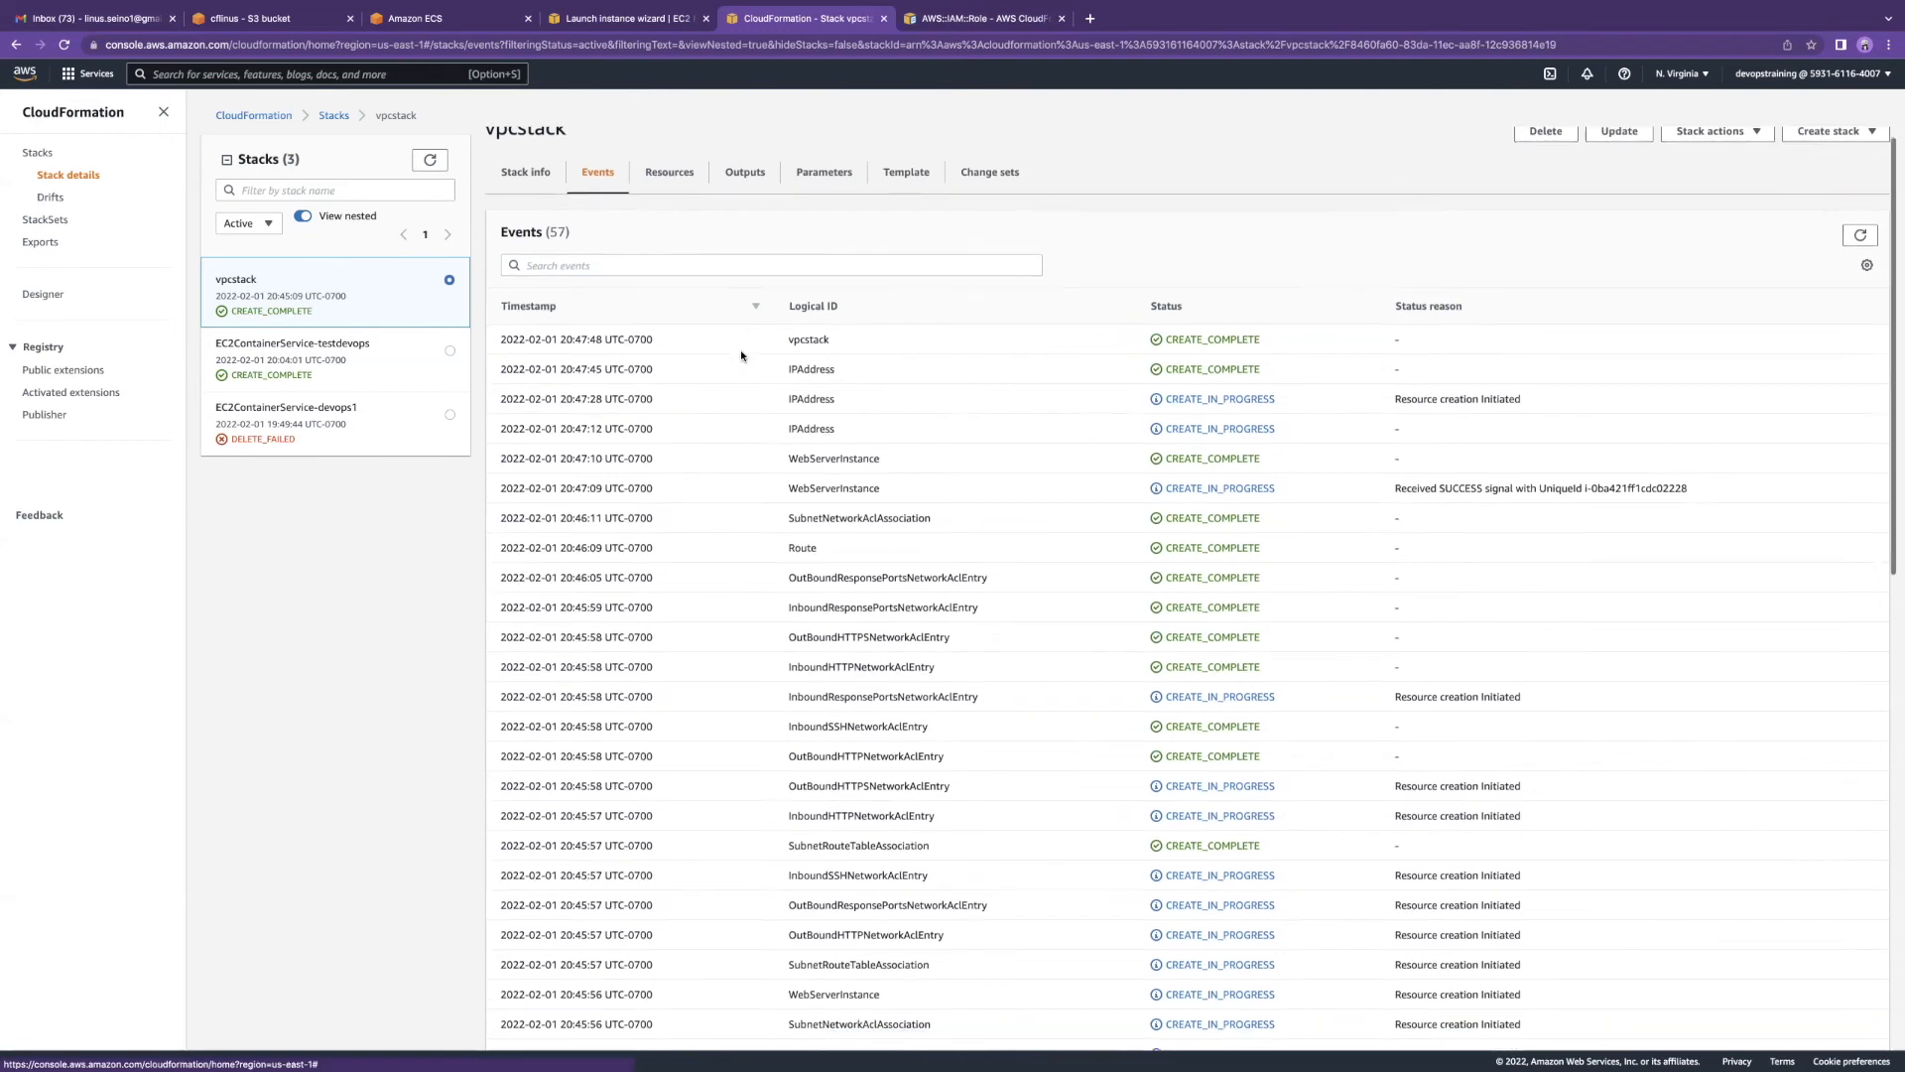
scroll(1114, 413, up, 1)
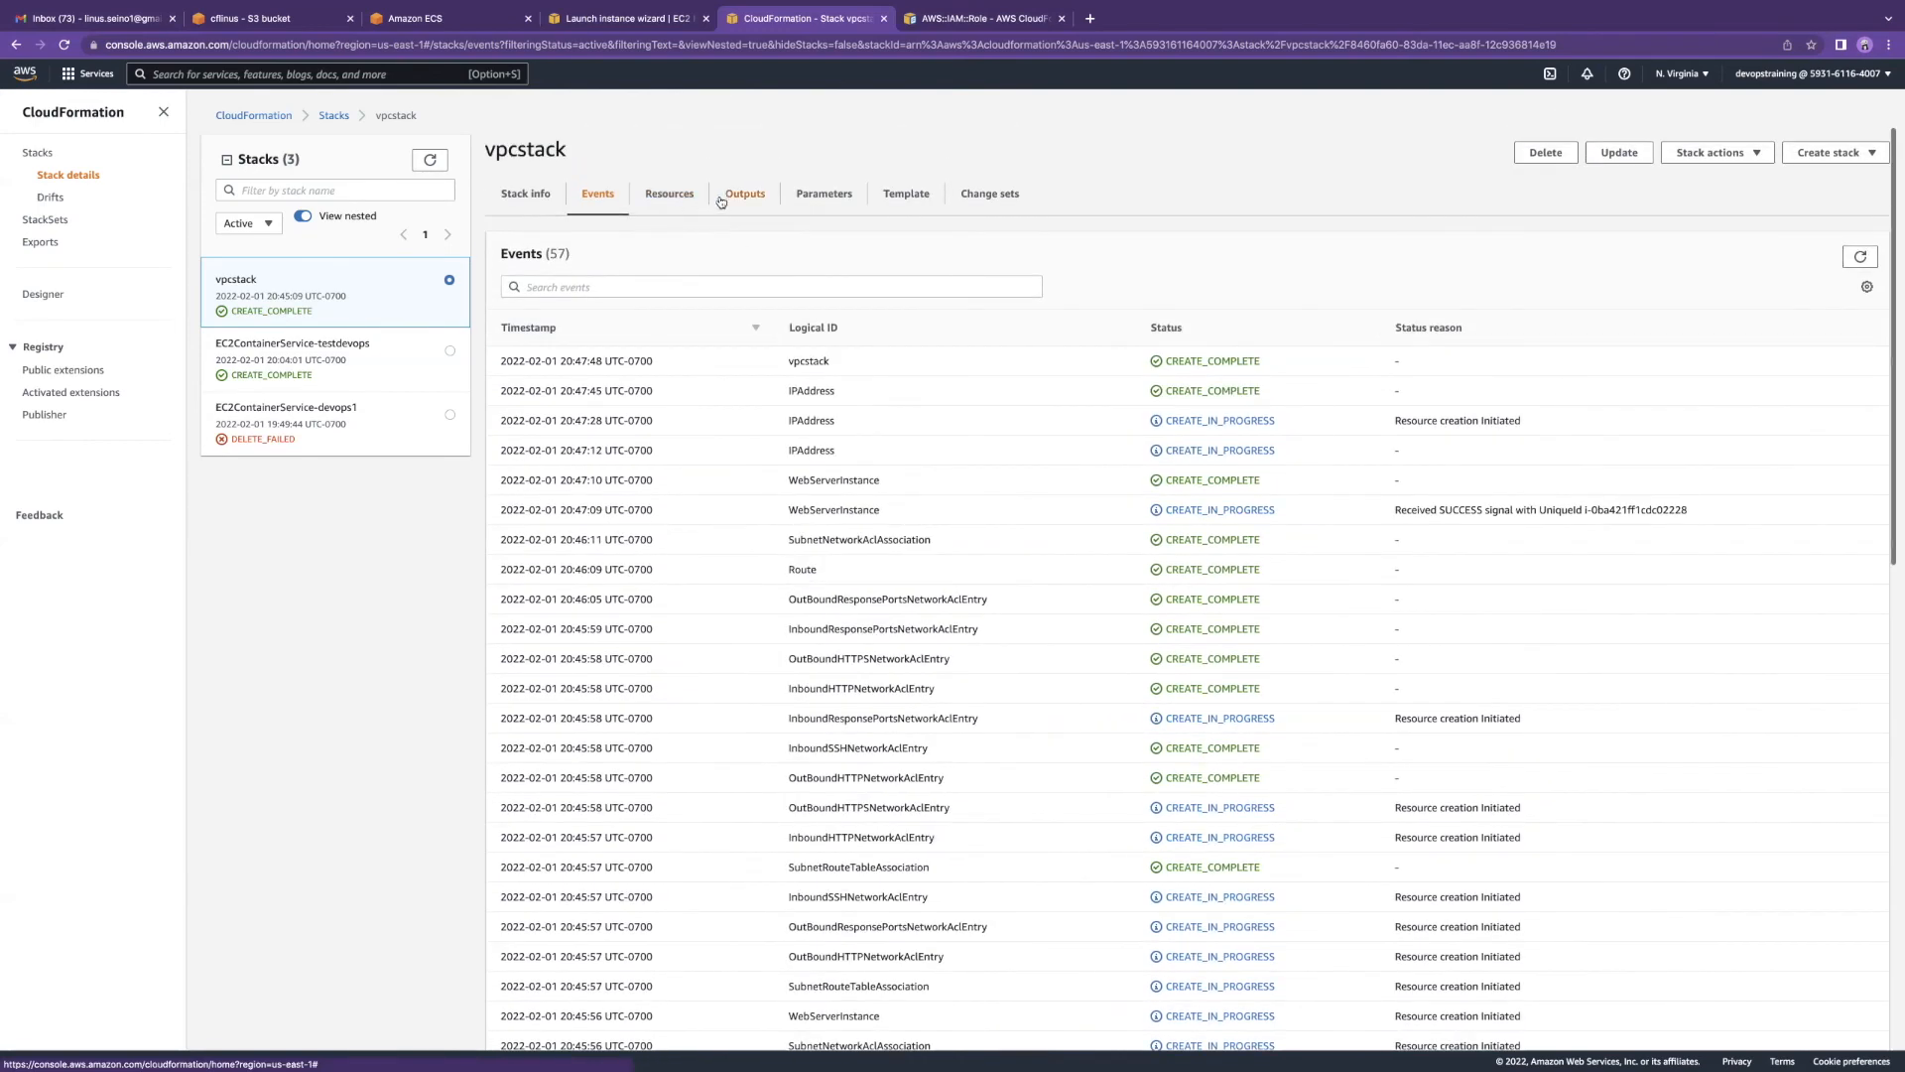
Step: Glance at Outputs, then review the 18 resources, including AttachGateway, InstanceSecurityGroup, VPC and Route
click(724, 198)
click(661, 196)
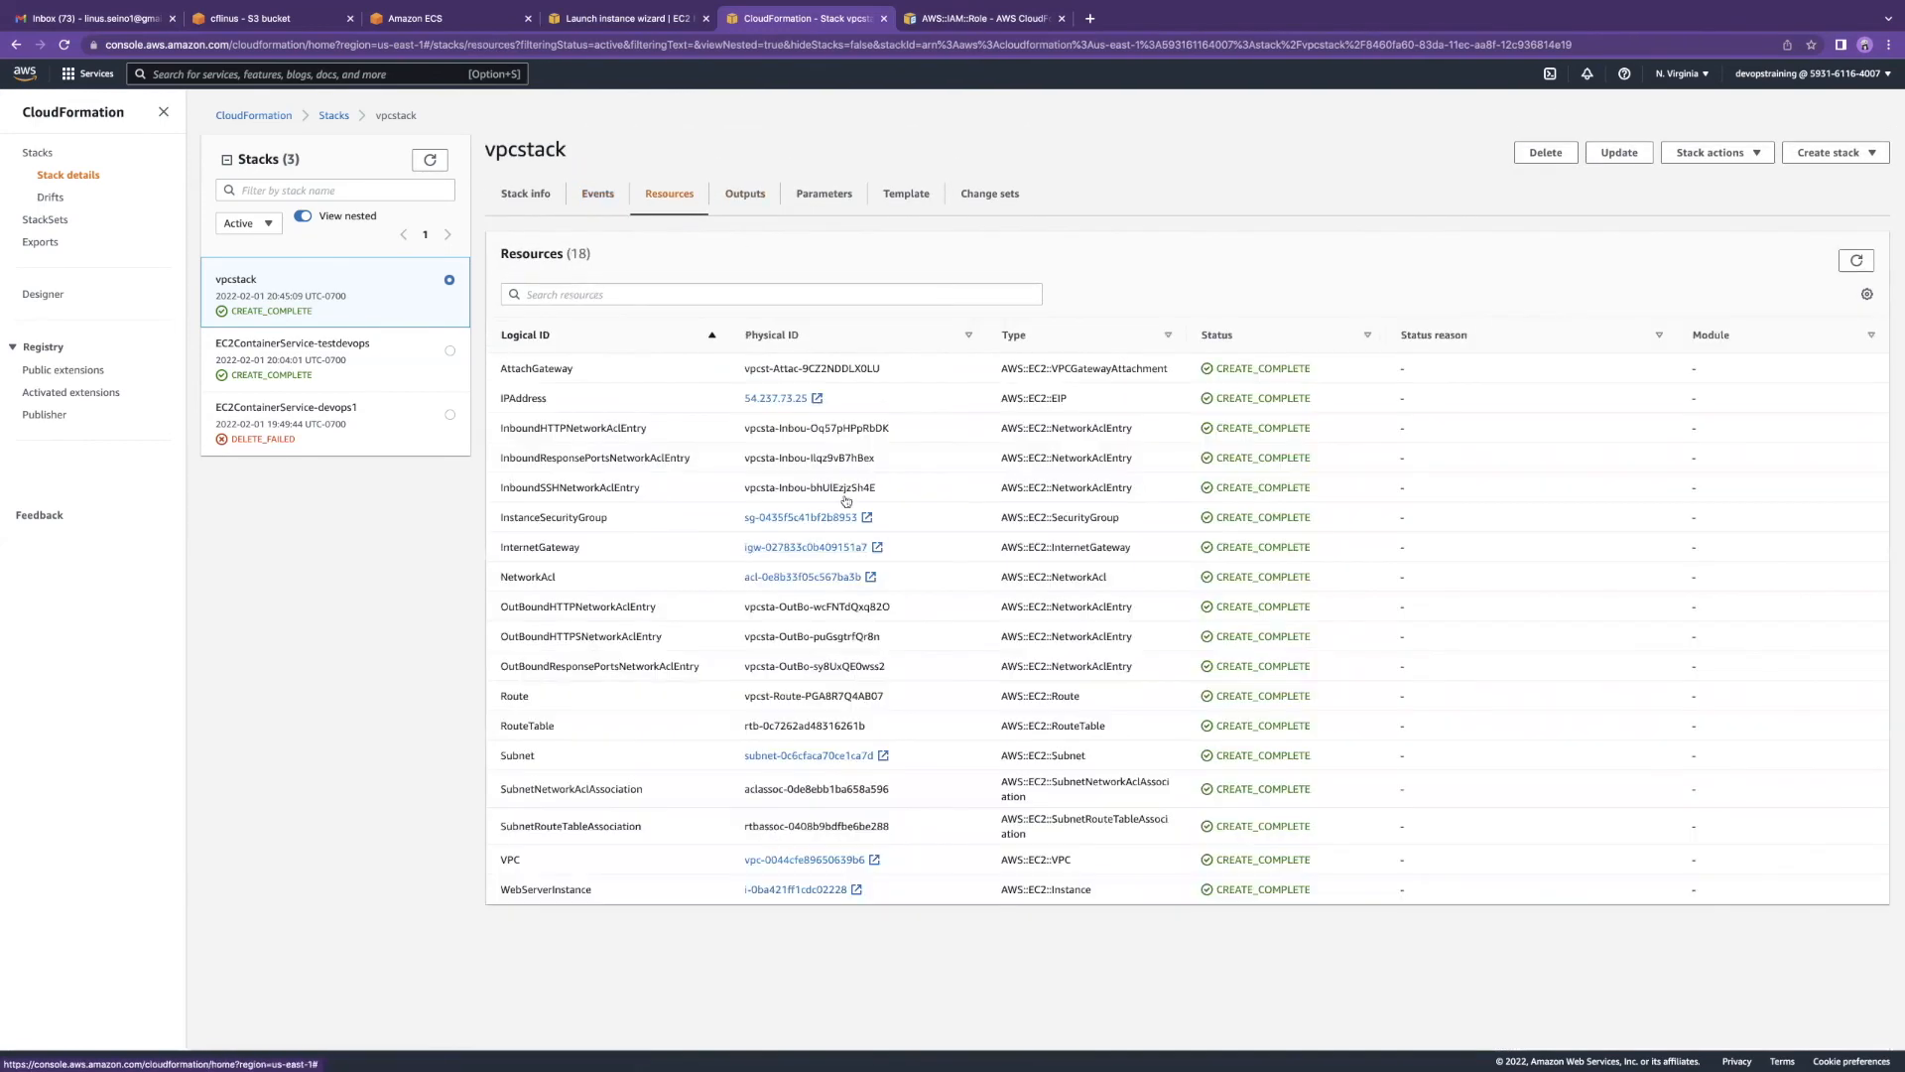
drag(502, 369, 556, 406)
drag(501, 550, 557, 580)
drag(535, 865, 501, 855)
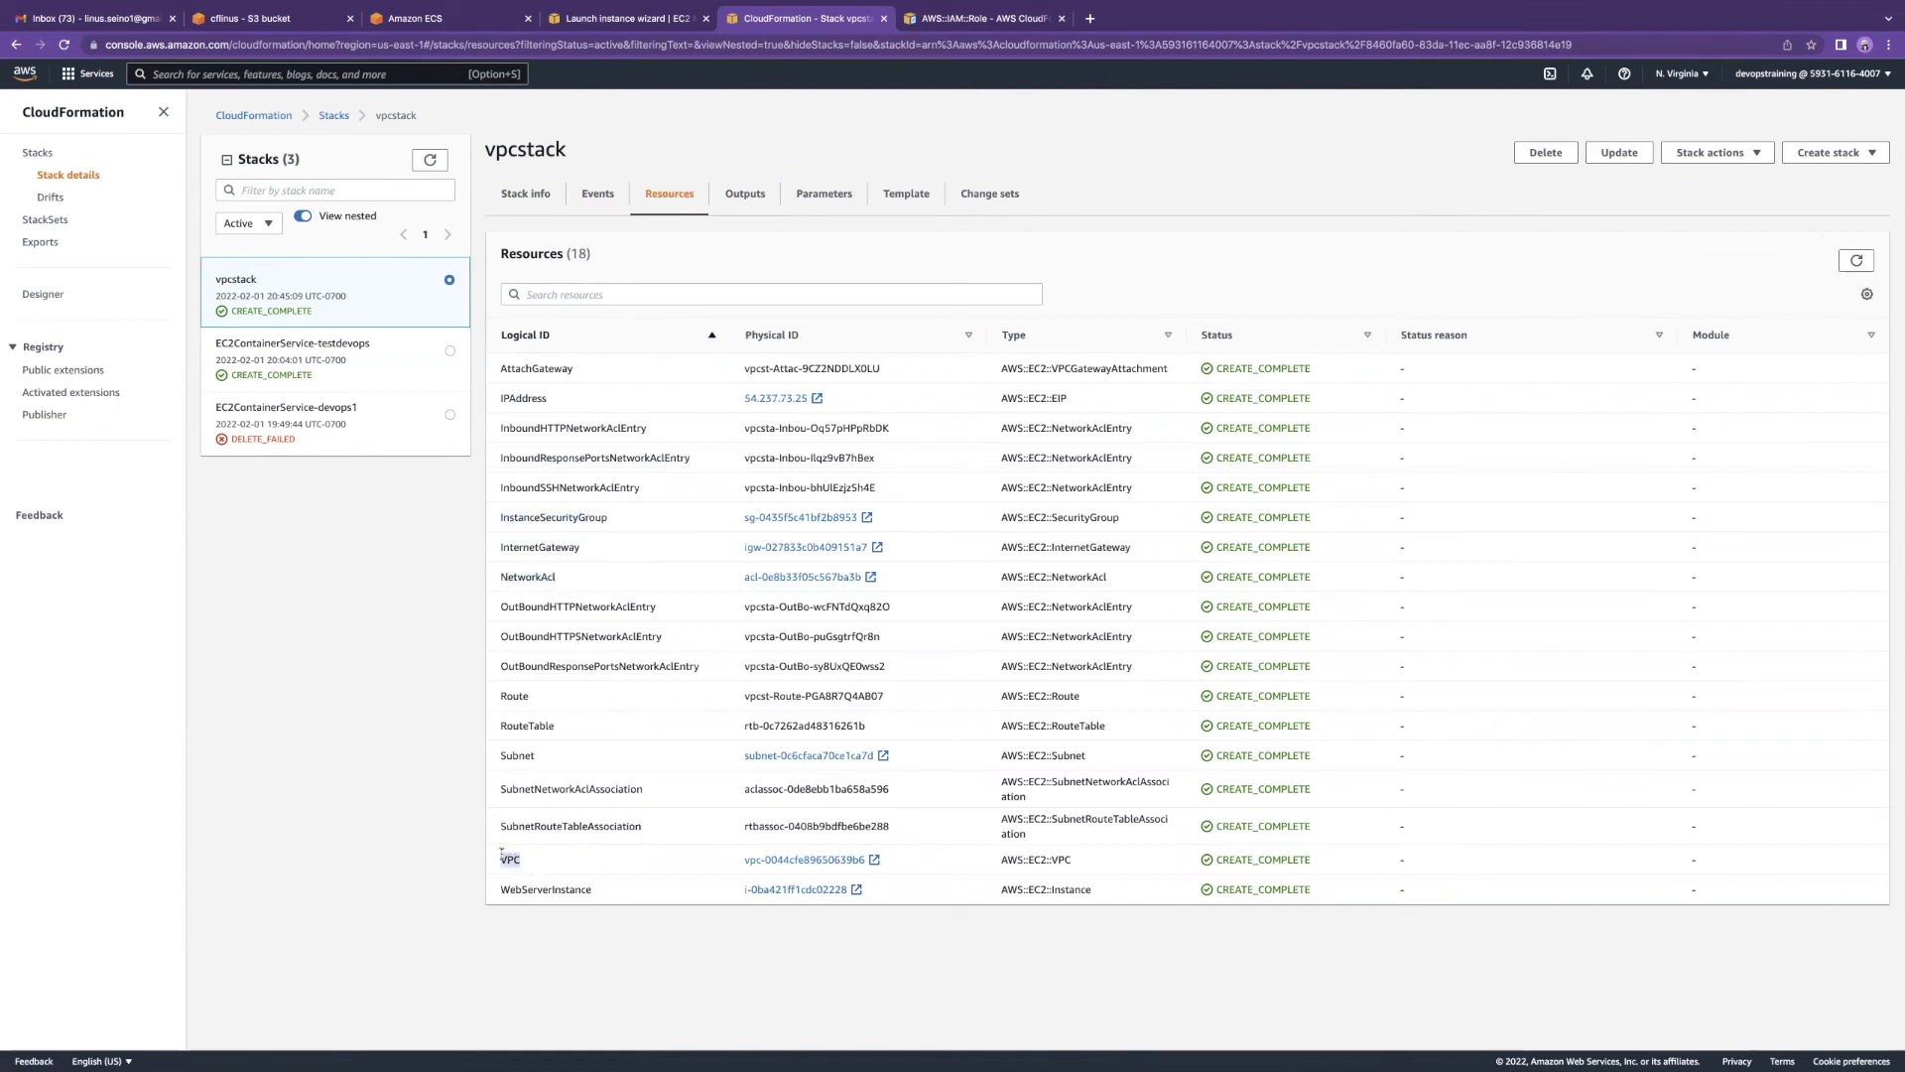
drag(545, 754, 501, 696)
click(635, 21)
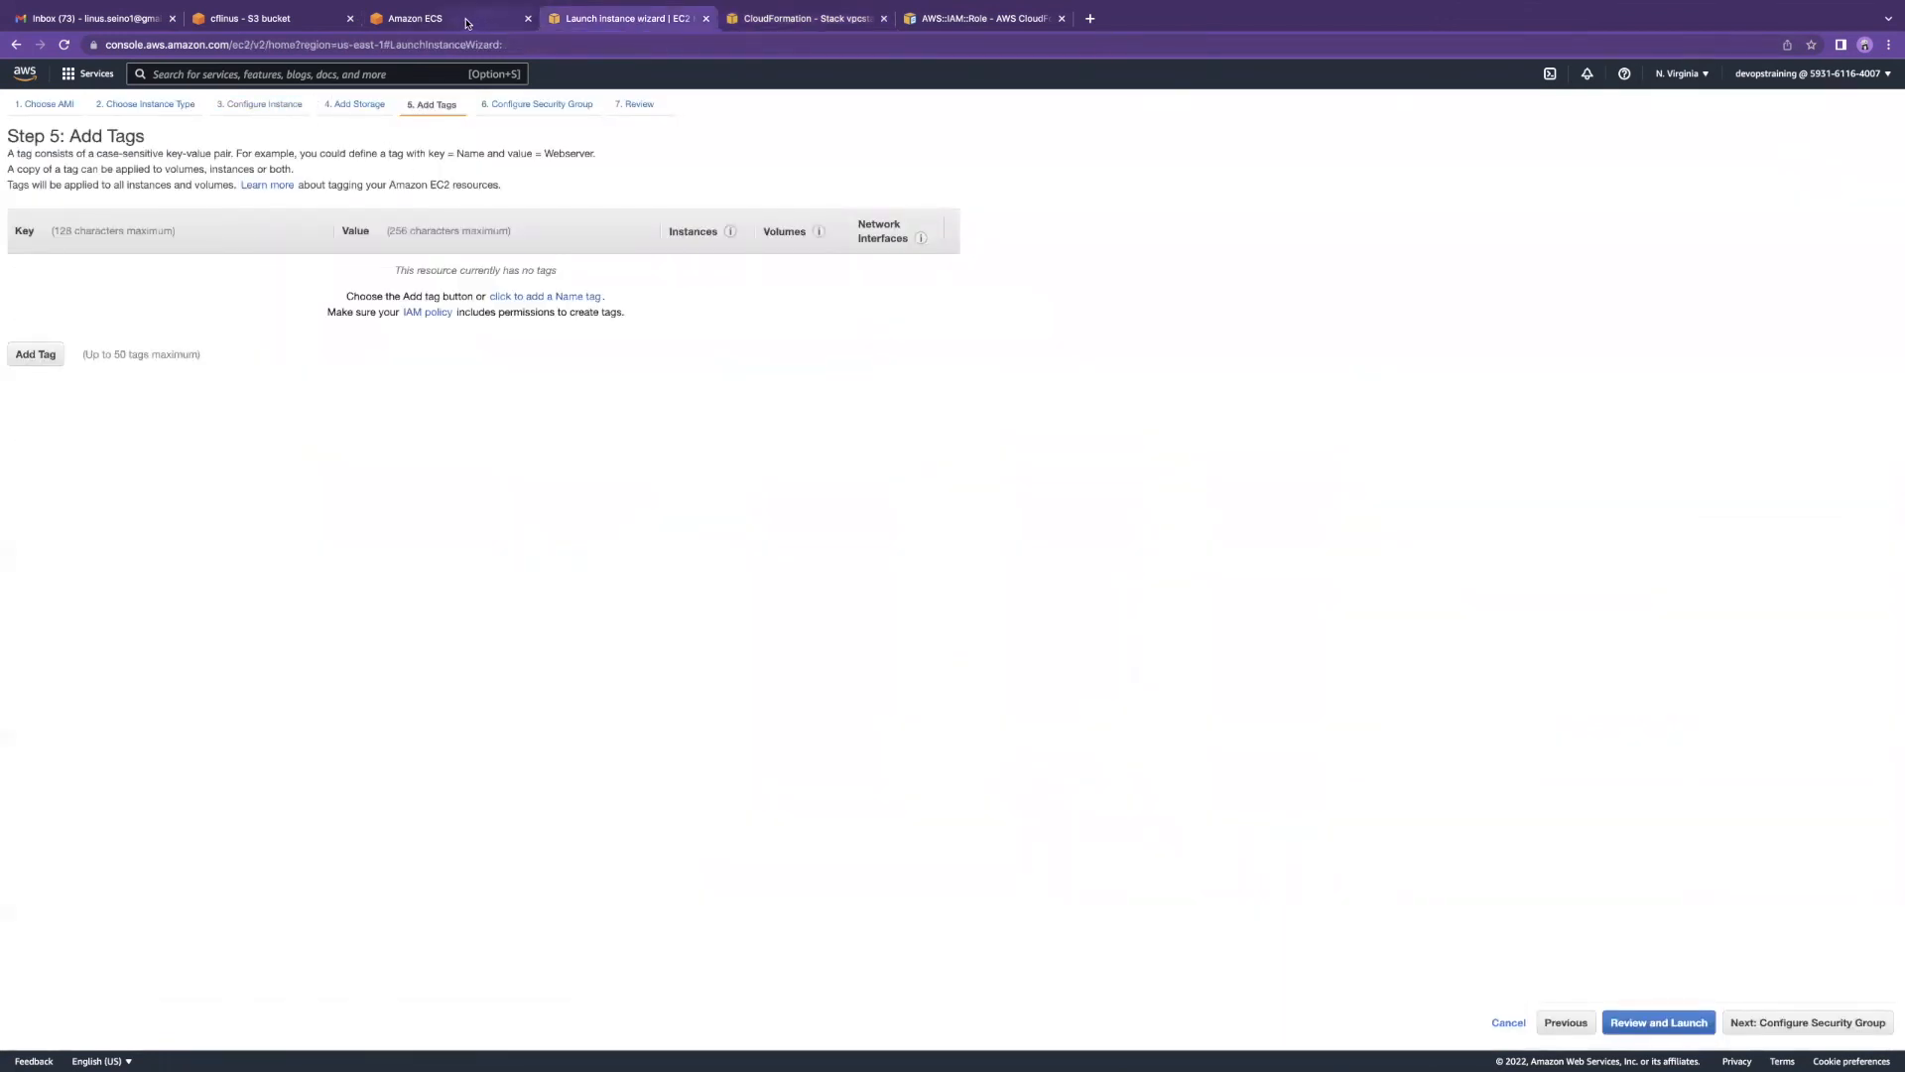
Step: Search 'vpc' to reach the VPC console's Your VPCs list and scan its columns
click(322, 74)
text(vpc)
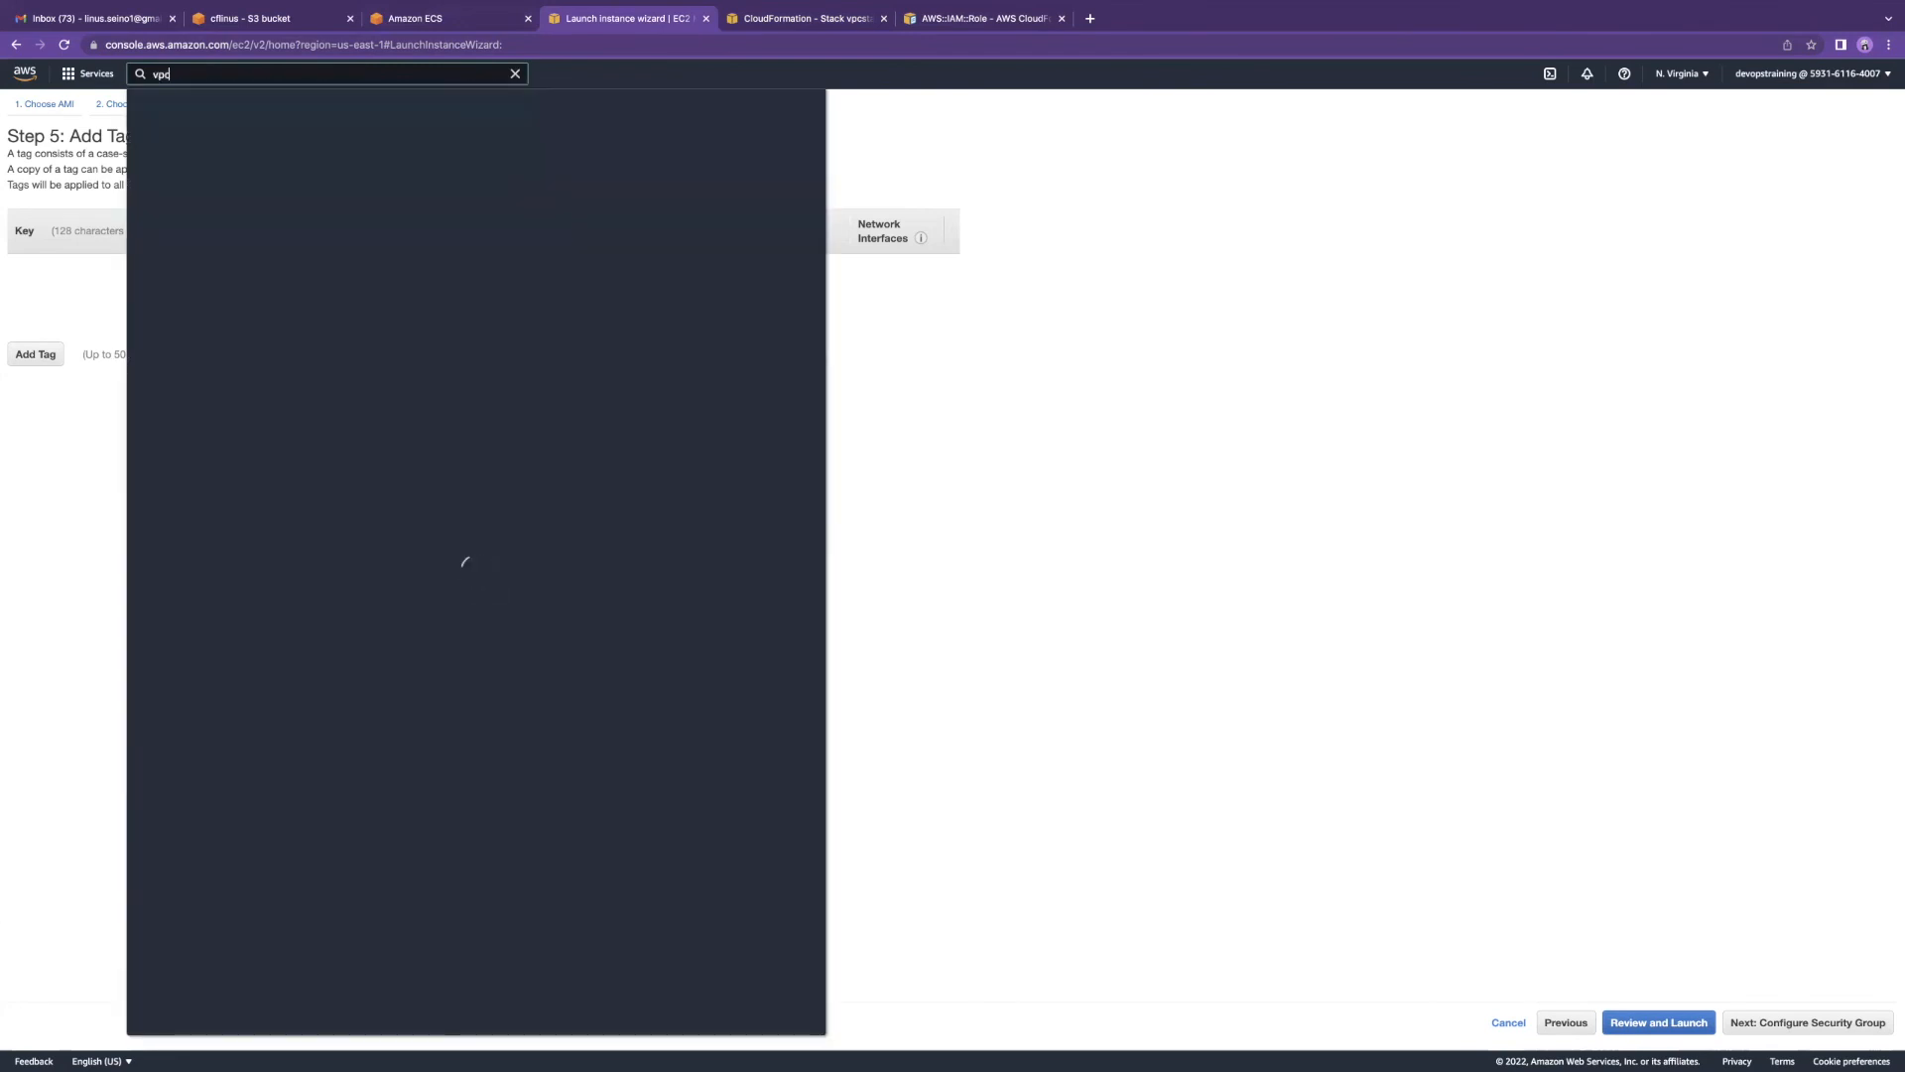
click(367, 189)
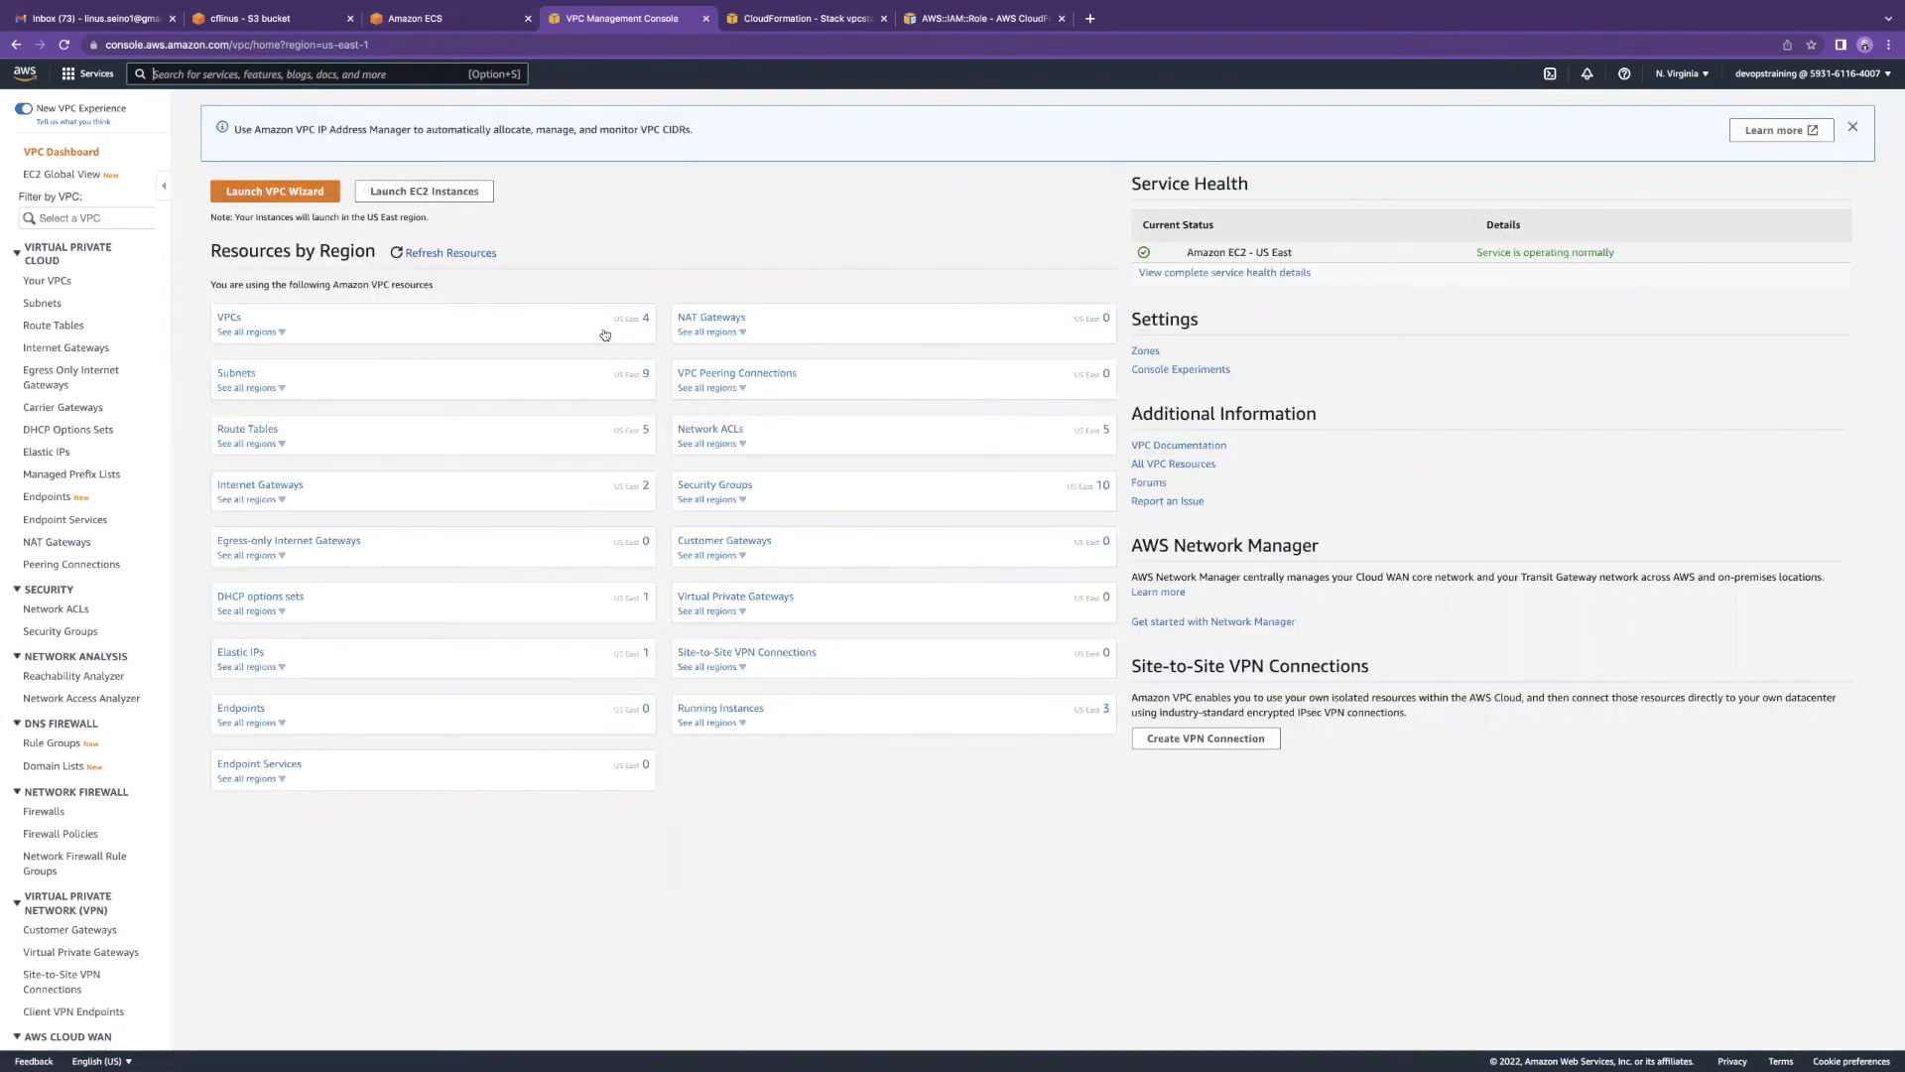
click(228, 317)
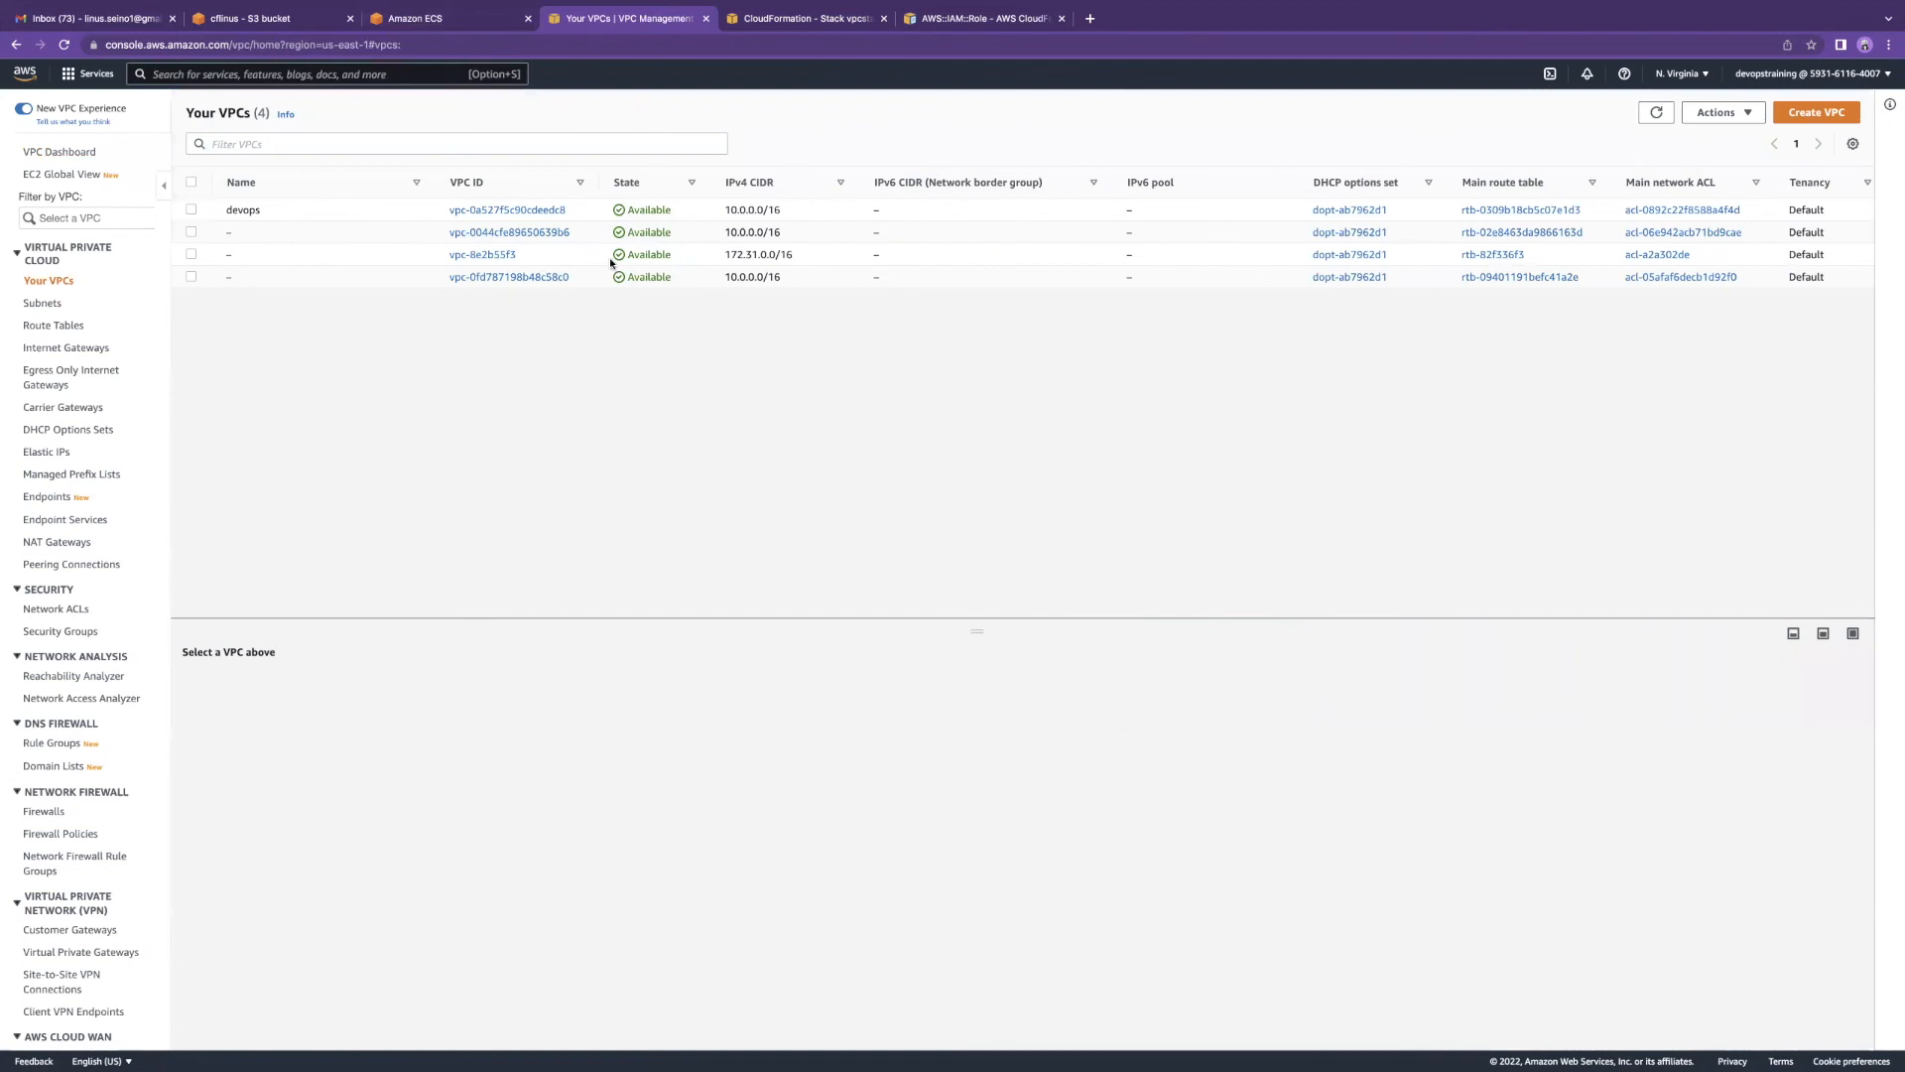
scroll(869, 282, right, 5)
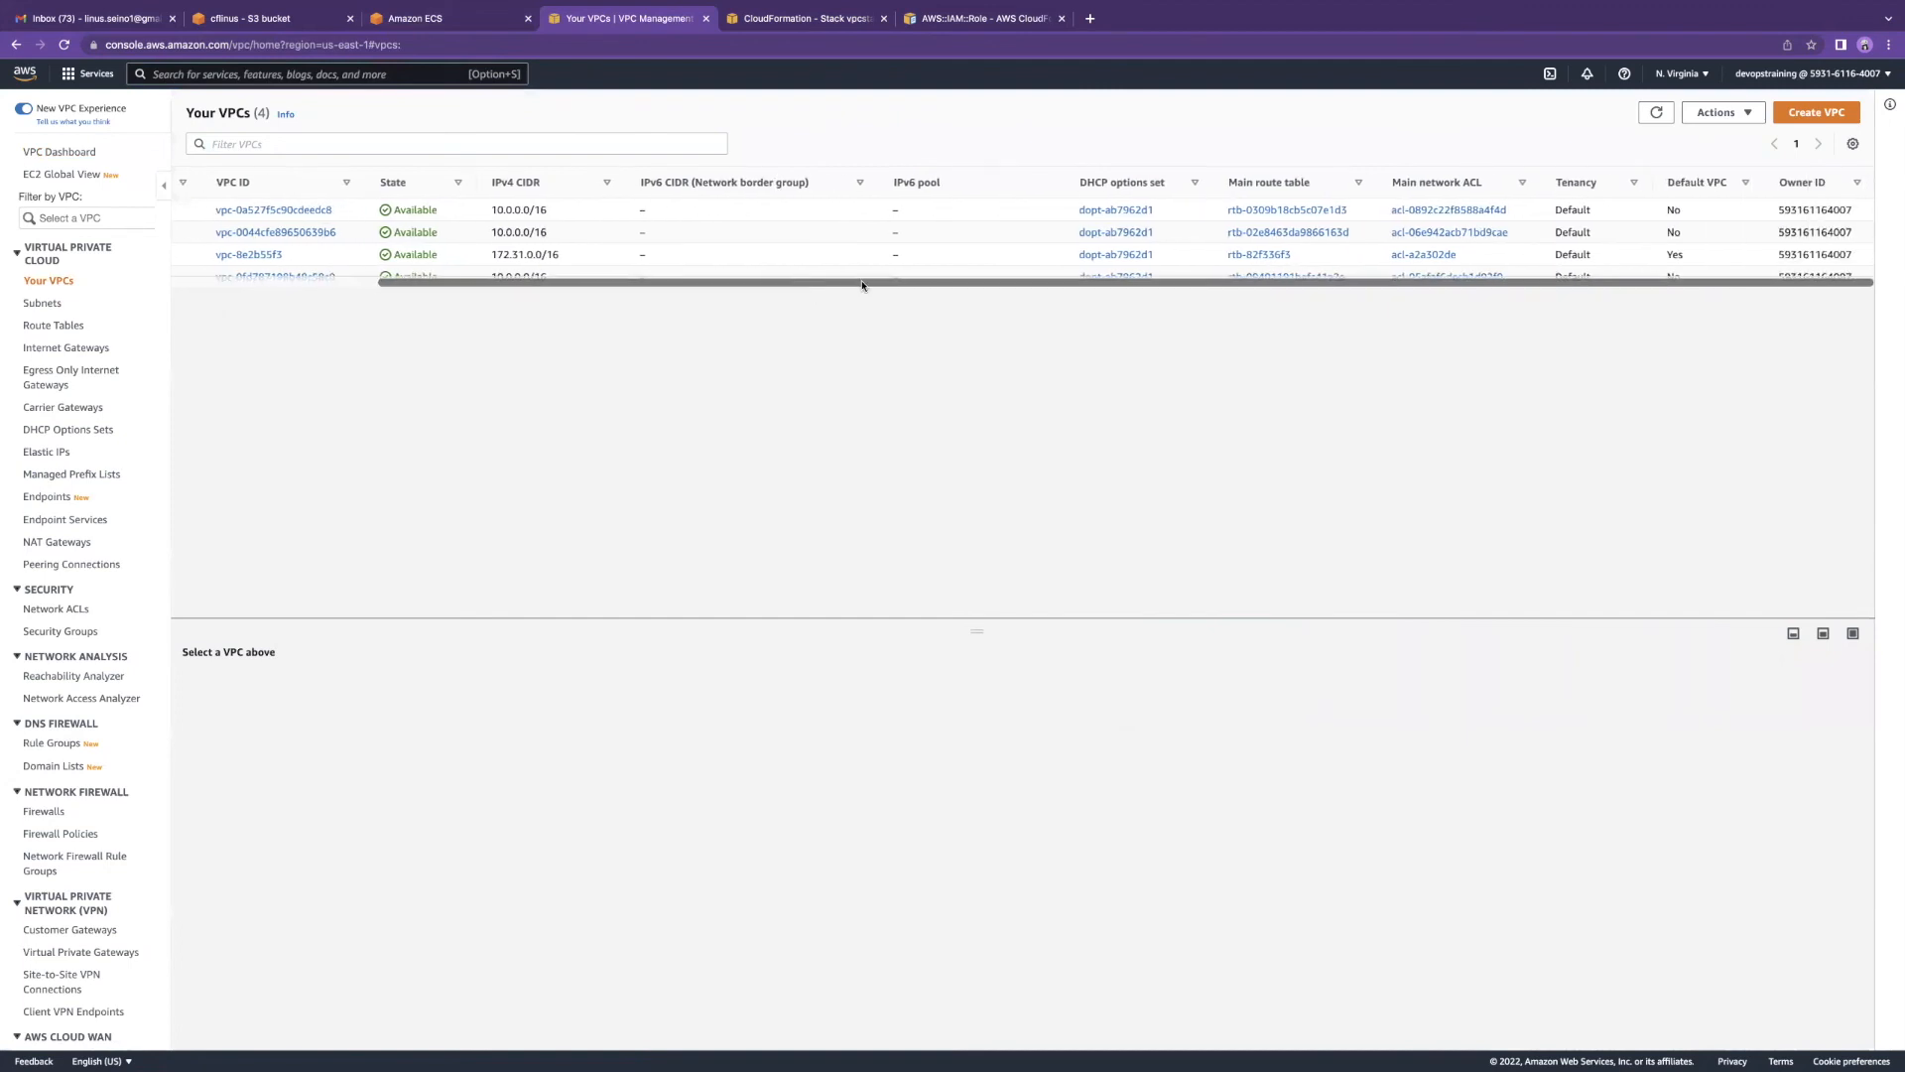
scroll(1233, 219, left, 1)
scroll(1235, 220, right, 1)
scroll(1236, 219, left, 5)
Step: Show the details of VPC vpc-0044cfe89650639b6, then return to vpcstack's resources
click(829, 17)
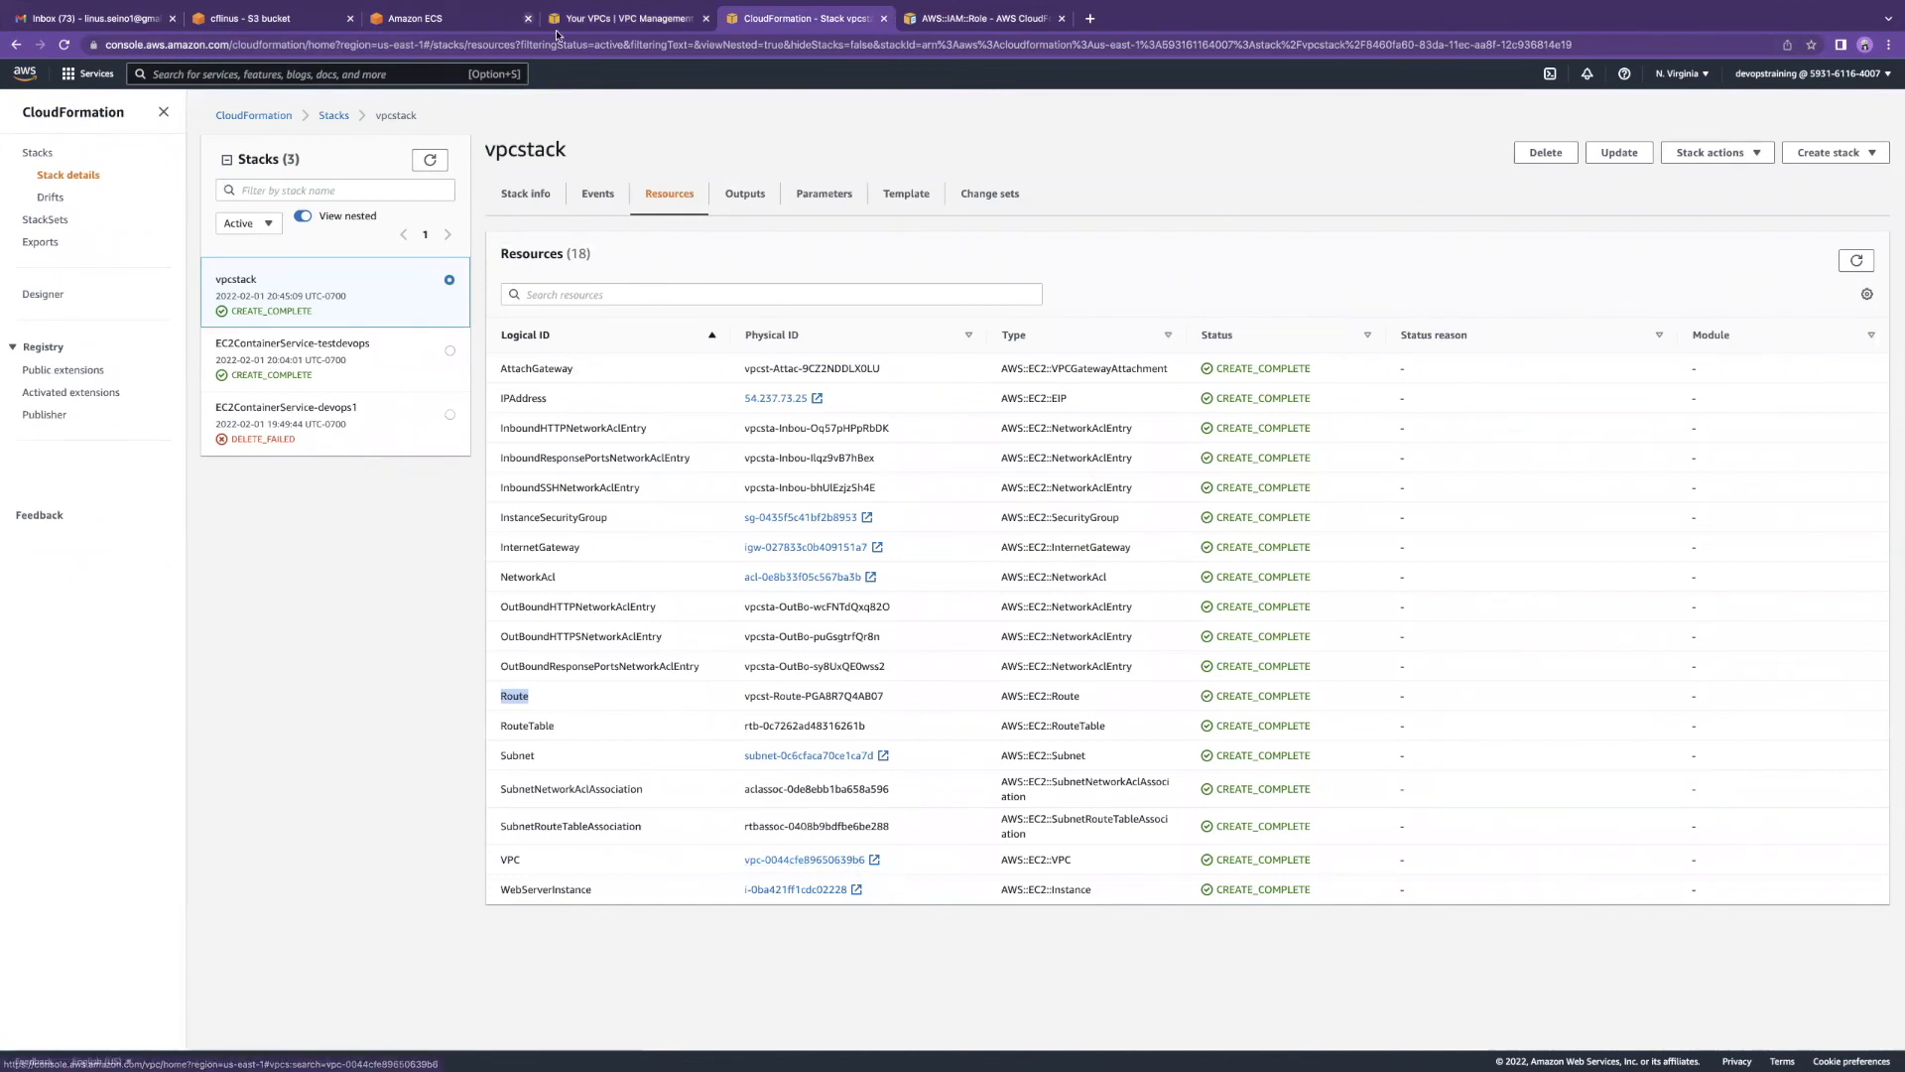
click(587, 22)
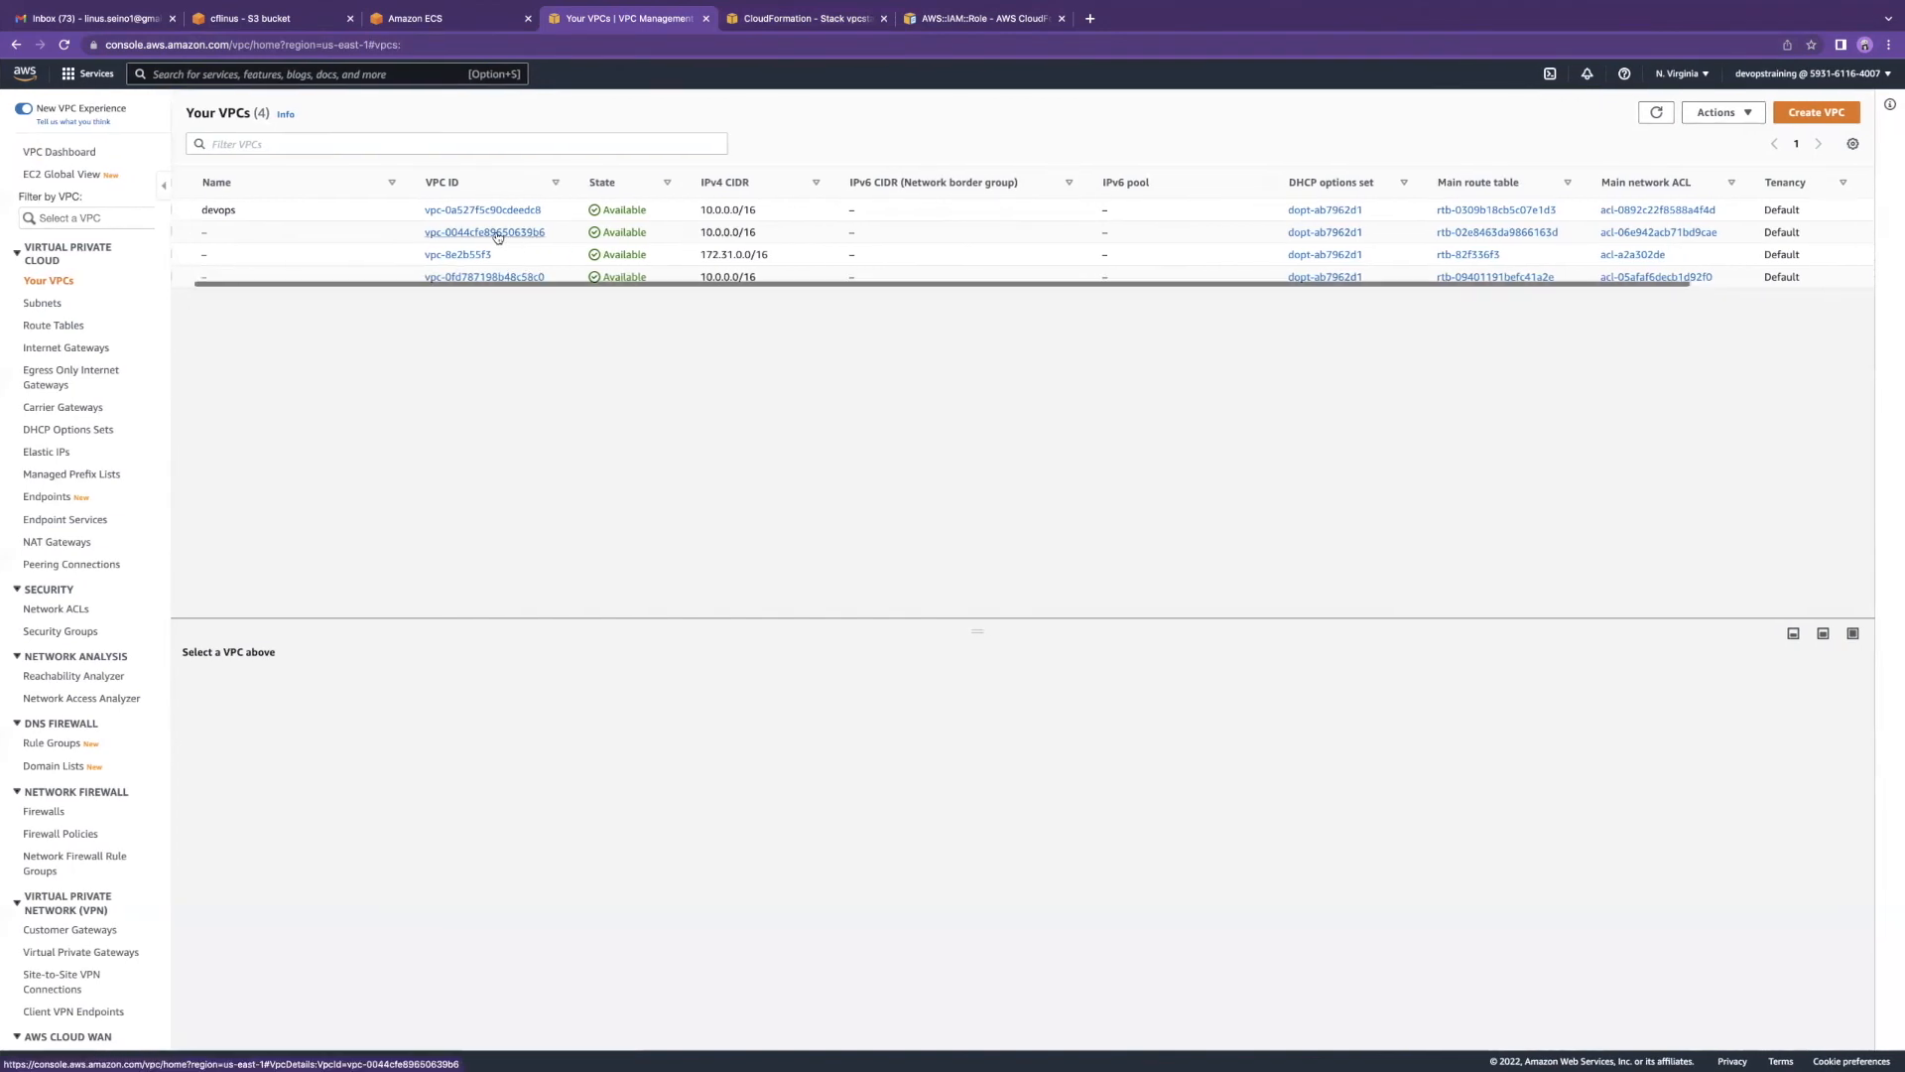
click(192, 232)
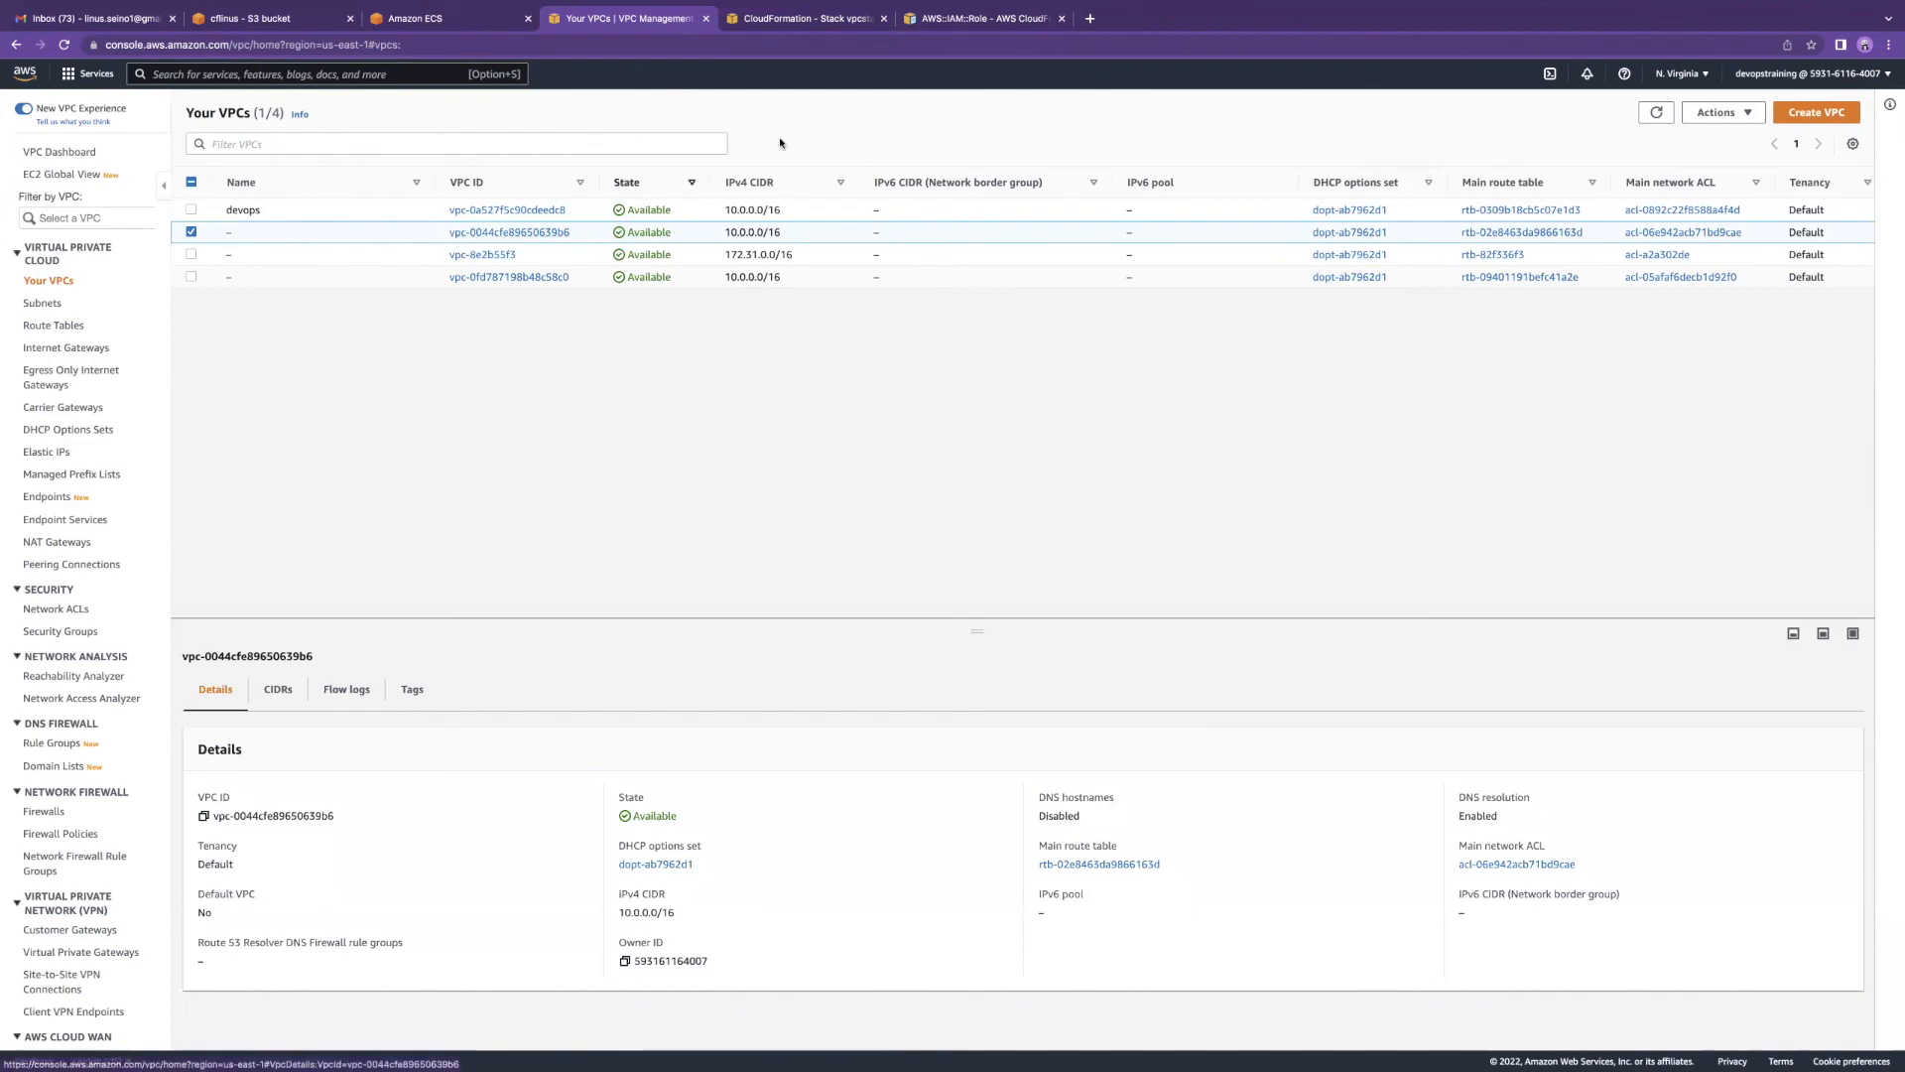
click(812, 20)
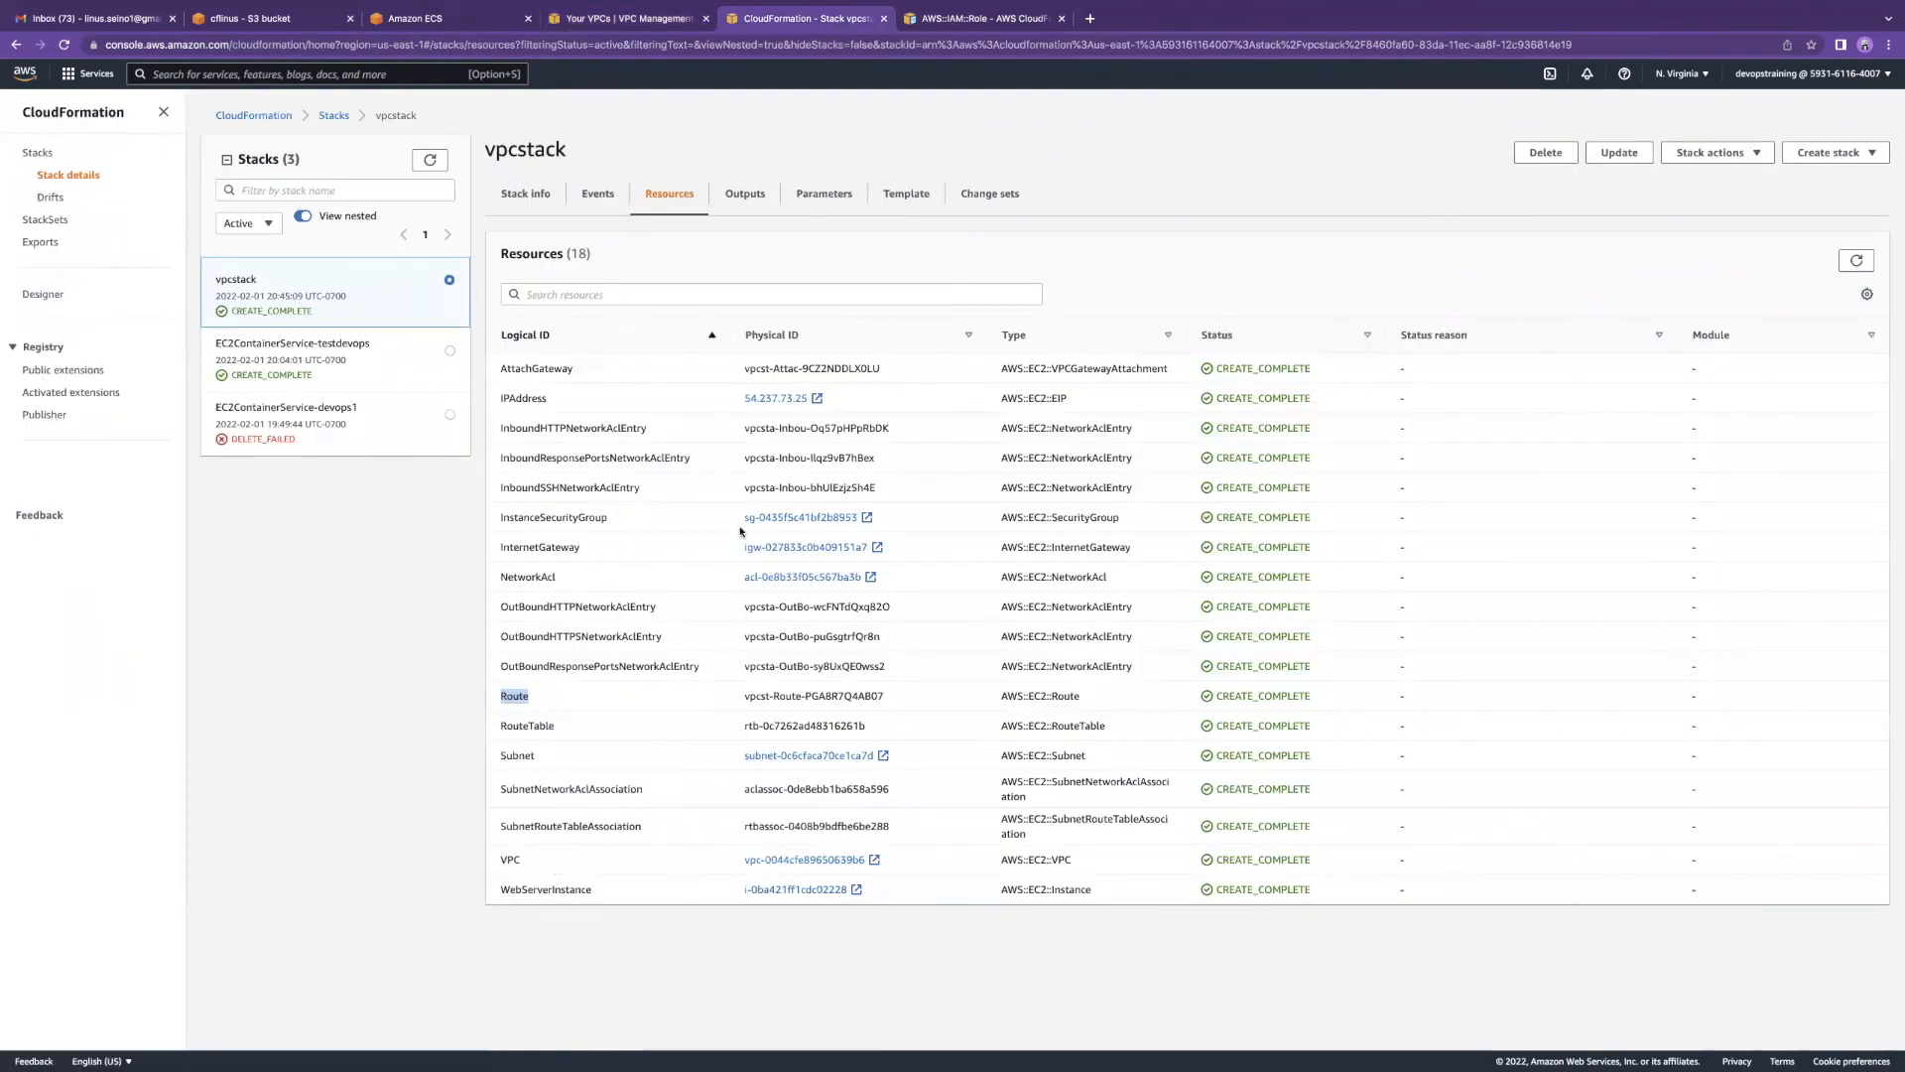
Step: Delete the vpcstack stack and confirm with Delete stack
drag(623, 515, 500, 543)
click(1548, 154)
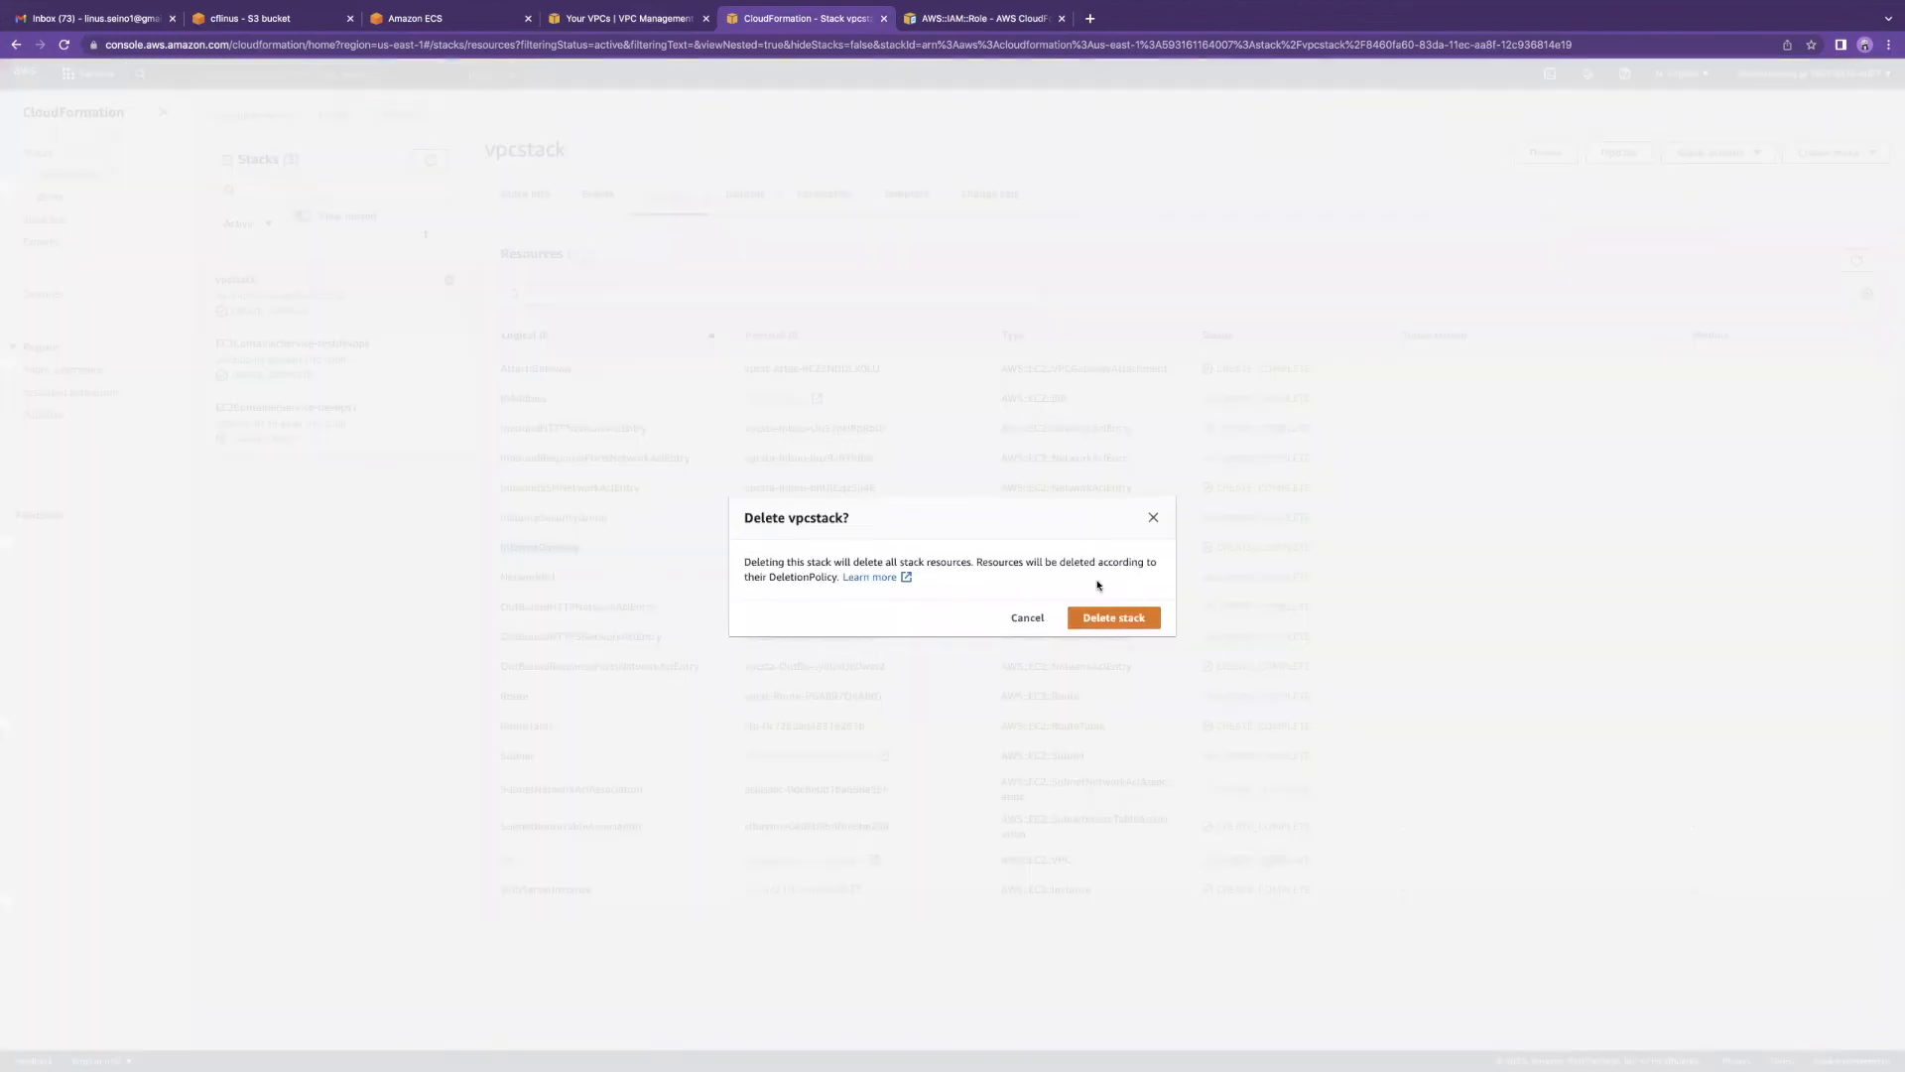
click(1091, 607)
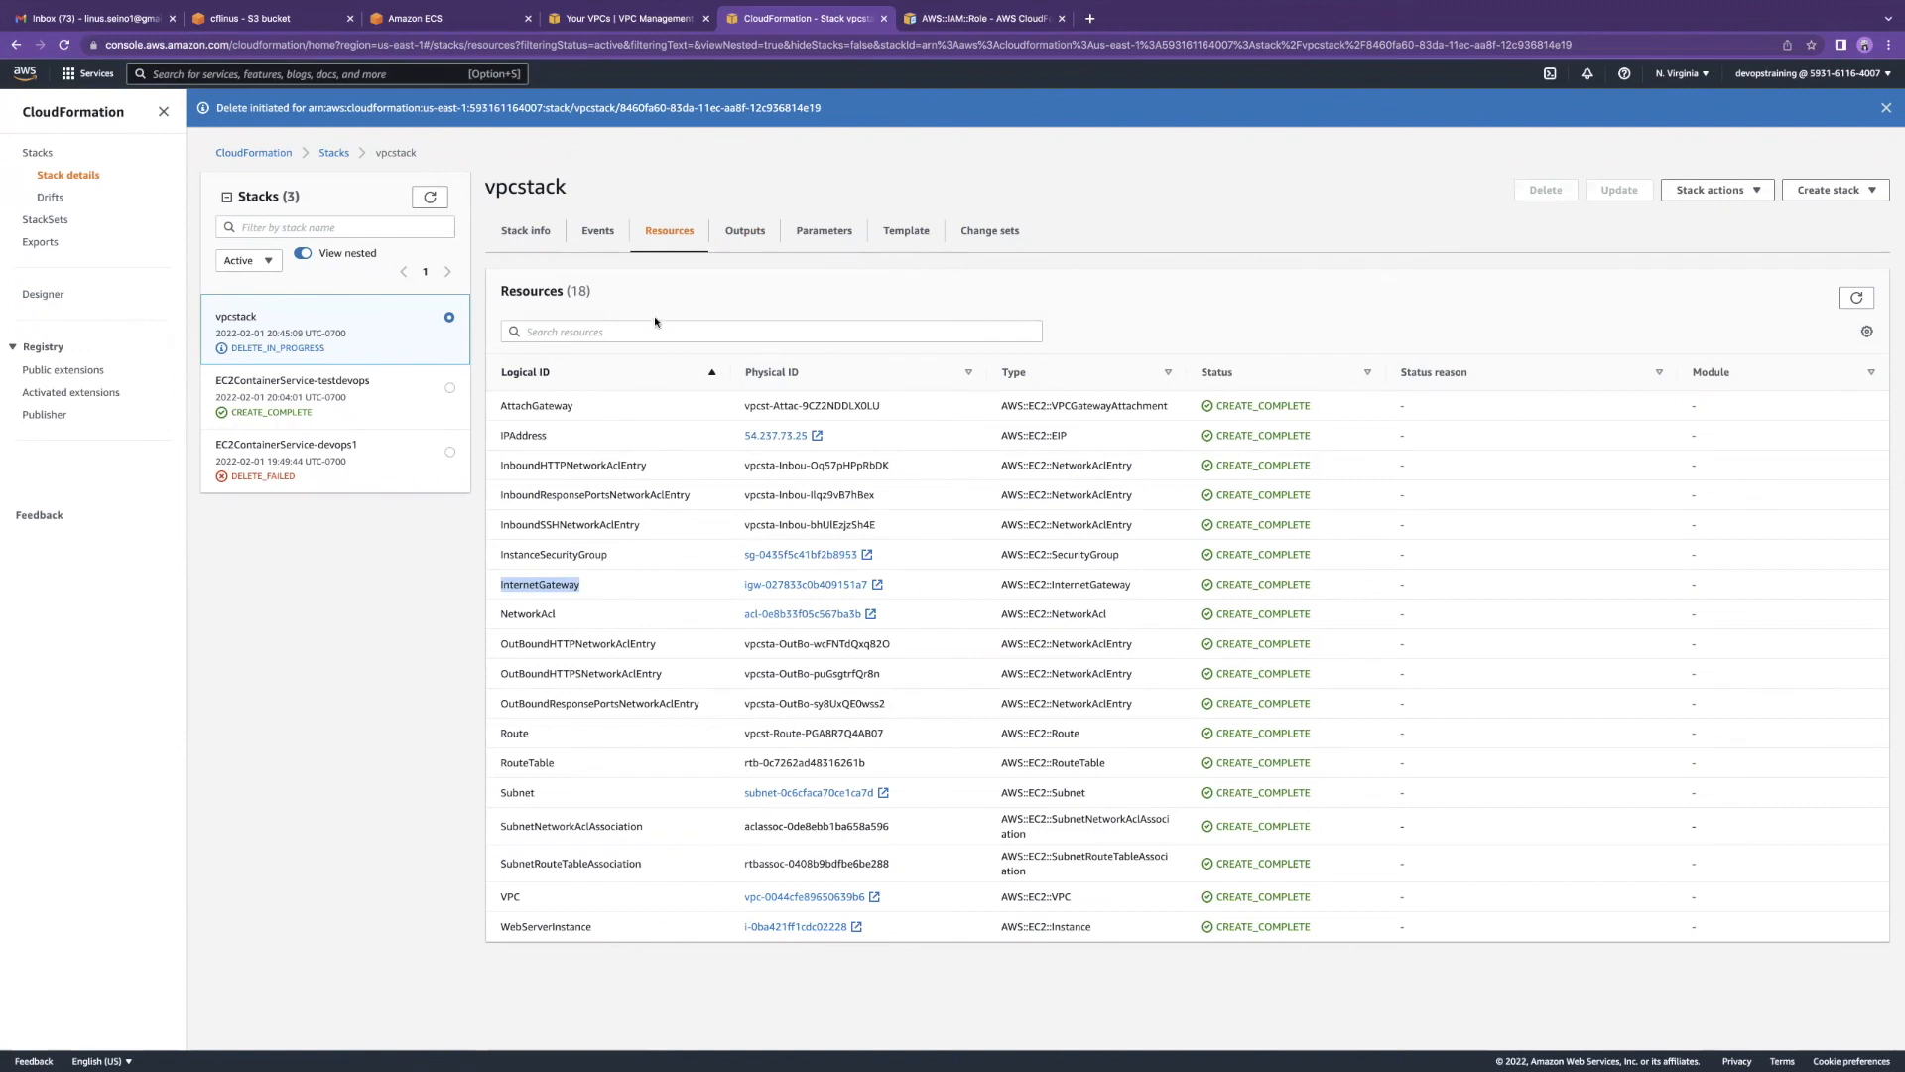
Step: Refresh vpcstack and return to the Stacks list, where vpcstack shows DELETE_IN_PROGRESS
click(429, 198)
click(331, 154)
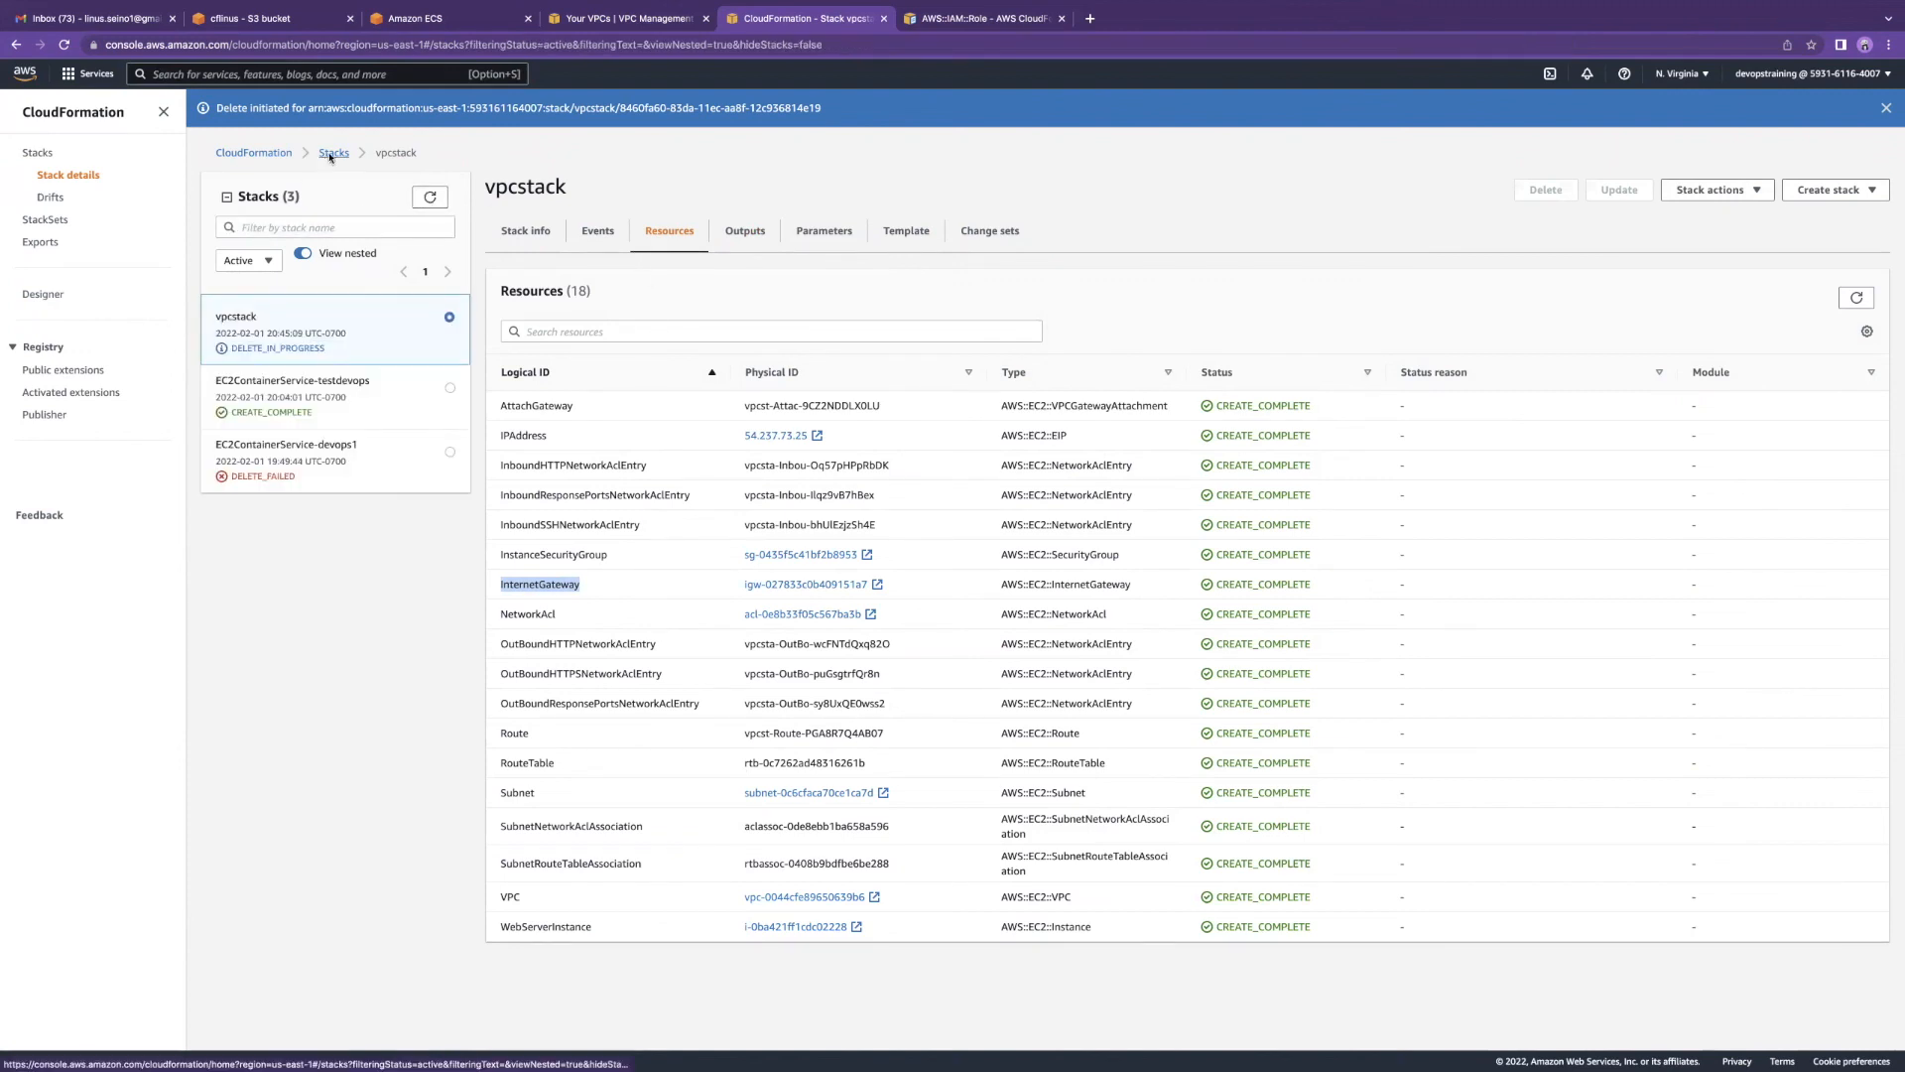
click(1801, 197)
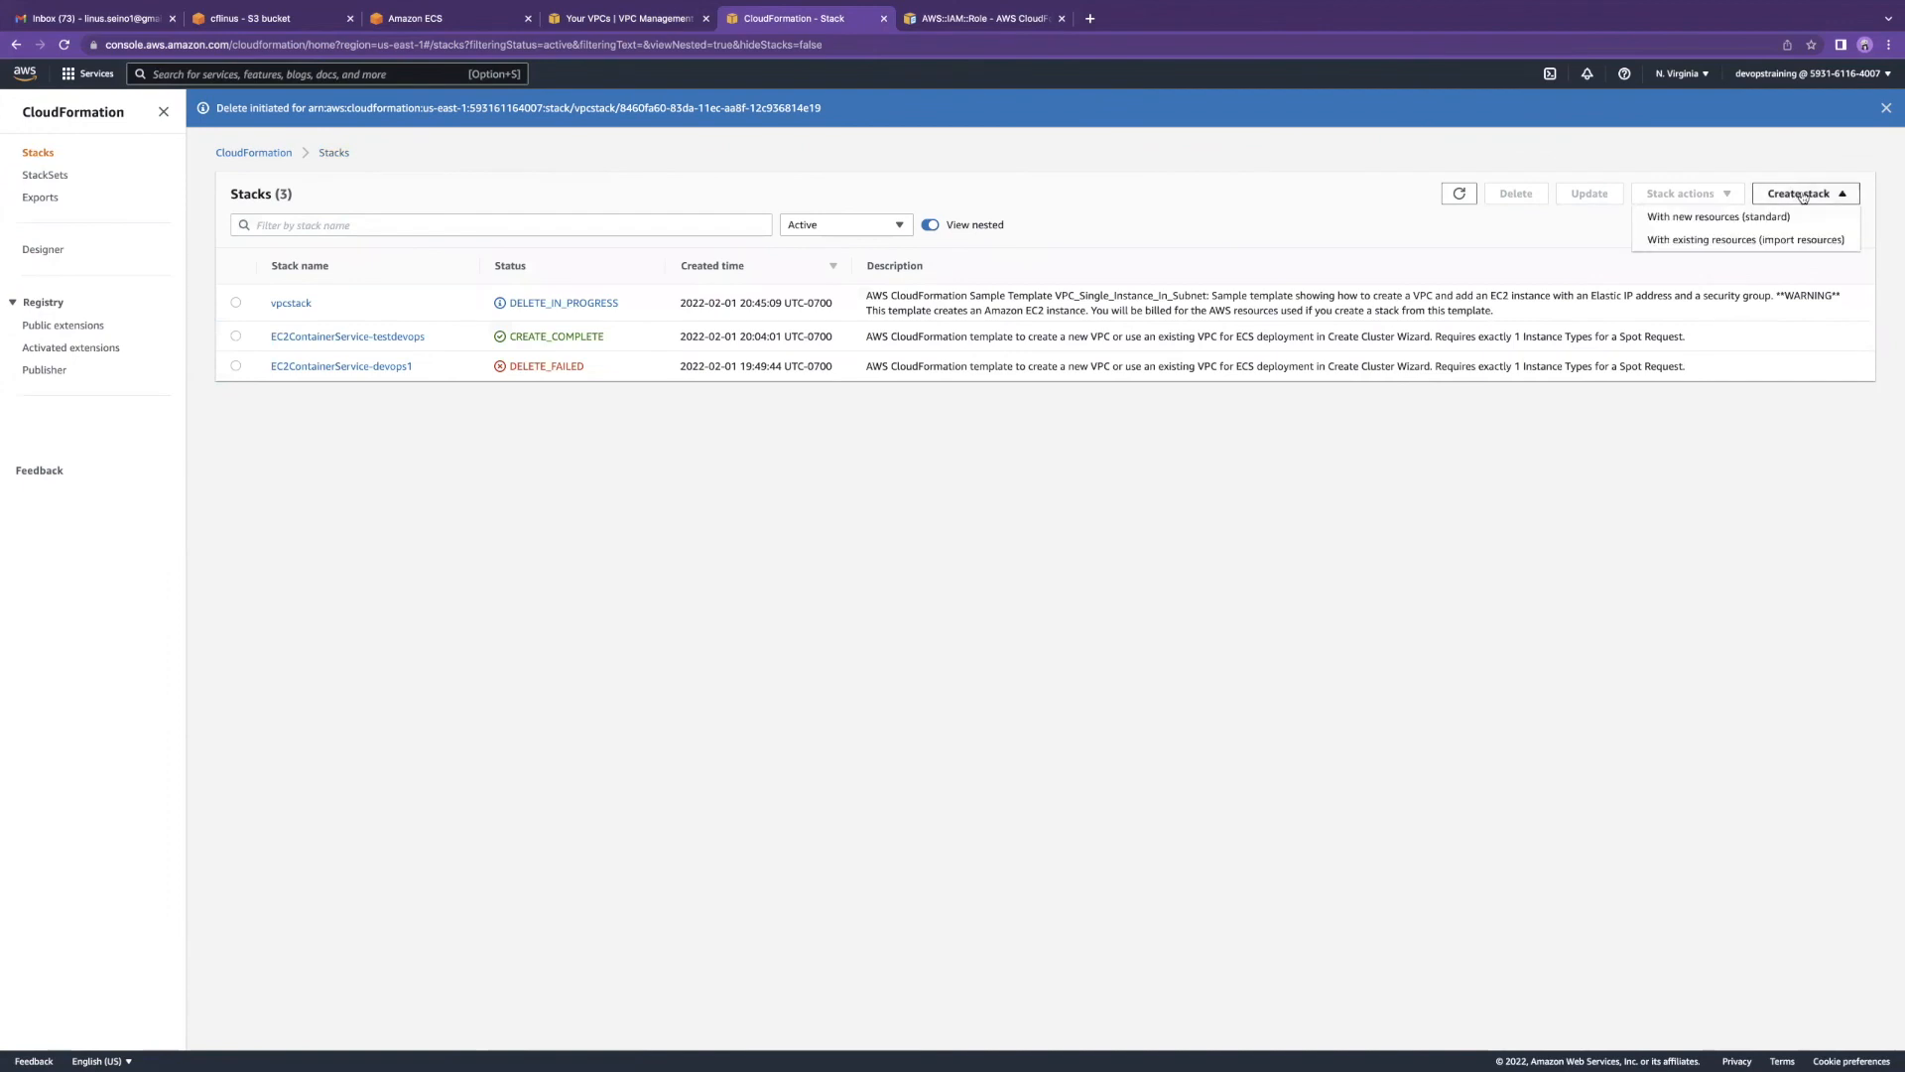
click(282, 20)
Step: Copy the Object URL of the ec2cf template from the cflinus S3 bucket
click(334, 154)
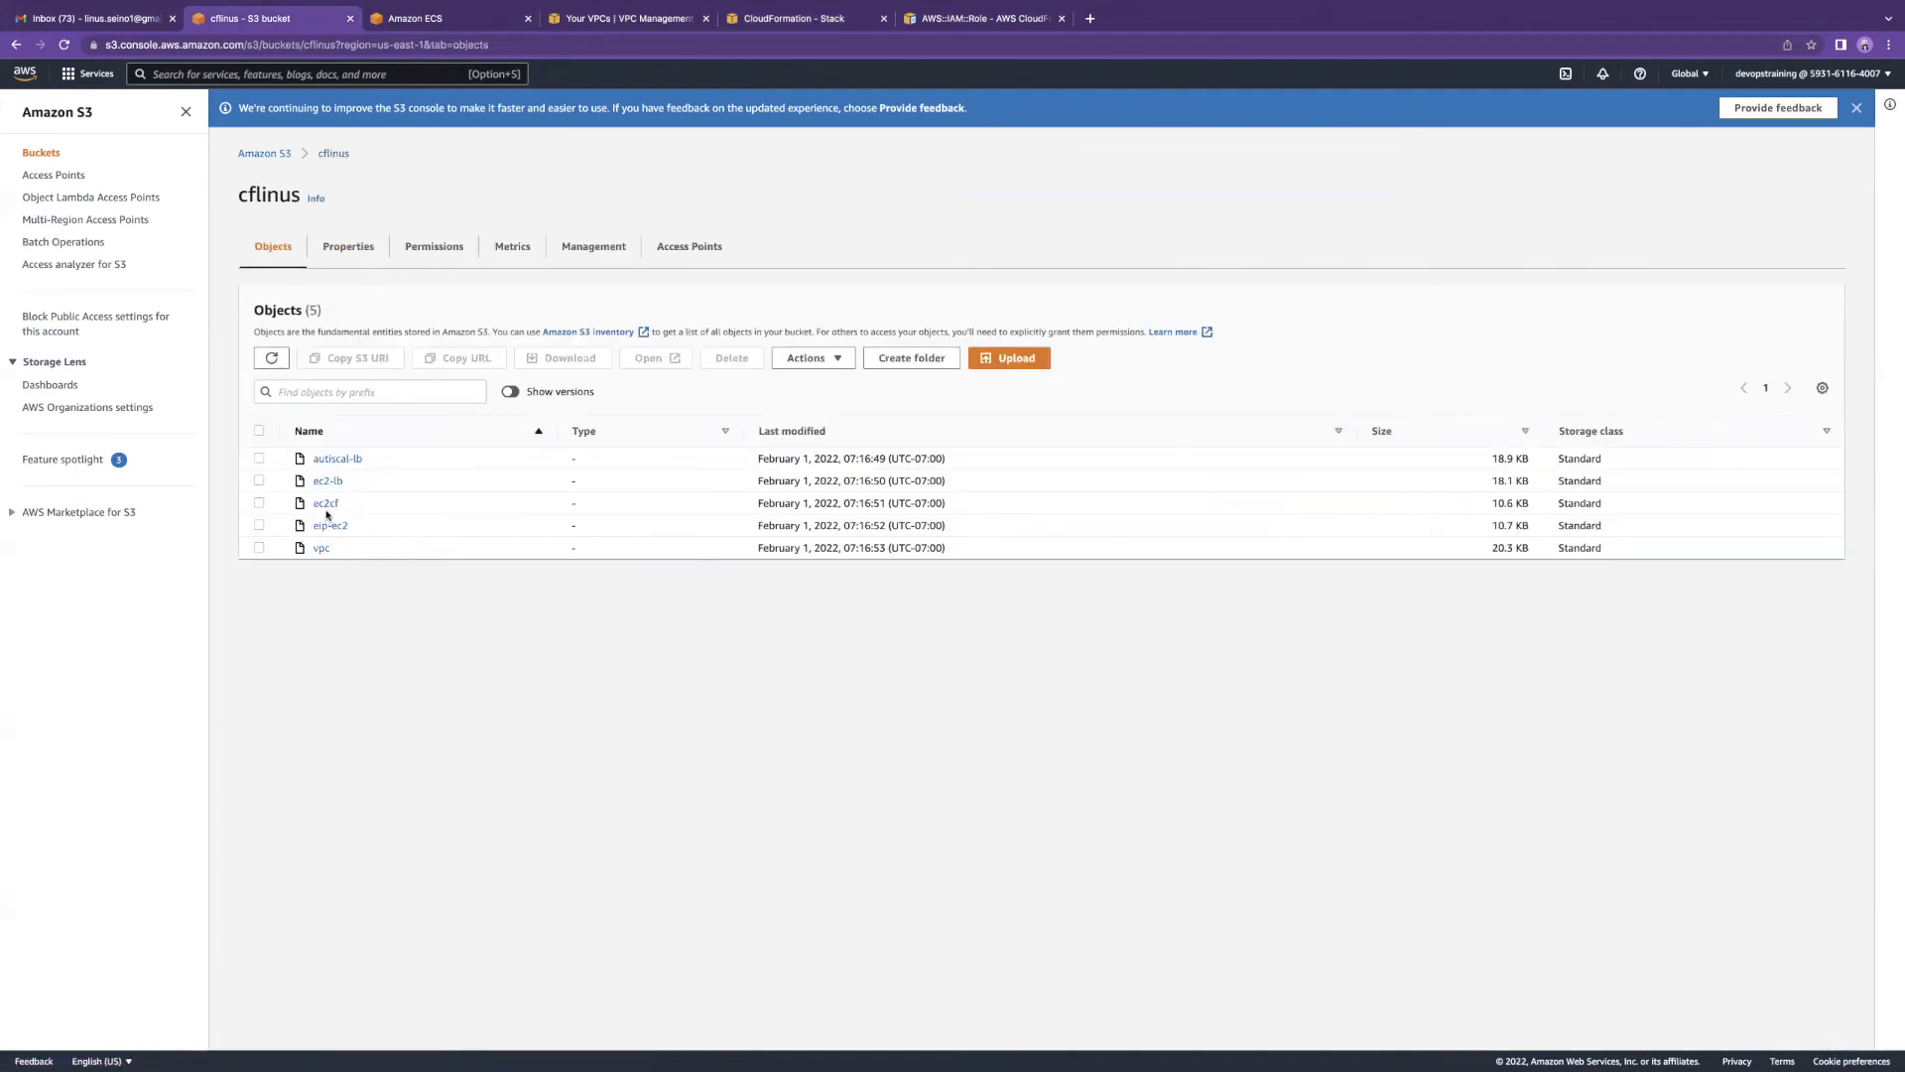
click(259, 504)
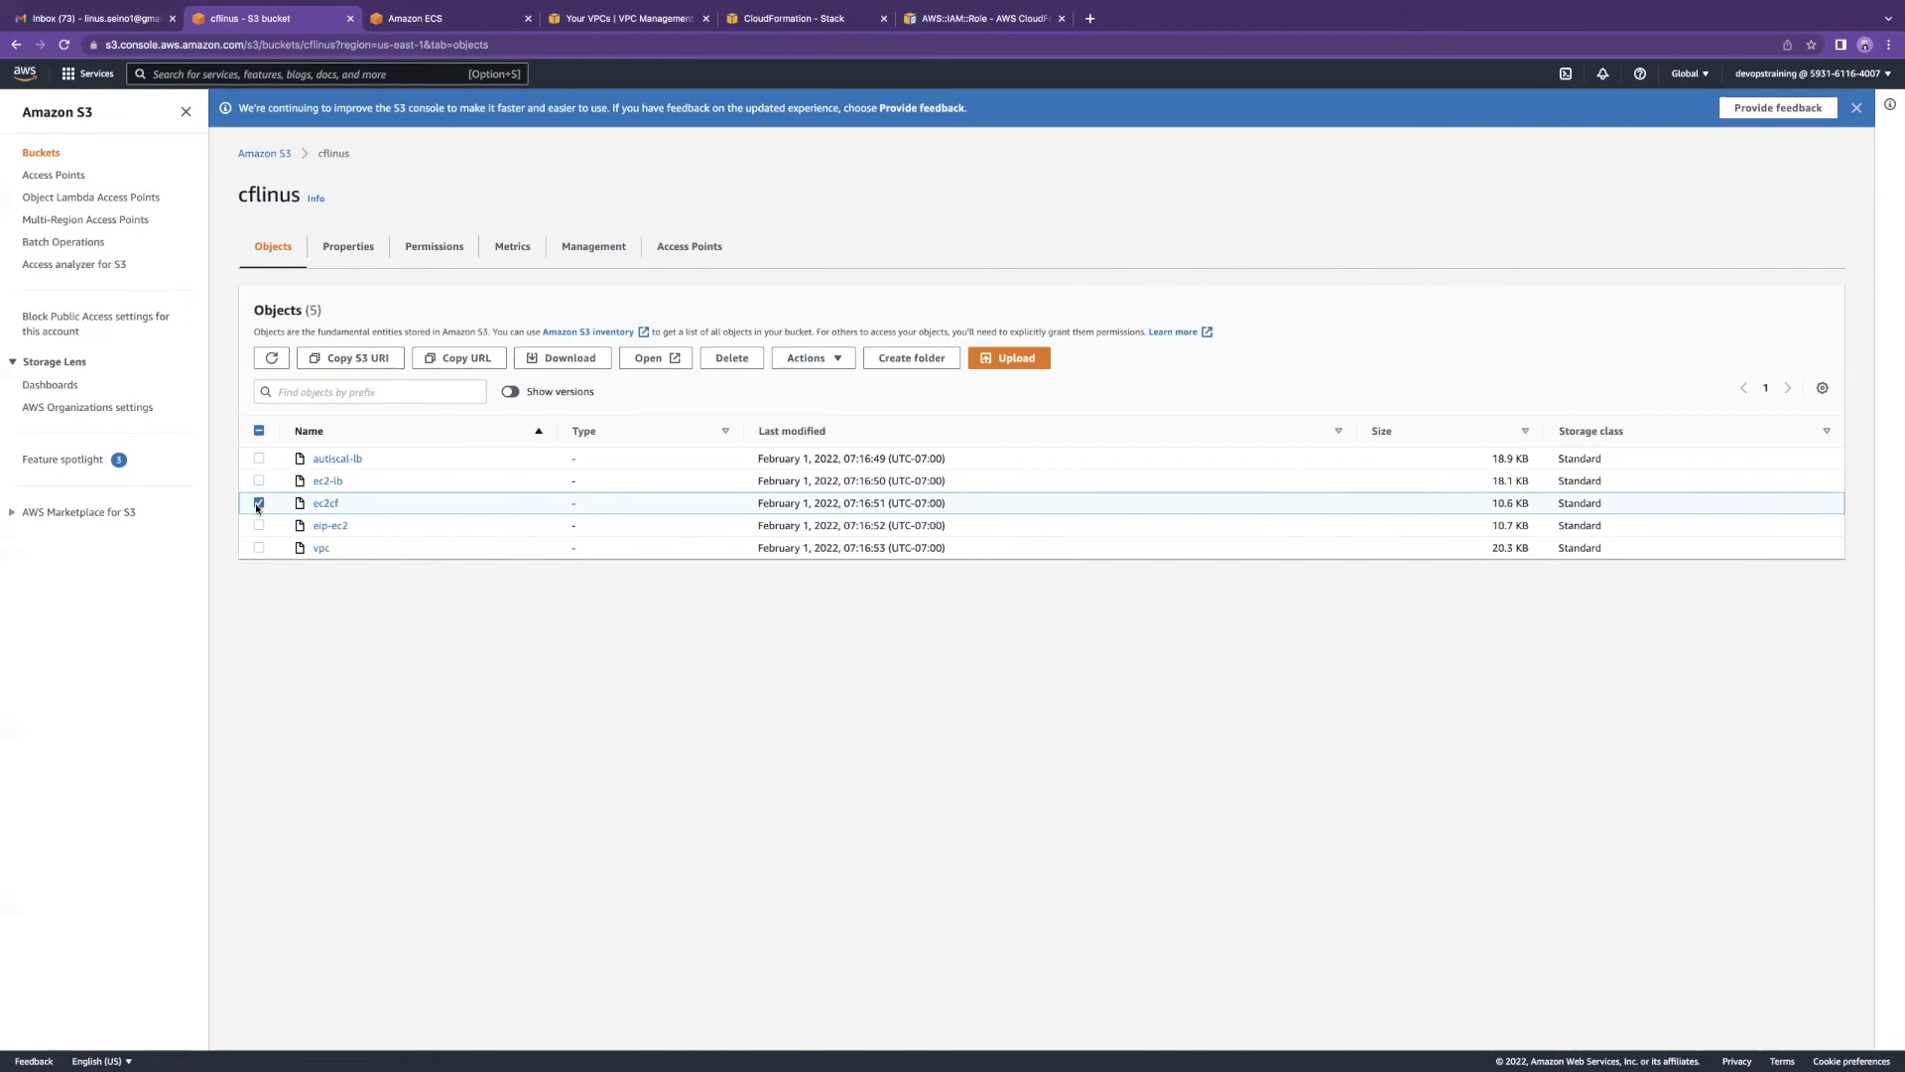
click(326, 504)
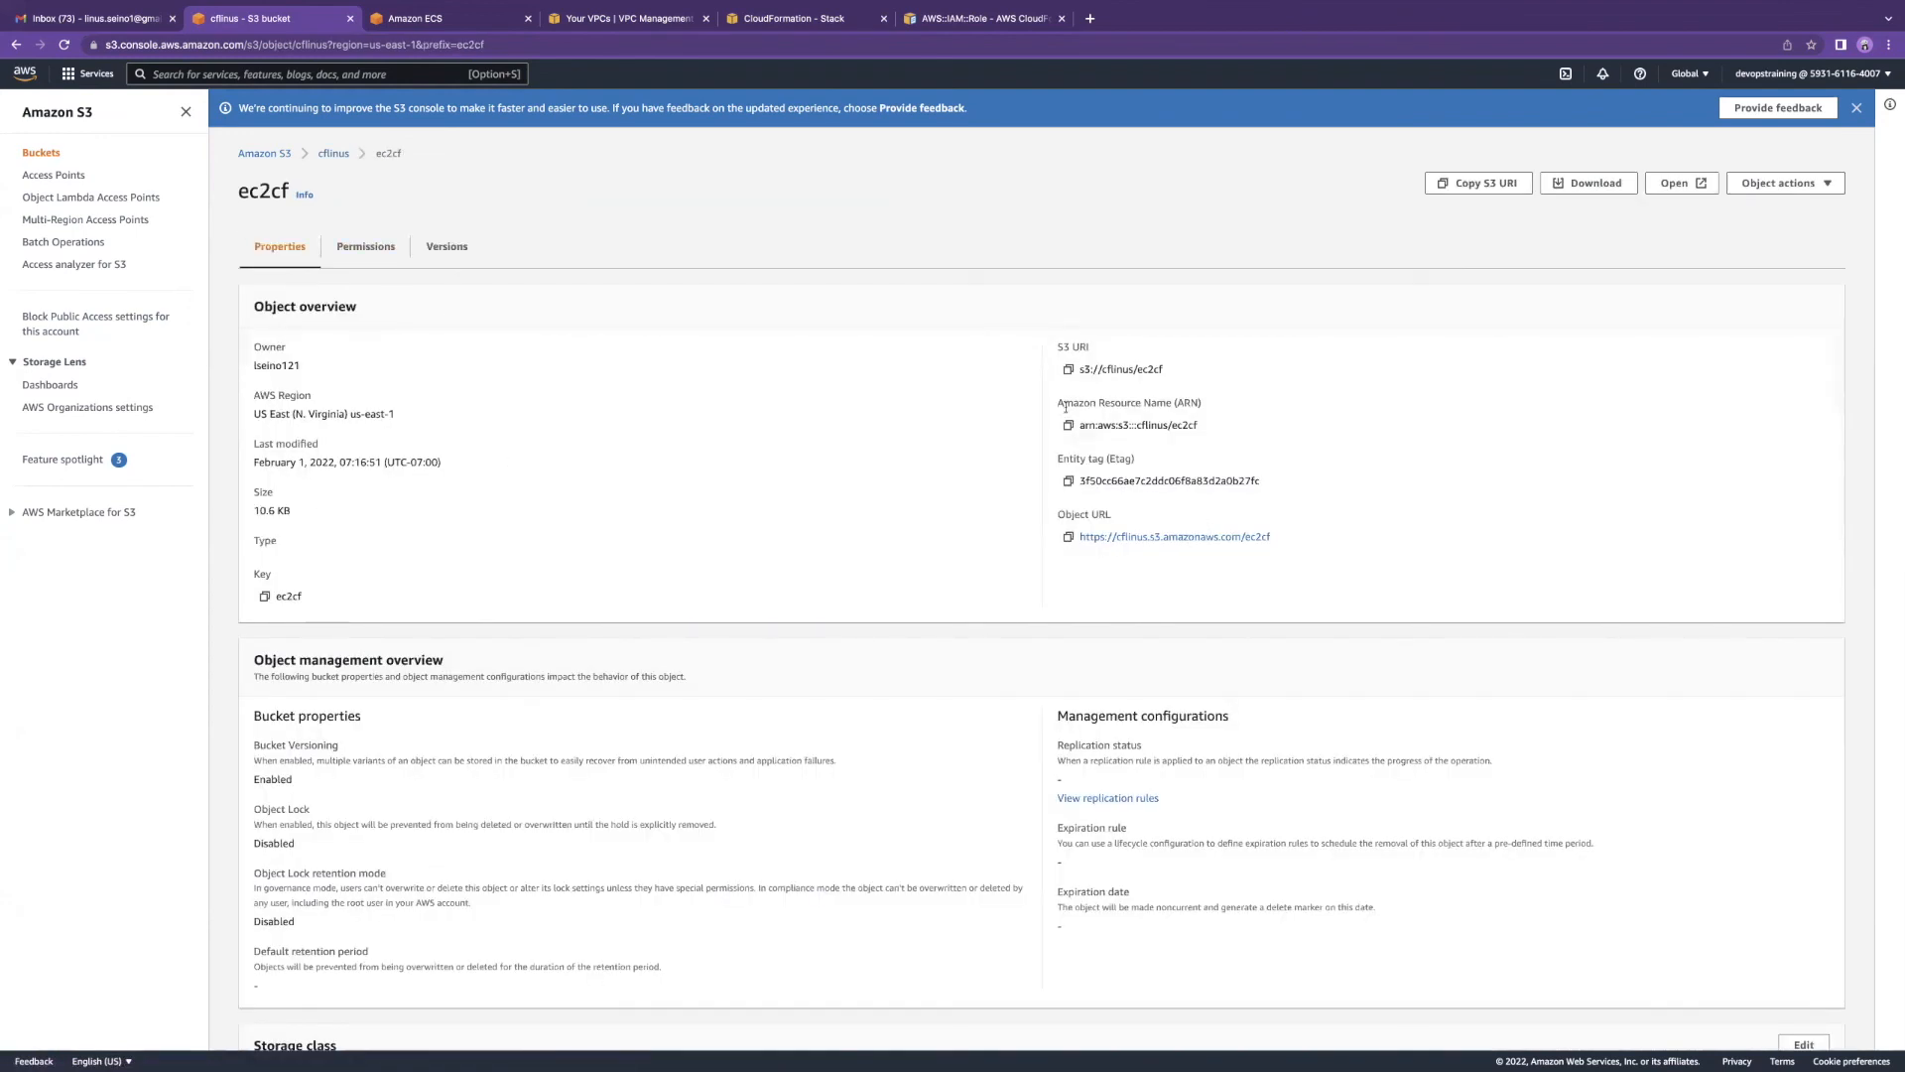
click(1069, 536)
click(776, 26)
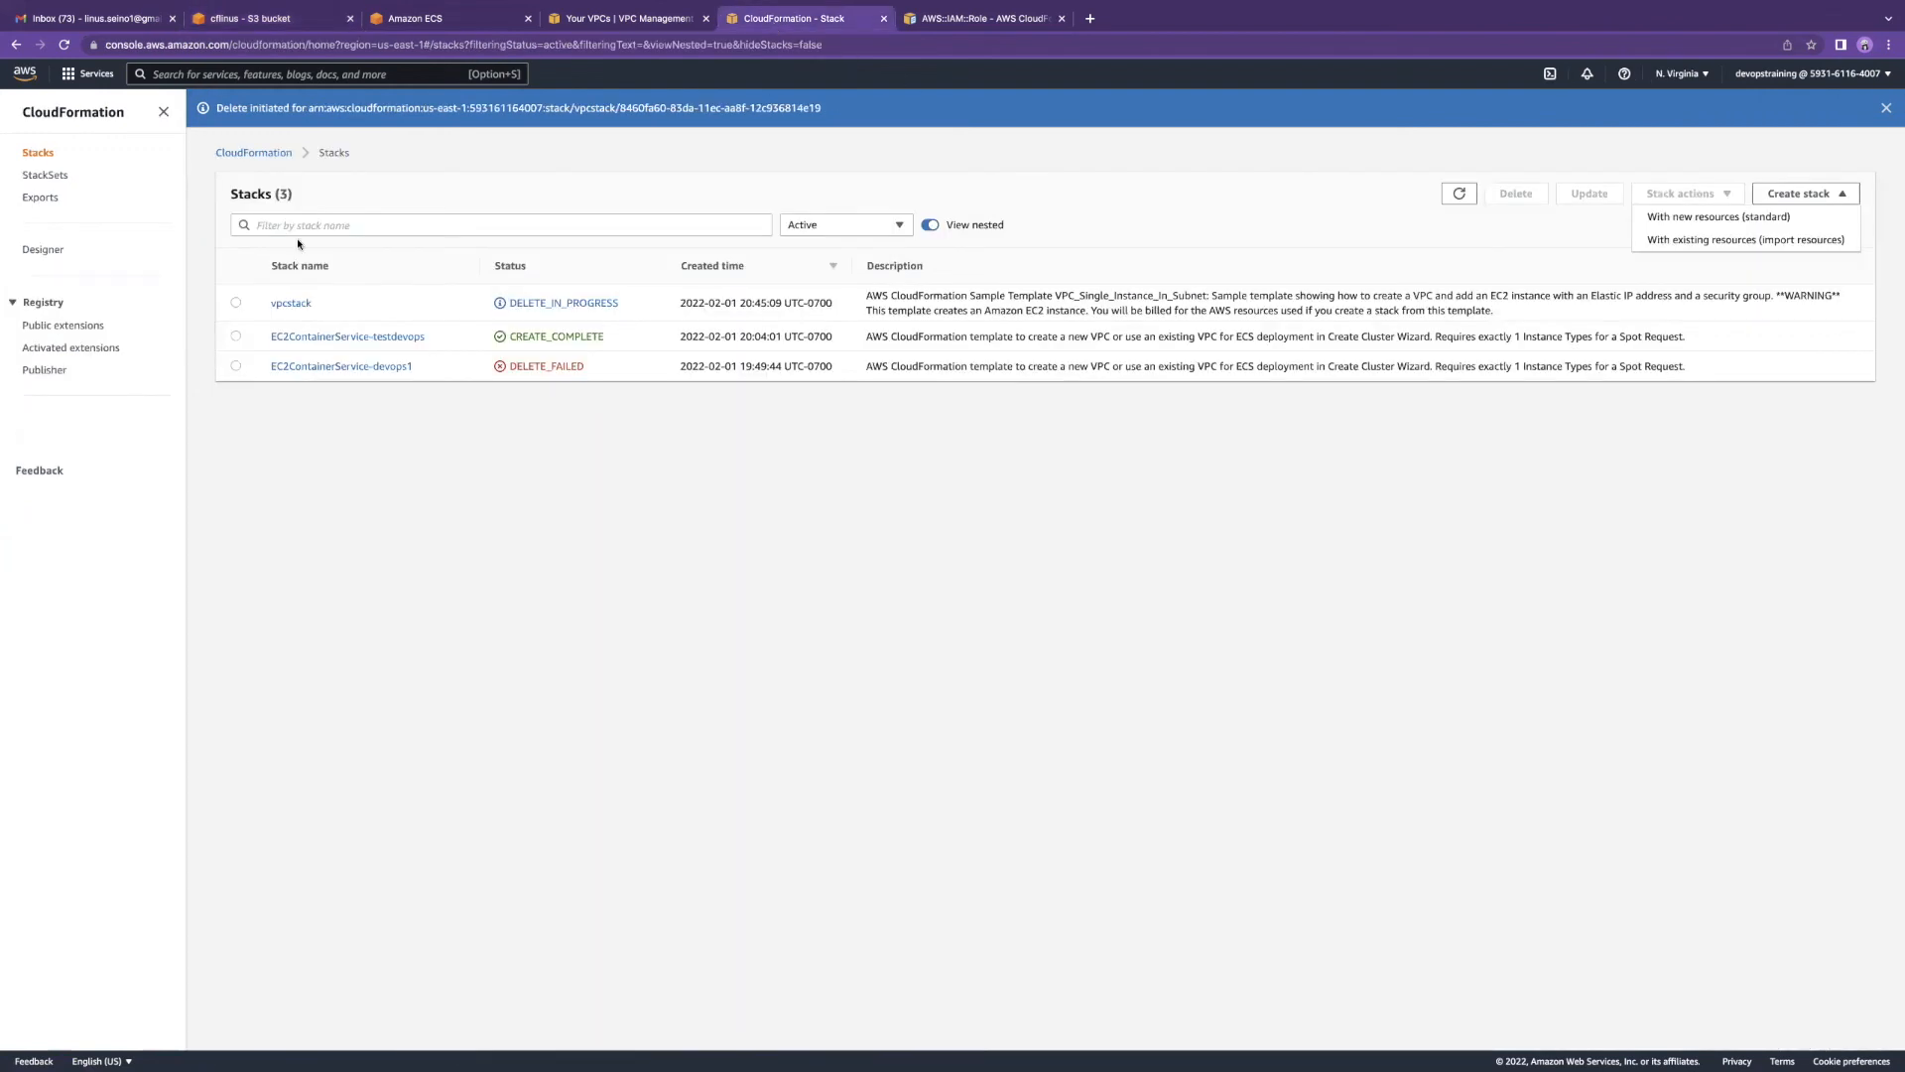
Step: Start a new standard stack from the pasted ec2cf S3 URL and view the template in Designer
click(1811, 198)
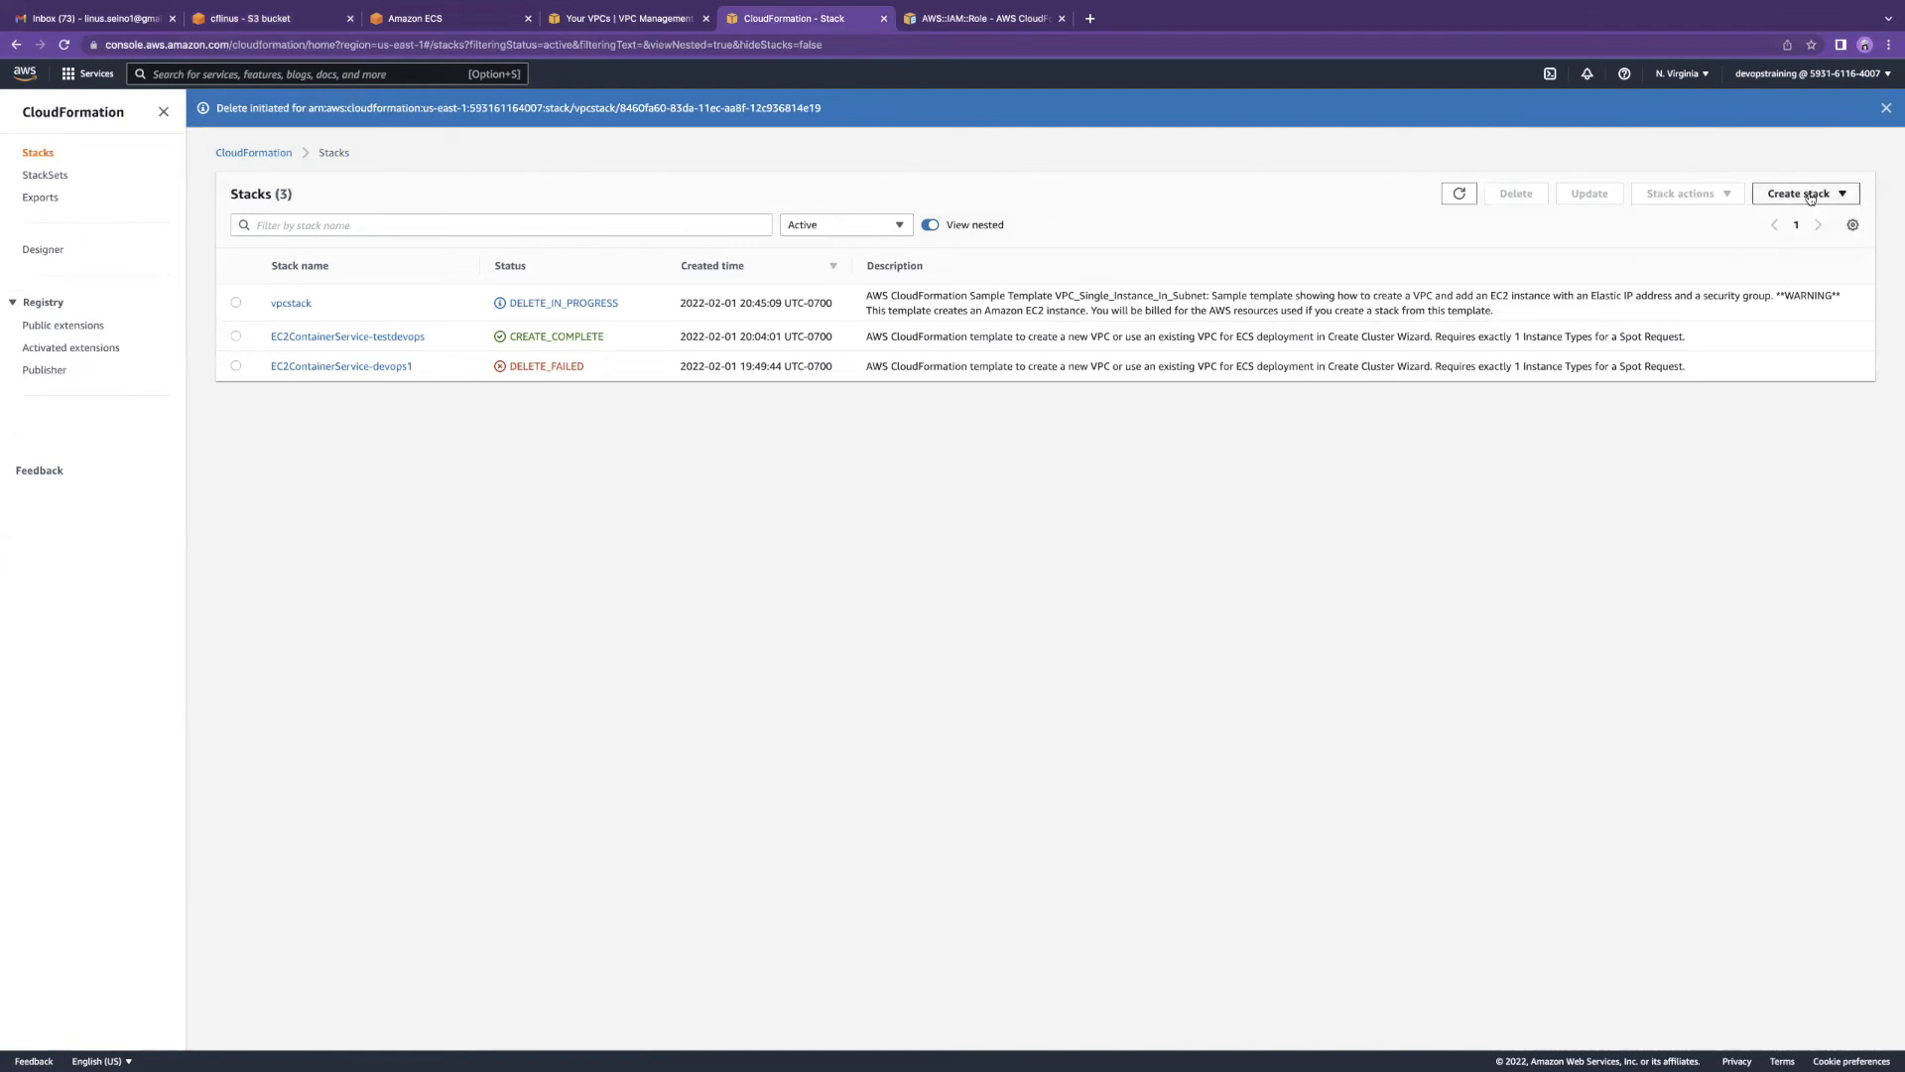
click(1811, 197)
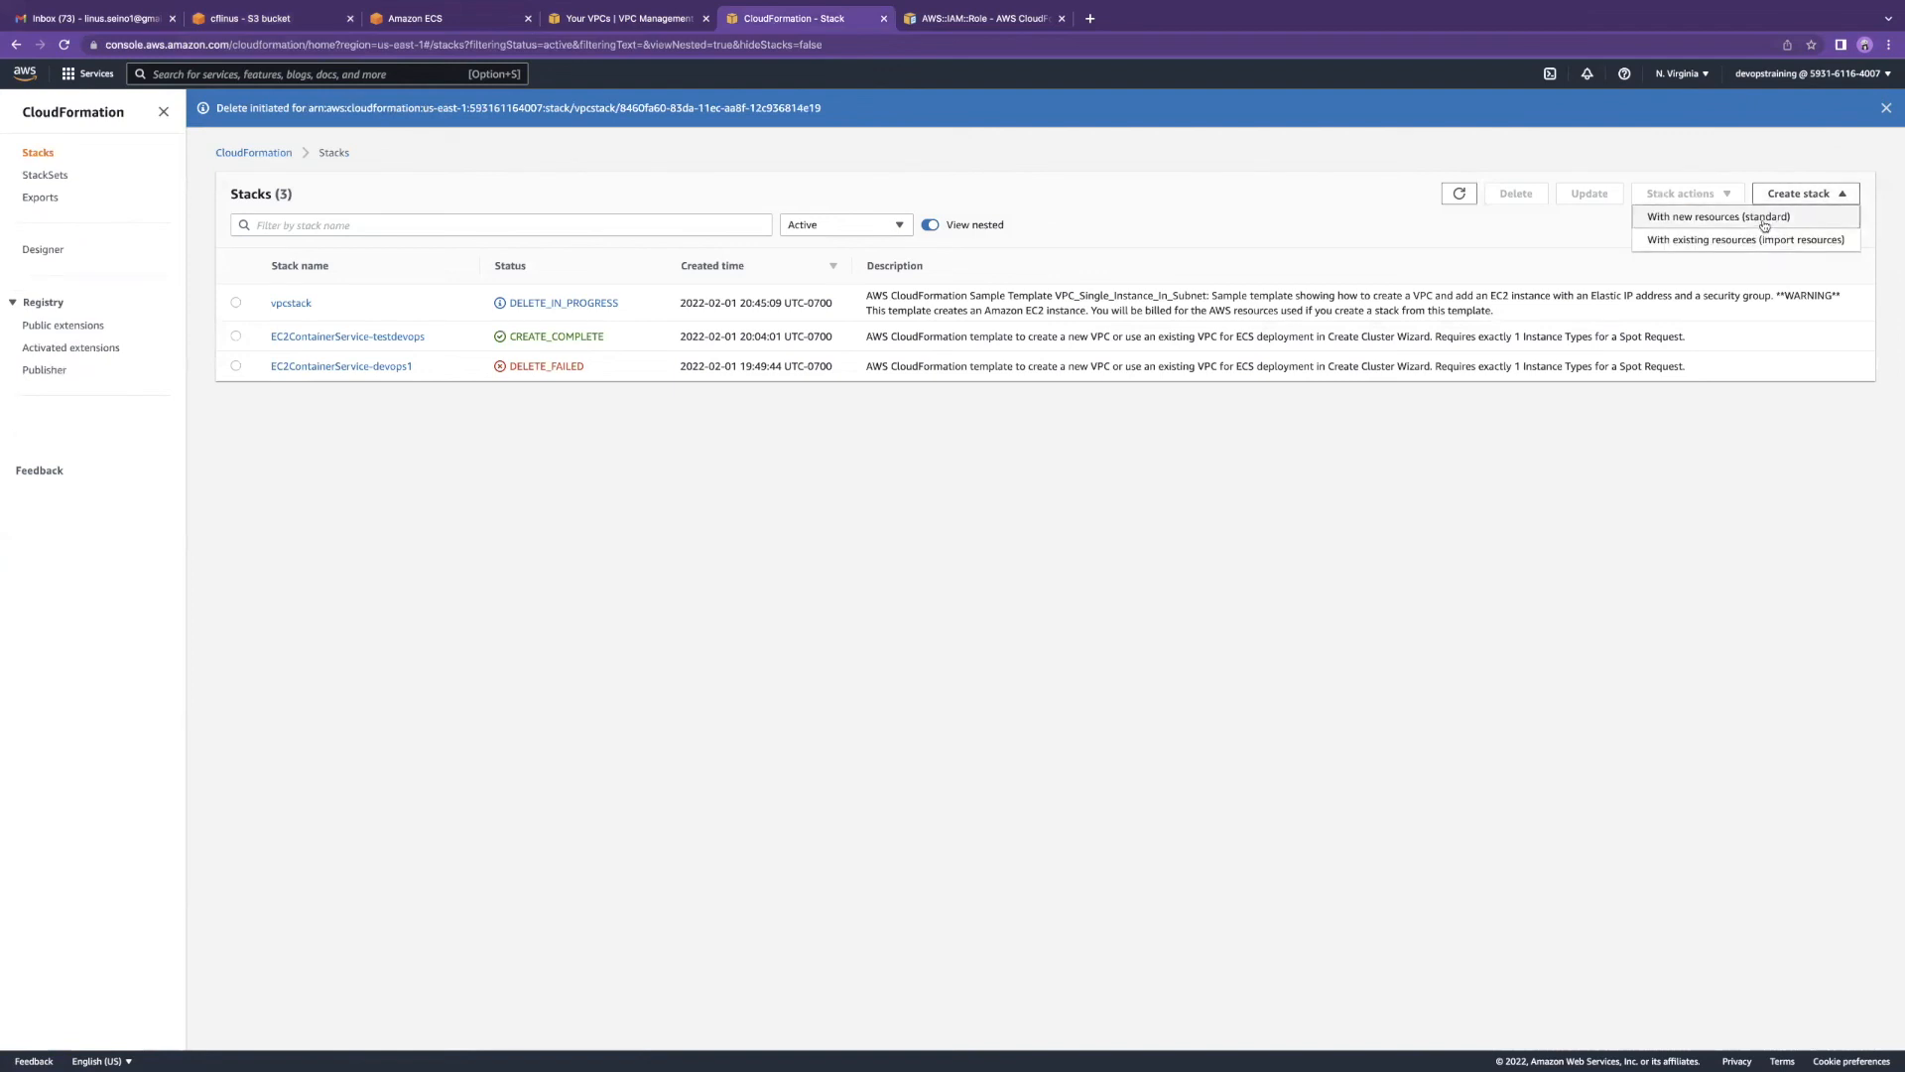
click(1771, 218)
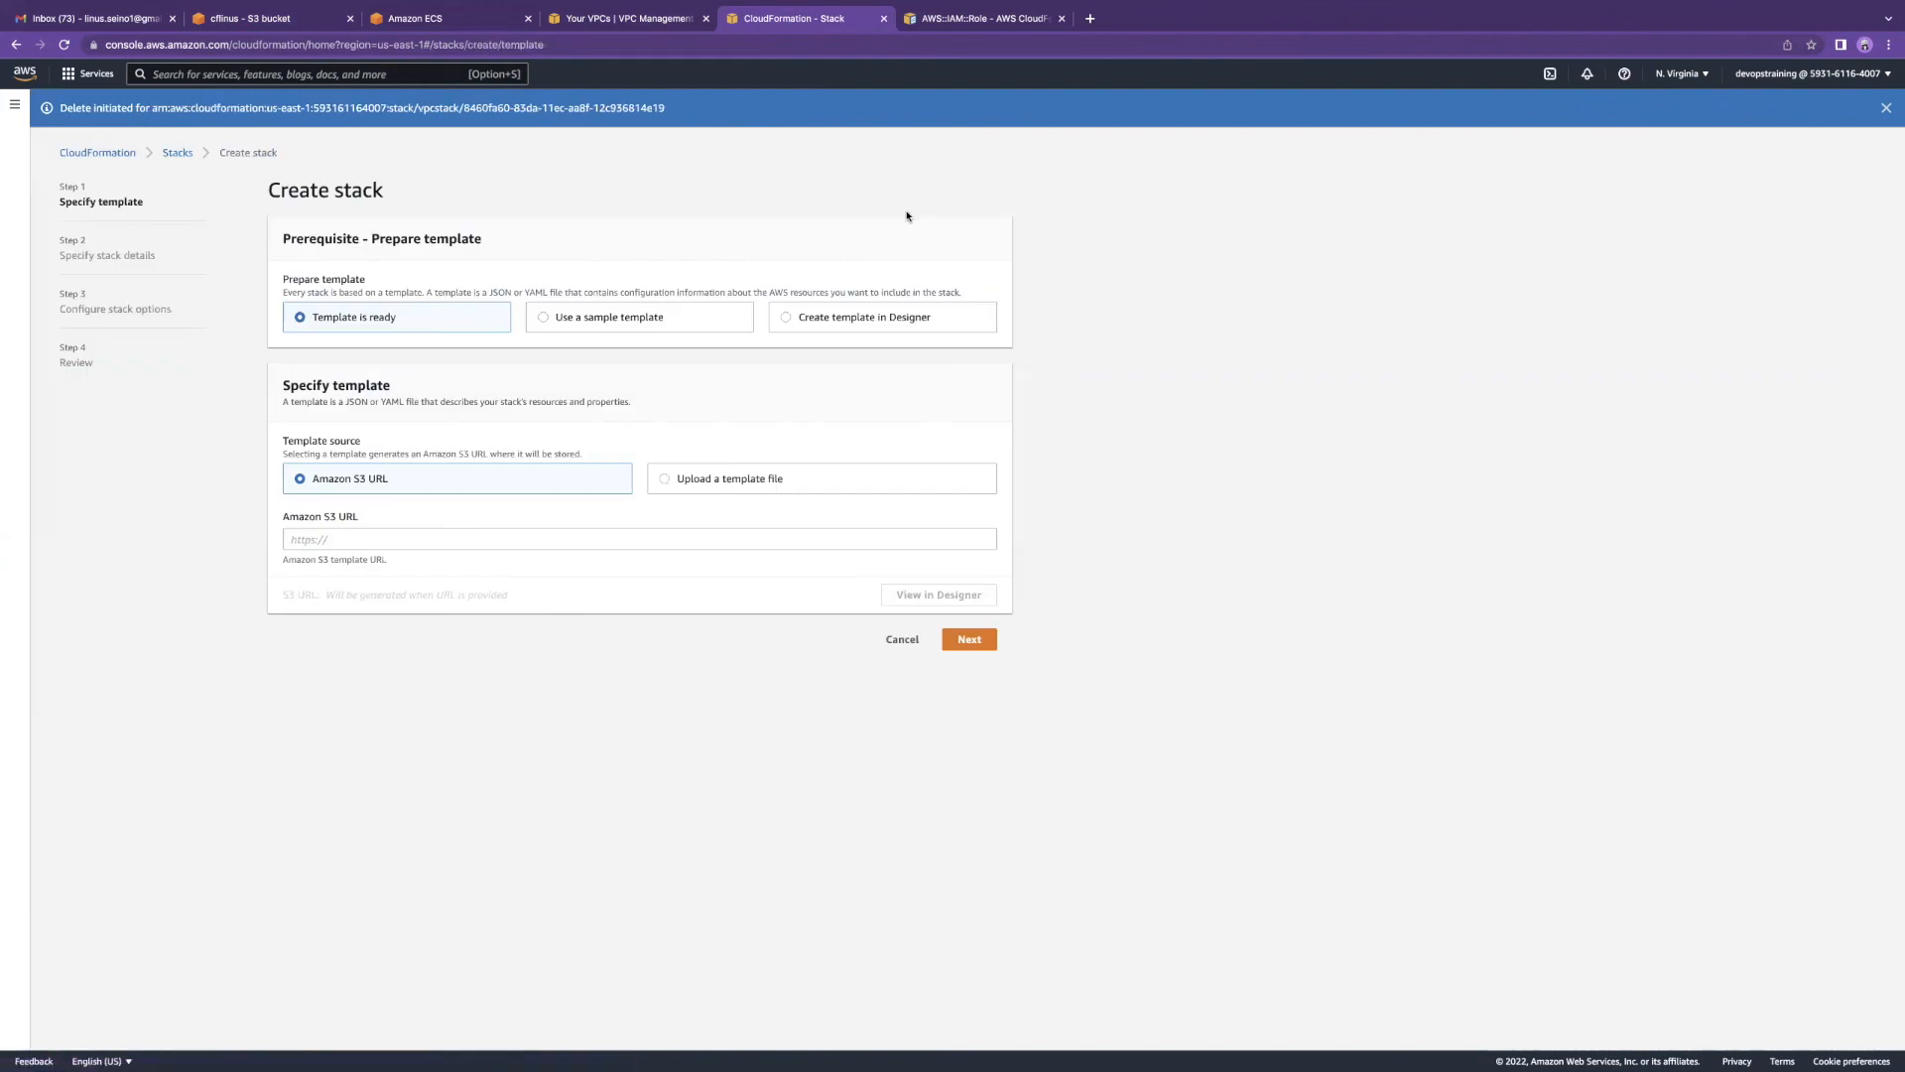
click(327, 539)
key(super+v)
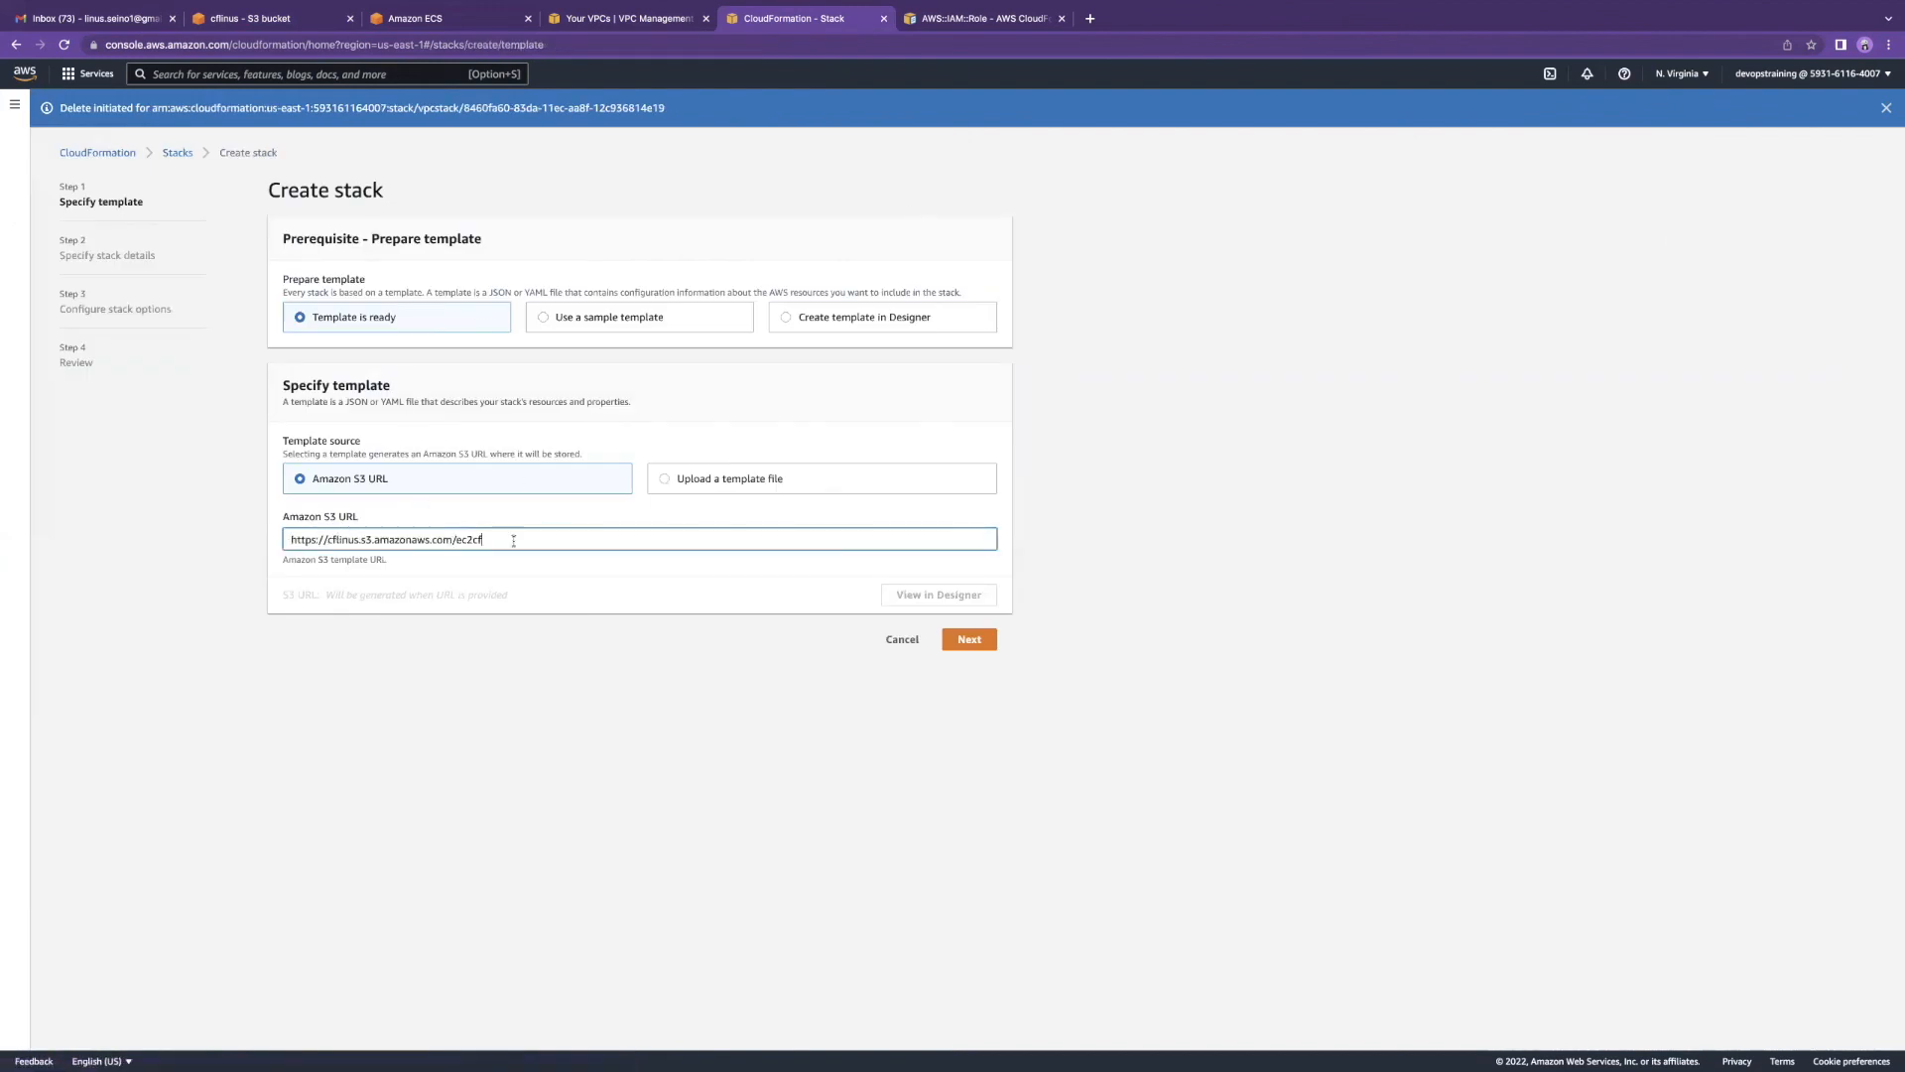
click(968, 641)
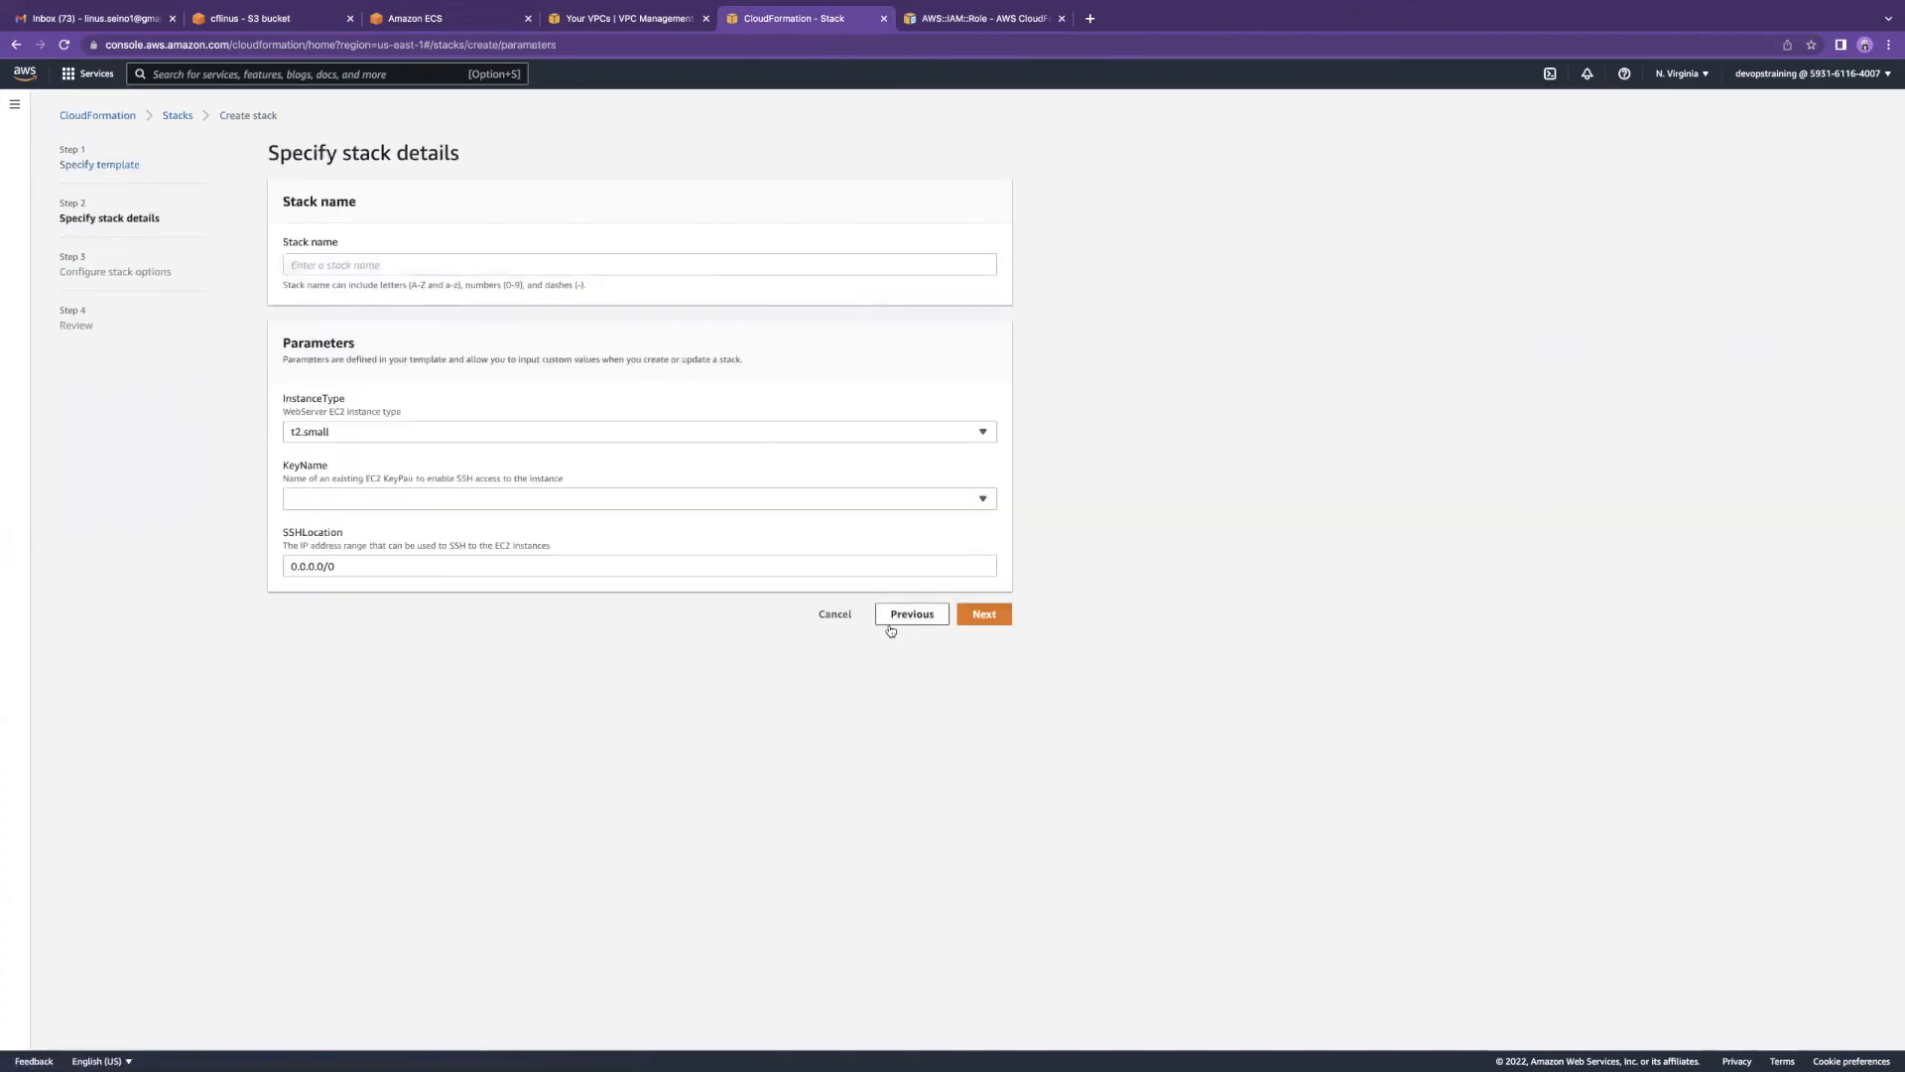
click(912, 615)
click(920, 557)
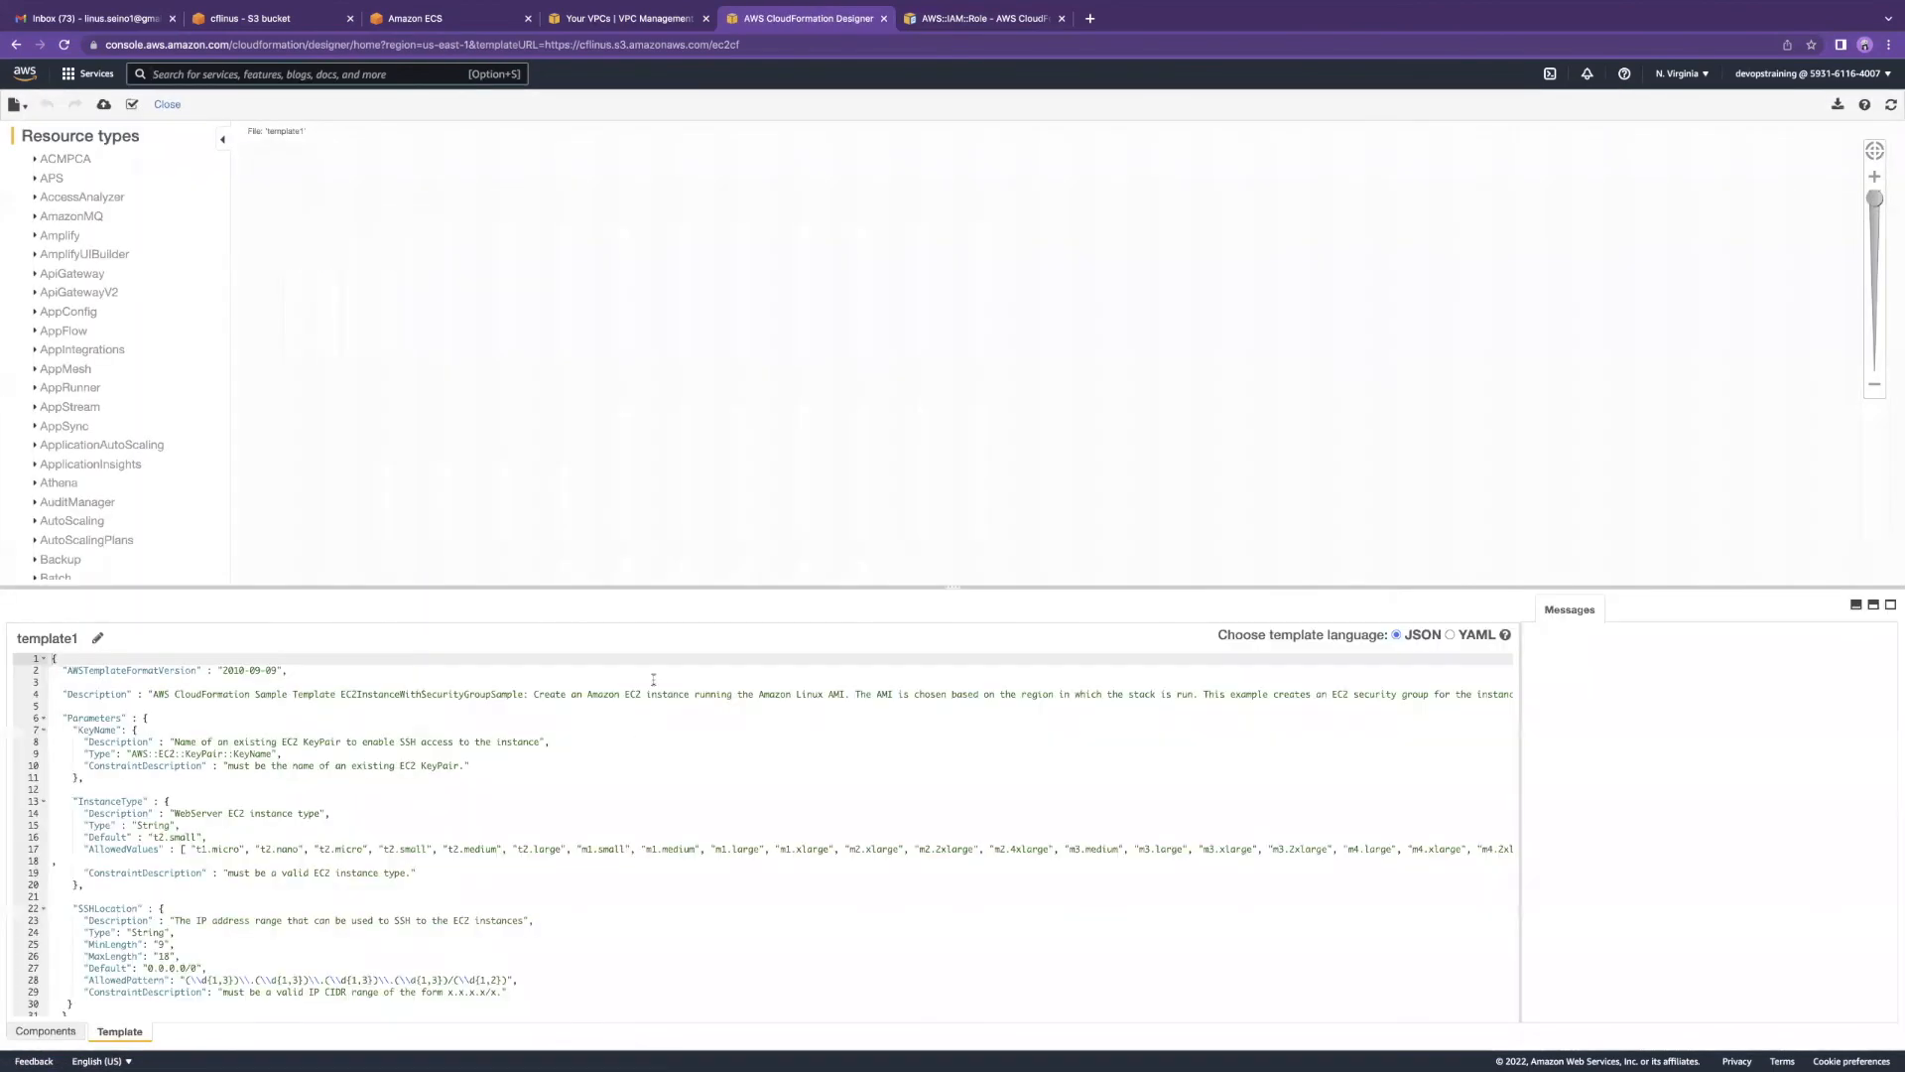
Step: Enlarge the template editor, switch the template to YAML, and highlight its Description and KeyName parameter
drag(613, 583, 655, 186)
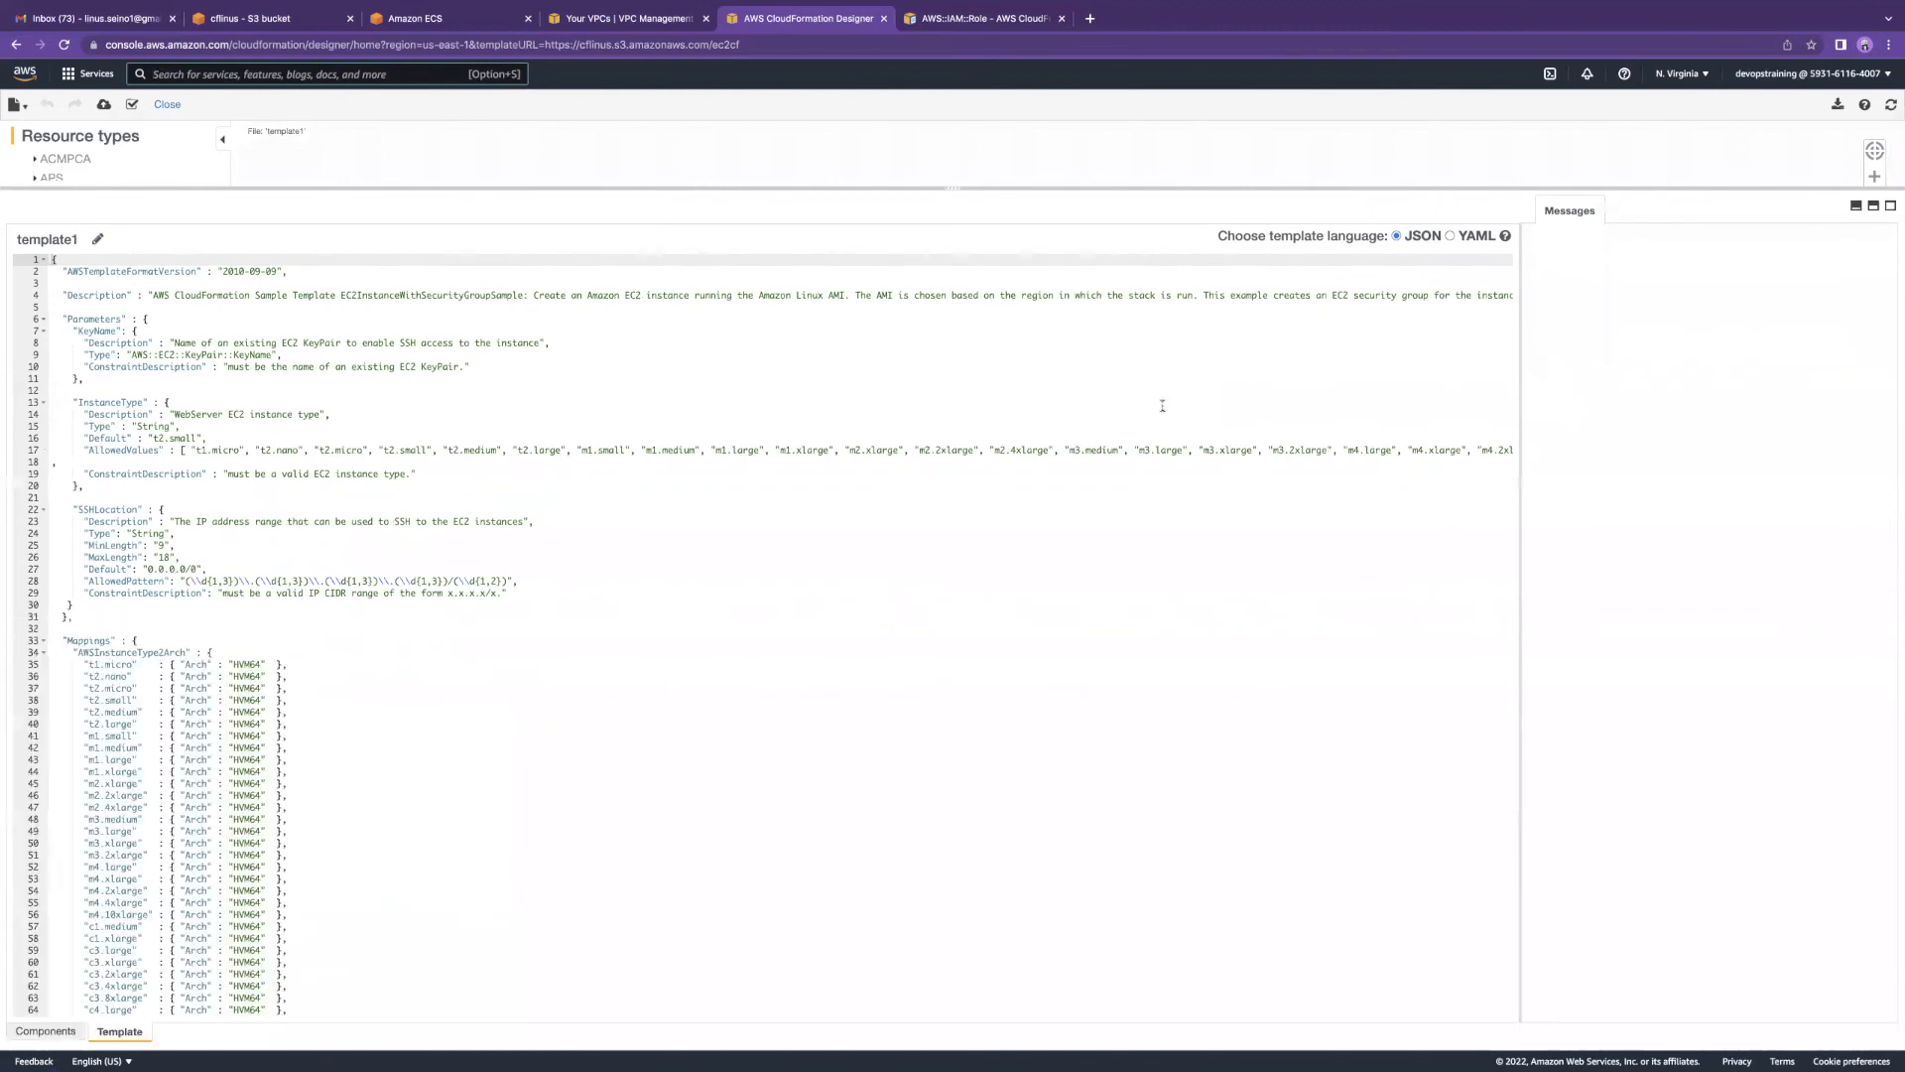
click(1450, 236)
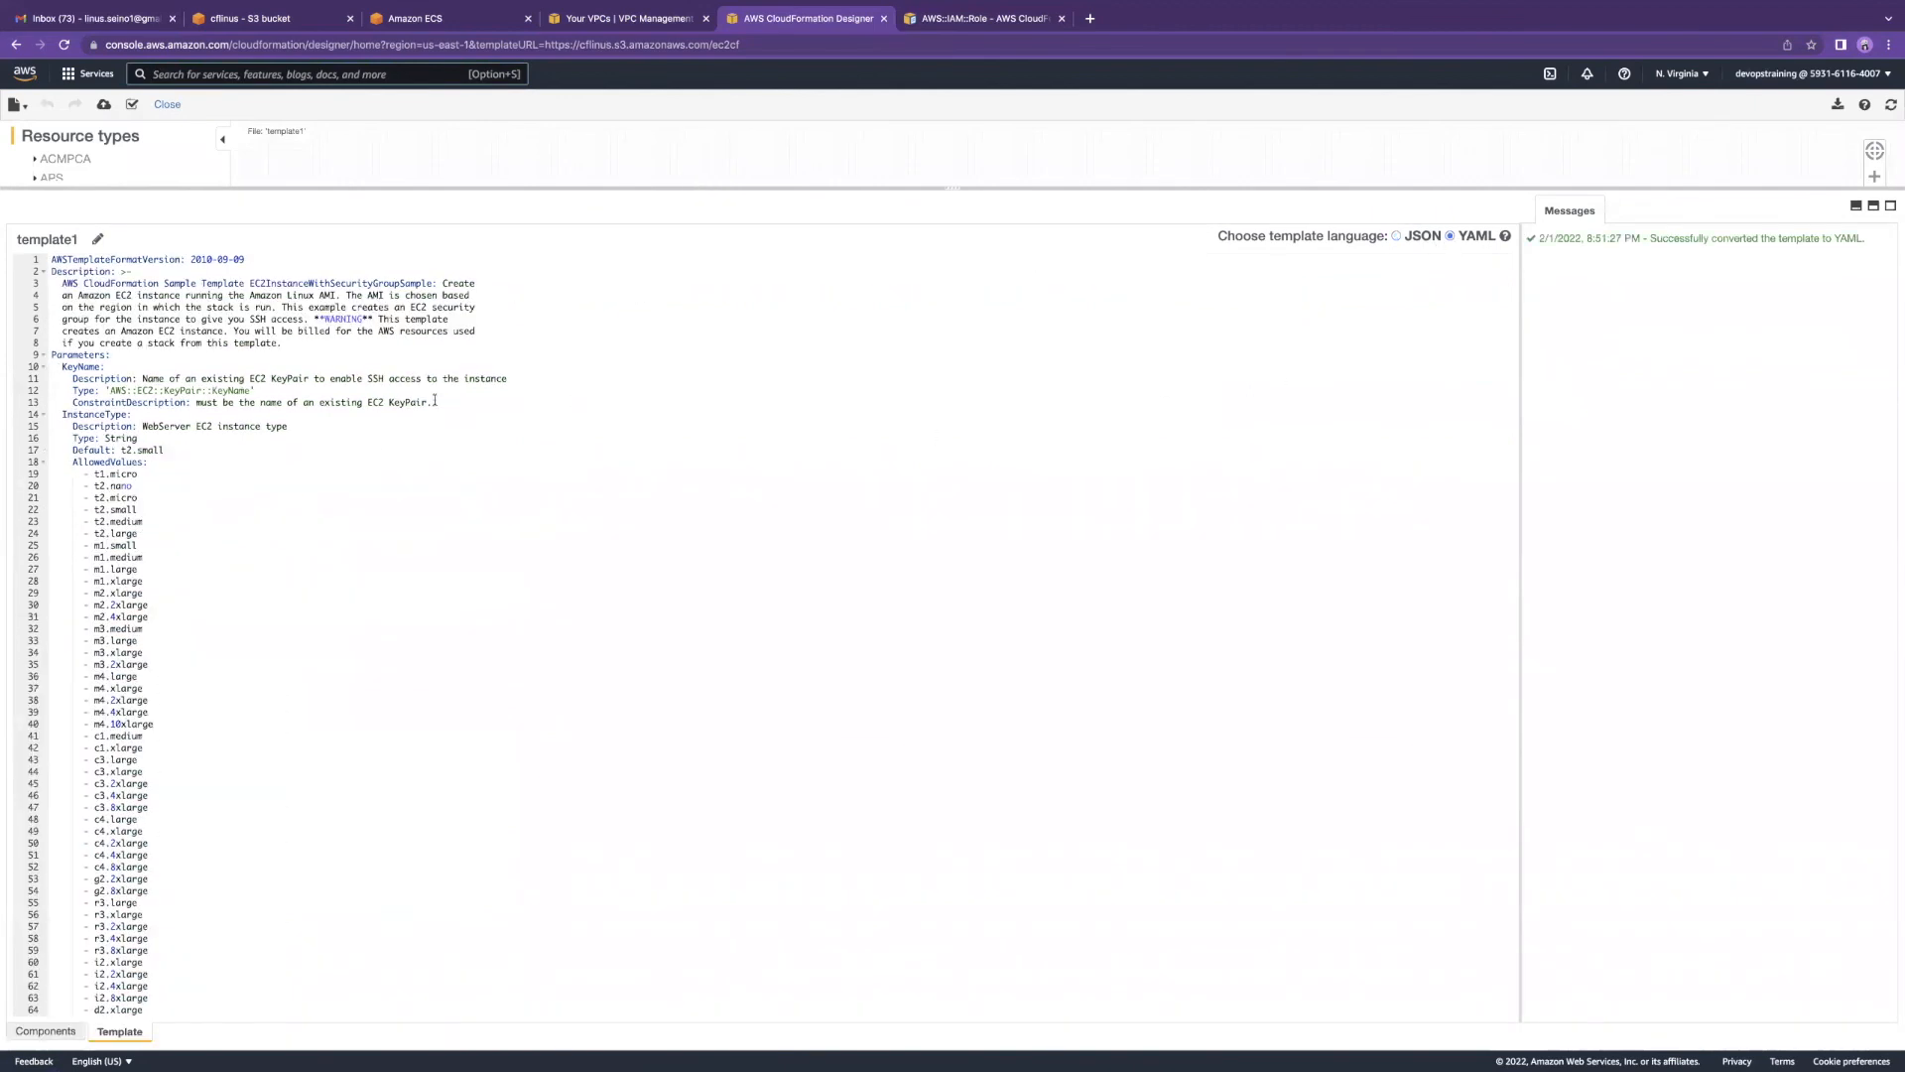
drag(50, 270, 490, 340)
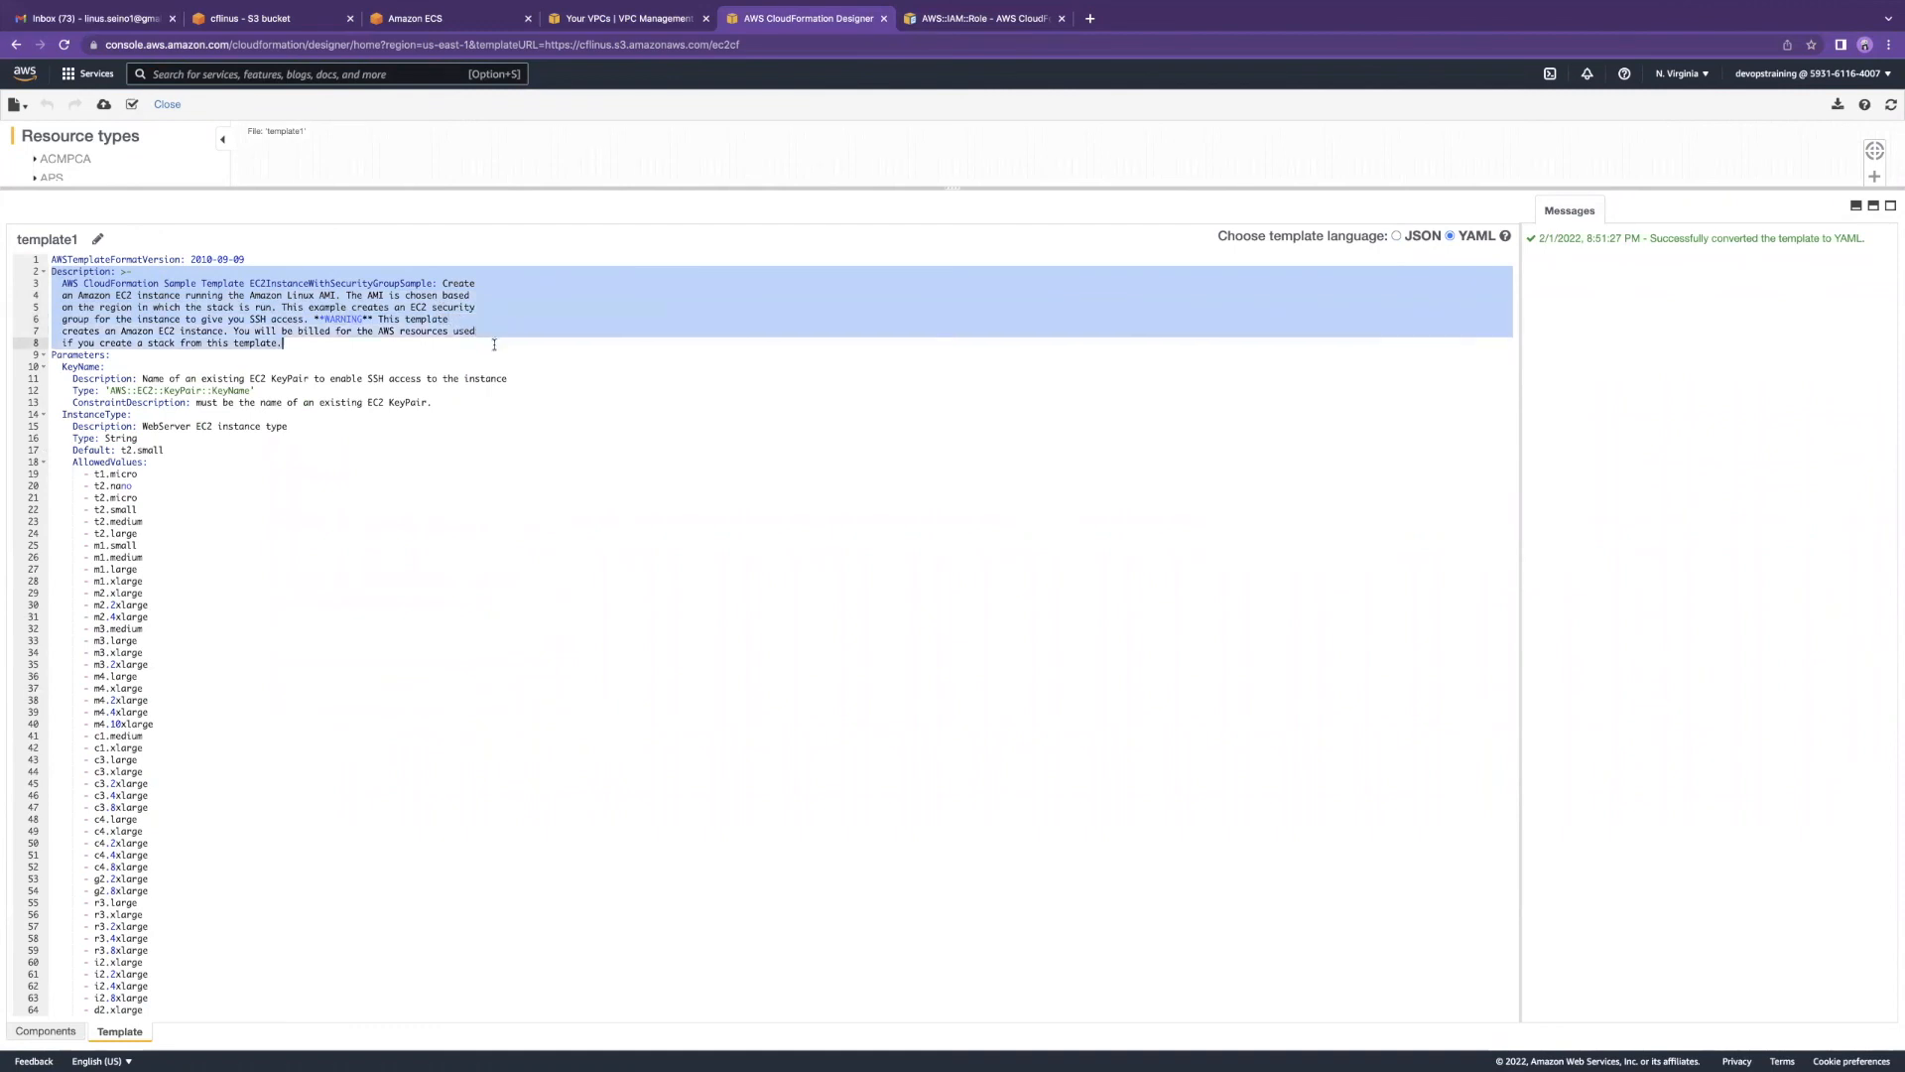
click(215, 405)
drag(51, 355, 166, 415)
click(28, 356)
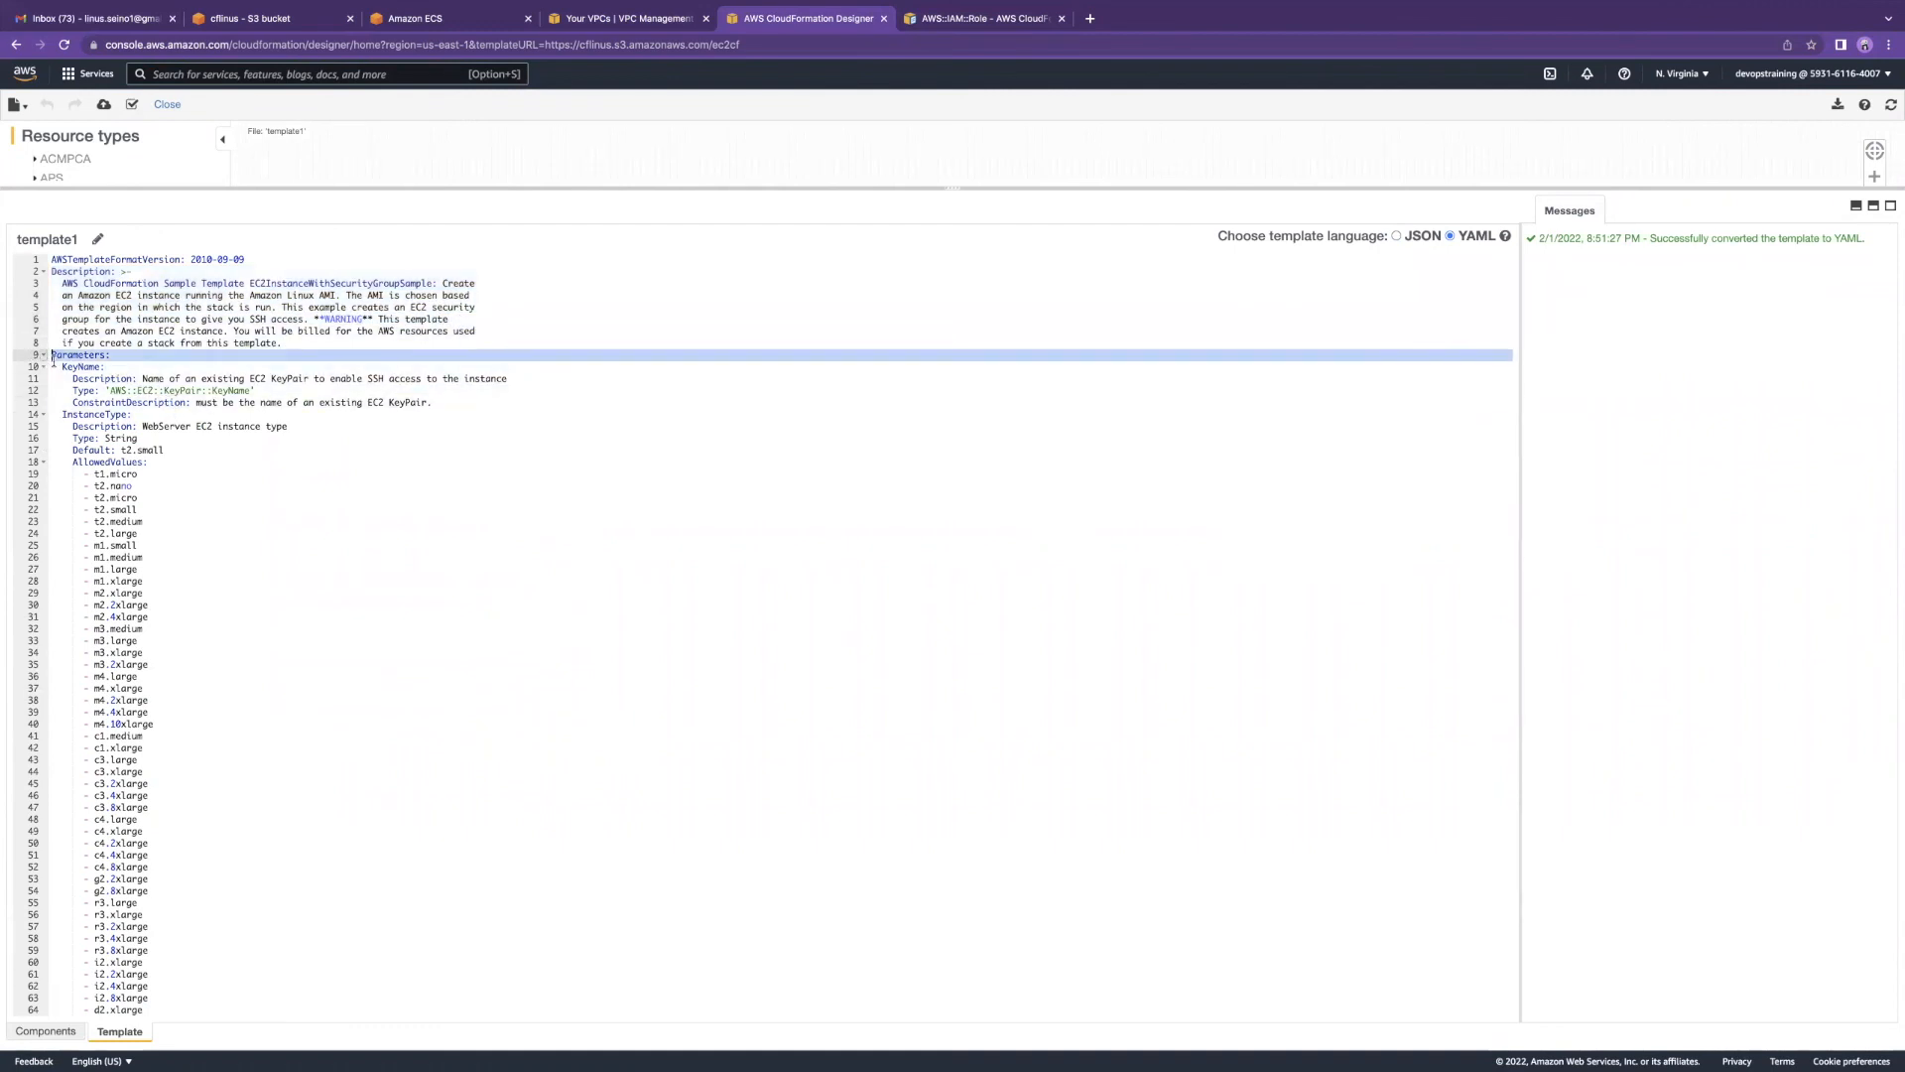
drag(62, 367, 176, 402)
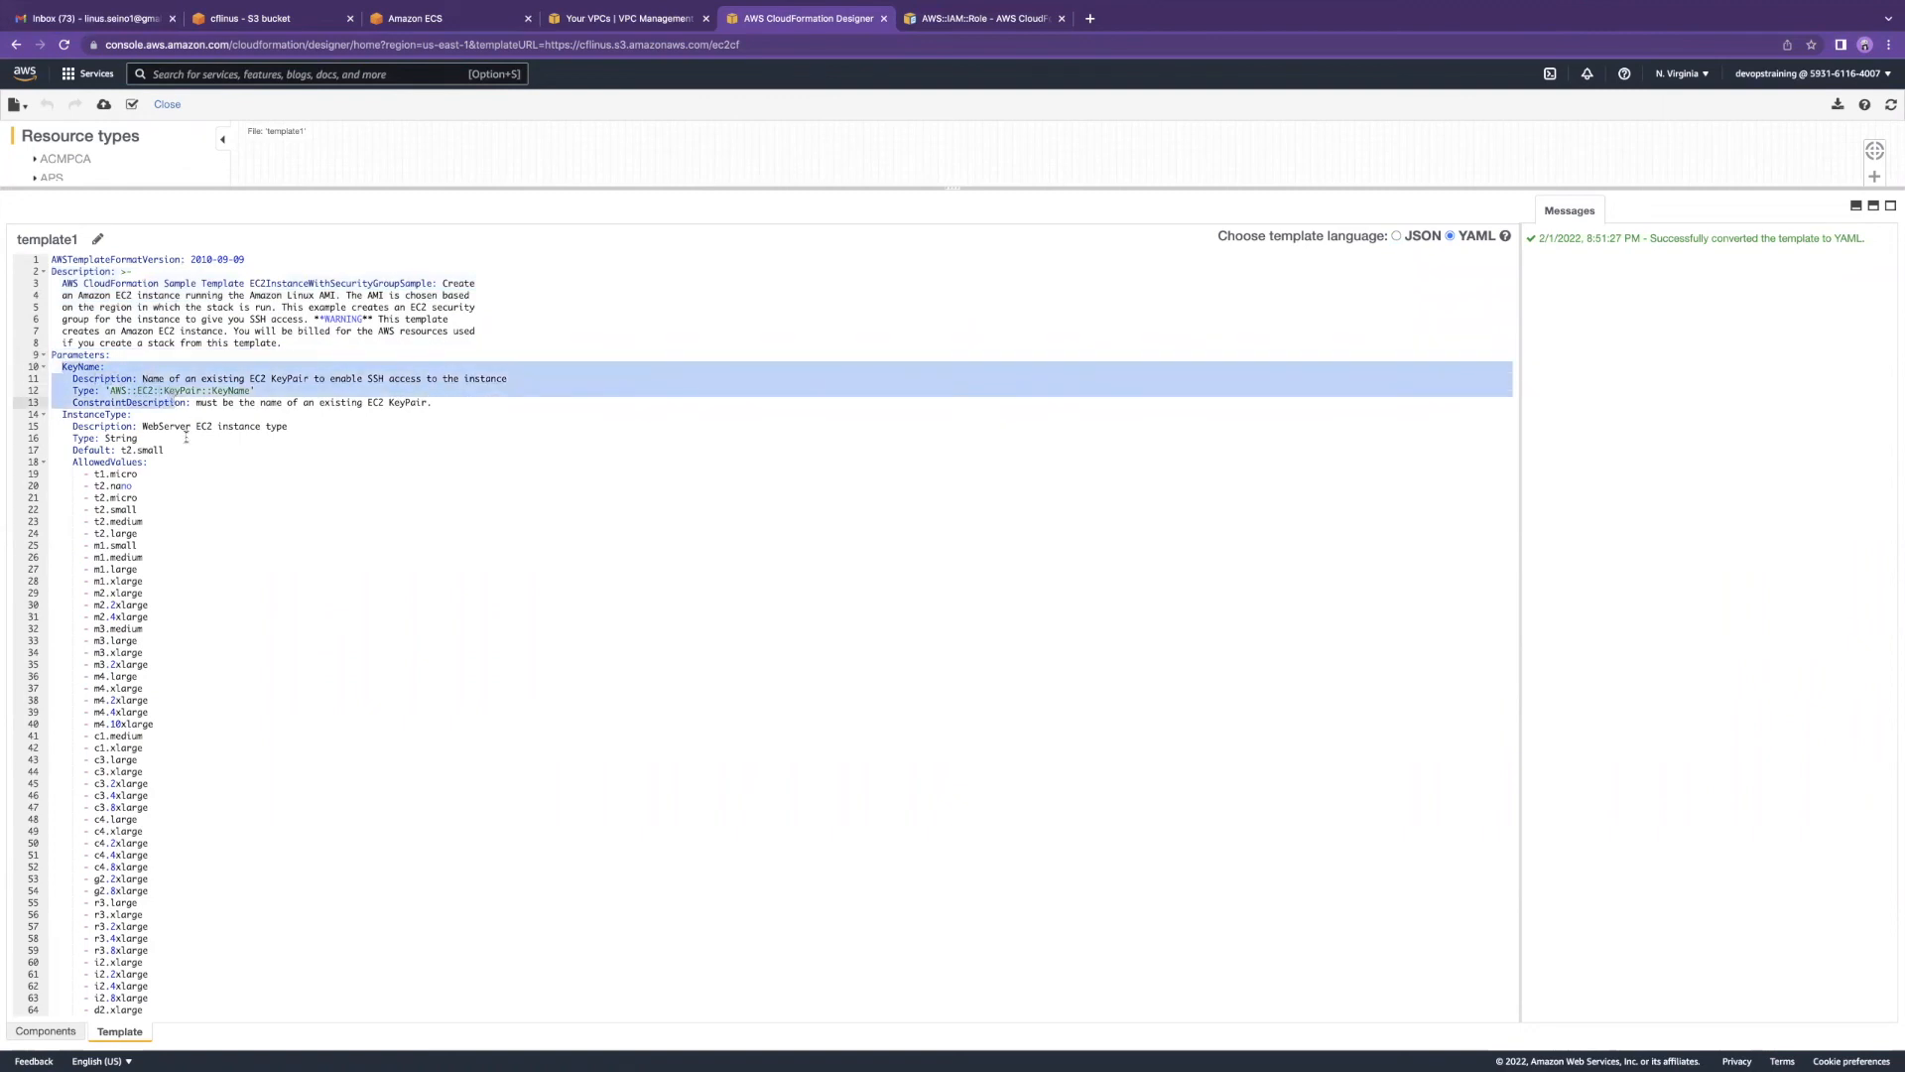
Step: Highlight the InstanceType default t2.small and read down to the Resources and Outputs sections
scroll(185, 438, down, 1)
drag(62, 377, 115, 400)
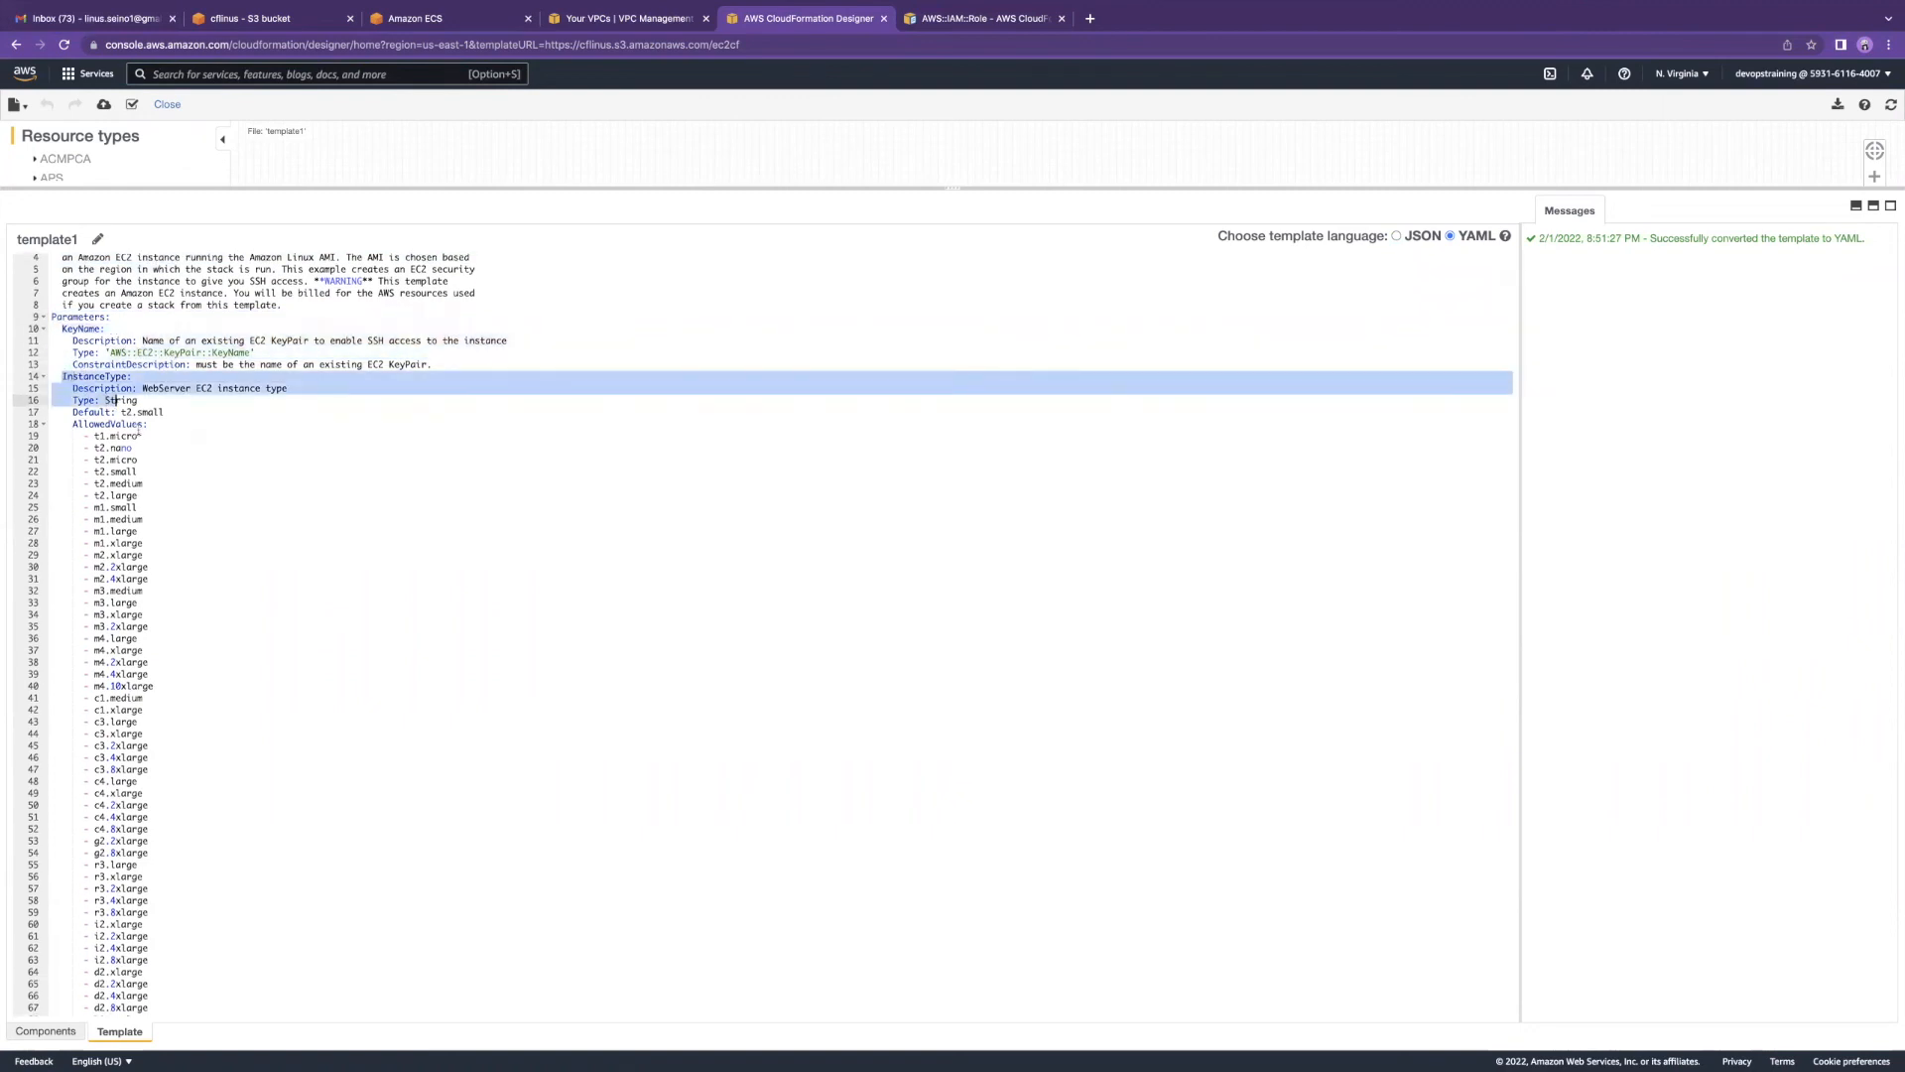
click(143, 397)
double_click(137, 412)
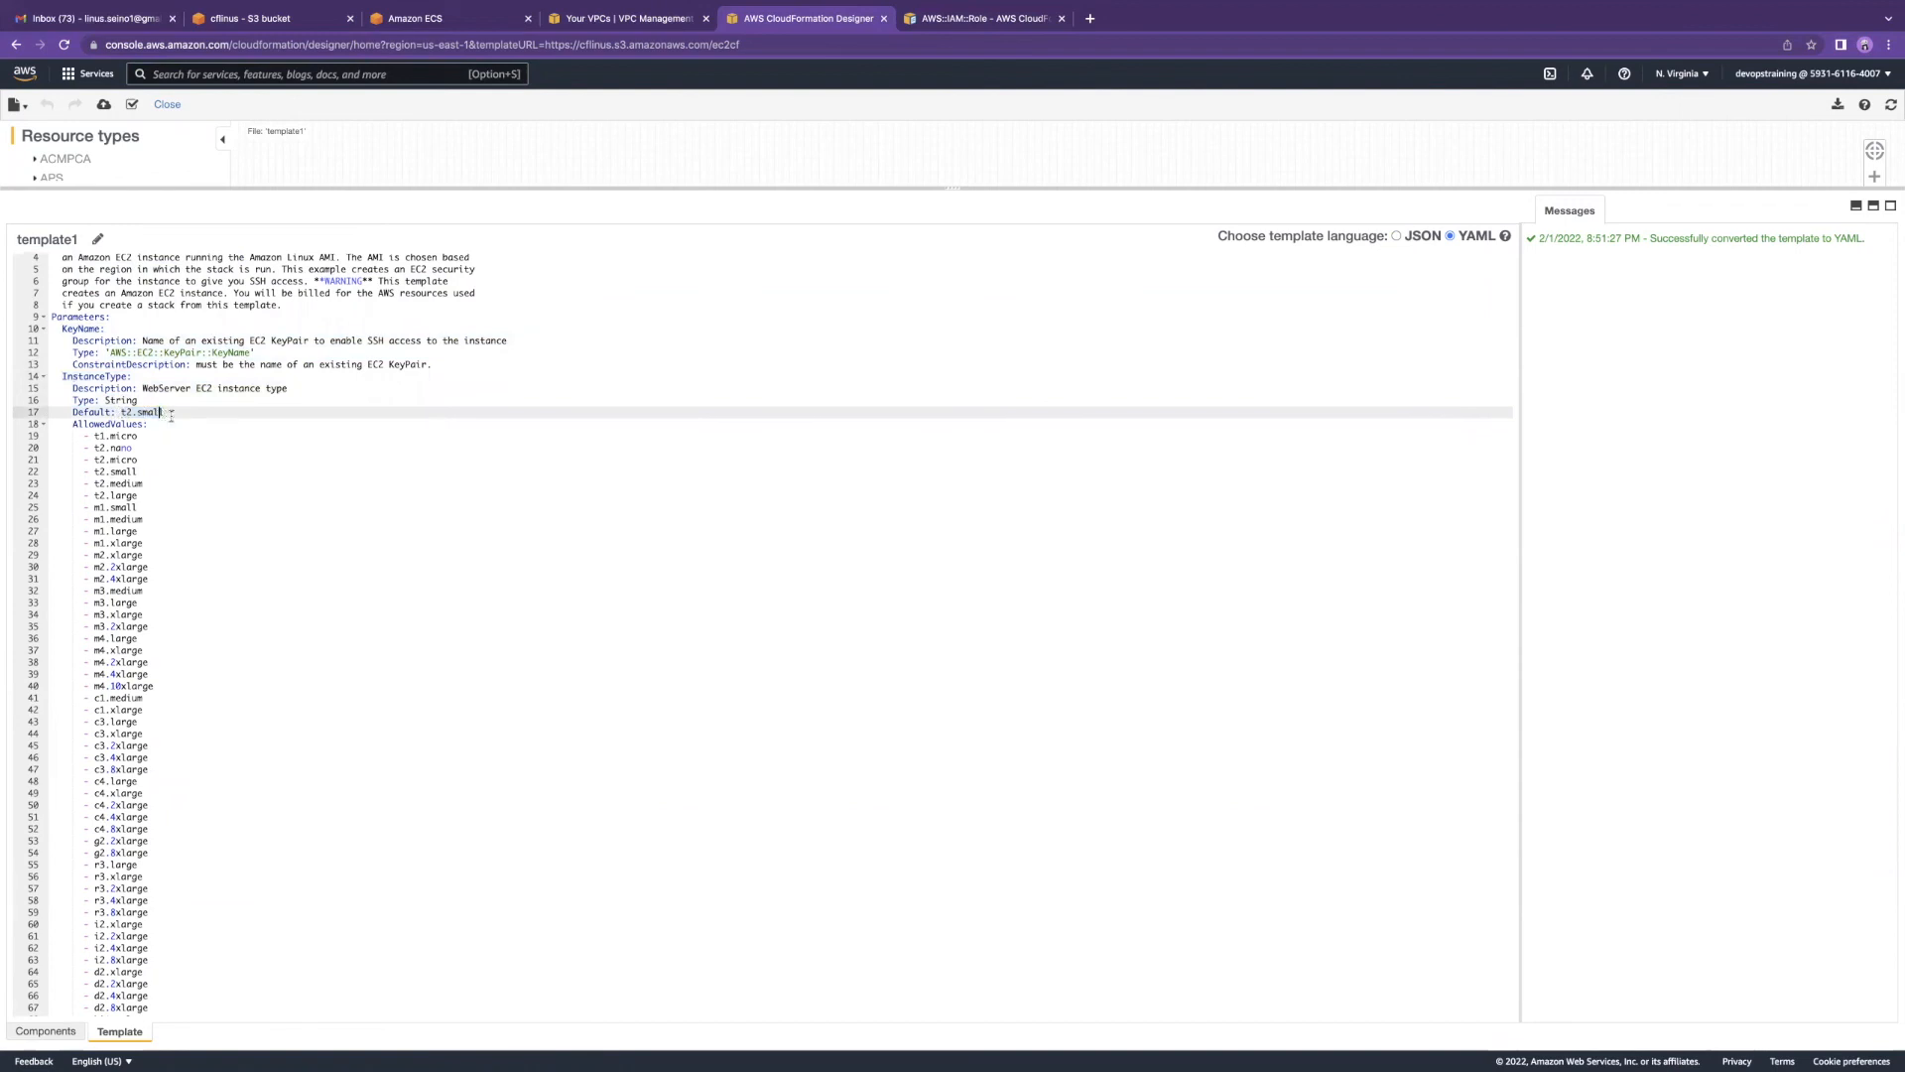
scroll(135, 426, down, 3)
scroll(135, 427, down, 4)
scroll(124, 397, up, 3)
scroll(110, 370, down, 7)
scroll(110, 370, down, 15)
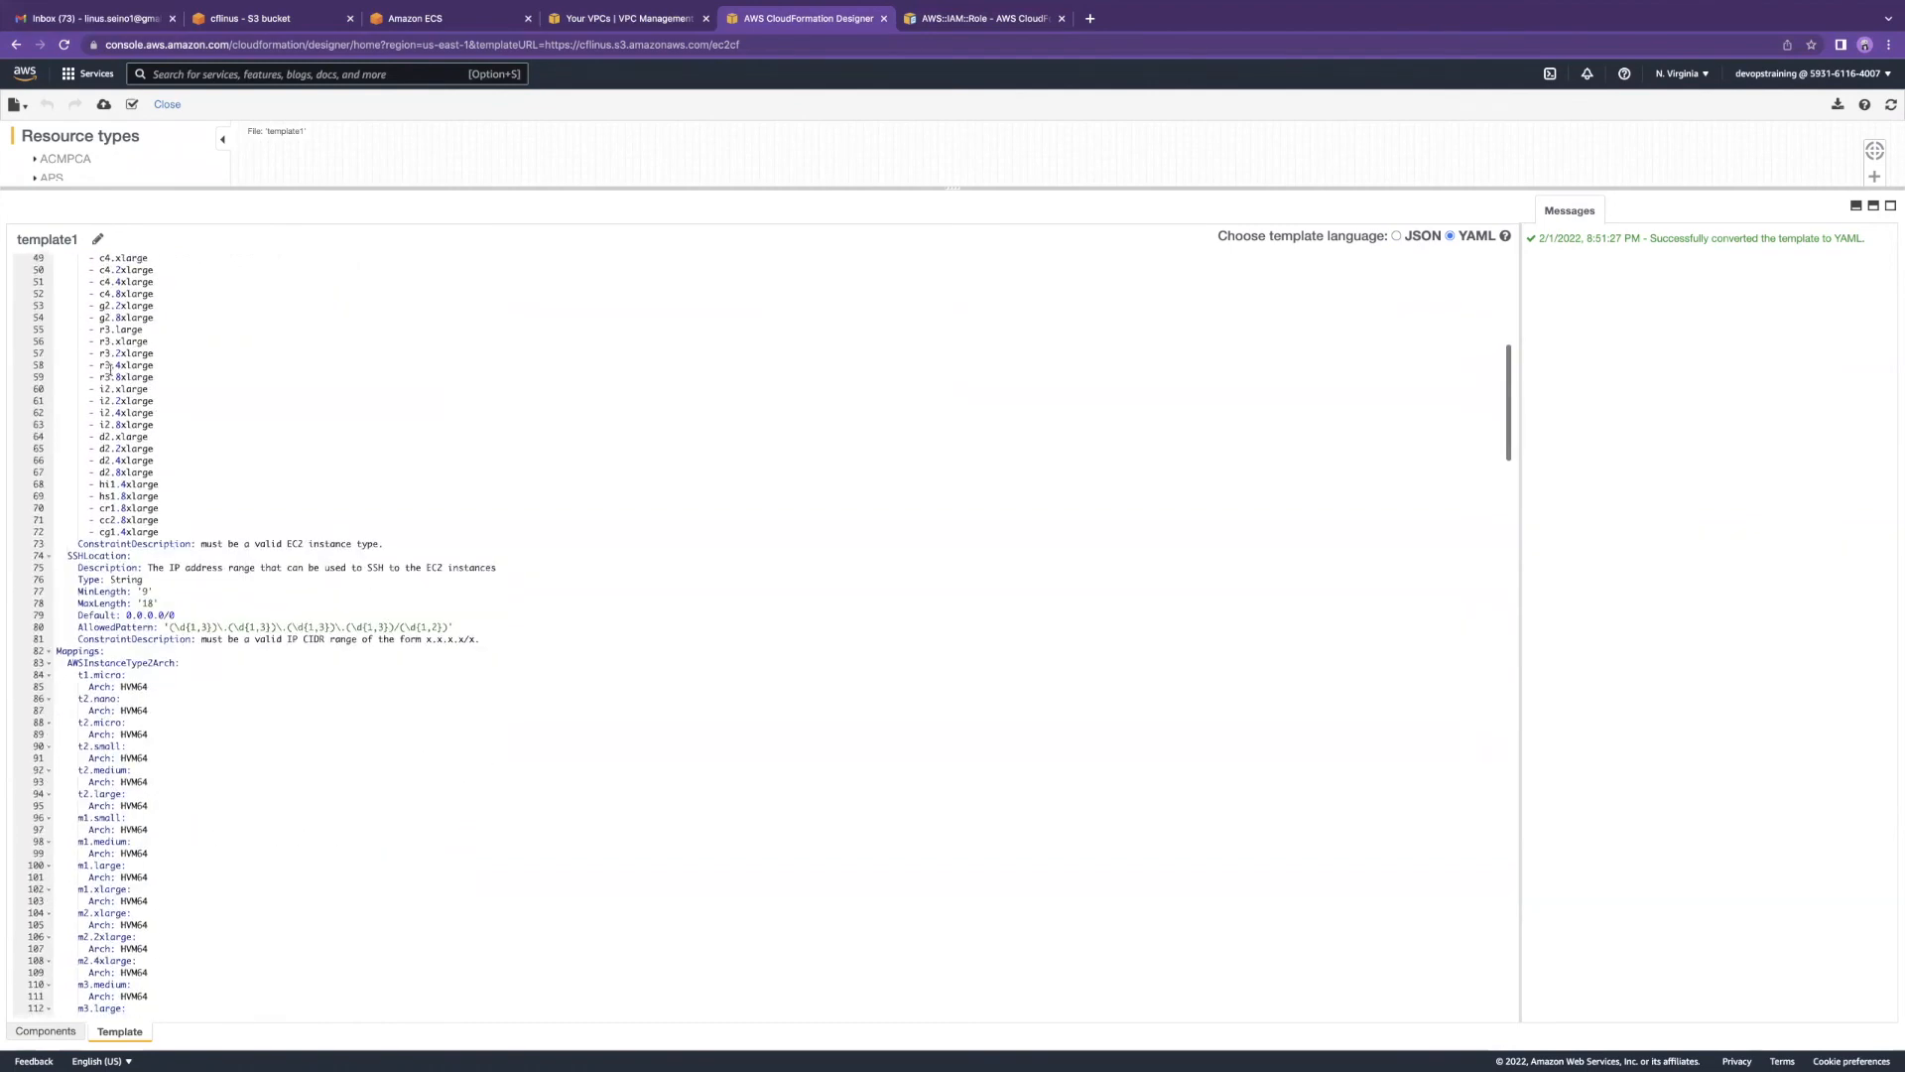
scroll(110, 379, down, 5)
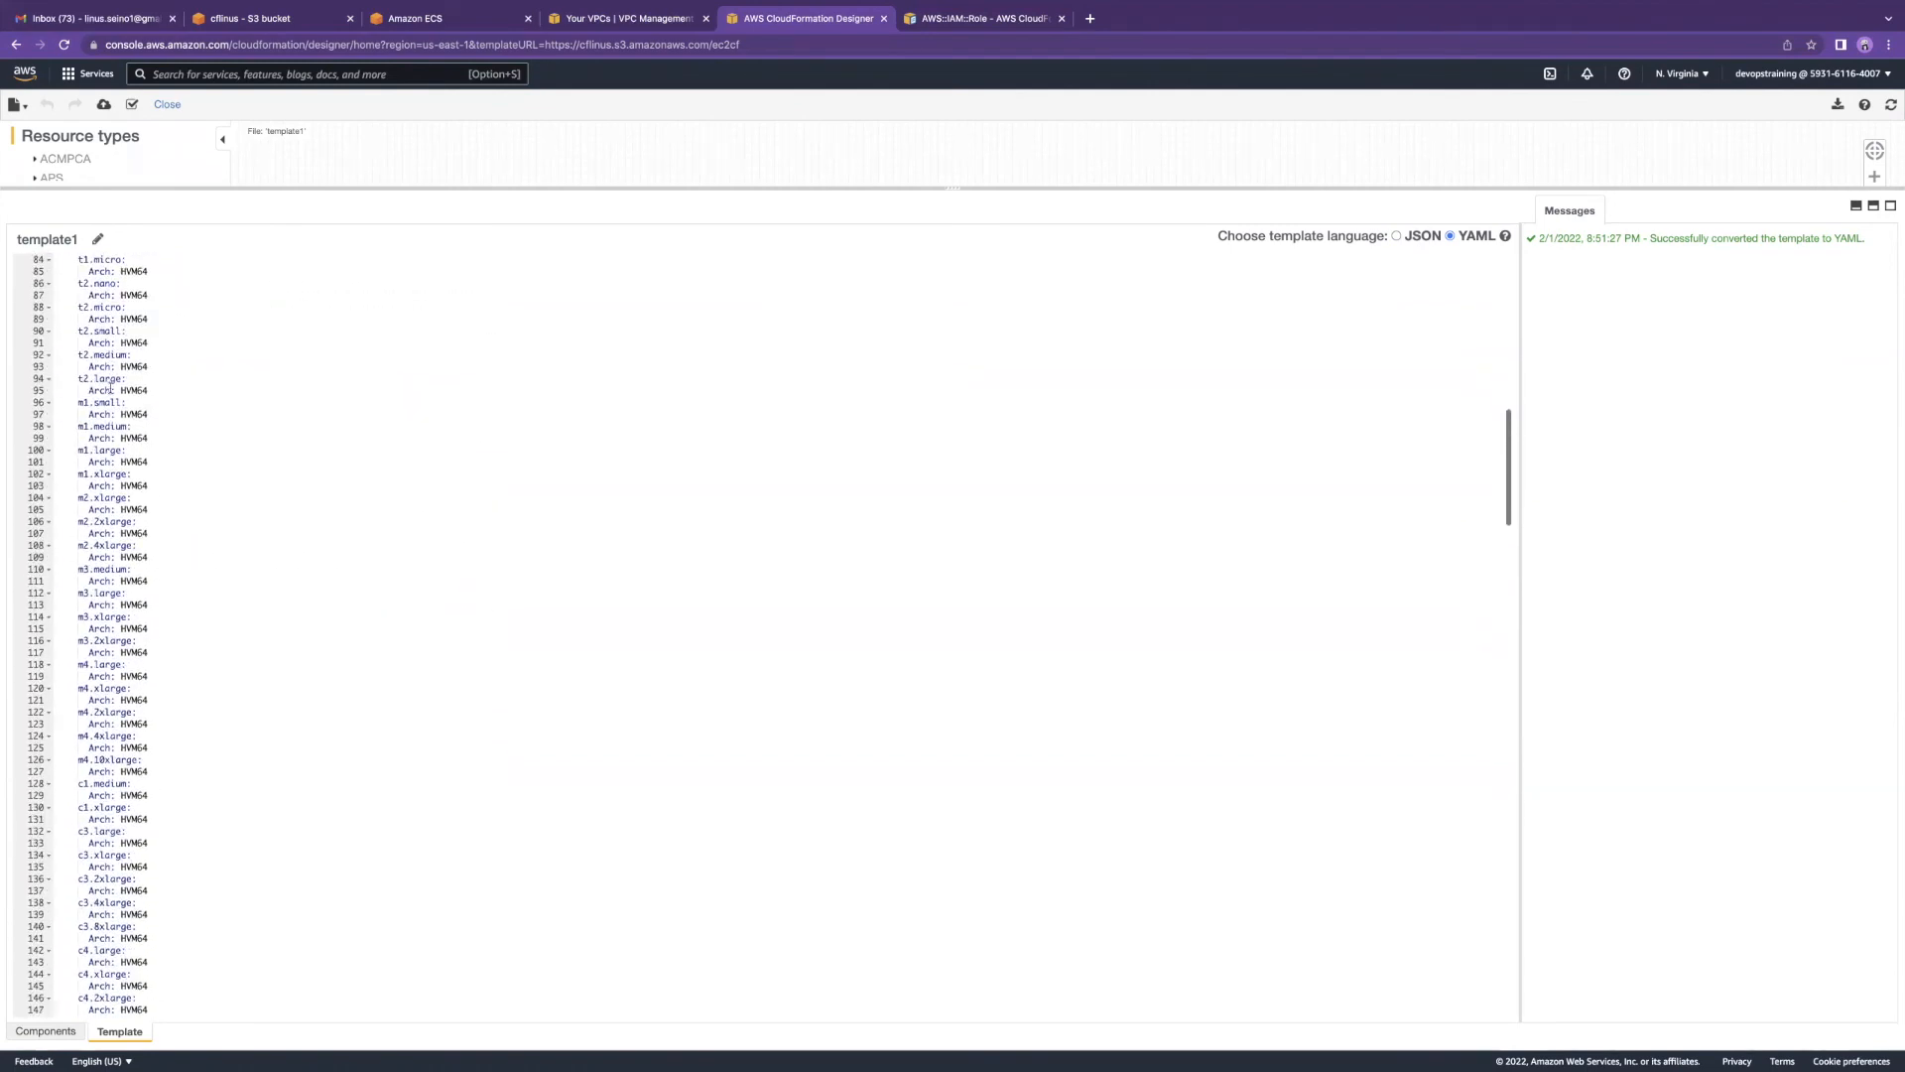
scroll(119, 402, up, 5)
scroll(122, 412, down, 20)
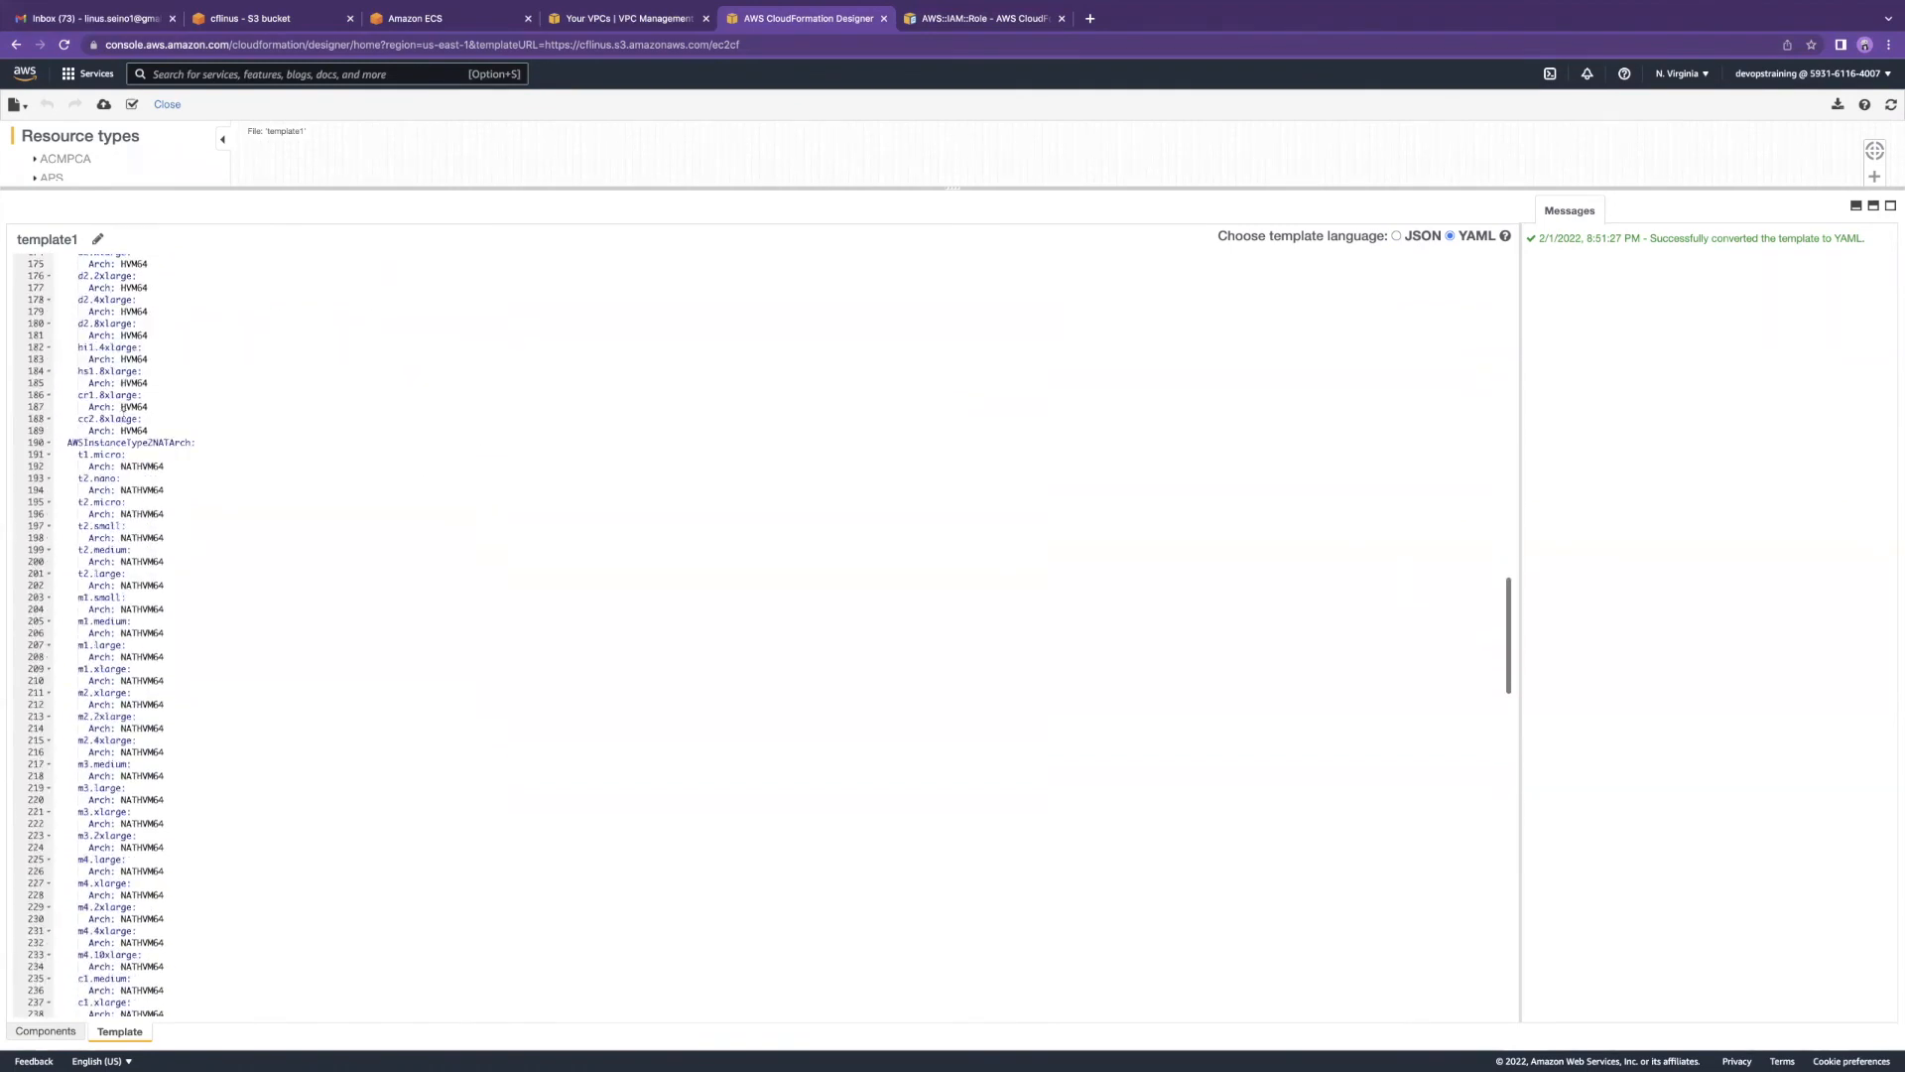
scroll(124, 414, down, 2)
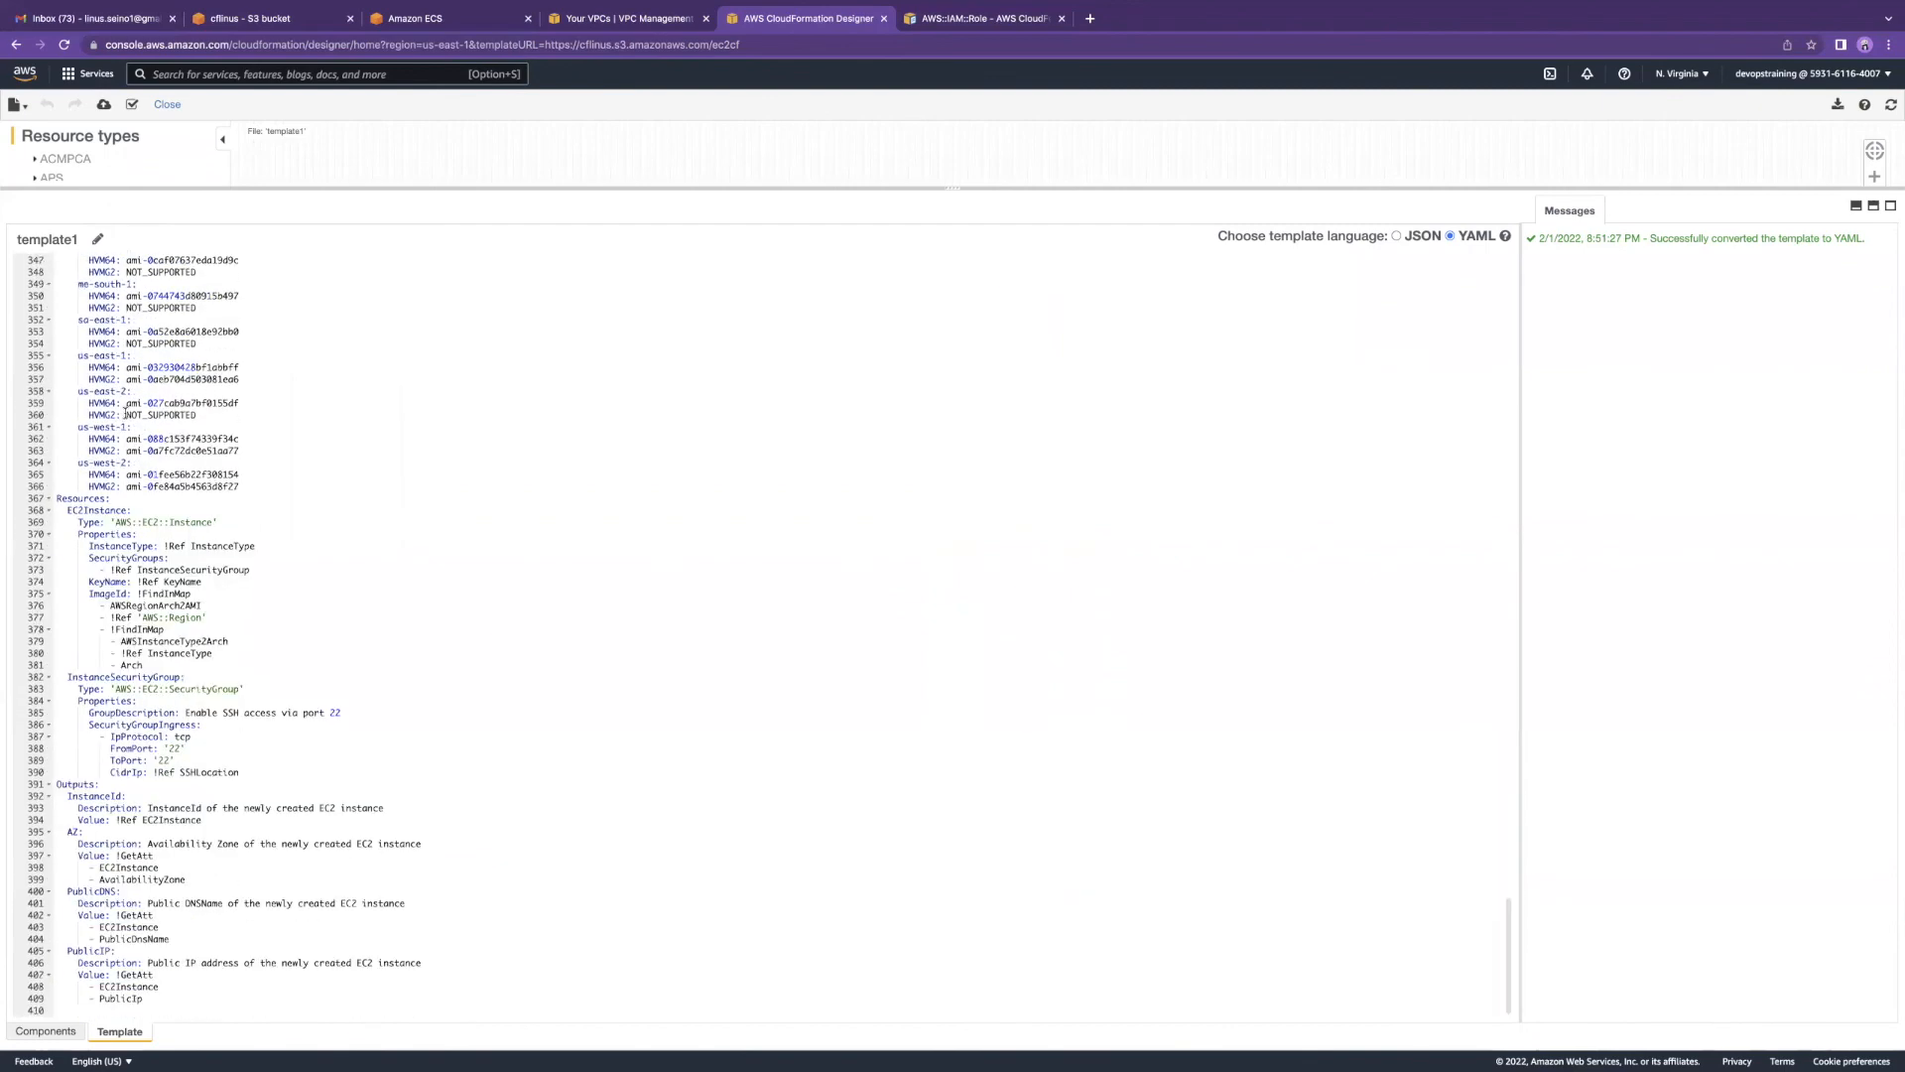
Step: Highlight the EC2Instance and InstanceSecurityGroup resource blocks and the Outputs section
click(70, 512)
drag(69, 511, 253, 665)
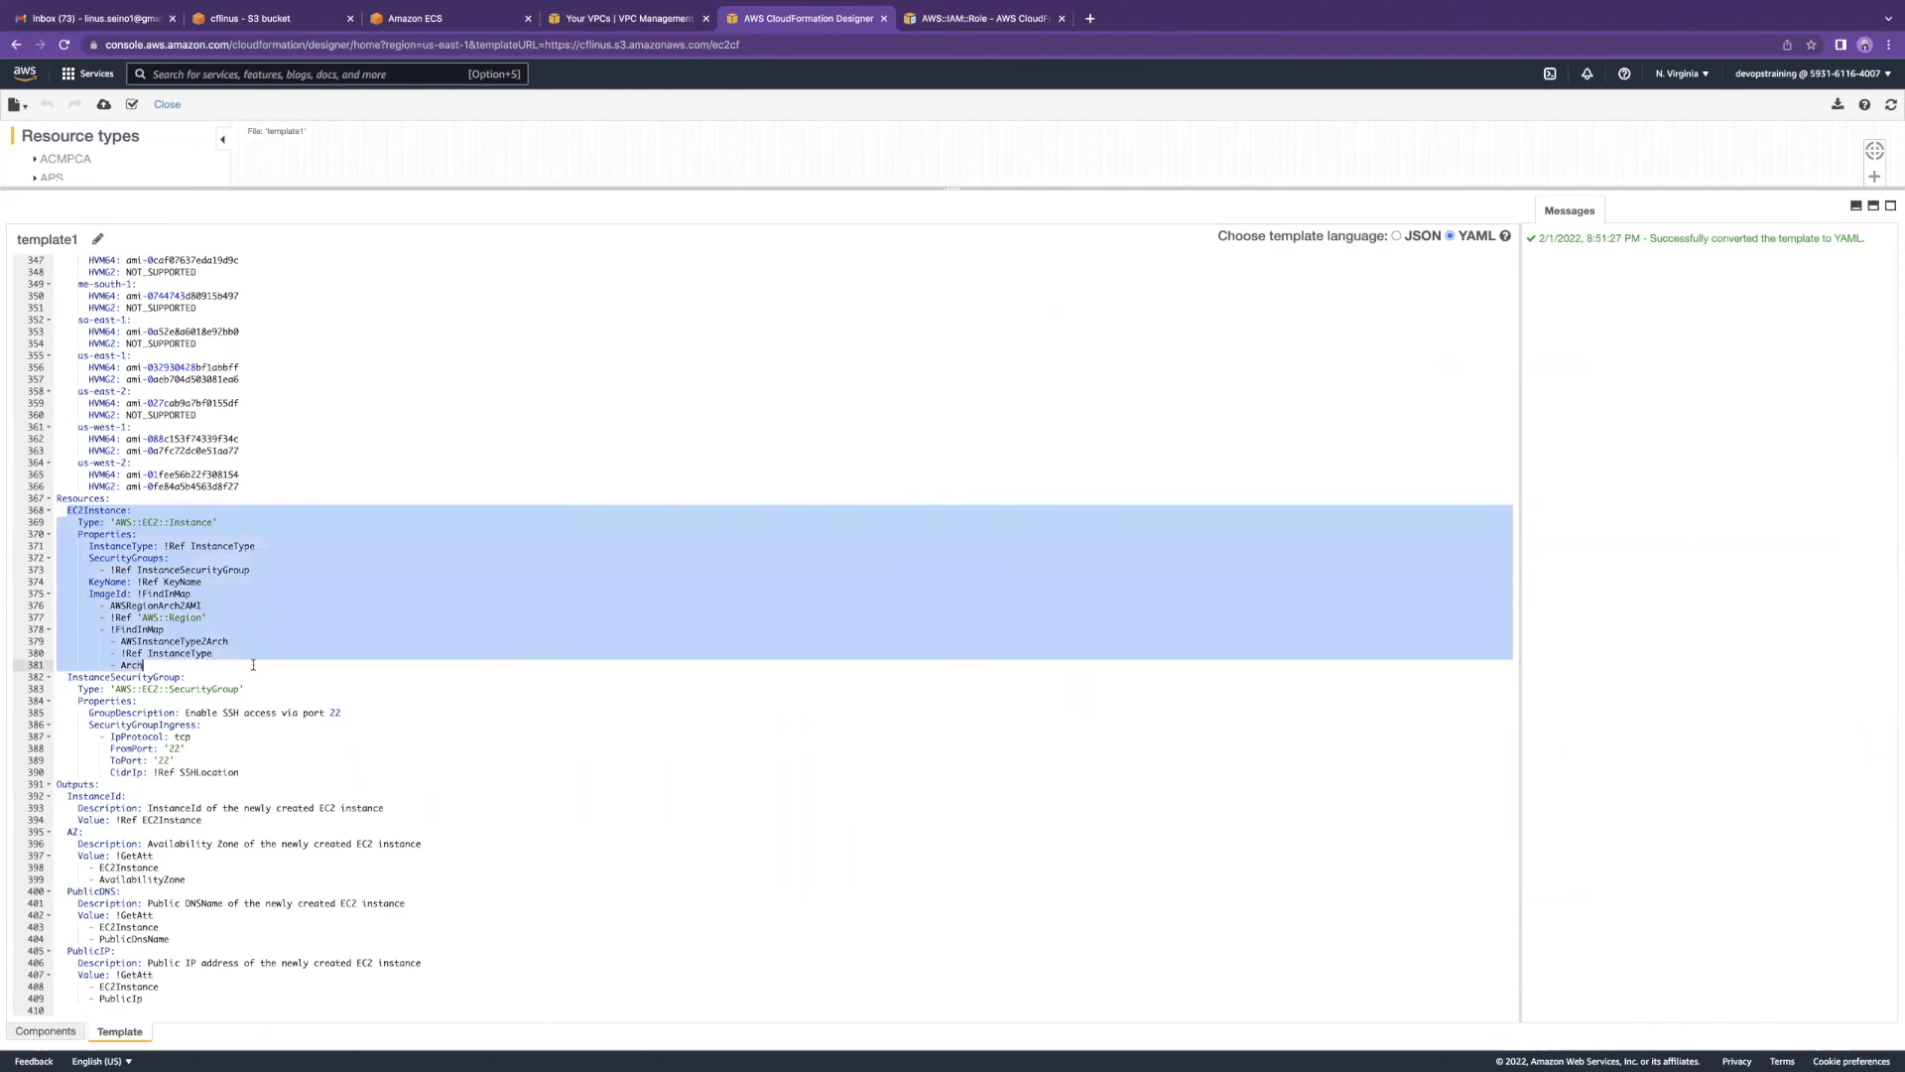
click(229, 708)
drag(58, 677, 254, 775)
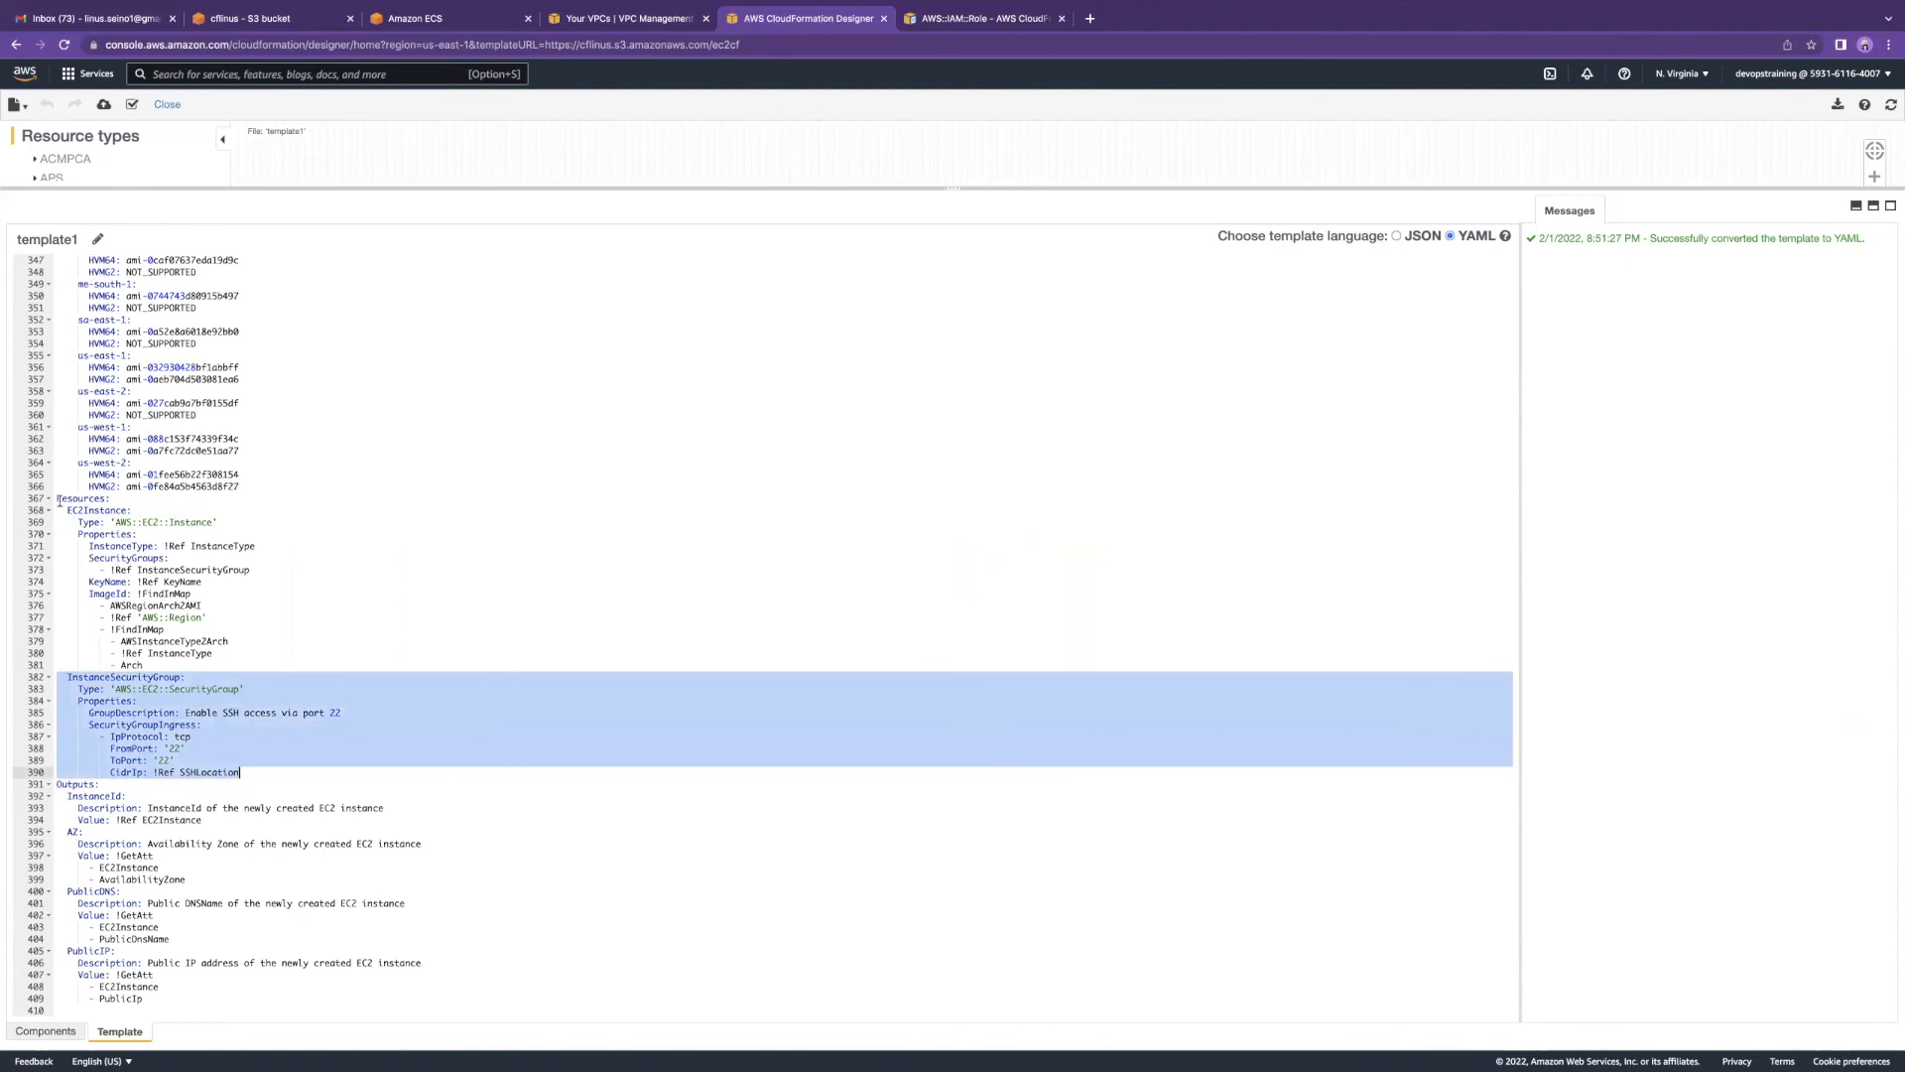
drag(58, 506, 229, 665)
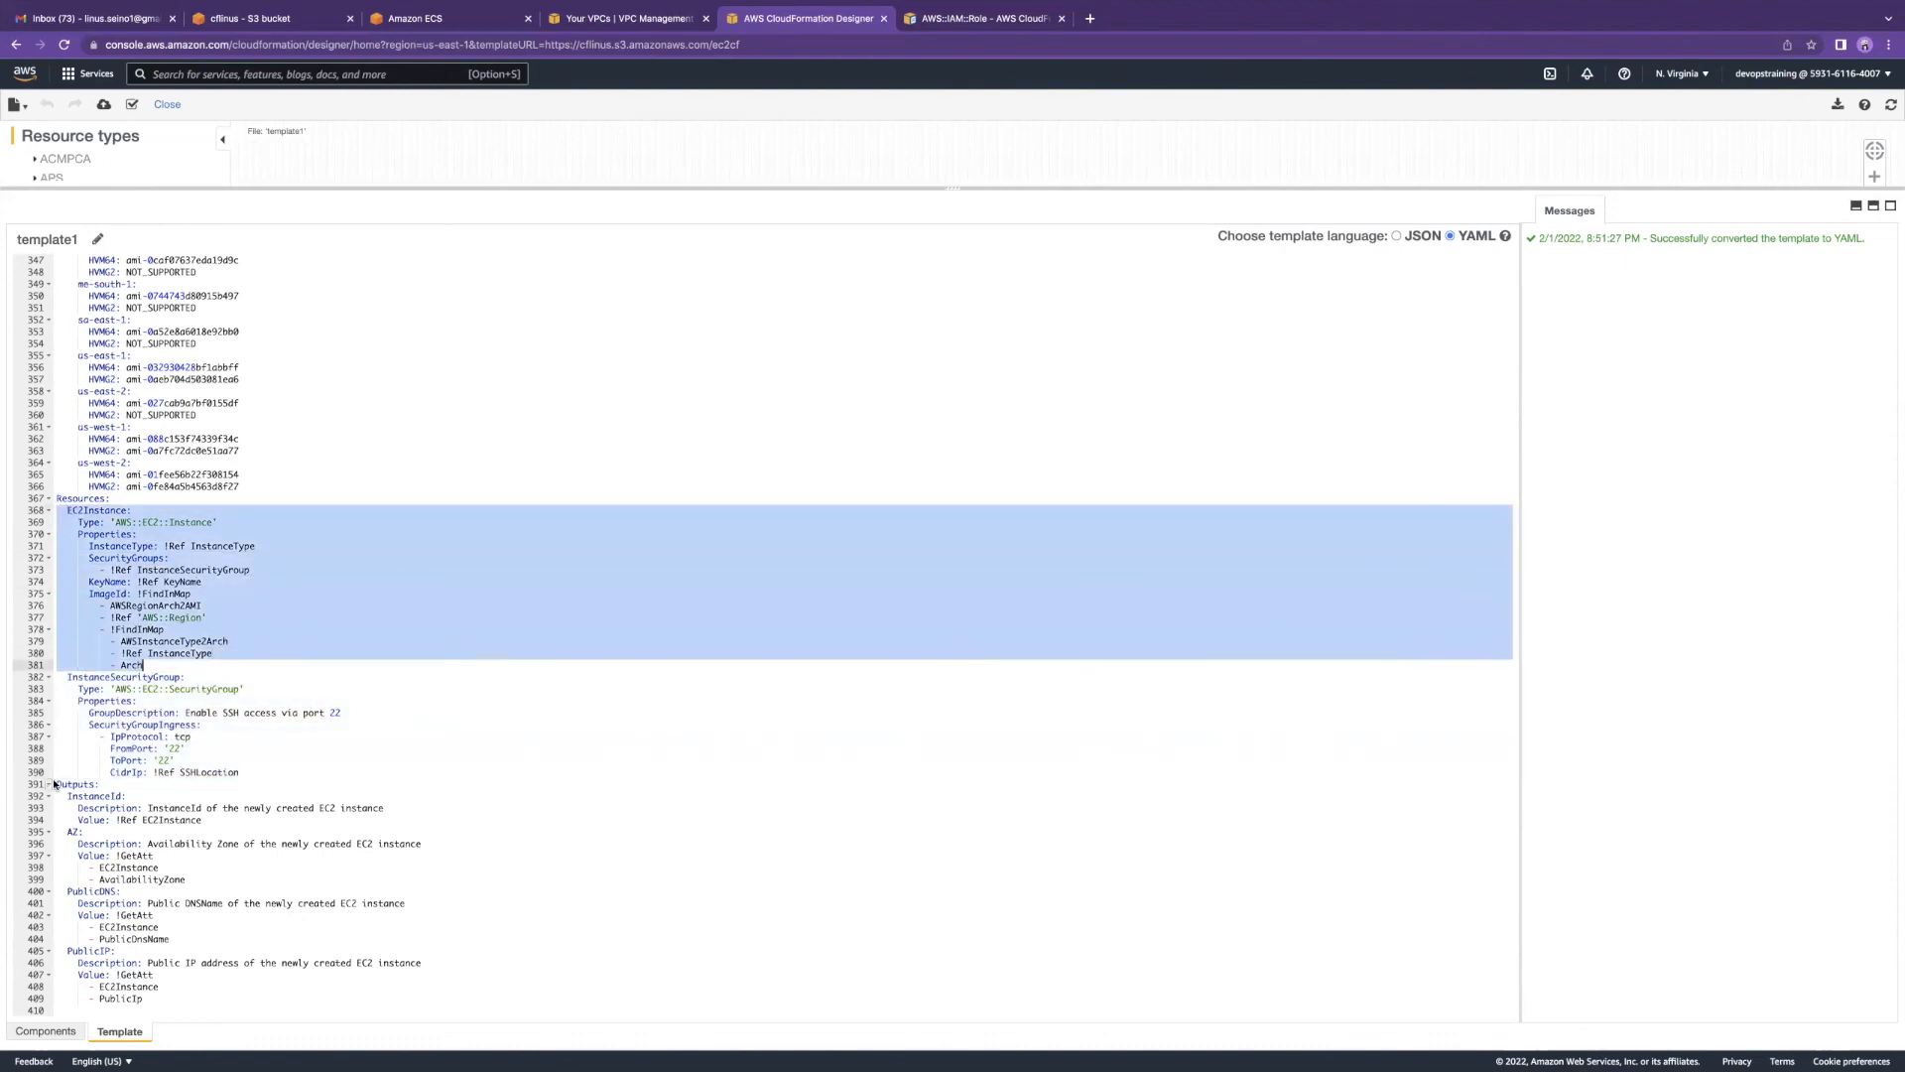
drag(53, 783, 263, 985)
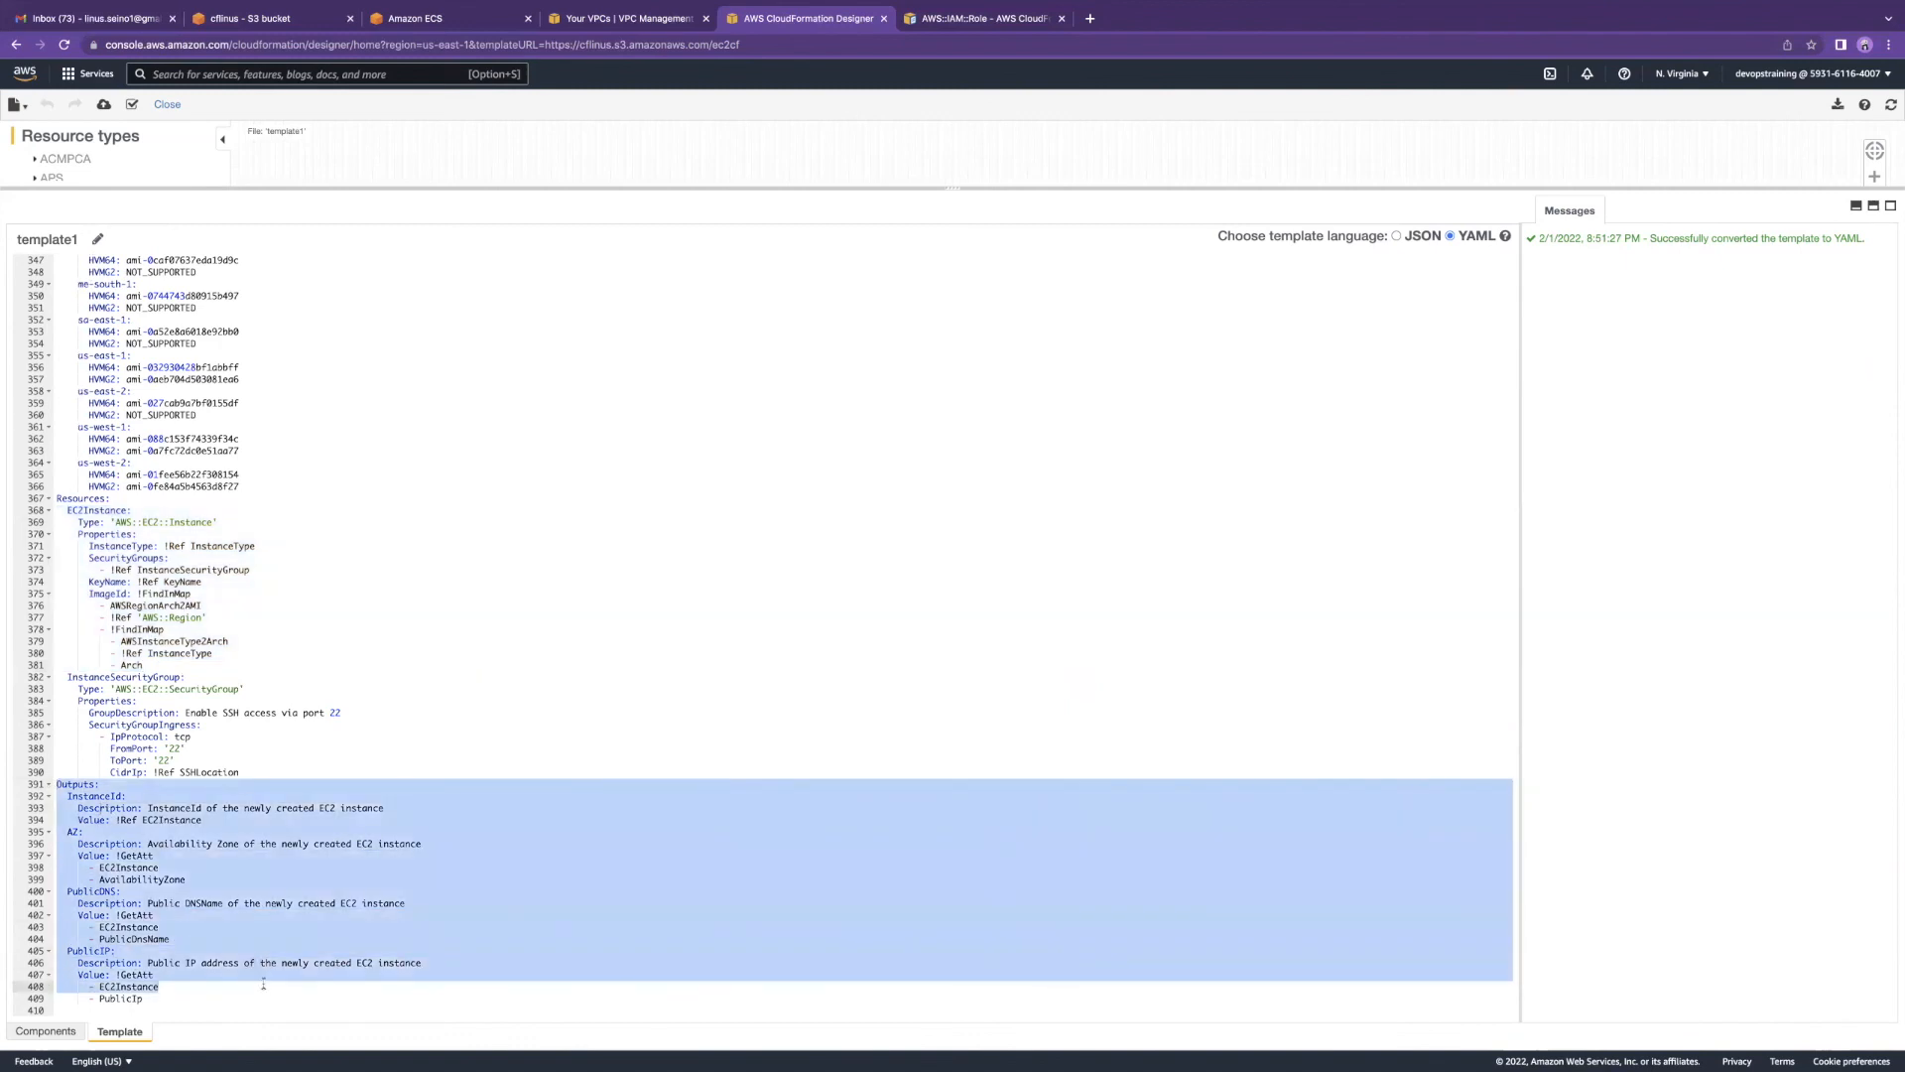
click(238, 973)
Step: Highlight exactly the PublicDNS output lines in the YAML template
drag(63, 890, 197, 943)
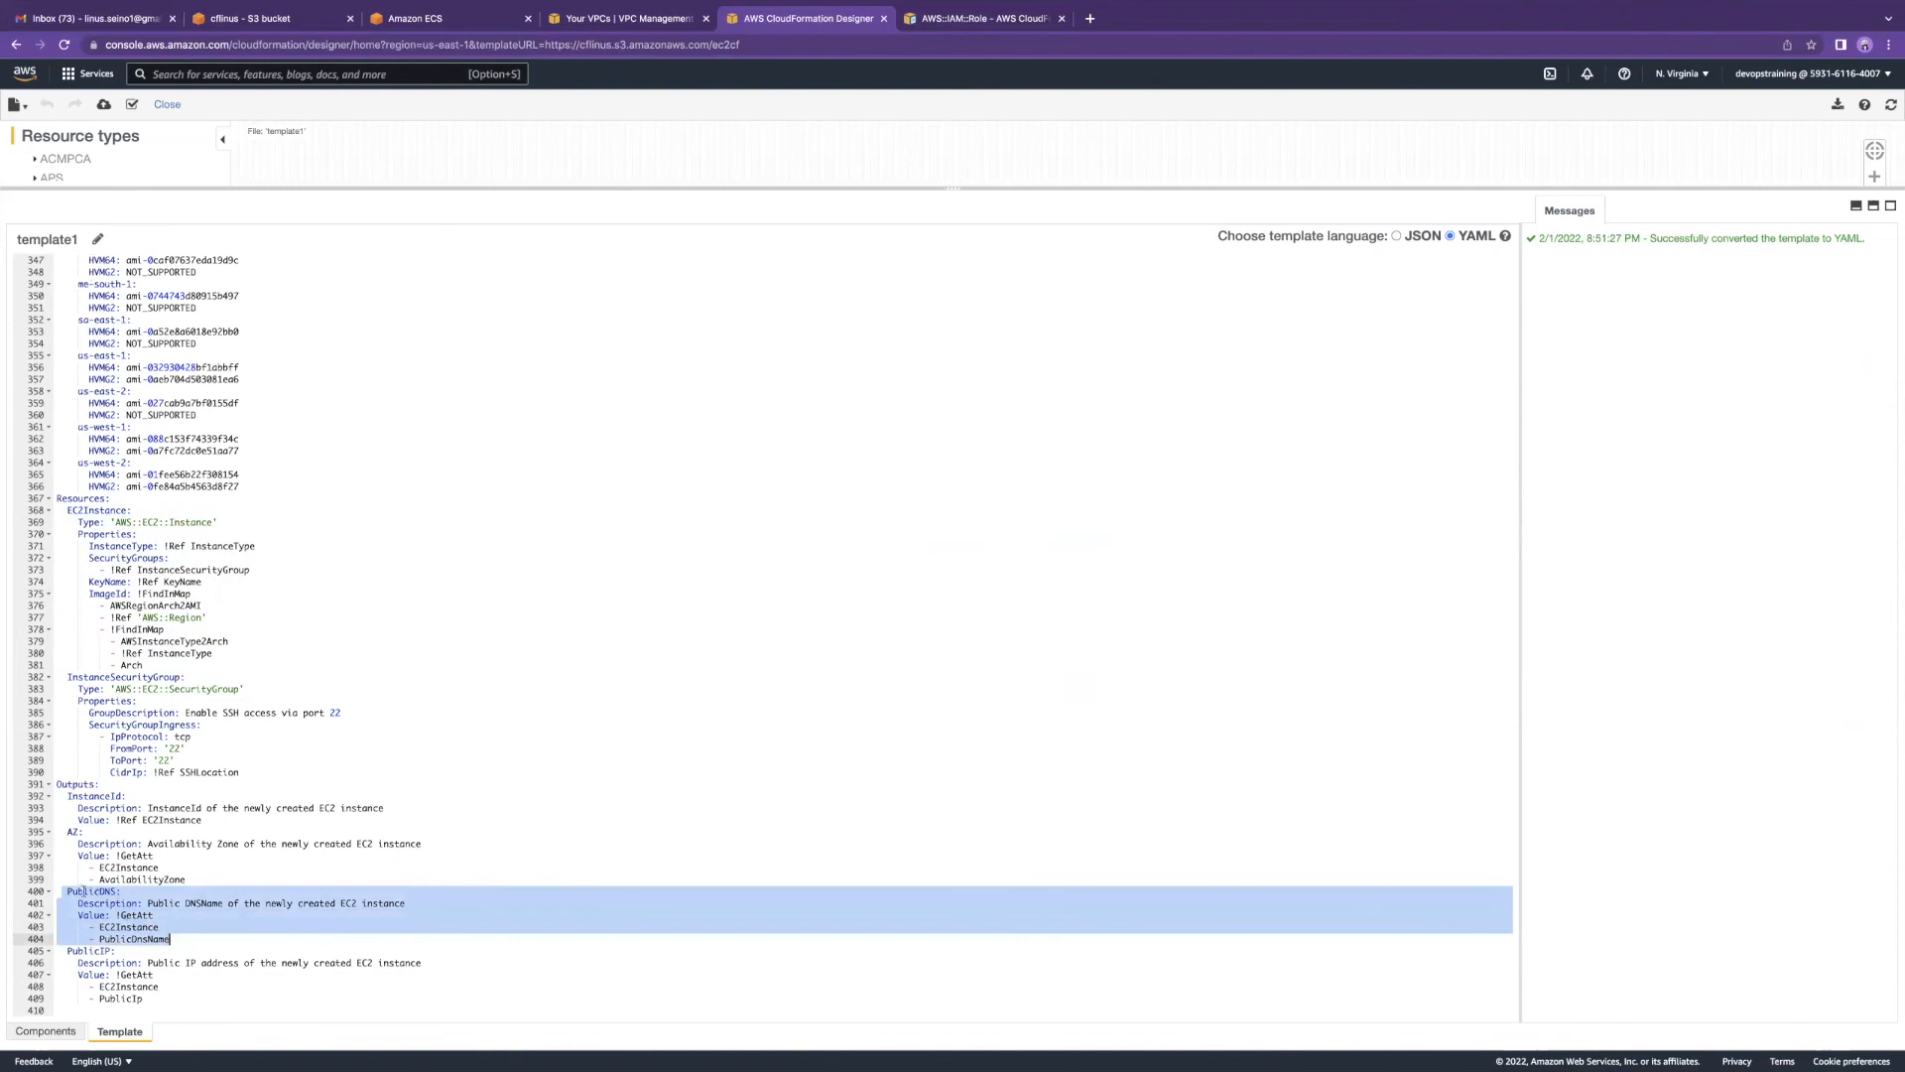
key(Left)
scroll(127, 416, down, 2)
scroll(131, 516, up, 2)
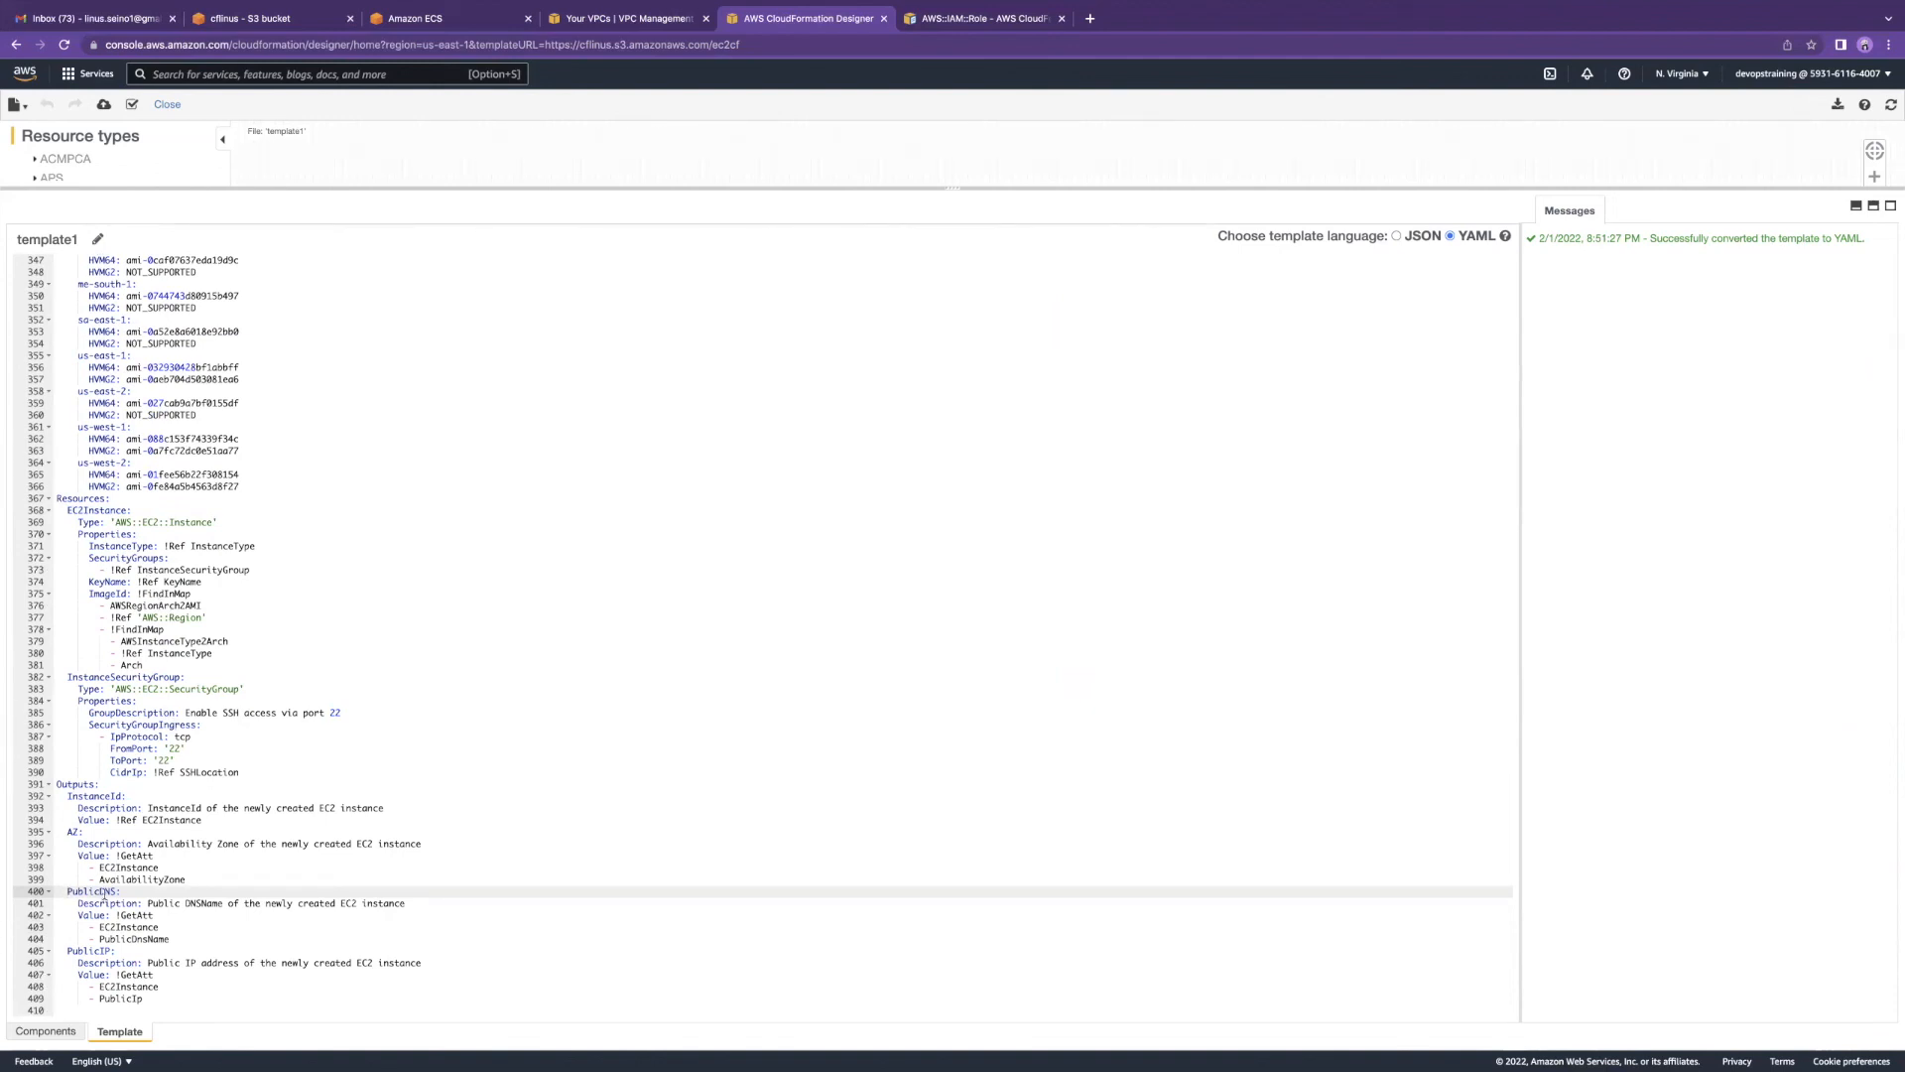
drag(66, 885, 174, 939)
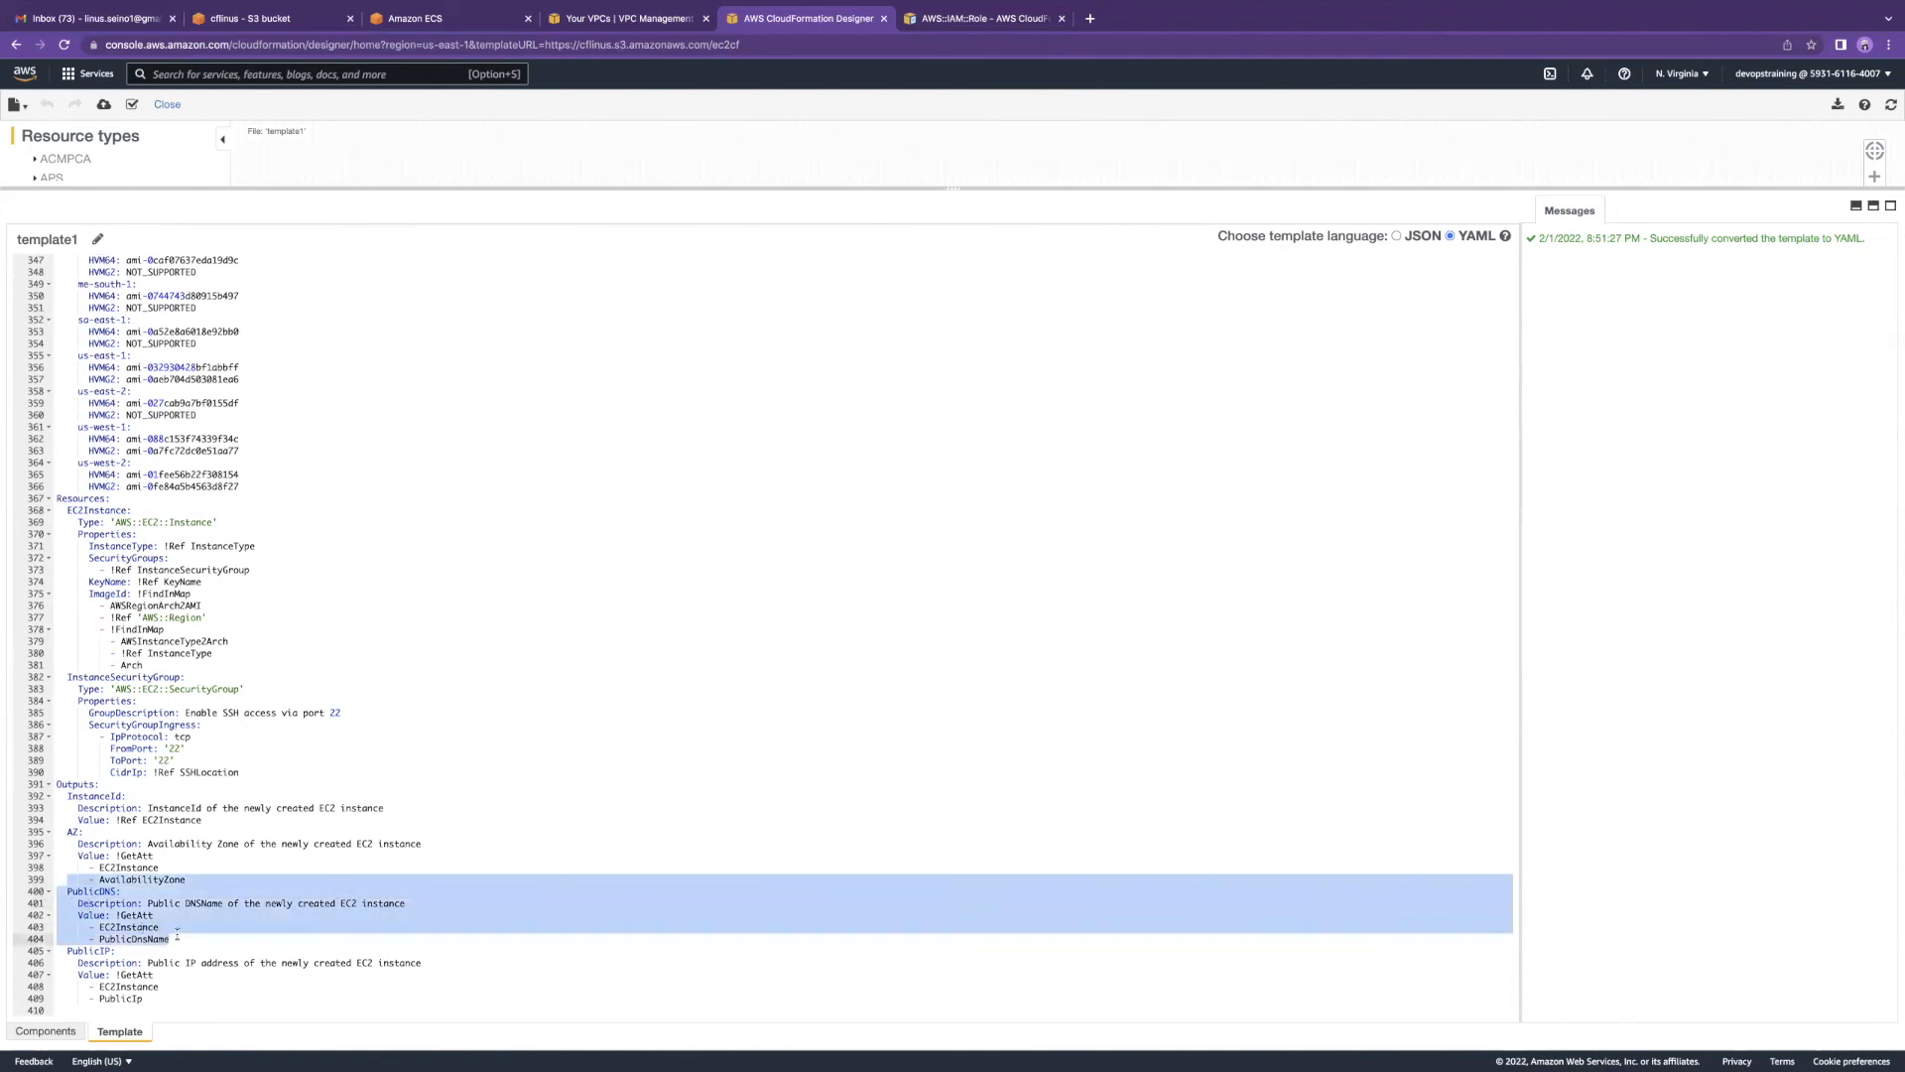
drag(171, 939, 56, 891)
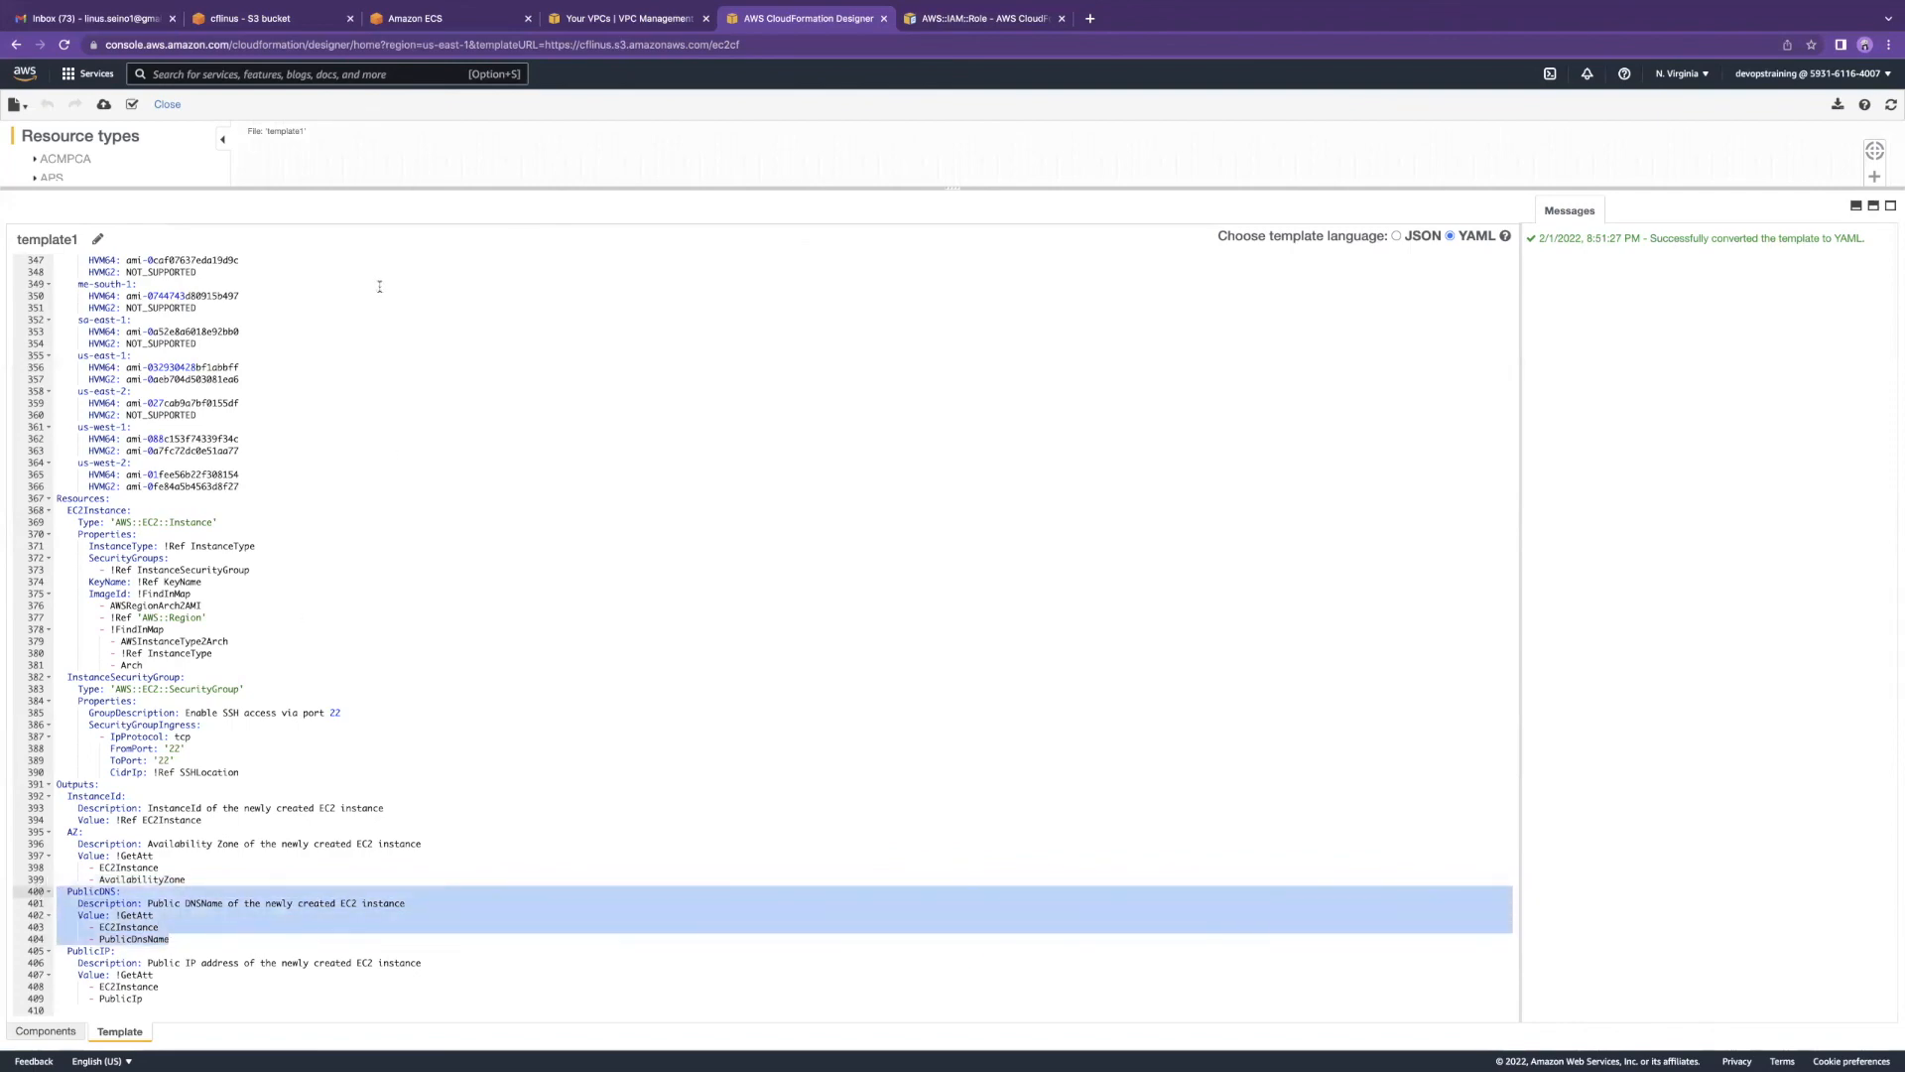
scroll(412, 285, up, 10)
Step: Stay on the Designer page and drag the divider down to enlarge the design canvas
click(166, 104)
click(1014, 332)
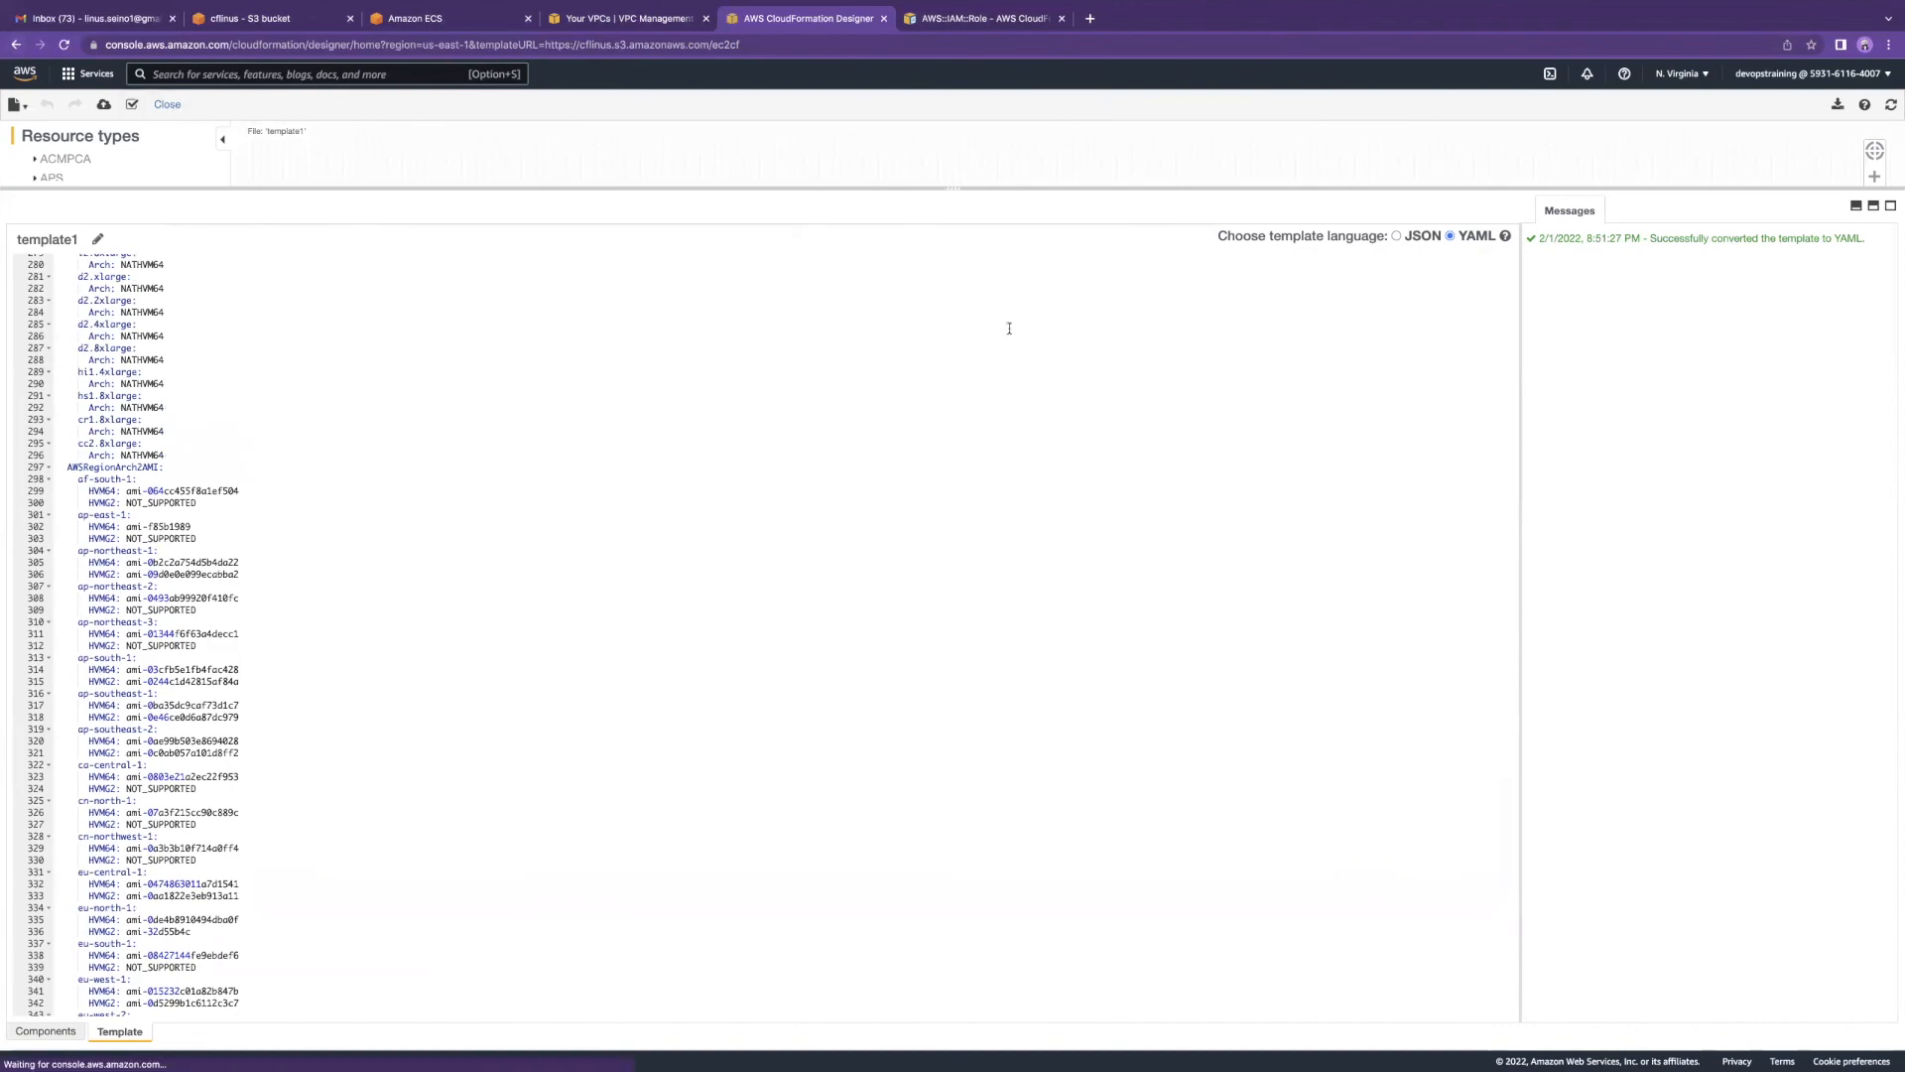
scroll(1504, 645, down, 11)
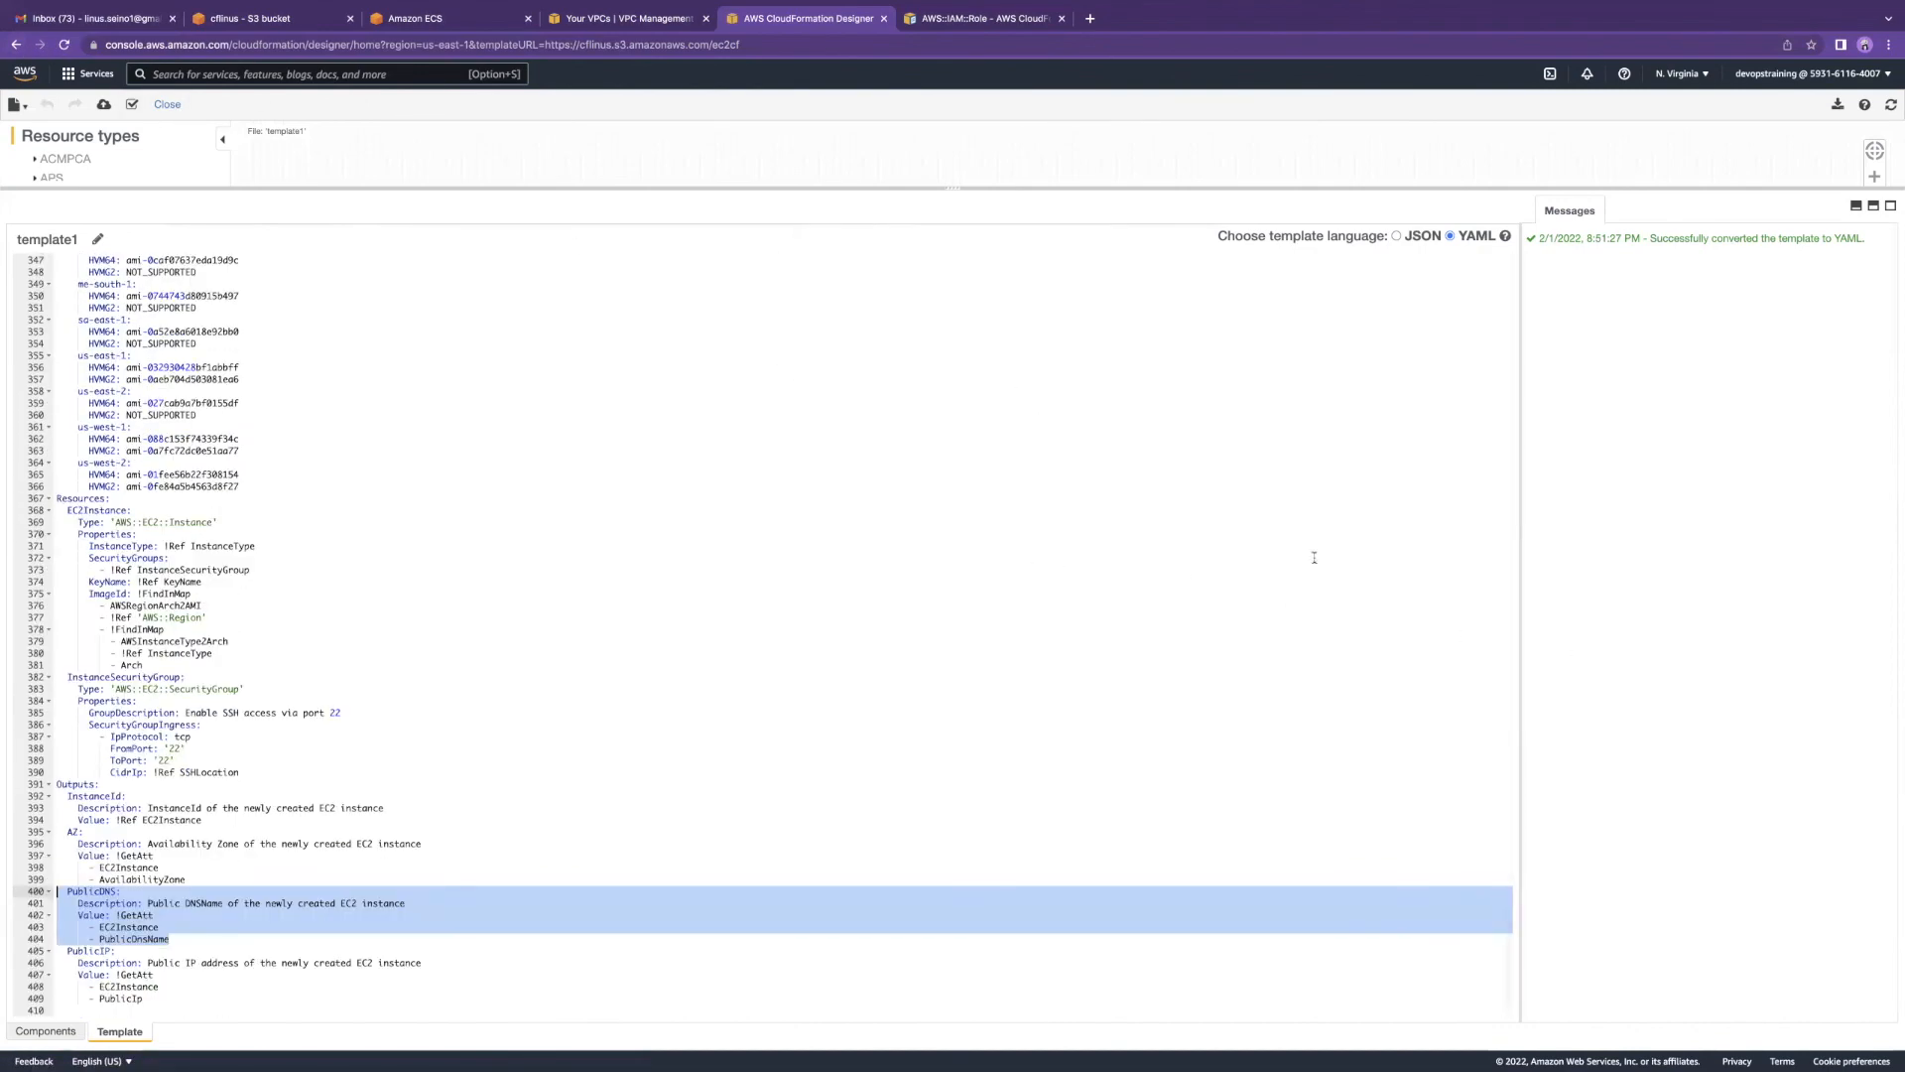
scroll(852, 650, up, 15)
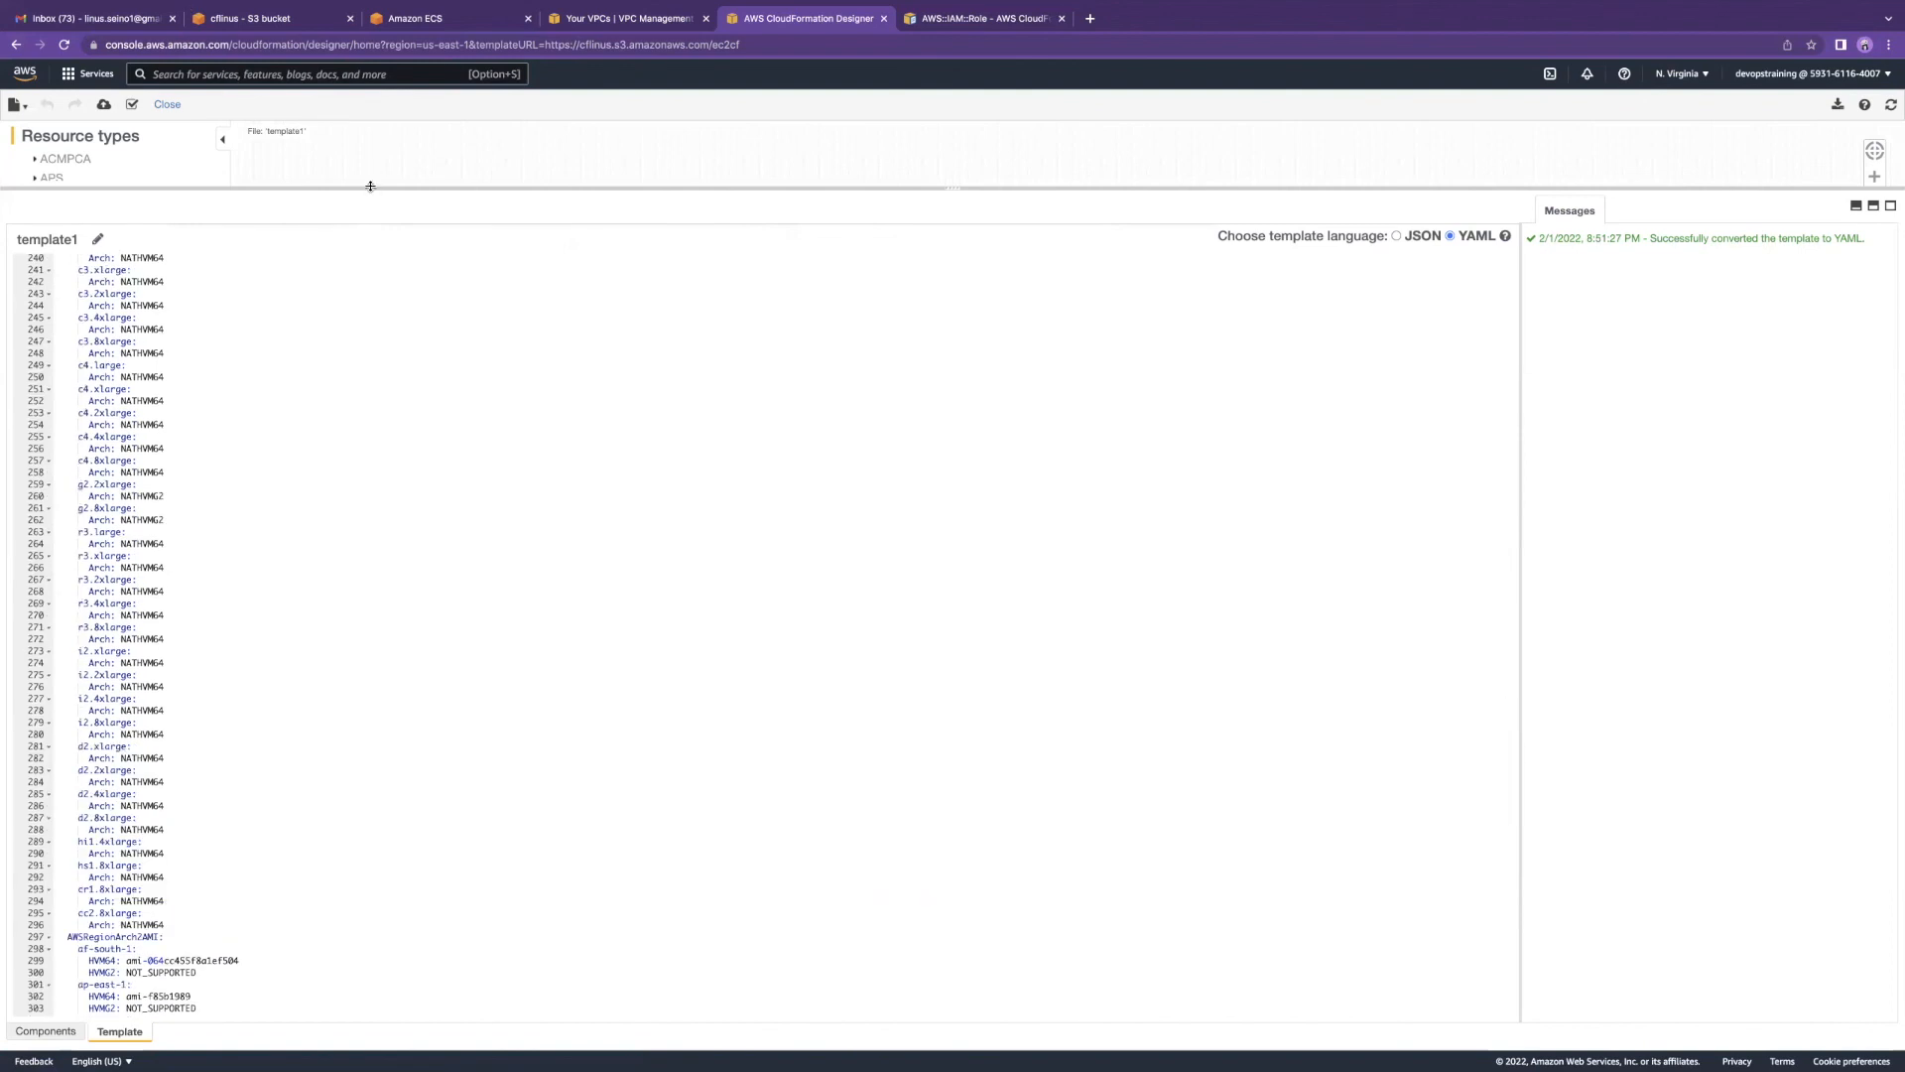
drag(378, 283, 382, 298)
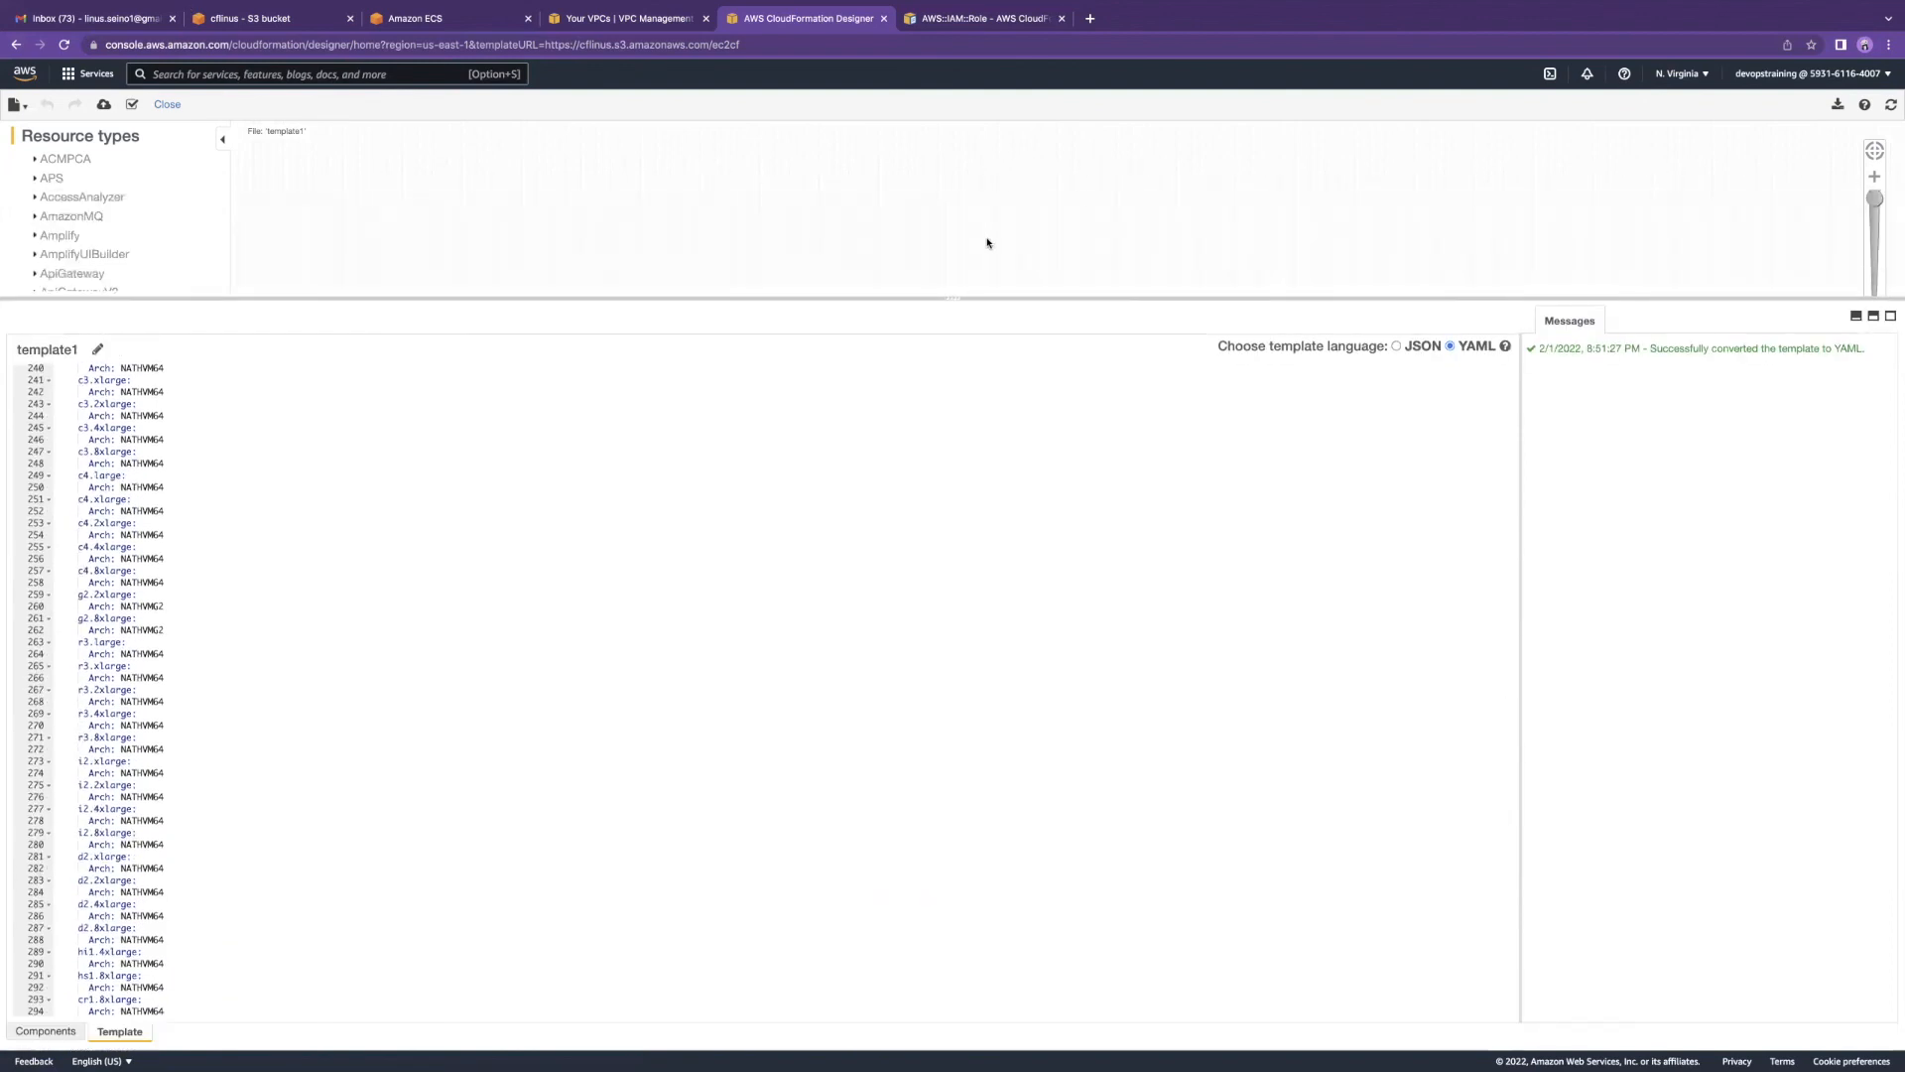
drag(980, 299, 914, 575)
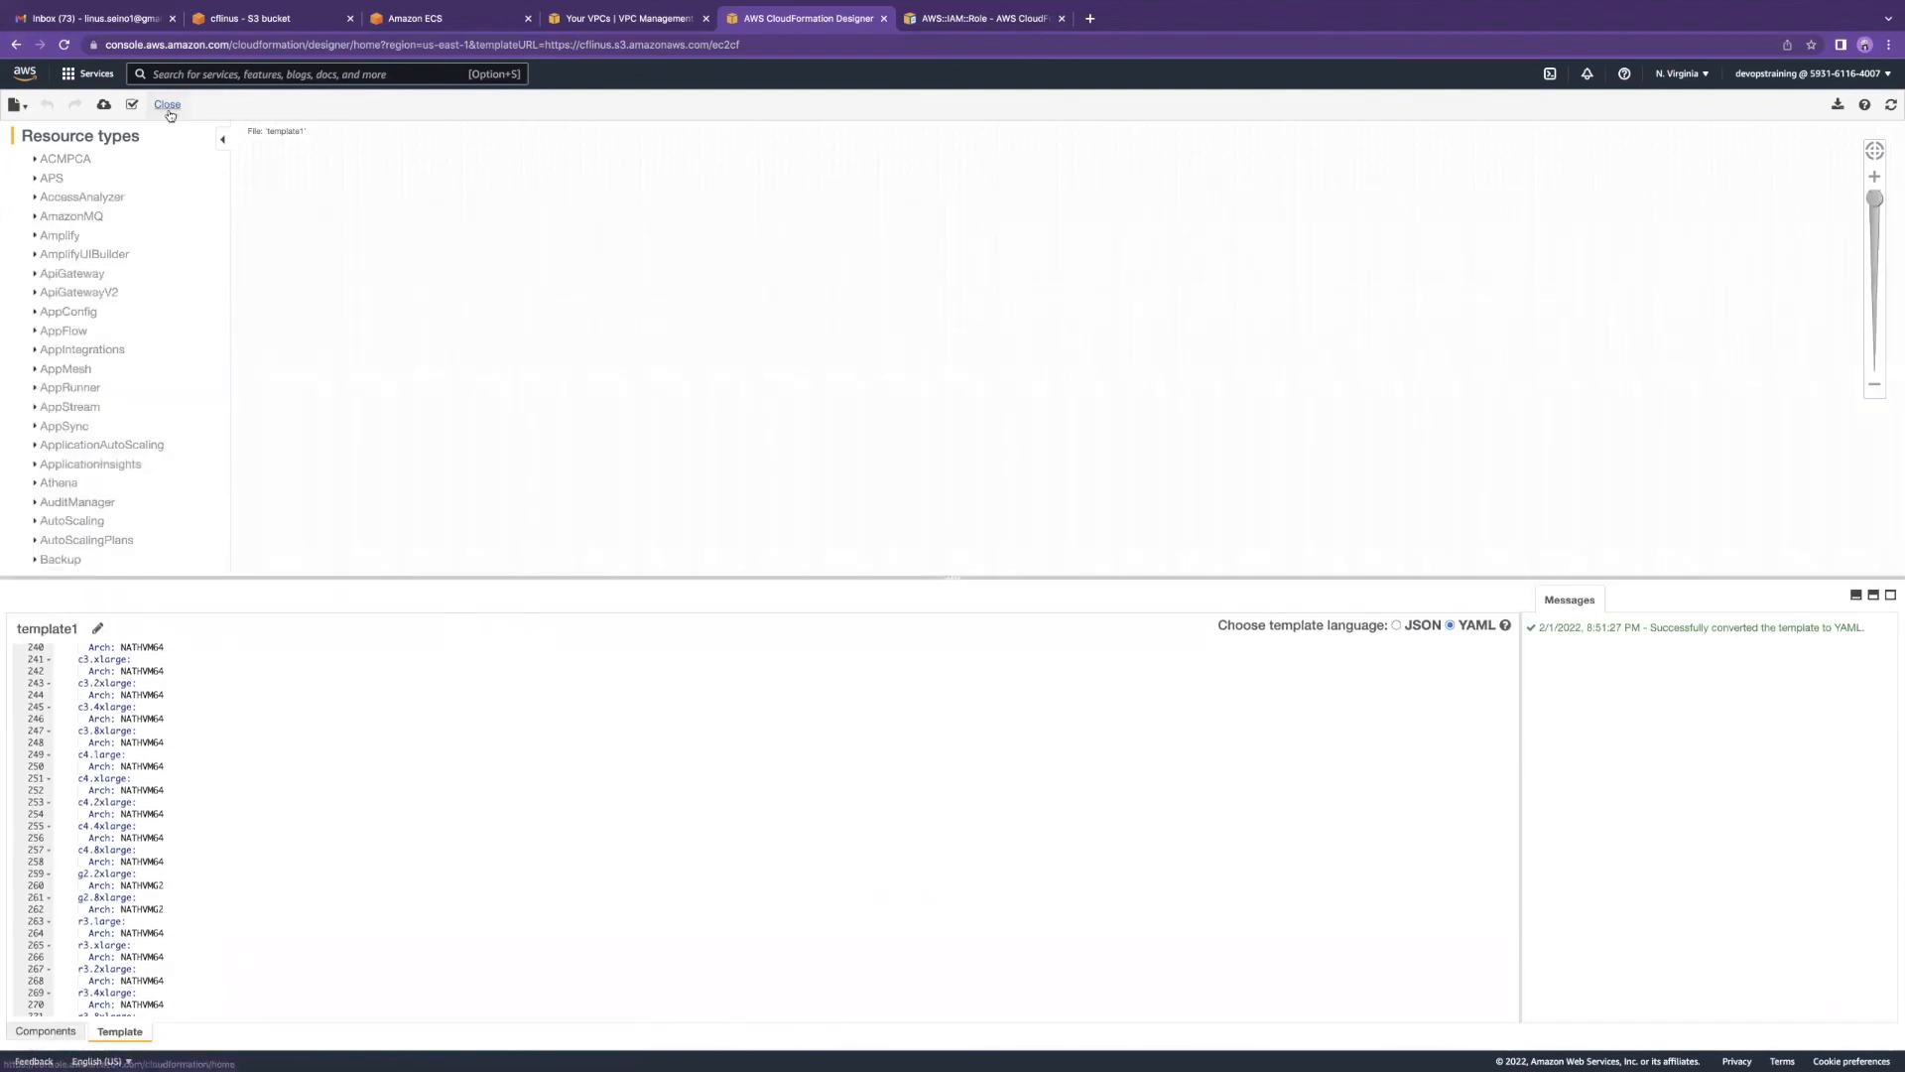
Step: Validate the template and start Create stack using the pasted ec2cf S3 URL
click(130, 107)
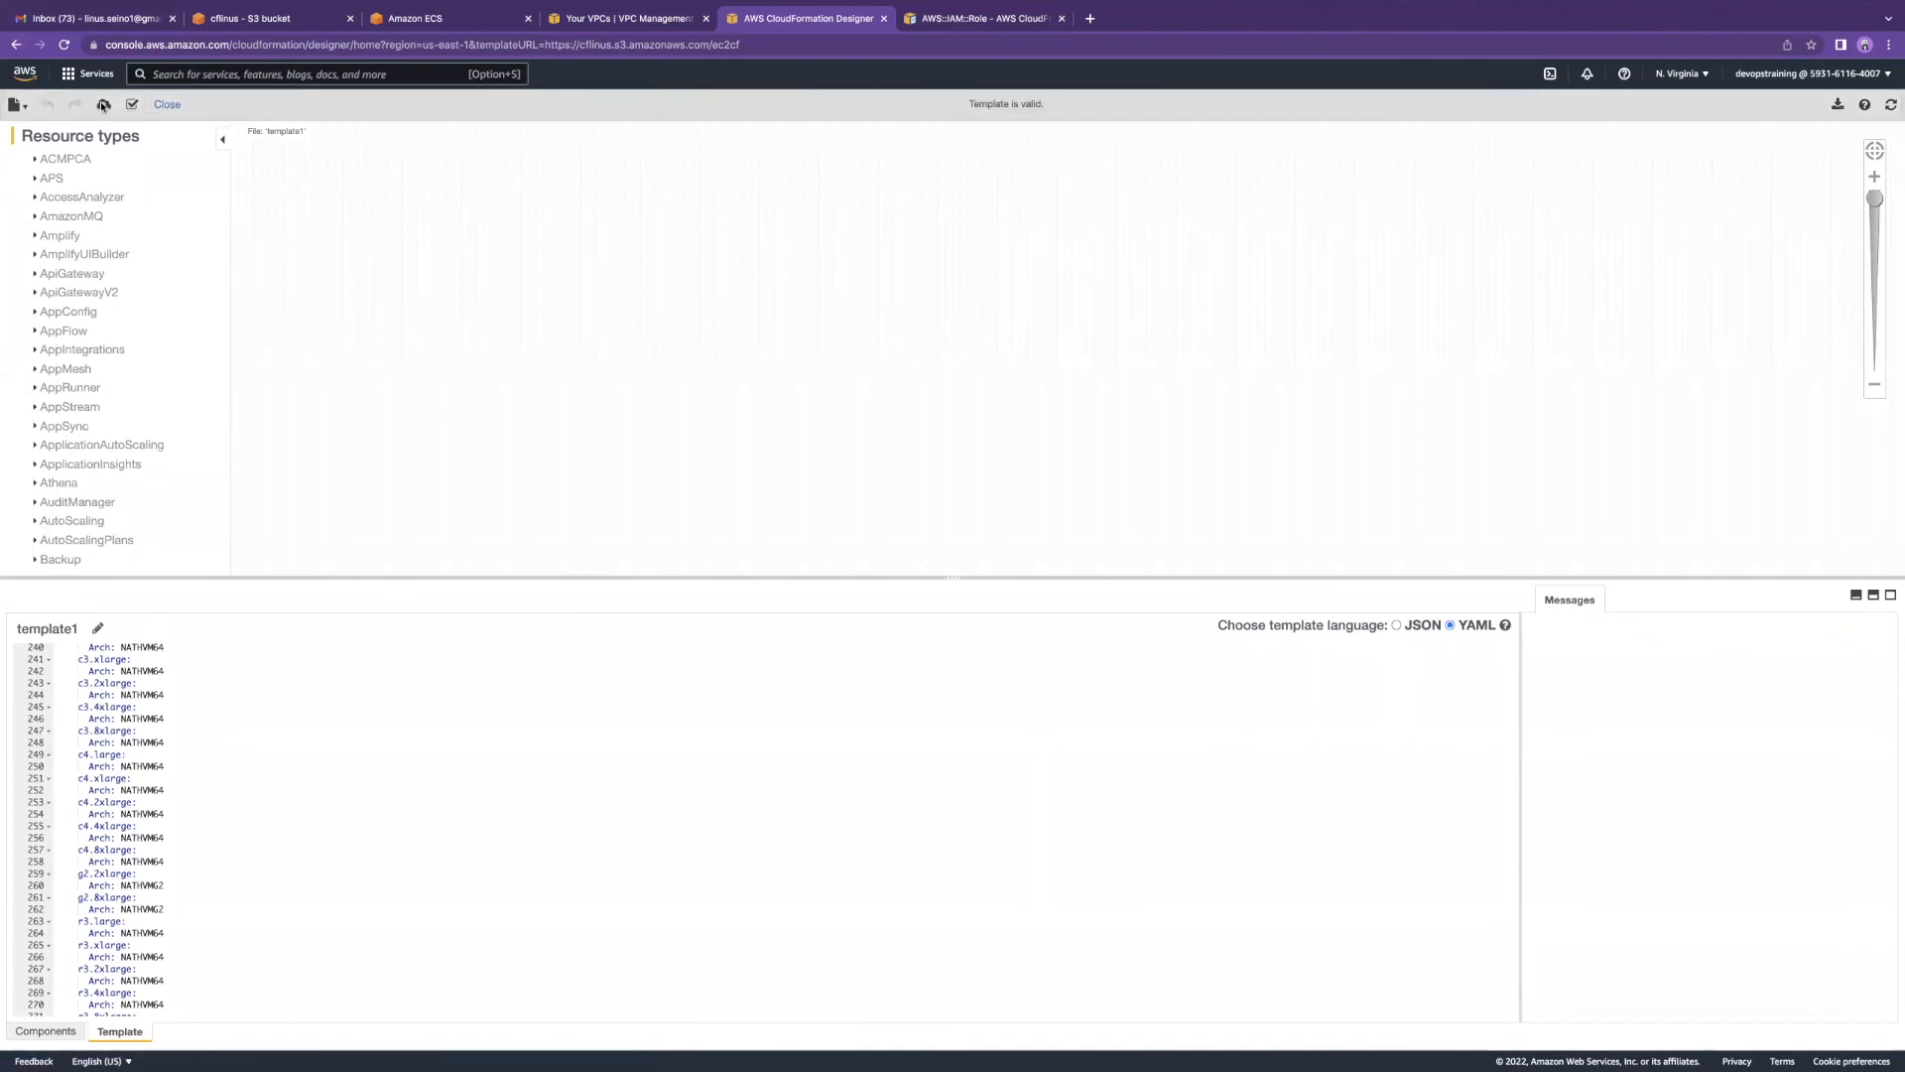
click(104, 106)
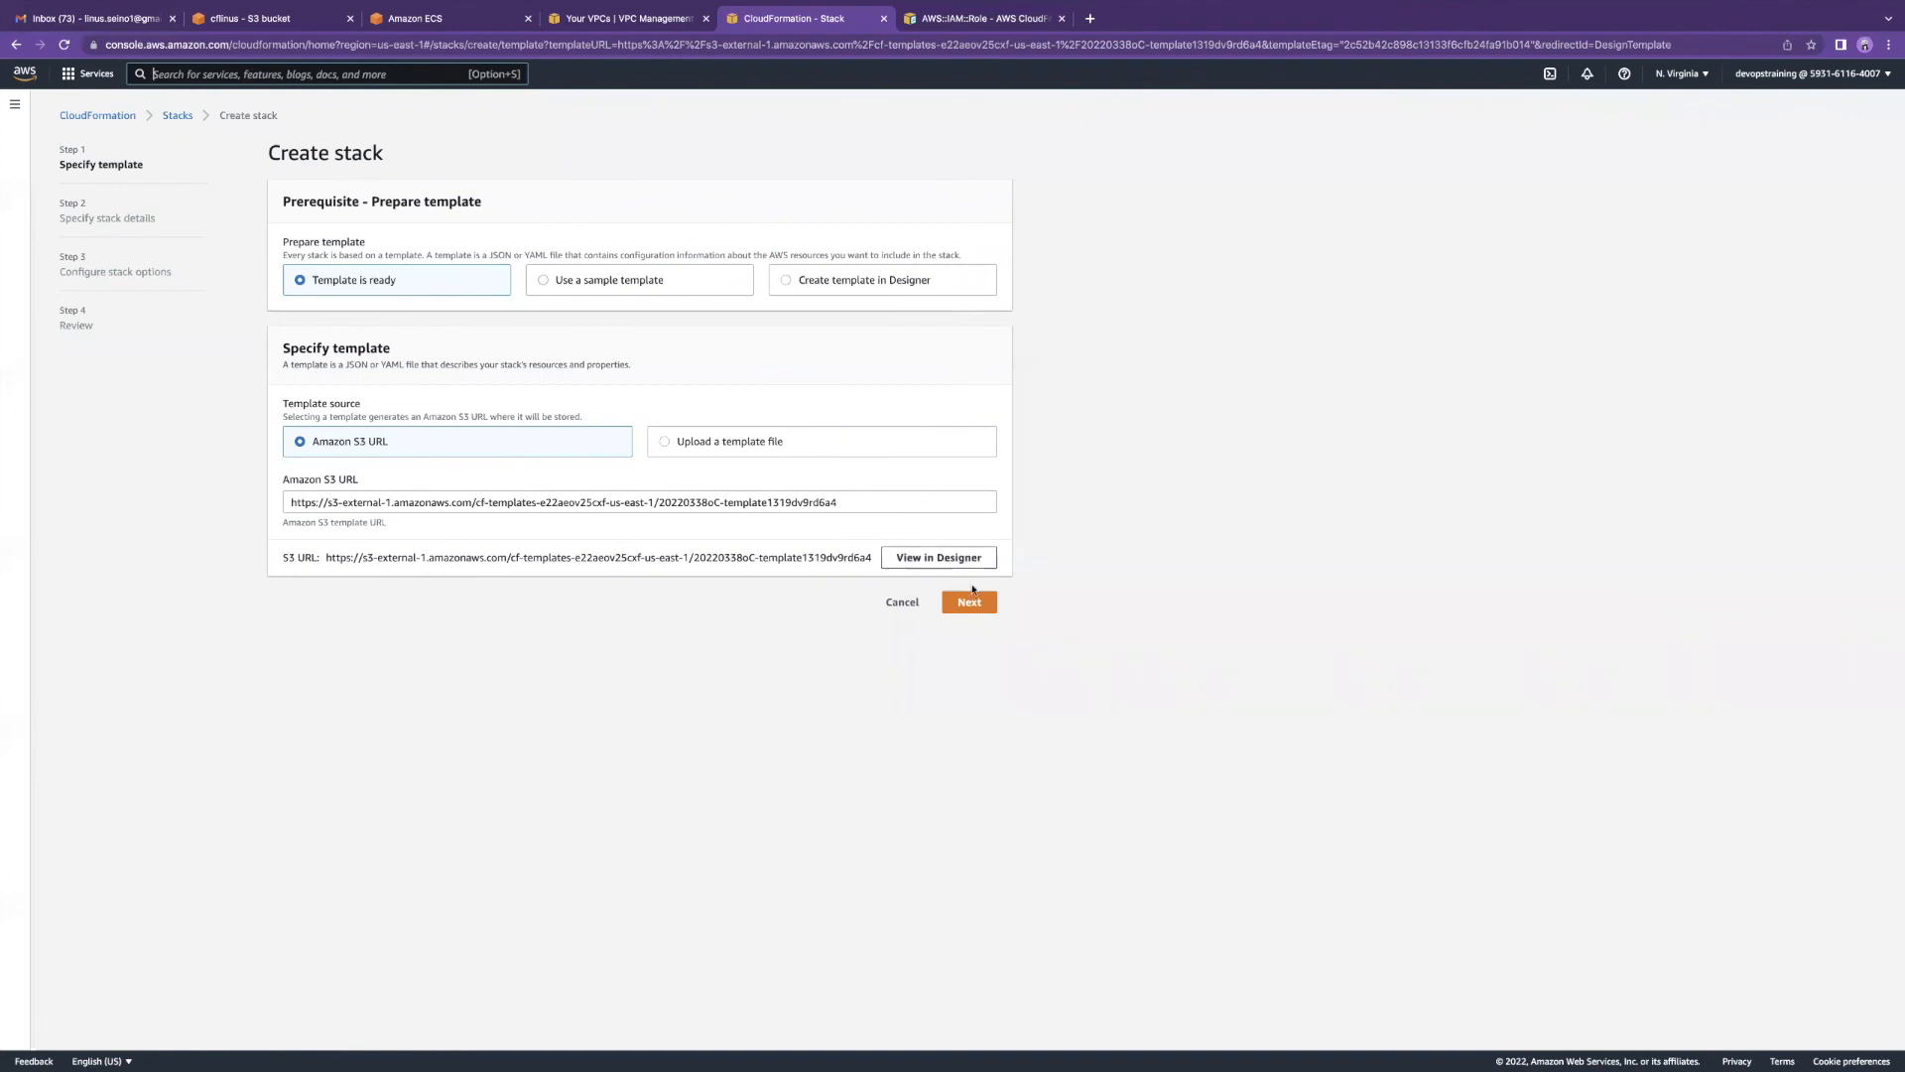
click(851, 501)
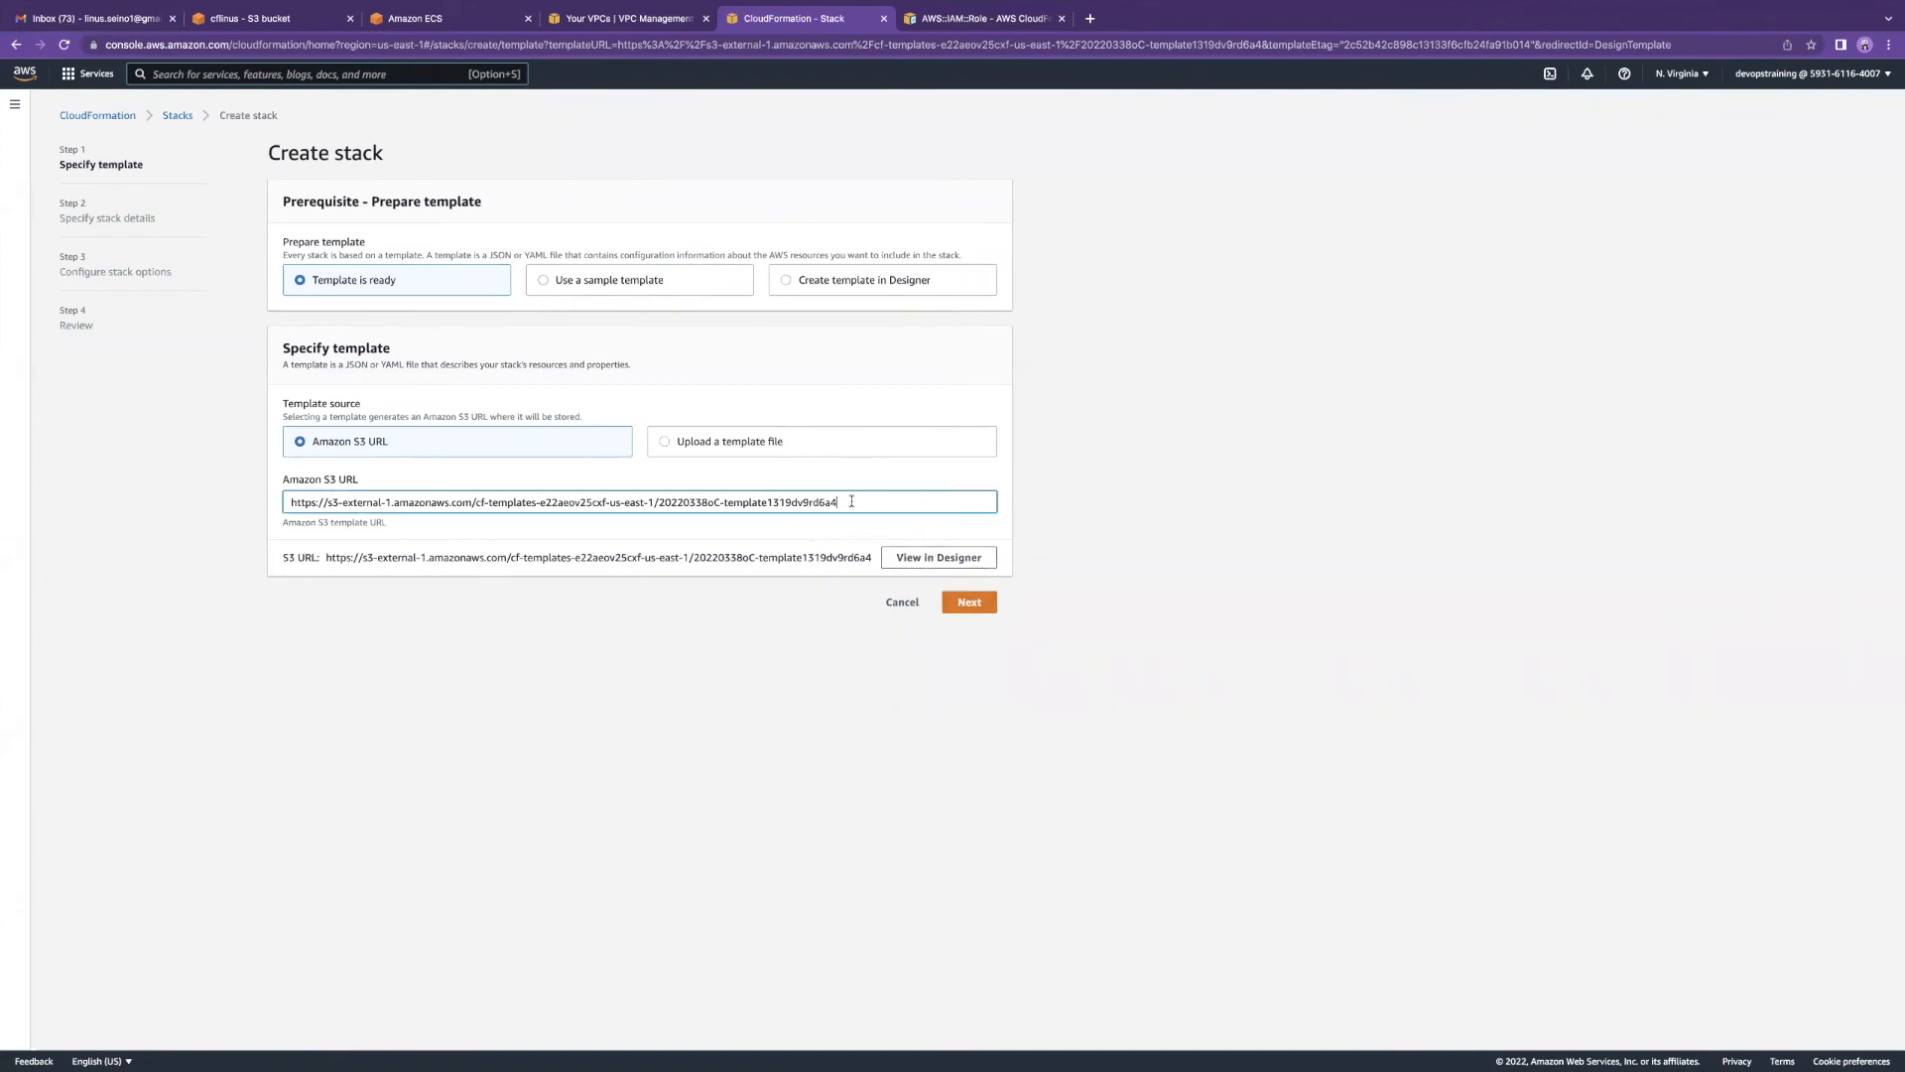
key(super+a)
text(https://cflinus.s3.amazonaws.com/ec2cf)
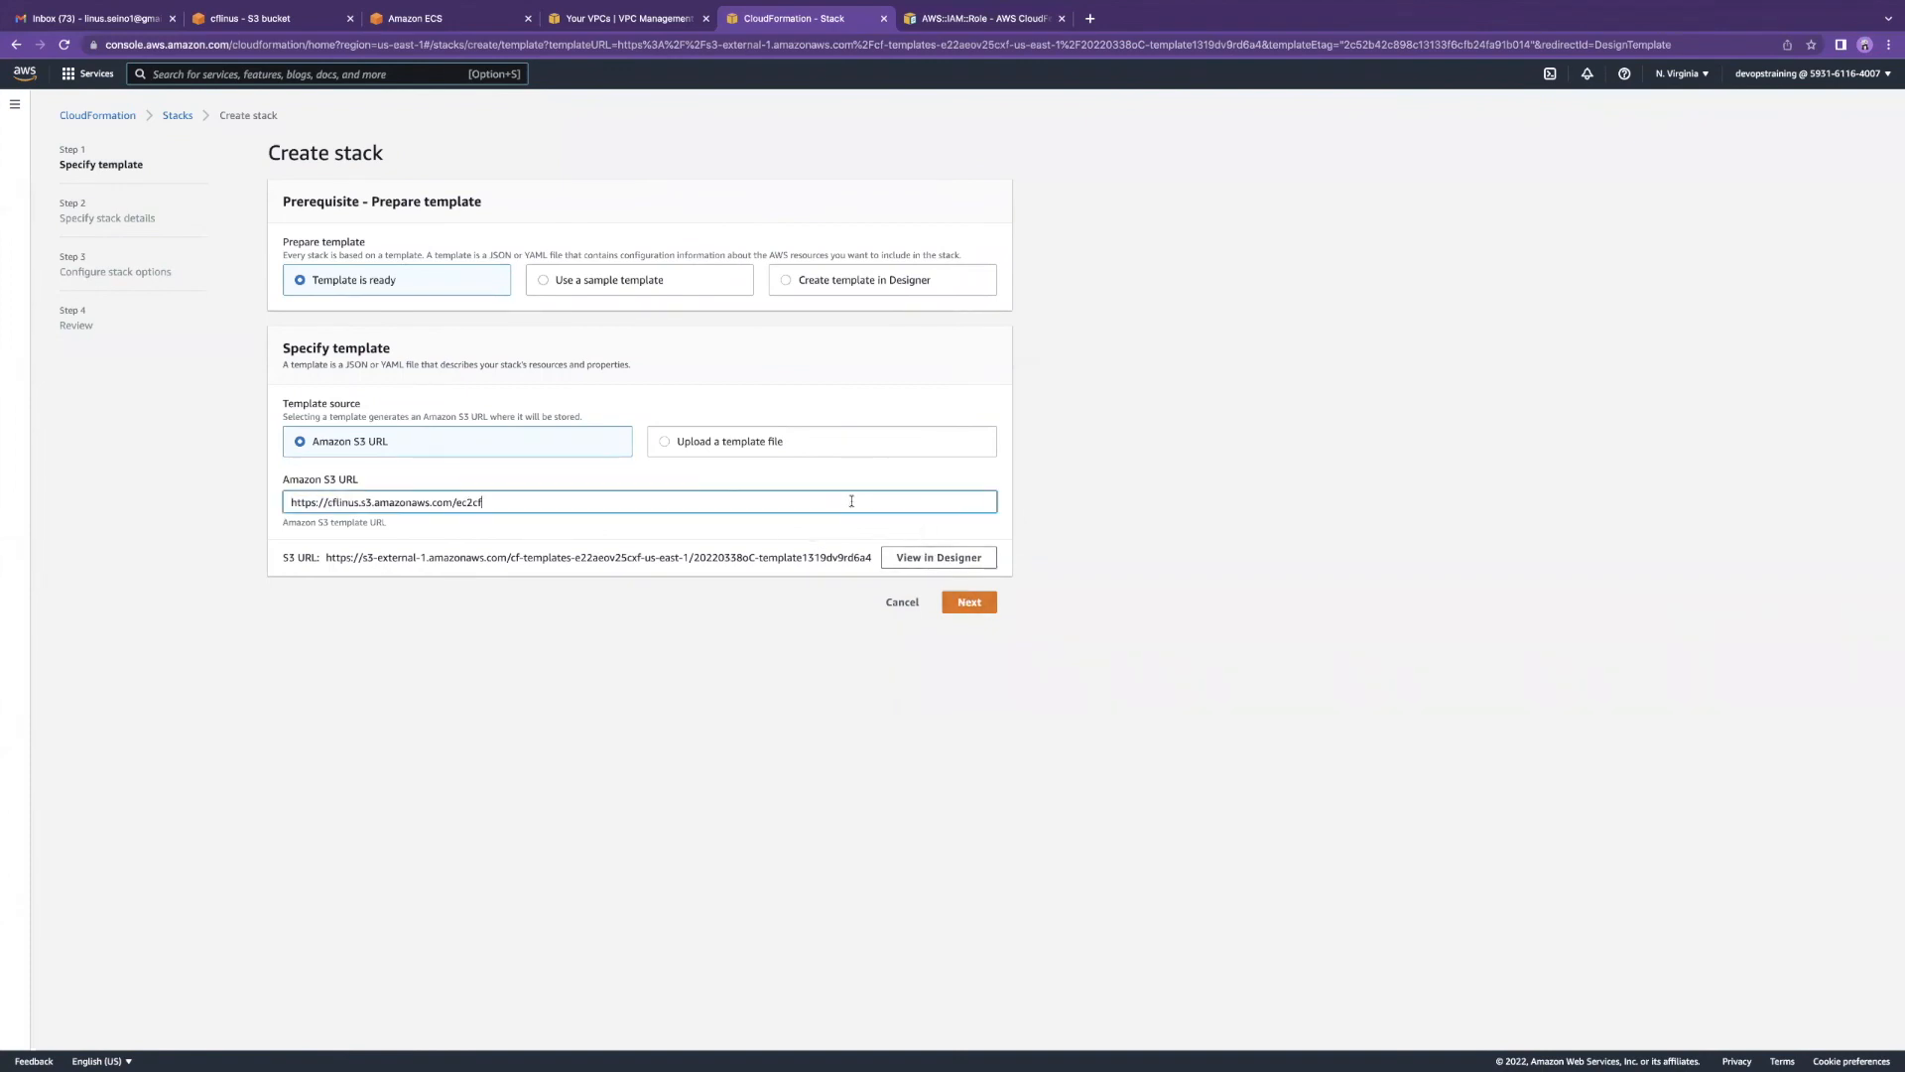
click(970, 602)
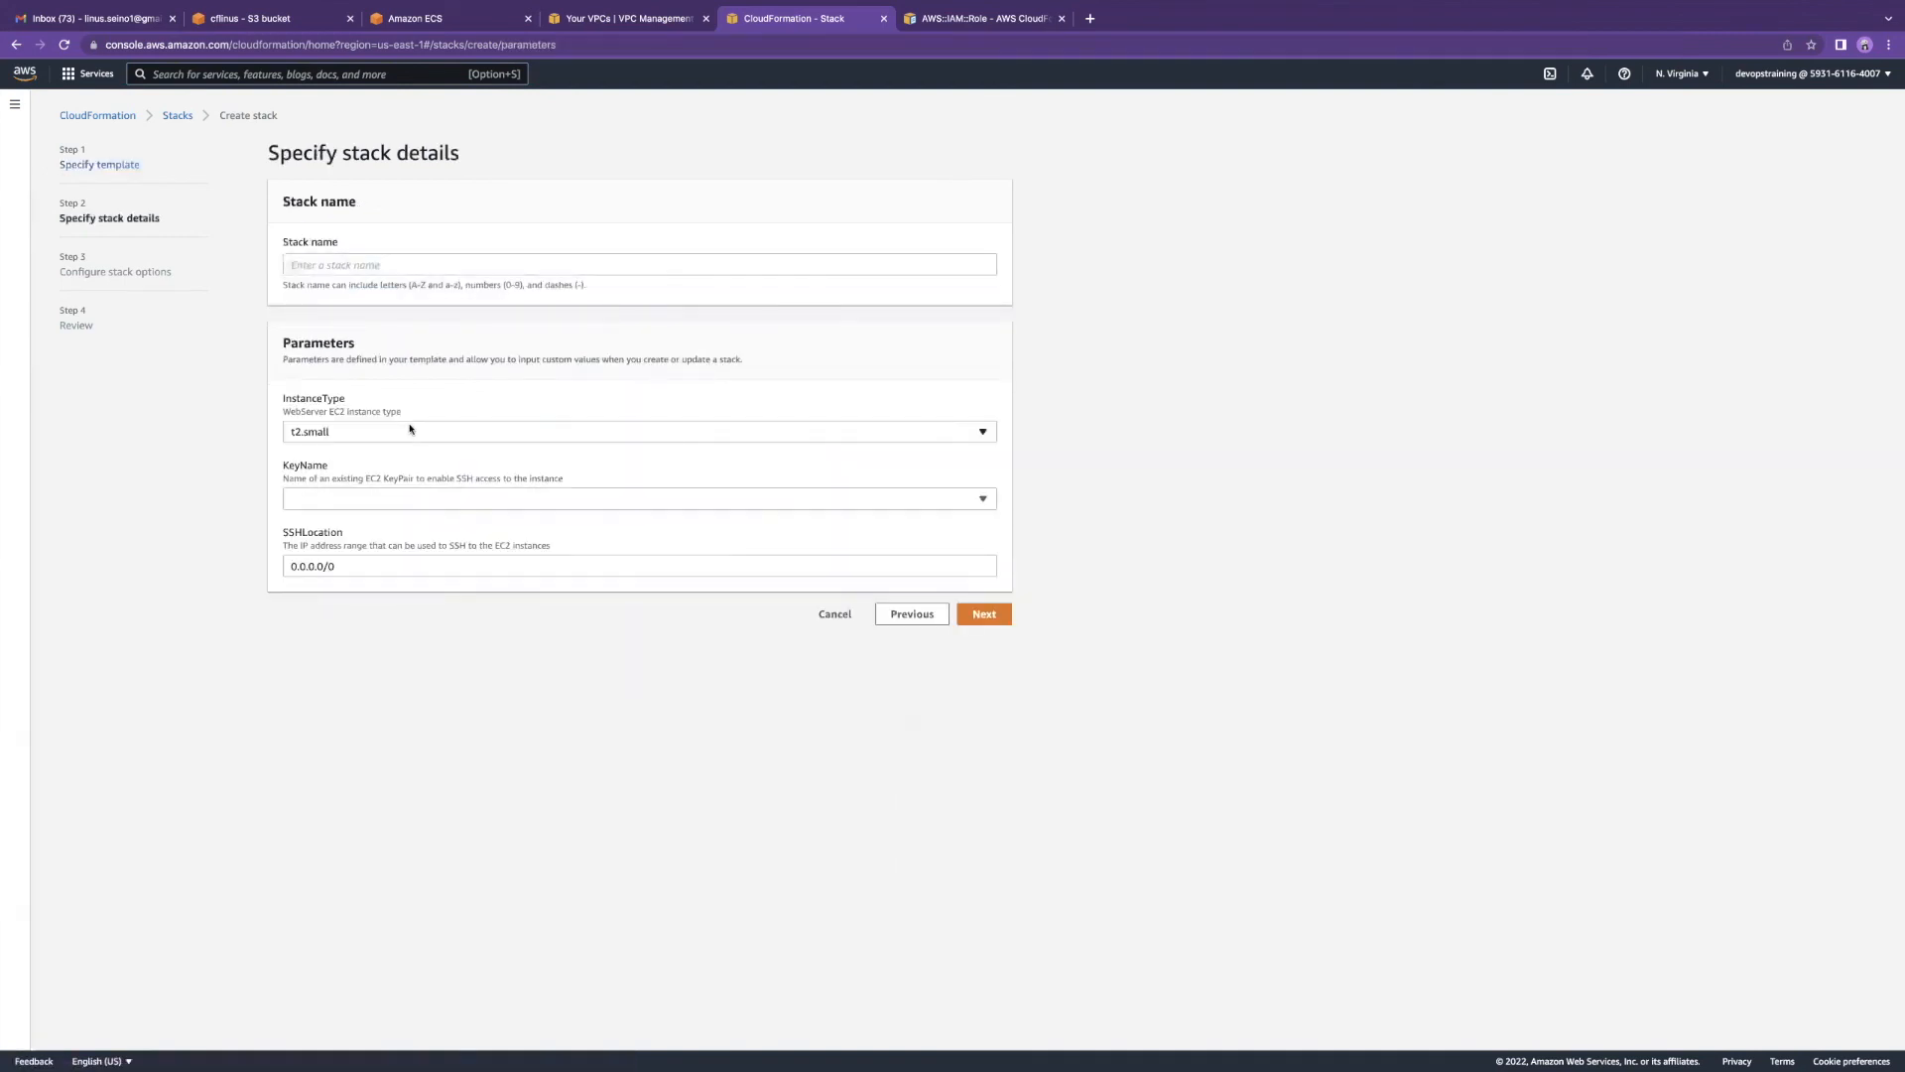
Step: Name the stack ec2-secgroup, choose InstanceType t2.micro and KeyName class
click(352, 267)
text(ec2)
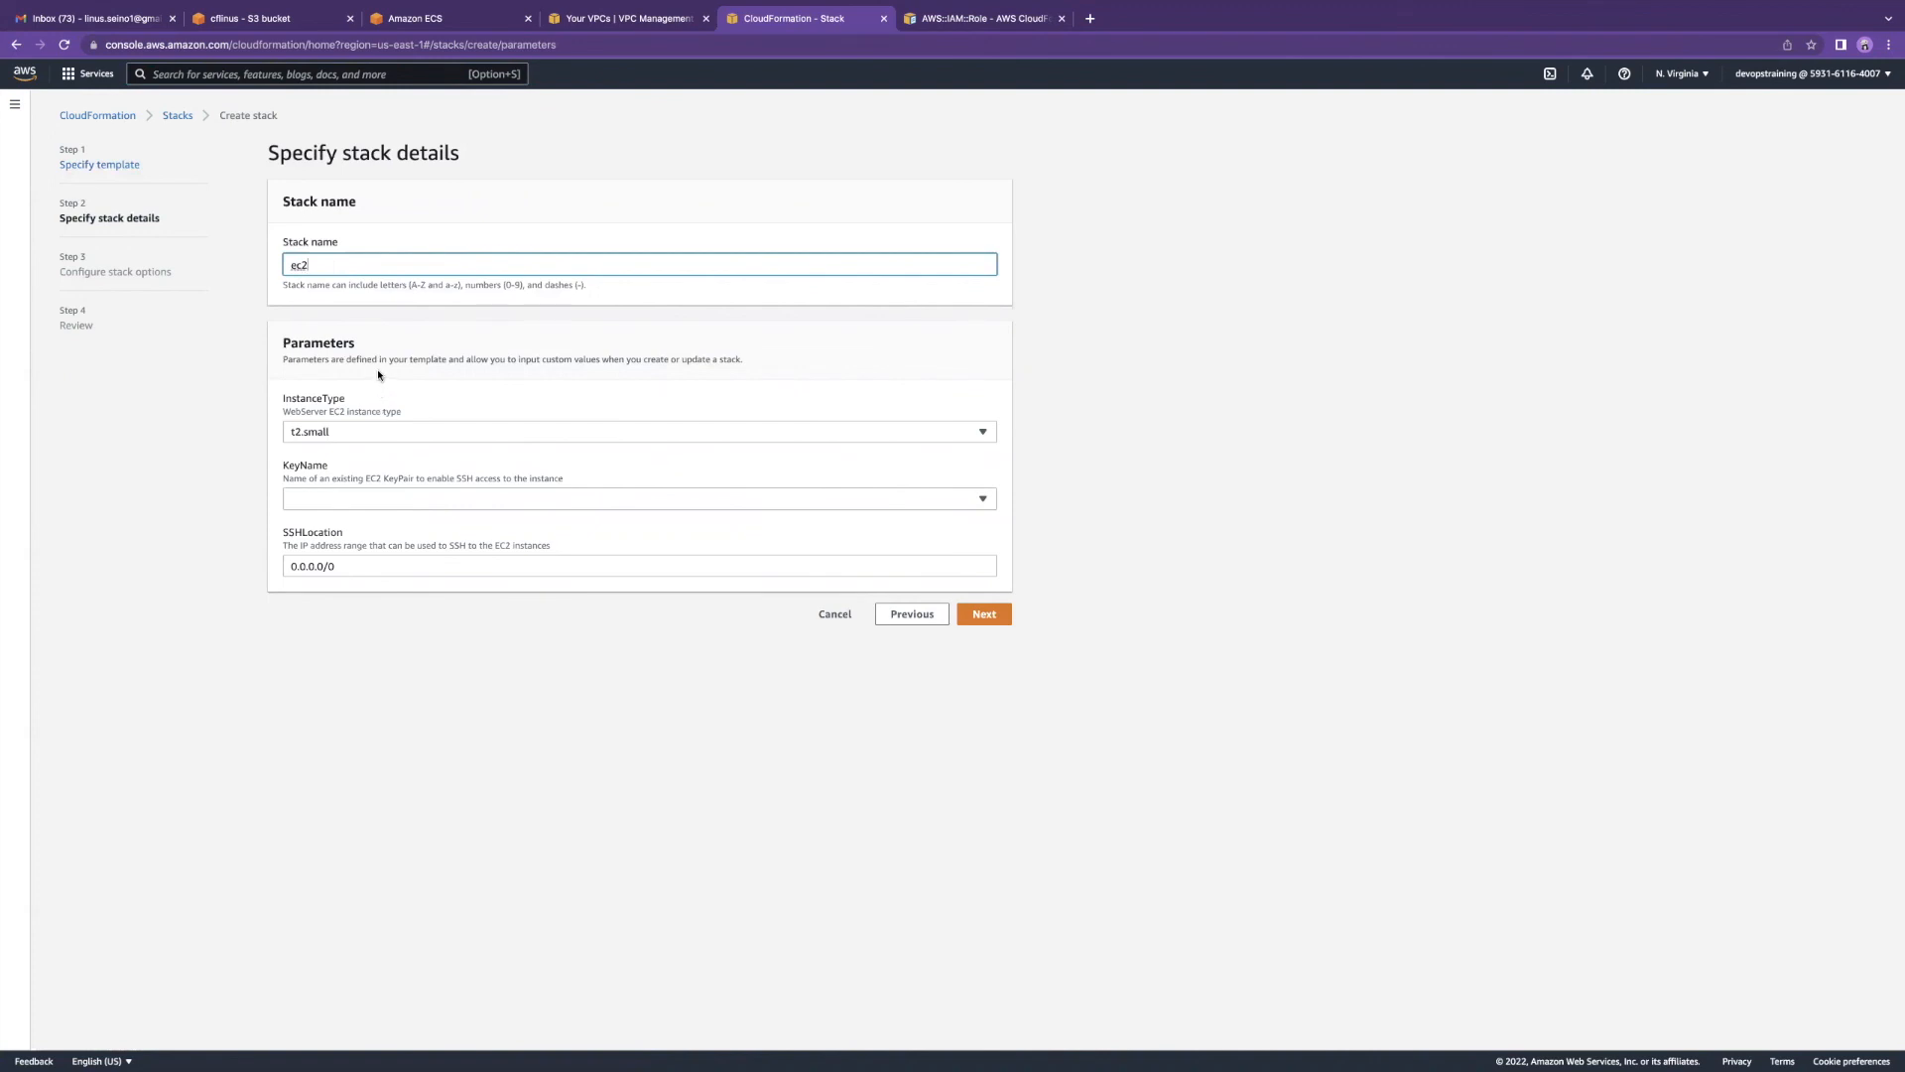
text(-secgroup)
click(362, 433)
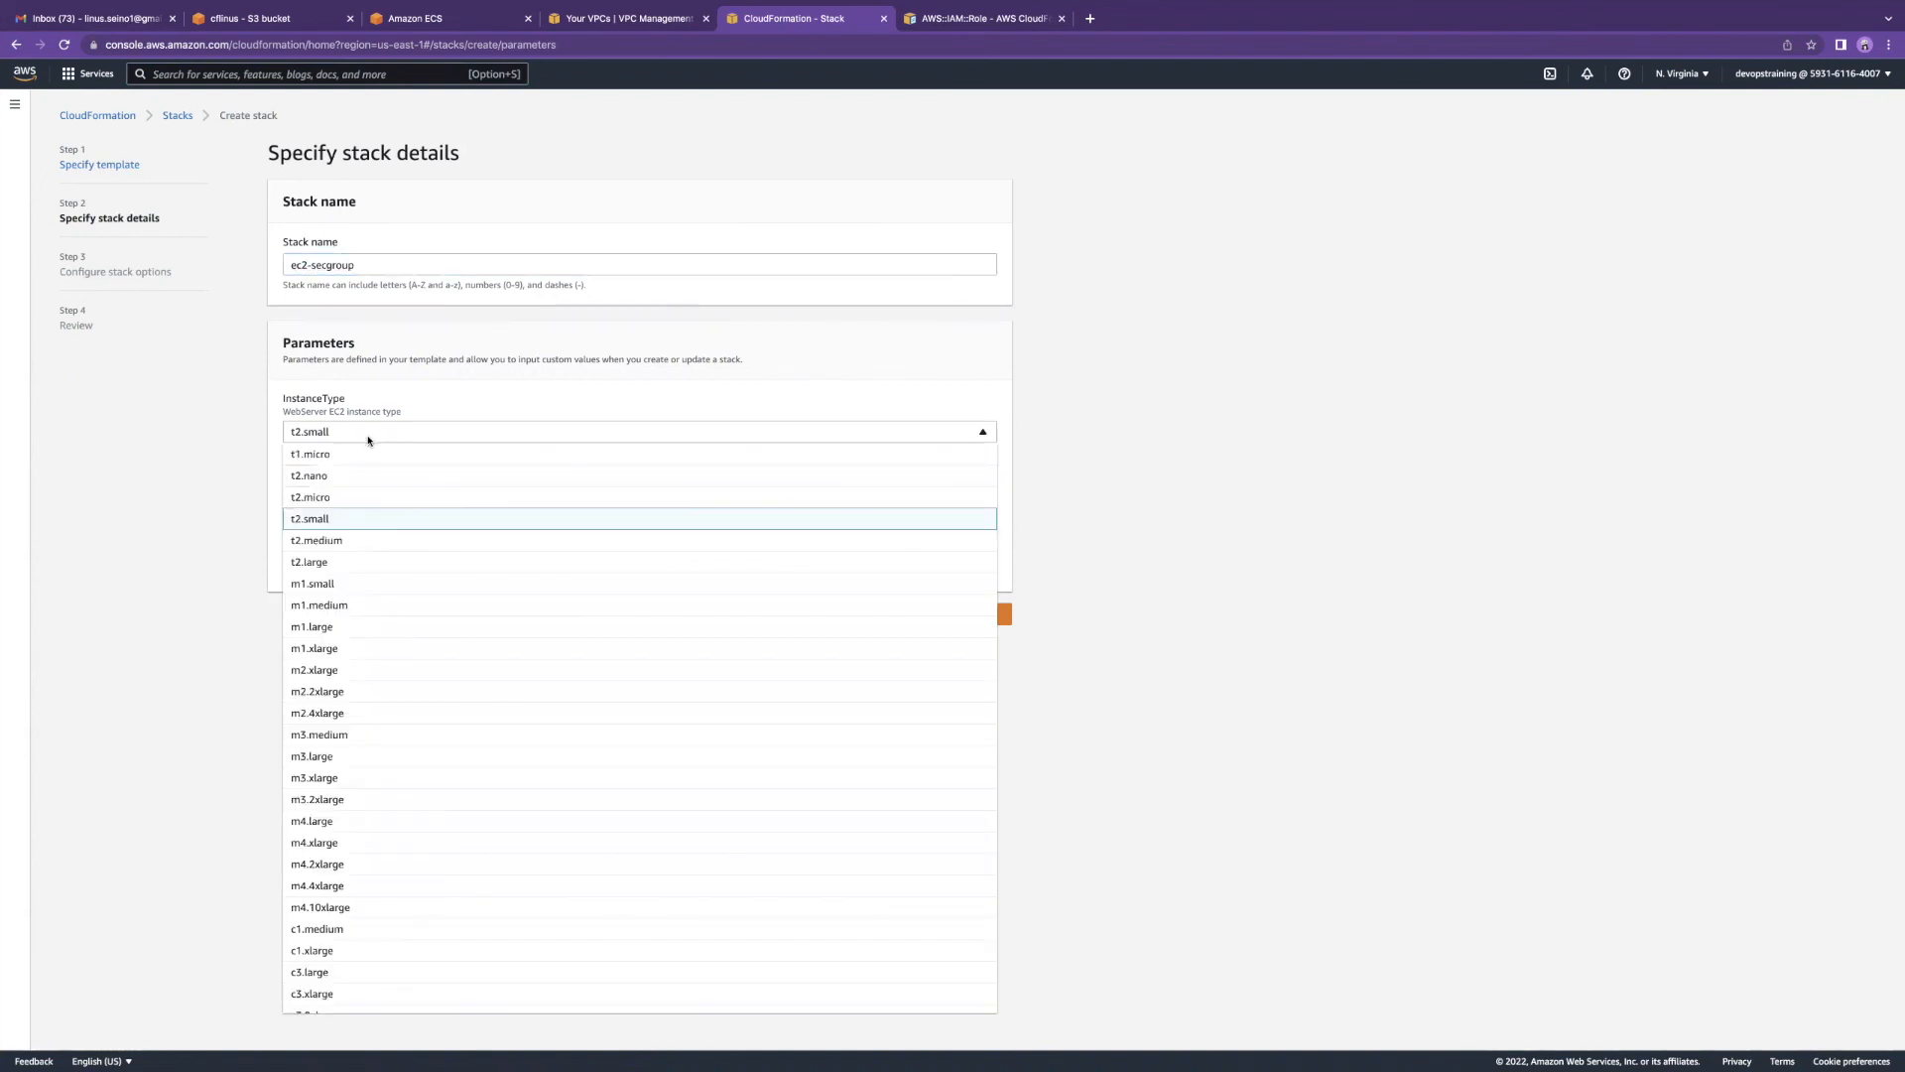
scroll(370, 730, down, 1)
scroll(371, 728, up, 1)
click(401, 499)
click(401, 501)
click(392, 548)
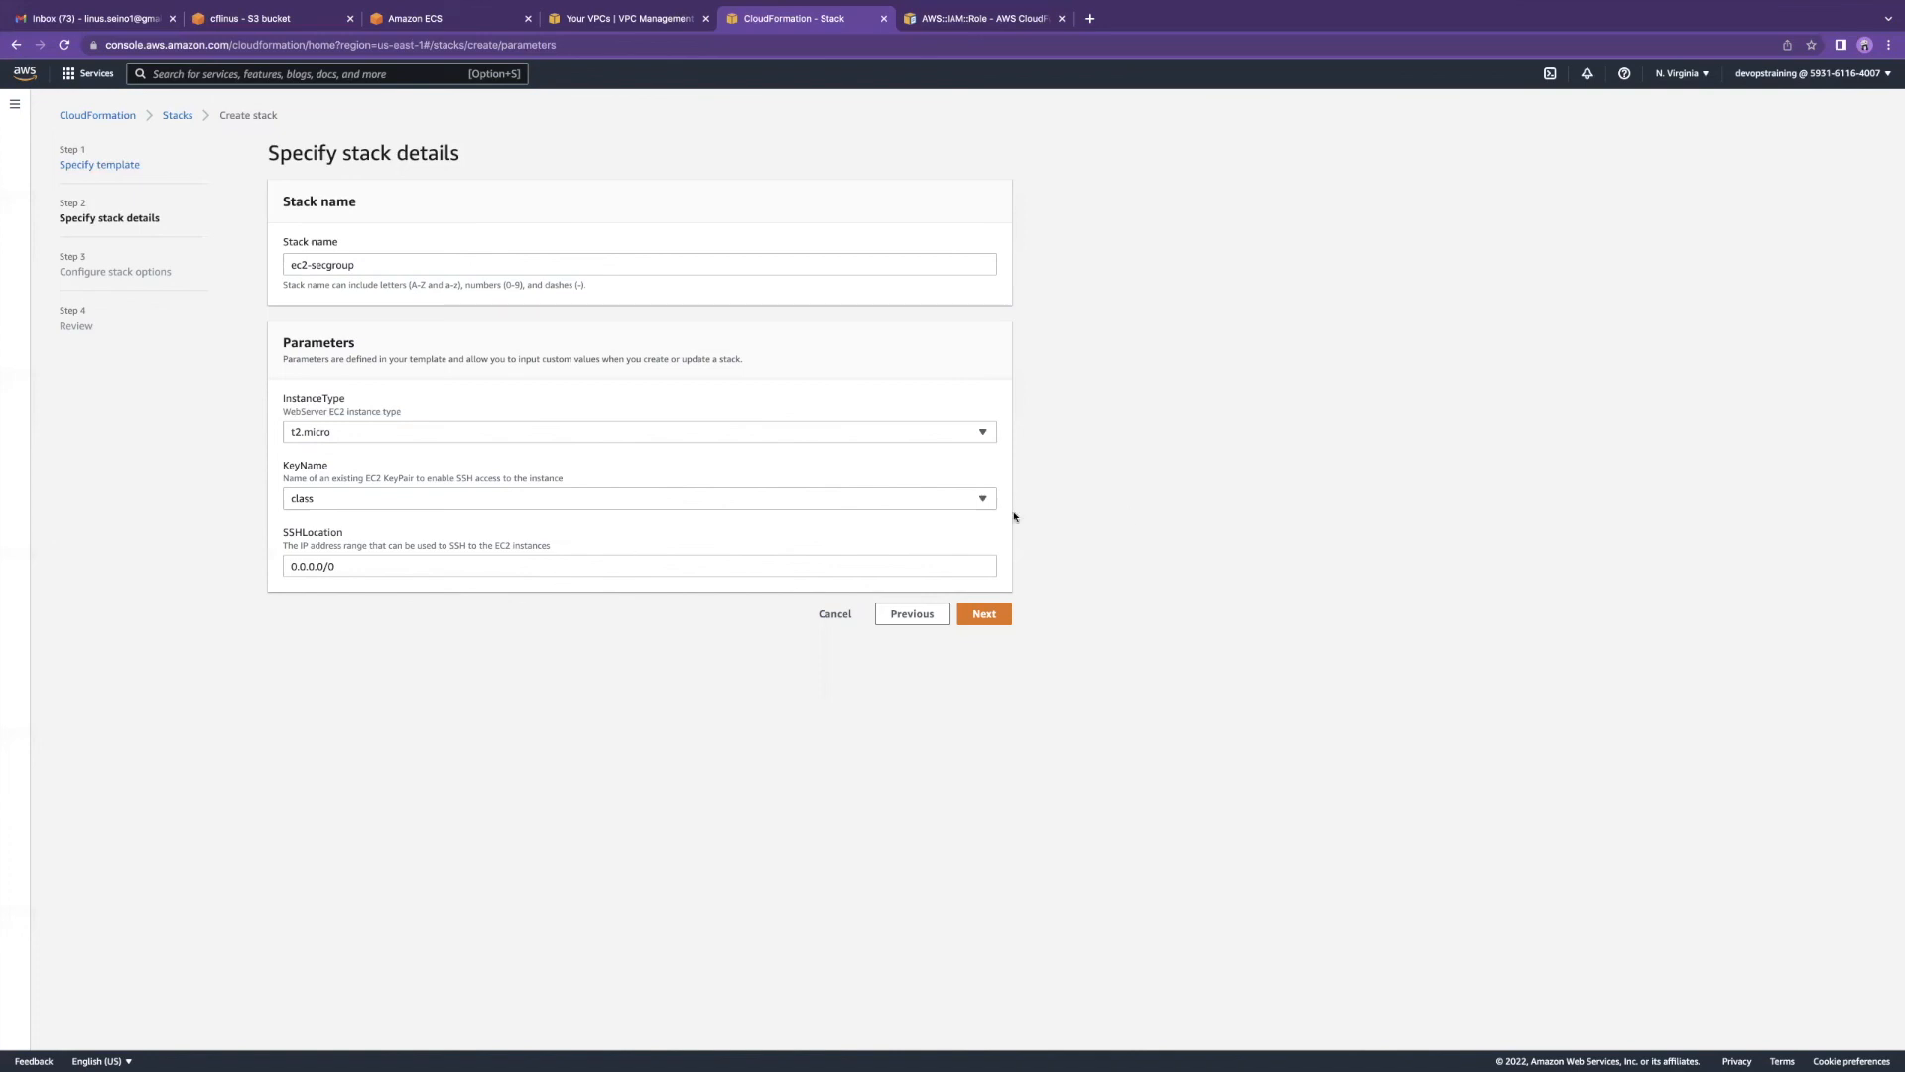
Step: Keep the default stack options, review the settings, and create the ec2-secgroup stack
click(985, 616)
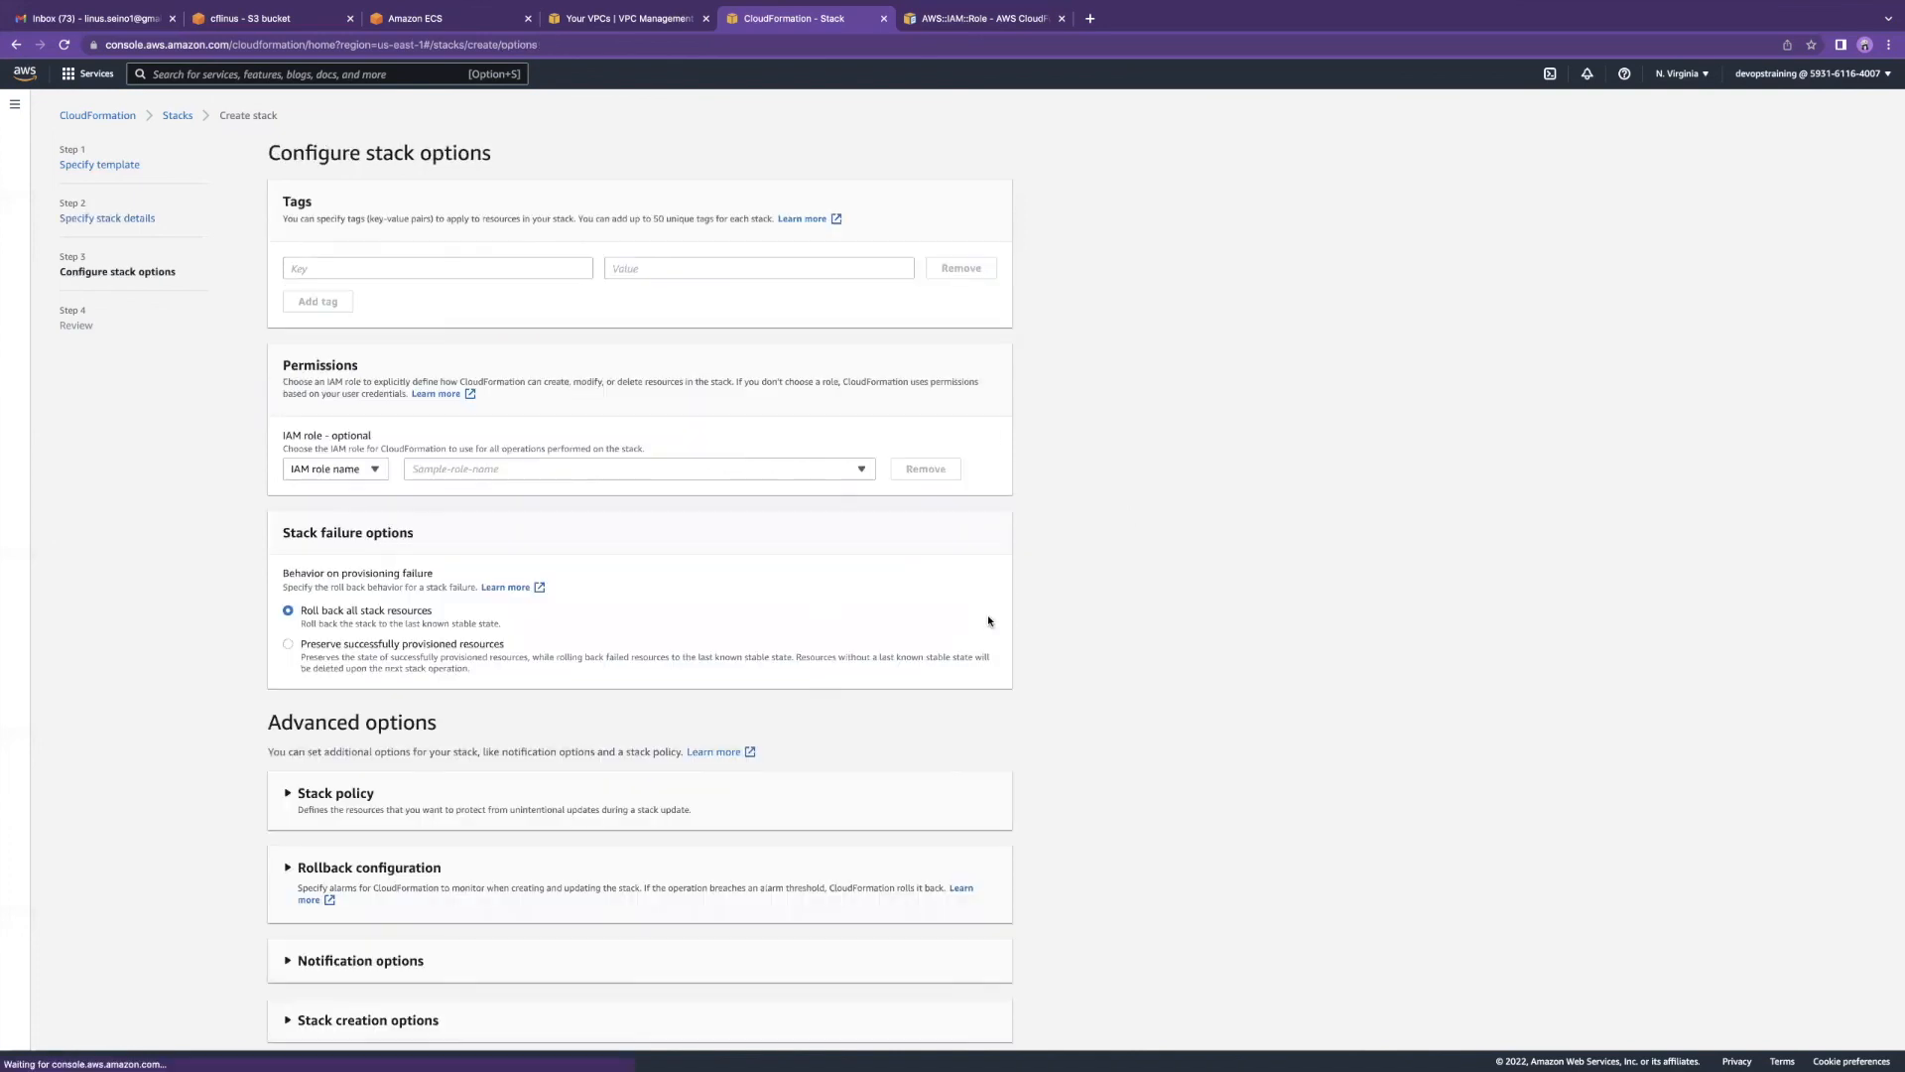
scroll(548, 531, down, 1)
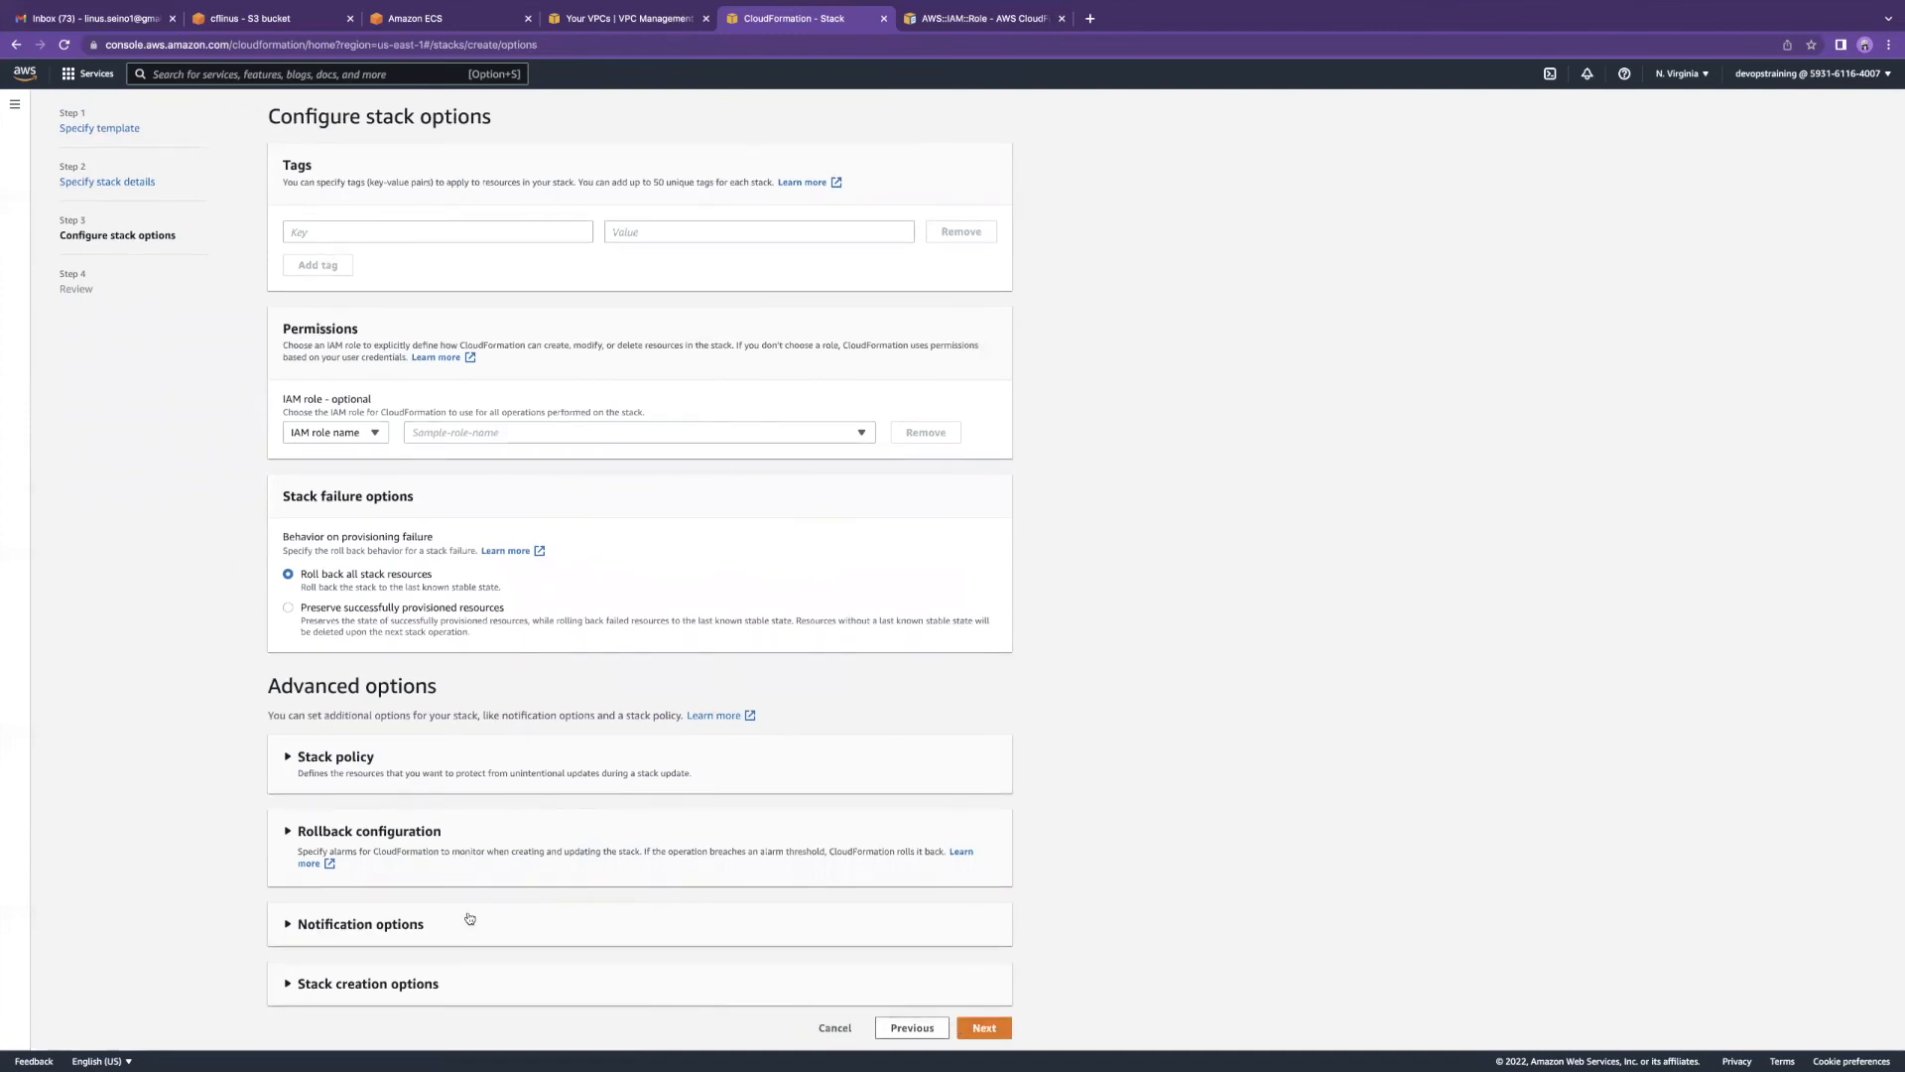
click(454, 791)
click(456, 784)
click(963, 1036)
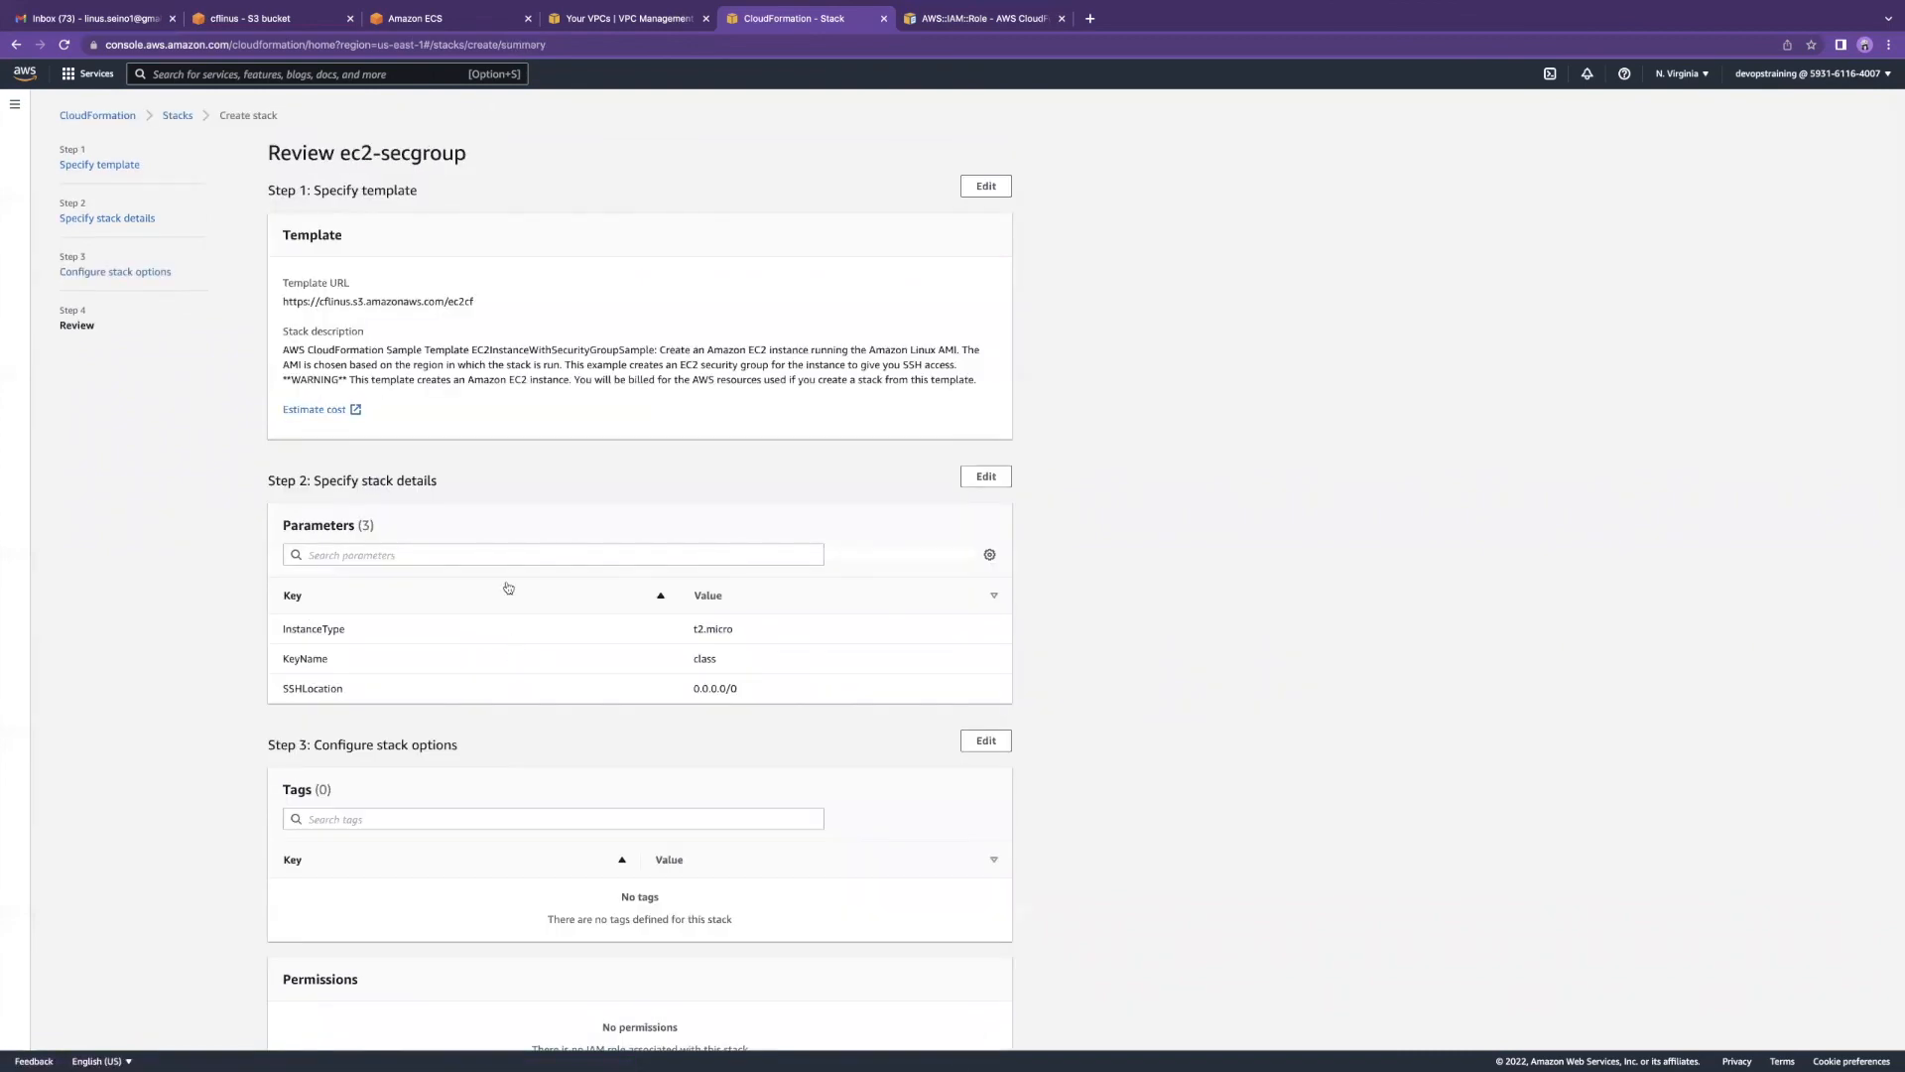
scroll(504, 538, down, 5)
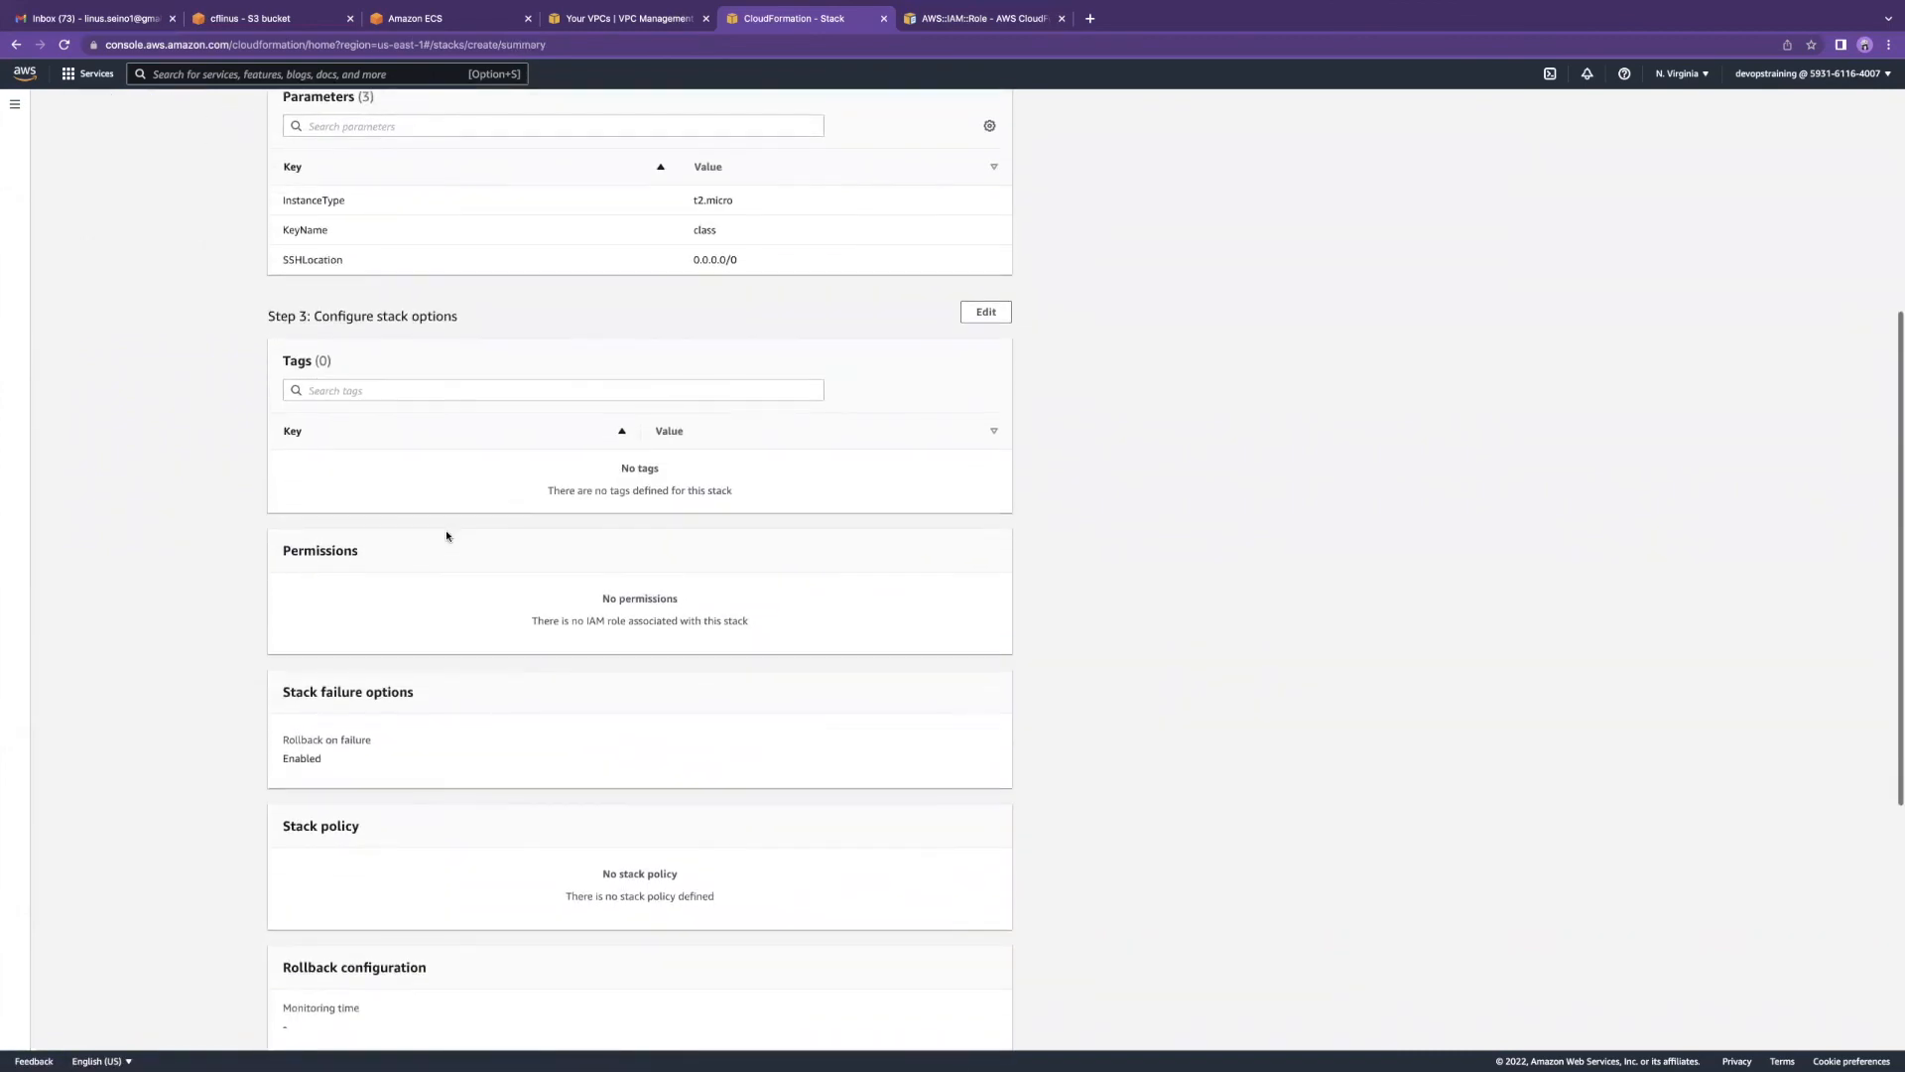
scroll(460, 531, down, 5)
scroll(466, 526, up, 10)
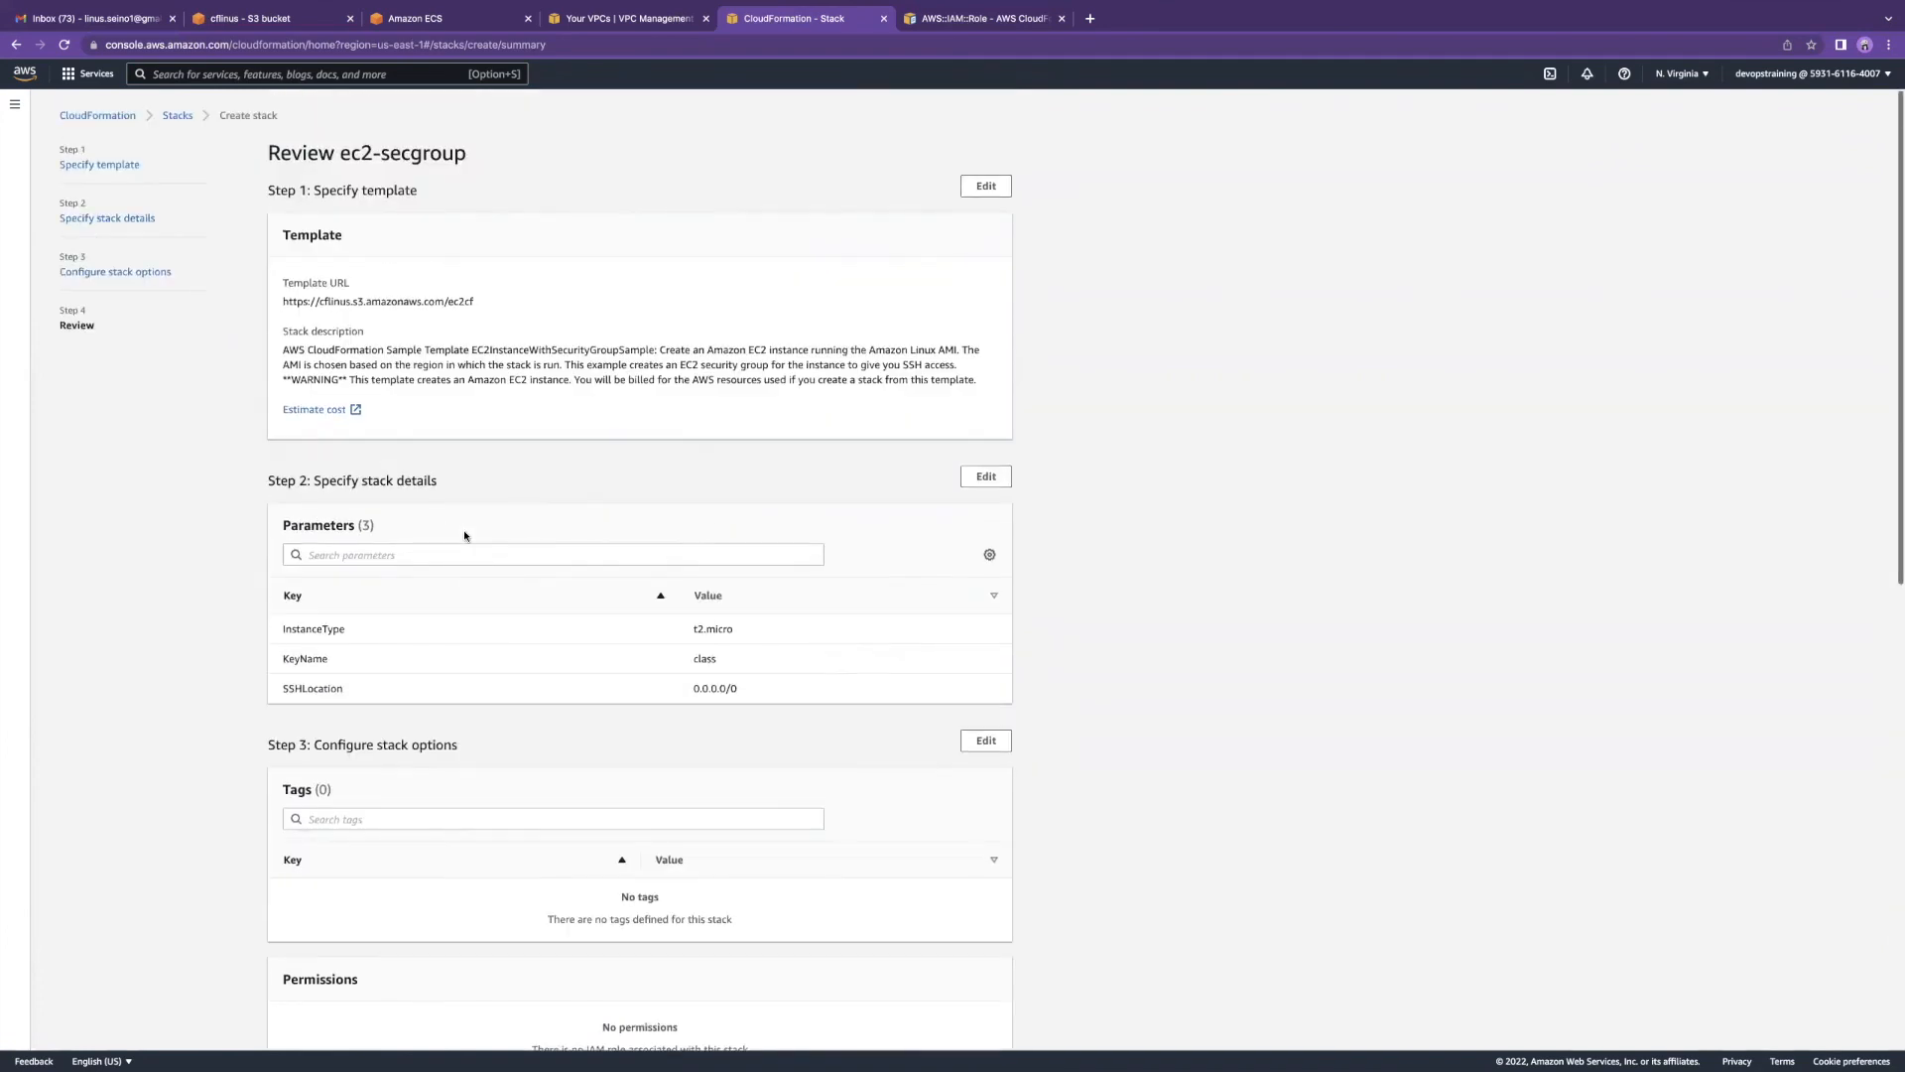
scroll(466, 531, down, 10)
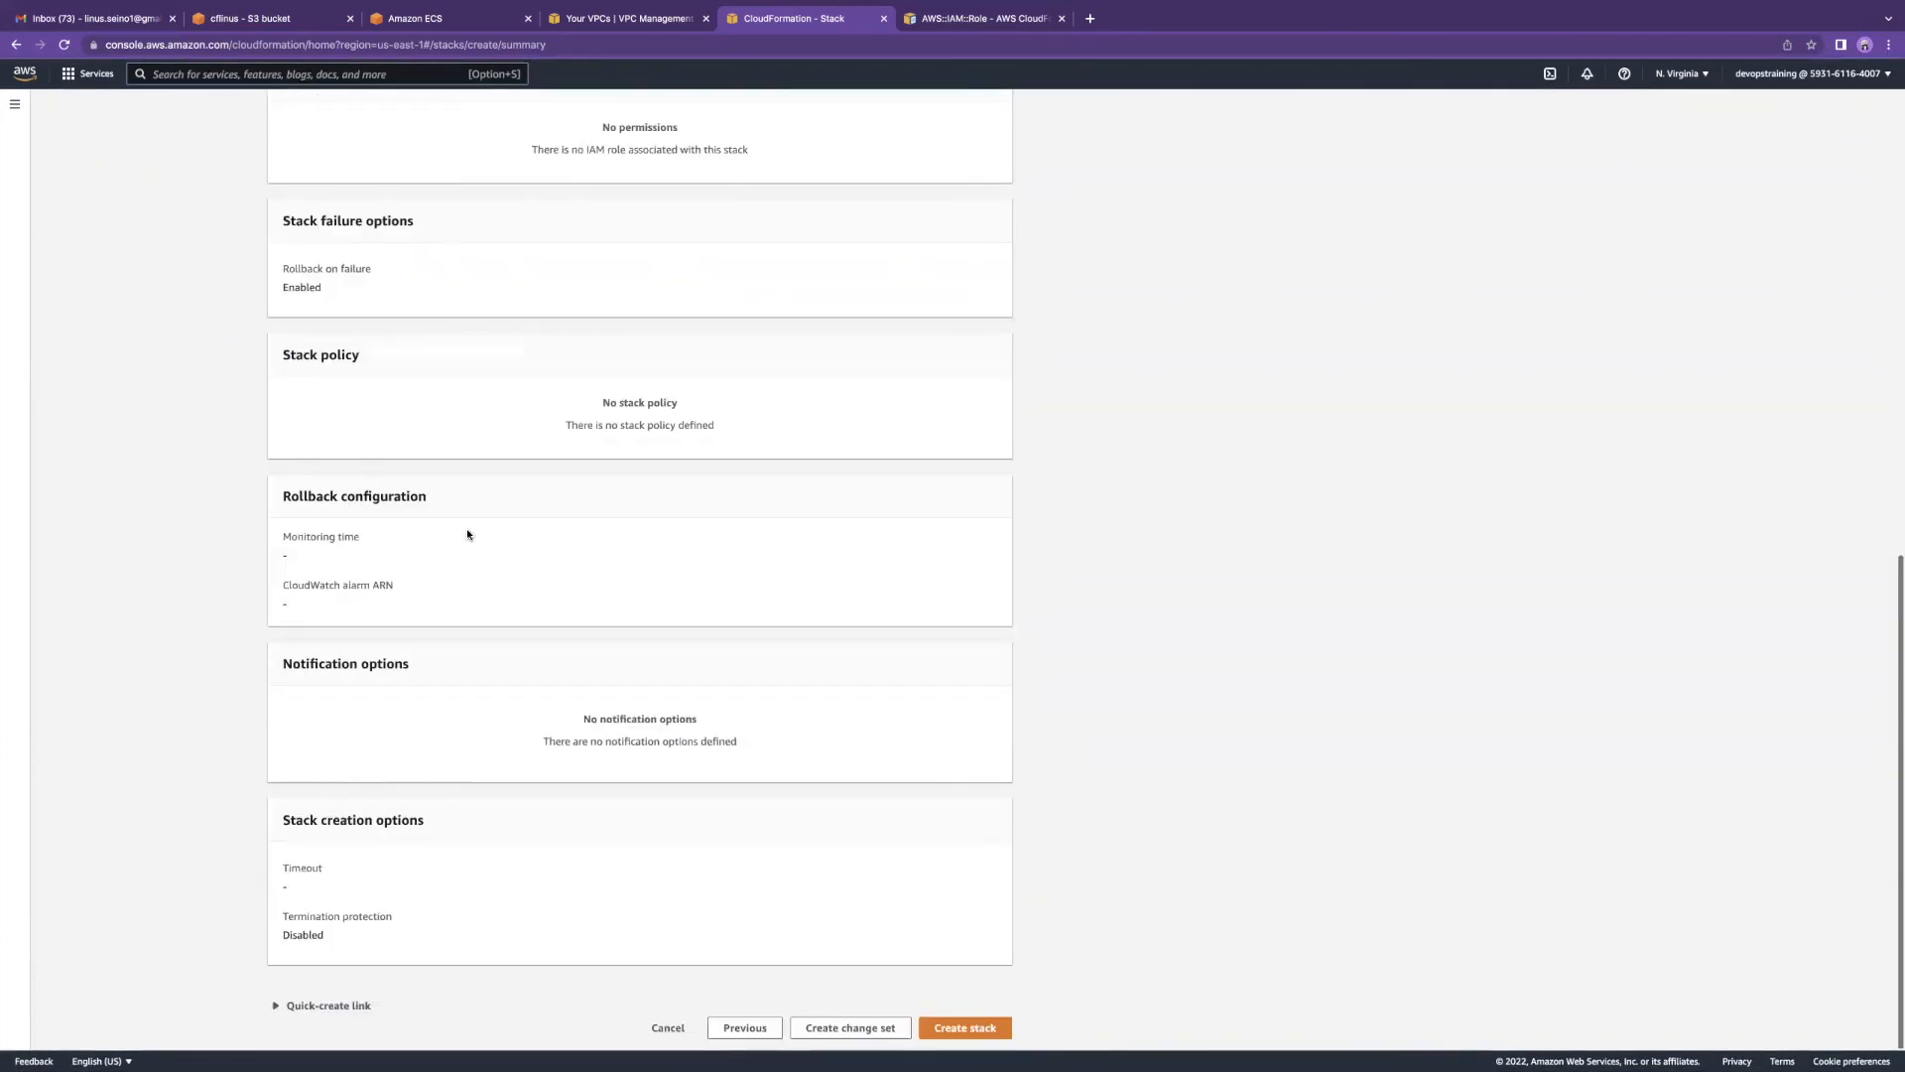
click(952, 1027)
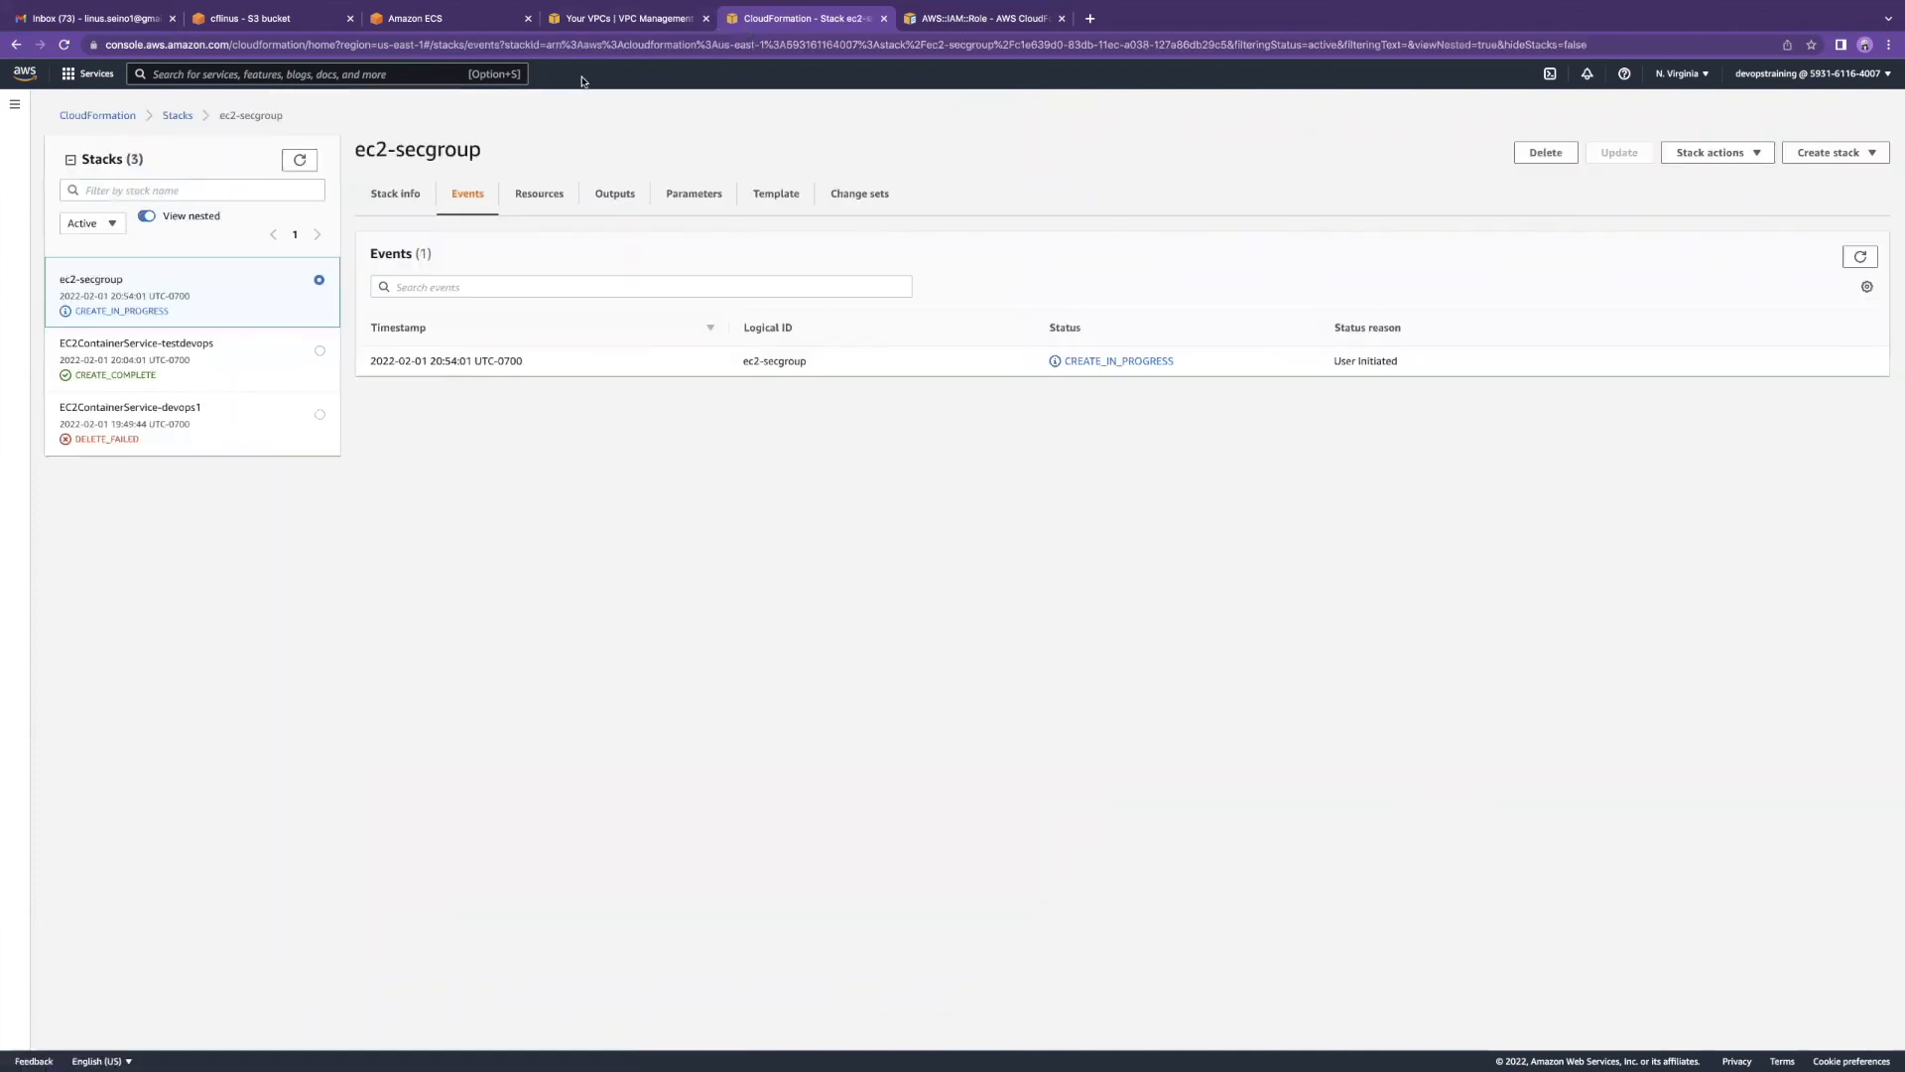
Step: Check the new stack's Stack info and Events, then go to the VPC list
click(413, 196)
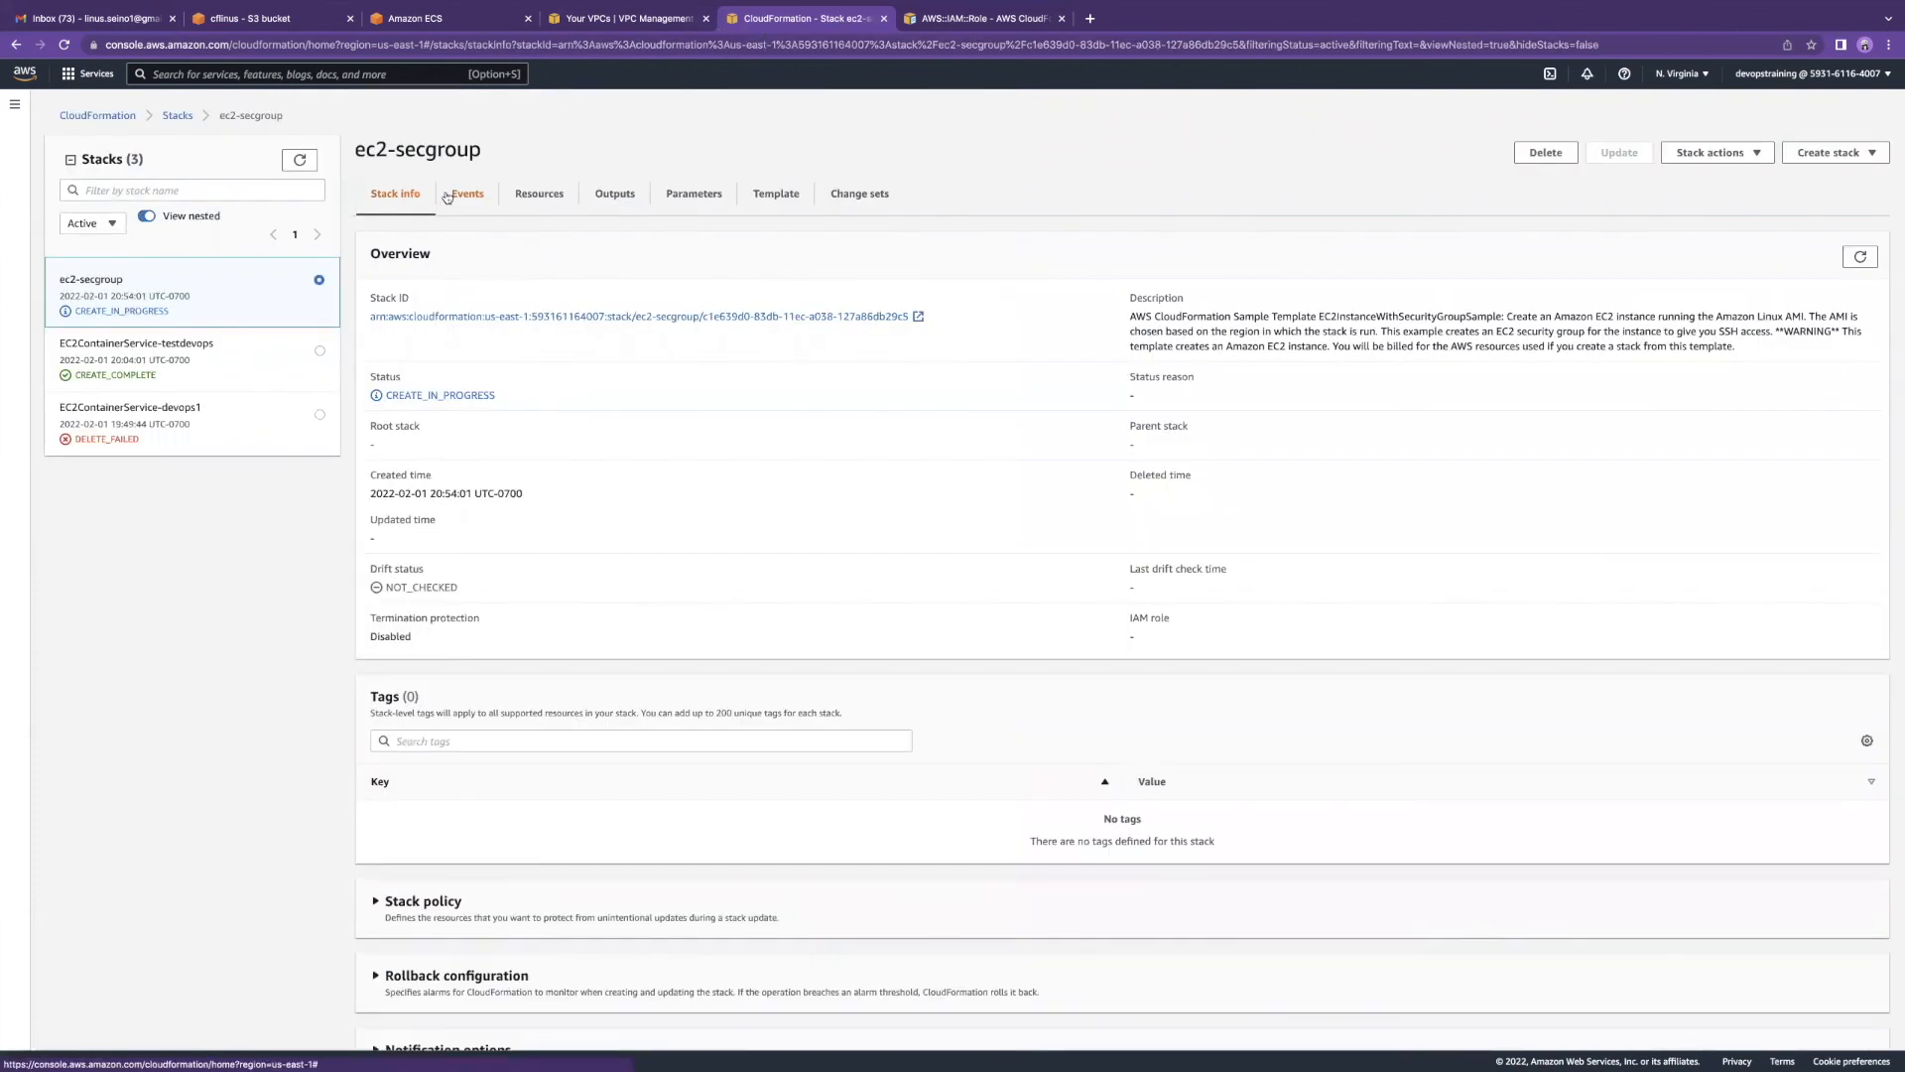
click(454, 196)
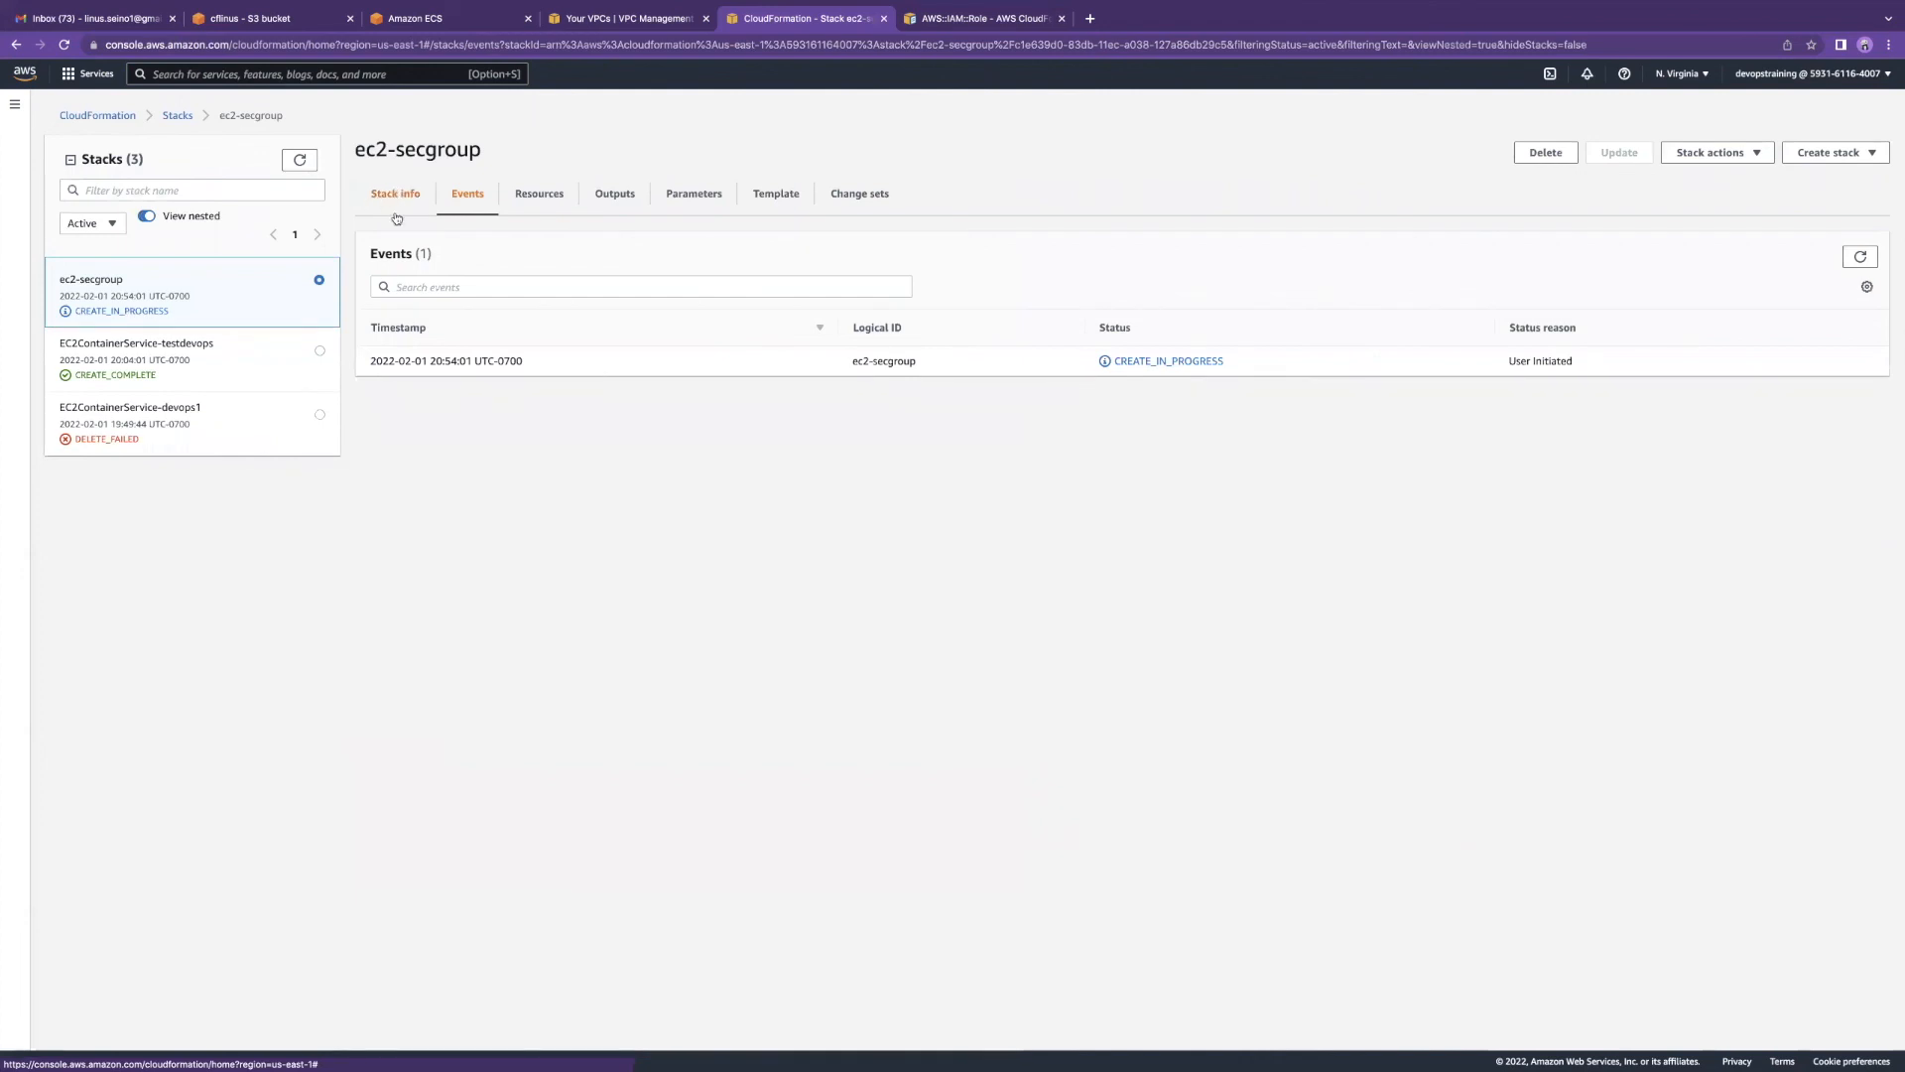
click(625, 19)
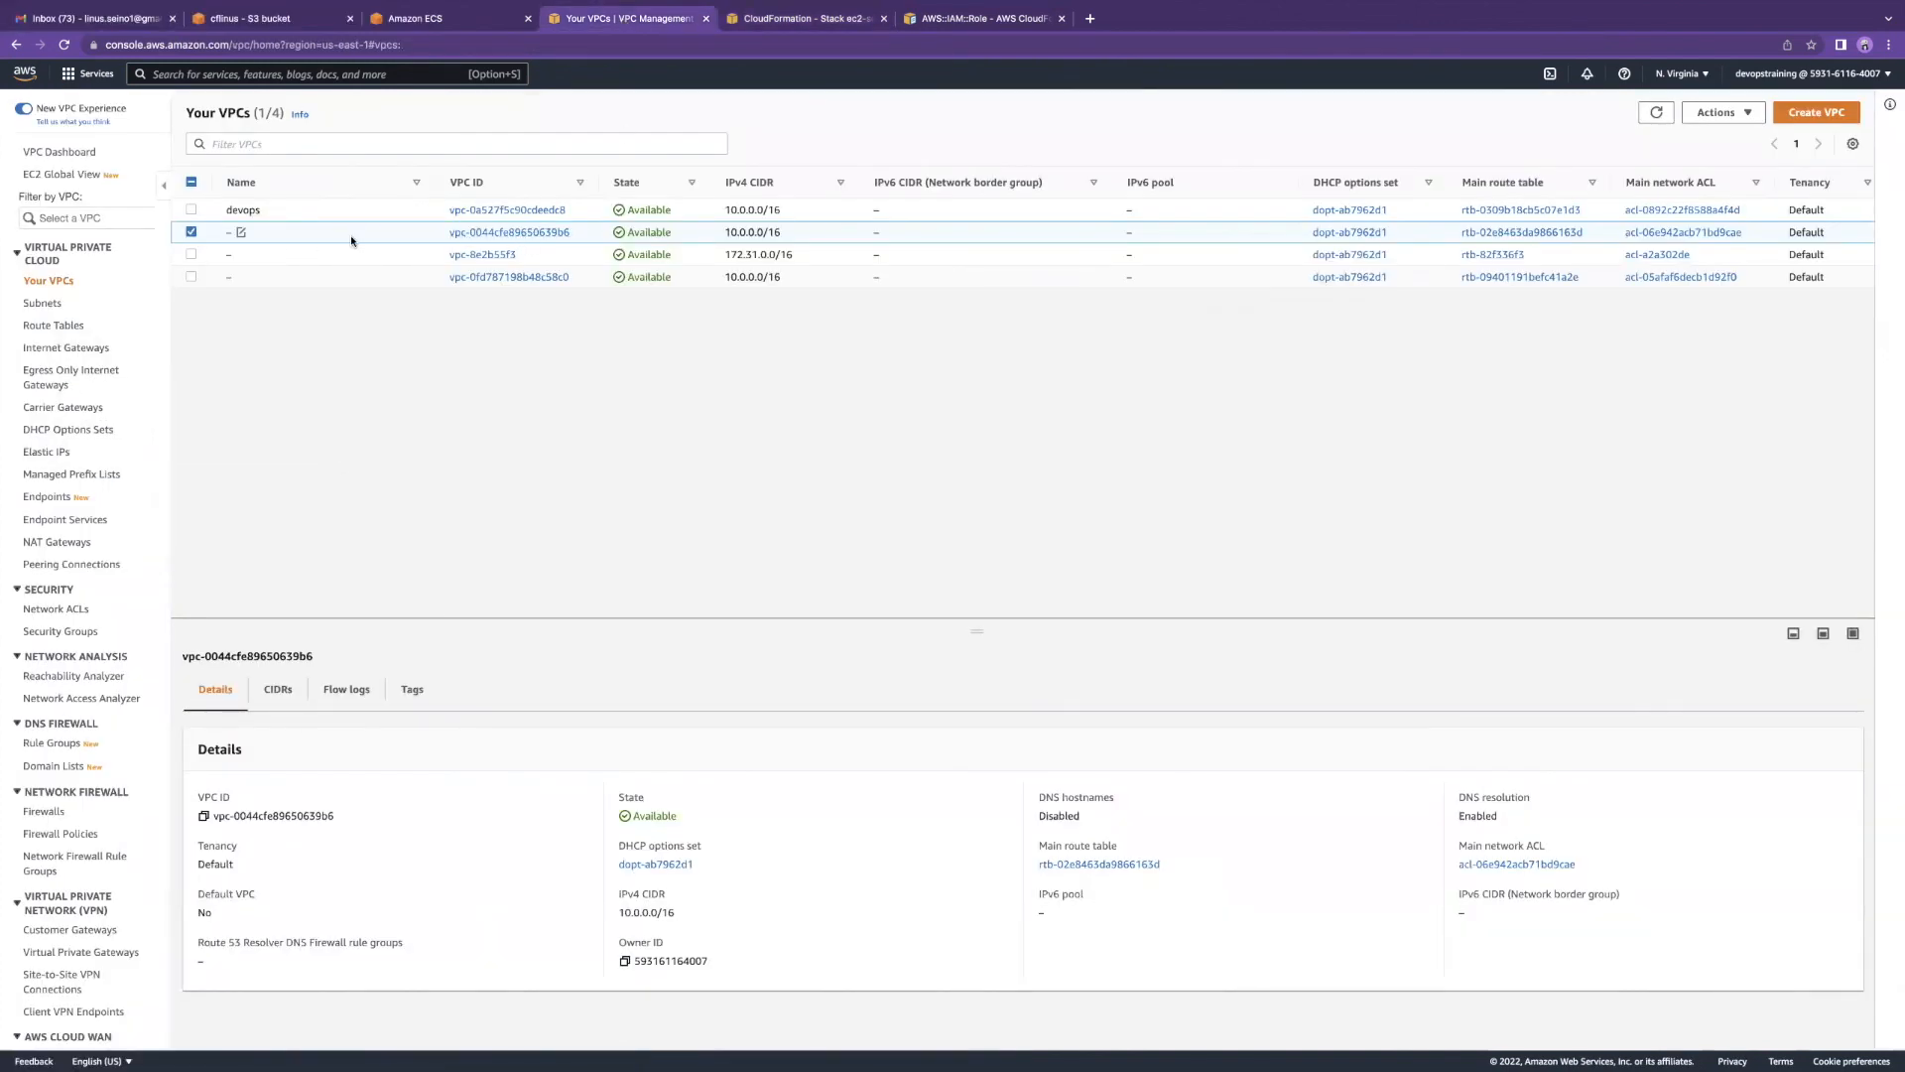
Step: Delete the devops VPC, confirming by typing 'delete'
click(1655, 112)
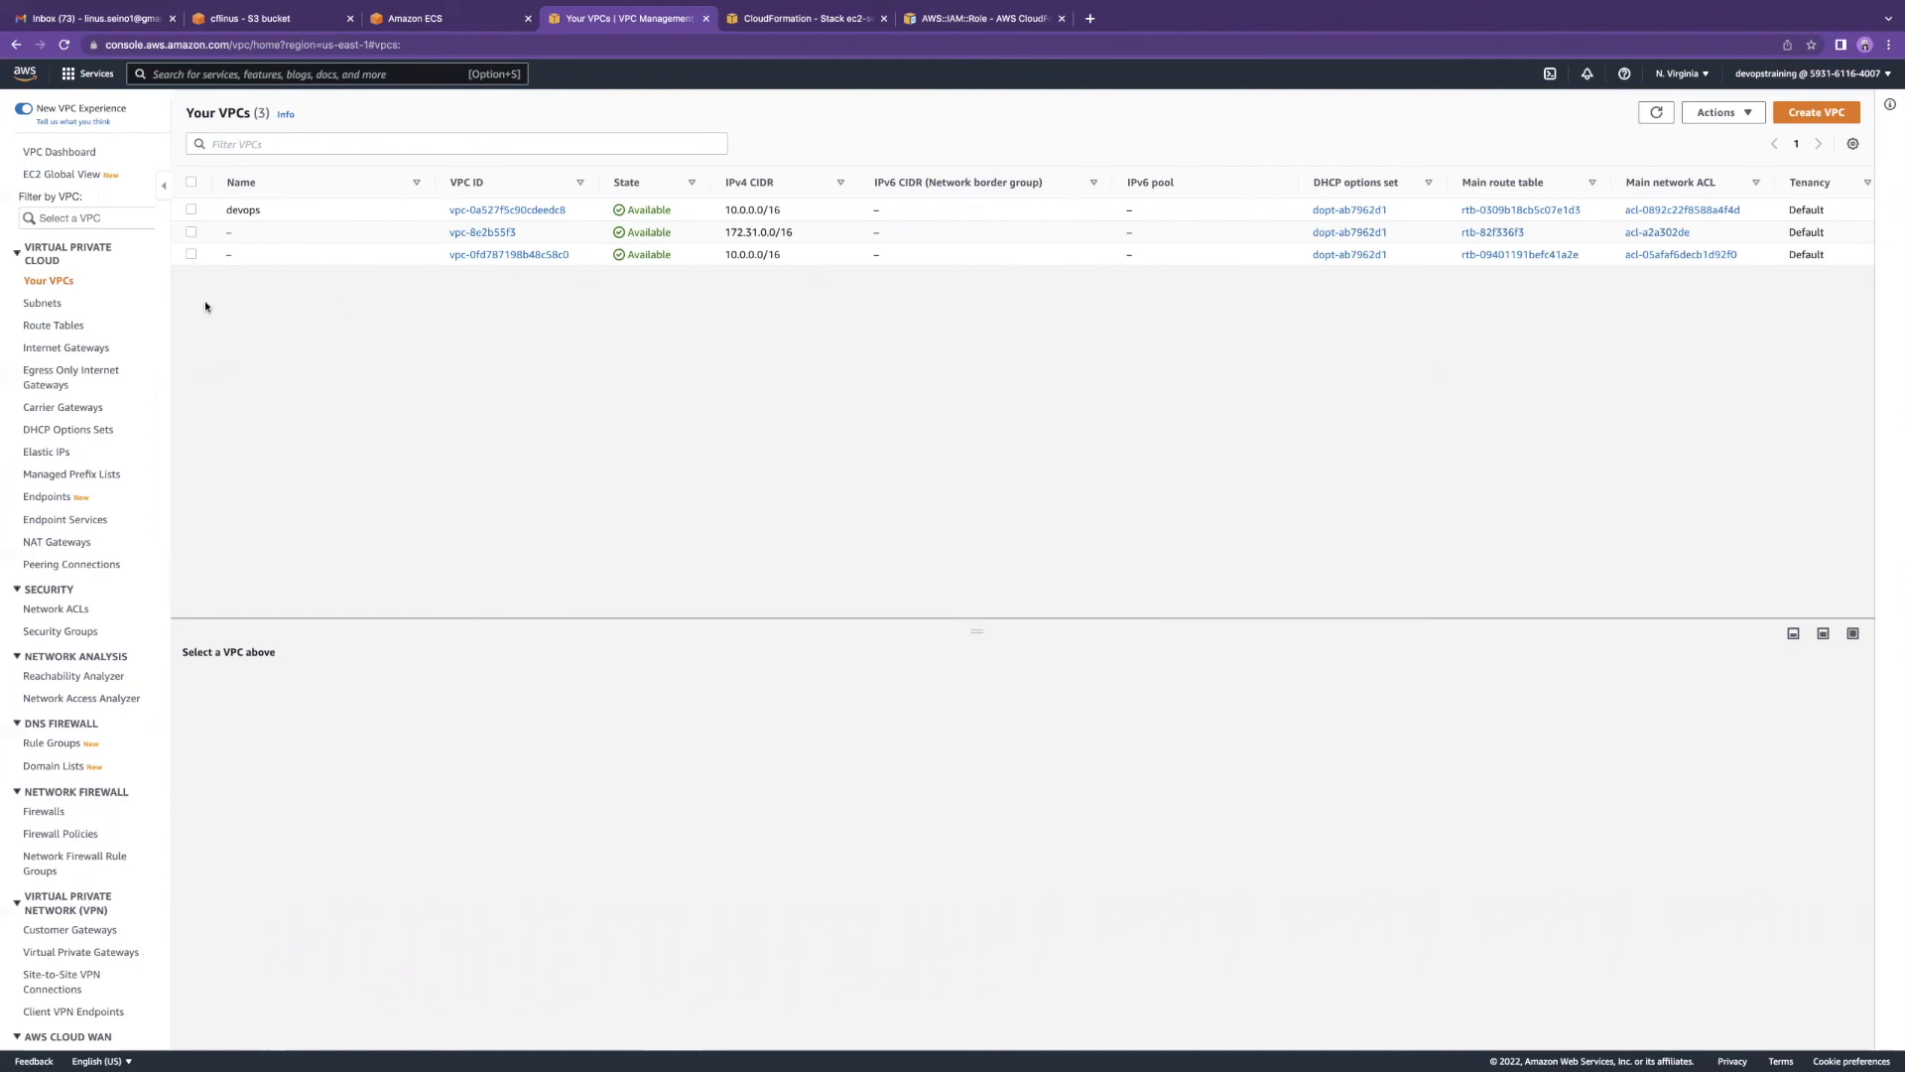
click(190, 210)
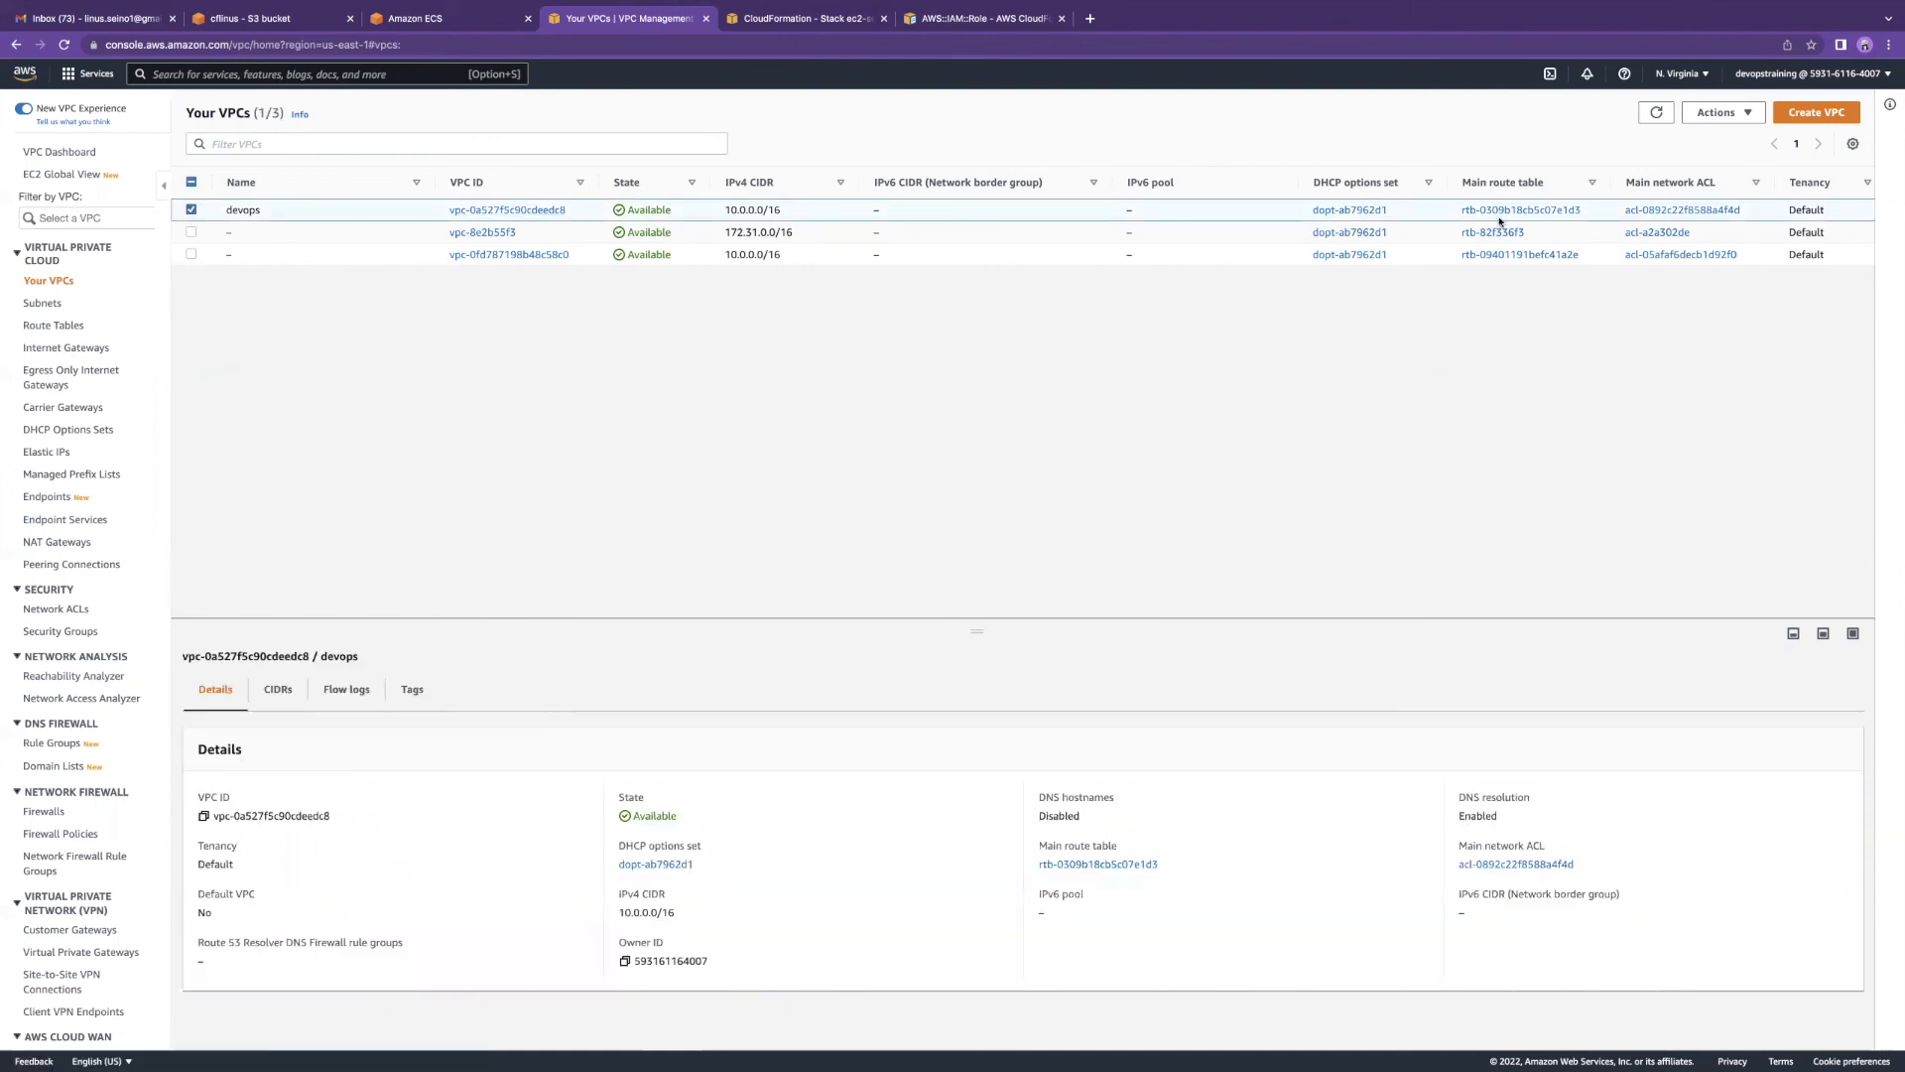
click(1724, 112)
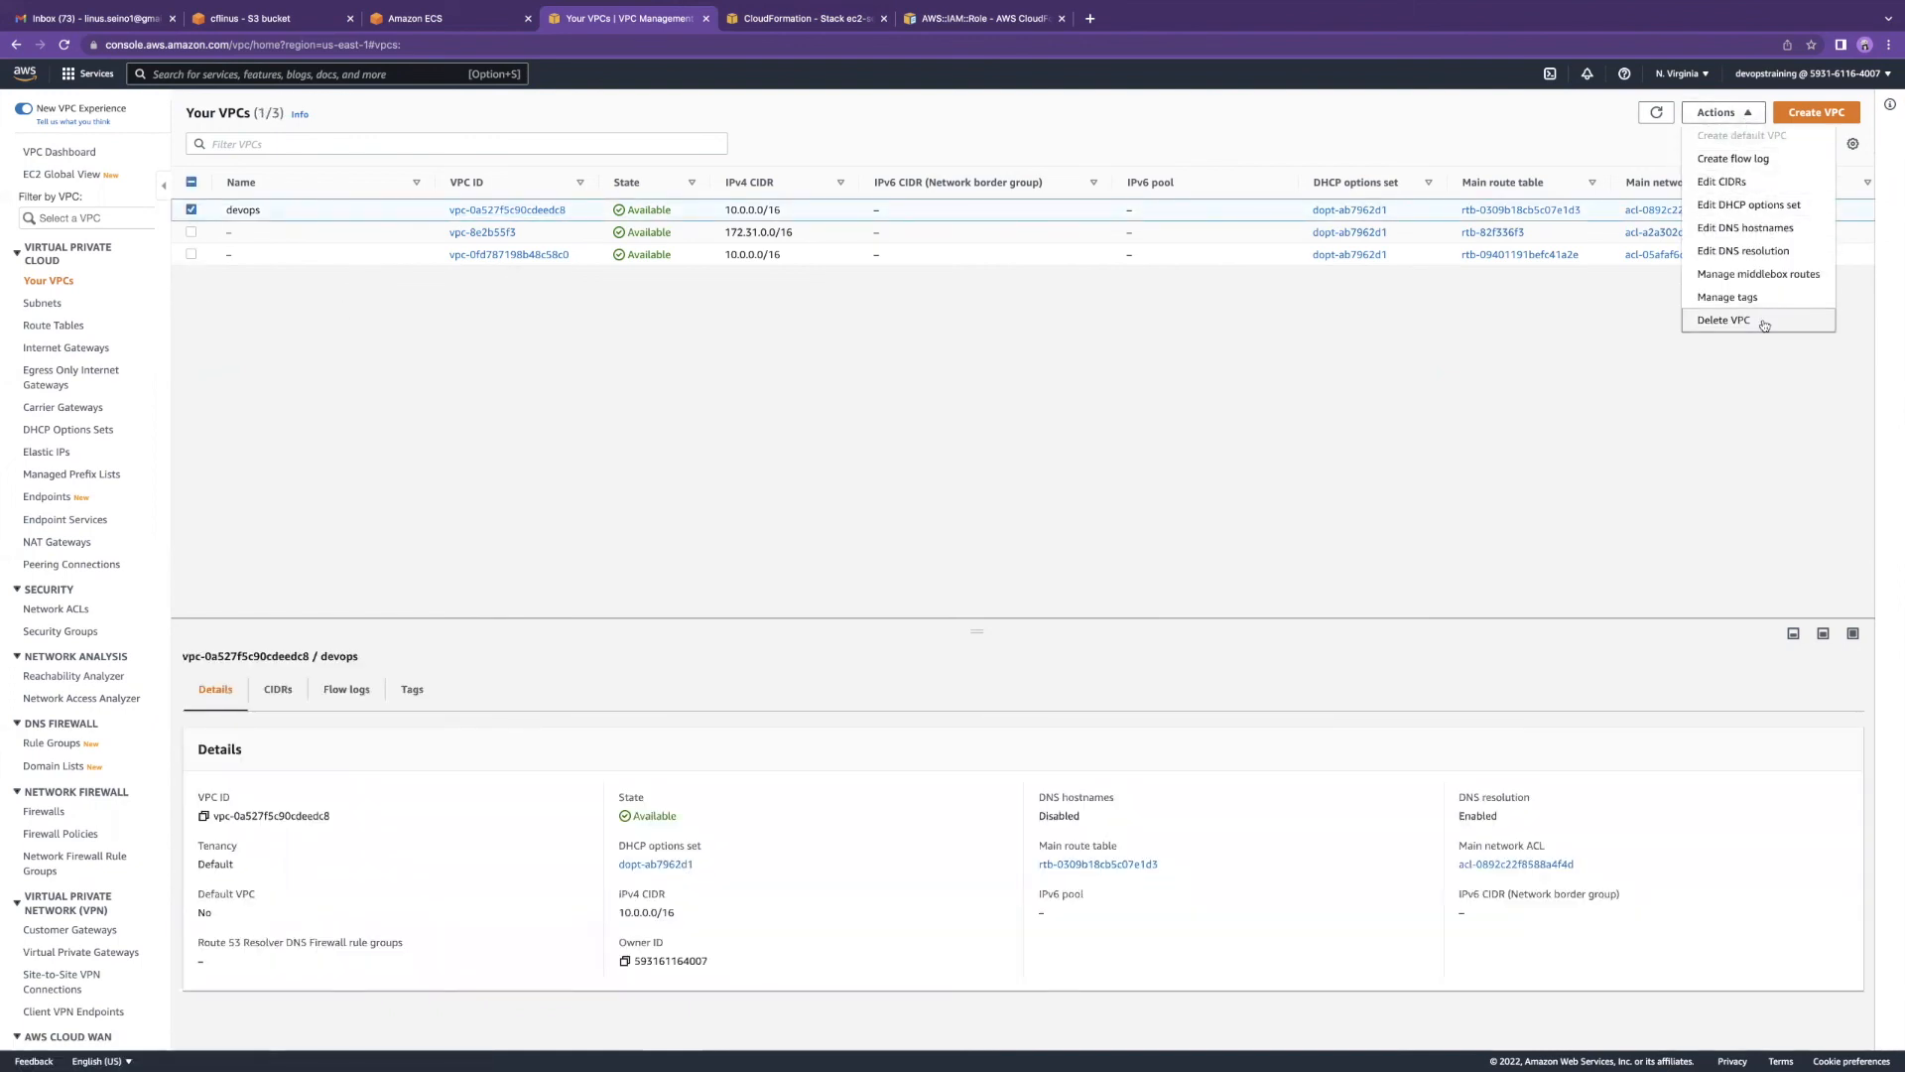
click(1754, 319)
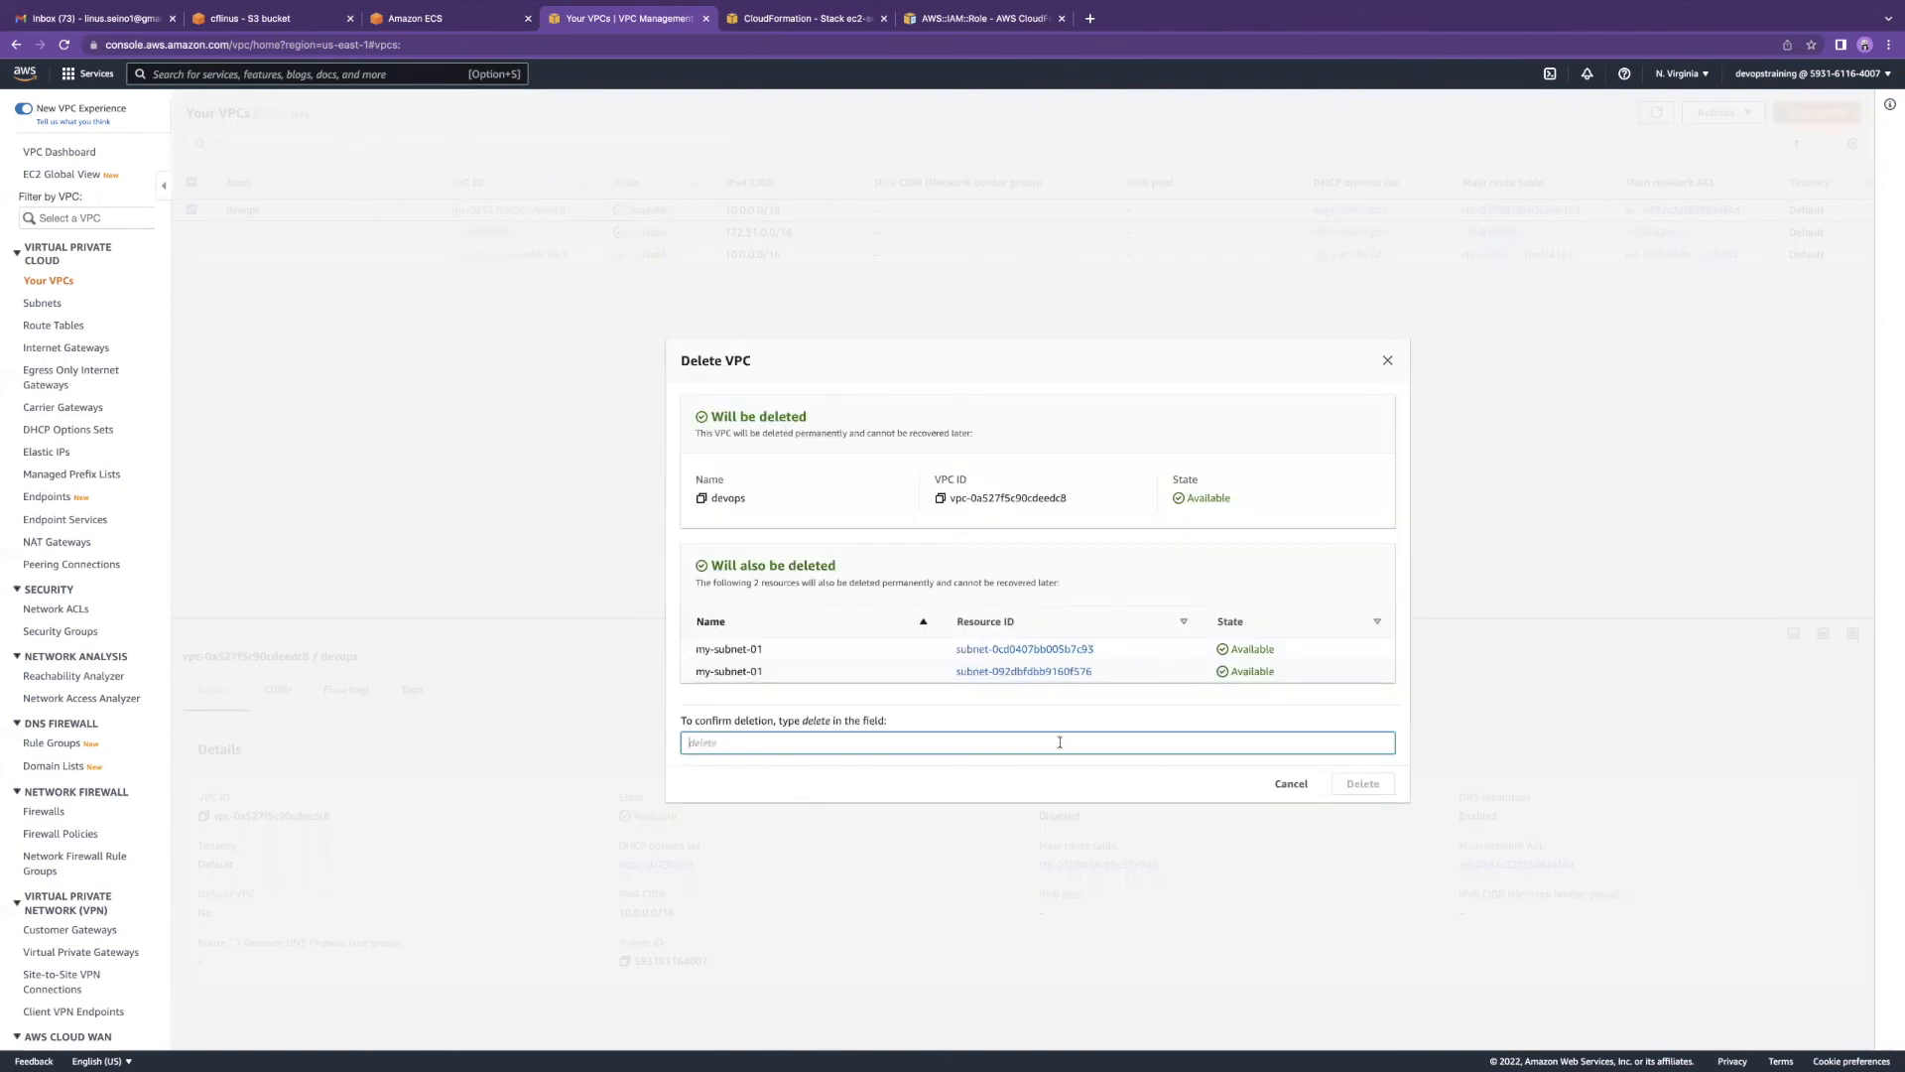
text(delete)
click(1367, 785)
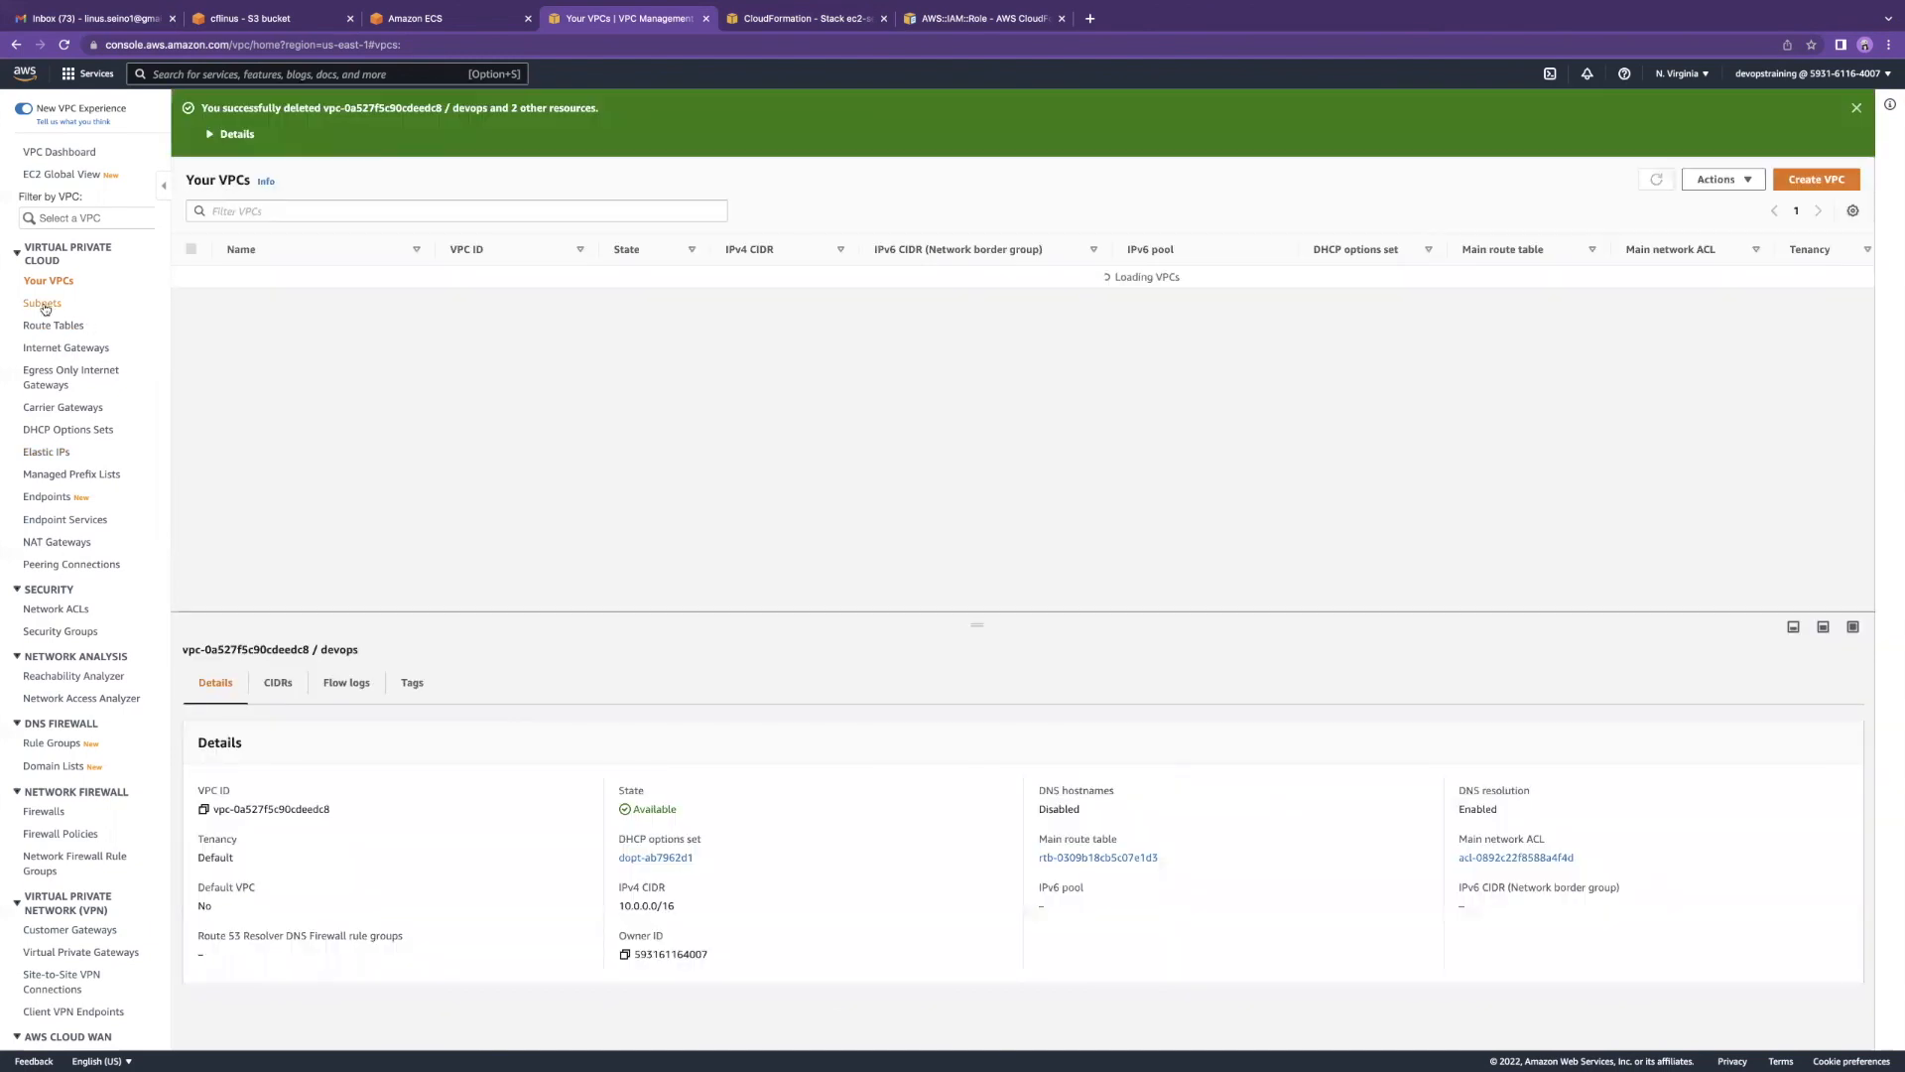
Step: Inspect subnet subnet-a6e7c5c0 and the attached internet gateway, then return to CloudFormation
click(44, 304)
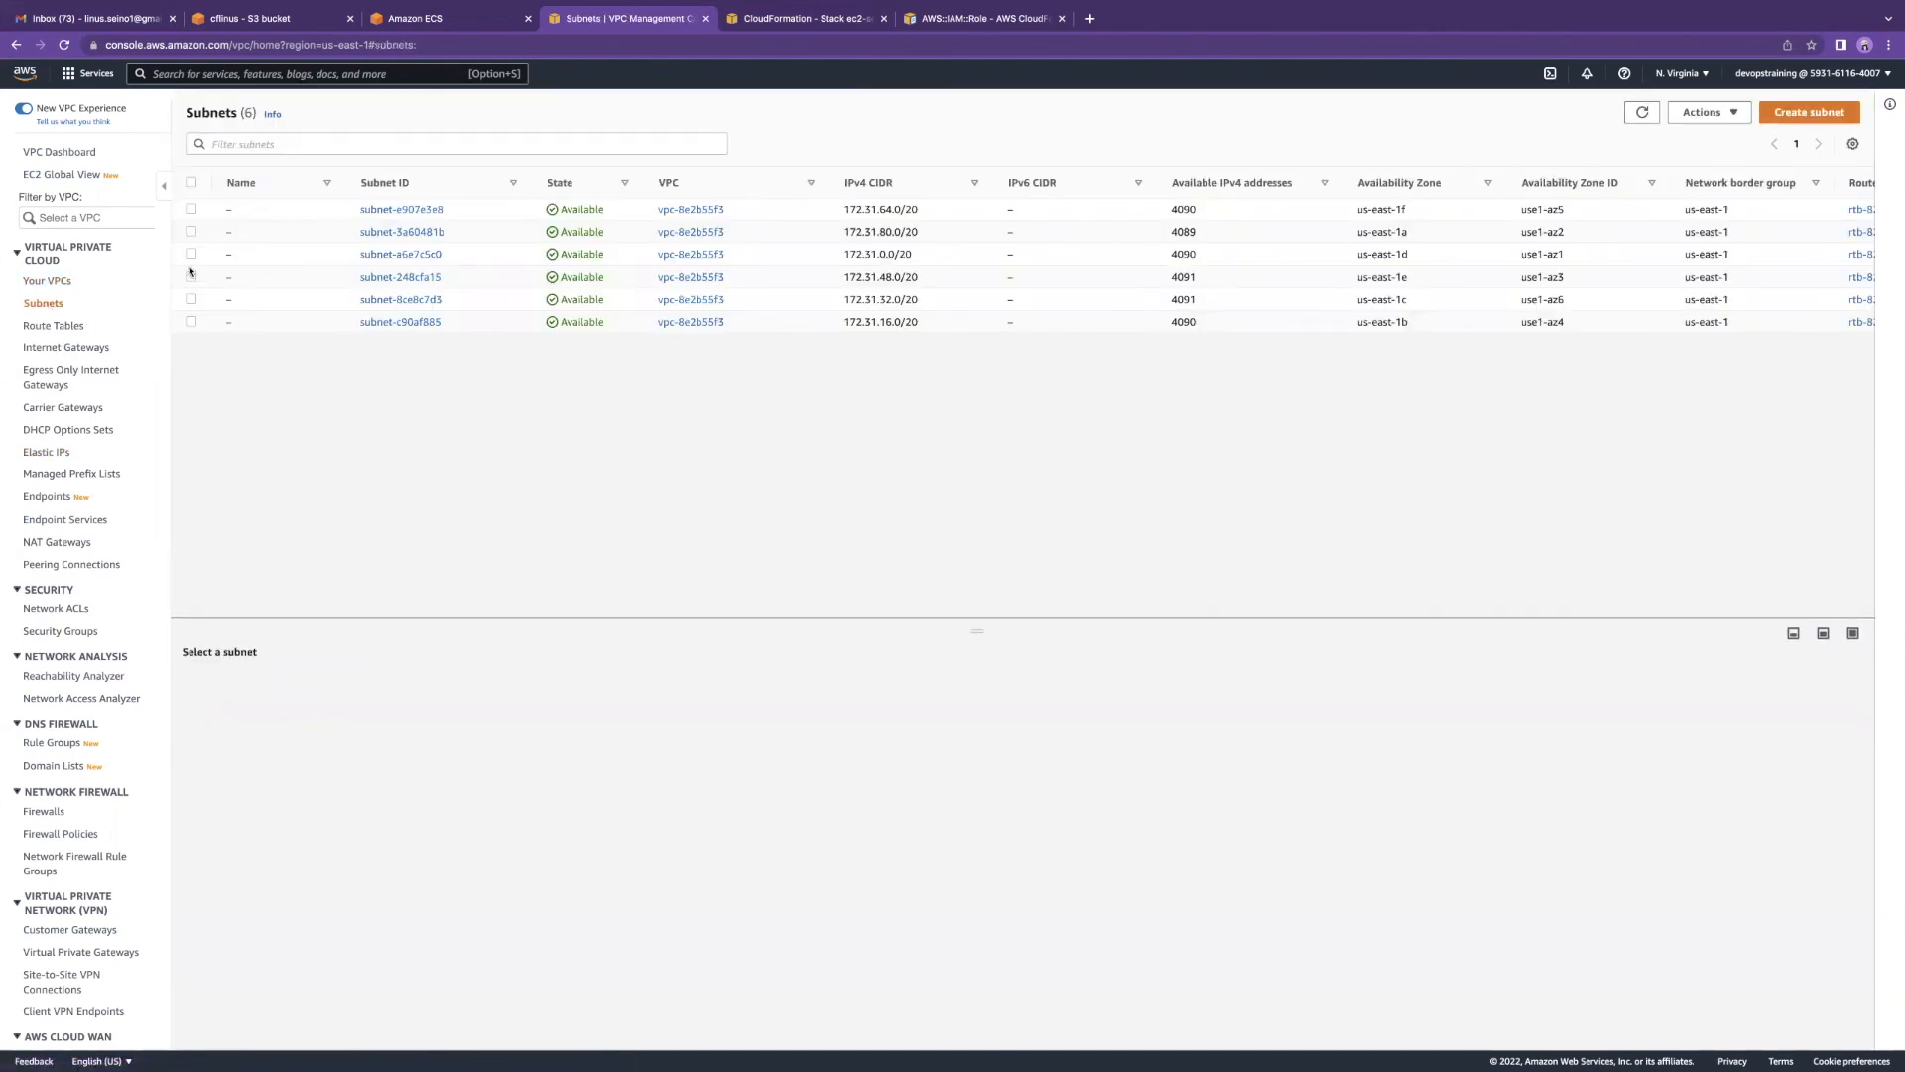
click(191, 254)
click(1700, 112)
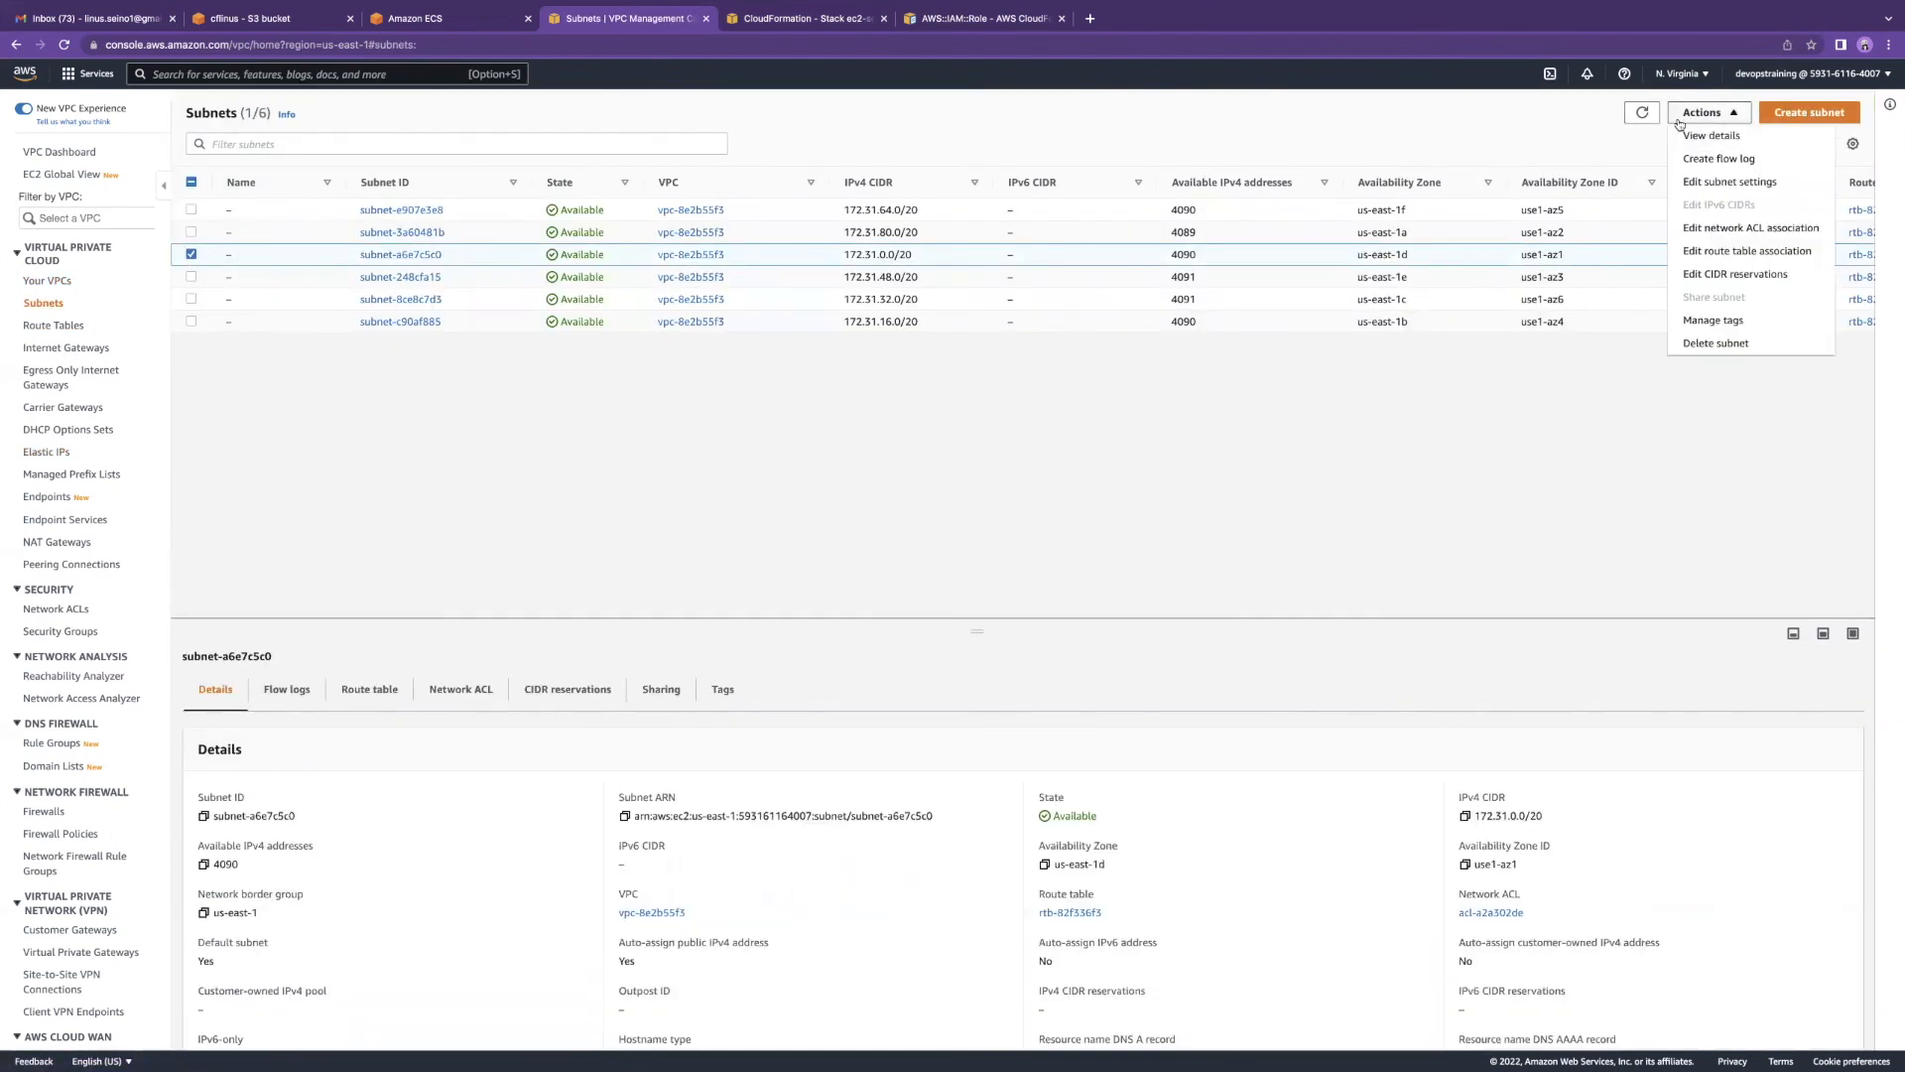
scroll(67, 499, down, 2)
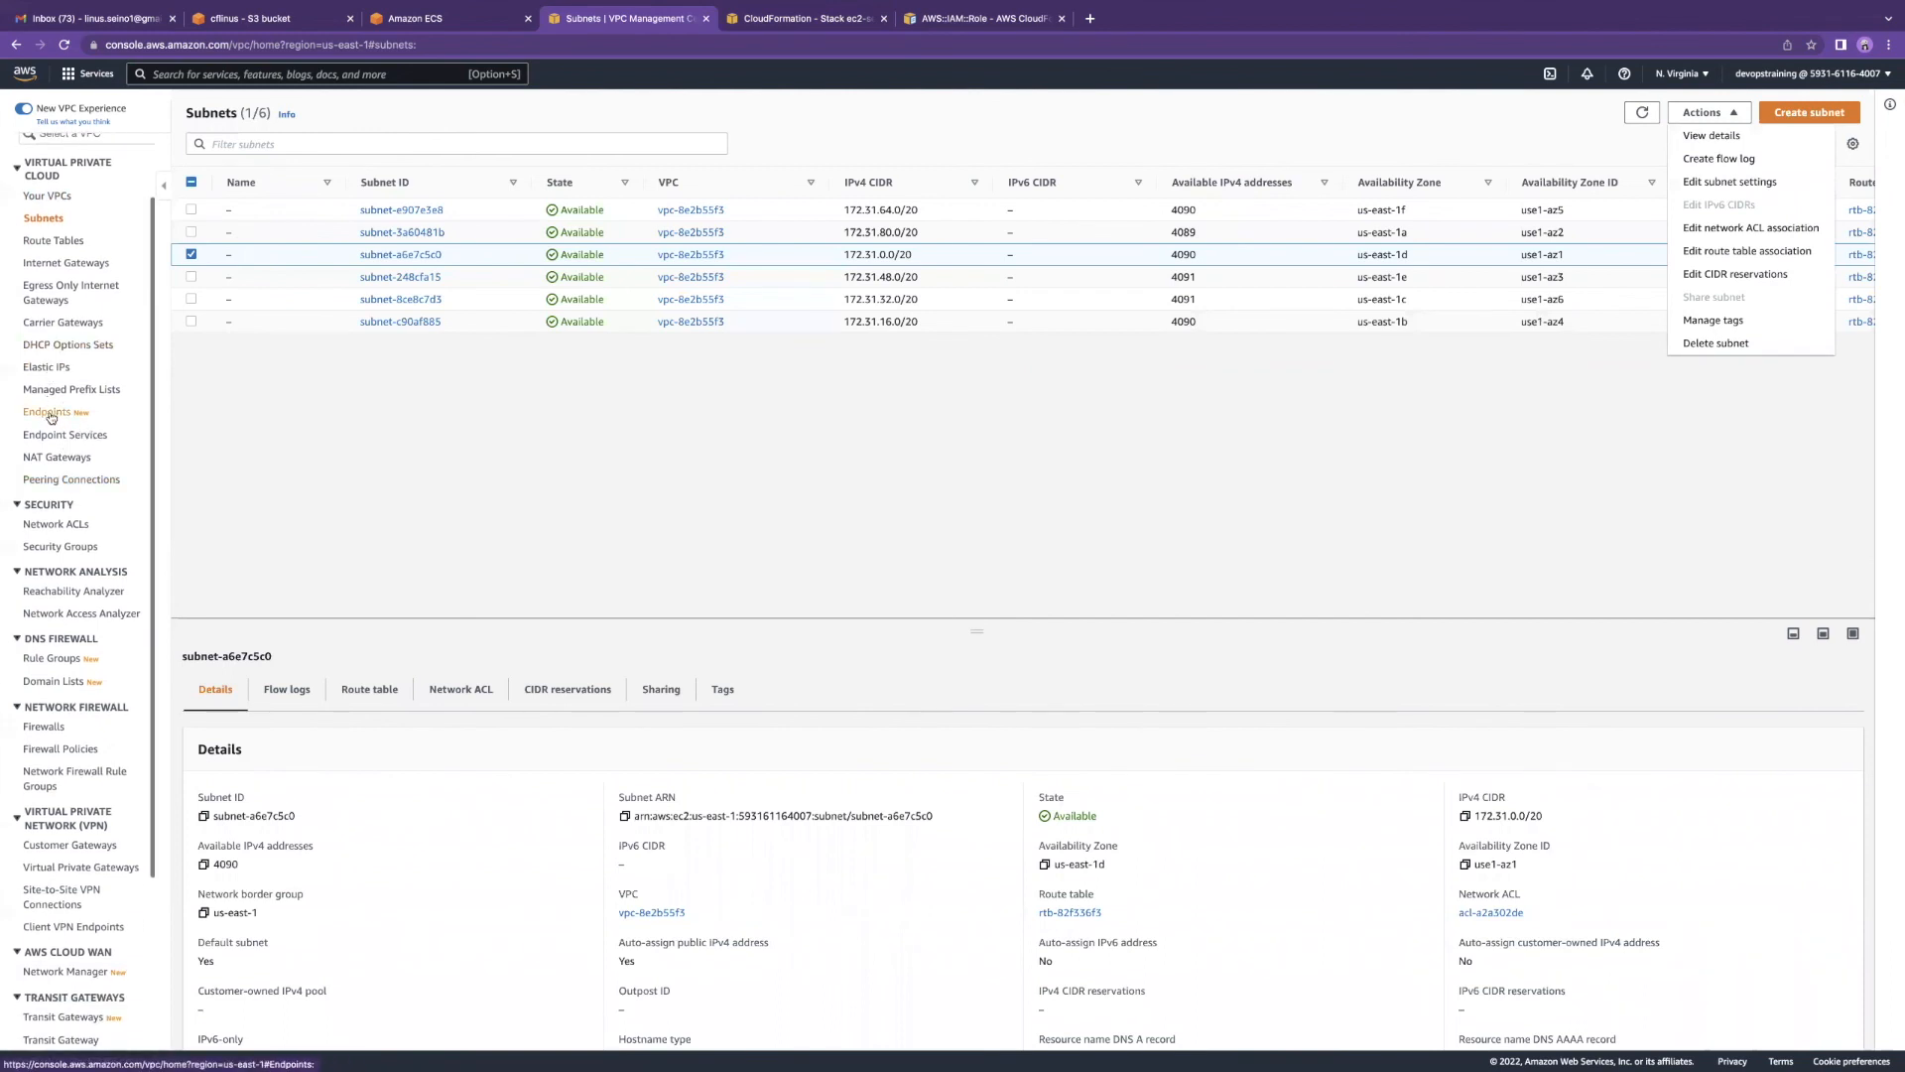
click(67, 263)
click(203, 217)
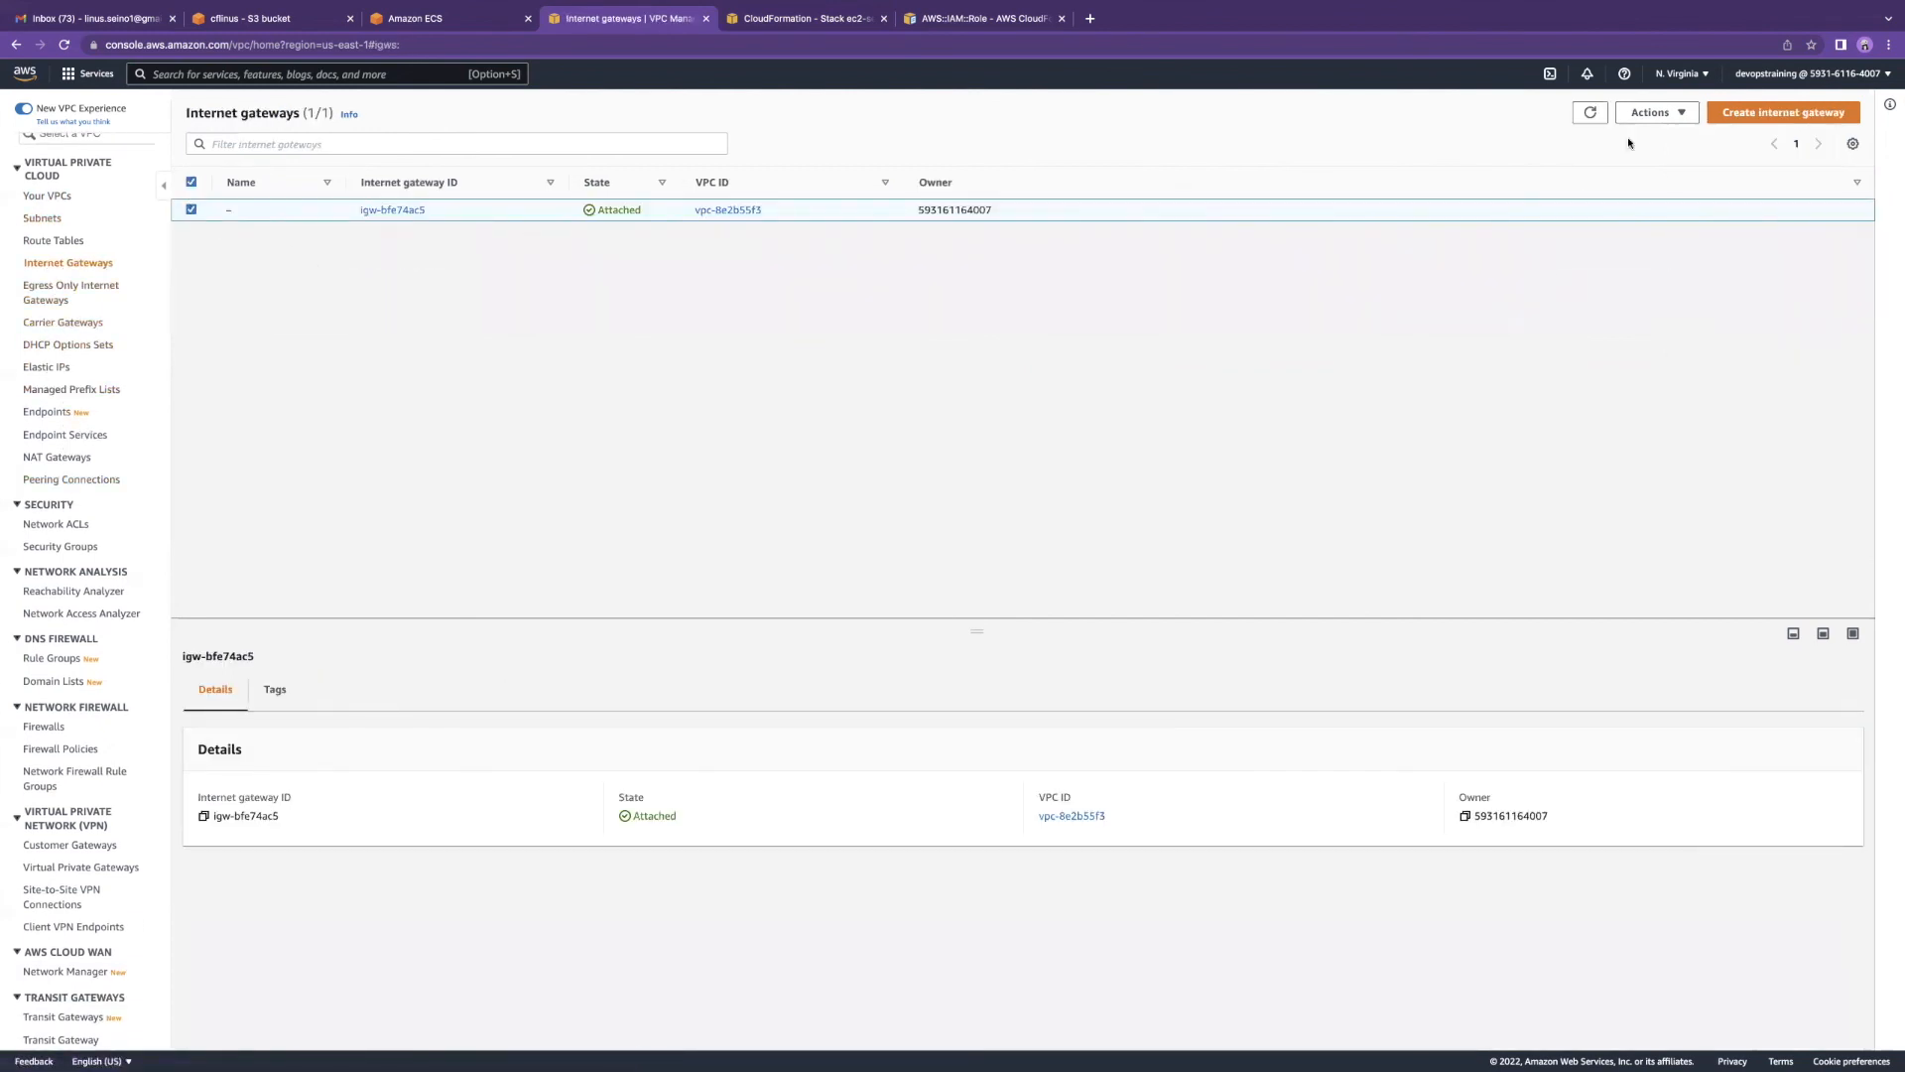
click(195, 184)
click(790, 19)
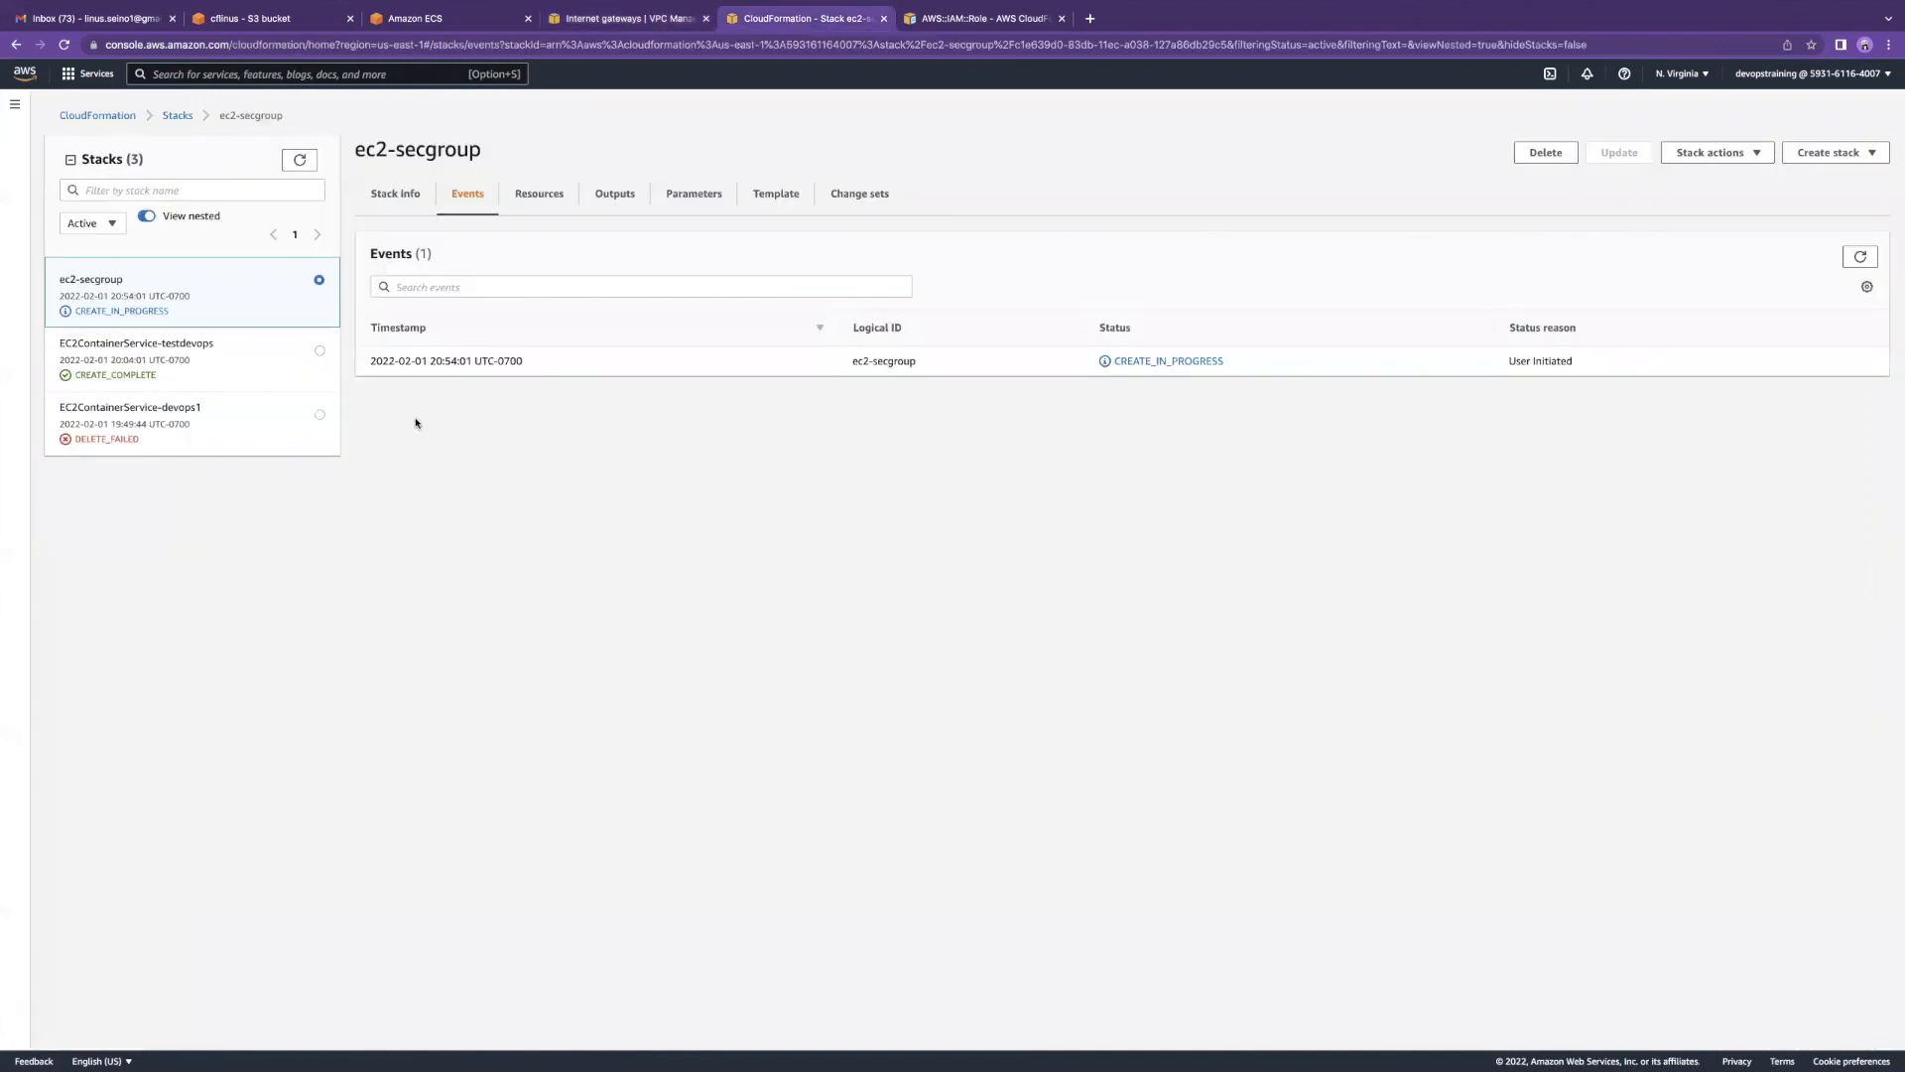
Step: Check ec2-secgroup reads CREATE_COMPLETE, then search the AWS console for 'instance'
click(407, 205)
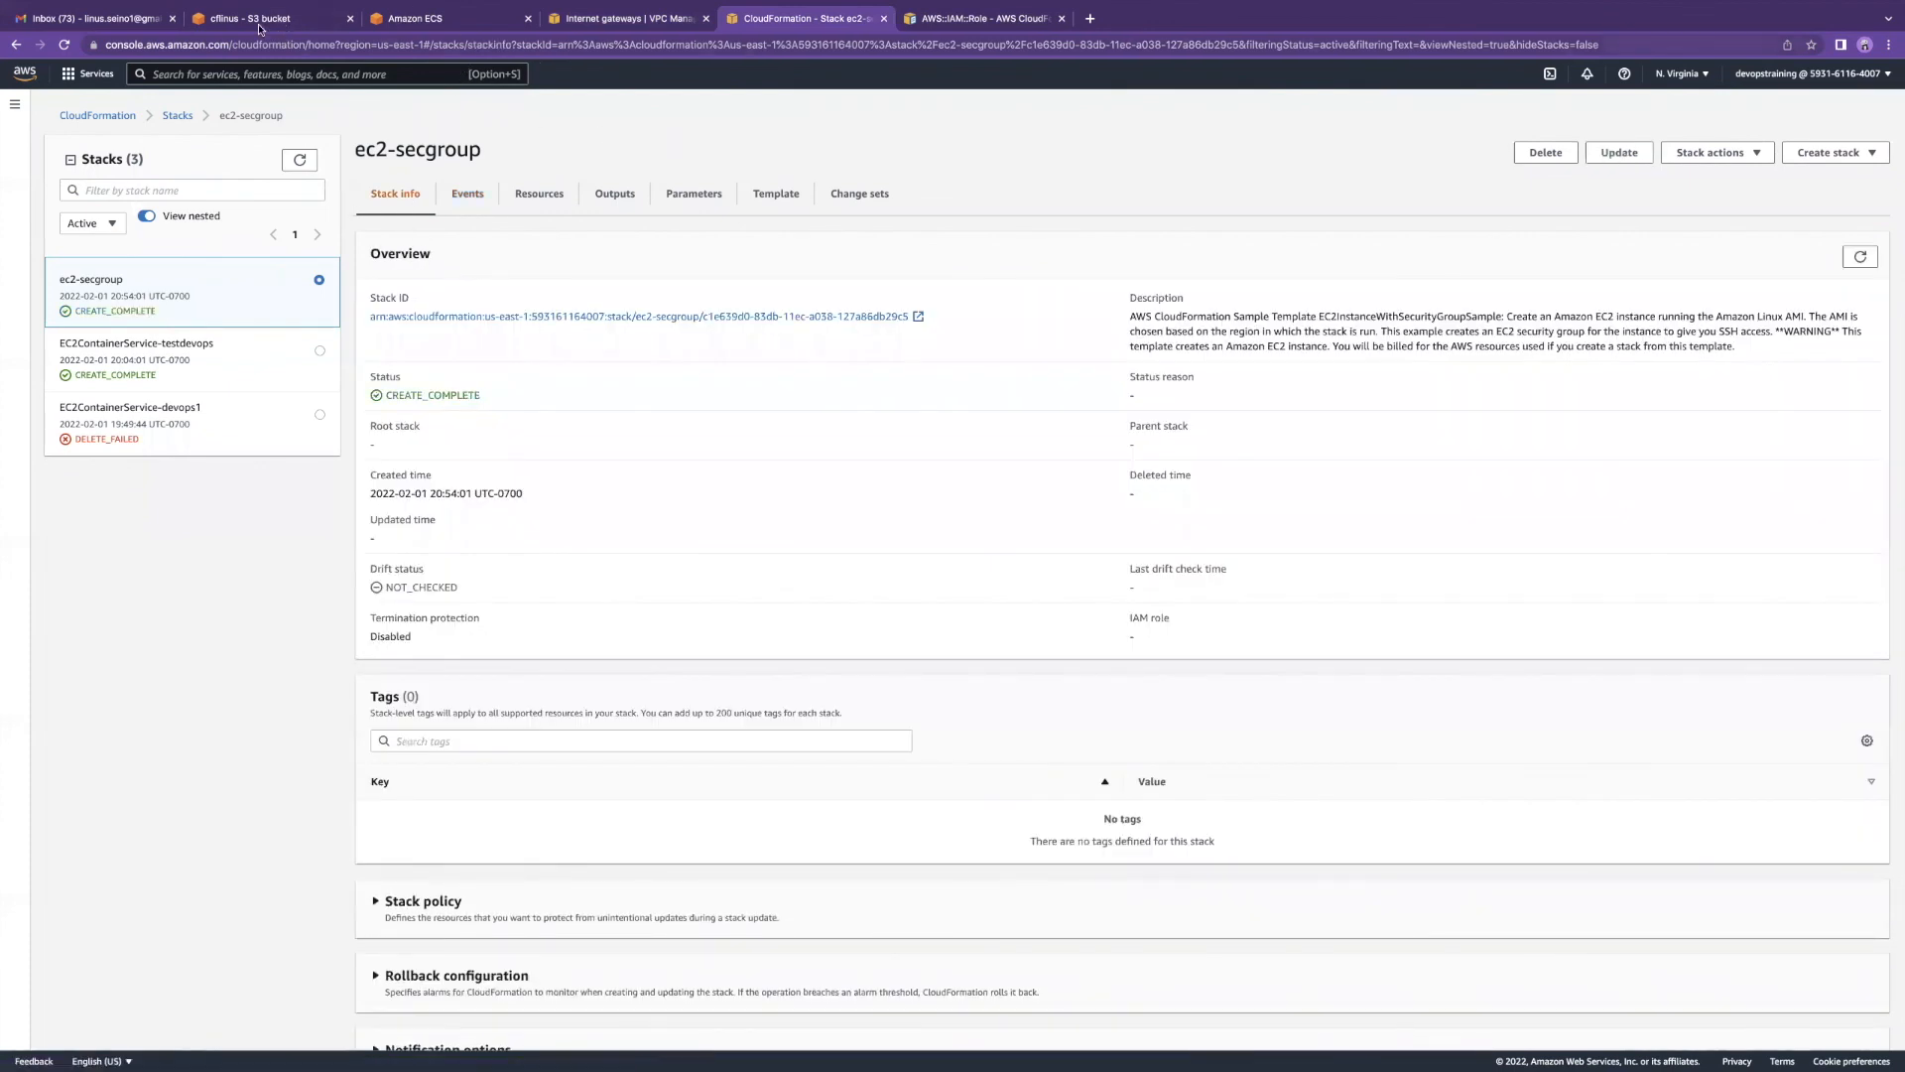
click(587, 19)
scroll(62, 232, up, 1)
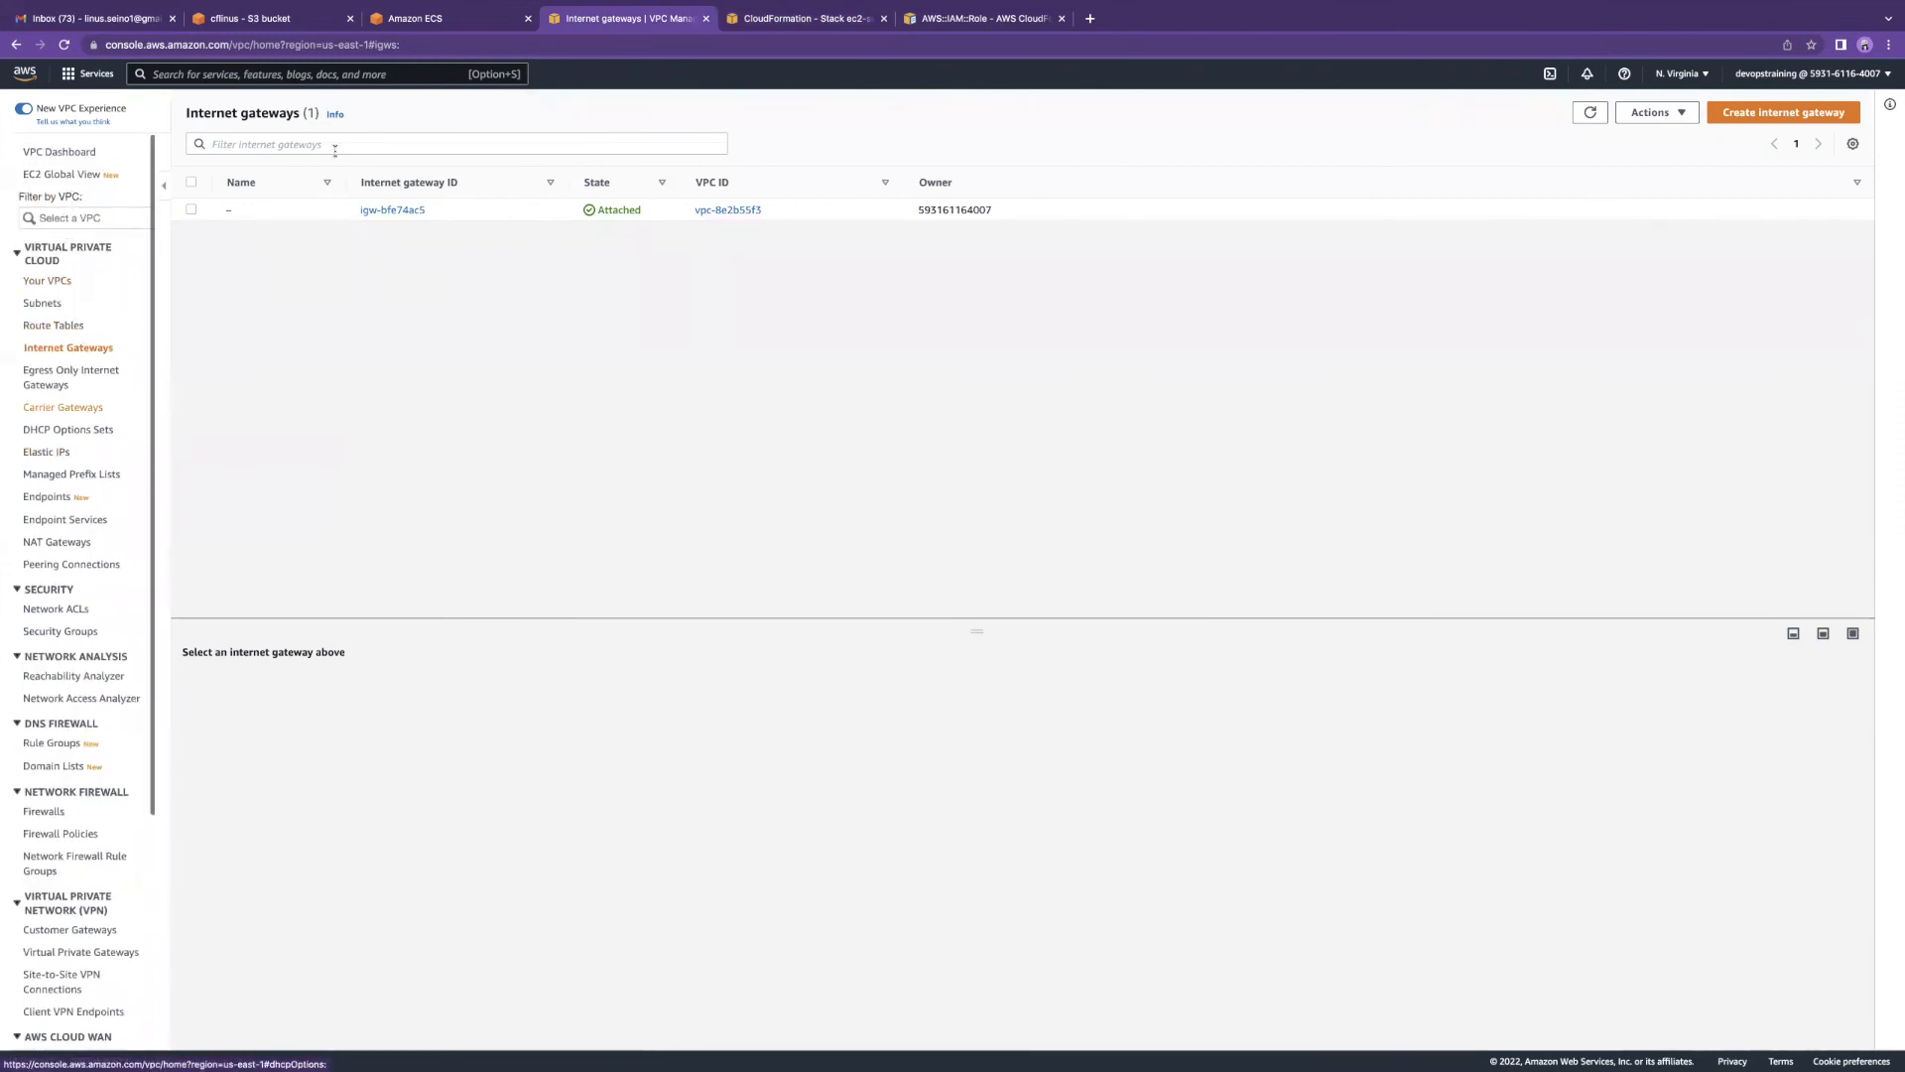
text(instance)
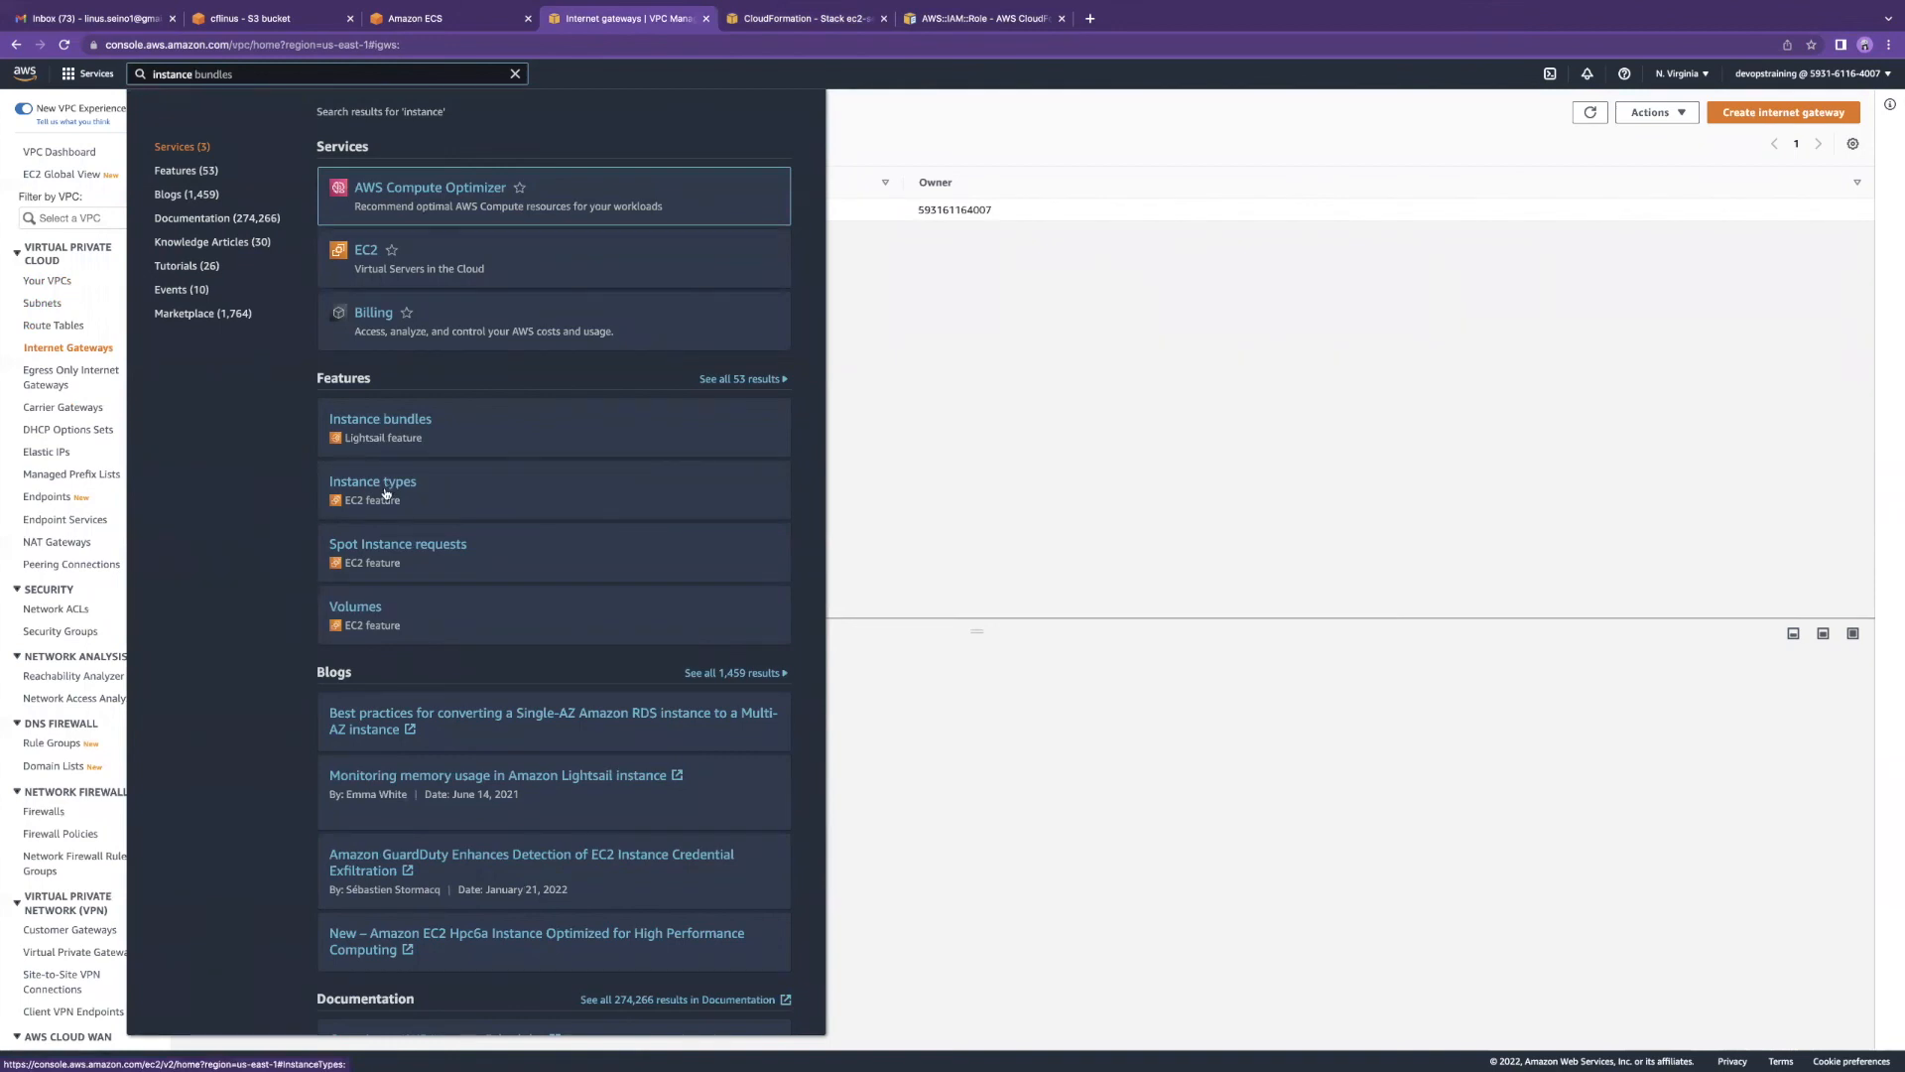
Step: Find the stack's new t2.micro instance with key pair class in EC2 Instances, then return to CloudFormation
click(387, 486)
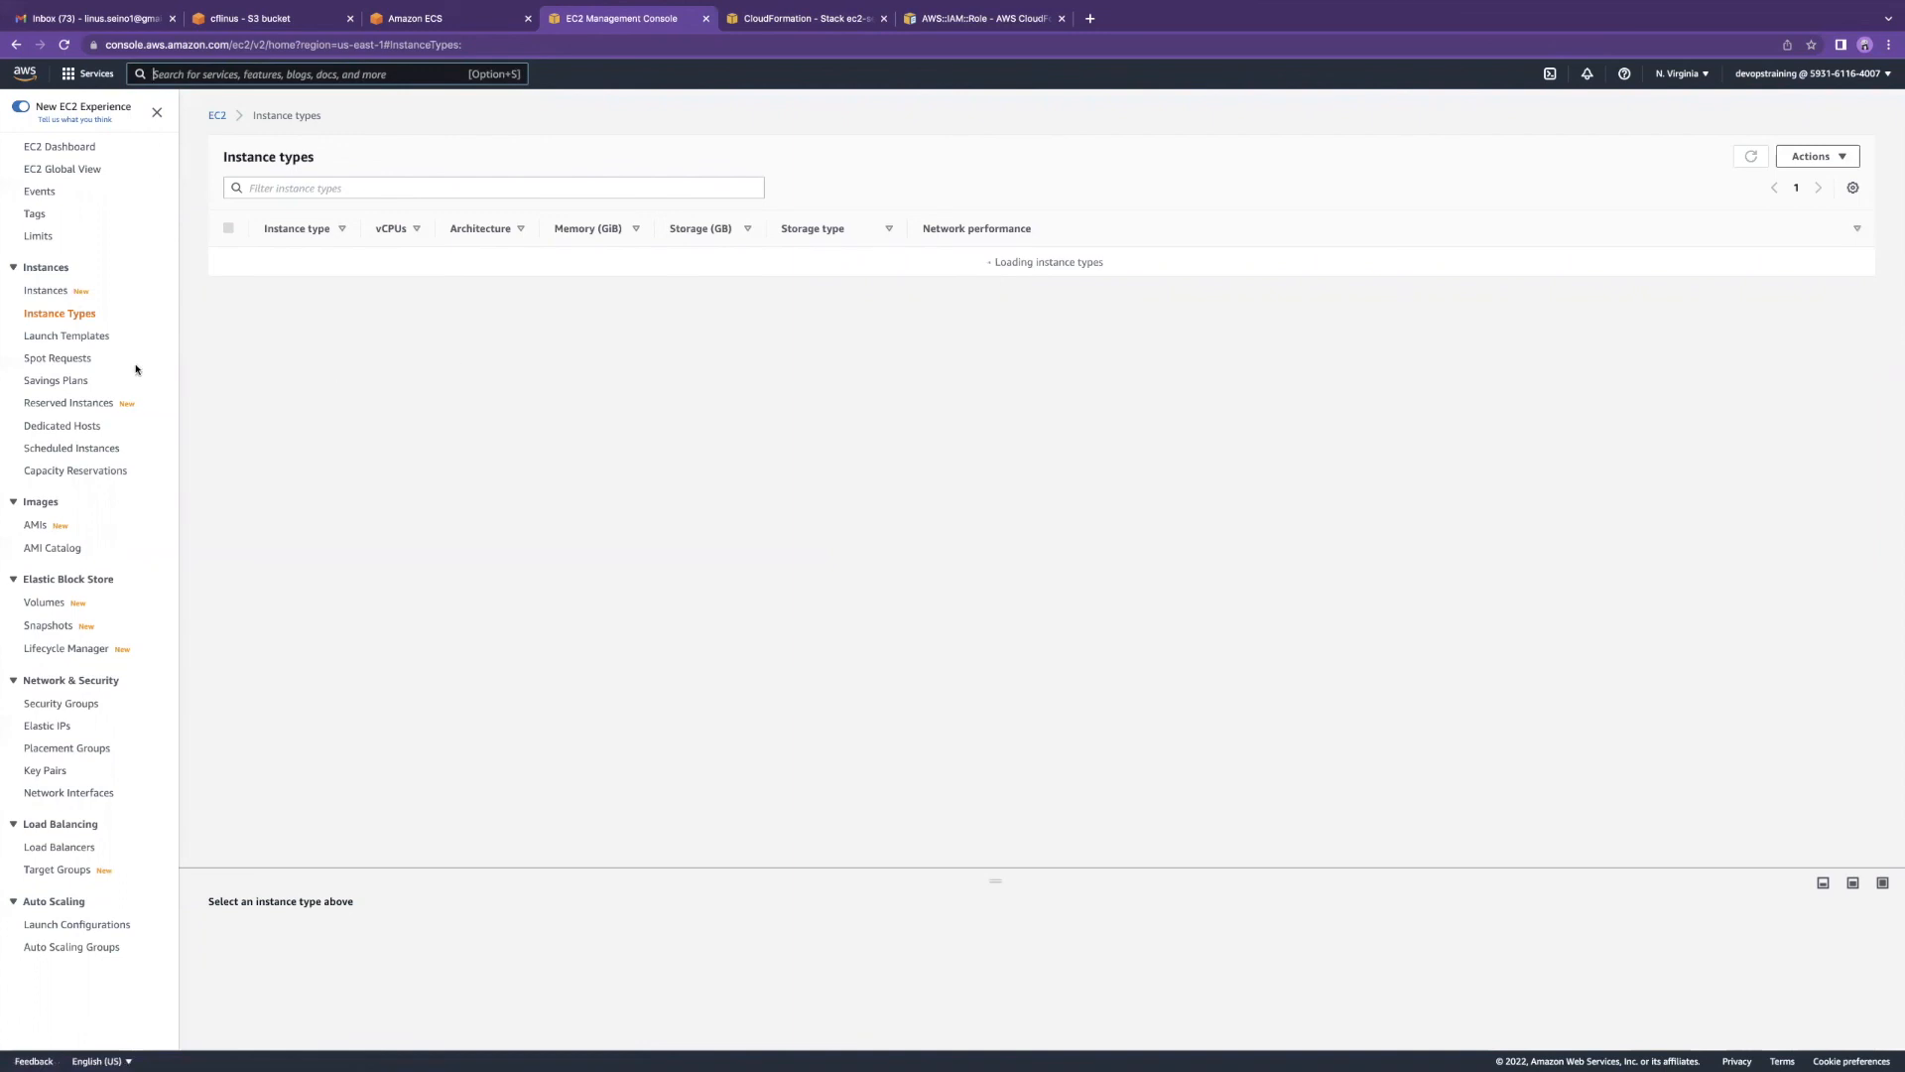
click(47, 289)
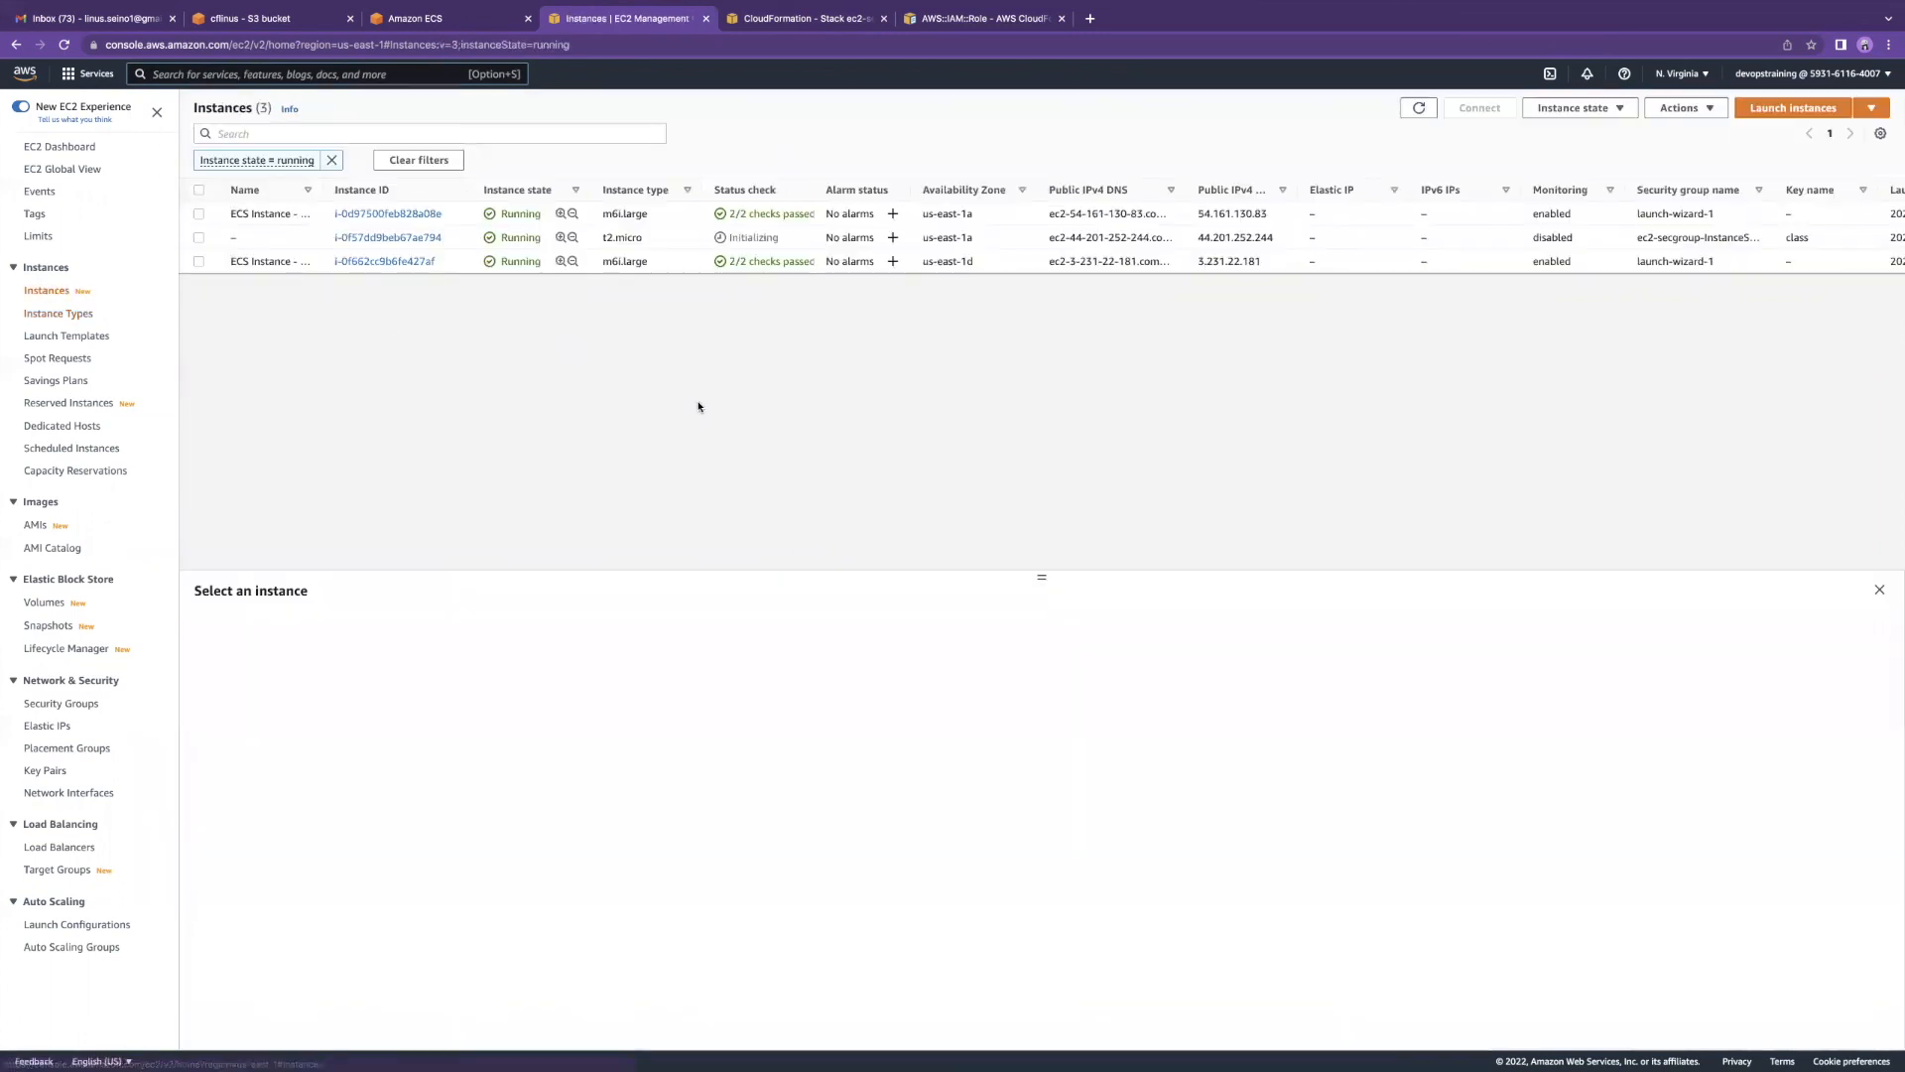
drag(730, 237, 778, 236)
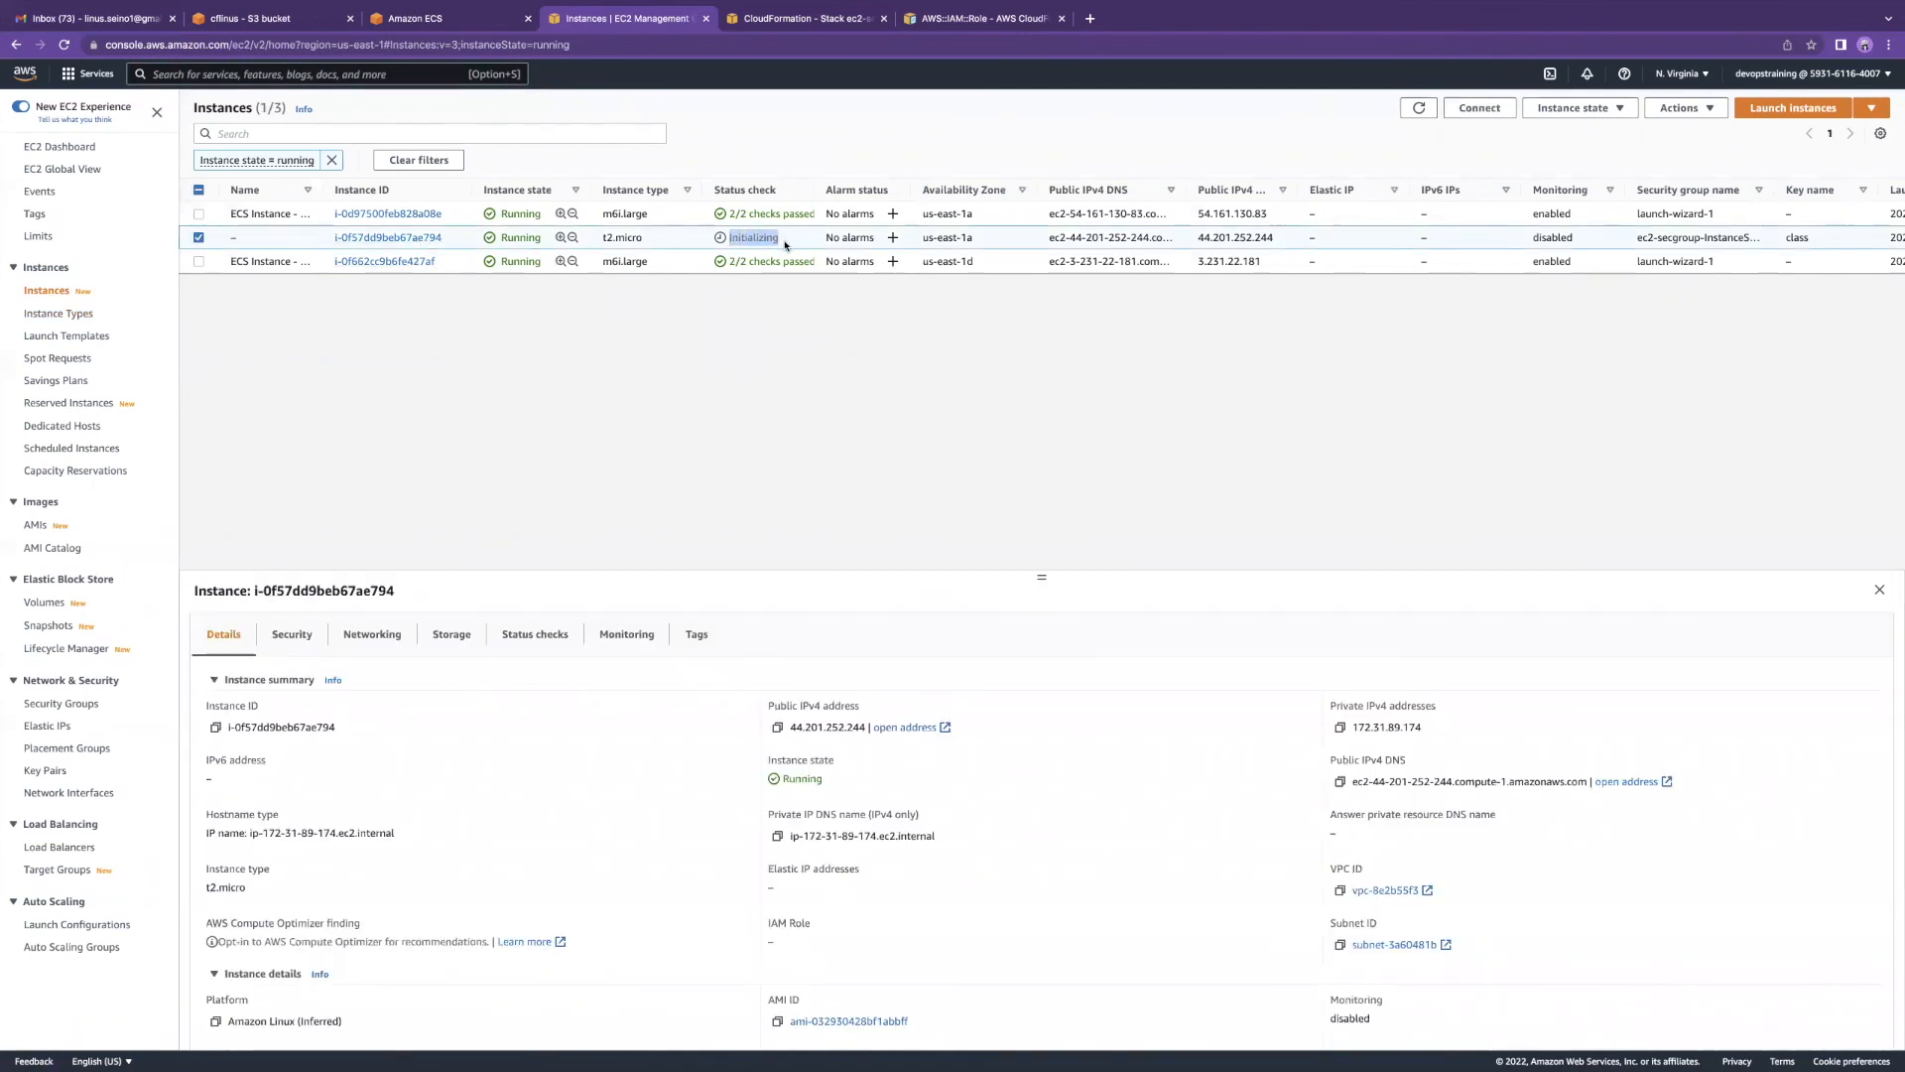
click(1420, 108)
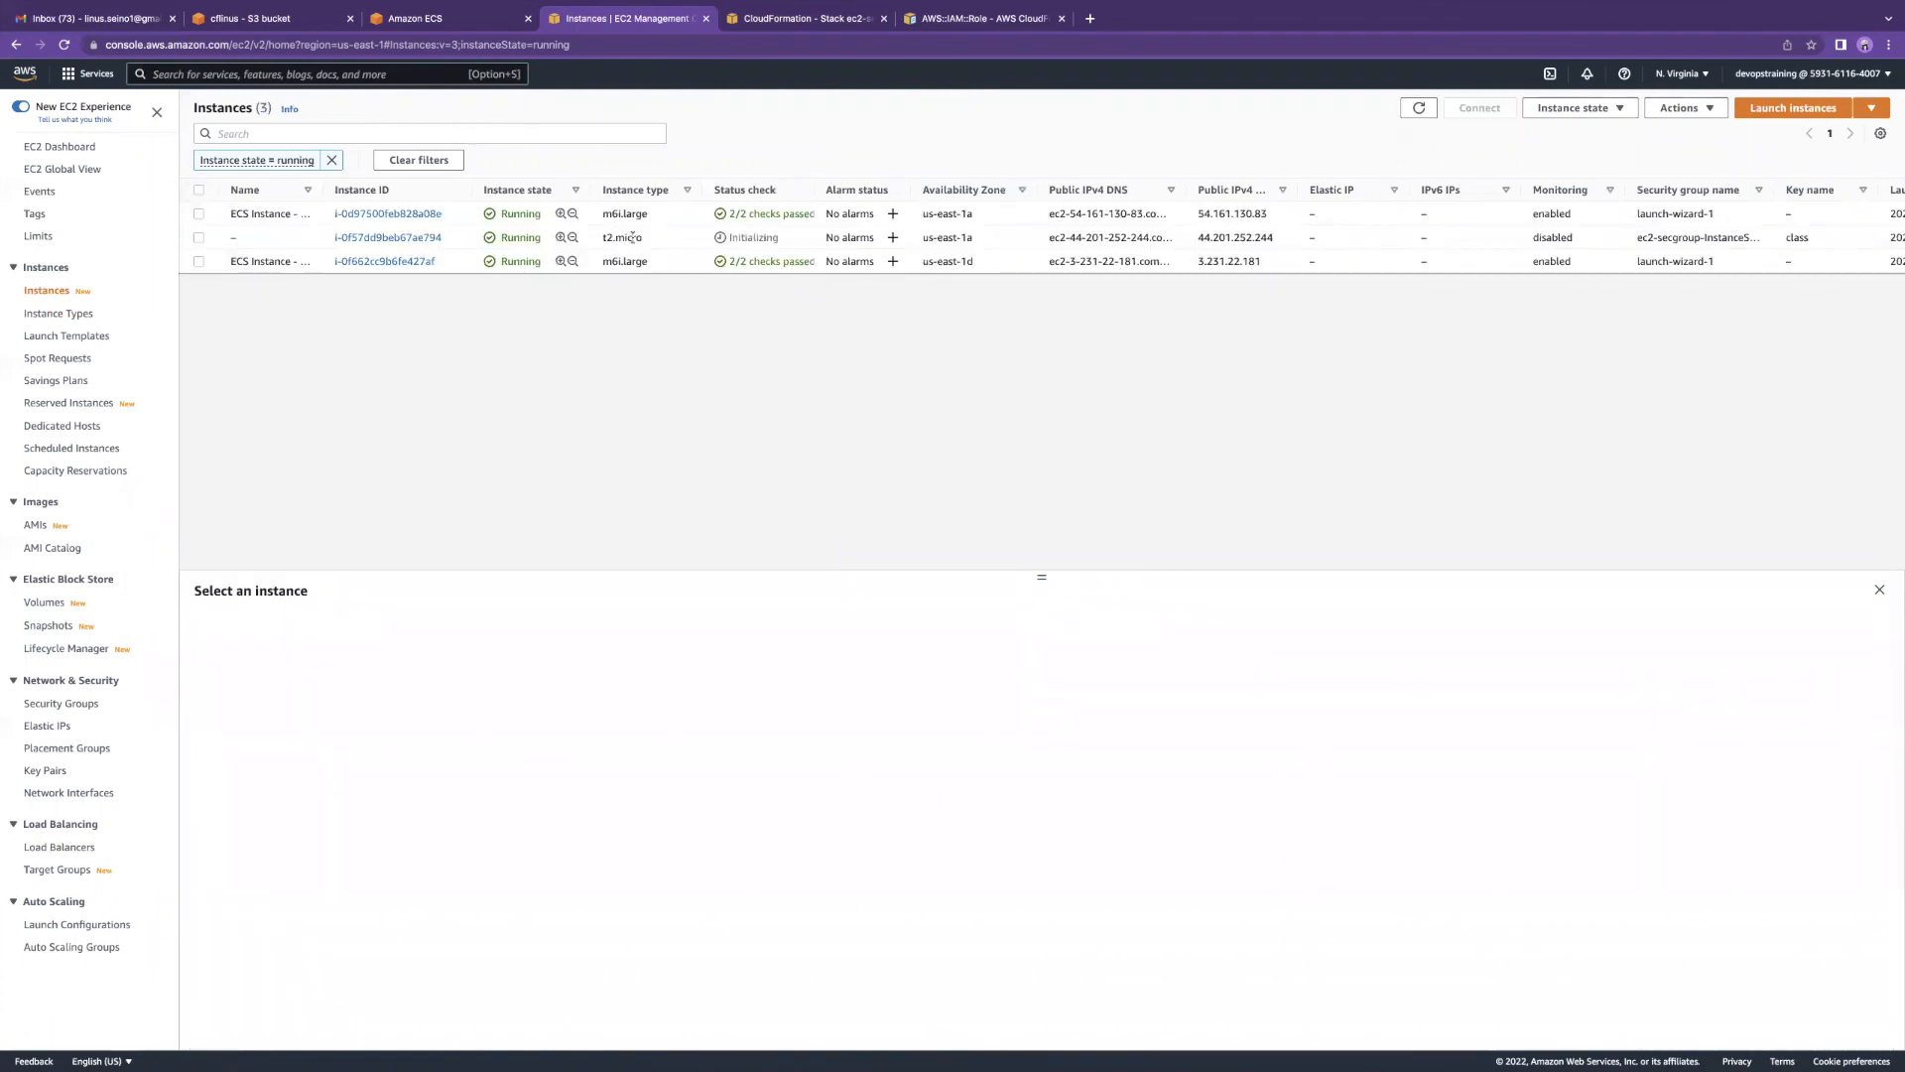
drag(603, 237, 780, 239)
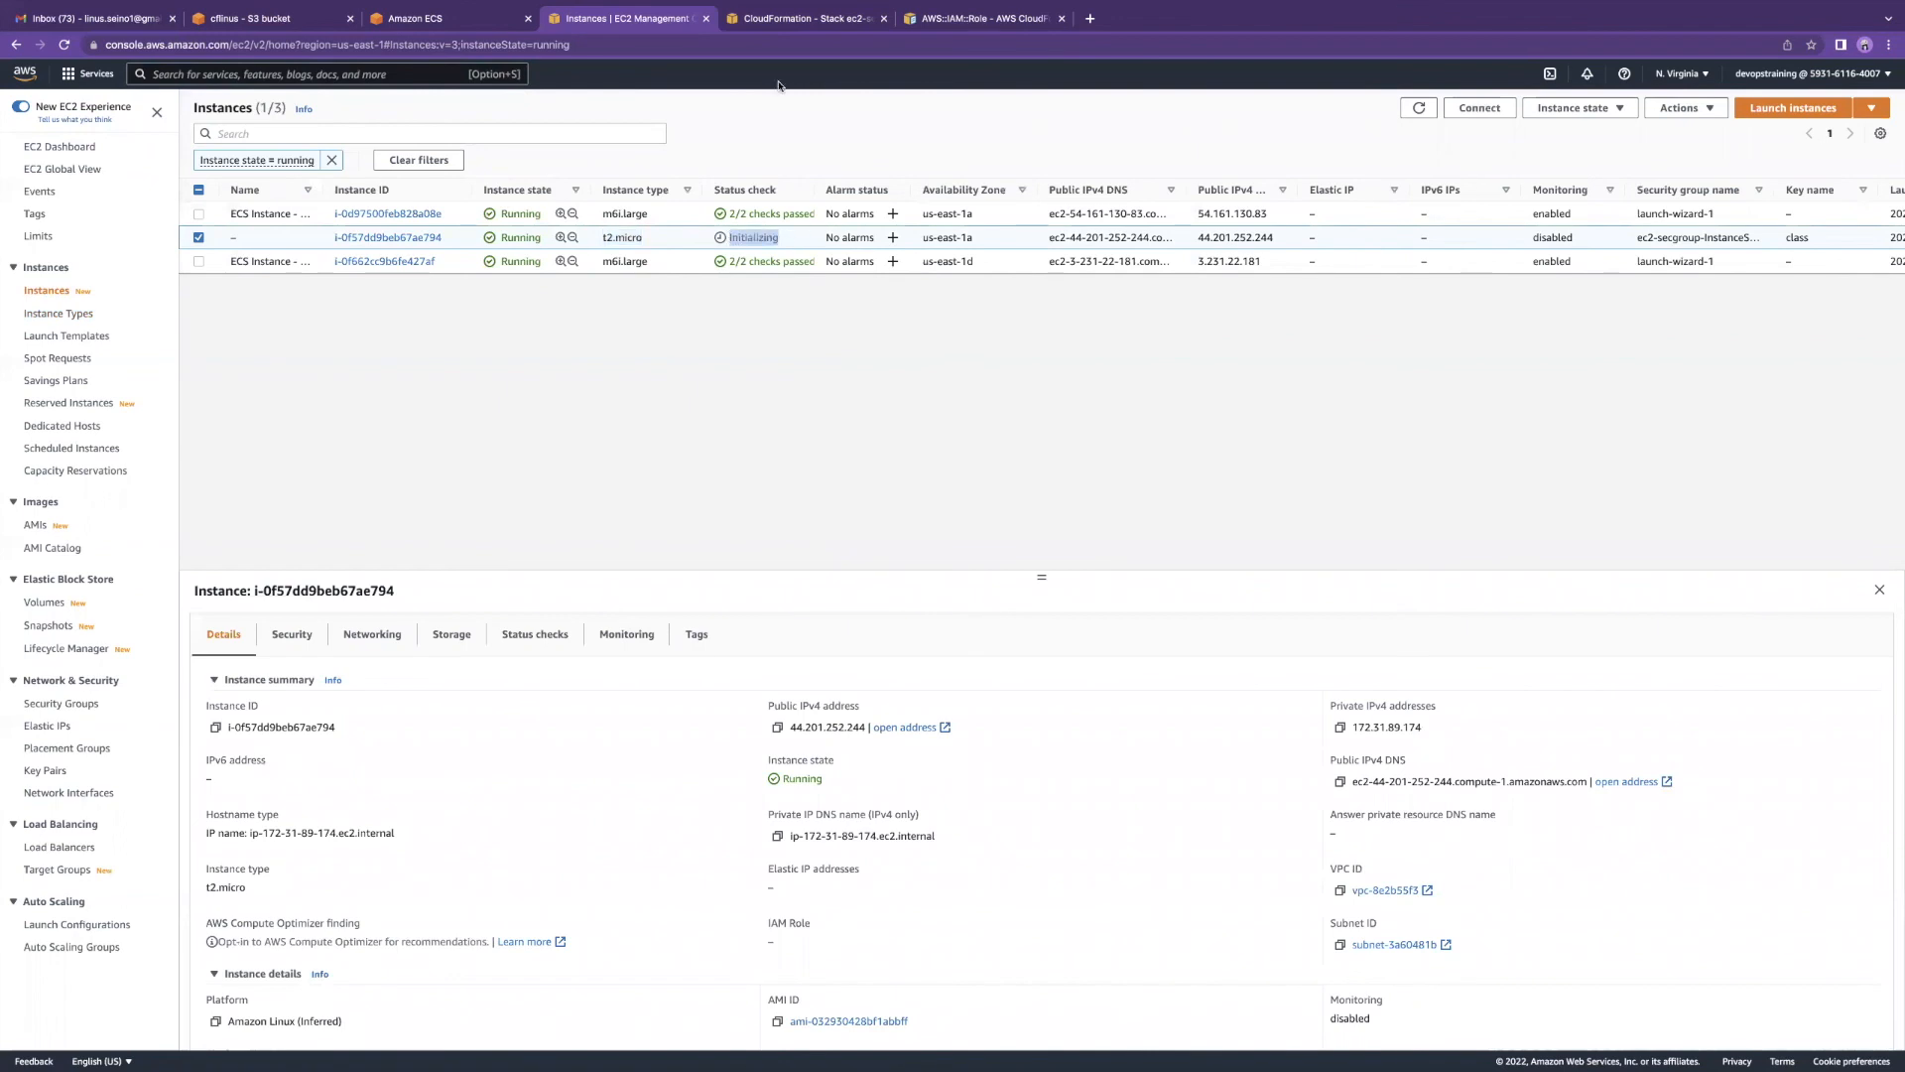
click(819, 22)
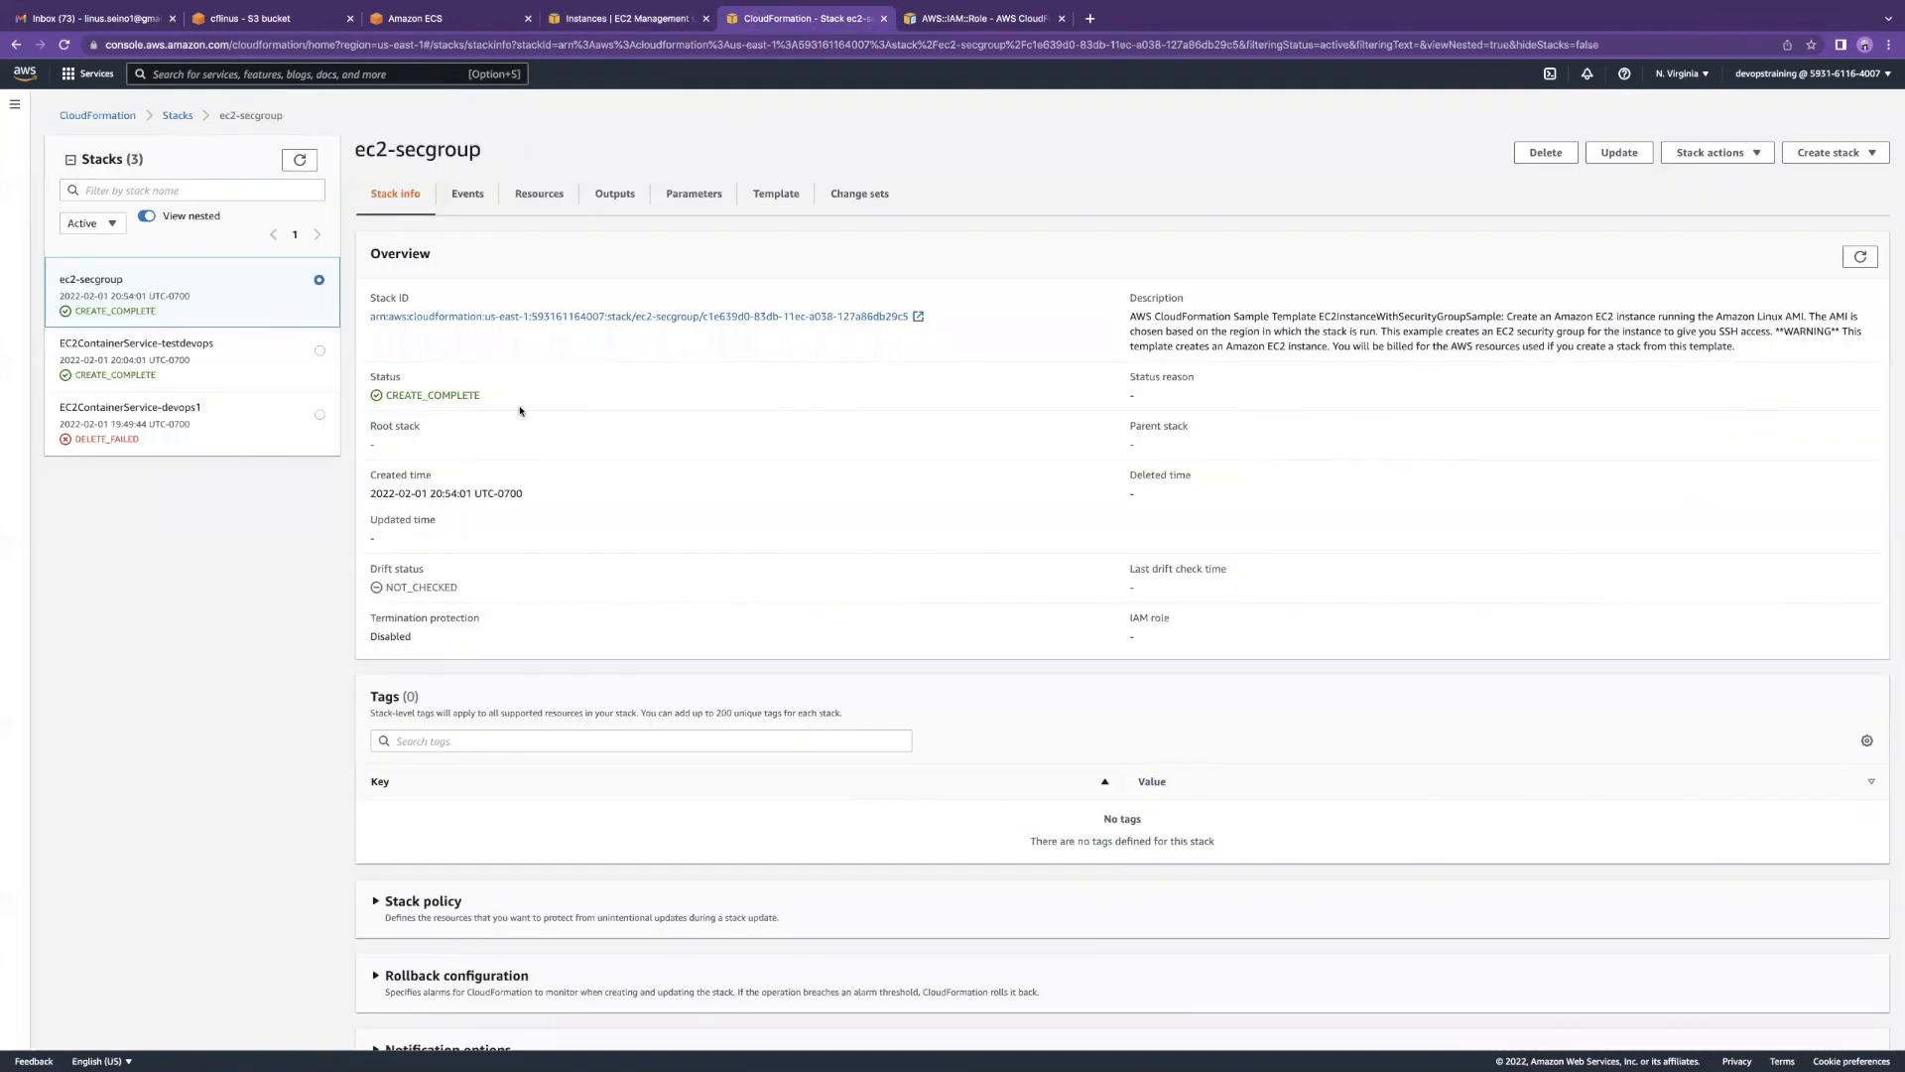
Step: List the ec2-secgroup stack's resources, highlighting EC2Instance and InstanceSecurityGroup, then return to EC2 Instances
click(539, 194)
drag(442, 374, 368, 372)
drag(486, 404, 366, 402)
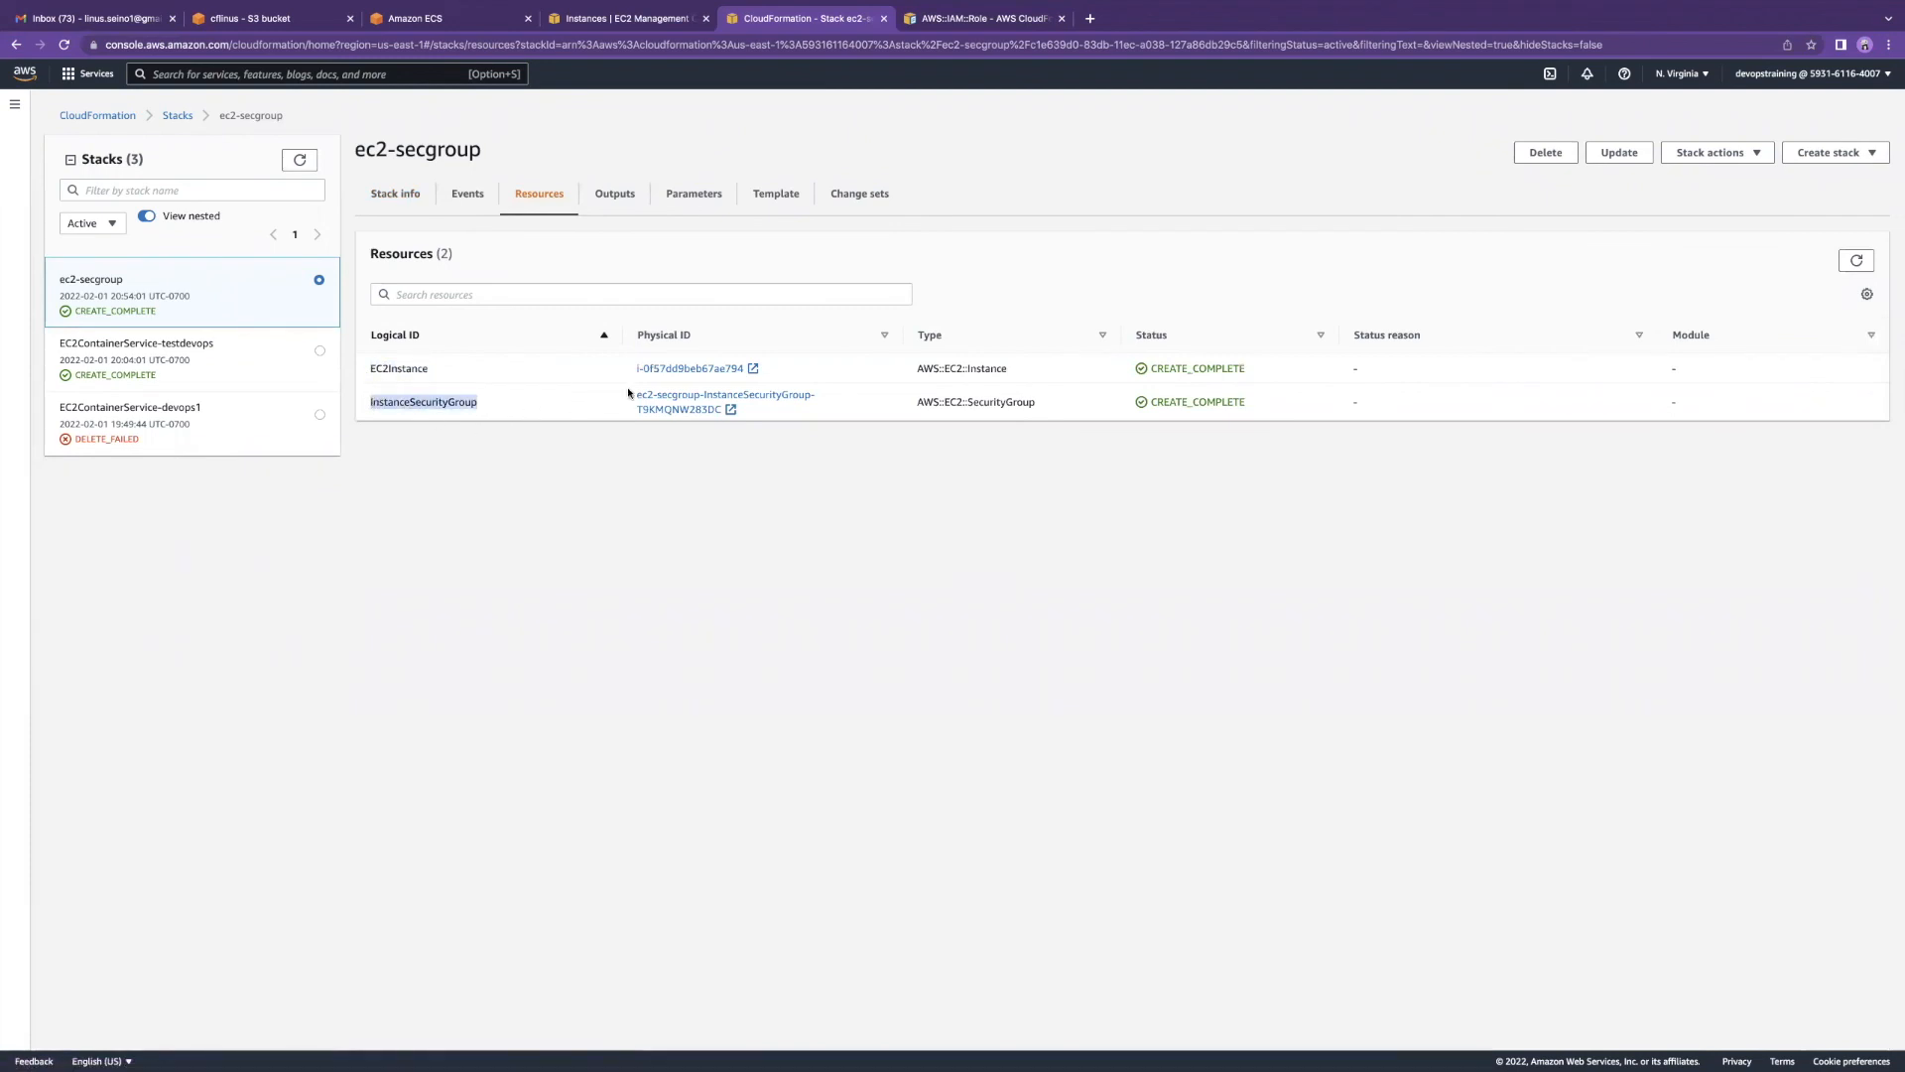
click(601, 22)
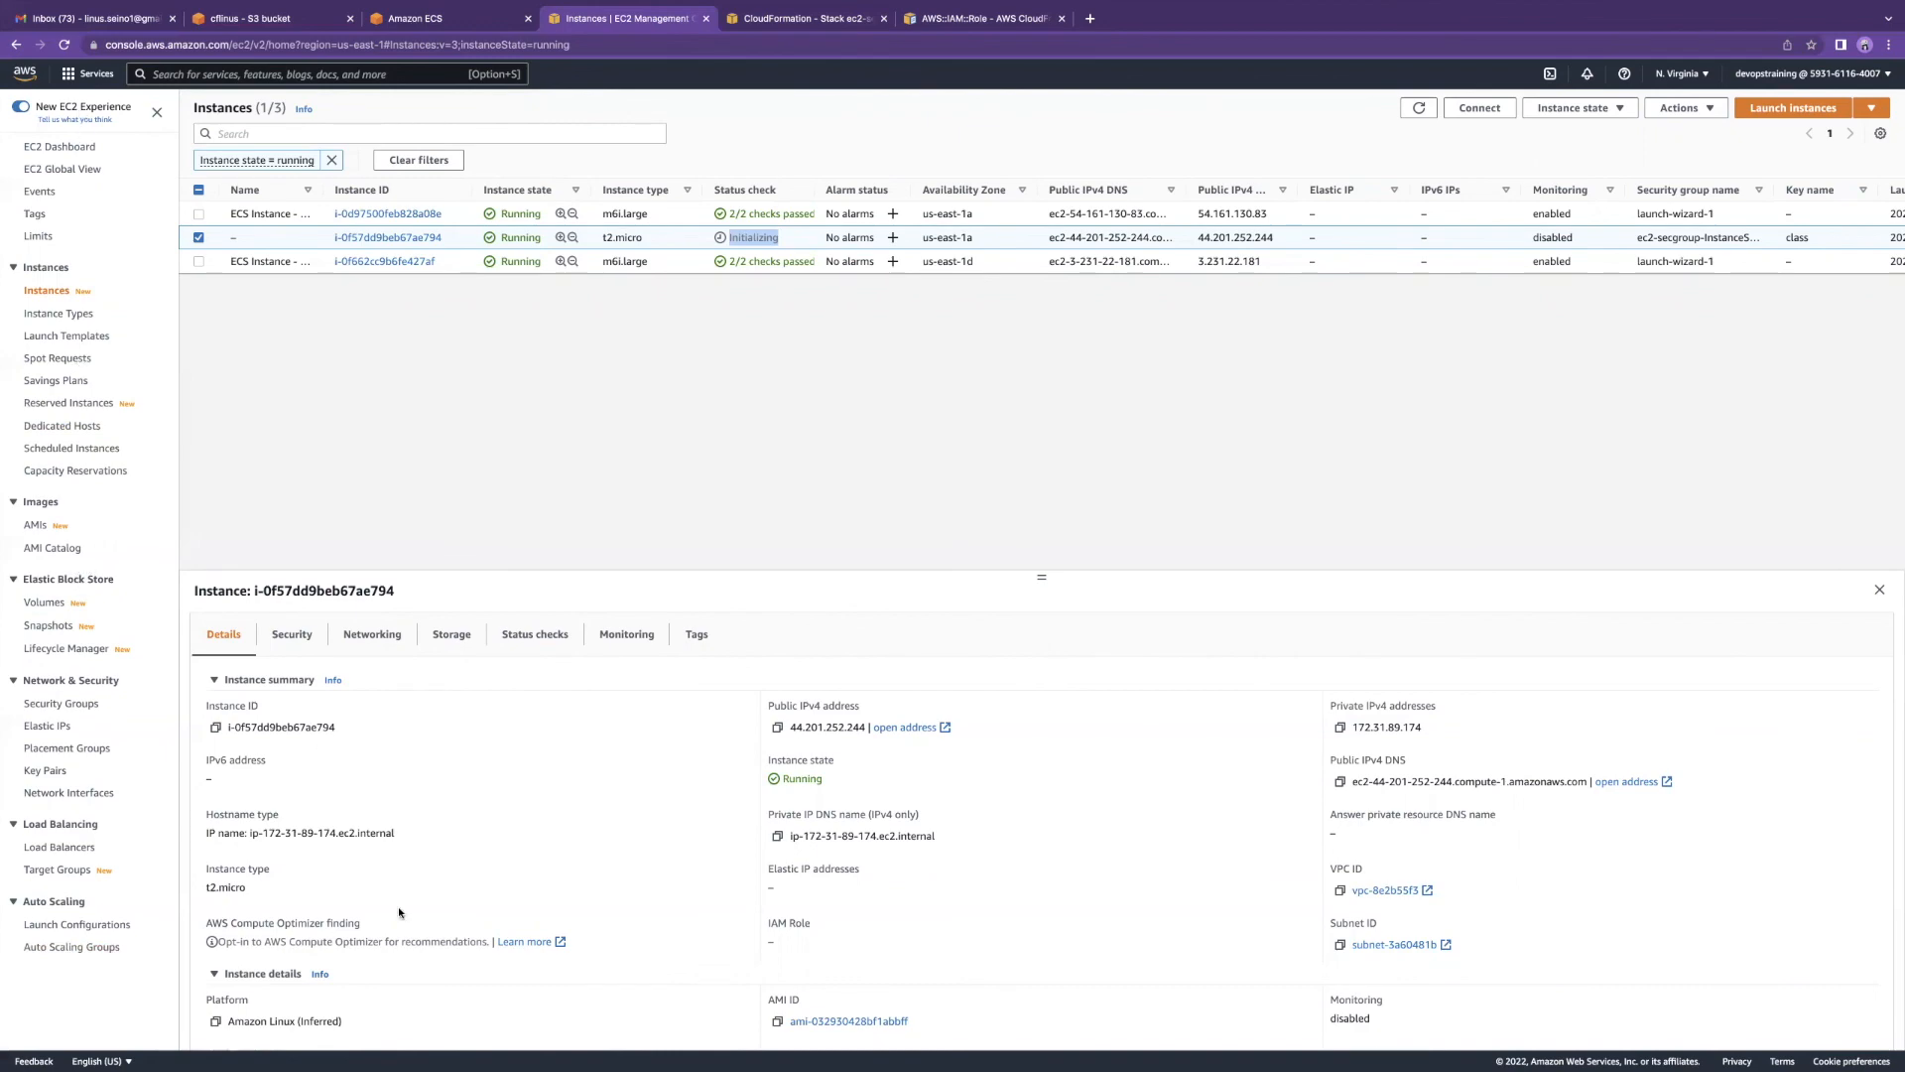
Step: Review the t2.micro instance's Networking details
scroll(402, 873, down, 5)
scroll(417, 813, up, 5)
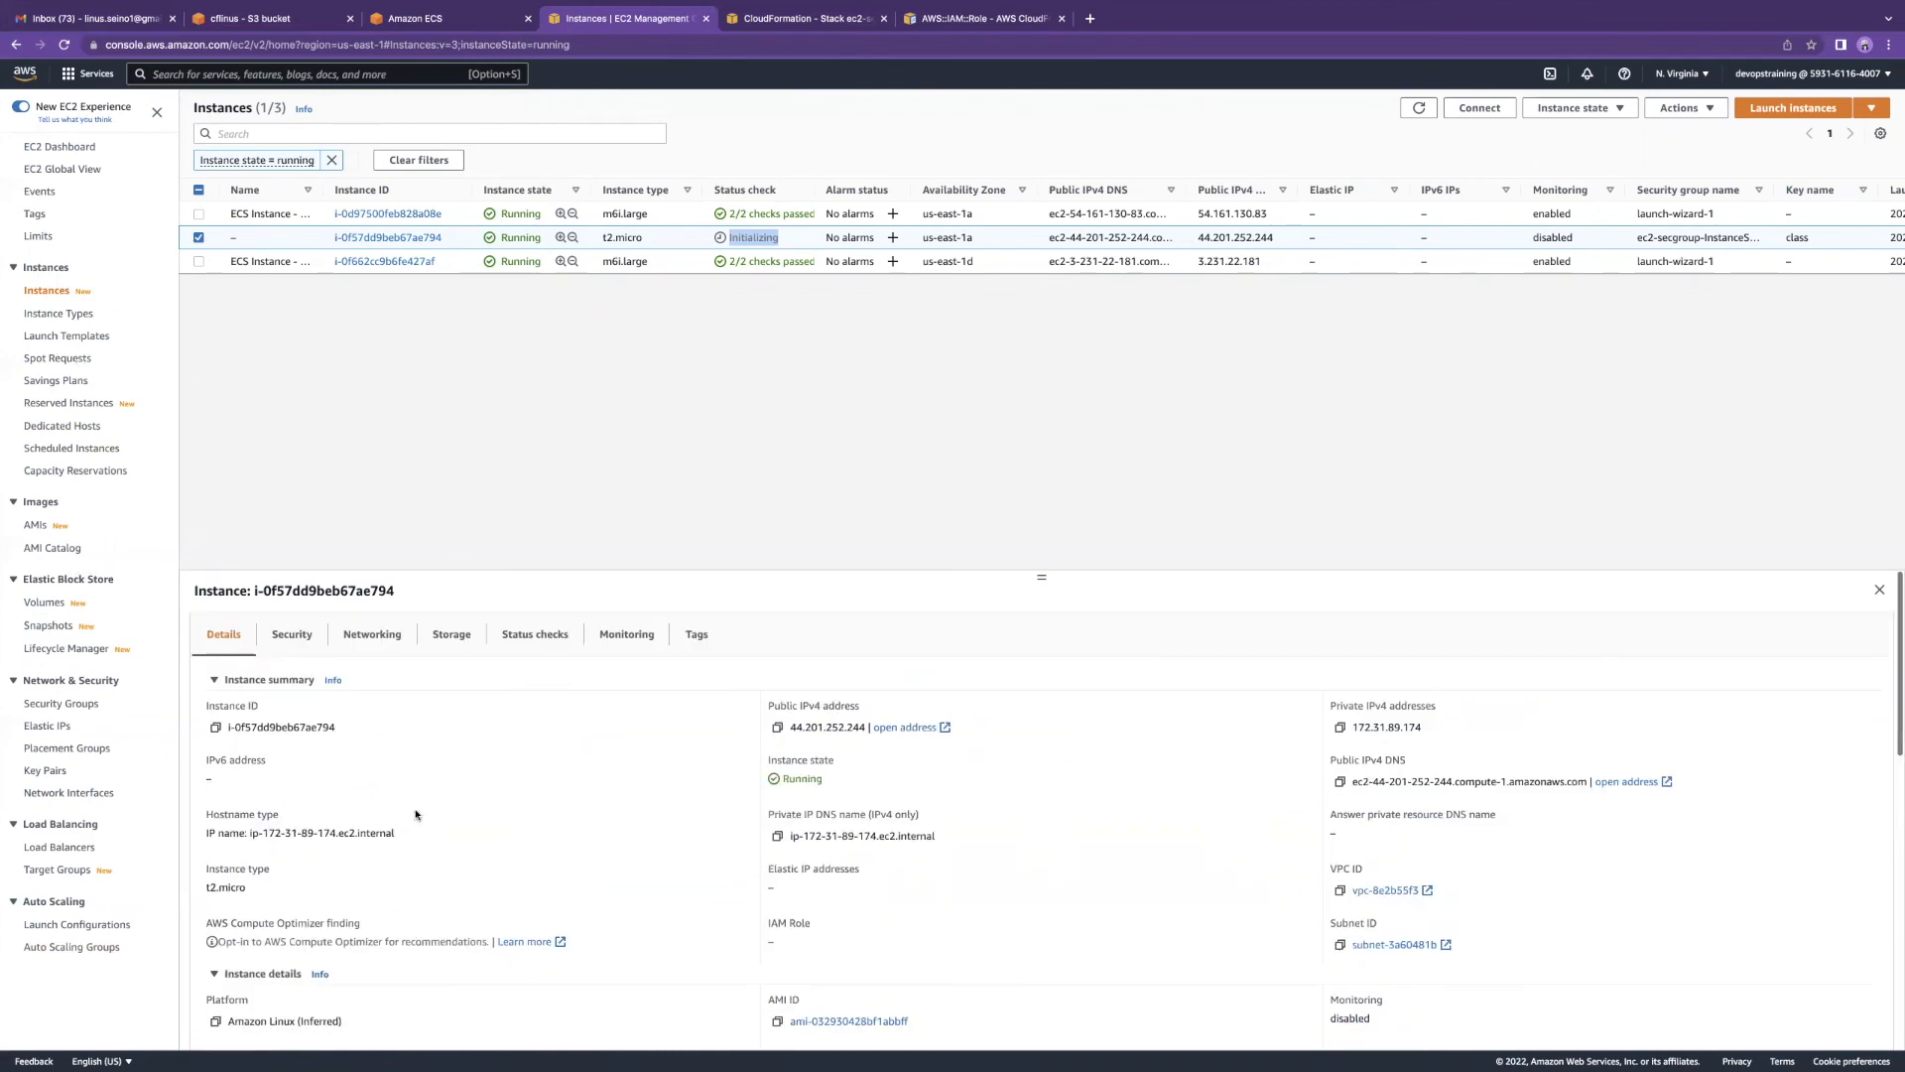
click(381, 634)
scroll(457, 746, down, 5)
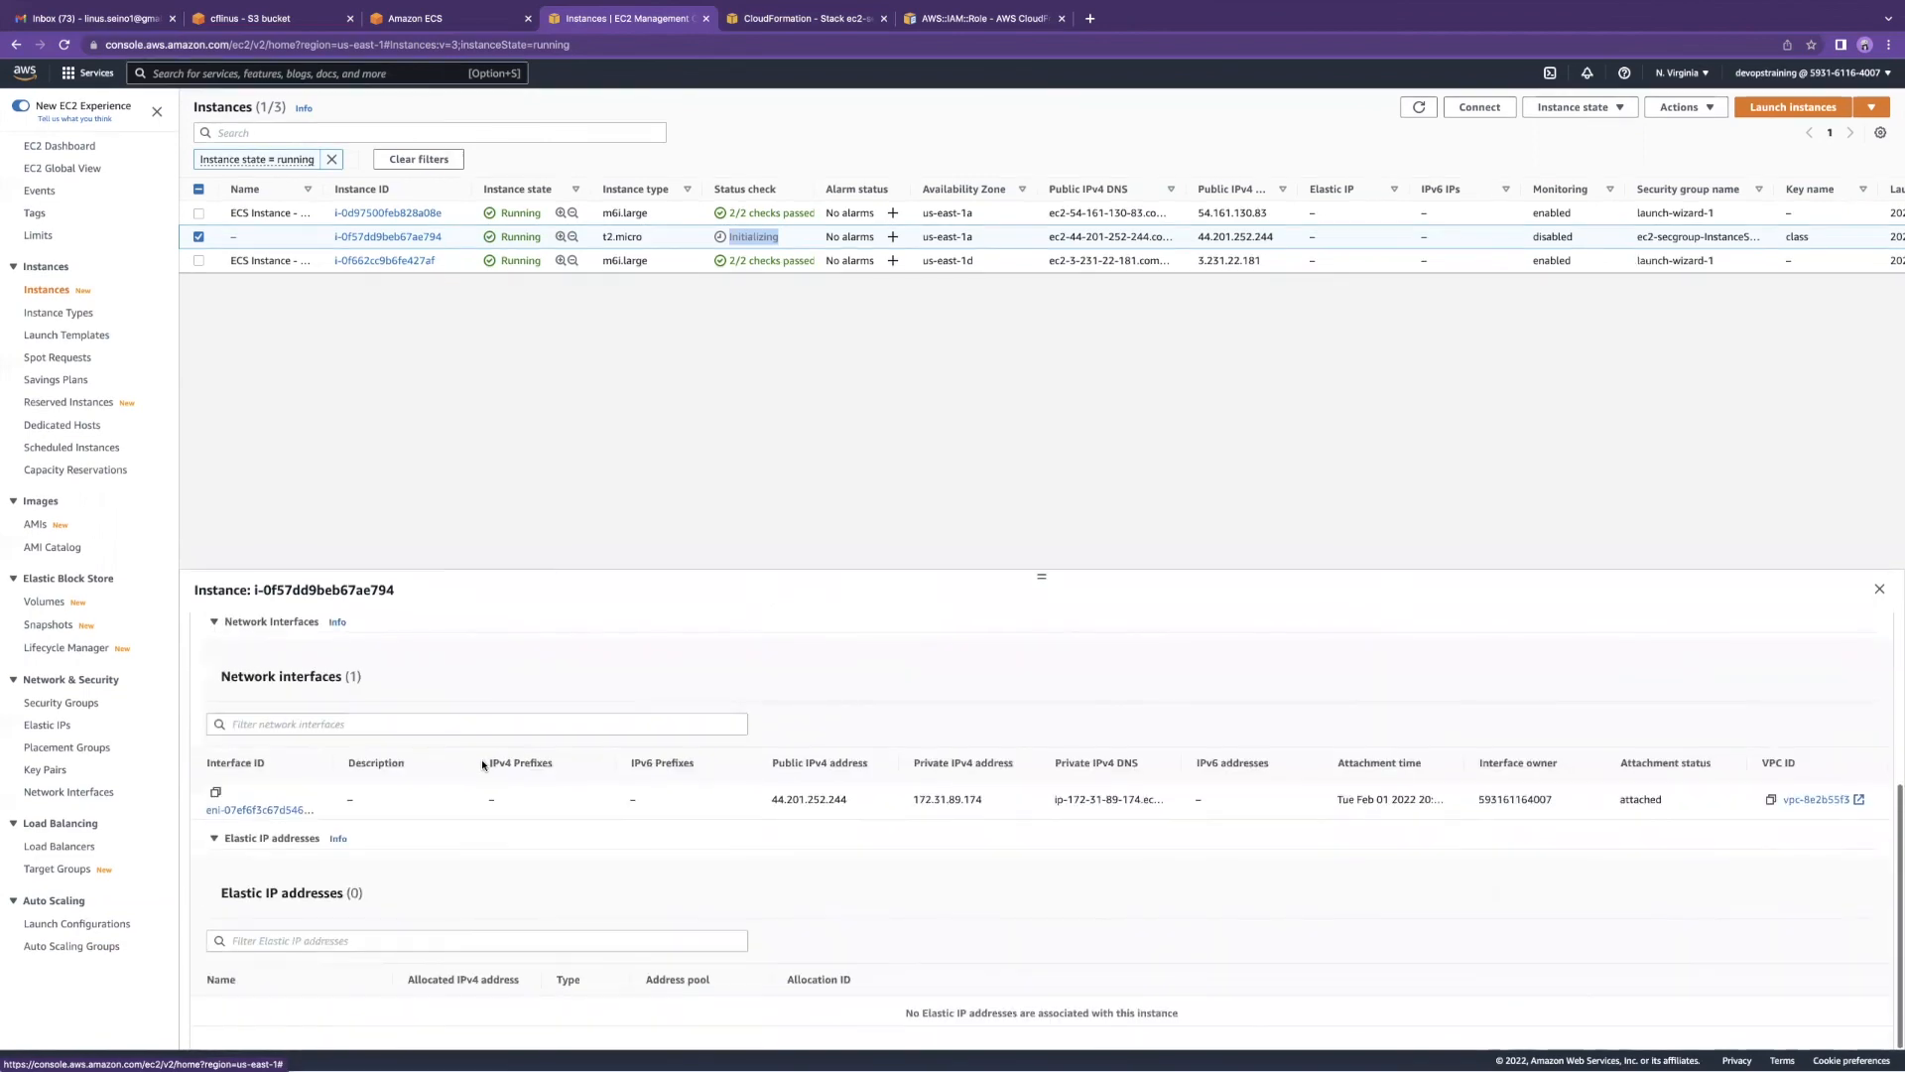
scroll(447, 784, up, 5)
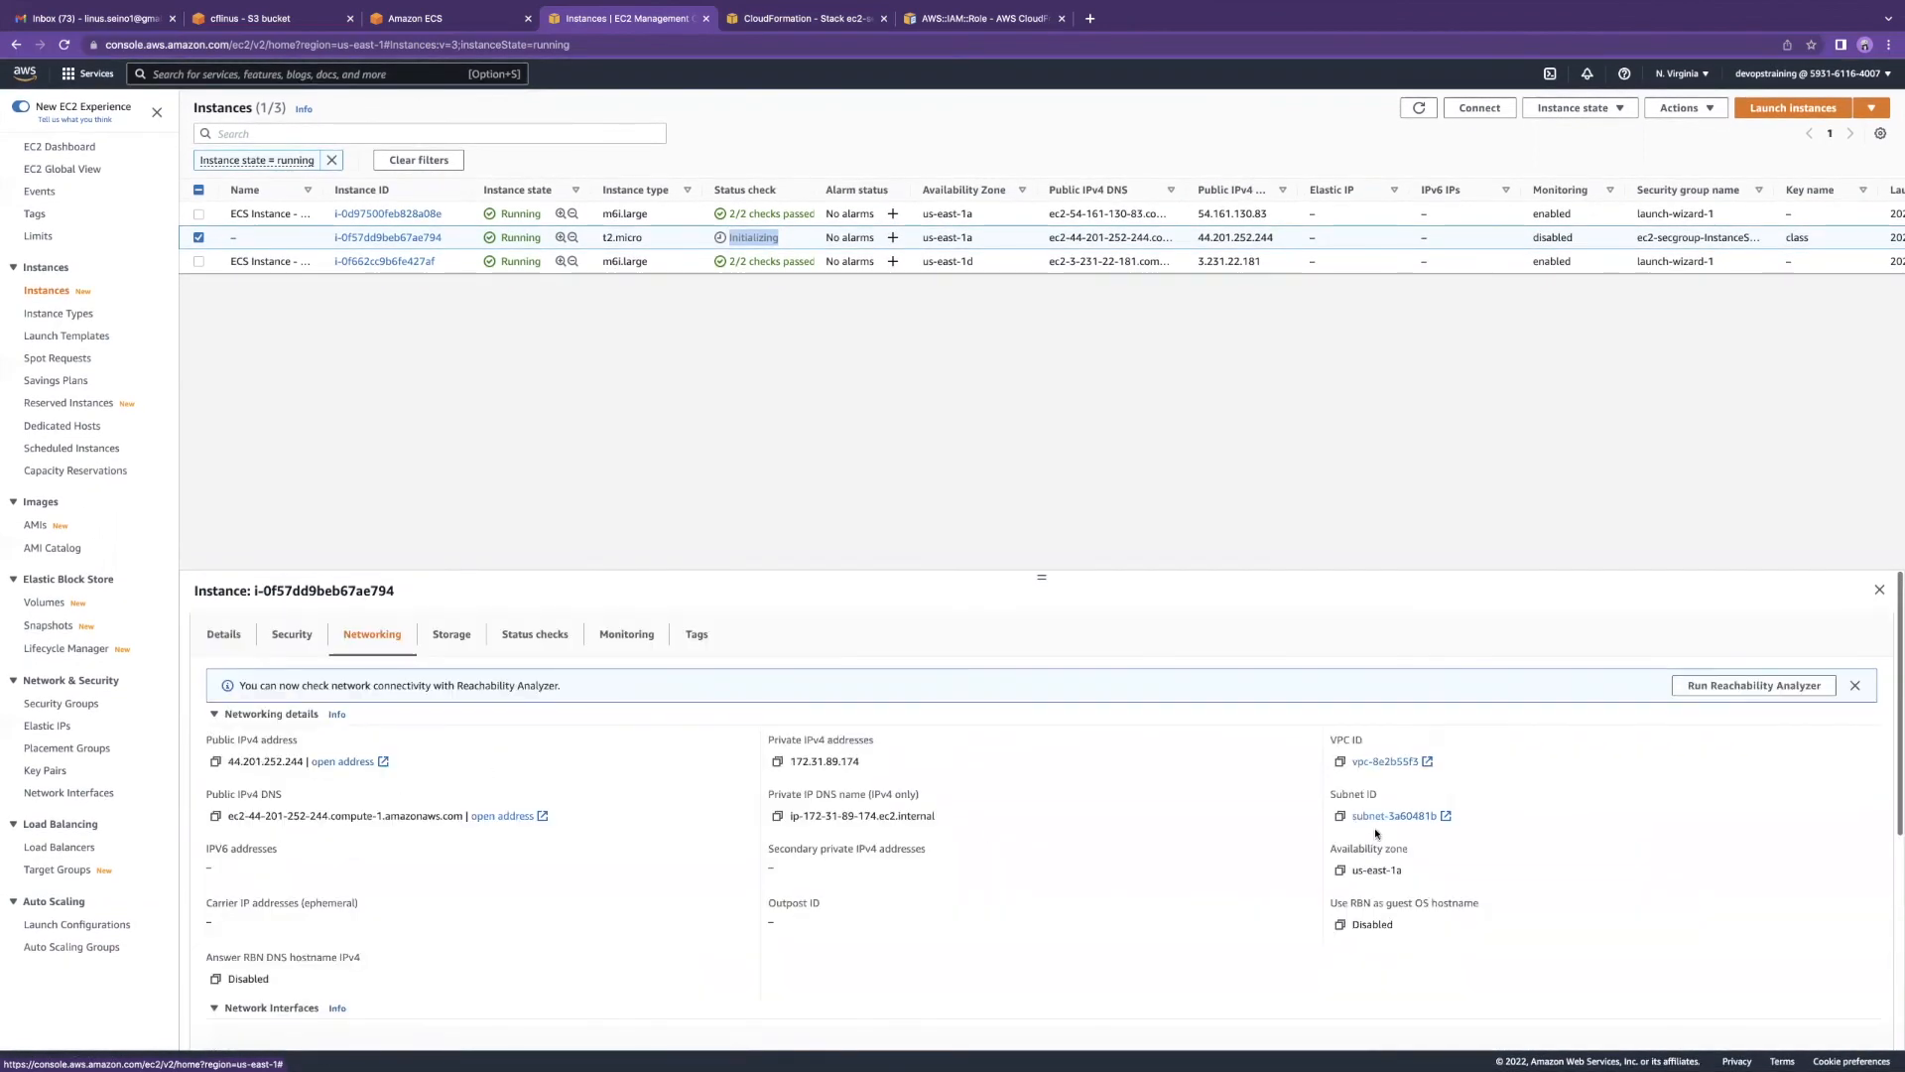
scroll(937, 836, down, 4)
scroll(937, 837, down, 2)
scroll(938, 837, up, 5)
Step: Duplicate the instances tab and open the EC2 Security Groups list via a 'security' search
right_click(622, 15)
click(695, 102)
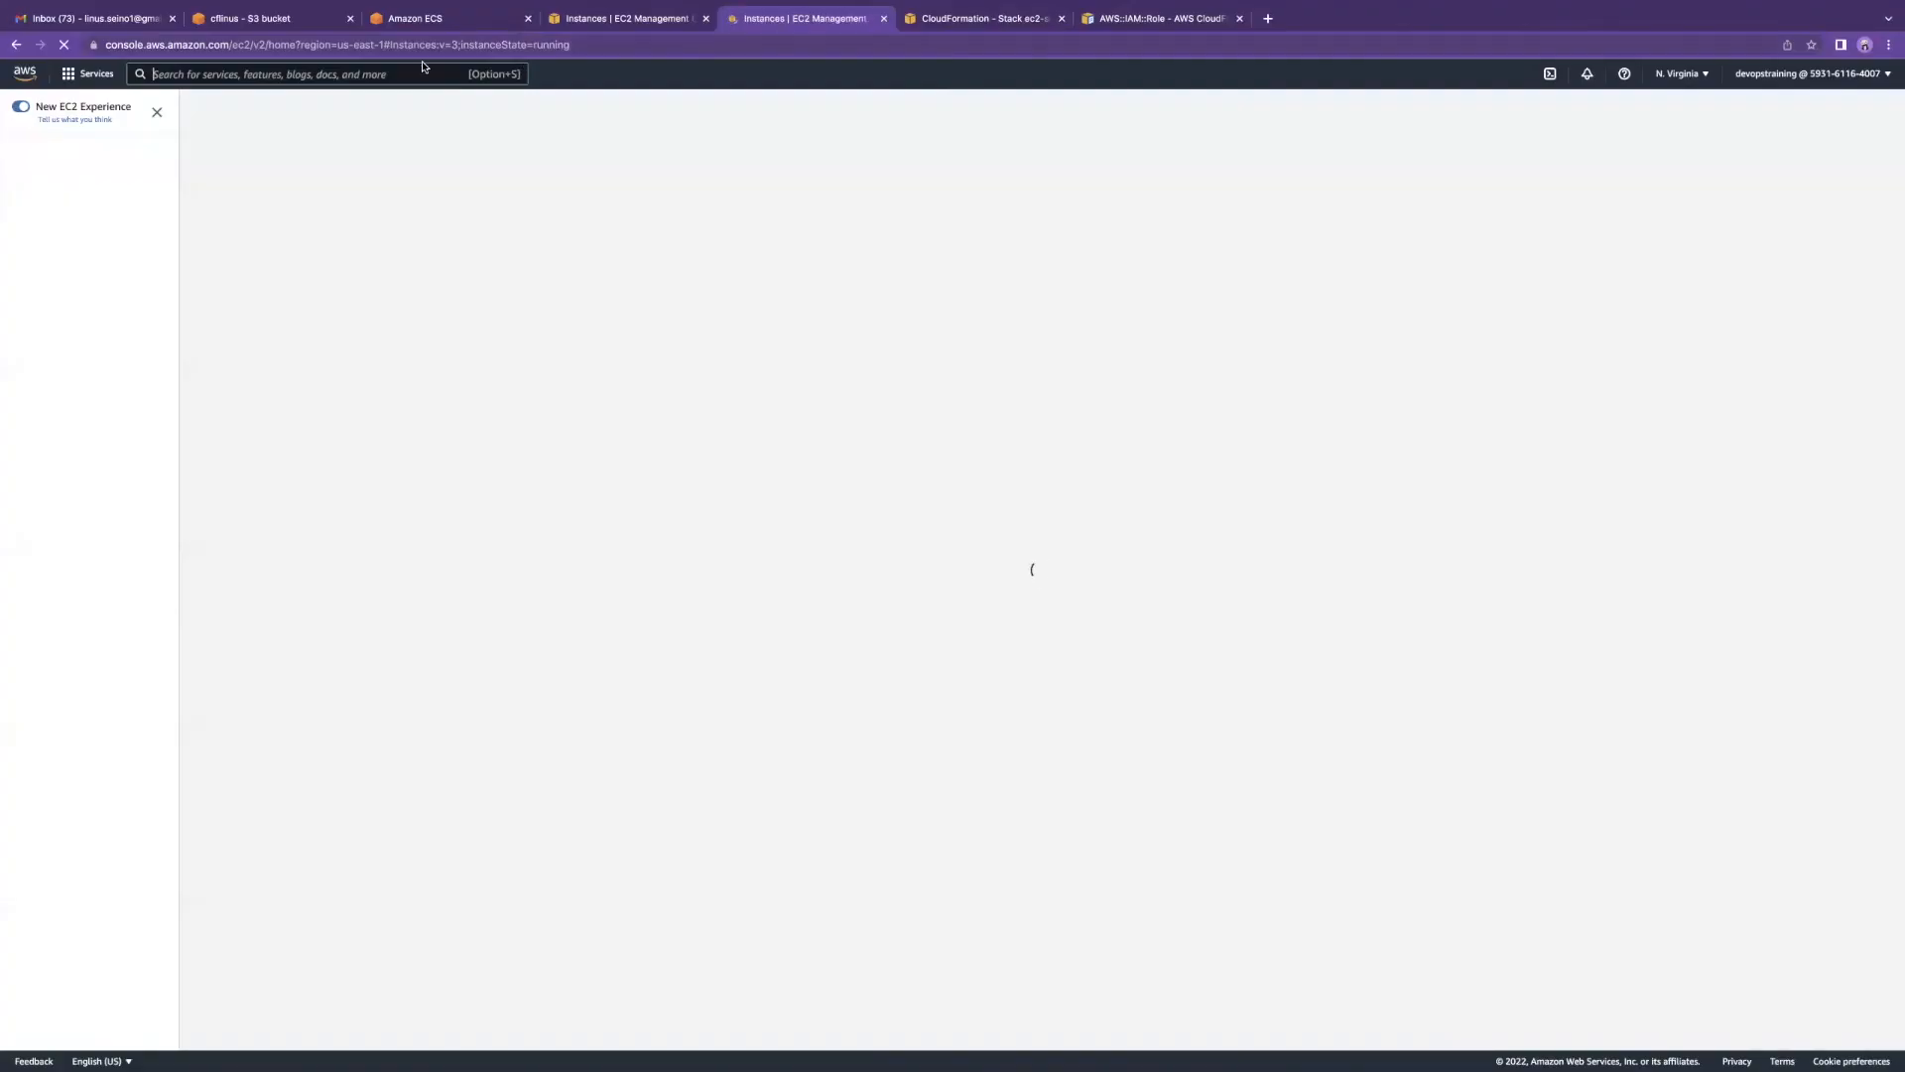
click(421, 71)
text(s)
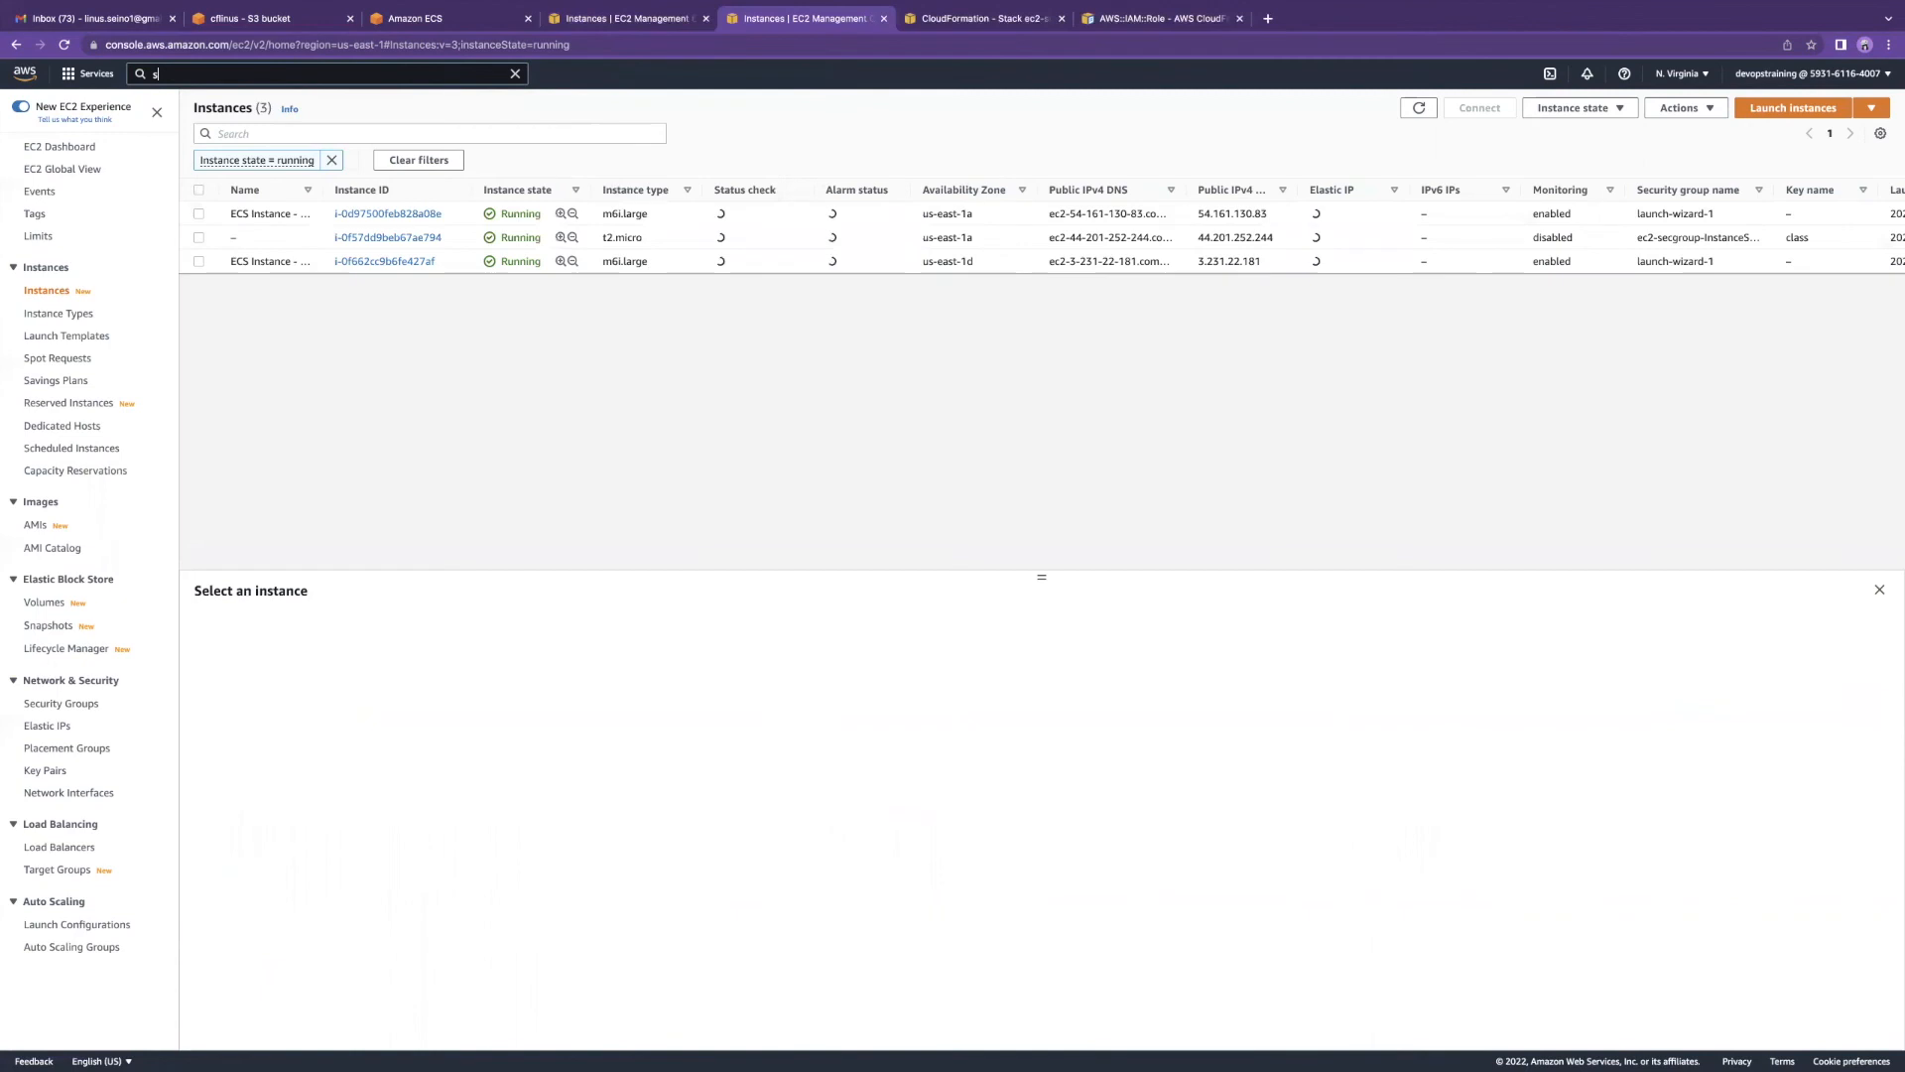
text(ecurity)
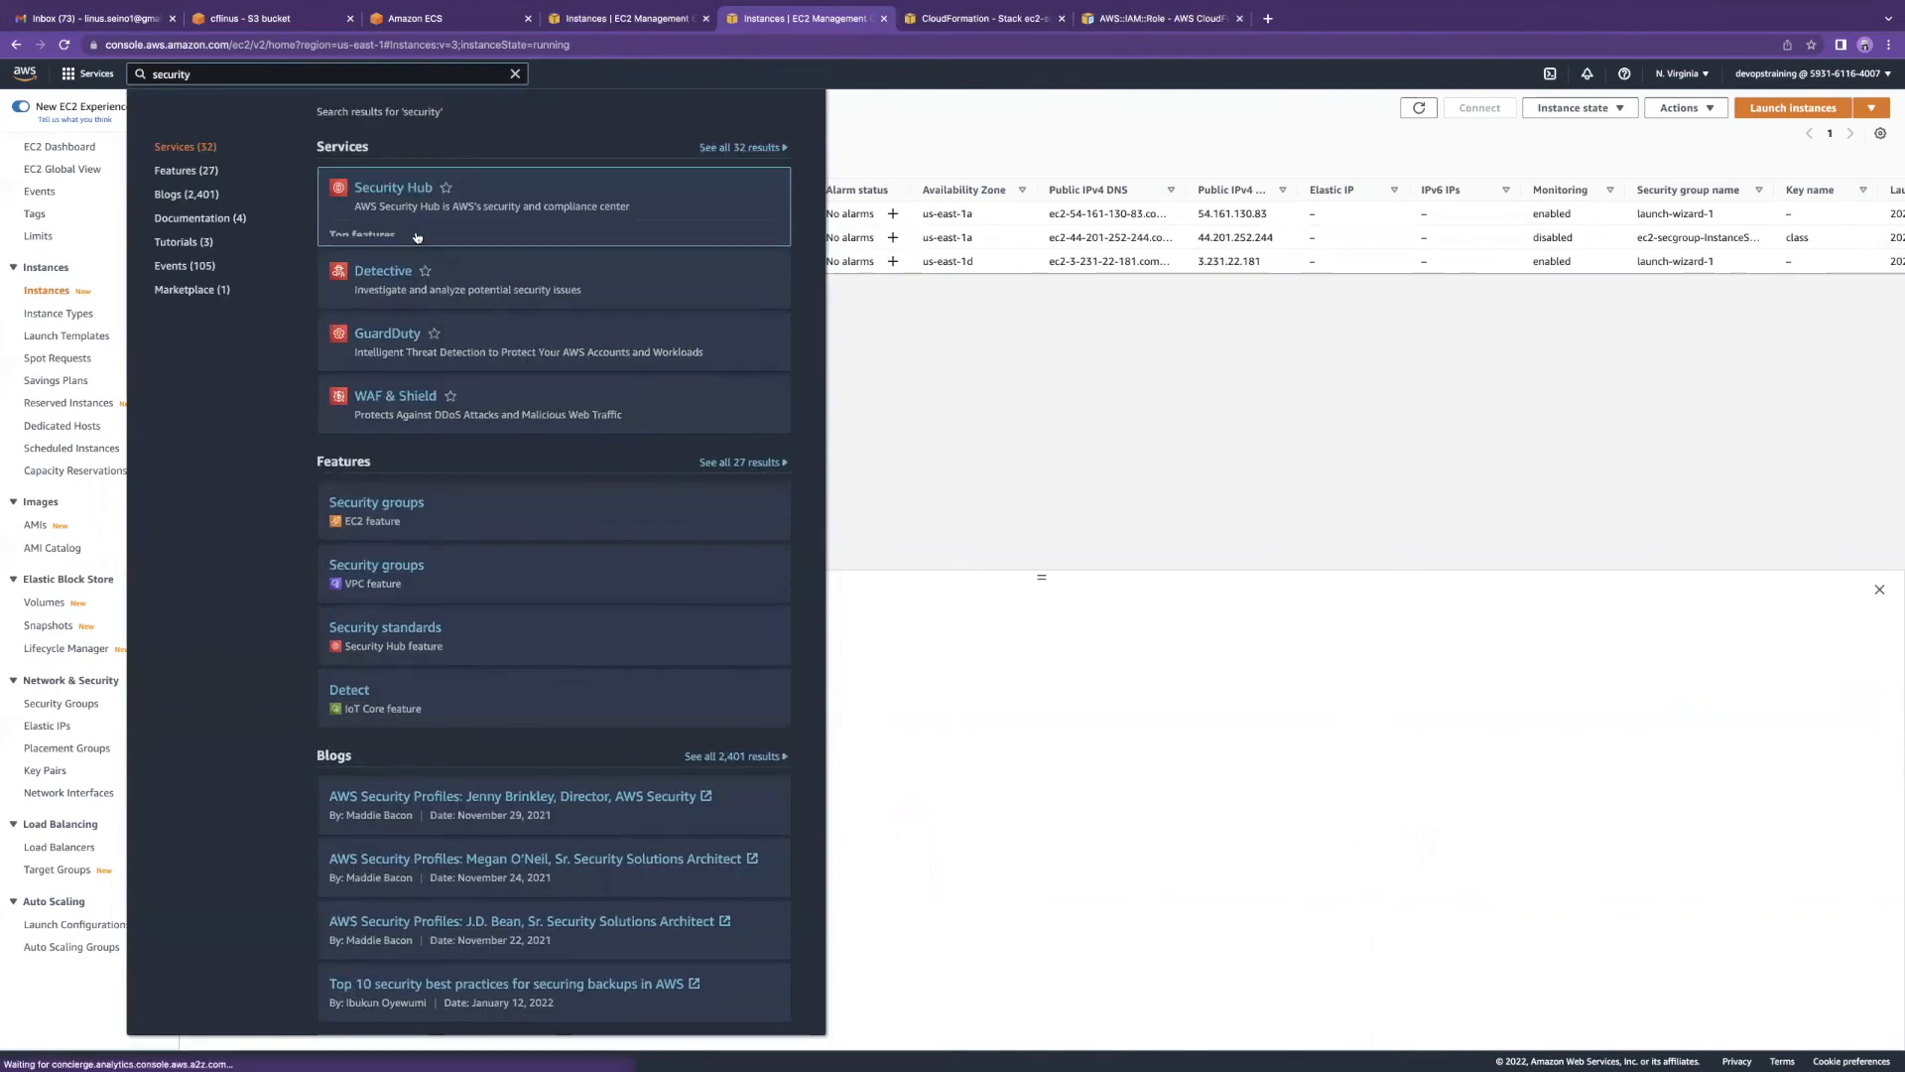
click(402, 487)
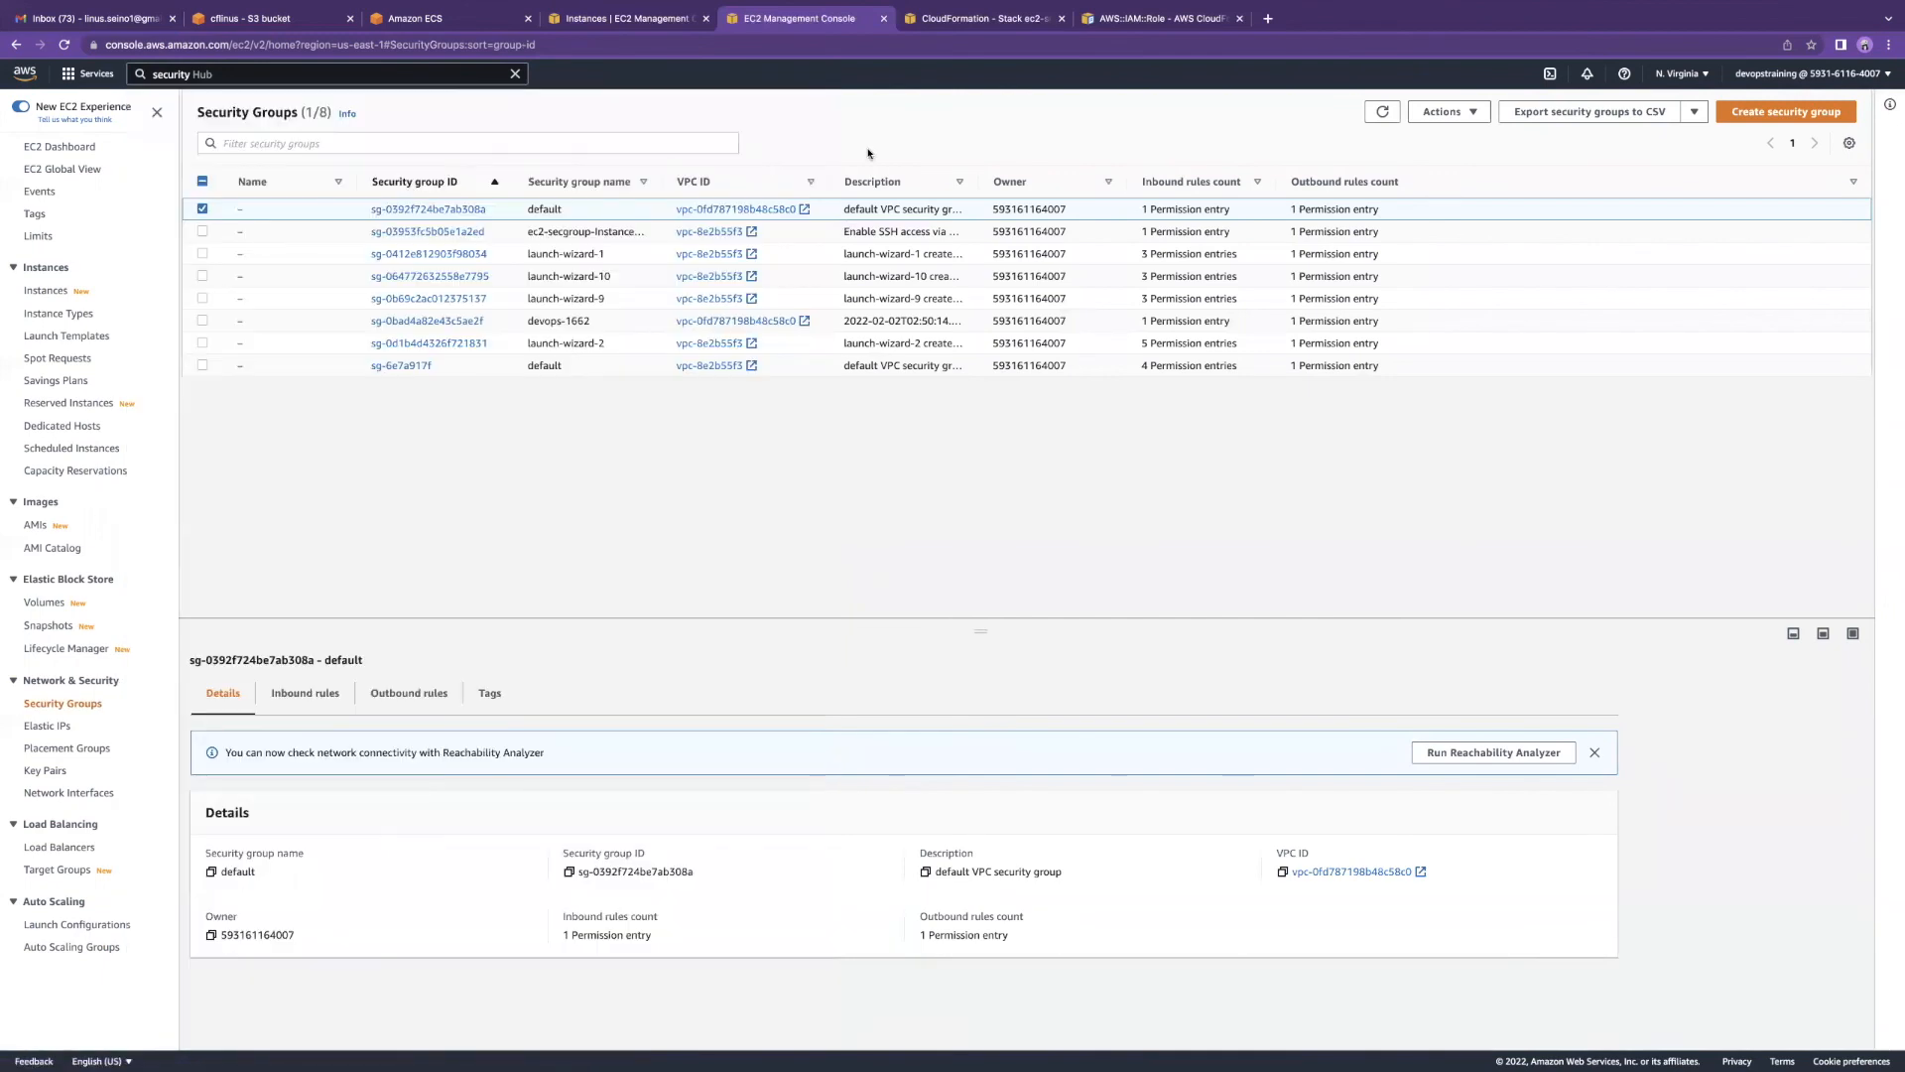
click(202, 209)
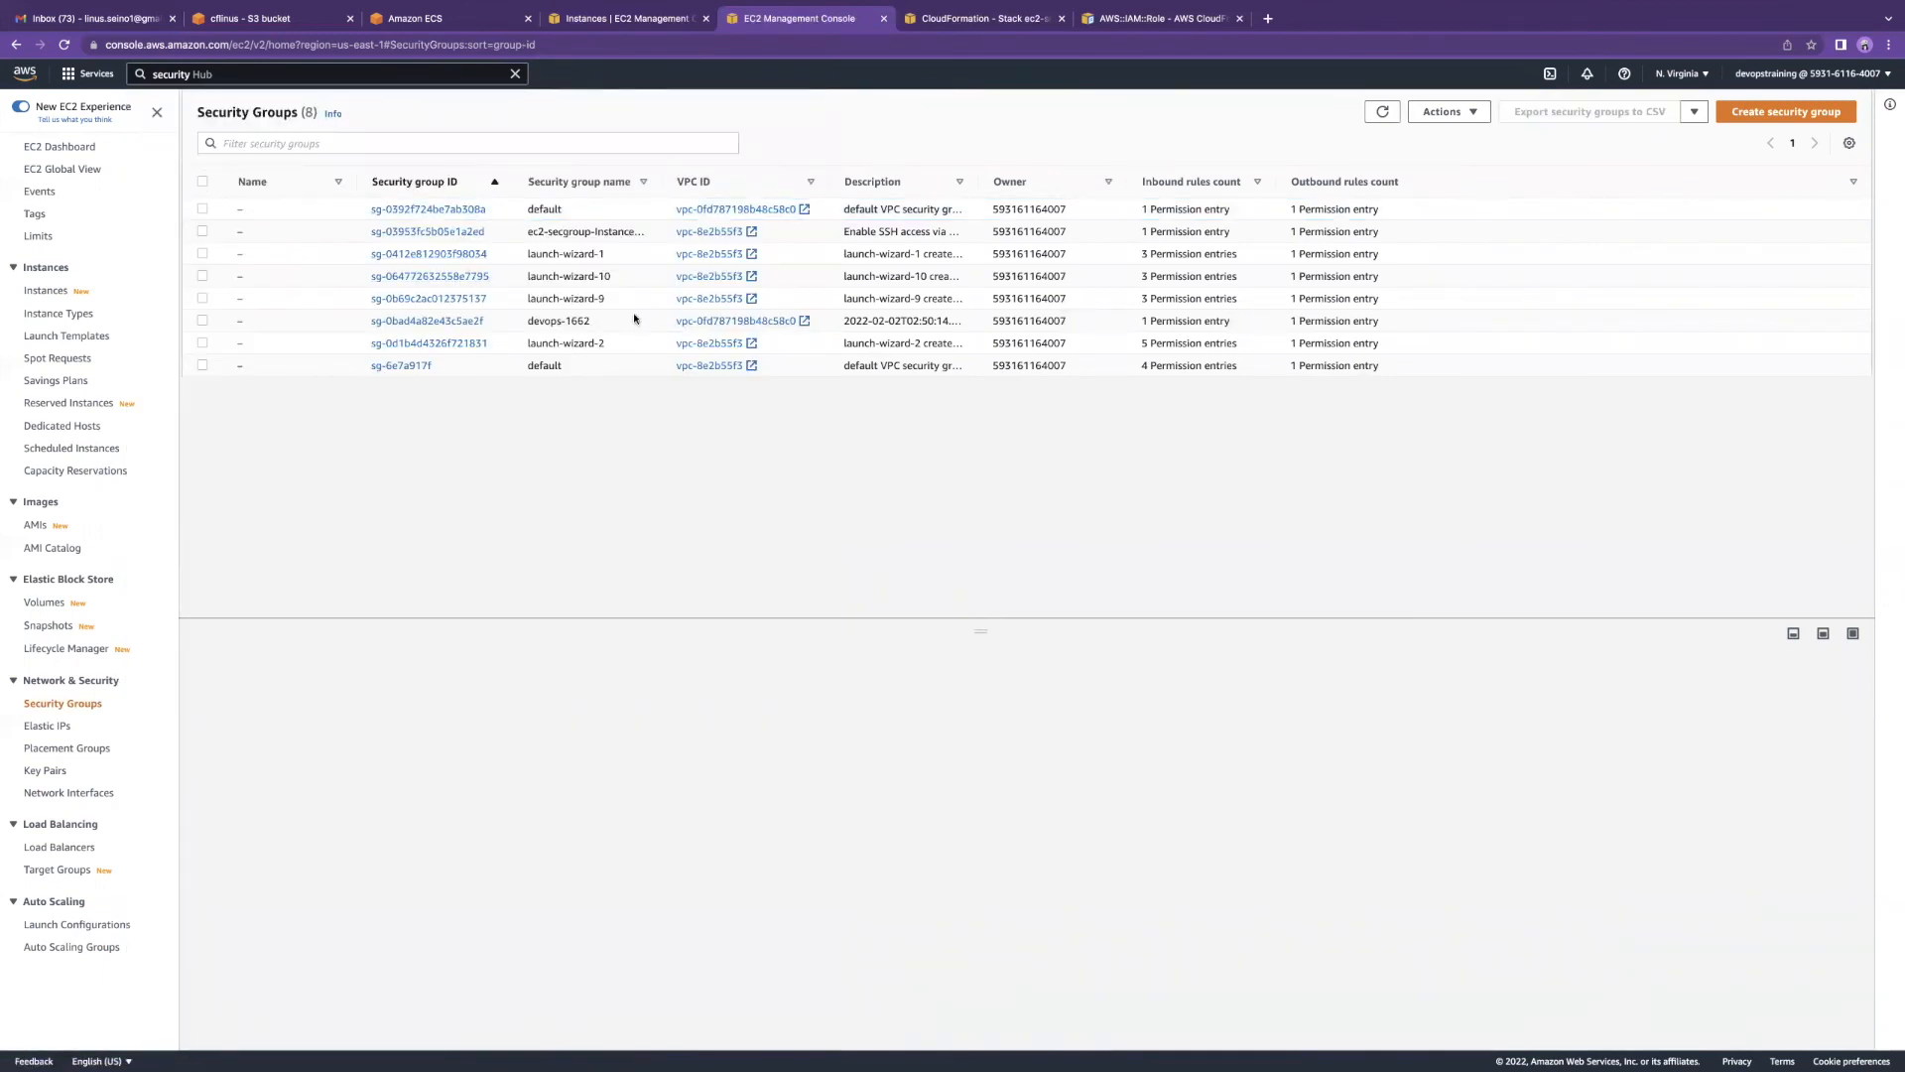
Step: Open the stack's security group from its CloudFormation resources and highlight ID sg-03953fc5b05e1a2ed
click(959, 20)
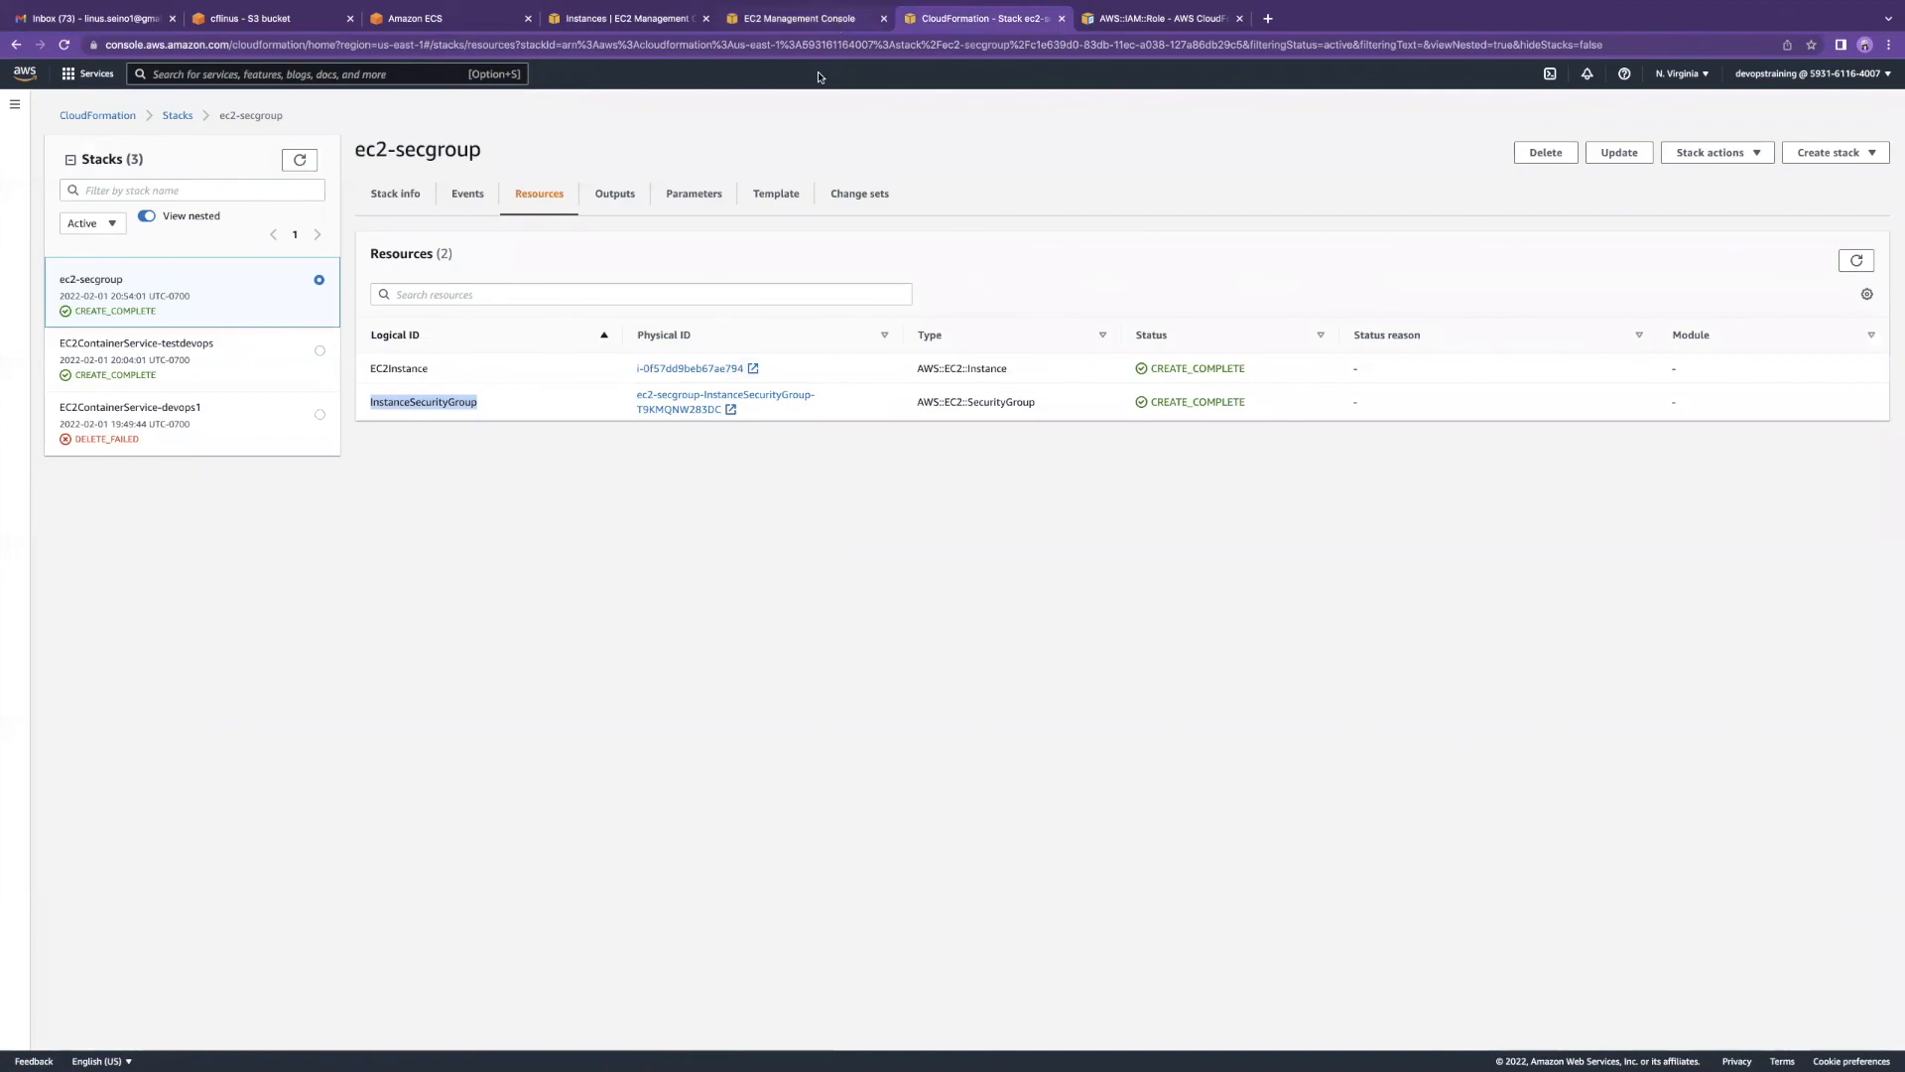
click(730, 408)
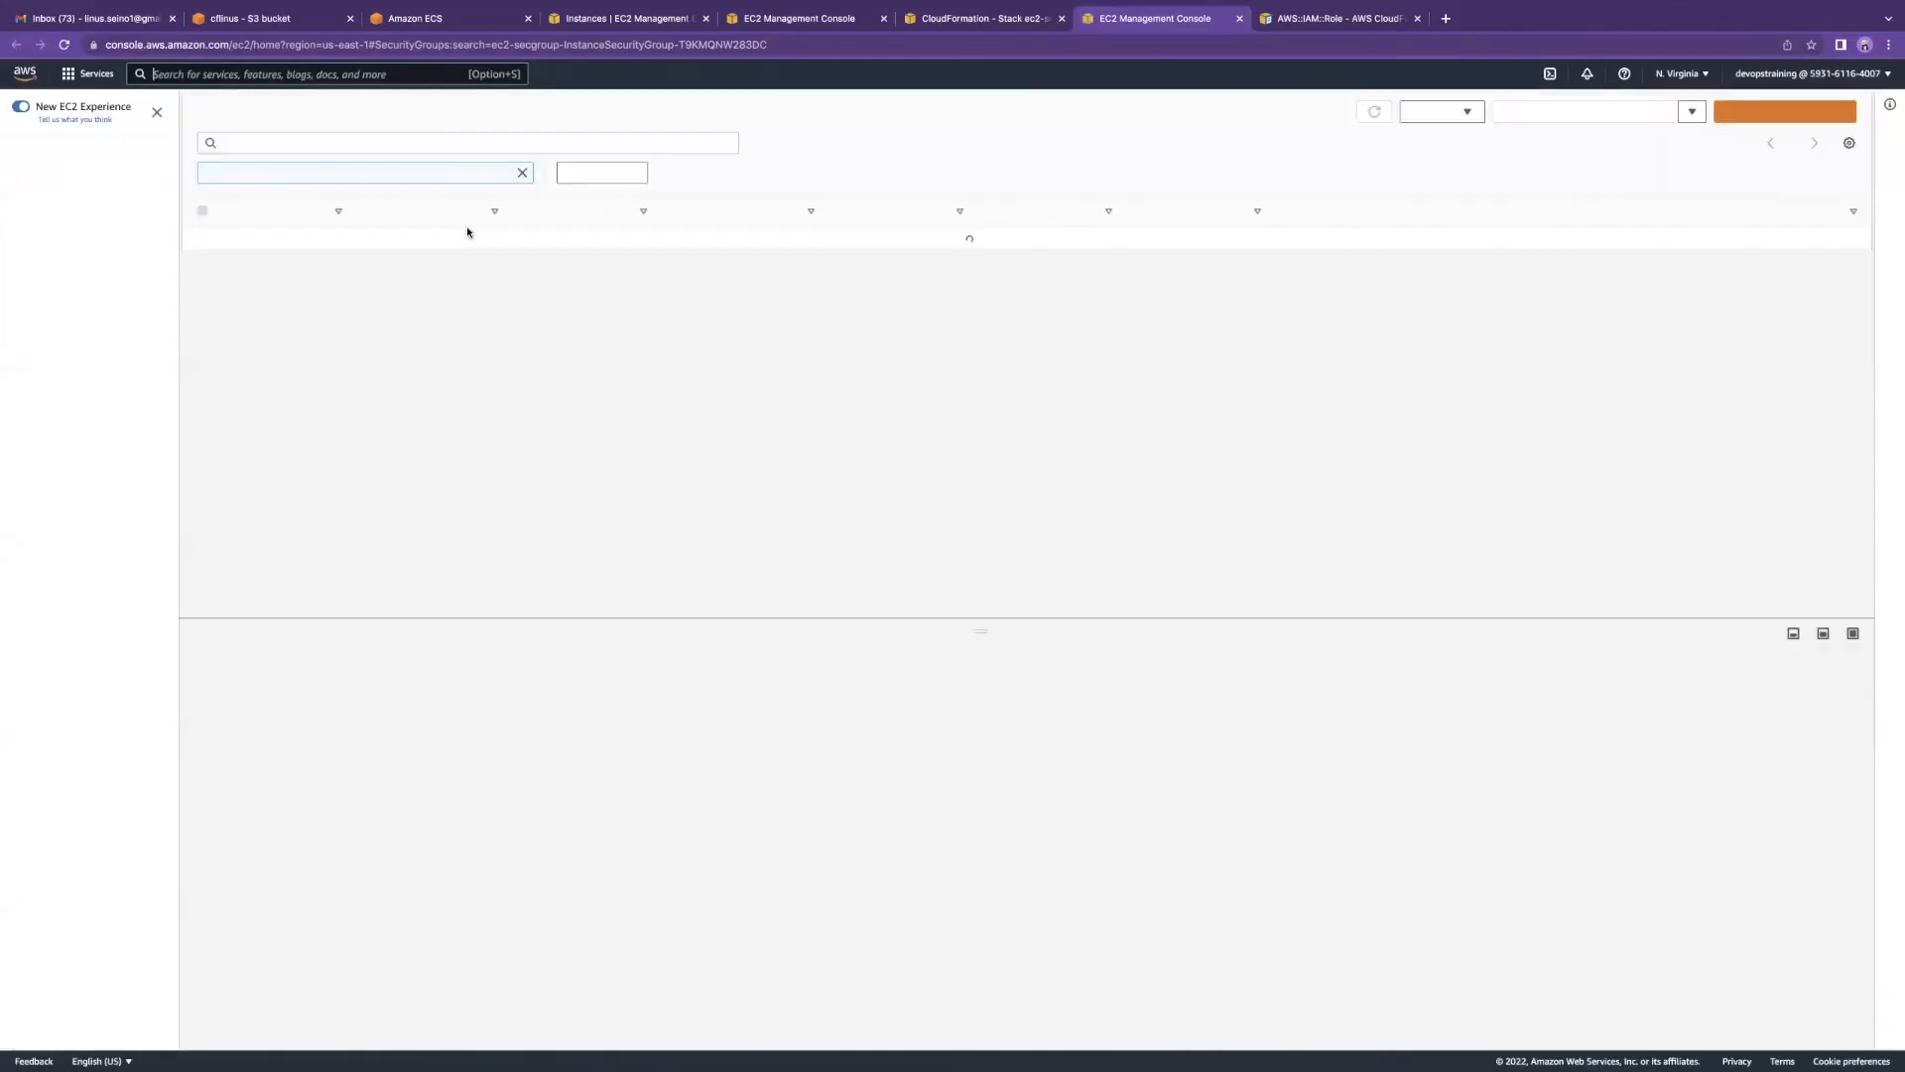
drag(371, 241, 482, 250)
click(461, 275)
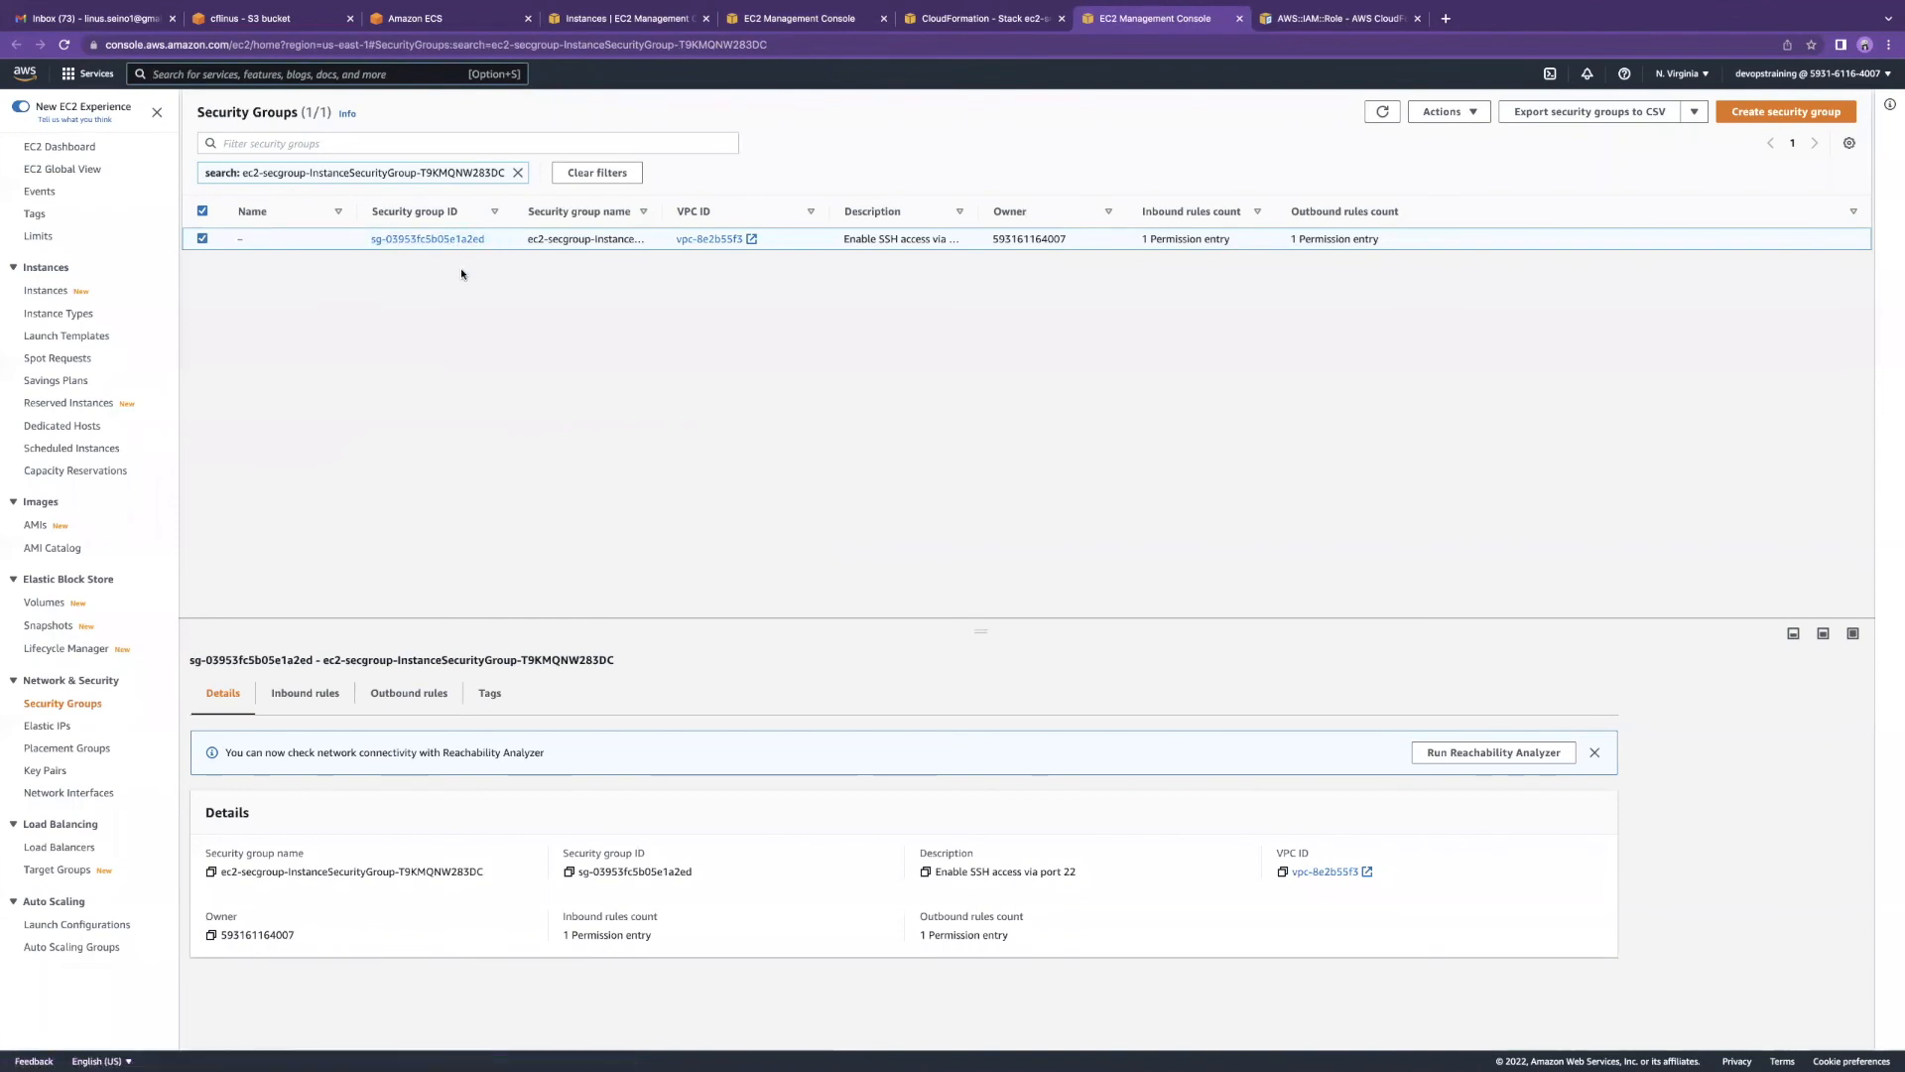
Step: Select the ec2-secgroup security group among the 8 listed to view its details
click(973, 26)
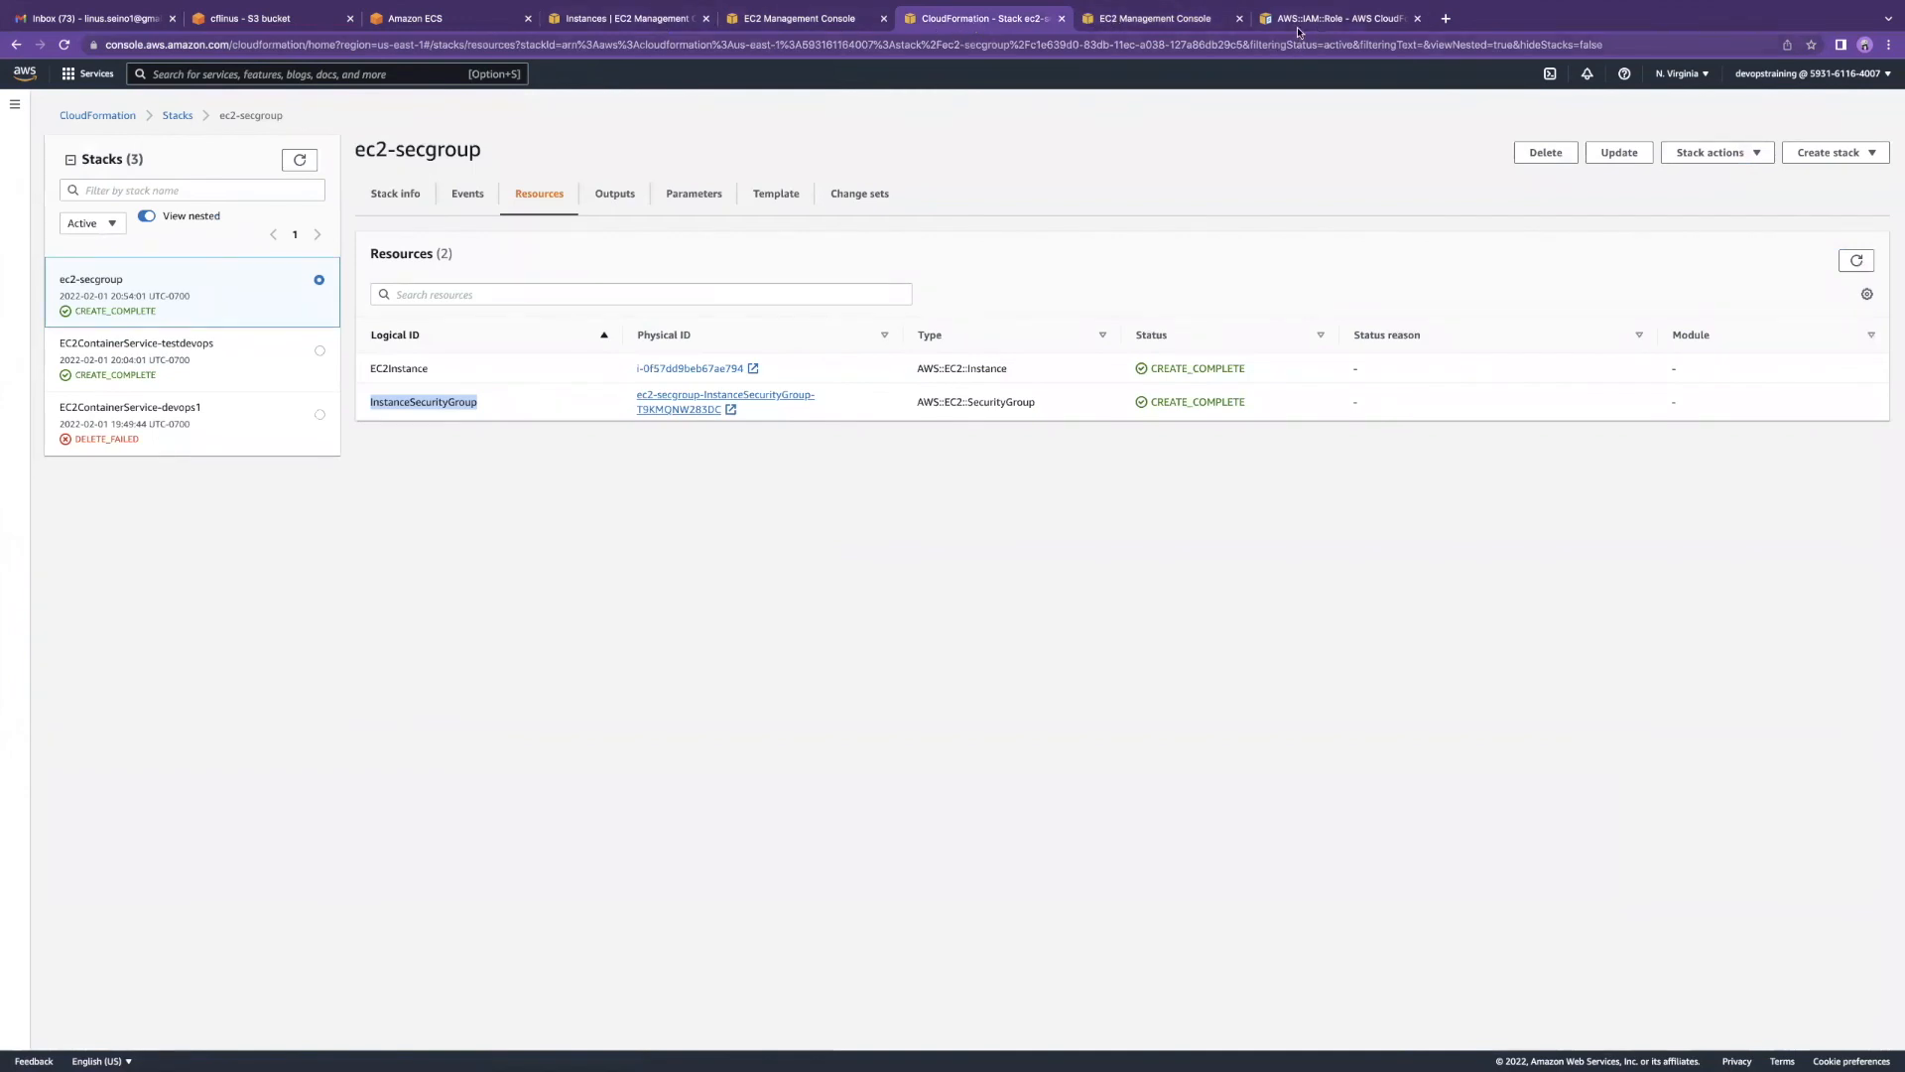
click(762, 21)
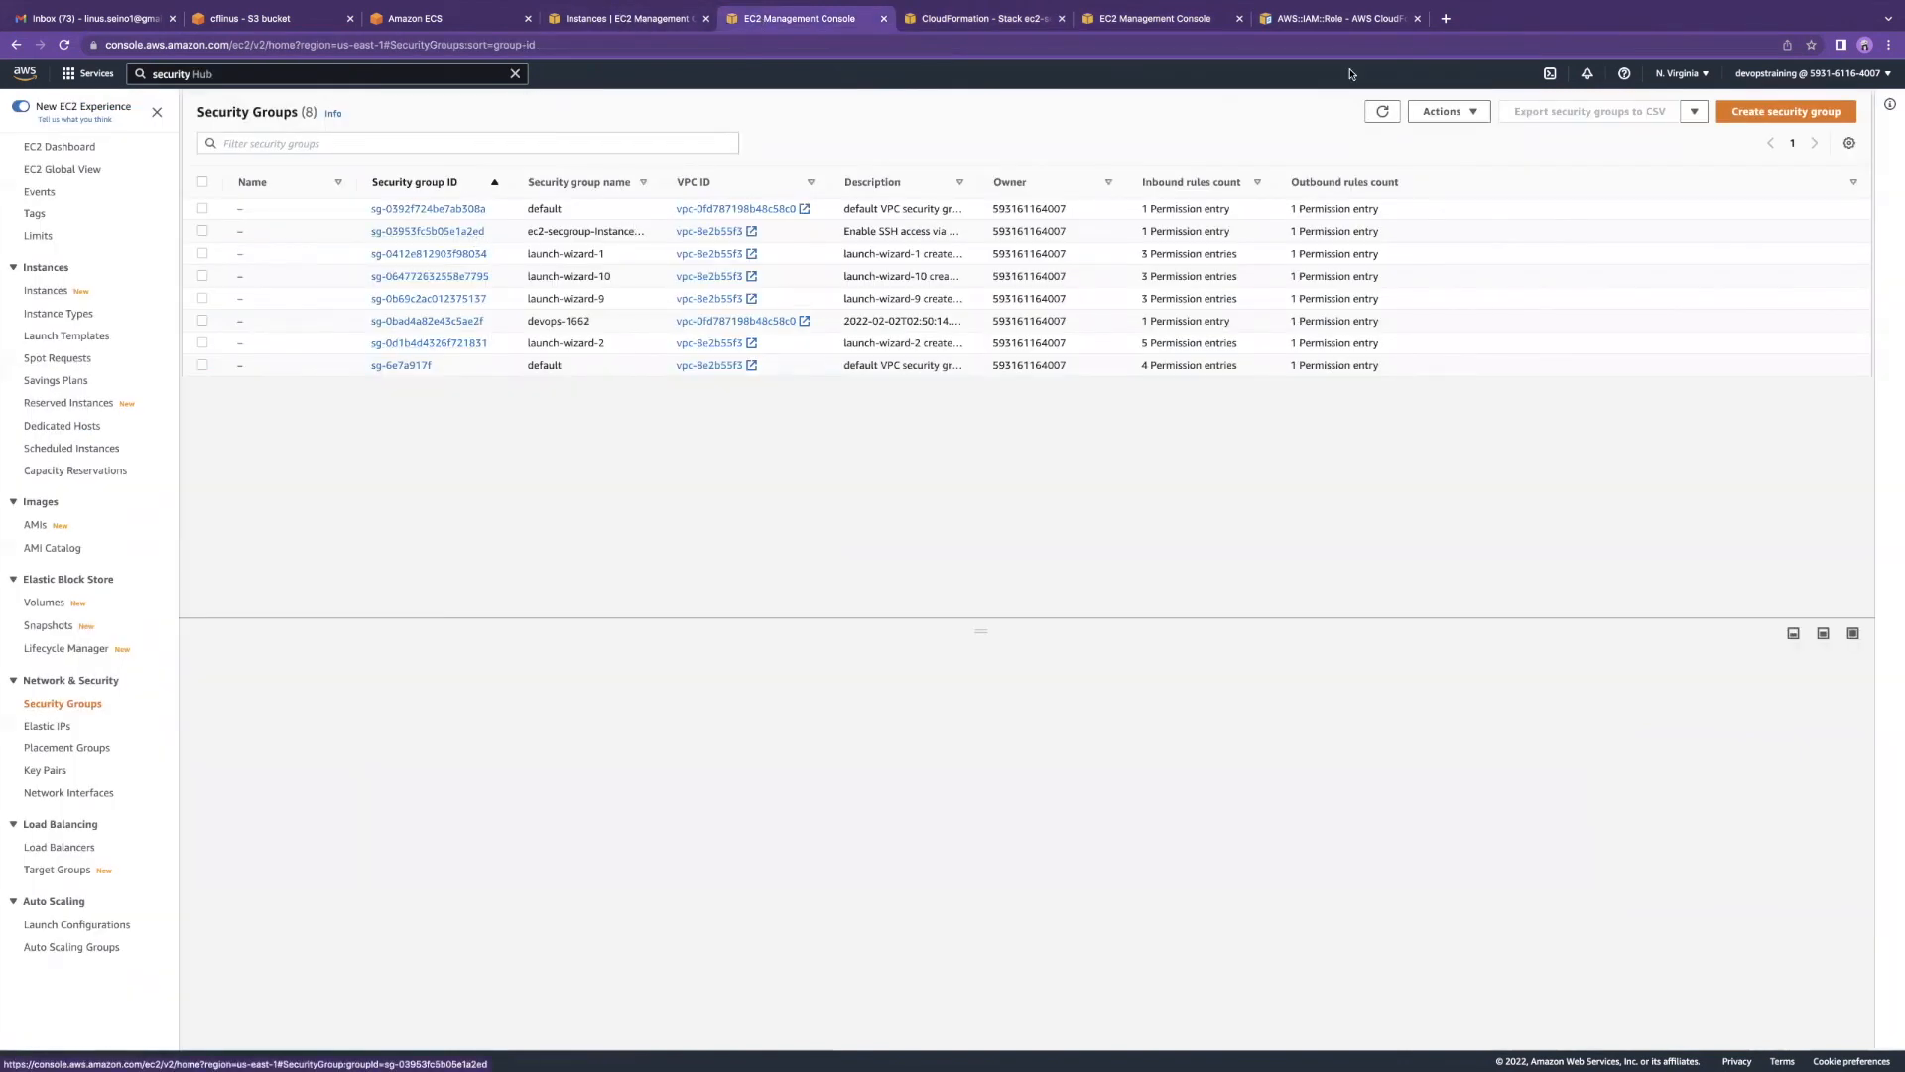
click(1185, 28)
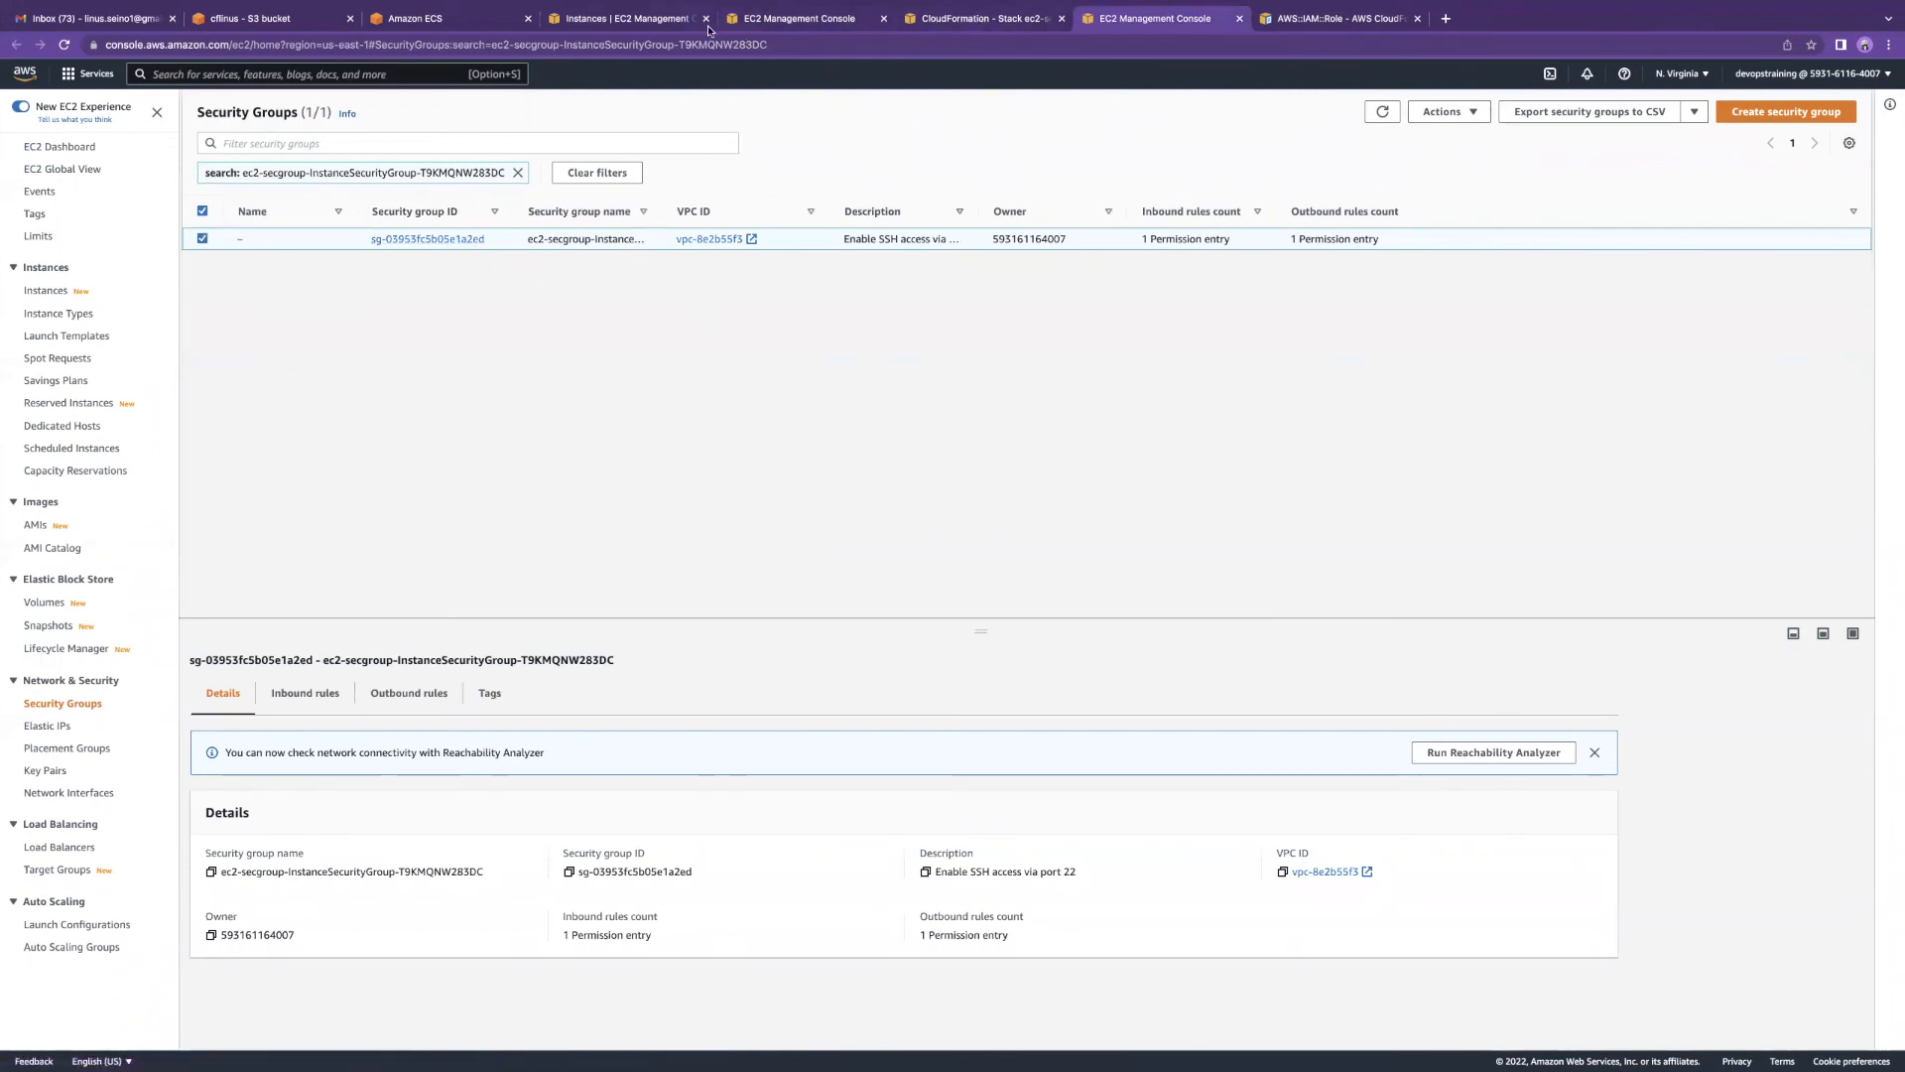
click(769, 25)
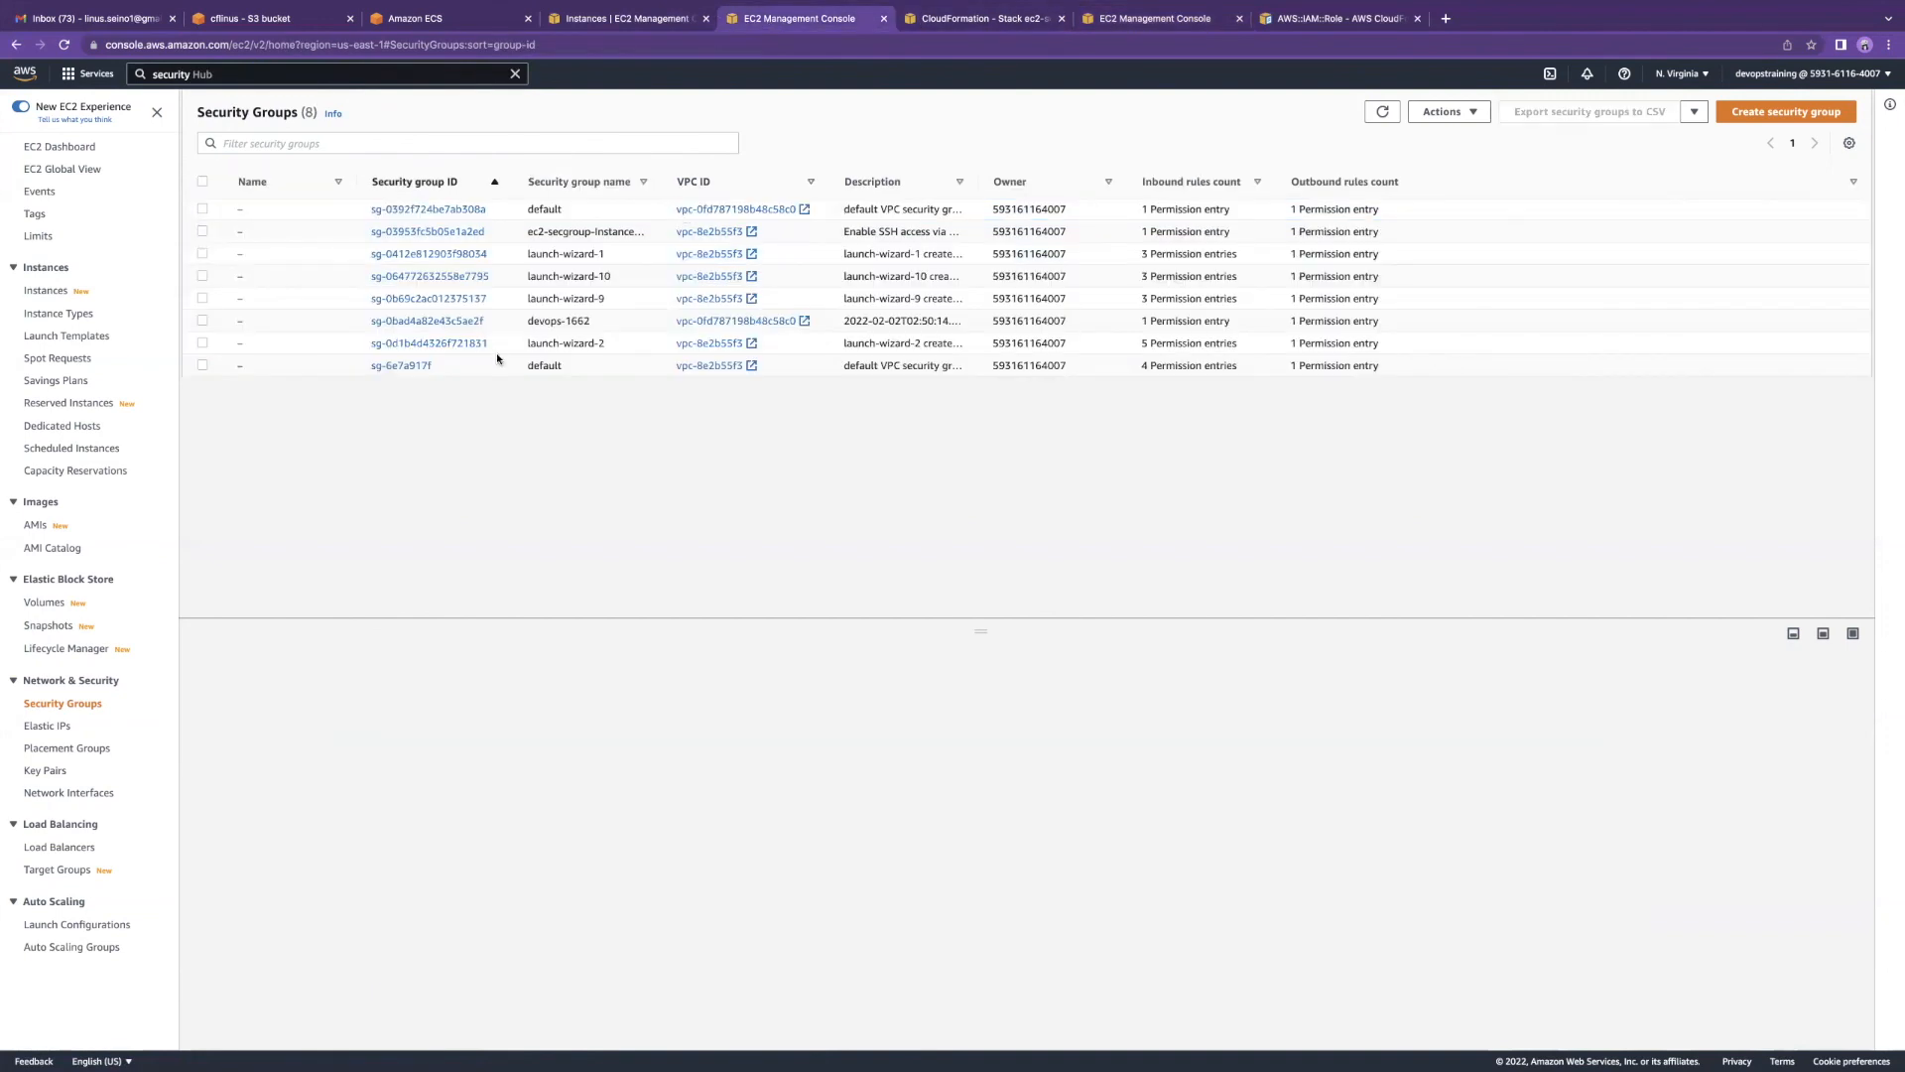
click(202, 231)
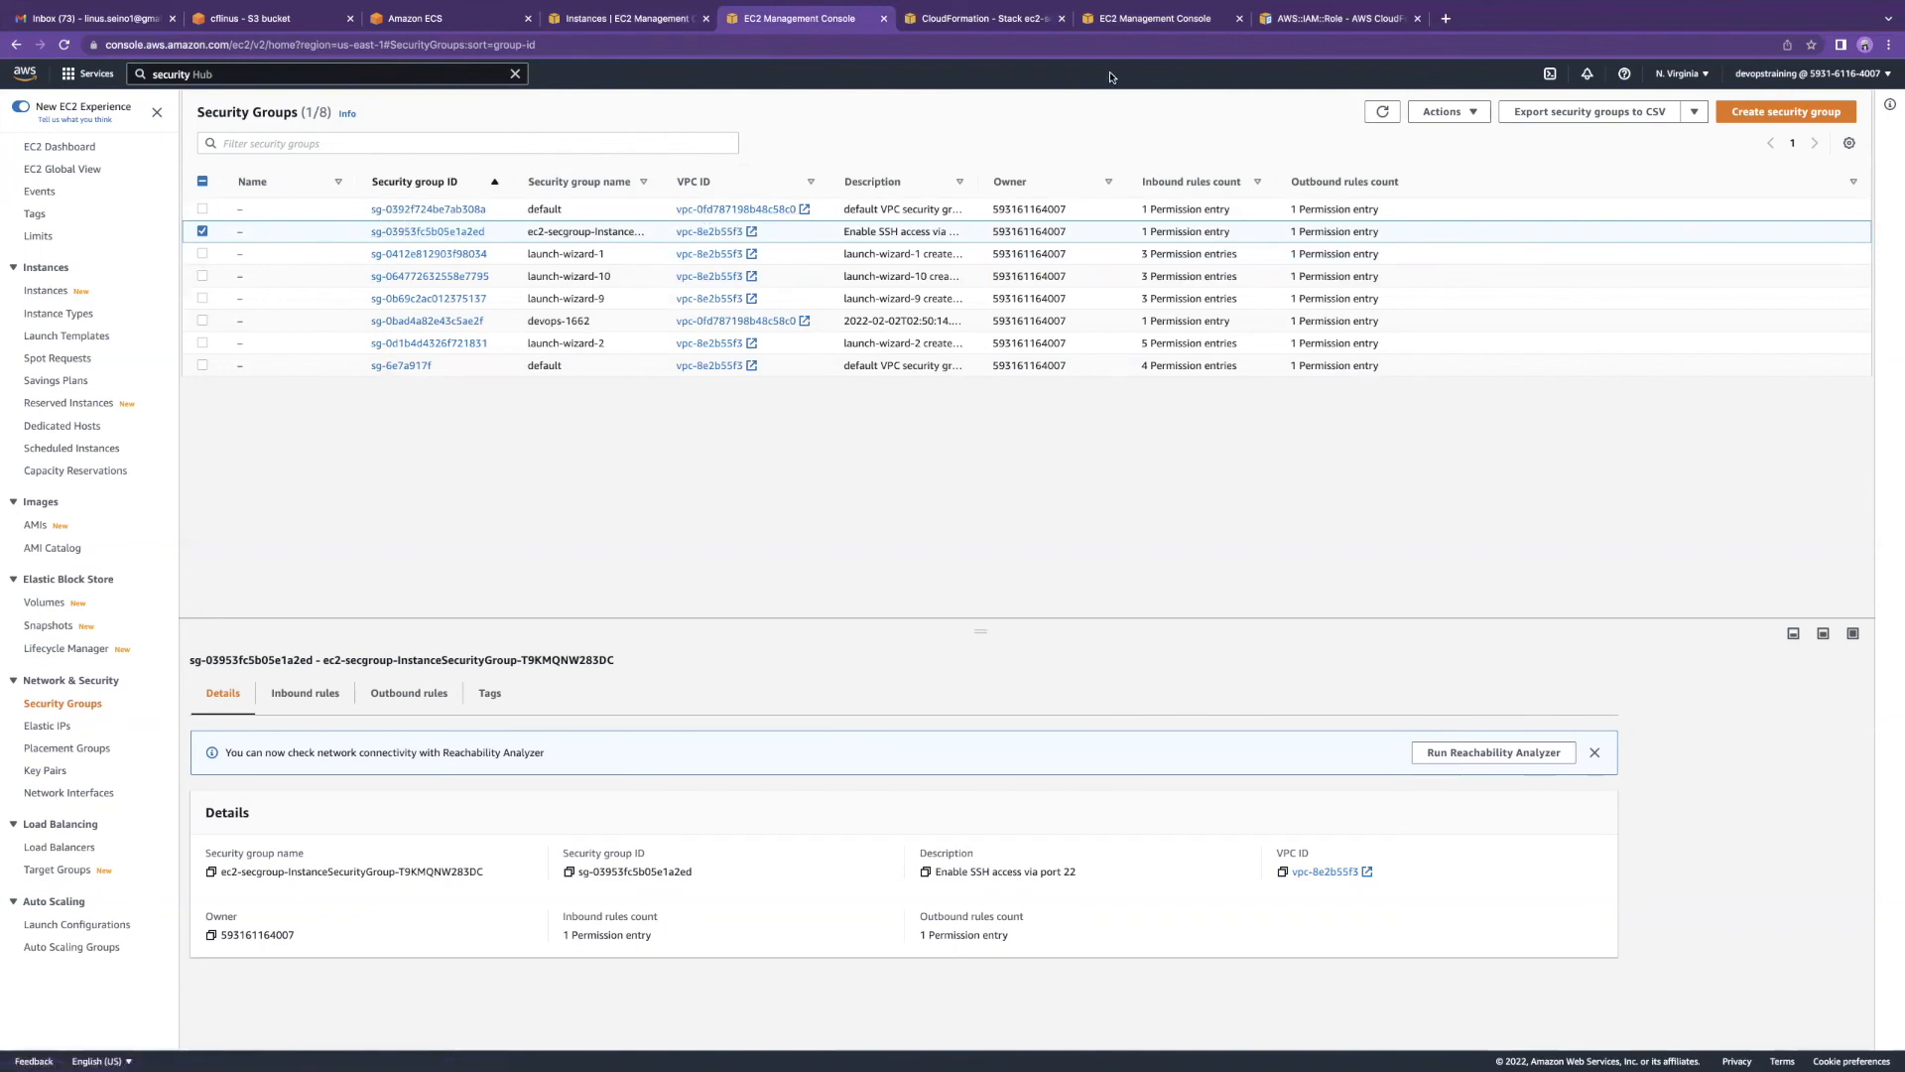
click(600, 22)
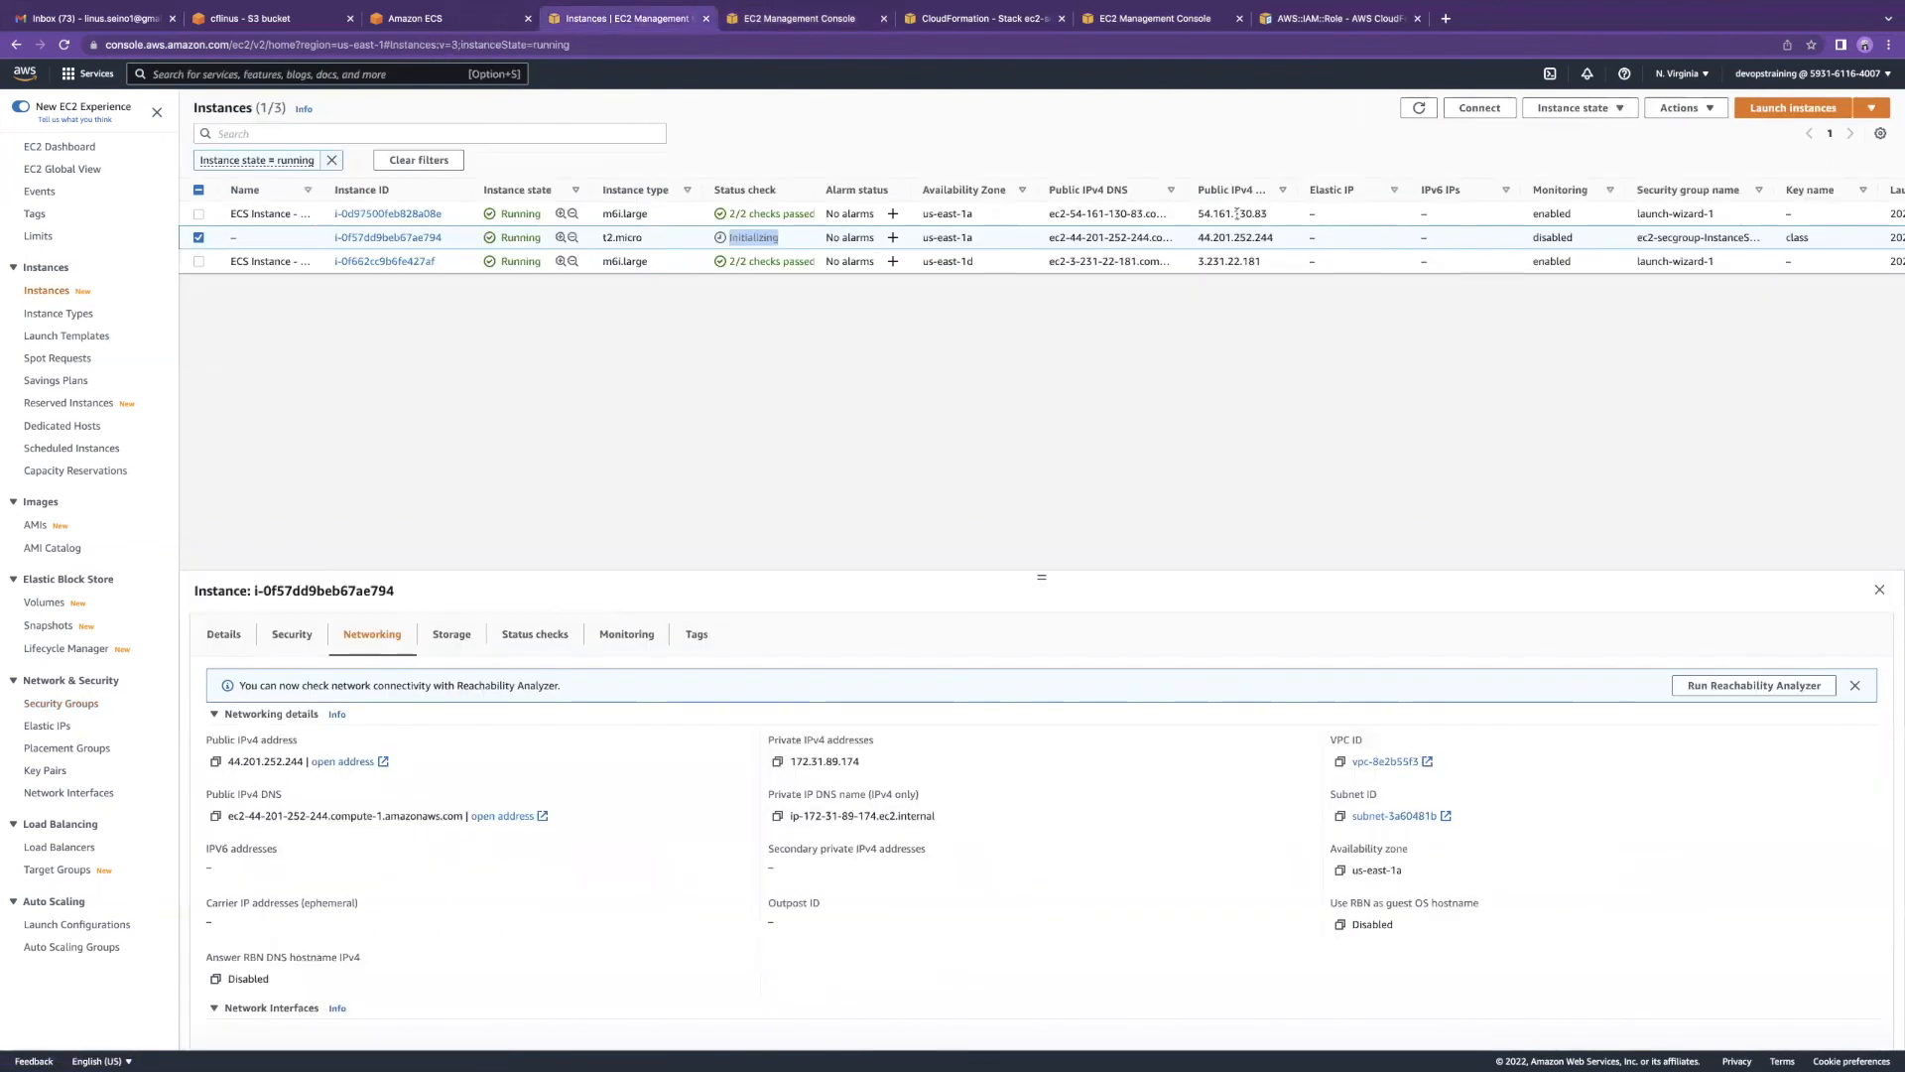
Step: Select the t2.micro instance, pick the Amazon Linux 2 Kernel 5.10 AMI, then go back and reload instances
click(1418, 107)
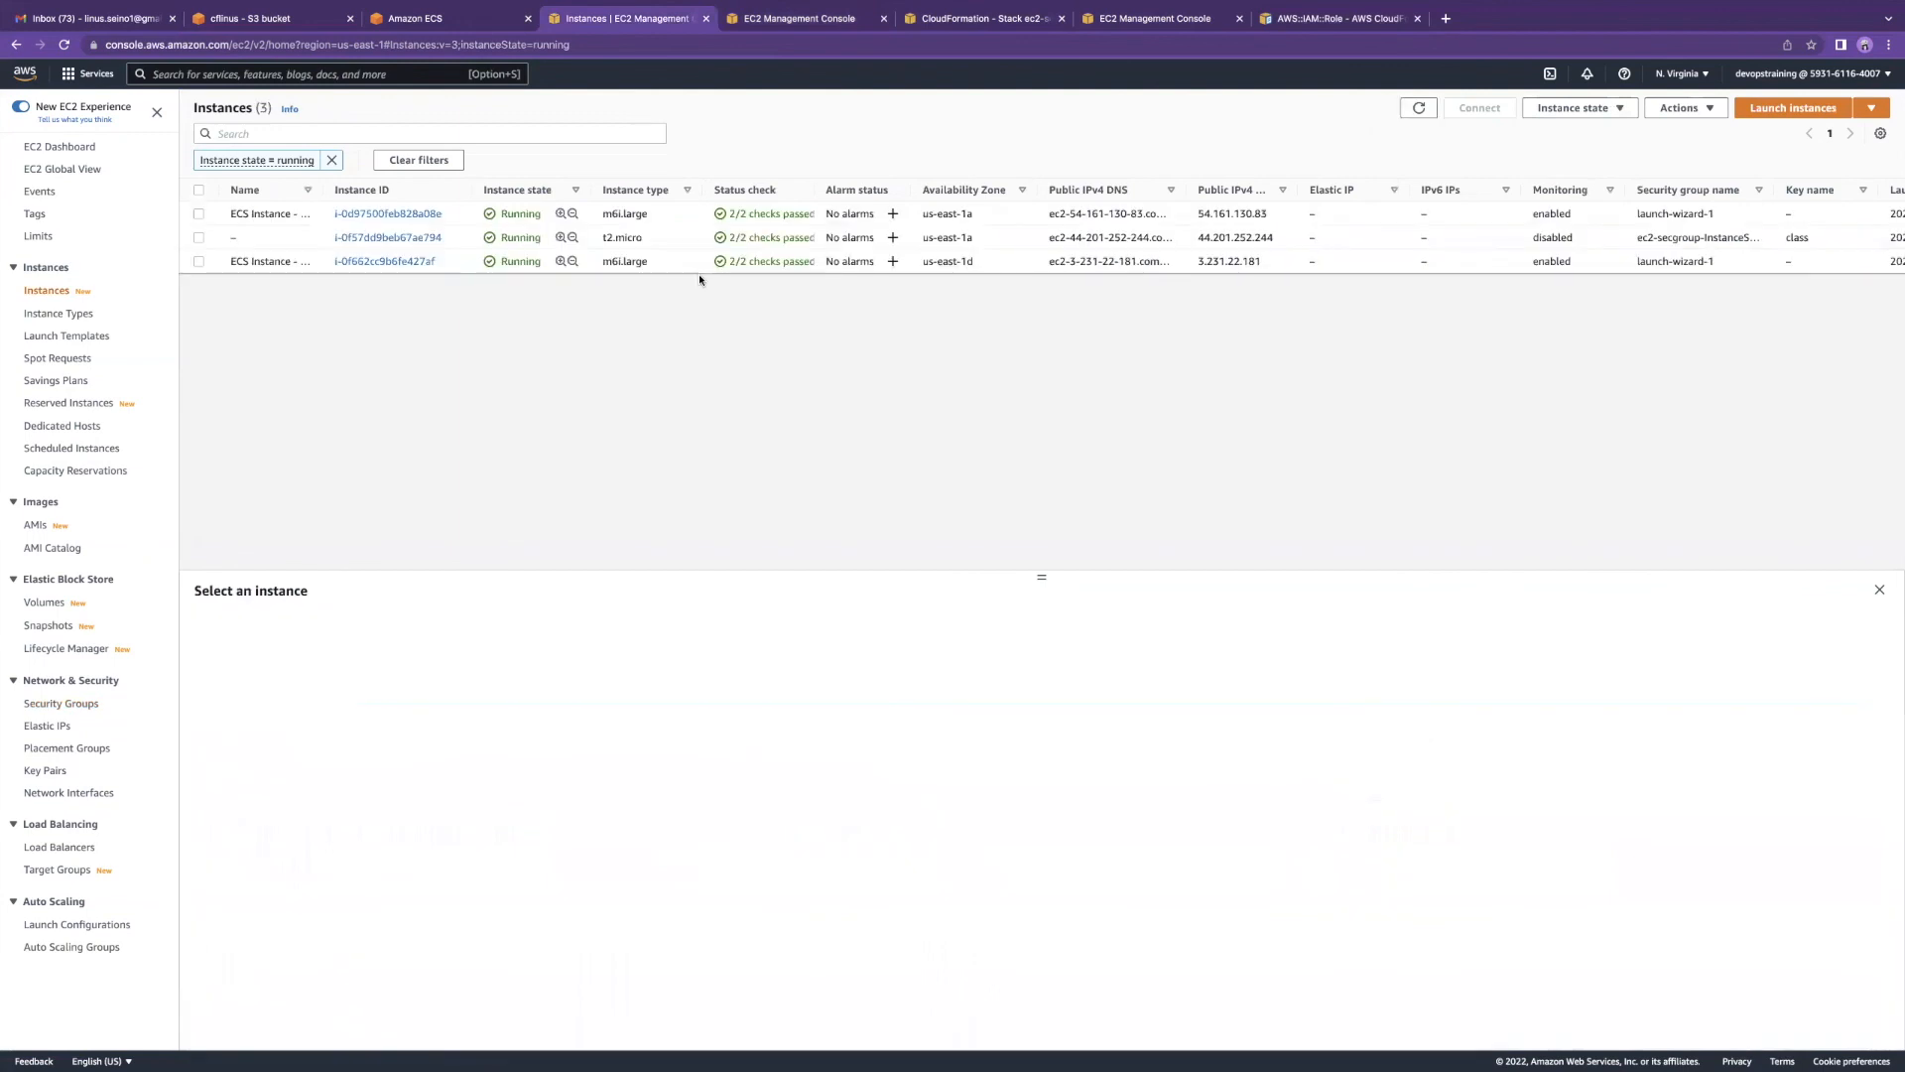
click(198, 240)
click(1805, 113)
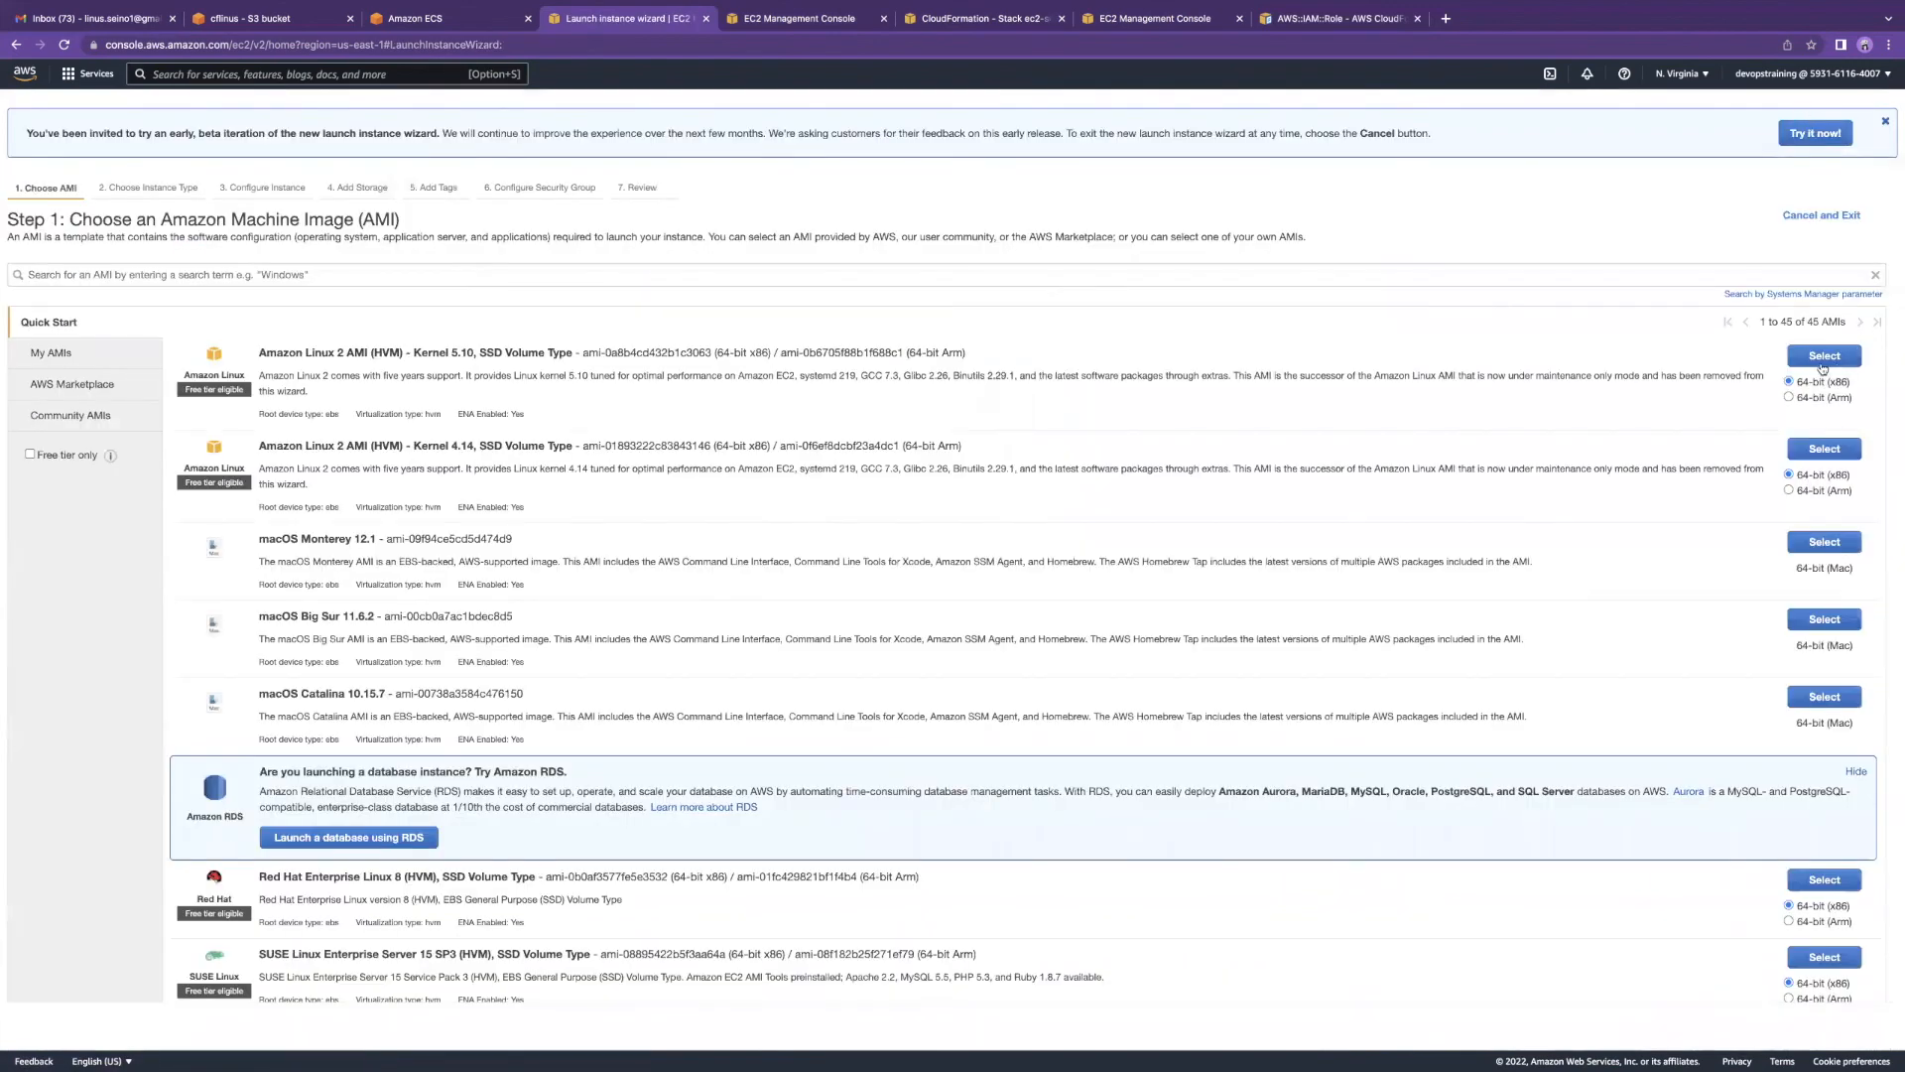
click(1823, 363)
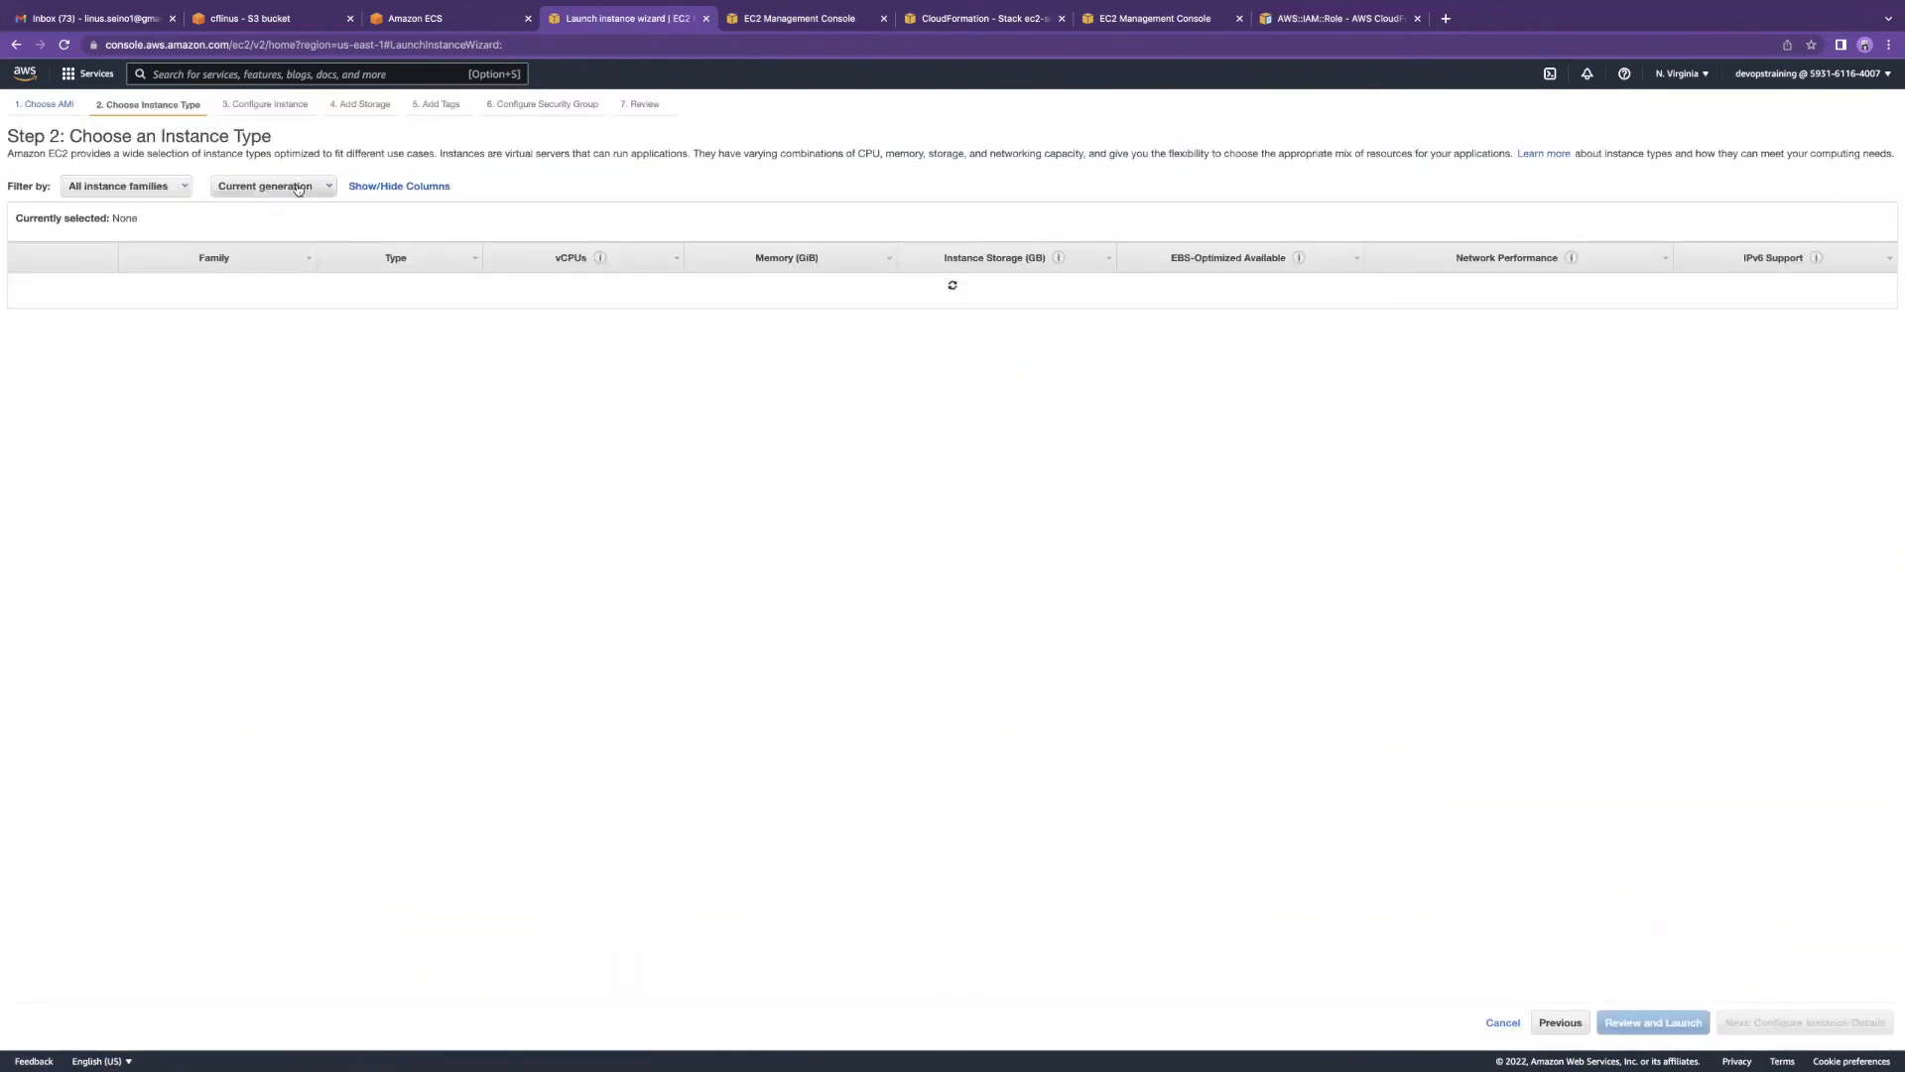
click(16, 45)
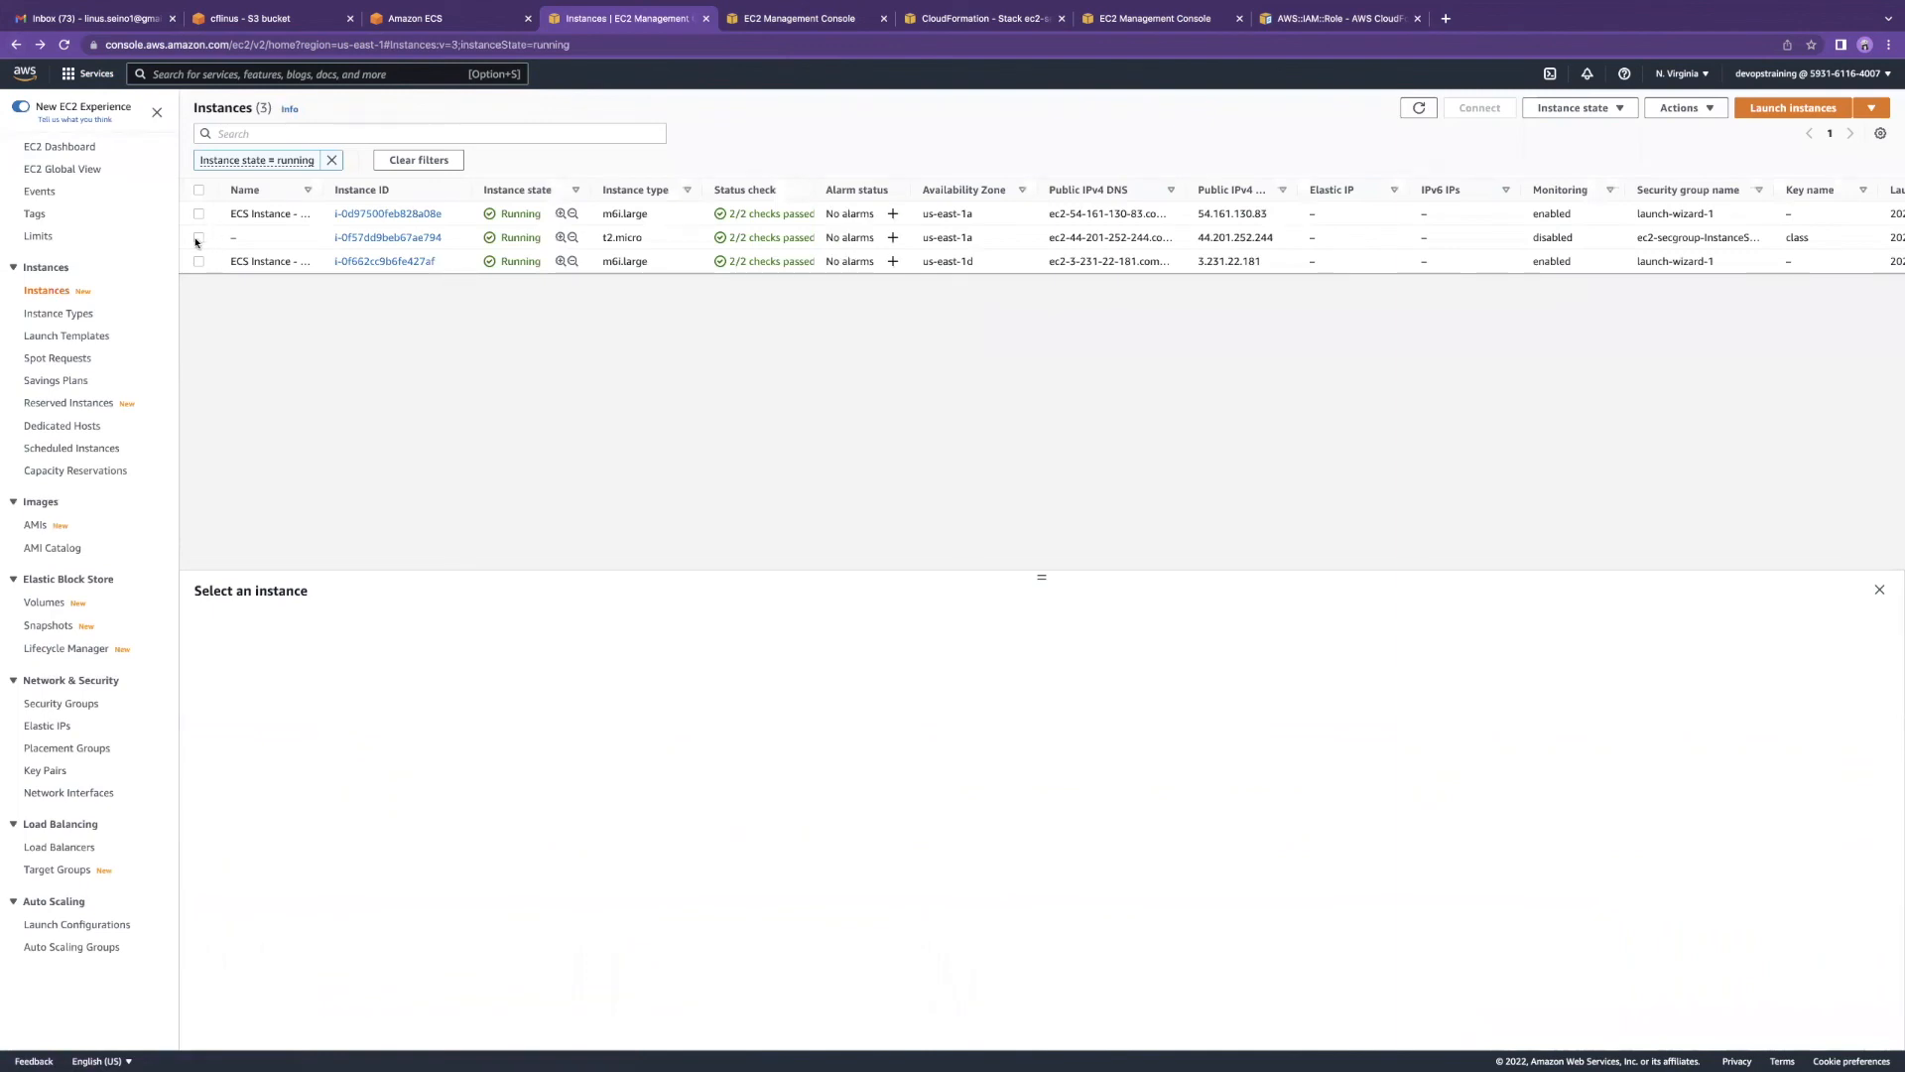
click(1419, 108)
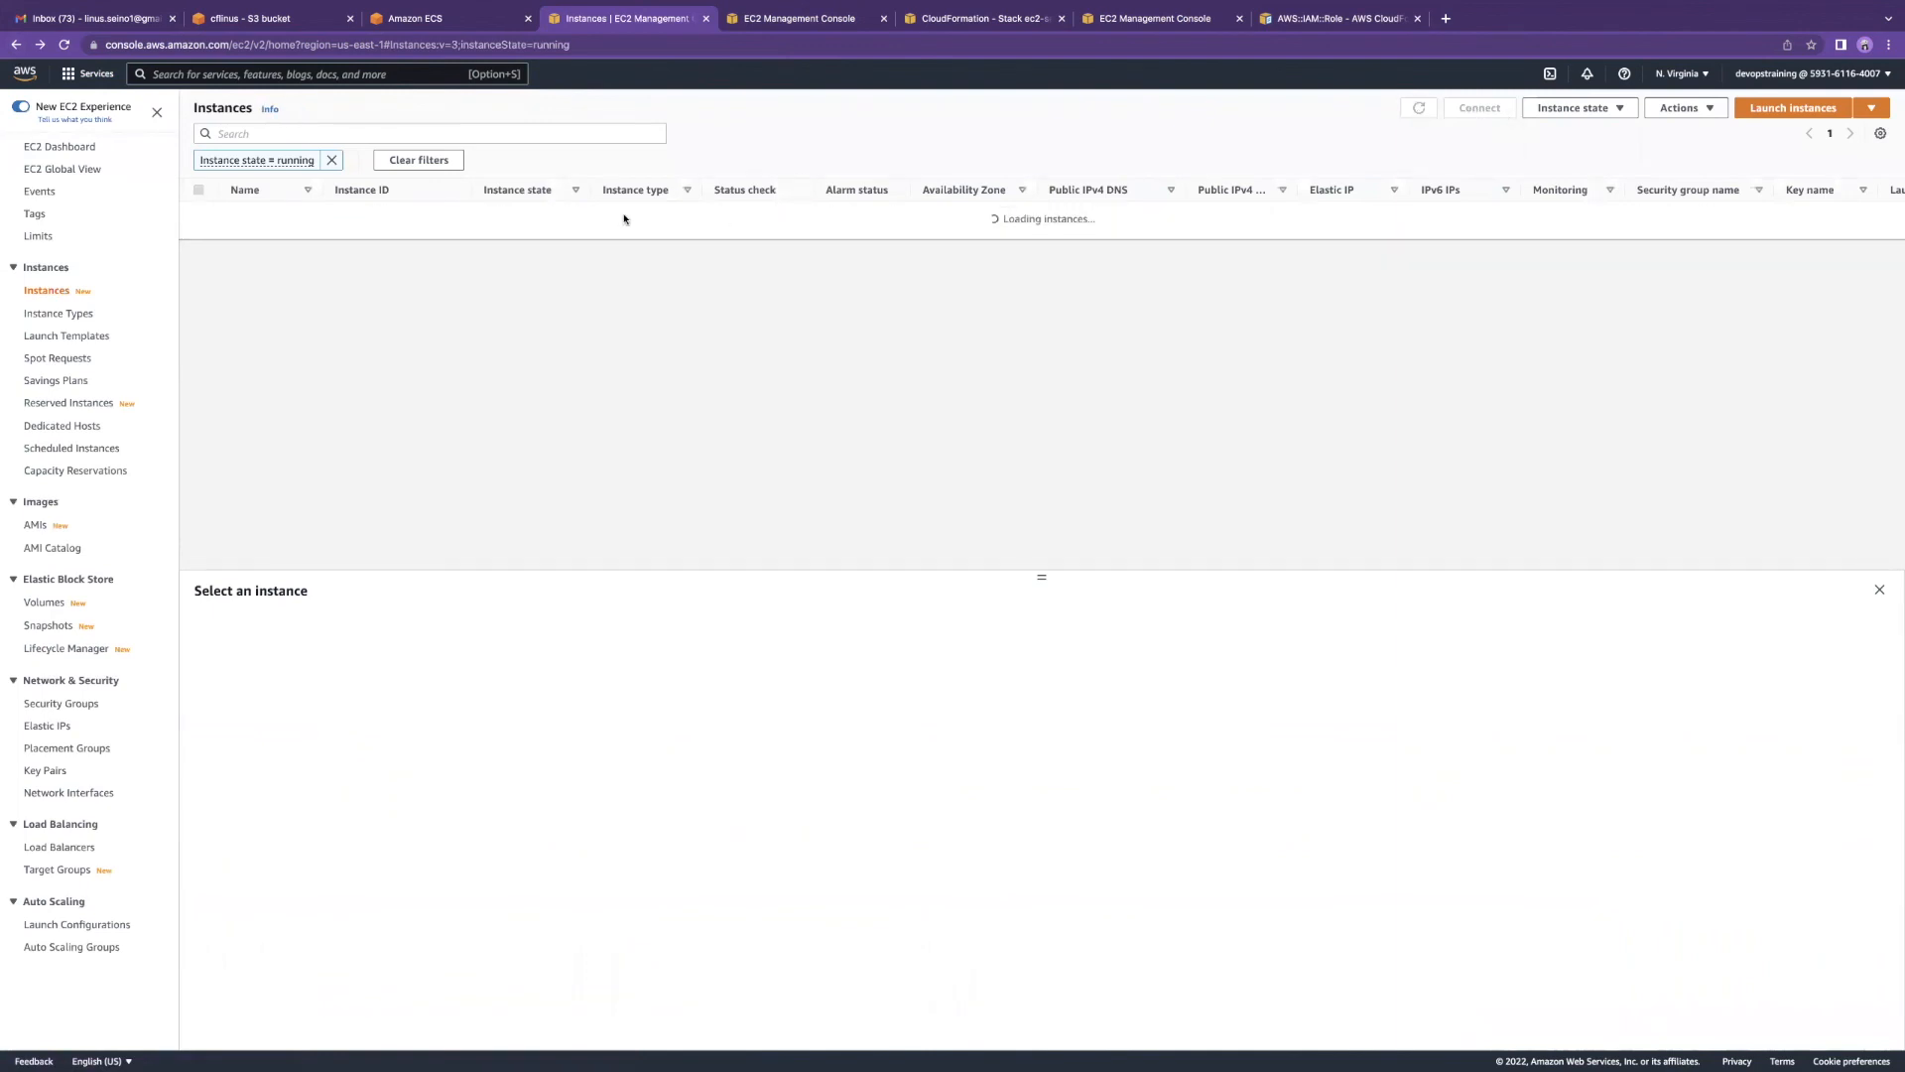
Step: Reload the CloudFormation stacks list and start deleting the ec2-secgroup stack
click(926, 24)
click(300, 160)
click(1545, 153)
Step: Confirm the stack deletion and select its InstanceId, PublicDNS, PublicIP and us-east-1a AZ outputs
click(1119, 623)
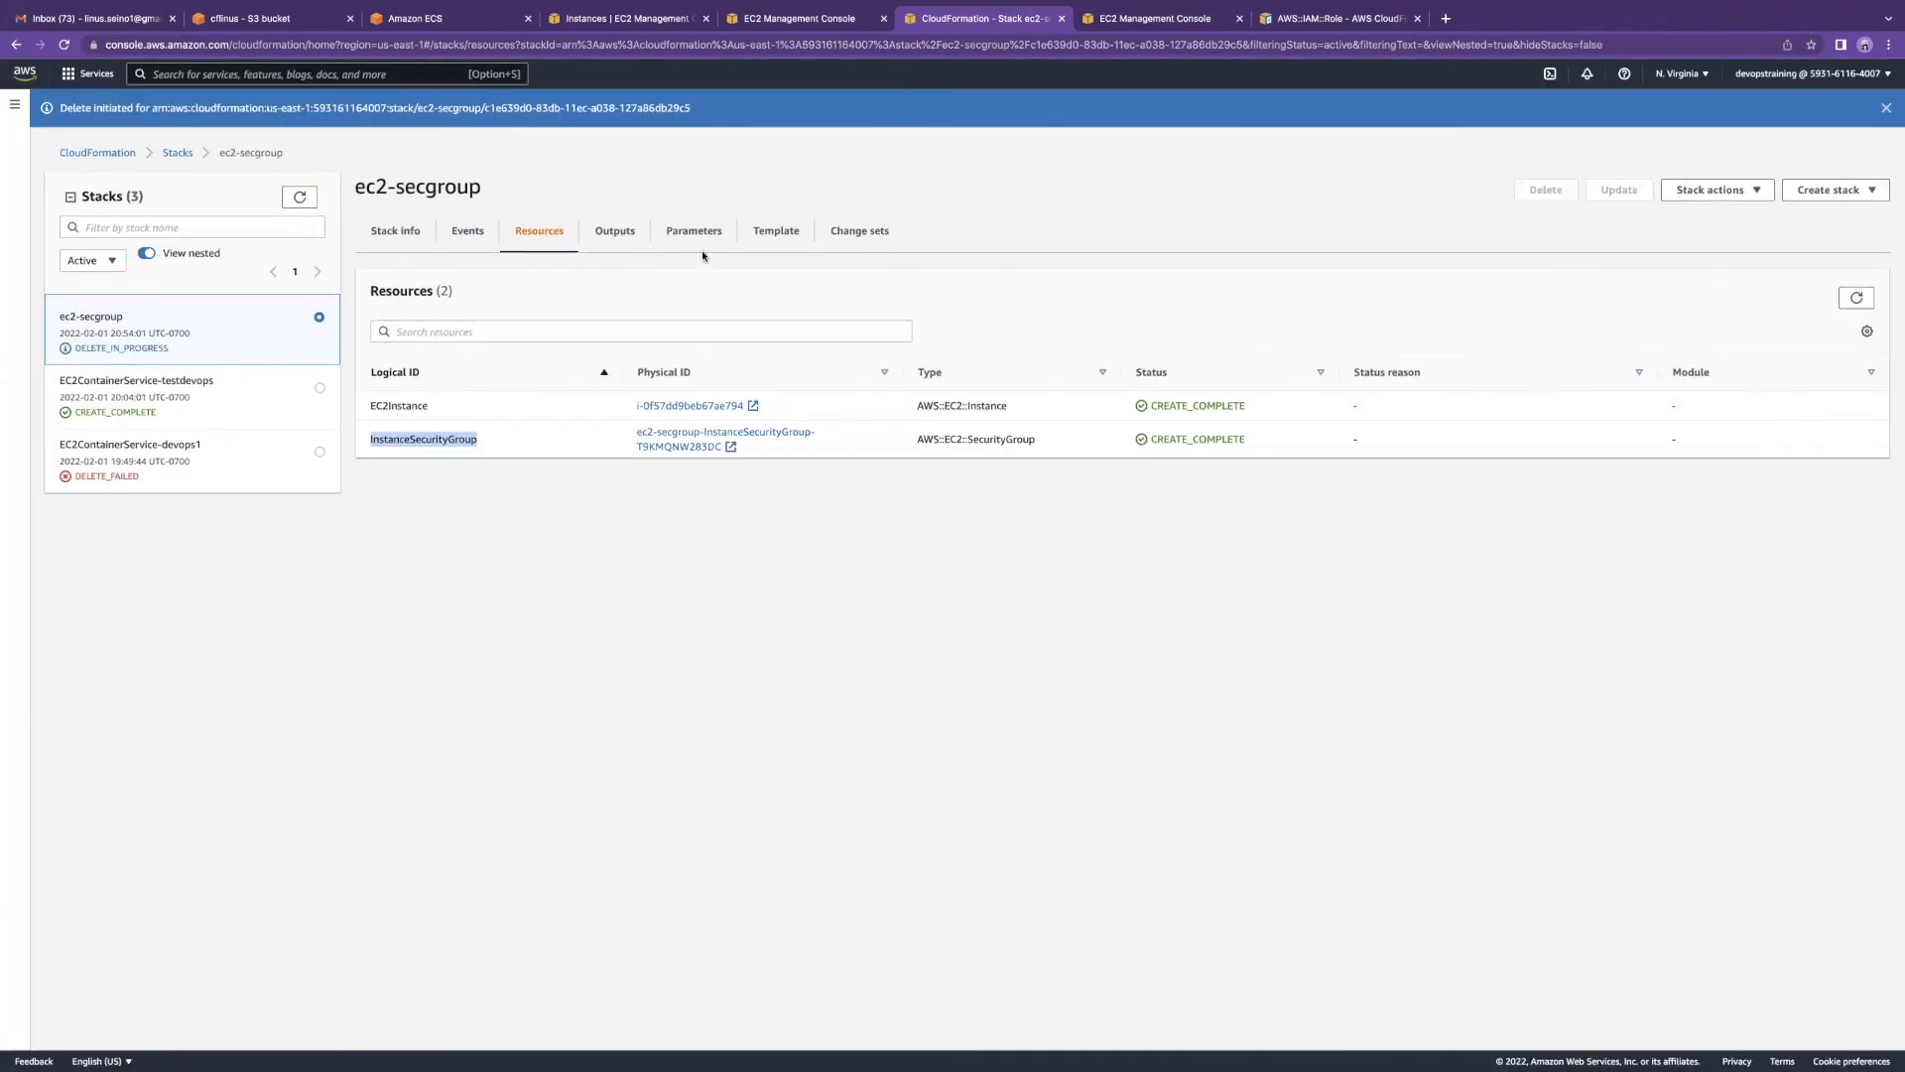
click(615, 231)
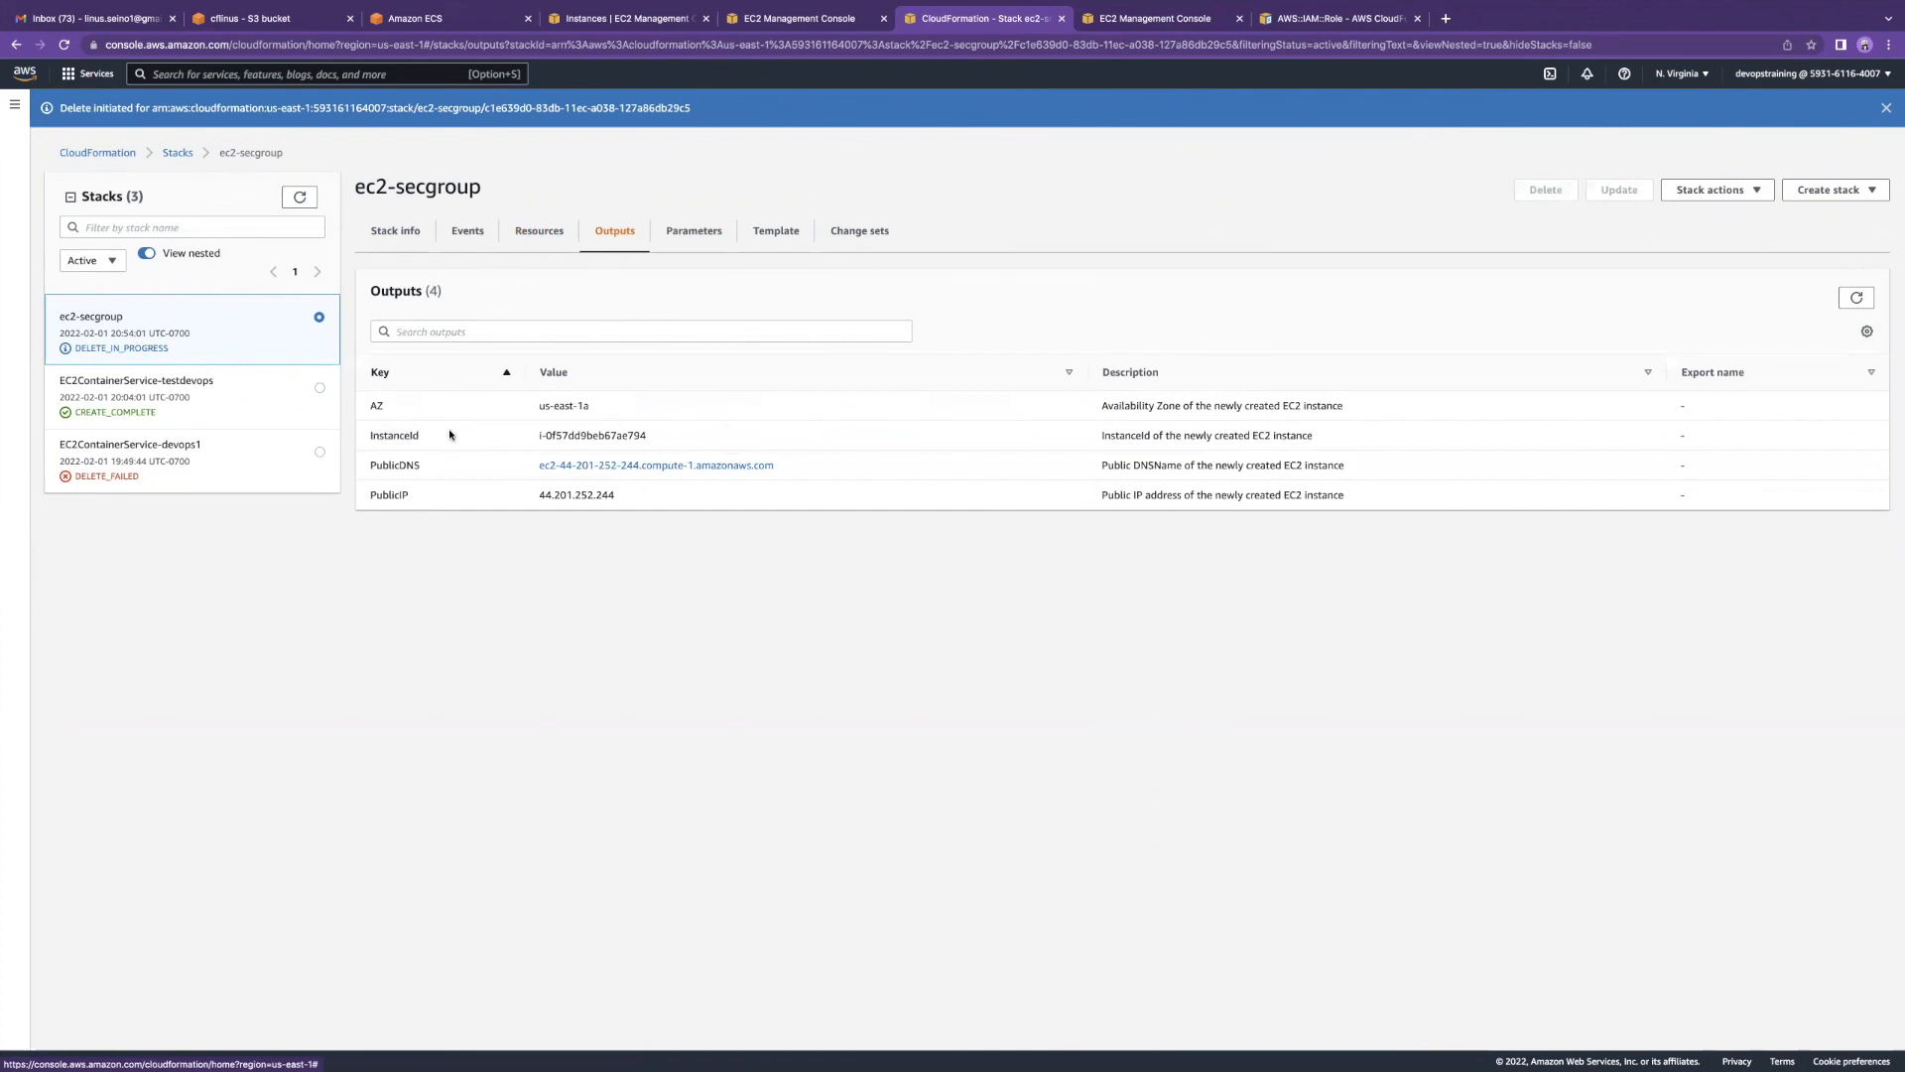
triple_click(536, 437)
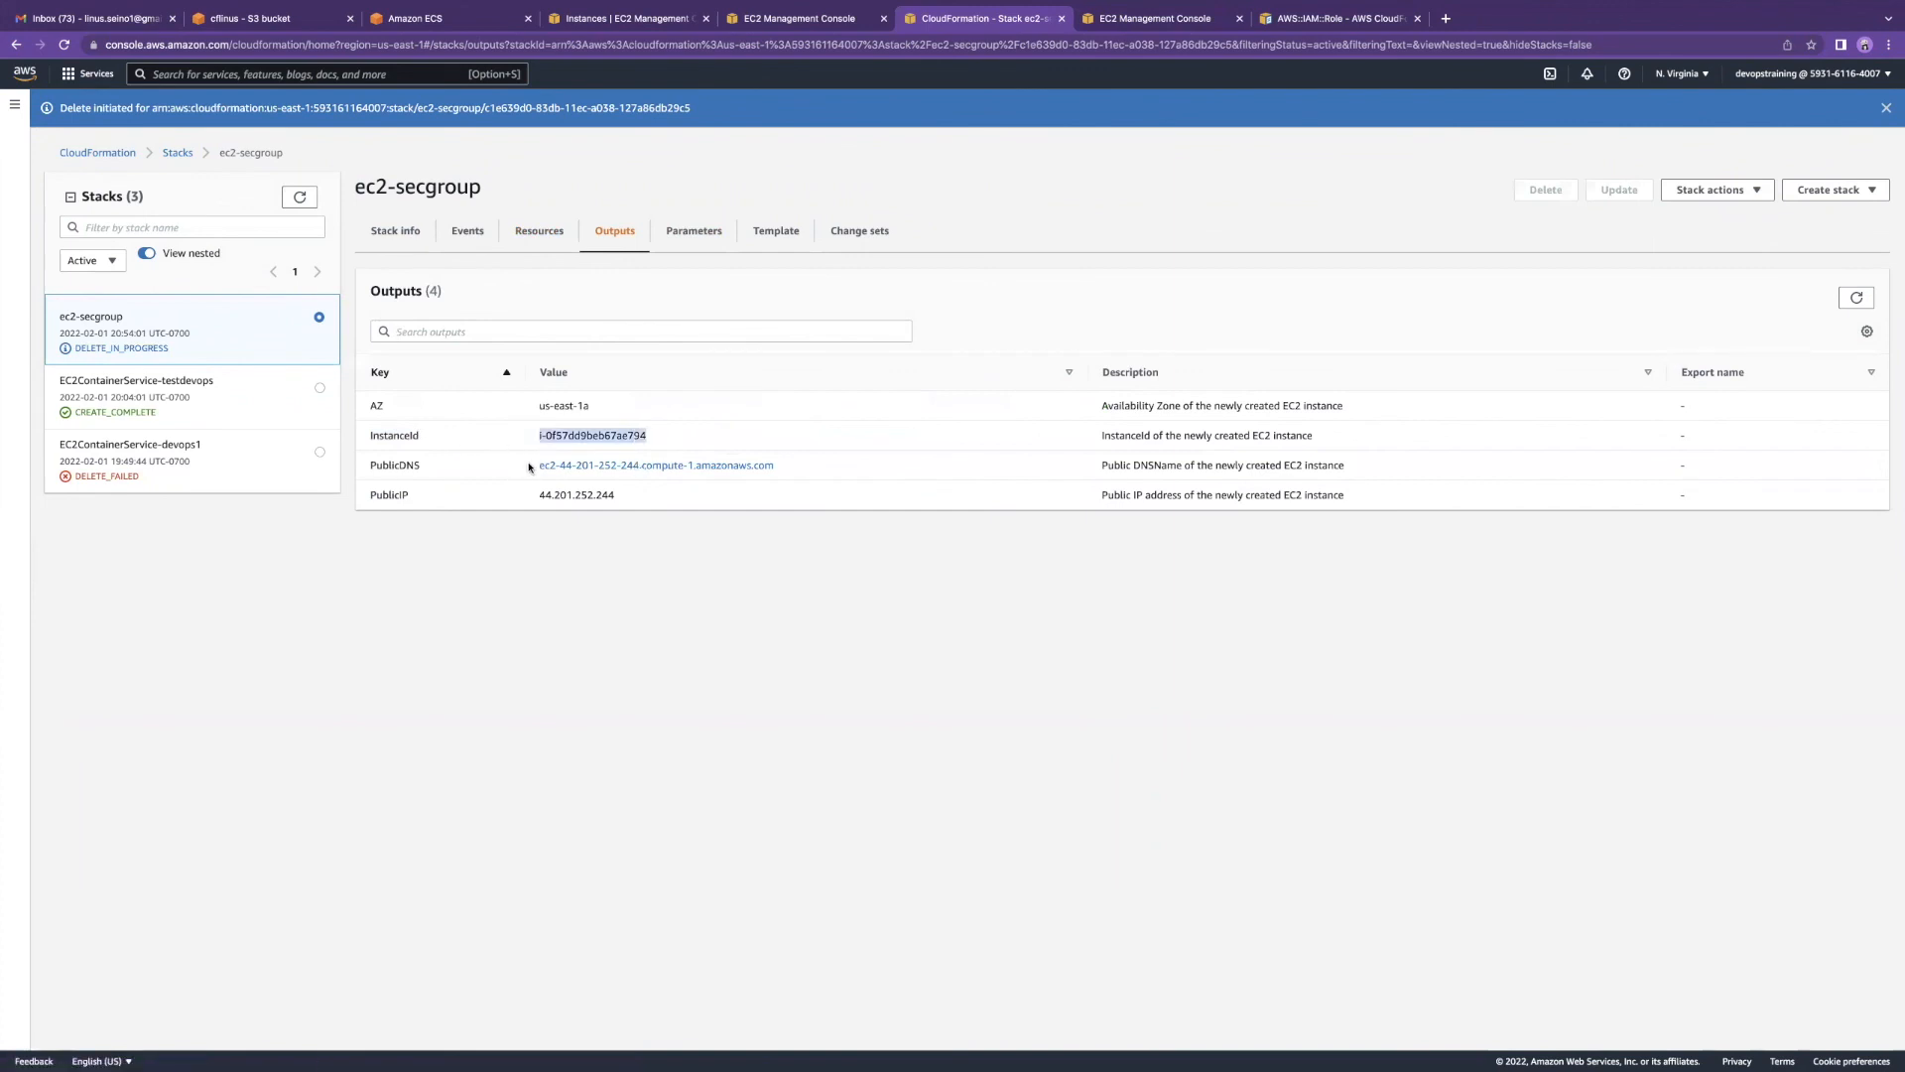
drag(528, 467, 778, 467)
drag(623, 496, 517, 501)
drag(599, 408, 536, 412)
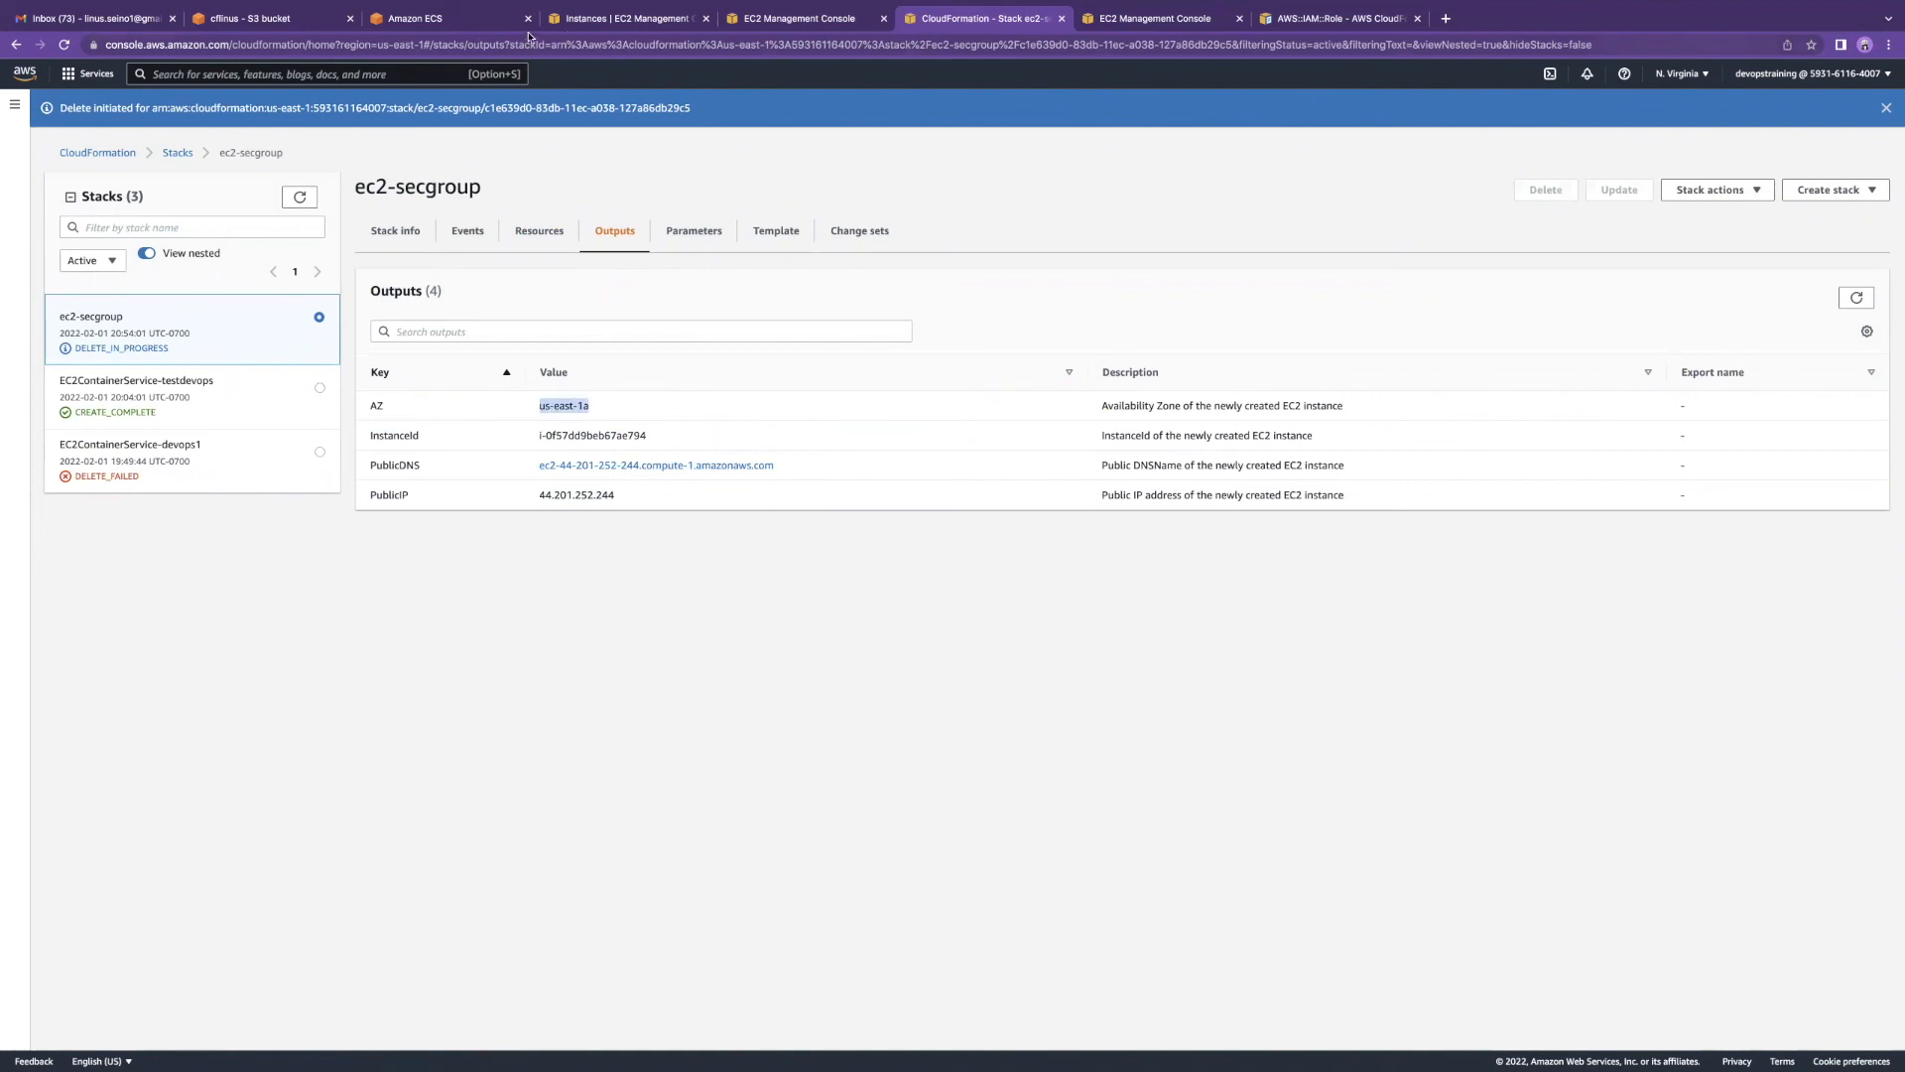
Step: Refresh the EC2 instances list to confirm the t2.micro instance is gone
click(611, 22)
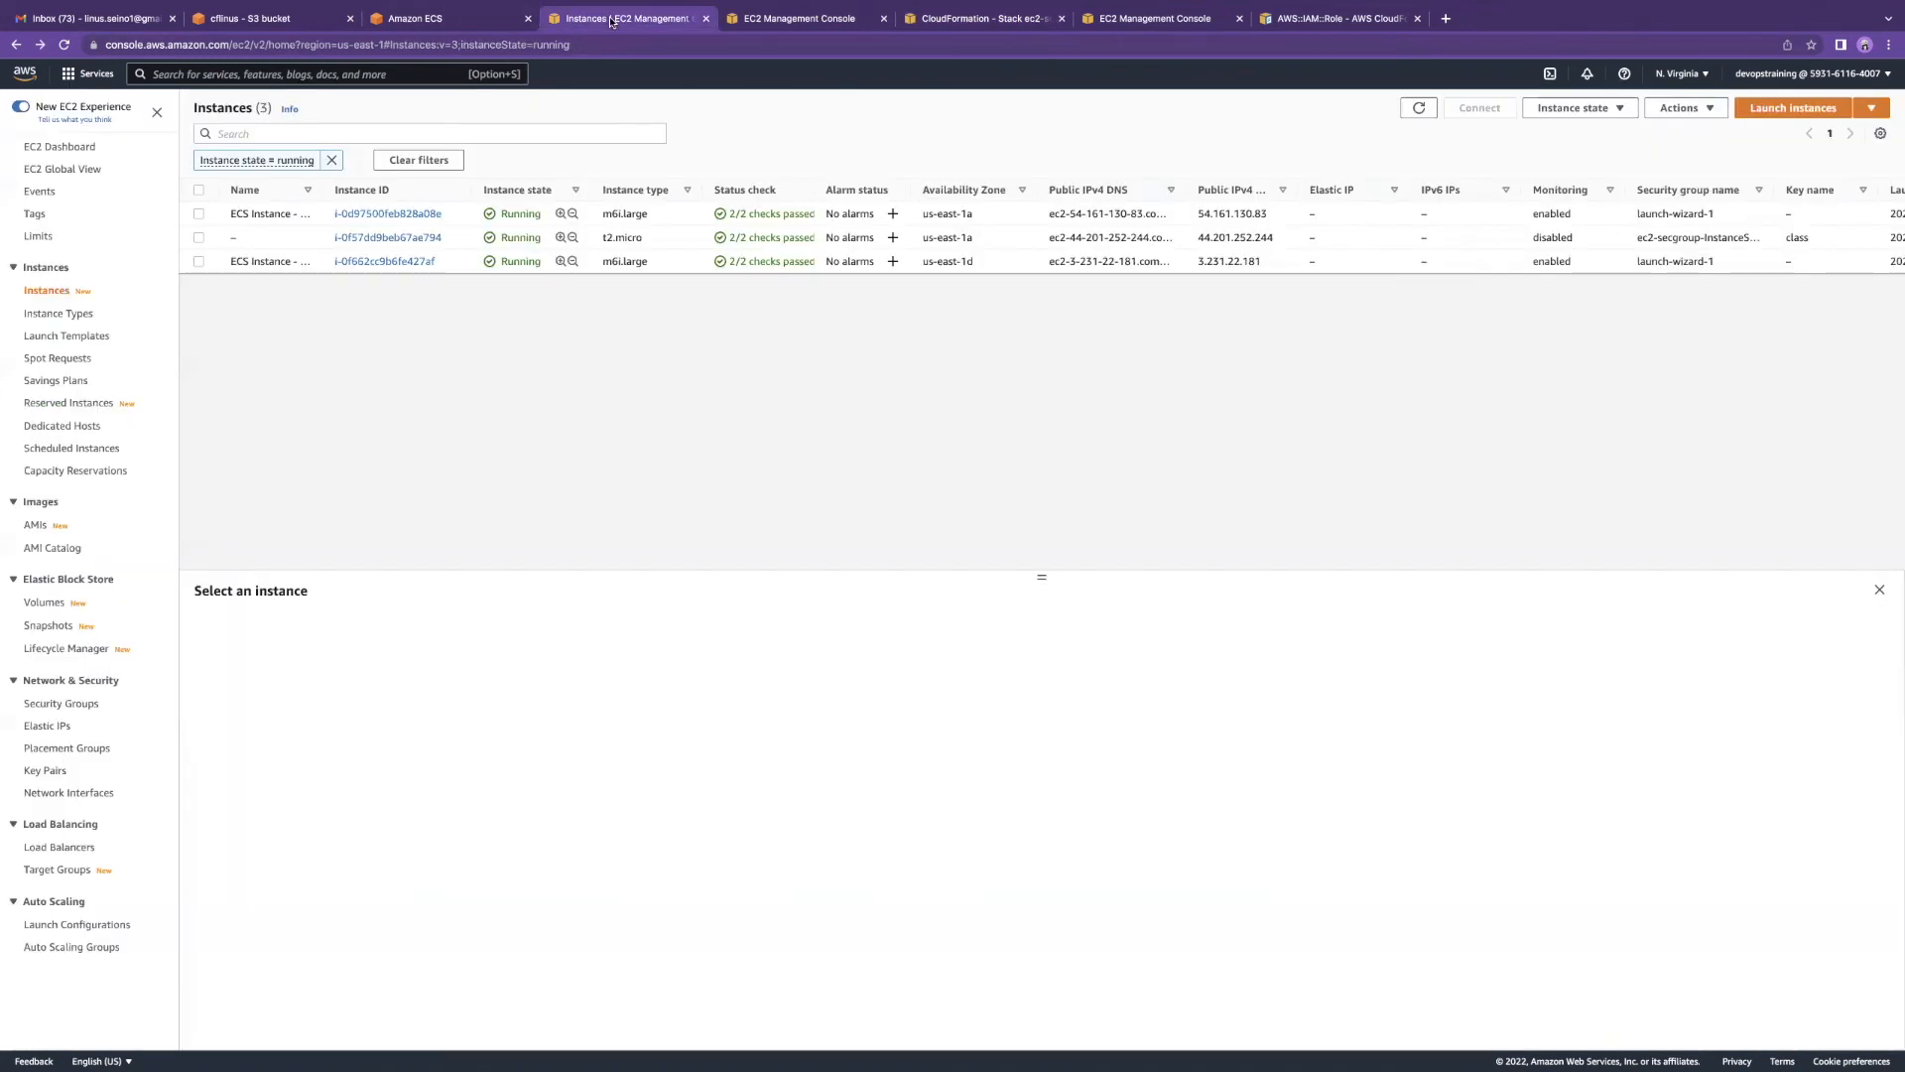
click(1419, 108)
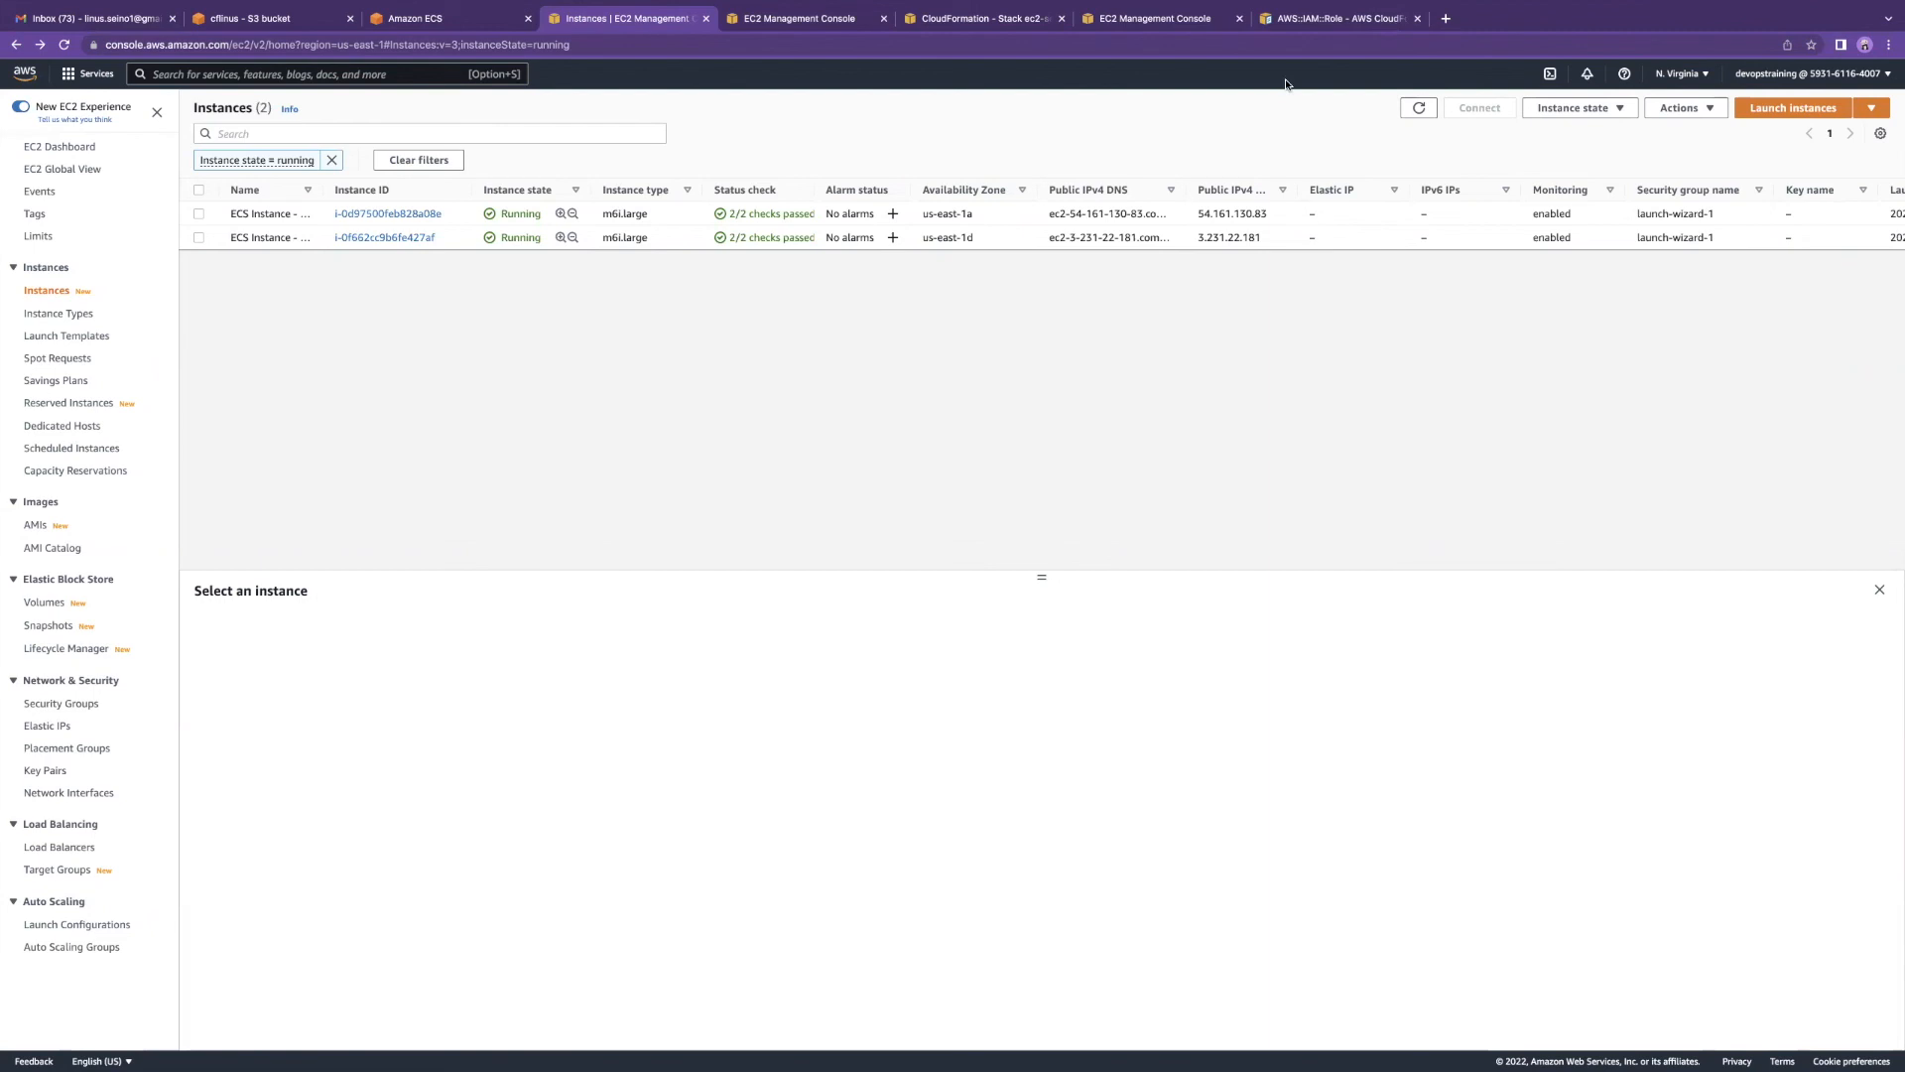
Step: Browse the AWS::IAM::Role docs page, then open the CloudWatch Logs resource type reference
mouse_move(1572, 2)
click(978, 25)
click(1149, 27)
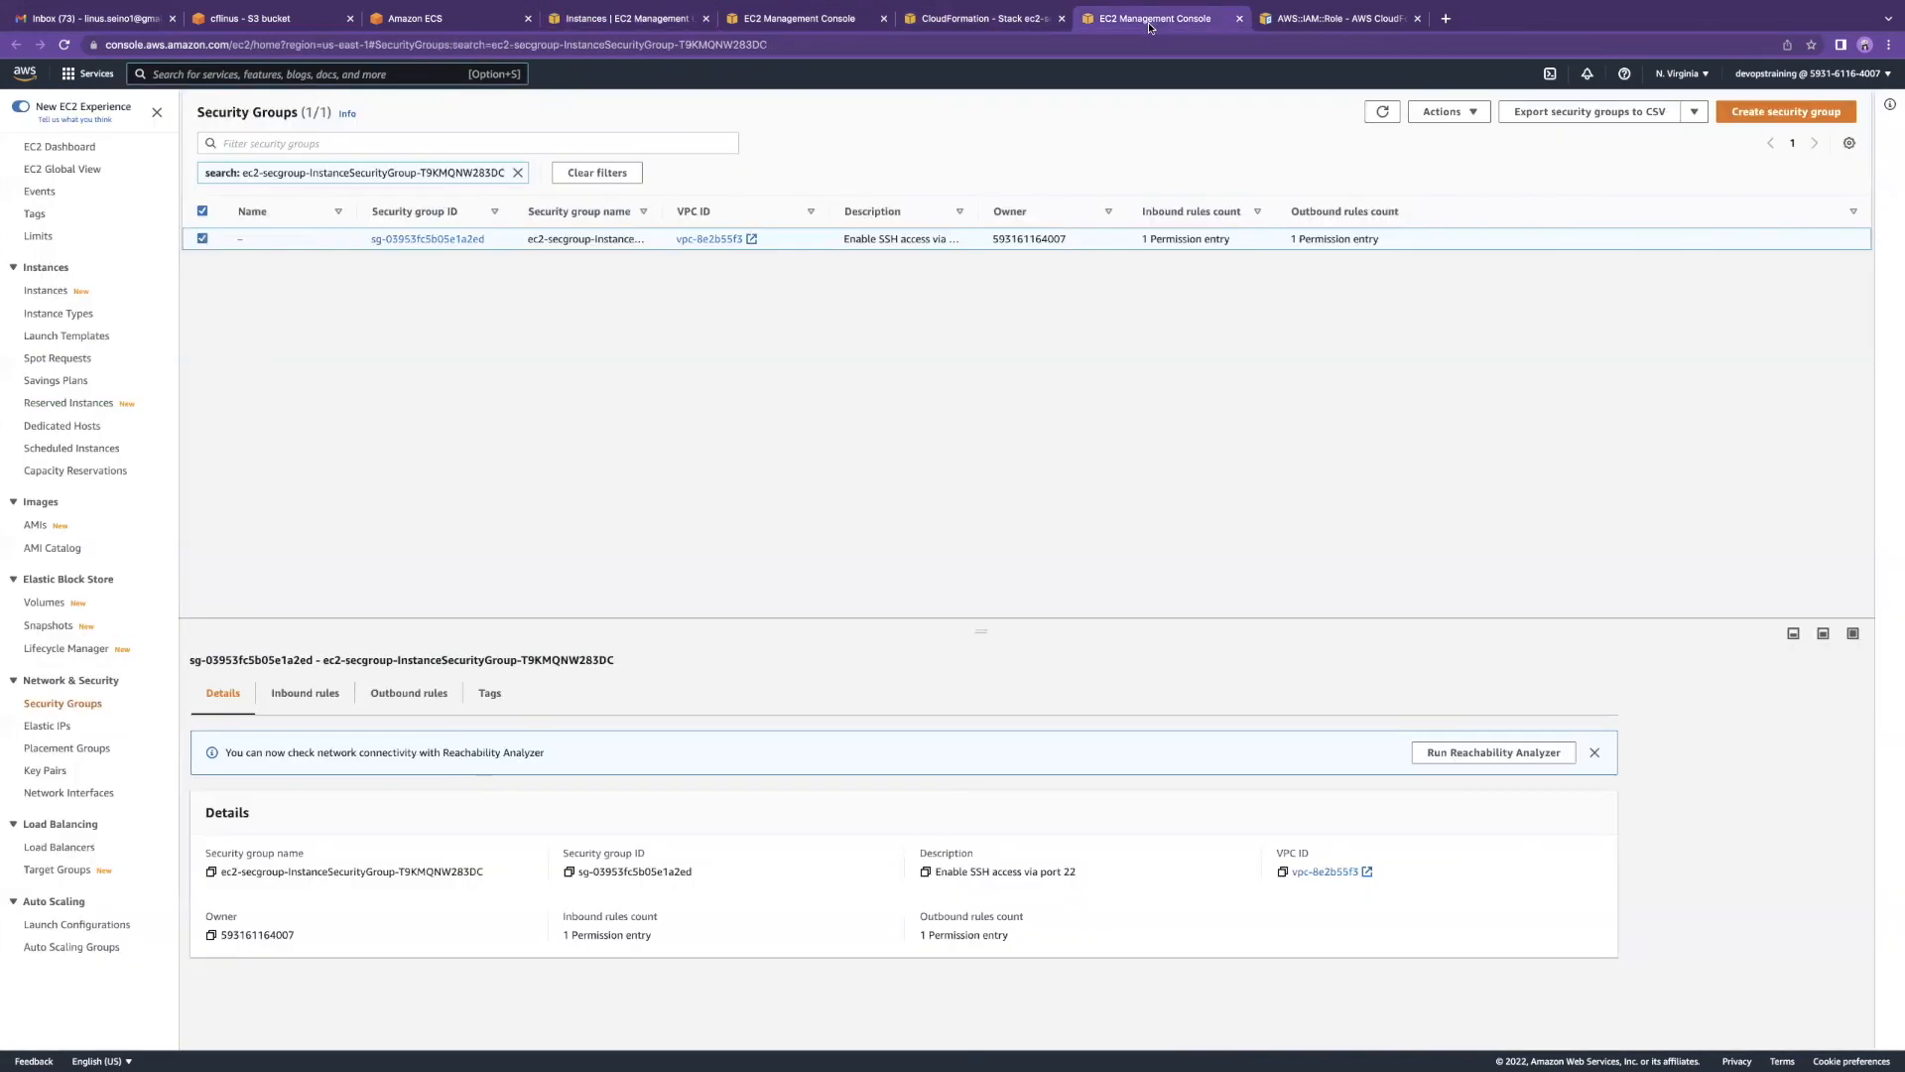
click(1310, 19)
scroll(402, 333, up, 3)
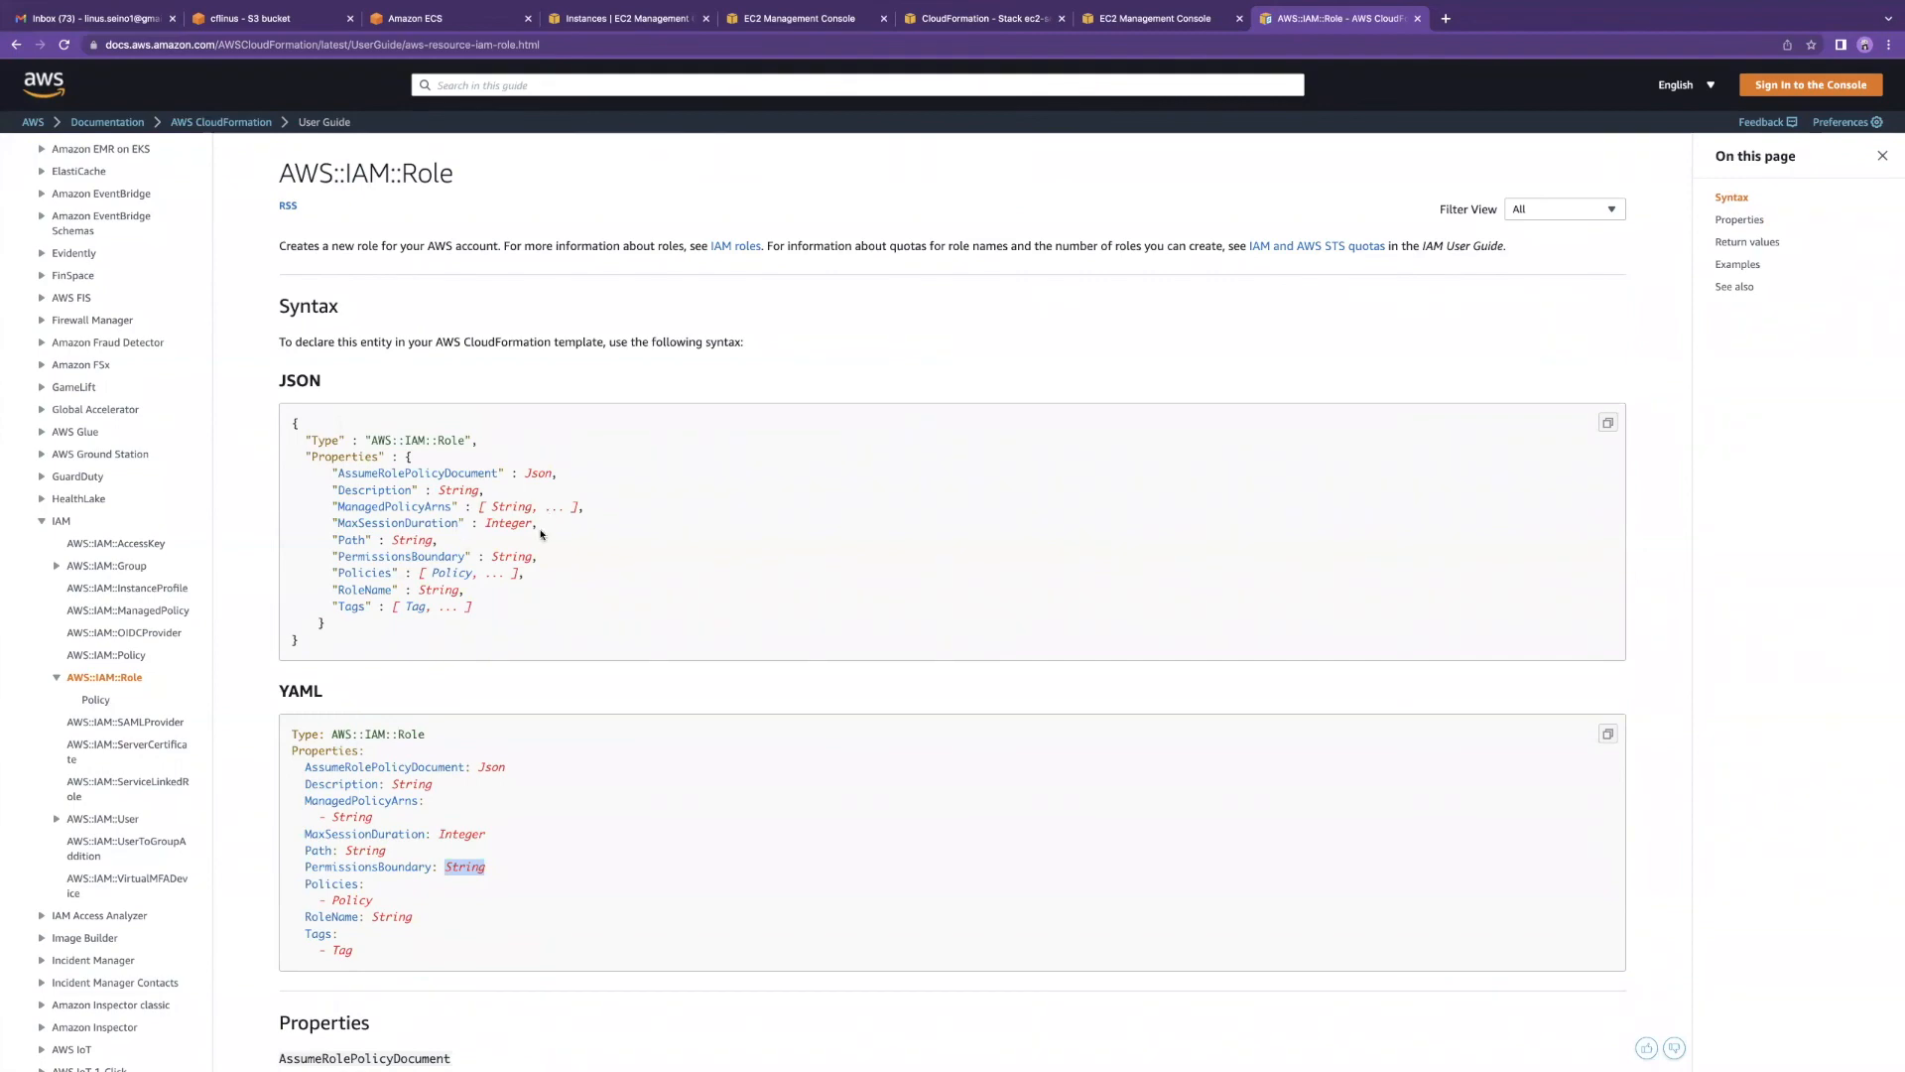
scroll(471, 537, down, 1)
scroll(471, 537, down, 3)
scroll(58, 439, up, 5)
scroll(58, 439, up, 2)
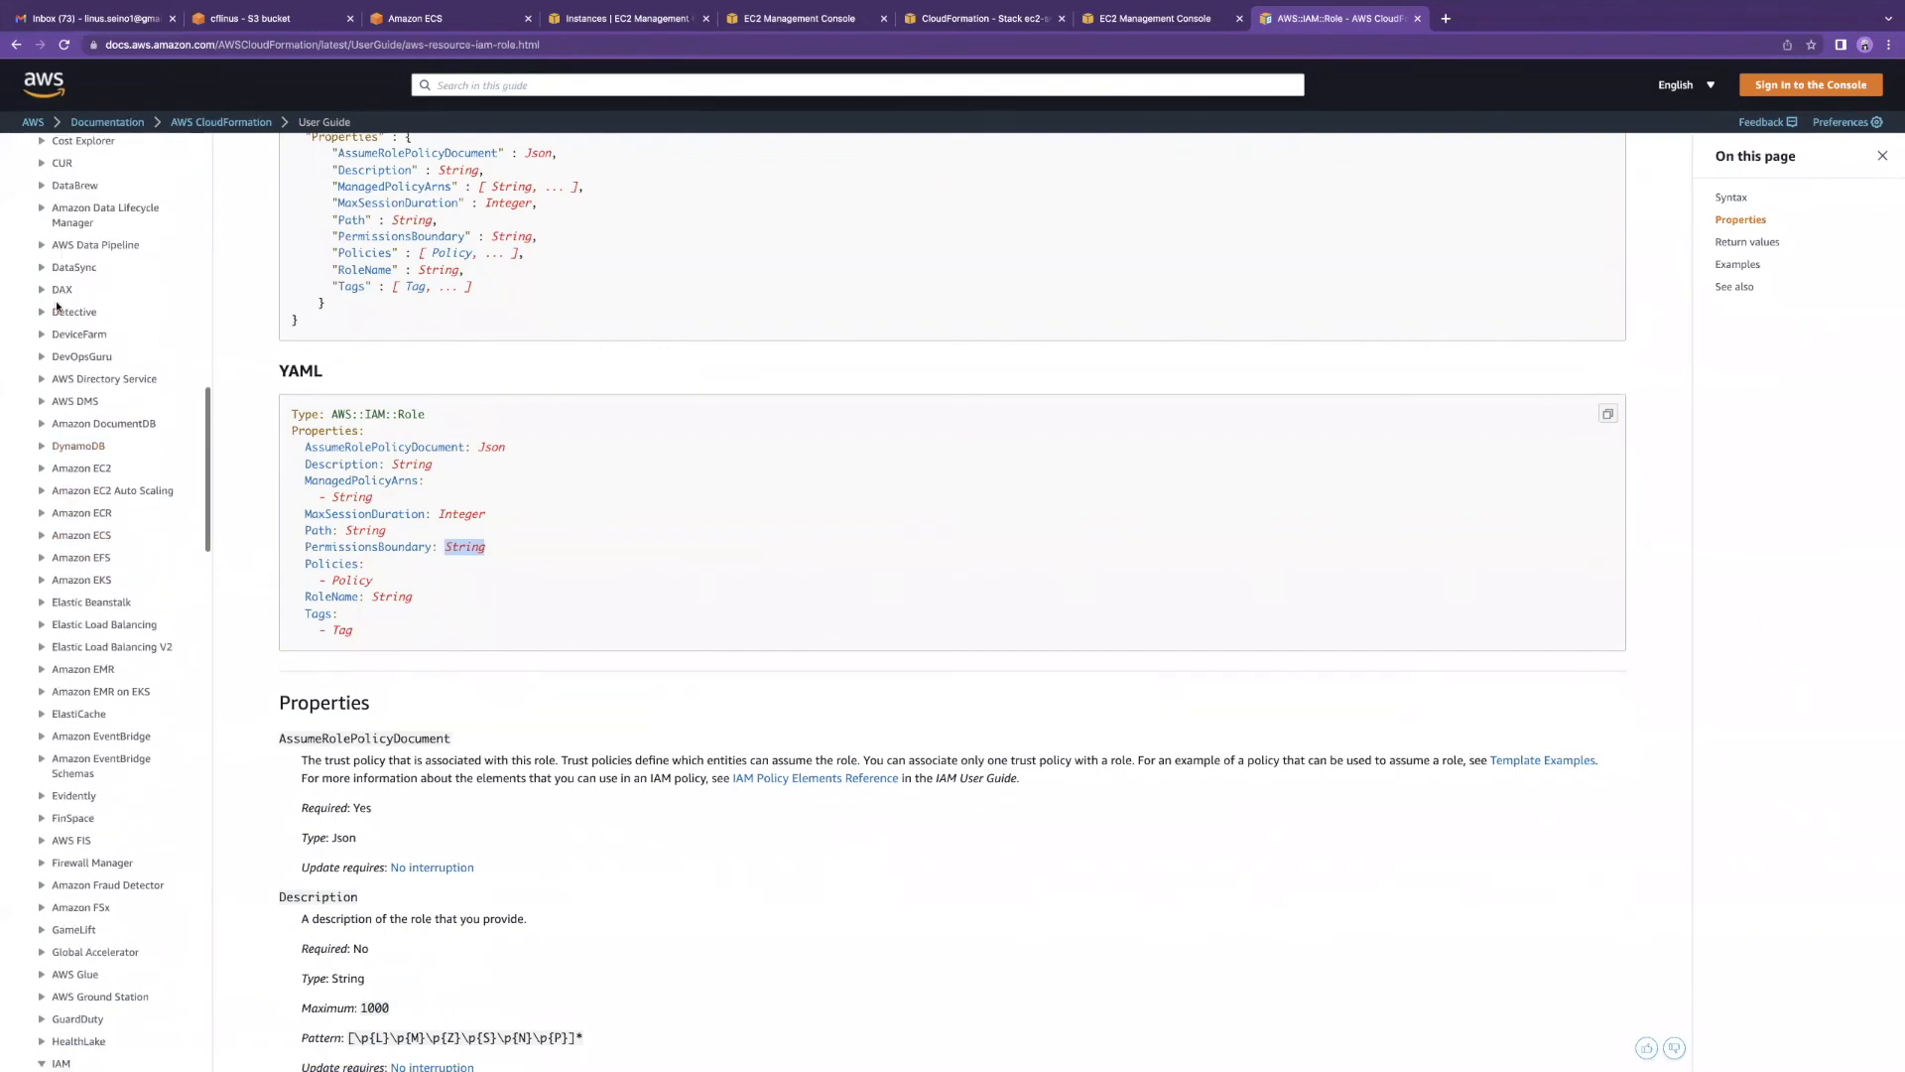
scroll(84, 278, up, 5)
scroll(96, 231, up, 3)
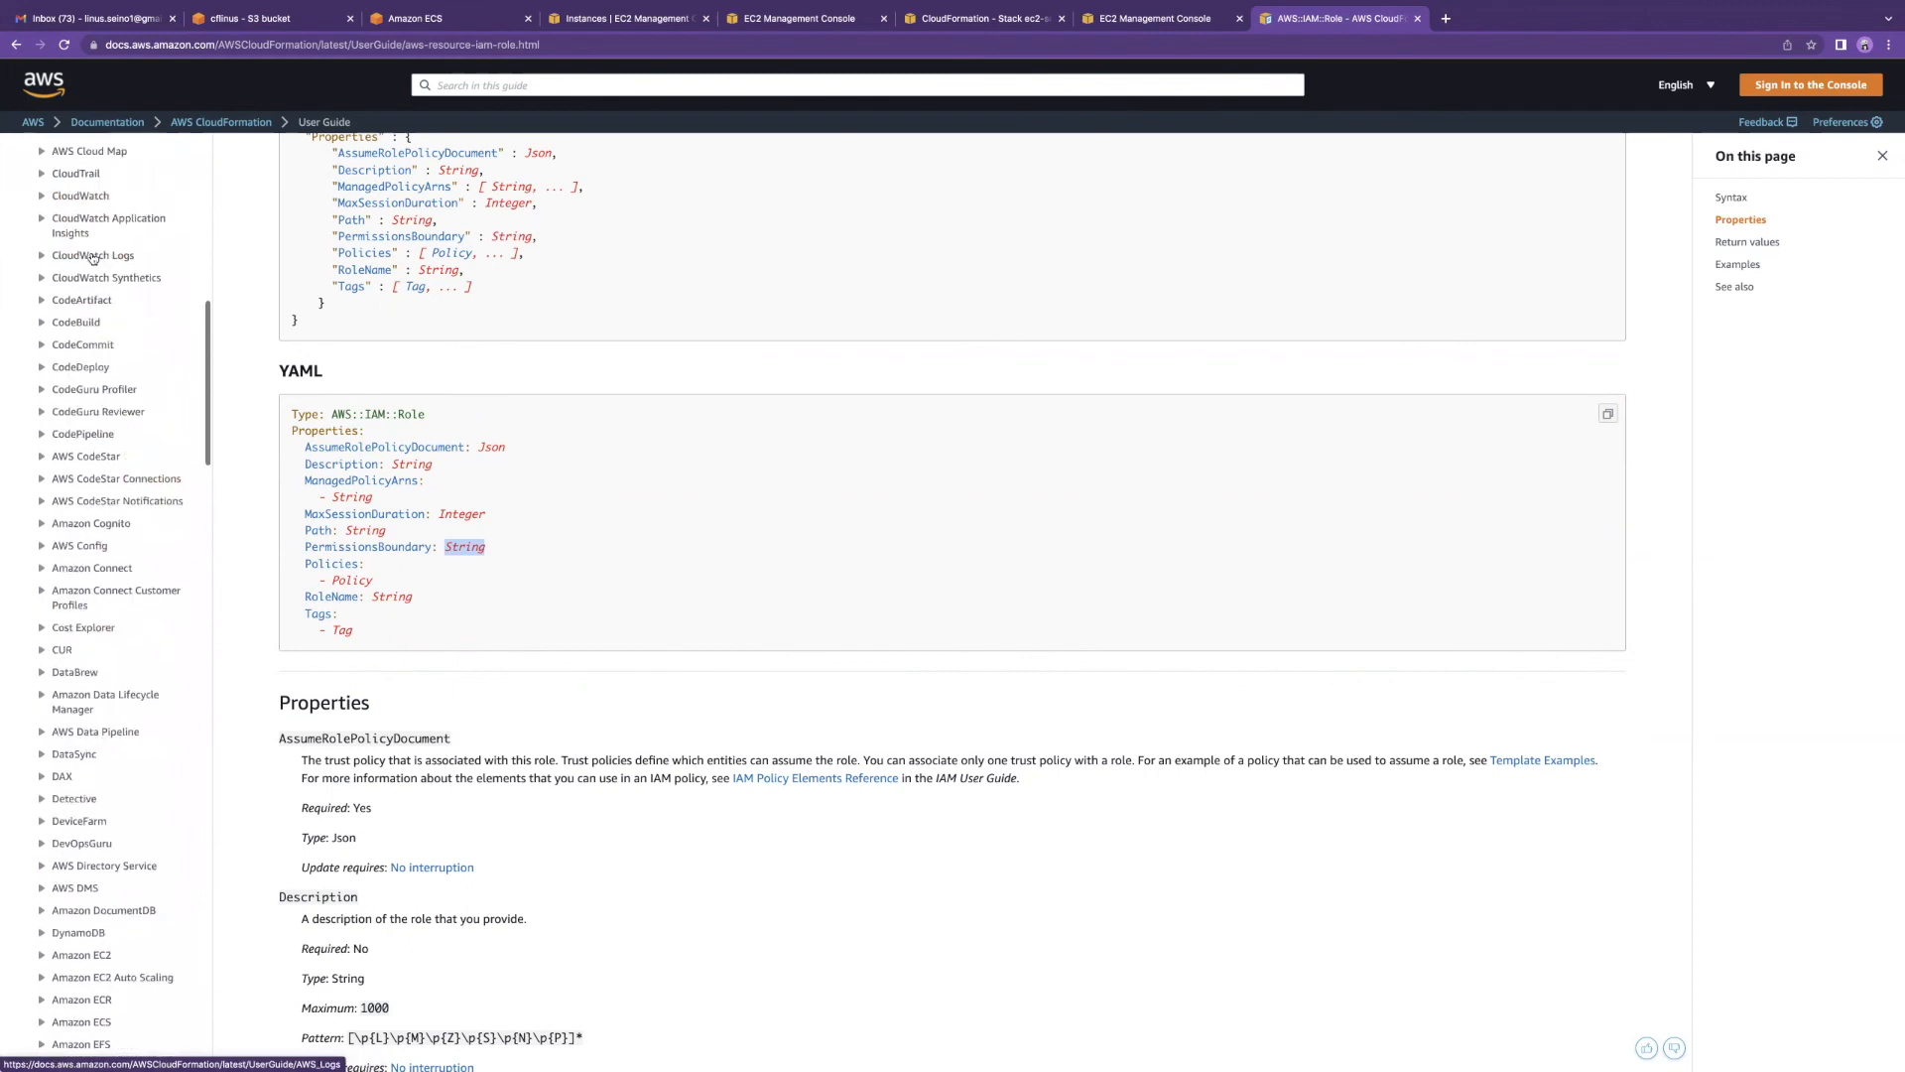
click(93, 256)
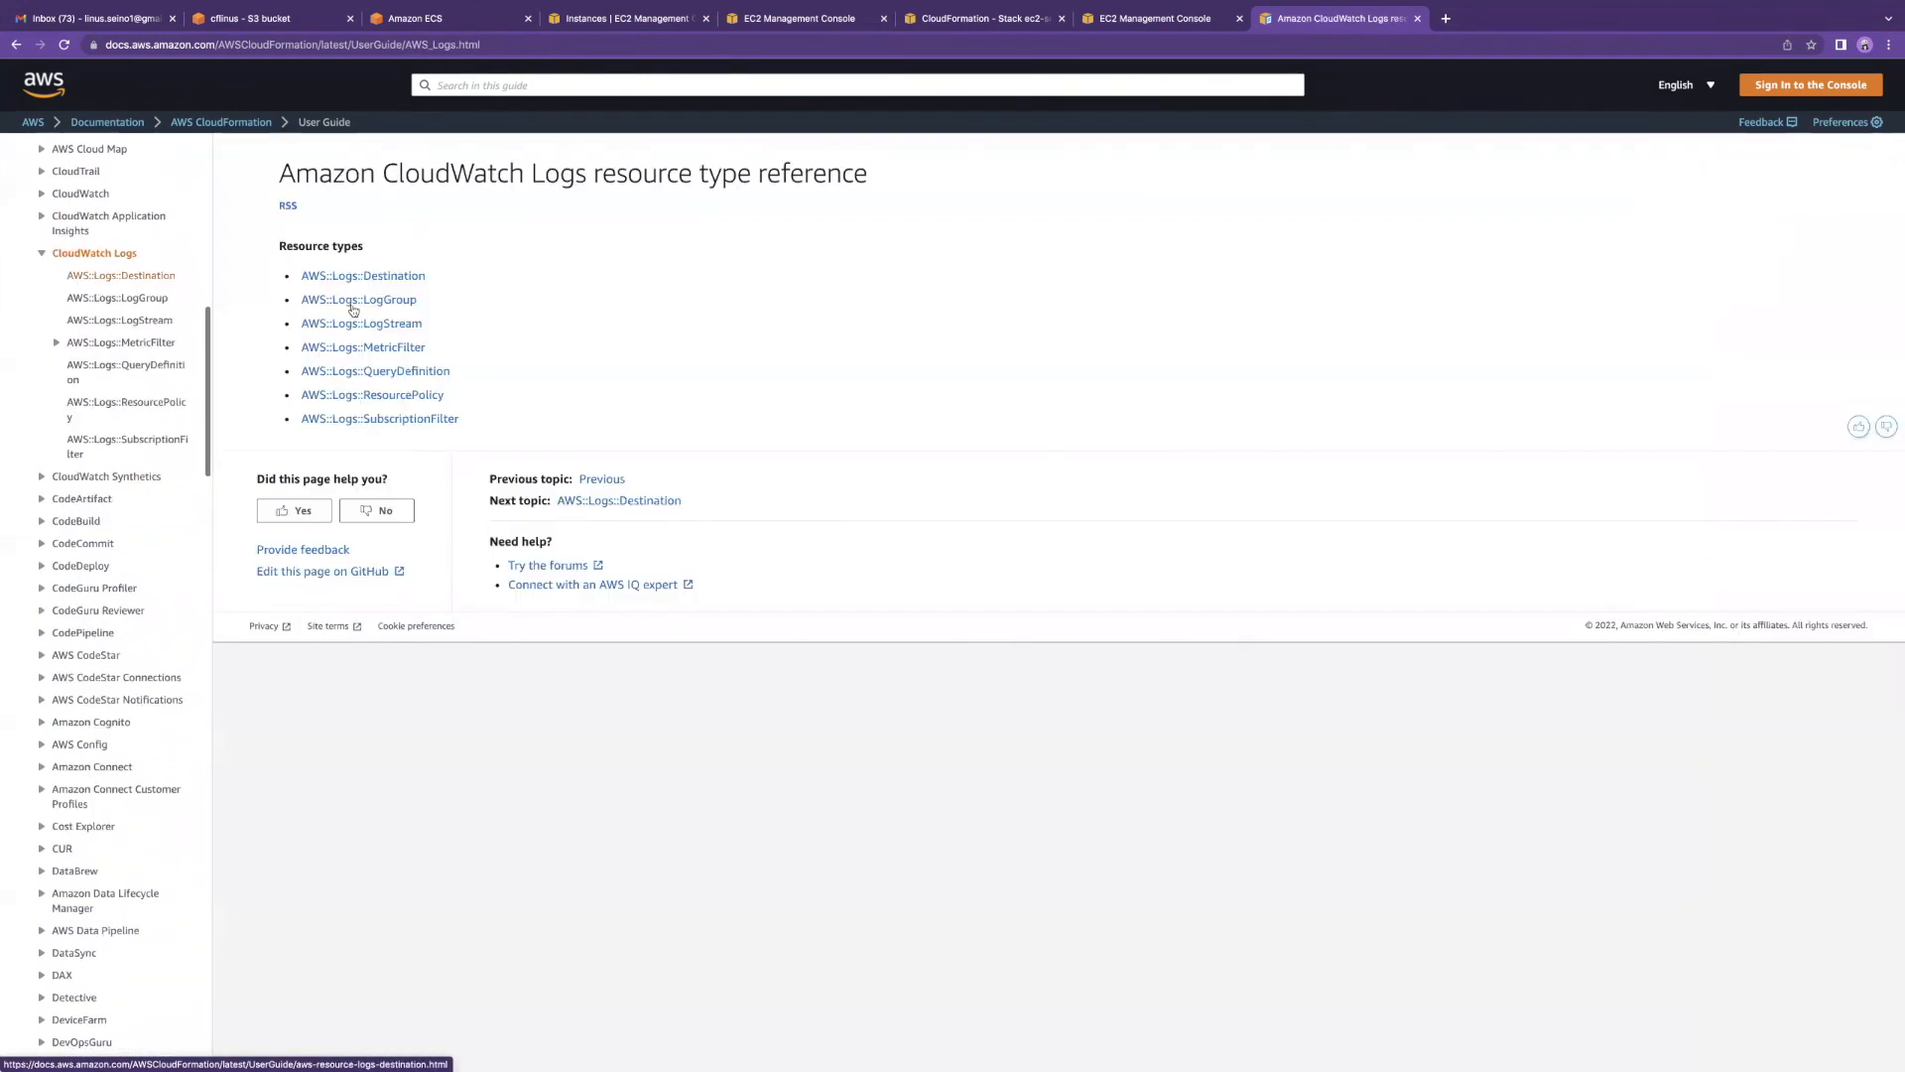
Step: Open the Amazon ECR resource type reference from the sidebar
scroll(144, 288, down, 1)
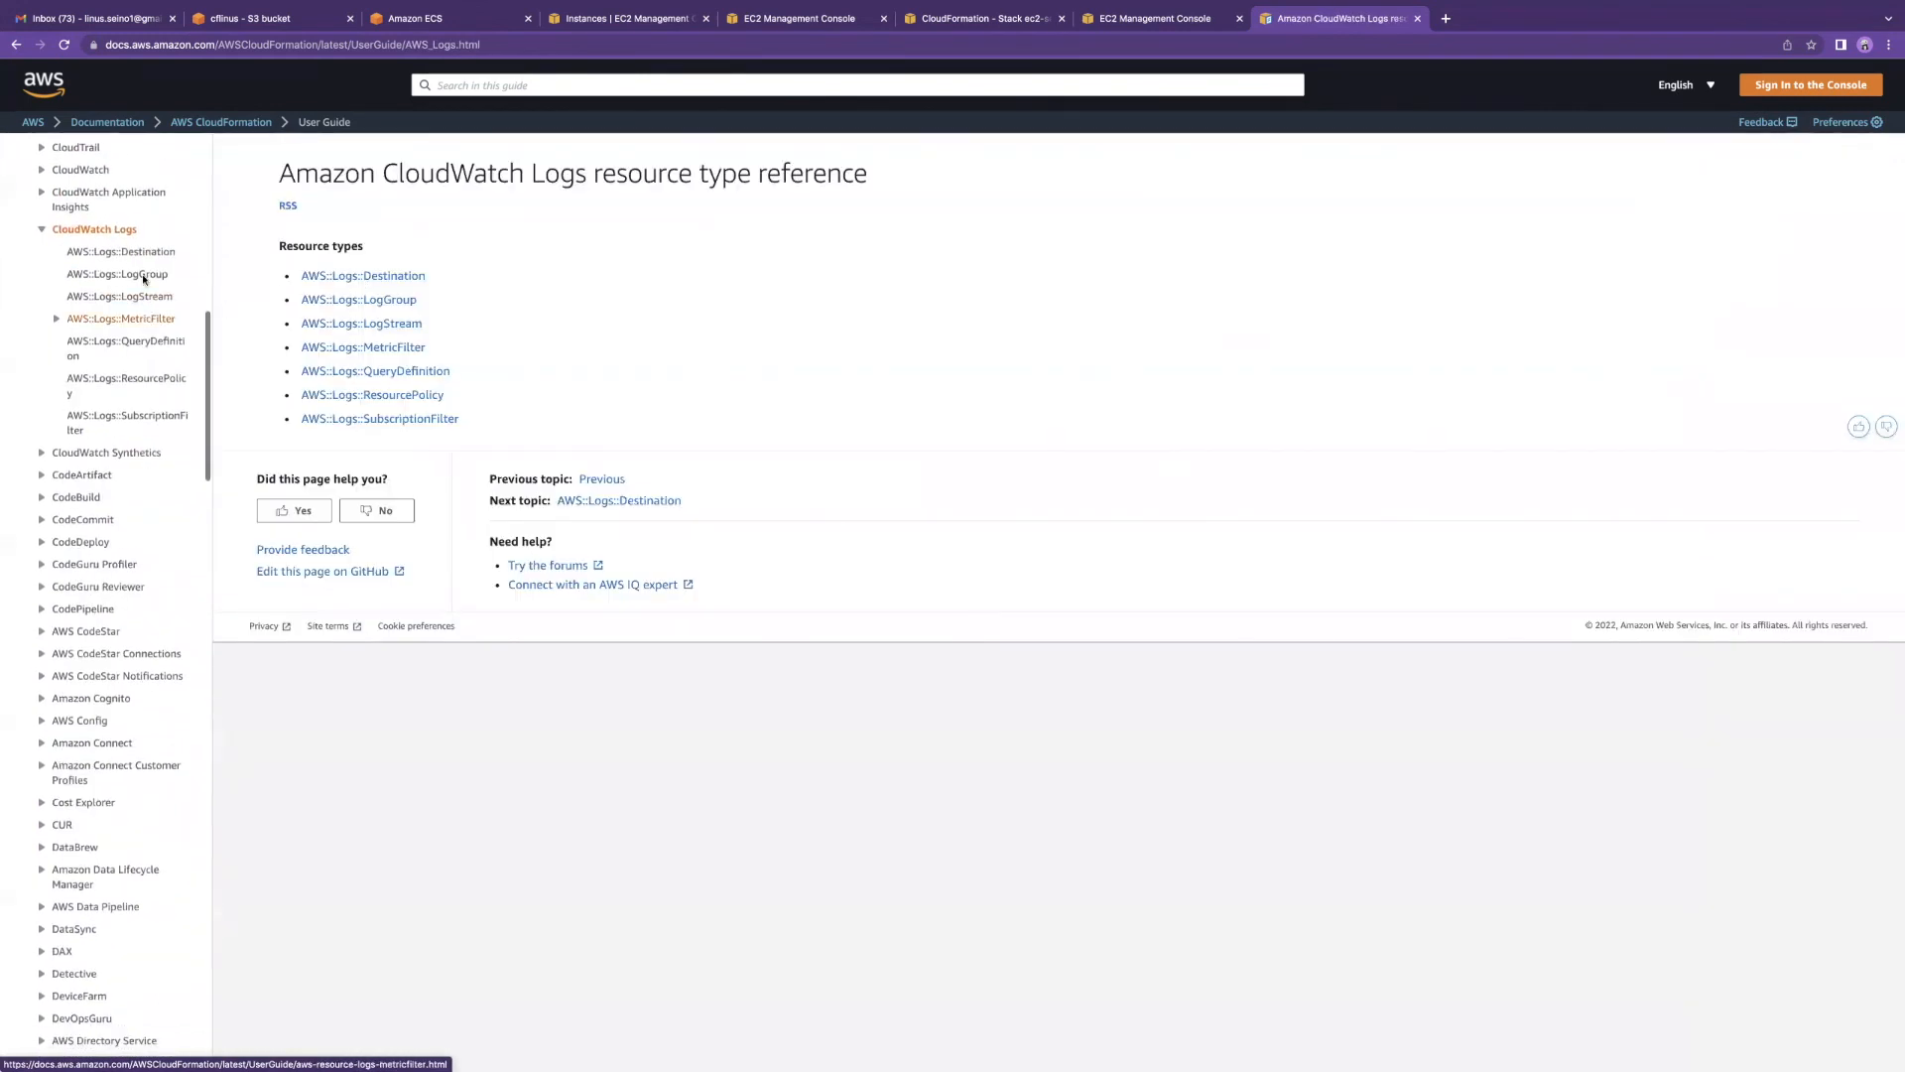
scroll(84, 290, down, 5)
scroll(94, 328, down, 9)
scroll(115, 387, down, 5)
click(99, 438)
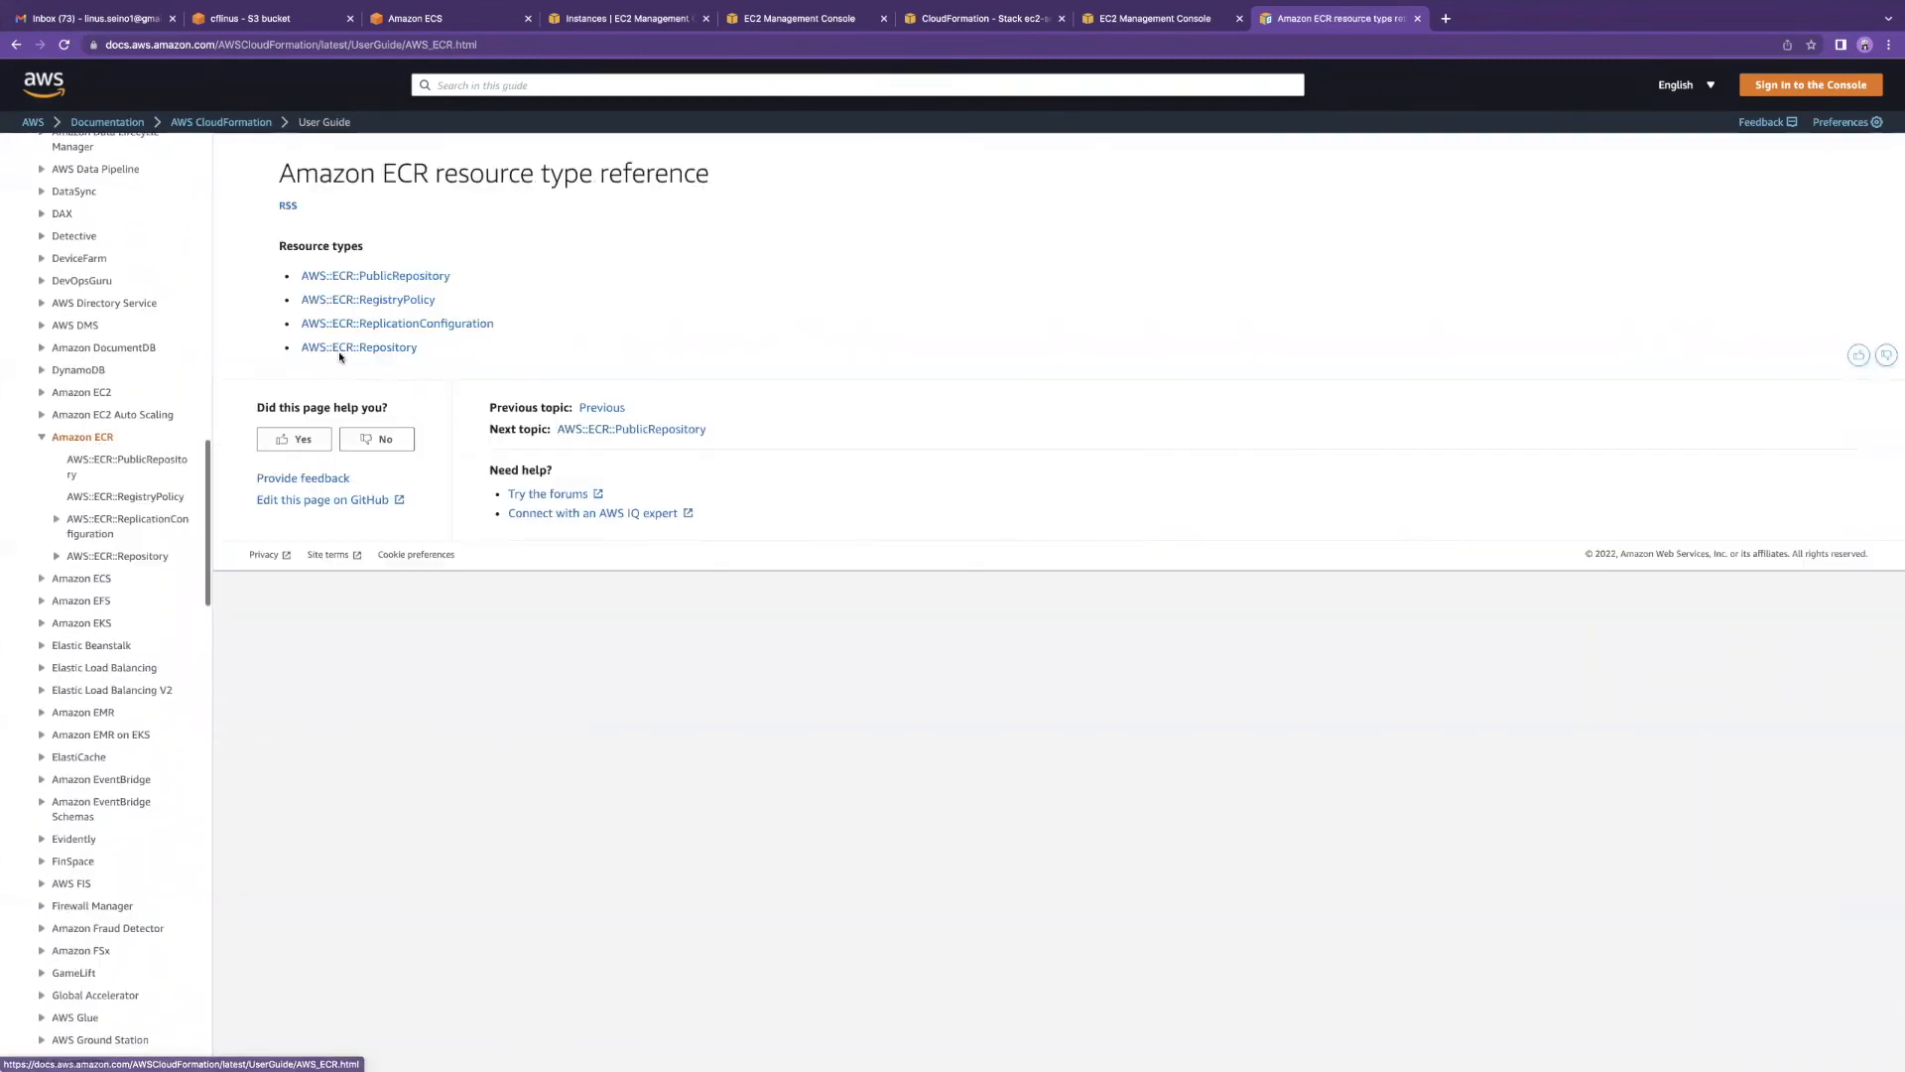
Step: Open the AWS::ECR::PublicRepository page and highlight its JSON syntax block
click(360, 278)
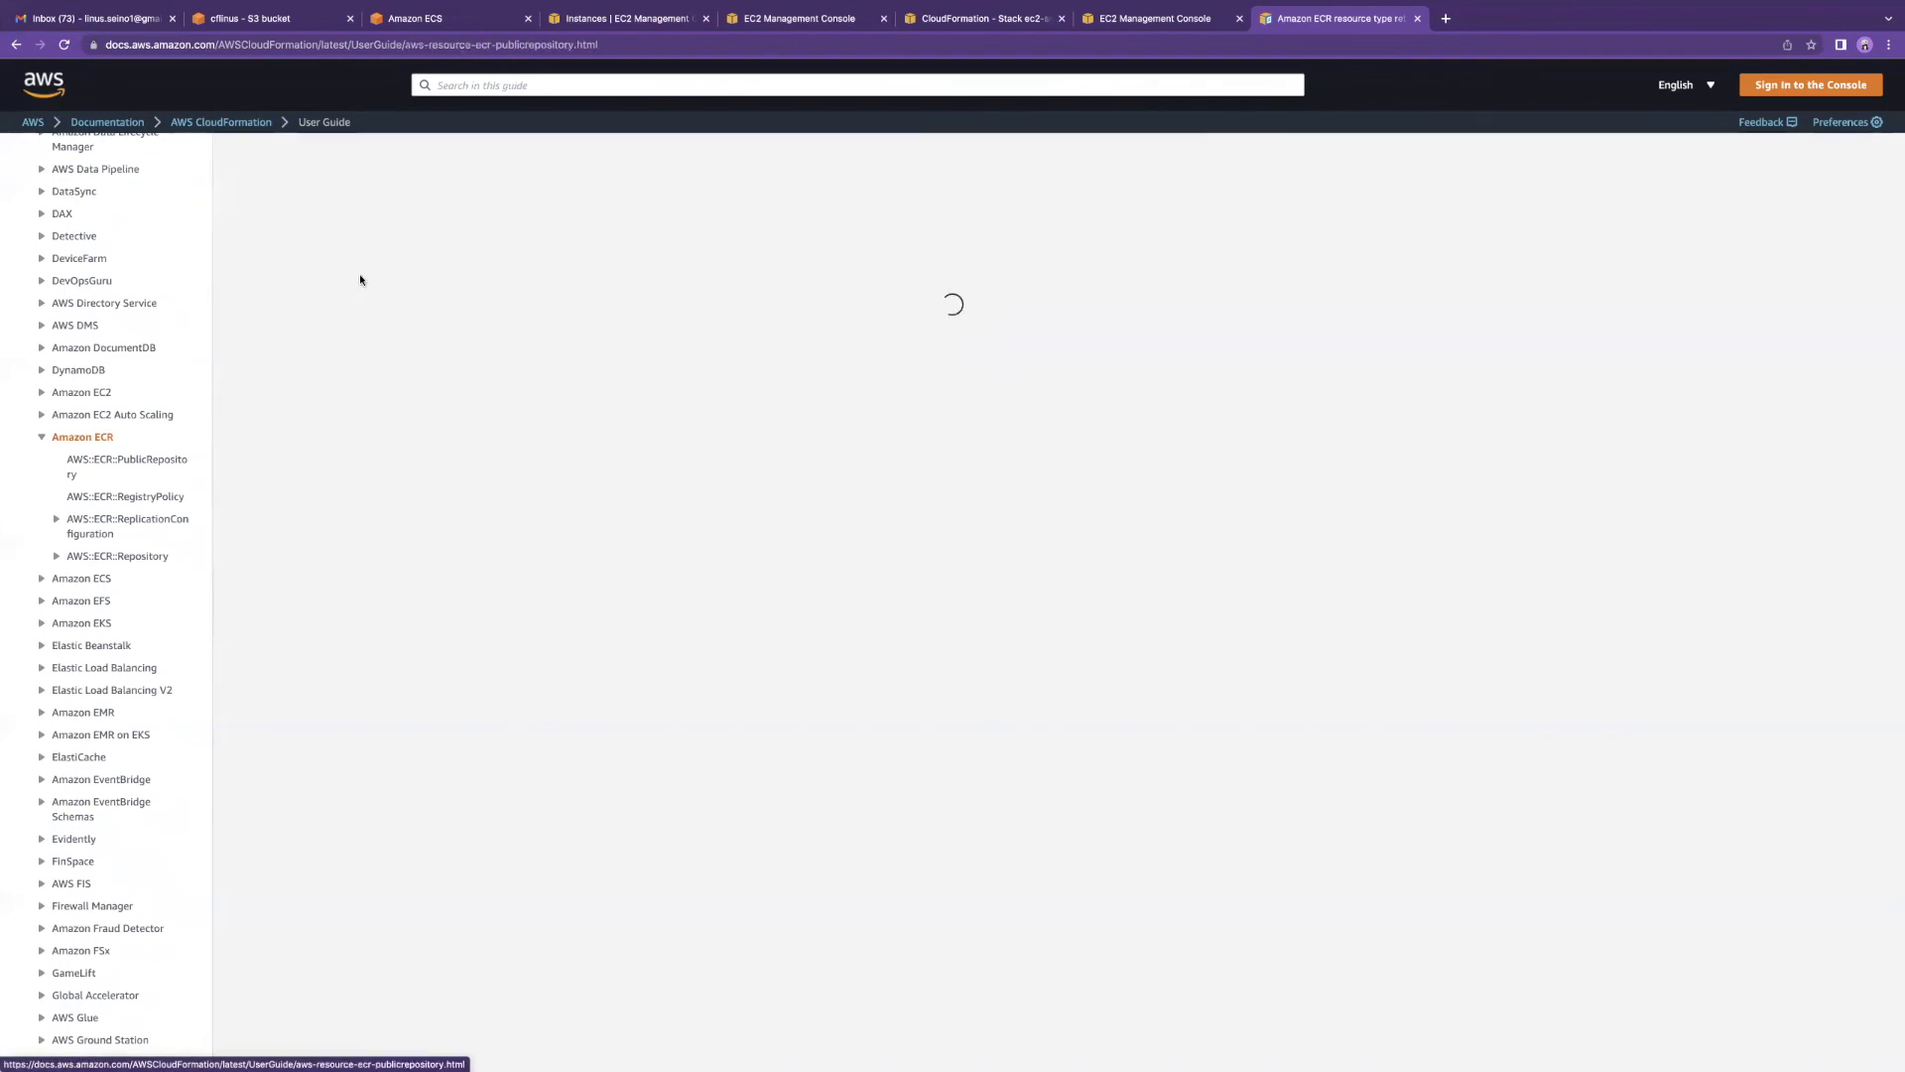
drag(307, 578, 292, 436)
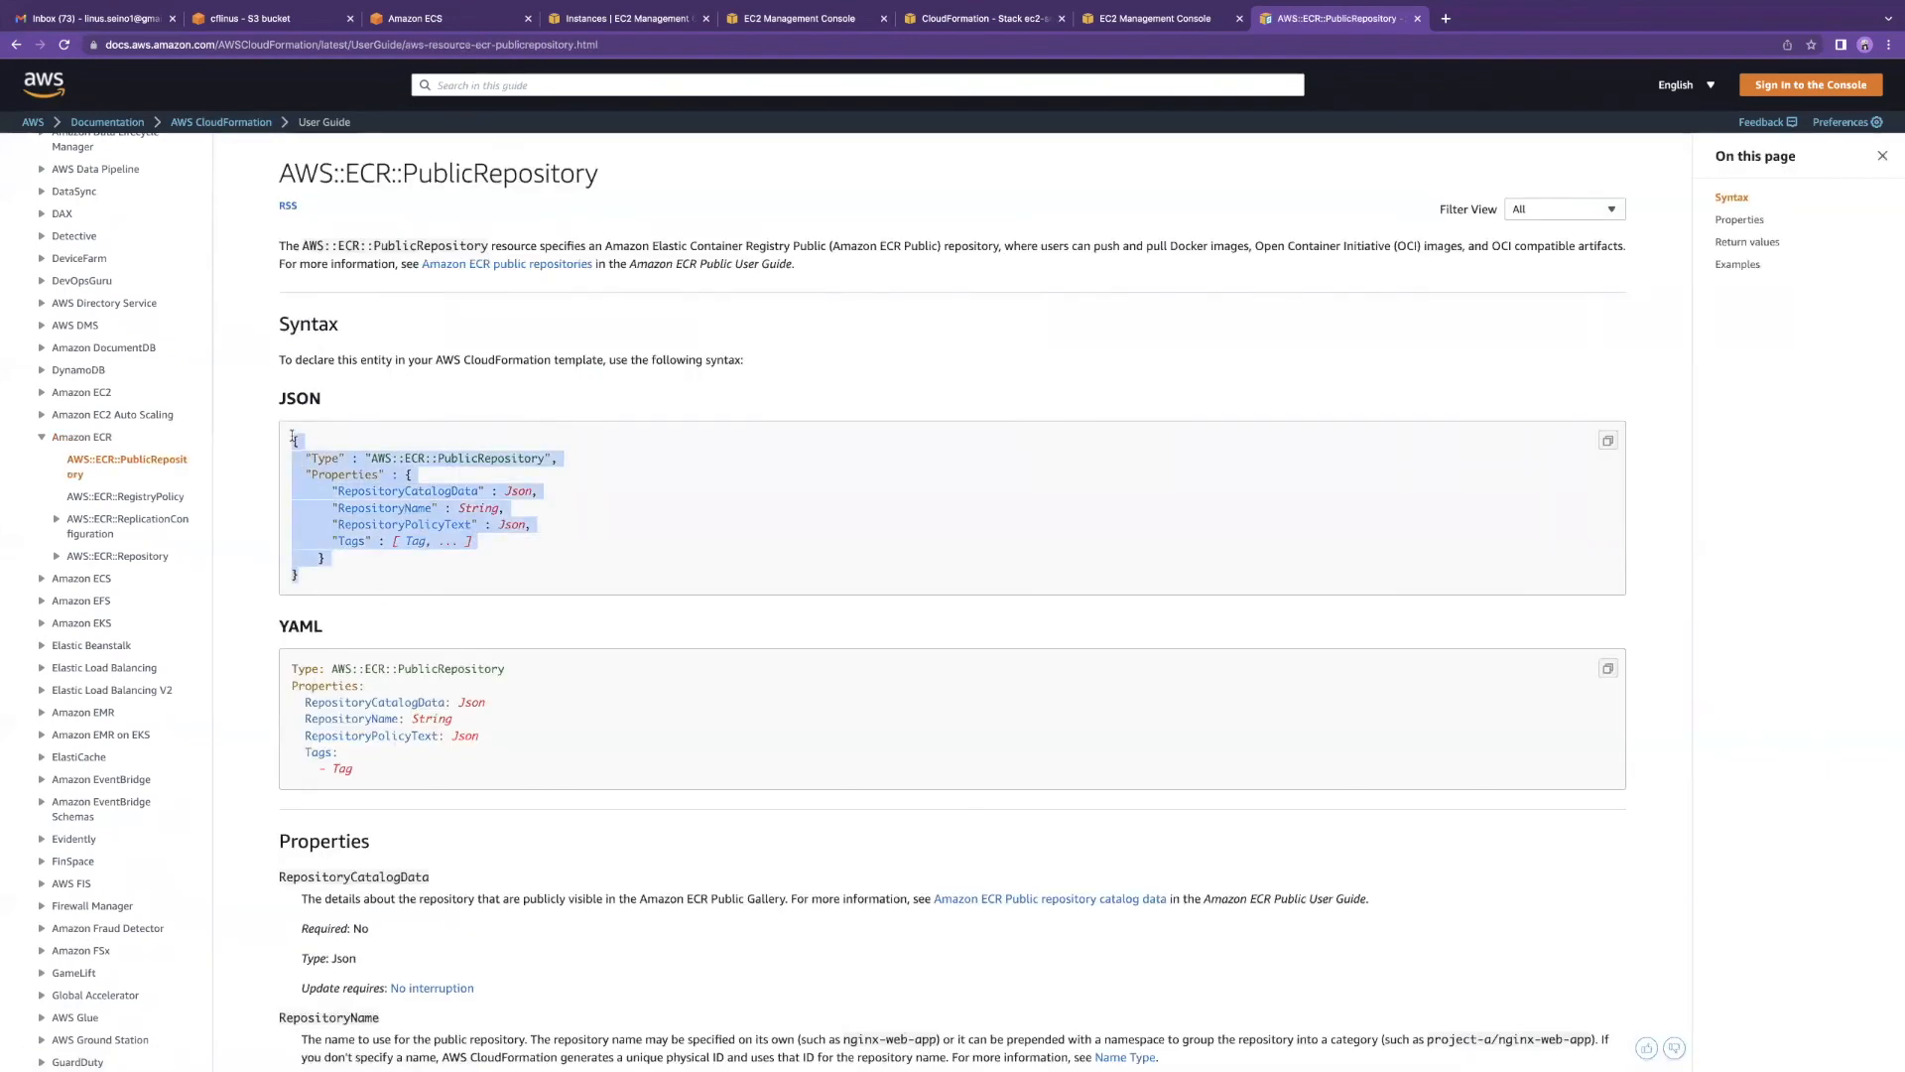
scroll(89, 488, down, 10)
scroll(91, 488, down, 8)
scroll(74, 522, up, 7)
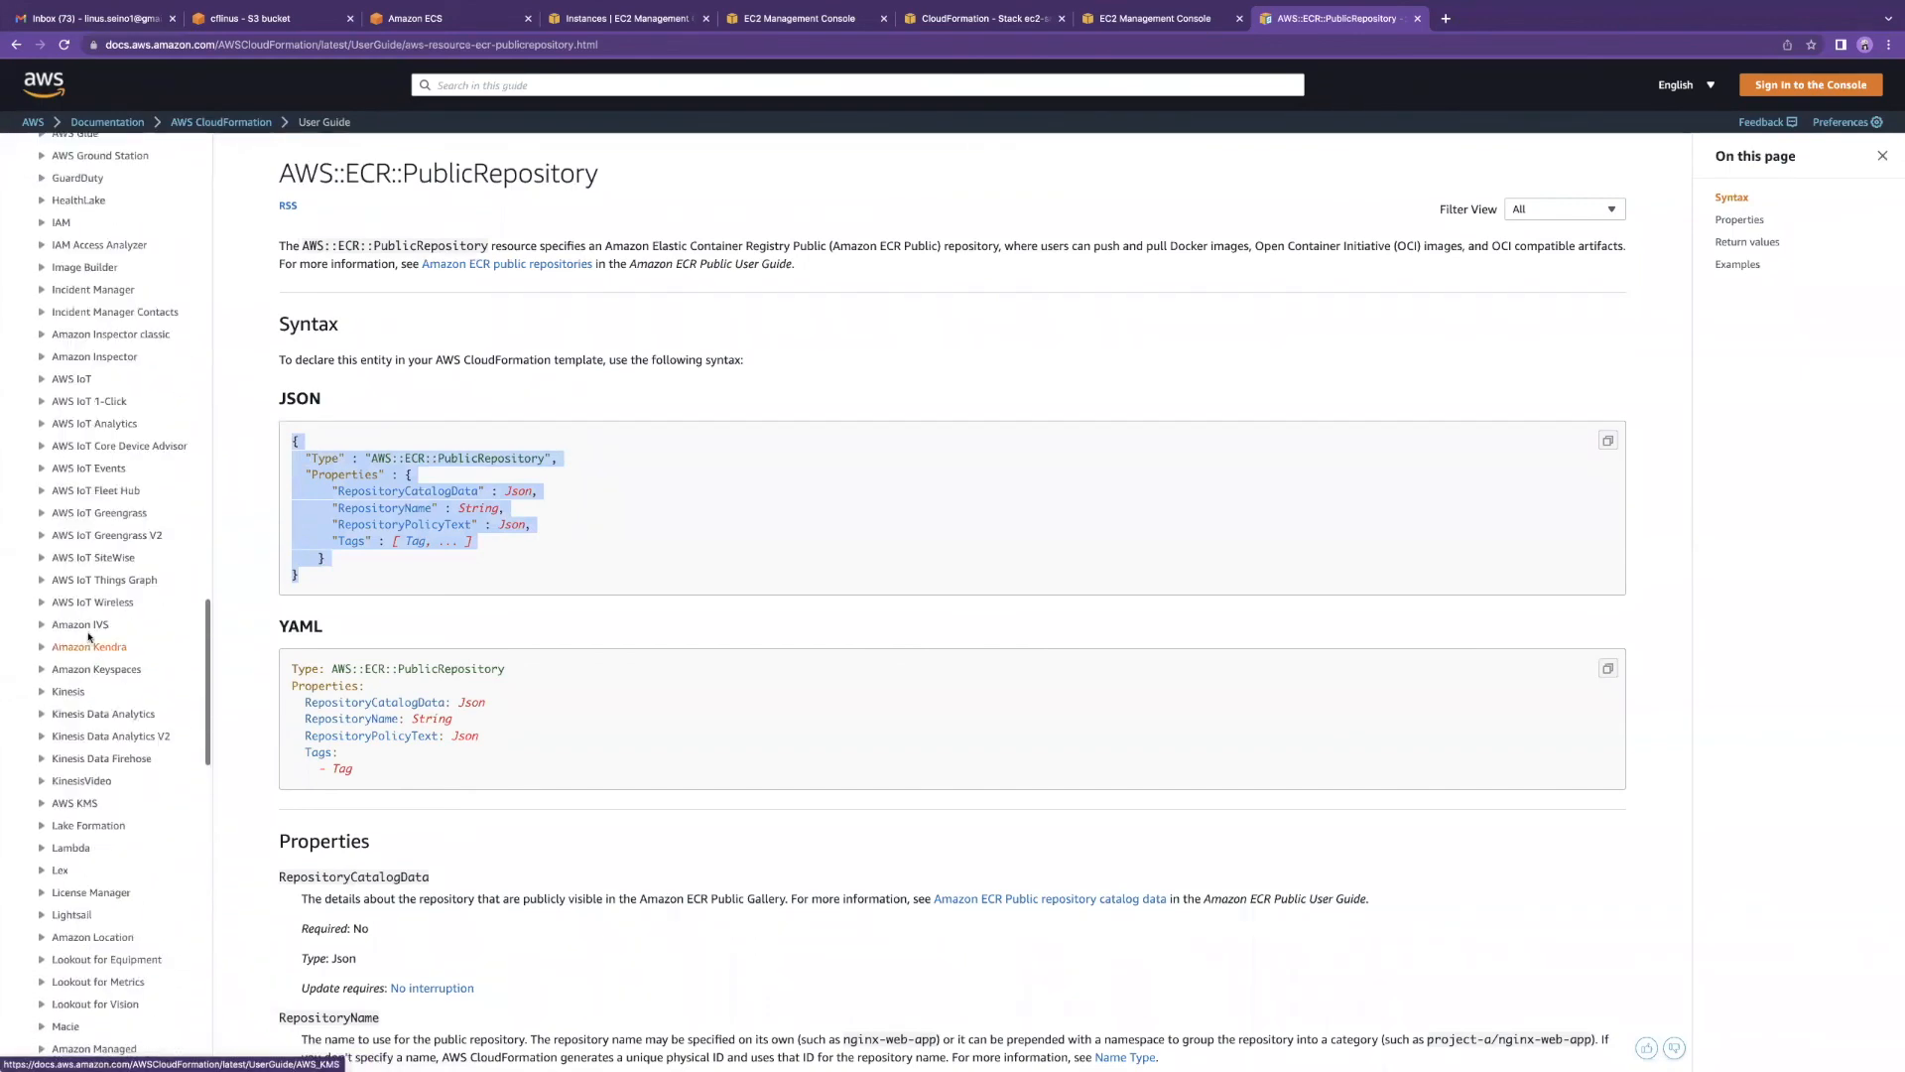
click(88, 637)
scroll(79, 637, up, 15)
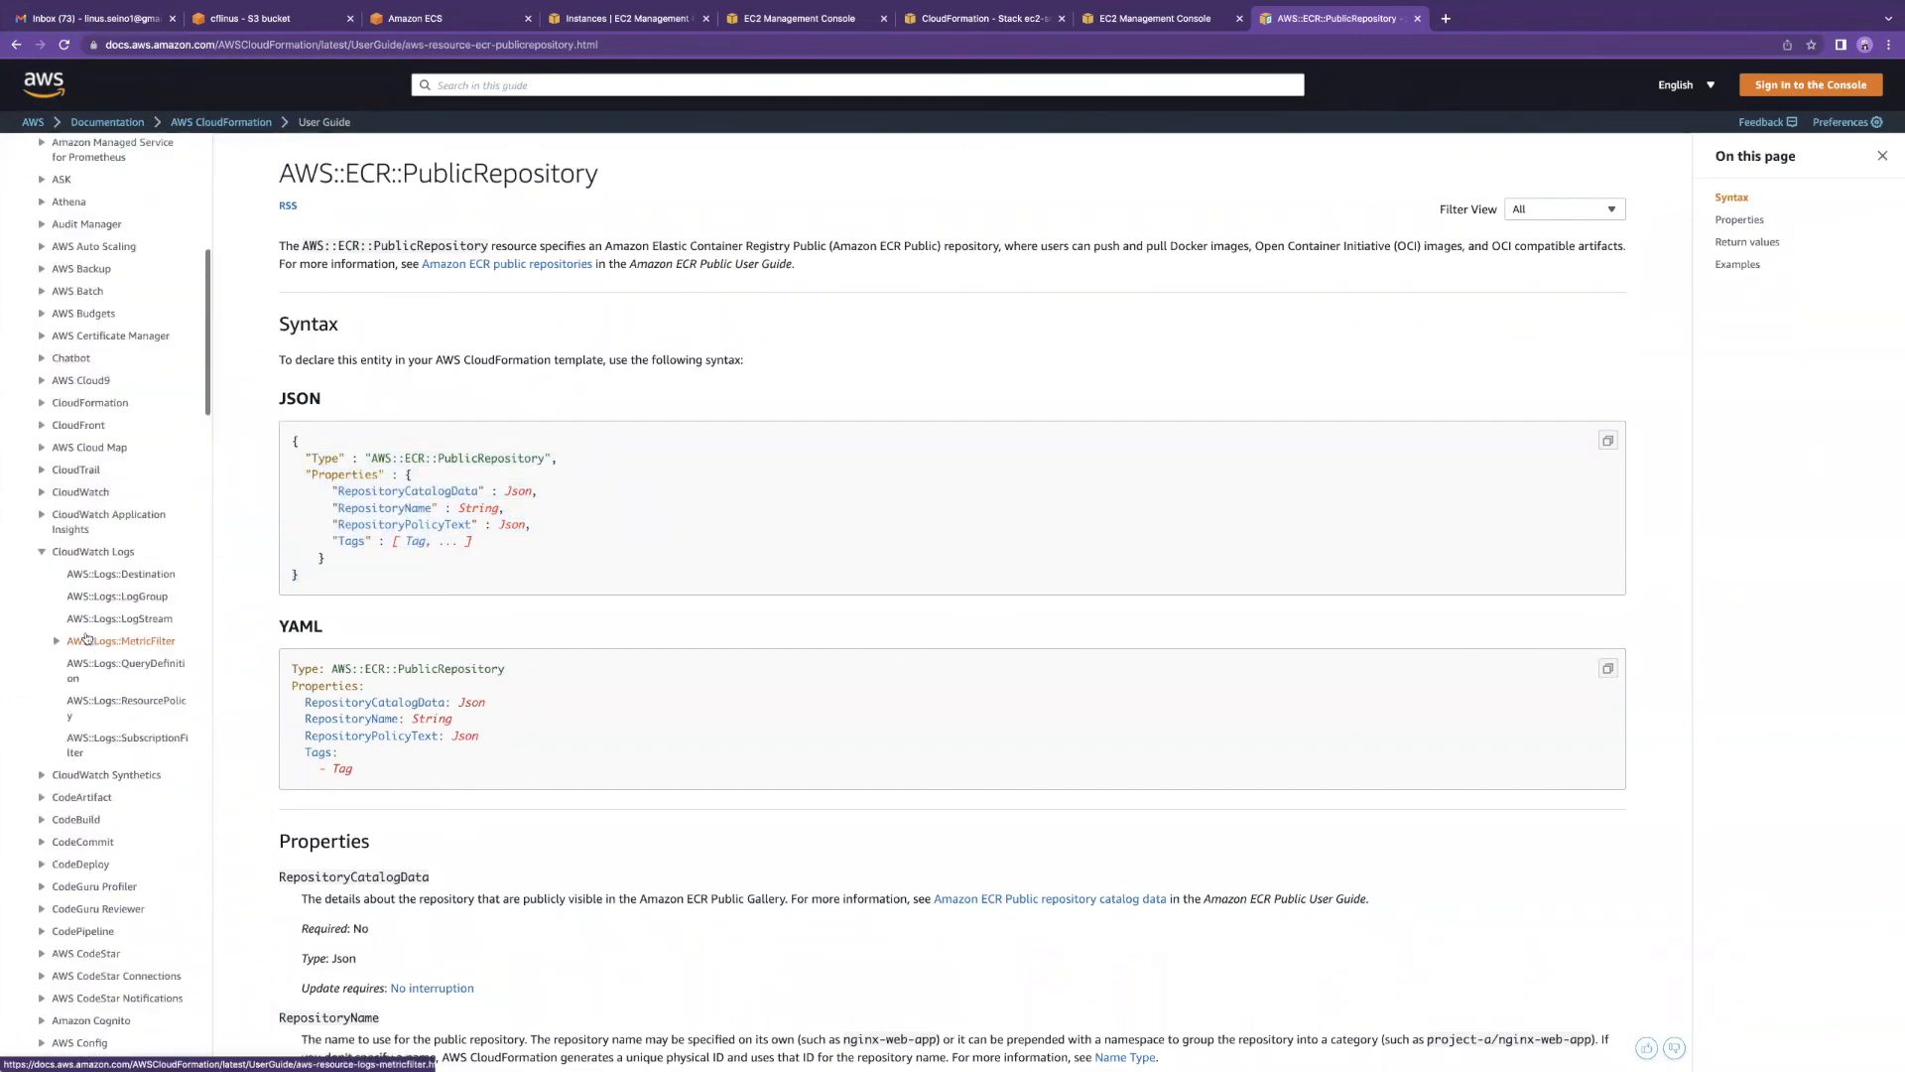
Step: Select the page's web address and scroll through the PublicRepository reference
click(559, 50)
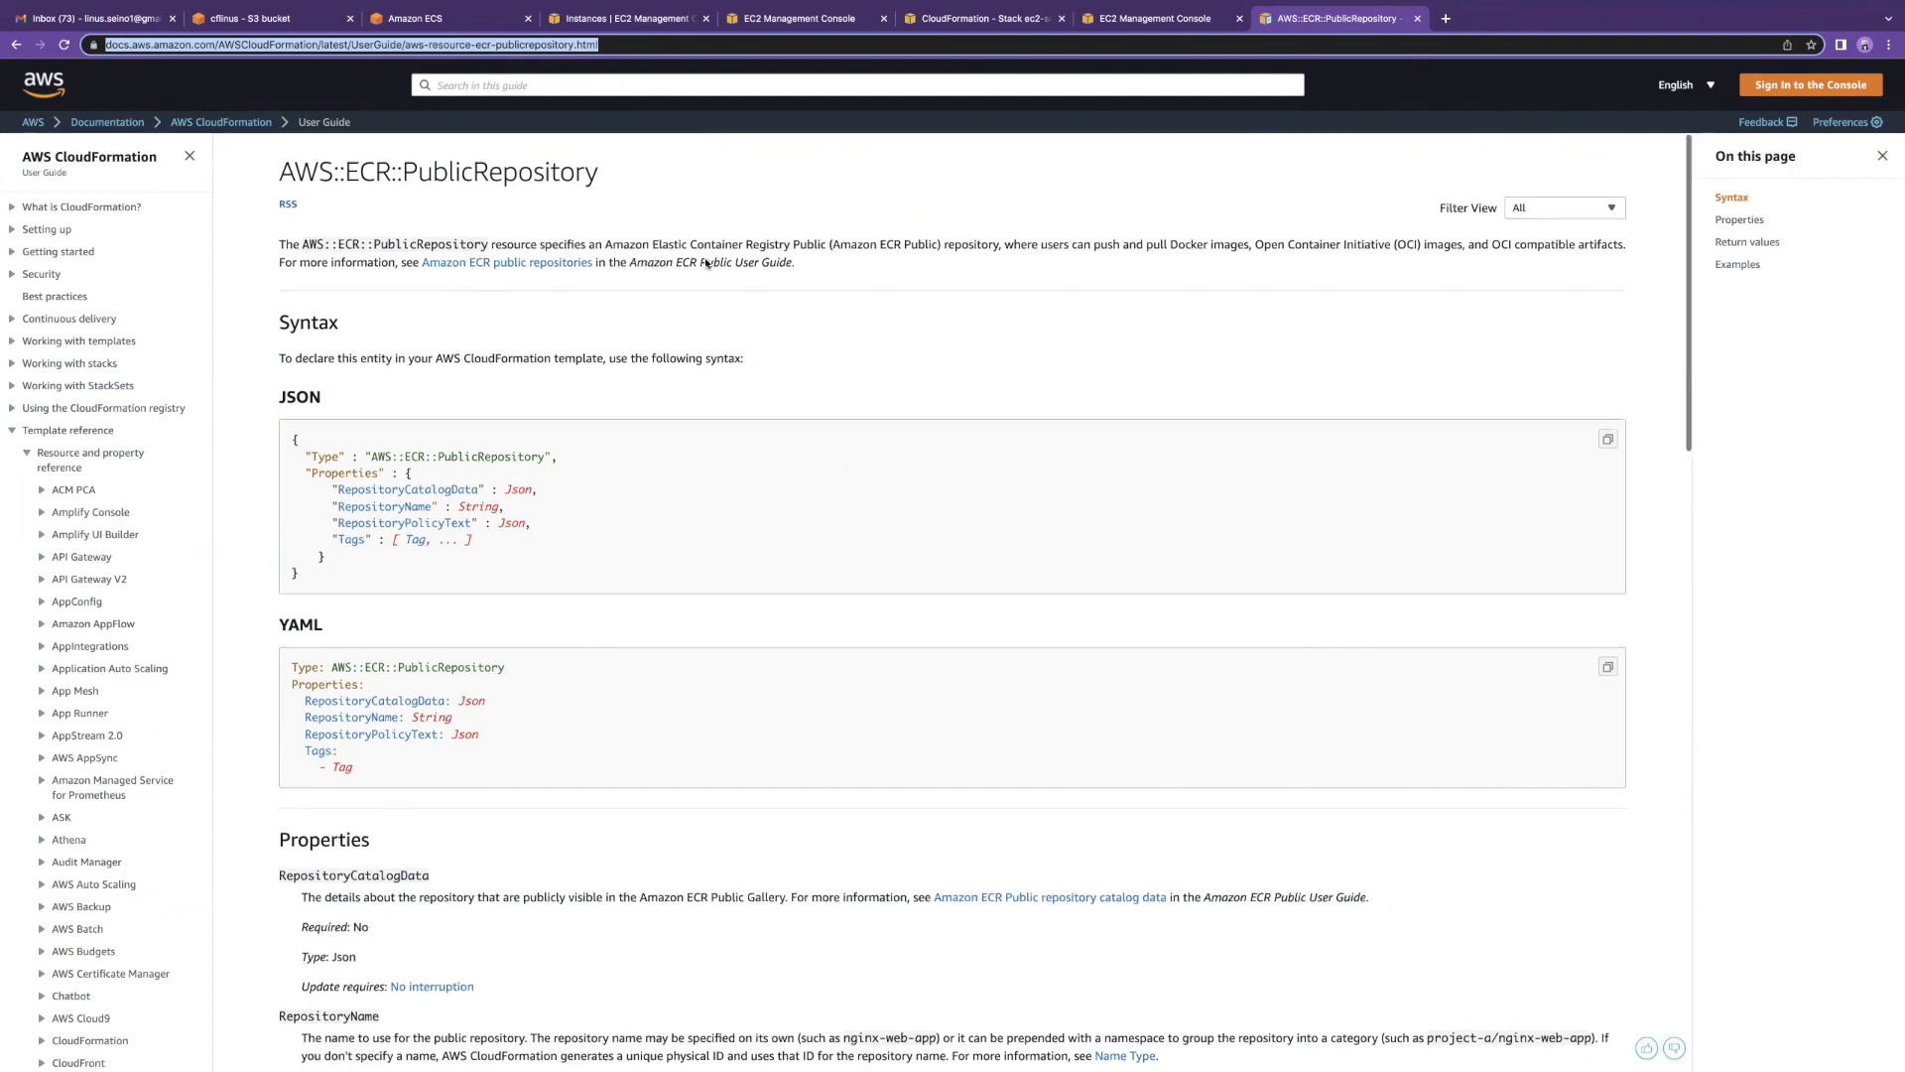
scroll(101, 605, down, 4)
scroll(101, 605, down, 15)
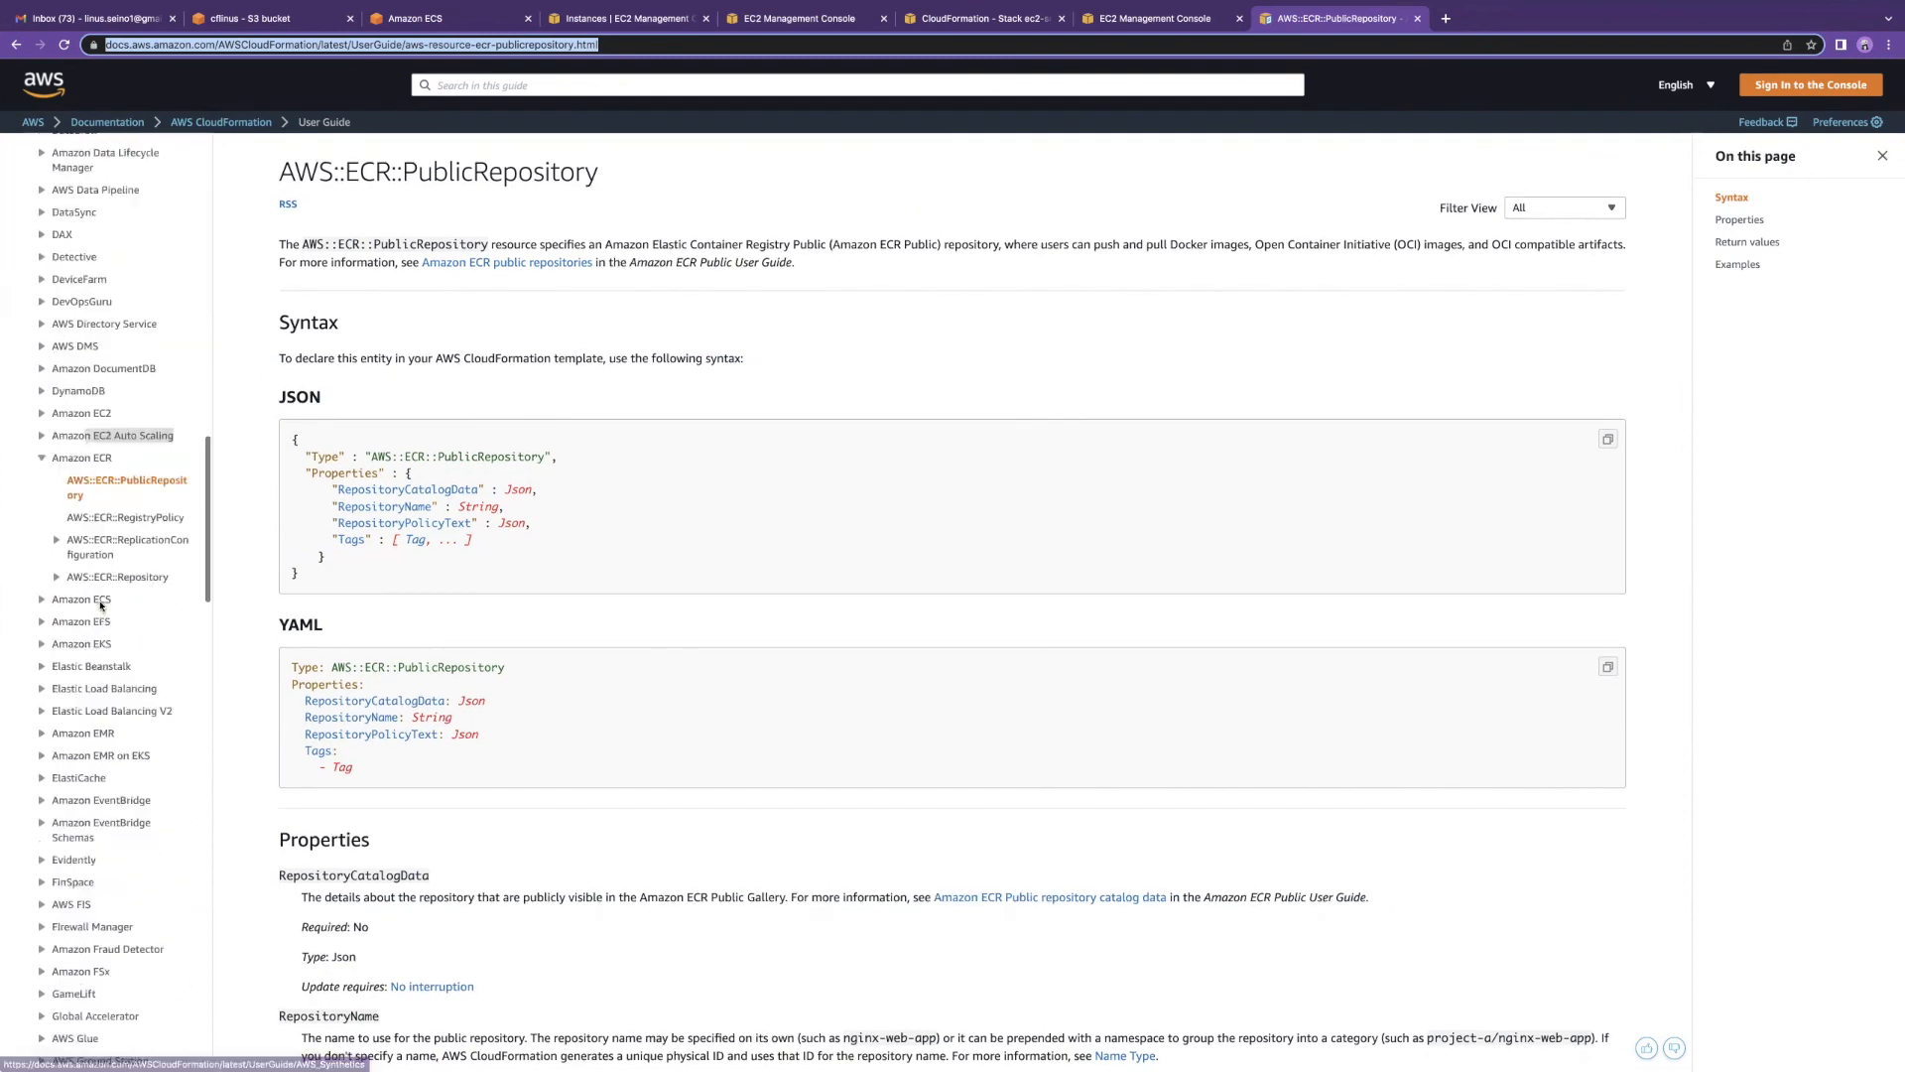
scroll(112, 597, down, 14)
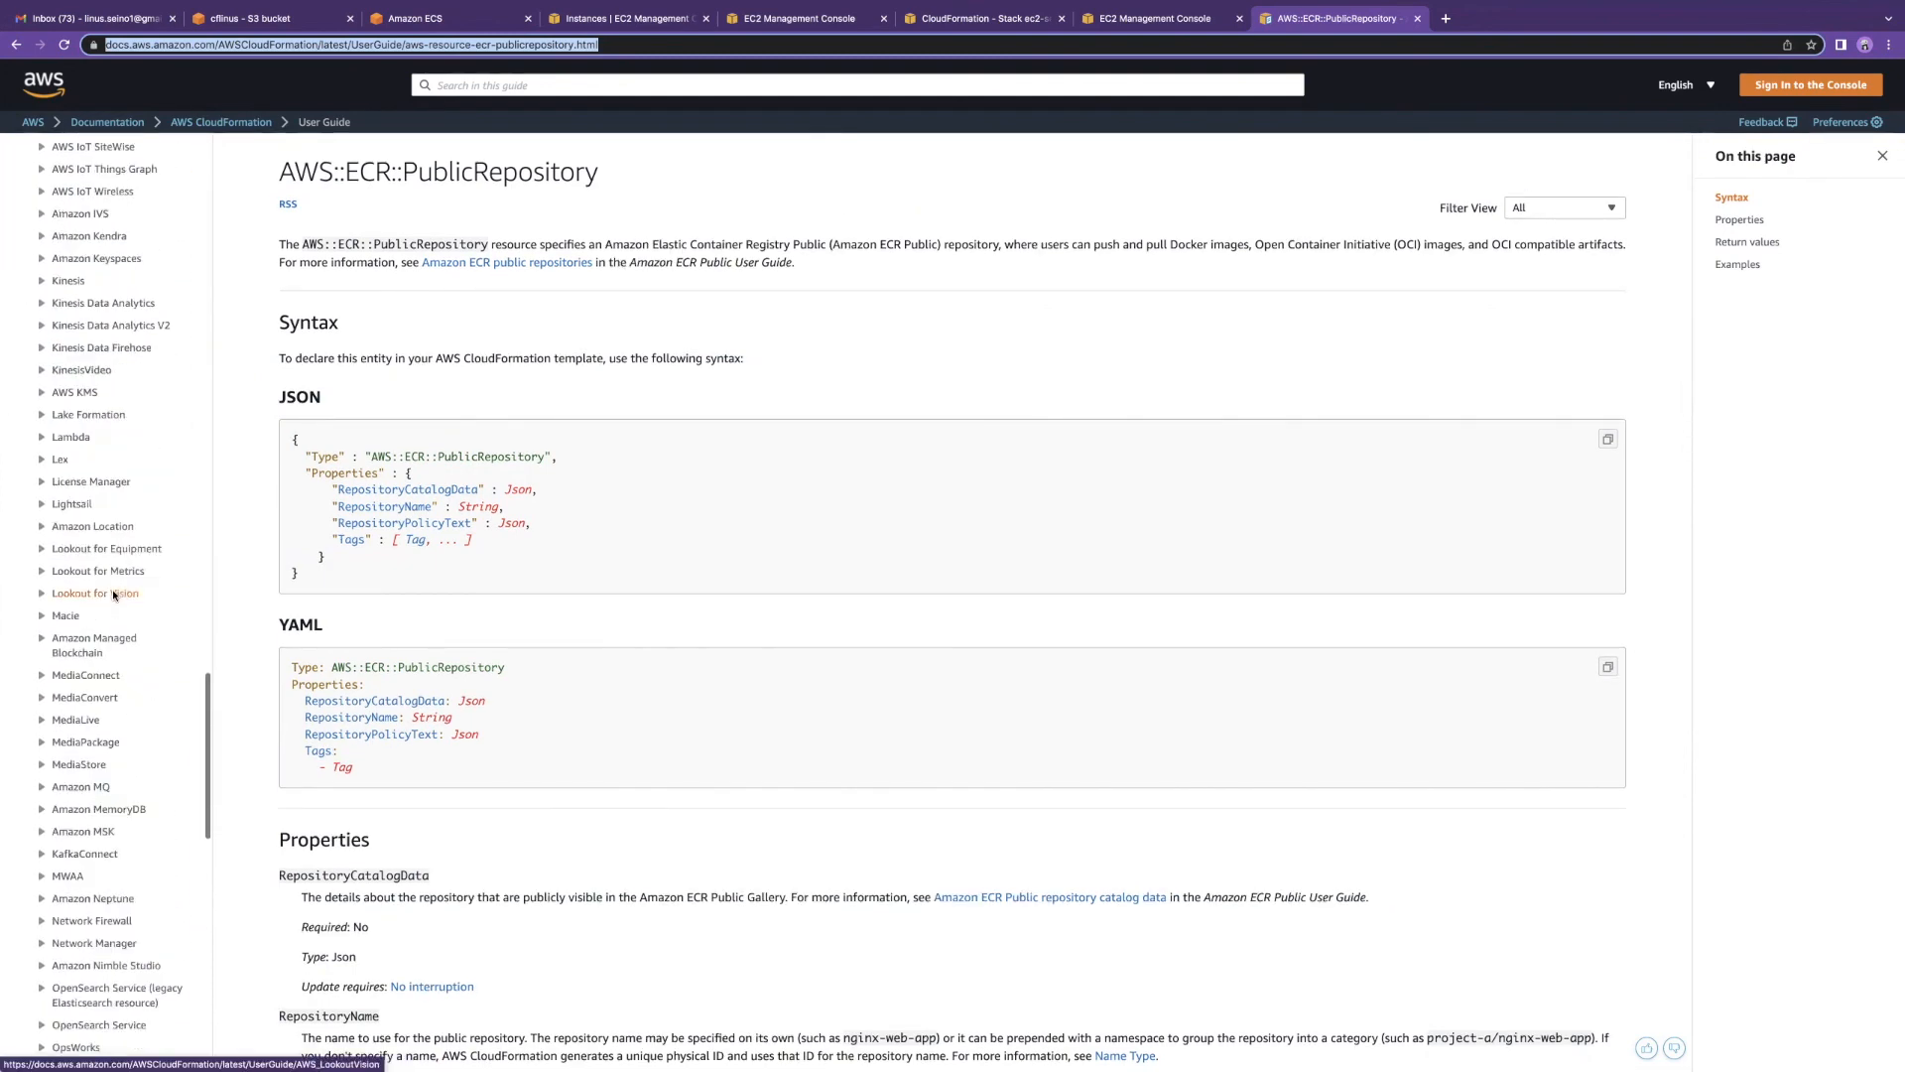
scroll(112, 673, down, 9)
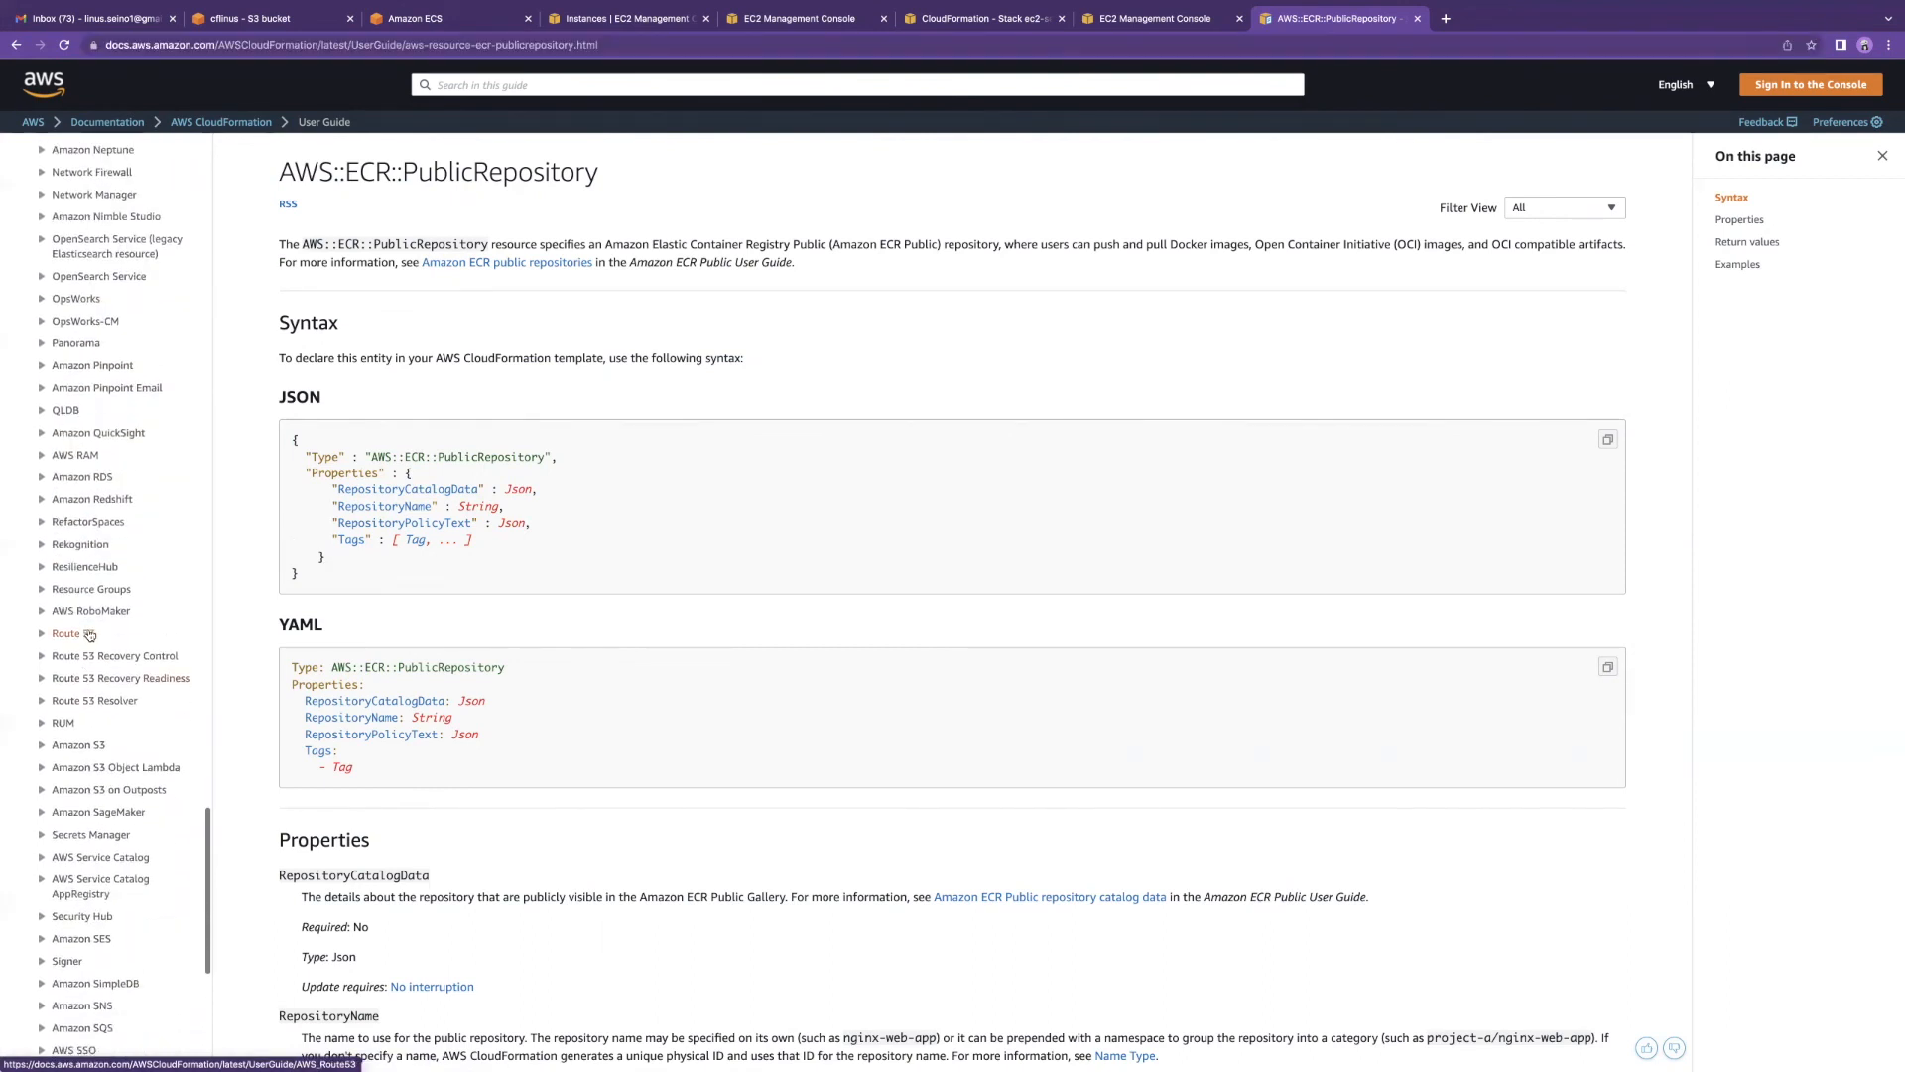
scroll(103, 675, down, 2)
scroll(107, 682, down, 9)
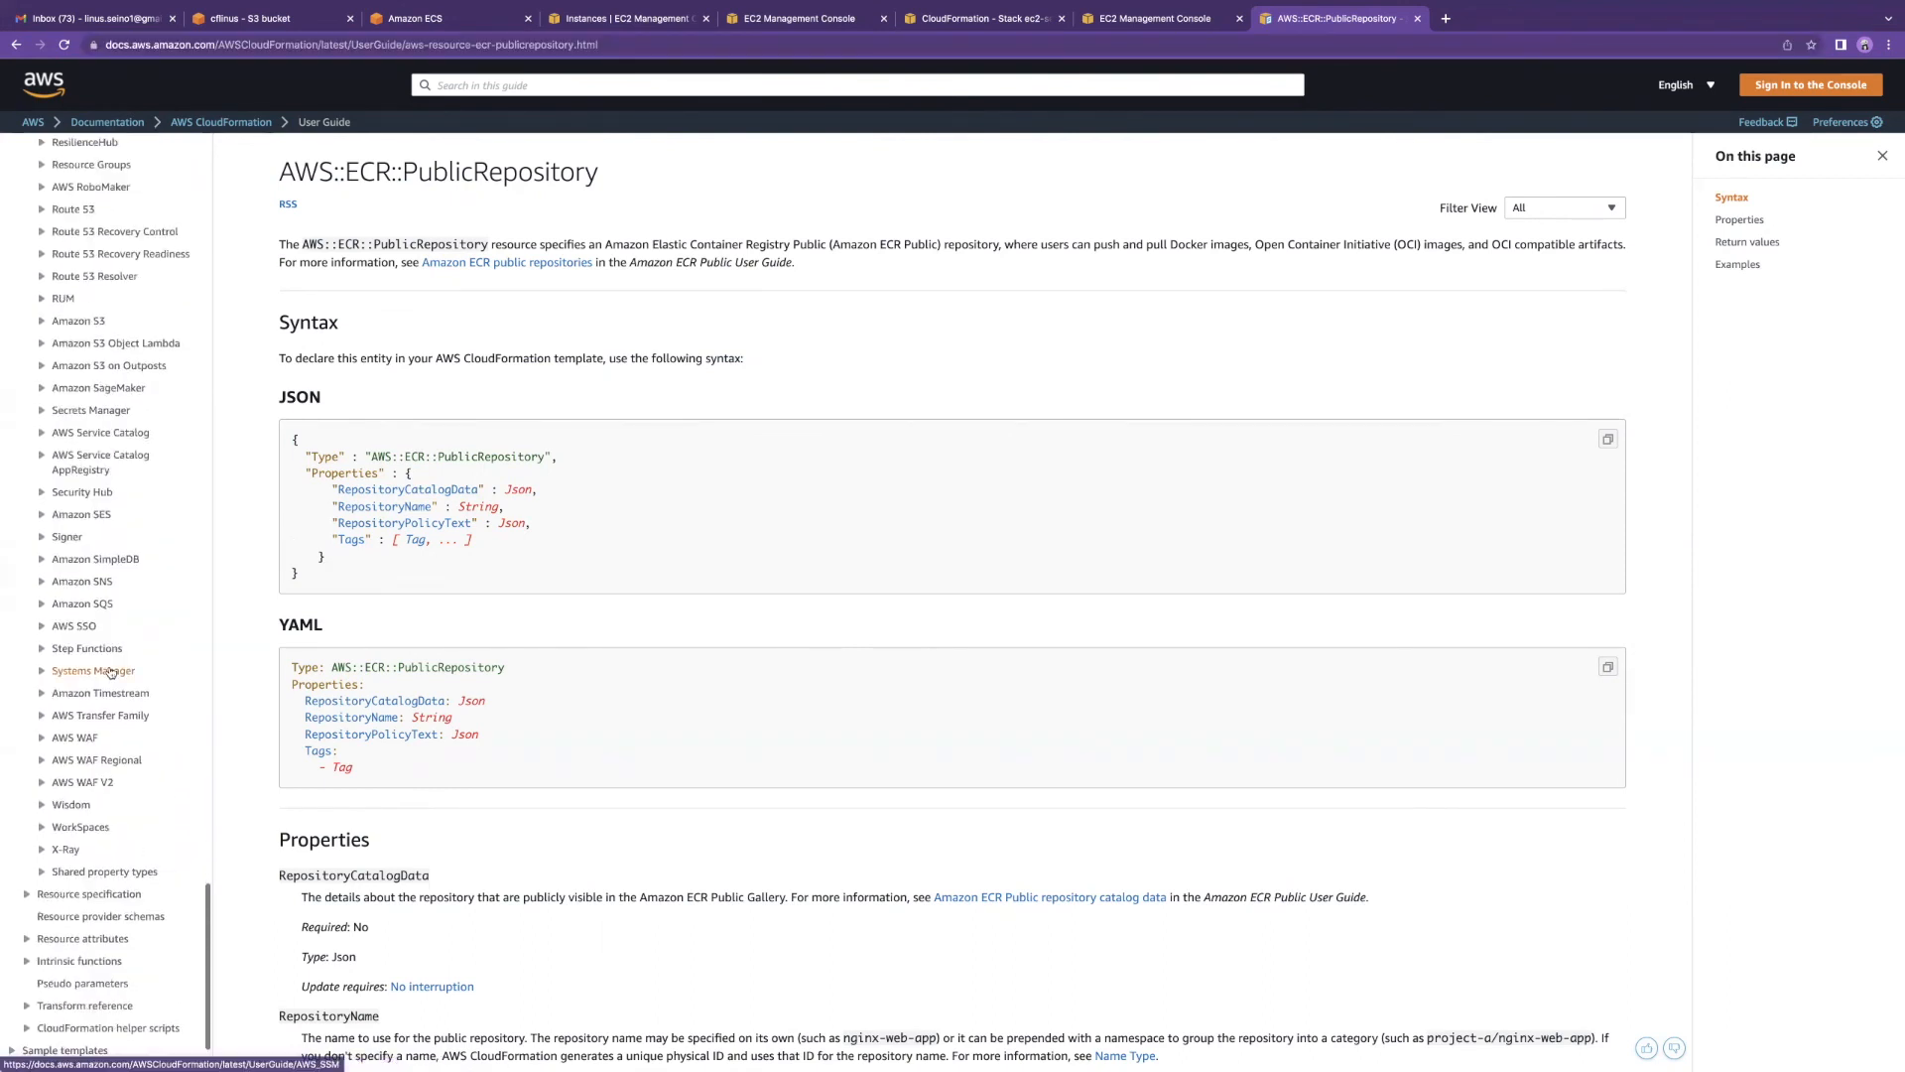
scroll(110, 673, up, 20)
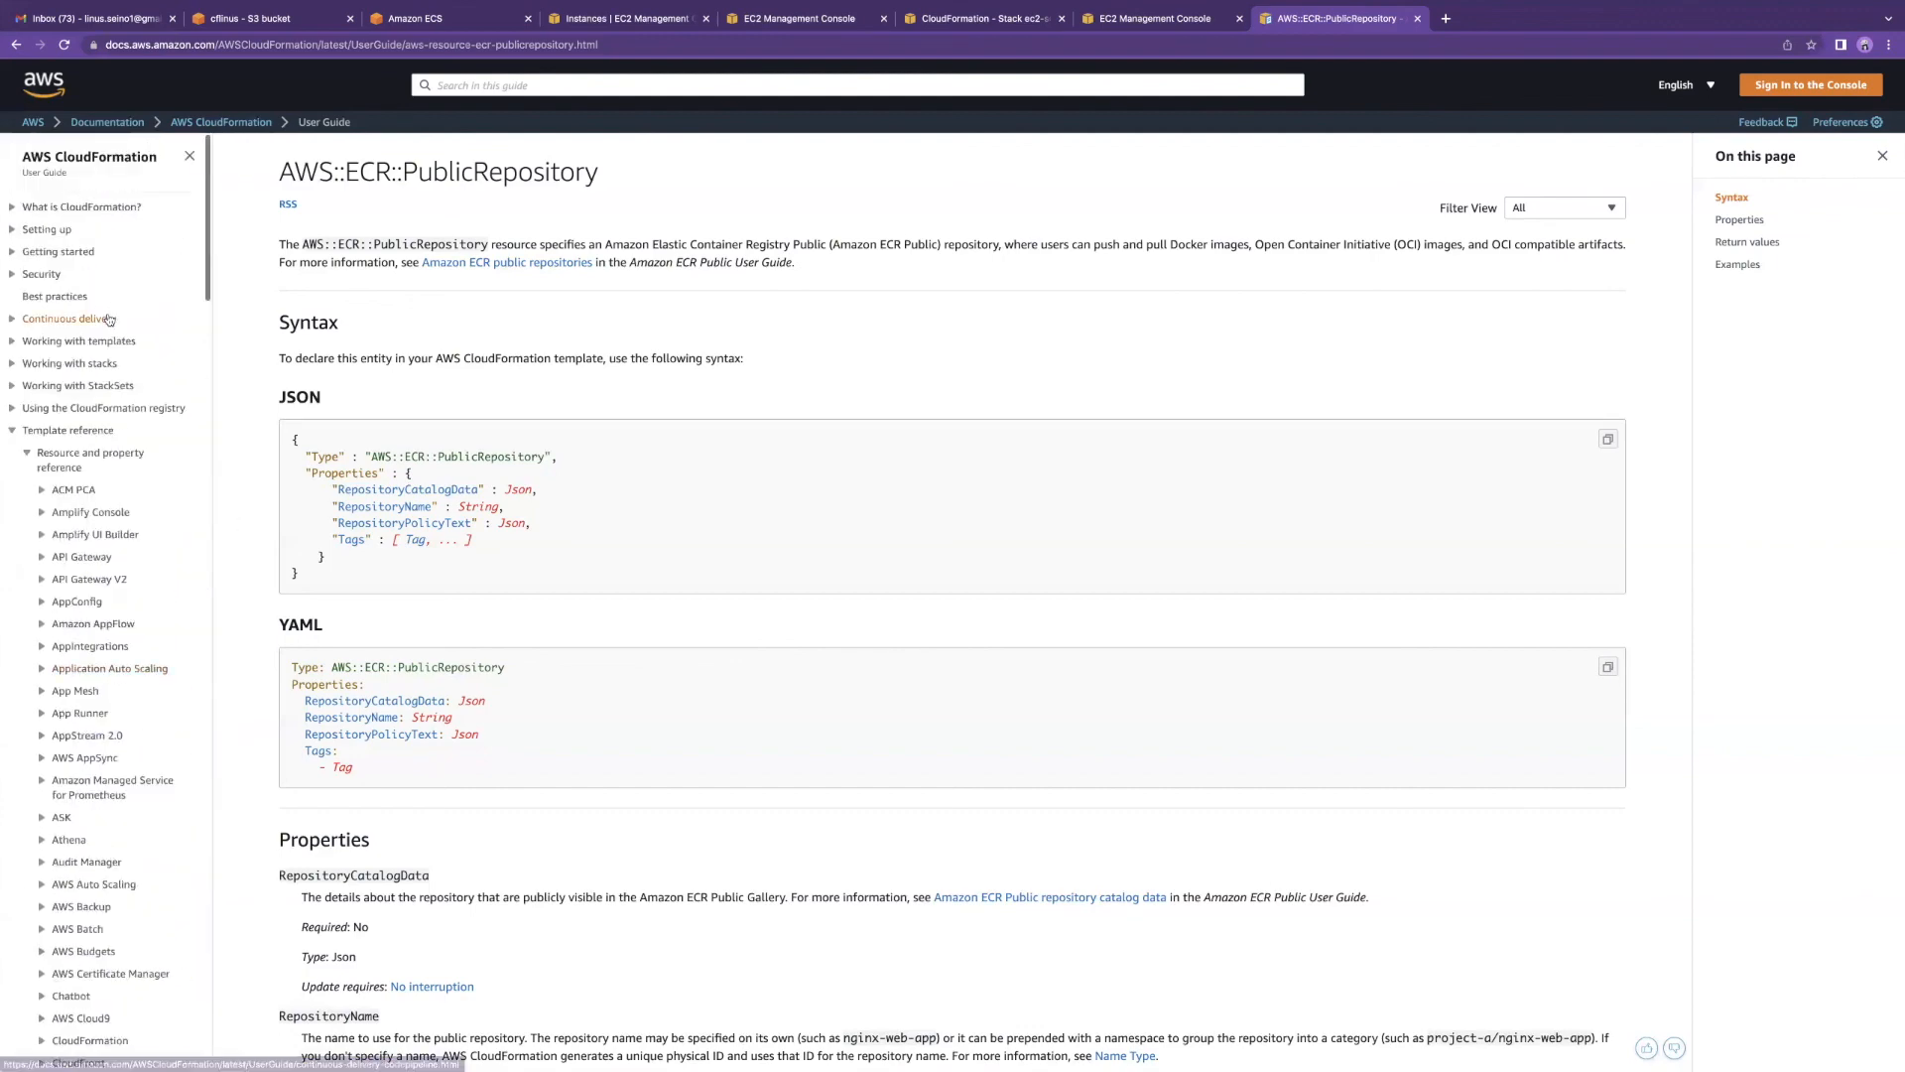
Step: Highlight the PublicRepository JSON syntax block, then the YAML syntax block
drag(303, 580, 291, 440)
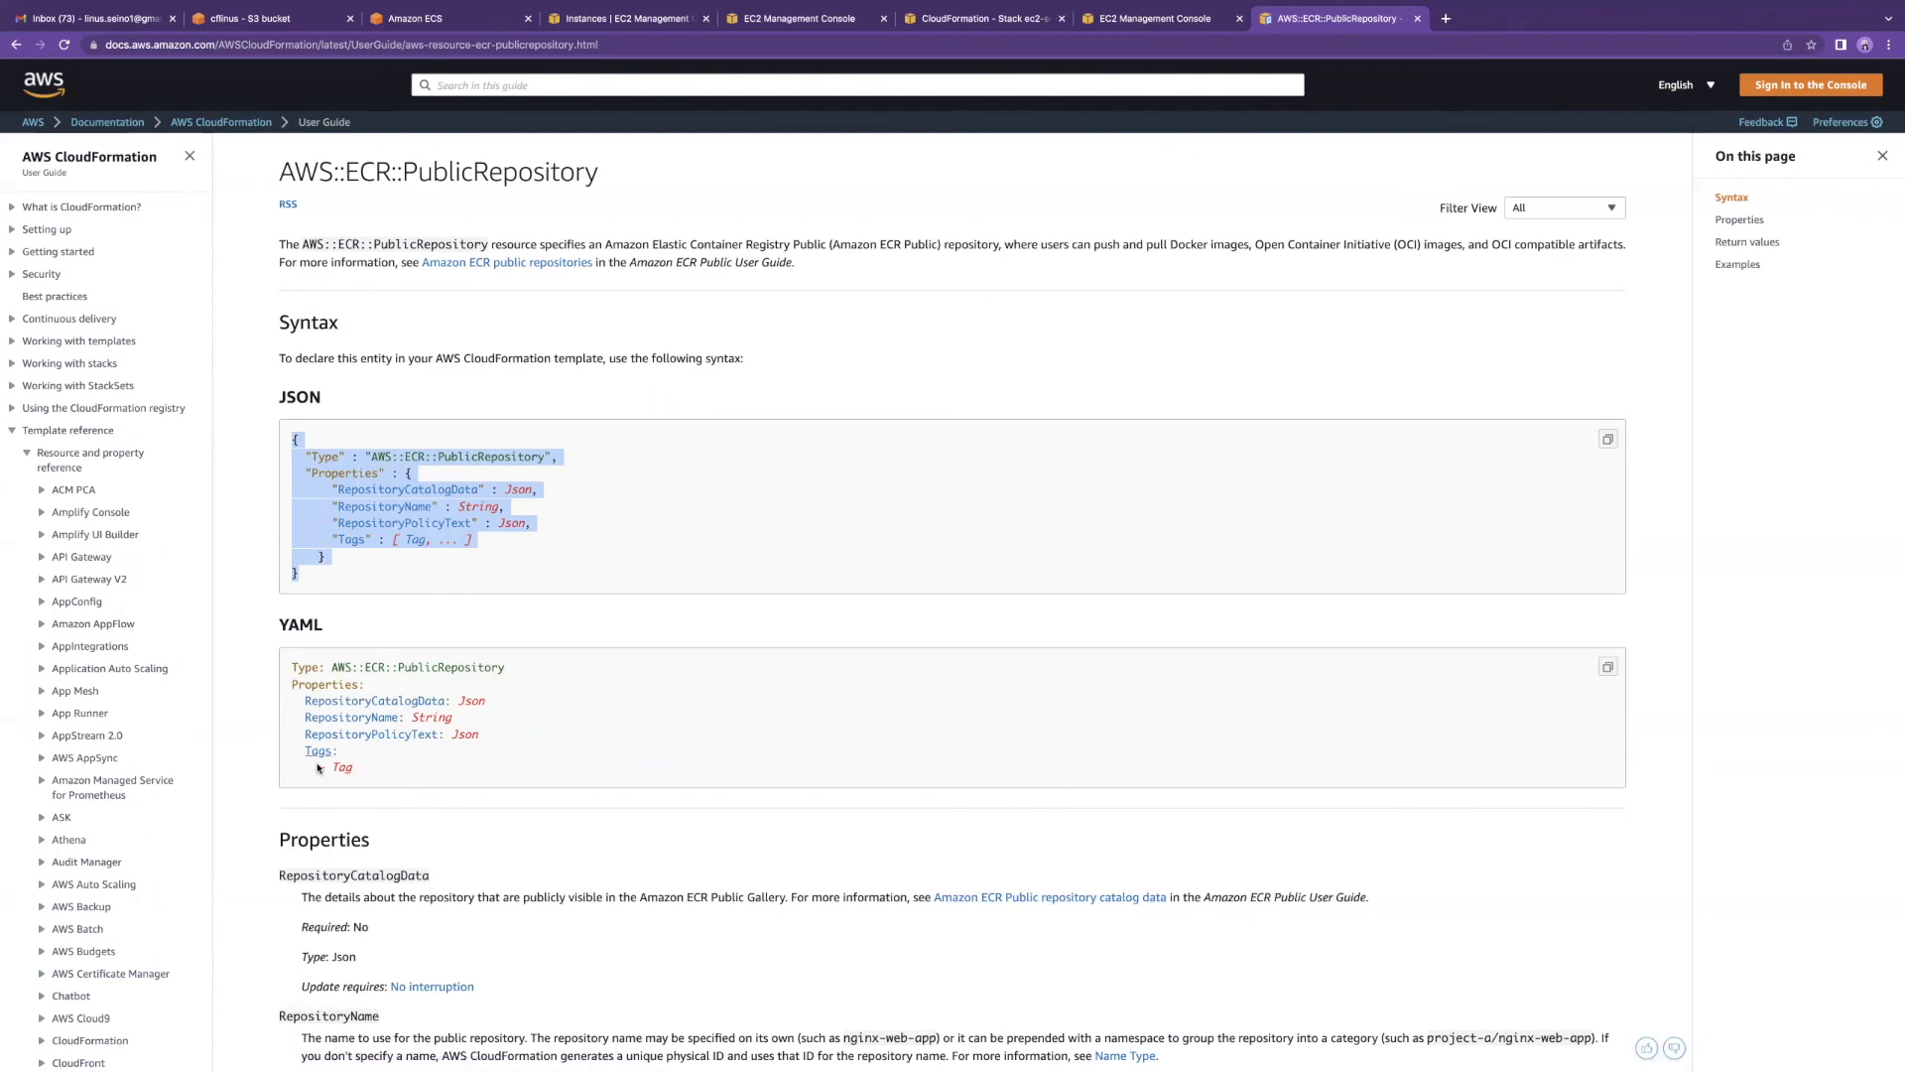
drag(395, 777, 474, 675)
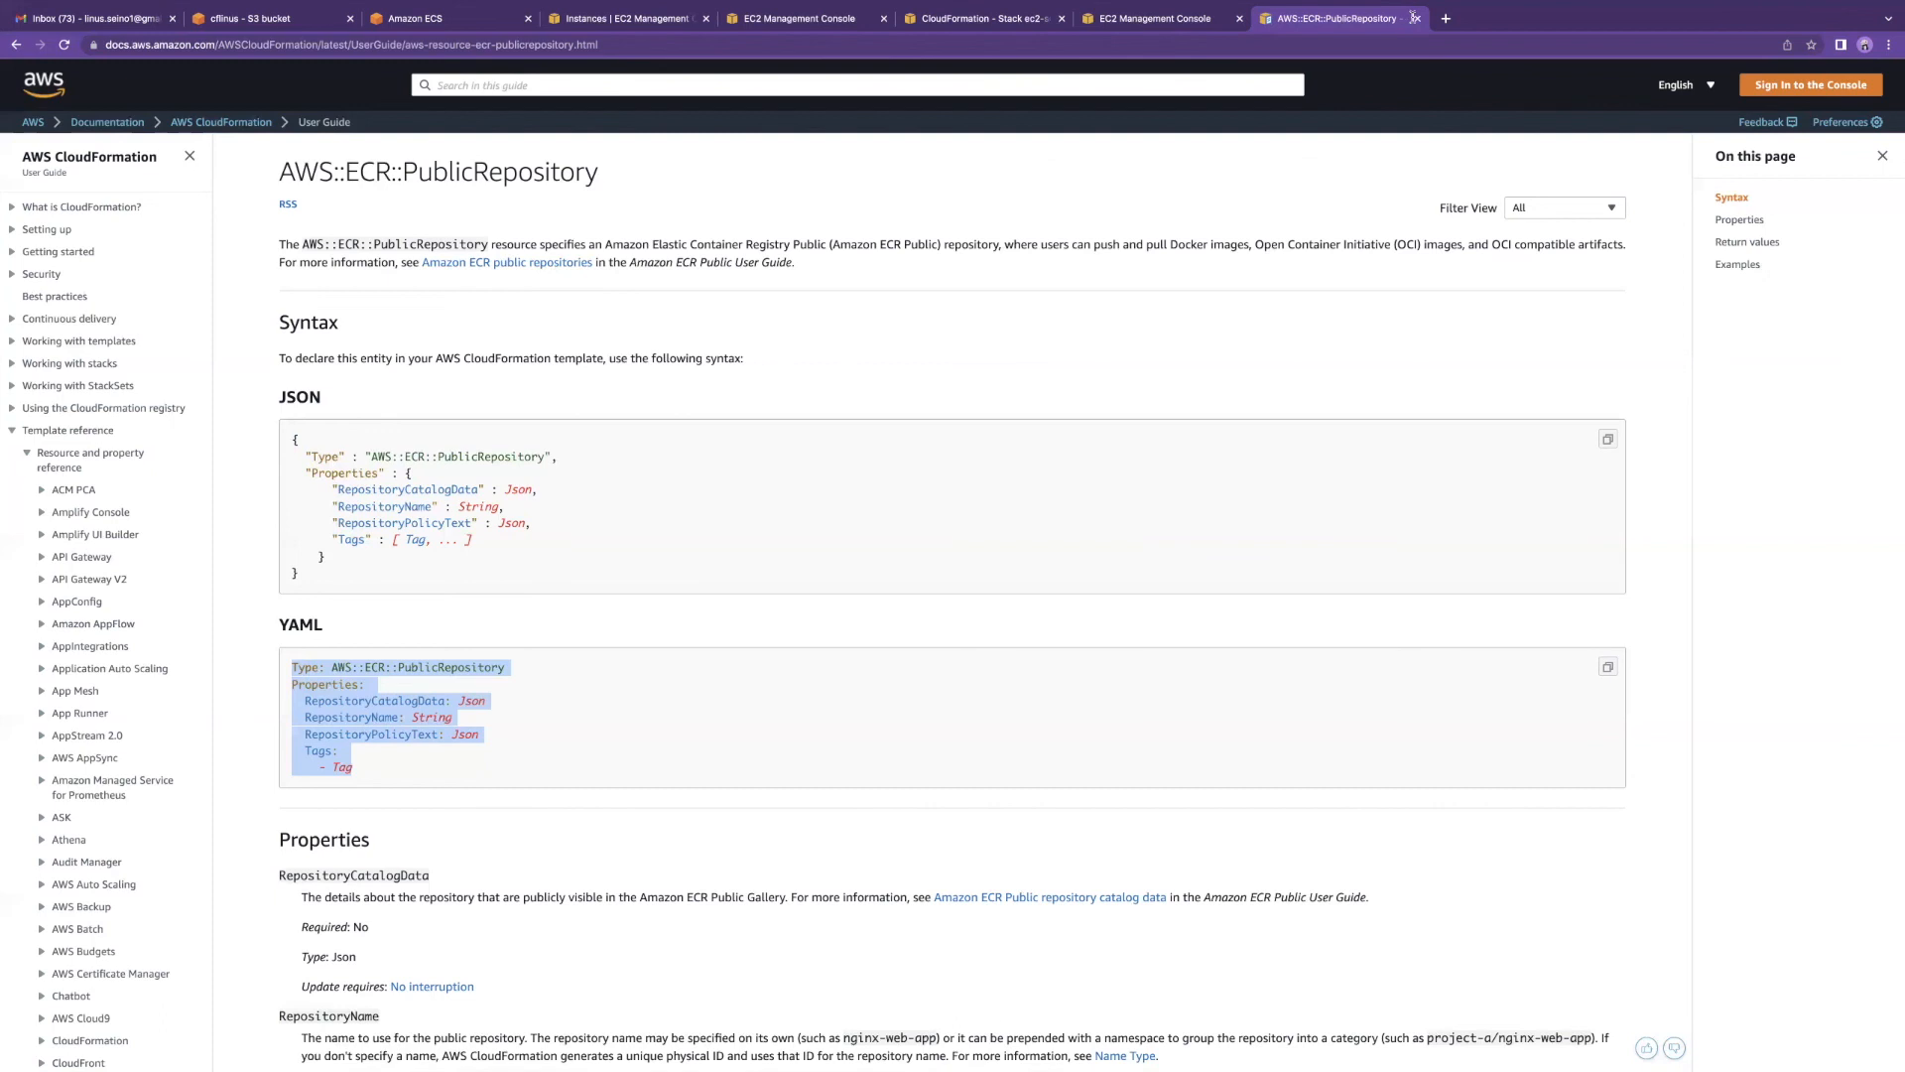
scroll(1126, 309, up, 1)
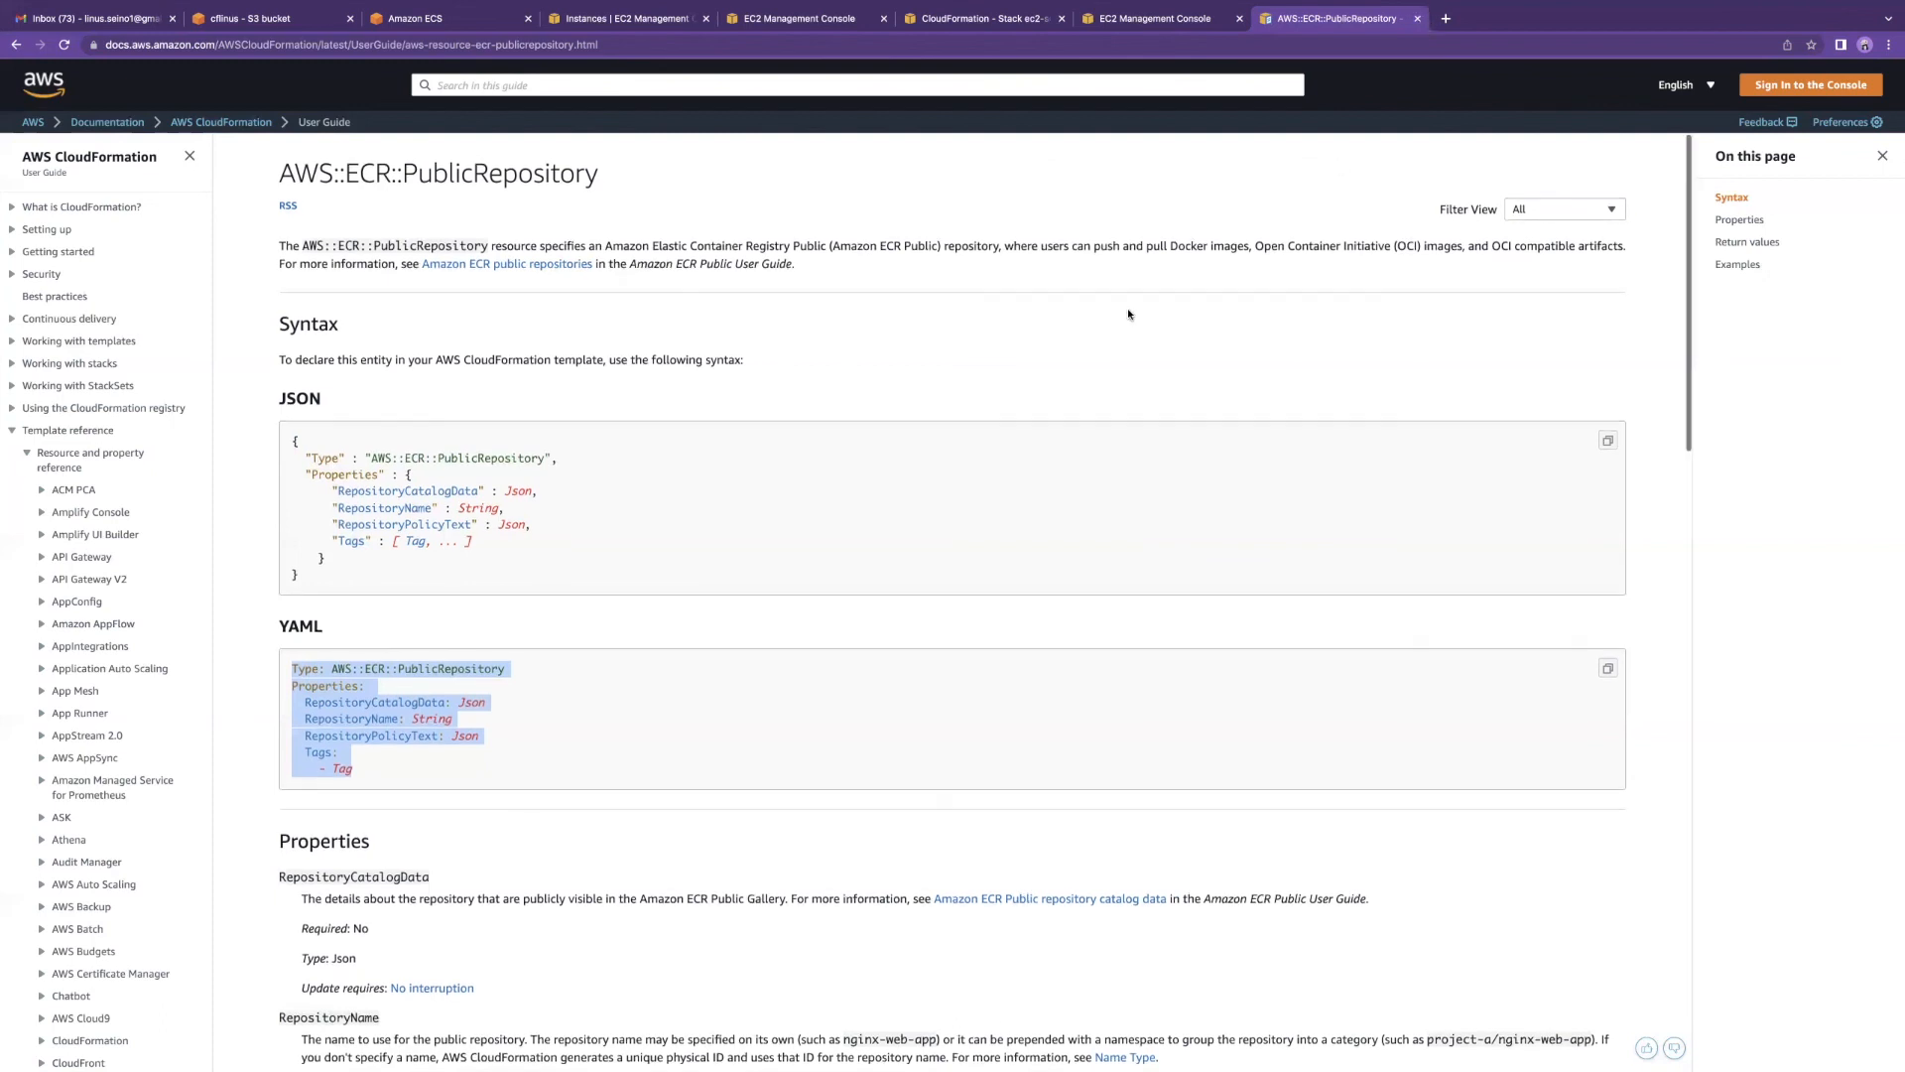